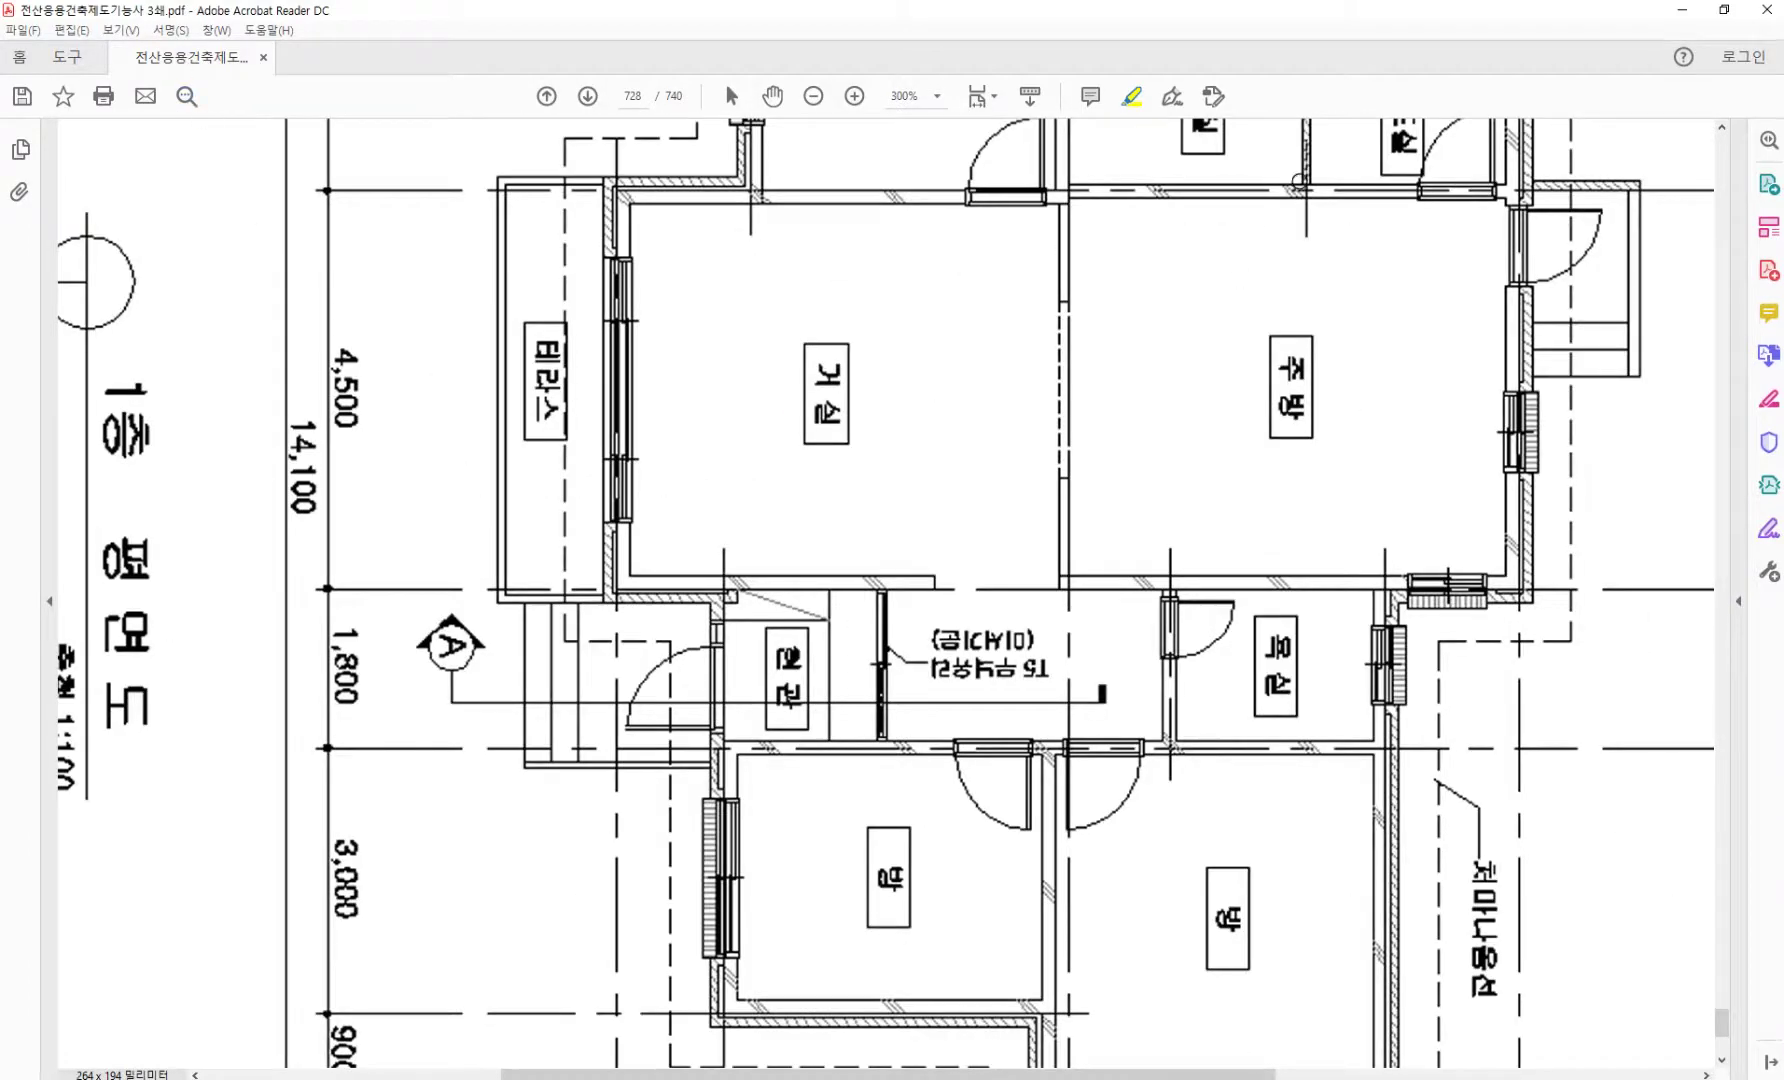
- Highlight section line A through the entrance (현관) and the entrance's outer wall line on the floor plan
left_click(1141, 101)
left_click(1131, 100)
left_click_drag(448, 700, 1105, 694)
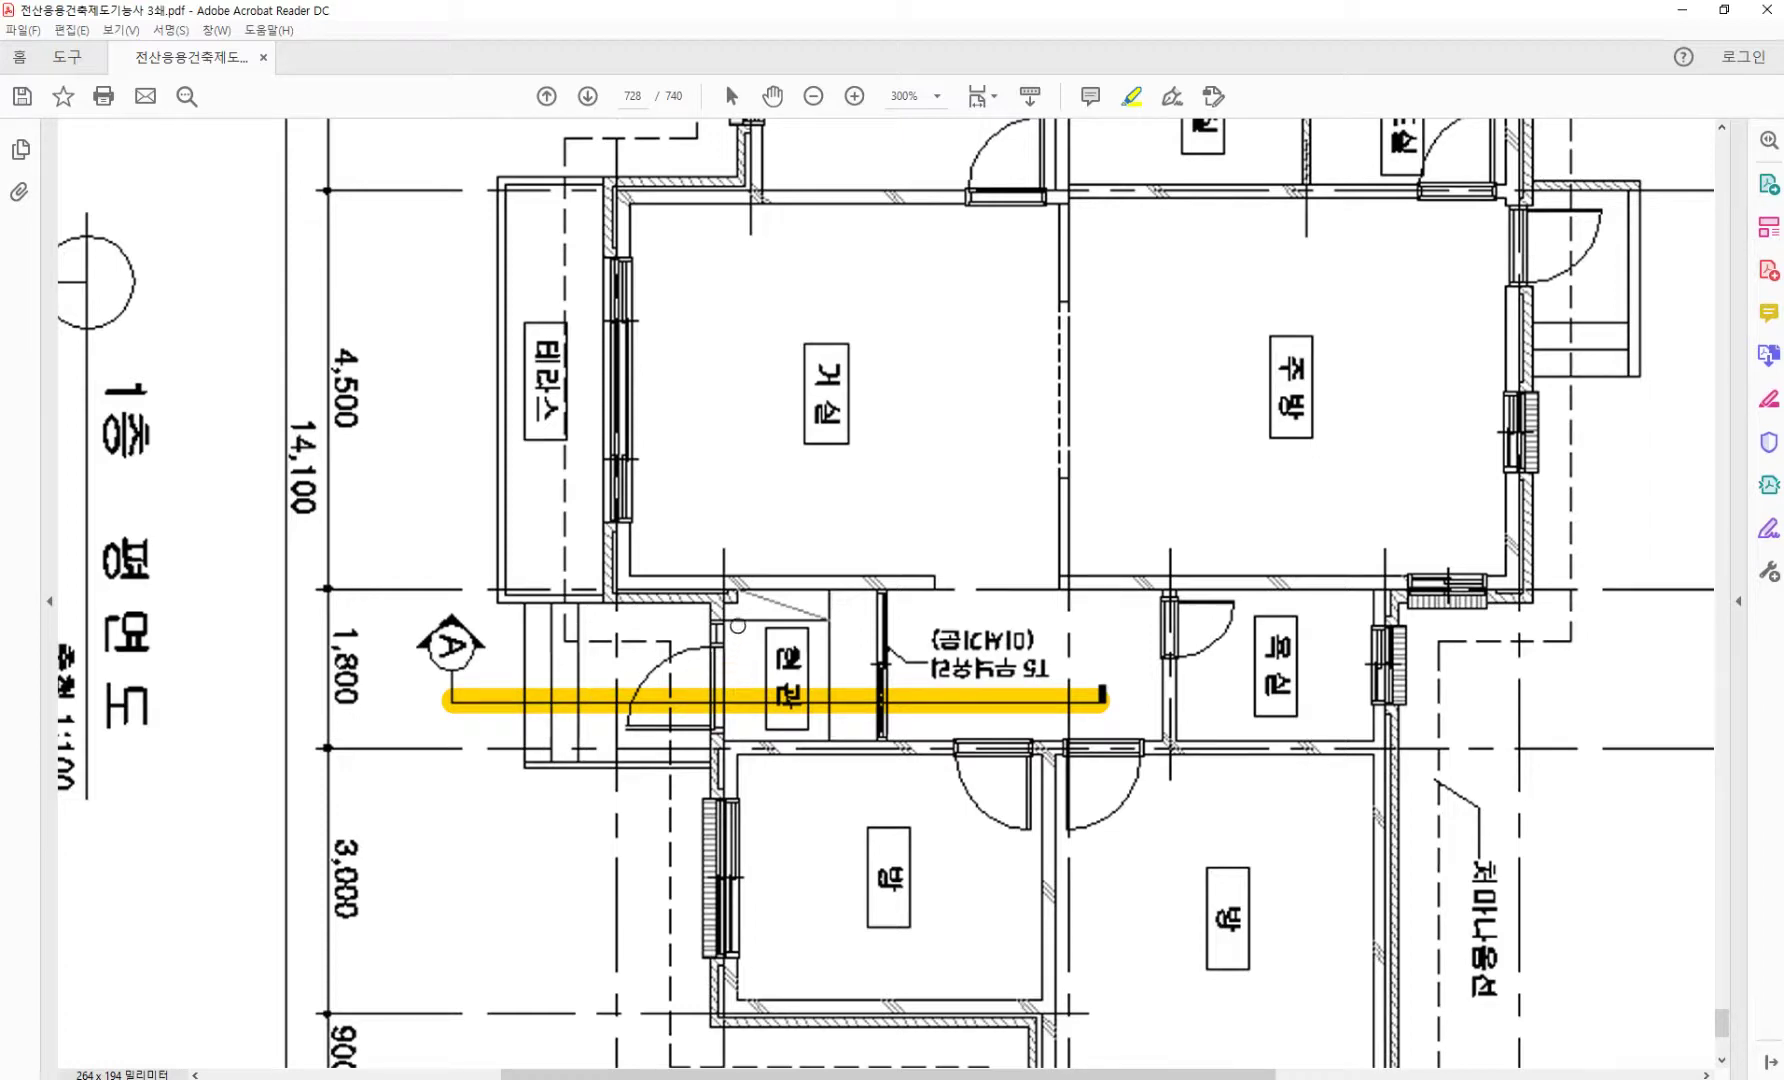
left_click_drag(730, 592, 728, 764)
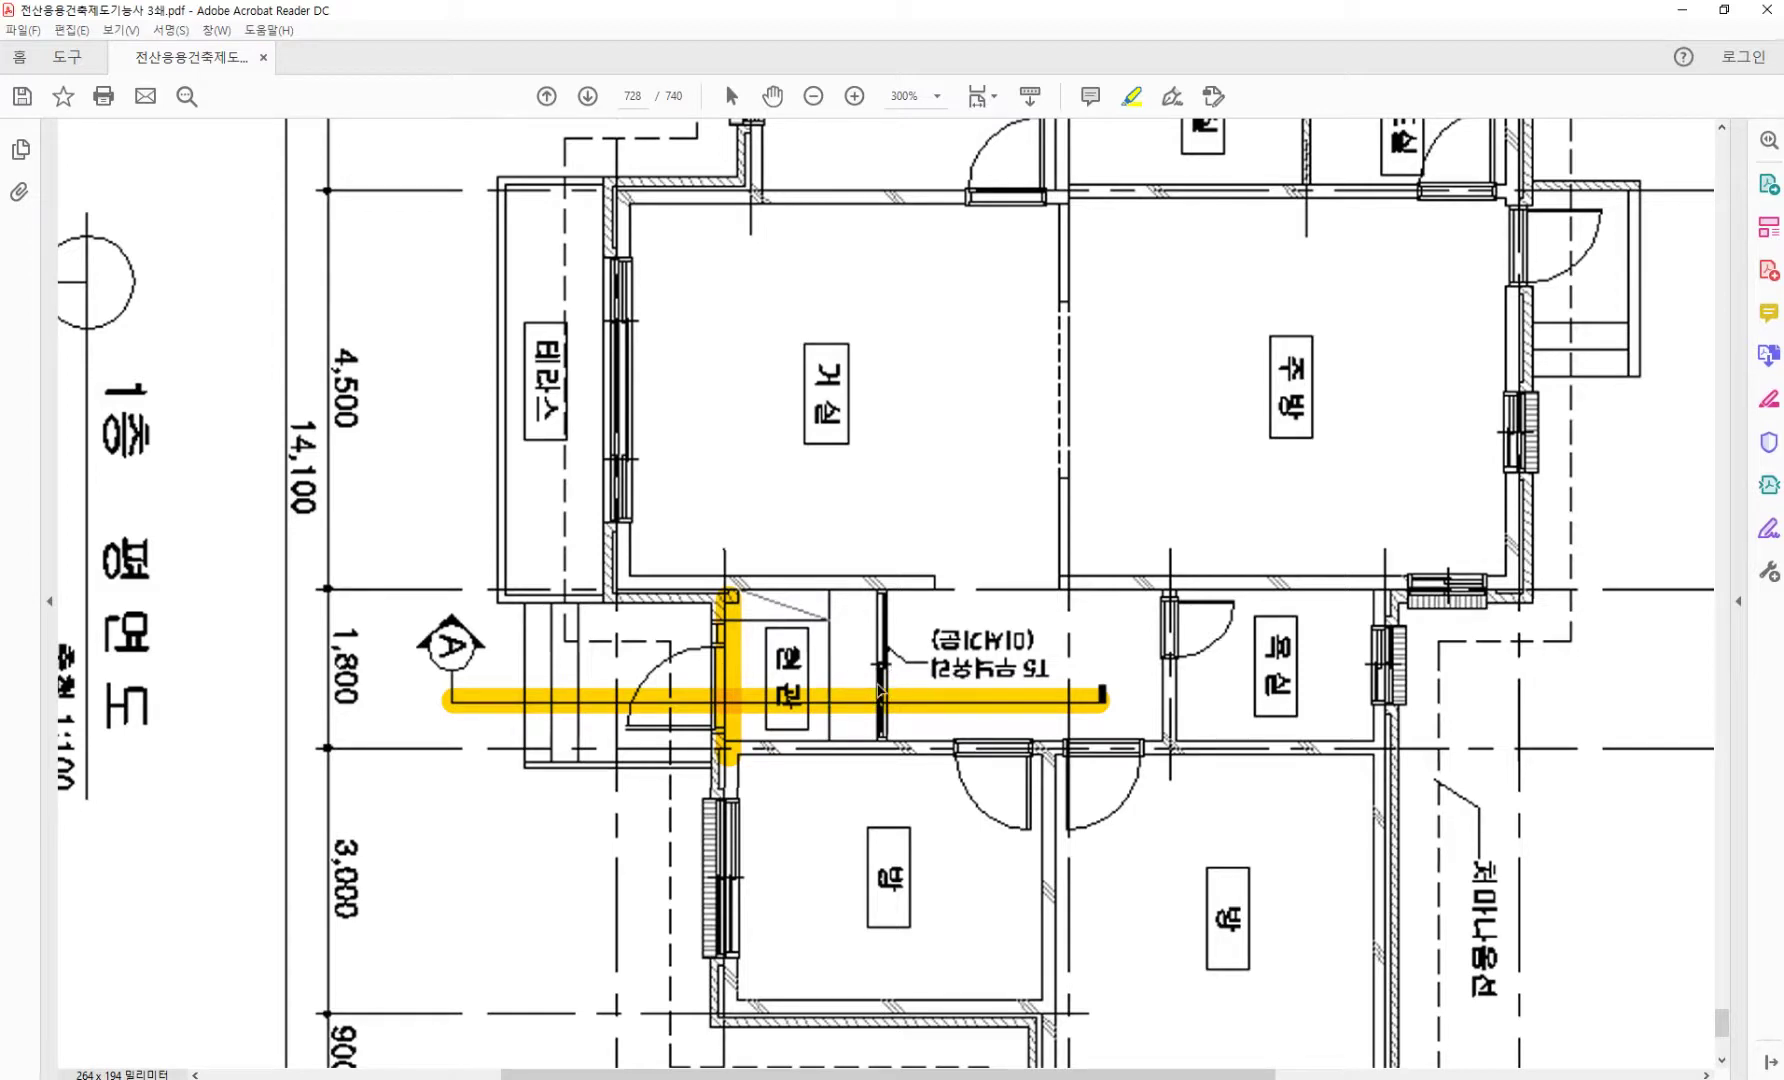
- Examine the floor plan's dimension chains, wall grid lines and eaves outline around section line A
scroll(1060, 656, "up", 6)
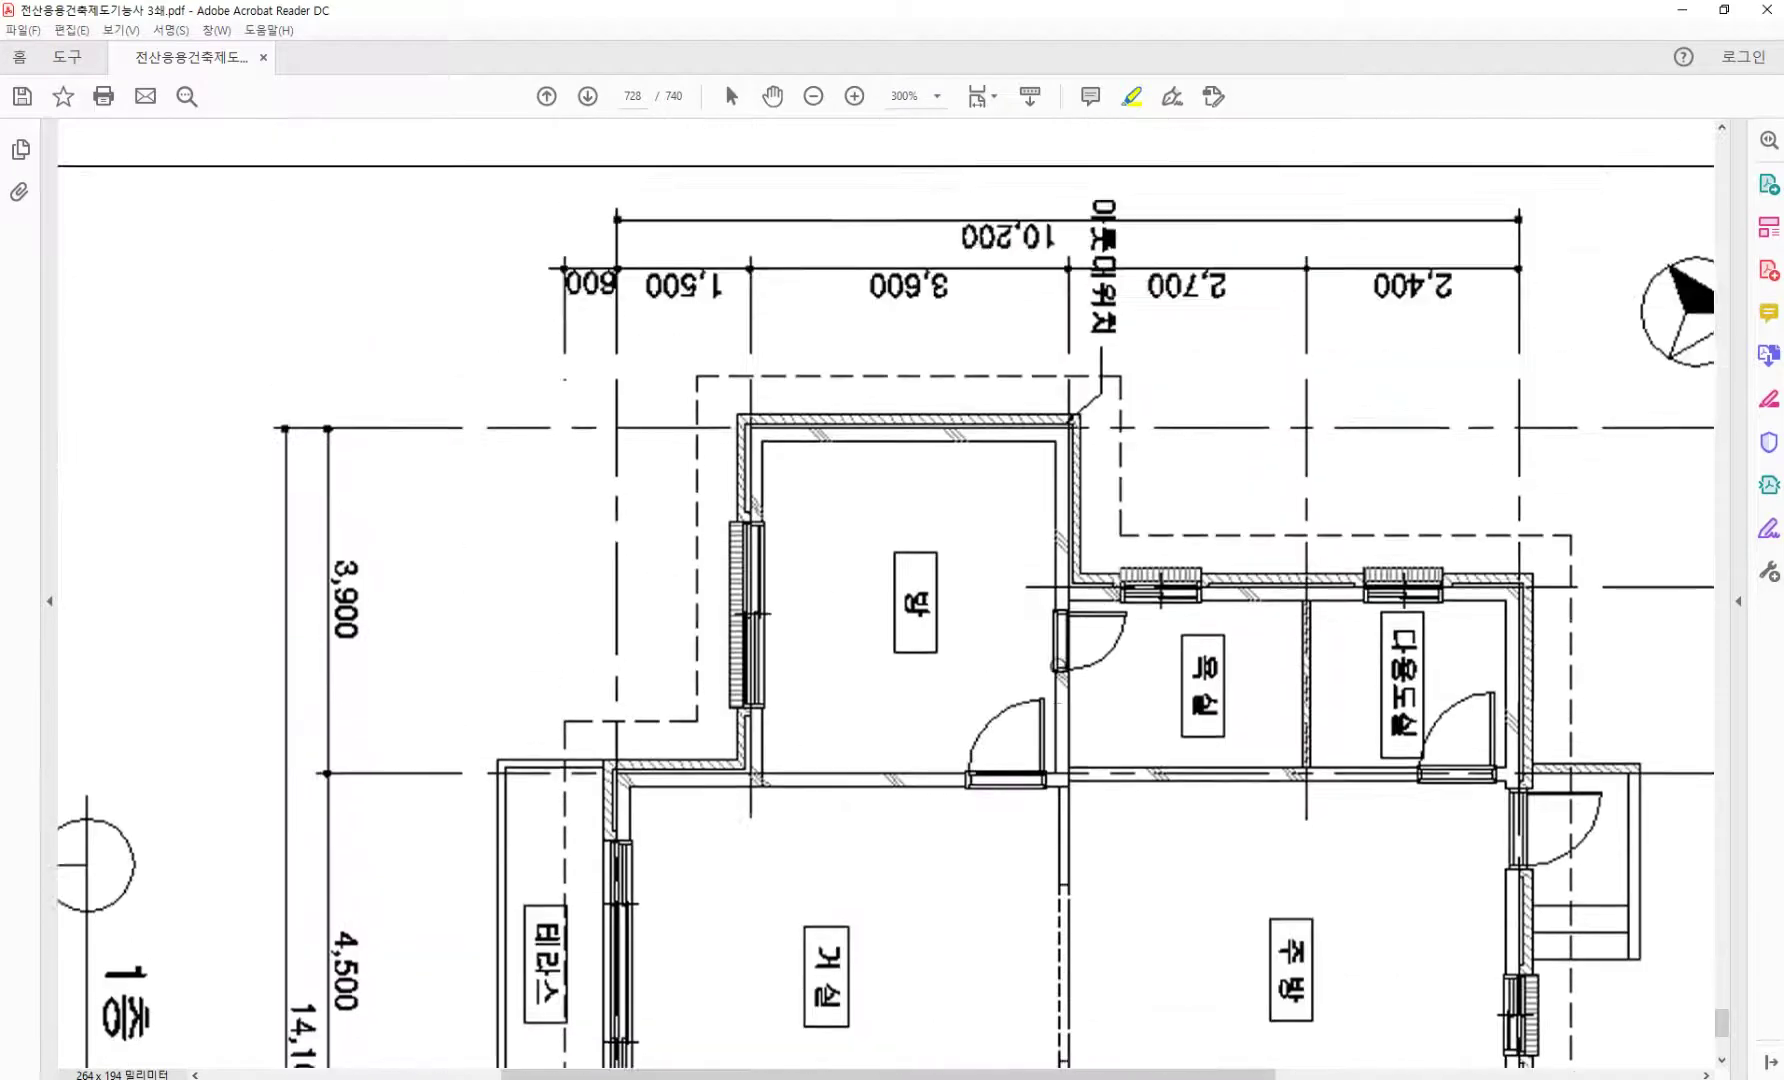
scroll(1057, 665, "down", 6)
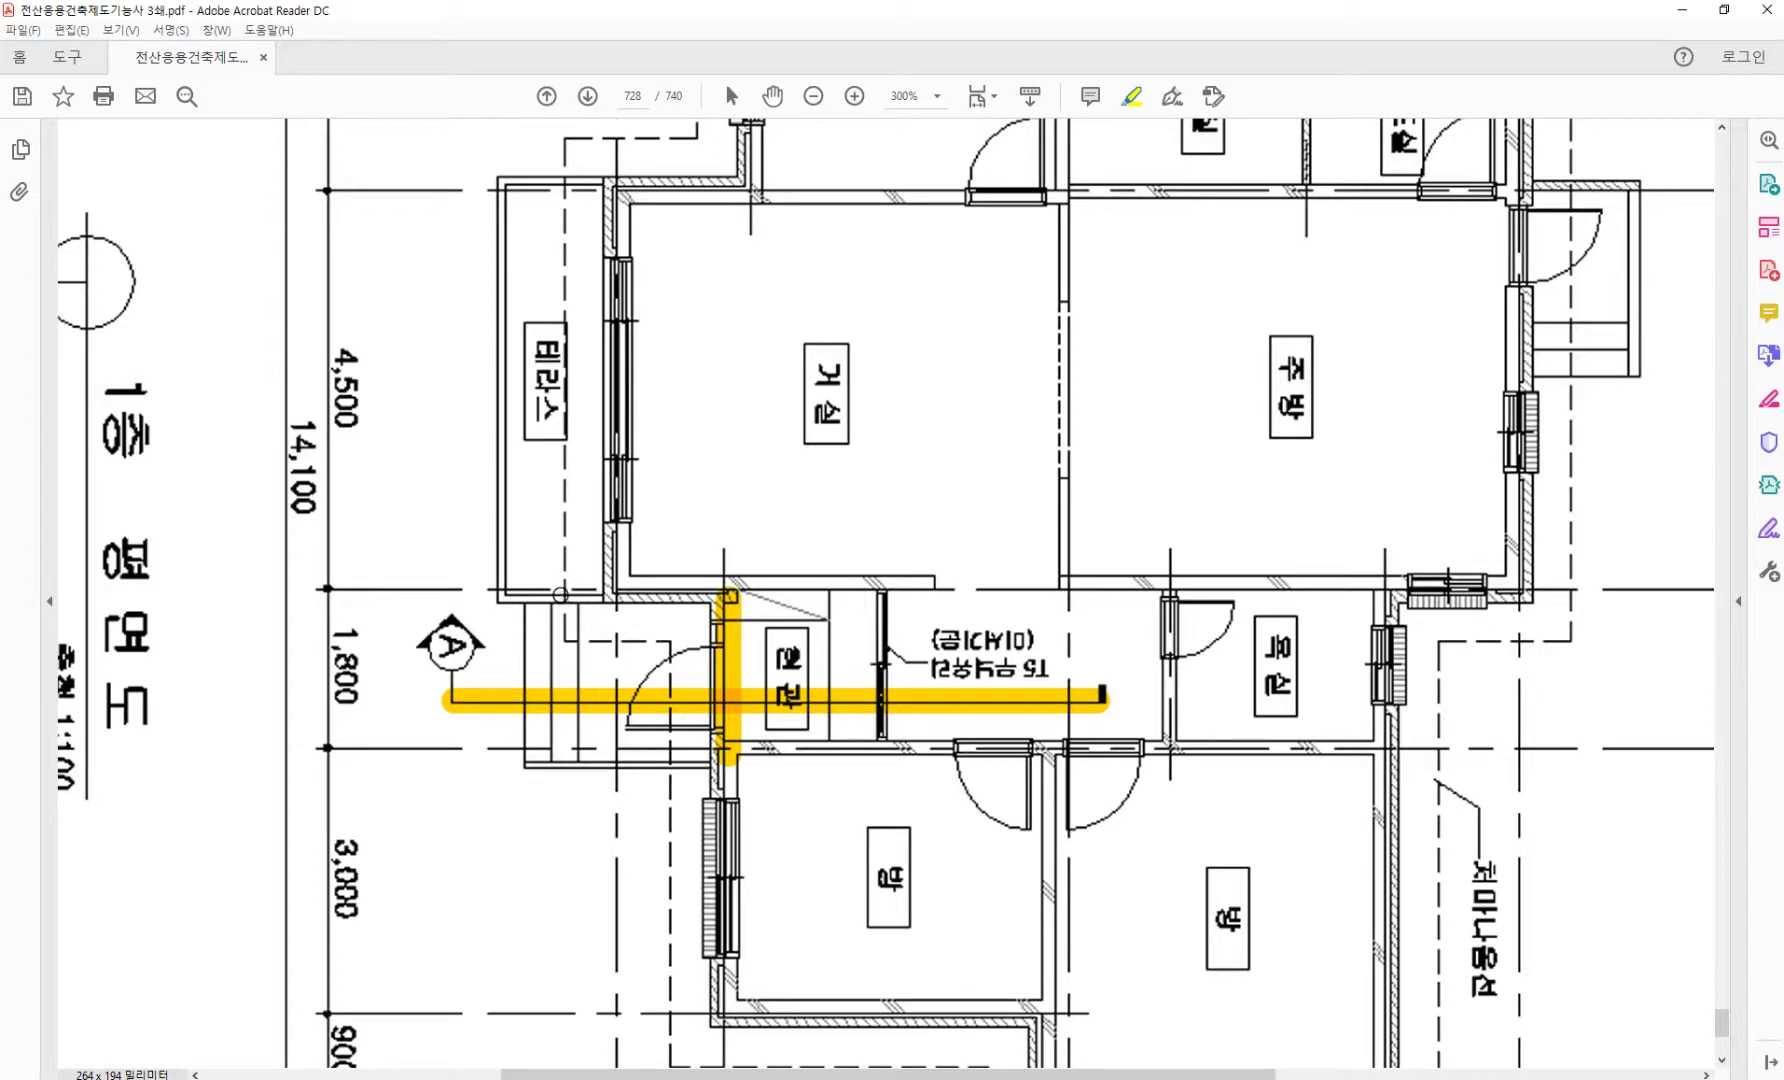
scroll(543, 577, "down", 1)
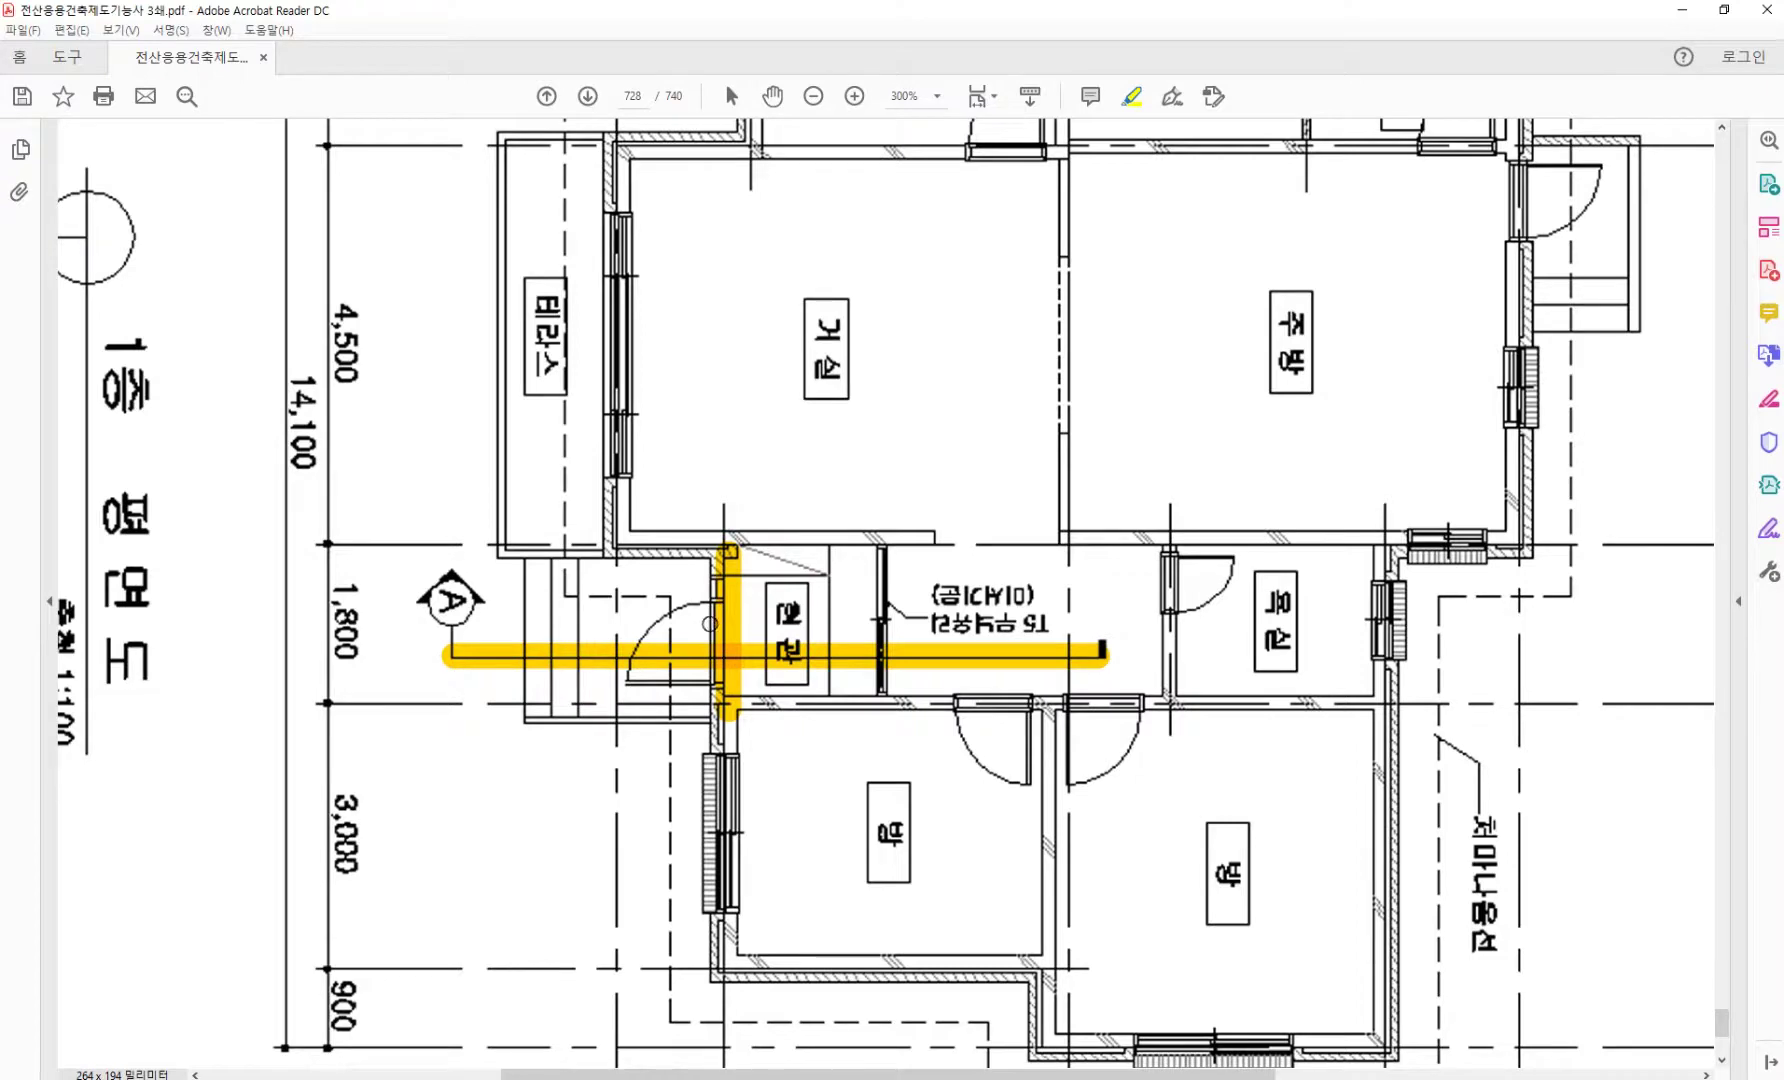
scroll(710, 623, "down", 5)
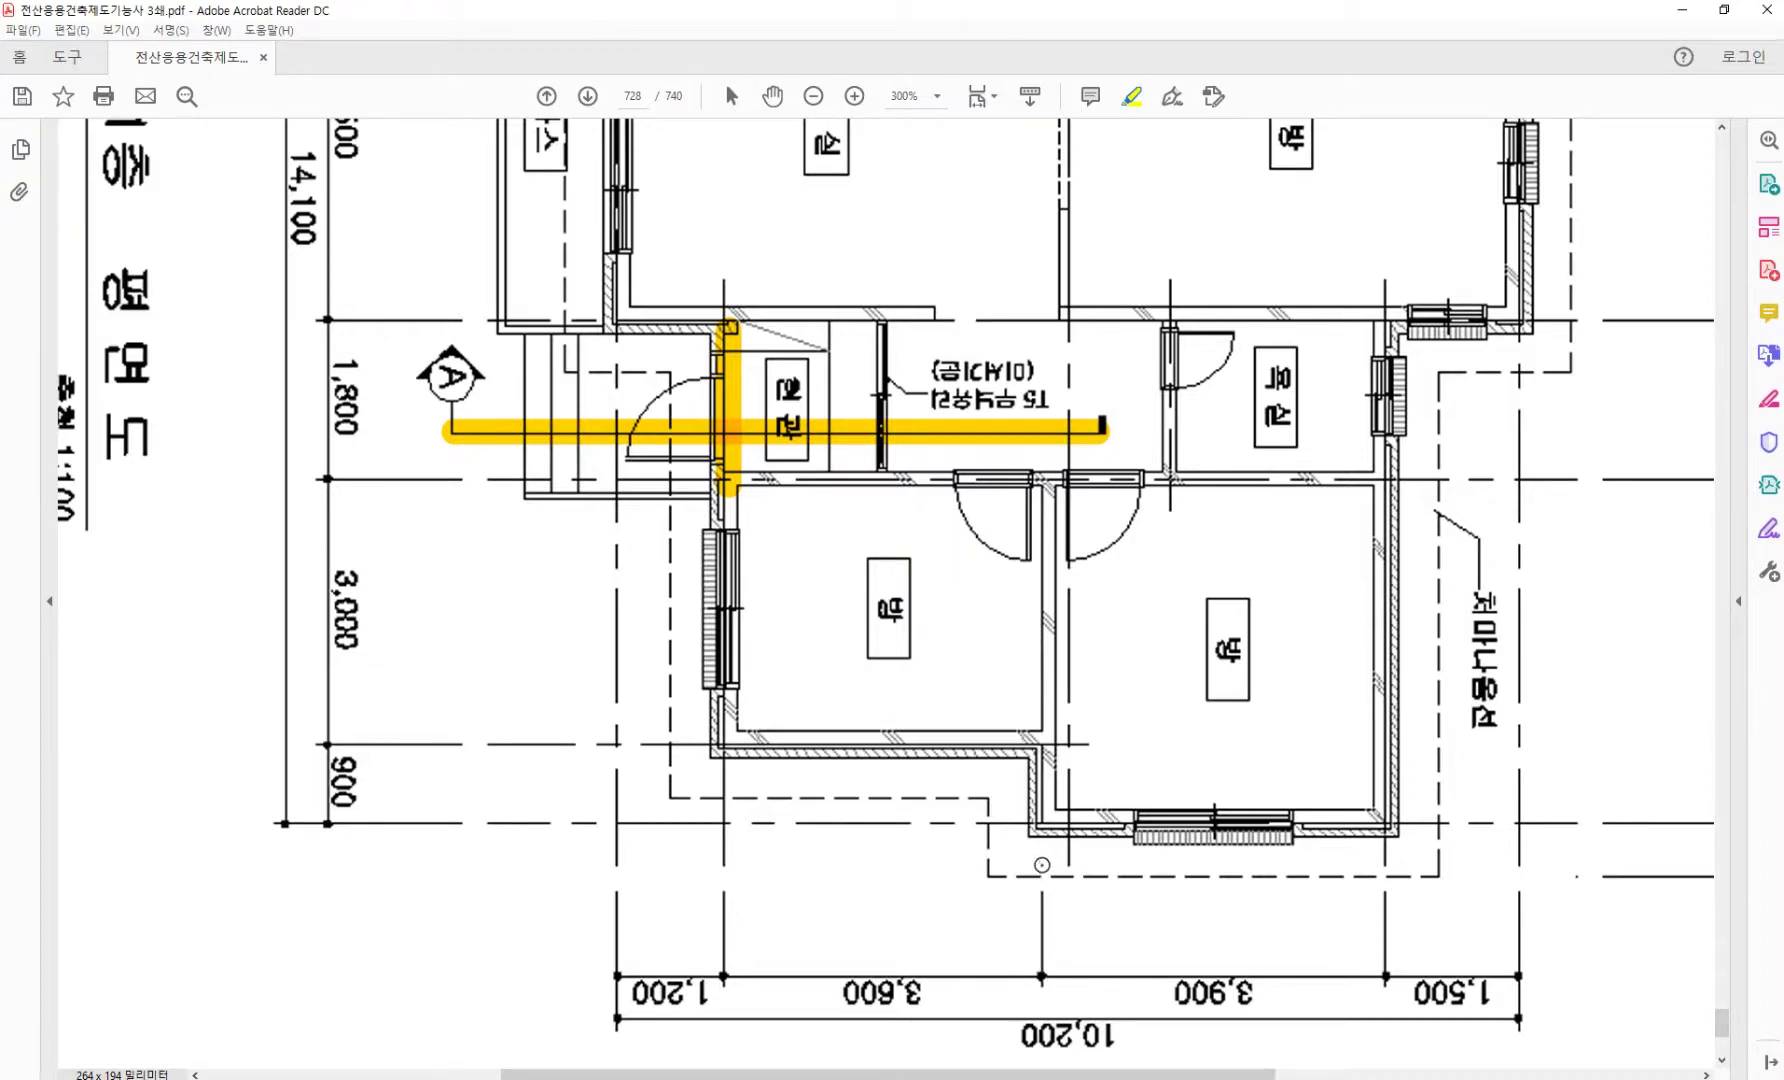
scroll(1055, 865, "up", 12)
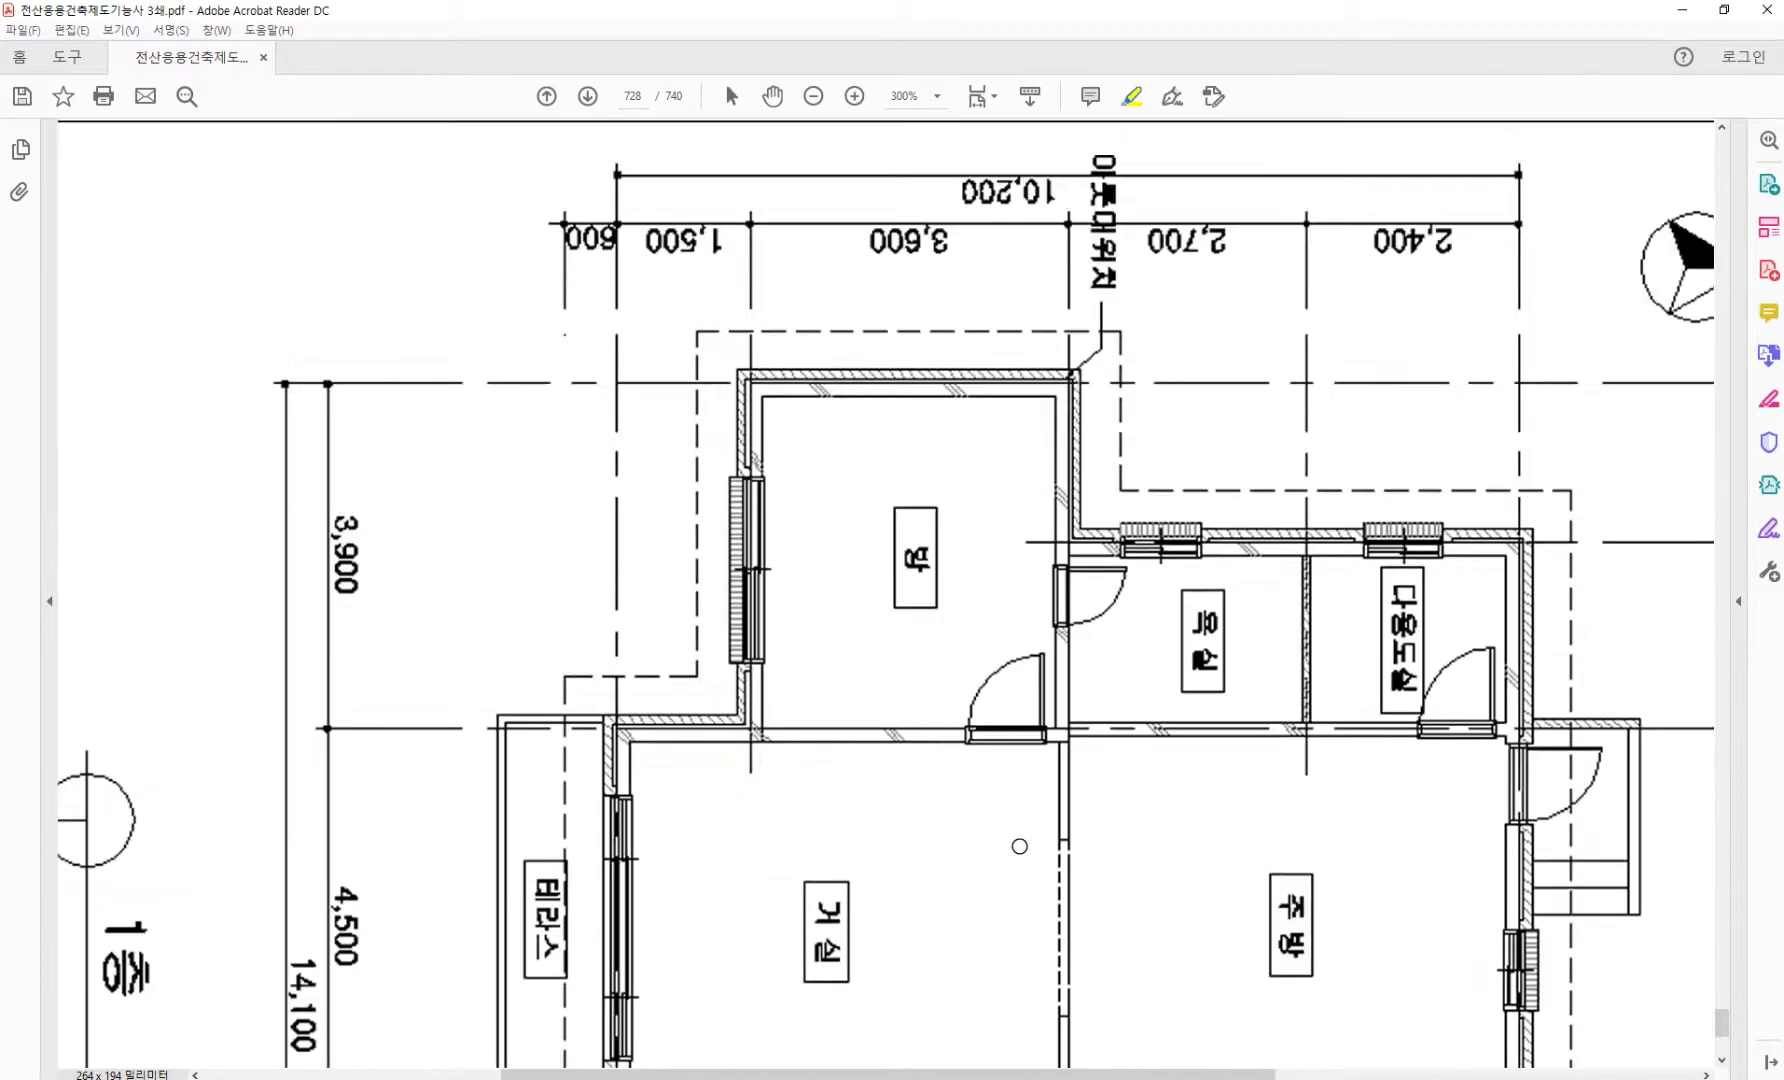
scroll(946, 458, "down", 12)
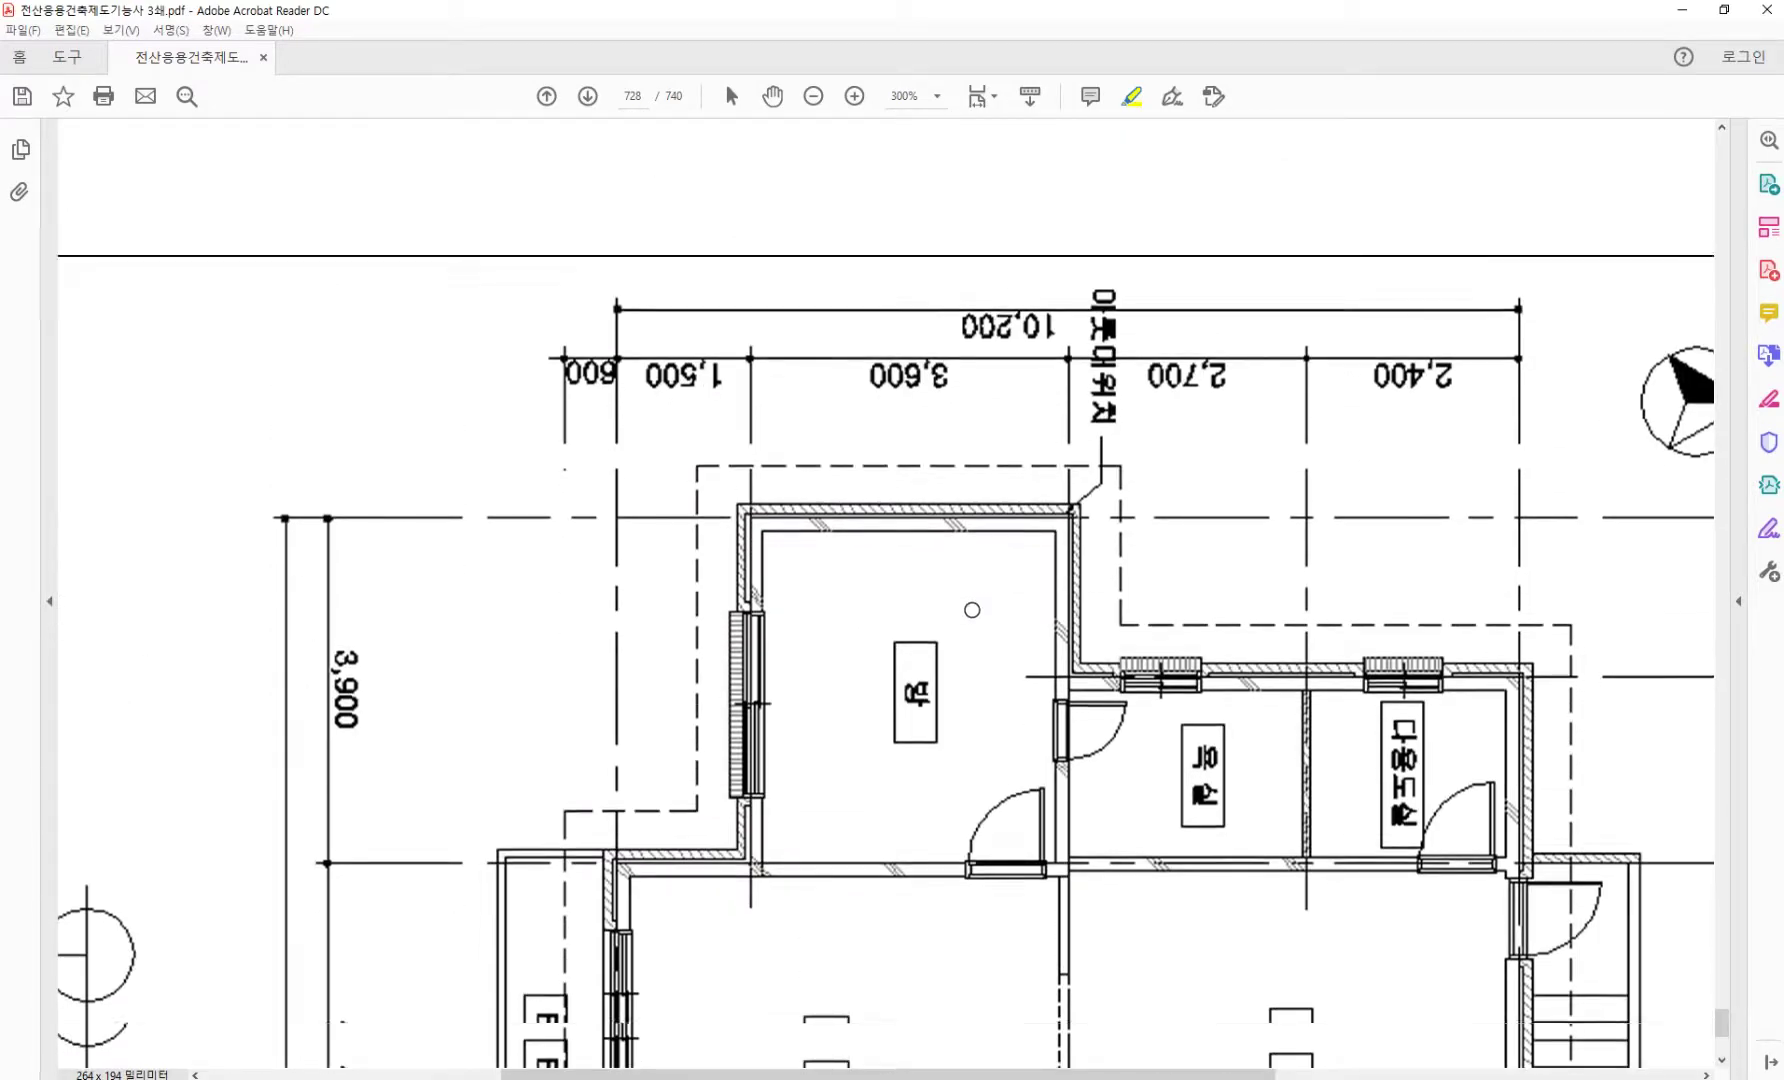
scroll(1072, 540, "down", 2)
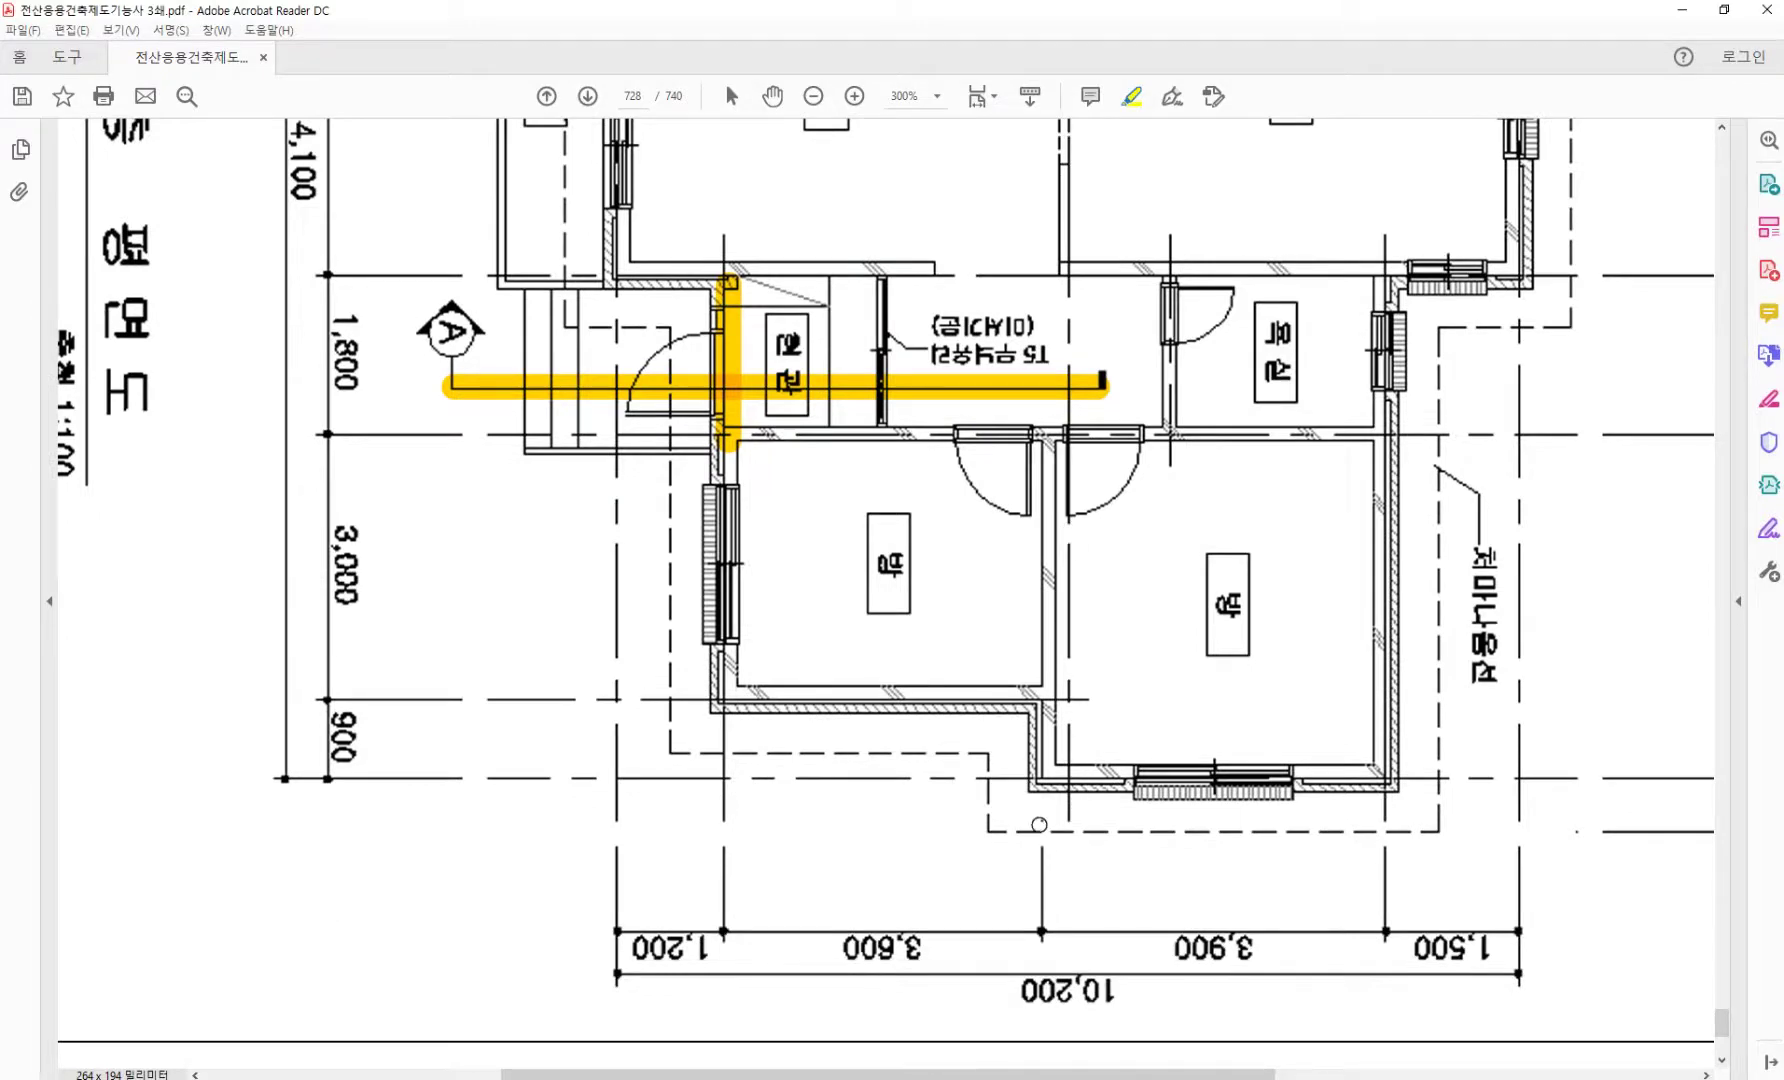
scroll(930, 570, "up", 3)
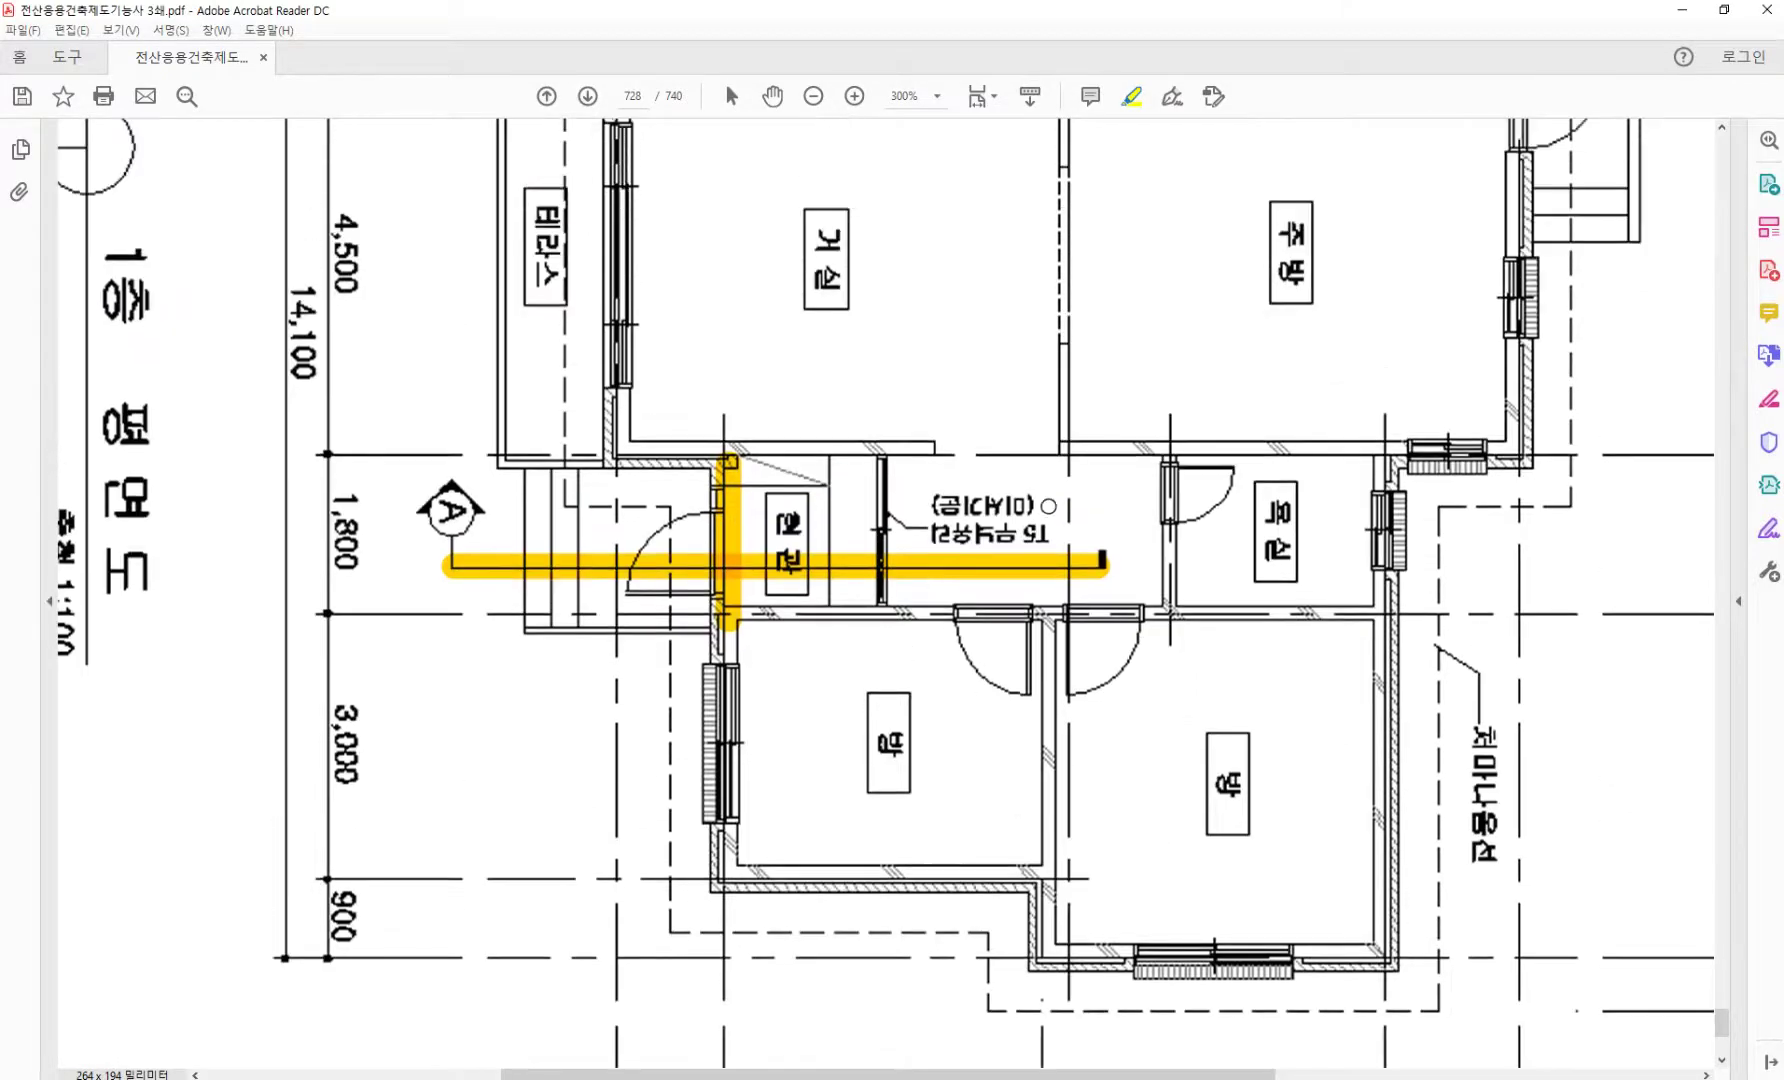
- Switch to AutoCAD and draw a vertical centre line on the 중심 layer inside the drawing frame
left_click(600, 1078)
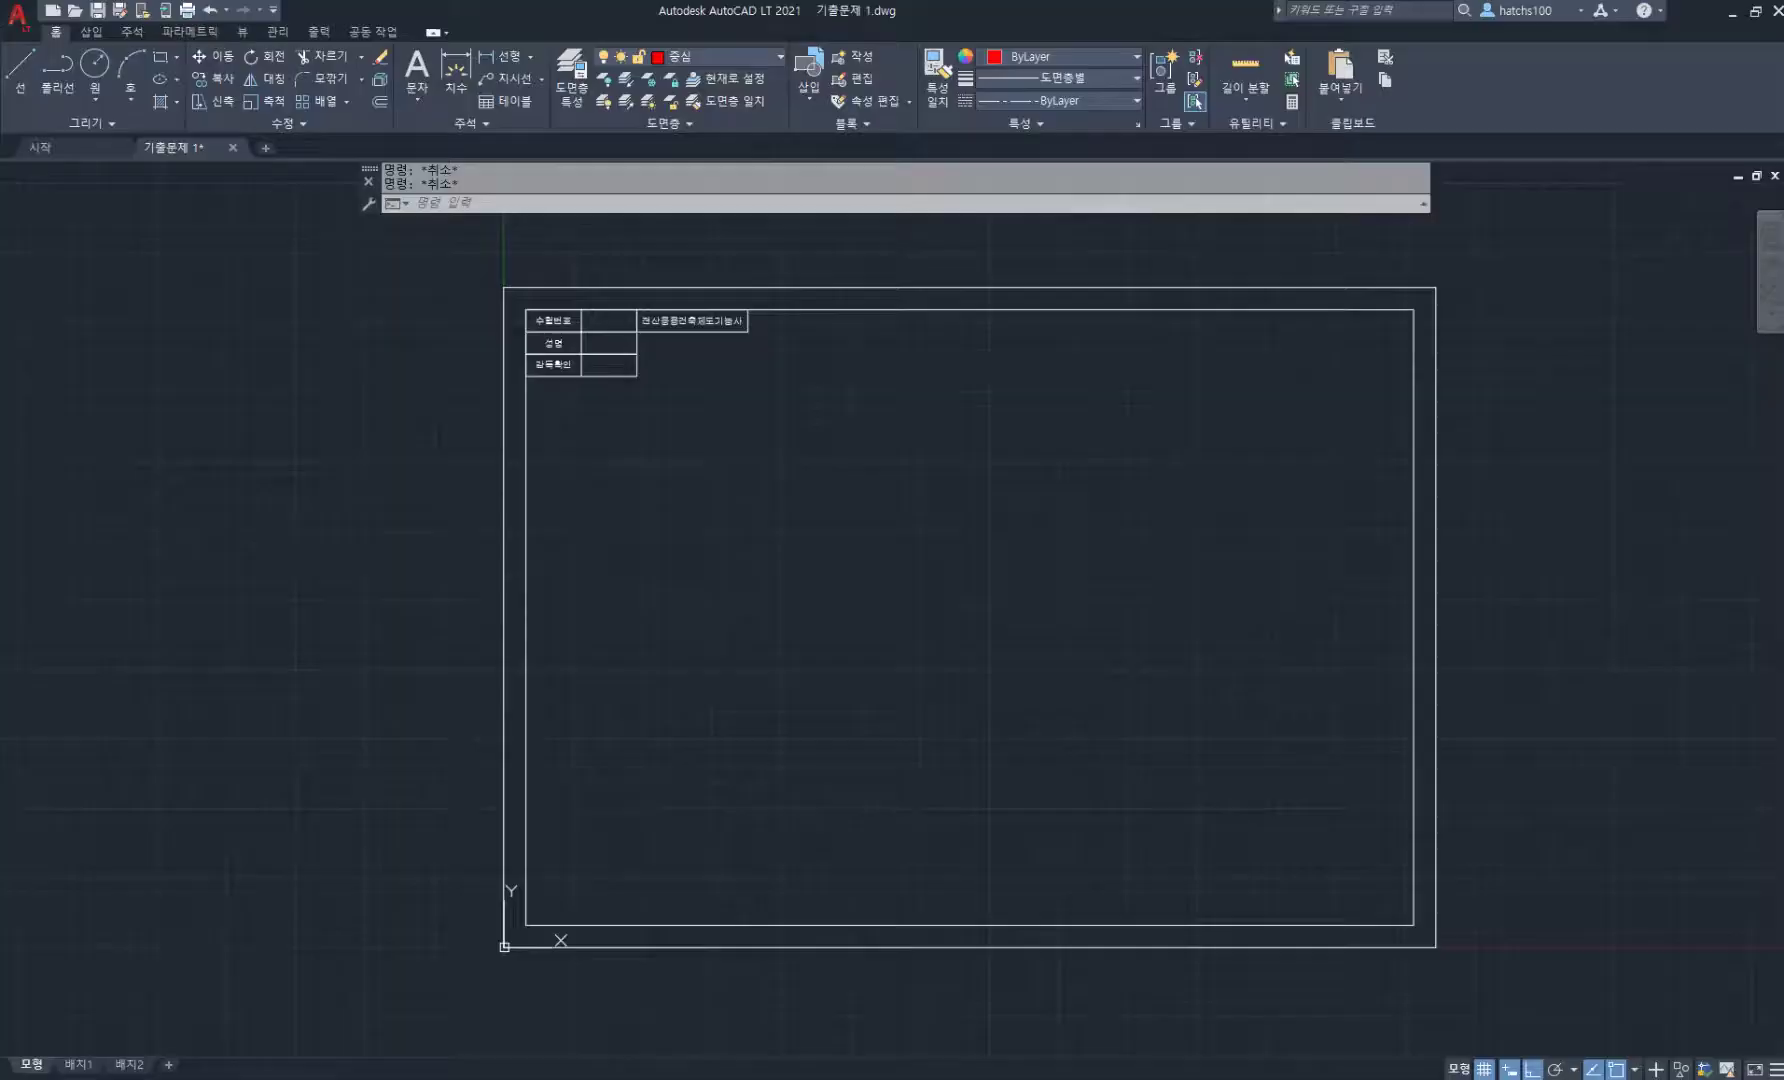
middle_click_drag(907, 495, 852, 485)
type("l")
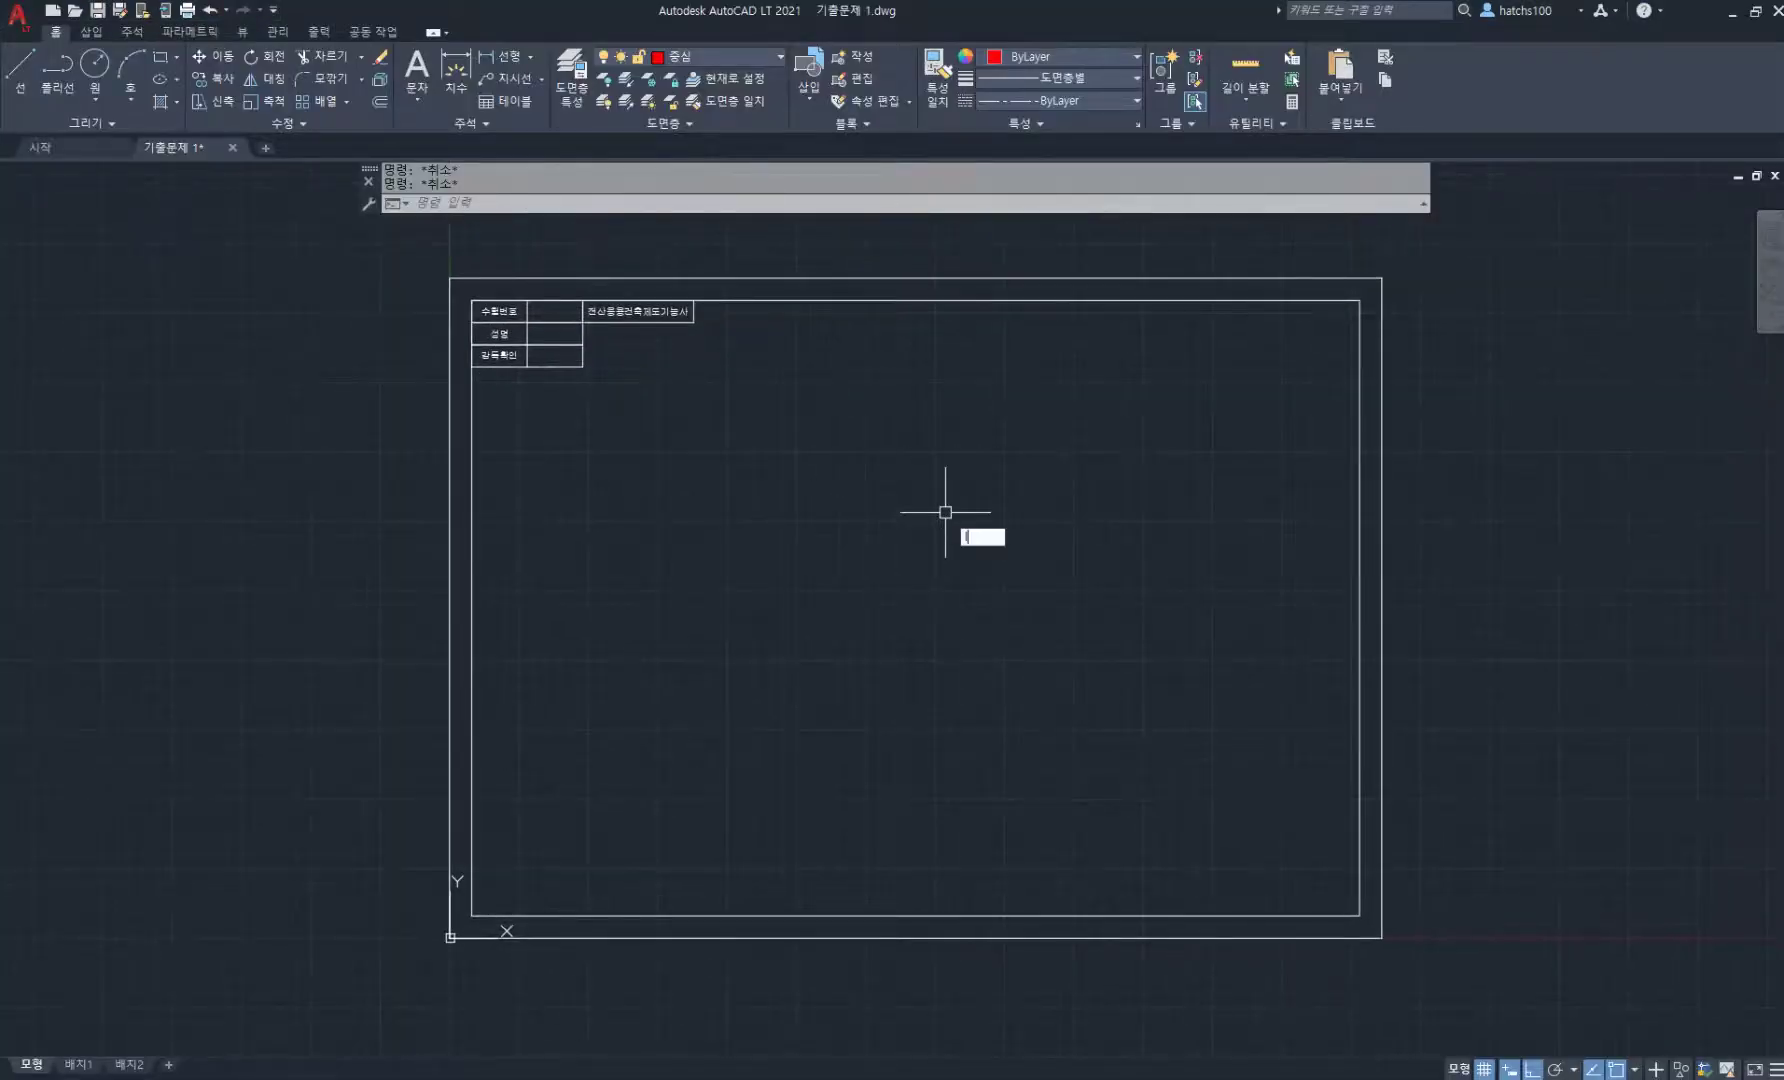
key("Return")
left_click(818, 831)
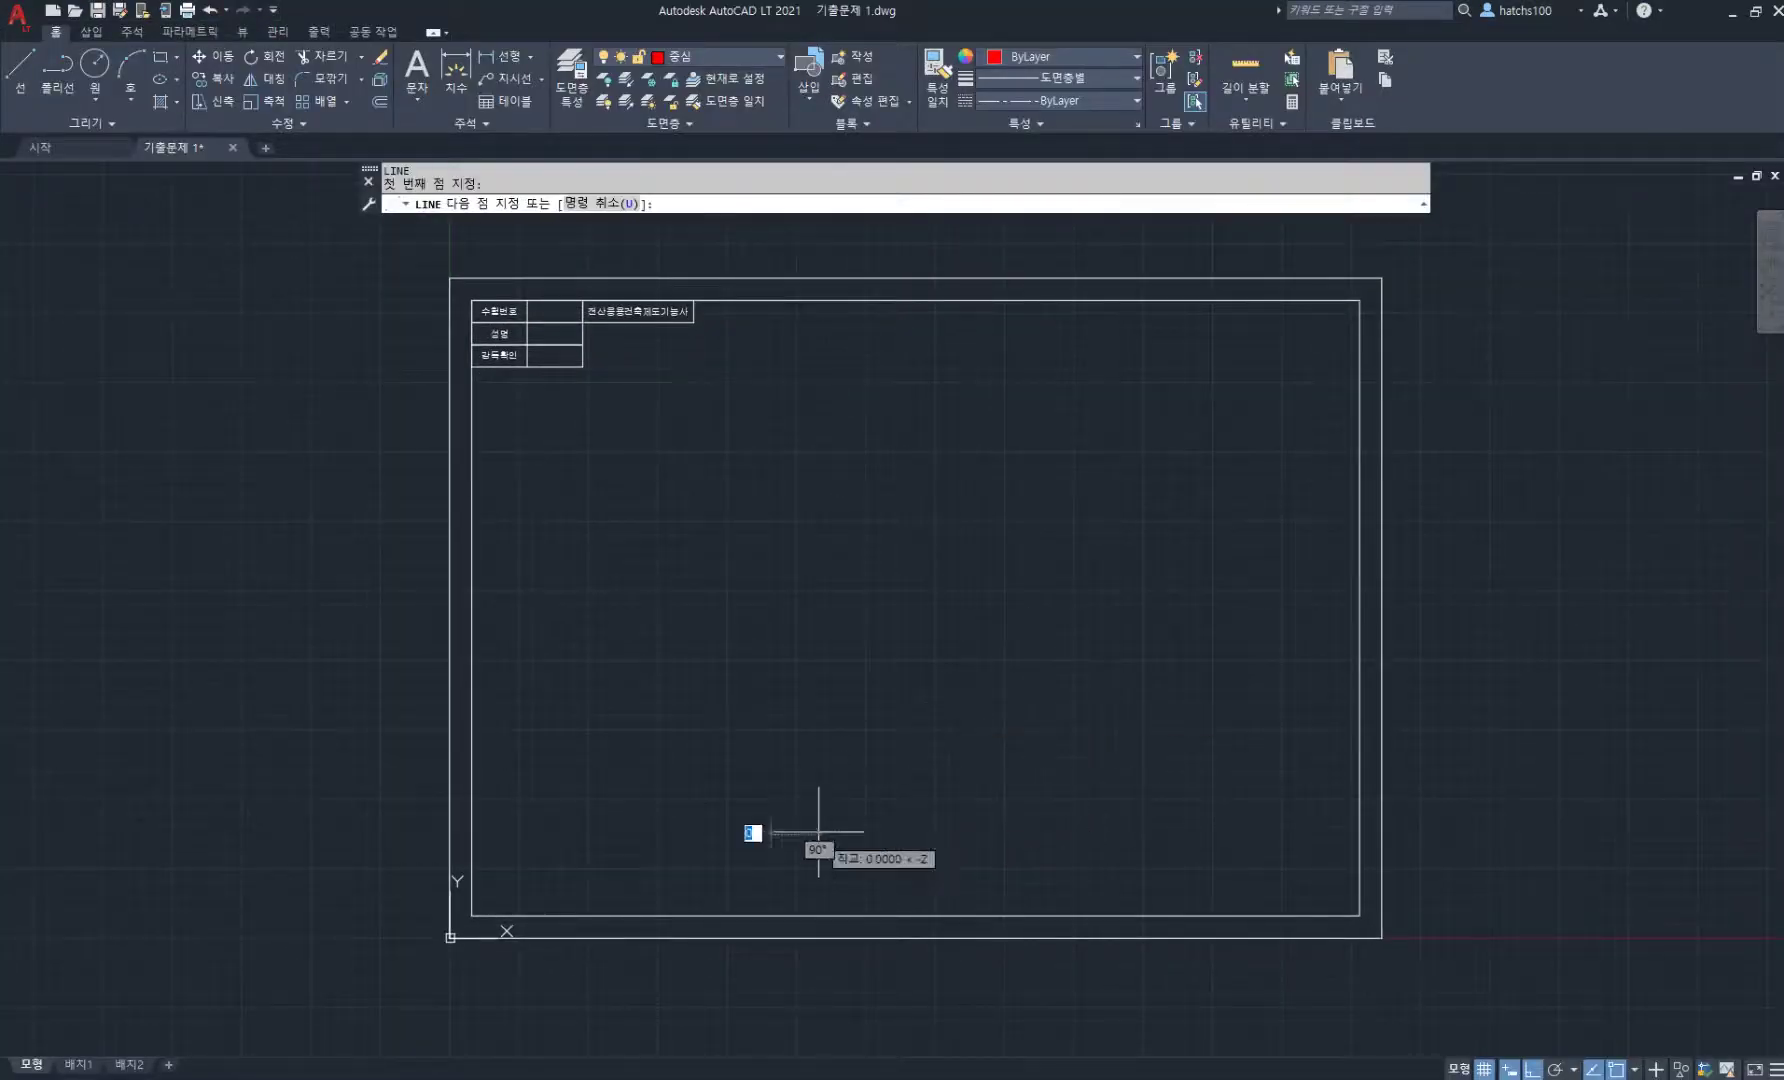
left_click(818, 405)
key("Return")
- Offset the vertical centre line 1200 to its left and 3900 to its right
type("ㅇ")
key("Return")
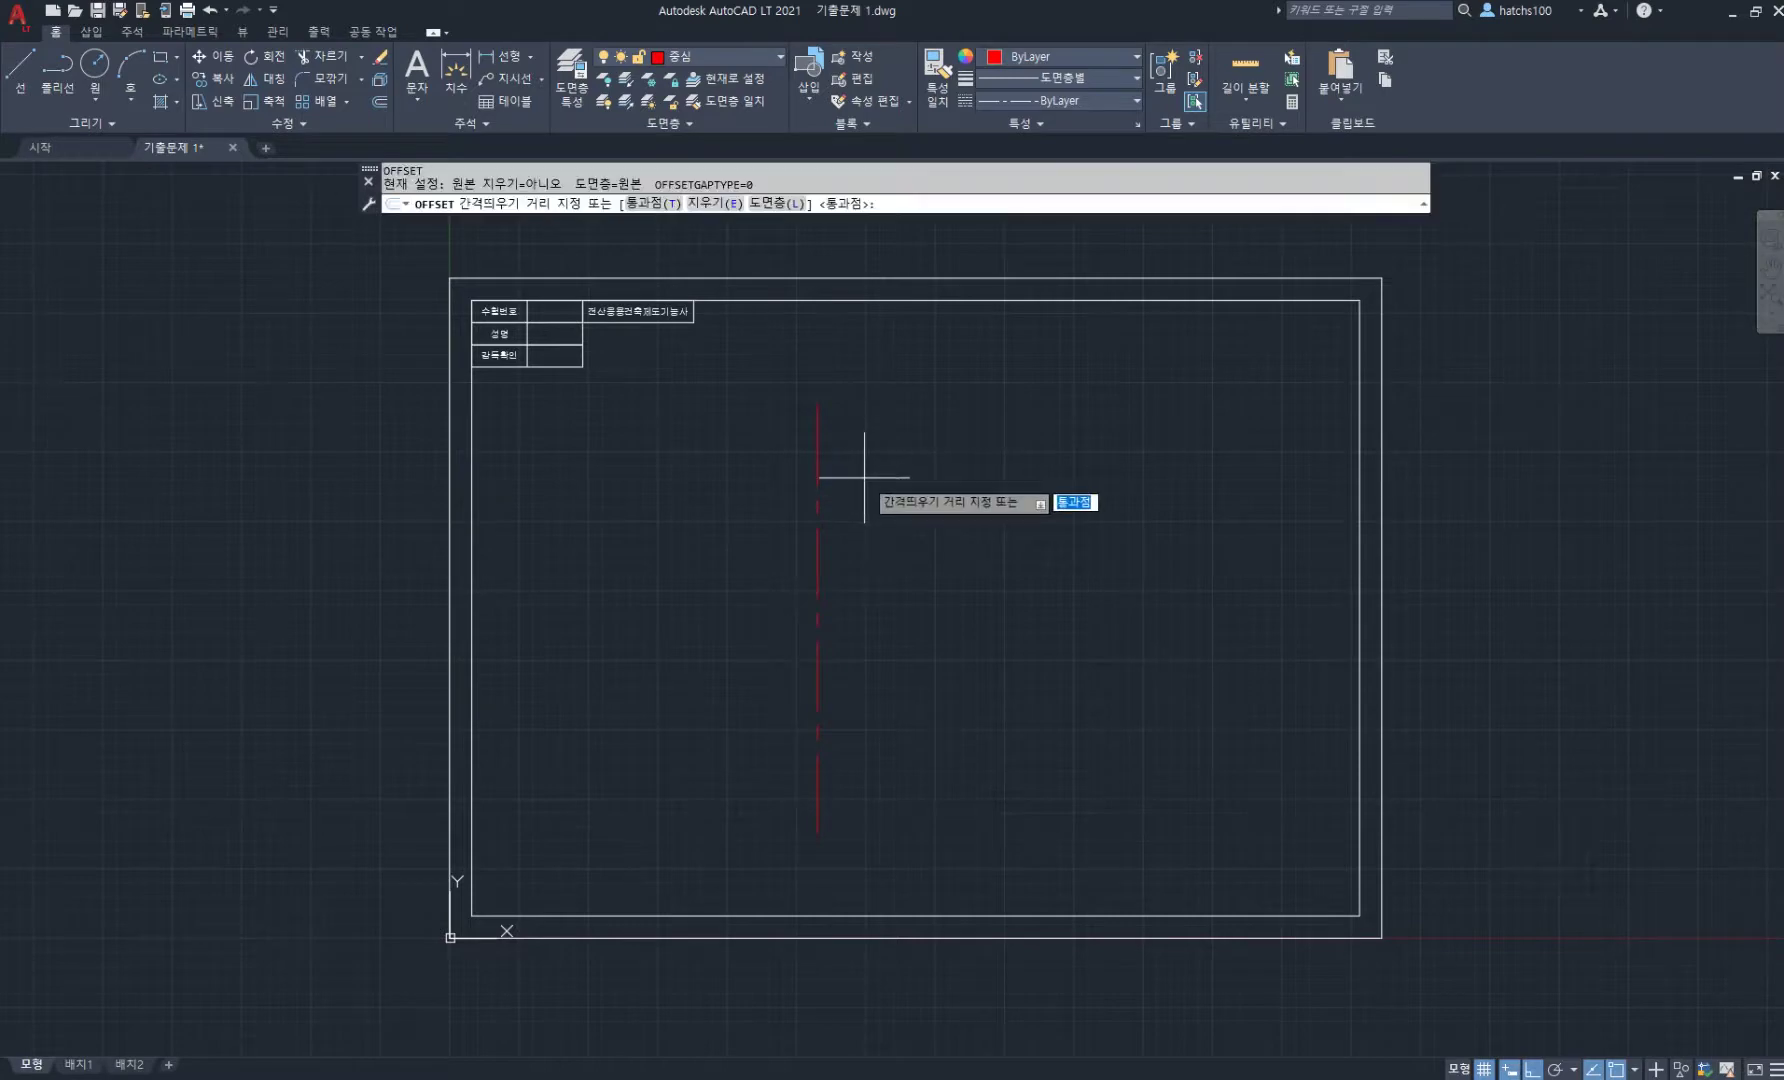
key("Return")
left_click(818, 605)
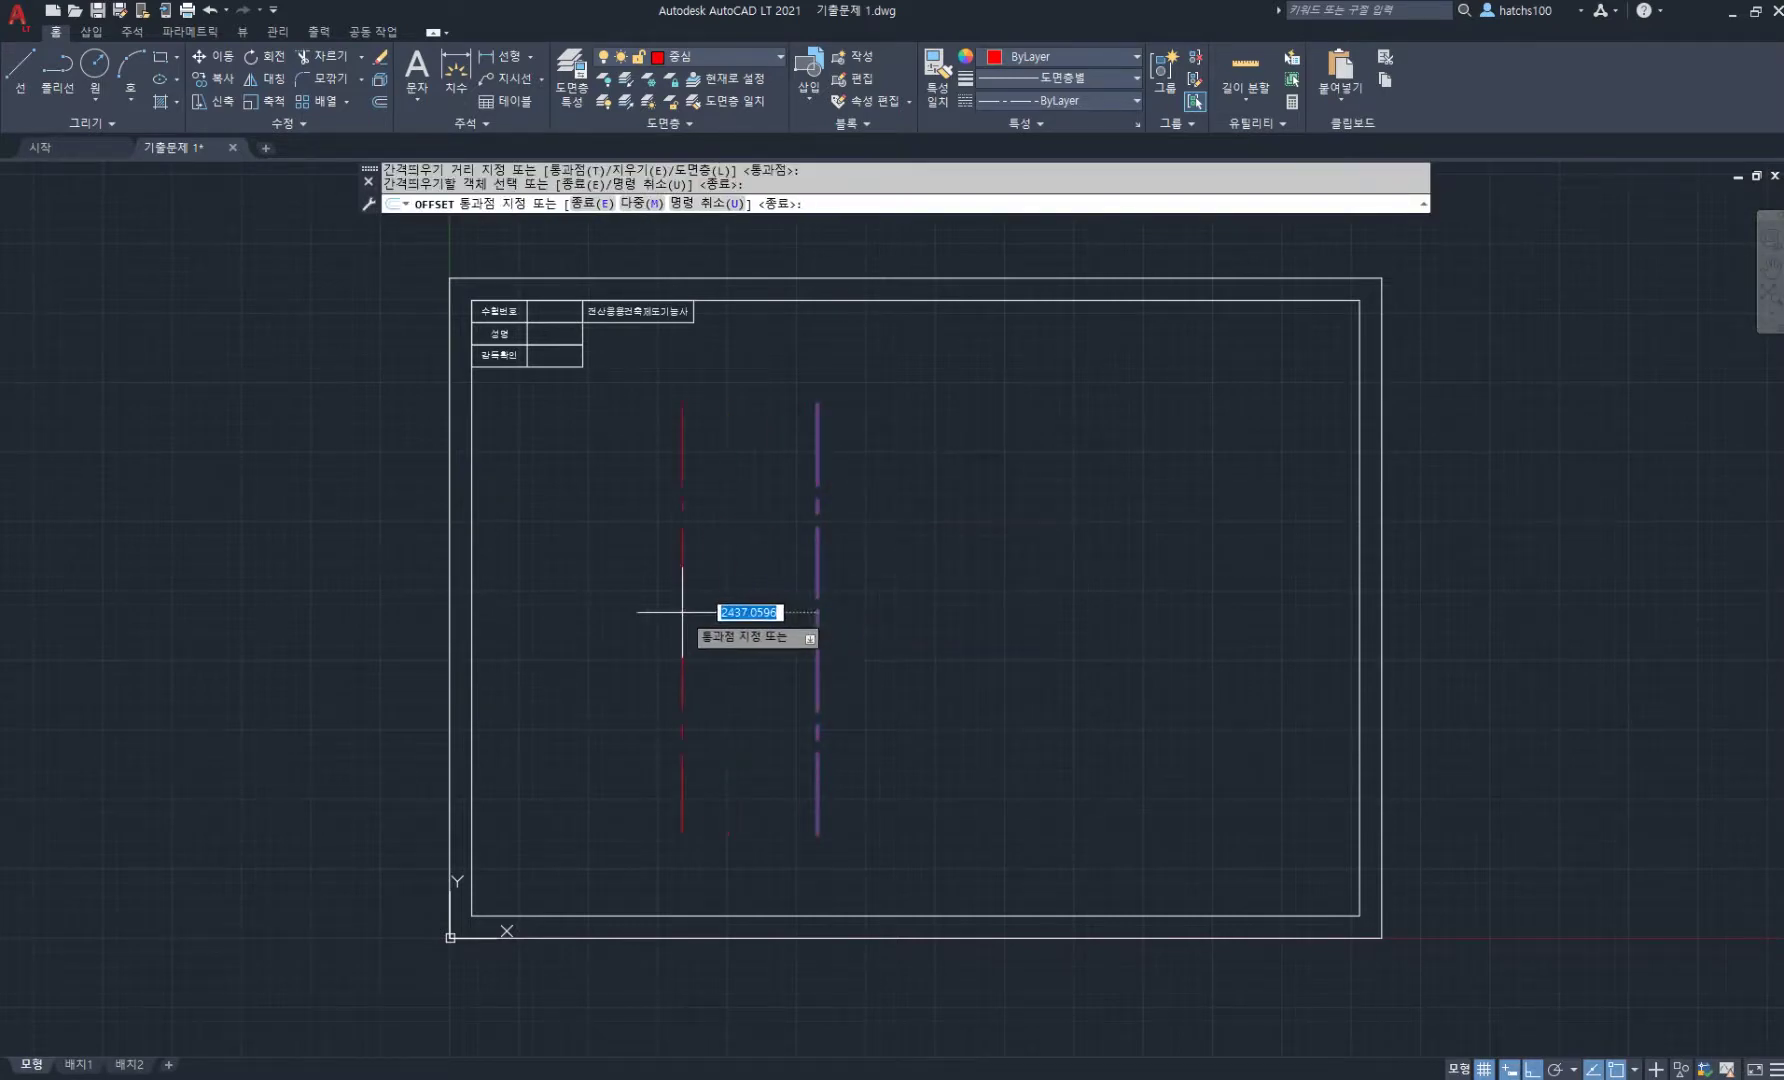
type("1200")
key("Return")
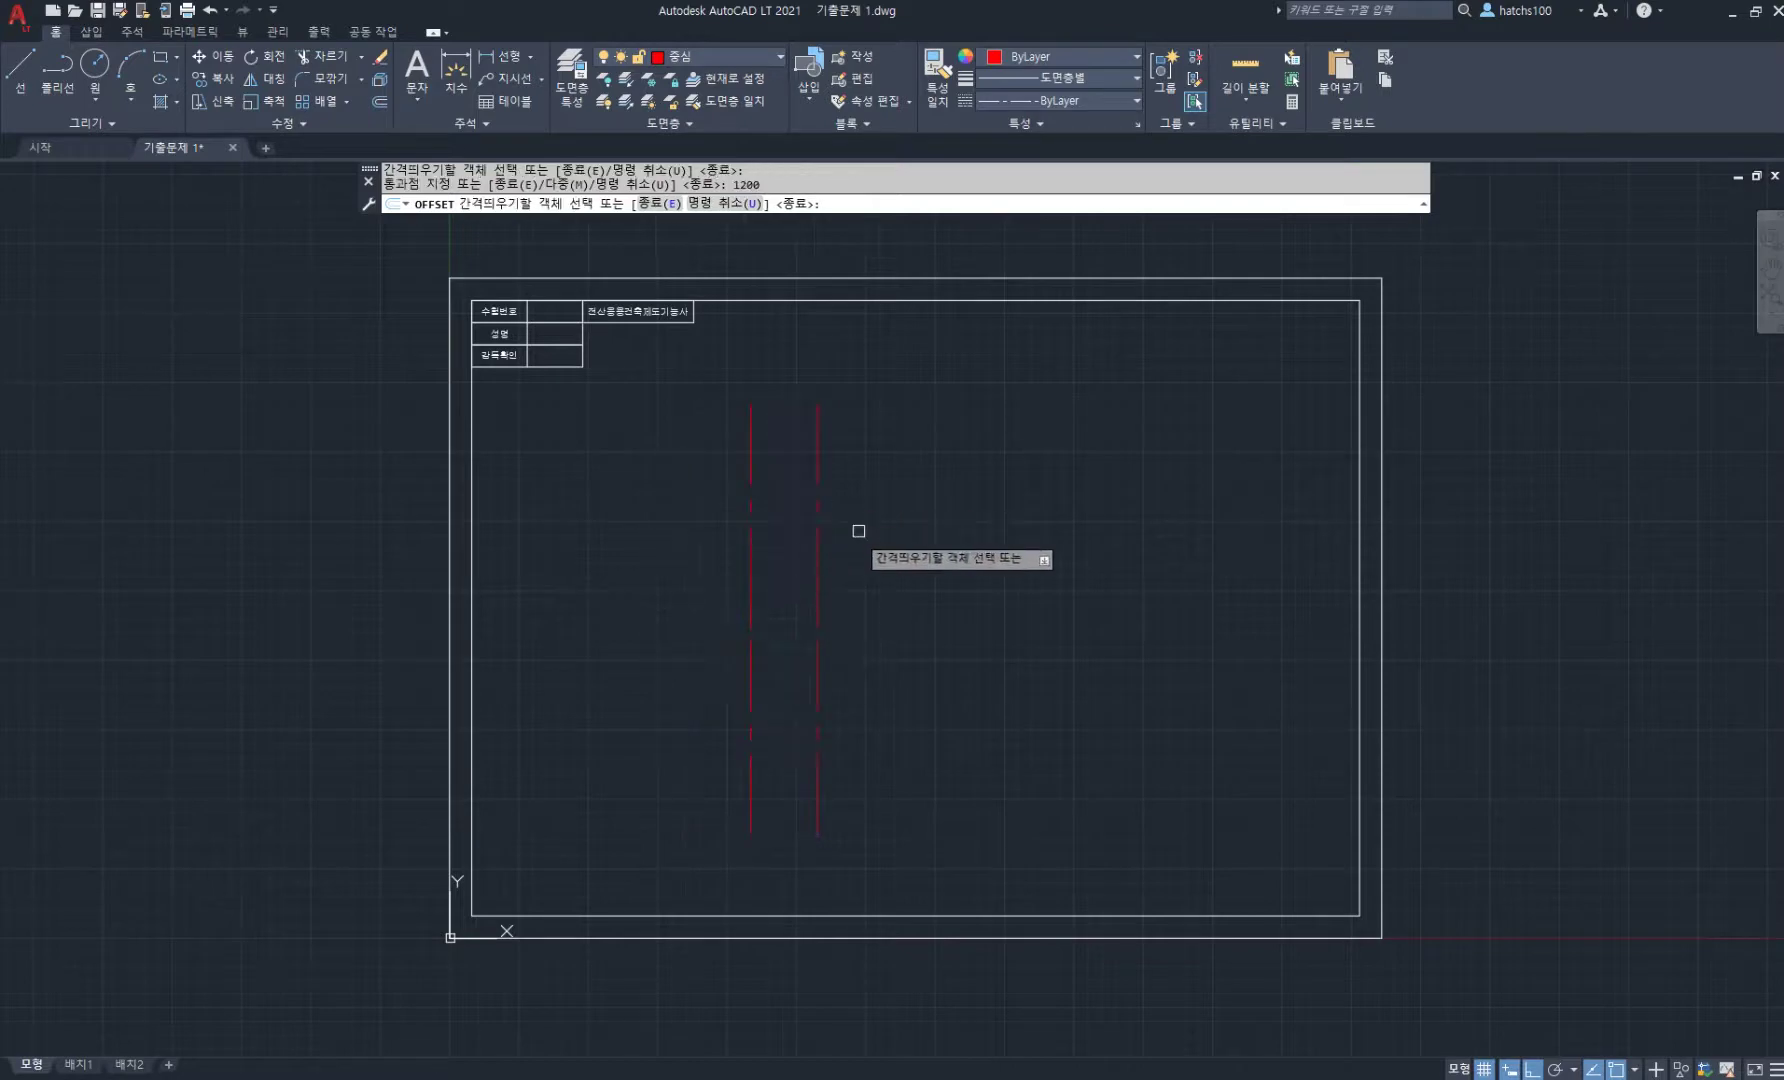
left_click(818, 586)
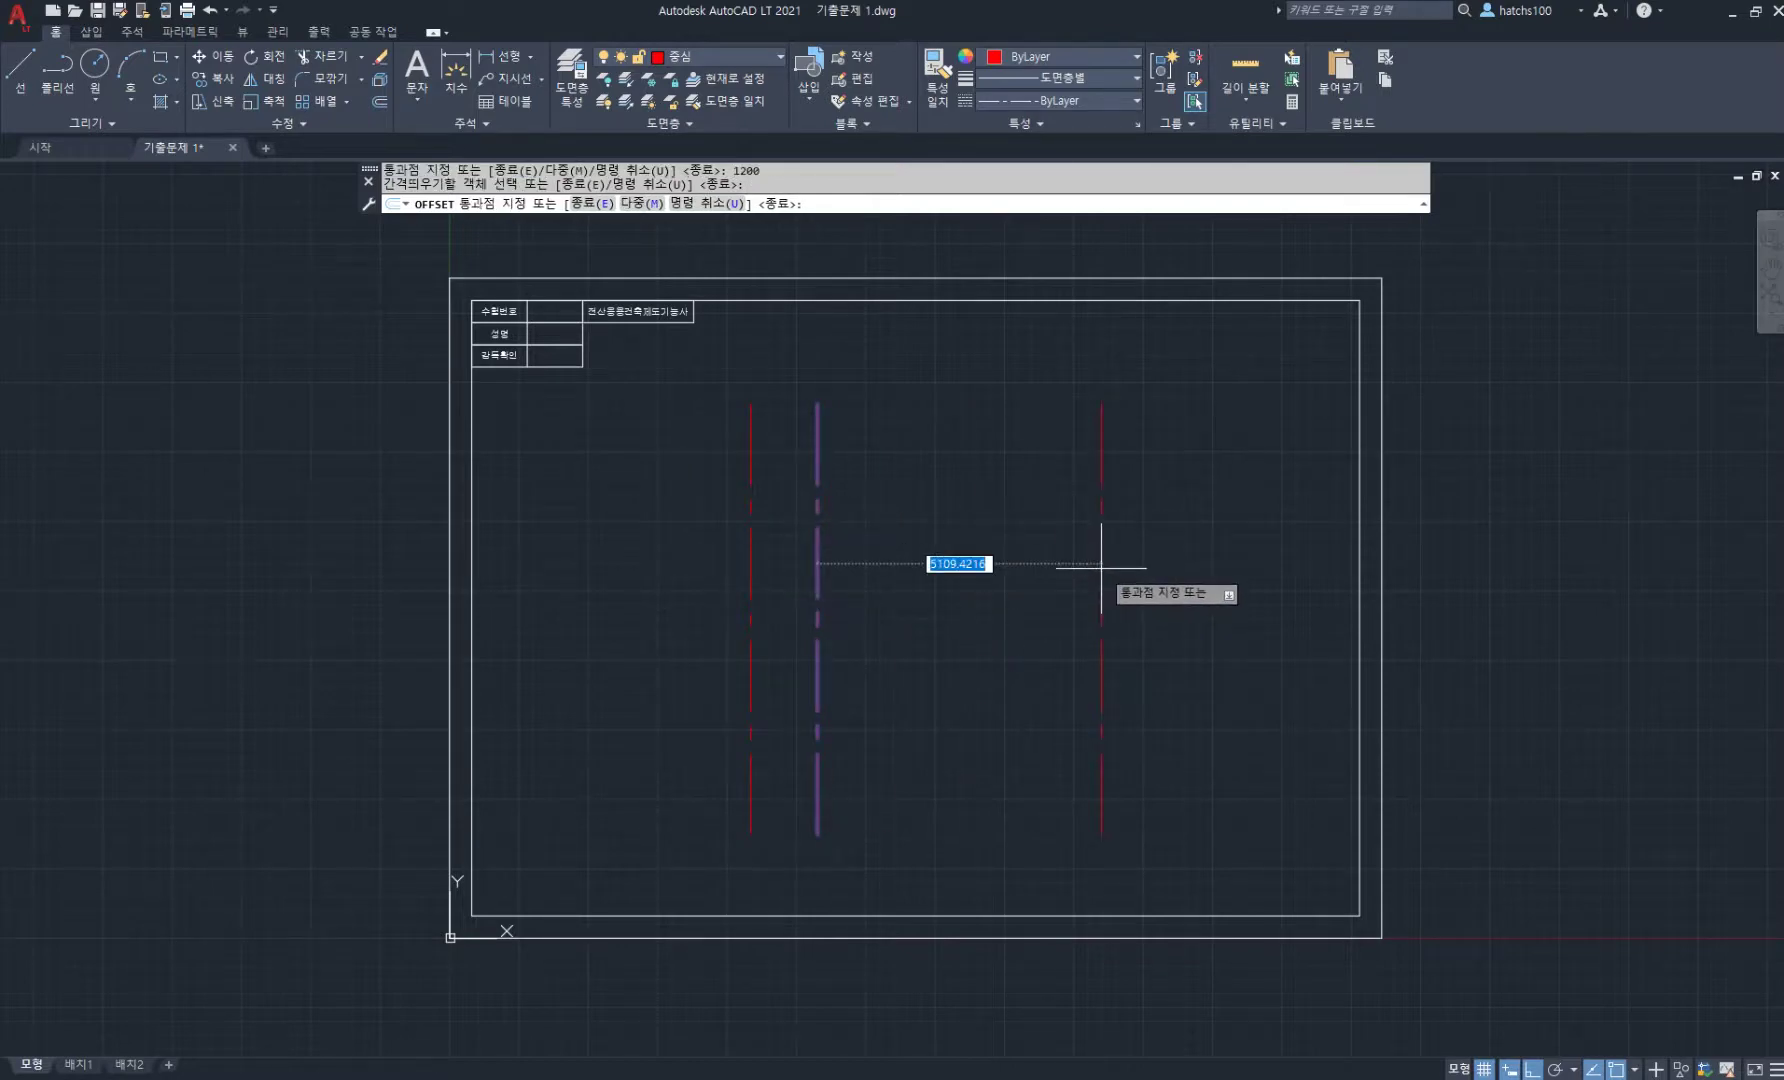
type("3900")
key("Return")
key("Escape")
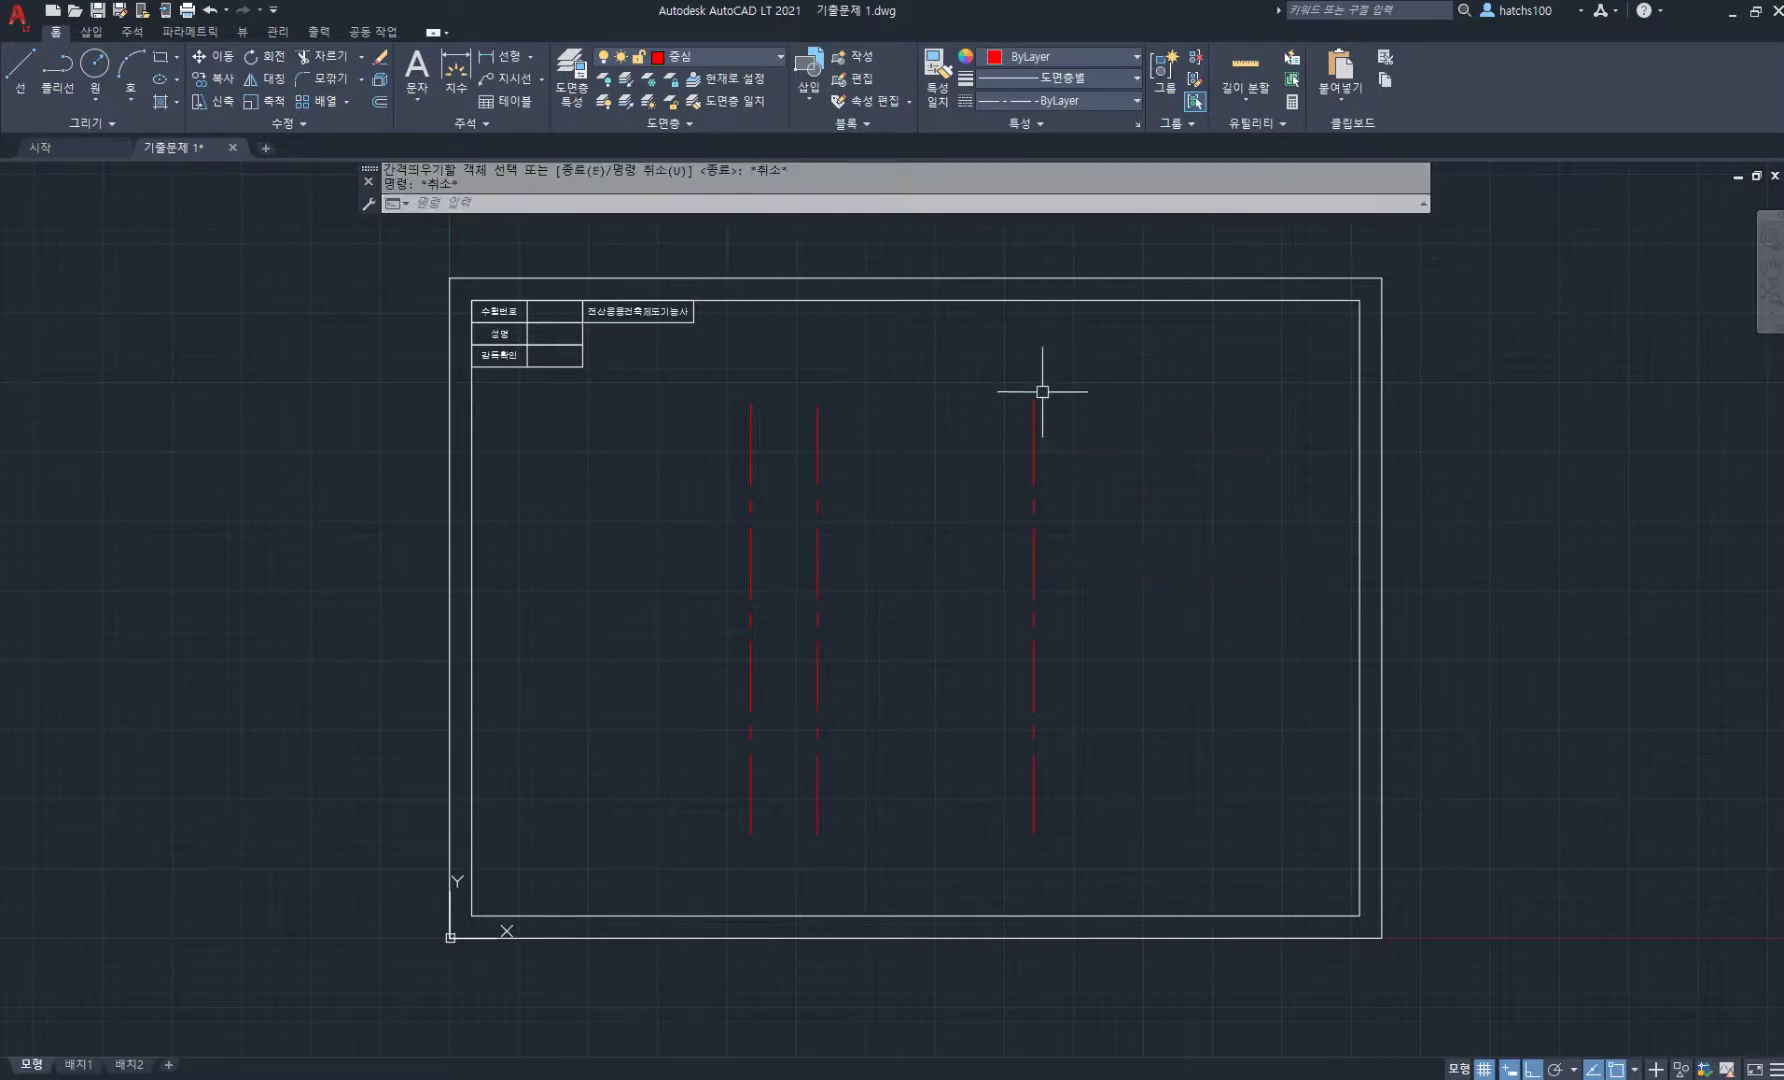
- Draw a small circle centred on the upper end of the rightmost centre line
type("c")
key("Return")
left_click(1034, 403)
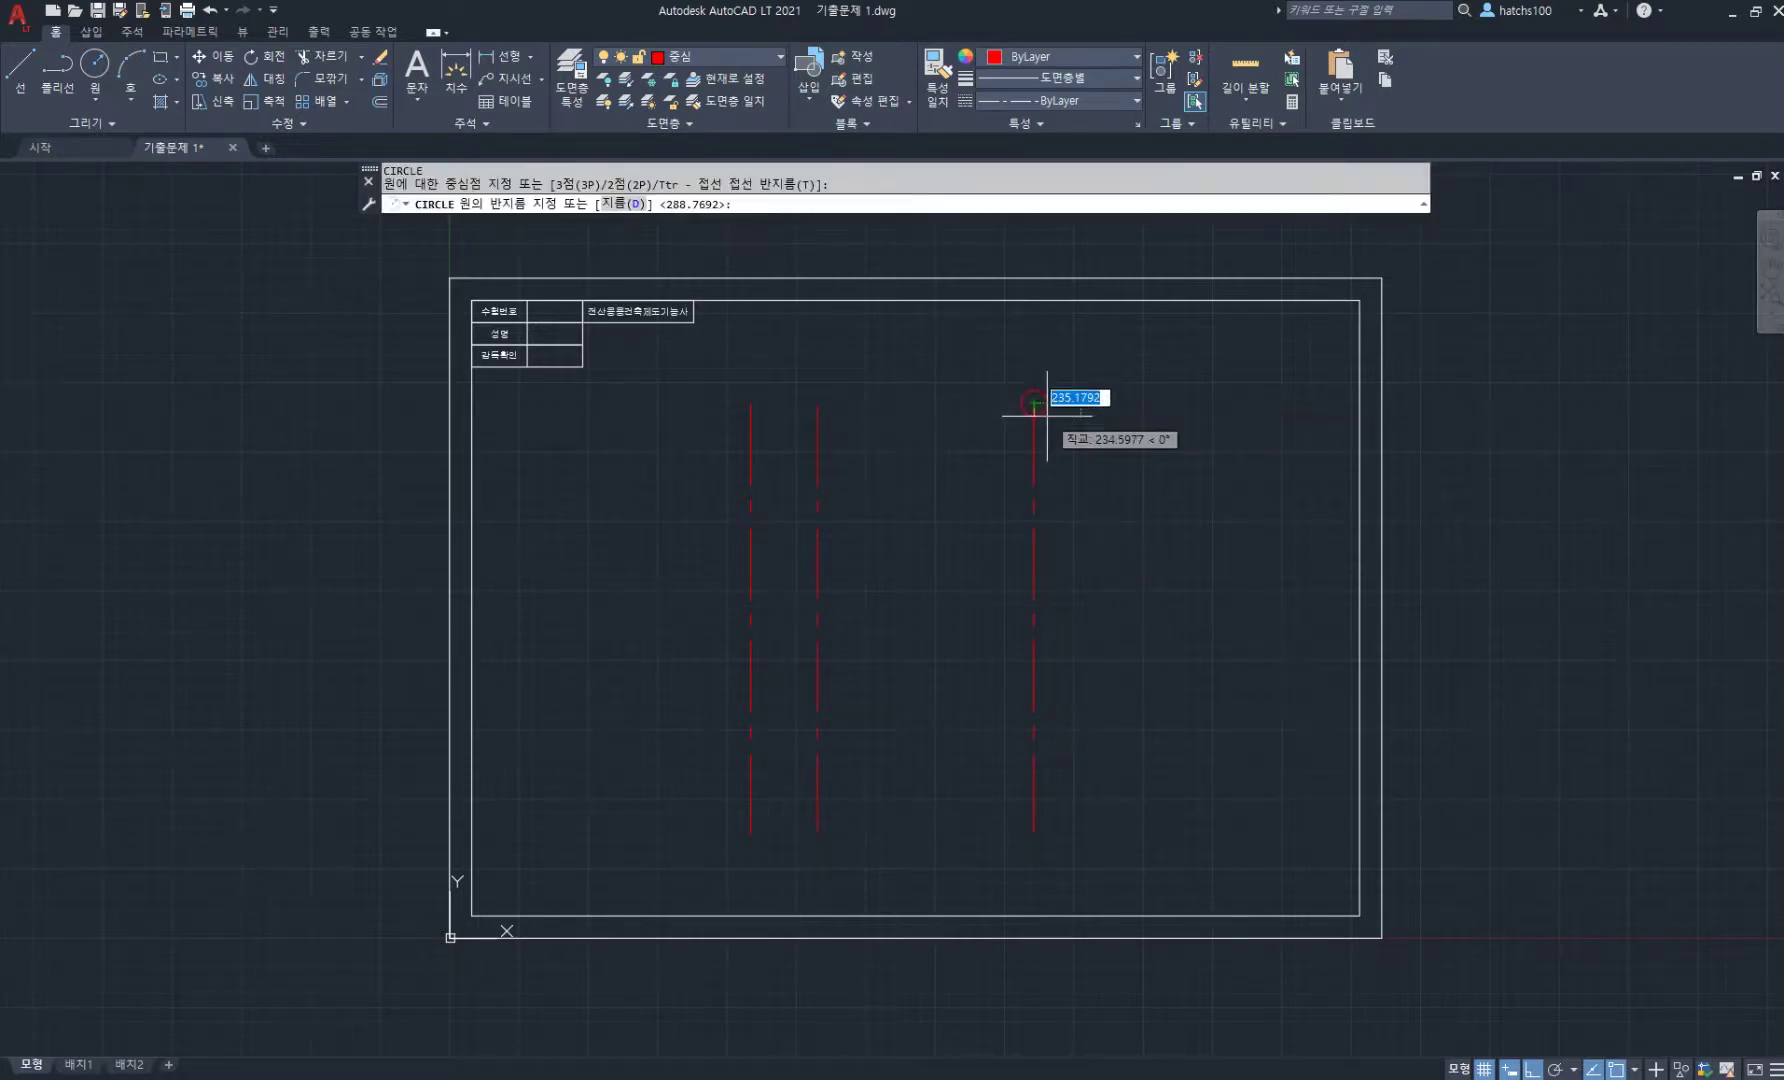
left_click(1047, 414)
- Offset the rightmost centre line a short distance to its right through a freely picked point
type("o")
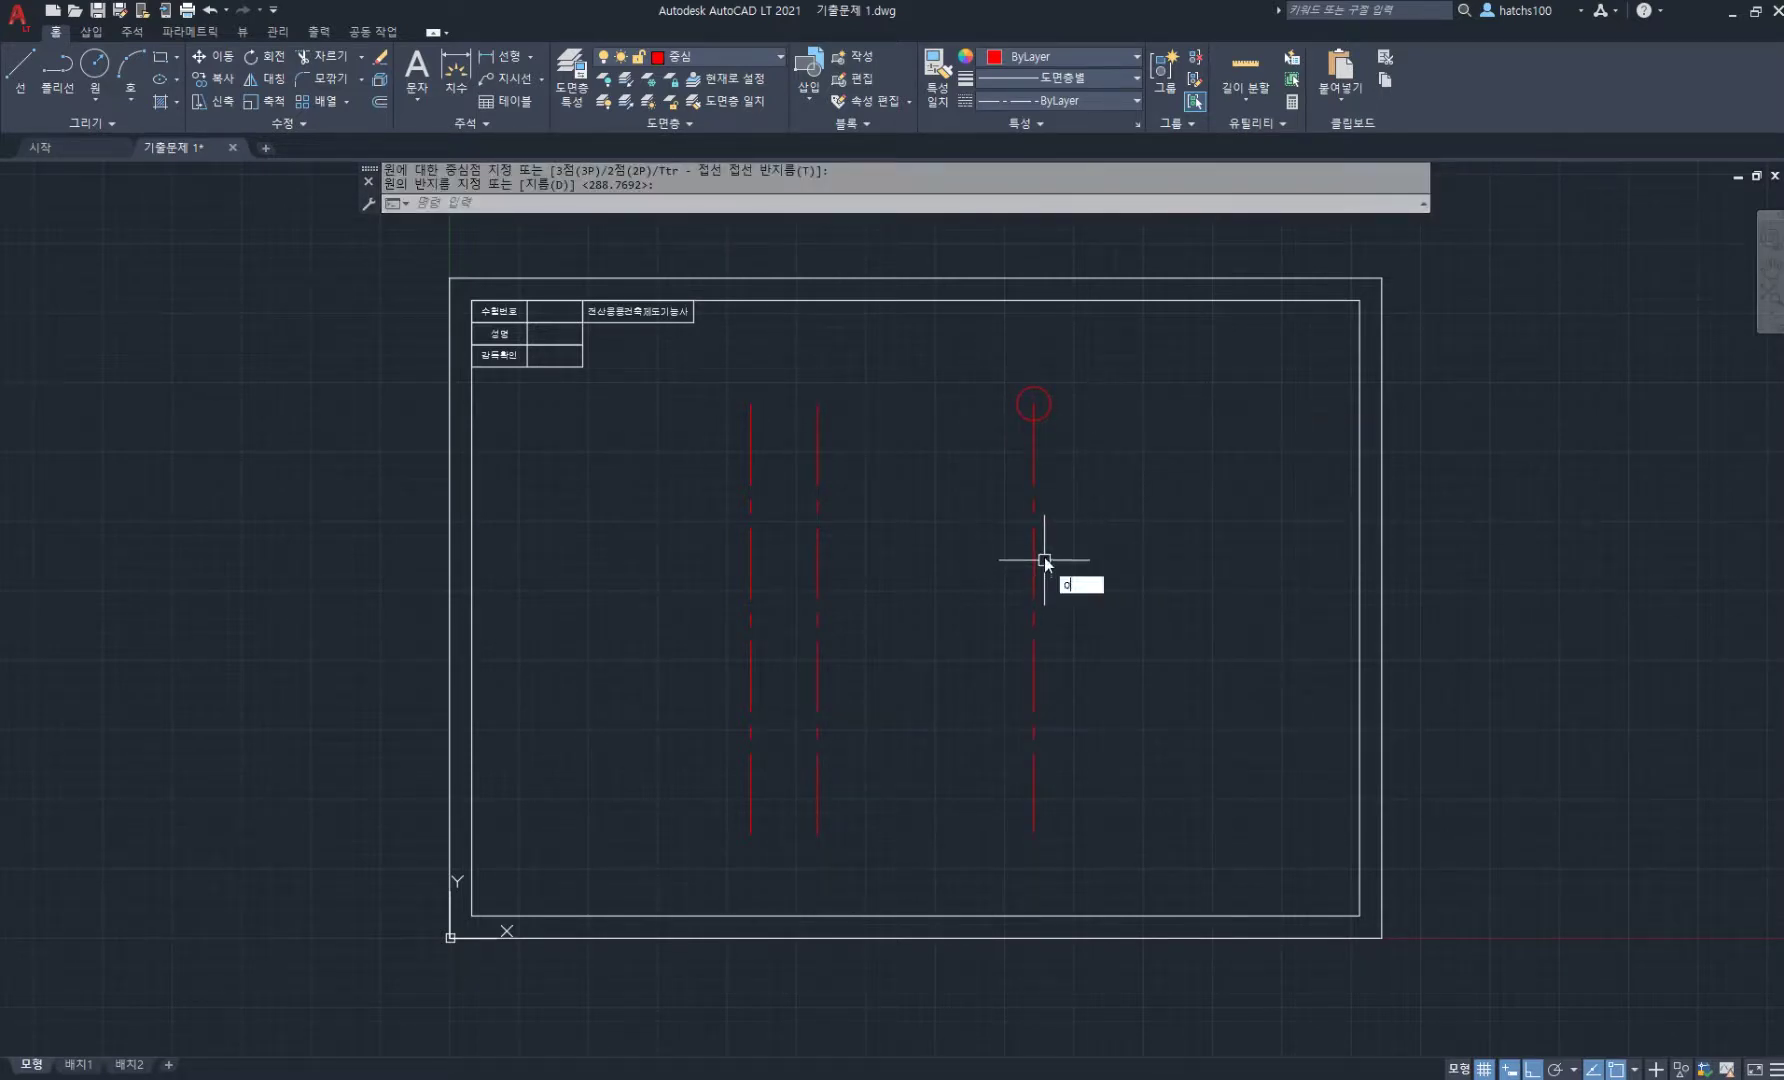
key("Return")
key("Return")
left_click(1035, 556)
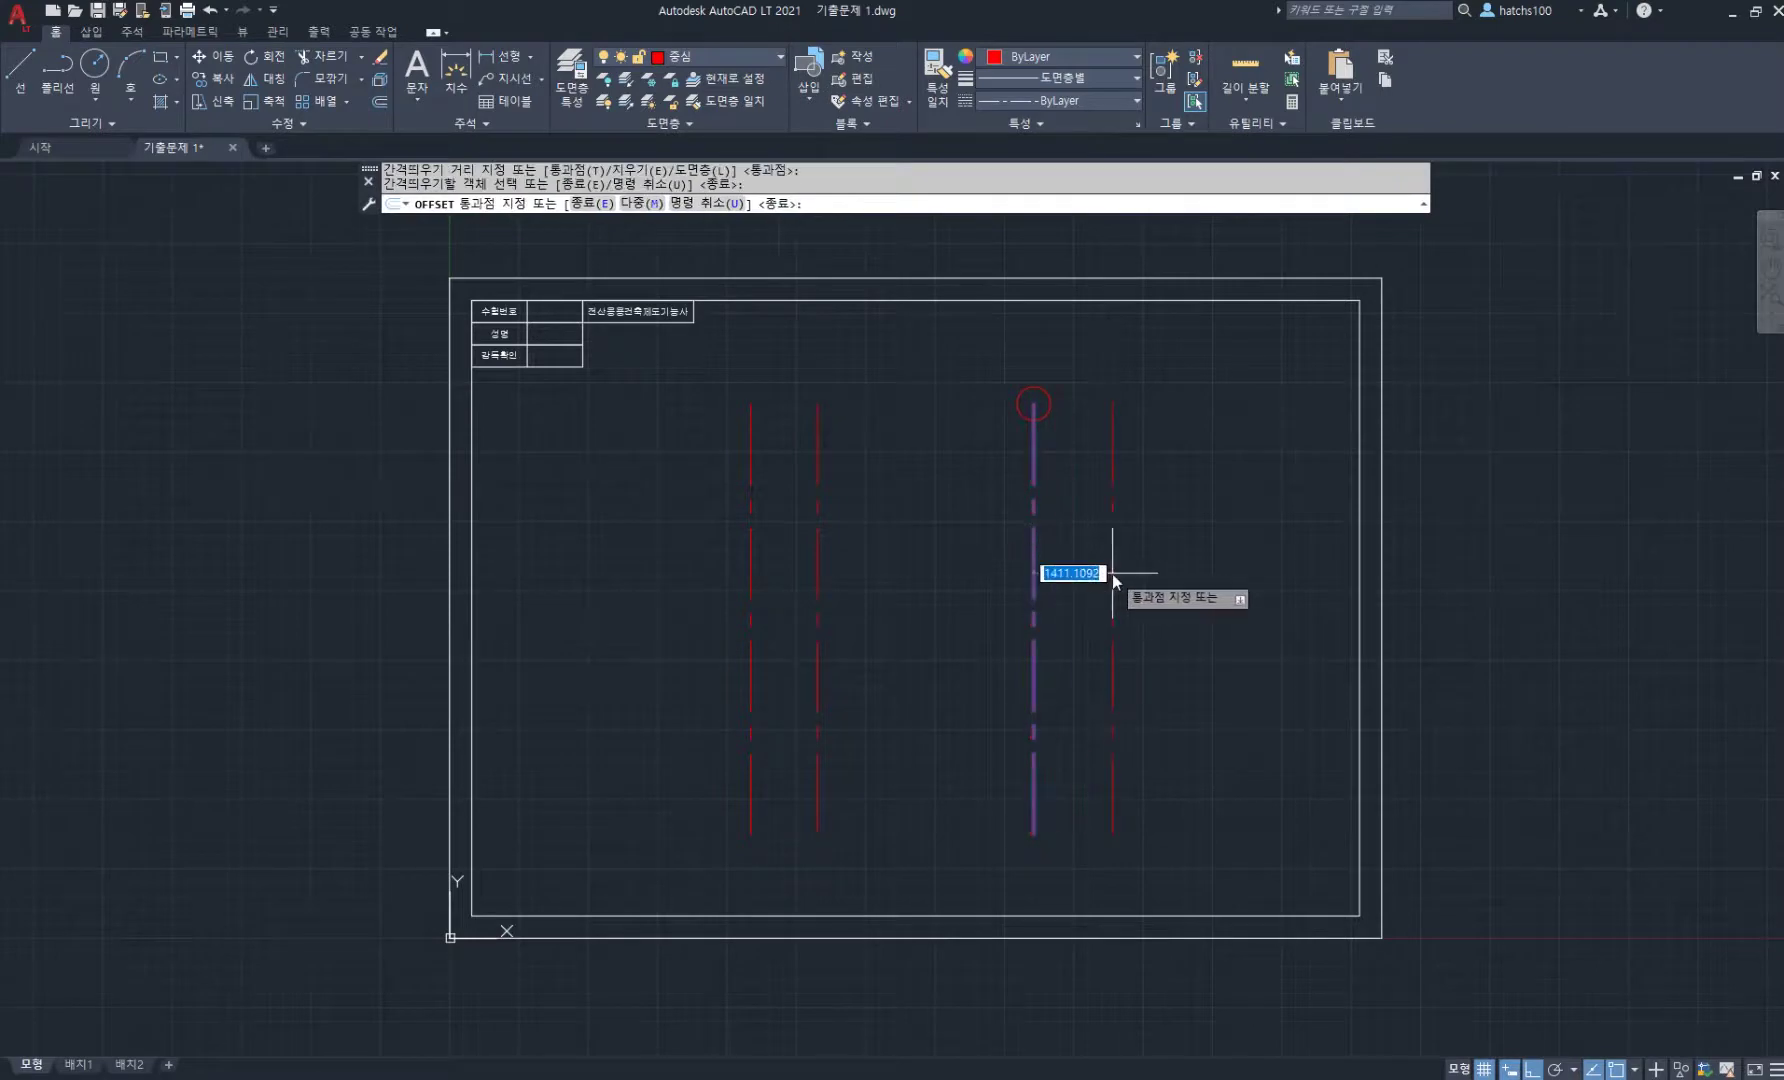
left_click(1064, 520)
key("Return")
- Move the rightmost offset line to the 주단면 layer and make that layer current
left_click(1062, 452)
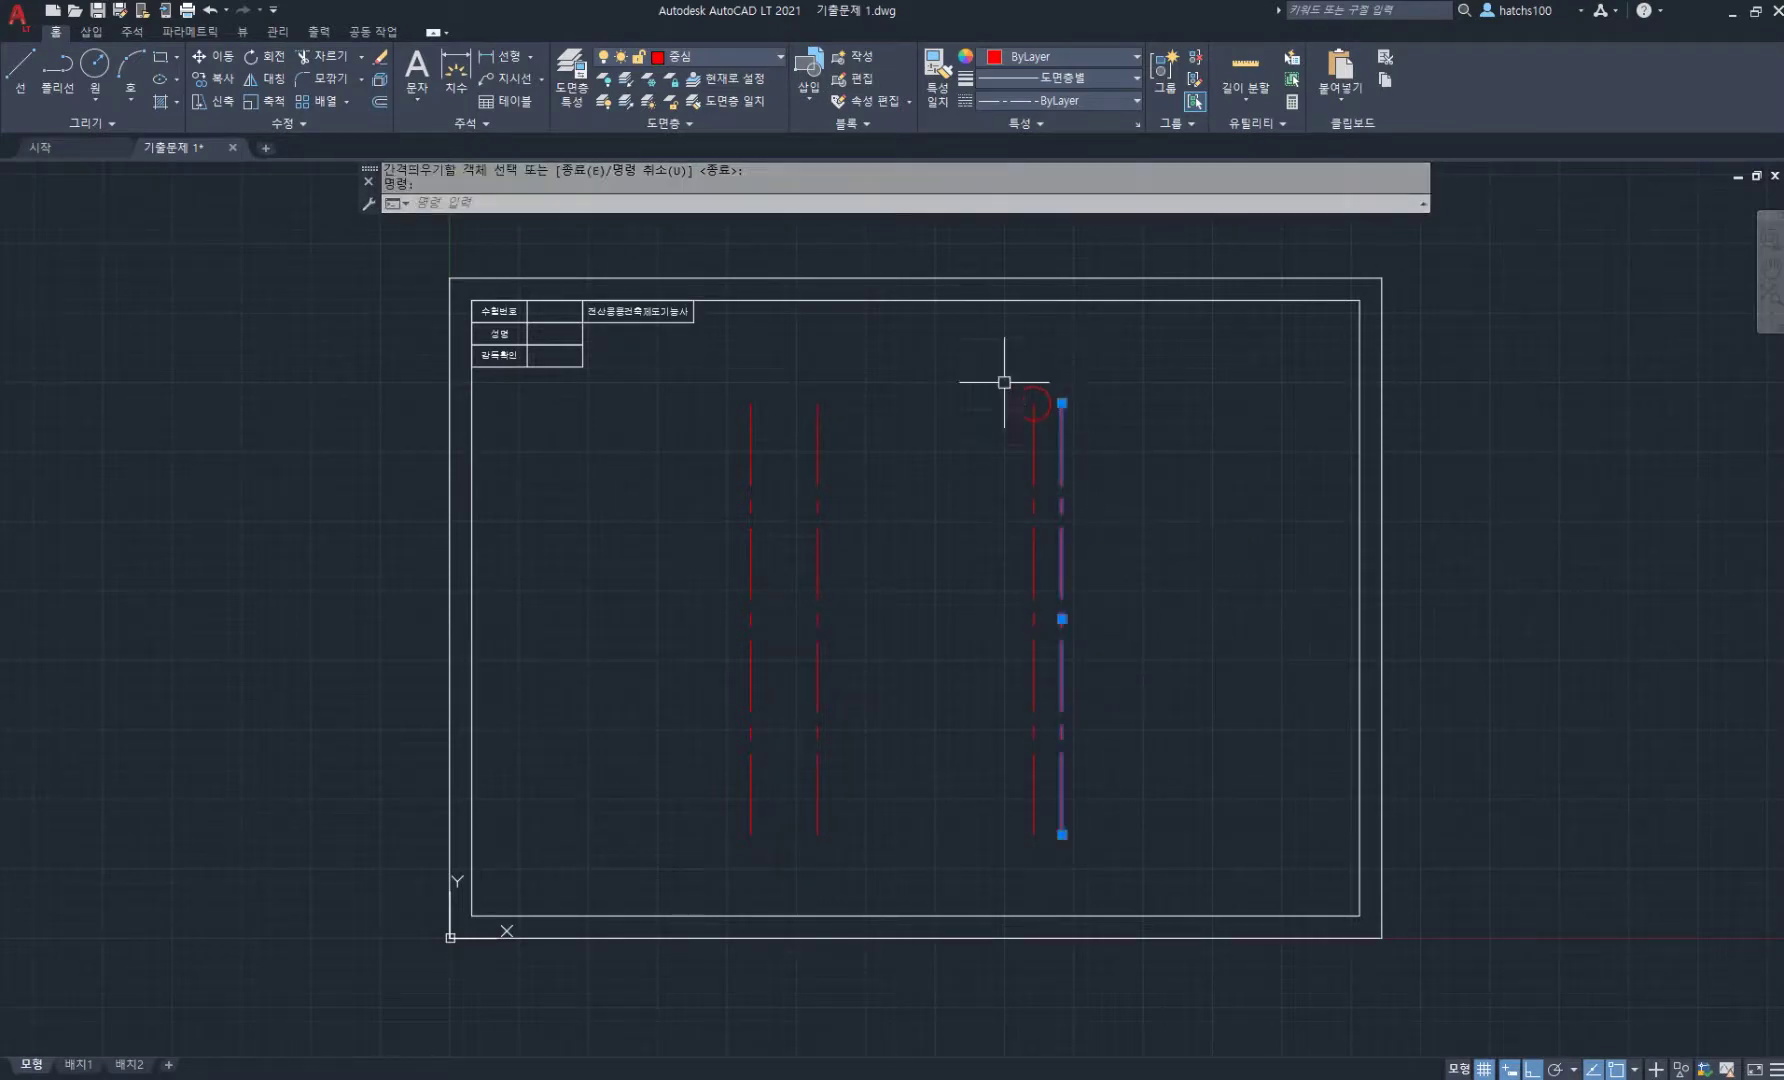
scroll(1004, 382, "up", 3)
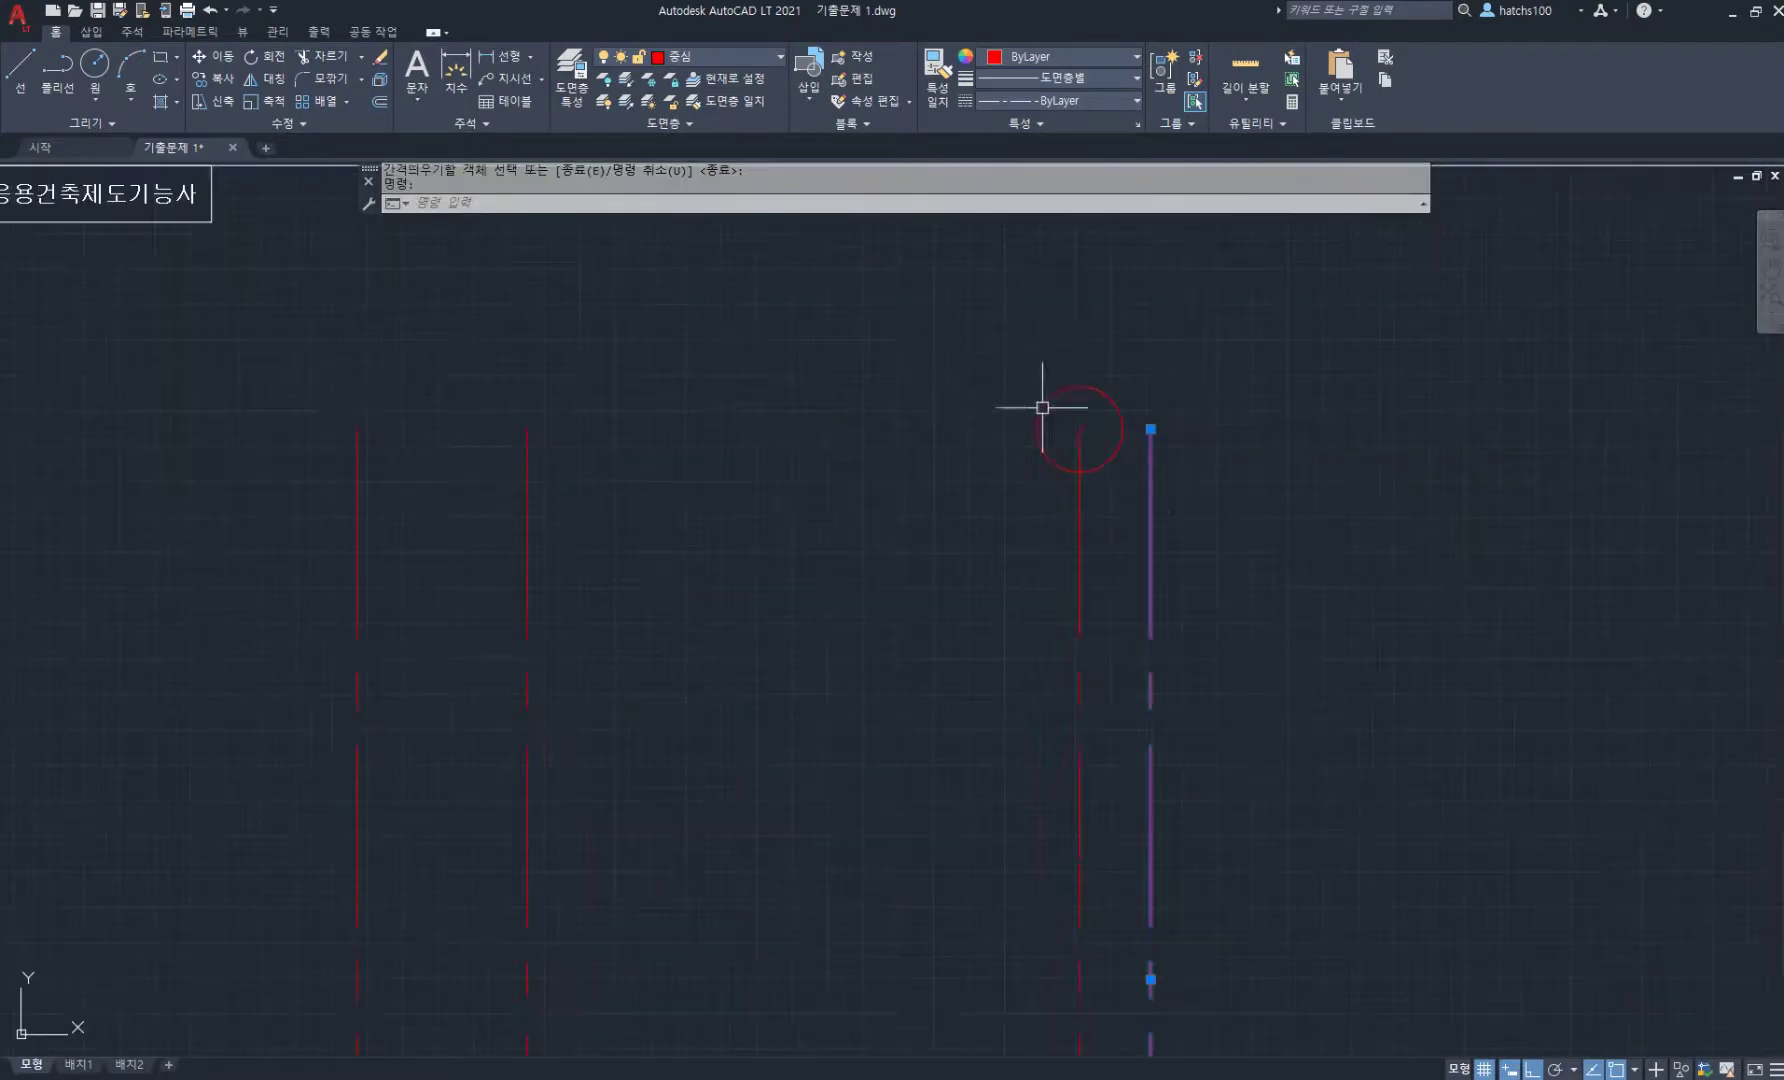
left_click(760, 58)
left_click(721, 190)
scroll(1042, 456, "down", 3)
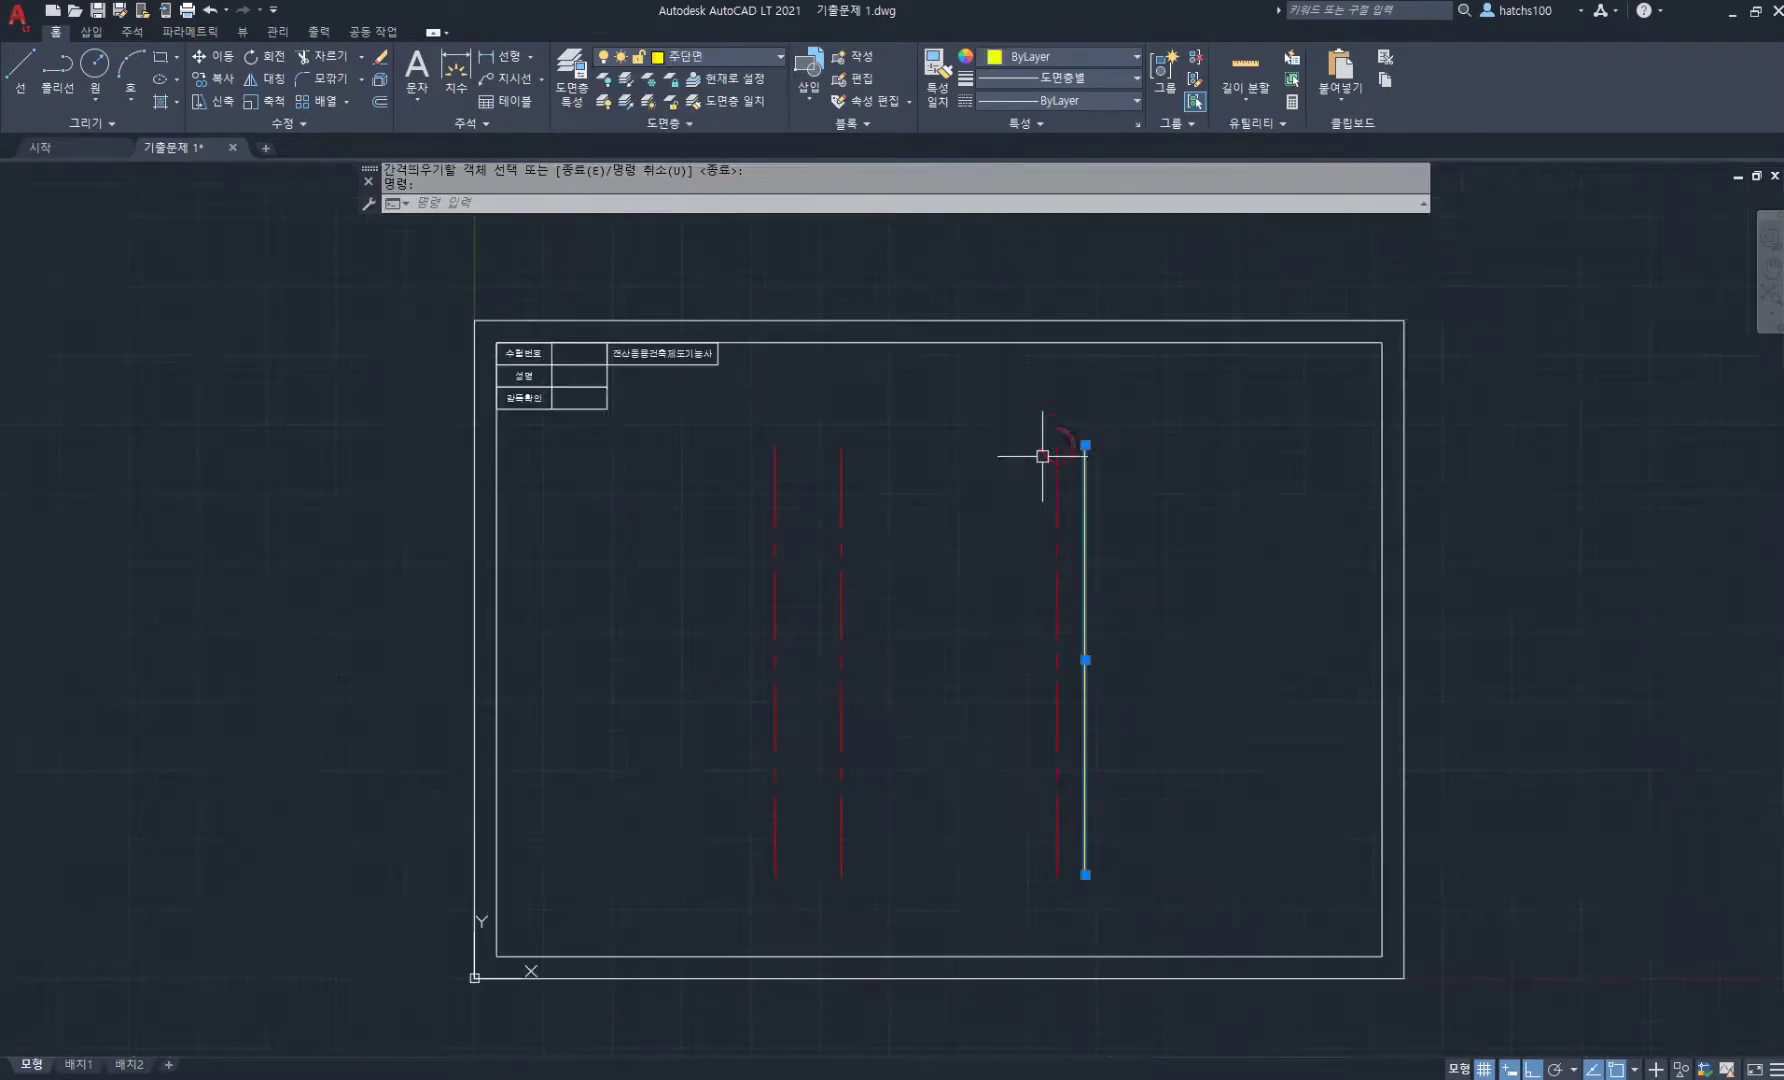
key("Escape")
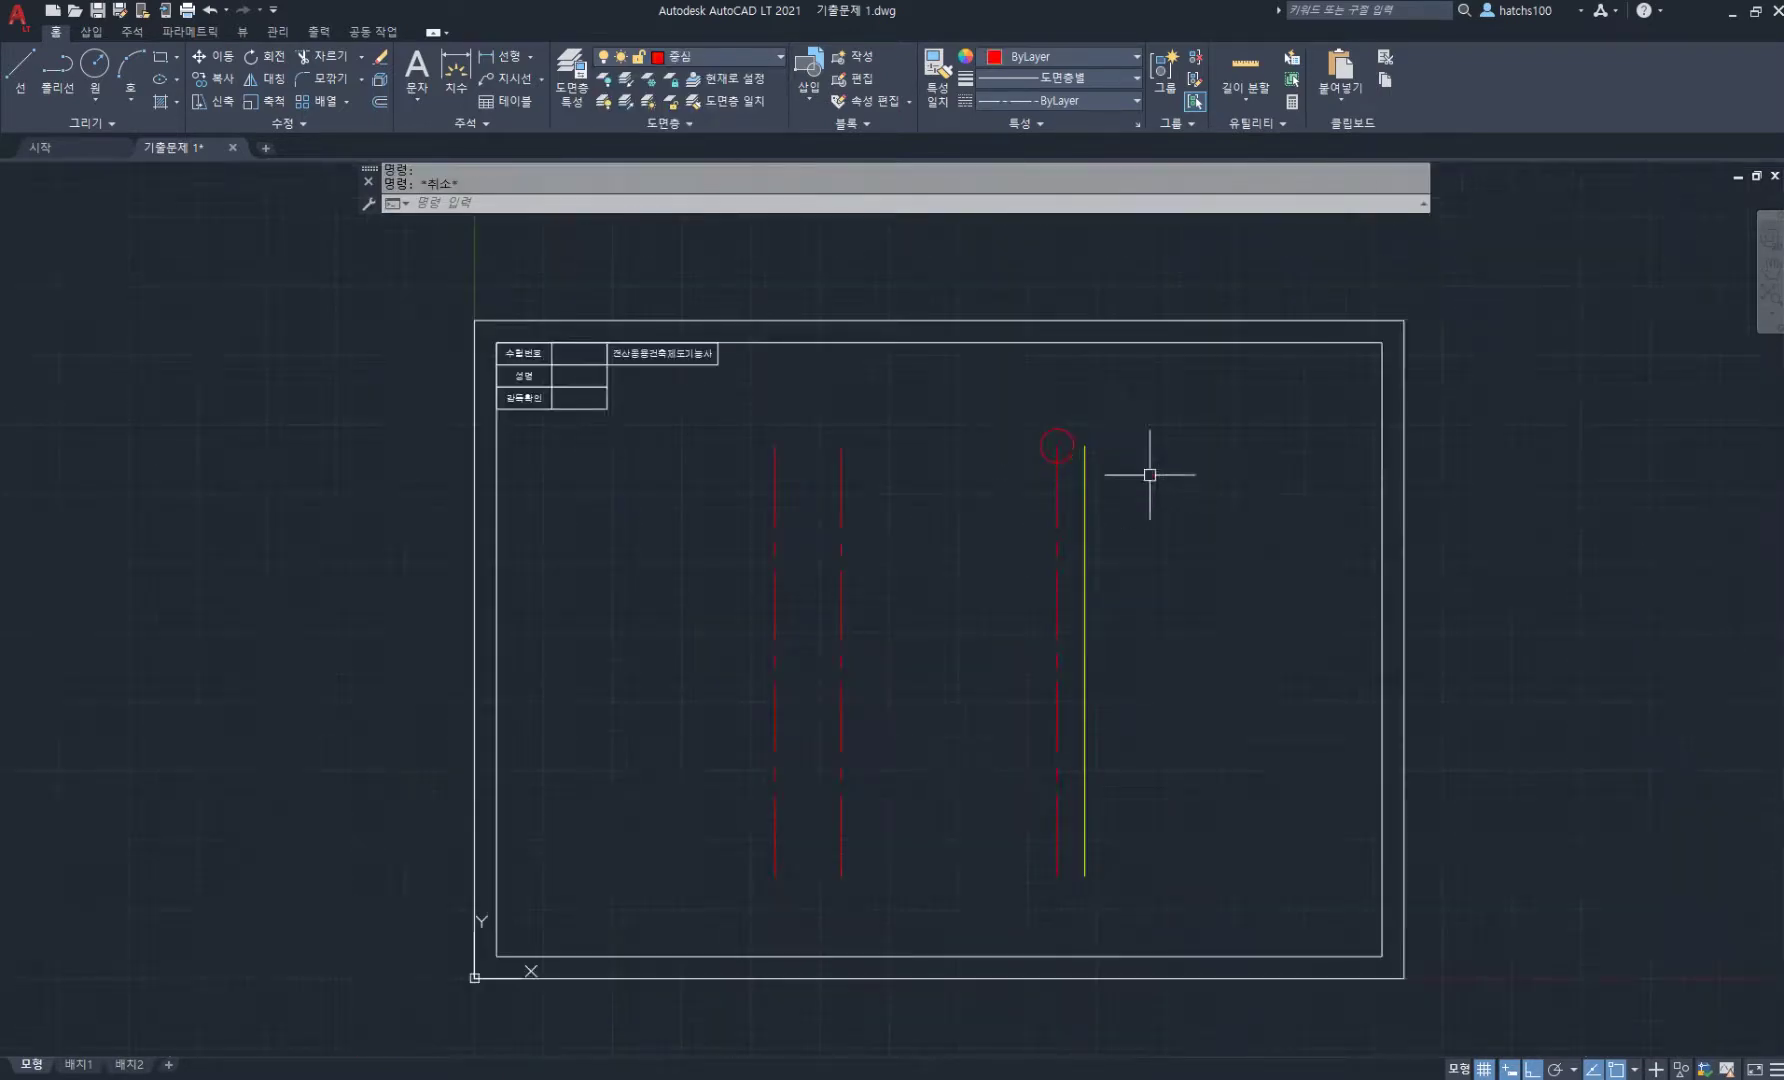
left_click(754, 82)
left_click(1084, 532)
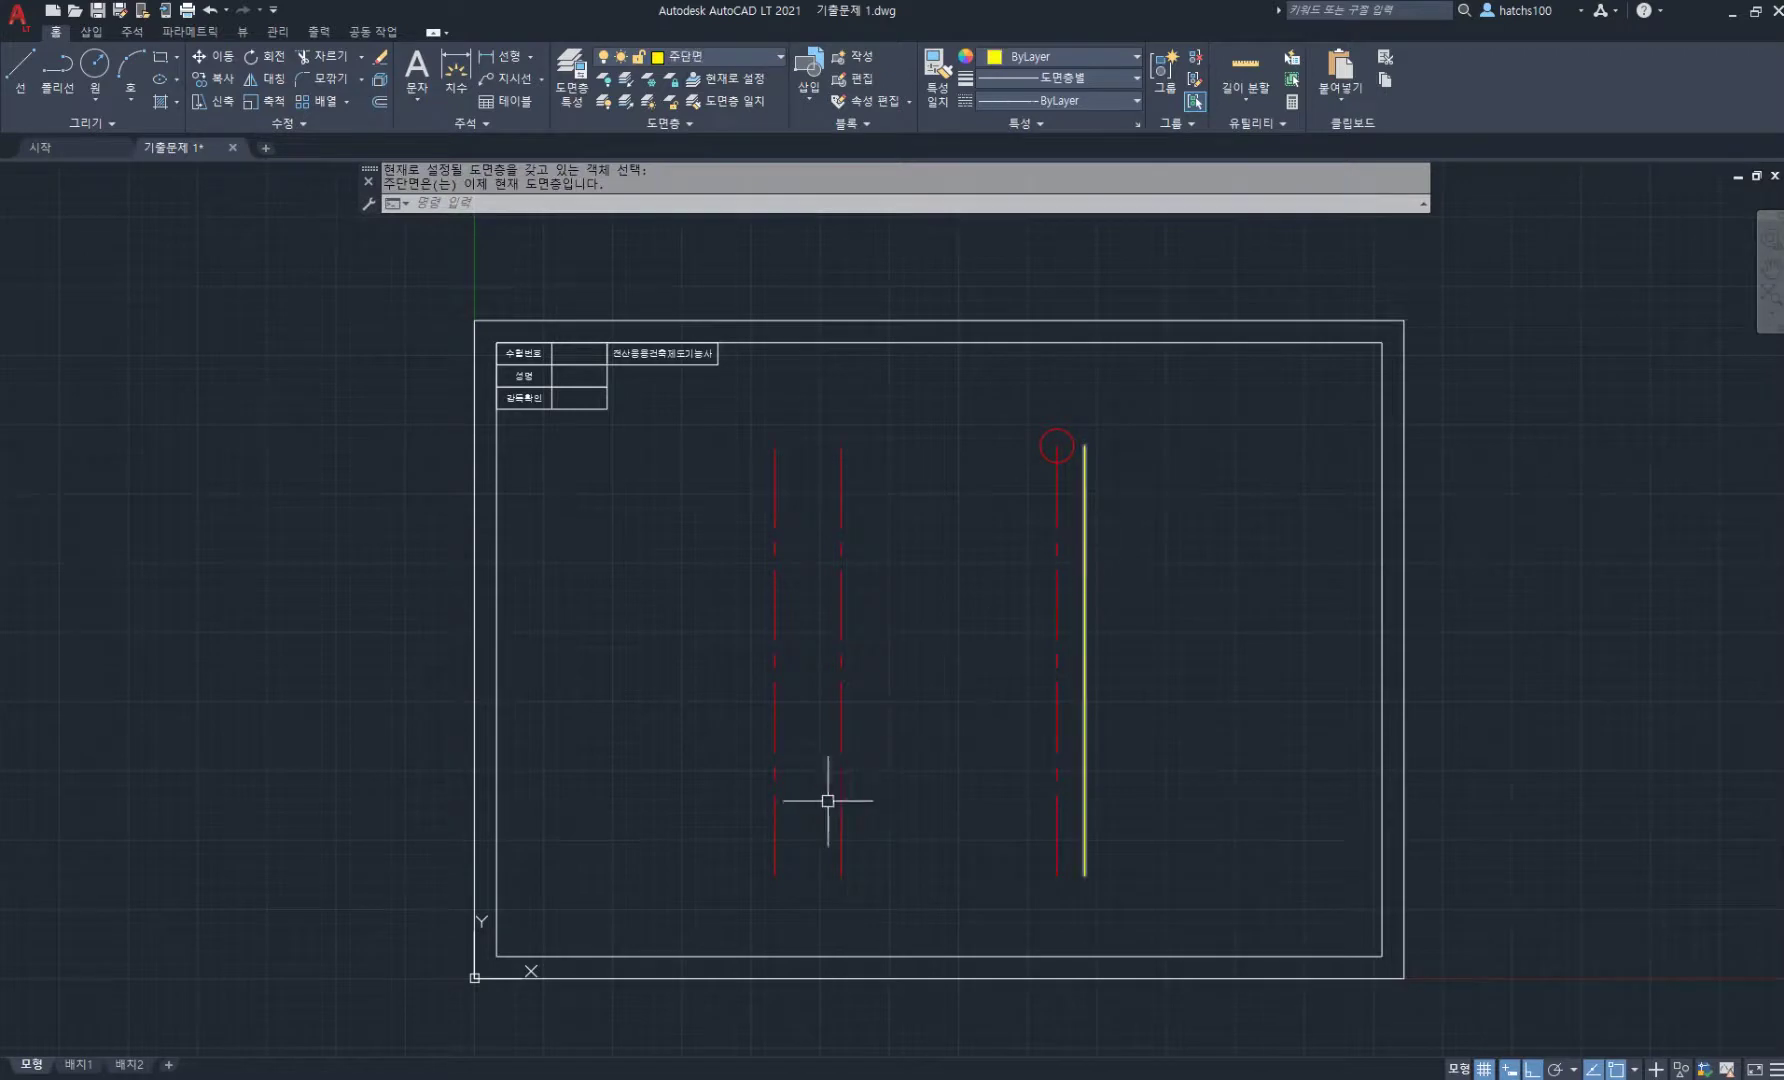
- Start the footing outline at the middle centre line's lower end with segments 400 right and 200 up
scroll(834, 805, "up", 4)
mouse_move(840, 808)
middle_mouse_down()
mouse_move(740, 740)
mouse_move(765, 613)
middle_mouse_up()
scroll(750, 742, "up", 2)
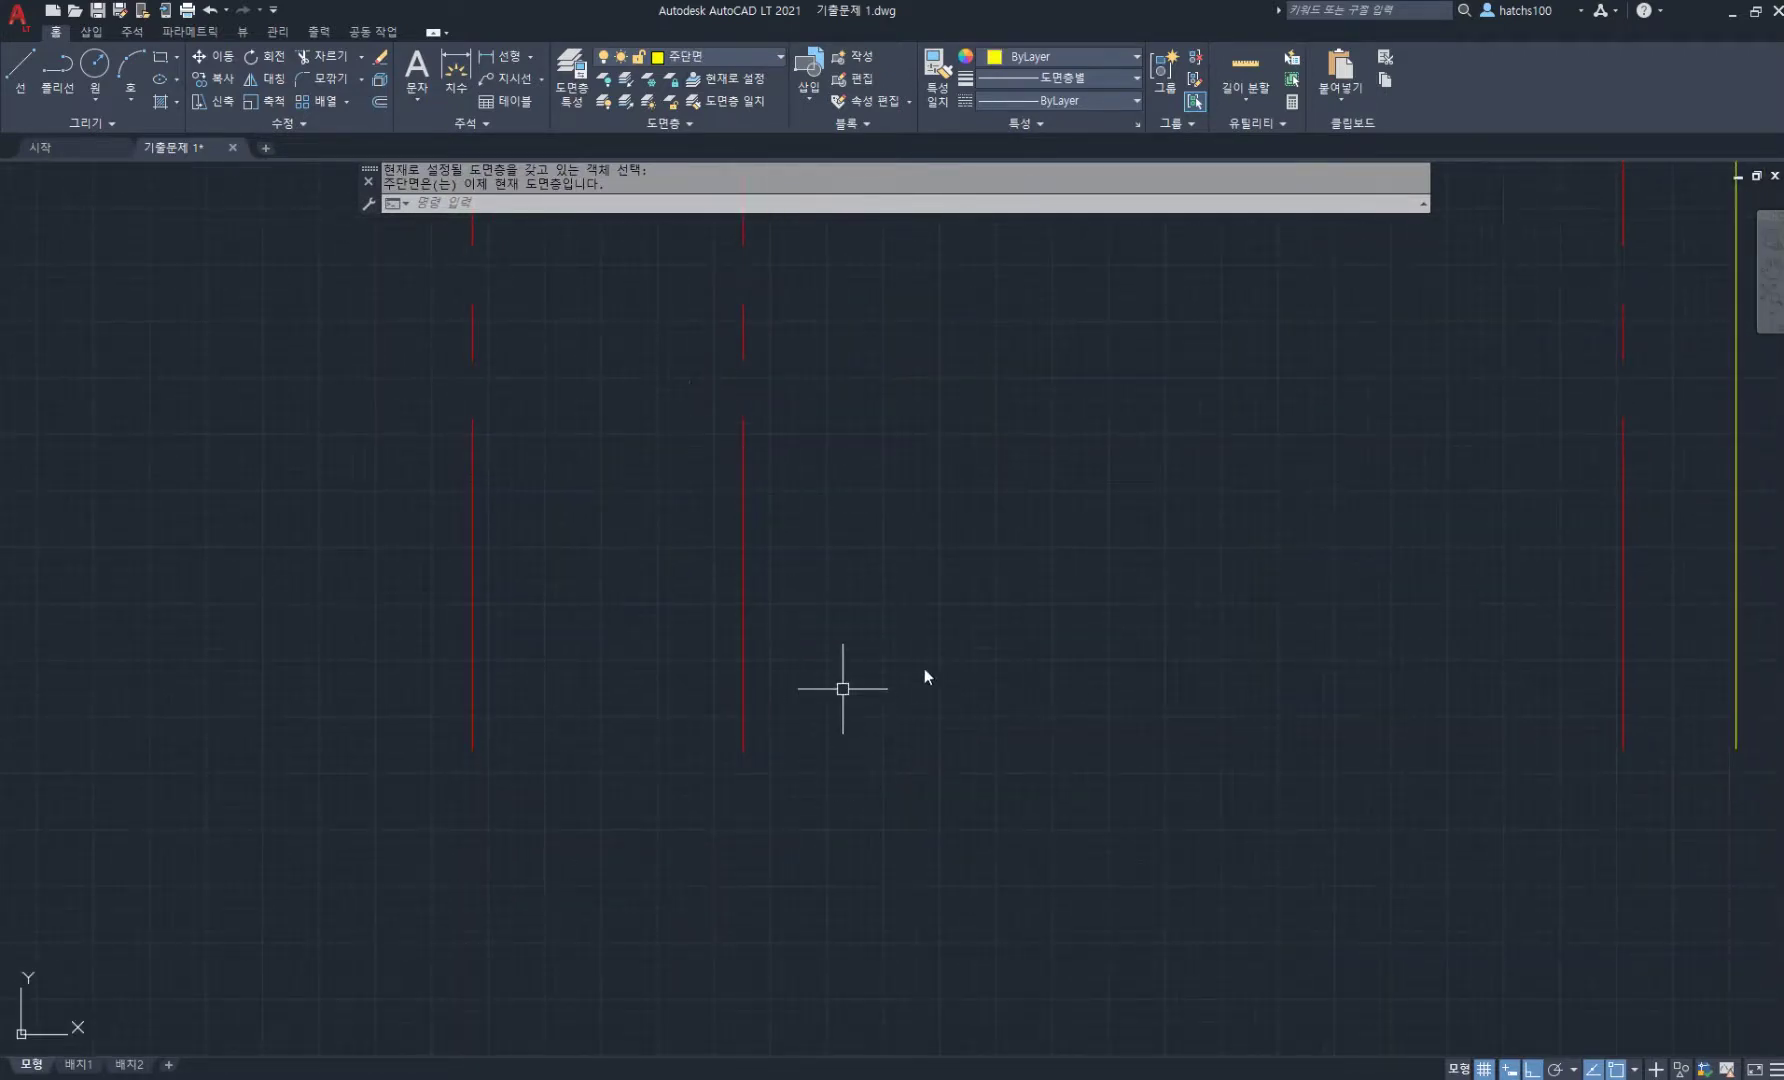
key("l")
key("Return")
left_click(741, 748)
scroll(866, 760, "up", 2)
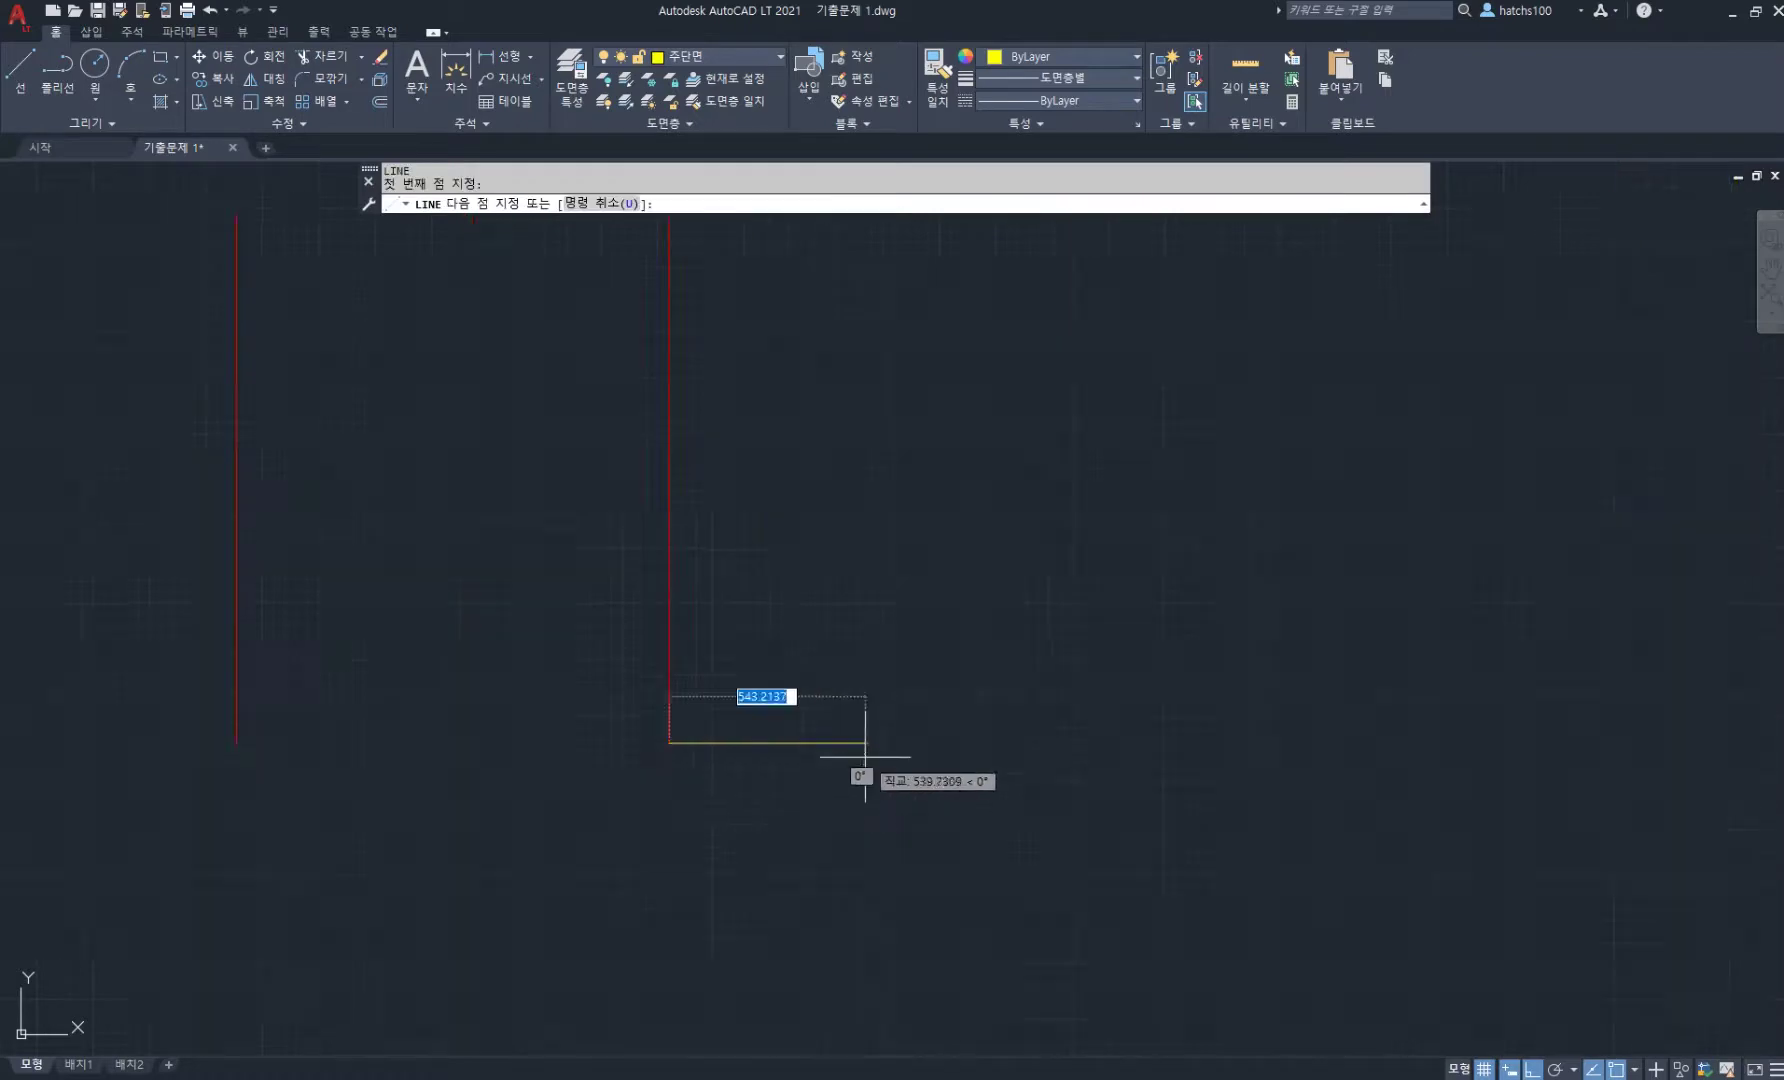
type("400")
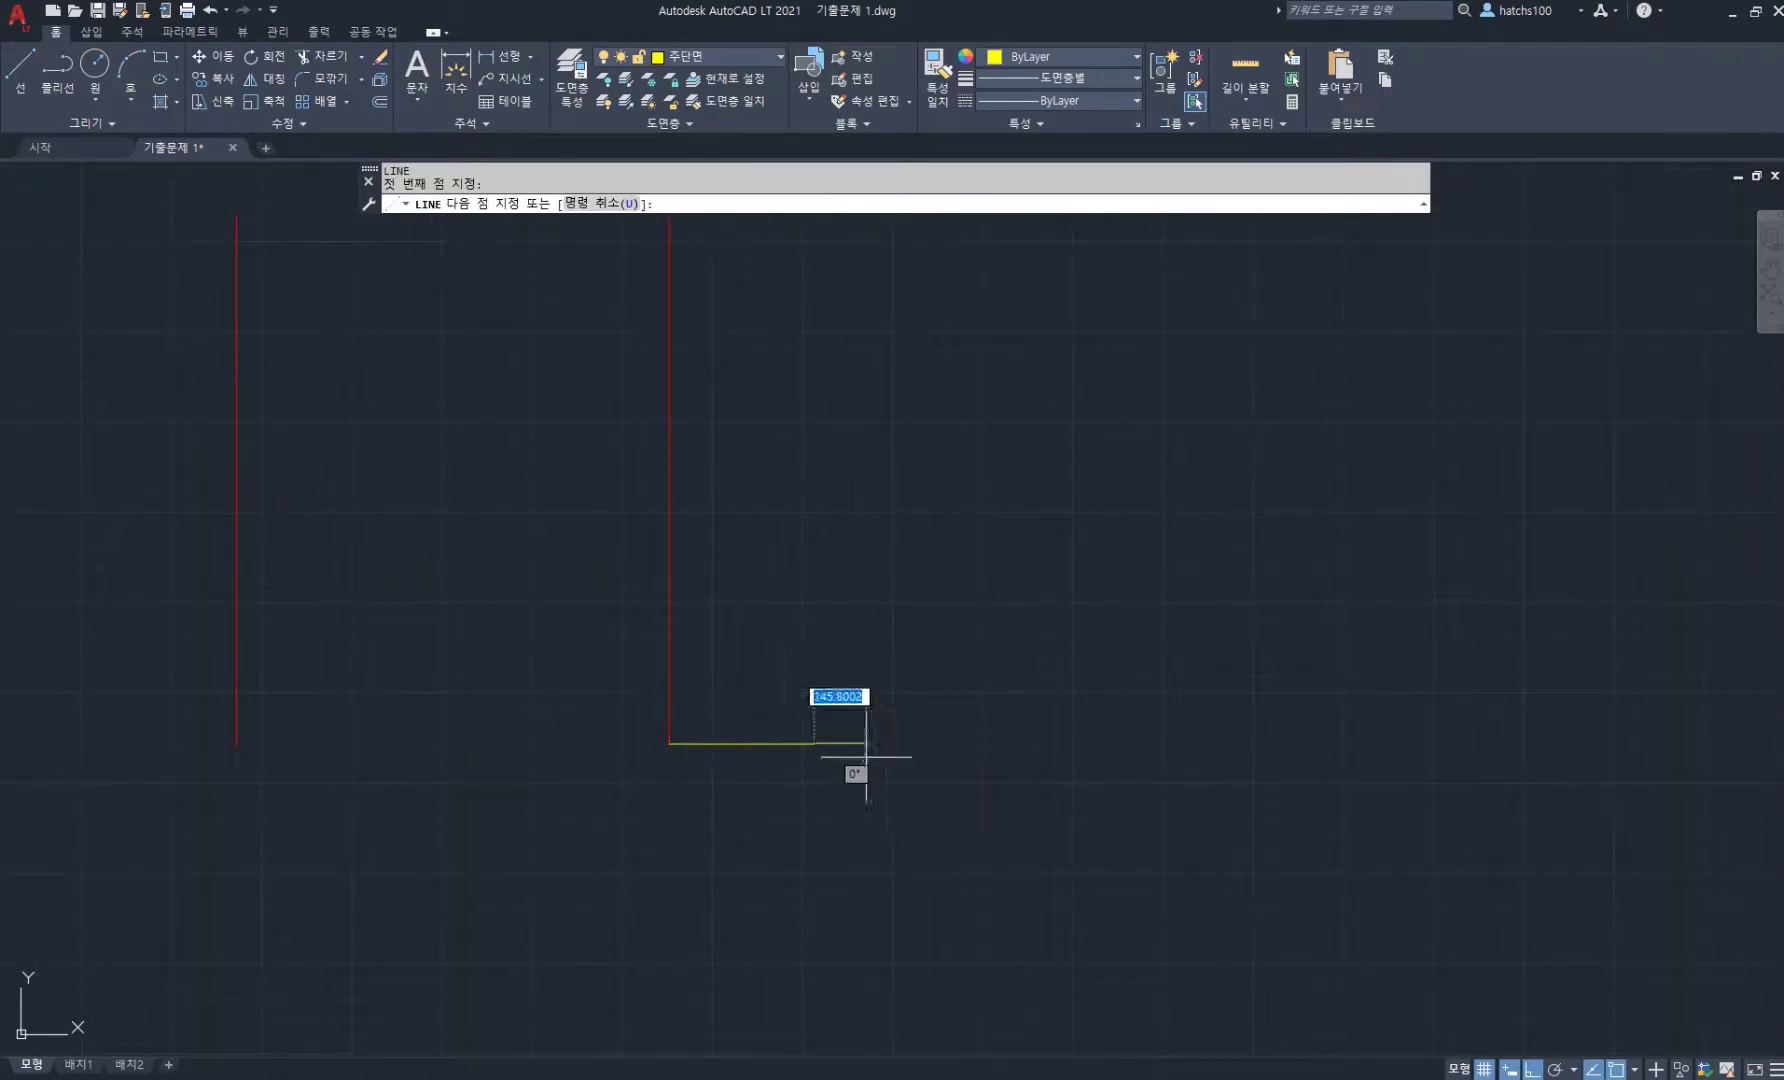
key("Return")
type("200")
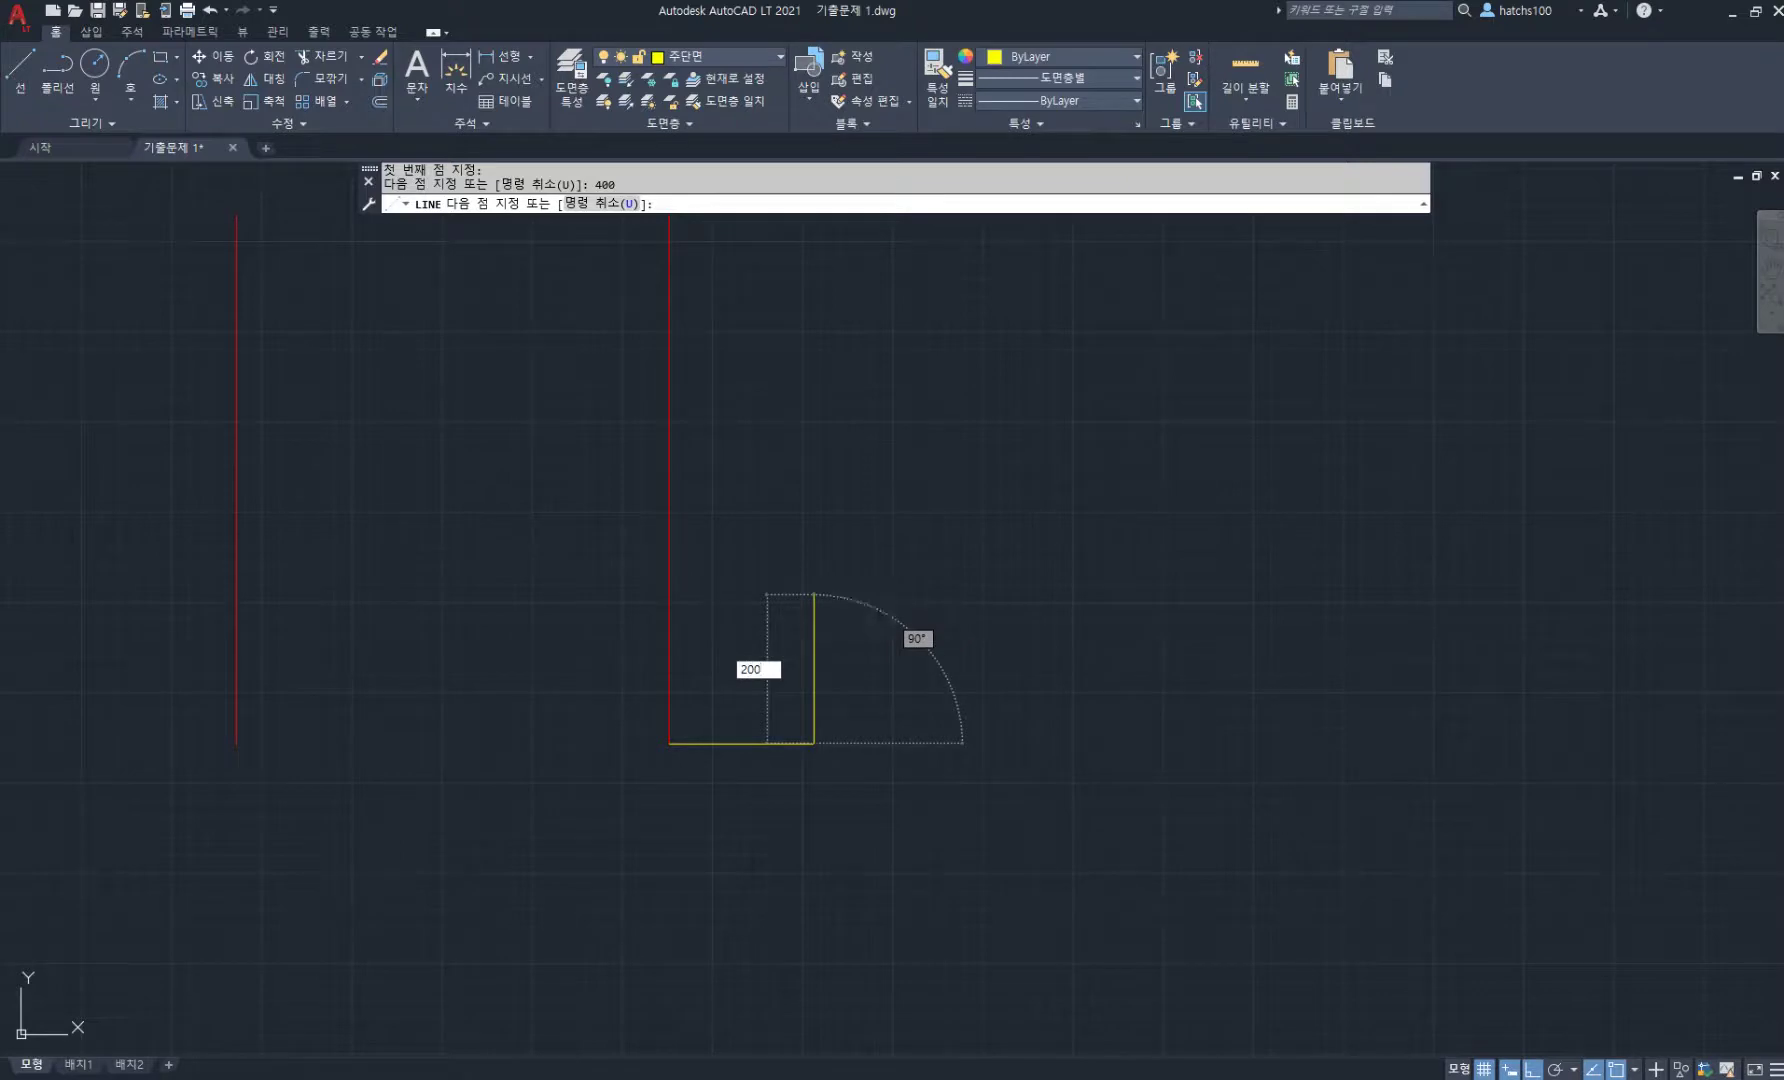
key("Return")
- Continue the footing outline with segments 50 up, 100 left, 200 up and 200 left
scroll(855, 588, "up", 4)
middle_click_drag(855, 588, 1044, 521)
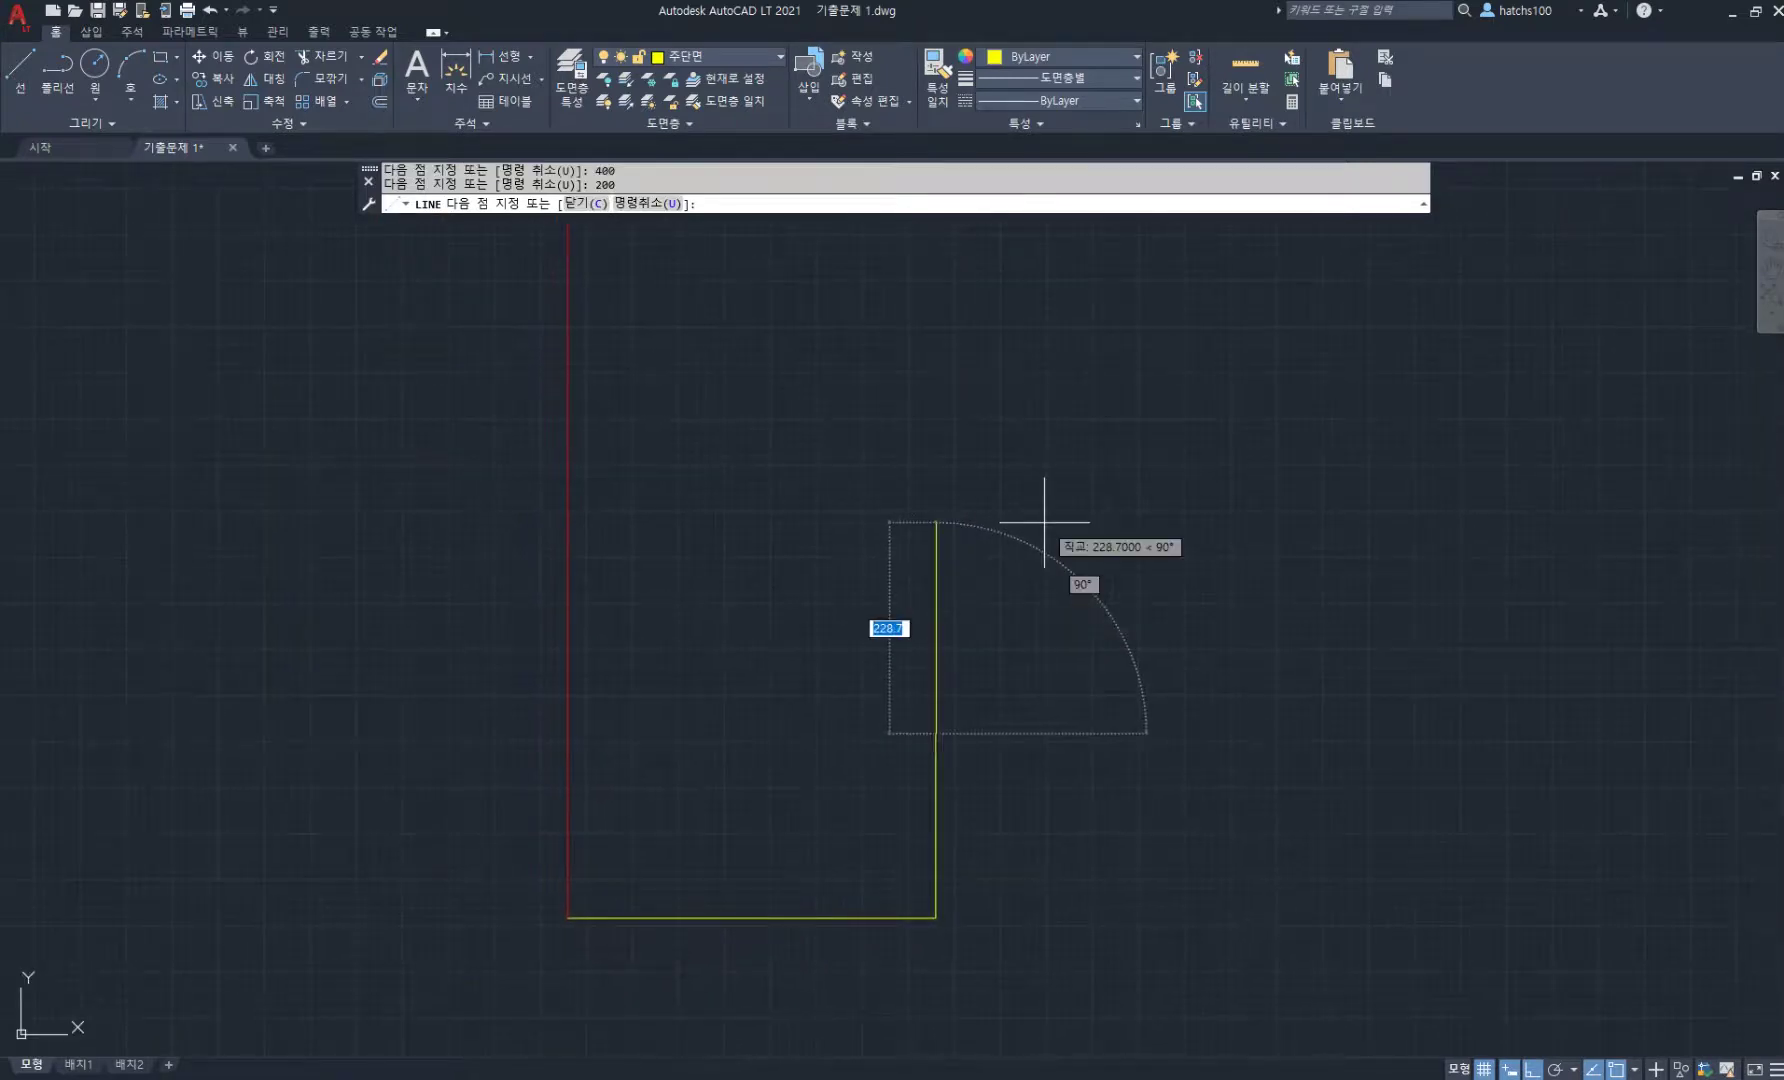
type("50")
key("Return")
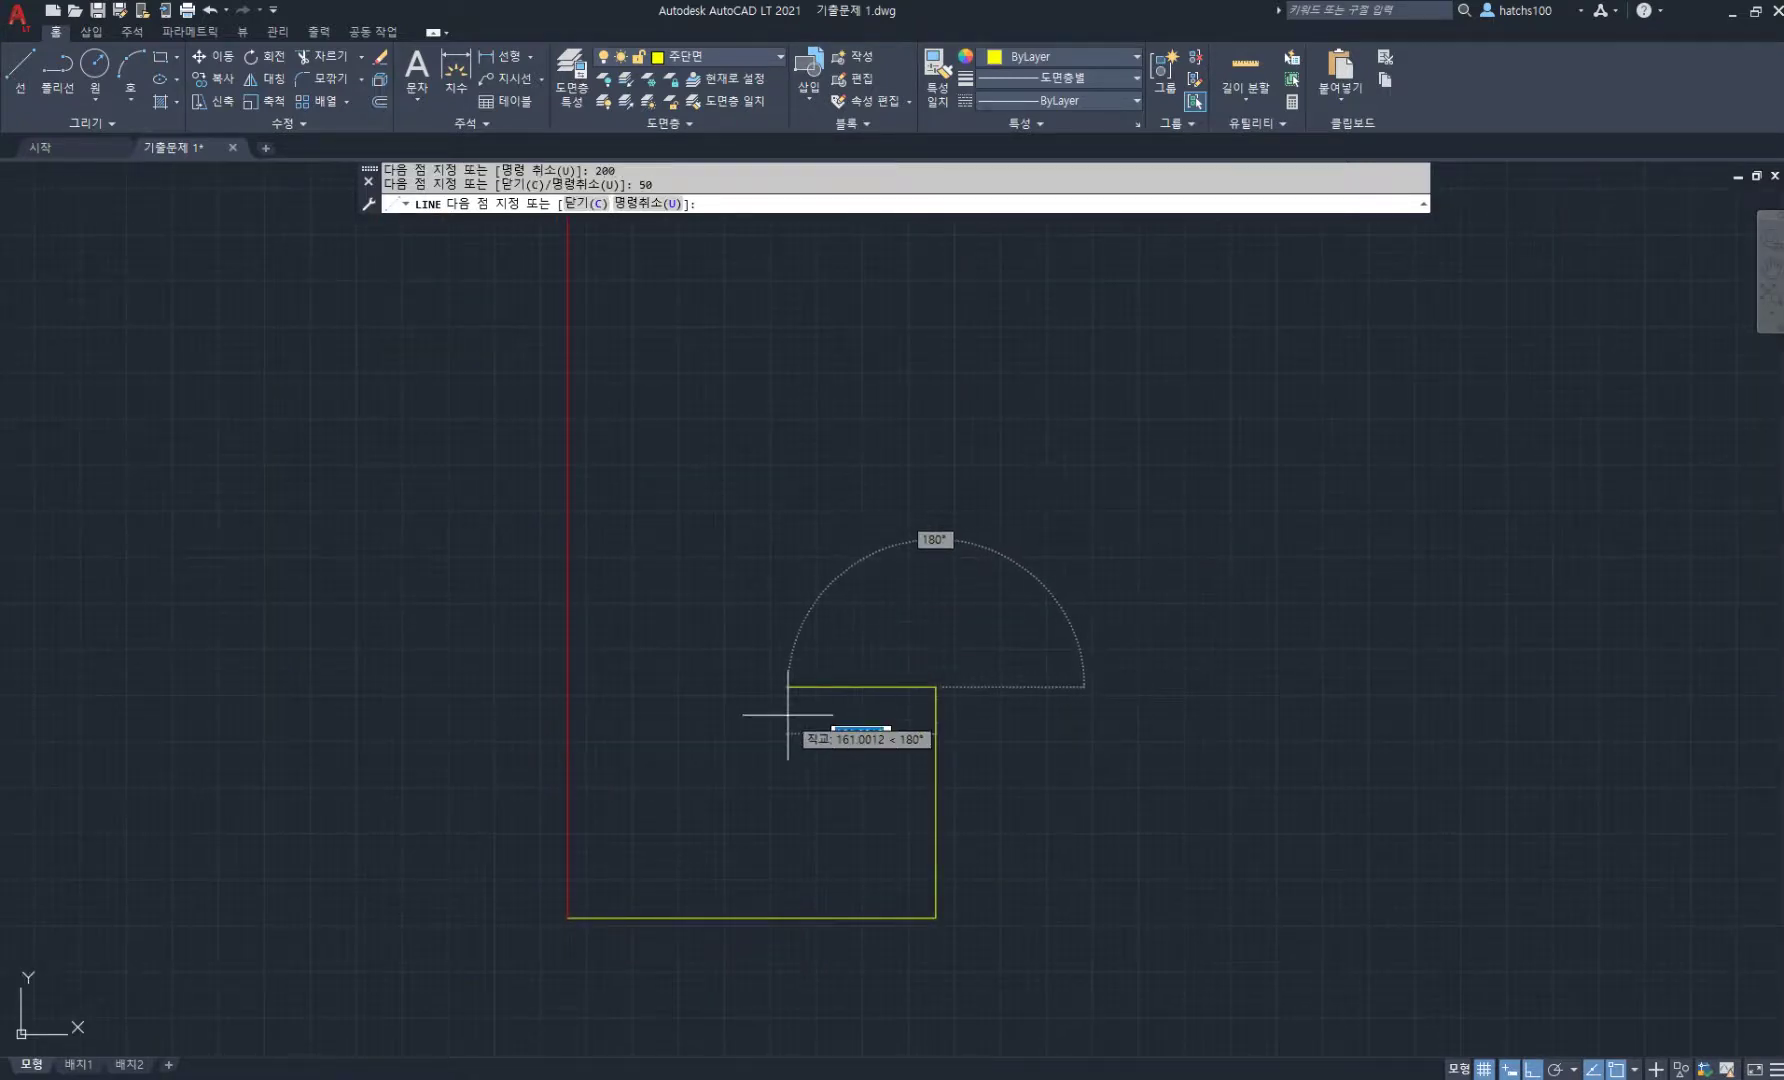
type("100")
key("Return")
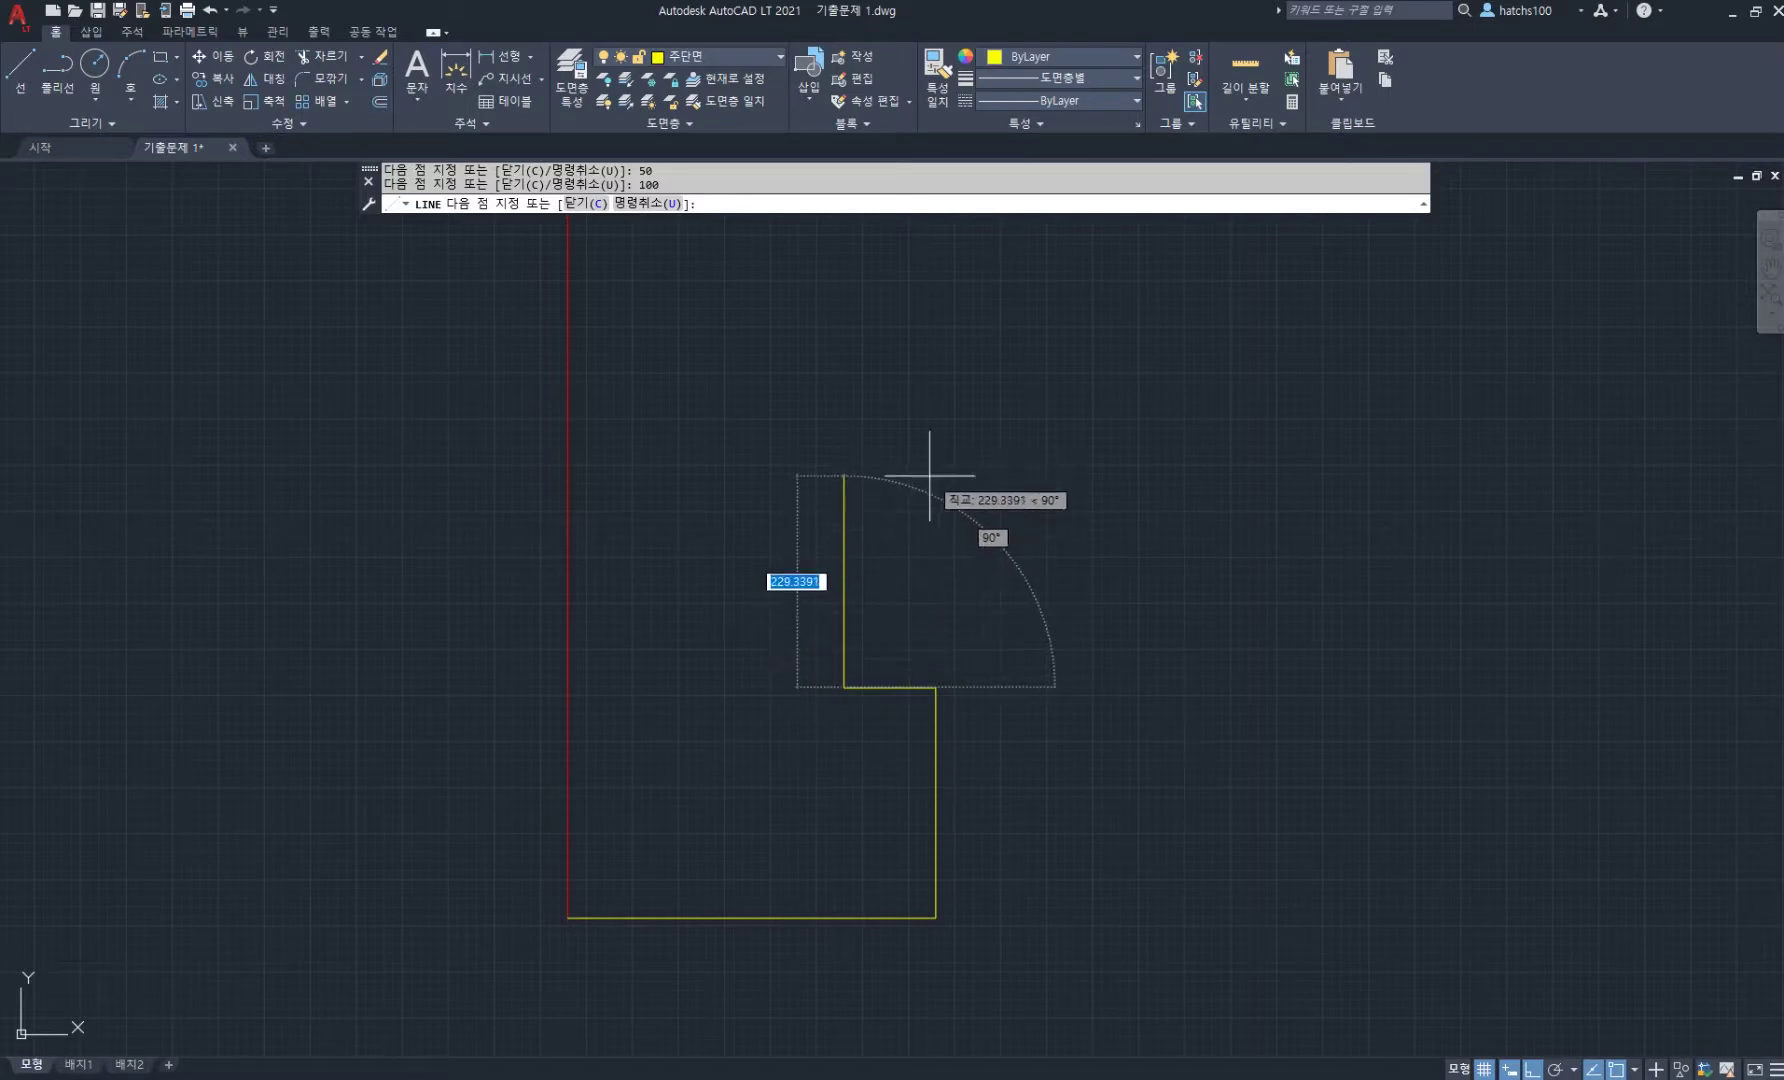
type("200")
key("Return")
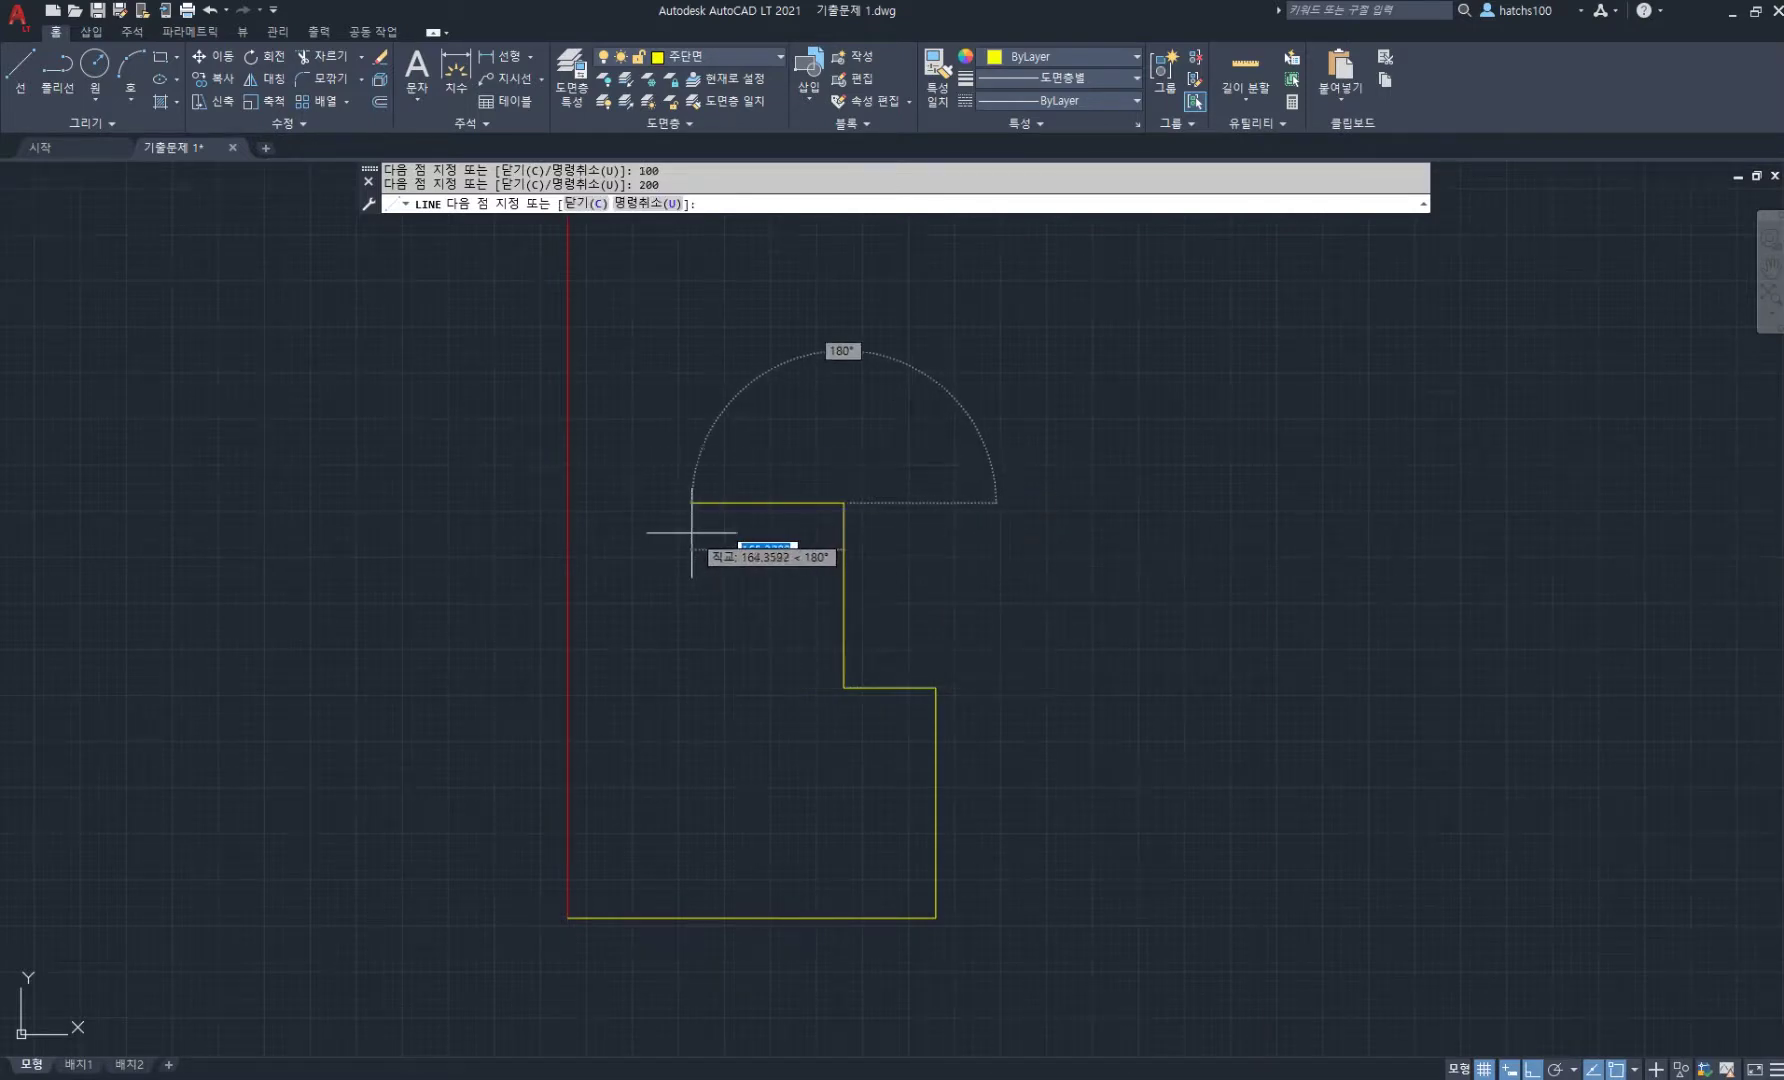
type("200")
key("Return")
- Finish the outline with a vertical wall line rising close to the middle centre line's upper end
scroll(687, 530, "down", 10)
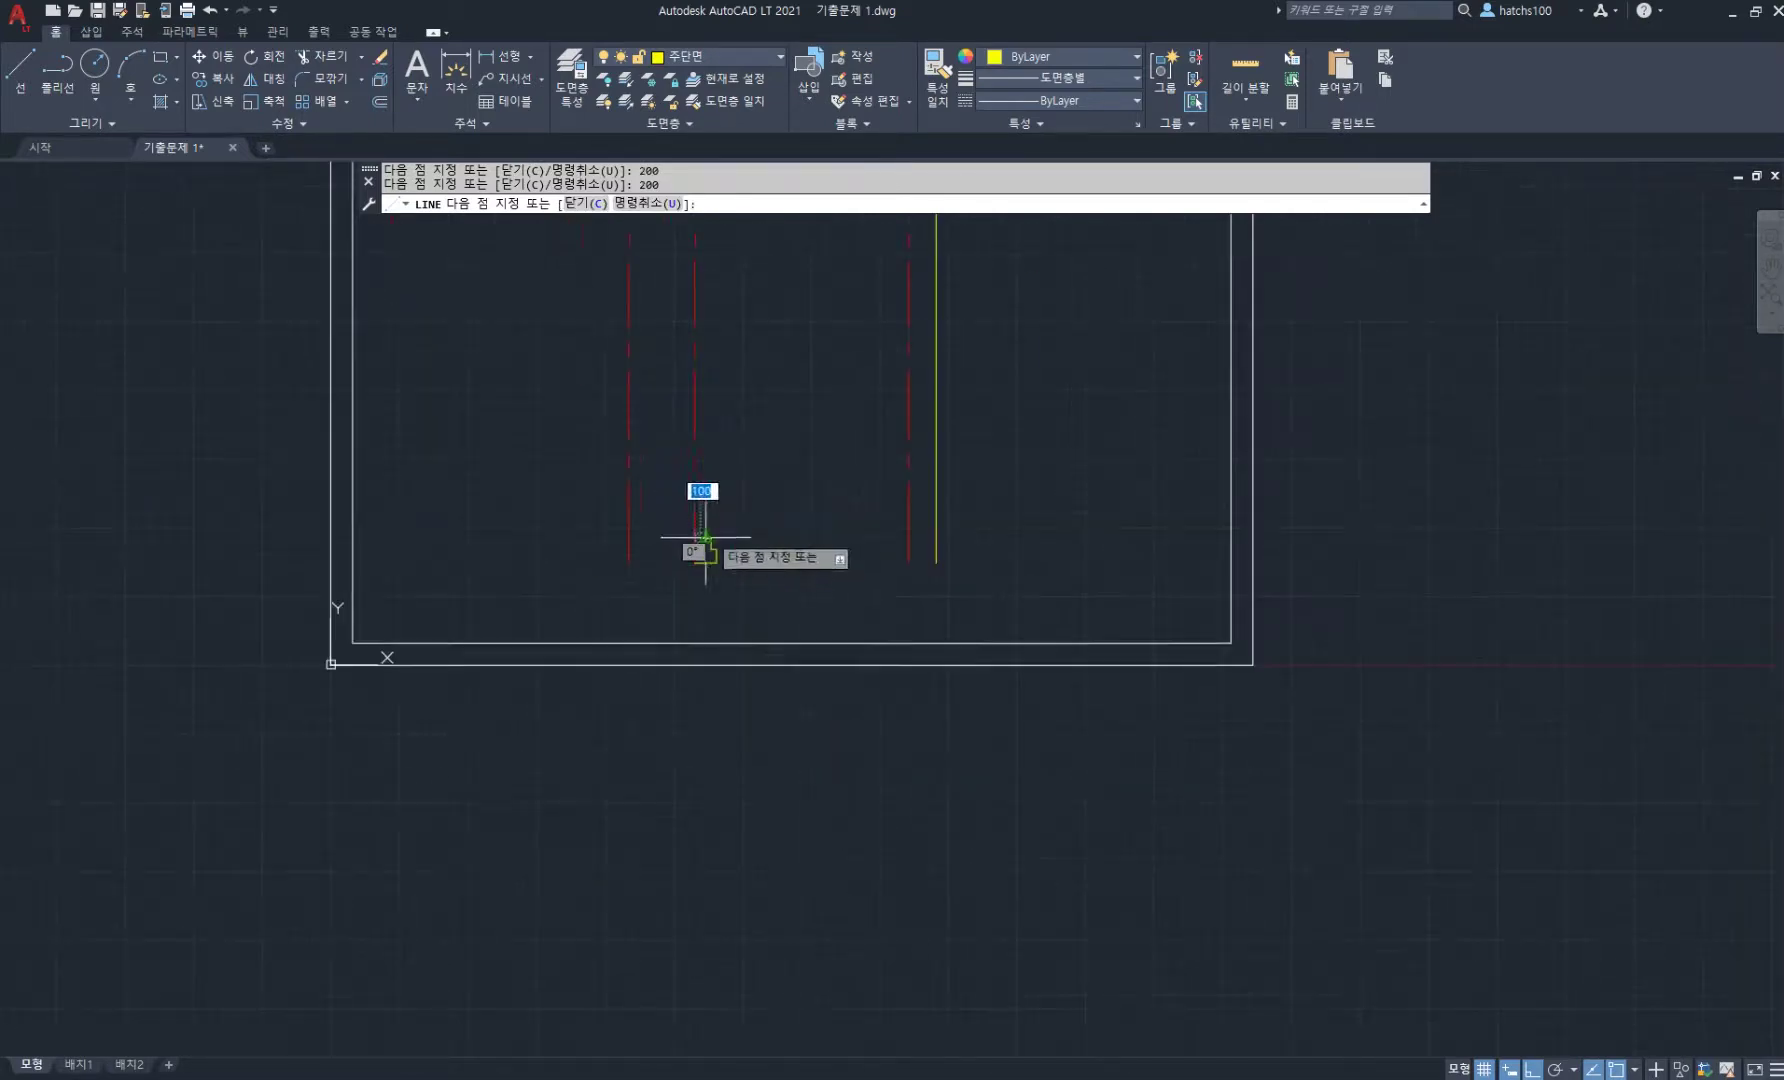
middle_click_drag(720, 497, 836, 697)
scroll(830, 710, "up", 8)
key("Return")
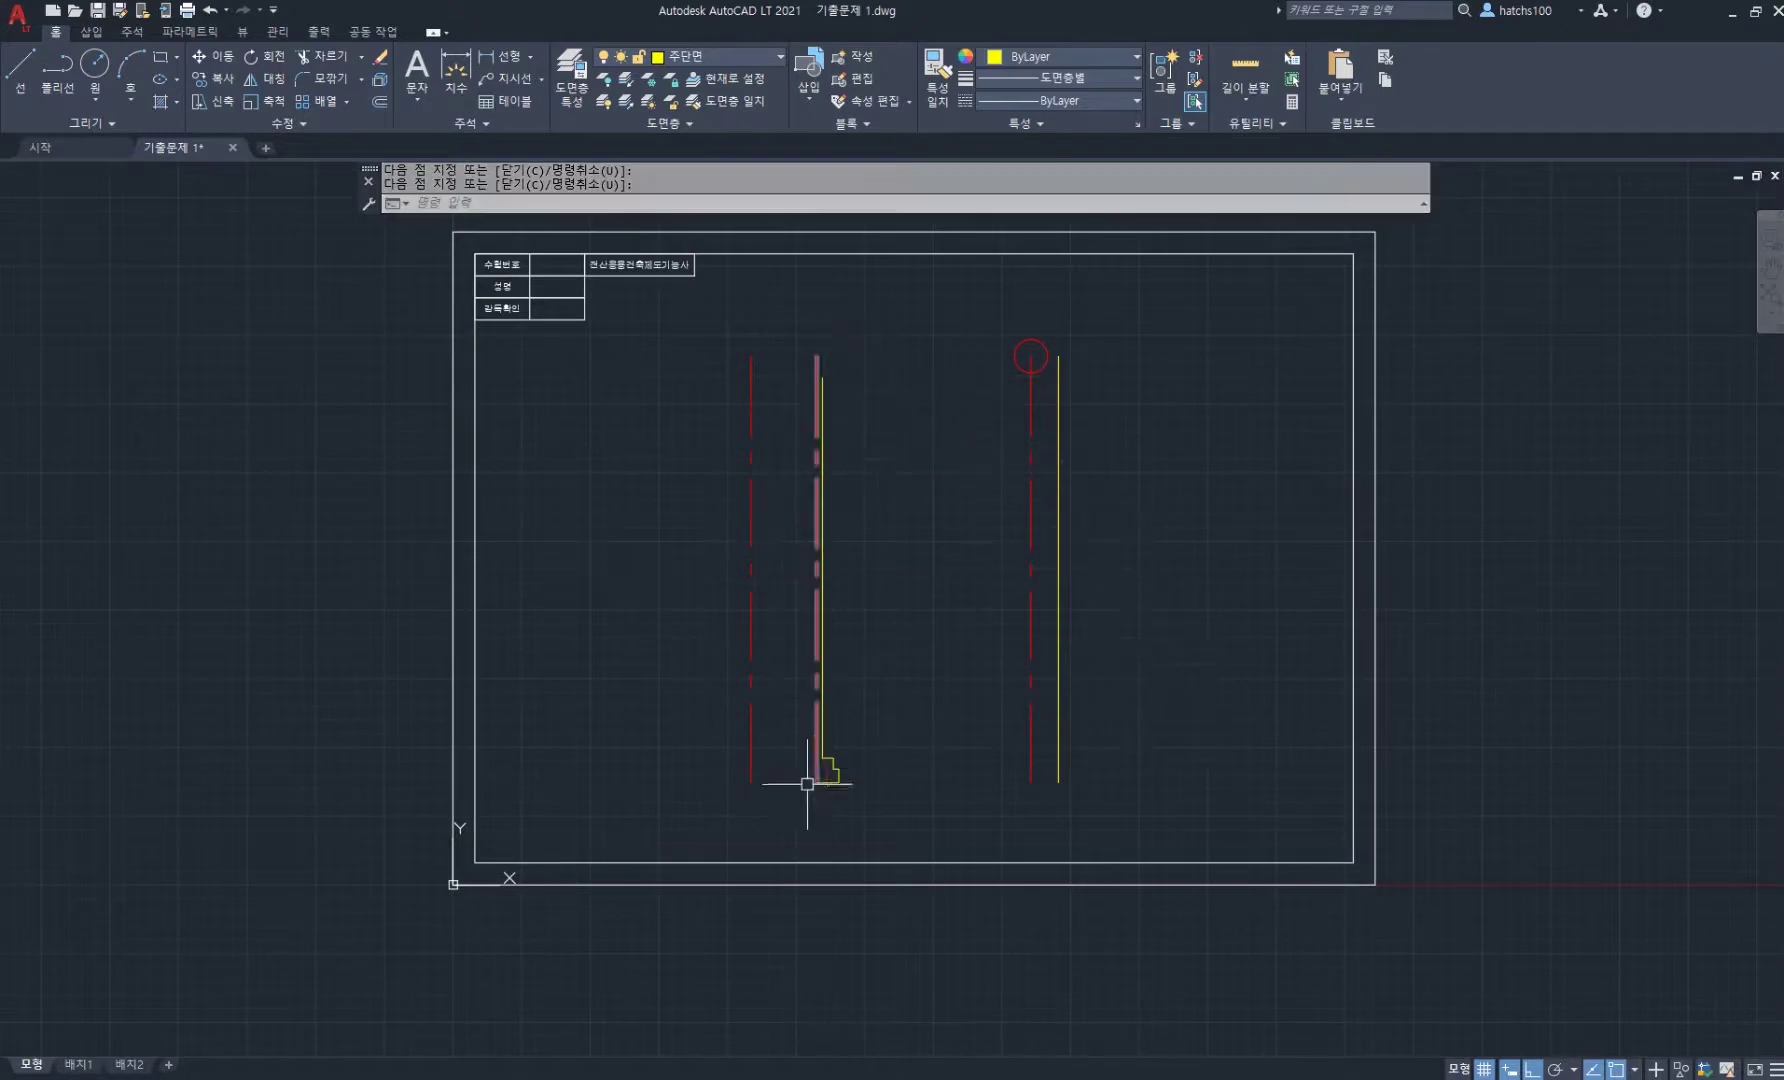
- Mirror the half footing and wall outline about the middle centre line, keeping the original
type("mi")
key("Return")
left_click(995, 845)
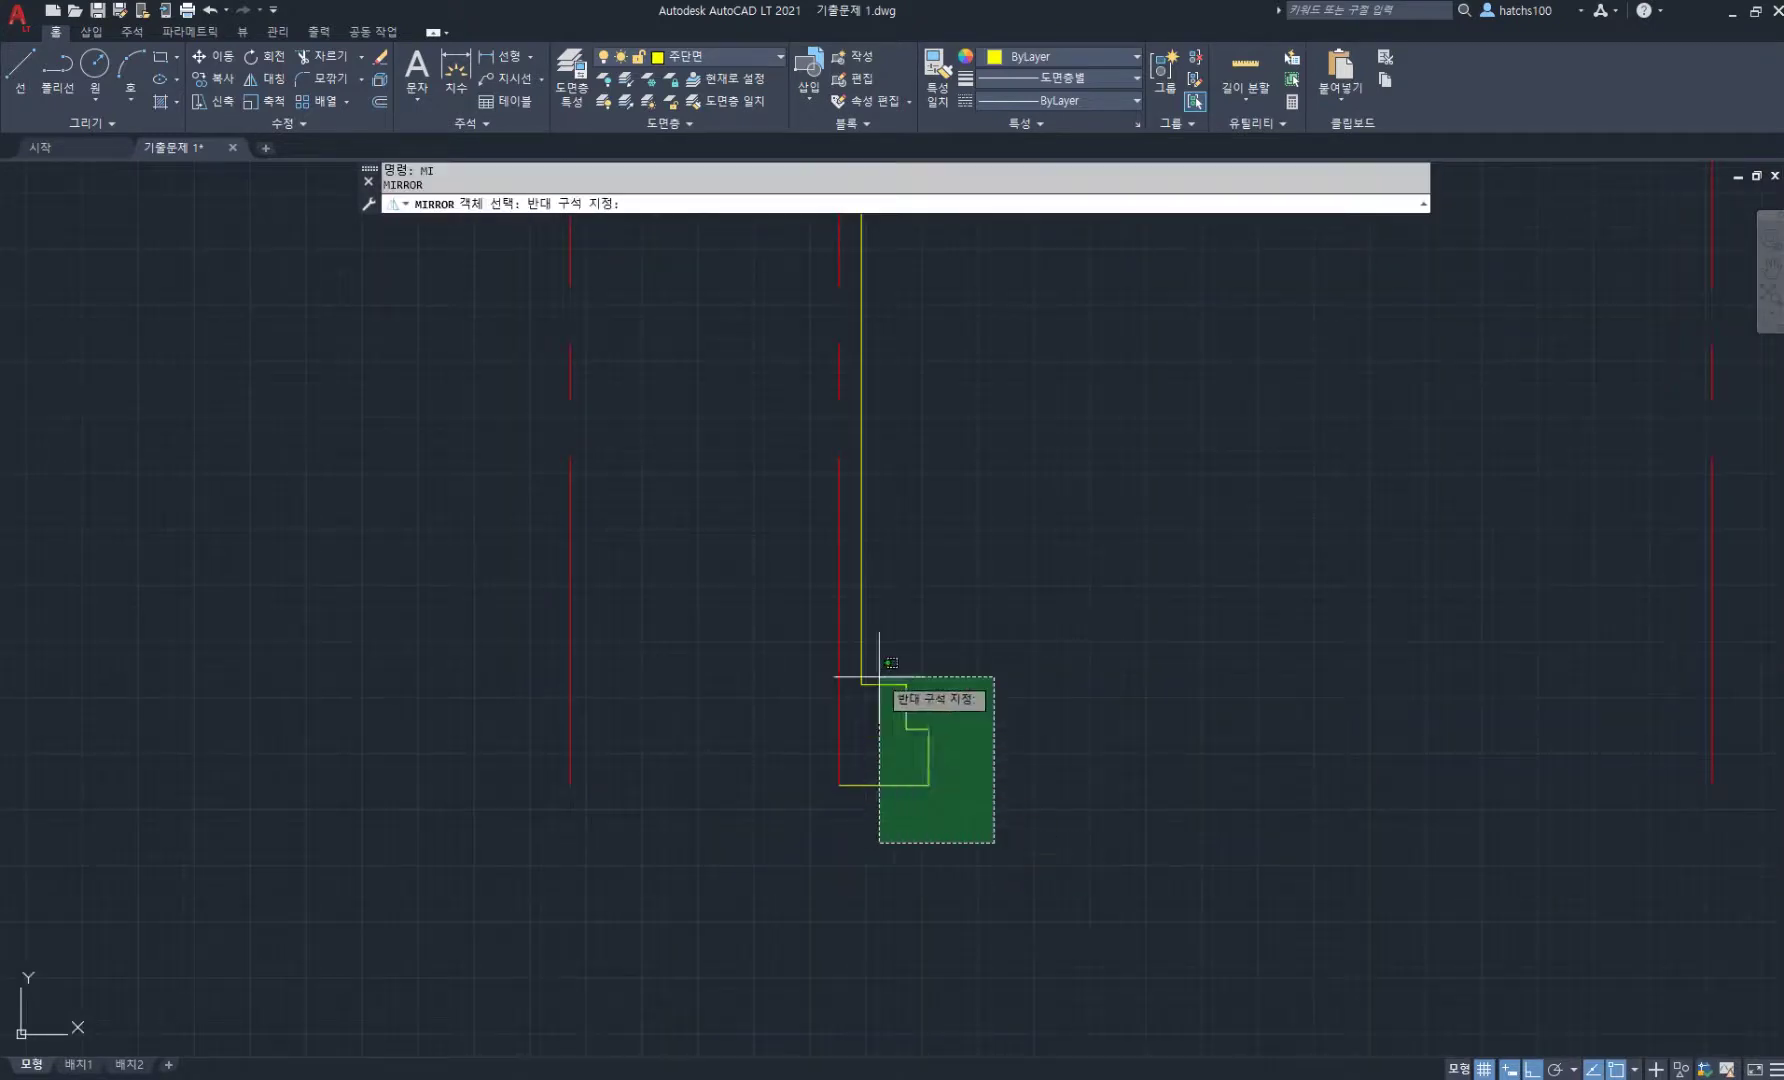
left_click(847, 646)
key("Return")
left_click(838, 785)
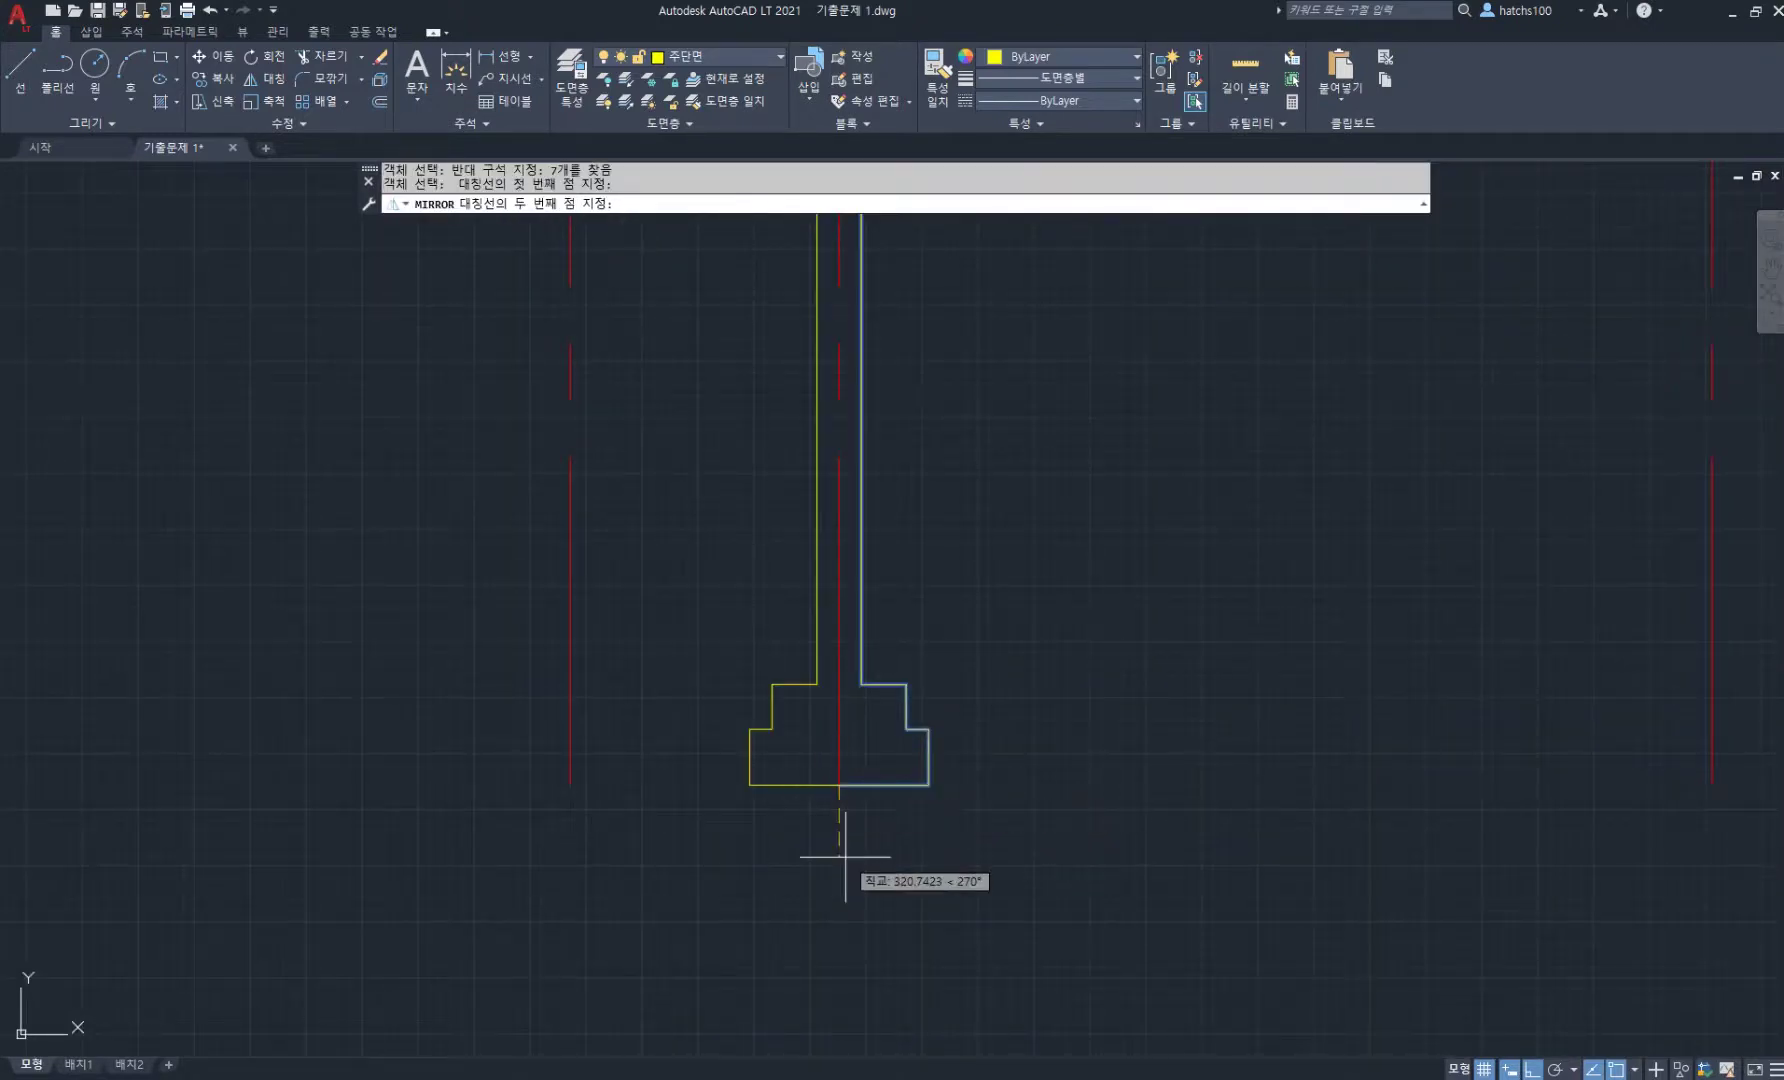
left_click(848, 857)
key("Return")
- Draw a horizontal line joining the two inner corners between the footing's base and its upper block
scroll(786, 849, "up", 8)
middle_click_drag(805, 597, 765, 825)
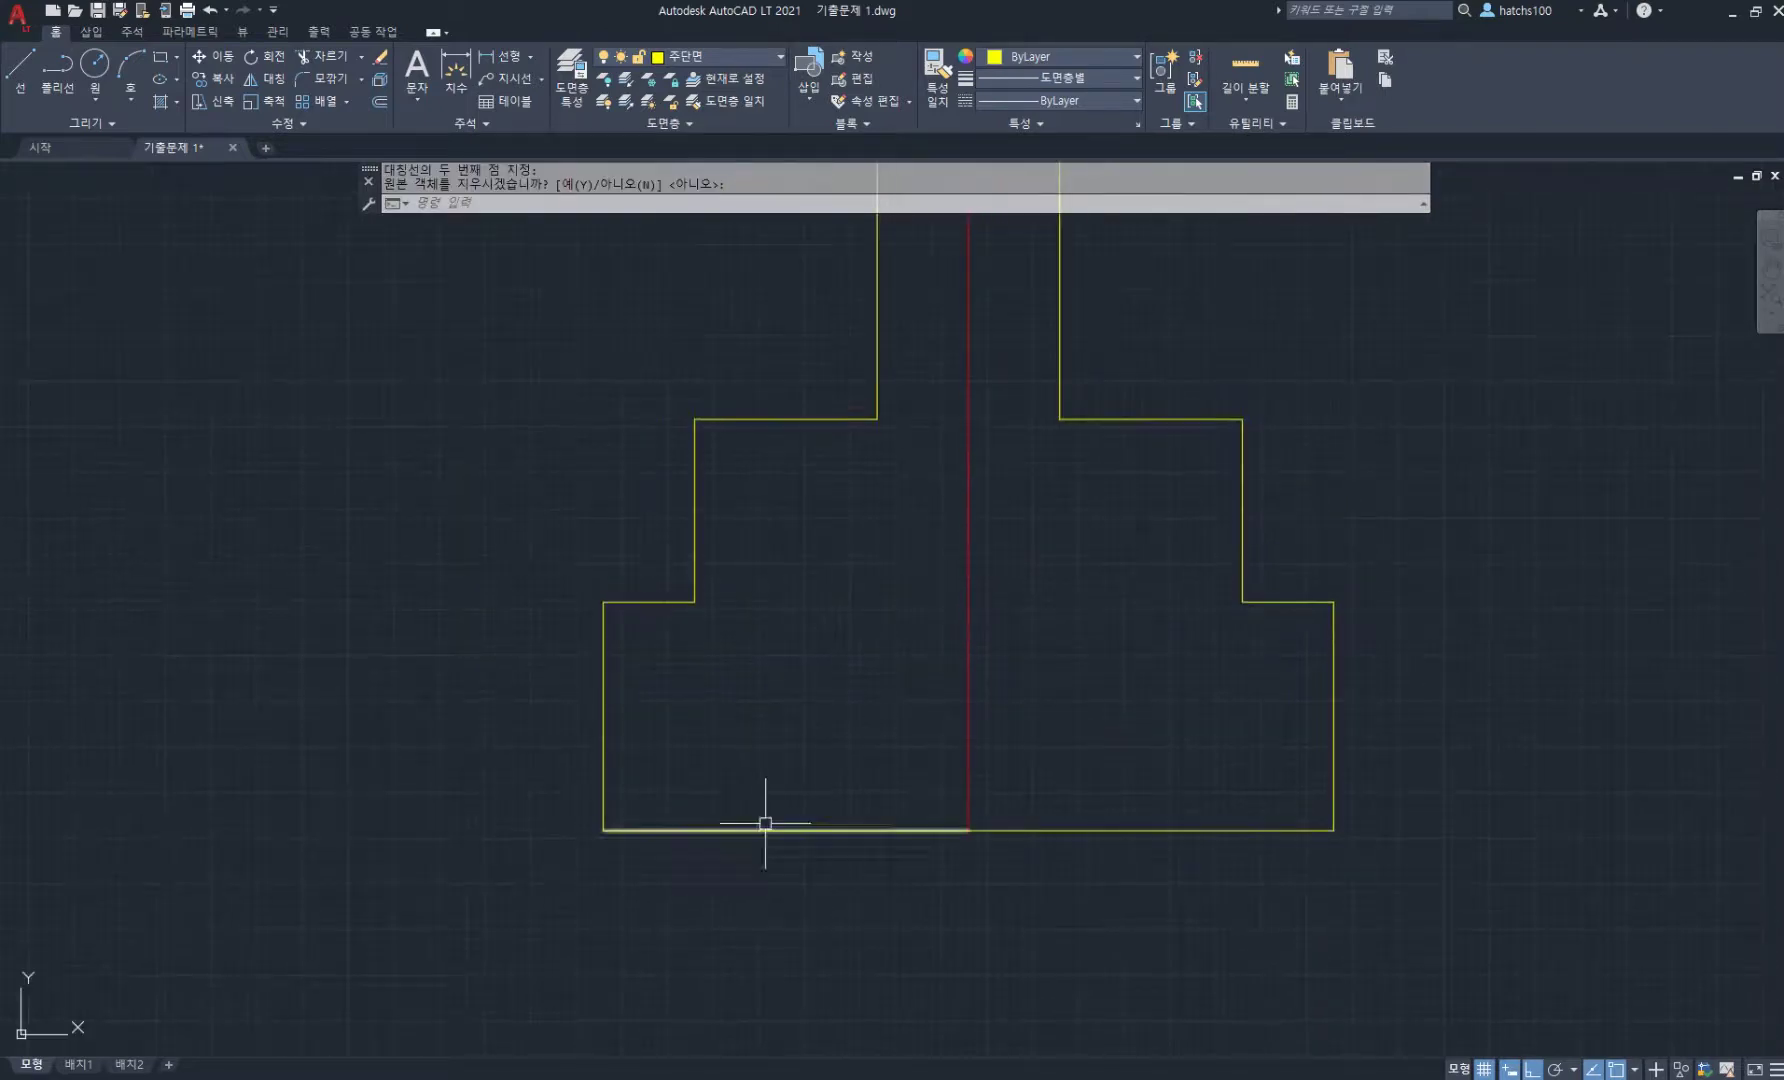
type("l")
key("Return")
left_click(694, 602)
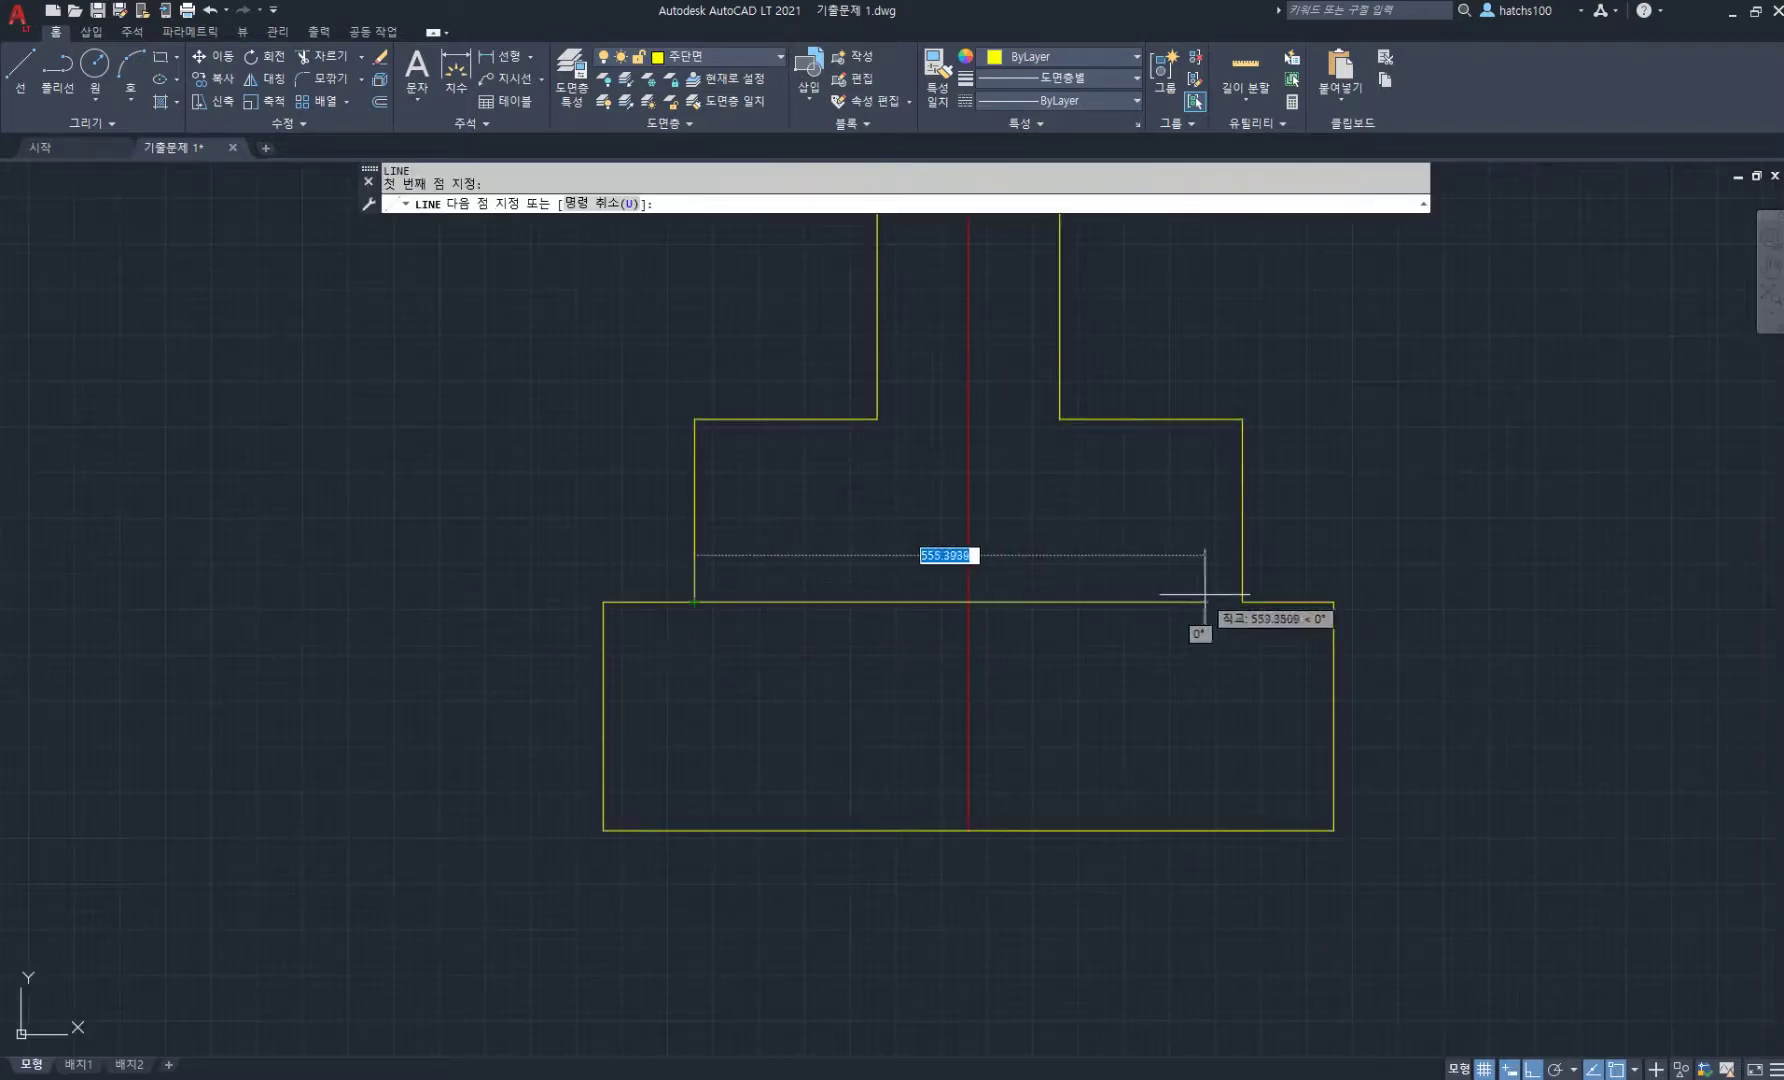
left_click(1238, 597)
key("Return")
- Draw a horizontal line across the footing base, 50 below its top edge
key("Return")
type("50")
key("Return")
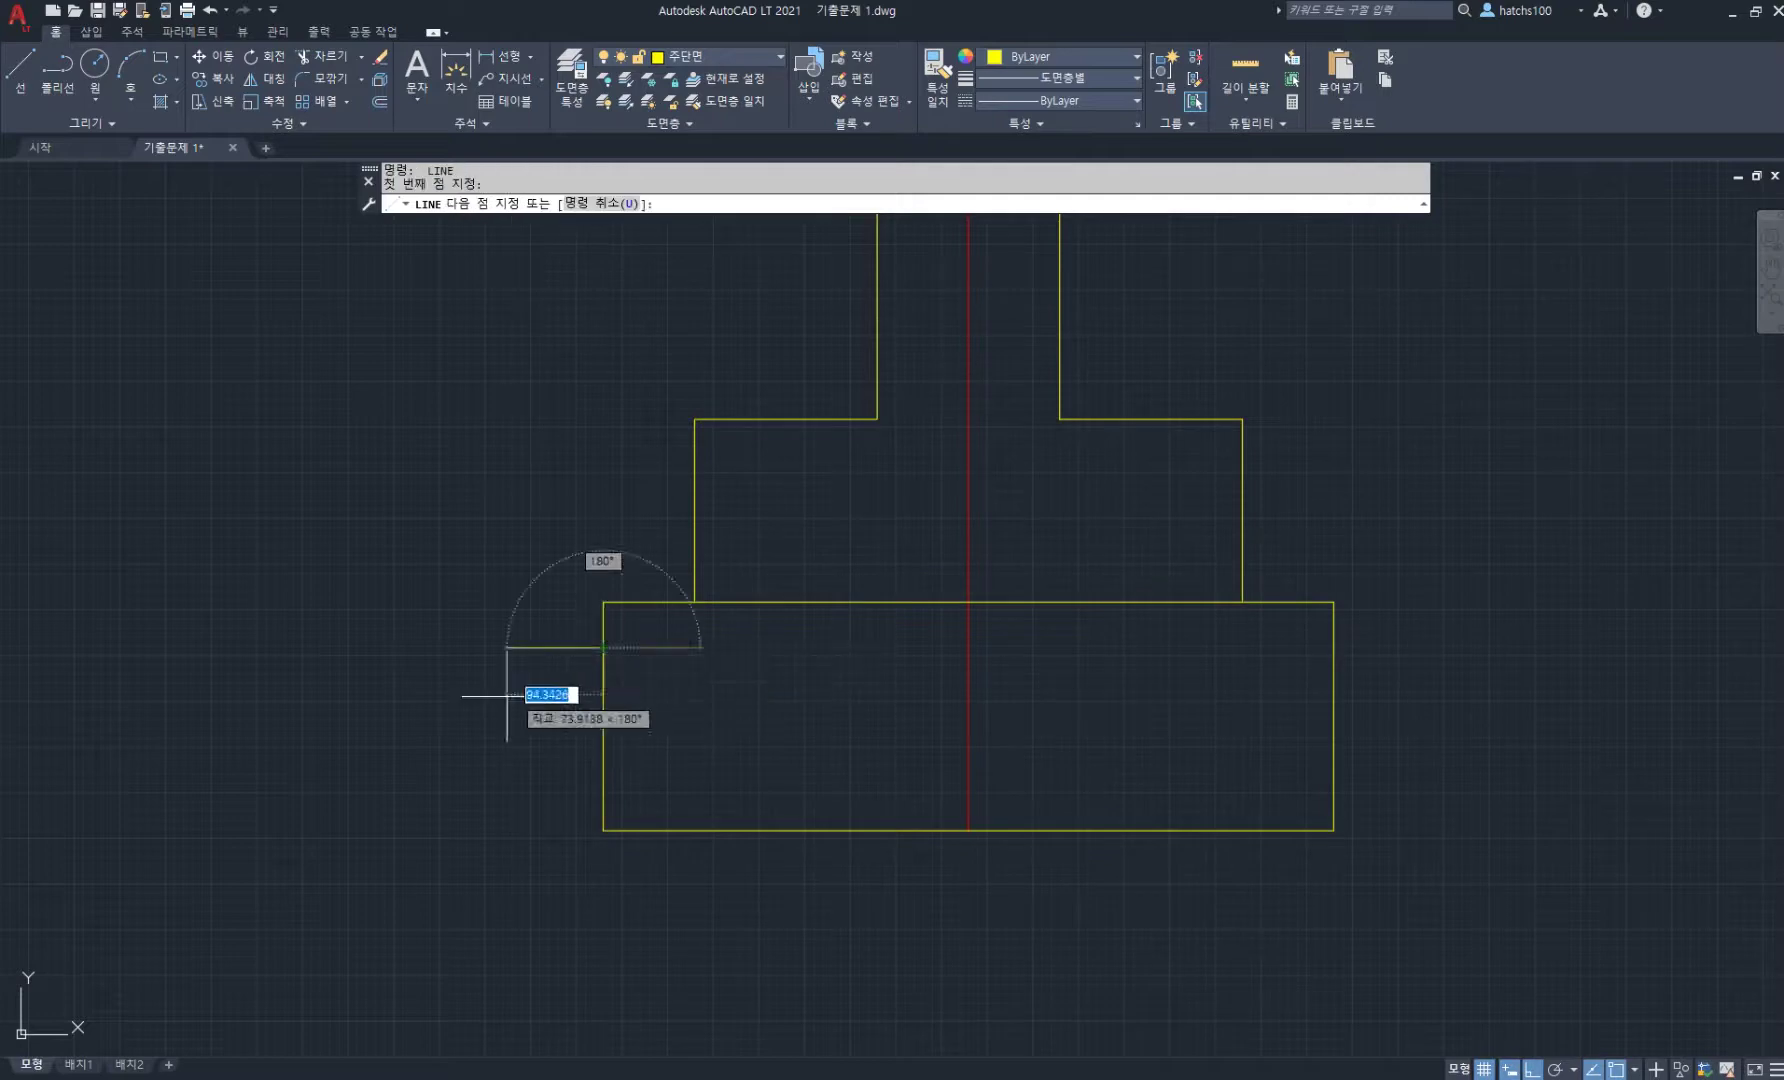
left_click(1334, 648)
key("Return")
scroll(925, 658, "down", 4)
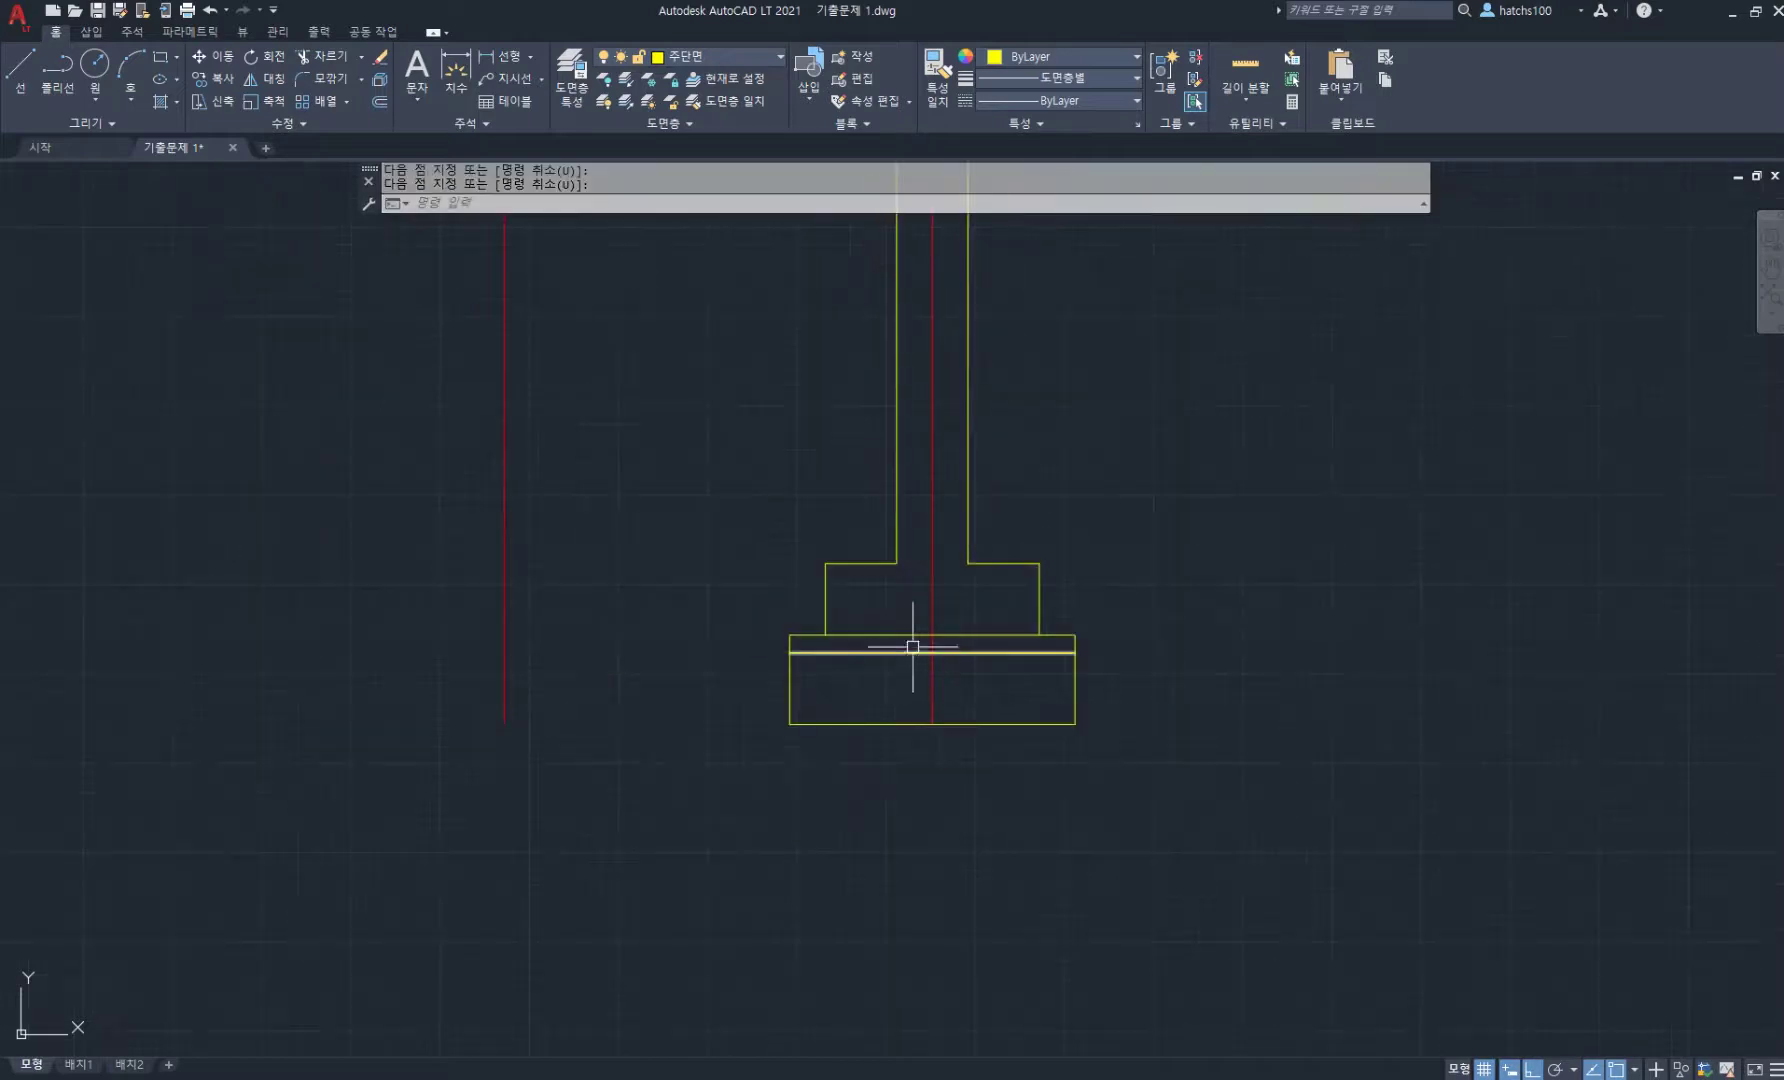
- Offset the line between the footing's inner corners 900 upward
middle_click_drag(904, 637, 962, 760)
type("o")
key("Return")
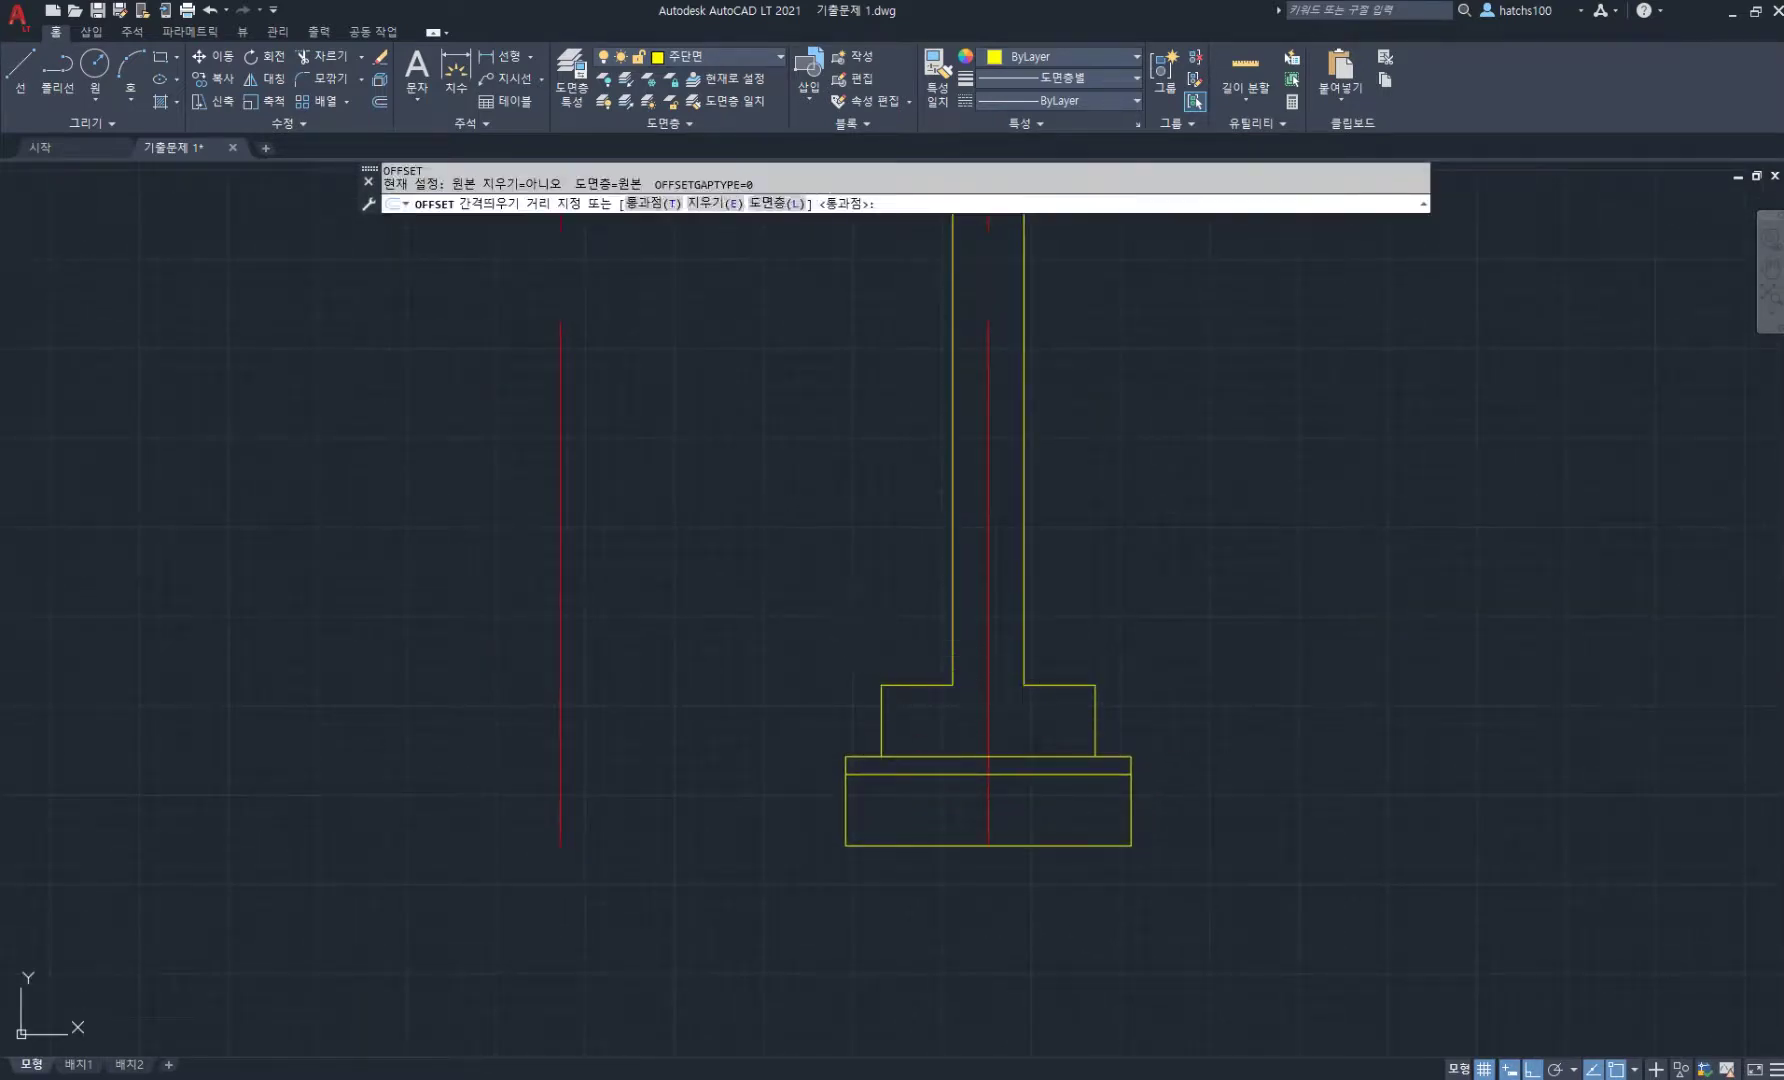
key("Return")
left_click(946, 757)
middle_click_drag(860, 541, 910, 610)
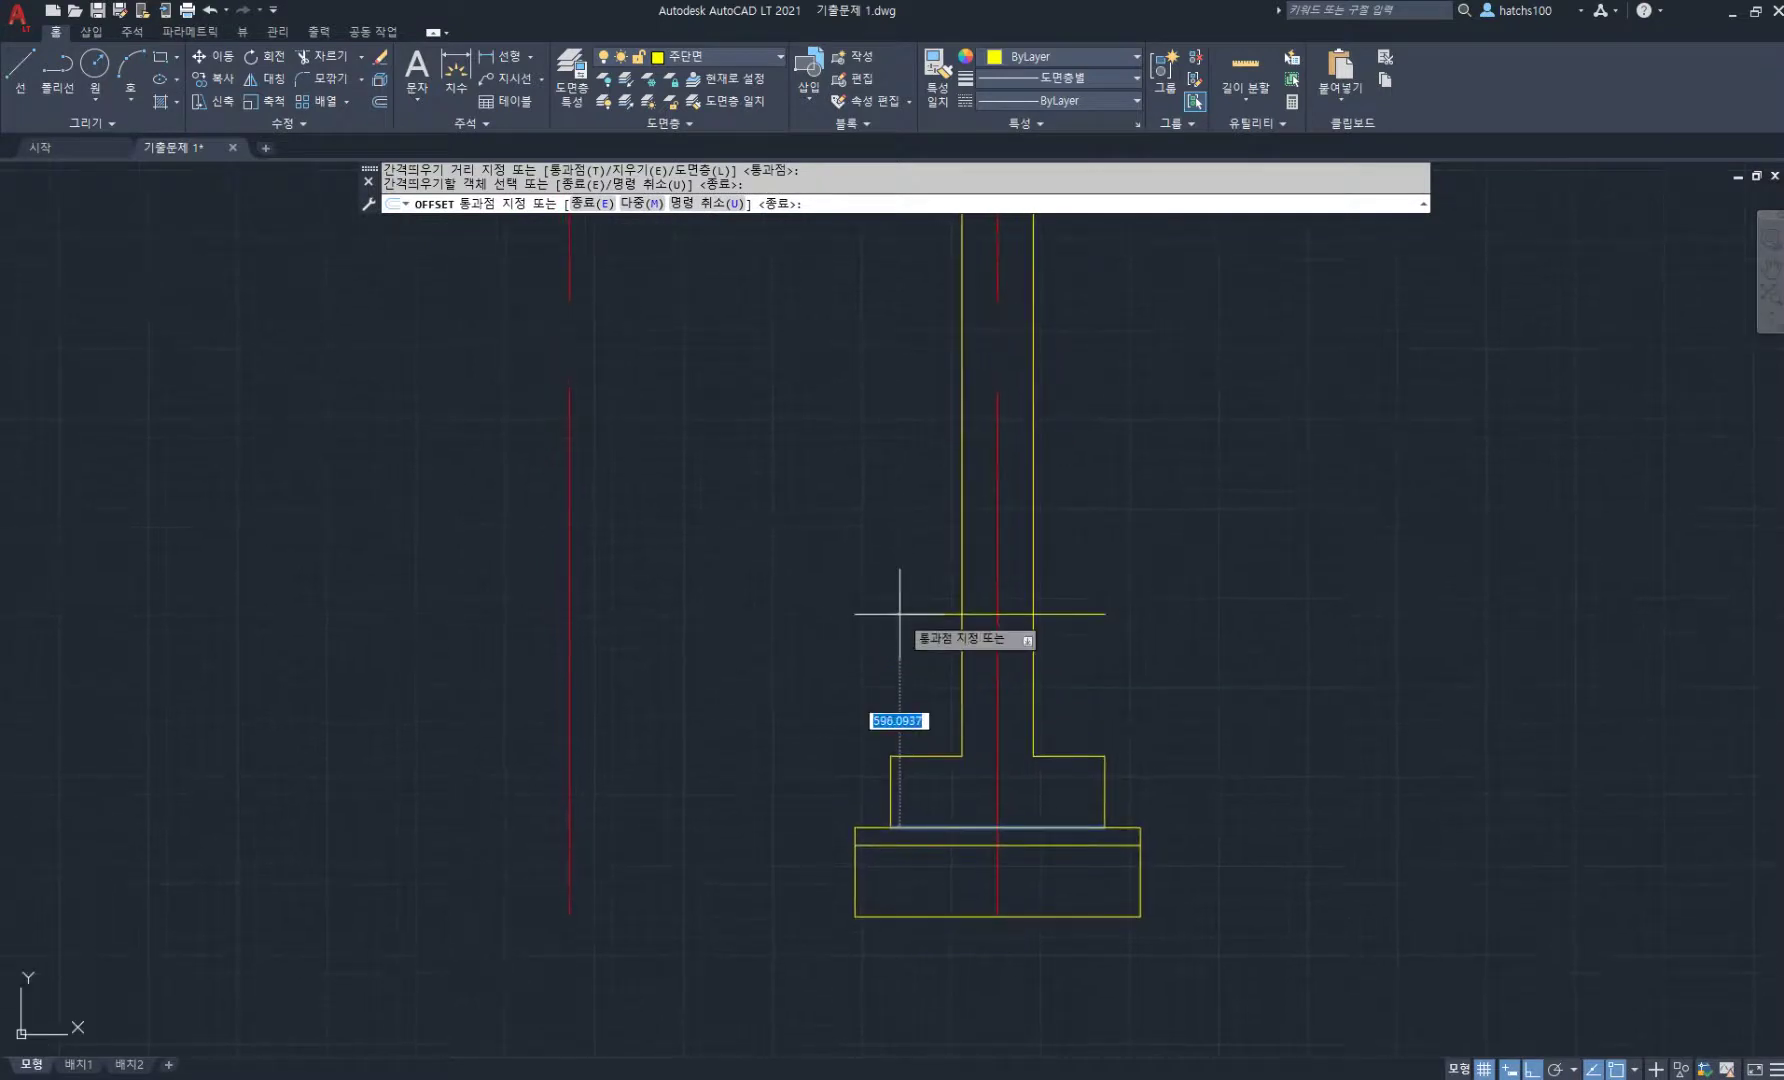
type("900")
key("Return")
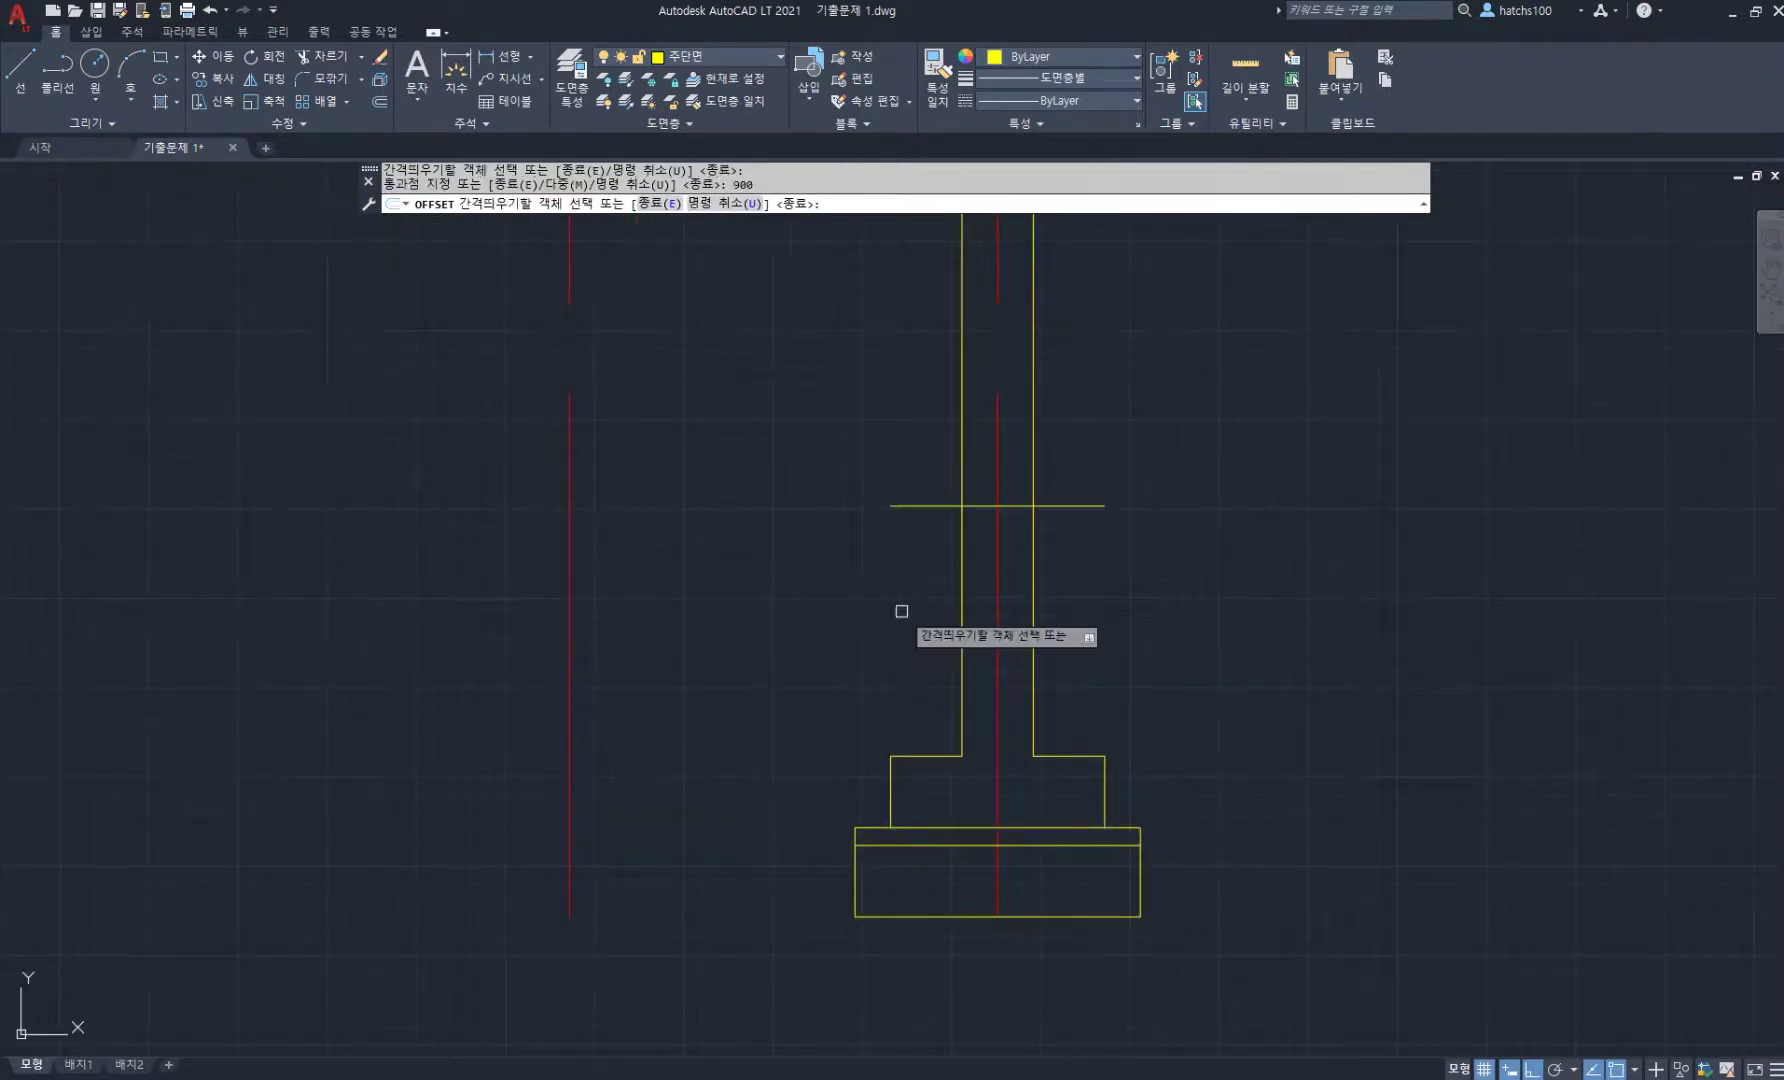
- Offset the right wall line 370 to the left
left_click(1031, 580)
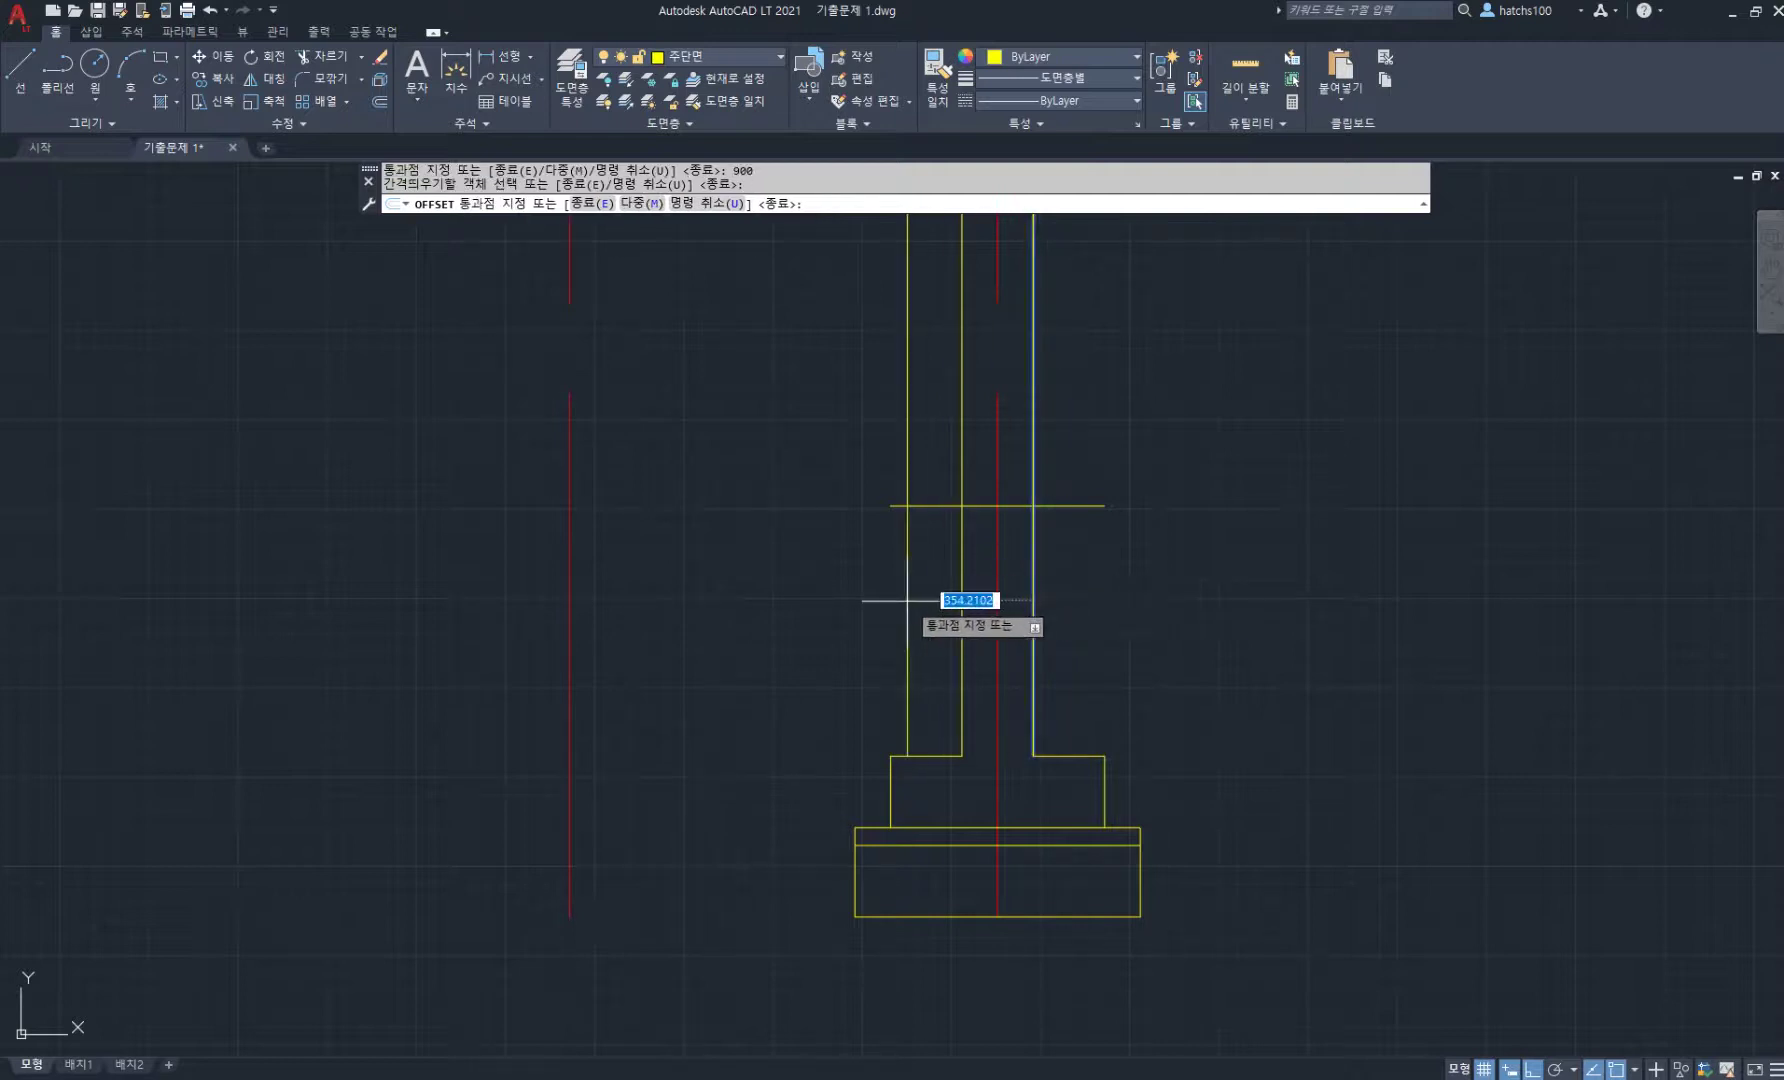
type("370")
key("Return")
middle_click_drag(963, 737, 1003, 641)
key("space")
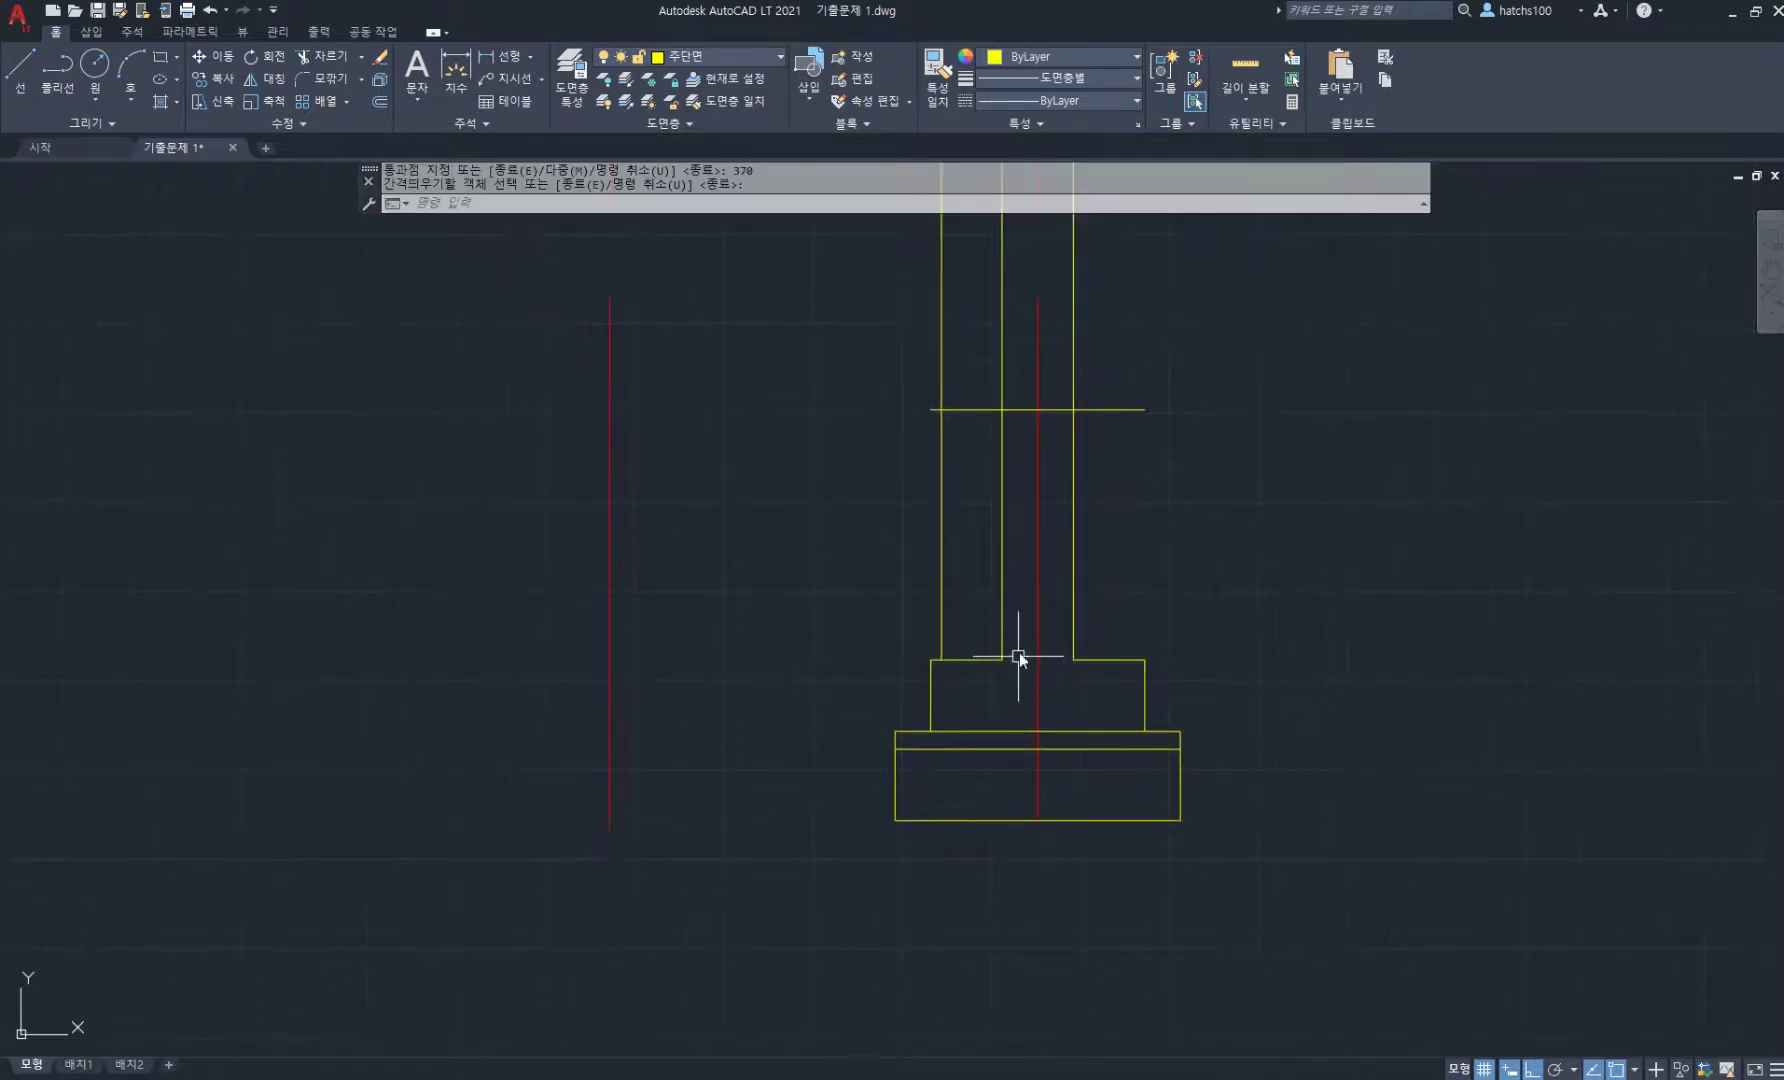
- Stretch the left half of the footing, excluding the vertical wall lines, so its upper corner meets the new left wall line
type("s")
key("space")
left_click(1021, 630)
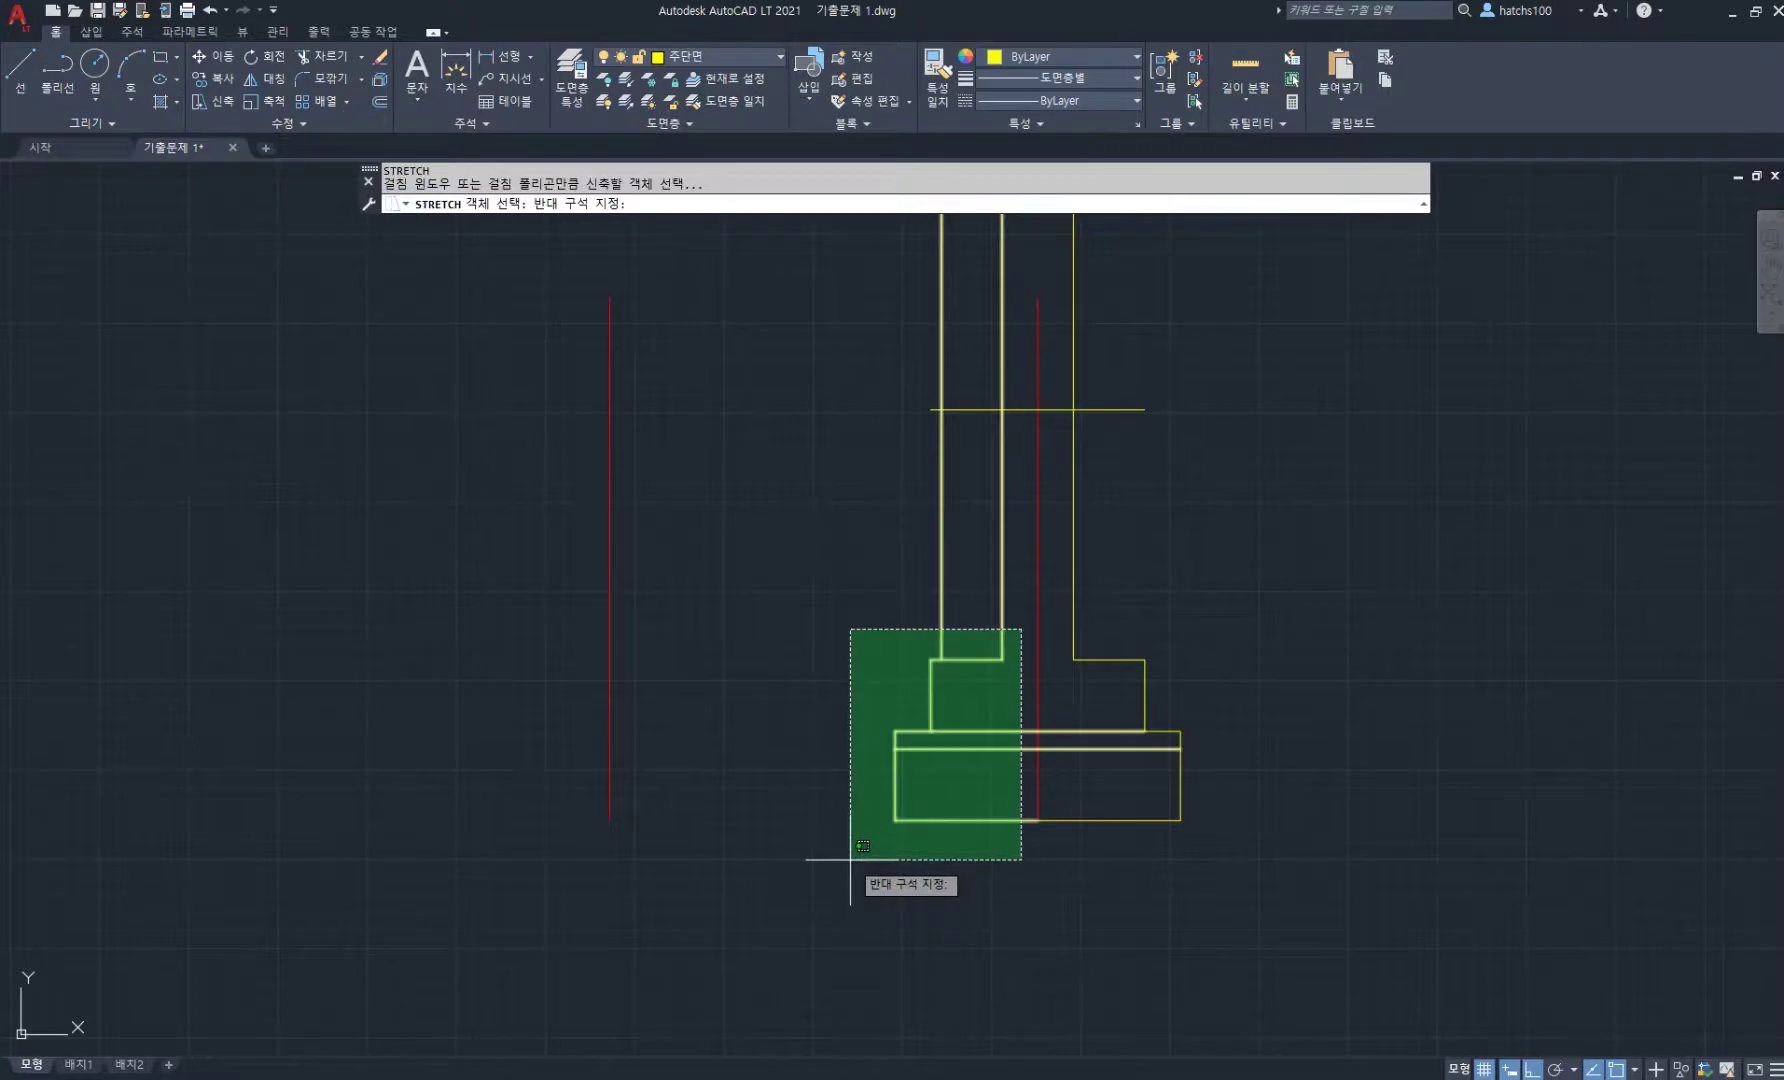
left_click(852, 852)
scroll(912, 631, "up", 2)
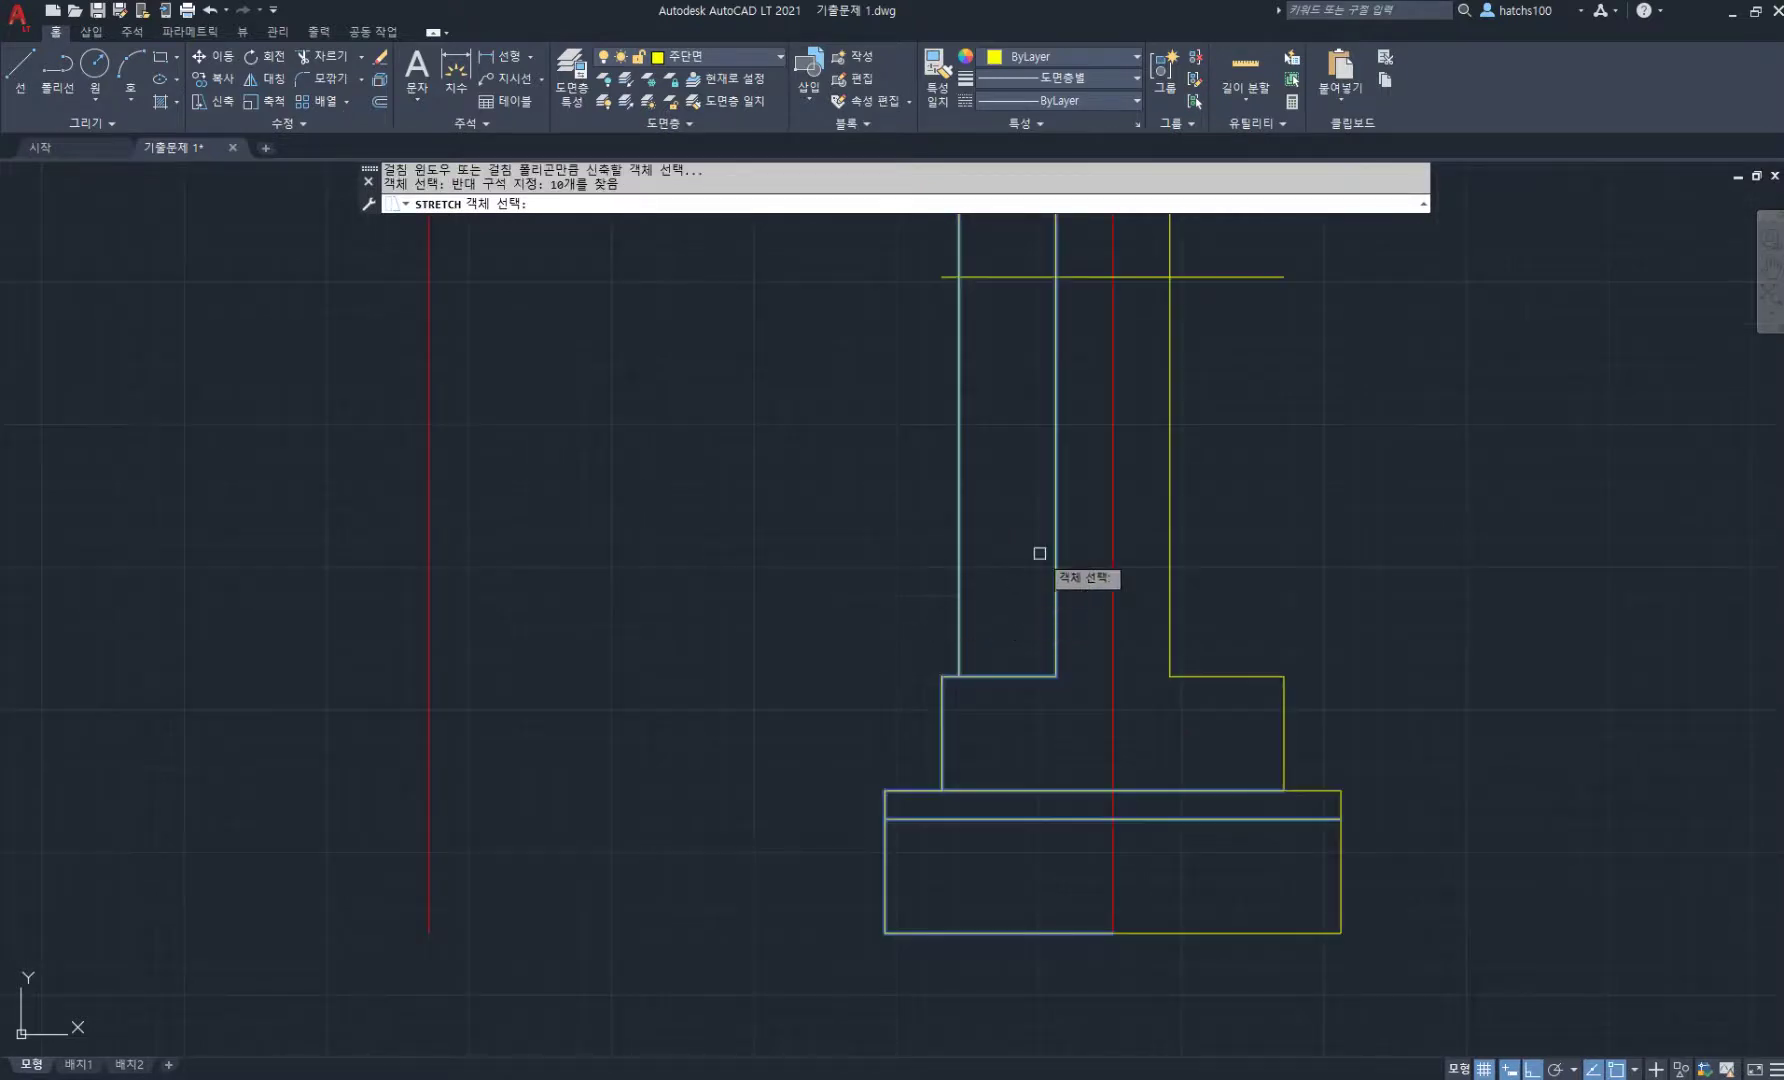
left_click(1091, 547, "shift")
left_click(884, 597, "shift")
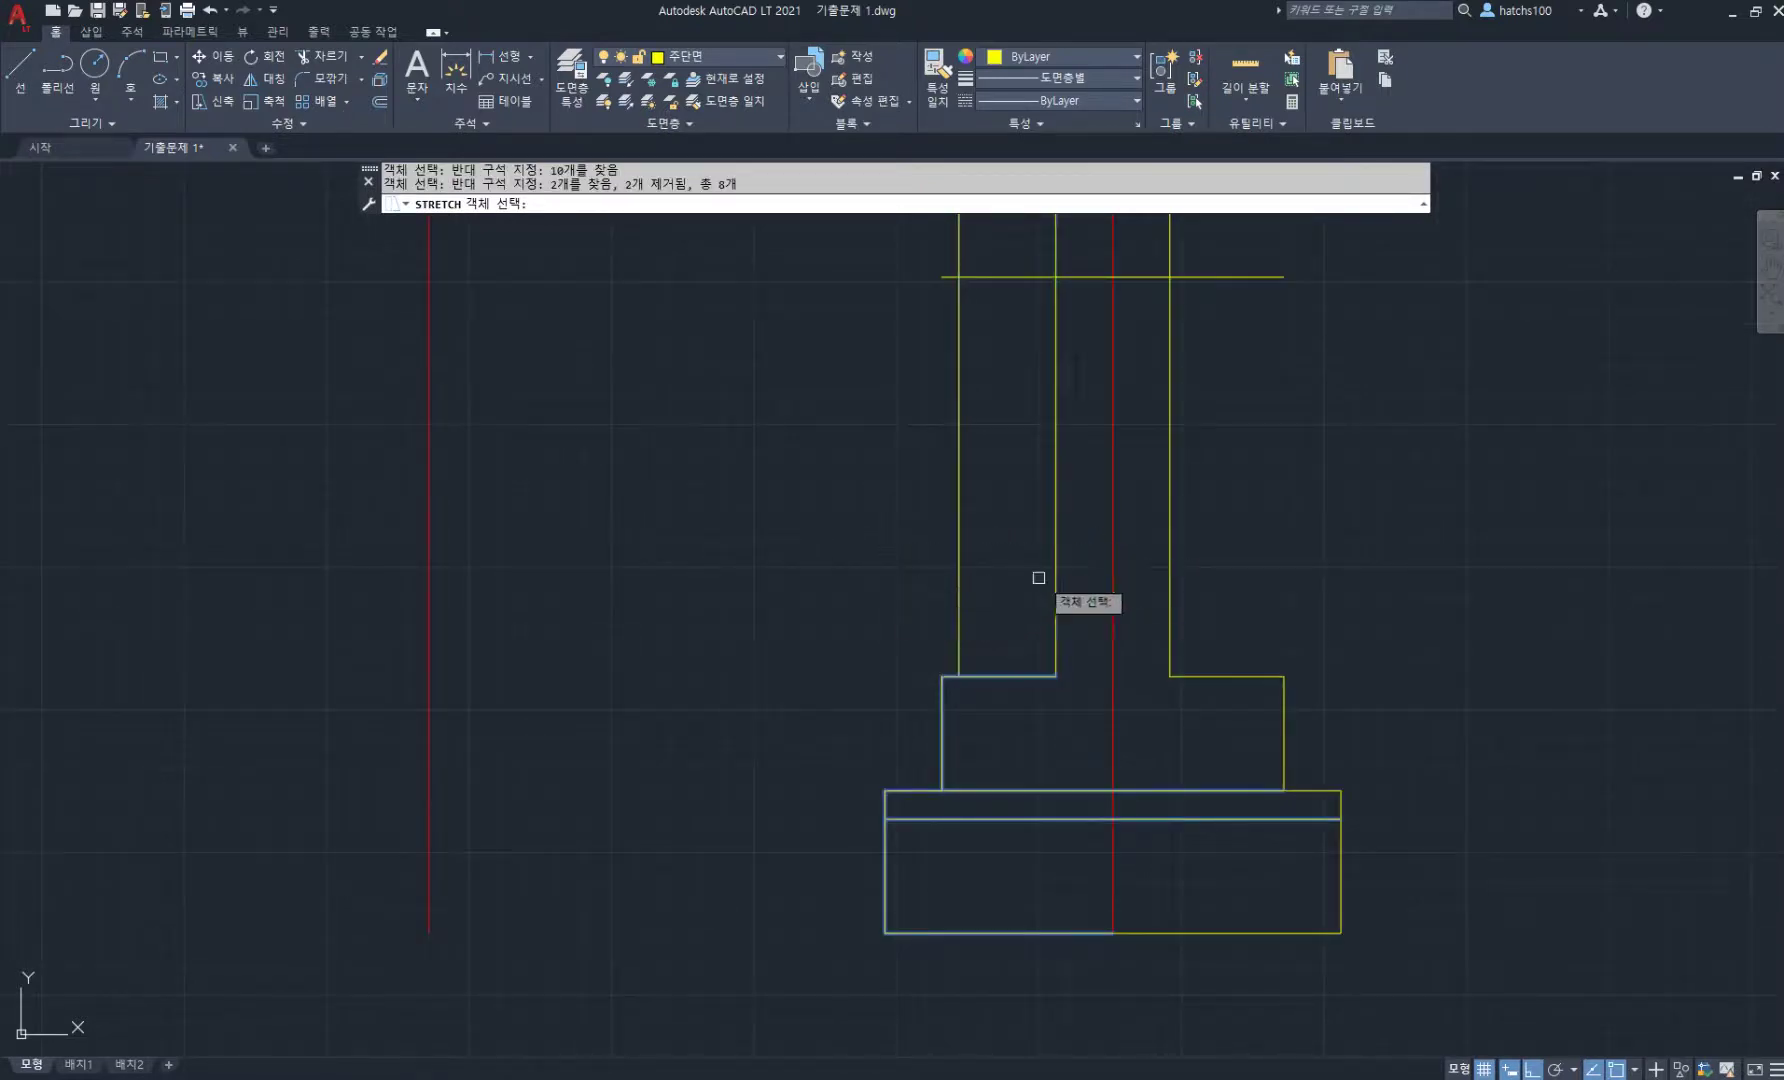
key("space")
left_click(1056, 675)
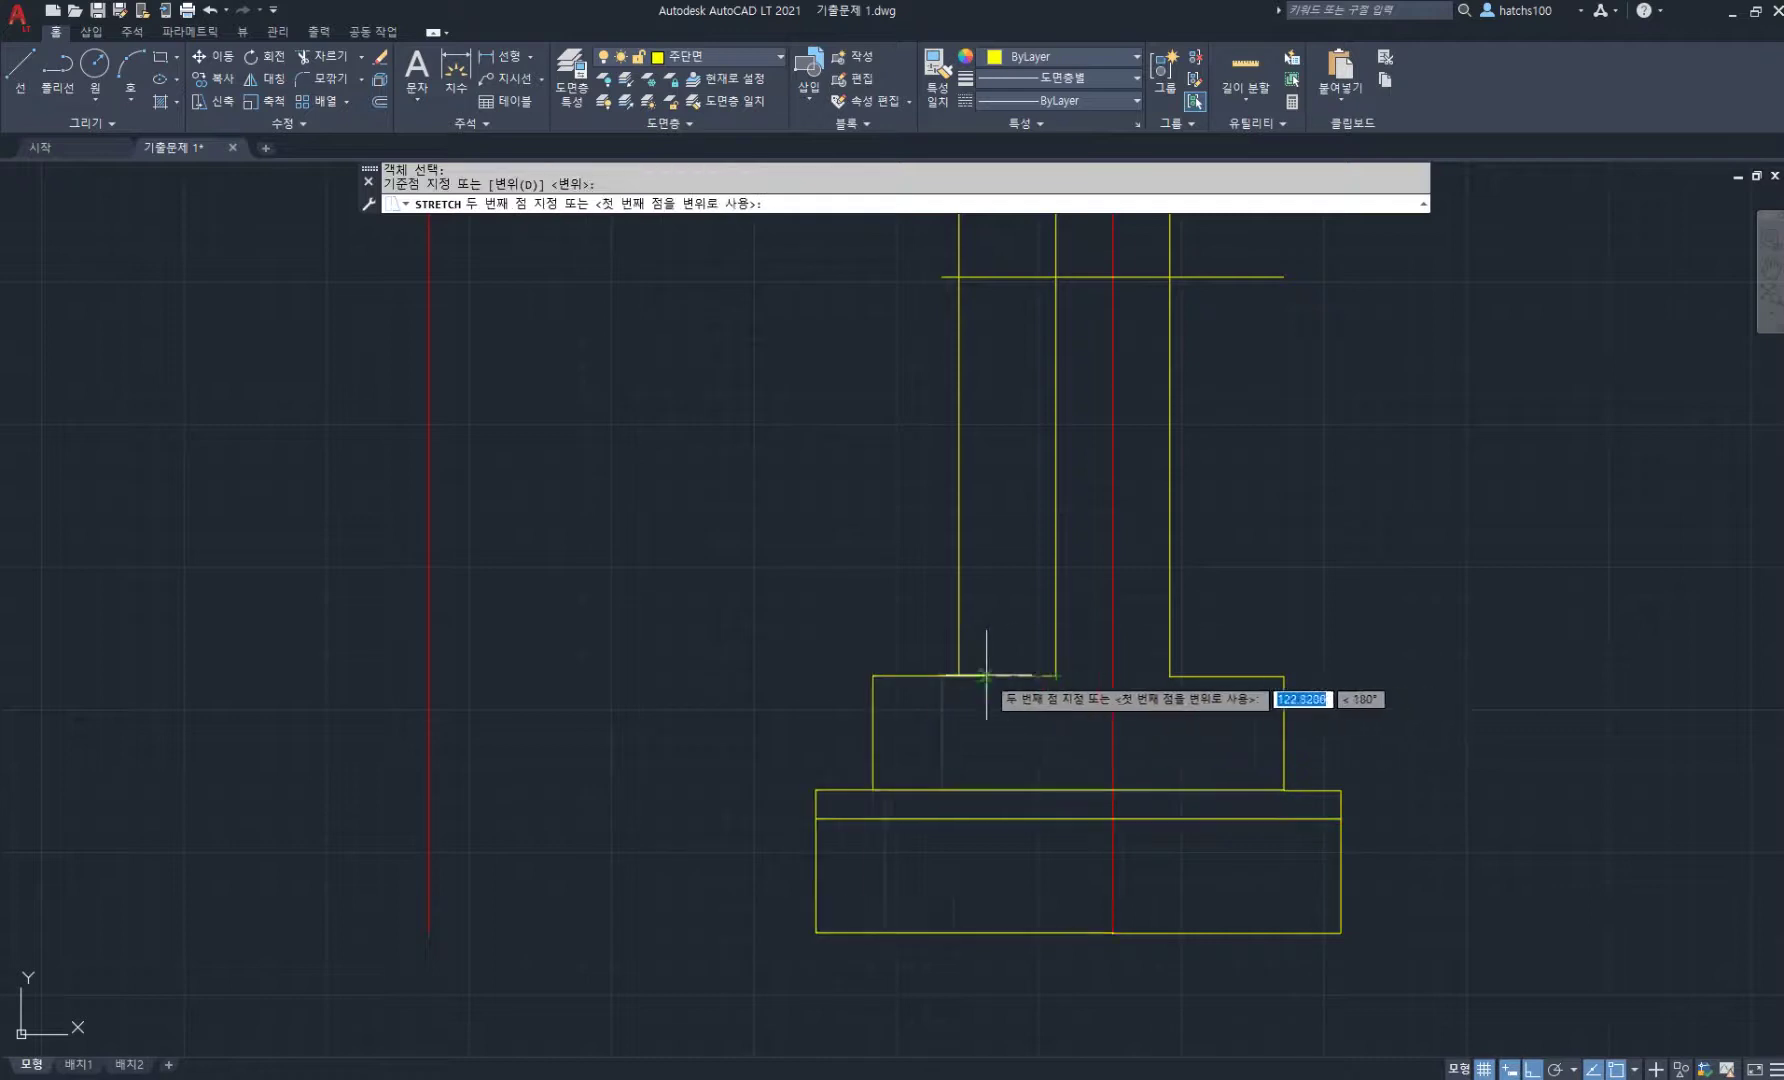
left_click(959, 676)
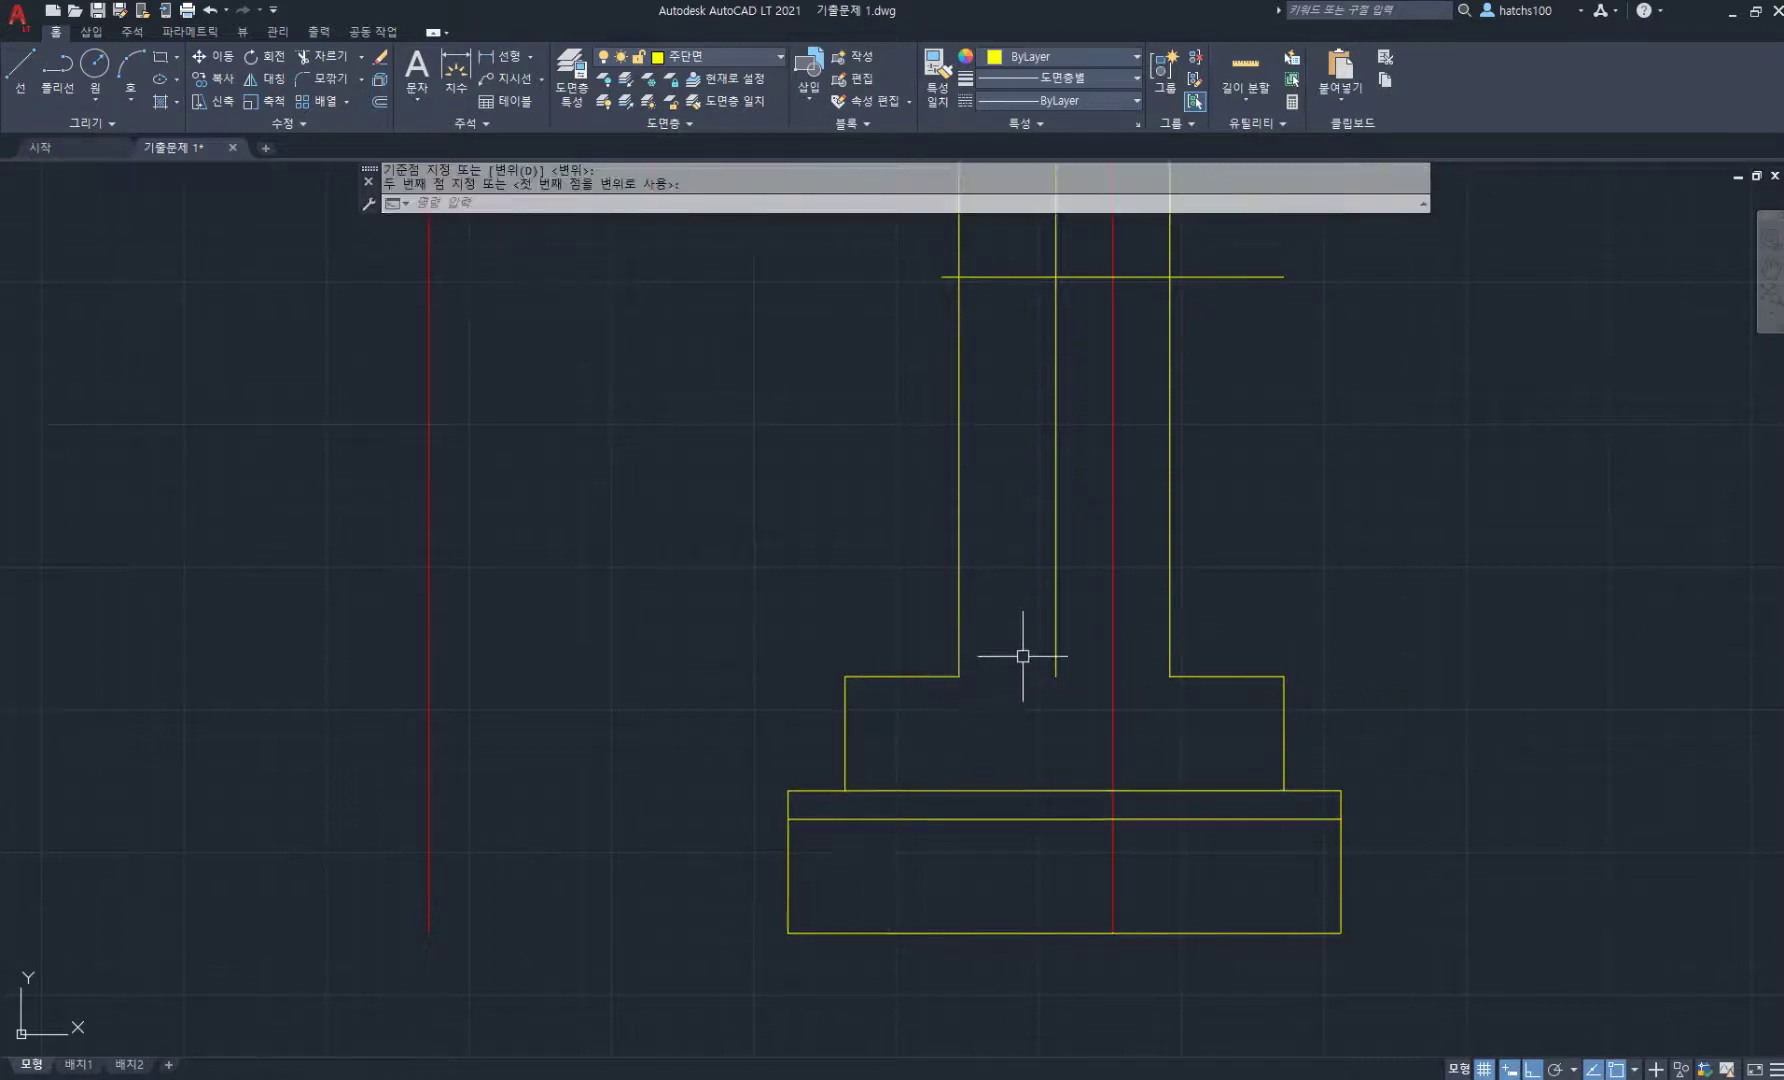
- Delete the old left wall line between the new wall line and the centre line
scroll(1023, 657, "down", 2)
left_click(1057, 685)
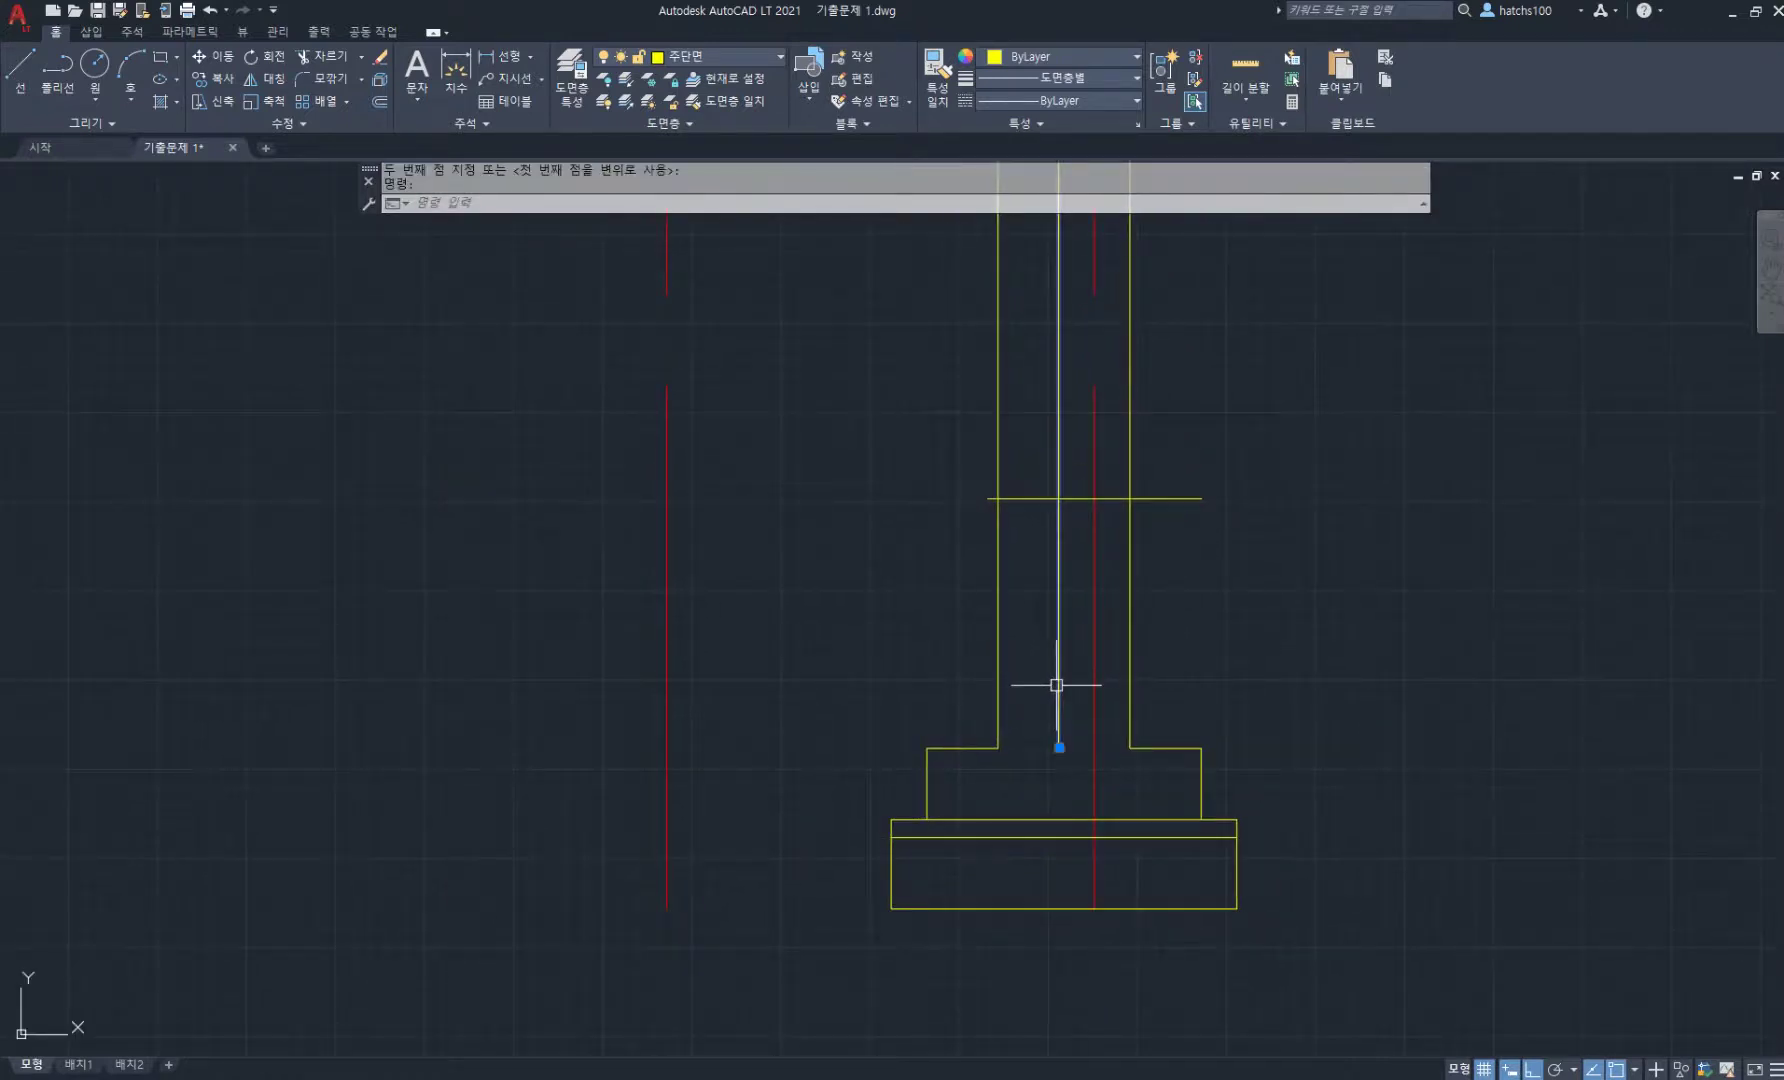
key("Delete")
- Stretch both ends of the horizontal line 900 above the footing base so it lies entirely left of the leftmost centre line
left_click(1052, 498)
scroll(1055, 505, "down", 3)
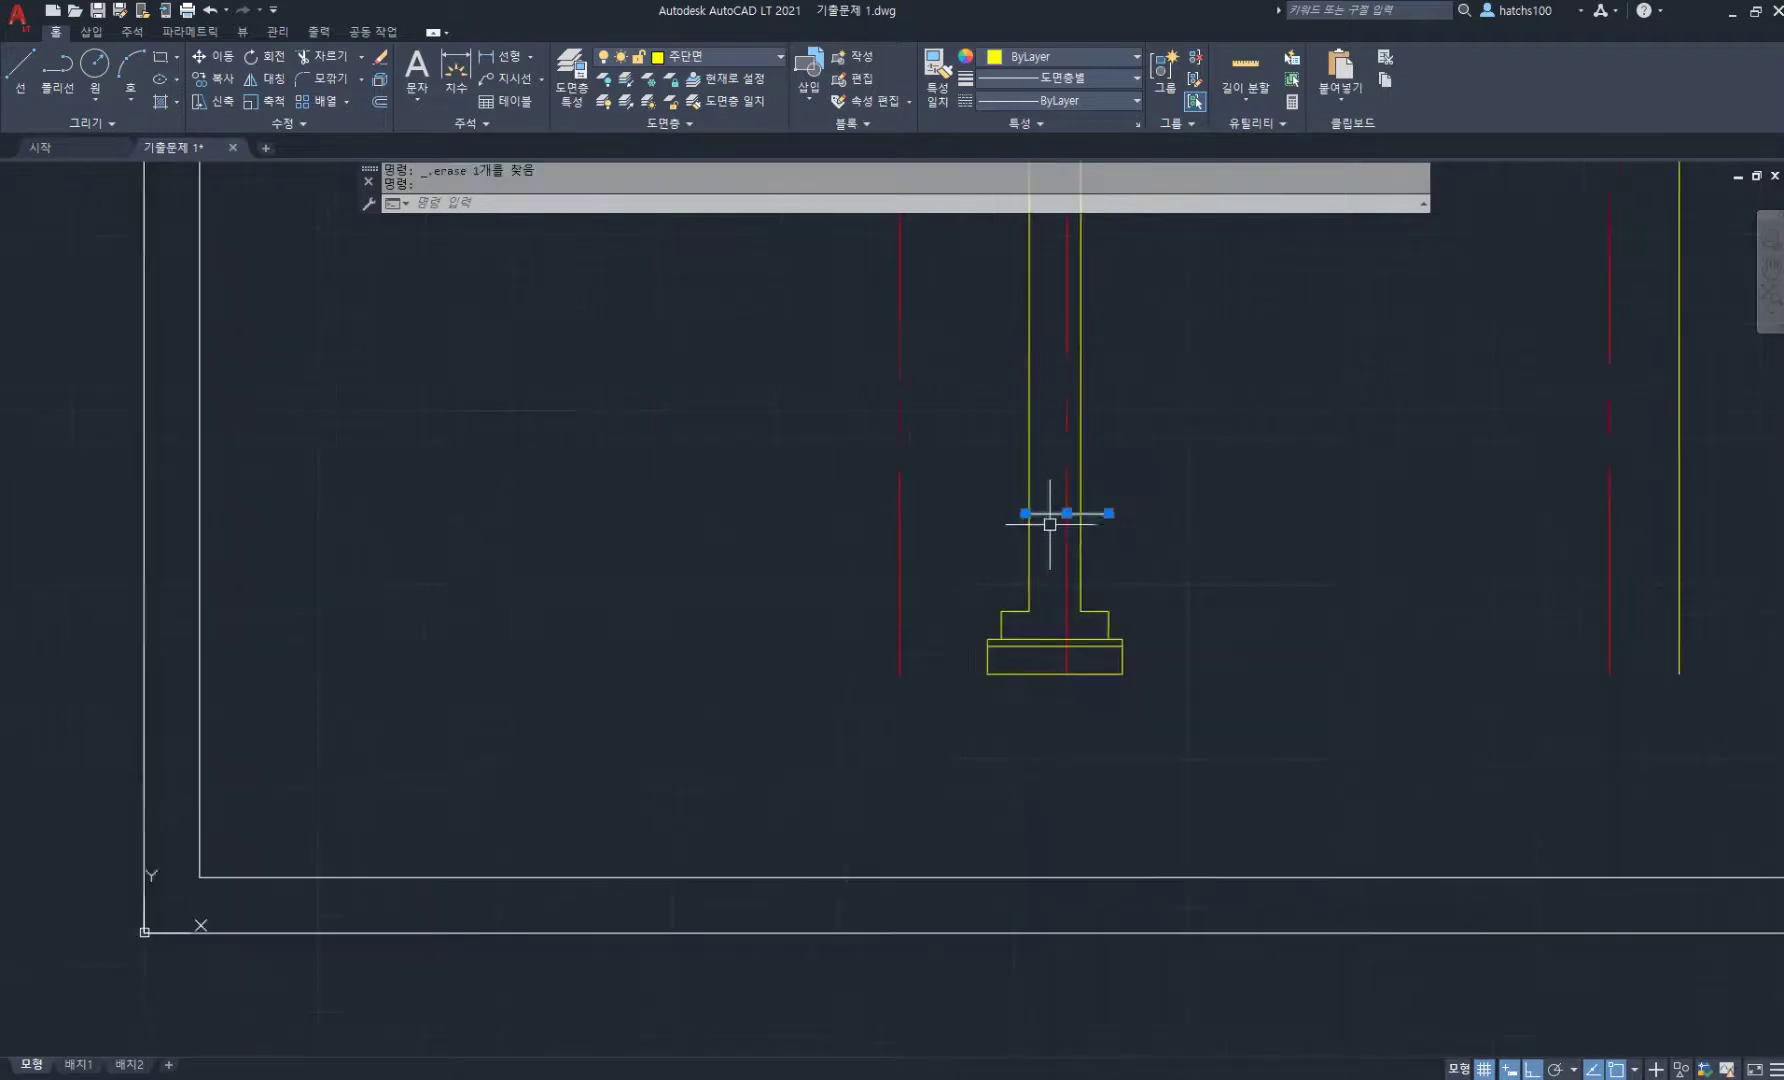
left_click(1083, 600)
left_click(611, 600)
left_click(1167, 600)
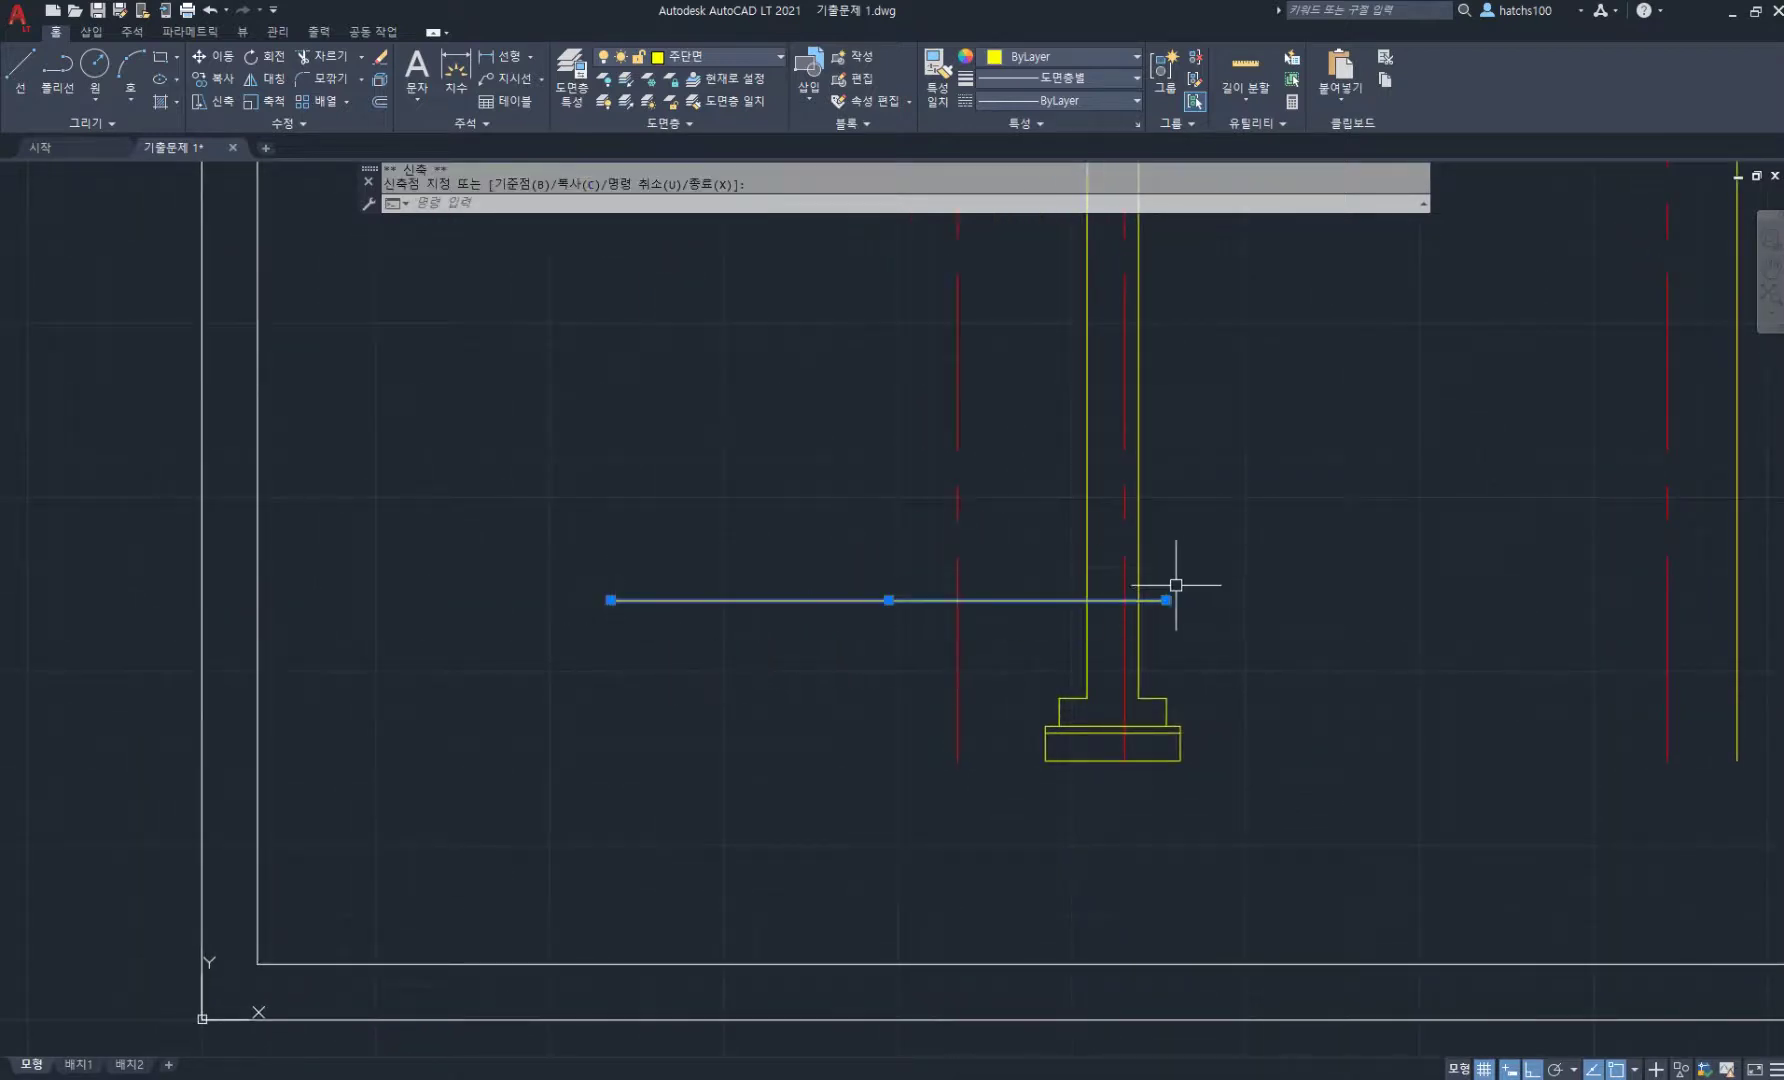
left_click(917, 600)
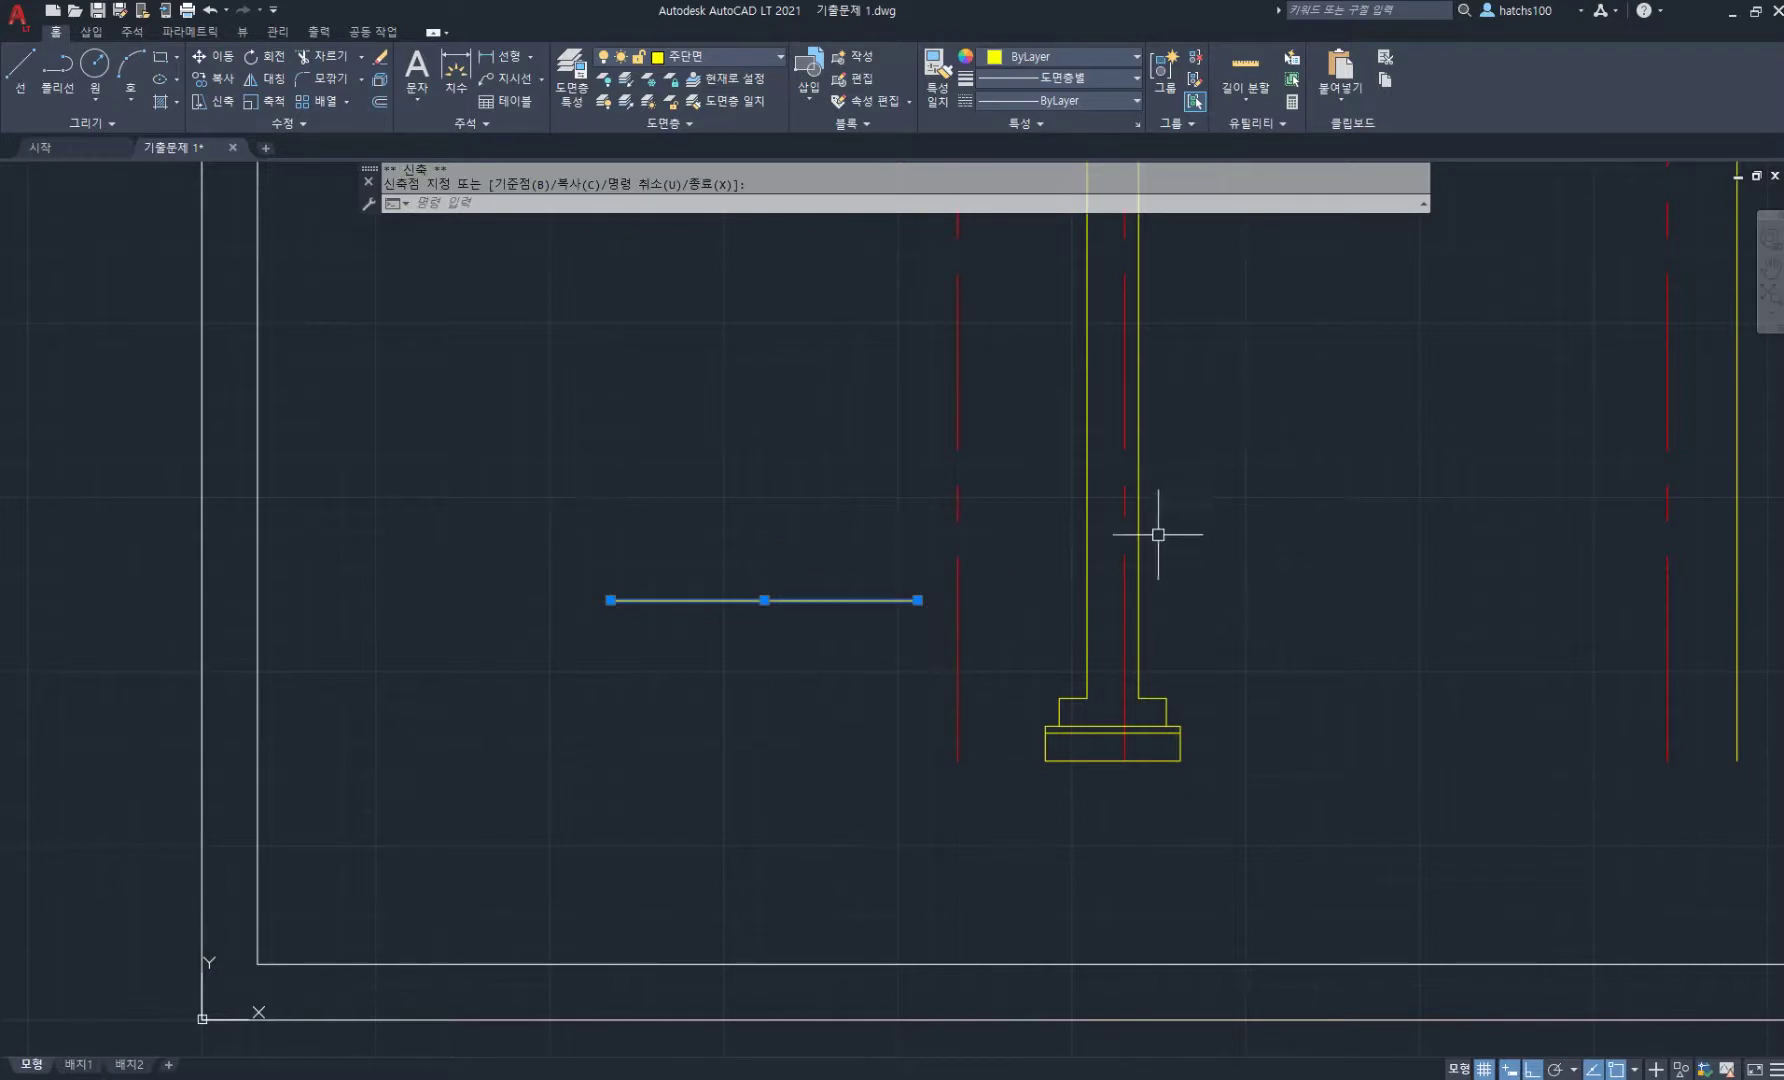
key("Escape")
key("Escape")
middle_click_drag(1088, 567, 991, 645)
scroll(1078, 745, "up", 2)
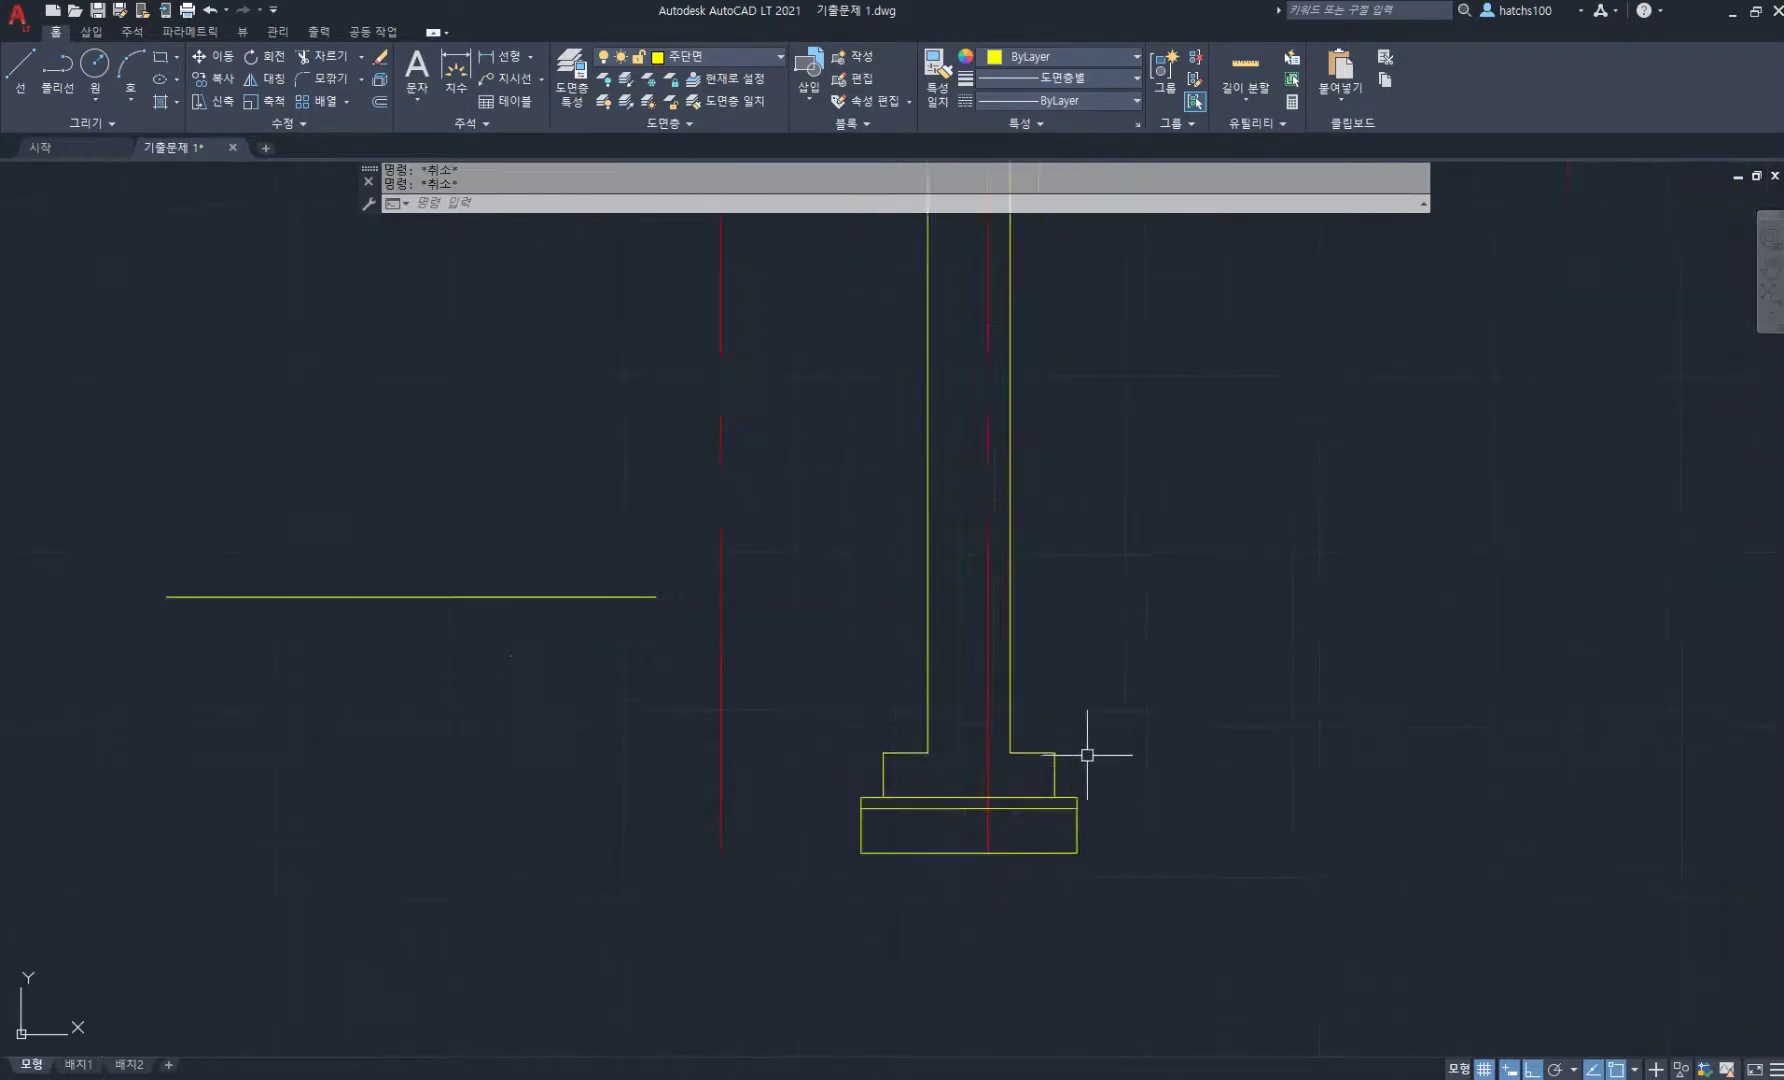
middle_click_drag(1083, 748, 934, 745)
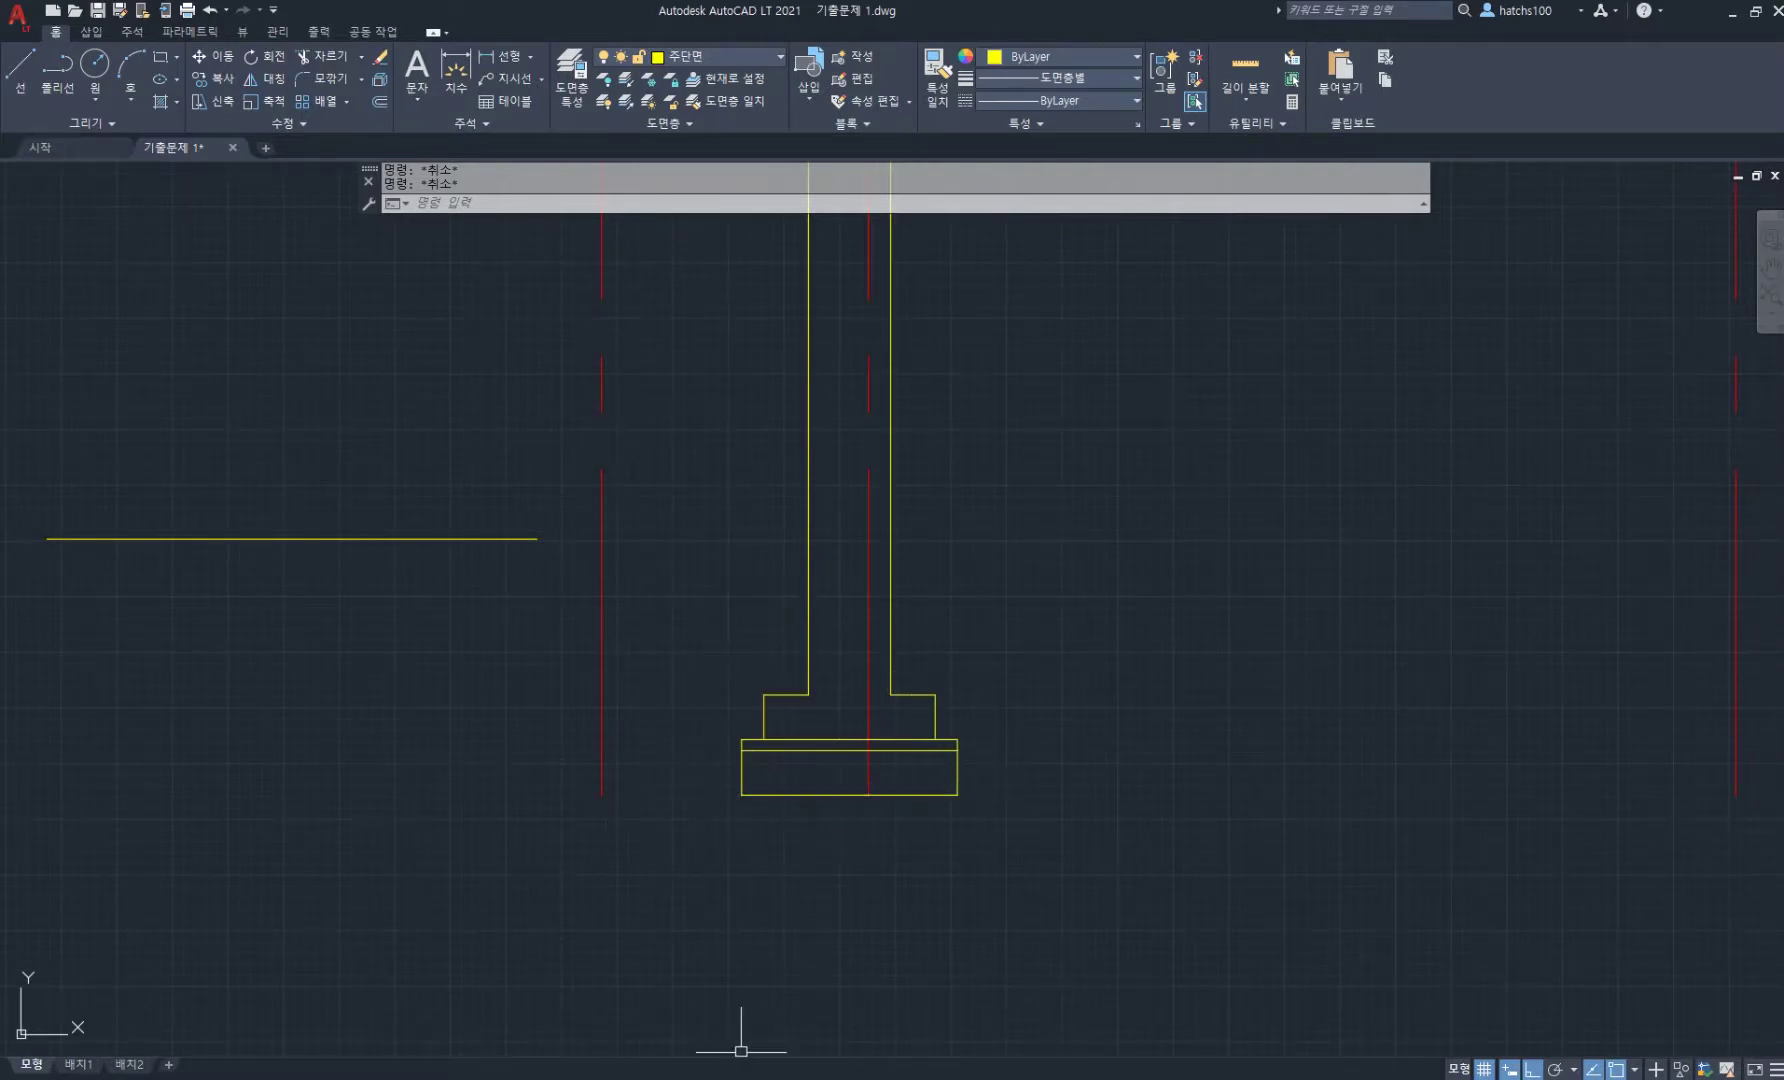
- Switch to the PDF floor plan to examine the entrance wall crossed by section line A, and return to the AutoCAD drawing
left_click(612, 1078)
scroll(632, 447, "up", 2, "ctrl")
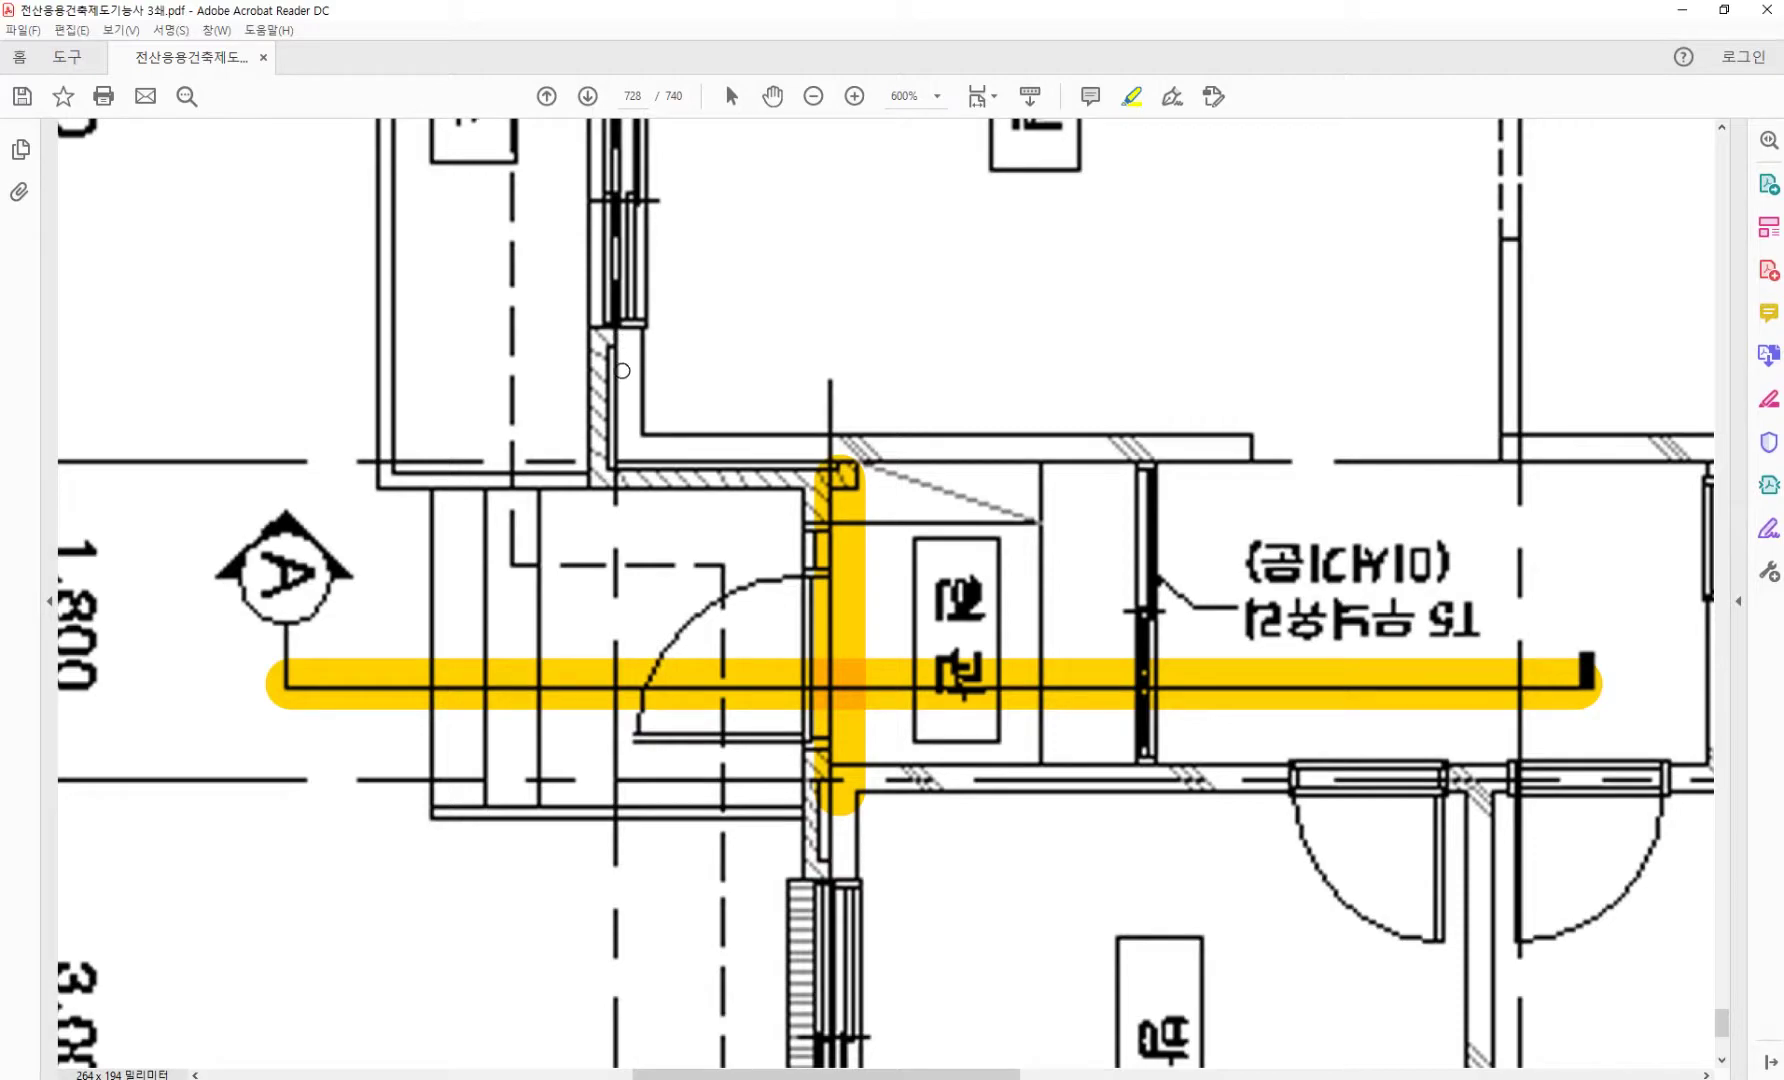
key("alt+Tab")
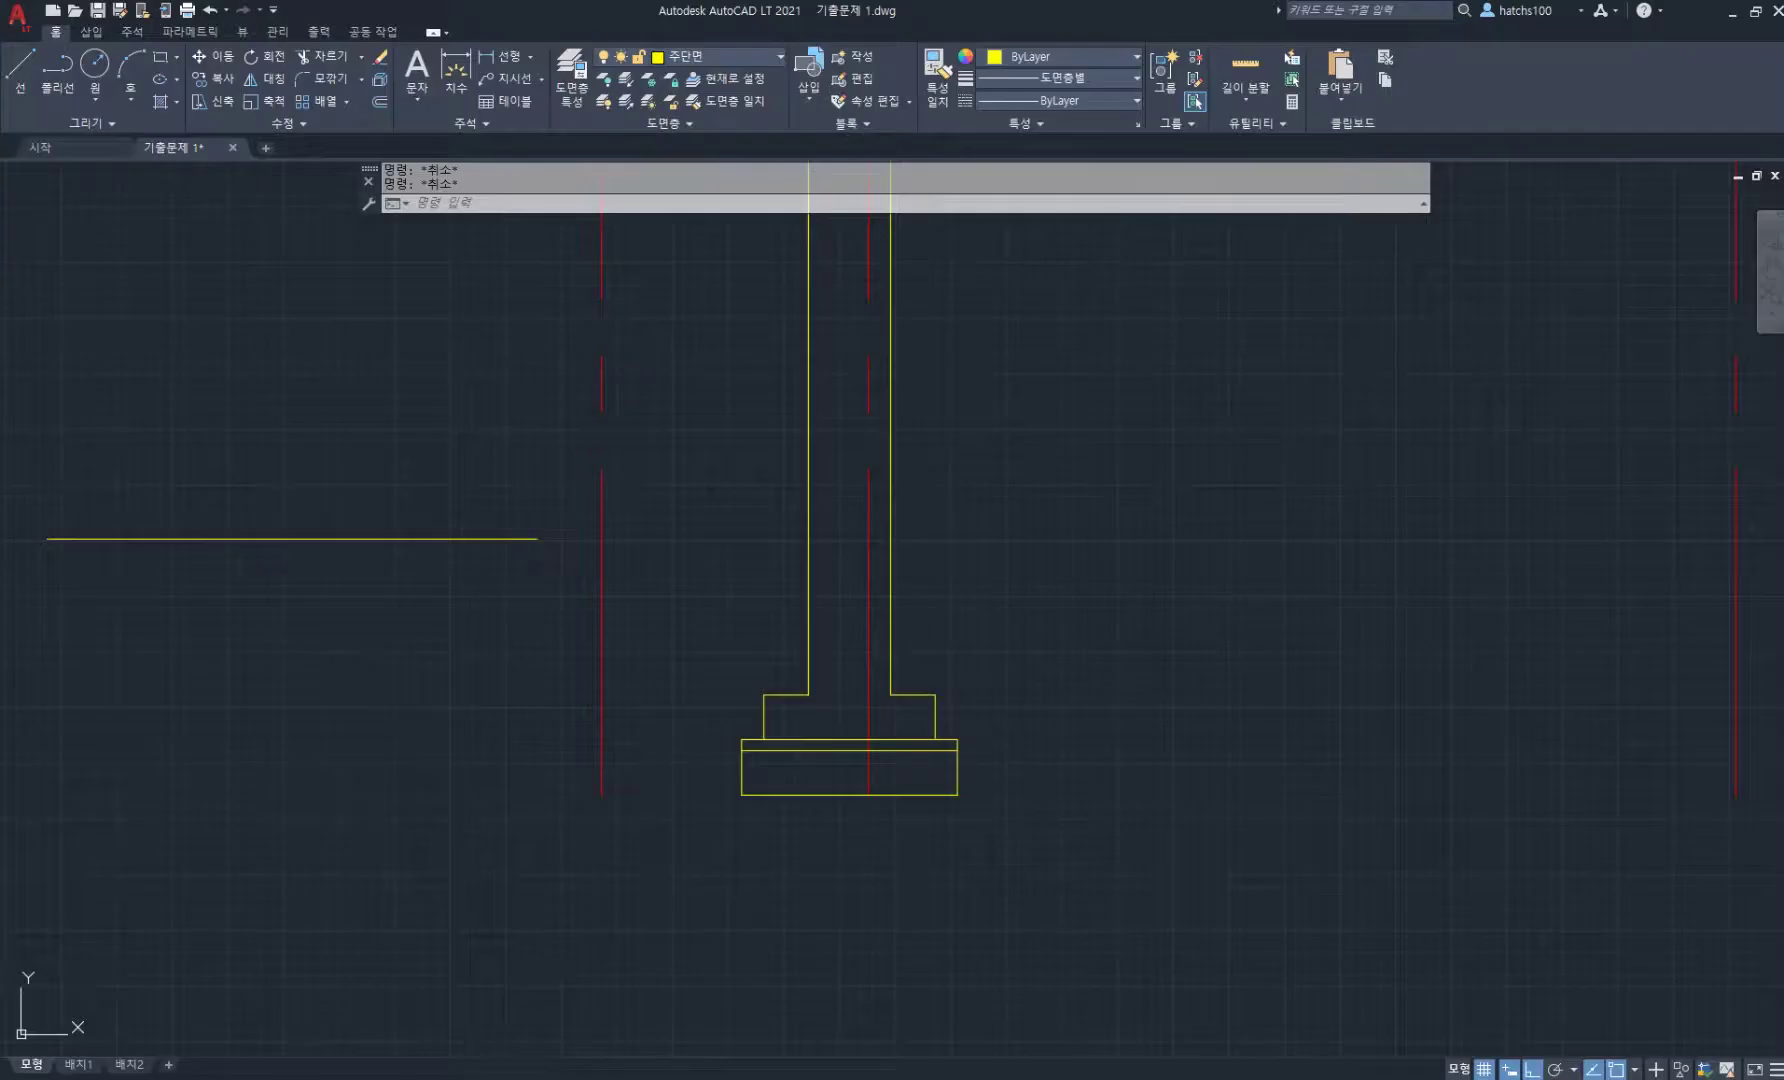
- Move the footing and wall outline, without the centre line, 85 right so its midpoint lies on the middle centre line
type("m")
key("Return")
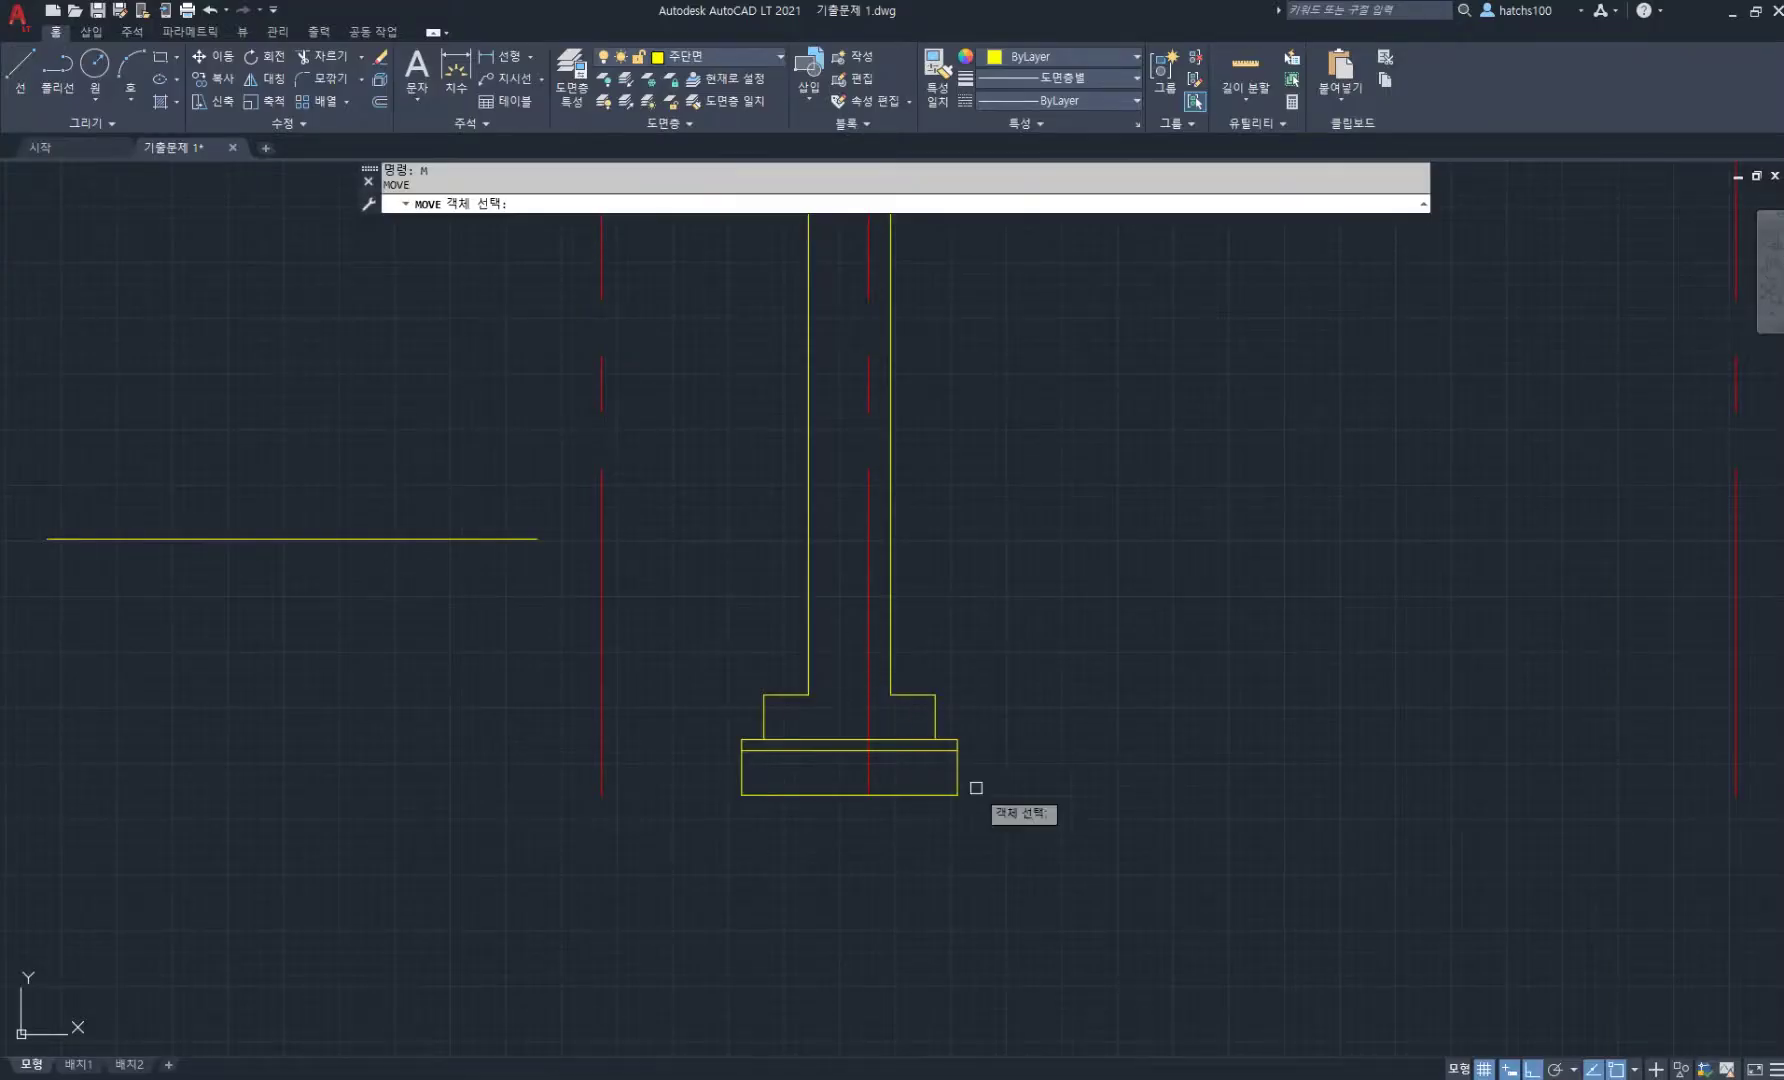
left_click(1023, 869)
left_click(655, 662)
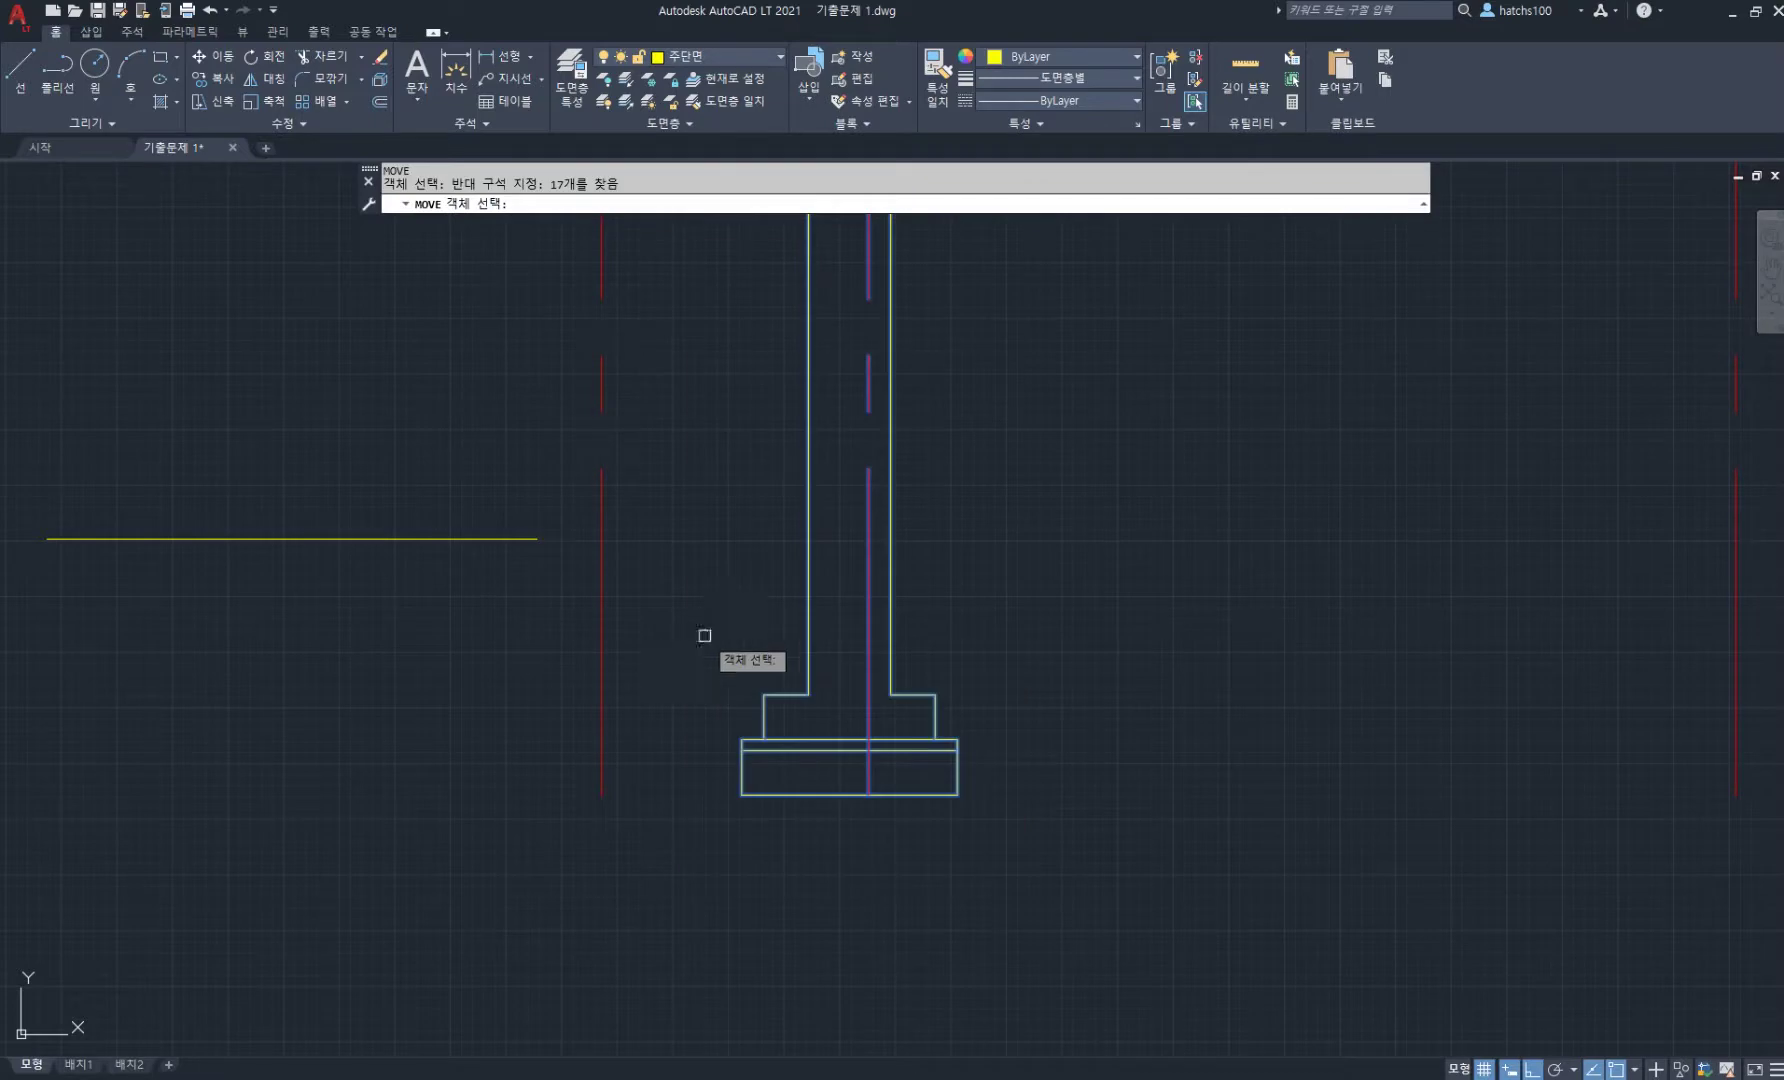
left_click(886, 707, "shift")
left_click(833, 713, "shift")
key("Return")
scroll(804, 738, "up", 4)
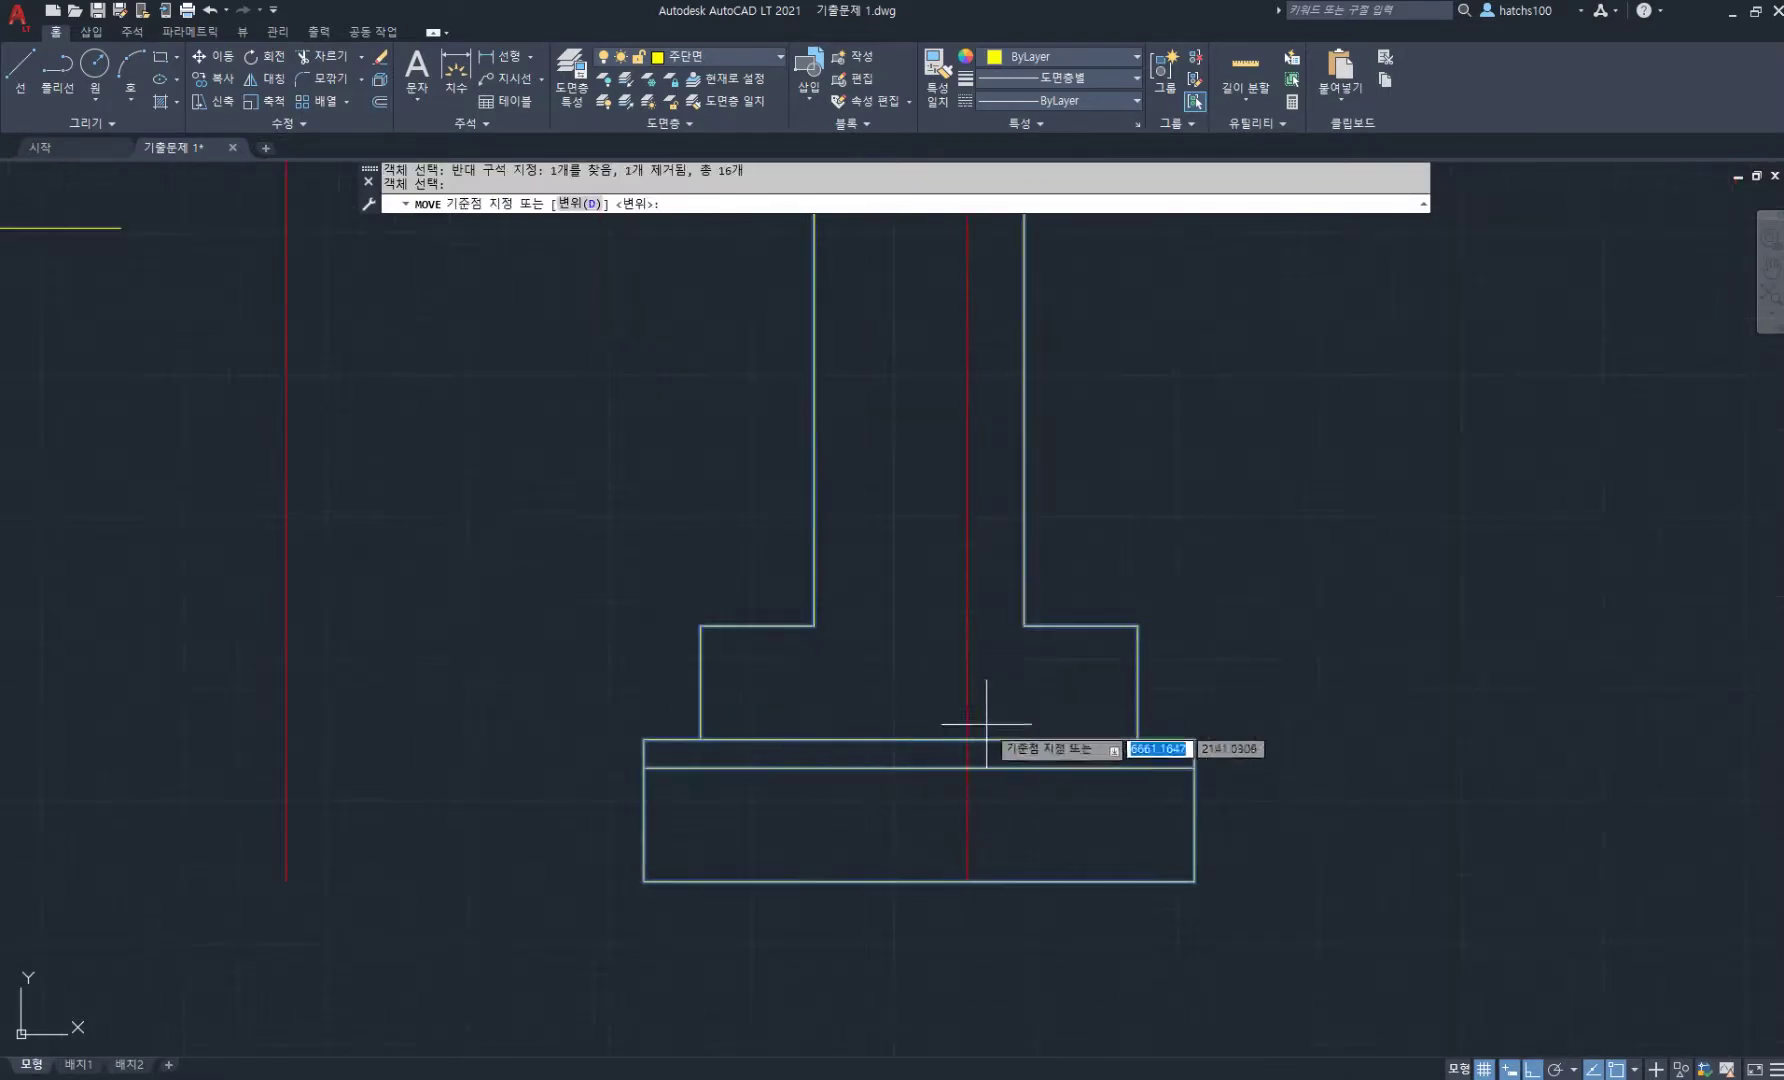
left_click(919, 739)
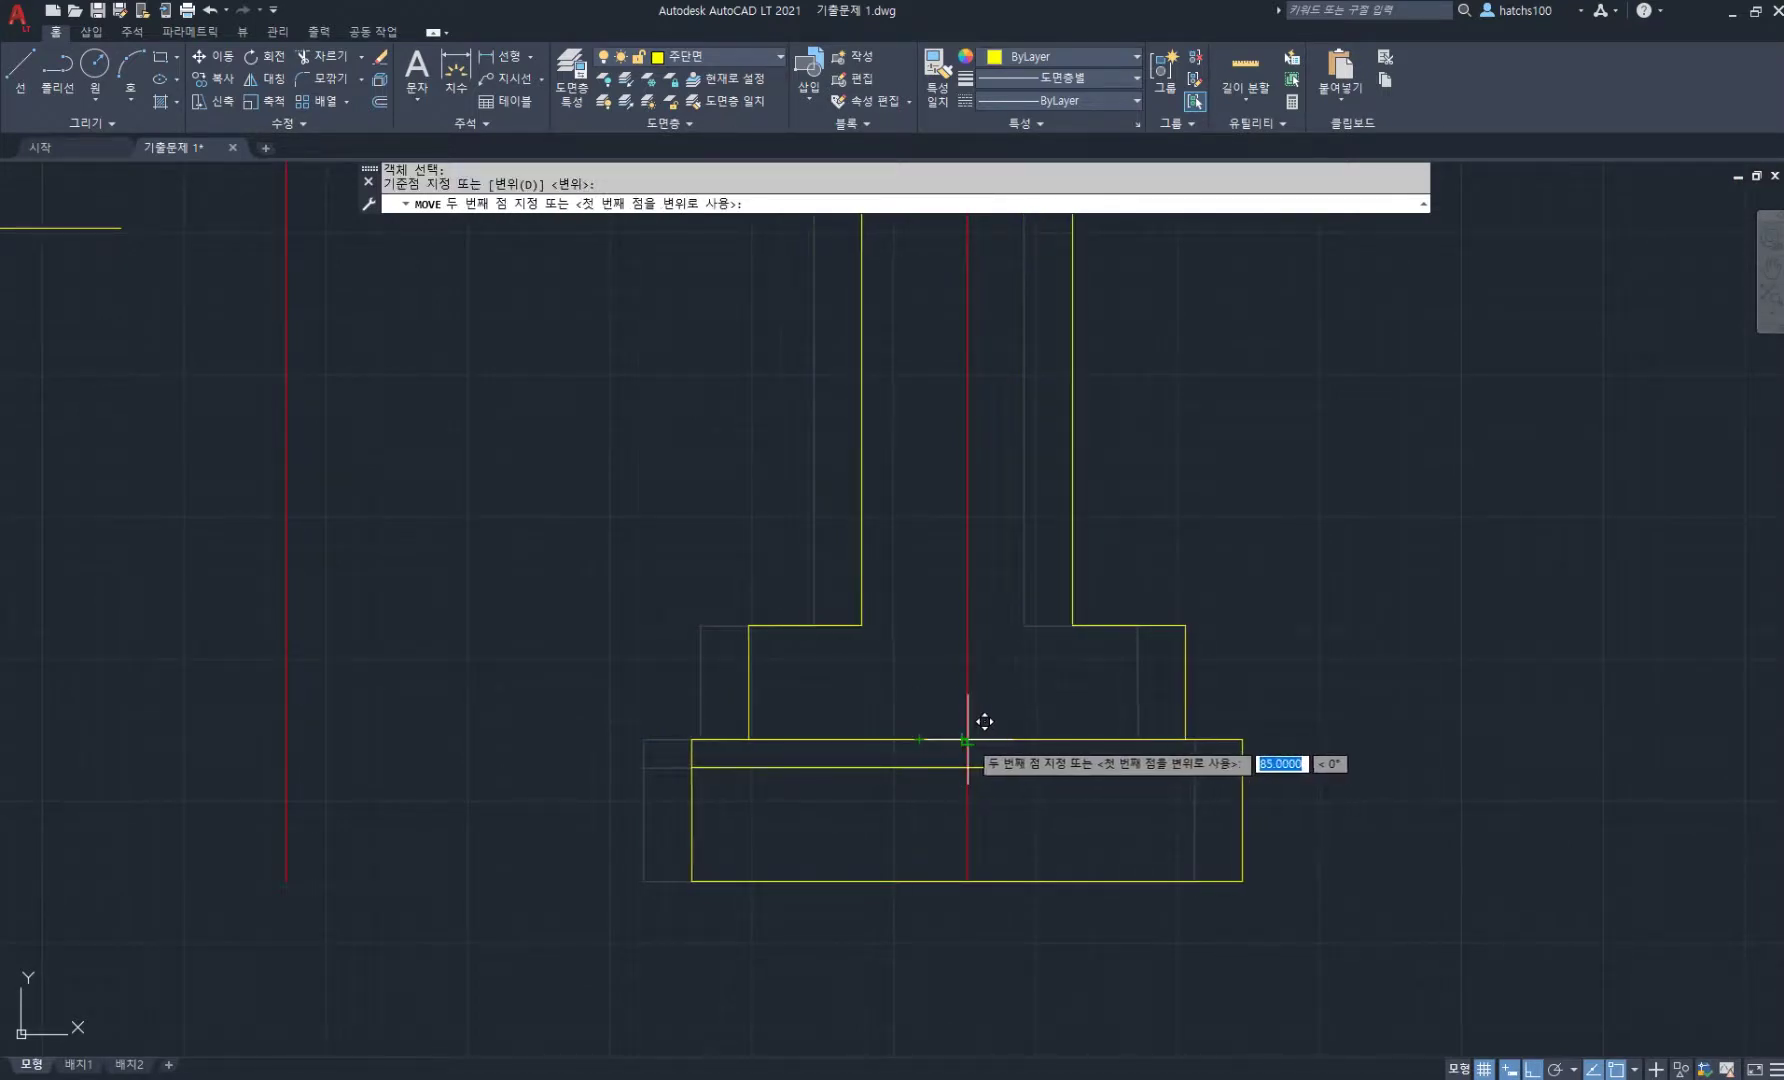
left_click(962, 740)
scroll(1000, 715, "down", 4)
scroll(998, 713, "up", 2)
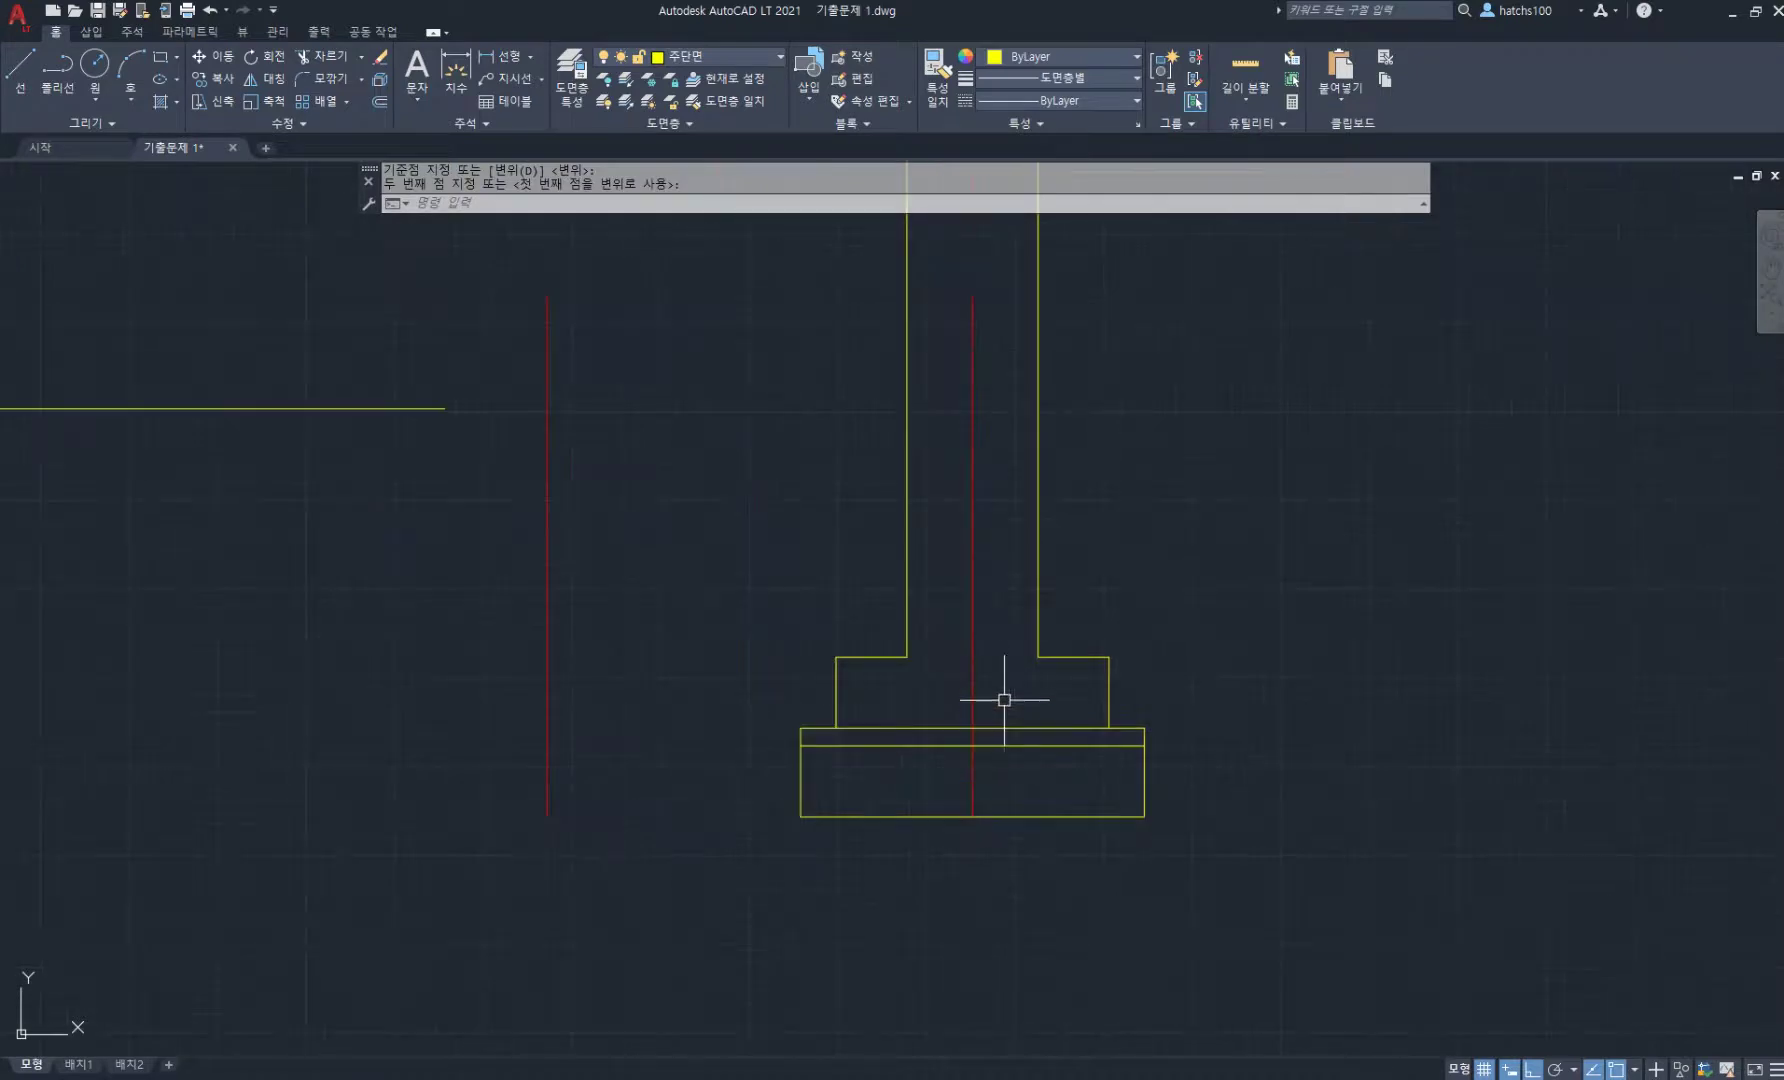
- Measure the wall width above the footing and the distance from the wall's right face to the centre line
type("di")
key("Return")
left_click(906, 656)
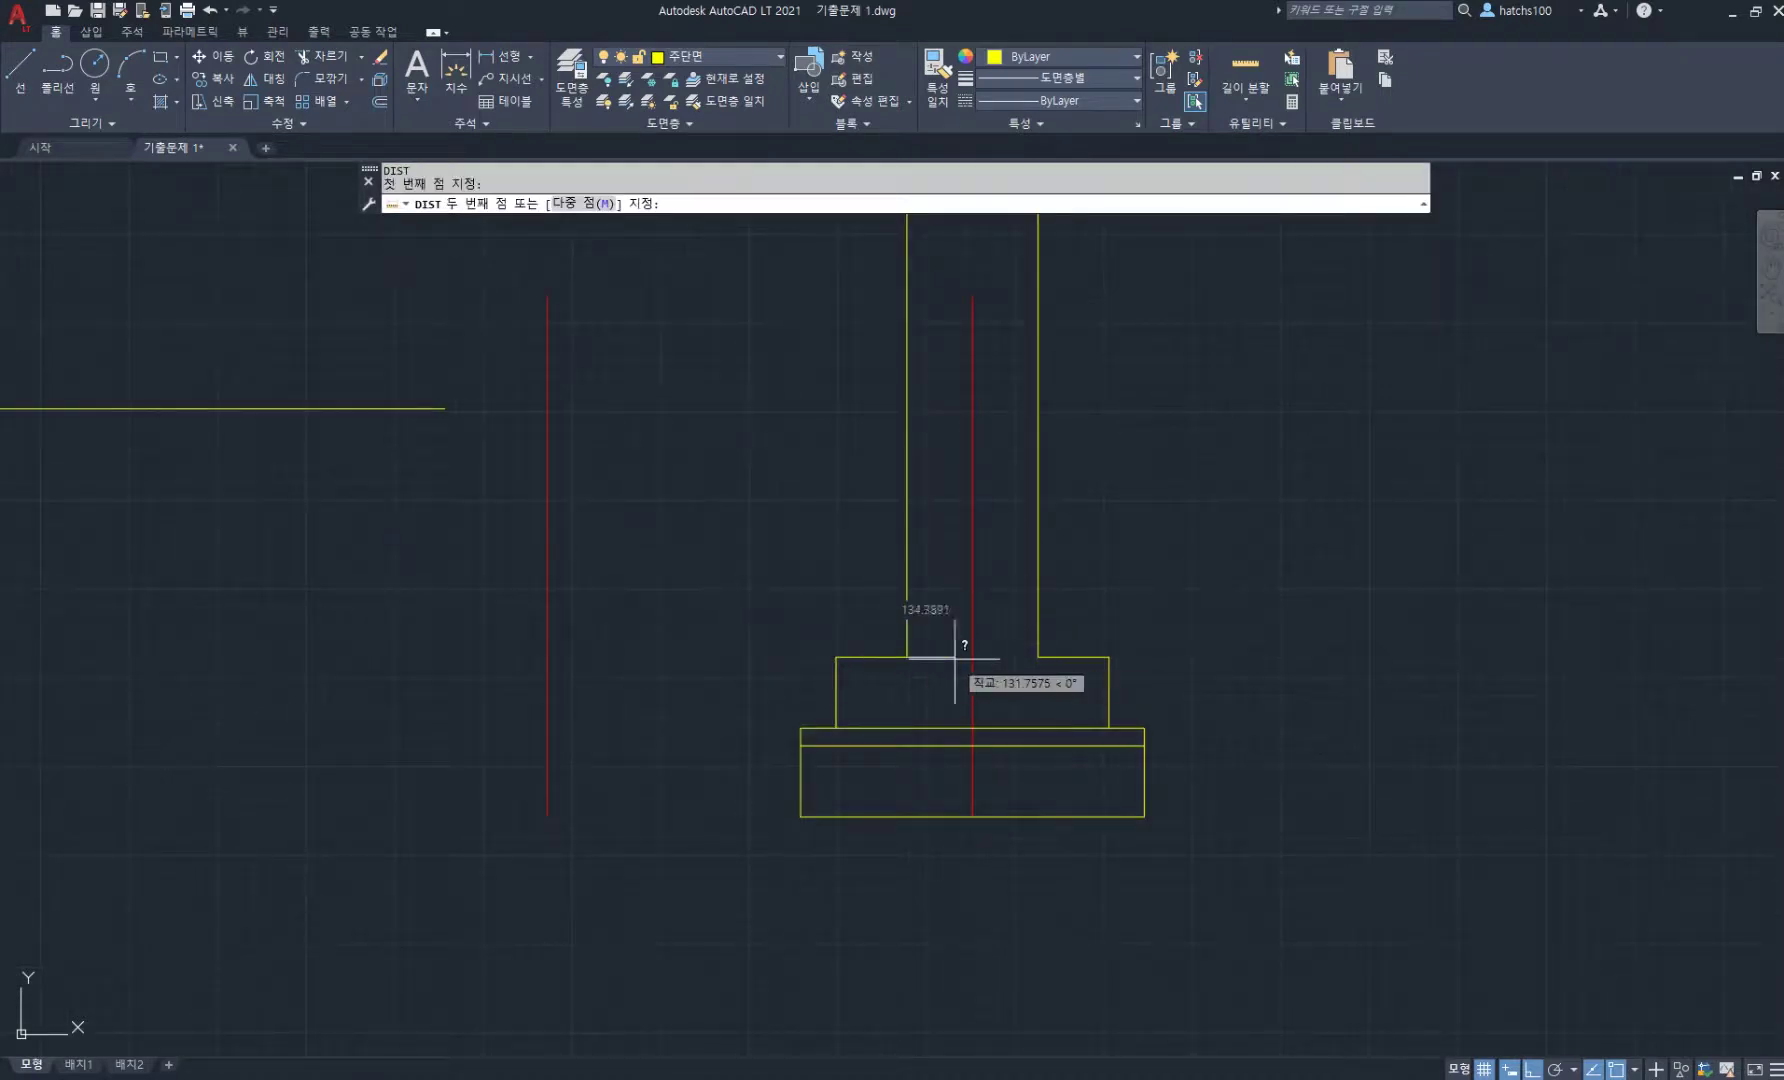
left_click(1039, 657)
key("Return")
left_click(1039, 657)
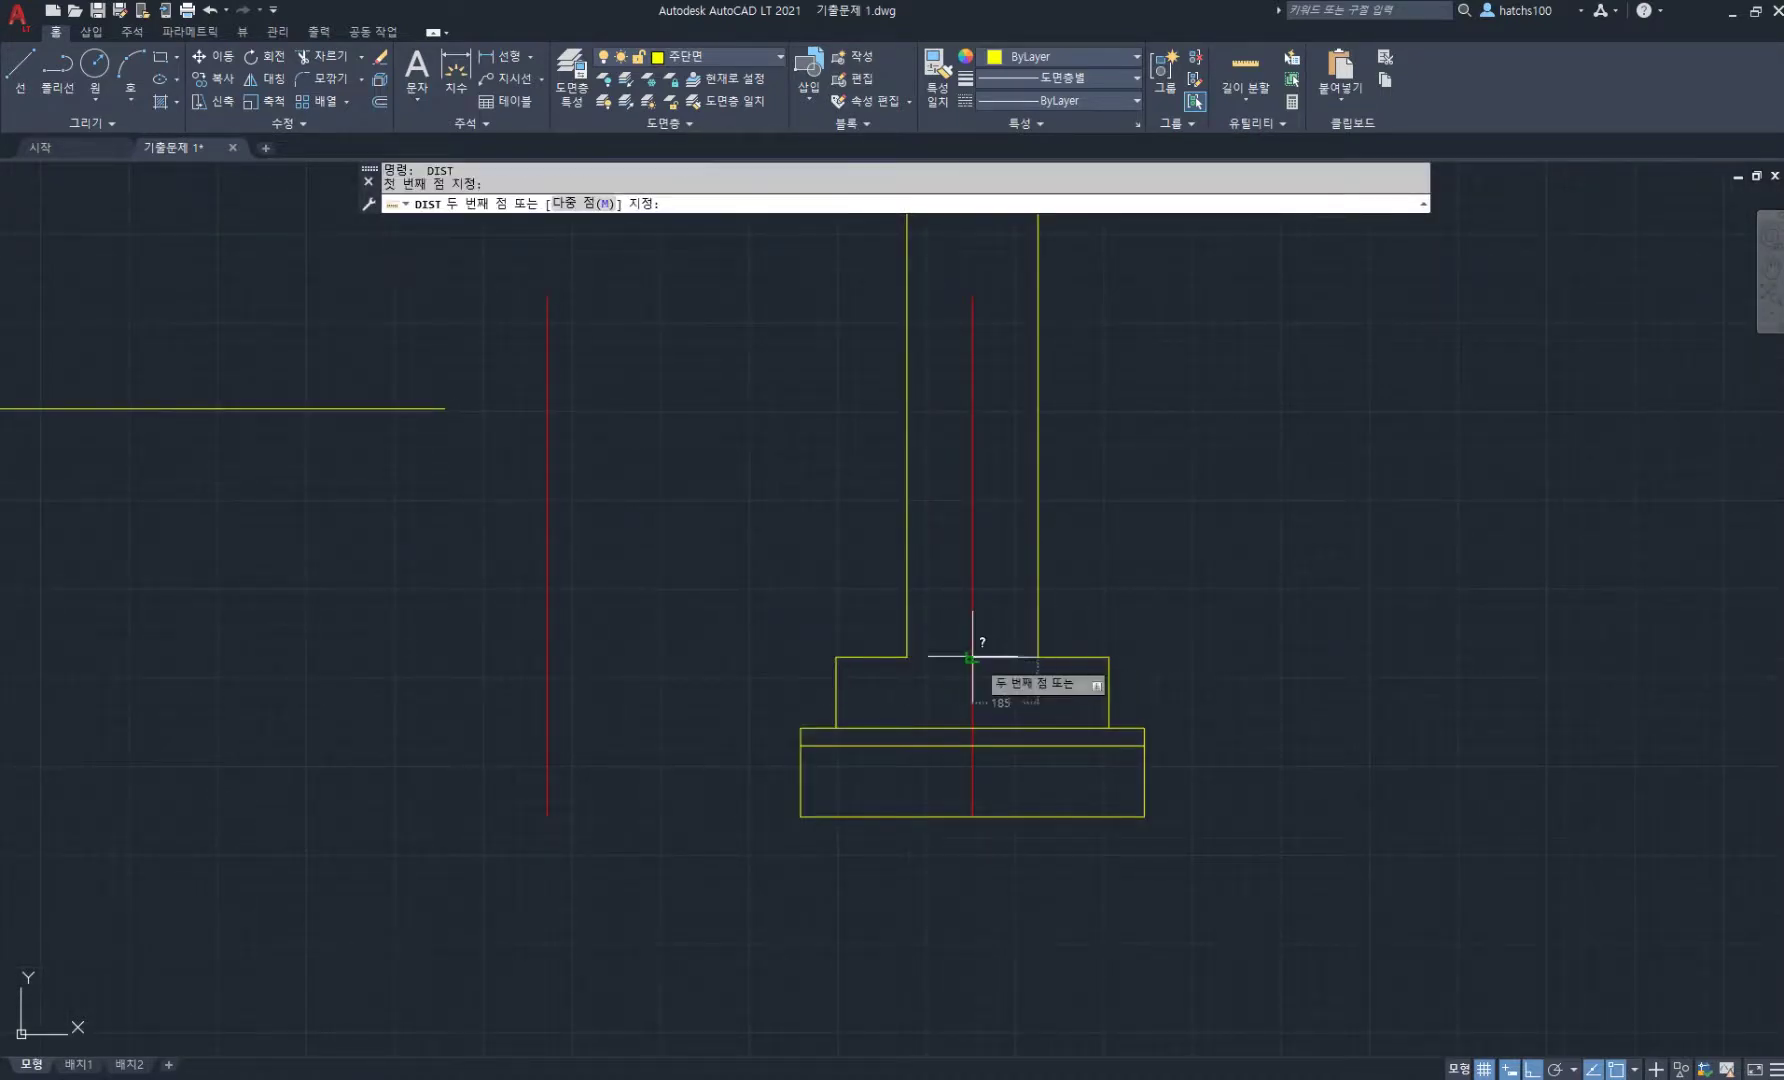
key("Escape")
- Switch to the PDF floor plan to examine the entrance steps along section line A, and return to the AutoCAD drawing
scroll(976, 655, "down", 2)
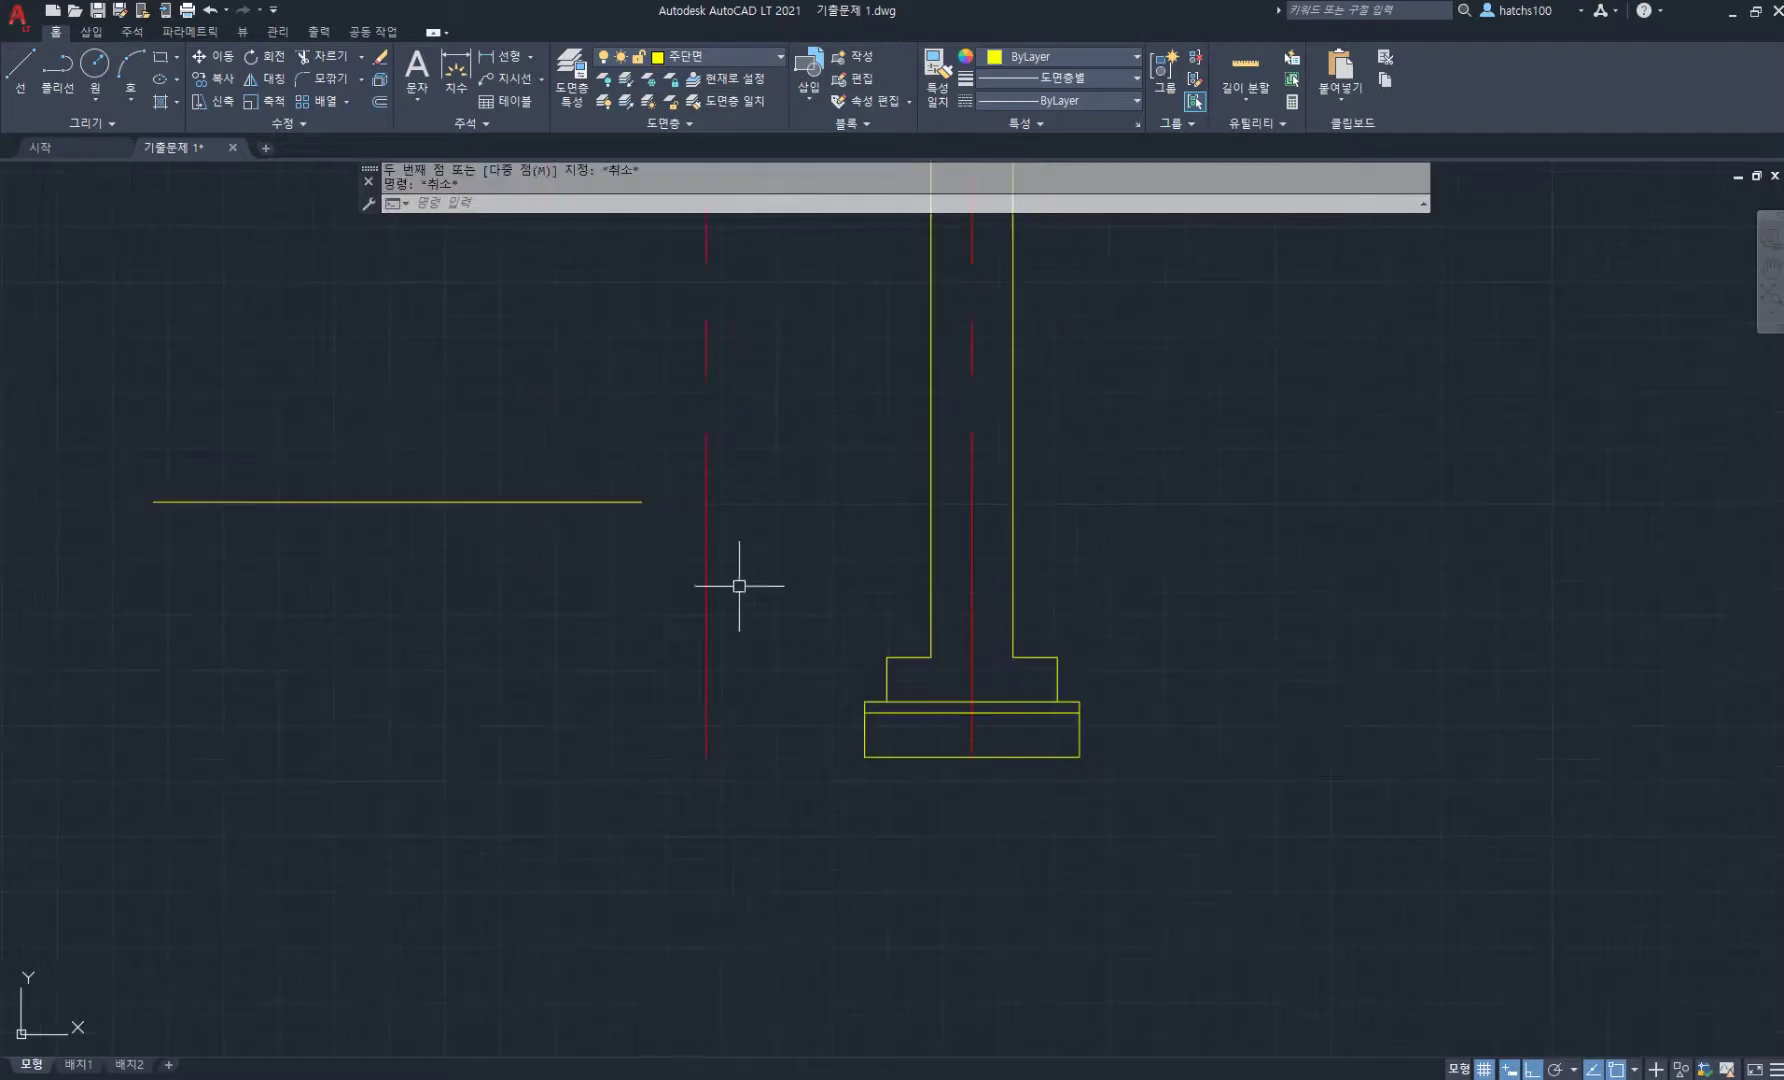
middle_click_drag(744, 588, 746, 684)
scroll(630, 620, "down", 2)
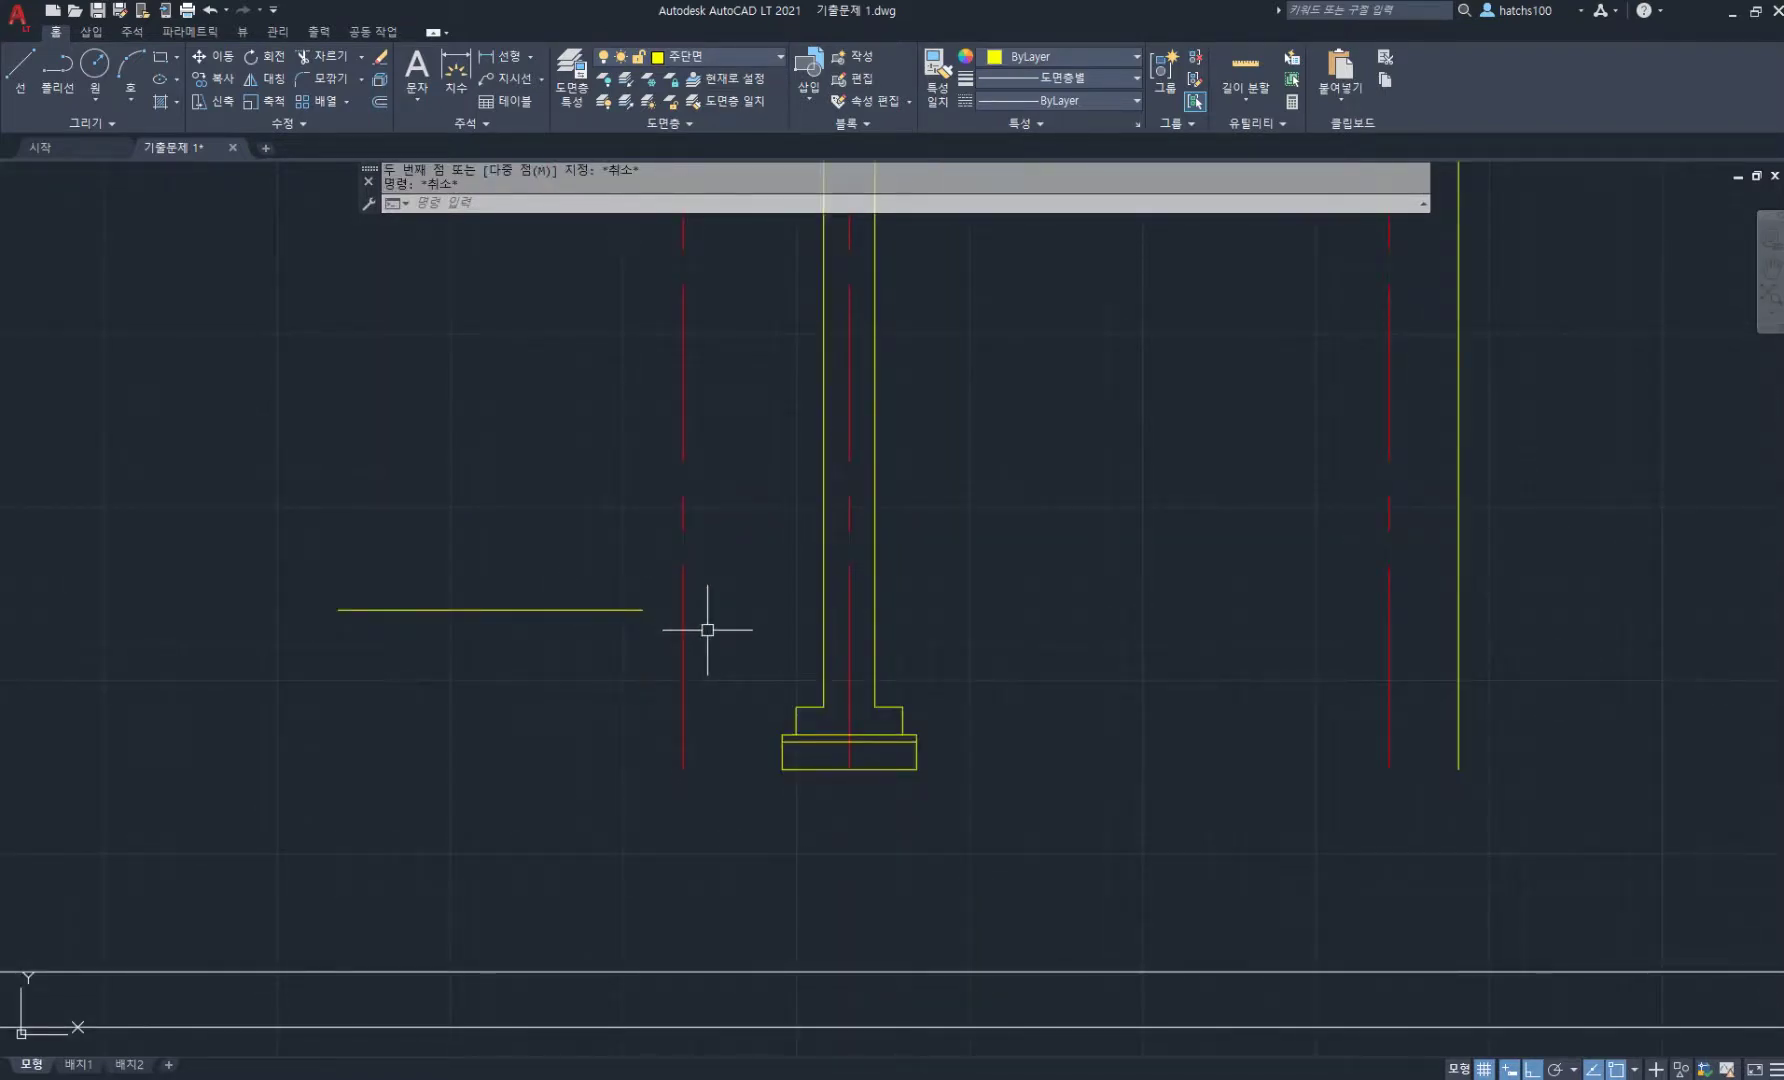
key("Escape")
left_click(612, 1074)
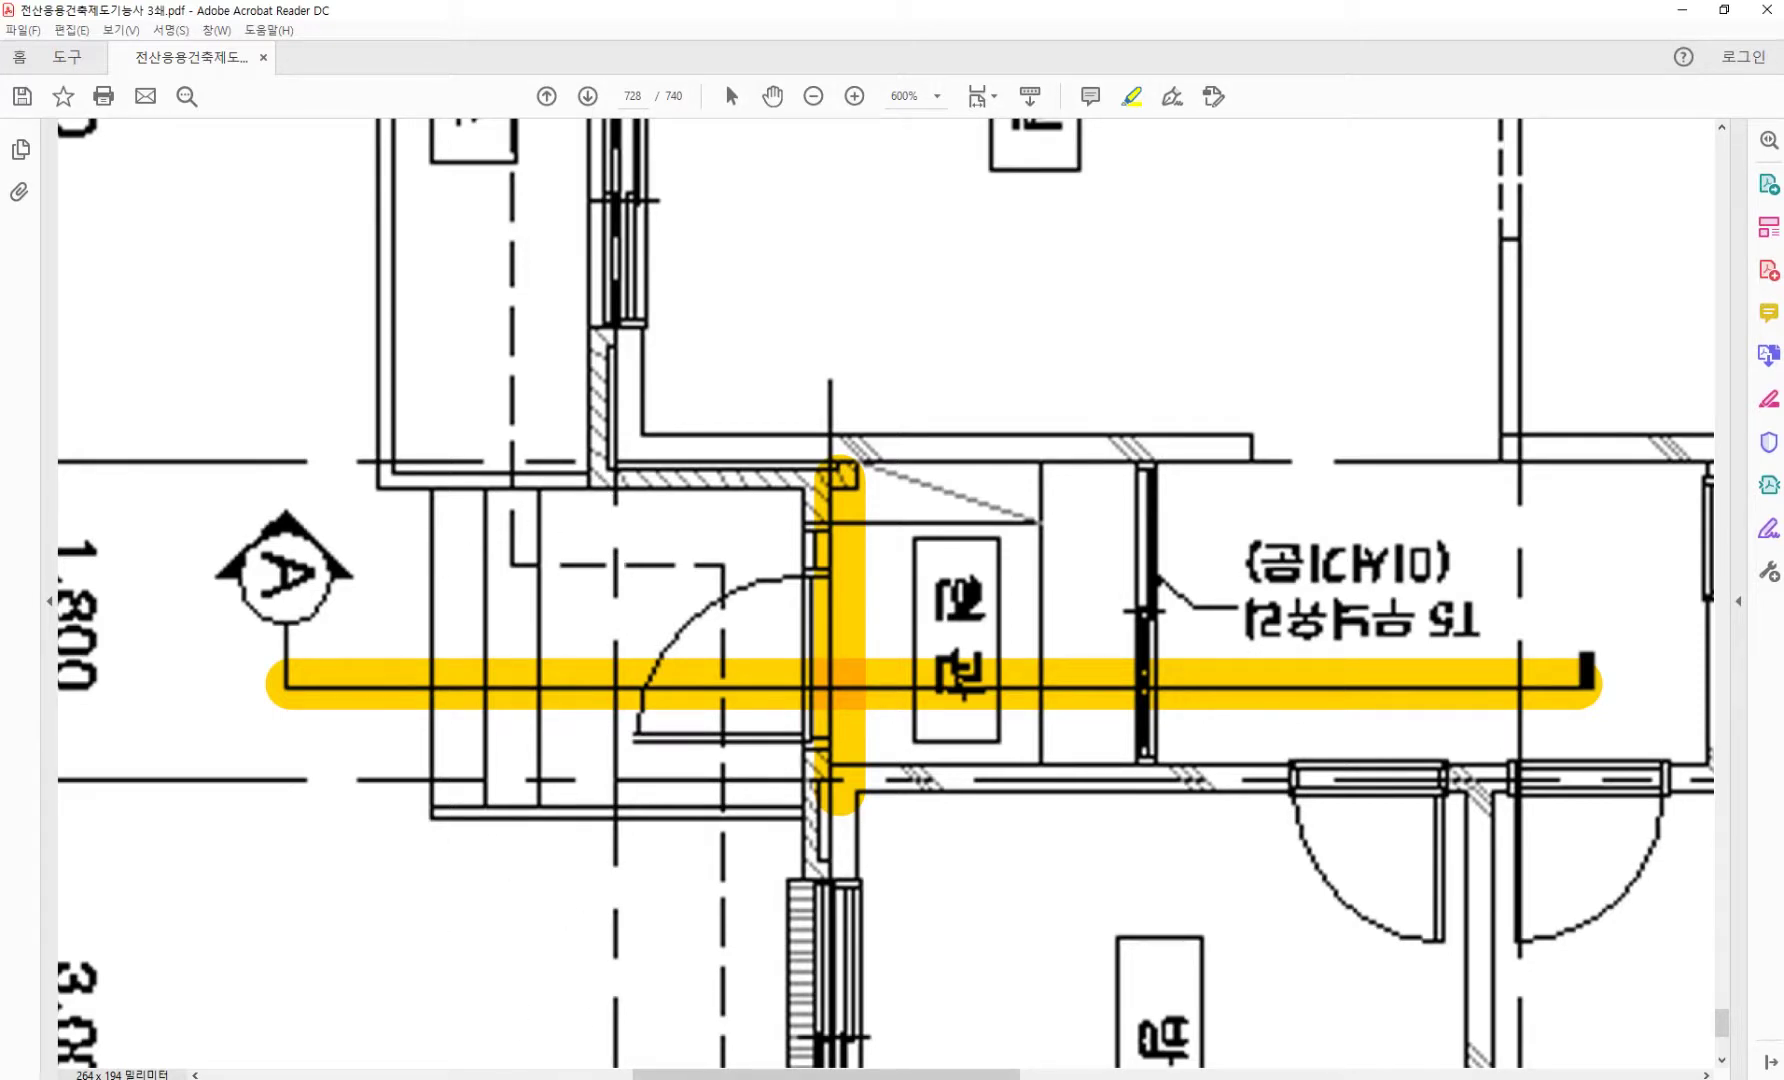
left_click(525, 1072)
middle_click_drag(615, 619, 690, 690)
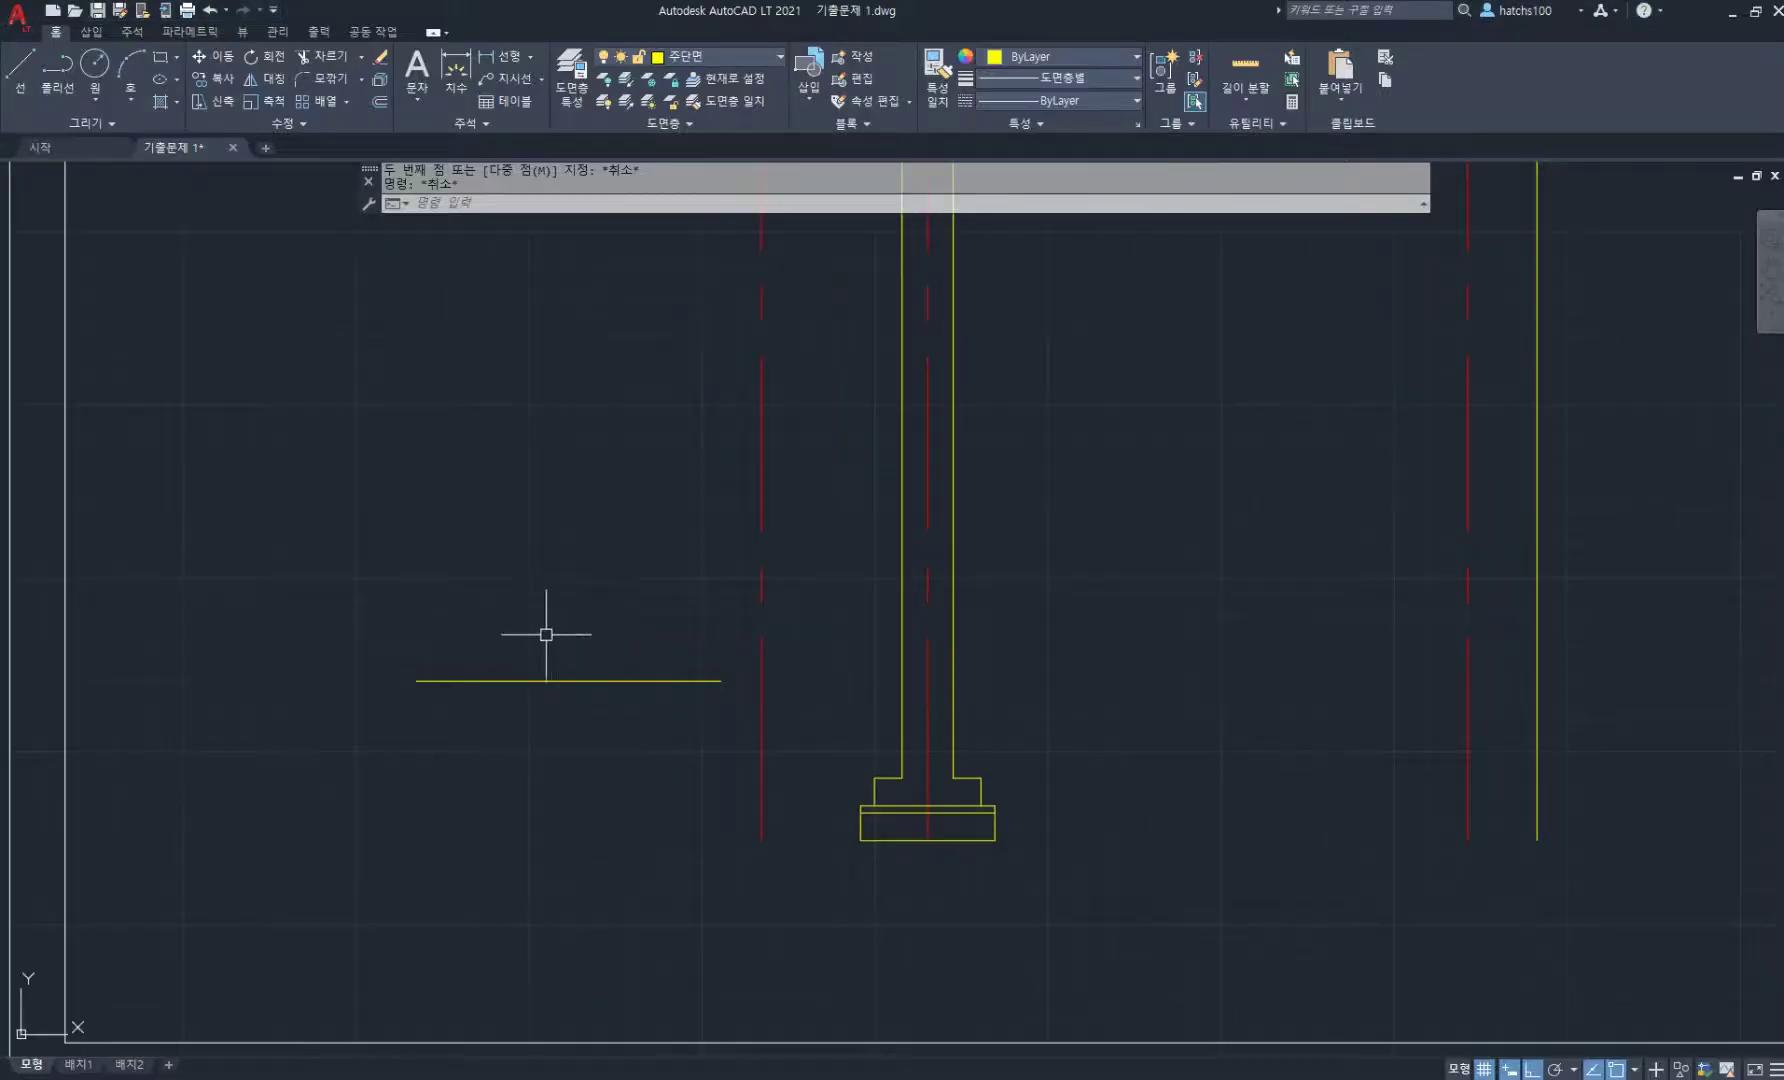
- Start the entrance stair profile on the horizontal ground line with a 150 riser up and a 300 tread to the right
key("l")
key("Return")
left_click(589, 680)
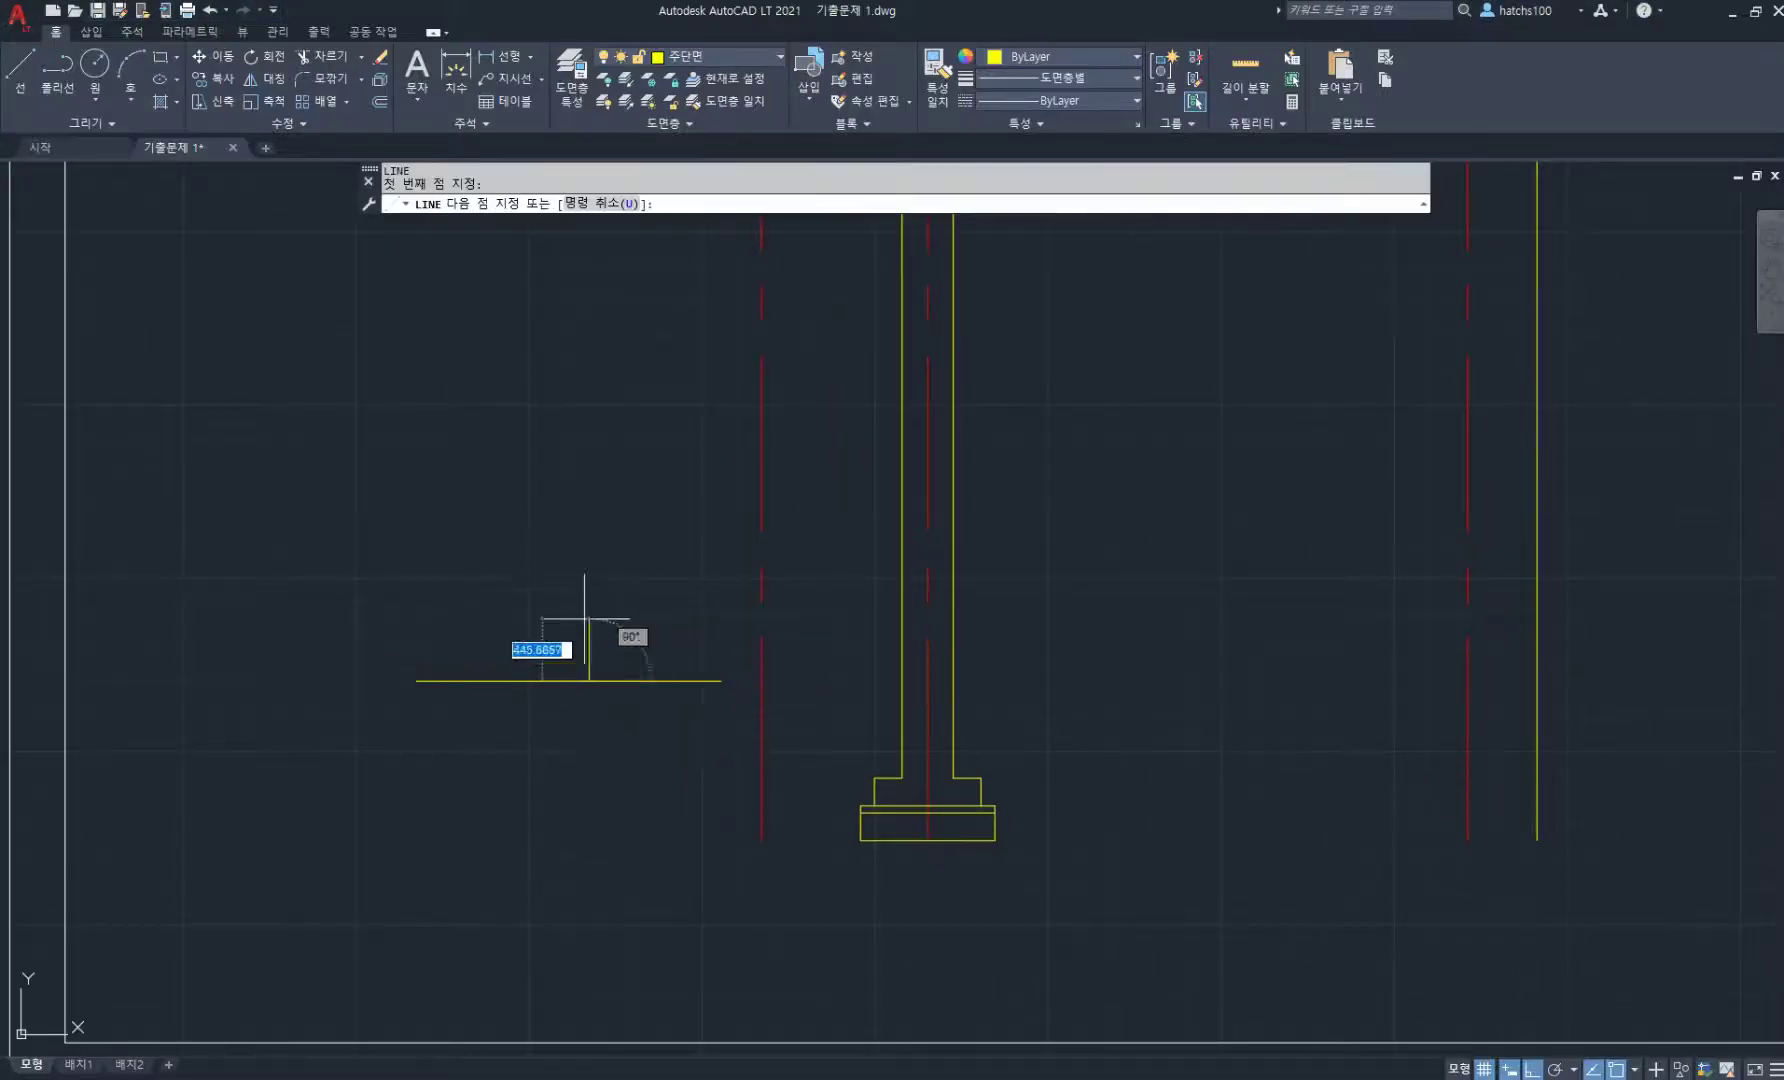
scroll(586, 619, "up", 2)
type("150")
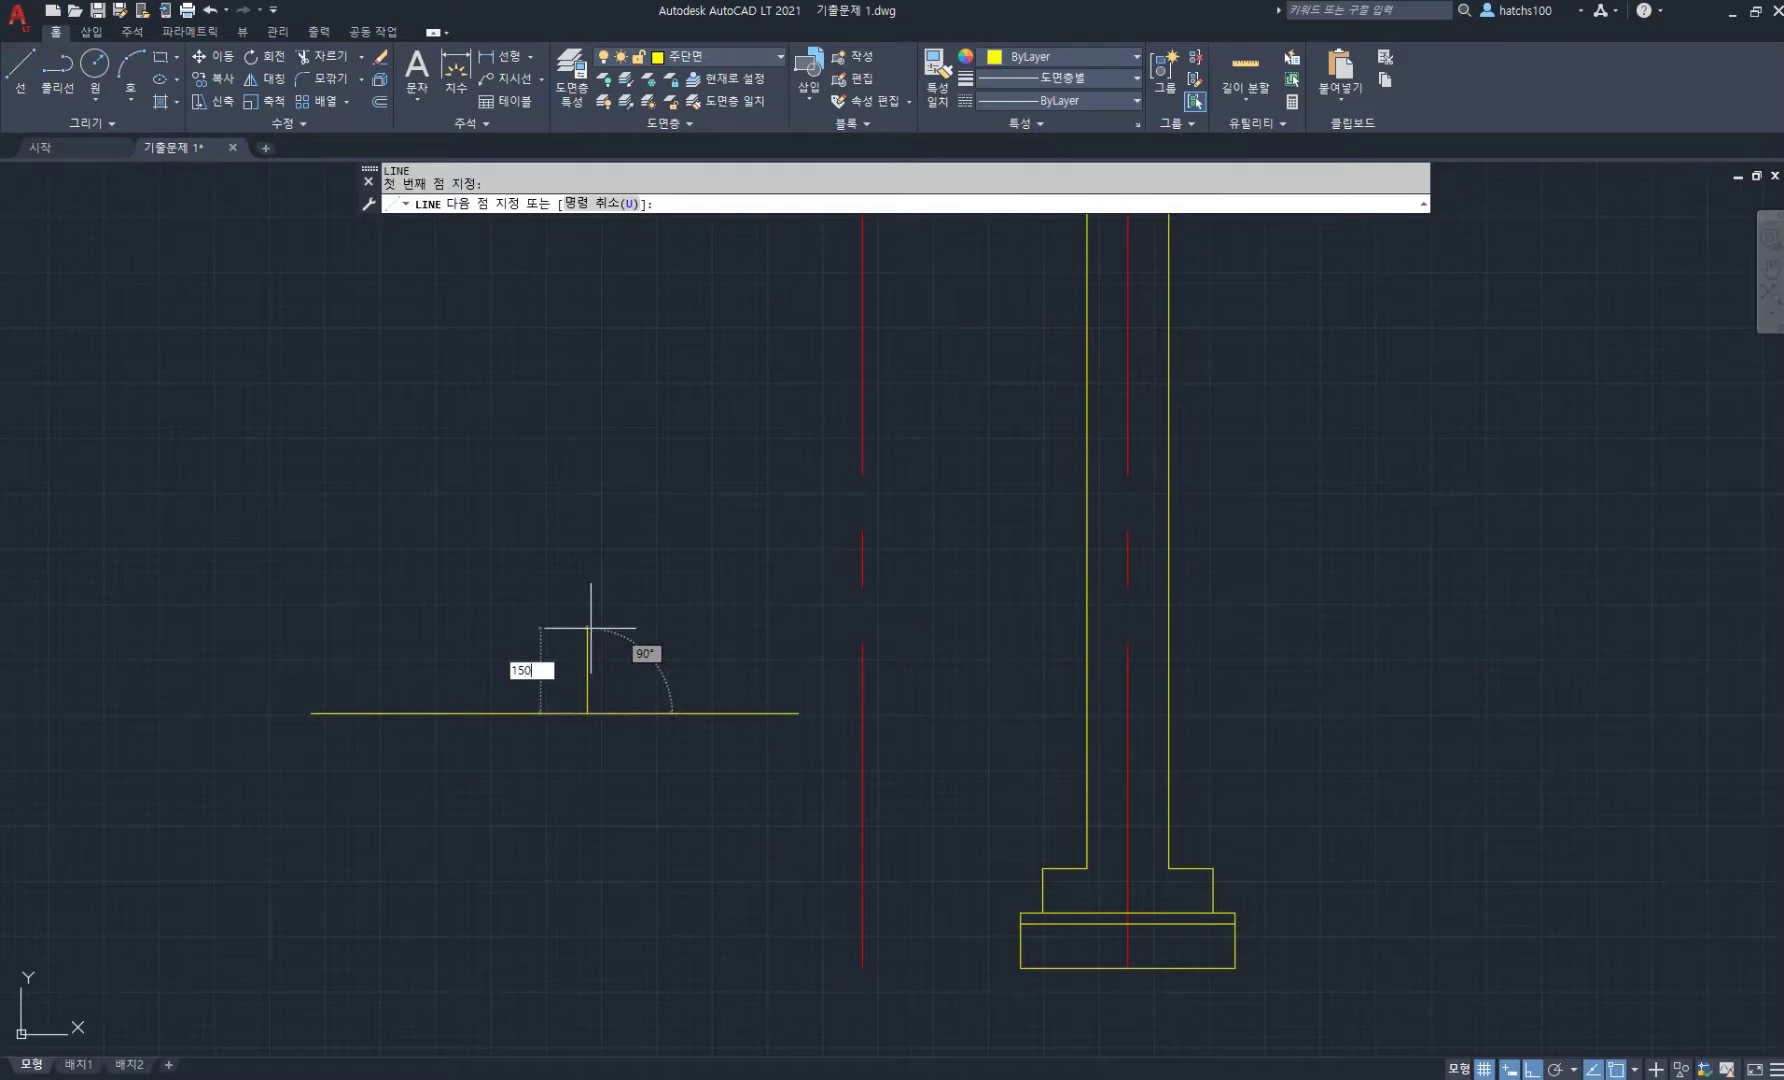
key("Return")
type("300")
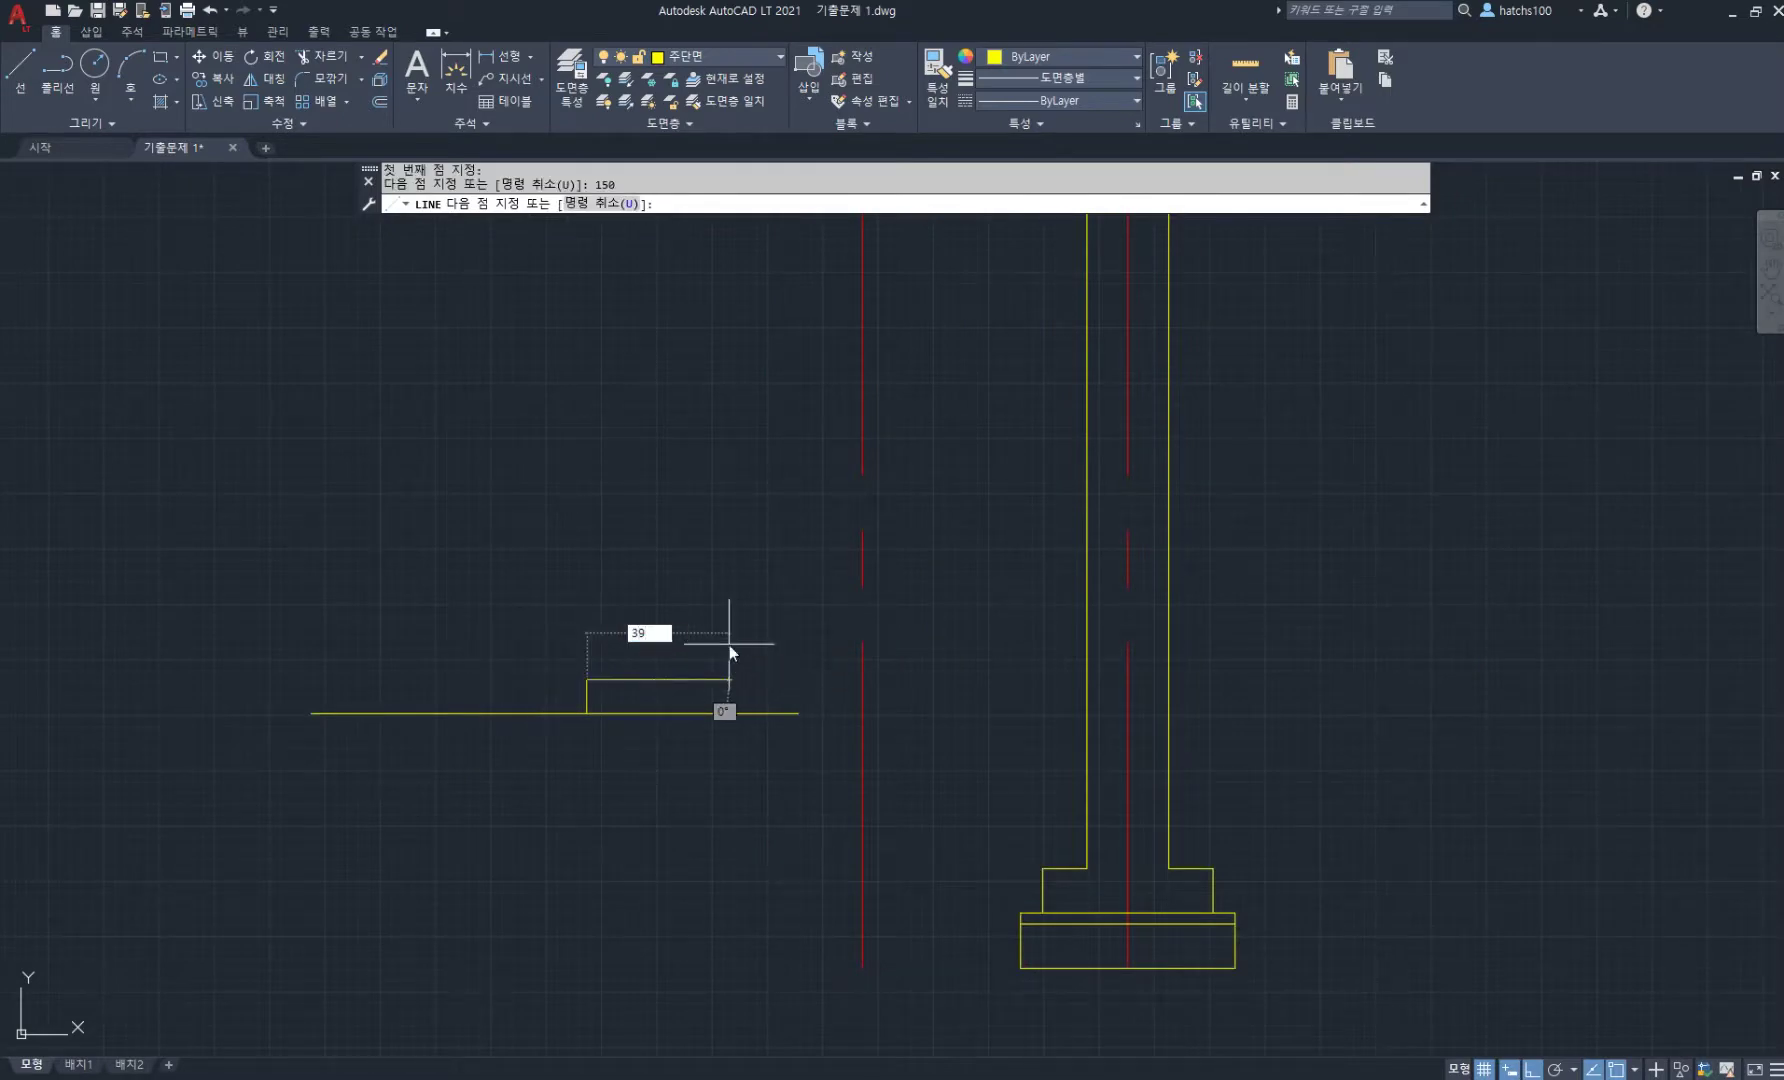
key("Return")
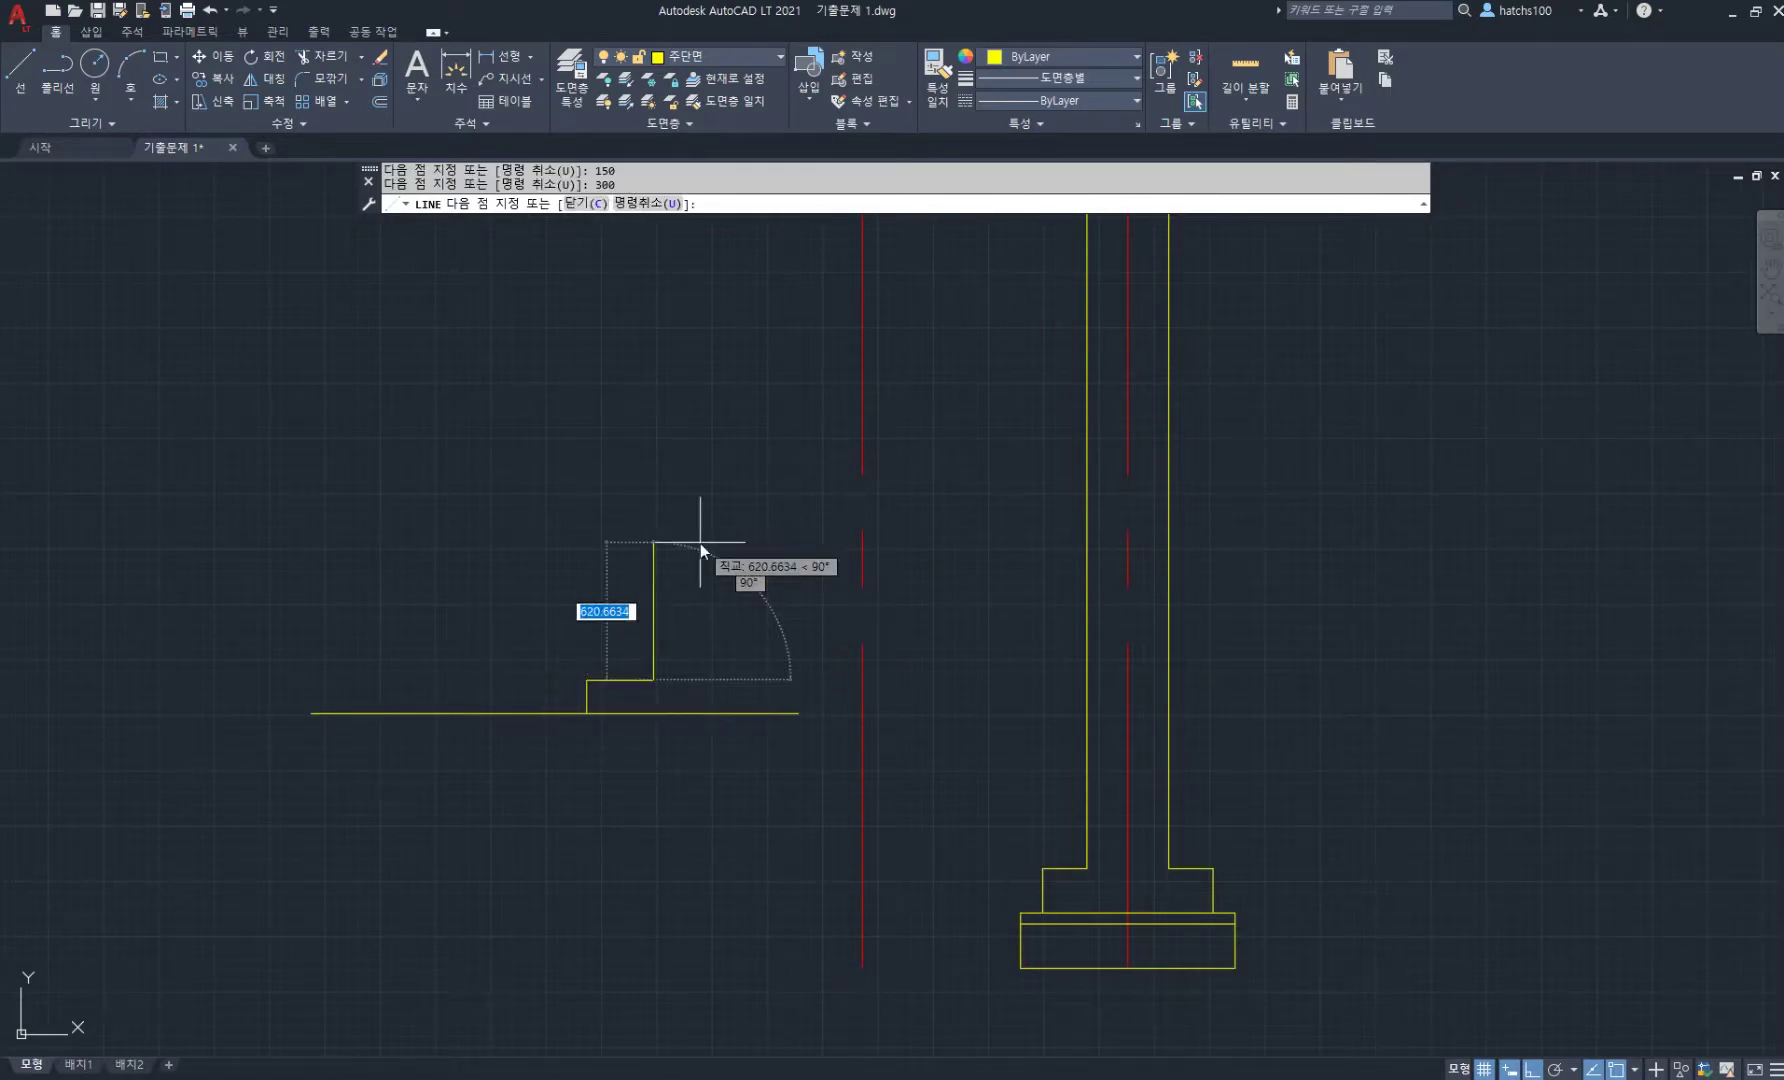
- Continue the stair profile with a 150 riser, a 300 tread and a final 150 riser, and end the line
type("150")
key("Return")
type("300")
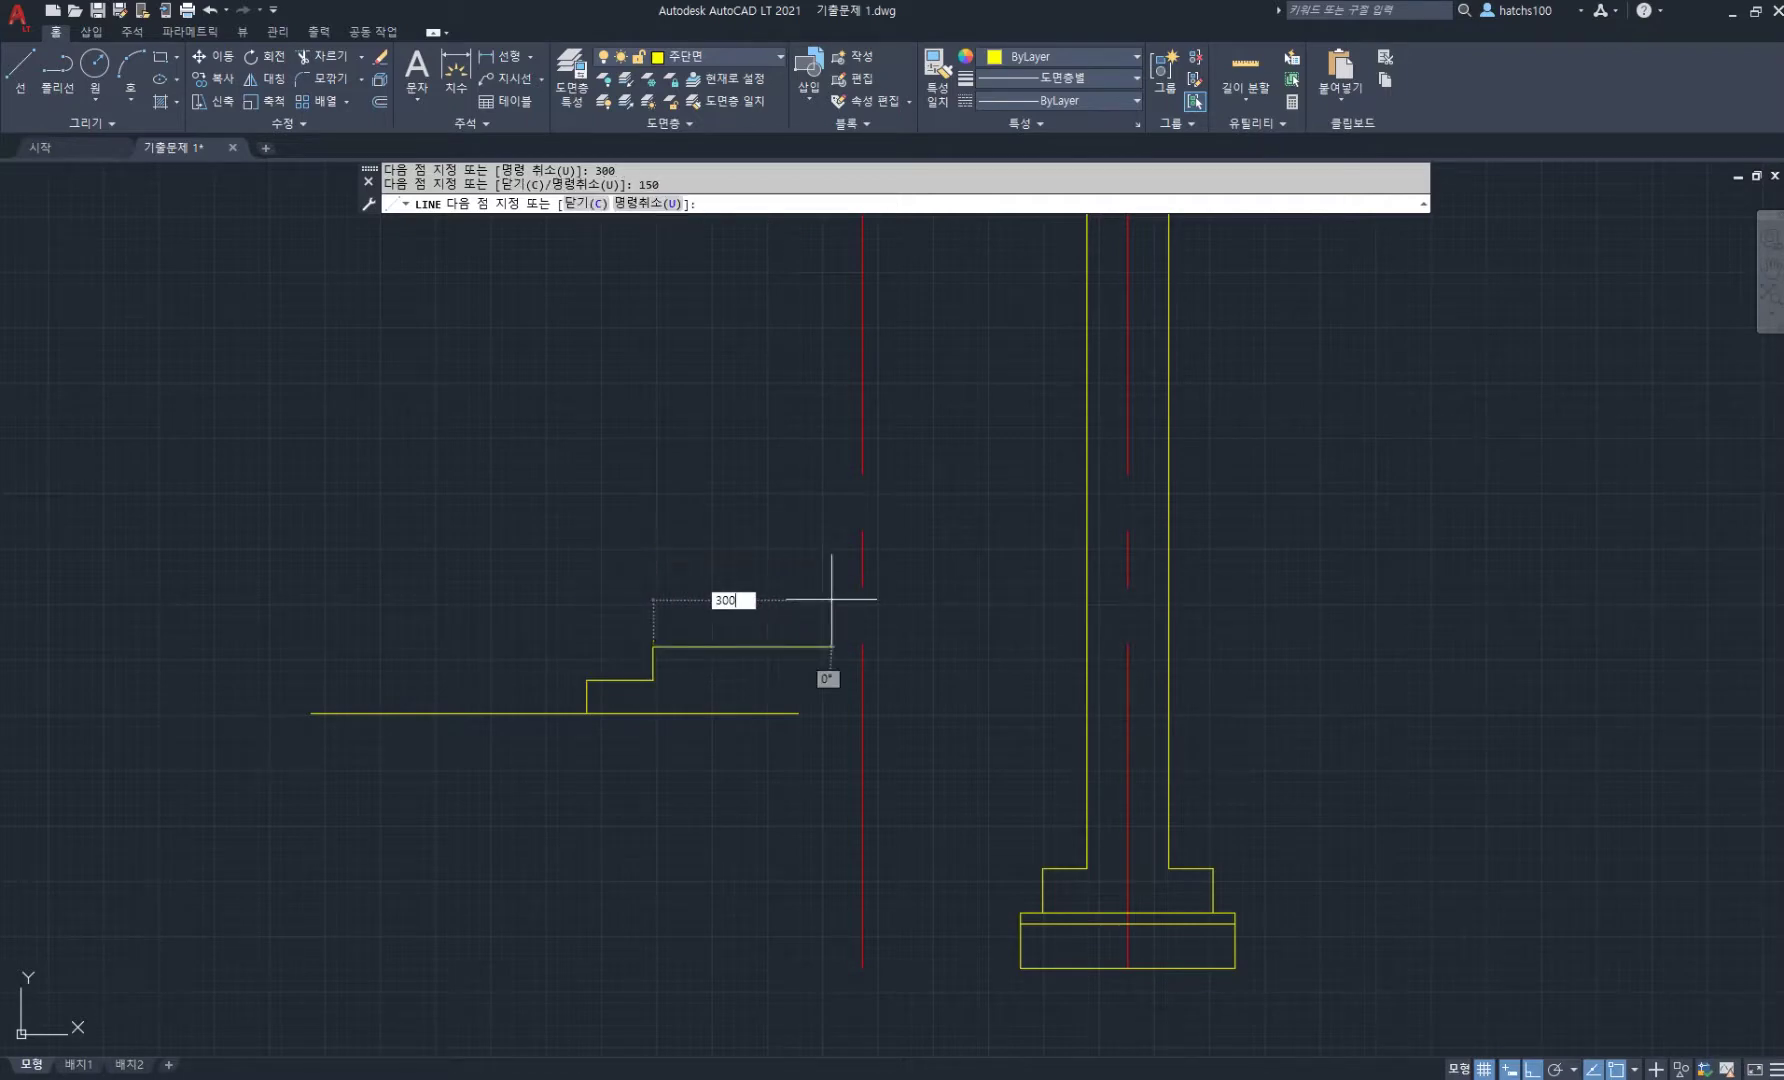
key("Return")
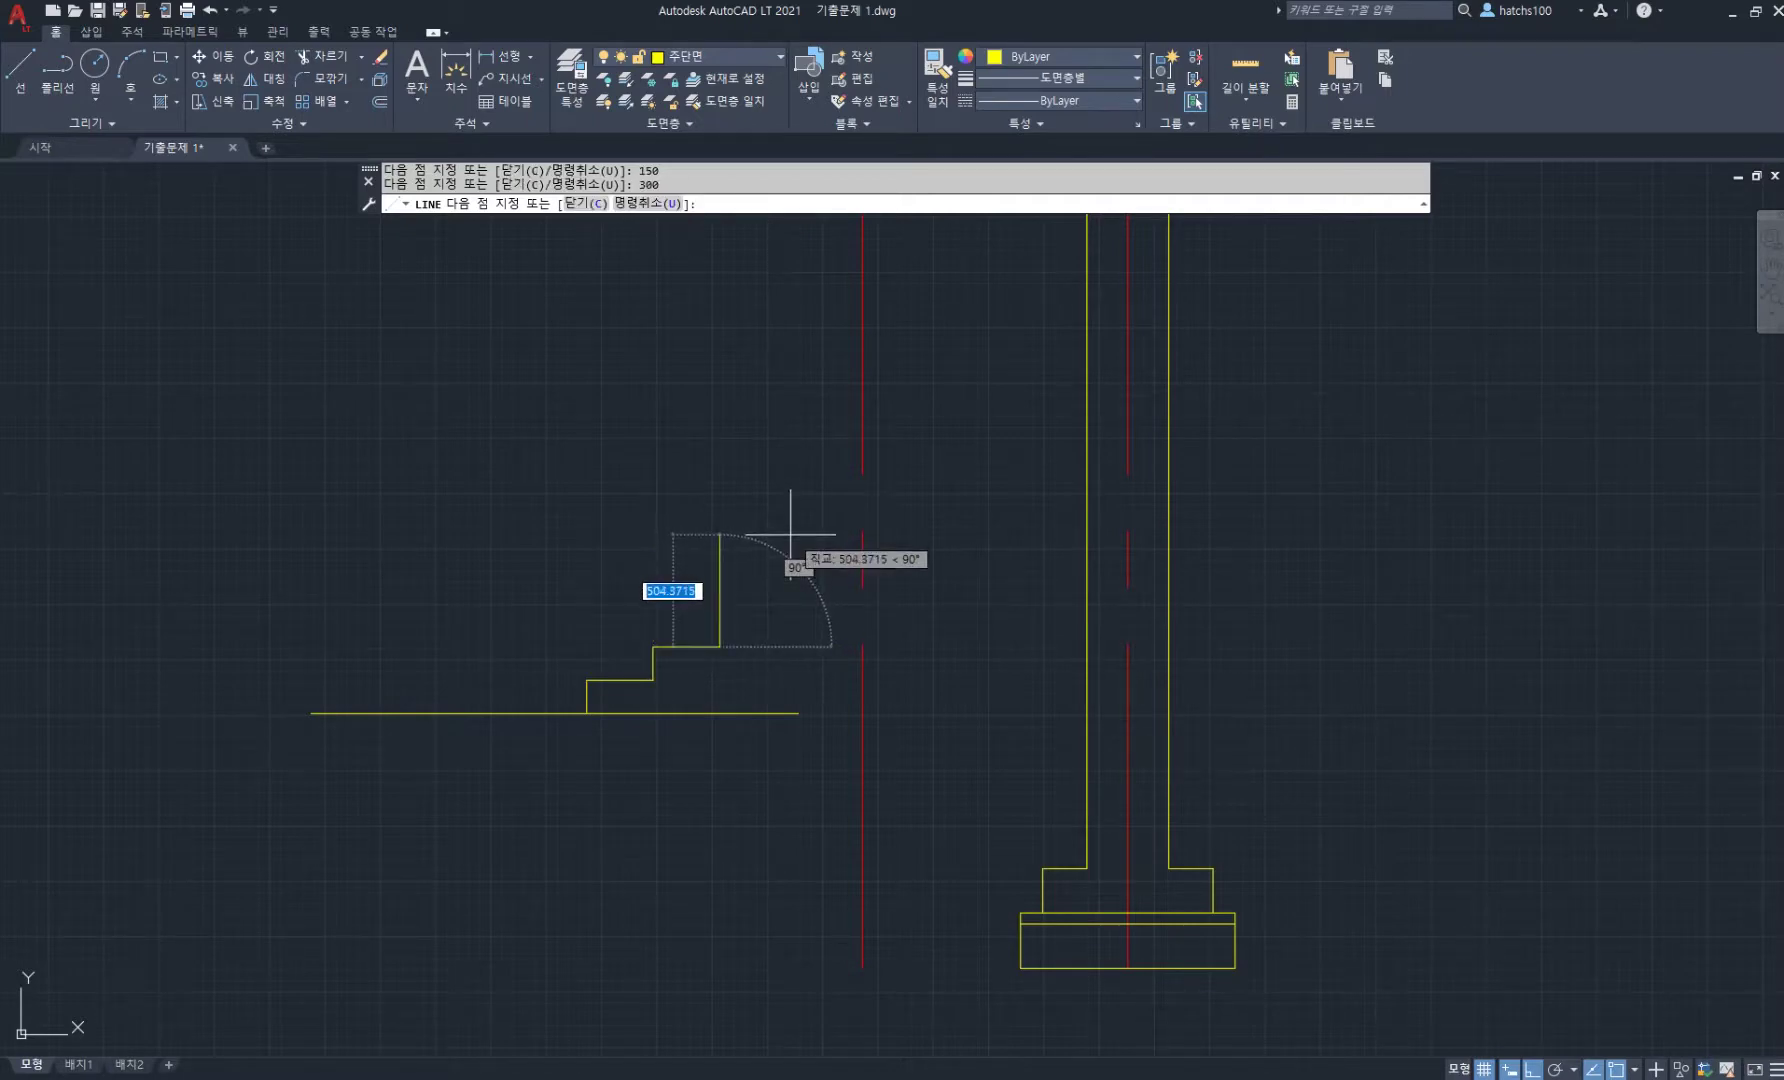
type("150")
key("Return")
key("Return")
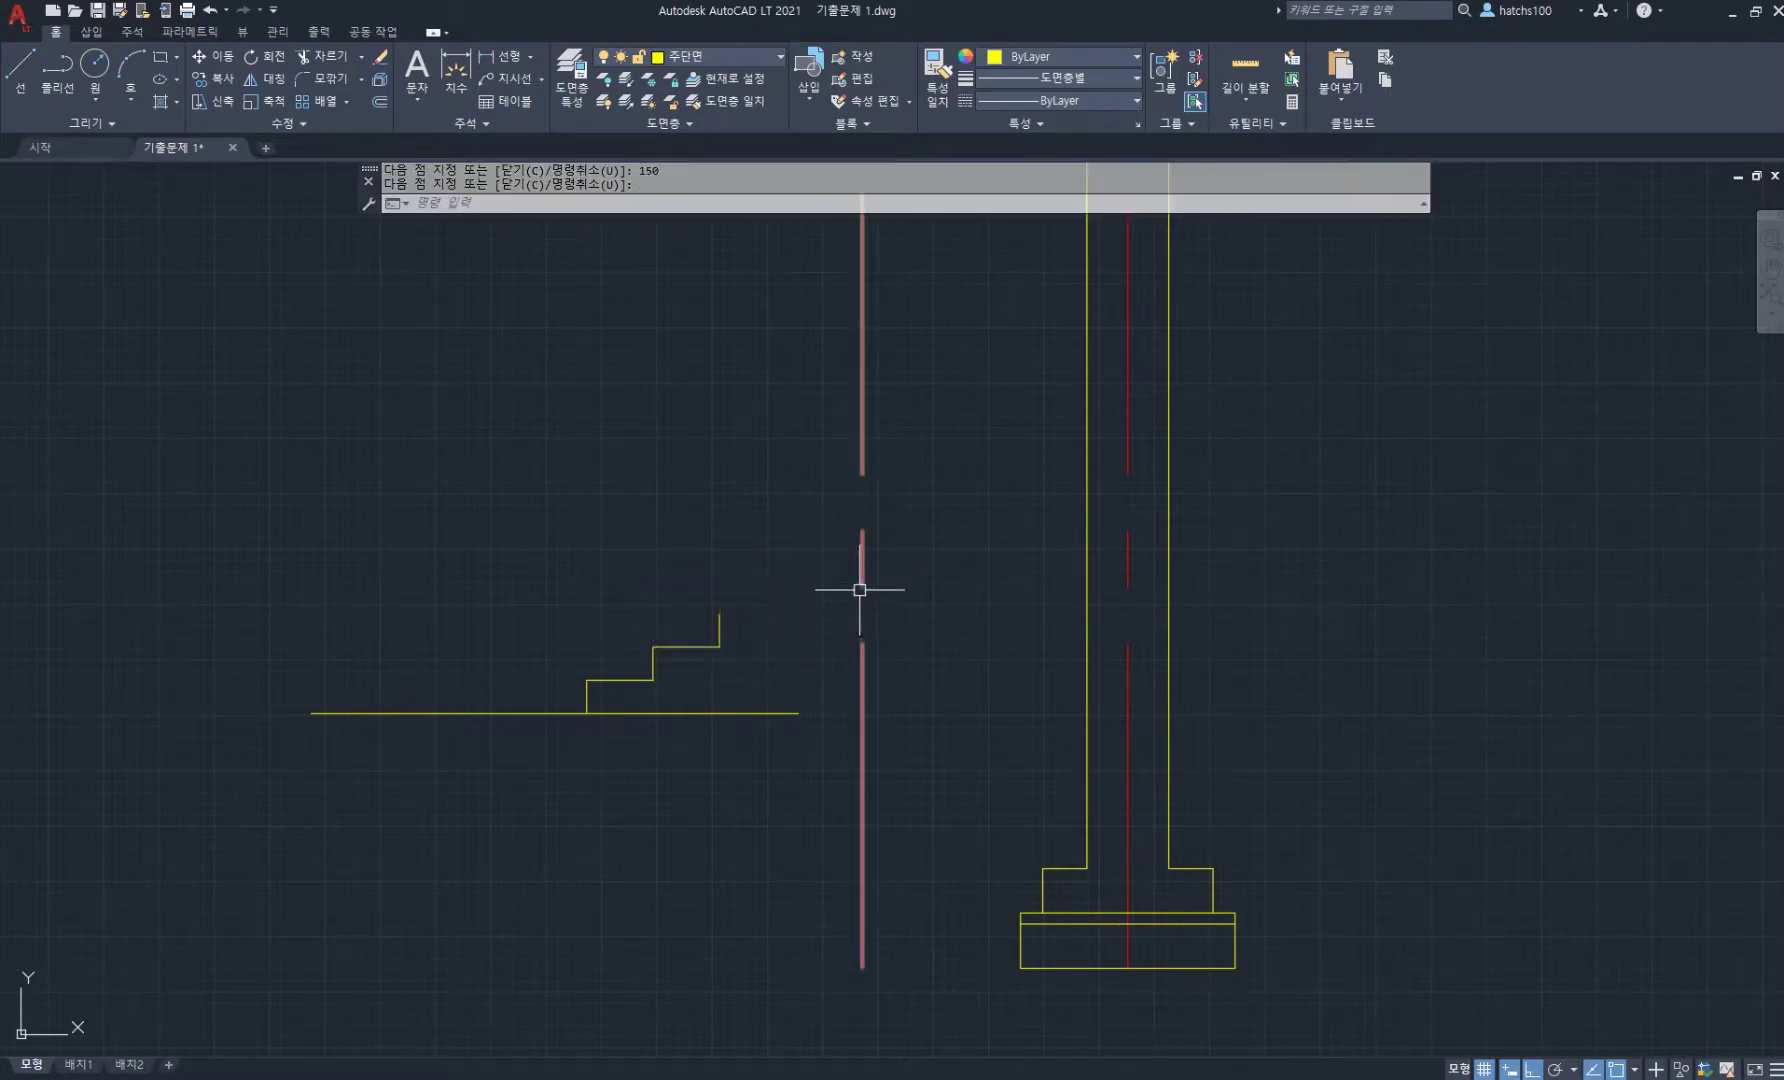
- Move the five stair profile lines about 282 to the right along the ground line
type("m")
key("Return")
left_click(526, 552)
left_click(924, 808)
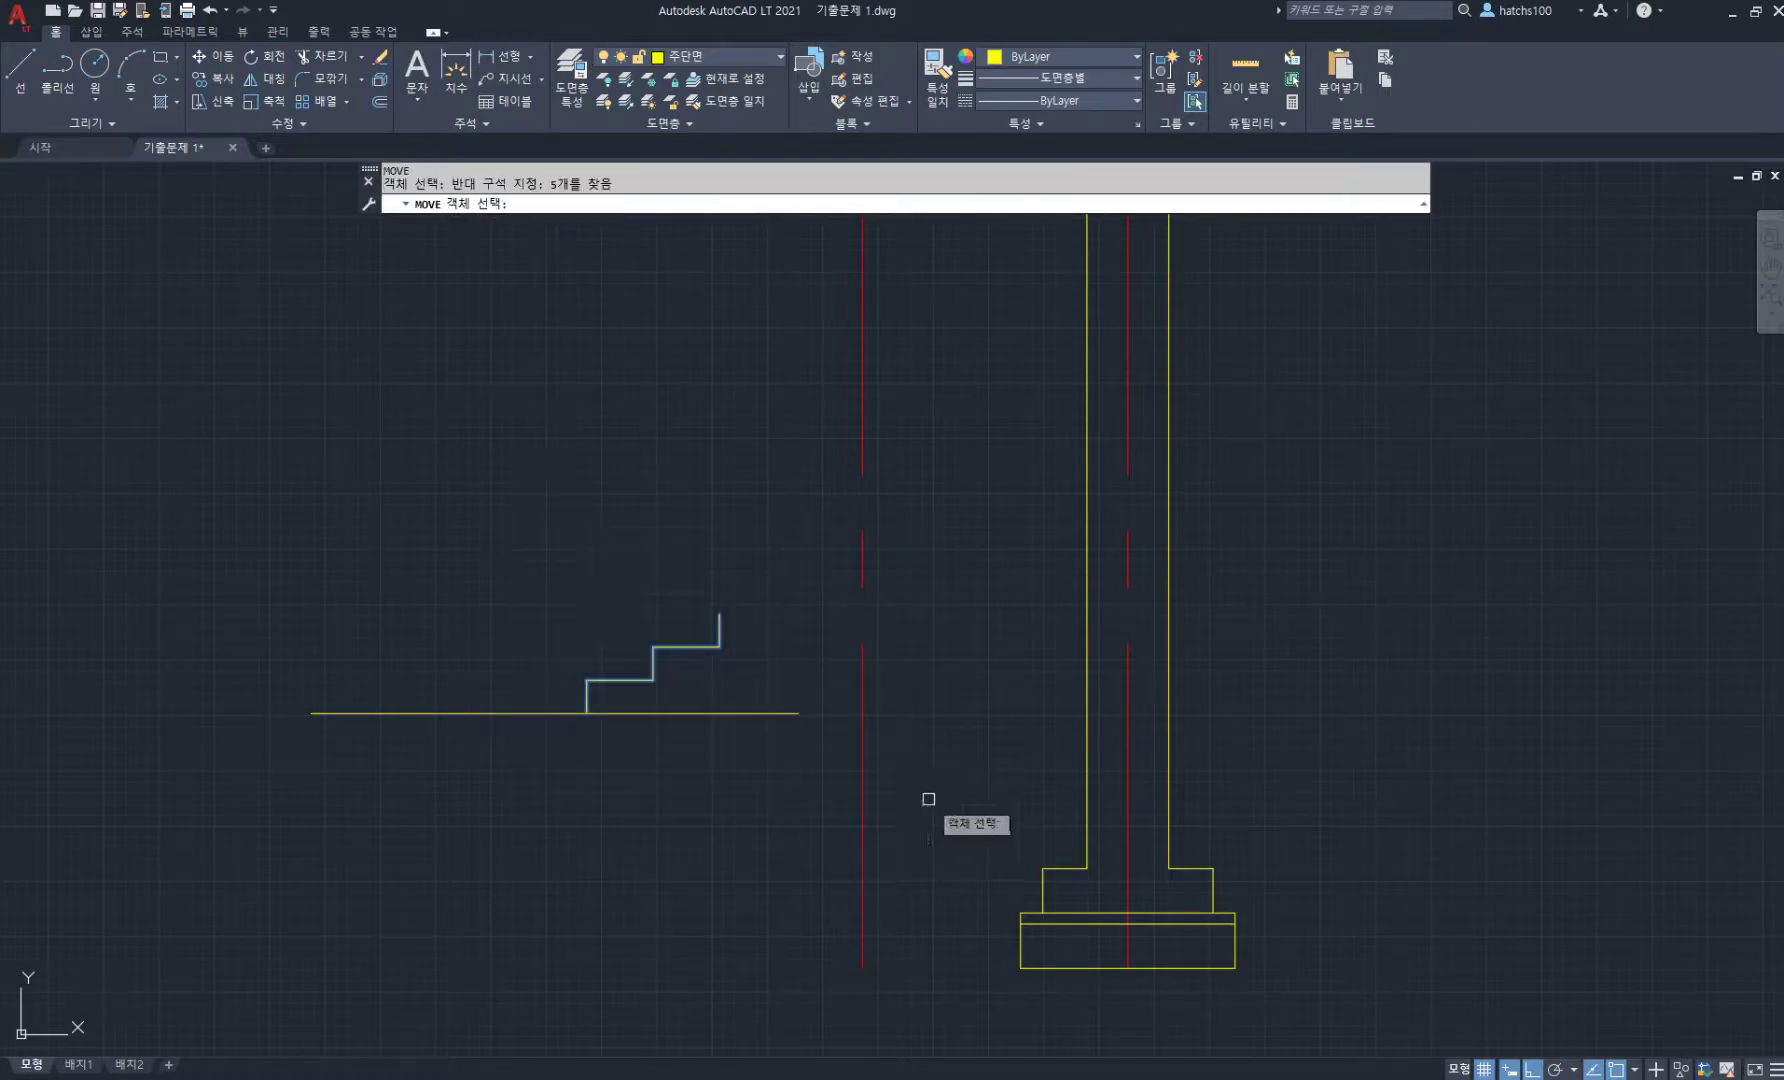
key("Return")
left_click(566, 493)
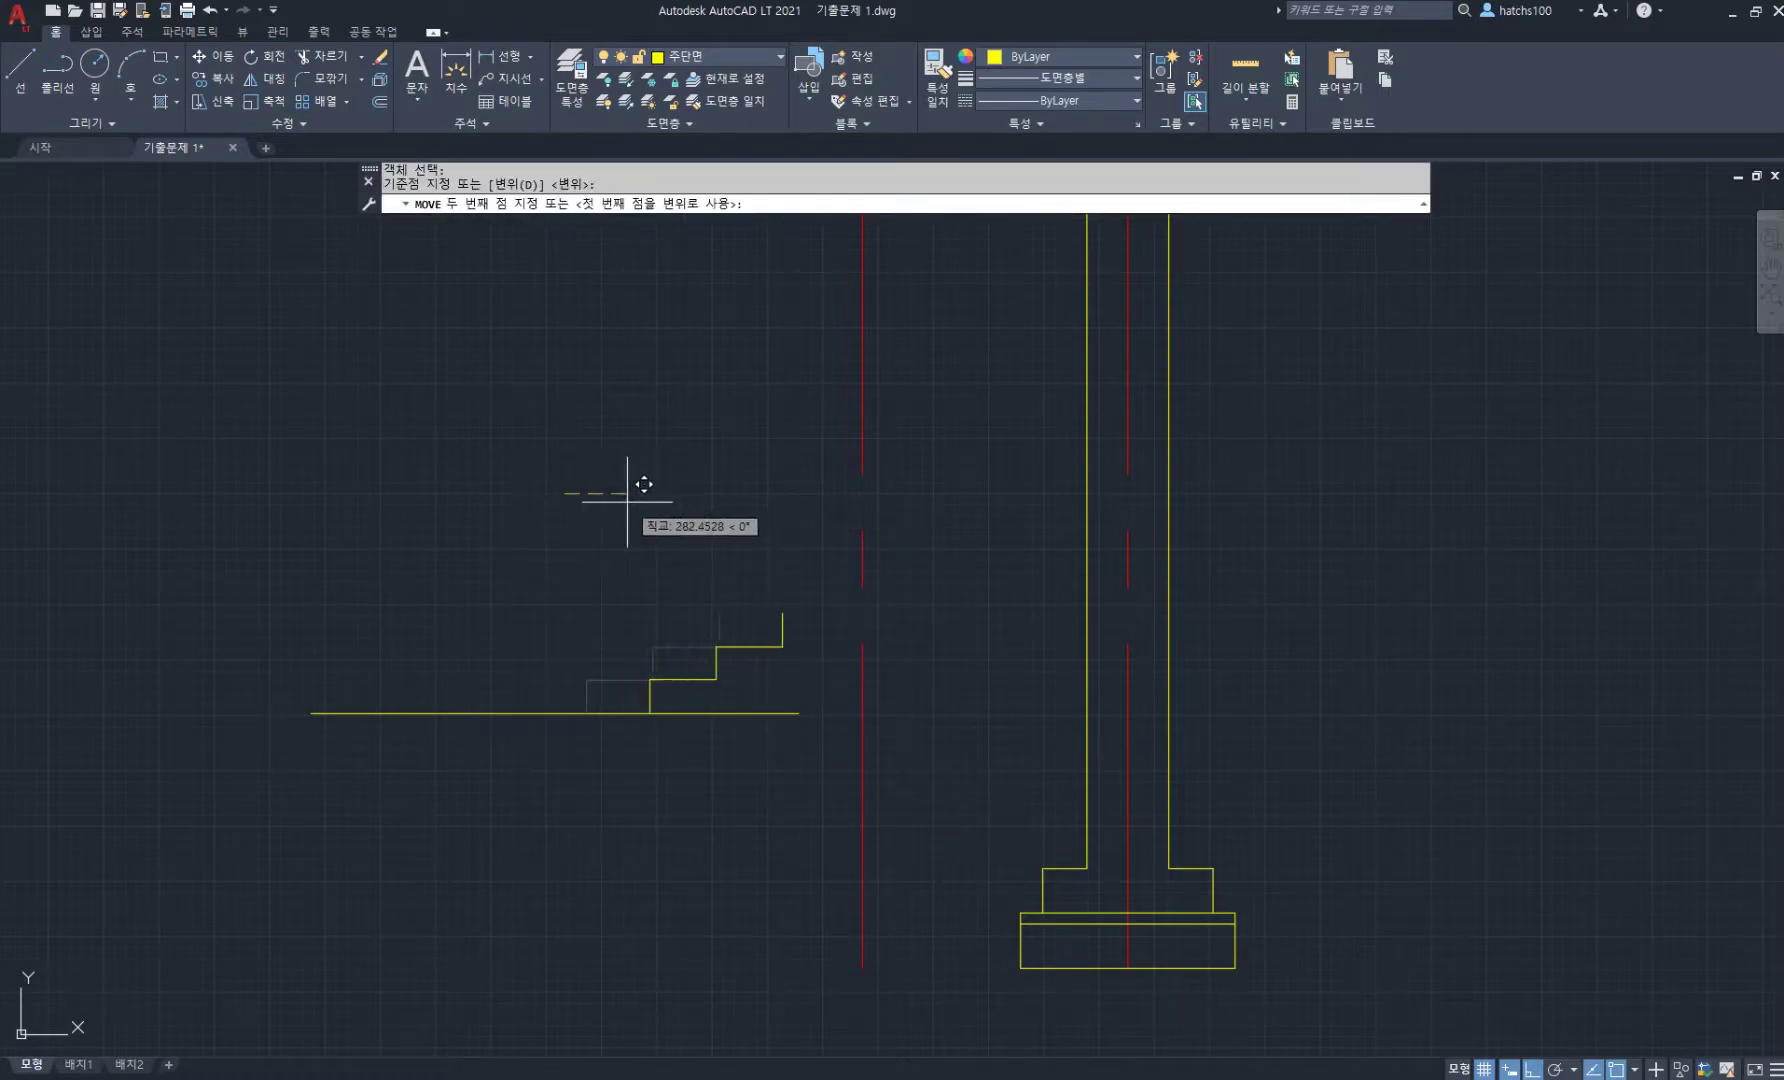
left_click(627, 501)
- Draw the entrance floor line horizontally from the top of the last riser to the wall's left face and on to its right face
middle_click_drag(948, 601, 817, 609)
type("l")
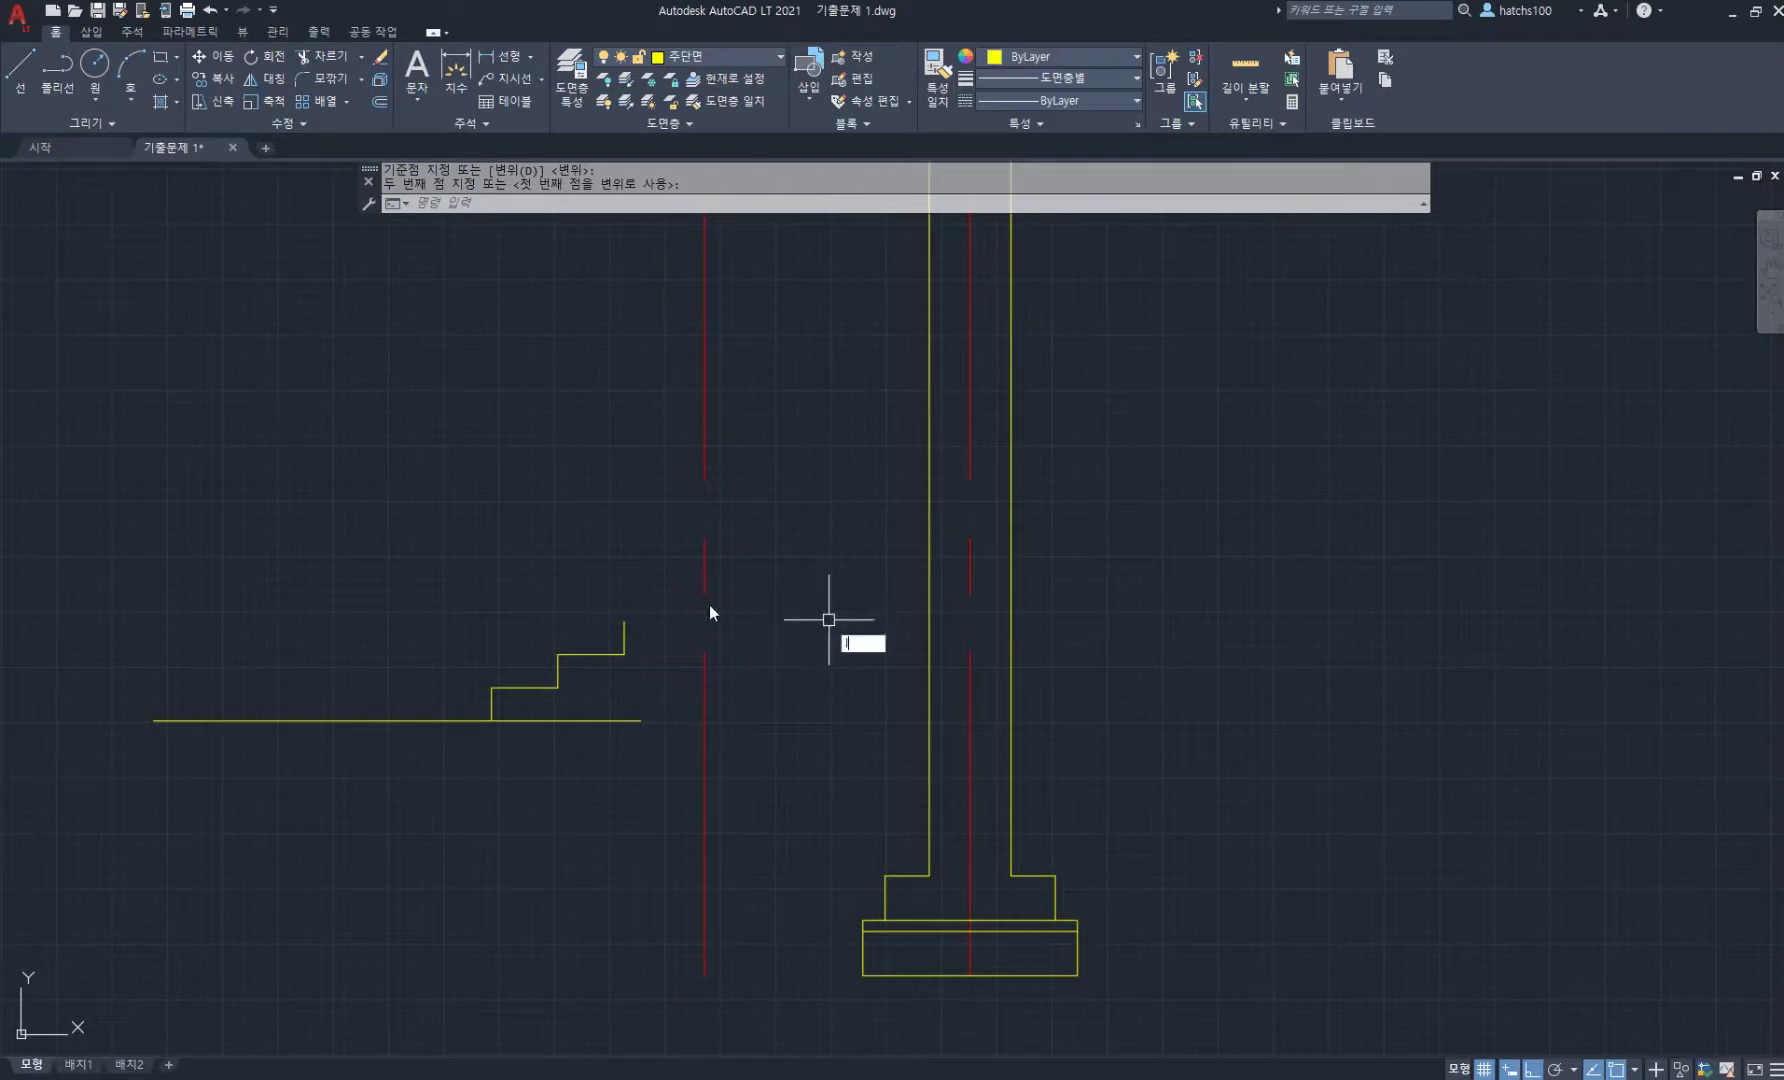
key("Return")
left_click(624, 620)
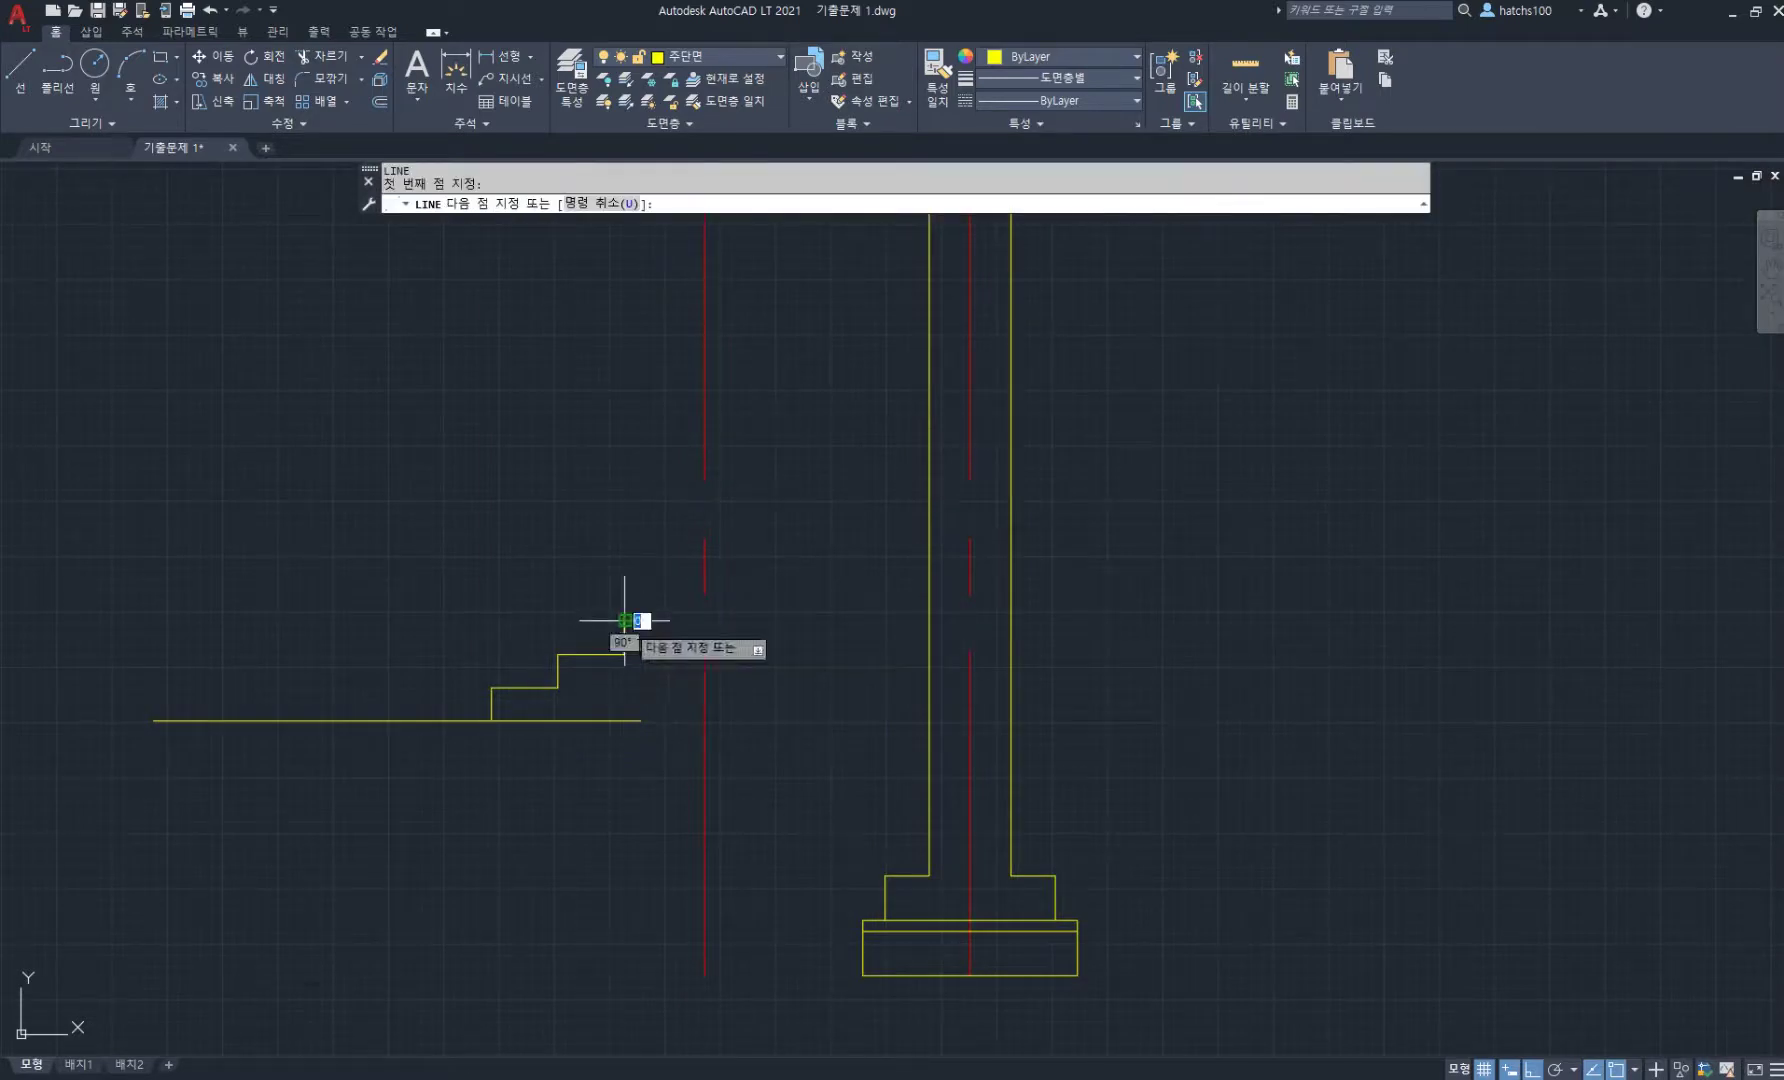
left_click(929, 621)
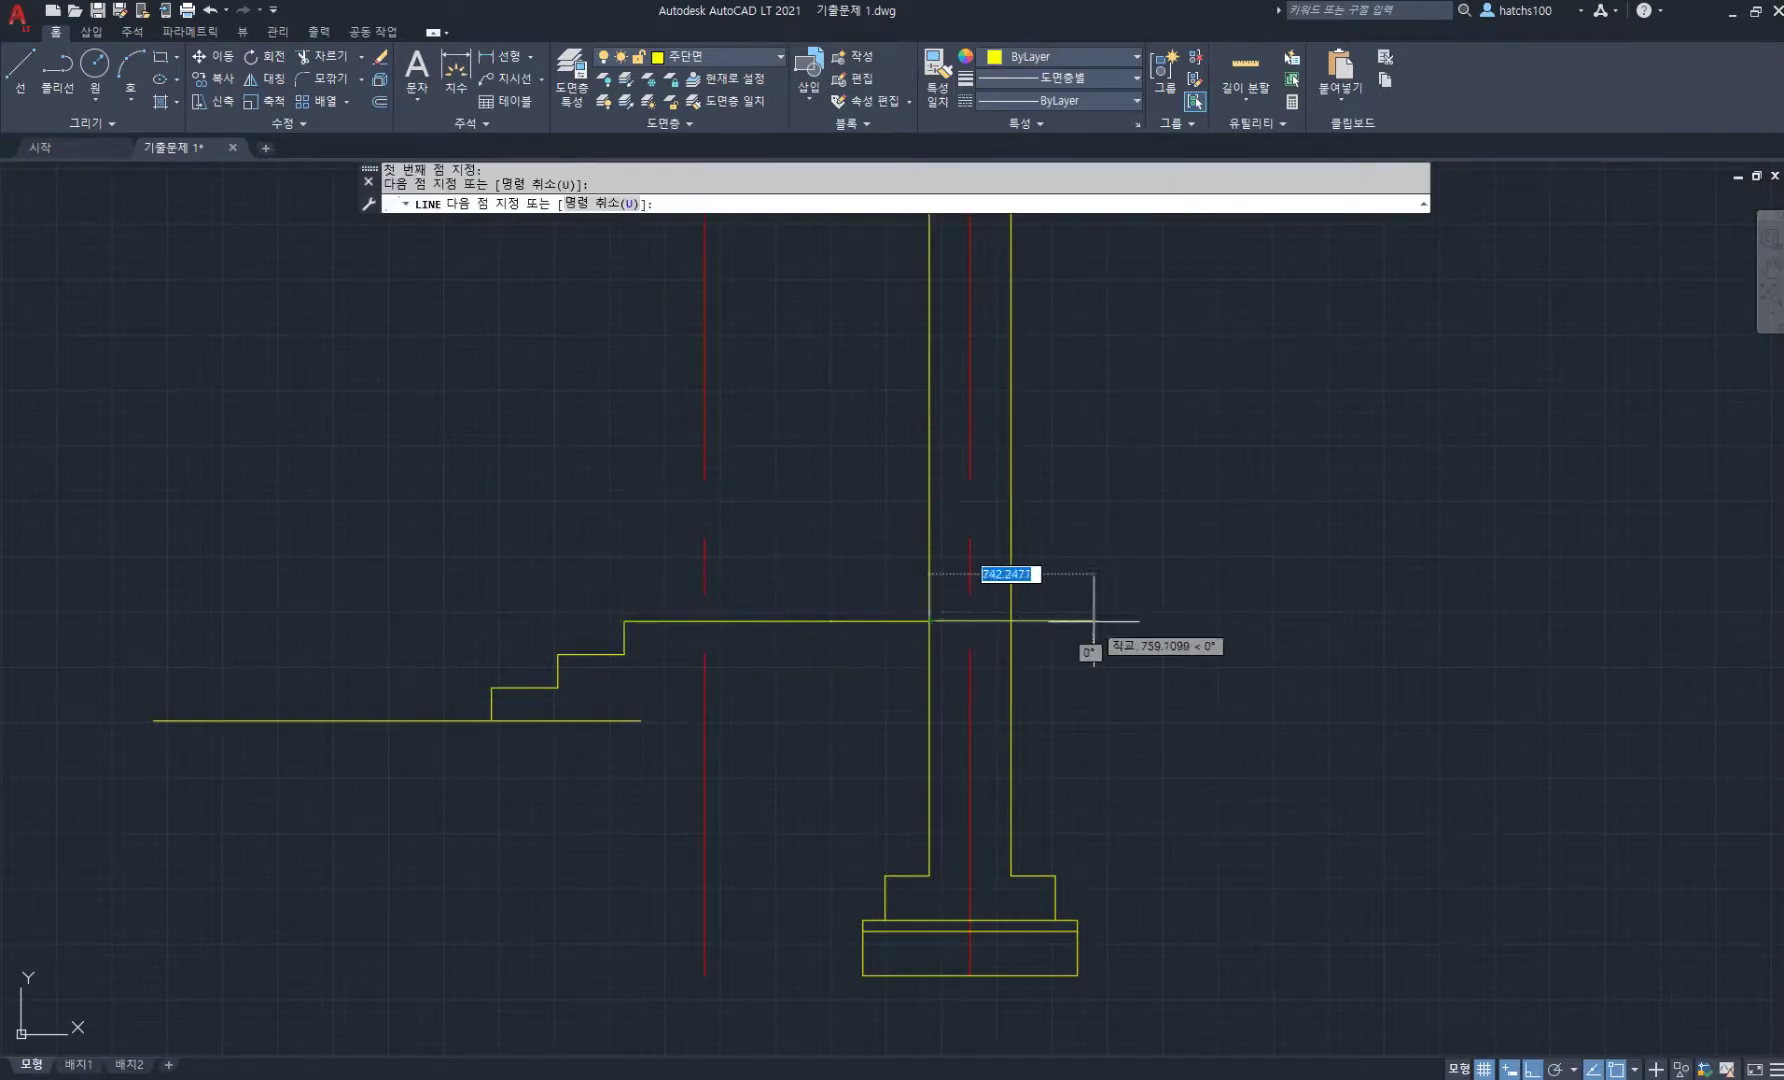
left_click(1010, 621)
- Continue the entrance floor line horizontally to about 1303 beyond the wall's right face
scroll(1157, 622, "down", 4)
middle_click_drag(1157, 622, 944, 708)
scroll(944, 708, "up", 5)
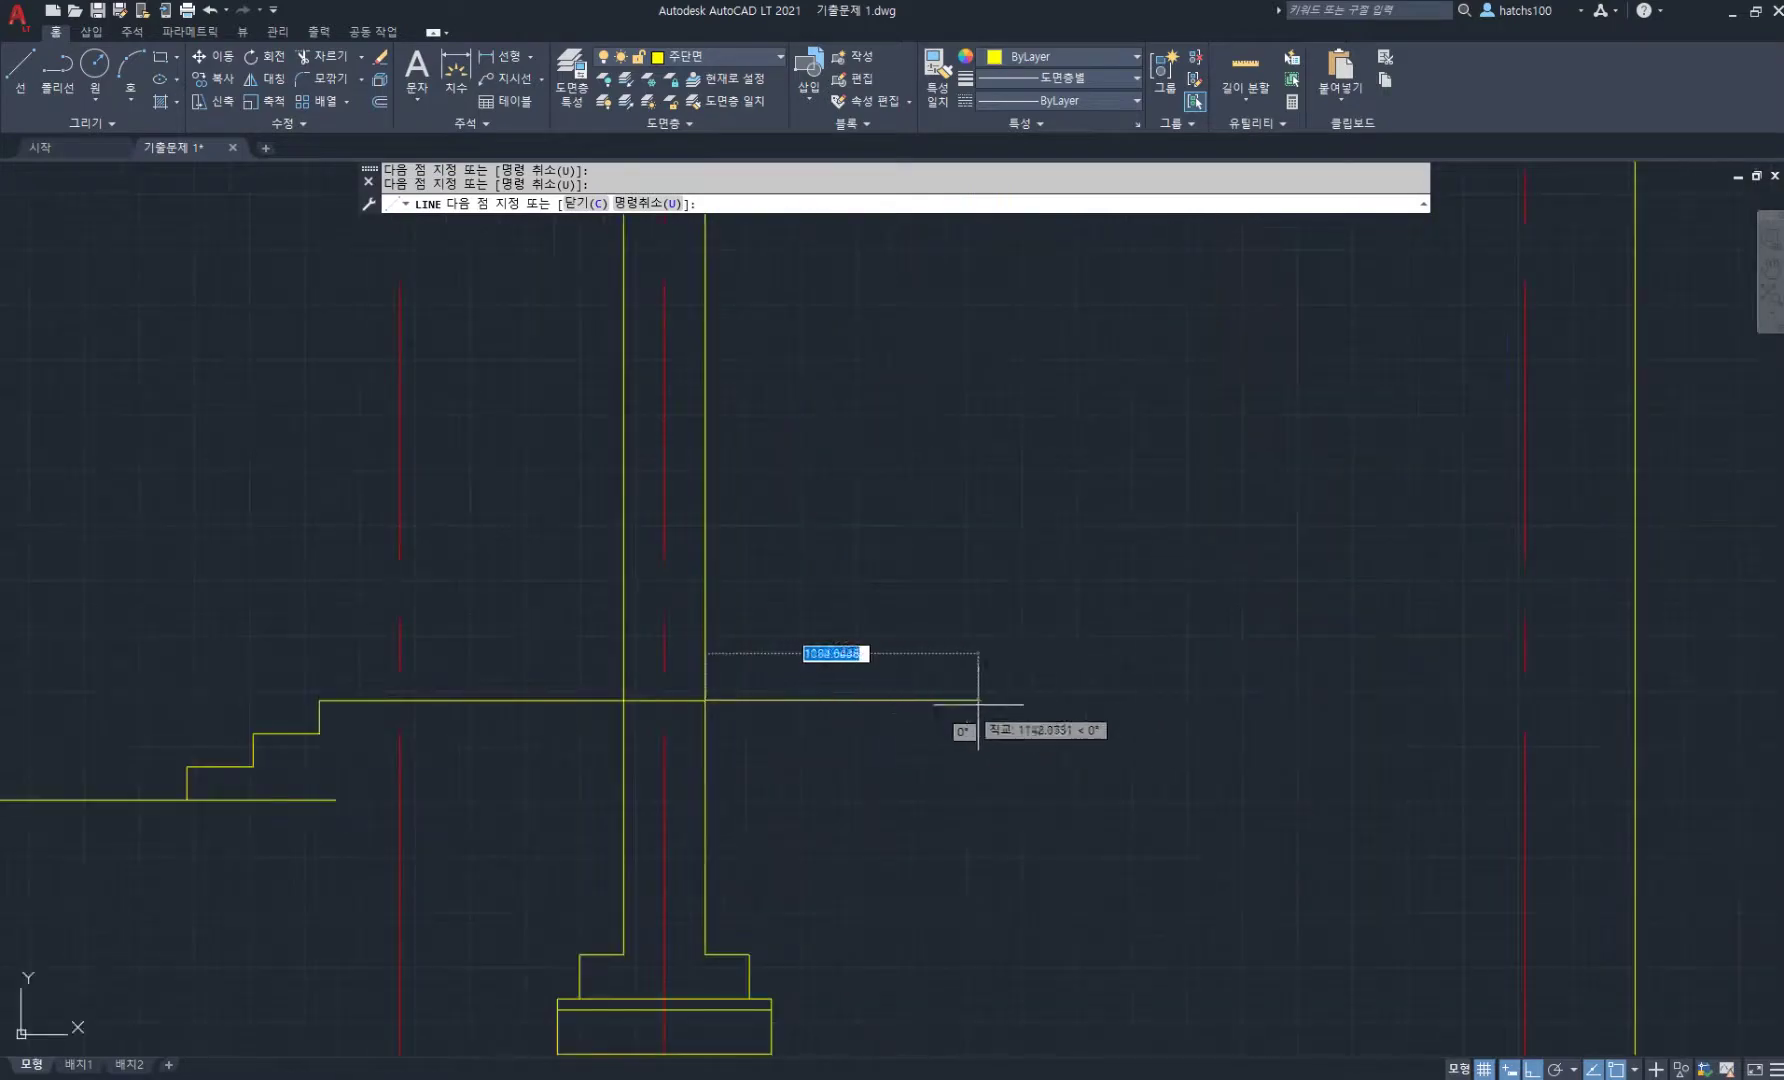
key("alt+Tab")
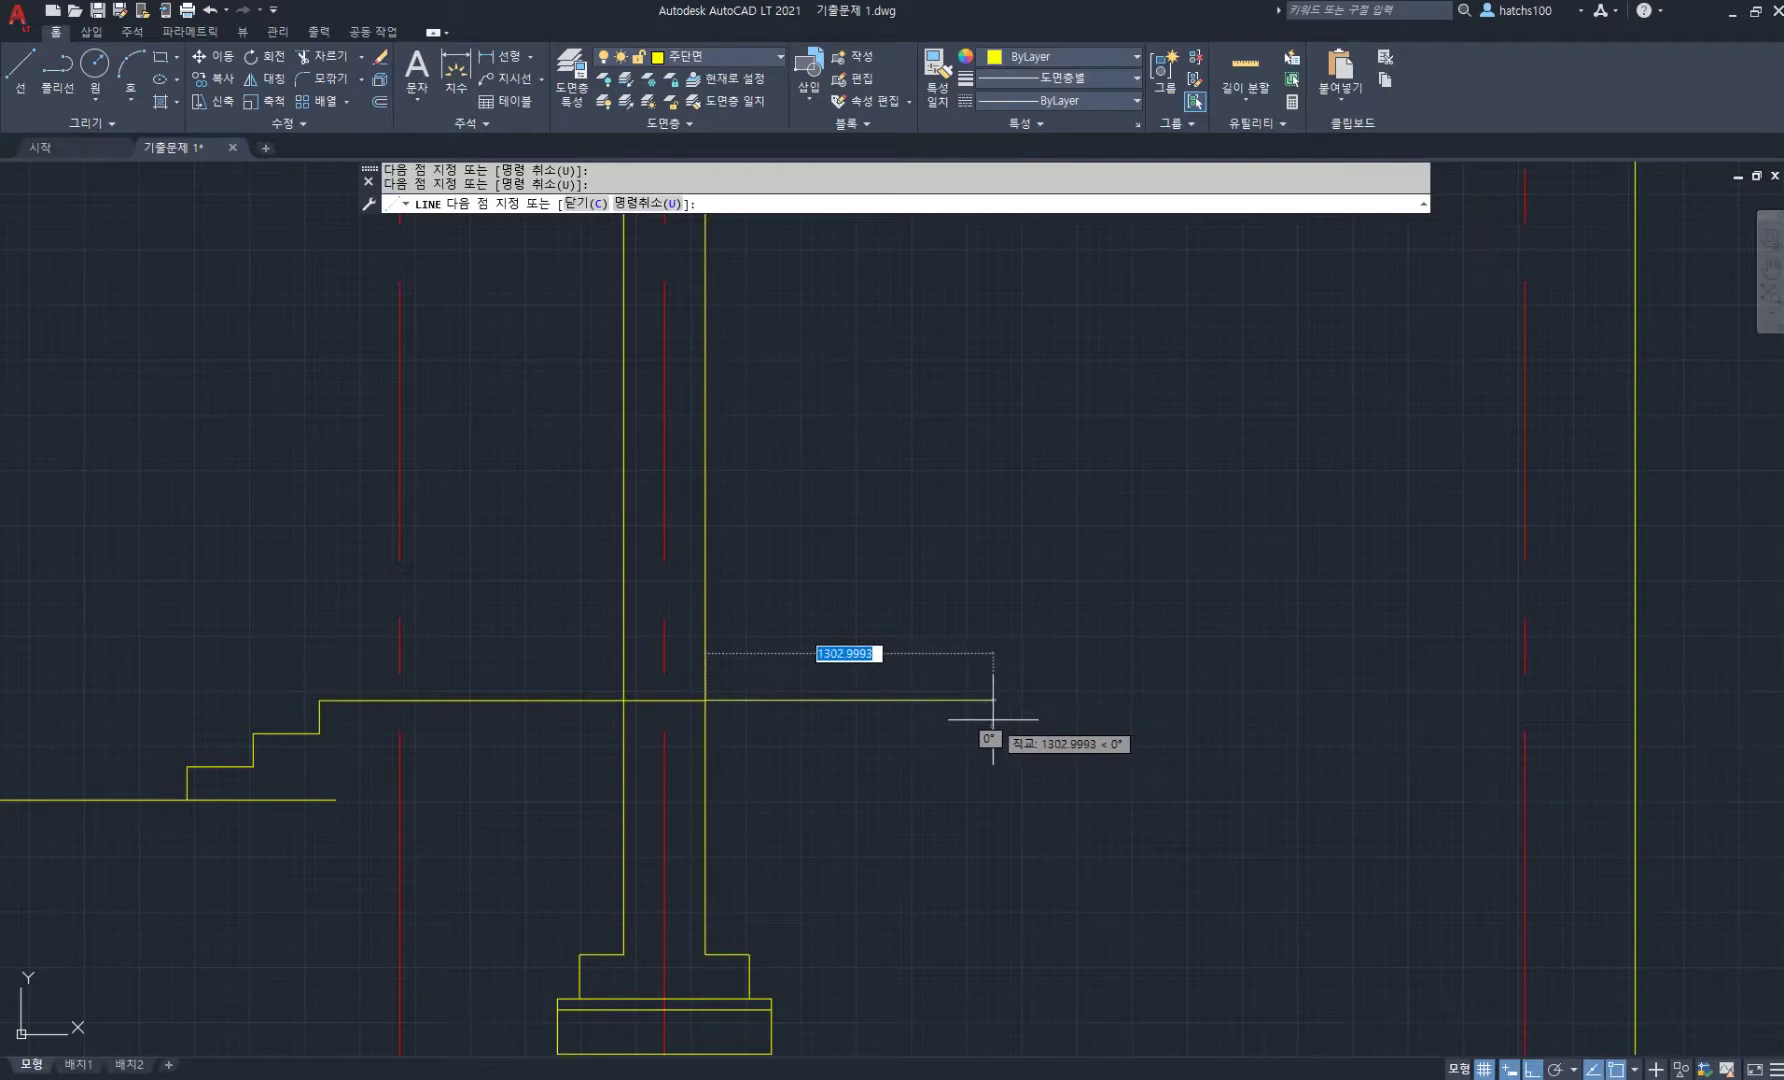
left_click(993, 712)
- Draw a 150 riser up from the floor line's end and a horizontal floor line to the rightmost vertical line
middle_click_drag(1015, 625, 900, 626)
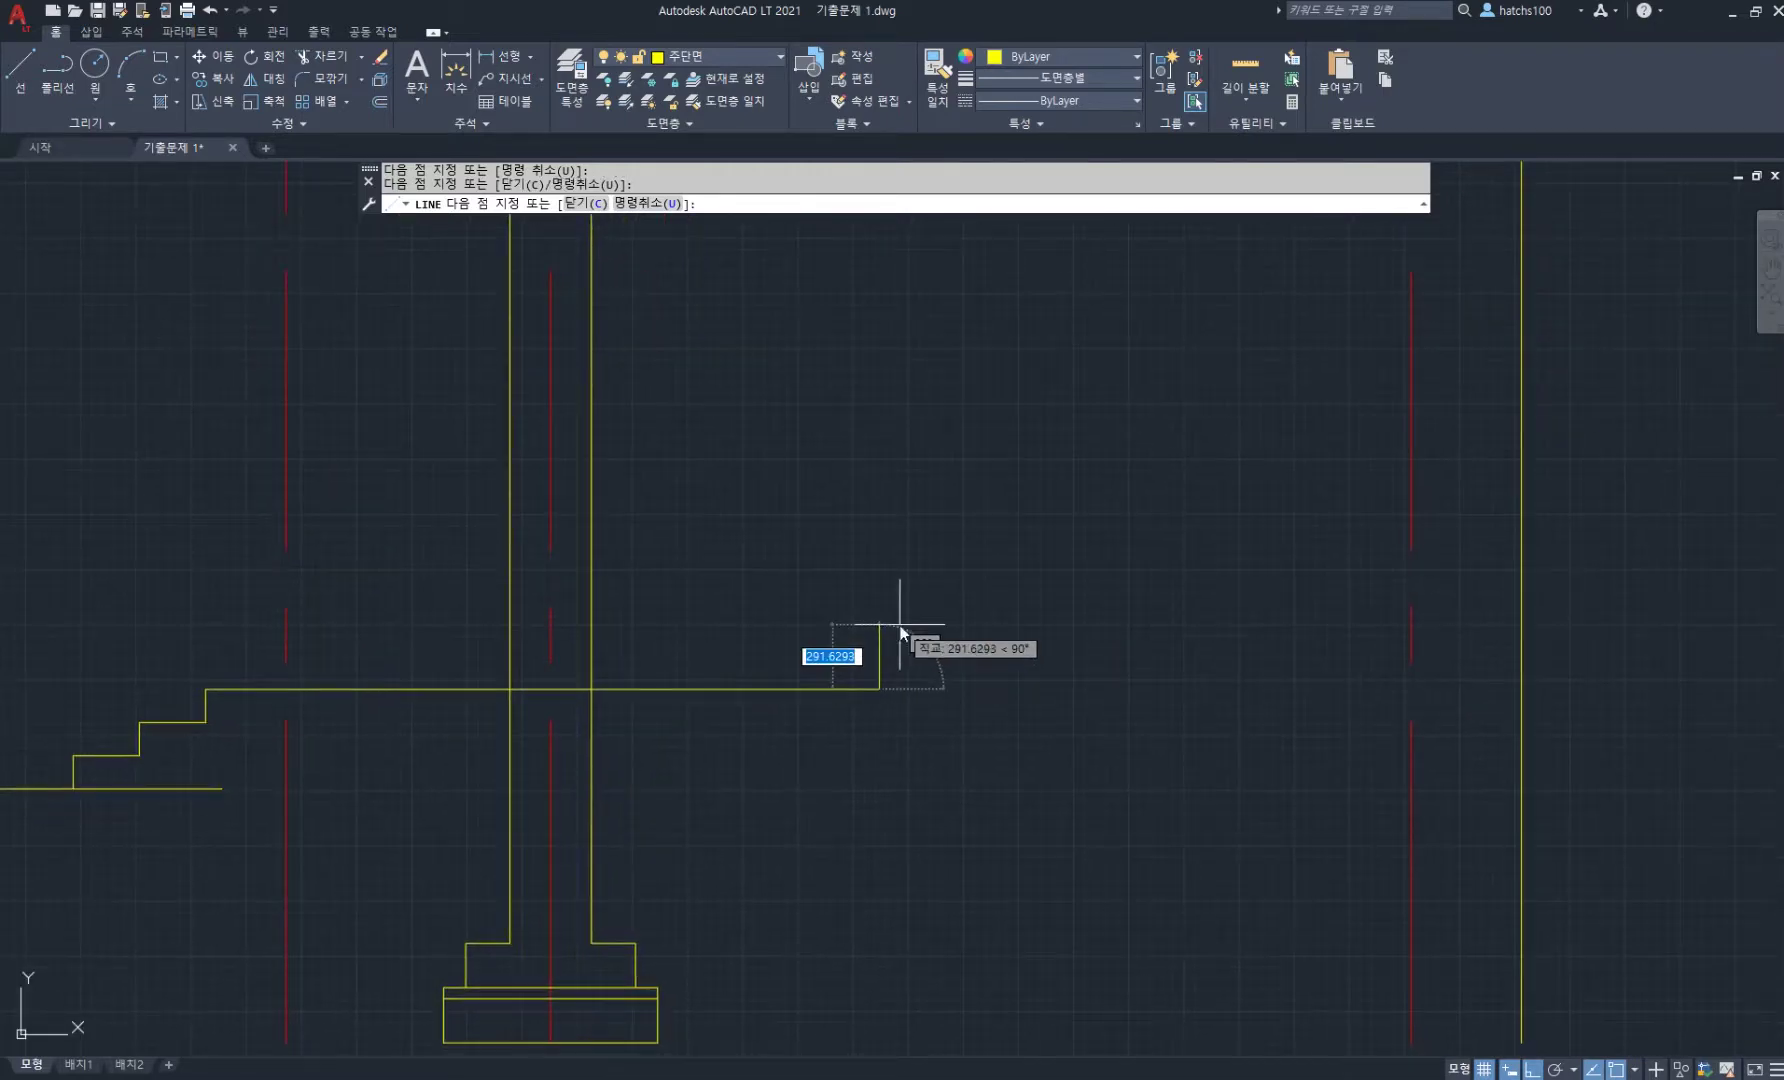
type("150")
key("Return")
left_click(1521, 654)
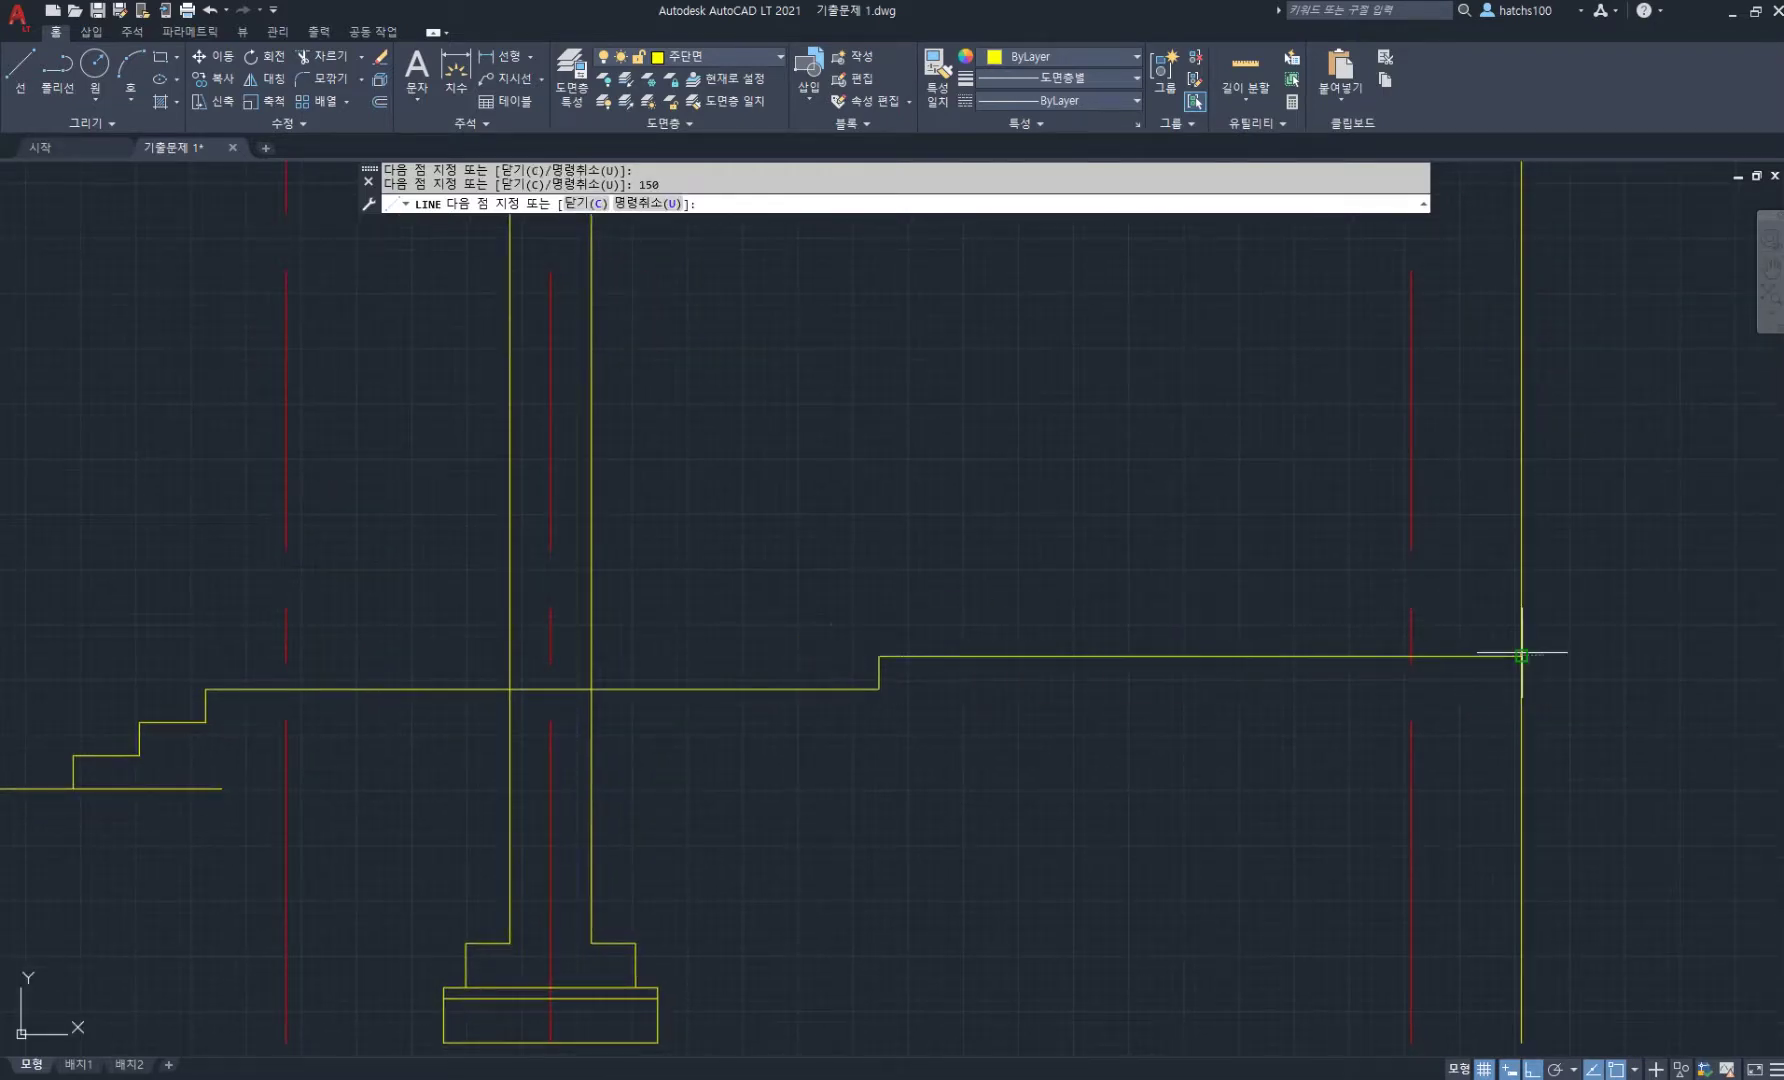
key("space")
- Stretch the ground line's right end back to the foot of the first stair riser
scroll(784, 713, "down", 2)
middle_click_drag(784, 712, 945, 704)
scroll(628, 739, "up", 2)
left_click(868, 760)
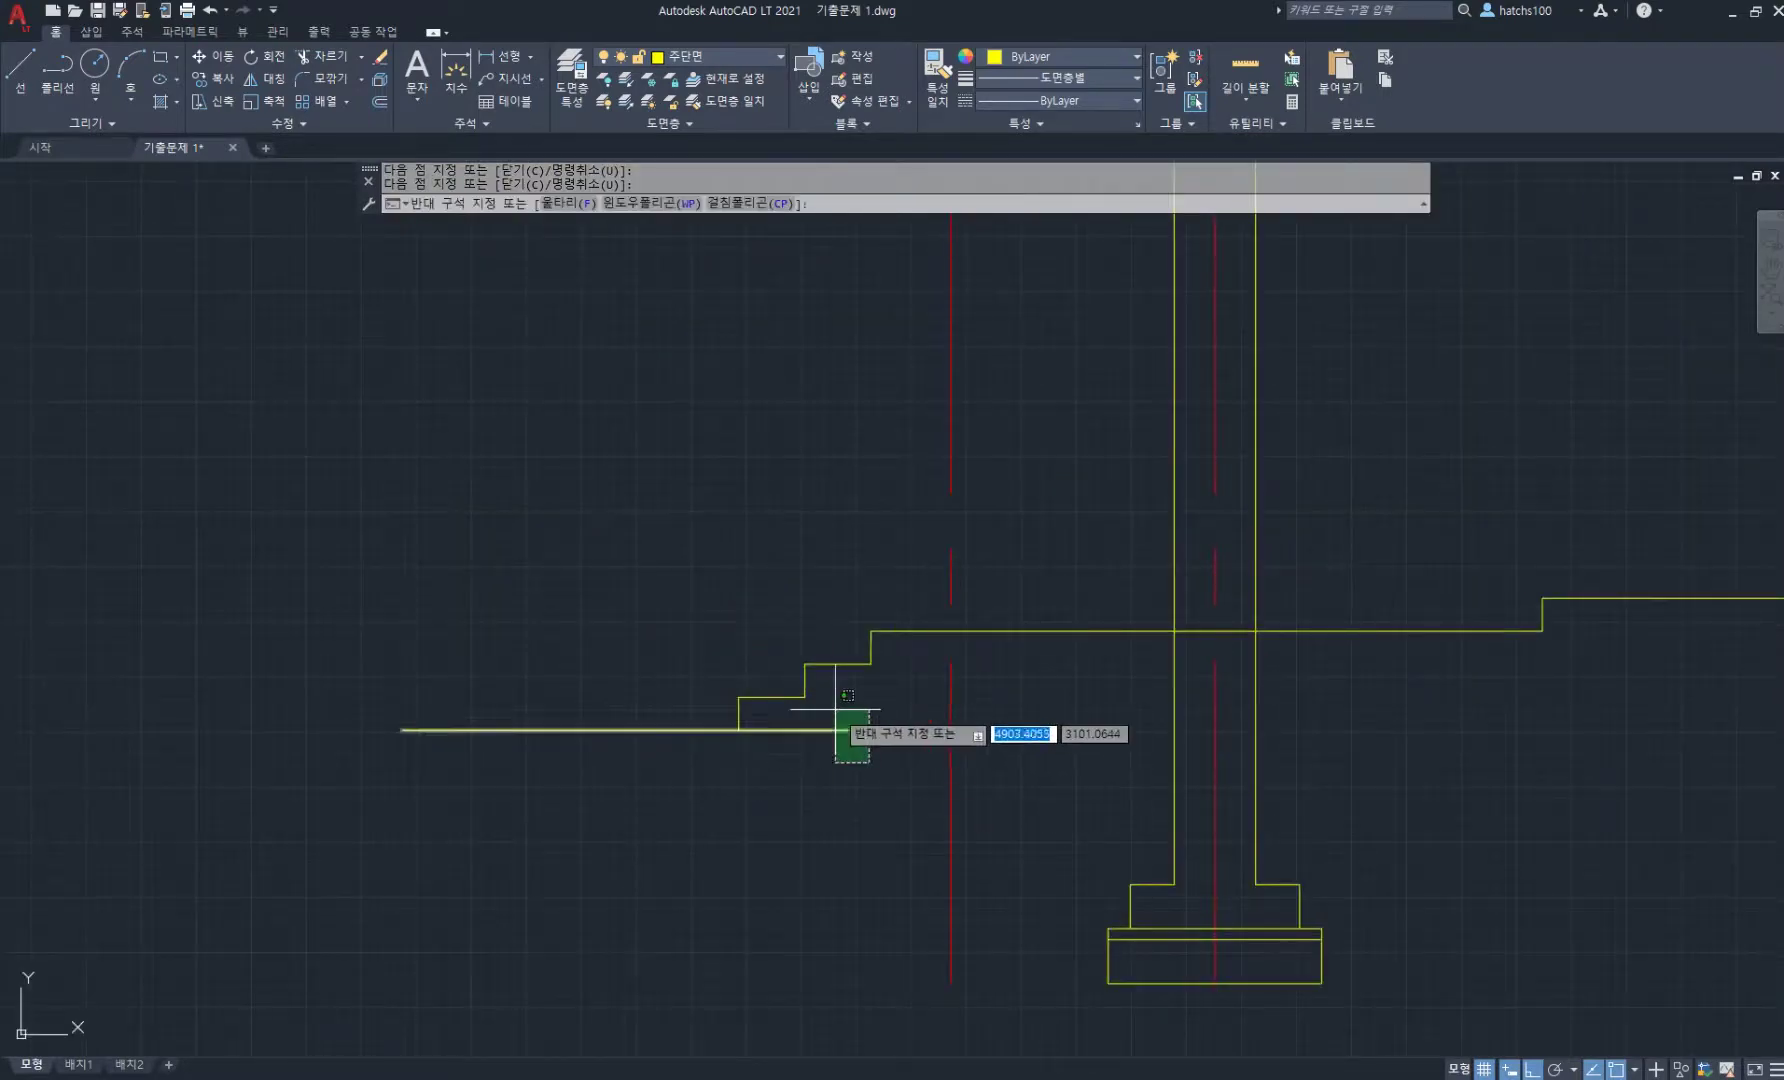
left_click(835, 709)
left_click(887, 730)
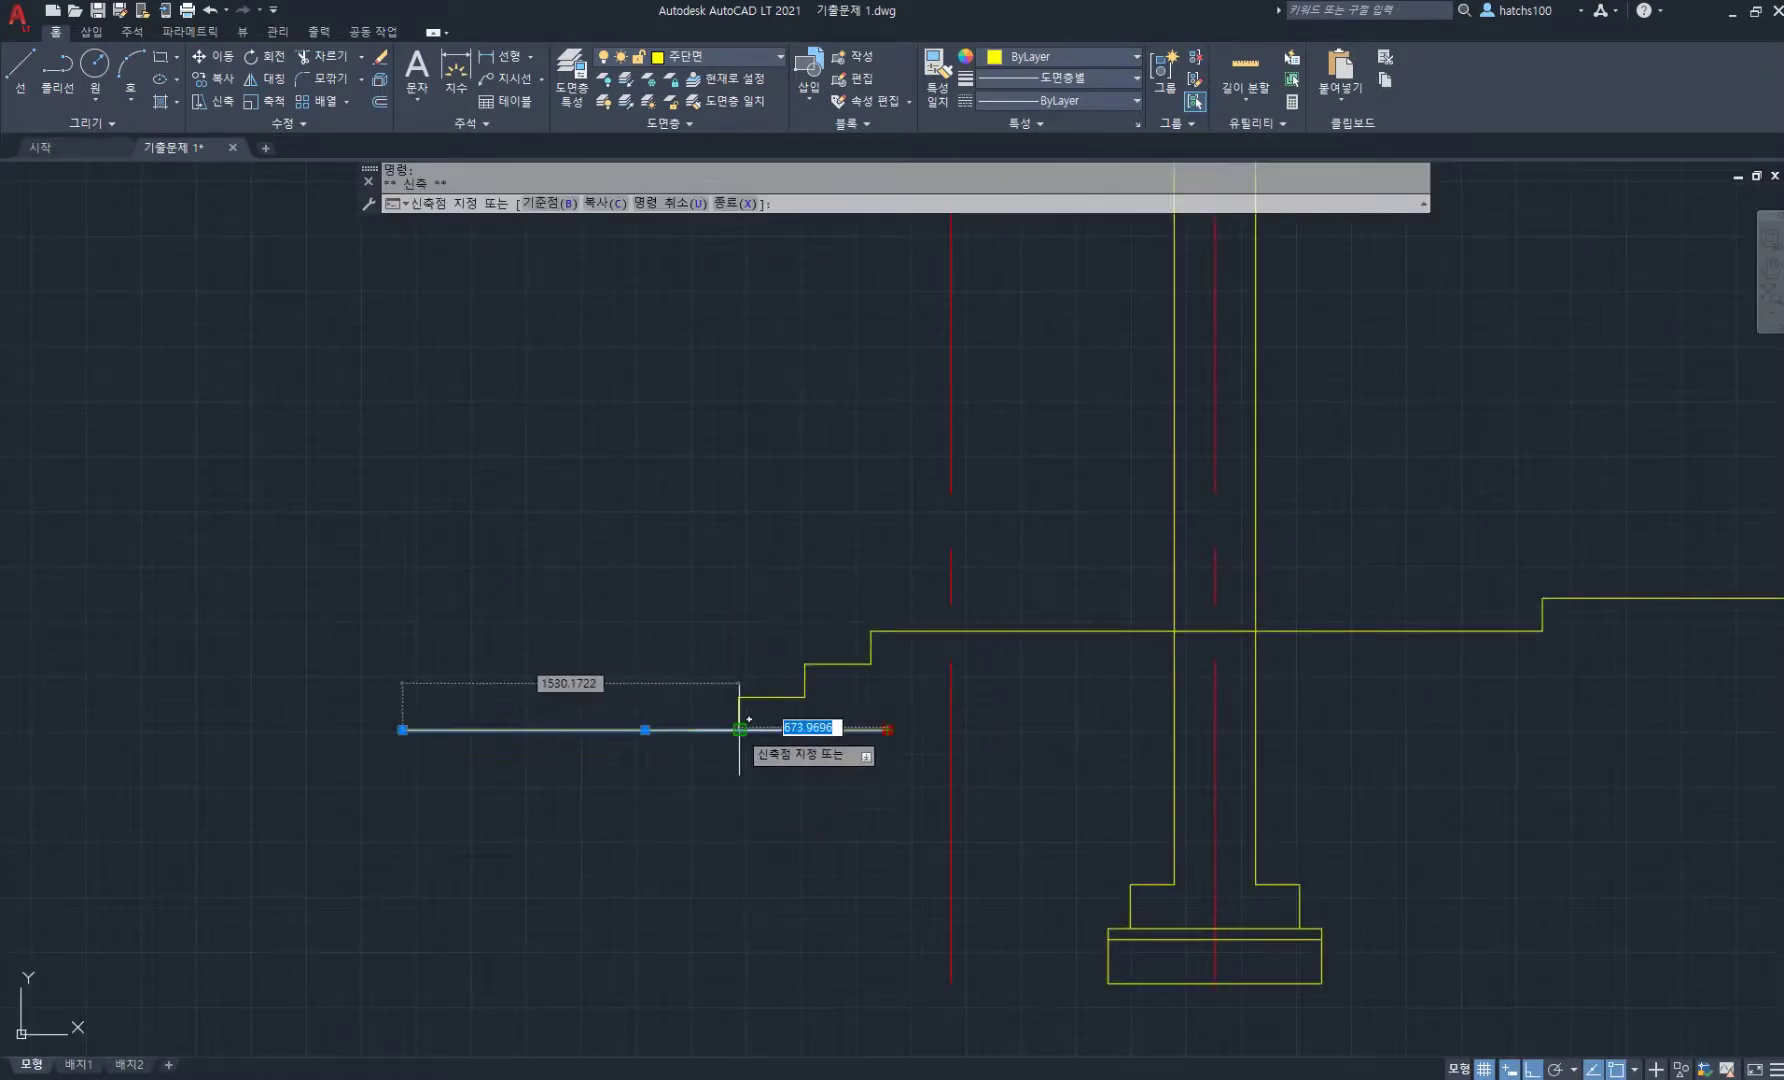
left_click(739, 730)
key("Escape")
key("Escape")
- Offset the raised interior floor line 2400 upward as the ceiling line
scroll(698, 613, "down", 4)
middle_click_drag(983, 603, 891, 725)
type("o")
key("Return")
key("Return")
left_click(1077, 727)
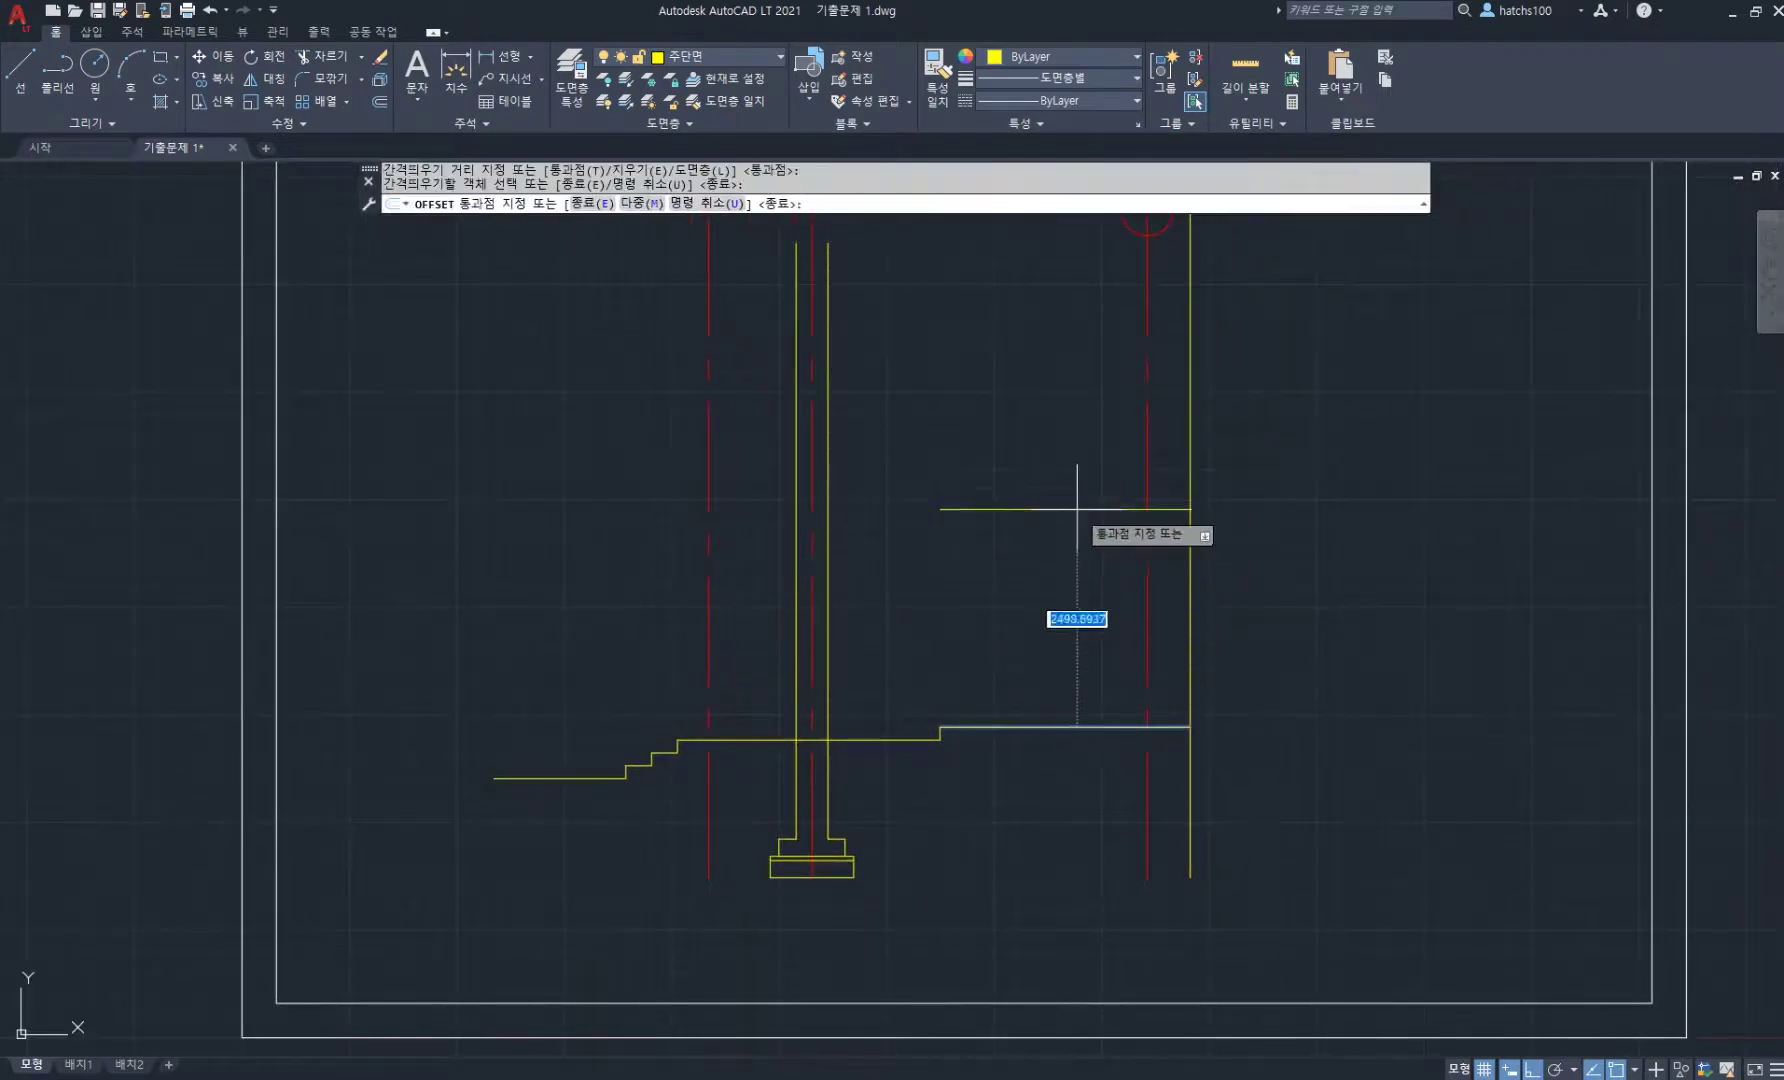
type("2400")
key("Return")
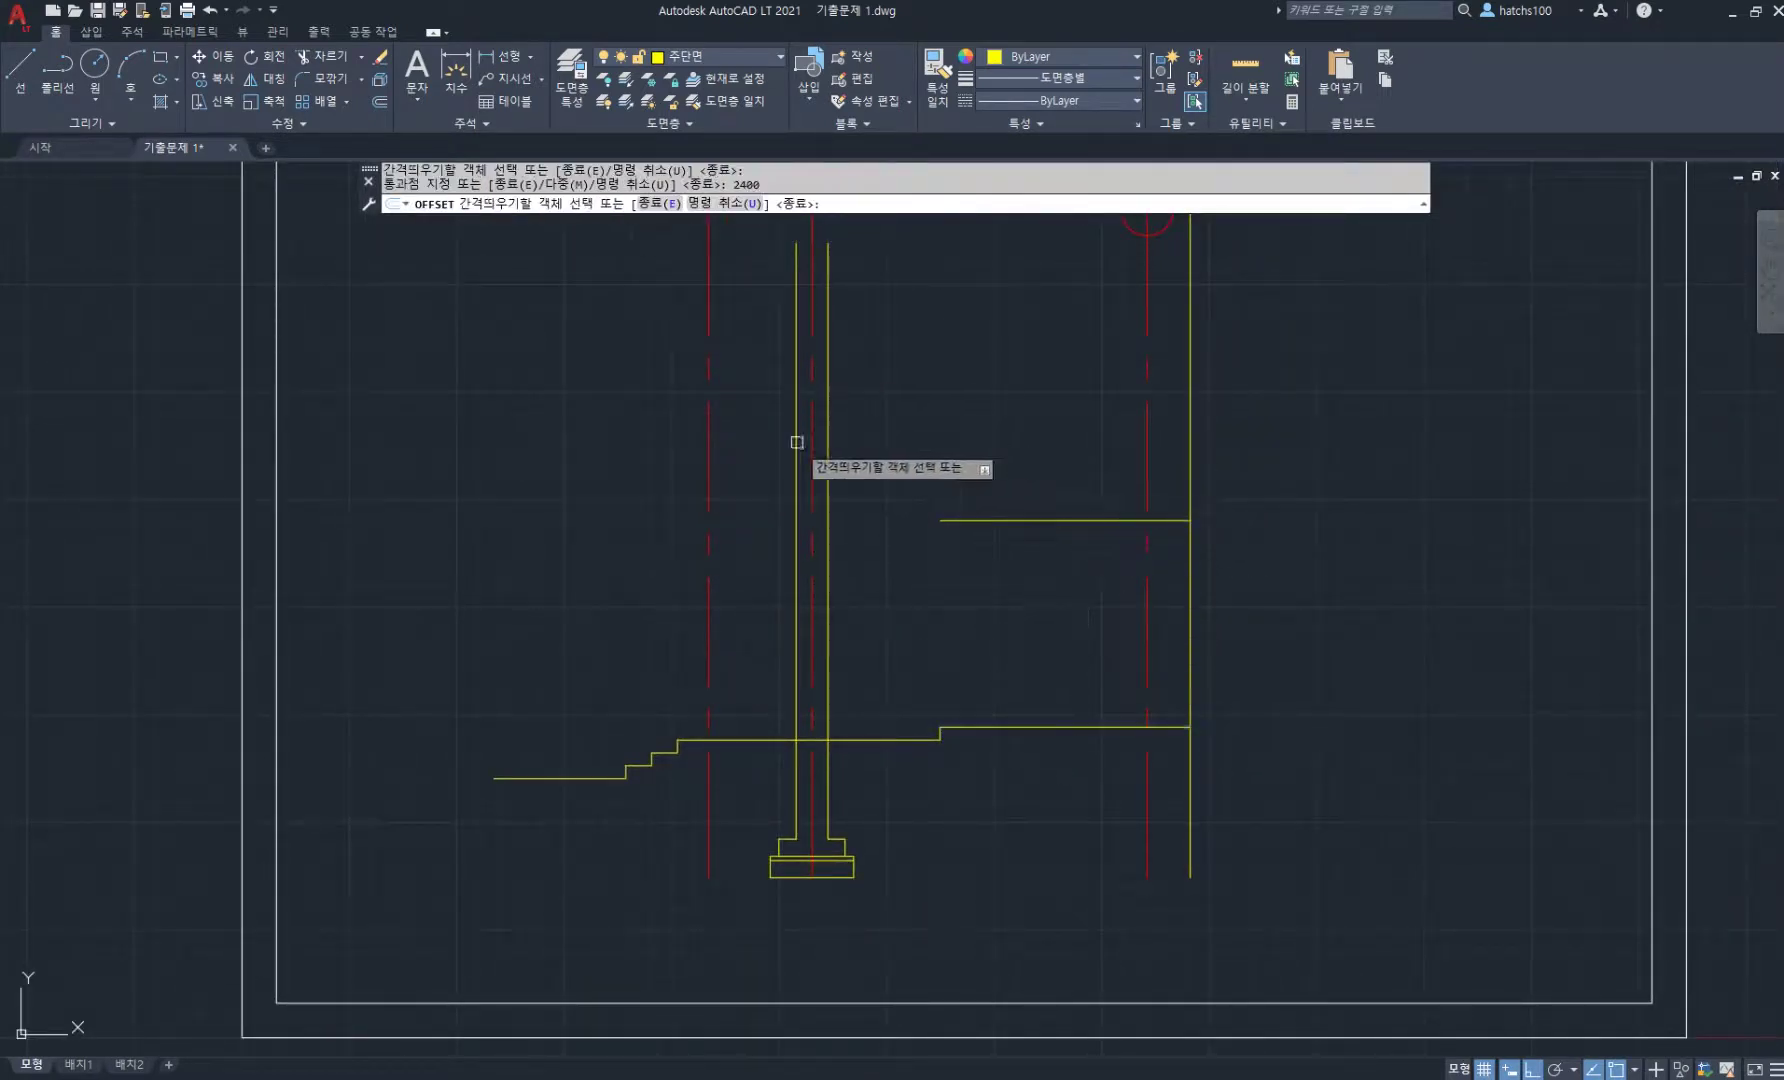
scroll(800, 450, "up", 2)
key("Return")
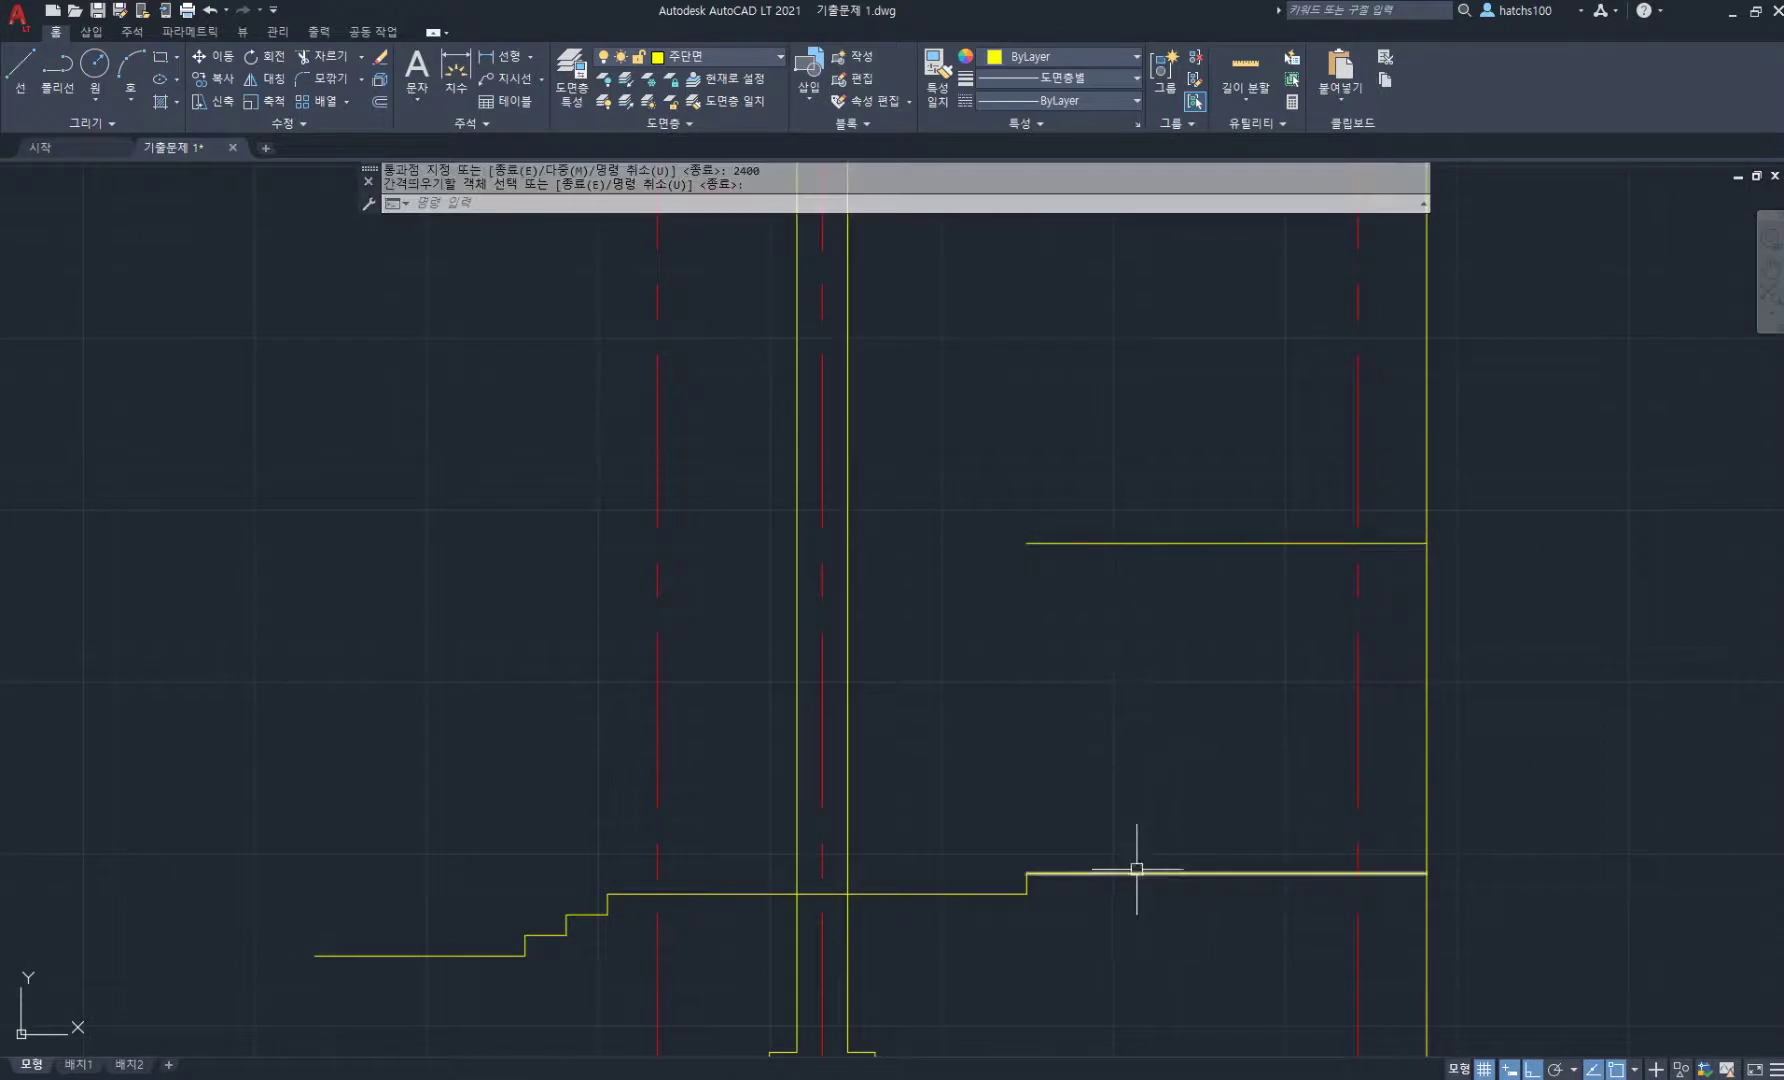
- Stretch the left end of the ceiling line to the wall's right face
left_click(1094, 586)
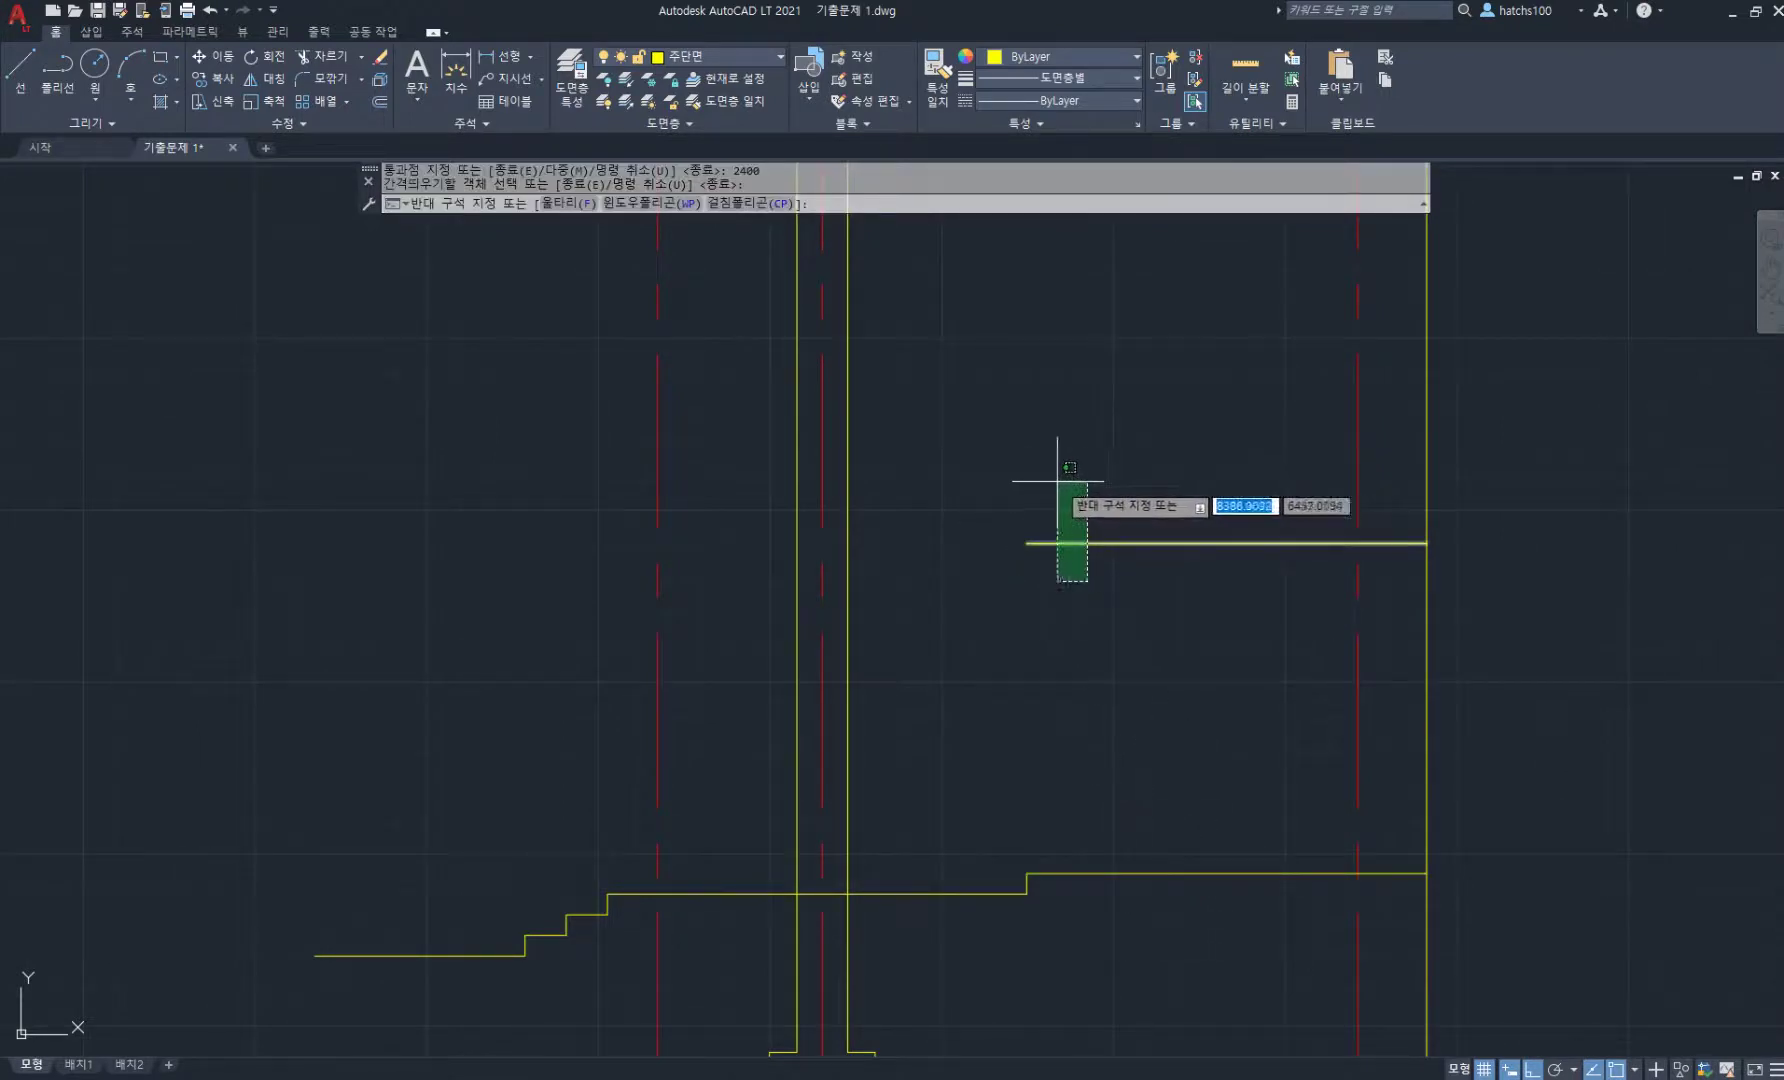
left_click(1015, 525)
scroll(1015, 525, "up", 2)
left_click(1031, 554)
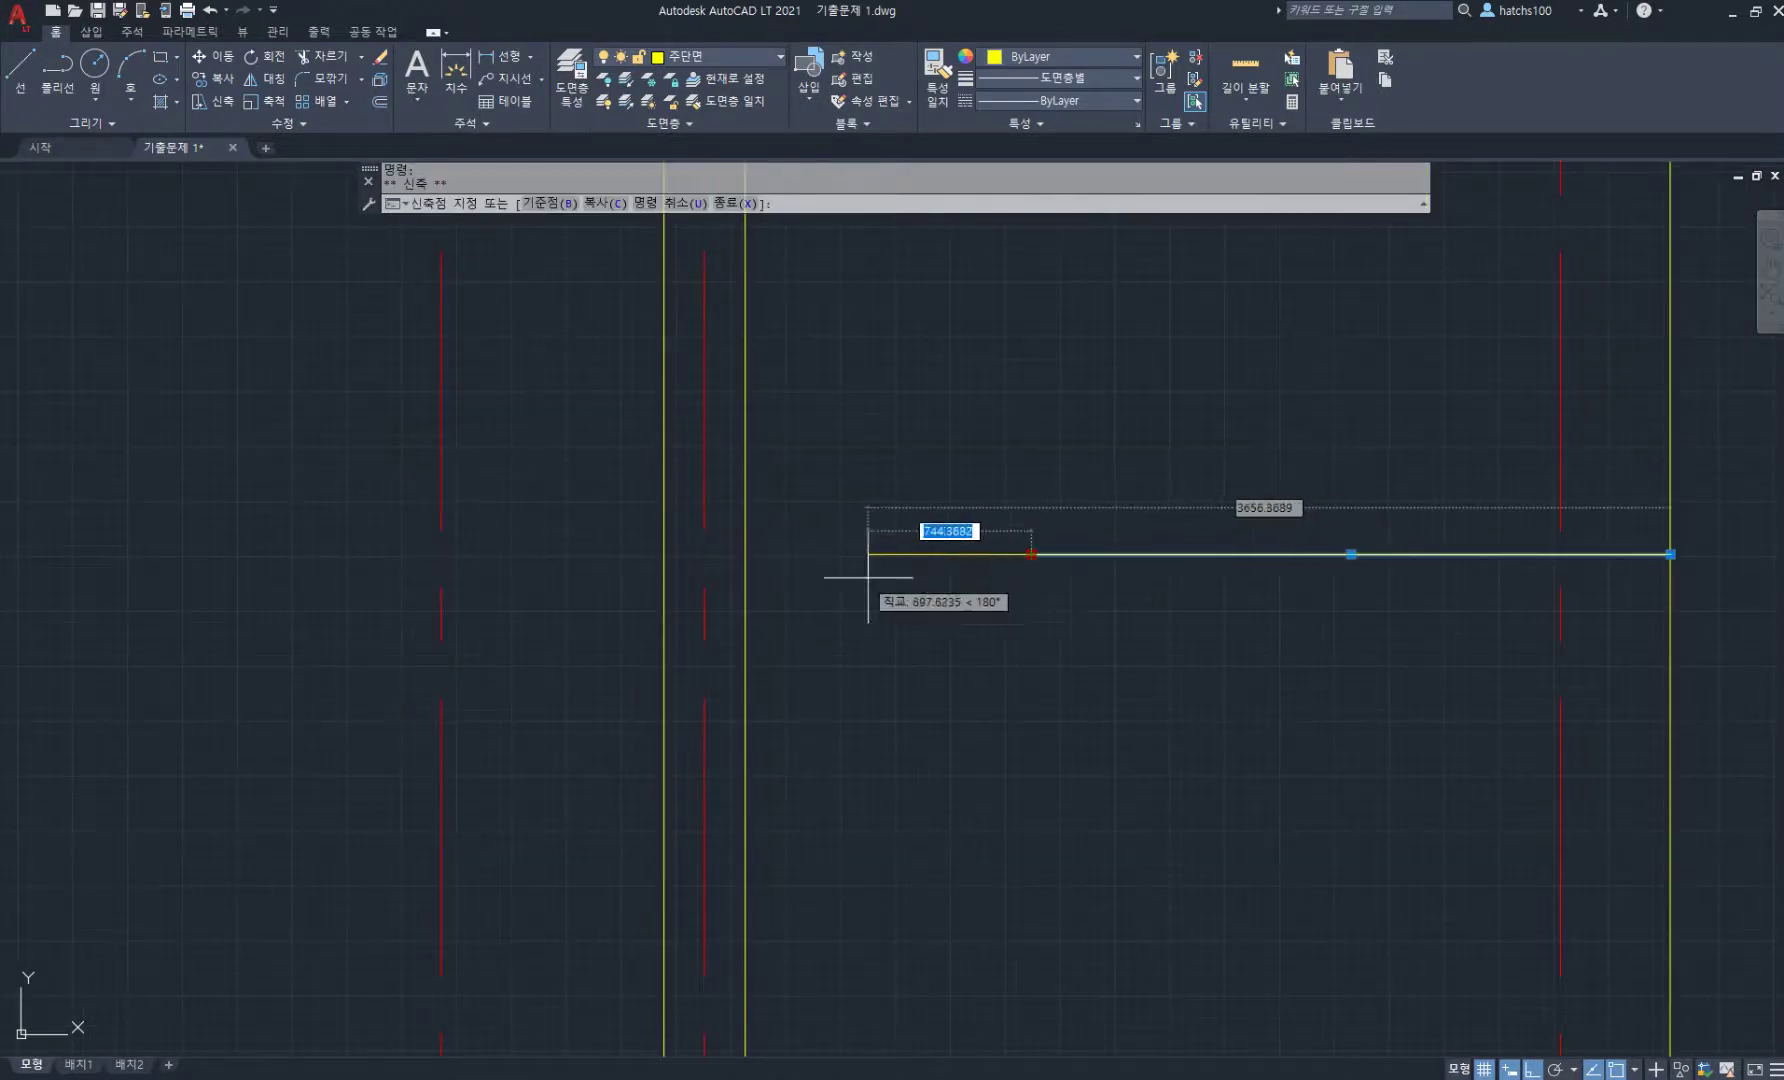
left_click(745, 554)
scroll(670, 545, "up", 2)
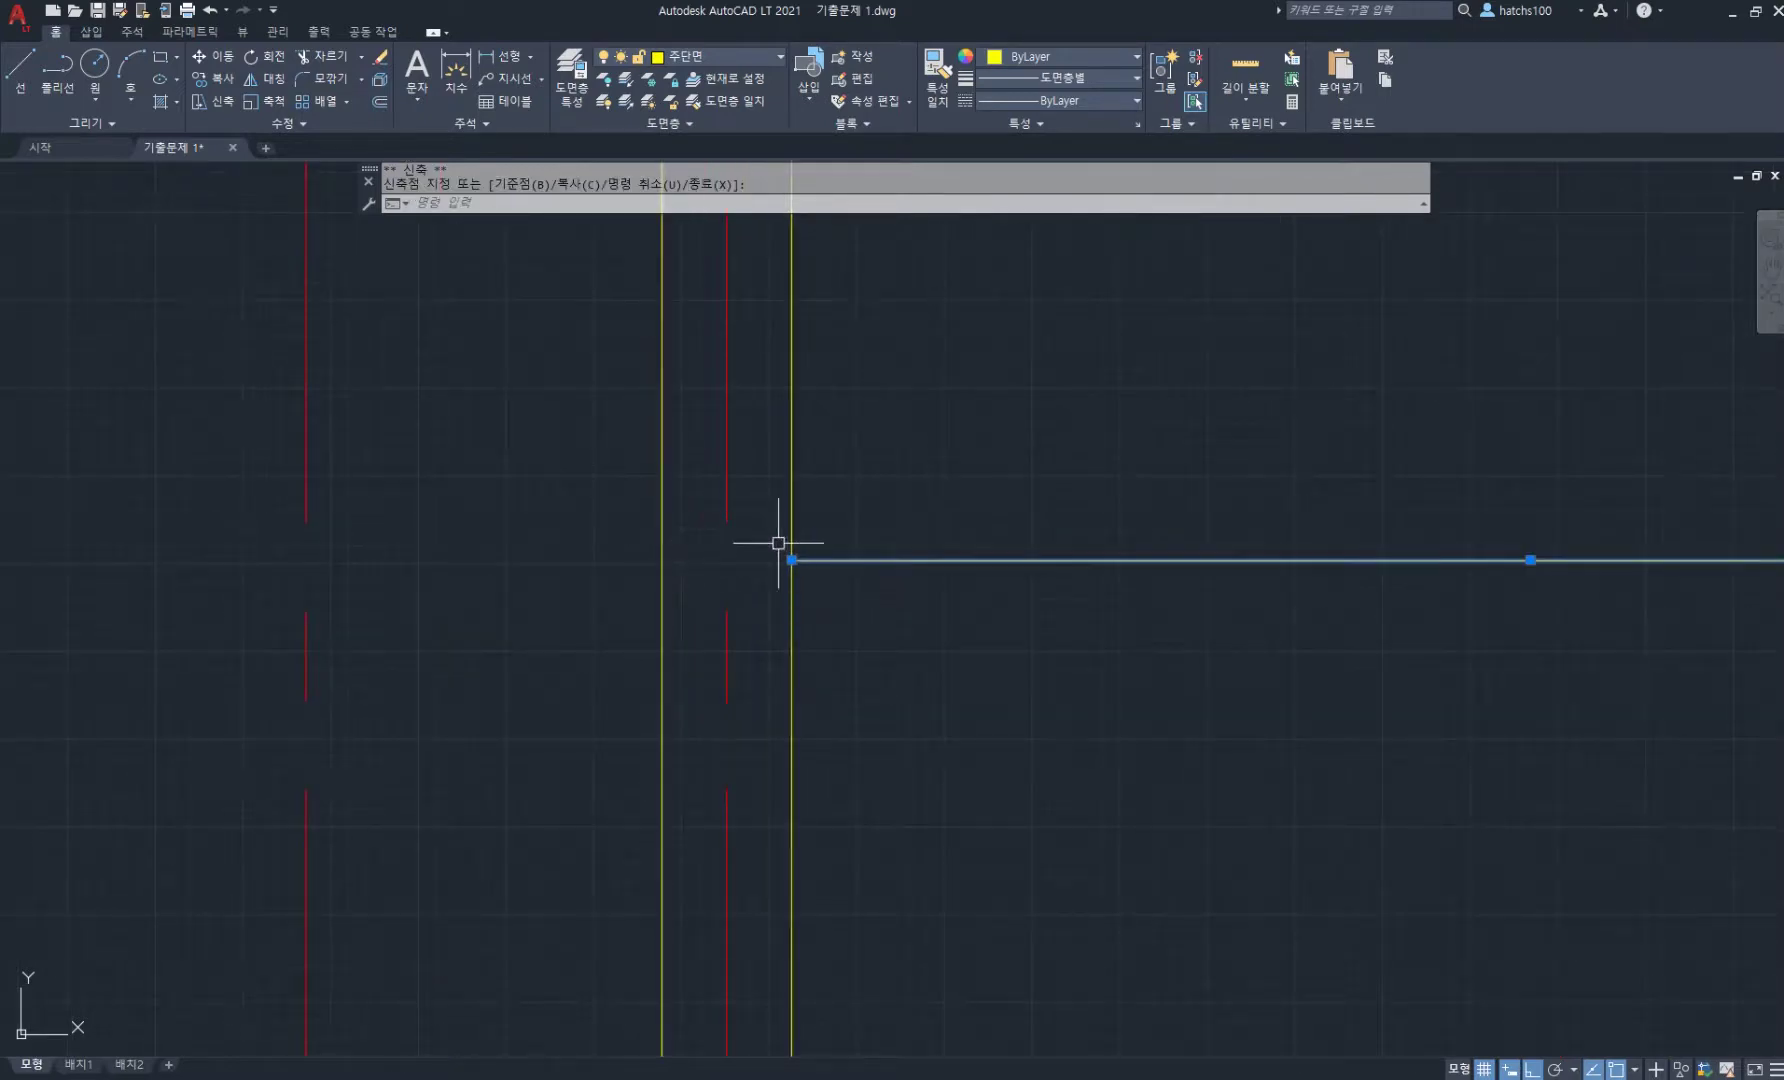
key("Escape")
- Draw a rectangle 36 wide and 45 high, hanging down from the ceiling line's left end at the wall's right face
scroll(778, 559, "up", 2)
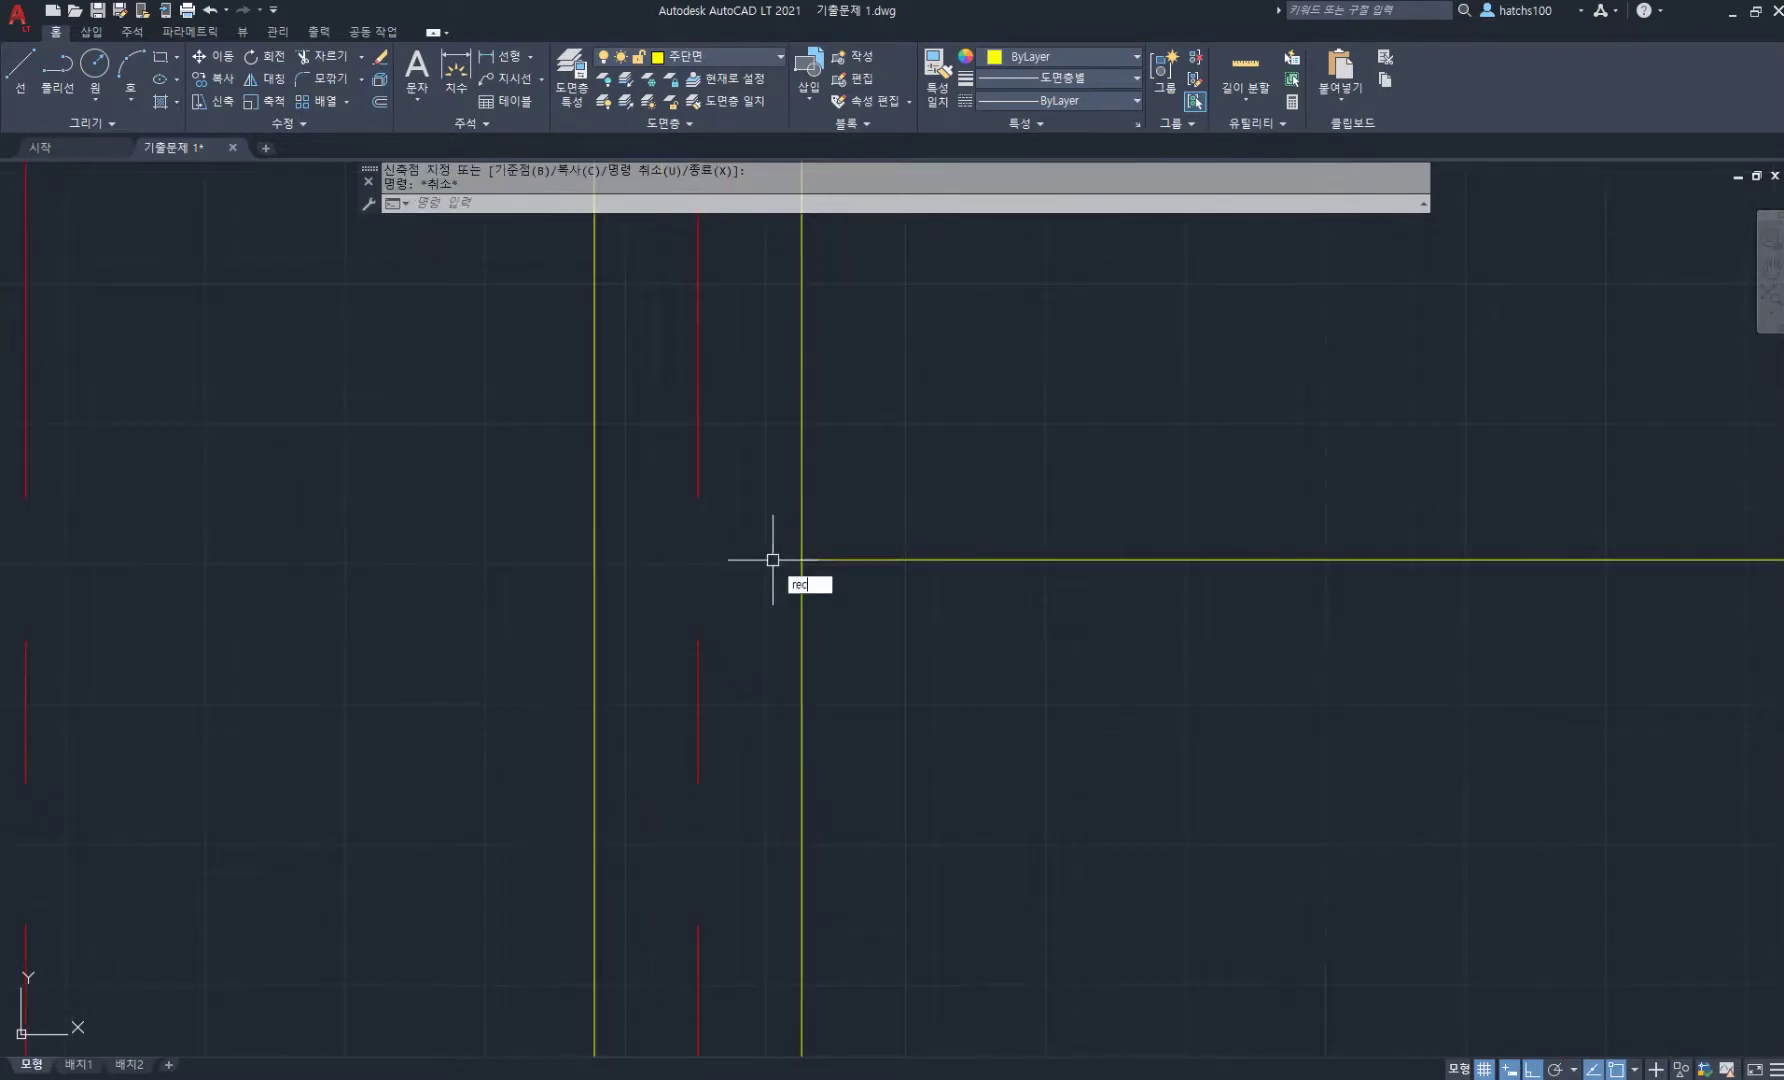
key("Return")
scroll(816, 558, "up", 3)
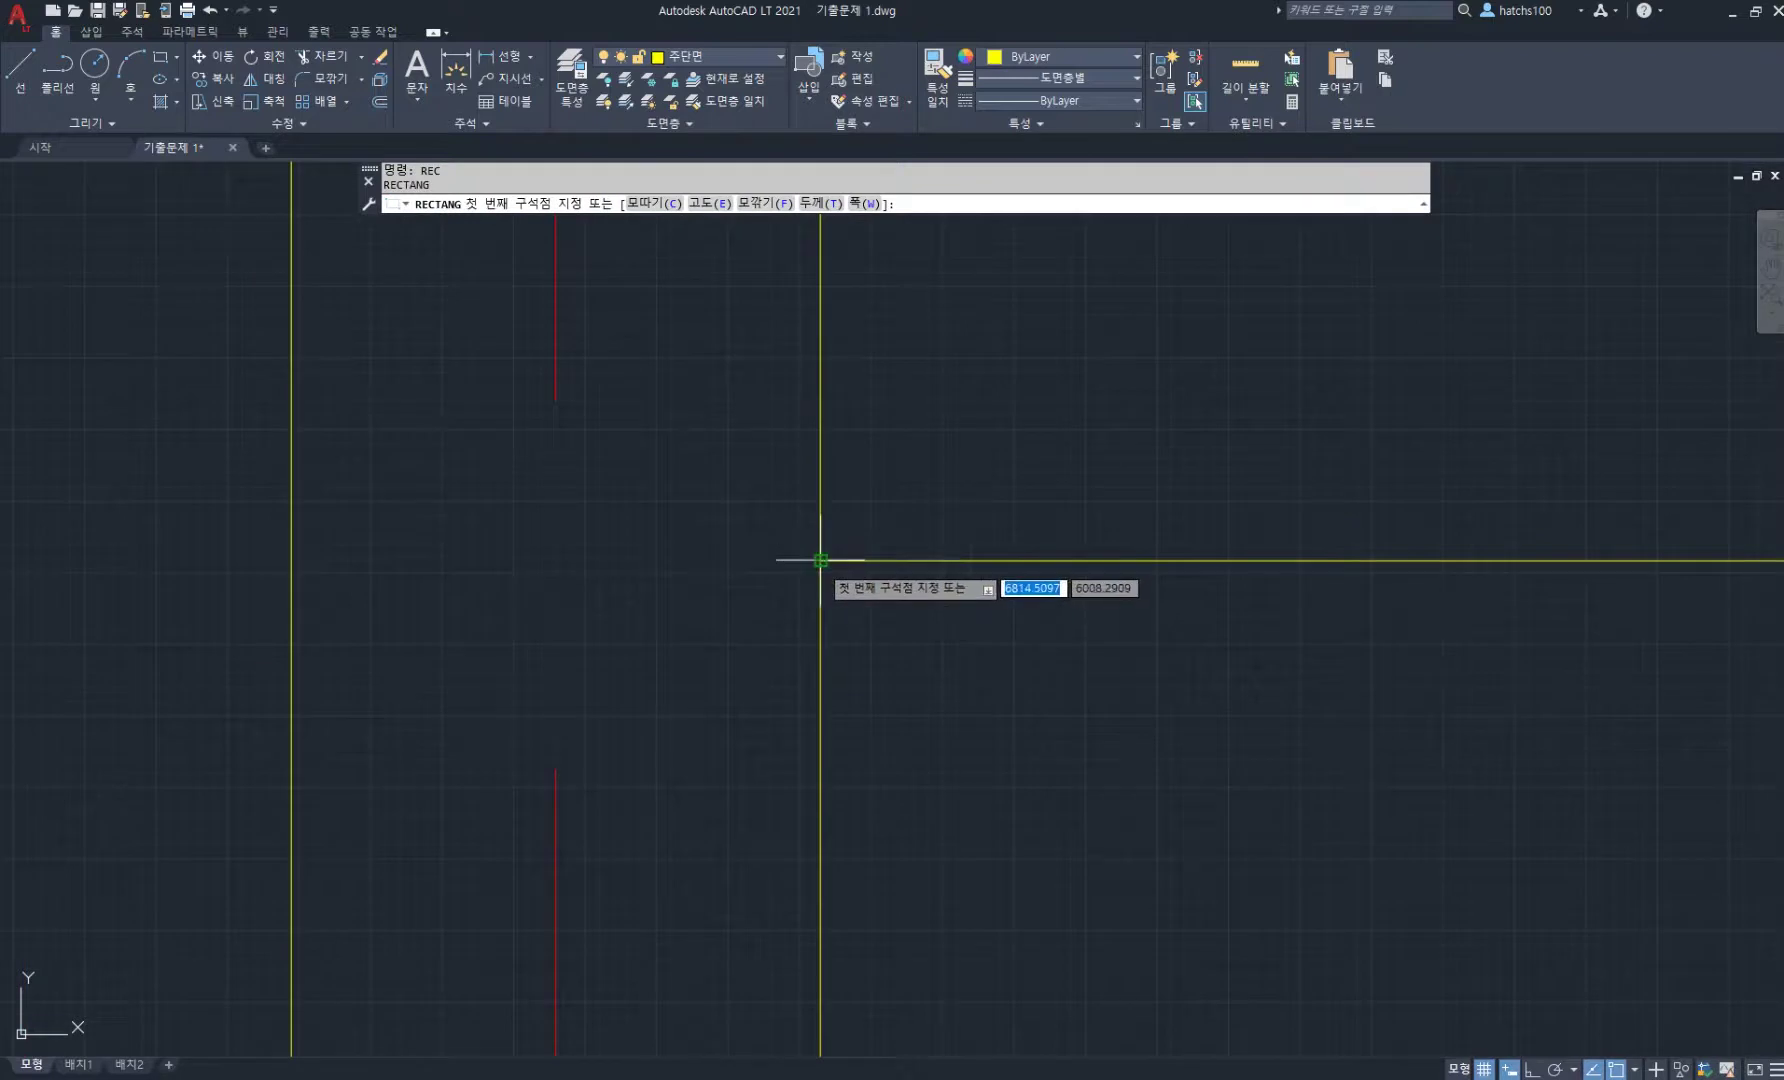
left_click(820, 560)
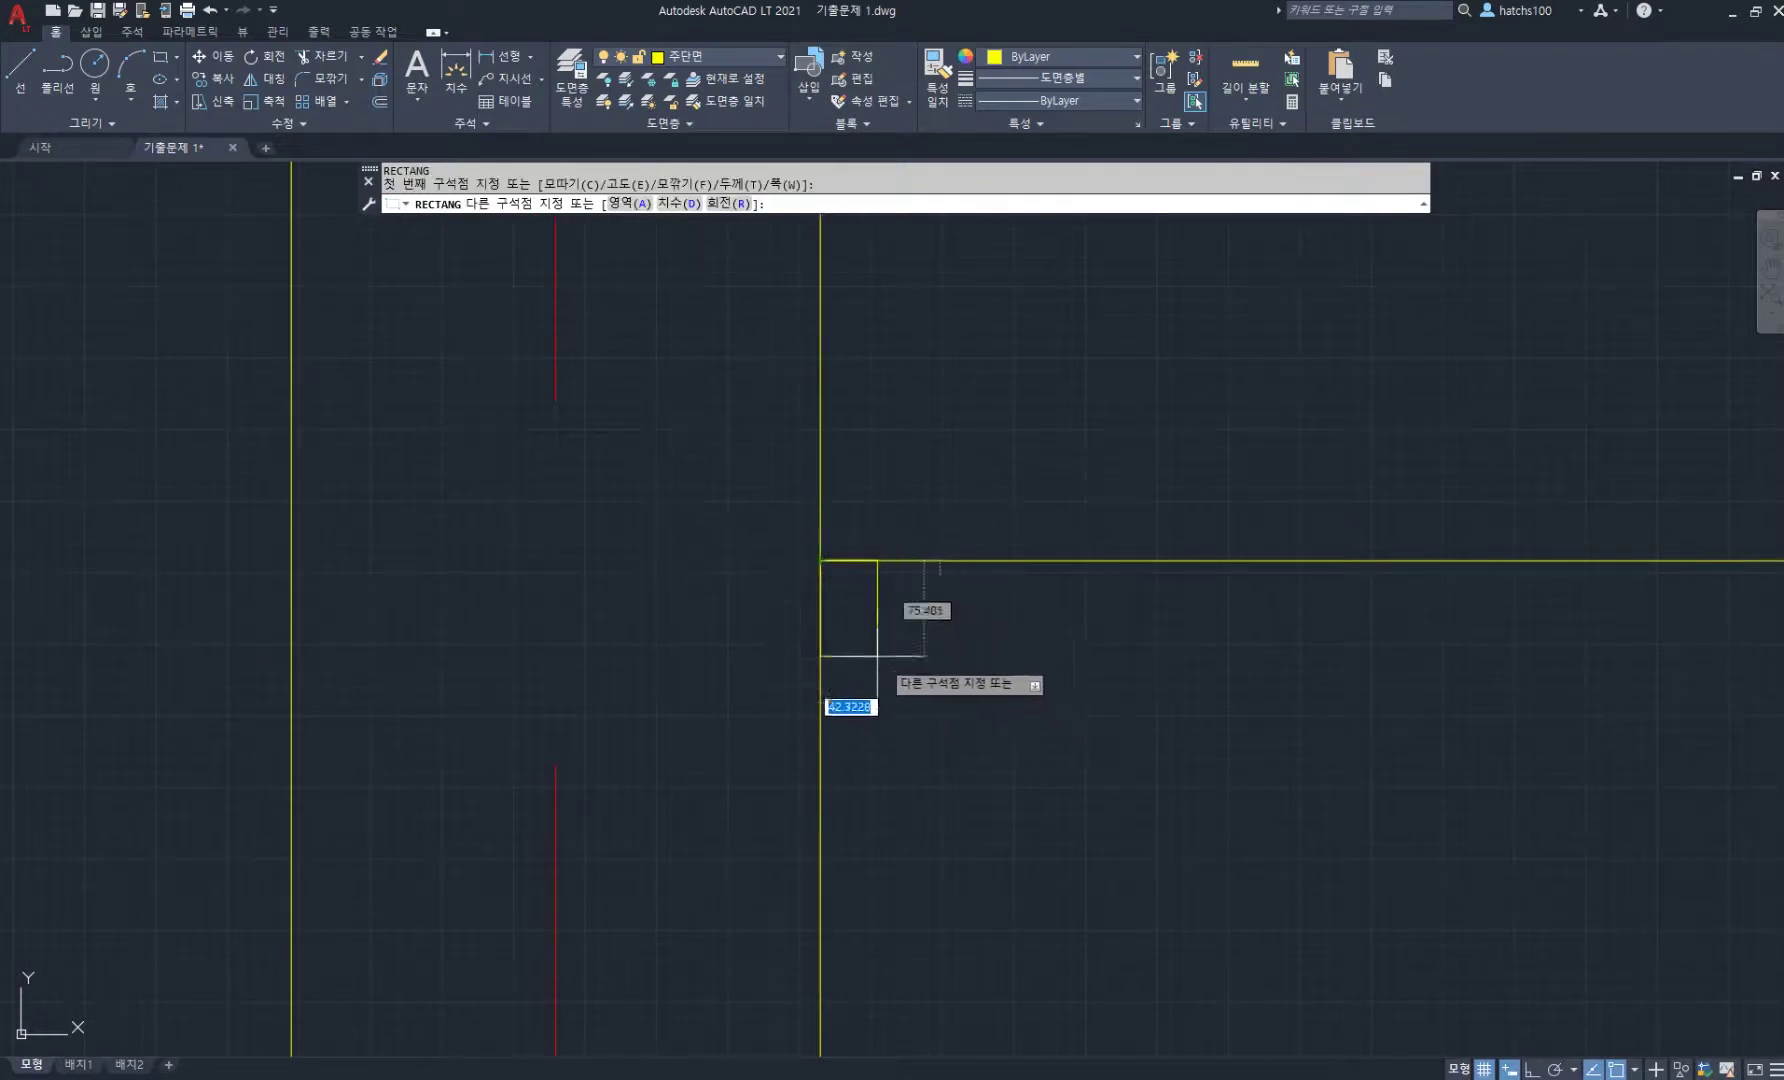
scroll(860, 645, "up", 2)
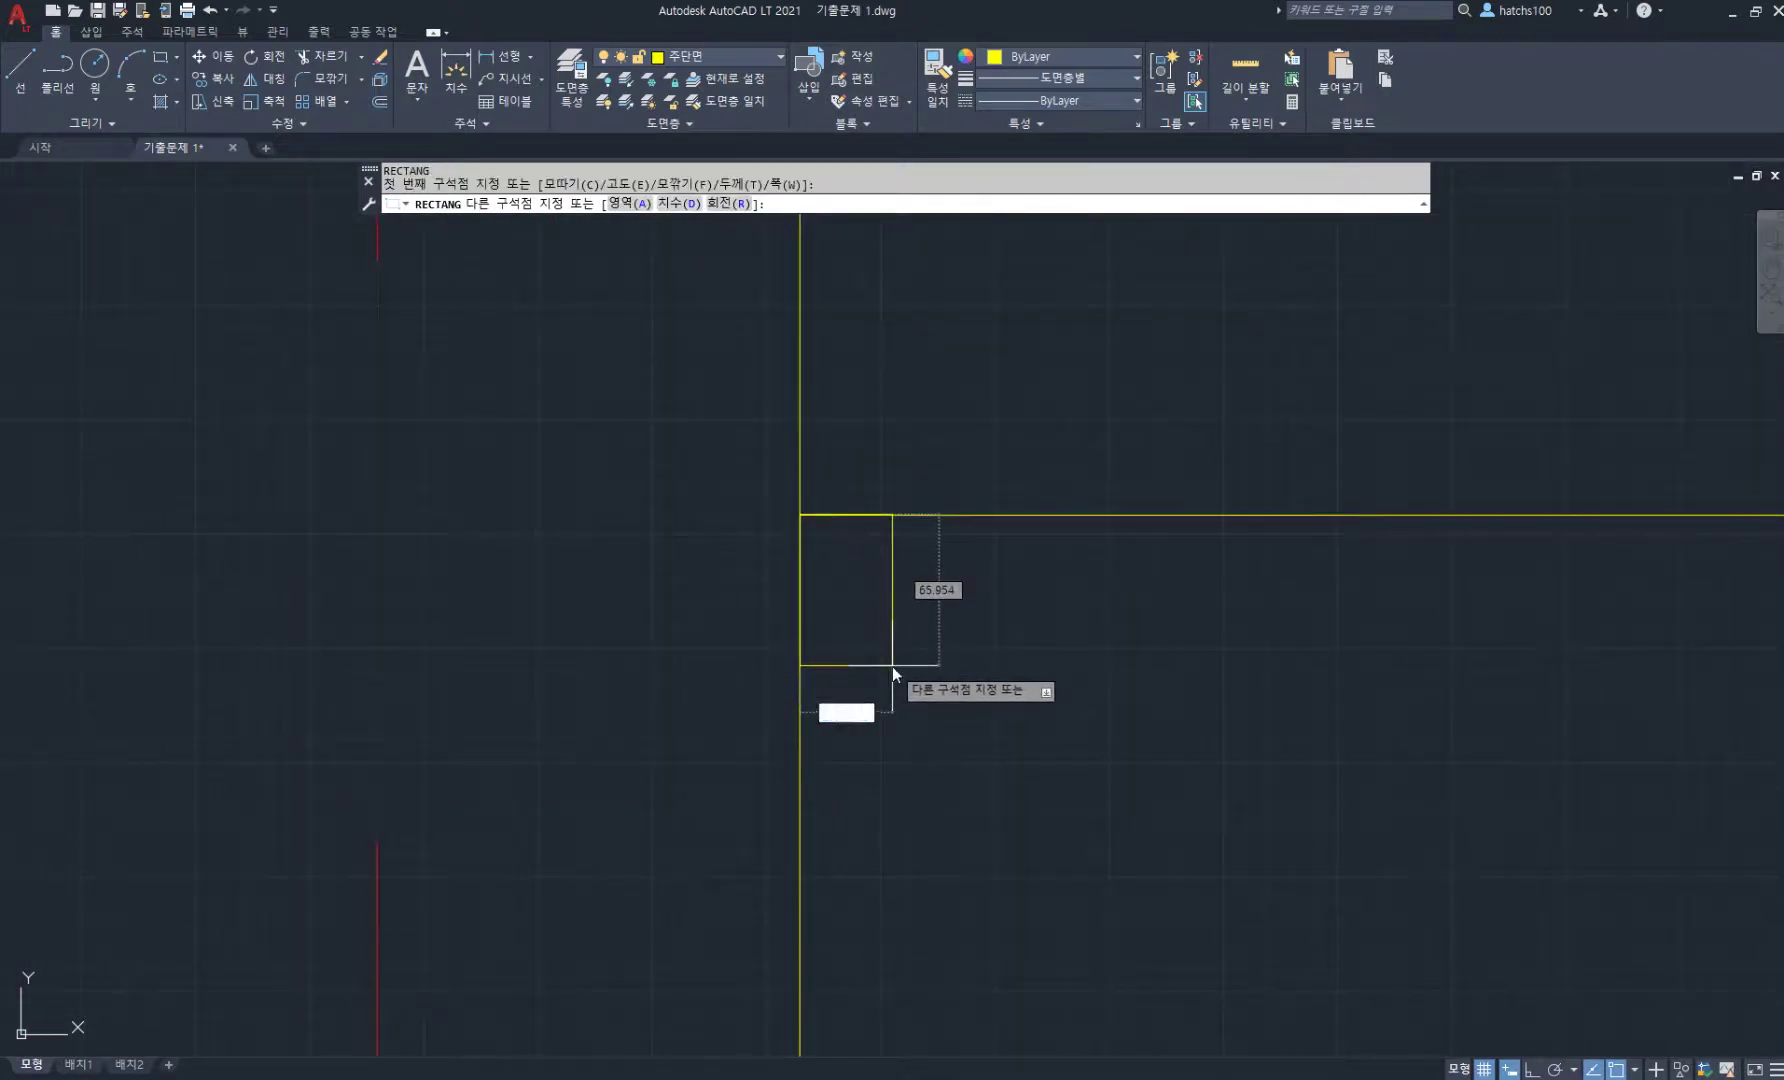
type("36")
key("Tab")
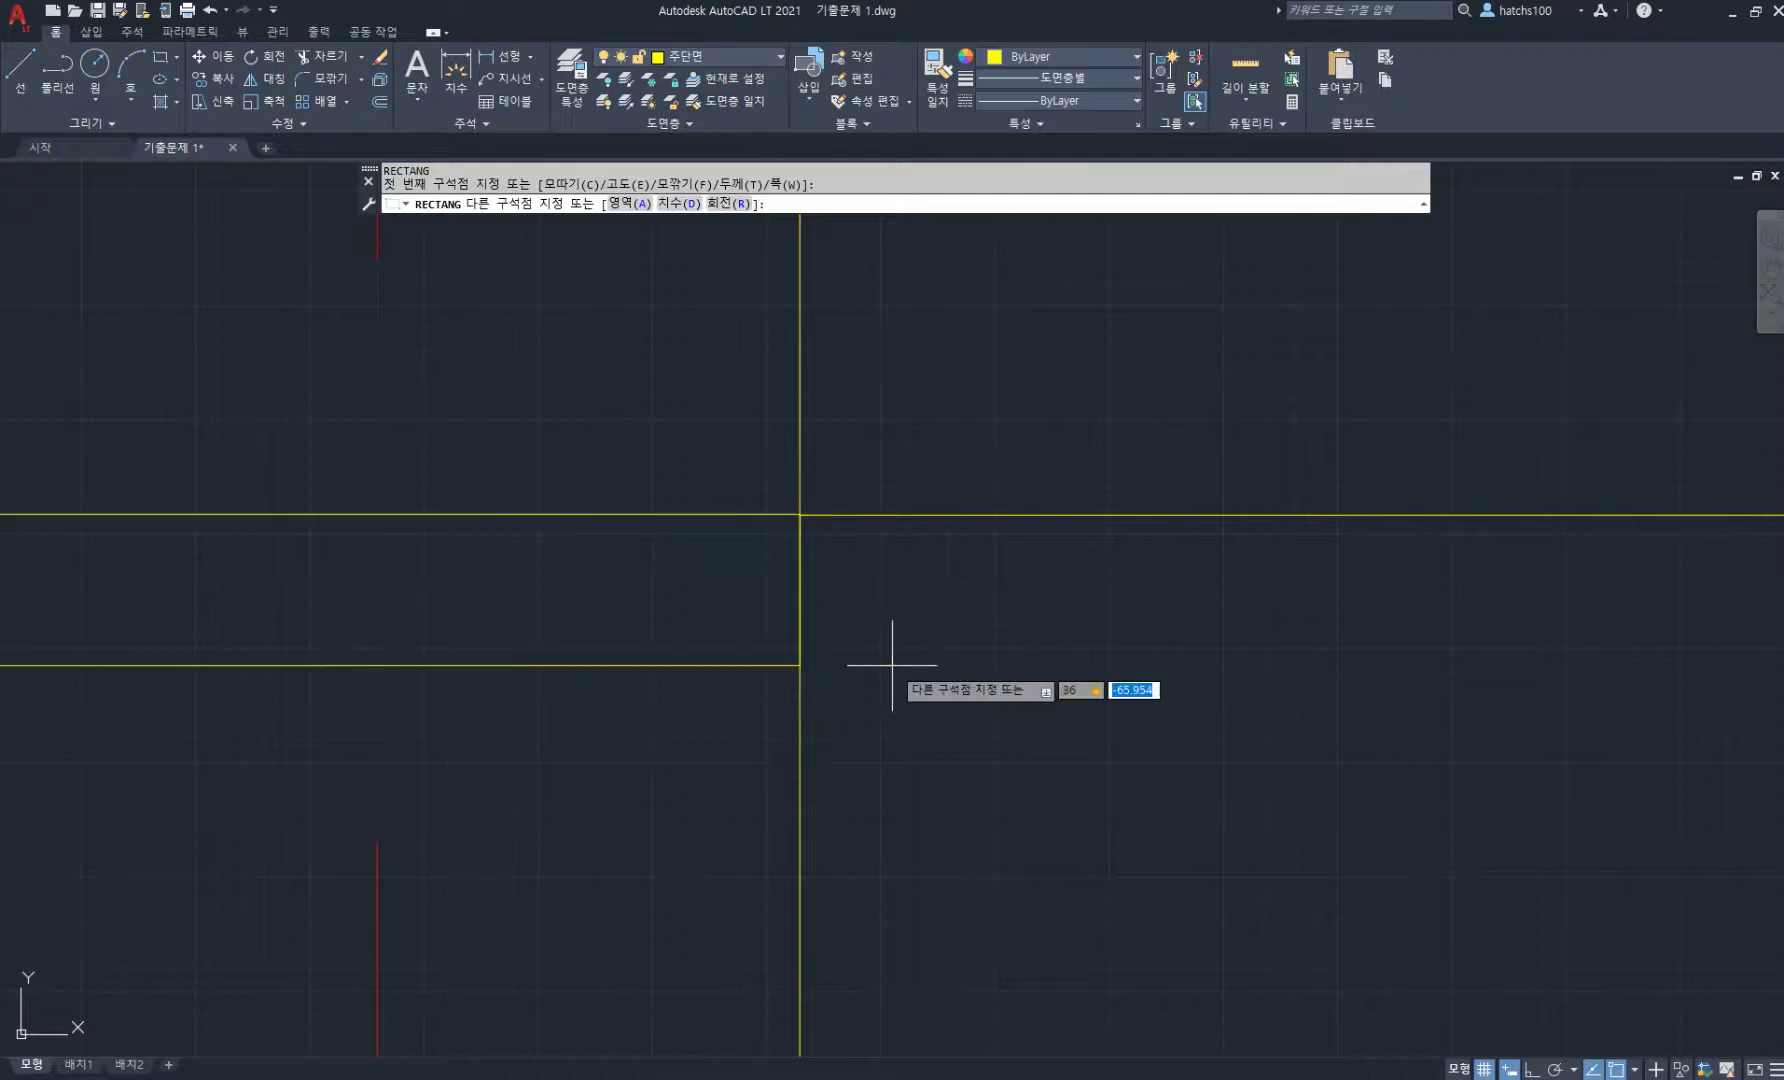
type("-45")
key("Return")
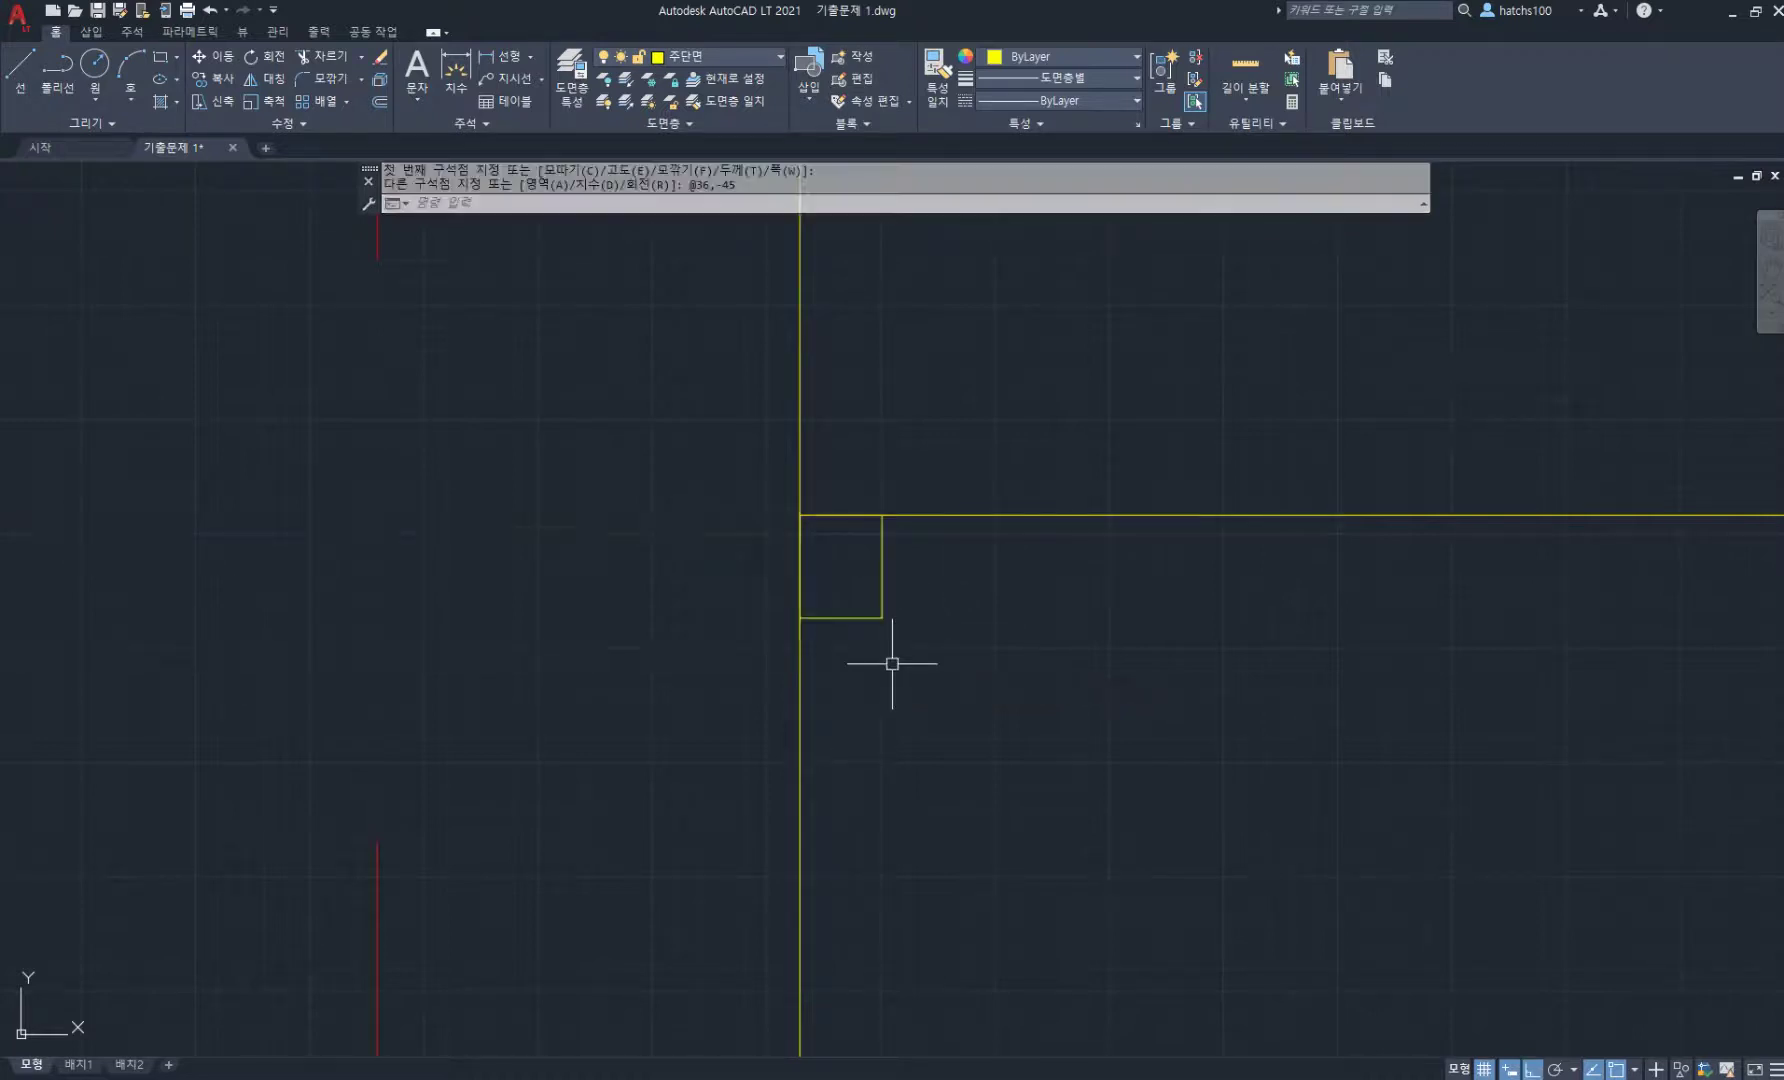
- Draw a horizontal line across the wall thickness, from the small rectangle's lower-left corner to the wall's left face
scroll(896, 657, "down", 3)
mouse_move(848, 597)
middle_mouse_down()
mouse_move(774, 626)
mouse_move(856, 625)
middle_mouse_up()
key("l")
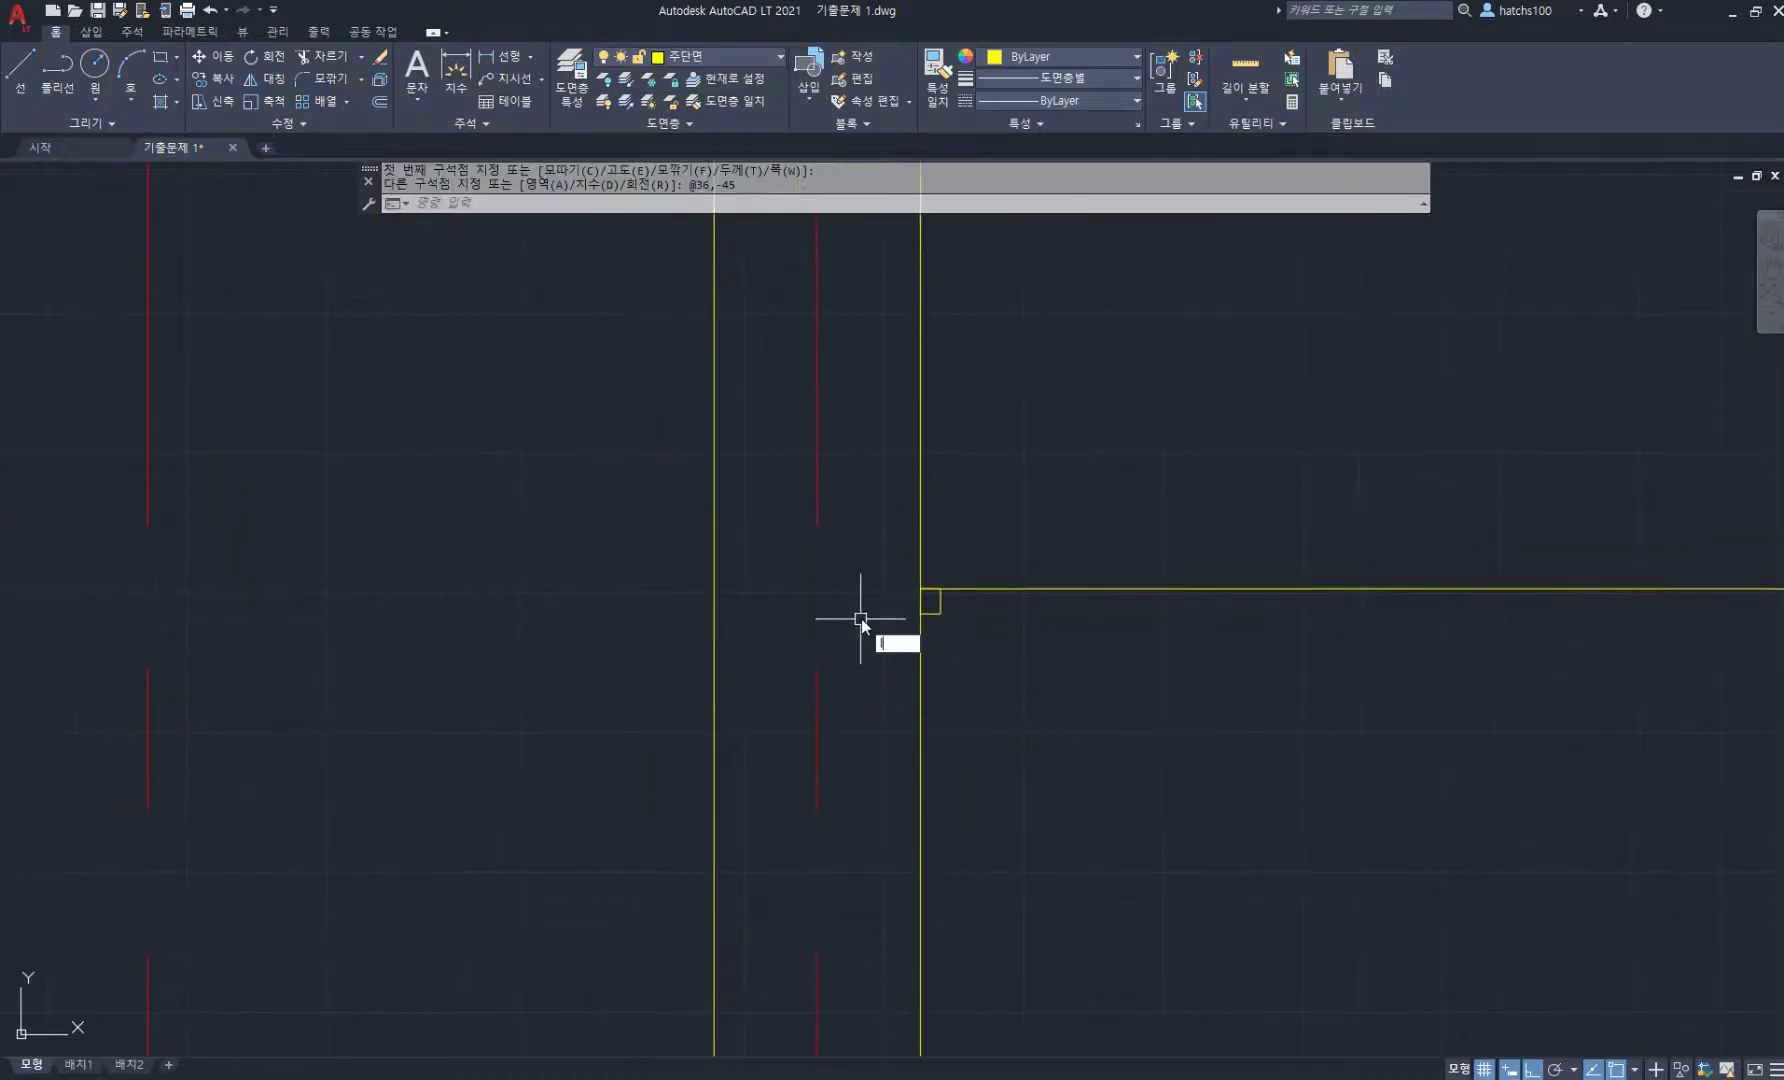
key("Return")
left_click(920, 612)
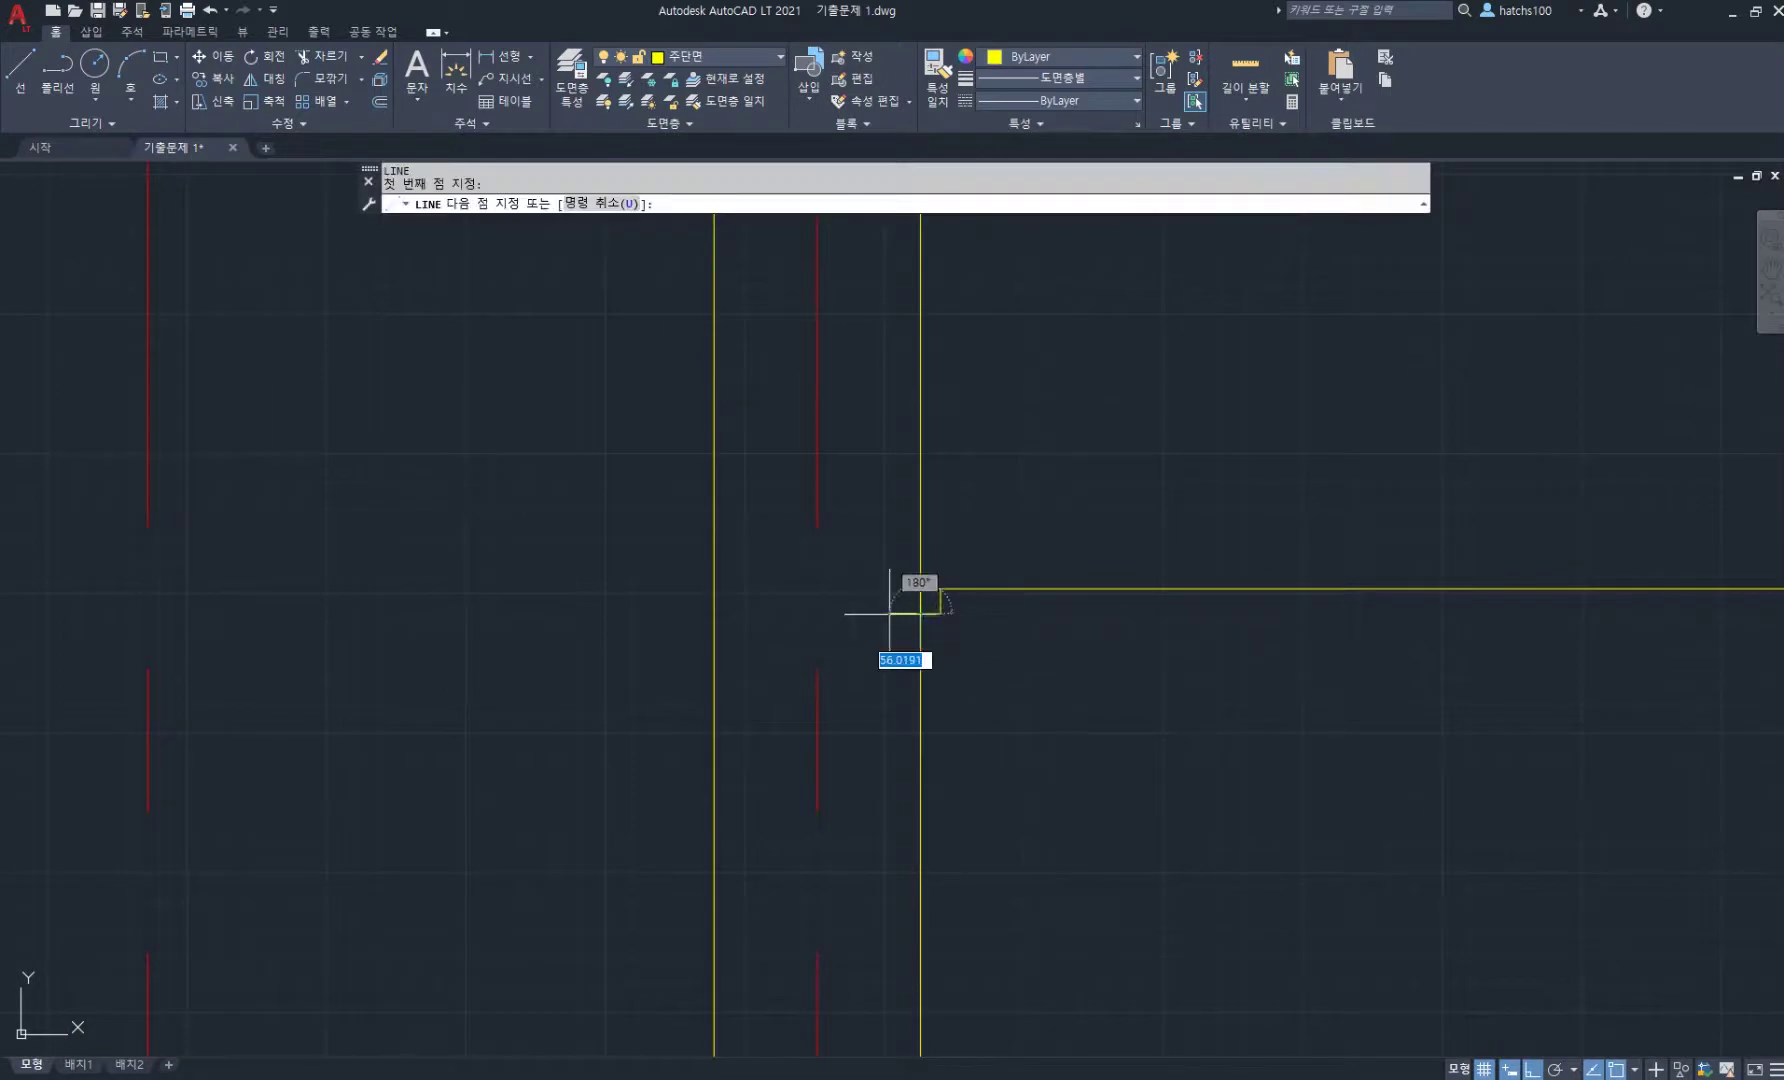
left_click(712, 612)
scroll(672, 615, "down", 2)
key("Return")
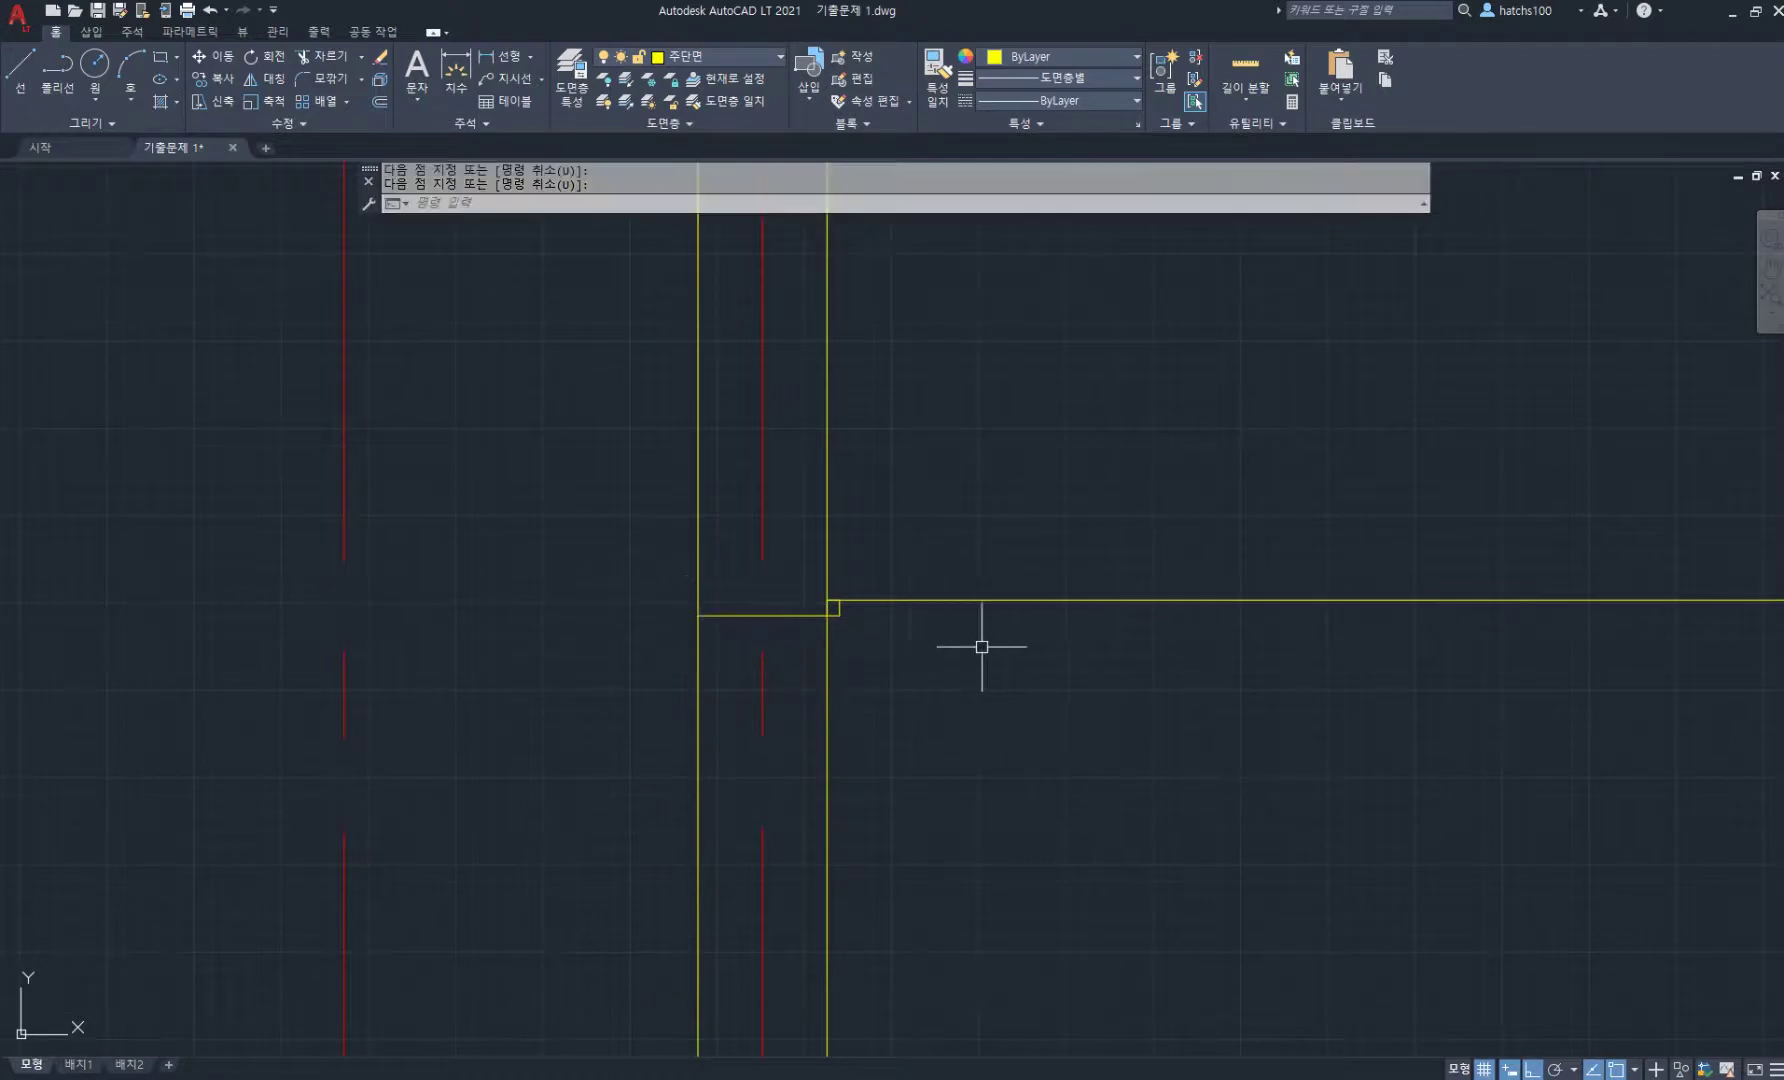
- Offset the ceiling line 45 downward
middle_click_drag(982, 646, 937, 636)
type("o")
key("Return")
key("Return")
left_click(910, 595)
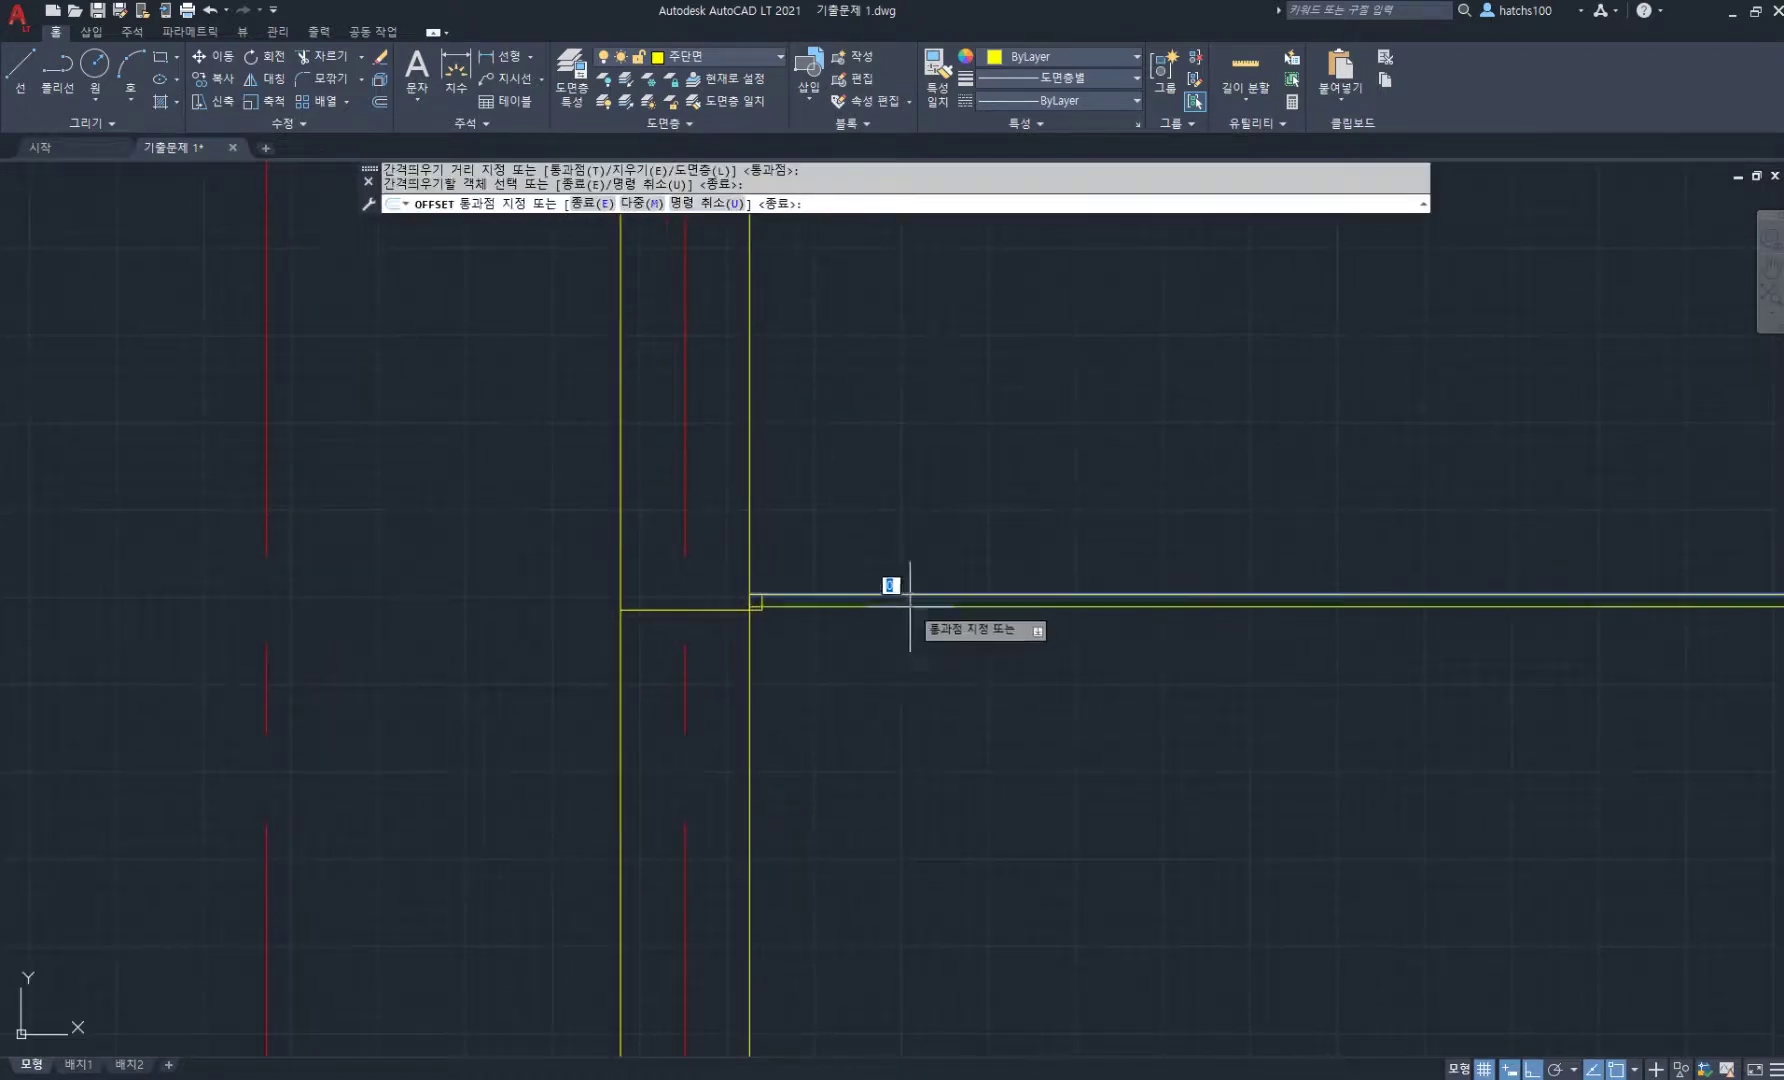
type("45")
key("Return")
scroll(912, 628, "down", 2)
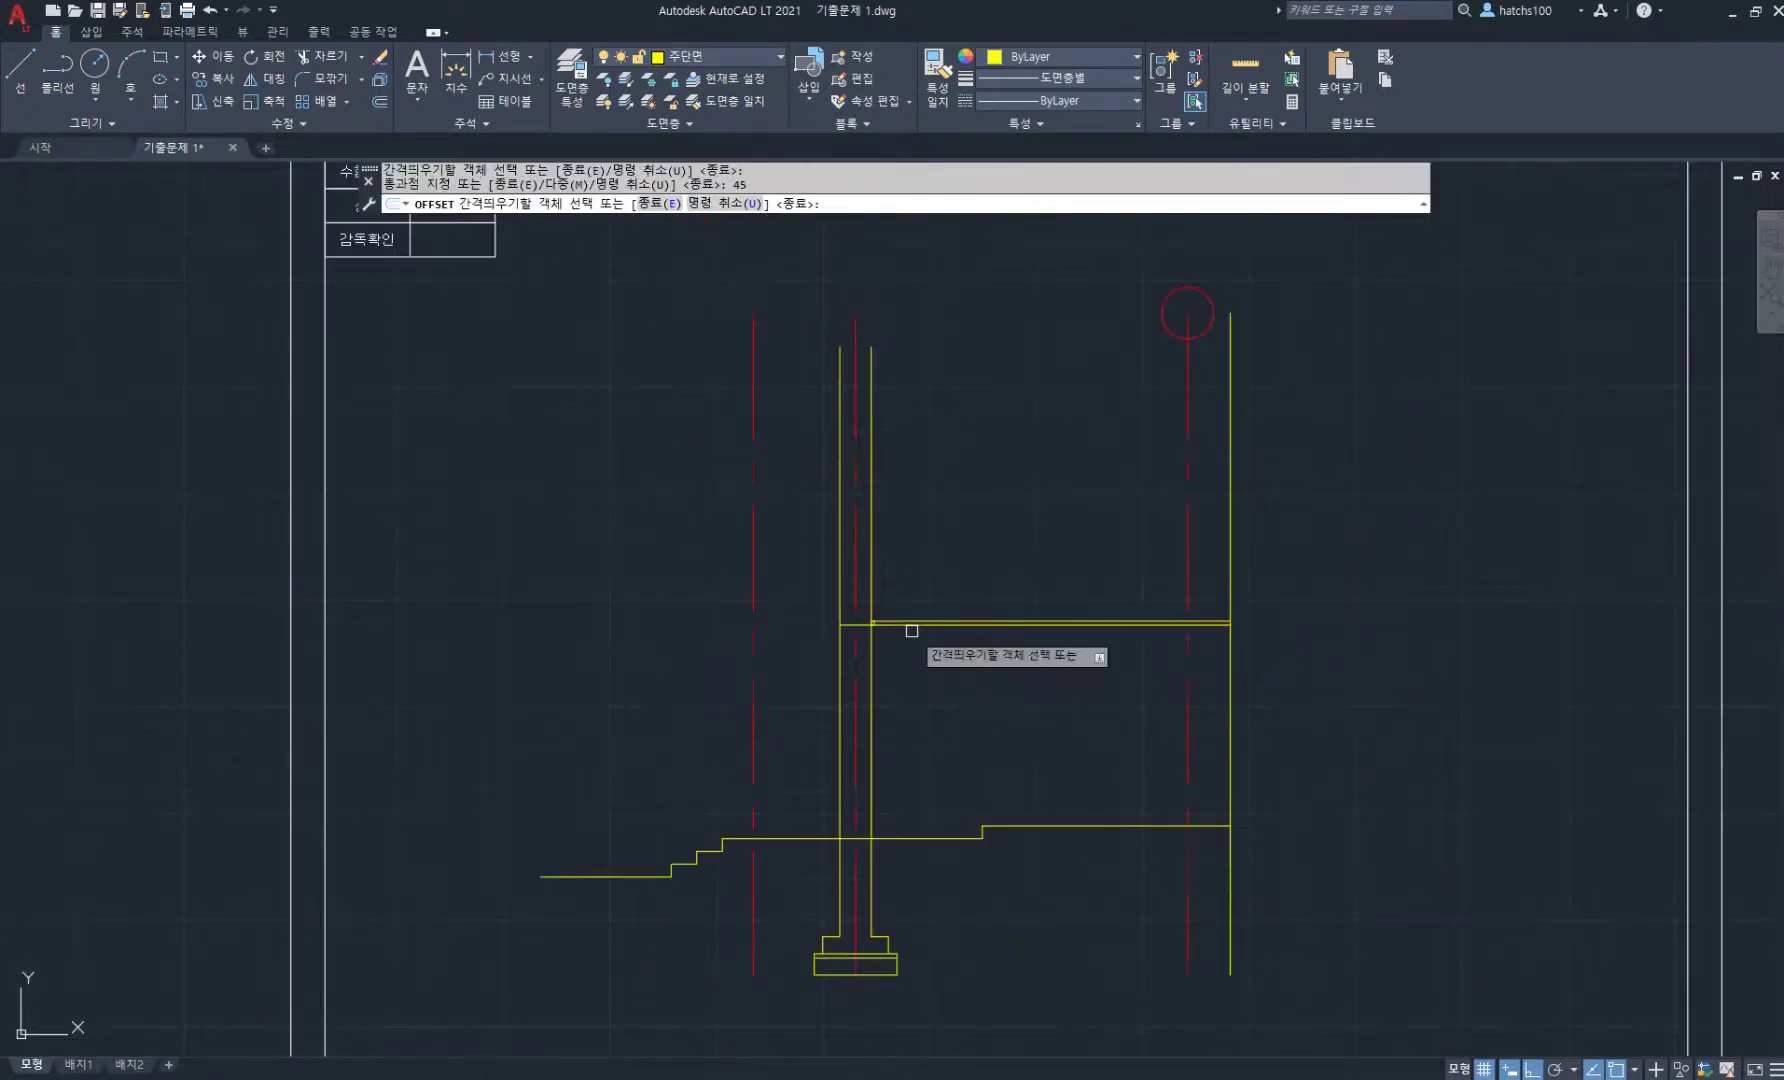
key("Return")
- Trim both wall face lines between the horizontal line at ceiling level and the entrance floor line to open the doorway
scroll(837, 715, "up", 2)
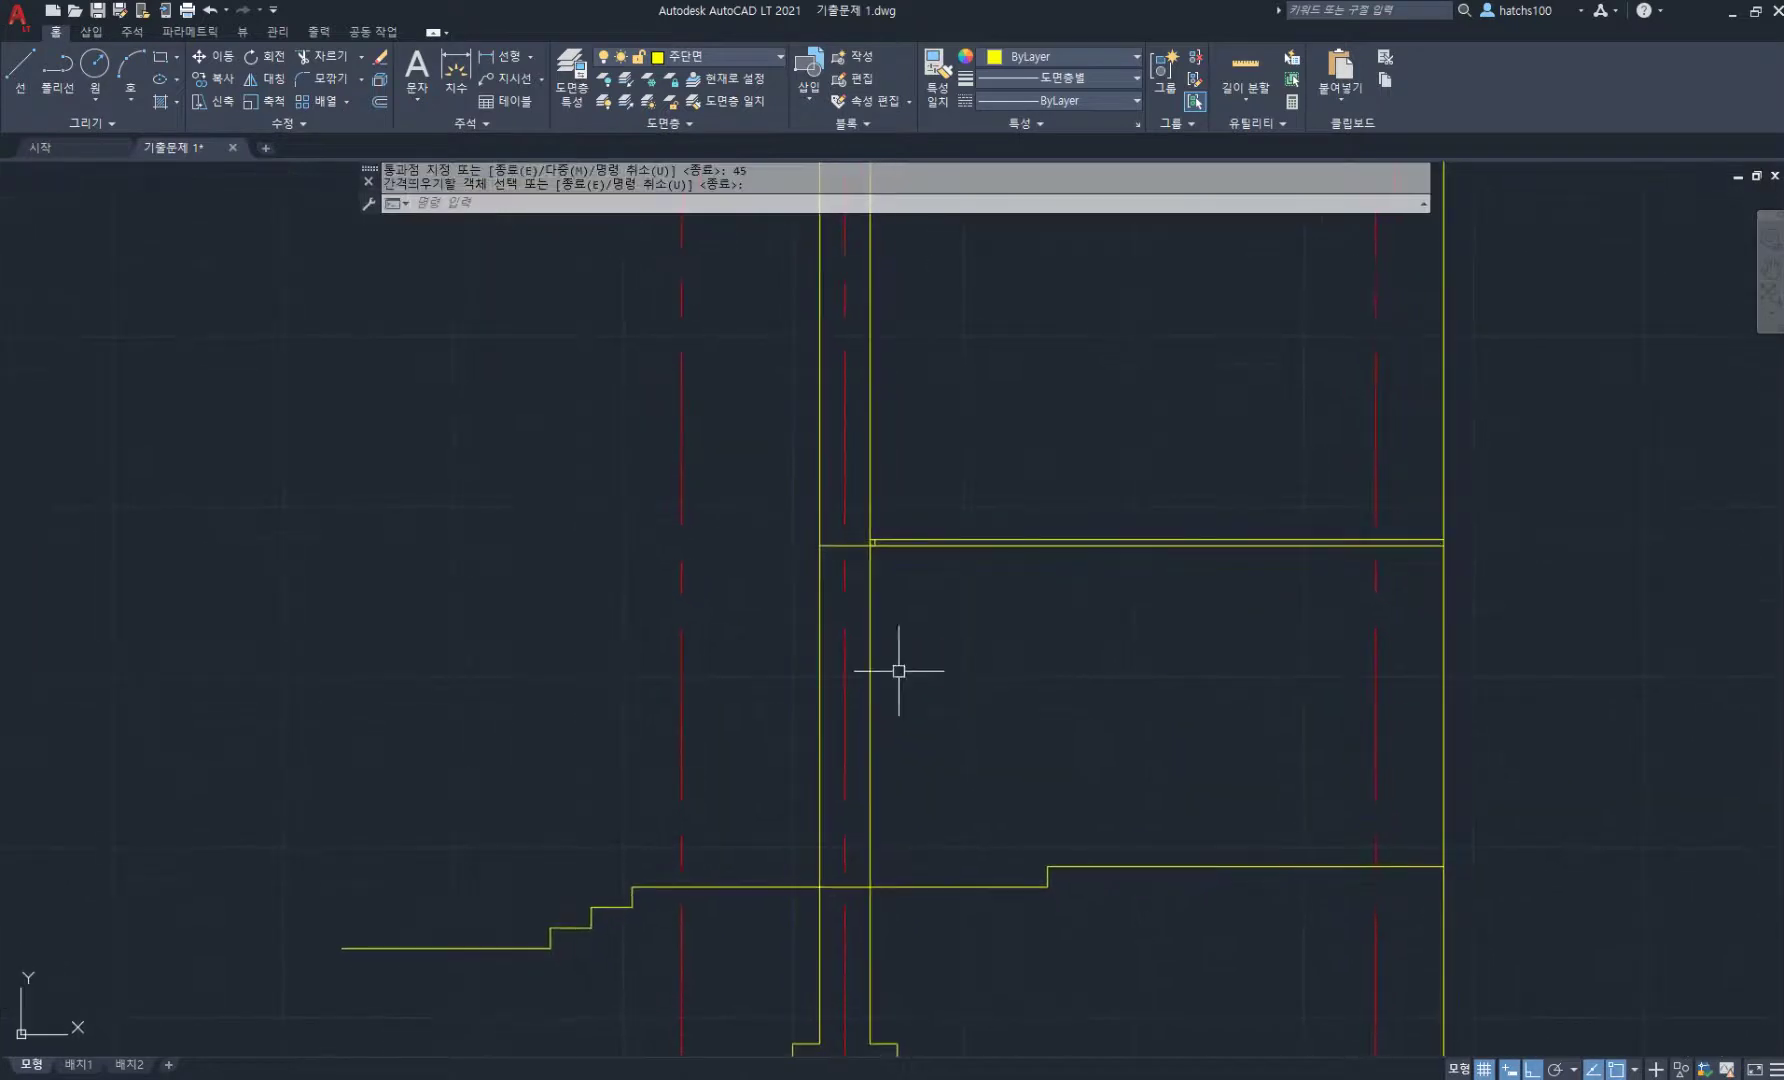
scroll(832, 749, "up", 2)
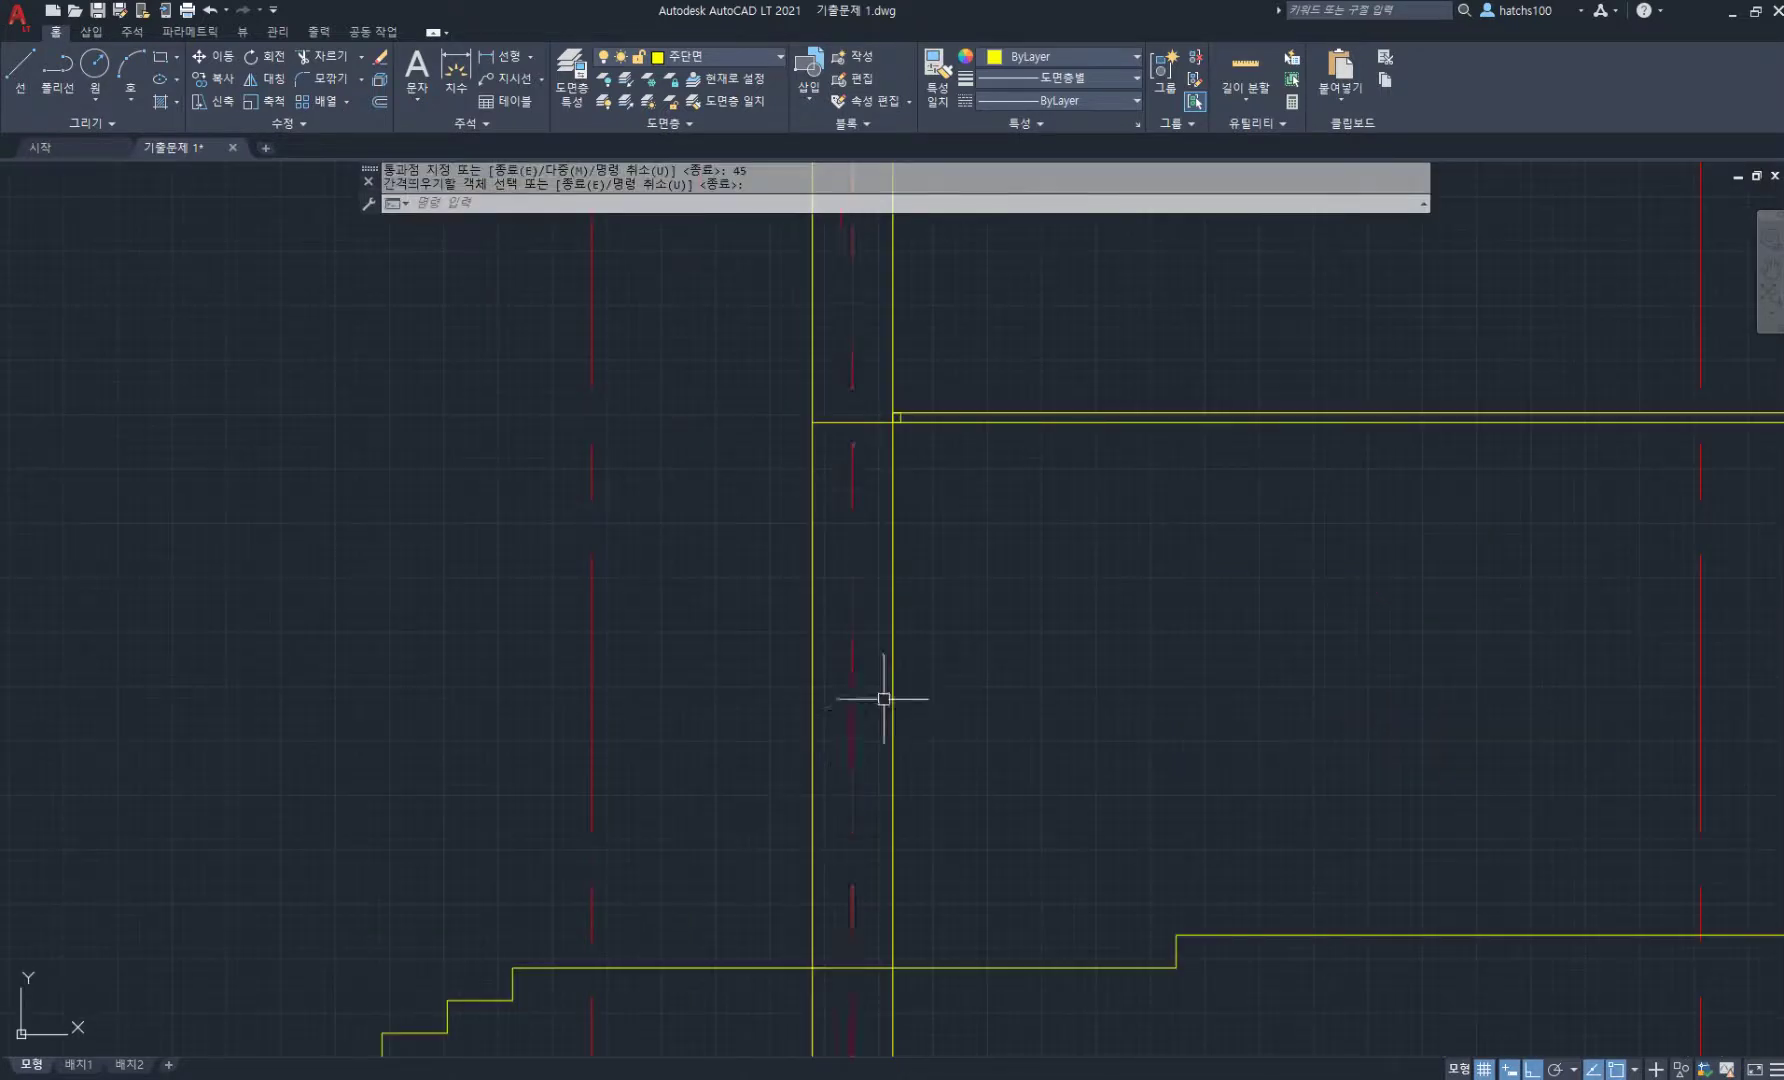
scroll(885, 700, "down", 2)
type("tr")
key("Return")
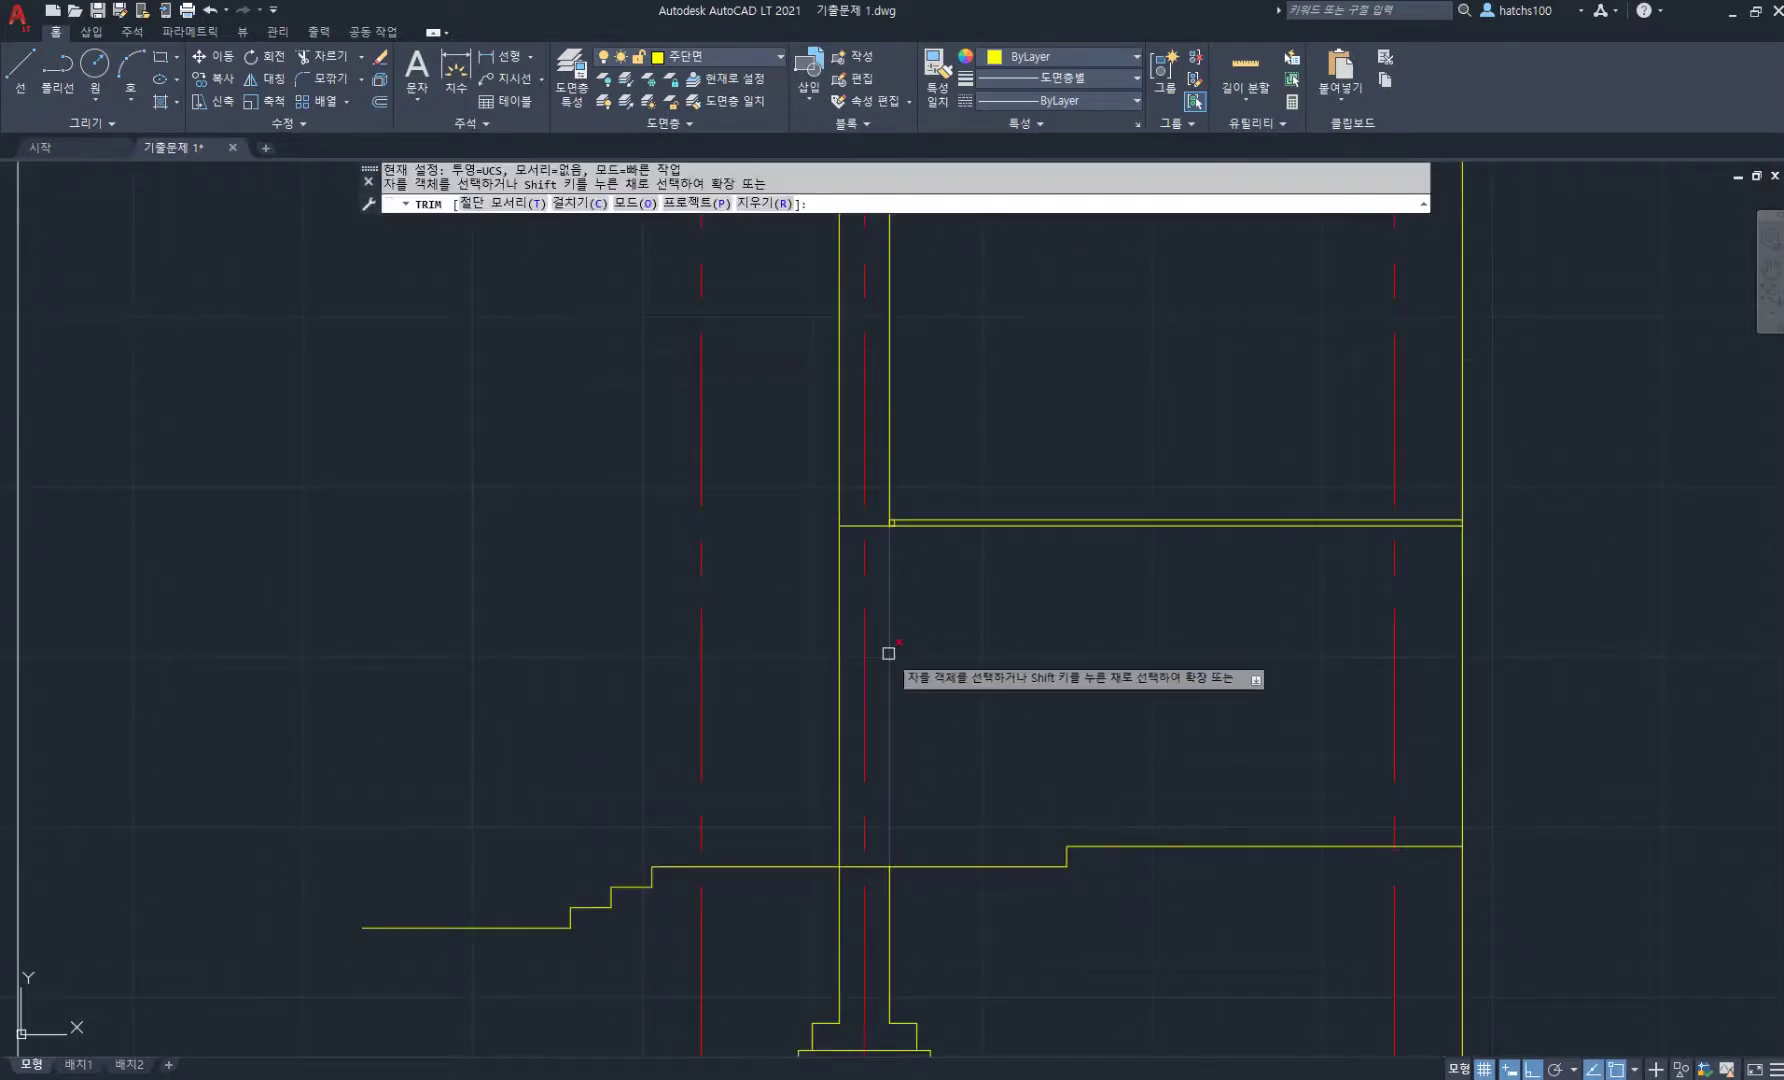
key("Return")
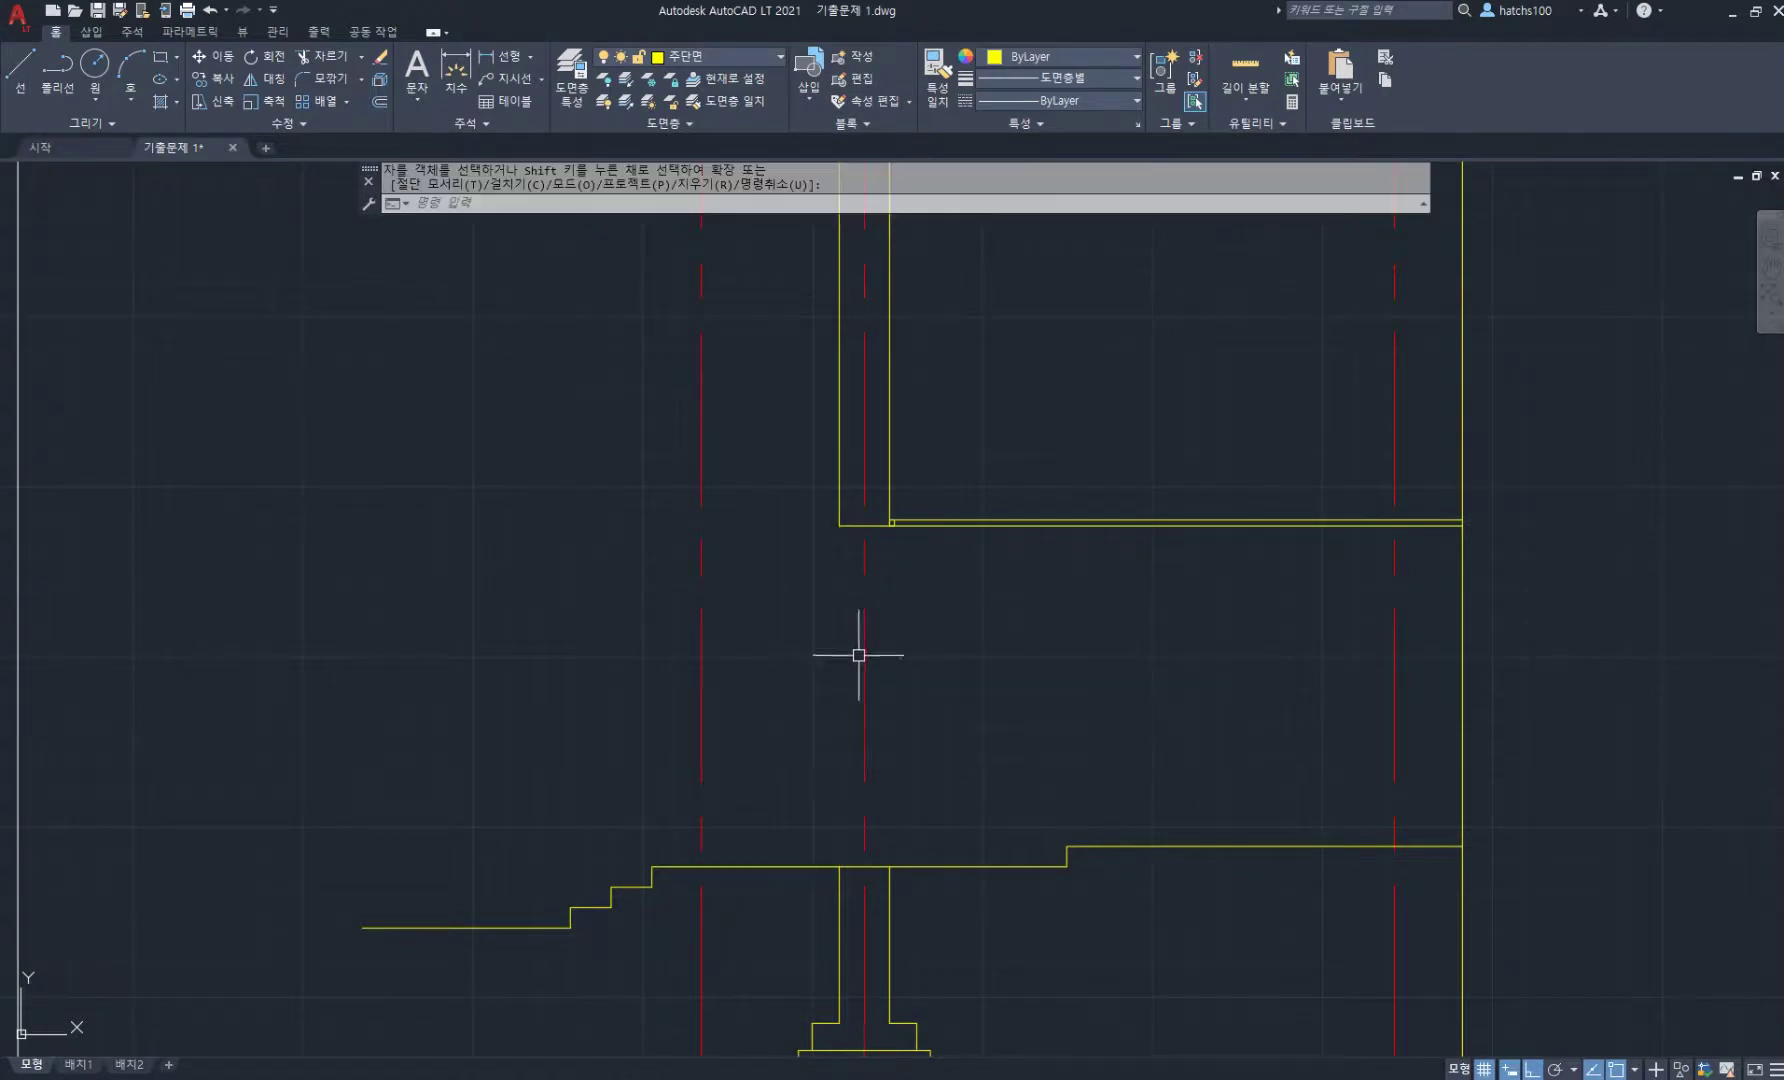
scroll(949, 637, "down", 2)
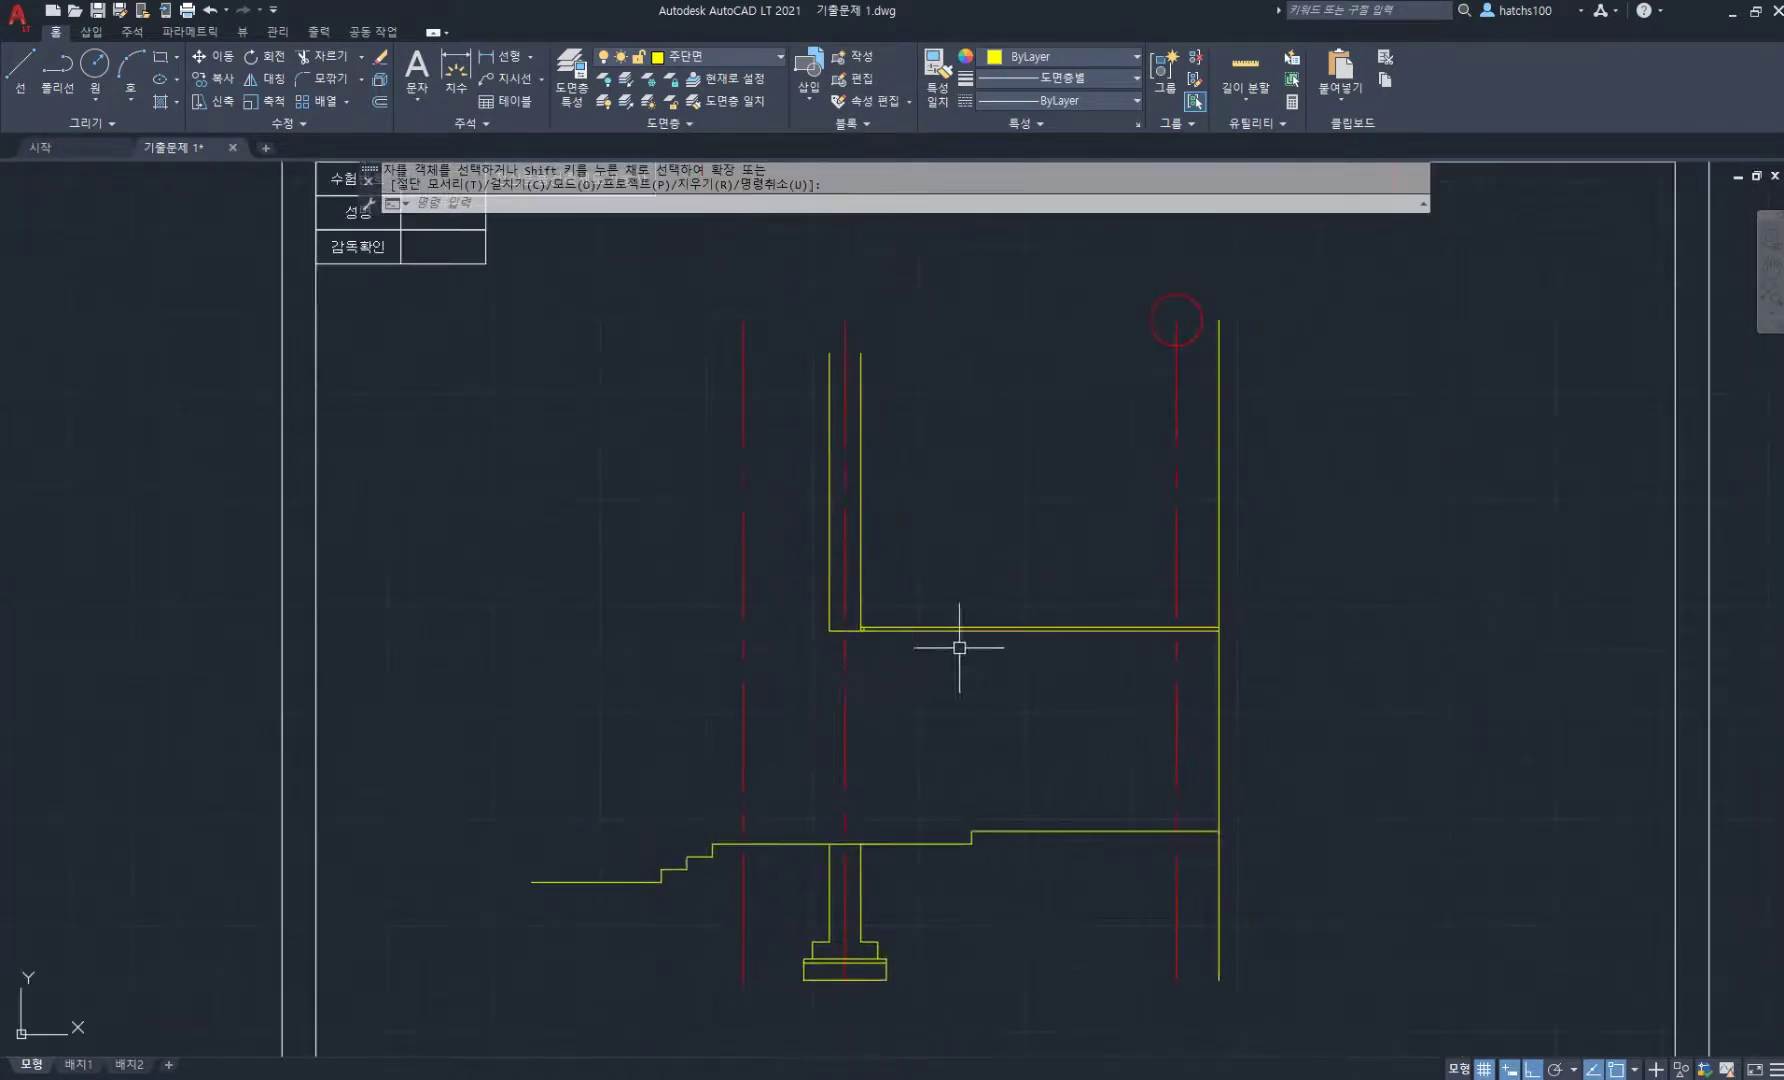
- Switch to the PDF floor plan and examine the overall plan and the area around section line A
left_click(572, 1076)
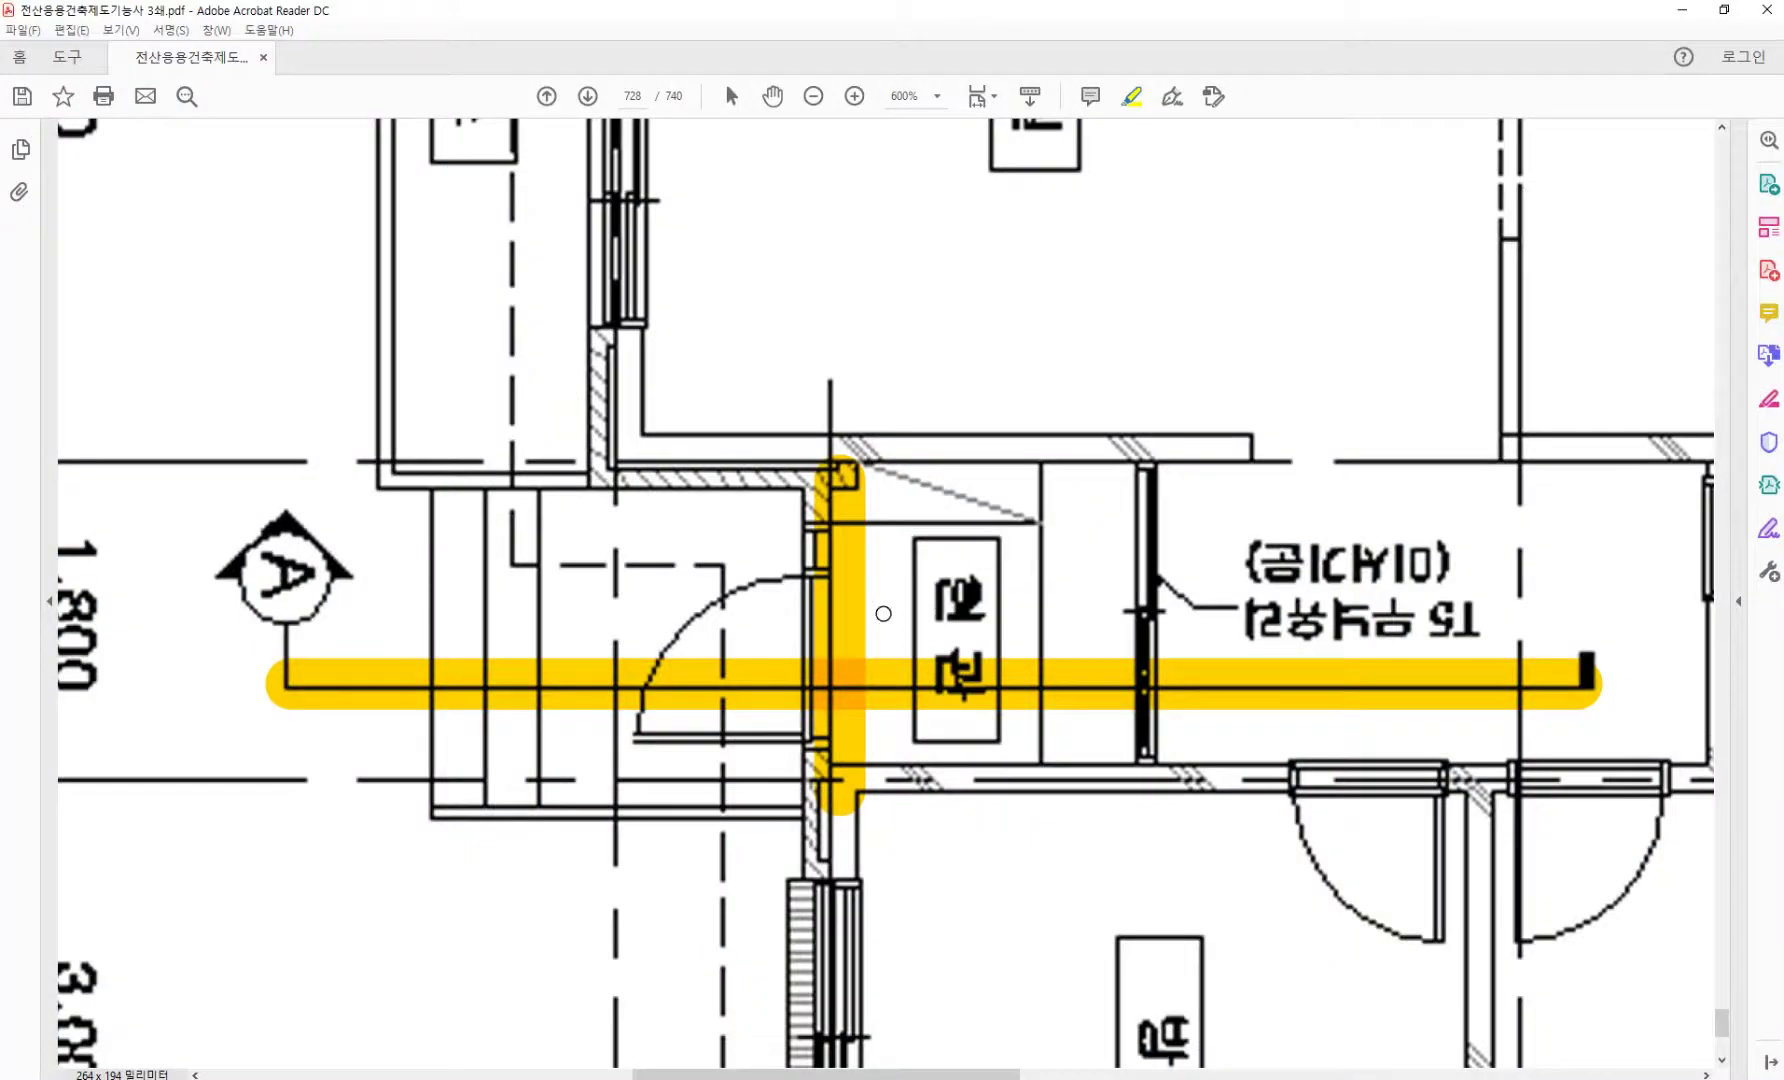
scroll(884, 611, "down", 2, "ctrl")
scroll(1130, 446, "down", 2, "ctrl")
scroll(870, 330, "up", 3)
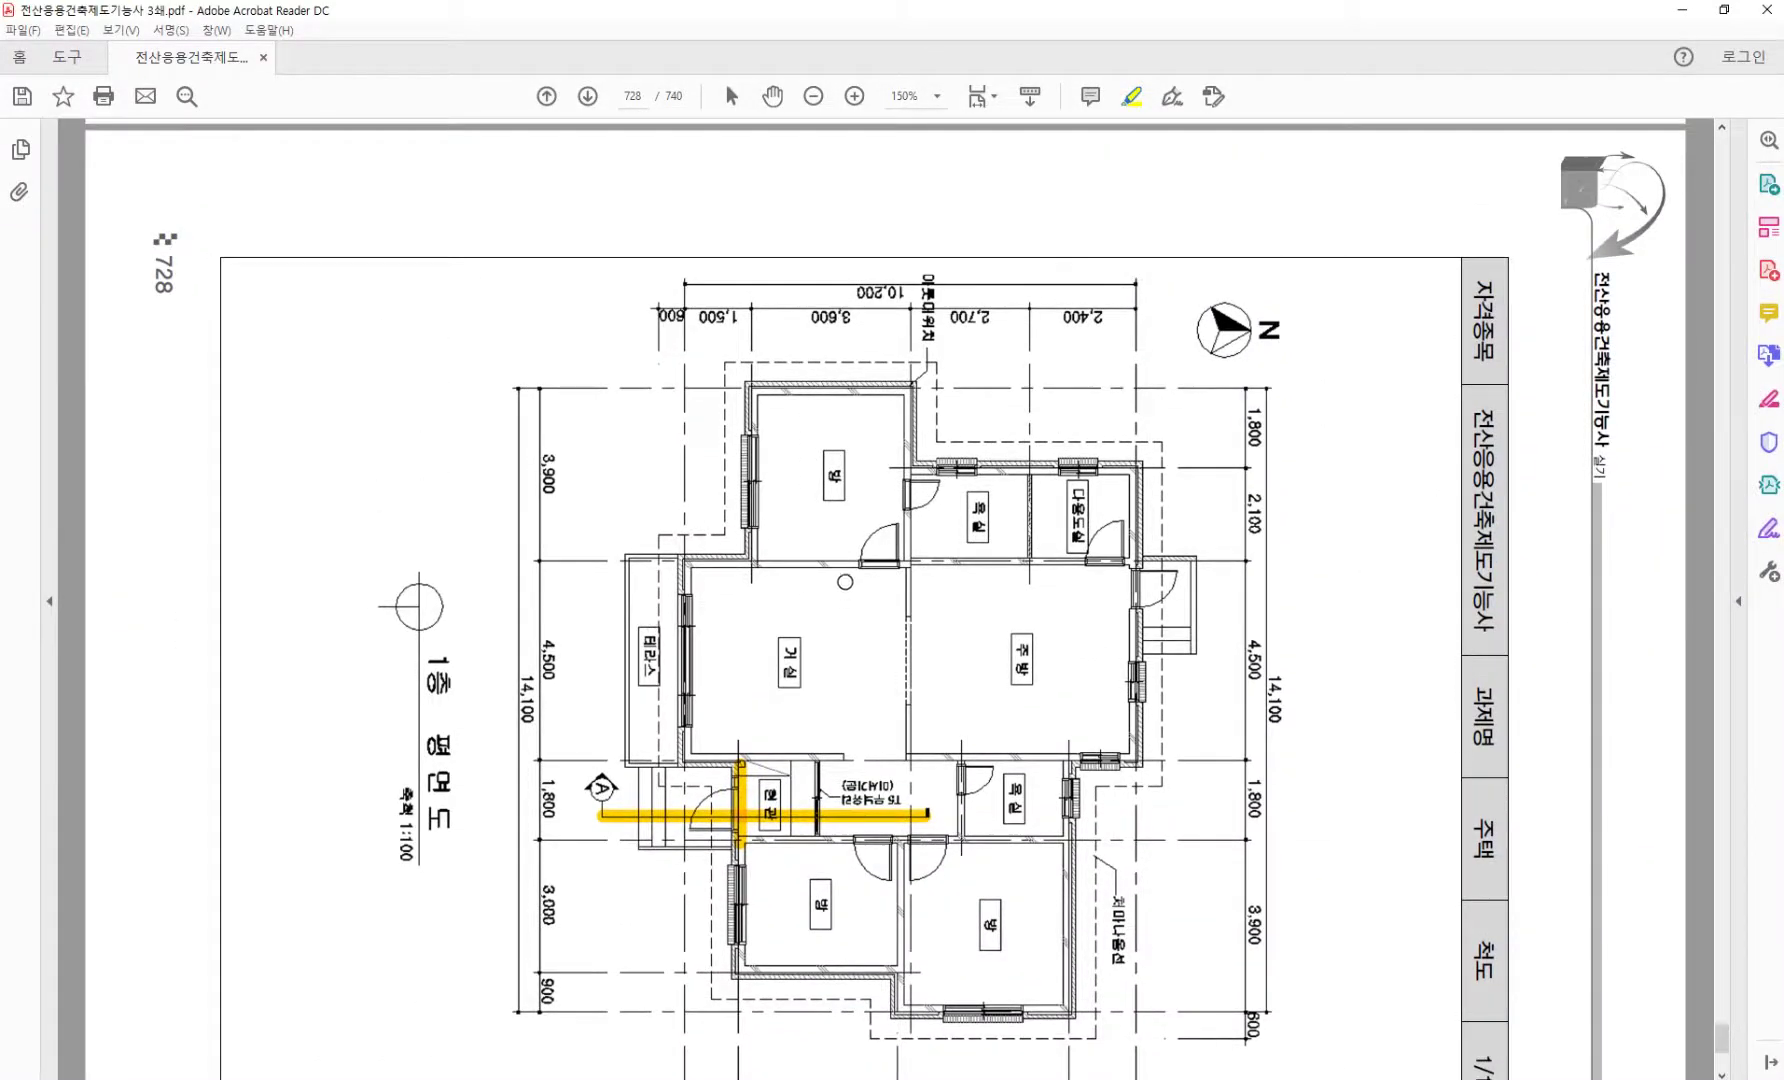
scroll(692, 617, "up", 1, "ctrl")
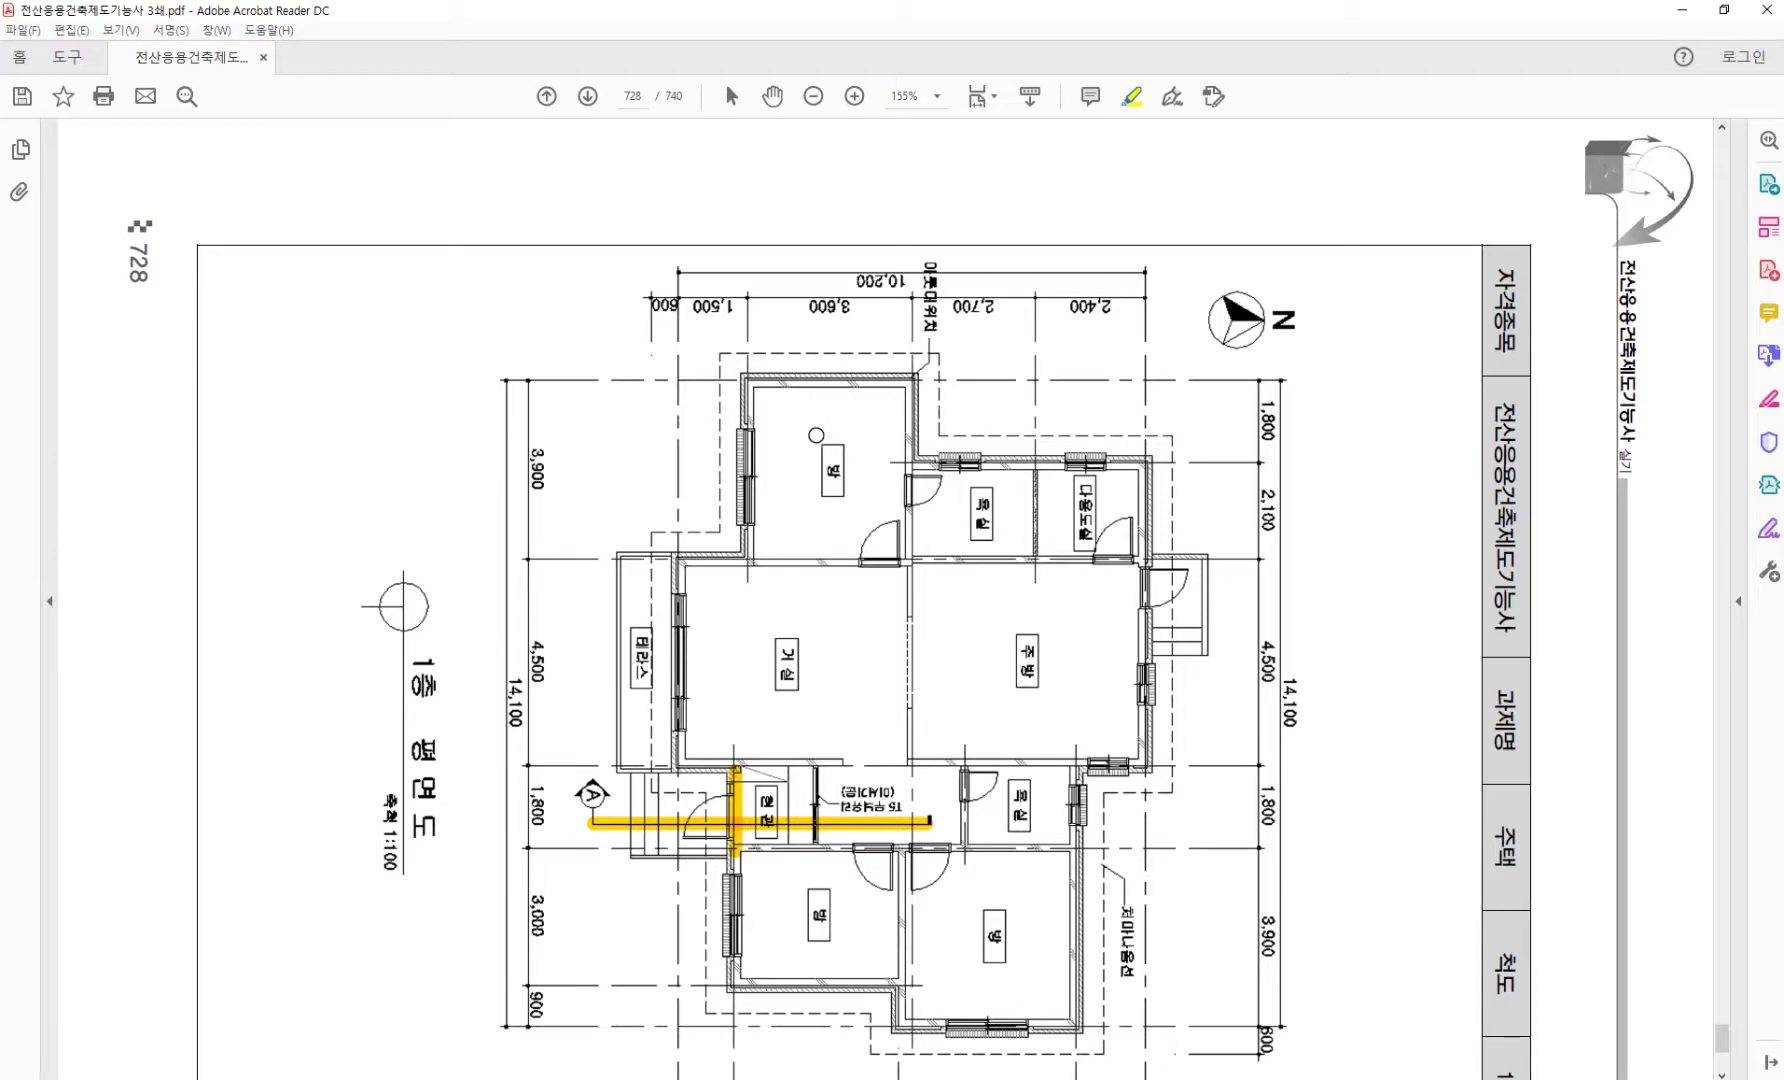
scroll(684, 686, "down", 3)
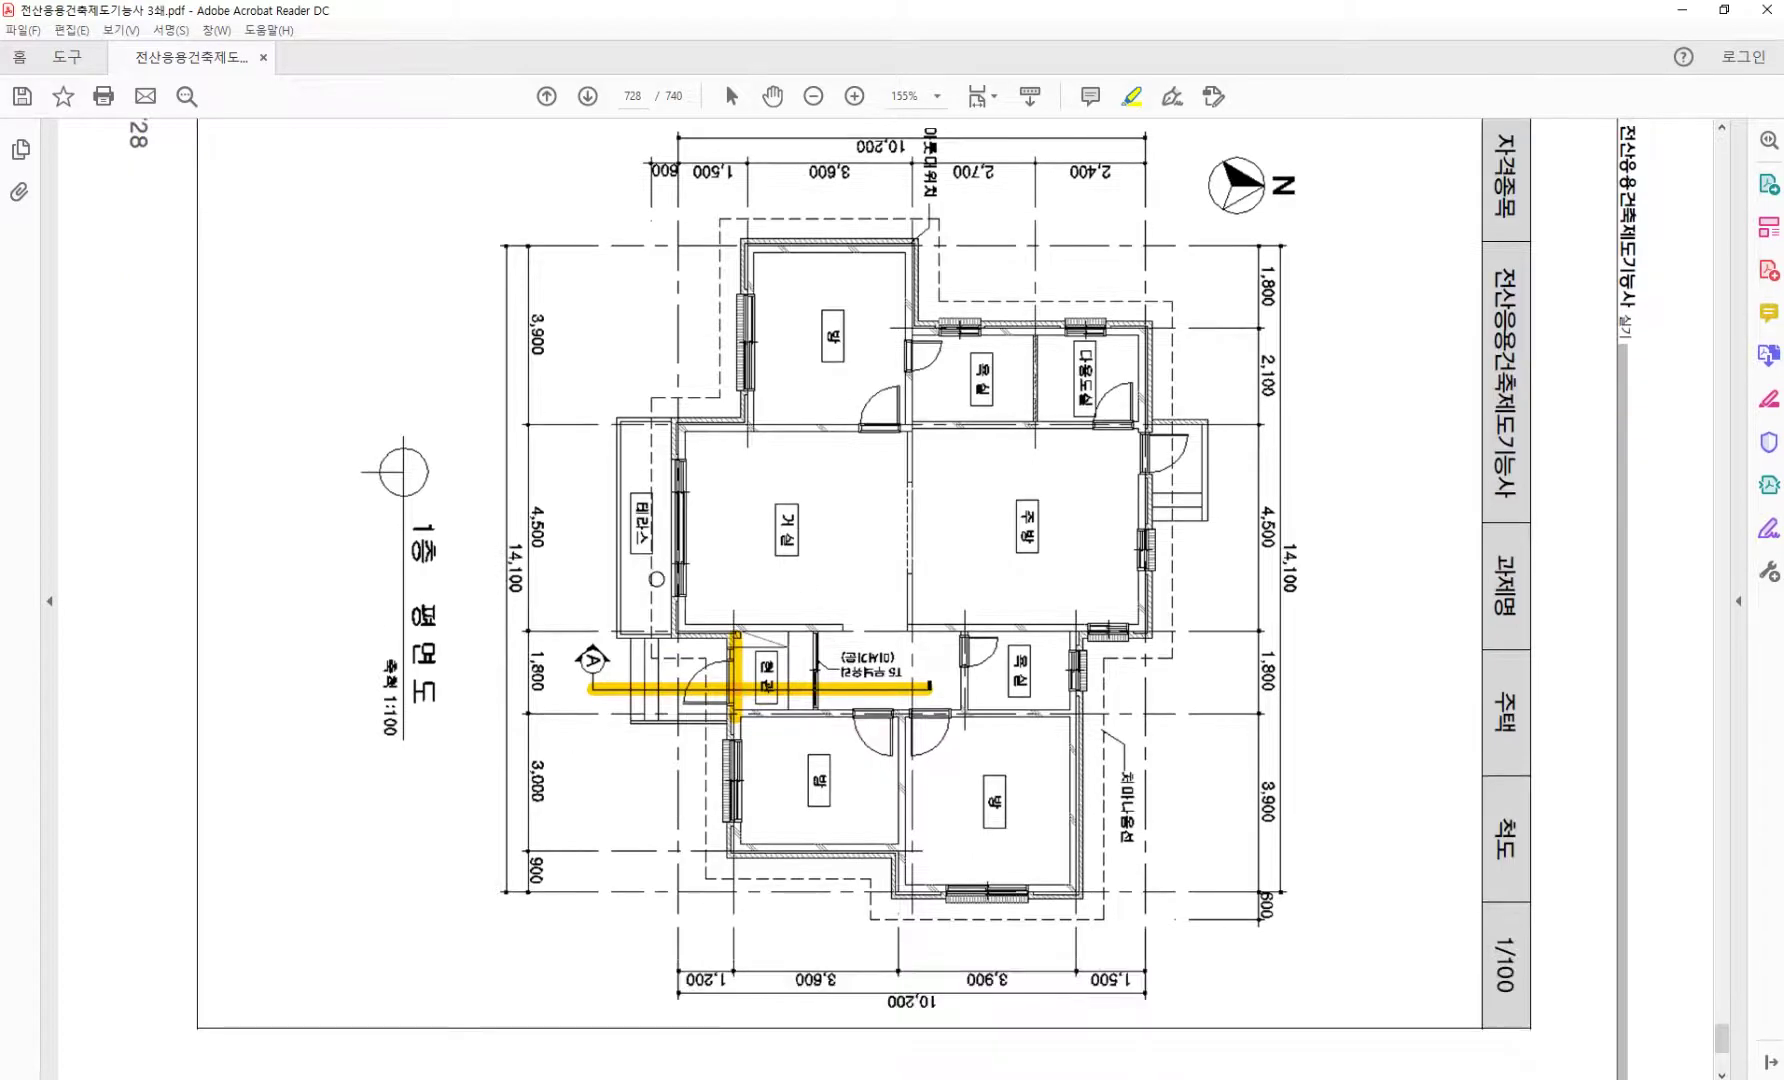
scroll(666, 588, "up", 2, "ctrl")
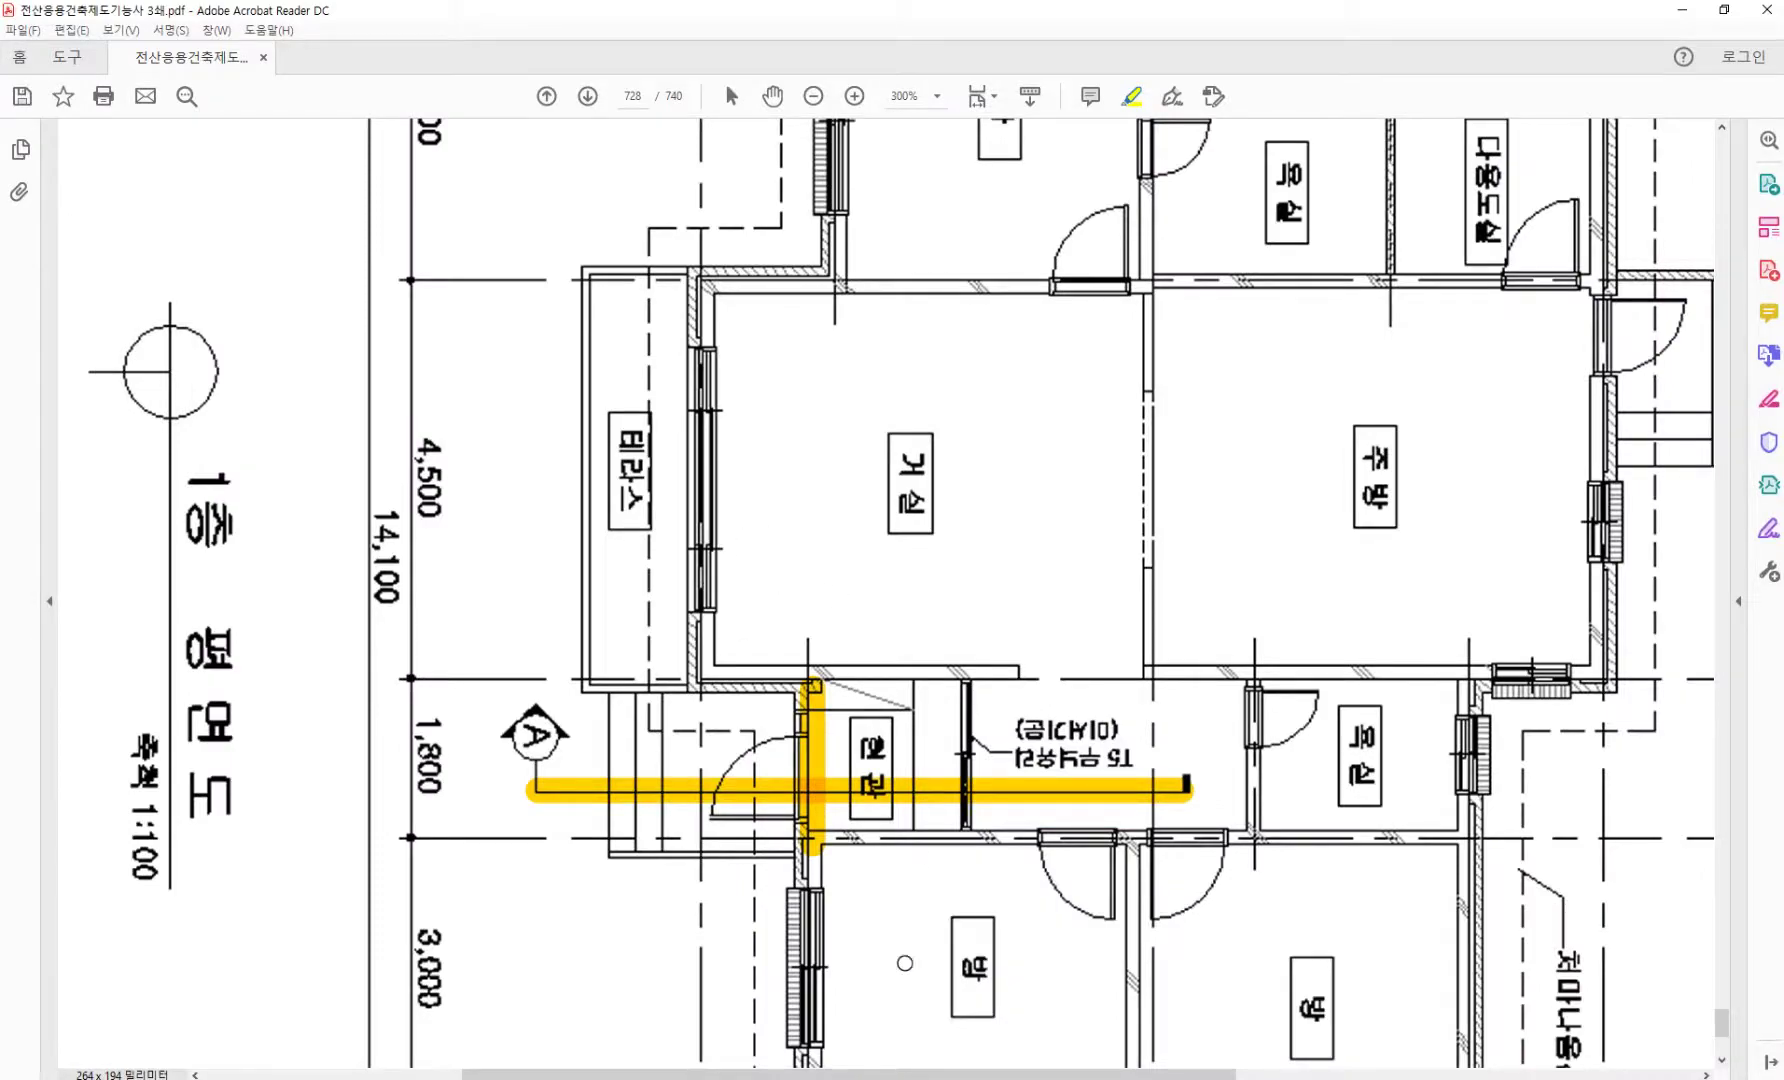
- Return to AutoCAD and draw a helper line from the ceiling line's left end to the leftmost centerline, continuing 500 straight up
key("alt+Tab")
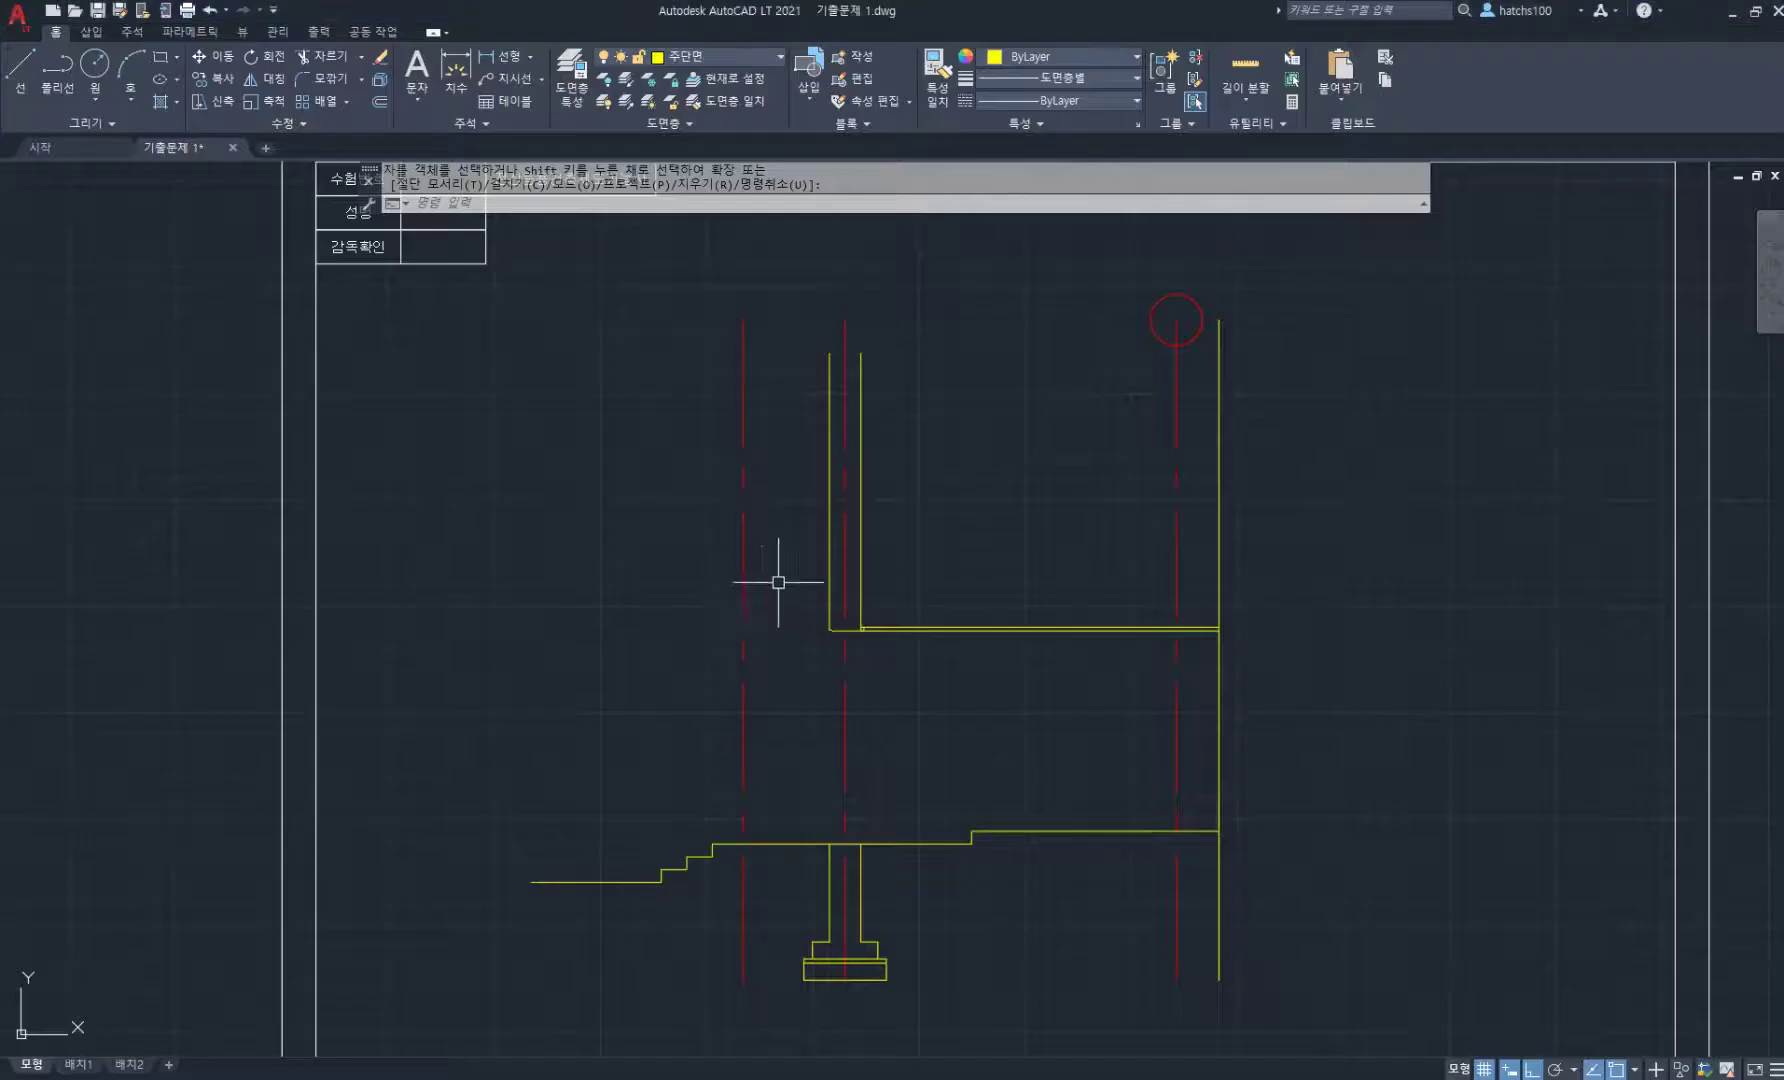
key("Escape")
left_click(742, 588)
scroll(699, 575, "up", 2)
key("Escape")
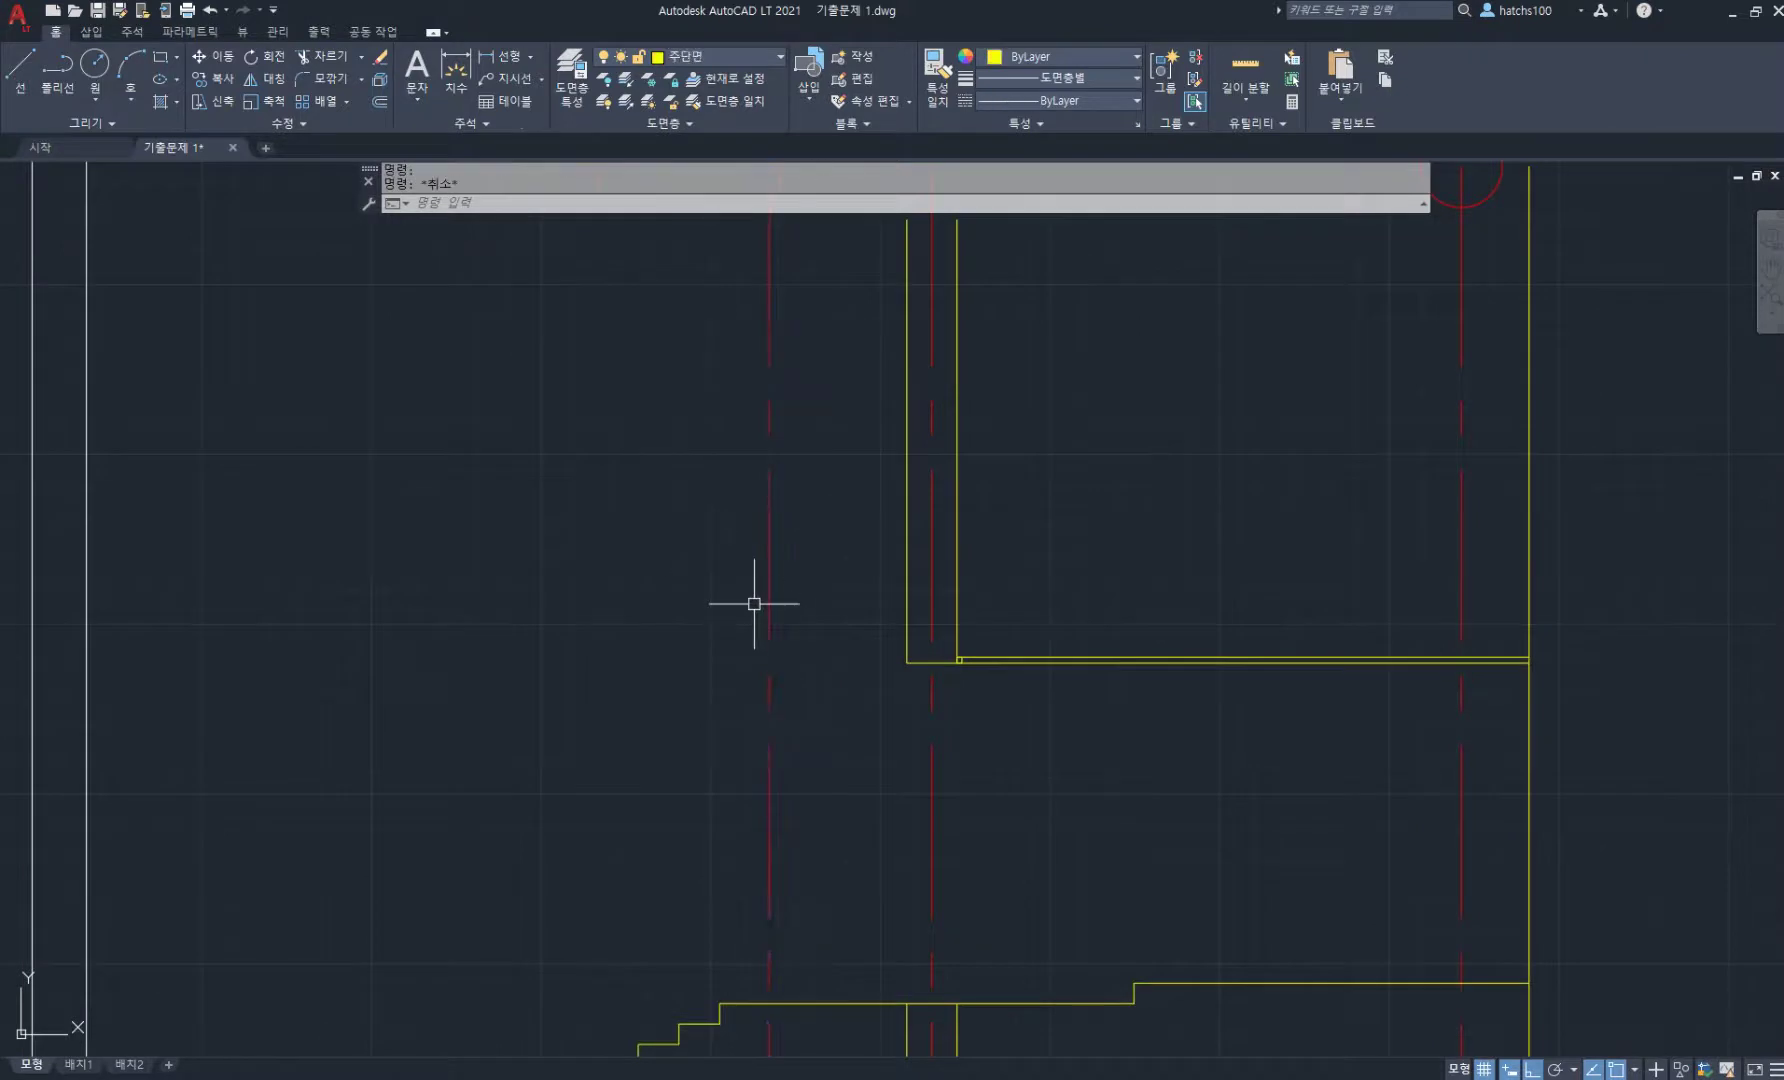
type("l")
key("Return")
scroll(848, 657, "up", 3)
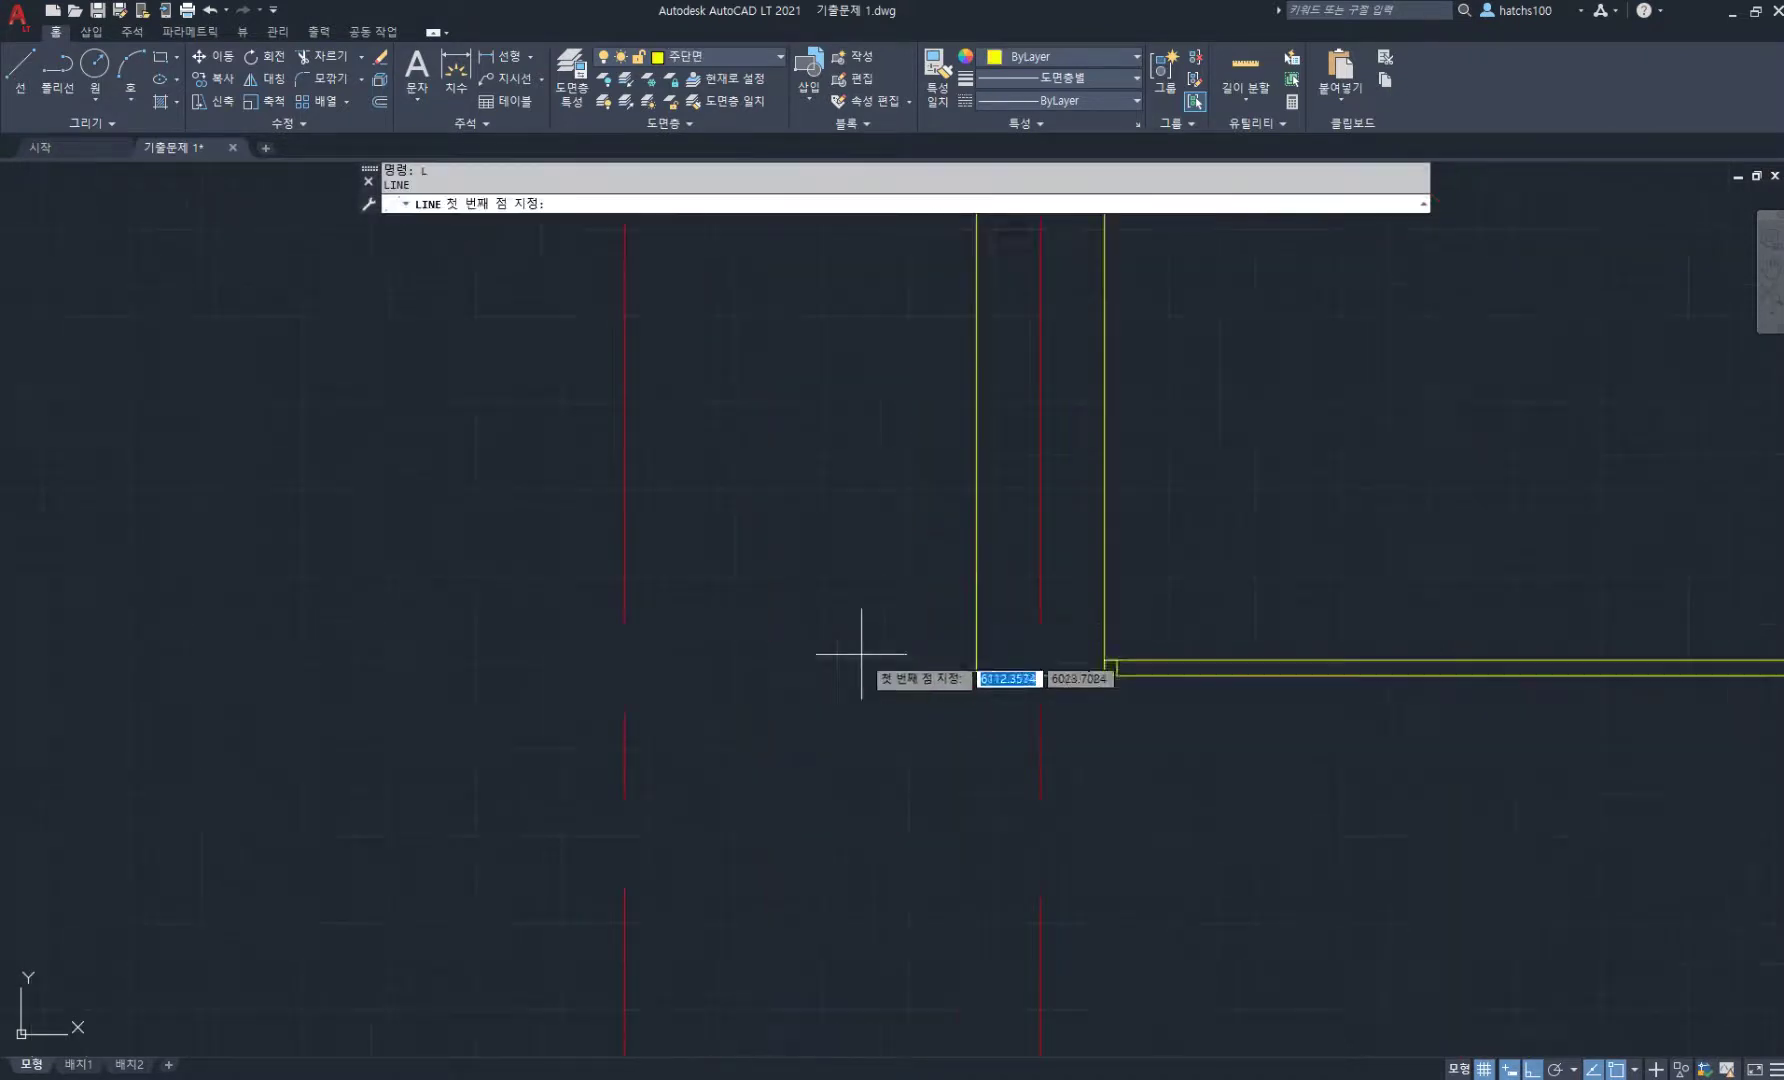
left_click(1105, 661)
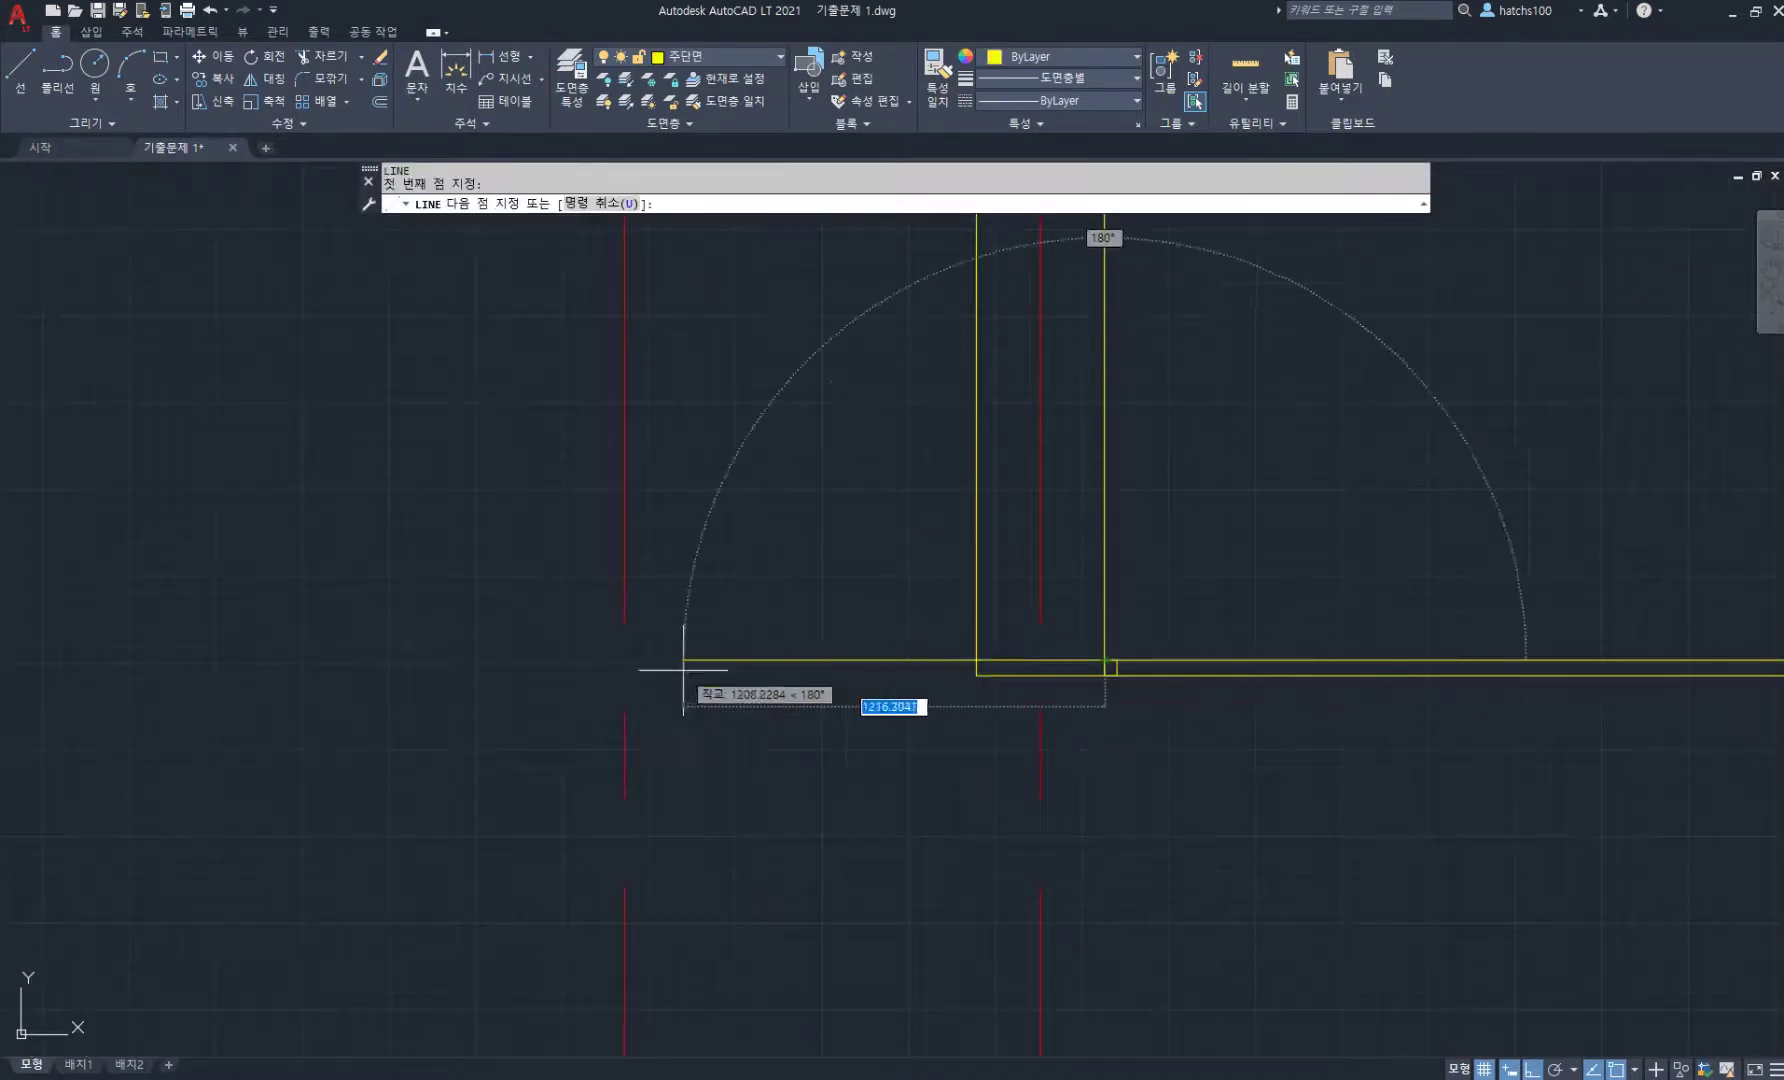
left_click(623, 661)
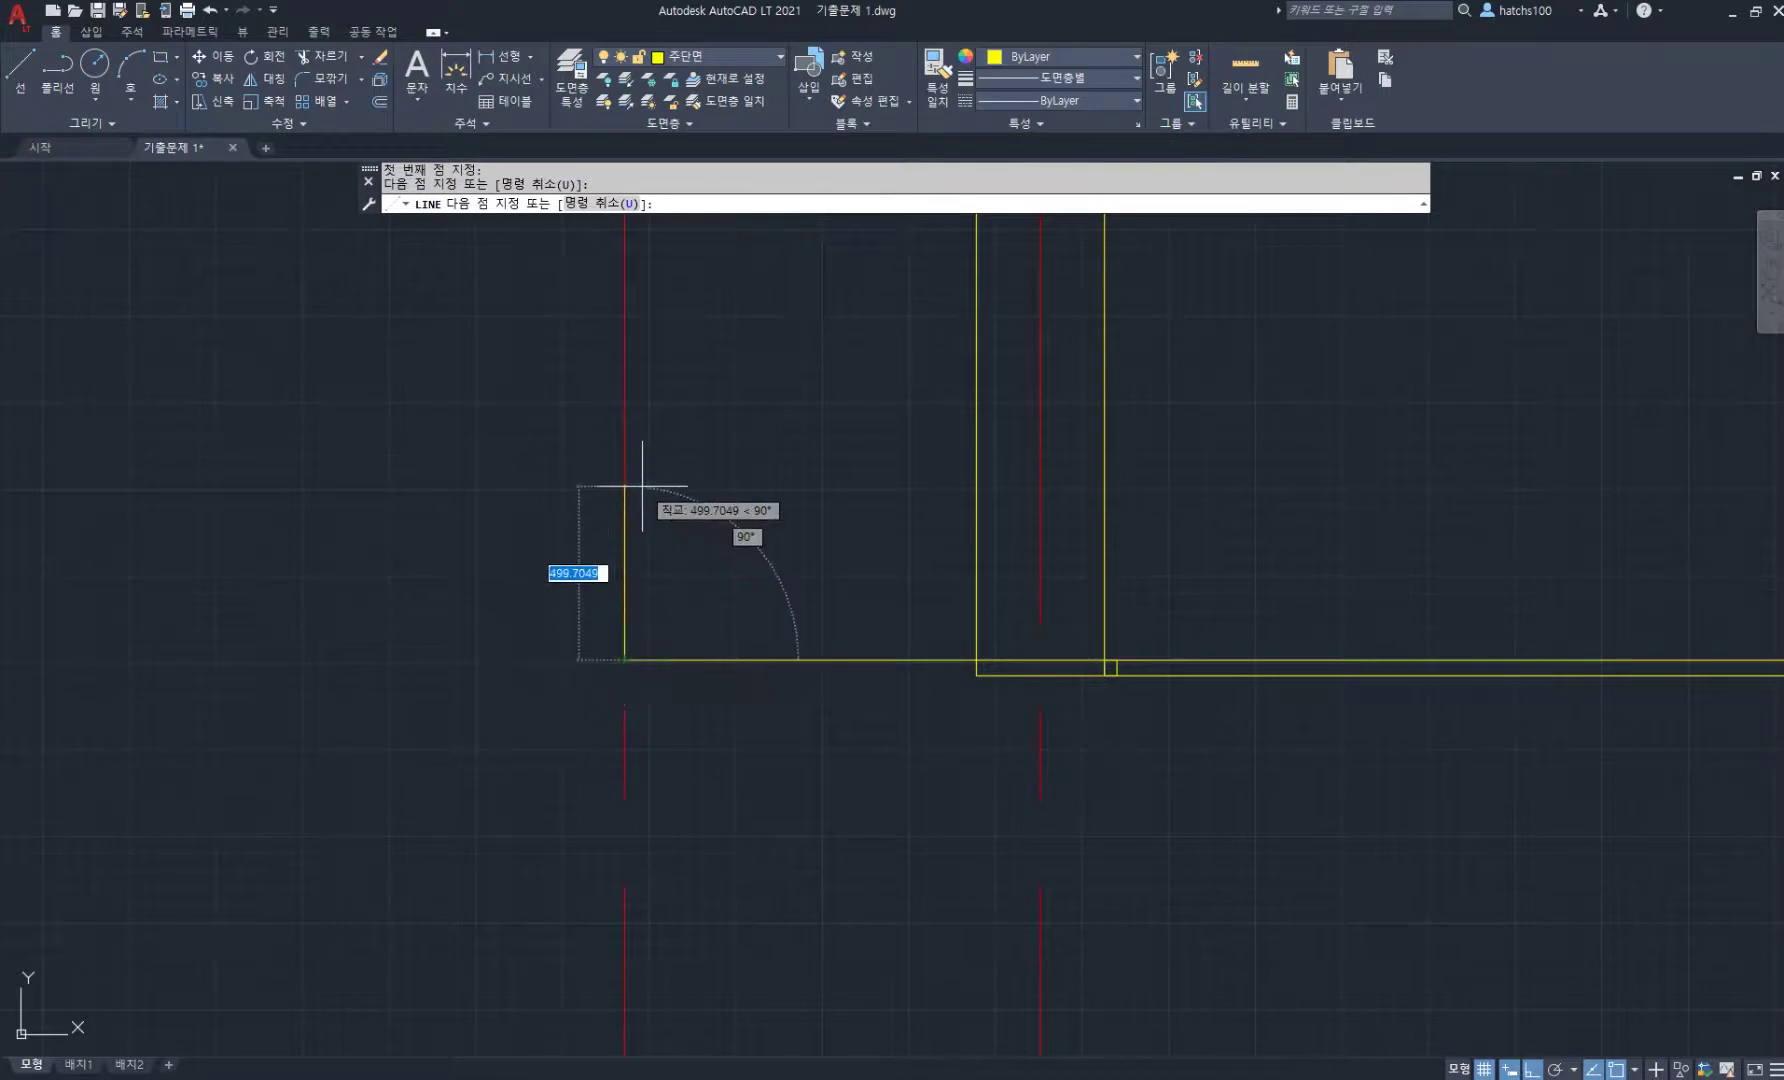
type("500")
key("Return")
key("Return")
scroll(685, 514, "down", 4)
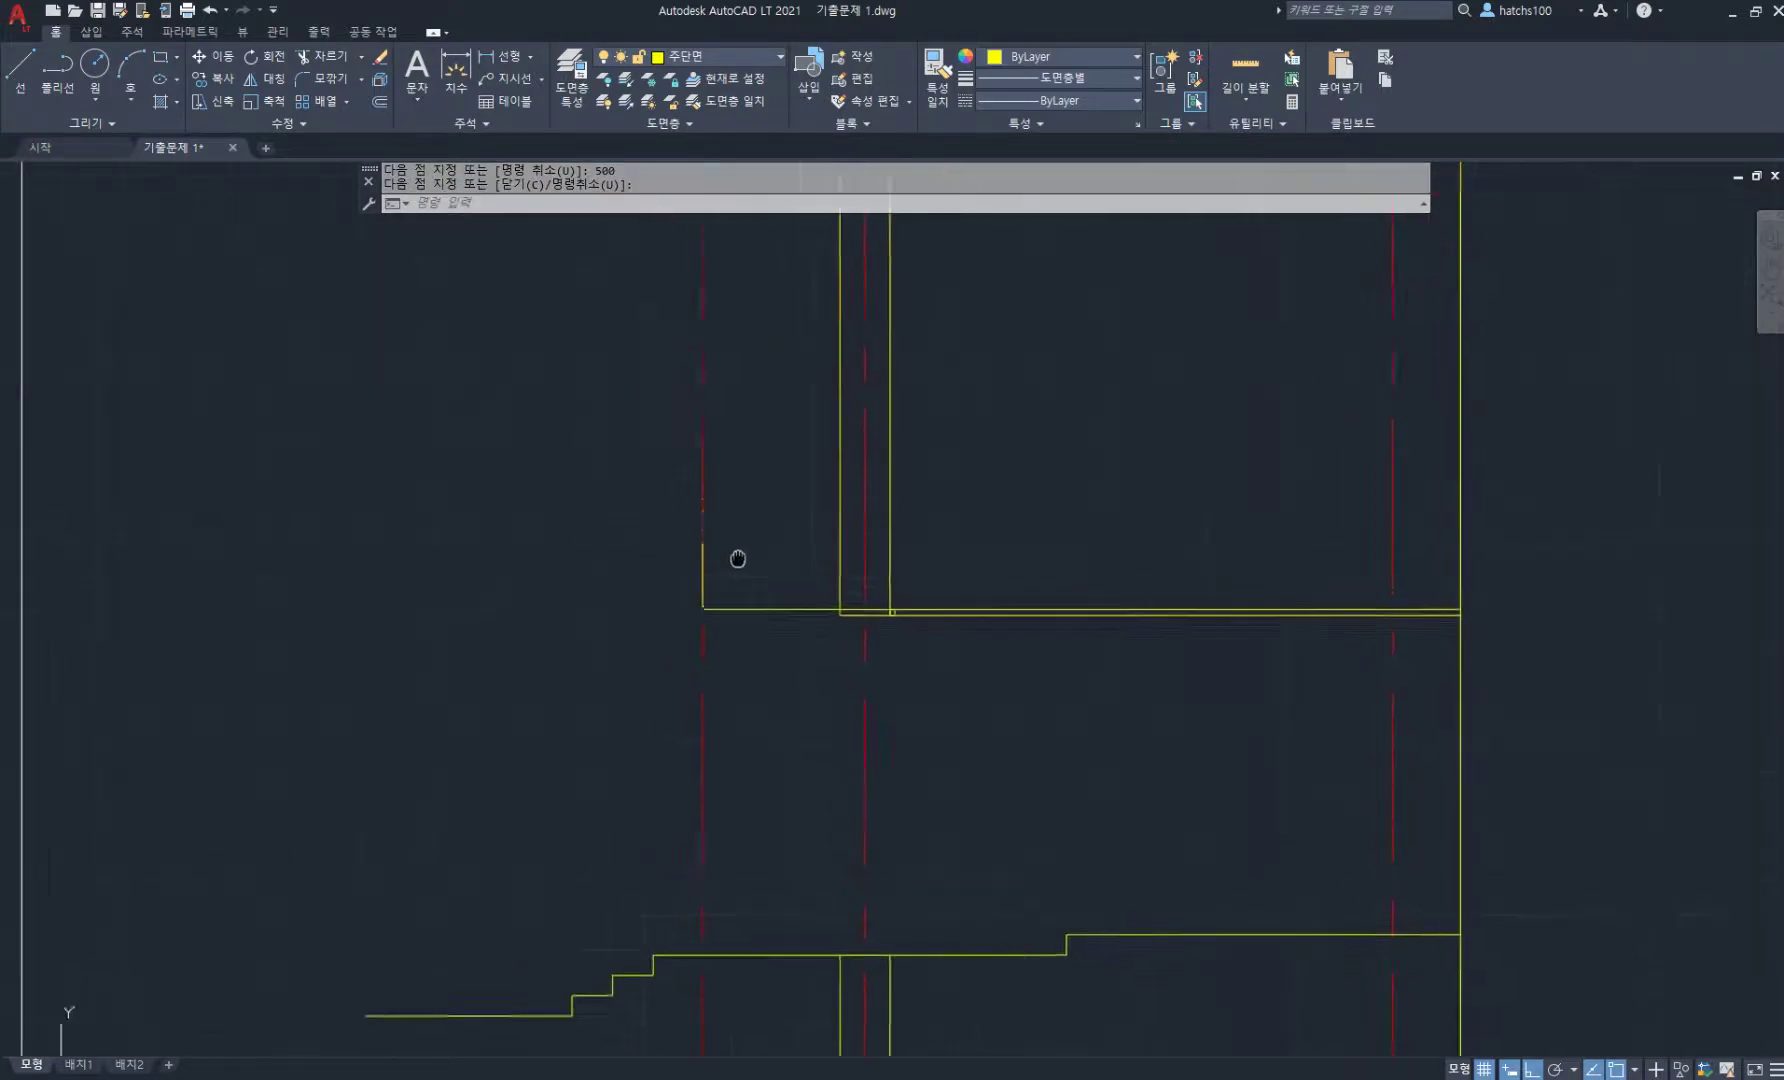
- Draw a construction line through the top of the 500 vertical line with a roof slope of 10 across and 4 up
middle_click_drag(737, 557, 804, 585)
type("xl")
key("Return")
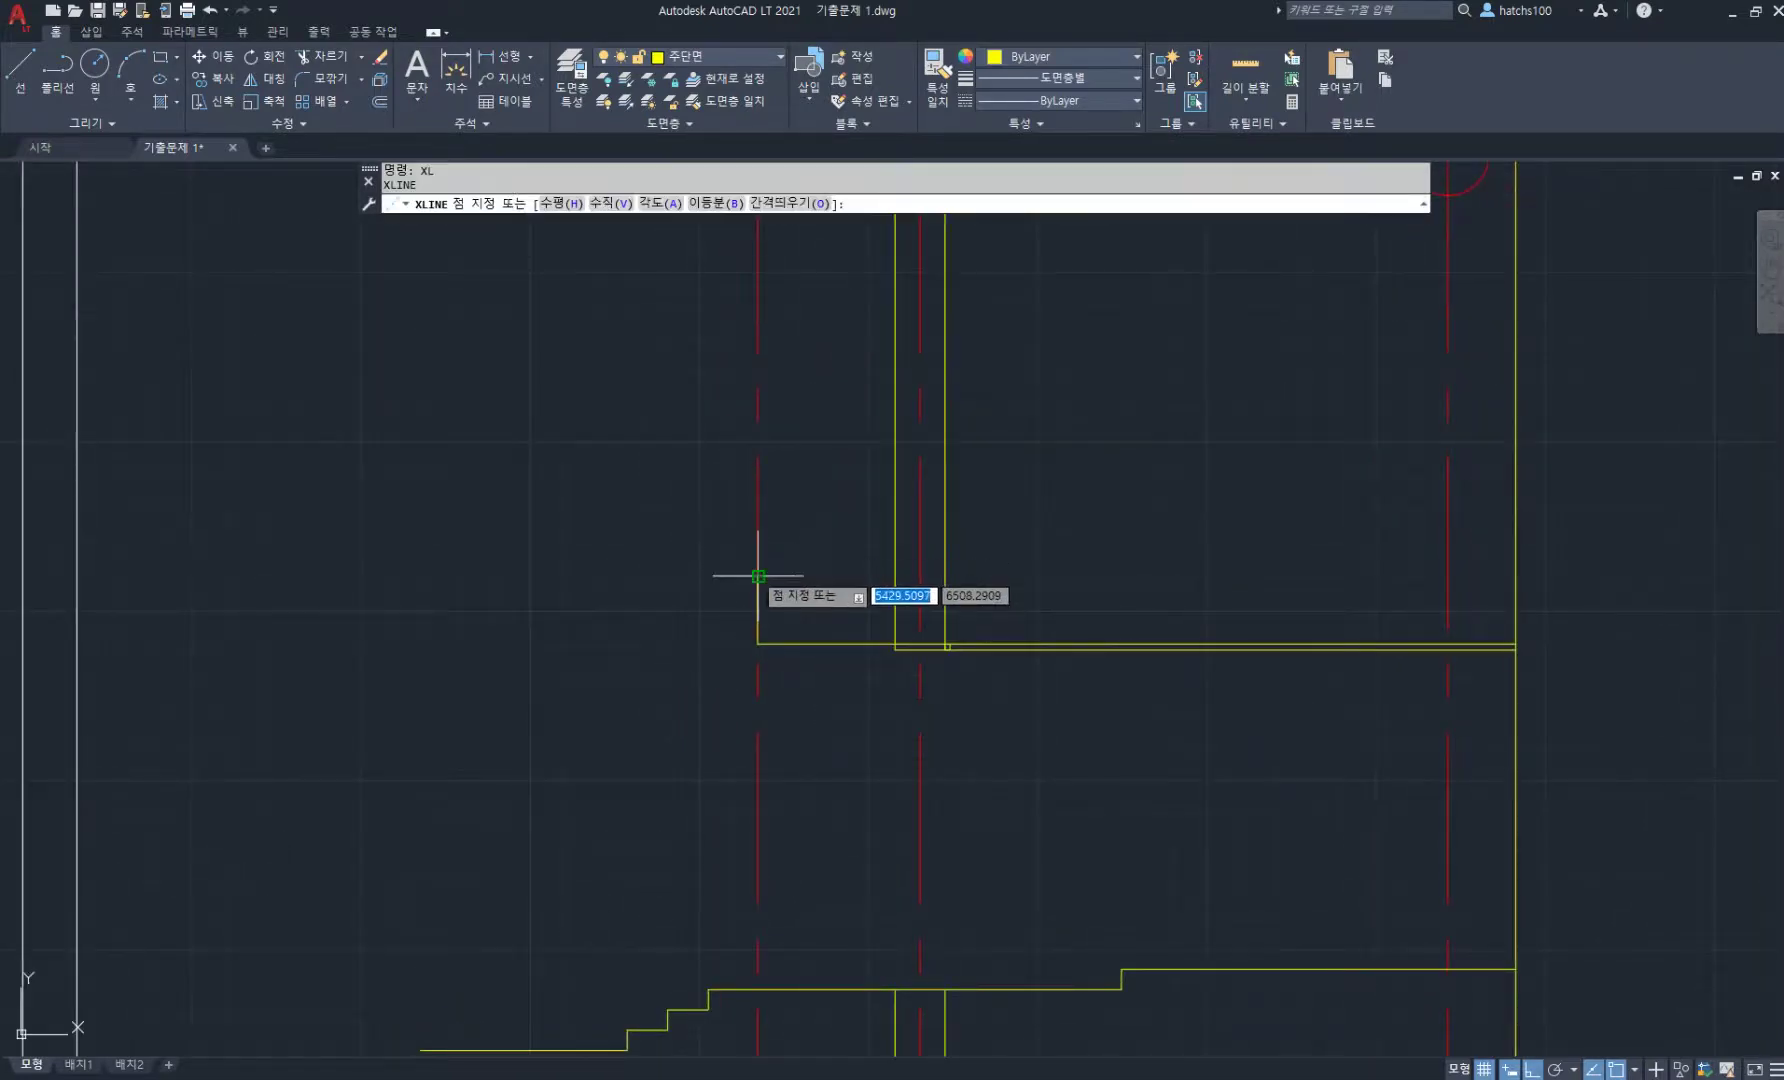
left_click(758, 576)
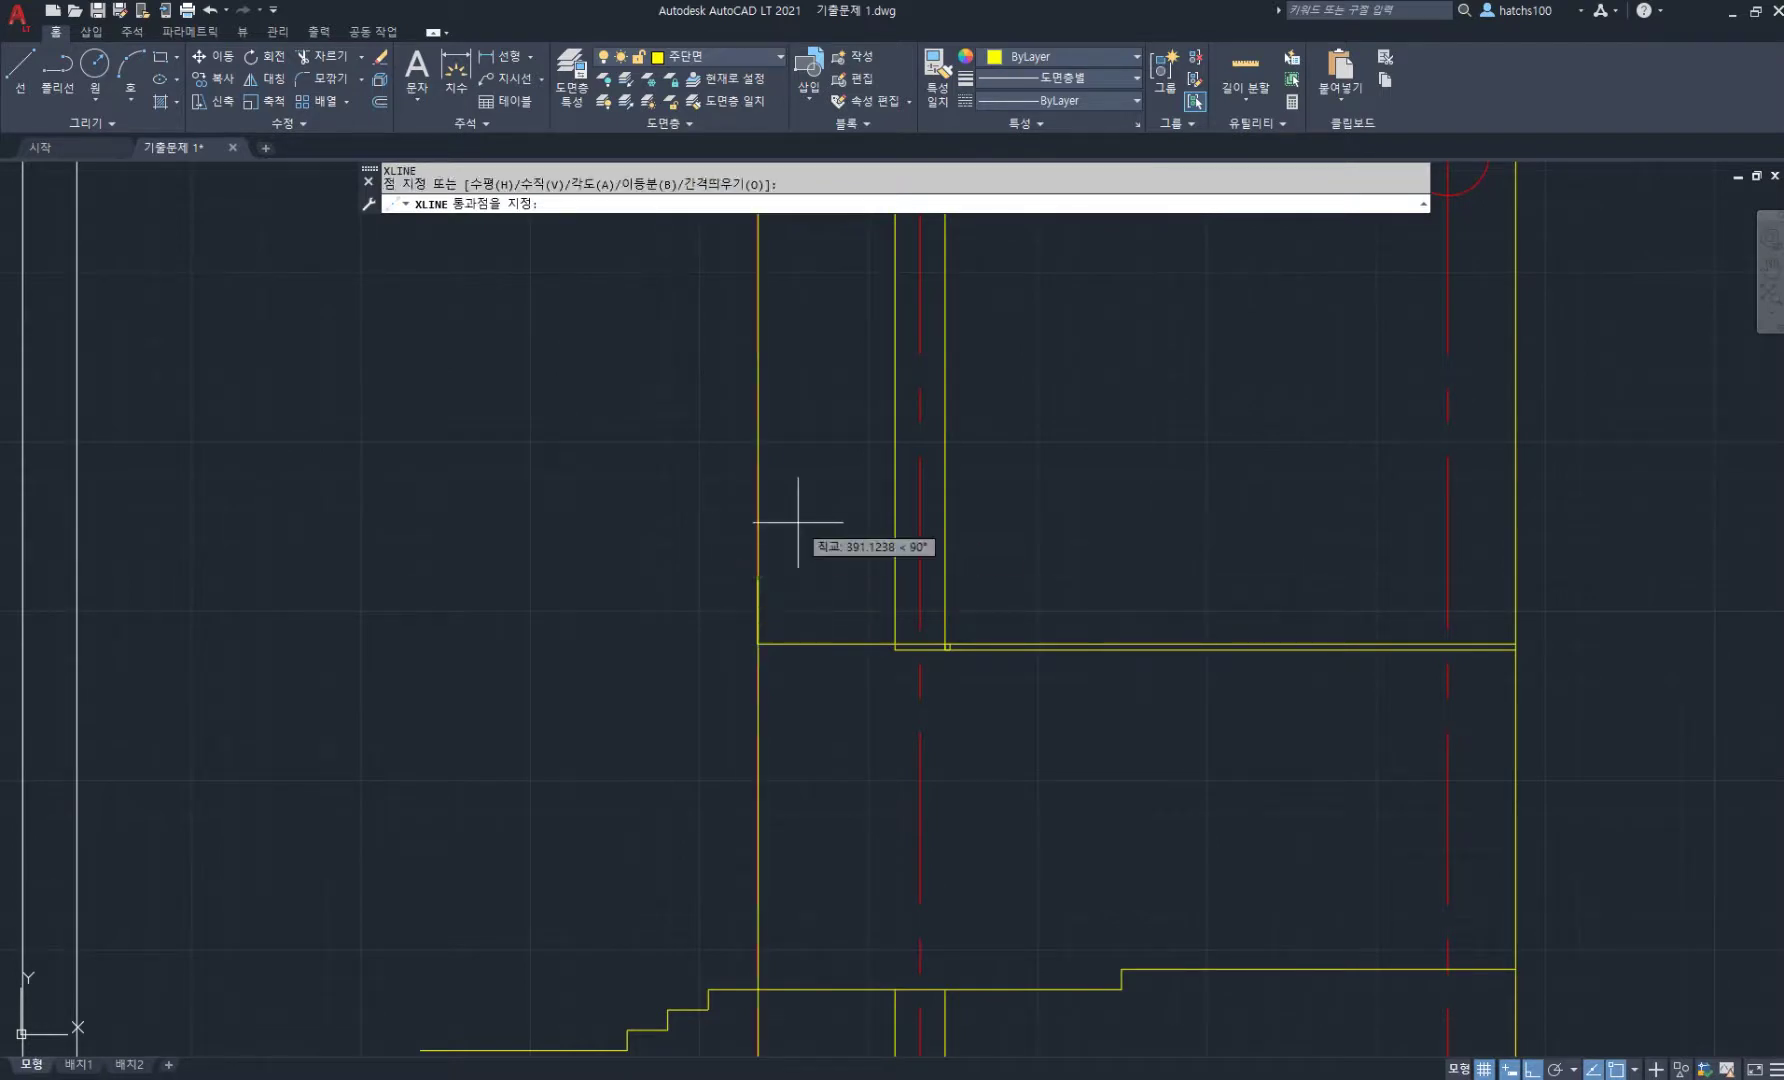
type("10")
key("Tab")
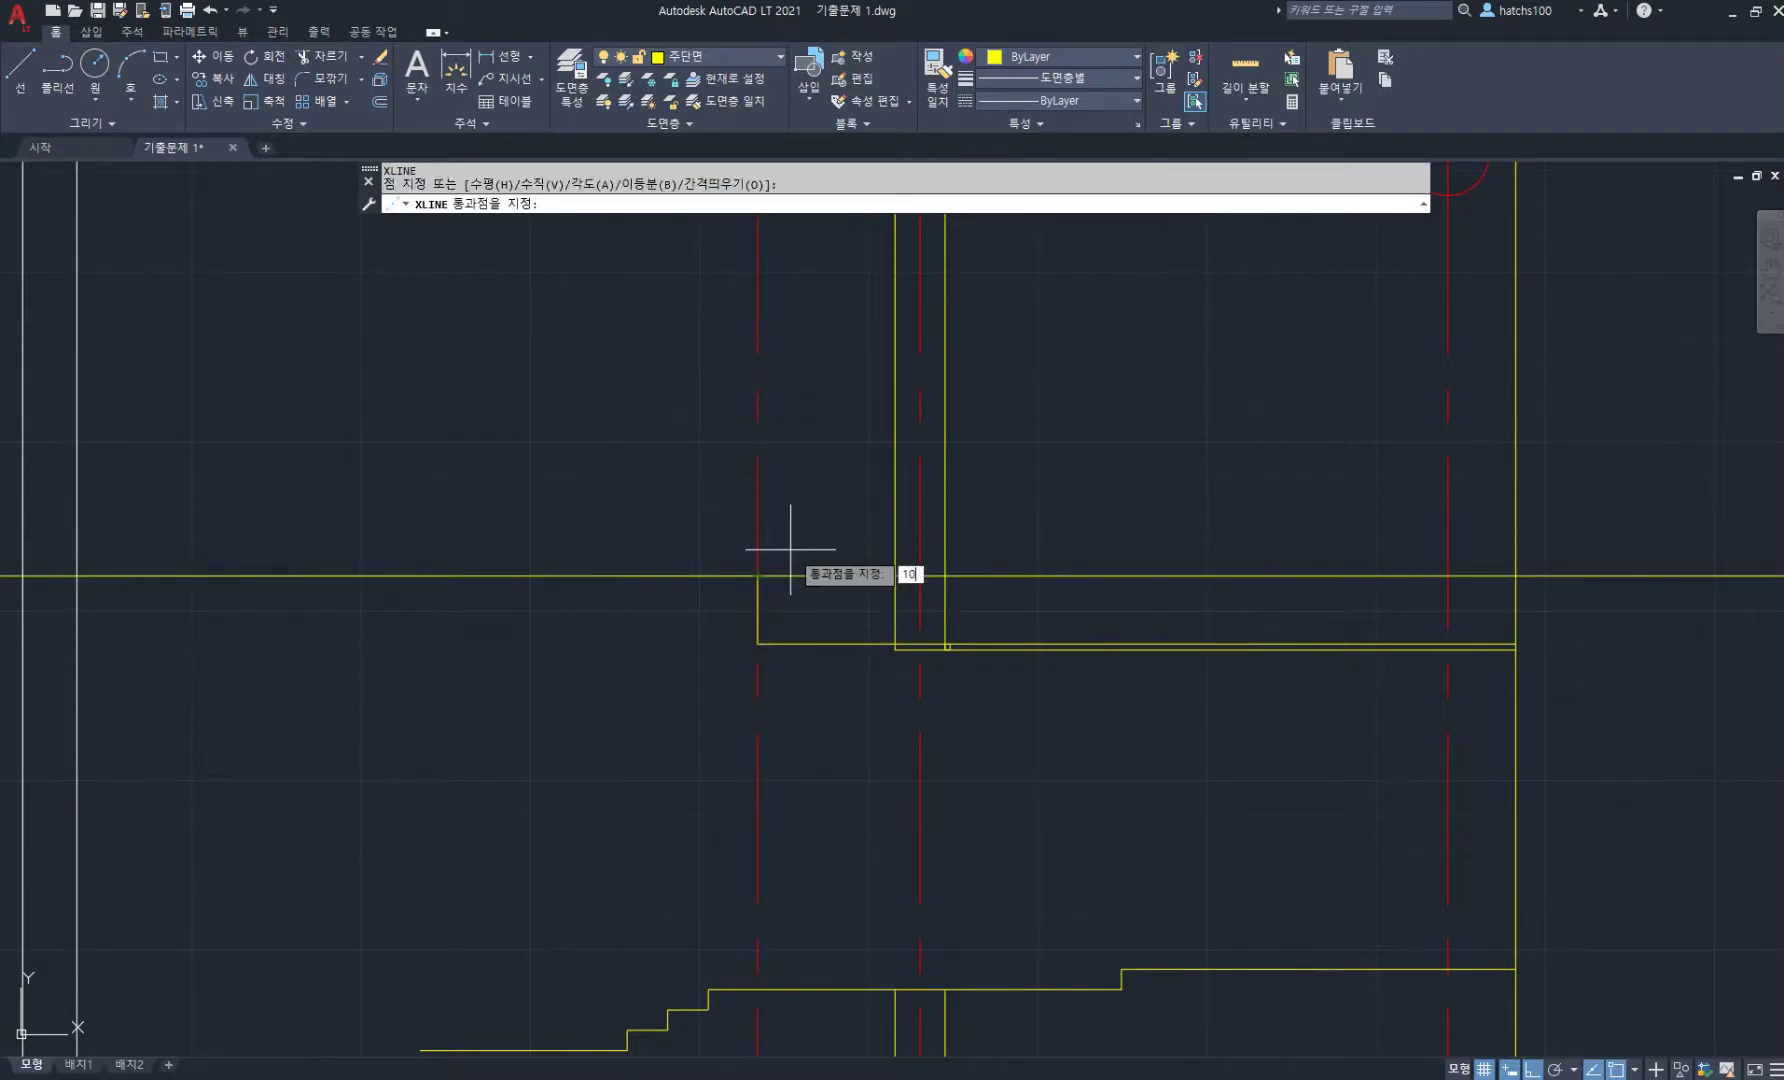
type("4")
key("Return")
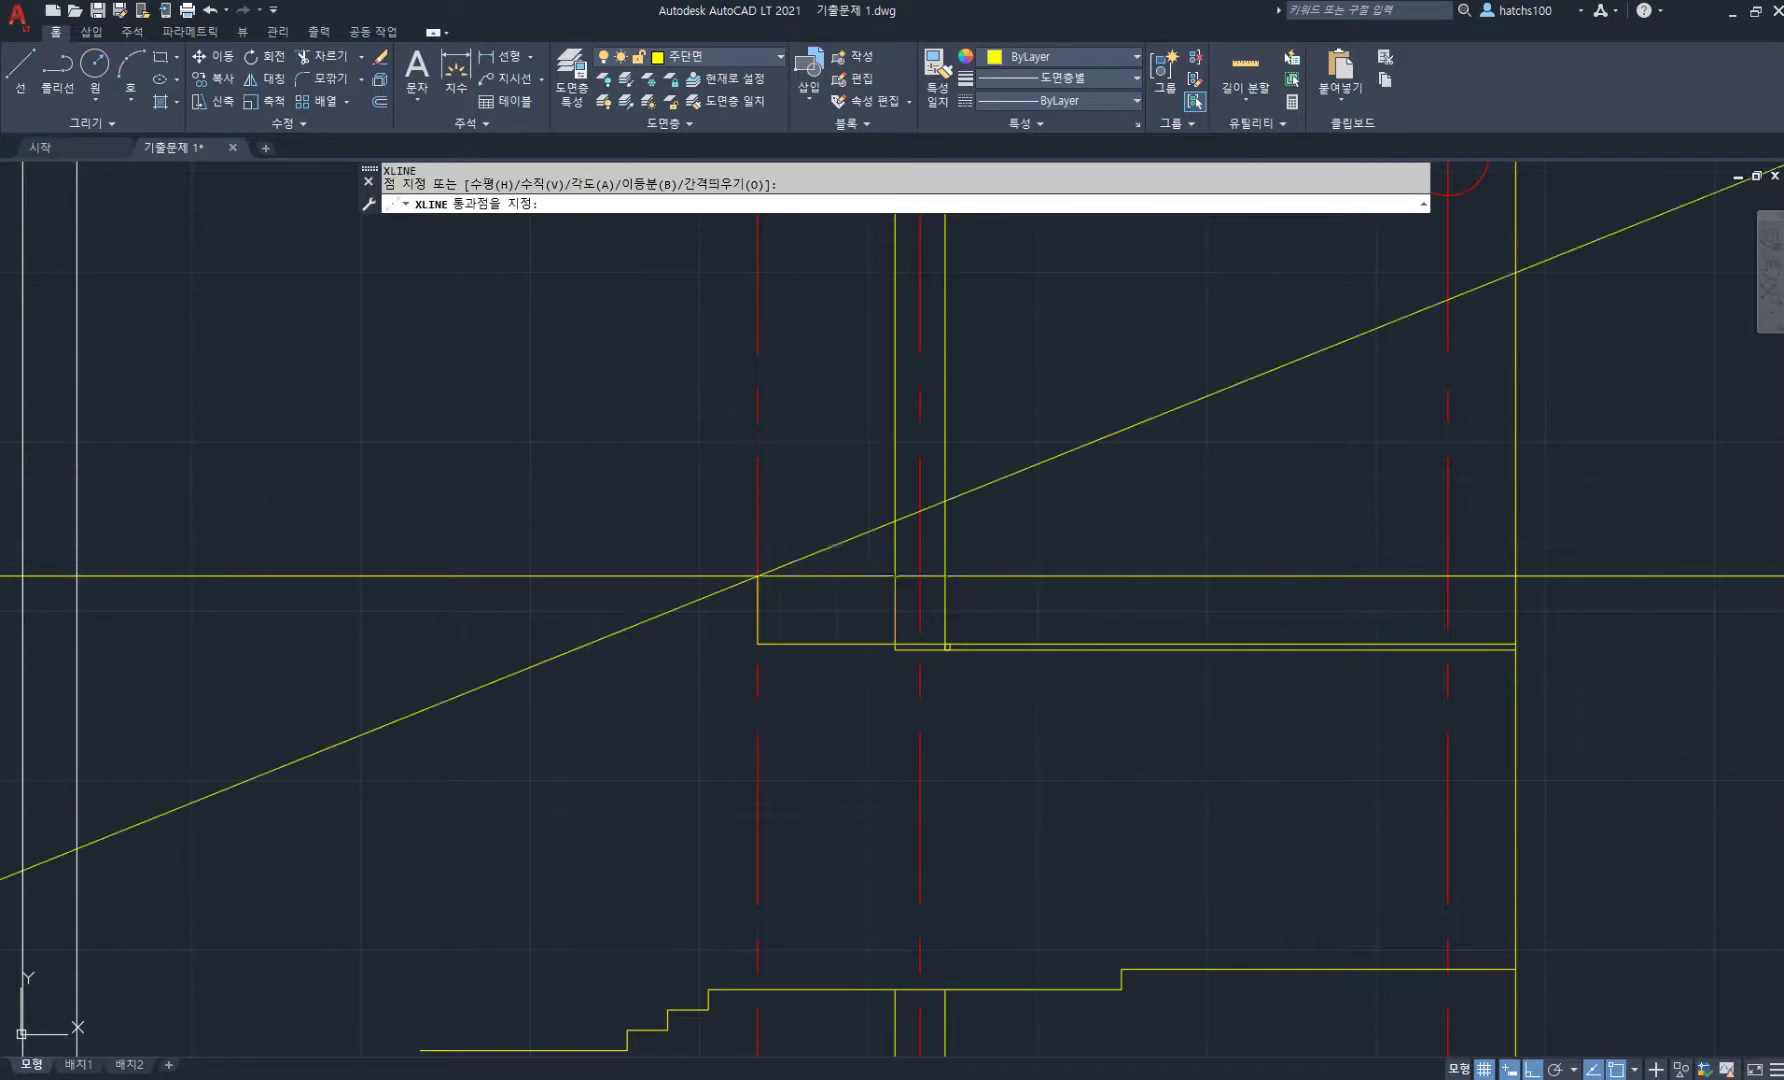
key("Return")
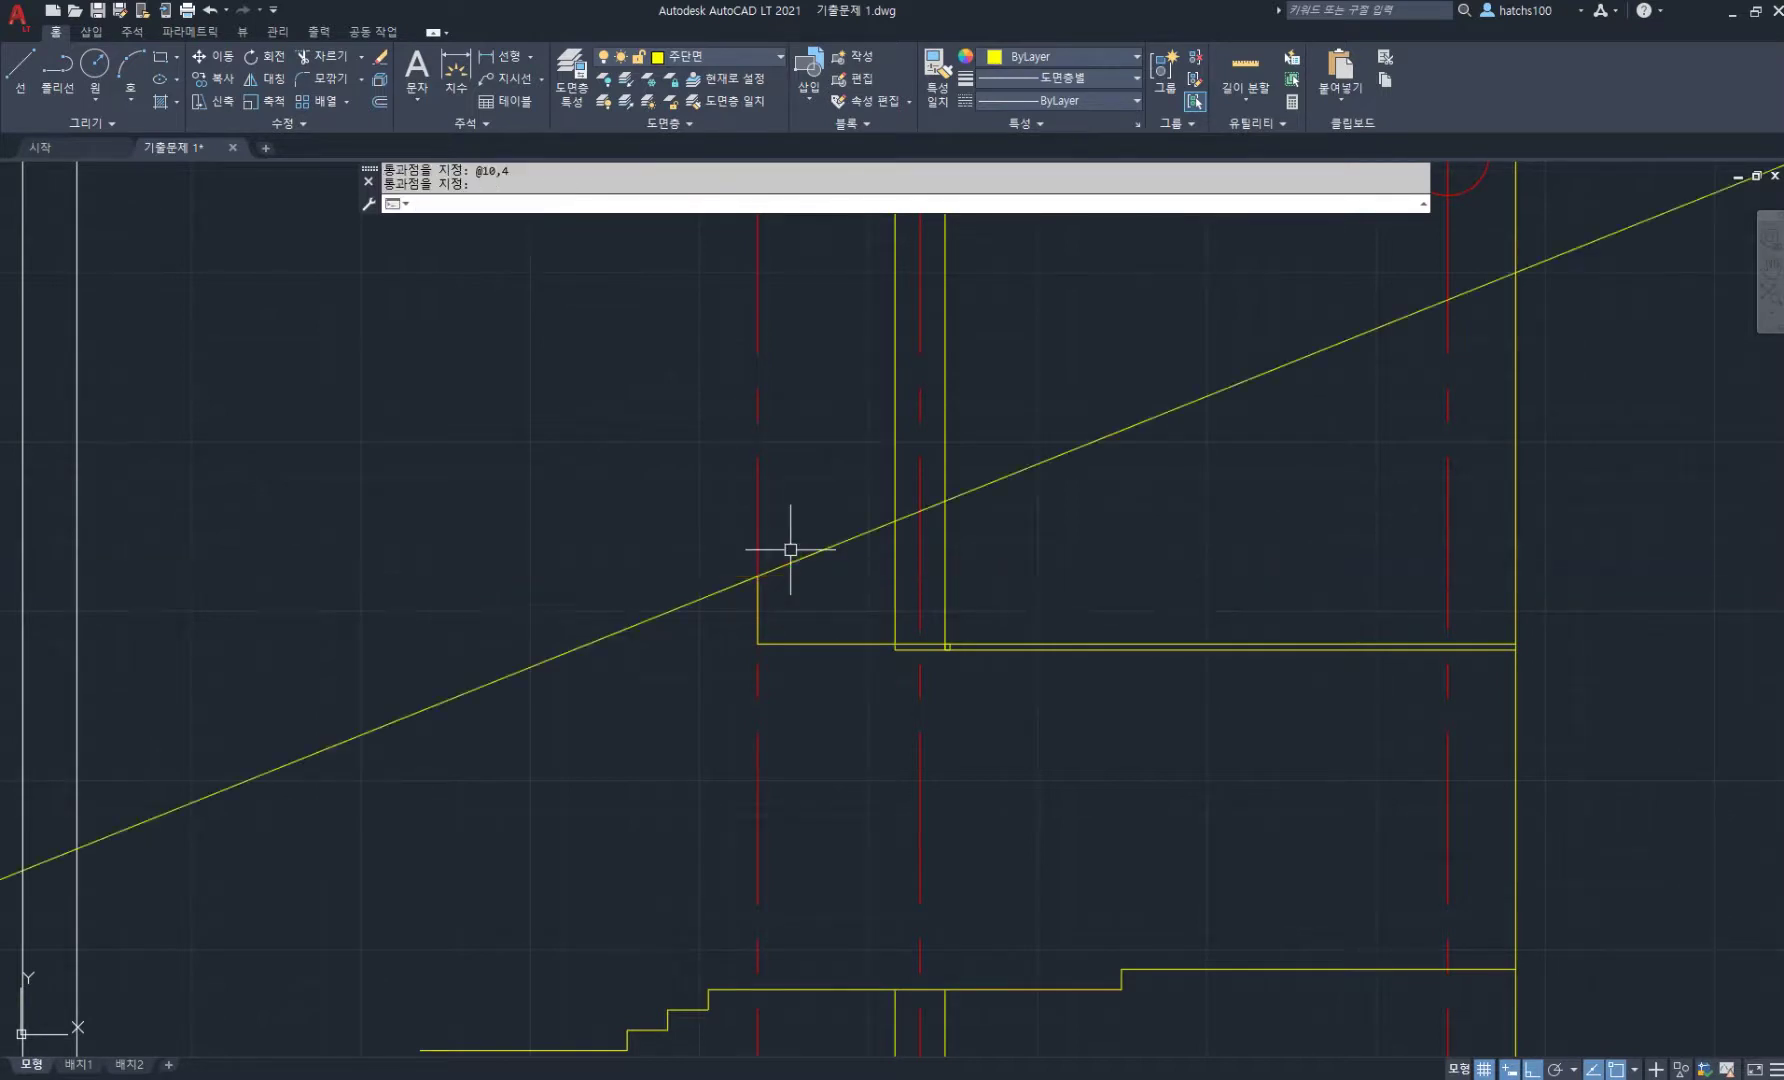
- Delete the horizontal helper line and the 500 vertical helper line beneath the sloped construction line
scroll(752, 582, "up", 4)
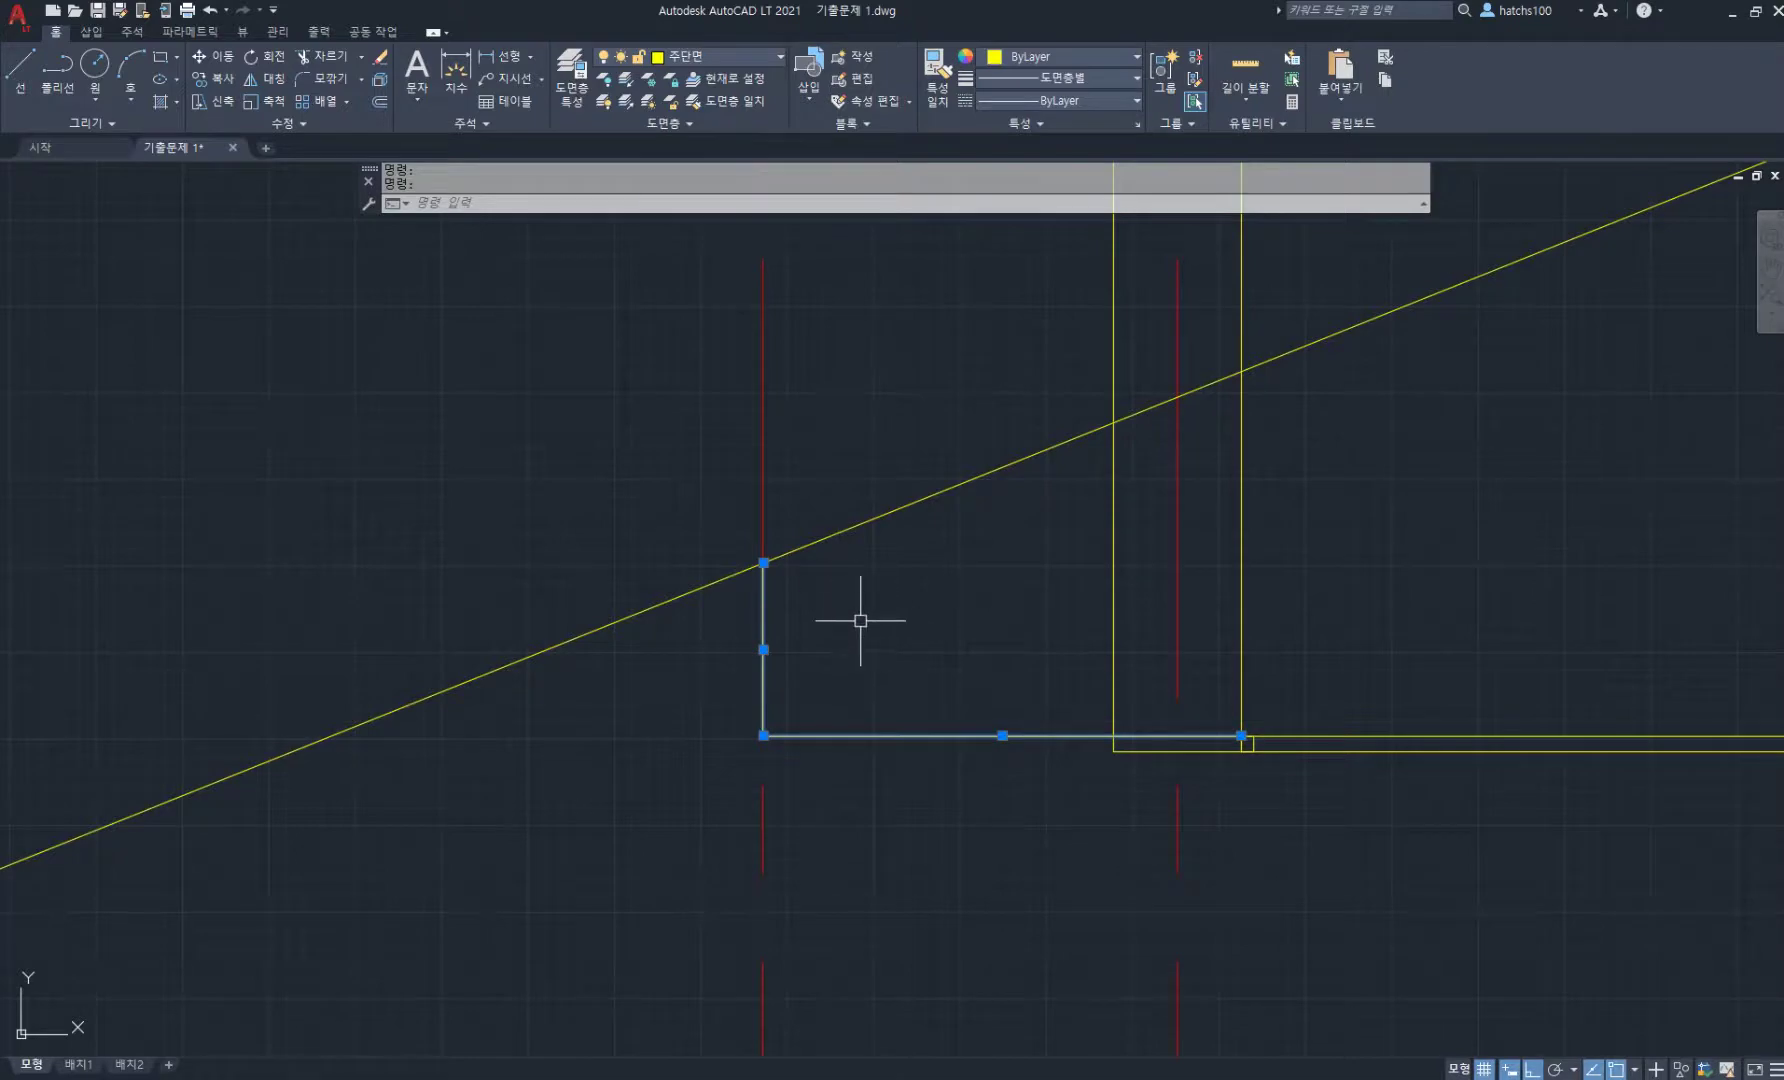
key("Delete")
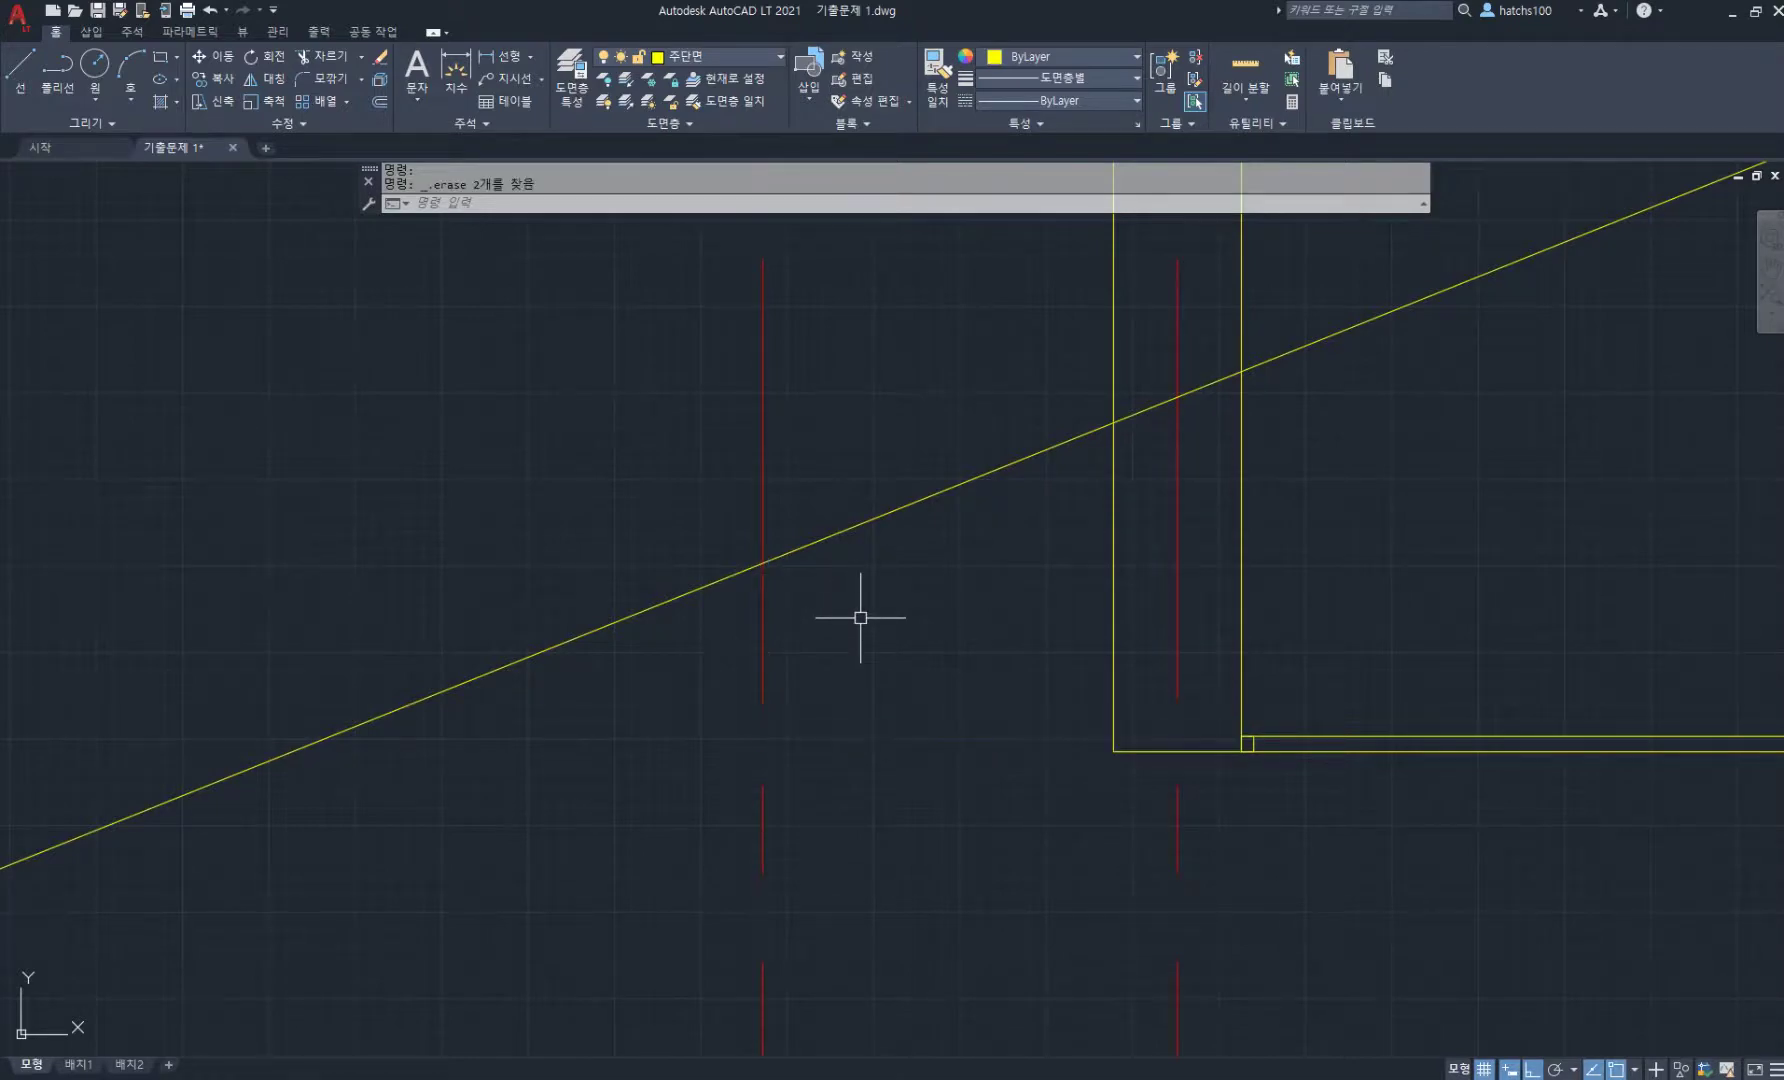
middle_click_drag(860, 613, 839, 695)
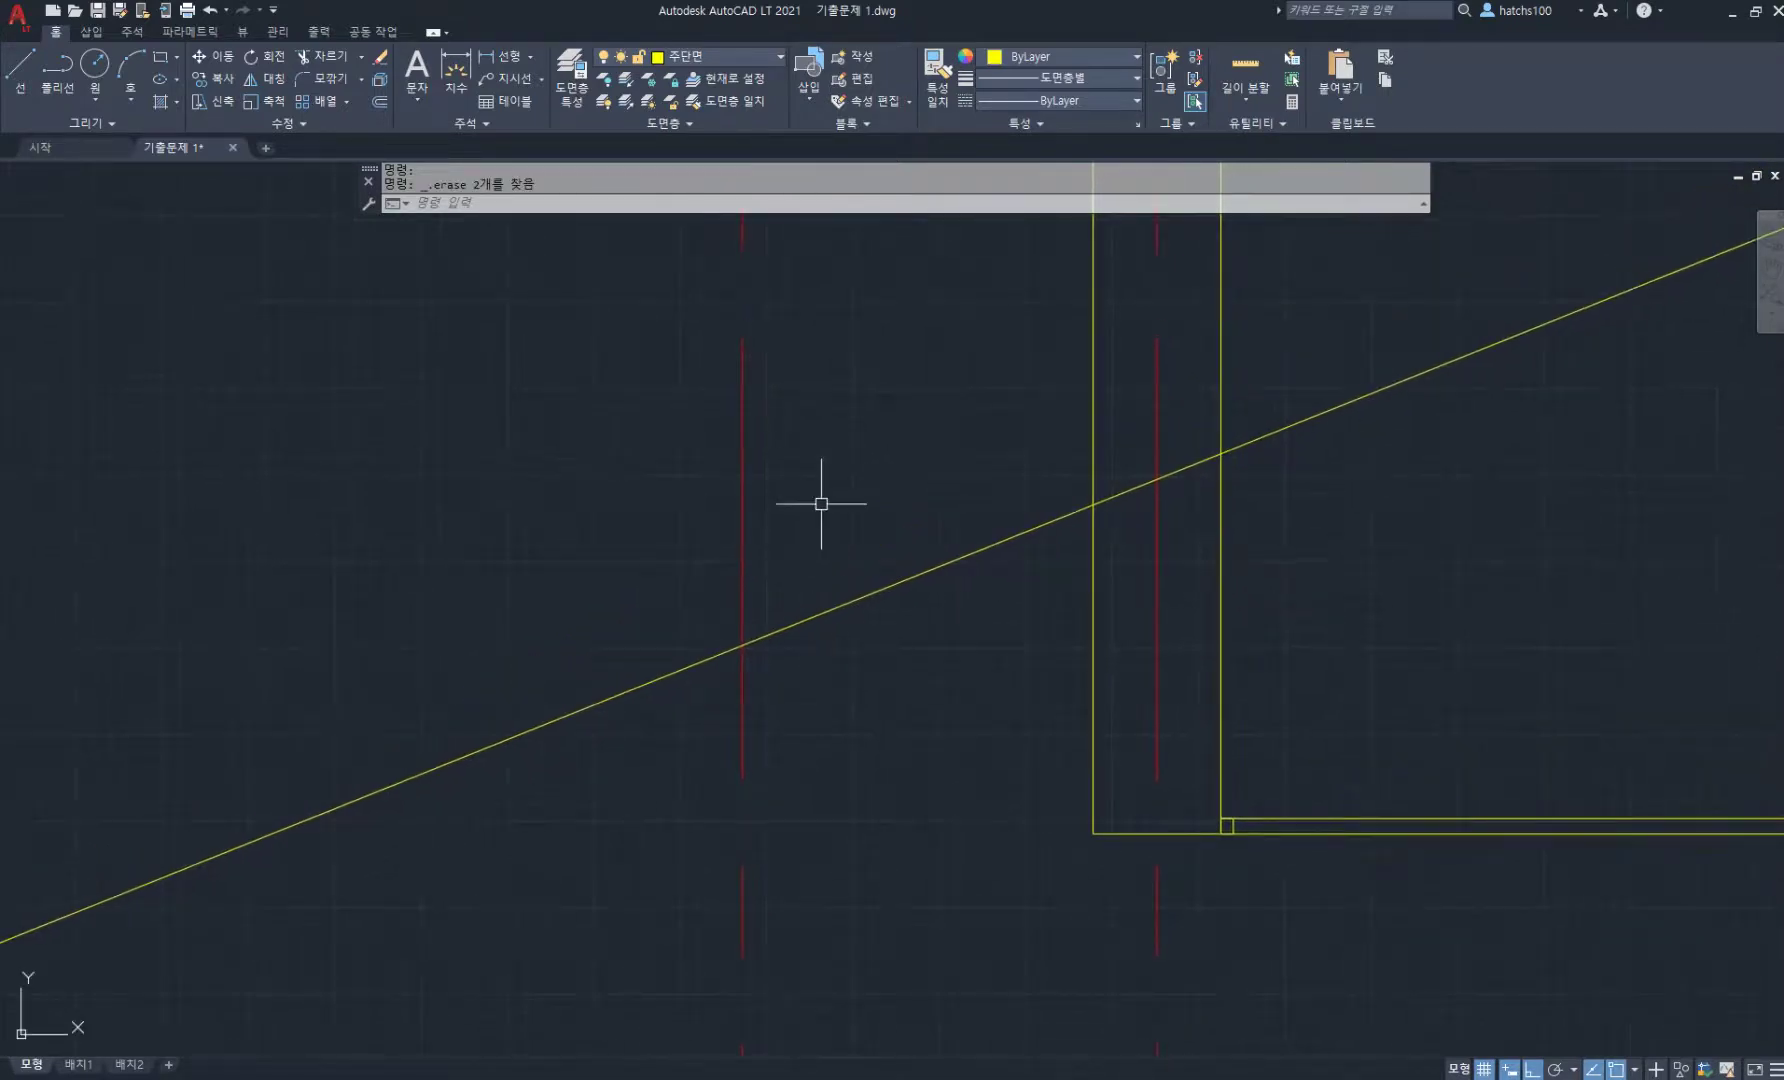
- Offset the sloped roof construction line 120 upward
type("o")
key("Return")
key("Return")
left_click(864, 594)
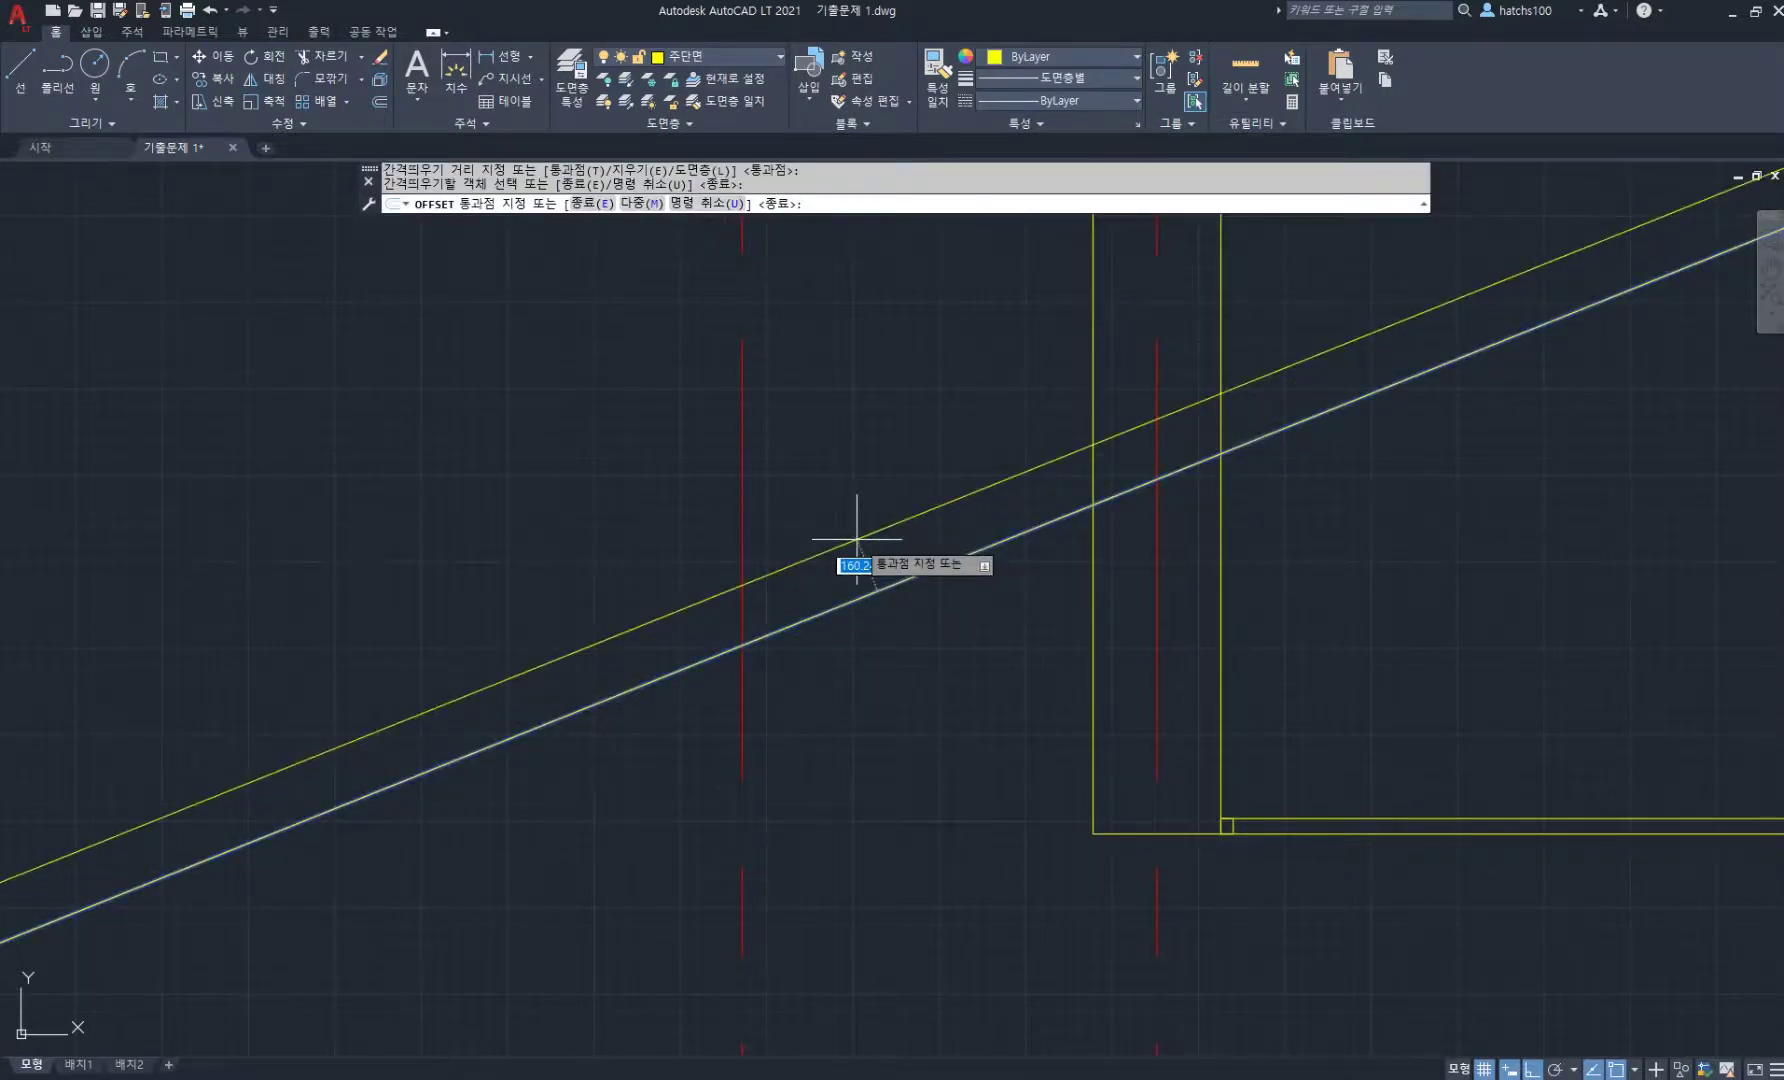
type("120")
key("Return")
scroll(856, 537, "down", 4)
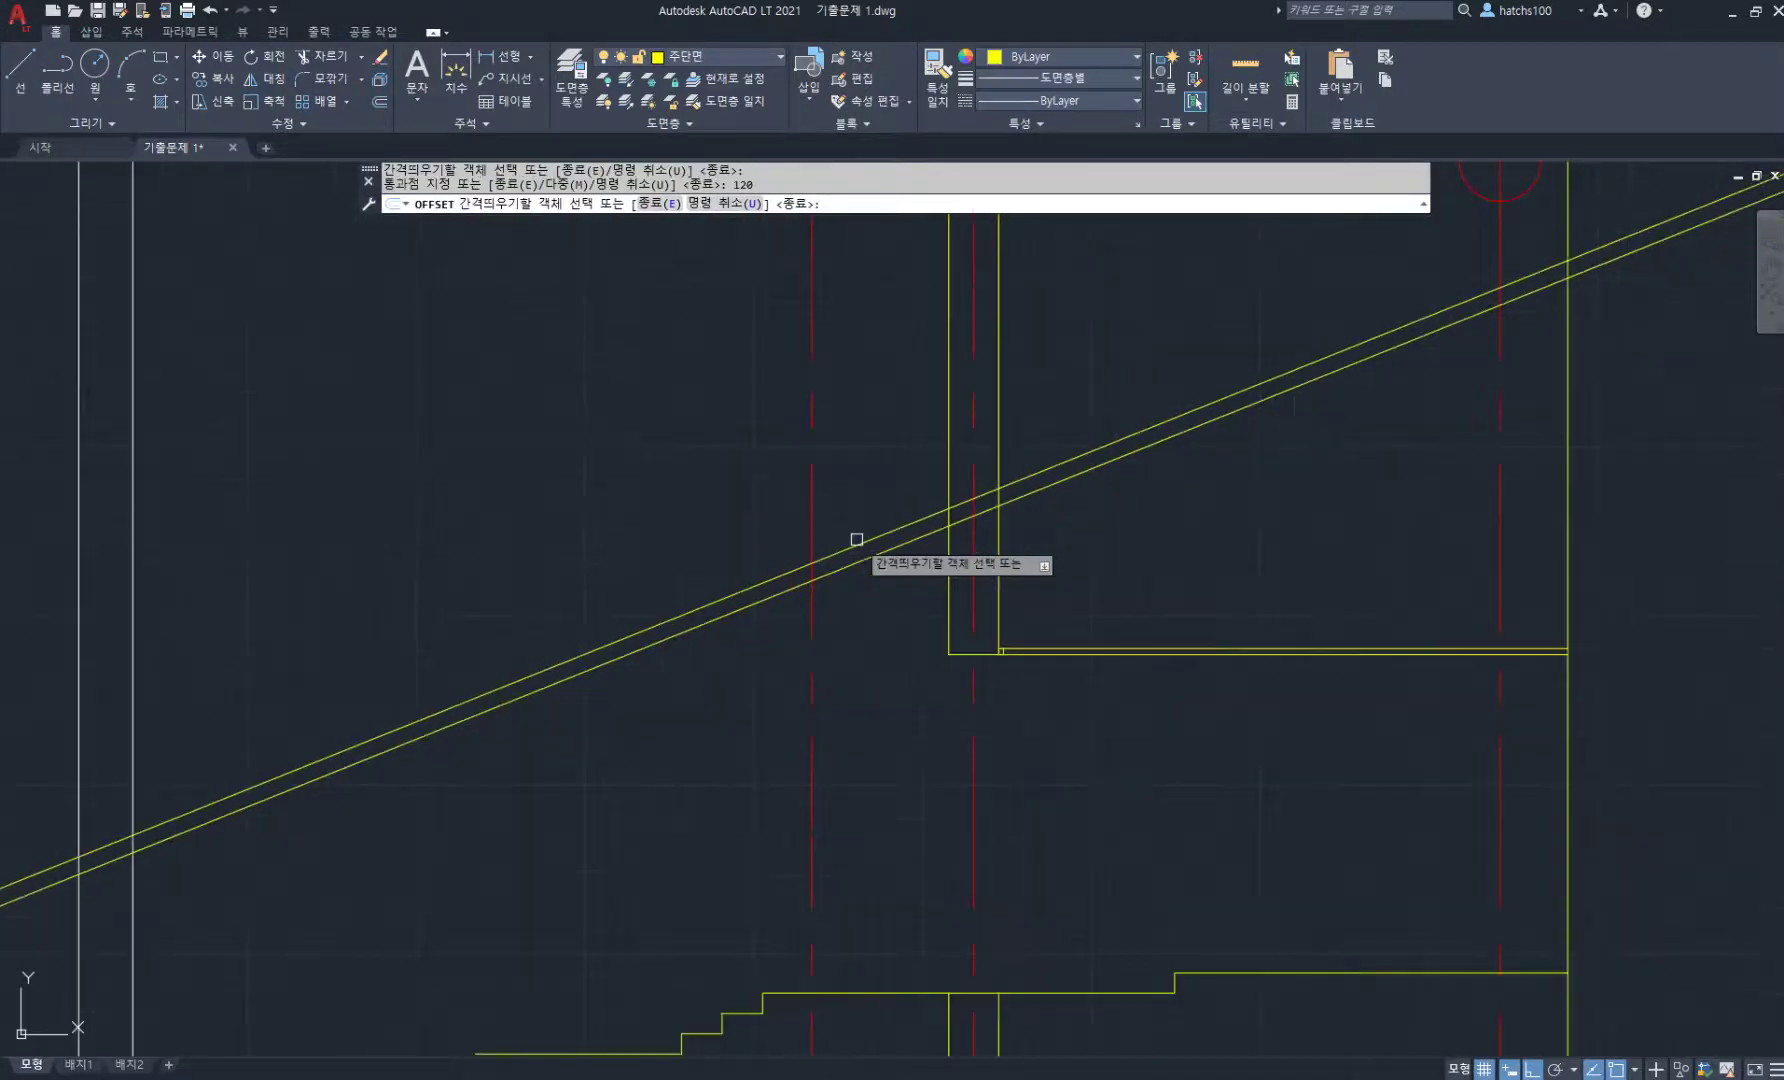
middle_click_drag(983, 557, 868, 633)
key("Return")
- Mirror the two sloped roof lines about the vertical centerline with the circle, keeping the originals
middle_click_drag(1305, 445, 1137, 535)
type("mi")
key("Return")
left_click(1163, 577)
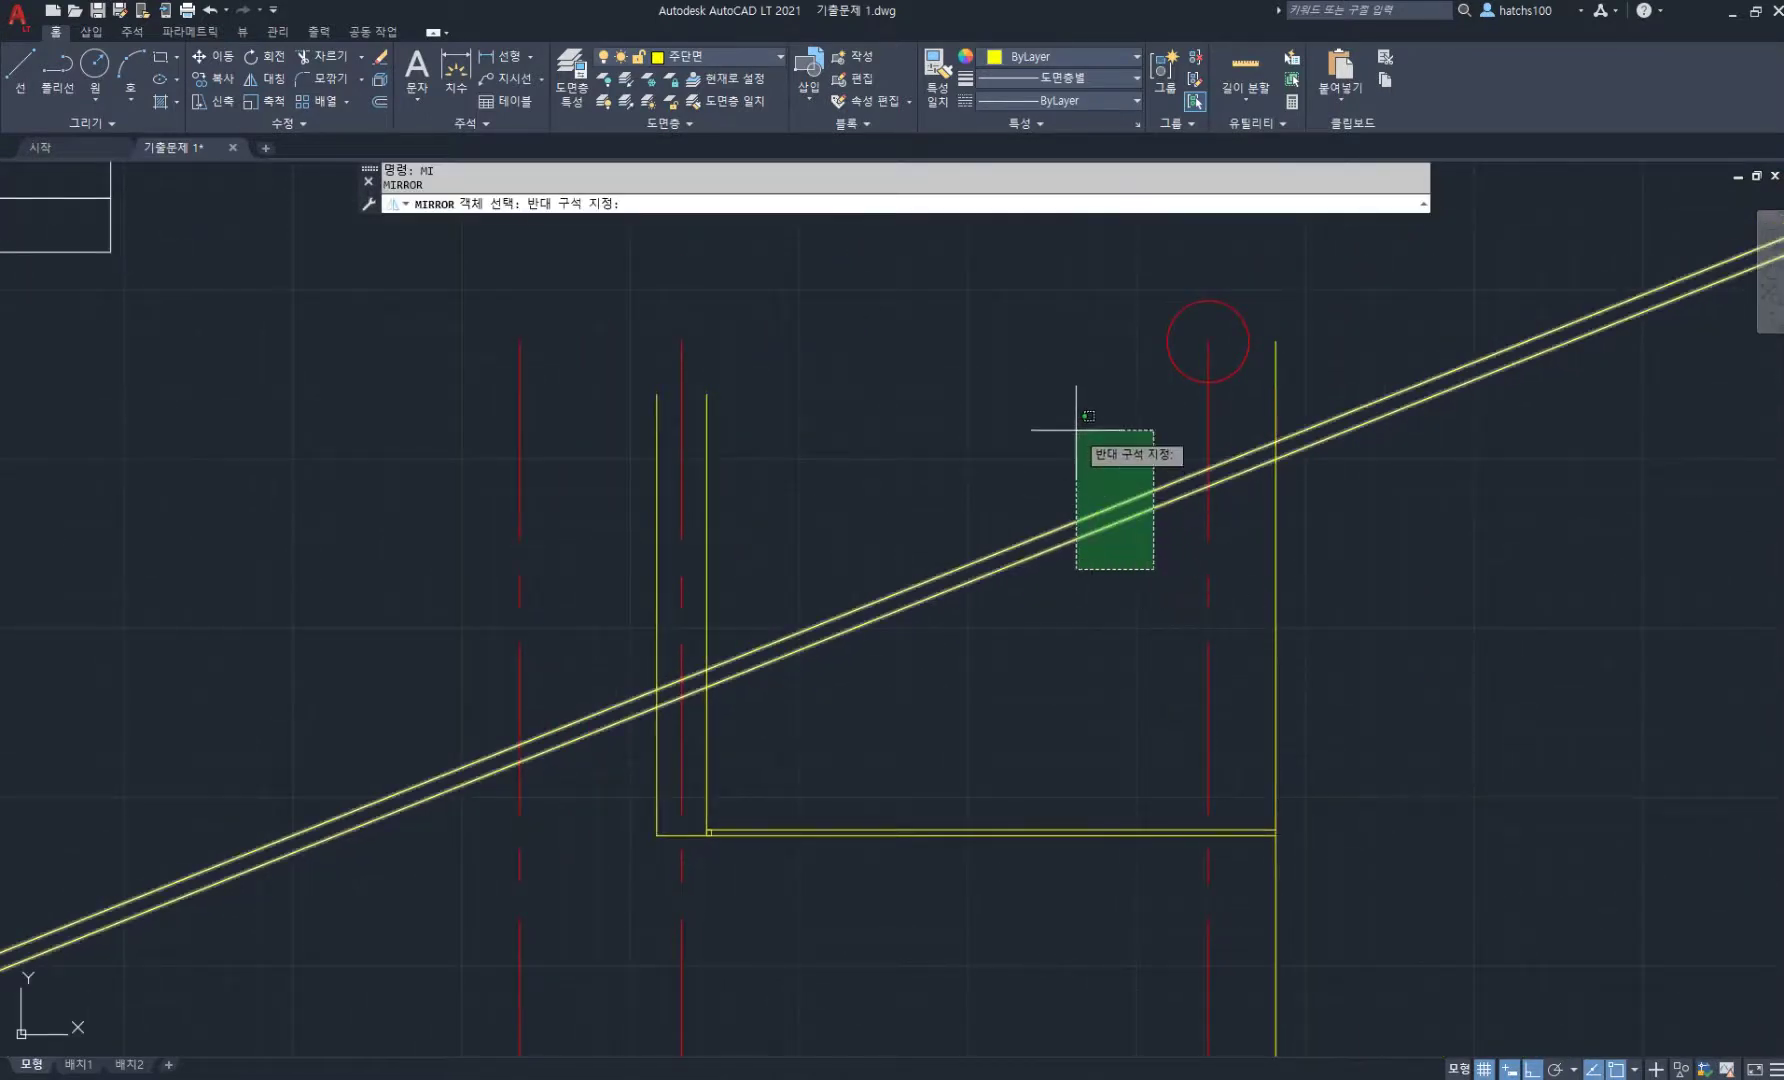
left_click(1075, 430)
middle_click_drag(1219, 360, 1108, 464)
key("Return")
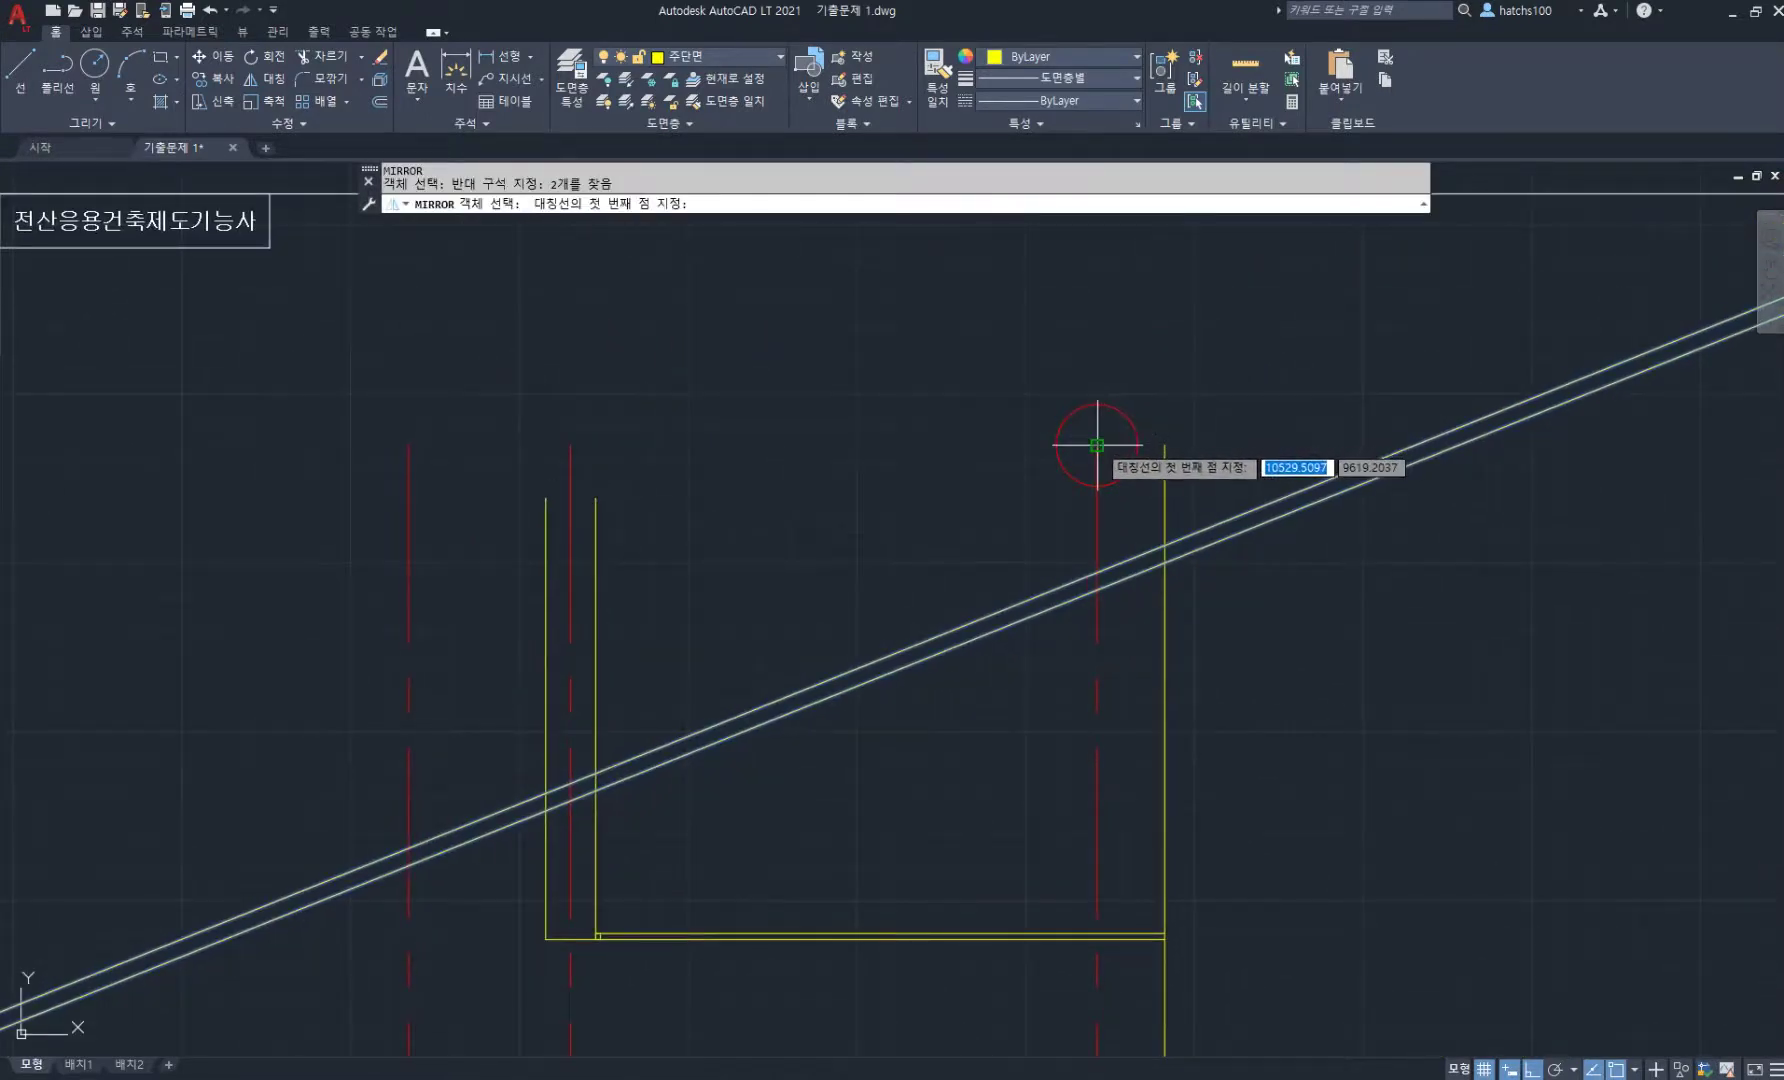
left_click(1097, 445)
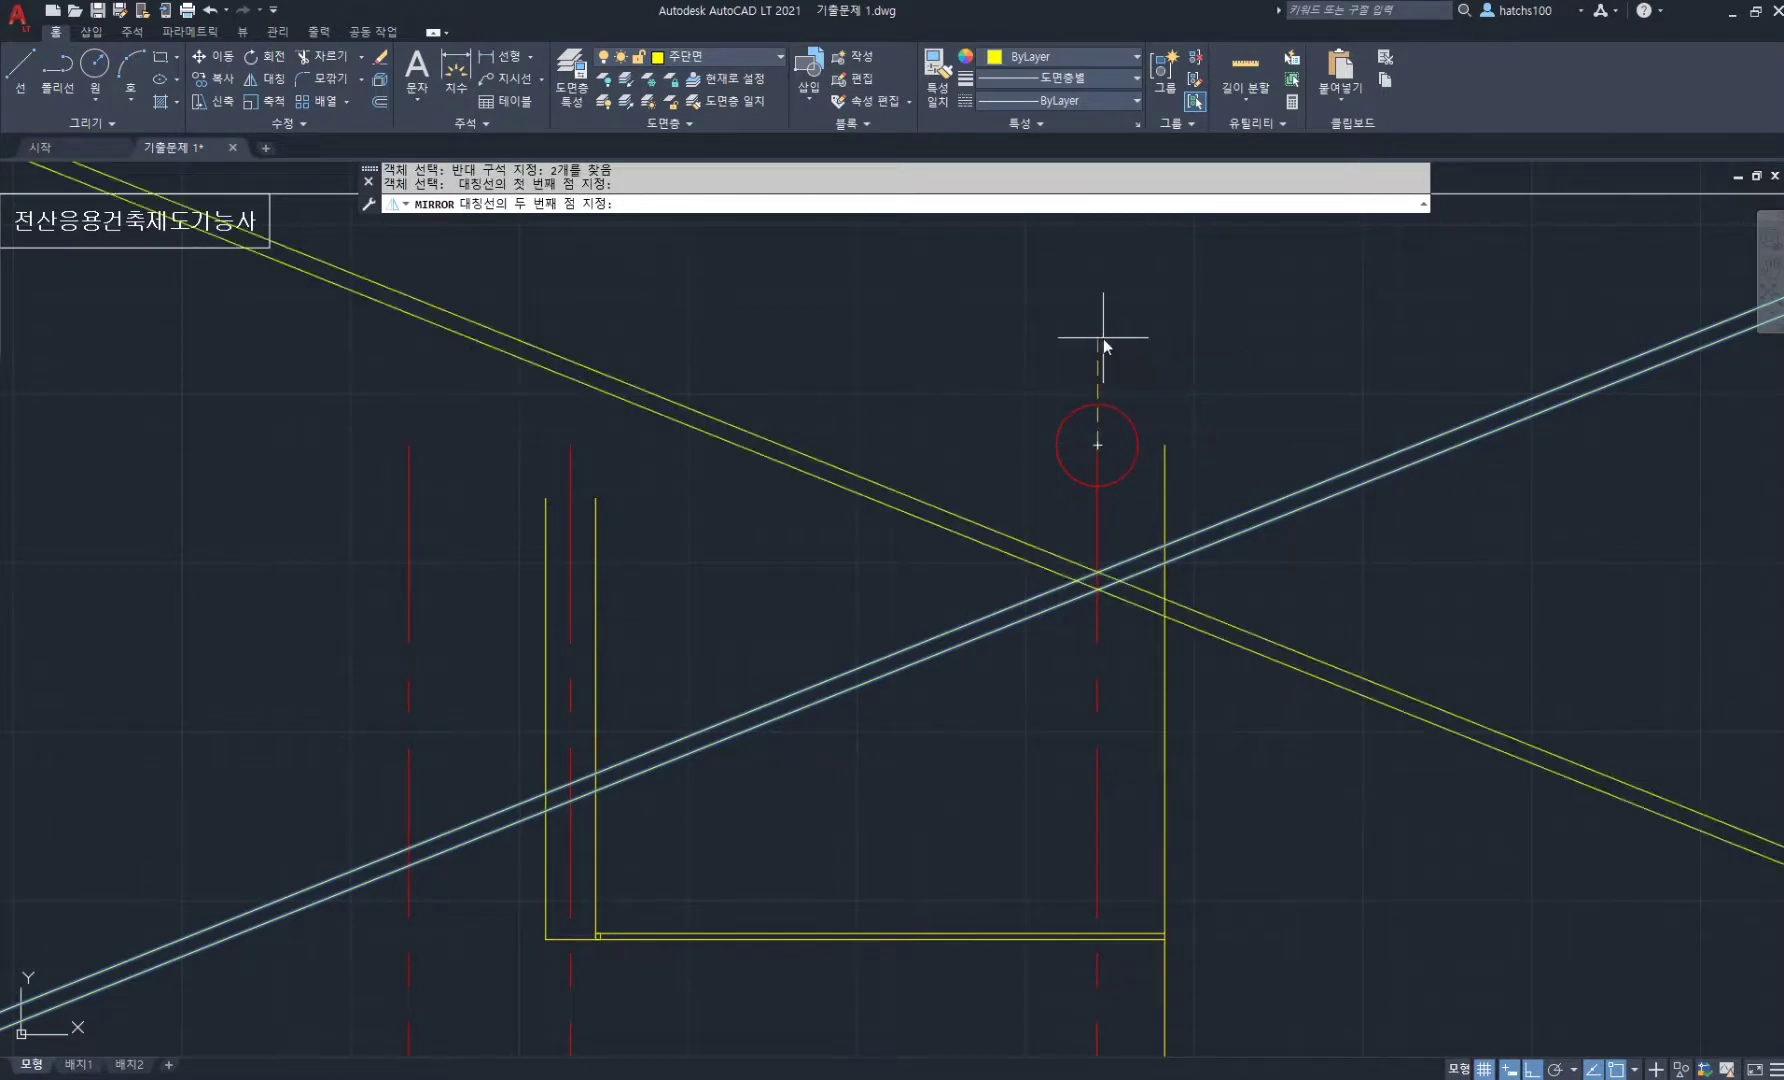
left_click(1103, 338)
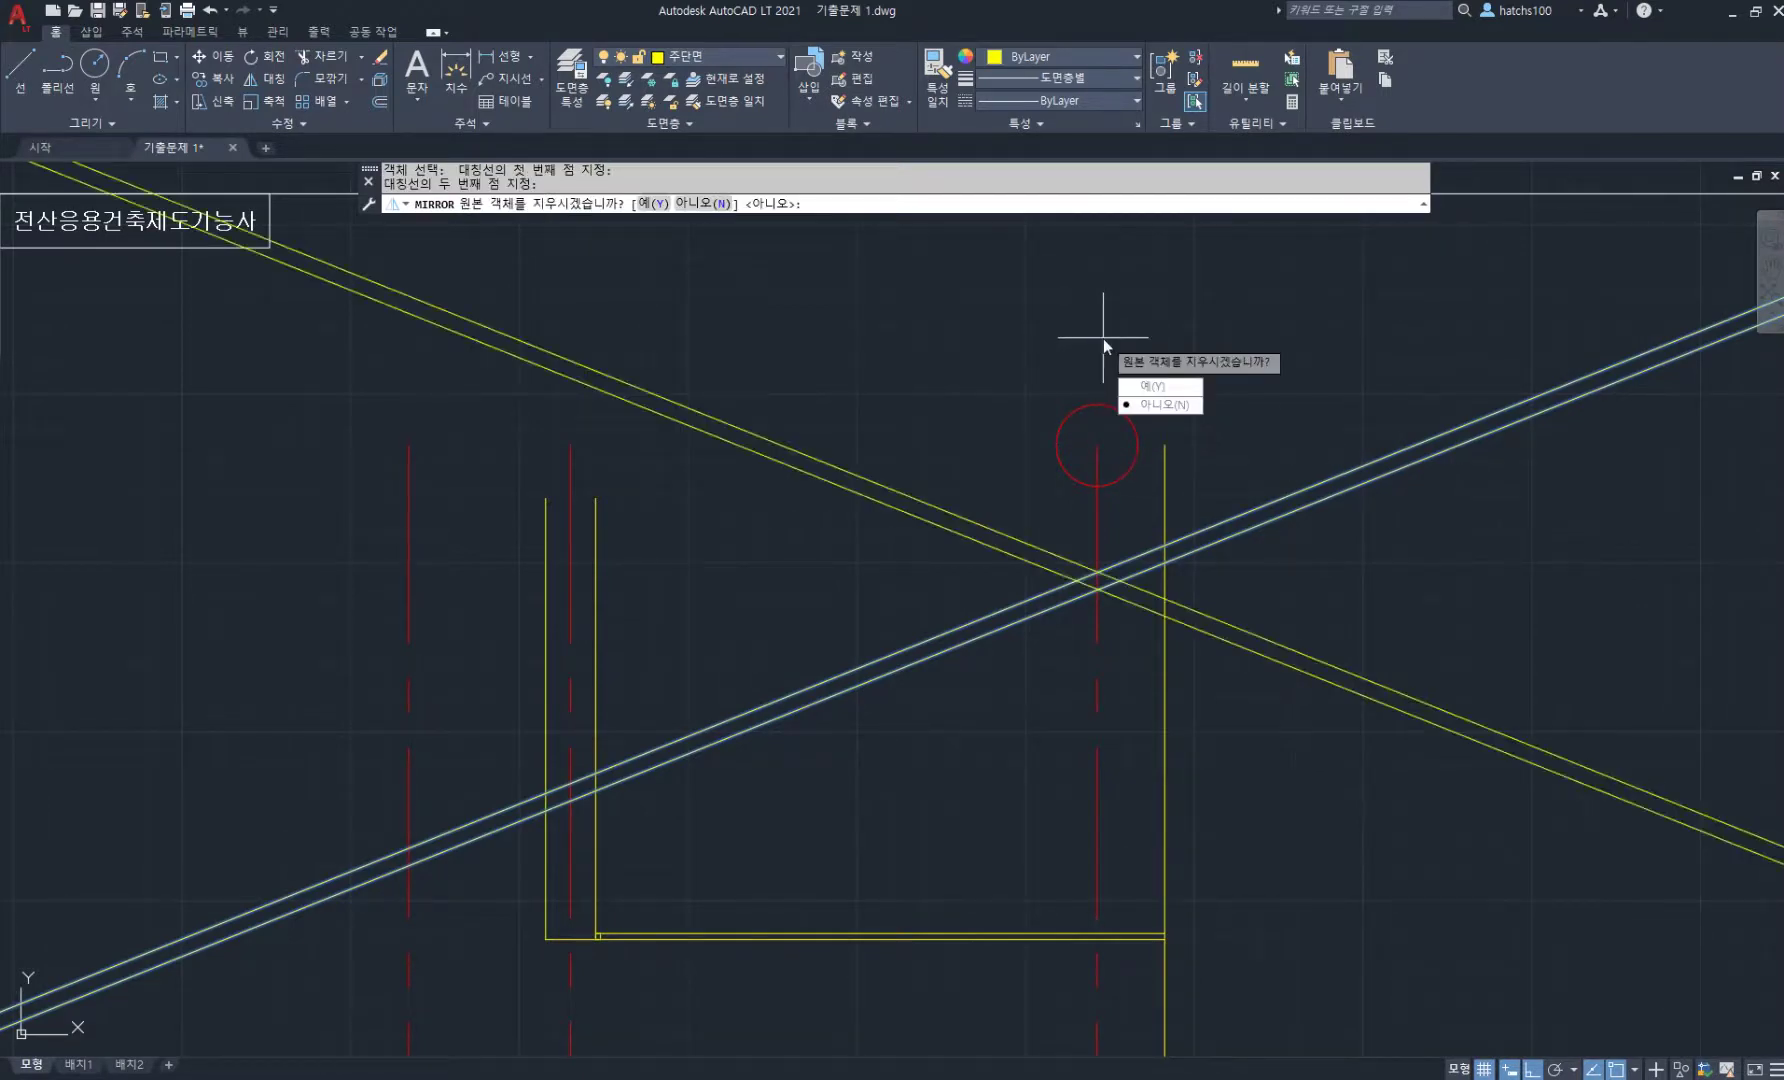
key("Return")
- Trim all four sloped roof lines beyond the vertical section boundary line to the right of the ridge
scroll(1131, 558, "down", 2)
scroll(1145, 593, "up", 5)
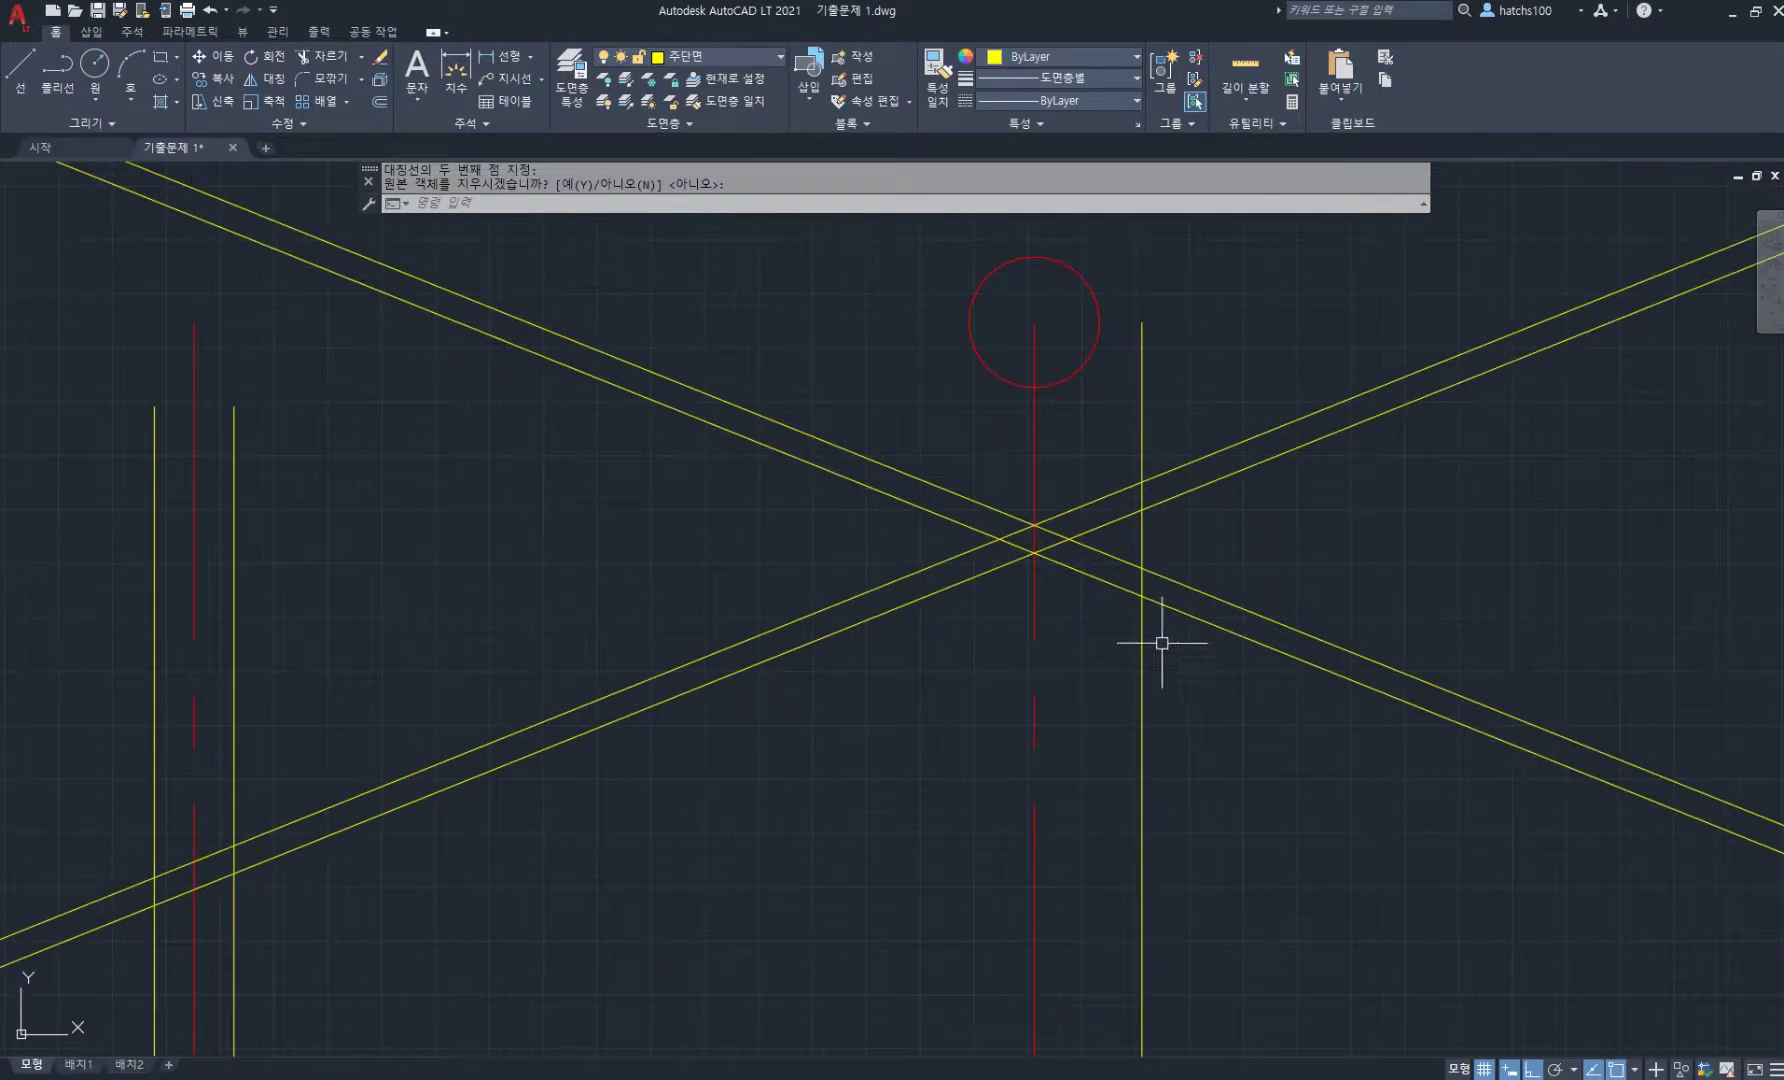
scroll(1043, 605, "up", 2)
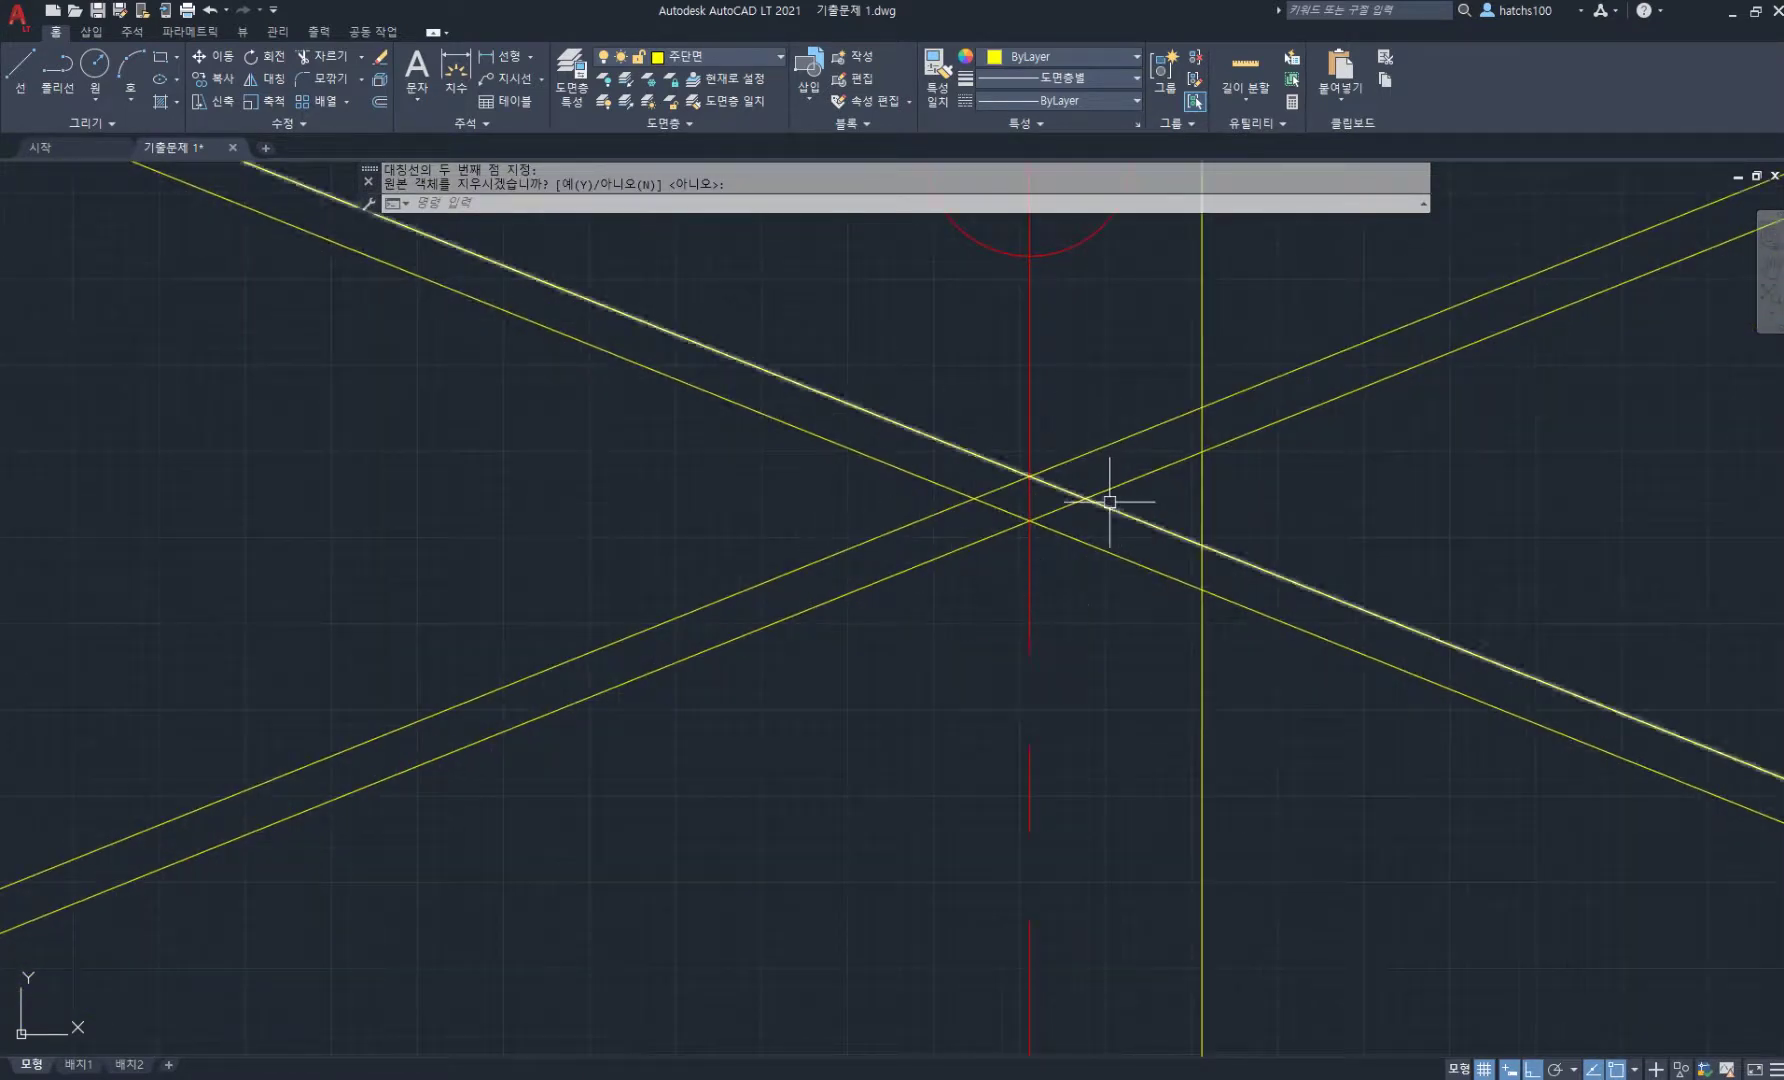
scroll(1058, 502, "down", 2)
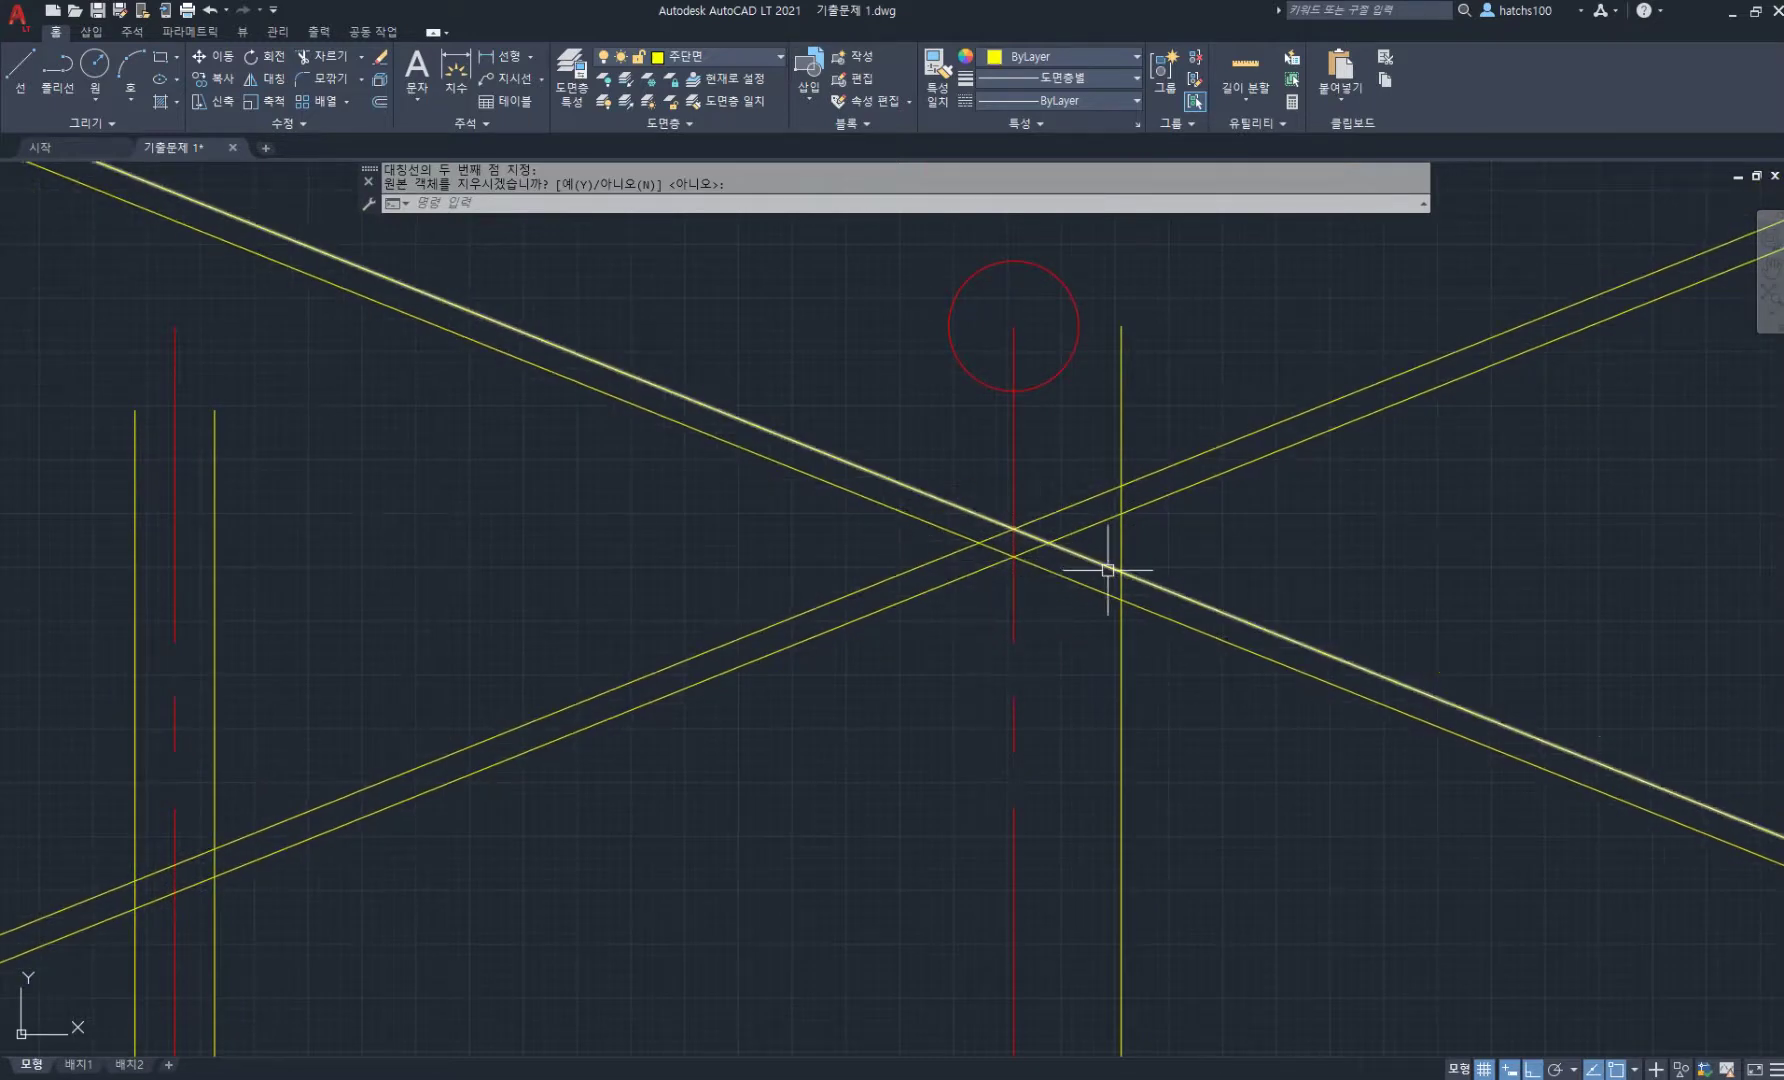
middle_click_drag(1158, 571, 1111, 594)
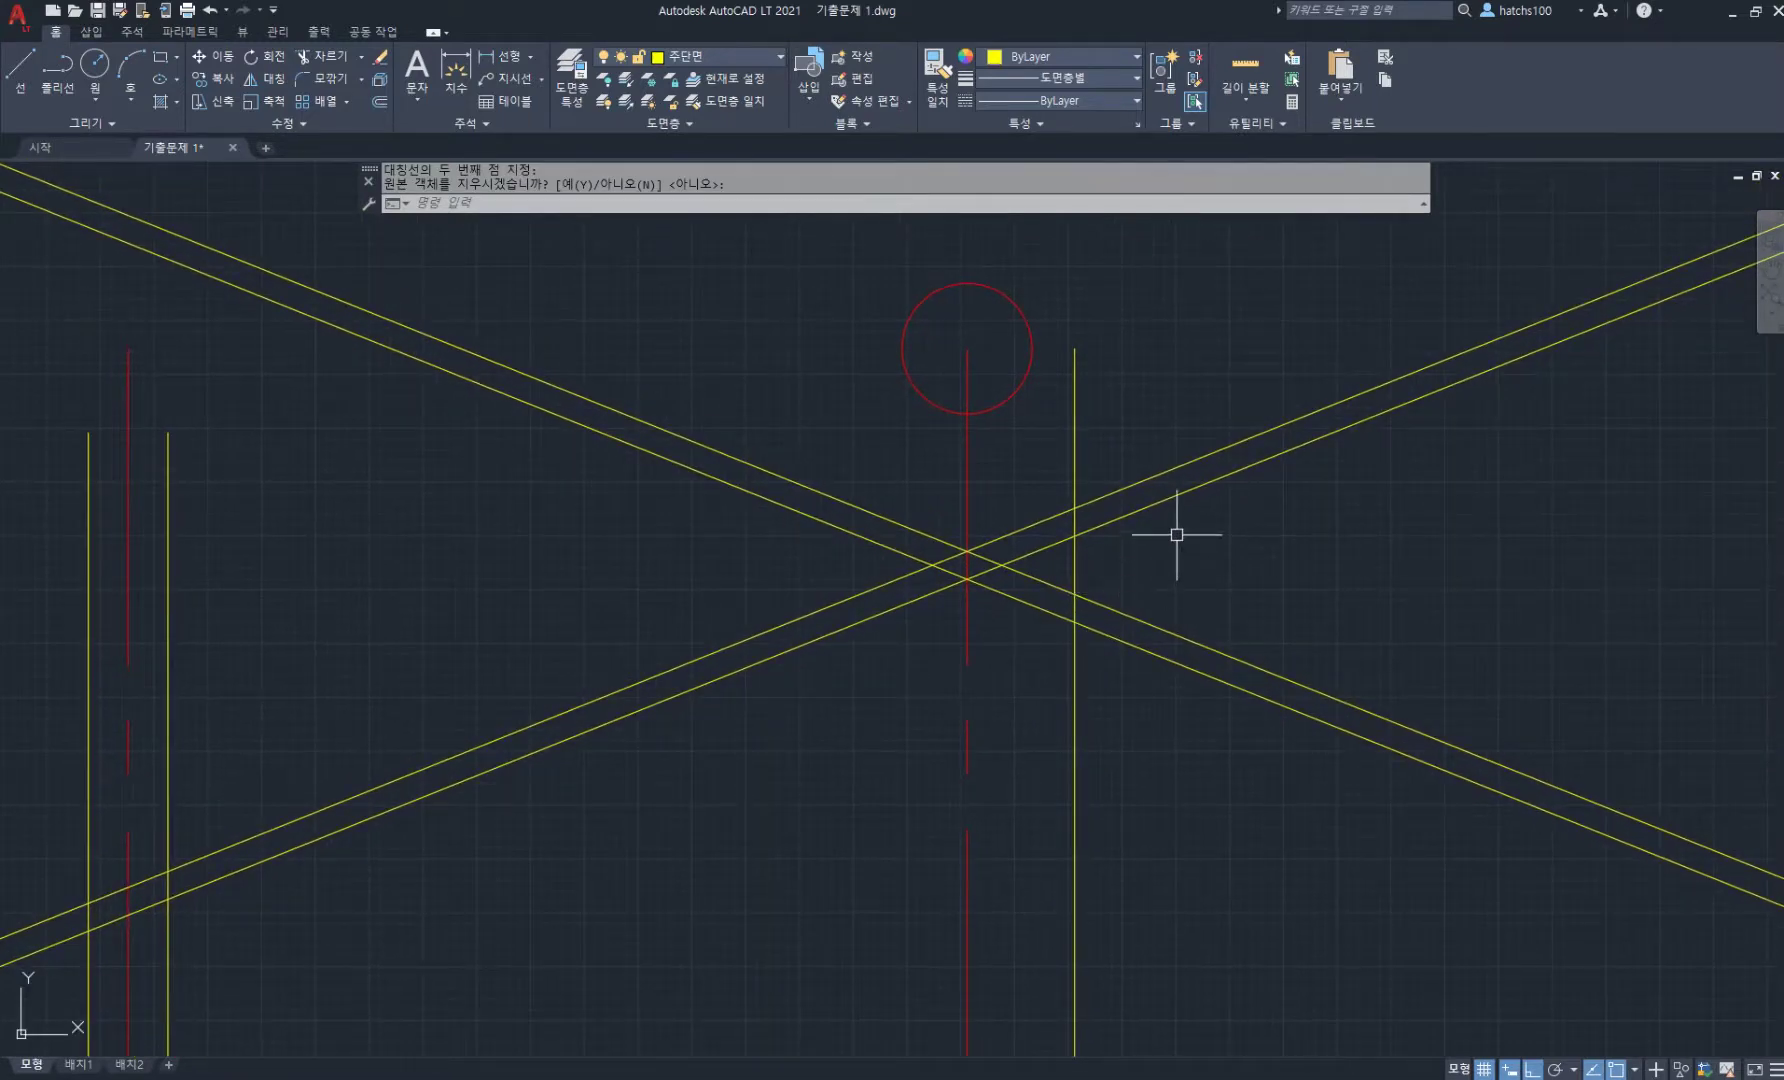
key("Return")
left_click(1234, 352)
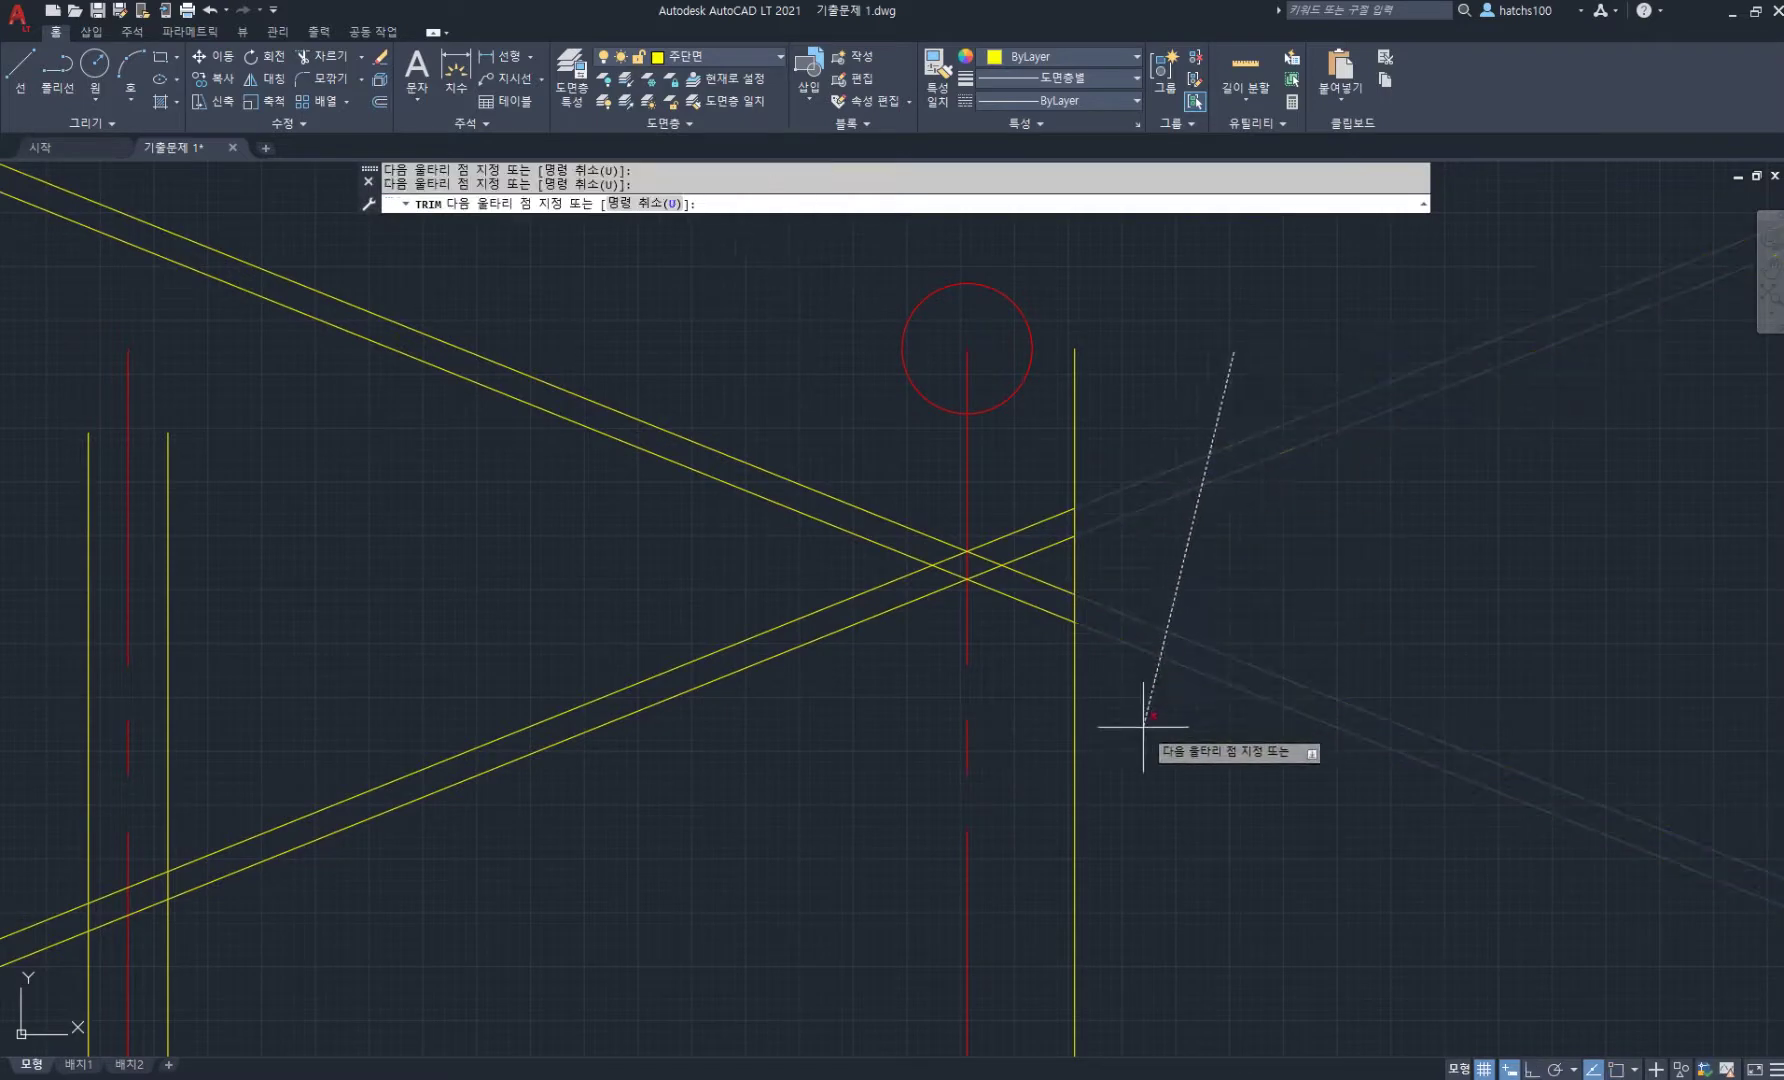
key("Return")
scroll(1201, 651, "down", 2)
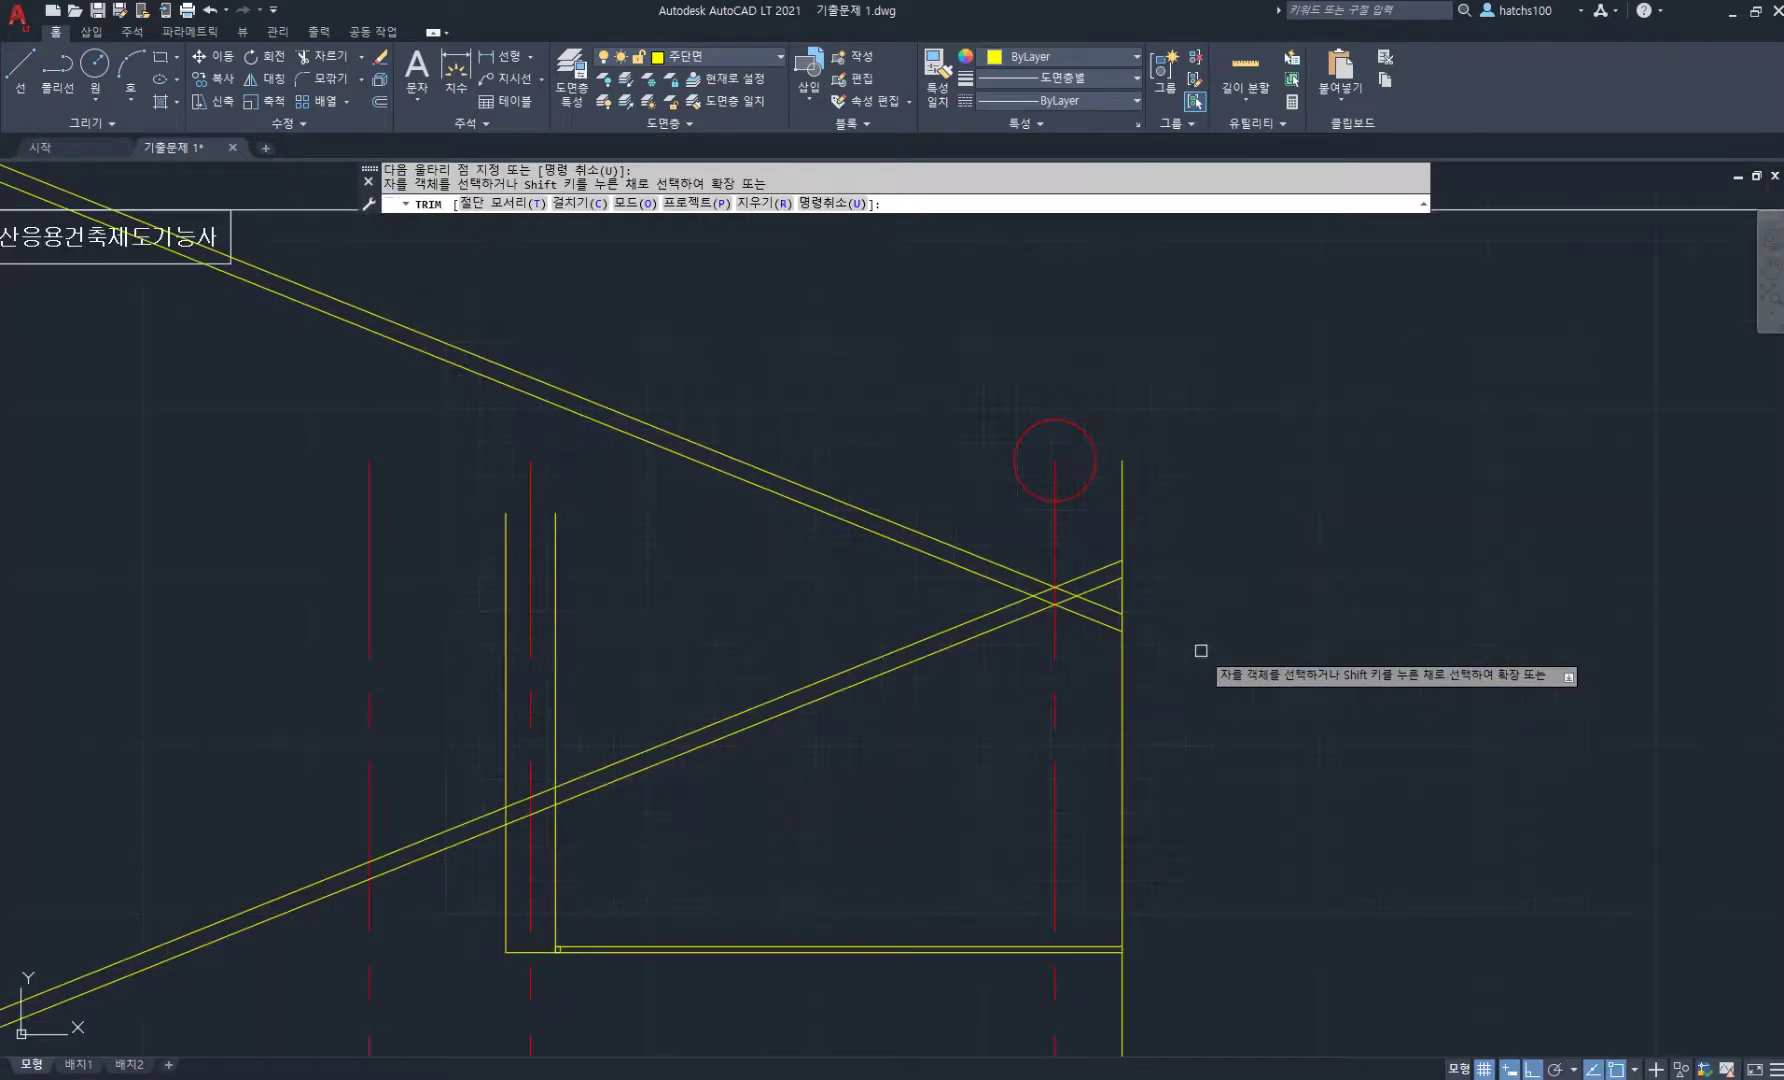
- Trim the overlapping roof lines at the ridge so both slopes meet in clean peaks on the centerline
scroll(1072, 611, "up", 2)
left_click_drag(918, 470, 792, 564)
mouse_move(1097, 515)
left_mouse_down()
mouse_move(1147, 585)
mouse_move(1190, 580)
left_mouse_up()
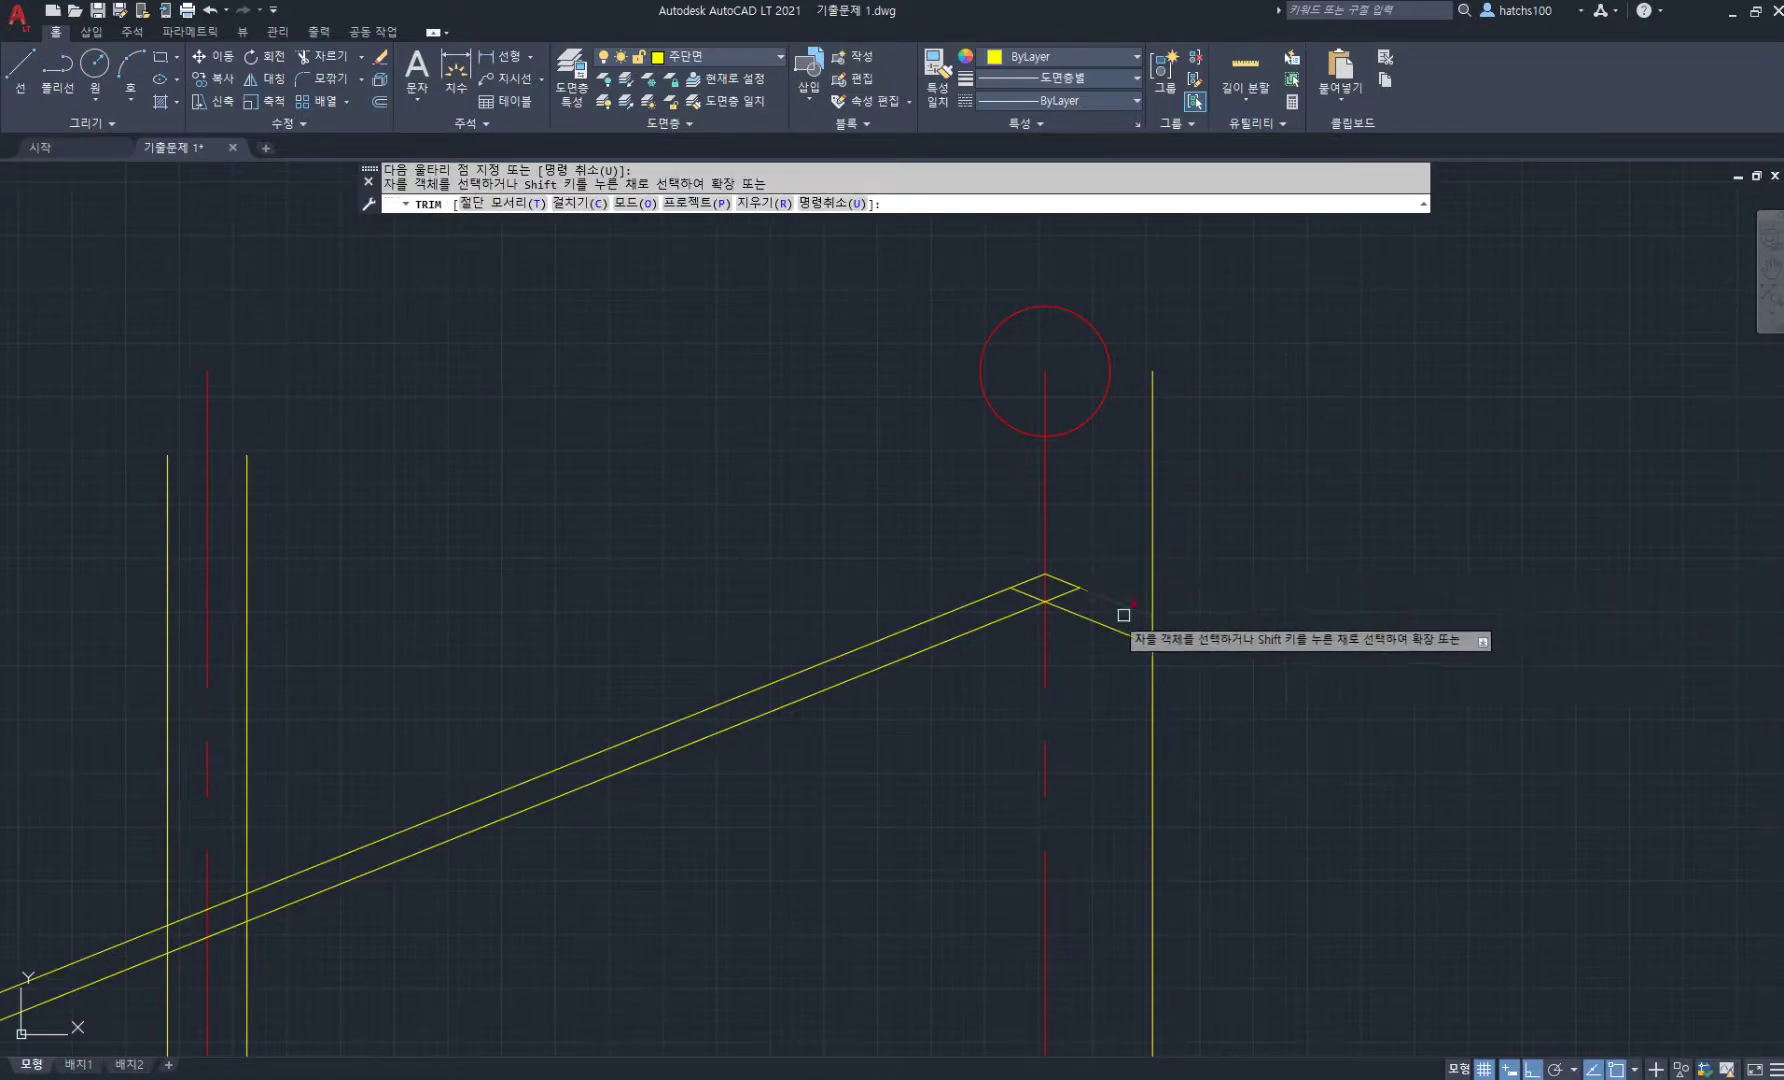
scroll(1031, 616, "up", 2)
left_click(1016, 562)
left_click(1117, 562)
scroll(1366, 562, "down", 2)
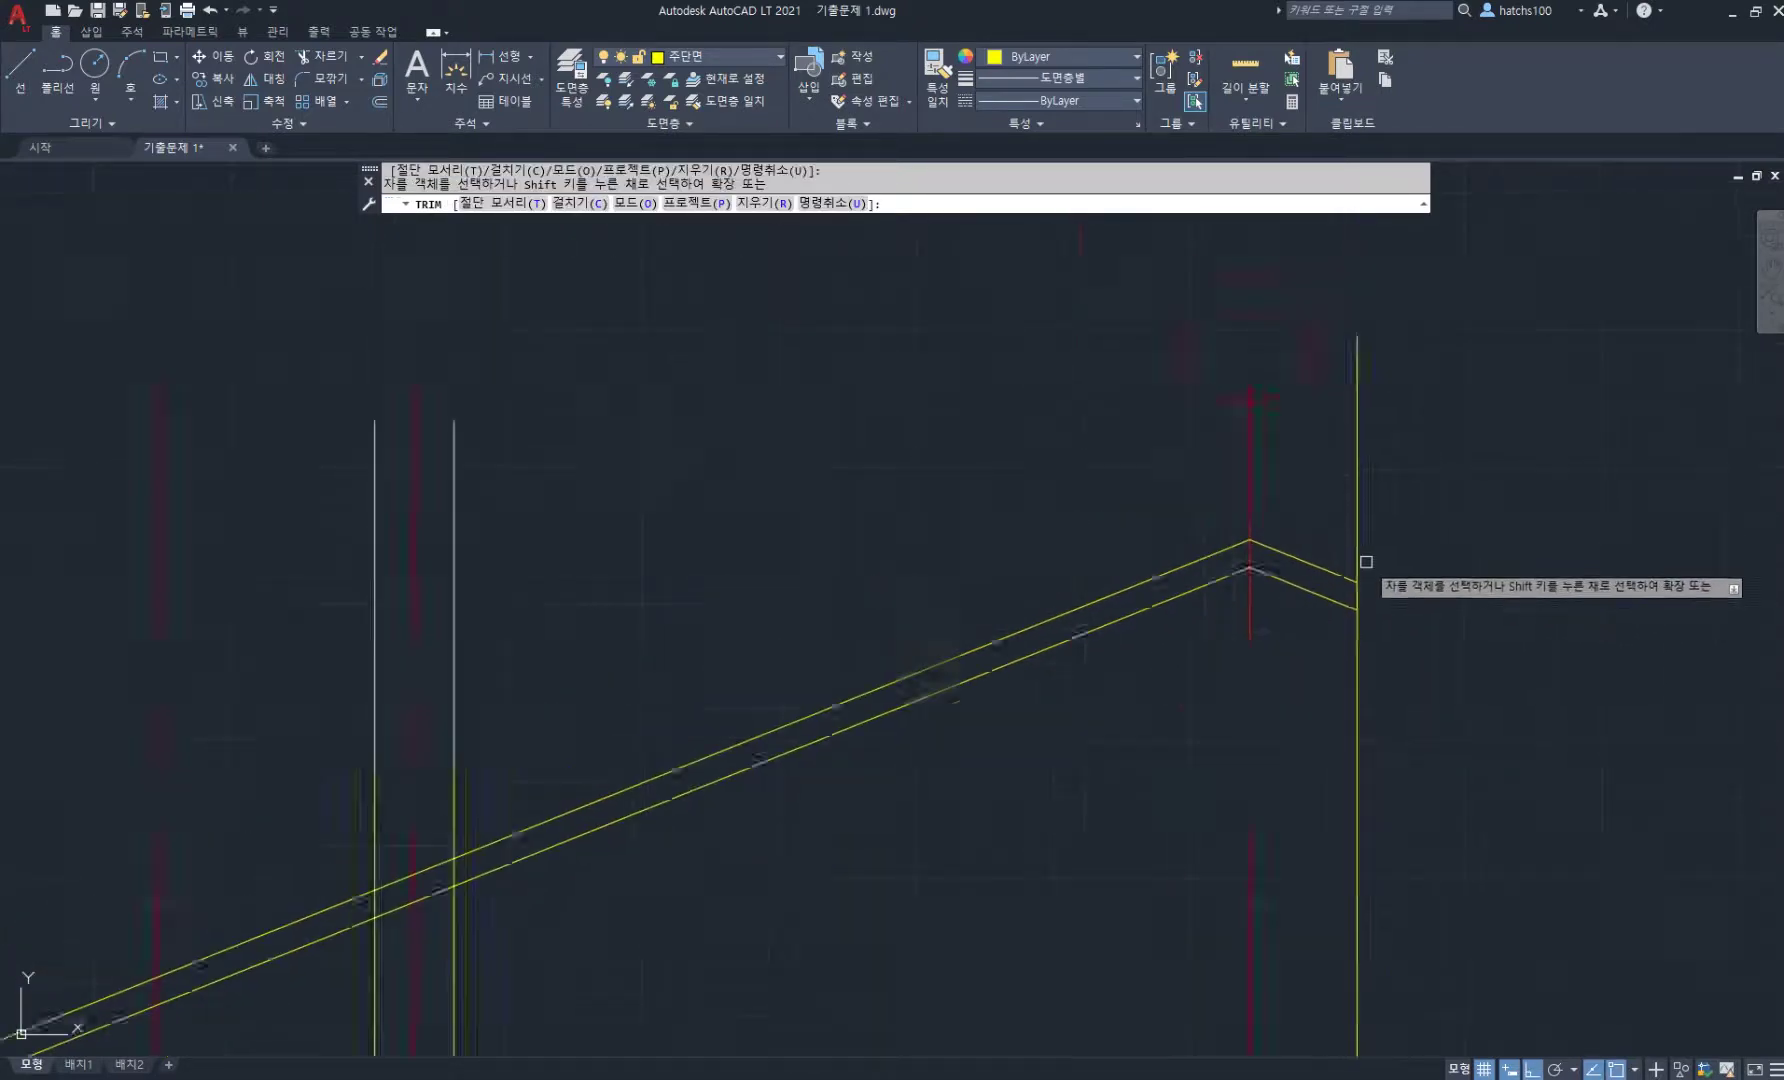
scroll(1366, 562, "down", 2)
key("Escape")
scroll(893, 571, "up", 1)
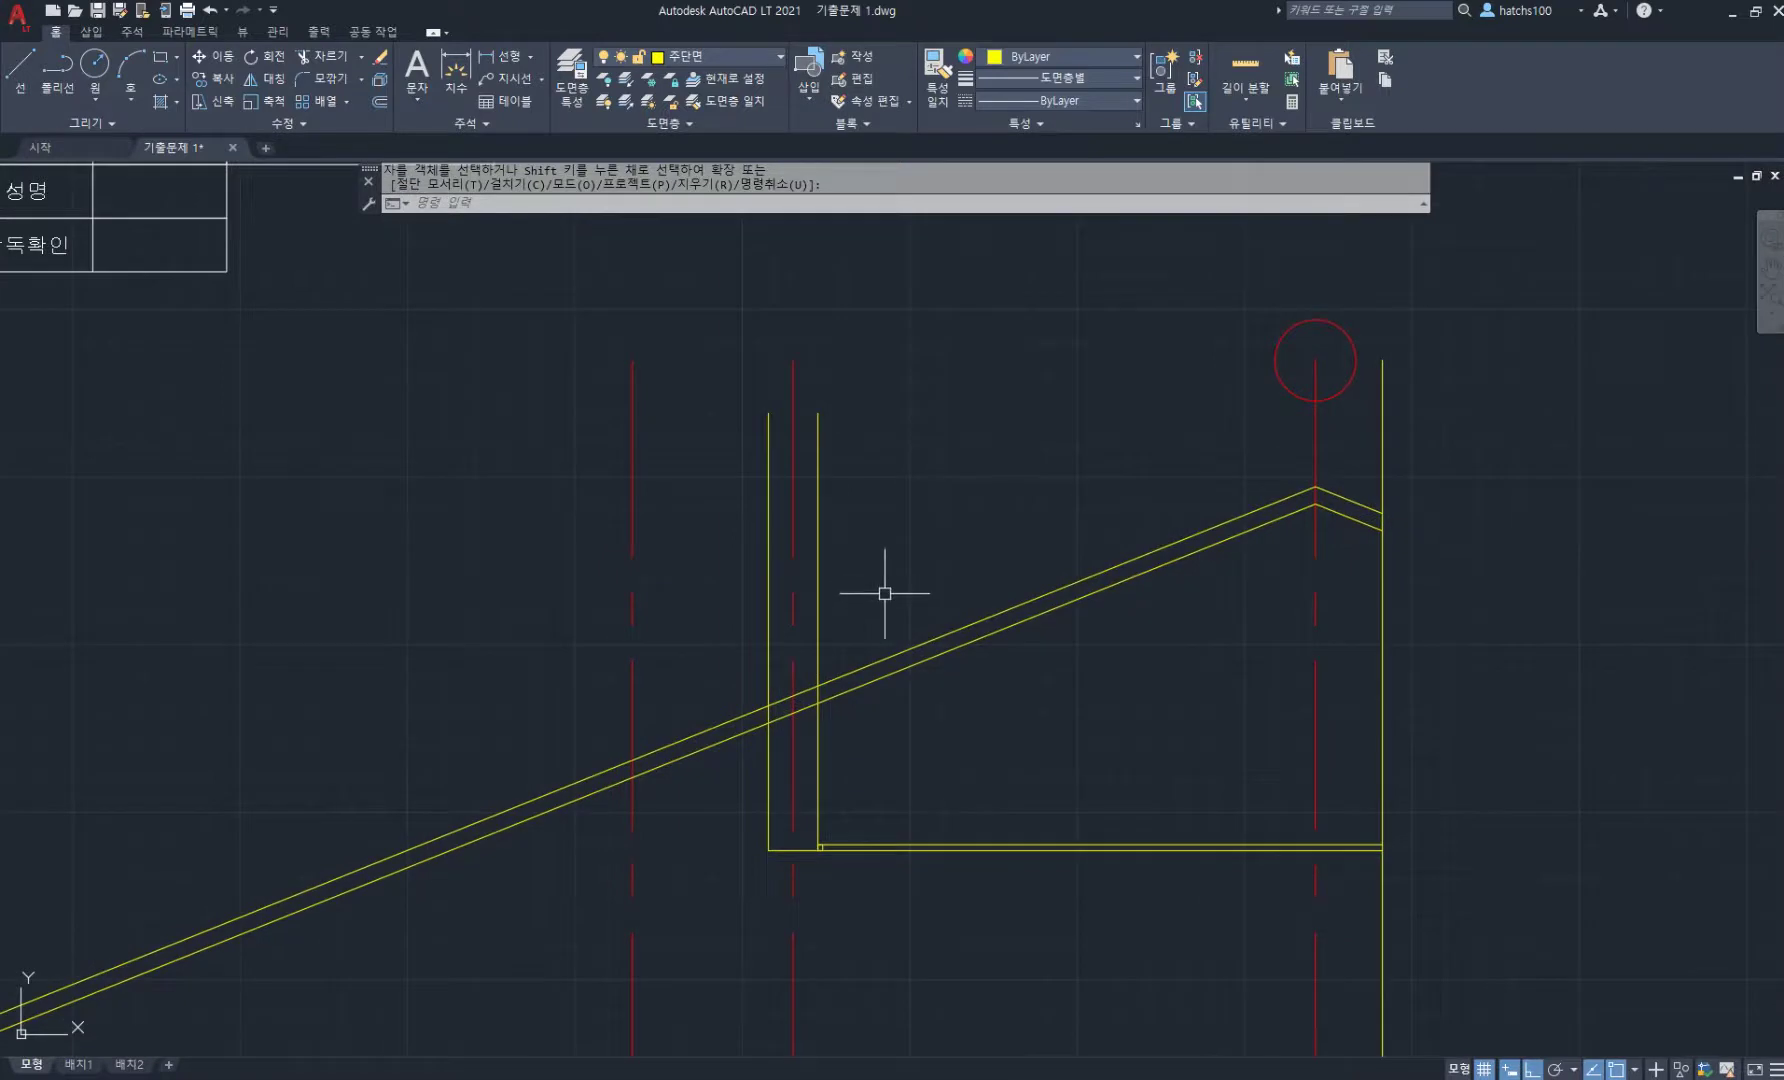
- Trim the wall lines above the roof underside and remove the underside segment between the two wall faces
key("space")
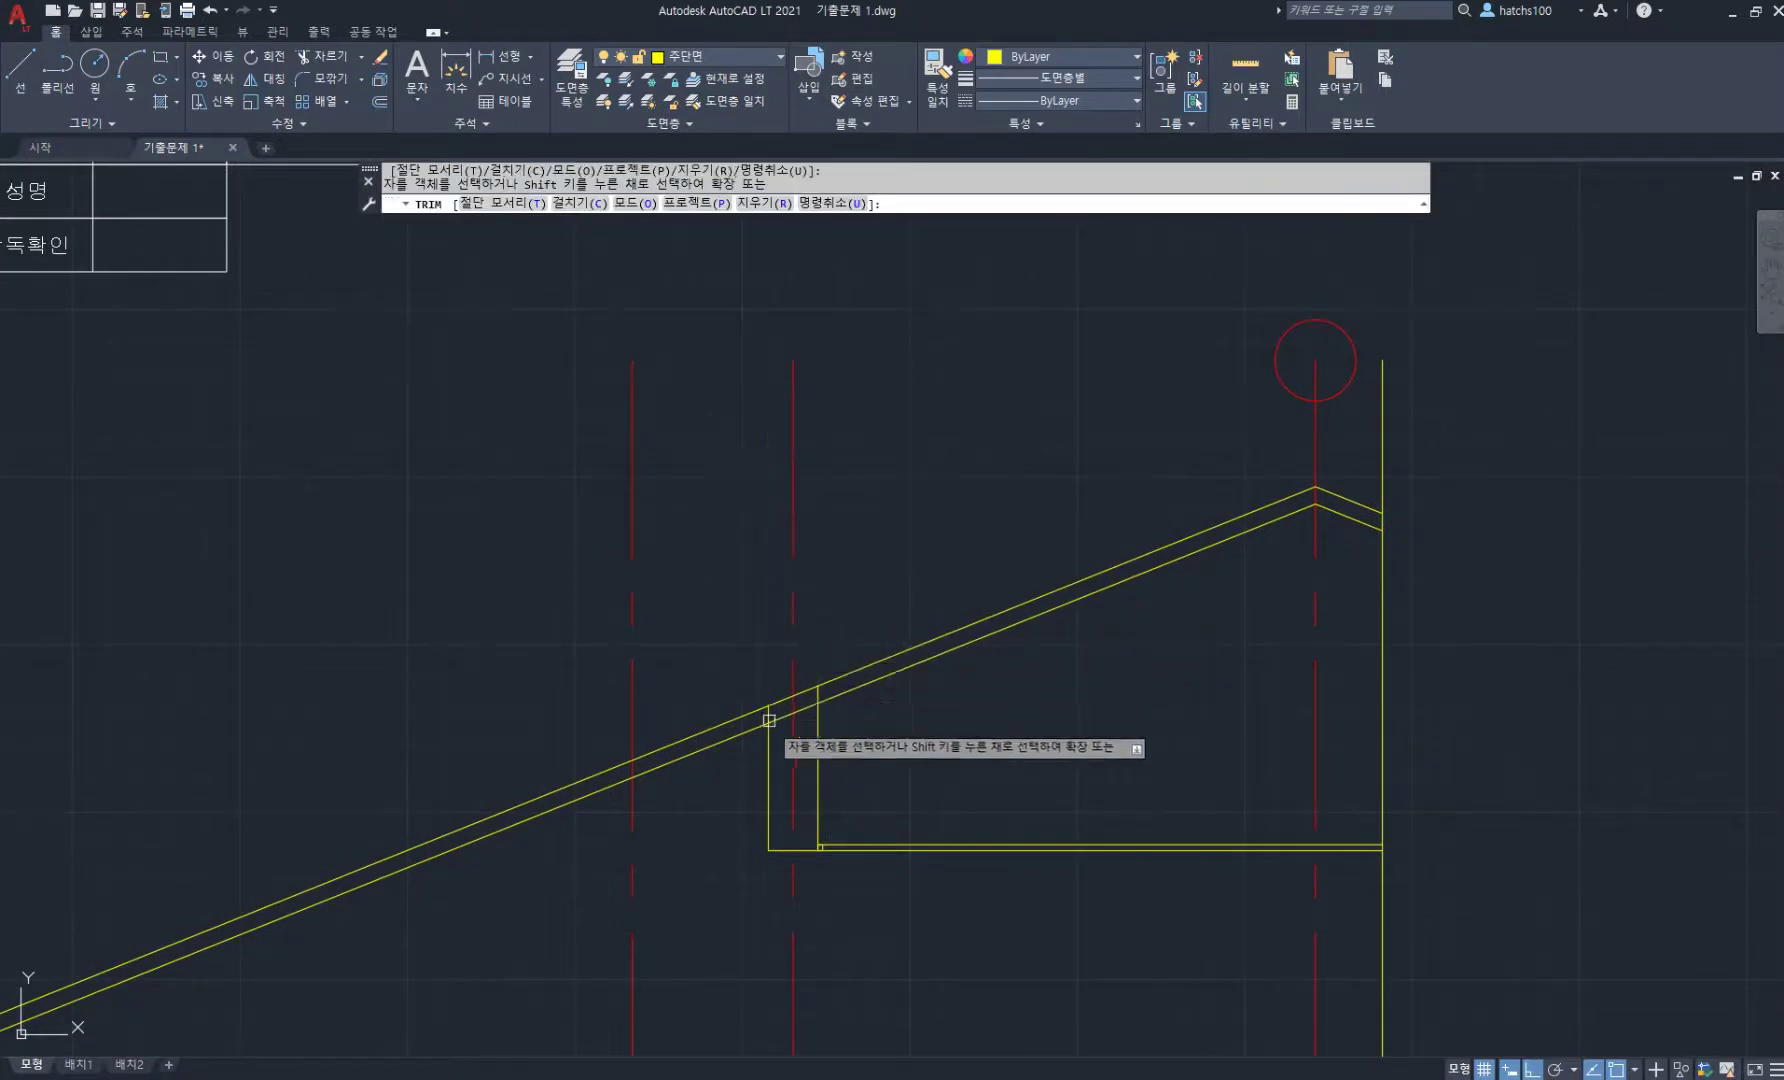
scroll(768, 710, "up", 3)
left_click(754, 674)
left_click(779, 679)
left_click(848, 649)
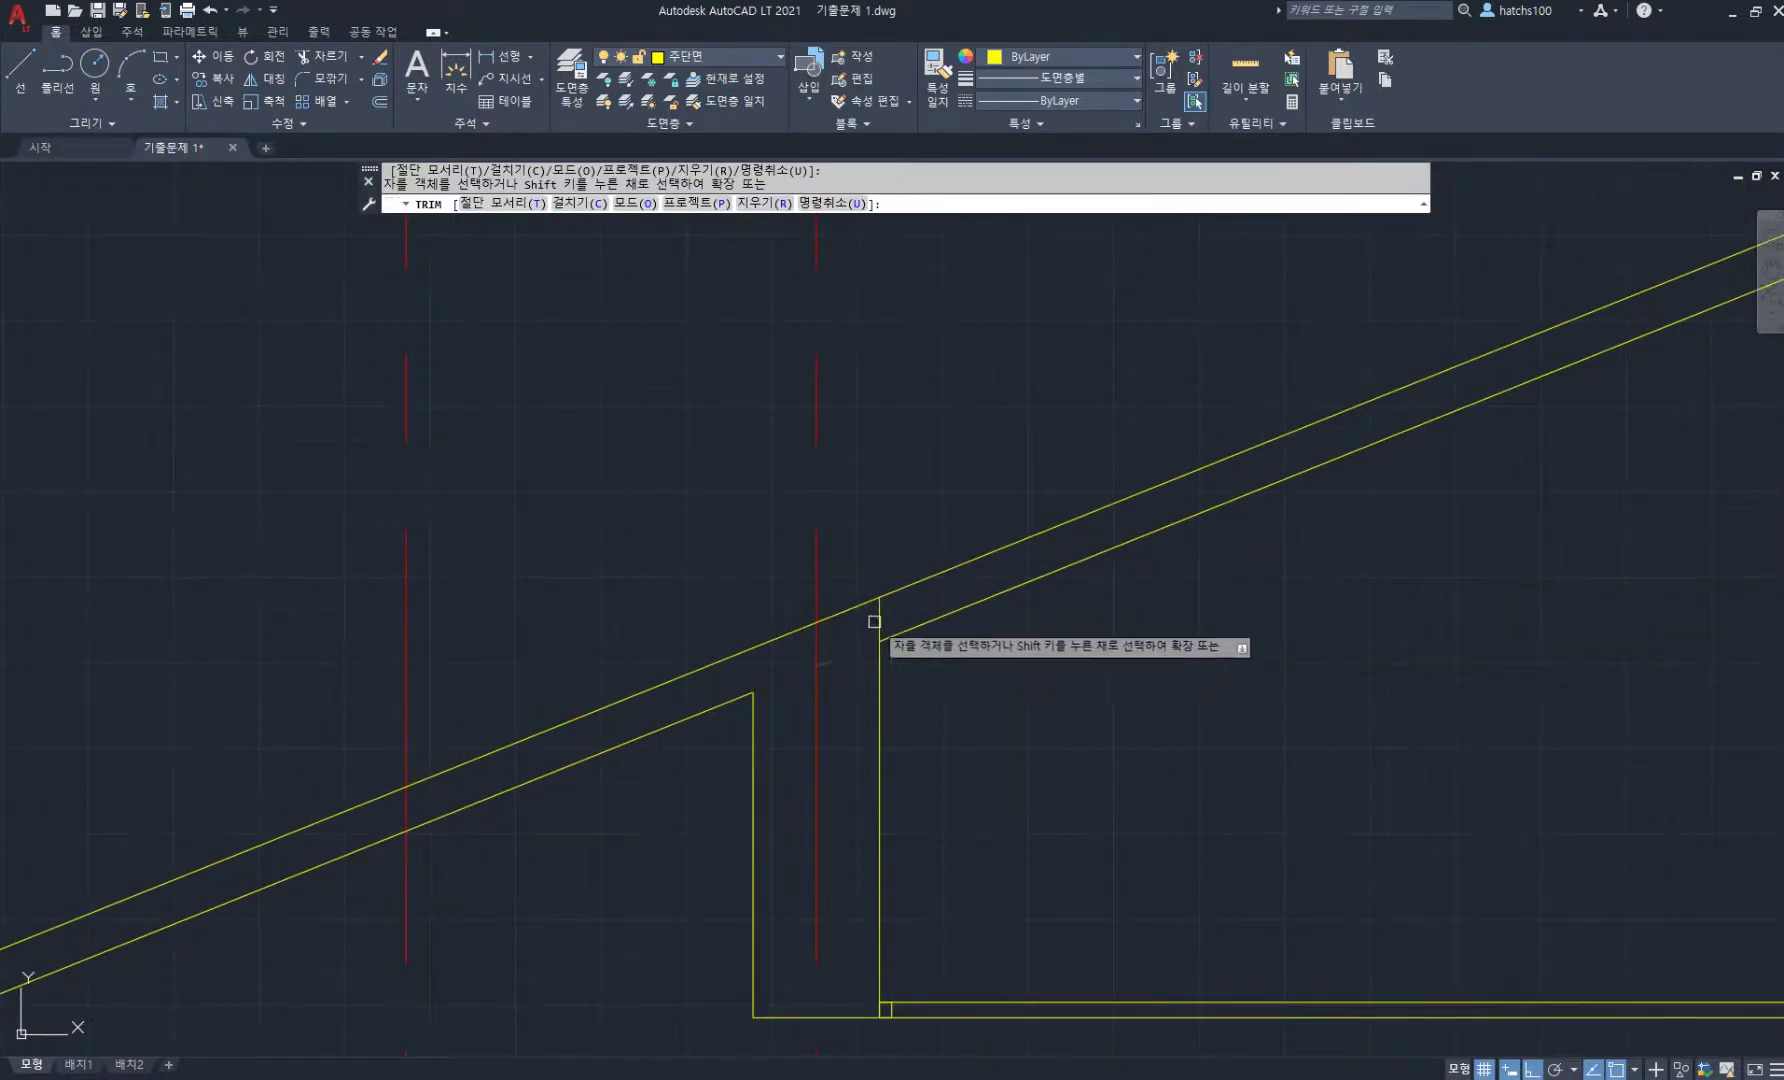
left_click(877, 621)
scroll(870, 592, "down", 3)
scroll(865, 597, "up", 2)
key("Escape")
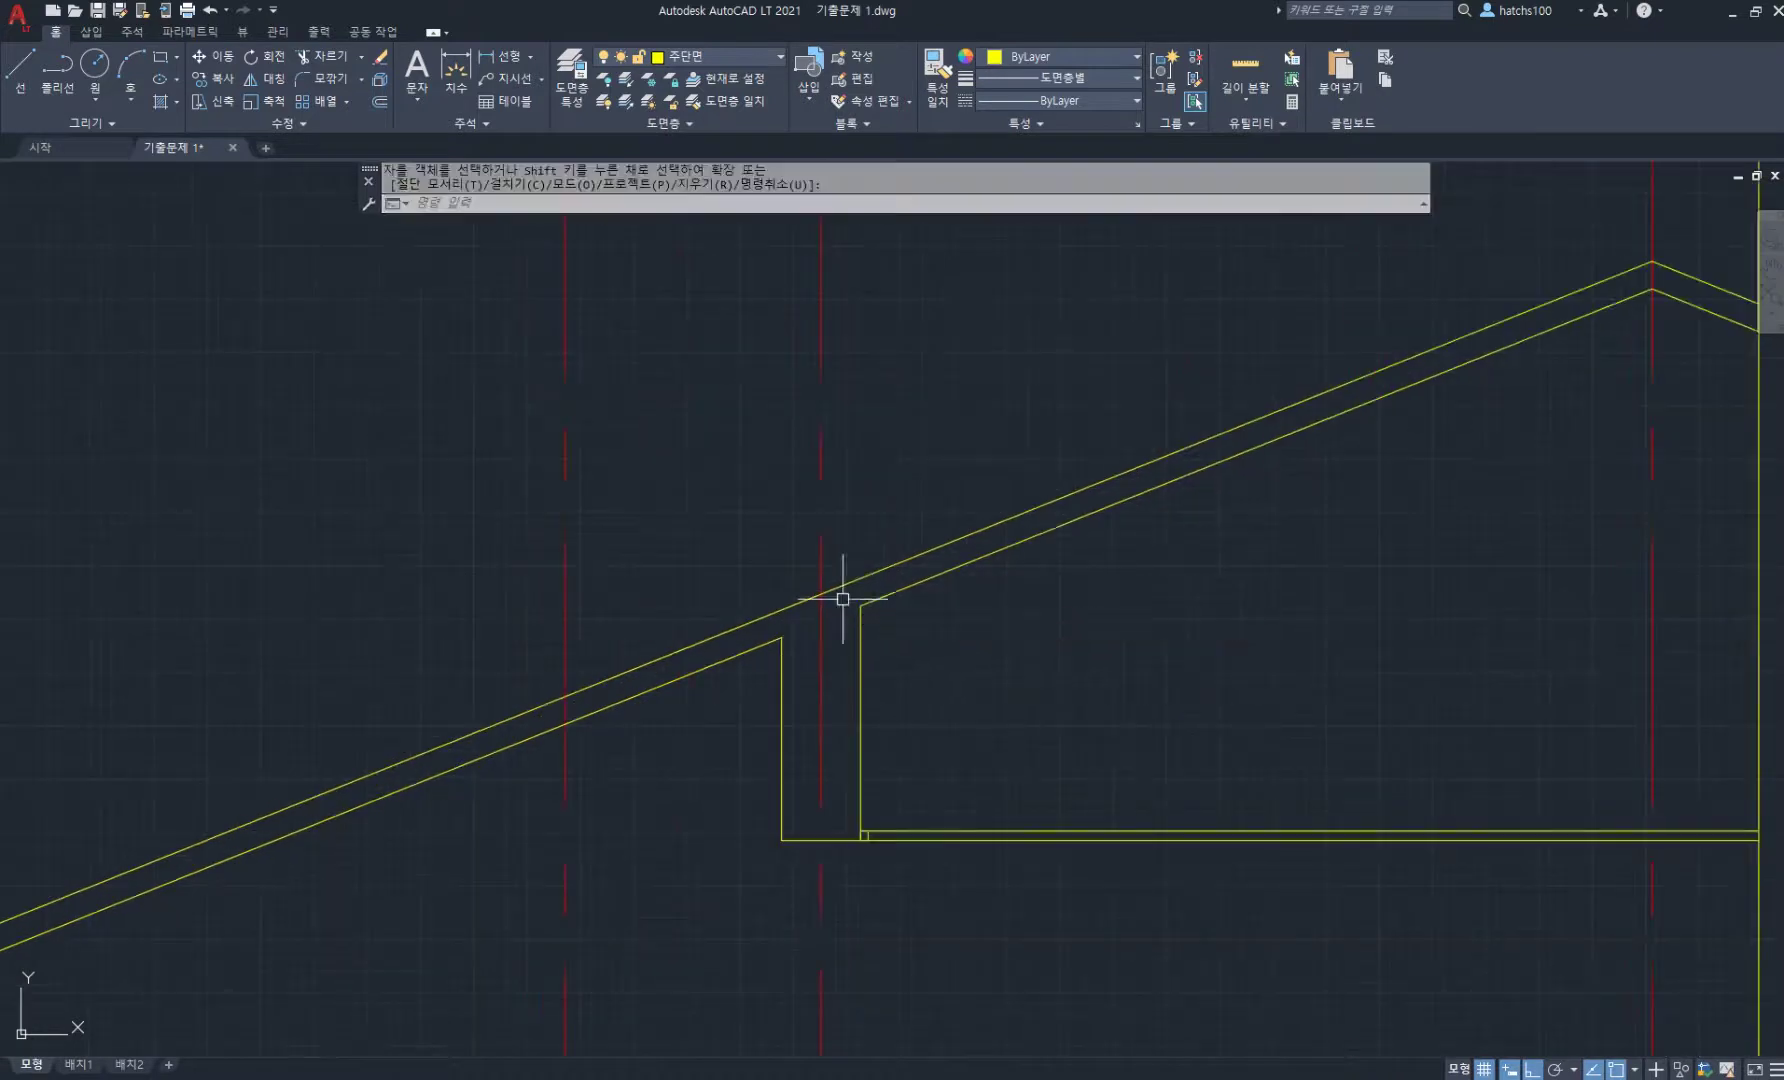
- Switch to the PDF floor plan and examine the dashed eave line near the entrance on section line A
middle_click_drag(745, 569, 813, 525)
scroll(830, 585, "down", 2)
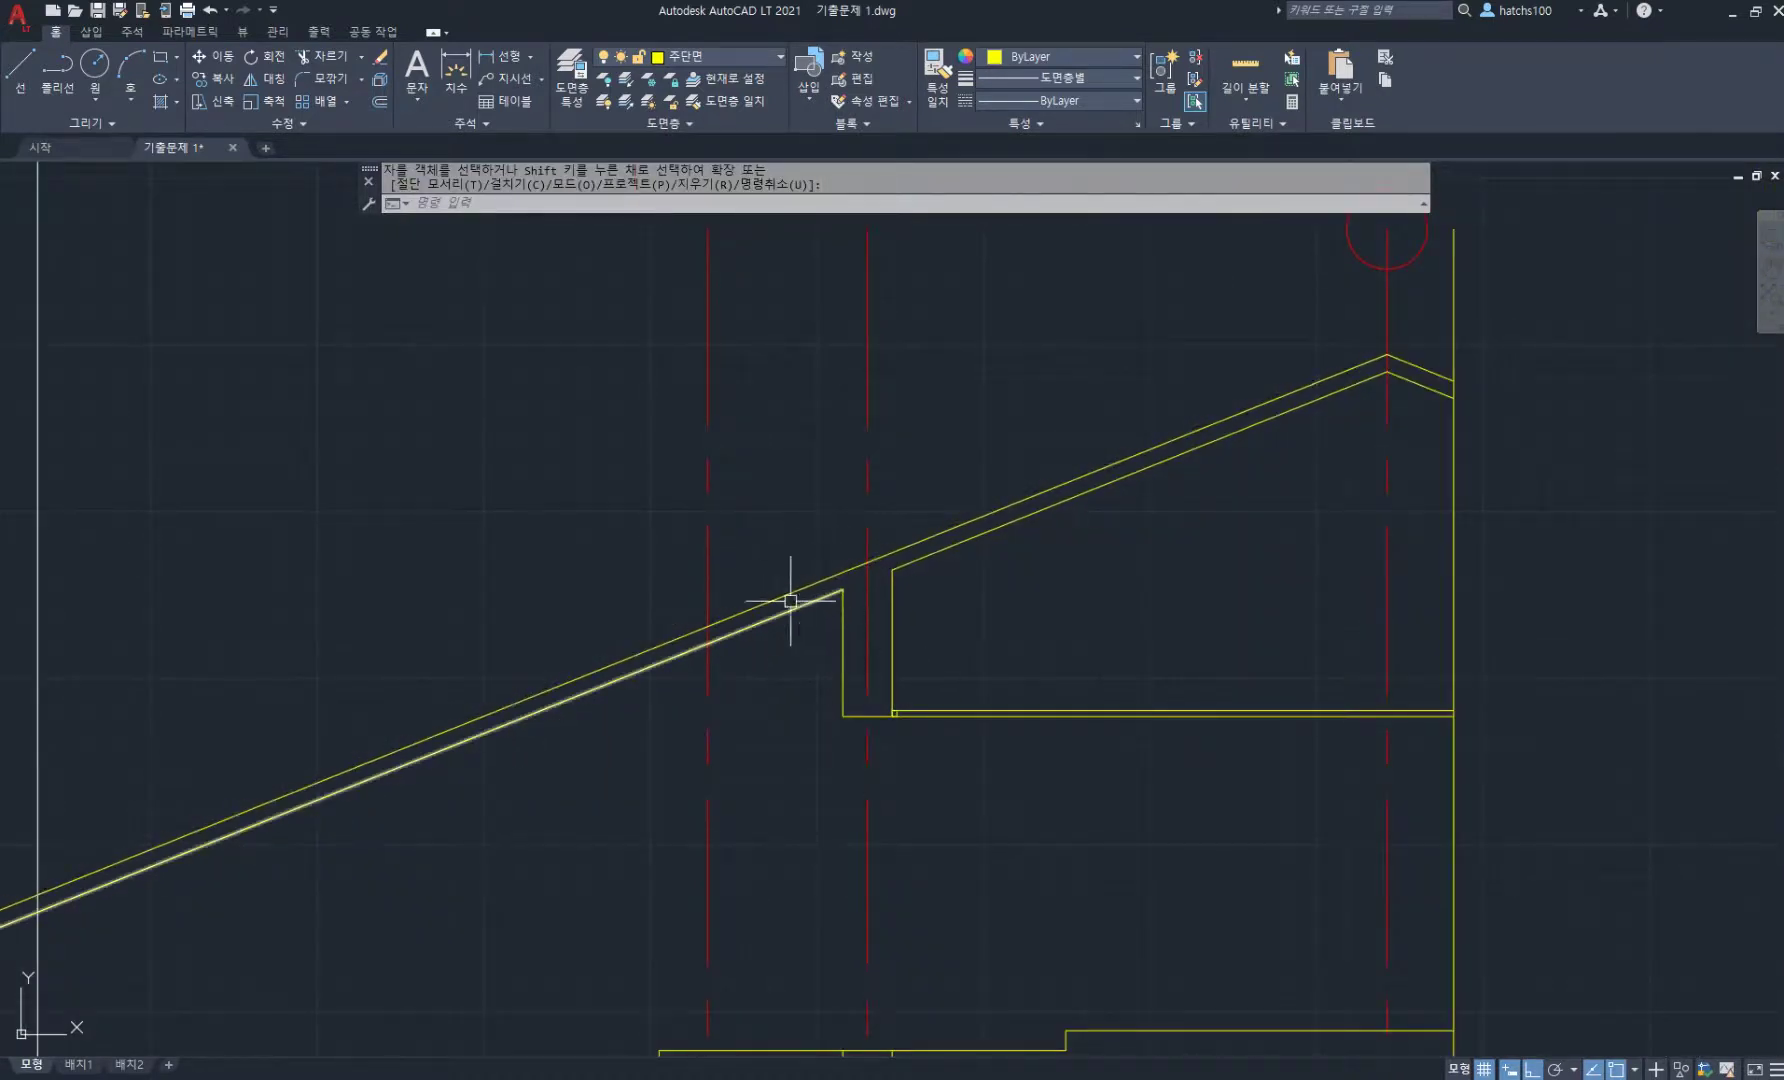
scroll(769, 594, "up", 2)
scroll(769, 594, "up", 2)
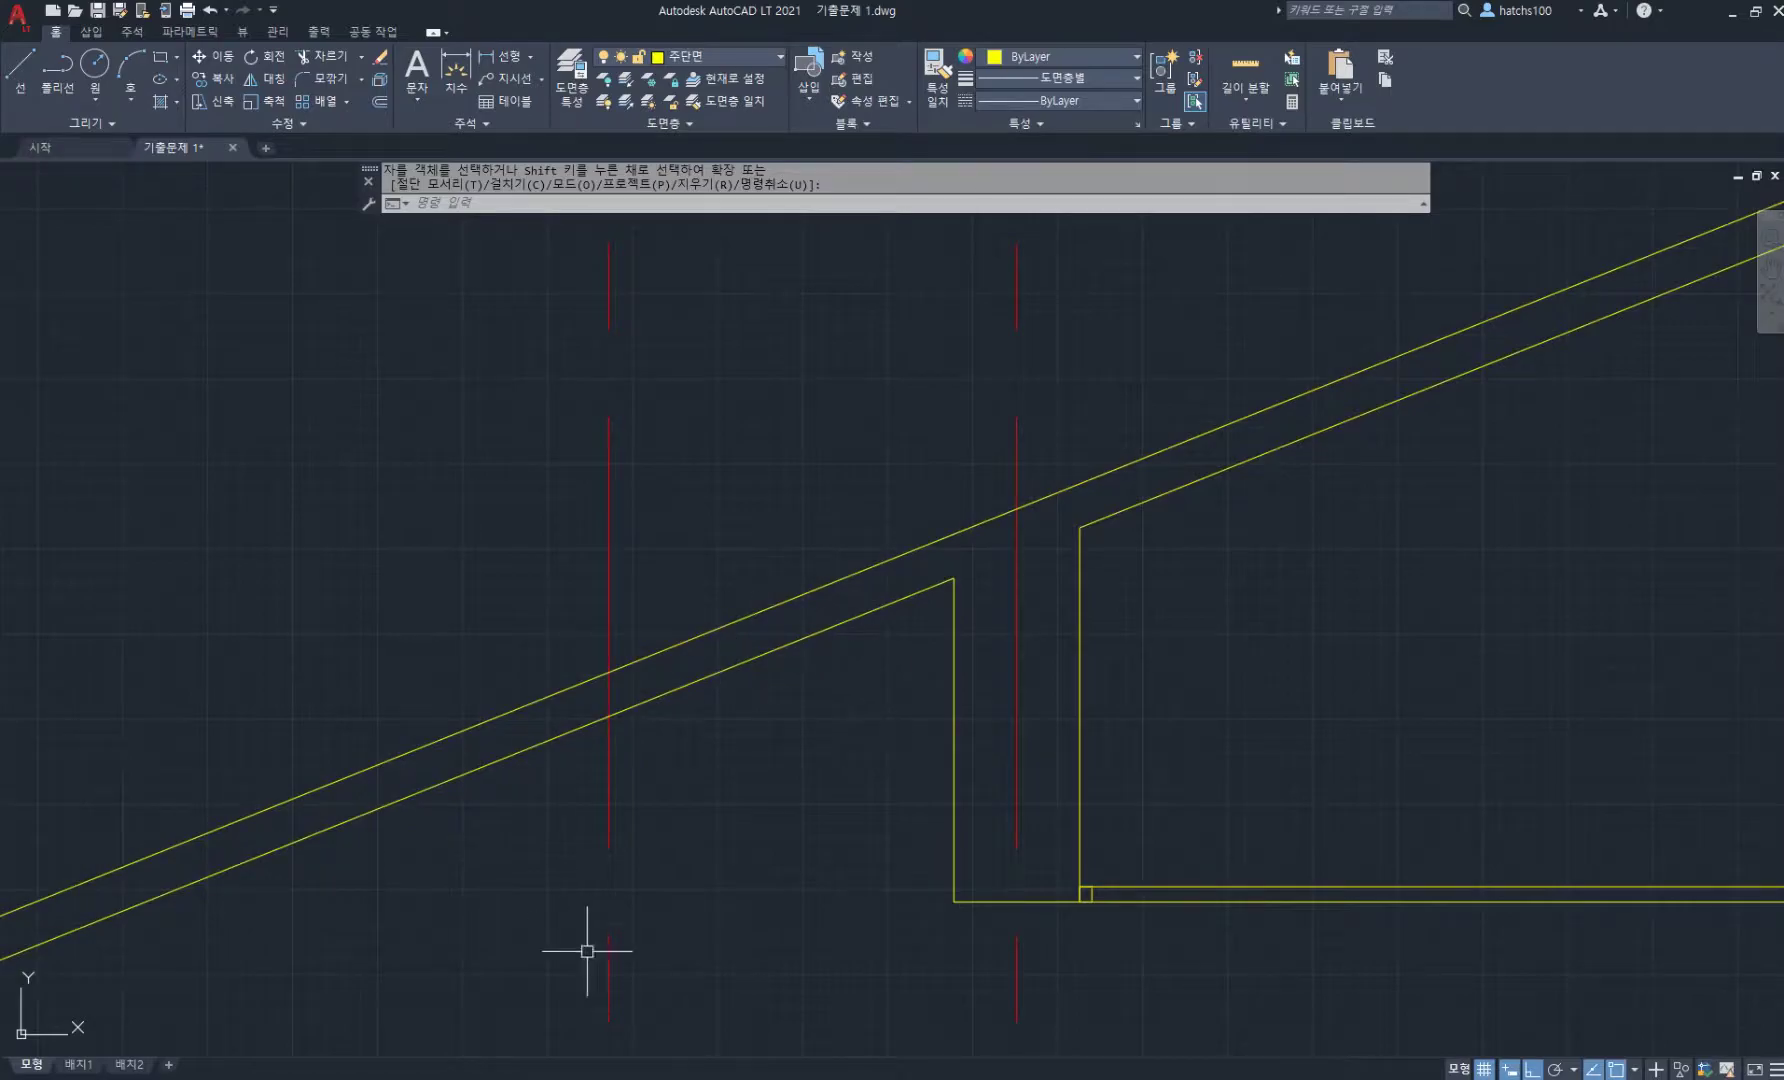
key("alt+Tab")
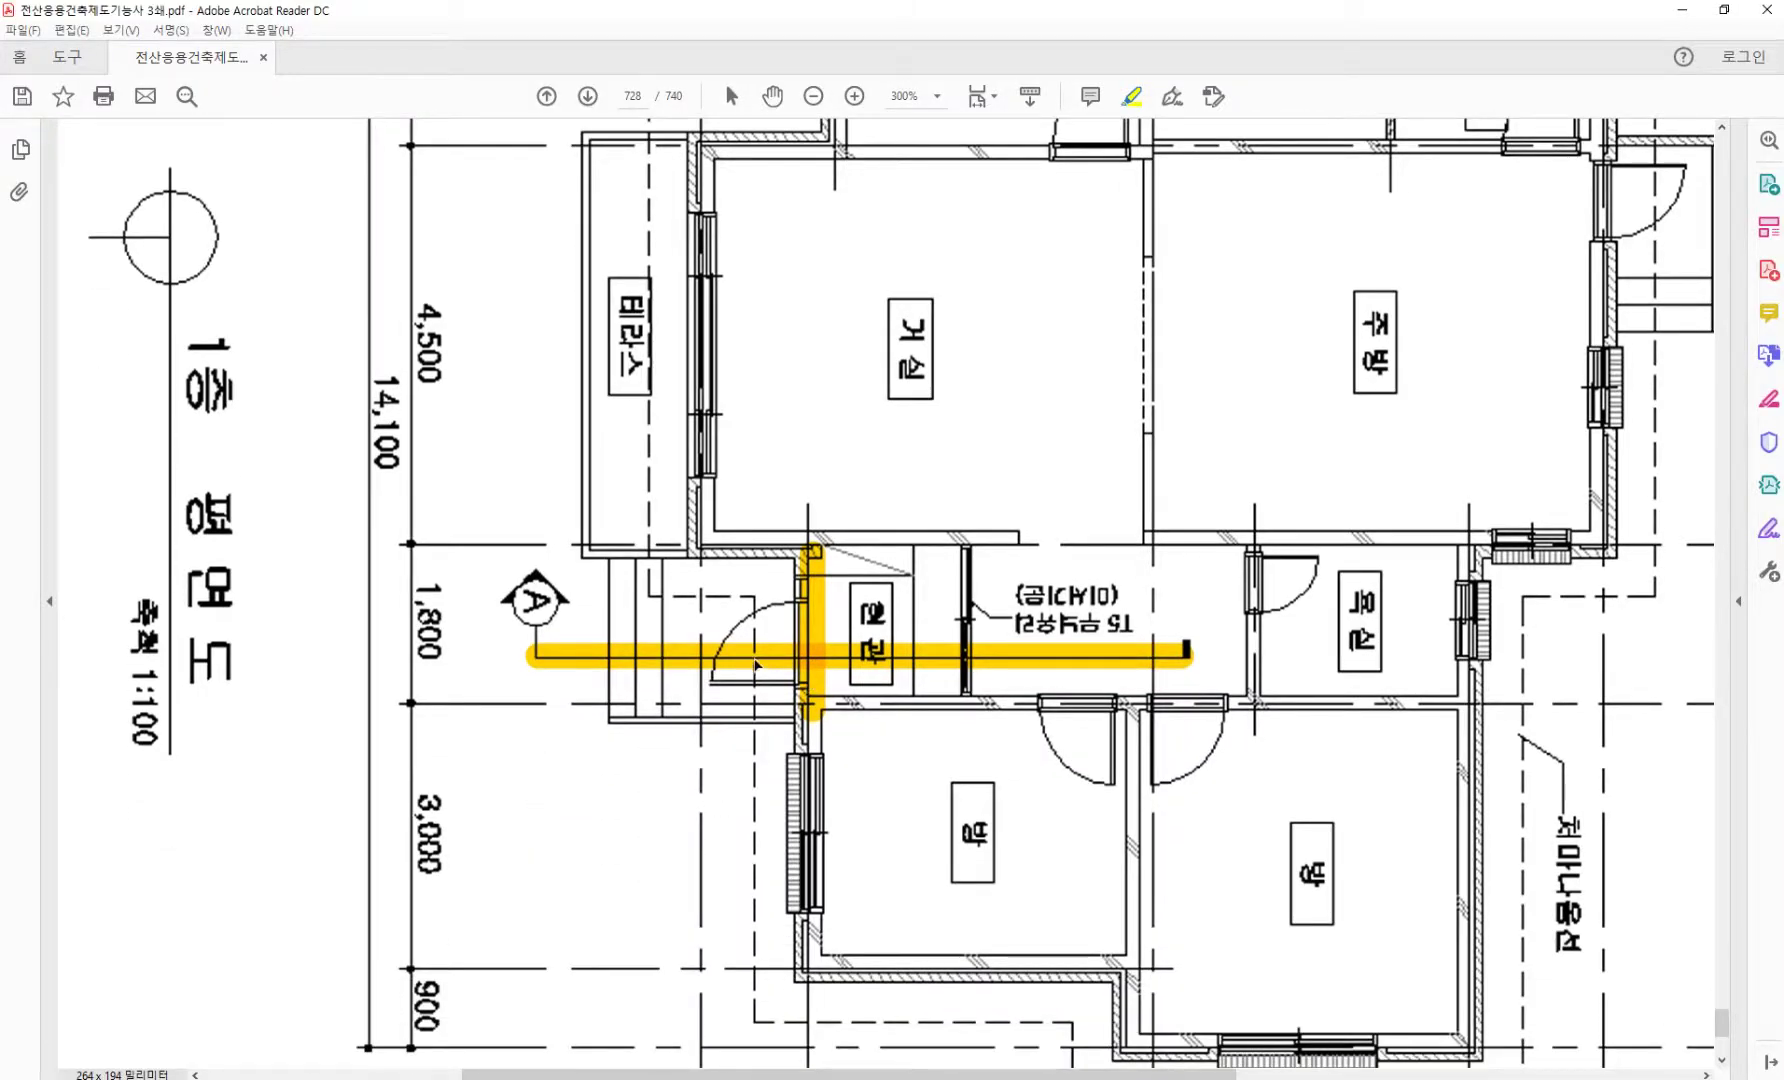
scroll(756, 665, "up", 1, "ctrl")
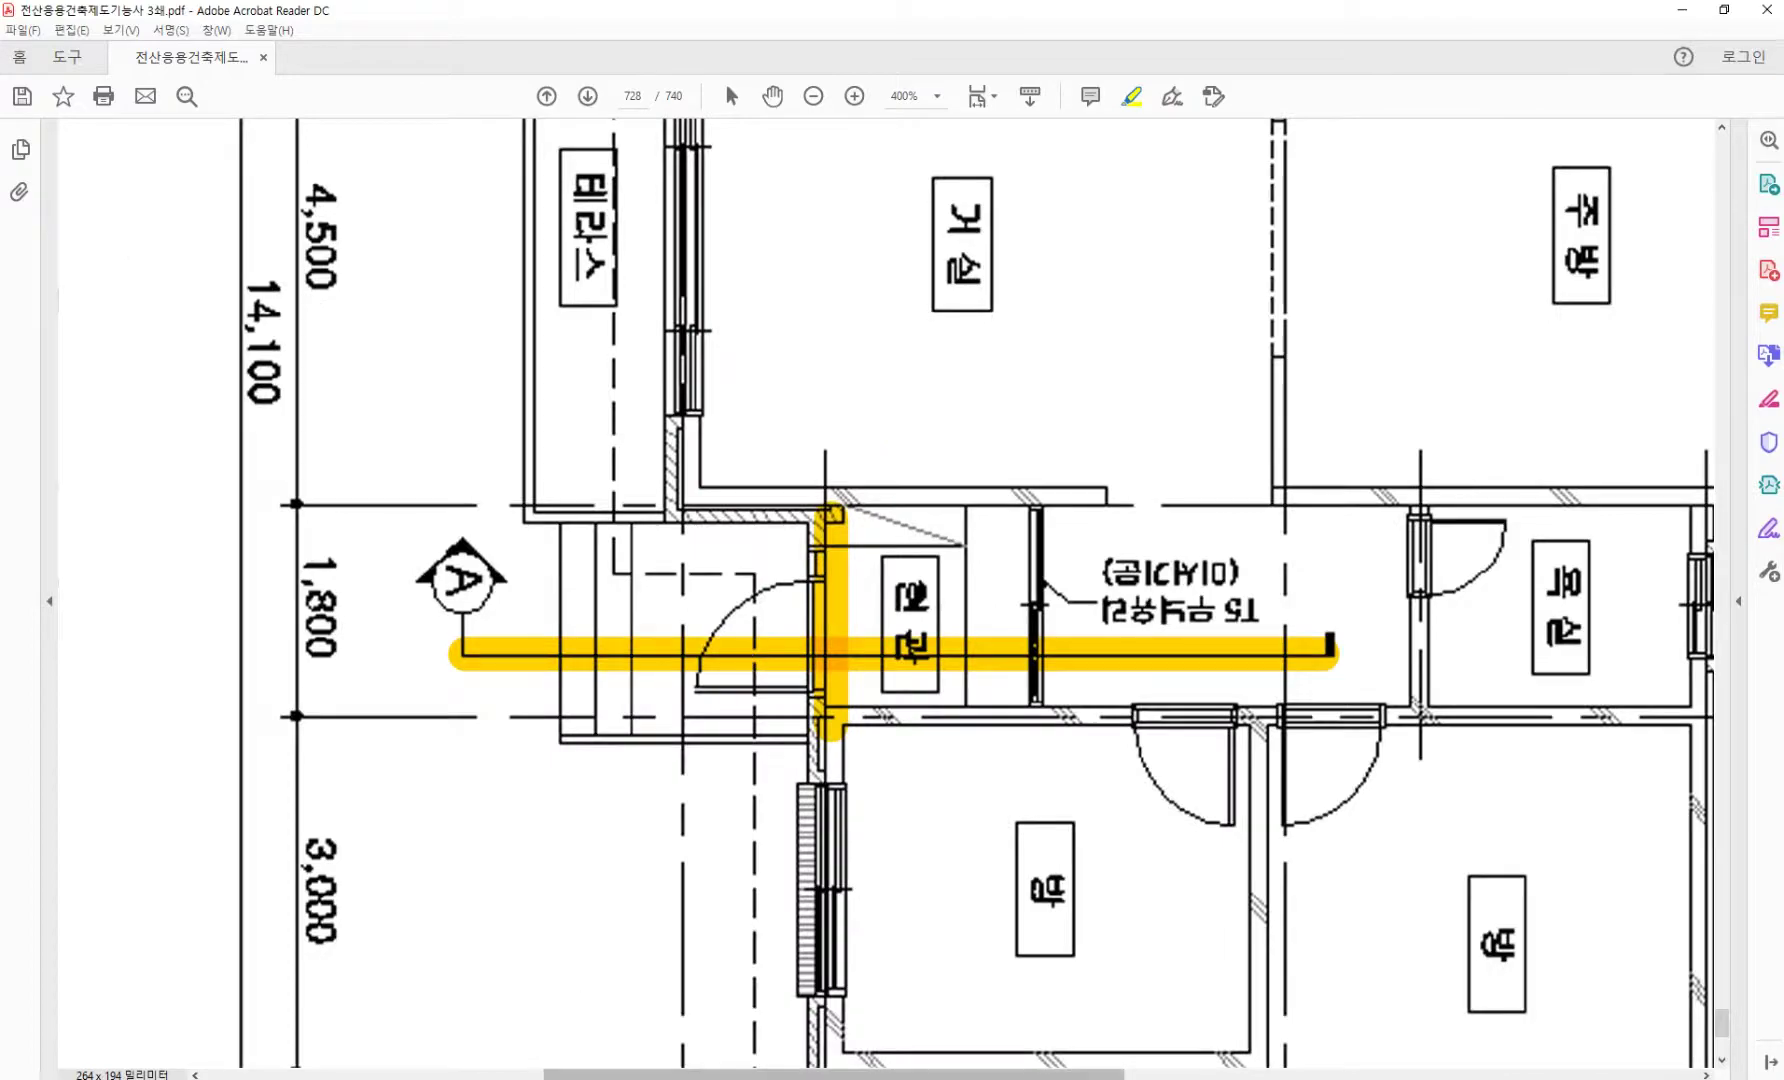
- Return to AutoCAD and offset the wall centerline 600 outward to mark the eave end
key("alt+Tab")
type("o")
key("space")
key("space")
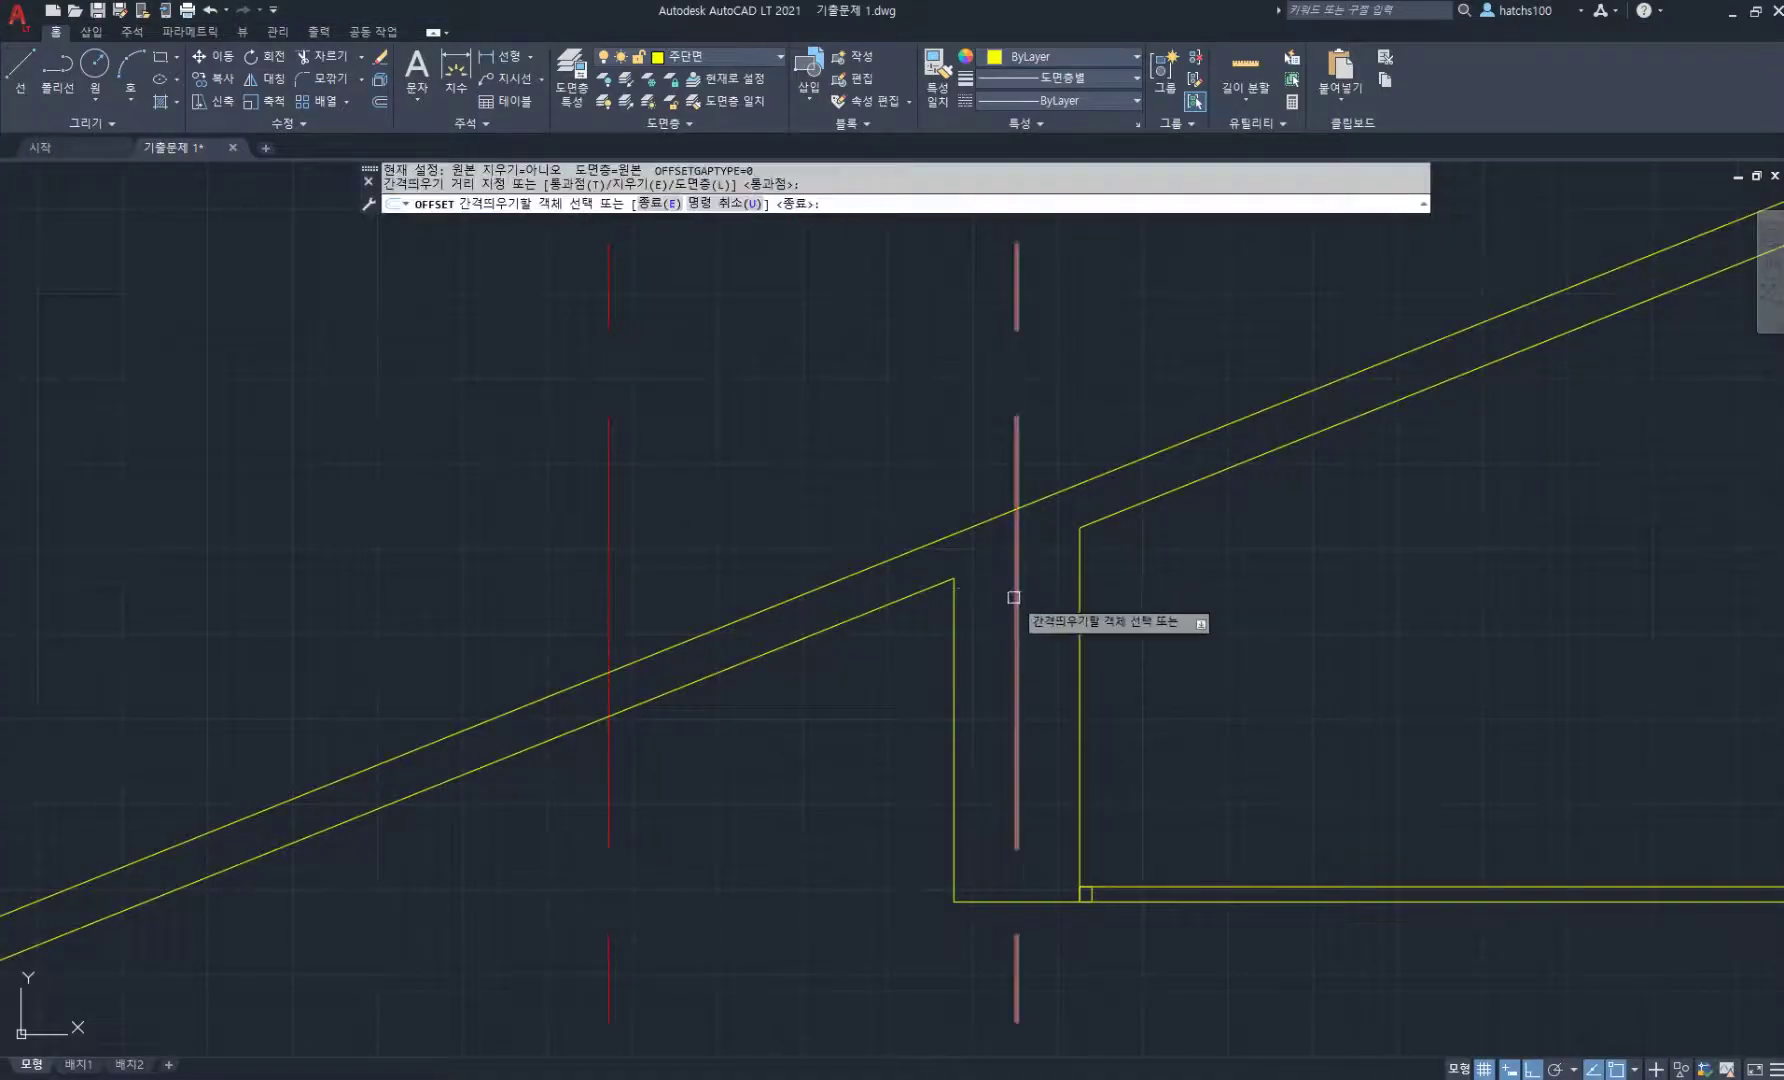
left_click(1015, 598)
type("600")
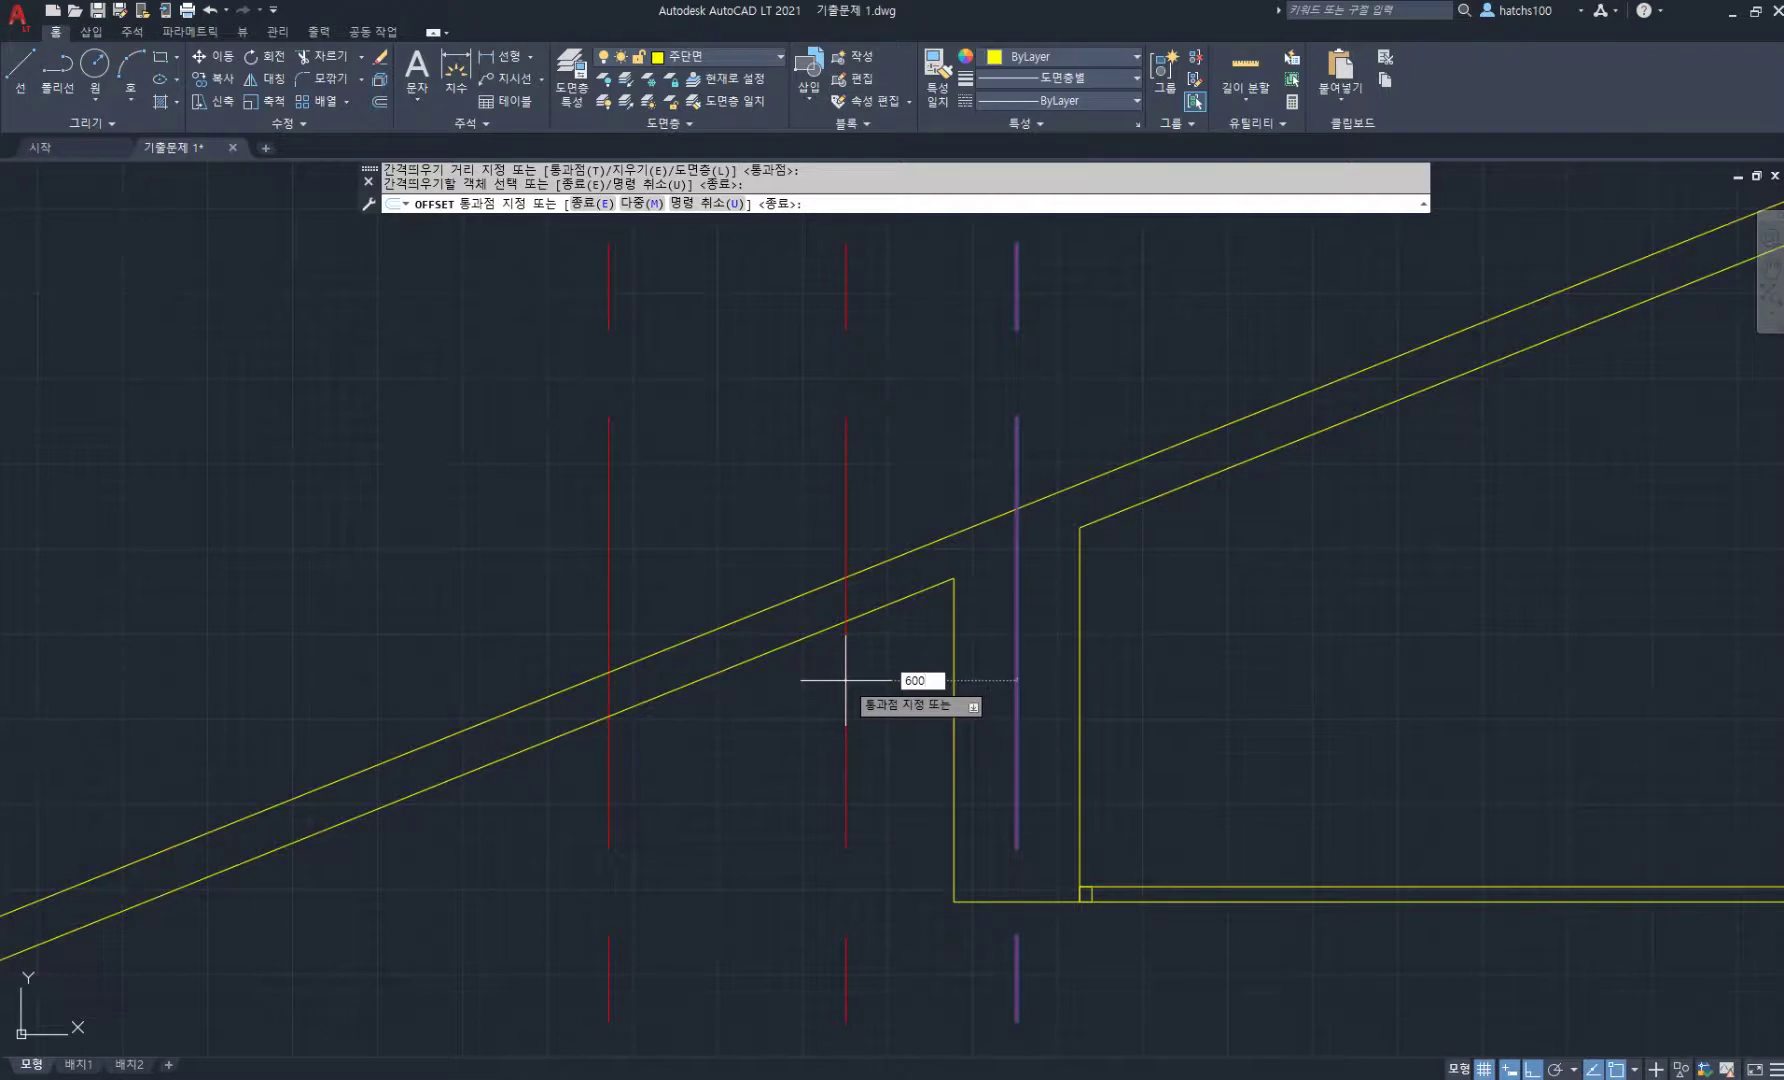
key("Return")
key("Return")
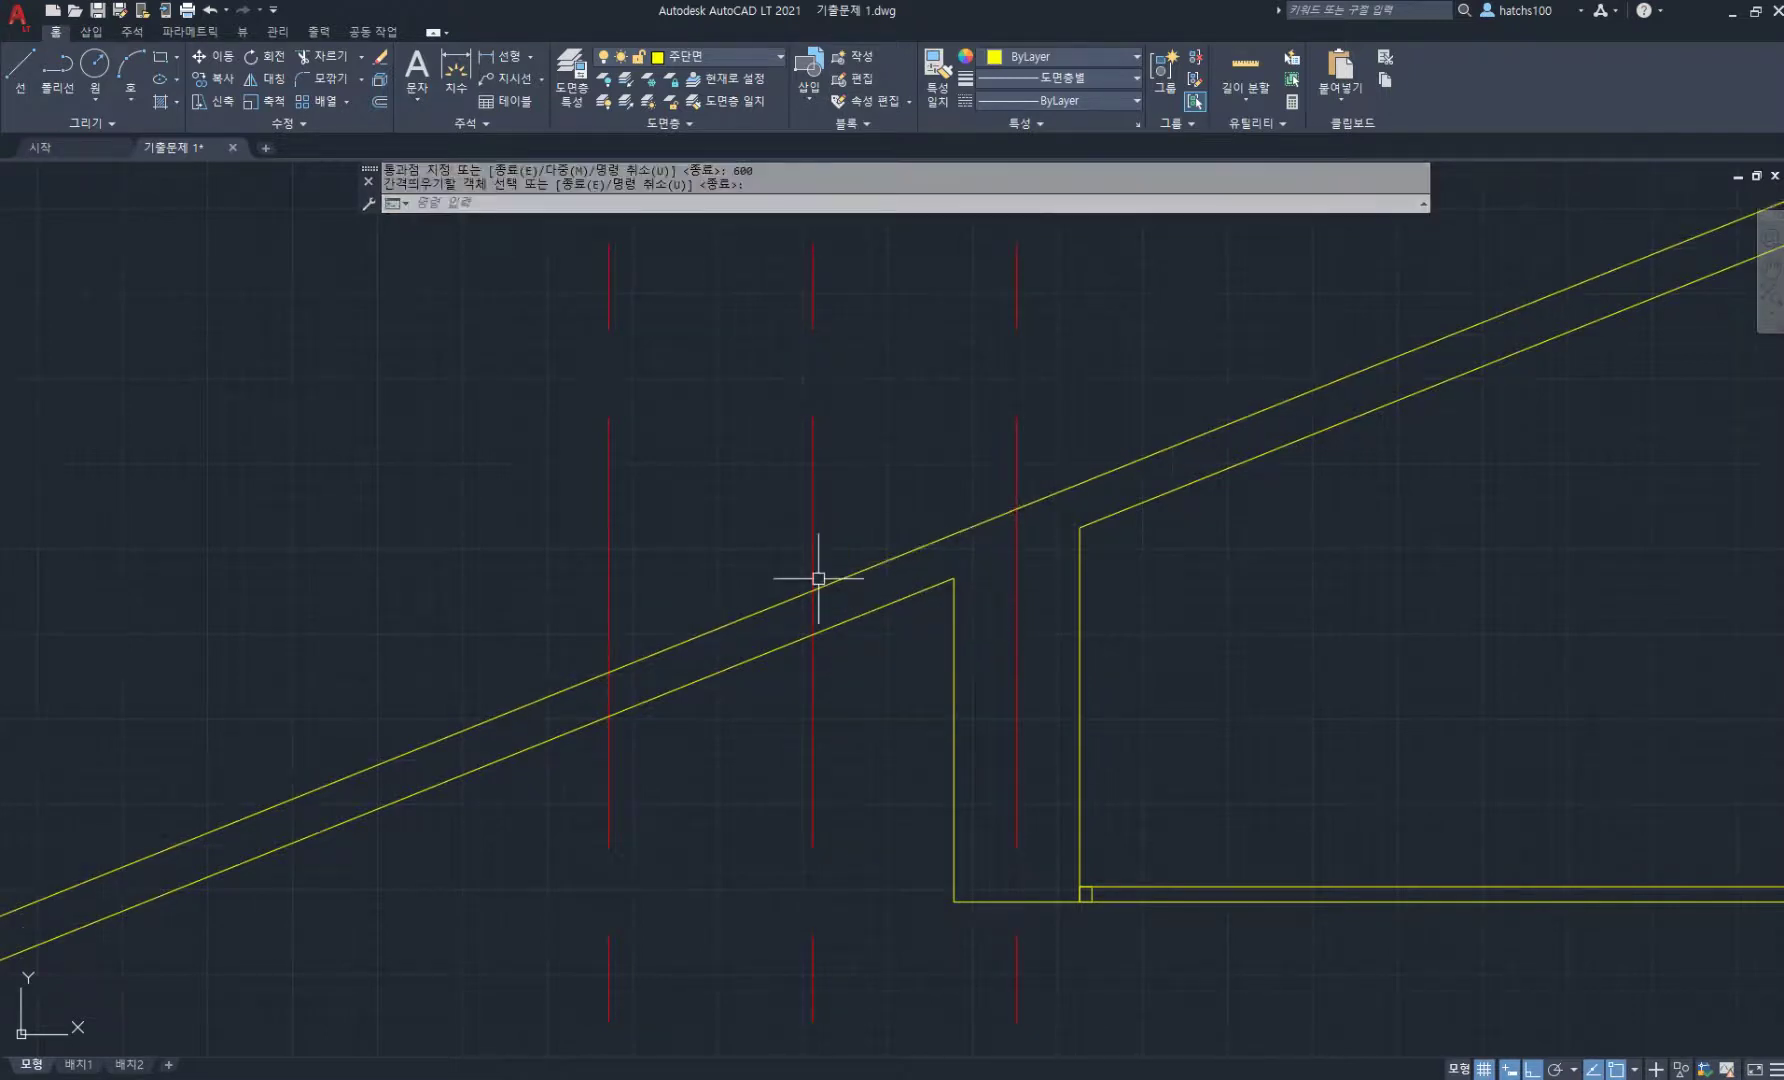
- Draw the eave end from the roof's top line at the offset centerline: 200 down, 120 inward, and back up past the roof underside
type("l")
key("space")
scroll(818, 578, "up", 4)
left_click(794, 595)
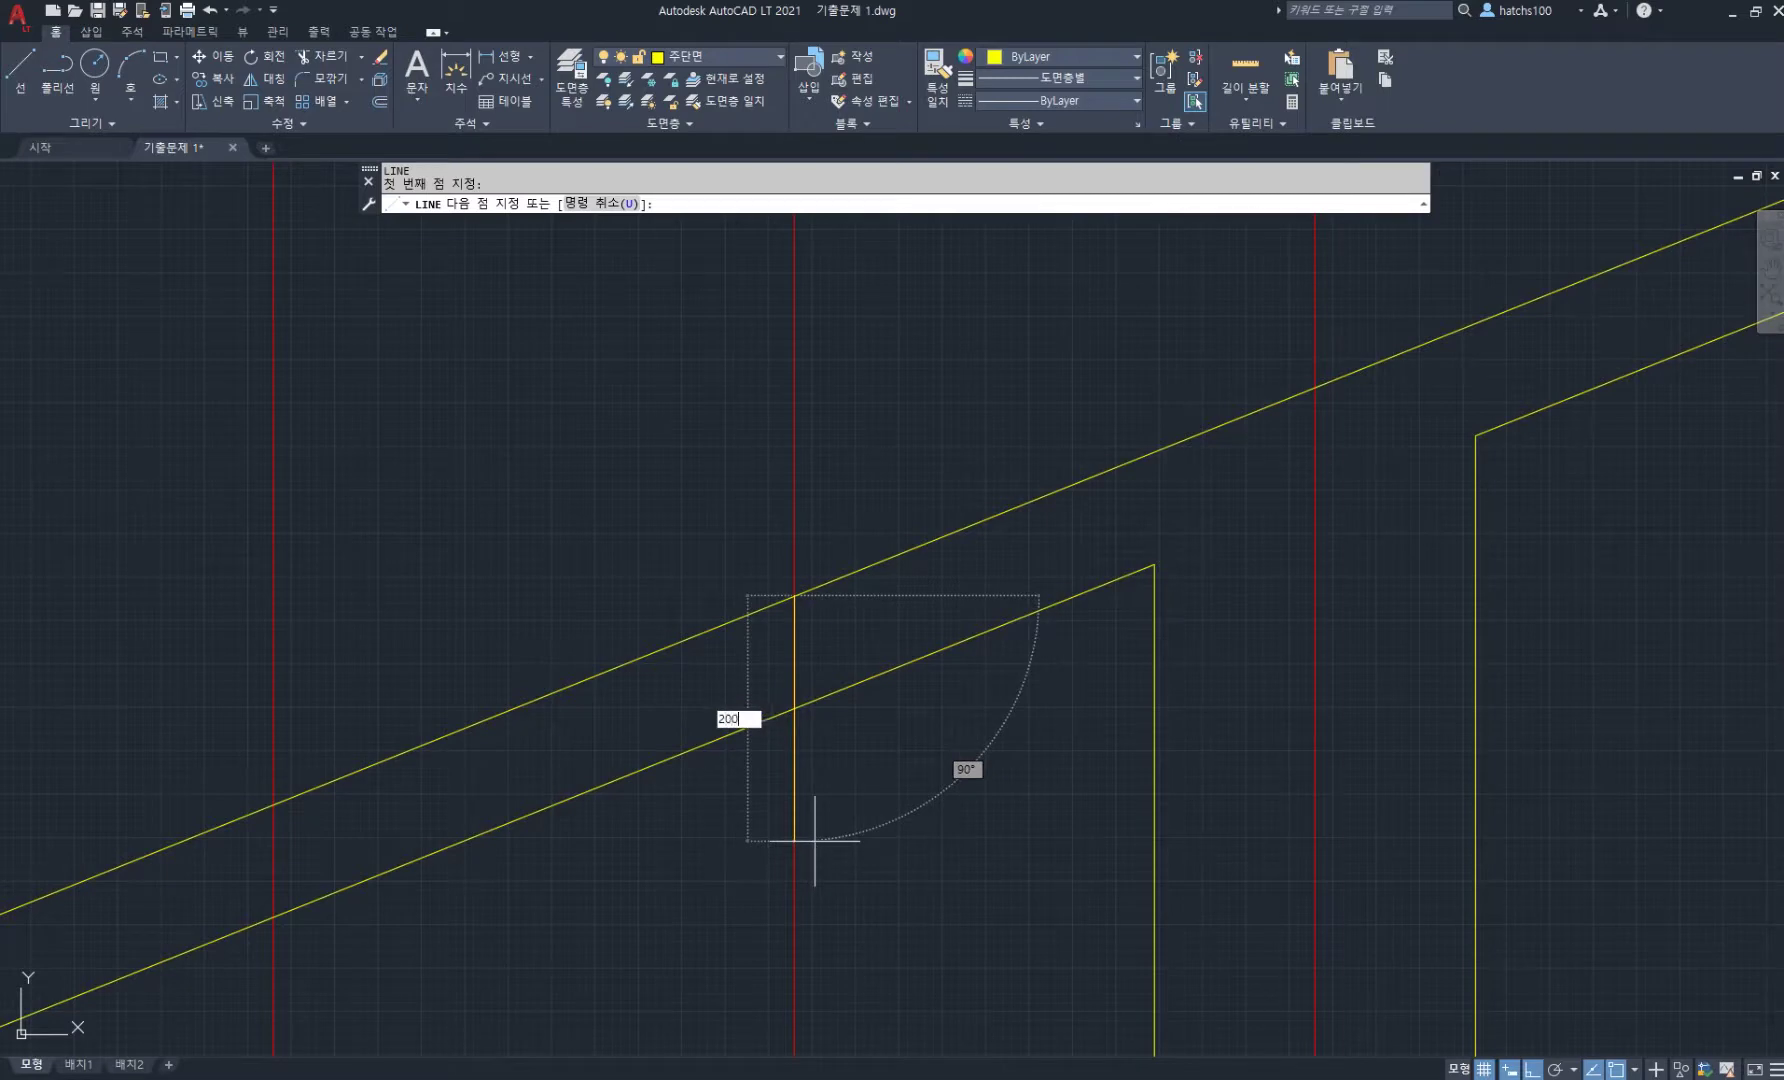
key("Return")
type("120")
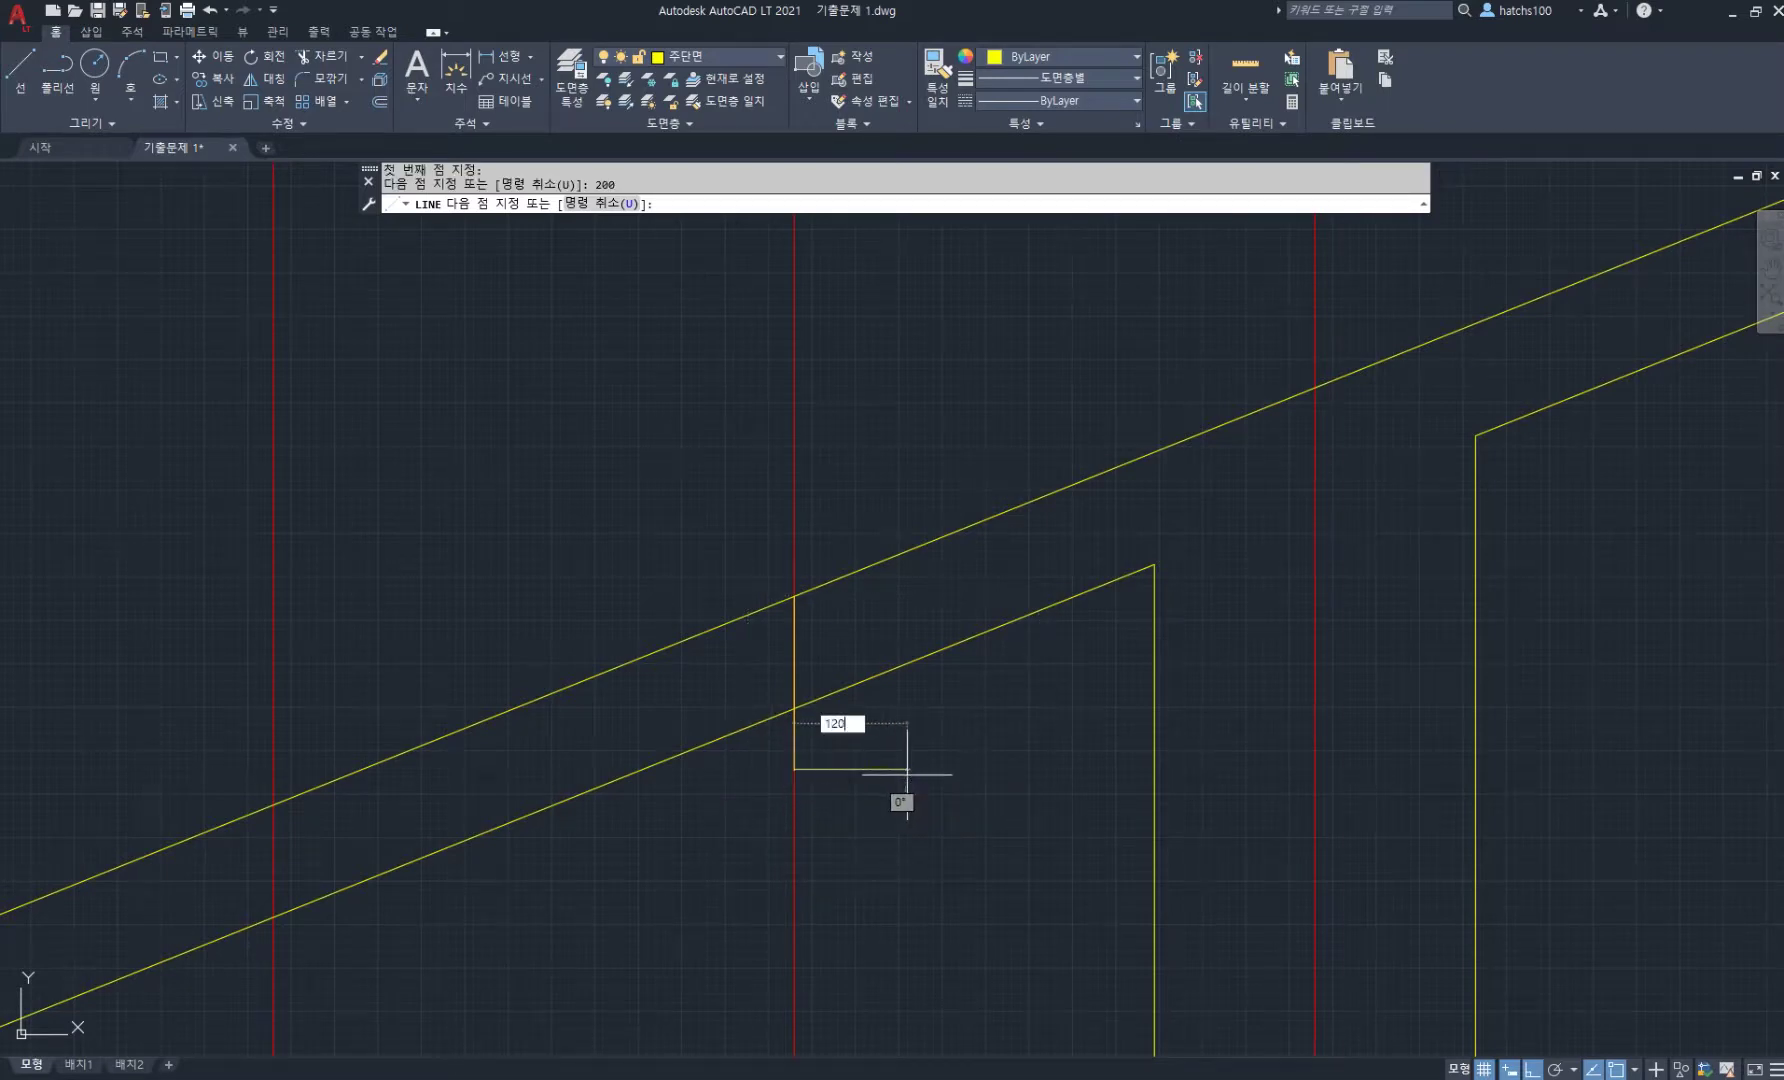
key("Return")
left_click(898, 617)
key("Return")
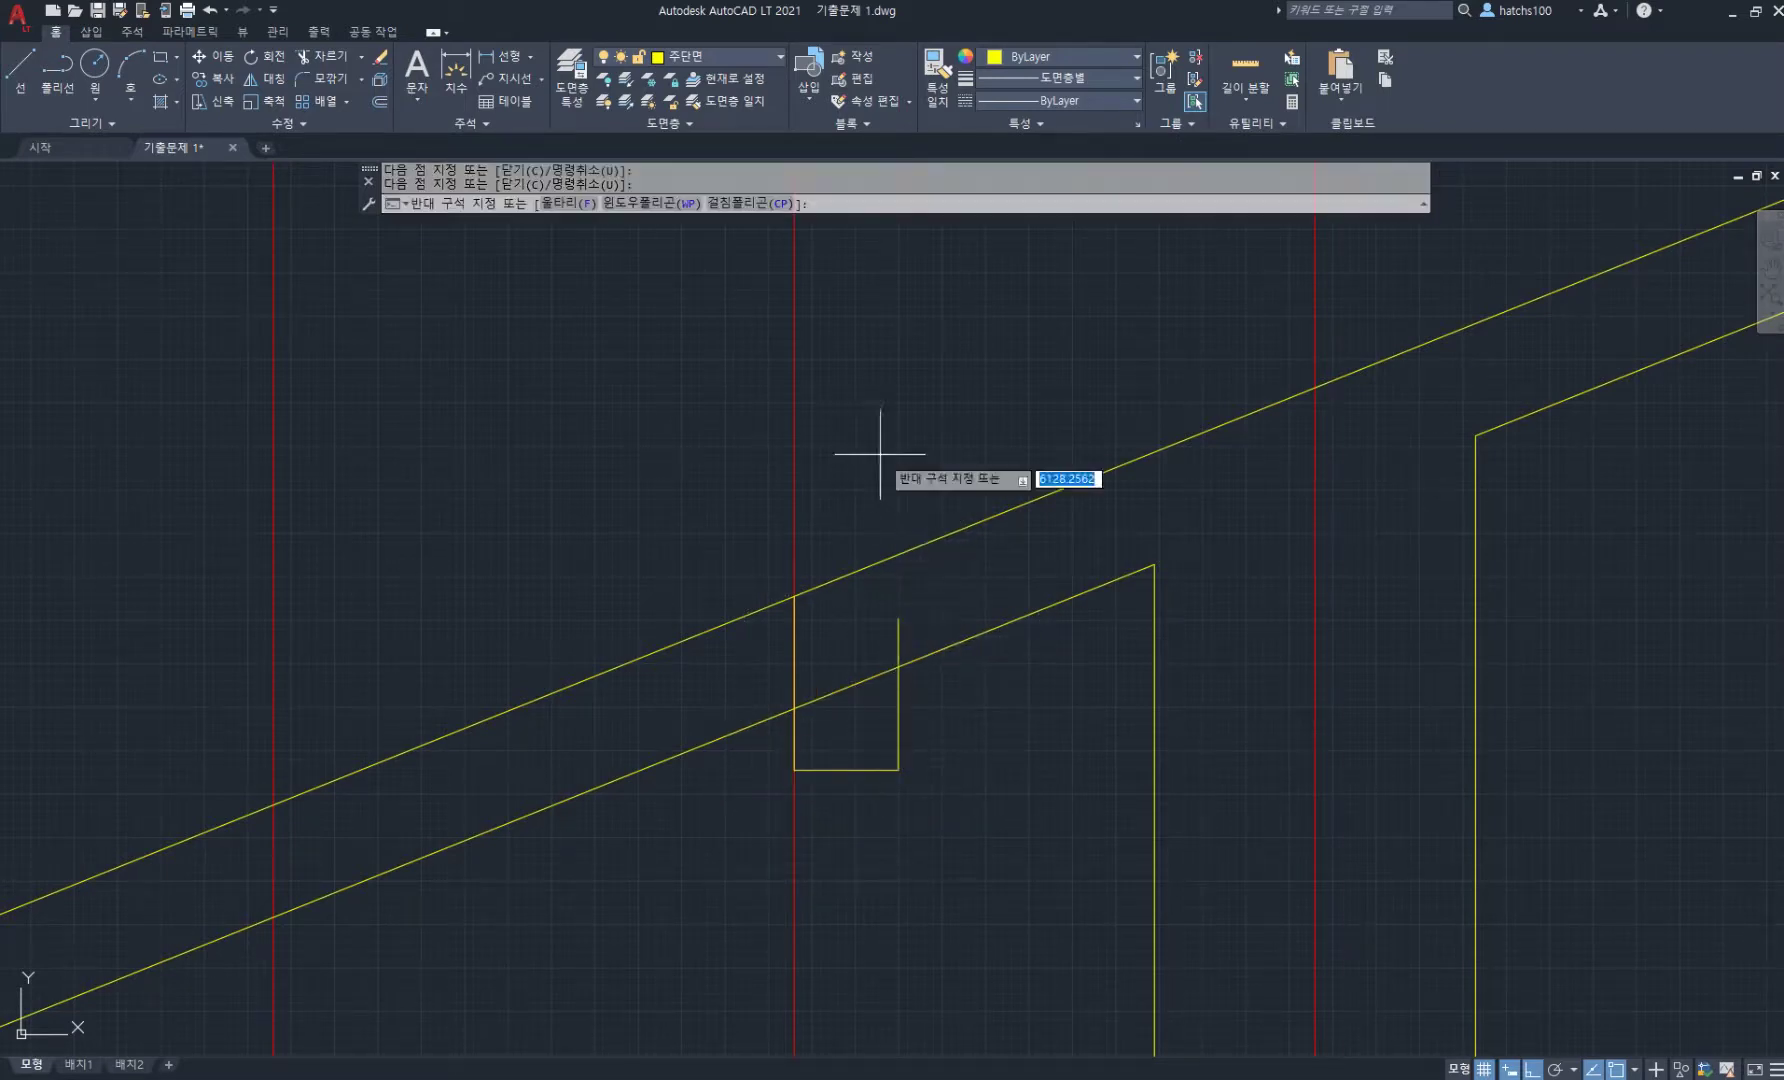
- Delete the offset centerline that marks the eave end
left_click(709, 465)
left_click(717, 471)
key("Delete")
- Fillet the roof's top and underside lines to the outer and inner edges of the eave end with radius 0
middle_click_drag(900, 569, 875, 504)
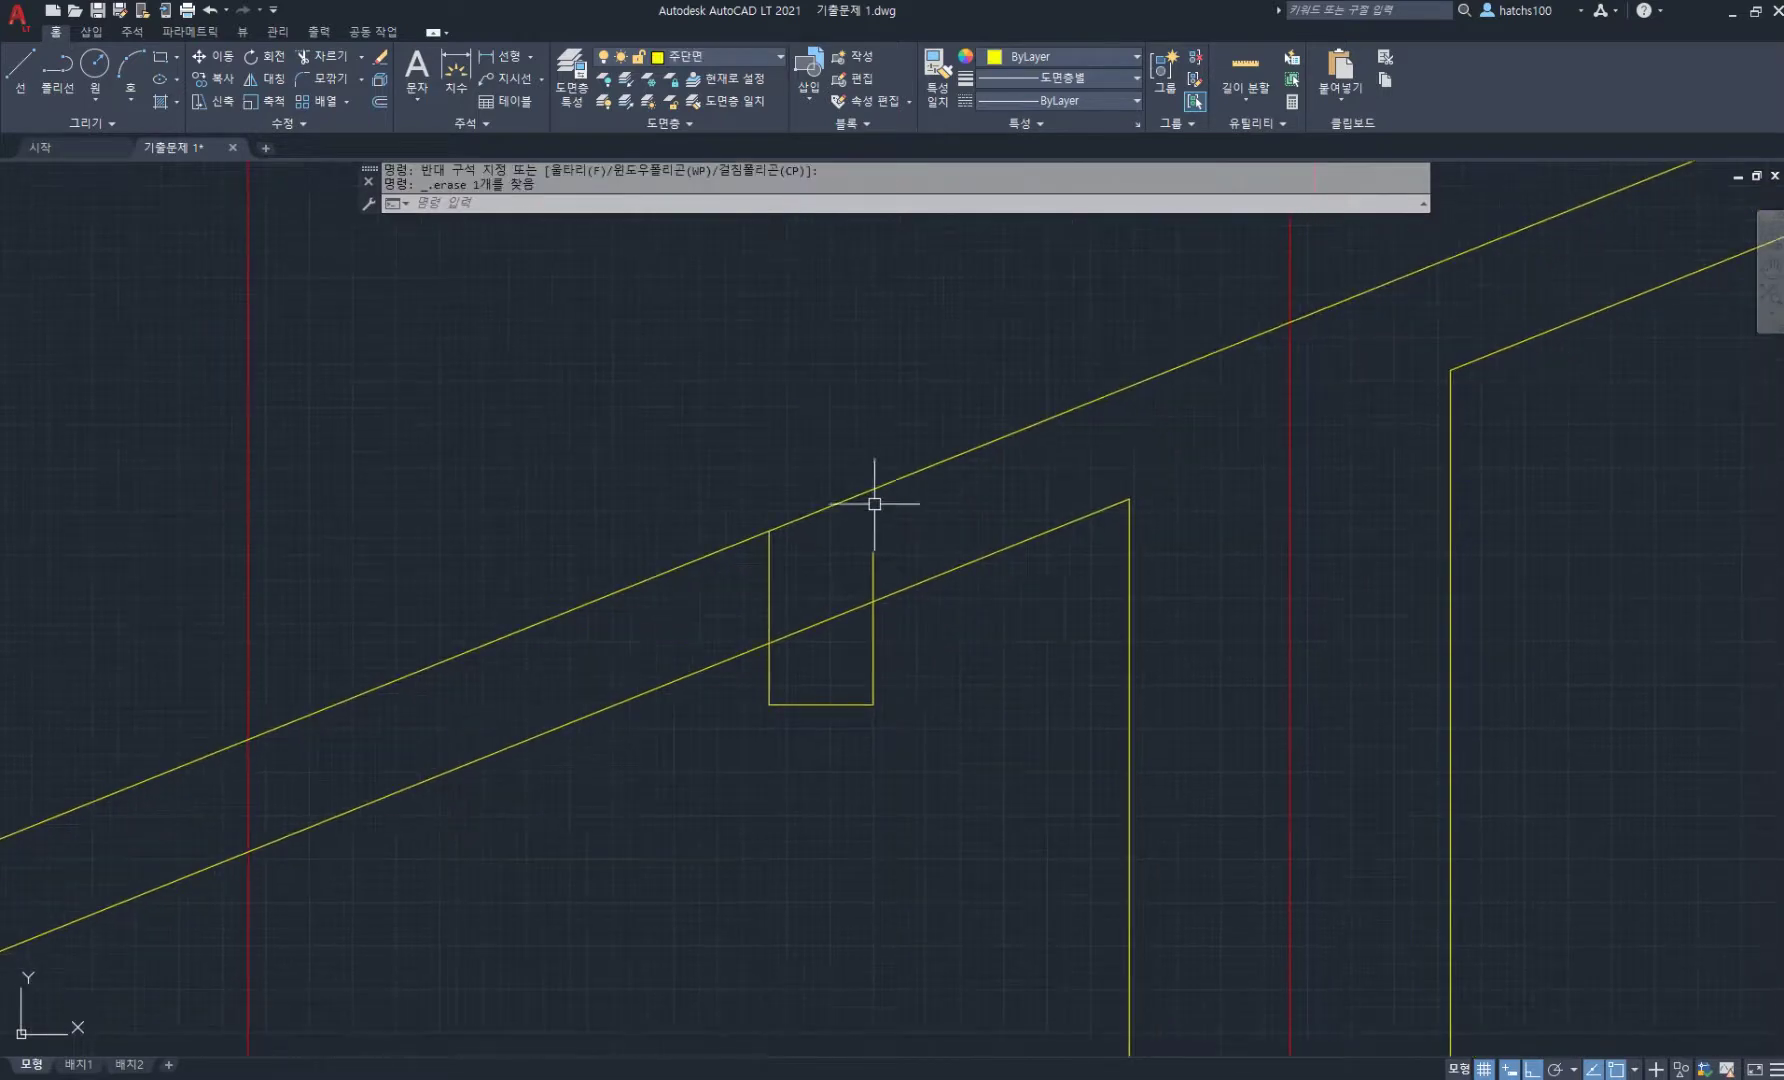
type("f")
key("Return")
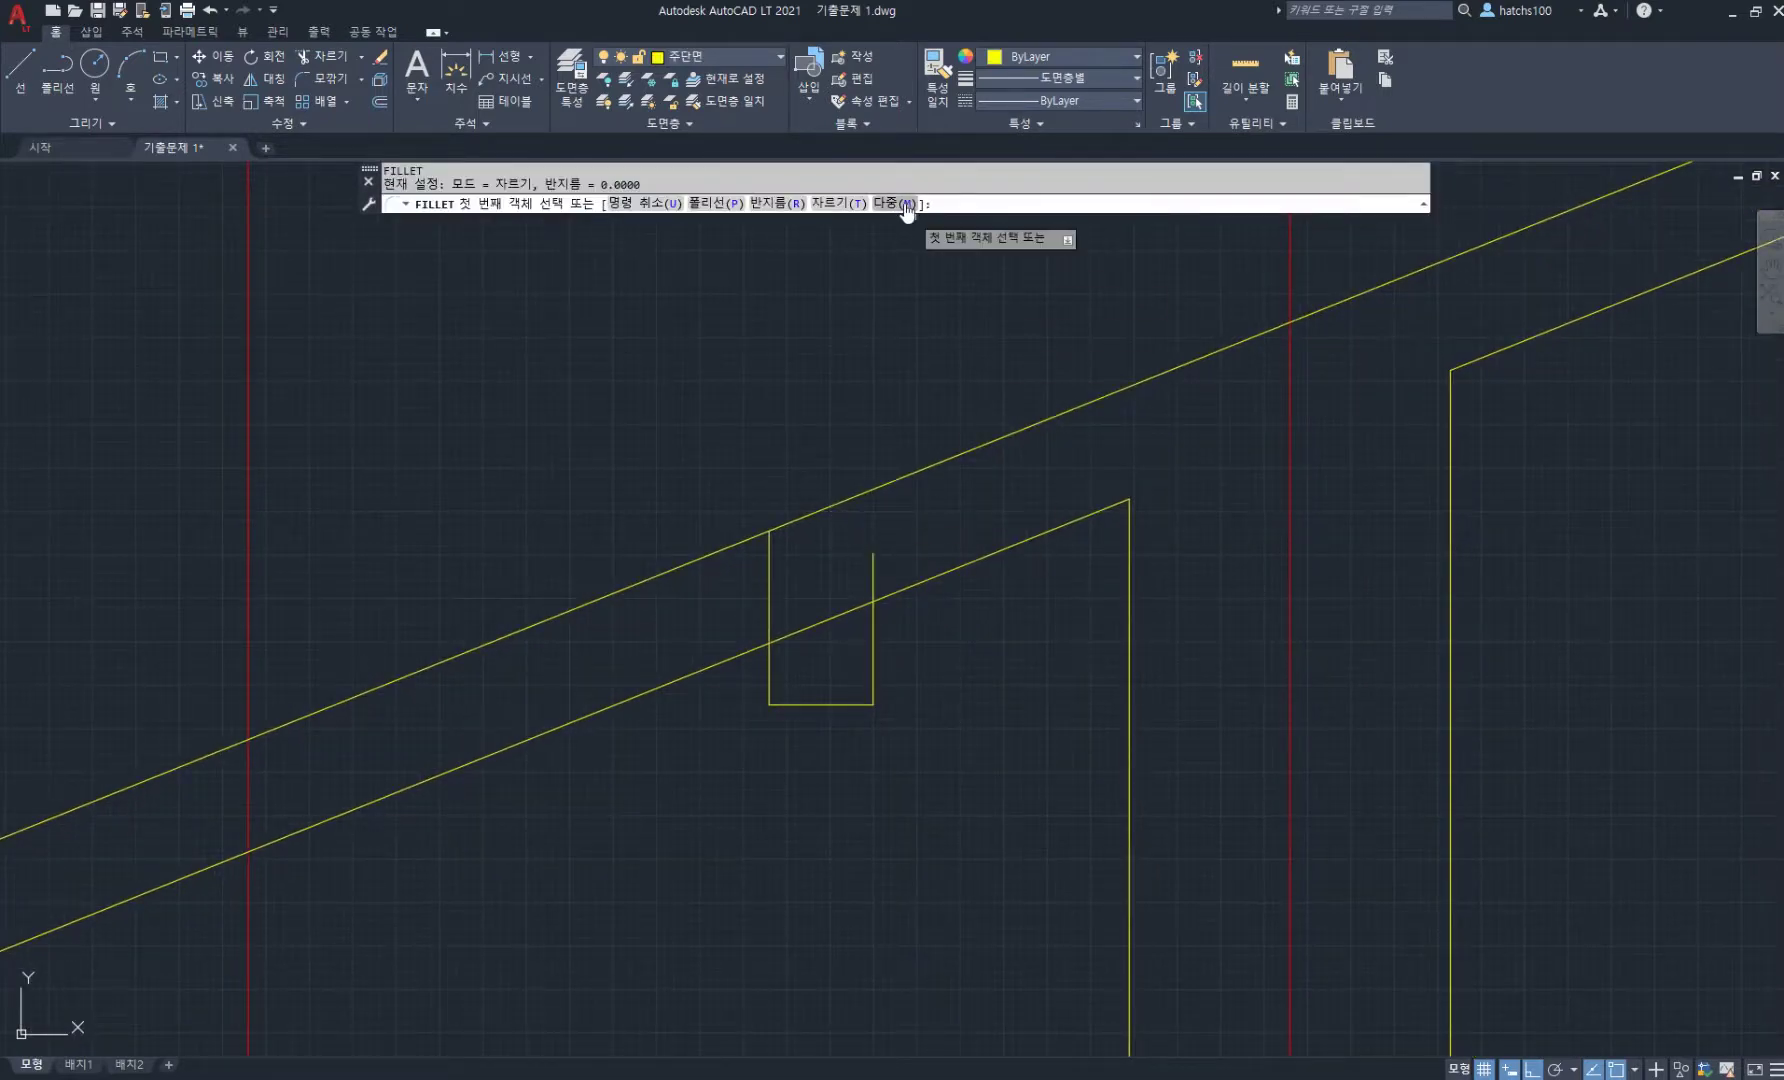
left_click(822, 510)
left_click(913, 580)
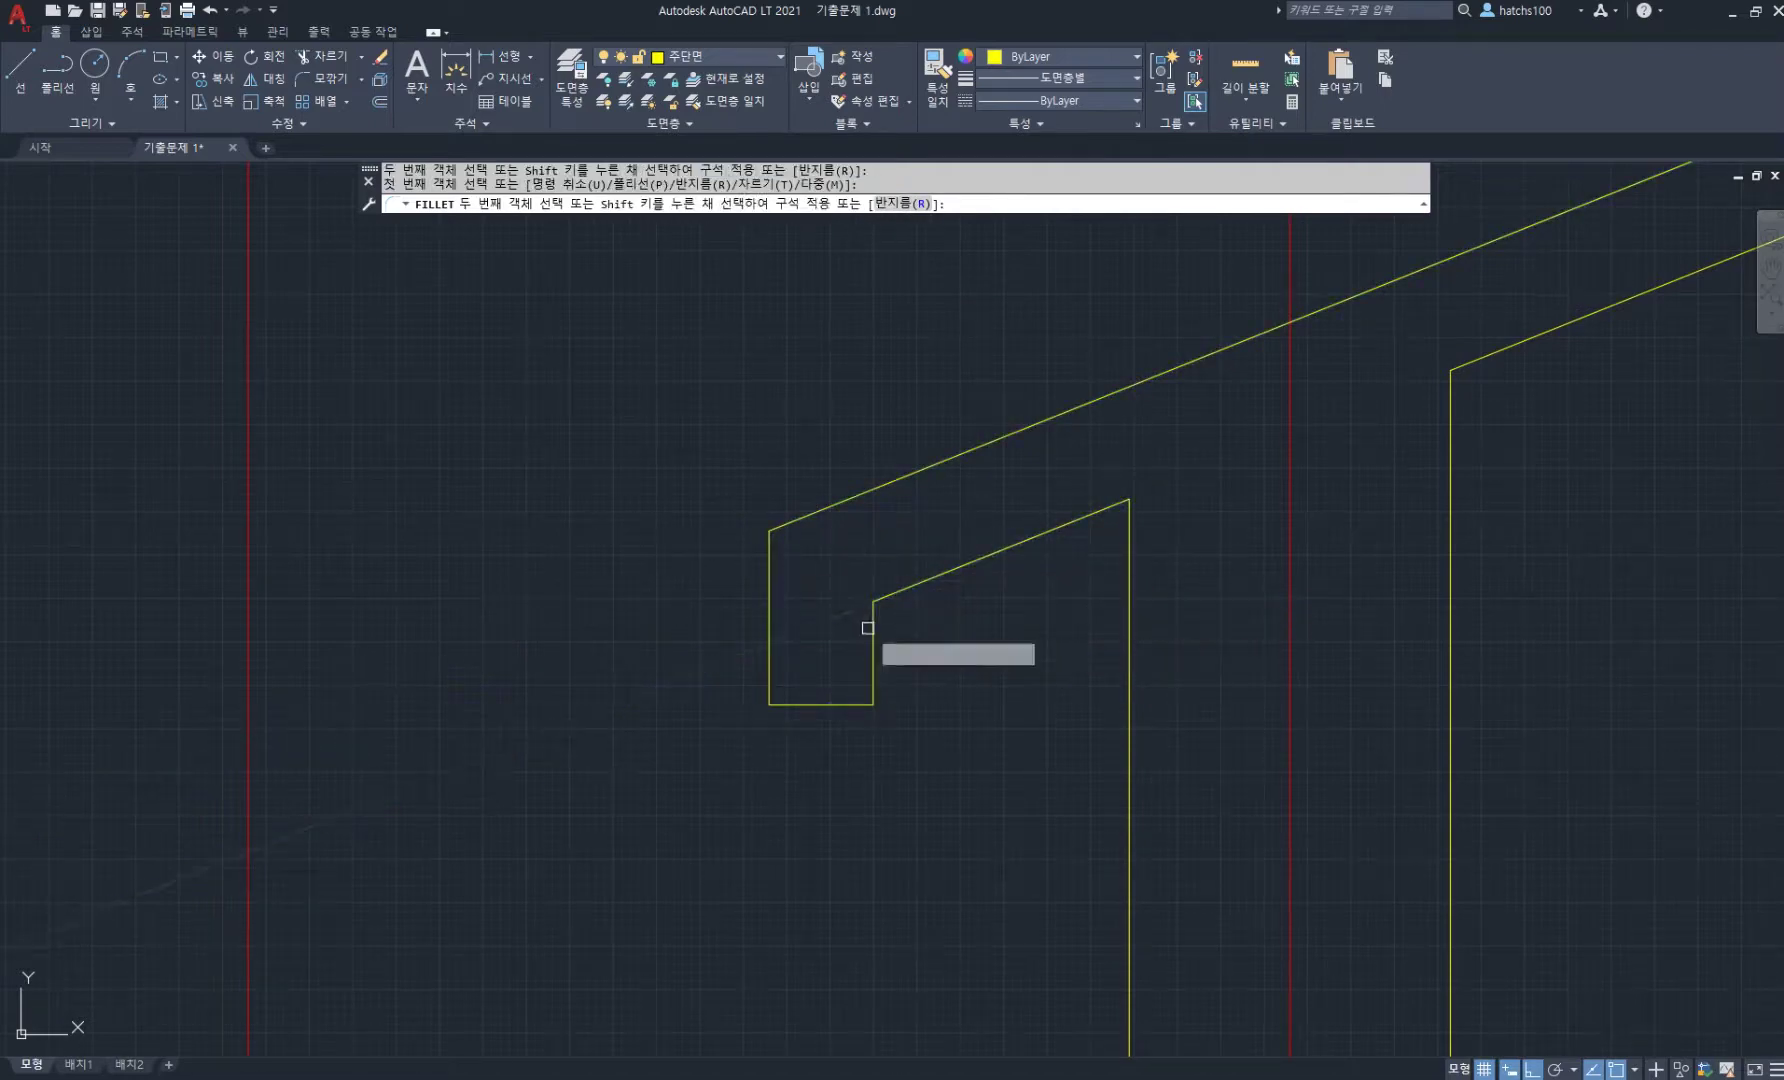
- Try to join the roof's top line with the outline of the eave end
scroll(876, 625, "down", 5)
middle_click_drag(1028, 637, 959, 574)
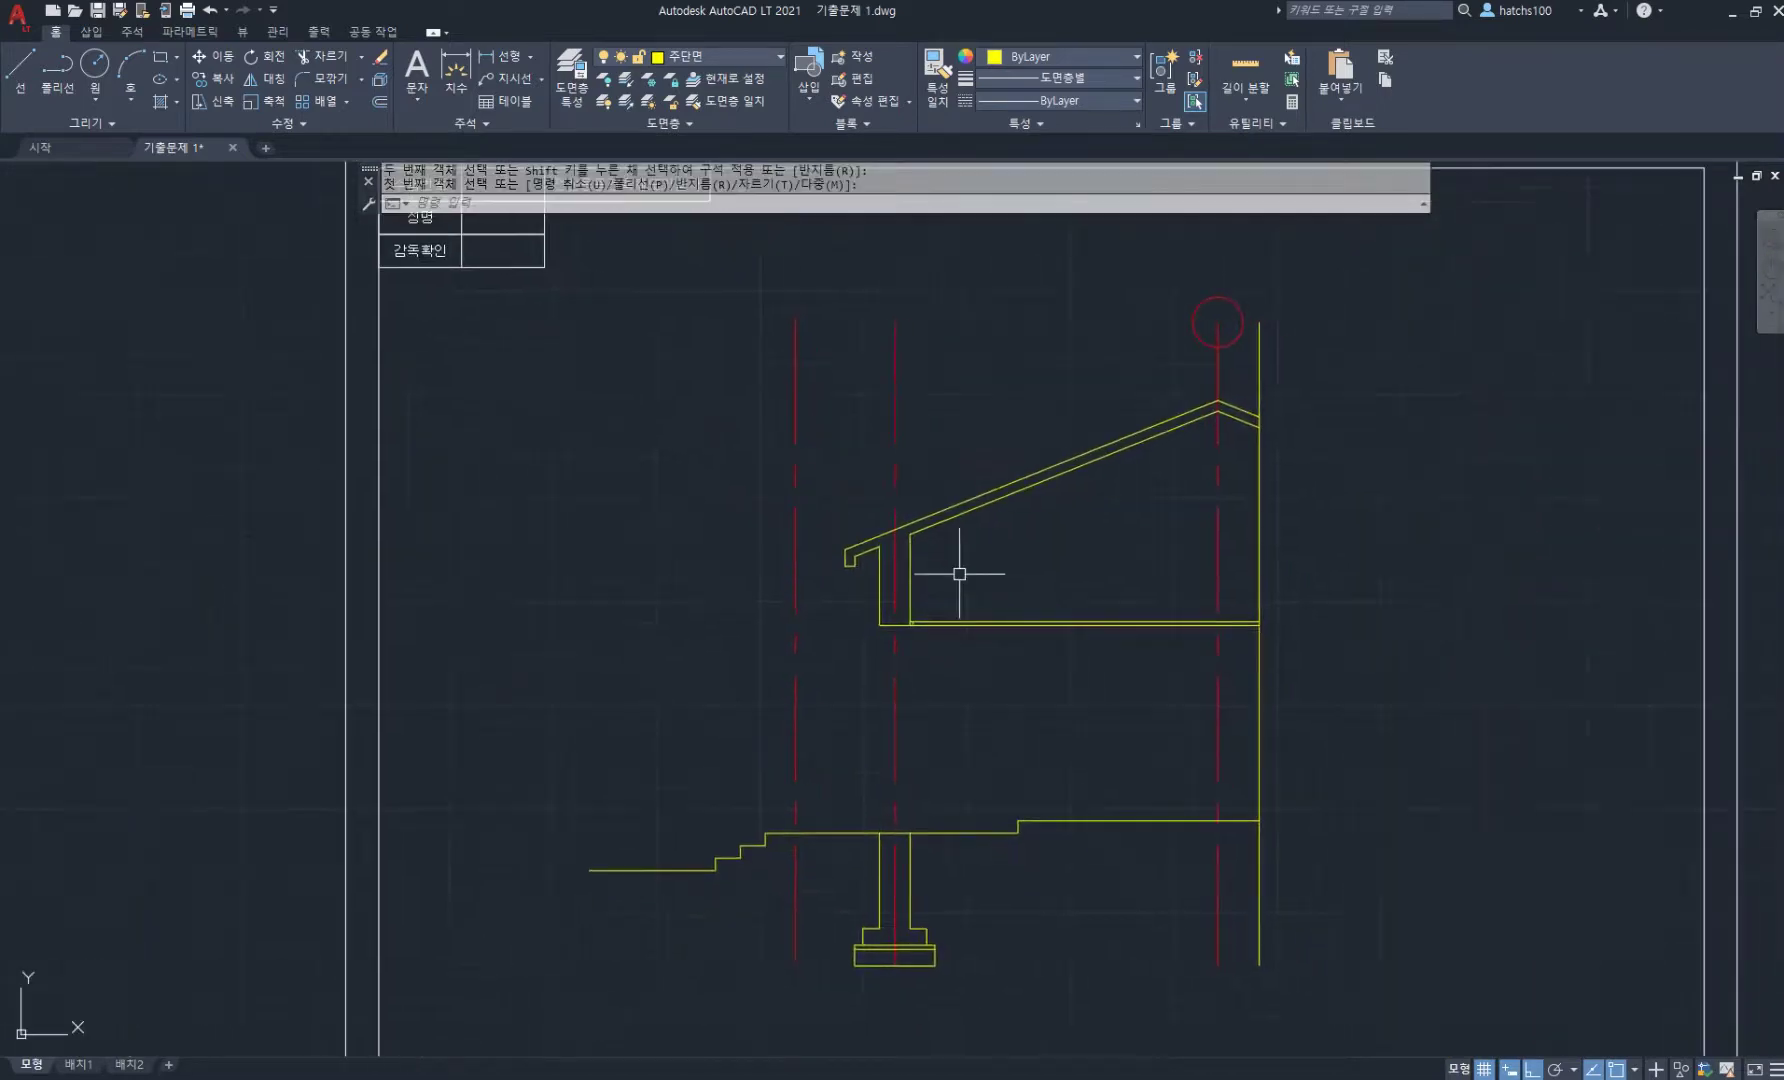
scroll(833, 541, "up", 4)
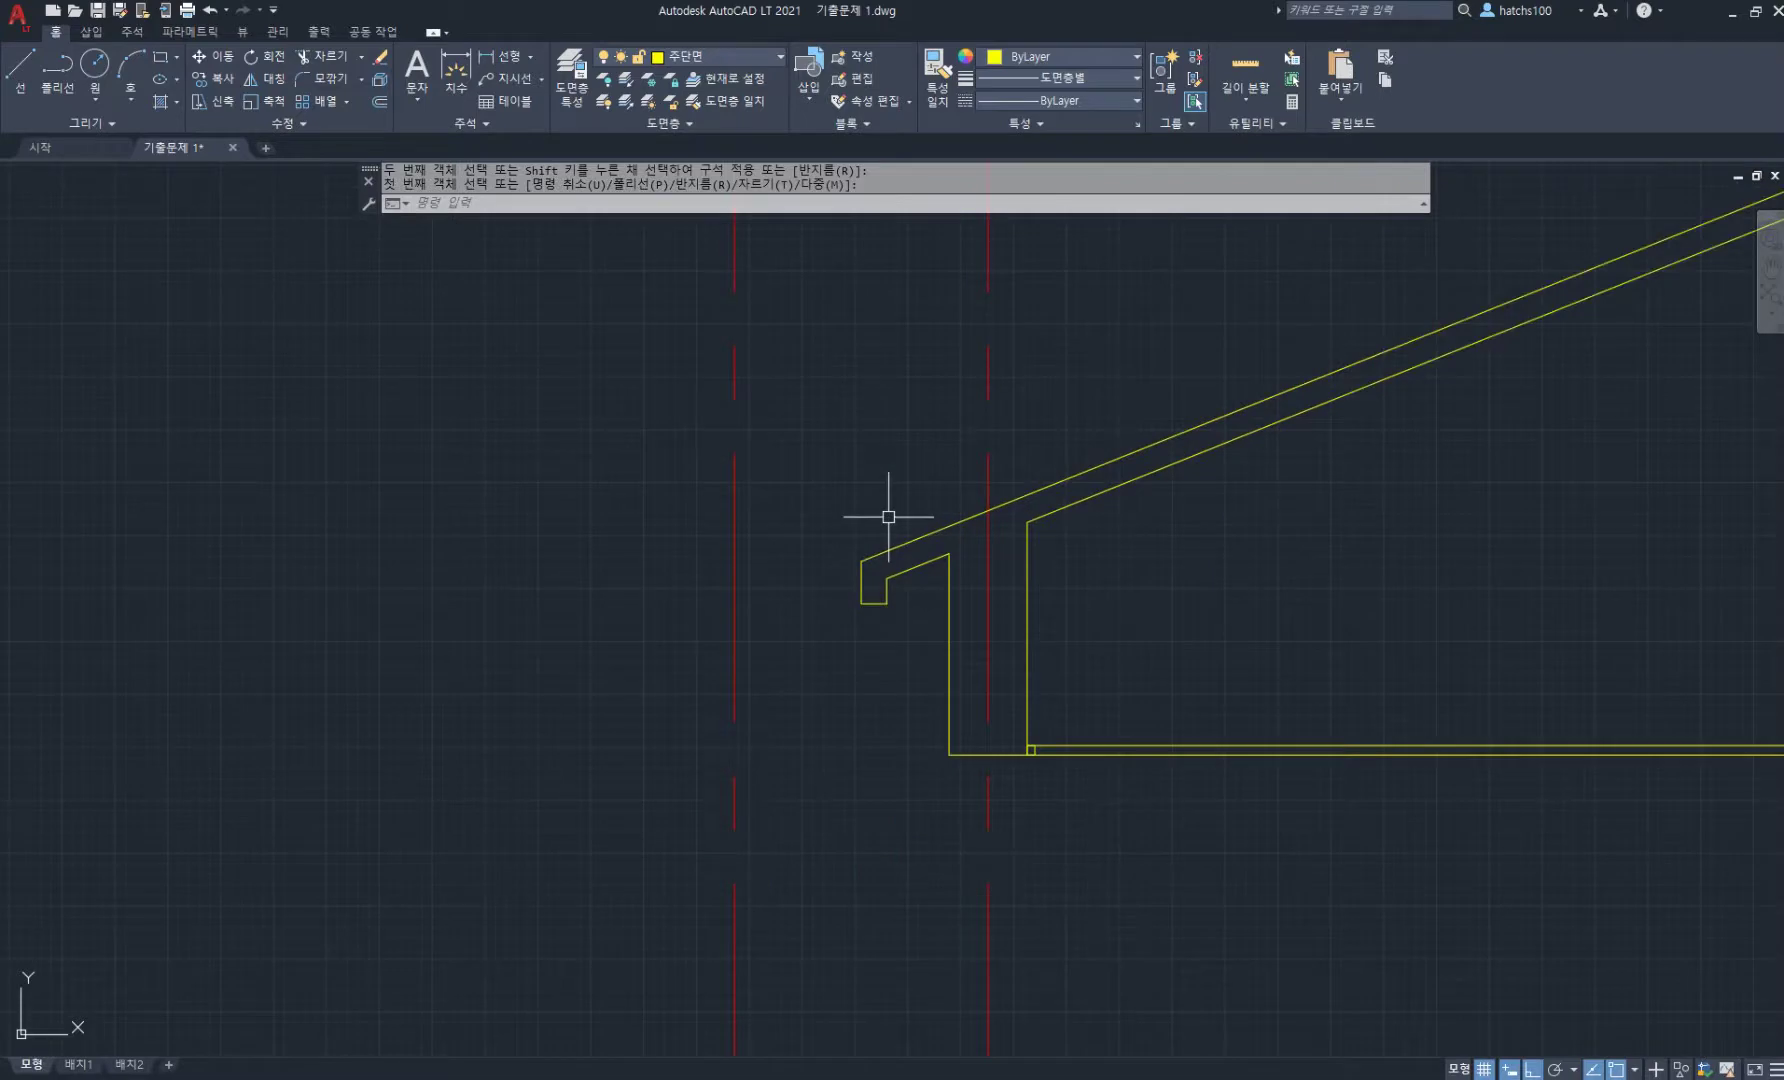
key("Return")
scroll(888, 535, "up", 3)
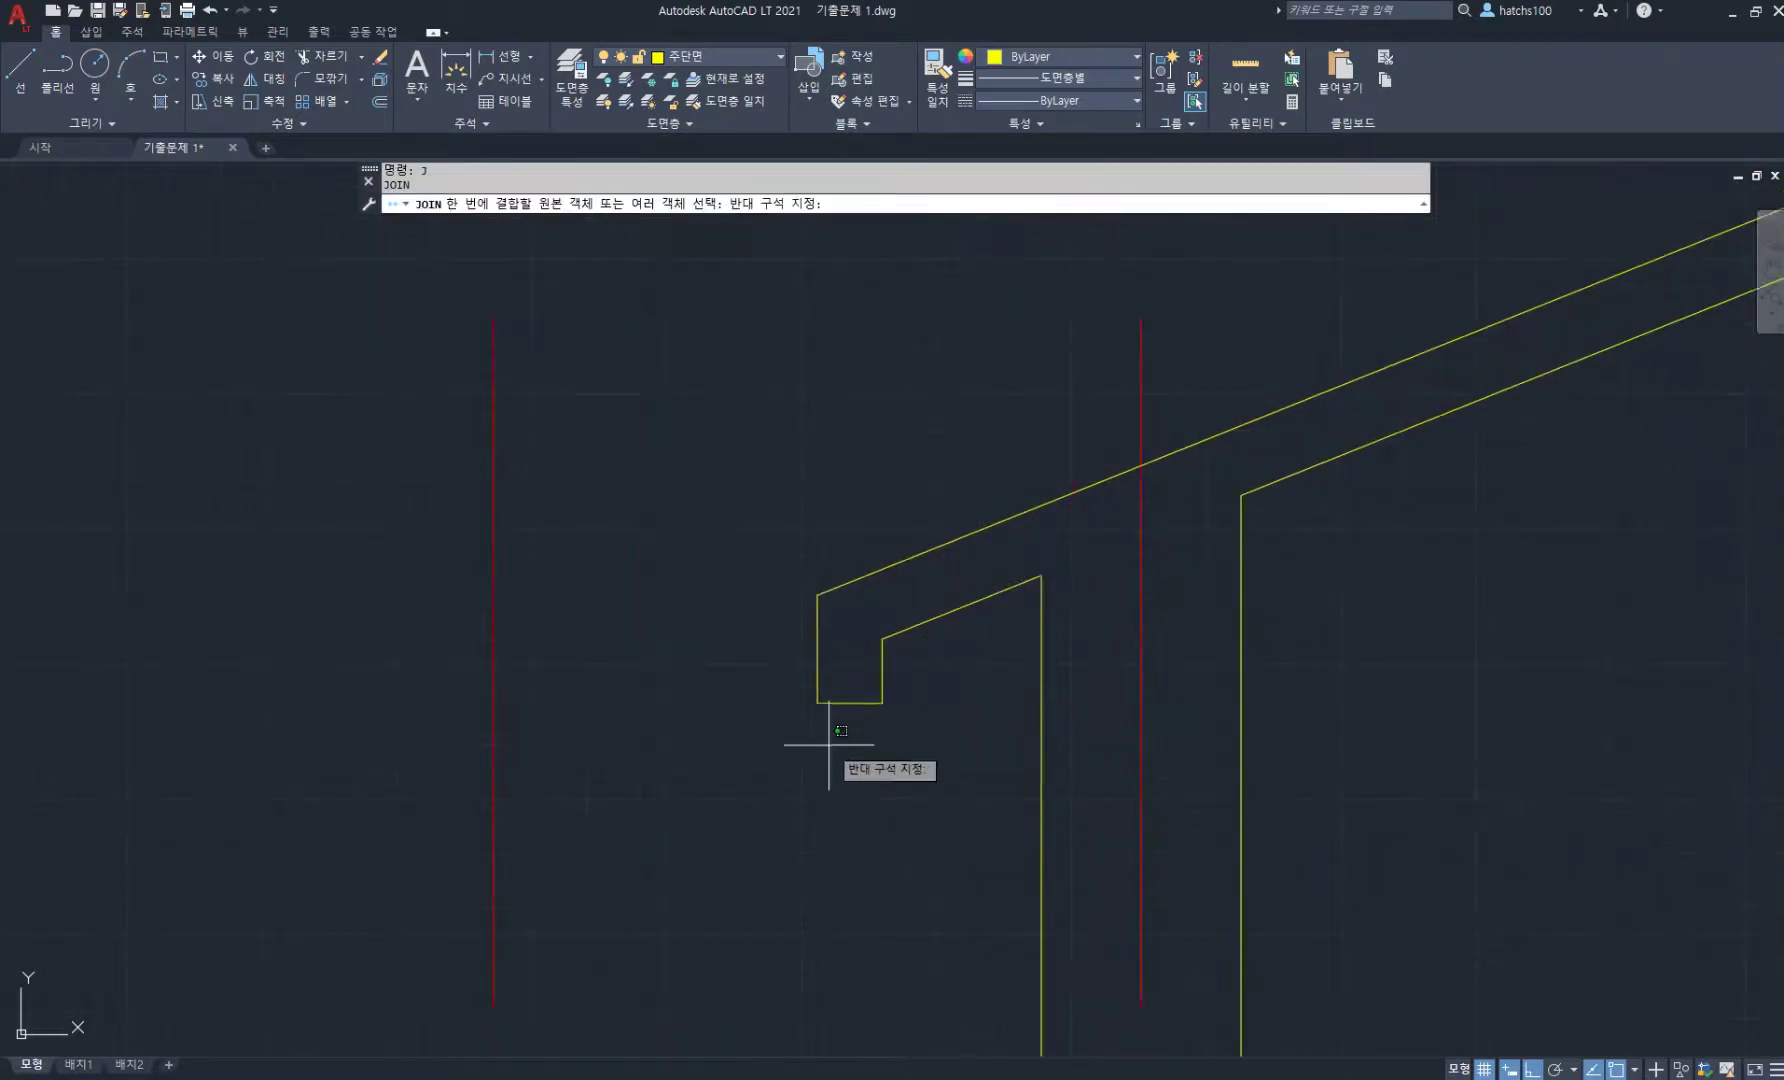
left_click(829, 745)
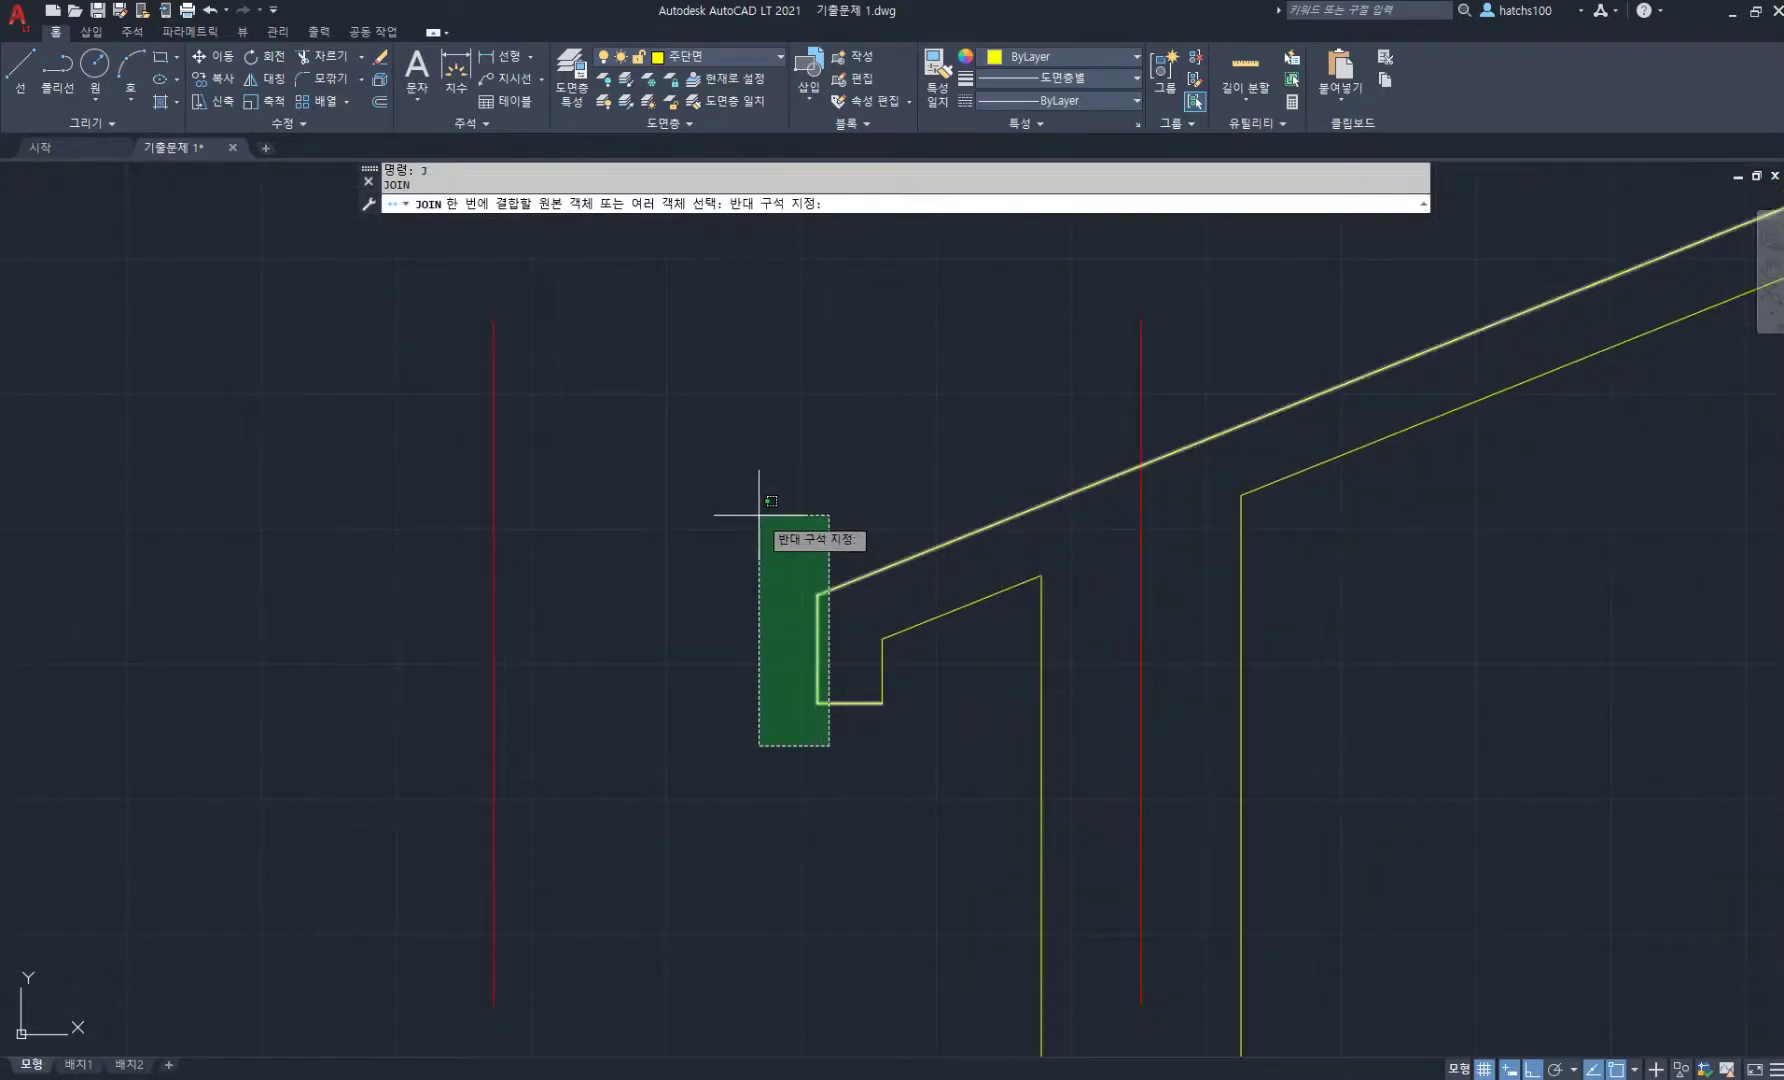
left_click(759, 515)
scroll(752, 529, "down", 3)
key("Return")
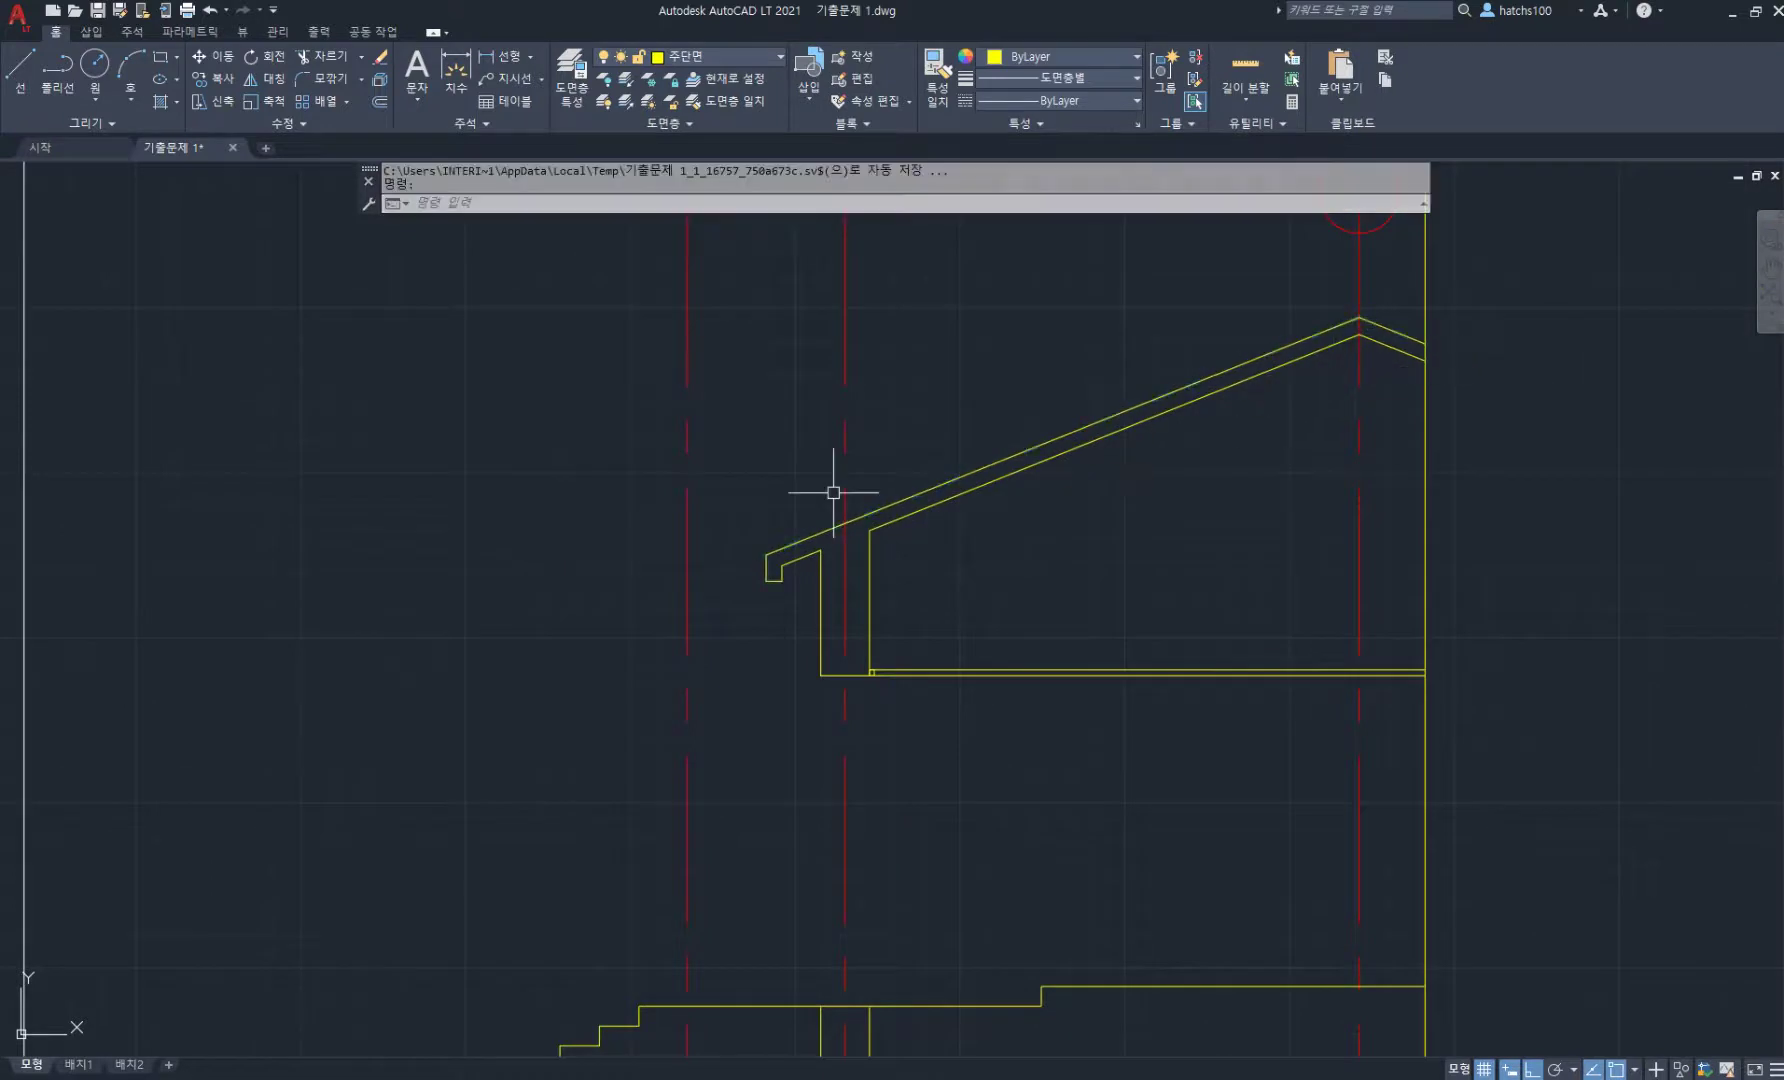
scroll(785, 532, "up", 4)
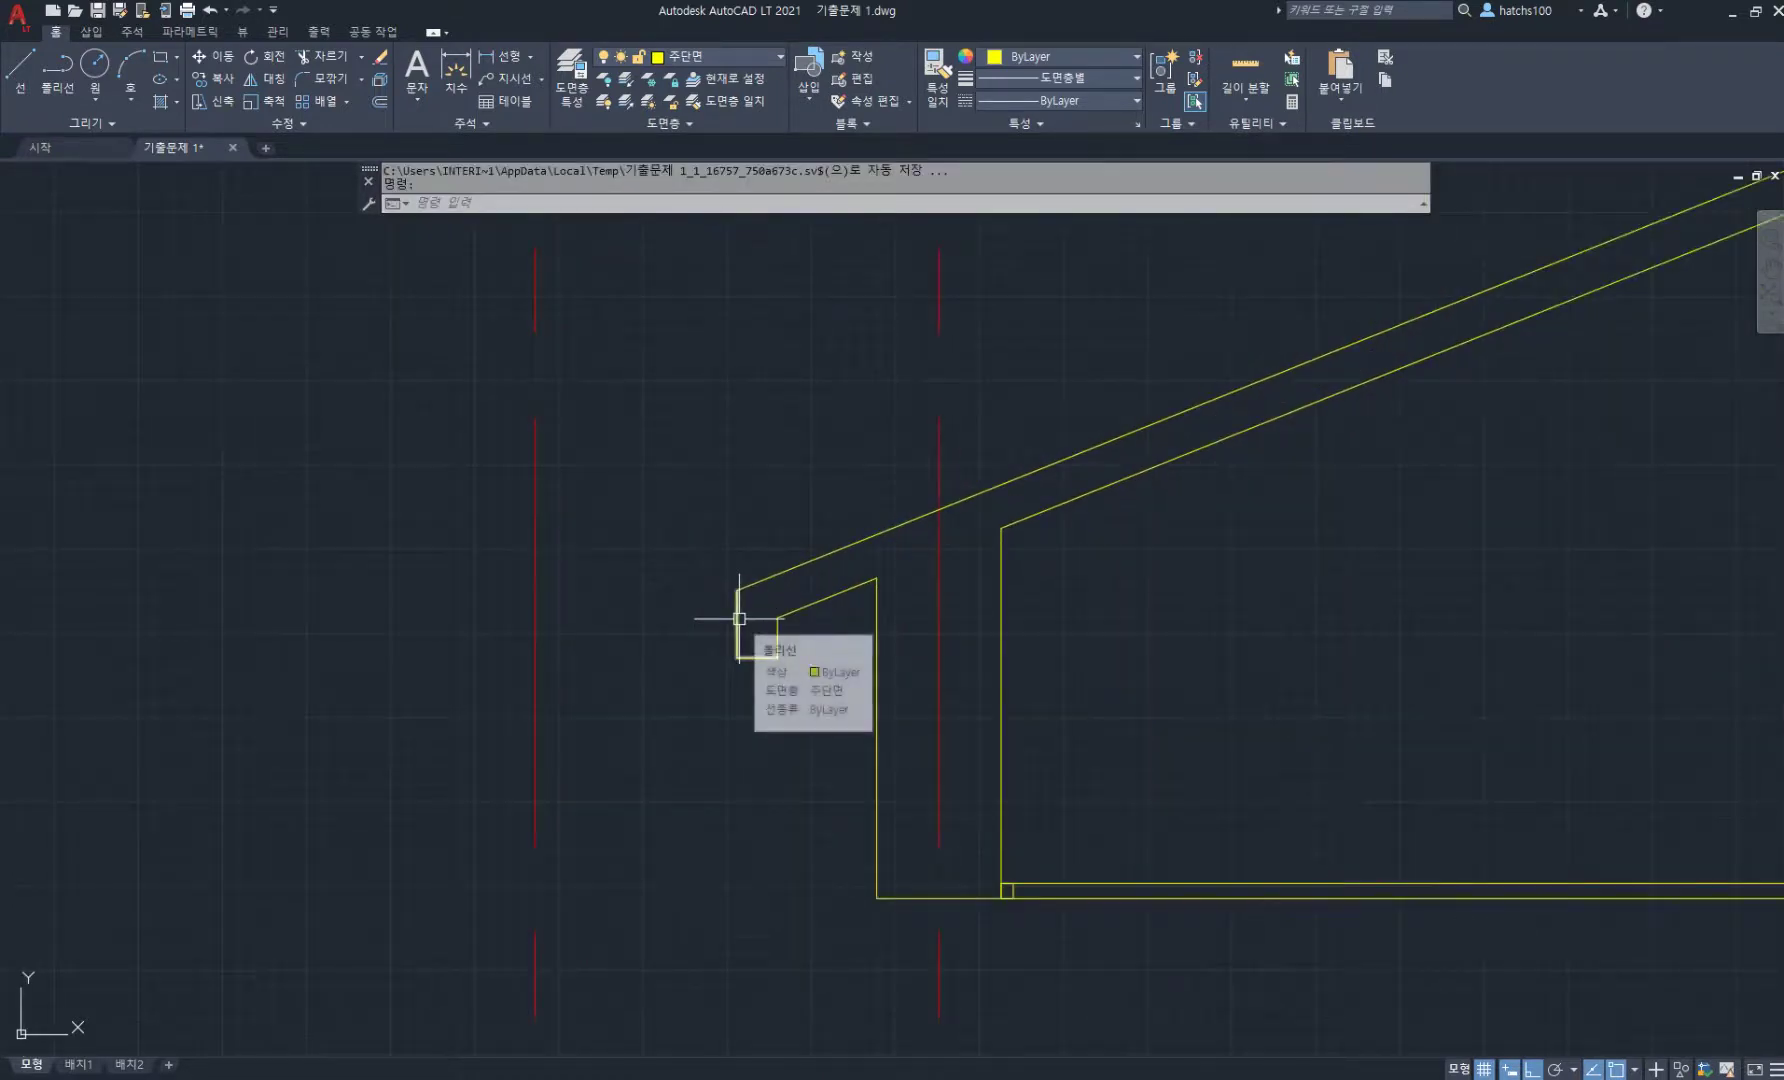
scroll(816, 557, "down", 3)
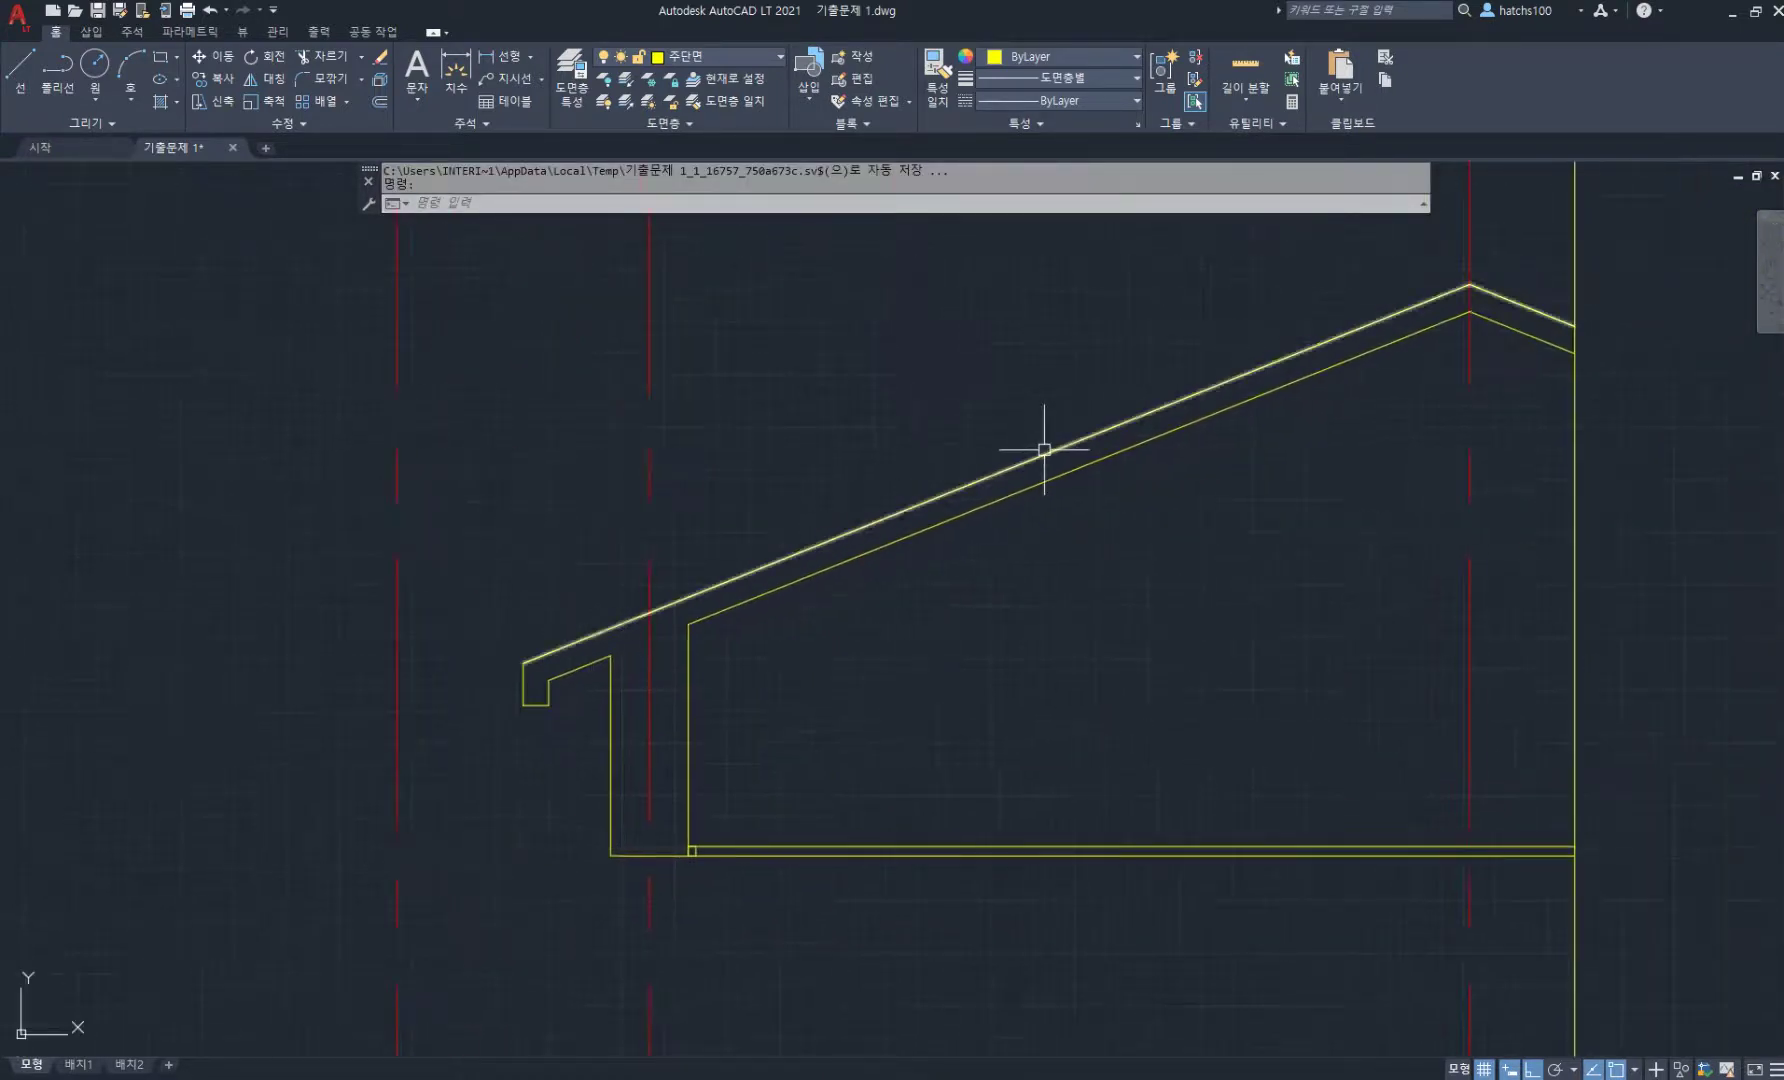
scroll(498, 689, "up", 5)
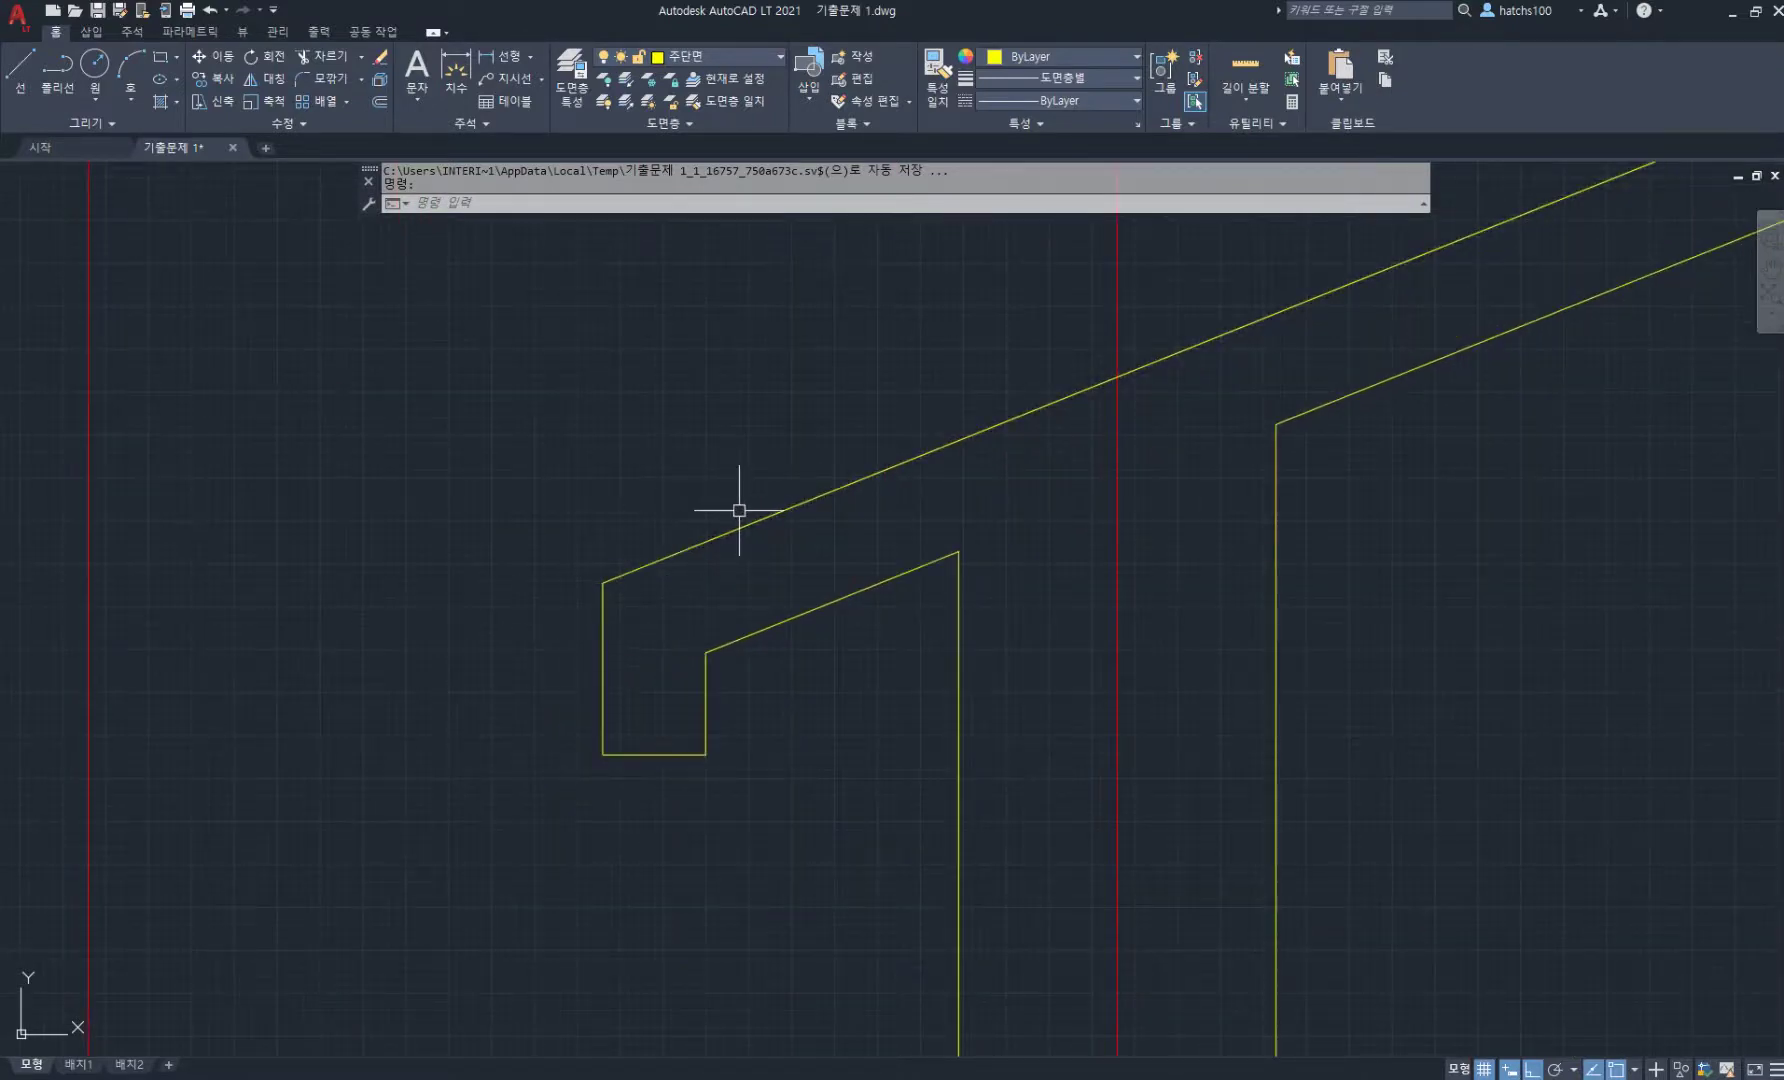
type("j")
key("Return")
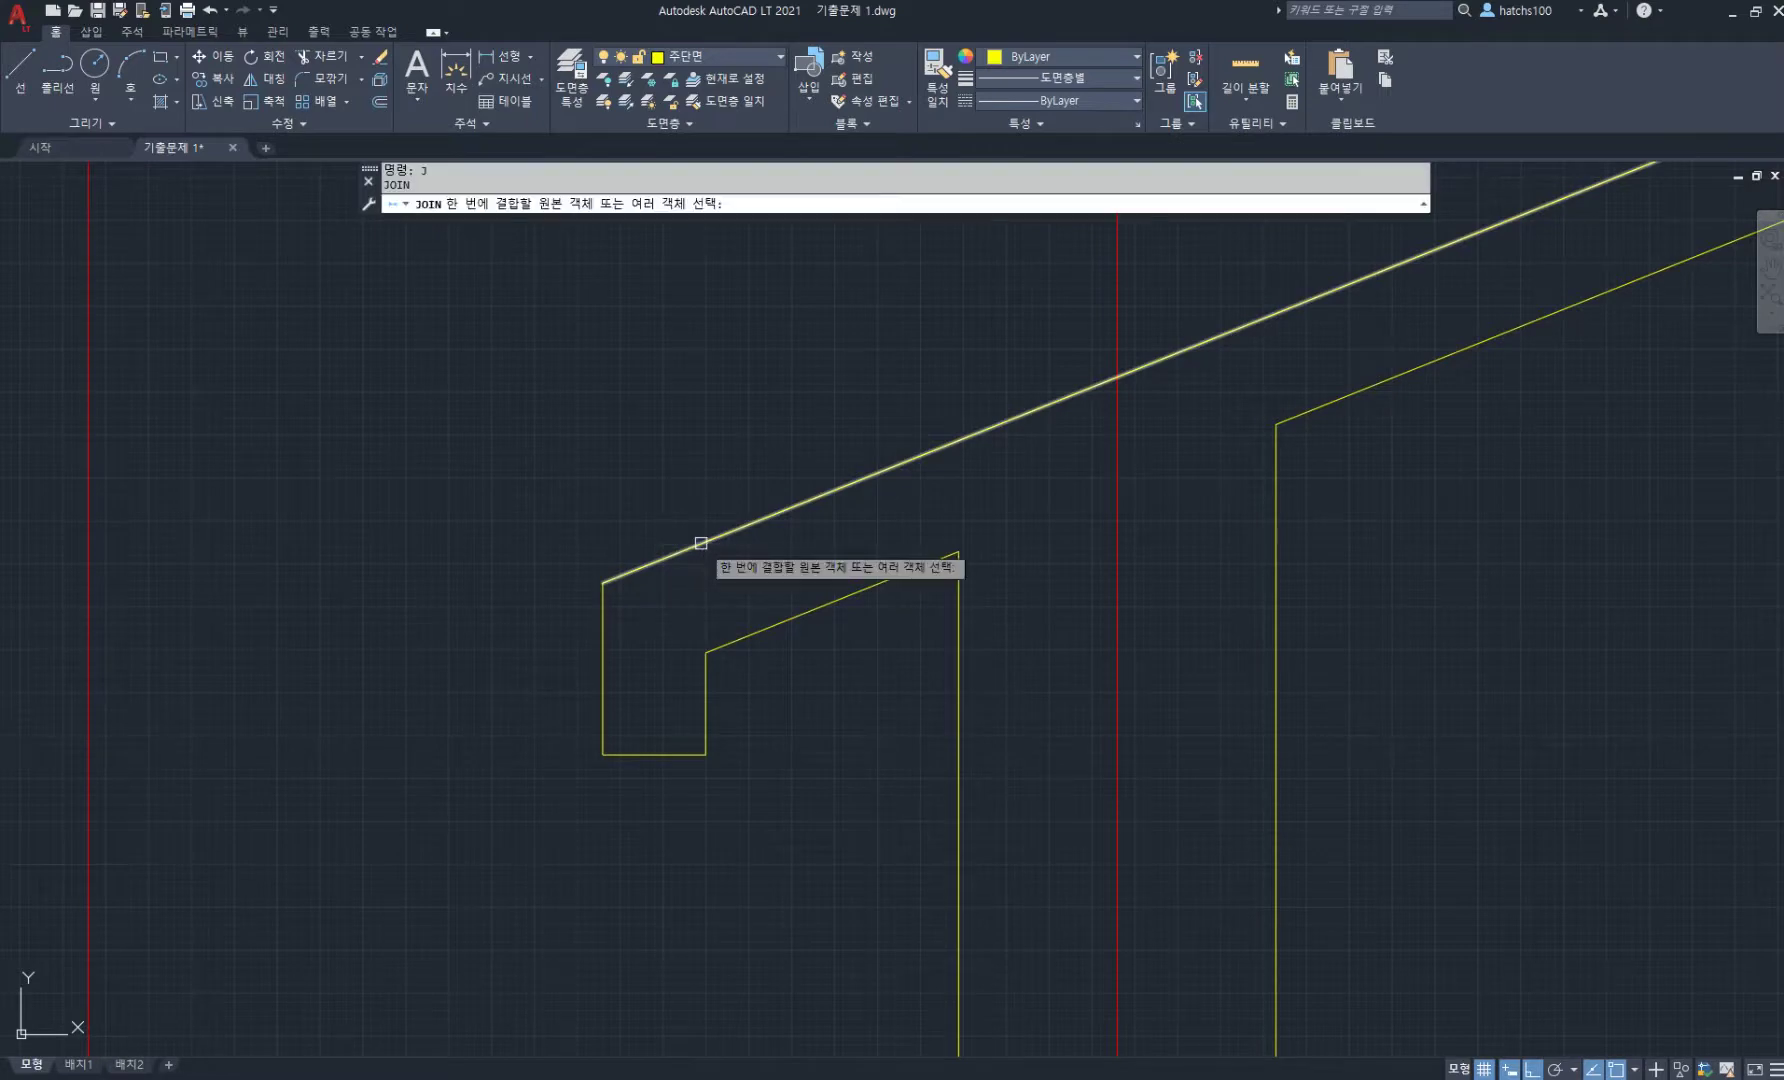
key("Escape")
- Fillet the roof's top line with the eave end's outer edge to connect them into one polyline
type("f")
key("Return")
left_click(697, 542)
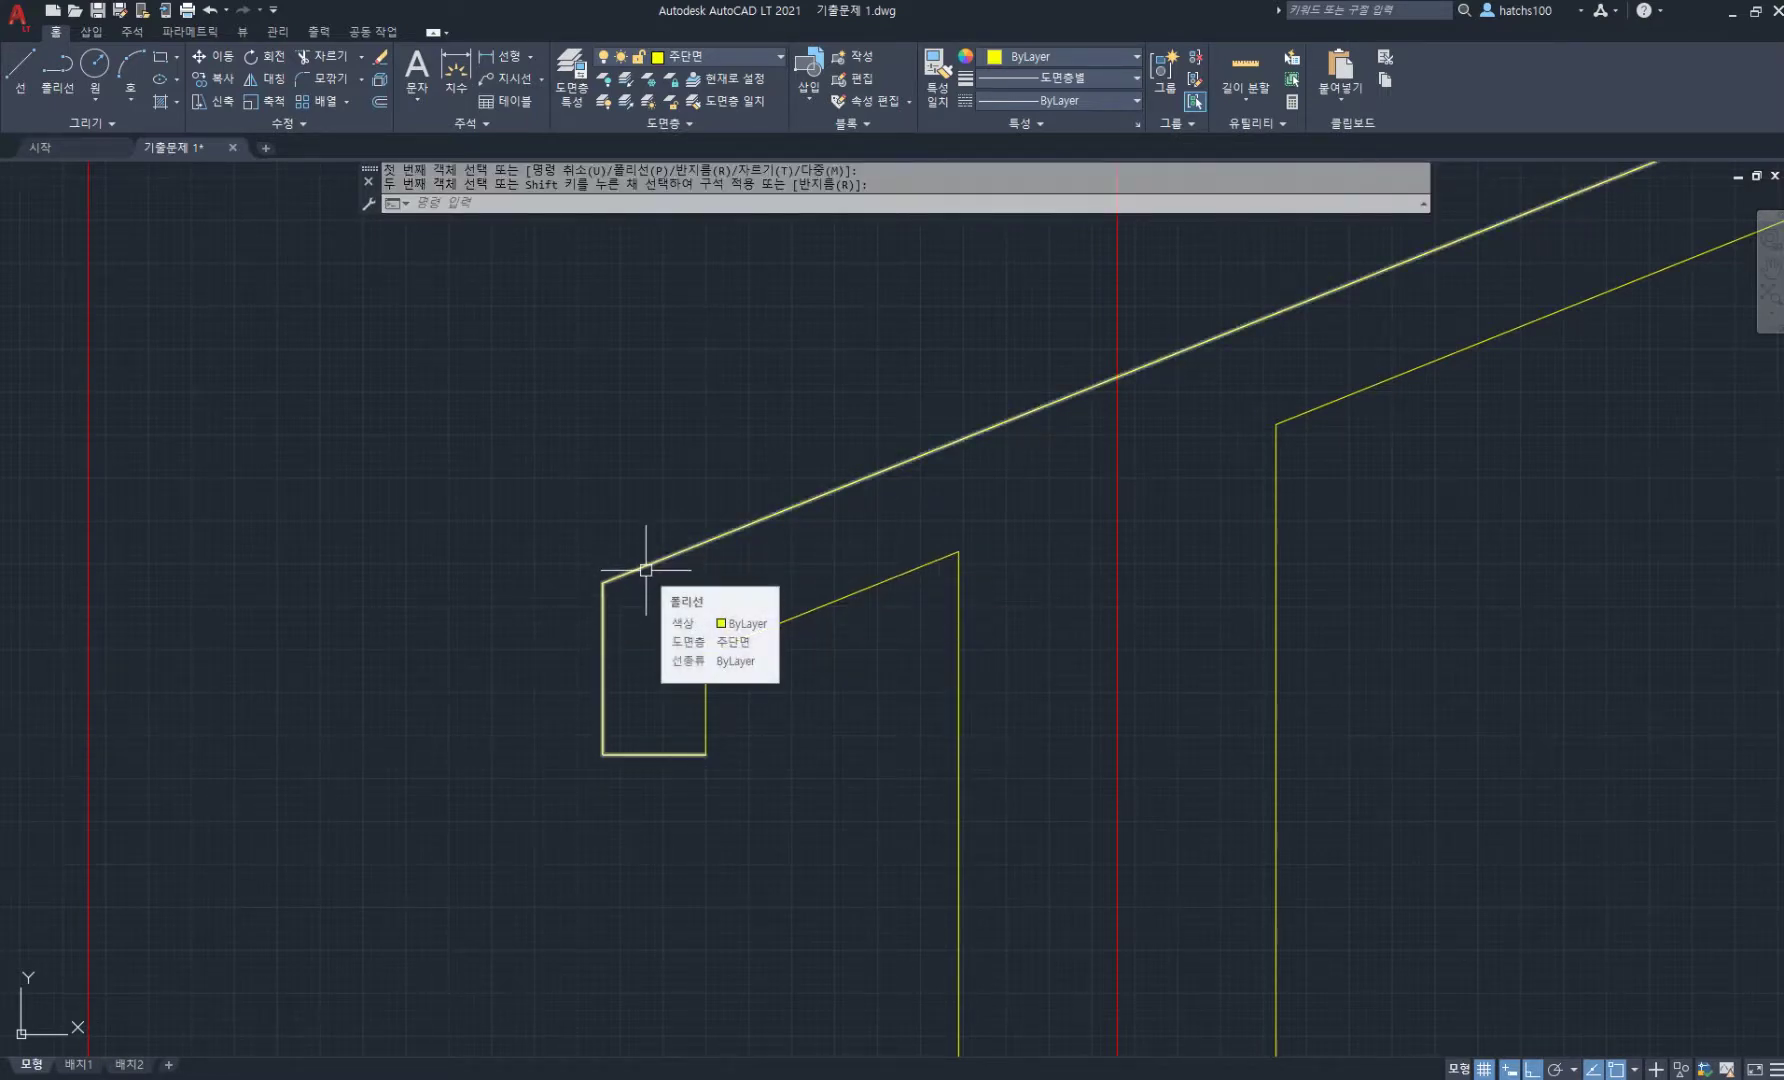
scroll(646, 570, "down", 2)
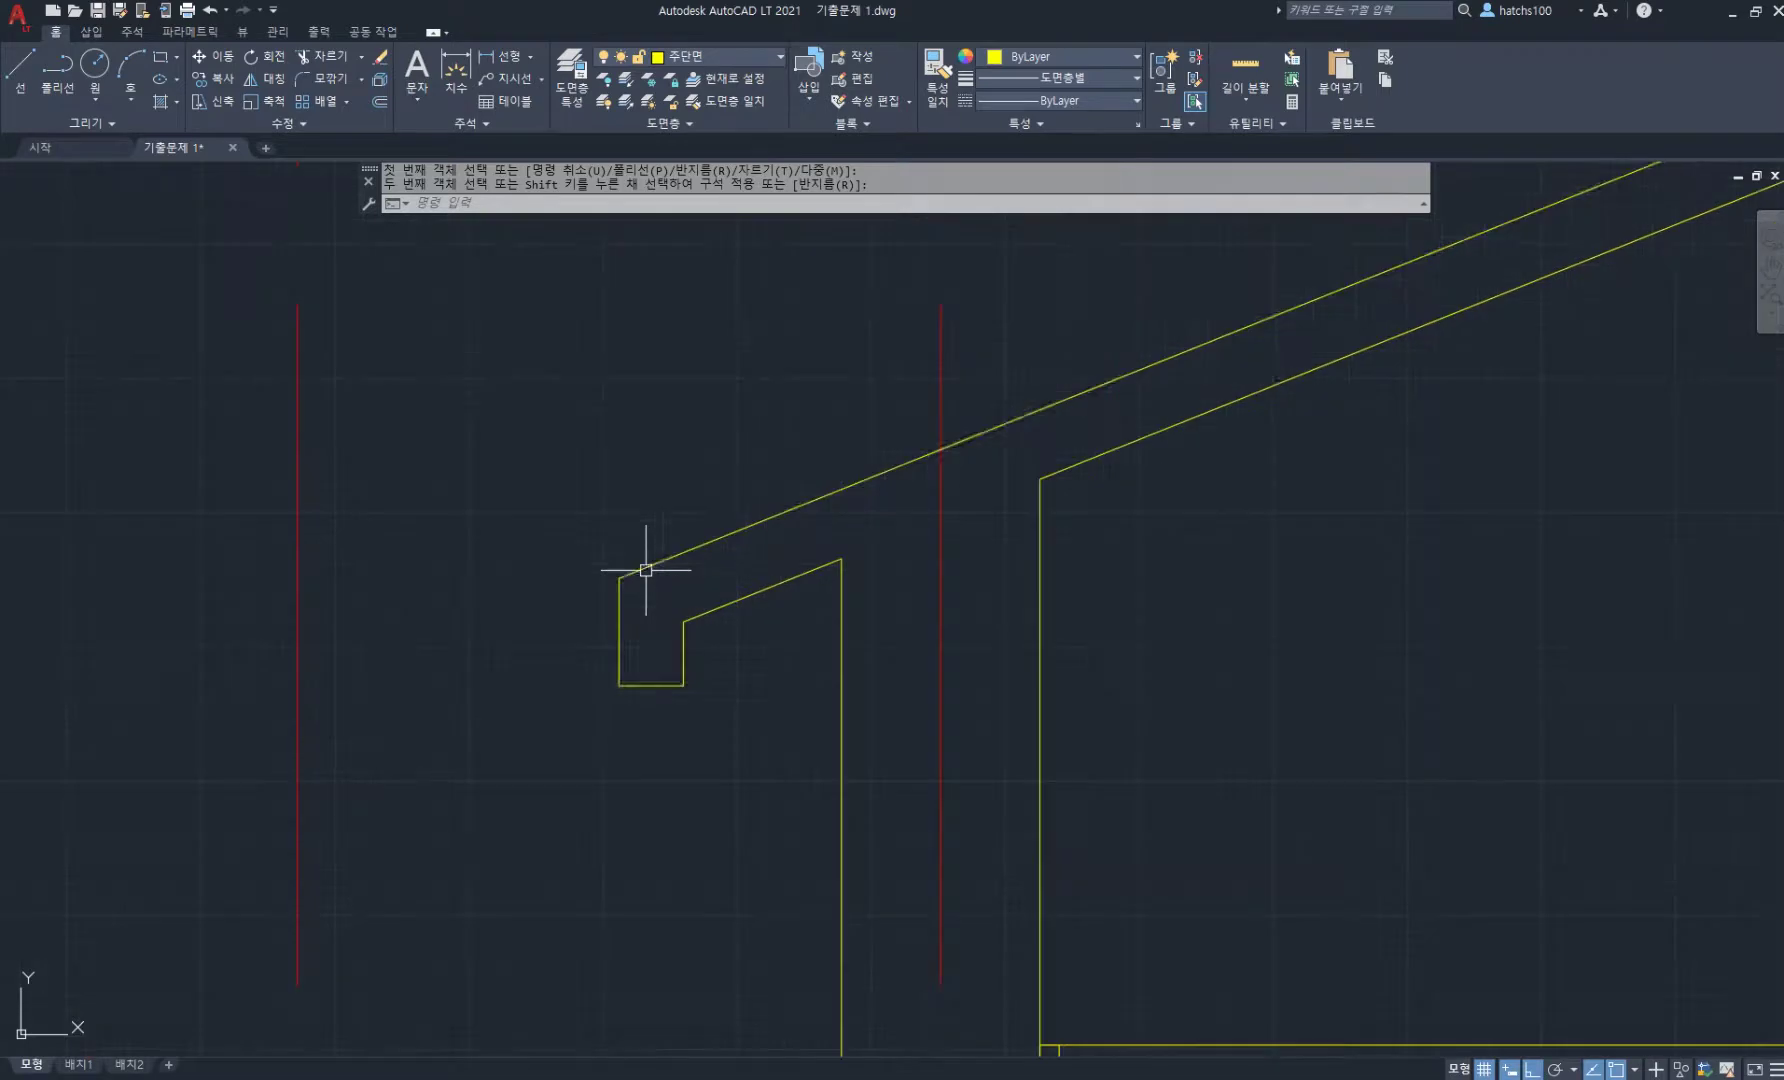
- Offset the connected roof and eave outline 20 outward
right_click(666, 505)
left_click(700, 545)
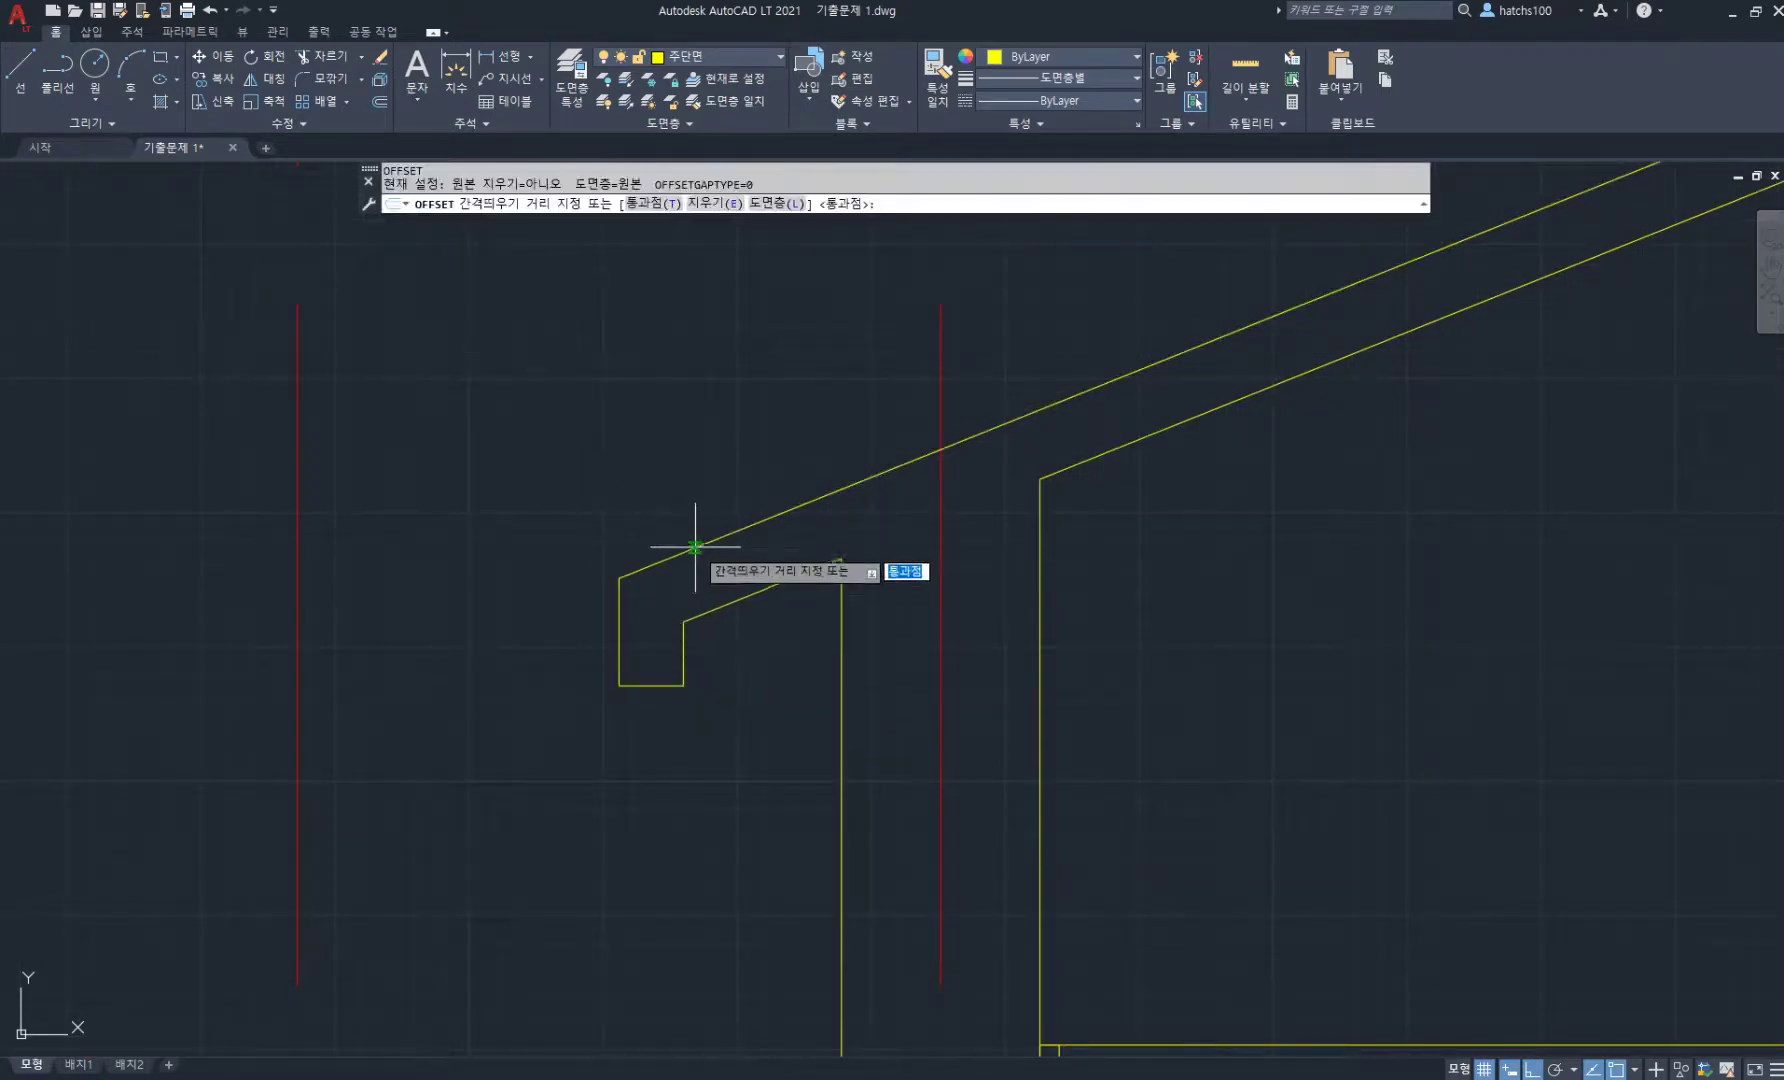
key("Return")
left_click(696, 545)
type("2")
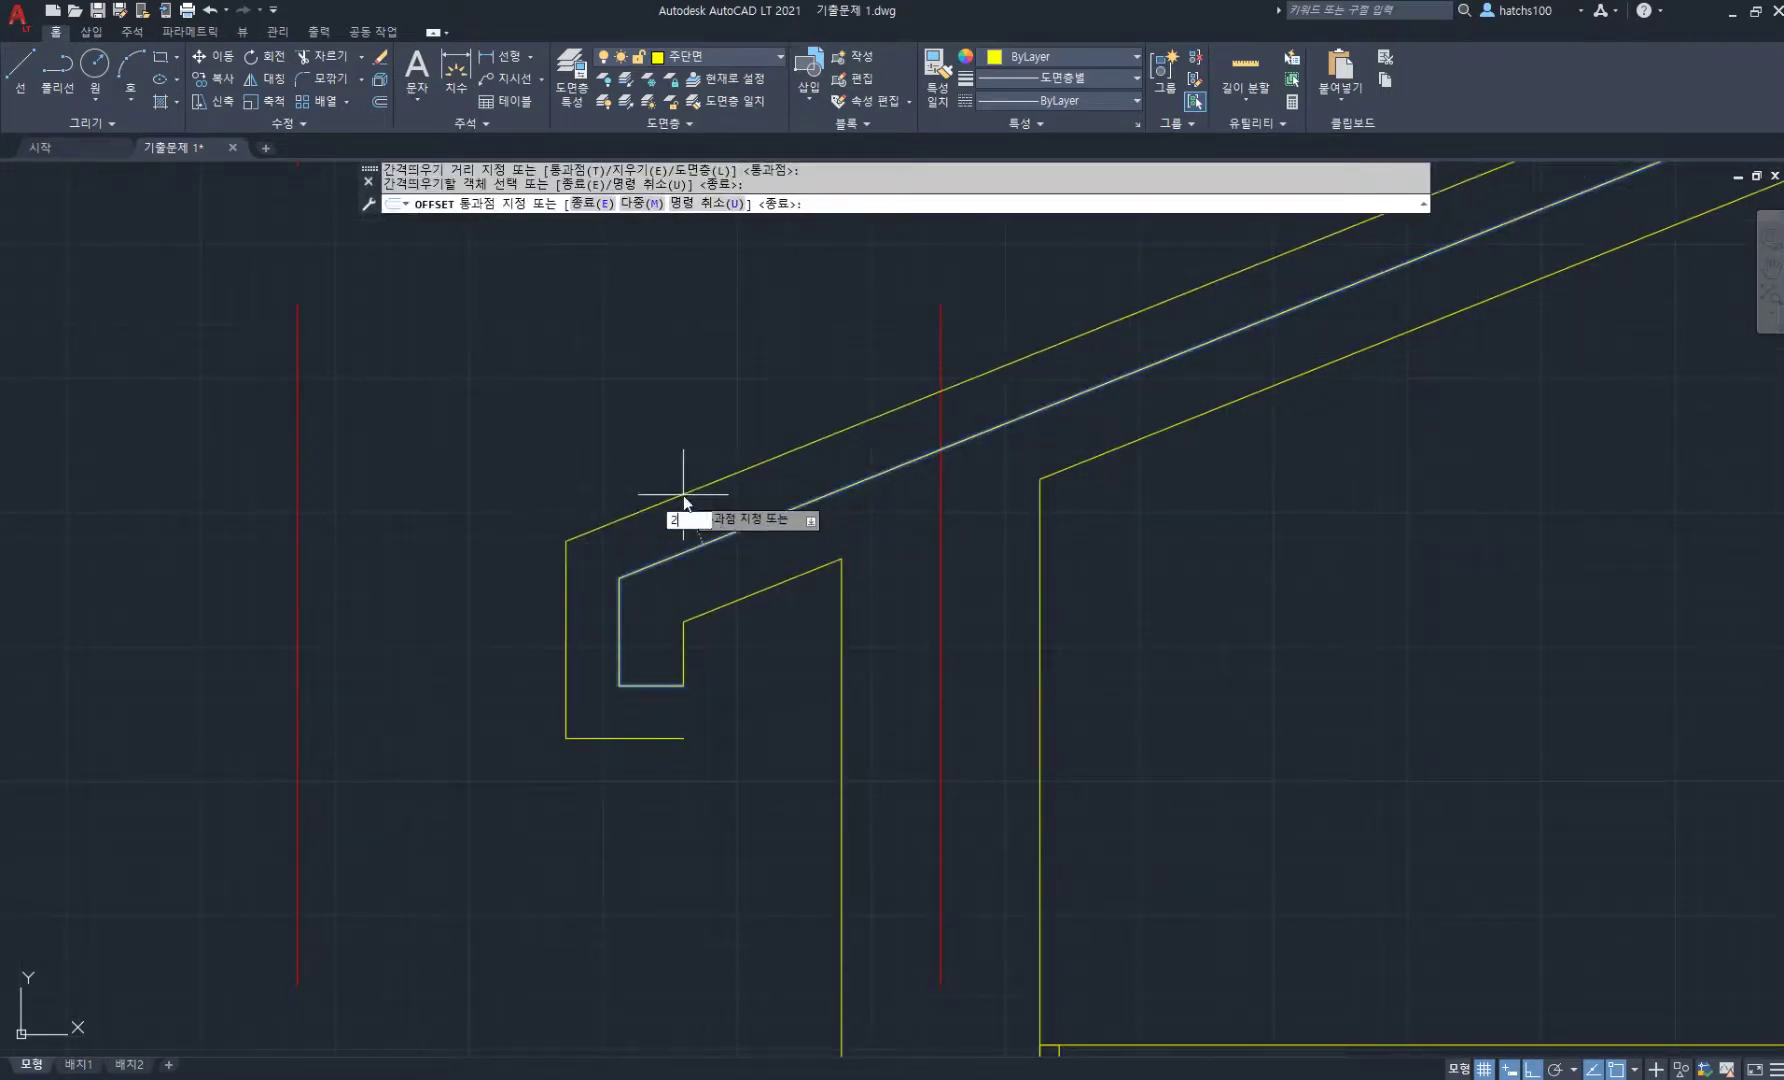
type("0")
key("Return")
scroll(688, 508, "down", 3)
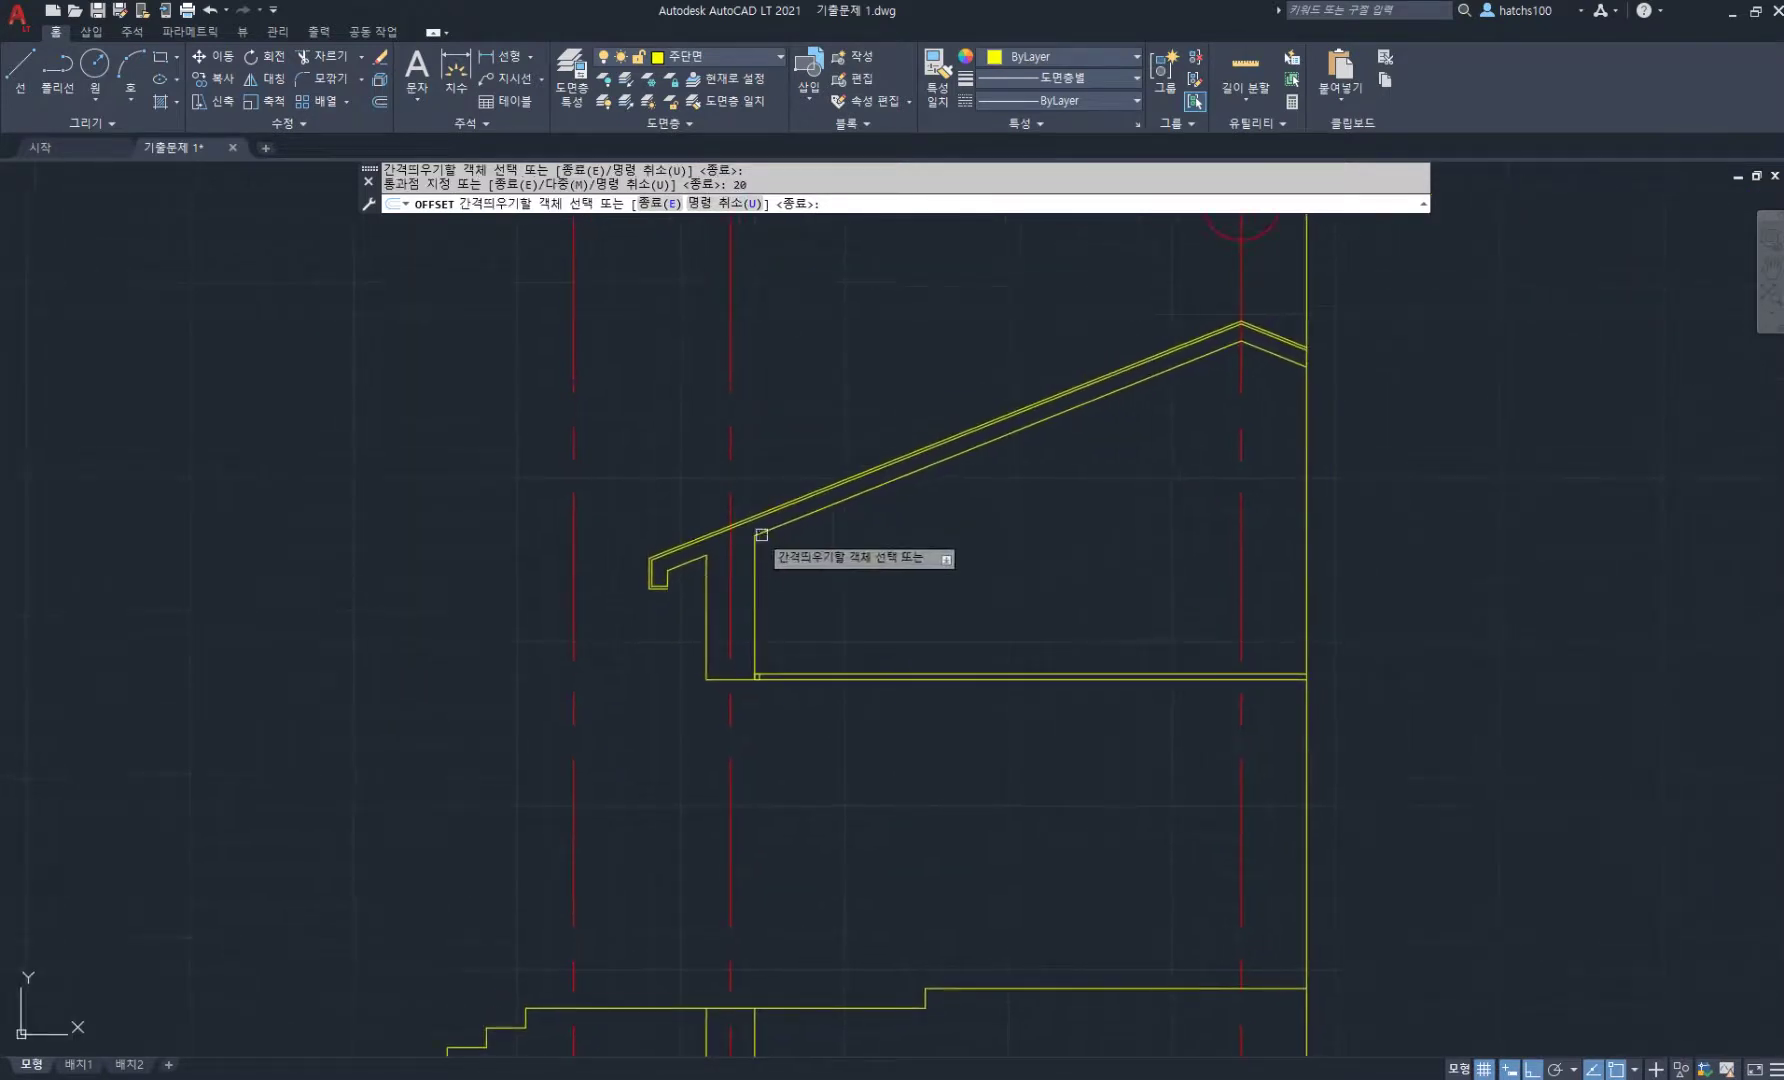
key("Return")
scroll(800, 535, "down", 2)
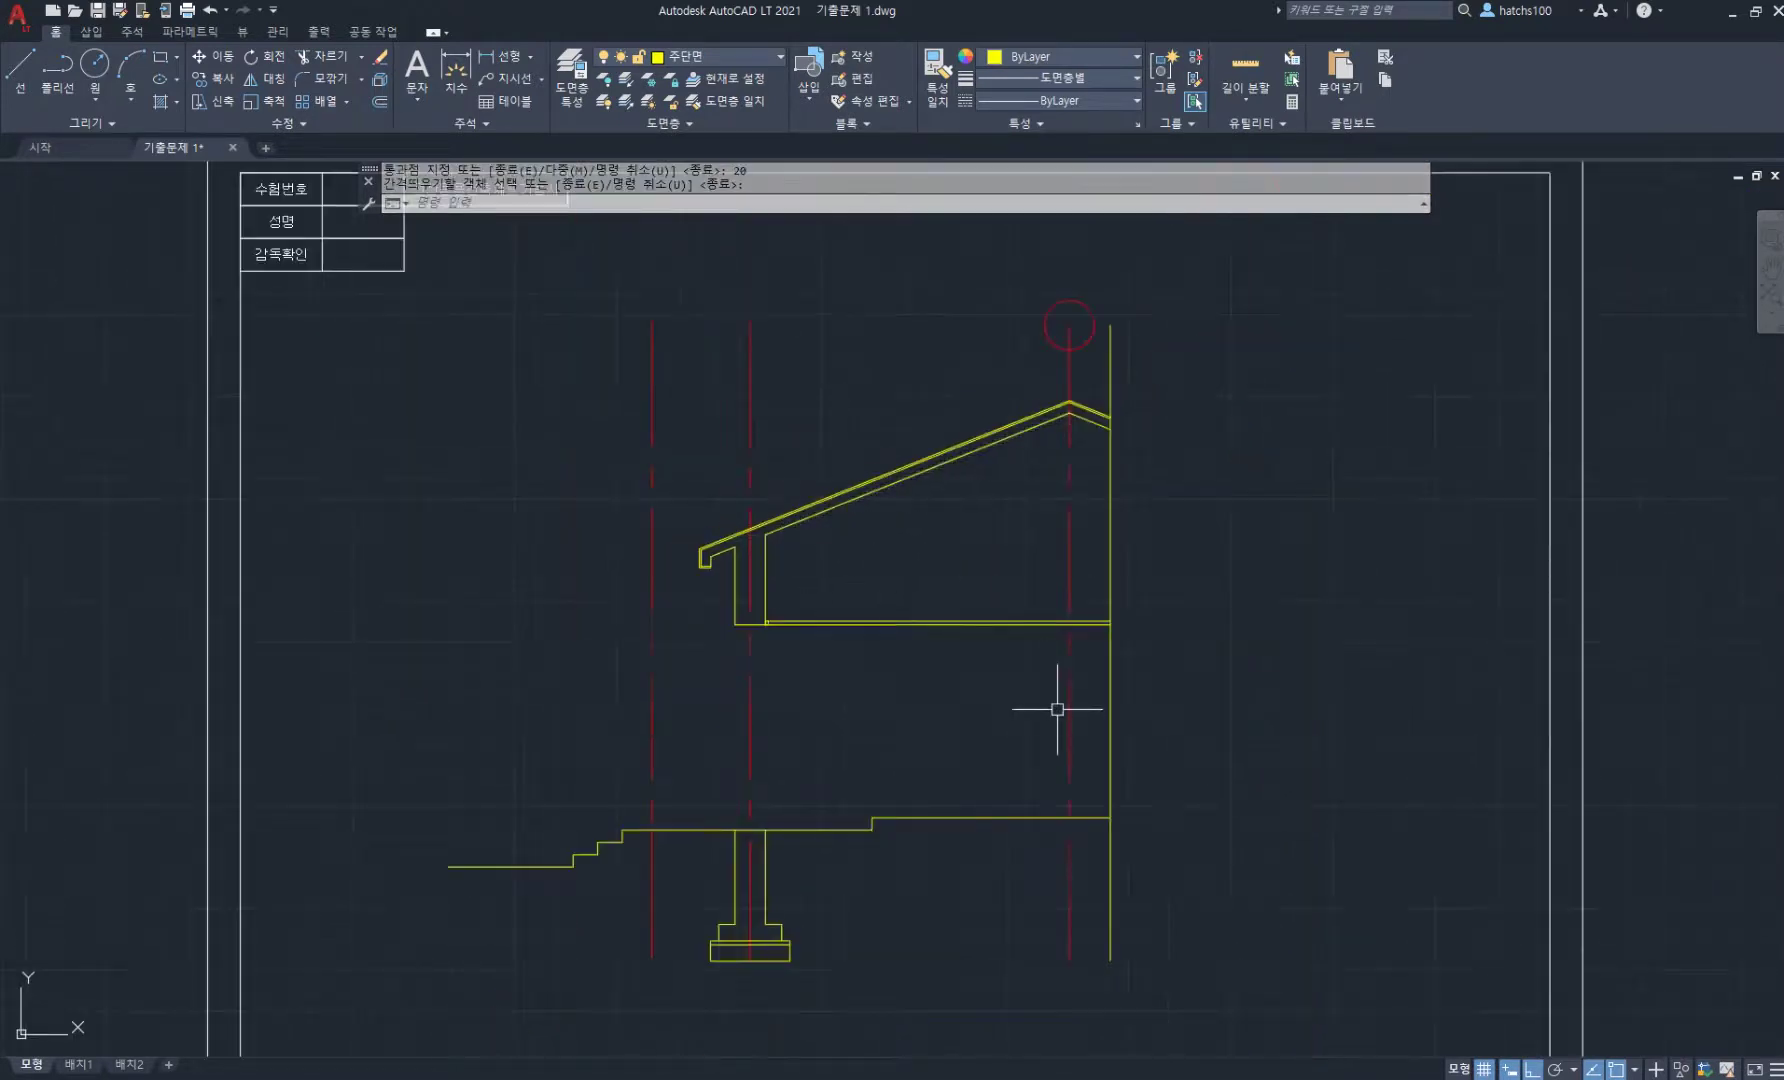
- Copy the section drawing with its centerlines horizontally to the empty area beyond the right side of the sheet border
type("co")
key("Return")
left_click(1232, 990)
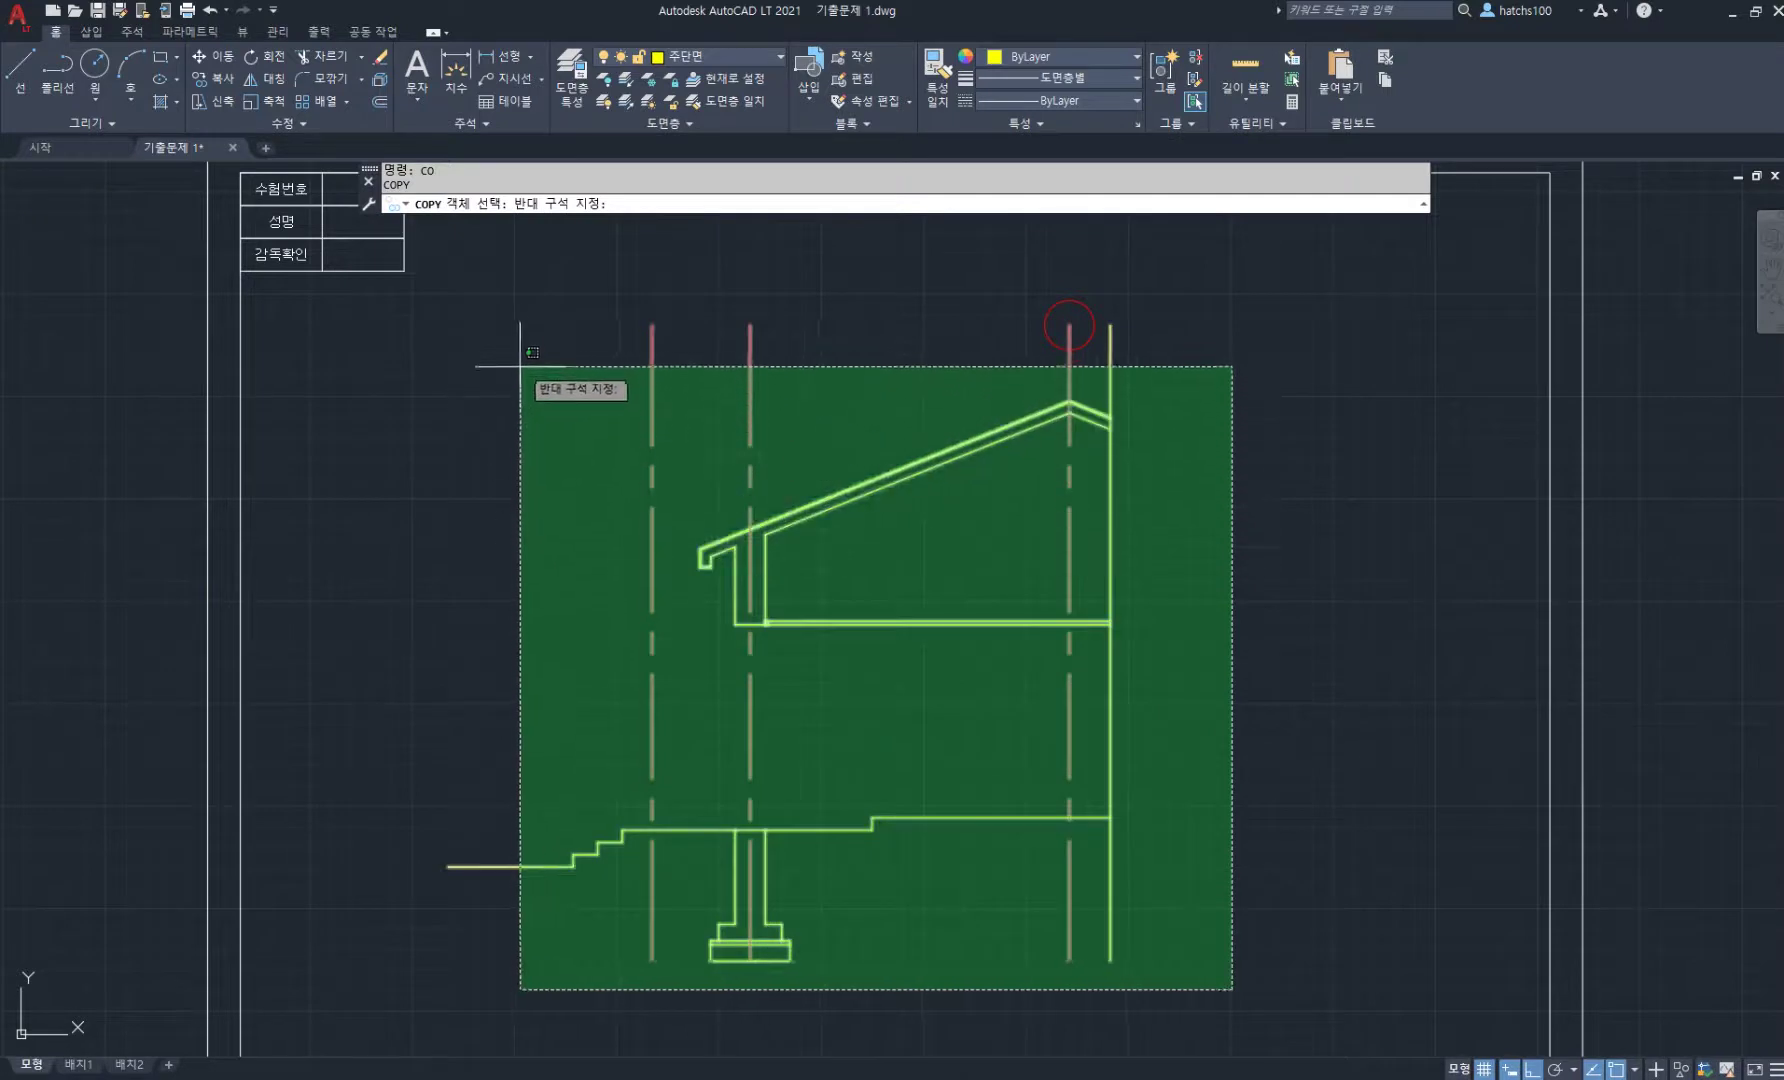
left_click(510, 374)
key("Return")
left_click(479, 571)
scroll(483, 574, "down", 4)
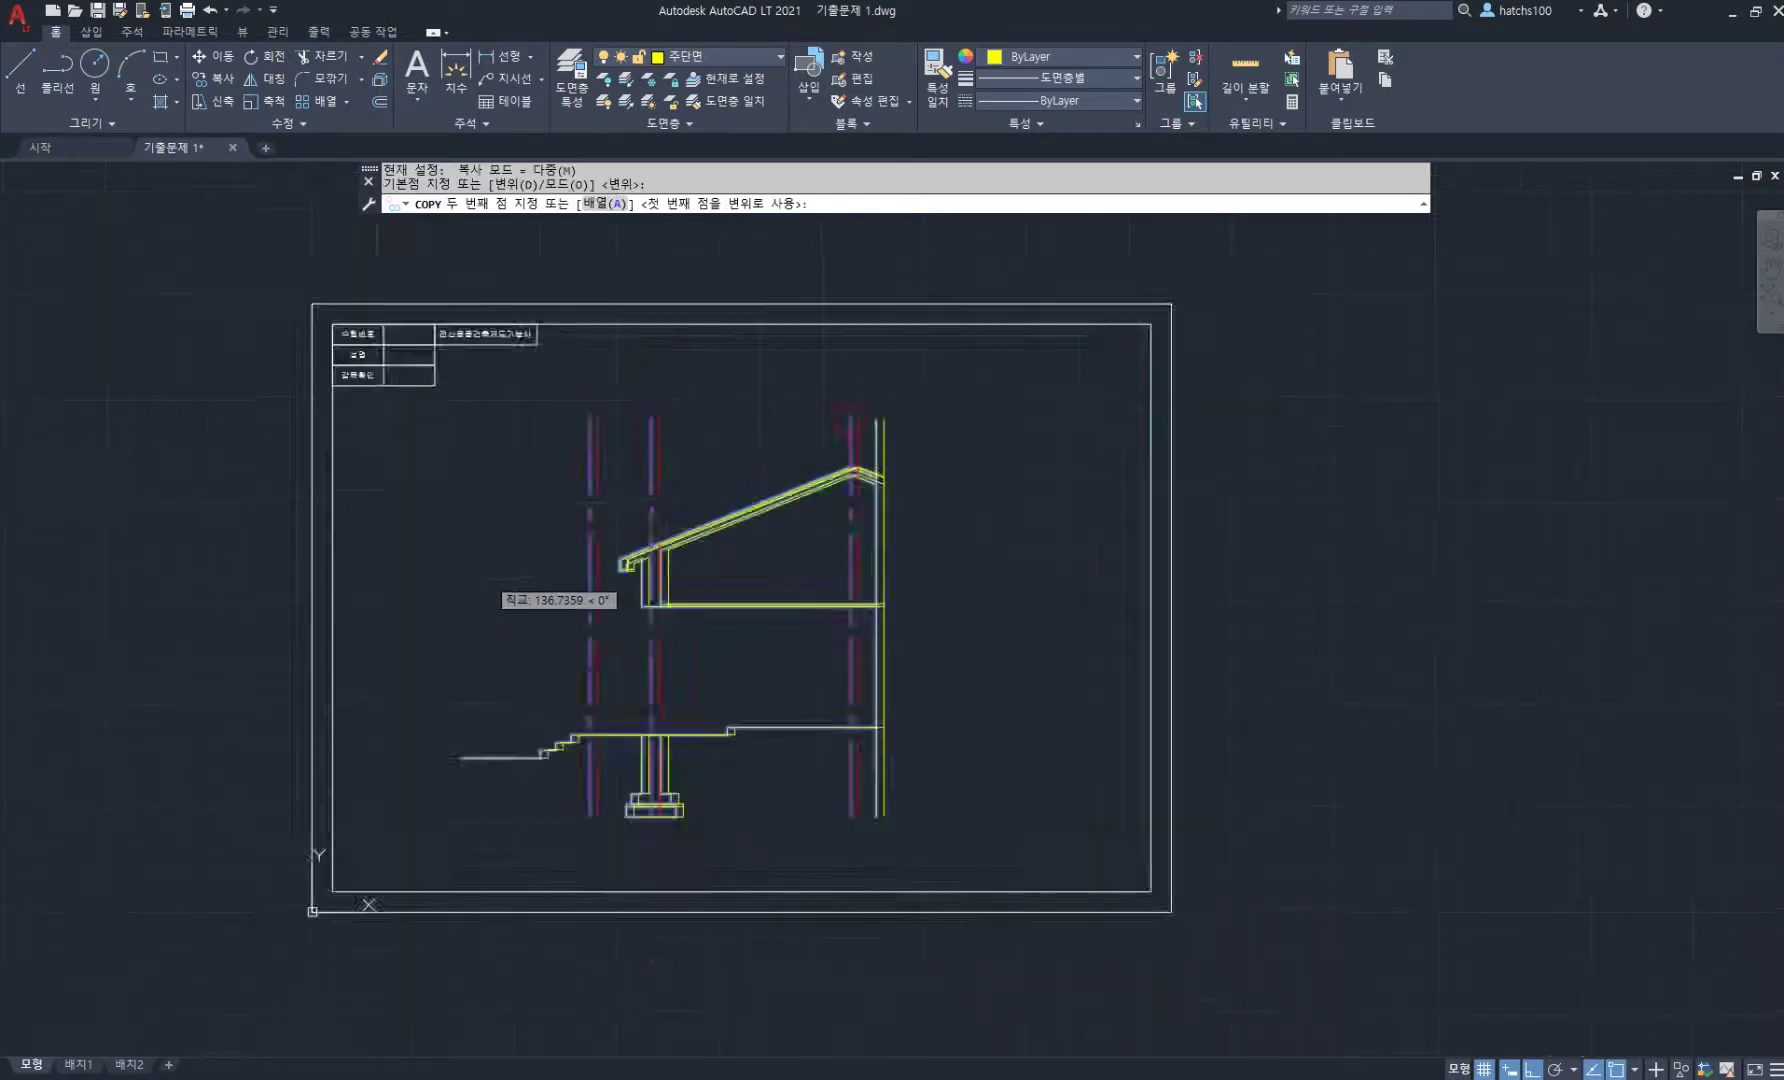
left_click(951, 572)
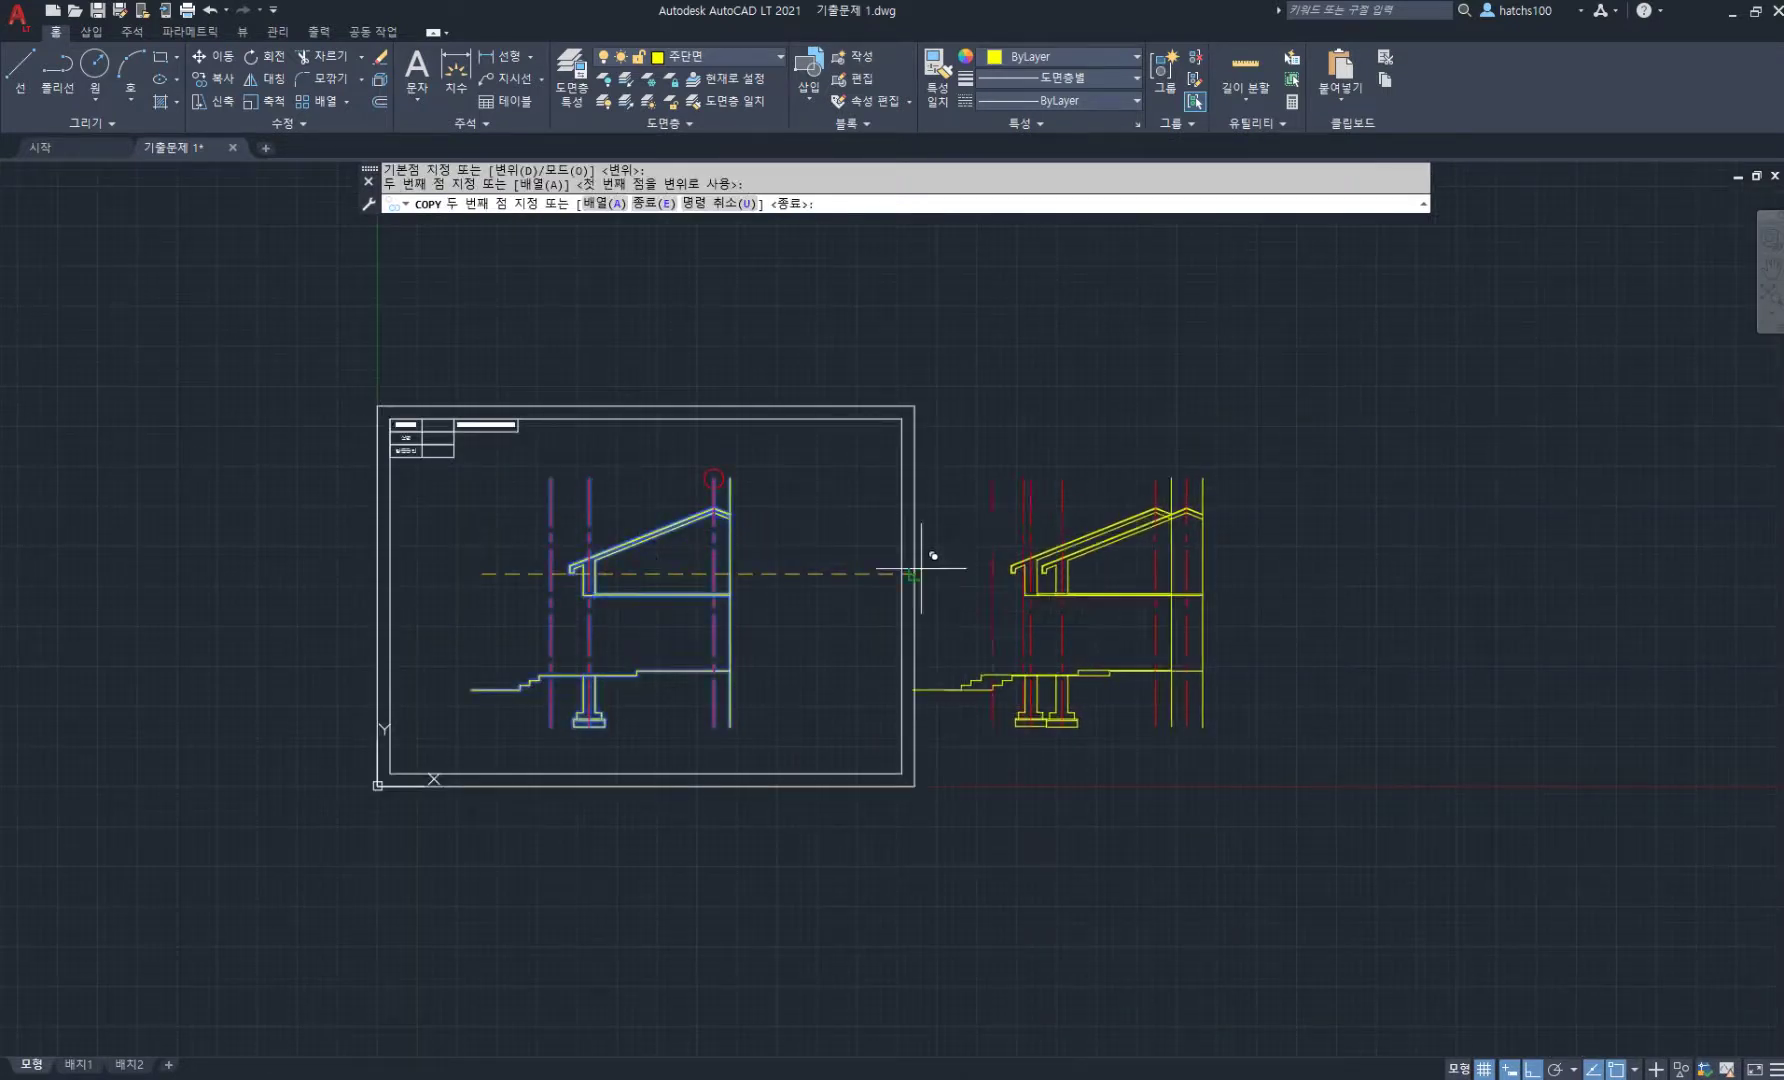
key("Return")
scroll(515, 572, "up", 2)
middle_click_drag(591, 597, 675, 588)
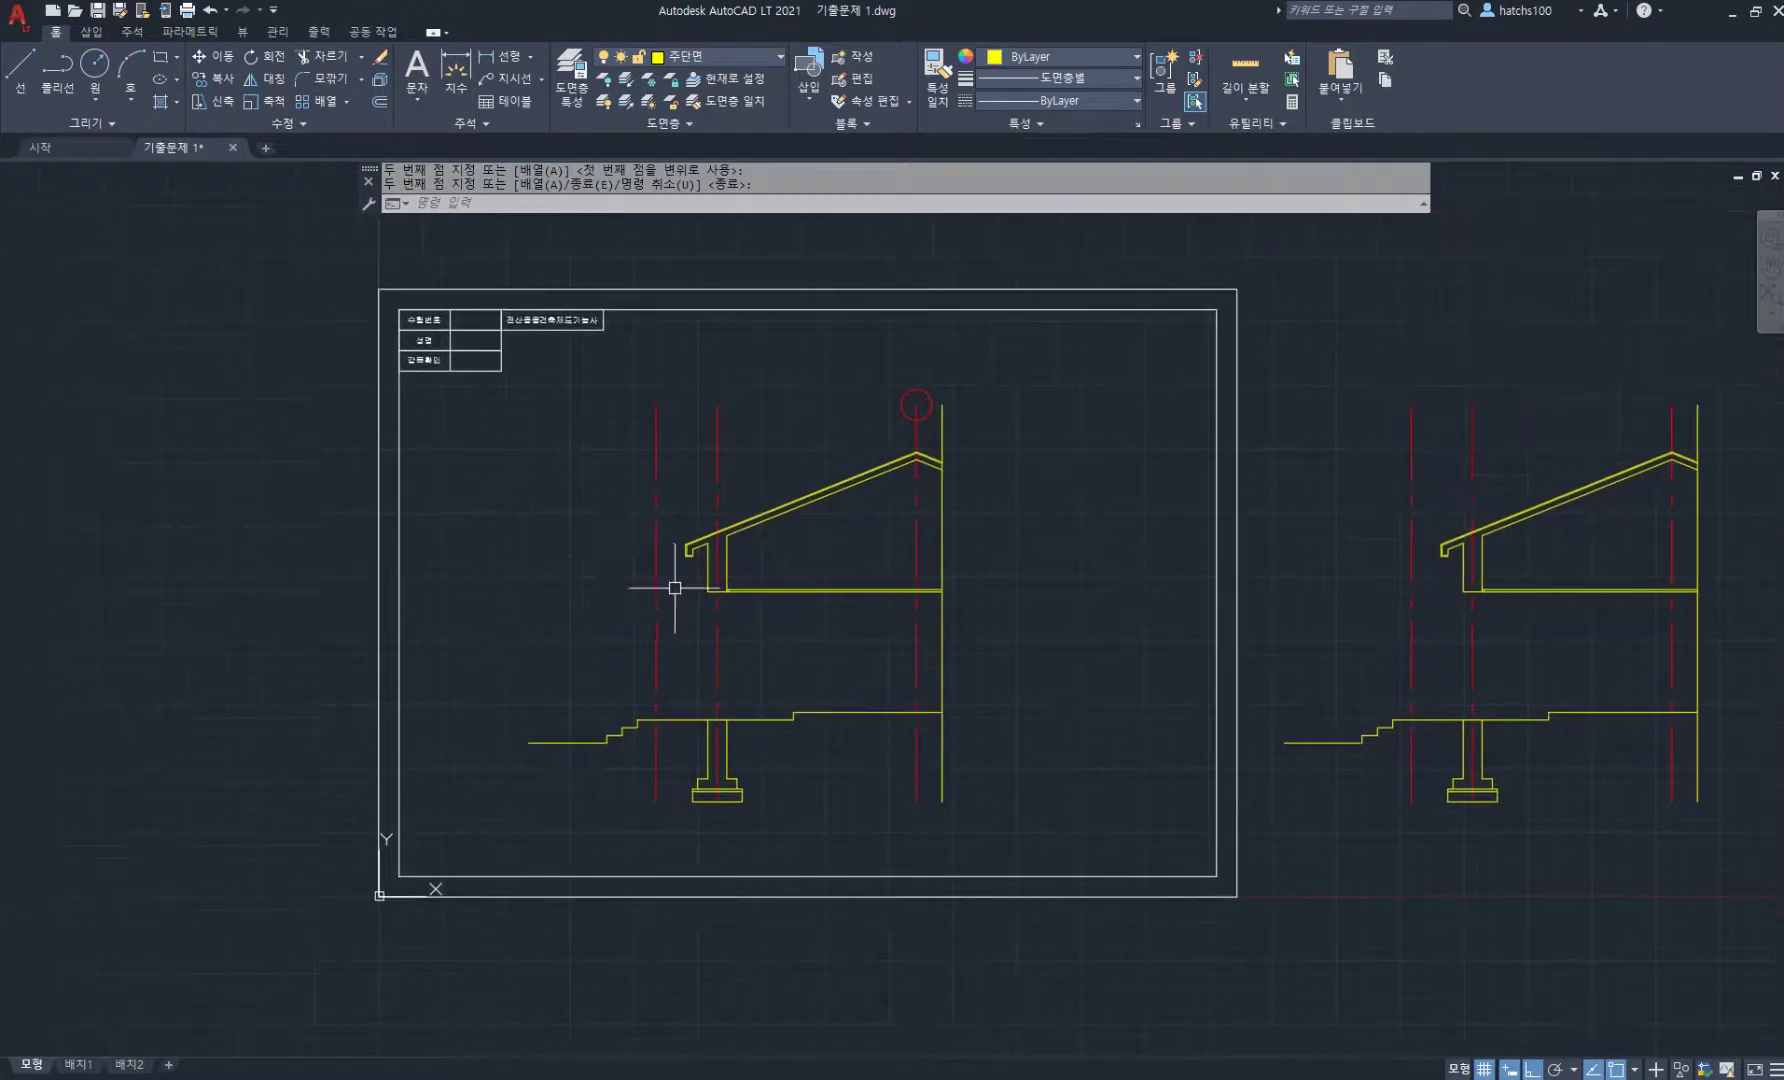
- Move the stair and floor lines, the outer roof offset line, the ceiling's upper line and its corner rectangle to the 단면 layer
scroll(612, 590, "up", 4)
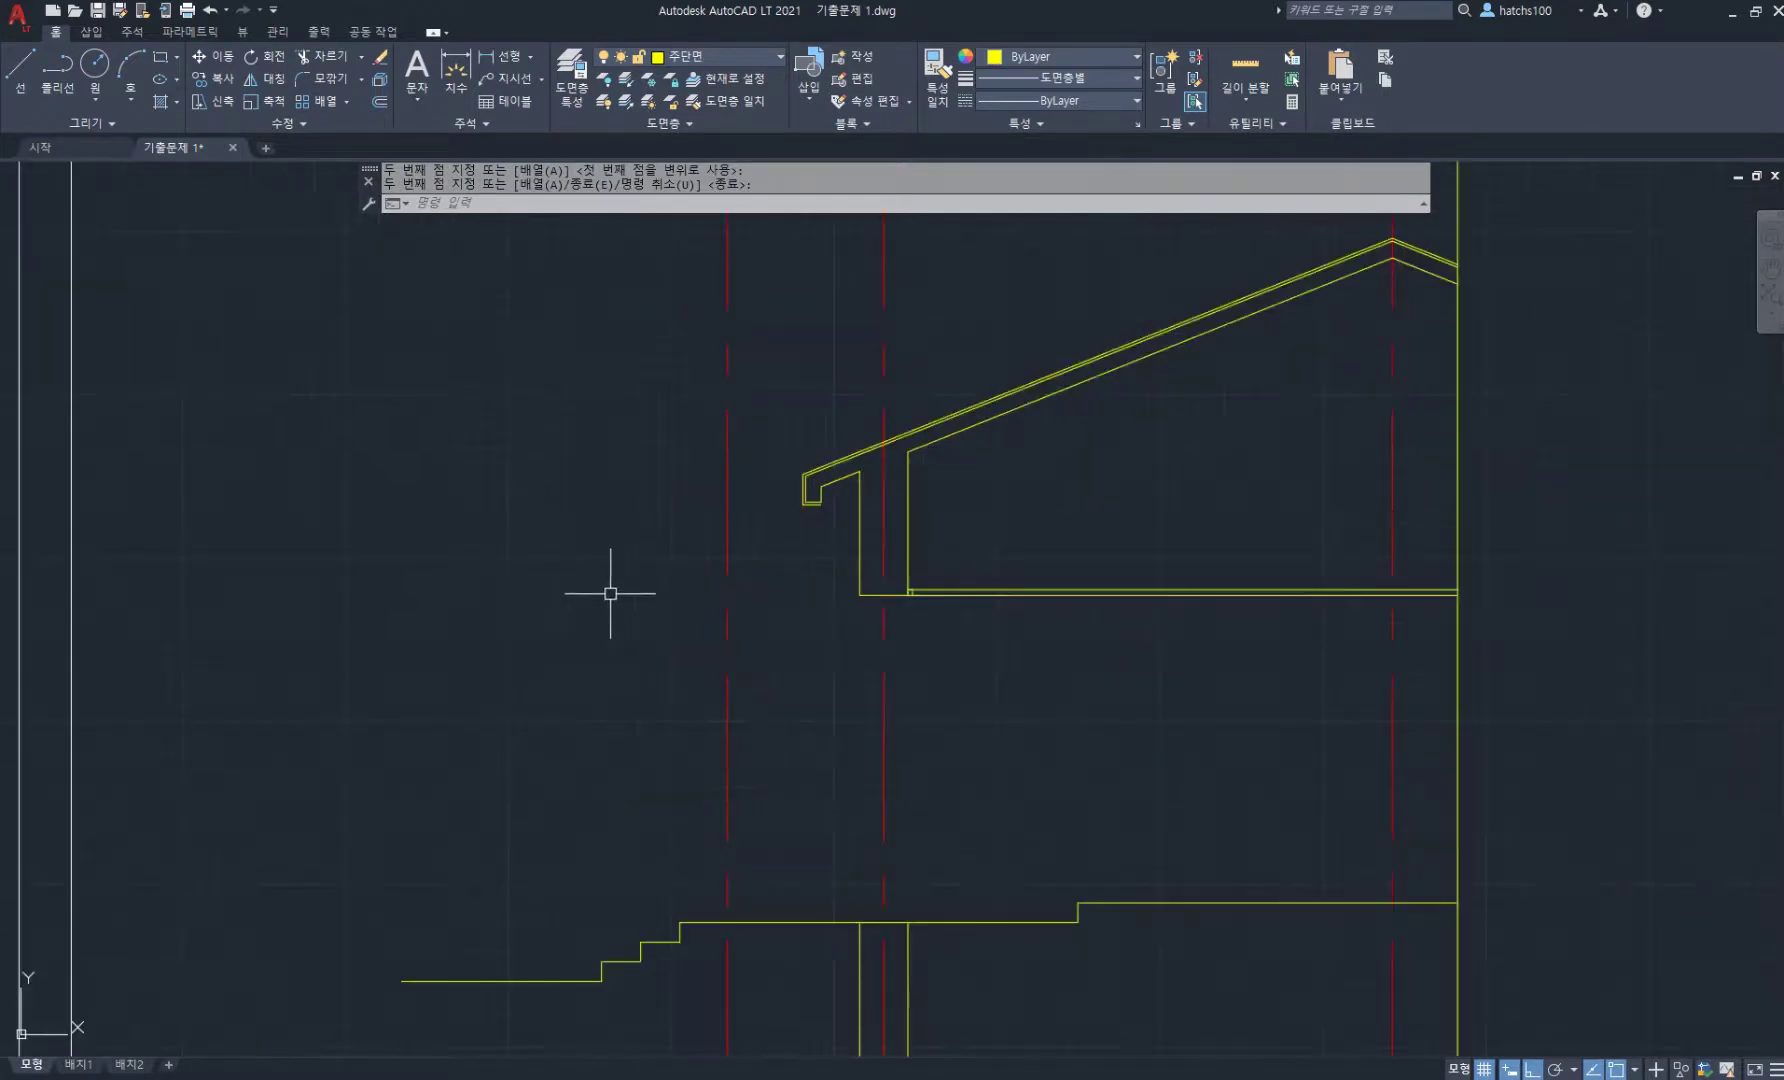
scroll(615, 592, "down", 2)
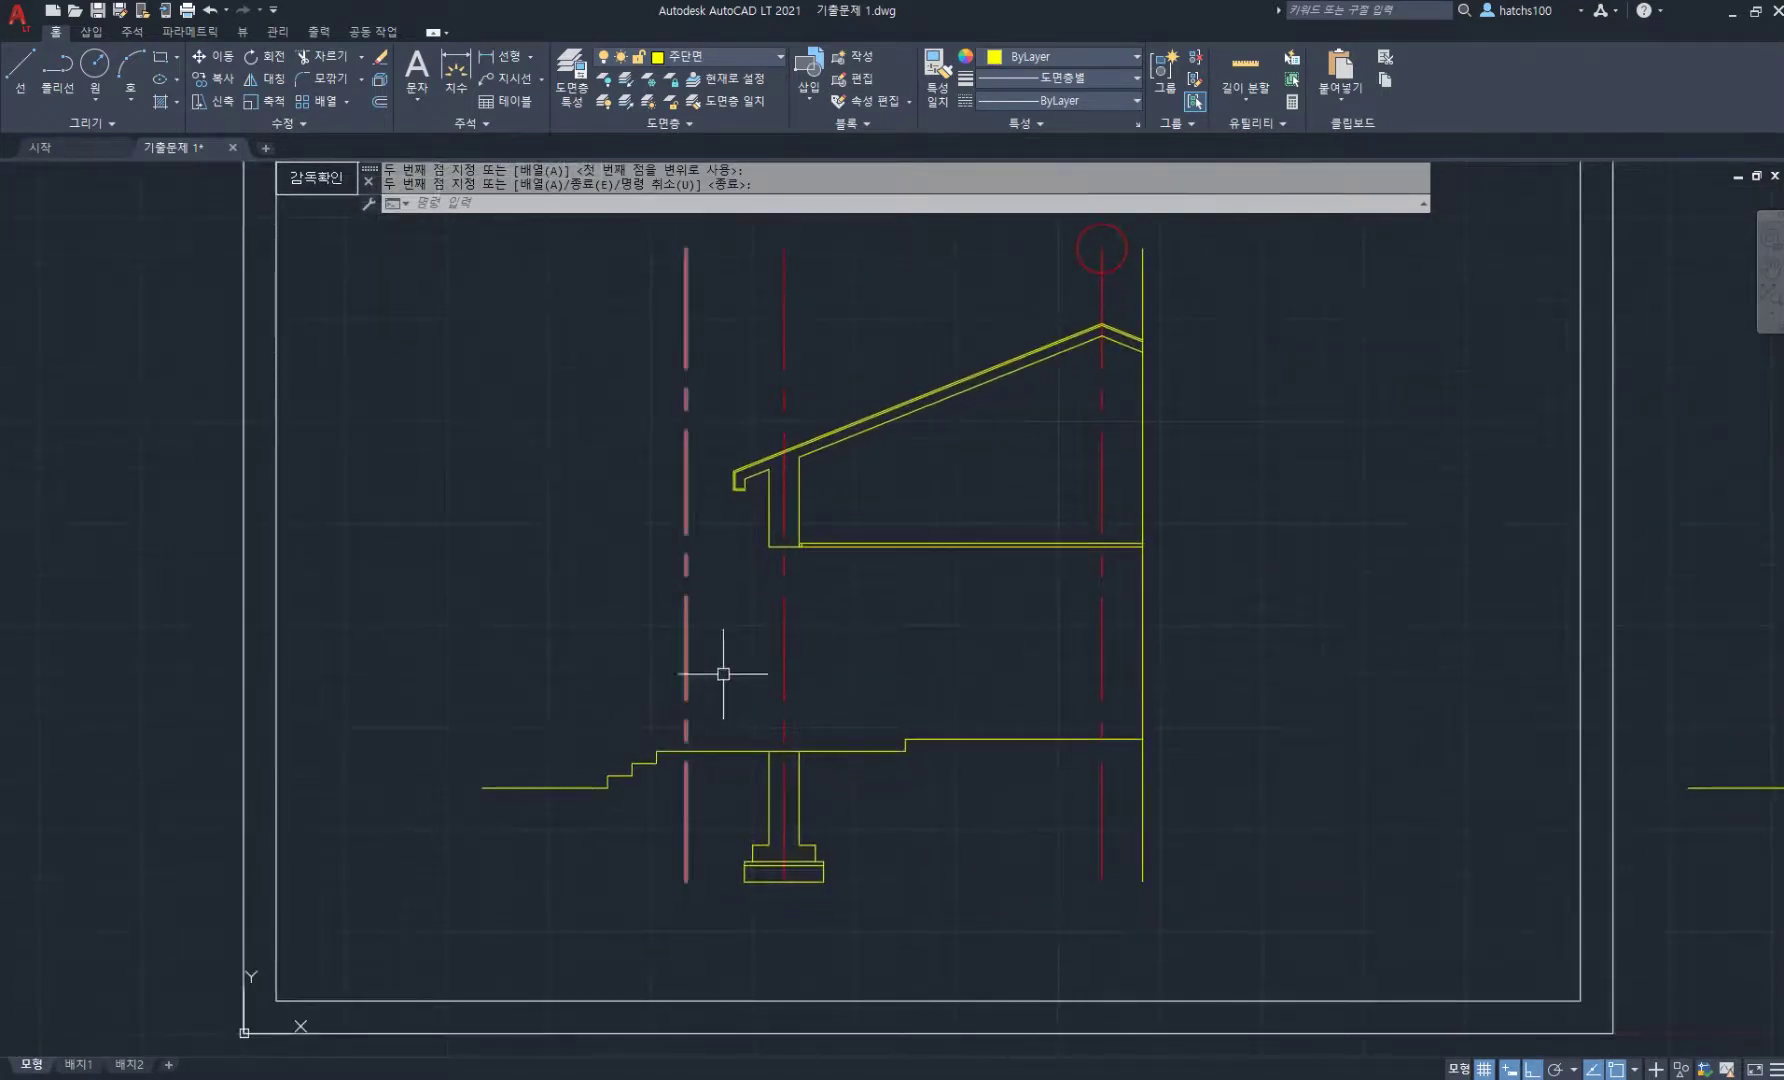
middle_click_drag(723, 674, 780, 589)
scroll(708, 684, "up", 6)
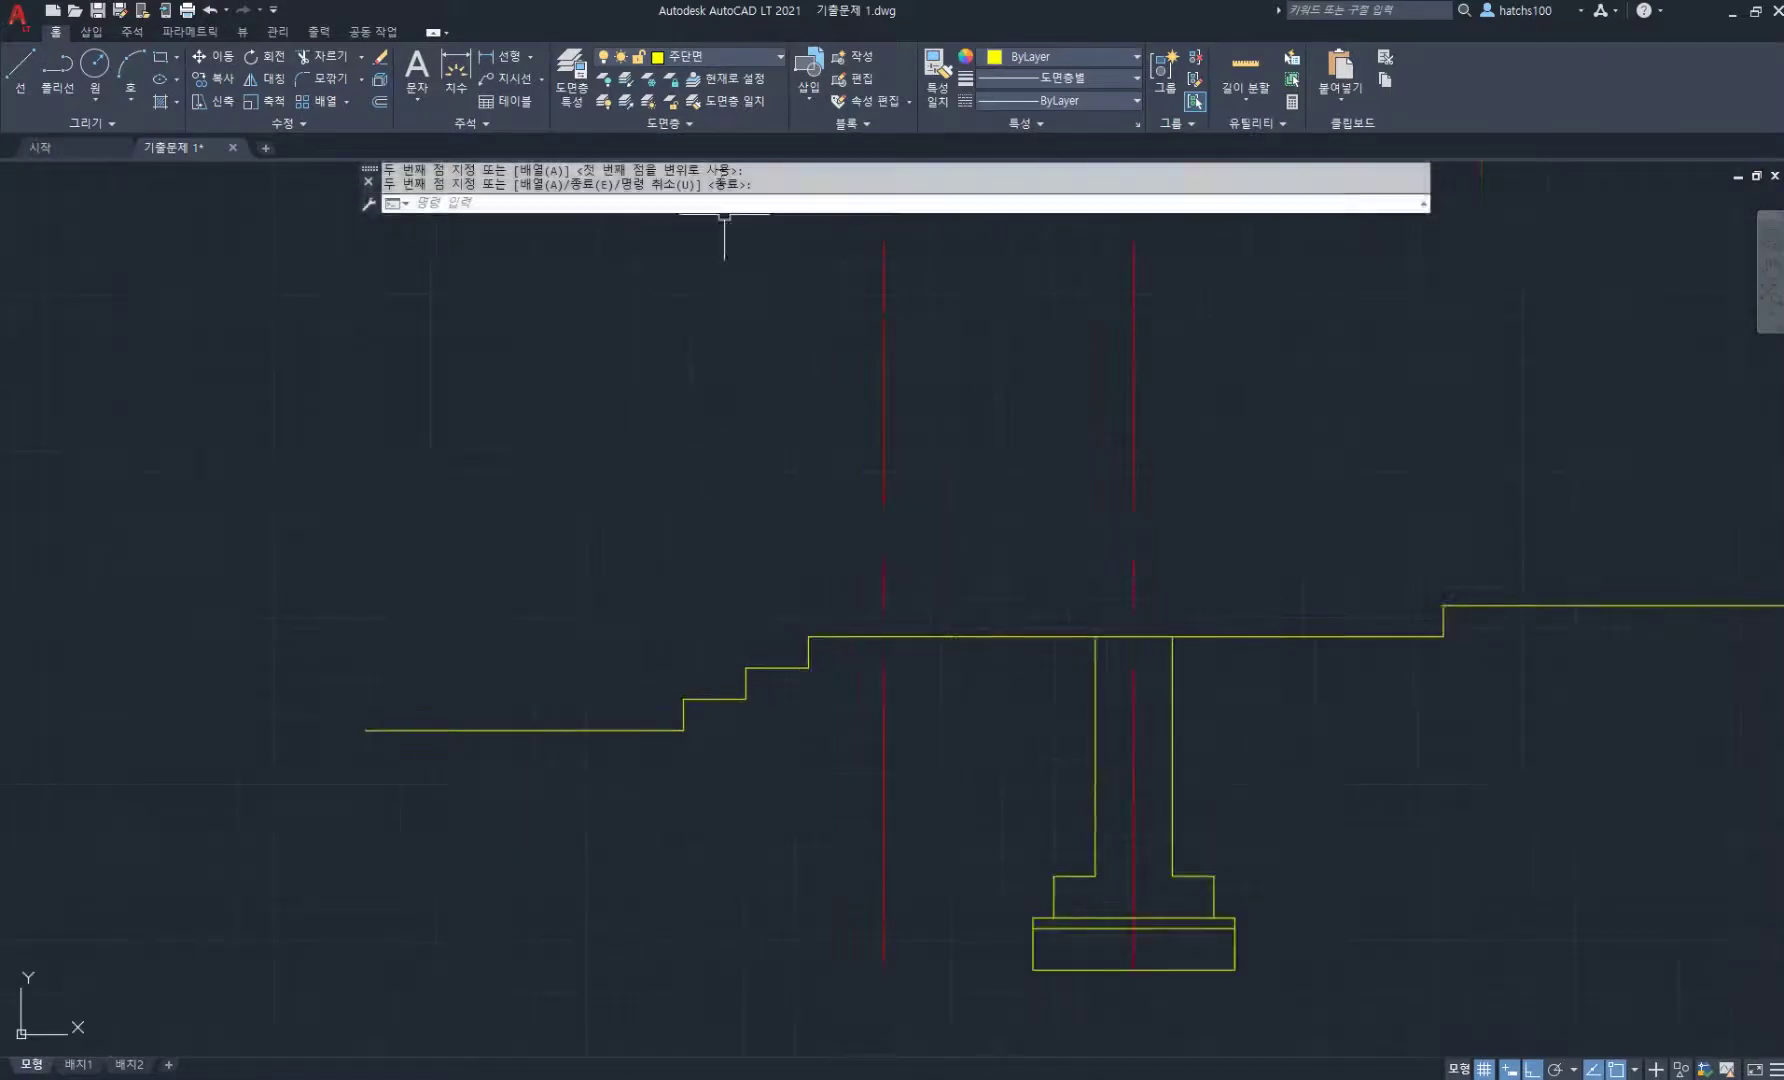
left_click(605, 573)
left_click(852, 780)
left_click(1011, 677)
left_click(984, 580)
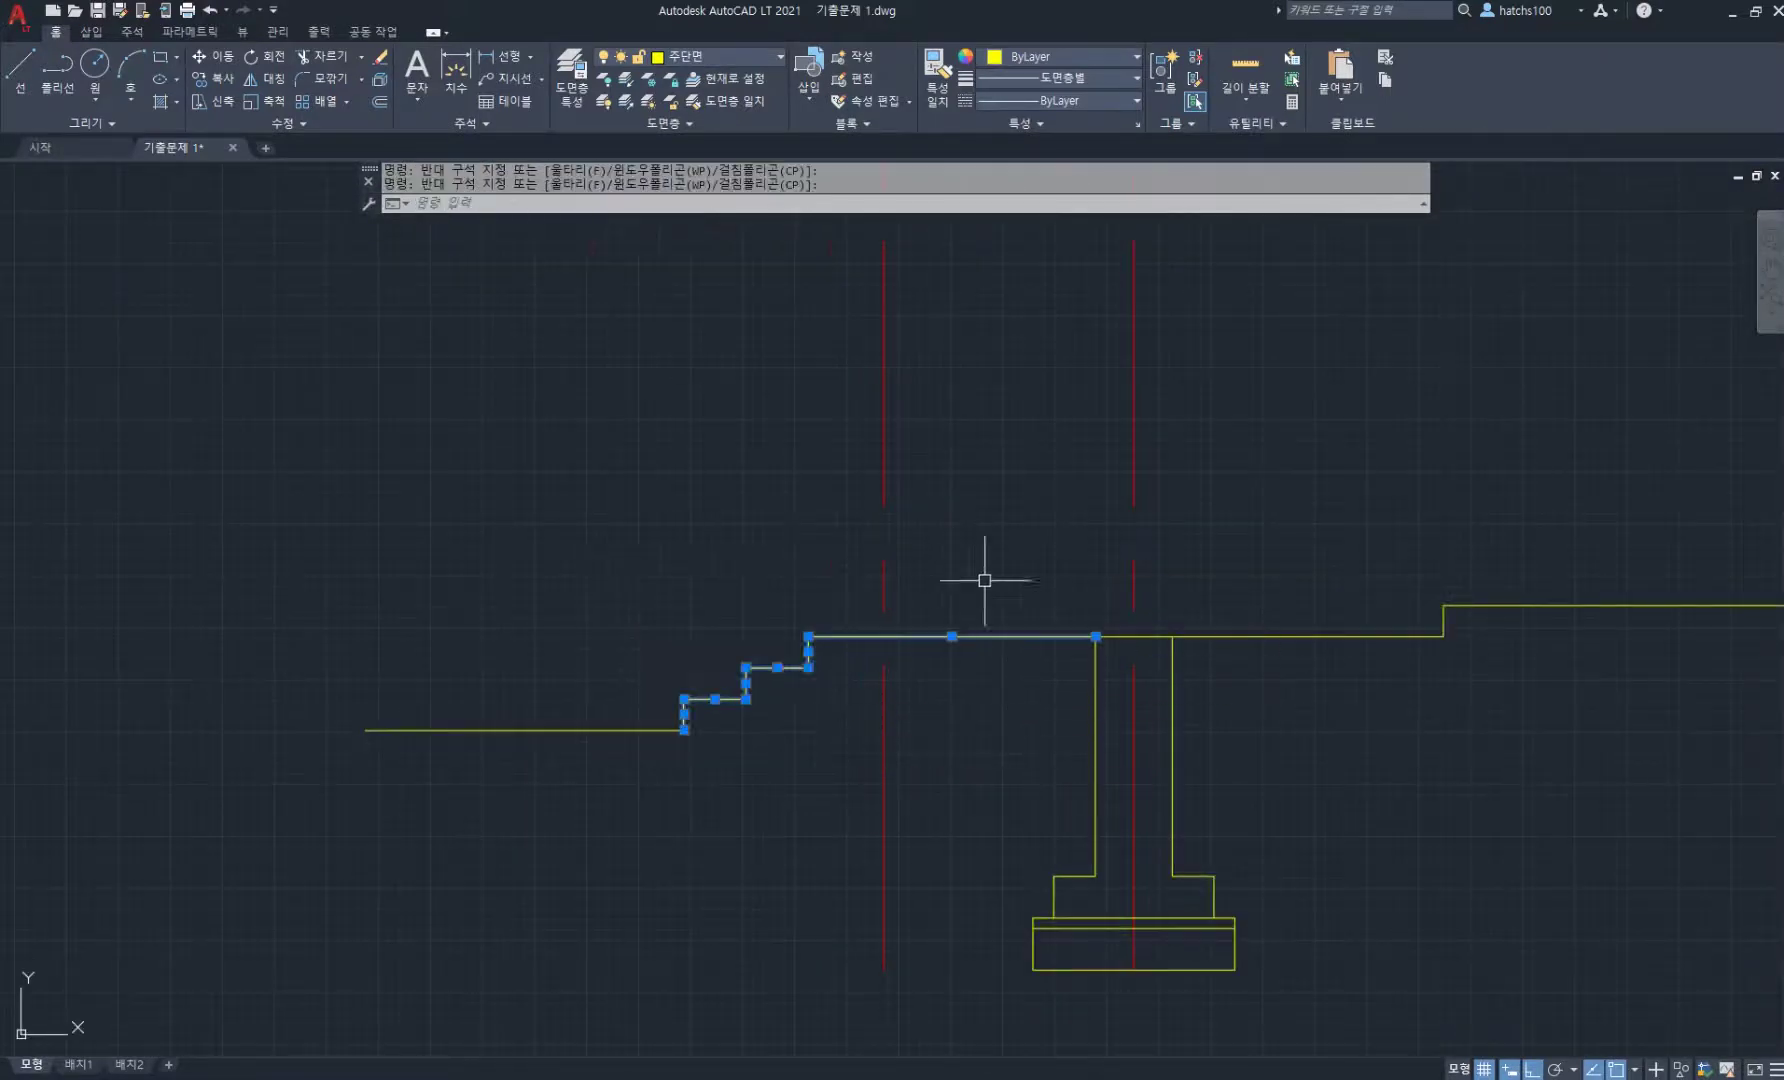
middle_click_drag(984, 580, 725, 685)
left_click(1139, 769)
left_click(940, 569)
scroll(940, 569, "down", 4)
middle_click_drag(940, 569, 995, 607)
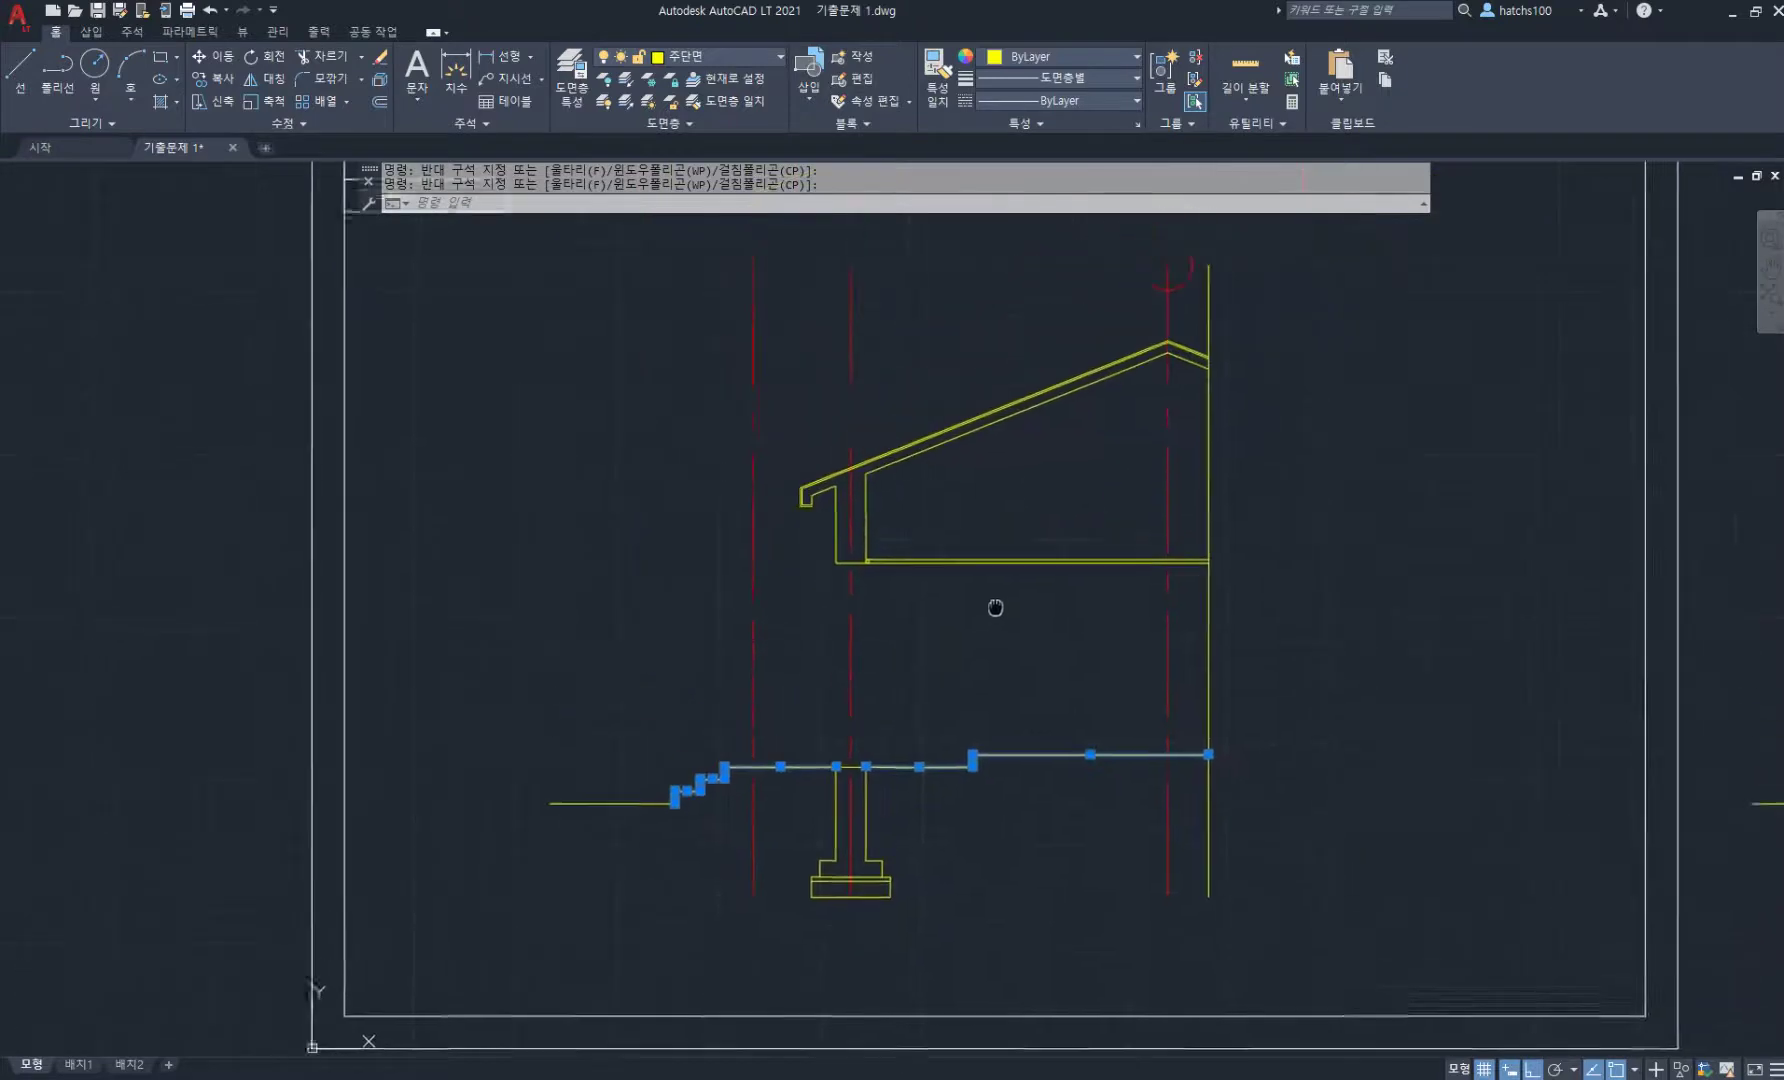
scroll(816, 498, "up", 3)
scroll(1038, 787, "up", 5)
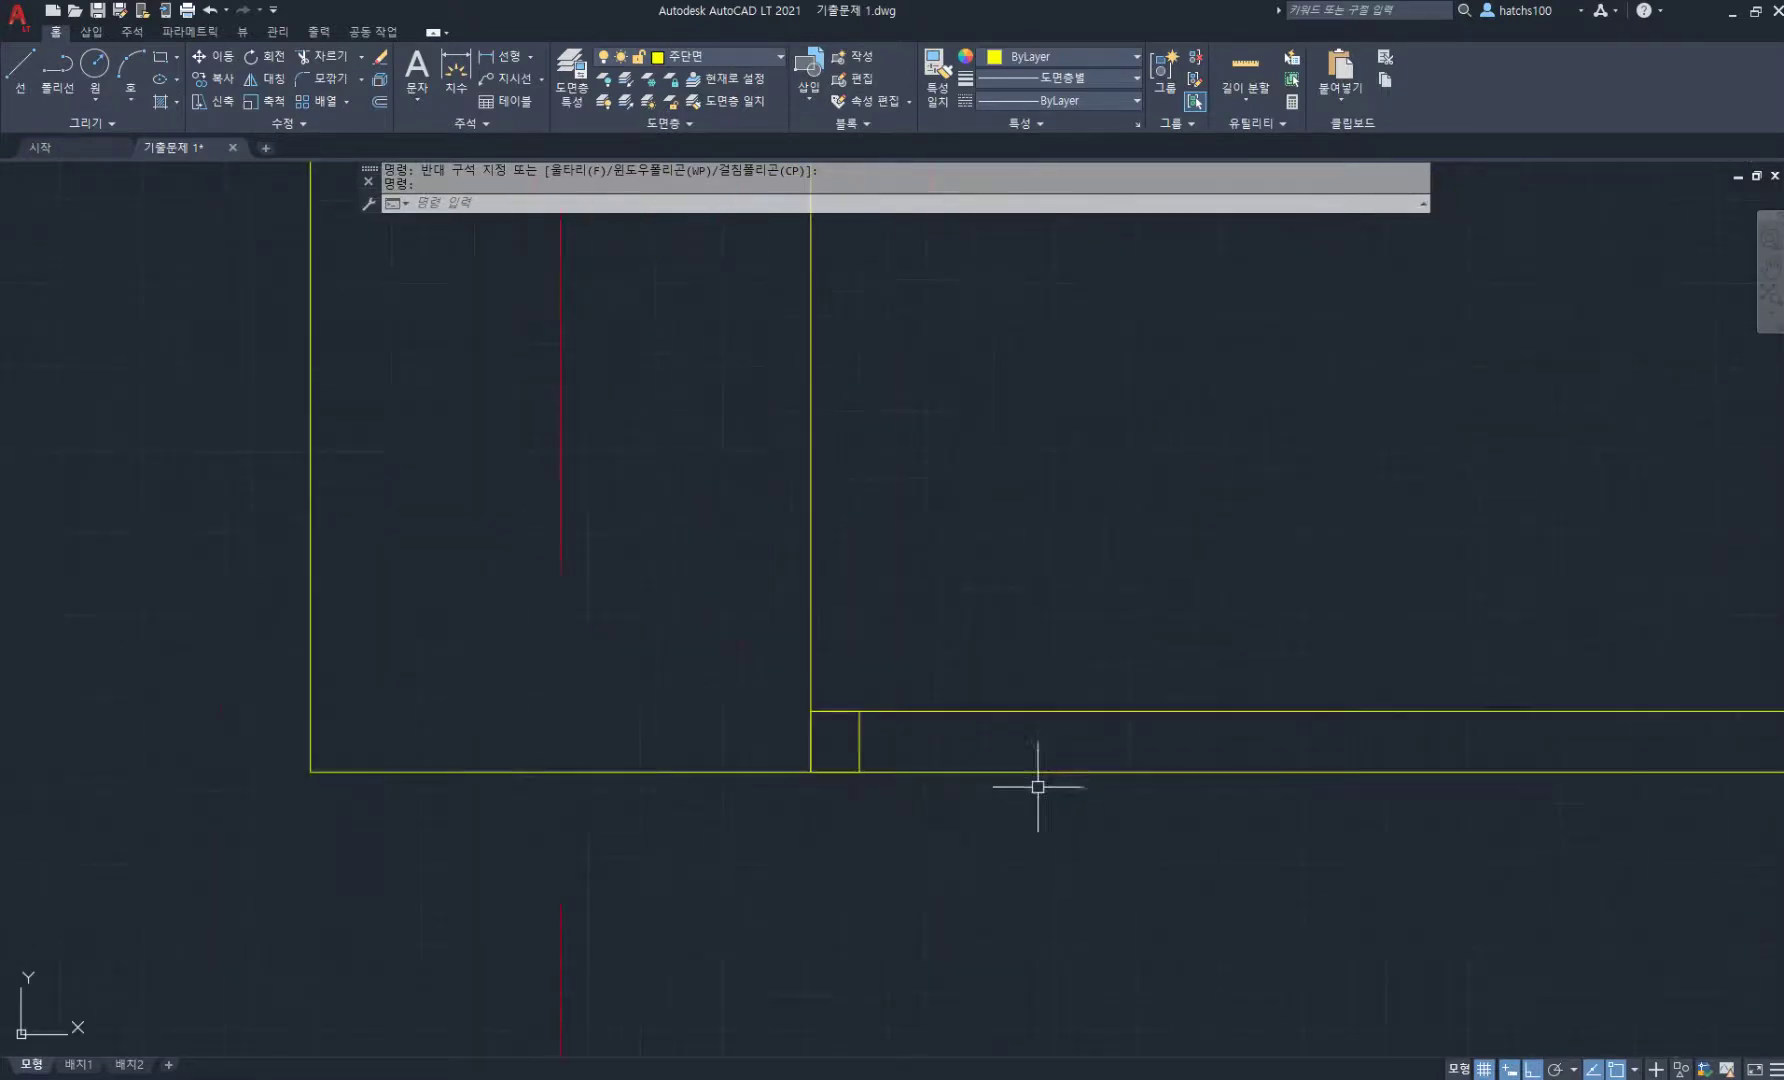
left_click(737, 653)
left_click(979, 826)
left_click(1010, 729)
left_click(927, 609)
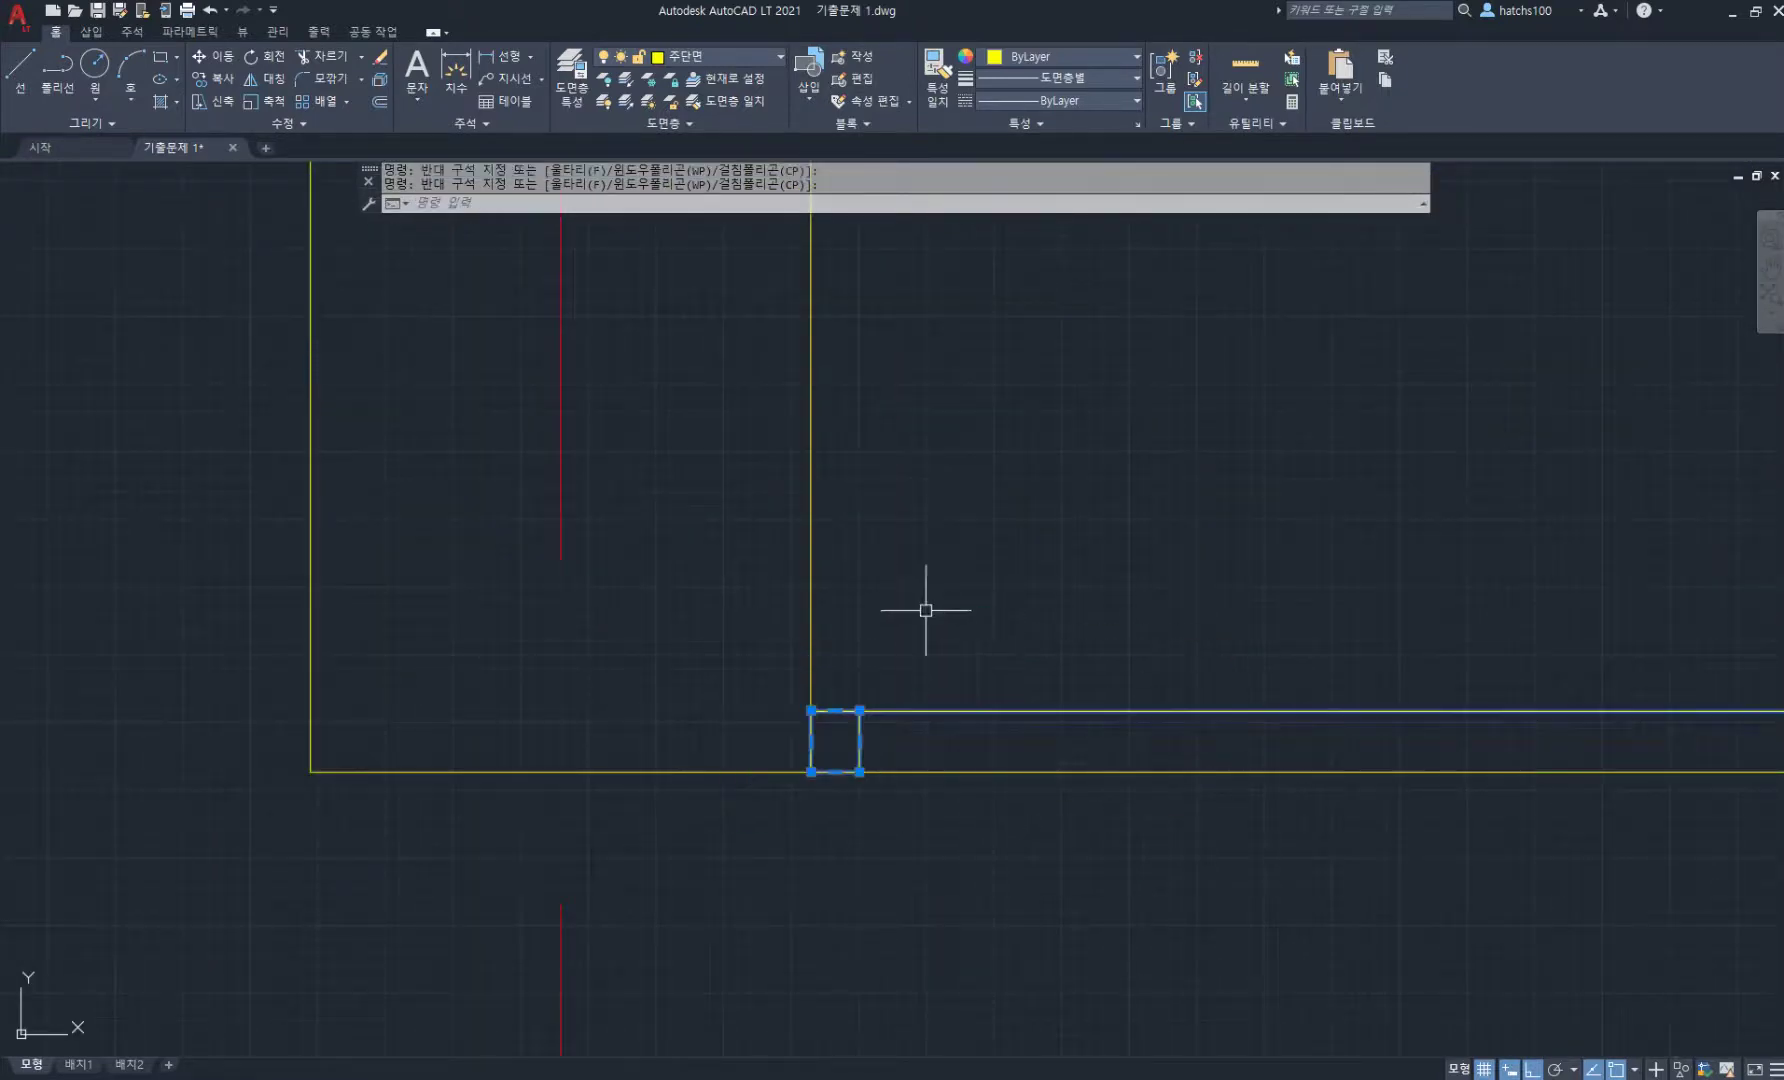
left_click(748, 56)
left_click(709, 124)
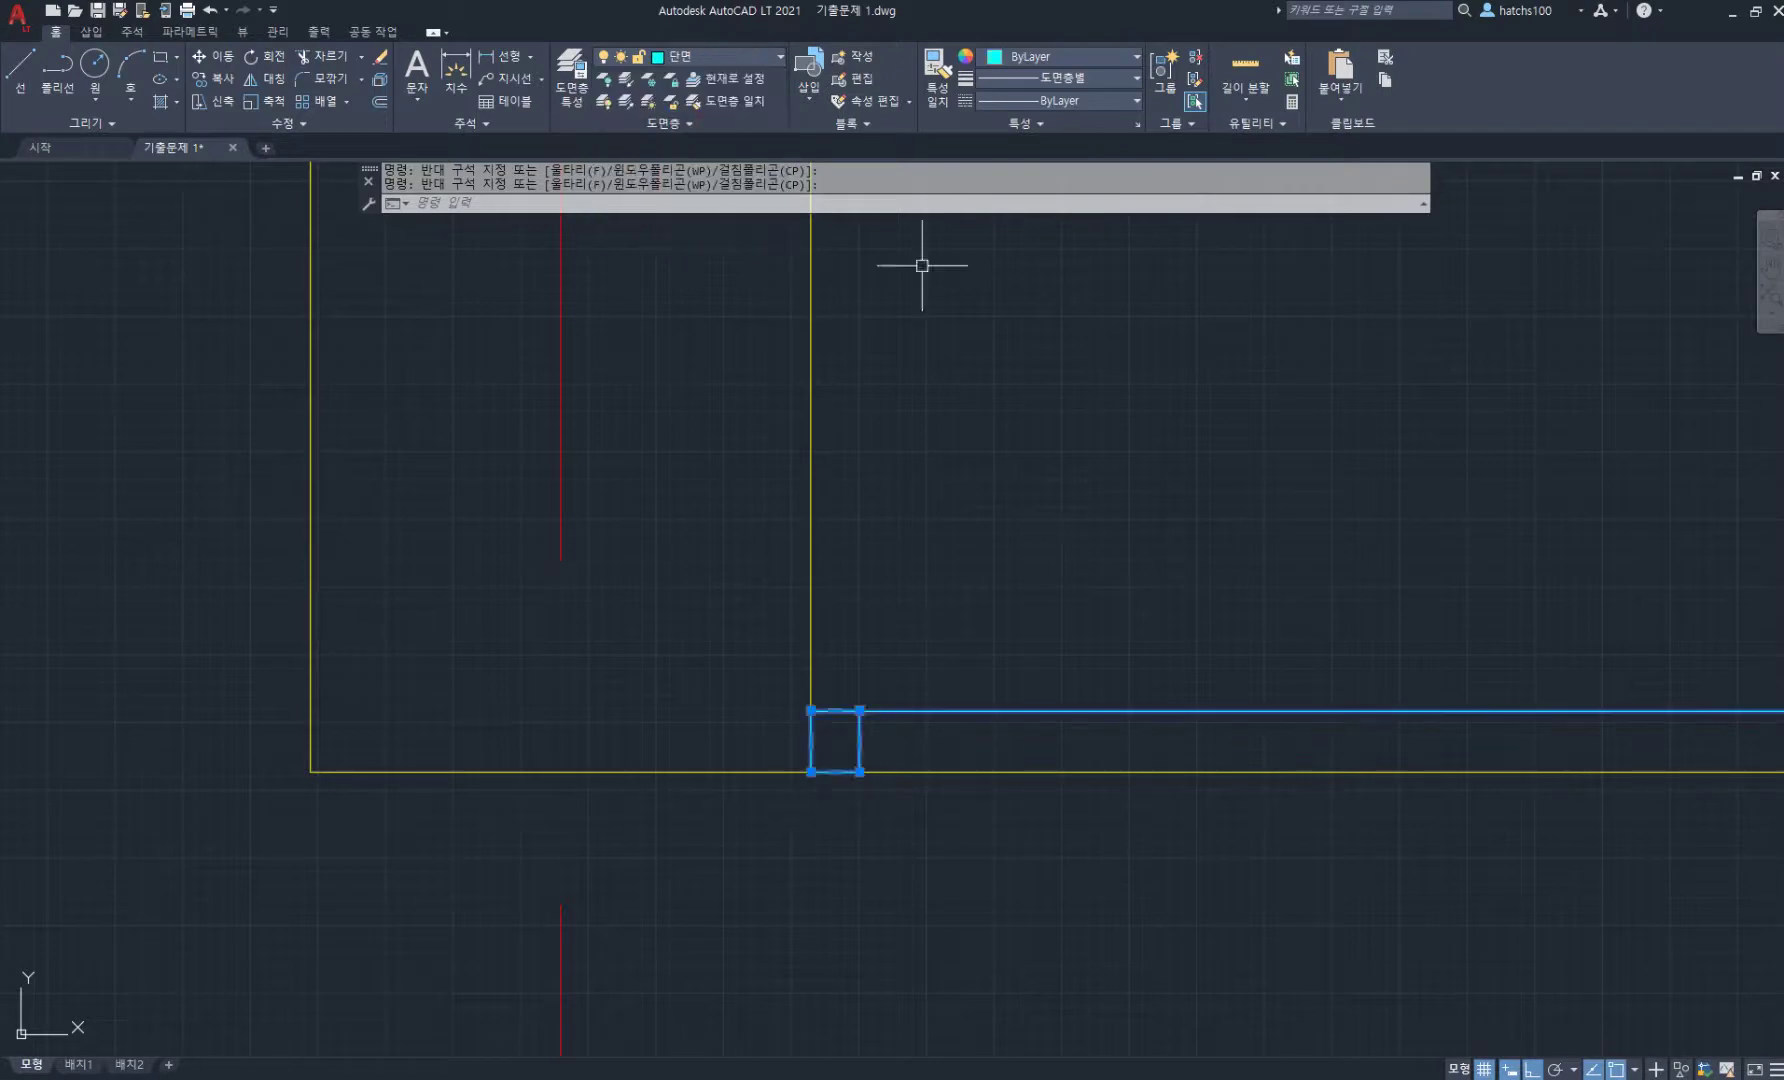
key("Escape")
- Move the ceiling's lower line to the 입문지 layer
scroll(930, 530, "down", 3)
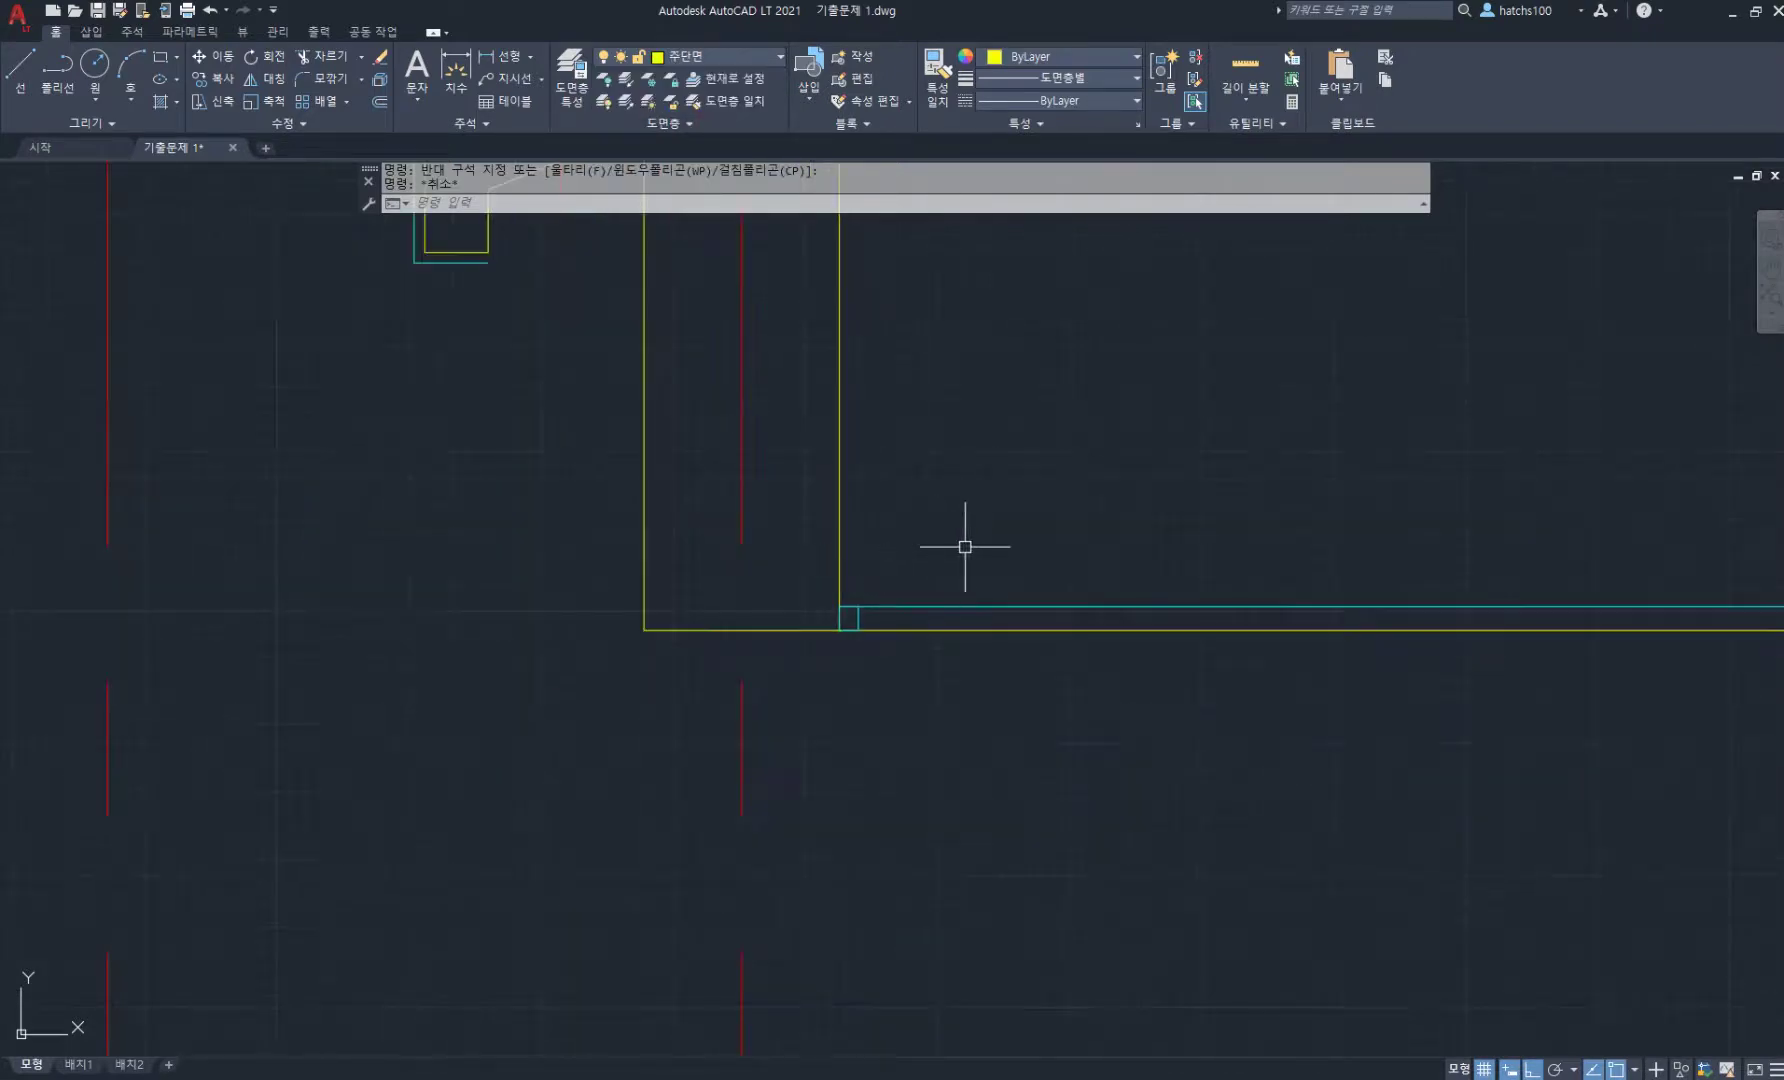
middle_click_drag(964, 550, 908, 585)
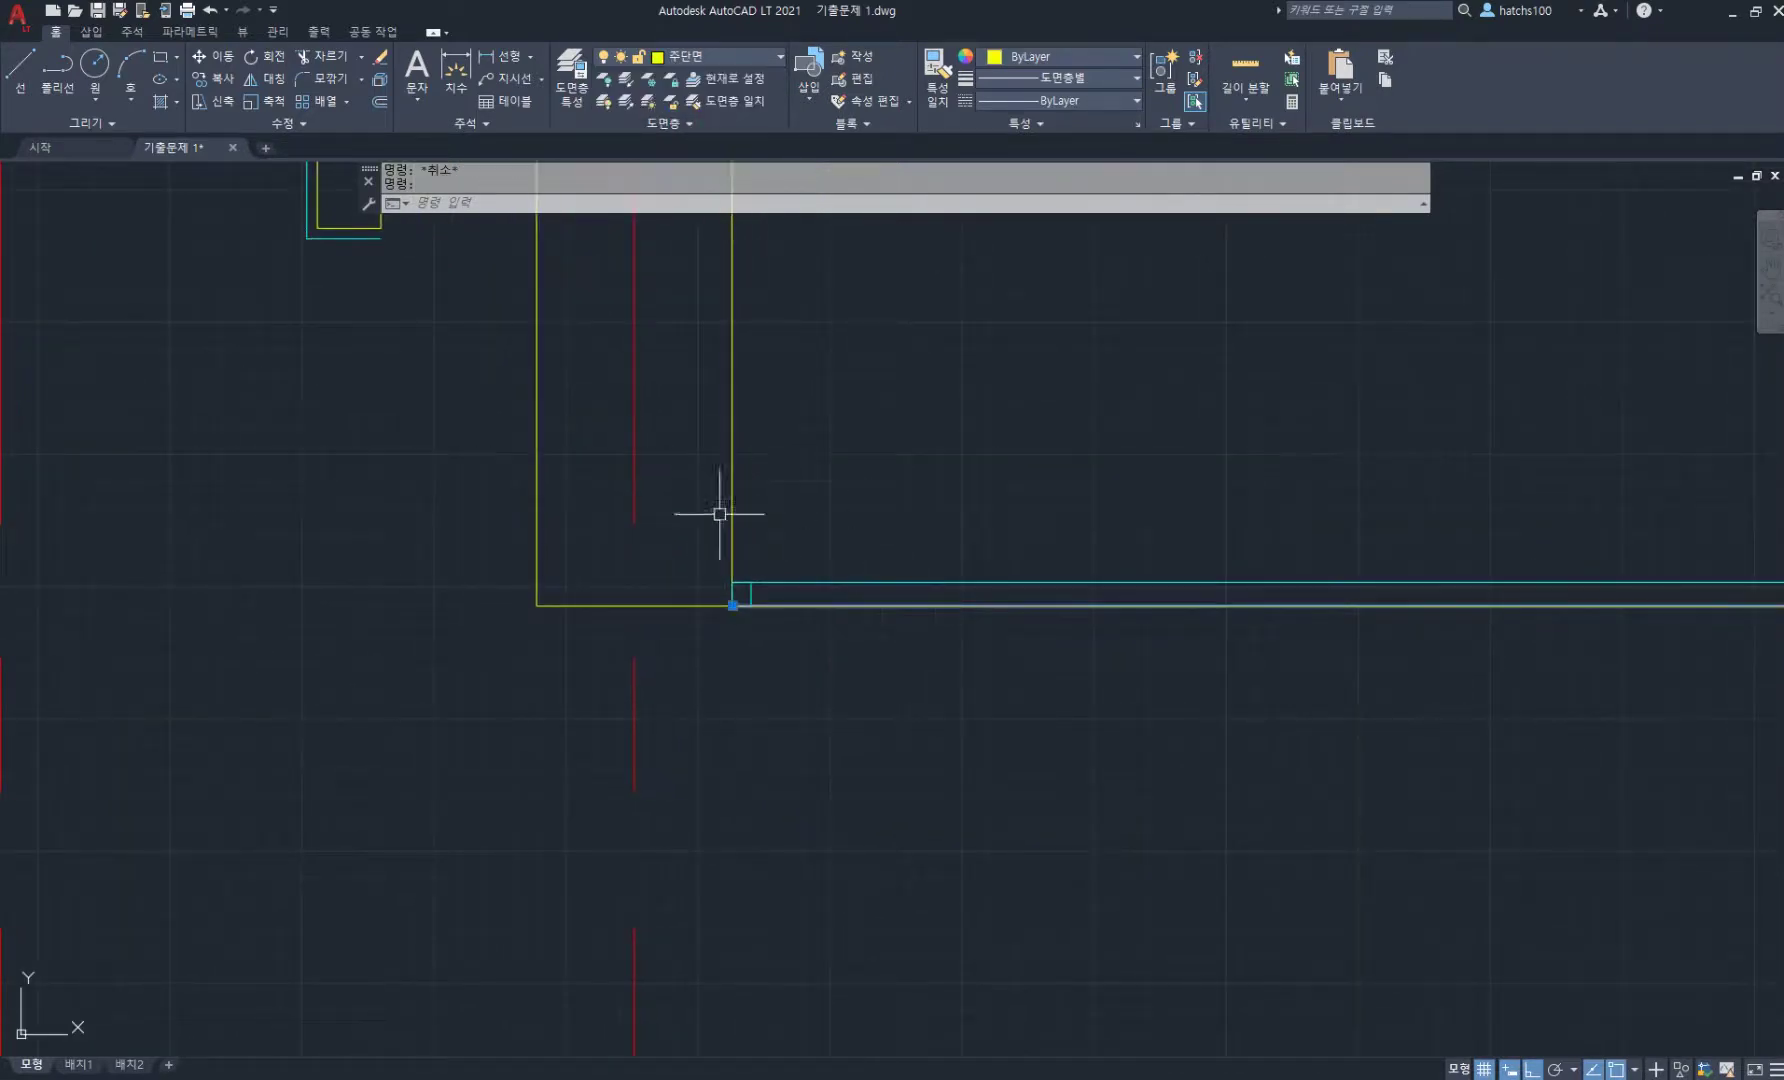
scroll(750, 490, "up", 4)
left_click(723, 56)
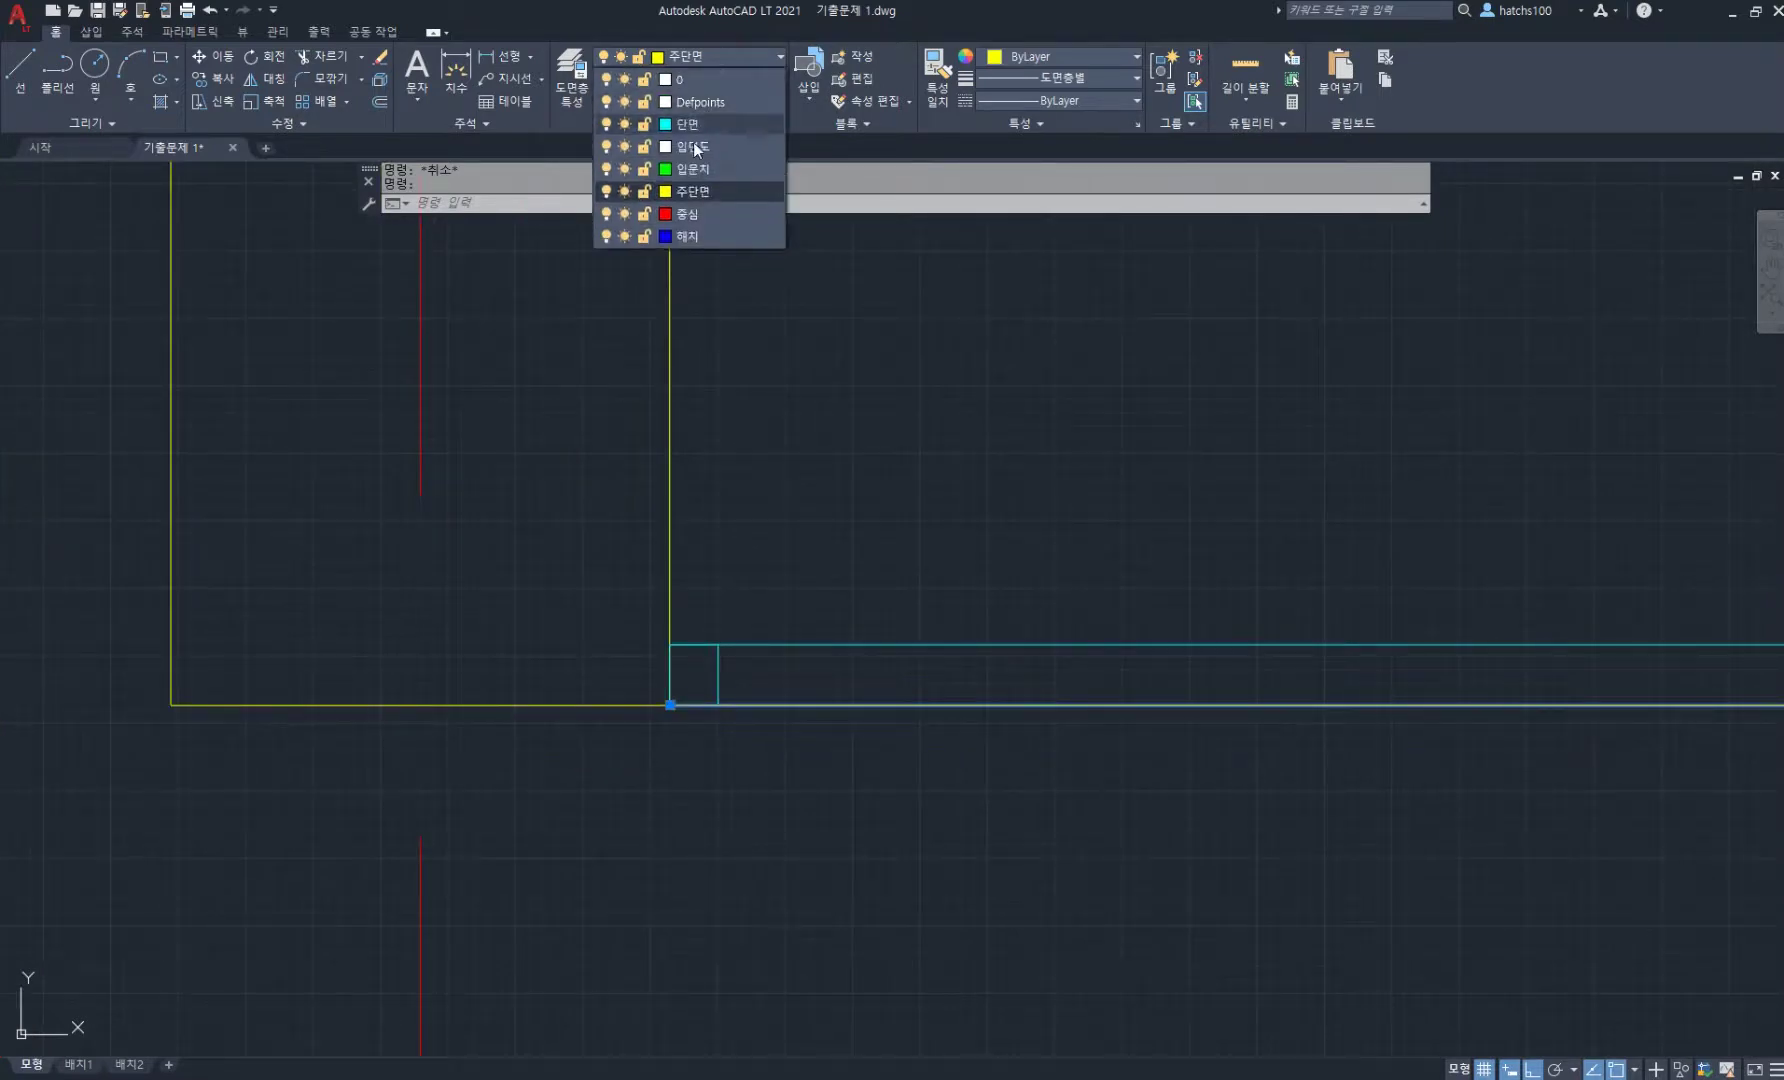
left_click(693, 170)
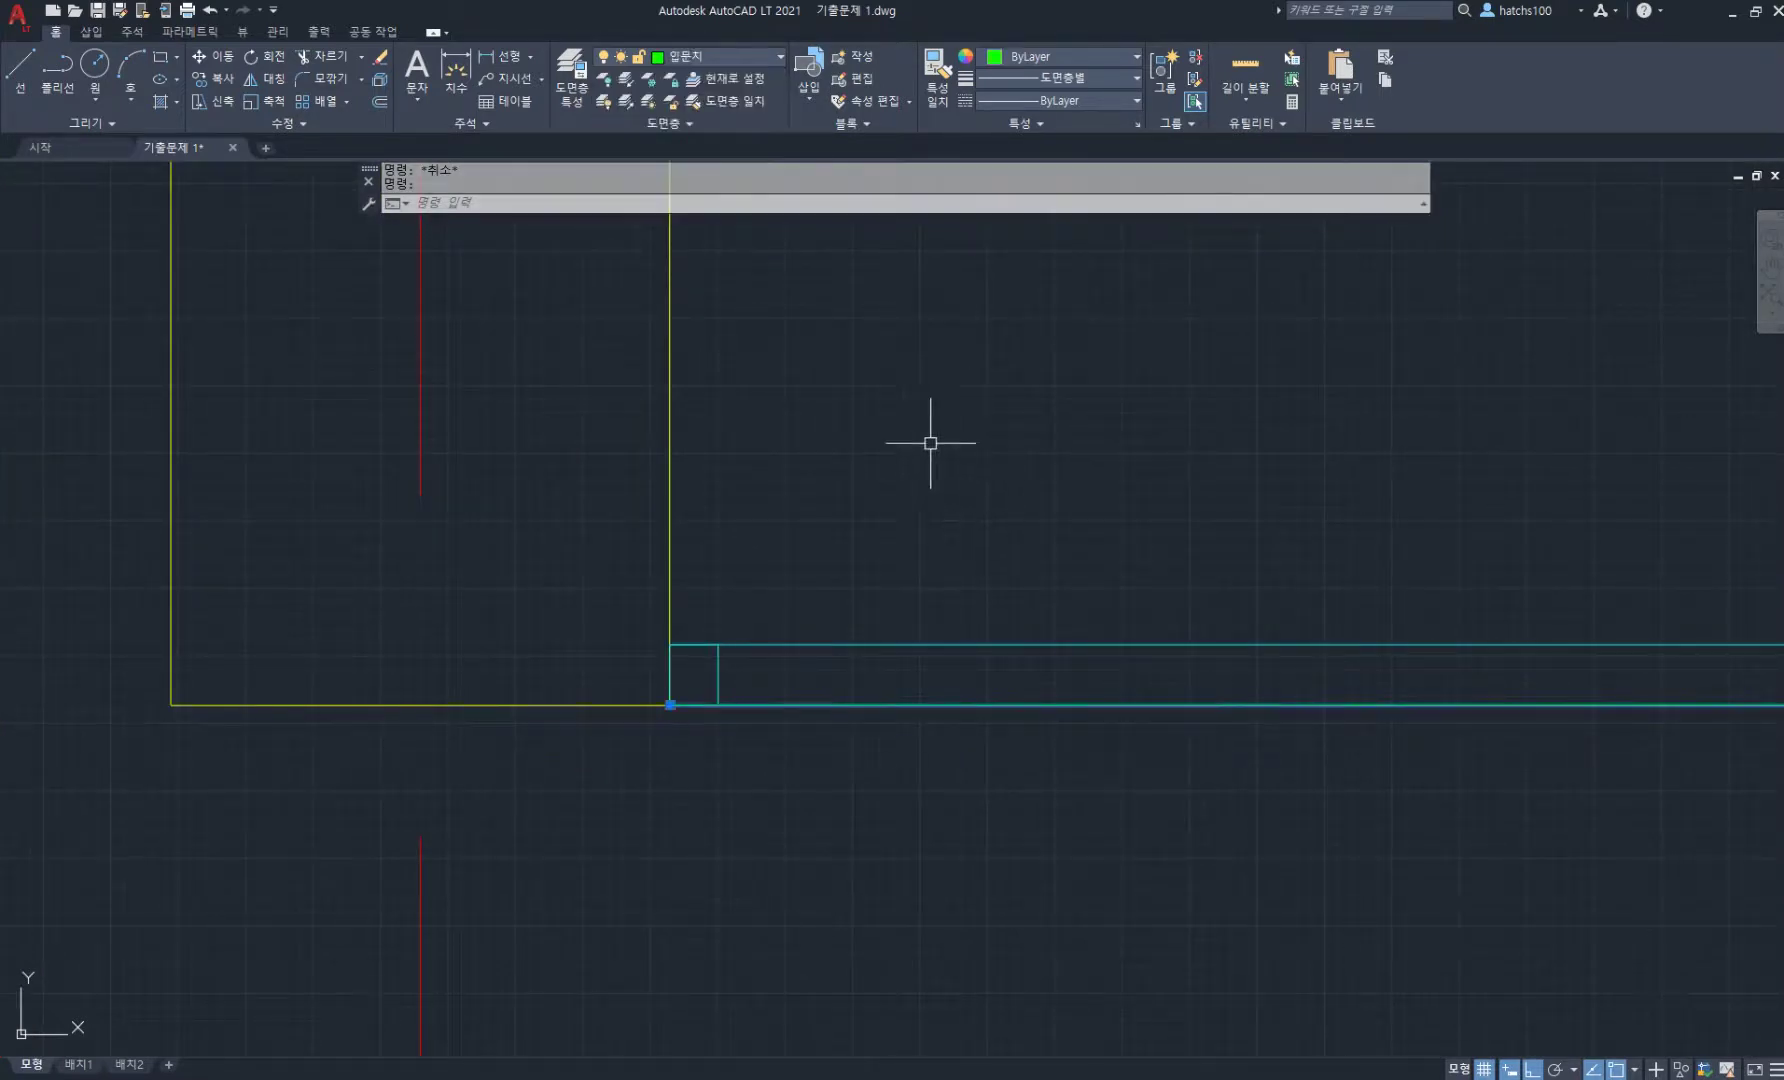
key("Escape")
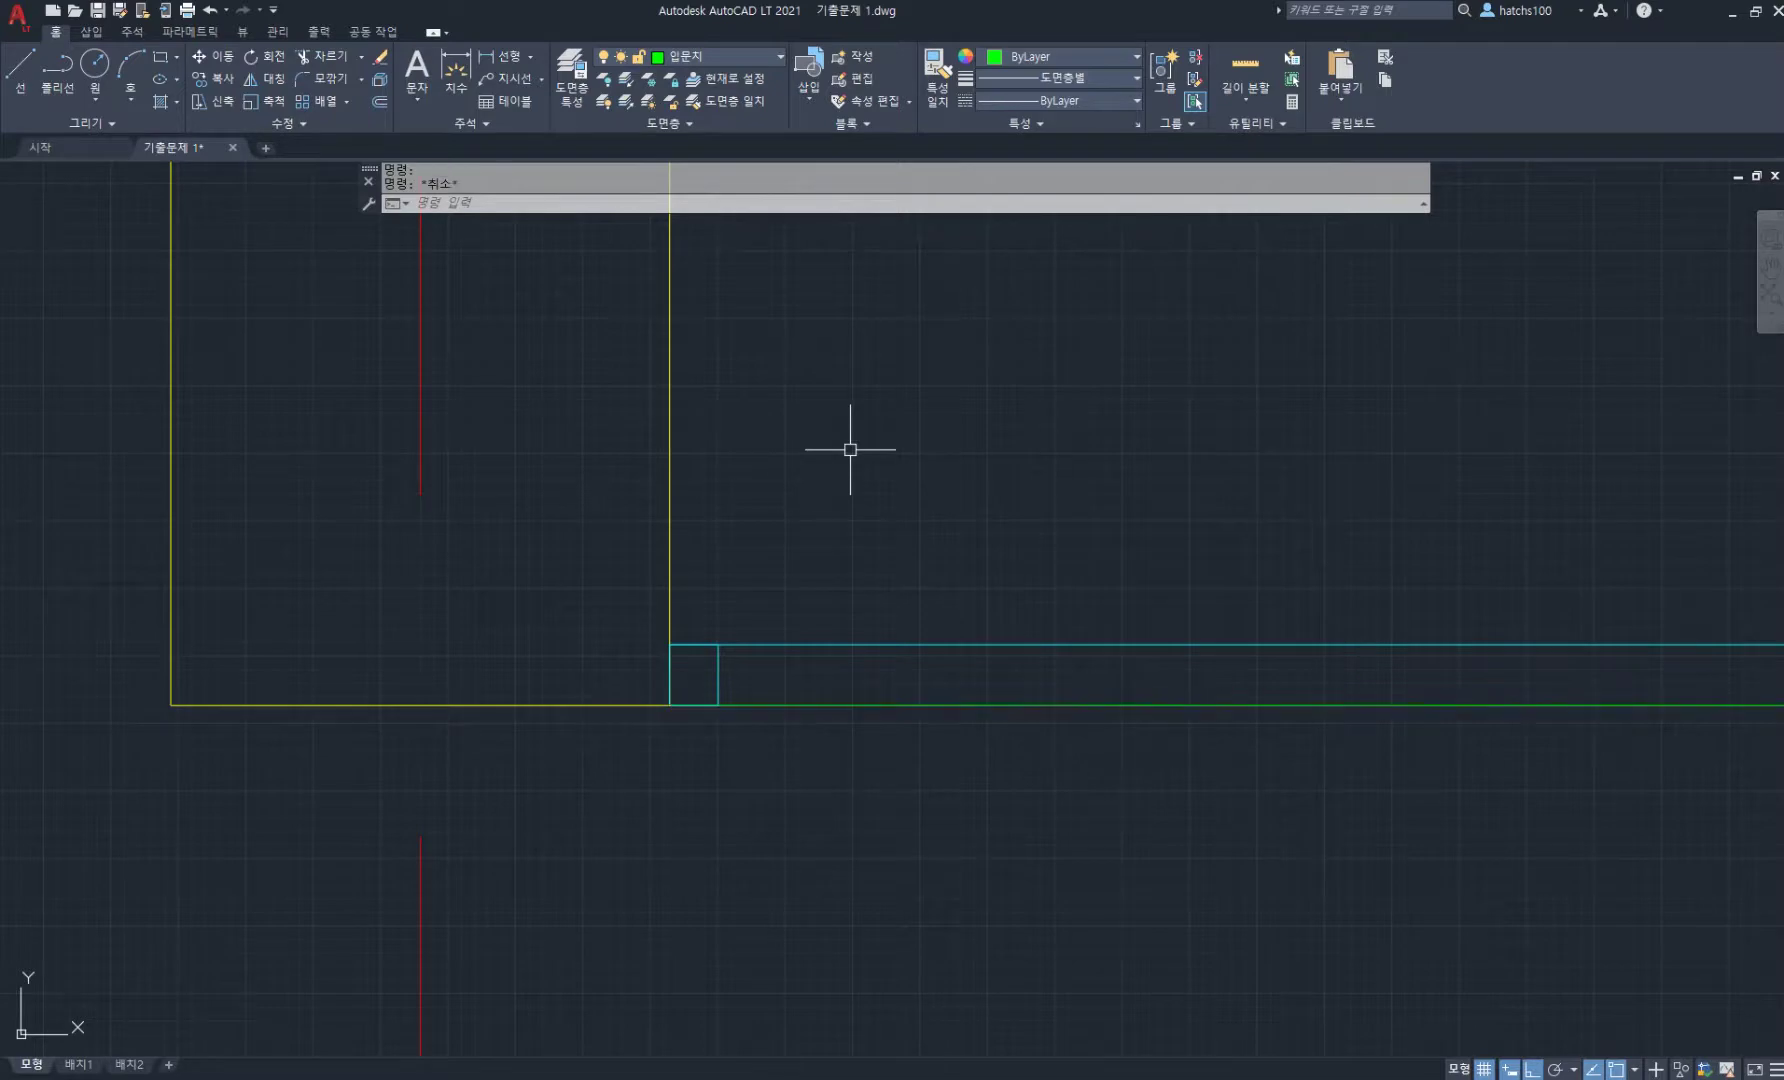
- Make the 단면 layer current by matching the ceiling's upper line
scroll(791, 469, "down", 5)
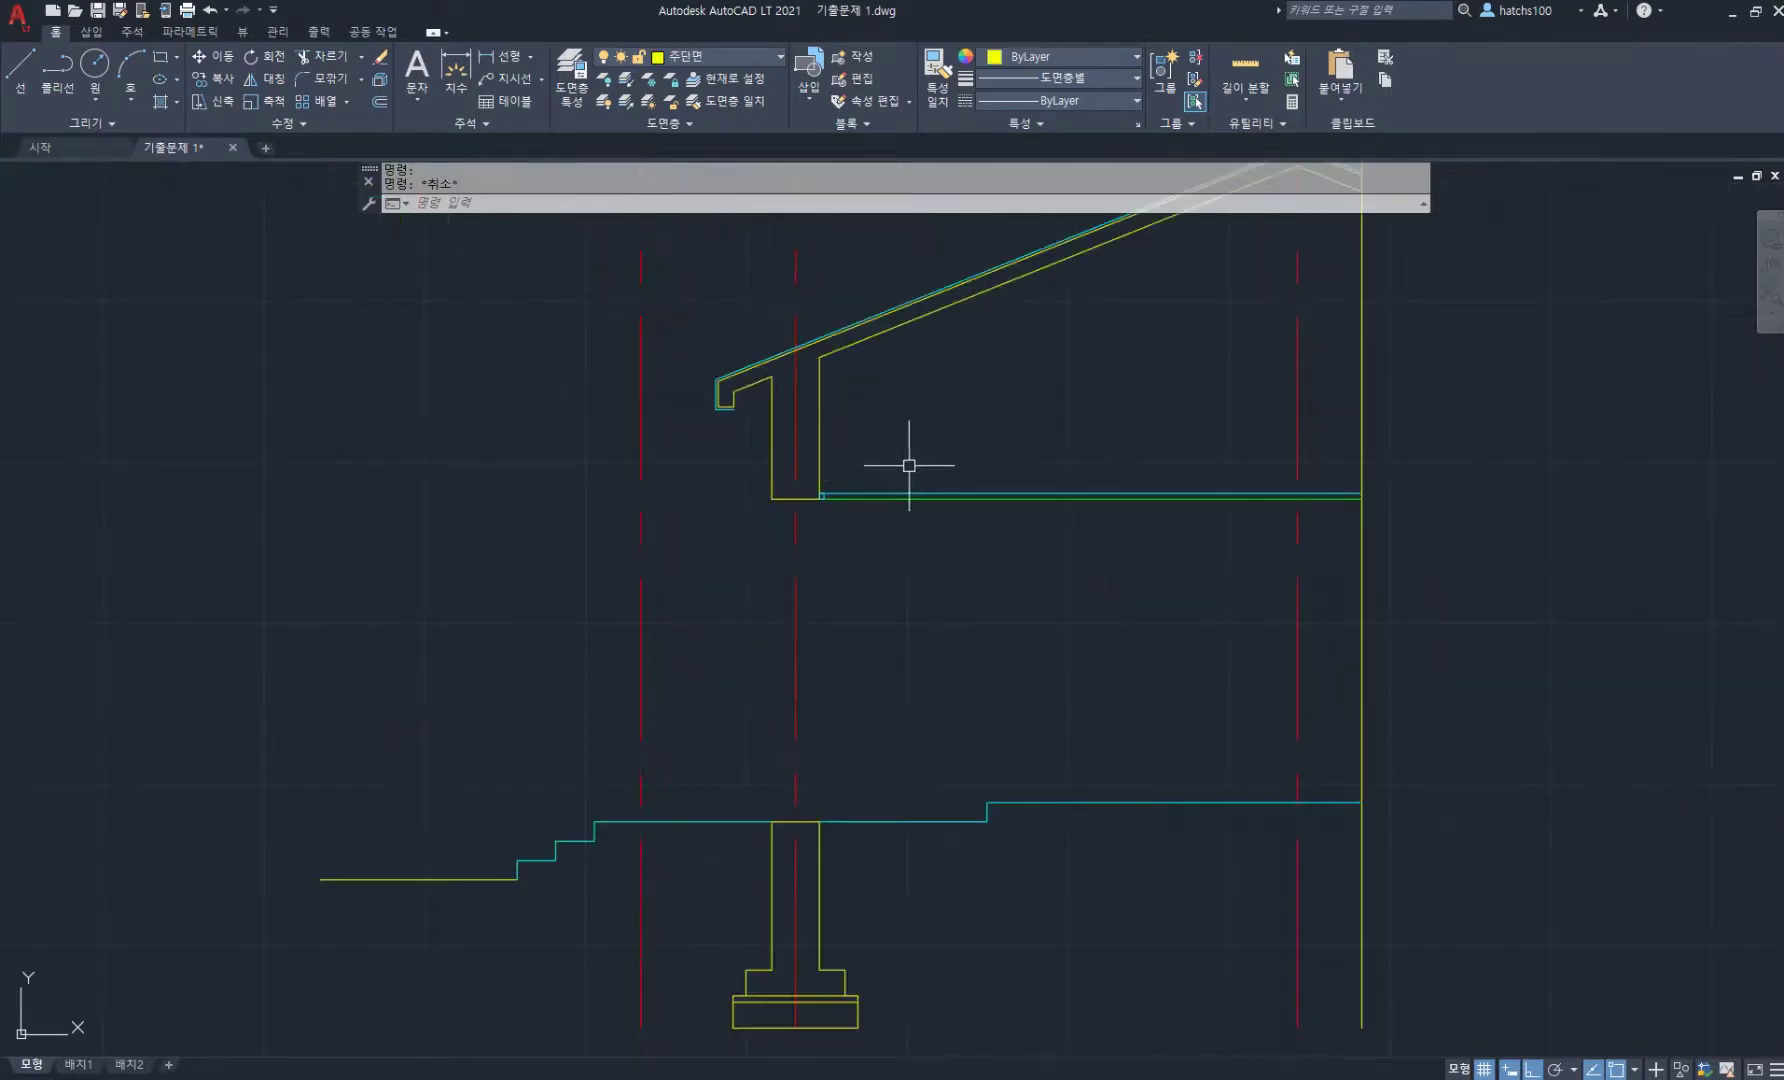
scroll(829, 537, "up", 4)
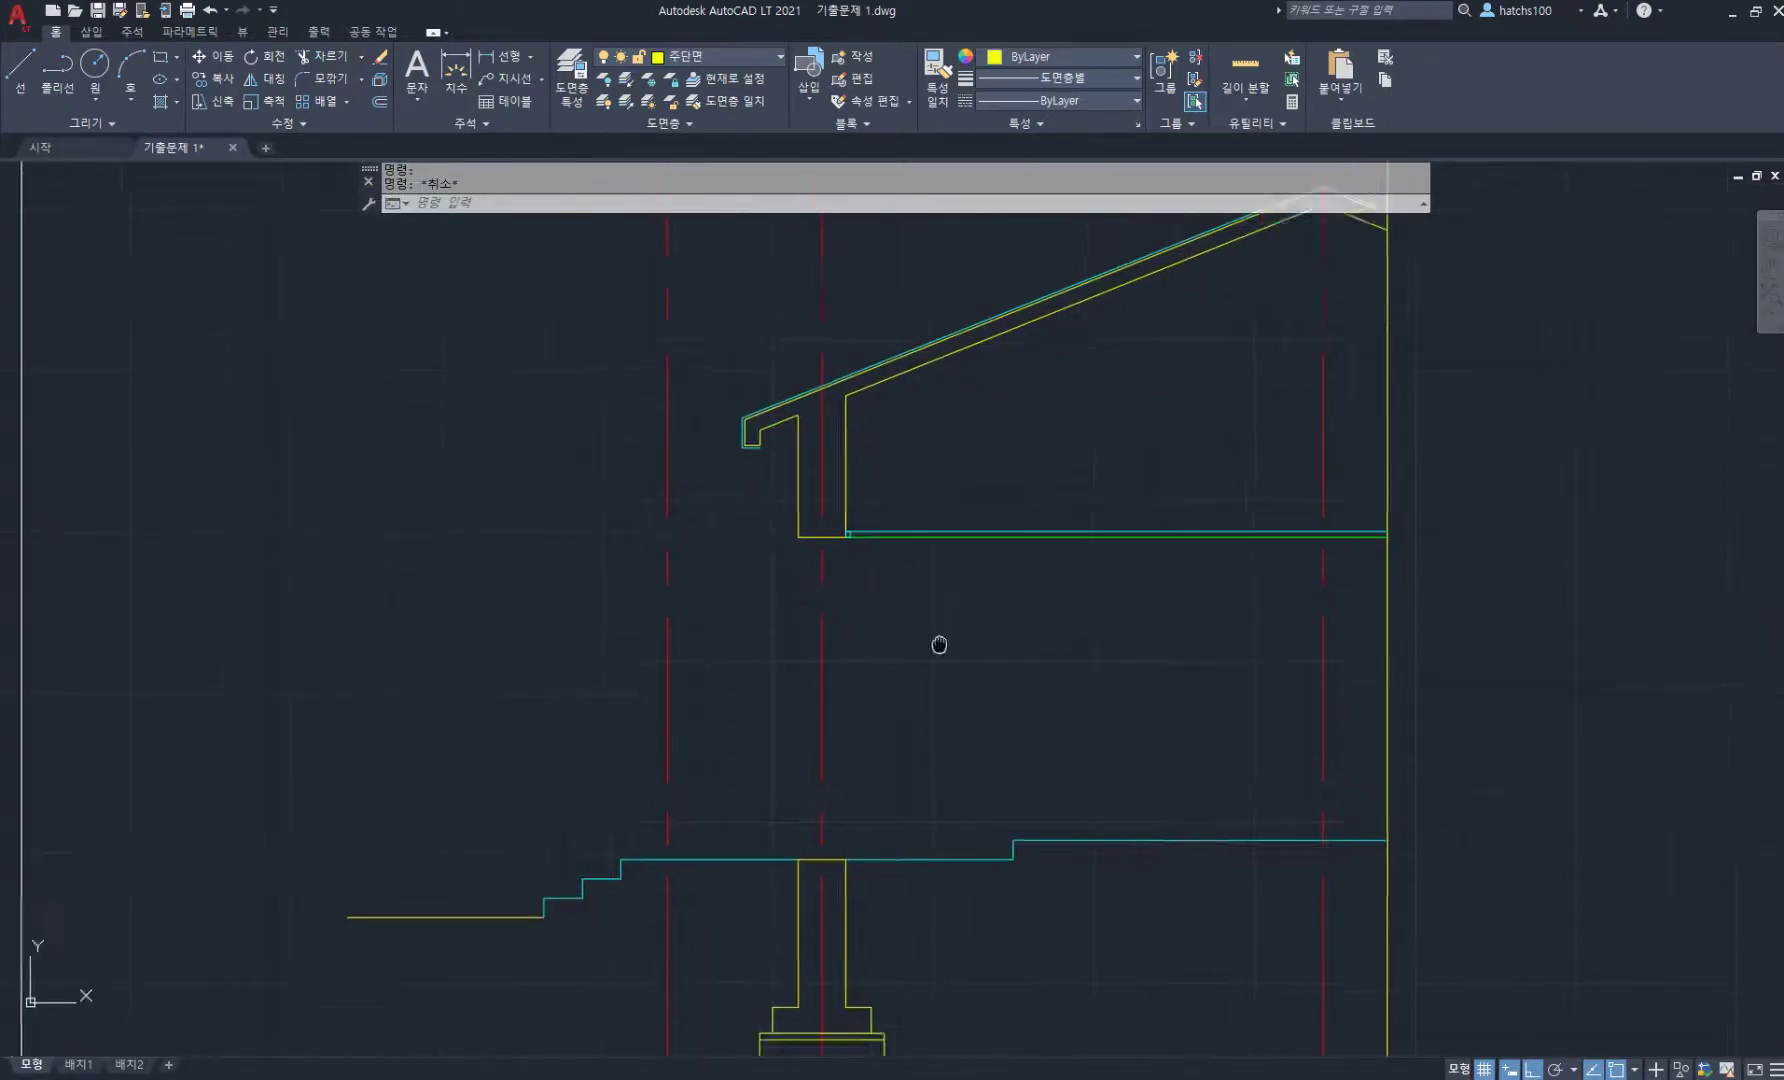
left_click(744, 80)
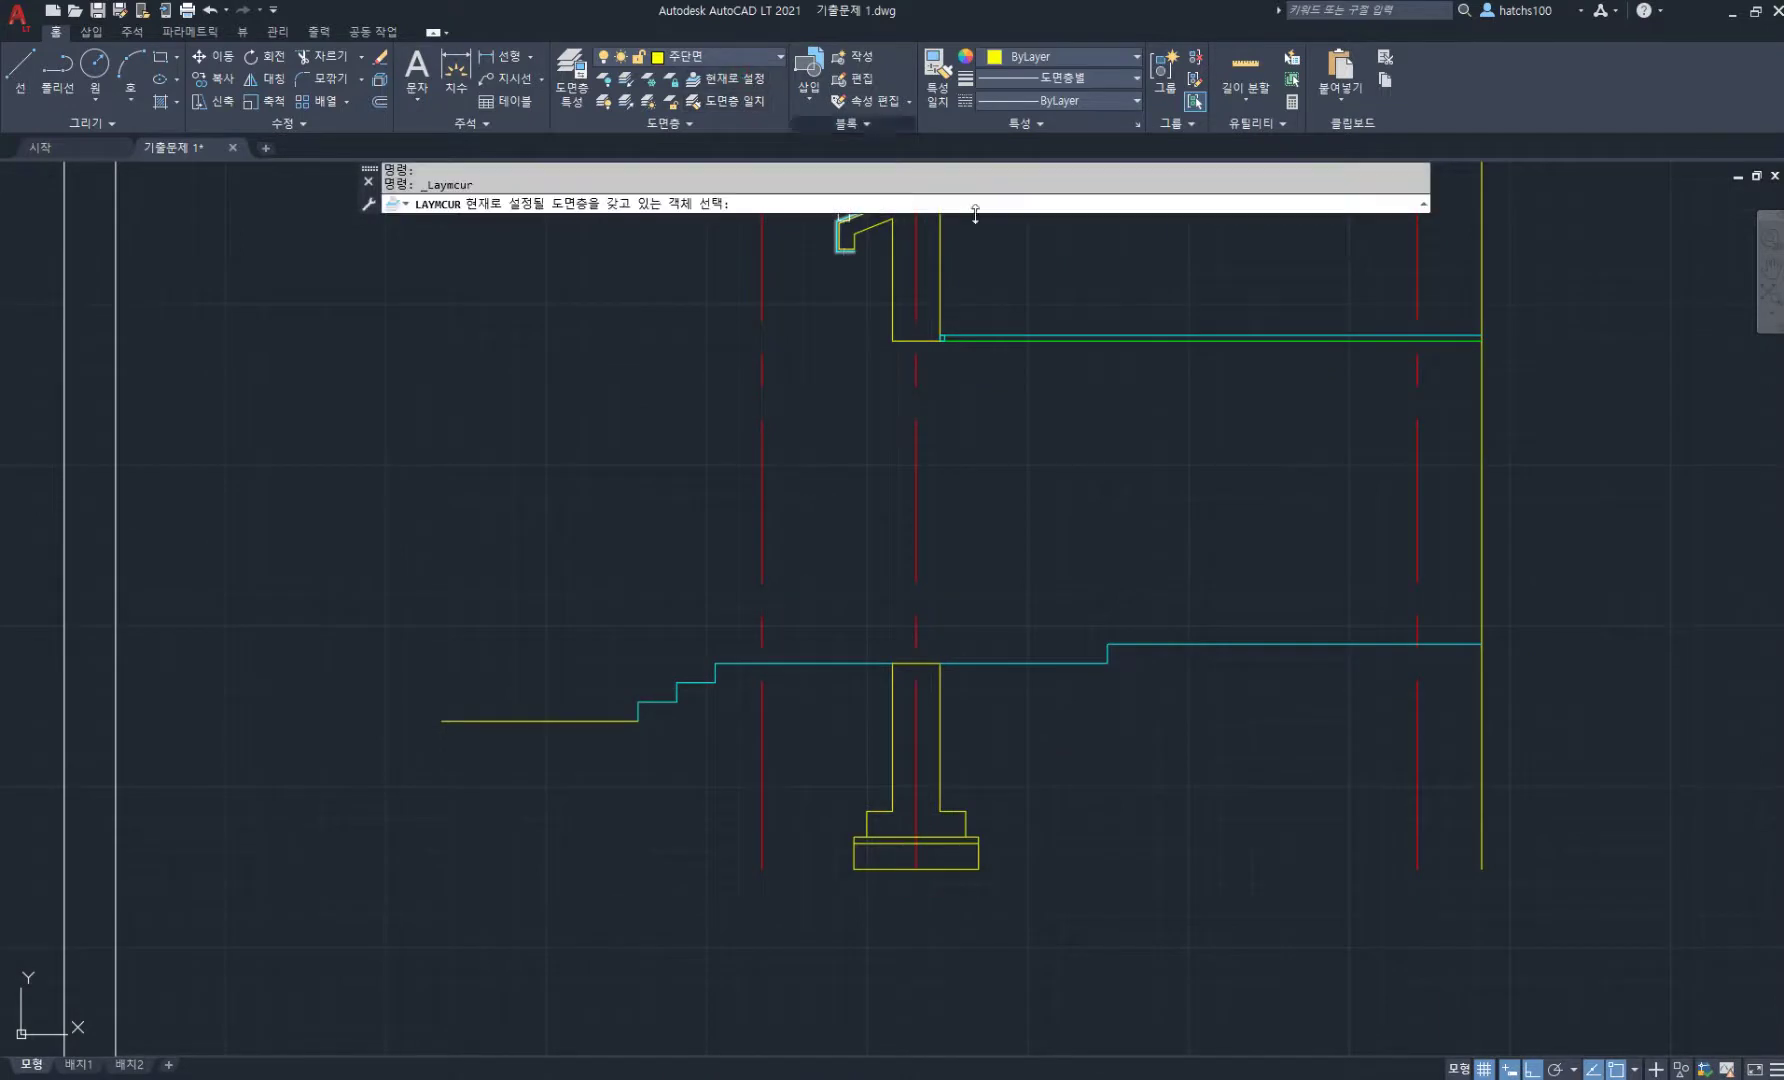
left_click(990, 334)
mouse_move(975, 331)
middle_mouse_down()
mouse_move(995, 382)
mouse_move(849, 637)
middle_mouse_up()
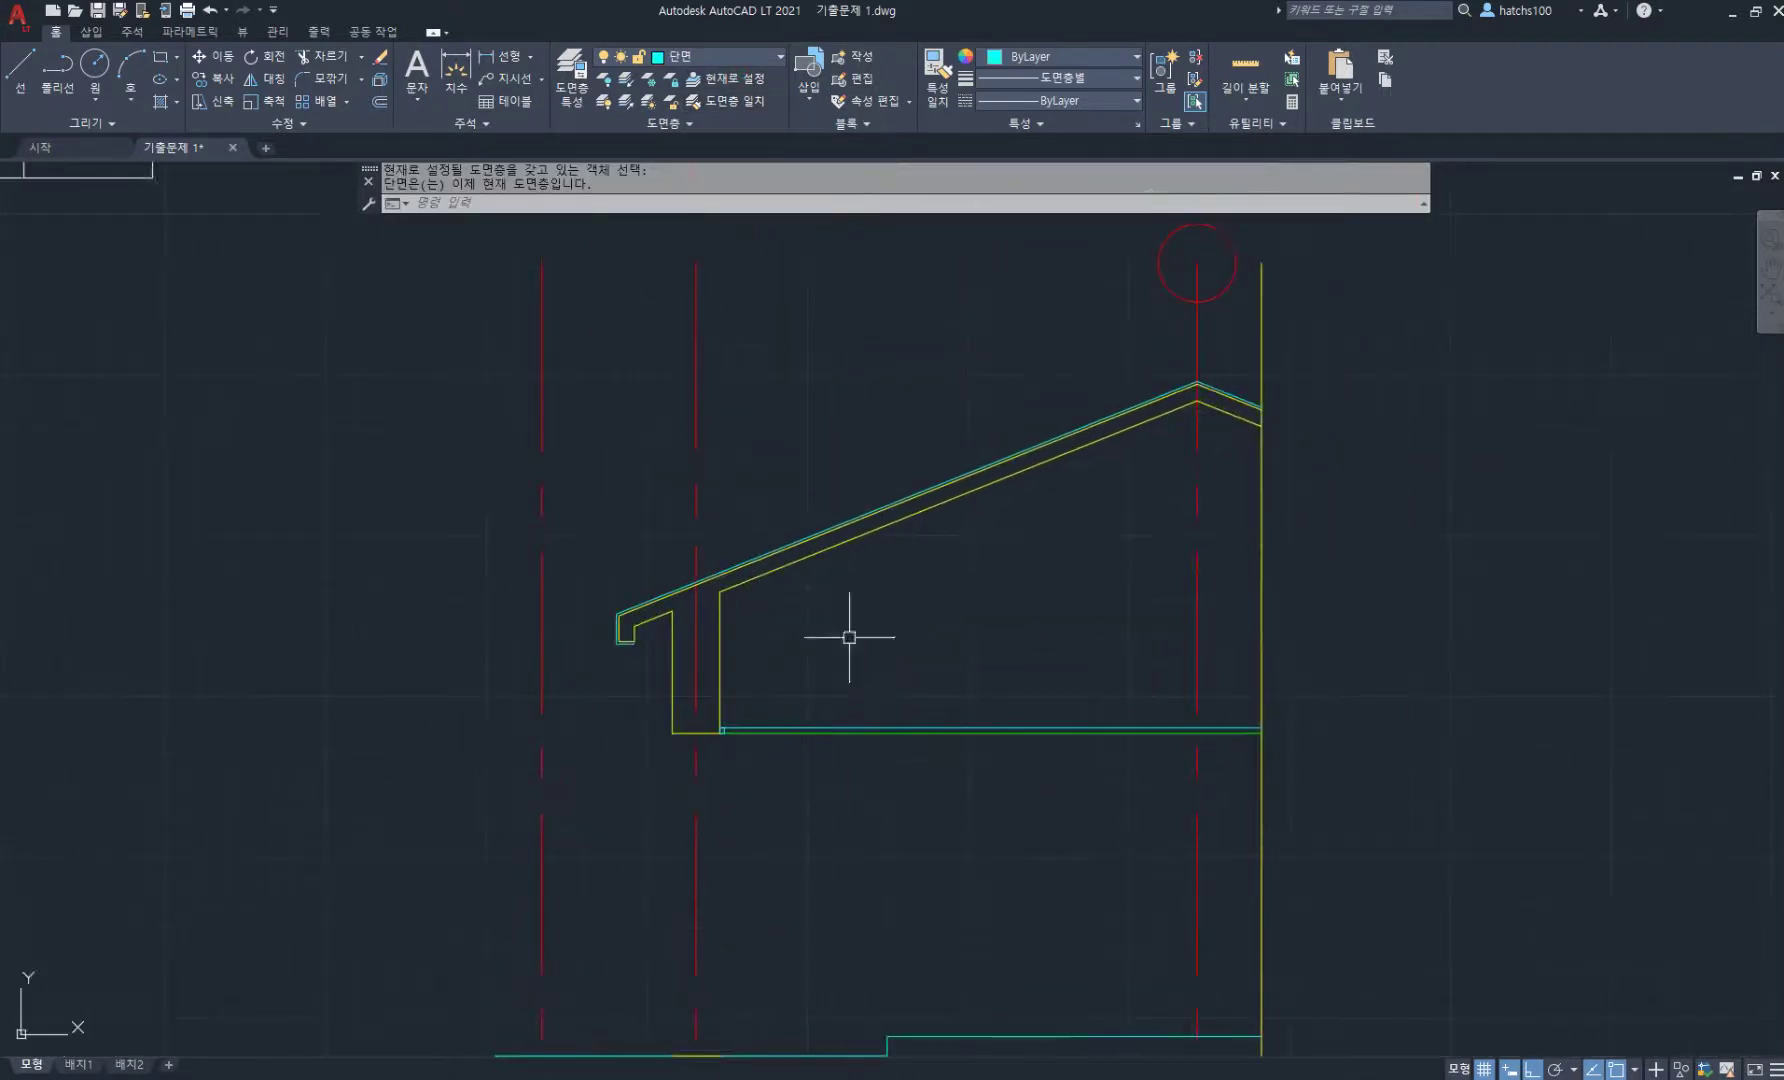
- On the 주단면 layer, draw a line 300 down from the roof underside's peak, continuing horizontally to the vertical boundary line
left_click(722, 88)
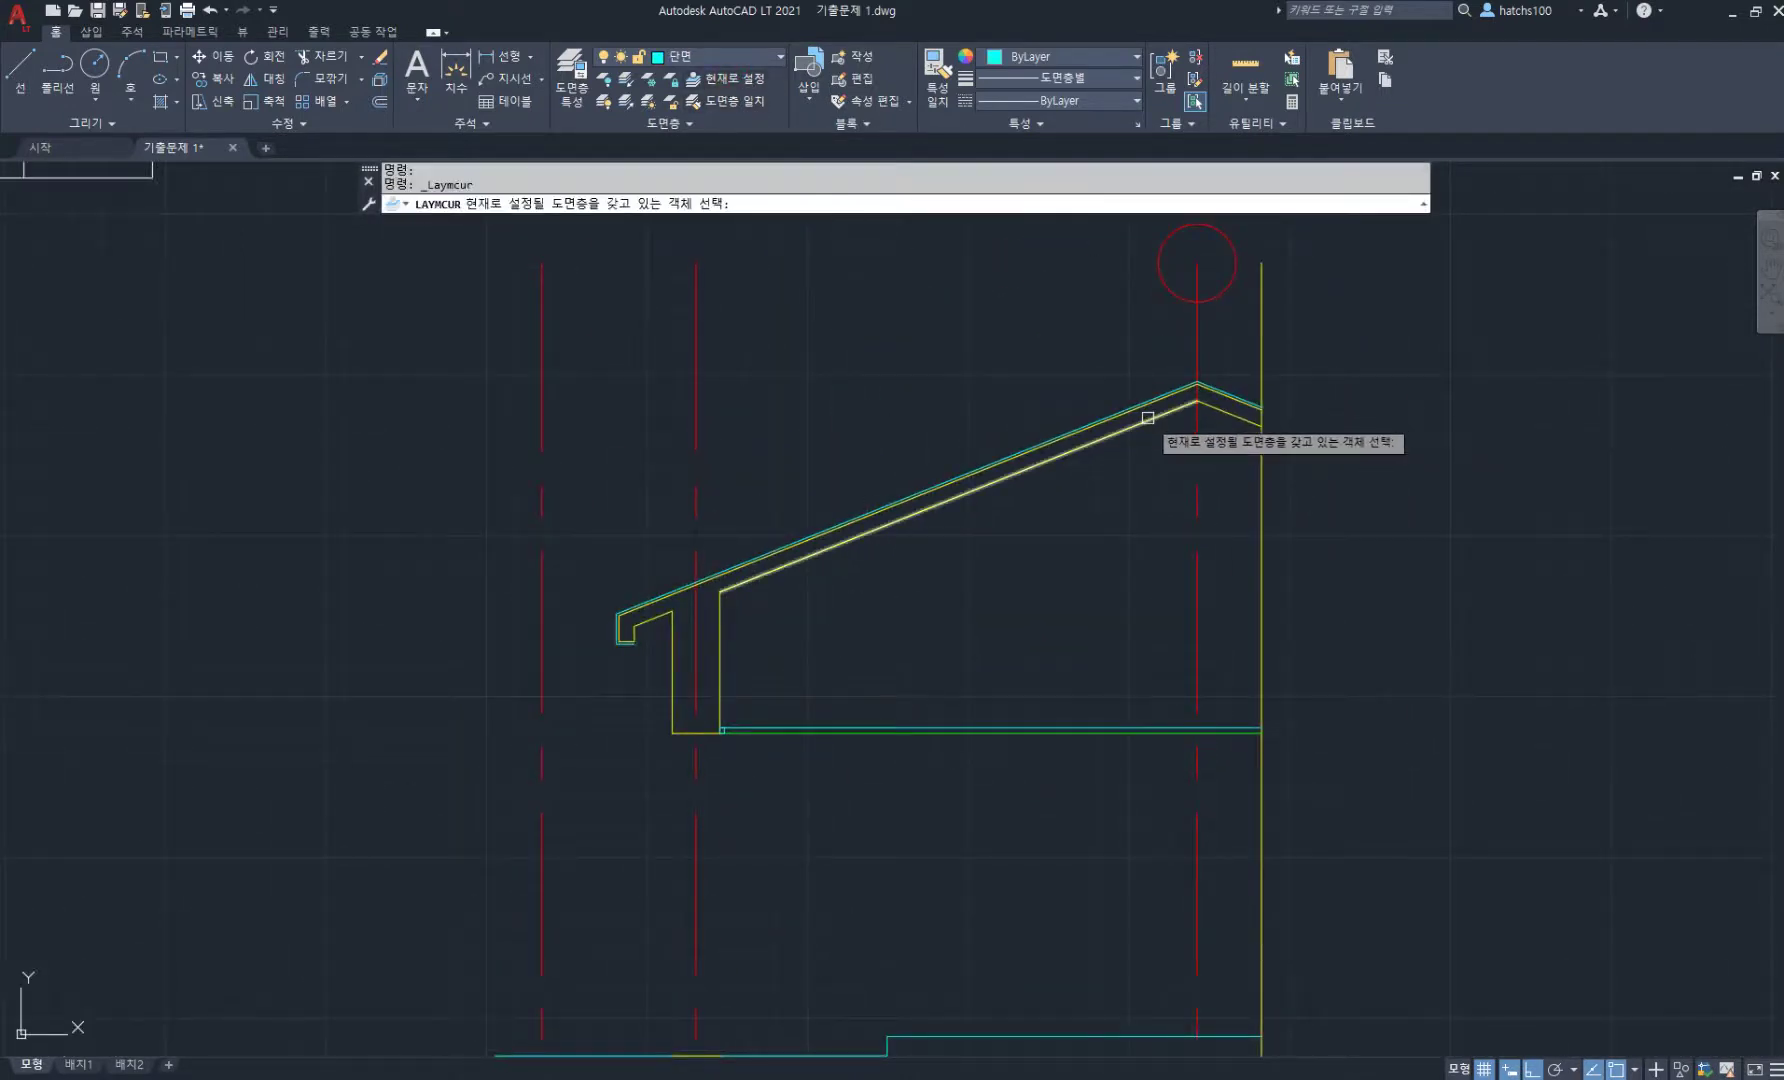
left_click(1190, 405)
scroll(1236, 401, "up", 4)
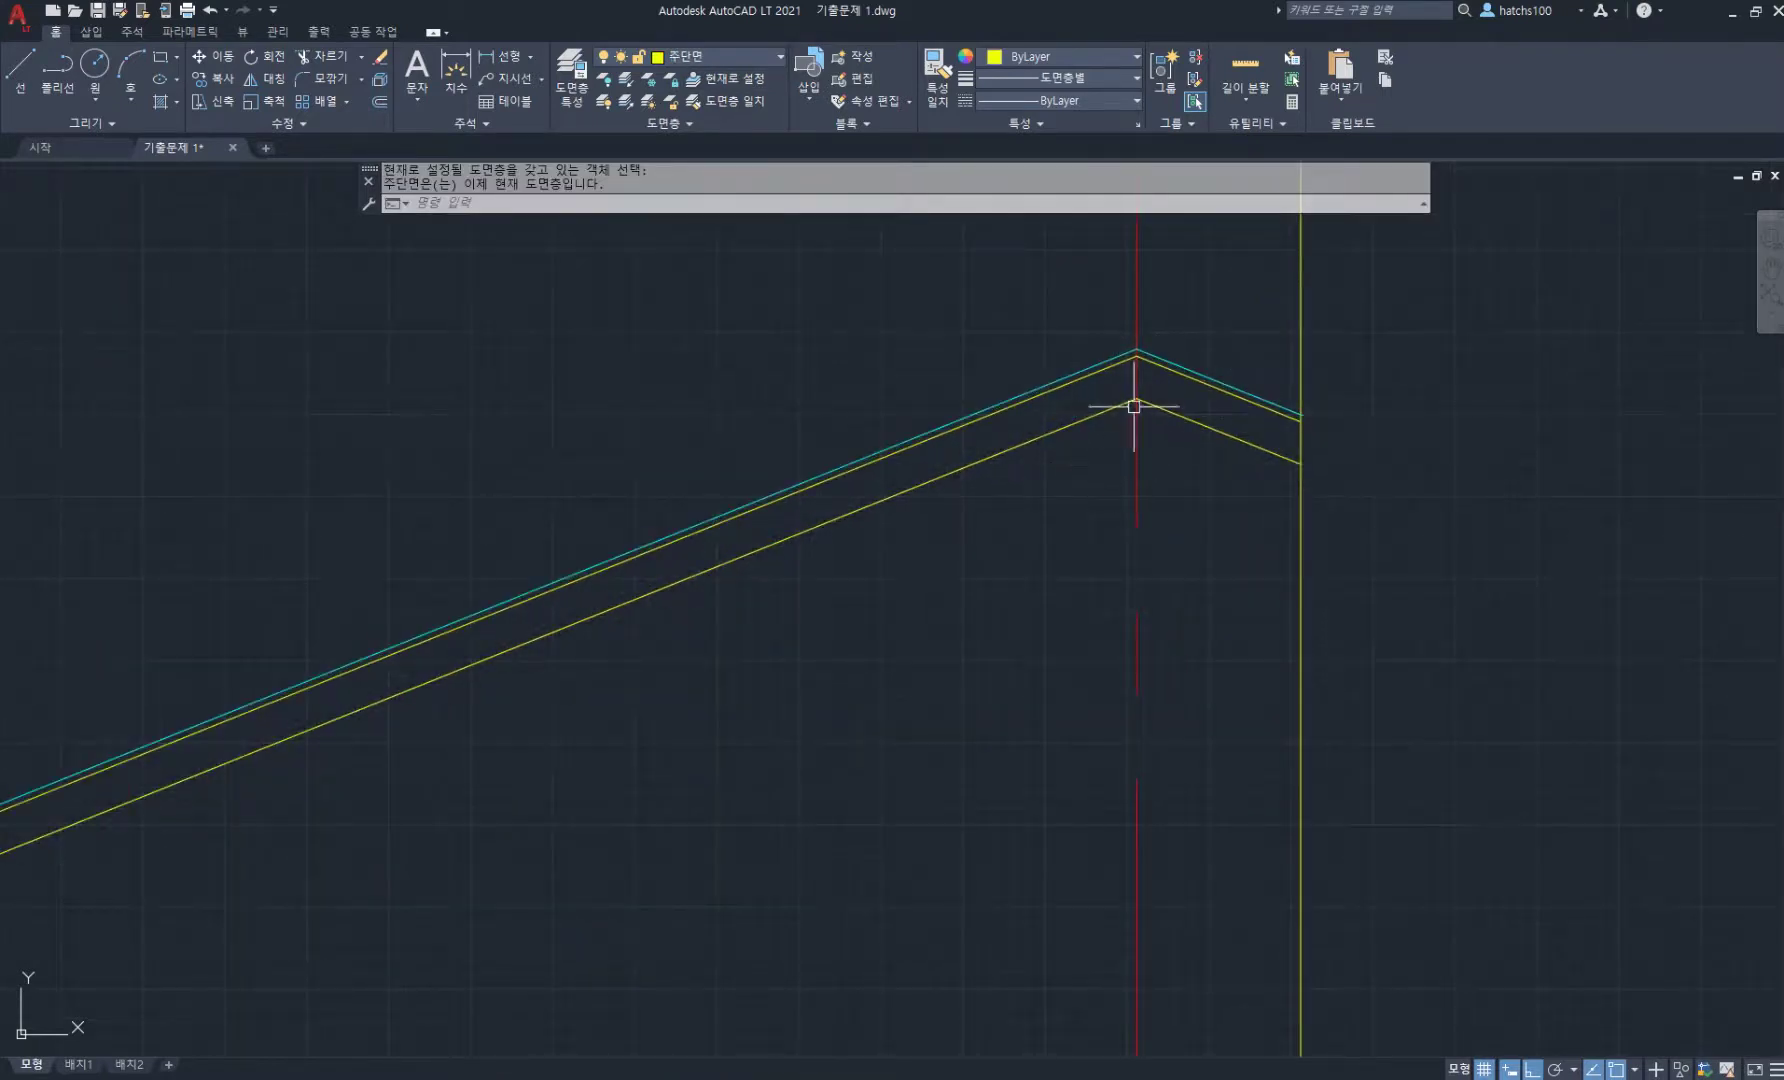
key("l")
key("Return")
scroll(1140, 405, "up", 4)
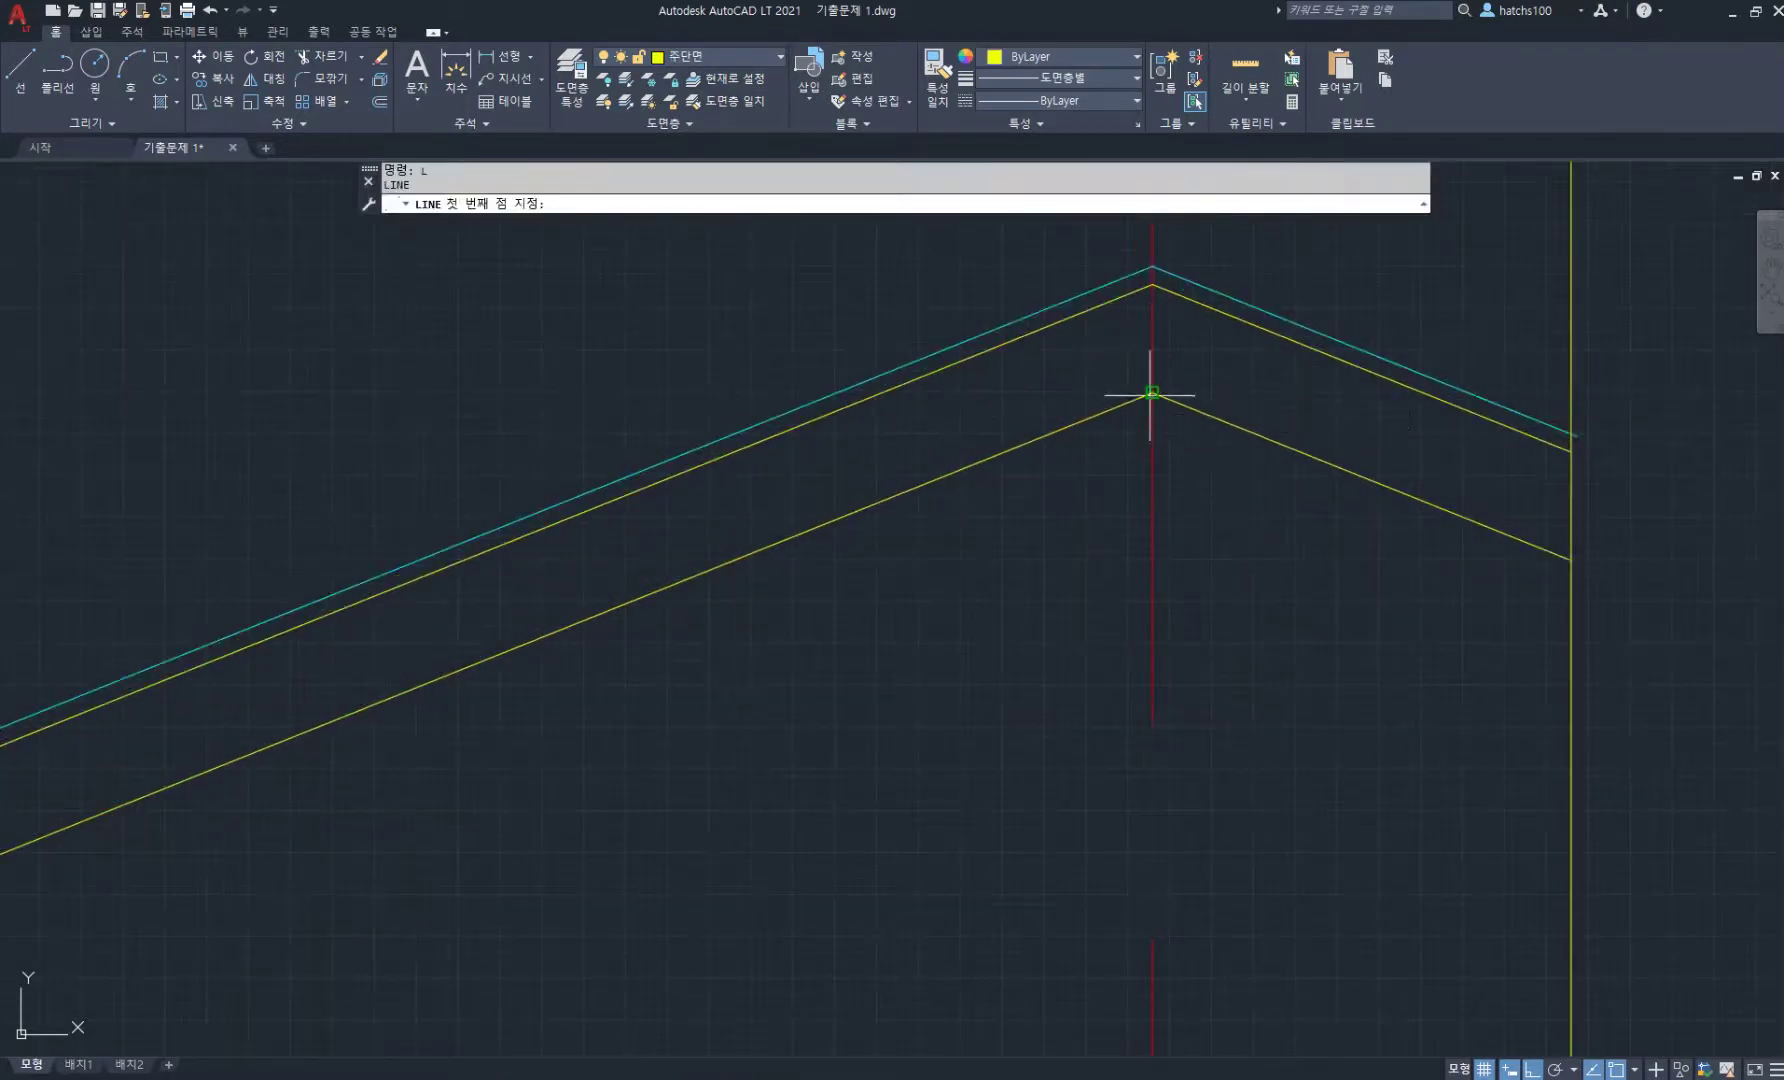
left_click(1152, 393)
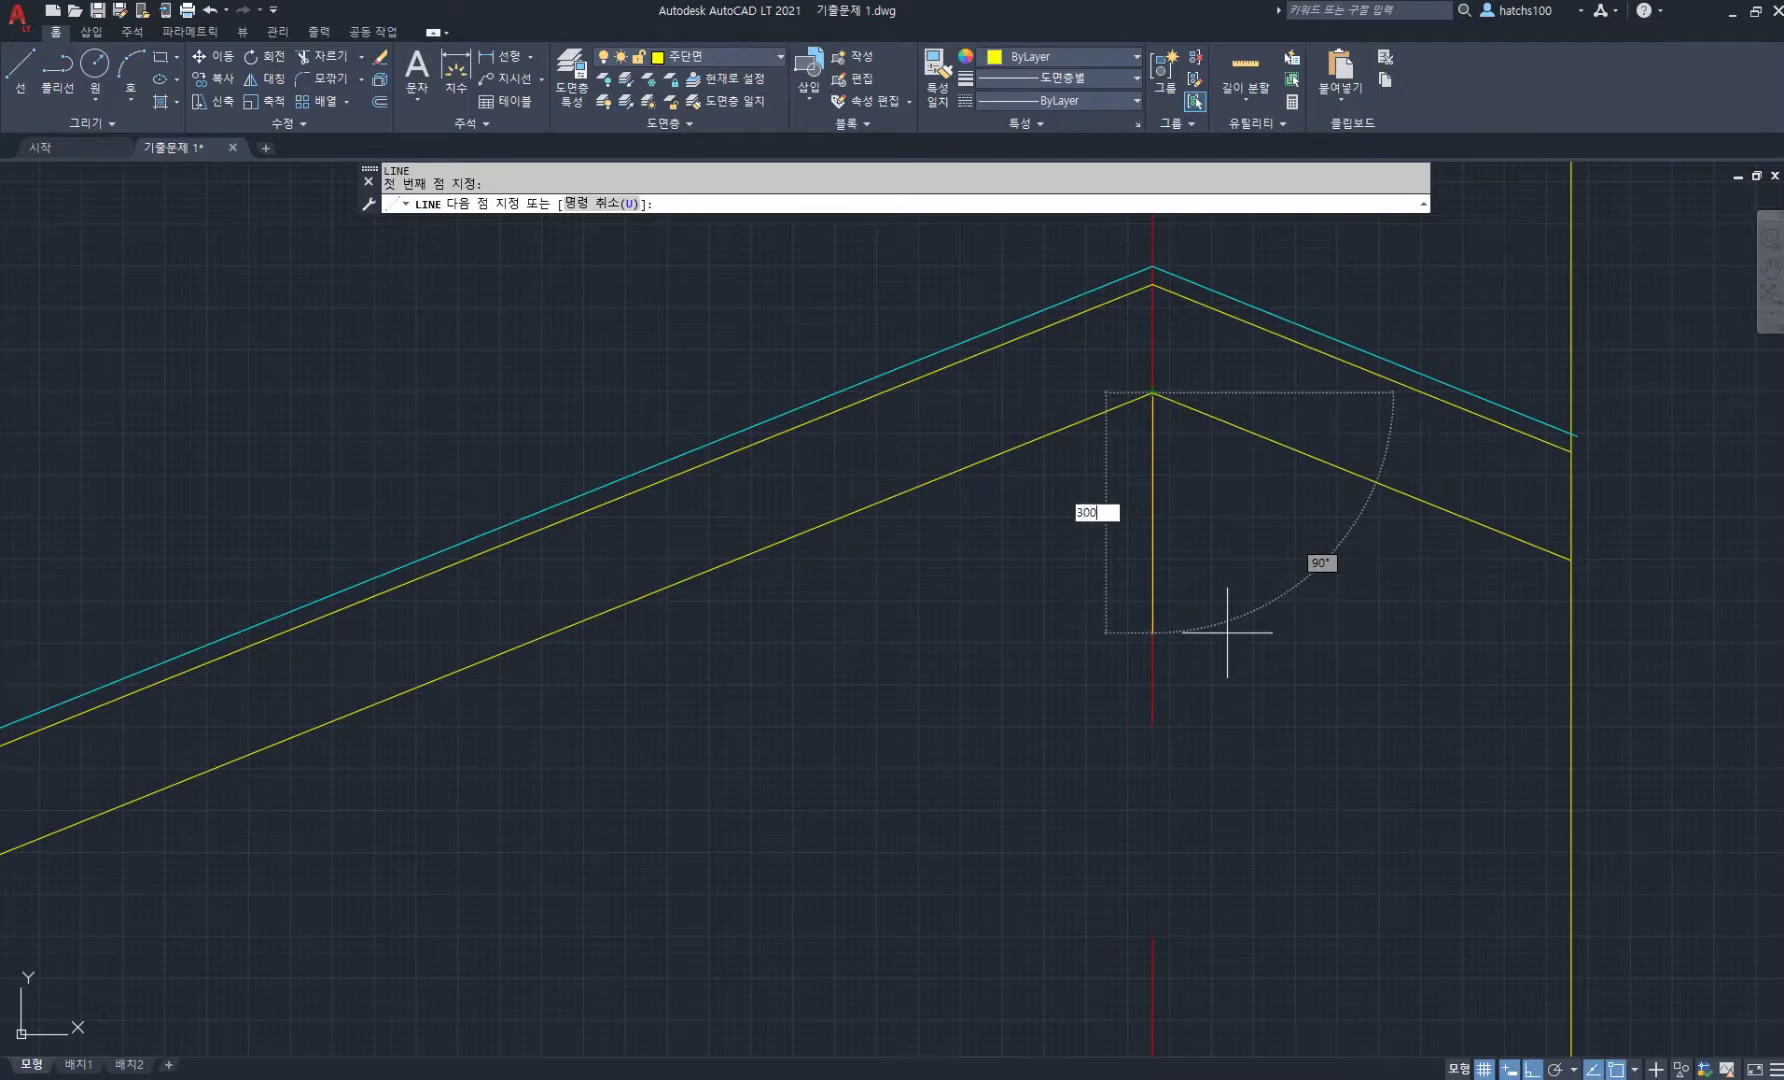
key("Return")
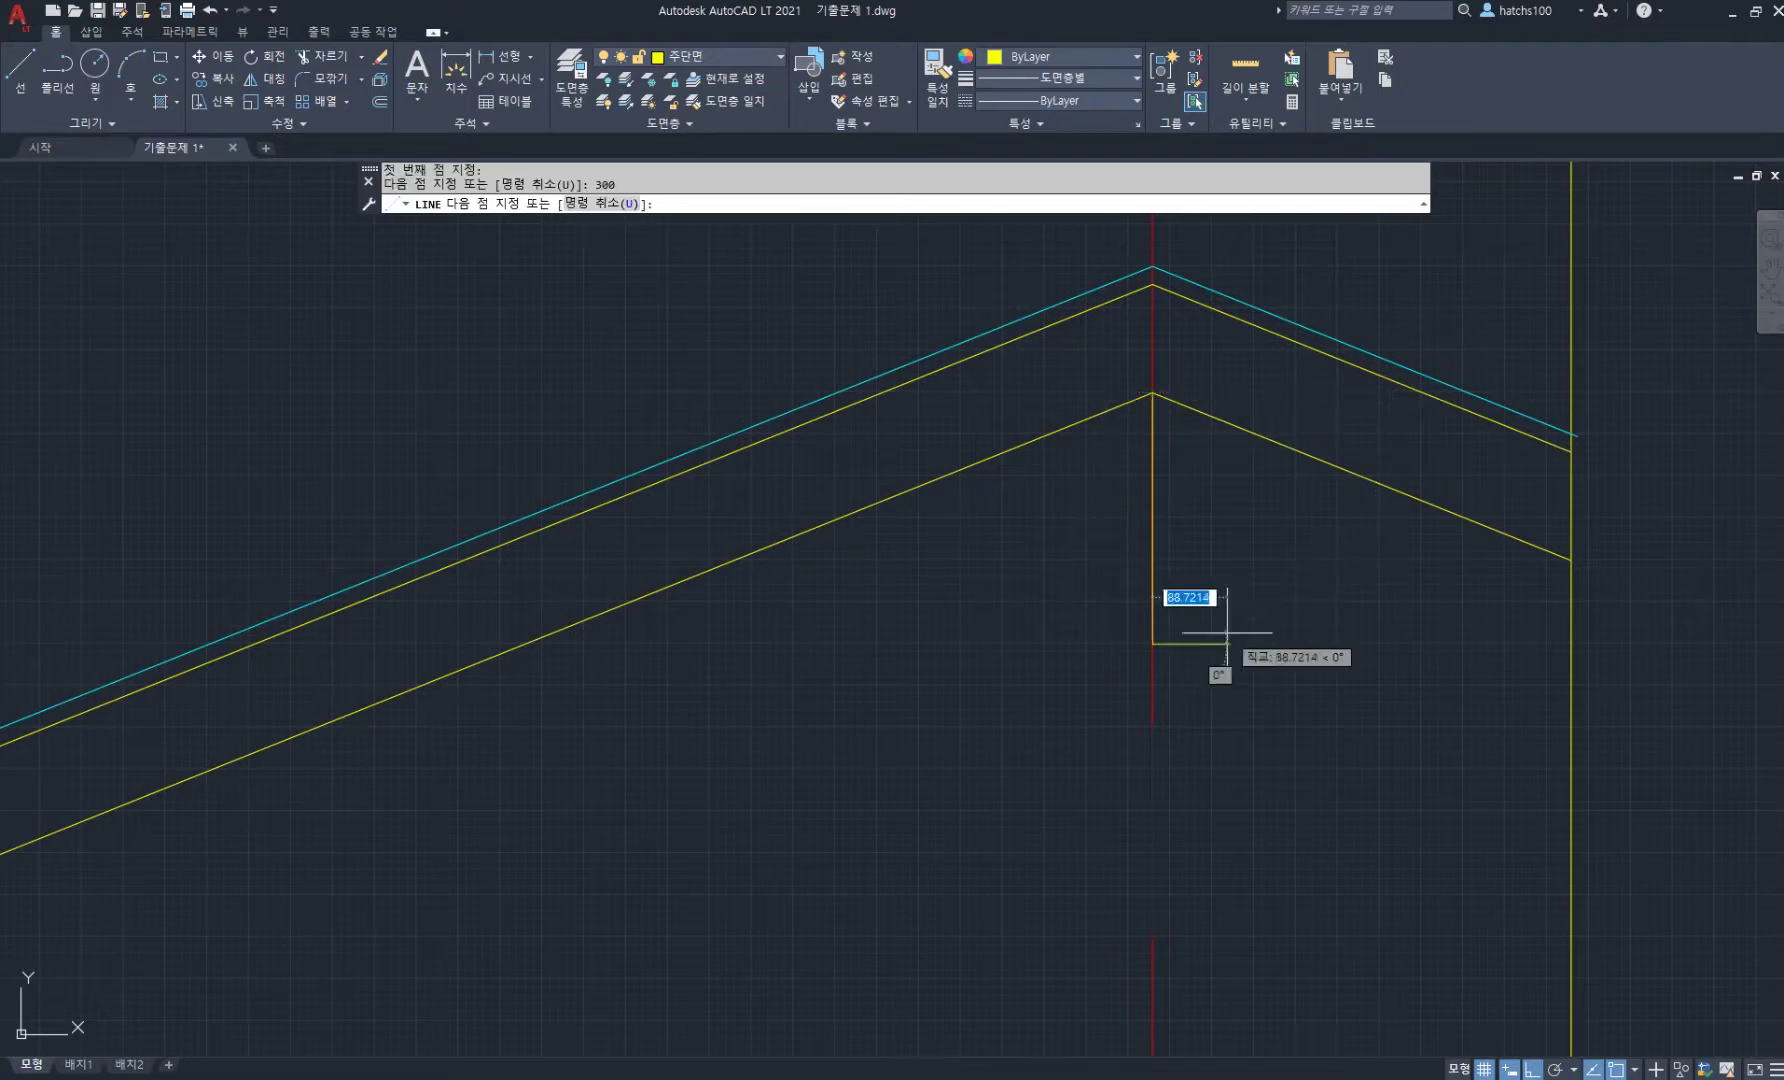
left_click(1571, 643)
key("Return")
scroll(1230, 665, "down", 2)
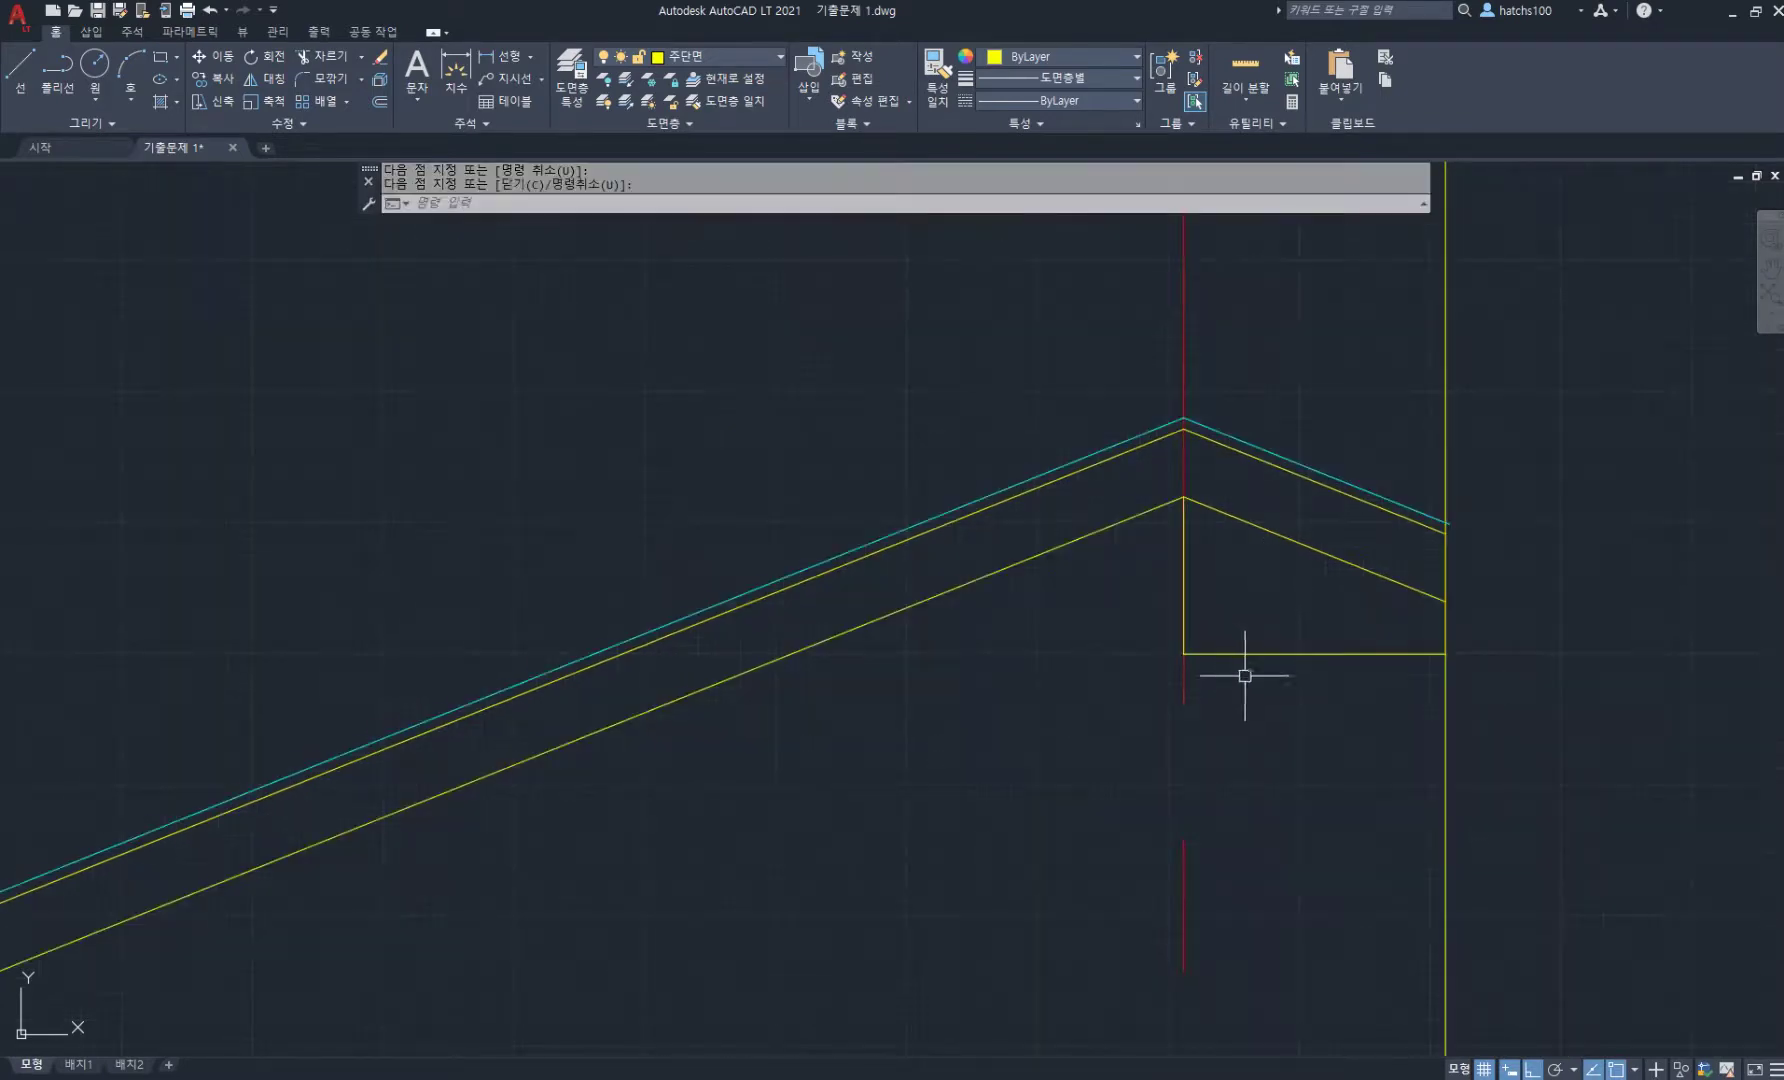
- Fillet the horizontal line with the long roof underside at zero radius, and delete the short underside slope and vertical line at the peak
middle_click_drag(1246, 677, 1269, 551)
type("f")
key("Return")
left_click(1248, 530)
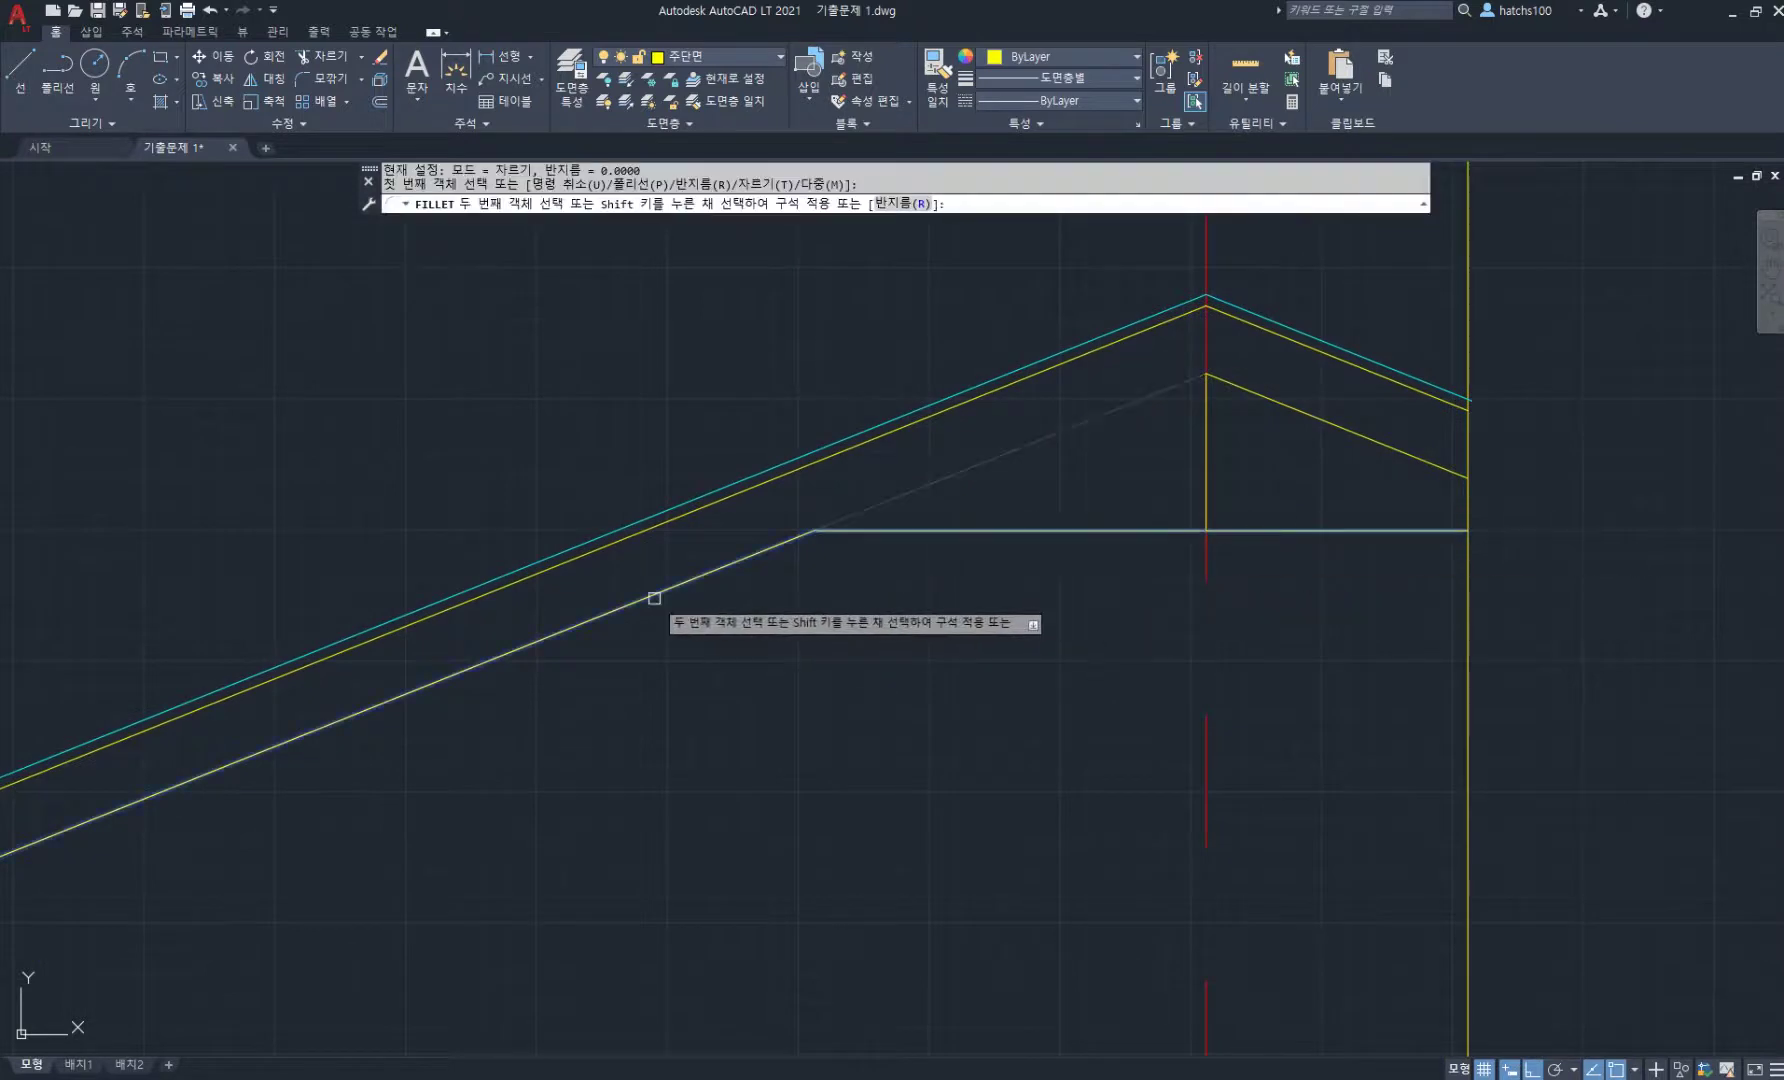
left_click(656, 594)
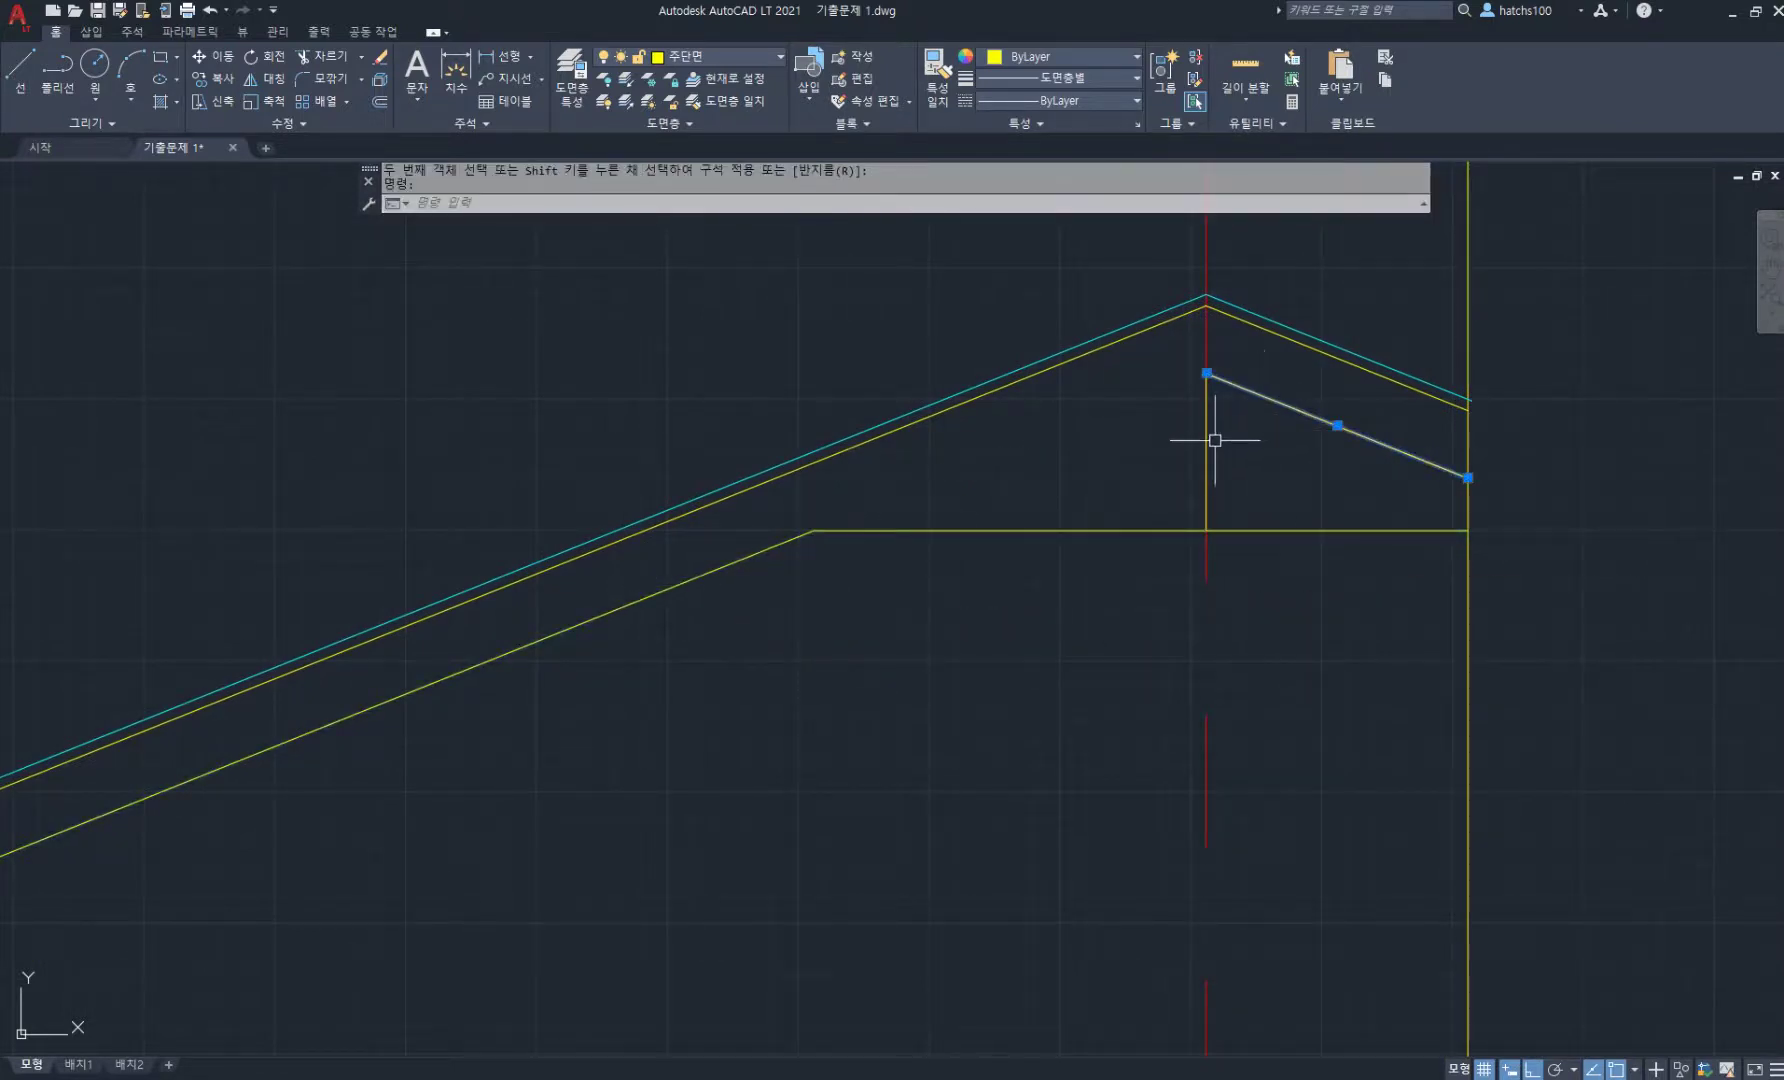
left_click(1209, 442)
key("Delete")
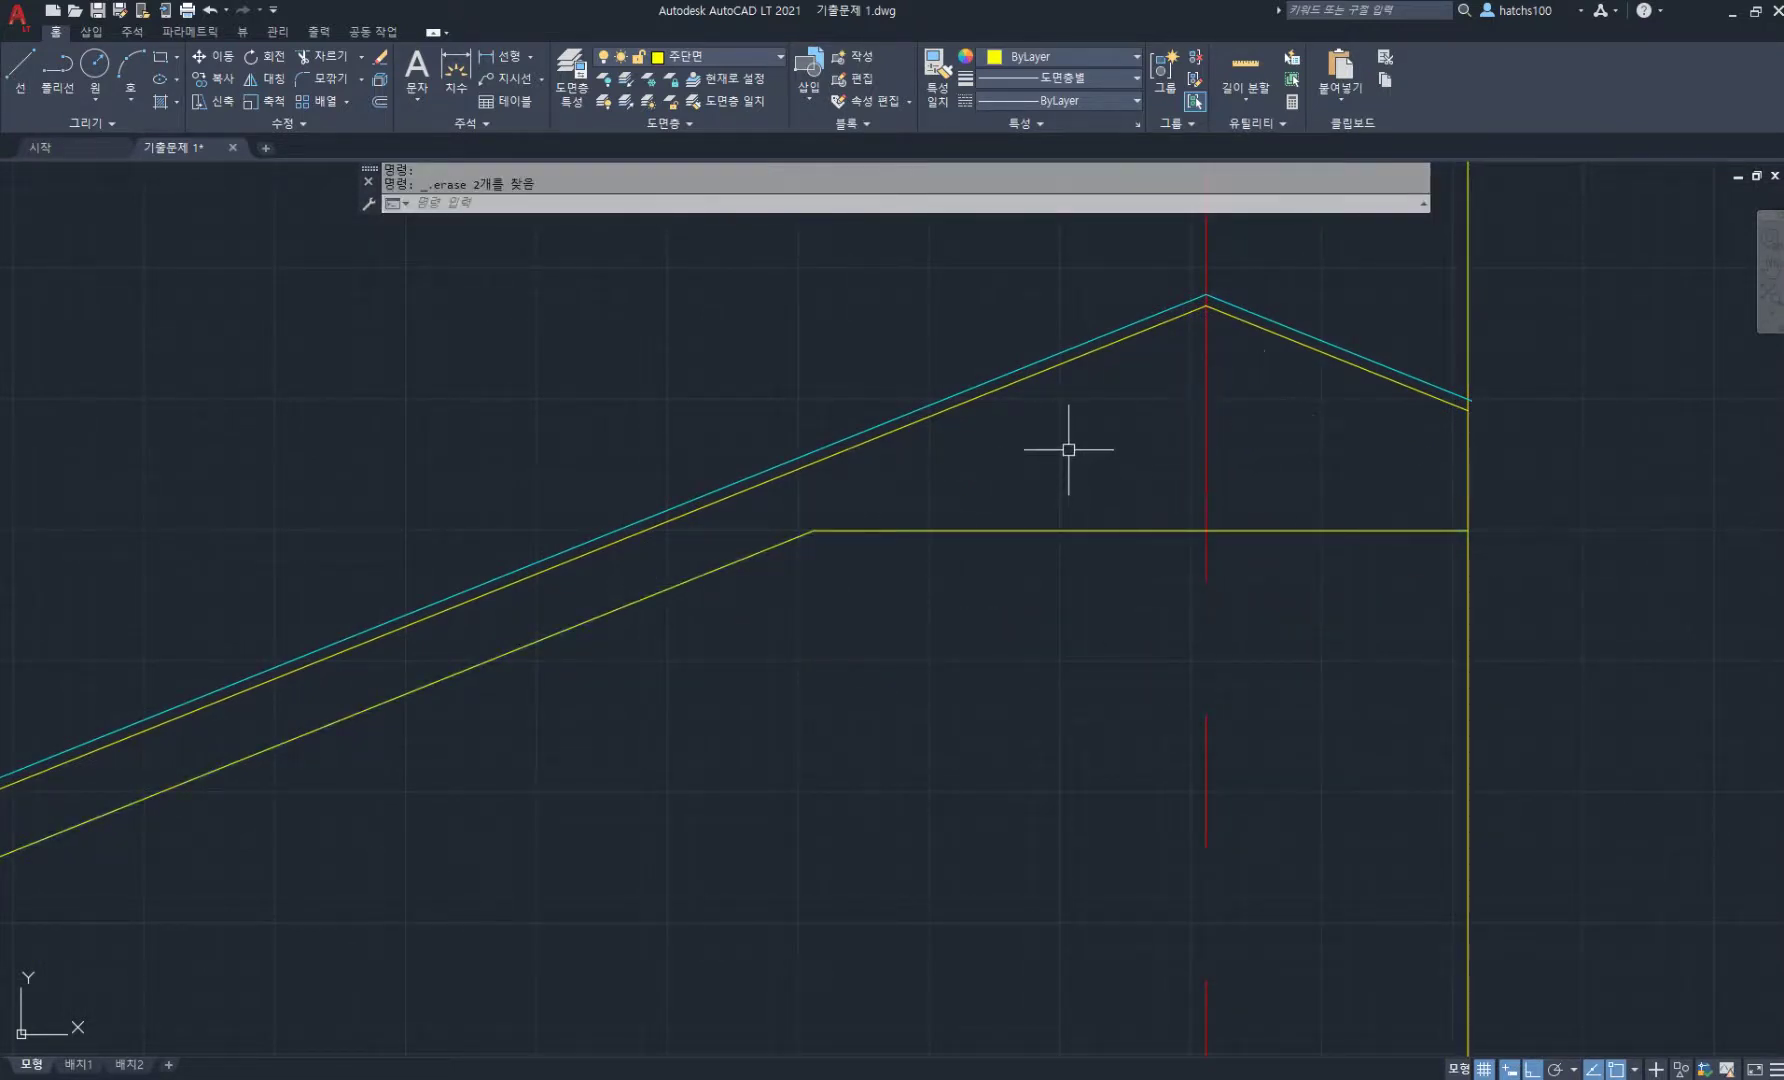
- Make the 단면 layer current by matching the entrance landing line above the stairs
scroll(1075, 455, "down", 8)
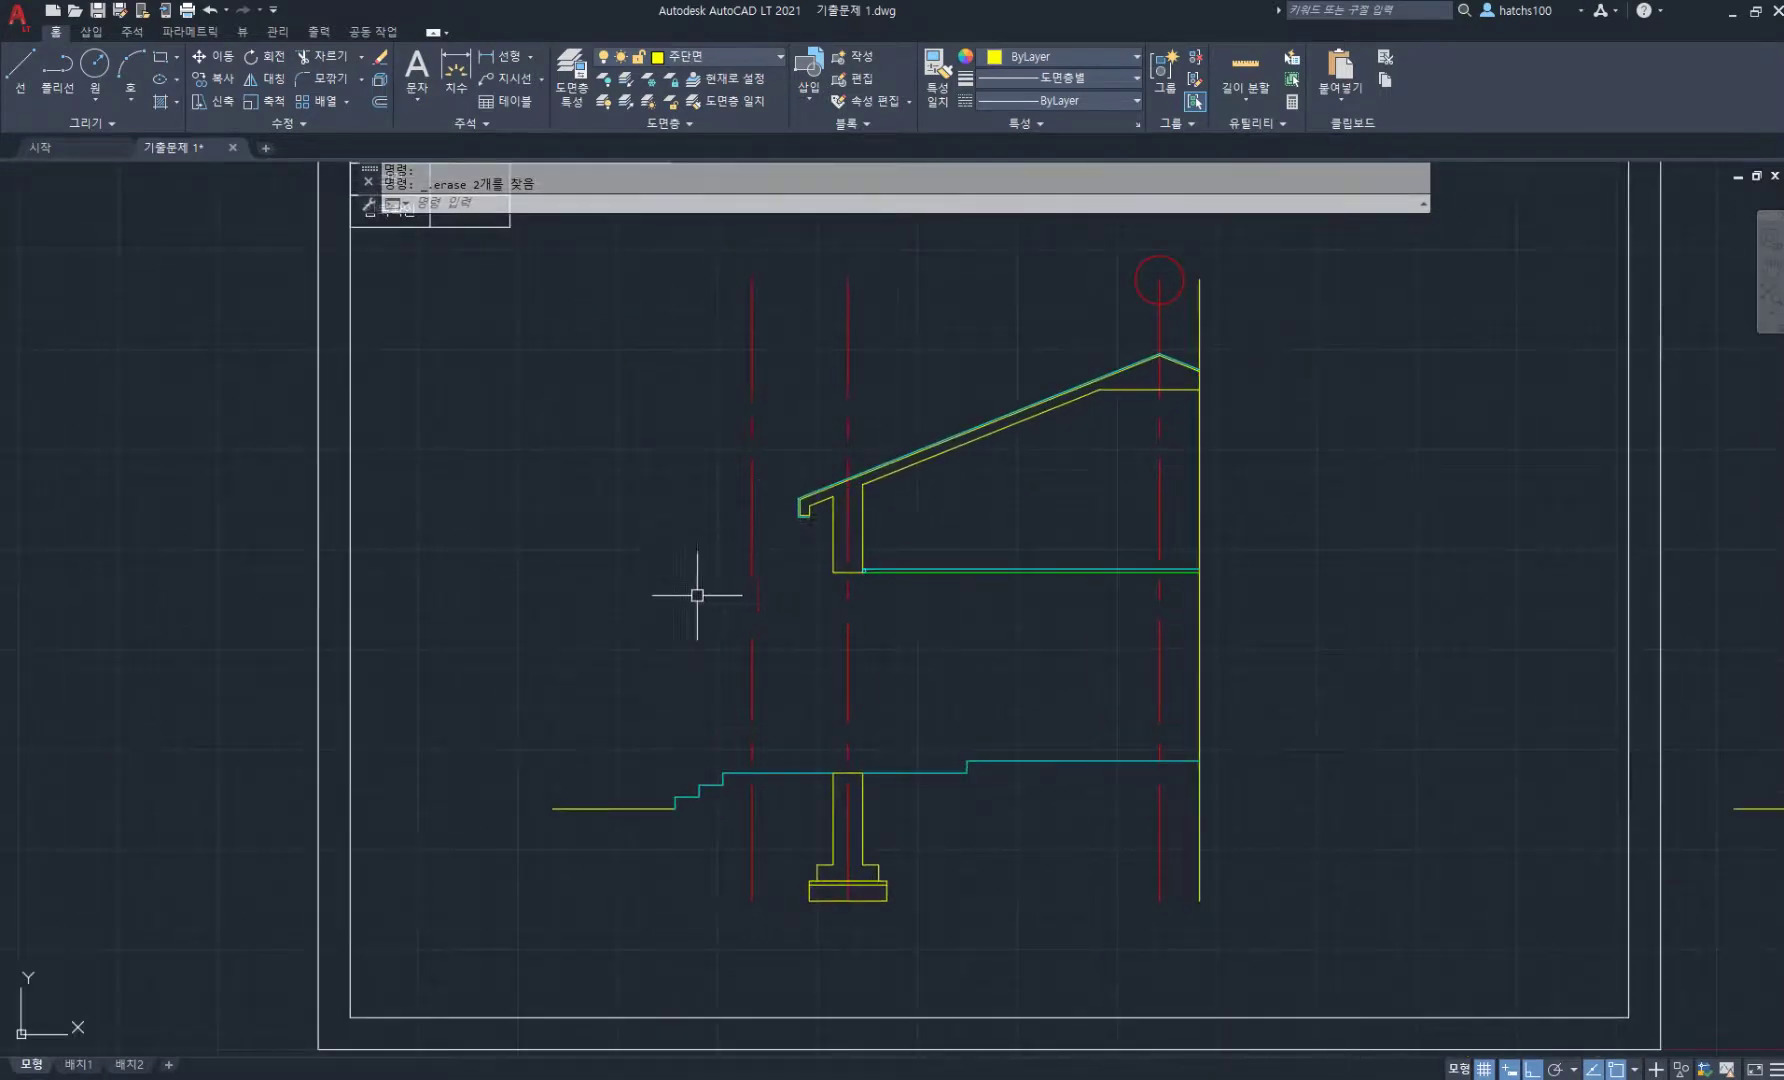
scroll(697, 597, "up", 2)
middle_click_drag(812, 657, 854, 403)
left_click(745, 85)
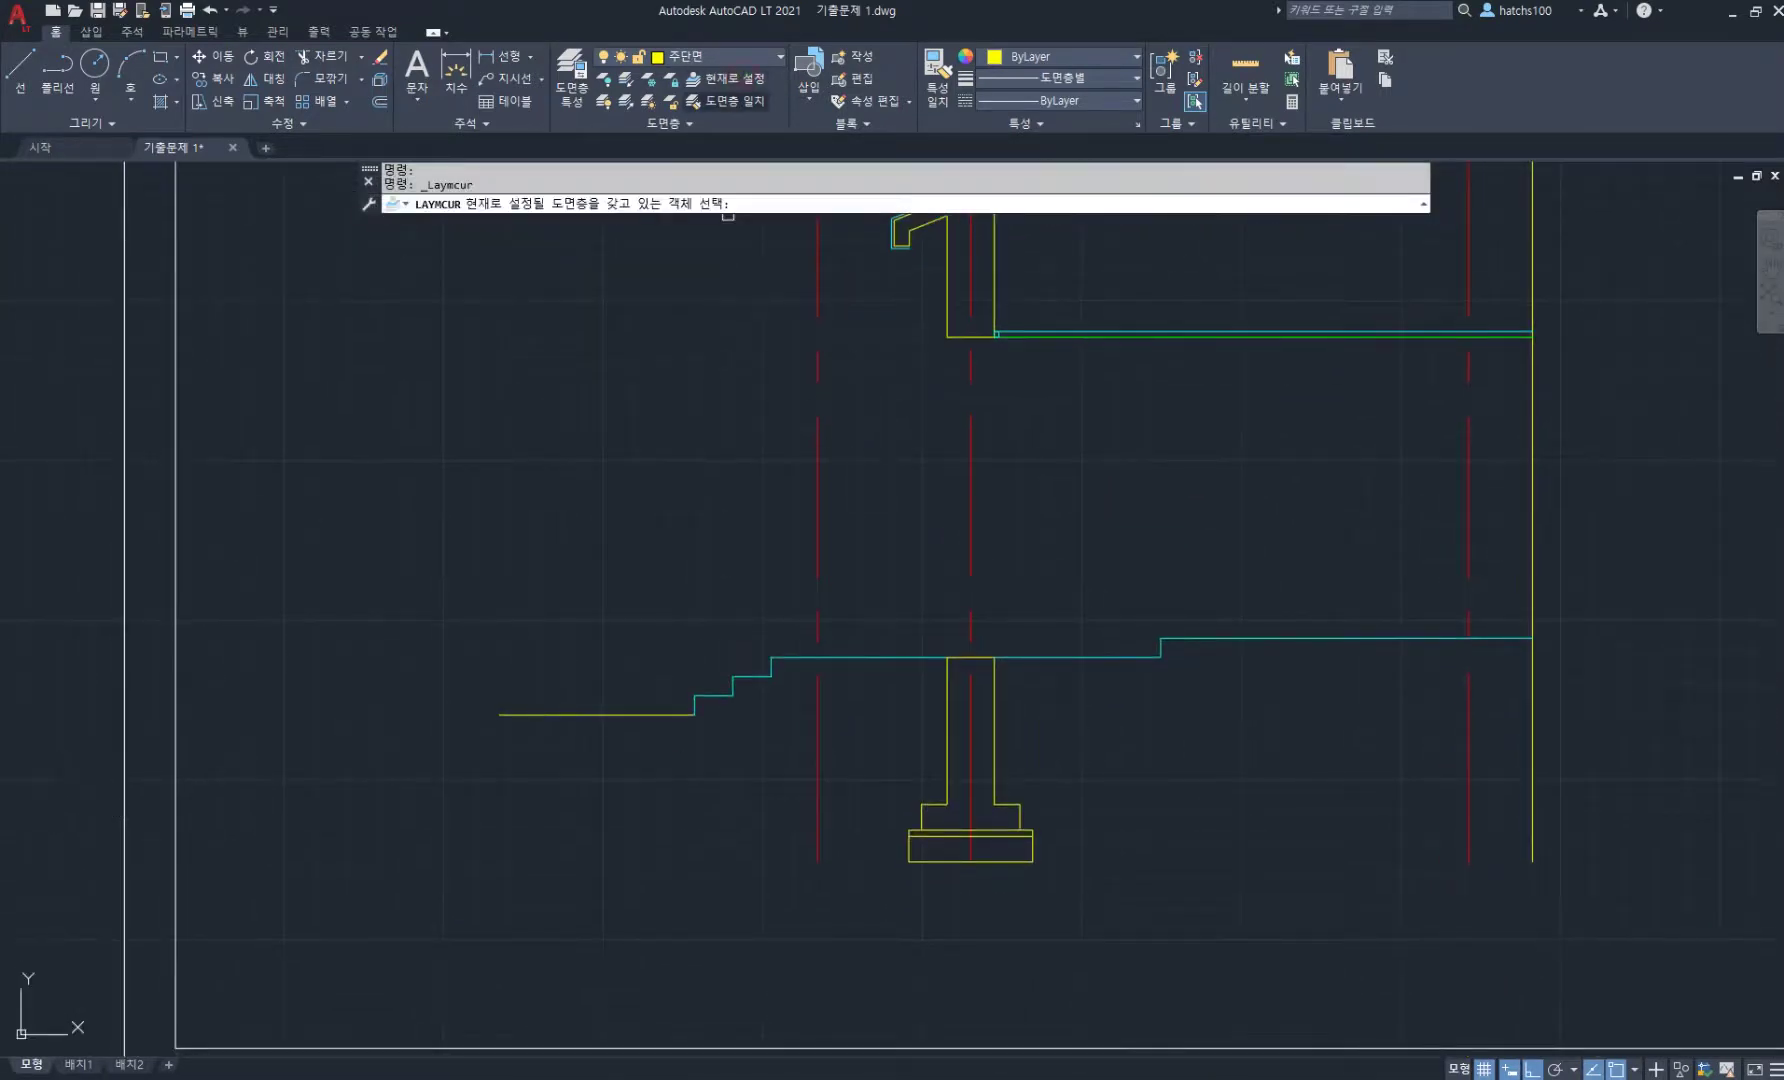
left_click(784, 657)
scroll(678, 763, "up", 4)
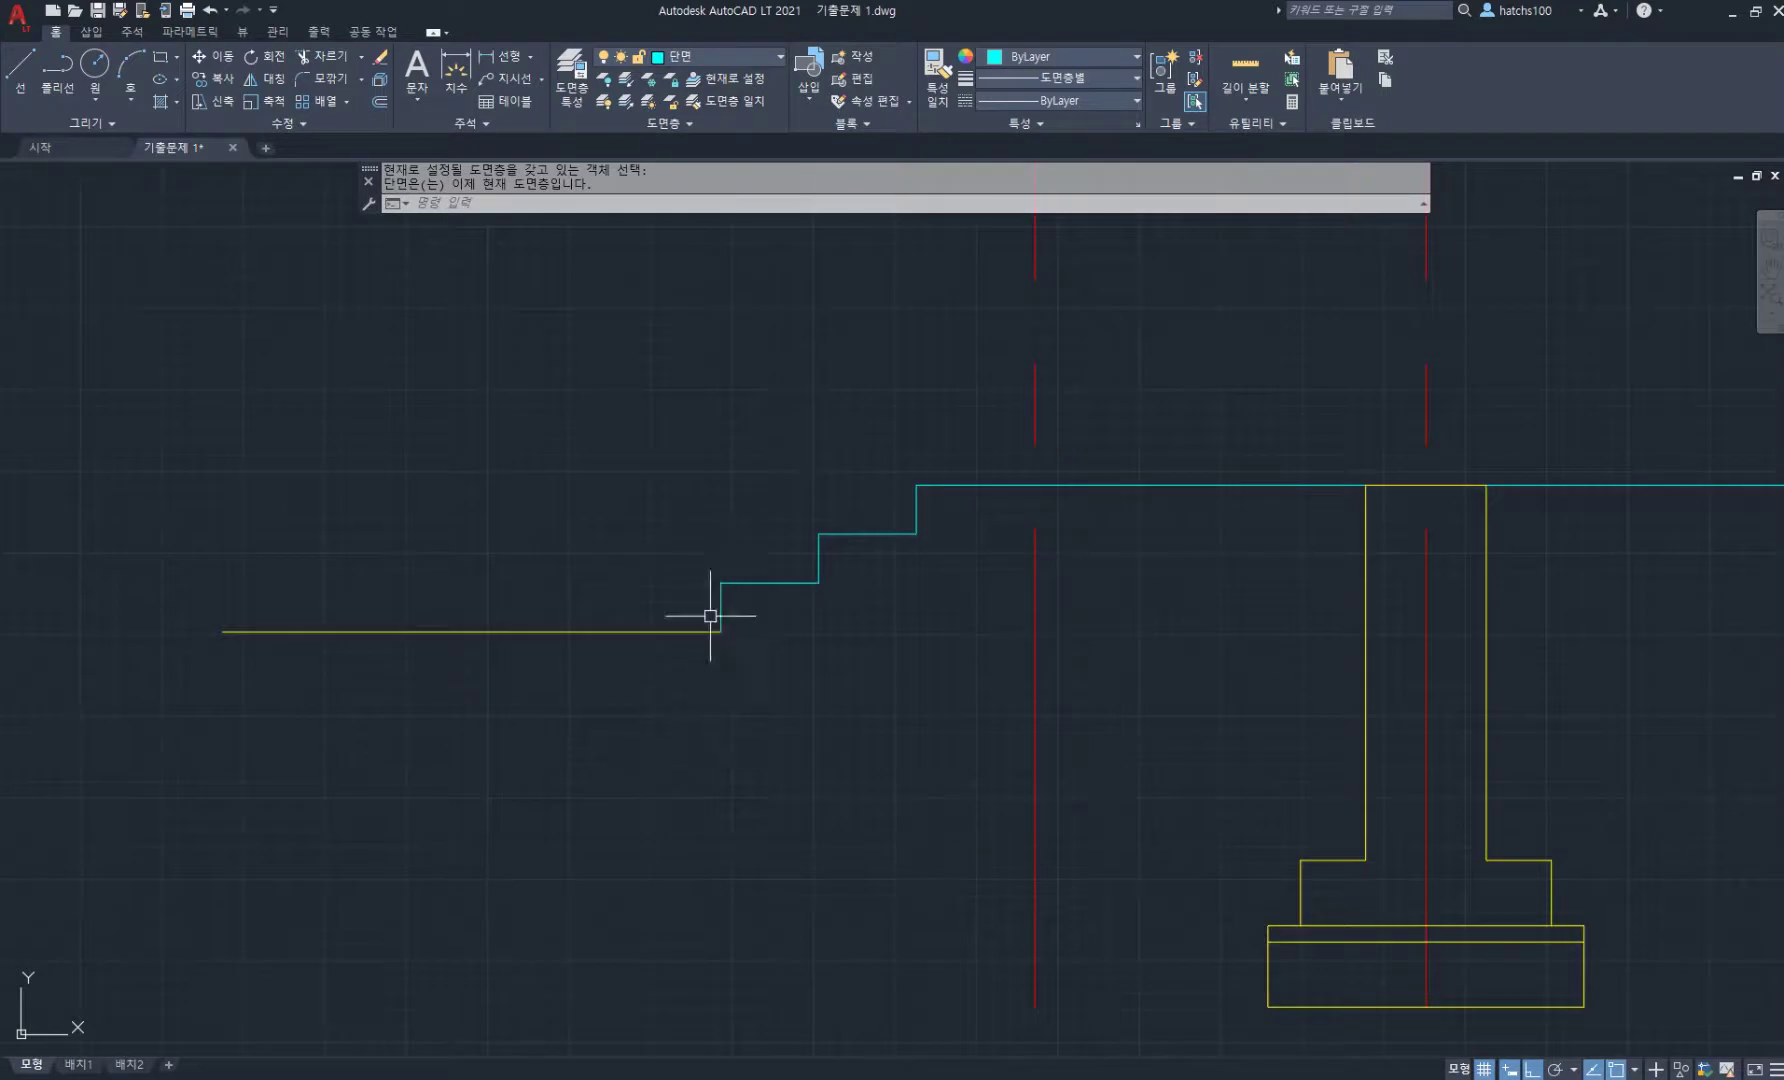
- Stretch the lower end of the lowest stair riser 300 straight down below the ground line
scroll(710, 616, "up", 2)
middle_click_drag(795, 614, 731, 602)
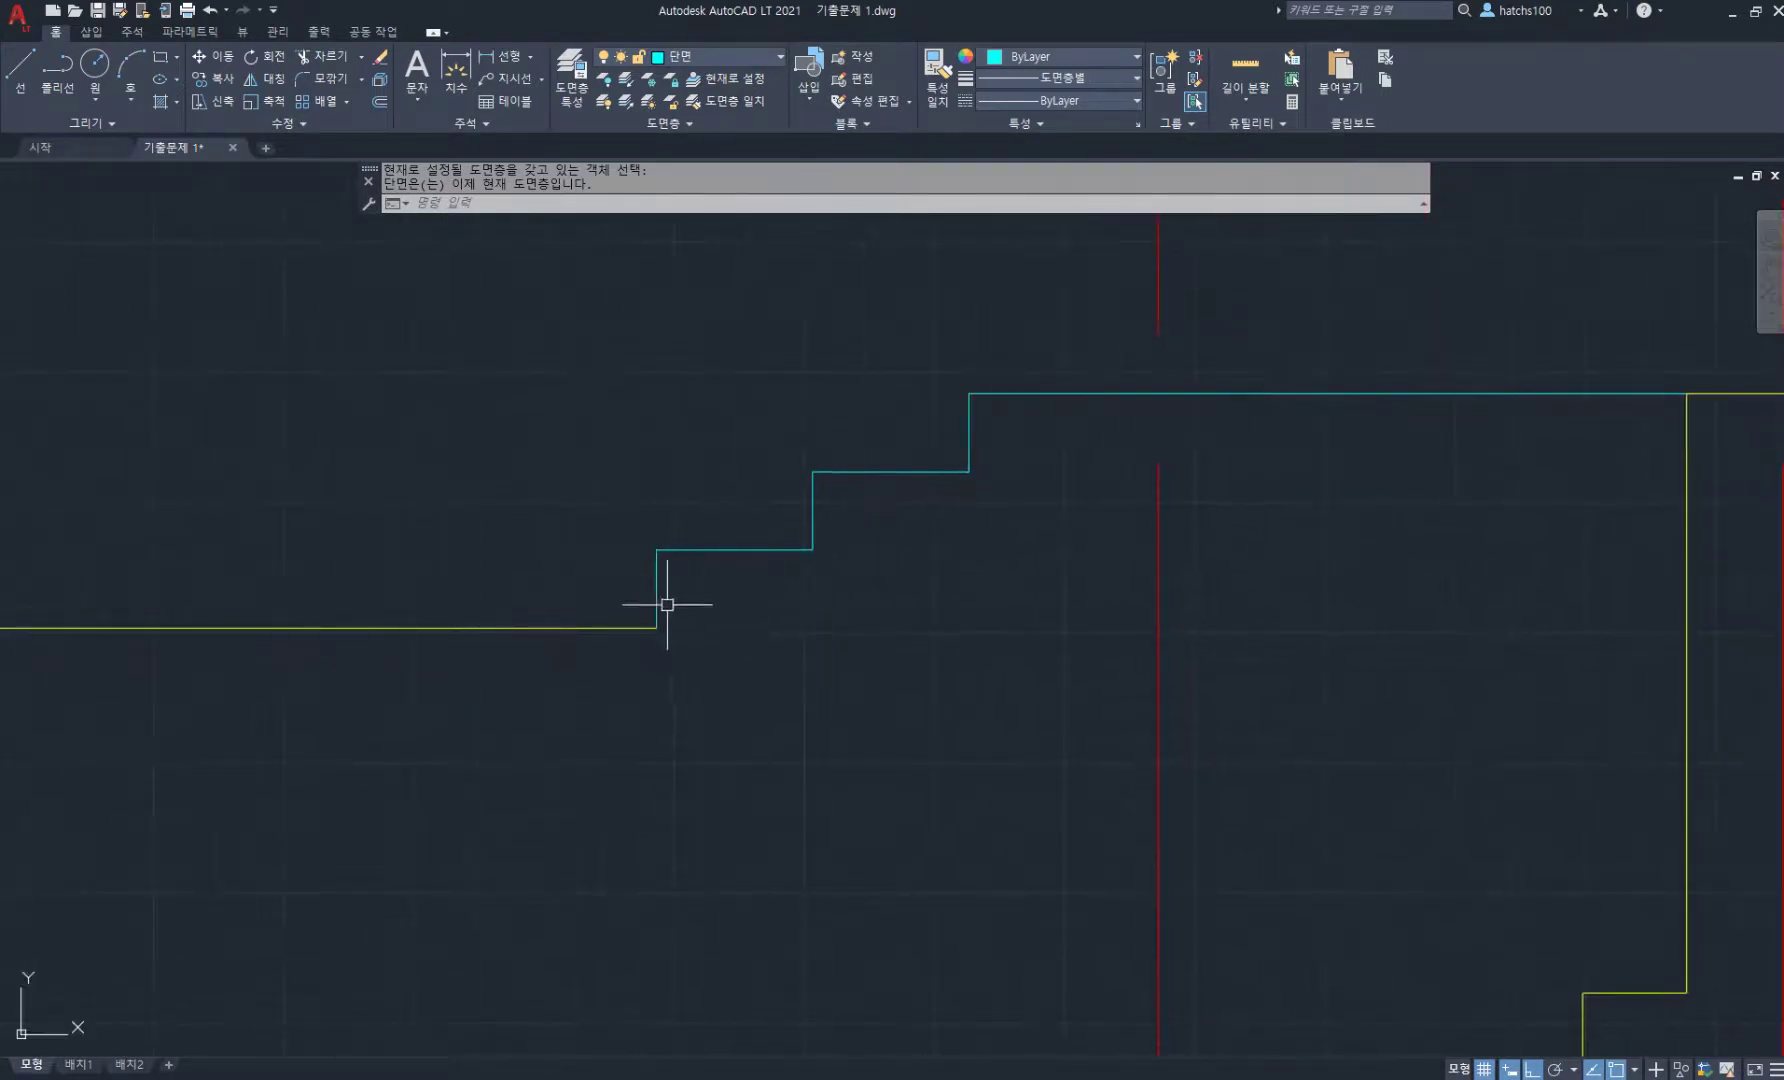
left_click(656, 589)
left_click(656, 628)
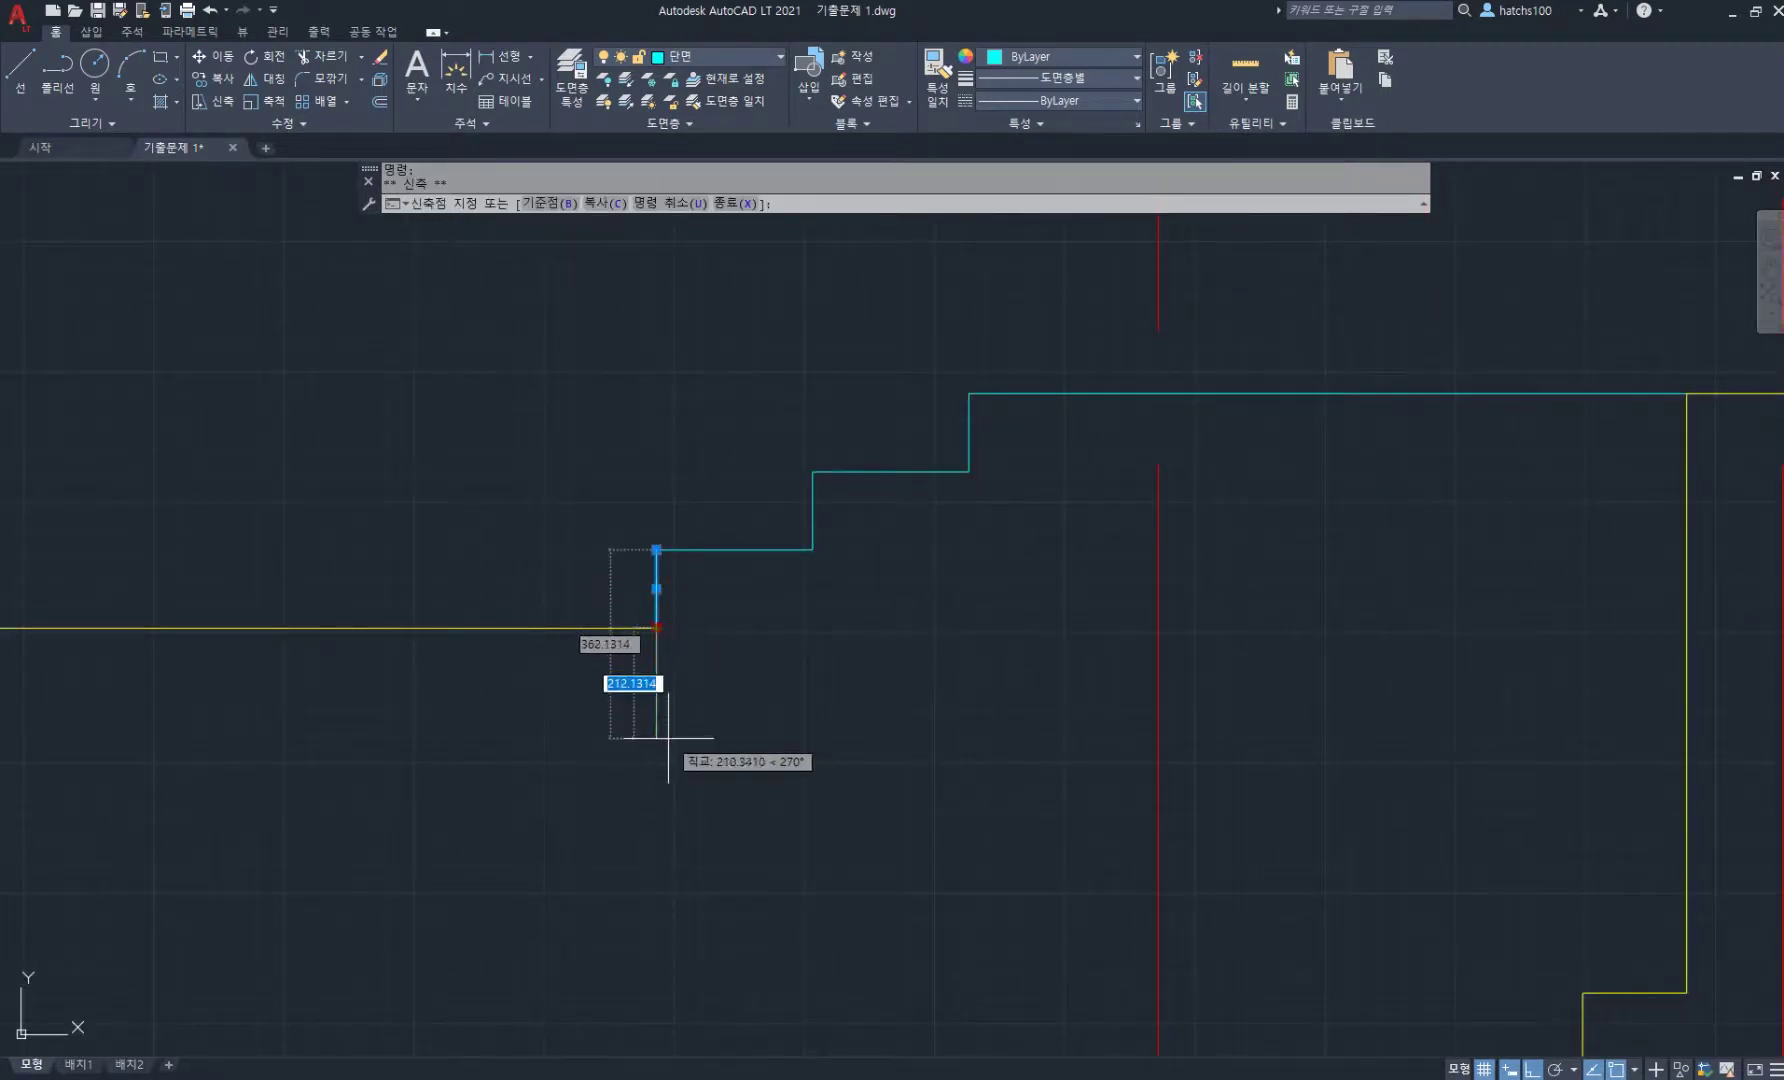
type("300")
key("Return")
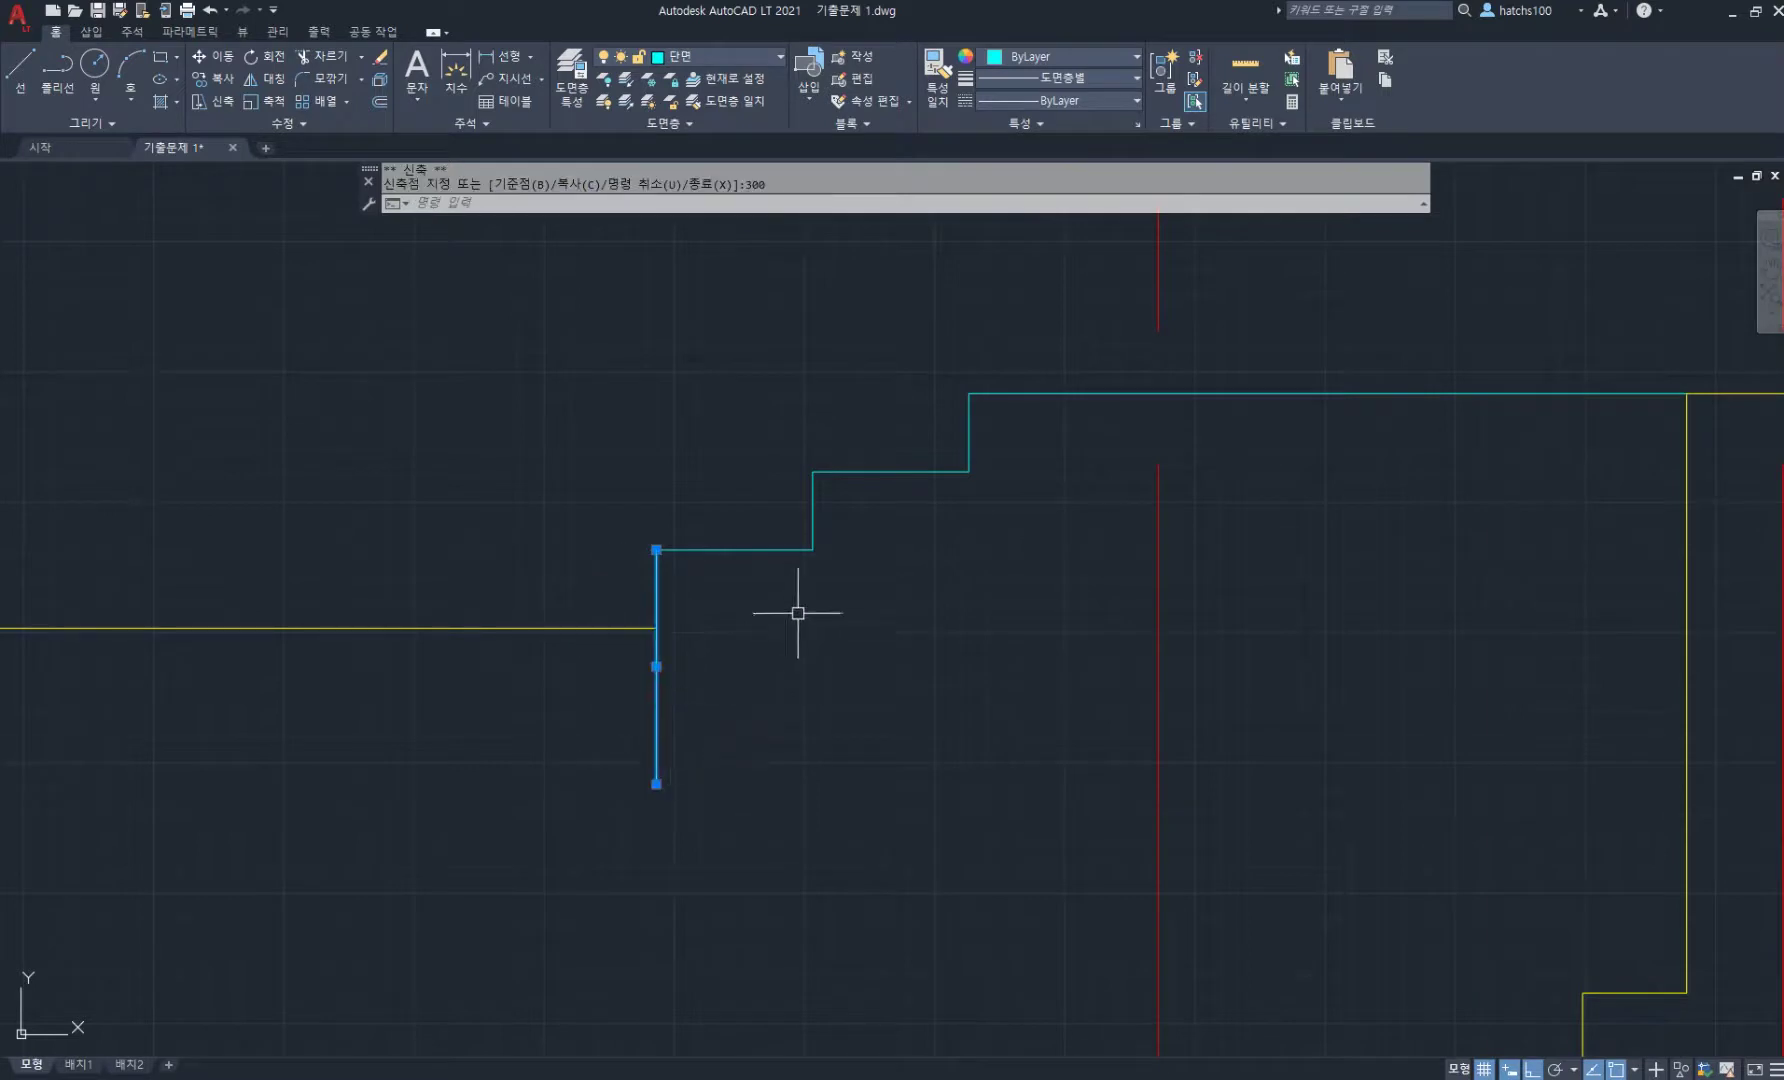
key("Escape")
key("Escape")
- Join the extended riser, the stair treads and risers, and the landing line into one polyline
type("j")
key("Return")
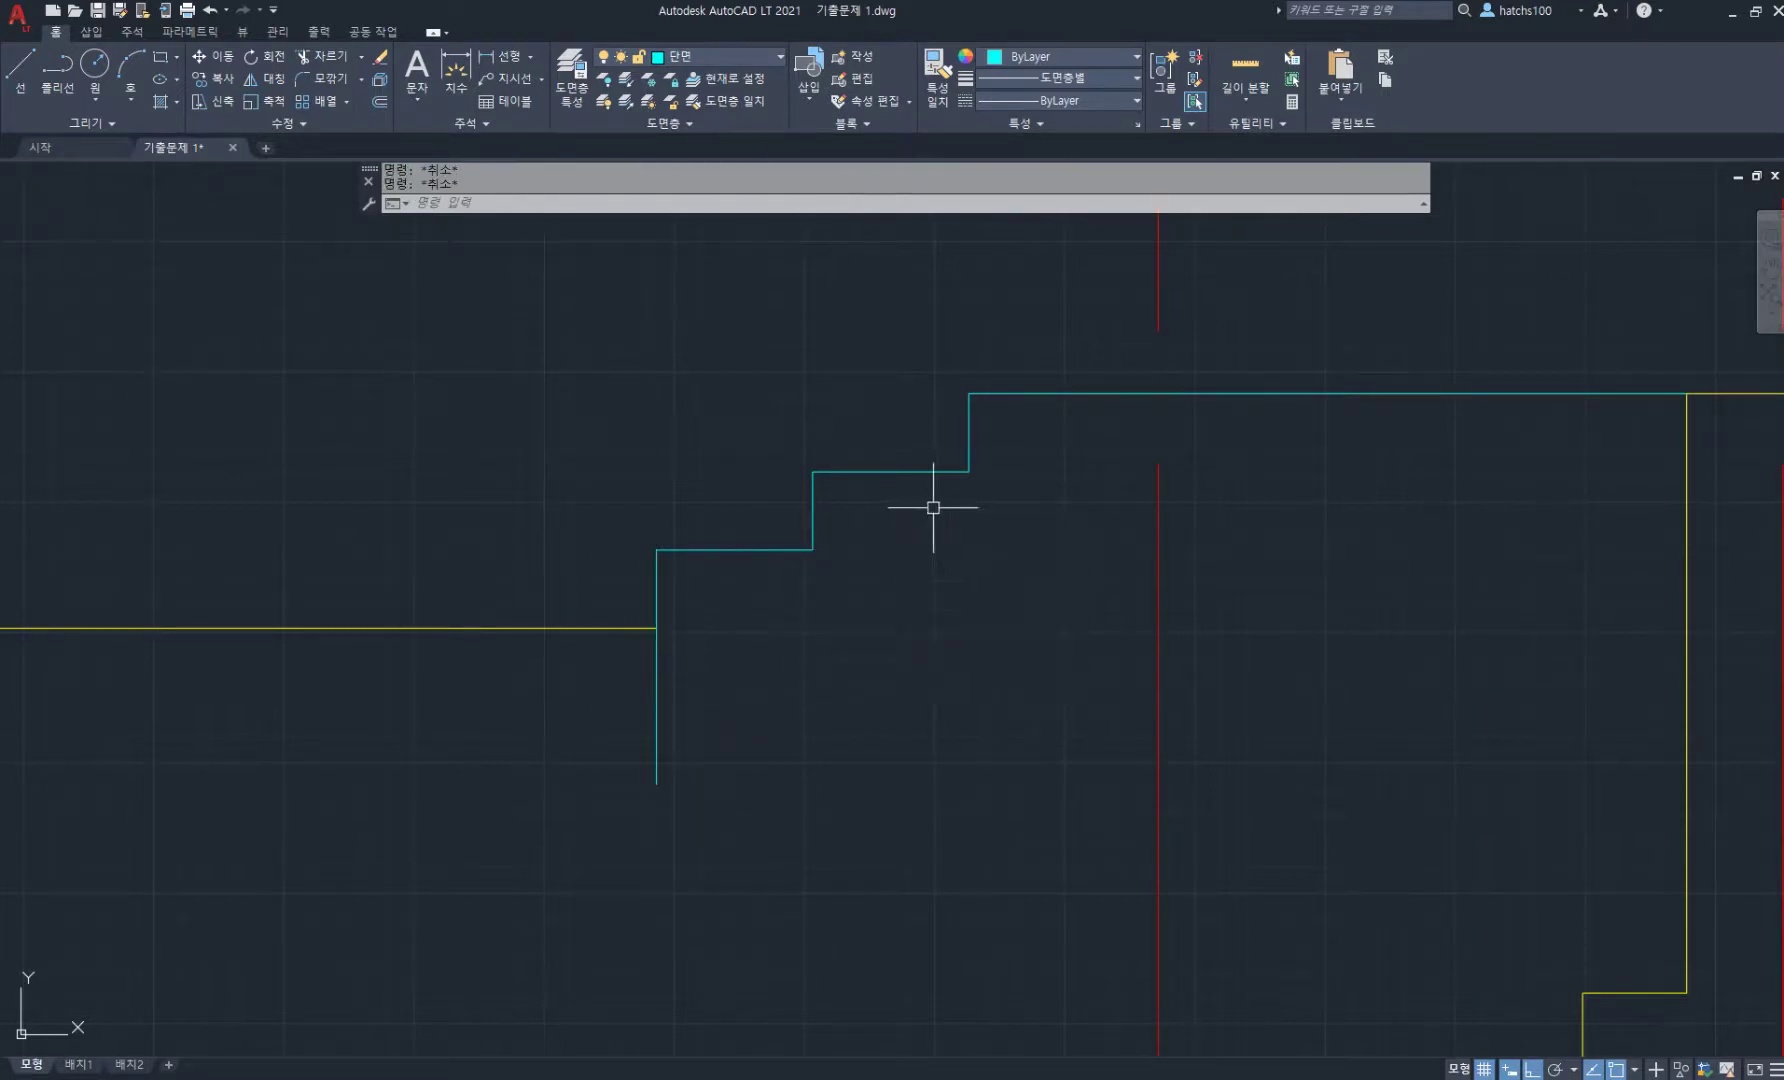
left_click(1073, 344)
left_click(645, 740)
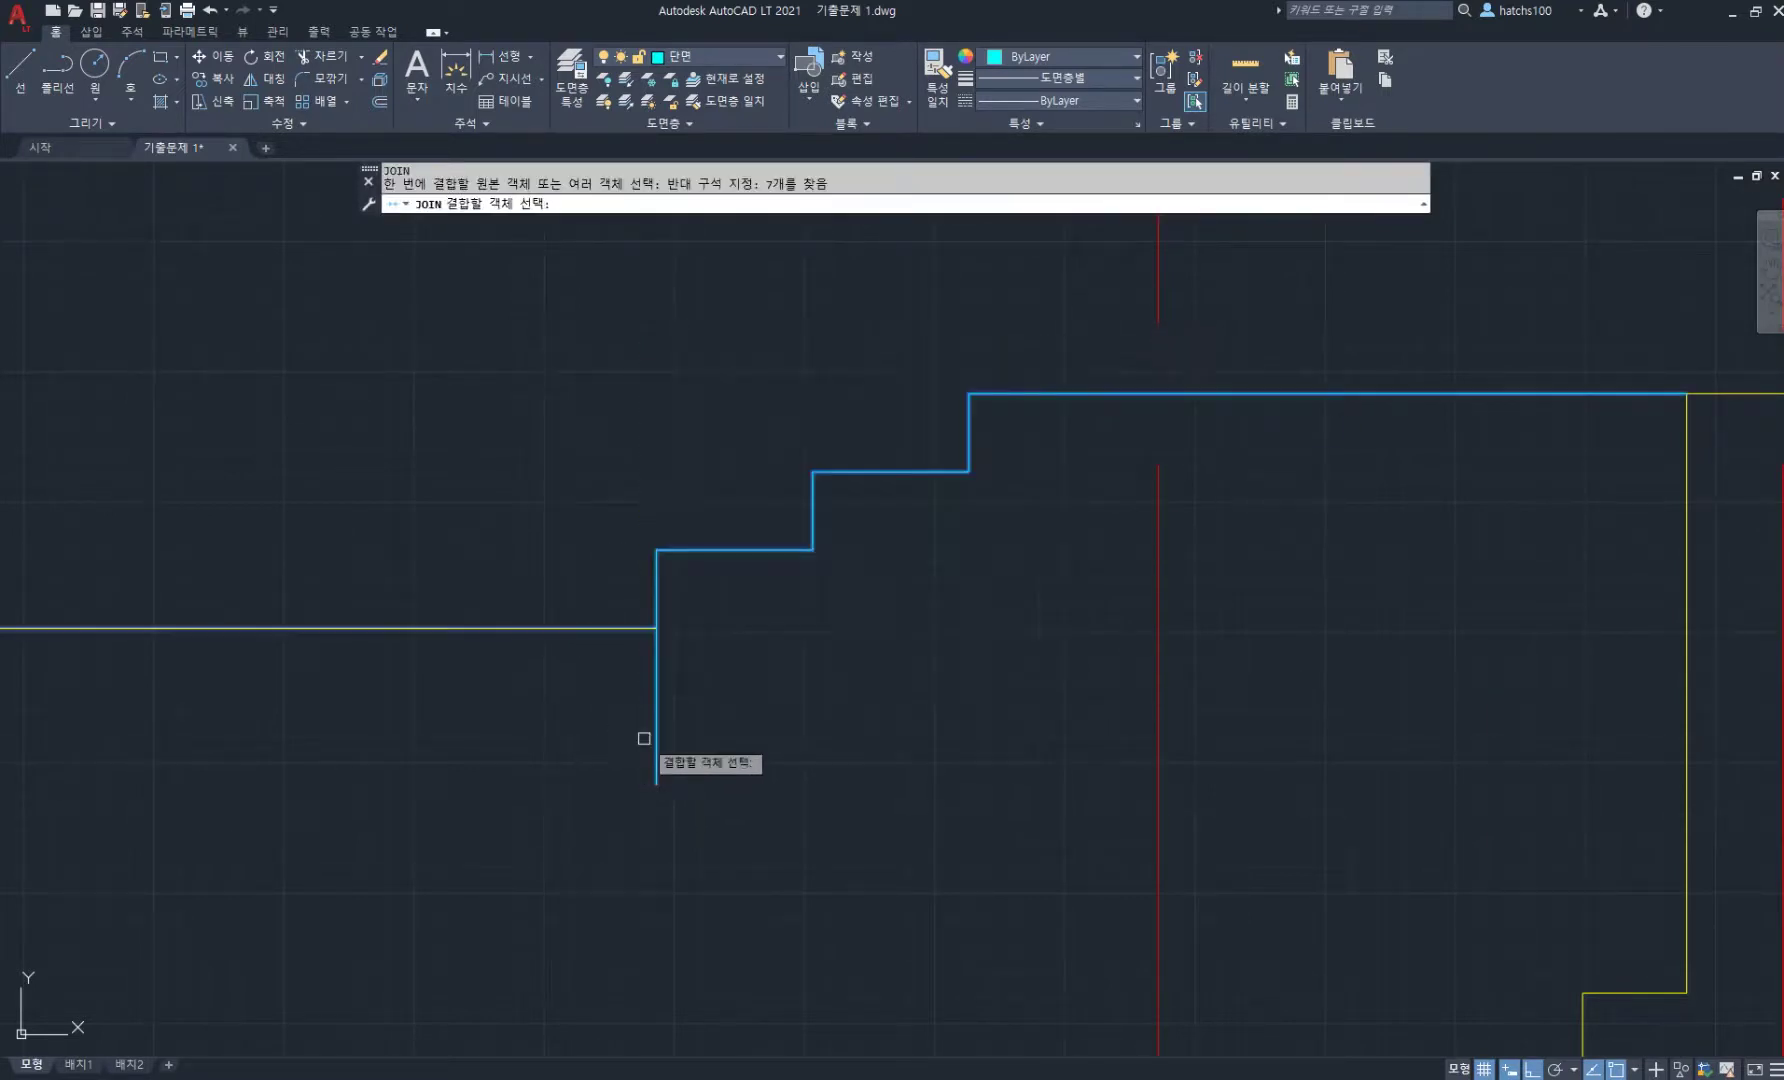
key("Return")
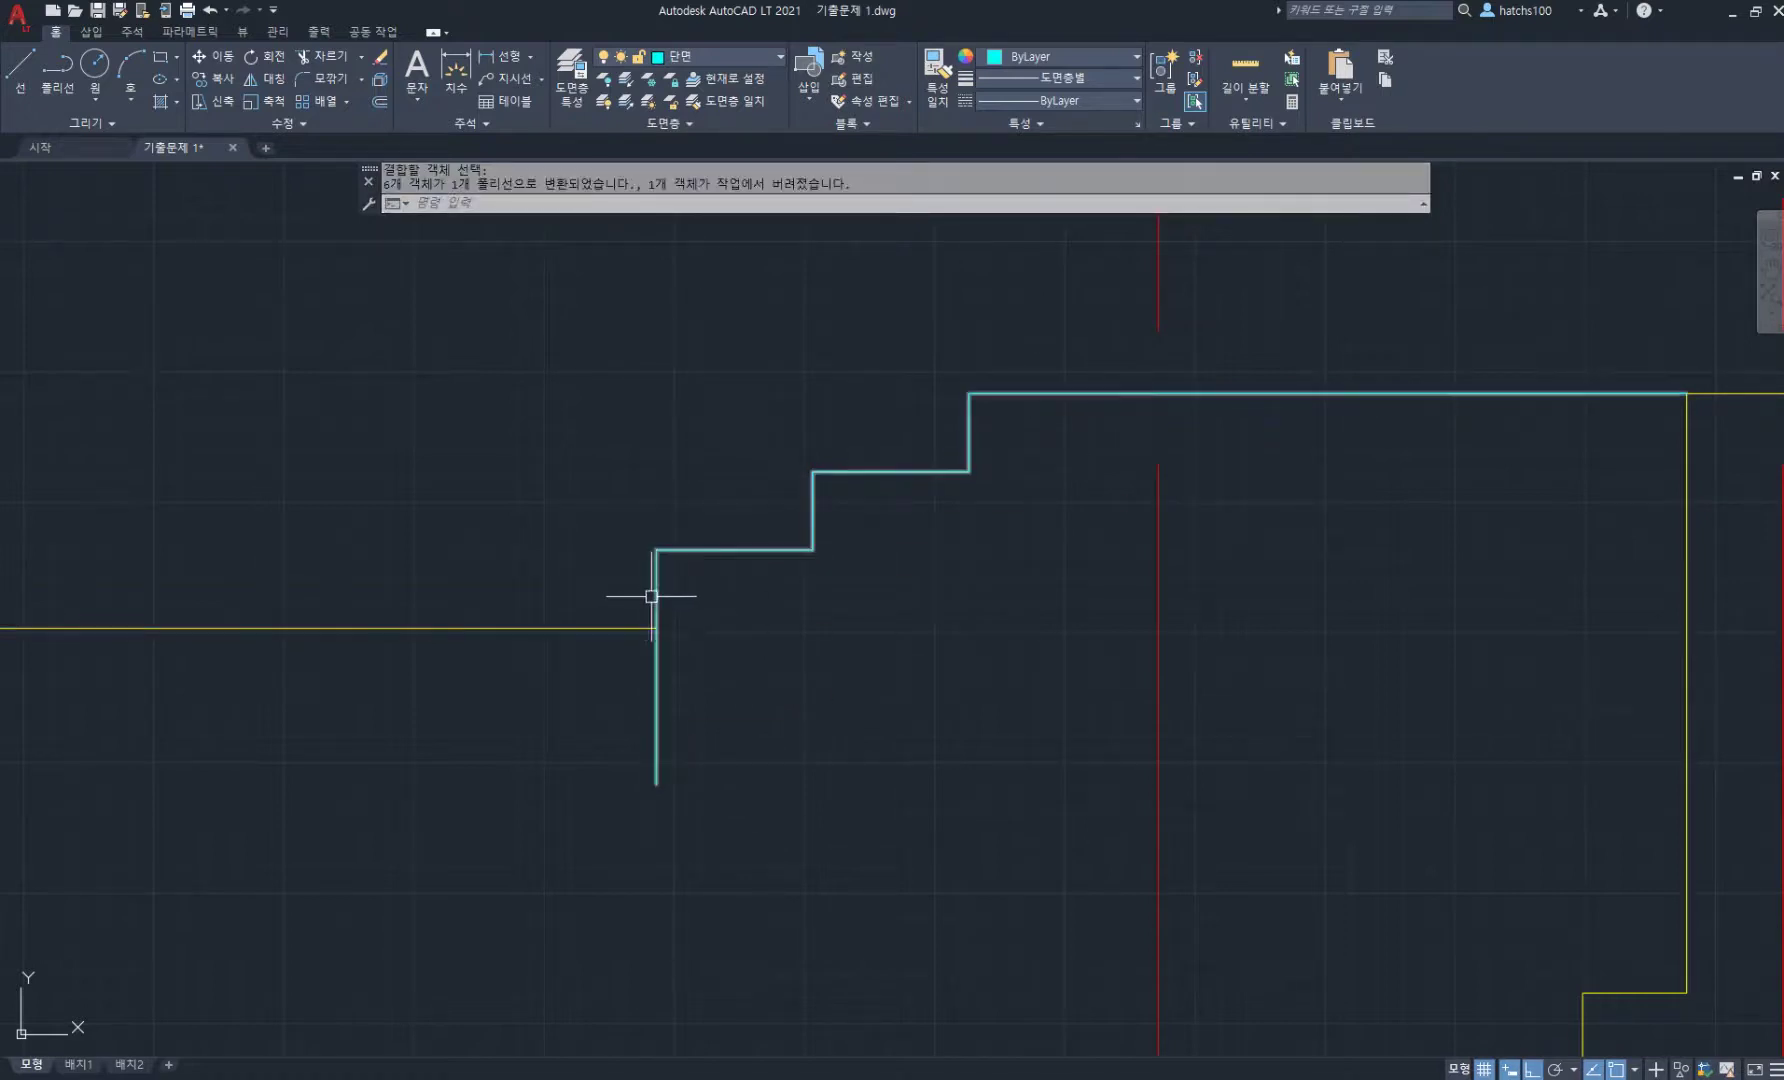
- Offset the joined stair and landing polyline 20 inward, below the finished surface
scroll(600, 628, "down", 3)
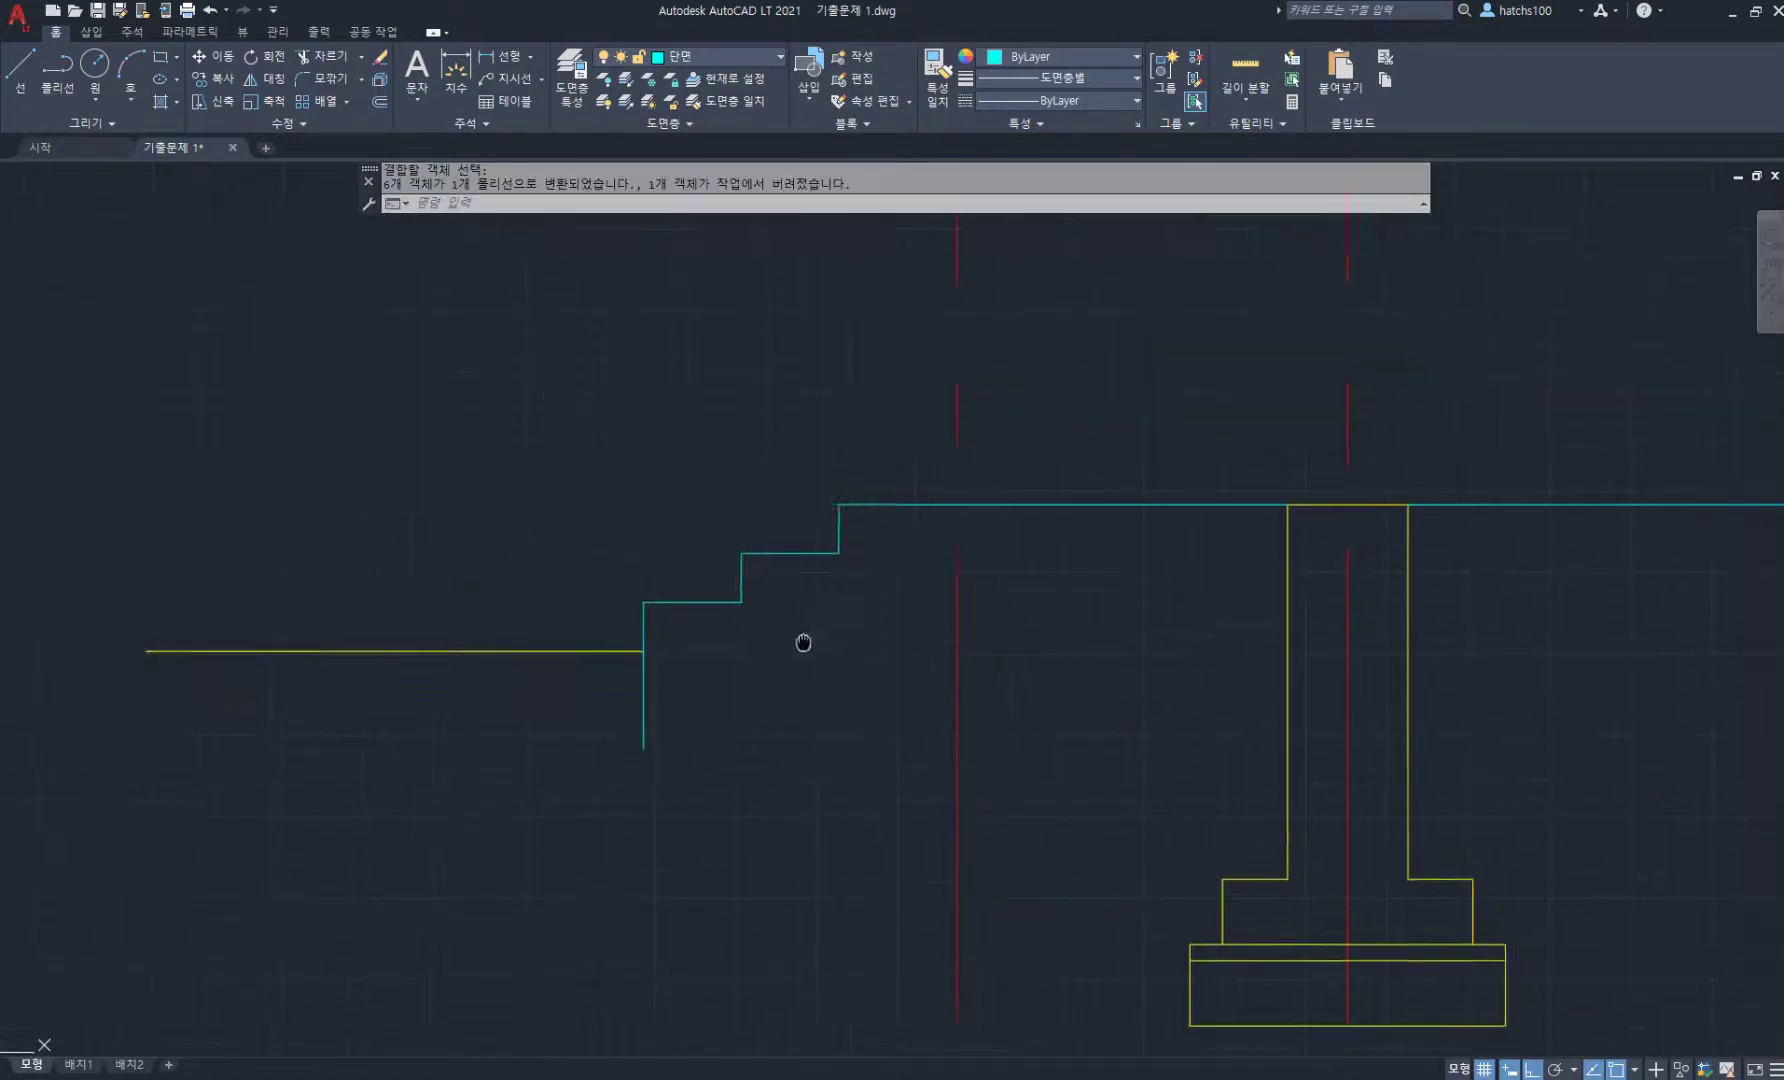
scroll(808, 581, "up", 2)
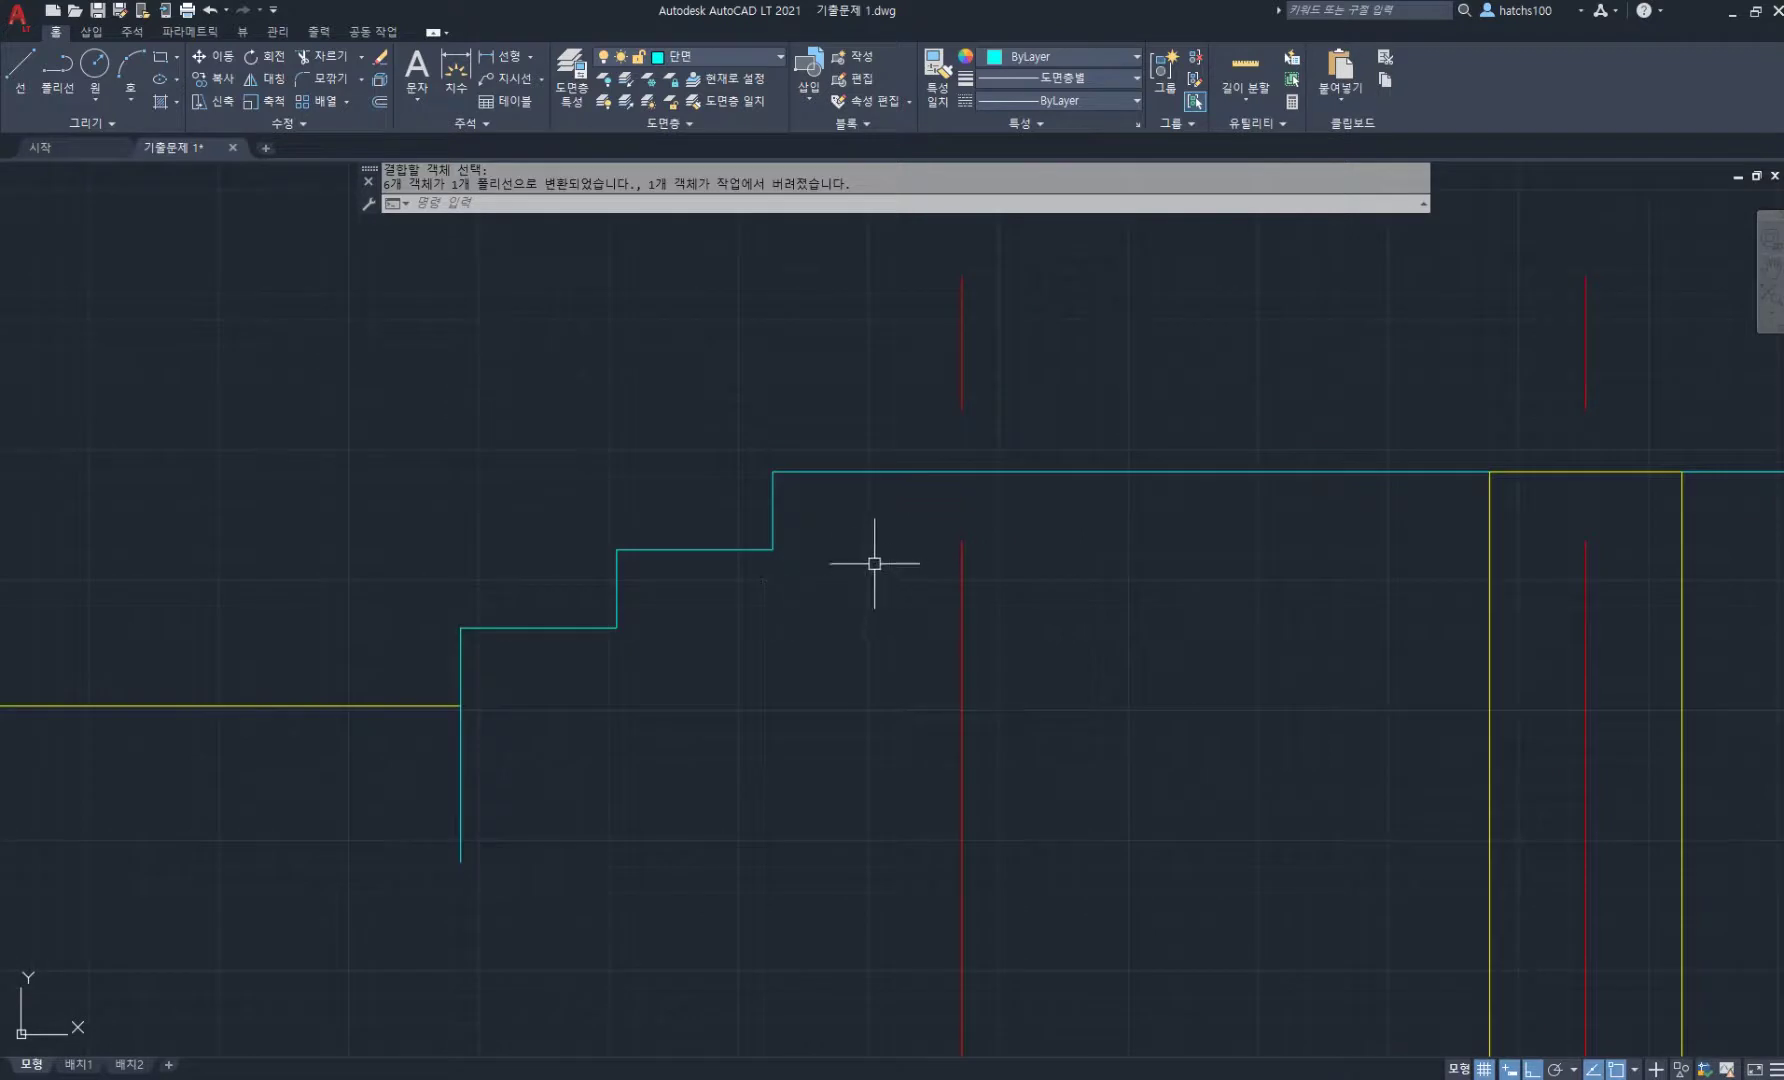
key("Return")
key("Return")
left_click(896, 472)
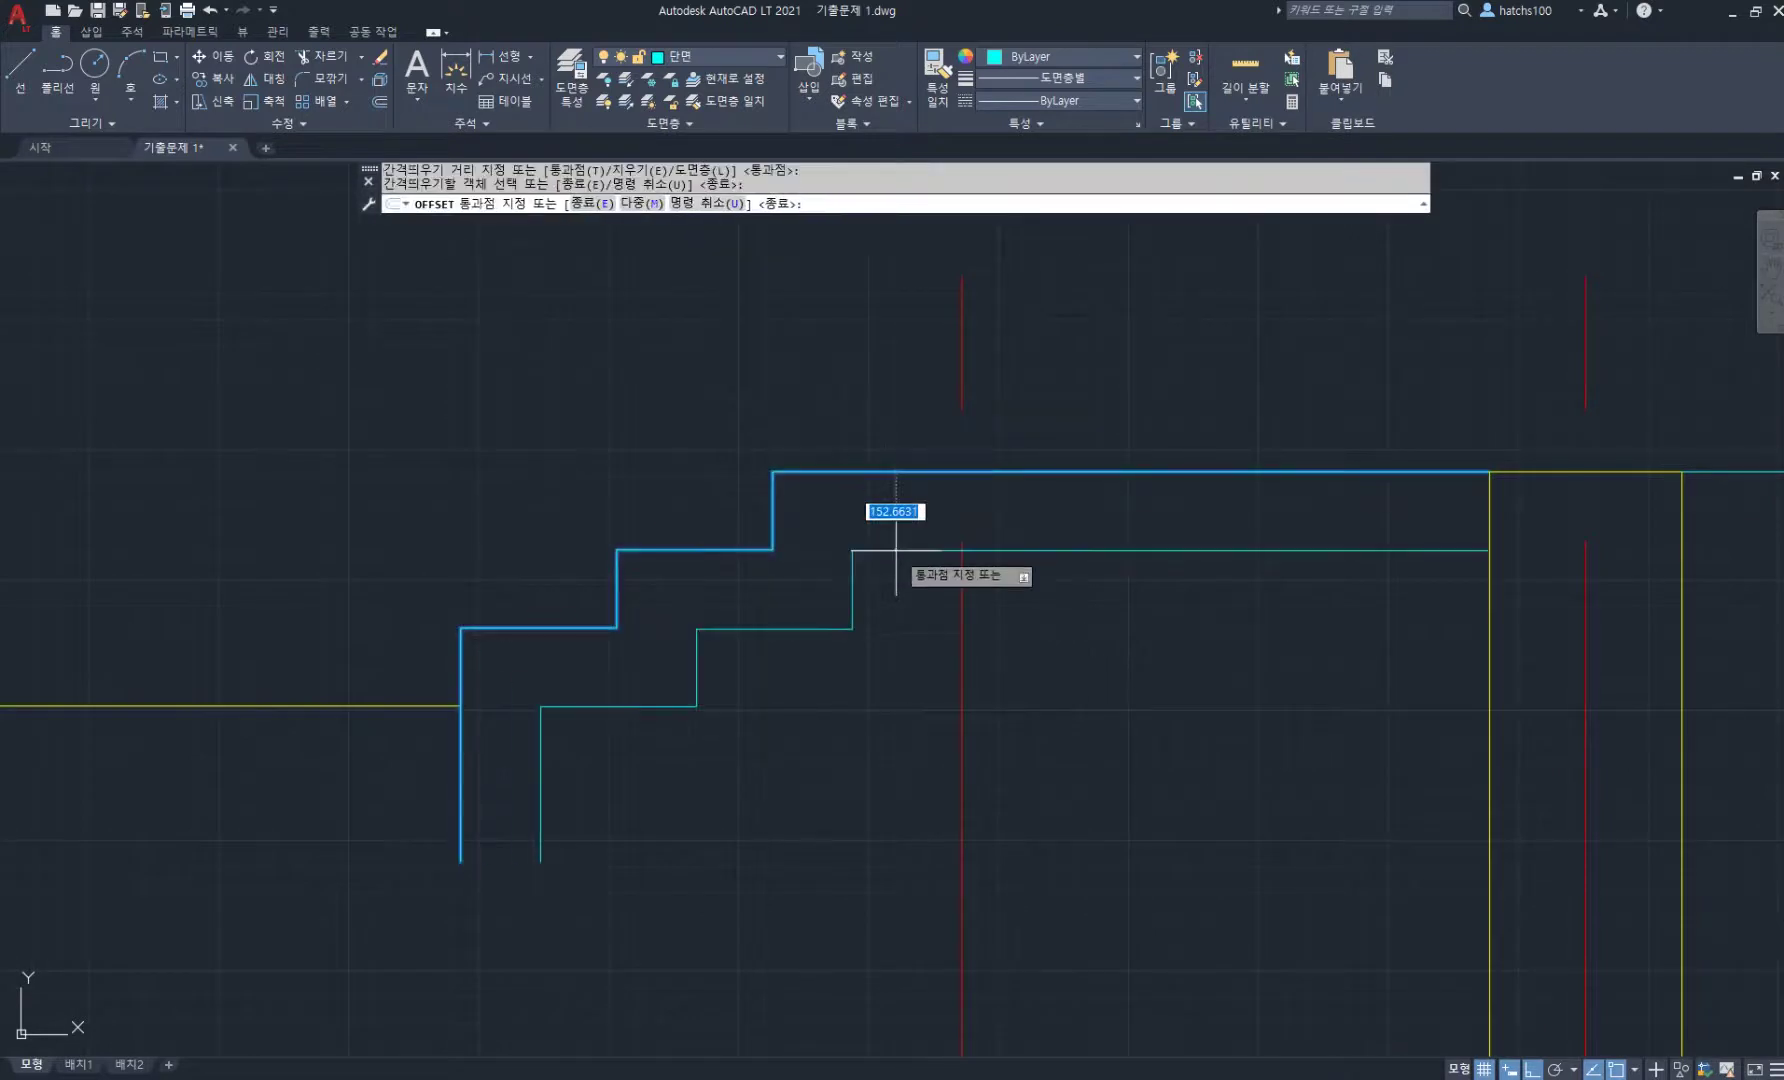
type("20")
key("Return")
key("Return")
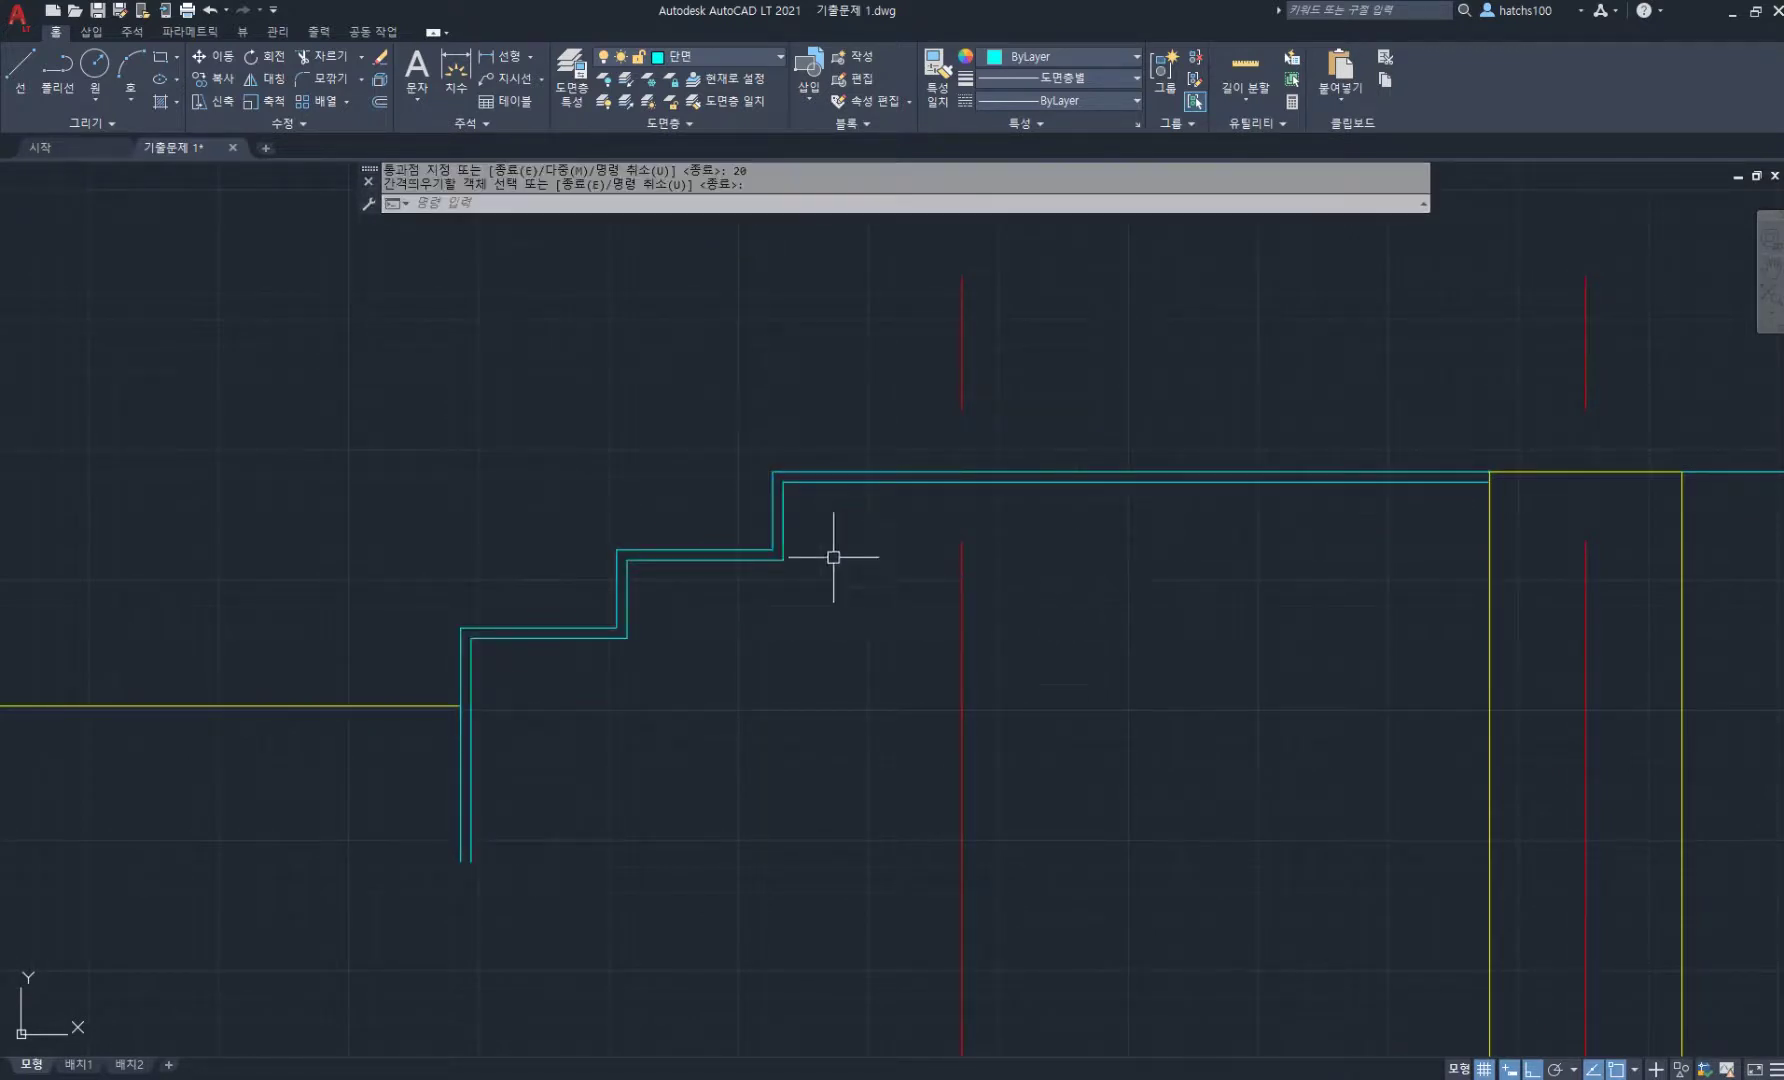
- Draw a diagonal line between the two inner corners at the bases of the upper stair risers
middle_click_drag(767, 613, 764, 561)
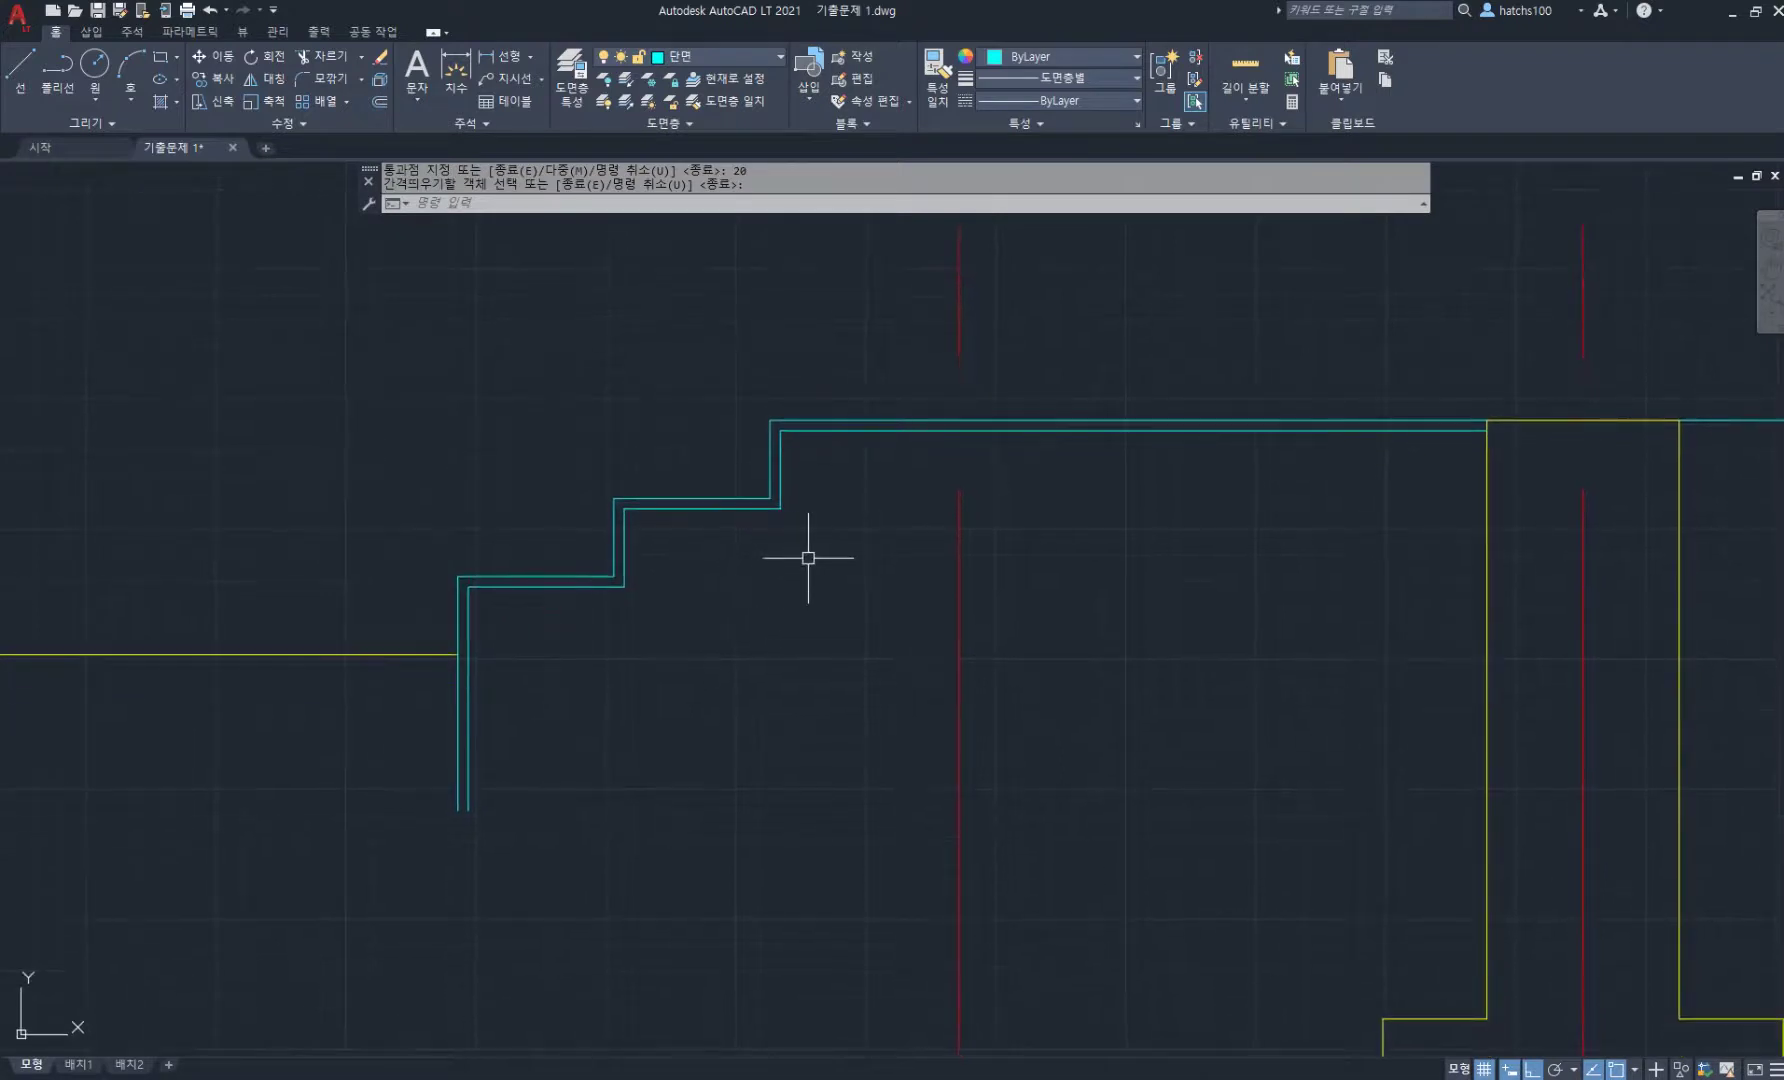
type("l")
key("Return")
left_click(780, 508)
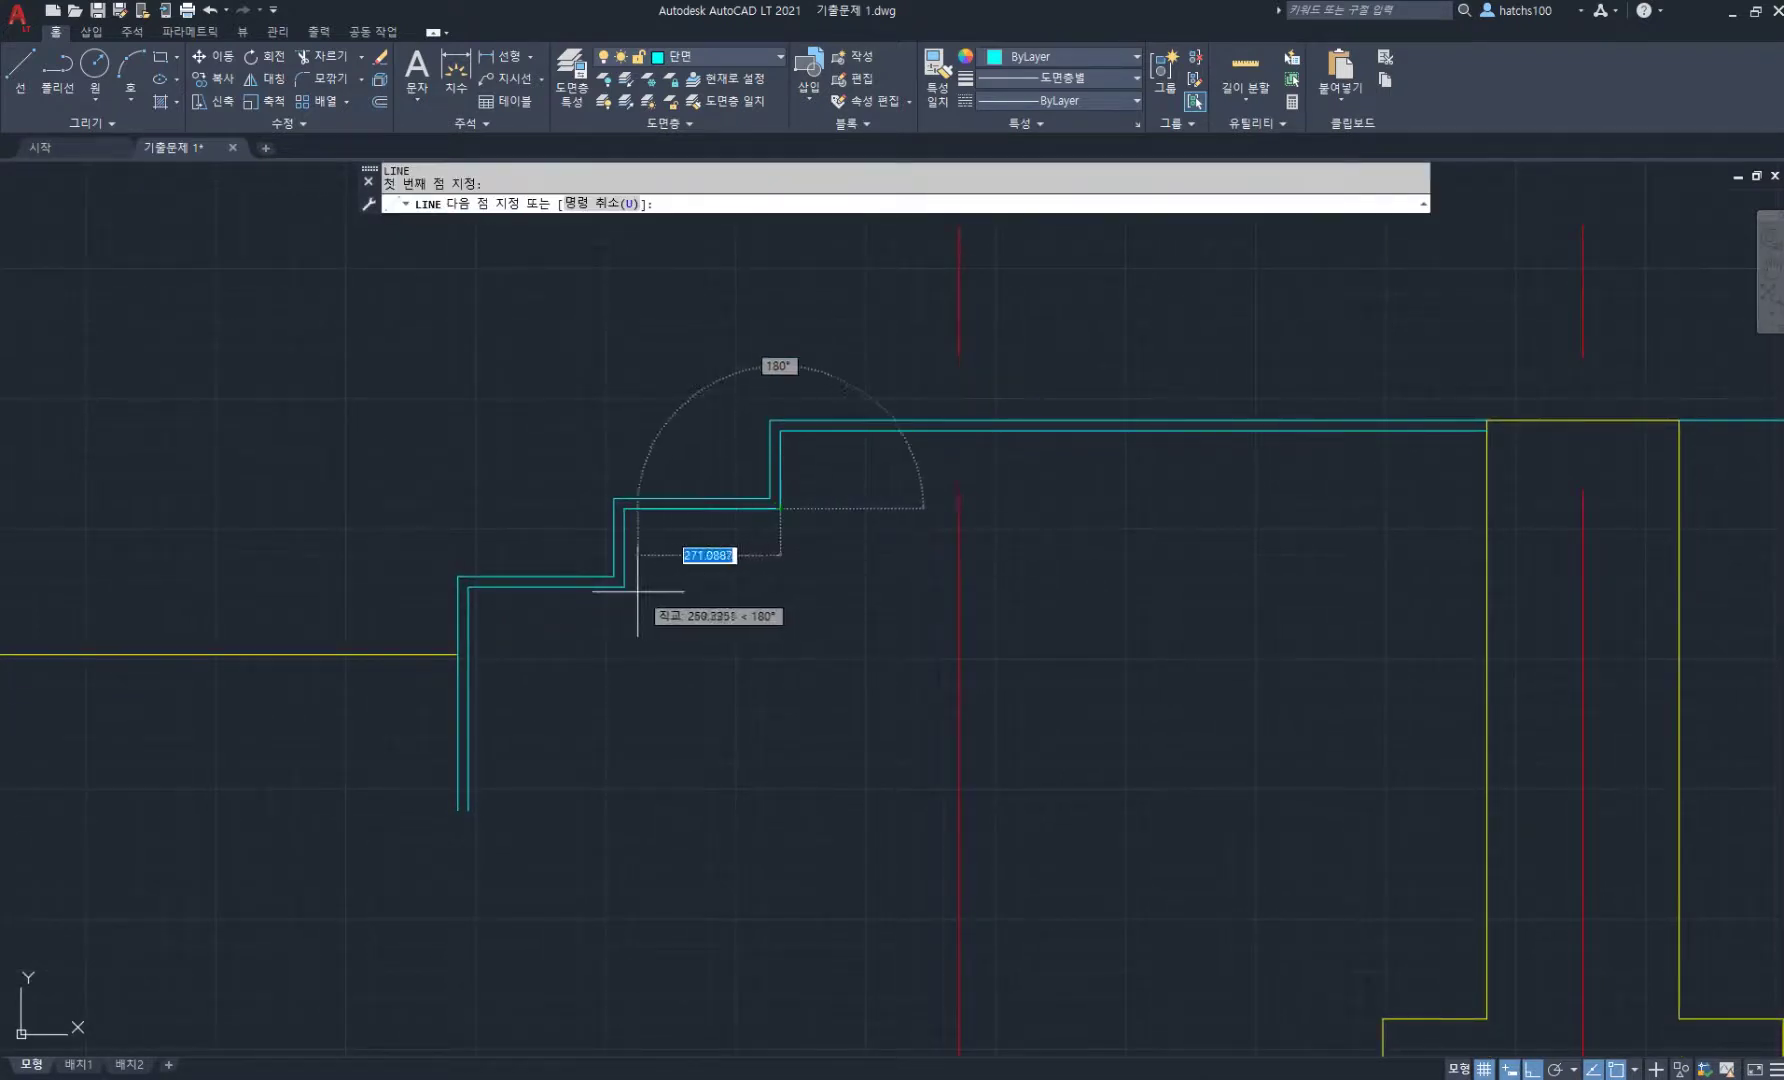
left_click(624, 586)
key("Return")
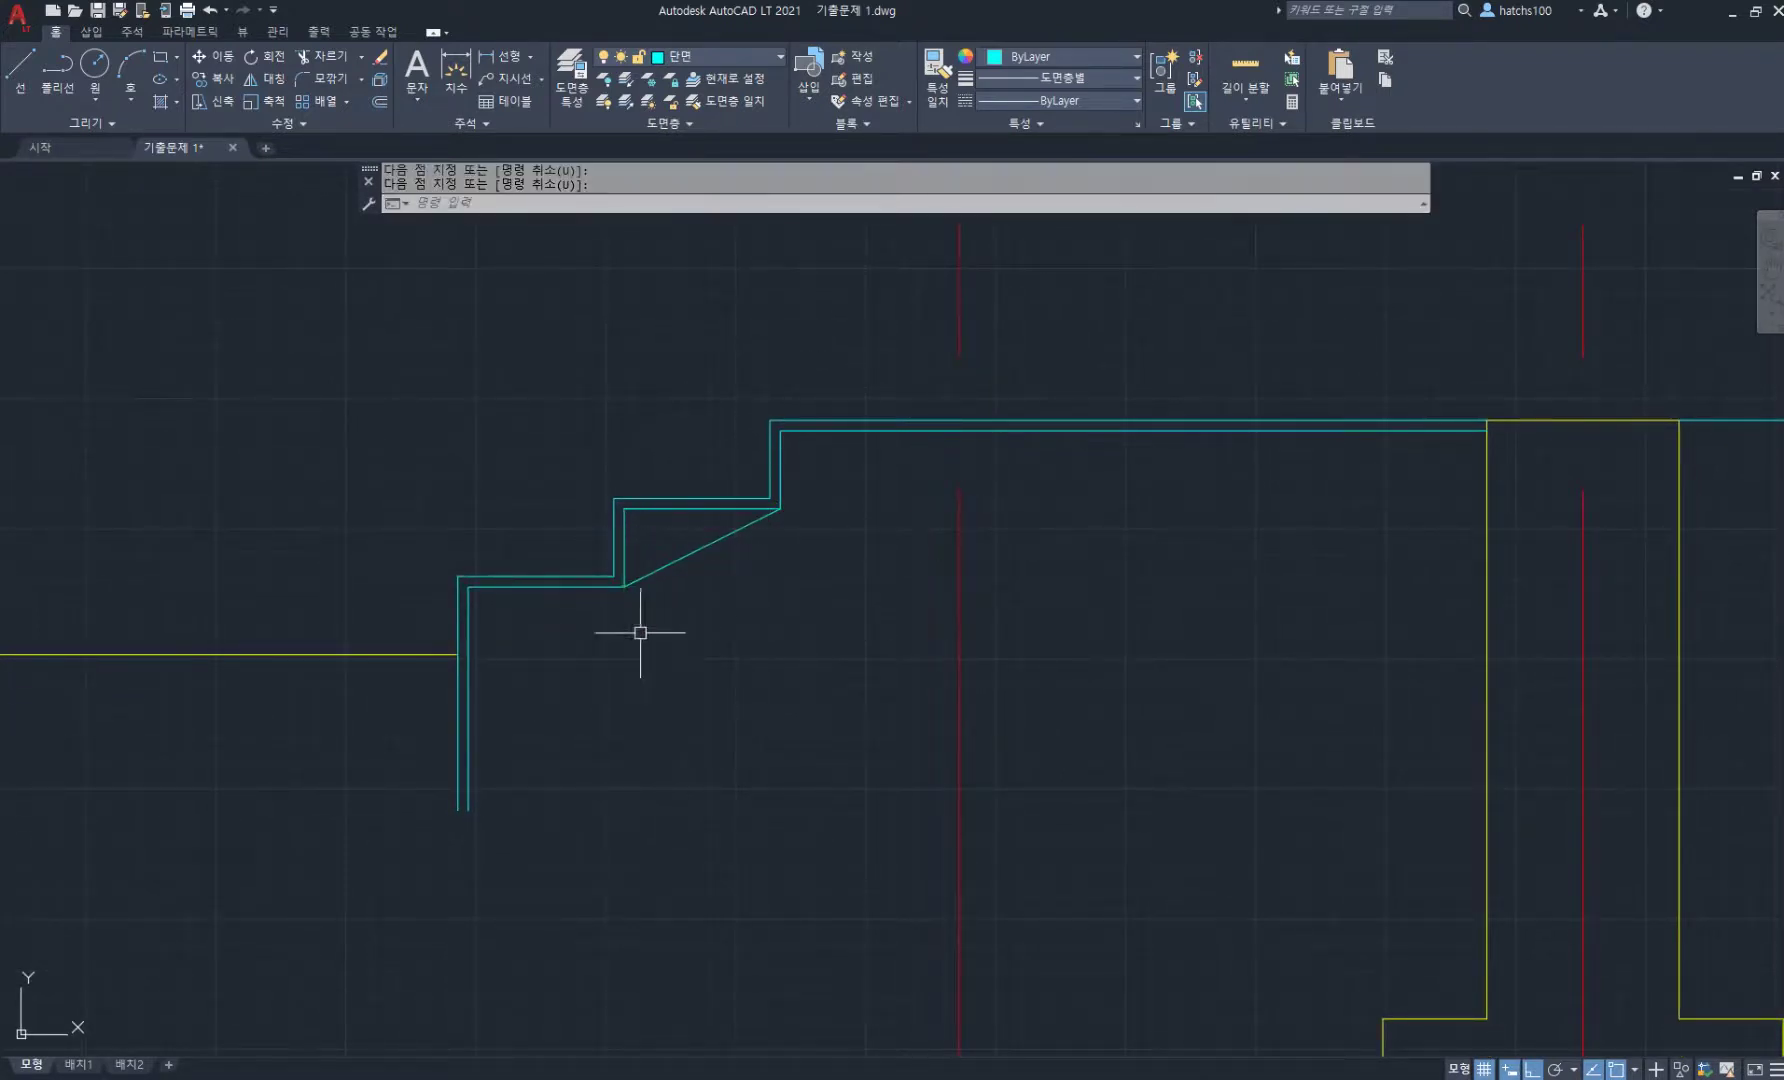
- Explode the stair and landing polyline and its inner offset copy into separate lines
scroll(751, 594, "down", 2)
middle_click_drag(761, 589, 836, 593)
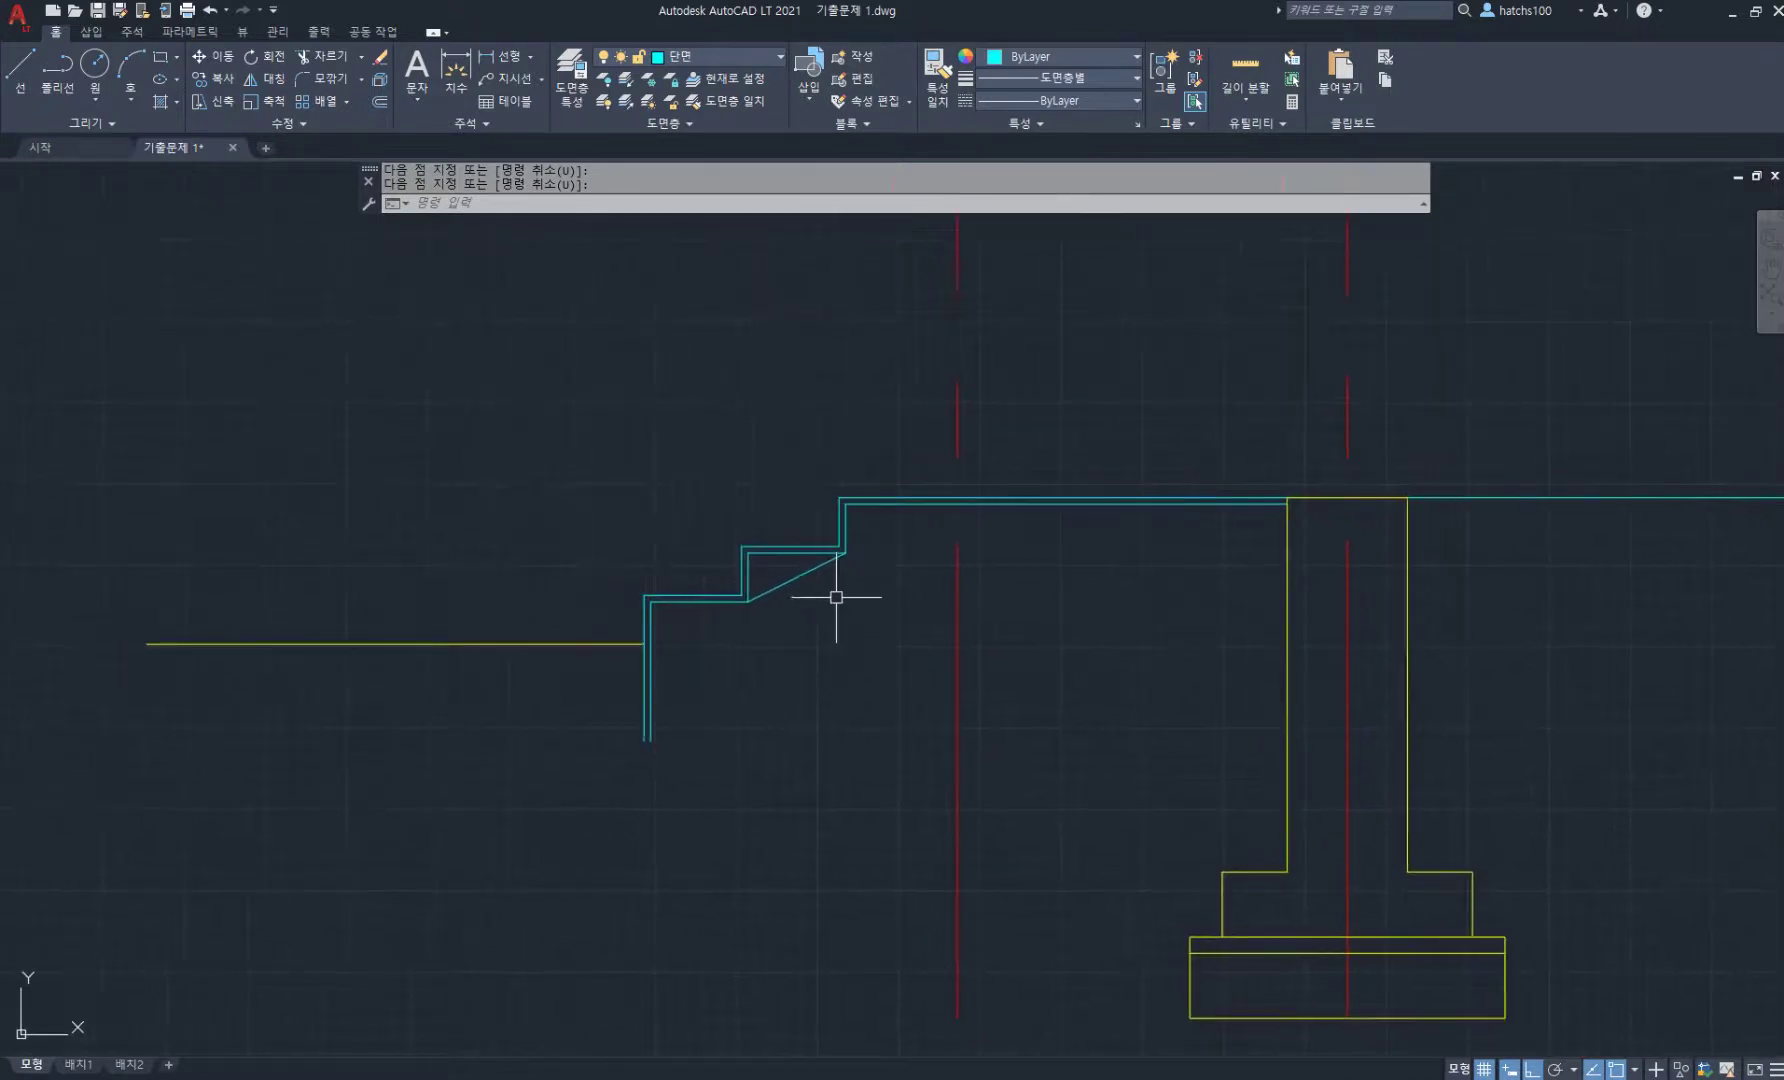
scroll(836, 593, "up", 2)
type("x")
key("Return")
left_click(952, 522)
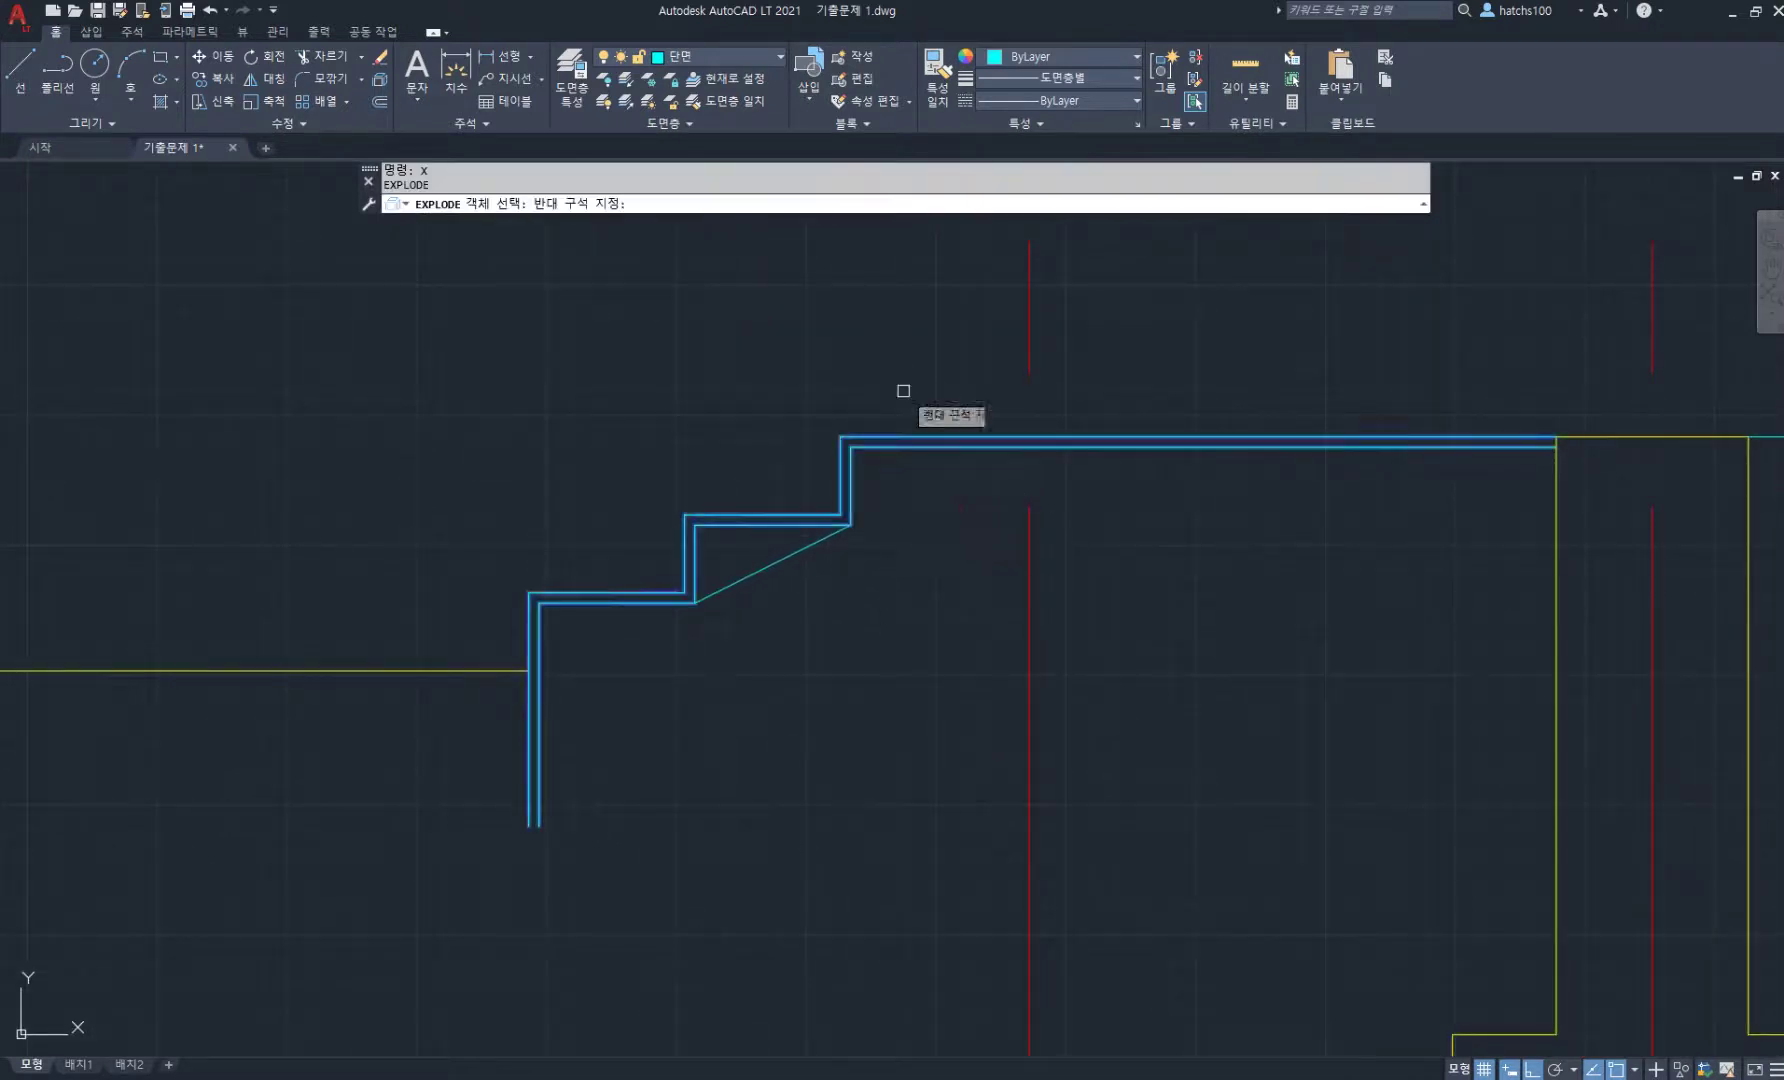
left_click(905, 400)
key("Return")
- Offset the landing's inner line 150 downward and the diagonal stair line 150 to its lower side
type("o")
key("Return")
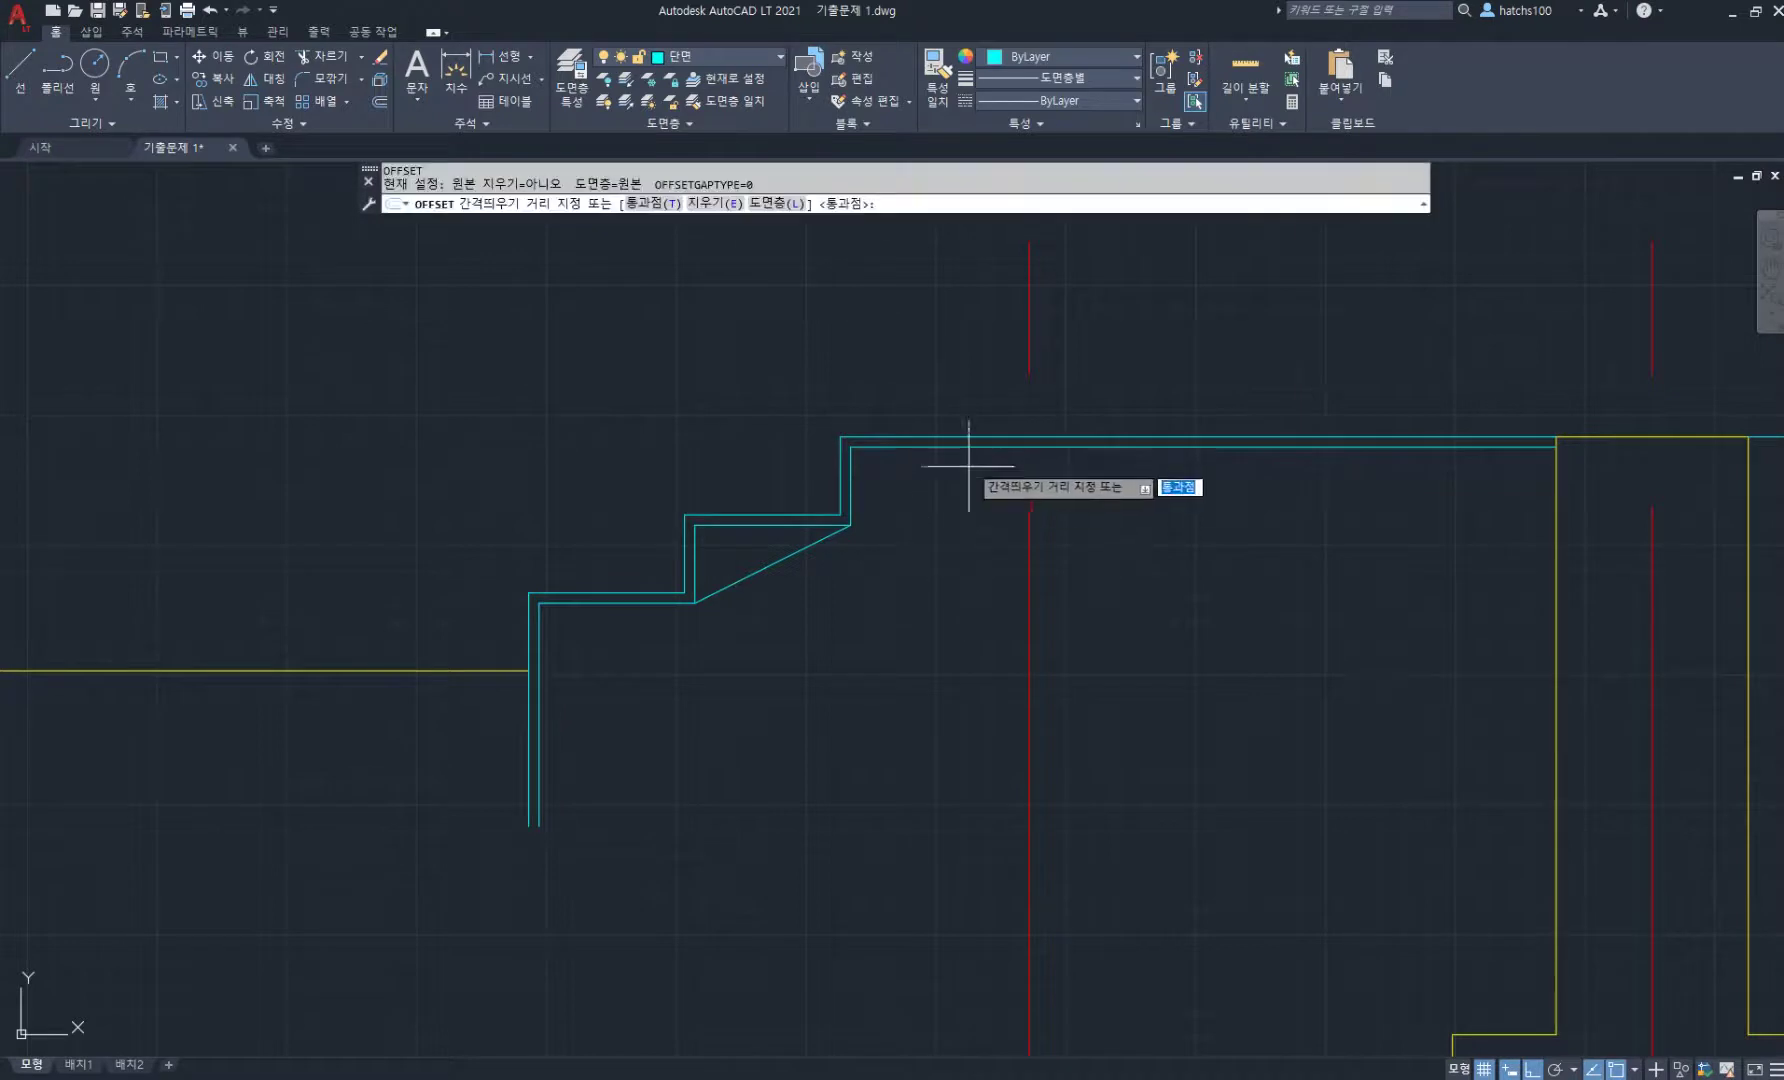
key("Return")
left_click(973, 447)
type("150")
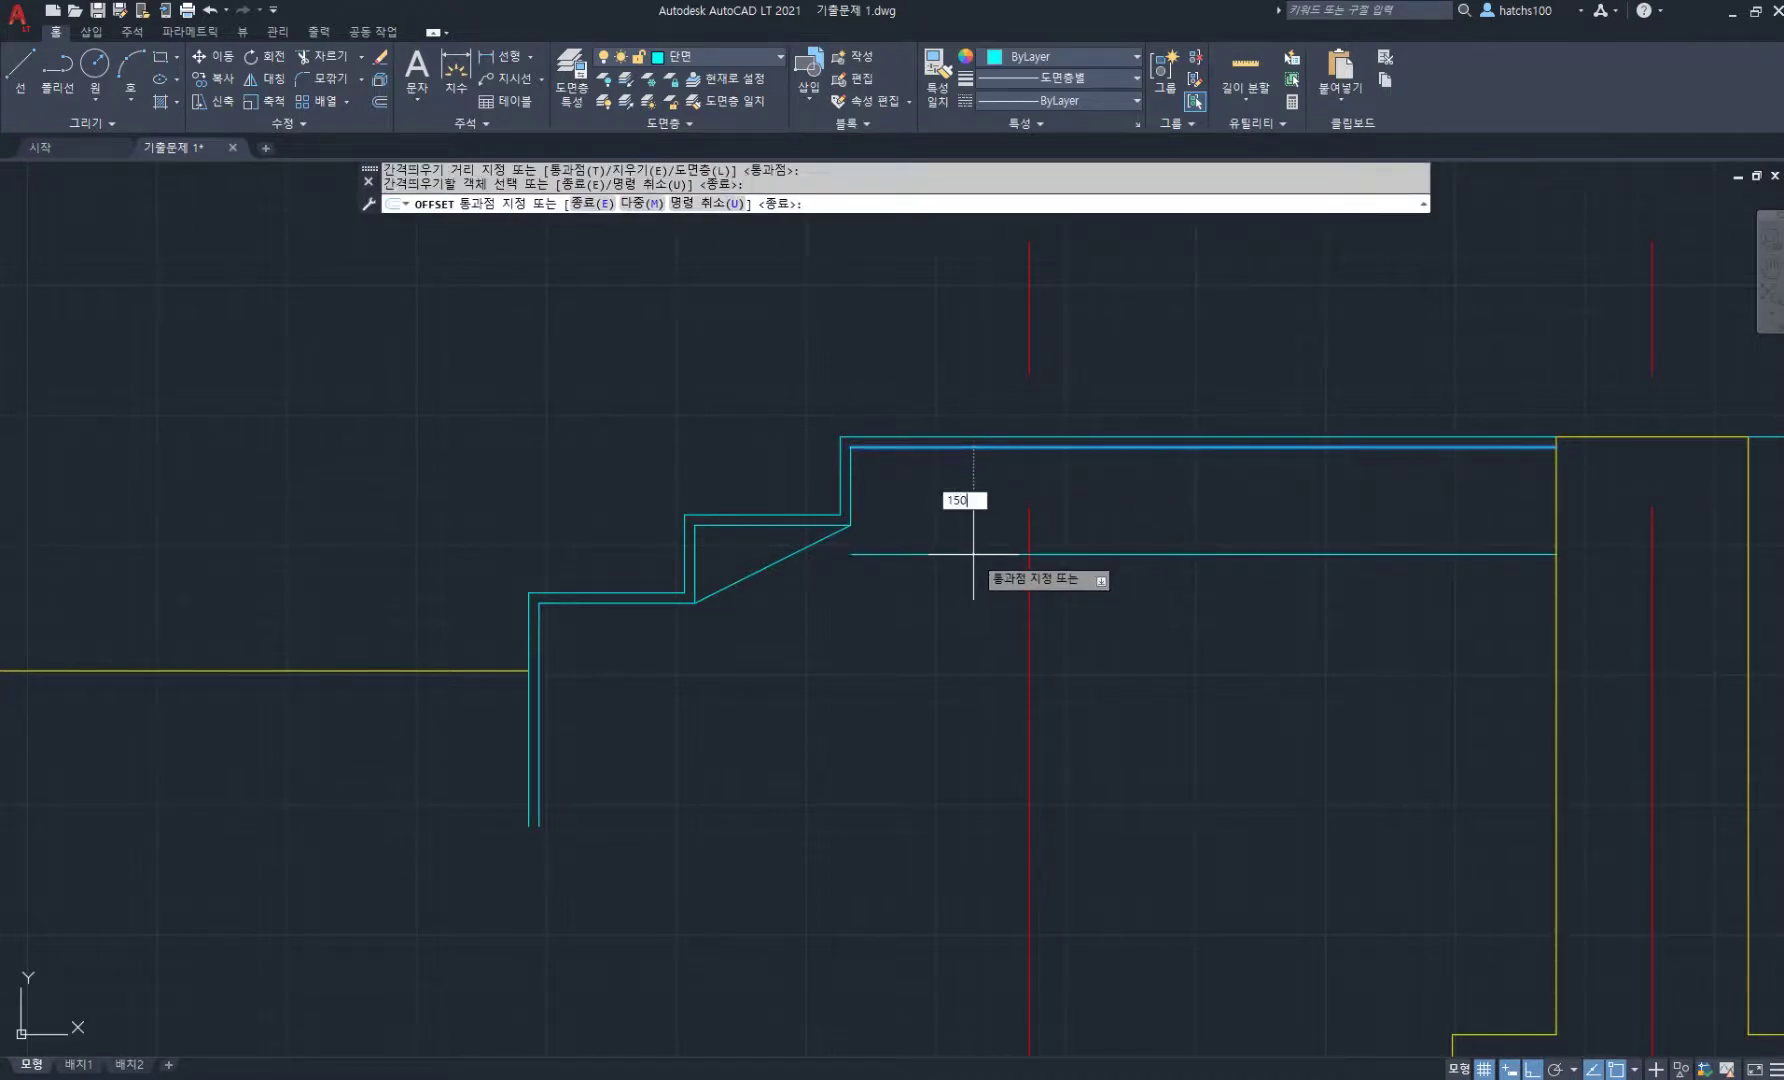
key("Return")
left_click(812, 543)
type("15")
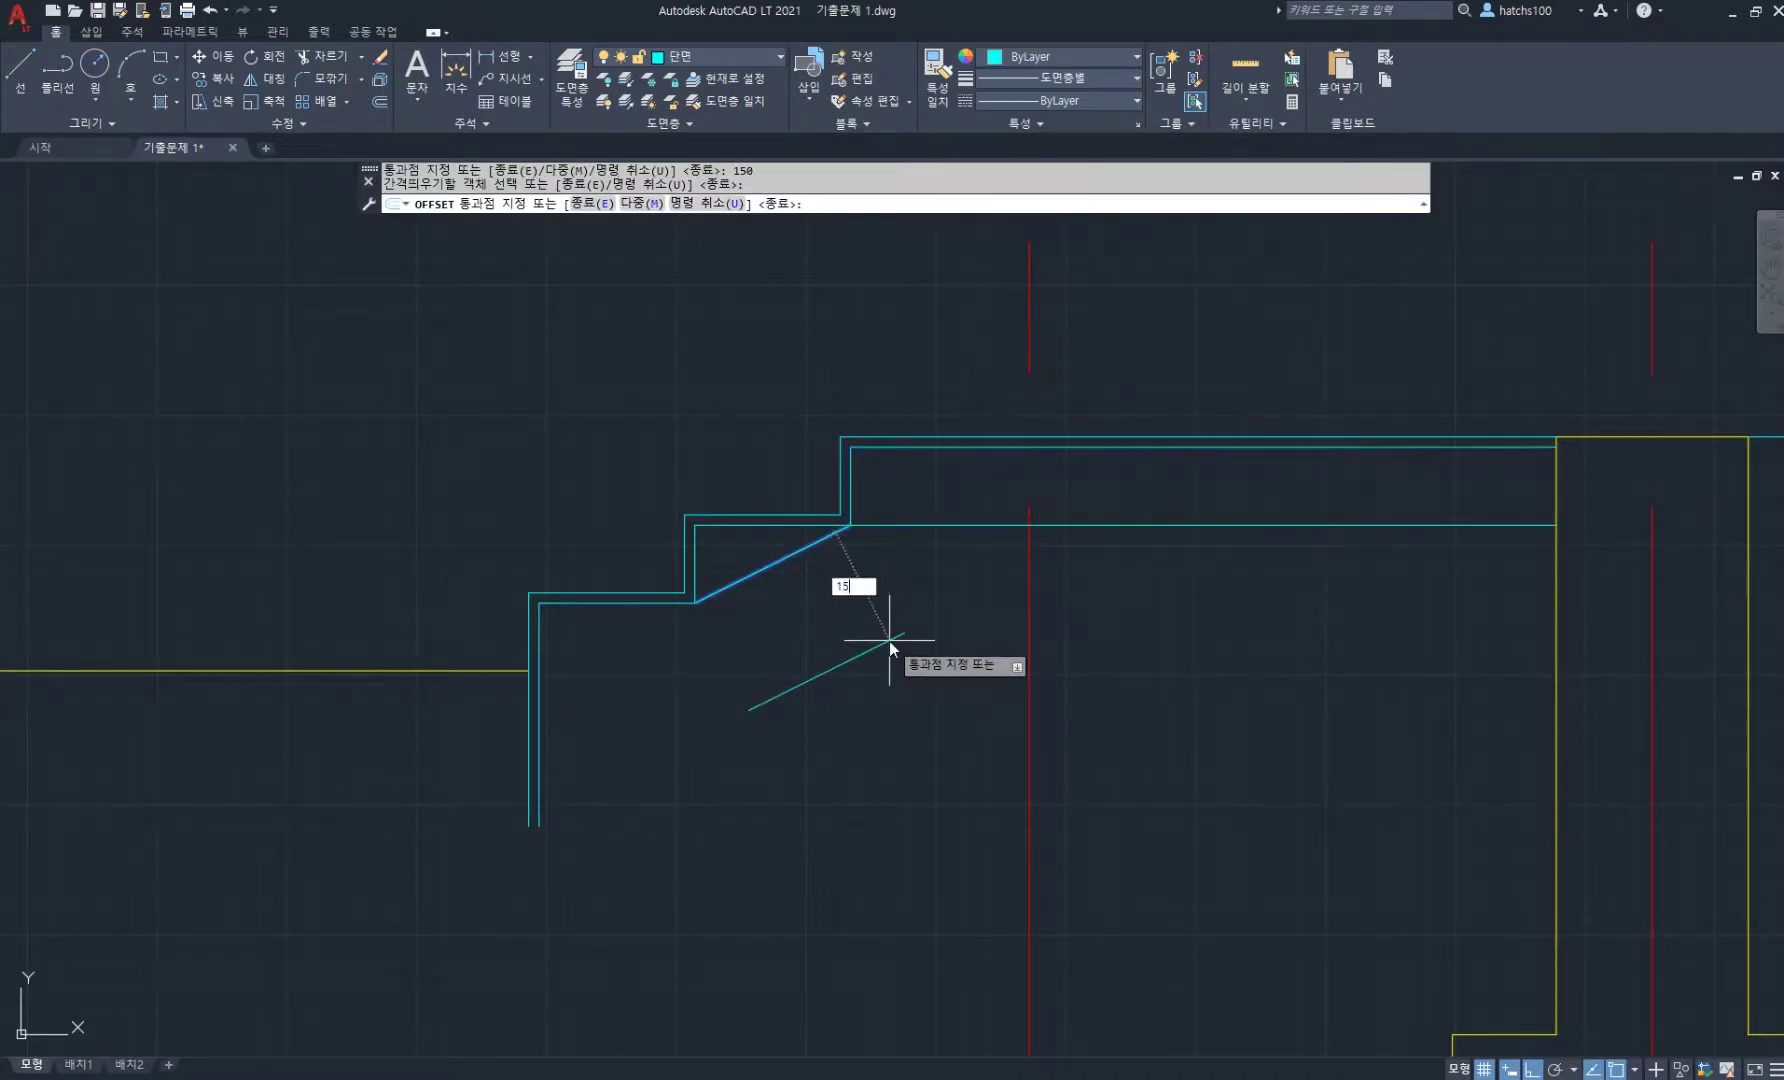
type("0")
key("Return")
- Offset the inner vertical line of the lowest stair riser 150 inward, beneath the stair
left_click(539, 777)
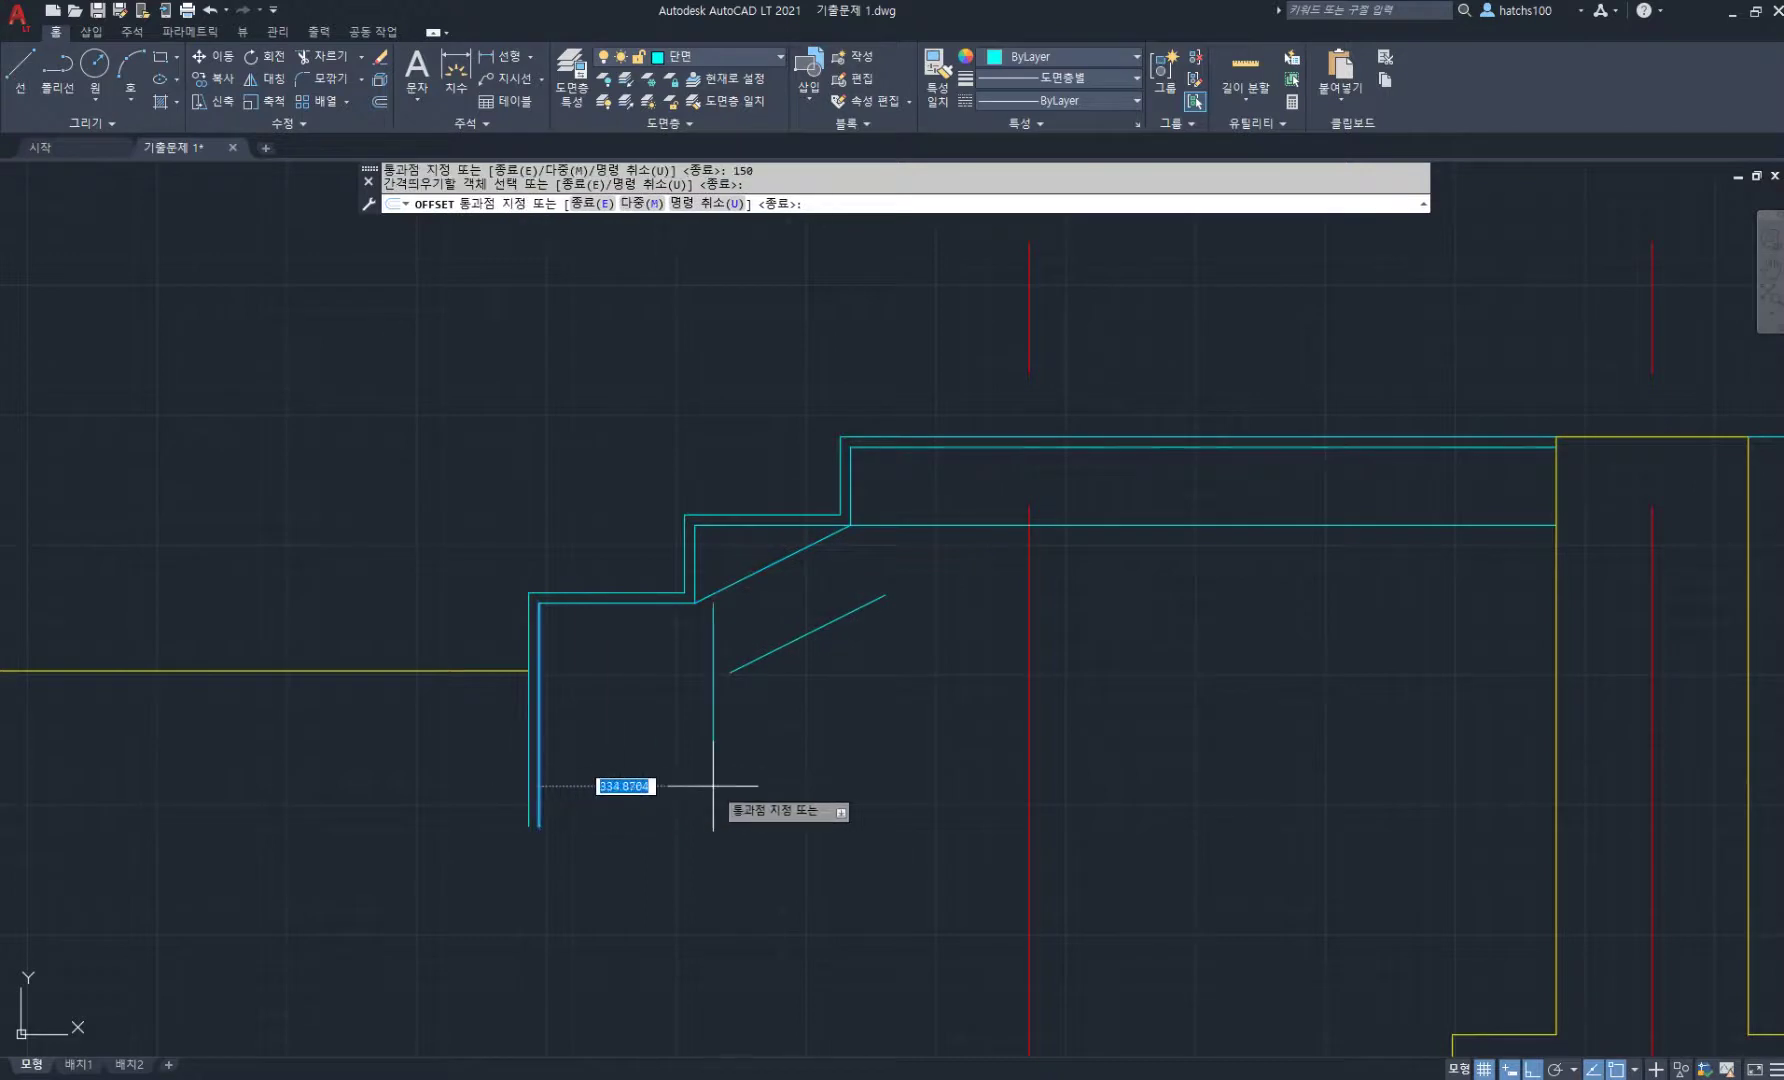
type("150")
key("Return")
middle_click_drag(820, 713, 807, 644)
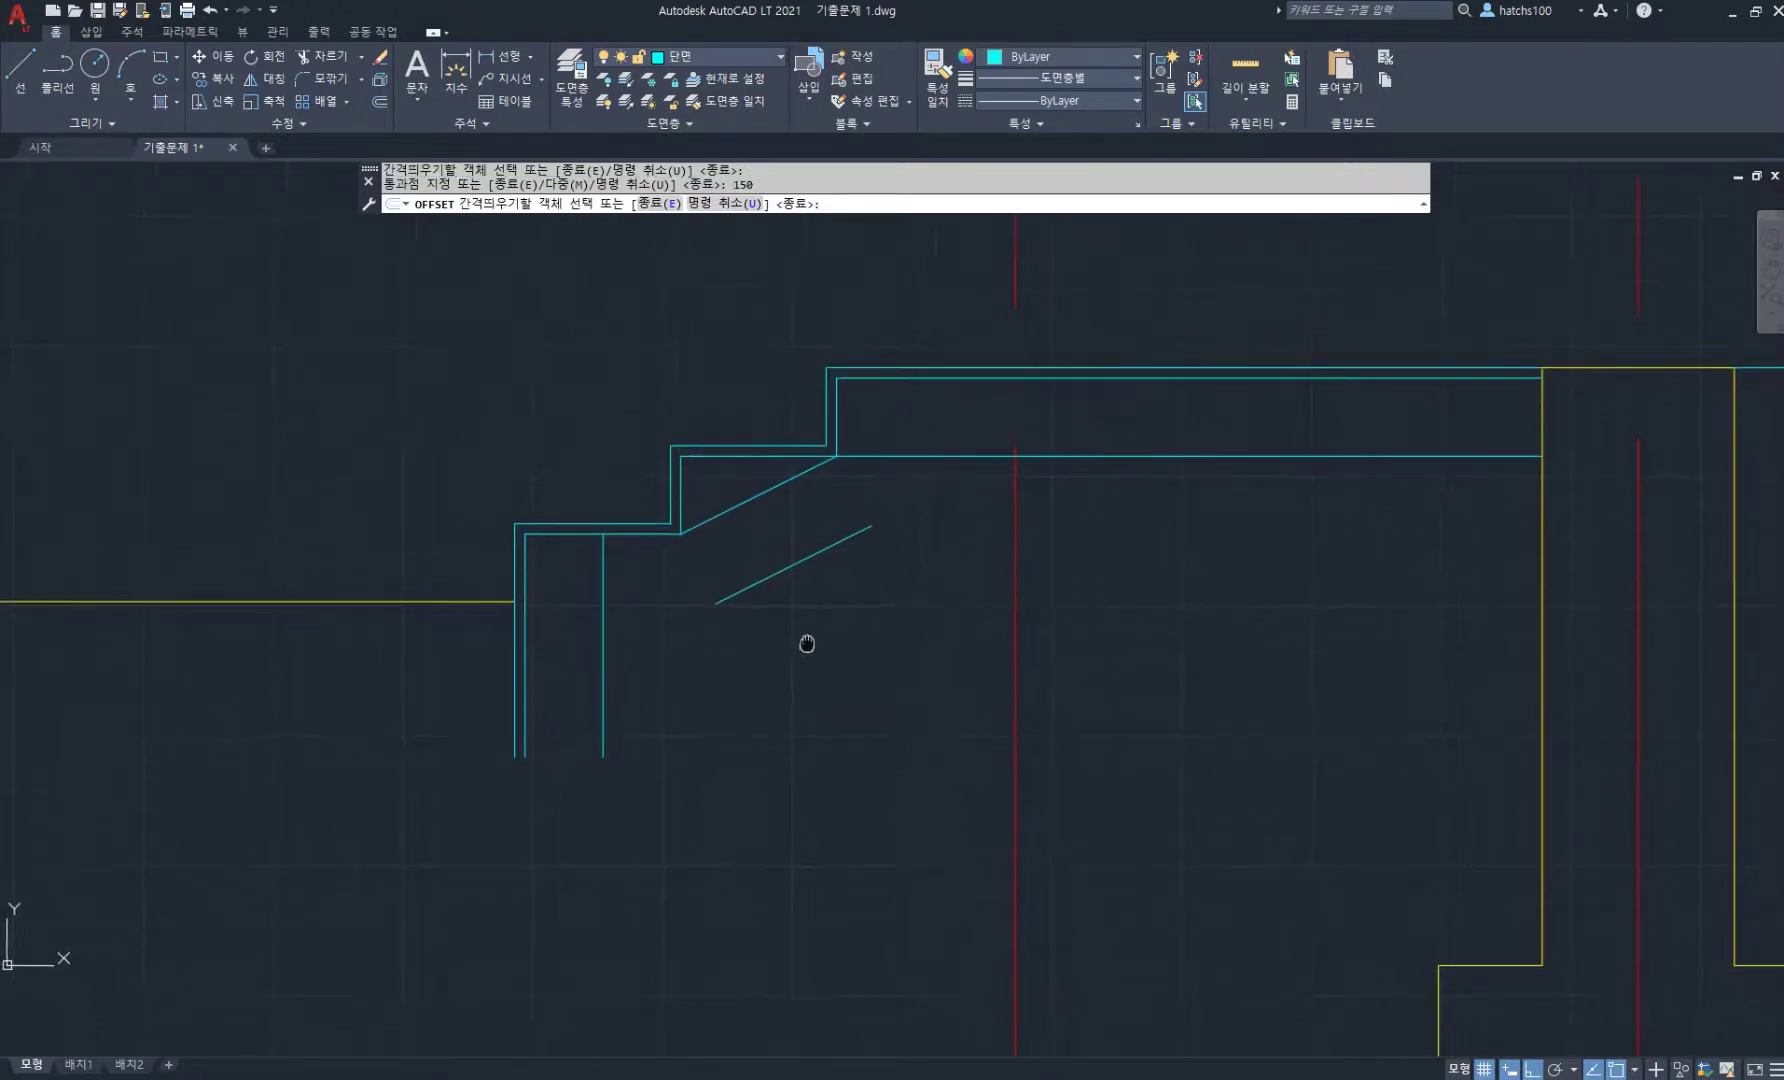
key("Return")
- Fillet the offset vertical, diagonal and landing underside lines into sharp corners with radius 0, and erase the original diagonal stair line
type("f")
key("Return")
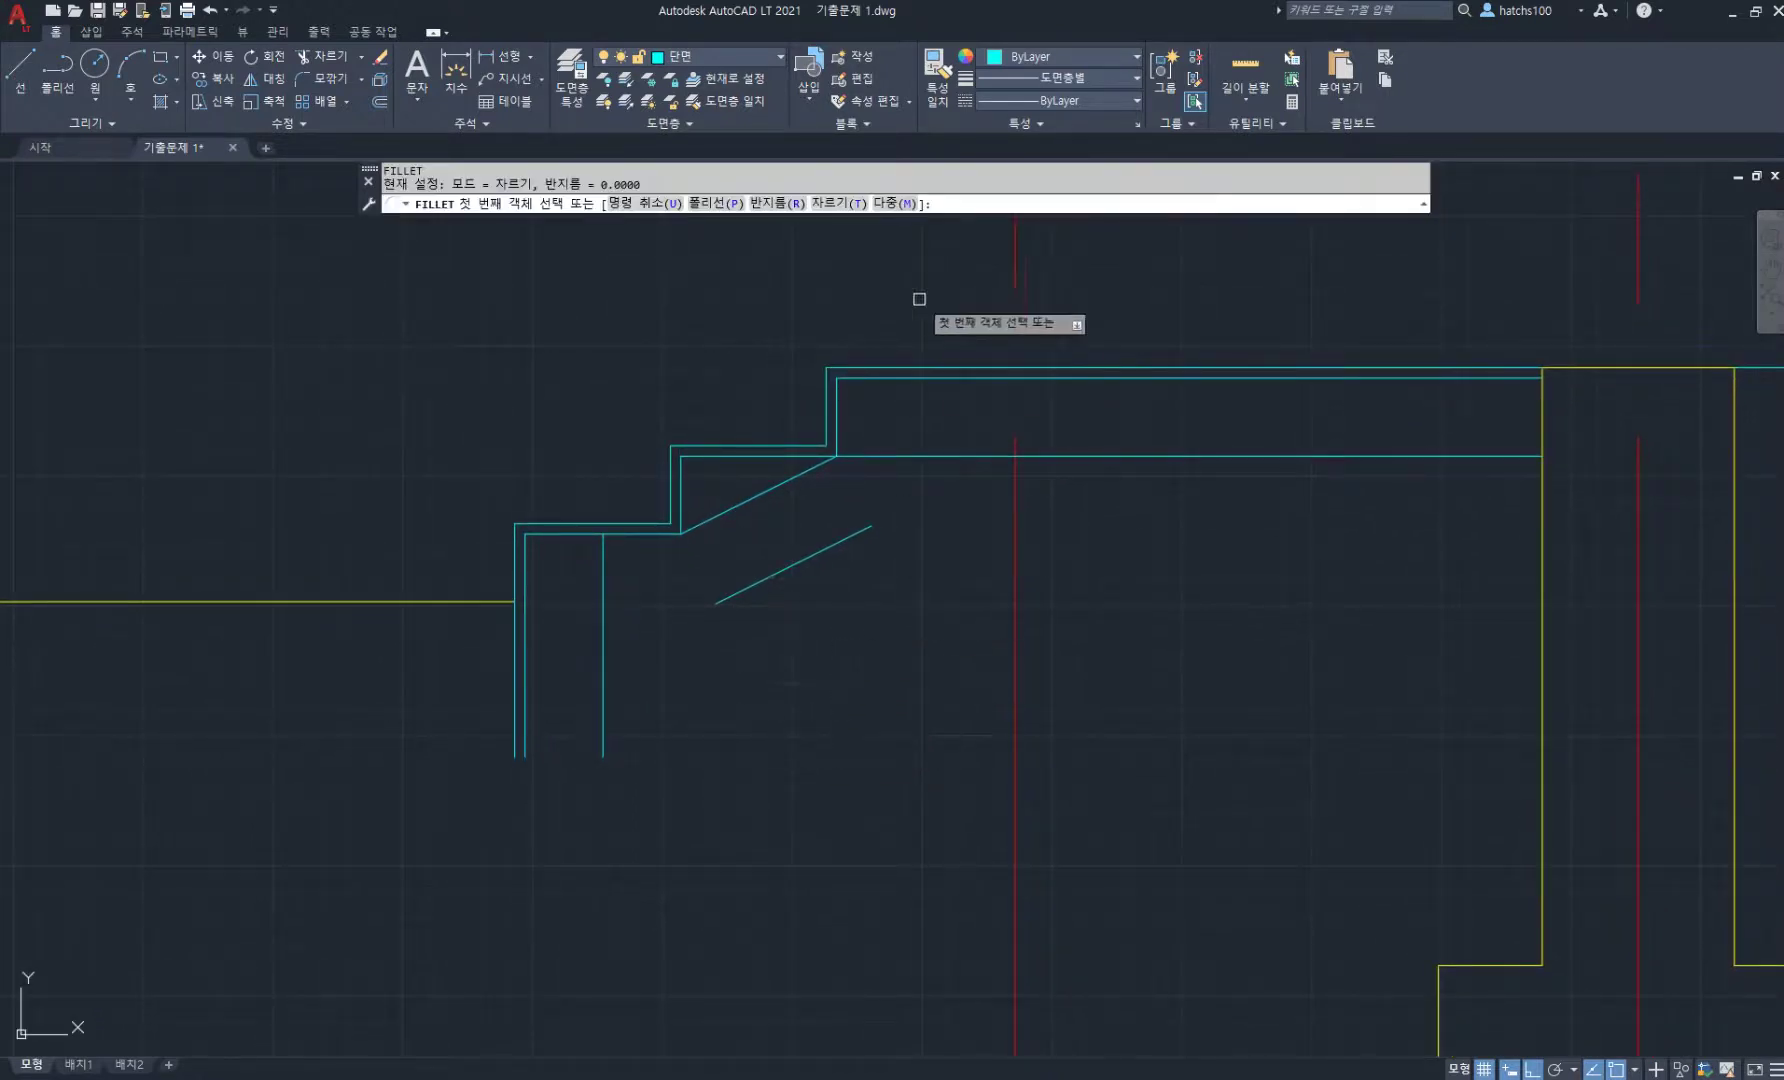
left_click(905, 204)
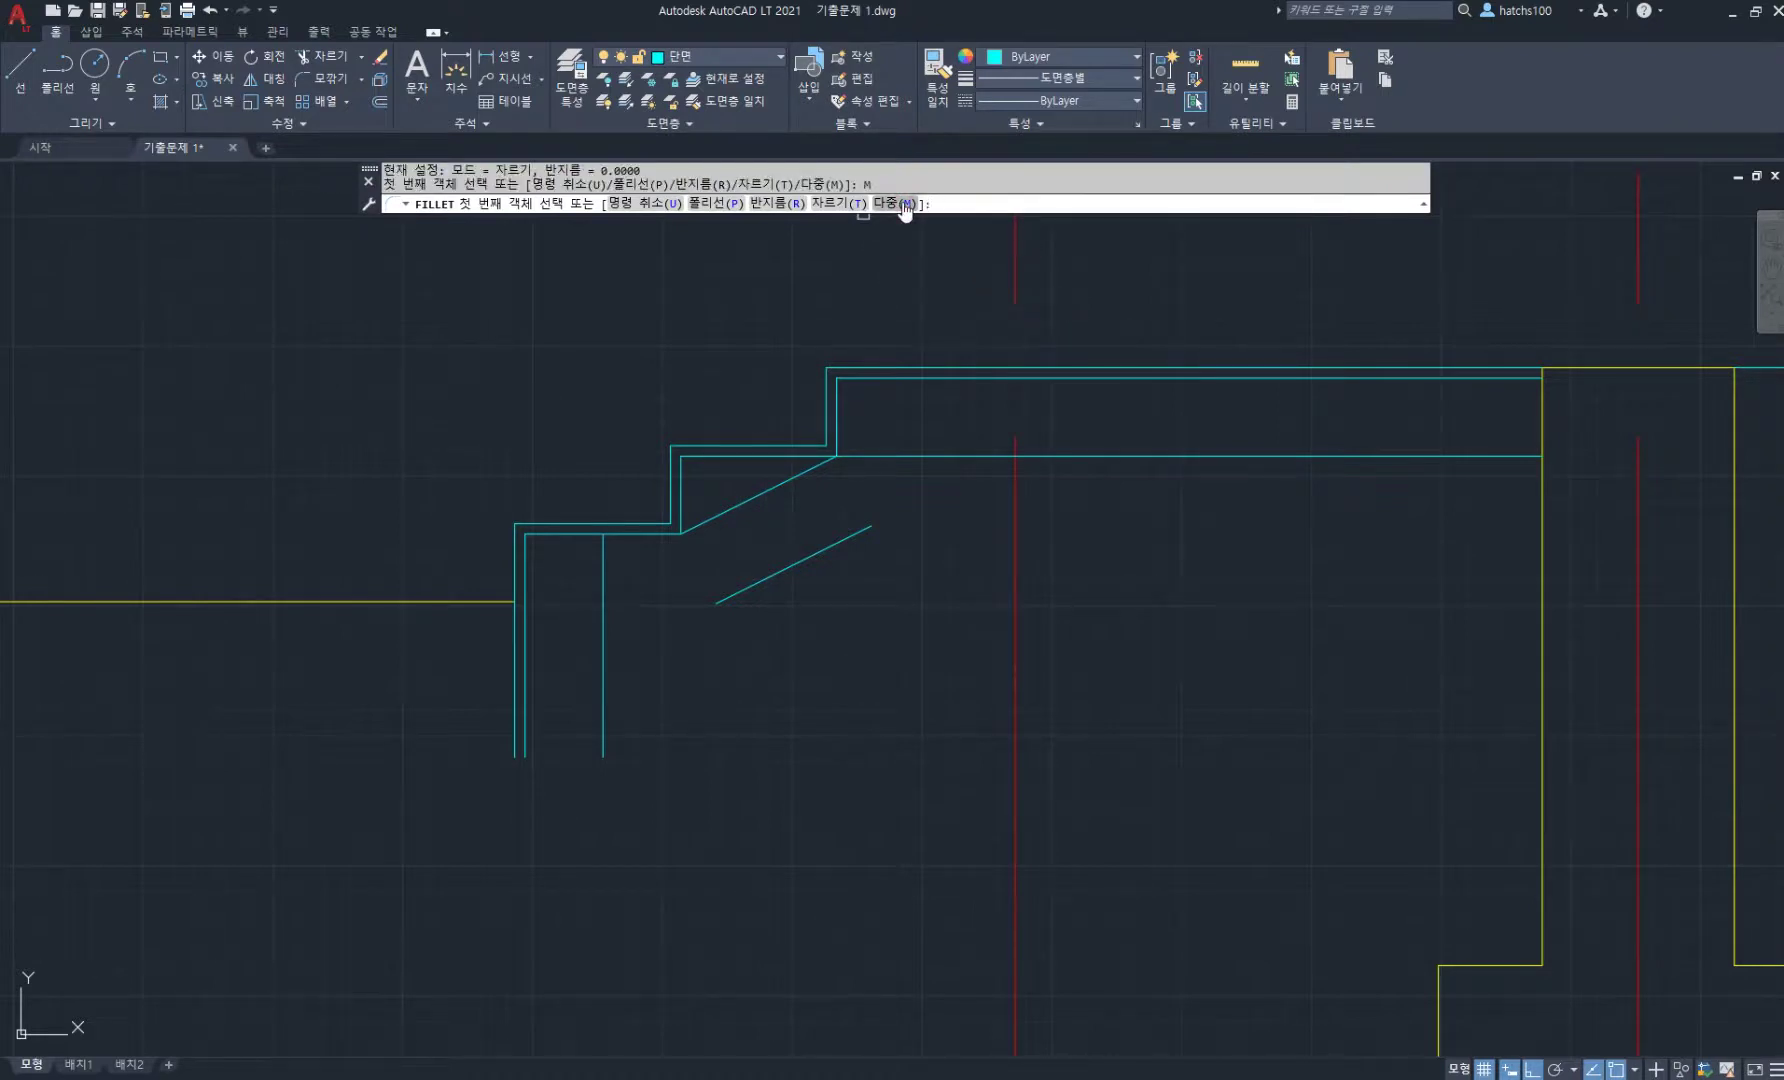
left_click(604, 730)
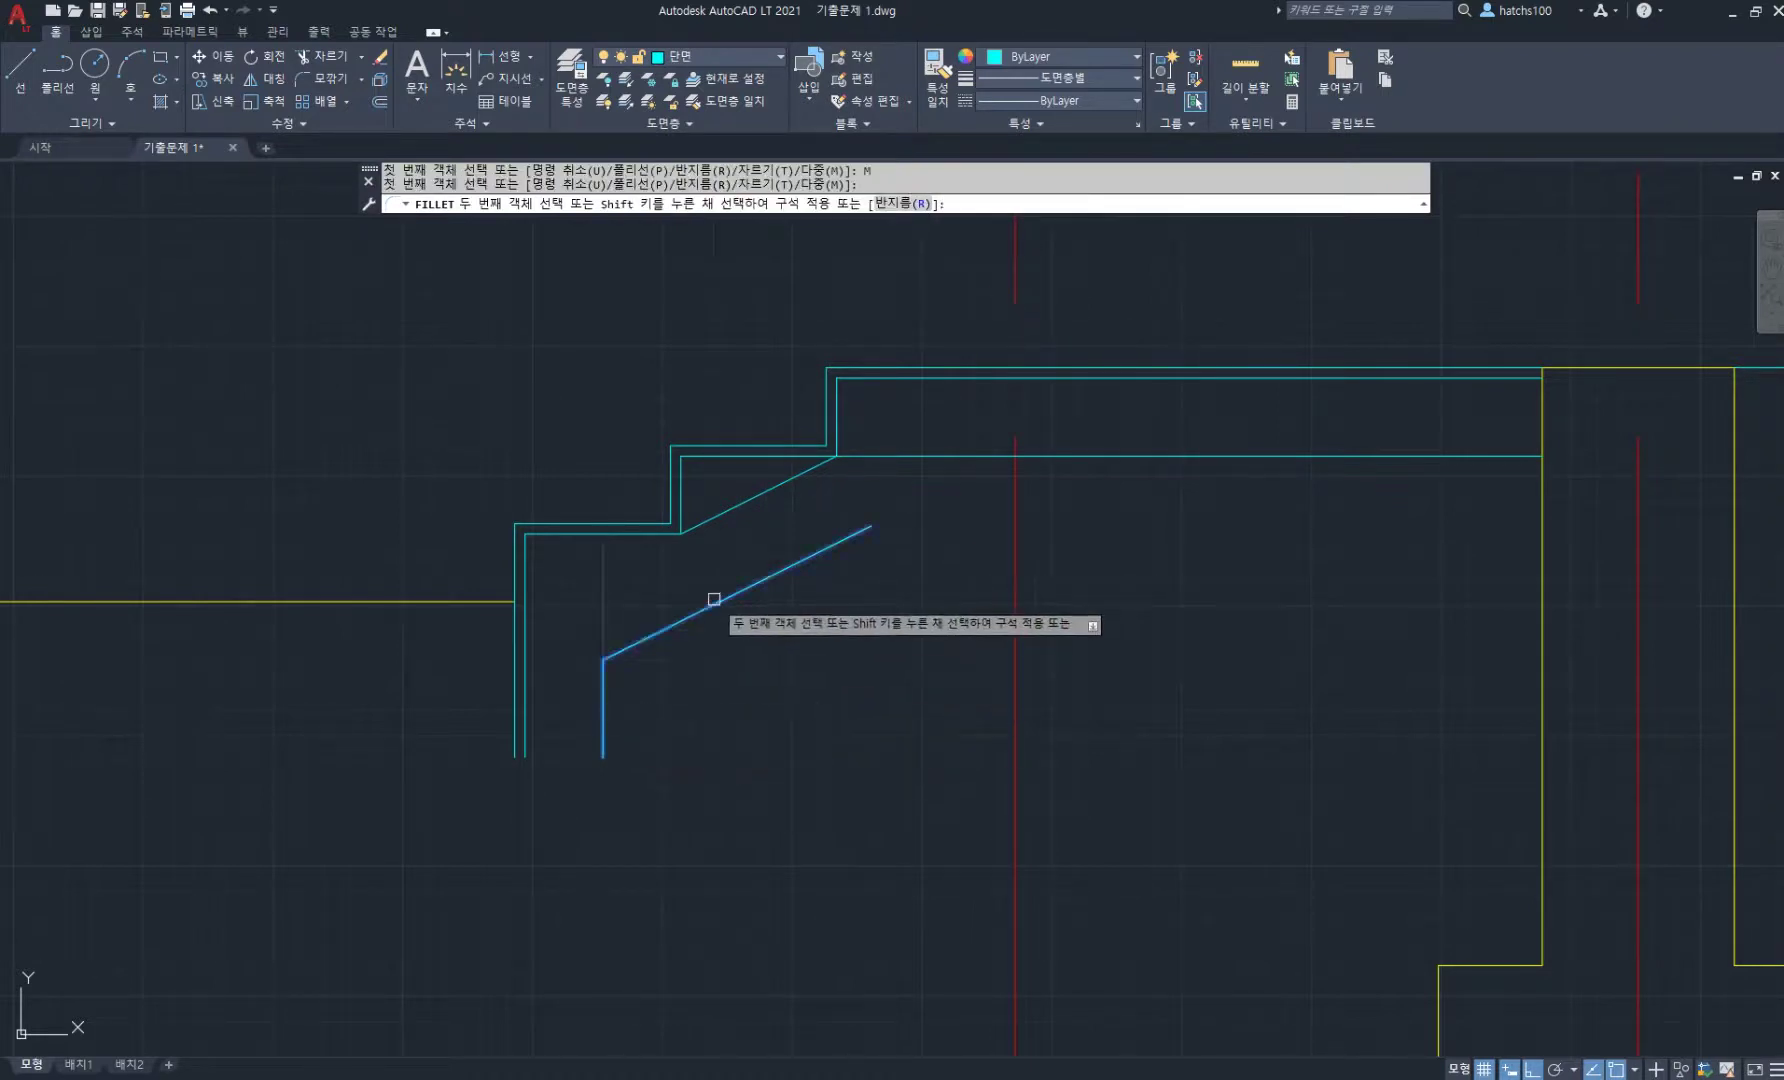
left_click(714, 599)
left_click(797, 561)
left_click(1187, 456)
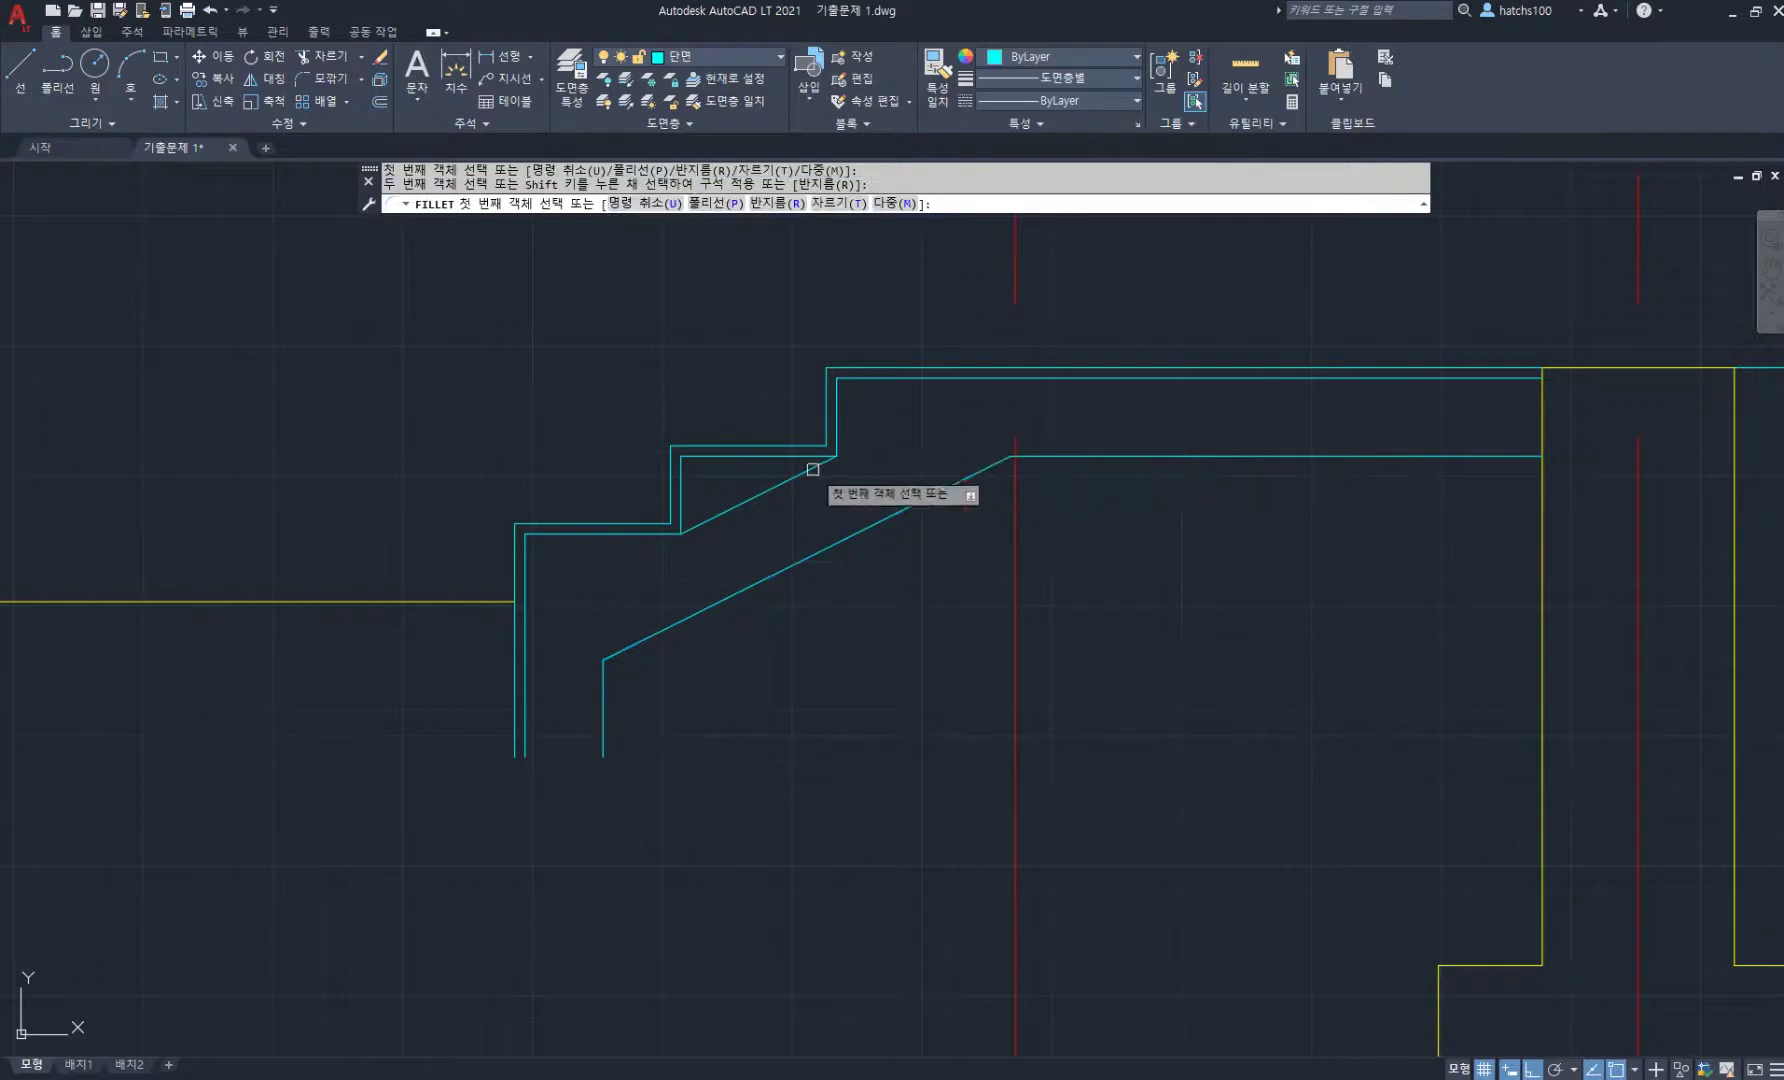
key("Return")
left_click(783, 479)
key("Delete")
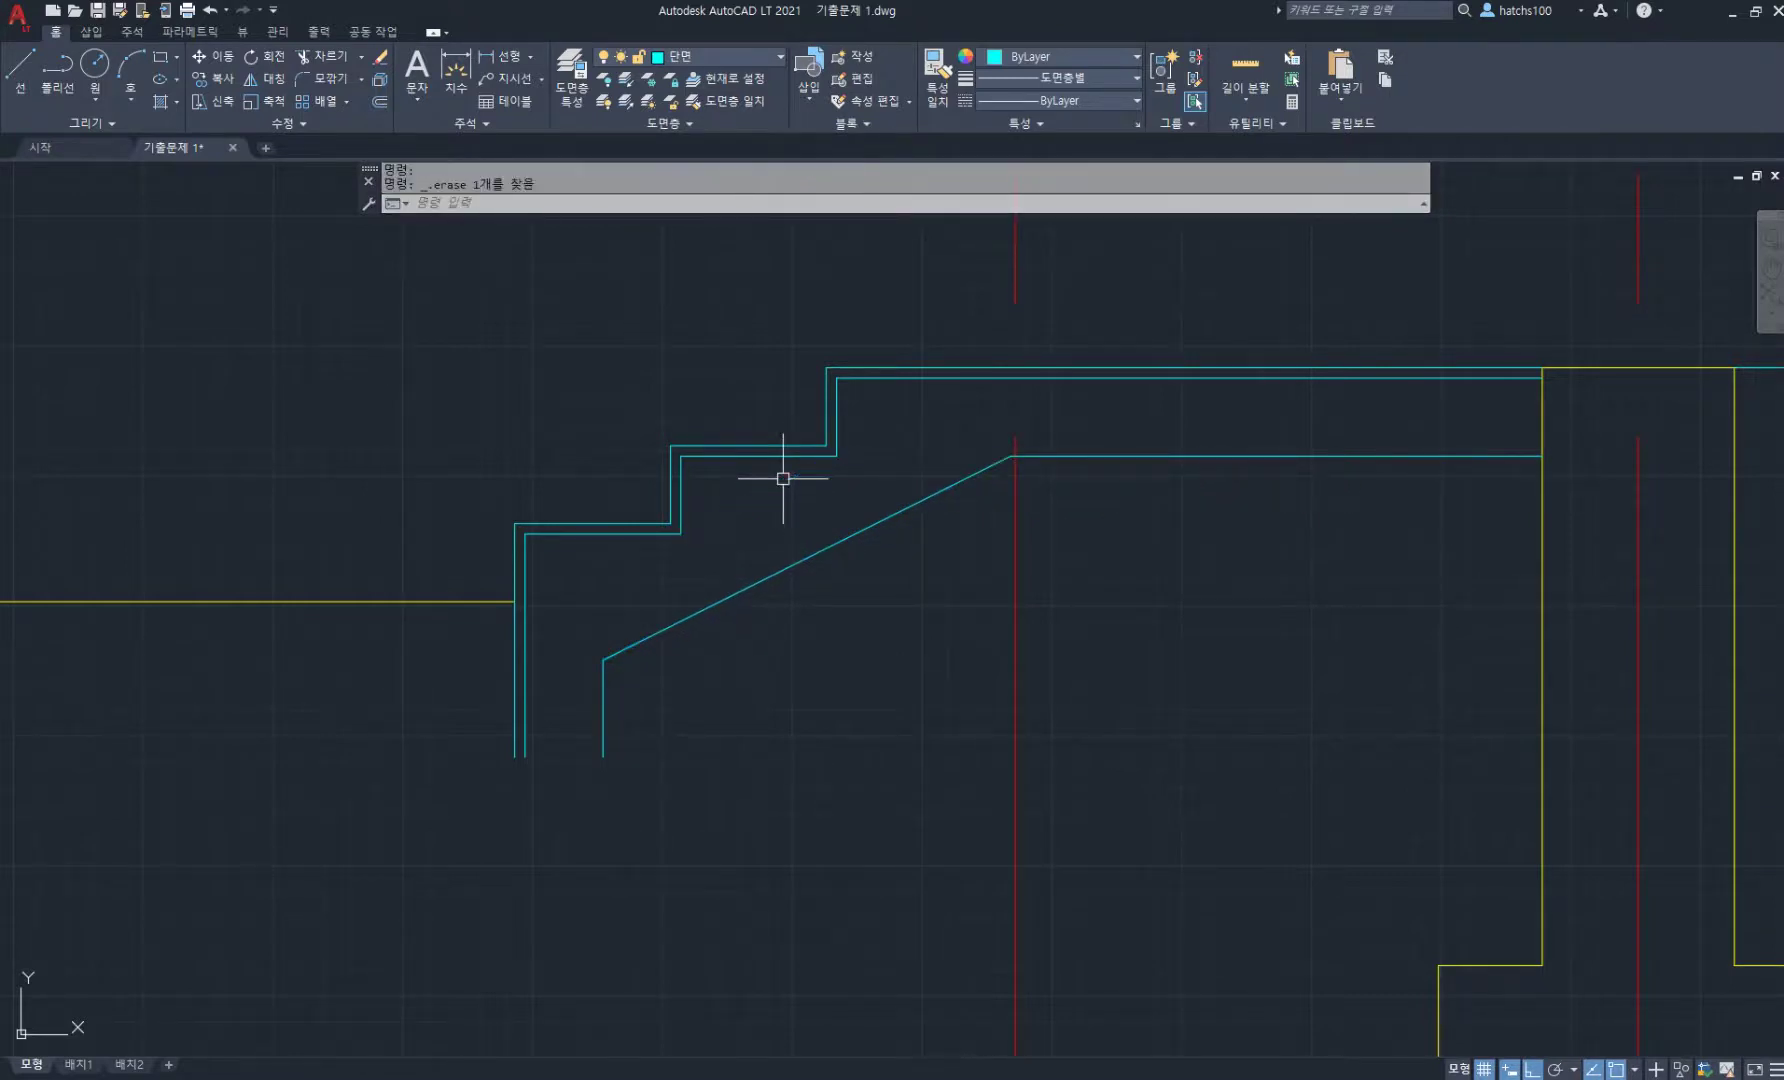
- Copy the outer-end base lines of the nearby wall footing to the bottom of the lowest riser's inner line, aligning the wall-side edge
scroll(784, 474, "down", 4)
scroll(987, 722, "up", 2)
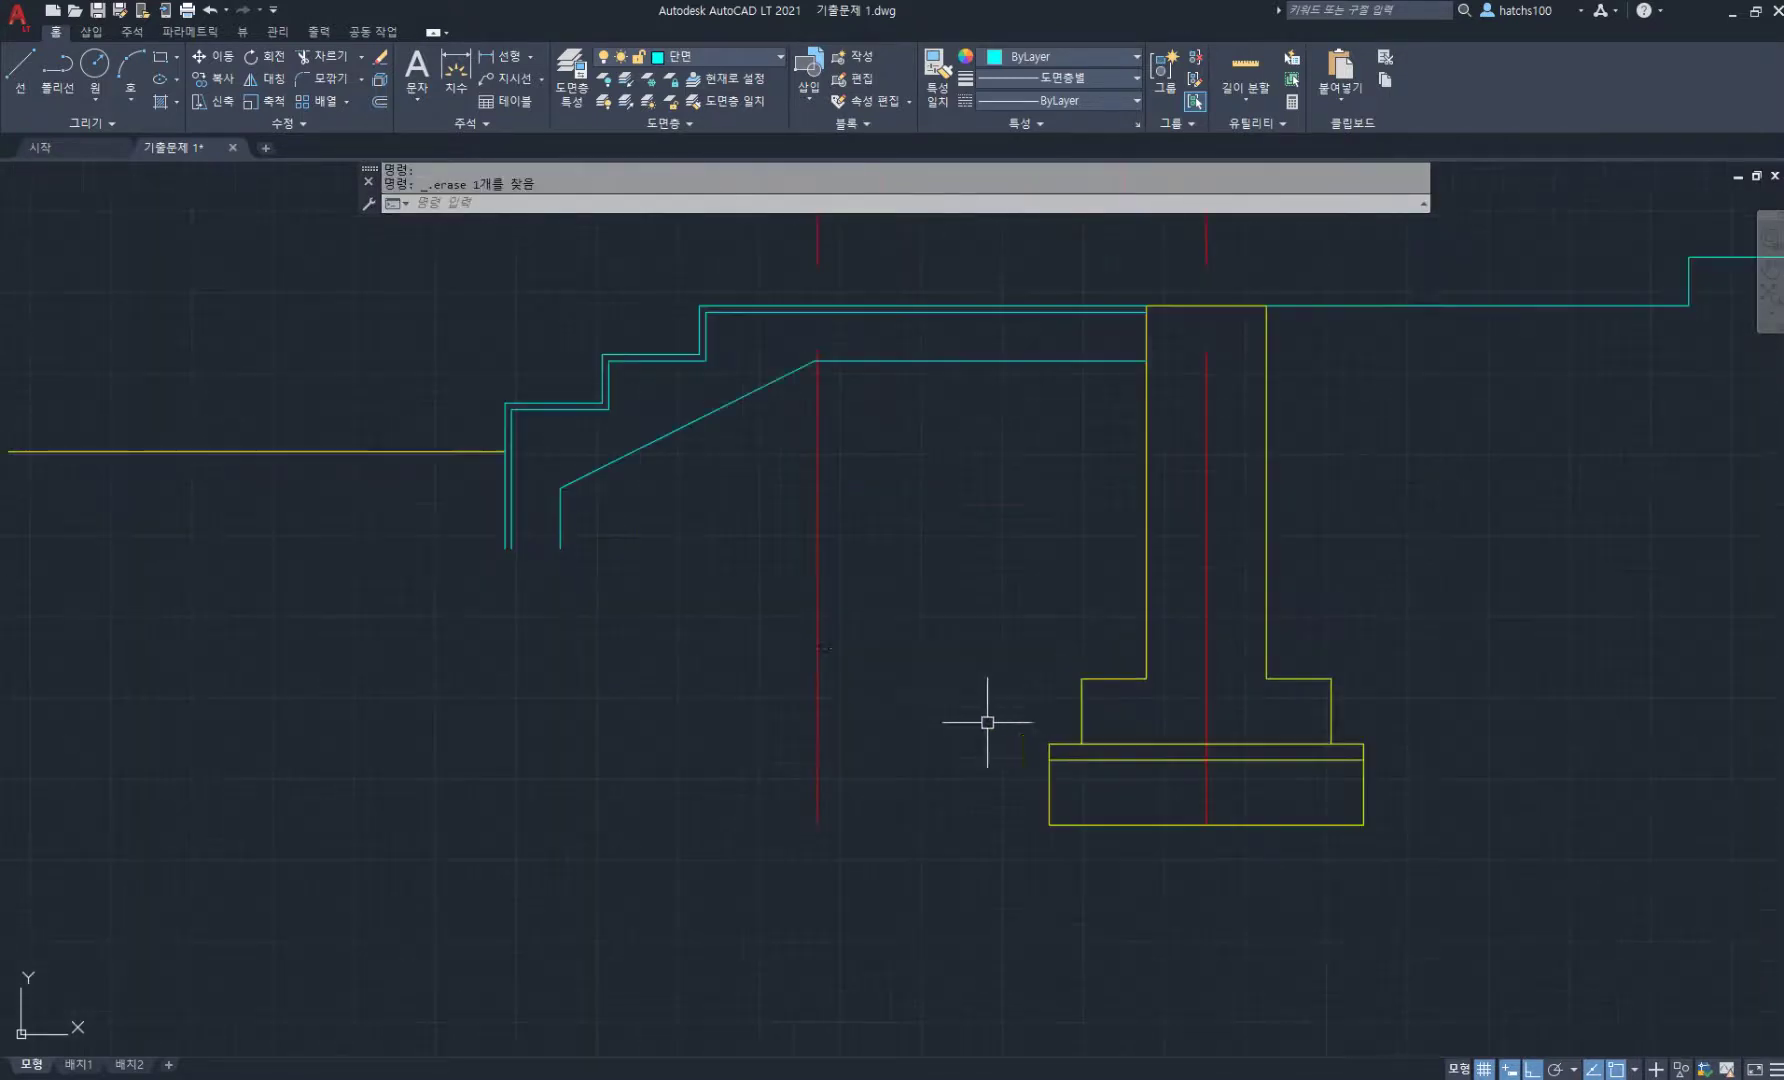
type("c")
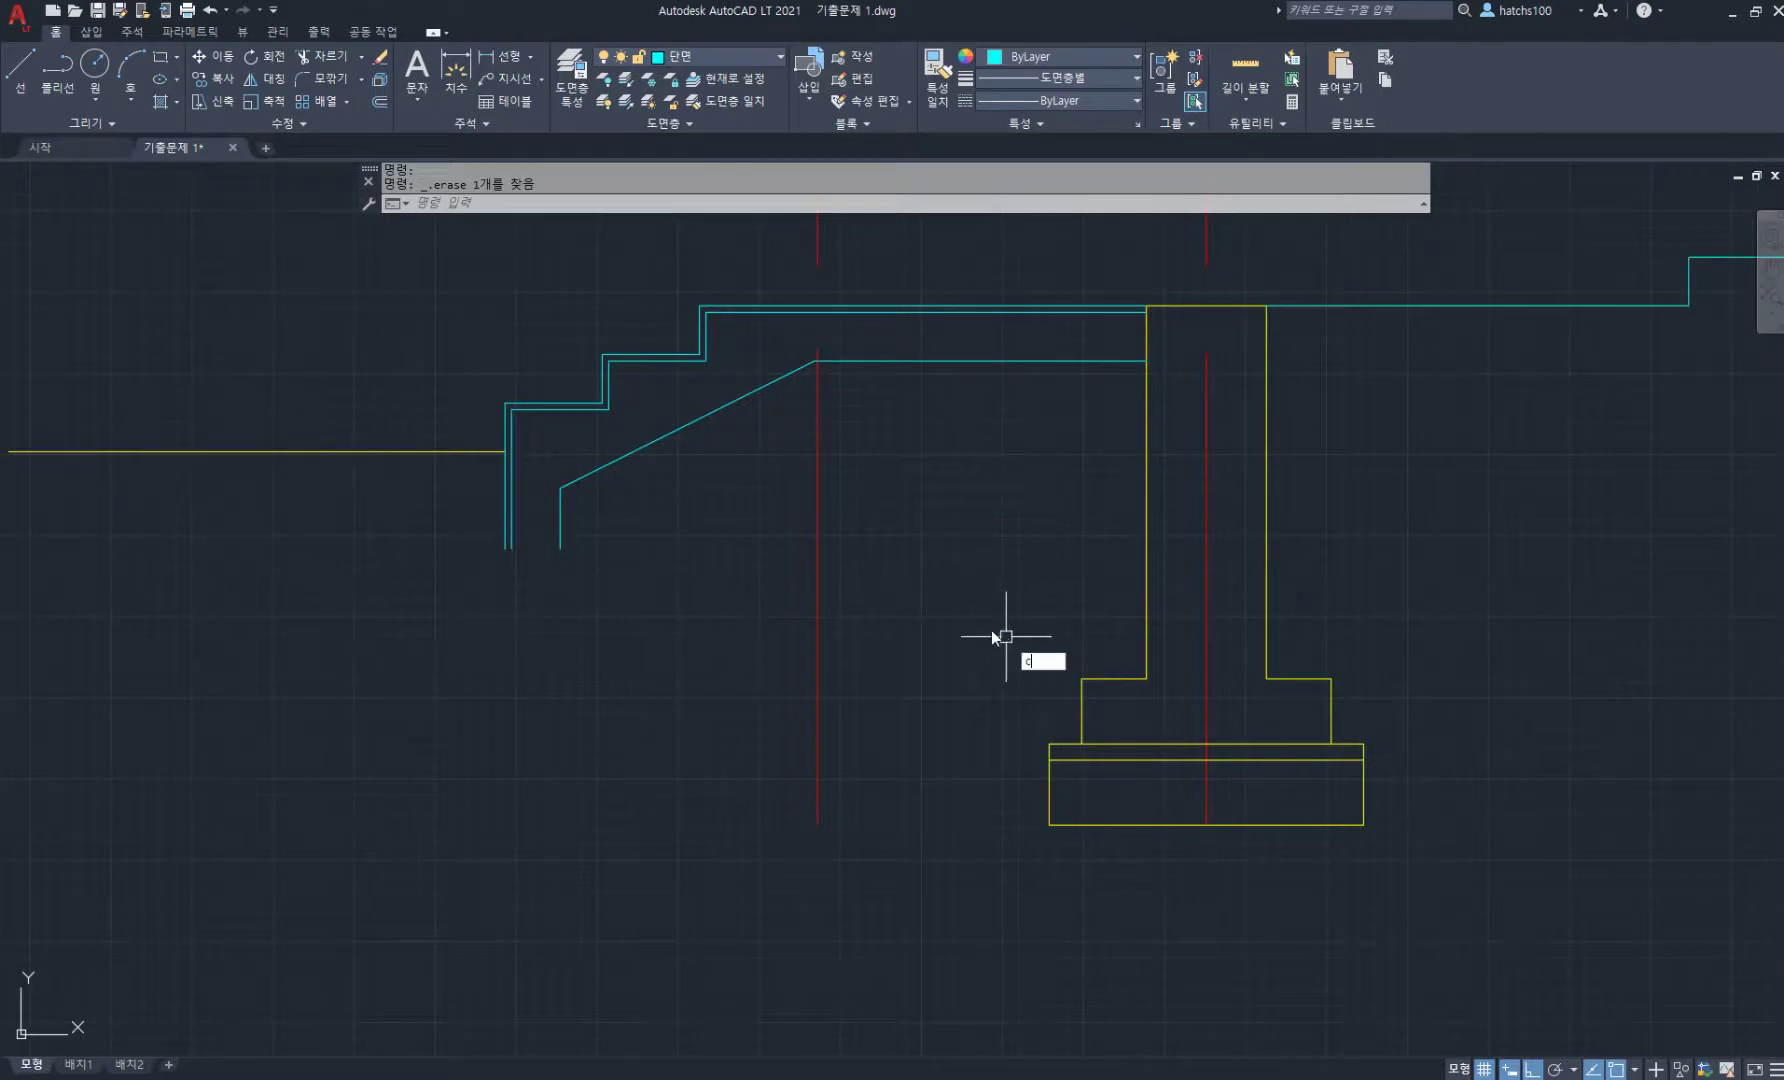
type("o")
key("Return")
scroll(1068, 733, "up", 2)
left_click(1059, 707)
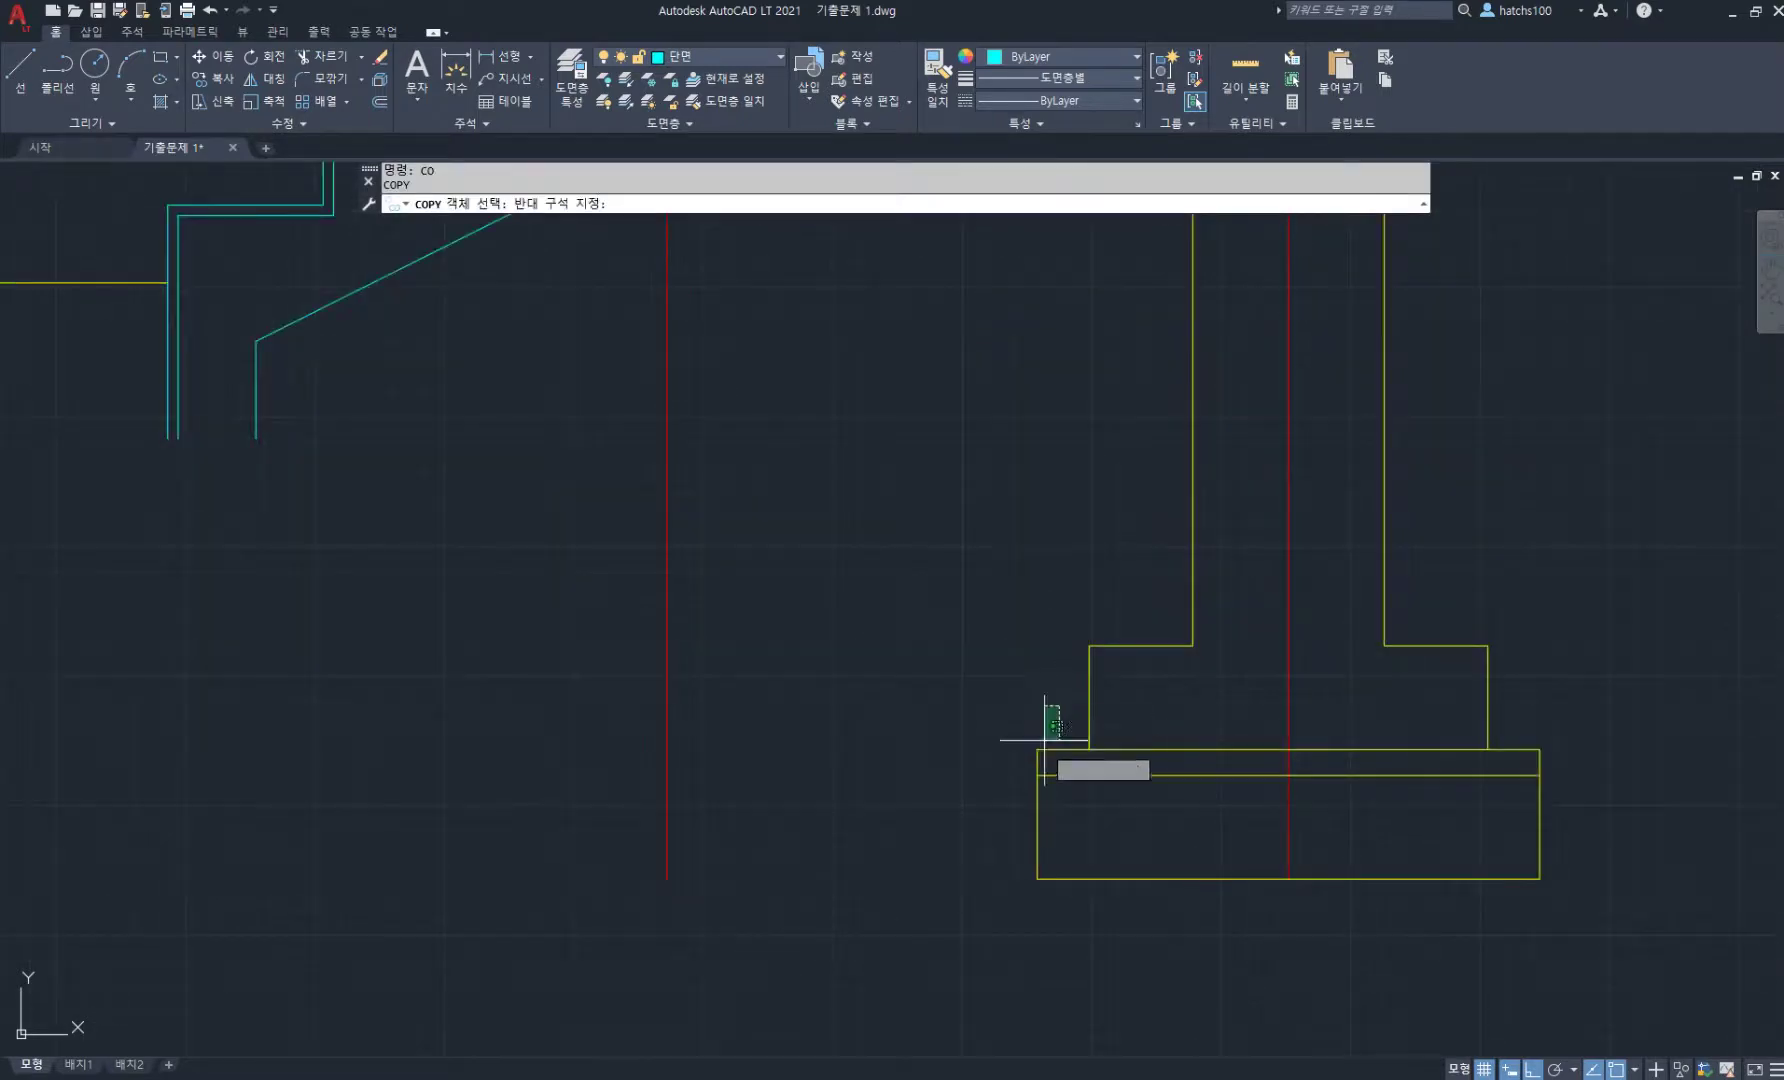
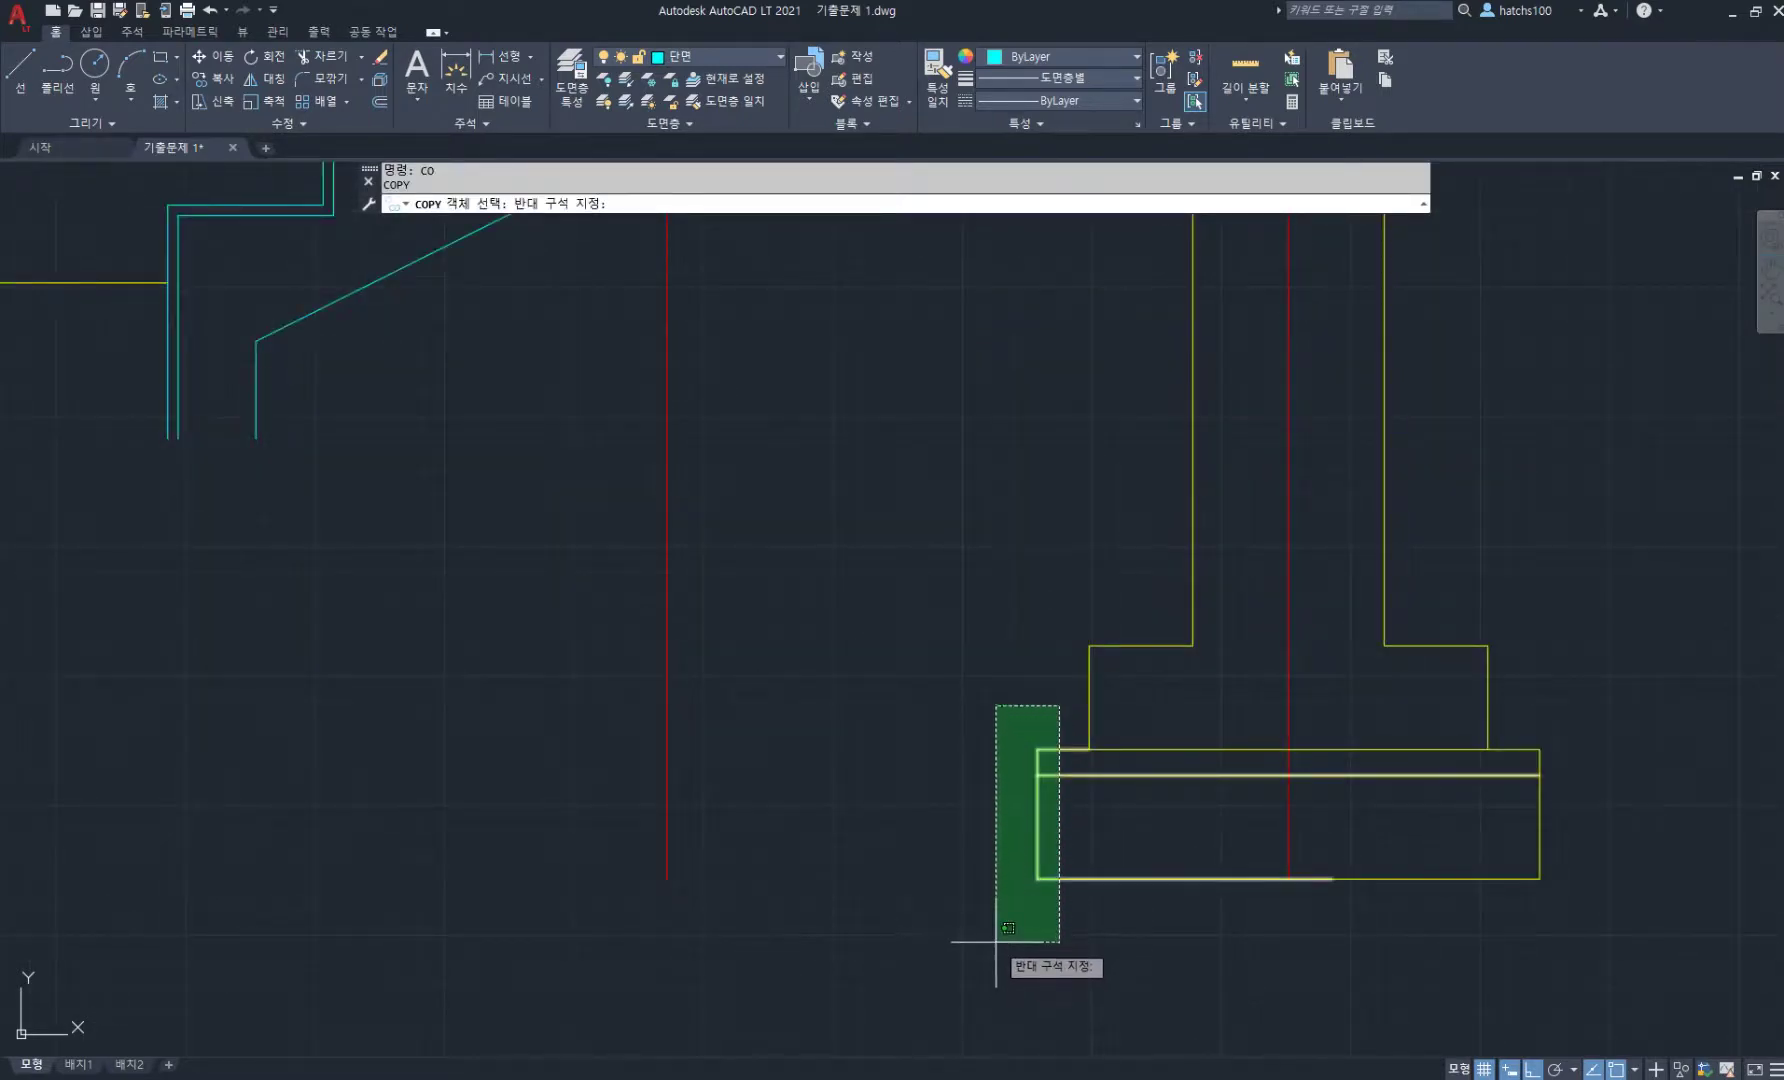
left_click(996, 941)
key("Return")
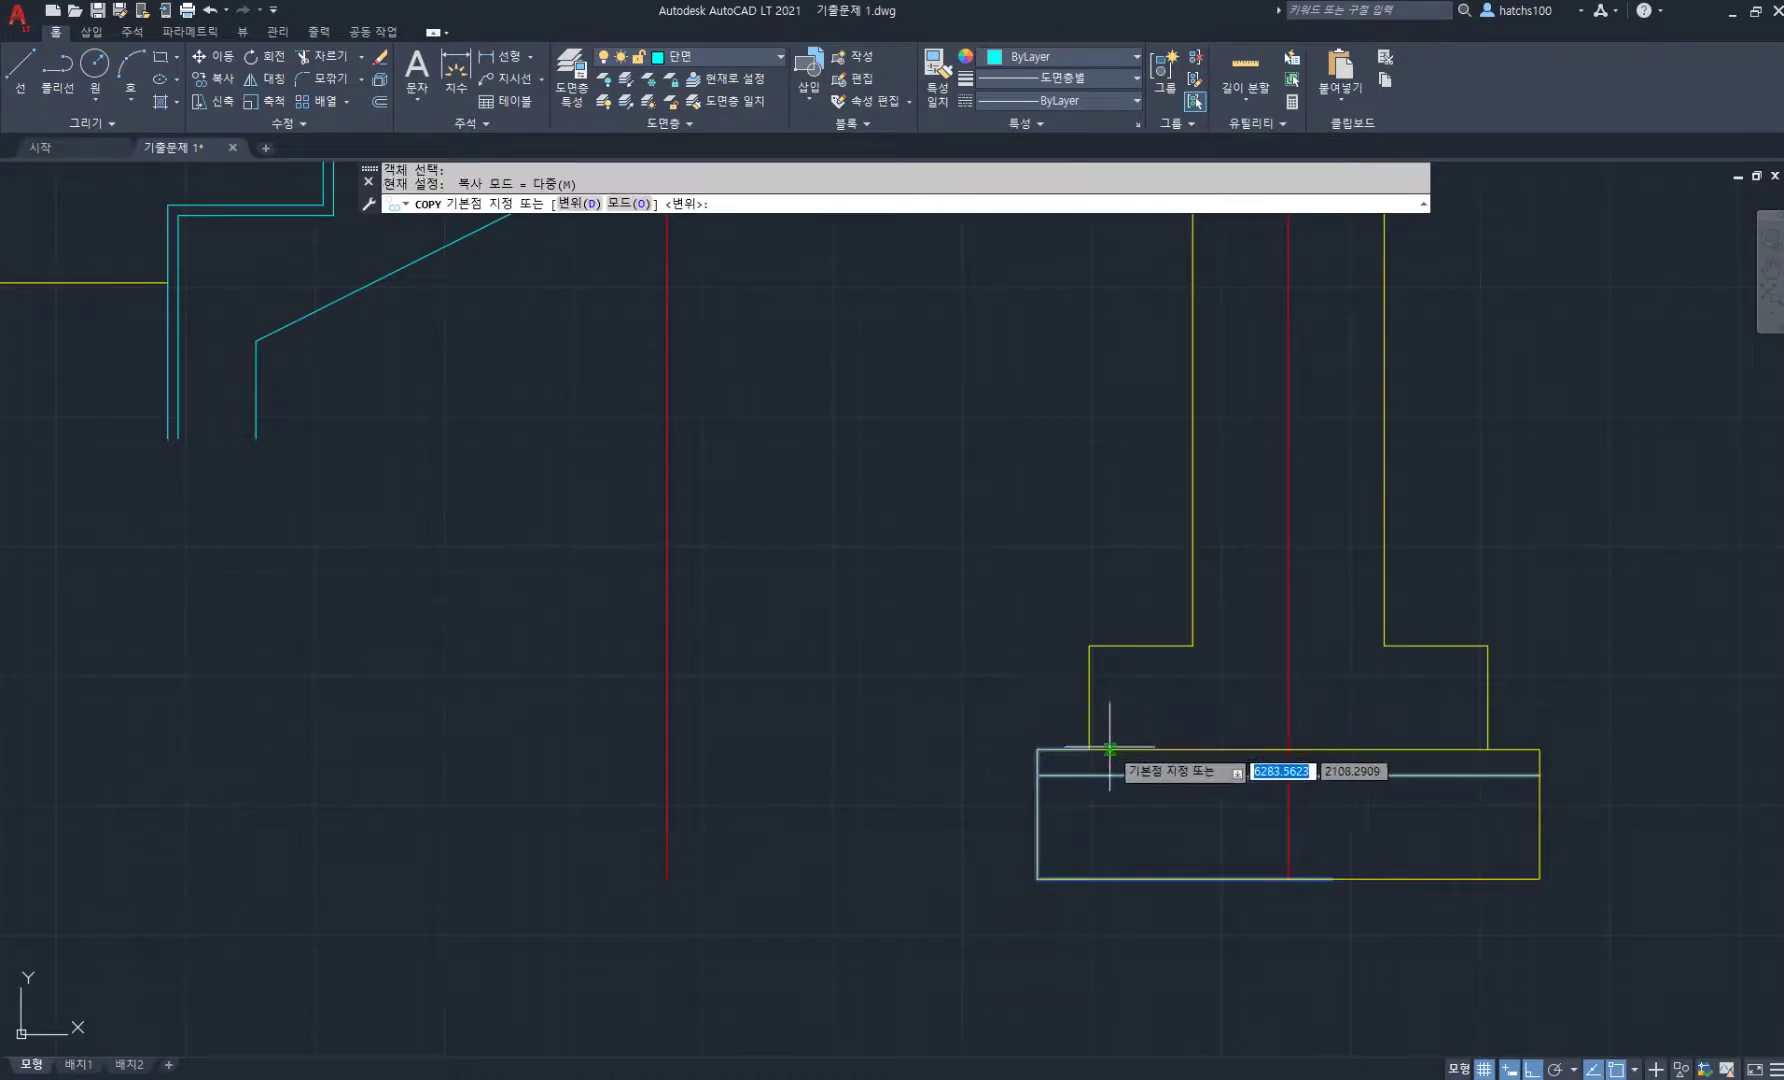
left_click(1089, 775)
scroll(657, 625, "down", 5)
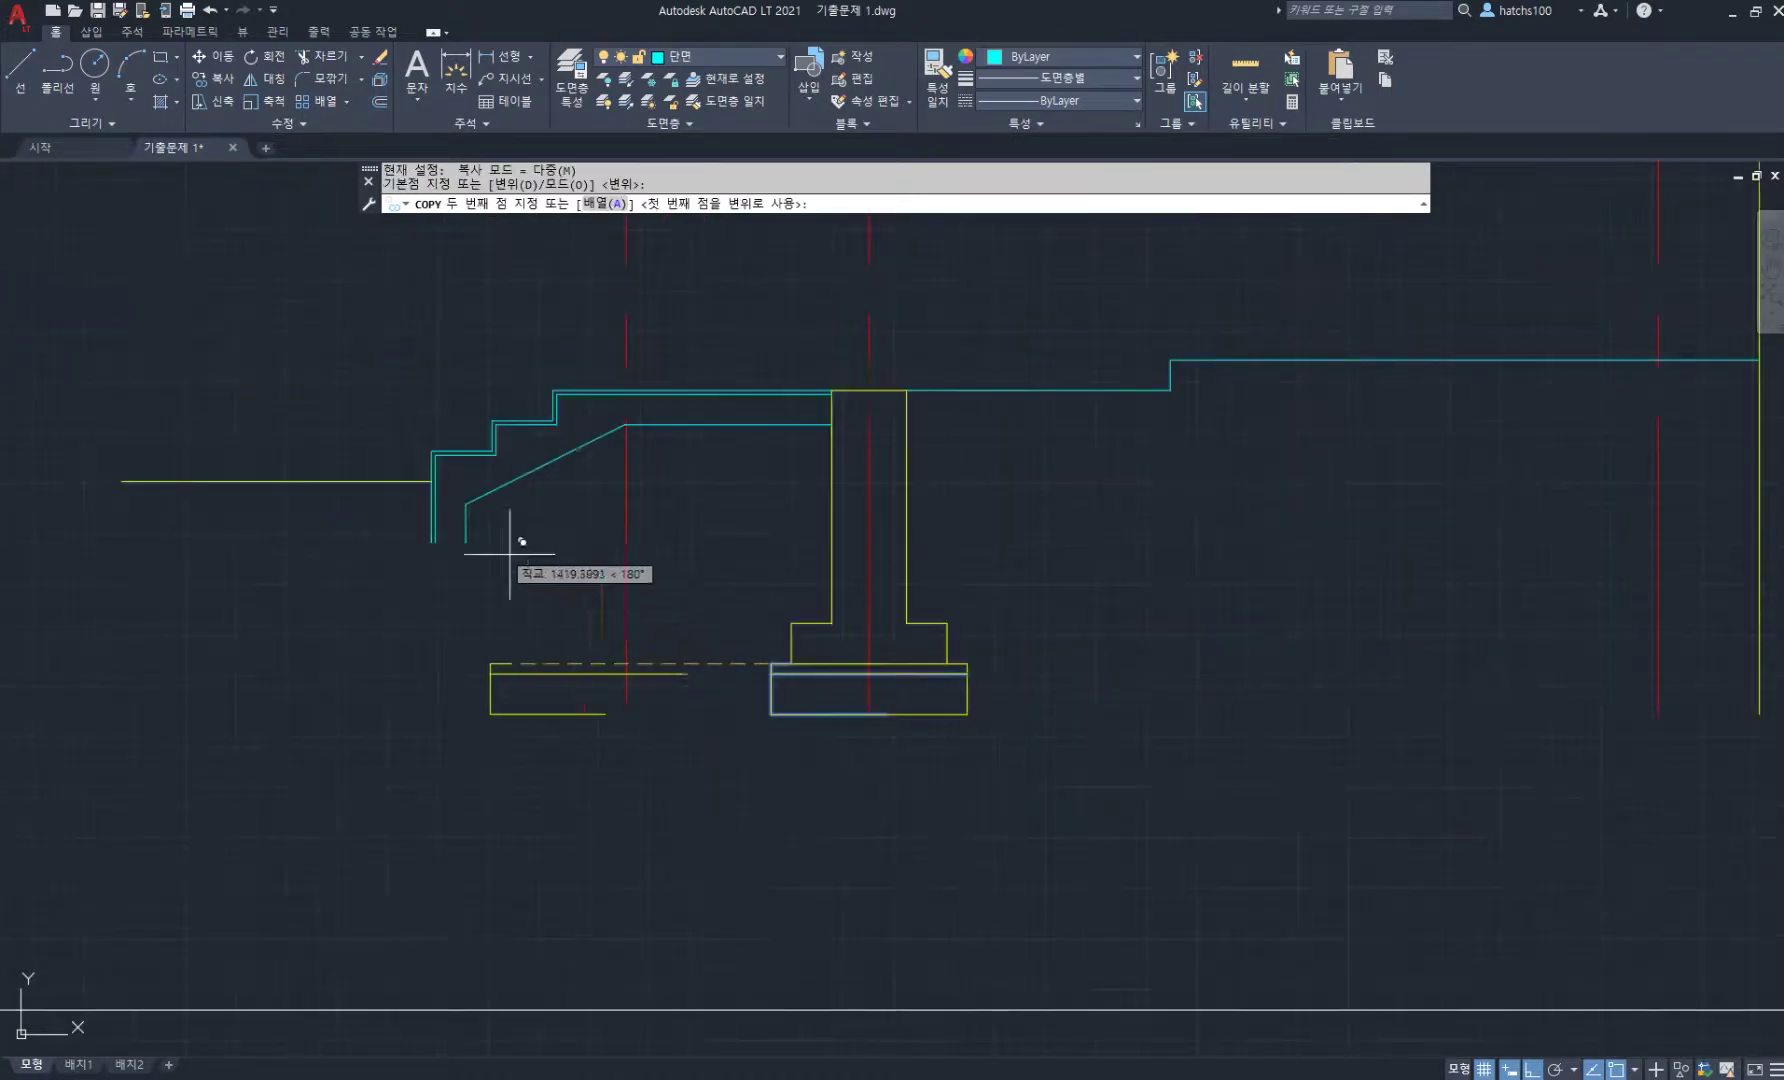
middle_click_drag(518, 529, 748, 585)
scroll(697, 605, "up", 8)
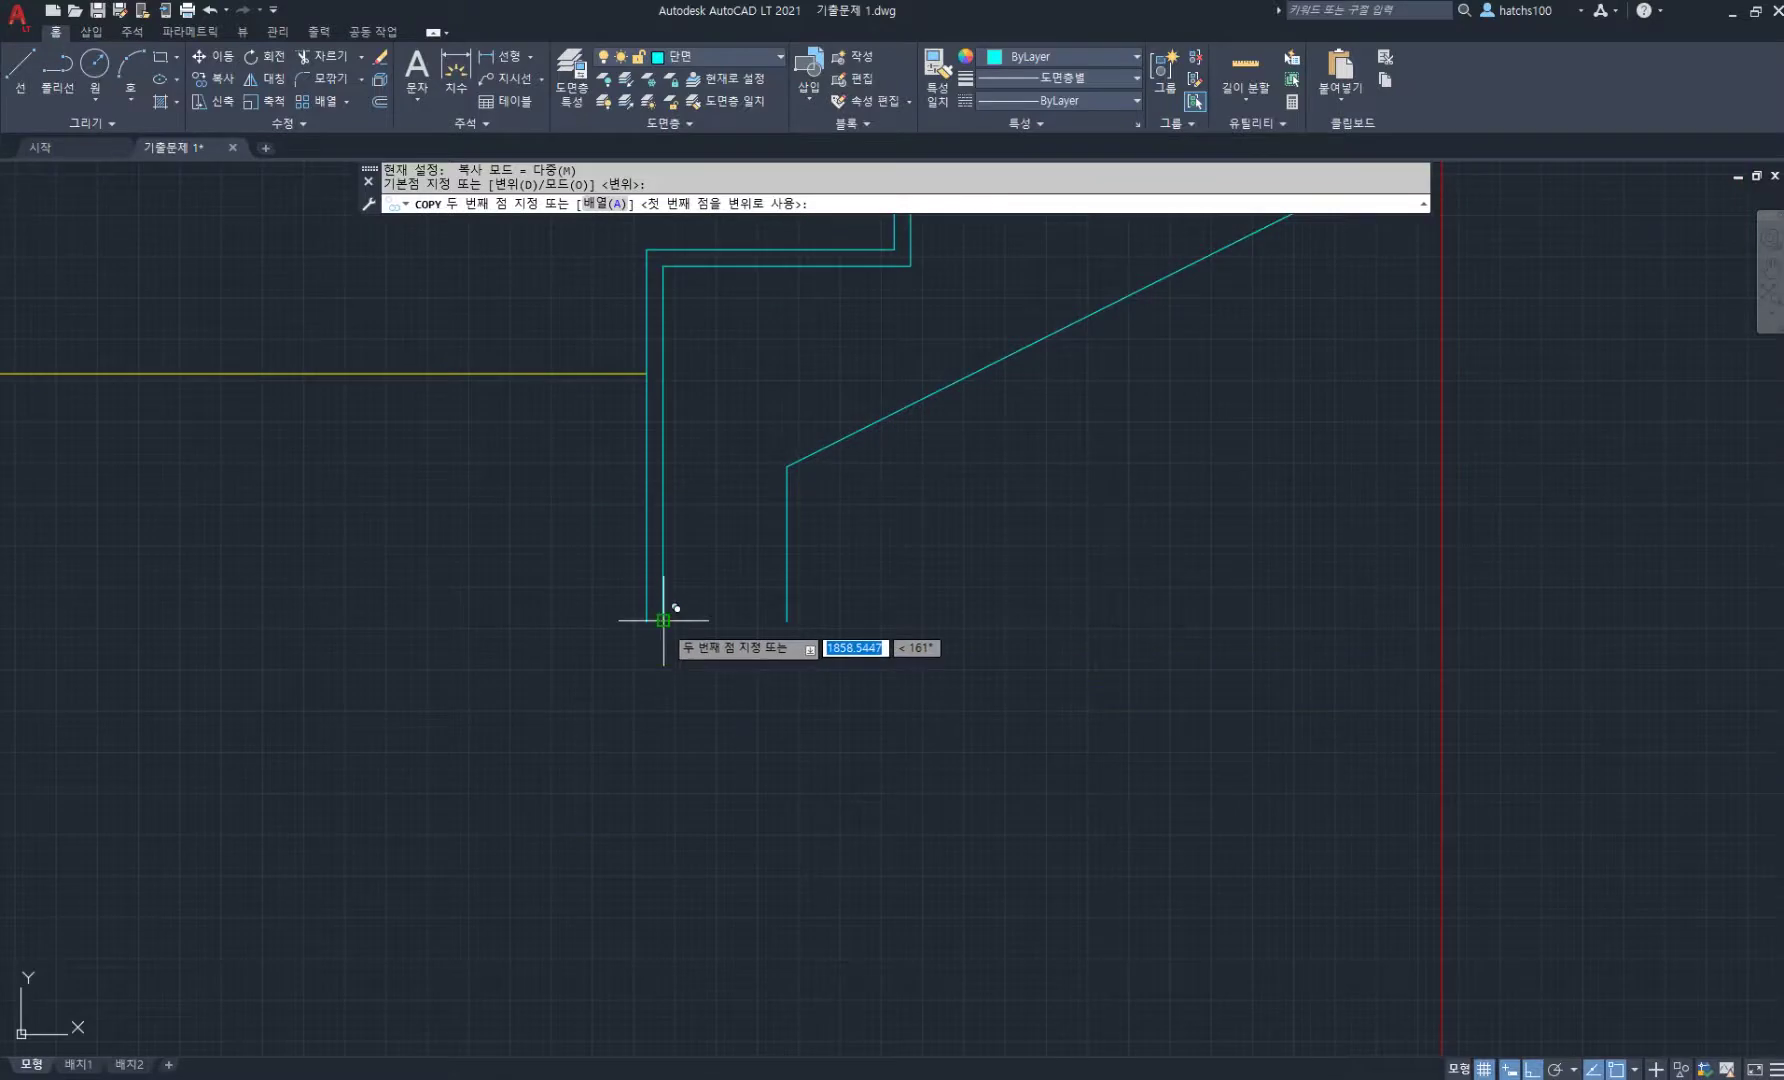
left_click(663, 620)
key("Return")
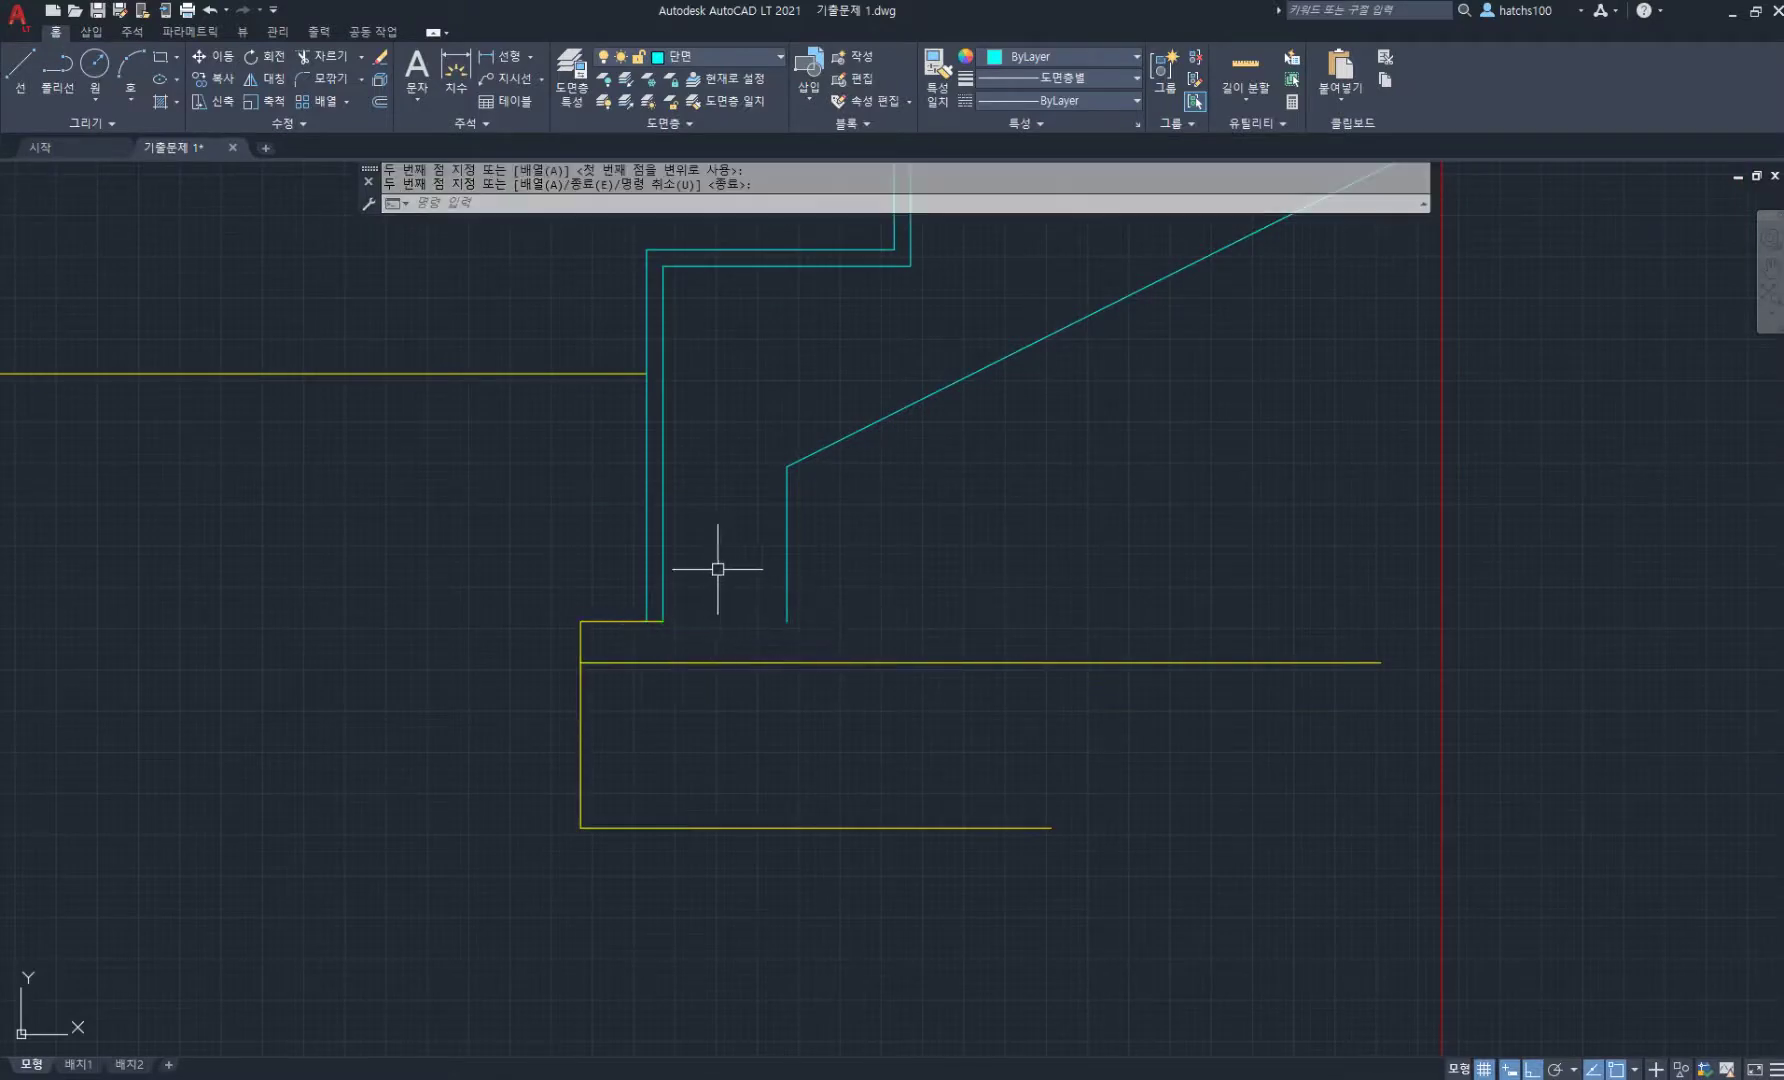
- Draw the small footing's remaining outline from the inner riser's base across the 150 wall, 100 beyond it, and down to the bottom line
middle_click_drag(717, 569, 723, 563)
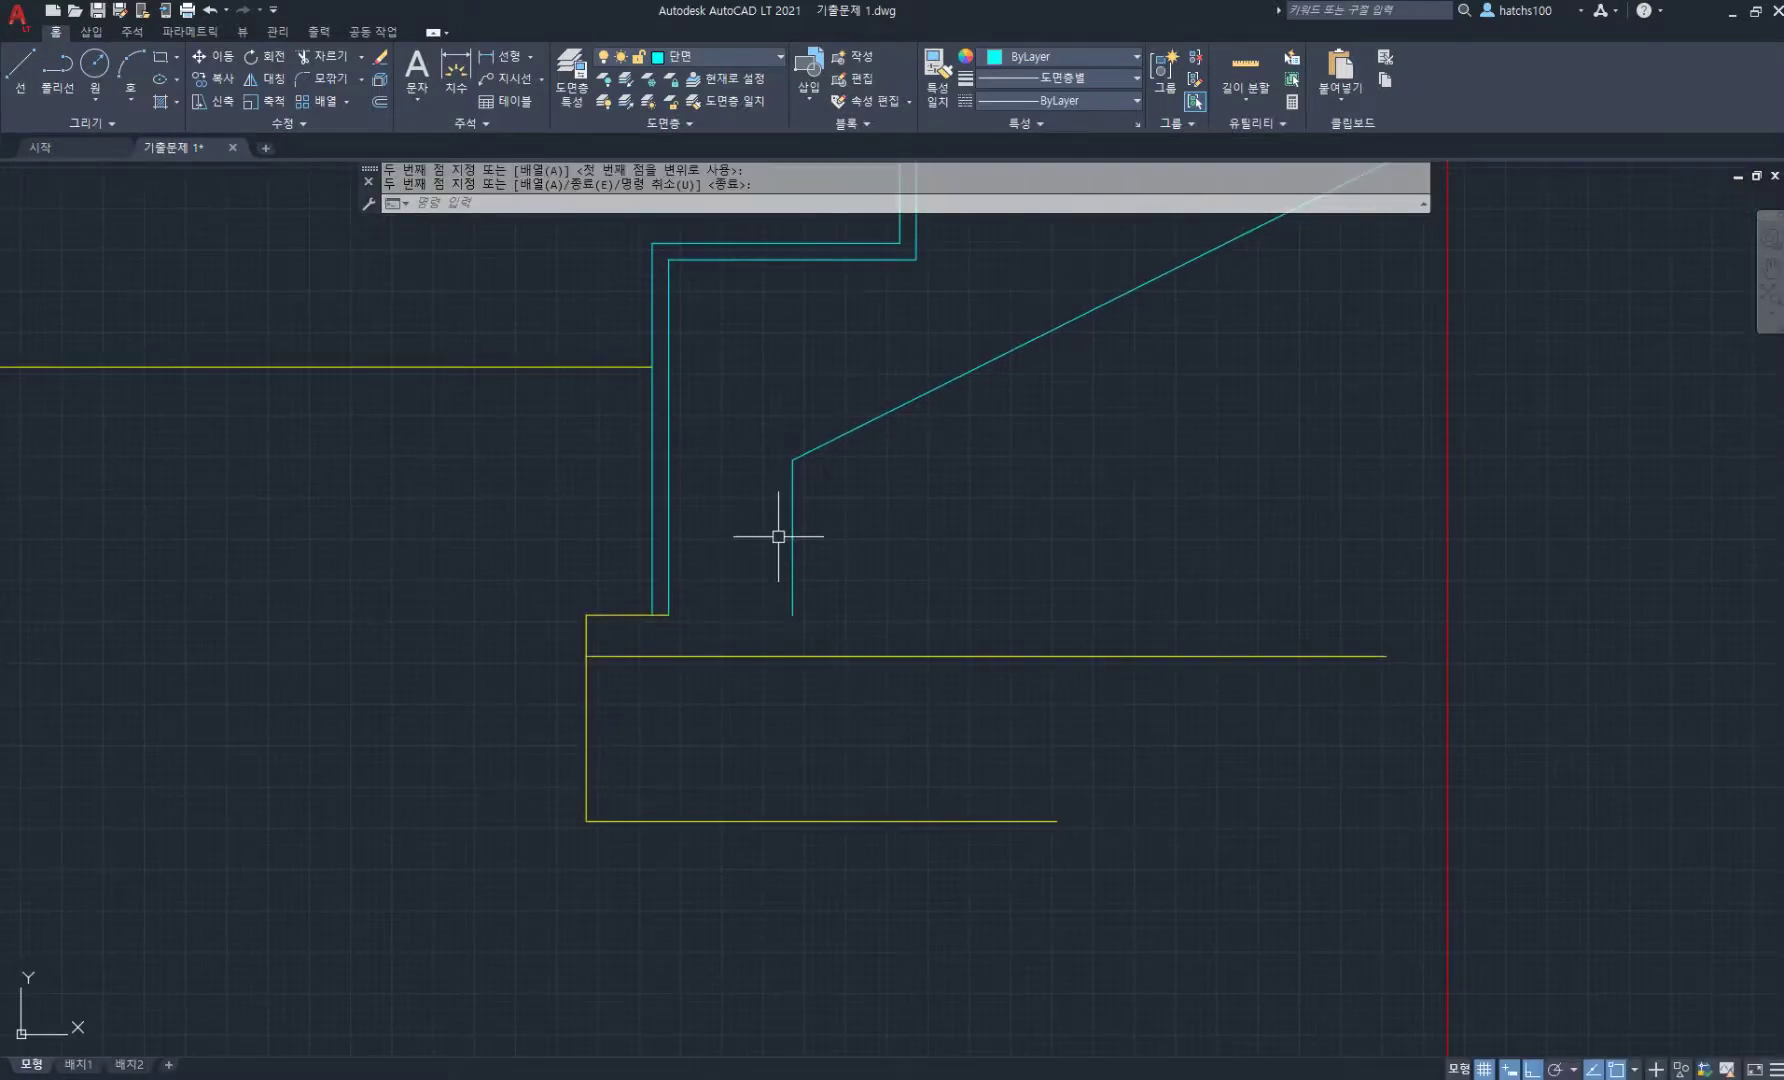
type("l")
key("Return")
left_click(668, 614)
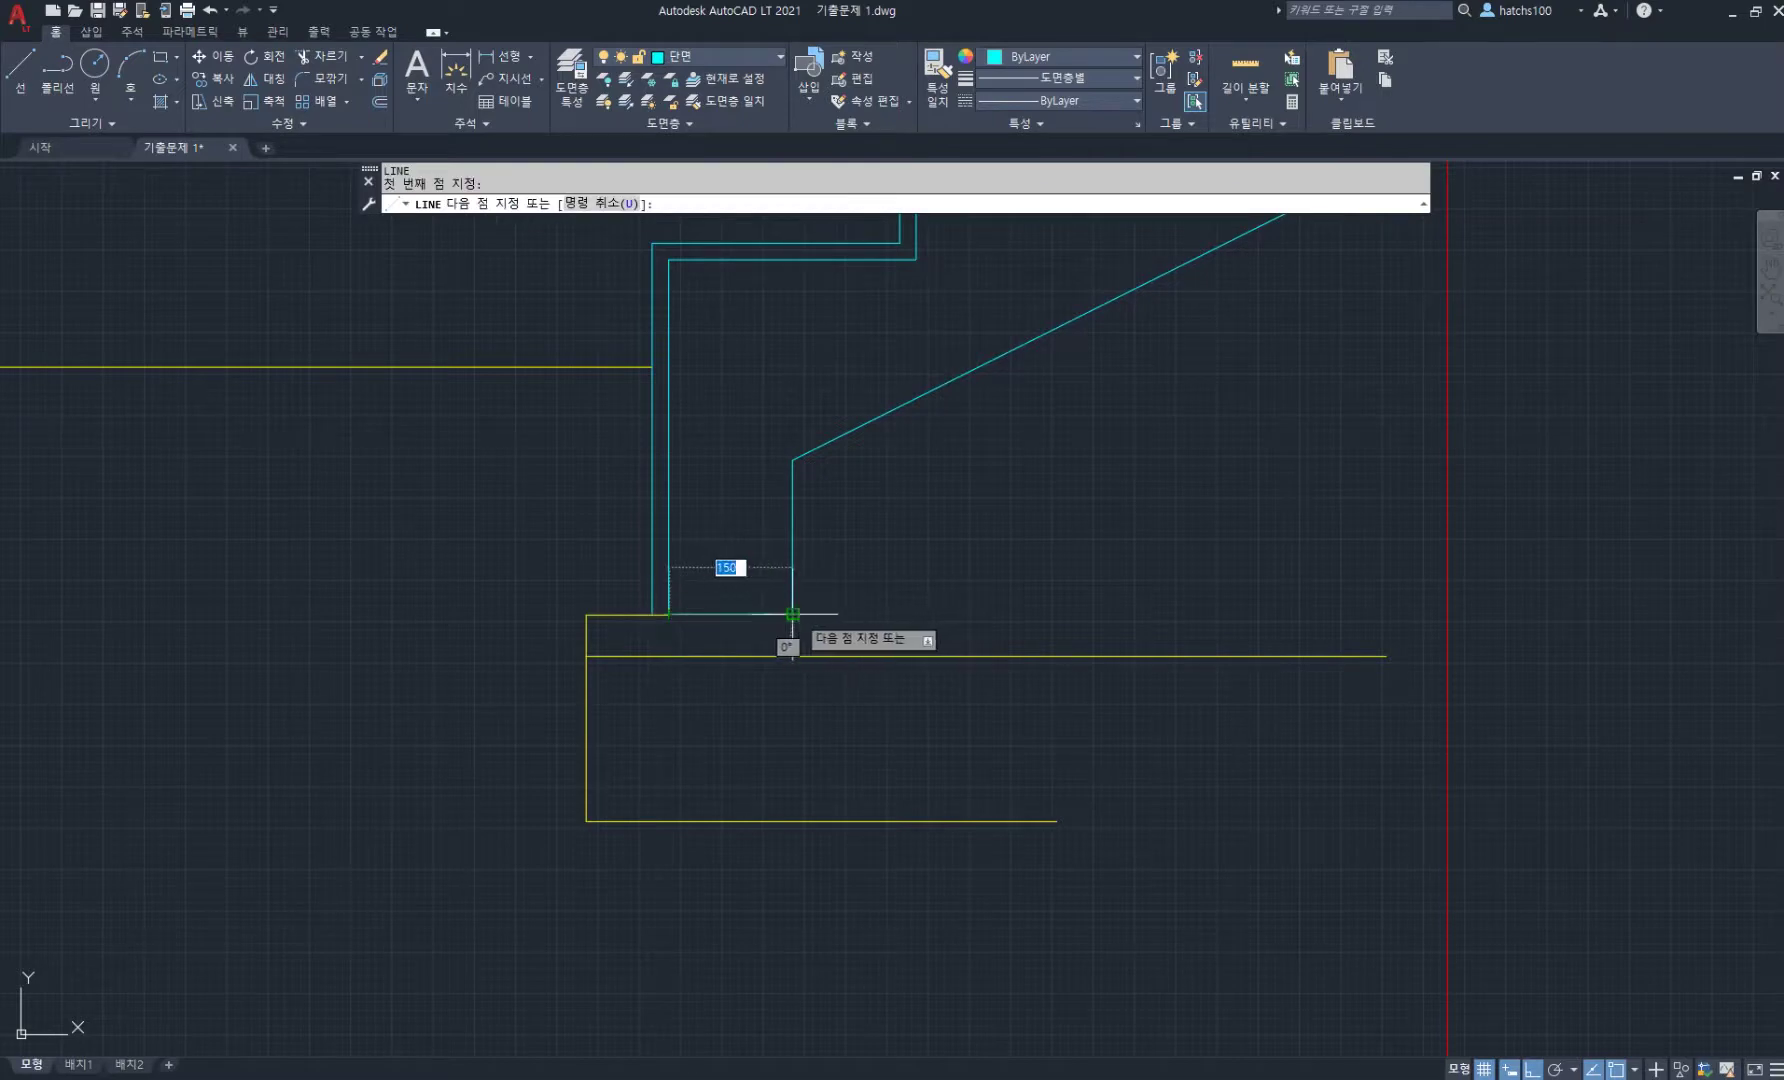
left_click(792, 614)
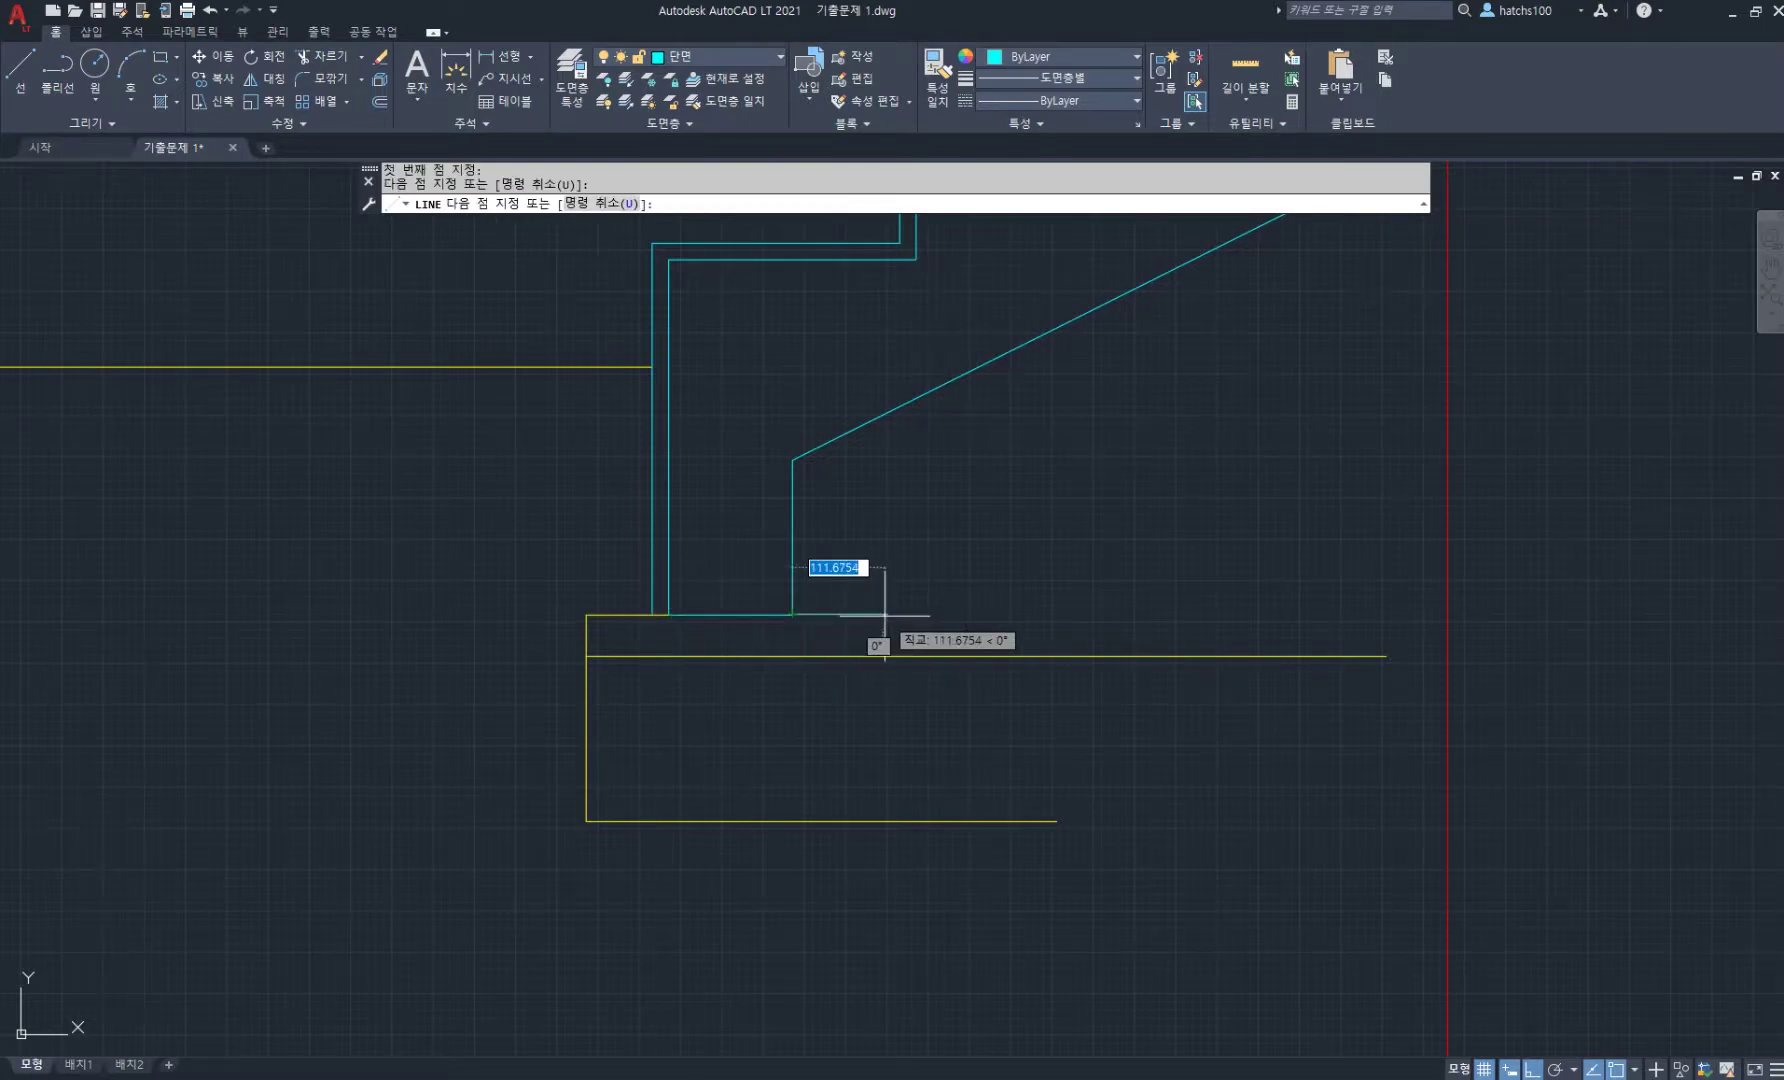
type("100")
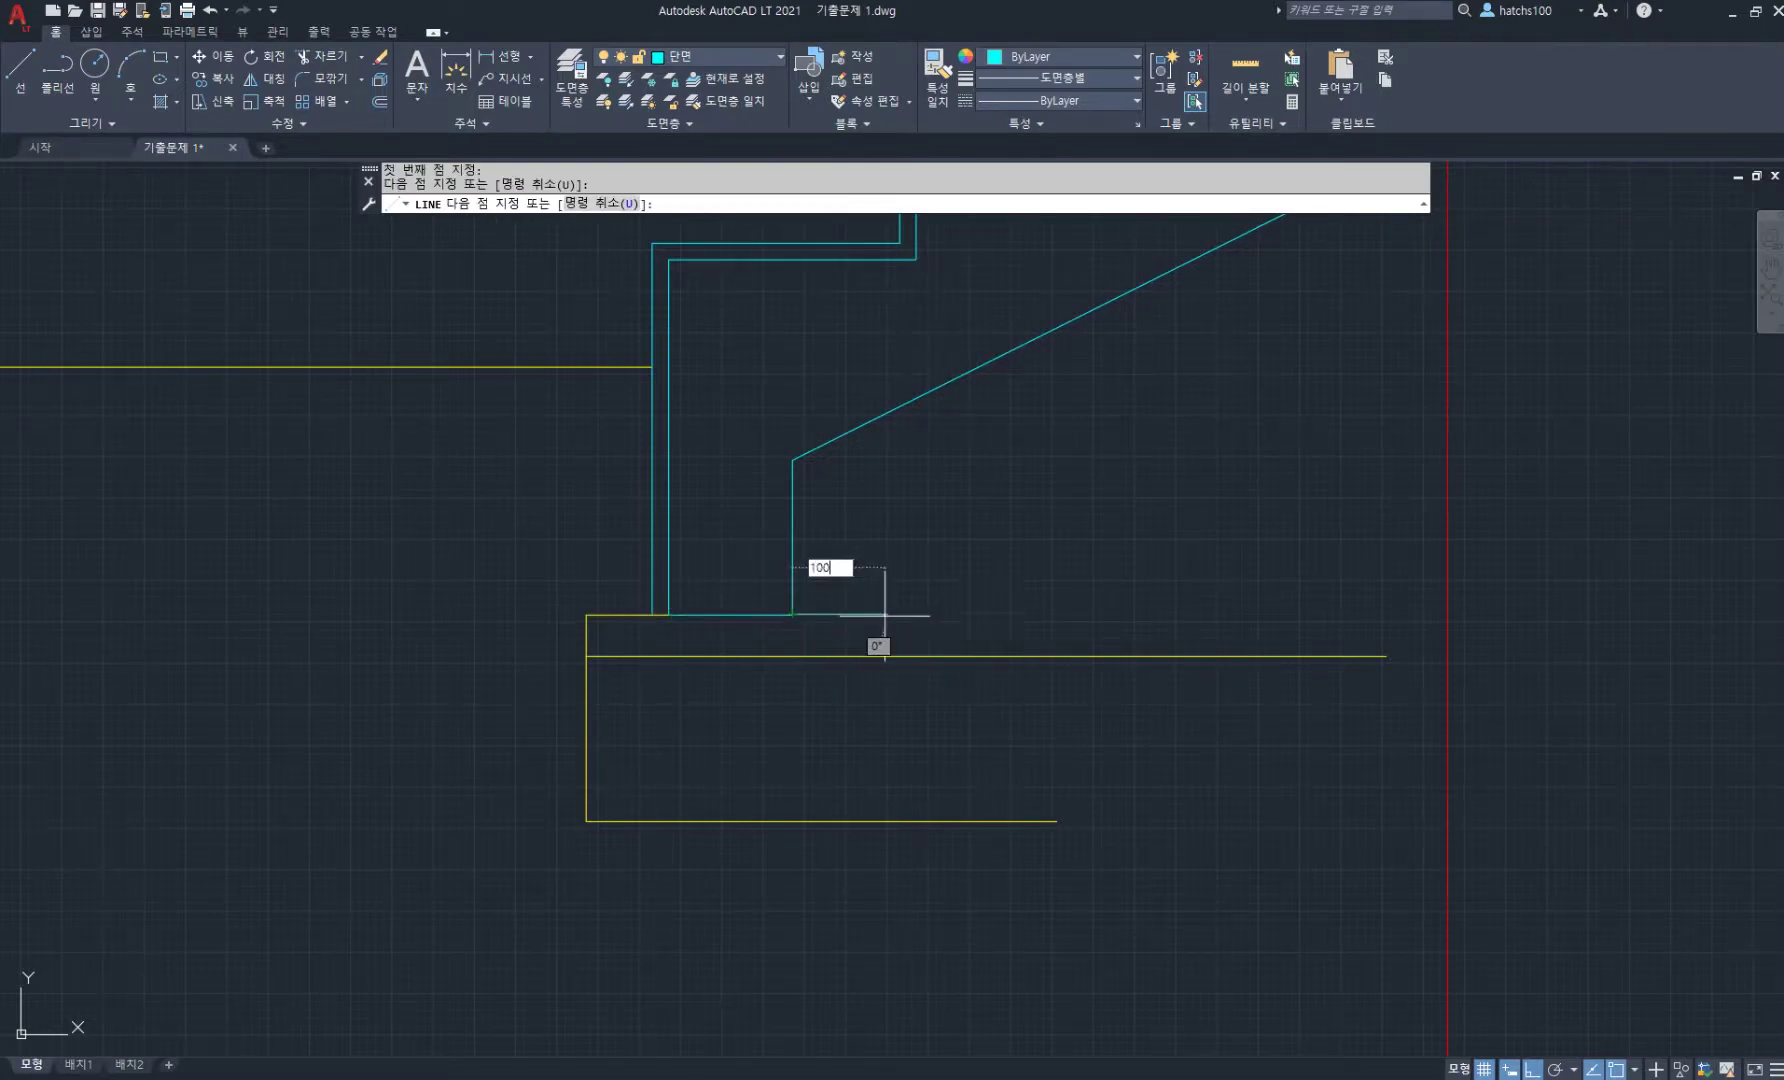
key("Return")
left_click(875, 821)
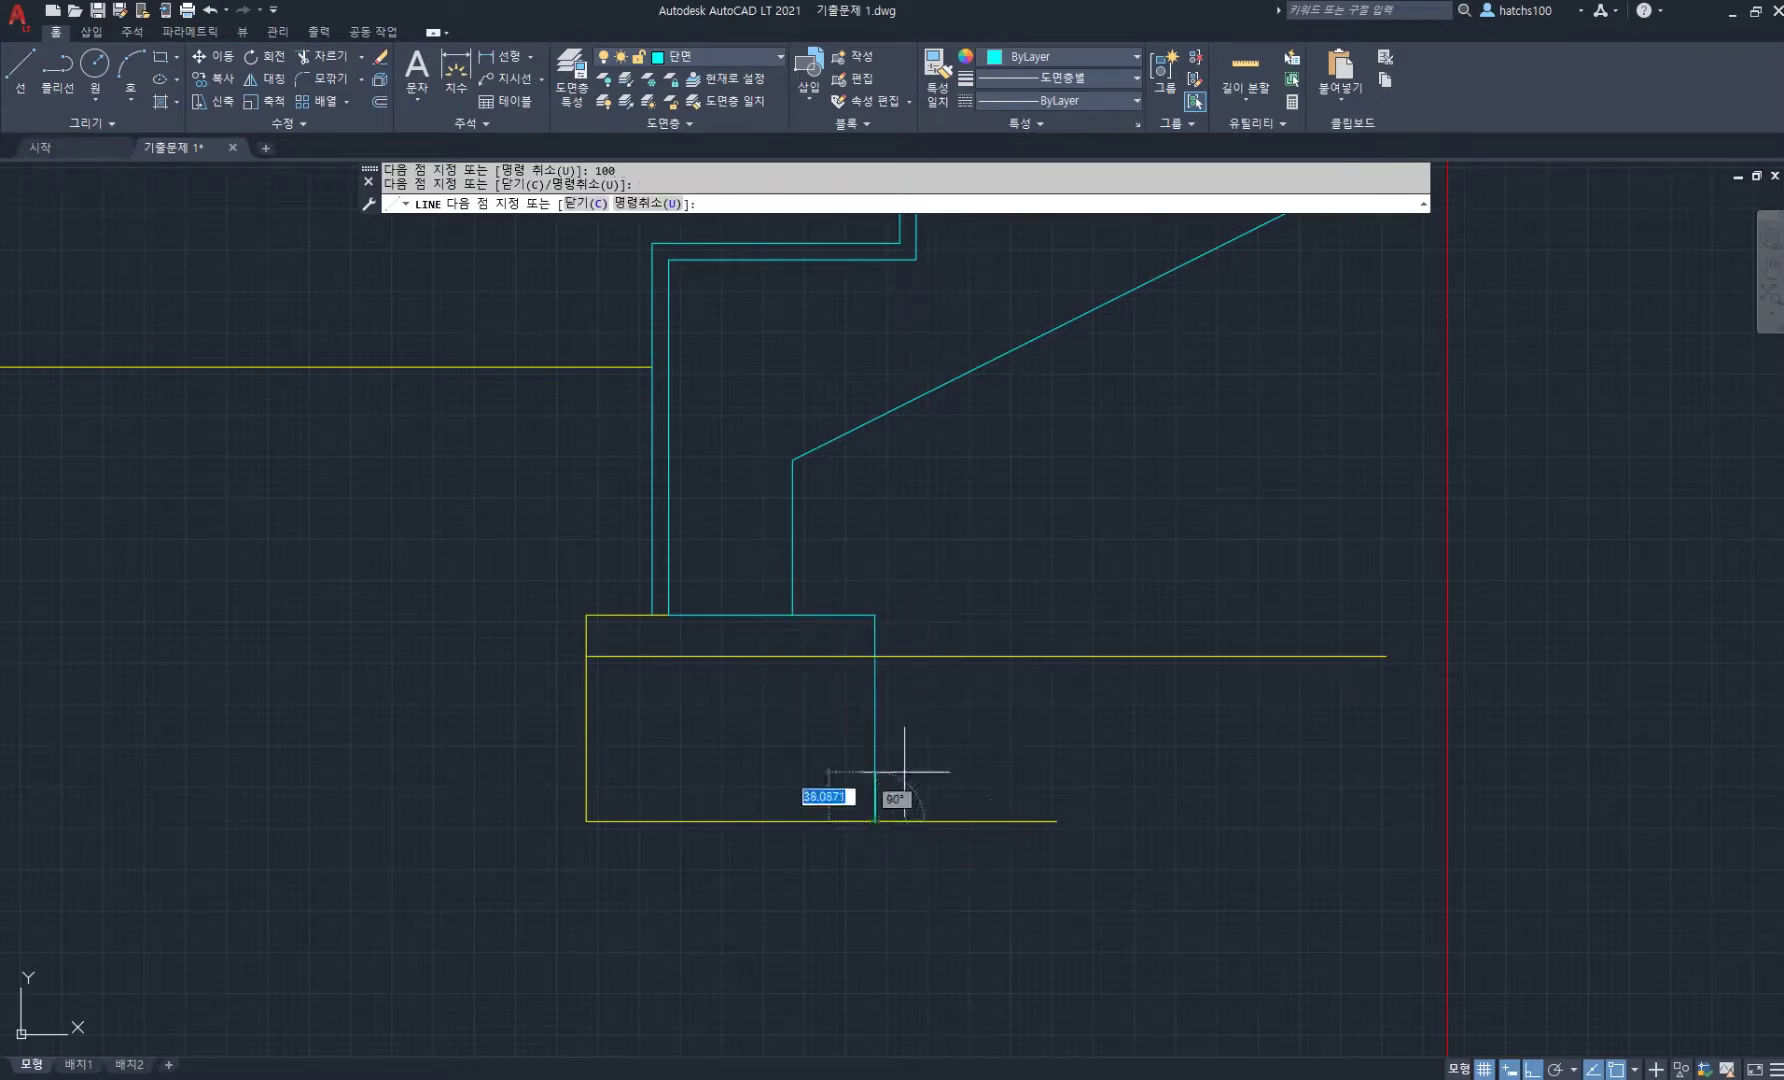
key("Return")
- Trim the two copied horizontal footing lines that extend beyond the small footing's new vertical edge
type("tr")
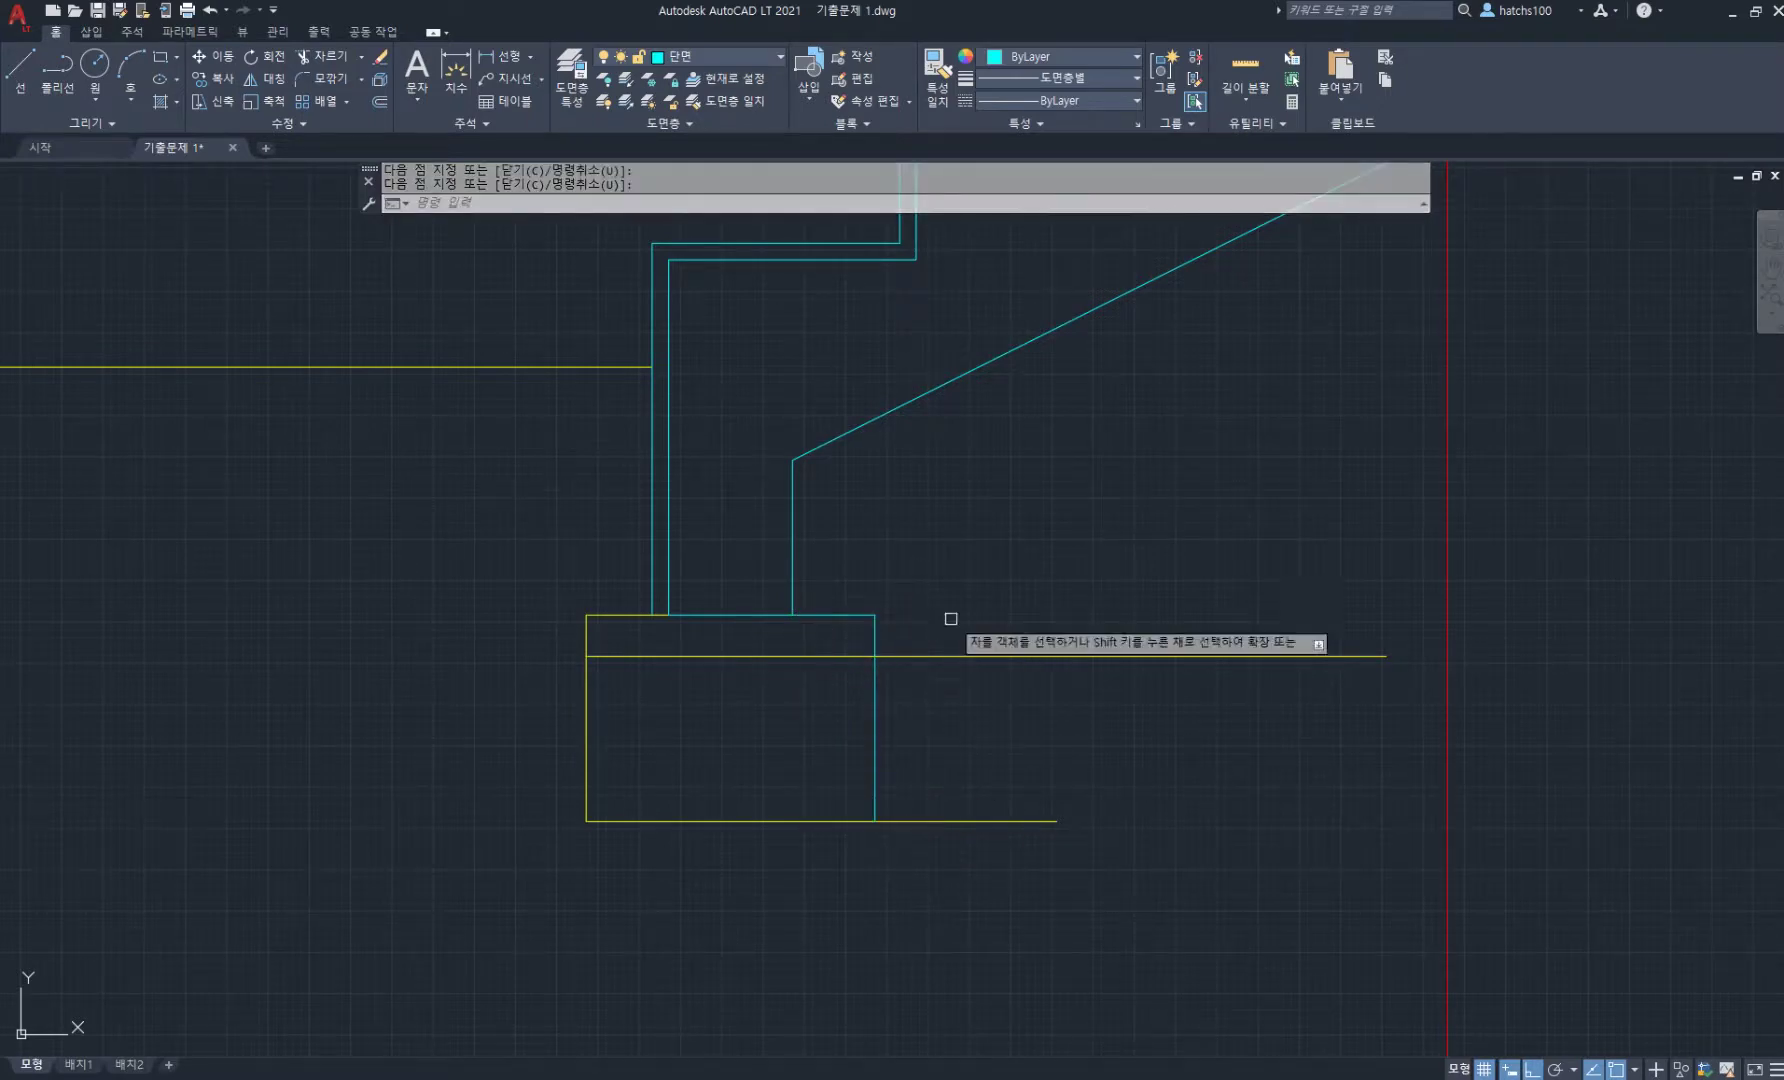
key("Return")
left_click(965, 656)
left_click(950, 821)
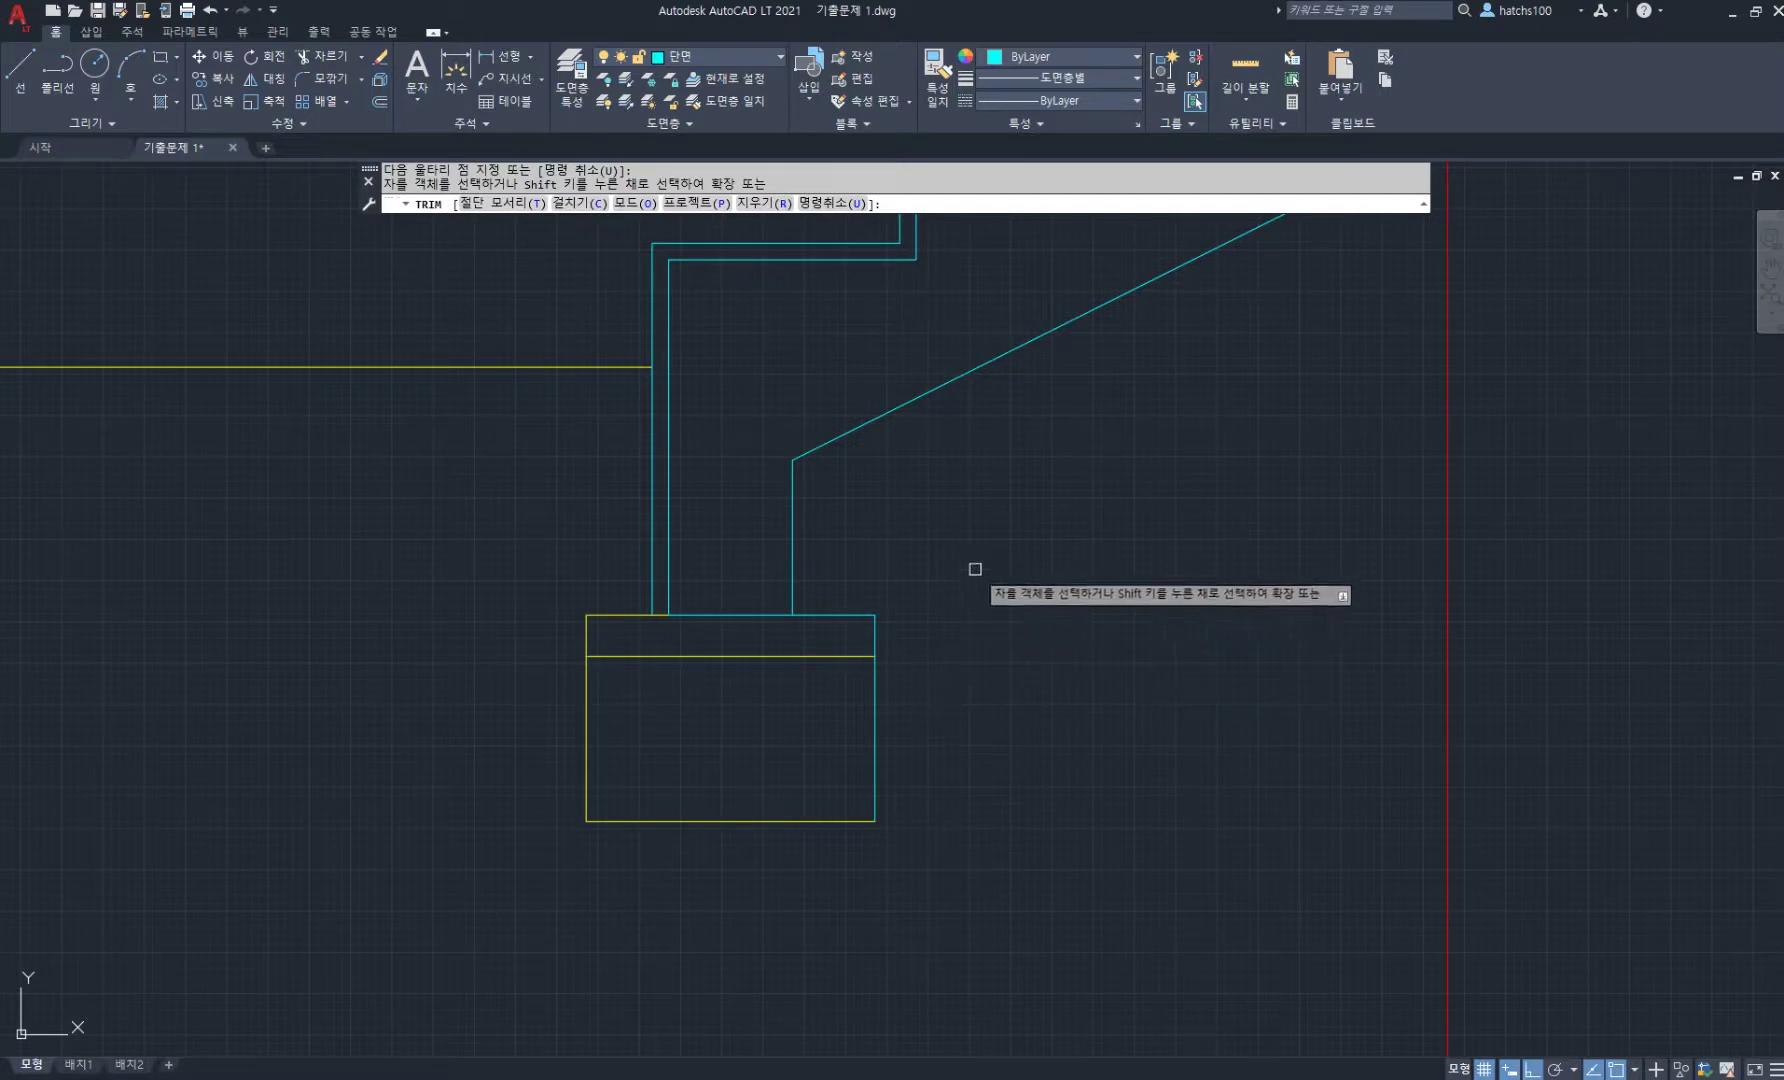
key("Return")
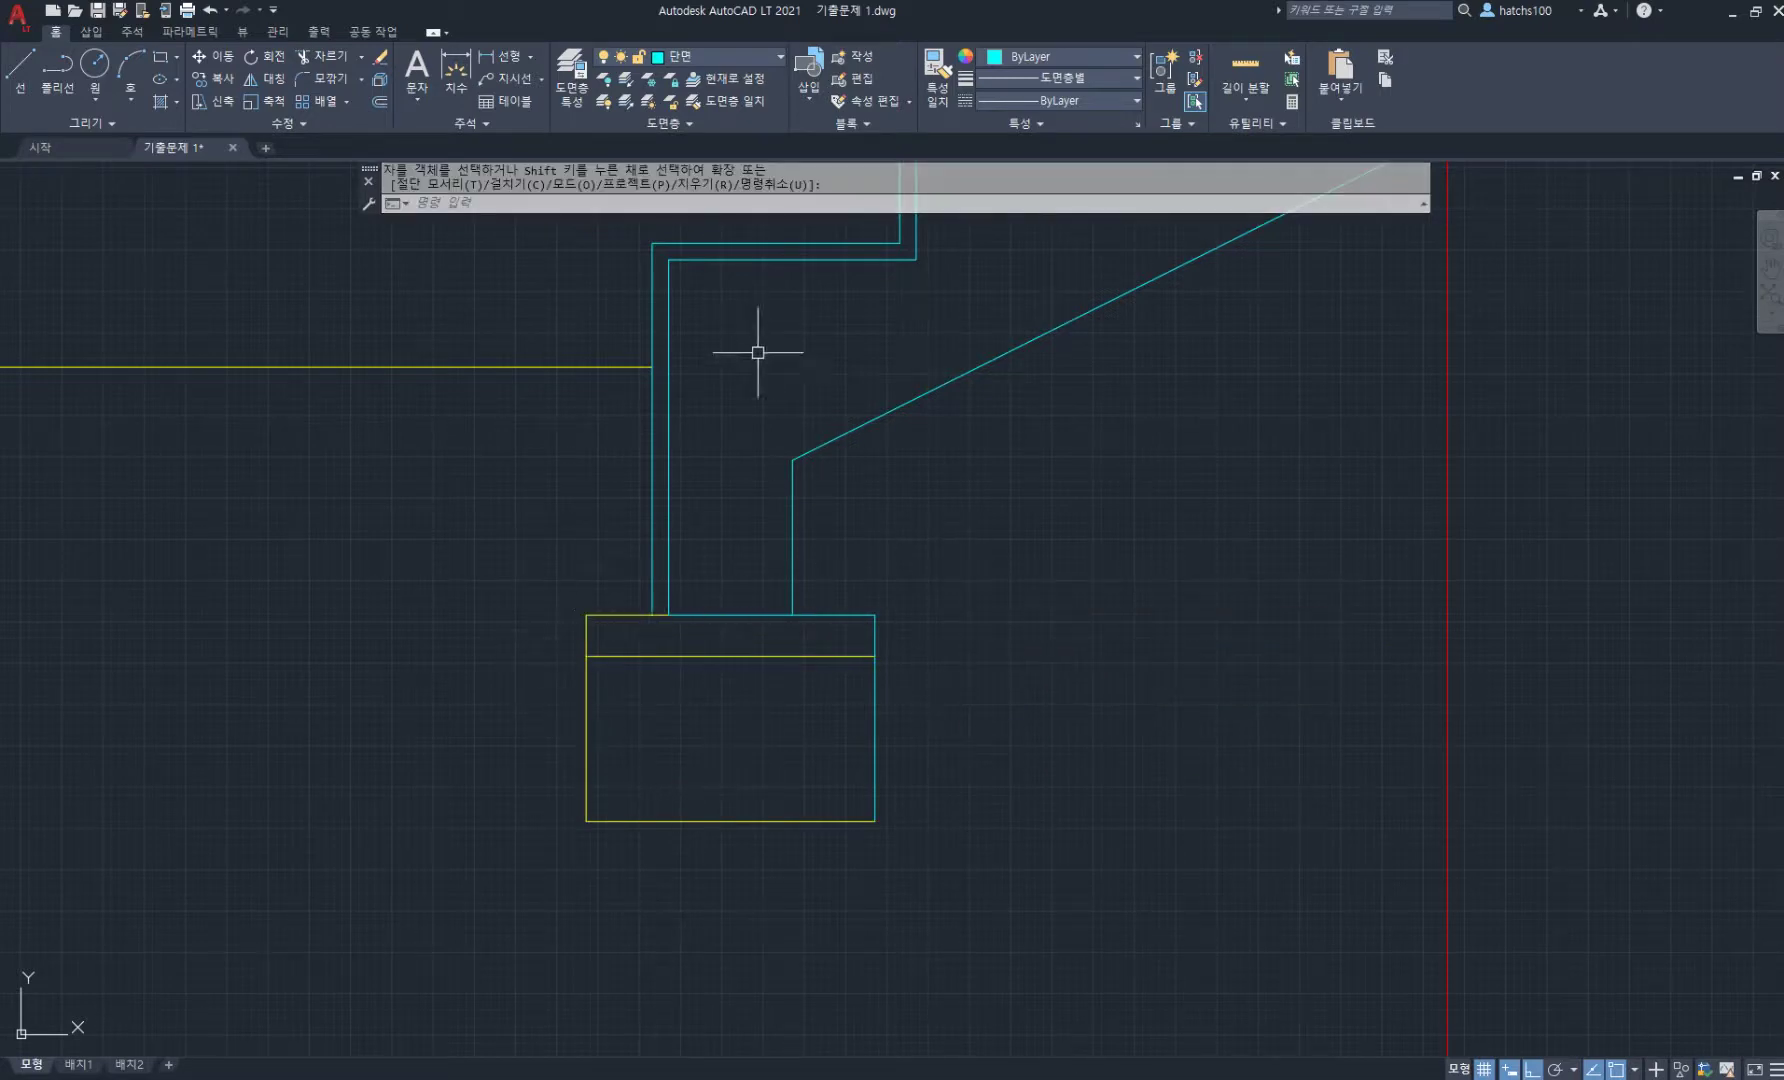
- Match the properties of the small stair footing's lines to the cyan vertical stair wall line above it
left_click(939, 91)
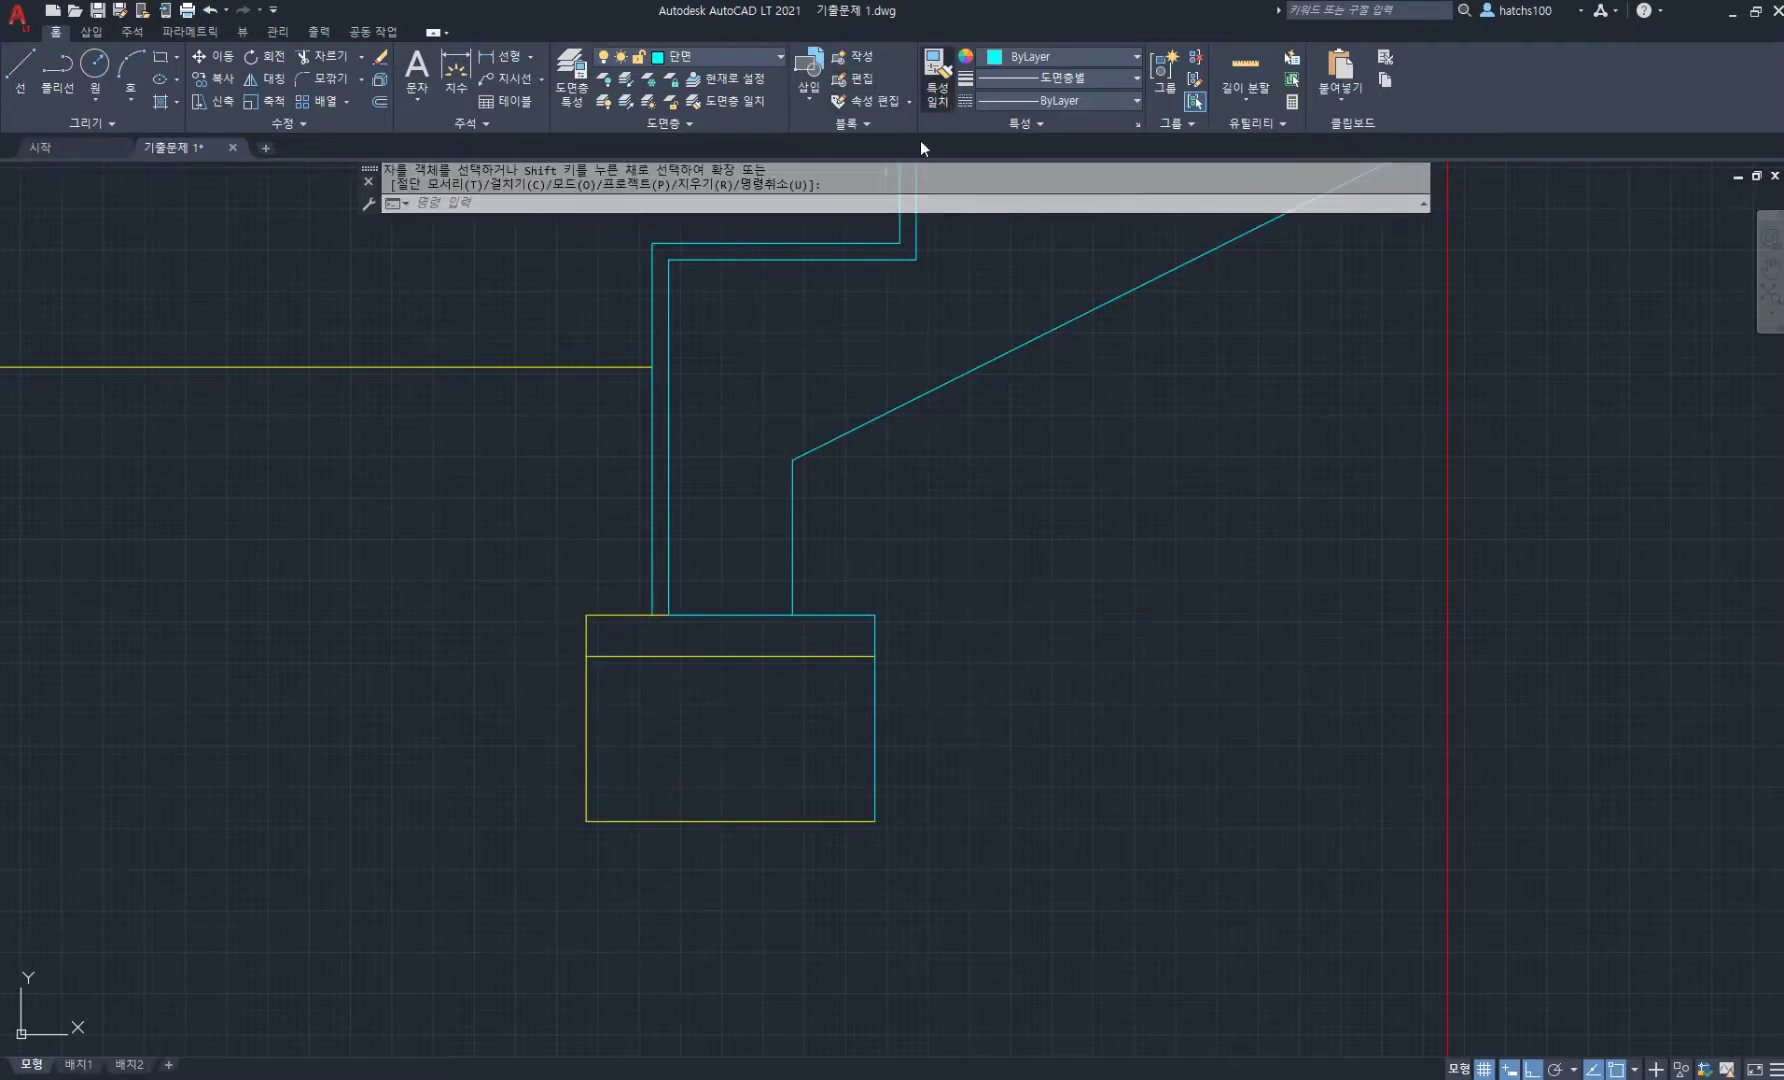
left_click(792, 560)
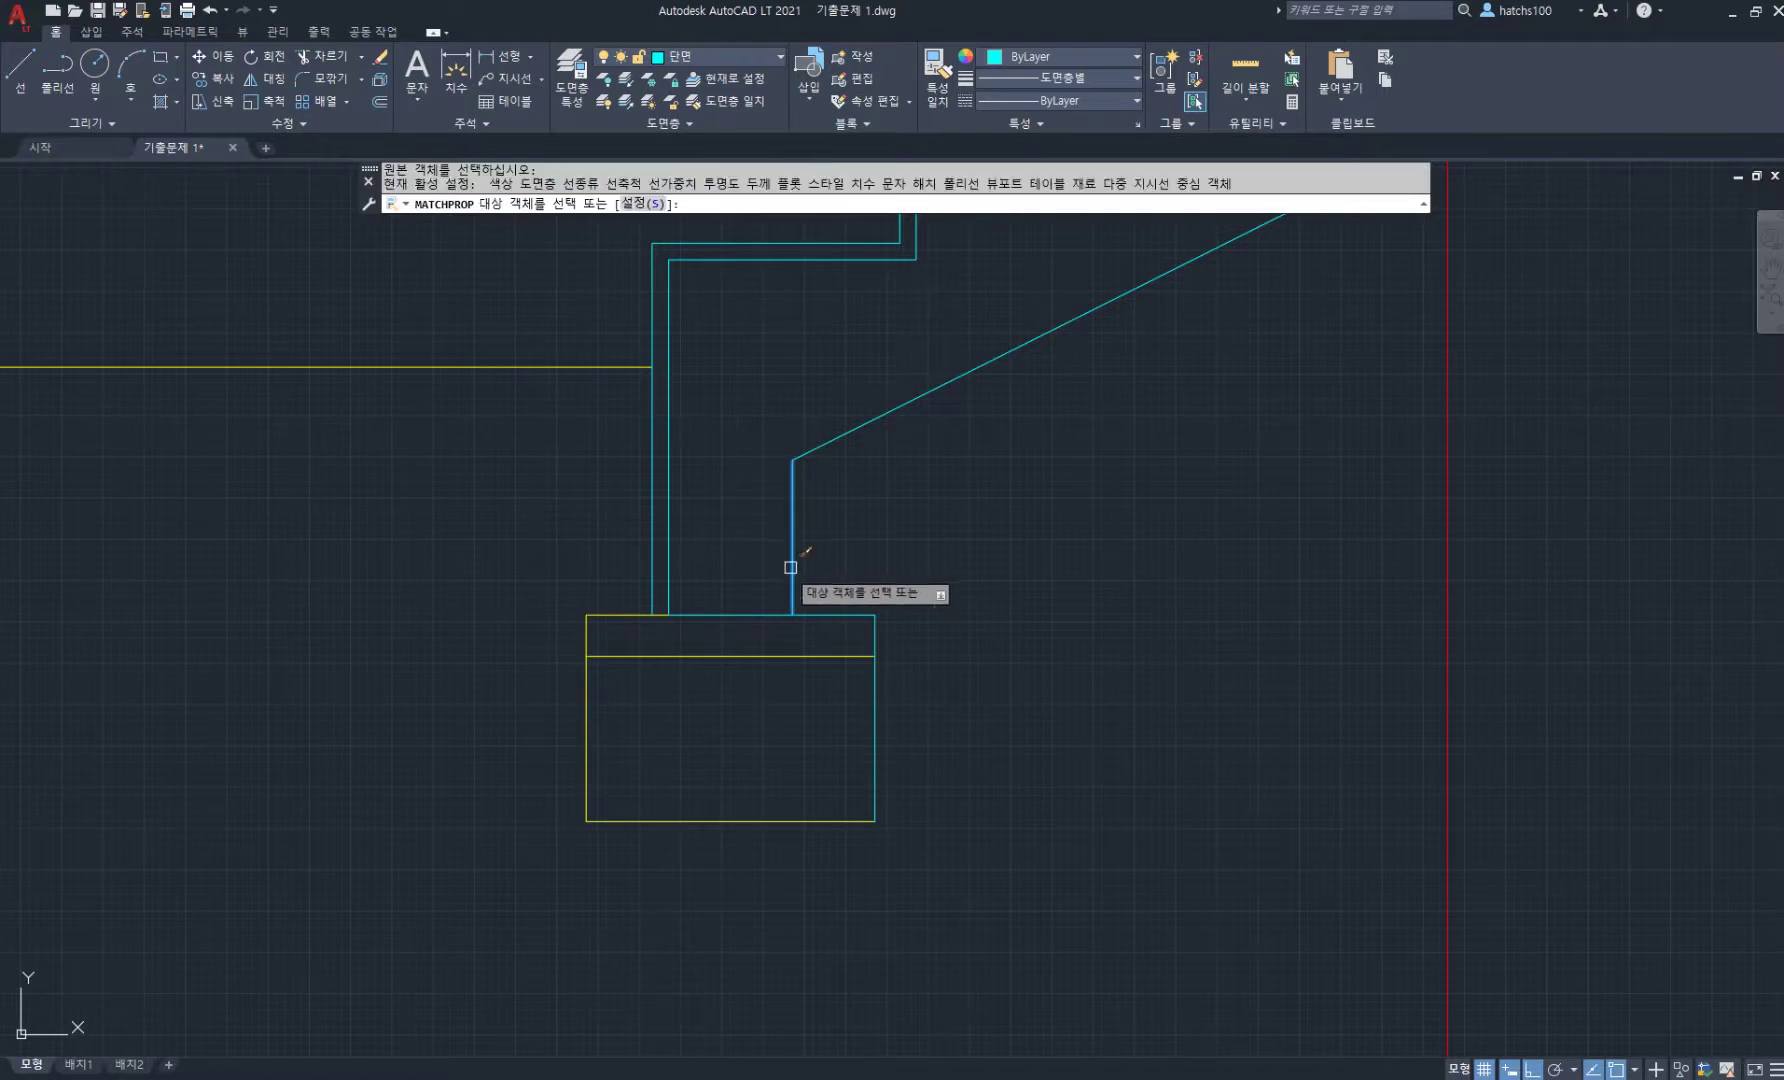
left_click(501, 512)
left_click(1025, 919)
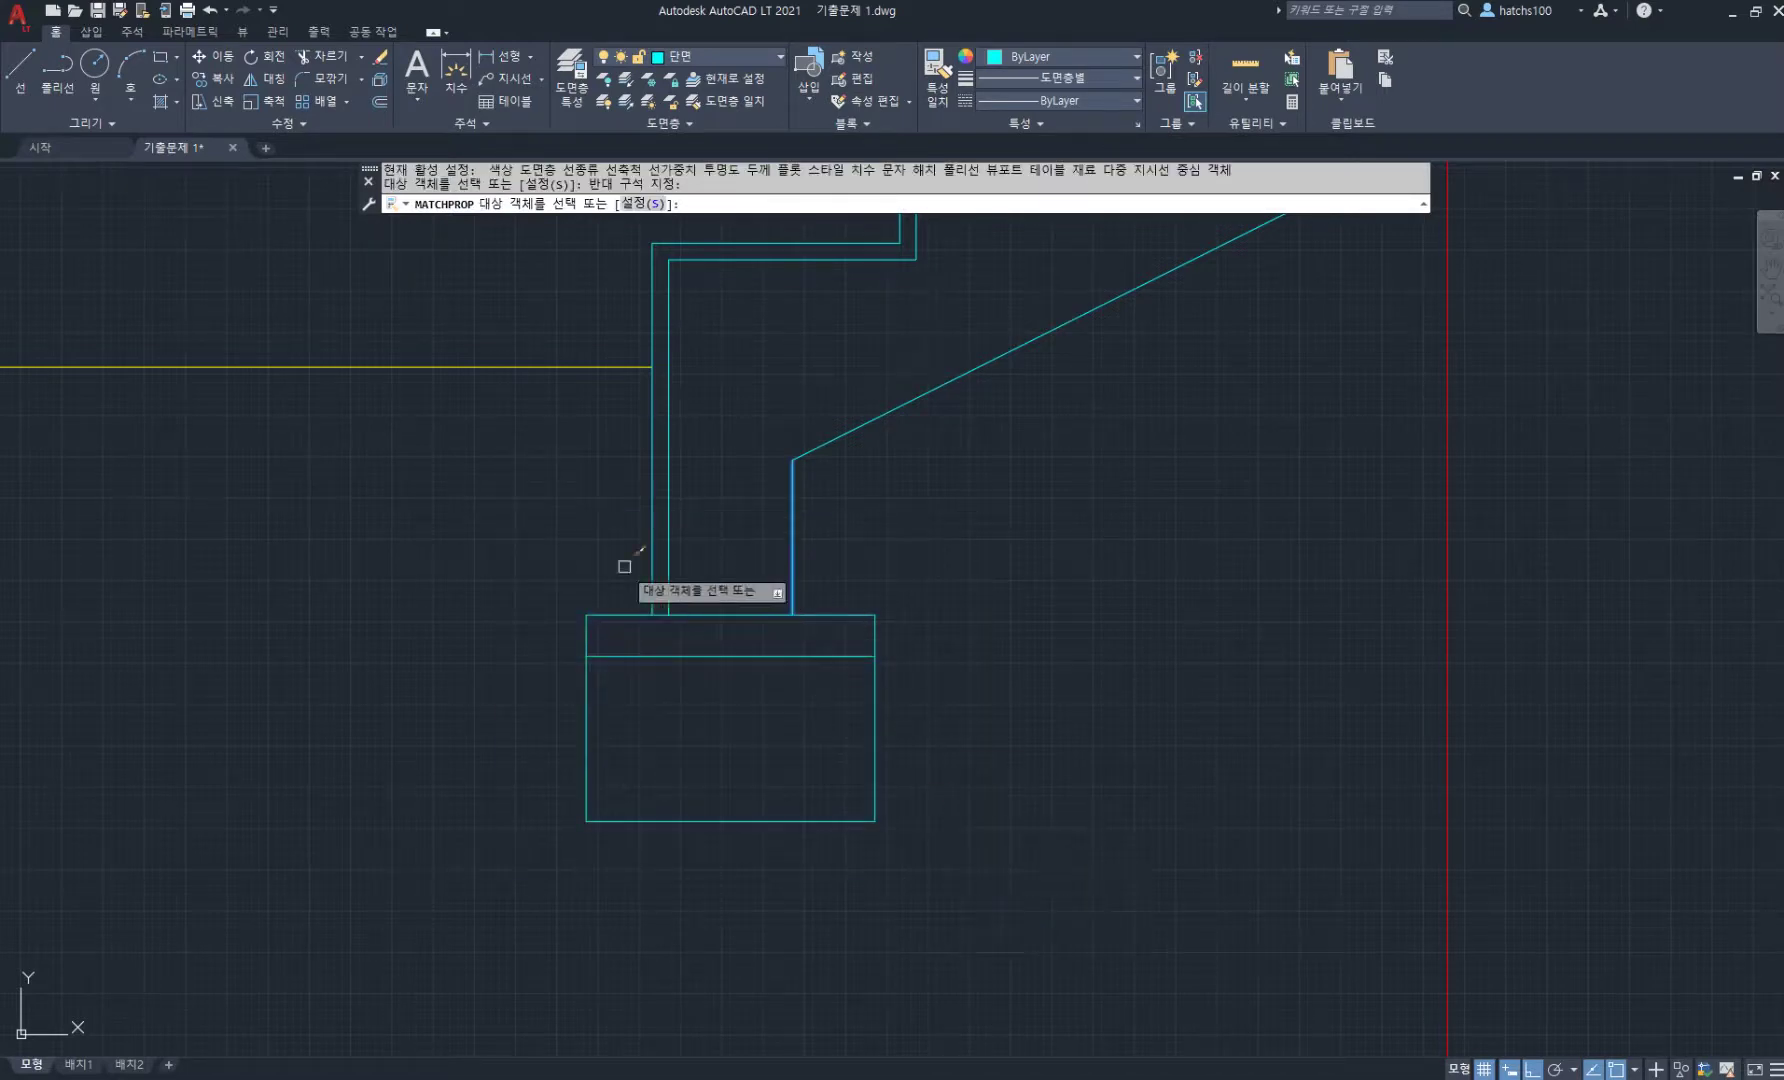
key("Return")
- Offset the short riser line at the interior floor step 200 inward, beneath the raised floor
scroll(465, 573, "down", 6)
middle_click_drag(938, 488, 810, 562)
scroll(1045, 506, "up", 2)
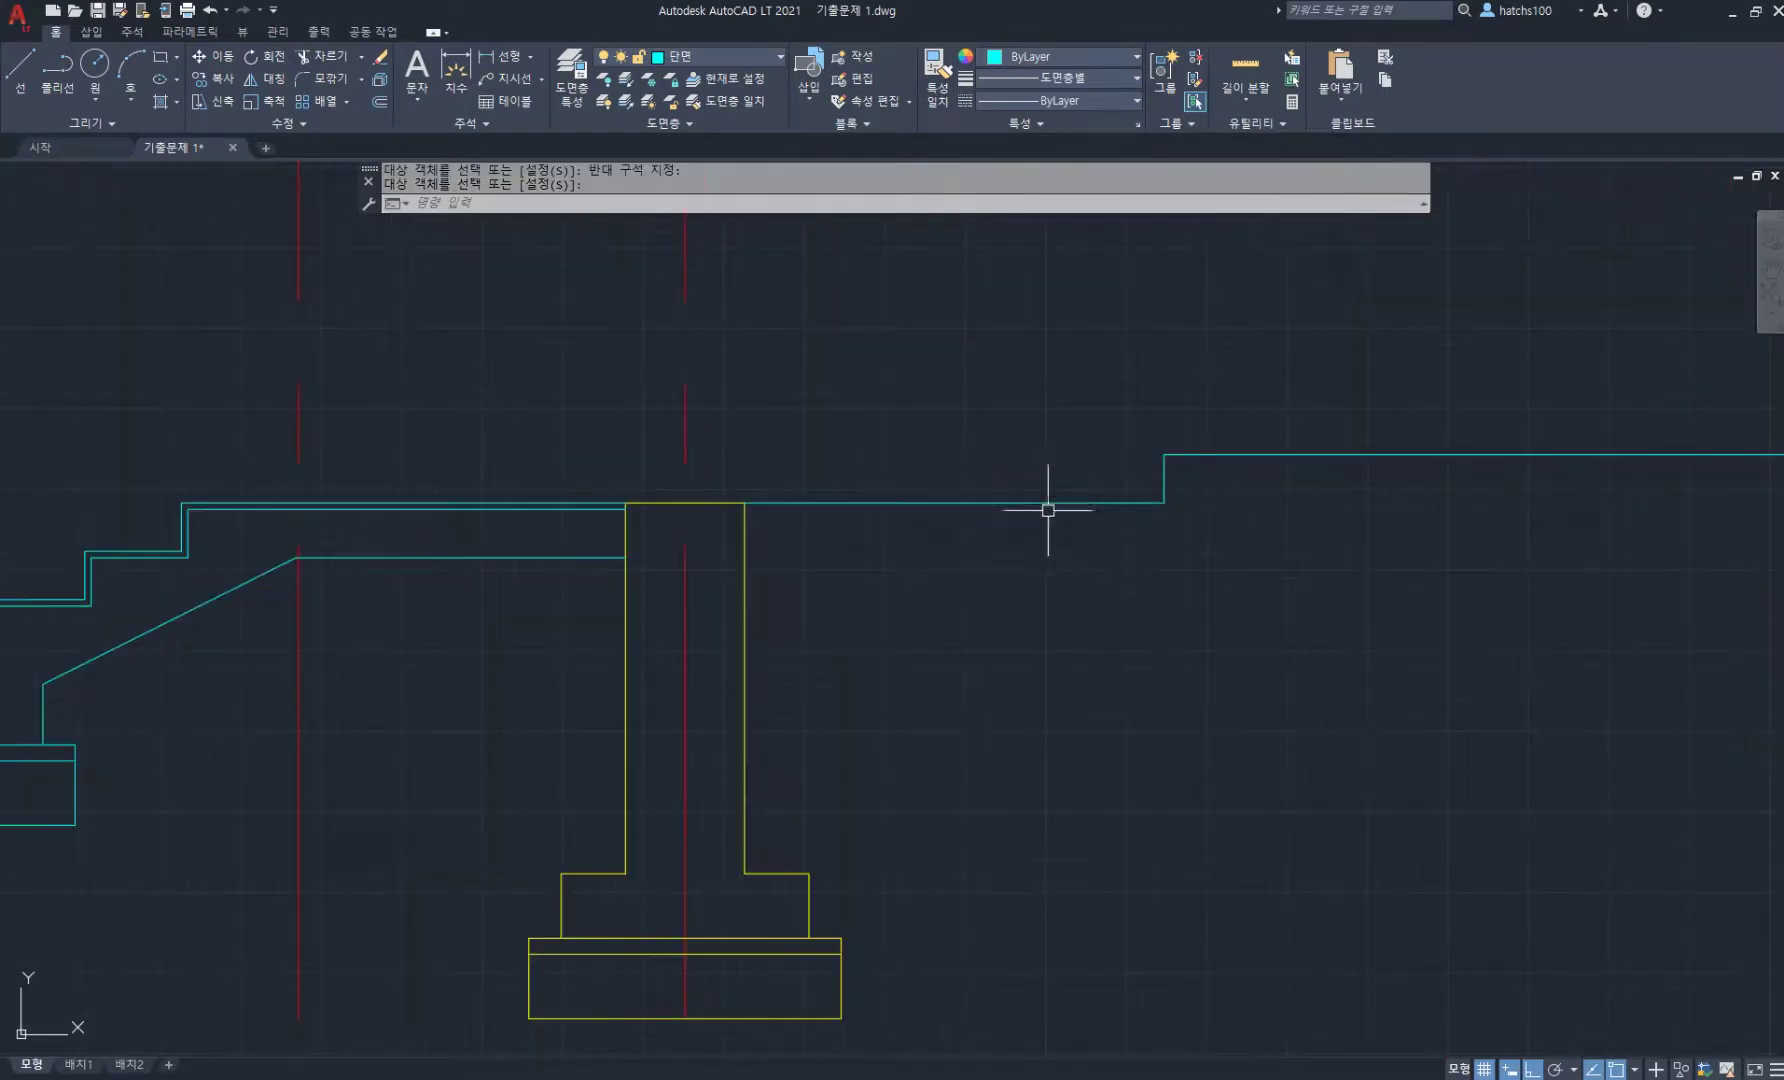
middle_click_drag(1200, 517, 1046, 523)
scroll(992, 508, "down", 2)
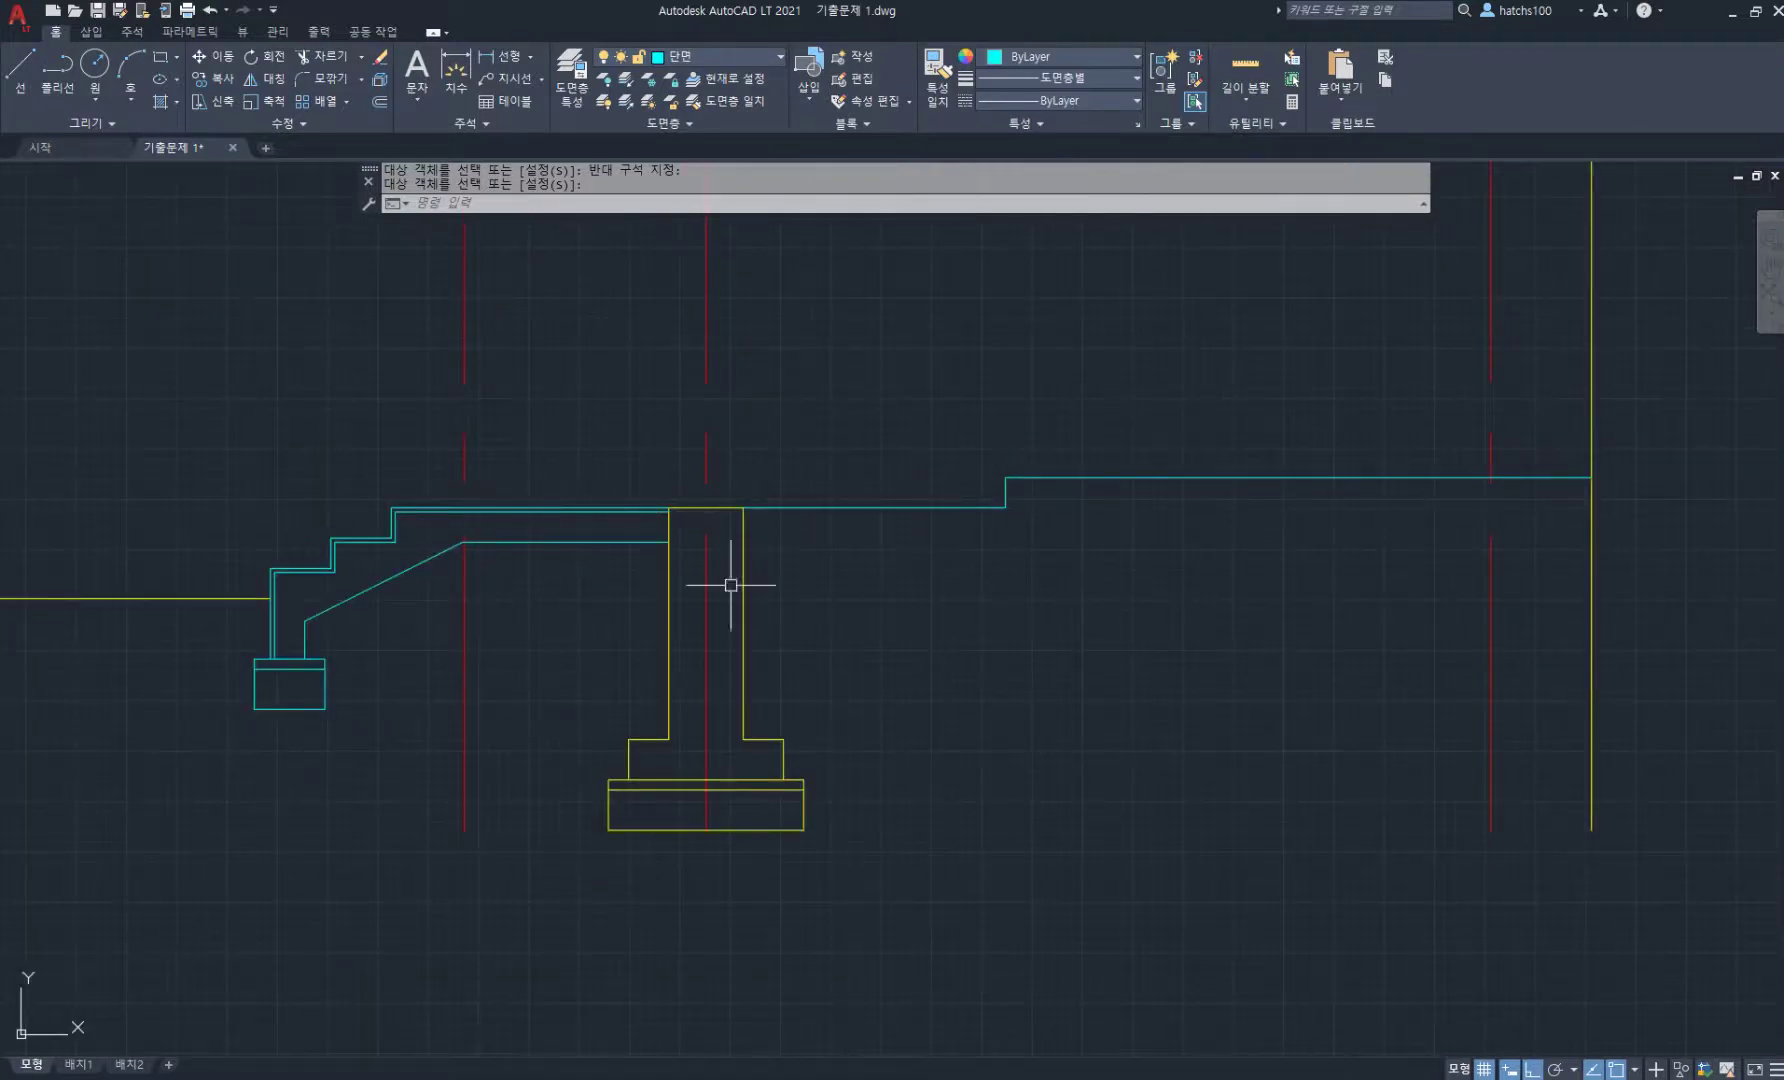
scroll(970, 501, "up", 2)
middle_click_drag(1104, 503, 1059, 550)
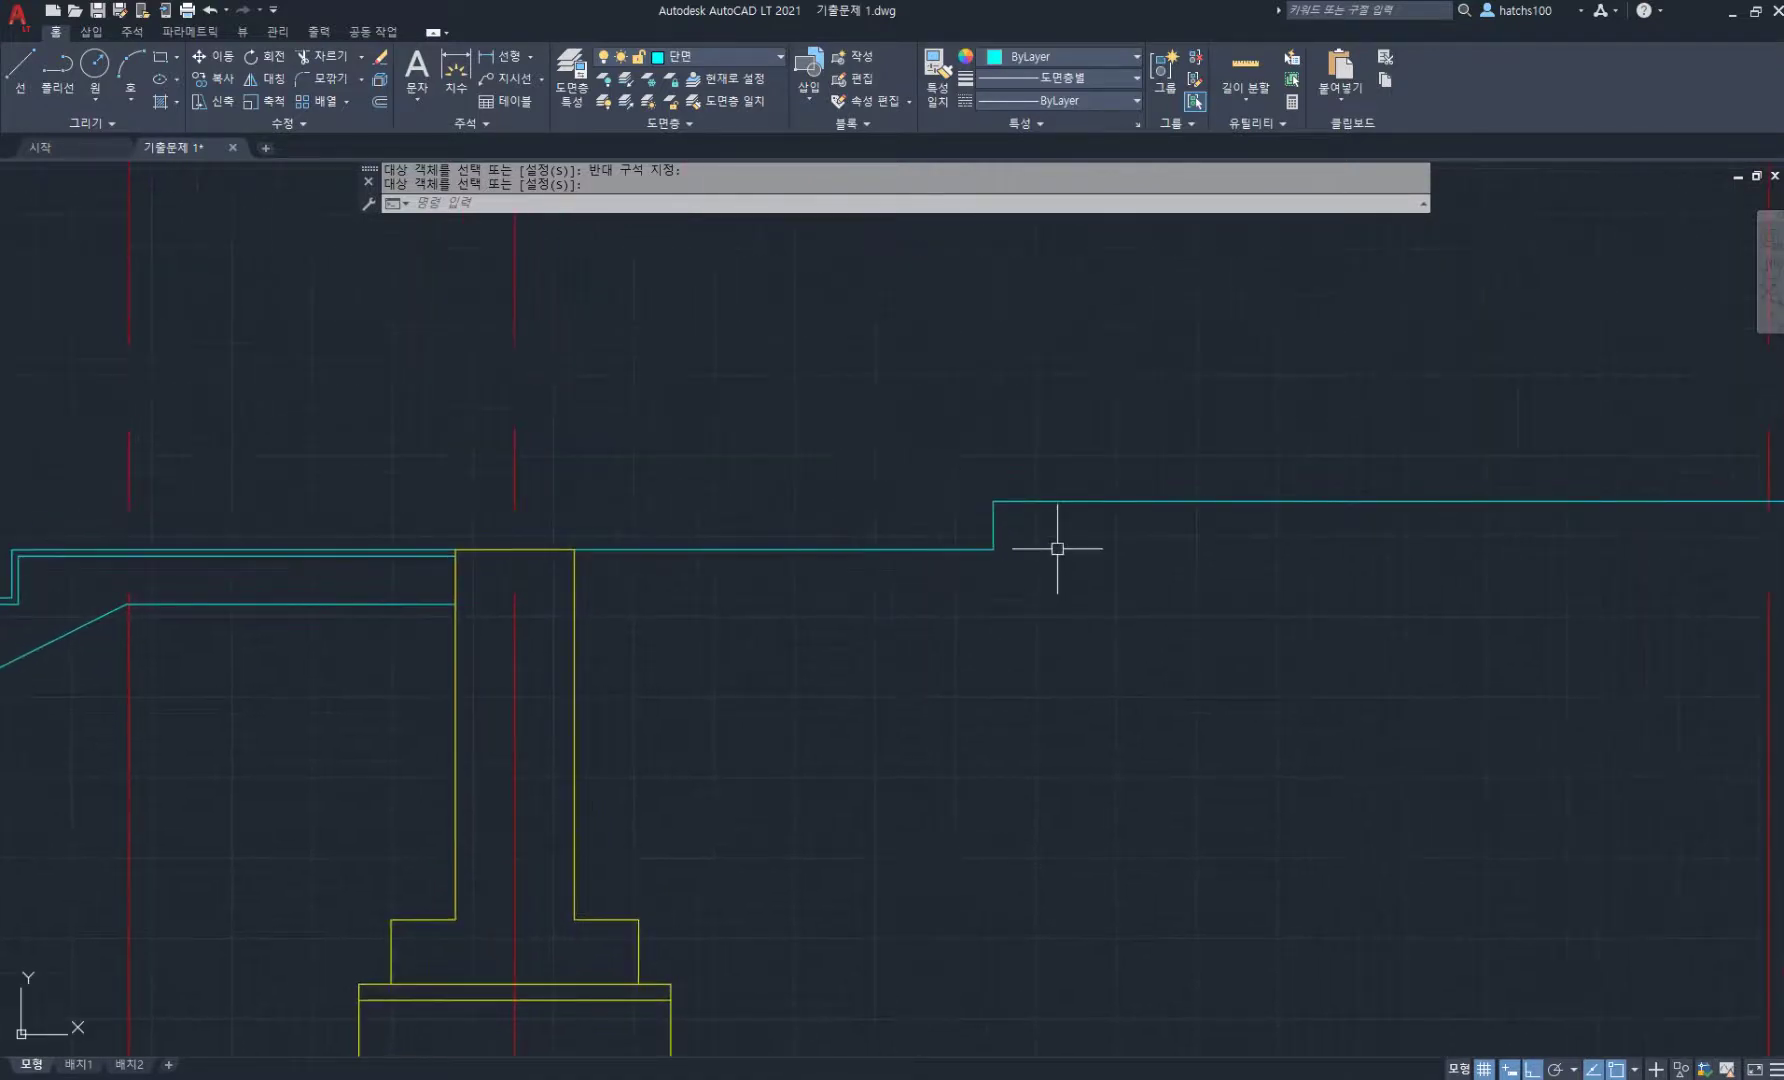
type("o")
key("Return")
key("Return")
left_click(994, 520)
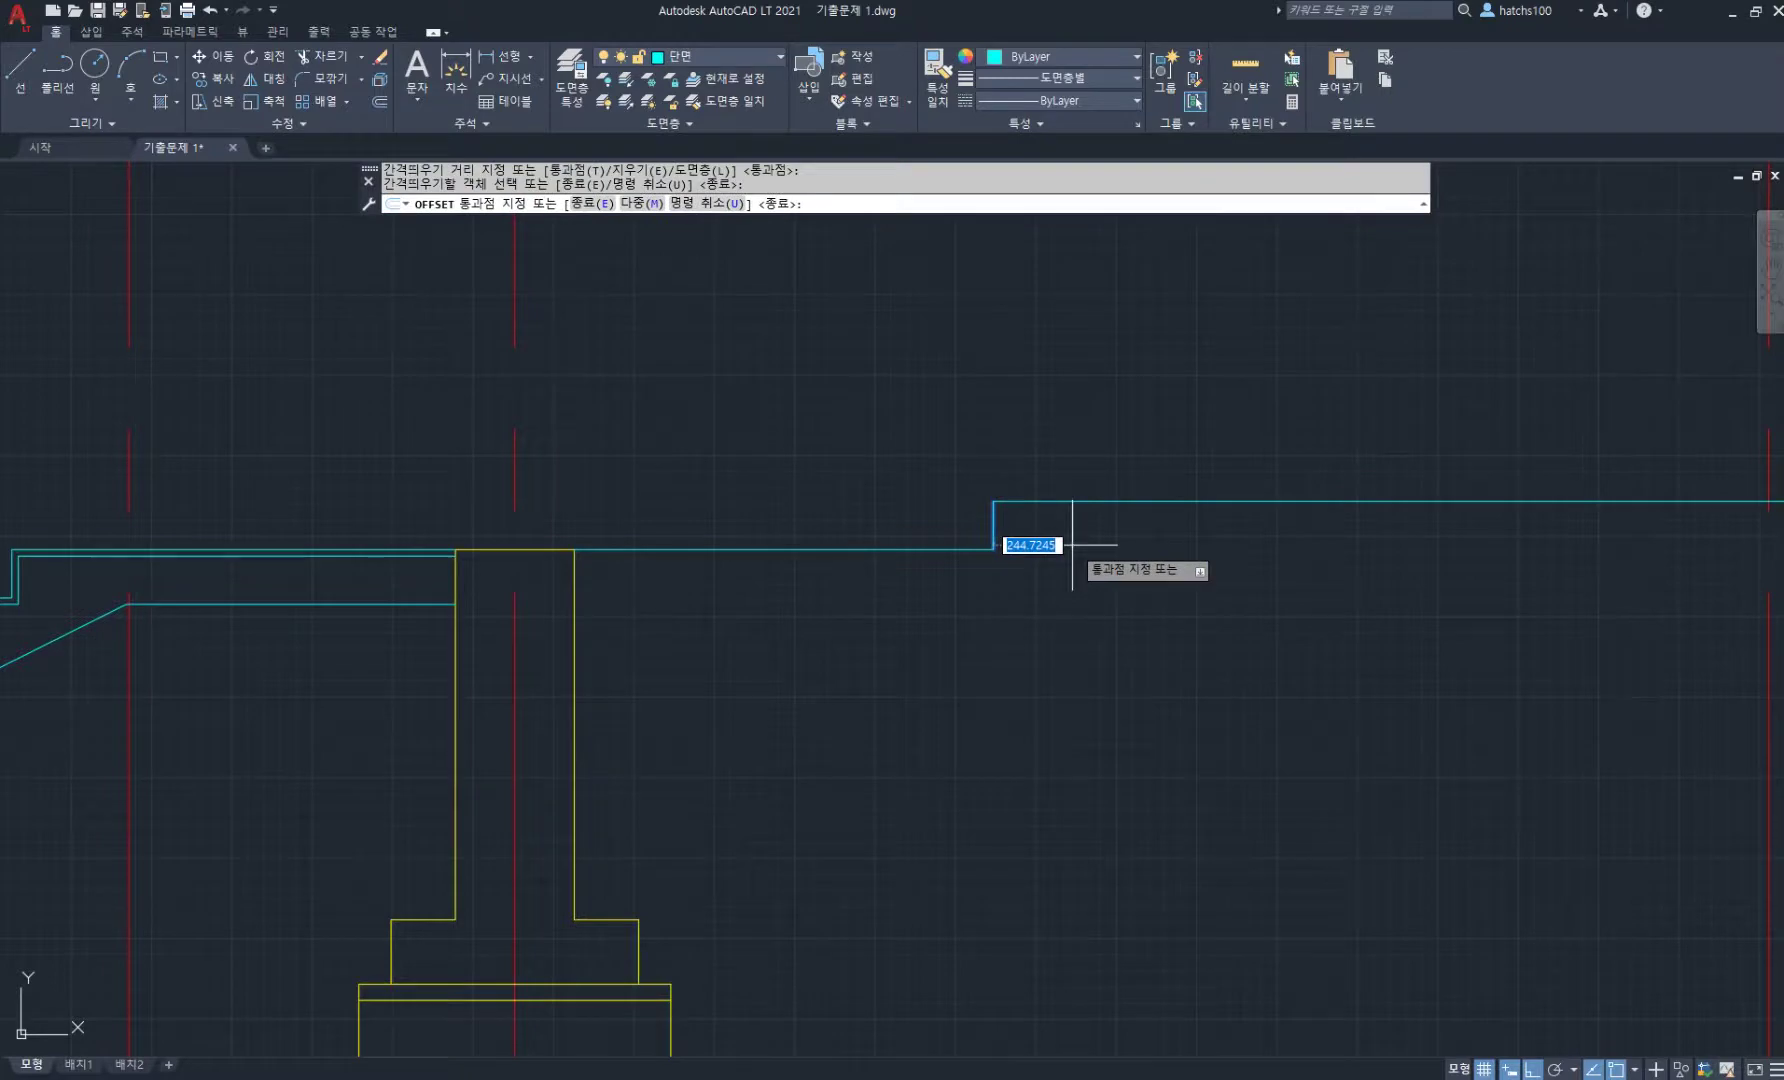
type("200")
key("Return")
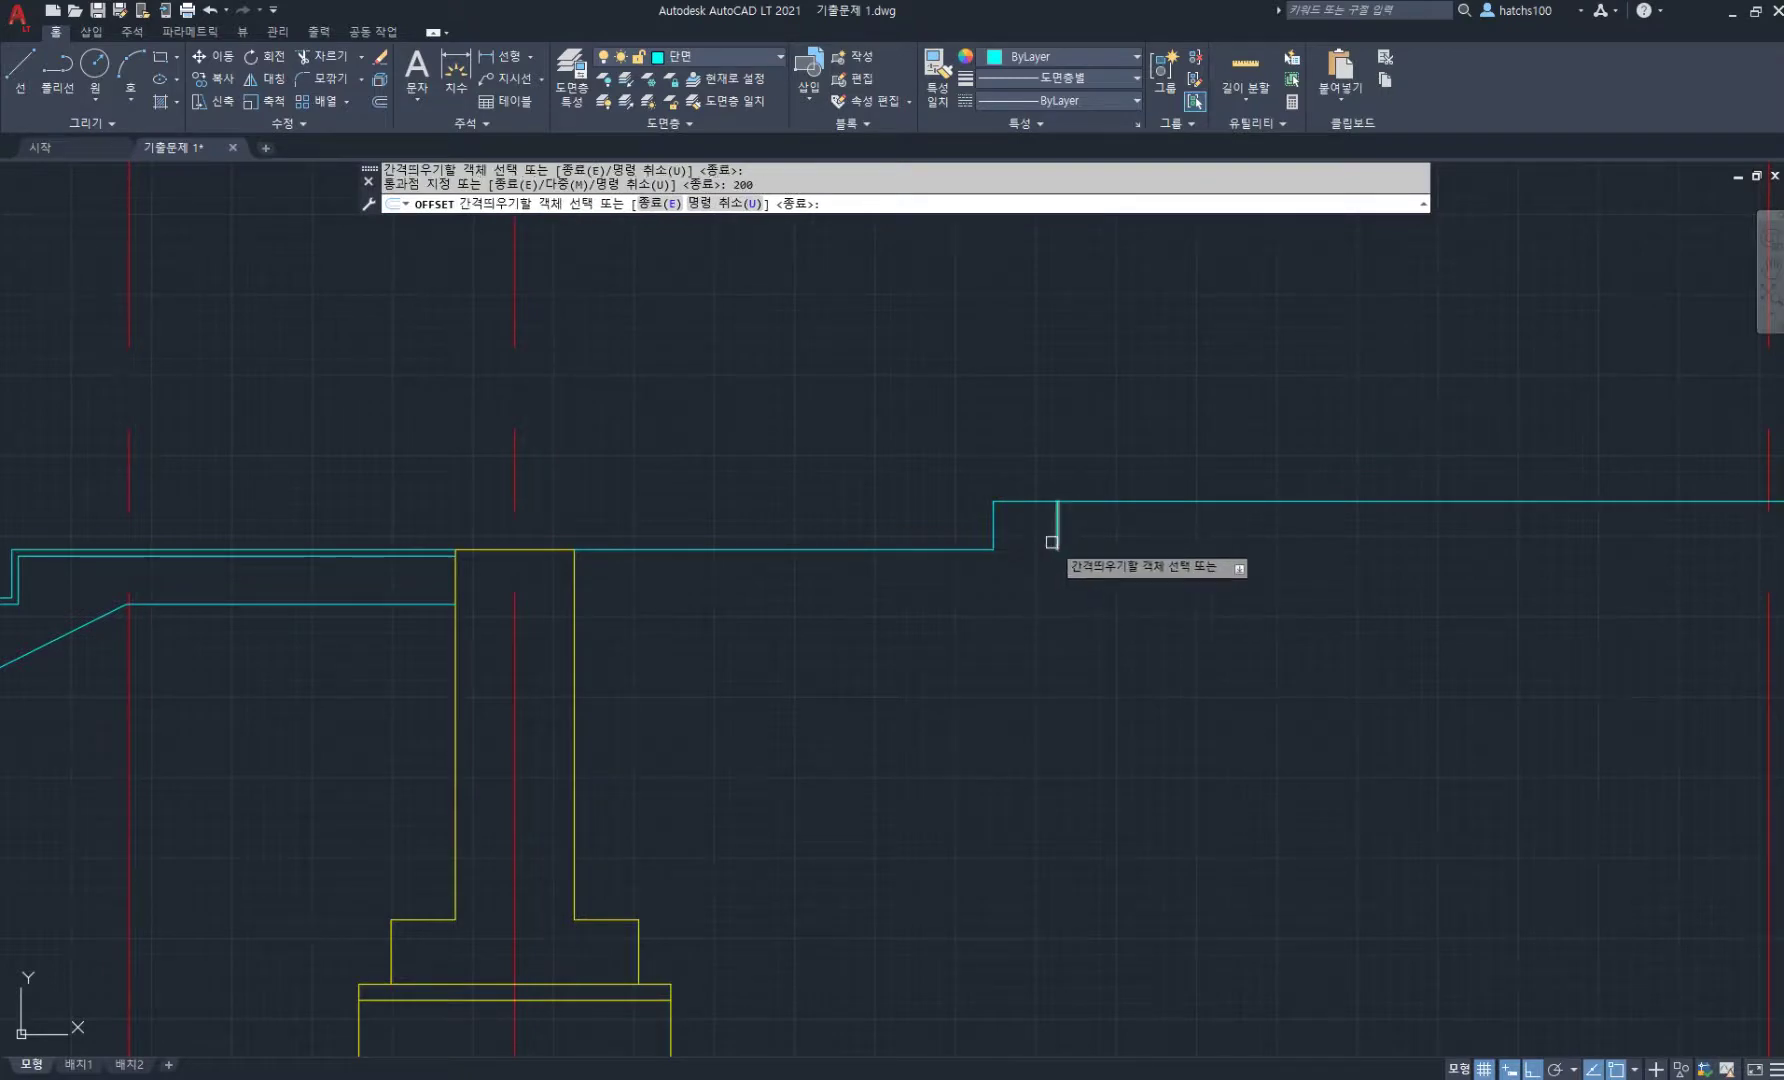
scroll(1048, 545, "down", 2)
key("Return")
- Draw a vertical line straight down from the lower end of the offset floor-step riser to near footing depth
scroll(1008, 570, "up", 2)
middle_click_drag(1079, 577, 1107, 566)
type("l")
key("space")
left_click(1123, 535)
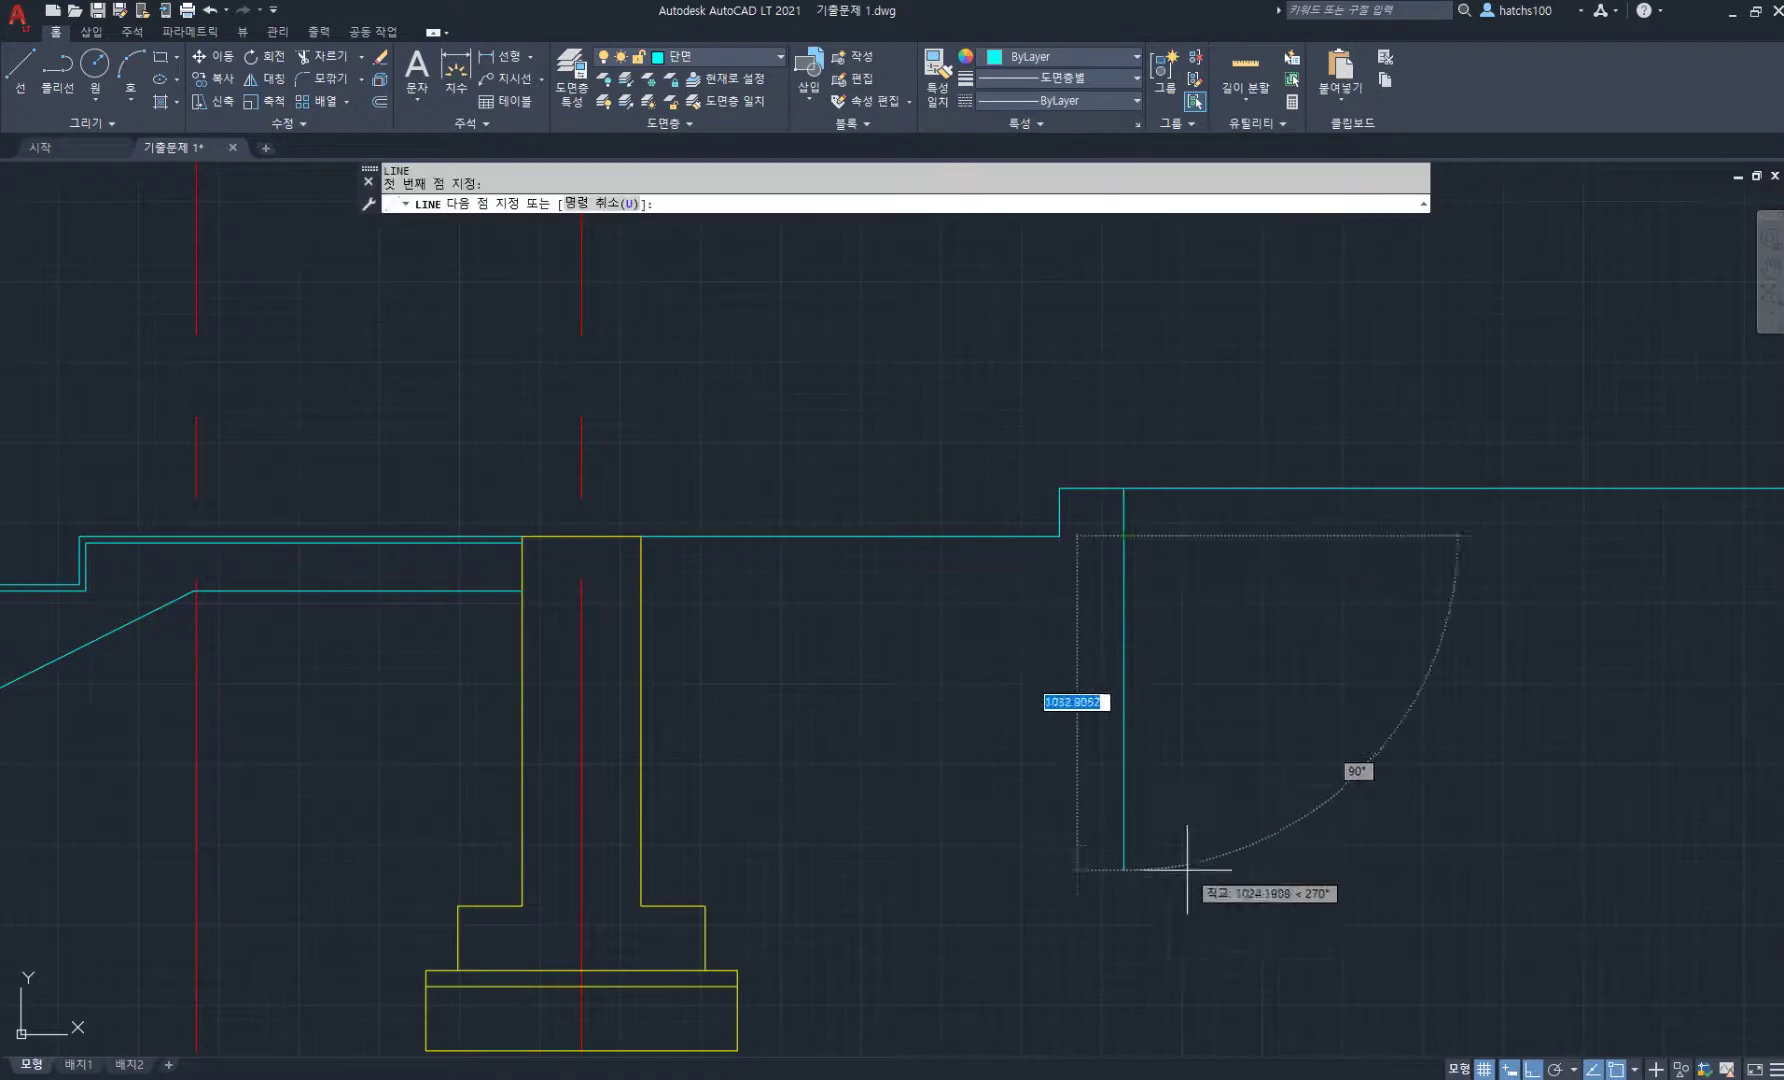
left_click(1187, 940)
scroll(1063, 758, "down", 2)
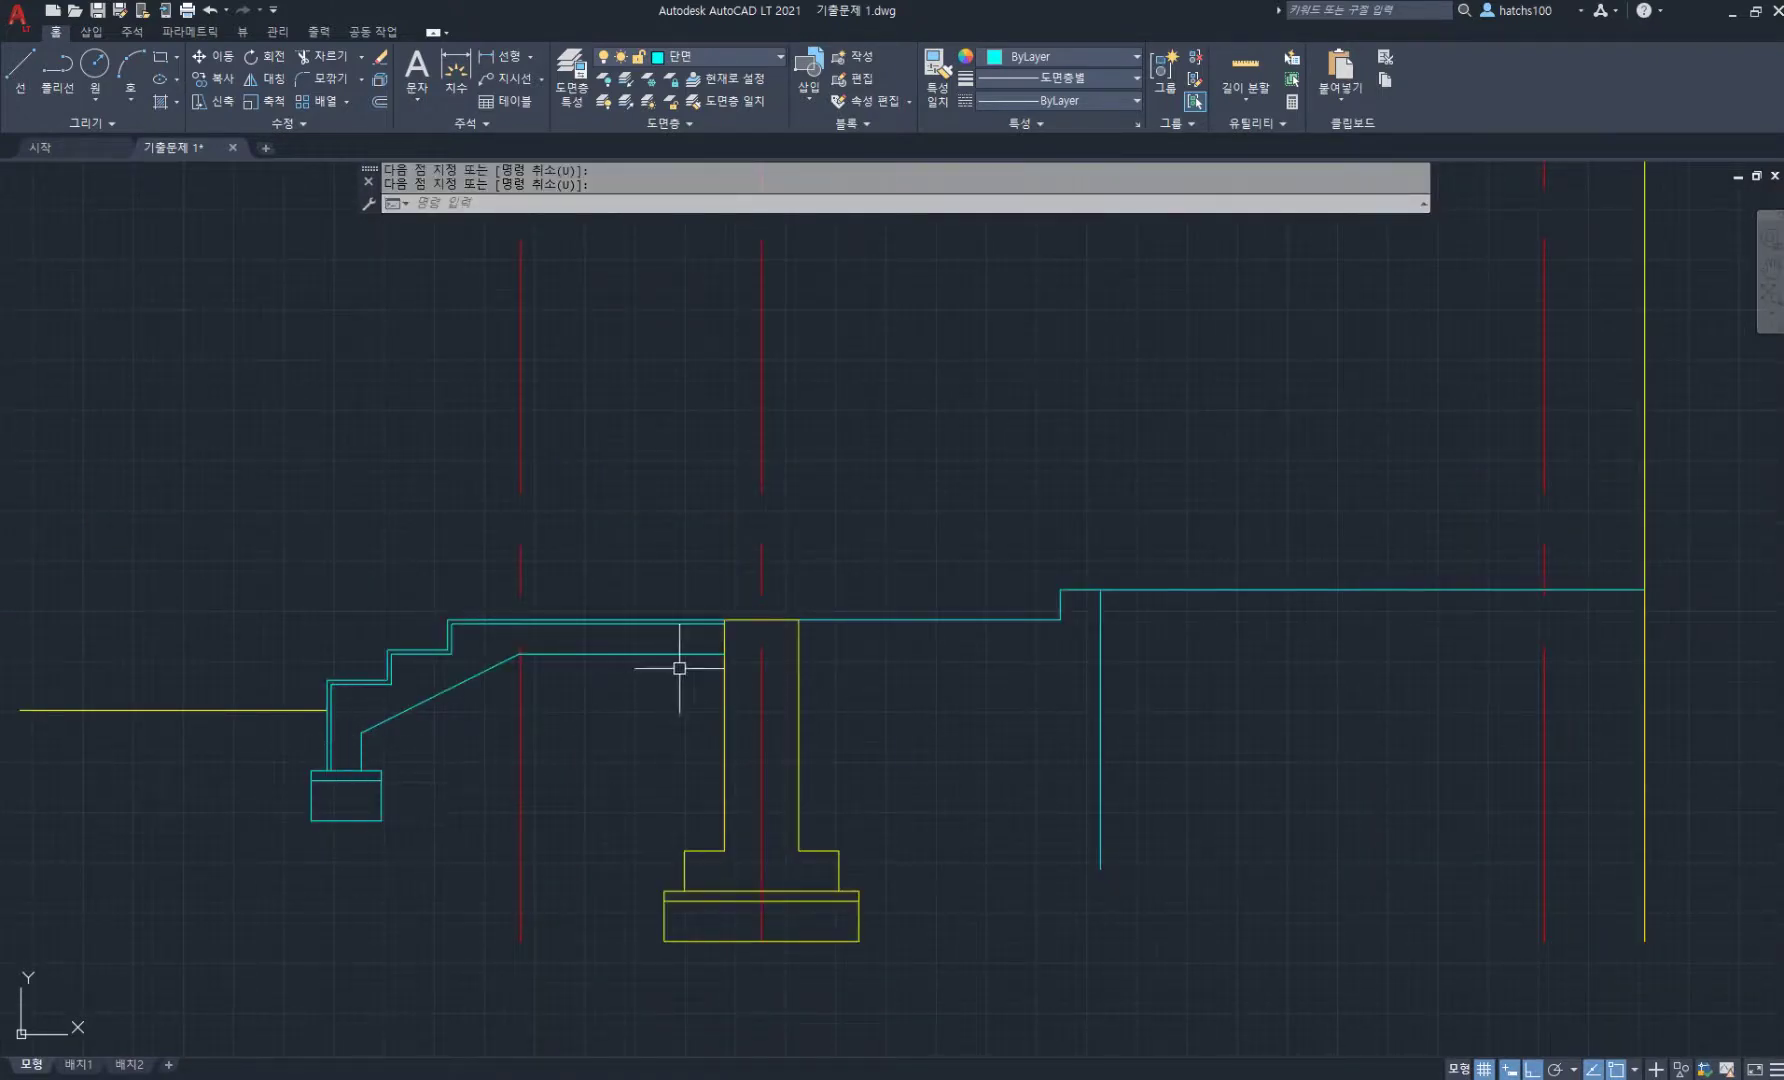
- Copy the small stair footing and its inner vertical wall line so they align with the vertical line beneath the interior floor step
scroll(773, 631, "up", 2)
scroll(773, 631, "down", 2)
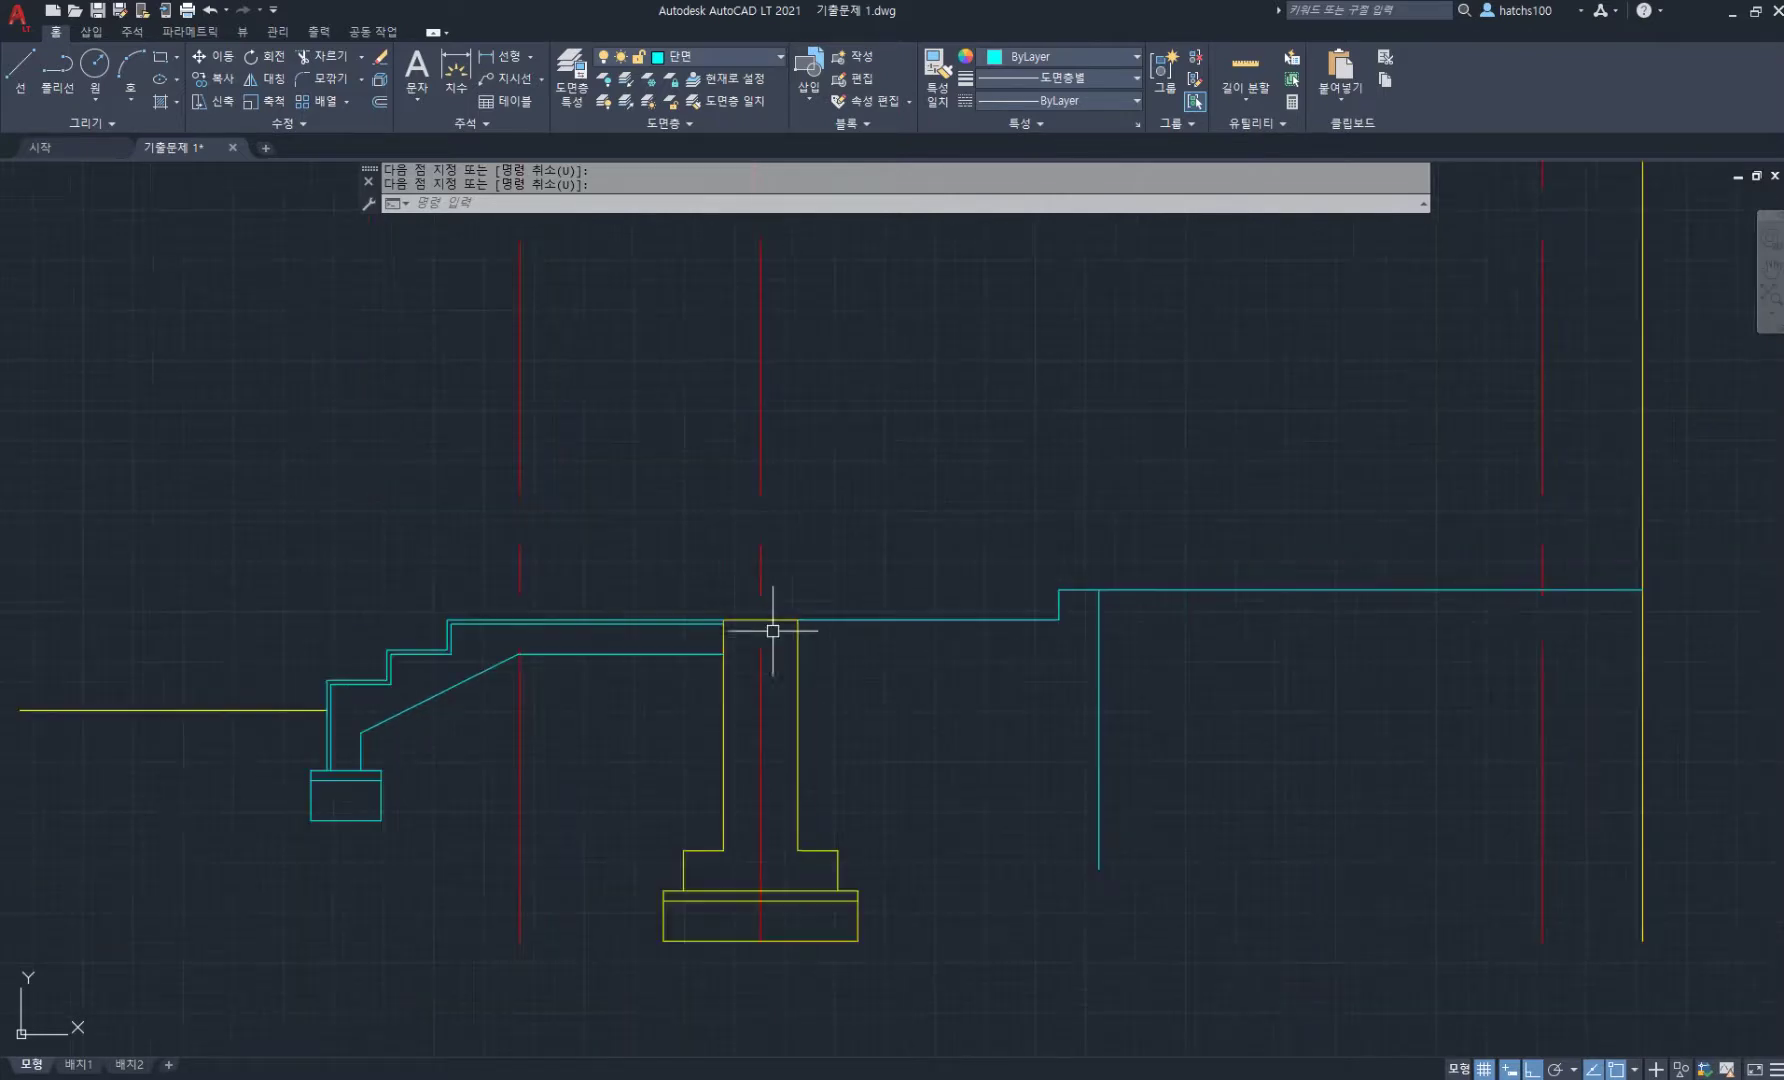
type("co")
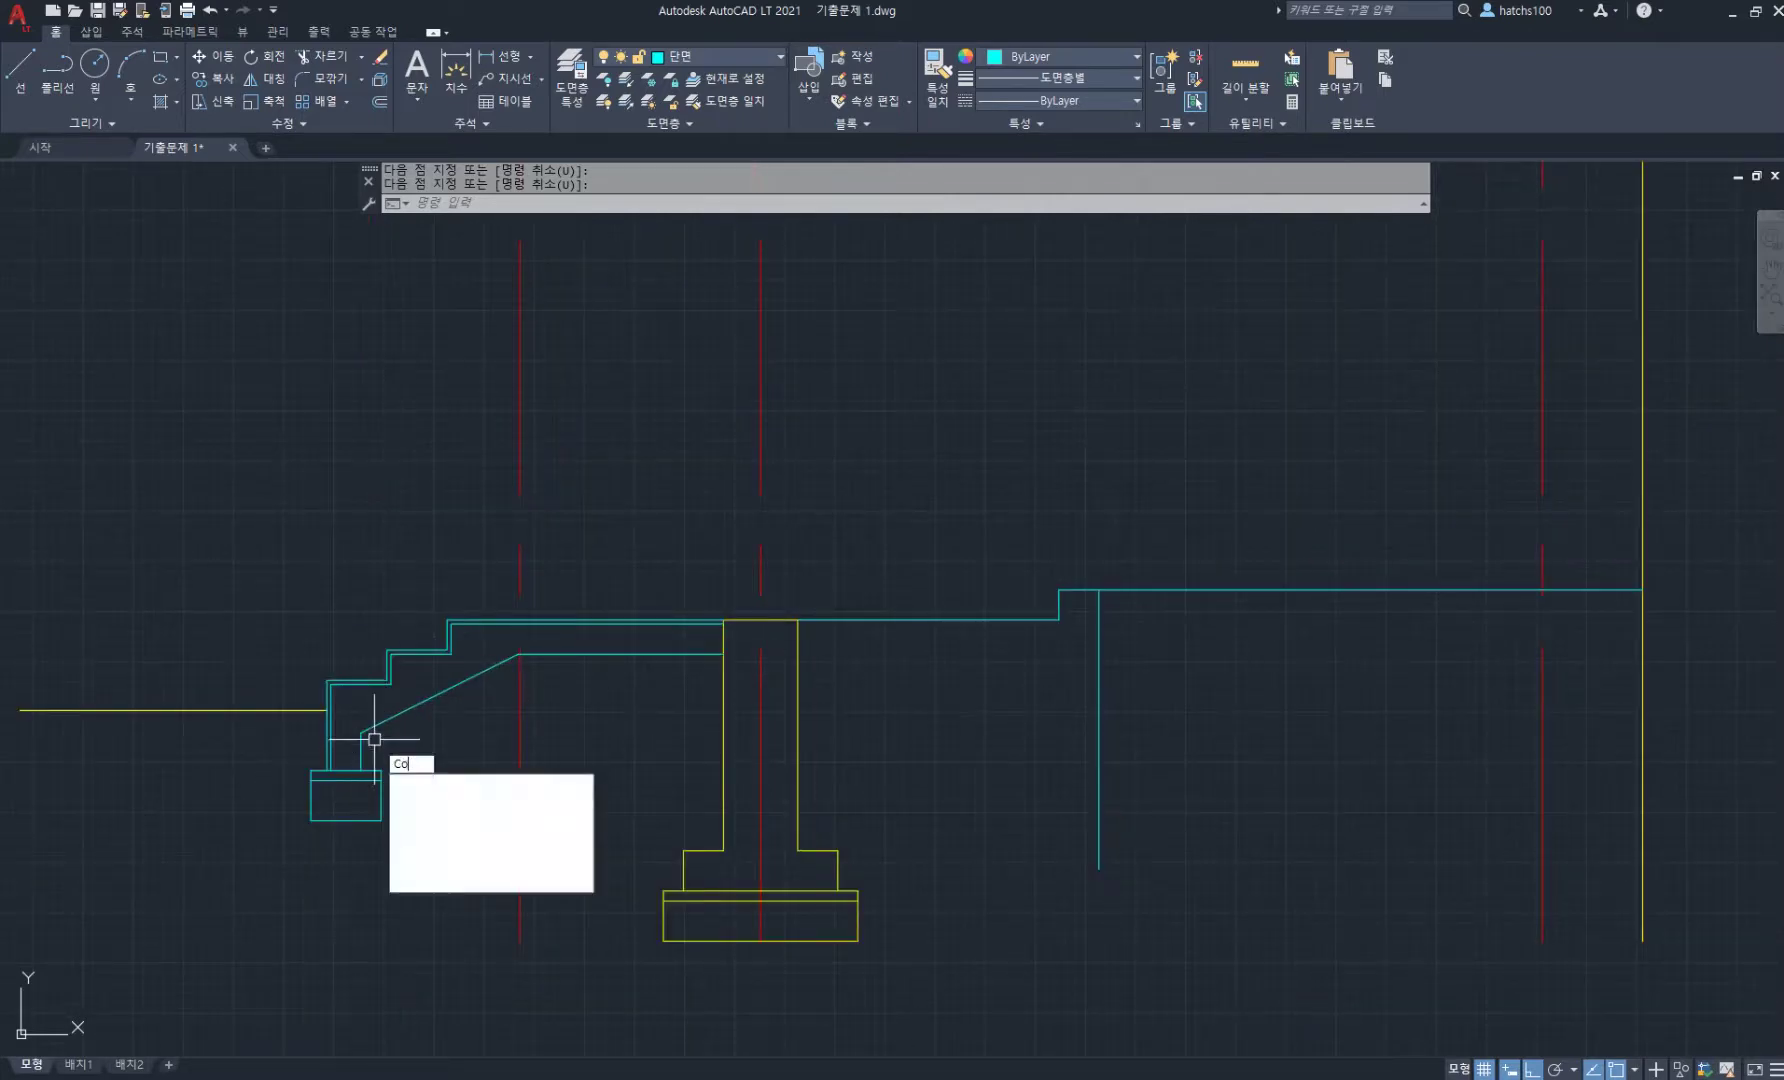
key("space")
scroll(330, 773, "up", 2)
left_click(258, 686)
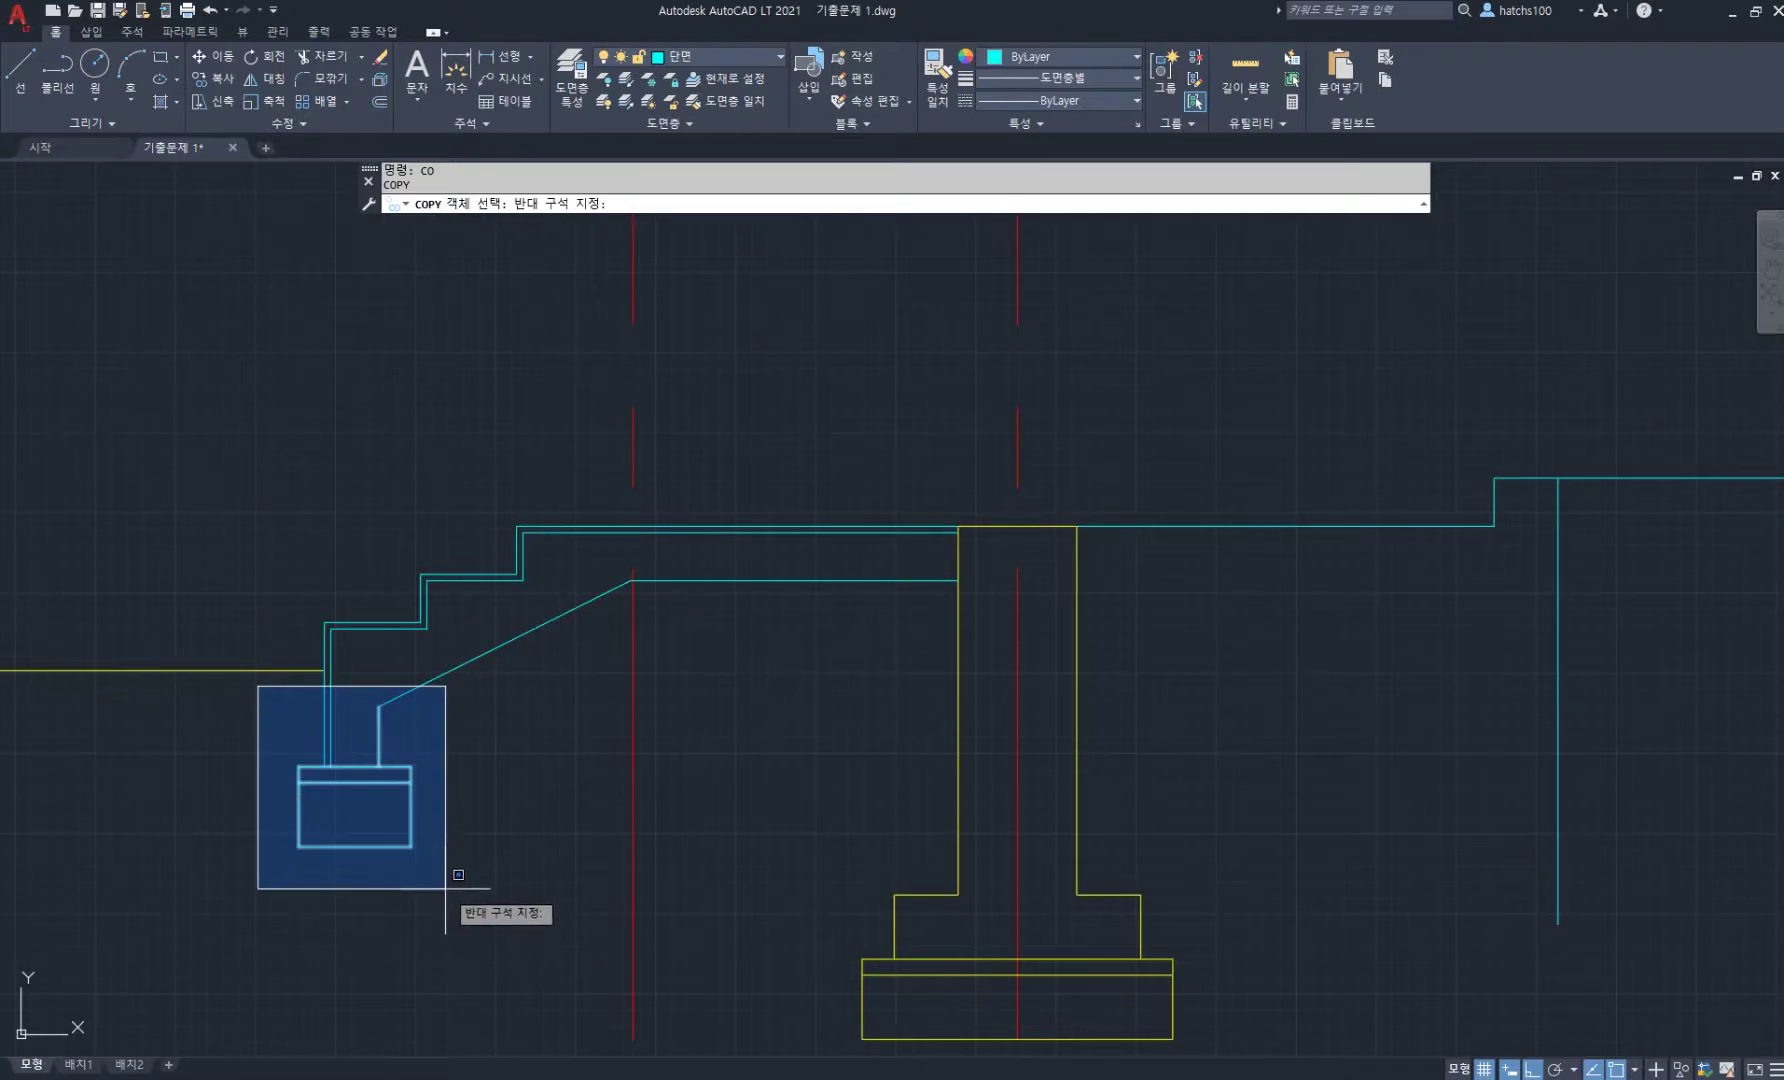
left_click(396, 720)
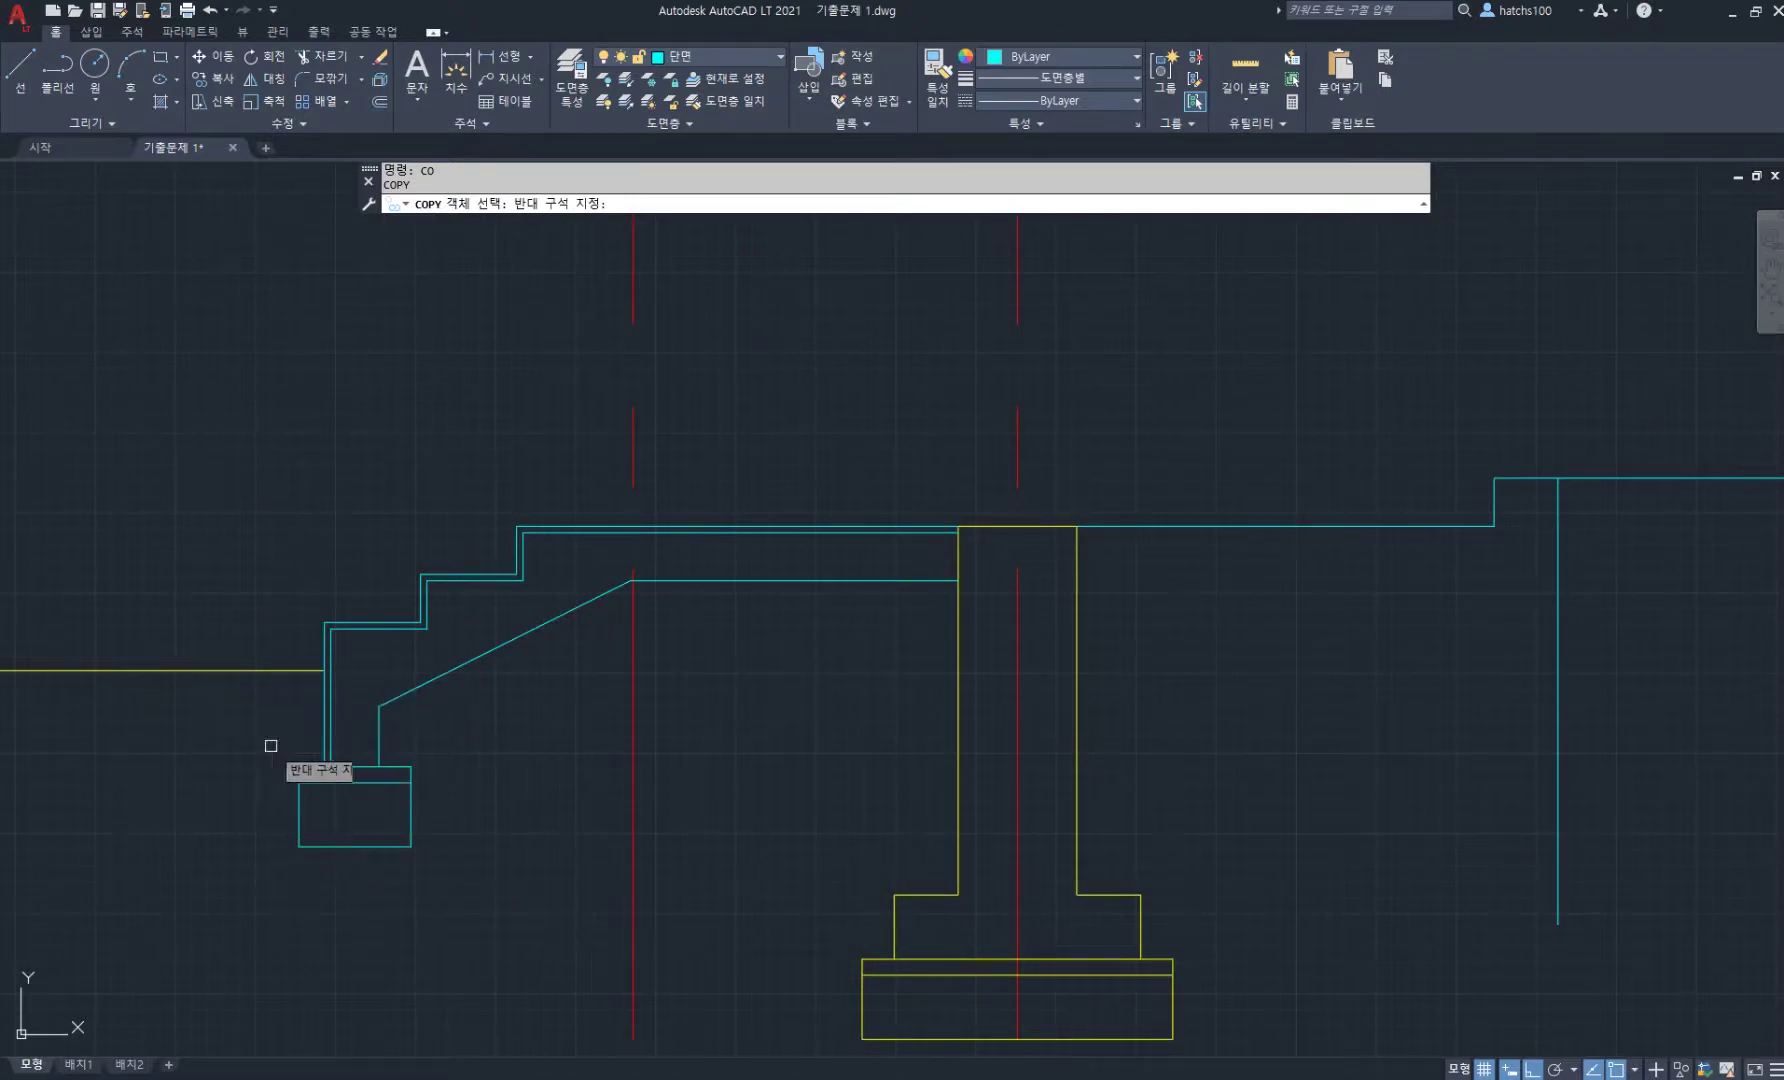
left_click(233, 740)
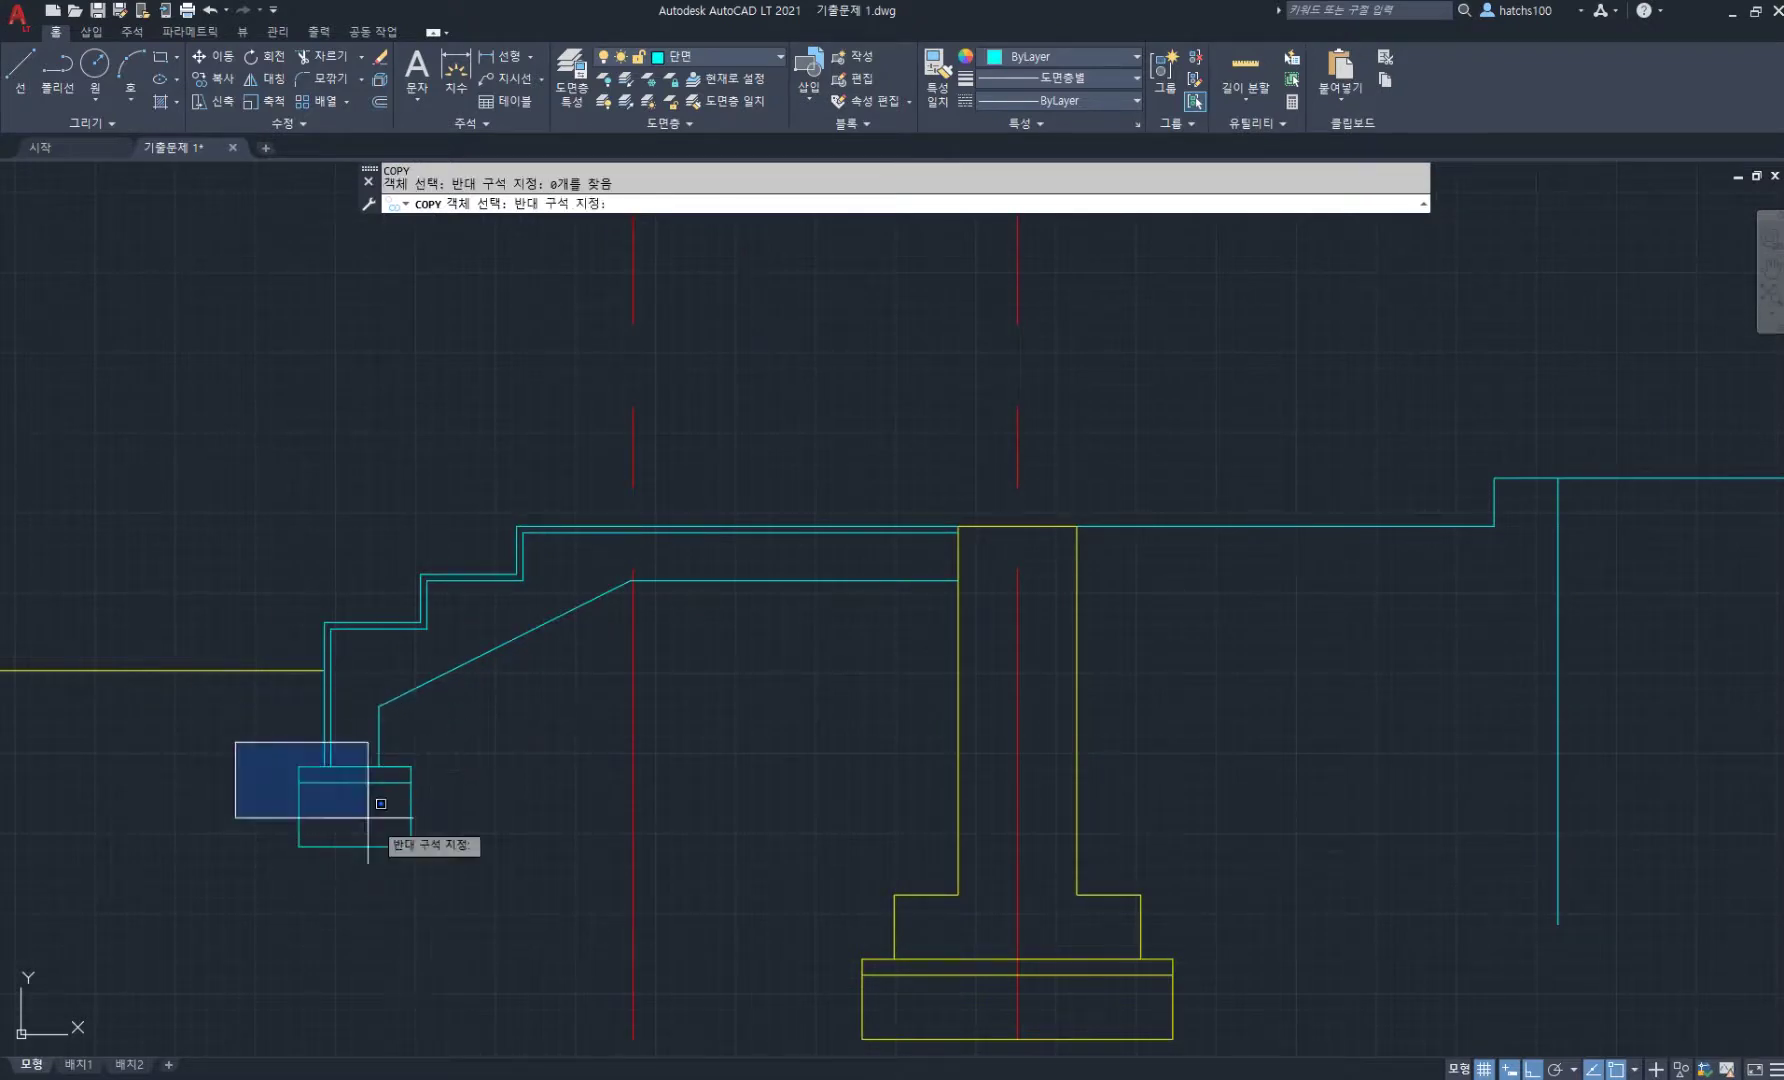
left_click(460, 890)
left_click(330, 739)
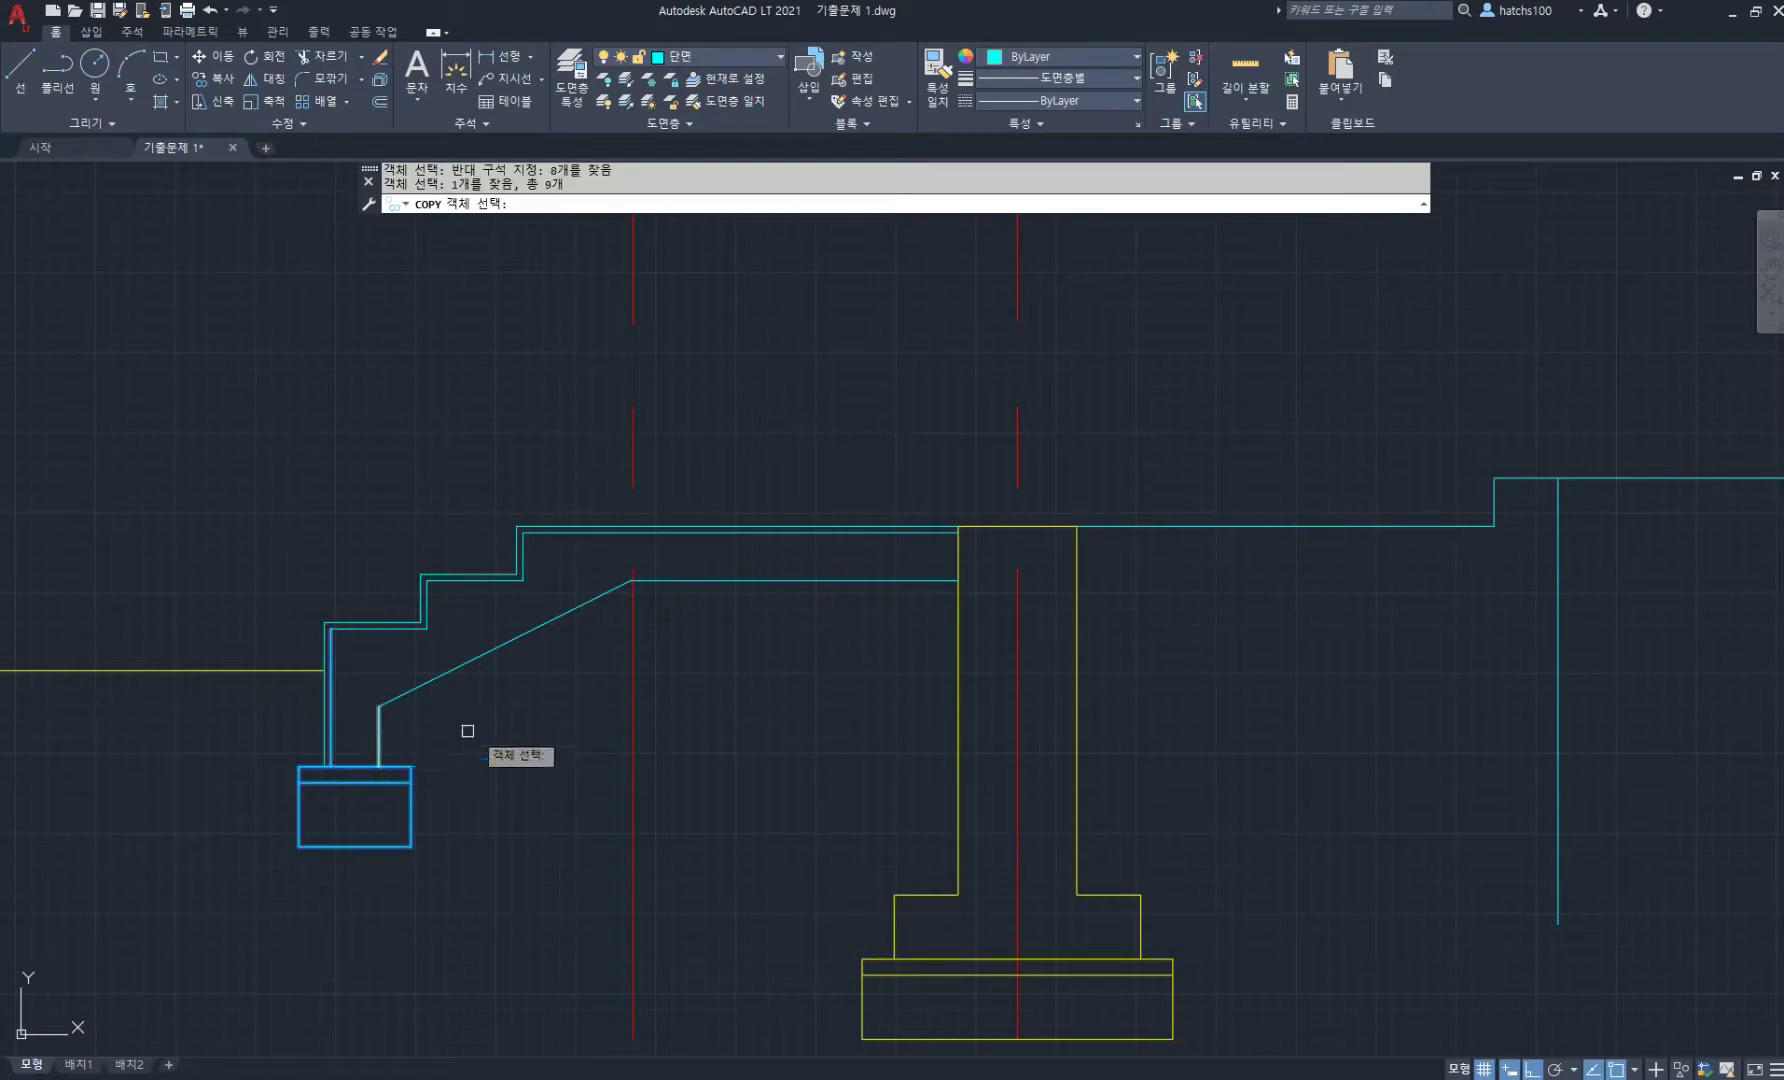
scroll(345, 777, "up", 2)
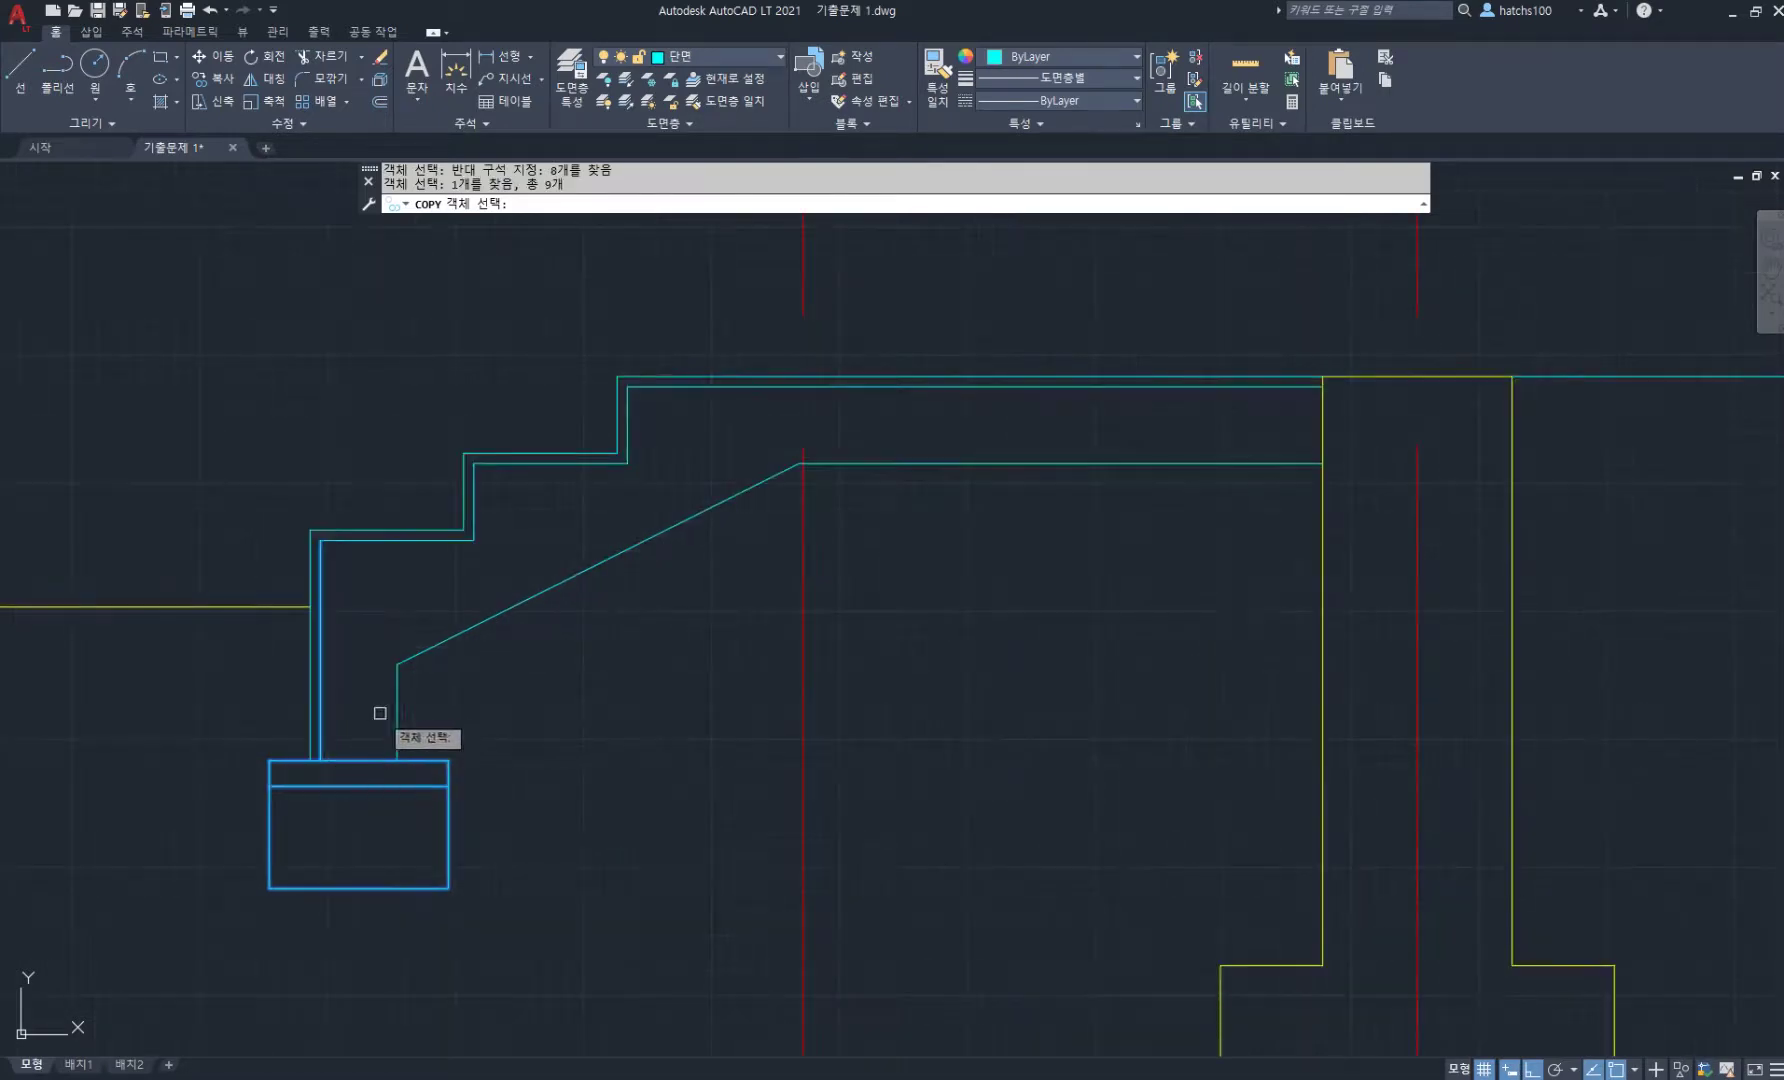
middle_click_drag(450, 704, 399, 657)
key("Return")
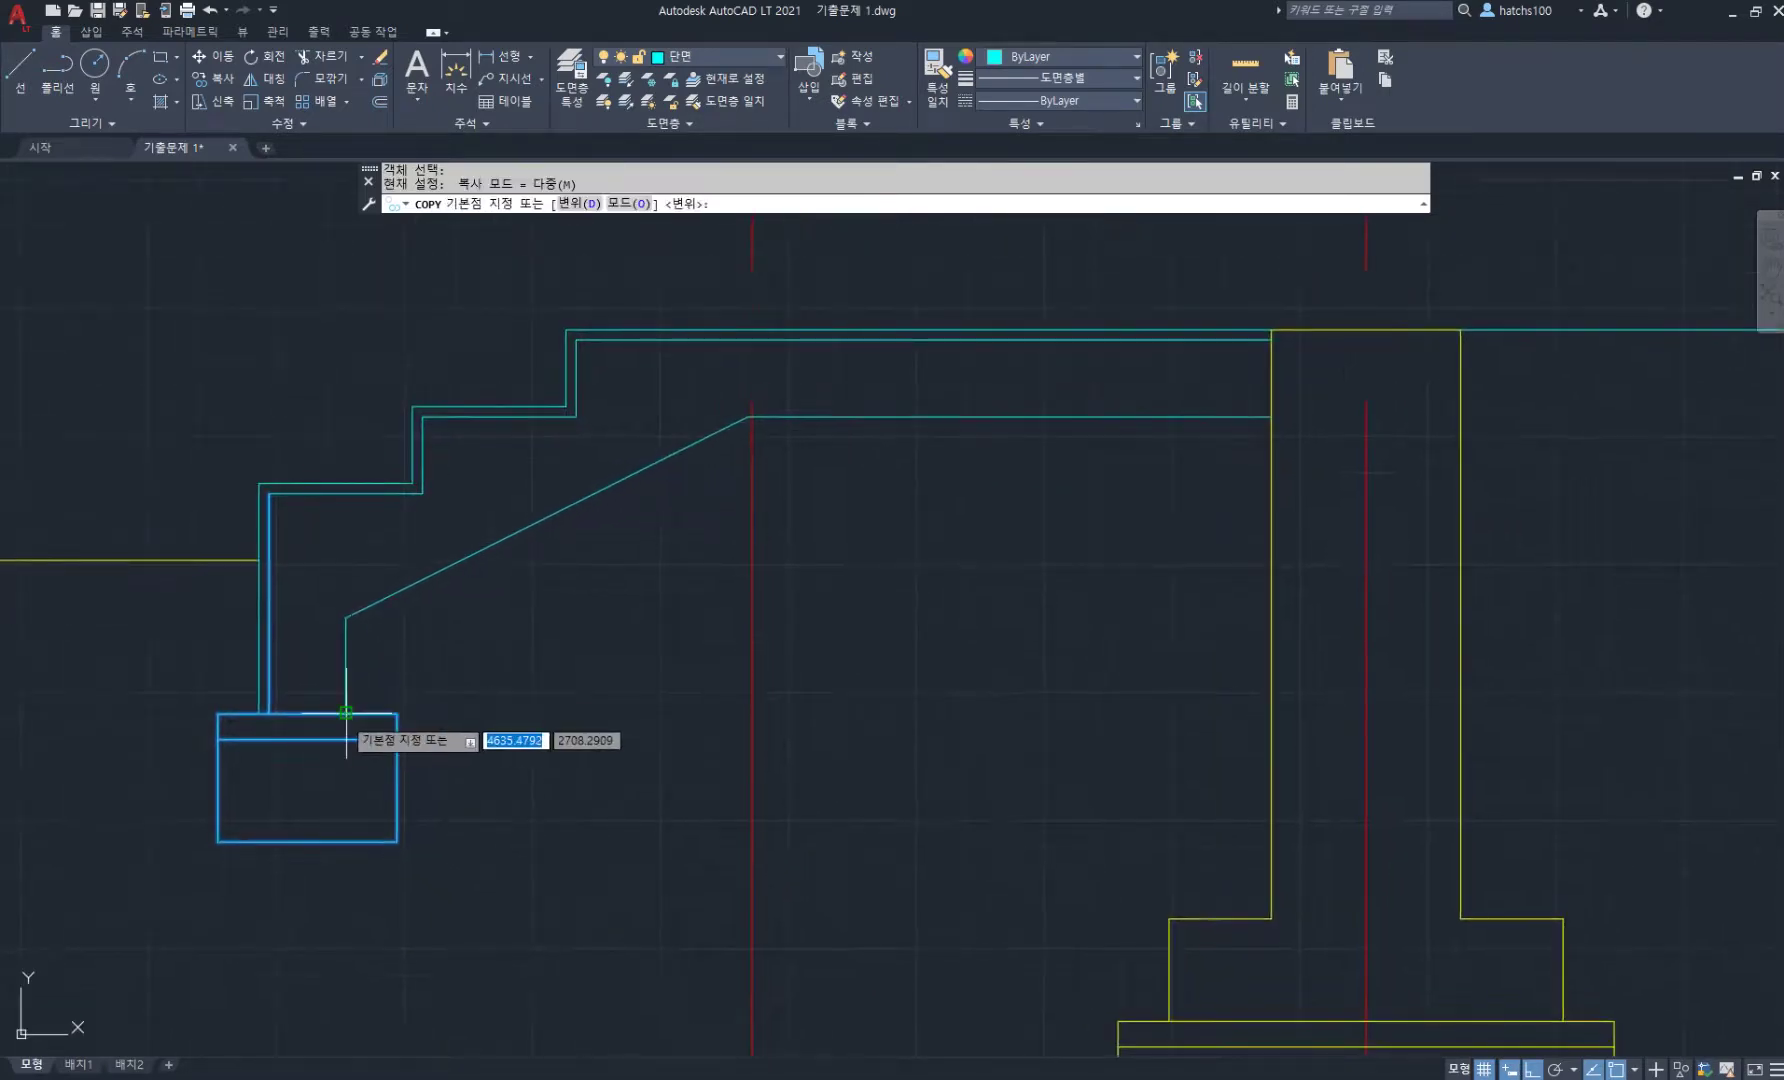
left_click(346, 712)
scroll(508, 713, "down", 5)
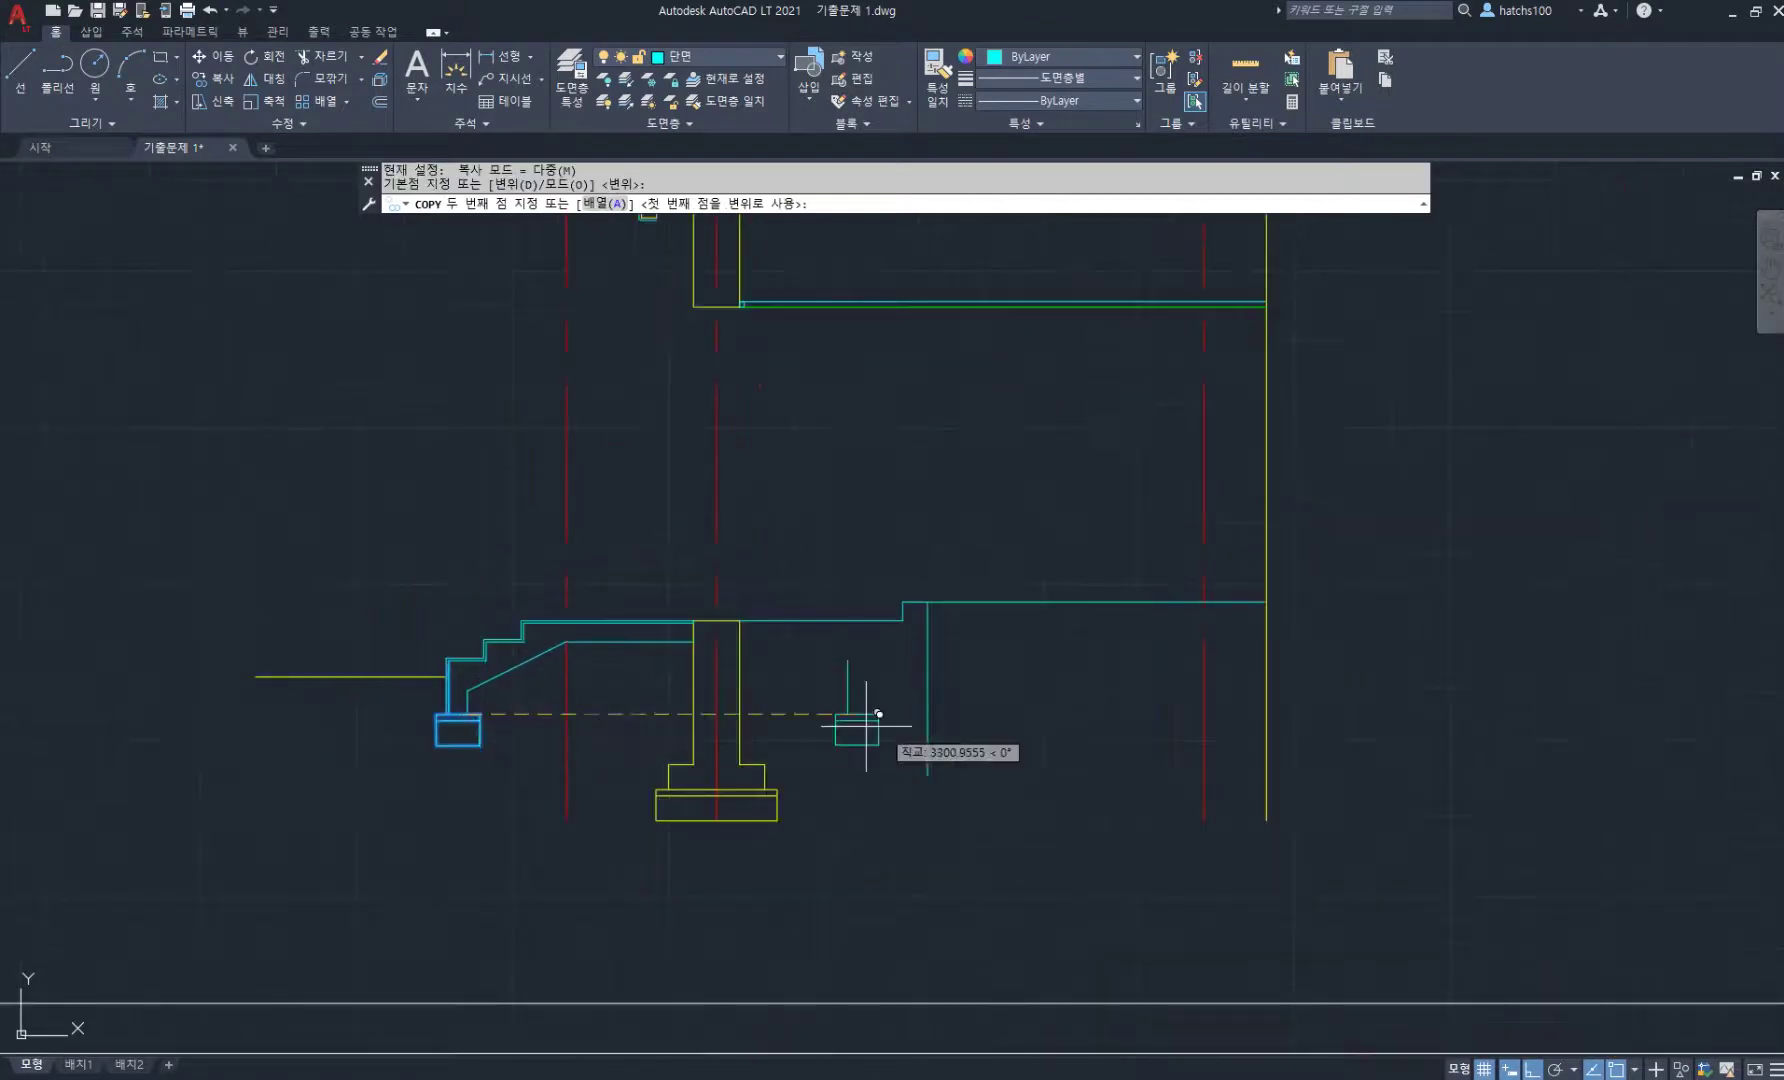
left_click(926, 715)
key("Return")
- Shorten the vertical line beneath the floor step so its lower end meets the top of the copied footing
scroll(913, 689, "up", 2)
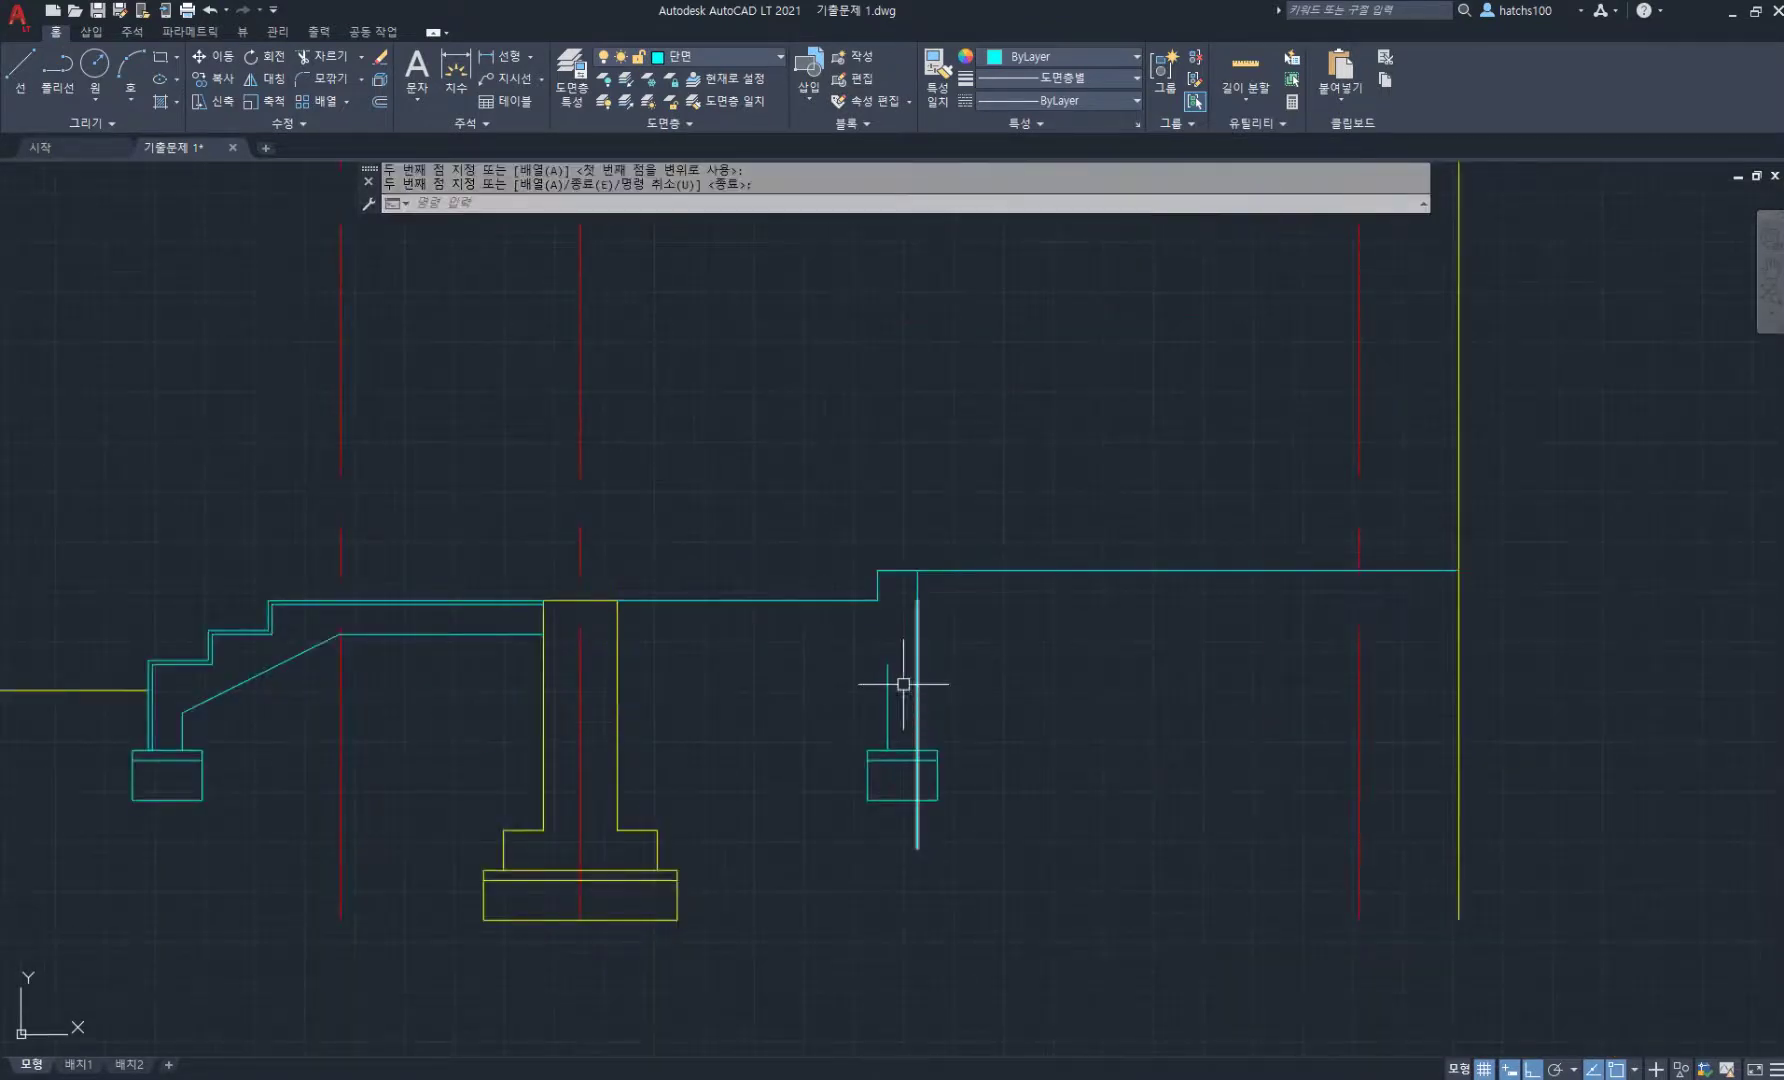
scroll(890, 705, "up", 4)
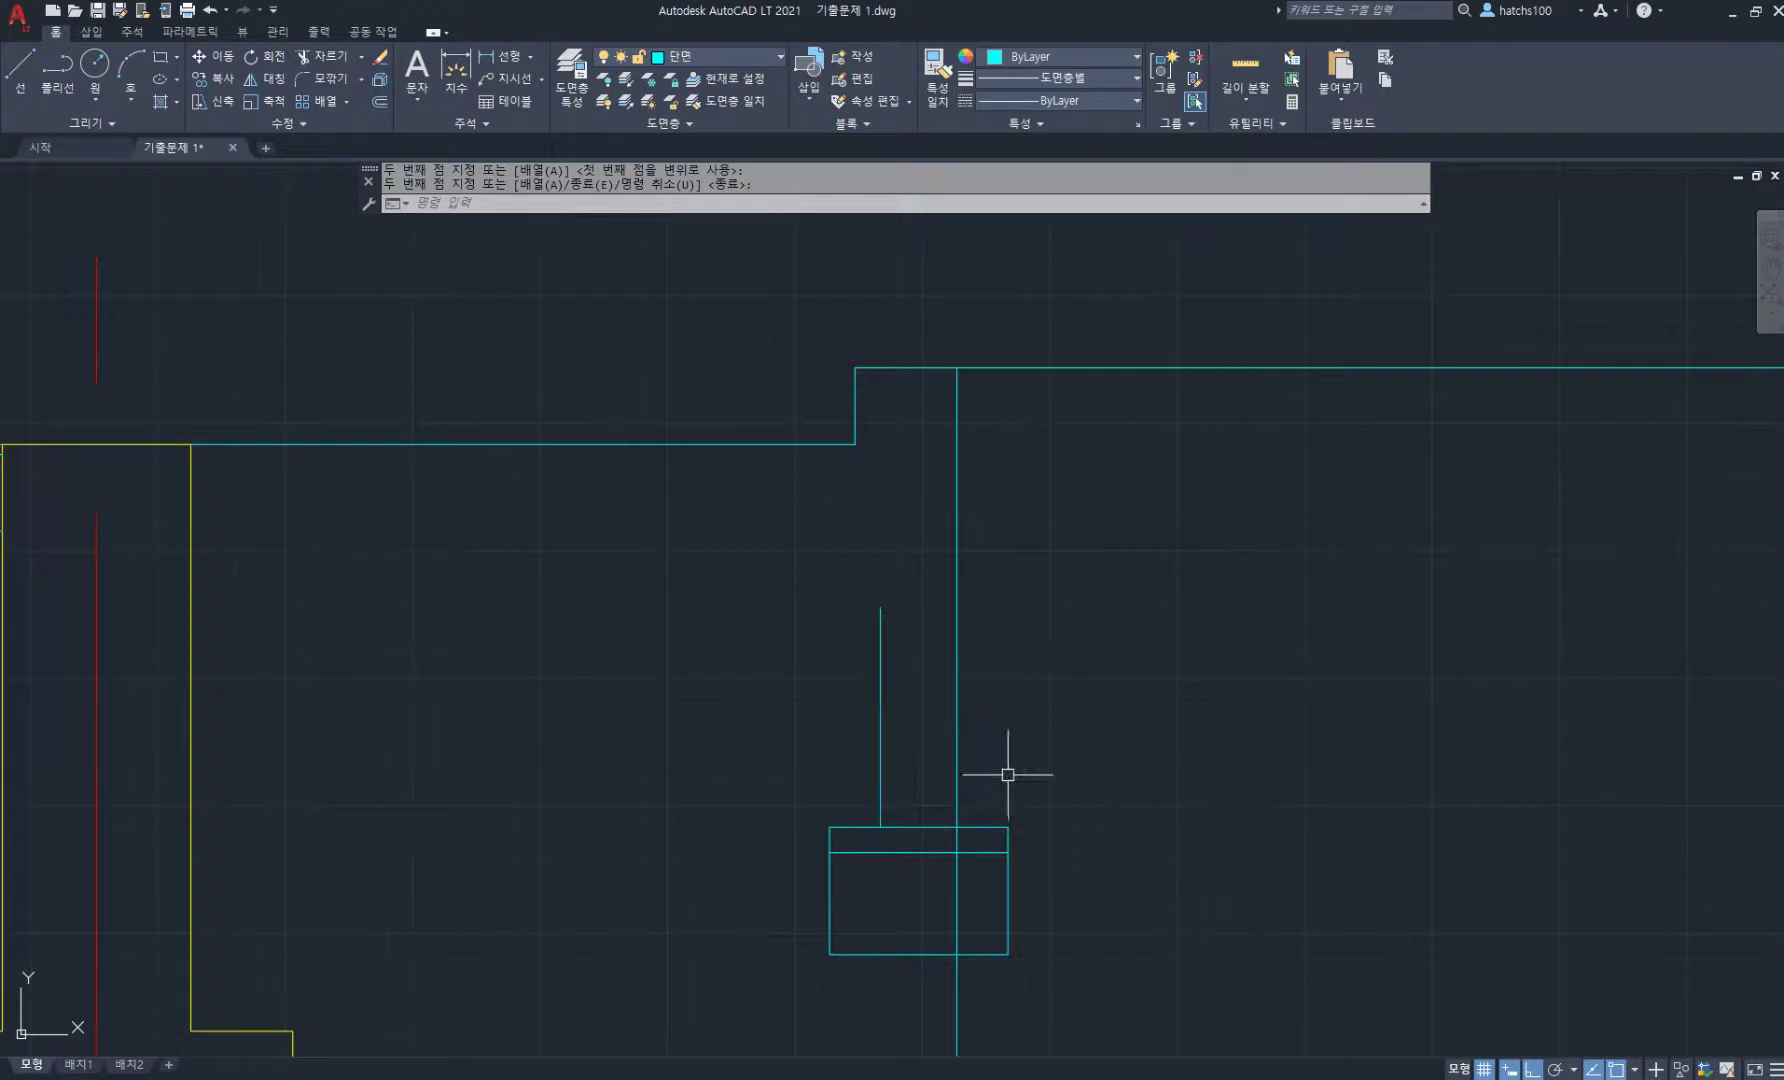
middle_click_drag(1008, 775, 1210, 673)
left_click(1174, 792)
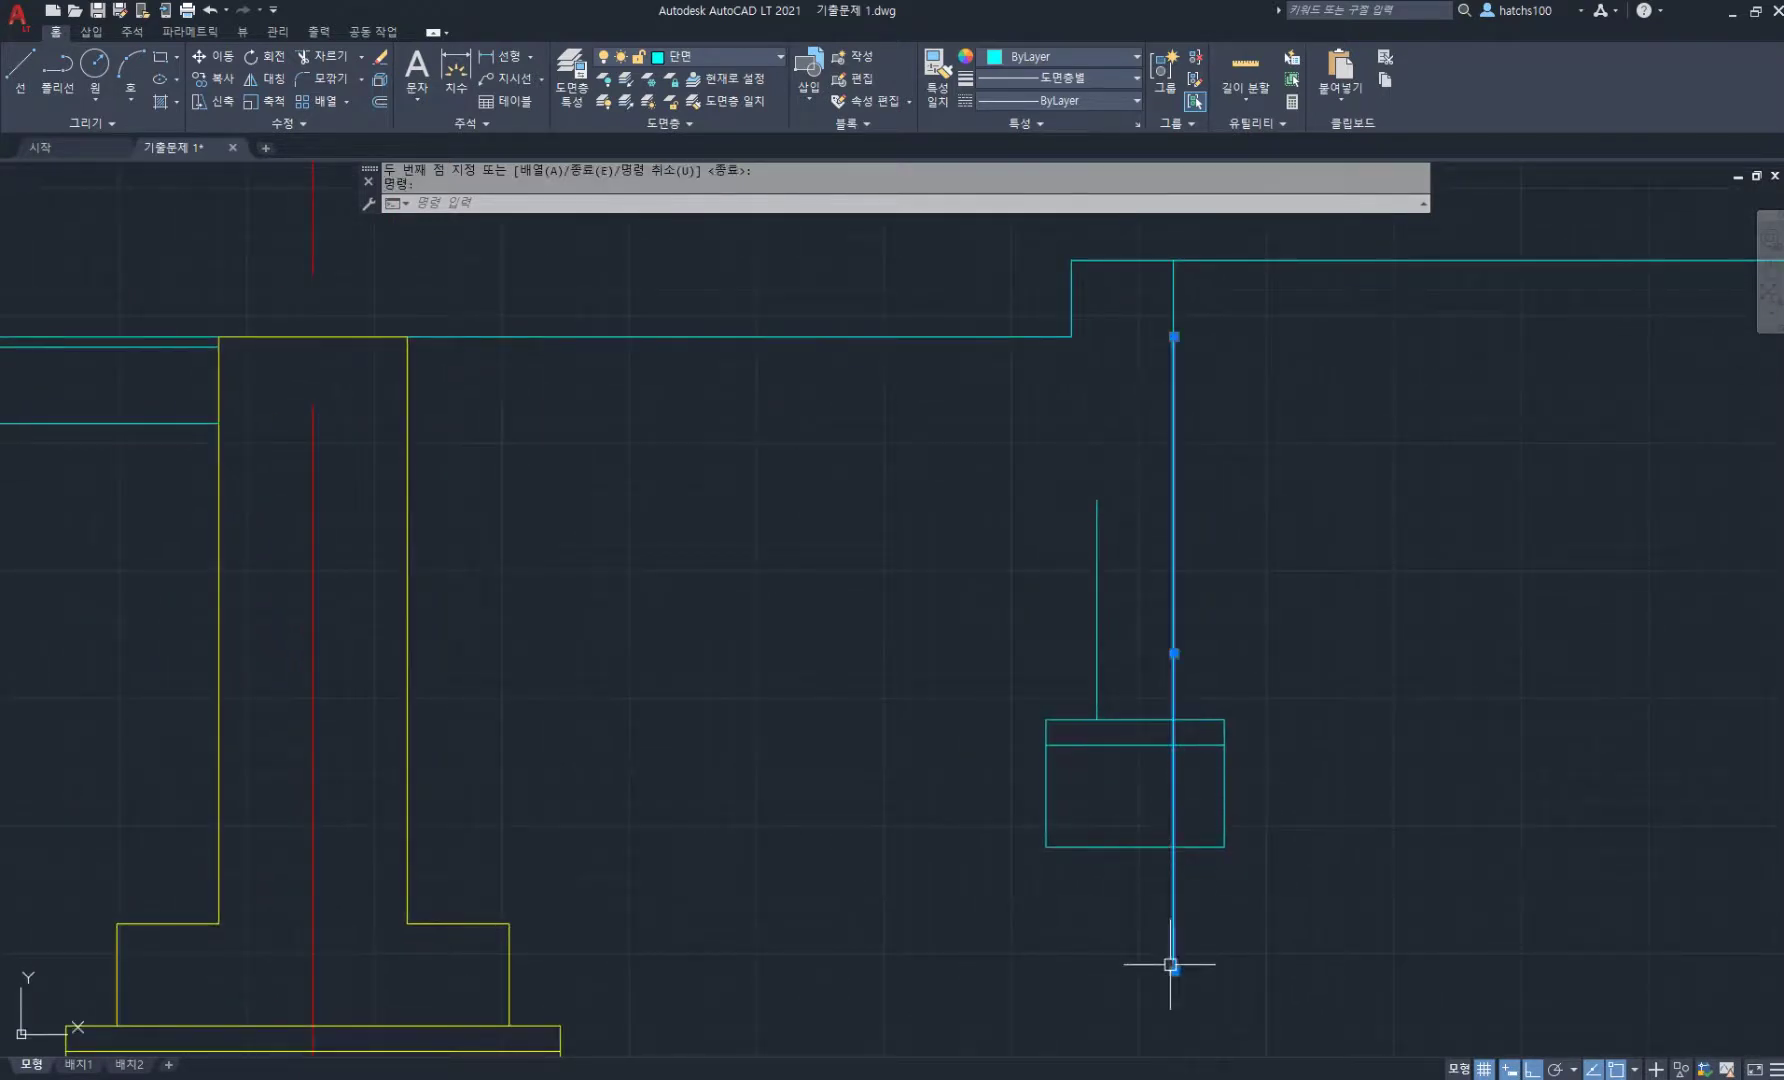
left_click(1171, 966)
left_click(1174, 718)
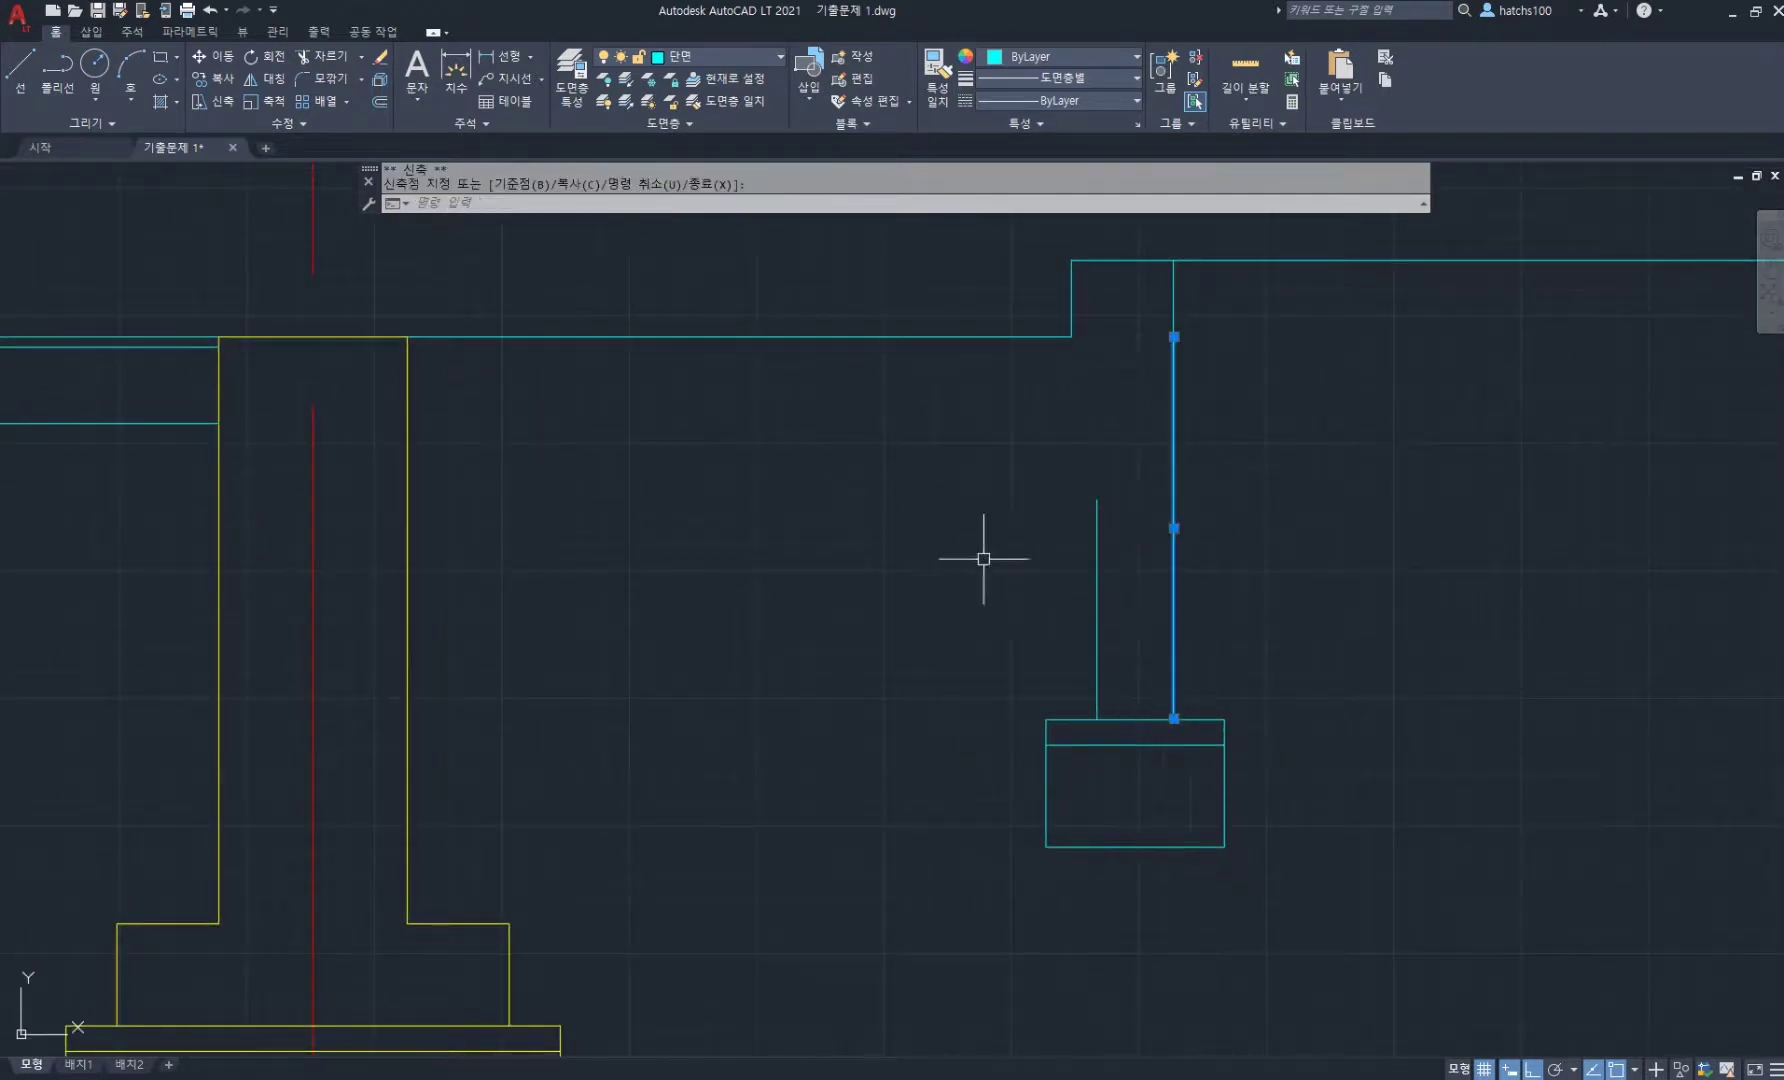
key("Escape")
key("Escape")
- Offset the top line of the central foundation wall 20 downward
scroll(932, 553, "down", 5)
scroll(872, 553, "up", 3)
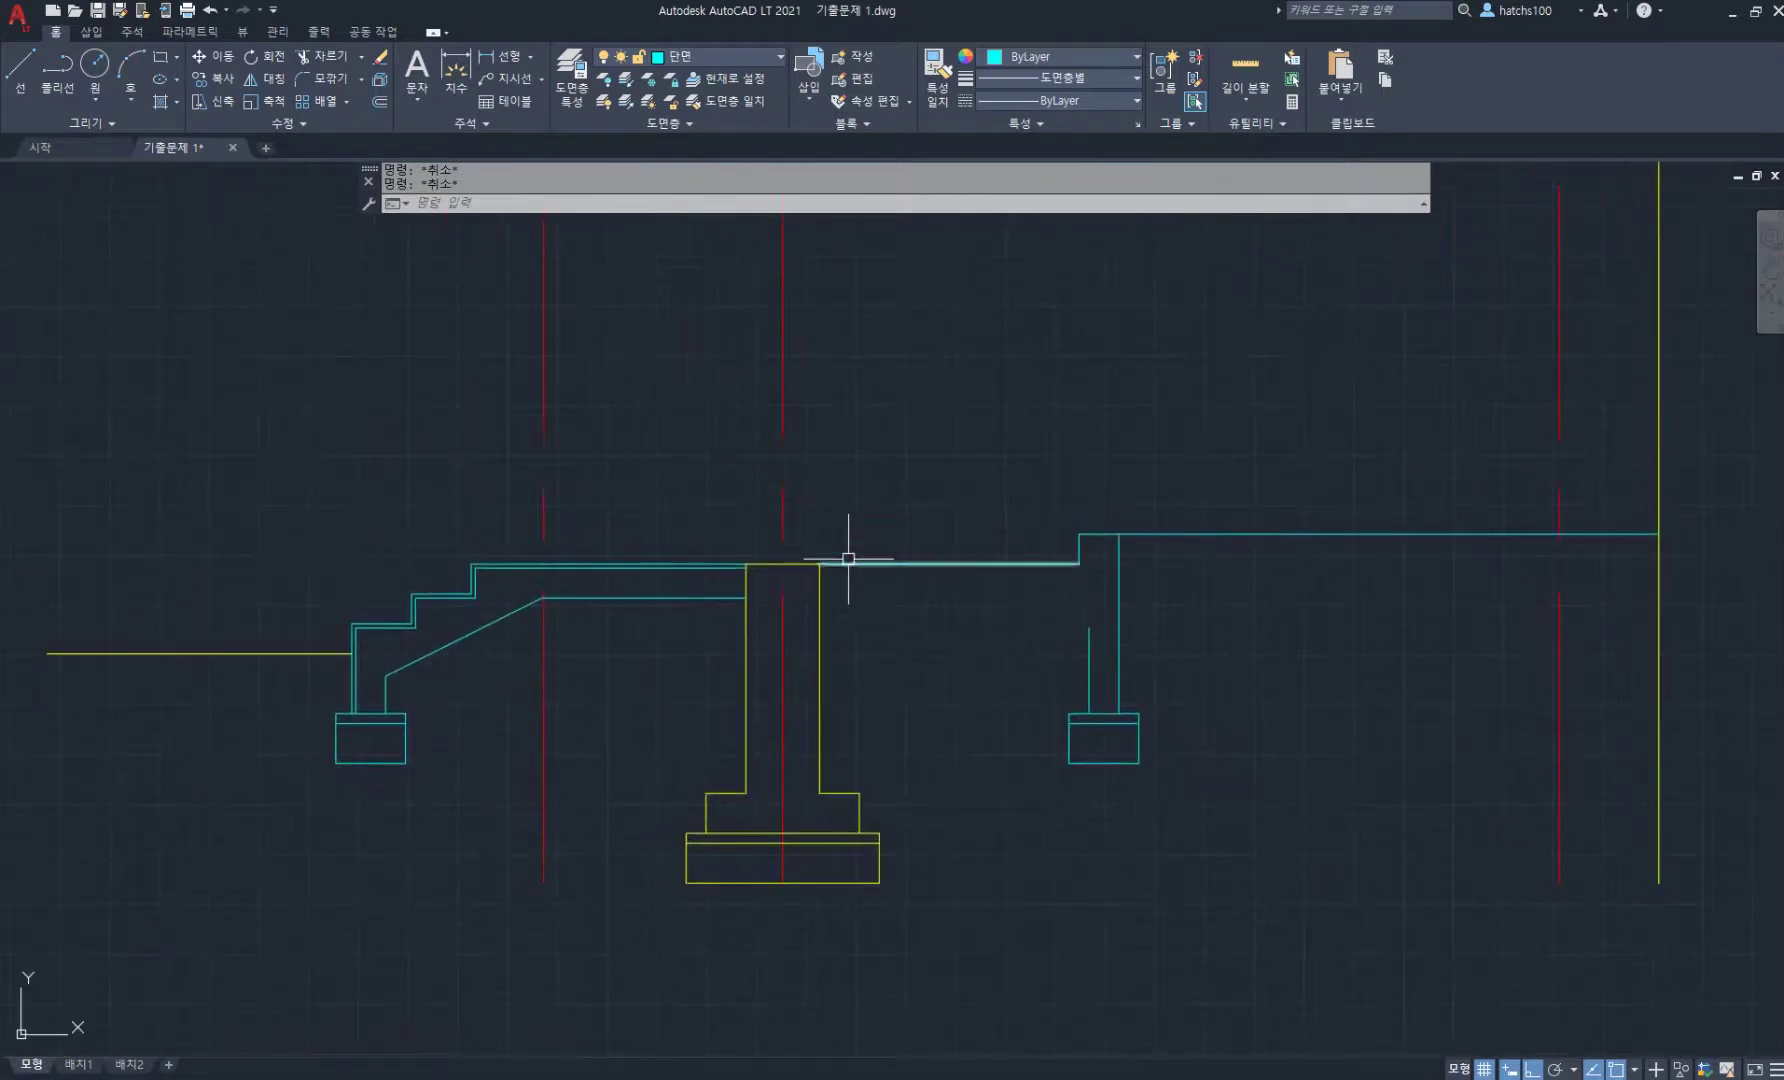
type("o")
key("Return")
key("Return")
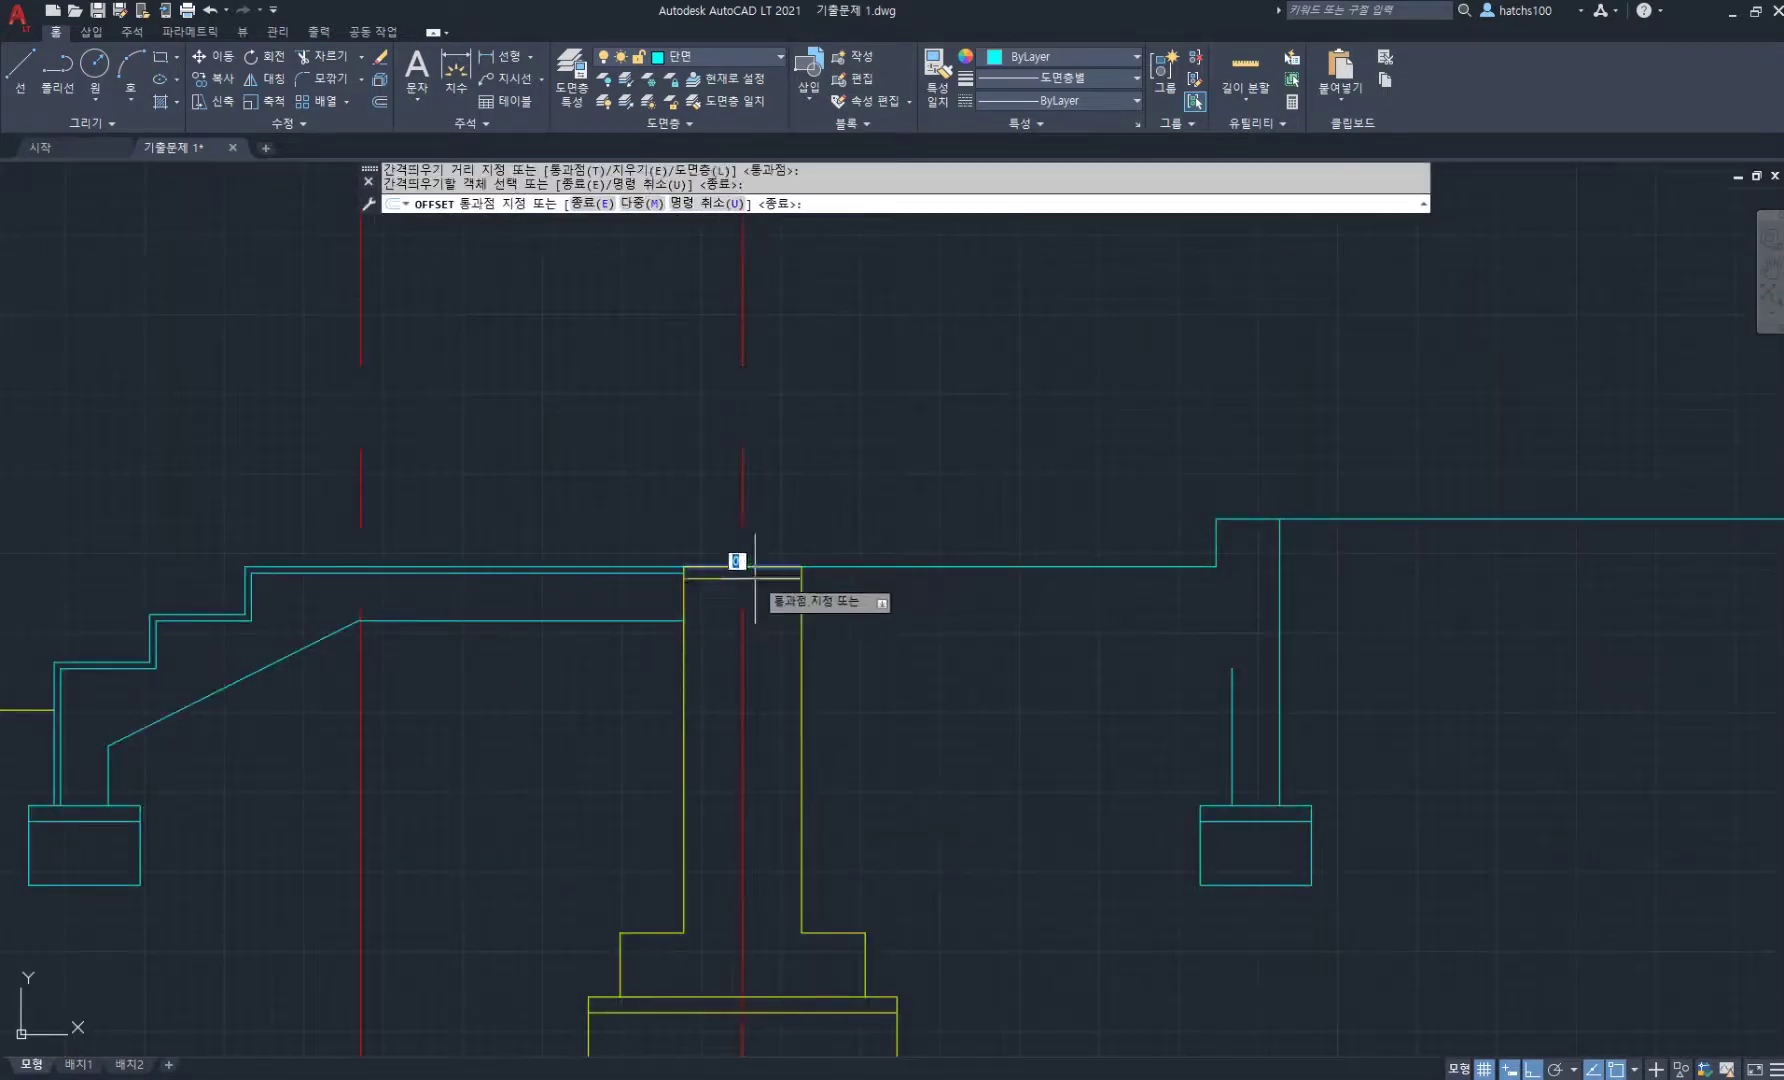
left_click(746, 567)
type("20")
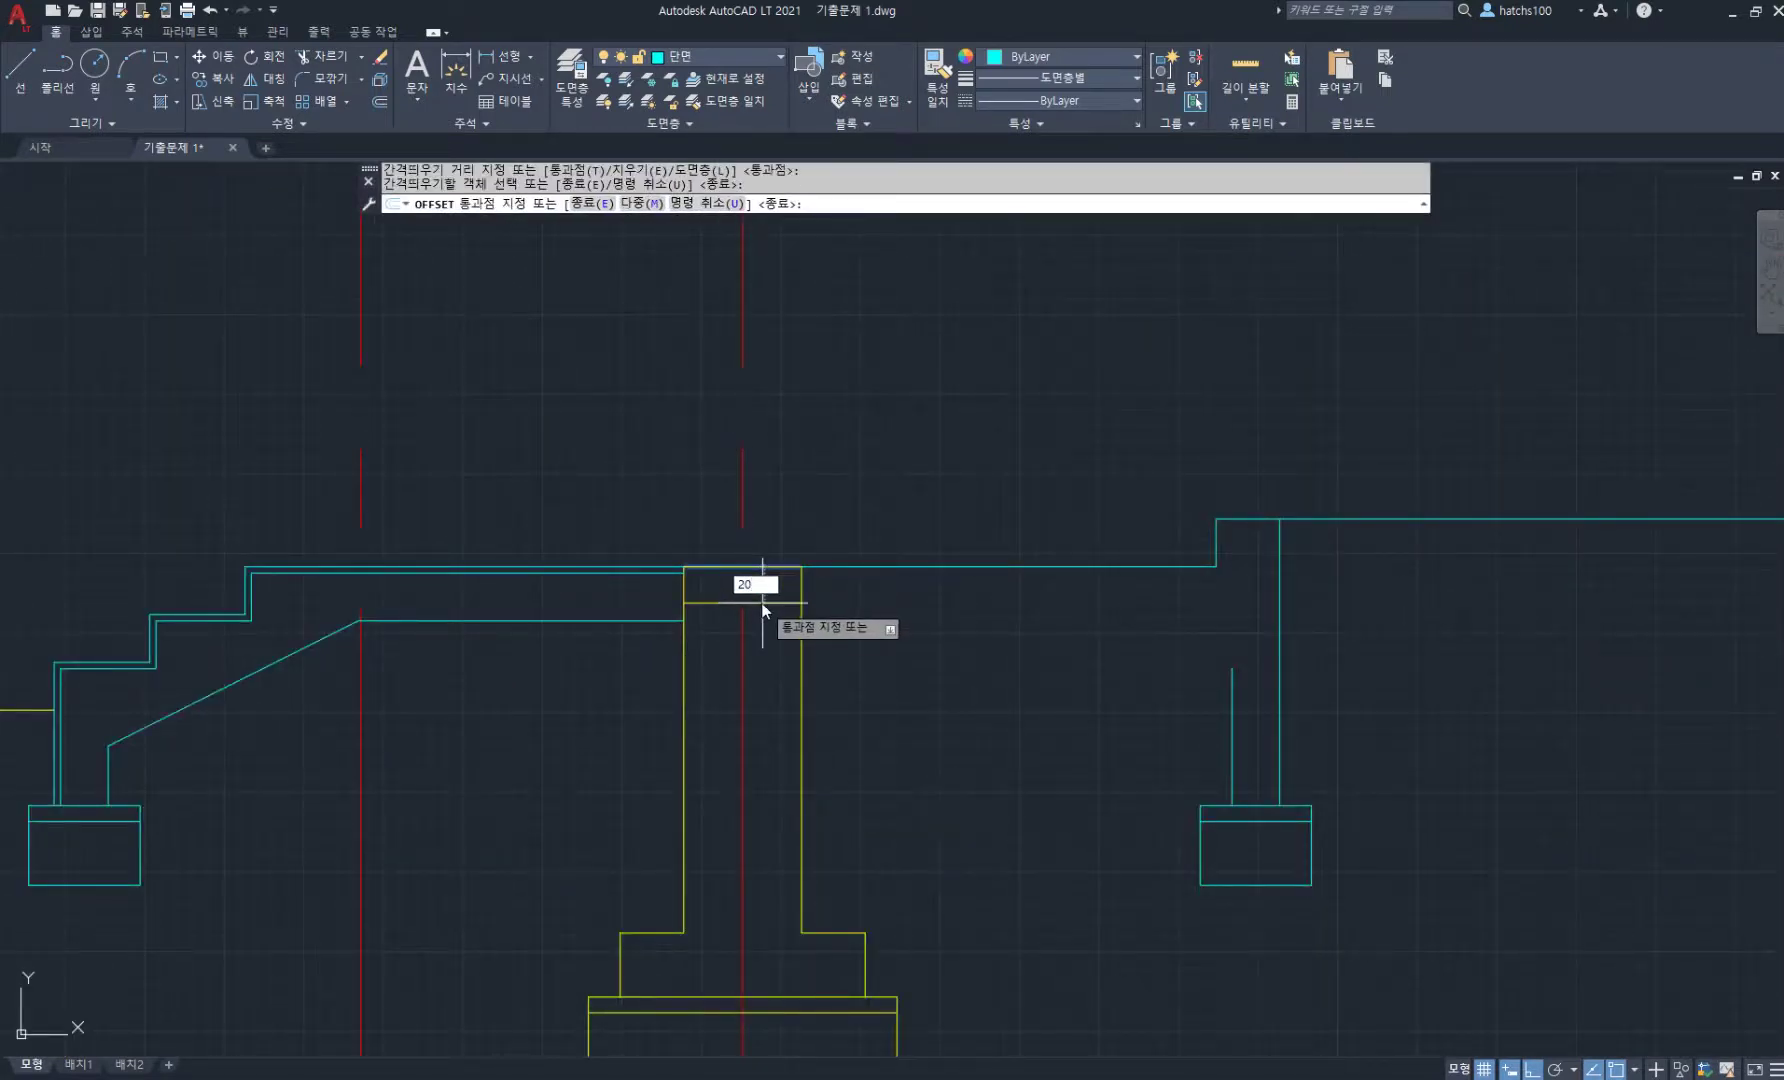
key("Return")
- Offset the lower interior floor line 20 downward, and offset the resulting line another 150 downward for the slab underside
left_click(930, 565)
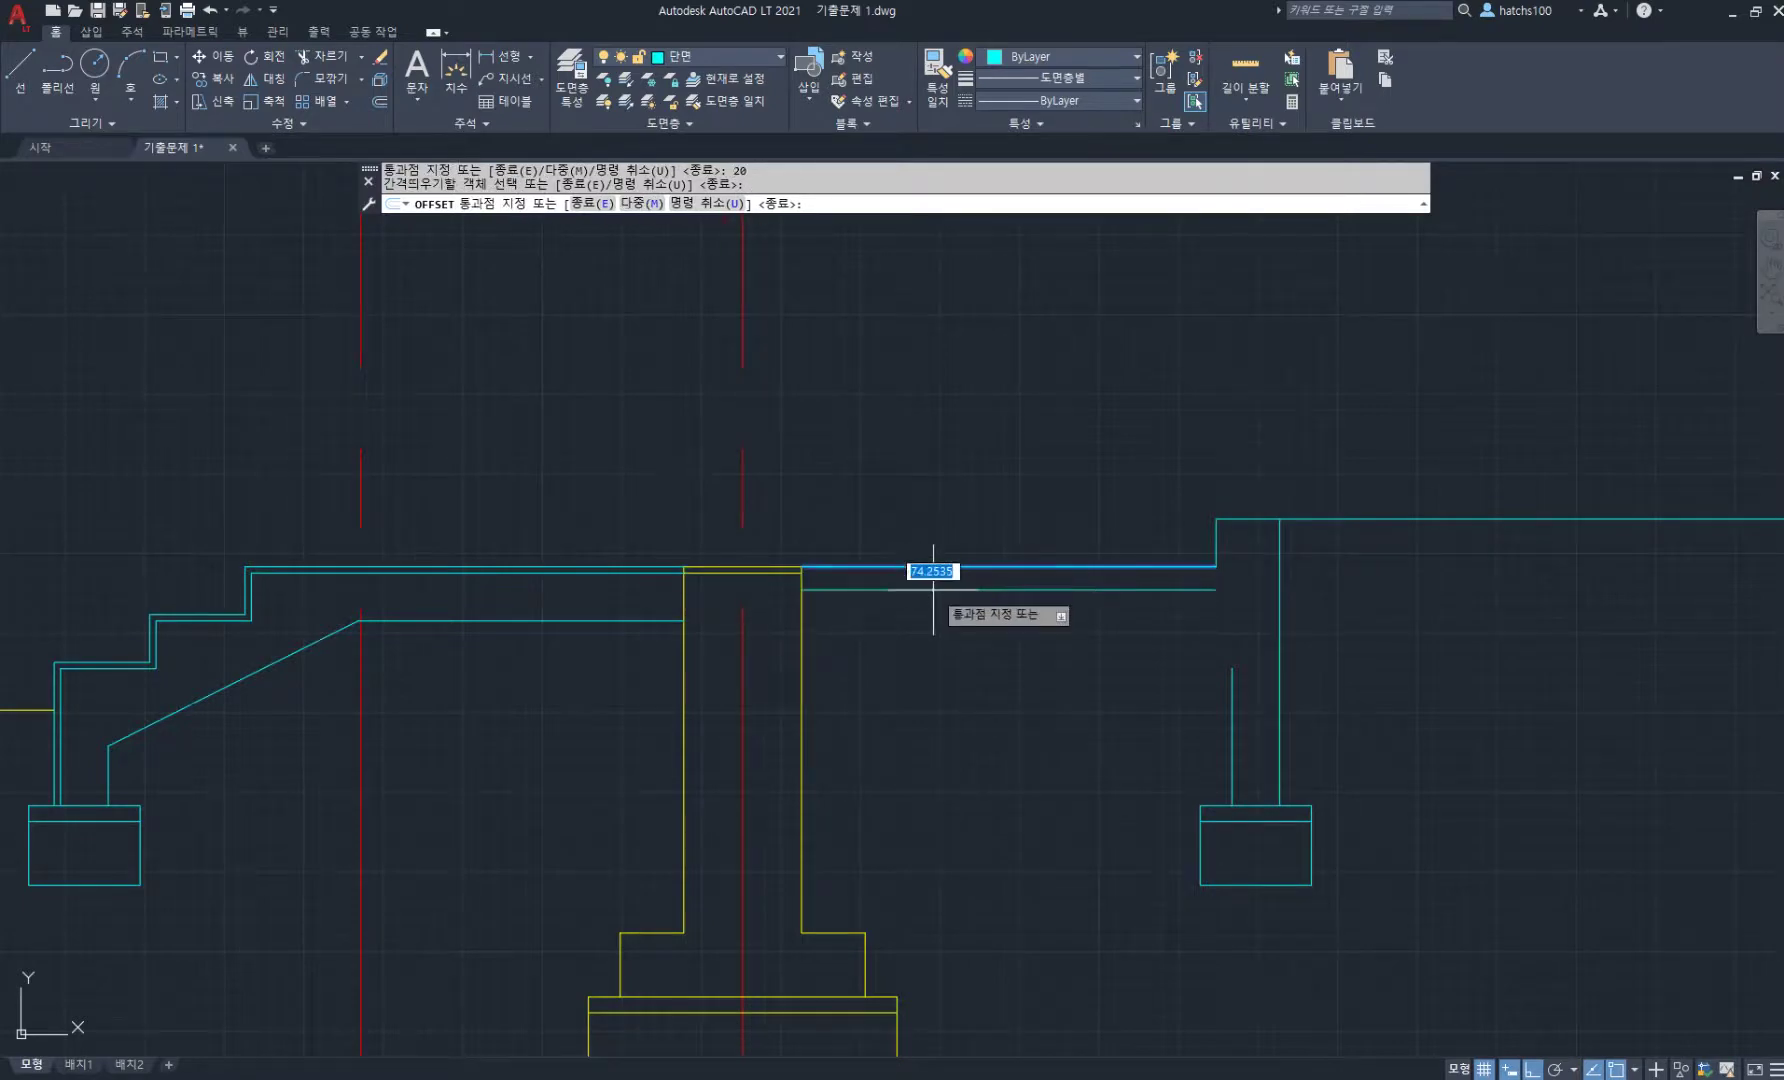
type("20")
key("Return")
left_click(945, 571)
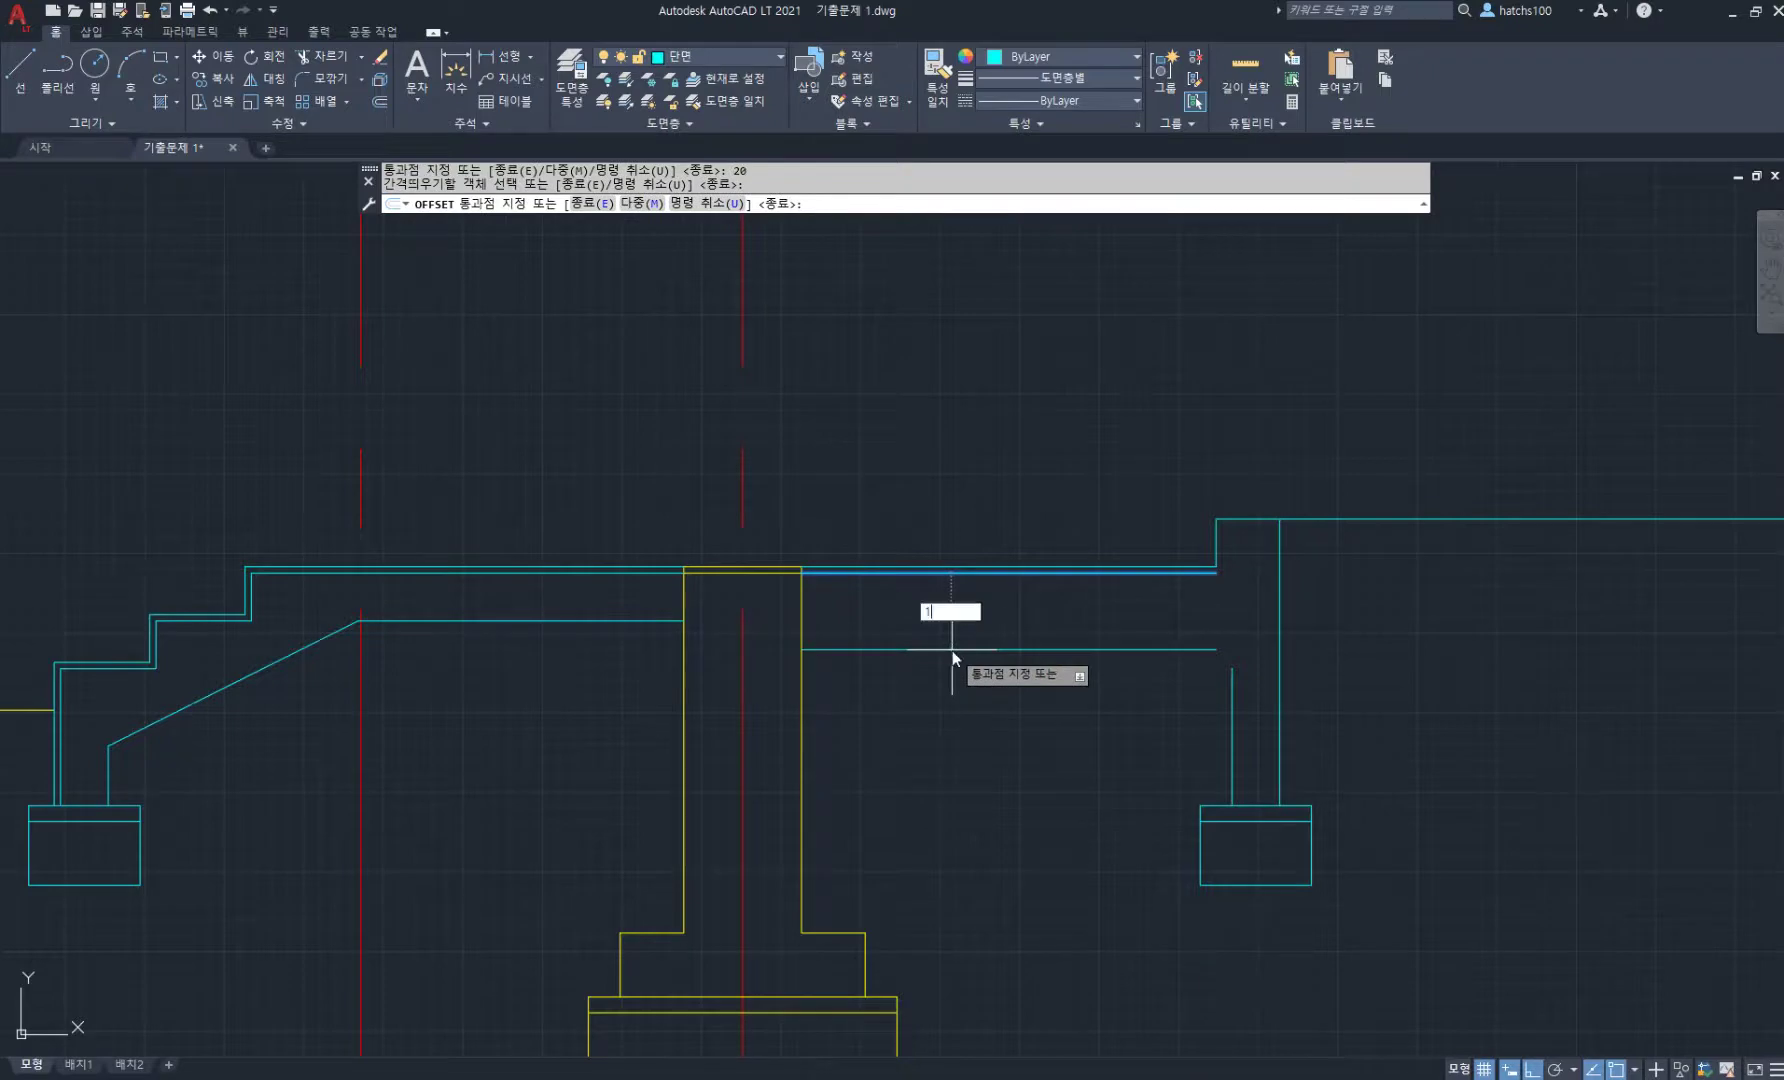
key("Return")
middle_click_drag(1159, 617, 1083, 657)
key("Escape")
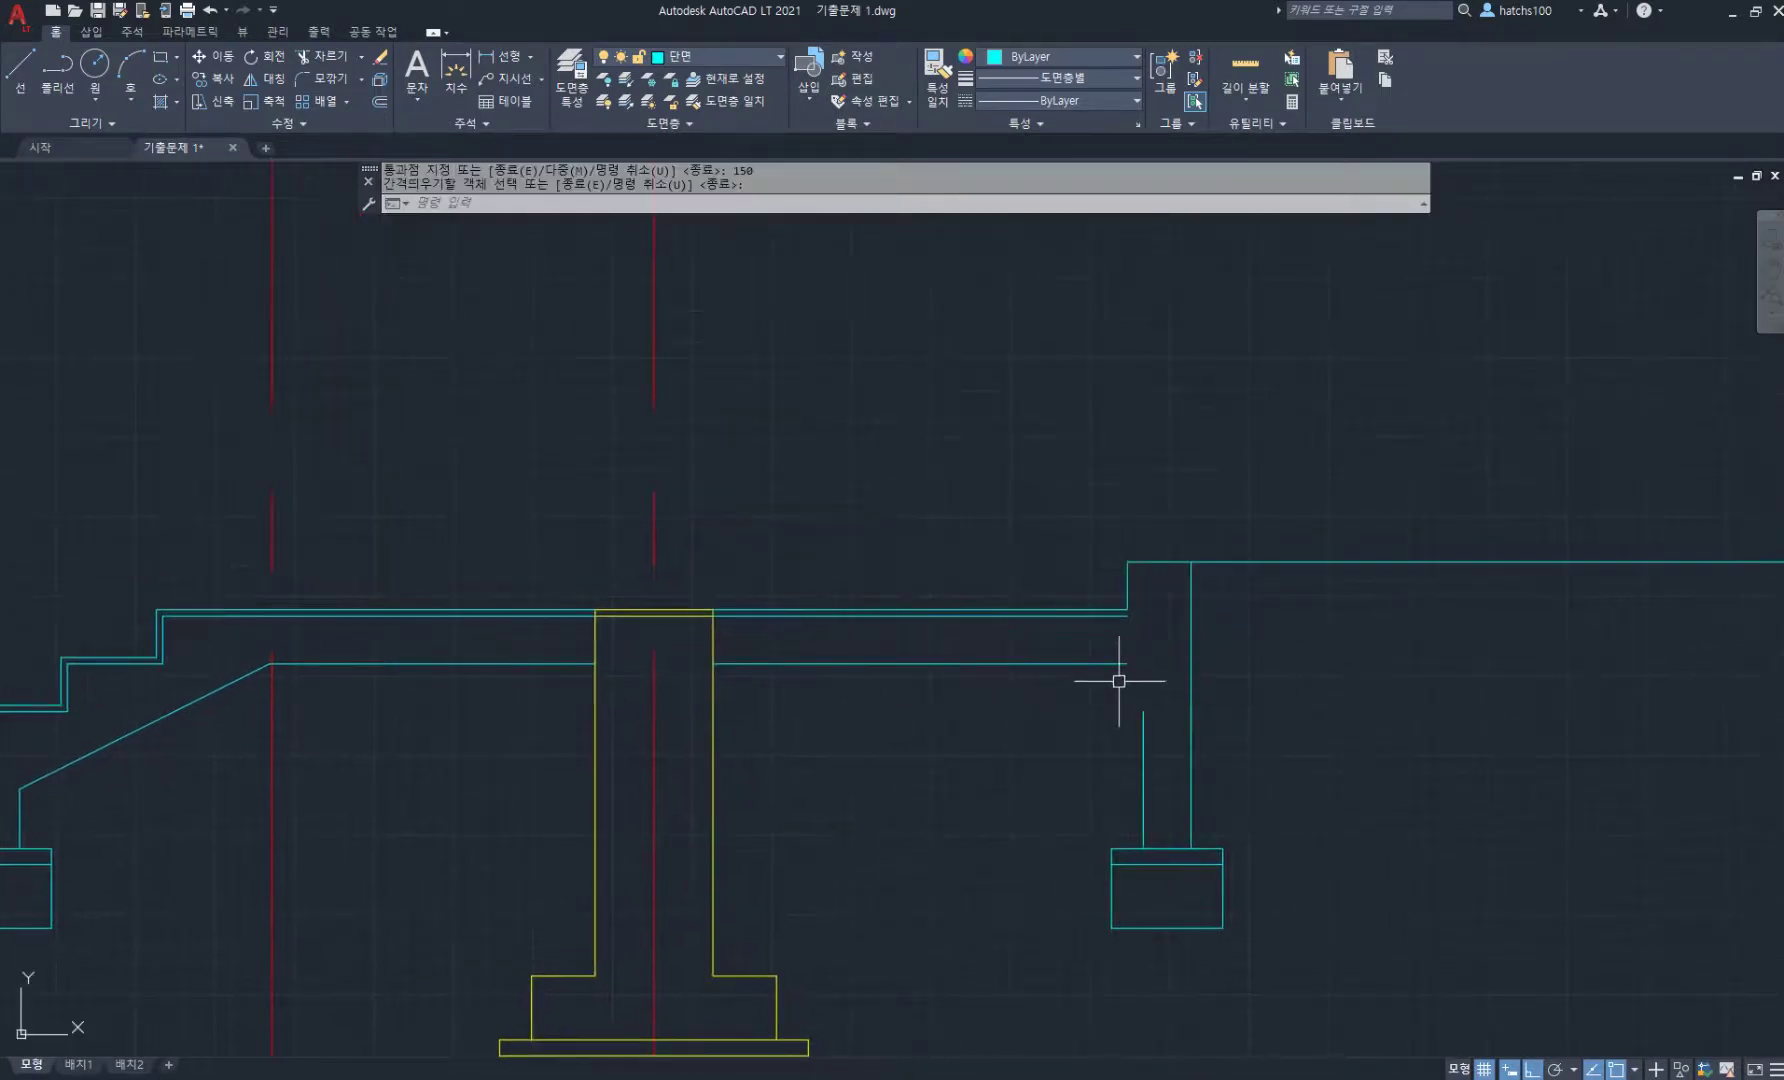
- Fillet the slab's two offset lines at radius 0 into the inner and outer vertical wall lines above the copied footing
scroll(1102, 632, "up", 2)
type("f")
key("Return")
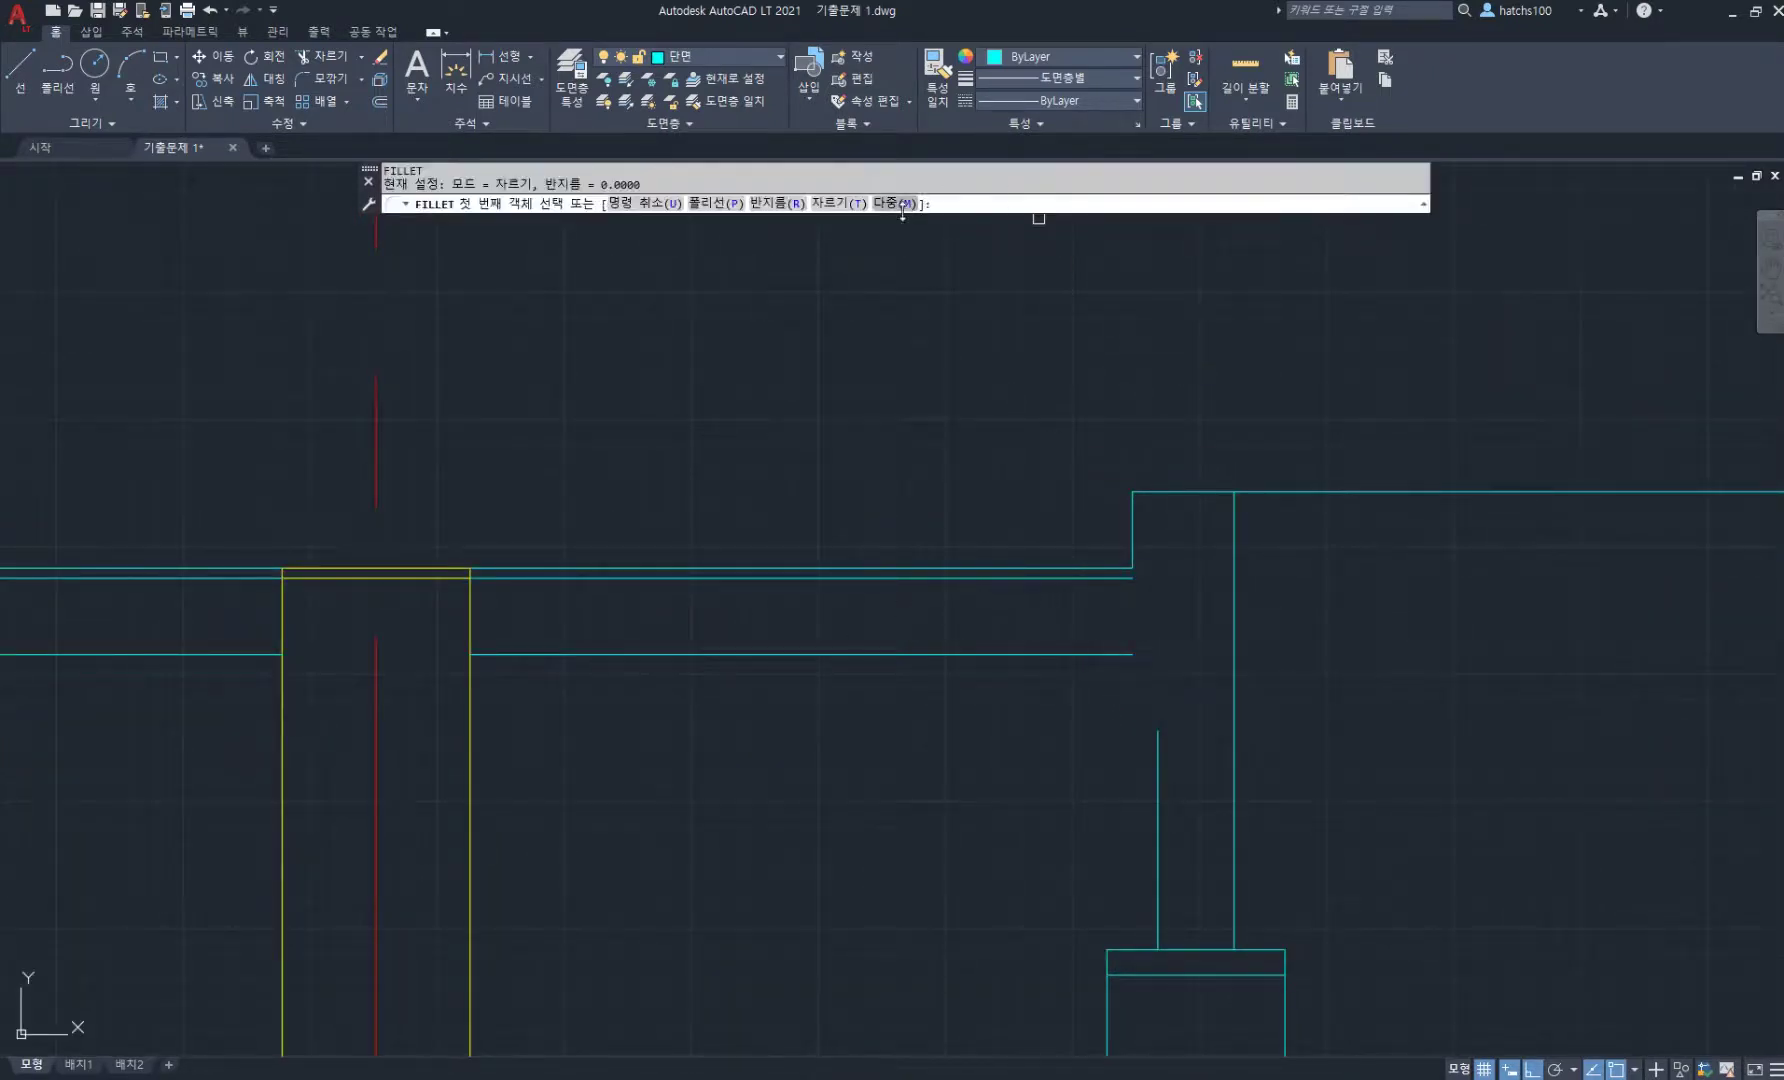
left_click(901, 204)
left_click(1099, 655)
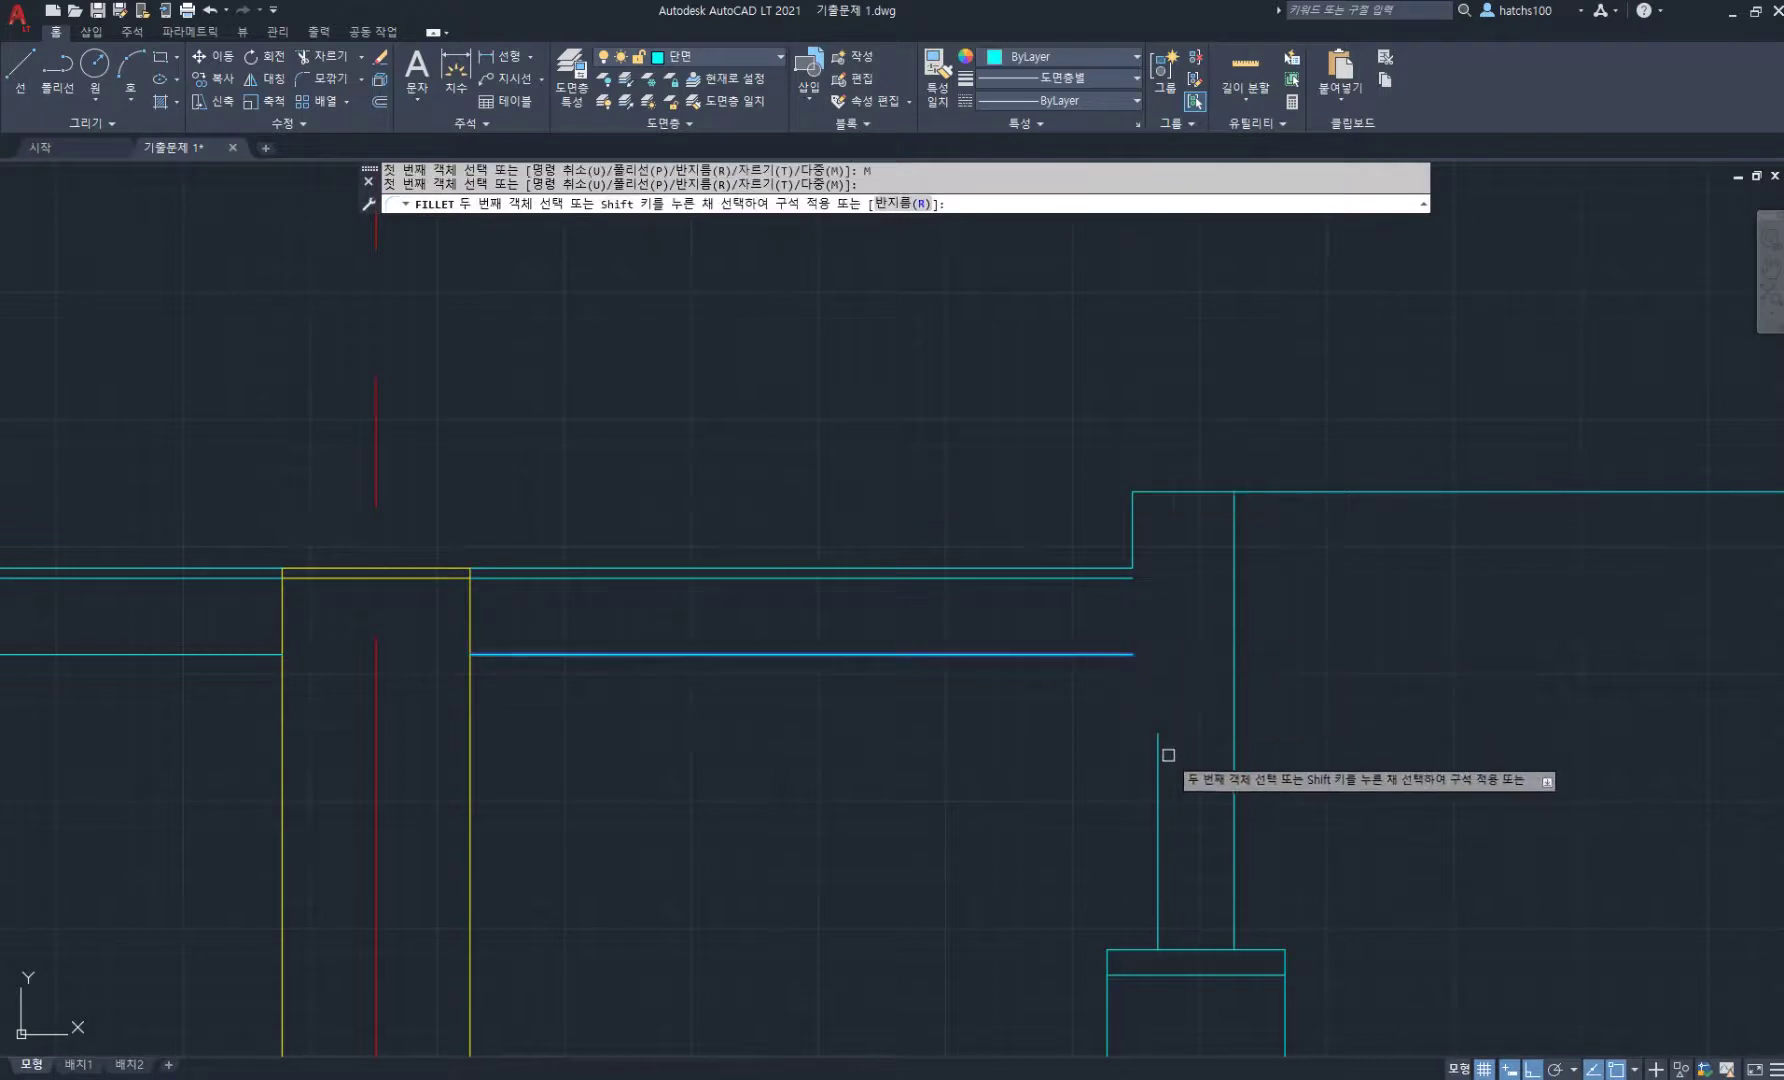
left_click(1159, 760)
left_click(1111, 579)
left_click(1232, 668)
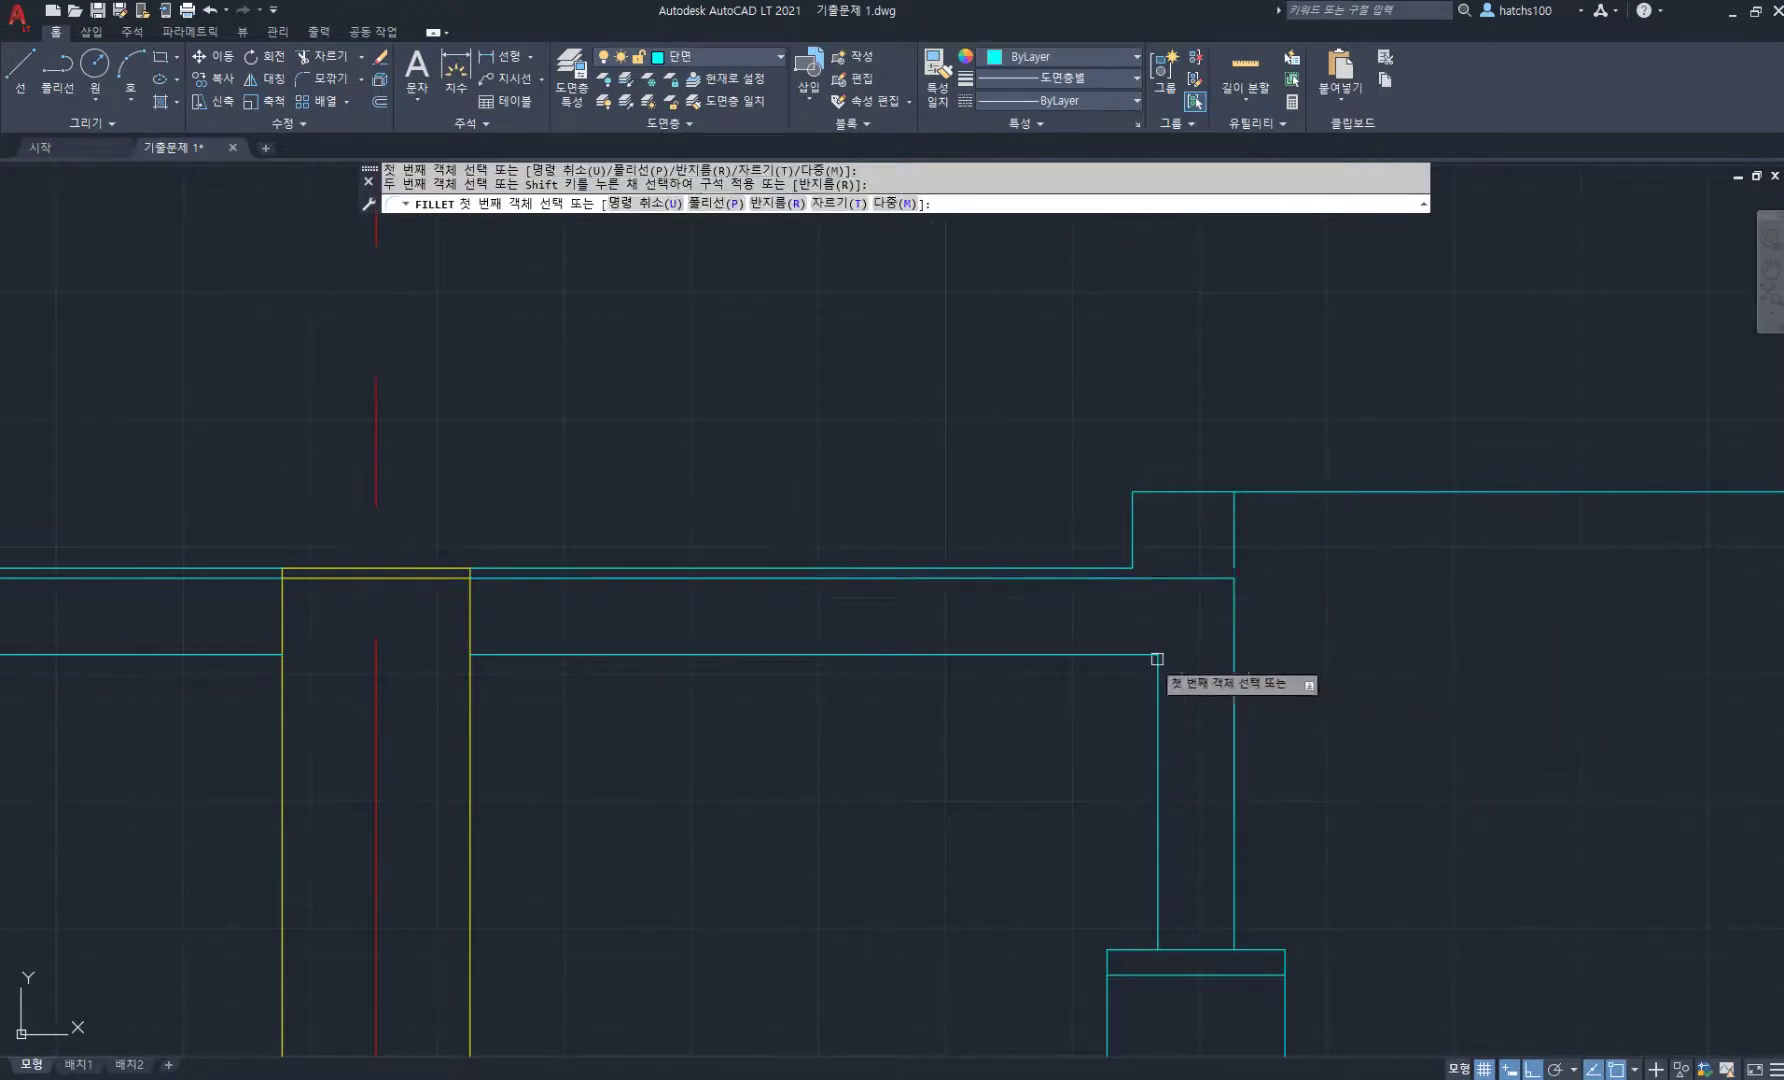
scroll(1060, 660, "down", 2)
middle_click_drag(854, 638, 946, 608)
scroll(856, 594, "up", 6)
key("Return")
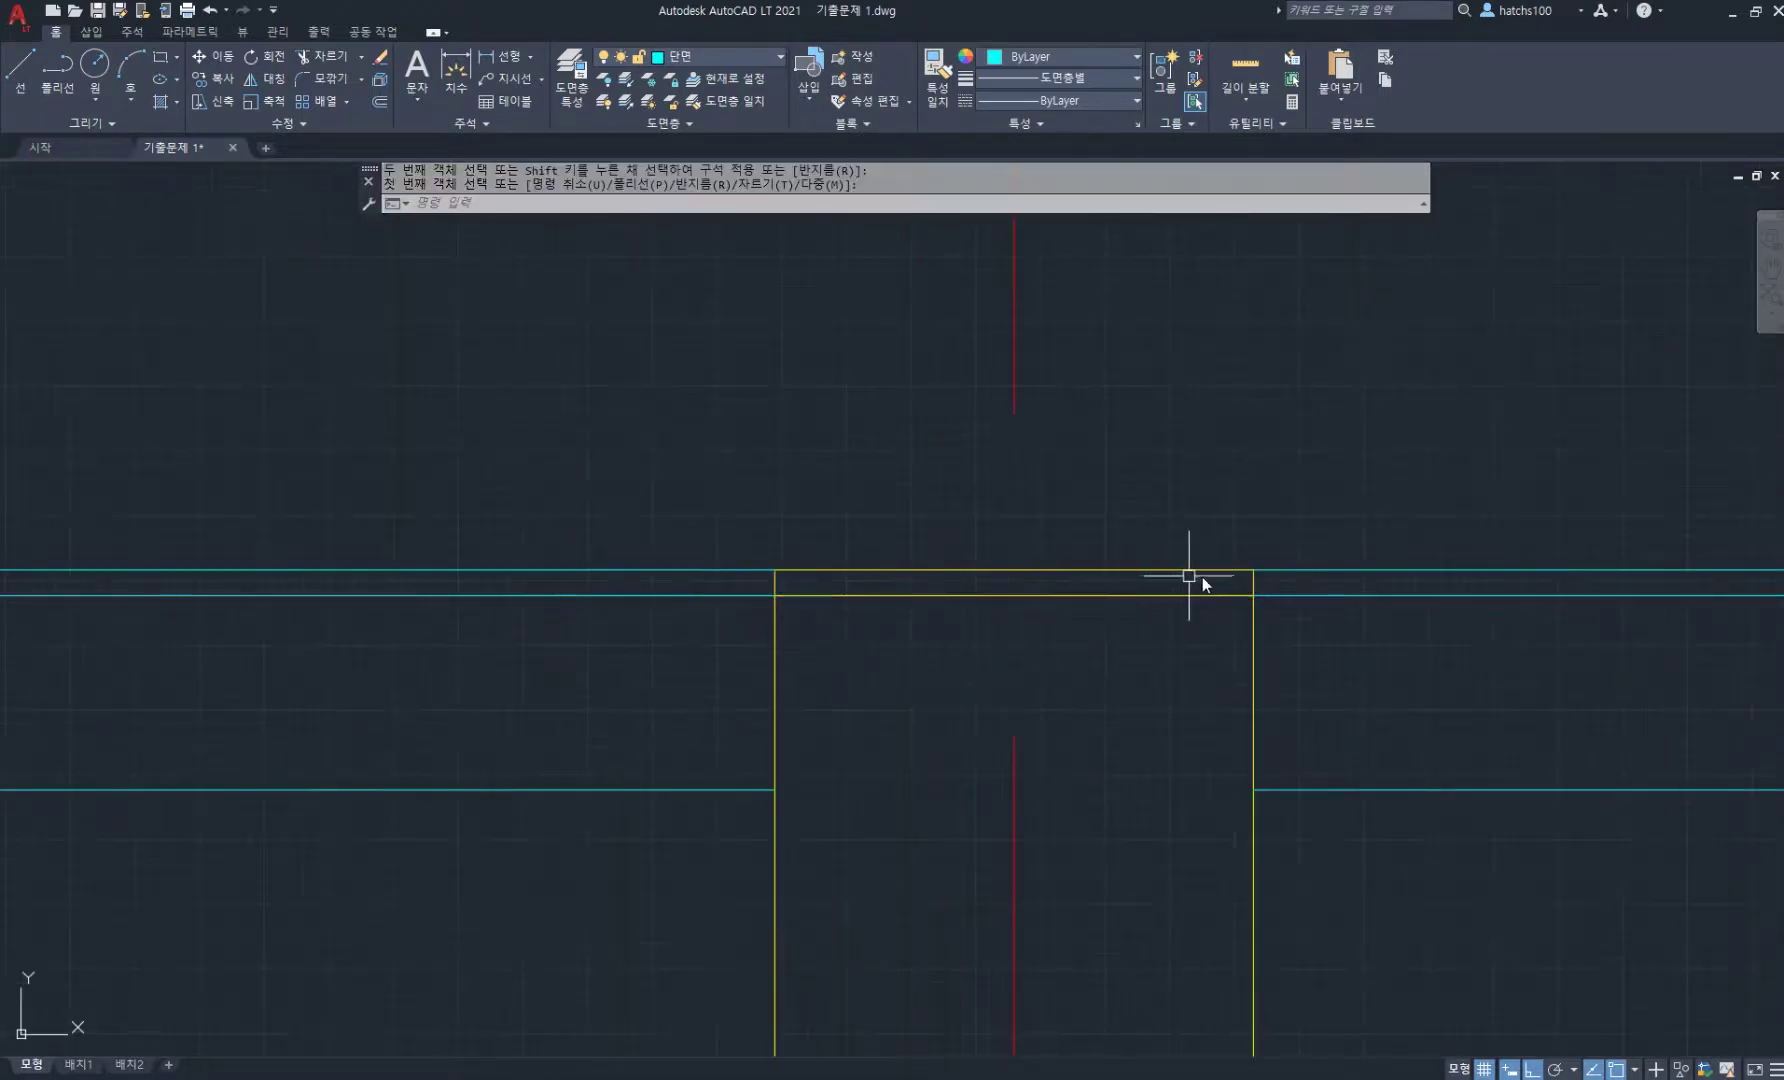
- Trim the two short foundation wall edges between the floor finish line and the line offset 20 below it
type("tr")
key("Return")
left_click(1252, 581)
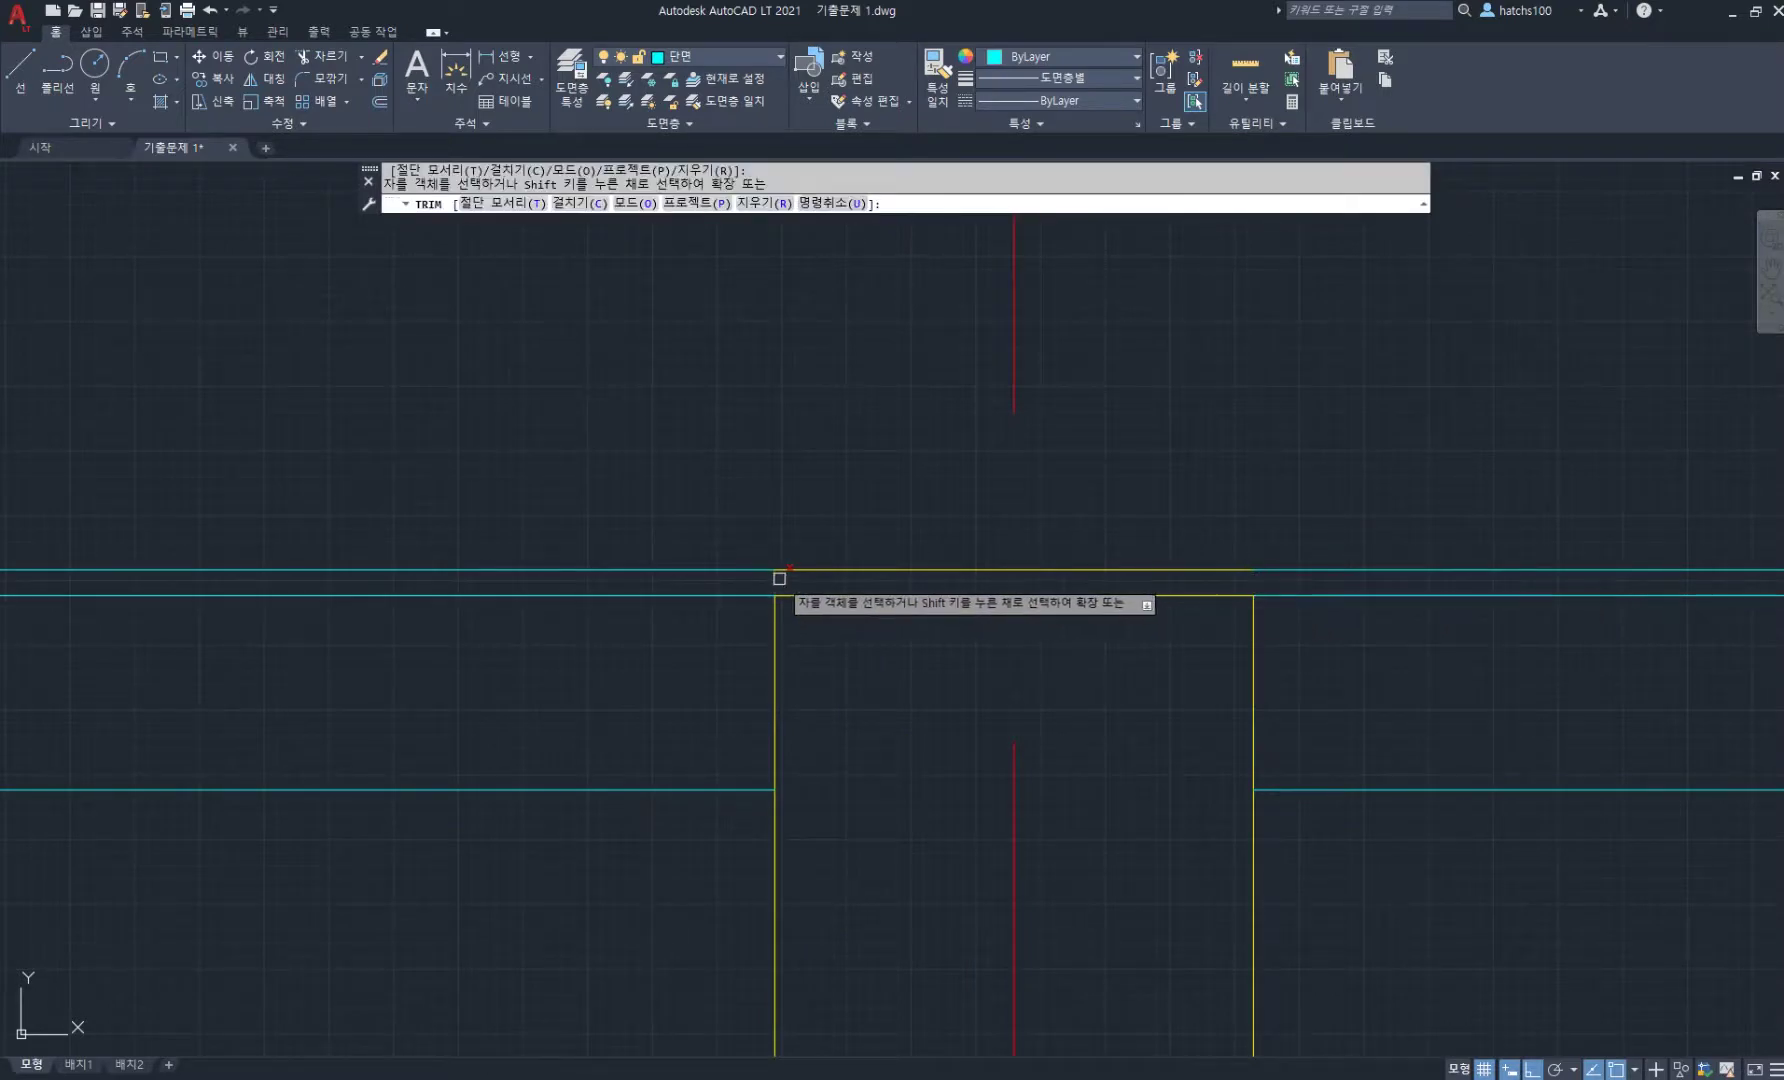
left_click(775, 581)
key("Return")
- Match the properties of the yellow line over the central foundation wall to the adjacent cyan floor finish line
scroll(1011, 598, "down", 2)
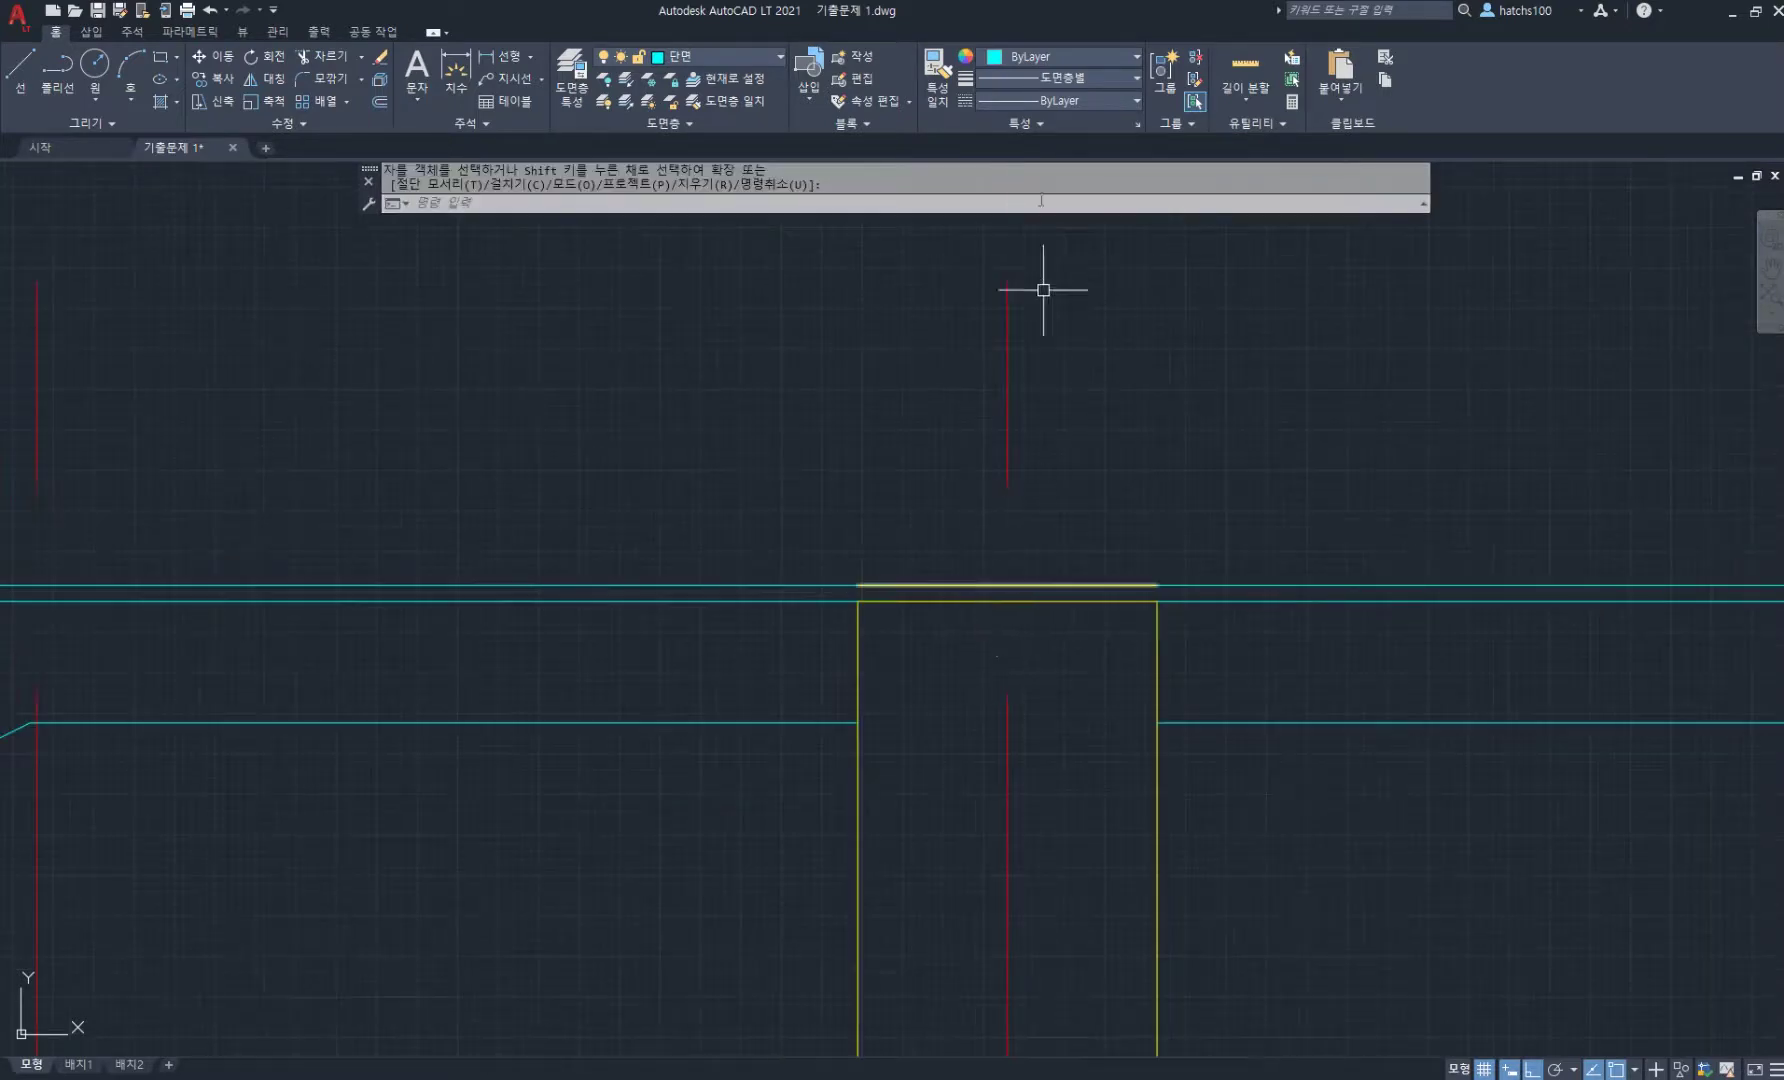
left_click(943, 90)
left_click(800, 586)
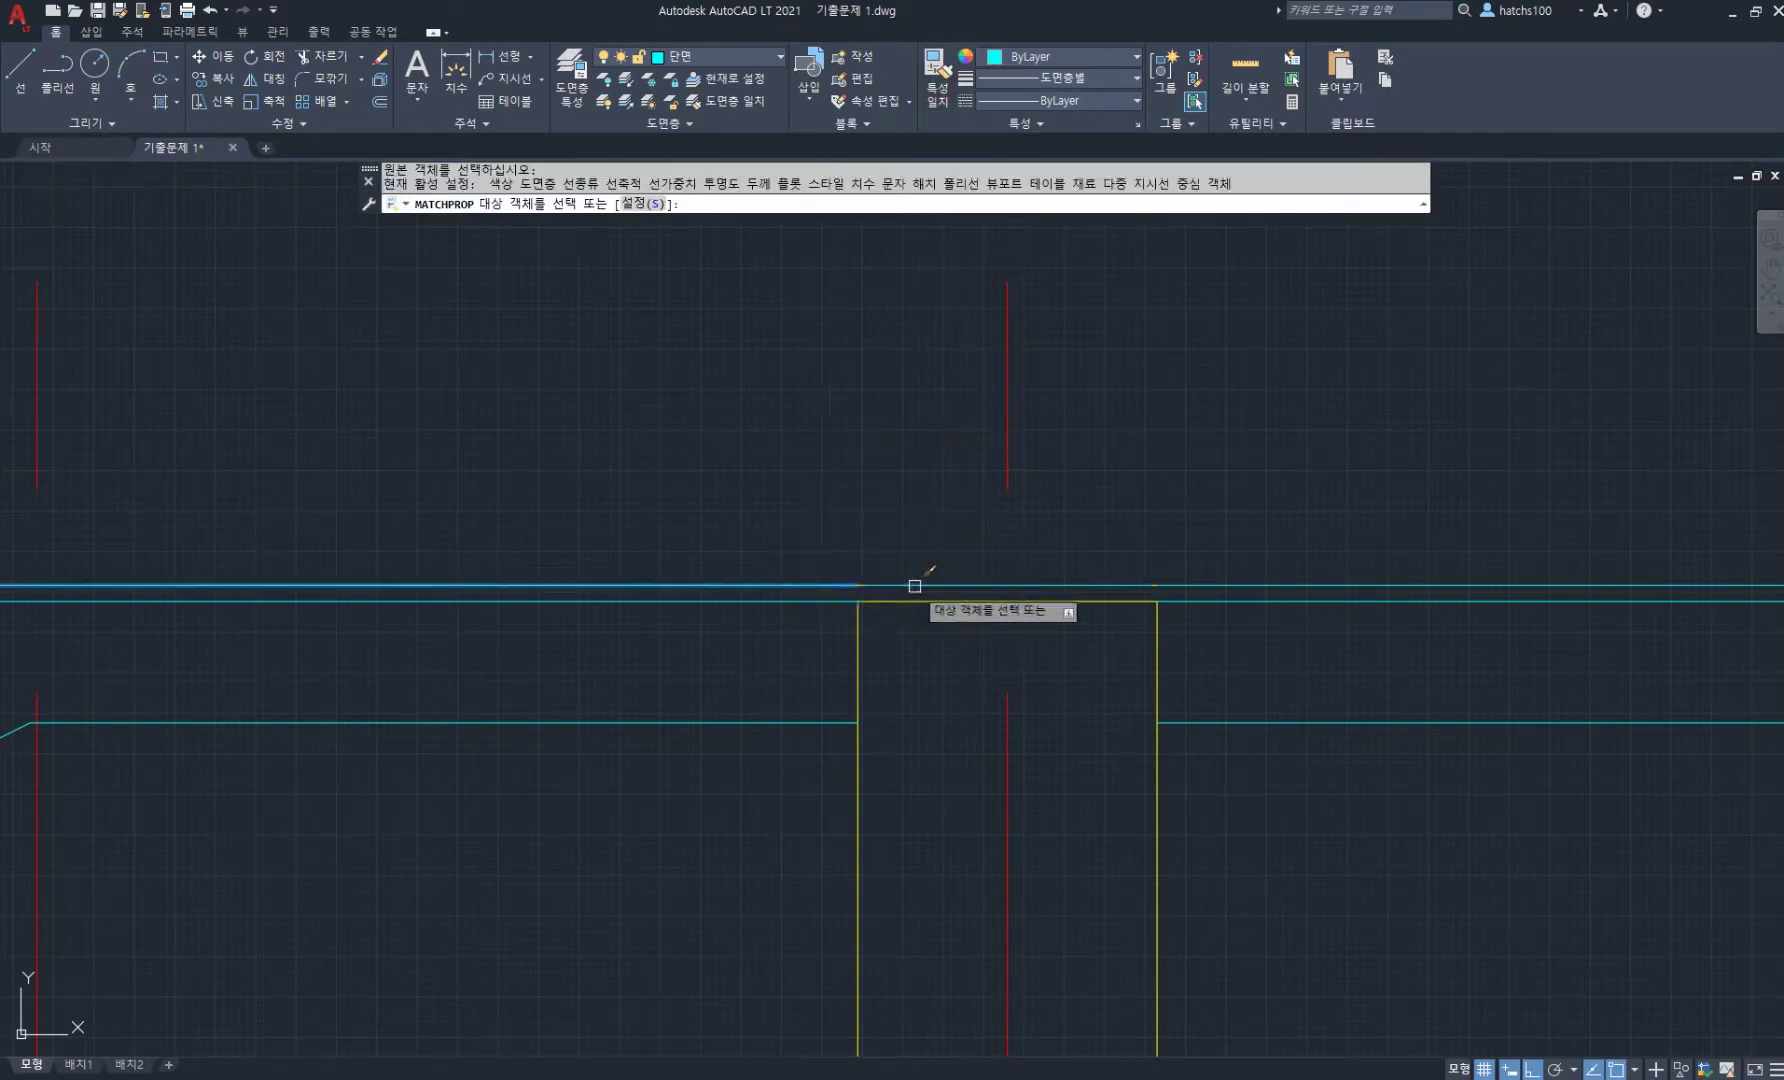
key("Return")
- Stretch the short vertical line under the raised floor down to the corner of the lower slab's top line
scroll(775, 535, "down", 4)
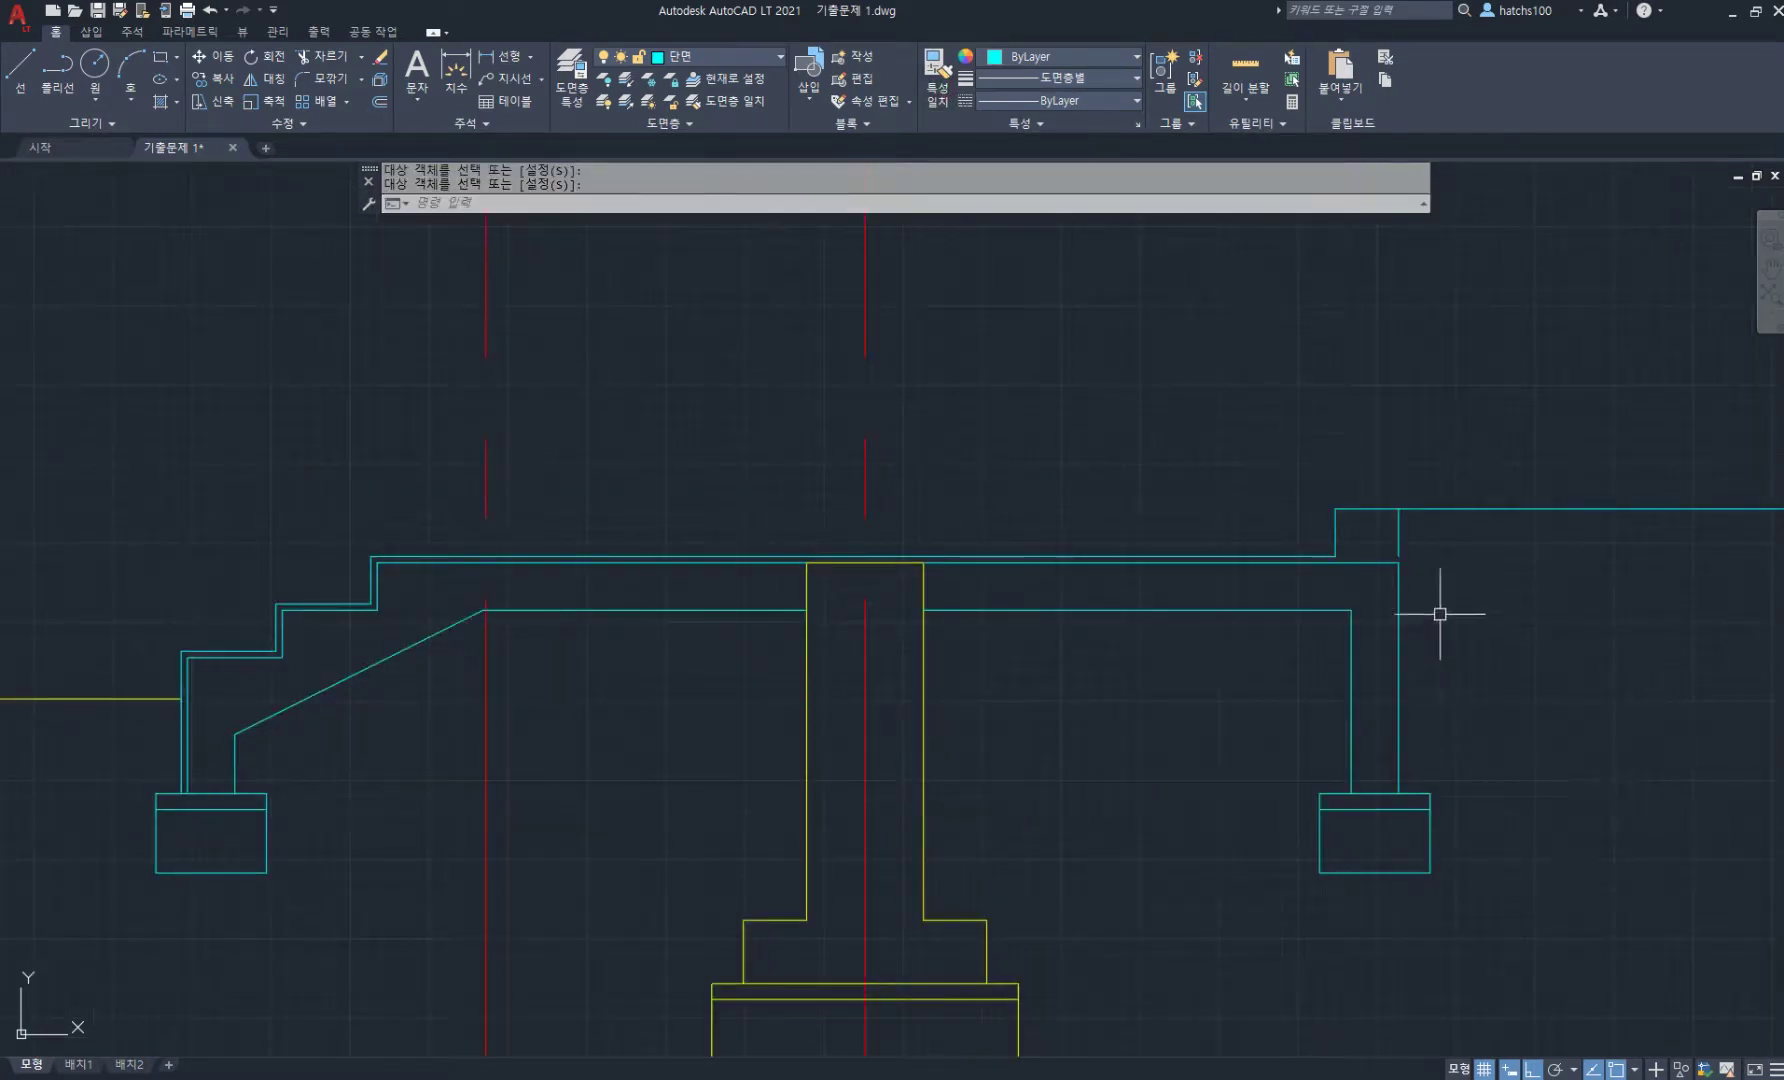
scroll(1167, 601, "up", 4)
left_click(1107, 526)
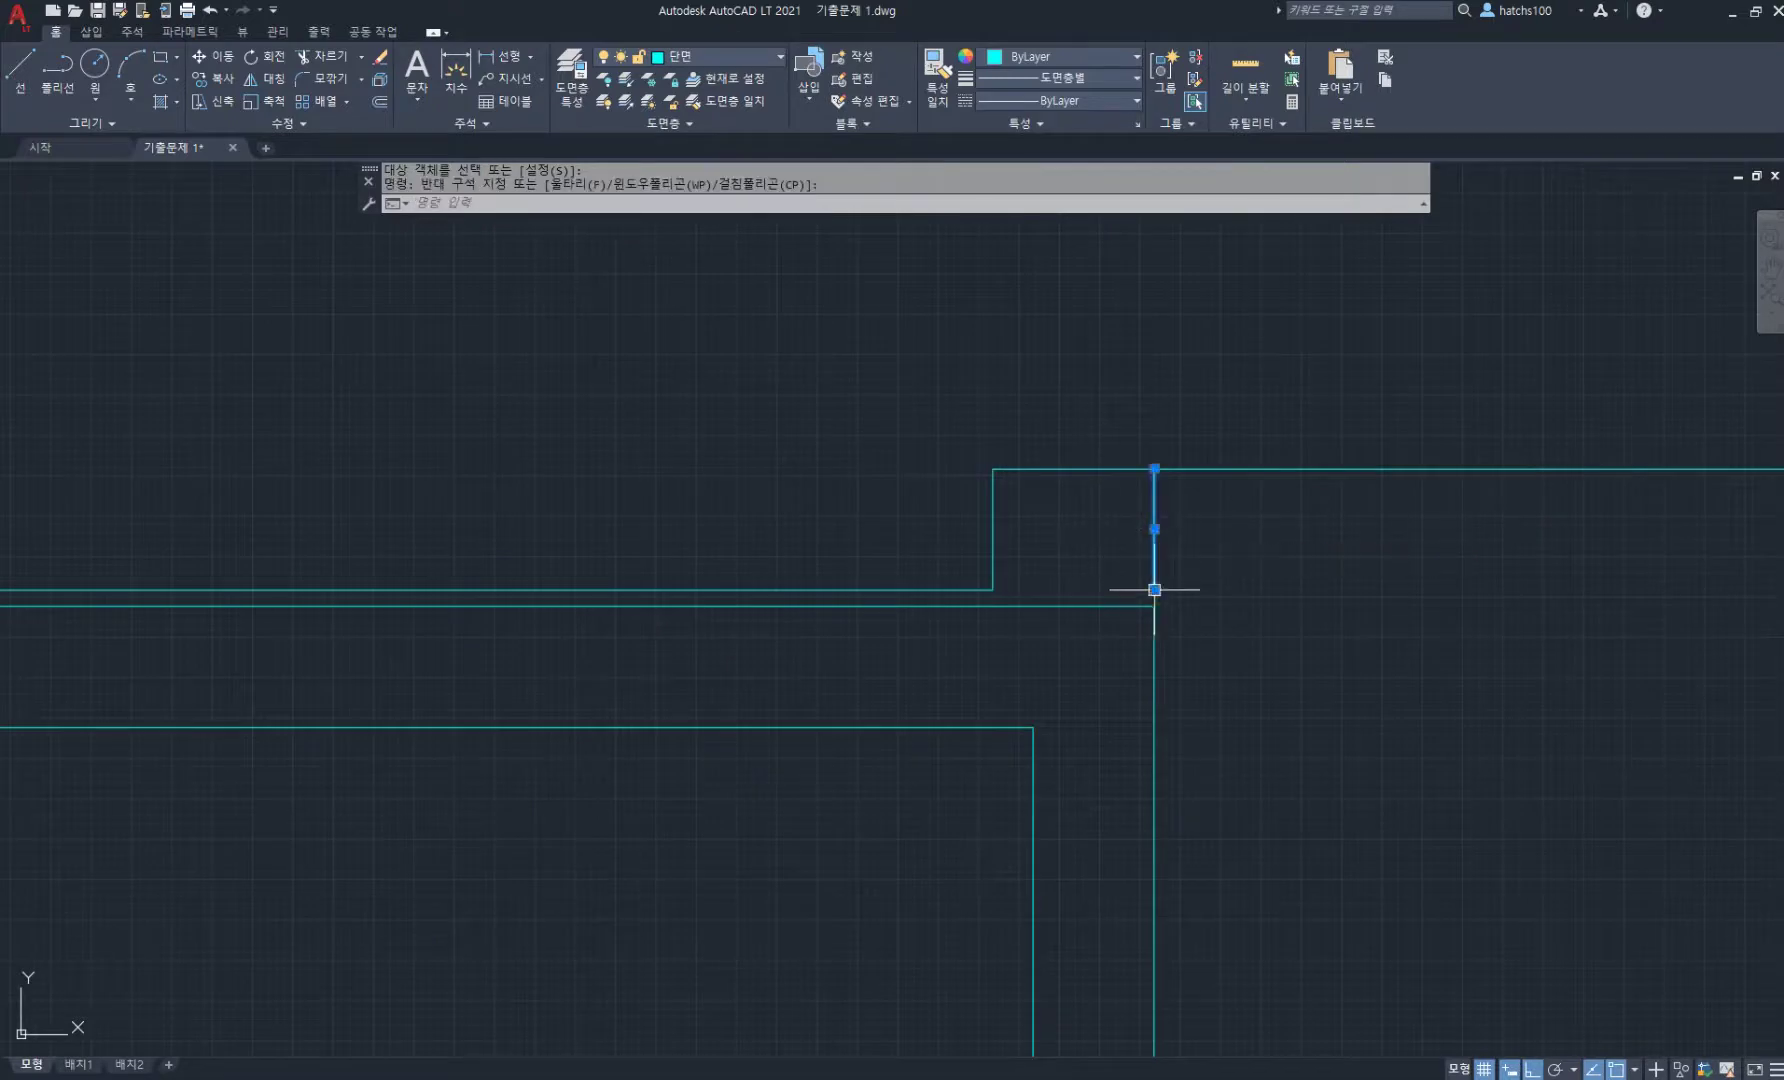
scroll(1231, 605, "down", 2)
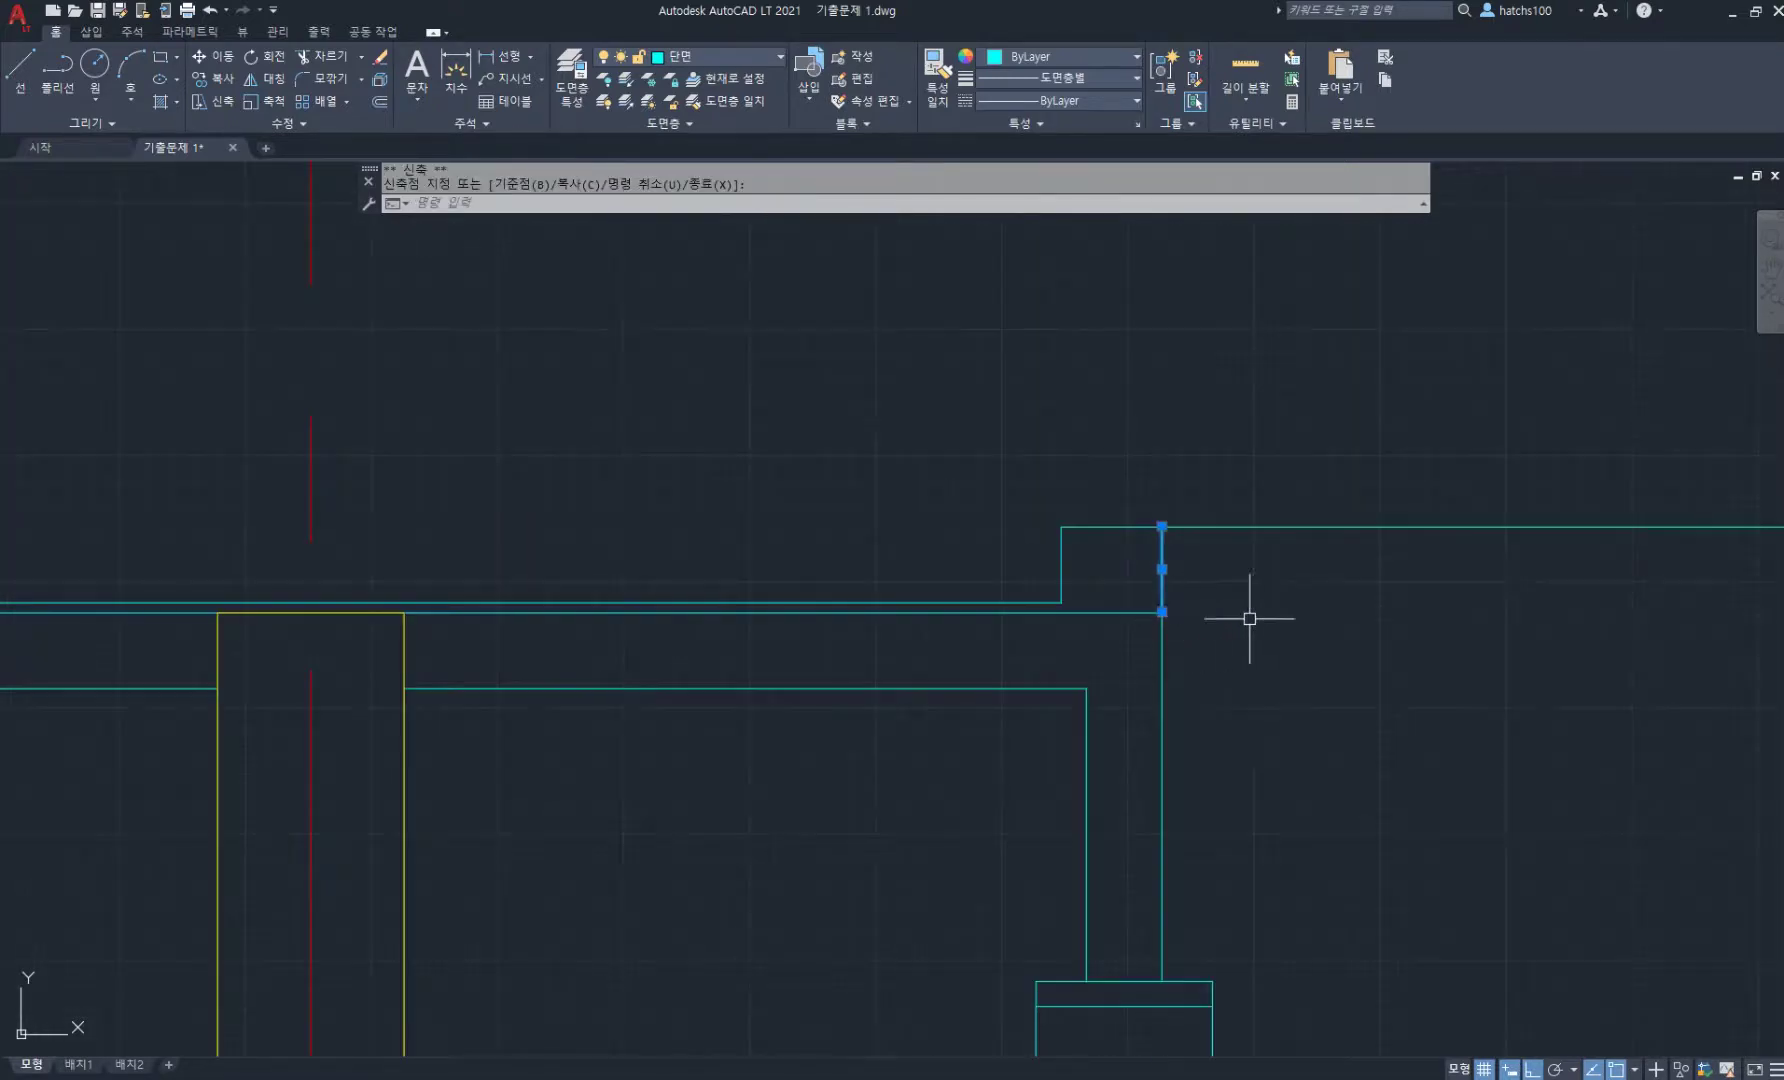
key("Escape")
key("Escape")
- Try trimming the raised floor line's overhang between the step riser and the vertical wall line
middle_click_drag(1229, 605, 968, 603)
scroll(968, 602, "down", 4)
scroll(1032, 593, "up", 4)
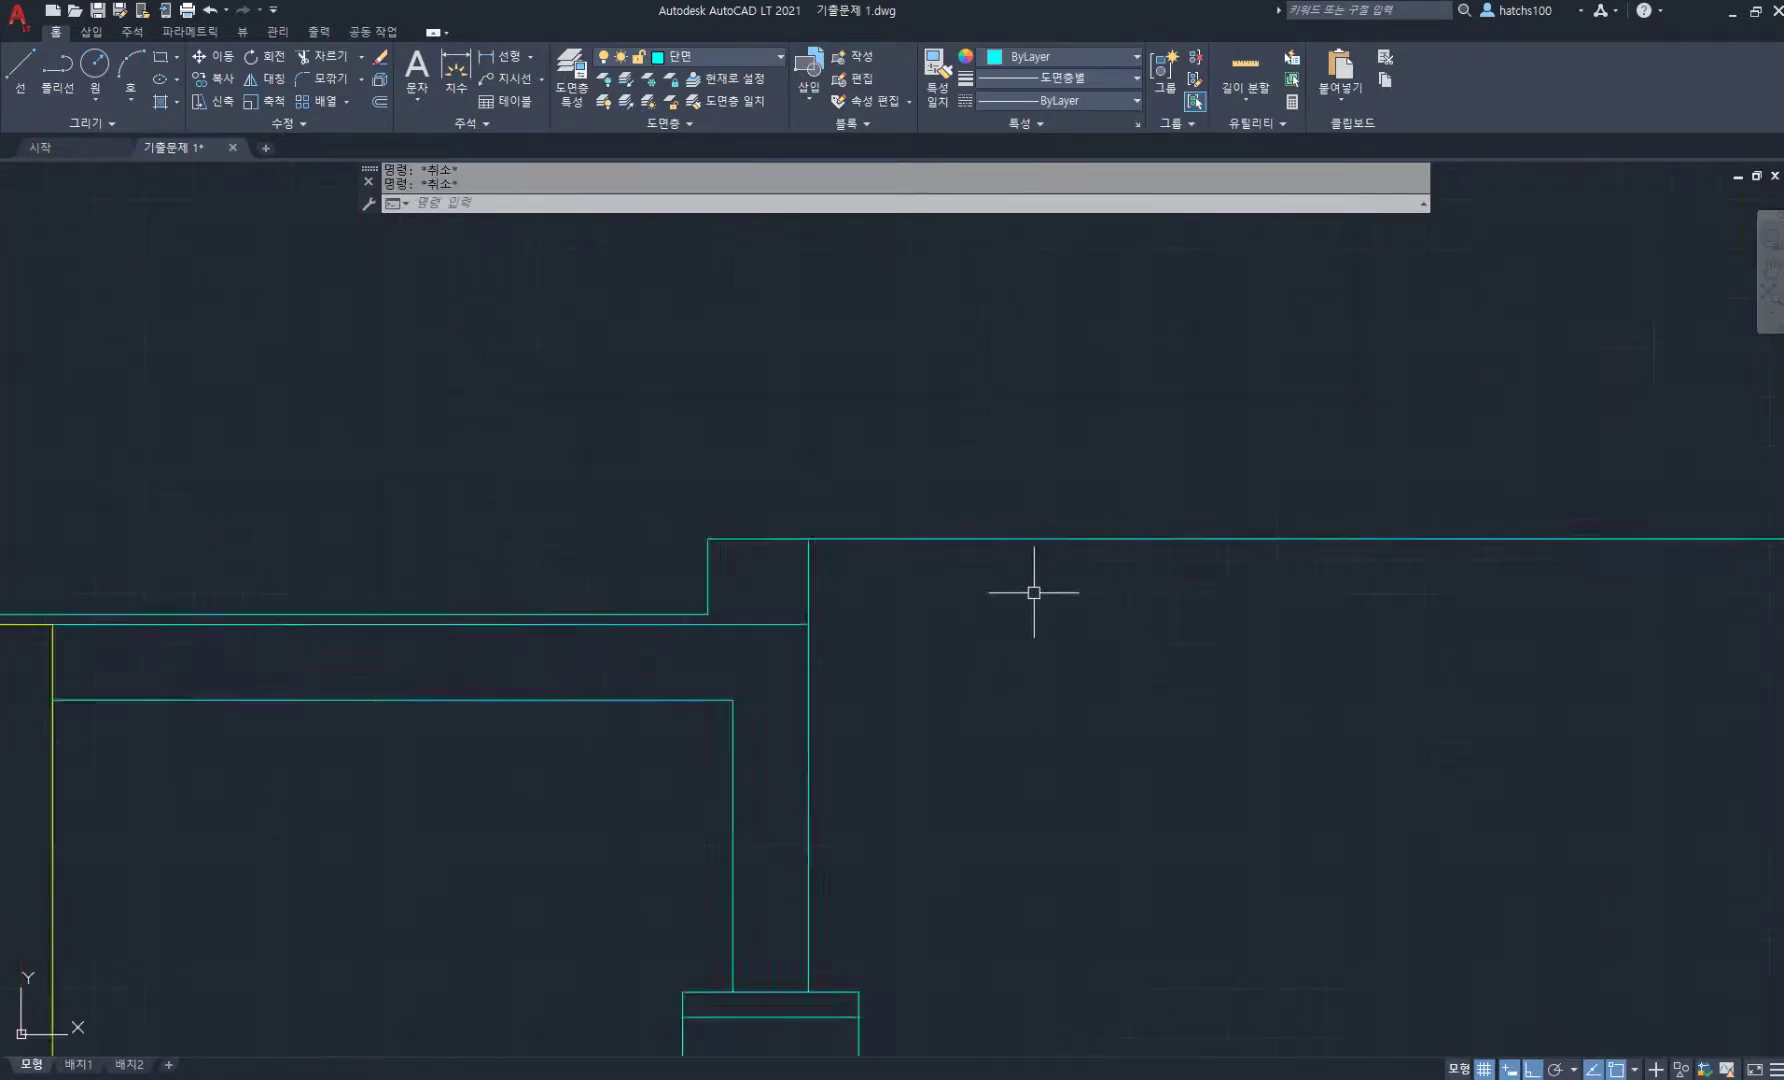
scroll(815, 545, "up", 2)
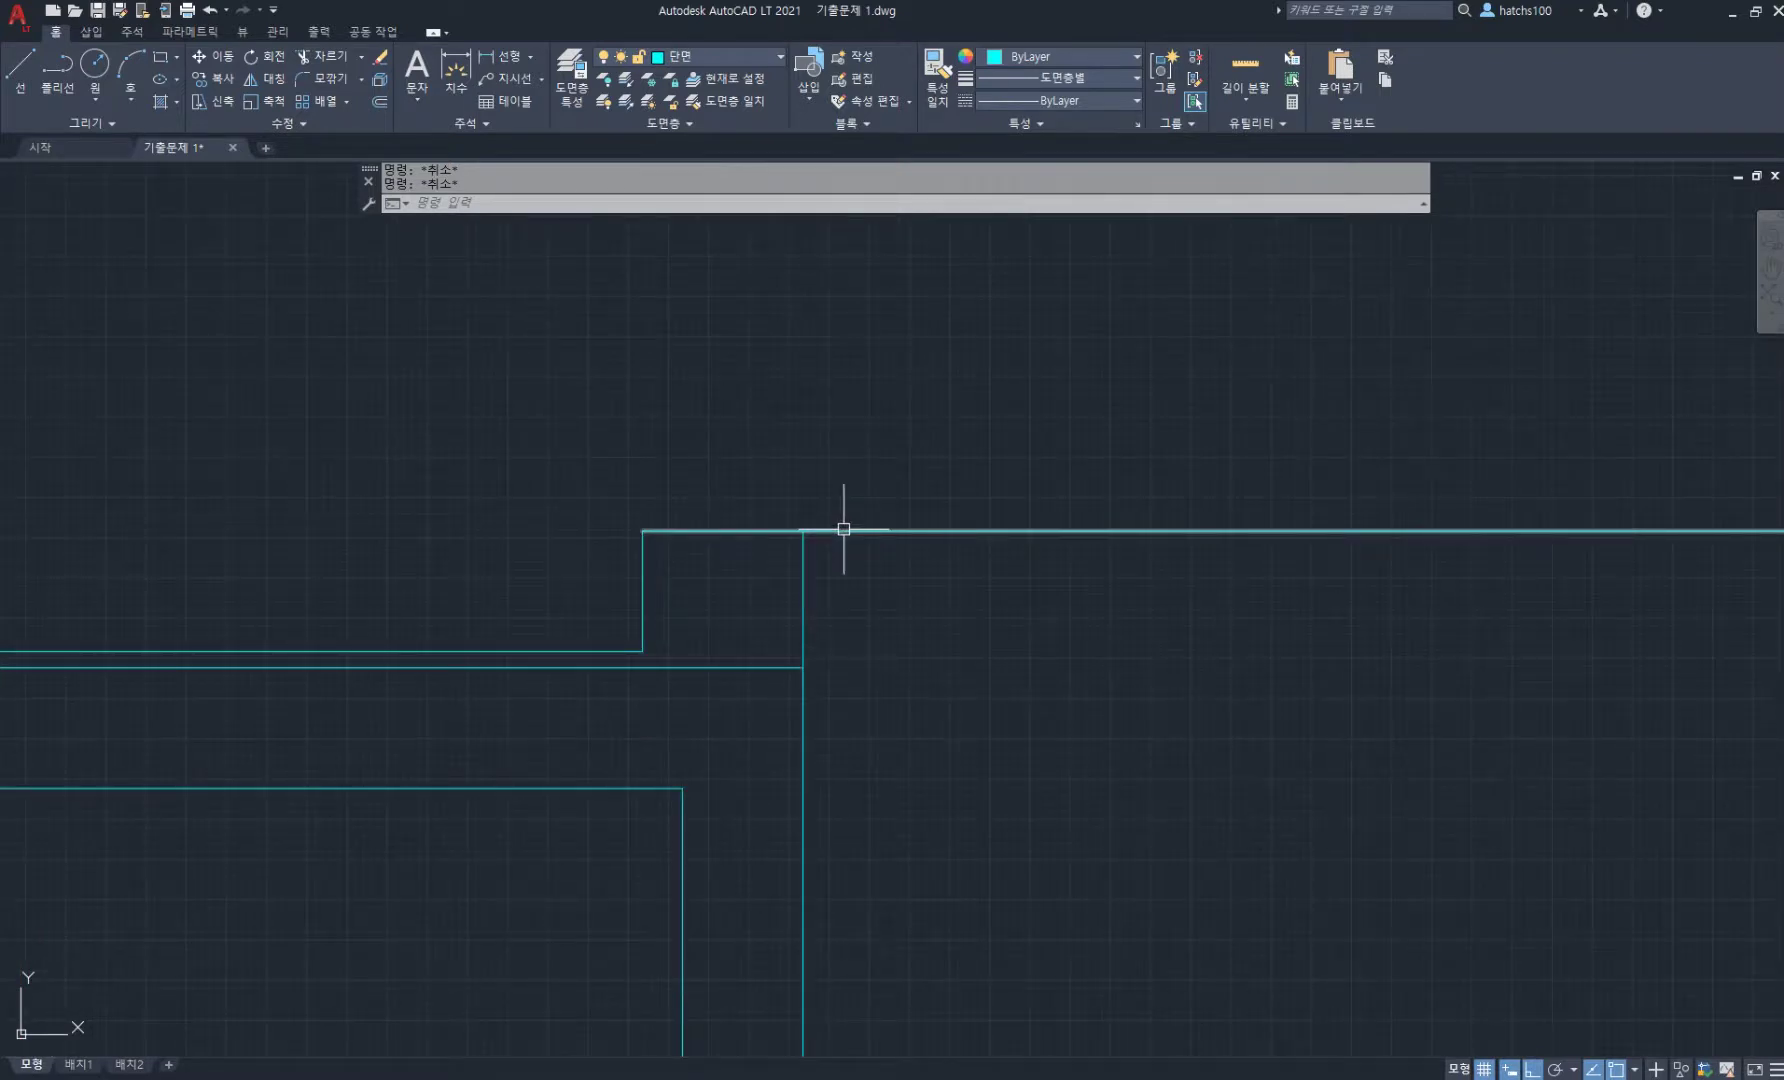
left_click(740, 528)
key("Escape")
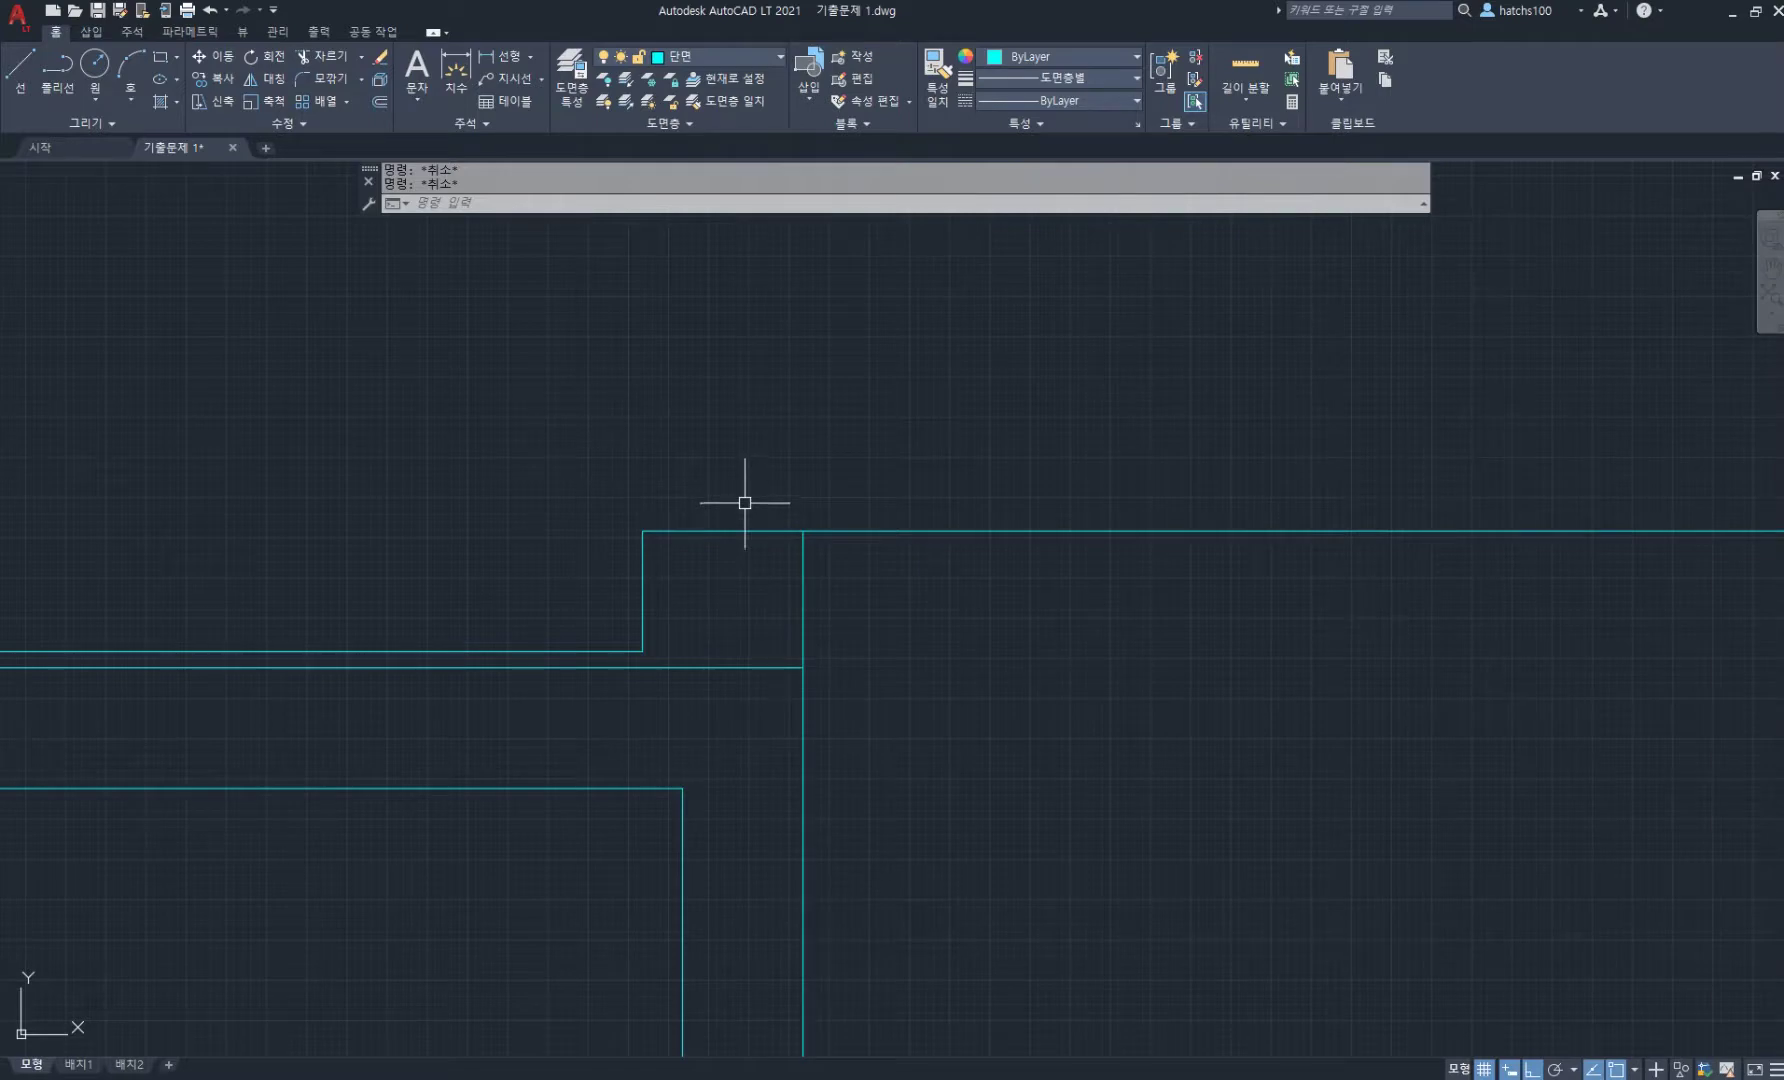
type("tr")
key("Return")
left_click(676, 528)
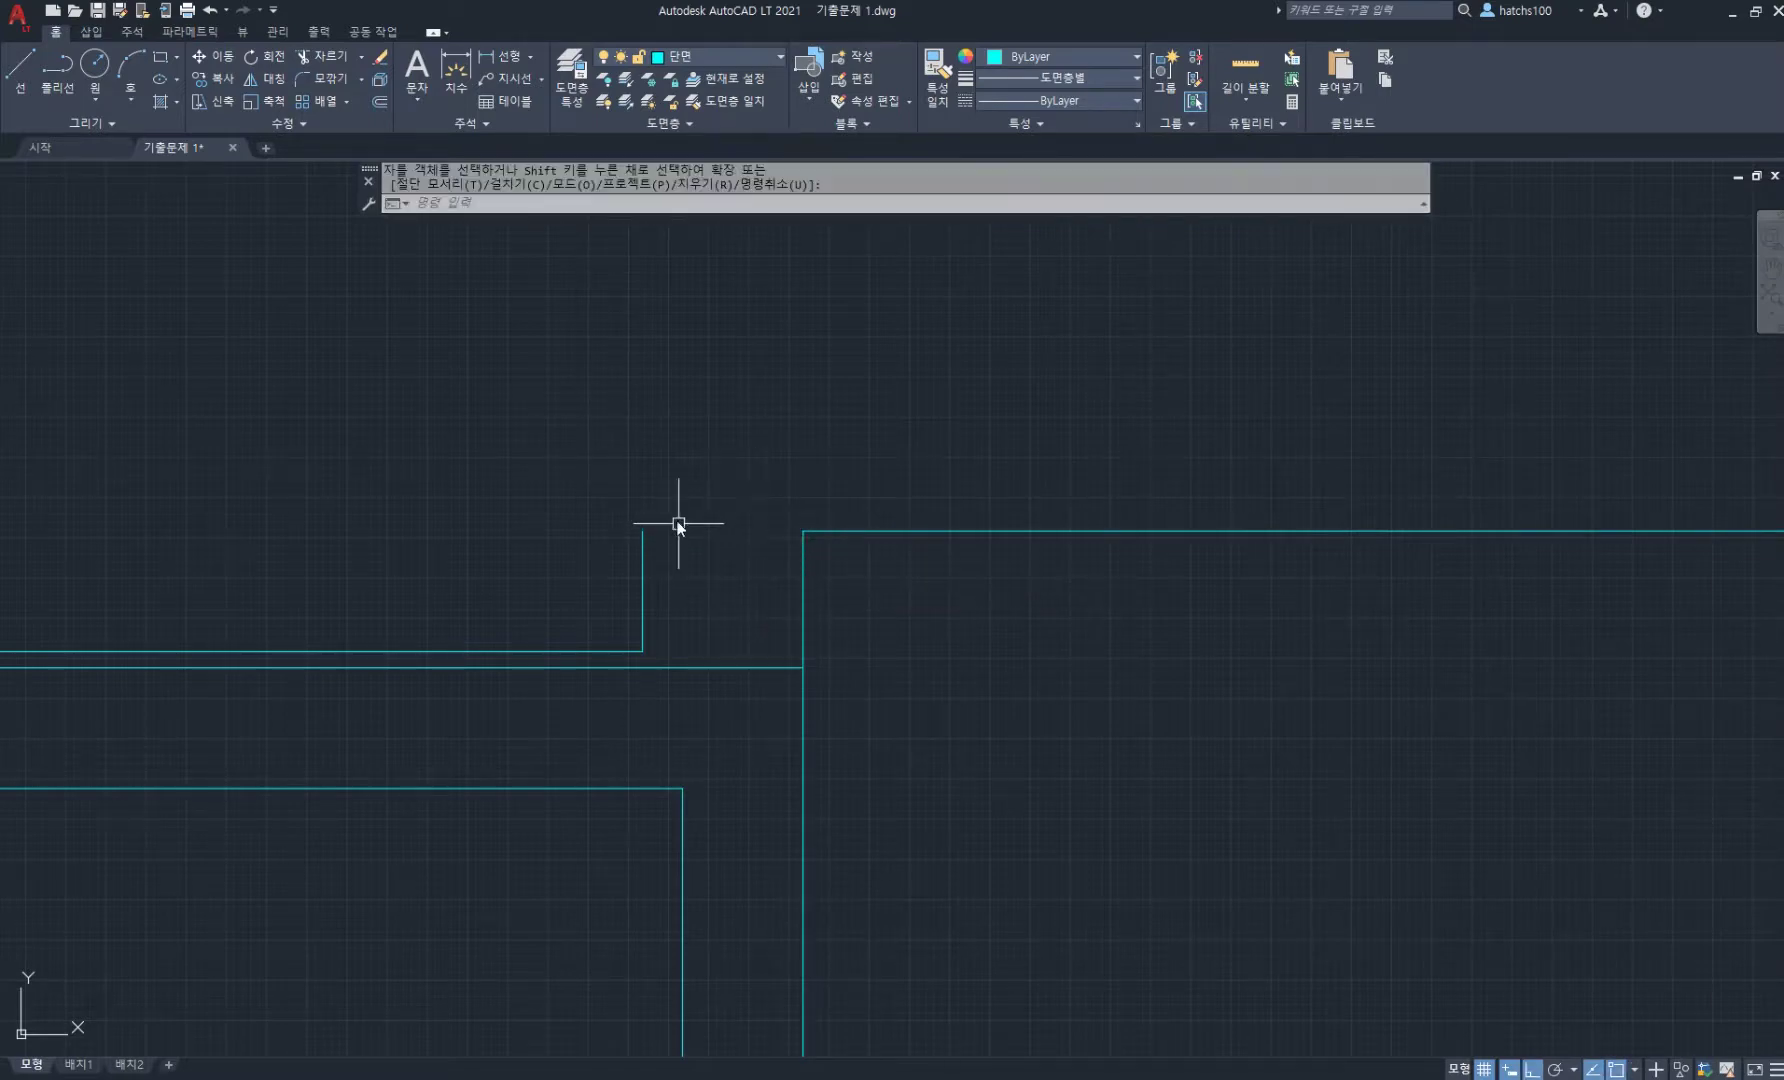
key("Escape")
- Draw a separate horizontal line from the top of the step riser to the top of the vertical wall line
type("l")
key("Return")
left_click(642, 530)
left_click(802, 530)
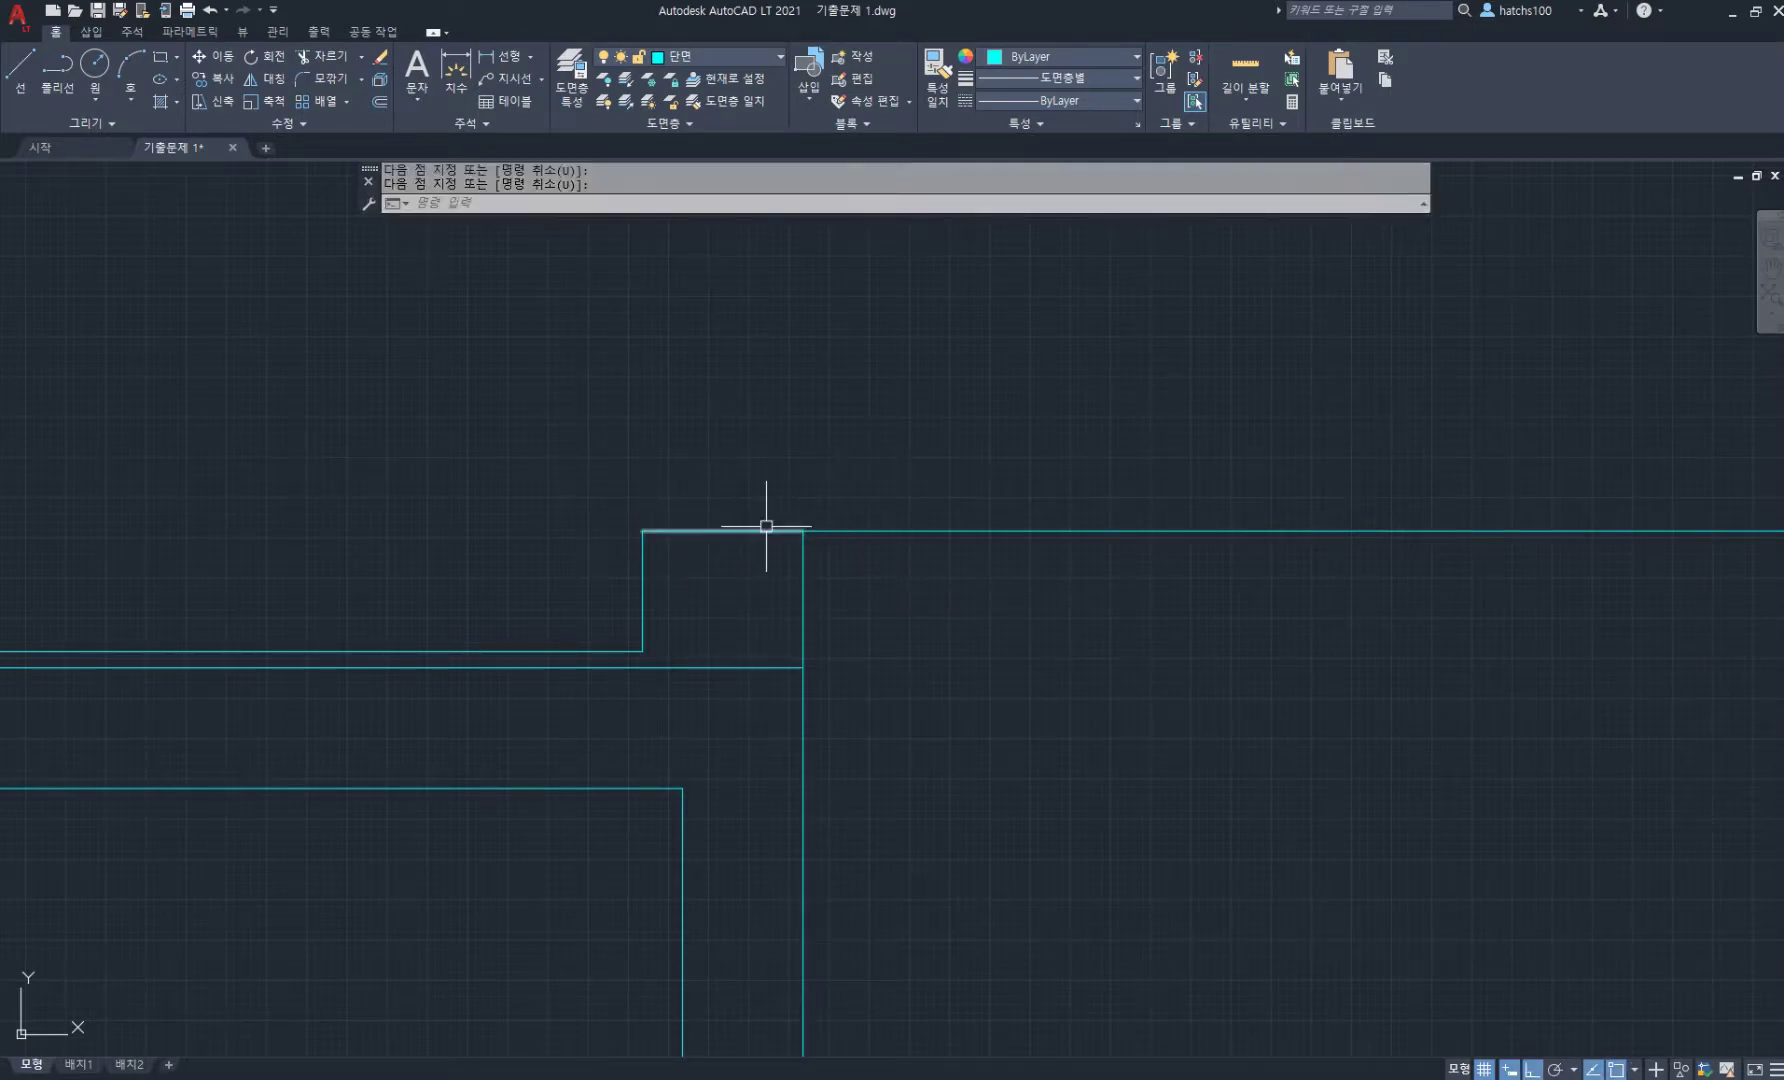
key("Return")
- Undo the separate line over the floor step and the trim of the raised floor line
type("u")
key("Return")
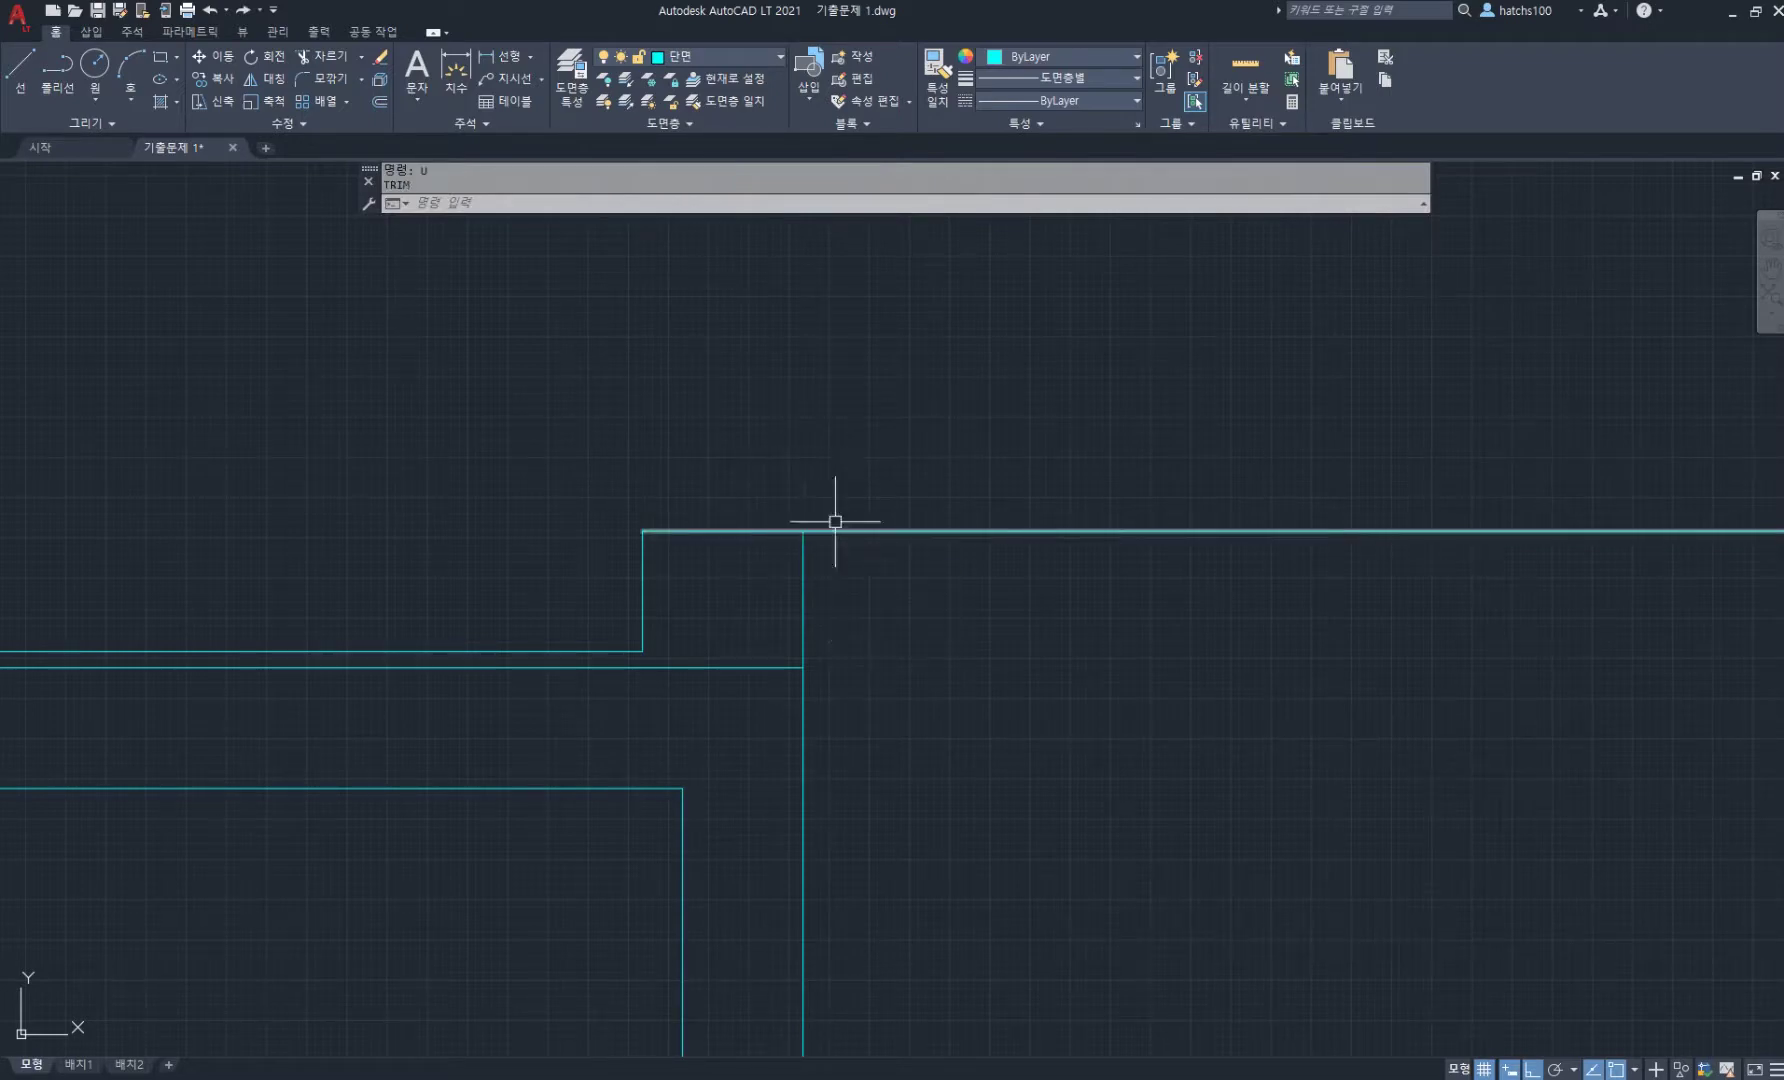
- Break the raised floor line at the point where it meets the top of the vertical wall line
left_click(294, 123)
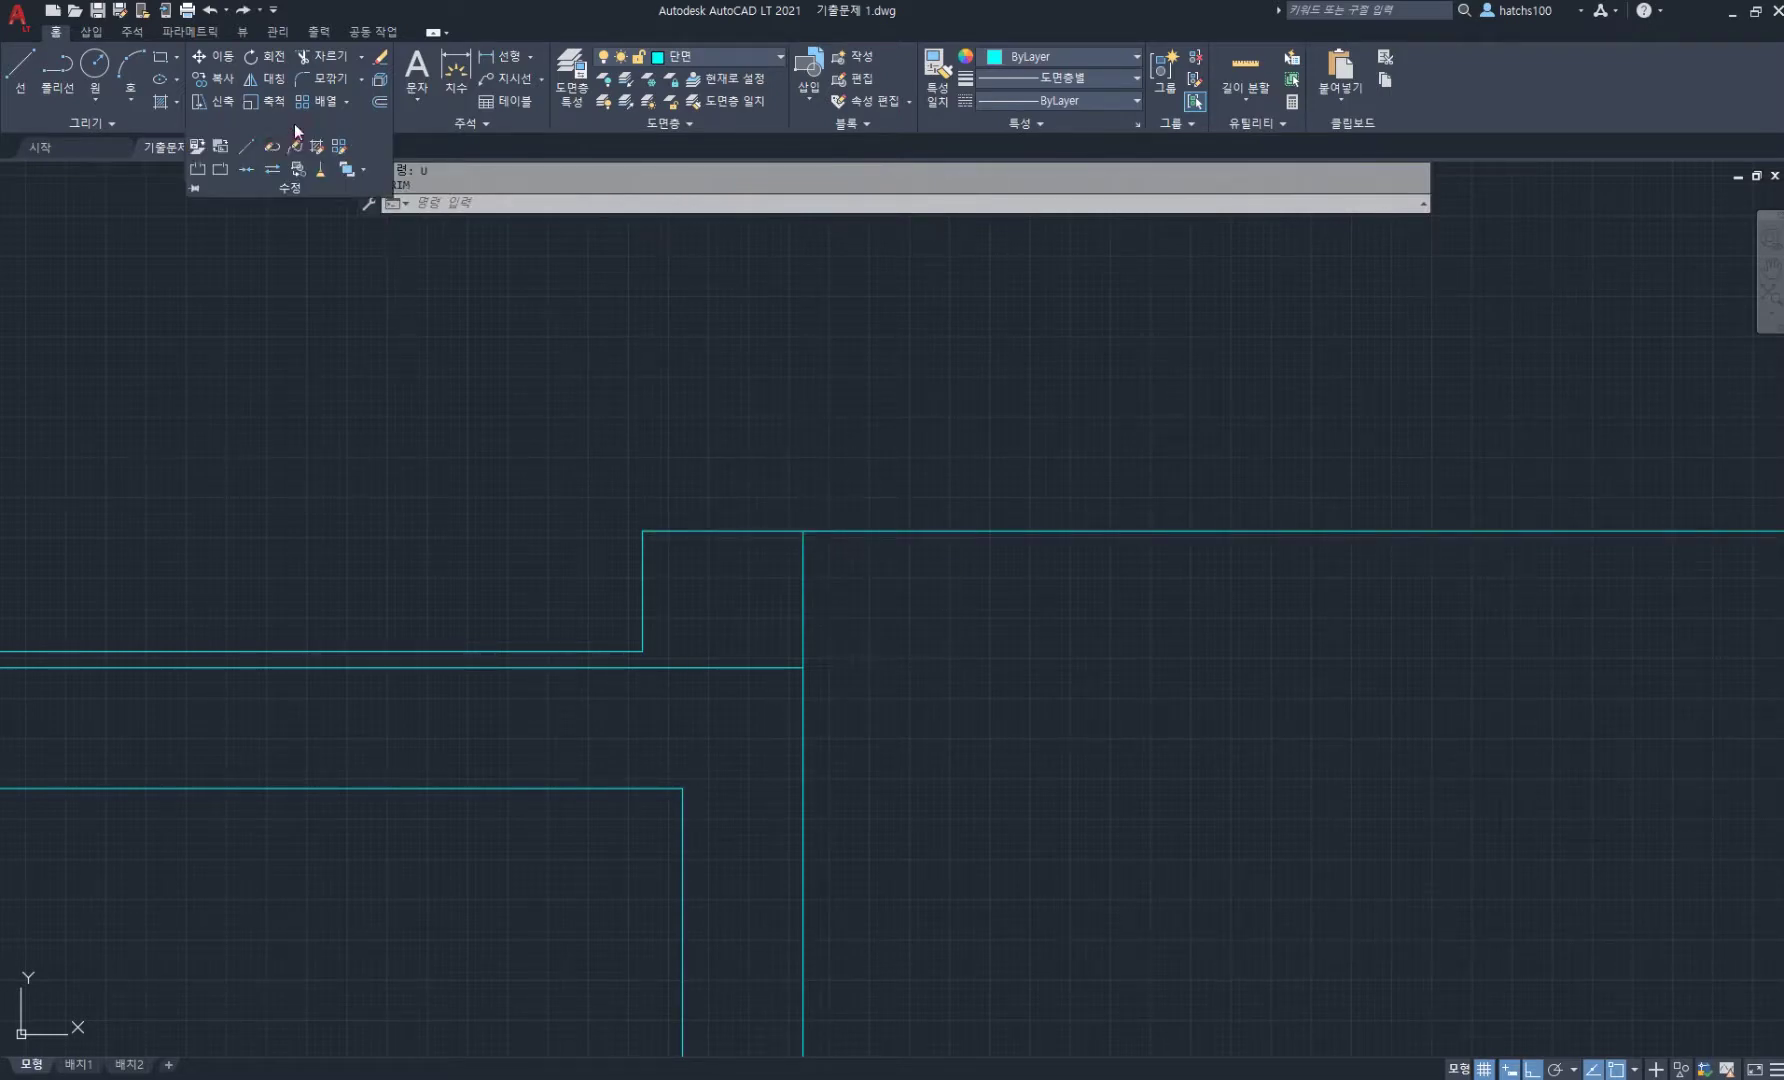
left_click(223, 167)
left_click(916, 528)
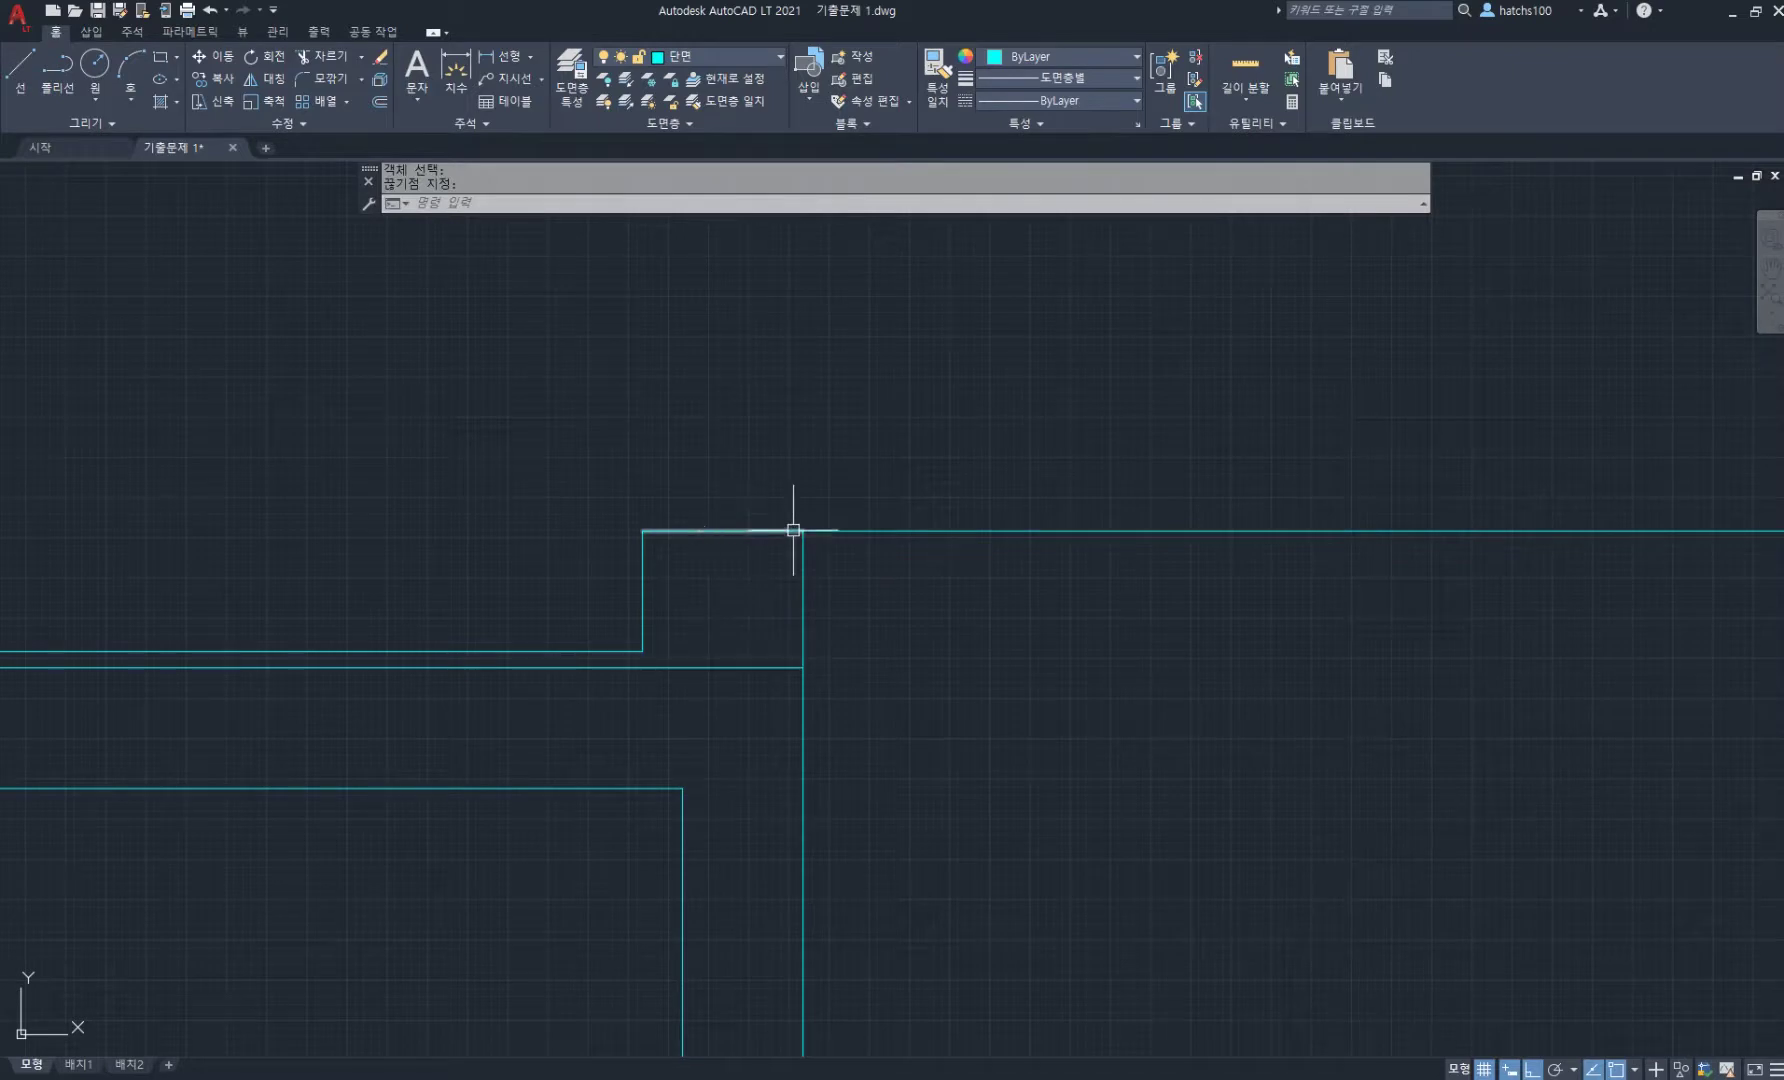
- Offset the raised floor line beyond the wall downward by 20, that copy by 100, and the resulting line by 85
scroll(781, 538, "down", 4)
scroll(797, 570, "up", 2)
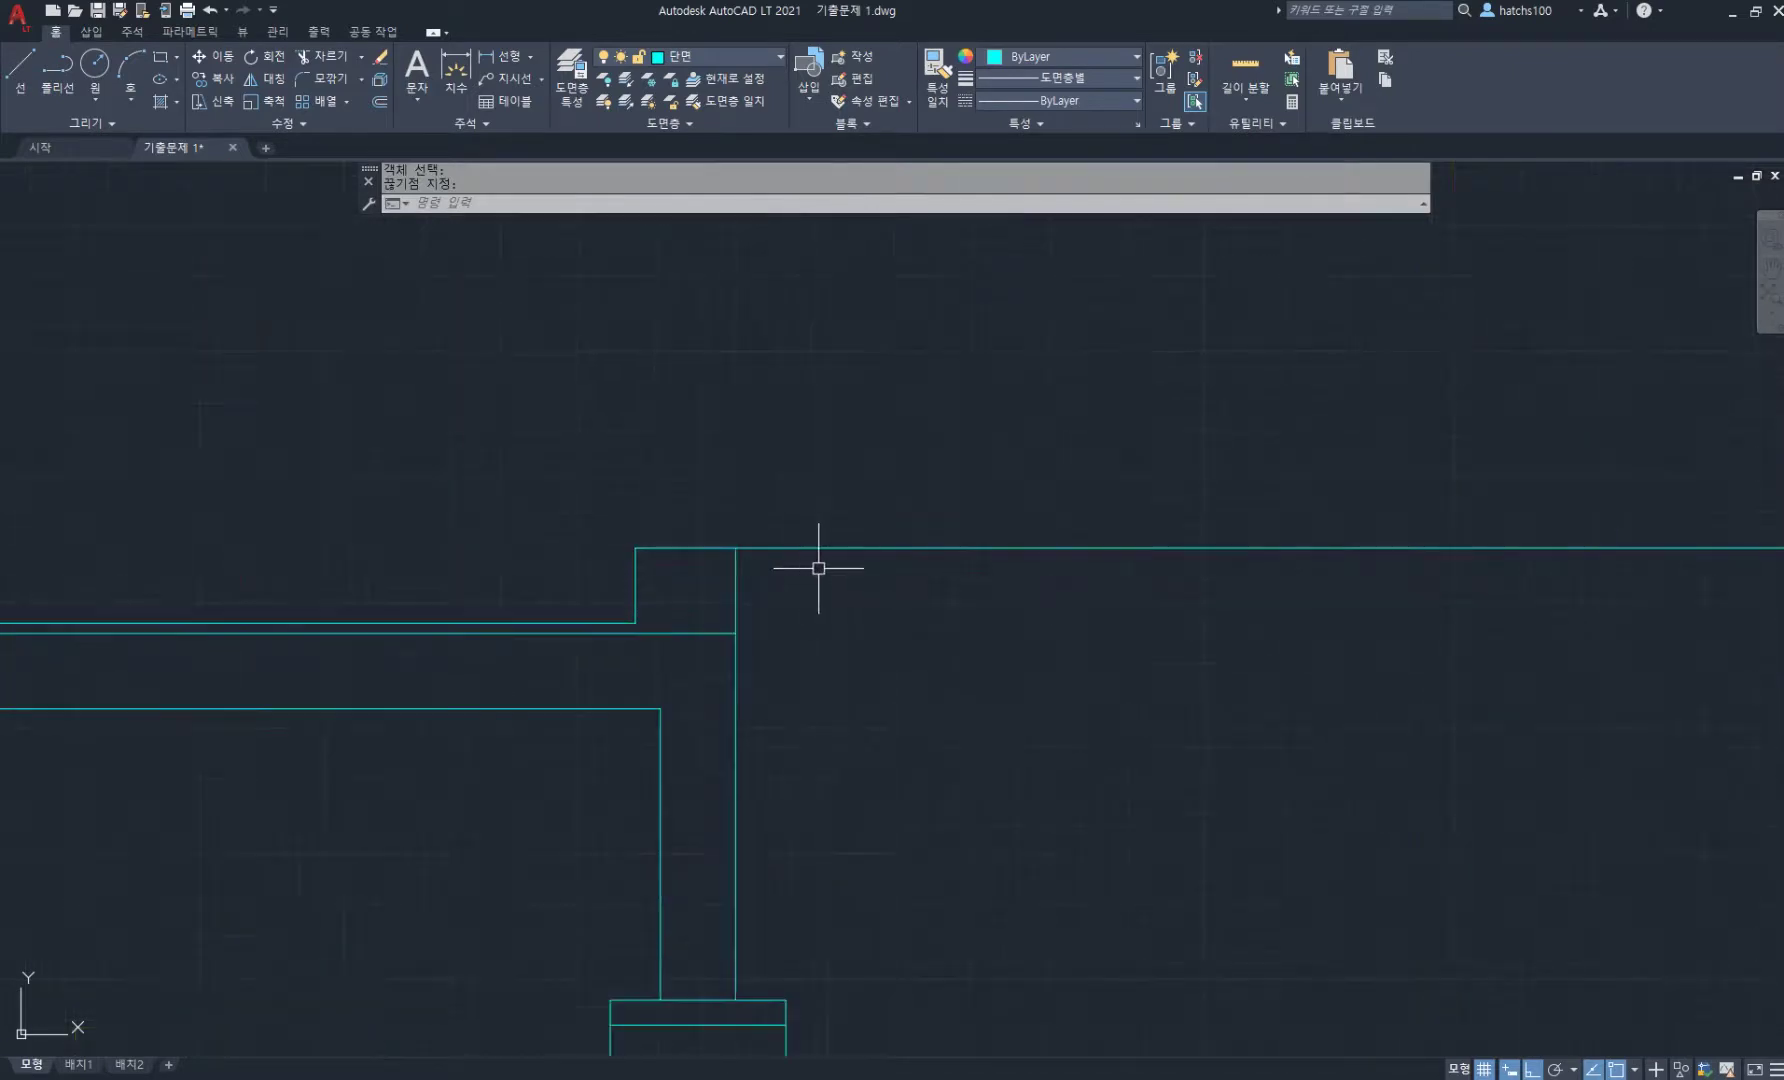
type("o")
key("Return")
key("Return")
left_click(904, 548)
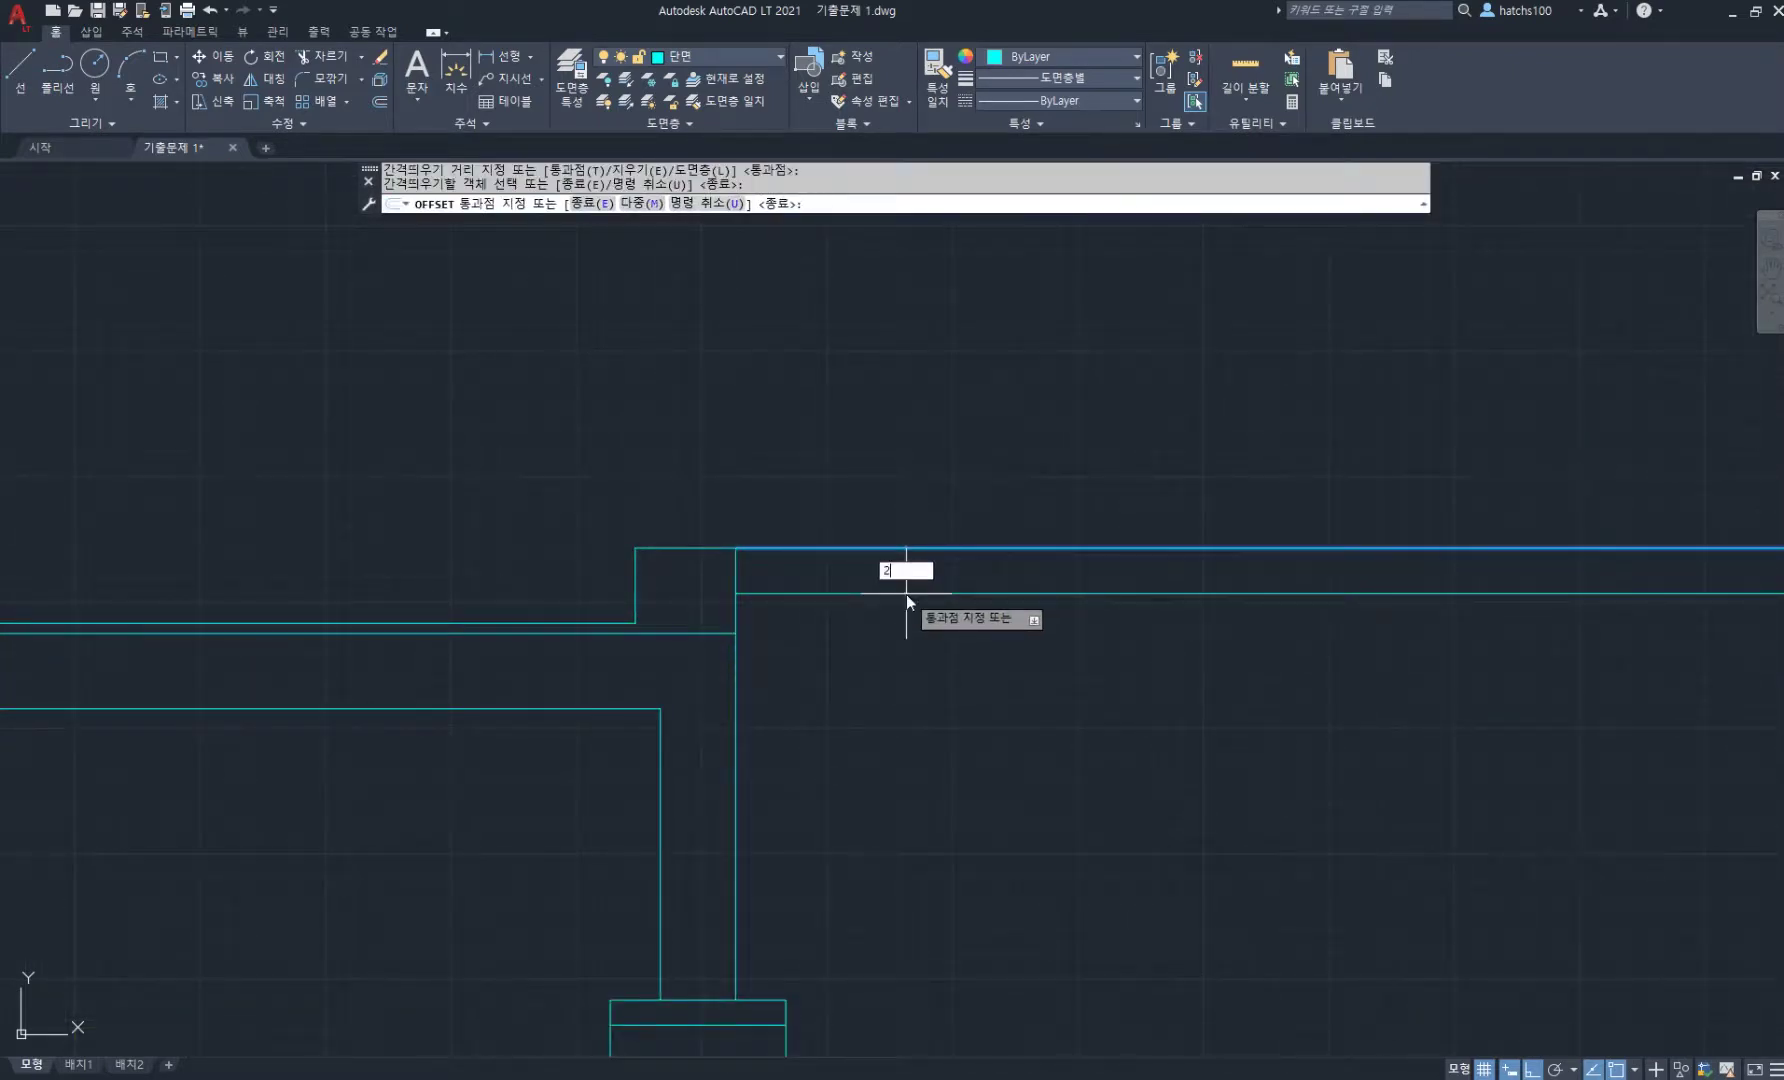
type("20")
key("Return")
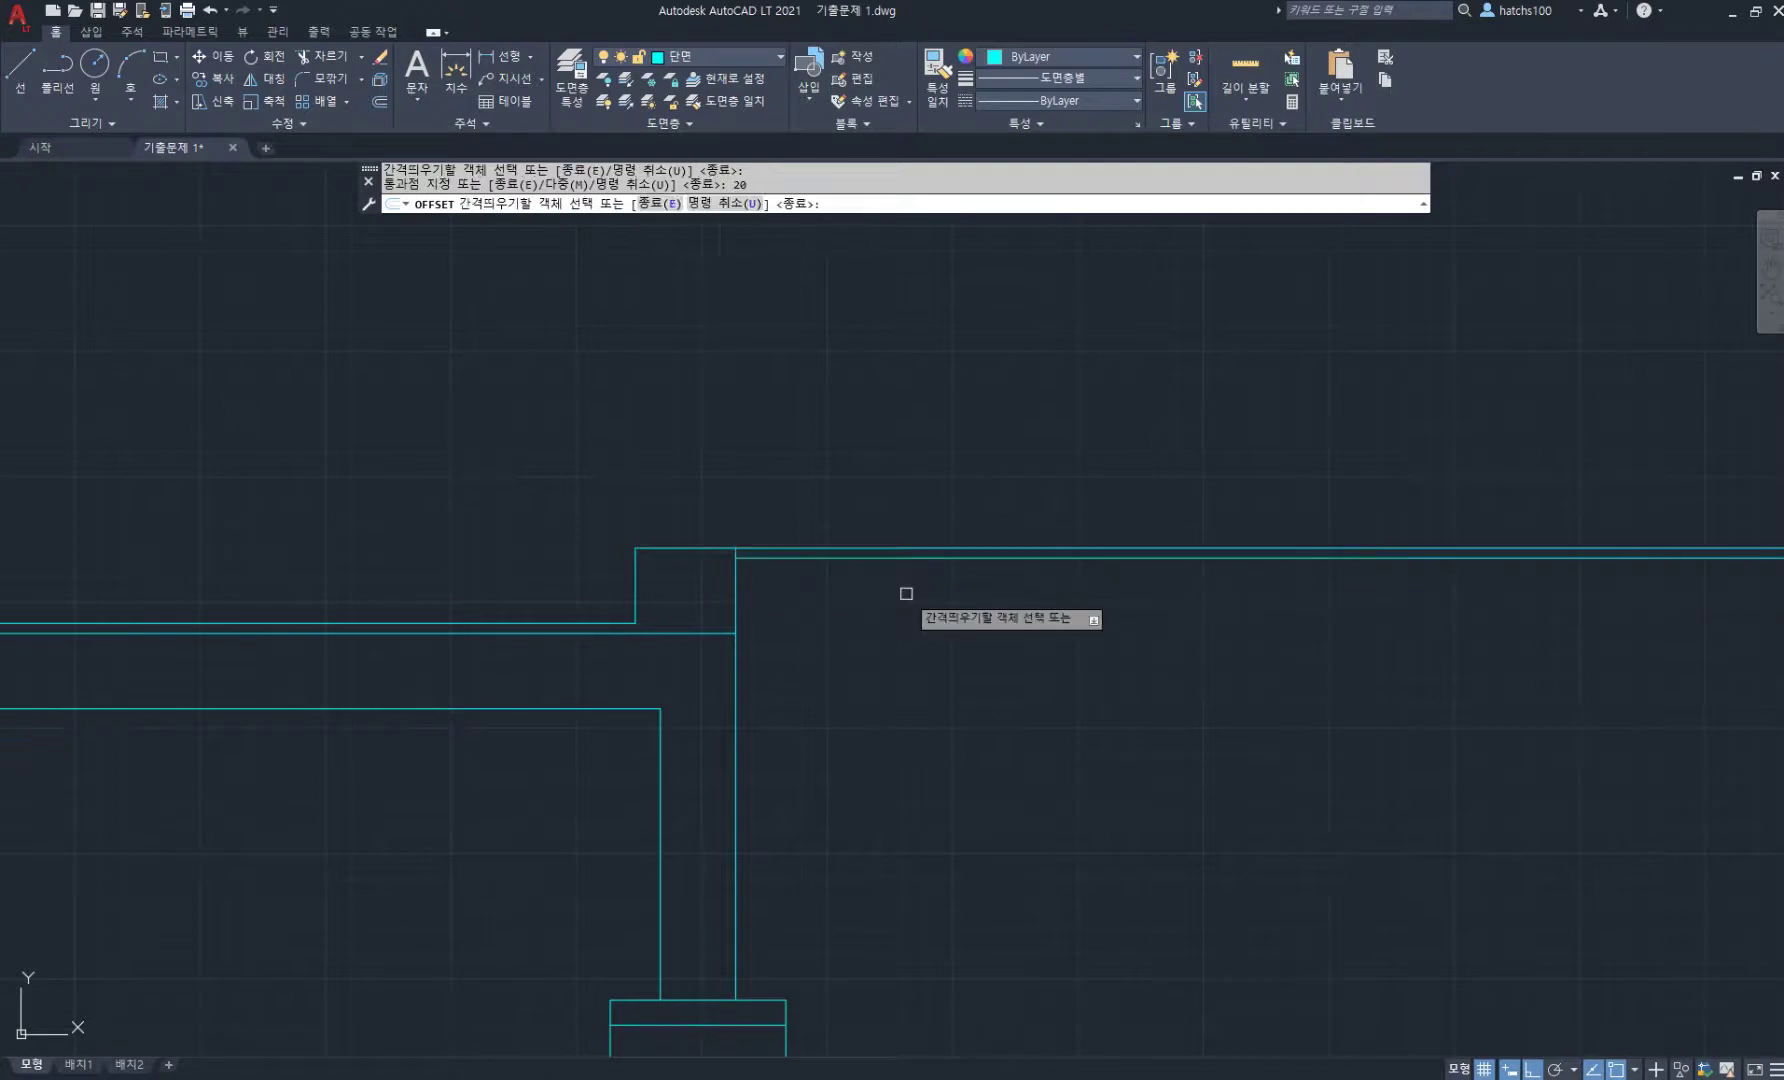
left_click(910, 557)
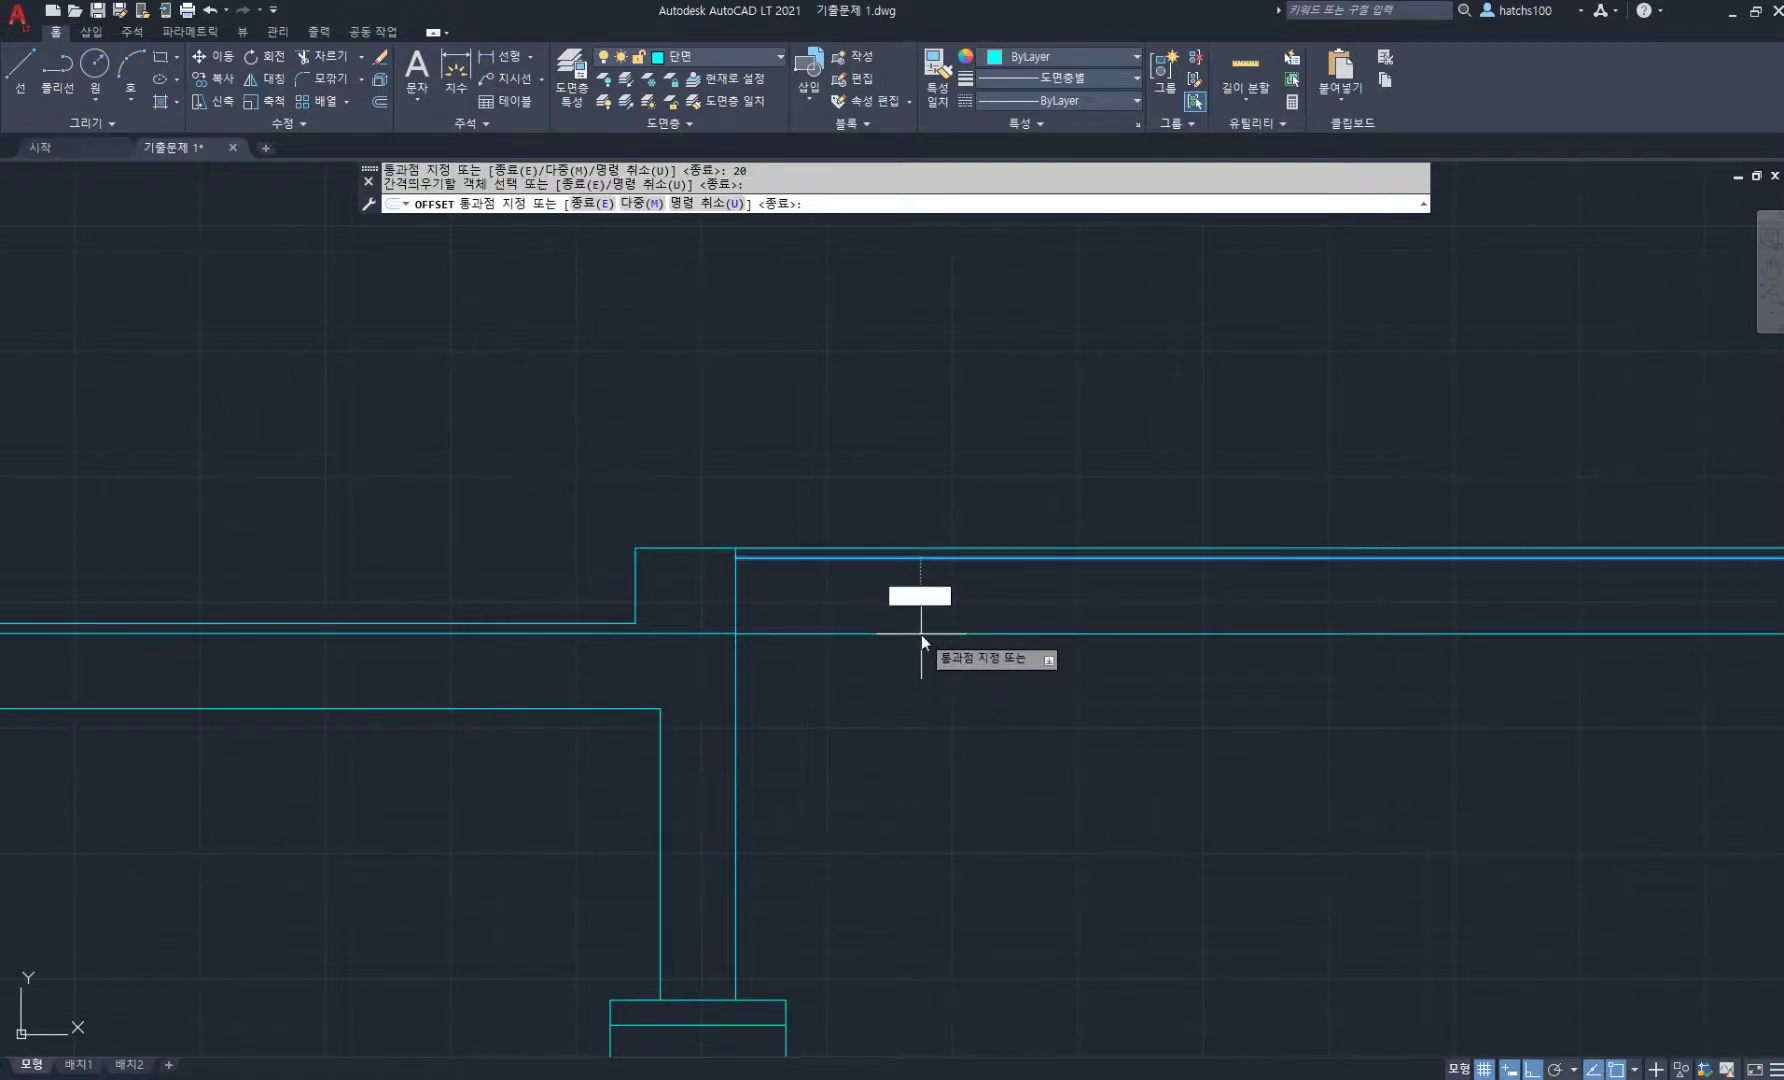
key("Return")
left_click(926, 607)
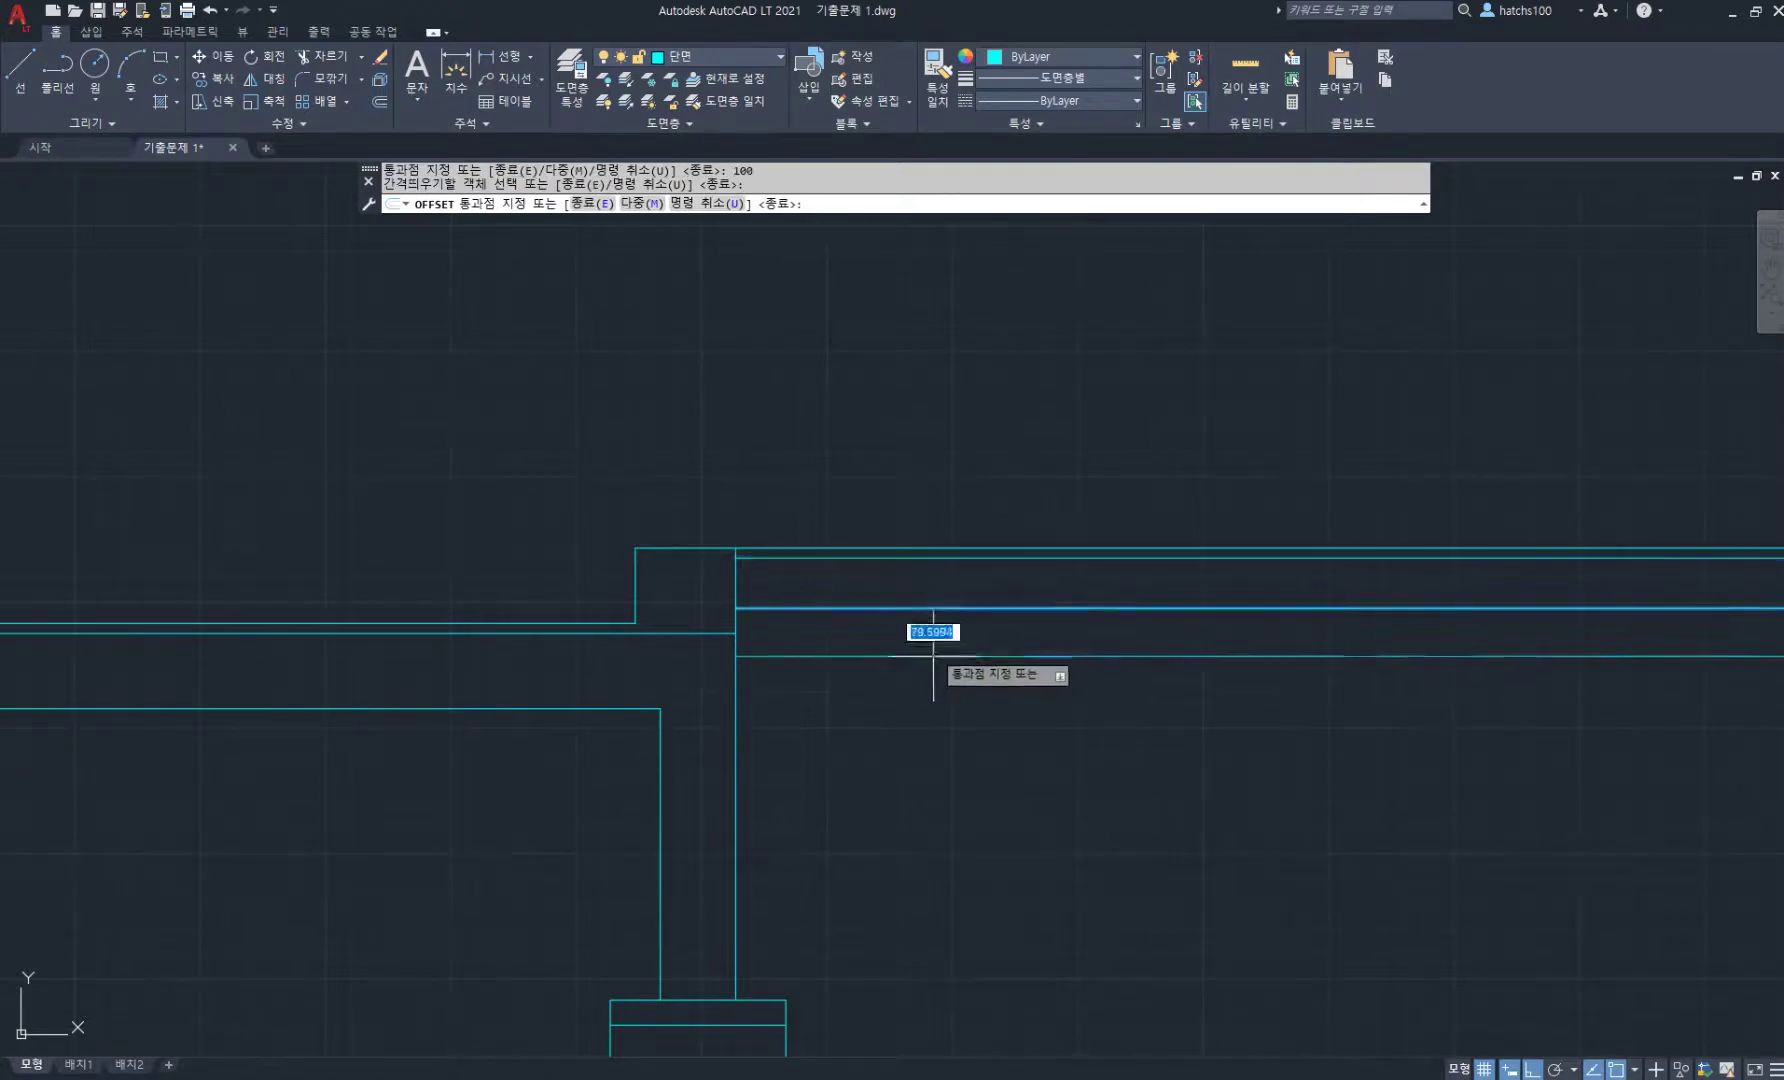
type("85")
key("Return")
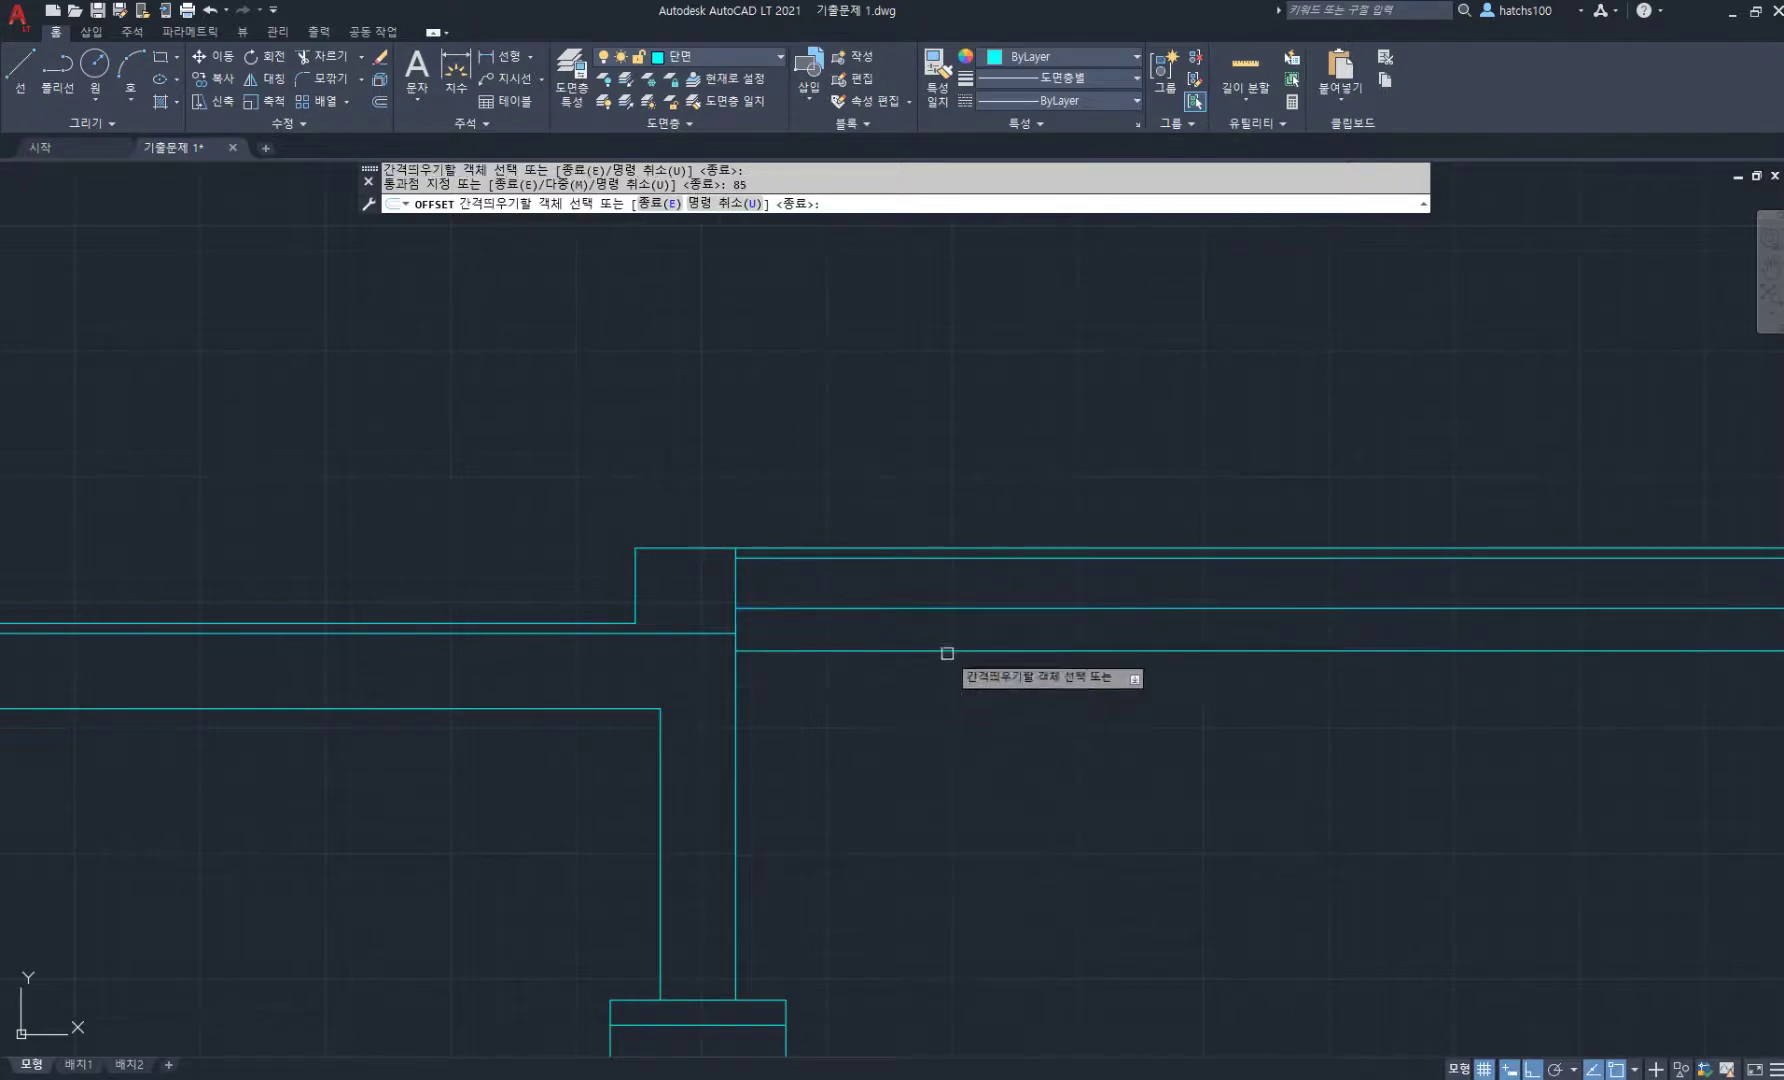
- Add the lower floor layers by successively offsetting the lowest line downward by 150, 50 and 200
left_click(944, 651)
type("150")
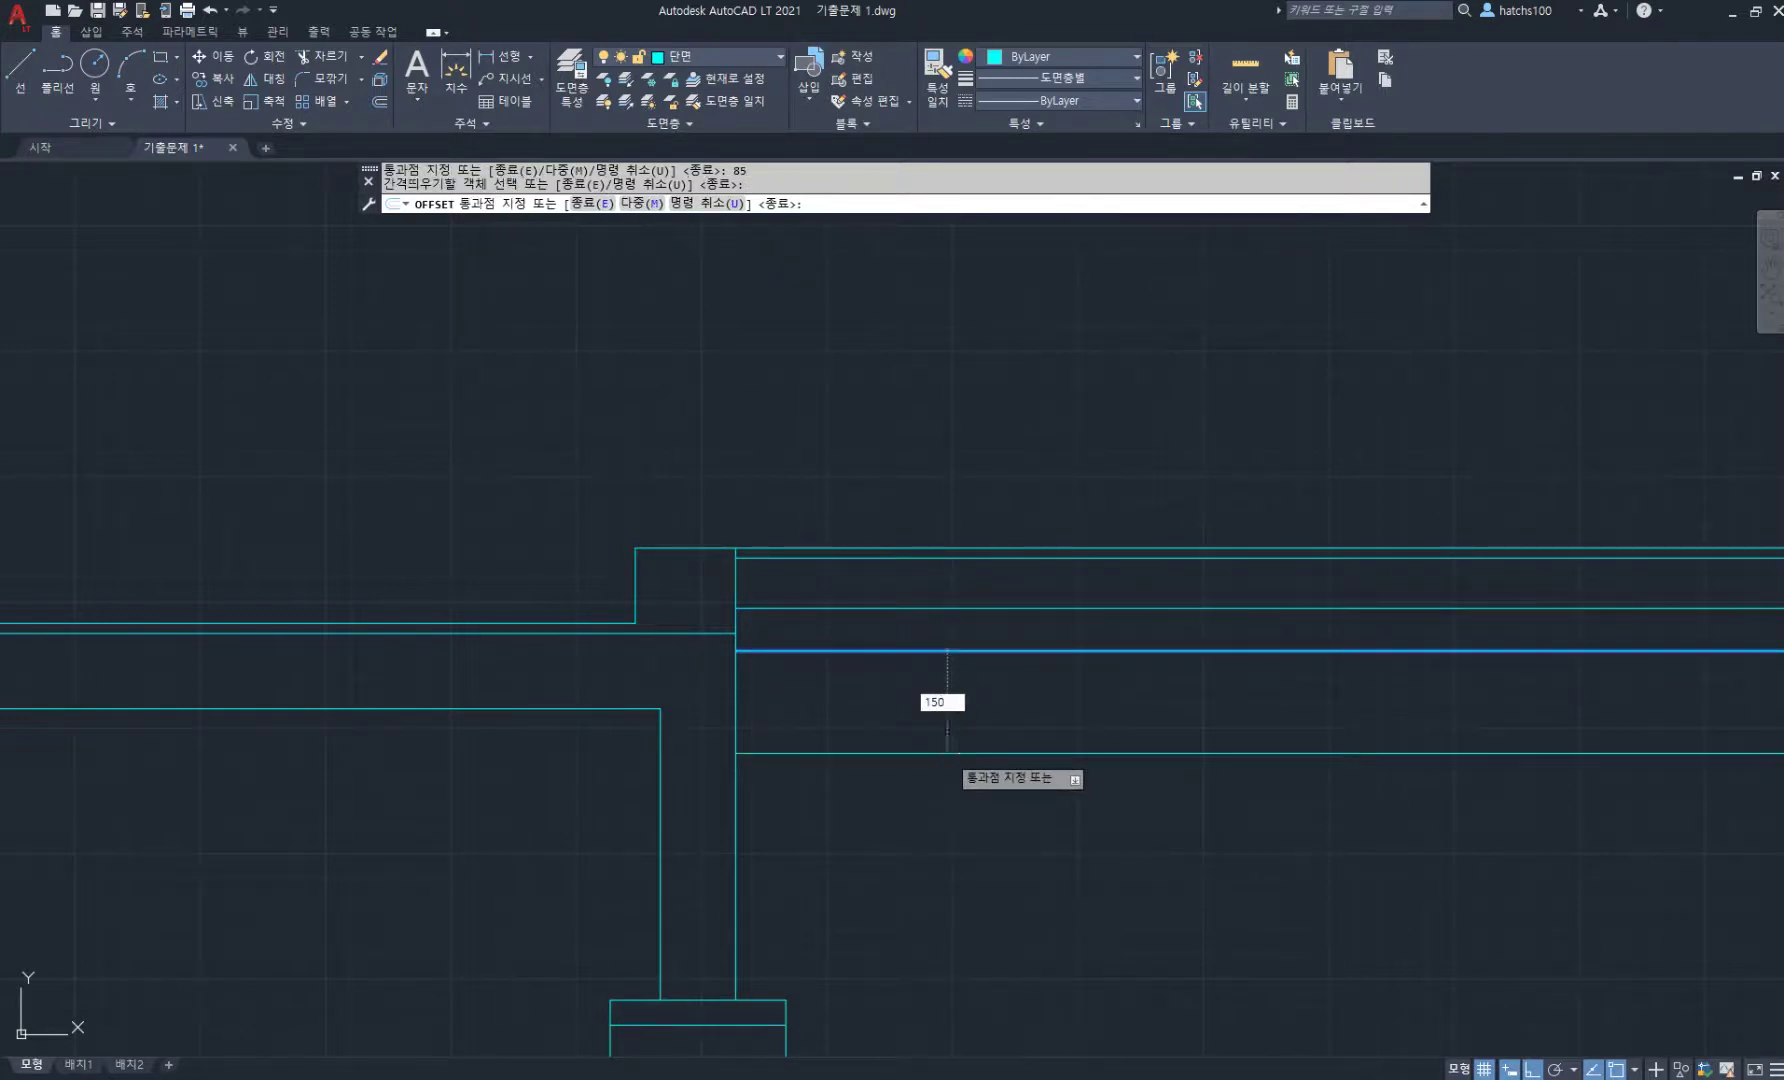
key("Return")
left_click(953, 726)
type("5")
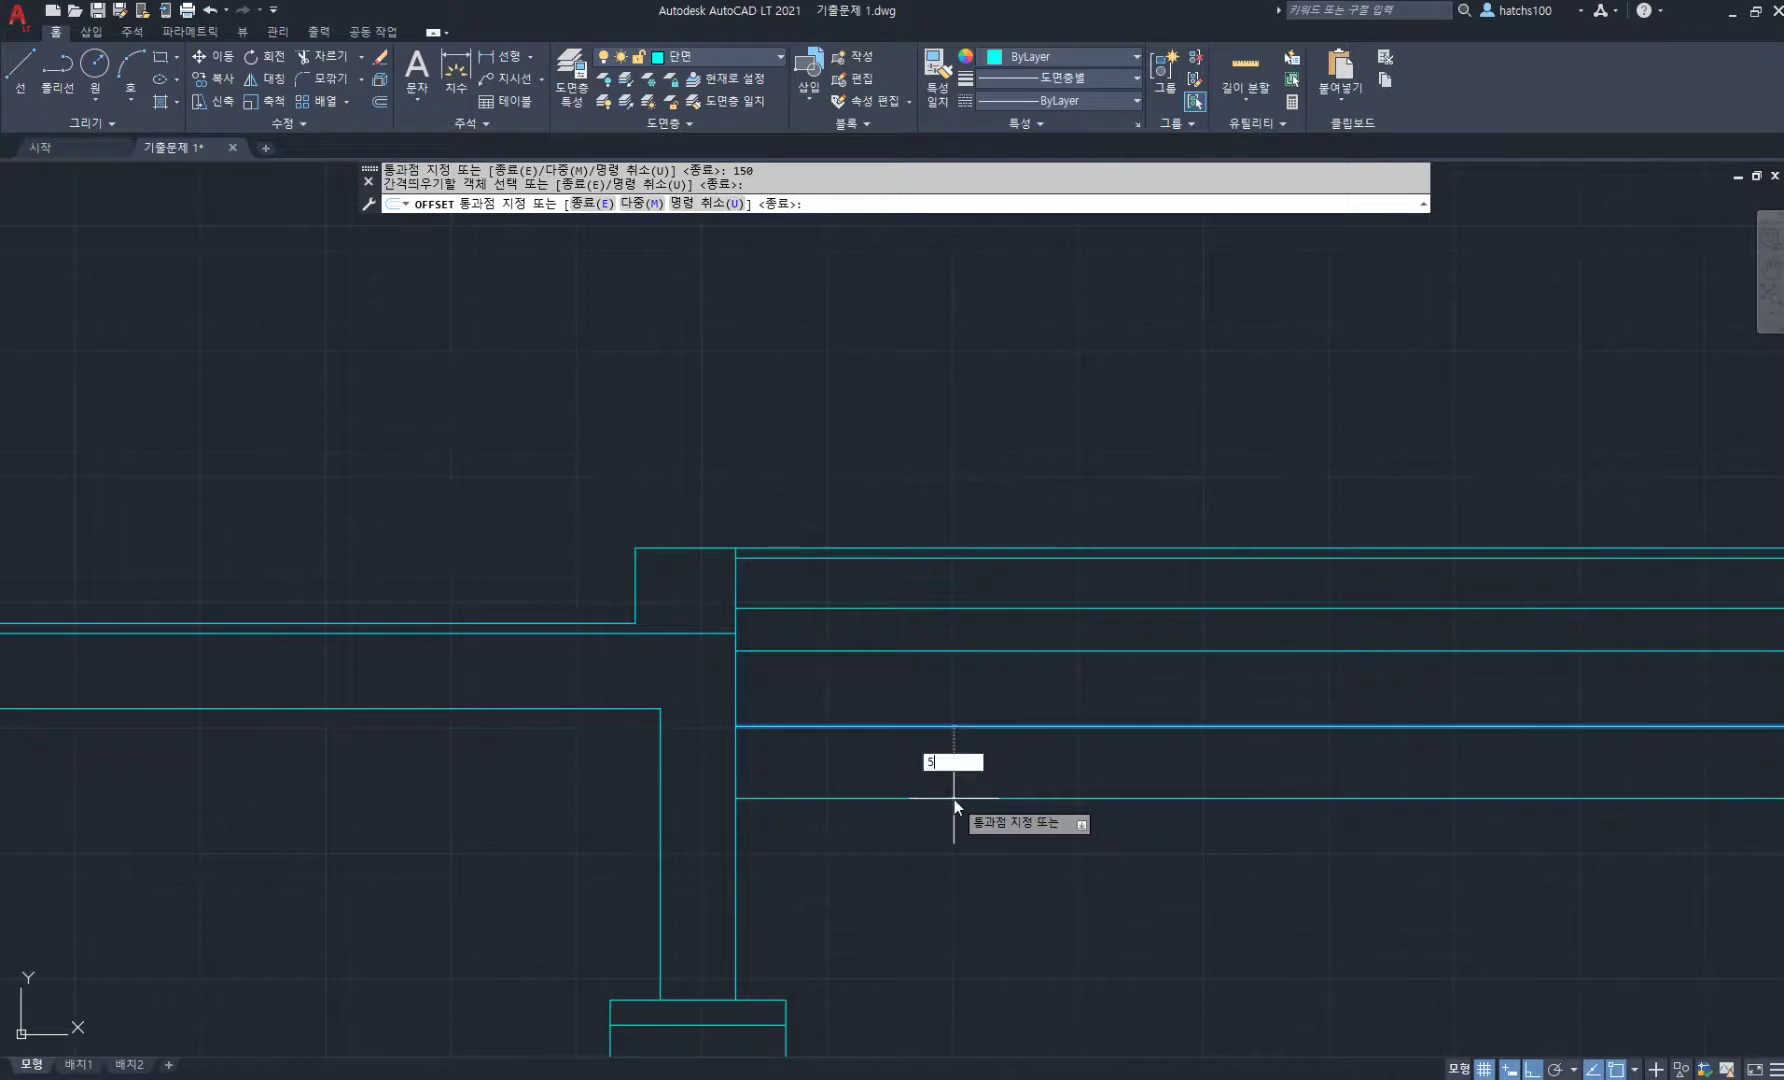
type("0")
key("Return")
left_click(956, 750)
type("2")
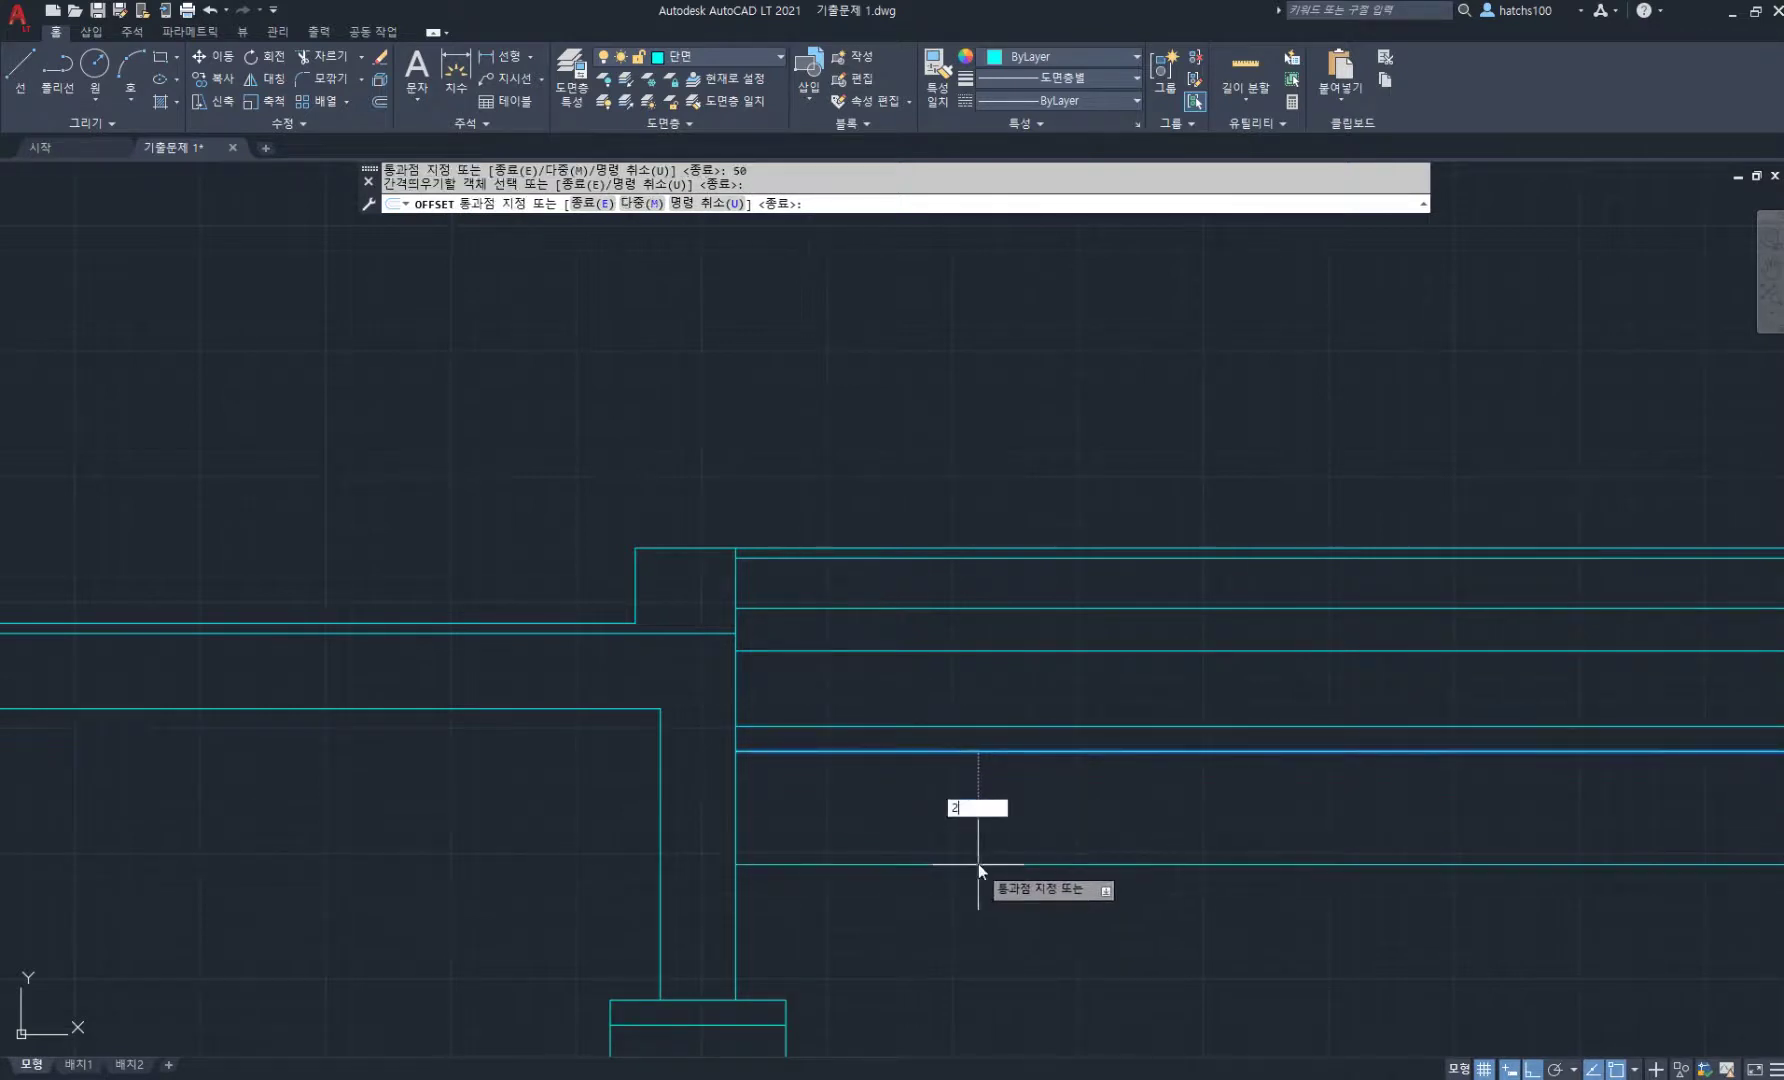
type("00")
key("Return")
scroll(957, 796, "down", 2)
key("Return")
- Draw a horizontal line across the floor step from the upper part of the riser to the vertical wall line
scroll(840, 717, "up", 3)
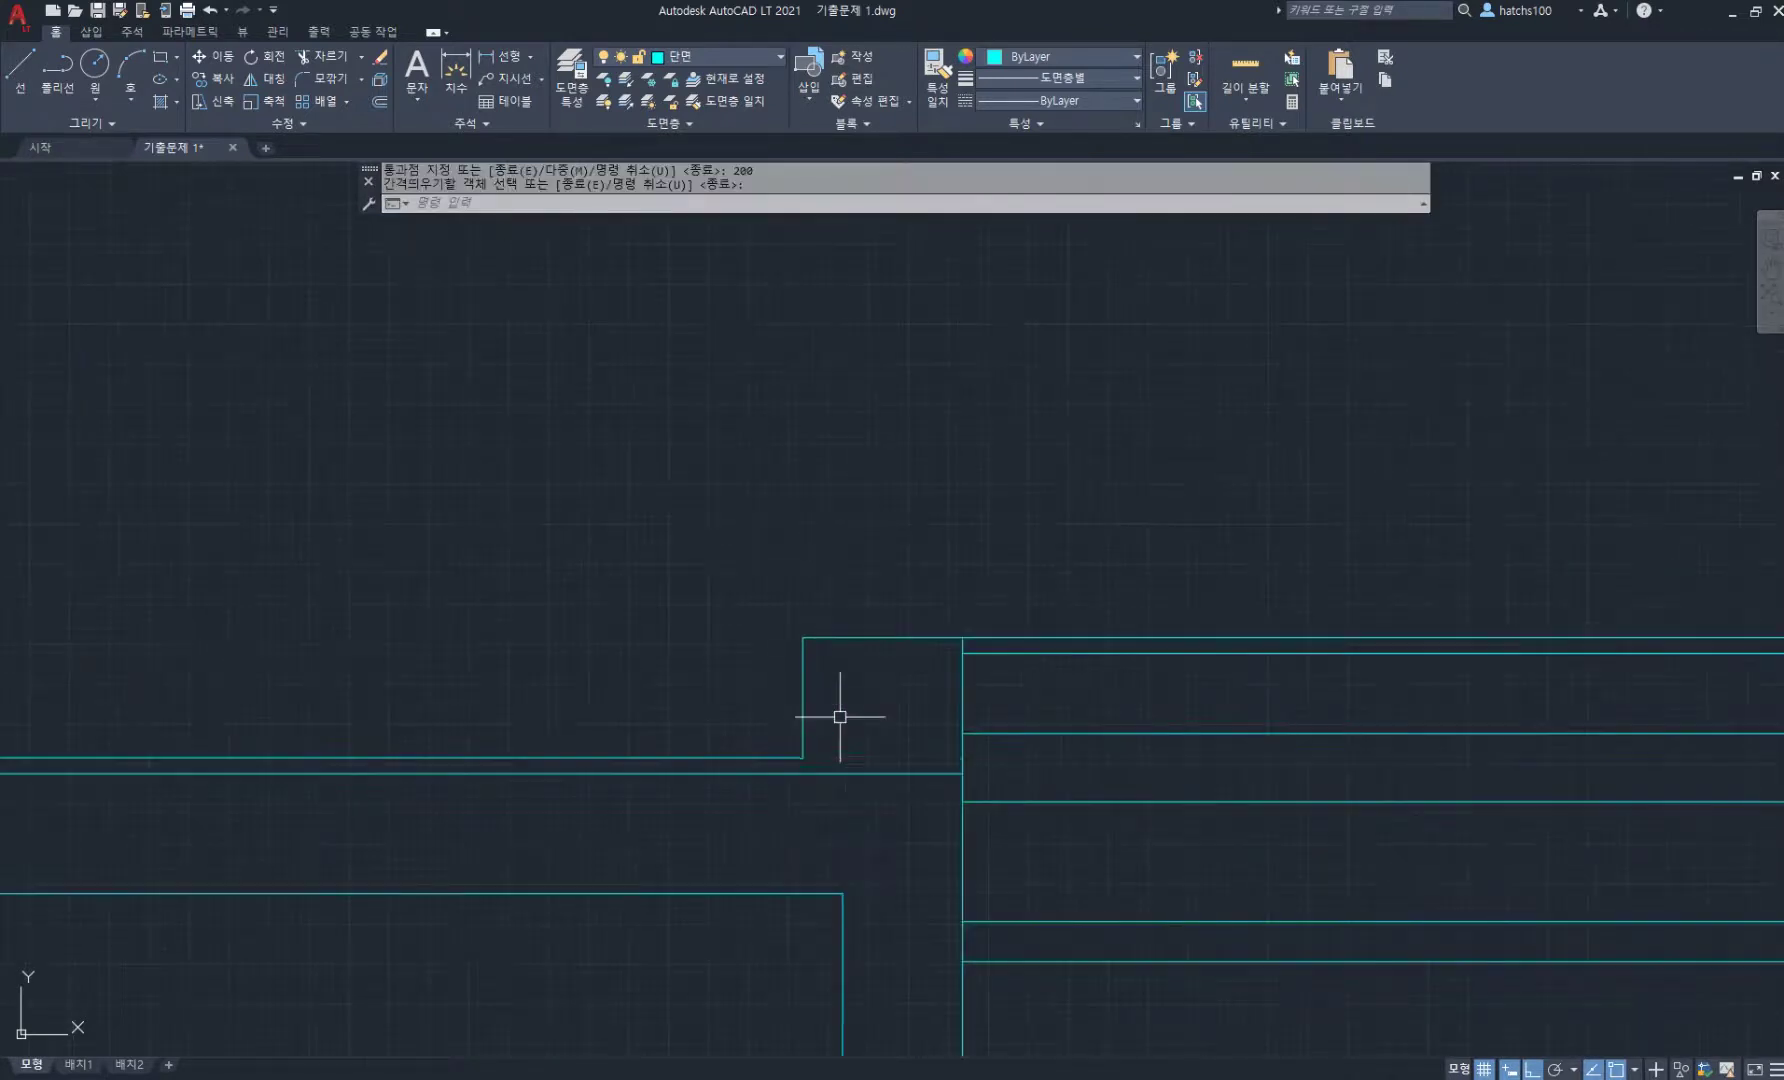
scroll(838, 700, "up", 3)
middle_click_drag(943, 617, 912, 591)
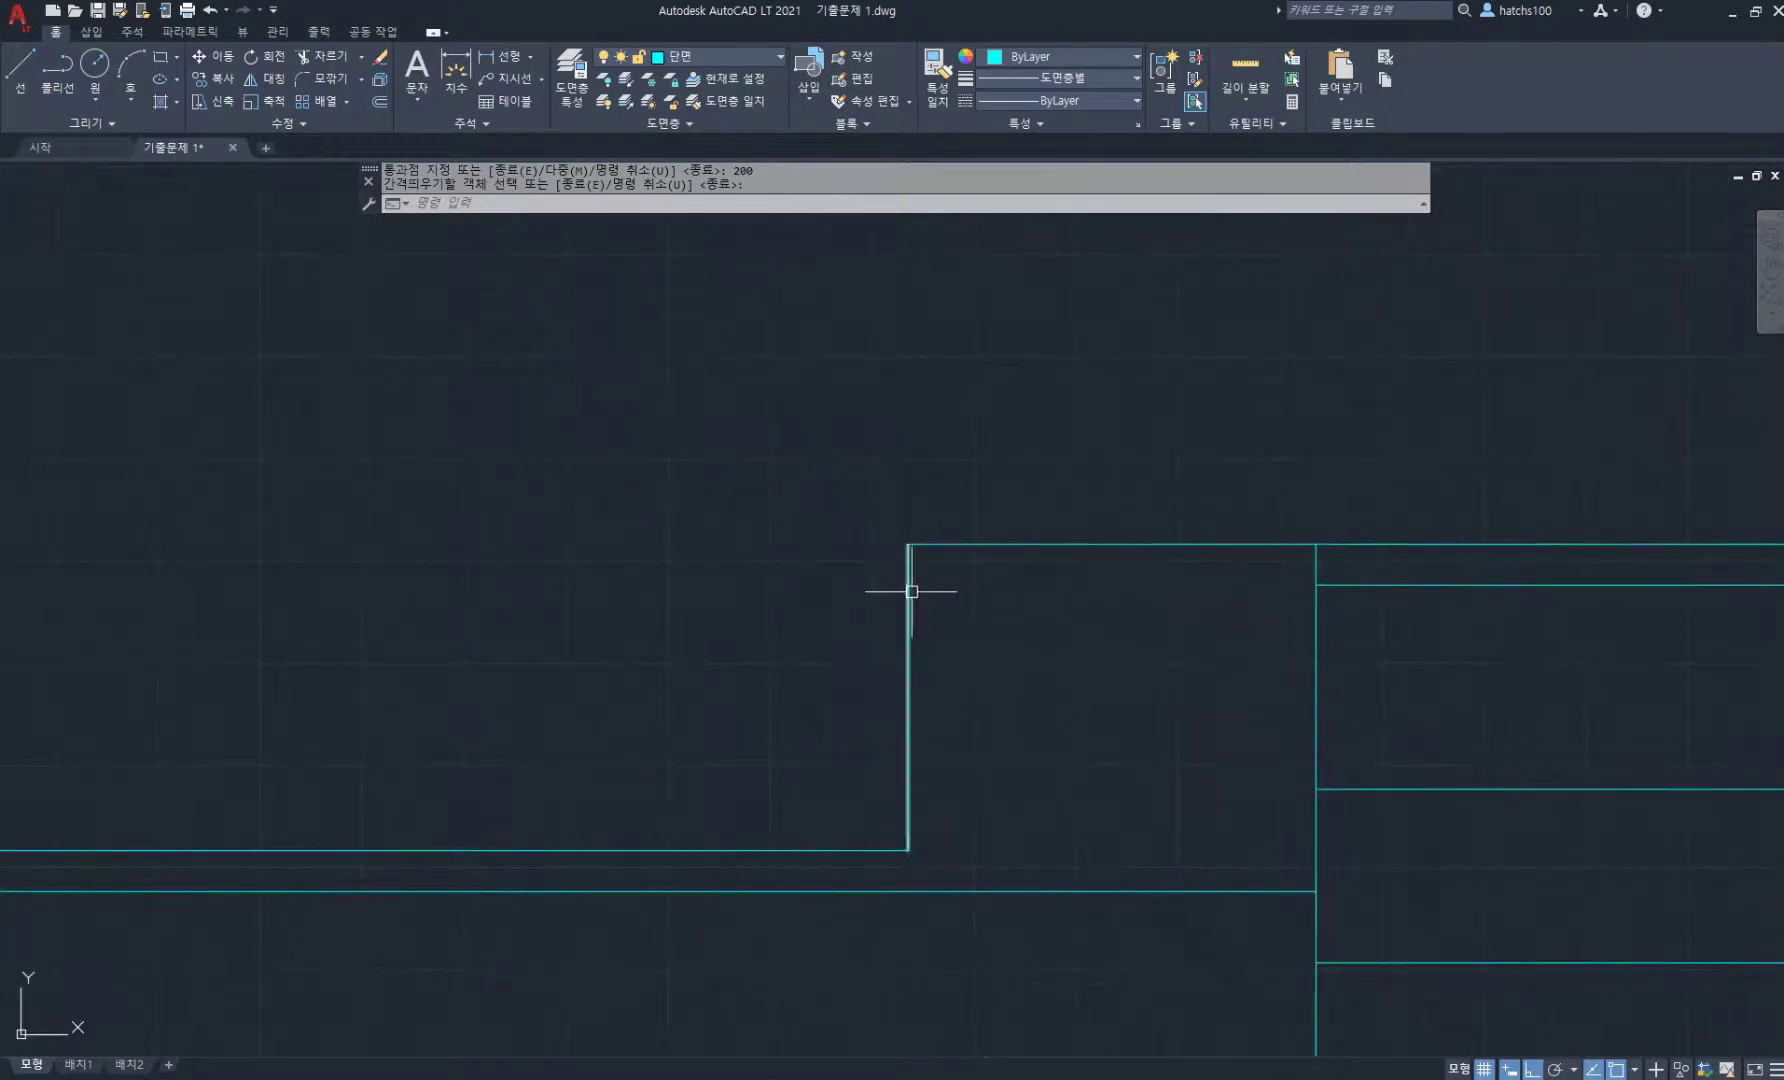
type("l")
key("Return")
left_click(907, 637)
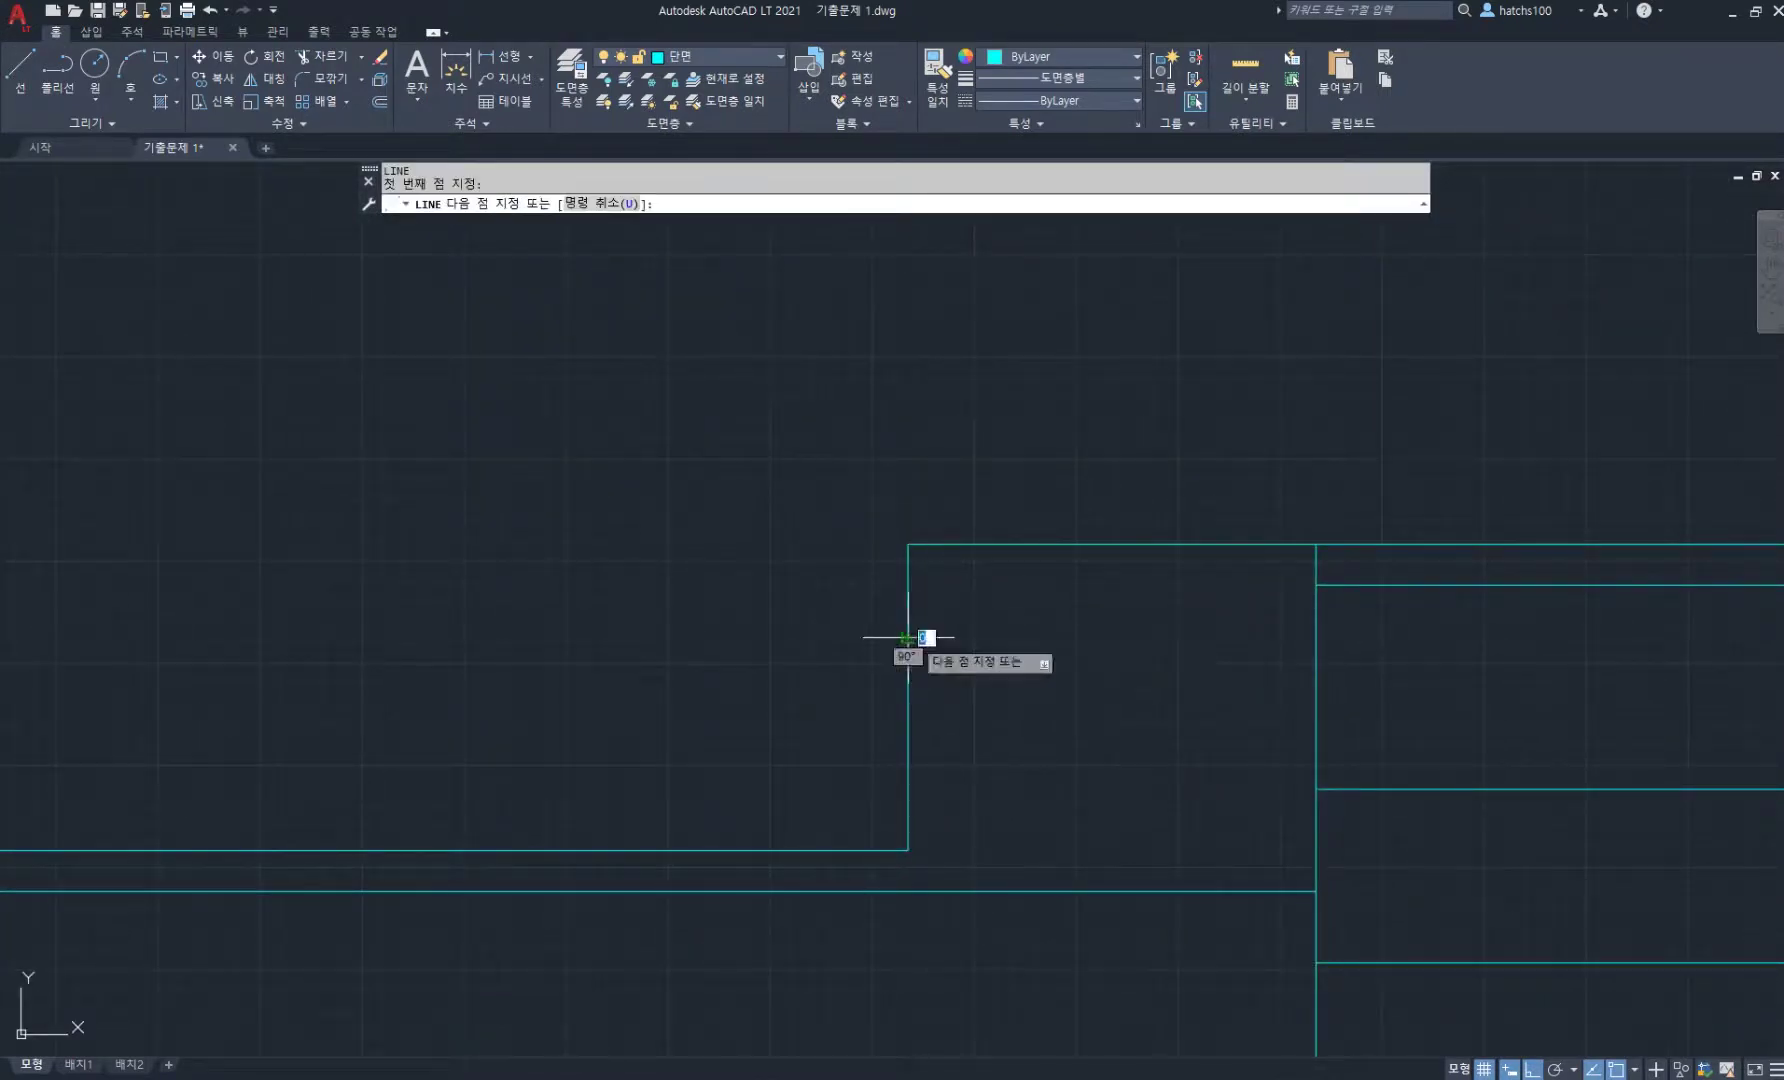
left_click(1315, 638)
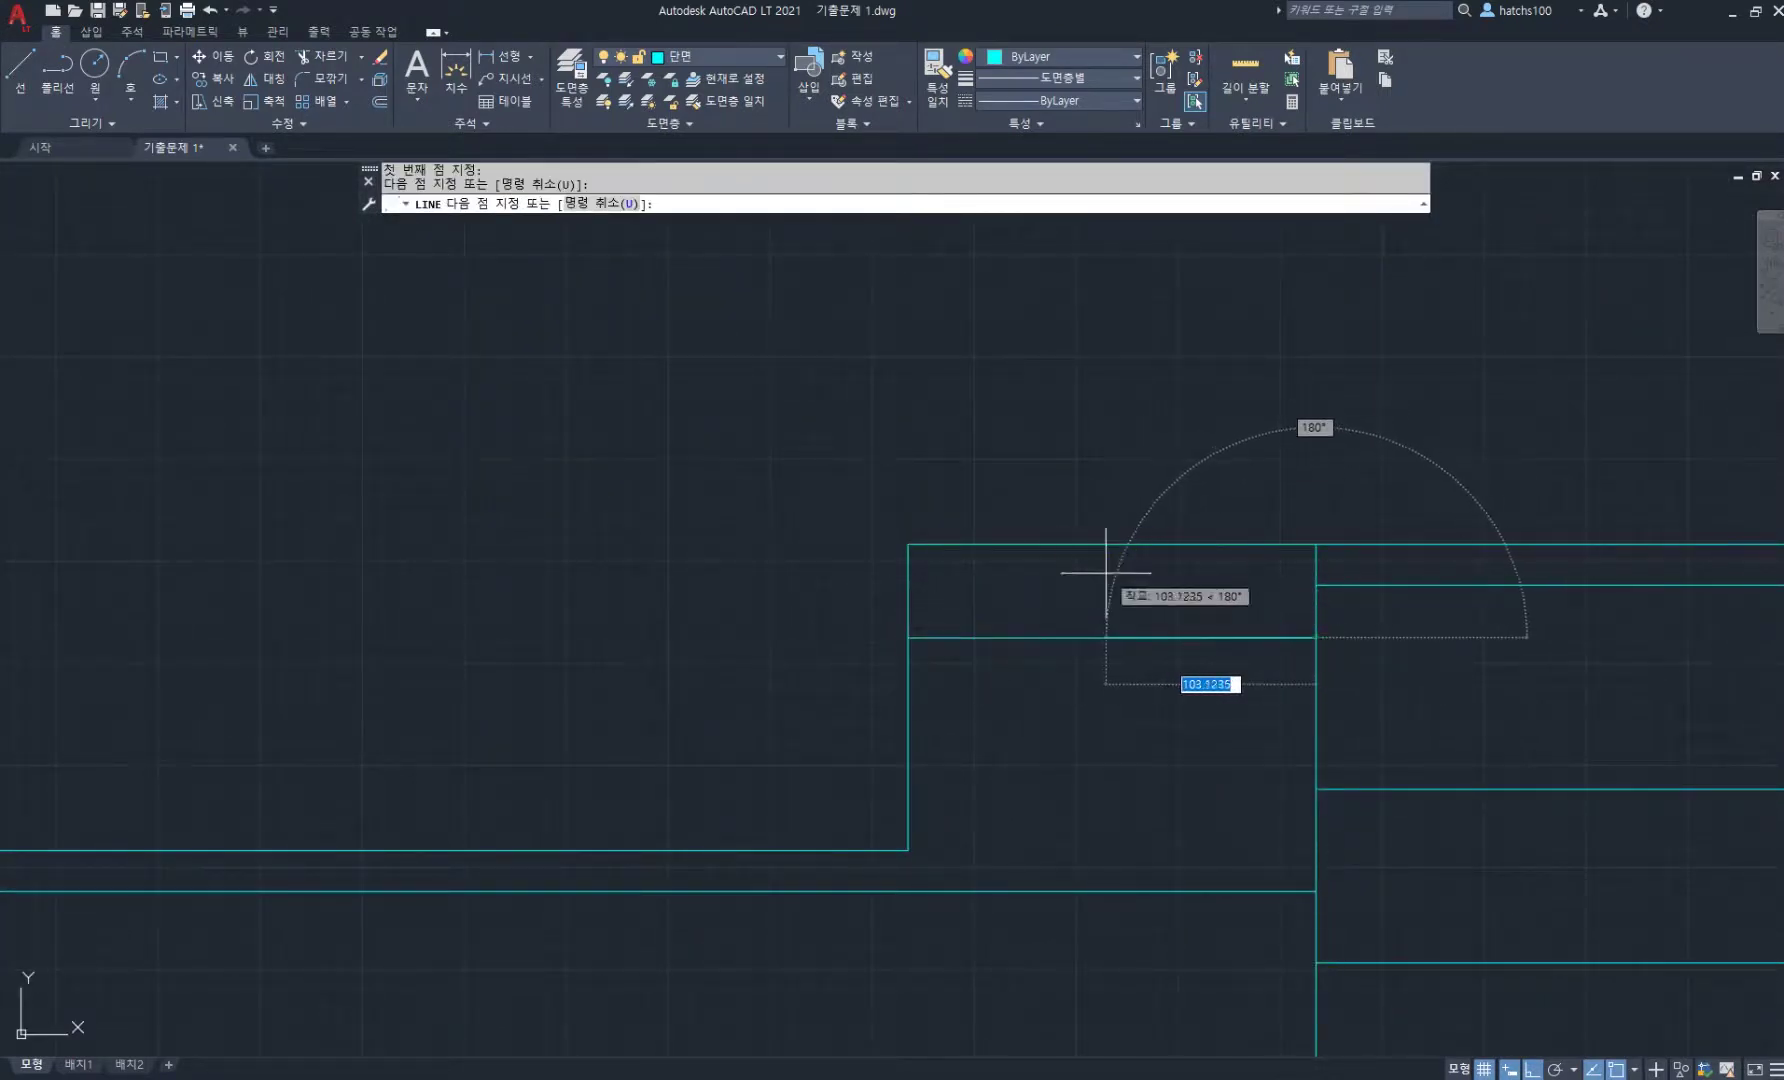
key("Return")
- Shorten the step riser so its lower end meets the new horizontal line
scroll(1035, 637, "down", 4)
middle_click_drag(1035, 637, 989, 630)
scroll(929, 637, "up", 2)
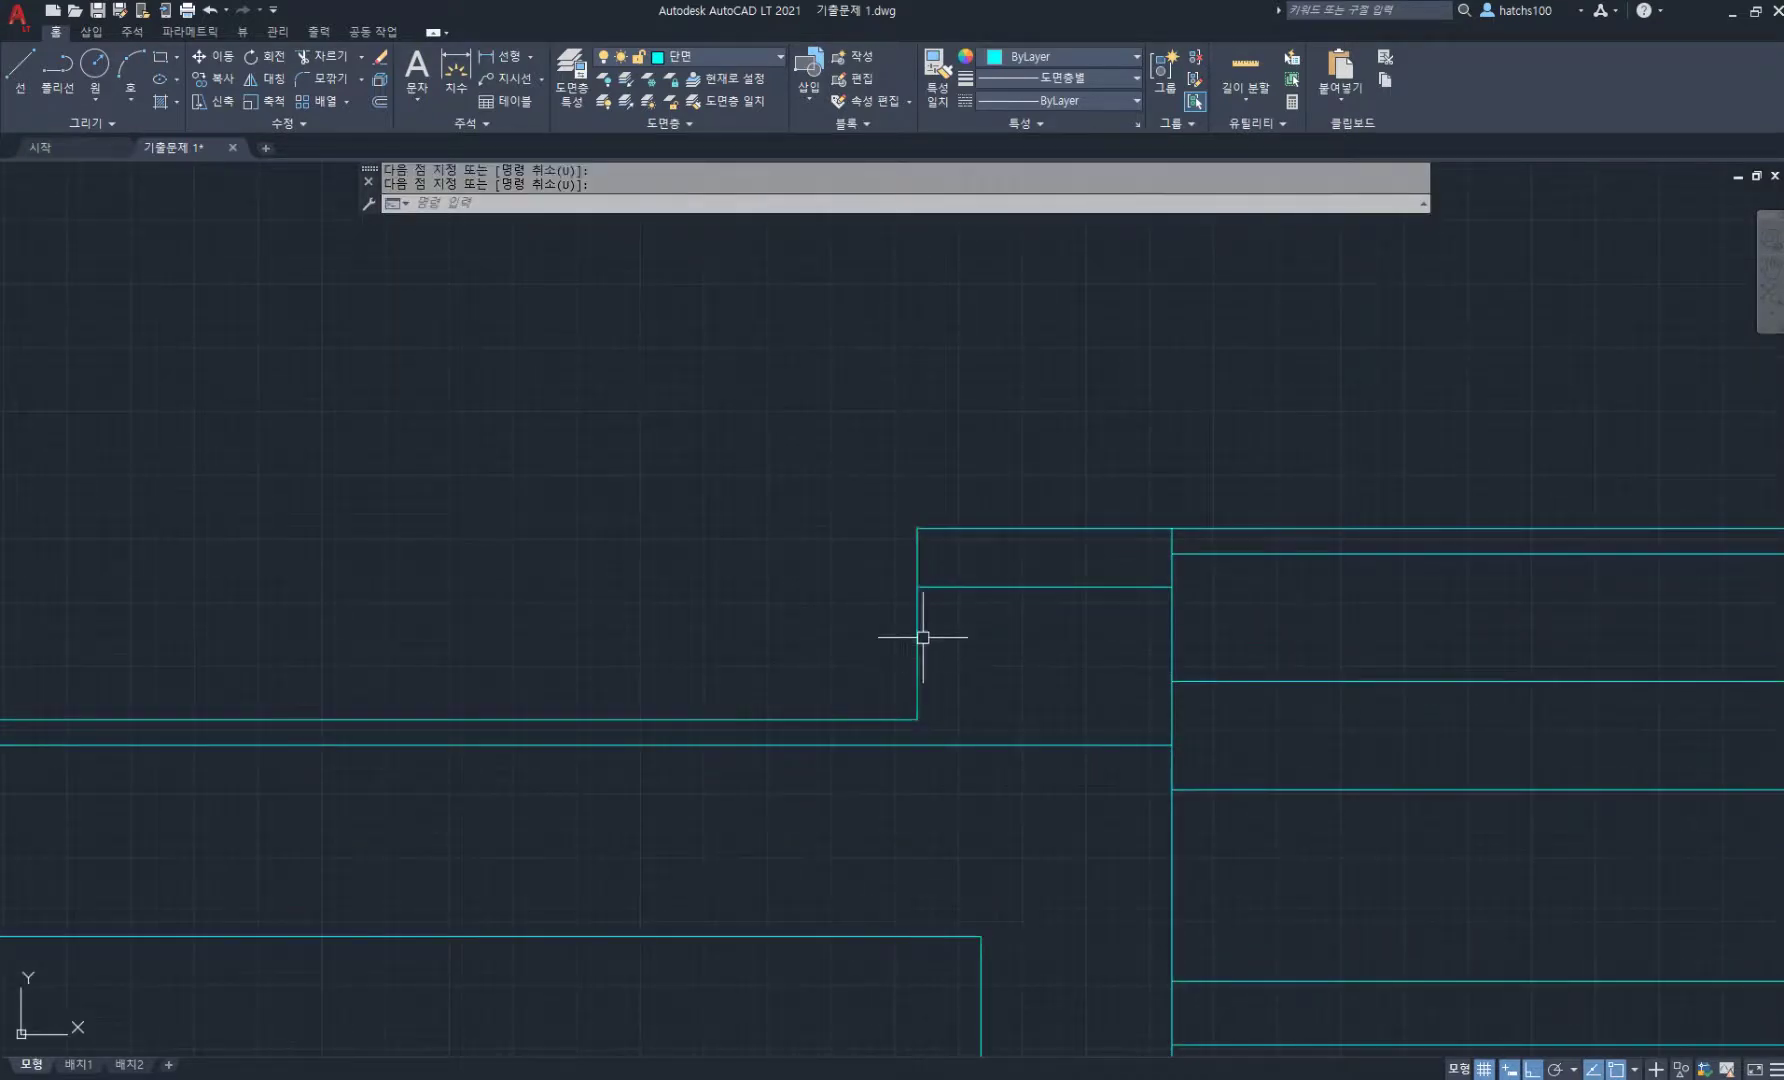
left_click(916, 656)
left_click(917, 718)
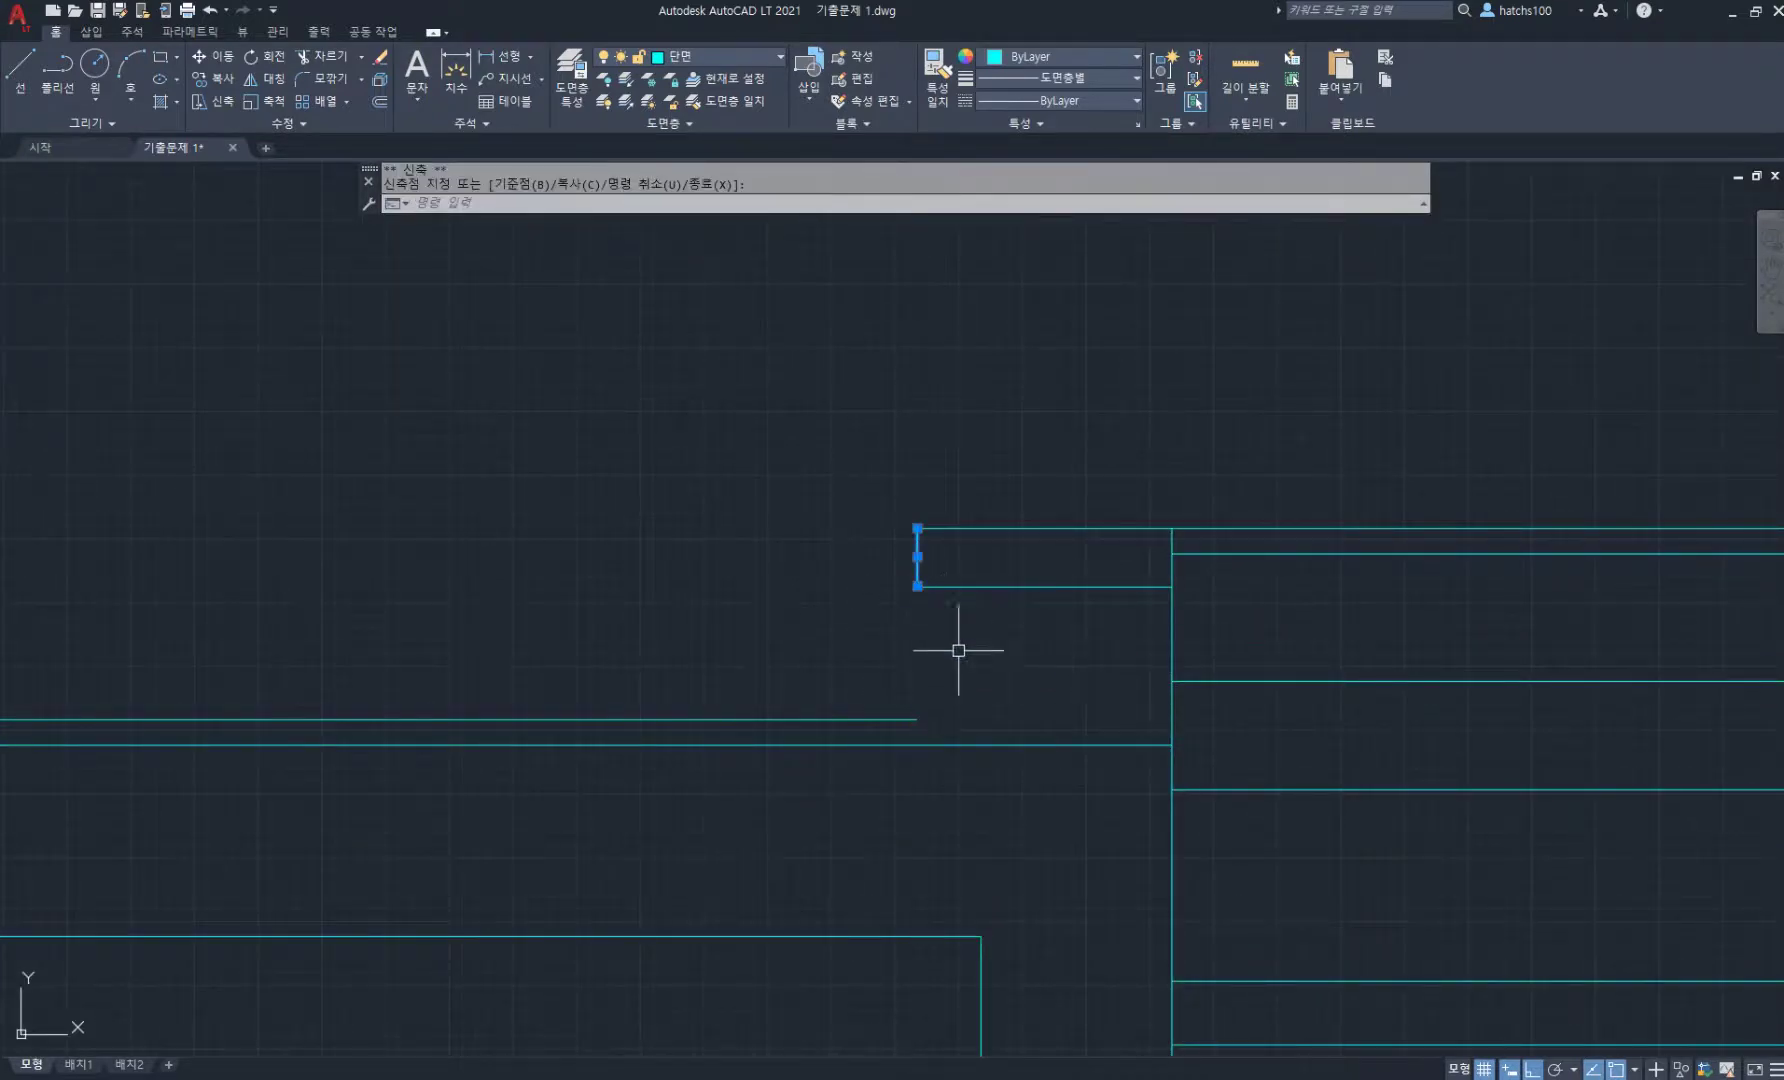
- Stretch the end of the lower floor's top line a short distance beneath the step's overhang
scroll(936, 724, "up", 2)
left_click(900, 722)
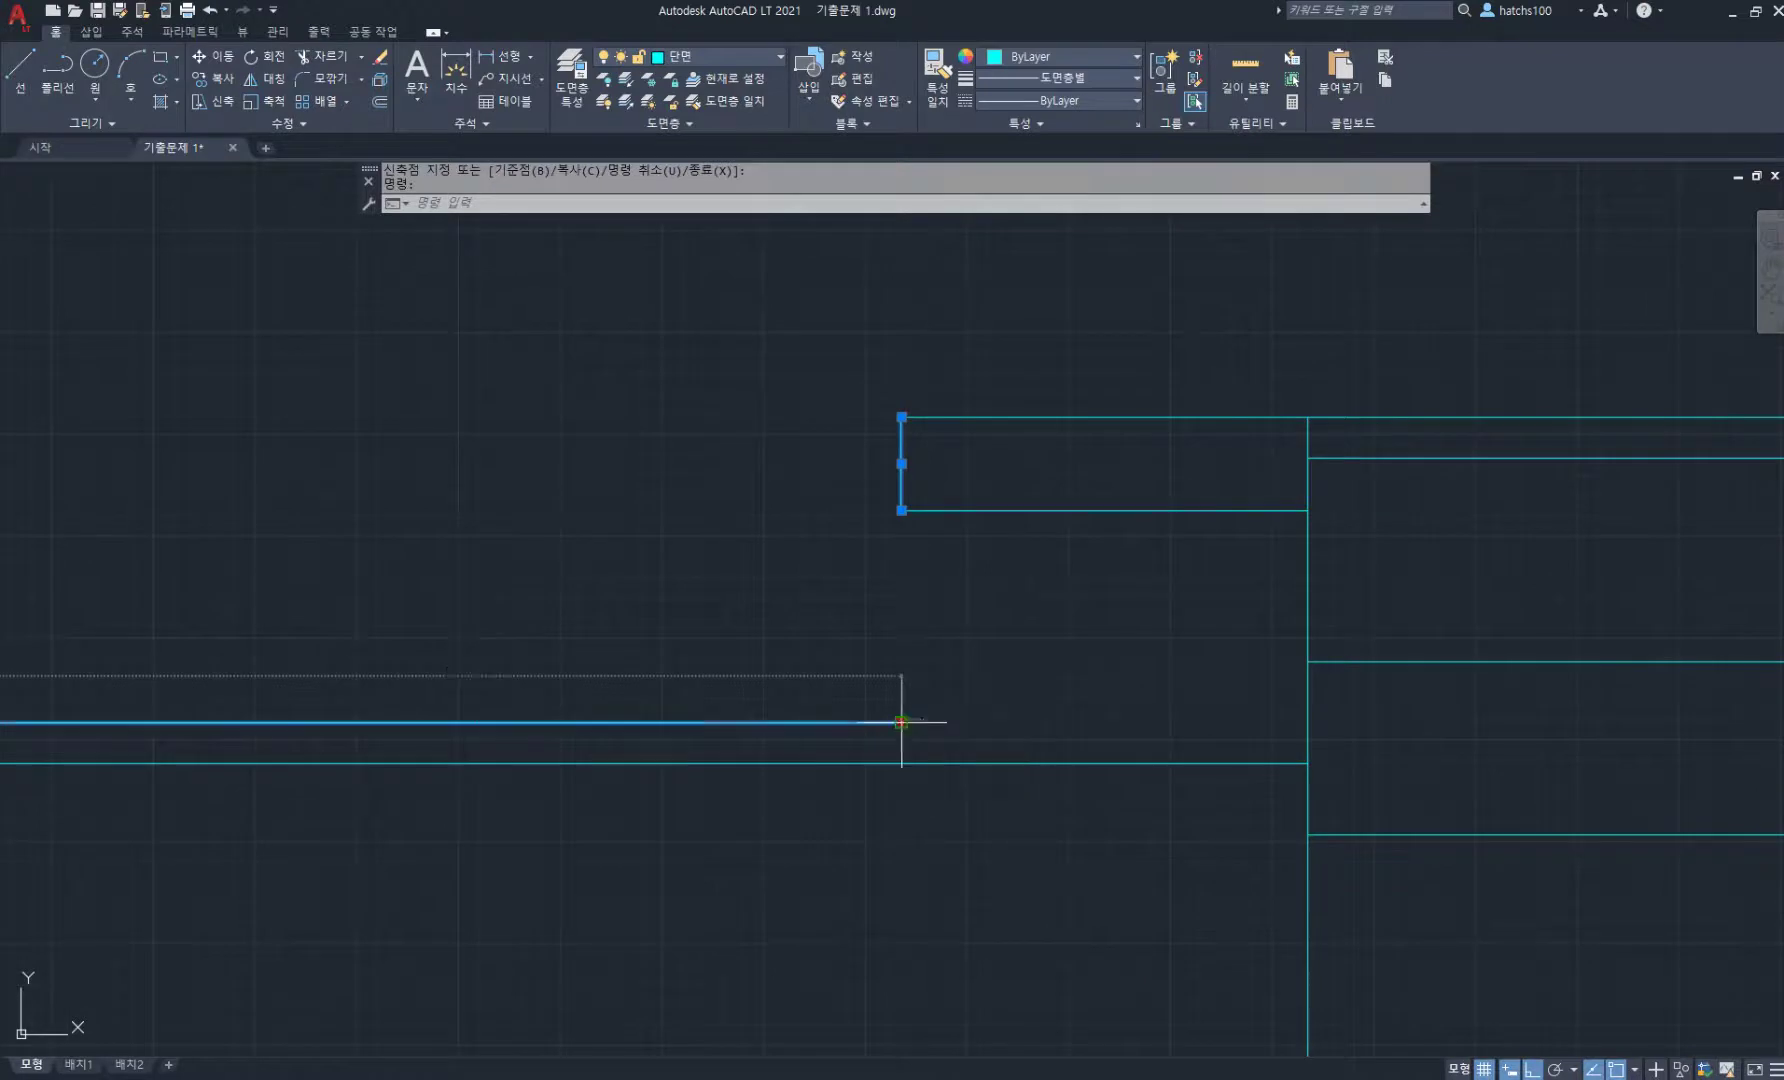
left_click(901, 722)
left_click(944, 727)
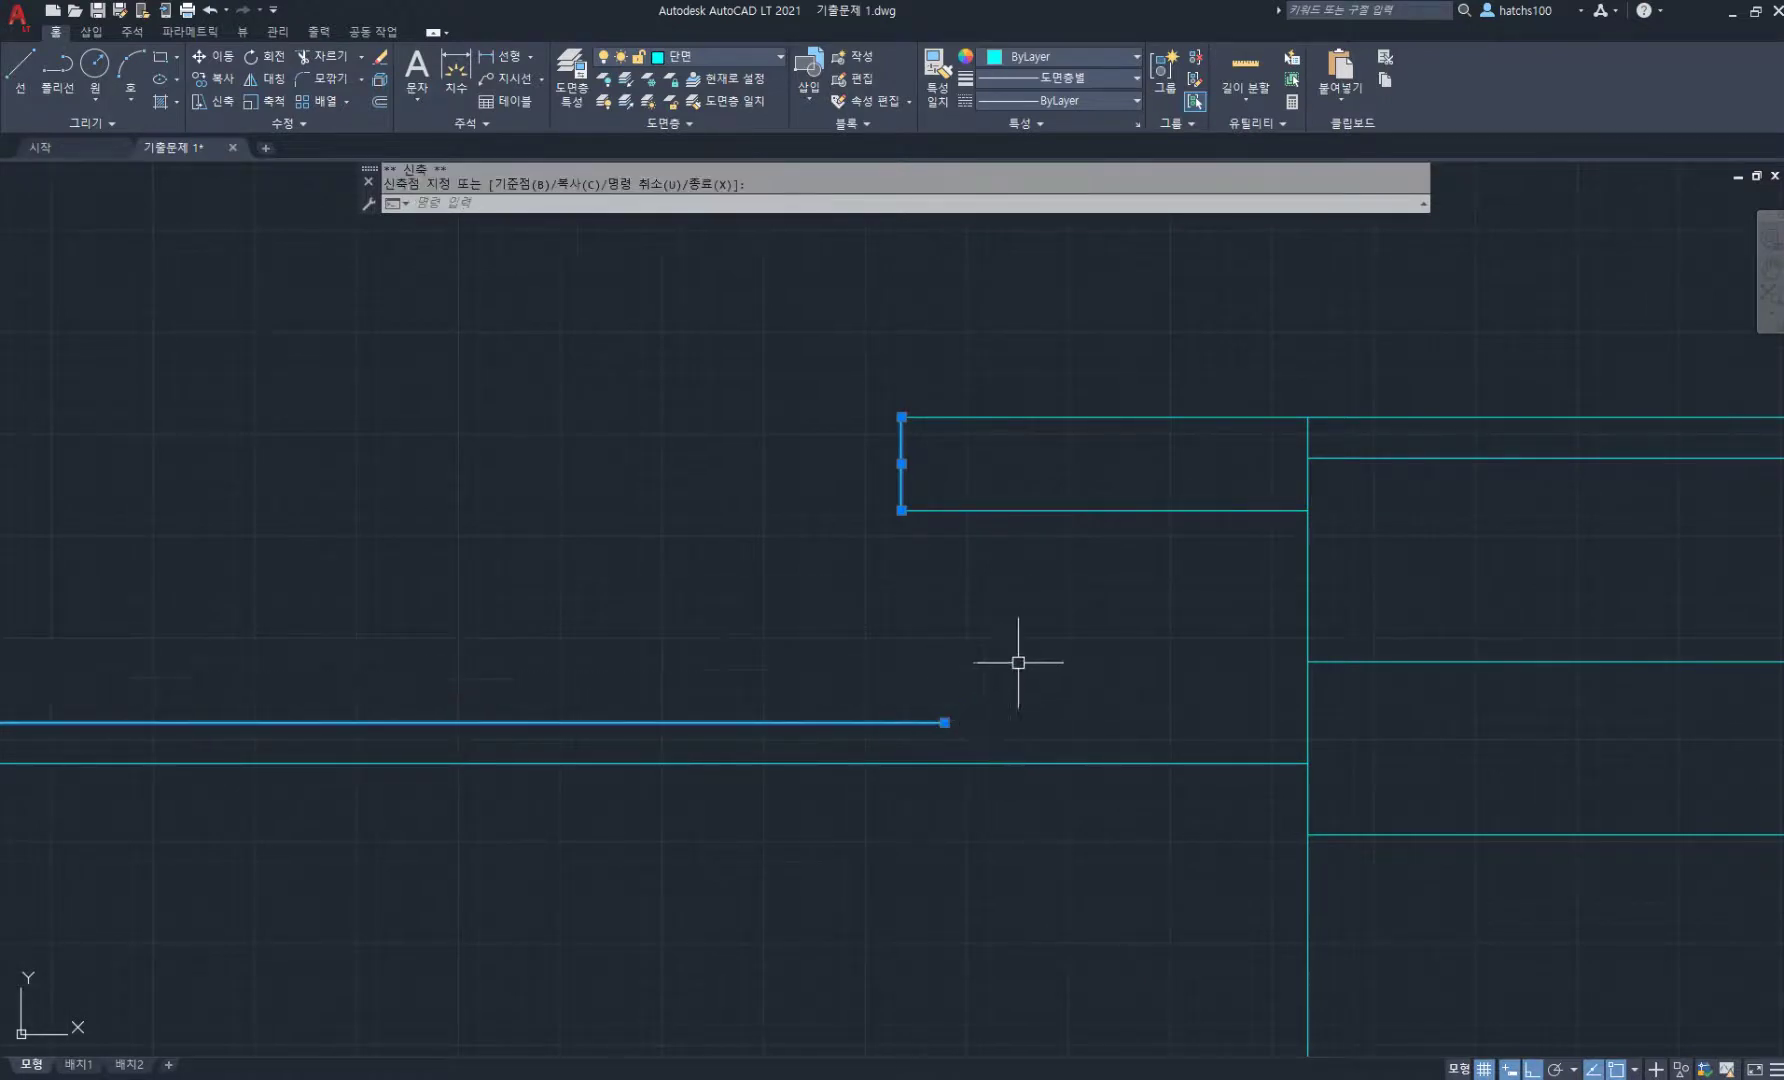
- Draw a 20 wide riser finish from the stretched floor line's end up to the overhang's underside and down to the slab line
type("l")
key("Return")
left_click(944, 722)
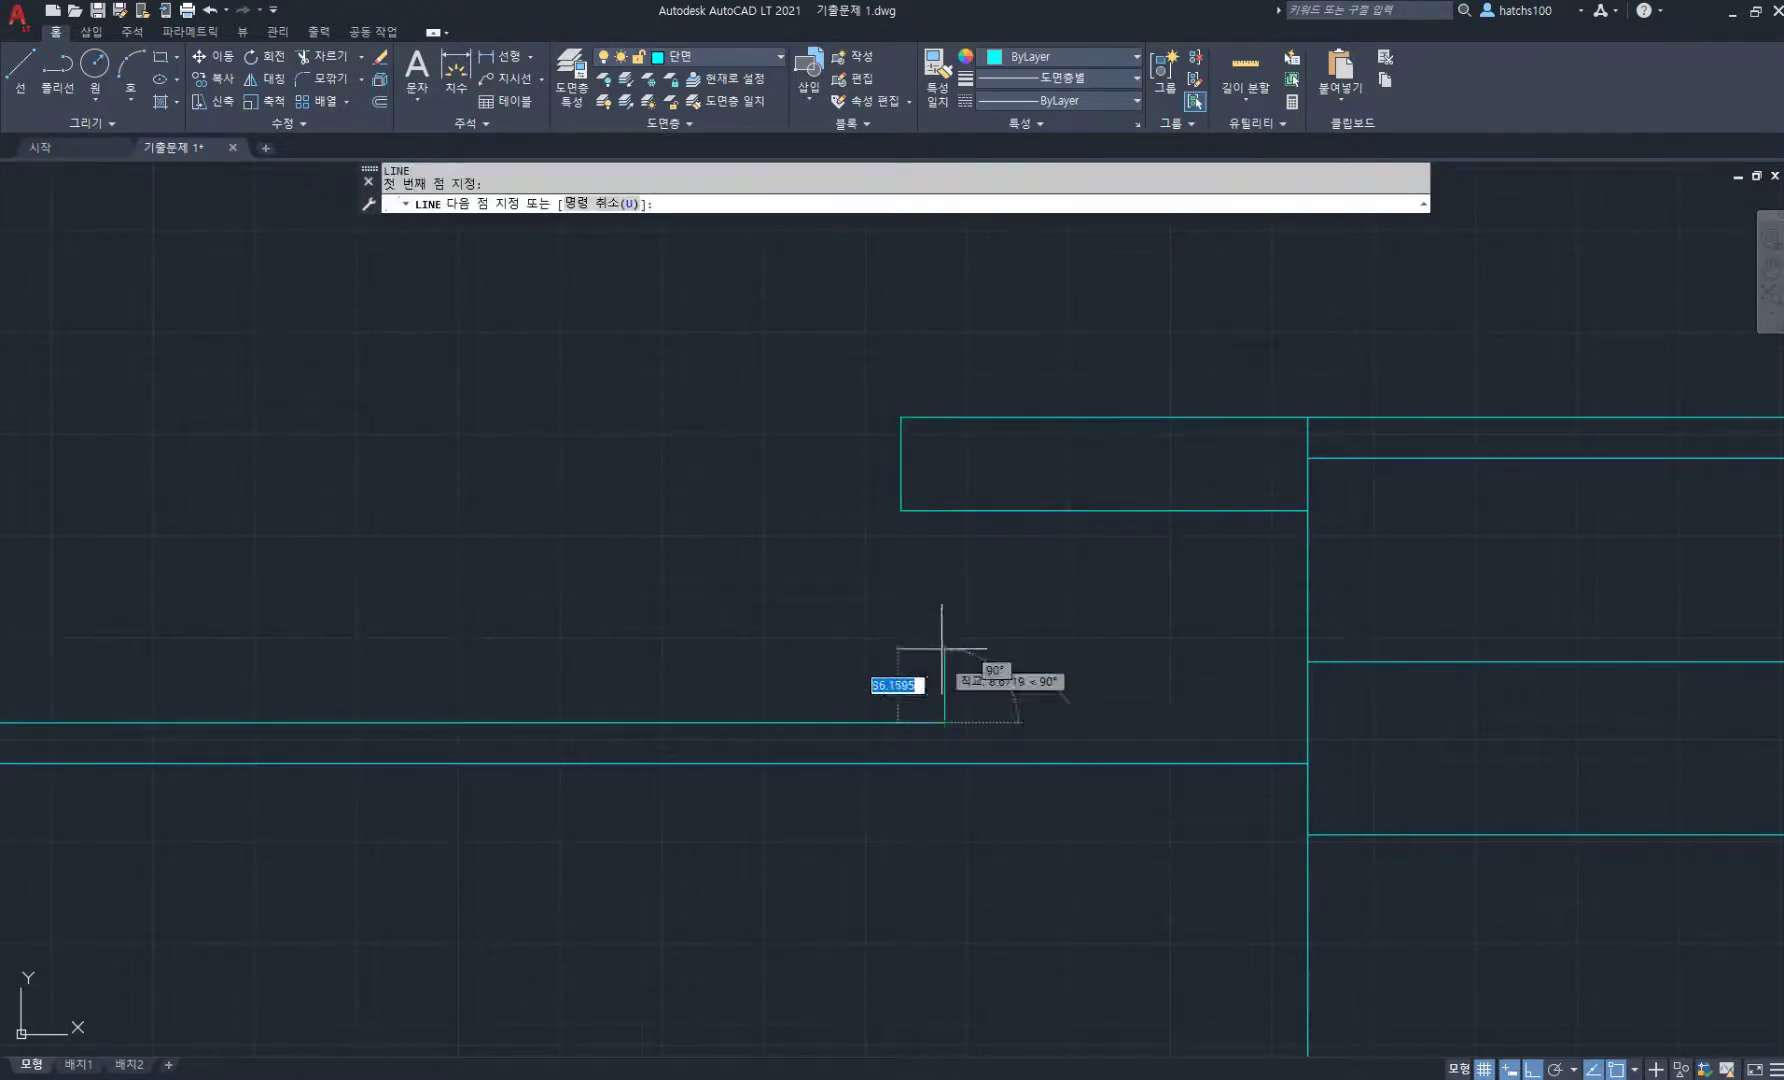
left_click(944, 510)
type("20")
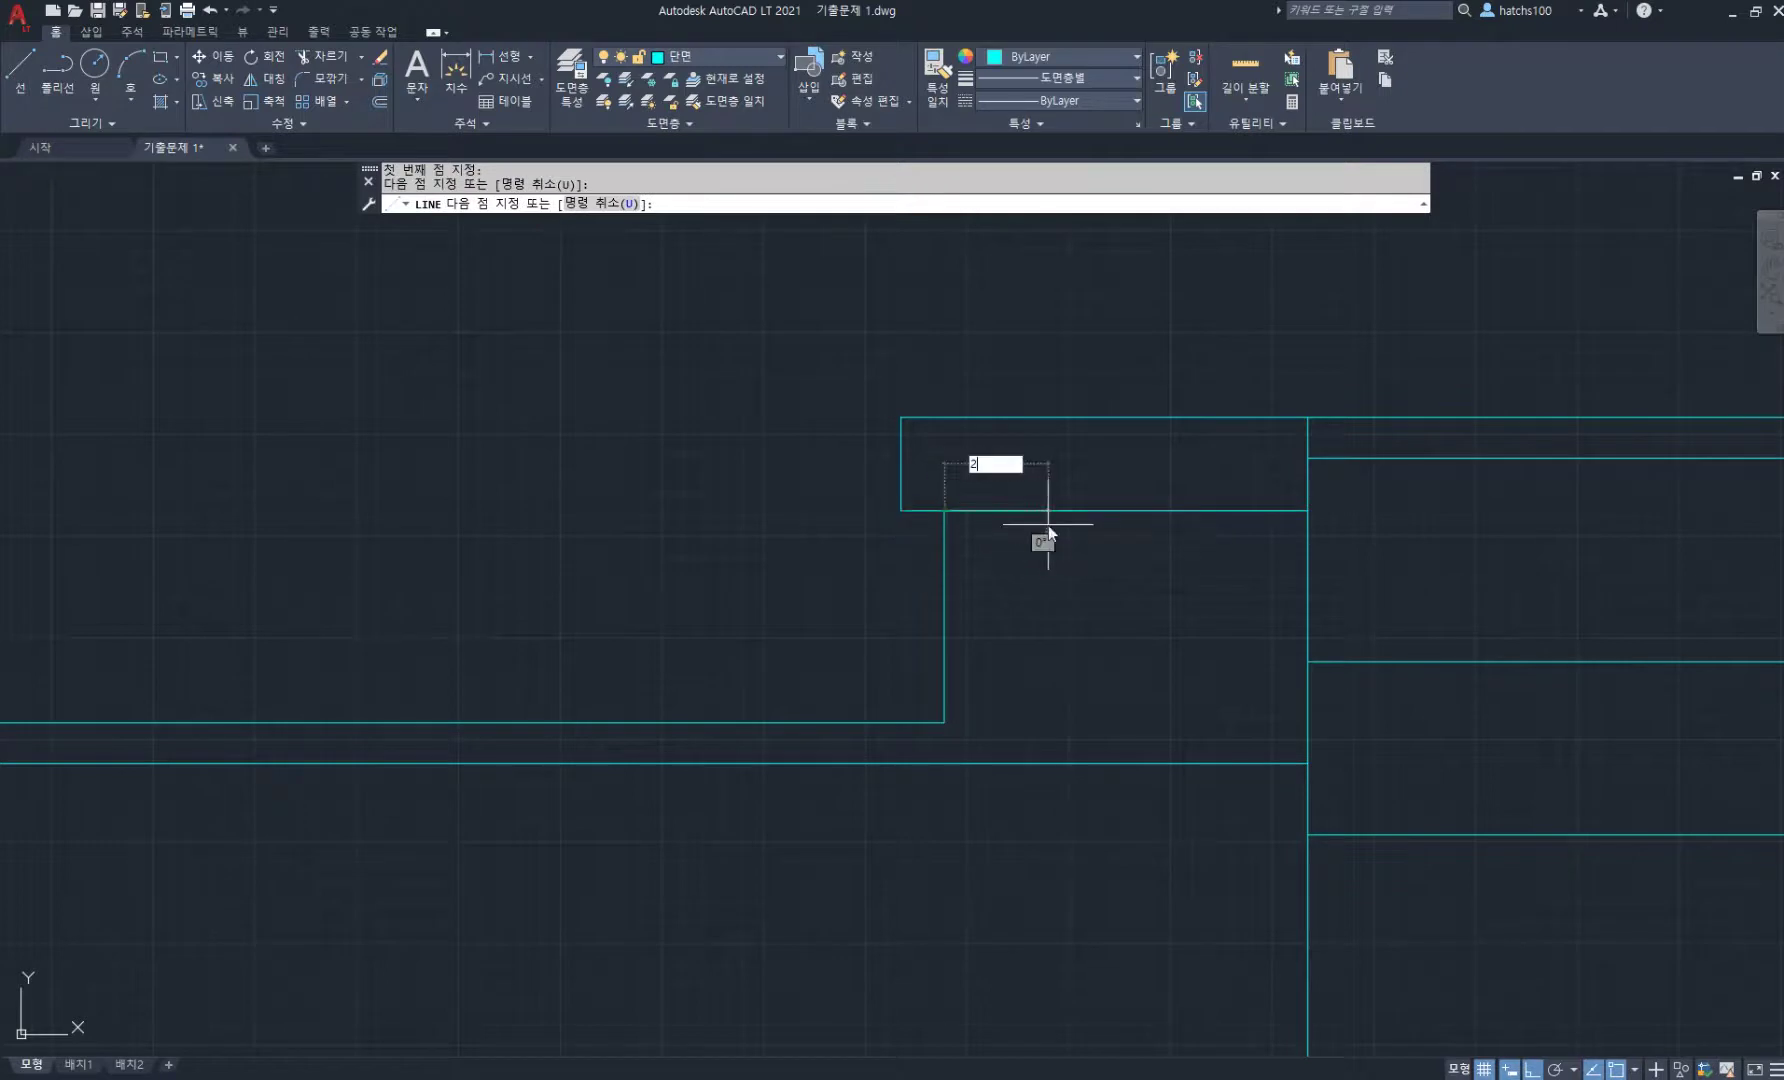
key("Return")
left_click(985, 763)
key("Return")
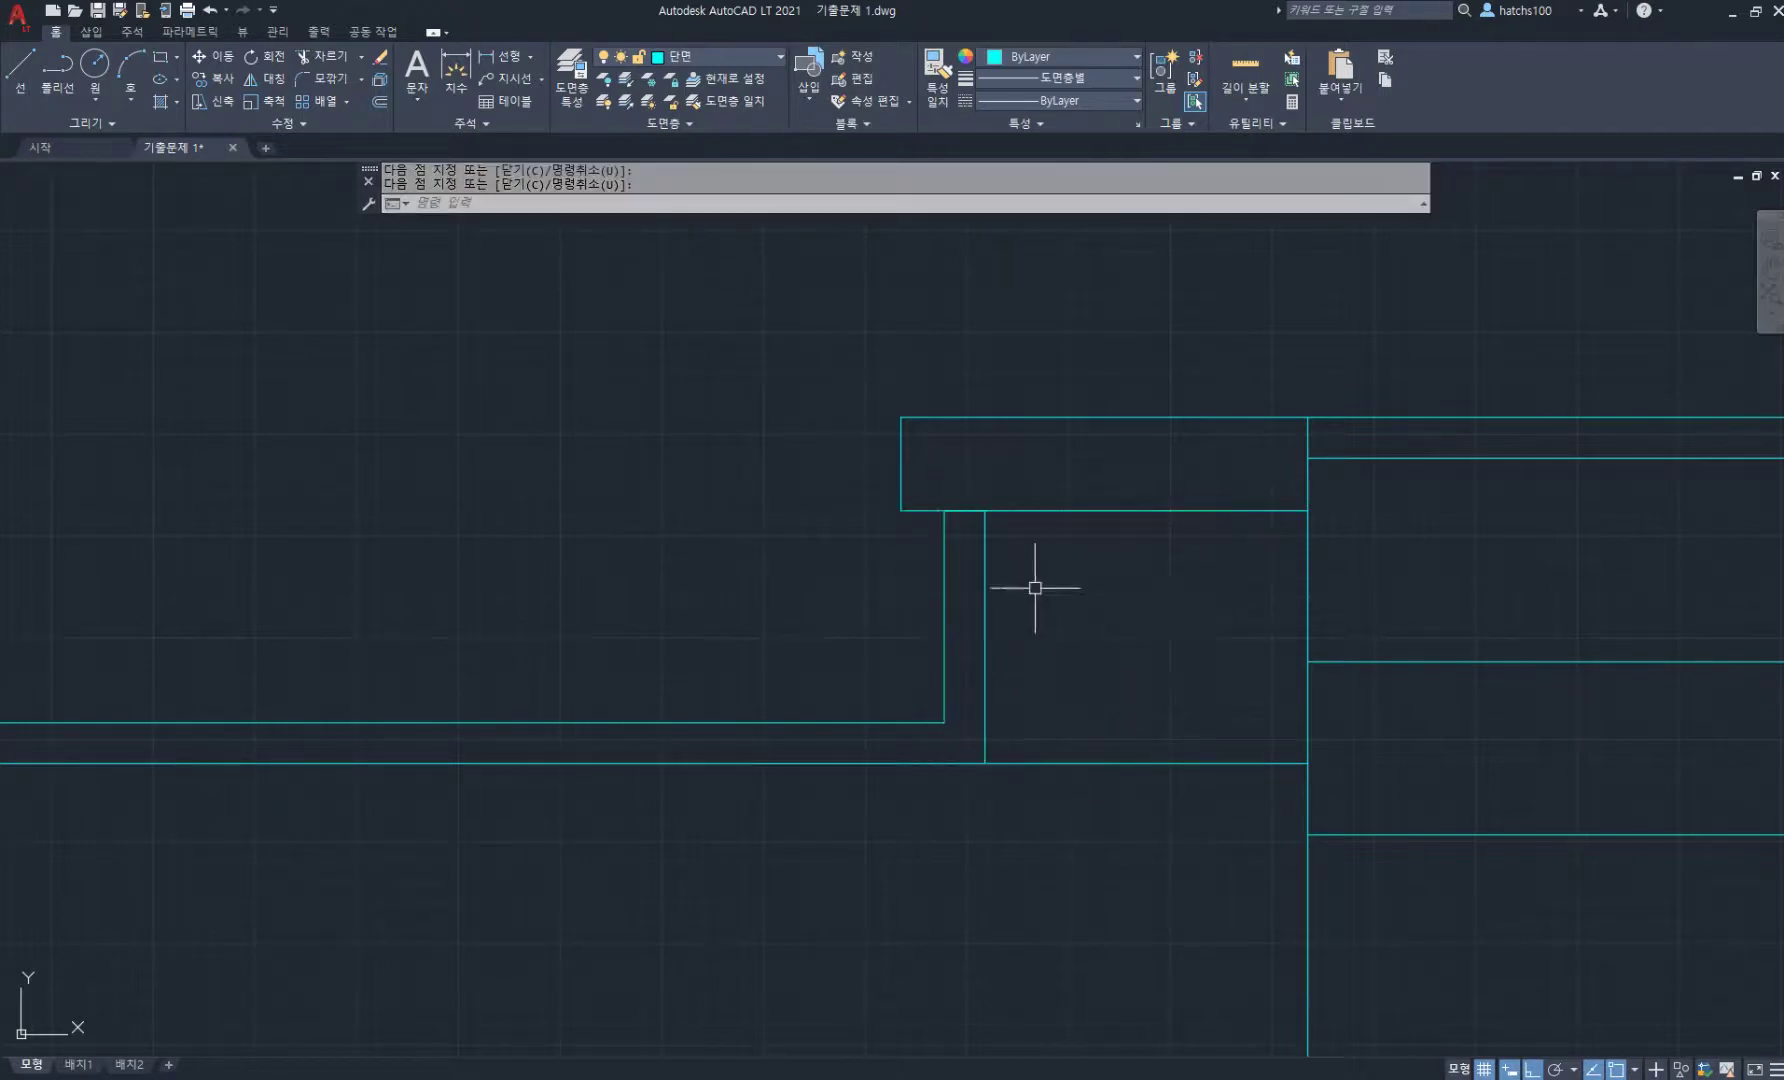
- Draw a horizontal line from the midpoint of the inner riser finish line to the vertical wall line
key("Return")
left_click(986, 636)
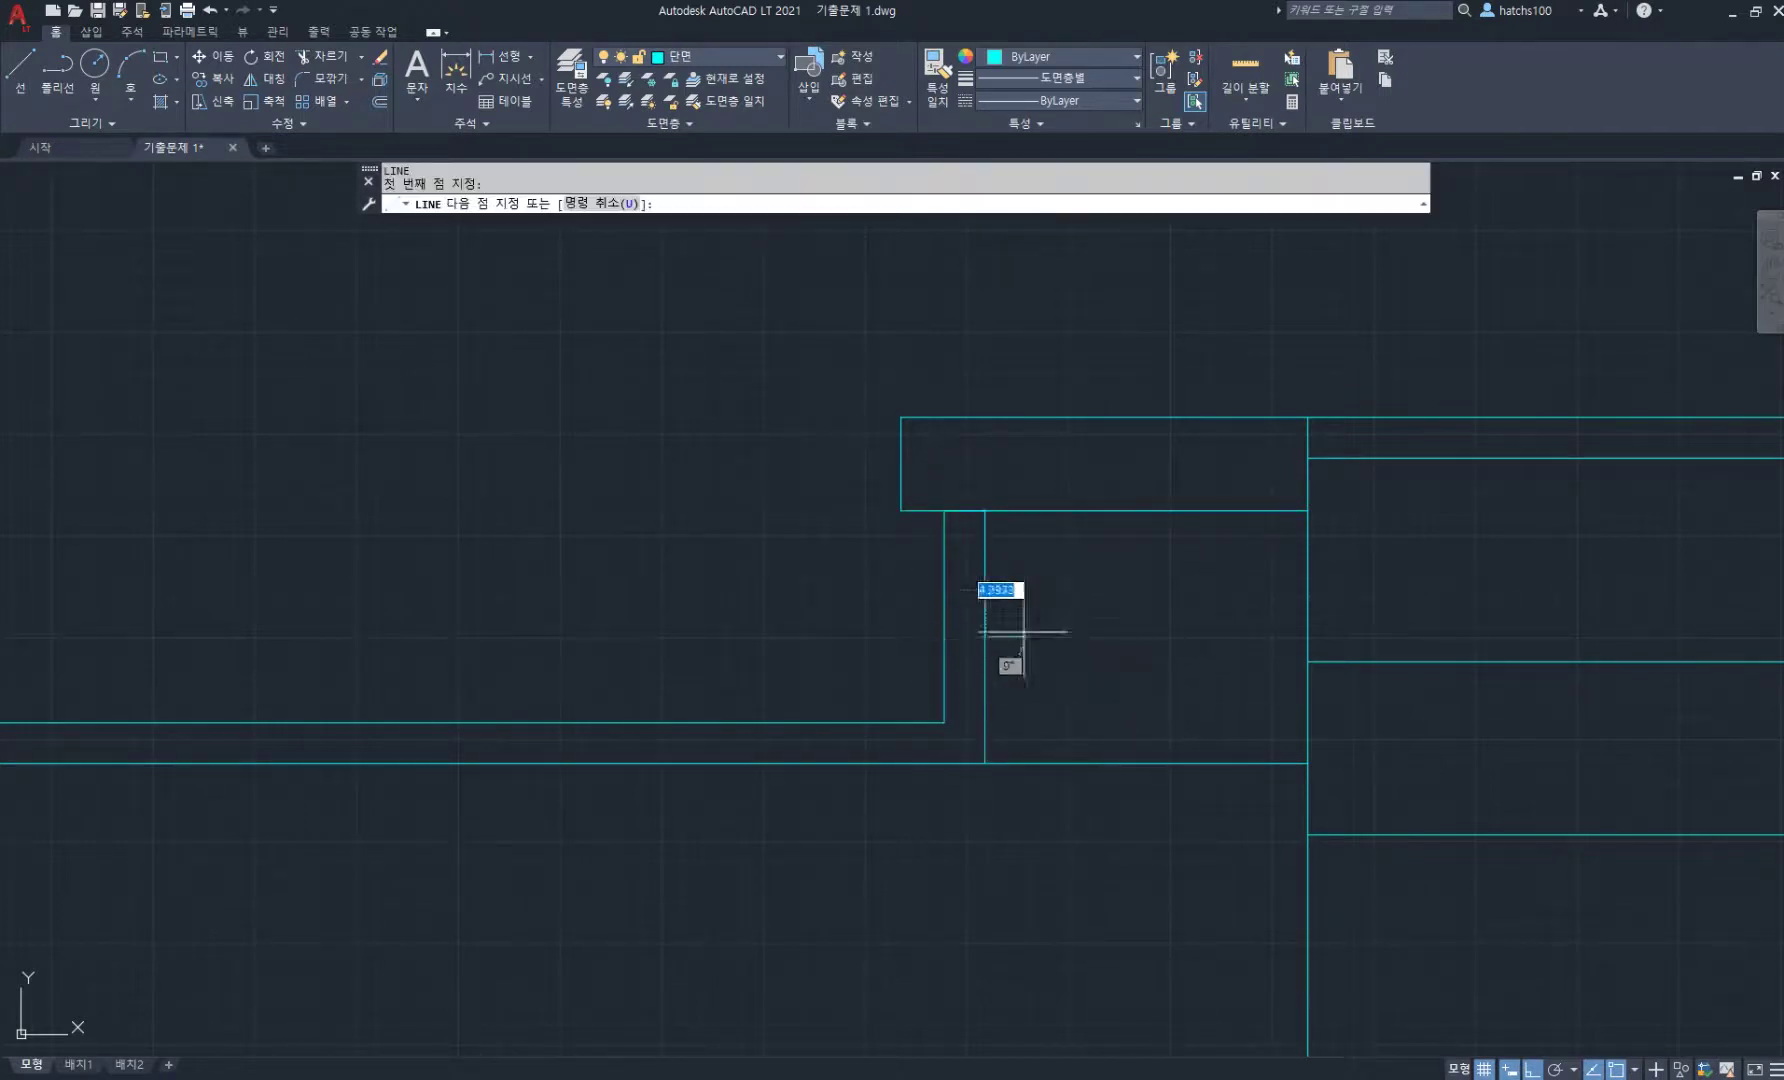
left_click(1345, 634)
key("Return")
- Draw a short diagonal line across the upper outer corner of the step's overhang
scroll(991, 589, "down", 4)
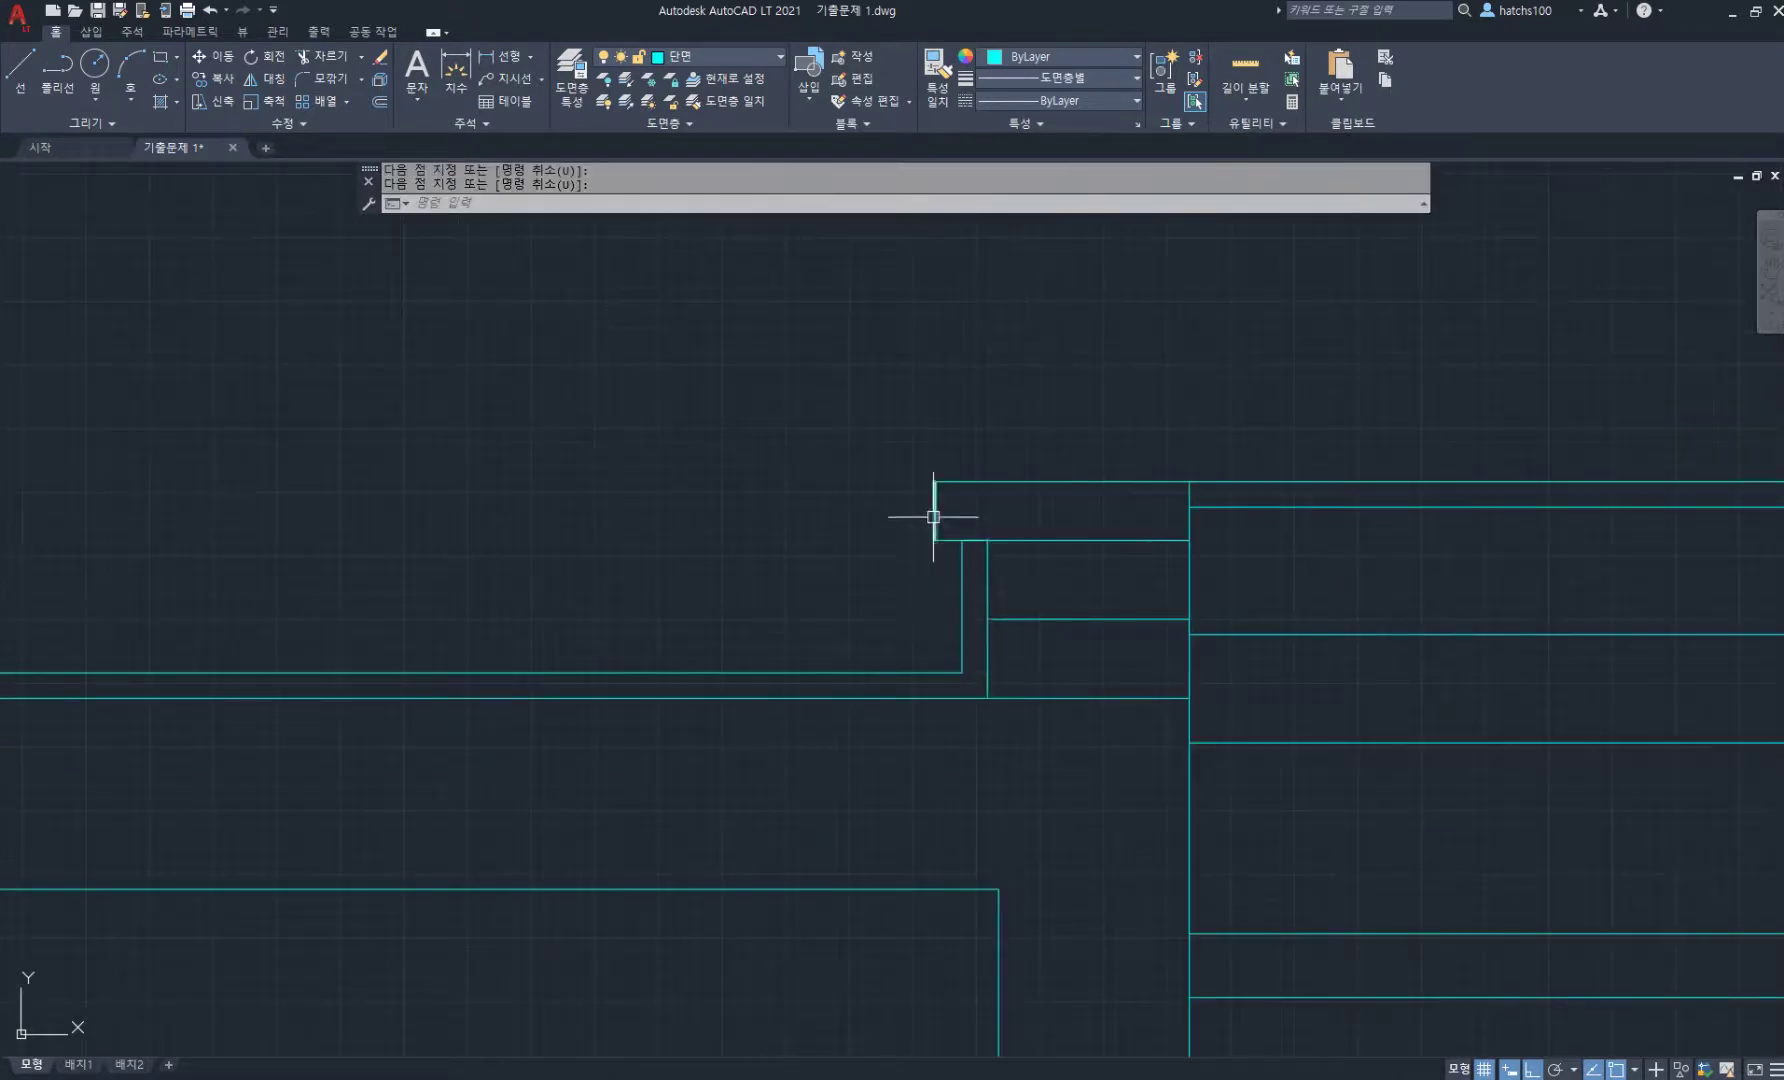
scroll(942, 493, "up", 6)
key("Return")
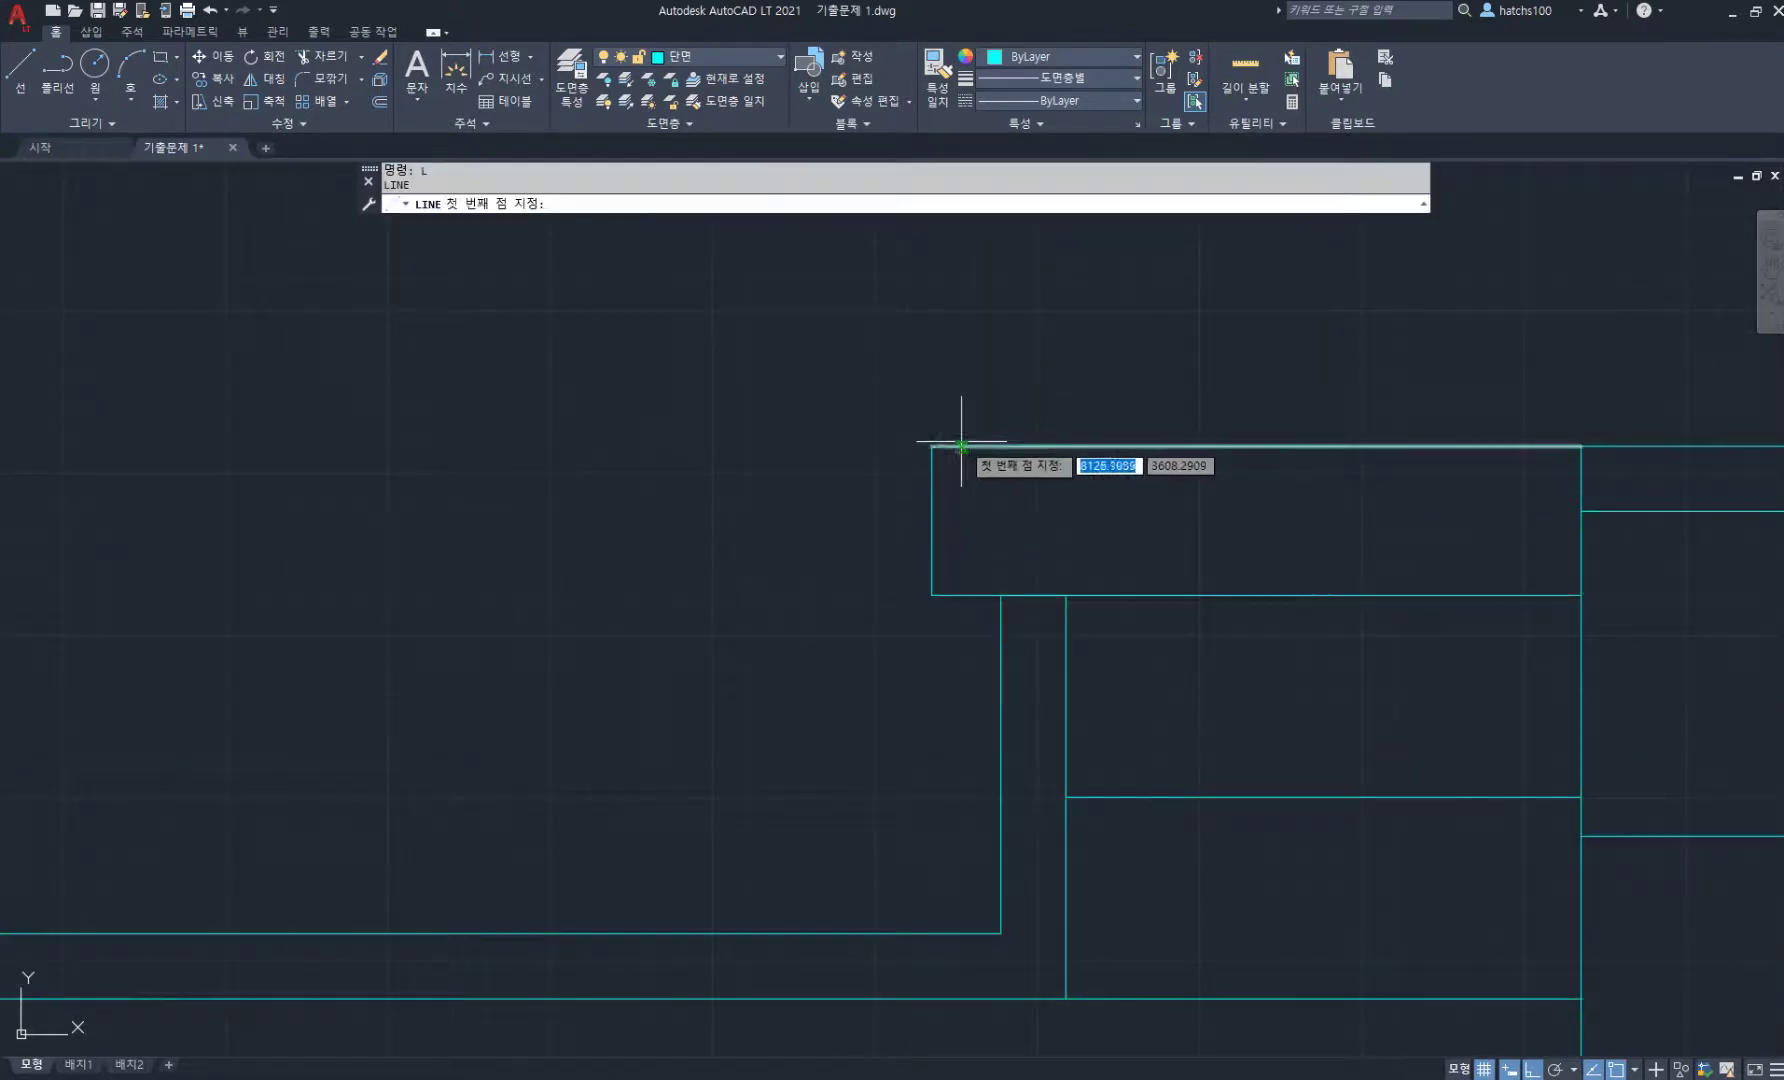
left_click(966, 446)
left_click(933, 473)
key("Return")
- Trim the overhang's top and side edges outside the diagonal to leave a chamfered corner
scroll(947, 449, "up", 4)
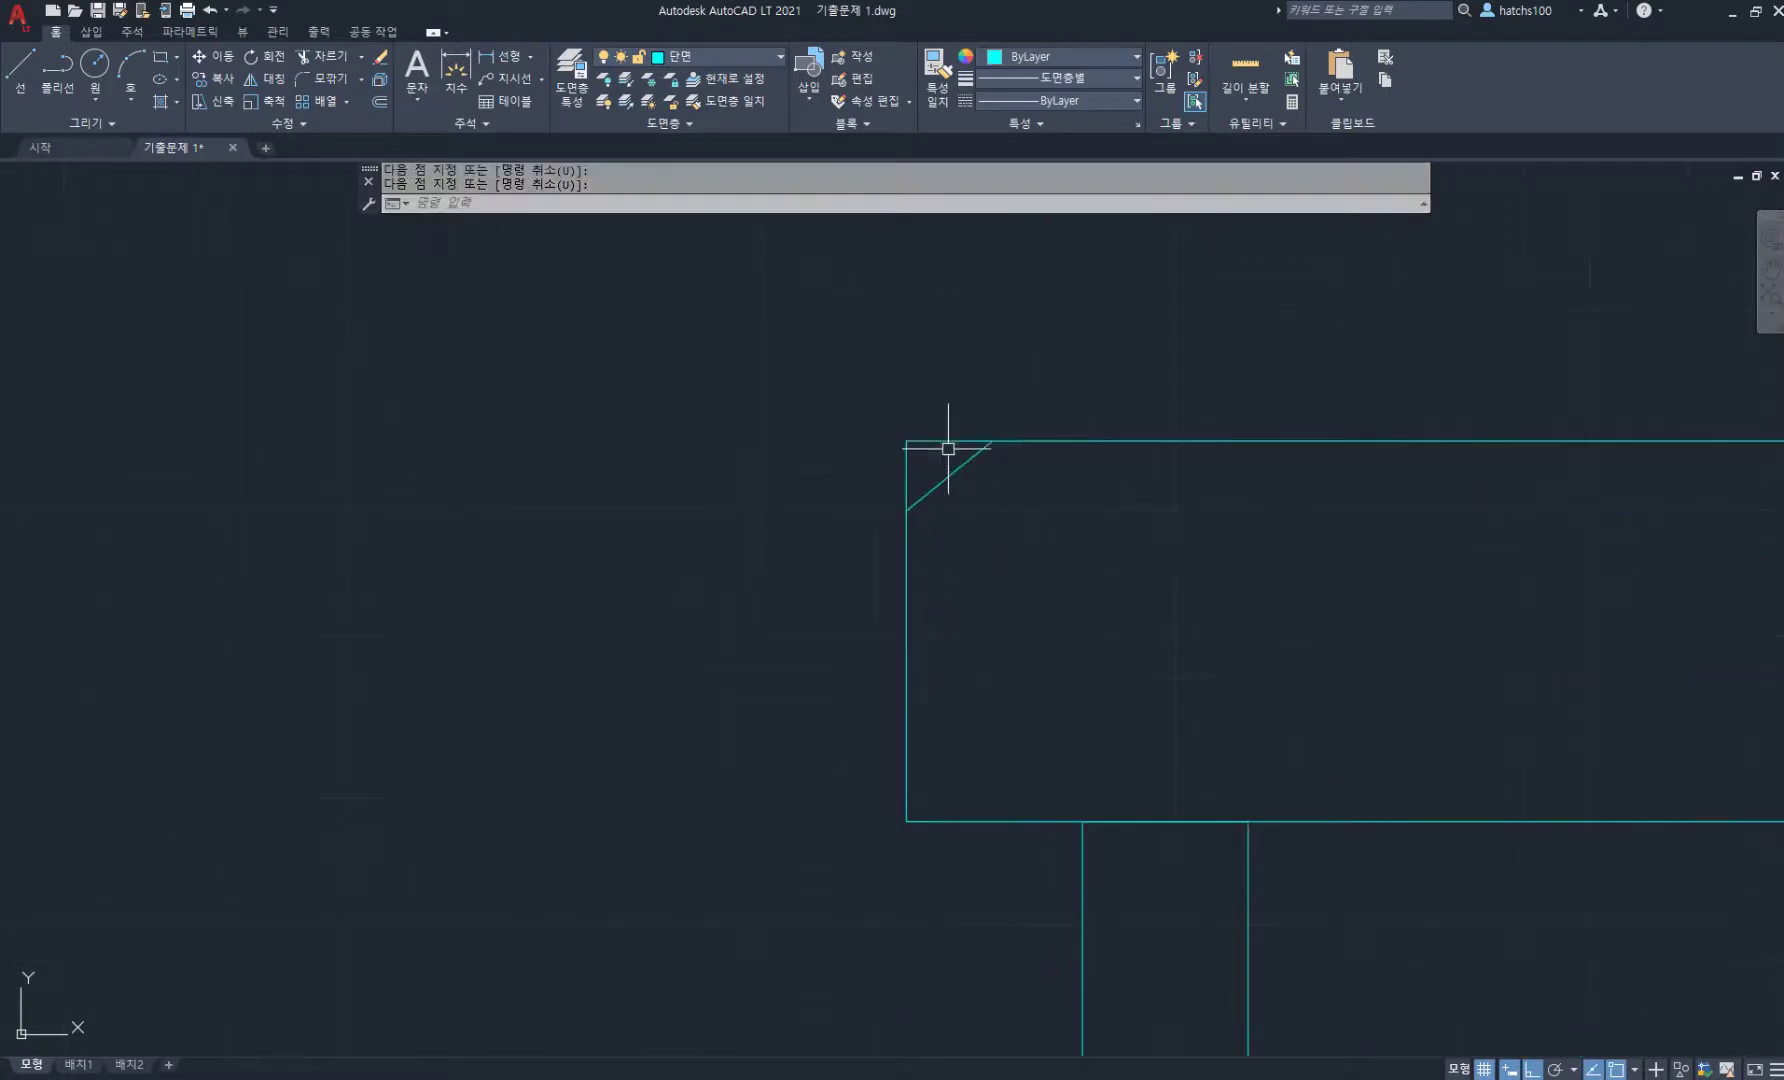
type("tr")
key("Return")
left_click(956, 414)
left_click(868, 486)
key("Return")
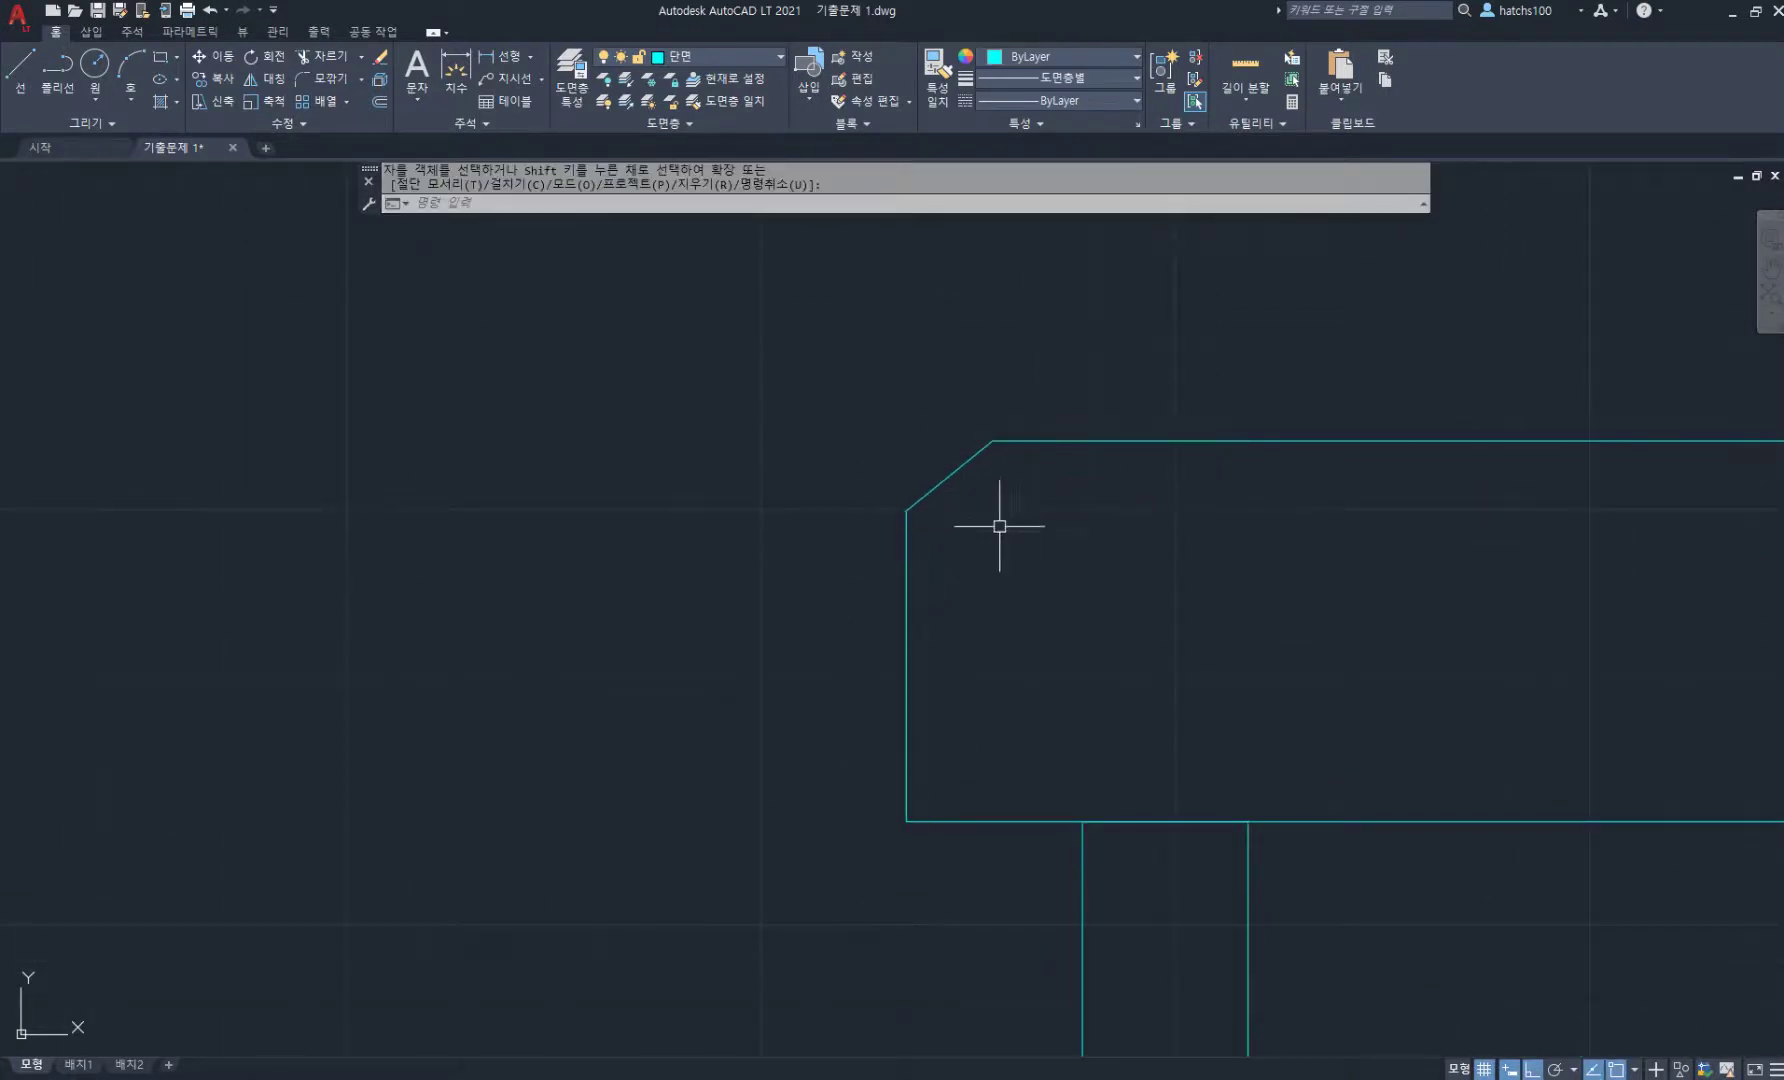
- Draw an 85 by 85 square in the raised floor's second layer, standing on its lower line against the wall line
scroll(972, 550, "down", 10)
scroll(940, 563, "down", 2)
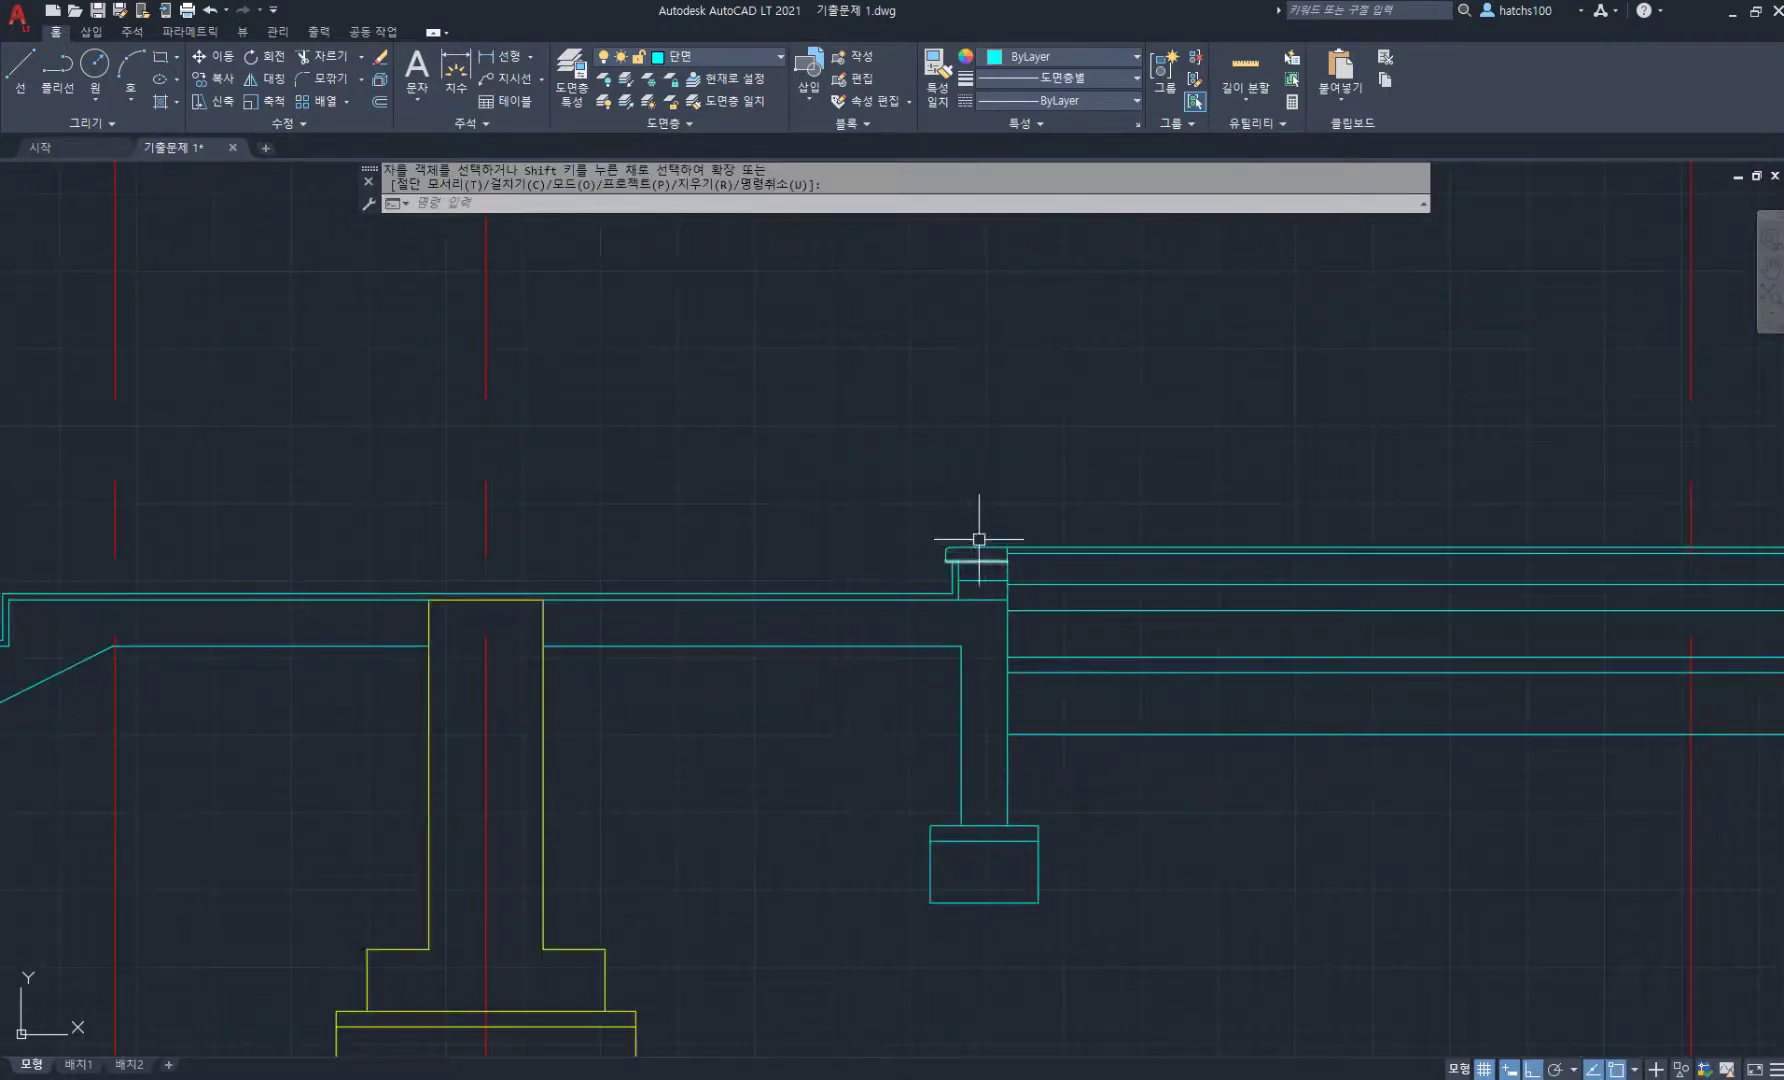
scroll(1031, 552, "up", 6)
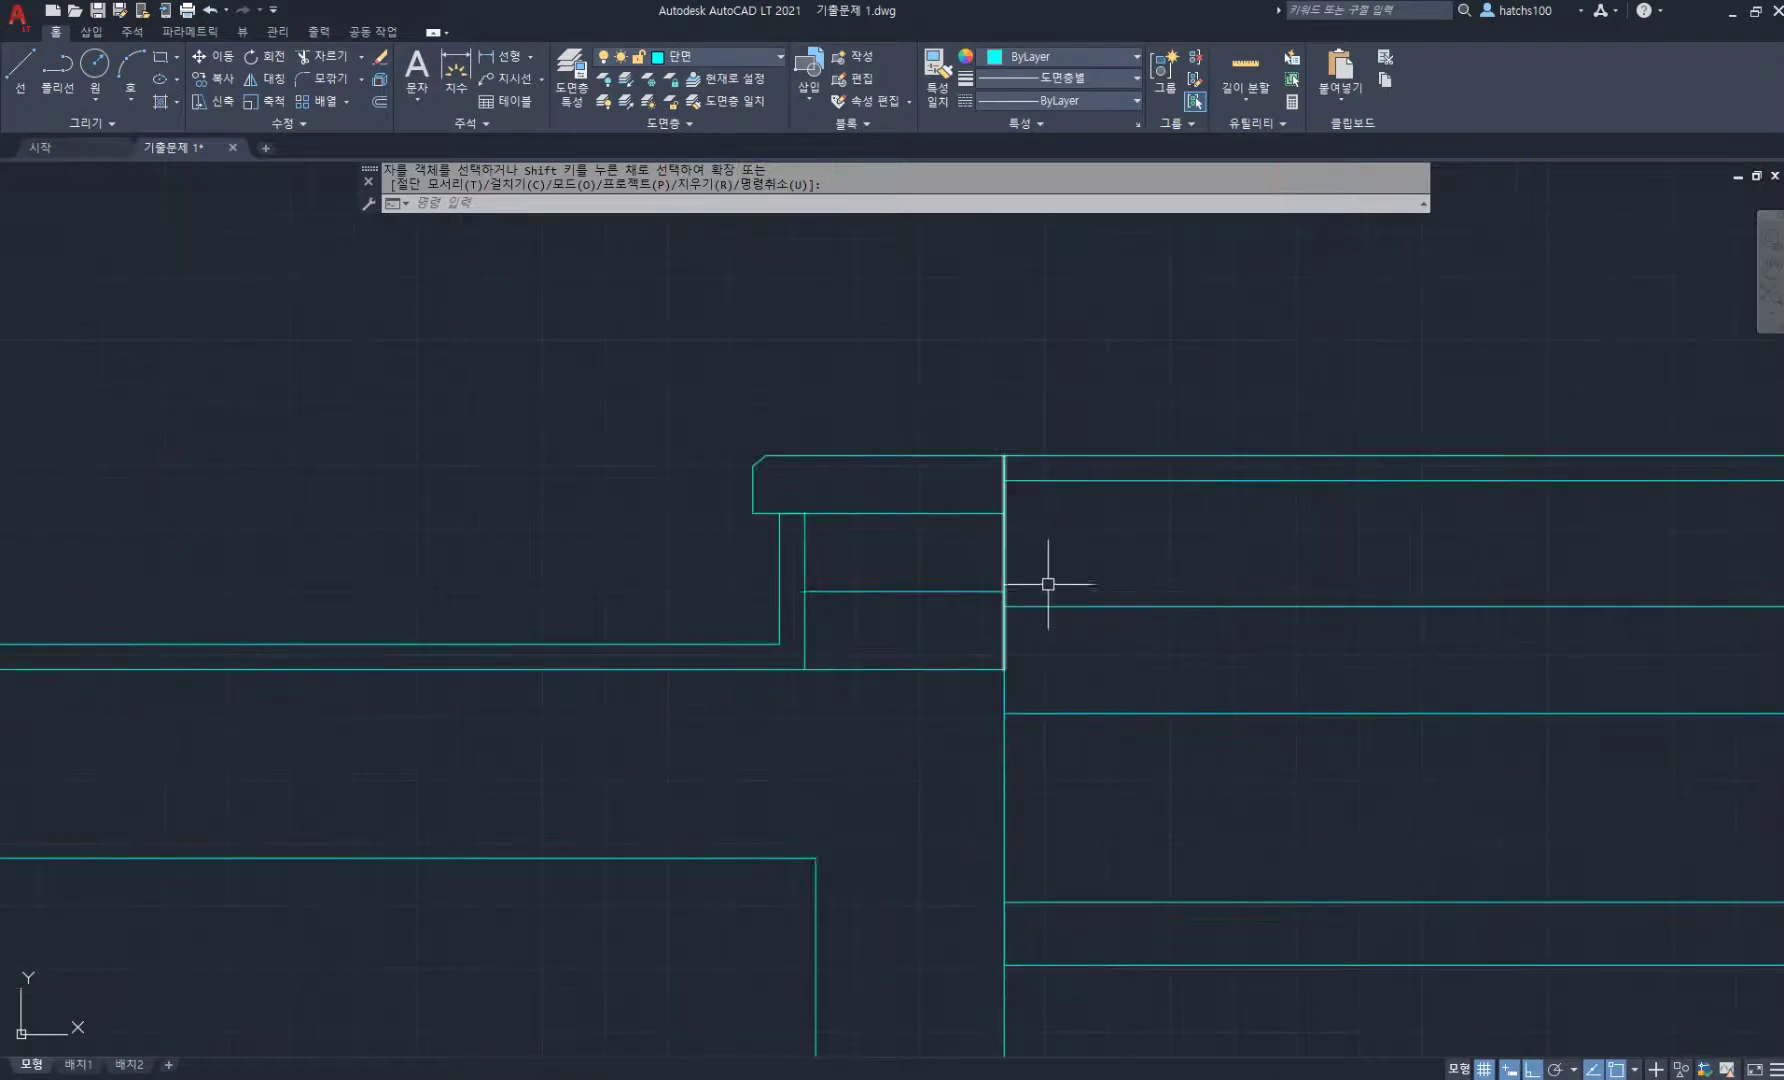
key("Escape")
type("rec")
key("Return")
left_click(1004, 606)
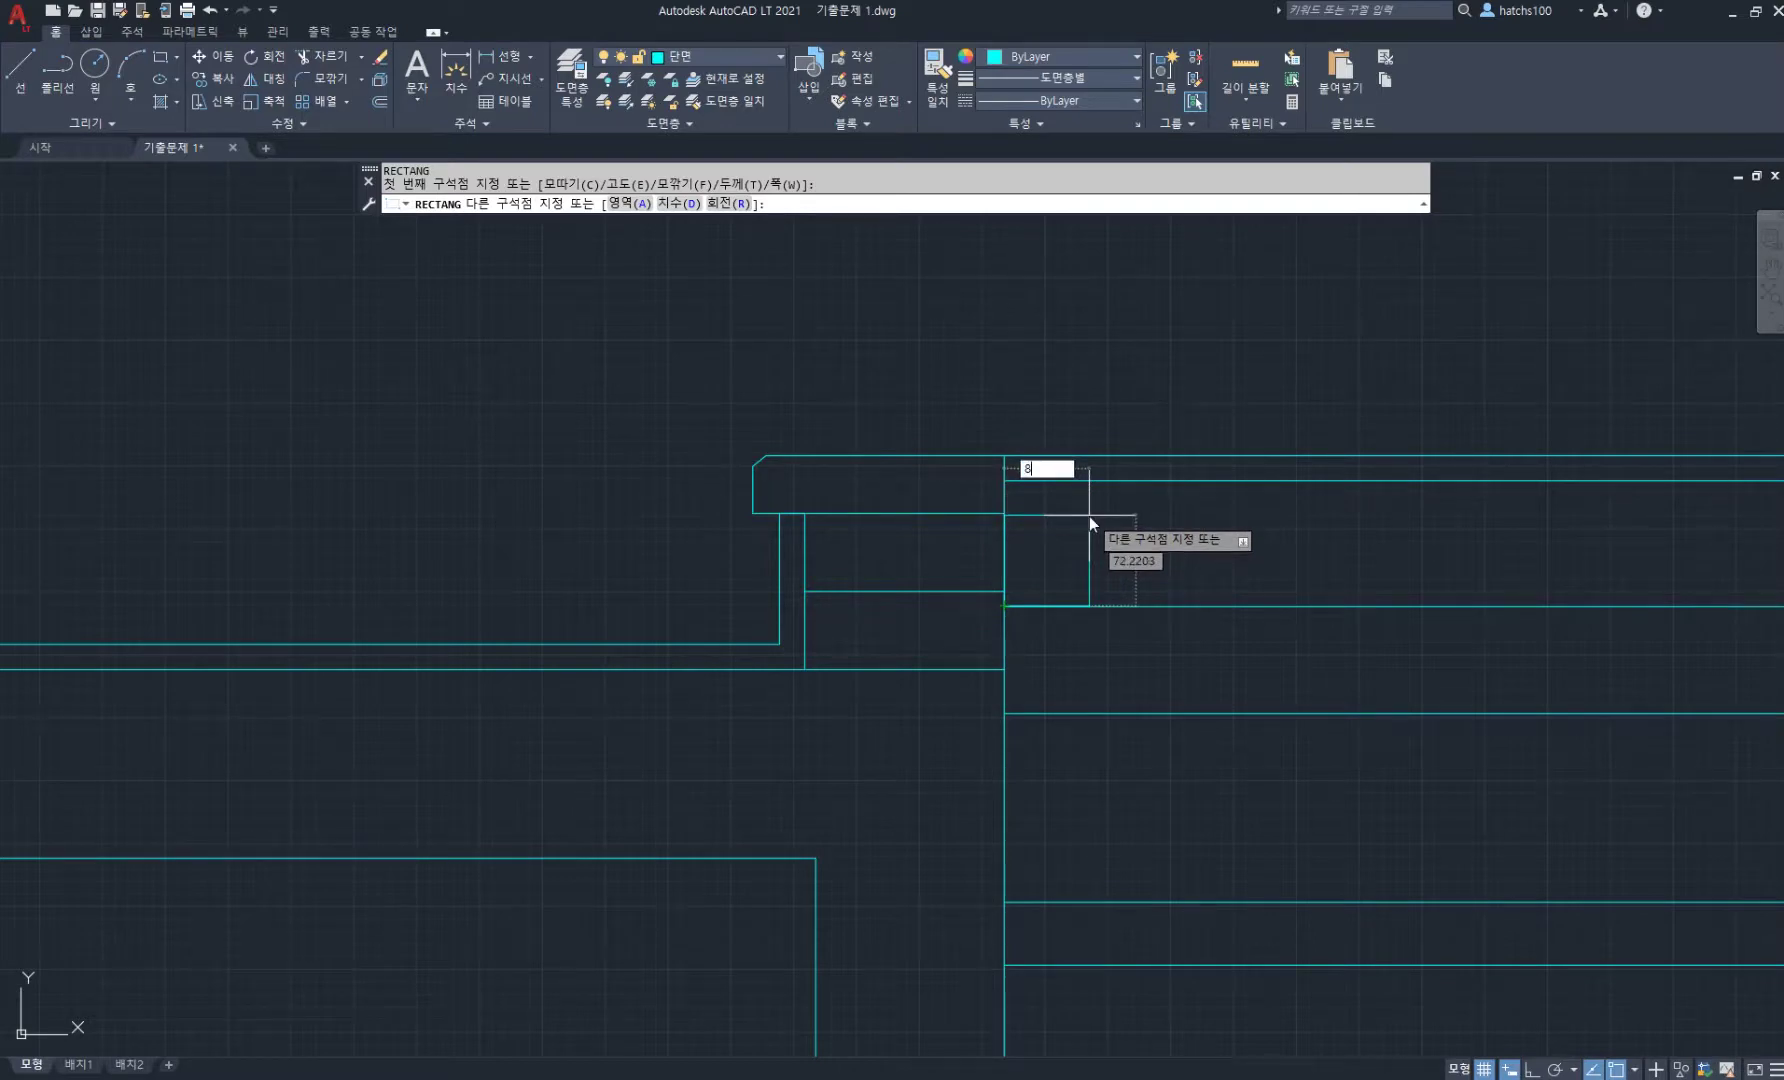
type("85")
key("Tab")
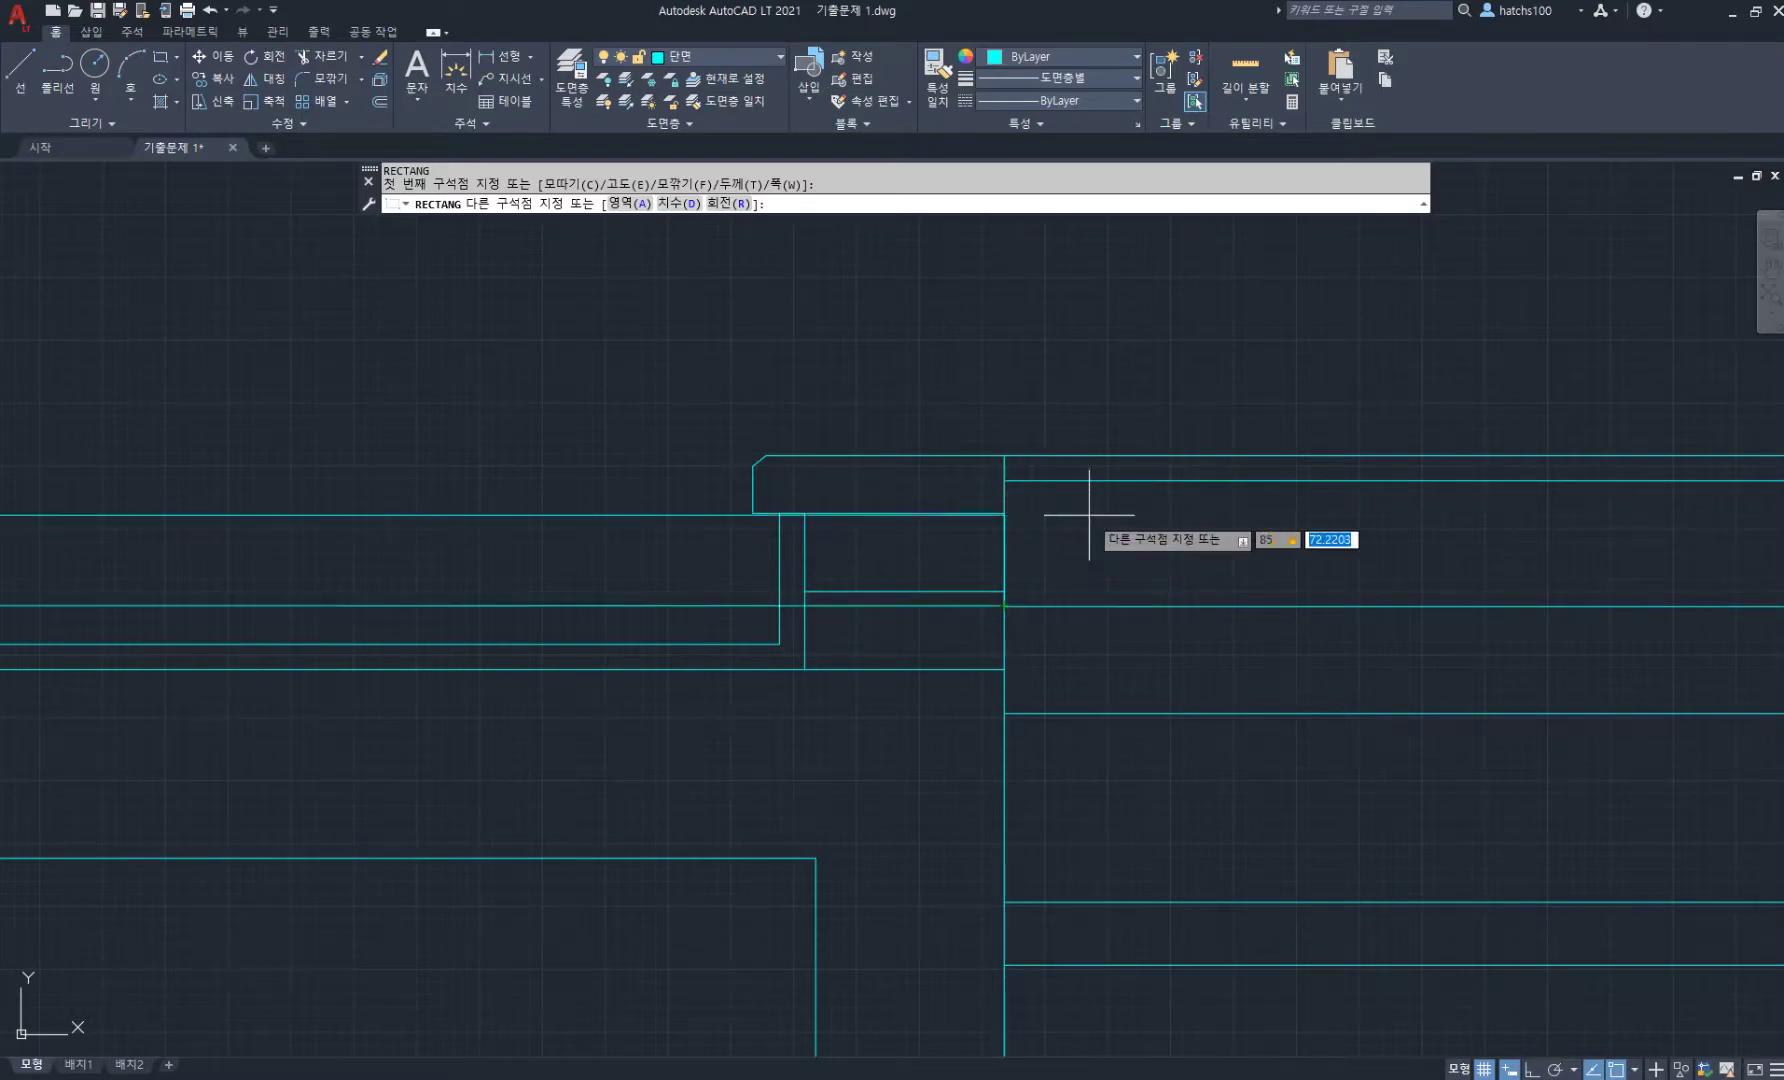
type("85")
key("Return")
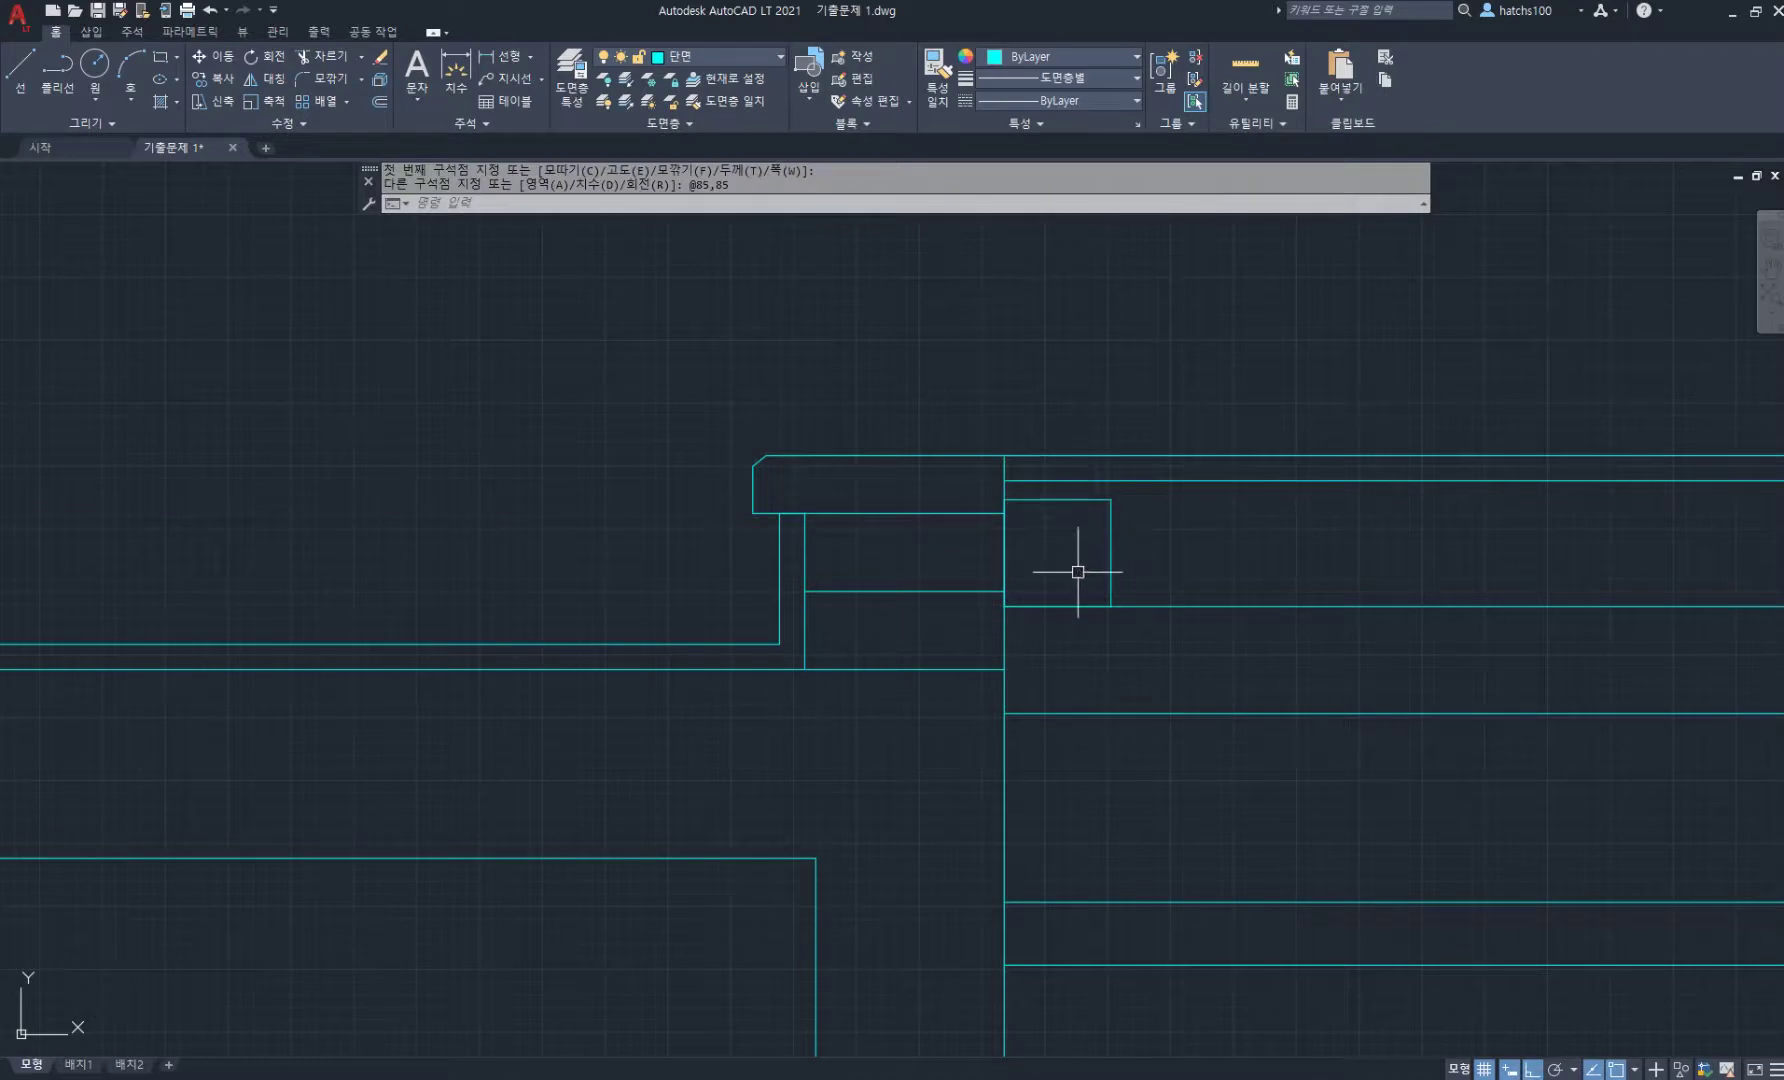
- Trim away the square's bottom edge and the layer line beneath it up to the wall line
type("tr")
key("Return")
scroll(1047, 645, "down", 3)
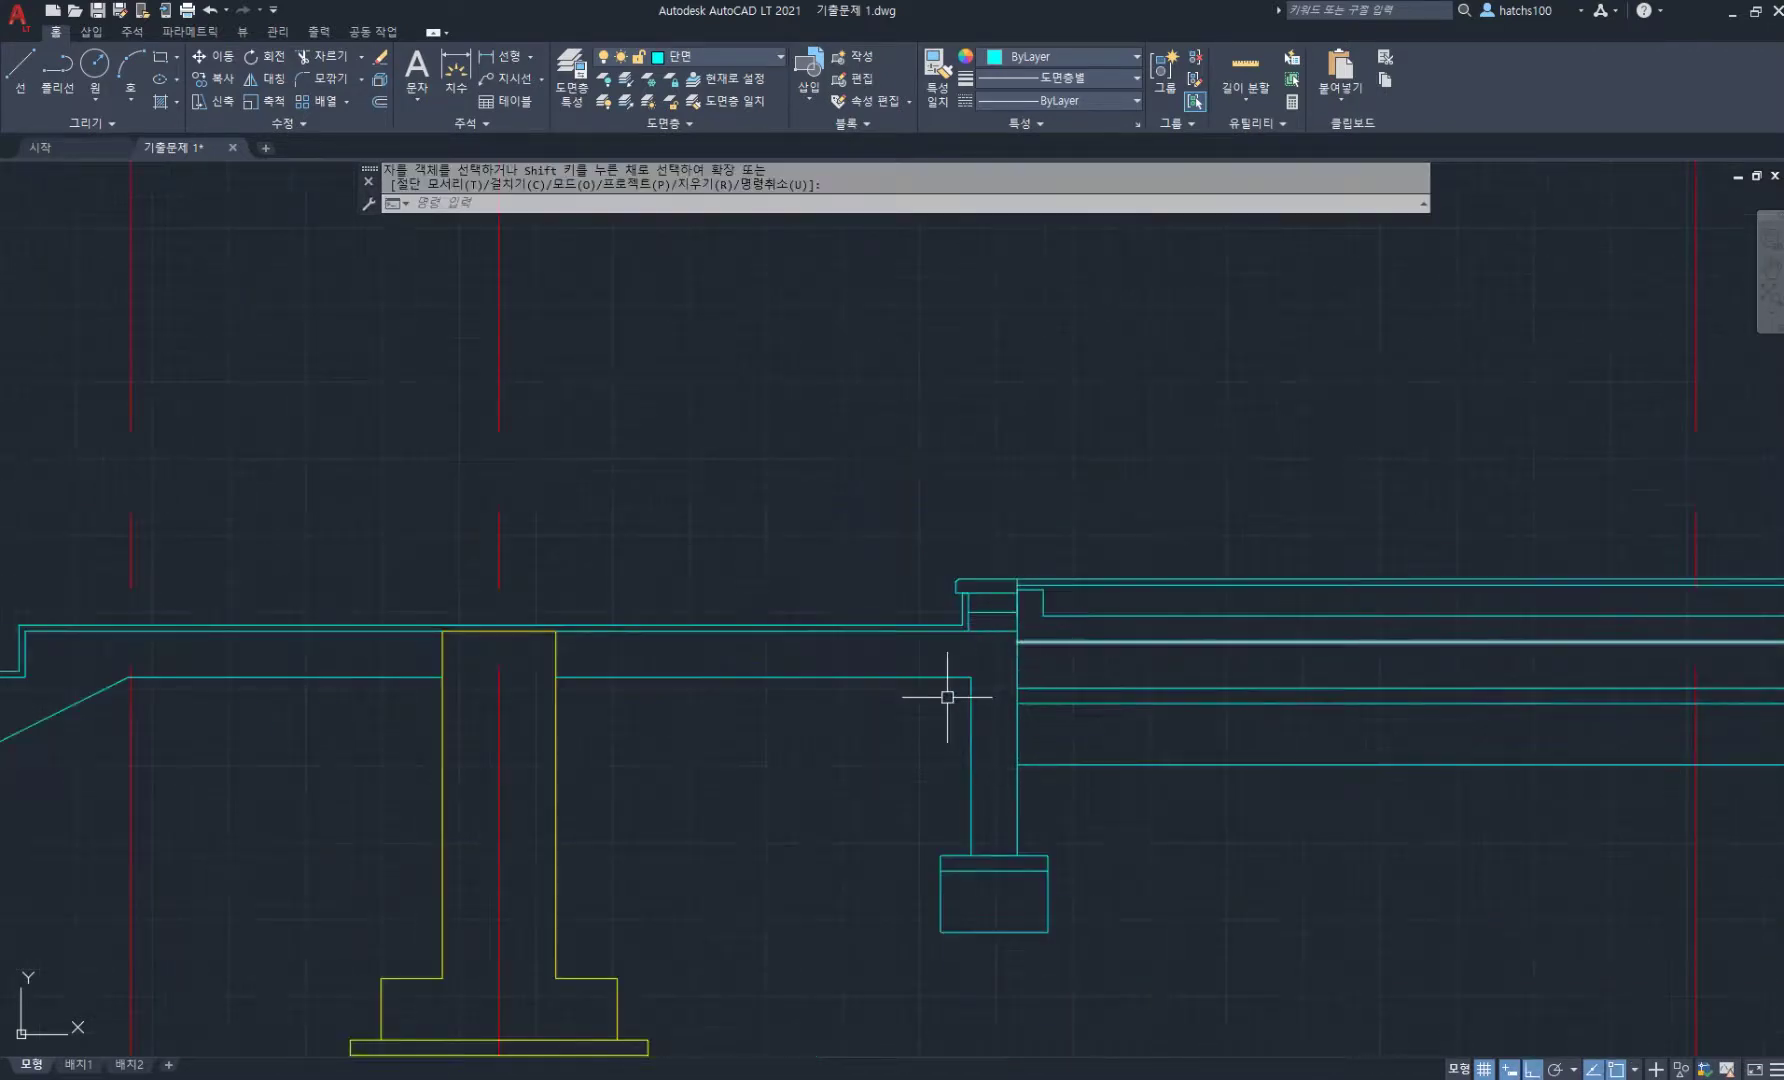
- Draw a circle of radius 12.5 and a concentric circle of radius about 26 in the raised floor's second layer, beside the corner notch
scroll(1020, 620, "up", 3)
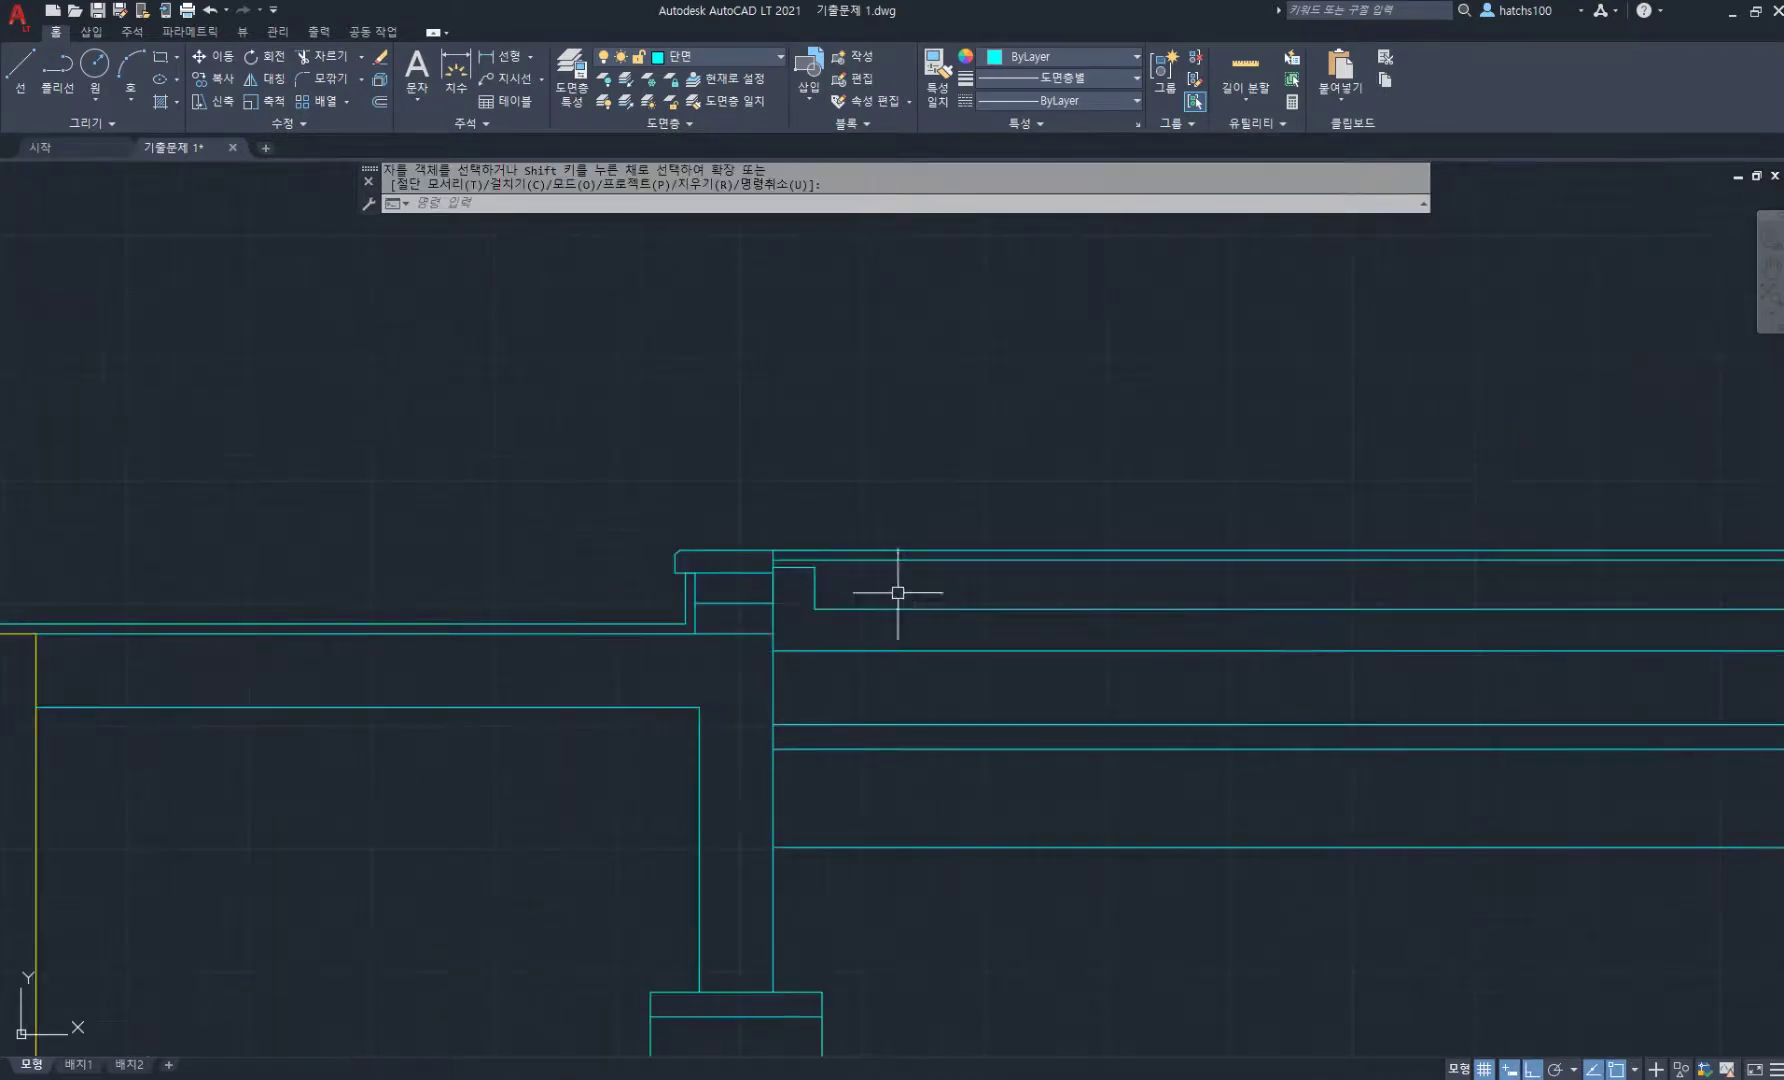
key("Return")
scroll(921, 571, "up", 2)
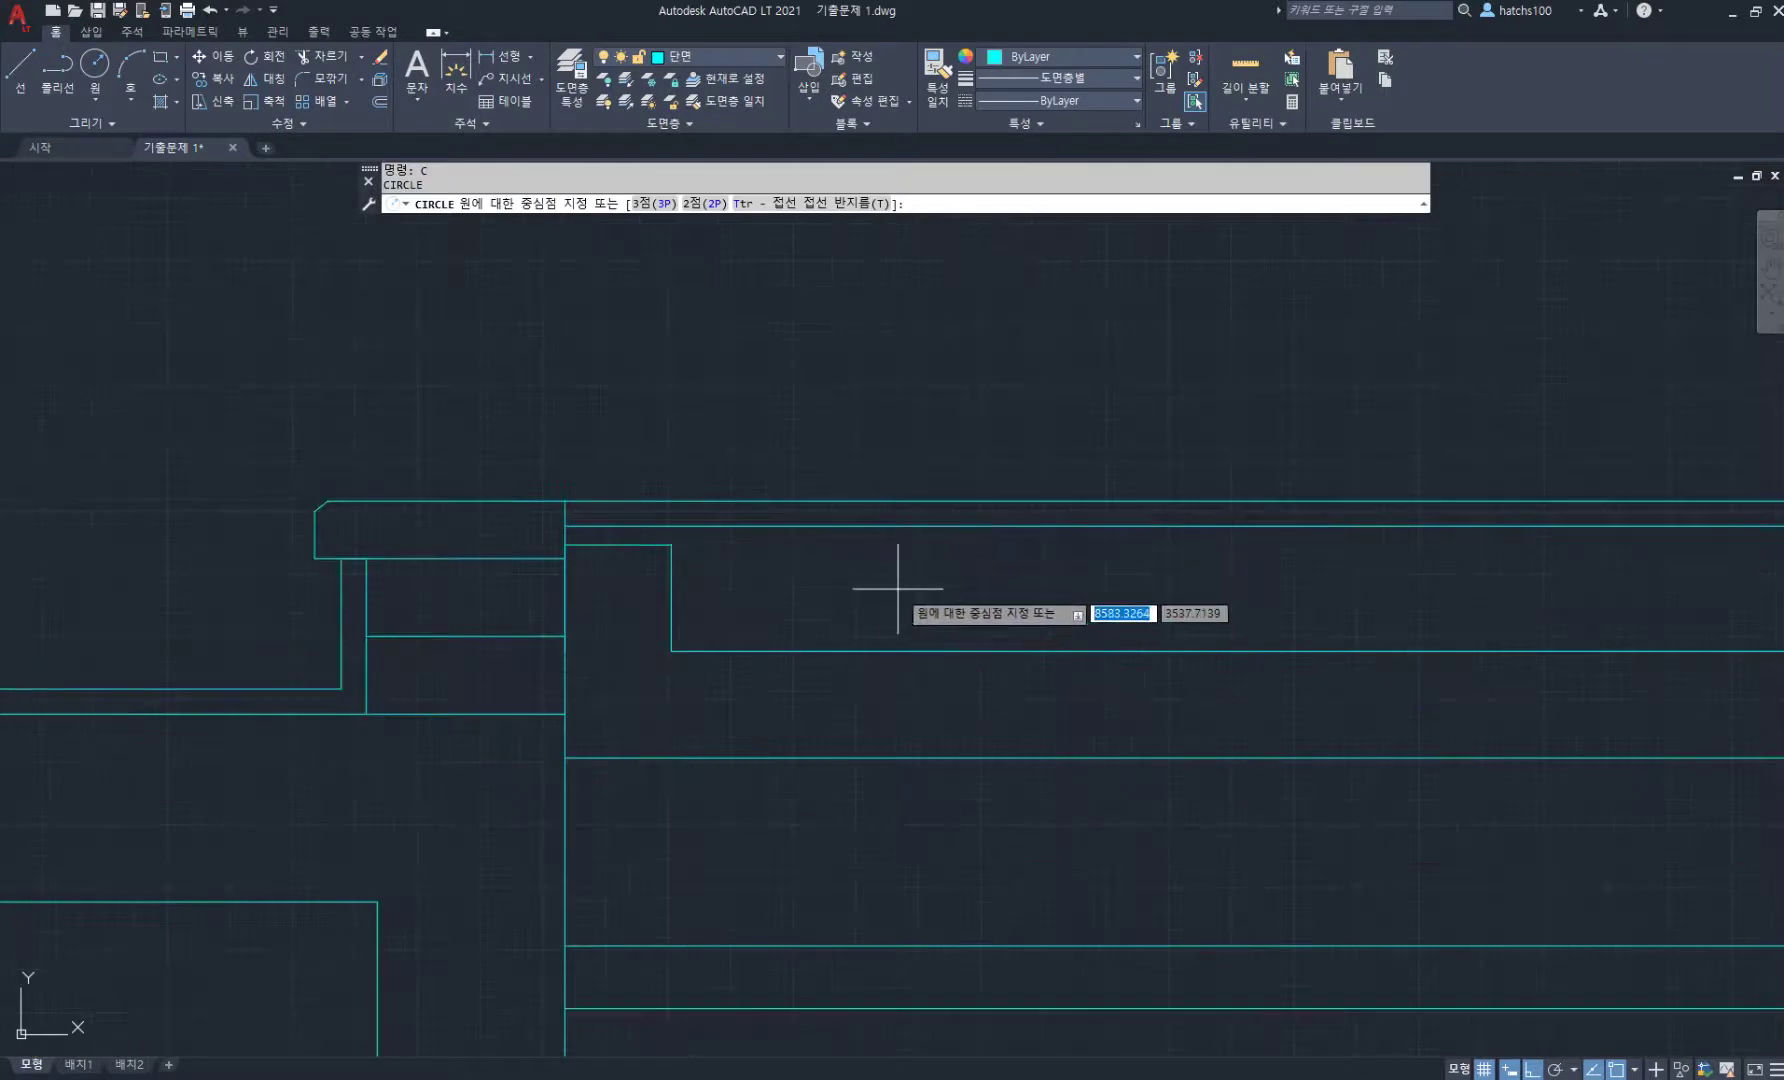
left_click(897, 586)
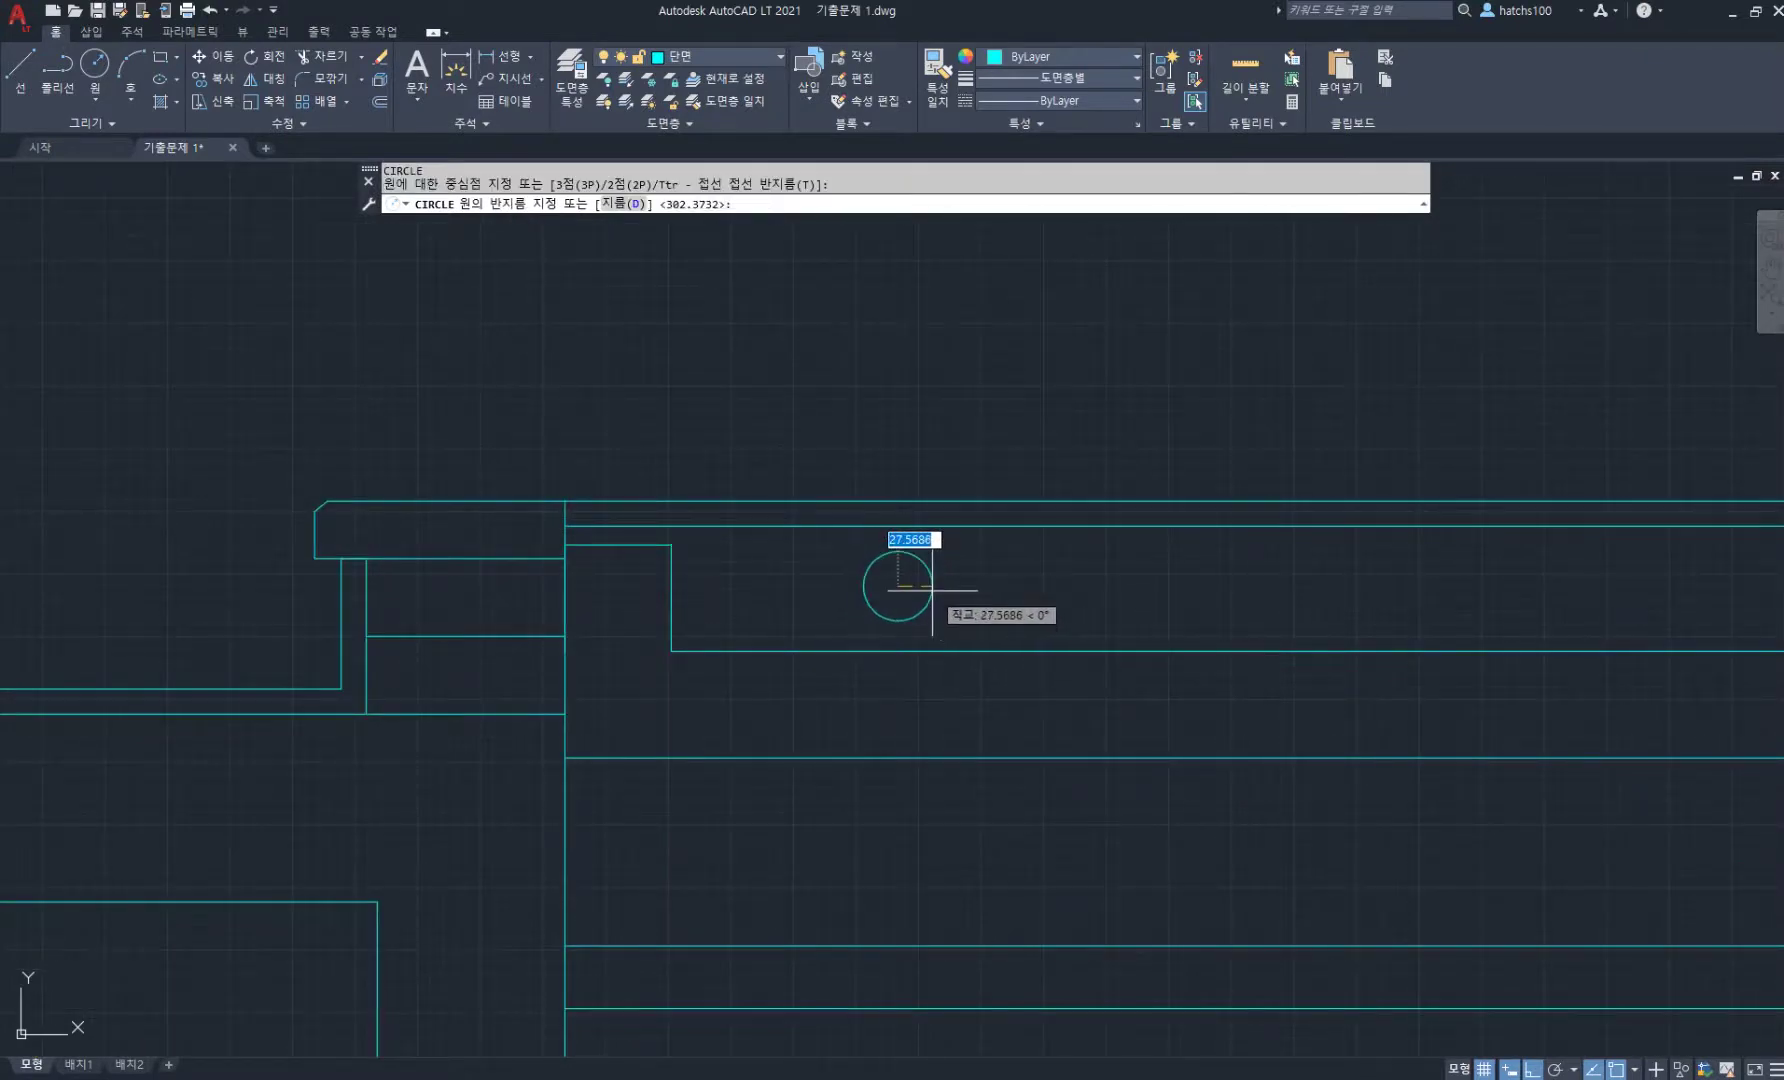
type("12")
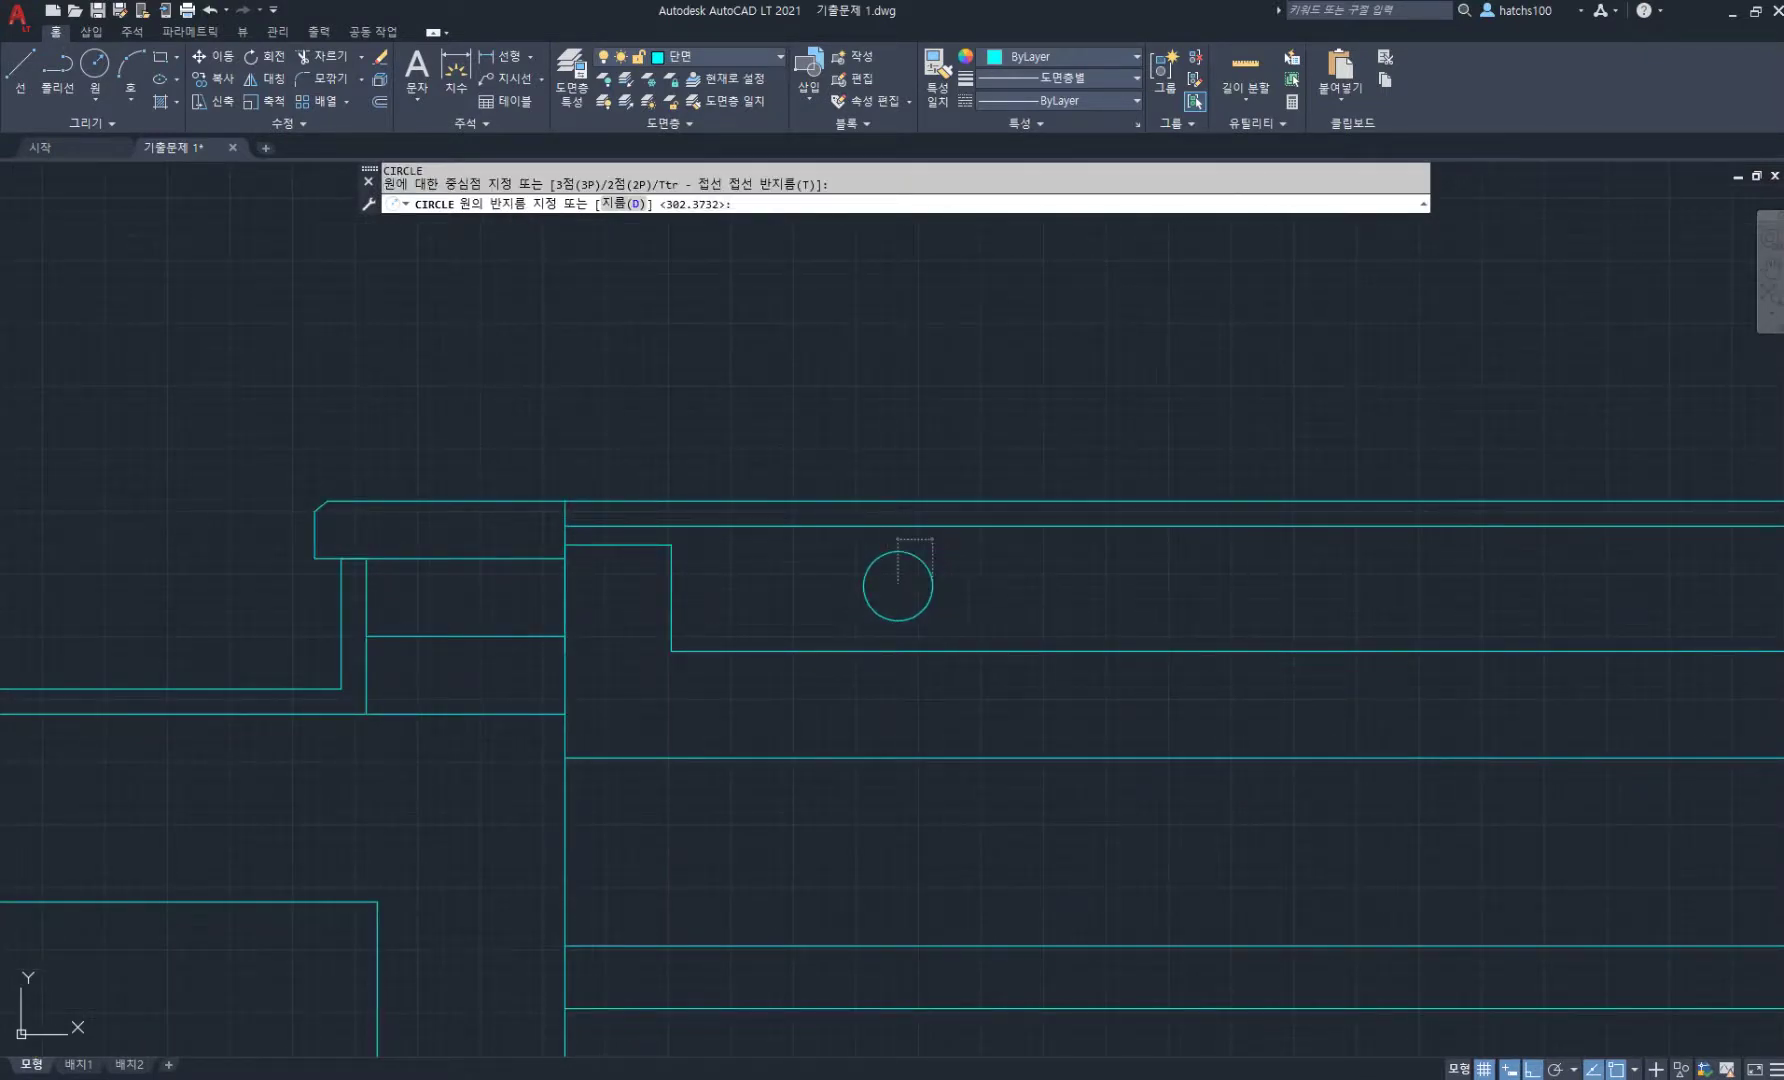
type(".5")
key("Return")
type("c")
key("Return")
left_click(896, 586)
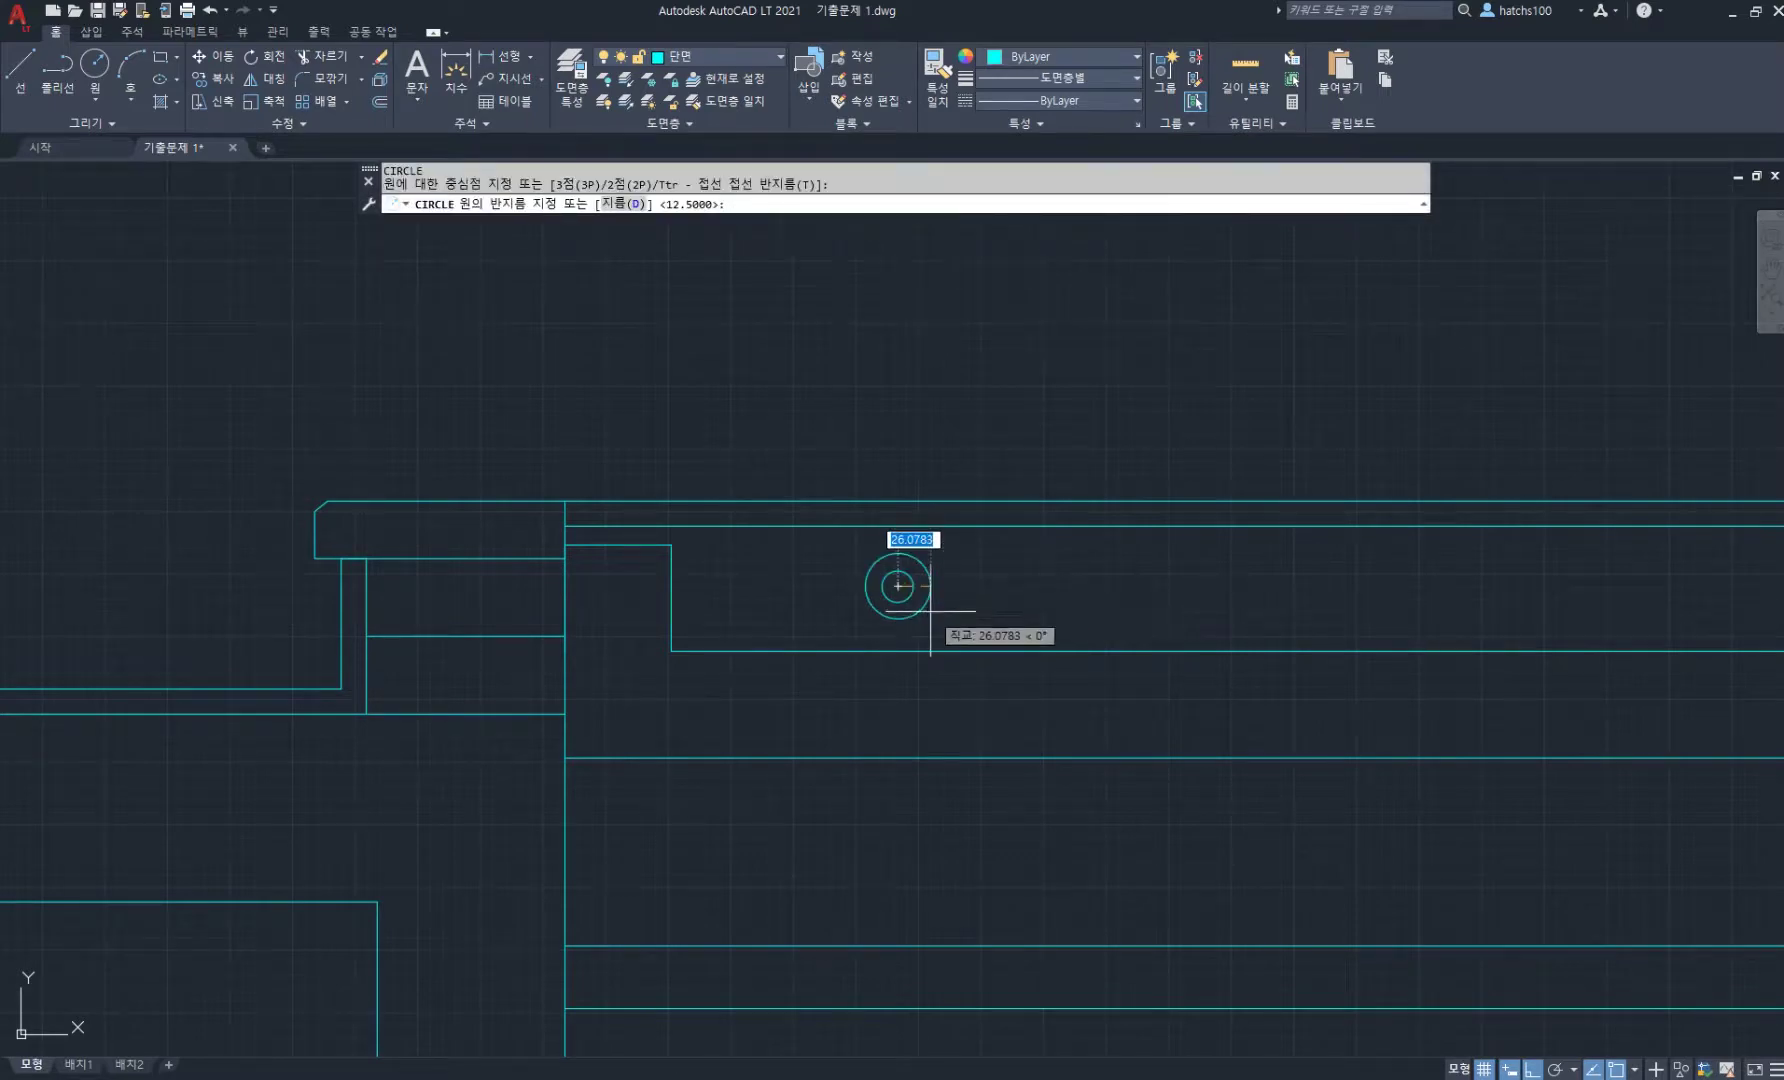
- Draw a vertical and a horizontal line across the outer circle through its centre, and erase that circle
scroll(897, 568, "up", 4)
type("l")
key("Return")
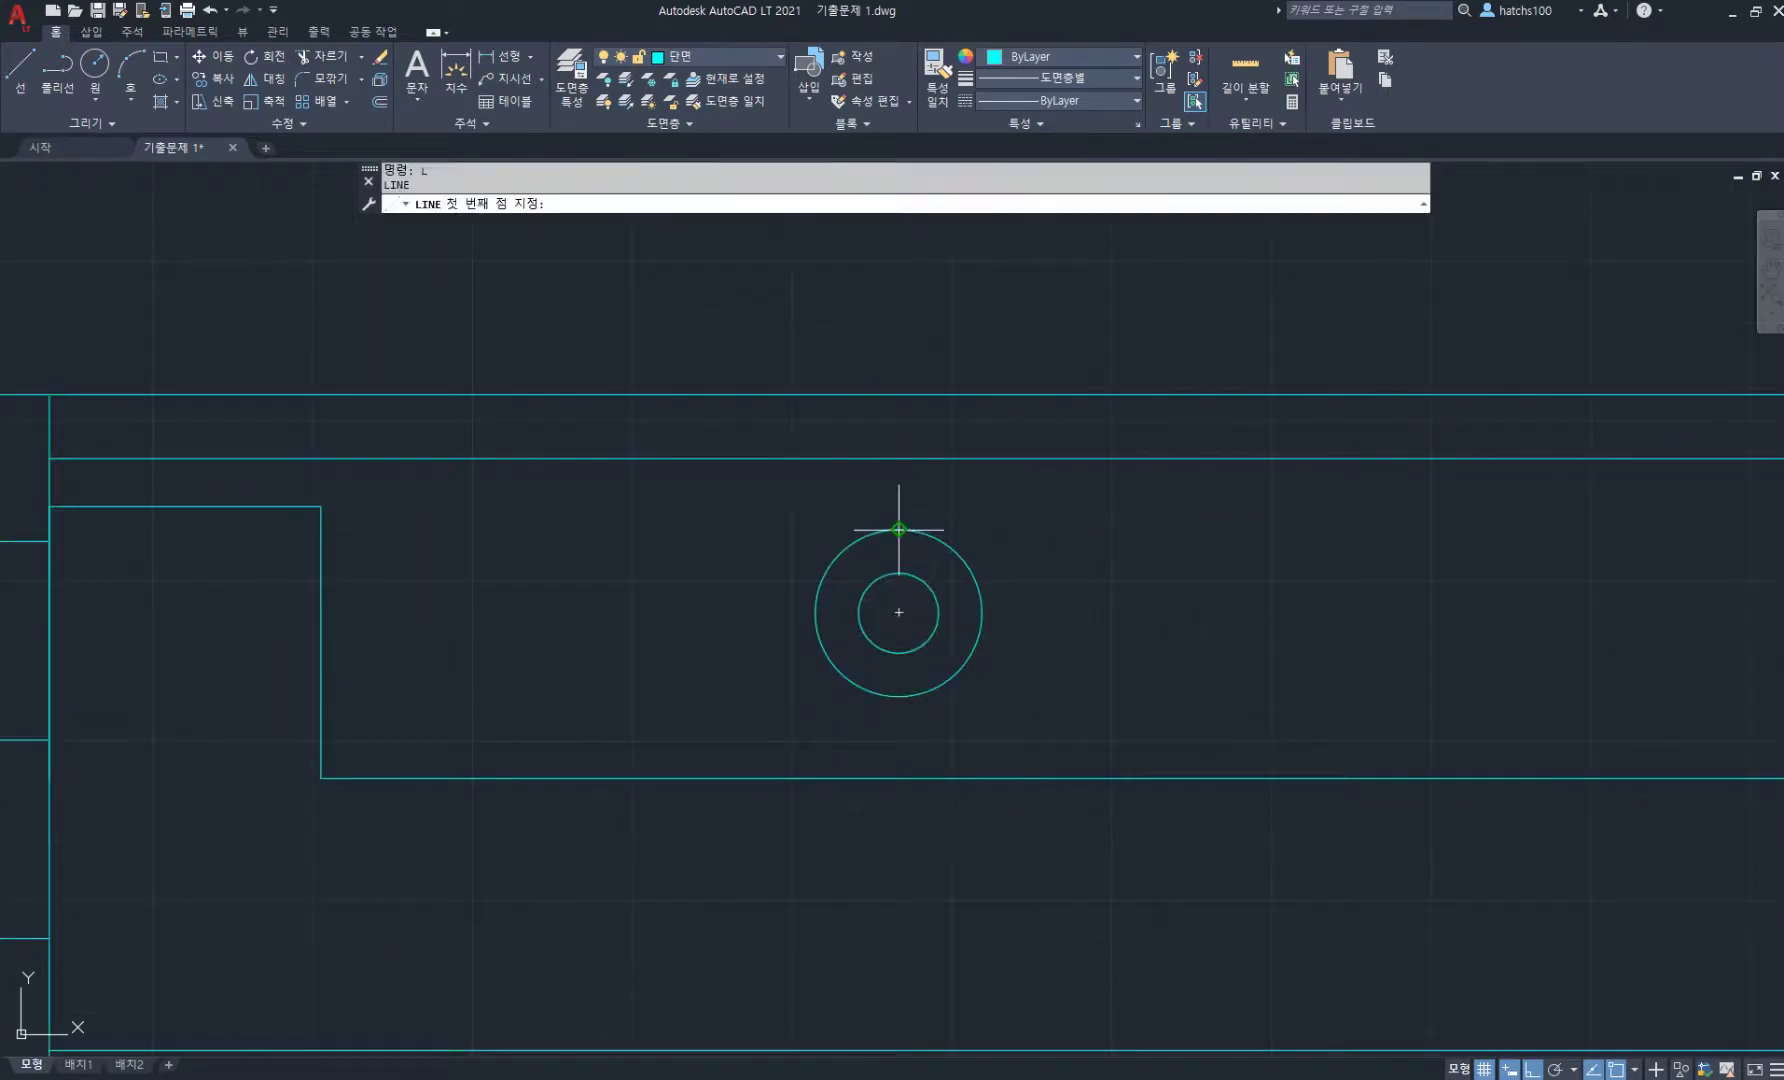
left_click(898, 530)
left_click(898, 696)
key("Return")
key("Return")
left_click(816, 612)
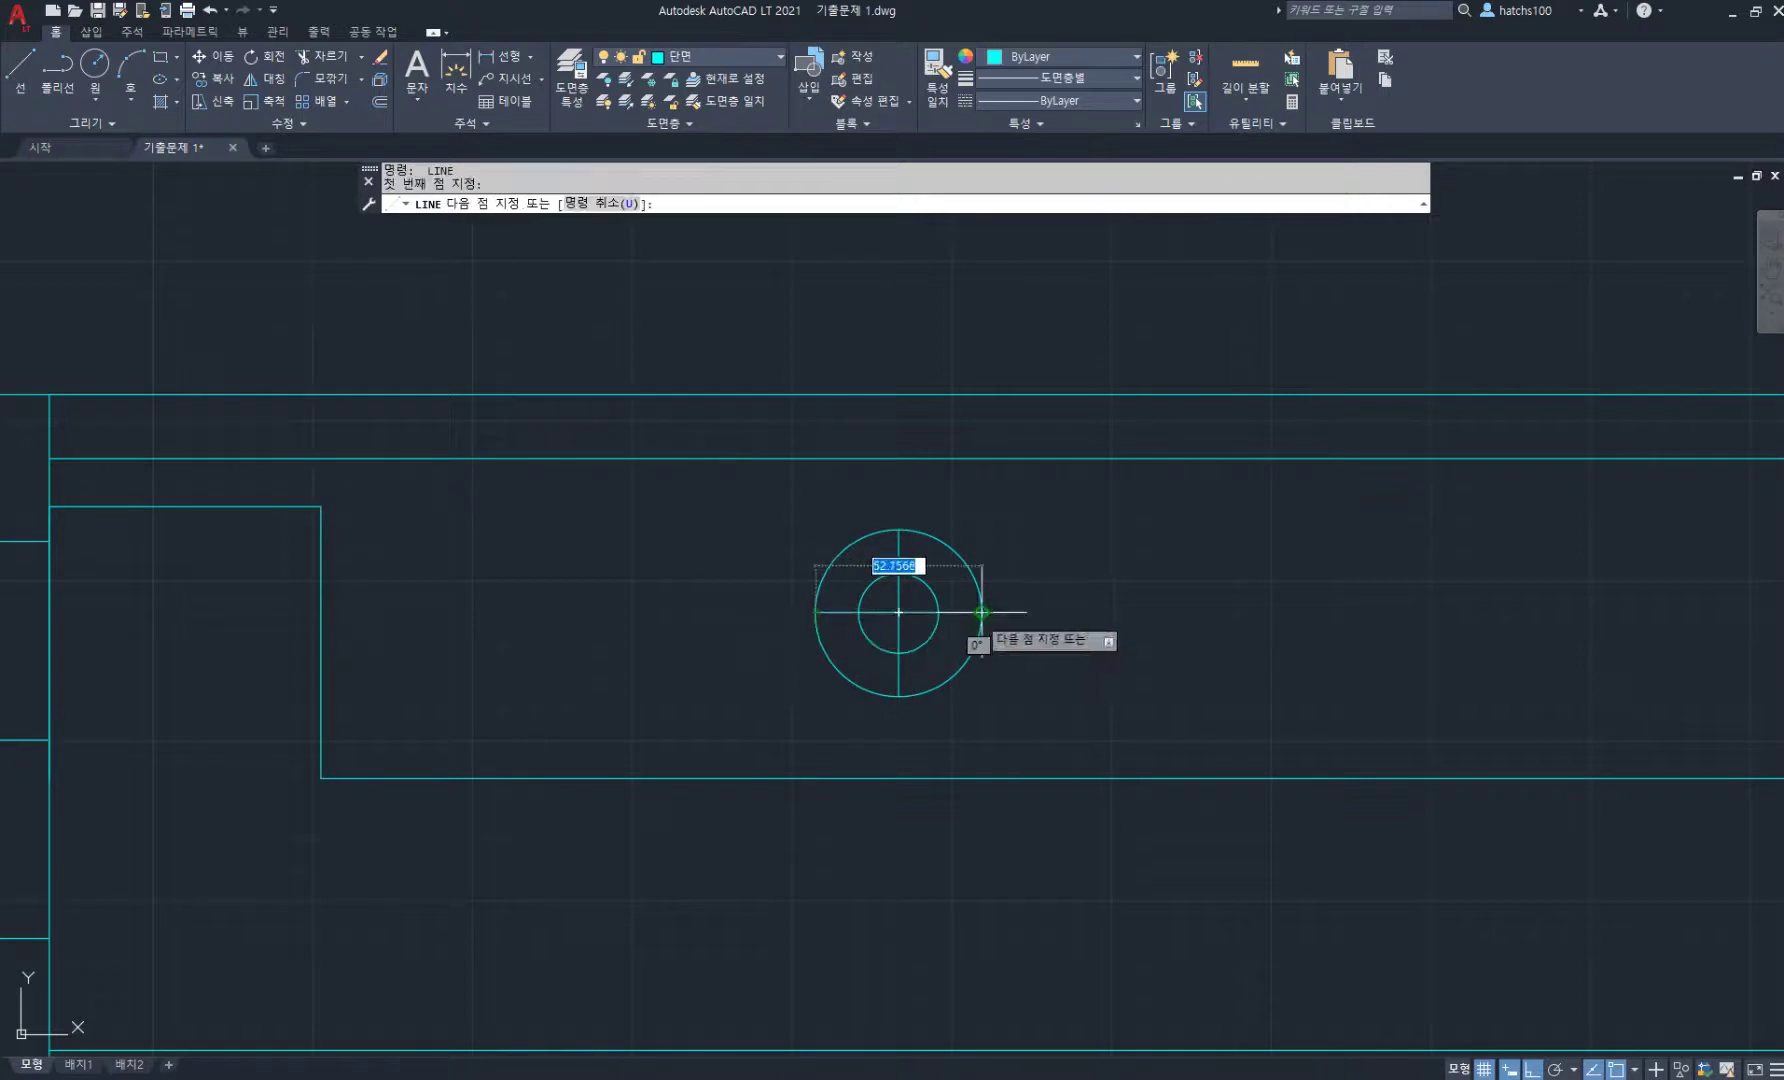
left_click(982, 612)
key("Return")
left_click(956, 552)
key("Delete")
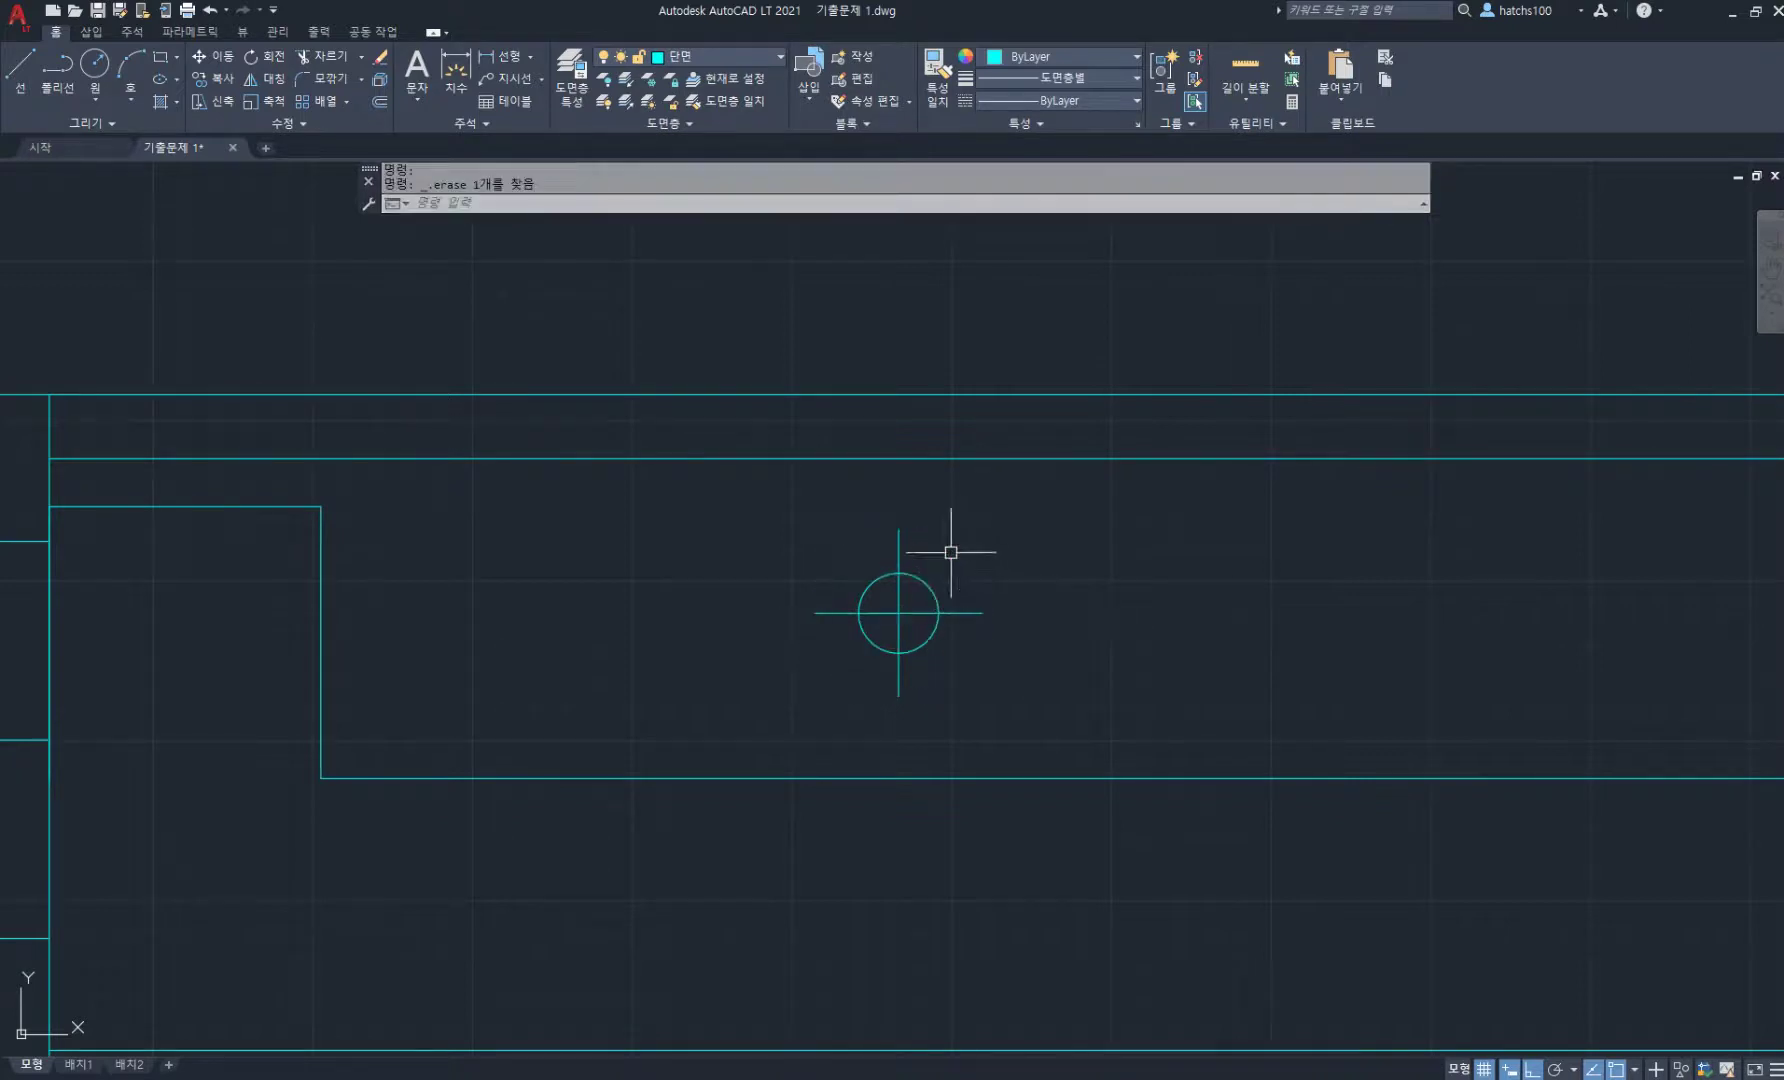
- Path-array the crosshair circle symbol along the raised floor's top line at a spacing of 250
scroll(951, 553, "down", 2)
mouse_move(904, 589)
middle_mouse_down()
mouse_move(876, 577)
mouse_move(843, 472)
middle_mouse_up()
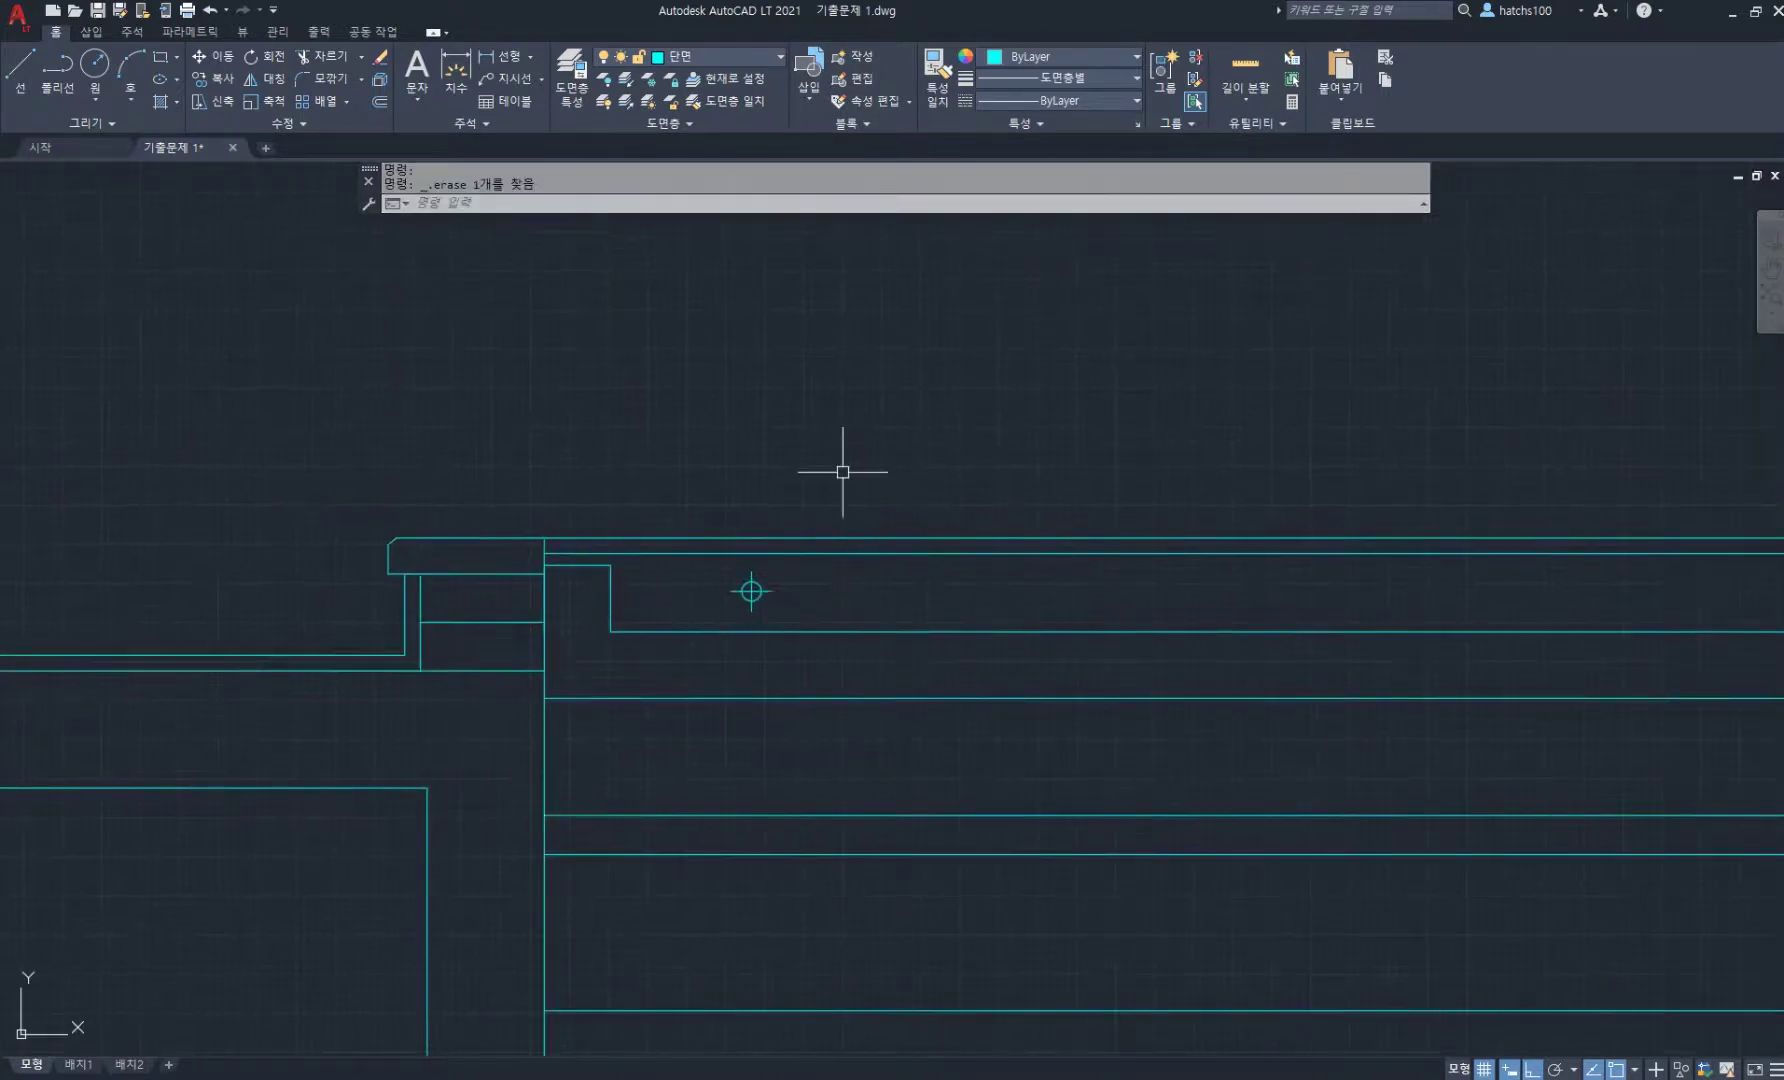
left_click(348, 103)
left_click(334, 171)
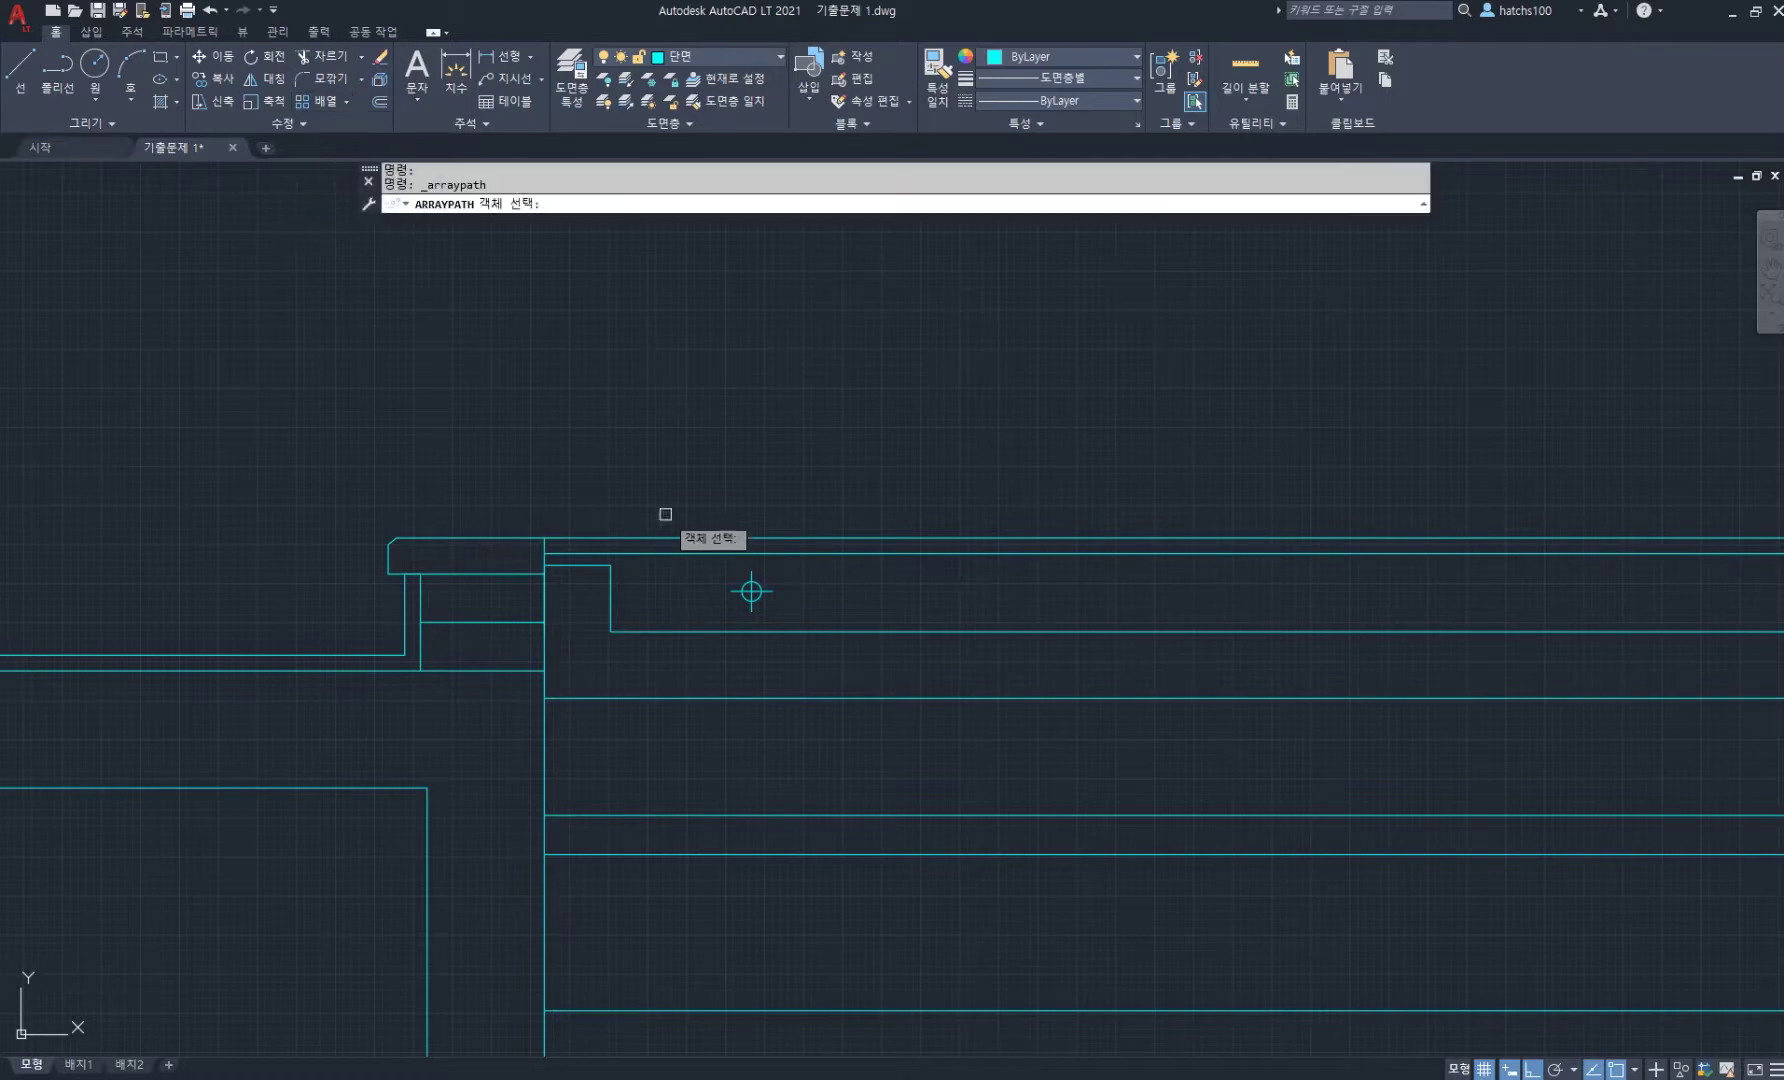
left_click(684, 484)
left_click(844, 657)
key("Return")
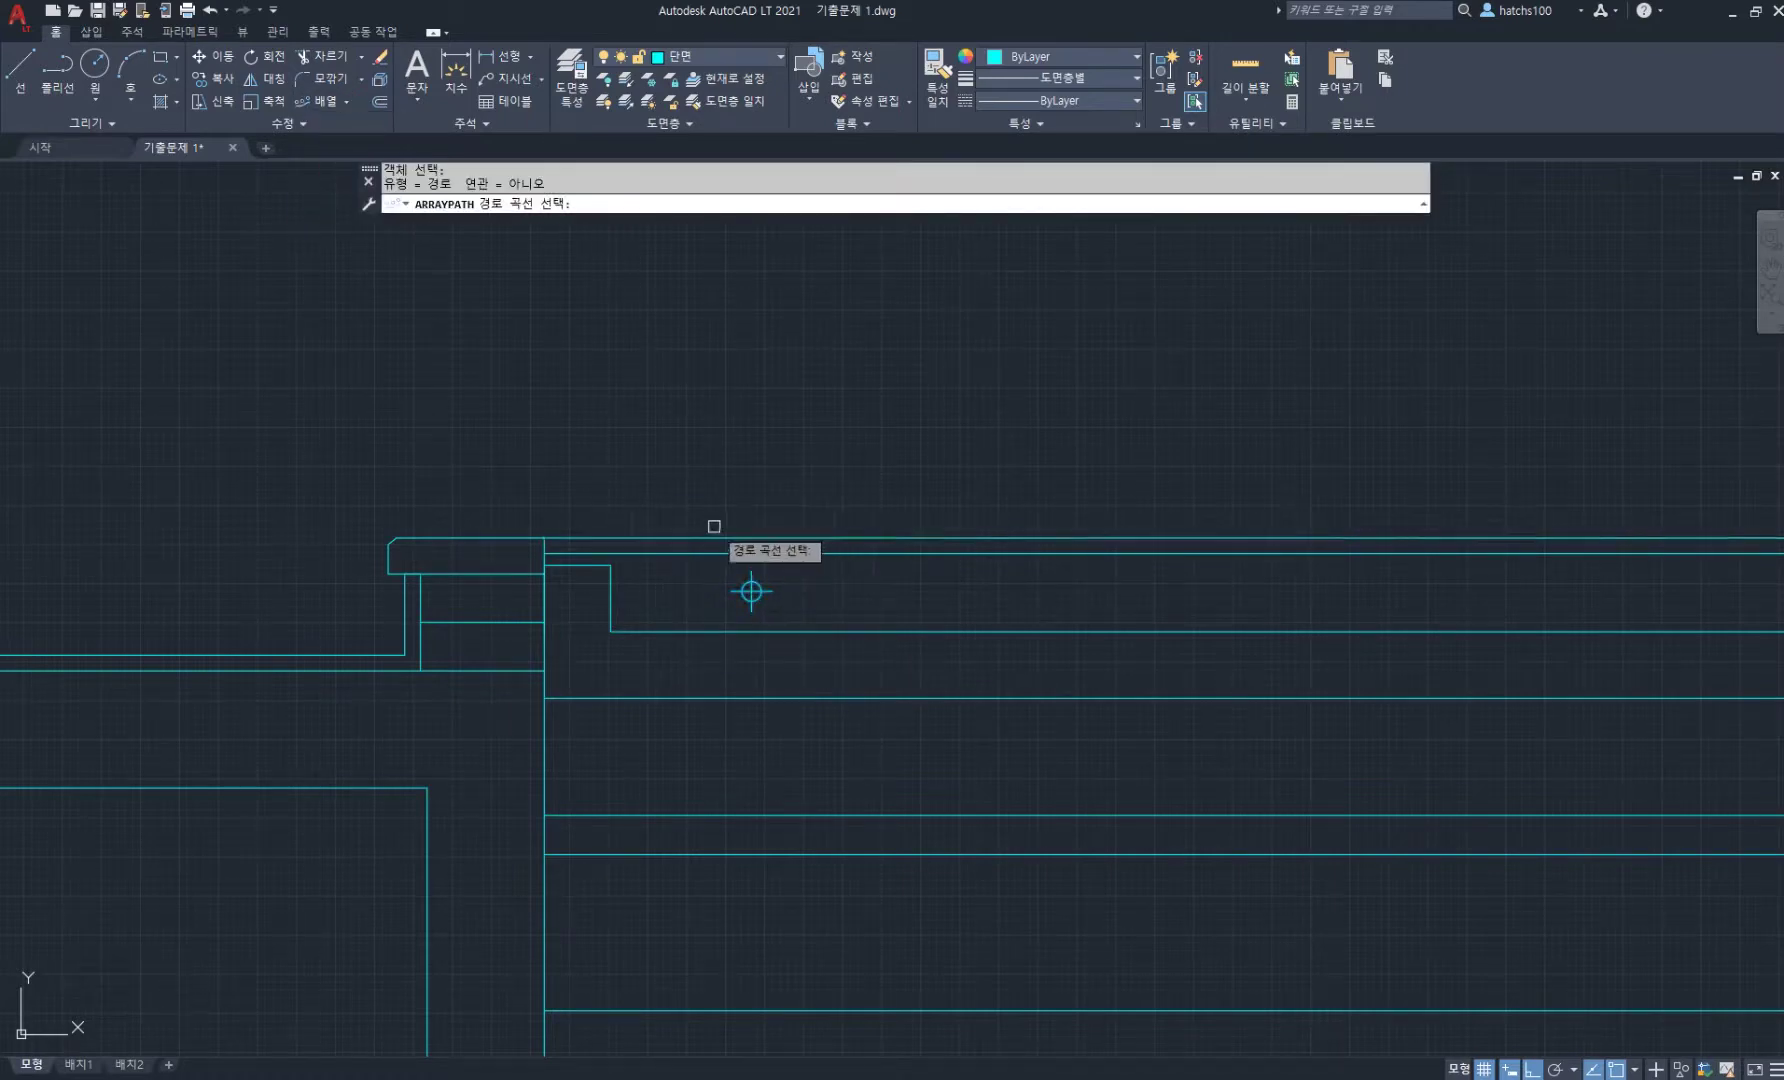
left_click(712, 537)
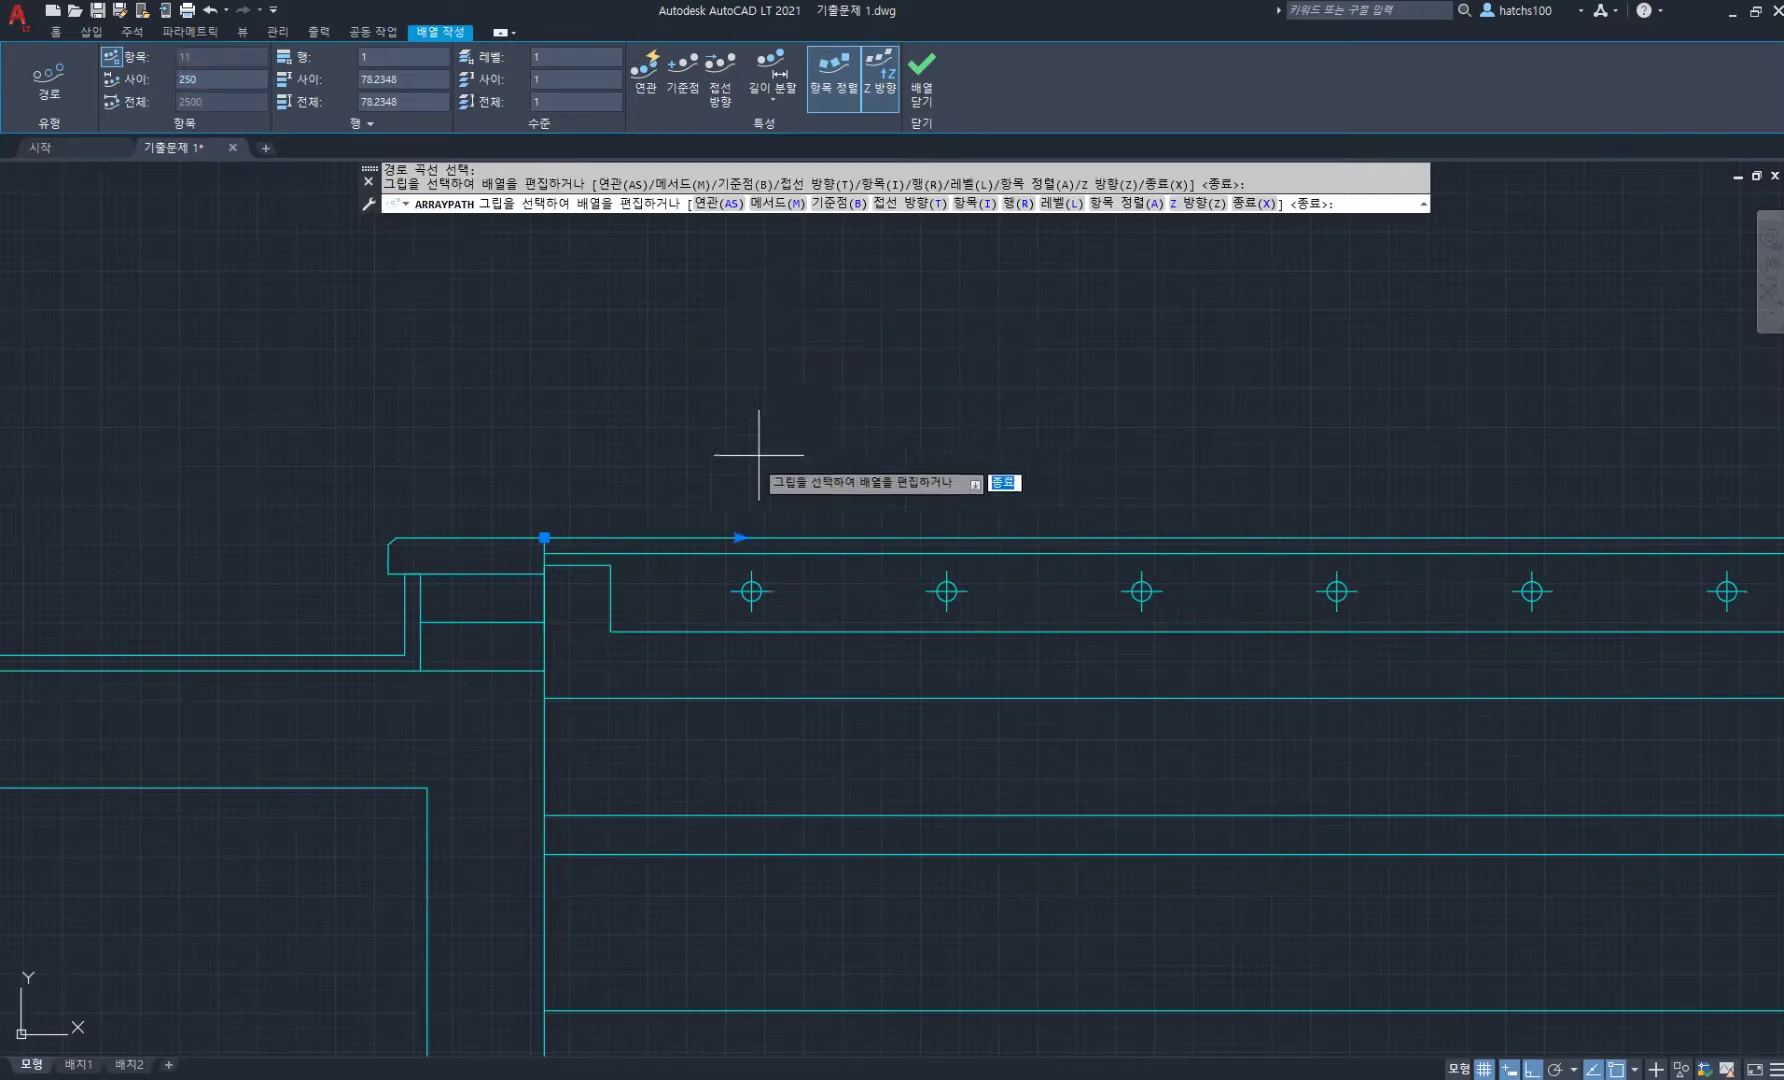
scroll(716, 478, "down", 5)
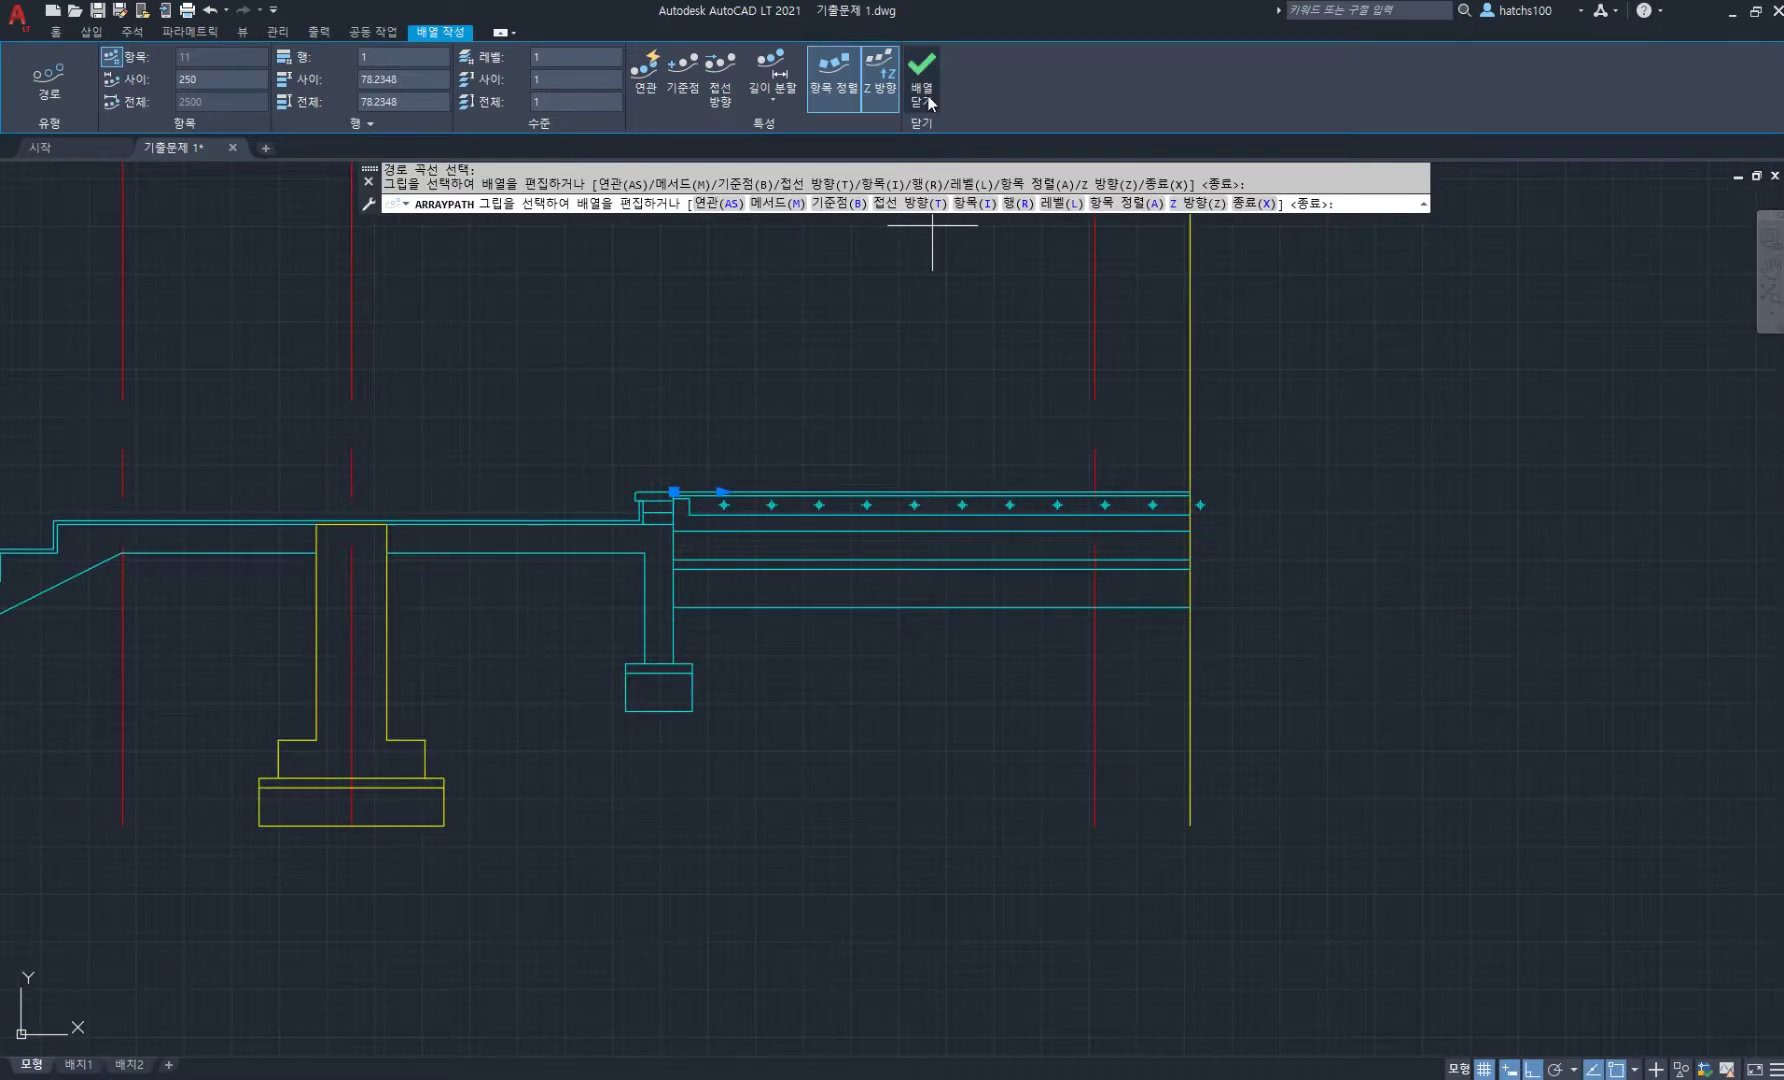
left_click(921, 78)
- Erase the arrayed pipe symbol lying beyond the section's end line
scroll(1227, 494, "up", 4)
left_click(1234, 597)
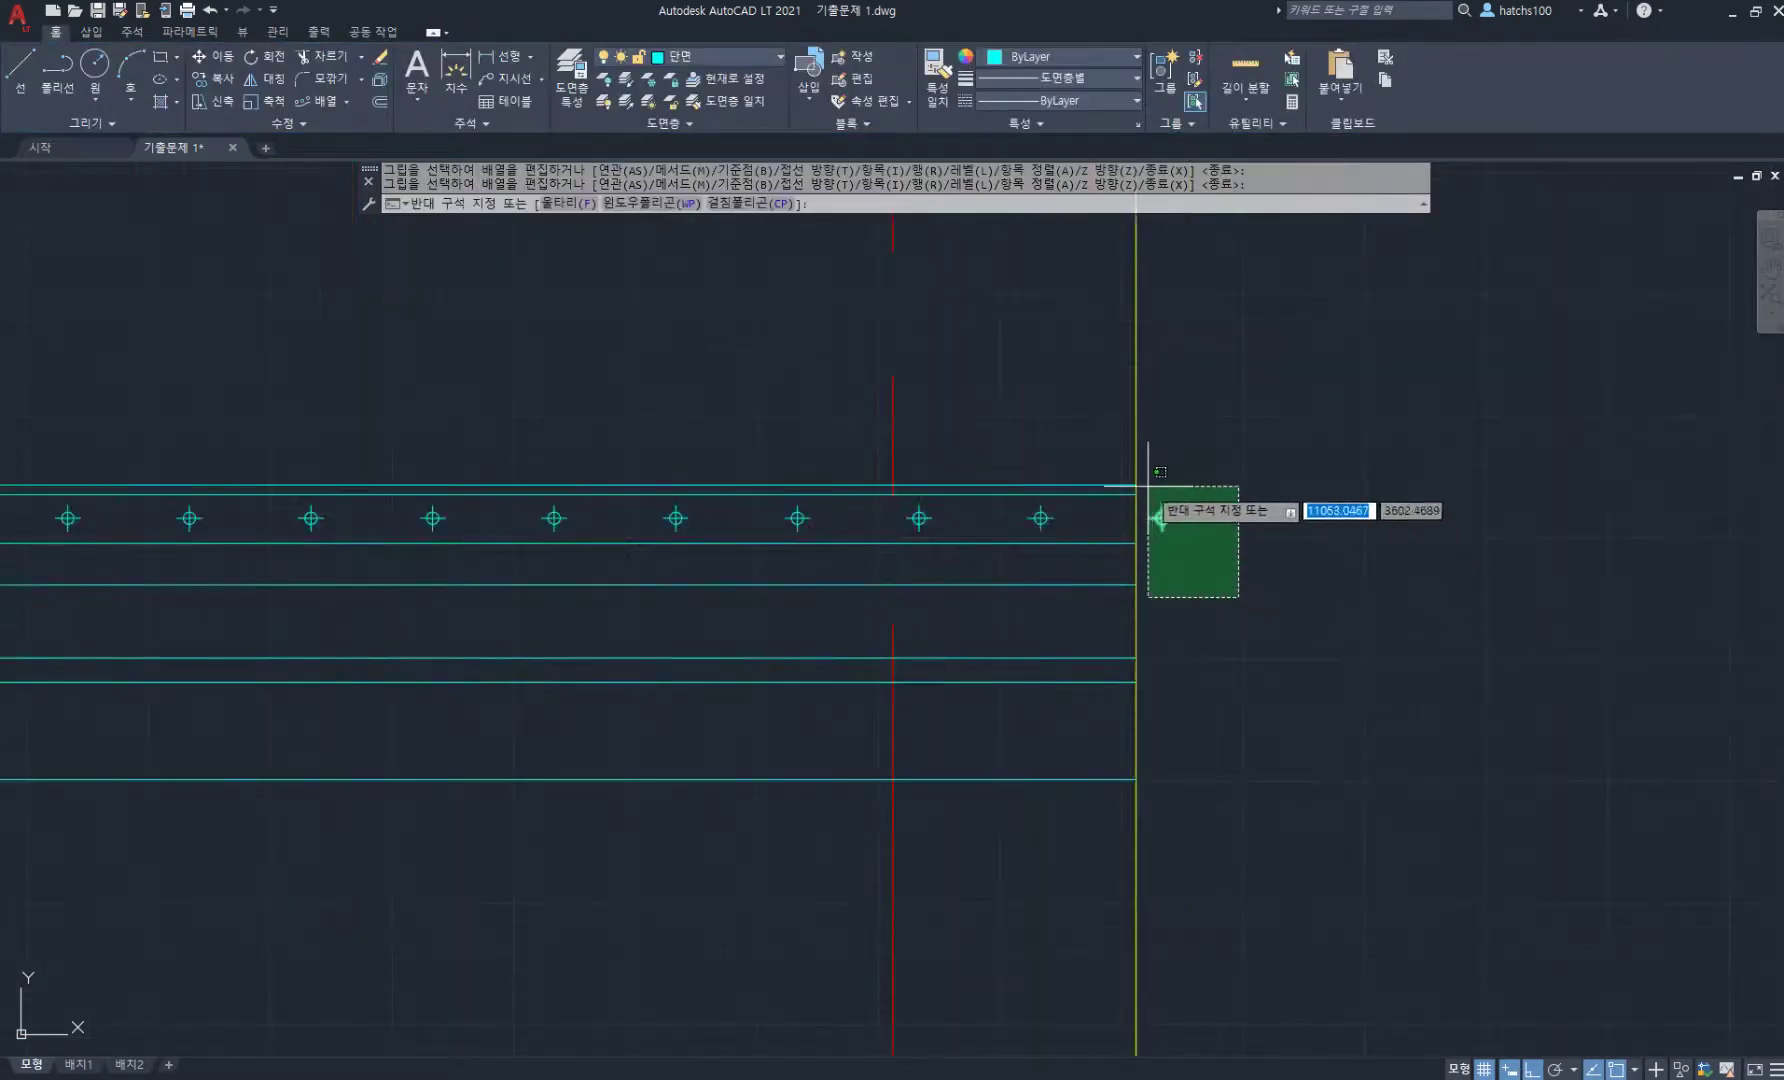
left_click(1147, 486)
left_click(976, 500)
key("Delete")
- Draw a ground-level line from the stair's outer face to the foundation wall, with a diagonal back to the slab underside's sloped corner
scroll(995, 510, "down", 4)
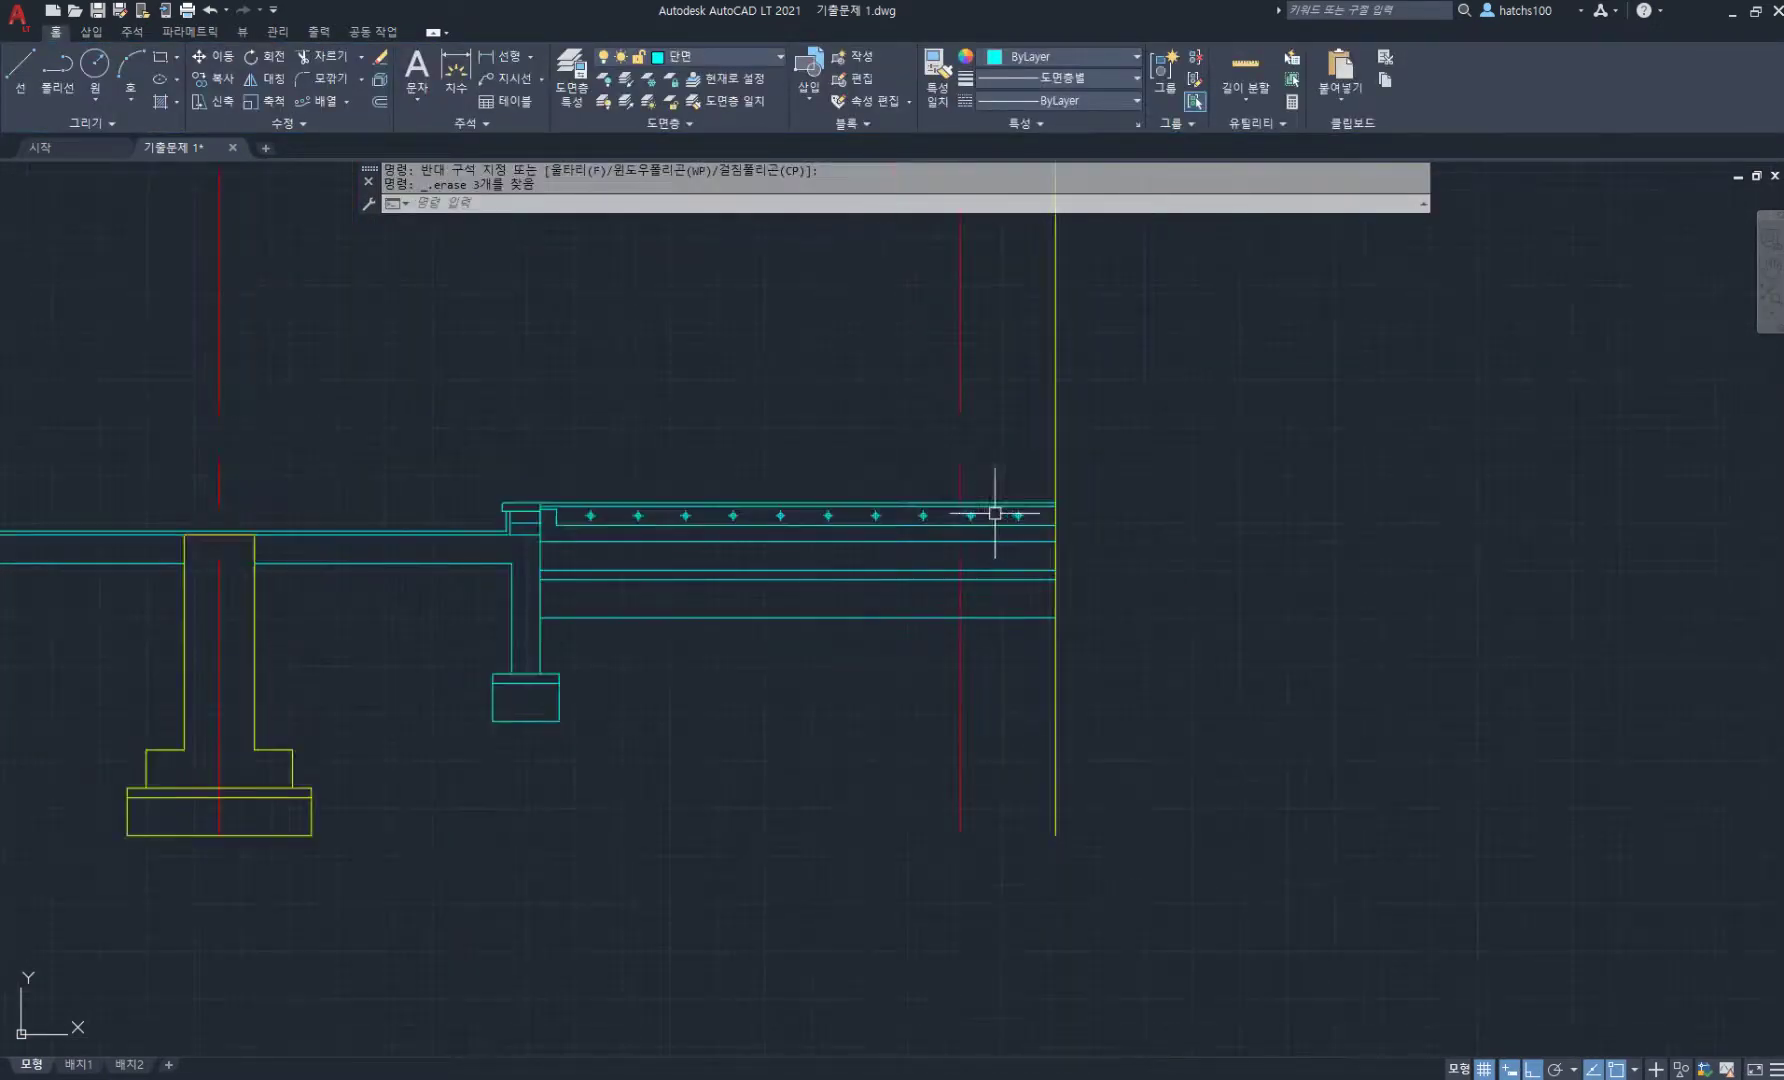
middle_click_drag(571, 535, 986, 502)
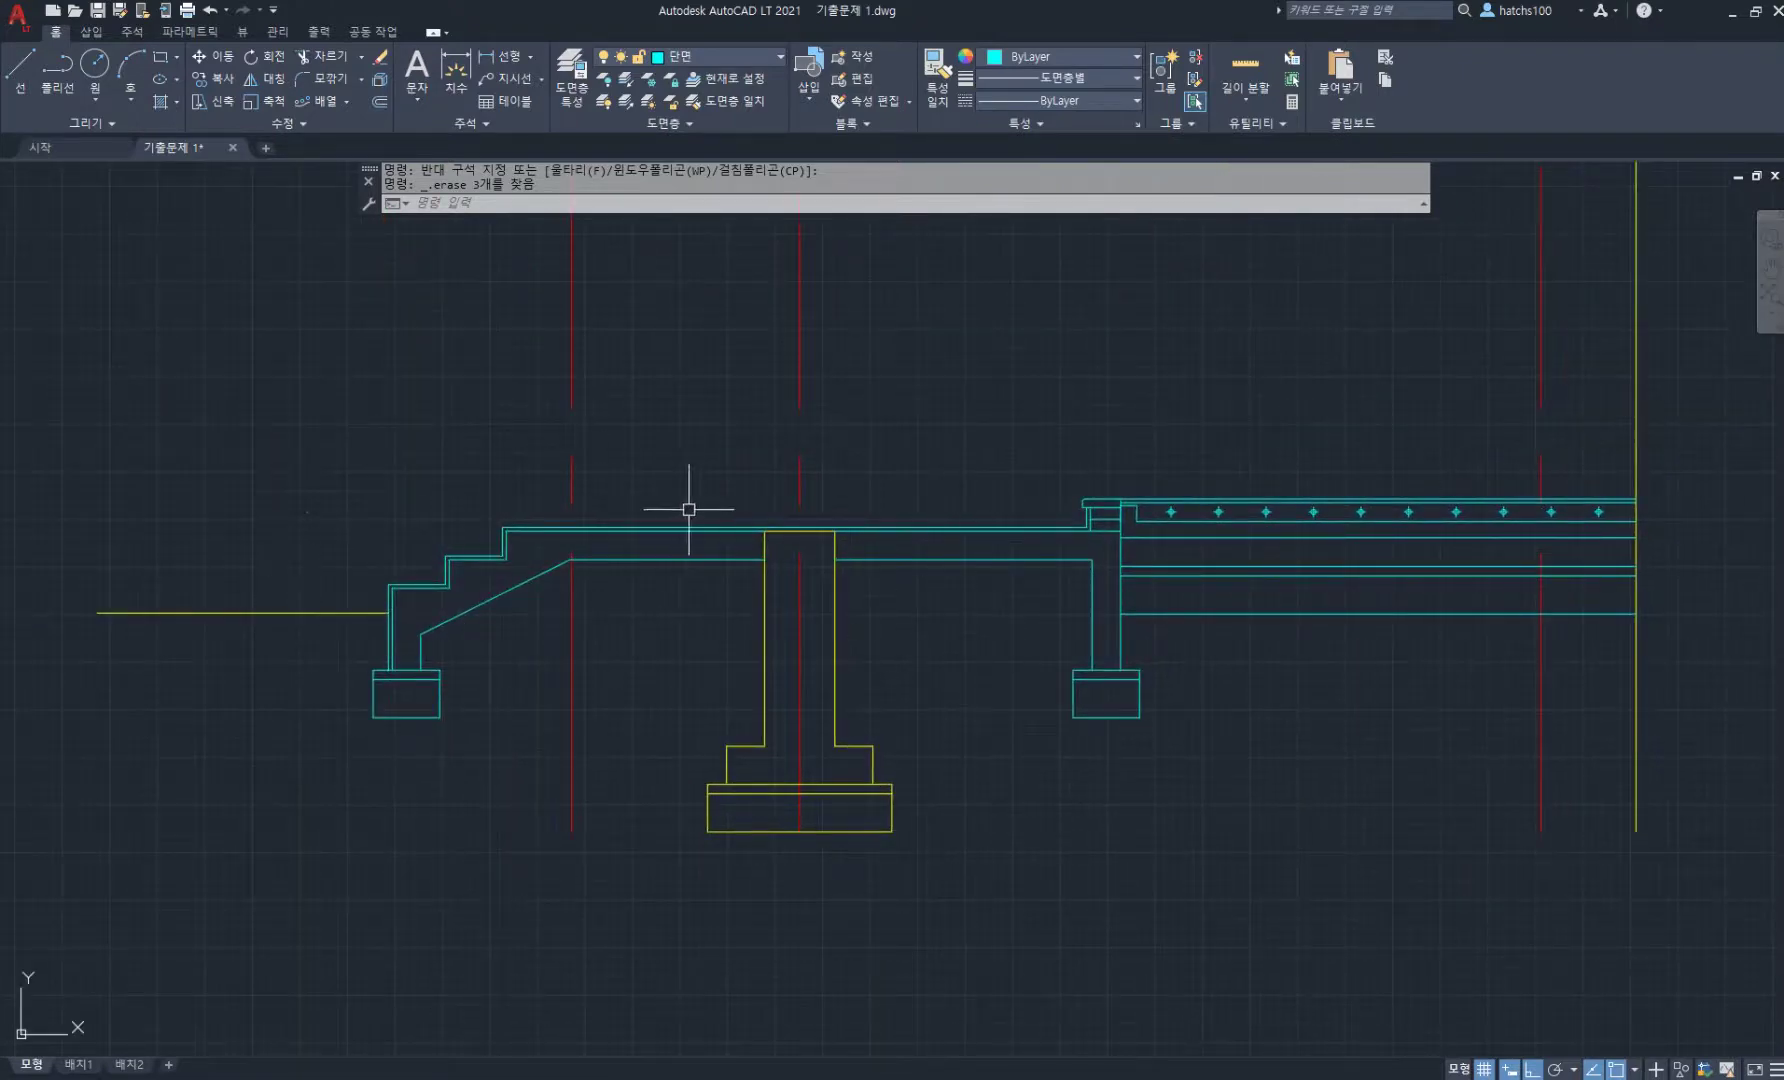
left_click(20, 70)
scroll(463, 579, "up", 4)
left_click(275, 660)
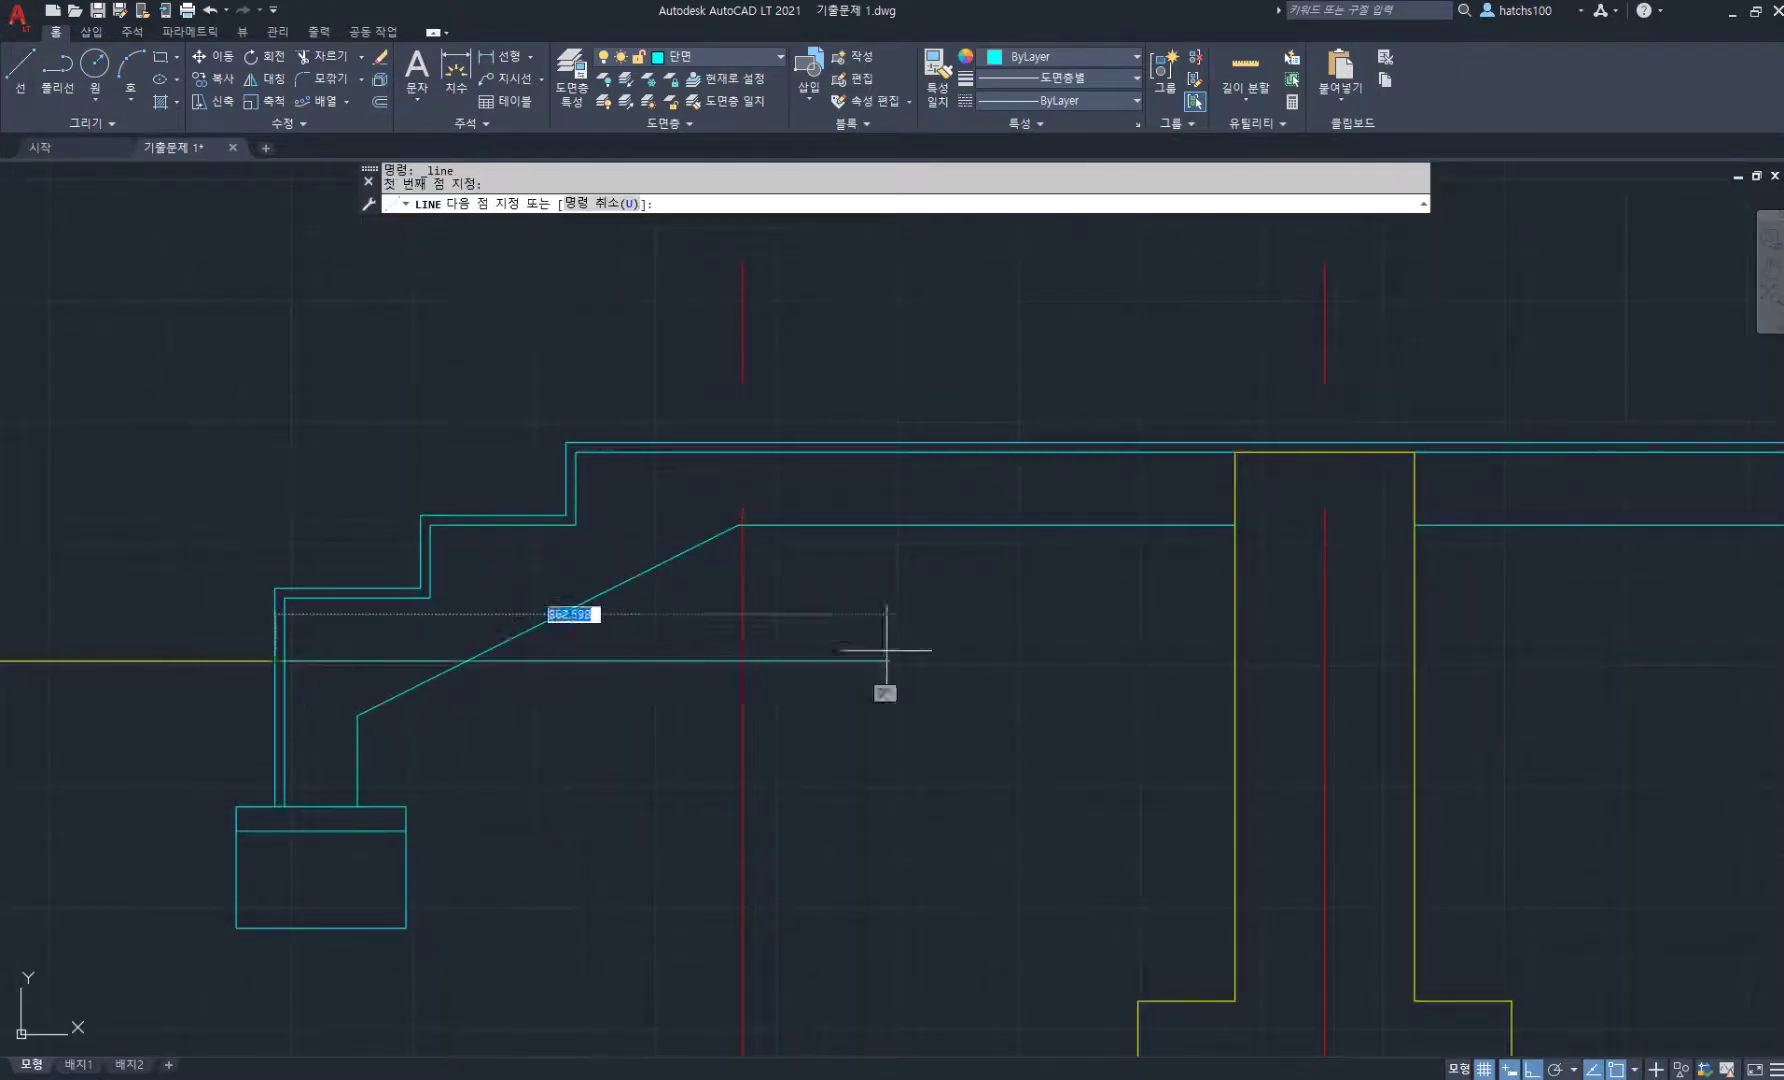
left_click(1236, 660)
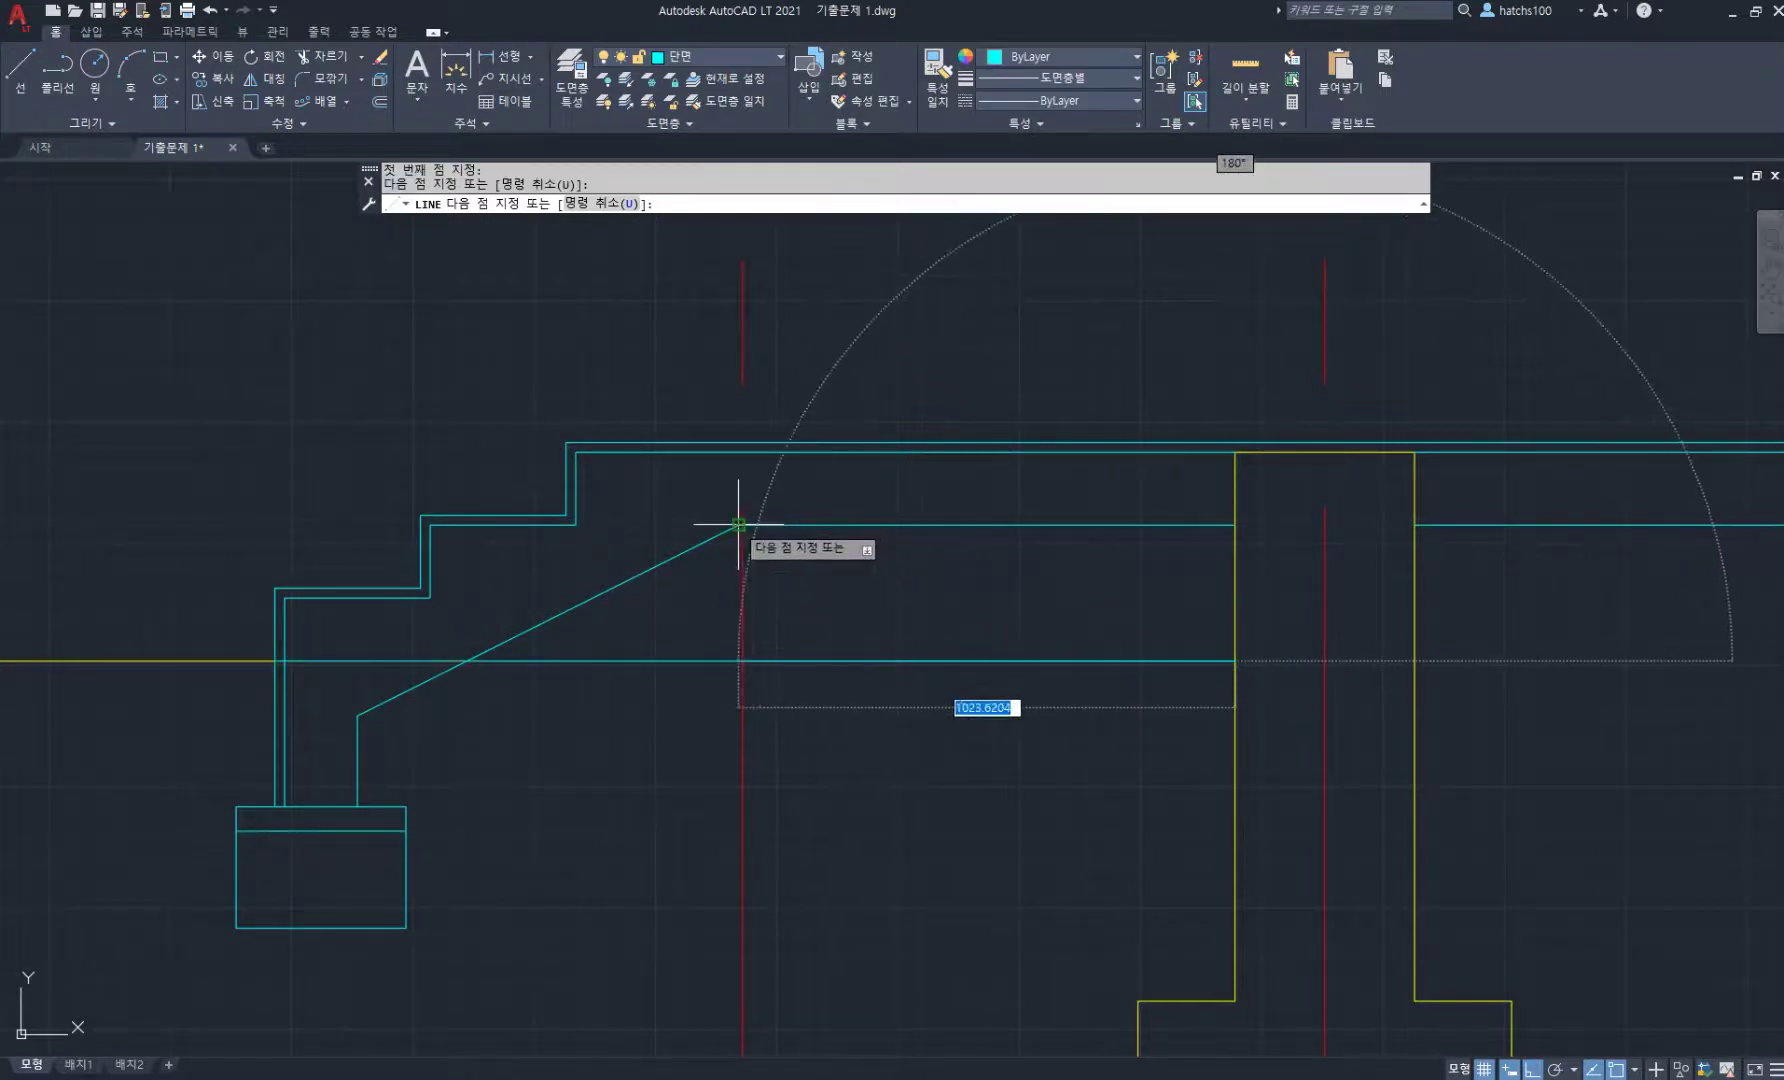
left_click(738, 524)
key("Return")
- Draw the crossing diagonal from where the slope meets the ground-level line to the slab's underside at the foundation wall
key("Return")
left_click(466, 661)
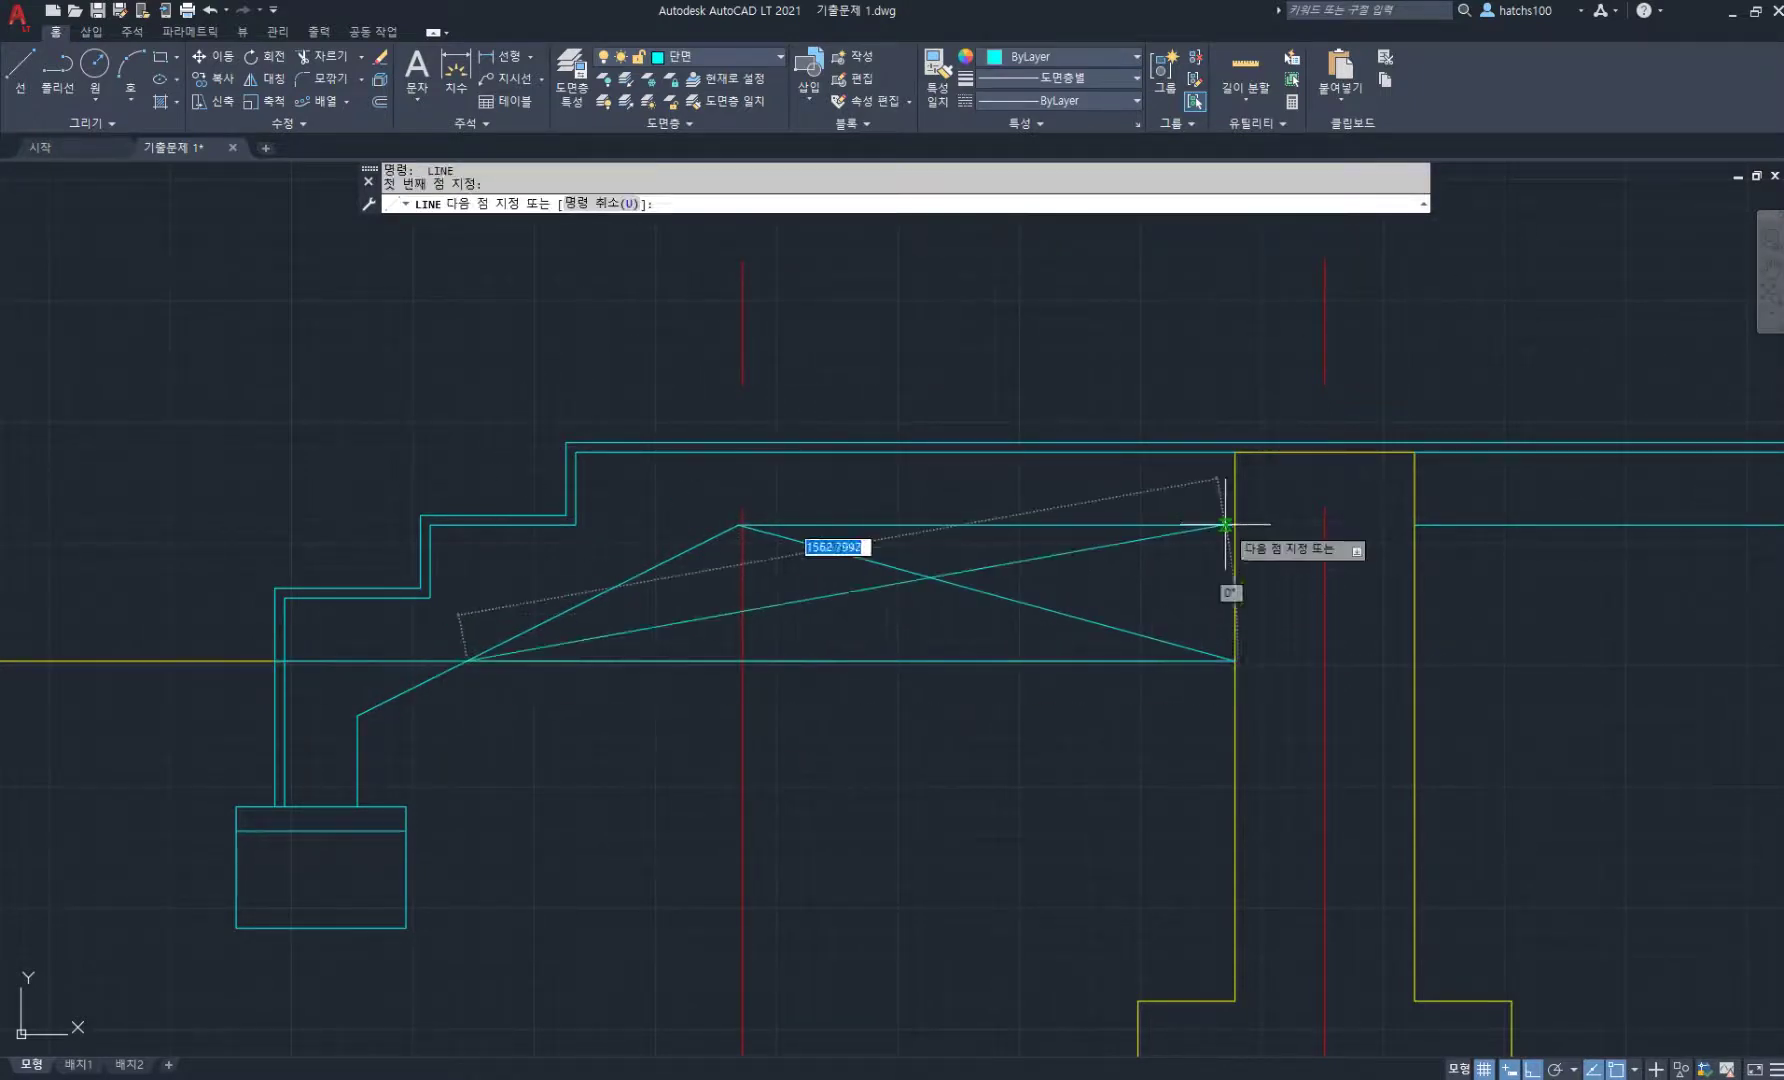
left_click(1235, 524)
middle_click_drag(1361, 613, 631, 566)
key("Return")
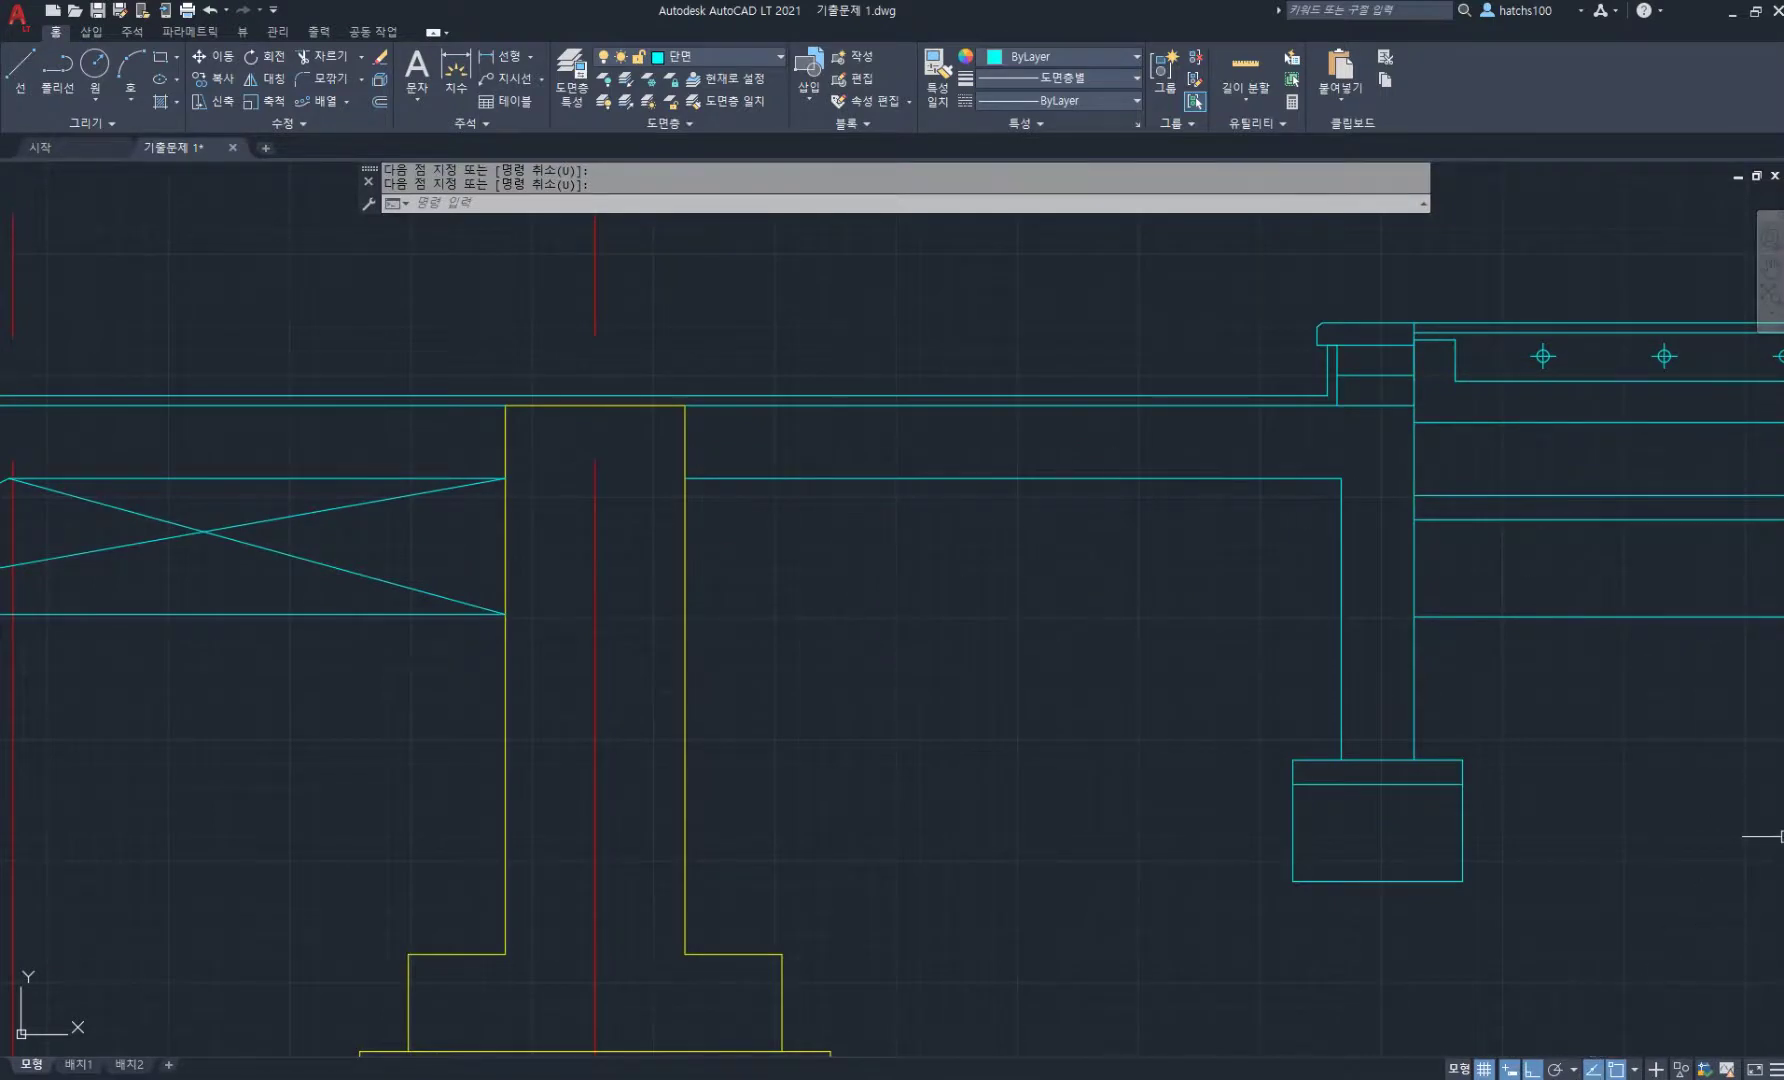
- Draw a ground-level line and two crossing diagonals beneath the slab between the foundation wall and the floor step's footing wall
key("Return")
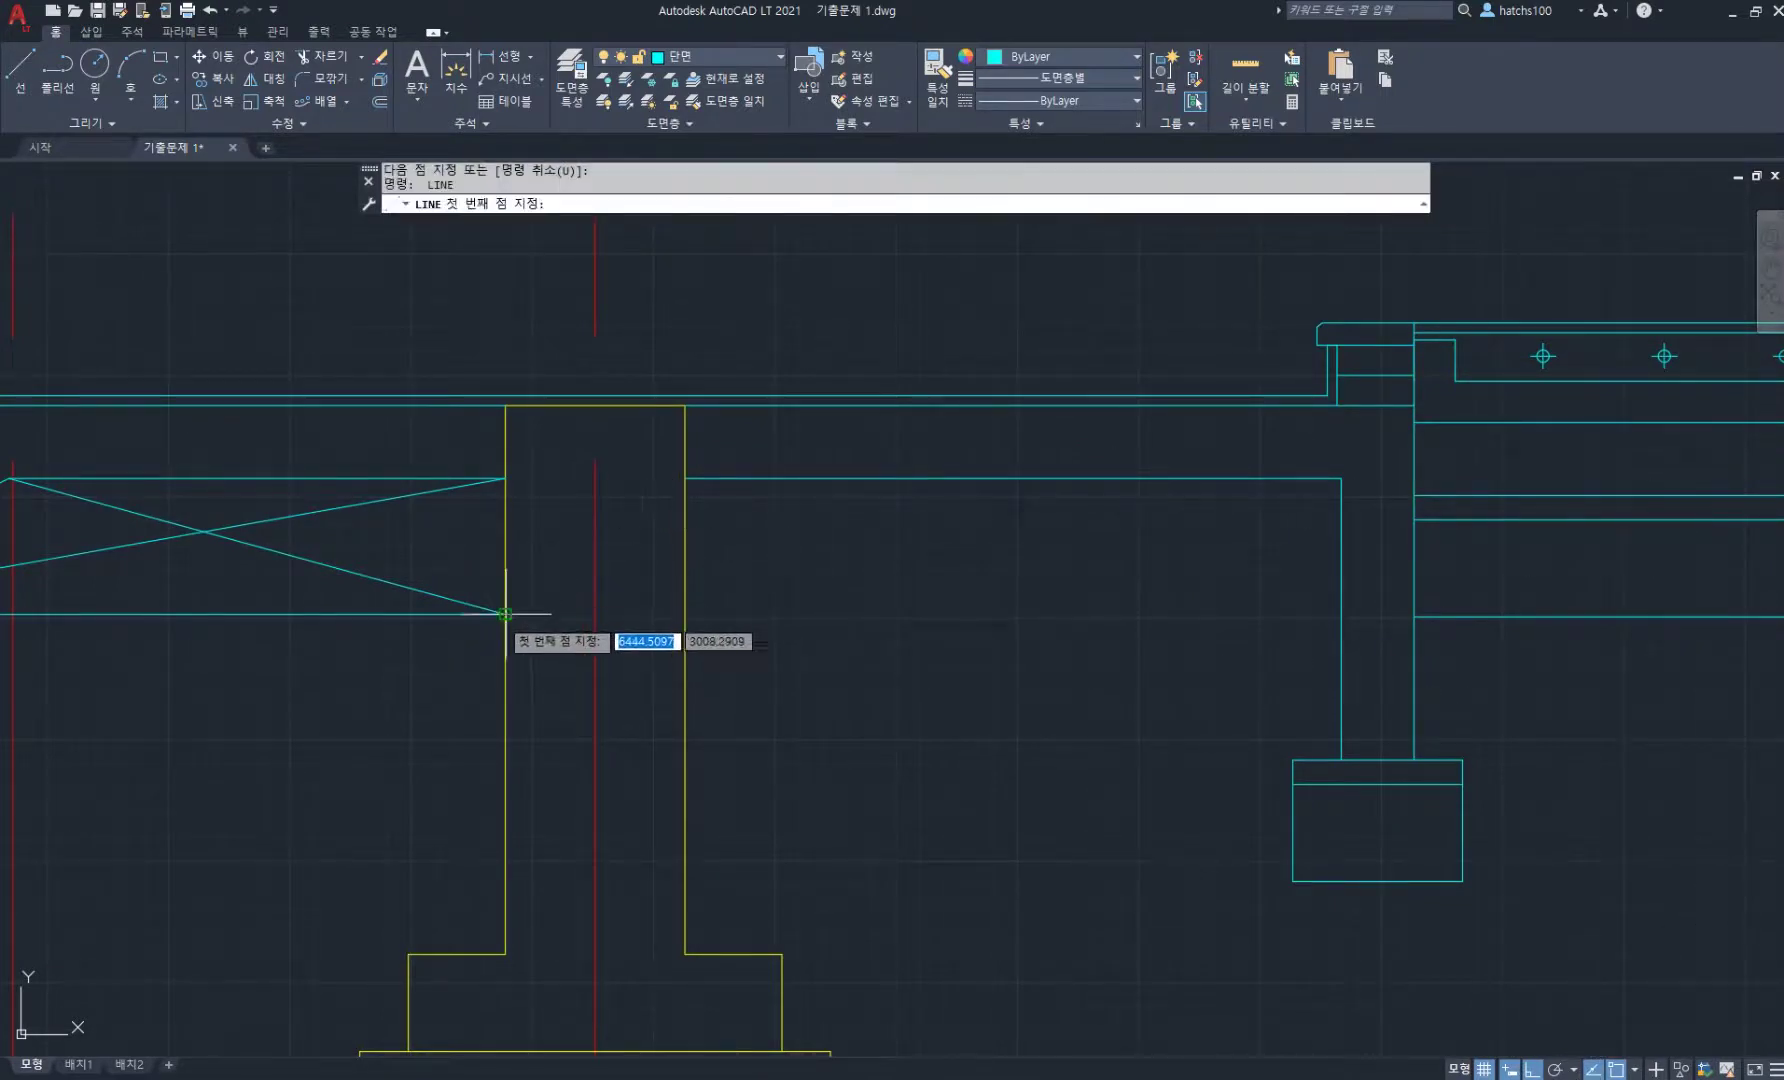
left_click(685, 614)
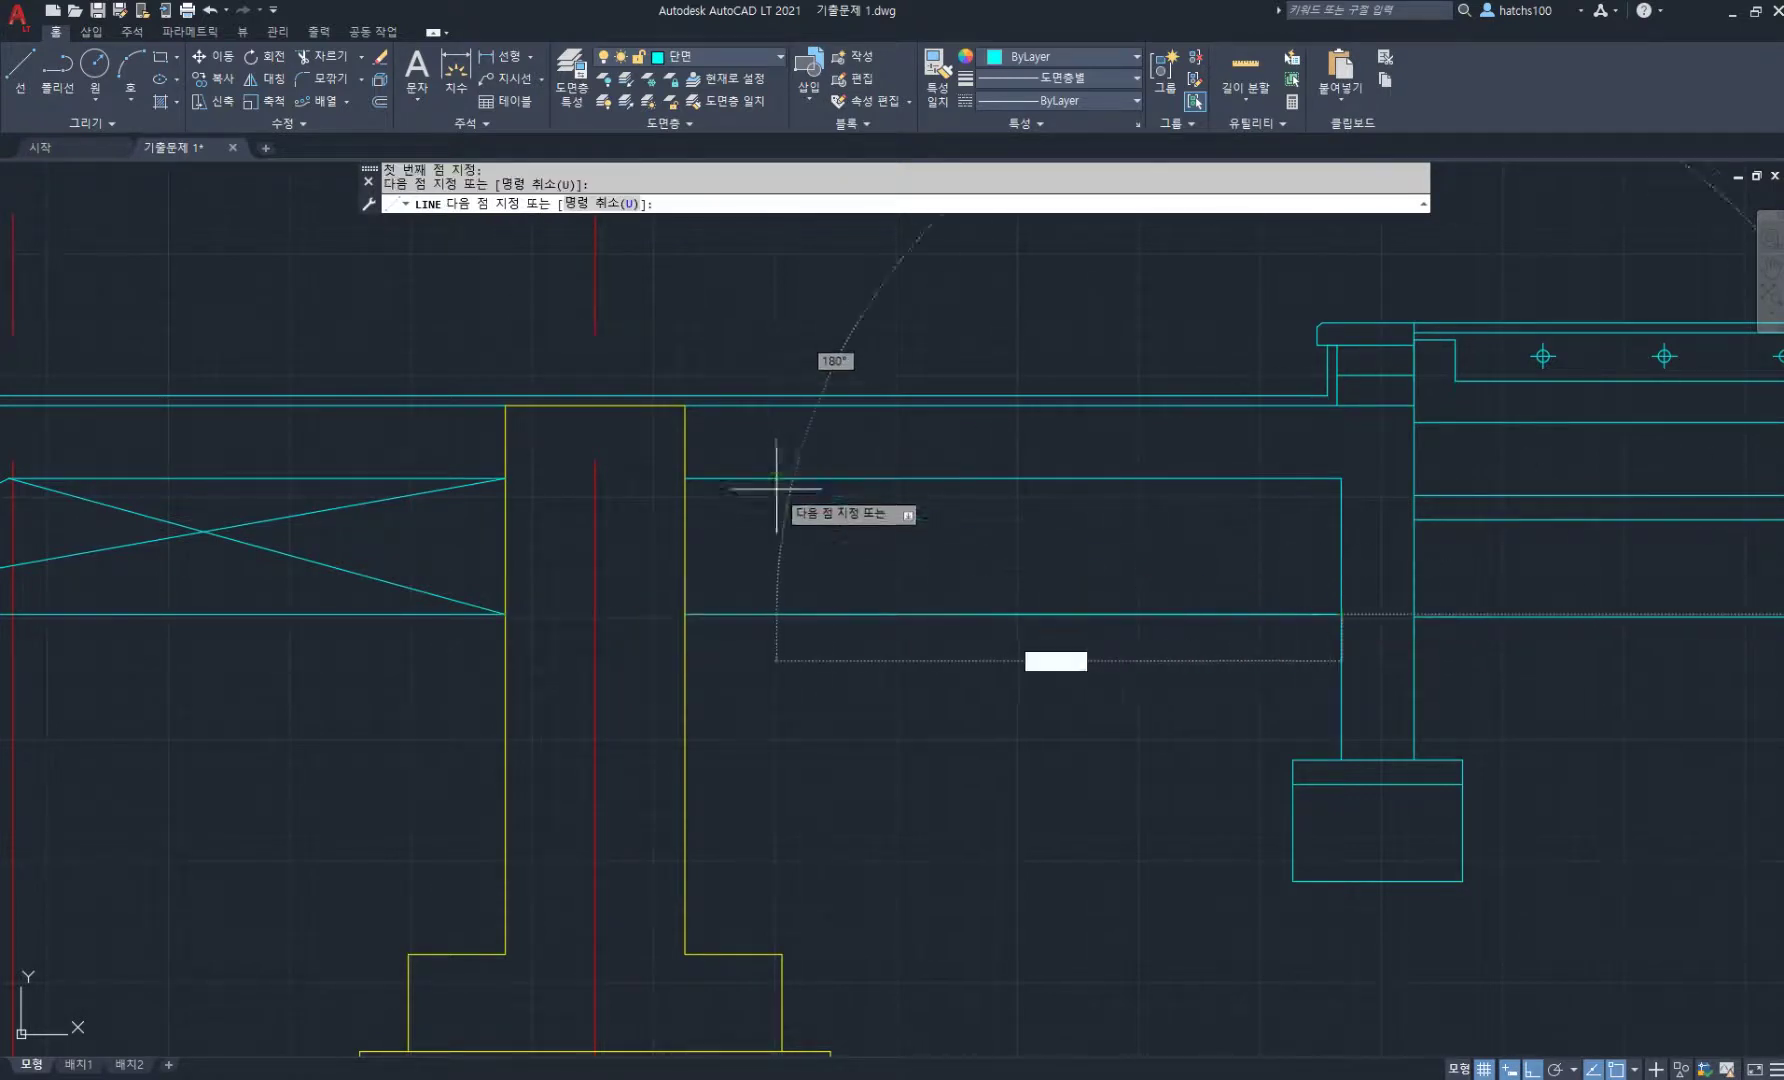
left_click(685, 478)
key("Return")
key("Return")
left_click(685, 567)
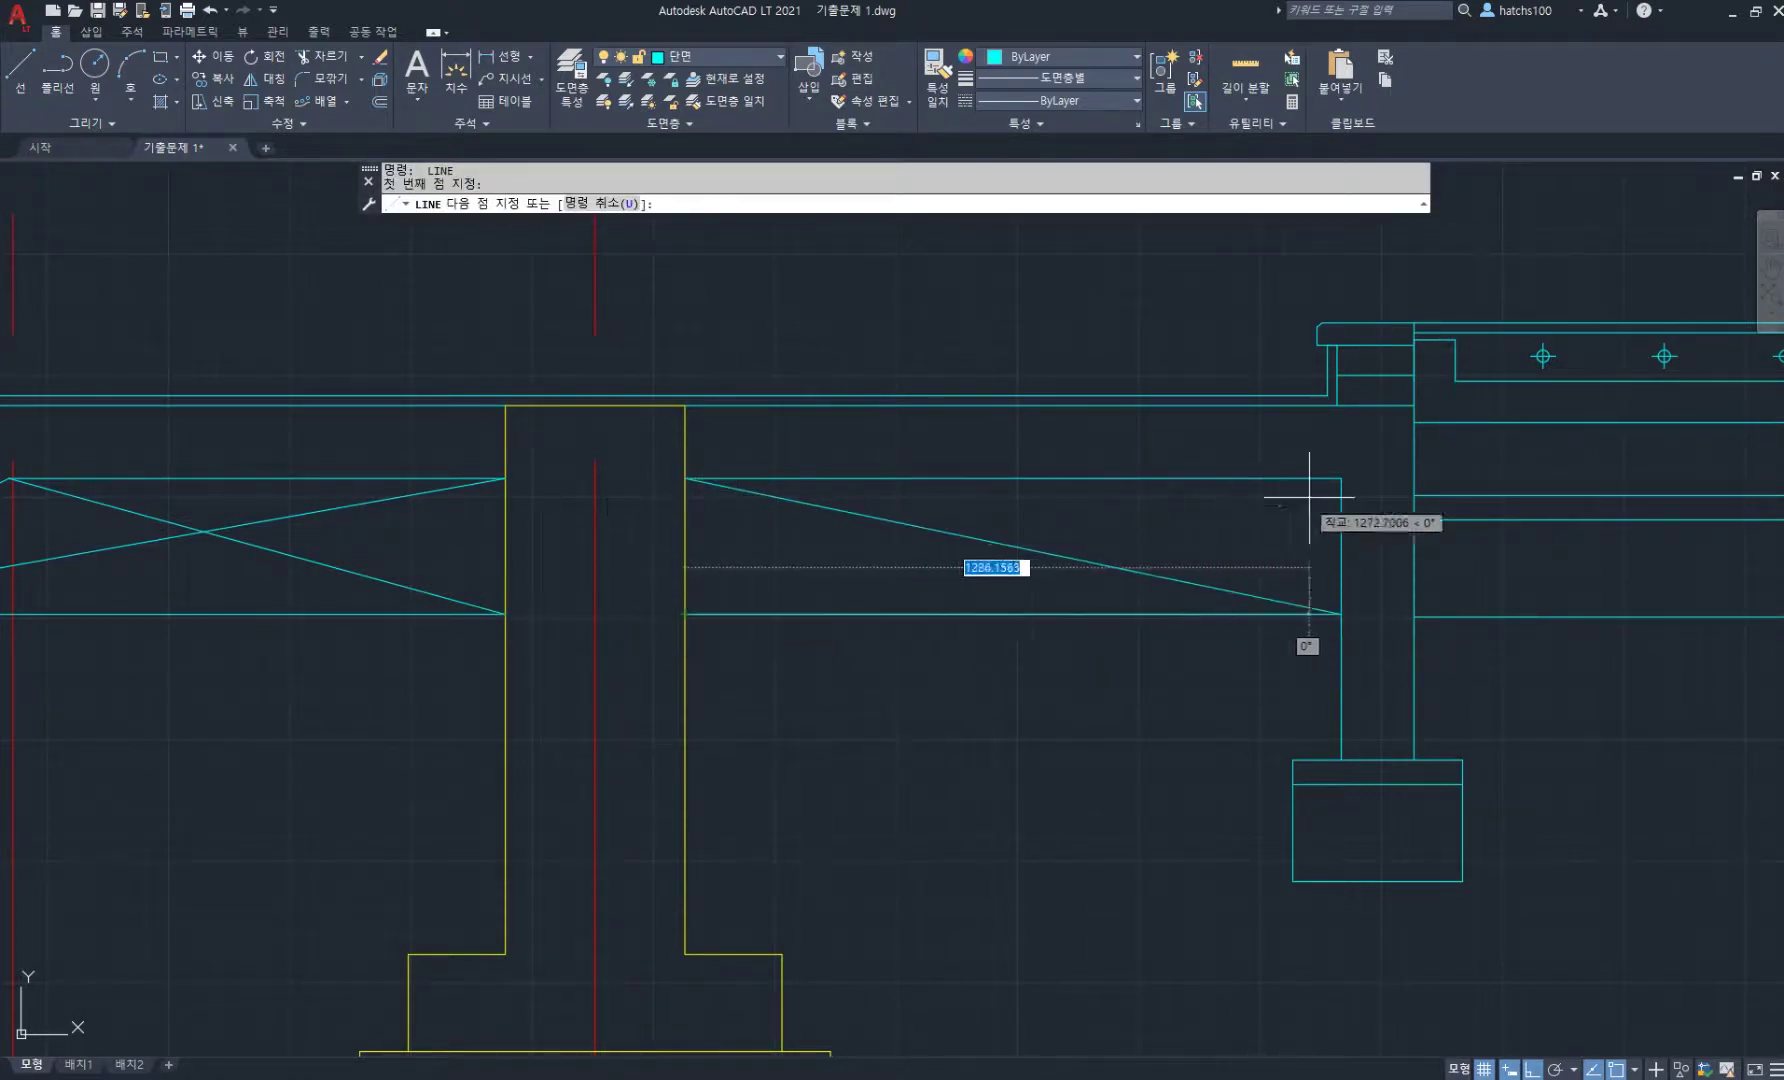
left_click(1341, 478)
key("Return")
- Shorten the ground-level line beneath the stair so that it starts at the sloped underside
scroll(1011, 668, "down", 4)
scroll(915, 665, "up", 1)
scroll(766, 645, "up", 3)
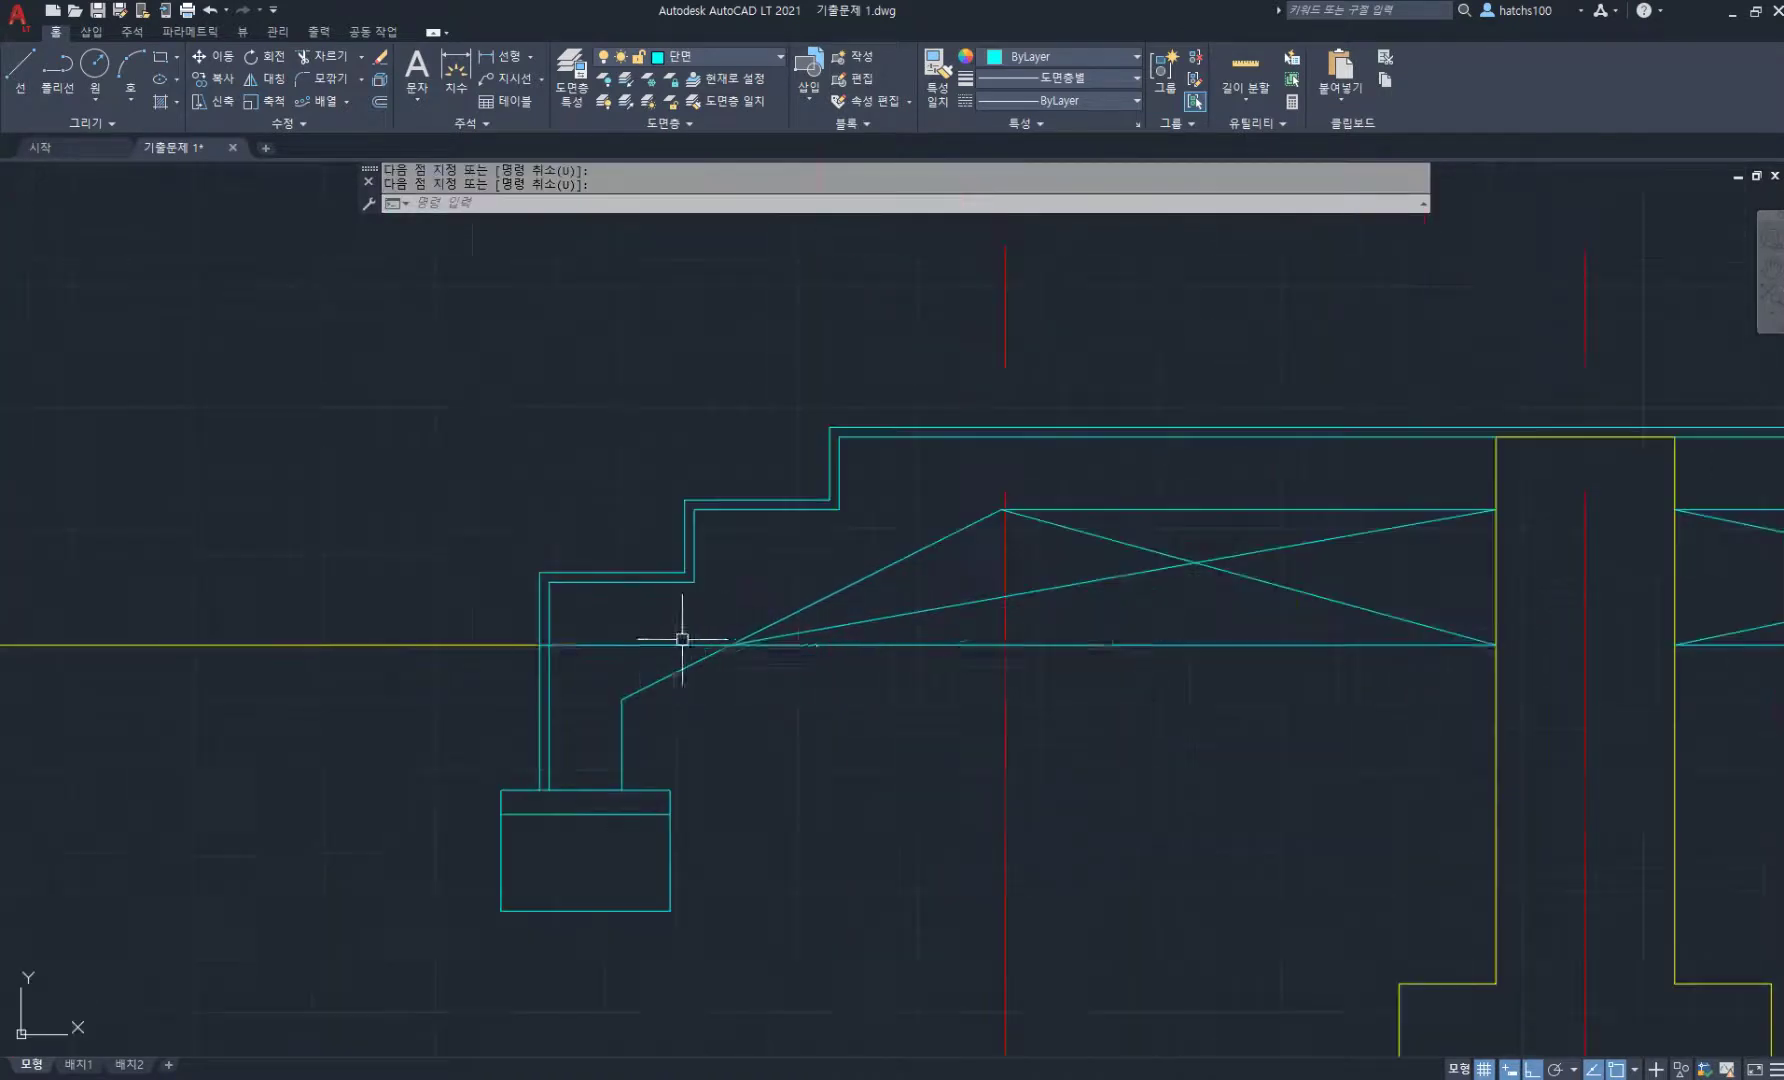
left_click(682, 643)
left_click(541, 645)
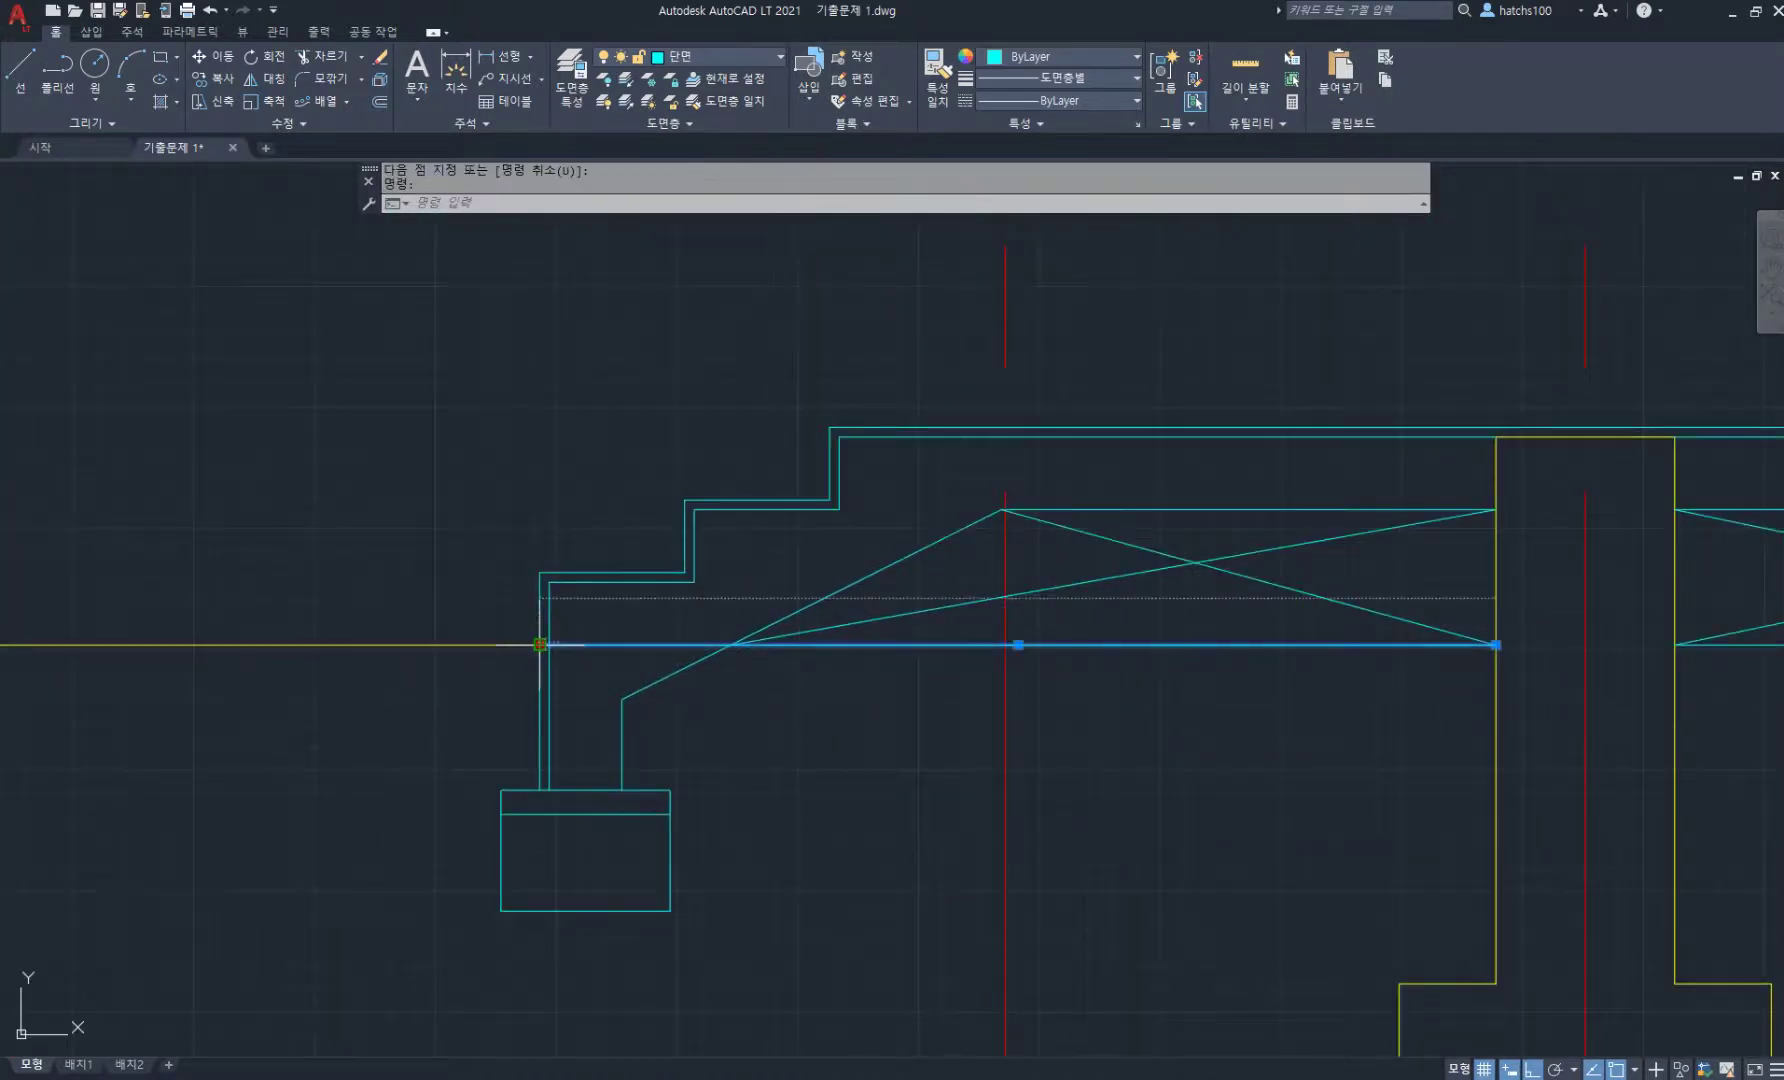
left_click(745, 637)
key("Escape")
scroll(848, 470, "down", 4)
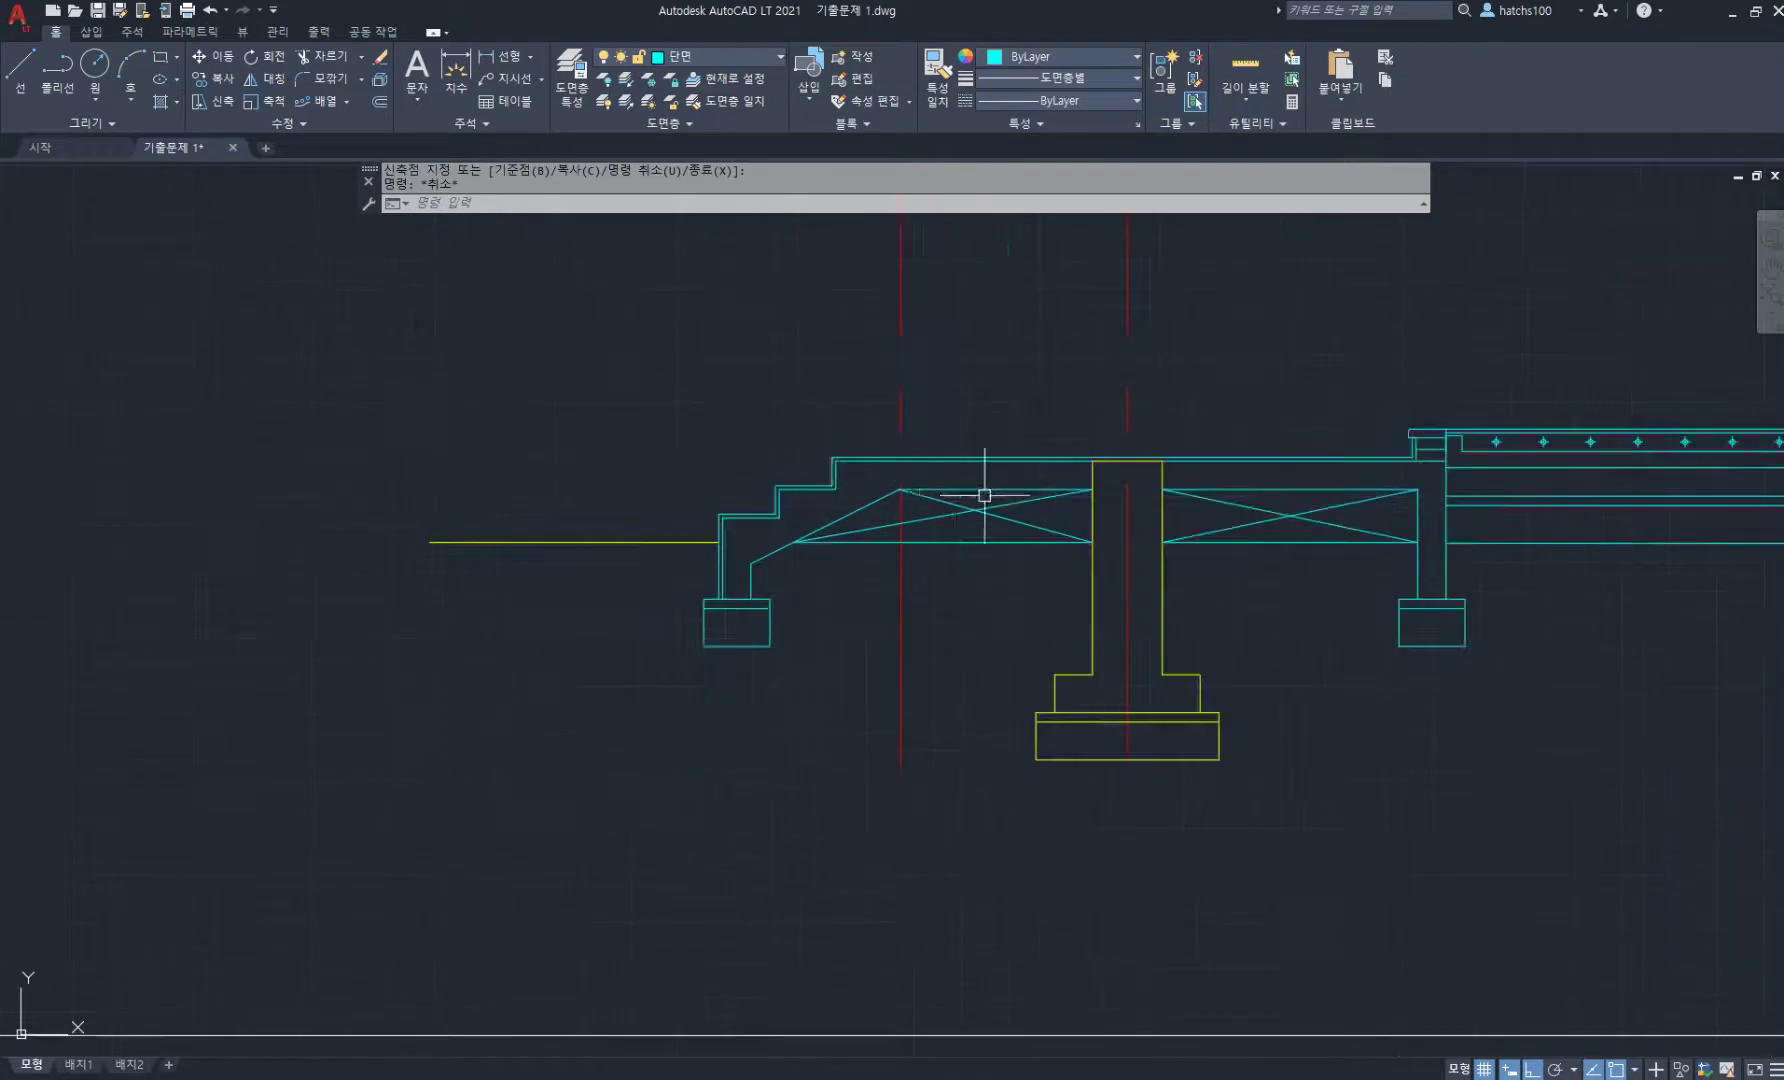
middle_click_drag(984, 495, 884, 567)
left_click(849, 606)
left_click(841, 620)
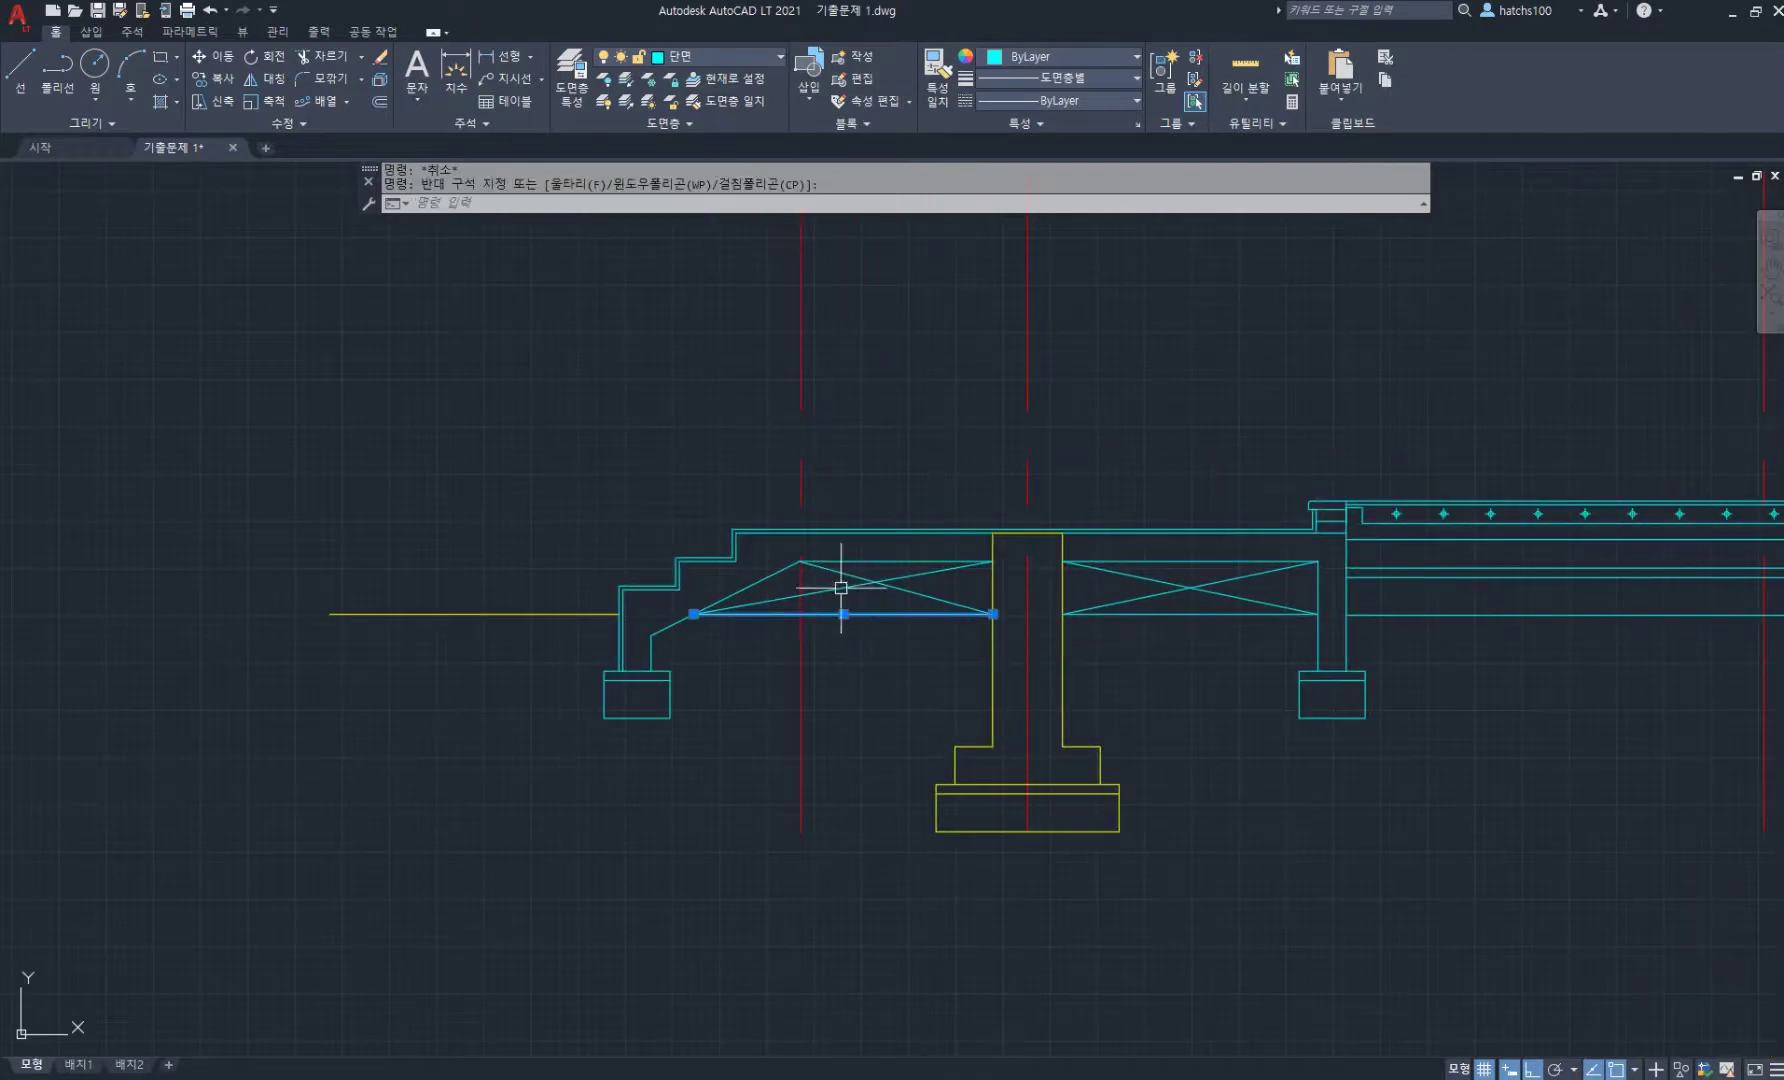
key("Escape")
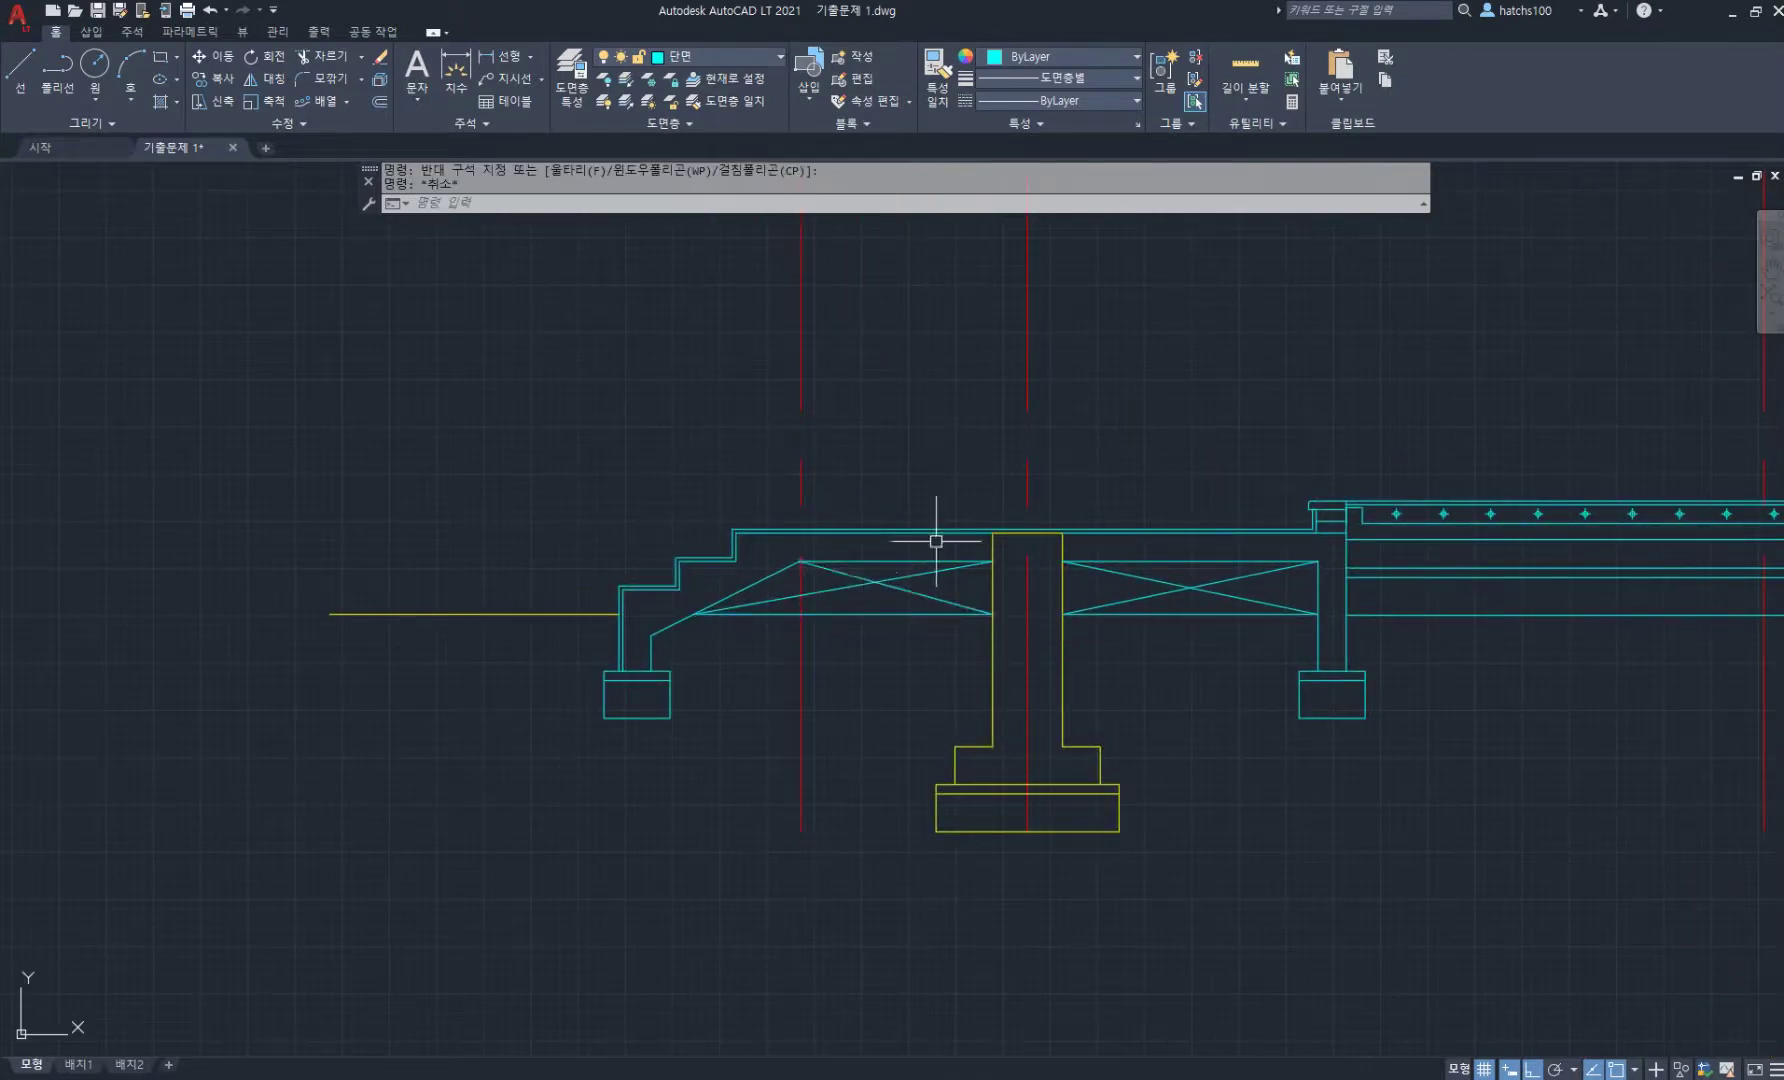
- Move the ground-level lines and crossing diagonals of both bays beneath the slab to the 중심 layer
middle_click_drag(916, 498, 857, 622)
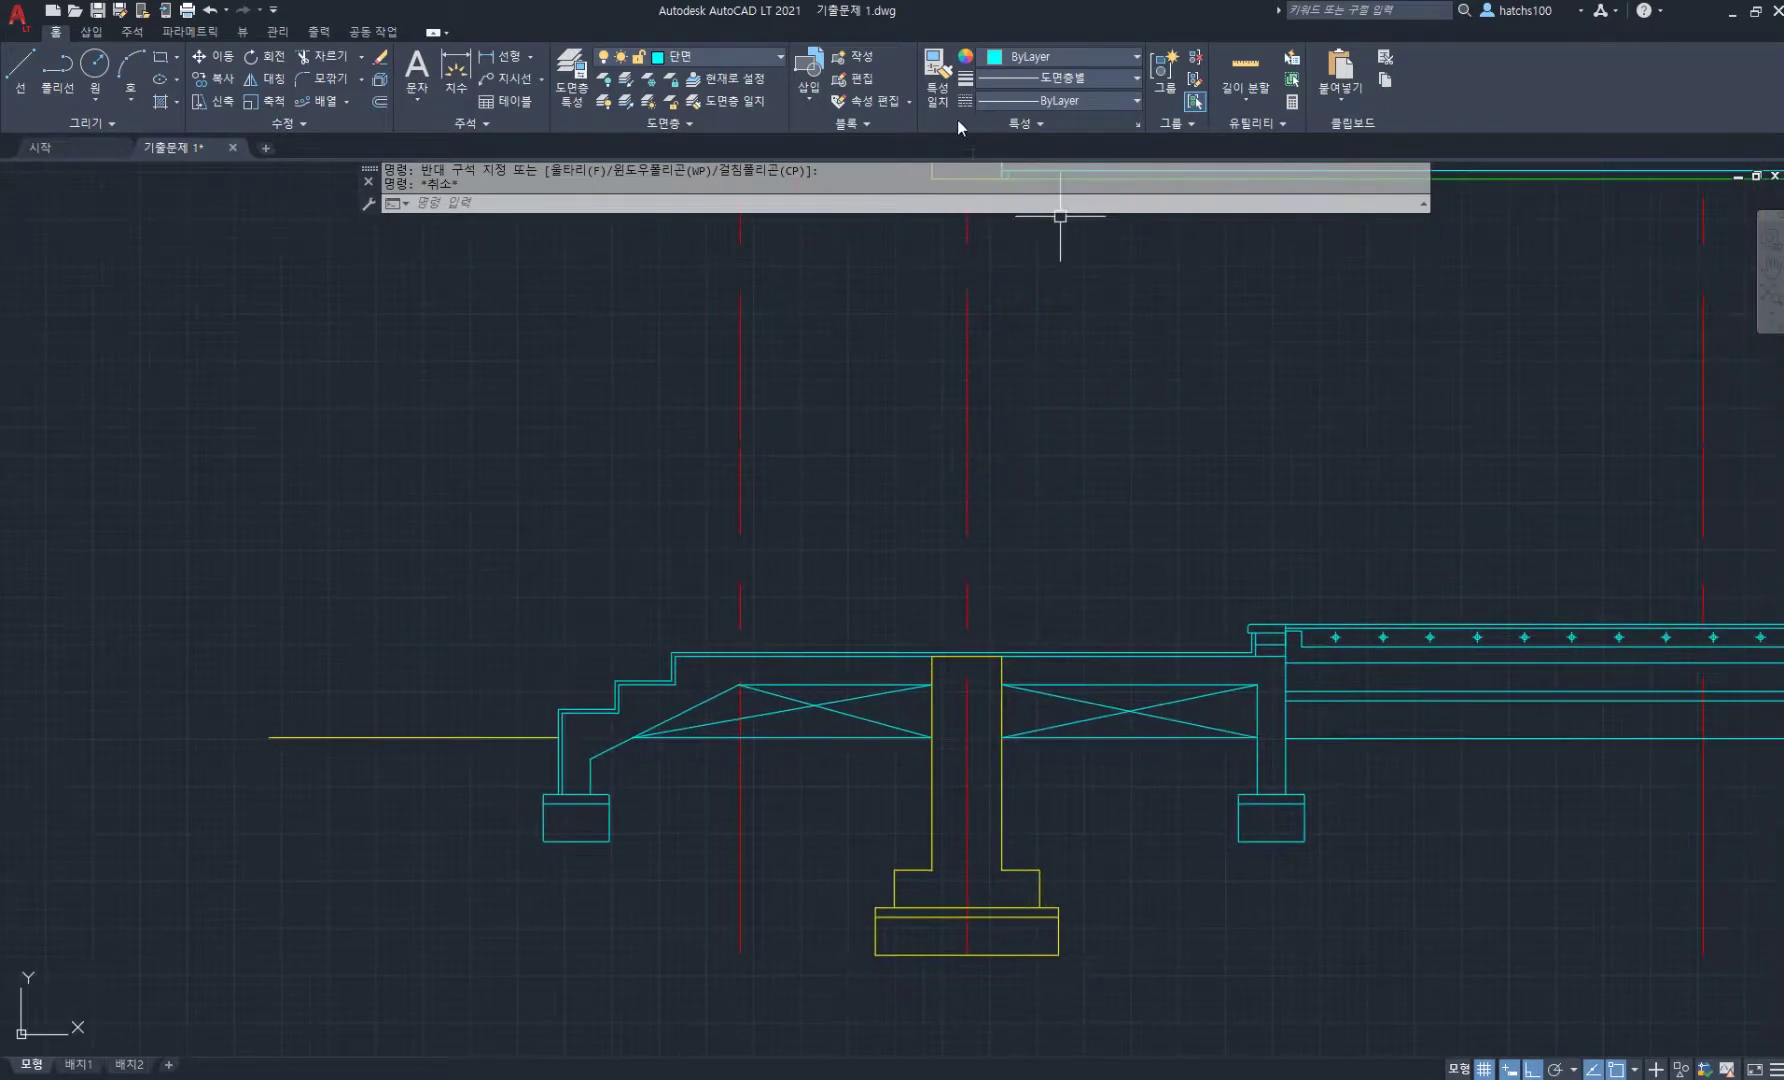
left_click(1137, 124)
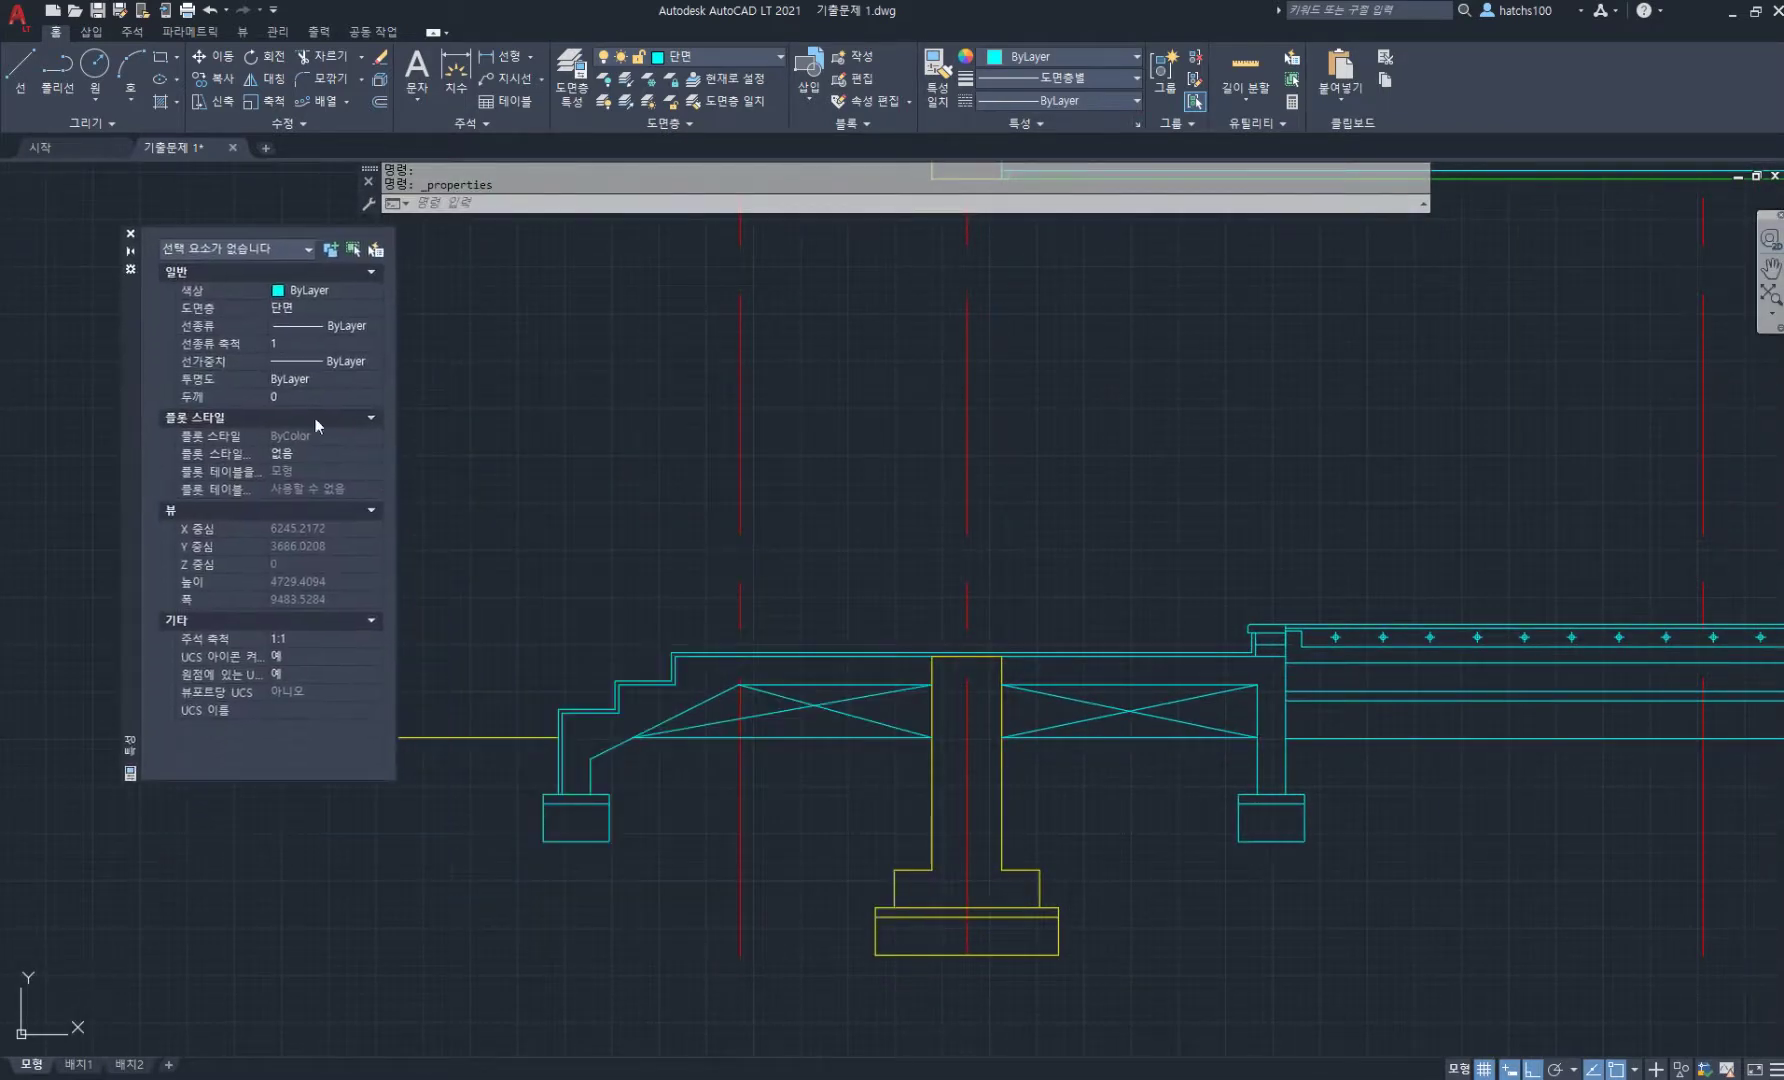
left_click(851, 769)
left_click(820, 709)
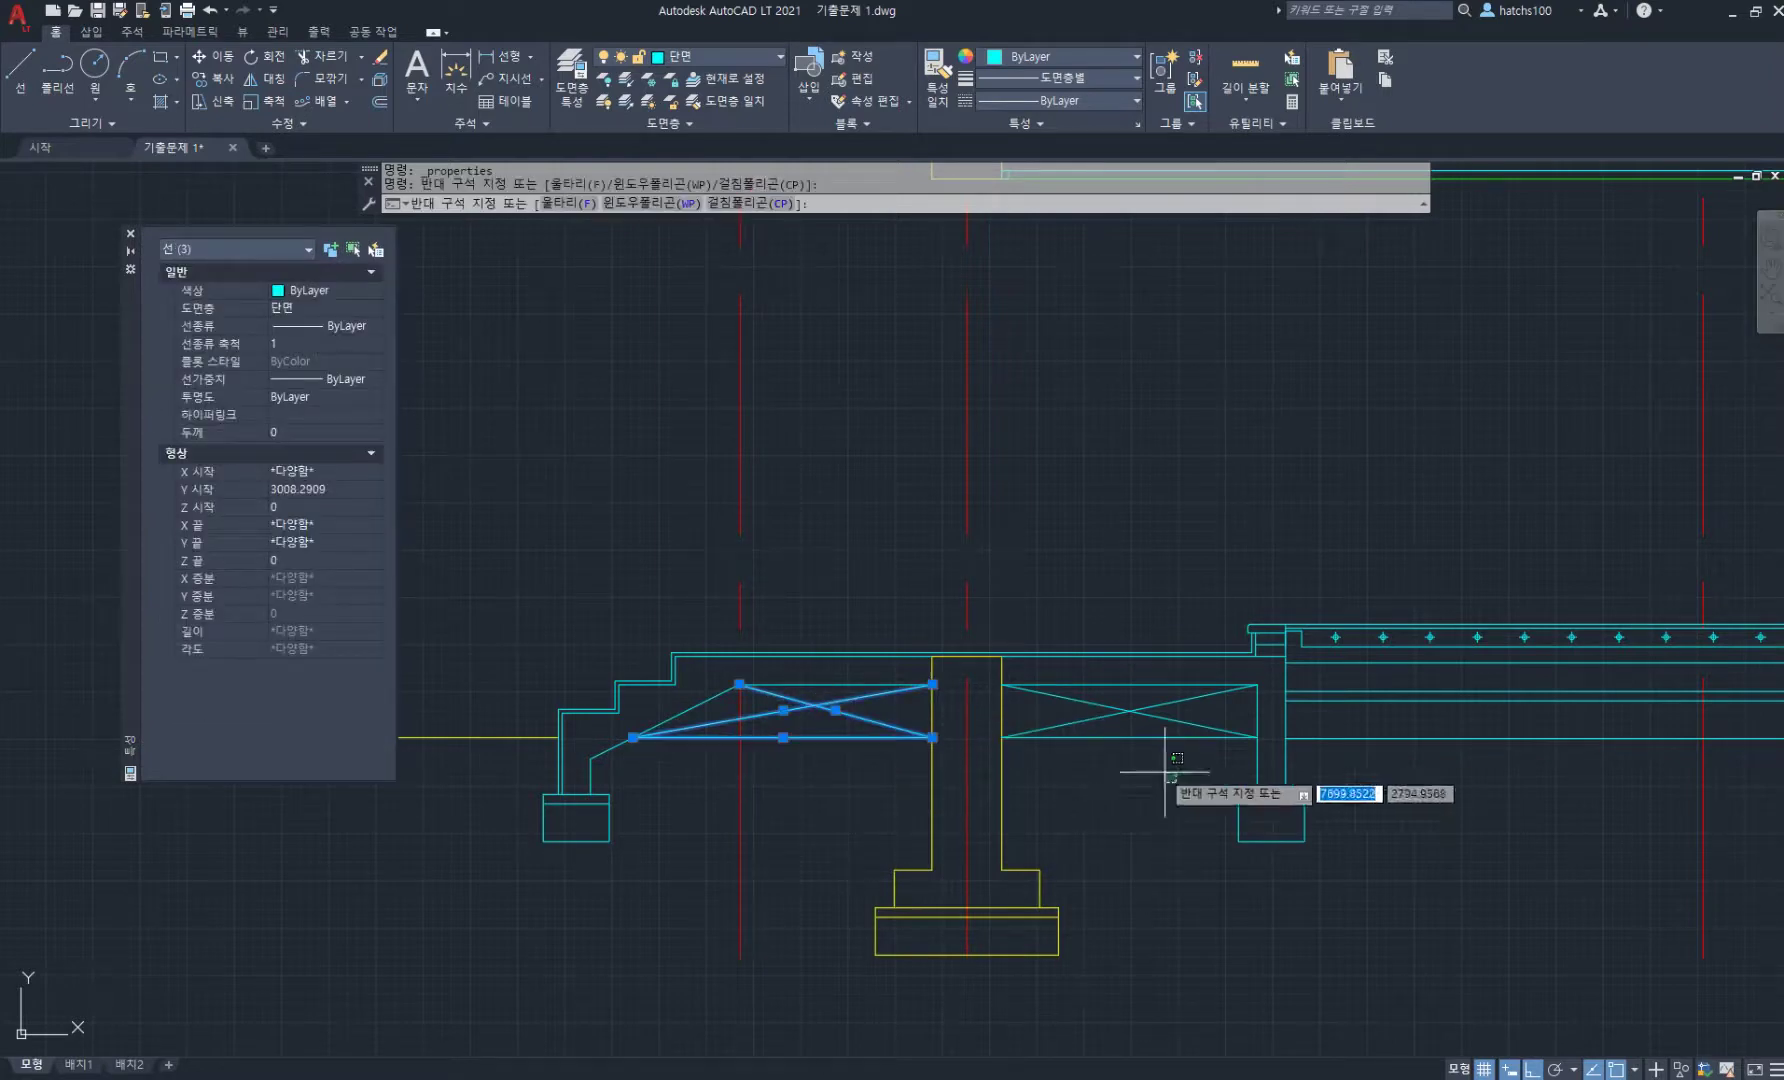
left_click(1168, 777)
left_click(1075, 709)
left_click(313, 311)
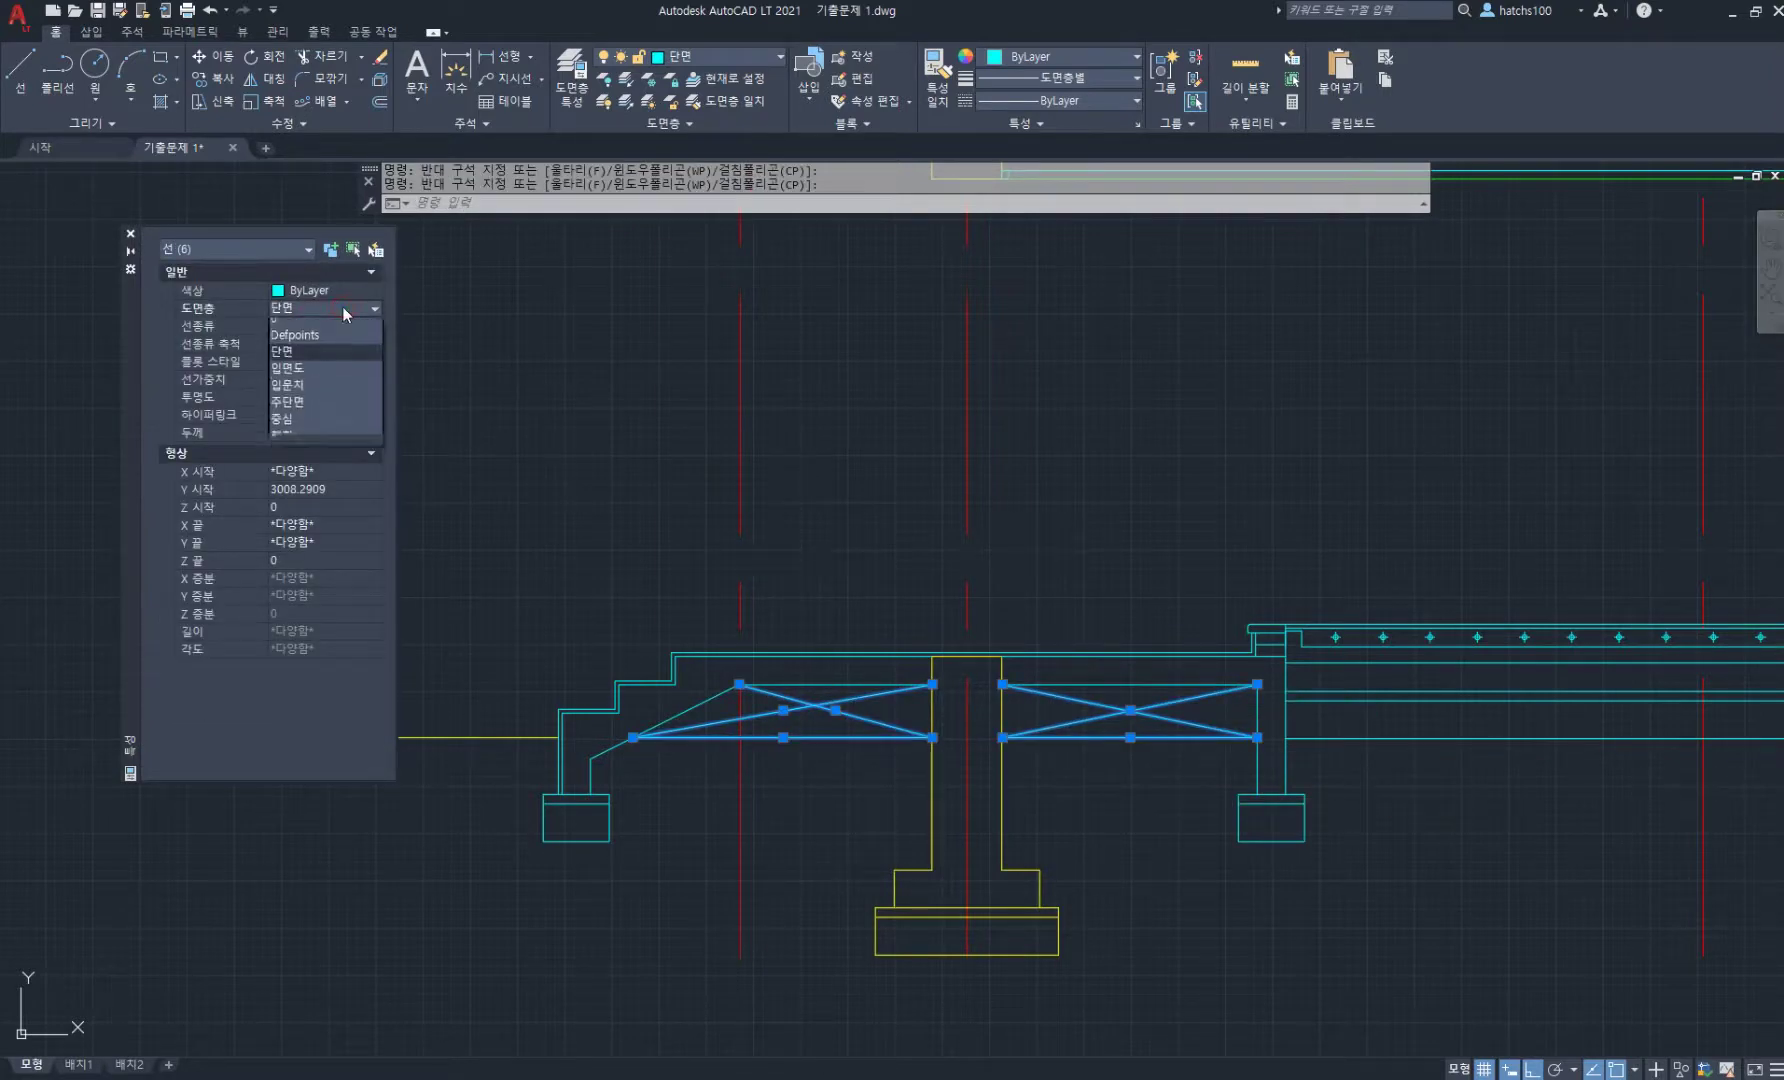
left_click(309, 424)
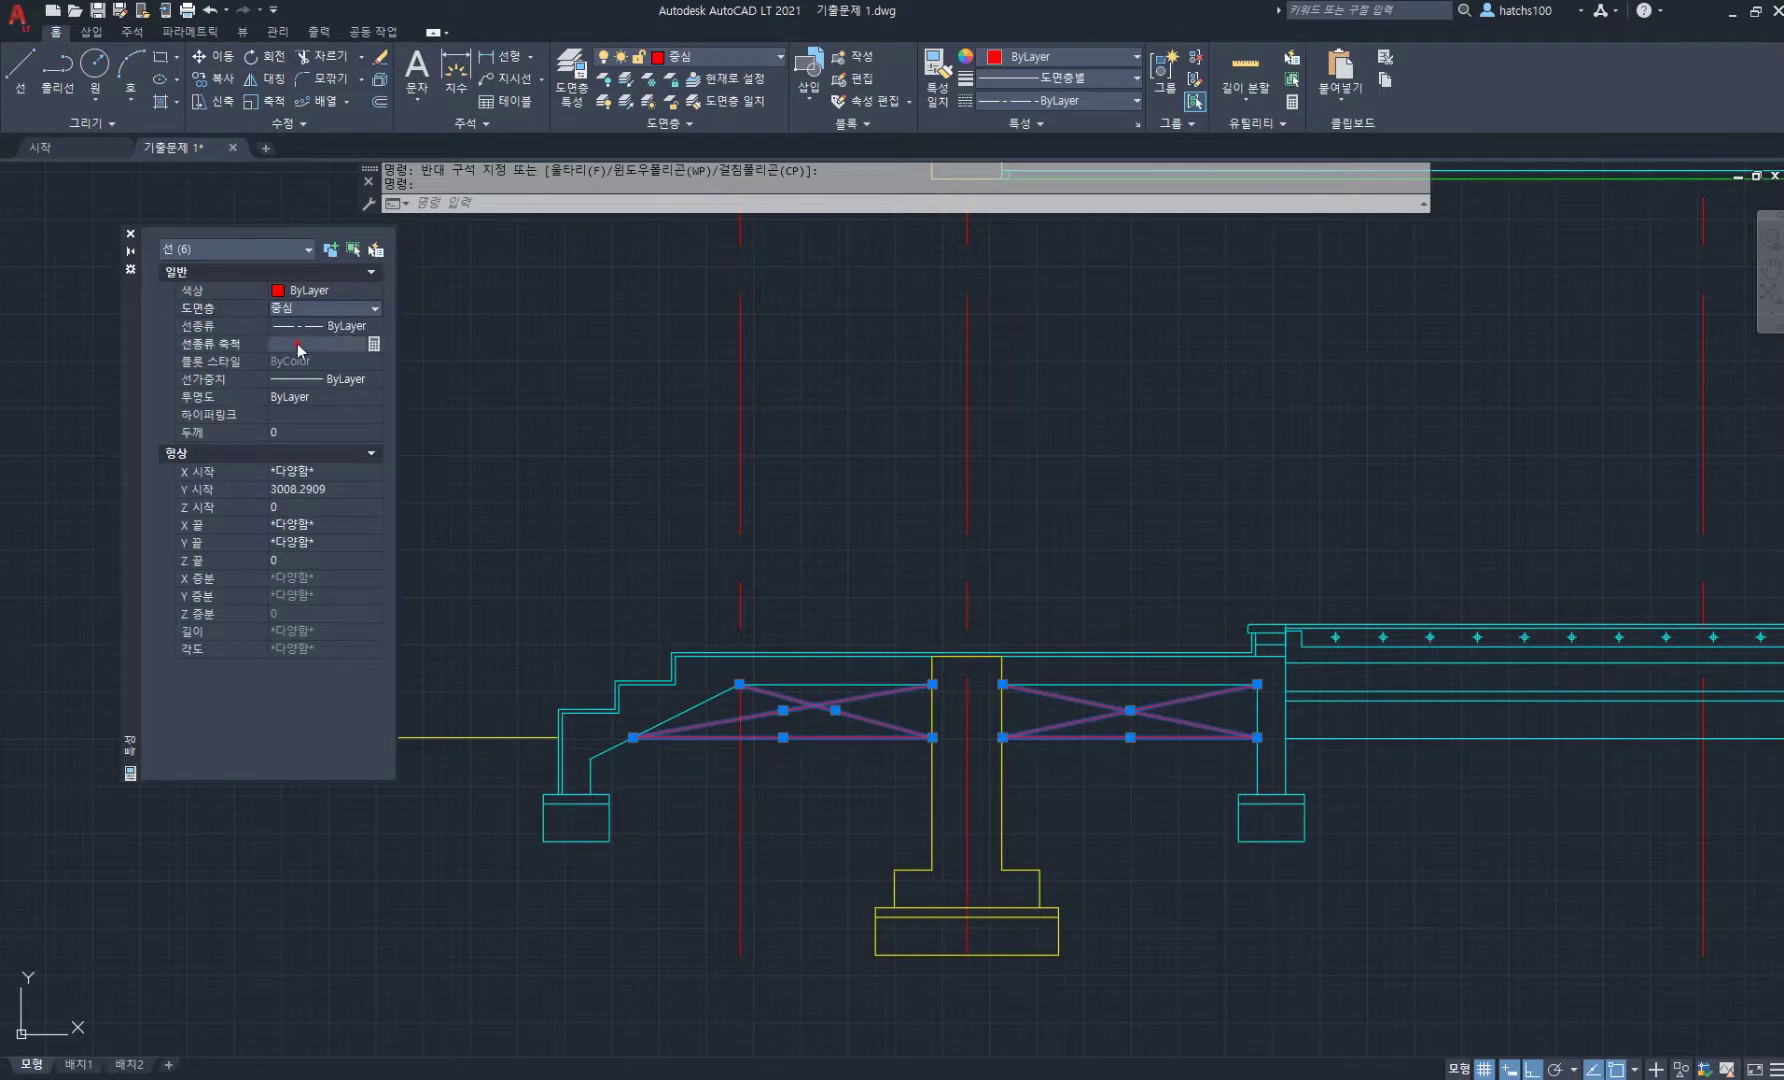
- Set the linetype scale of these six lines to 0.4 and close their properties
type("0.4")
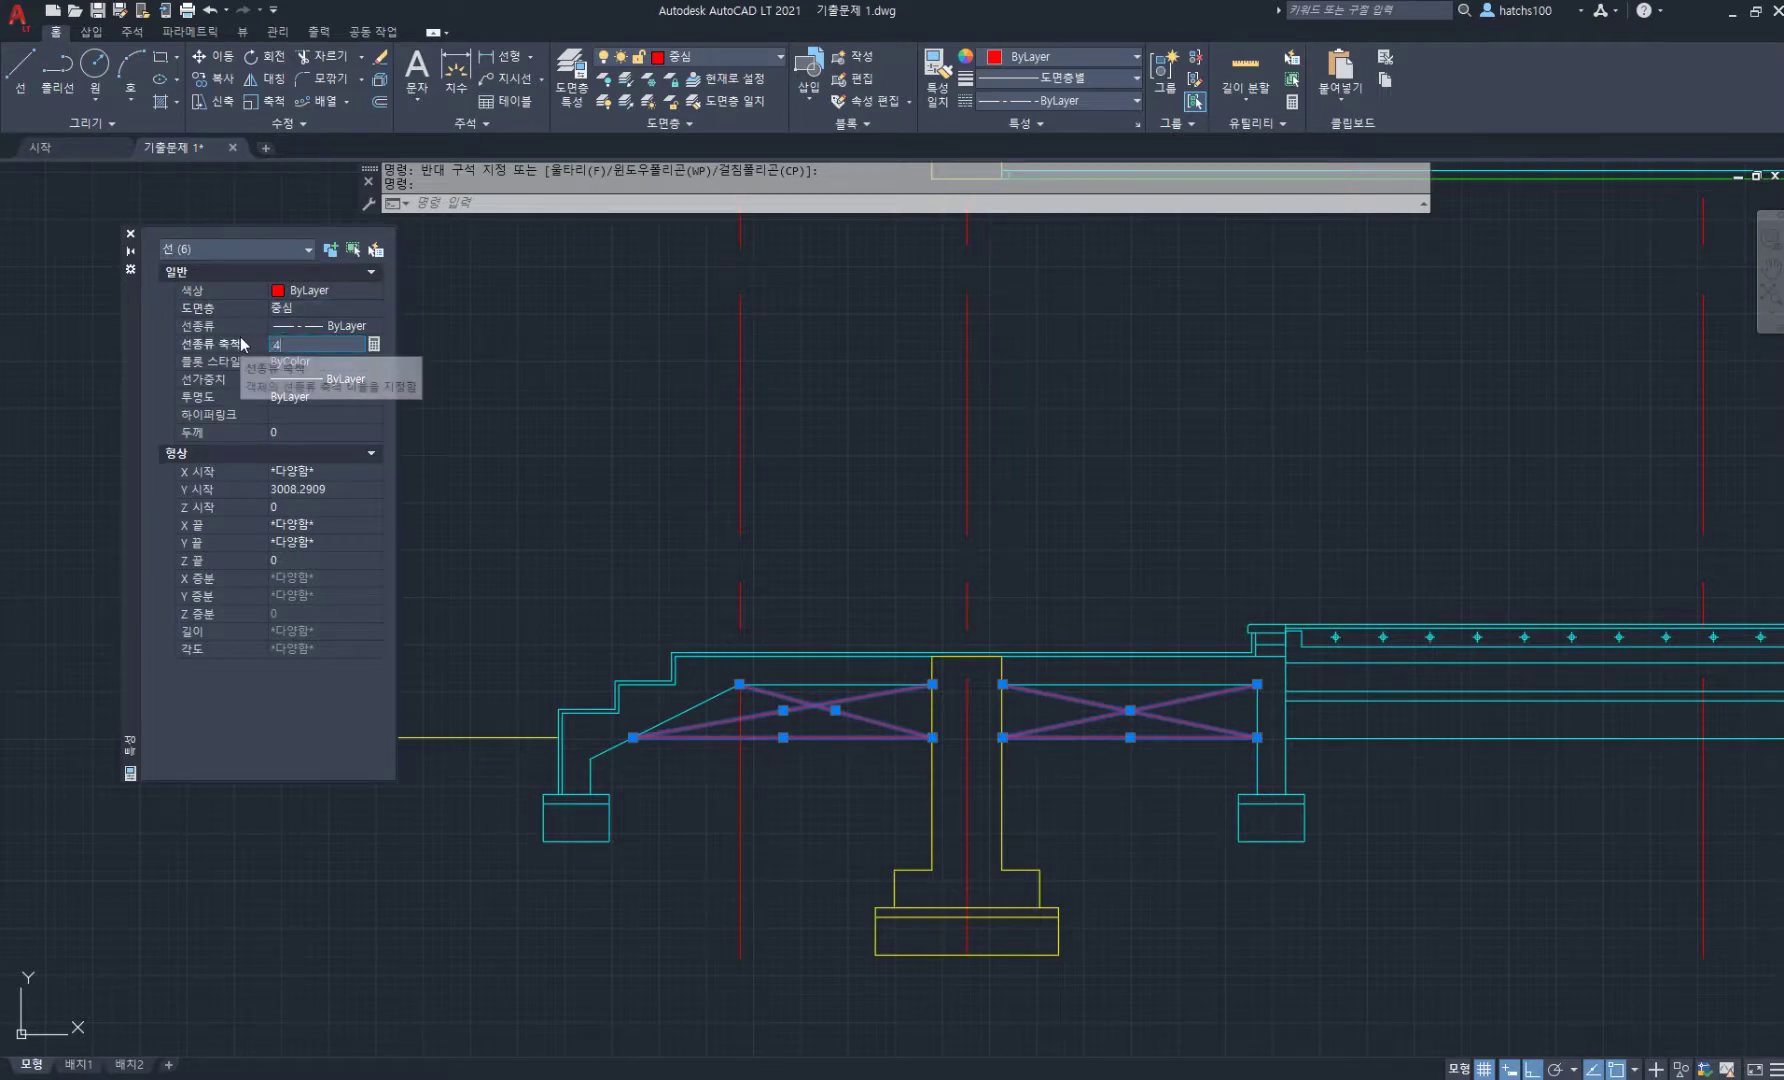
key("Return")
left_click(130, 233)
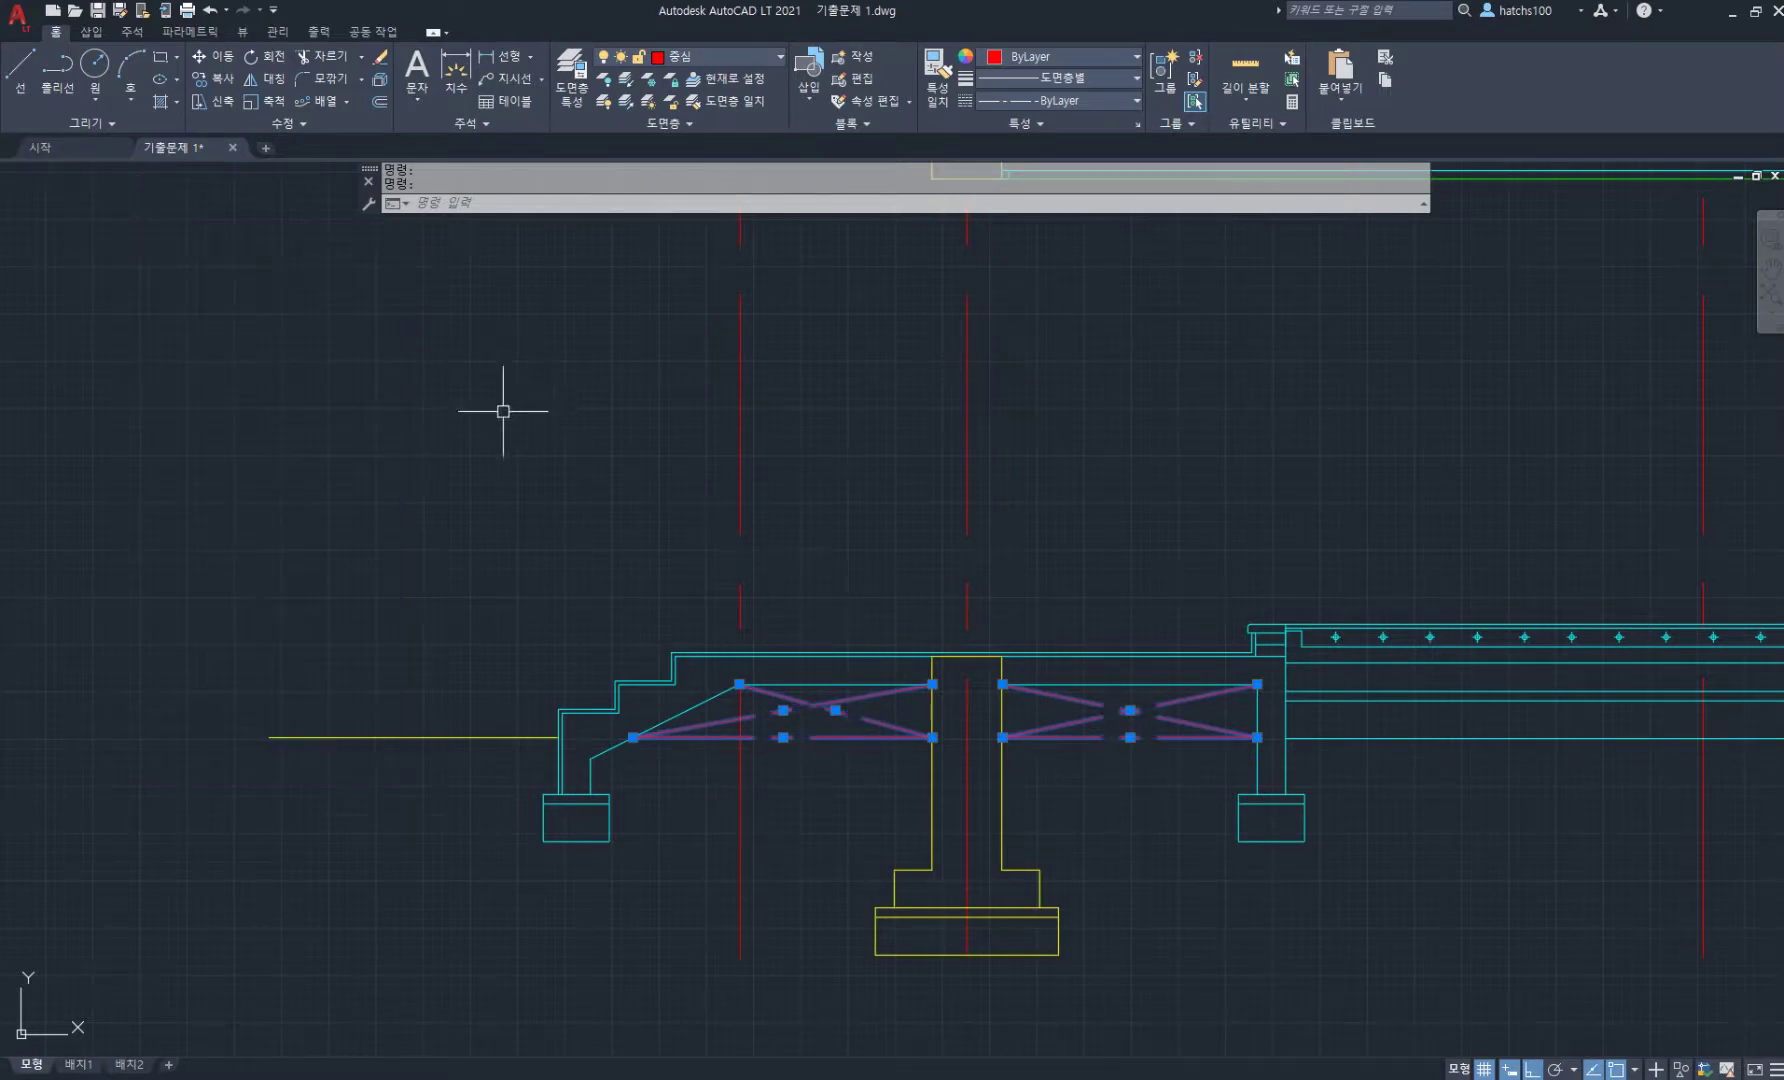
key("Escape")
scroll(284, 418, "down", 2)
middle_click_drag(588, 534, 645, 680)
scroll(645, 680, "down", 2)
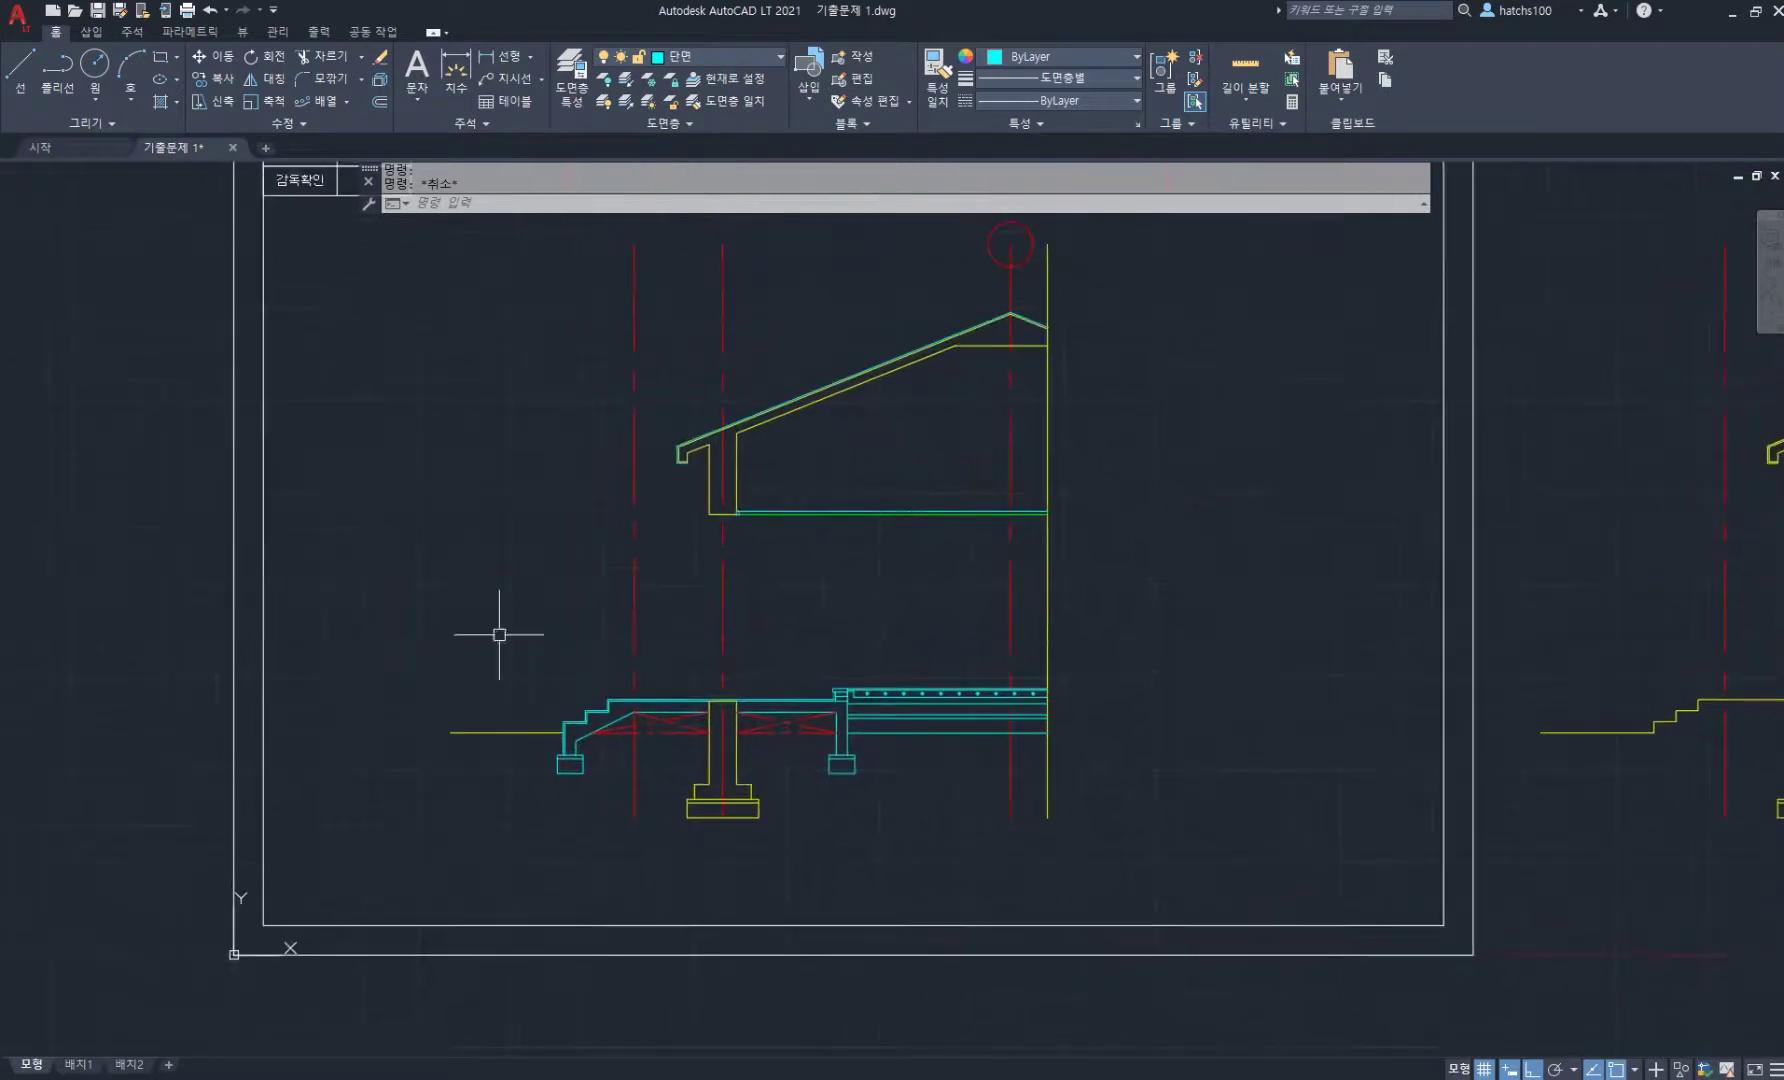
- Examine the entrance and its section line in the PDF floor plan, and return to the section drawing
scroll(574, 557, "up", 2)
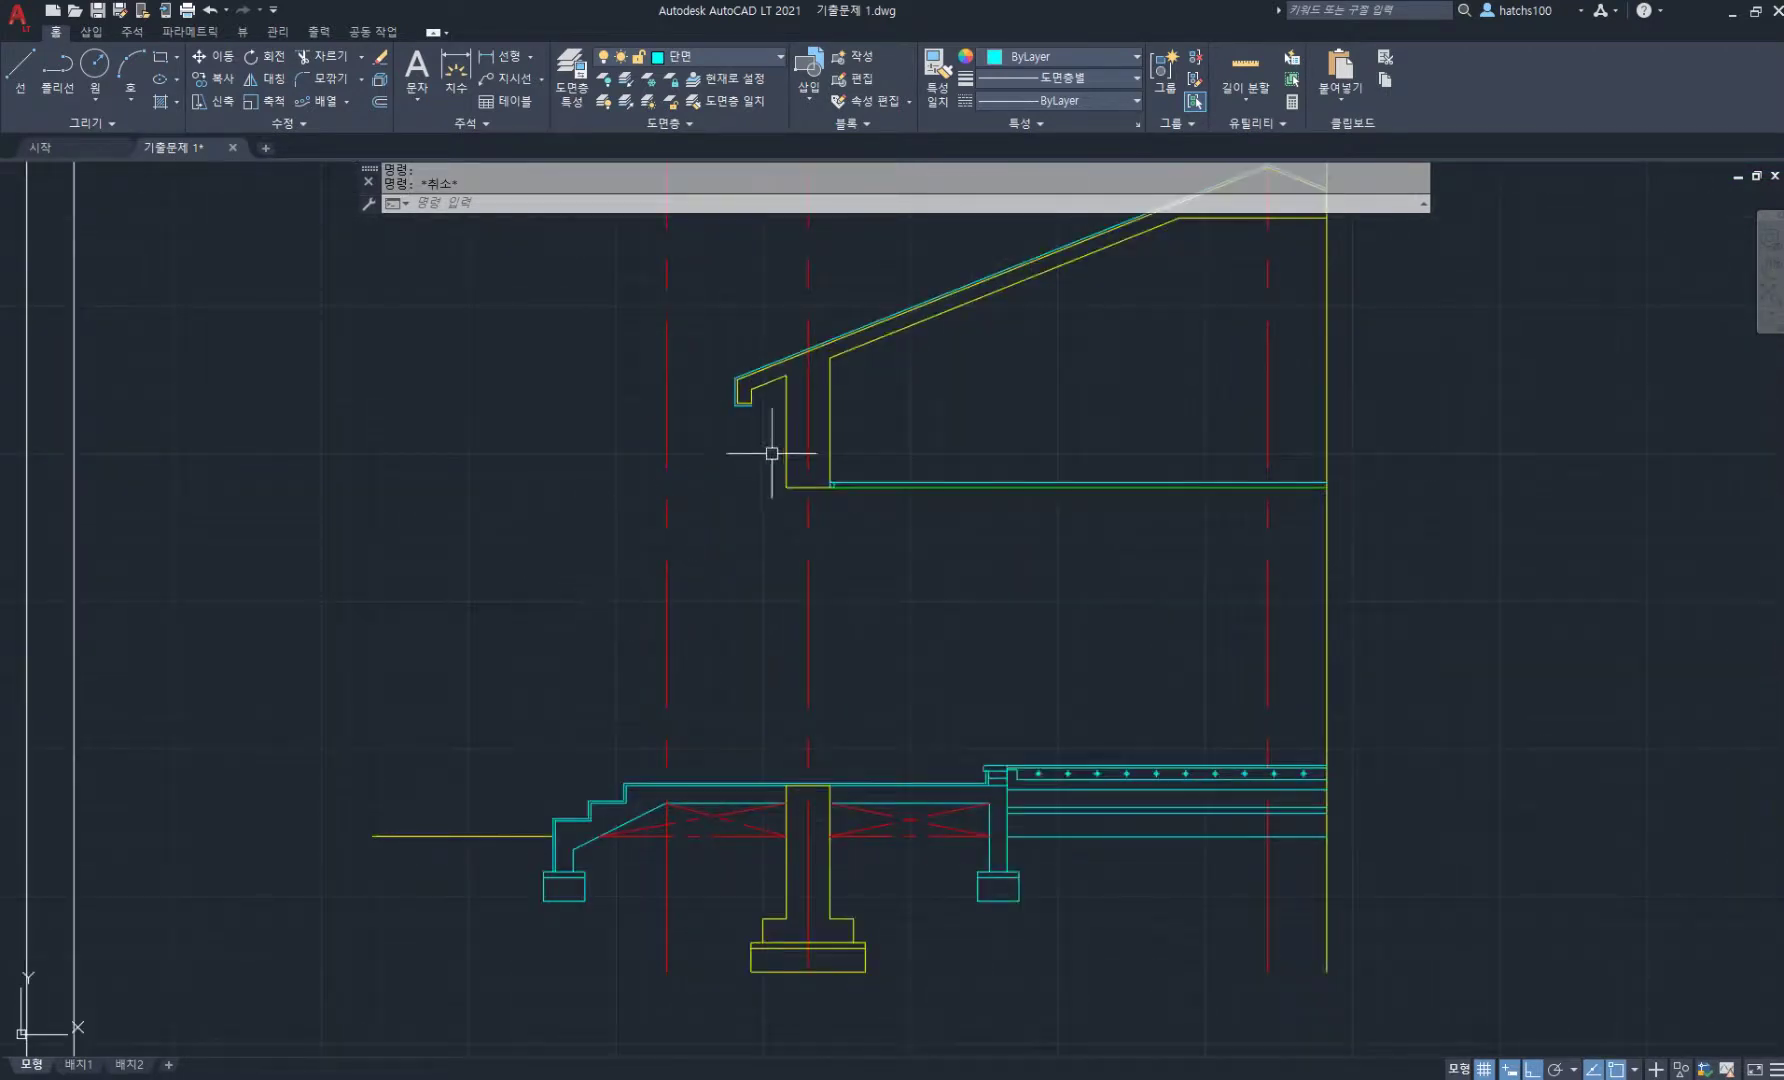
middle_click_drag(727, 471, 751, 556)
middle_click_drag(867, 716, 751, 649)
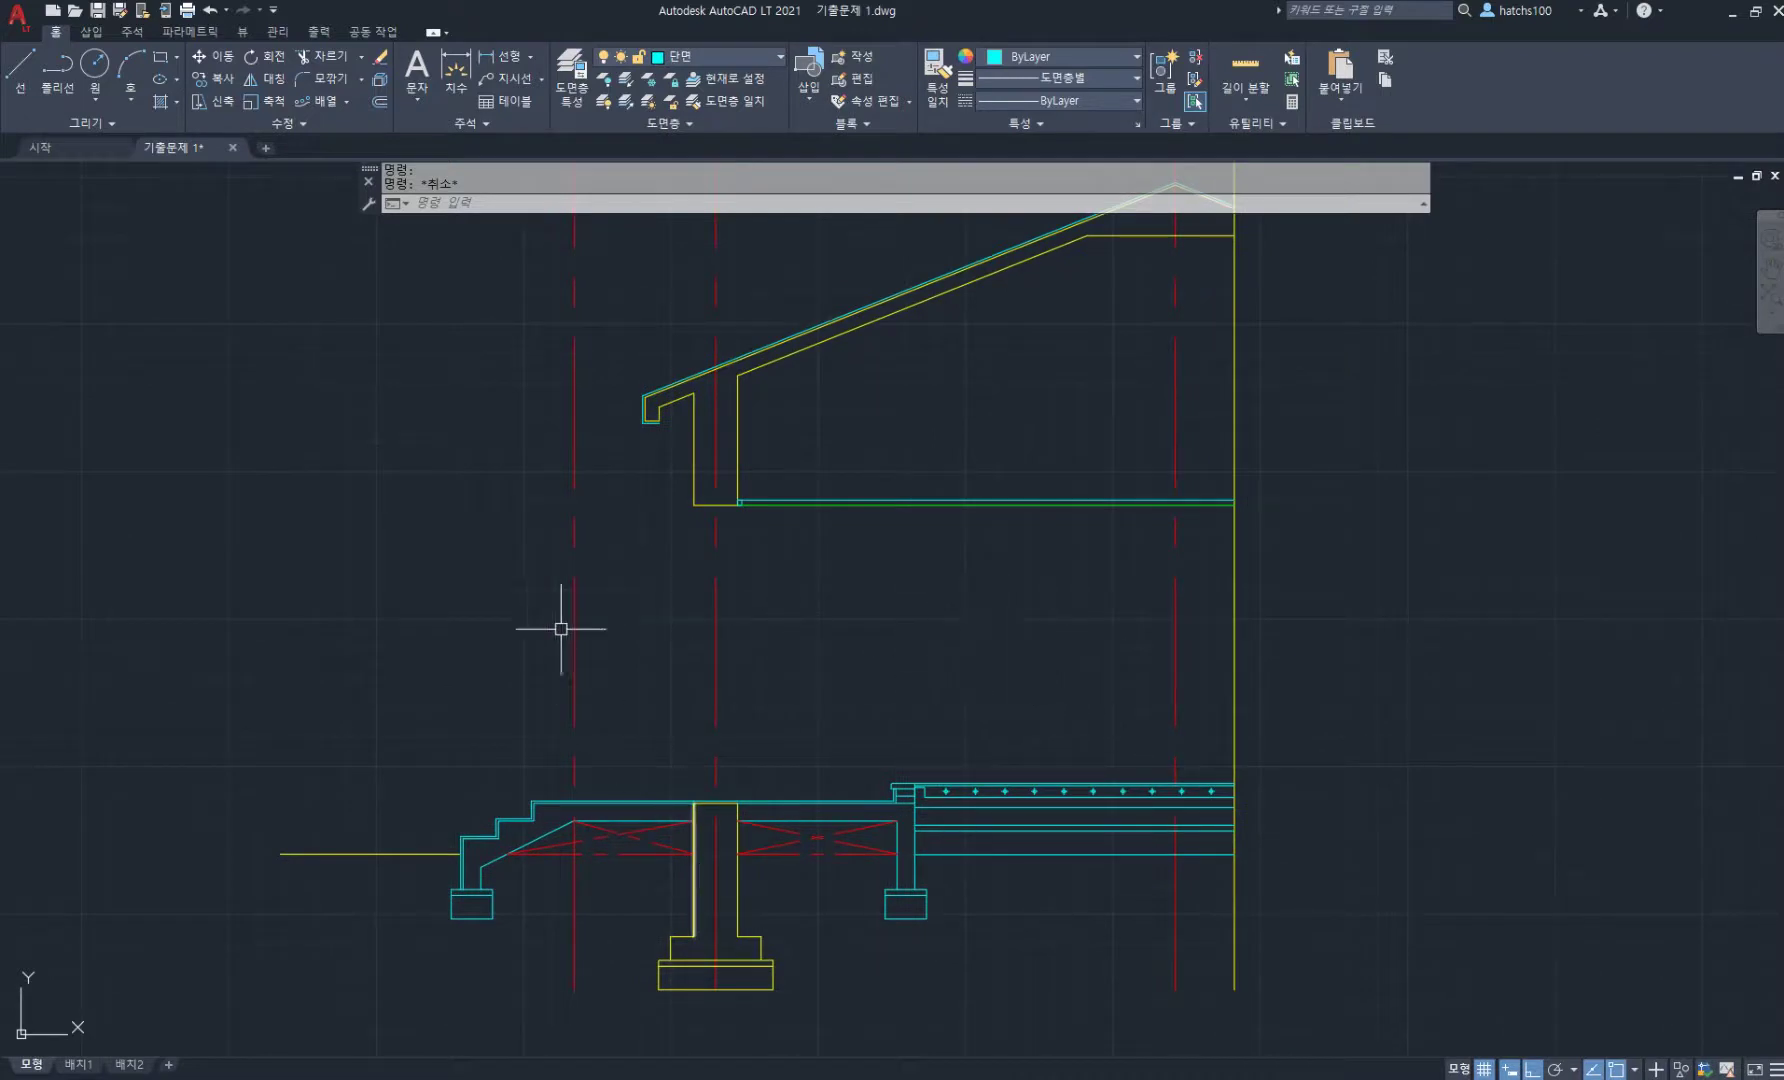
left_click(598, 1076)
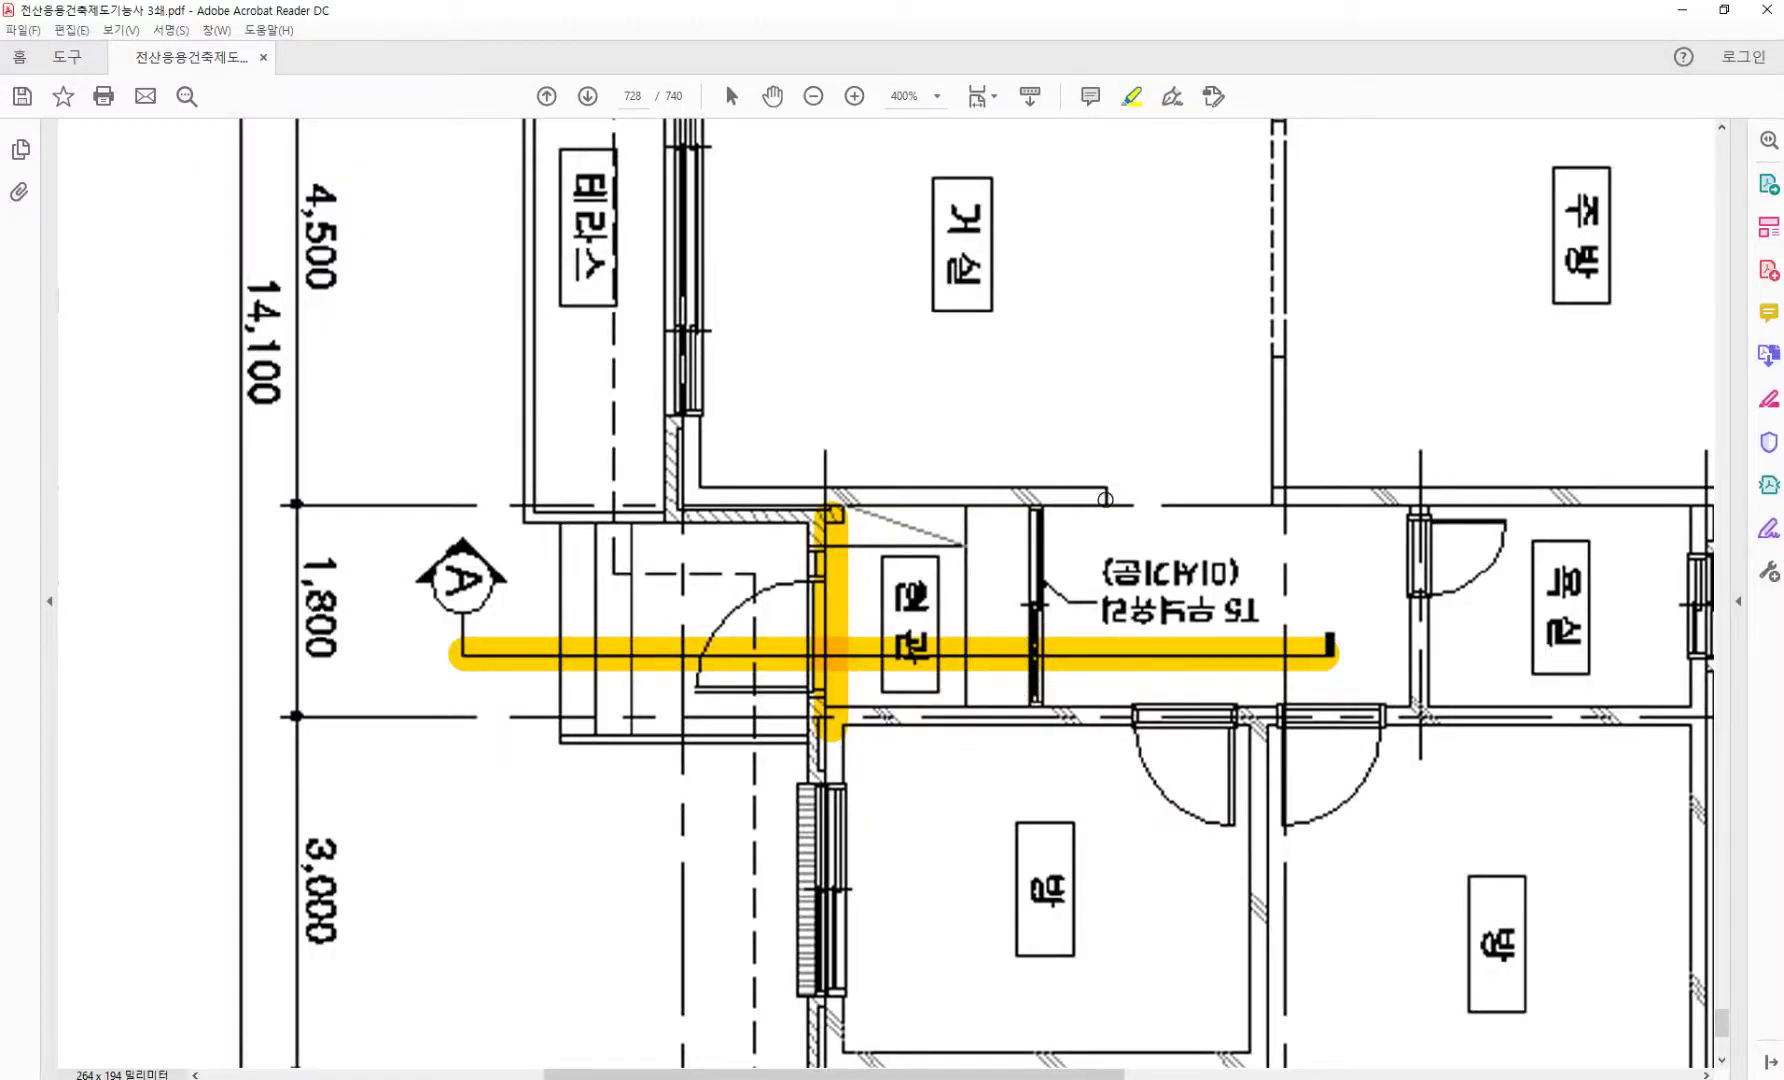
left_click(640, 1076)
middle_click_drag(990, 602, 891, 622)
left_click(600, 1074)
key("alt+Tab")
- Draw a vertical line from the finished interior floor up to the cyan upper ceiling line
type("l")
key("Return")
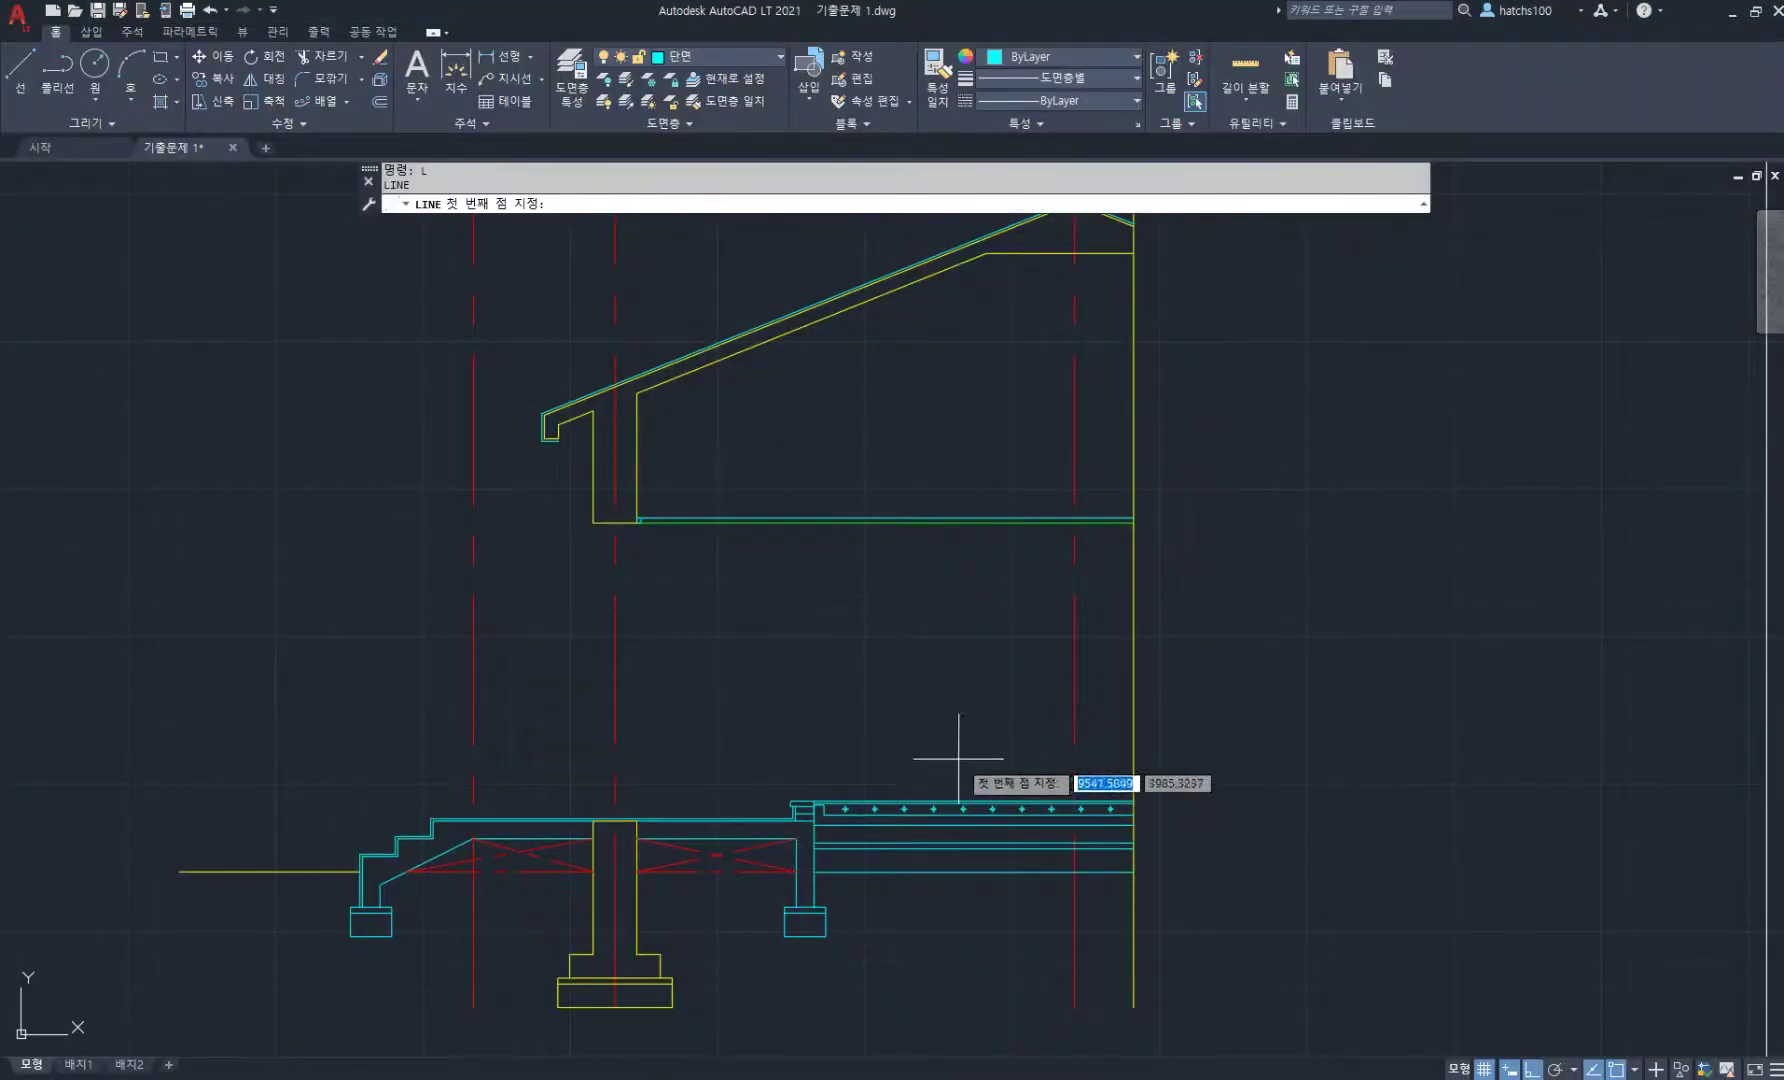
left_click(969, 803)
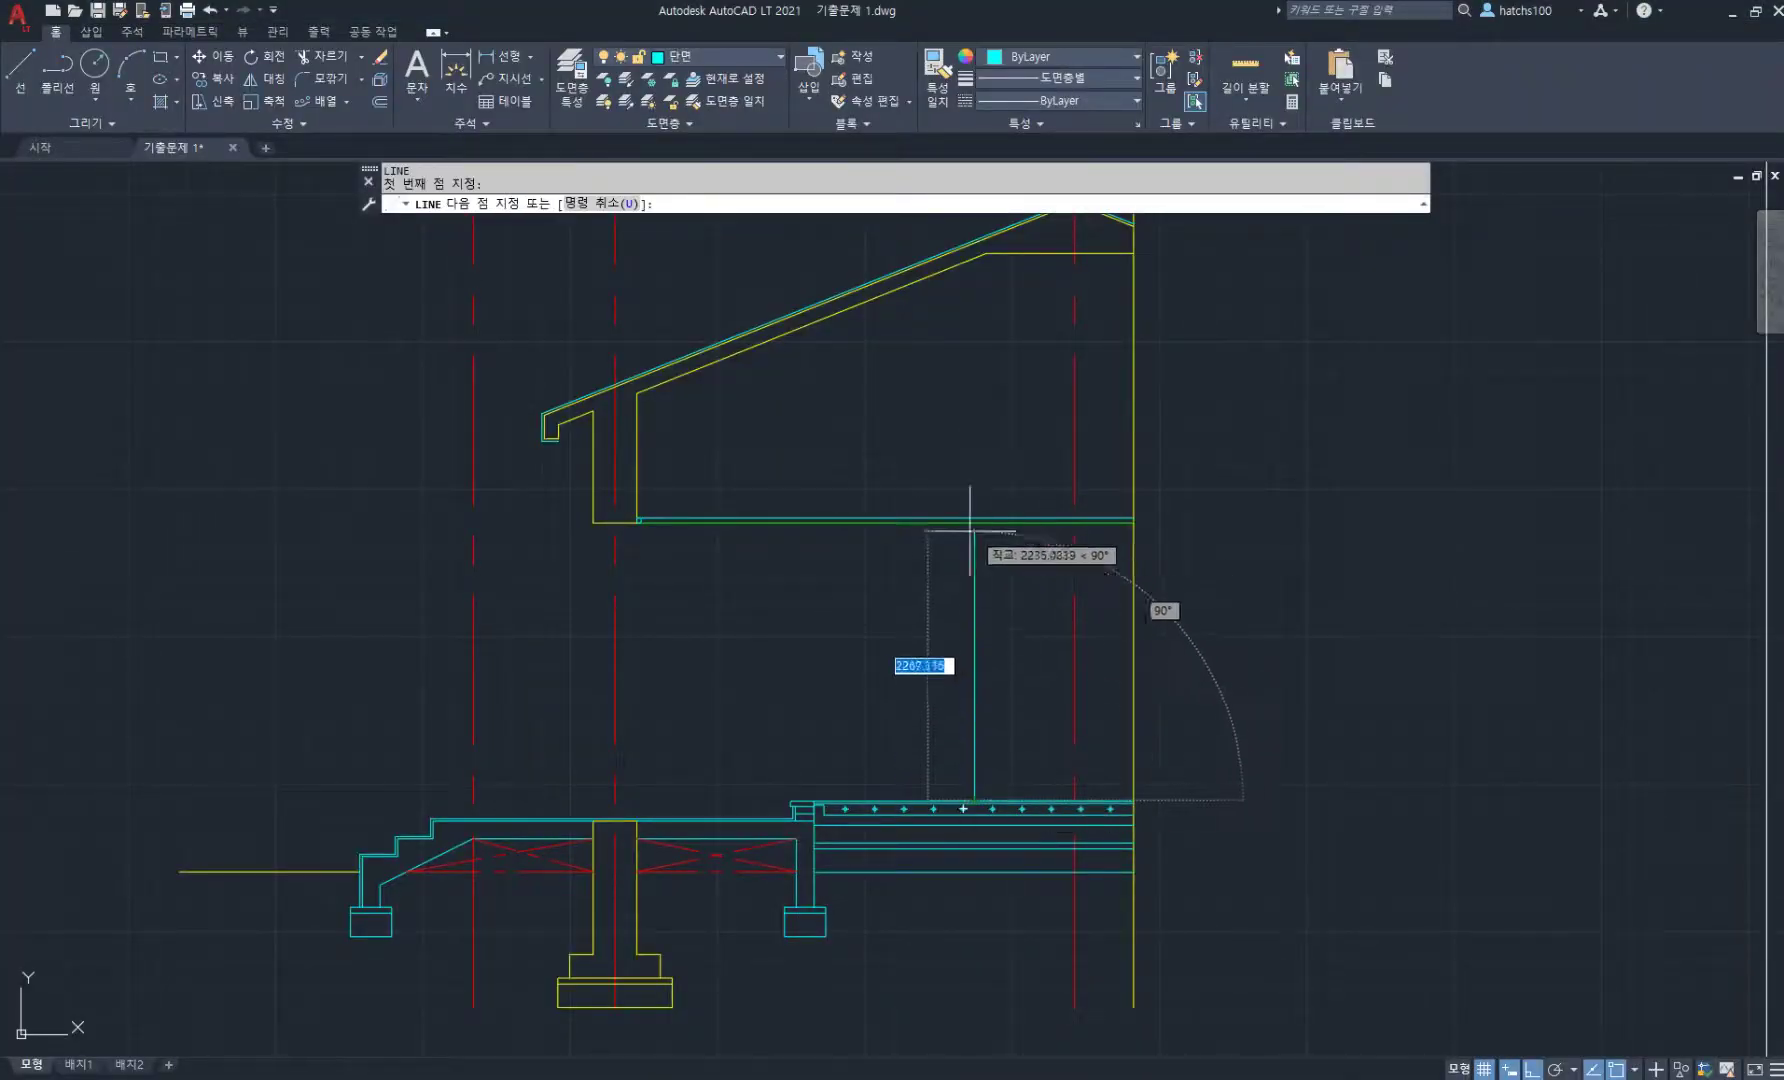
scroll(975, 518, "up", 4)
left_click(969, 518)
key("Return")
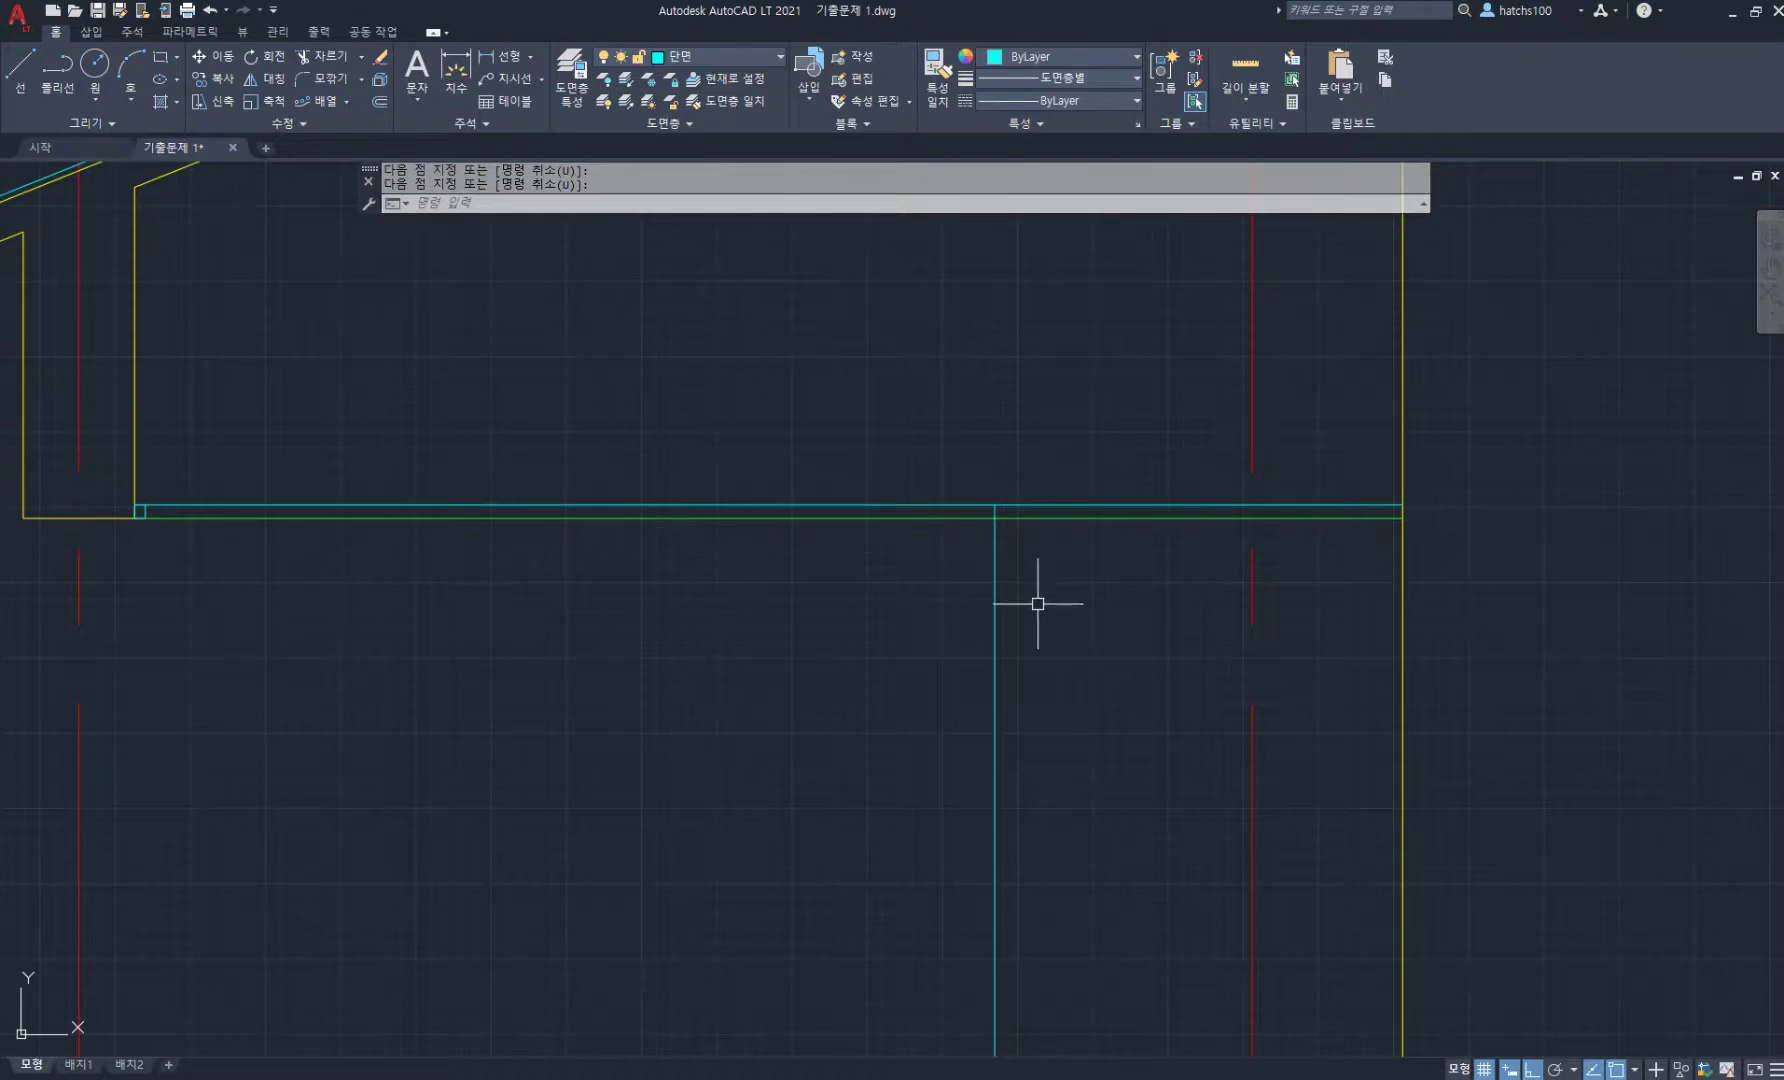
scroll(1038, 603, "down", 4)
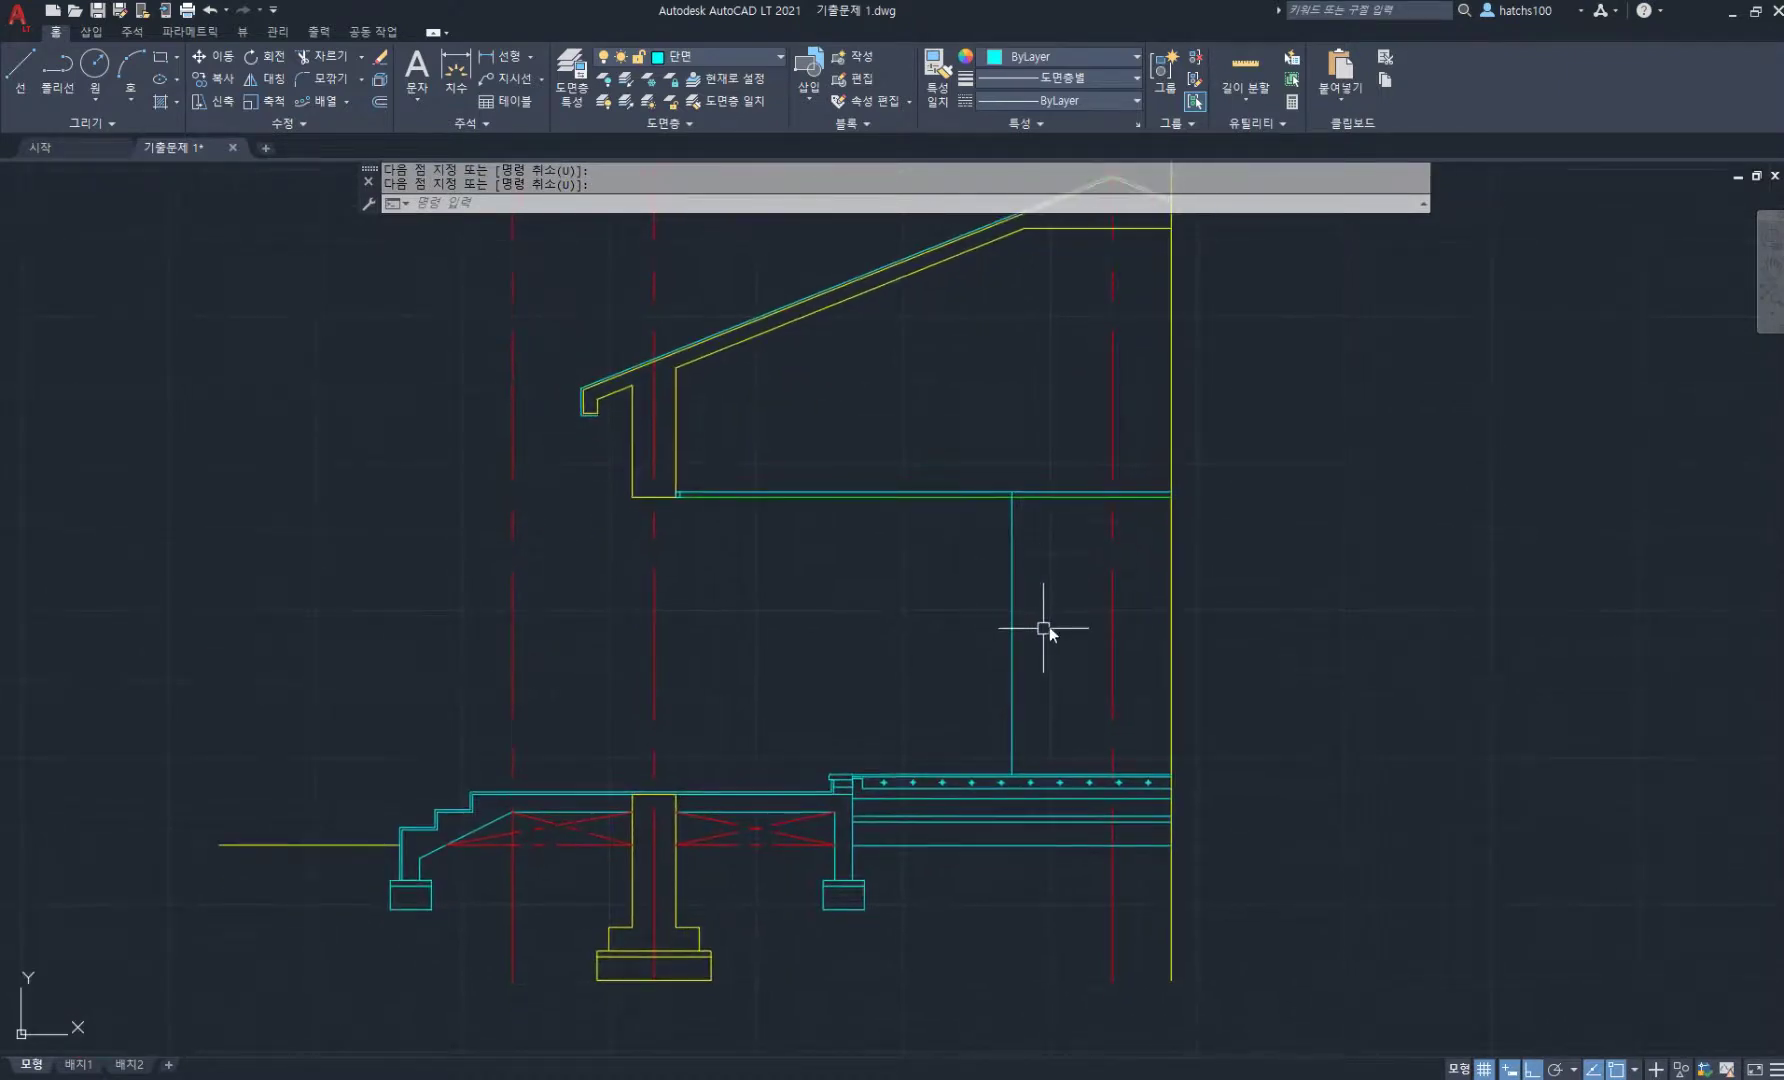
- Move the new vertical line horizontally a short distance towards the entrance
type("m")
key("Return")
left_click(1012, 628)
key("Return")
left_click(960, 625)
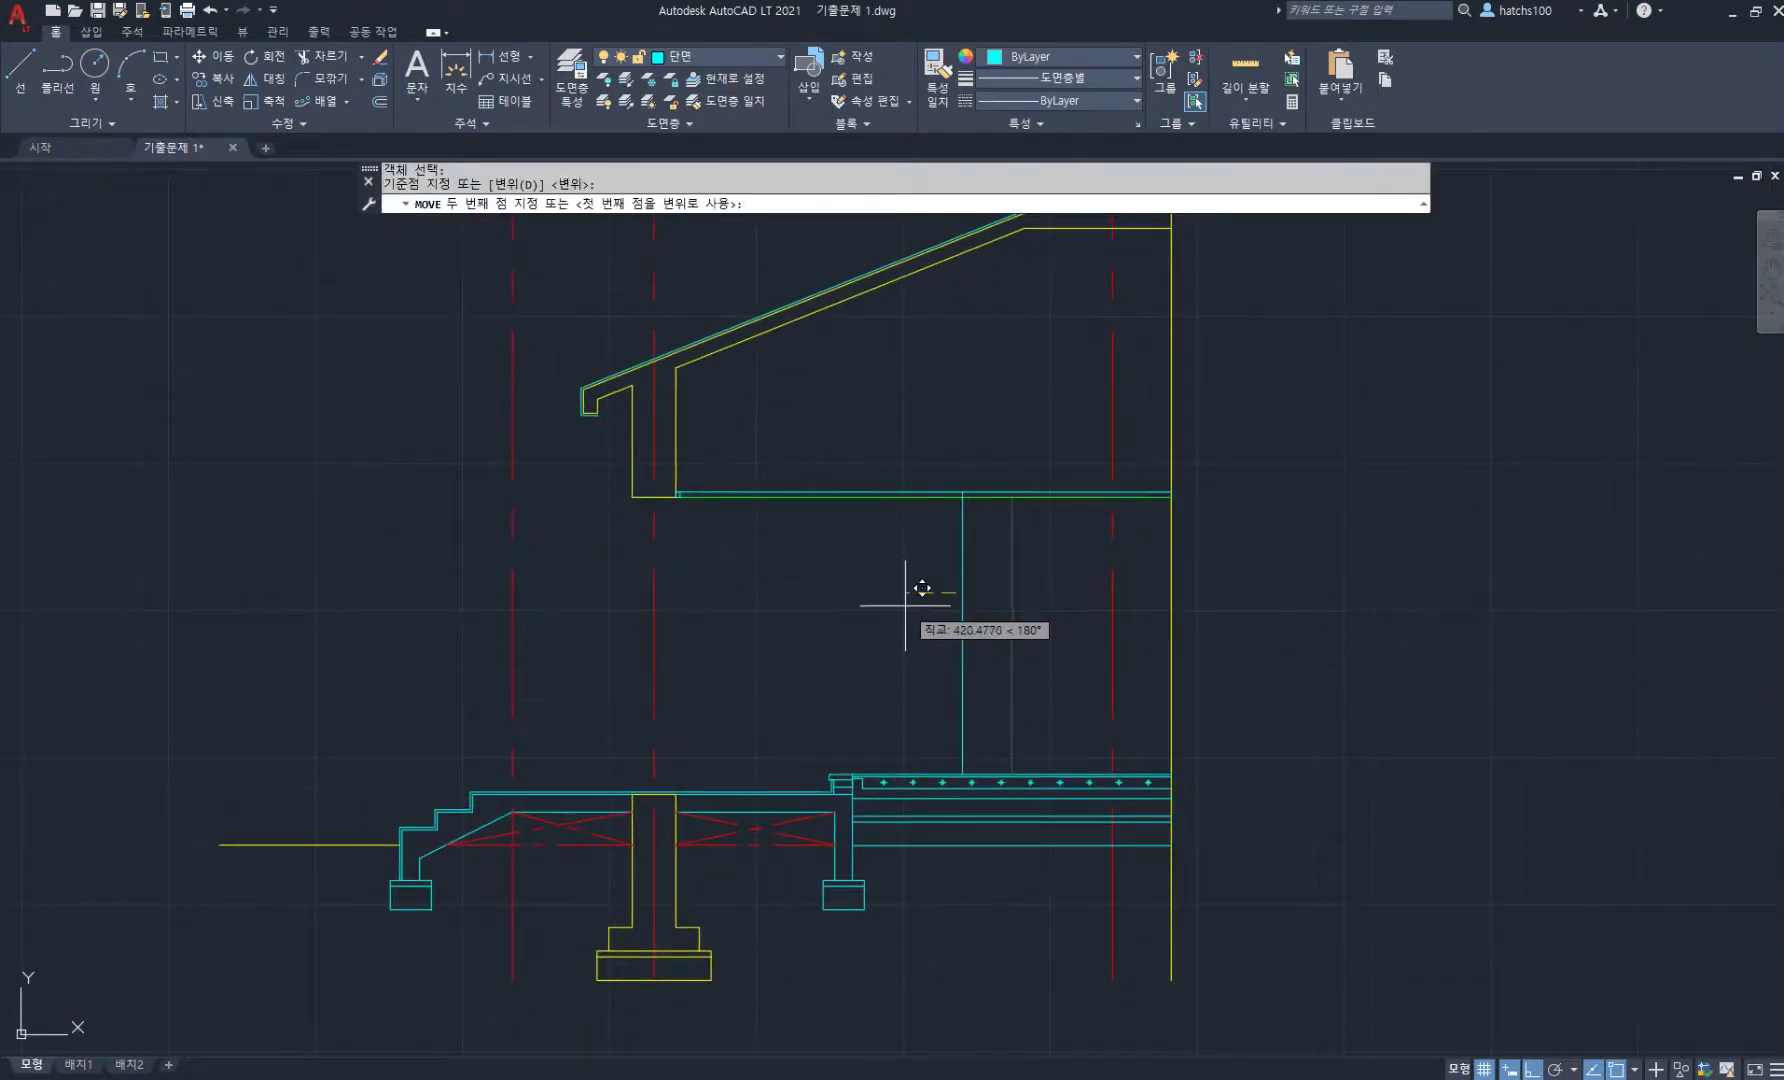
left_click(920, 601)
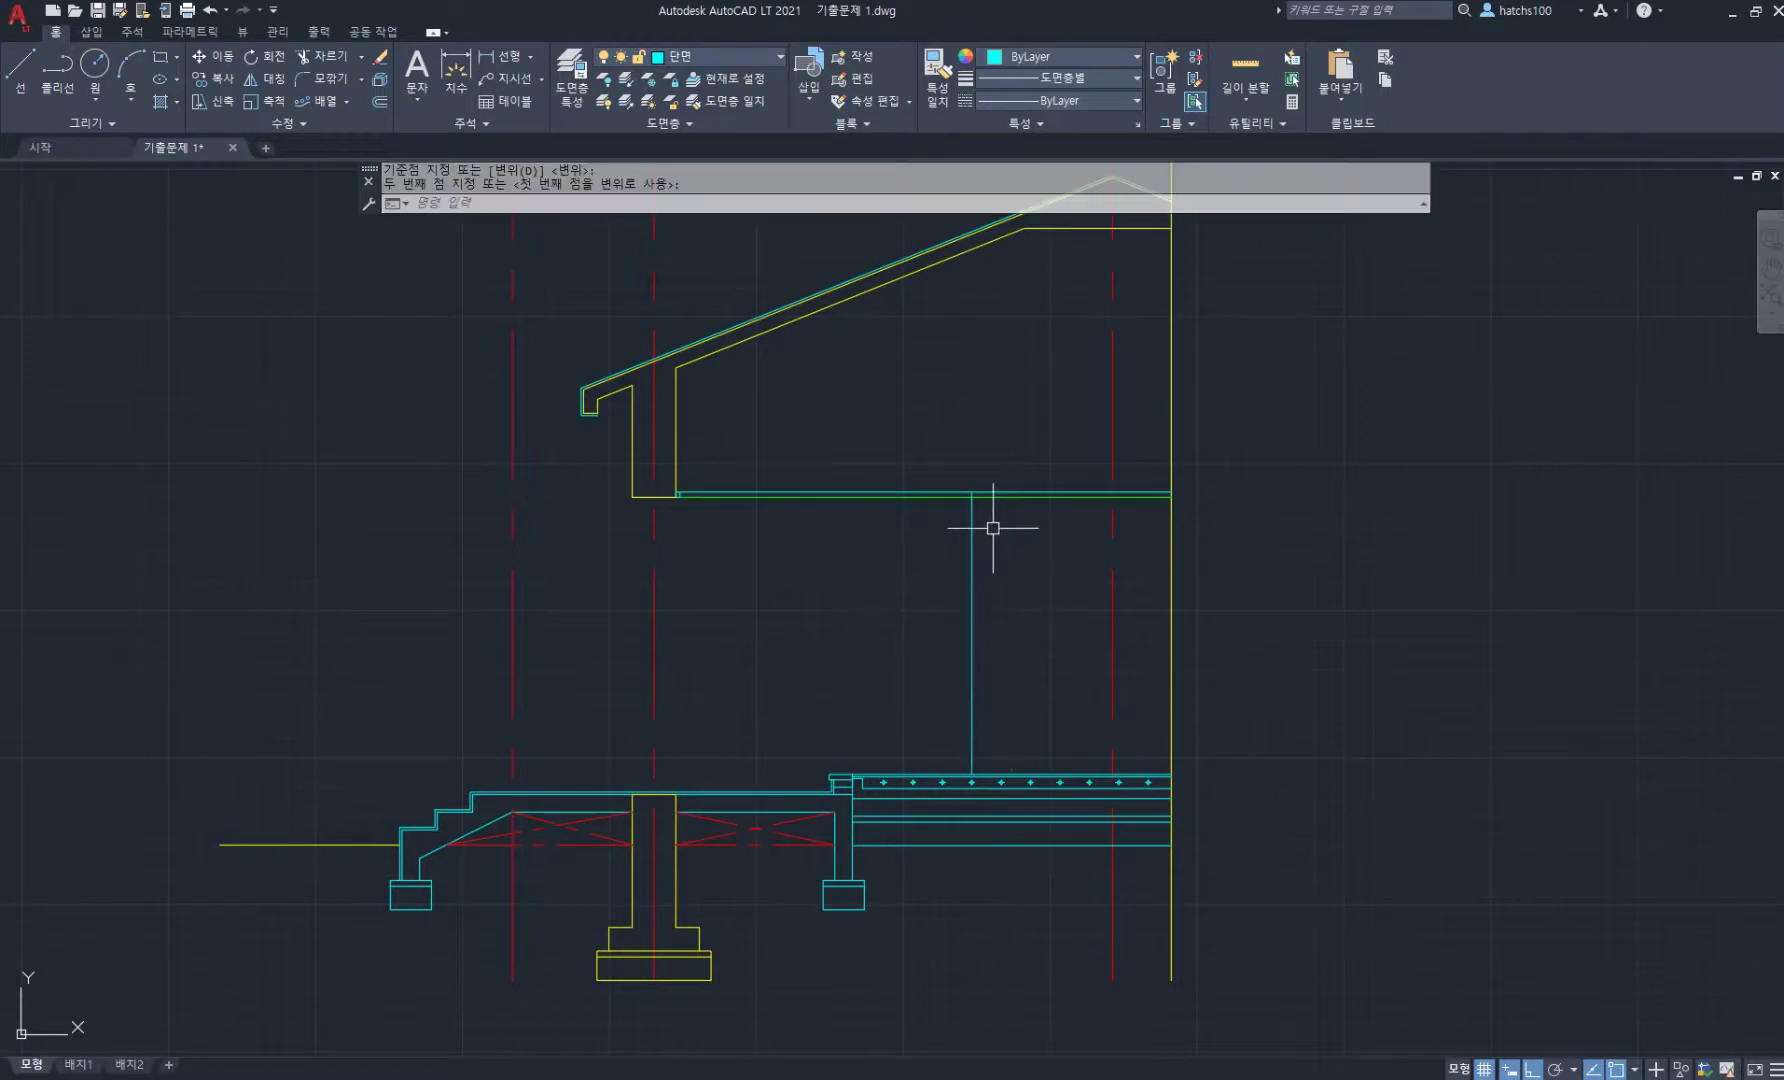
- Match the vertical line's properties to the green ceiling line
type("ma")
key("Return")
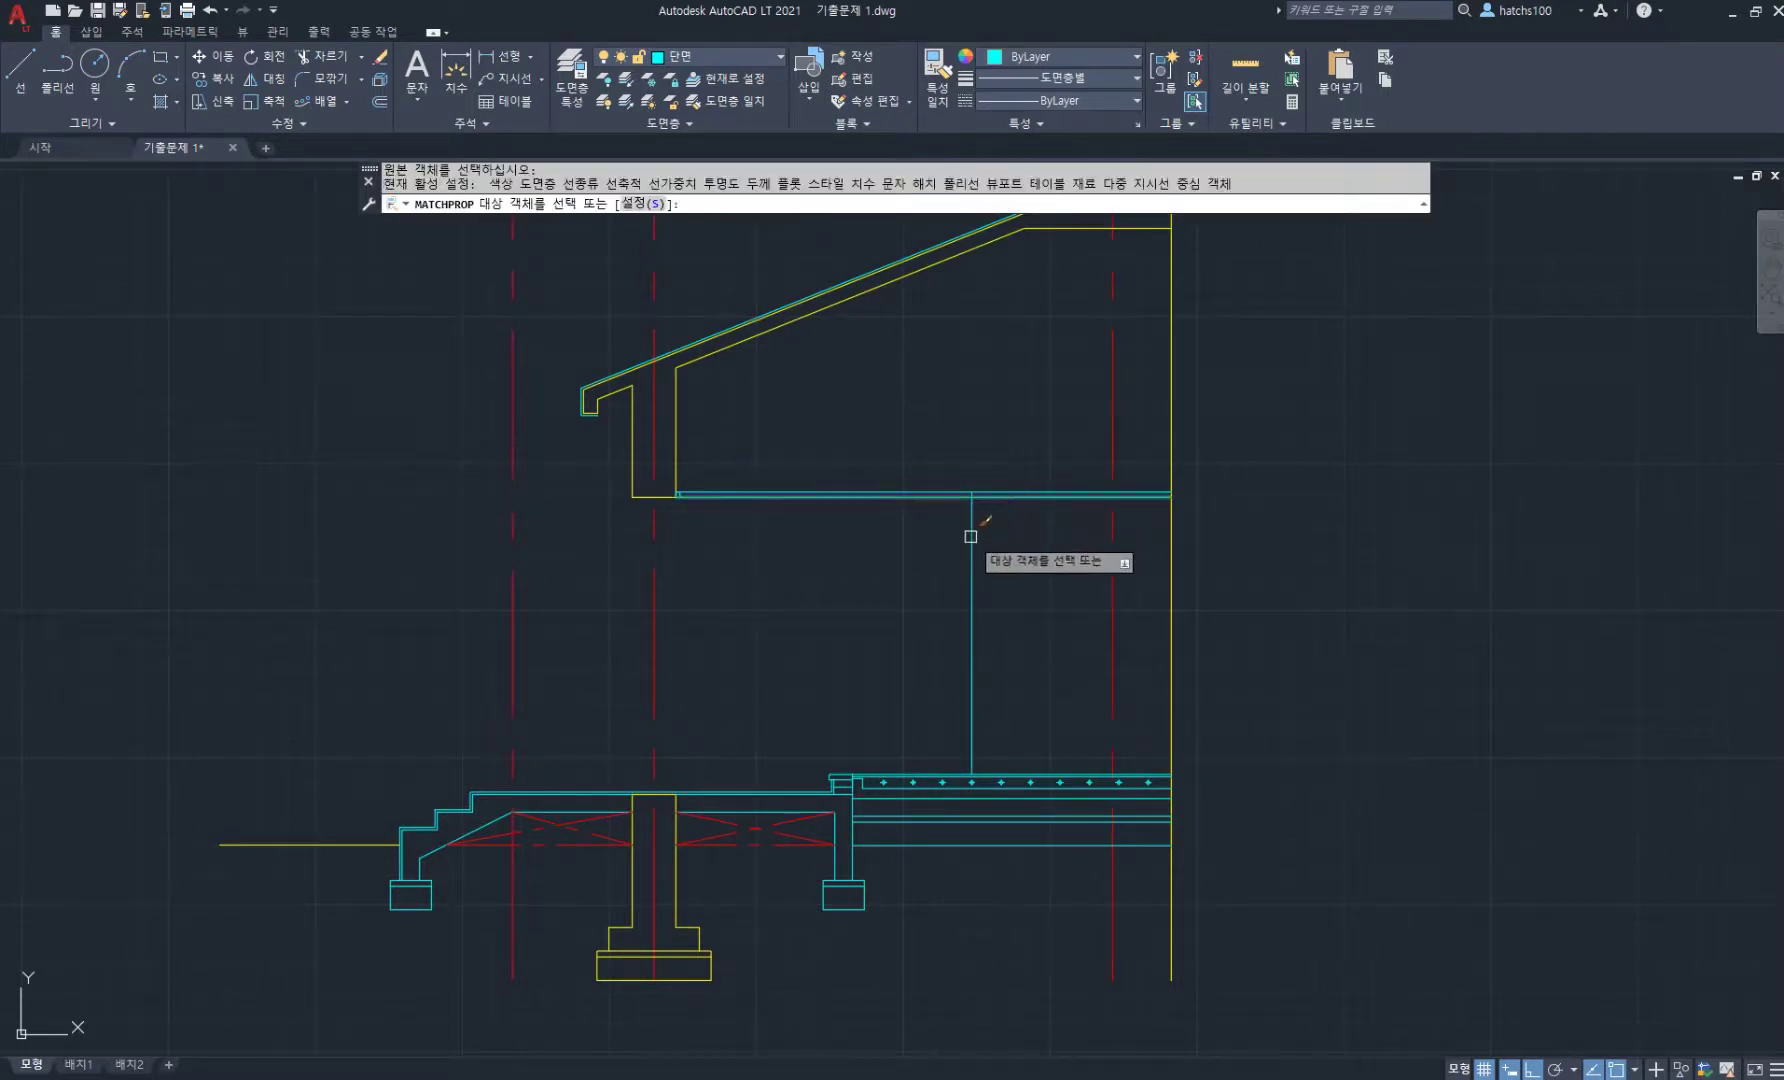
left_click(970, 518)
key("Return")
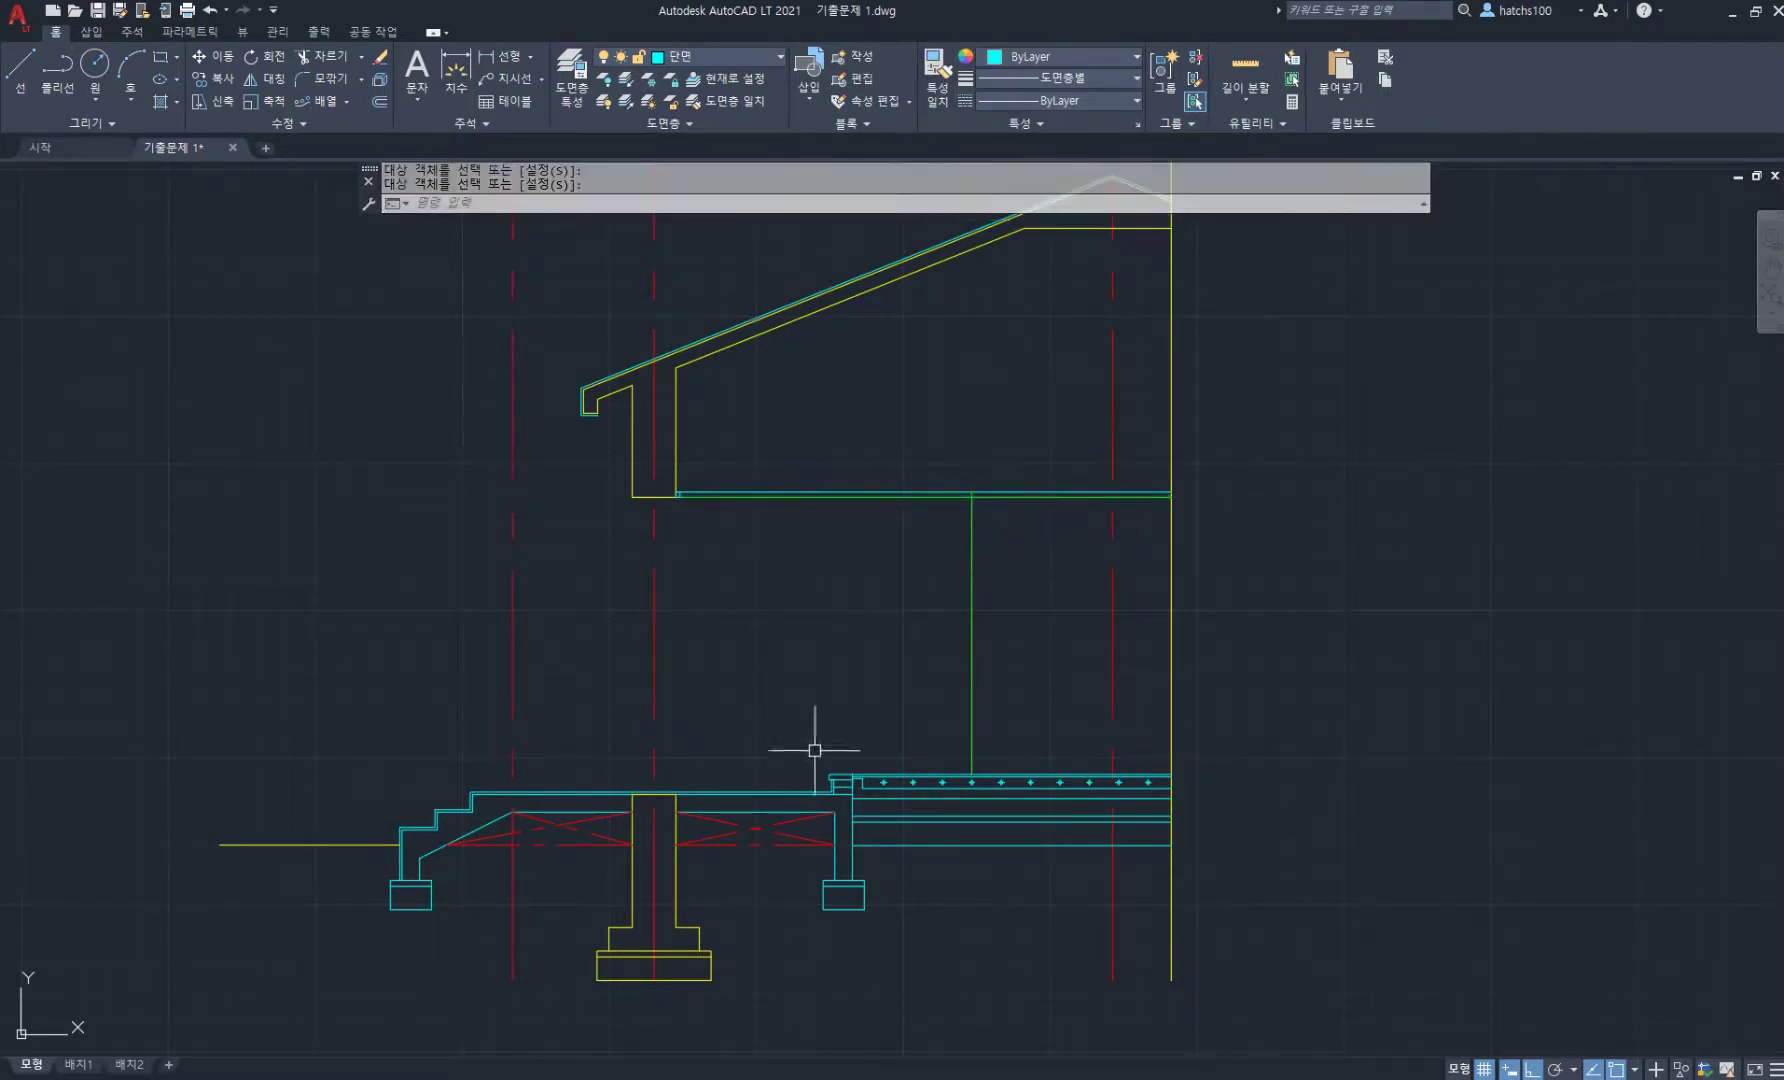
- Consult the PDF floor plan and draw a vertical line 2100 long up from the interior floor, between the entrance step and the green line
scroll(900, 740, "up", 2)
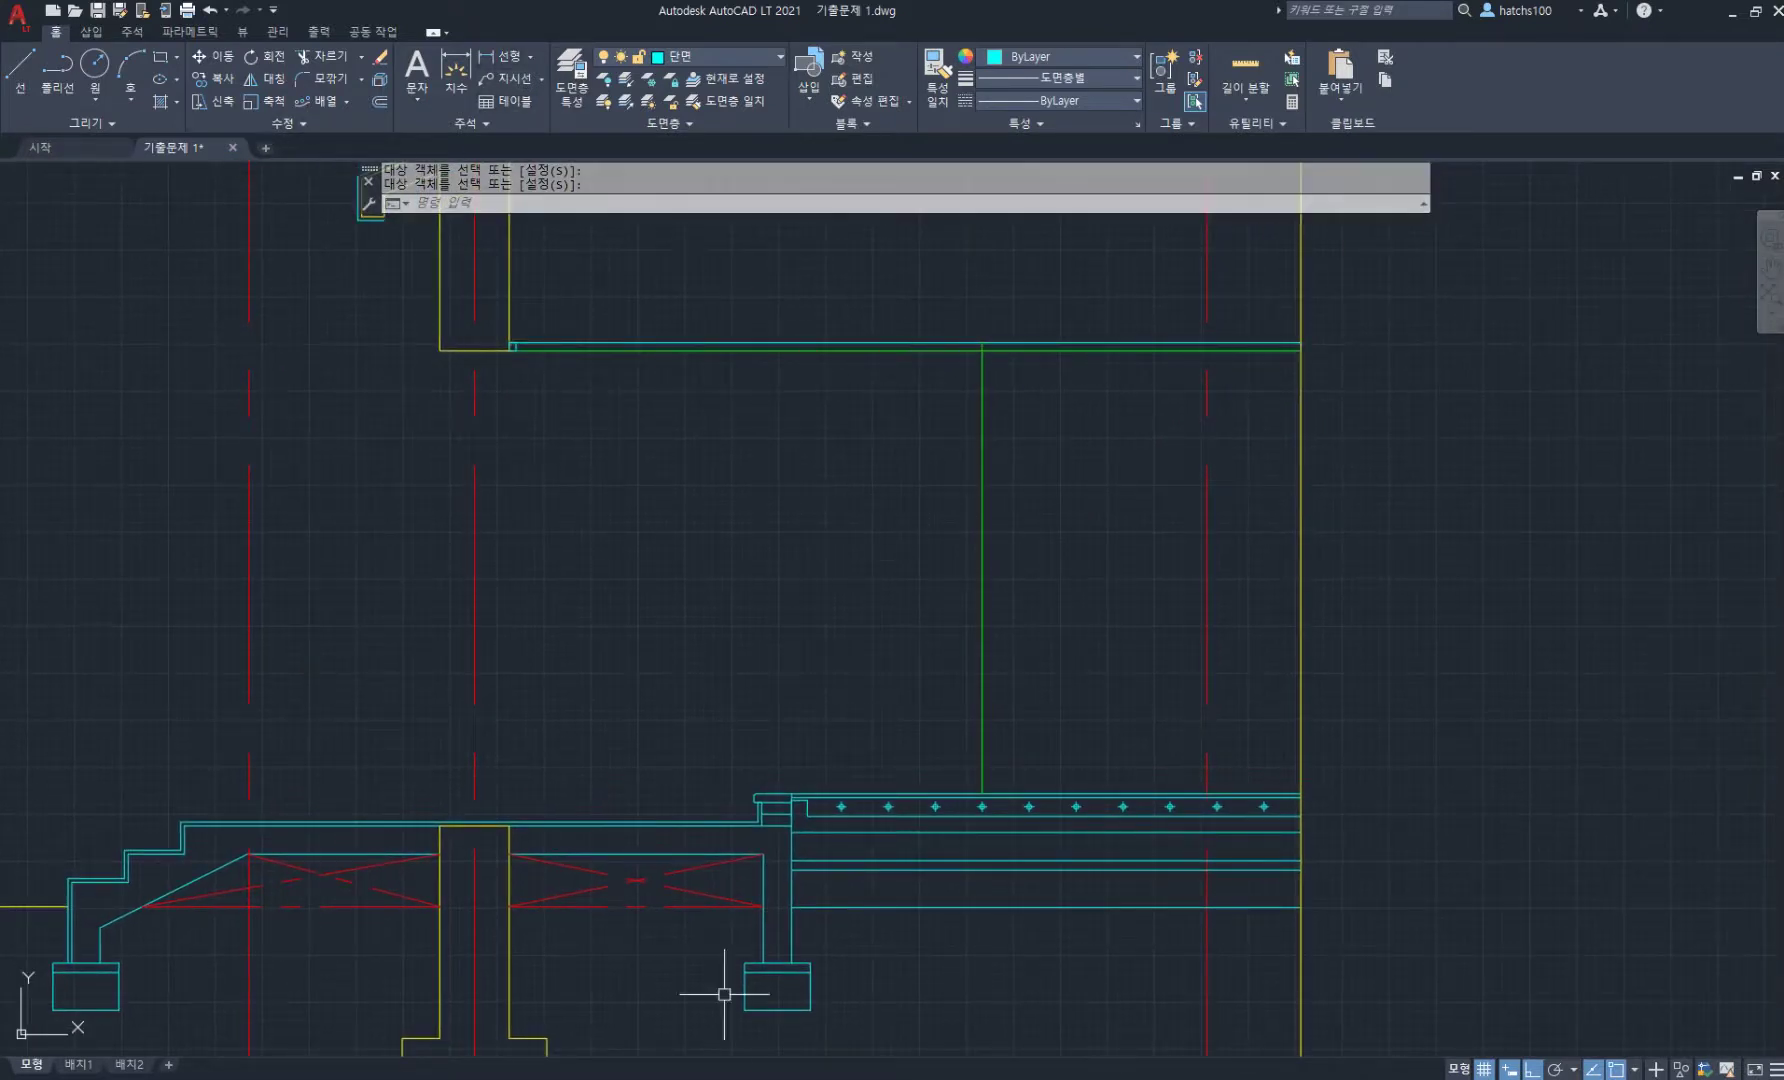
key("alt+Tab")
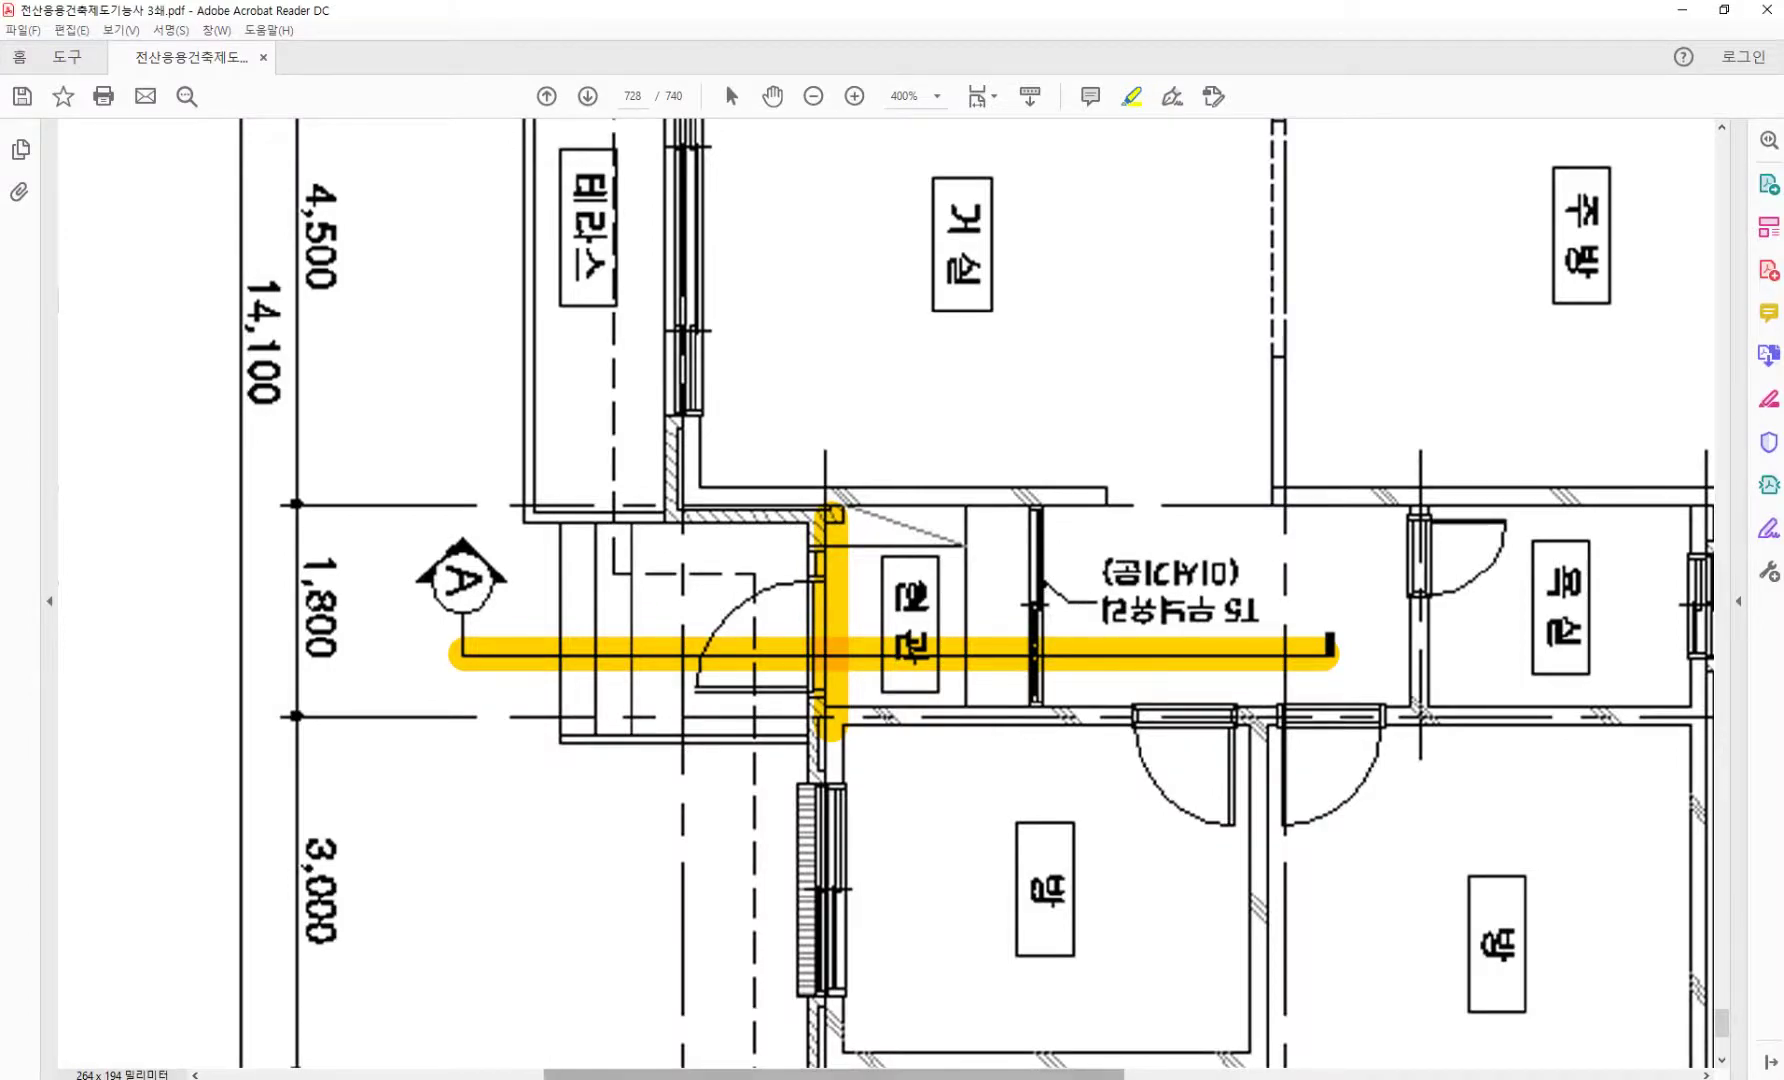
key("alt+Tab")
scroll(928, 605, "down", 3)
middle_click_drag(884, 685, 878, 736)
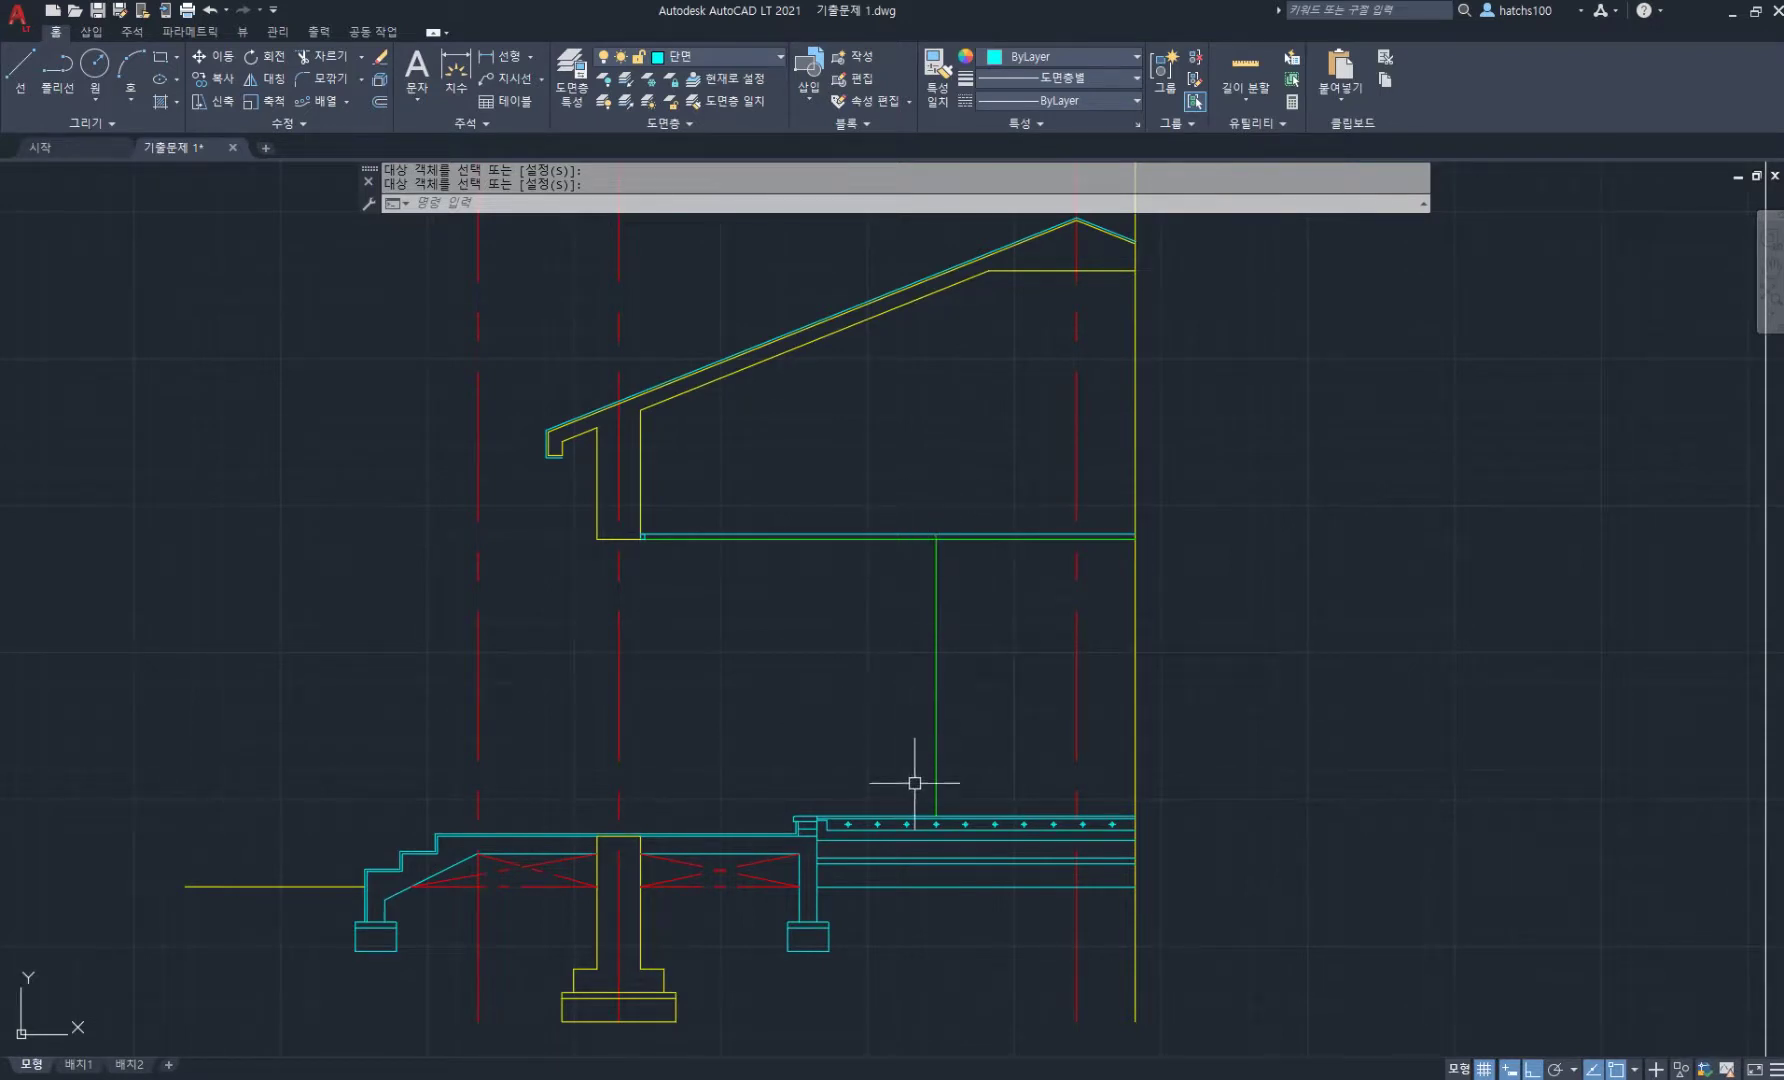
scroll(862, 785, "up", 2)
type("l")
key("space")
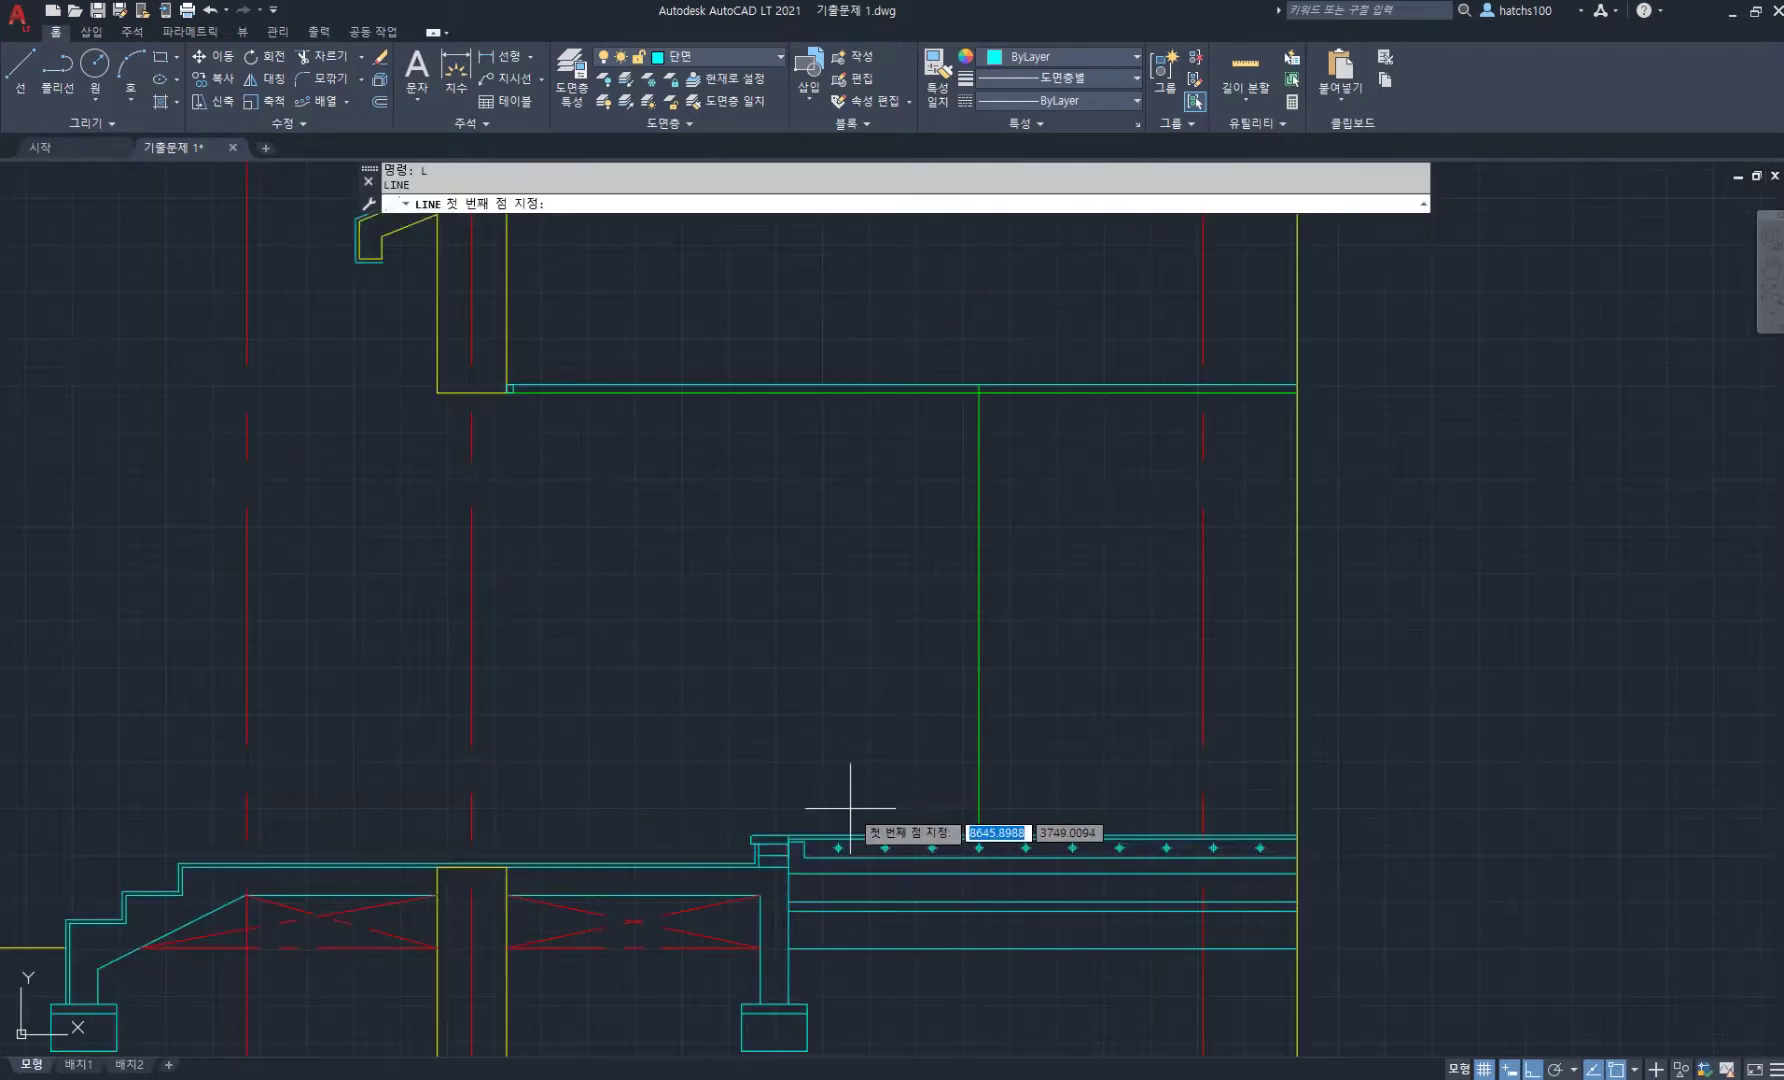
left_click(855, 835)
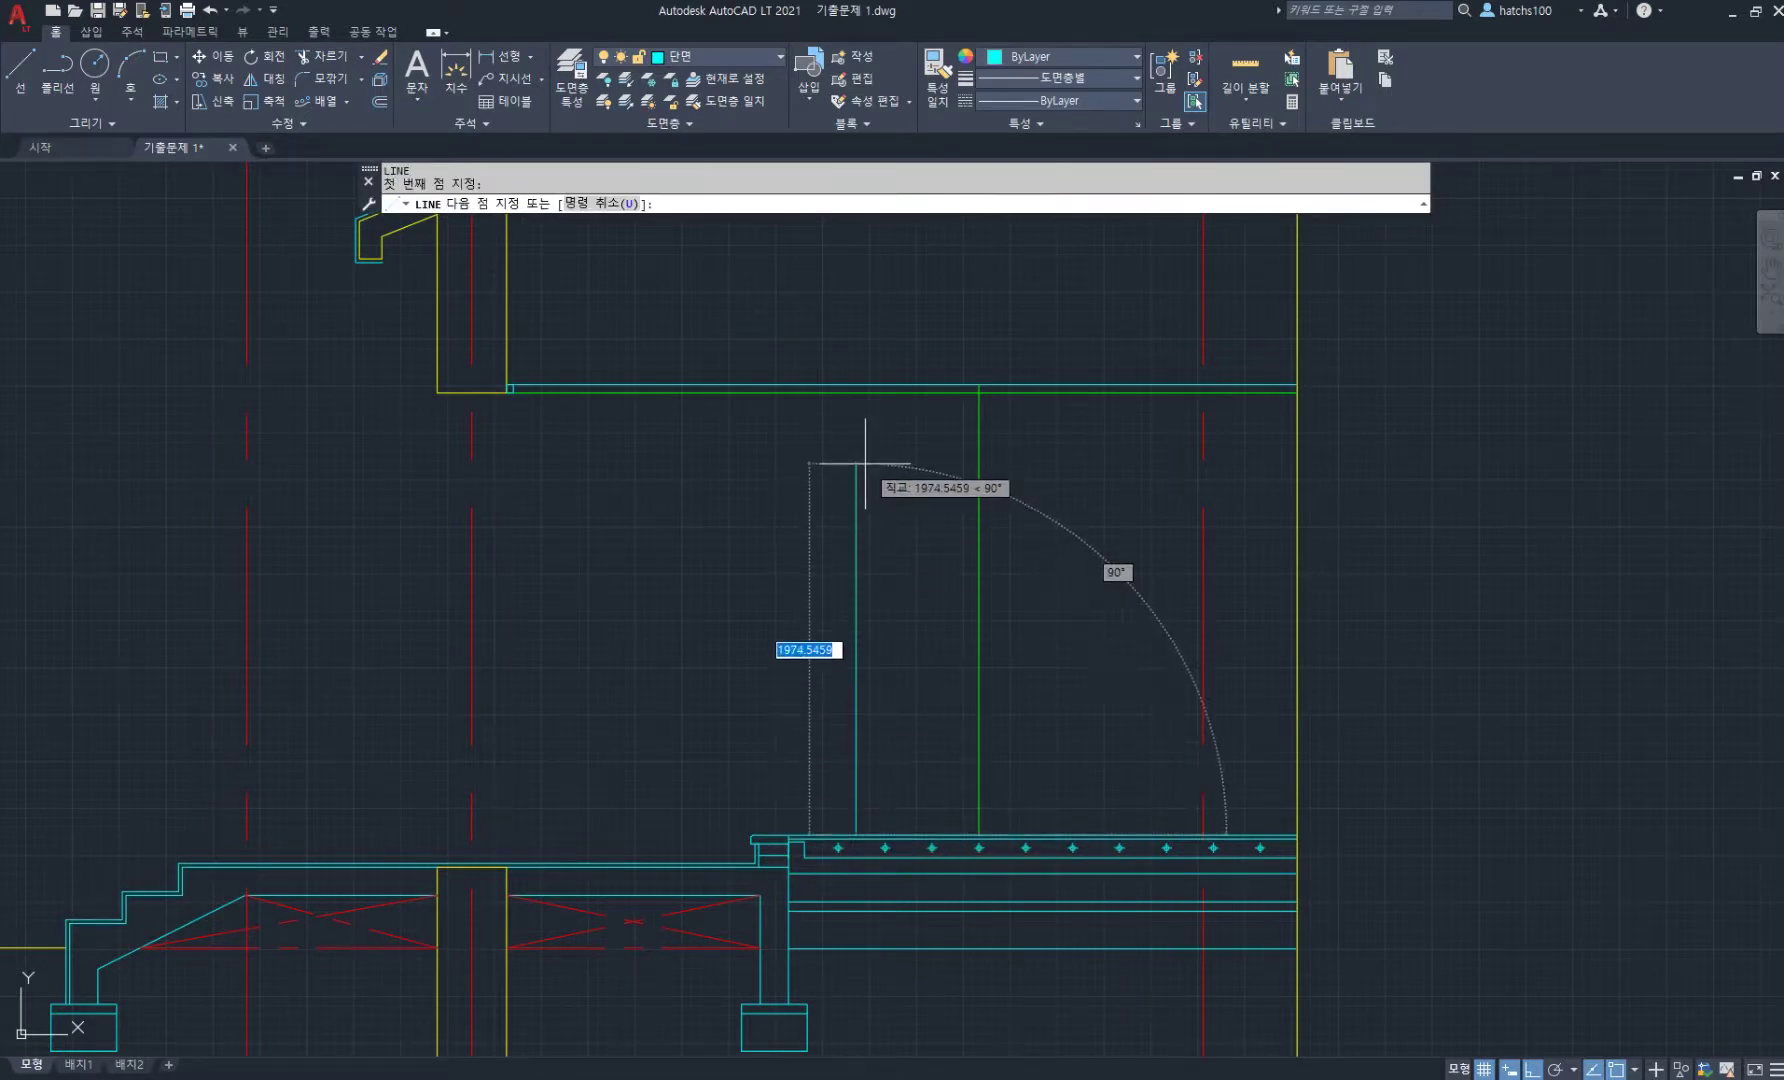
scroll(872, 530, "down", 2)
scroll(858, 540, "up", 2)
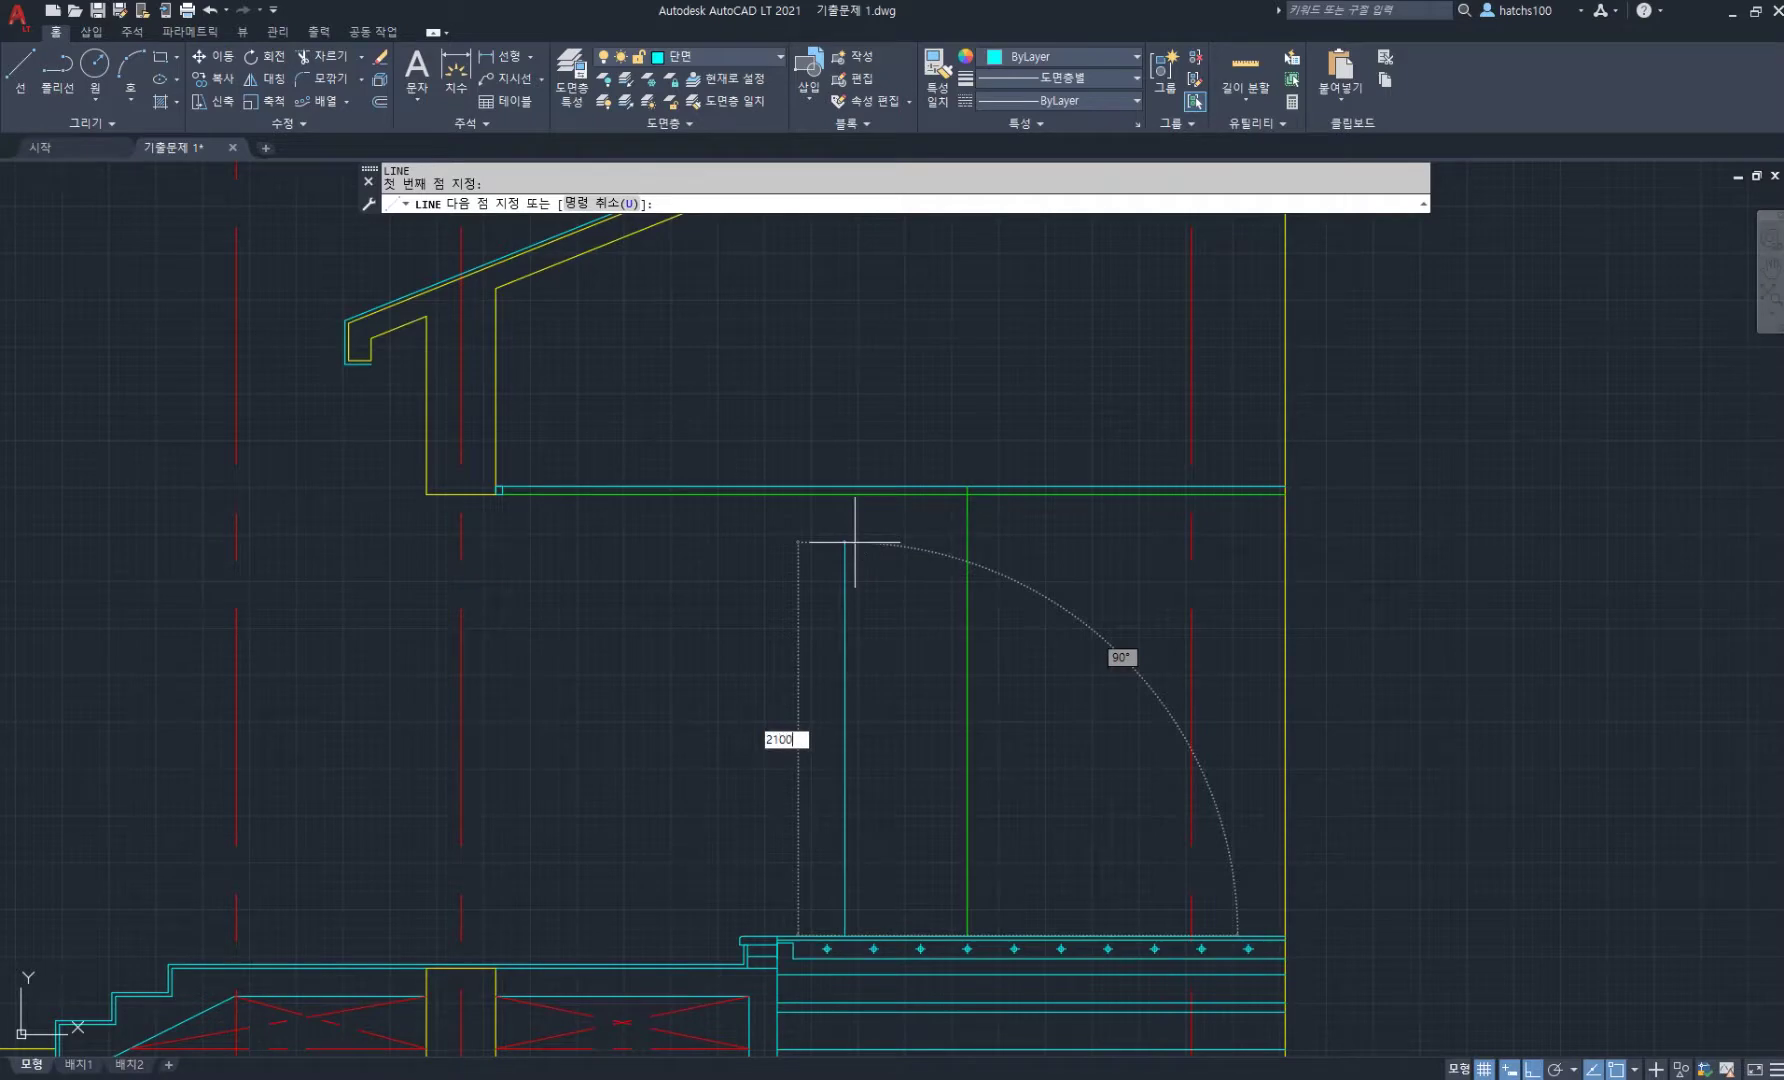
type("2100")
key("Return")
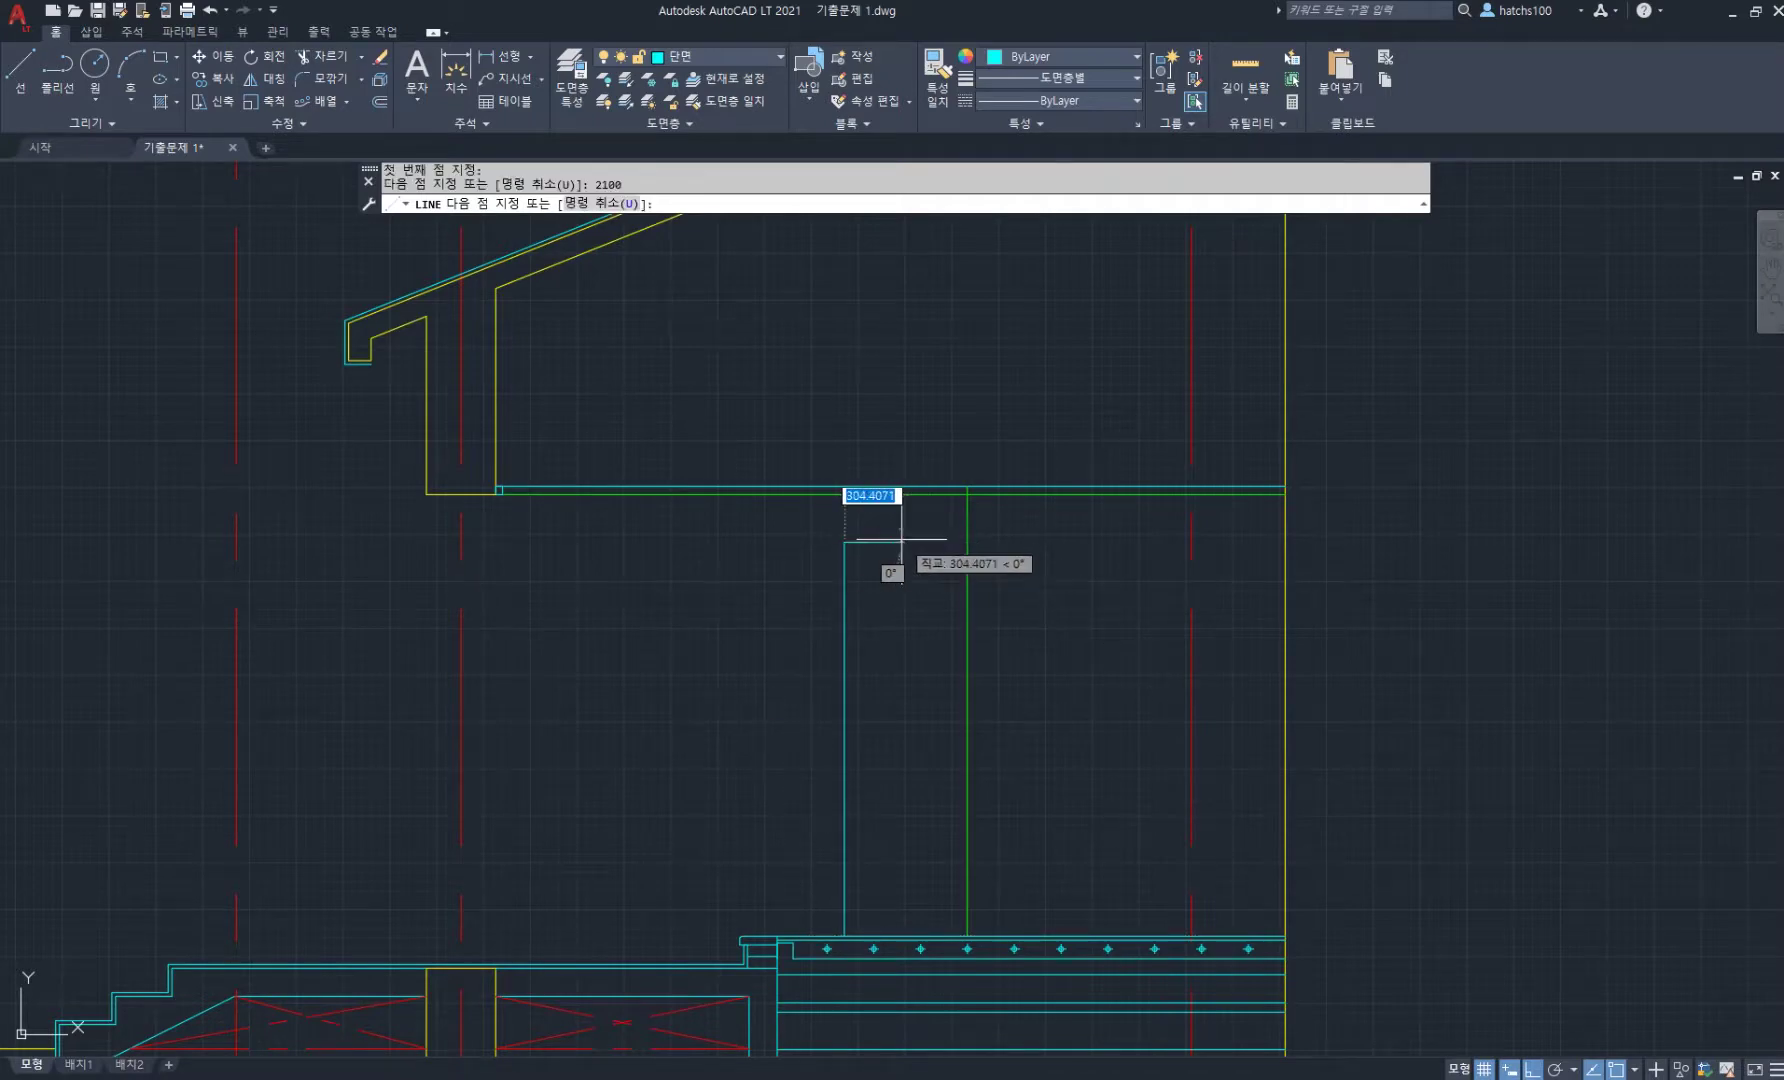
key("Return")
- Draw a vertical line about 2180 long from the top of the 2100 line up into the sloping roof slab
scroll(844, 527, "up", 4)
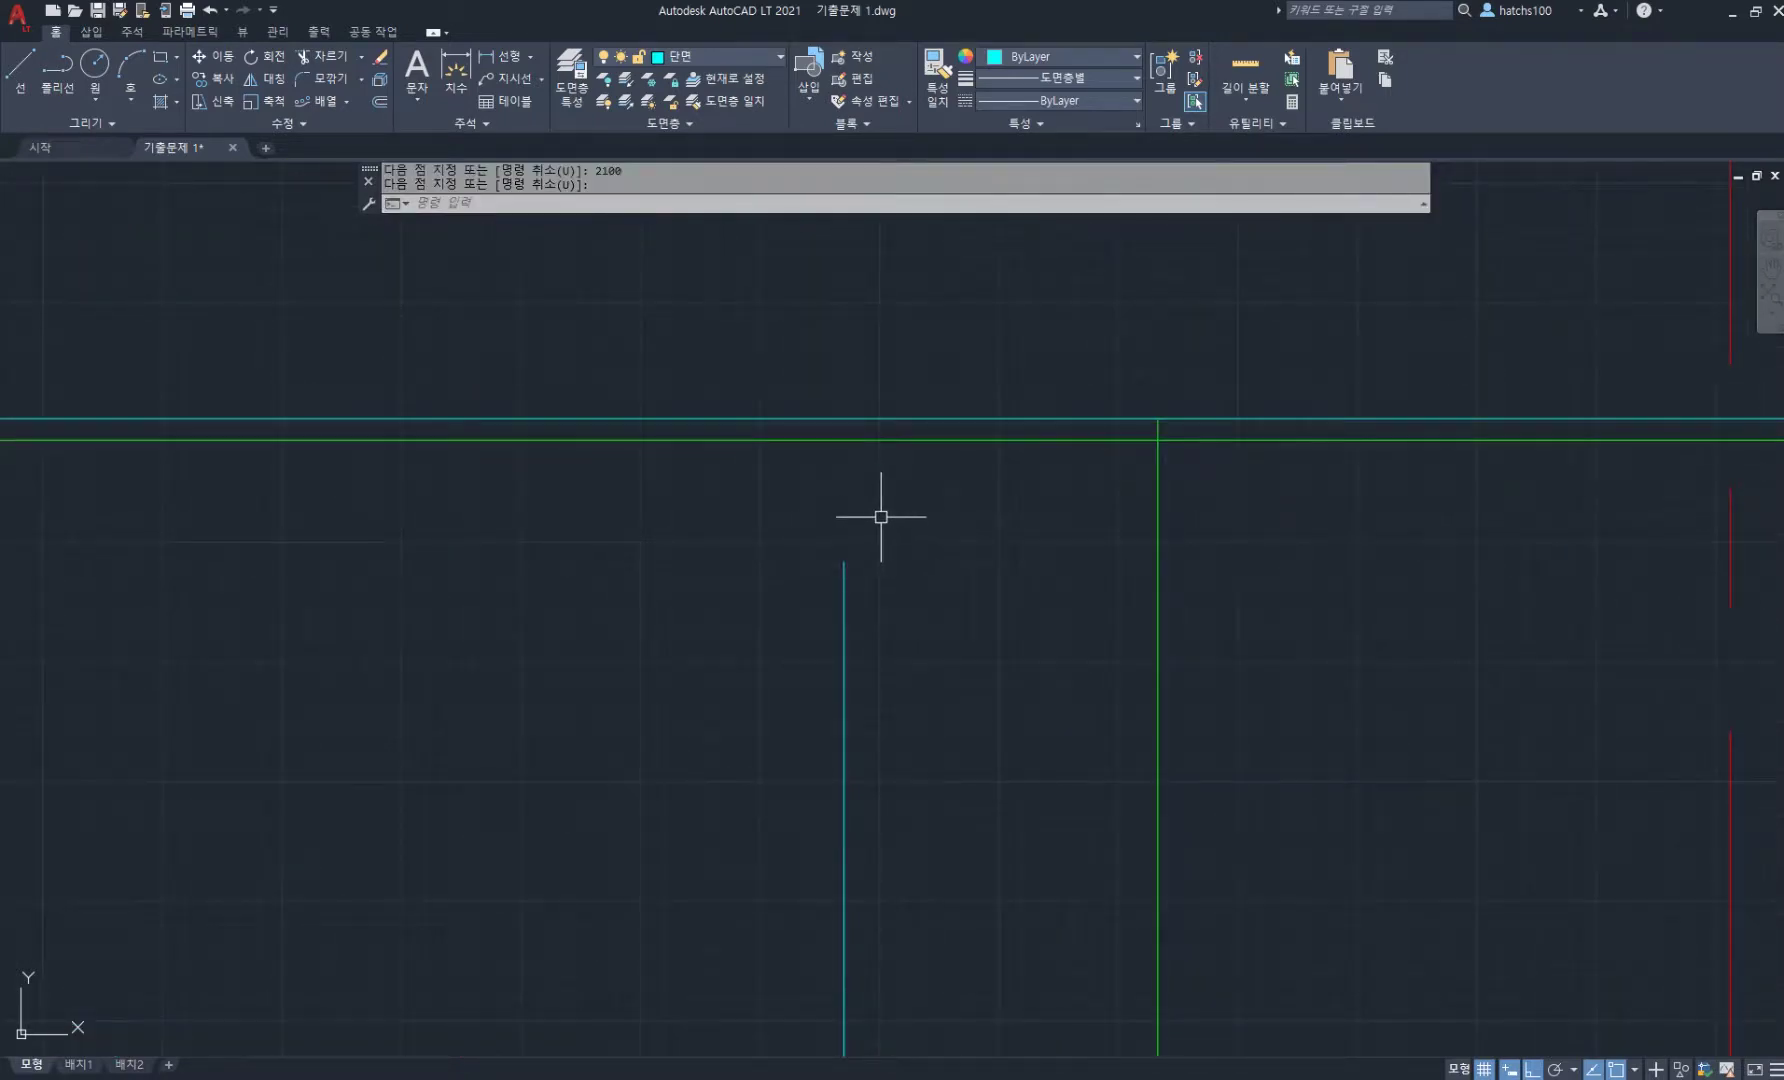
mouse_move(854, 537)
middle_mouse_down()
mouse_move(848, 522)
mouse_move(854, 573)
middle_mouse_up()
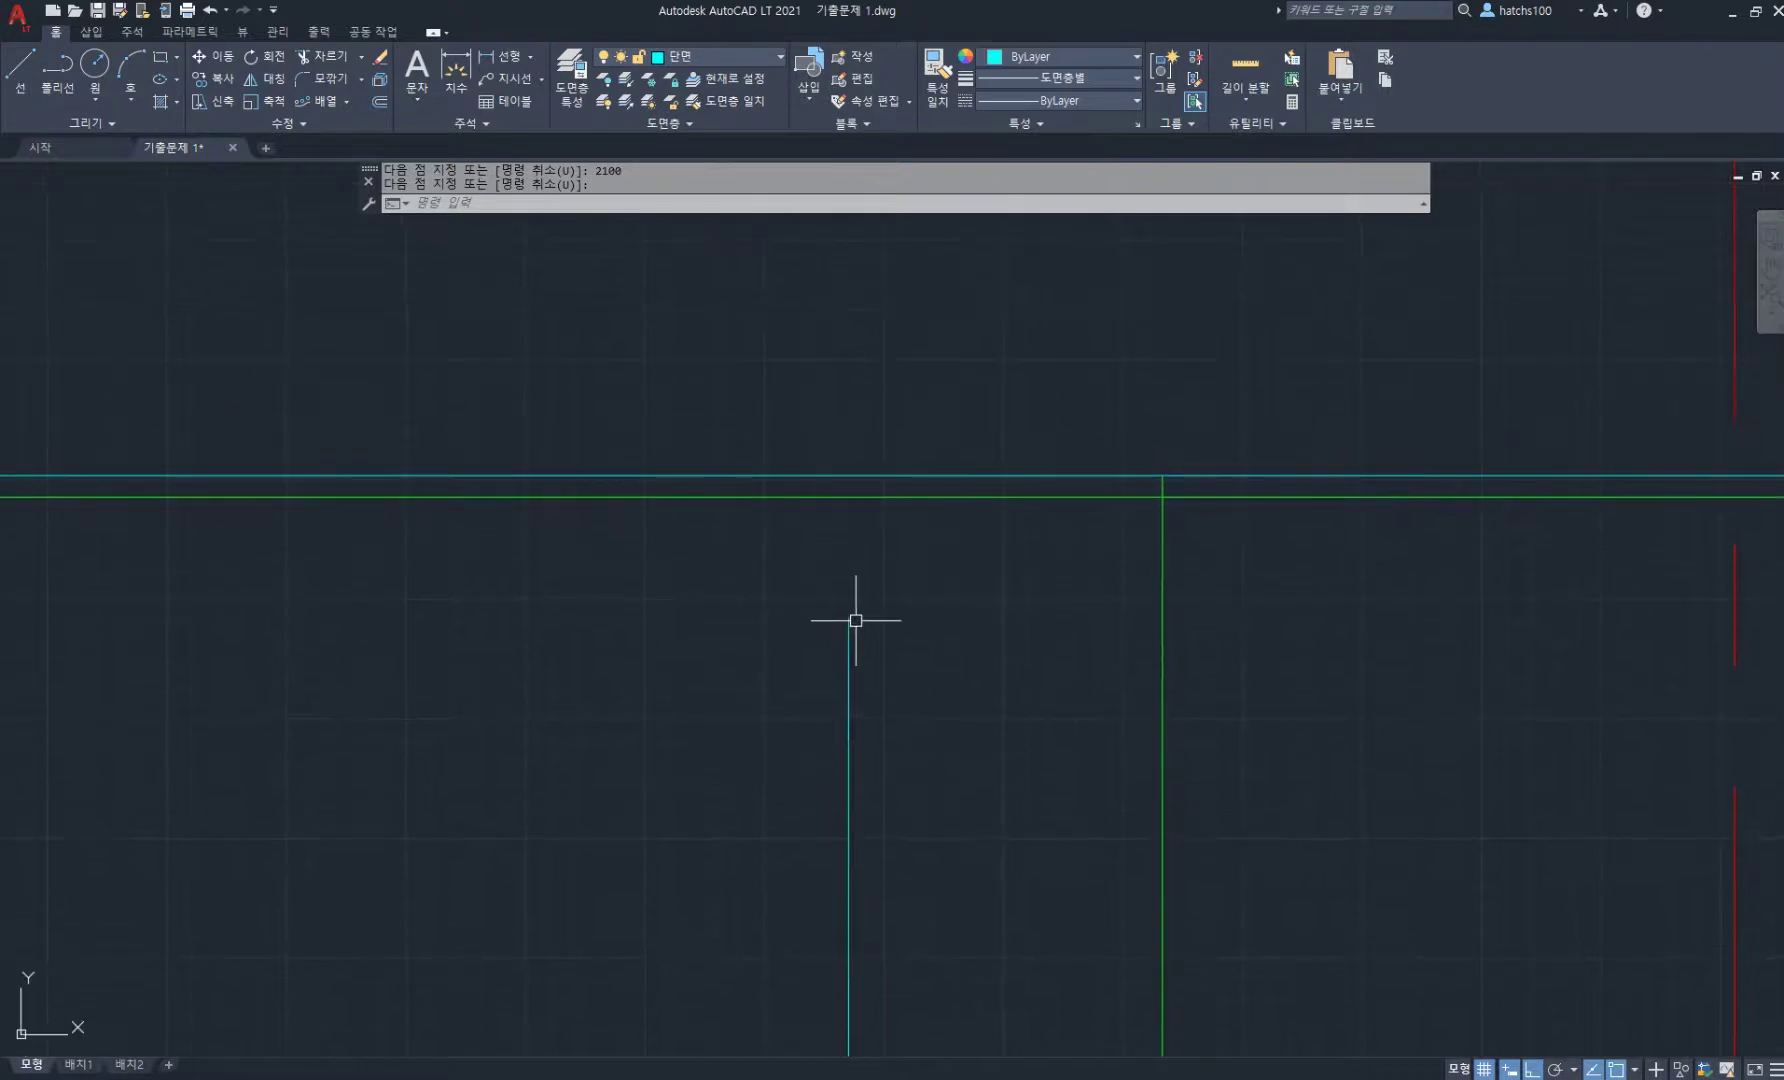
type("l")
key("Return")
left_click(848, 620)
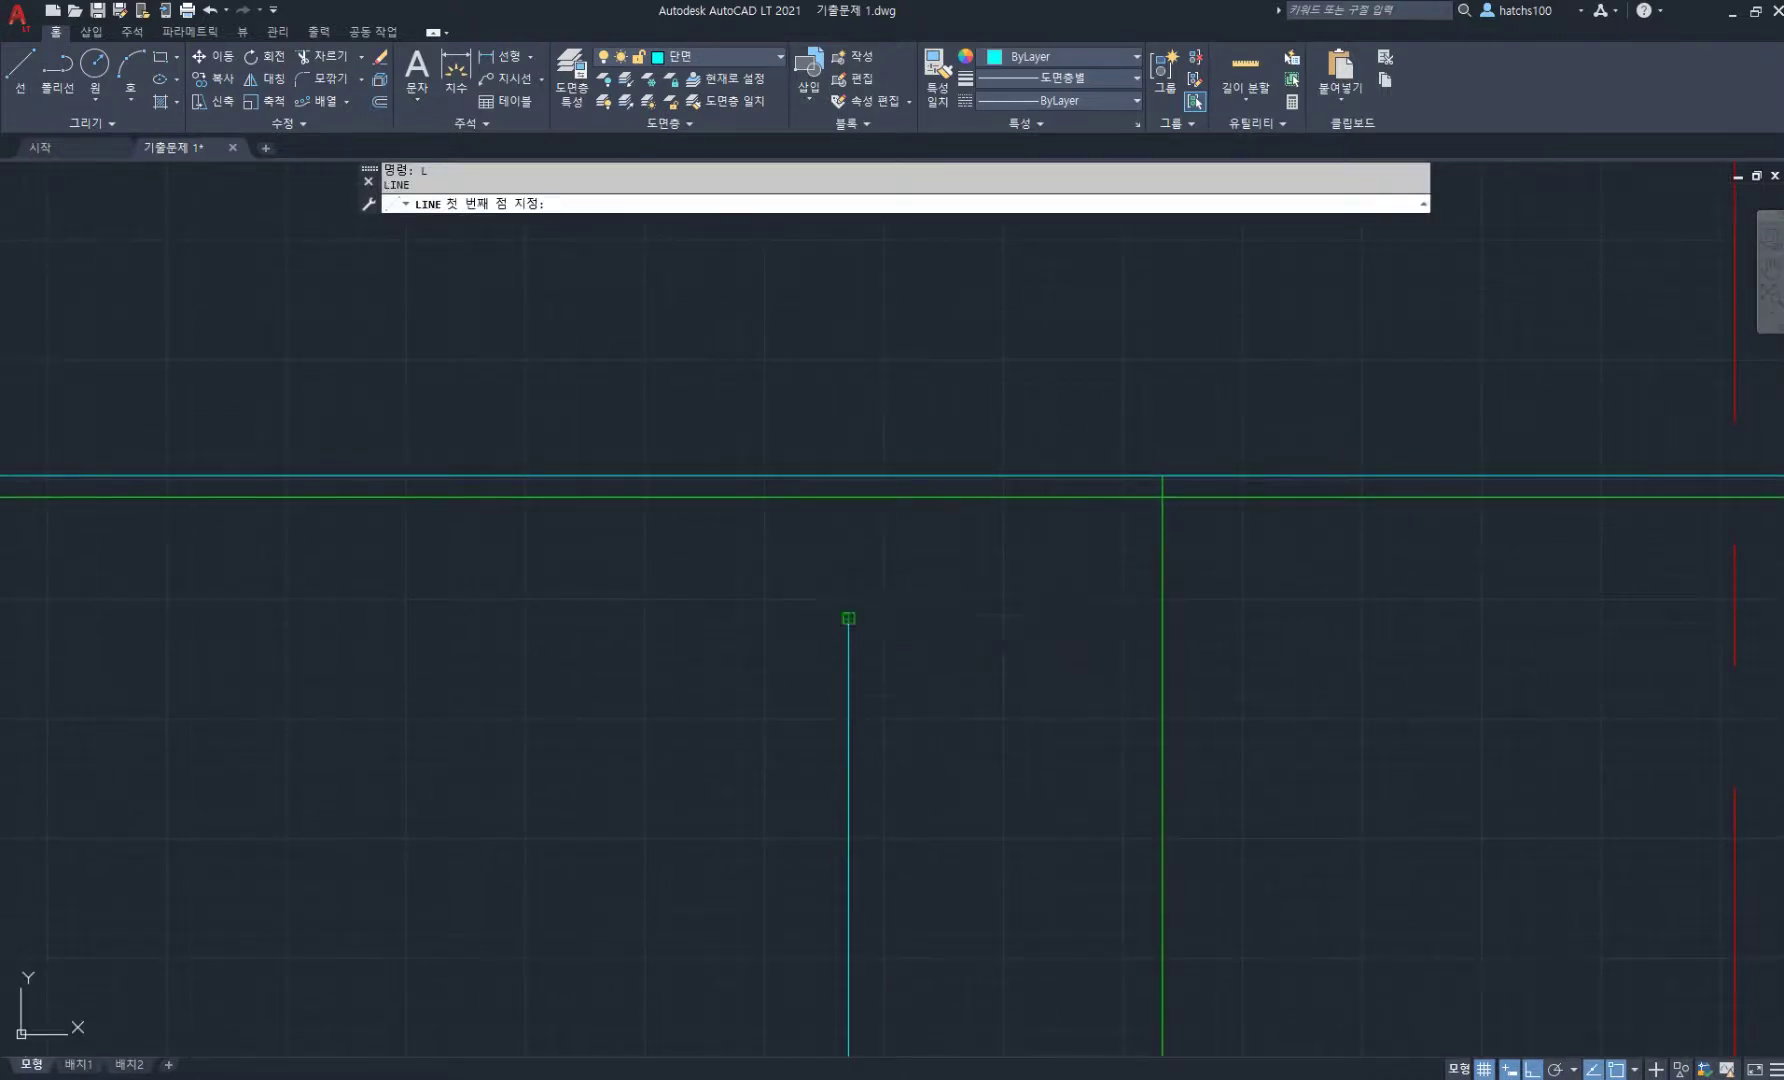
scroll(845, 432, "down", 2)
scroll(854, 424, "down", 2)
middle_click_drag(854, 424, 823, 743)
scroll(818, 410, "up", 3)
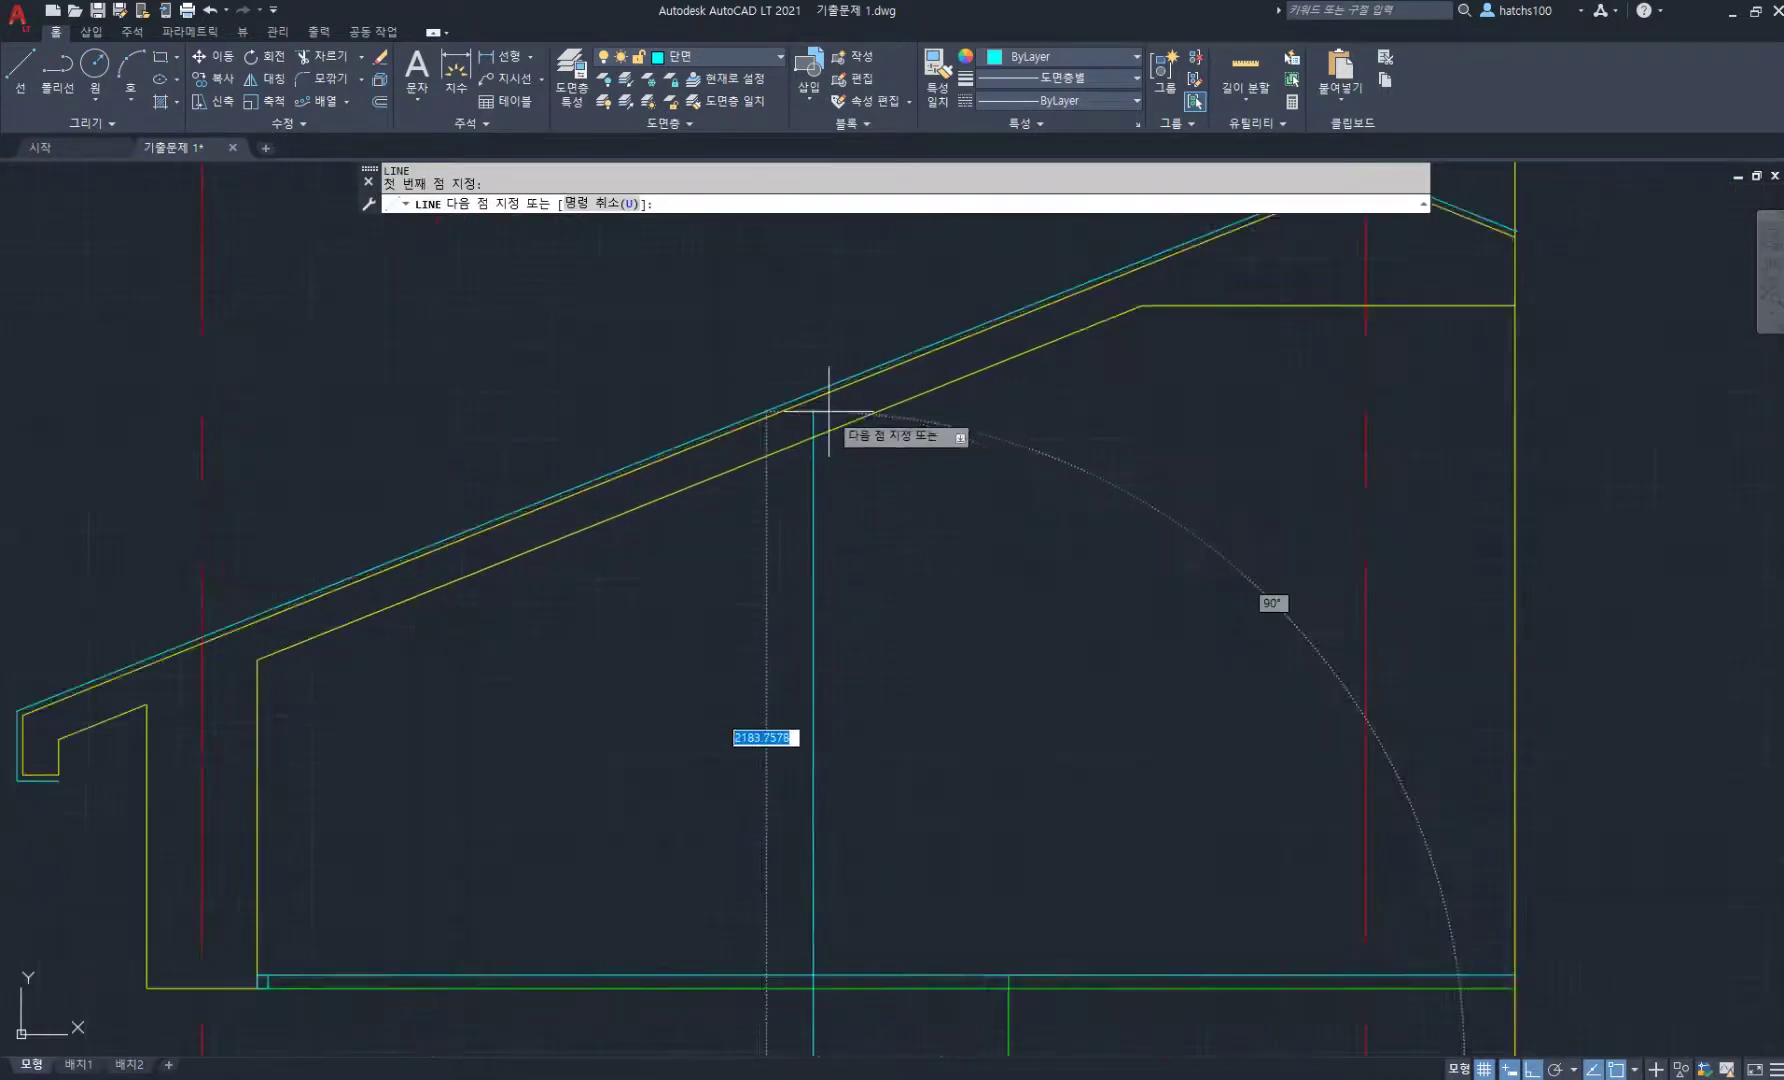
key("Escape")
scroll(816, 420, "down", 2)
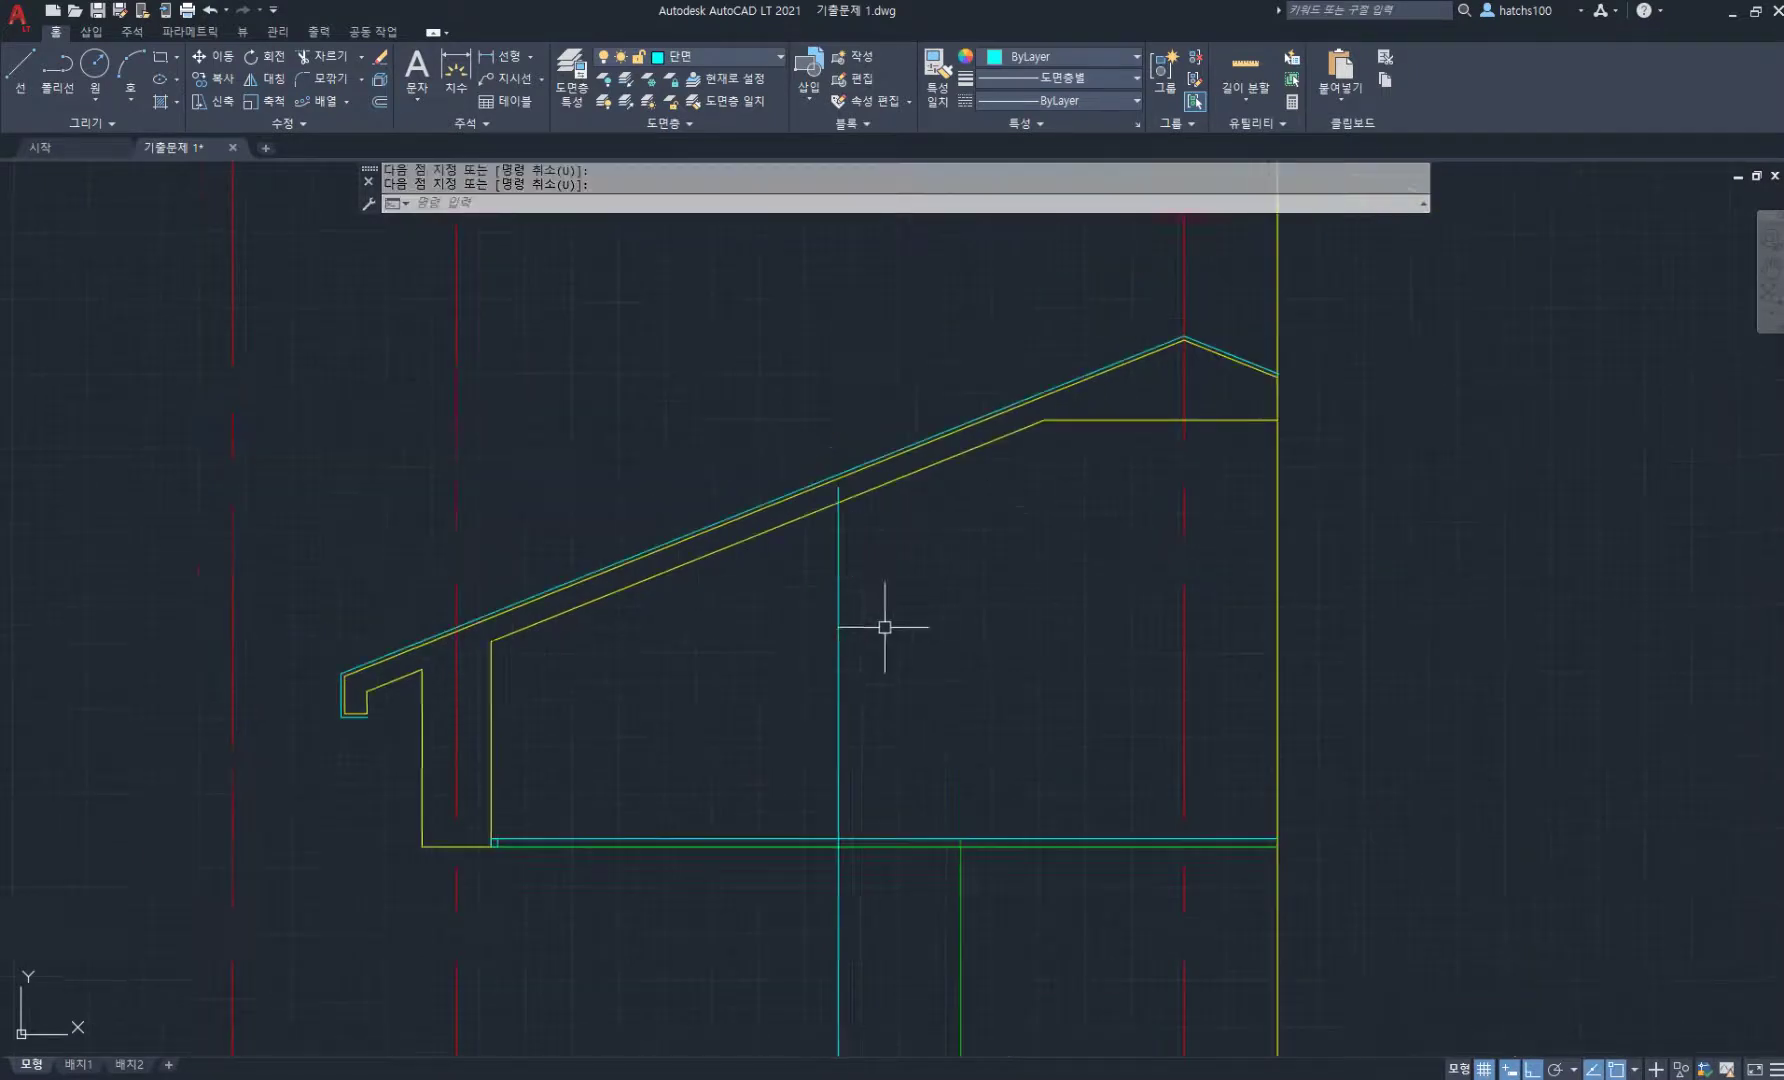
- Offset the upper vertical line by 100 towards the interior
middle_click_drag(884, 625, 868, 521)
type("o")
key("Return")
key("Return")
left_click(823, 592)
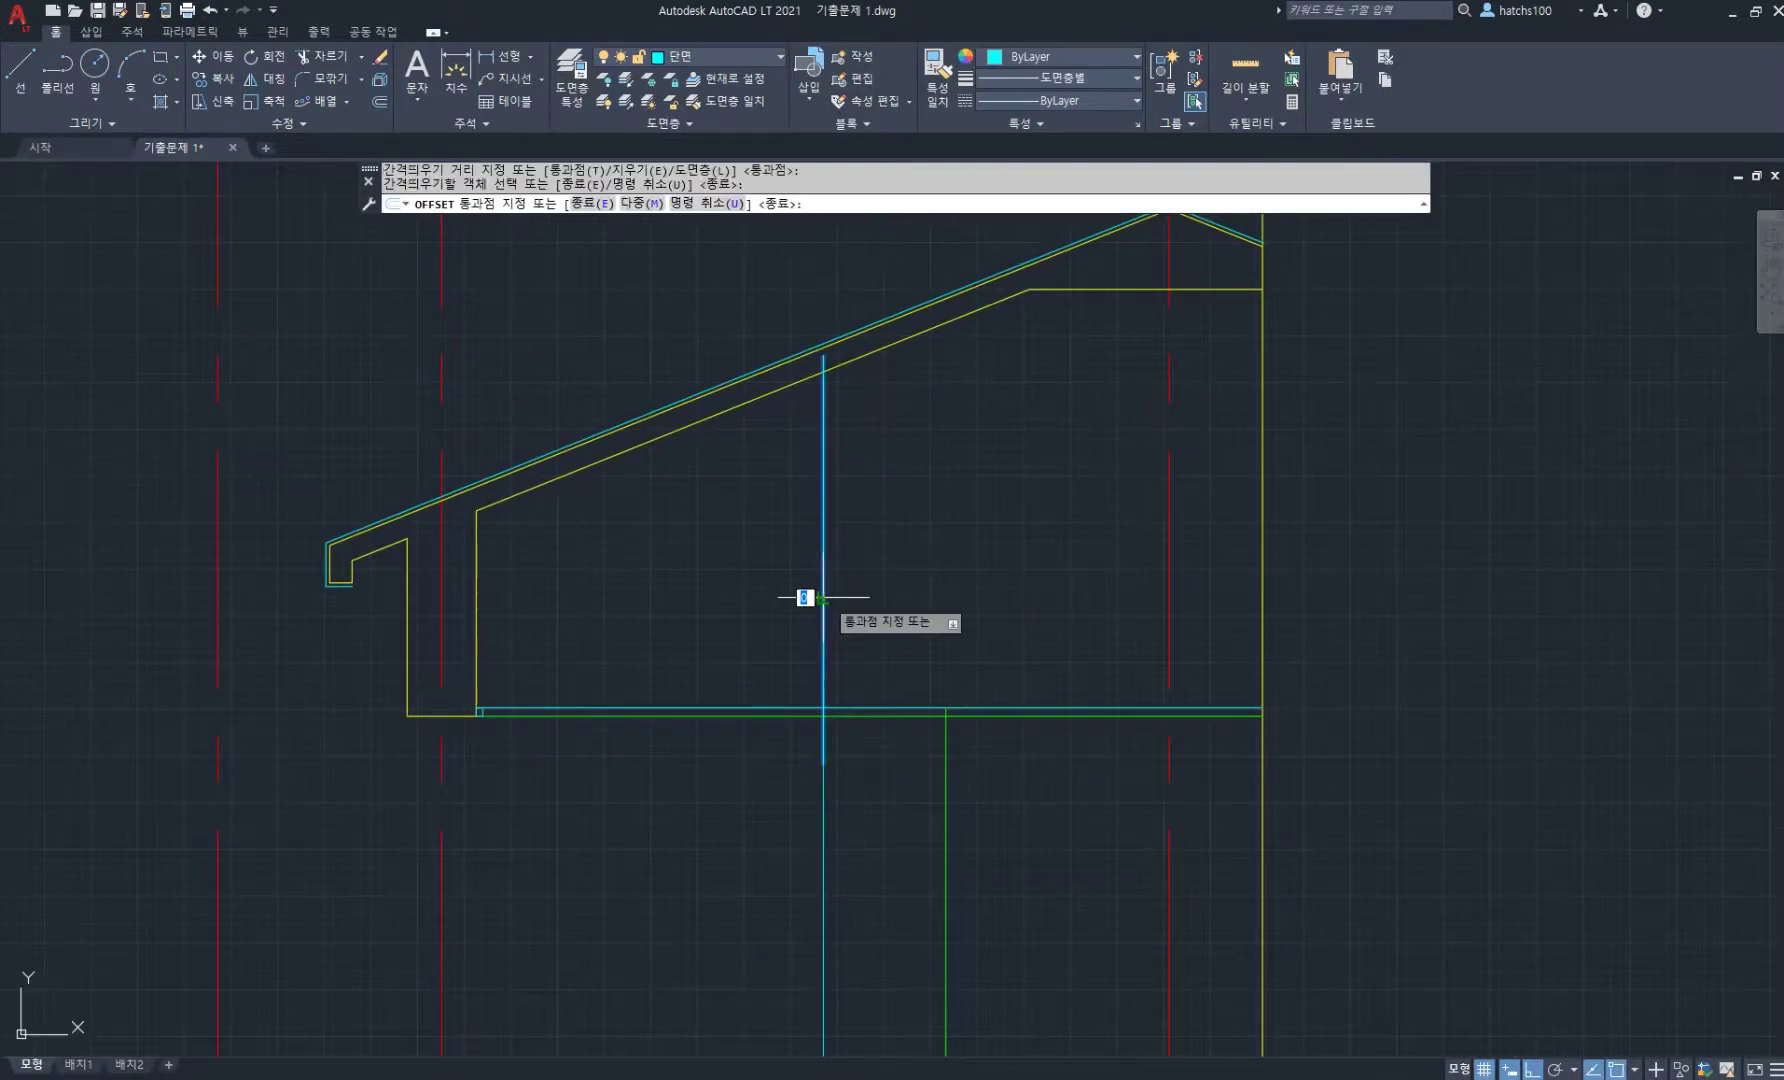
type("100")
key("Return")
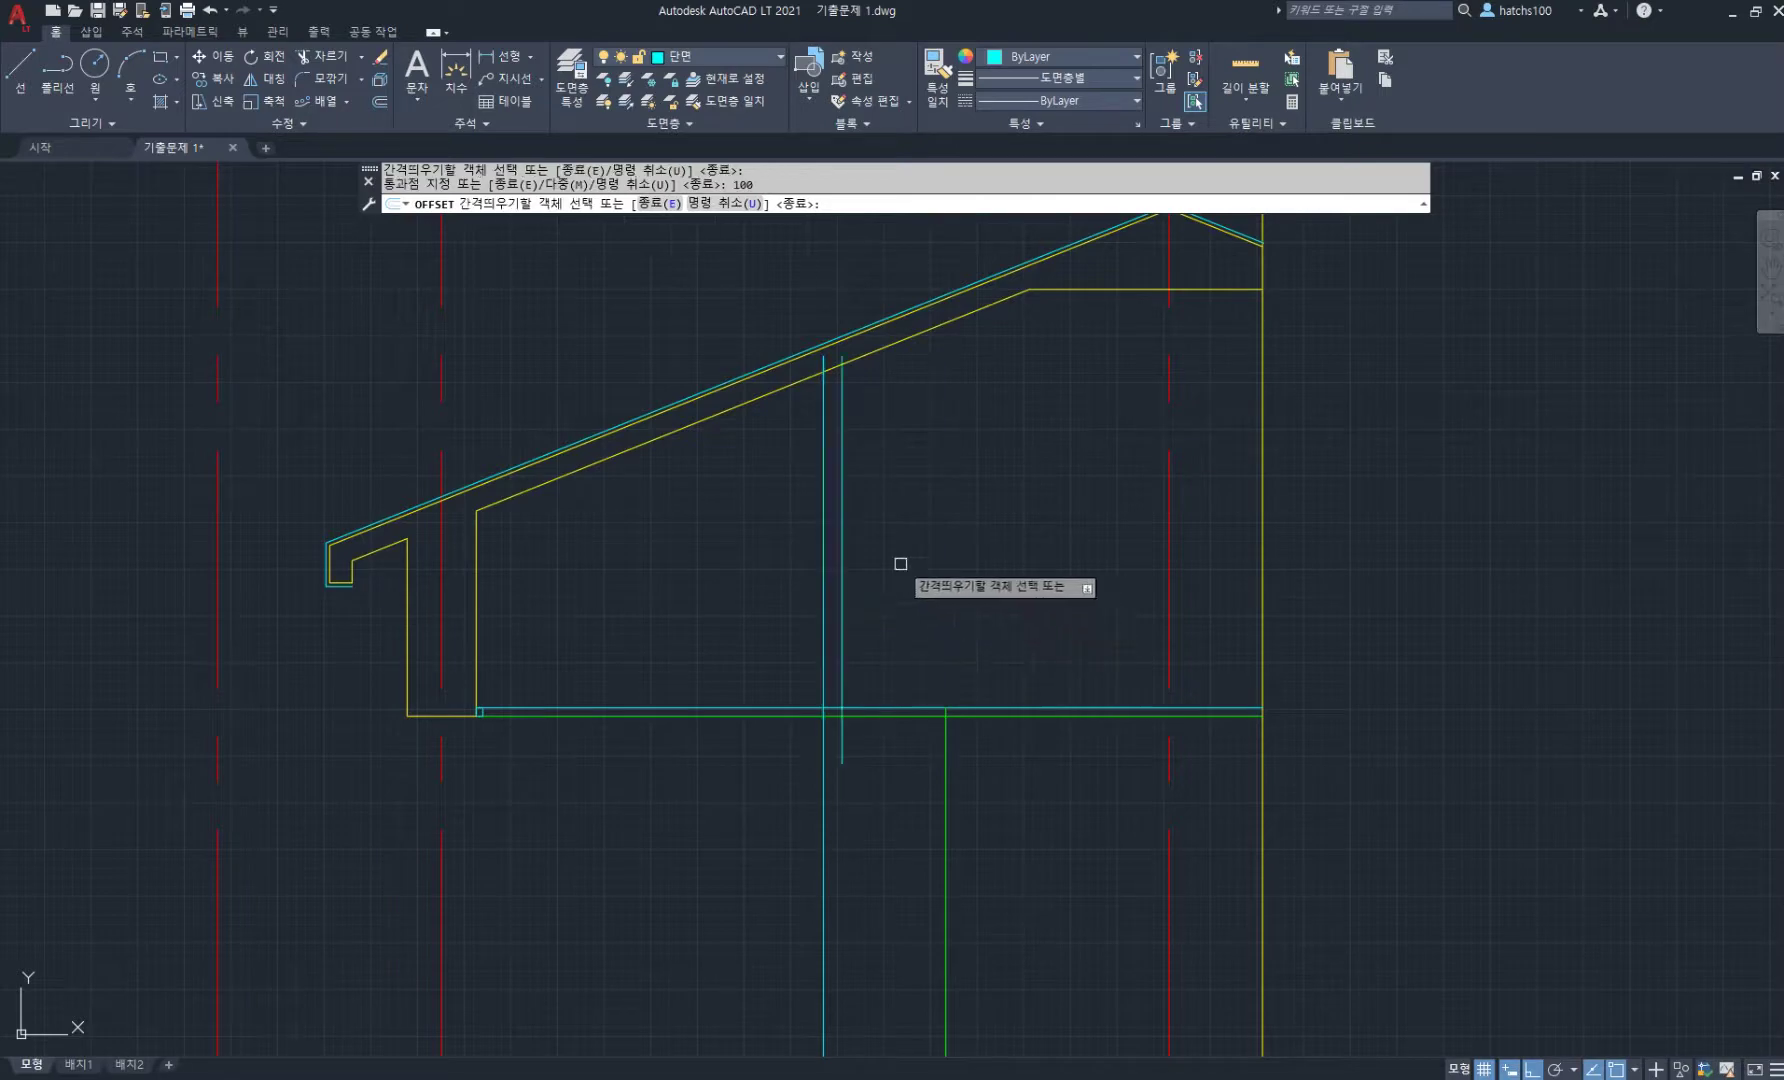
key("Return")
scroll(840, 748, "up", 5)
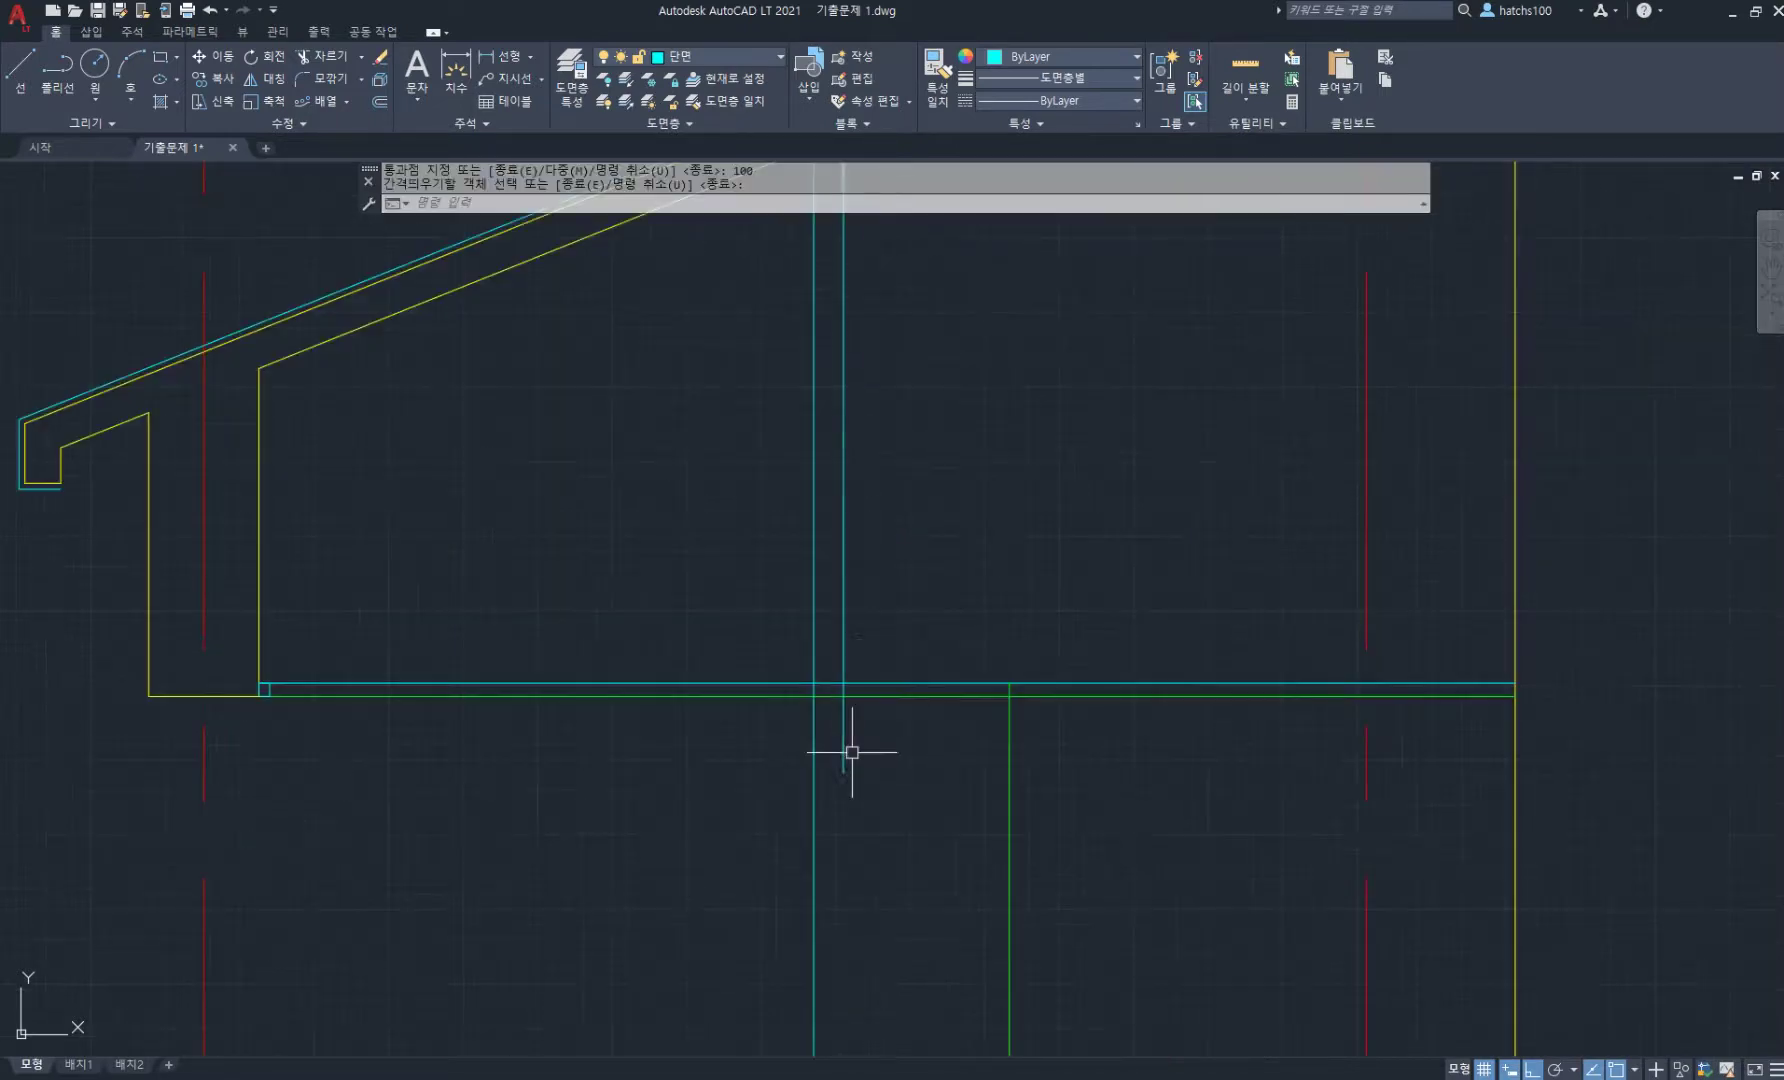
key("Return")
left_click(792, 669)
scroll(833, 623, "up", 4)
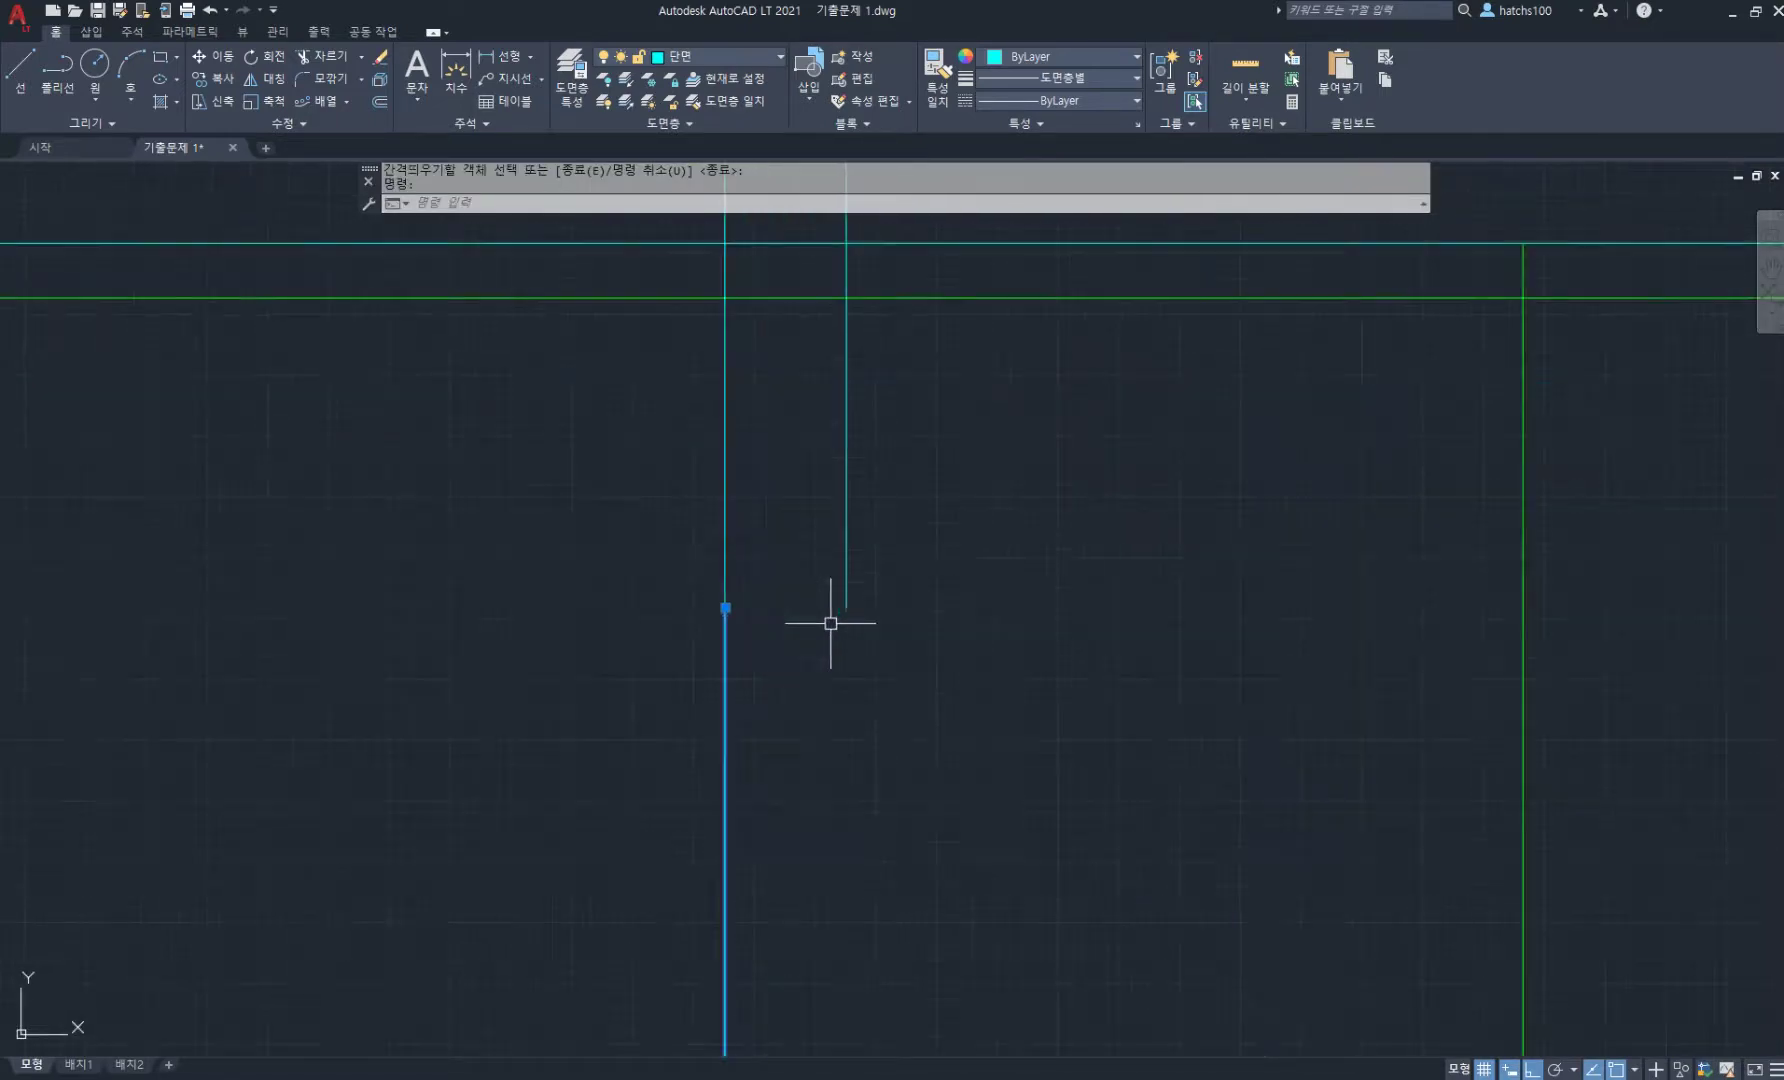
key("Escape")
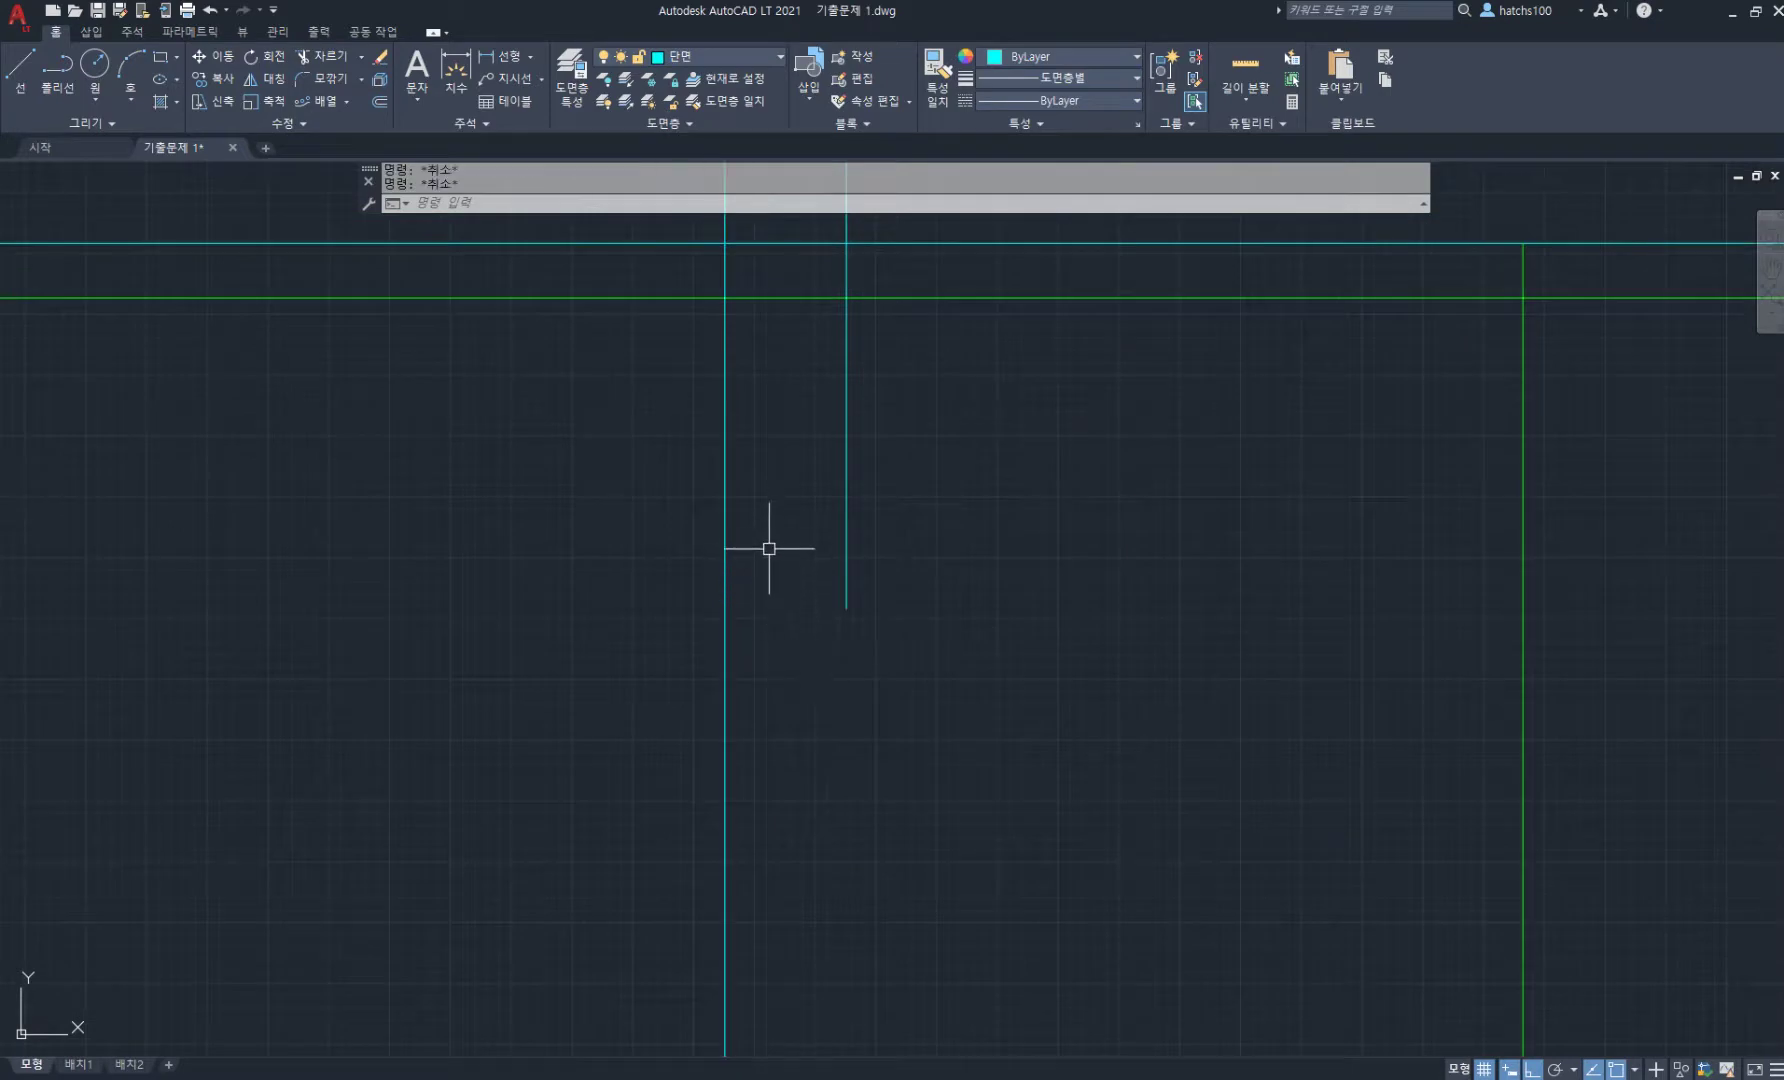
- Draw a line joining the two verticals' lower ends, continue it 20 towards the interior, and run it up to the green ceiling line
type("l")
key("Return")
left_click(724, 606)
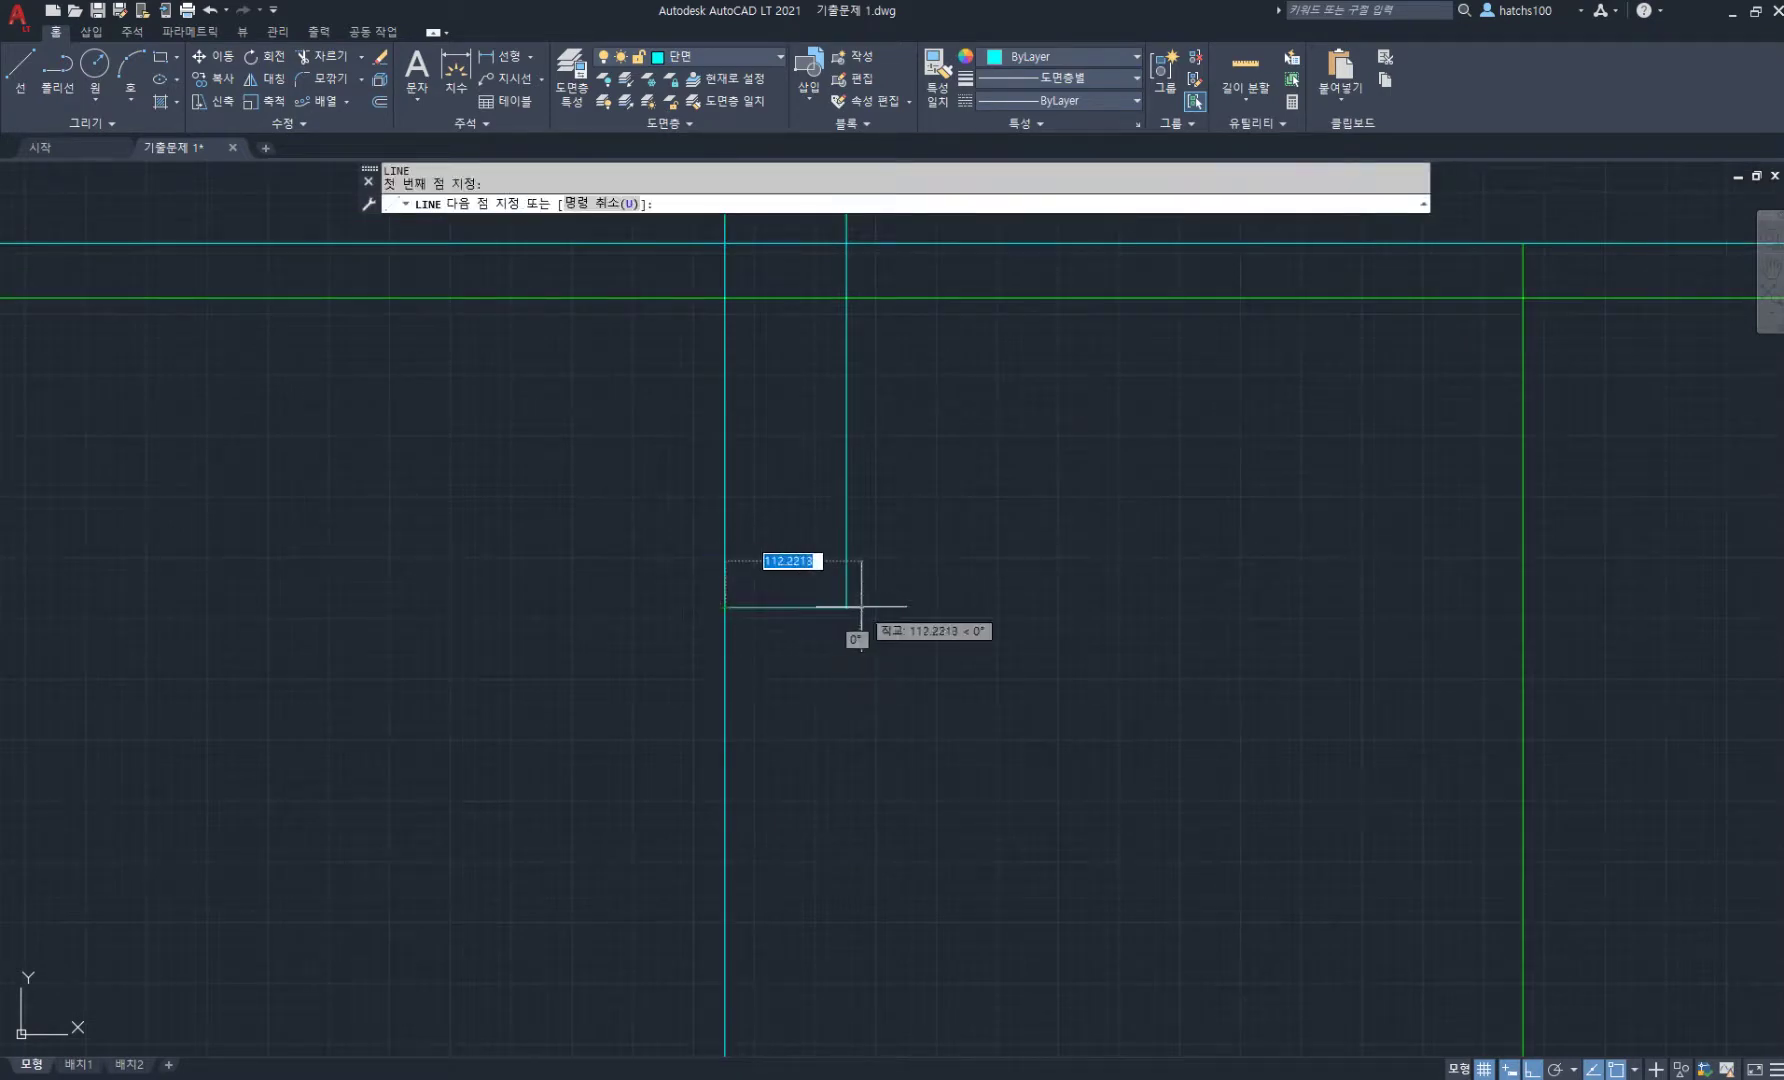
left_click(846, 607)
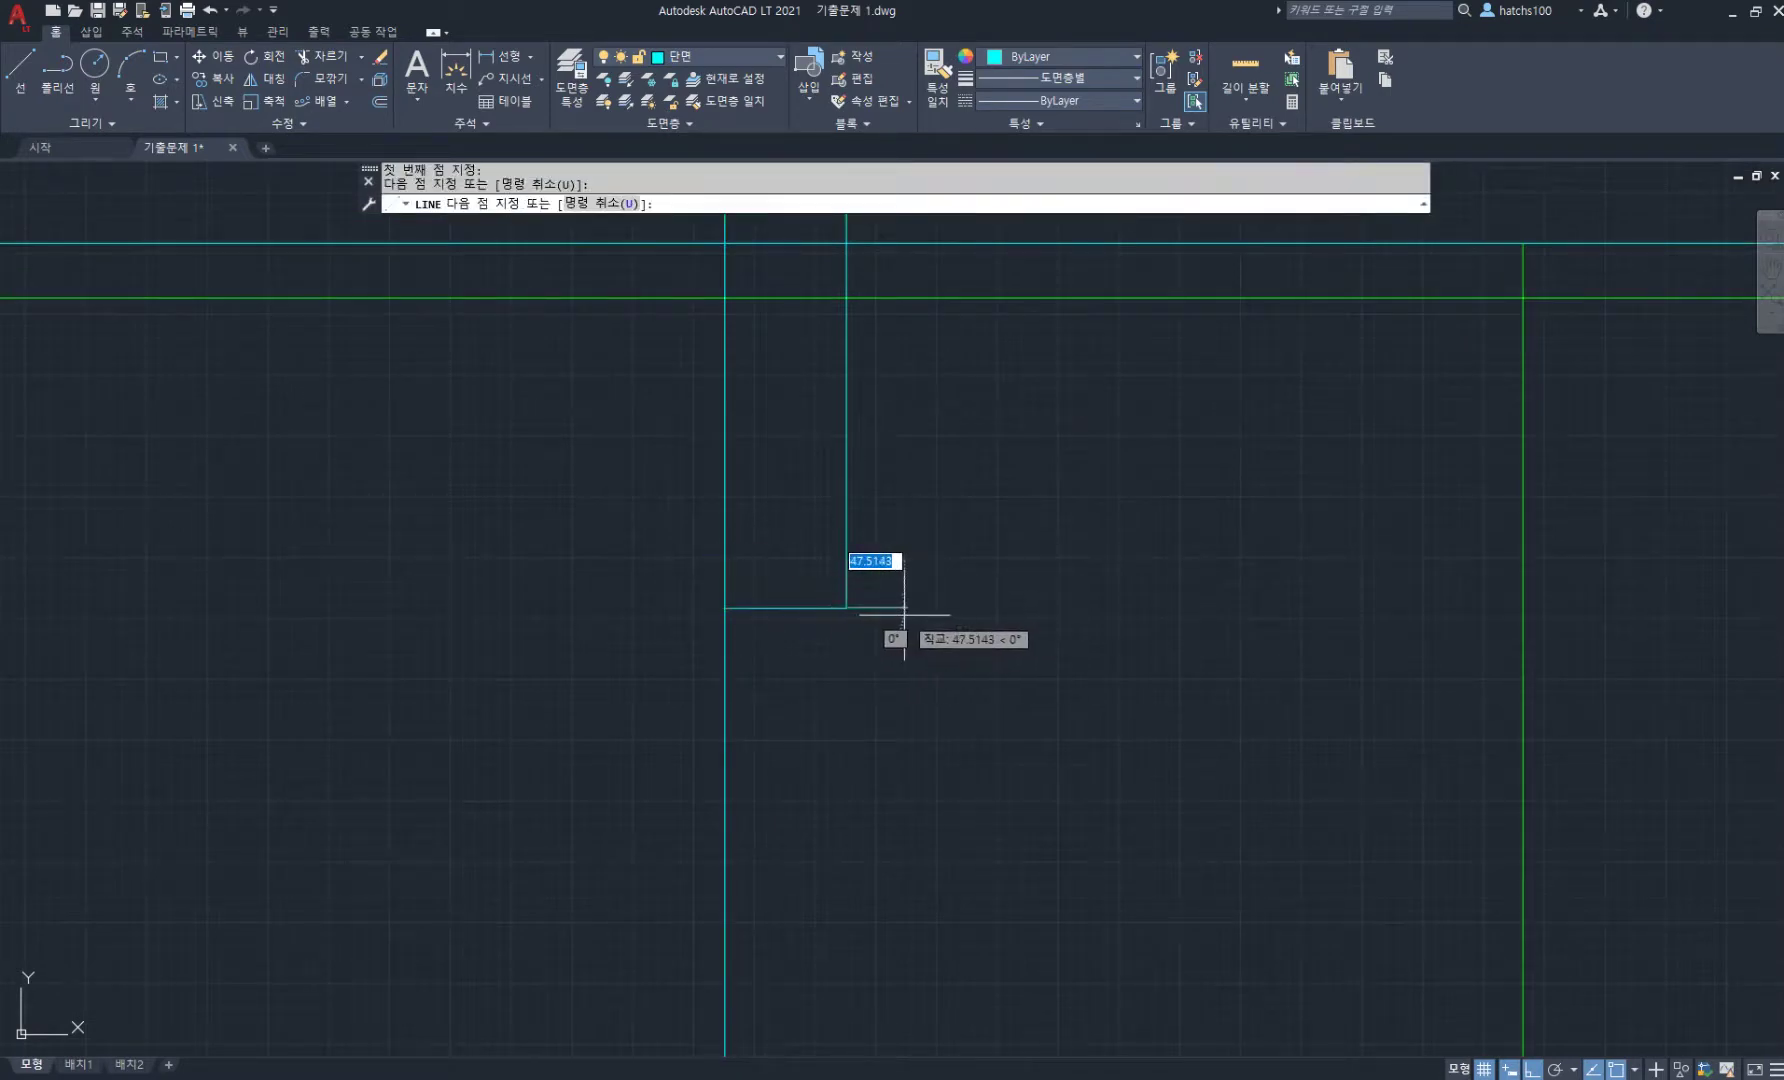
key("Return")
scroll(880, 472, "down", 2)
middle_click_drag(880, 491, 887, 647)
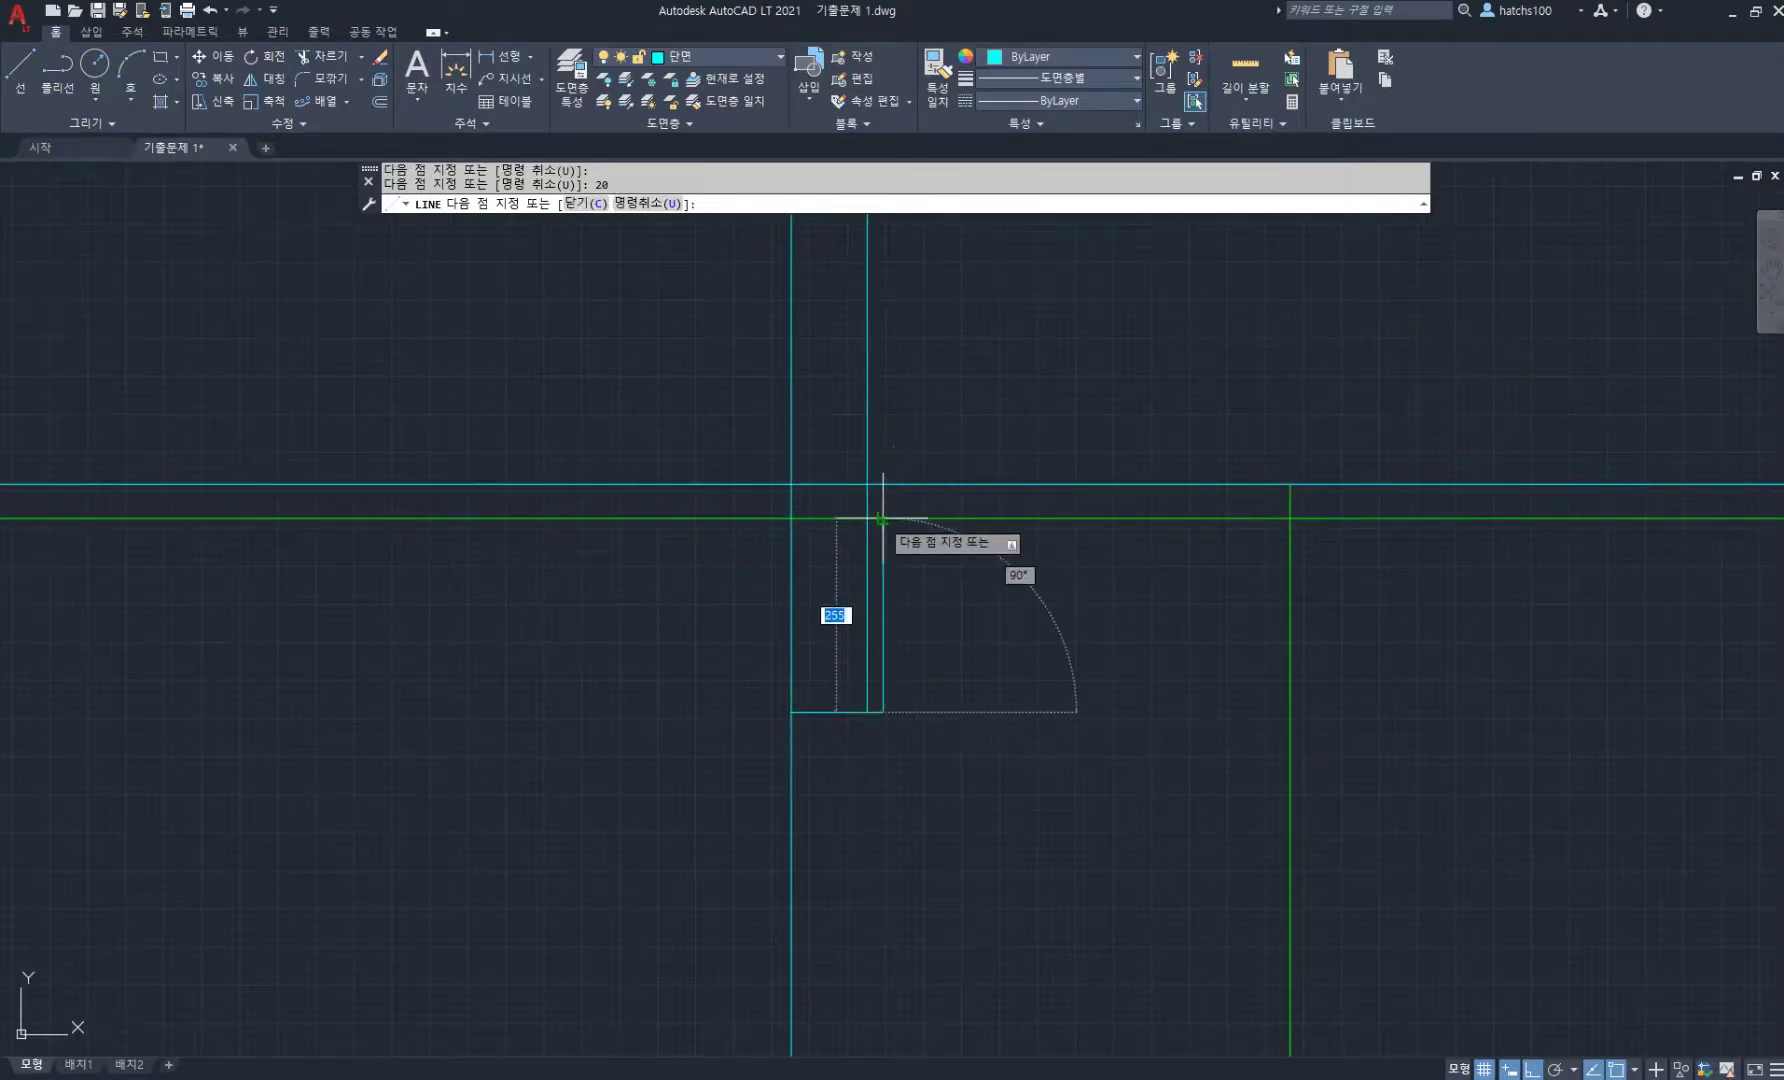
left_click(883, 517)
key("Return")
- Draw a line 20 outwards from the lower corner on the entrance side, and run it up to the green ceiling line
key("Return")
left_click(791, 712)
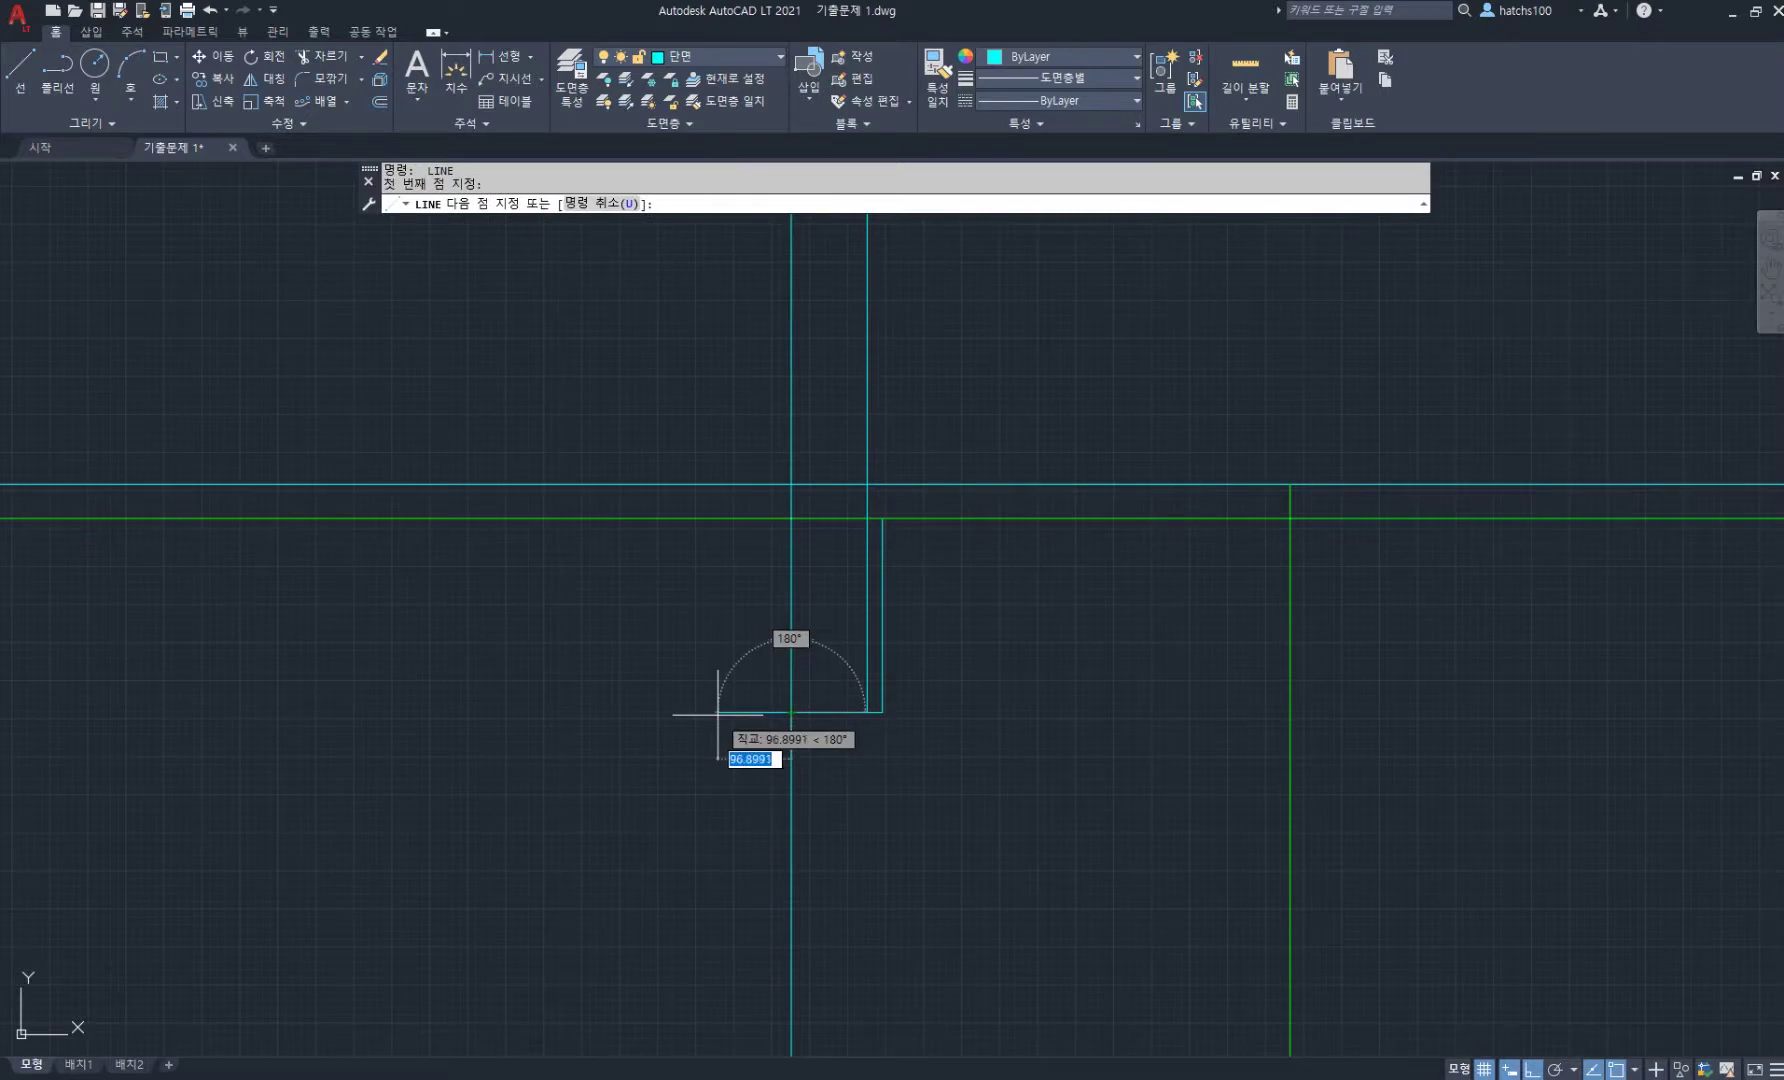
type("20")
key("Return")
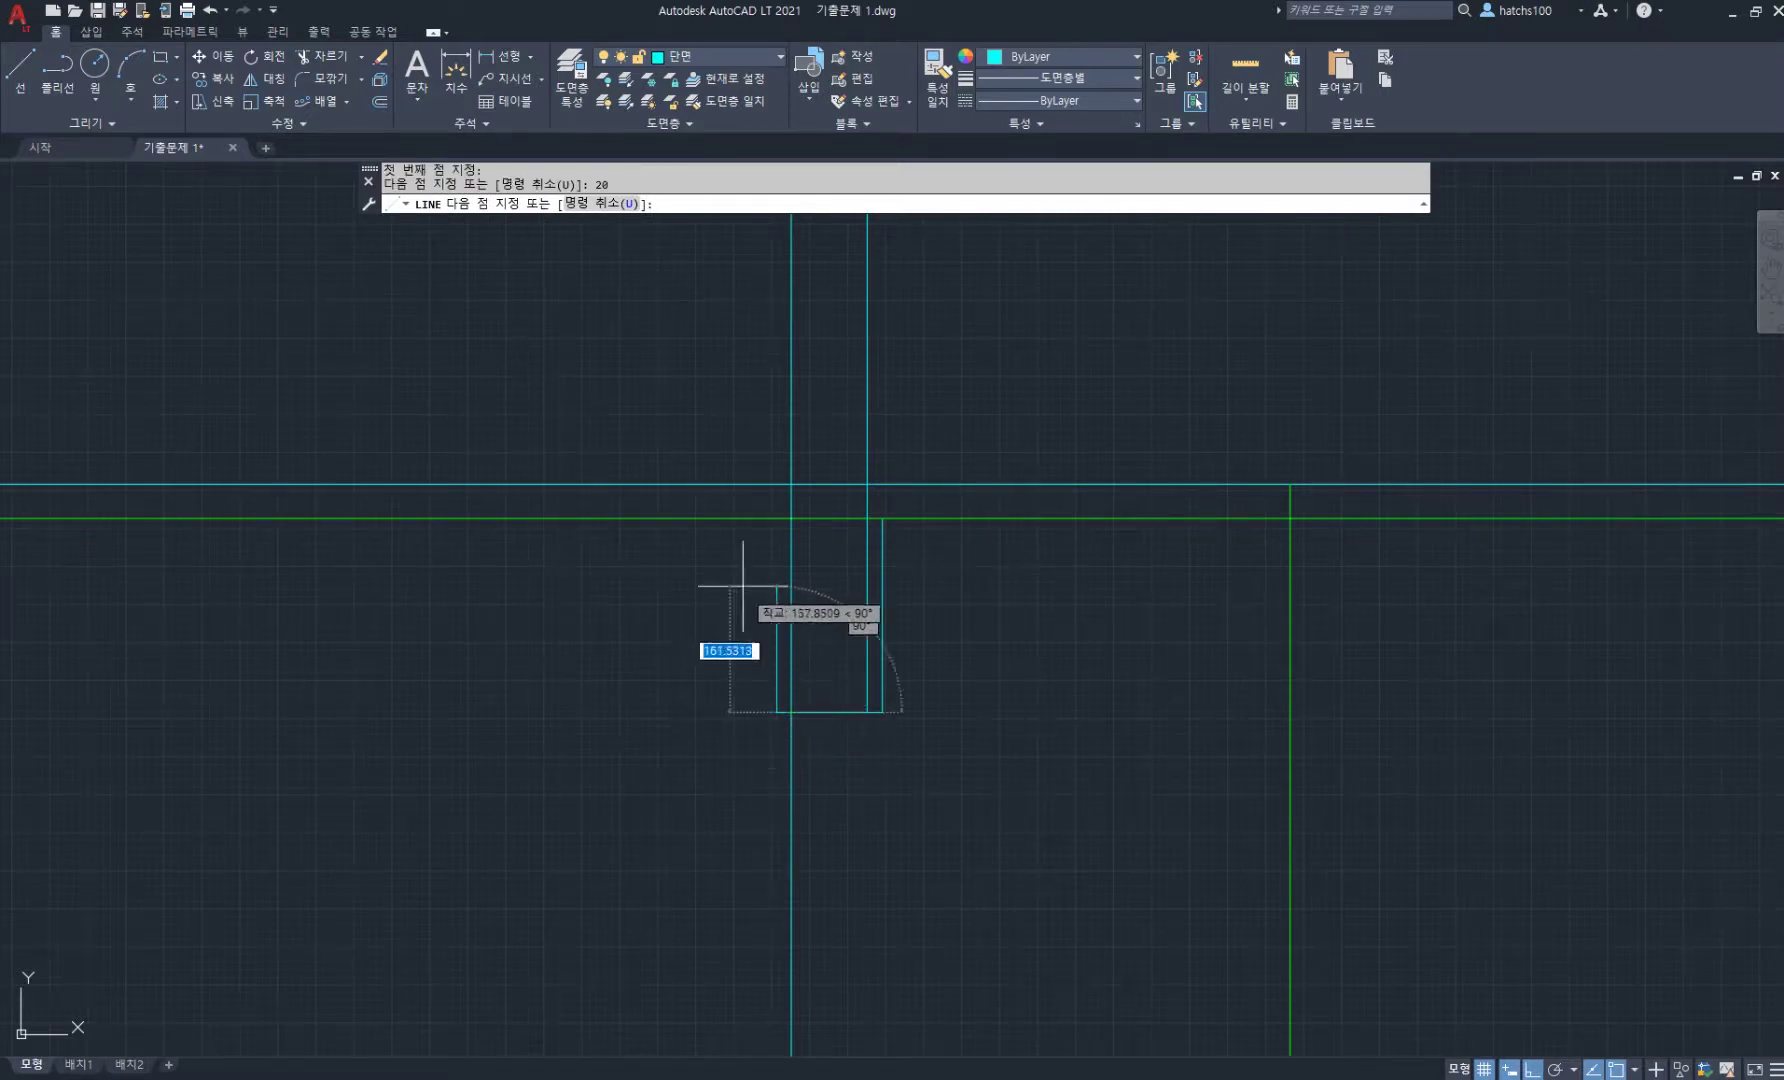
left_click(777, 518)
key("Return")
- Move the long vertical elevation line outwards so its upper end meets the head wall's entrance-side lower corner
scroll(825, 680, "down", 2)
scroll(825, 680, "up", 5)
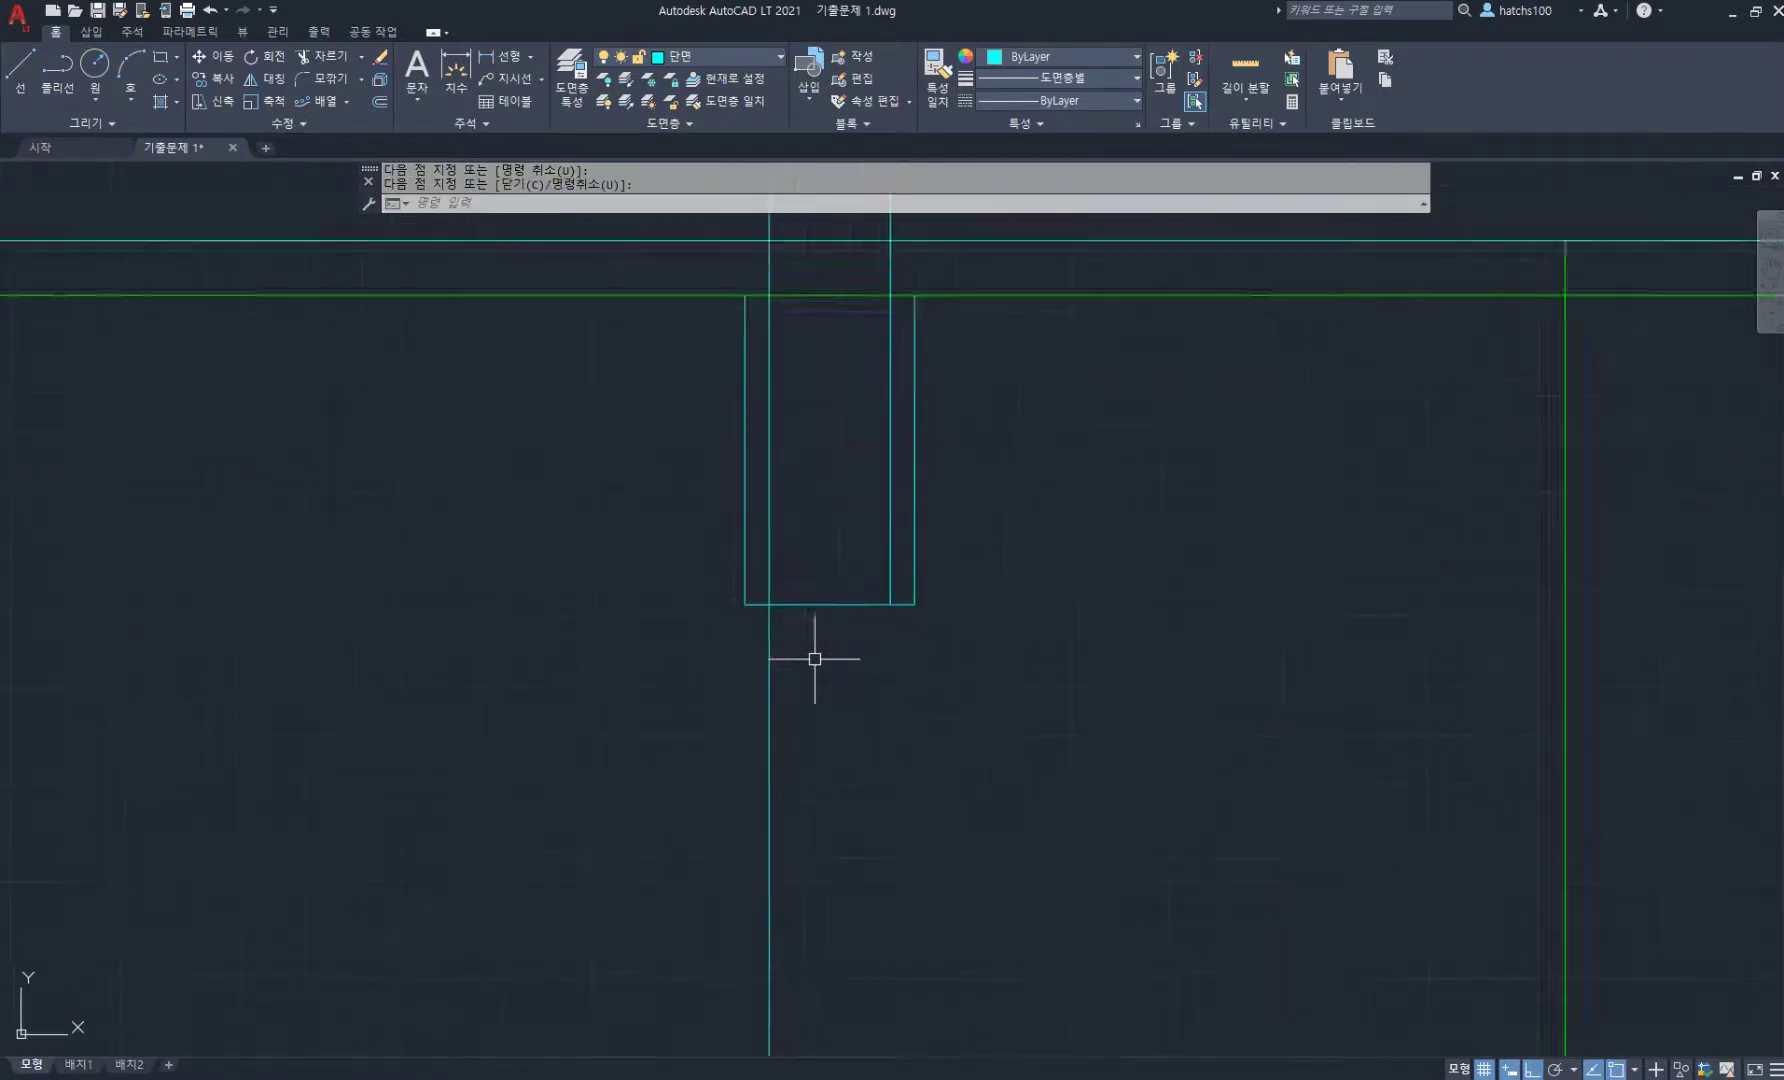
key("Return")
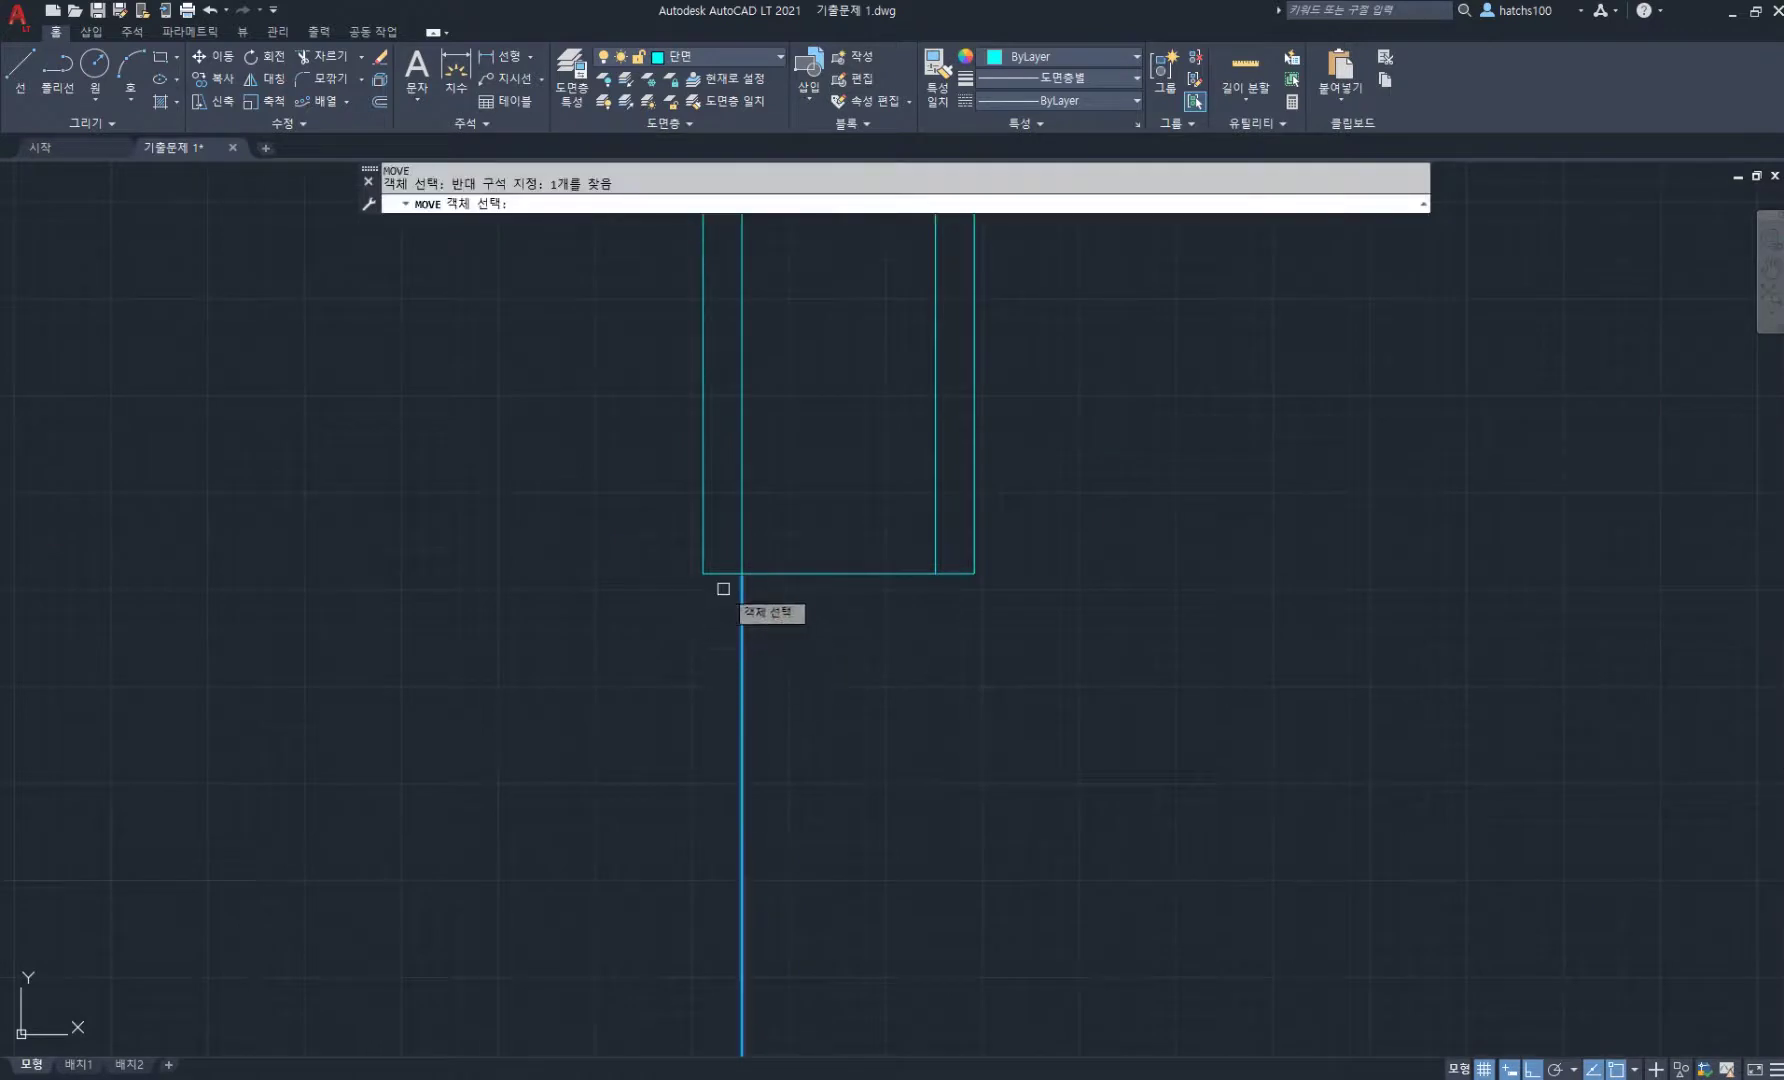
left_click(741, 600)
key("Return")
left_click(741, 574)
left_click(705, 574)
scroll(899, 662, "down", 3)
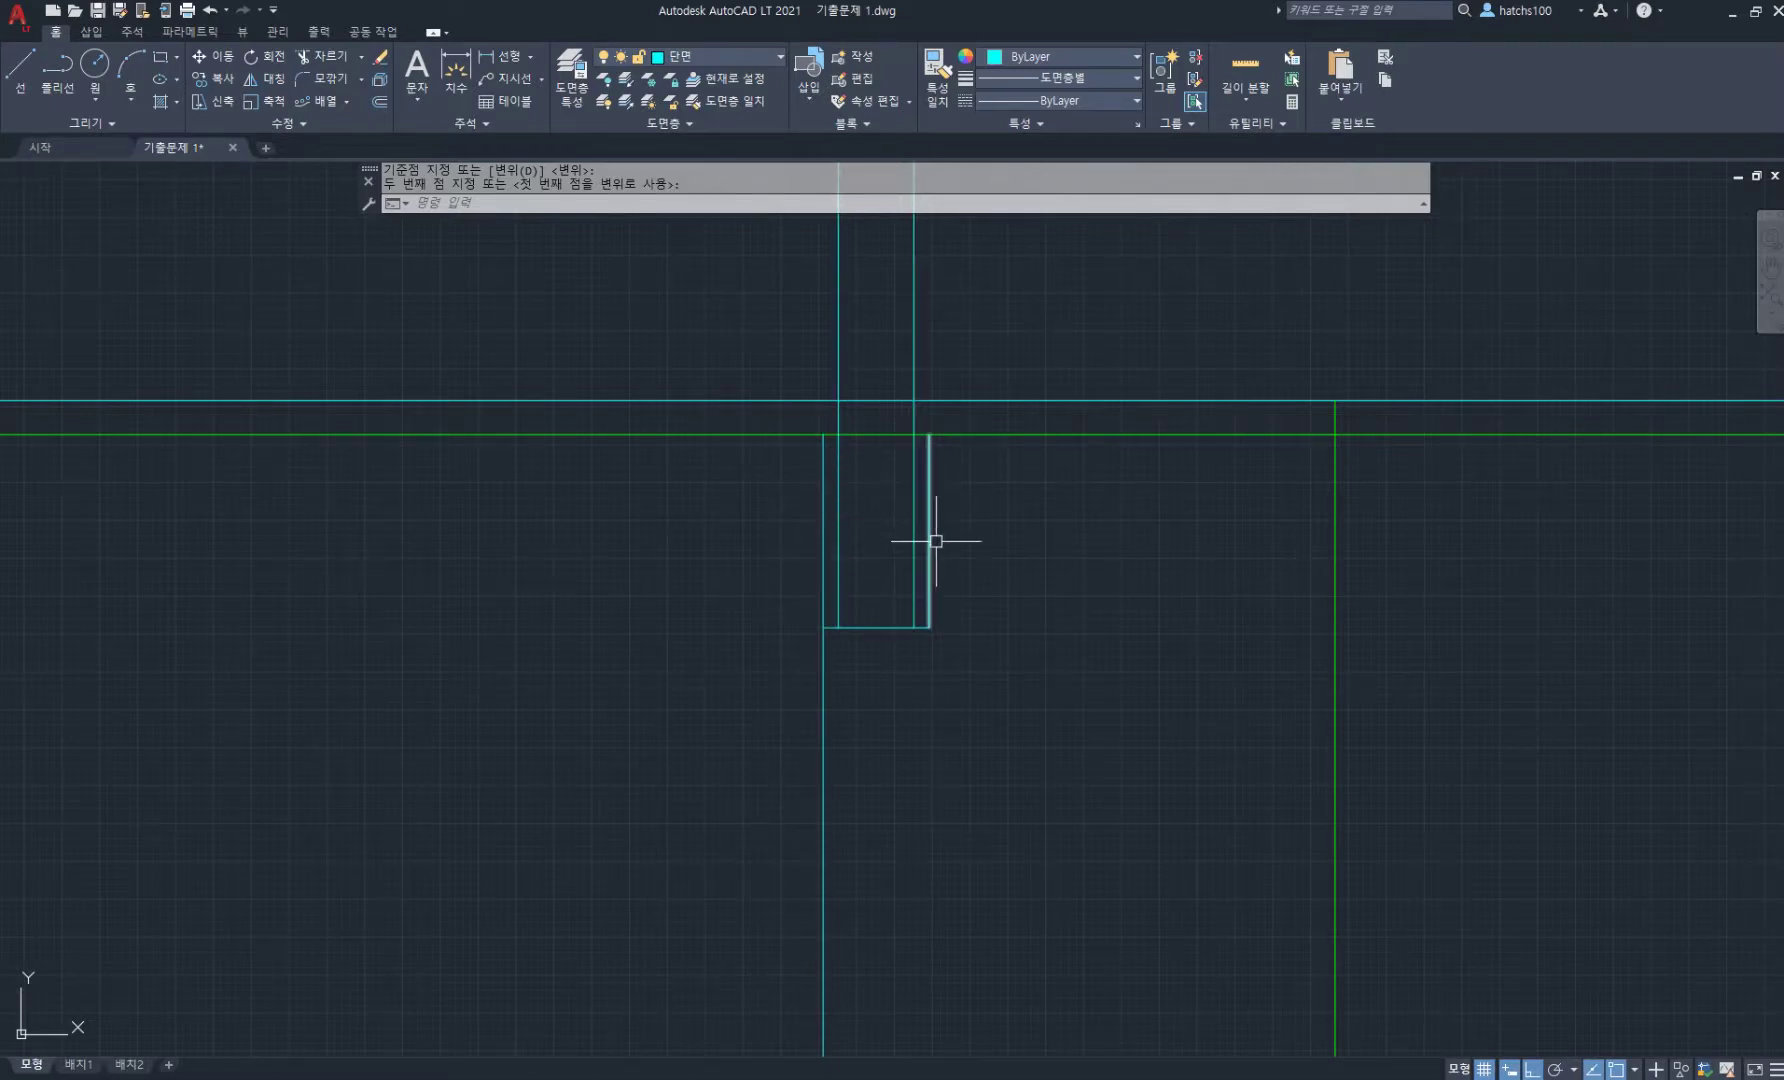
- Trim the ceiling lines away between the head wall's two vertical core lines
type("tr")
key("Return")
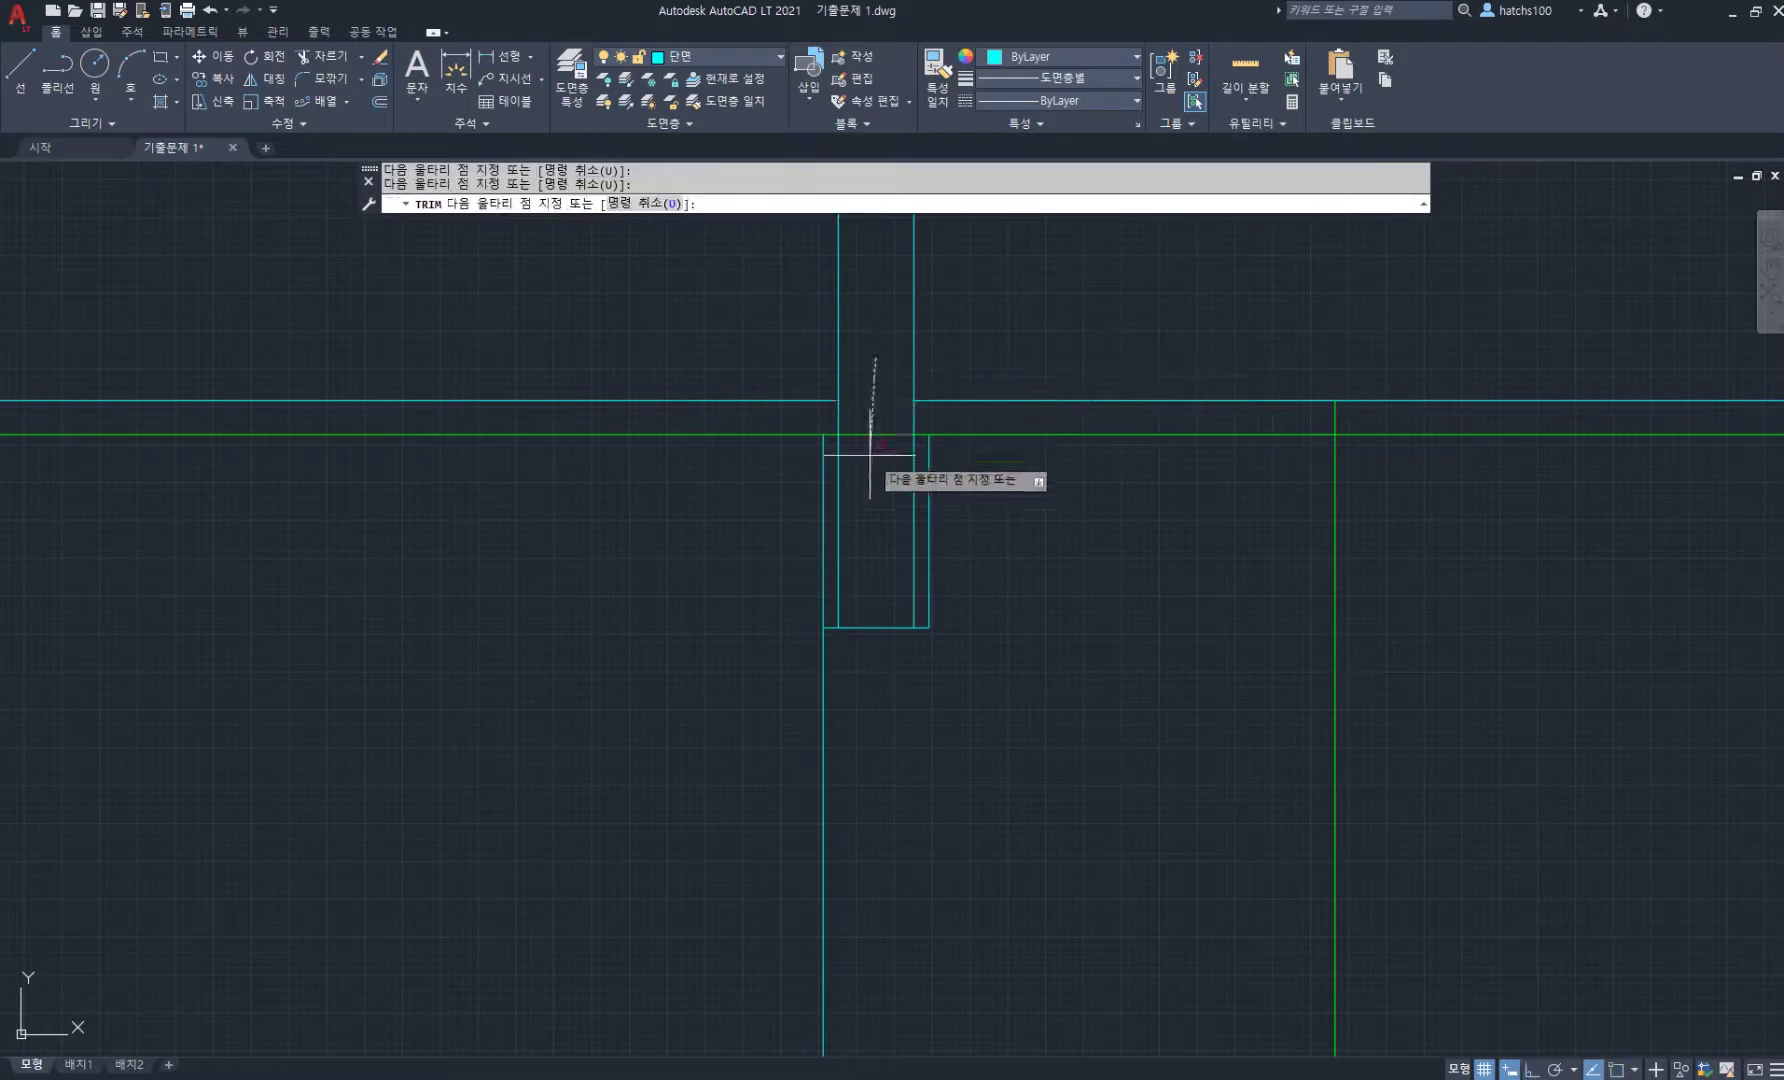
scroll(945, 515, "down", 4)
- Copy the small ceiling batten at the outer entrance wall to the entrance-side face of the head wall
scroll(333, 461, "up", 4)
type("c")
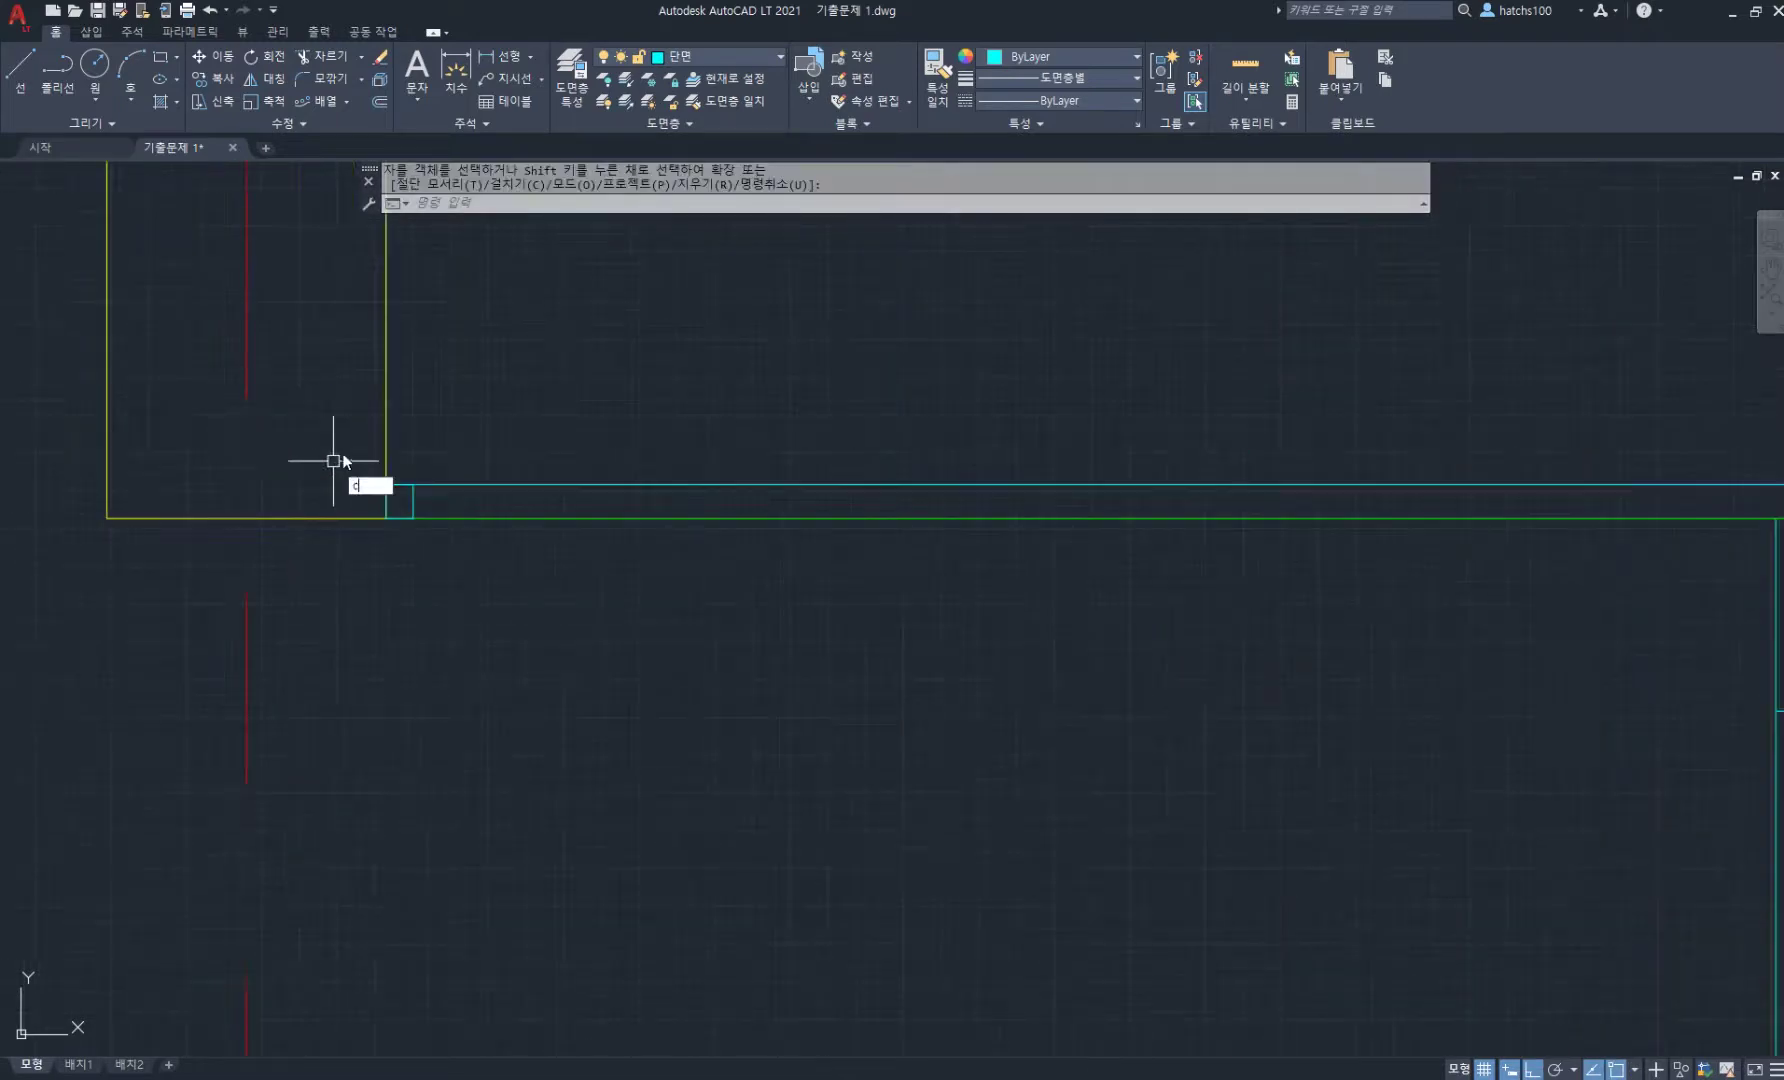
type("o")
key("space")
left_click(352, 430)
left_click(505, 589)
key("space")
left_click(413, 485)
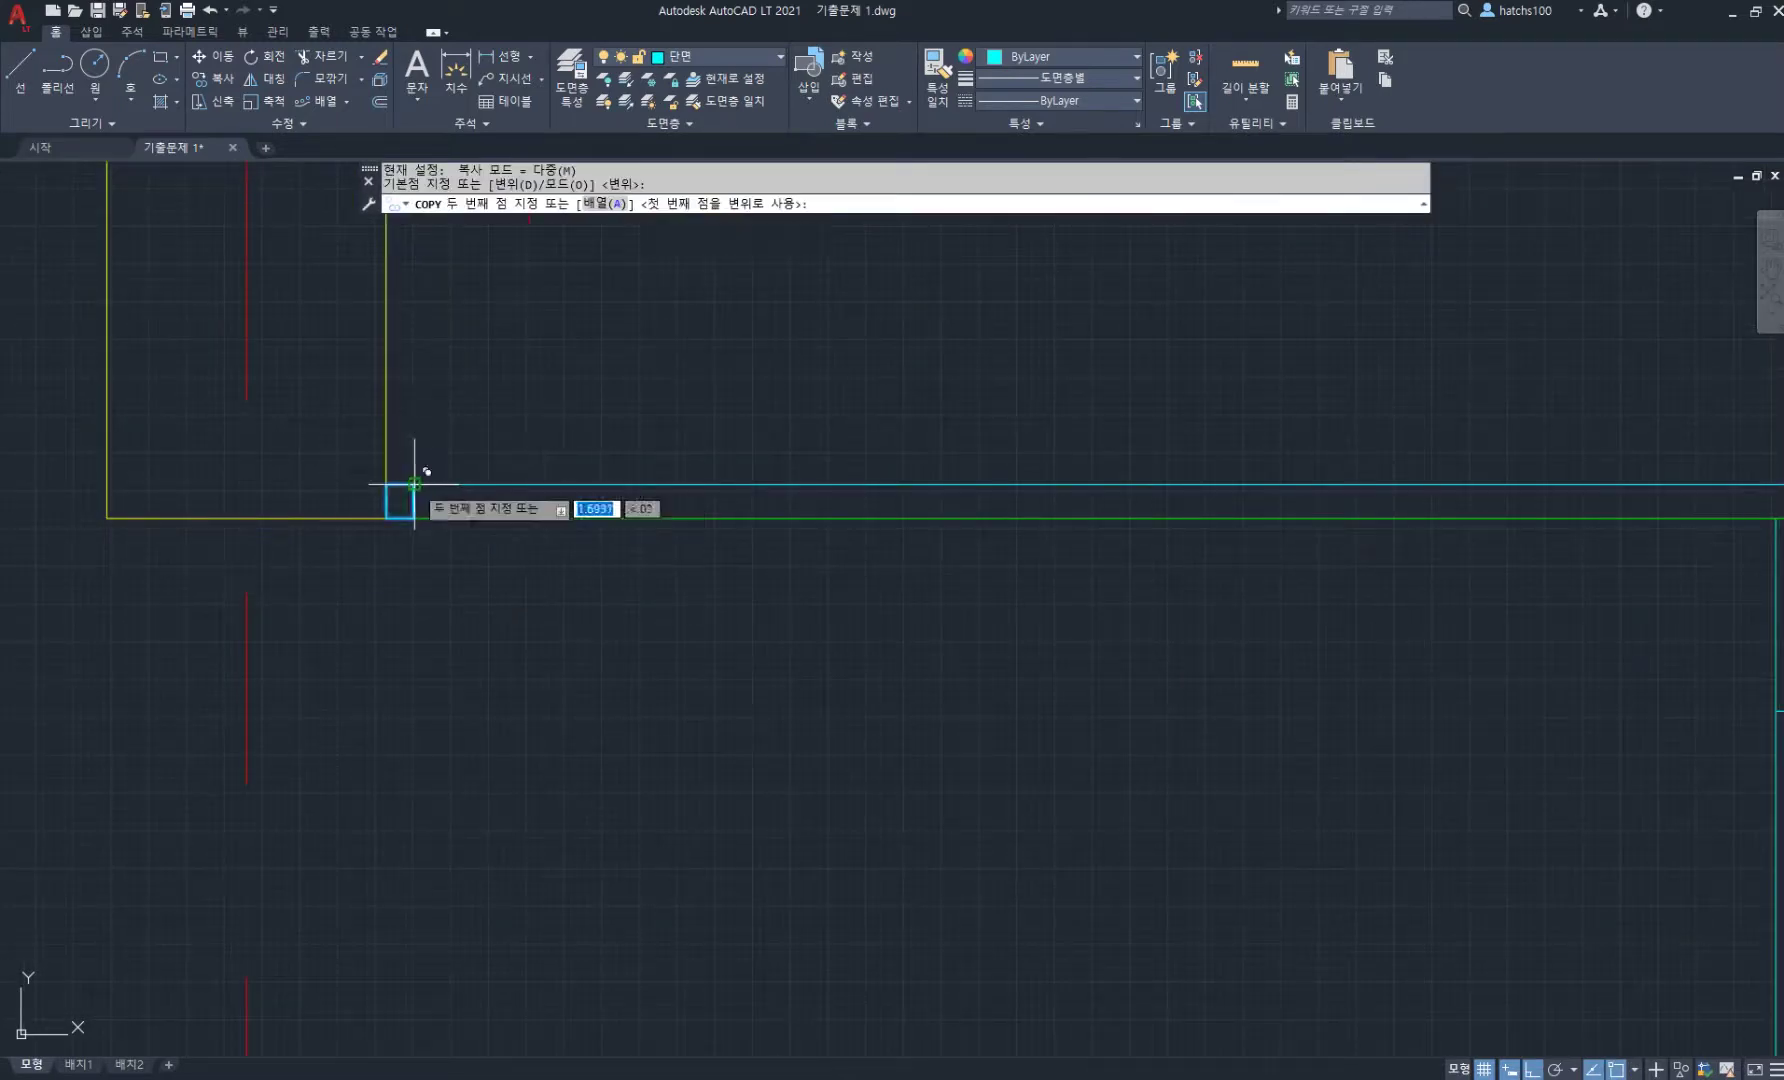
scroll(982, 519, "down", 4)
scroll(1000, 505, "up", 6)
left_click(890, 505)
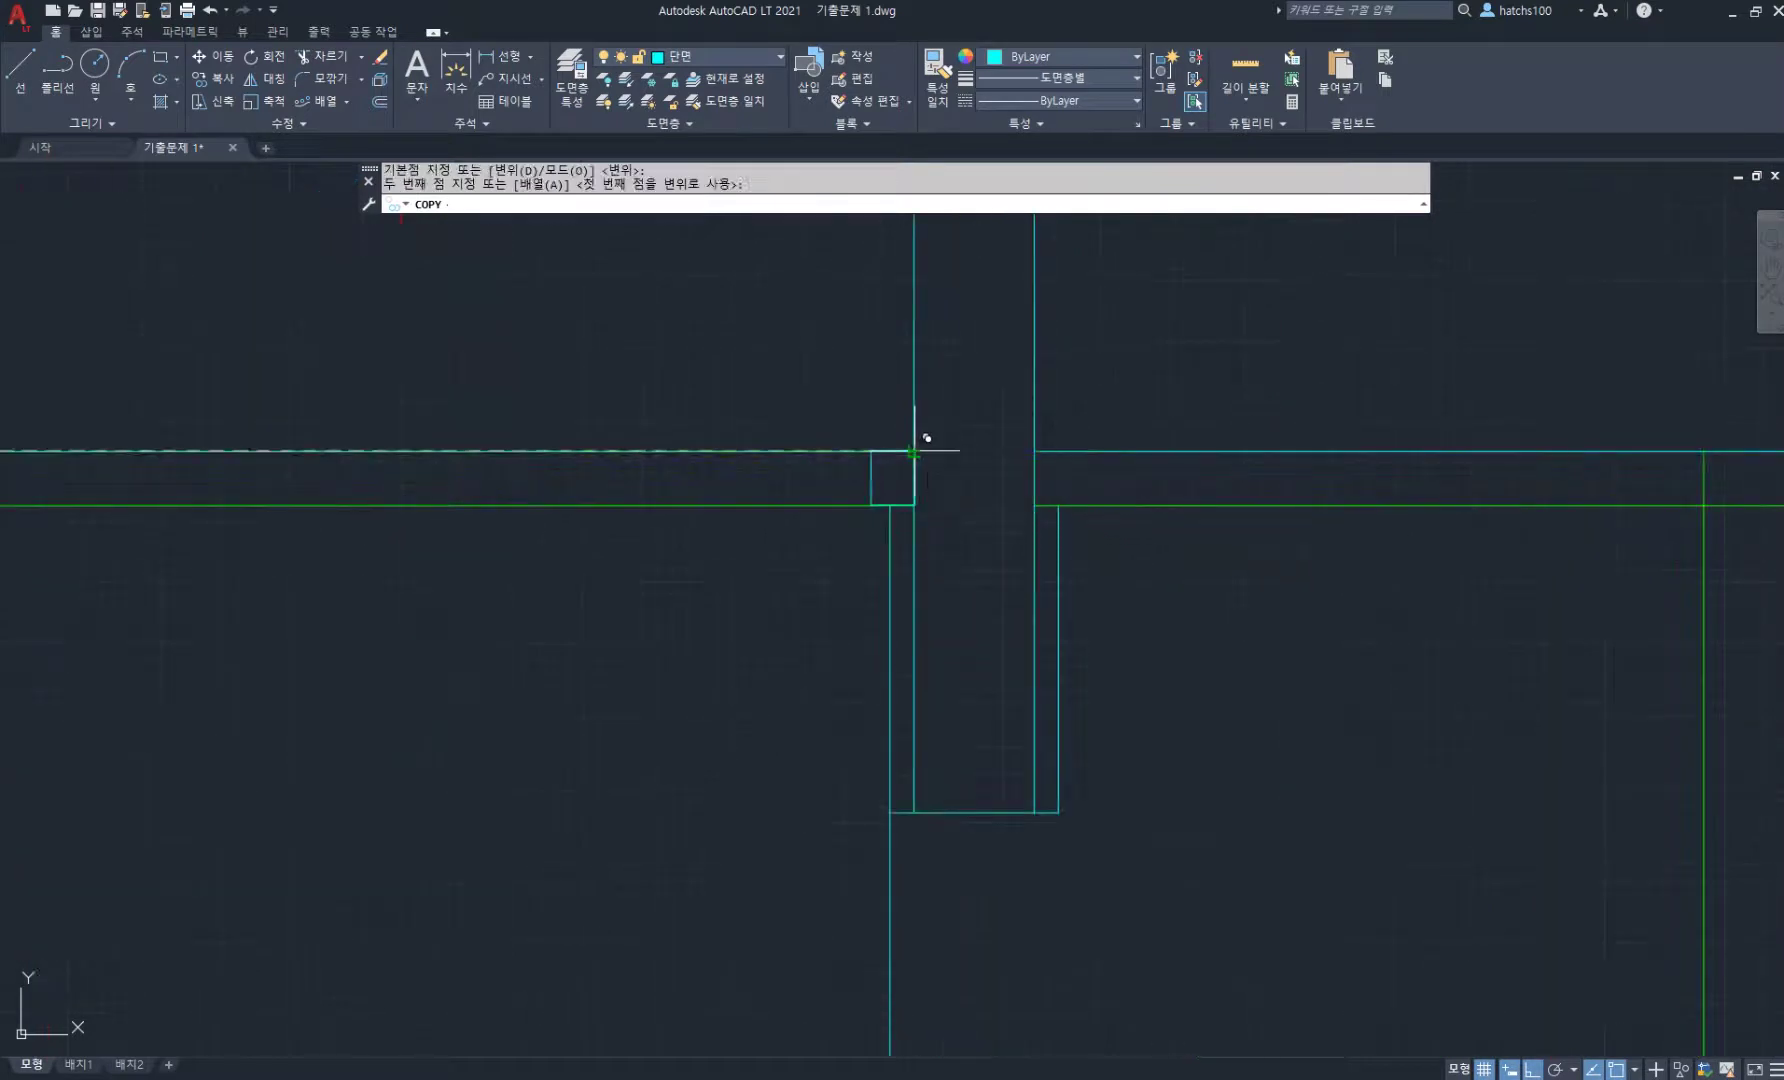
key("space")
- Copy the batten beside the head wall across to the wall's interior-side face
key("space")
left_click(870, 468)
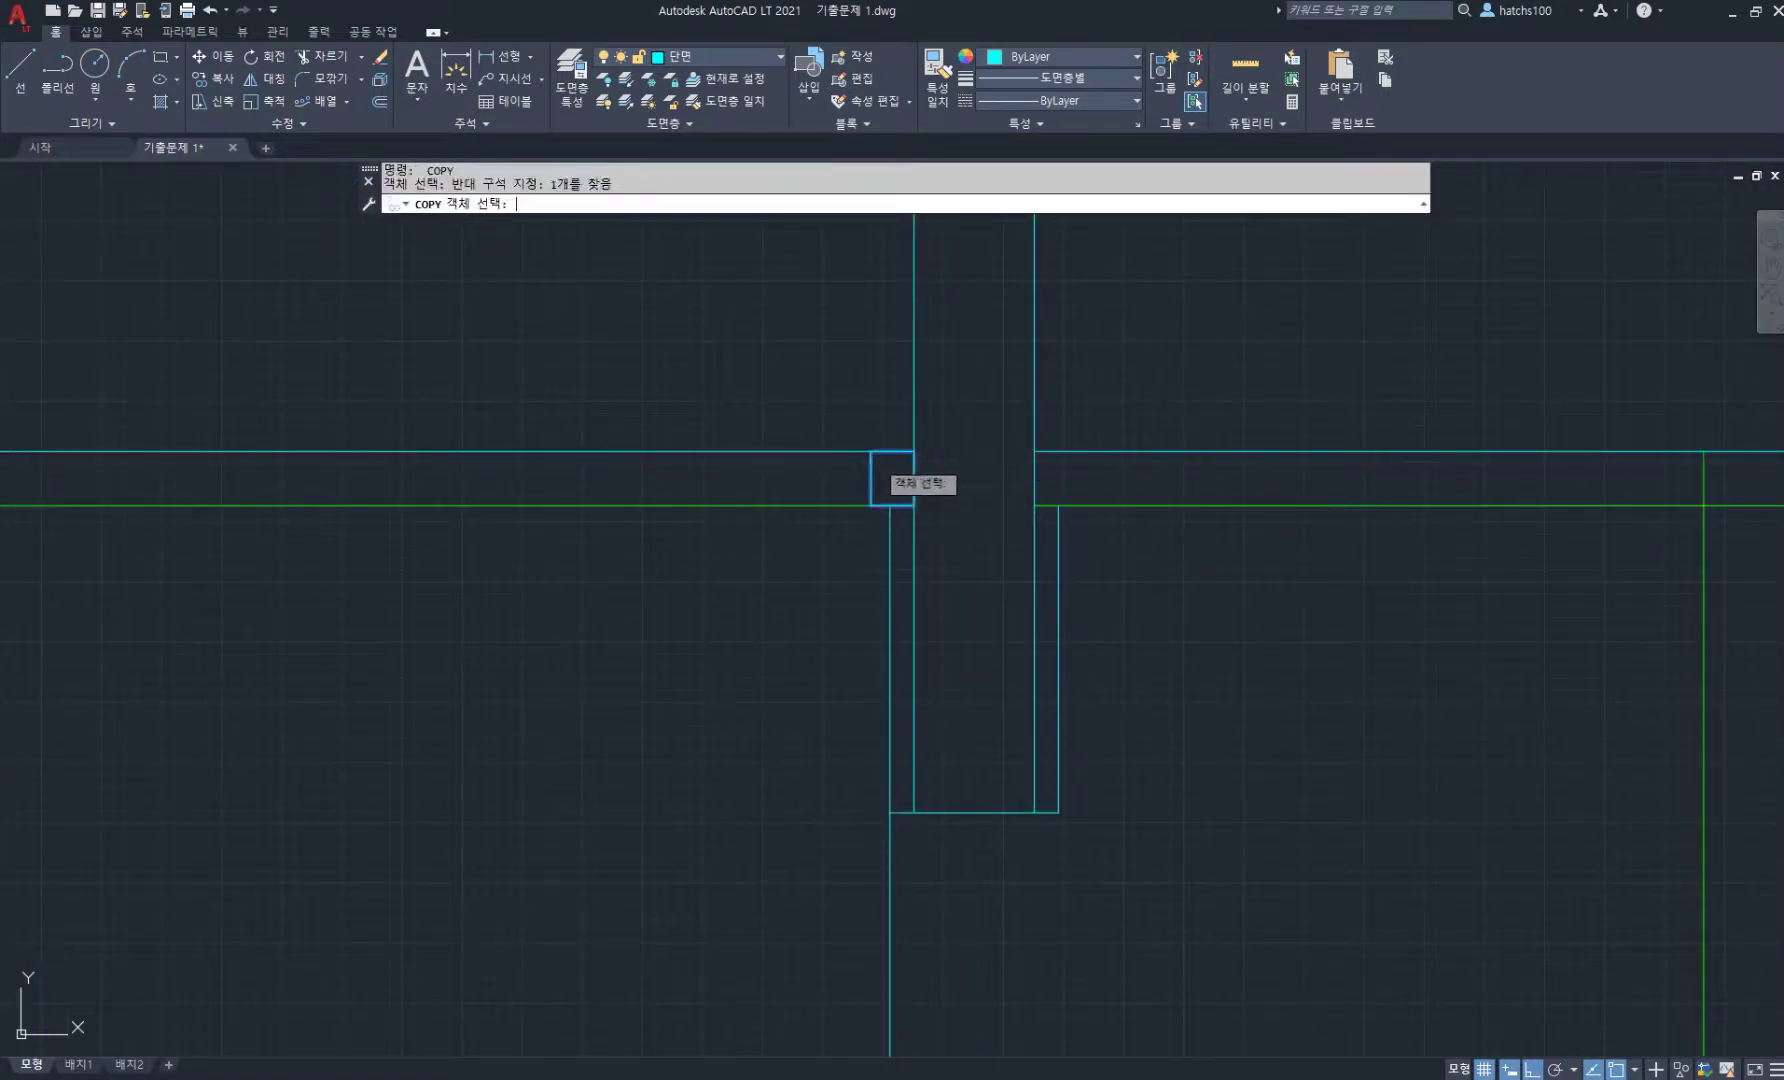
key("space")
left_click(871, 451)
left_click(1034, 451)
key("space")
scroll(988, 549, "down", 3)
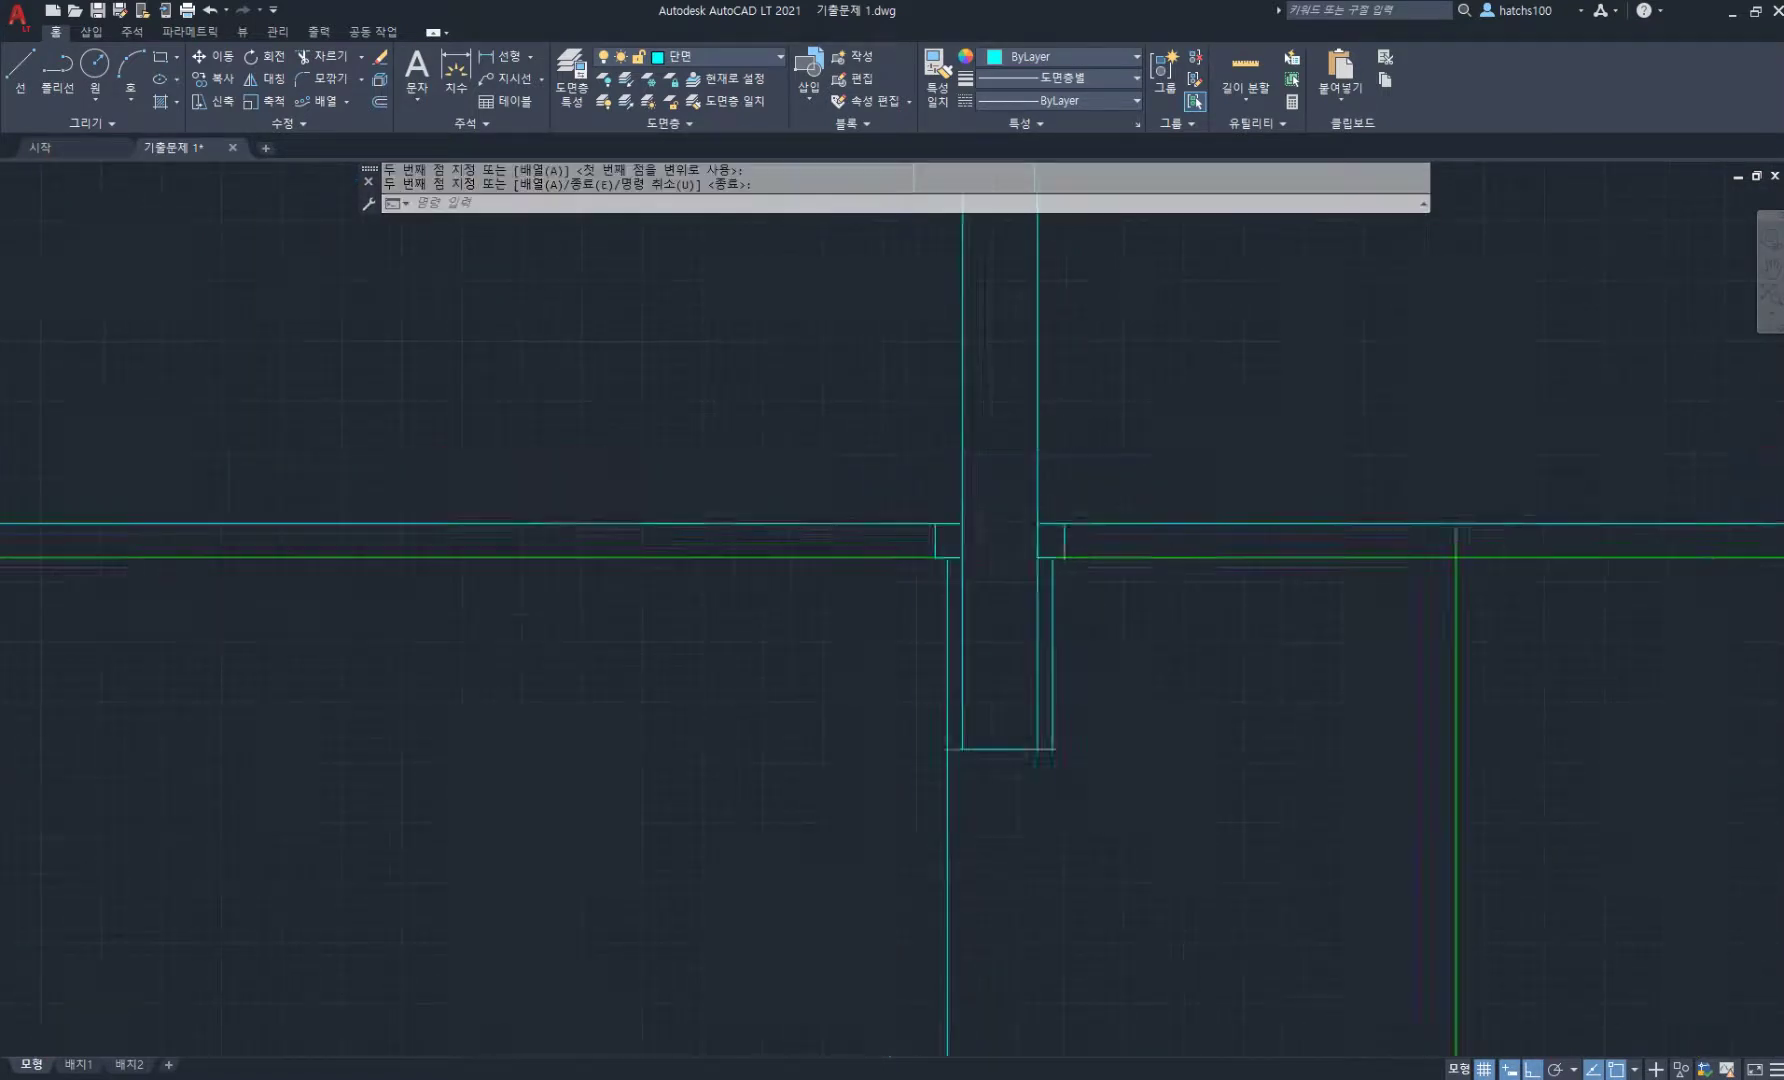
- Draw a 100 by 200 rectangle upwards from the lower end of the head wall's entrance-side core line
scroll(930, 500, "up", 4)
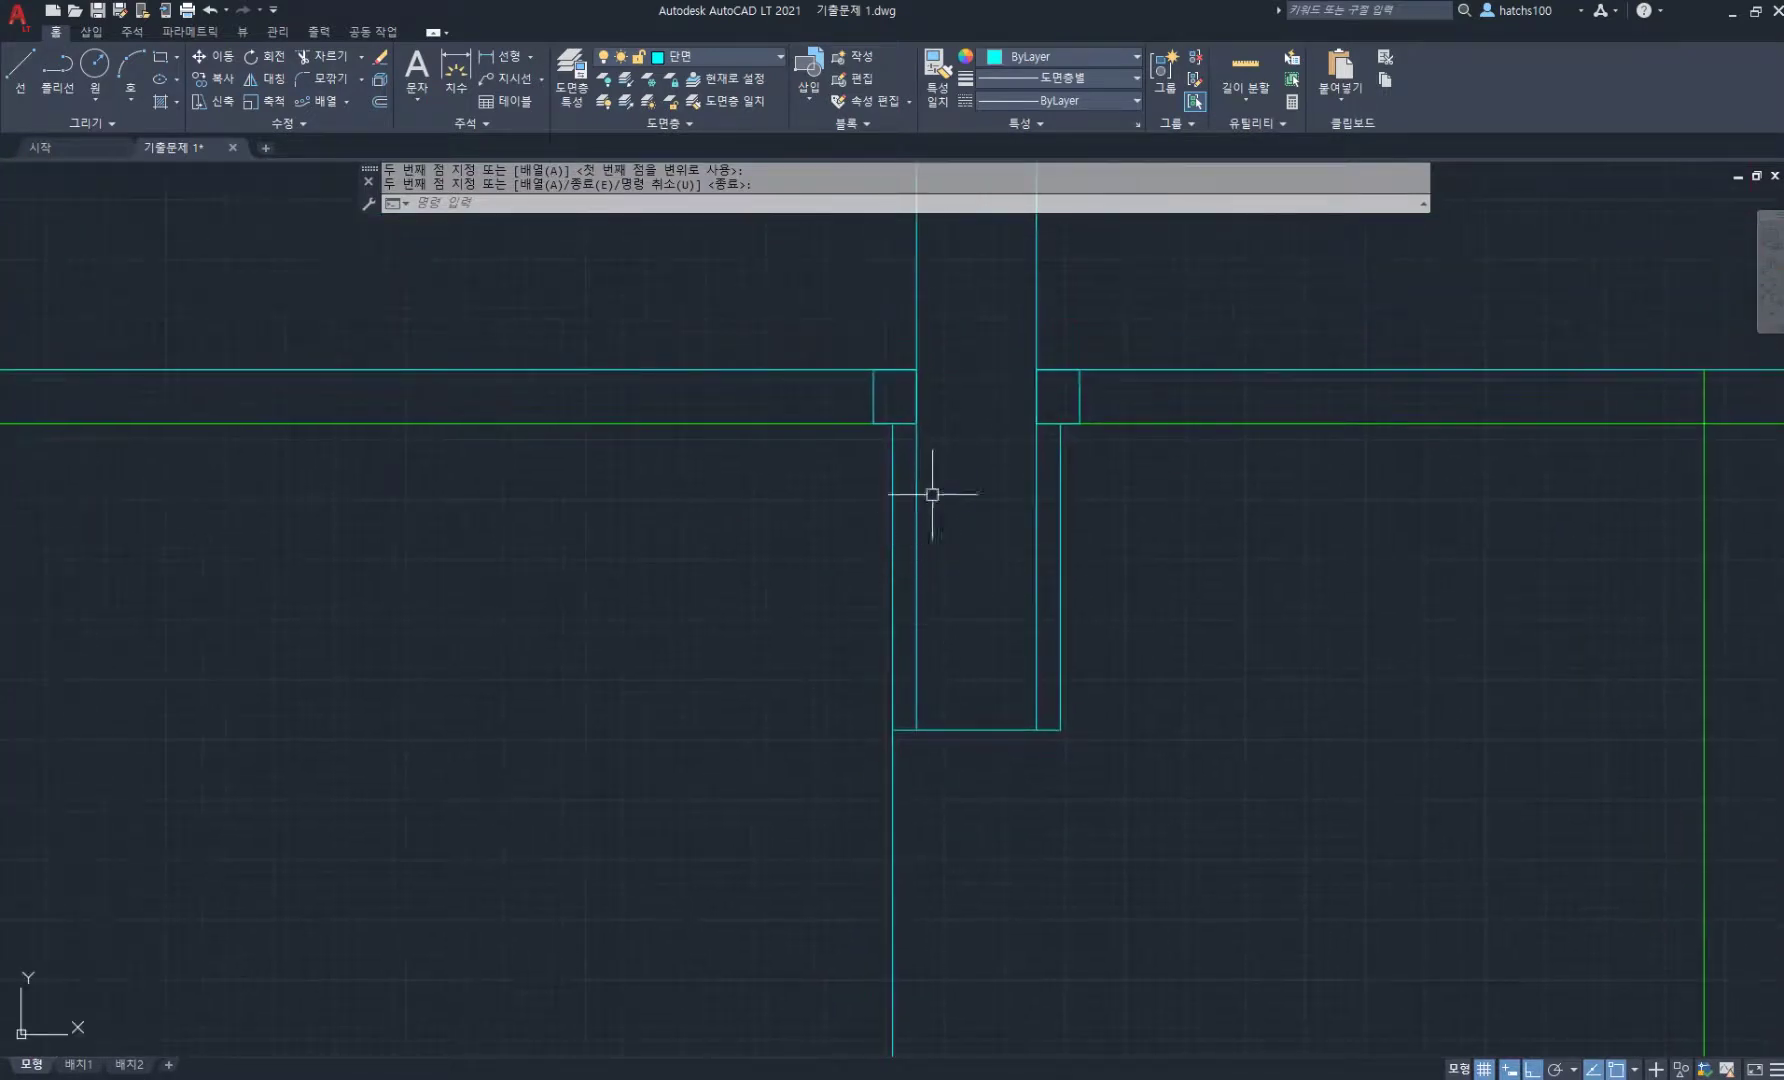
type("rec")
key("space")
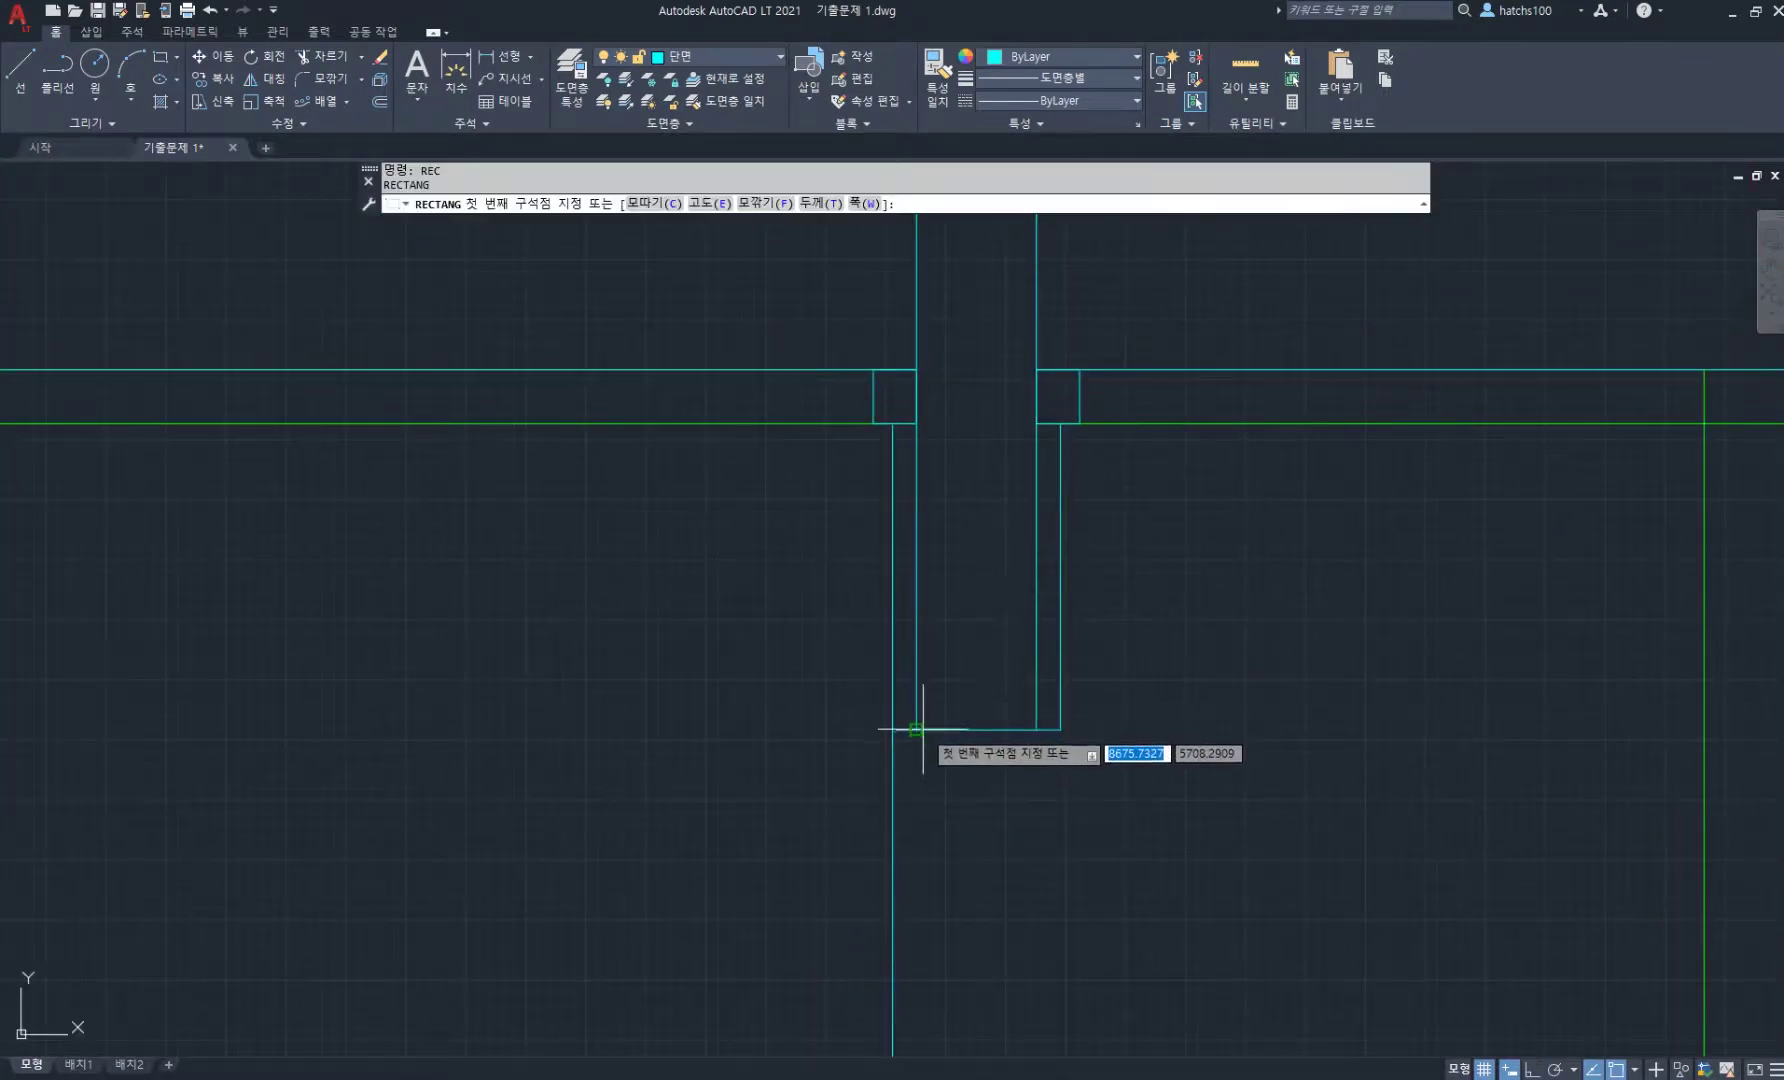
left_click(916, 729)
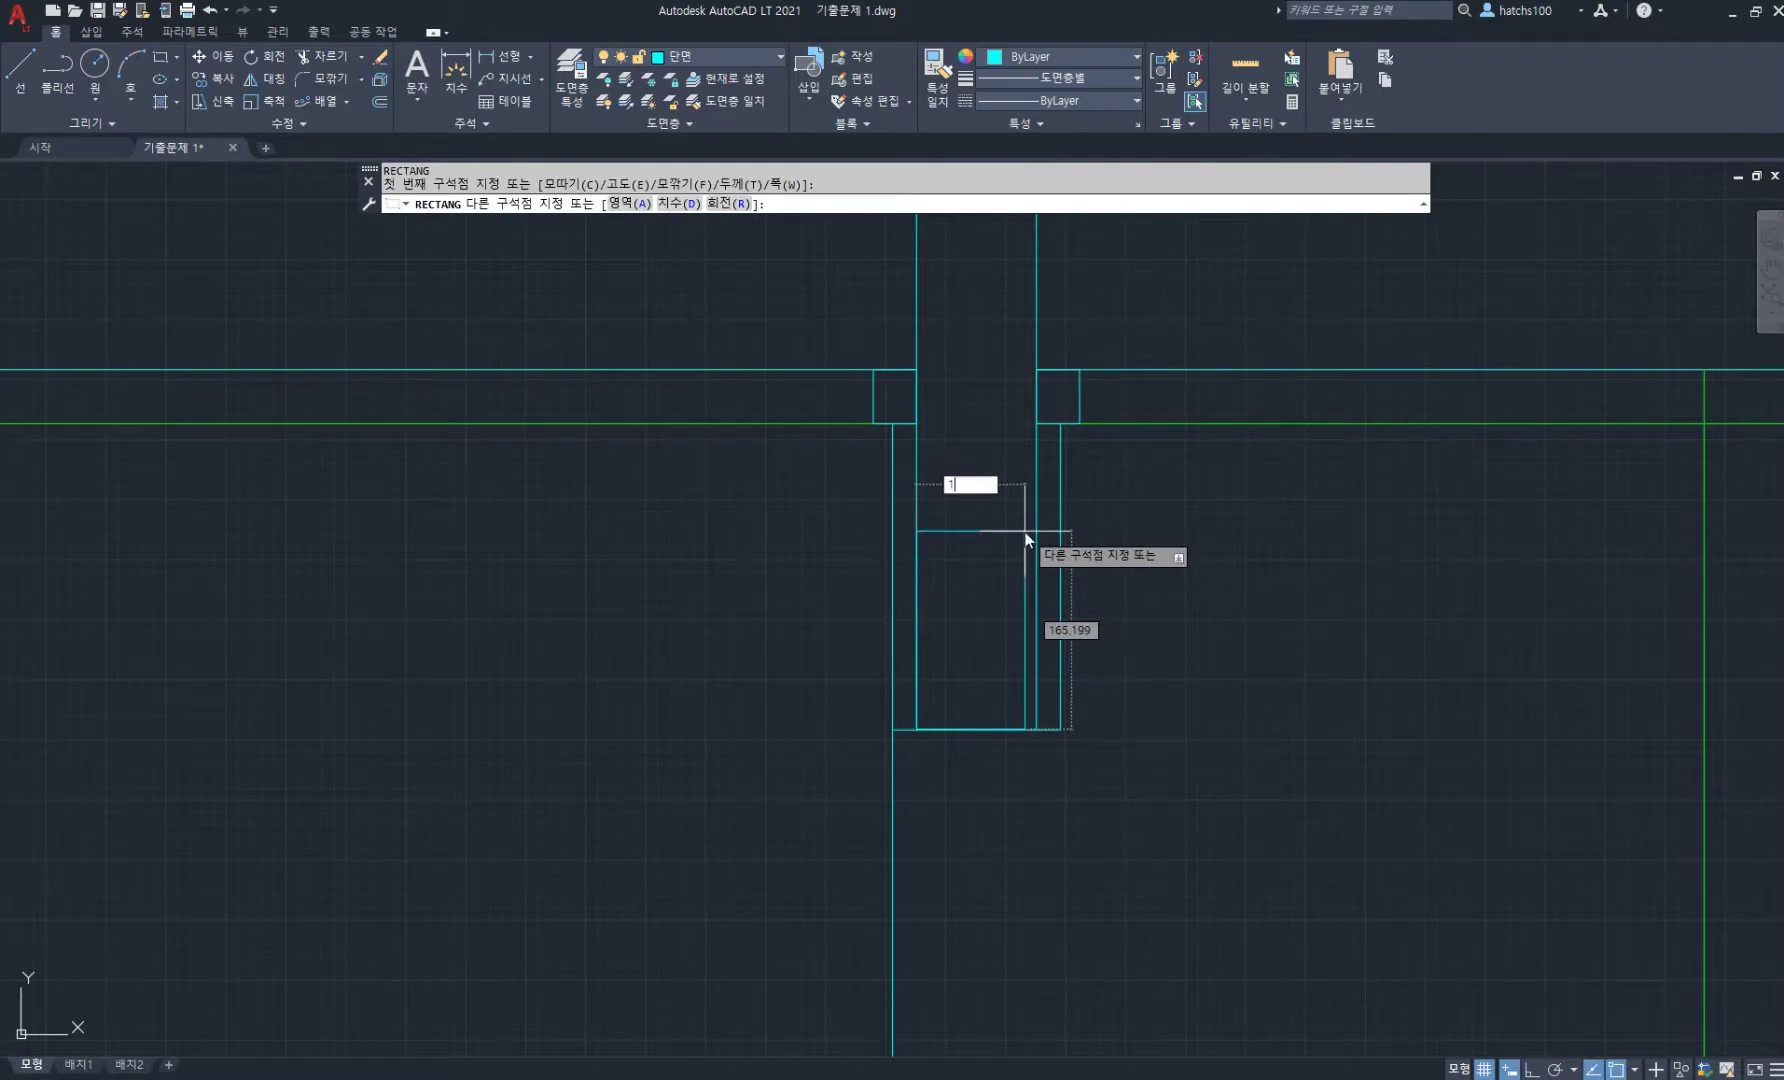
key("Tab")
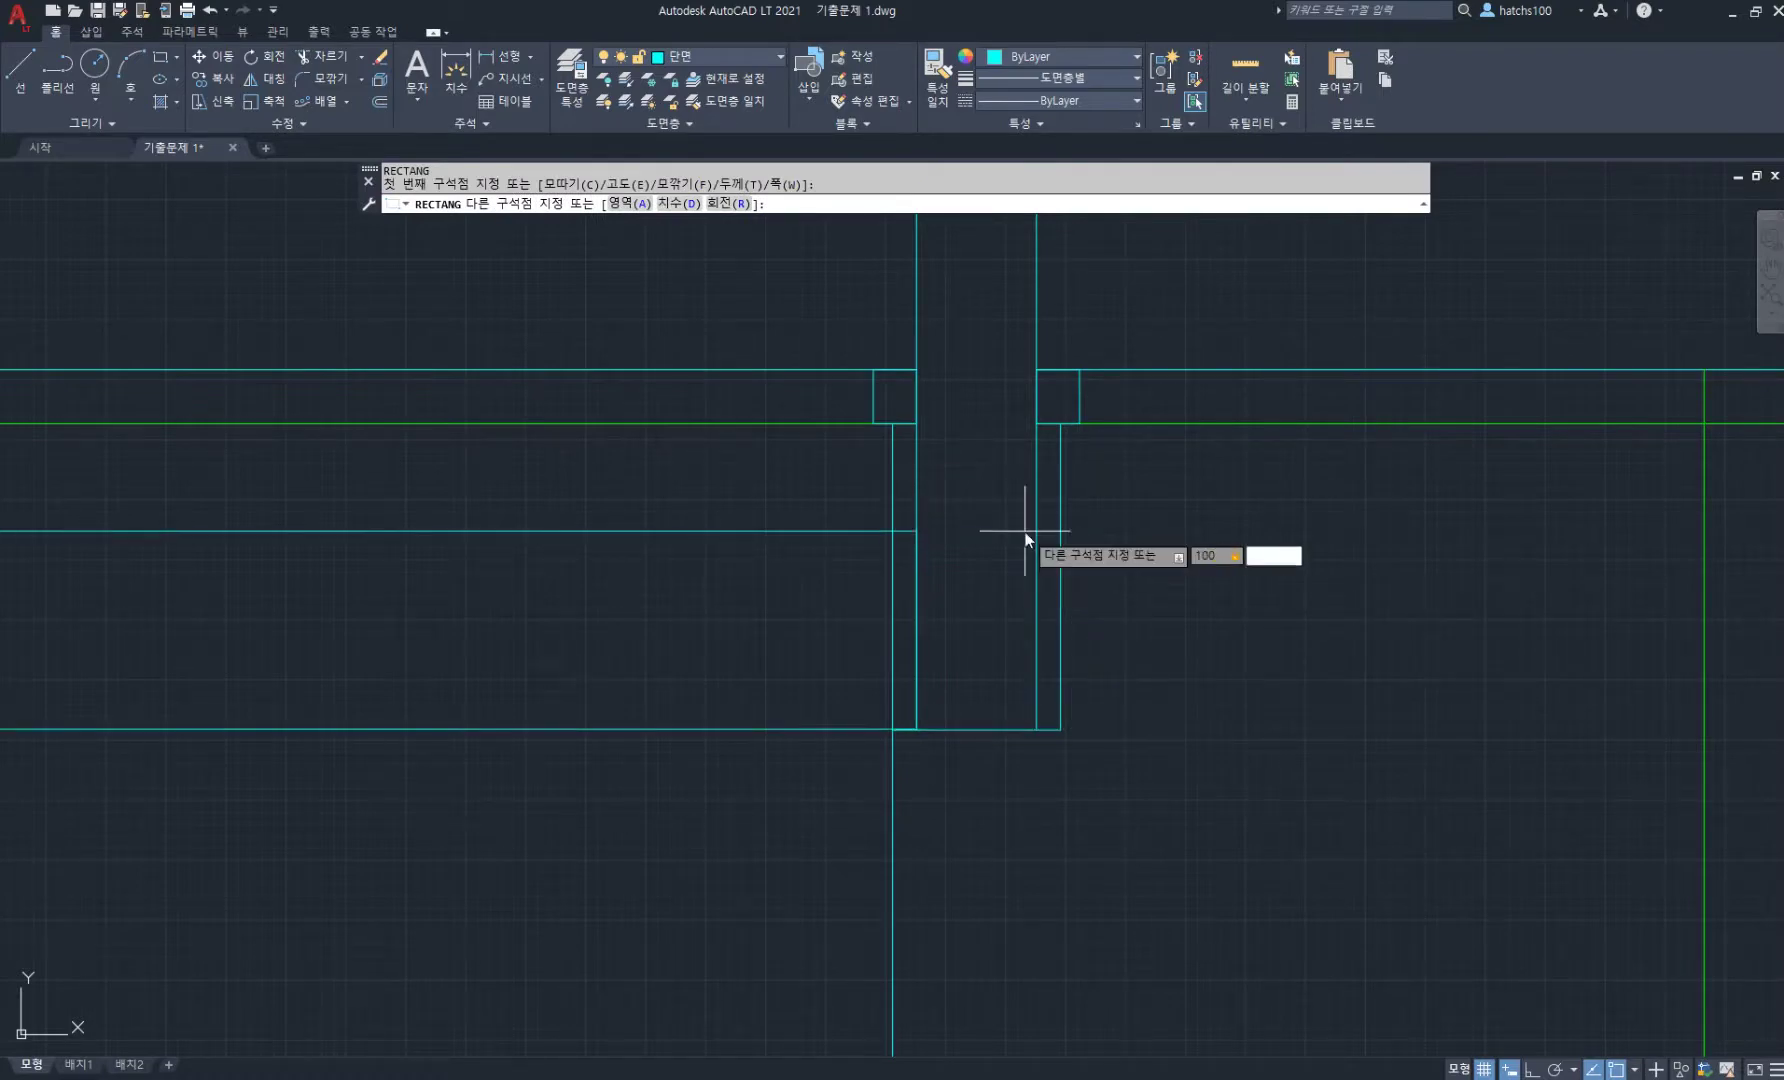
key("Return")
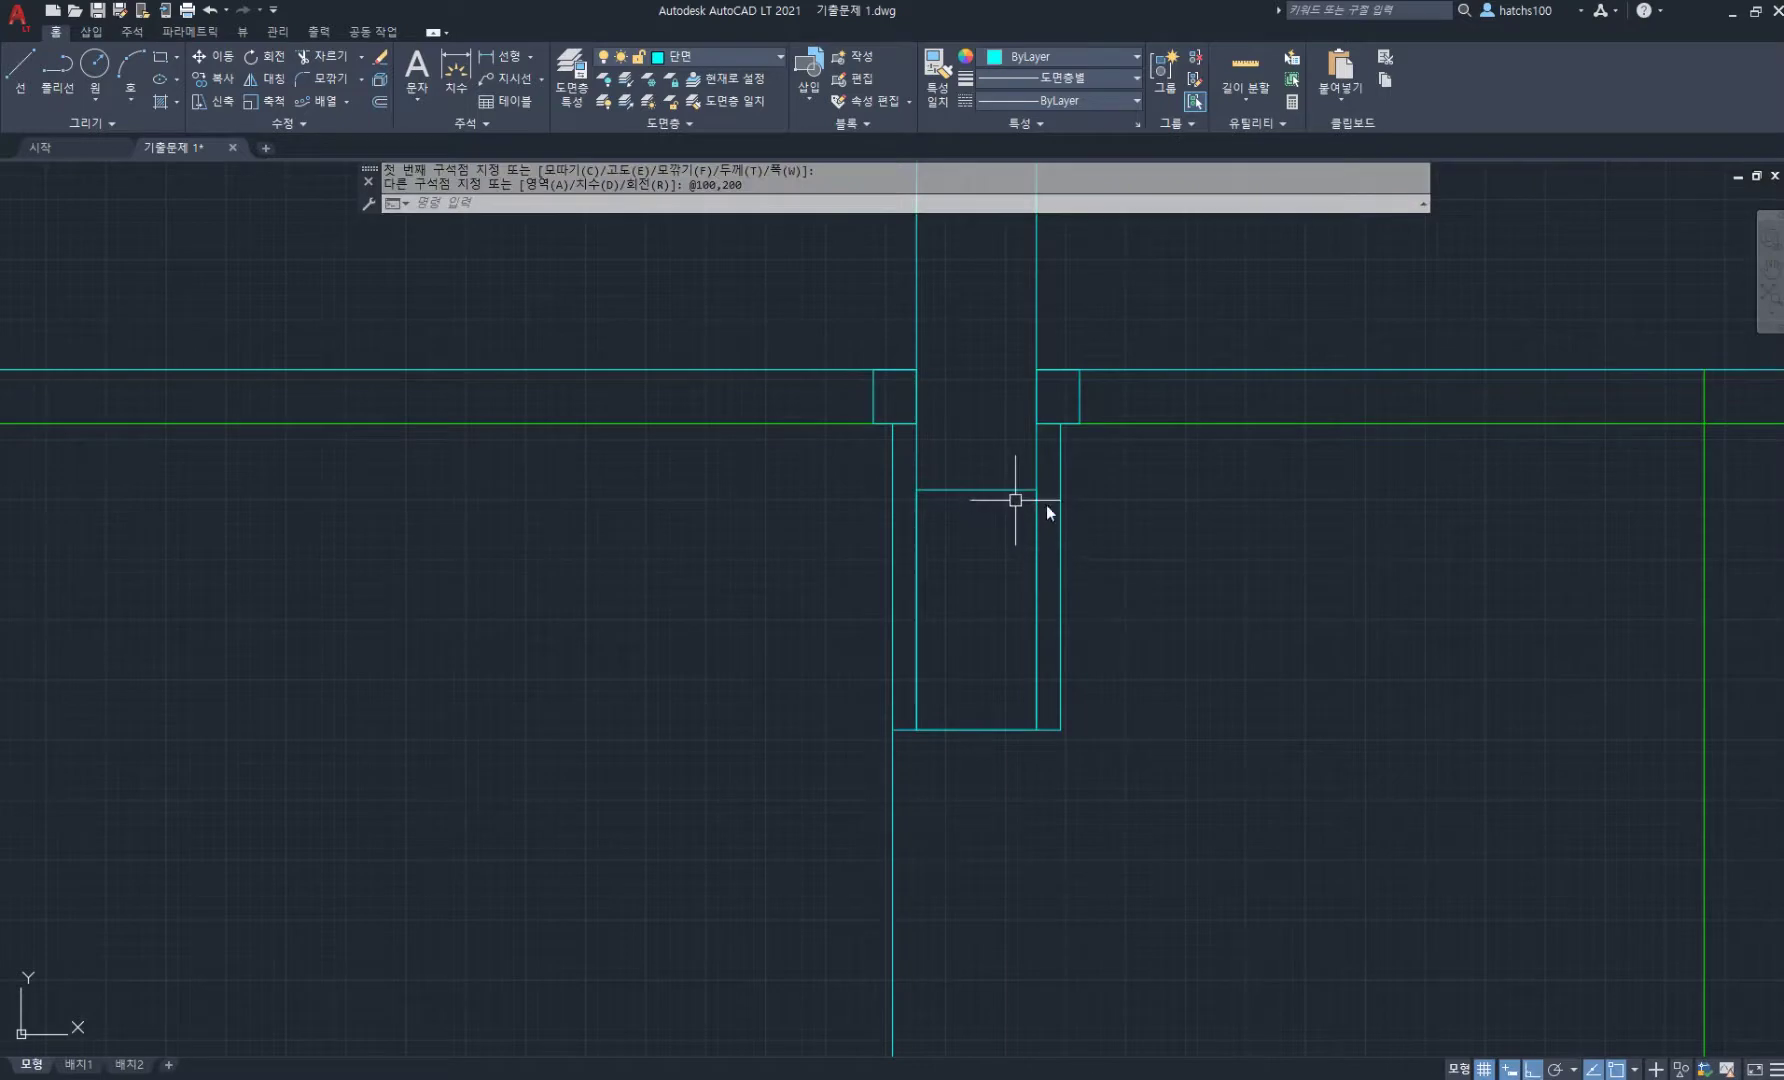
- Draw two crossing diagonal lines between the corners of the 100 by 200 rectangle
type("l")
key("Return")
left_click(1035, 490)
left_click(916, 729)
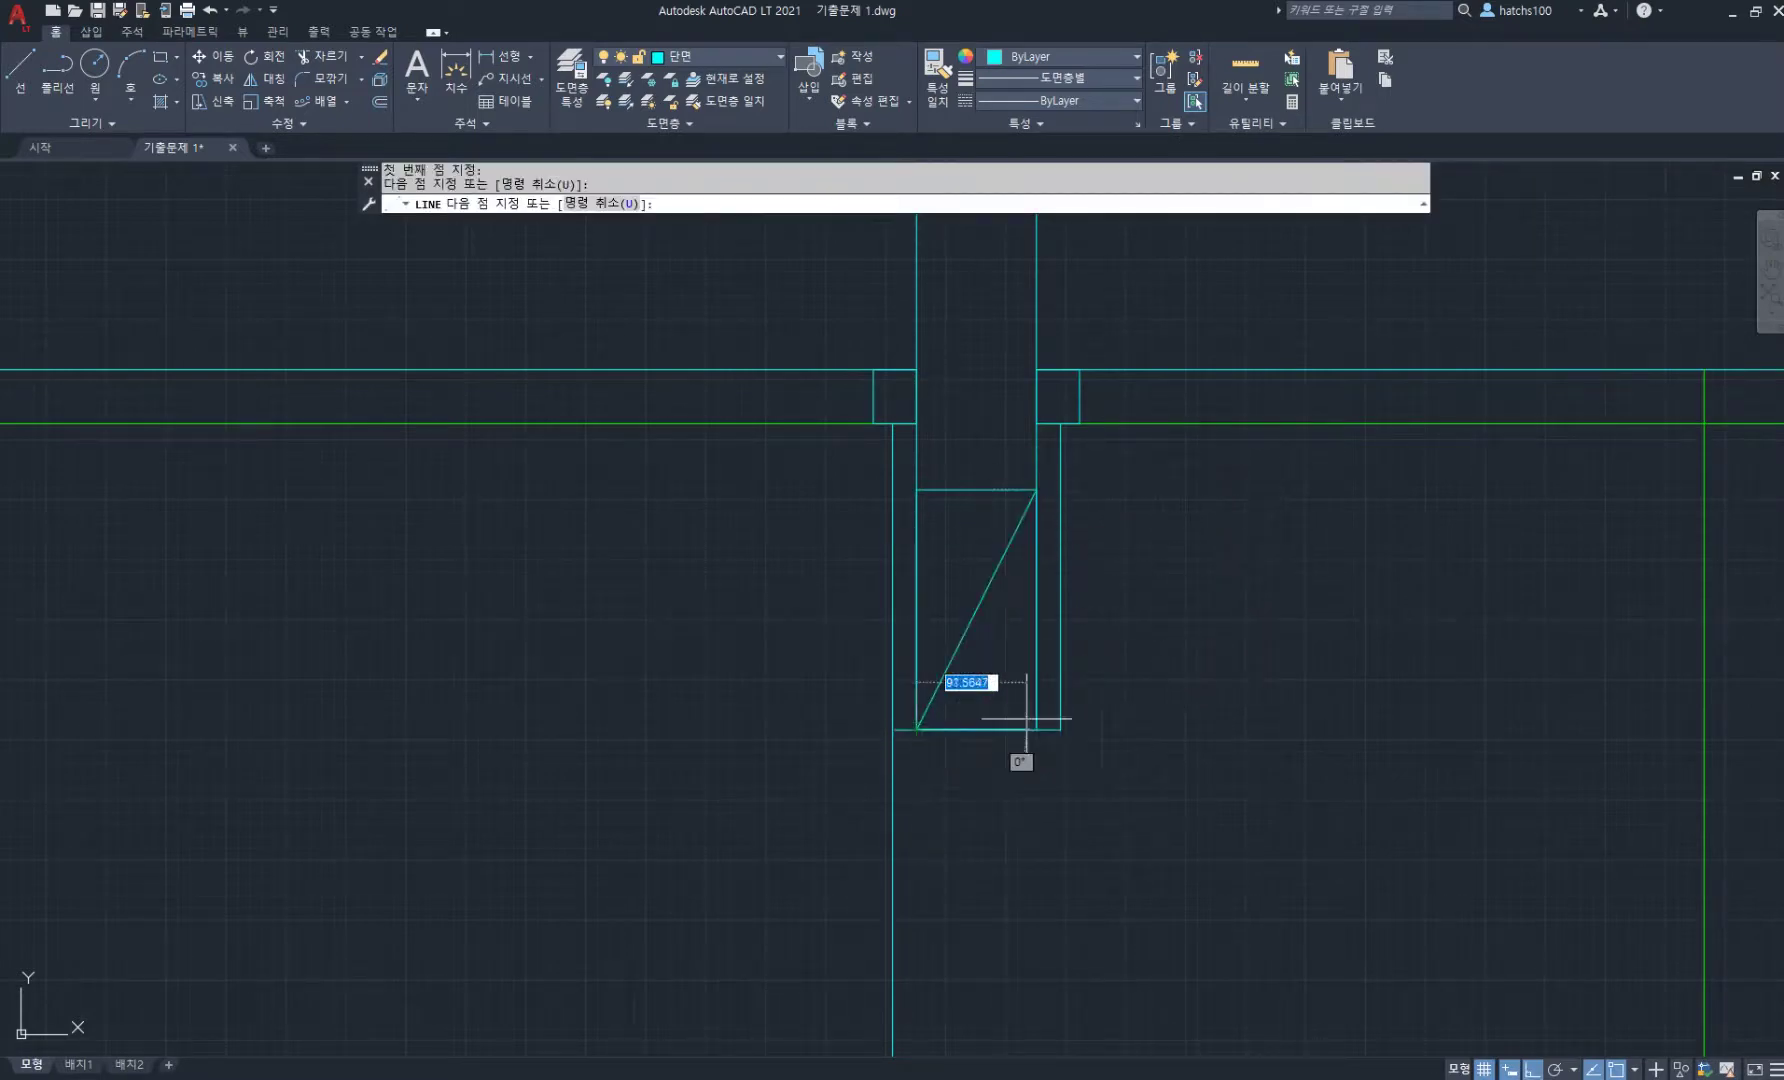
left_click(1034, 728)
left_click(916, 490)
key("Return")
- Change the 100 by 200 rectangle and its diagonals to the 주단면 layer
left_click(986, 460)
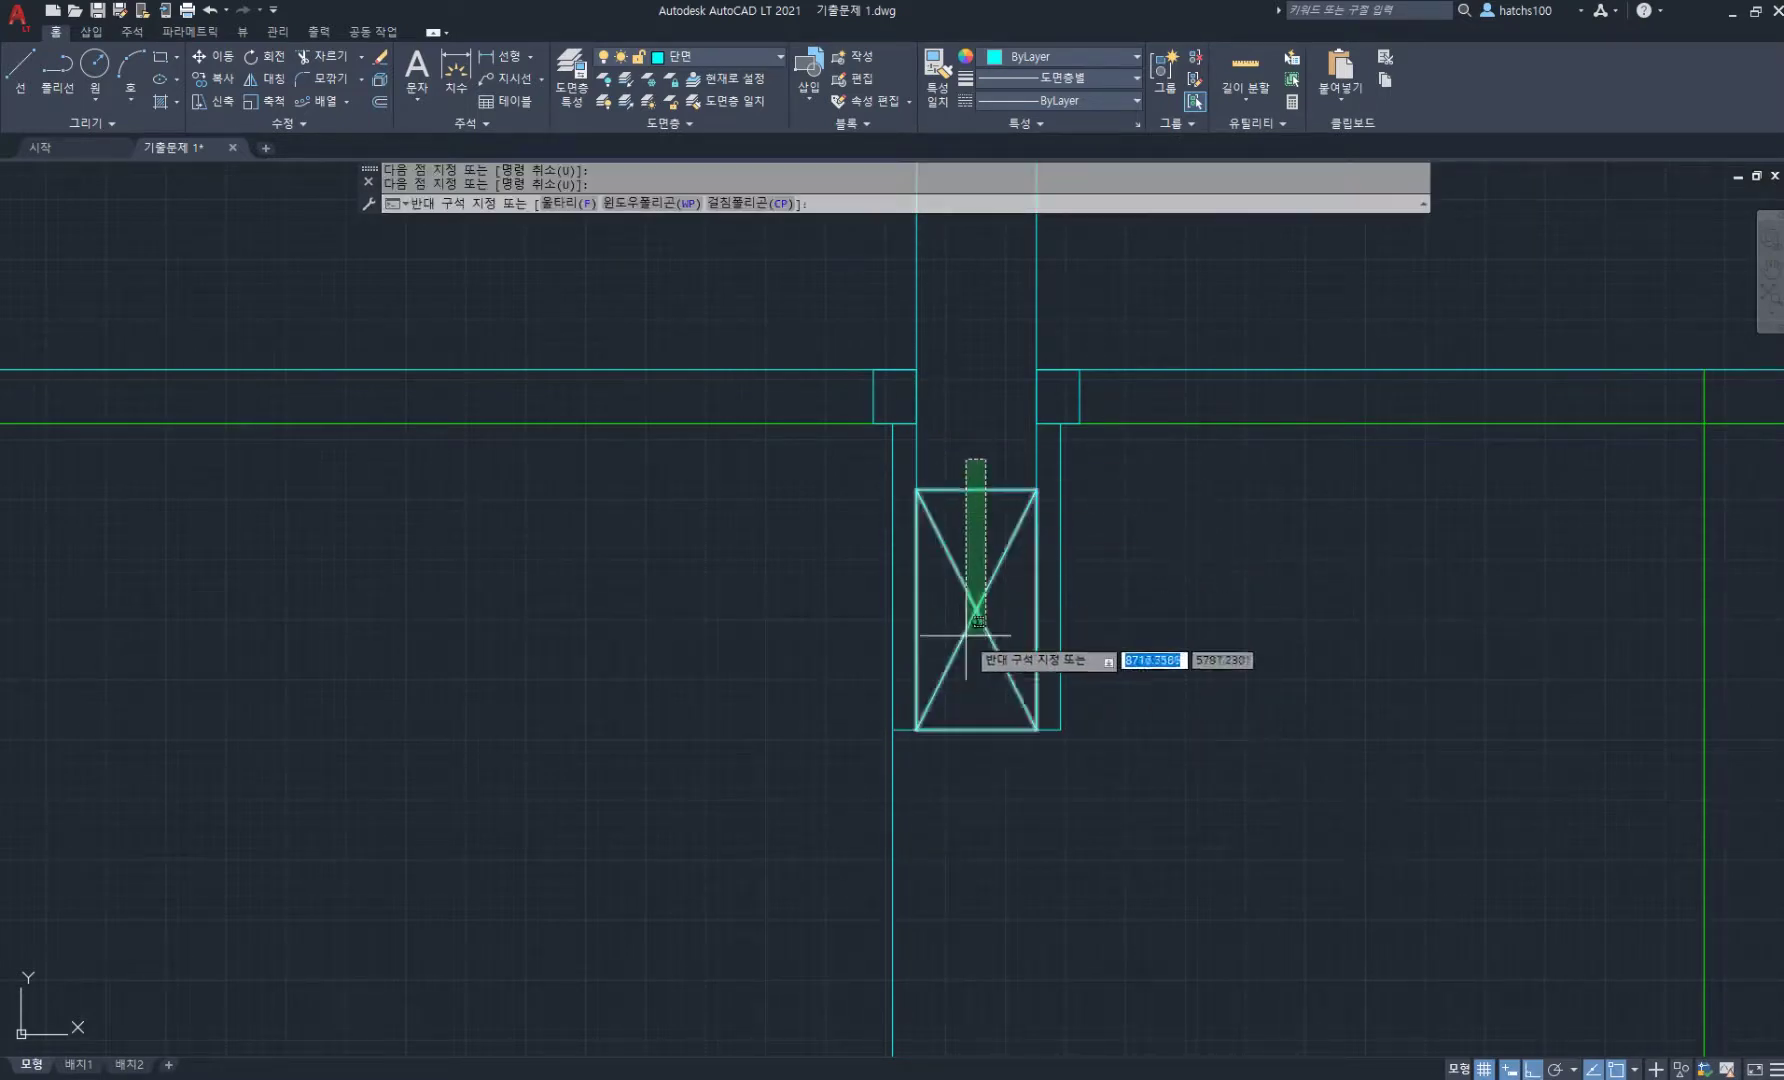
left_click(966, 632)
left_click(728, 55)
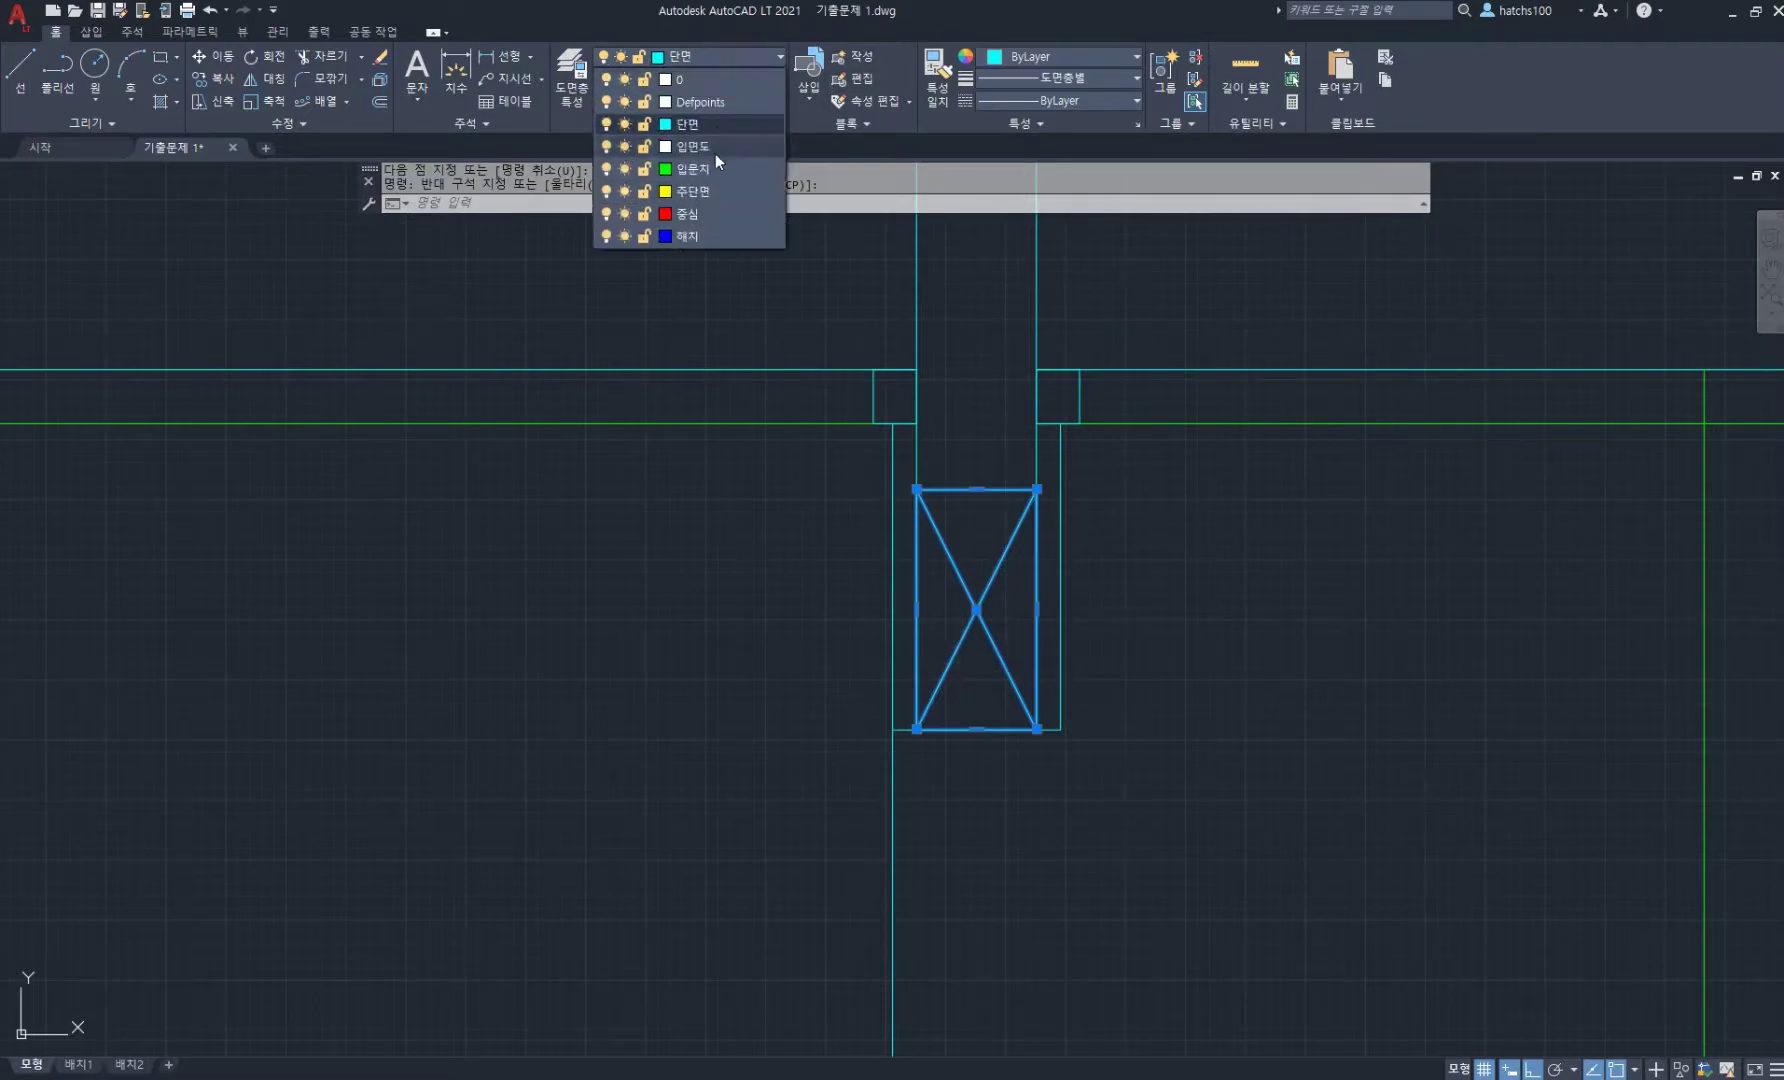
left_click(715, 192)
key("Escape")
key("Escape")
scroll(1075, 560, "down", 4)
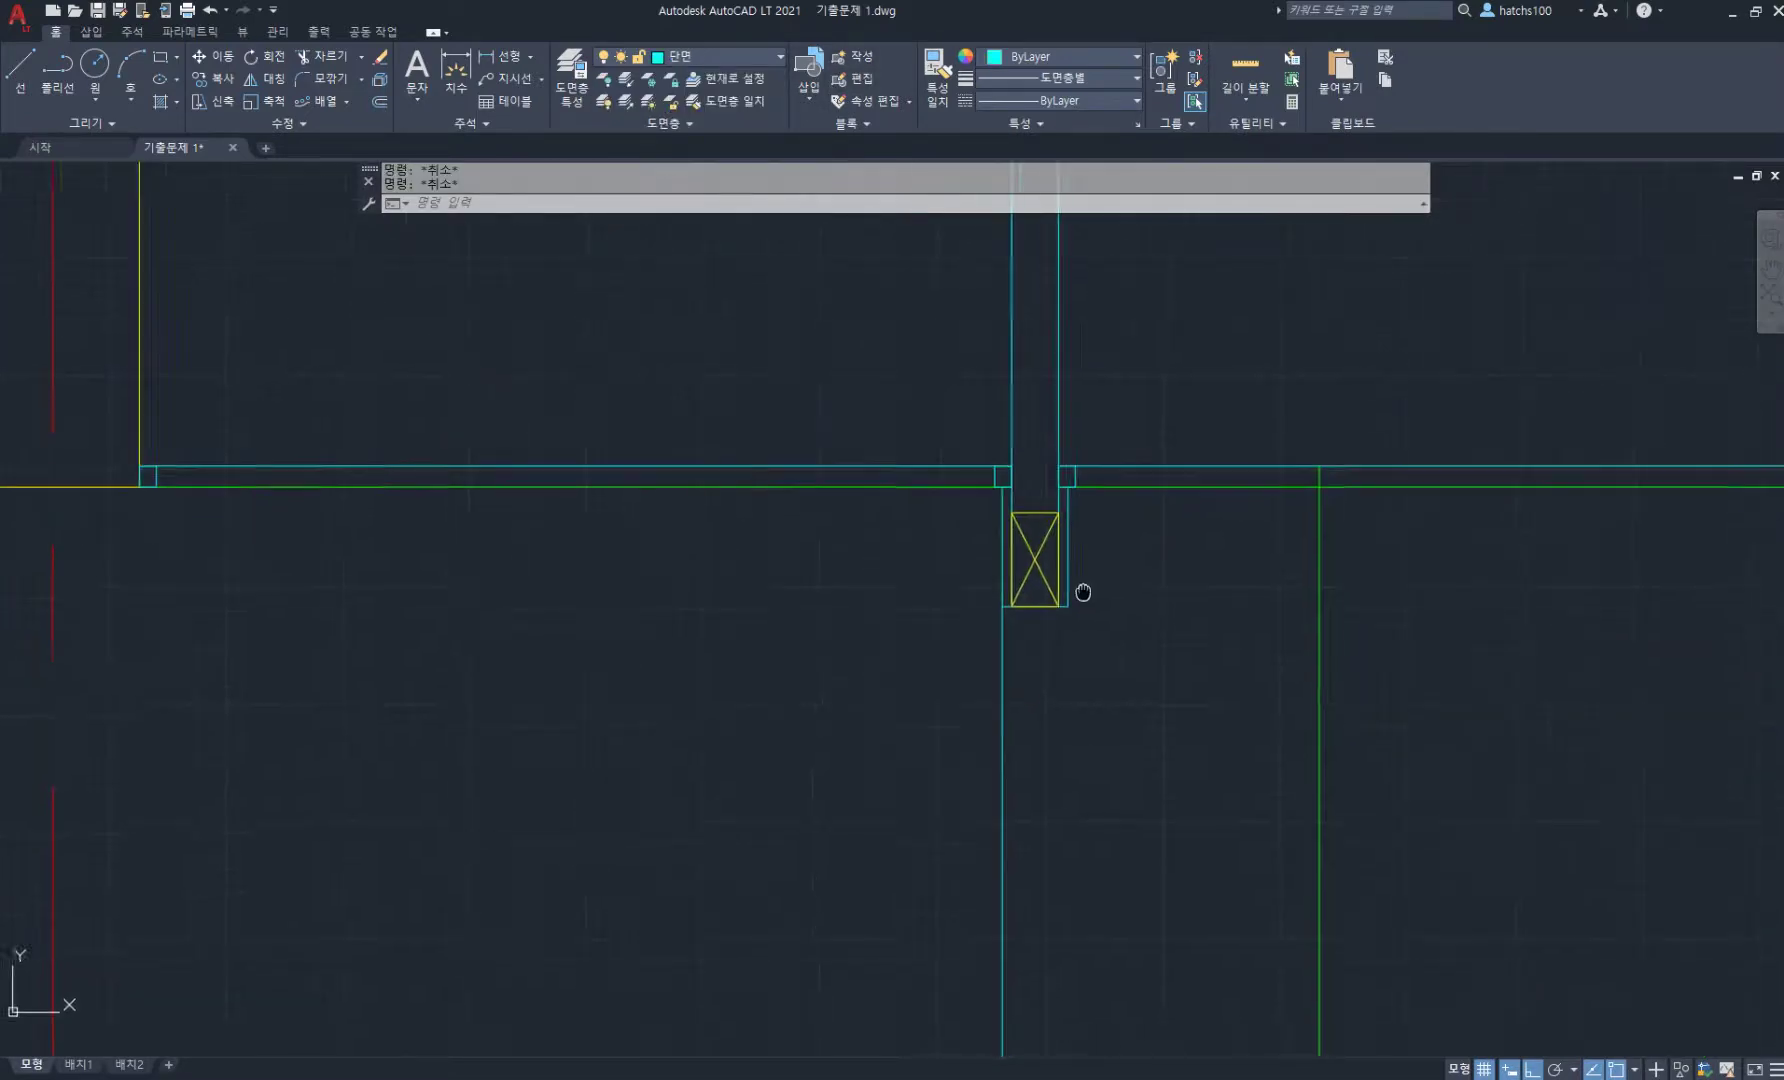
- Draw a 140 by 45 rectangle upwards from the head wall's entrance-side lower corner
scroll(992, 547, "up", 2)
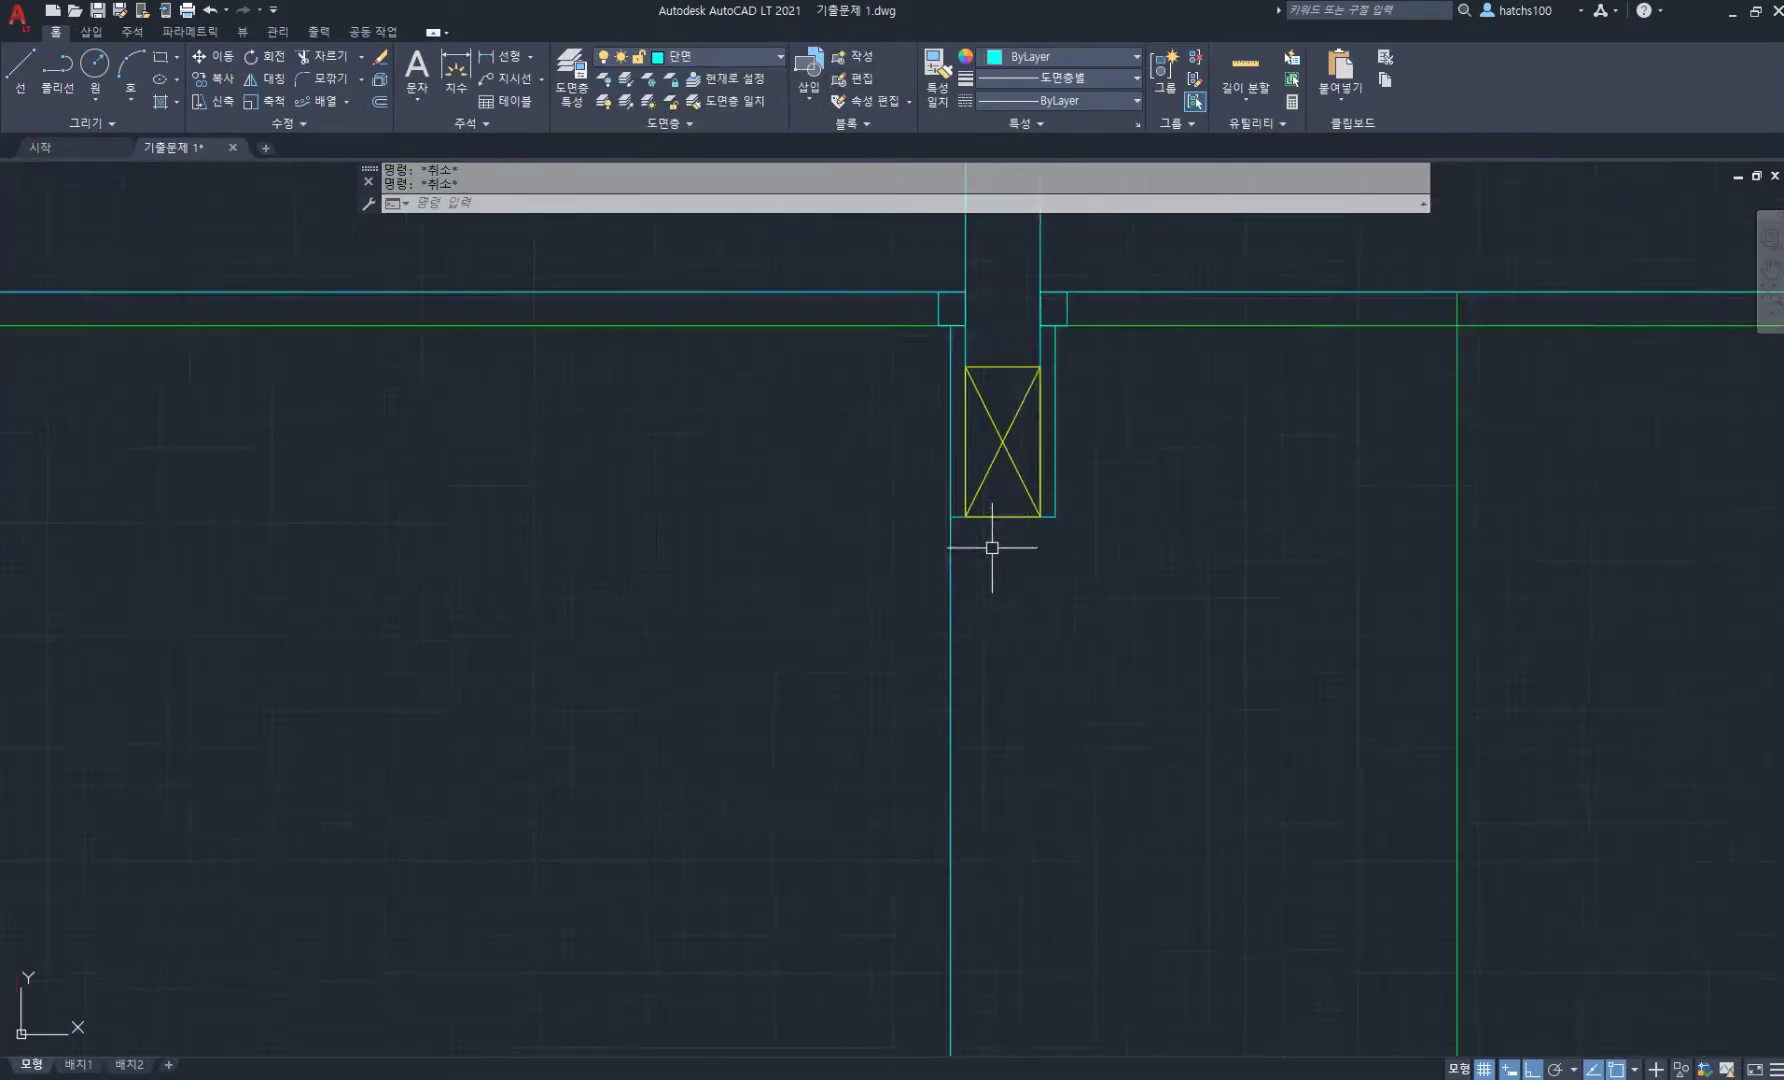
key("Return")
left_click(950, 517)
scroll(1054, 561, "up", 2)
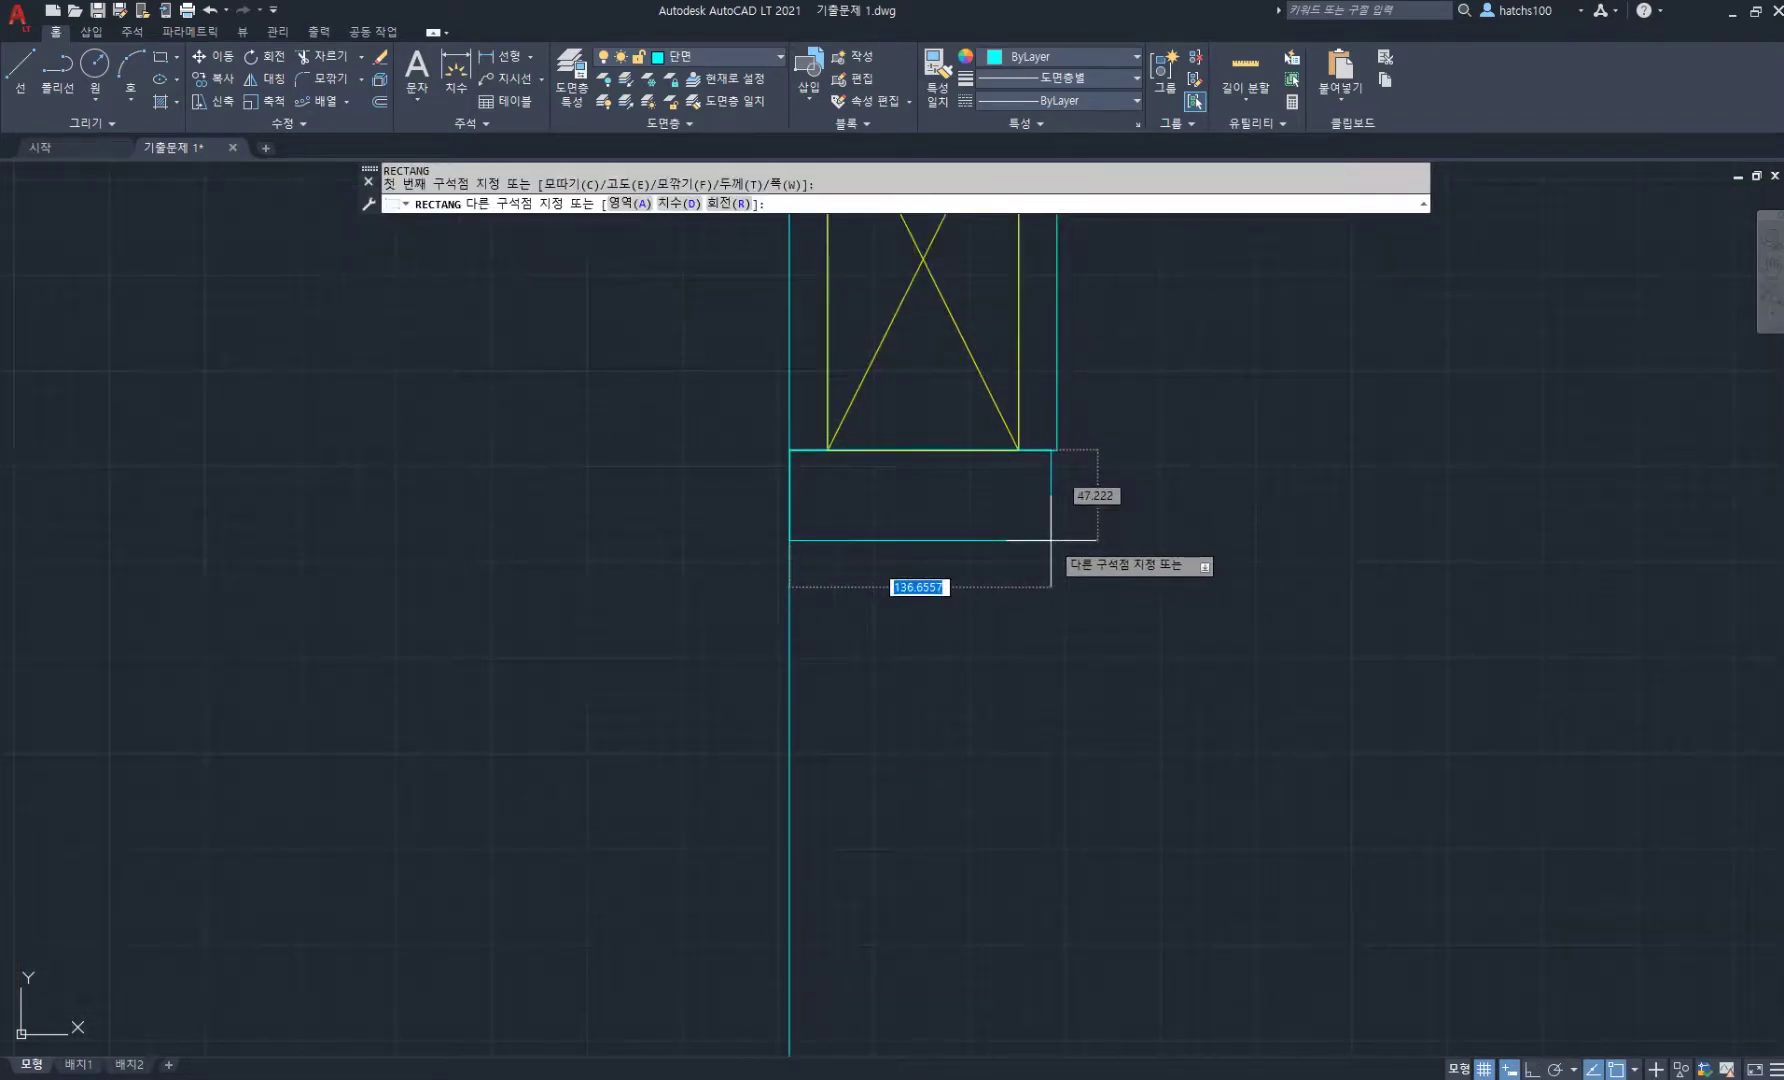
type("140")
key("Tab")
type("45")
key("Return")
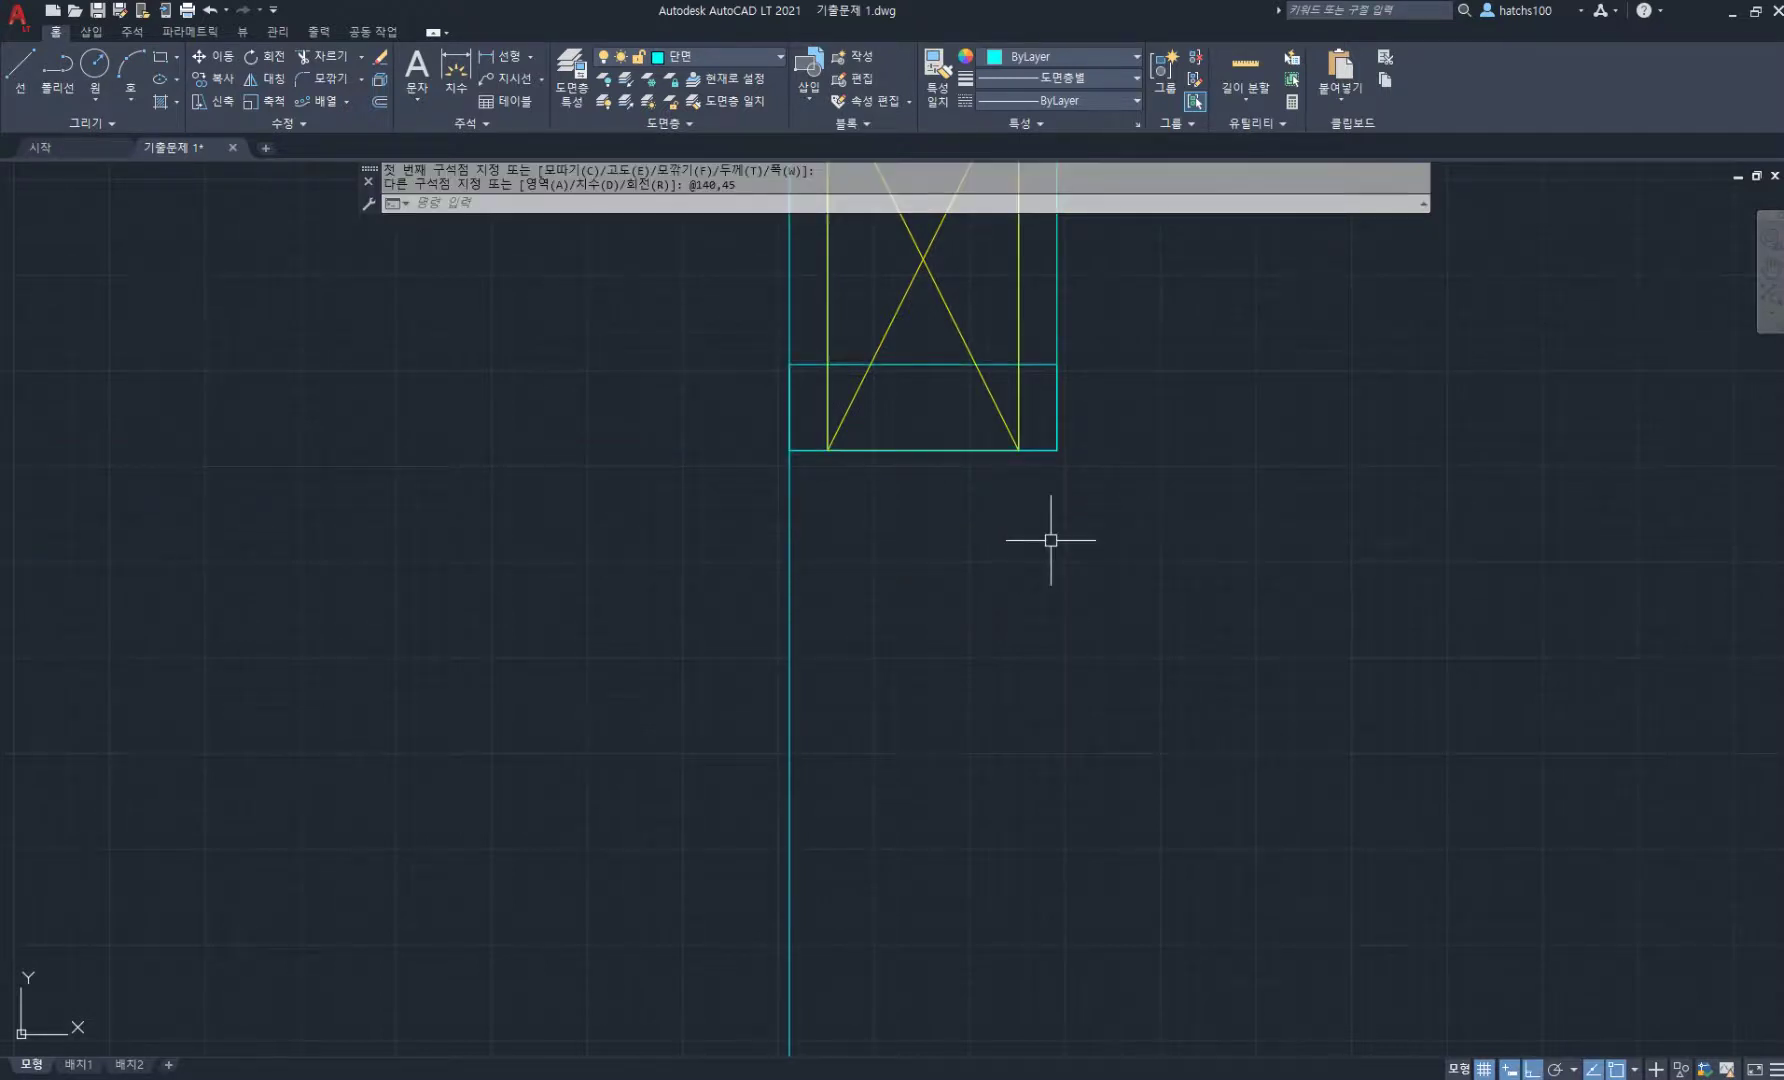
- Move the 140 by 45 rectangle down so its top edge sits against the underside of the head wall
type("m")
key("Return")
left_click(1057, 388)
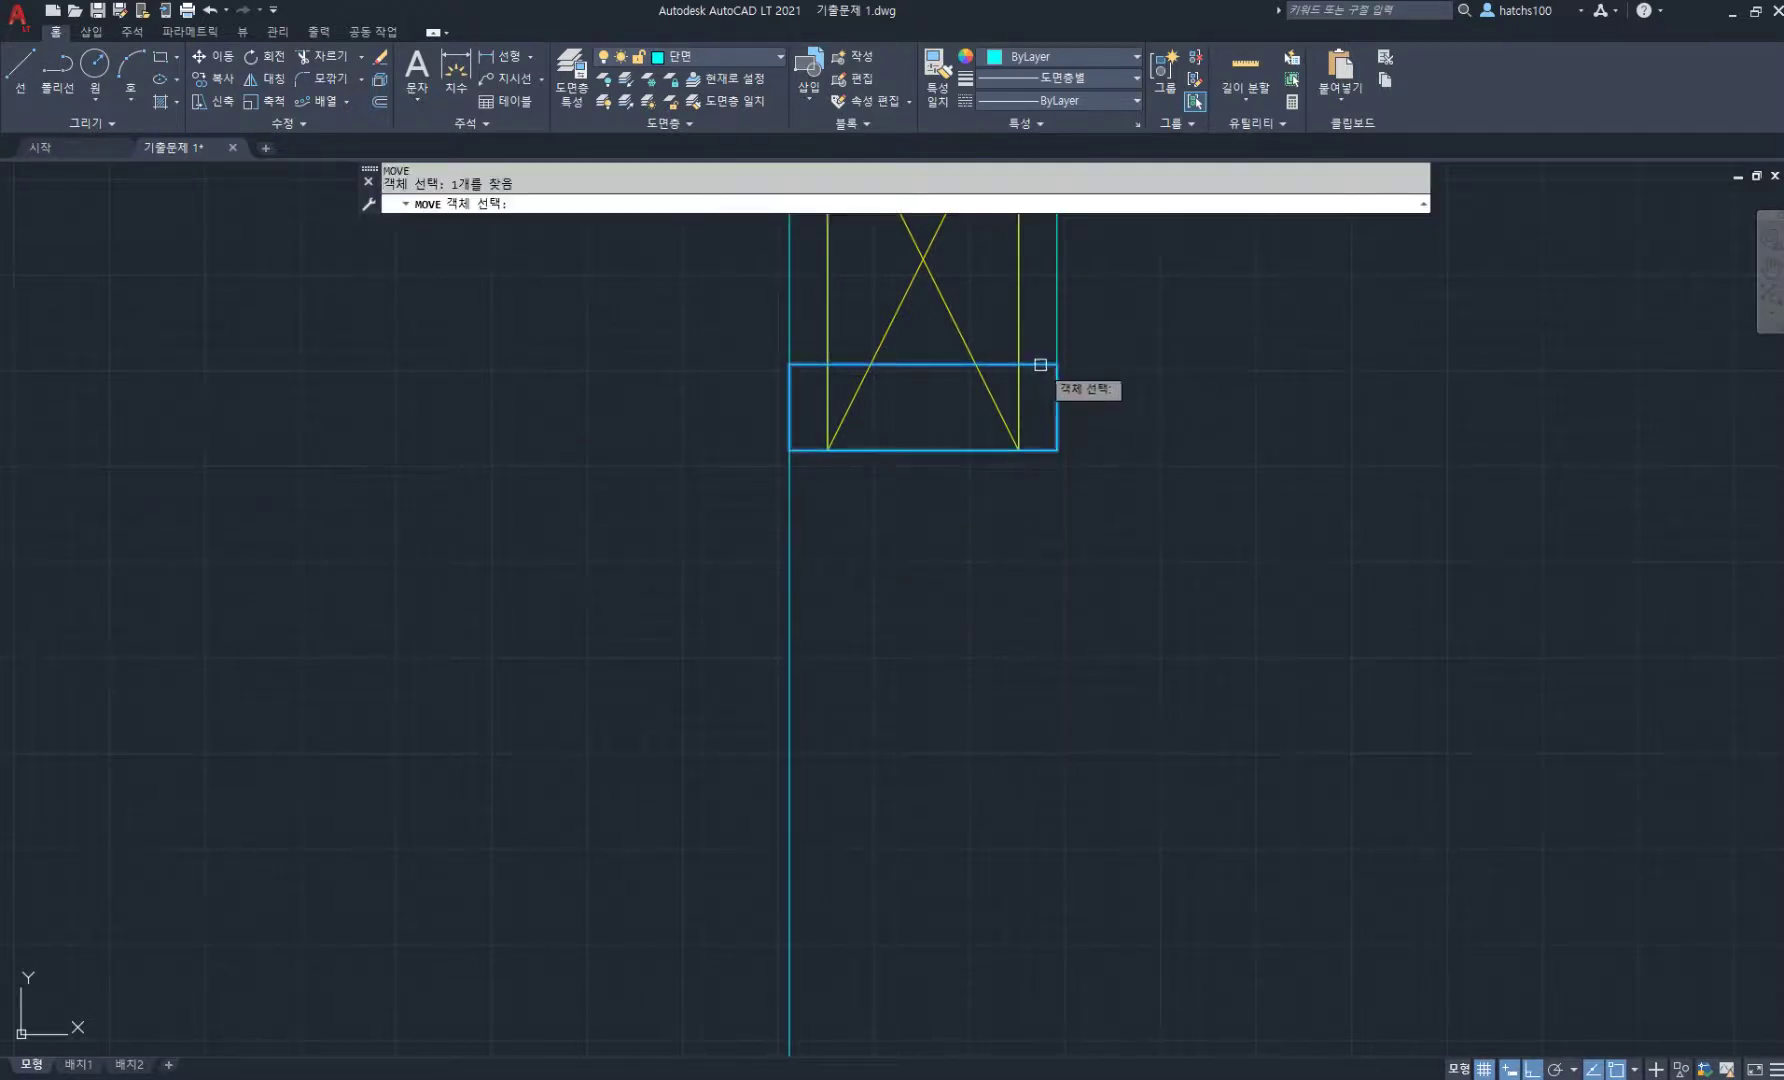
key("Return")
left_click(1057, 366)
left_click(1068, 430)
scroll(924, 617, "down", 4)
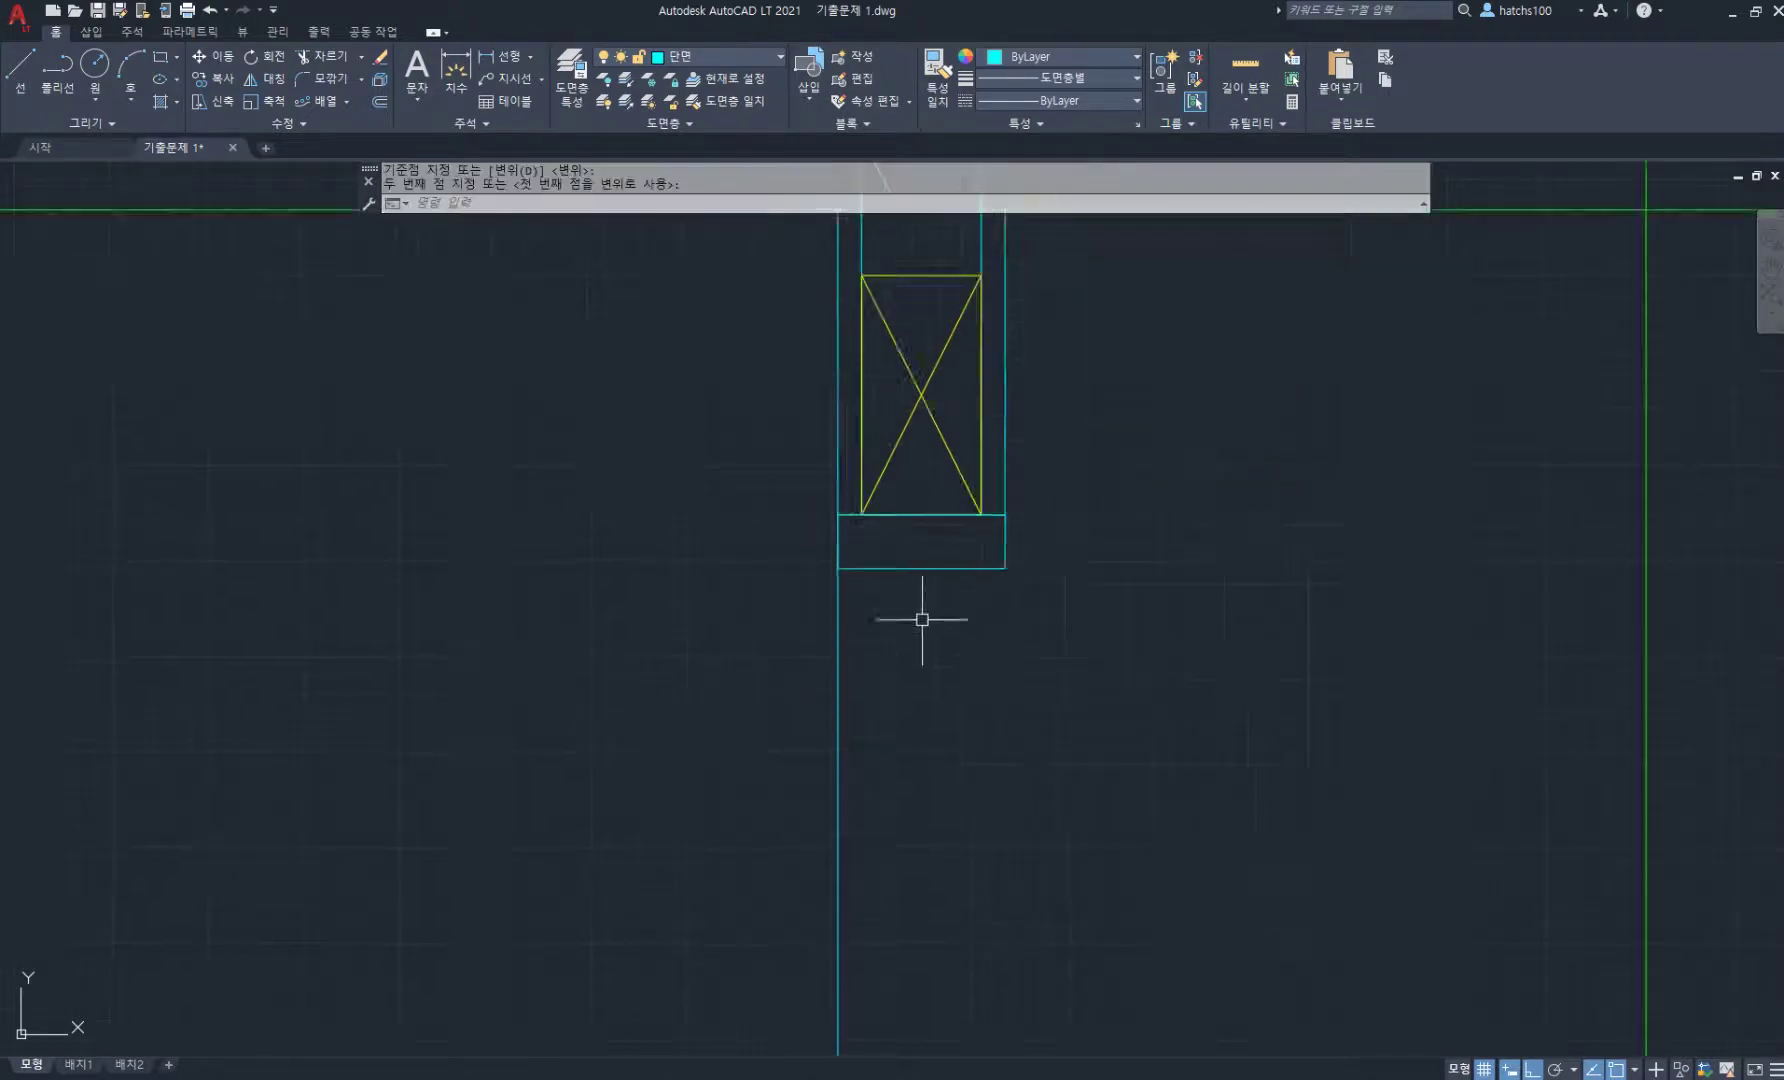
- Check the sliding door in the Acrobat floor plan and draw a 36 by 120 rectangle down from the door frame's underside midpoint
key("alt+Tab")
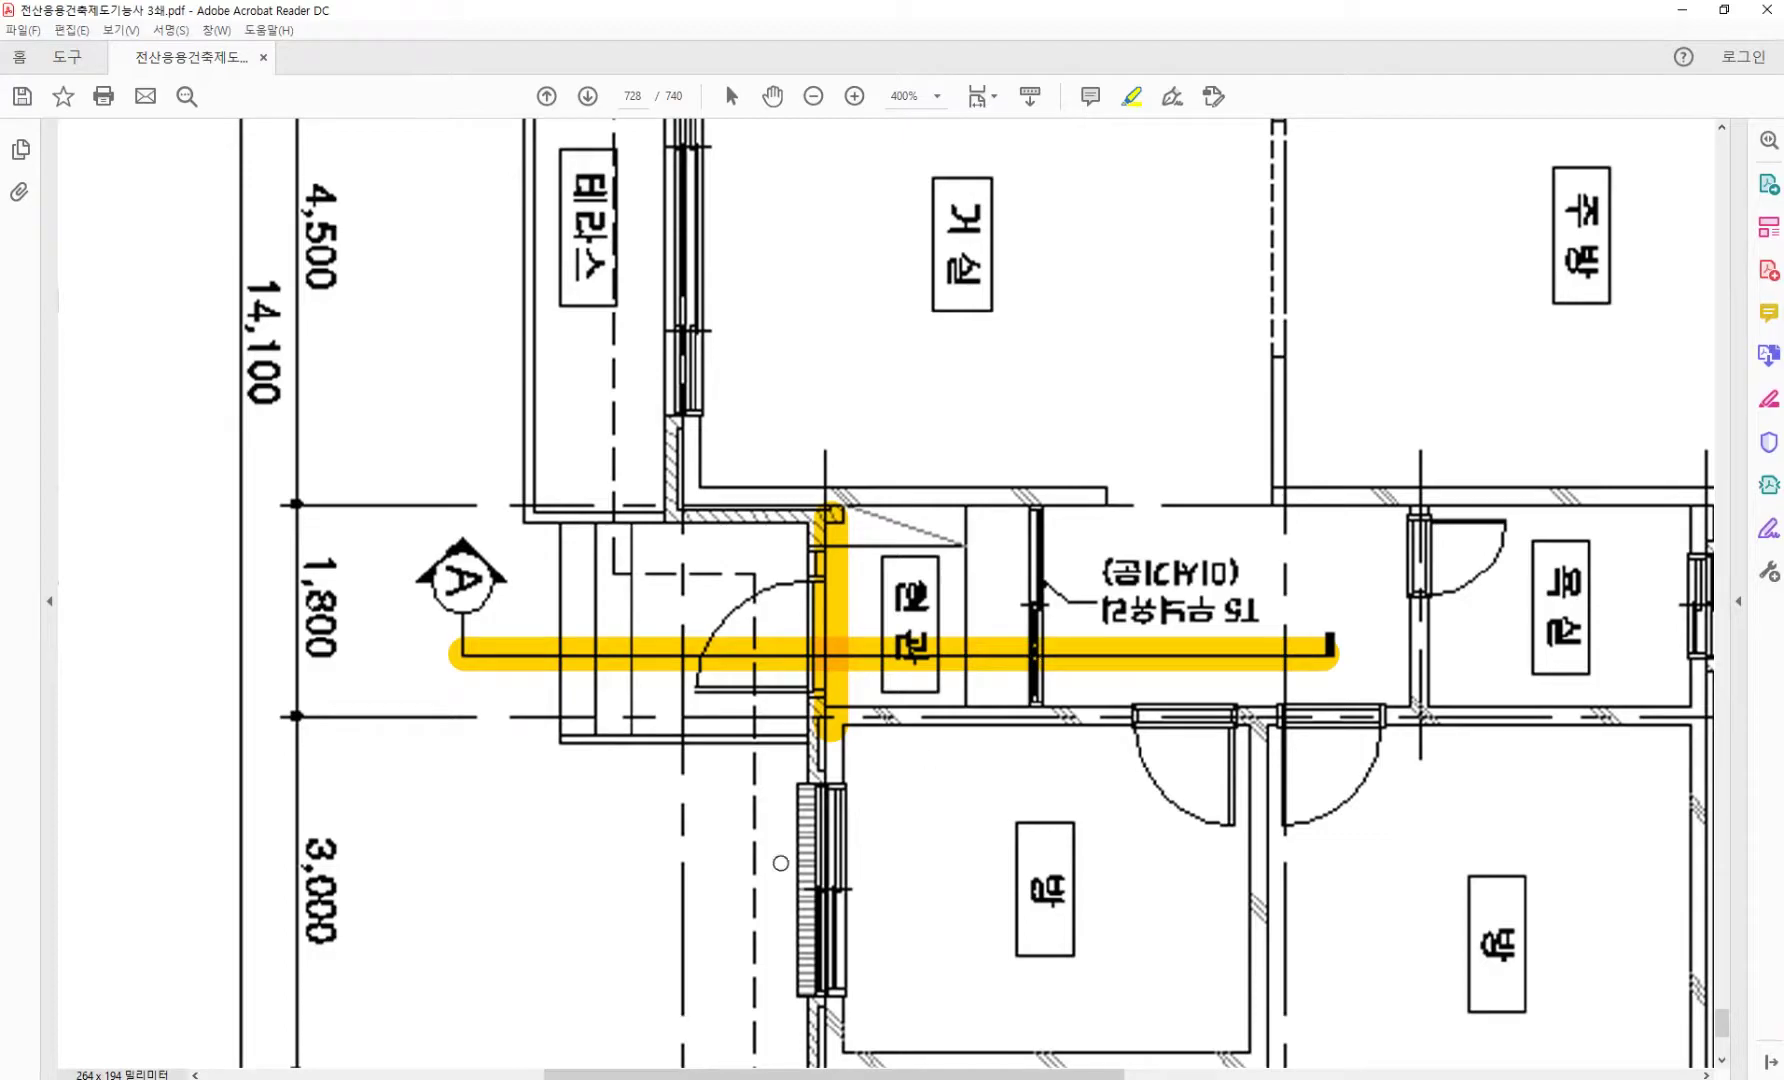
key("alt+Tab")
scroll(979, 518, "up", 2)
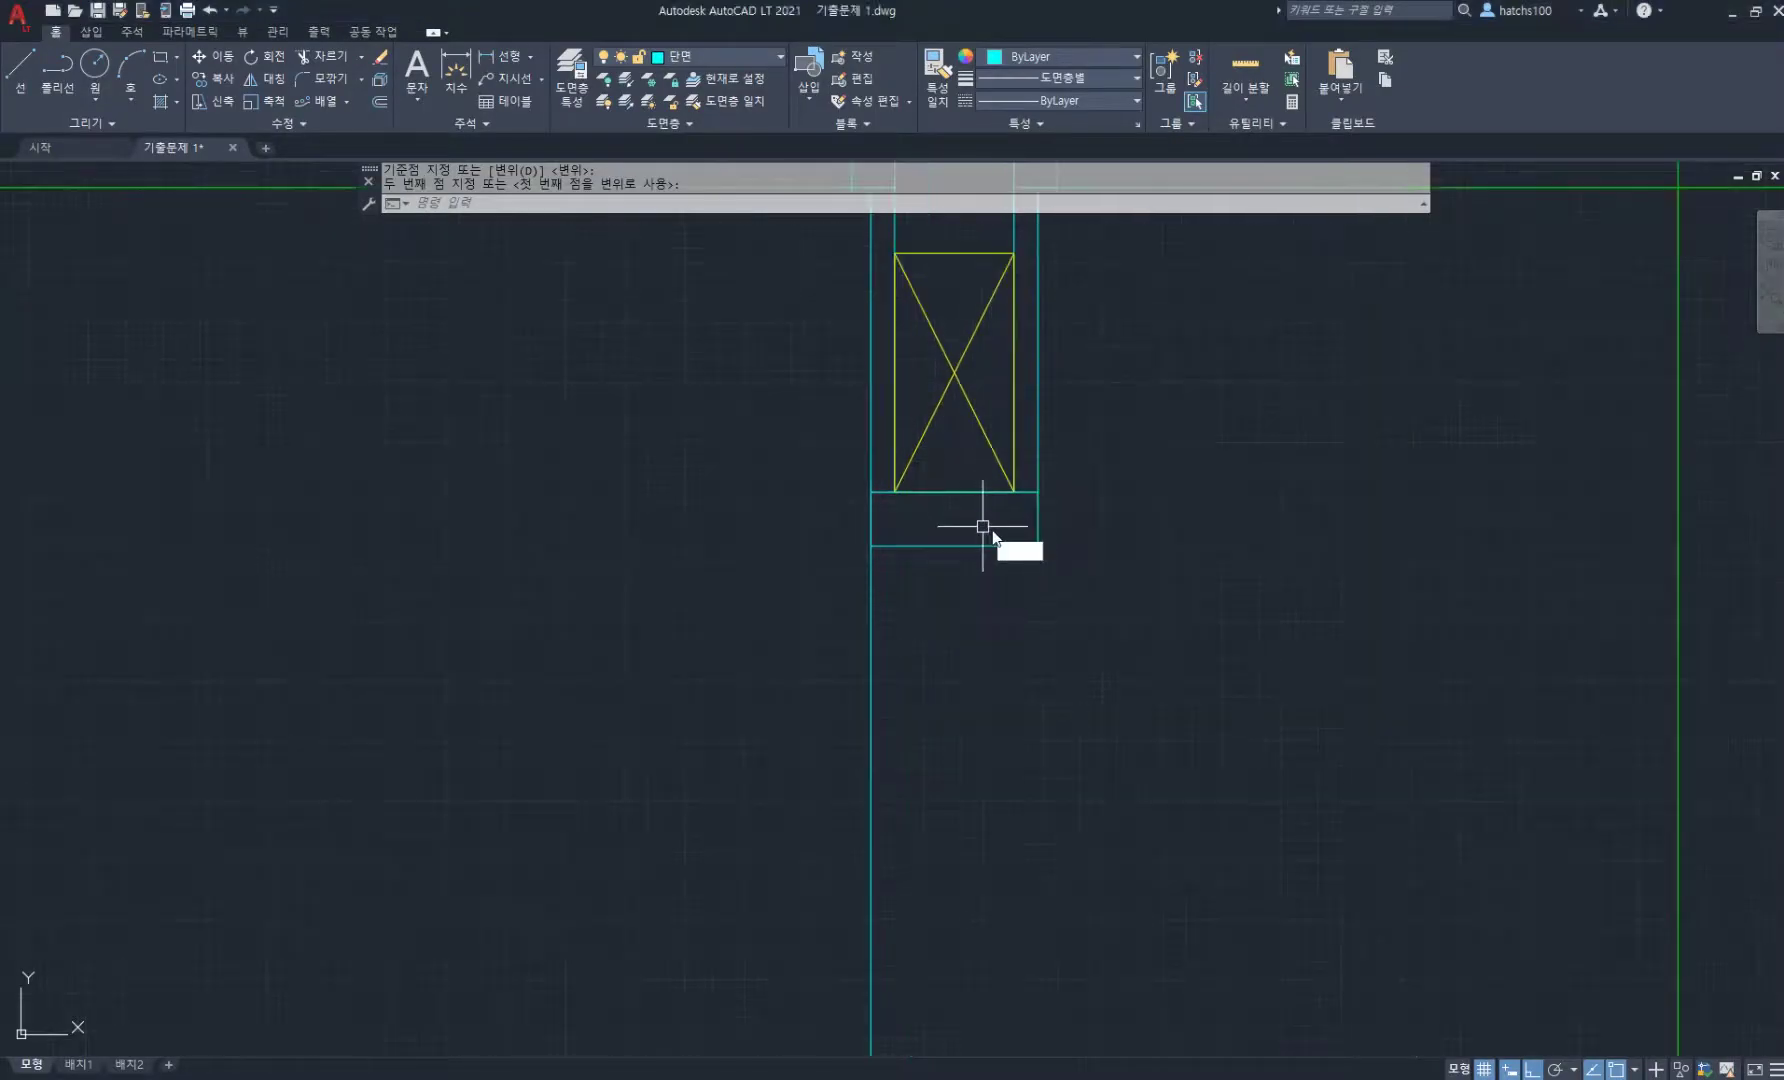
type("rec")
key("Return")
left_click(955, 545)
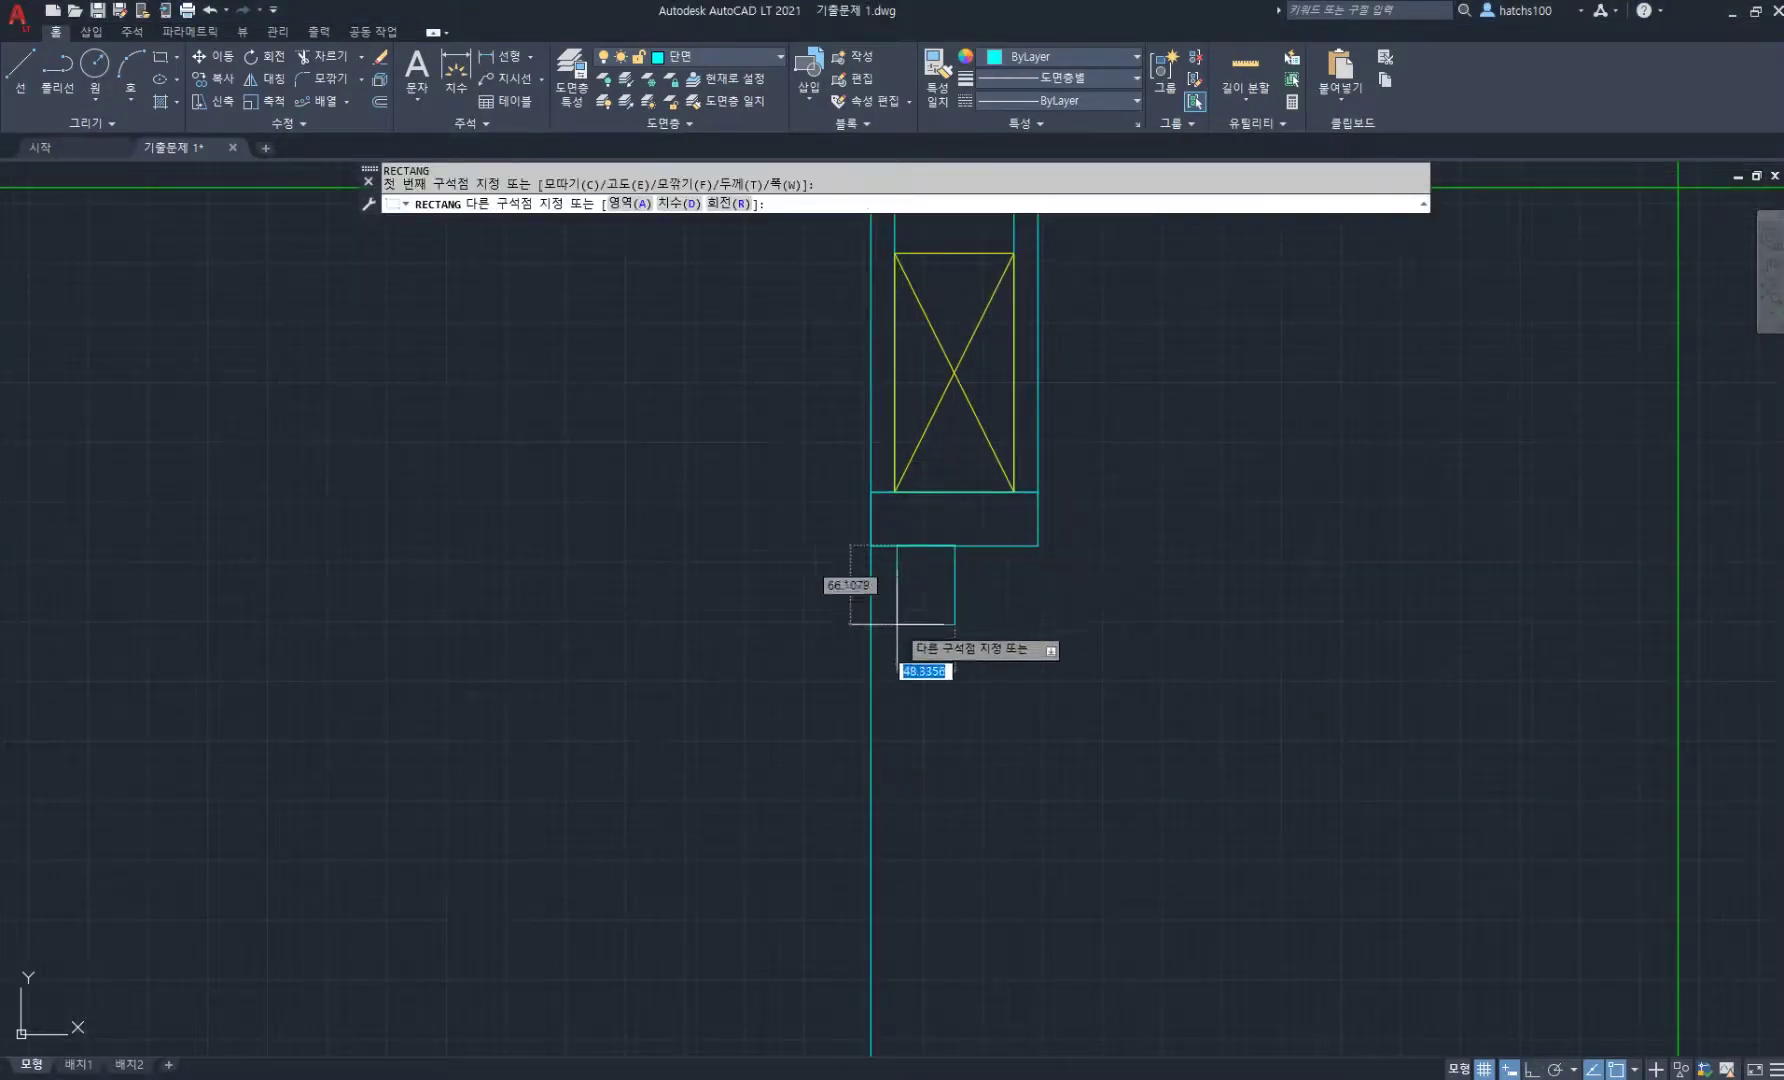
scroll(897, 627, "up", 4)
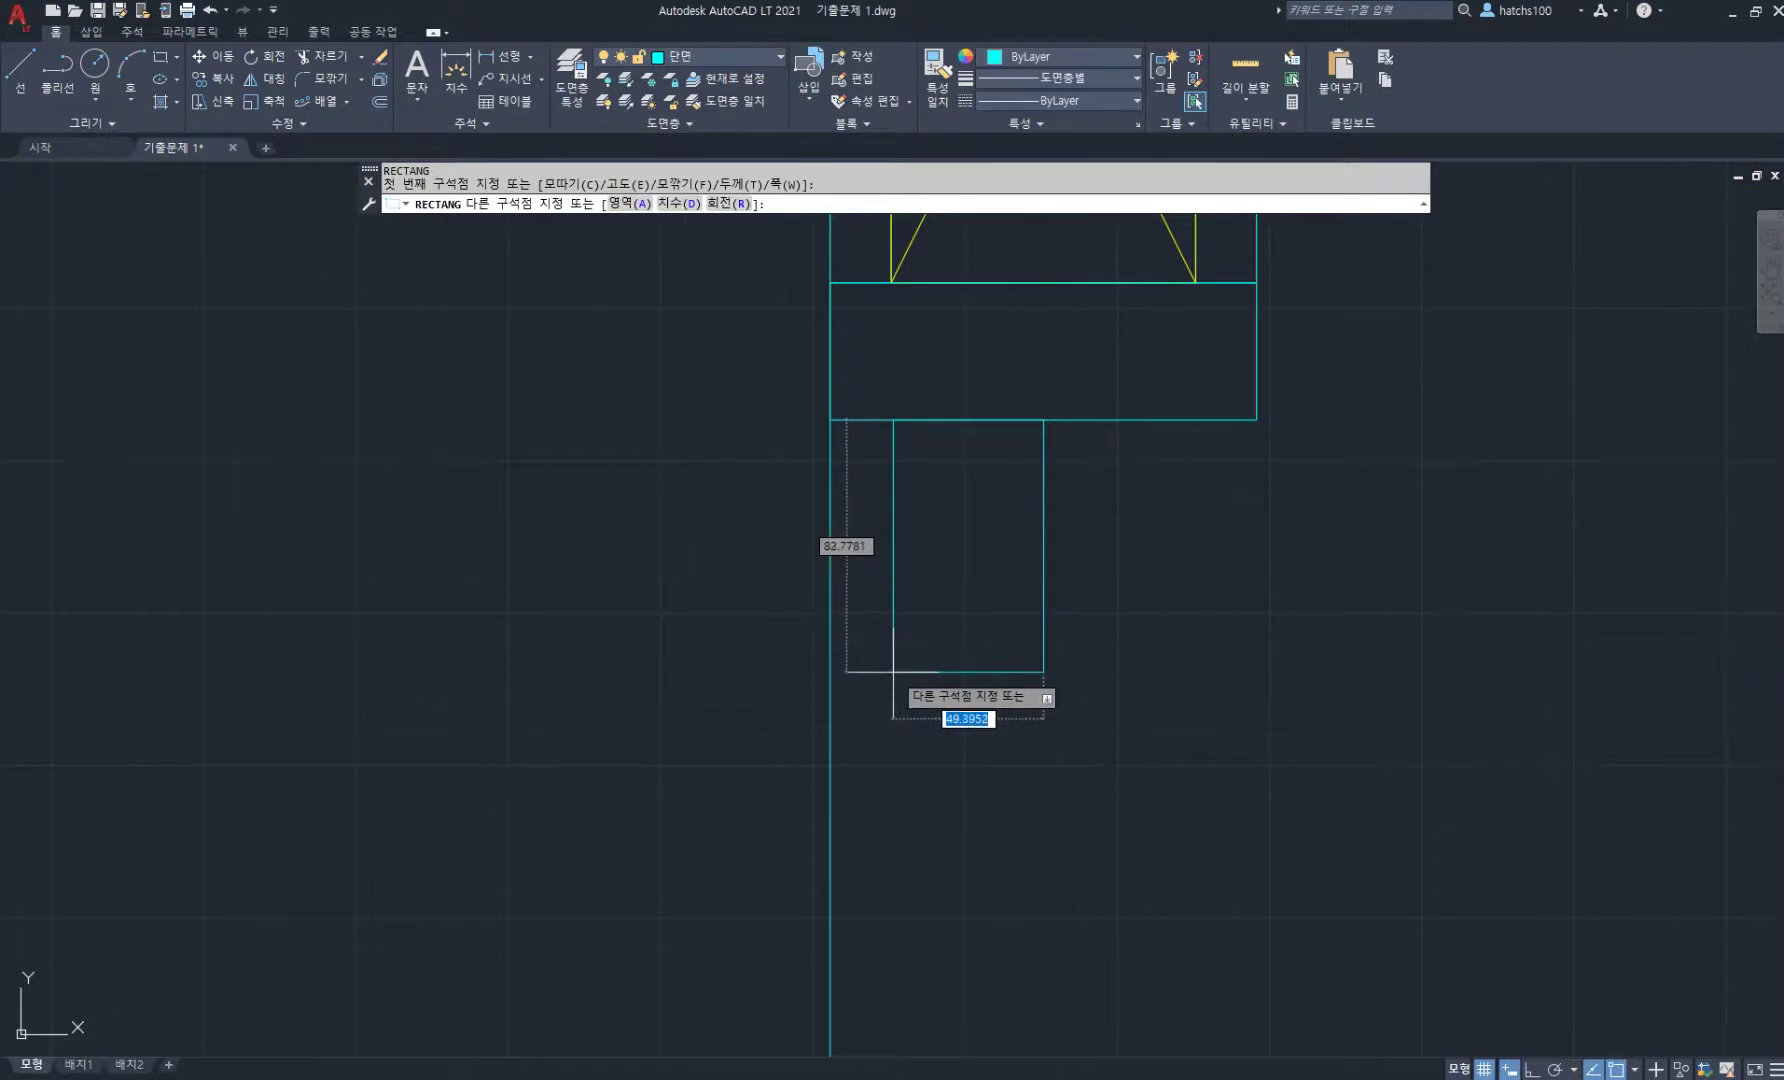
type("36")
key("Tab")
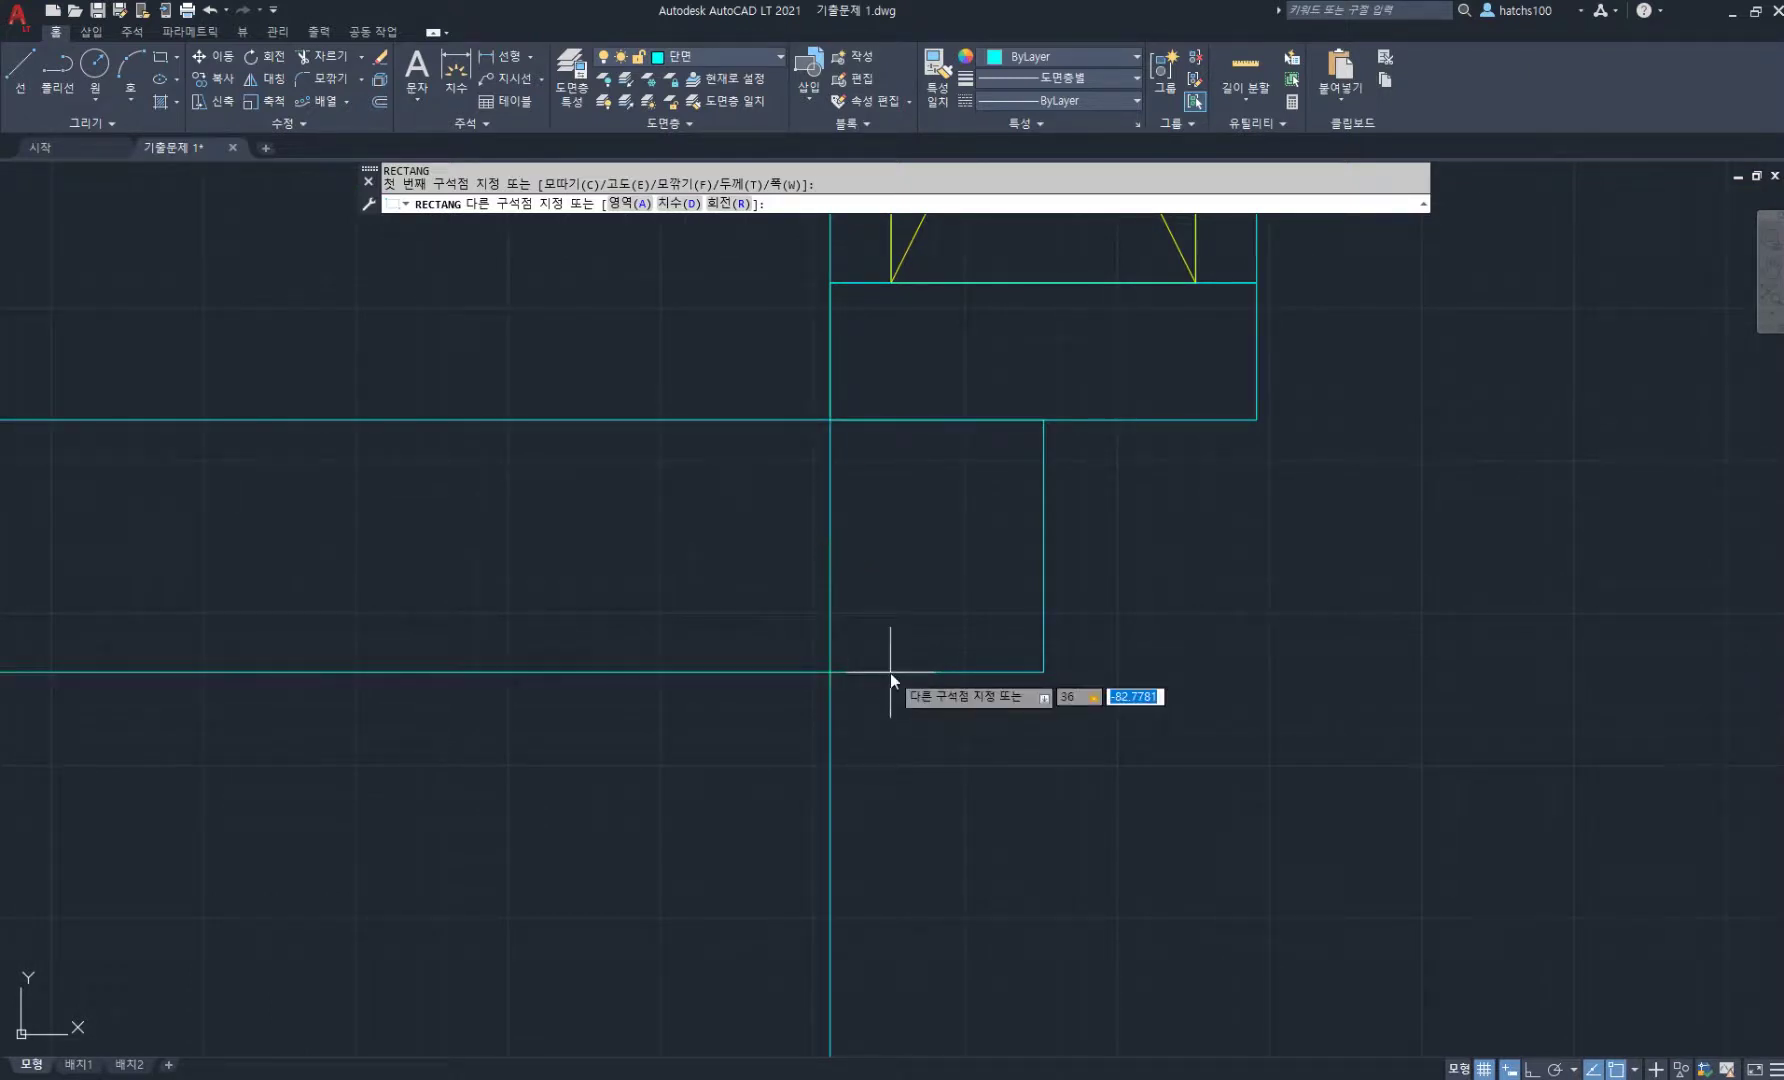
type("-120")
key("Return")
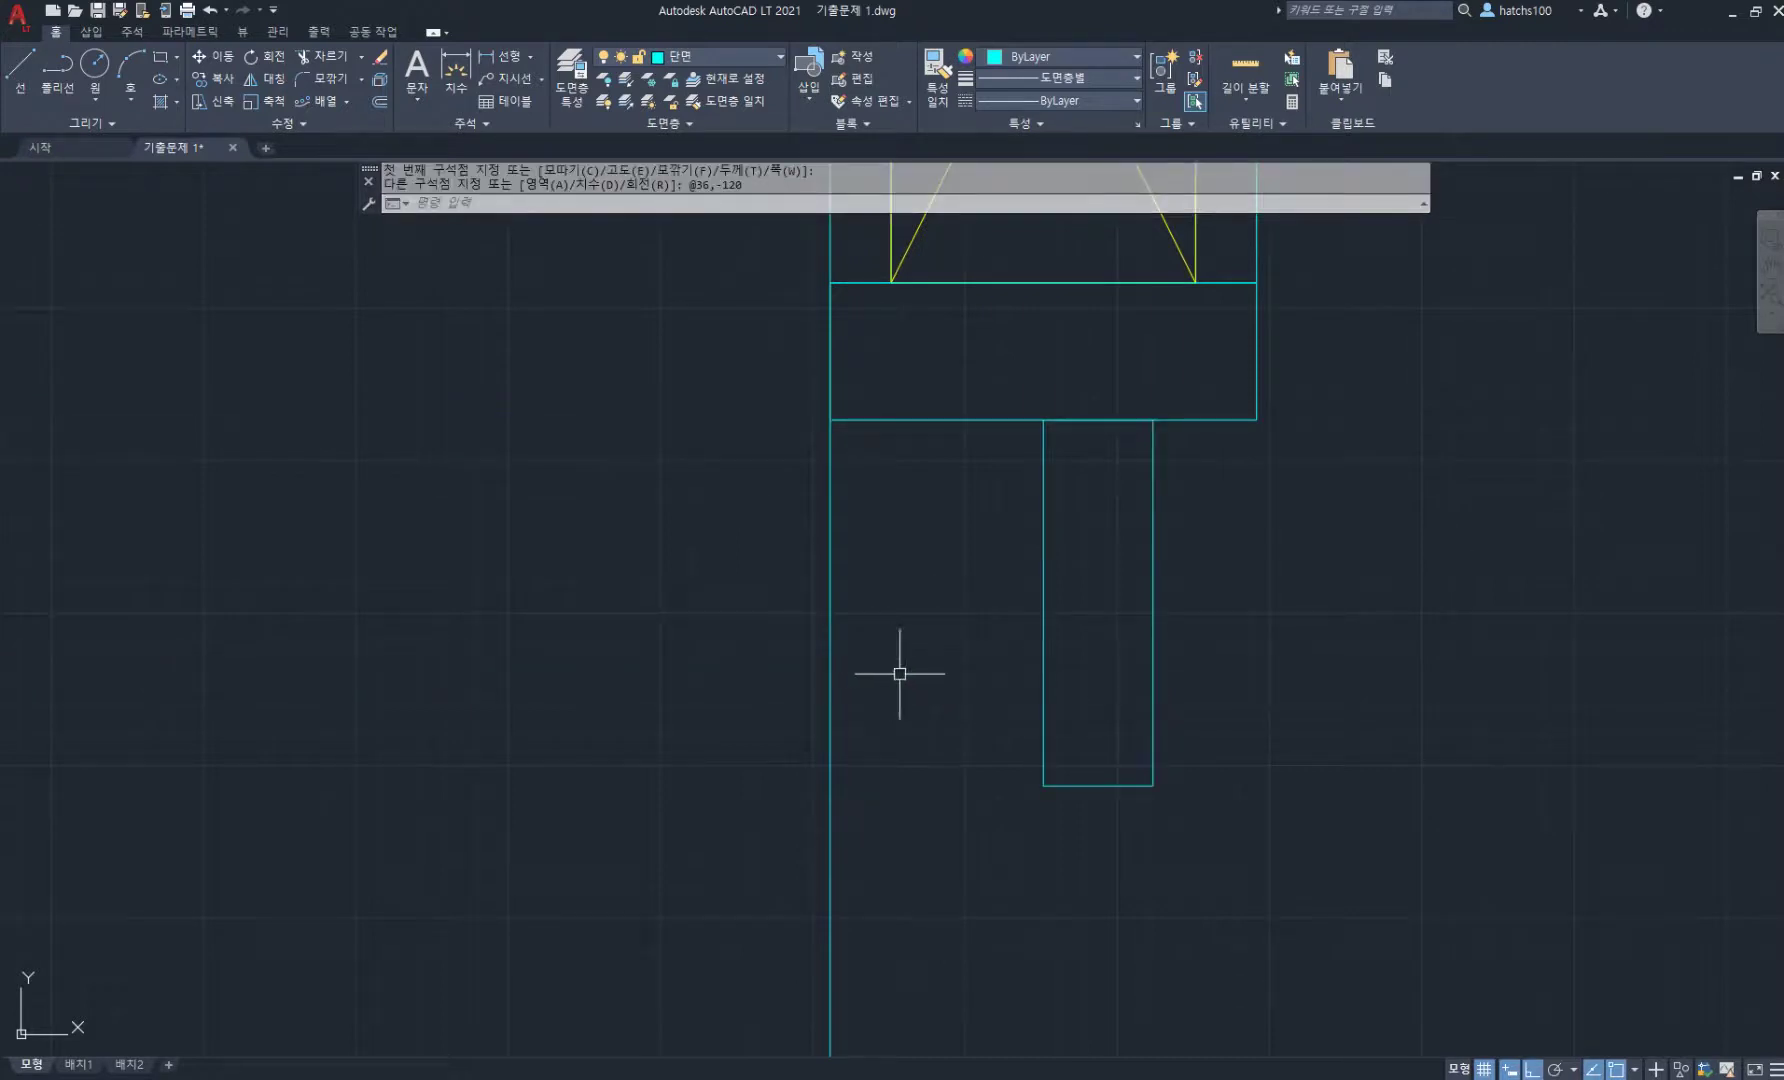
- Move the 36 by 120 rectangle towards the entrance so its opposite upper corner meets the frame's midpoint
scroll(1065, 598, "down", 2)
type("m")
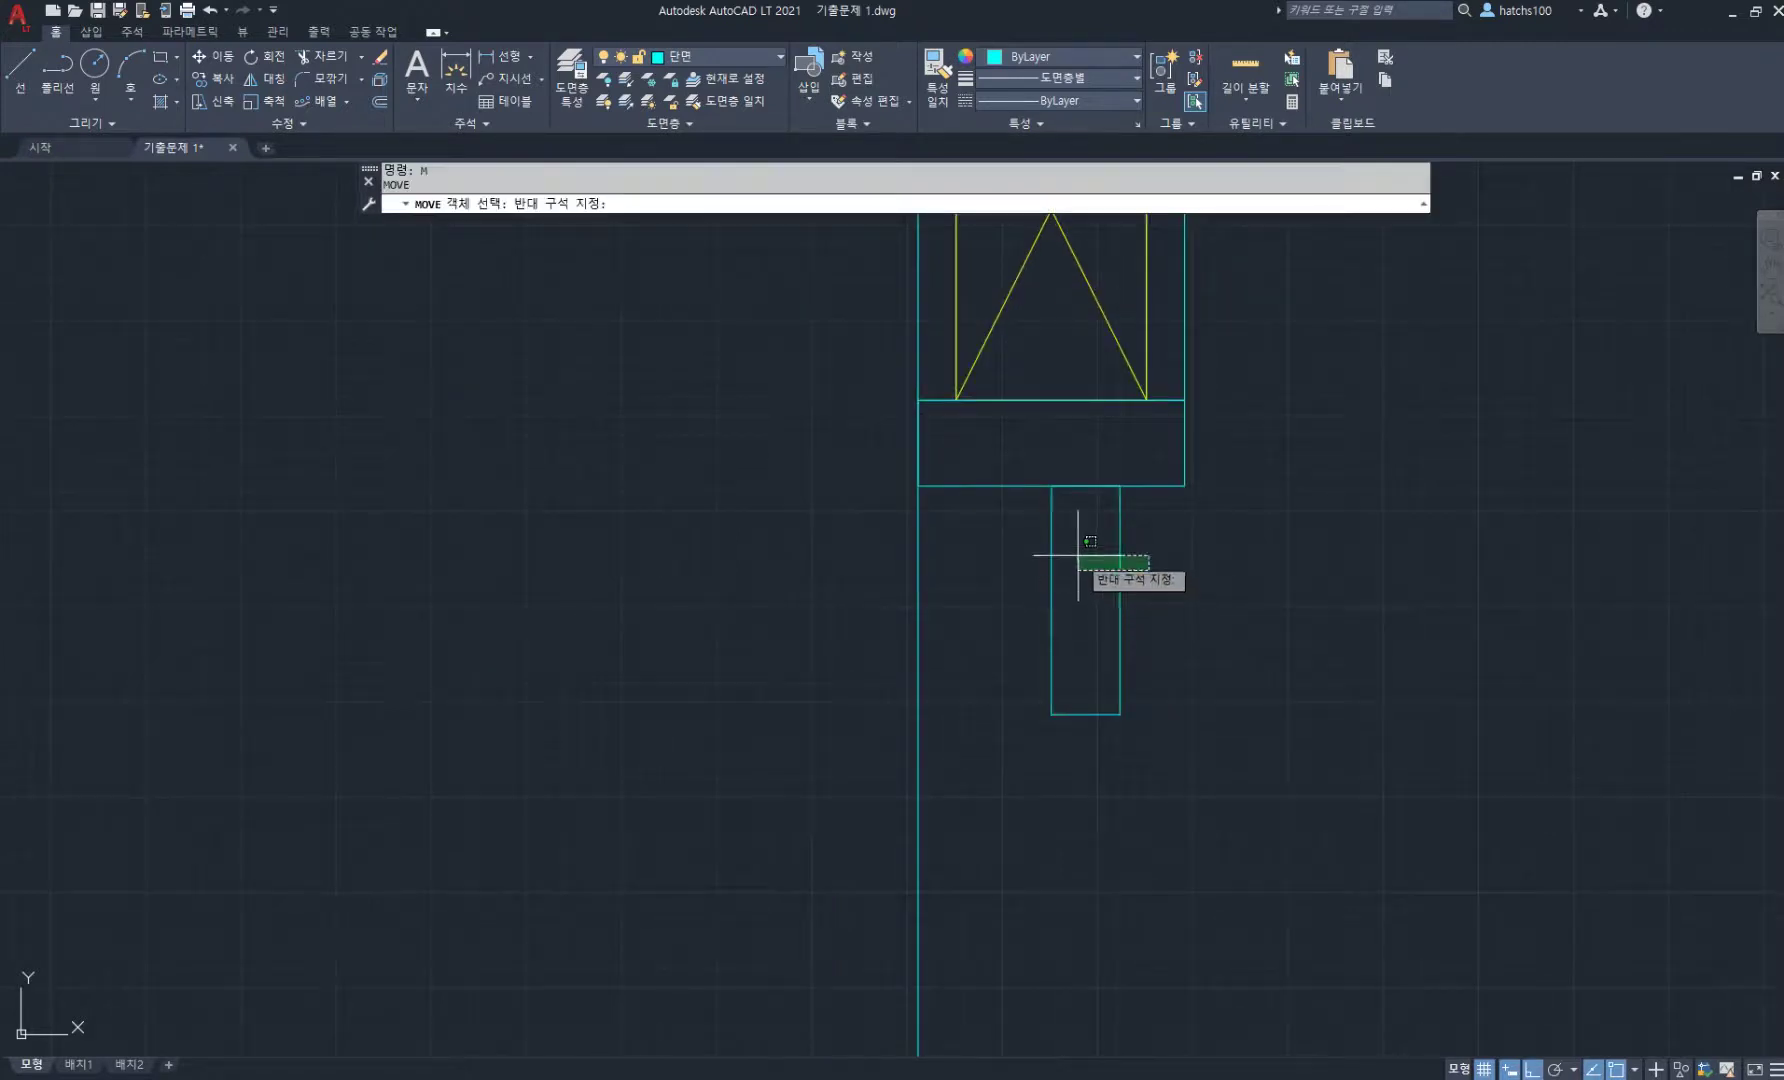
key("Return")
left_click(1120, 500)
key("Return")
left_click(1120, 486)
left_click(1051, 486)
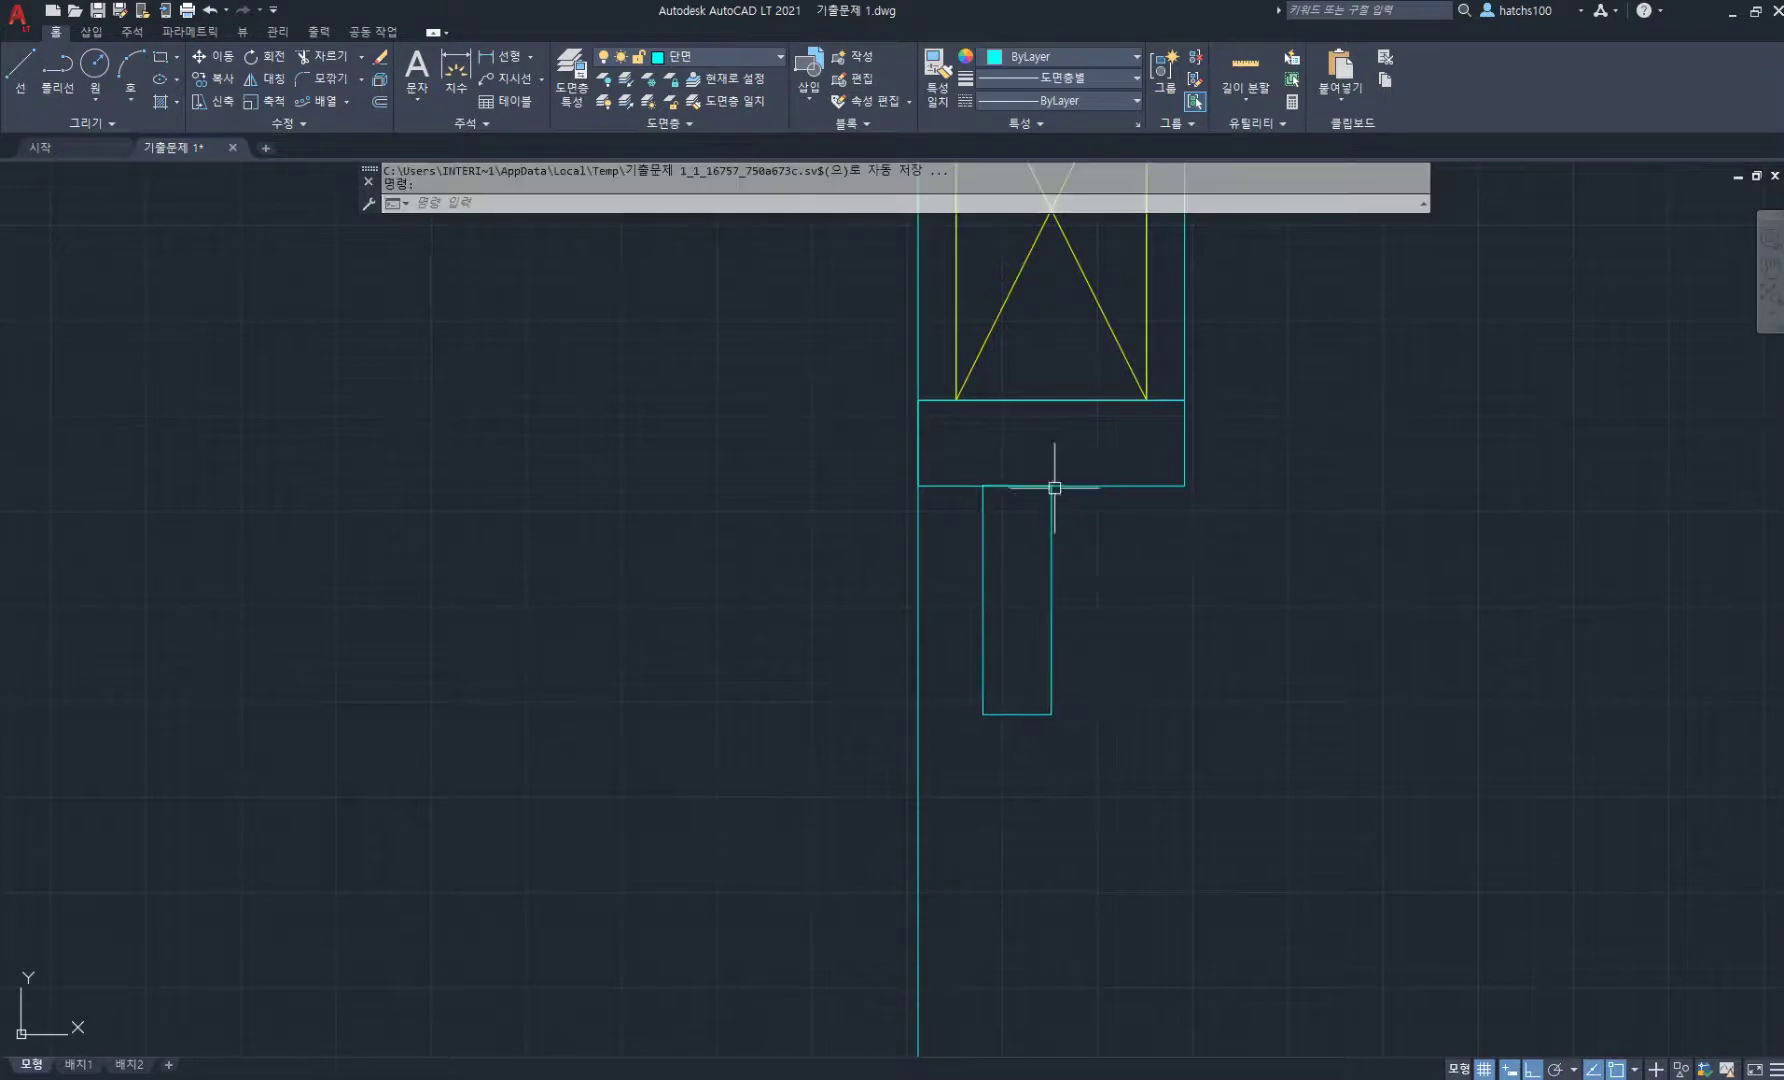
- Draw short vertical lines downwards from the lower corners and bottom midpoint of the 36 by 120 door rail
scroll(1043, 610, "down", 4)
scroll(1043, 665, "up", 4)
scroll(1012, 682, "down", 2)
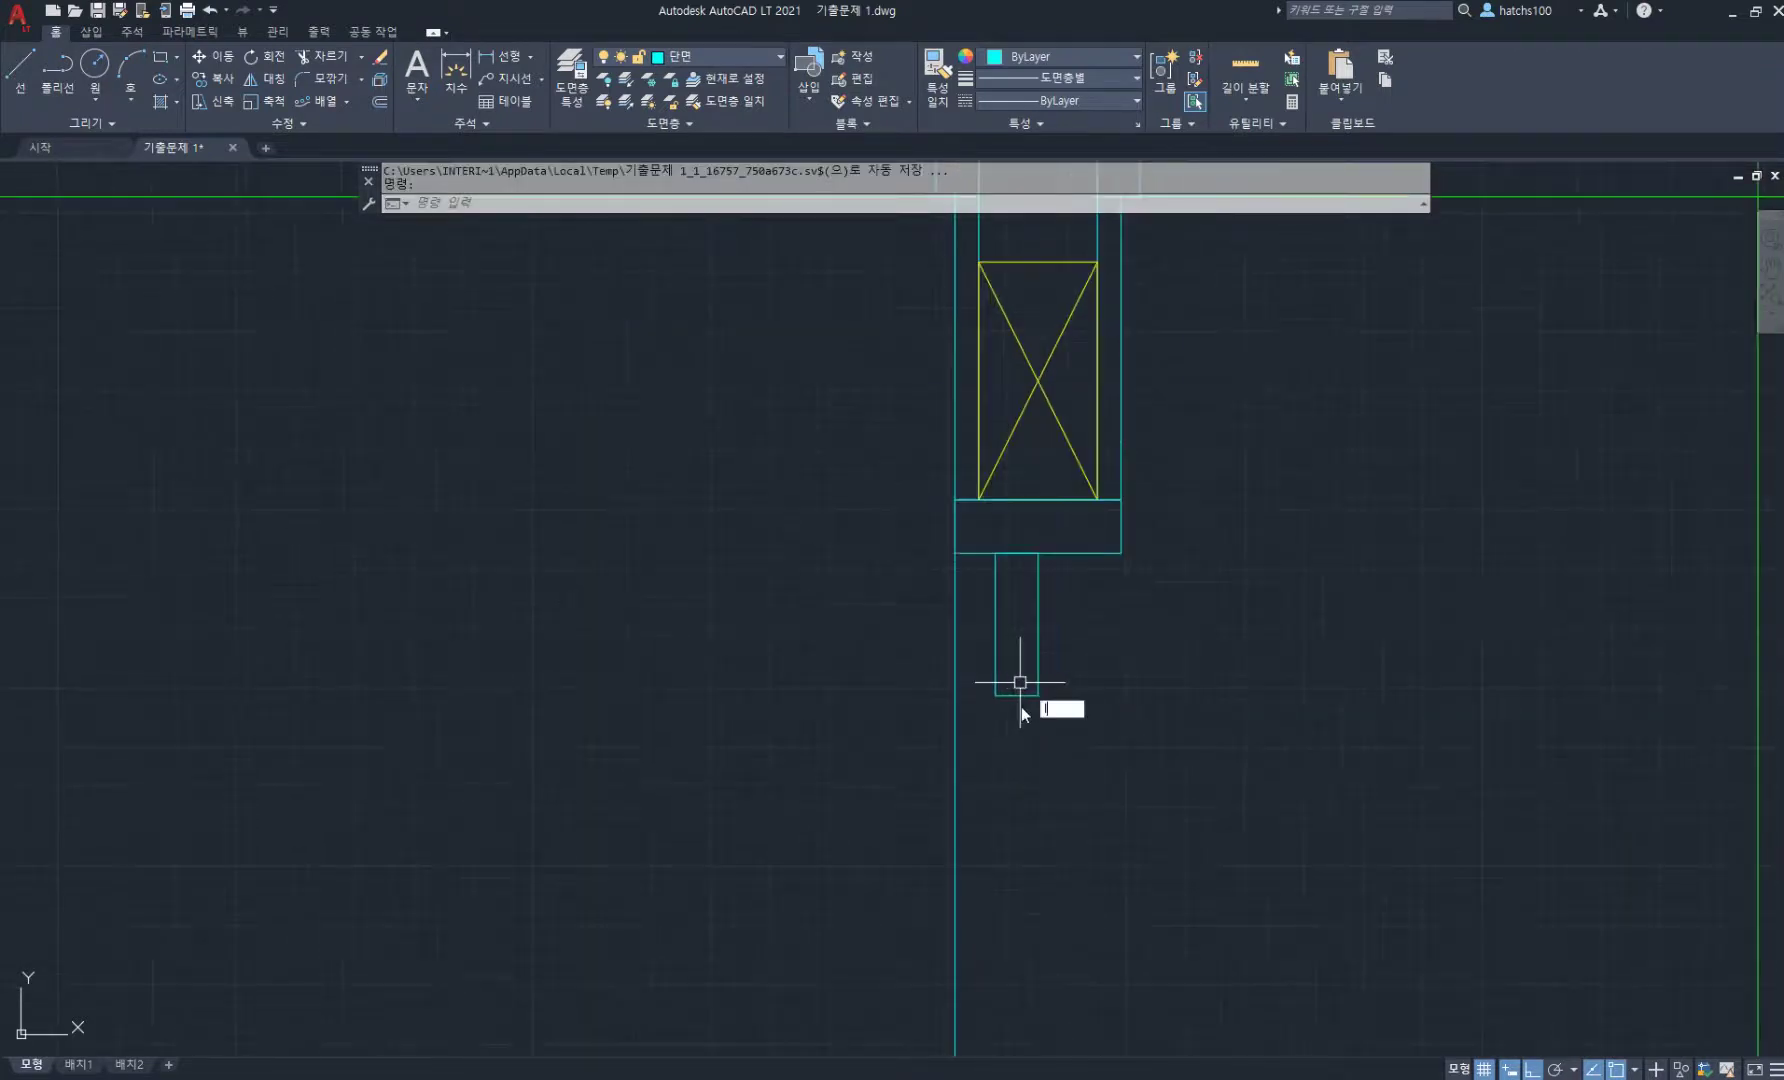
type("l")
key("Return")
left_click(1018, 697)
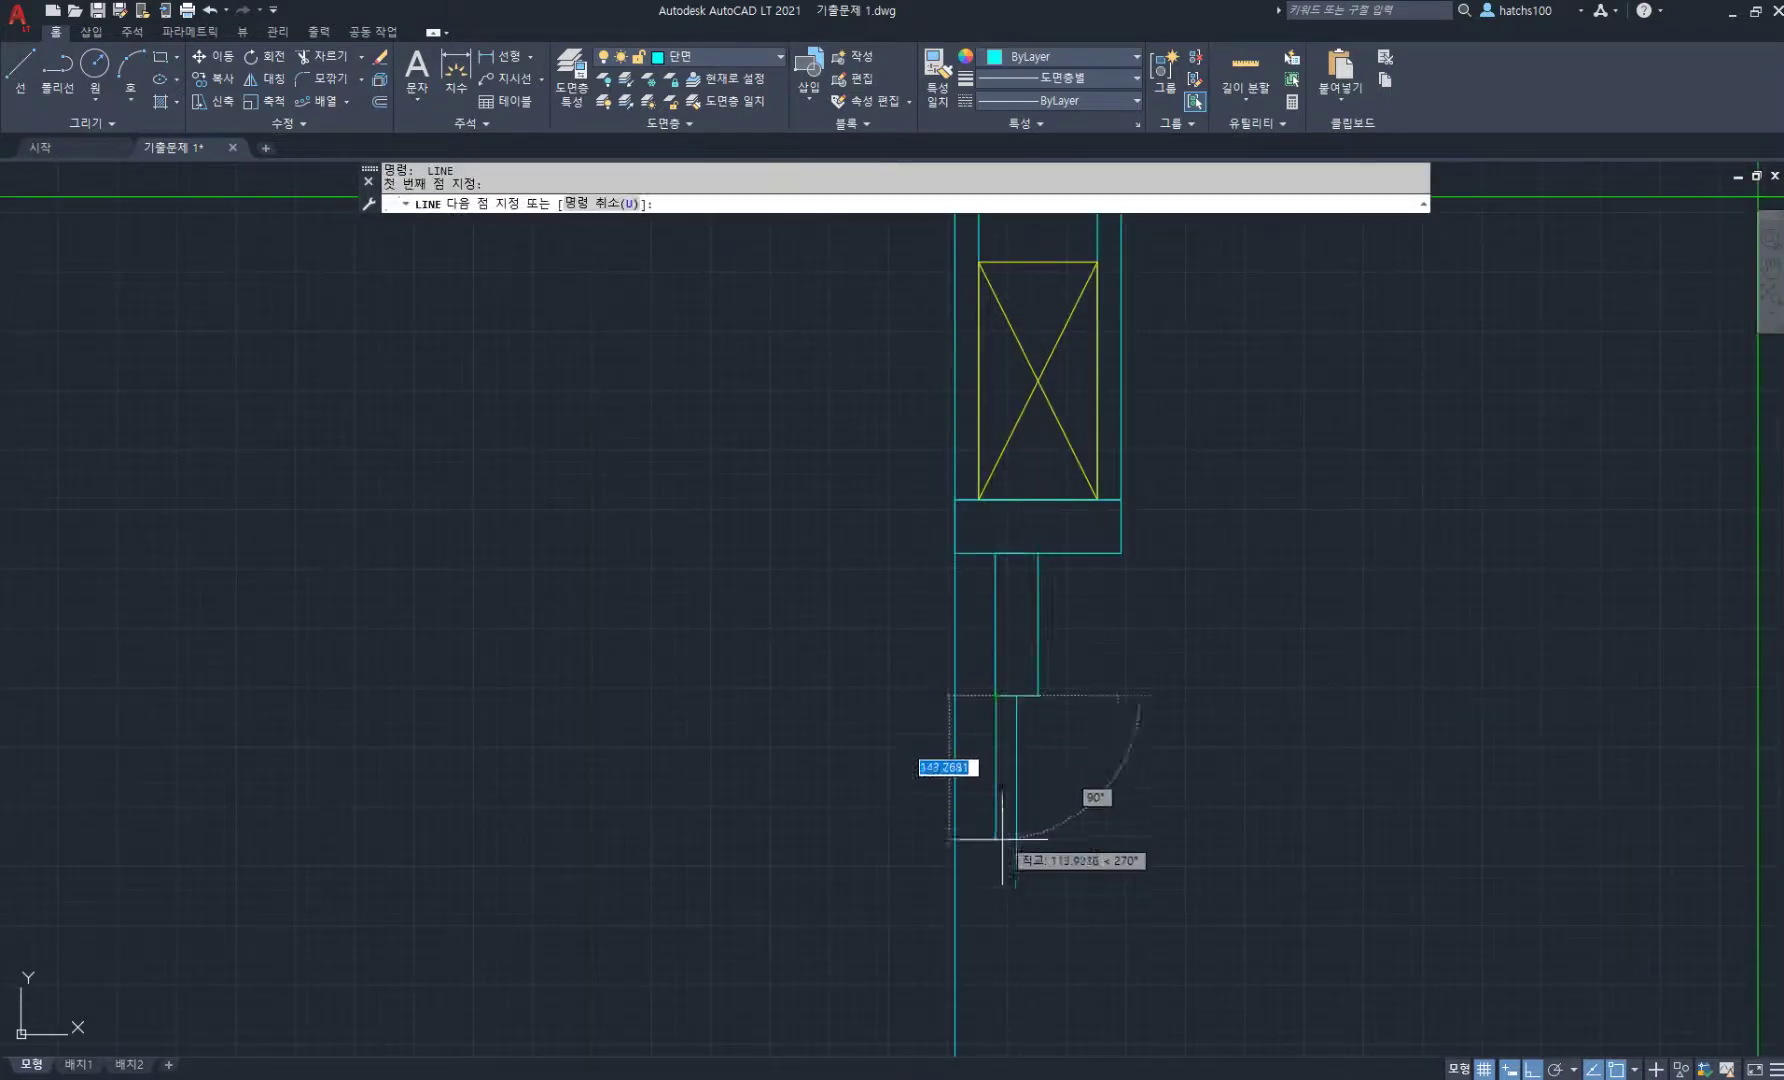
left_click(1002, 866)
key("Return")
key("Return")
left_click(1038, 696)
left_click(1050, 856)
key("Return")
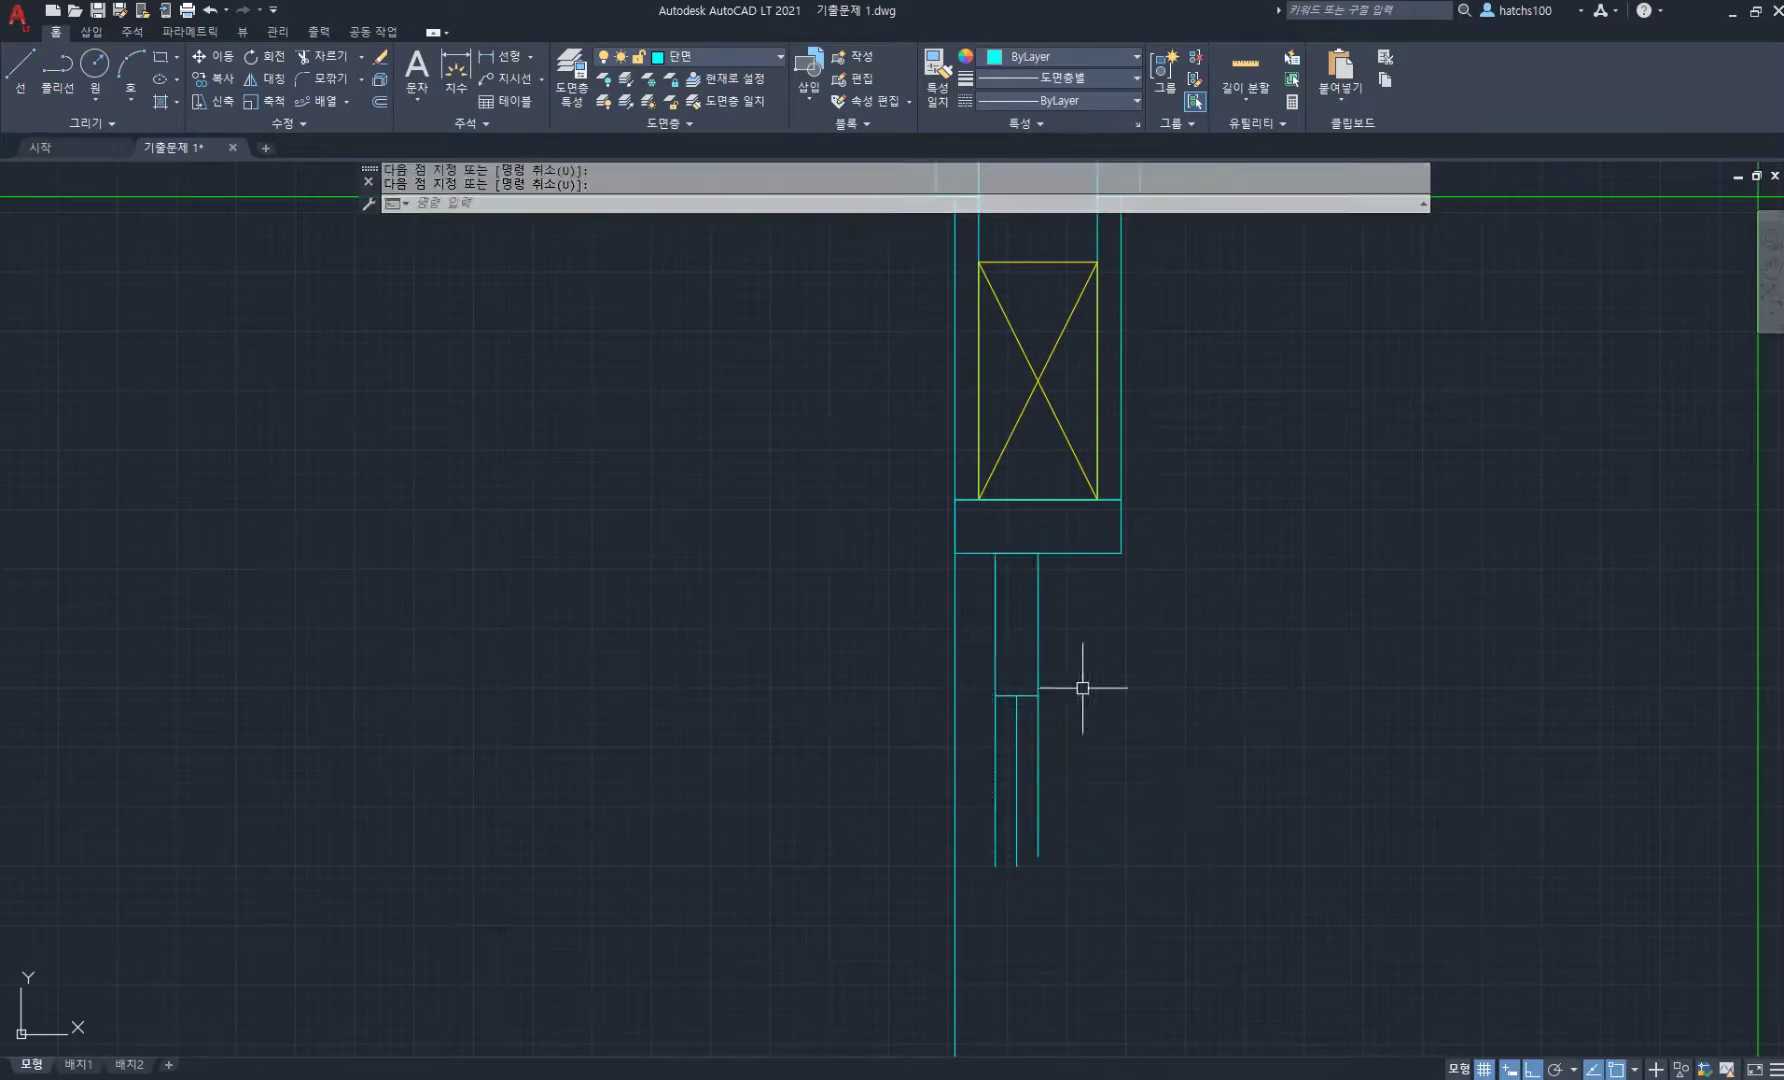
- Offset the door's outer vertical line 36 away from the rail and stretch the copy's upper end to the frame's underside
key("Return")
key("Return")
left_click(1039, 745)
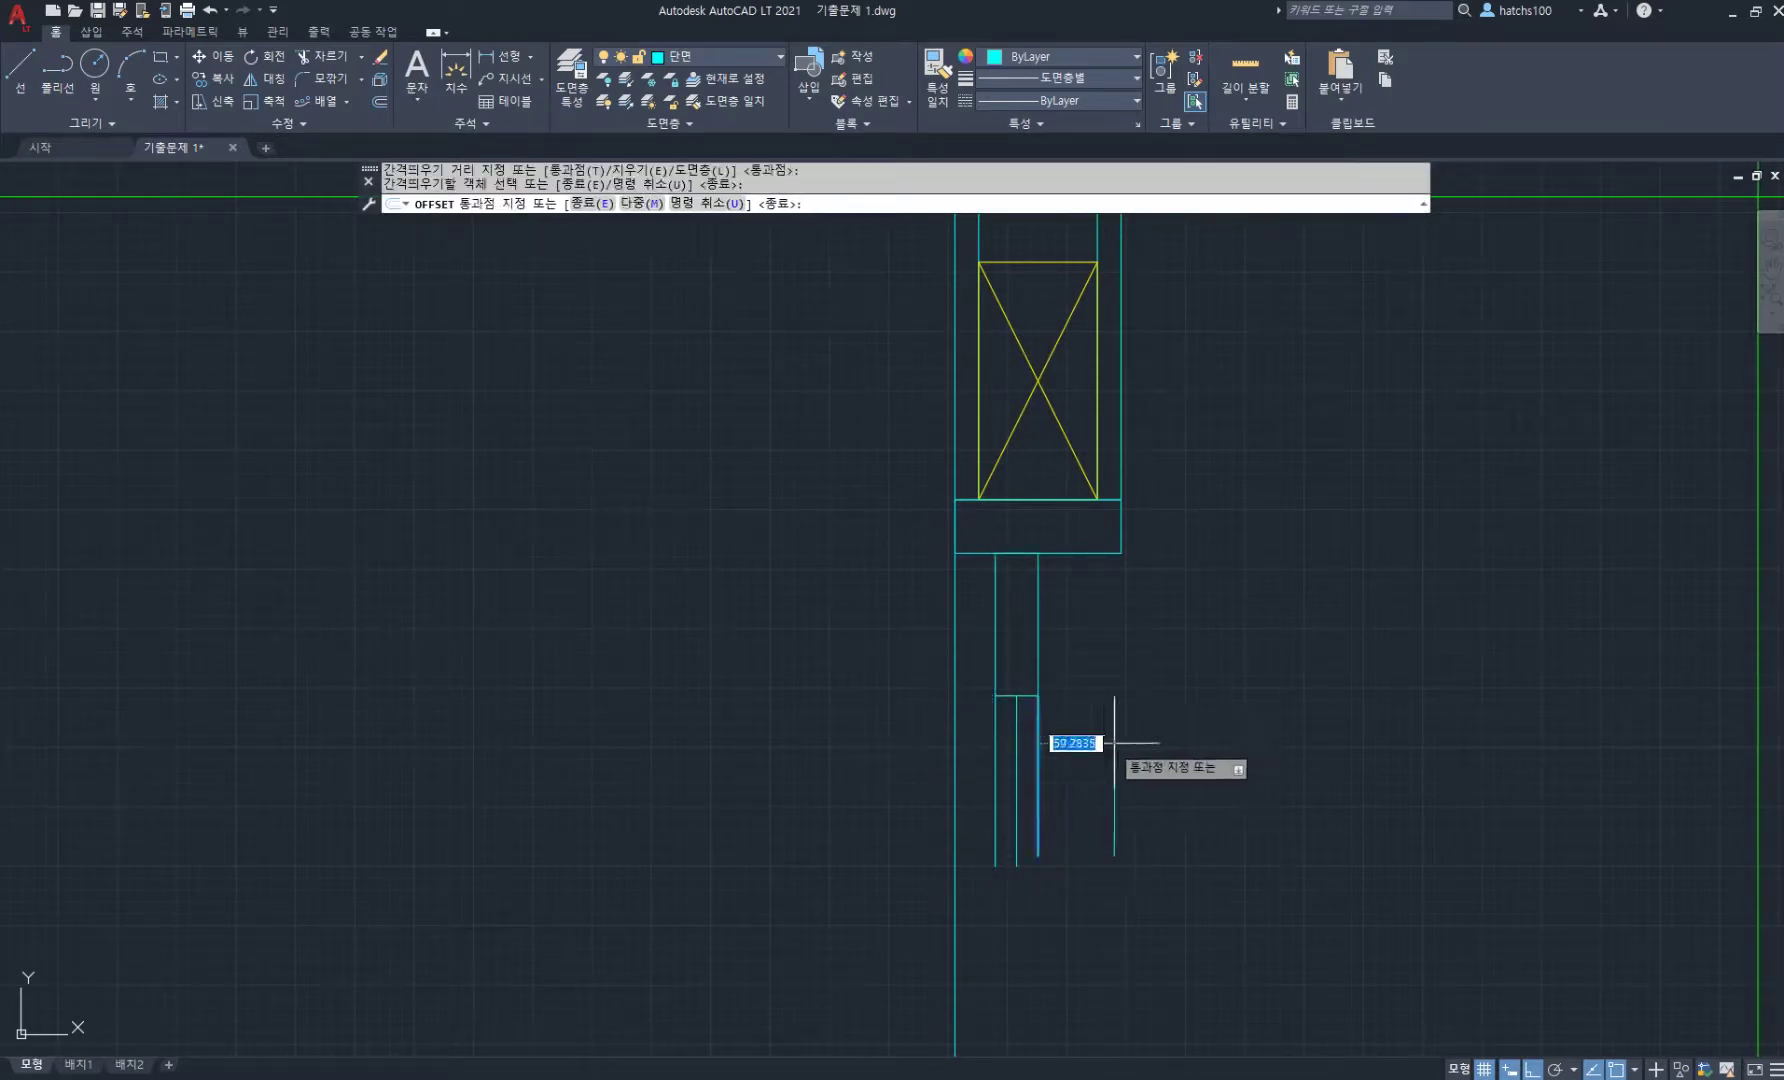
left_click(1107, 743)
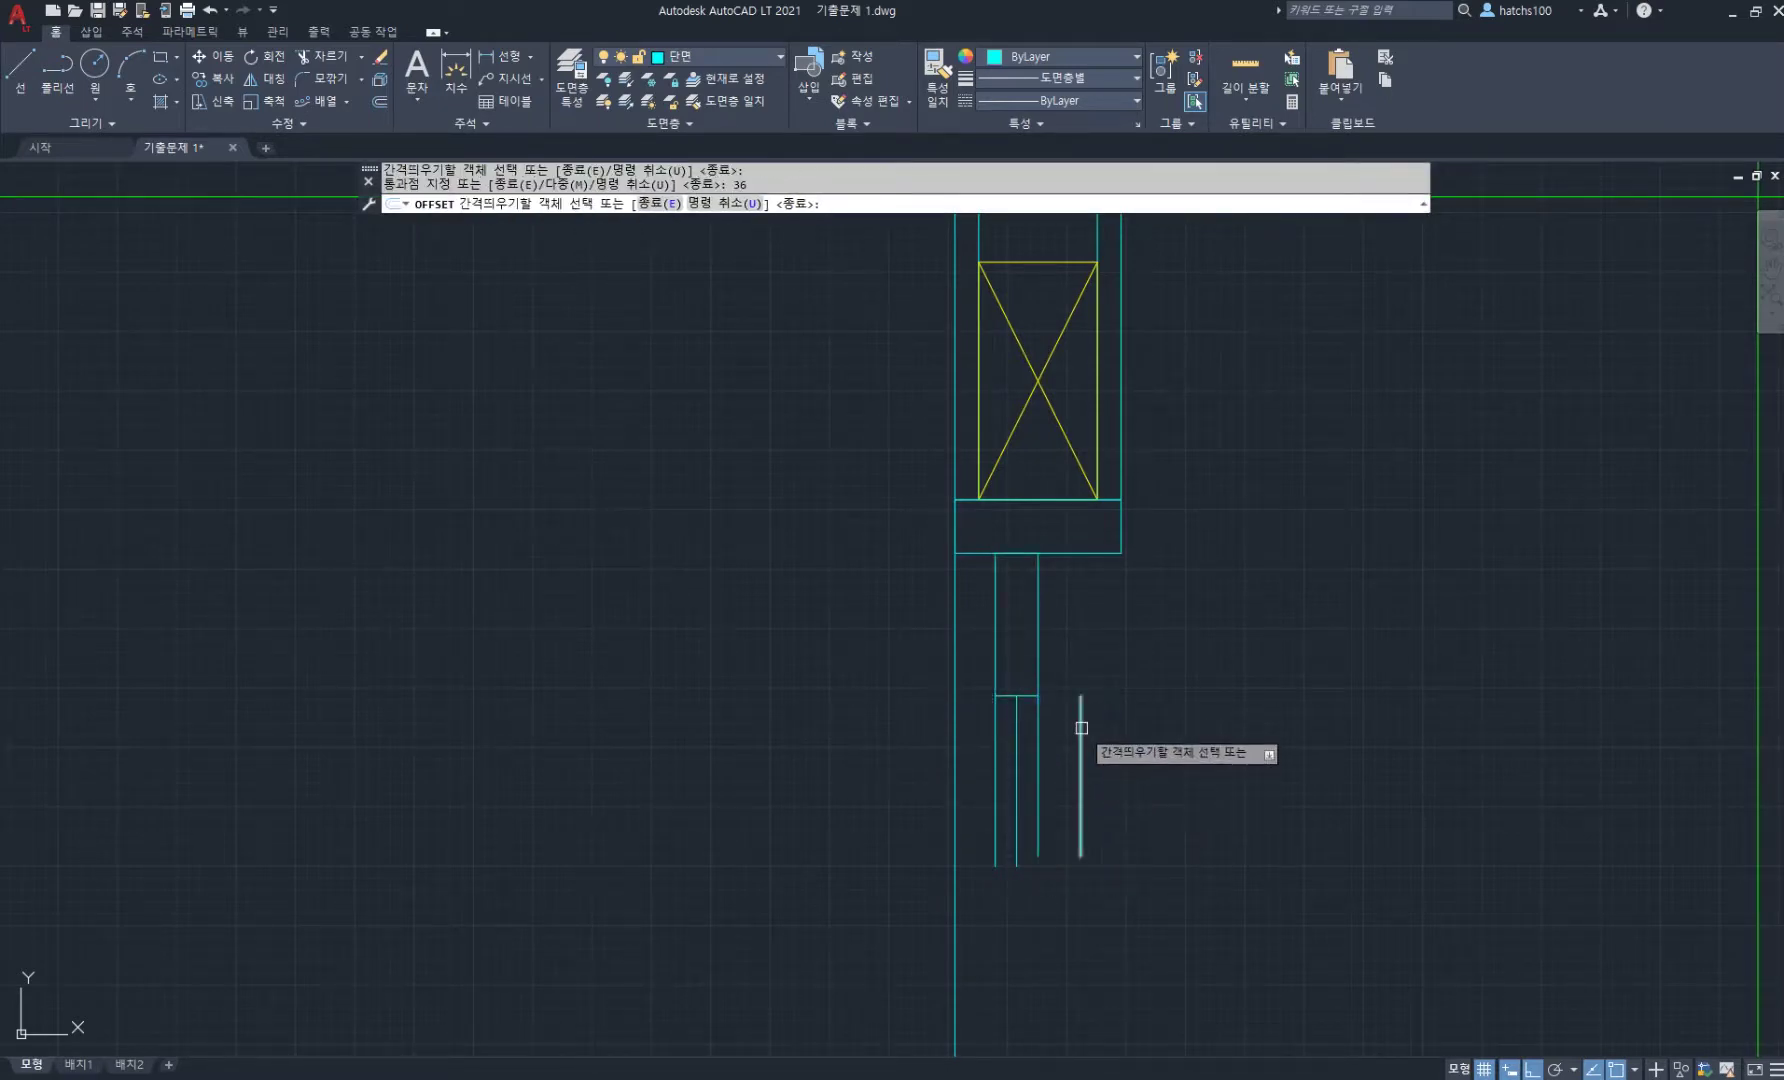
key("Return")
left_click(1080, 706)
left_click(1081, 696)
left_click(1081, 552)
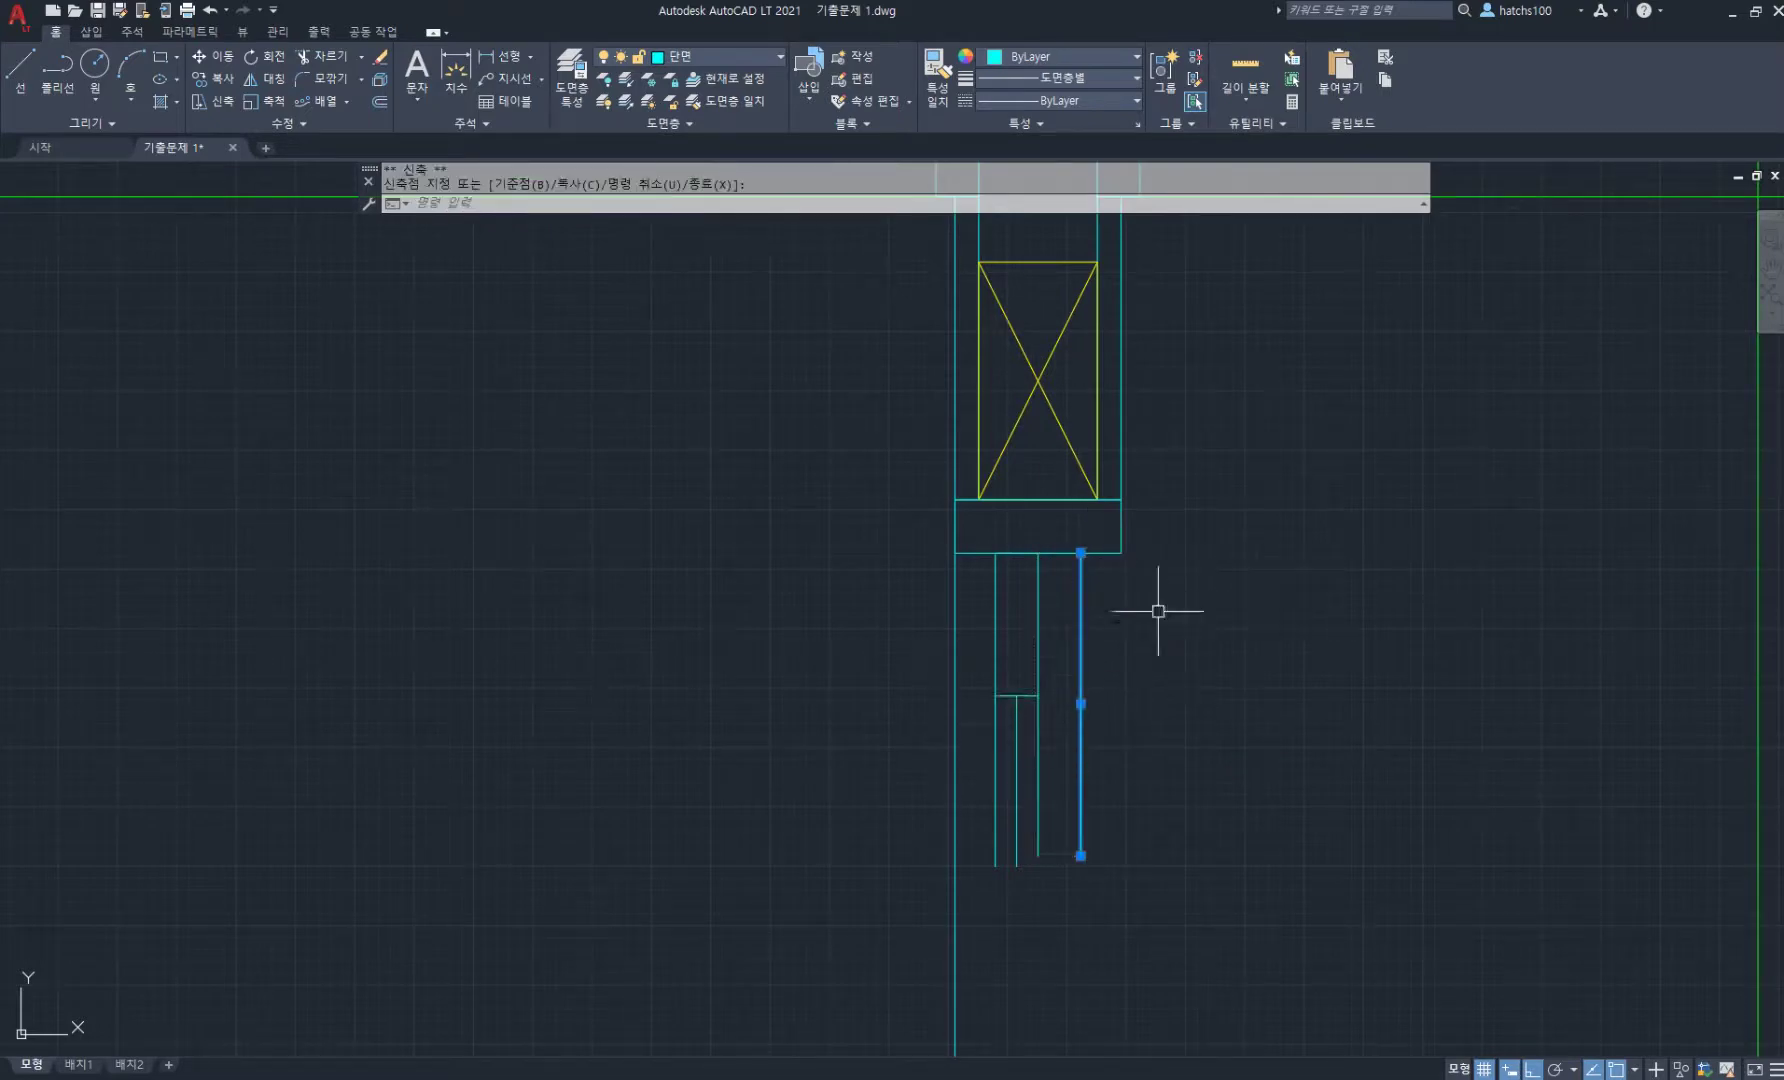
key("Escape")
key("Escape")
- Draw a vertical line downwards from the door frame's free lower corner, opposite the tall vertical line
scroll(1113, 697, "down", 1)
middle_click_drag(1113, 697, 1056, 593)
scroll(1015, 622, "up", 1)
scroll(1016, 624, "down", 2)
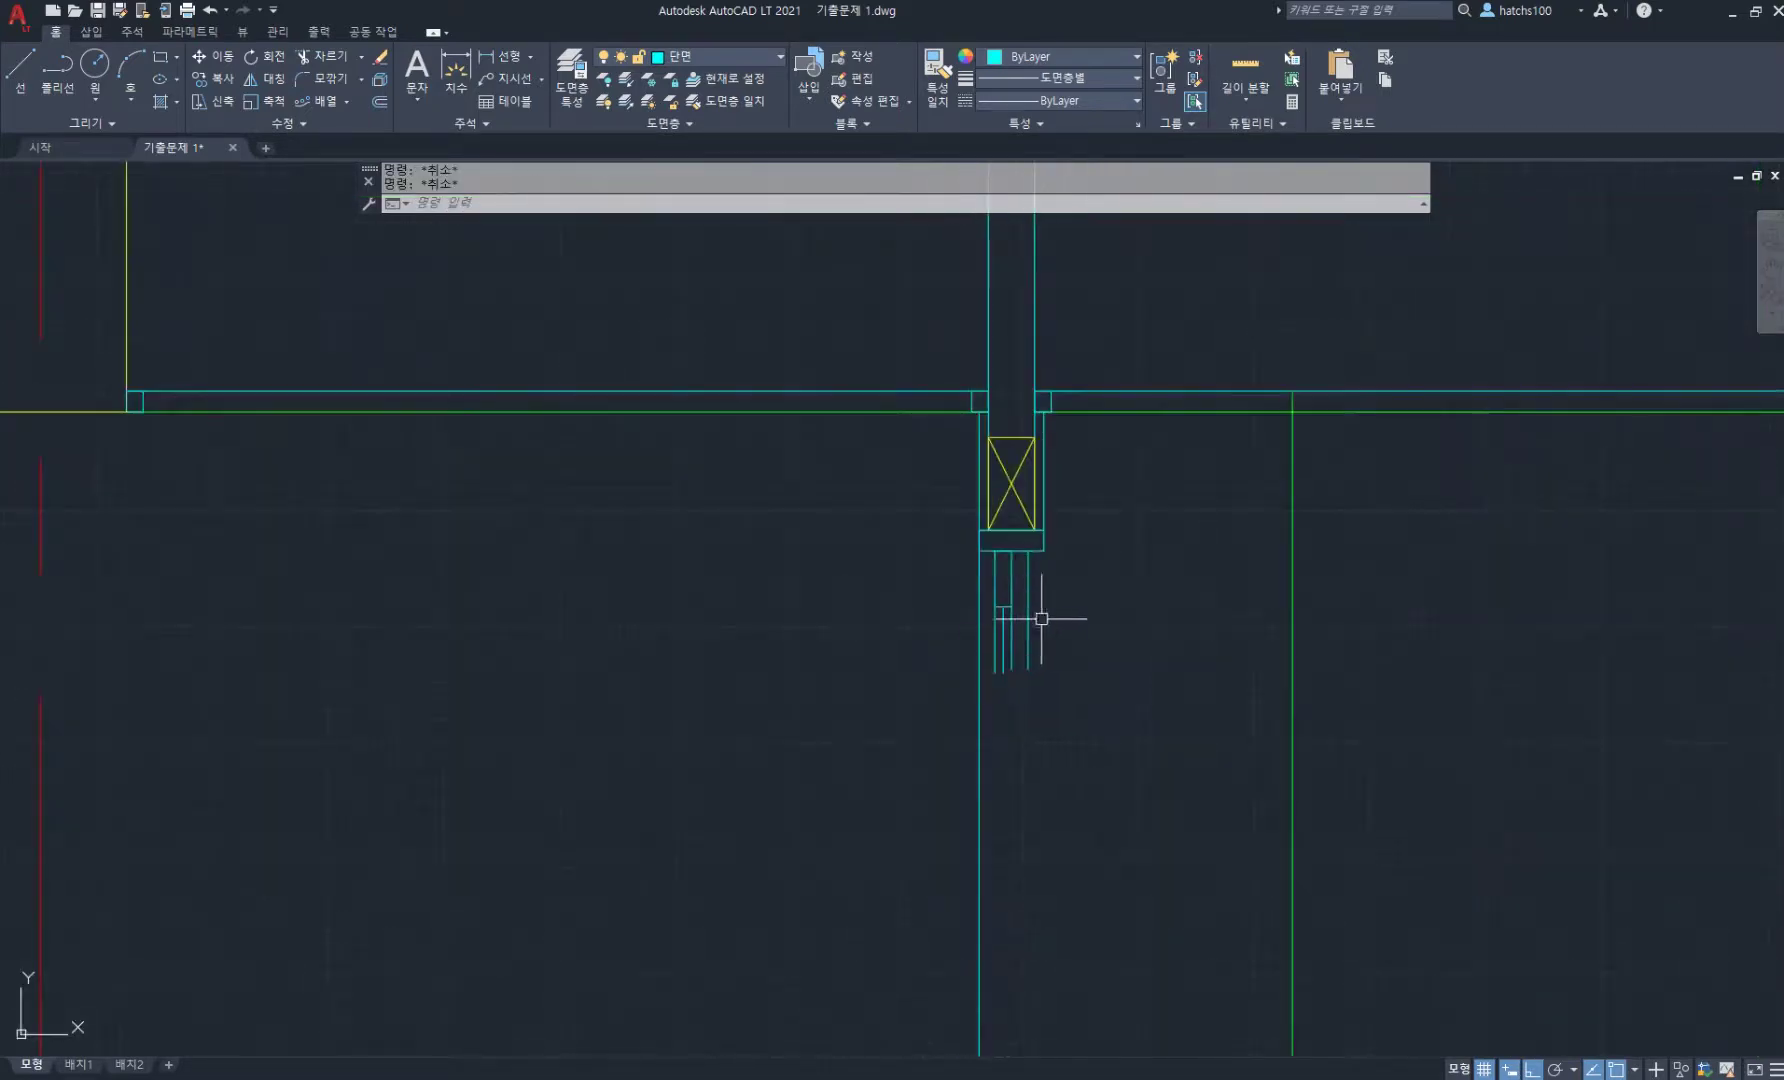
type("l")
key("Return")
left_click(1044, 552)
left_click(1067, 711)
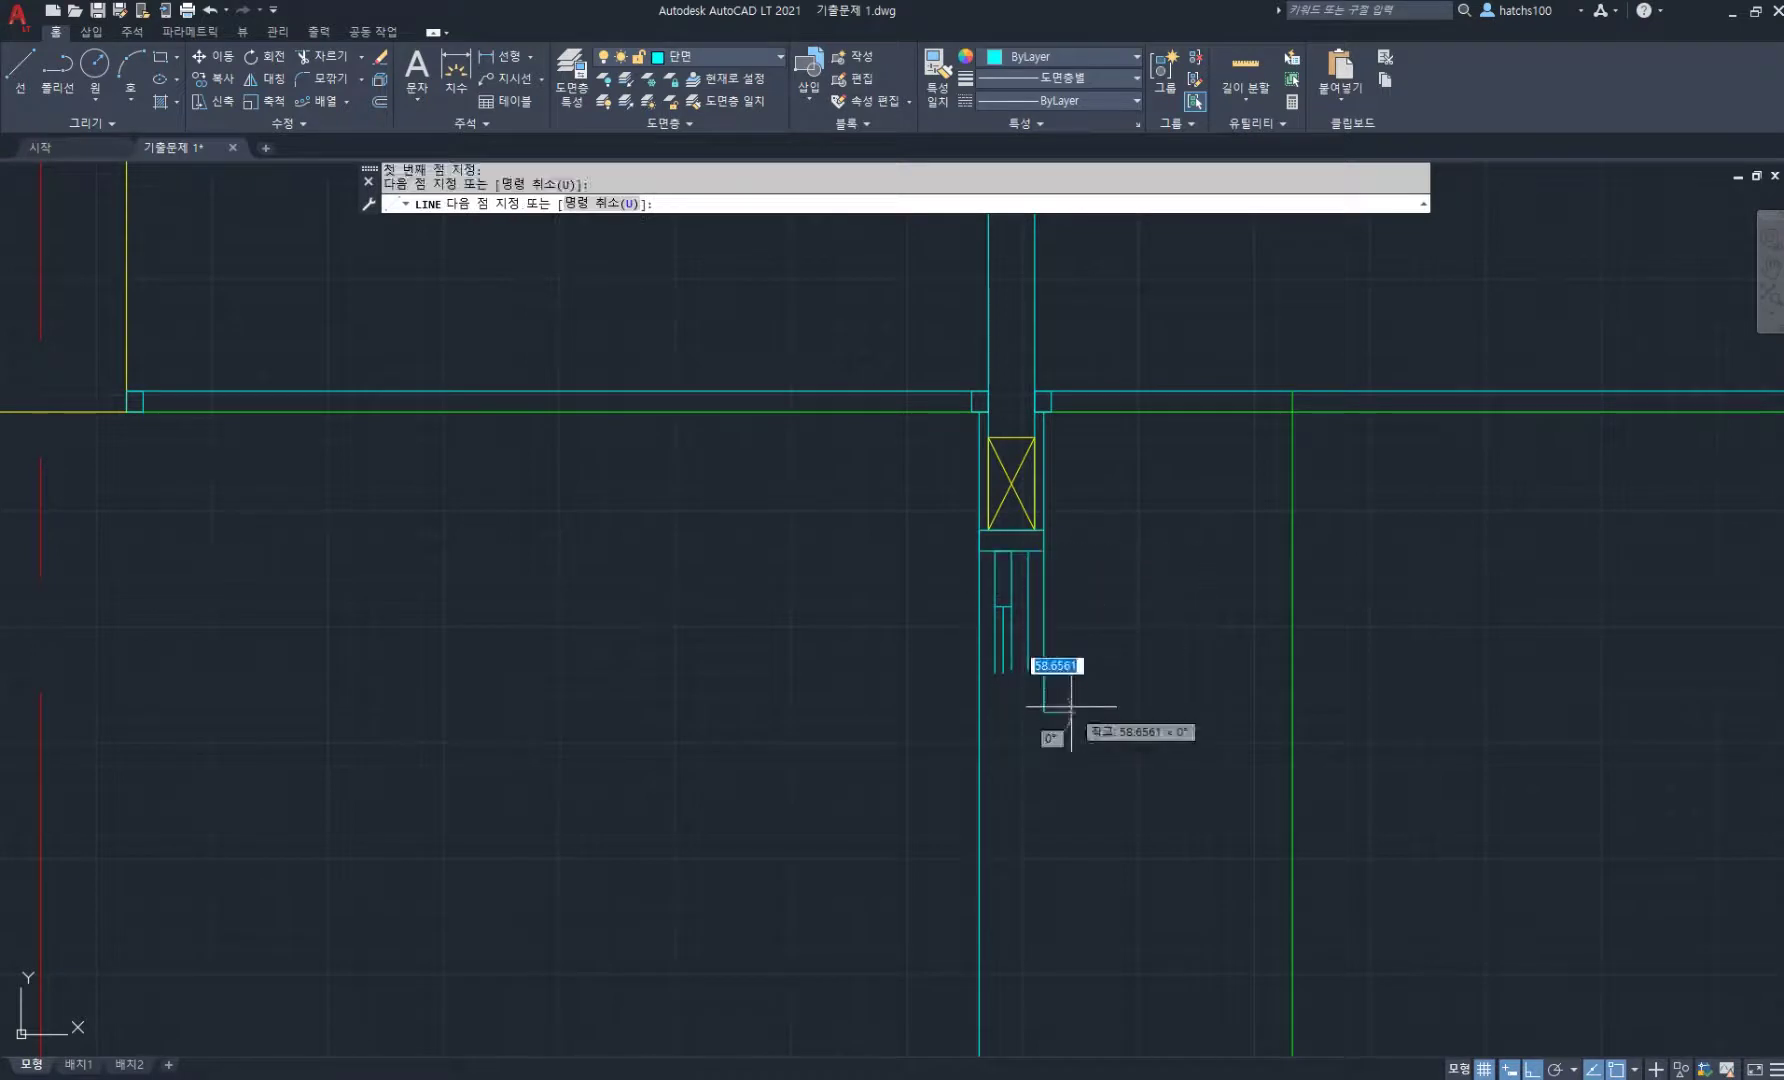
key("Return")
- Match the green elevation line's properties onto all vertical lines below the door frame except the glass centreline
scroll(977, 587, "up", 2)
middle_click_drag(1116, 605, 915, 596)
left_click(938, 78)
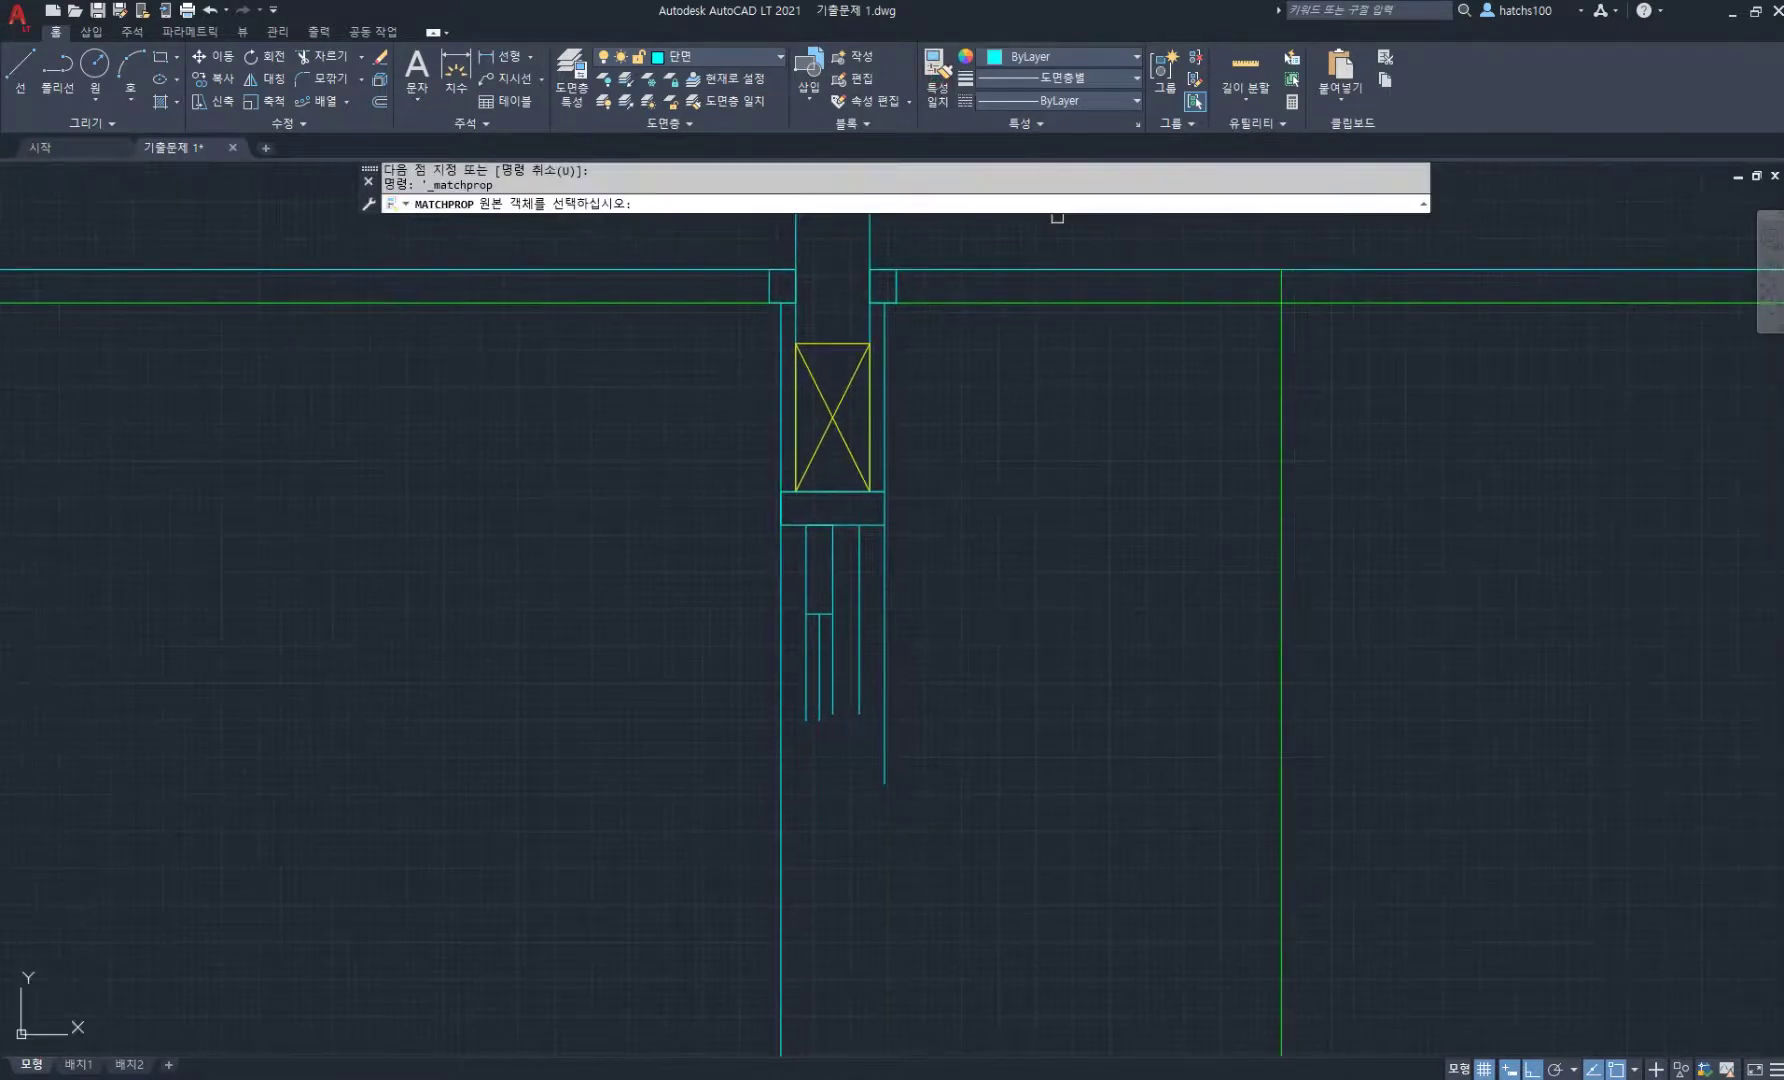
left_click(1280, 650)
left_click(976, 640)
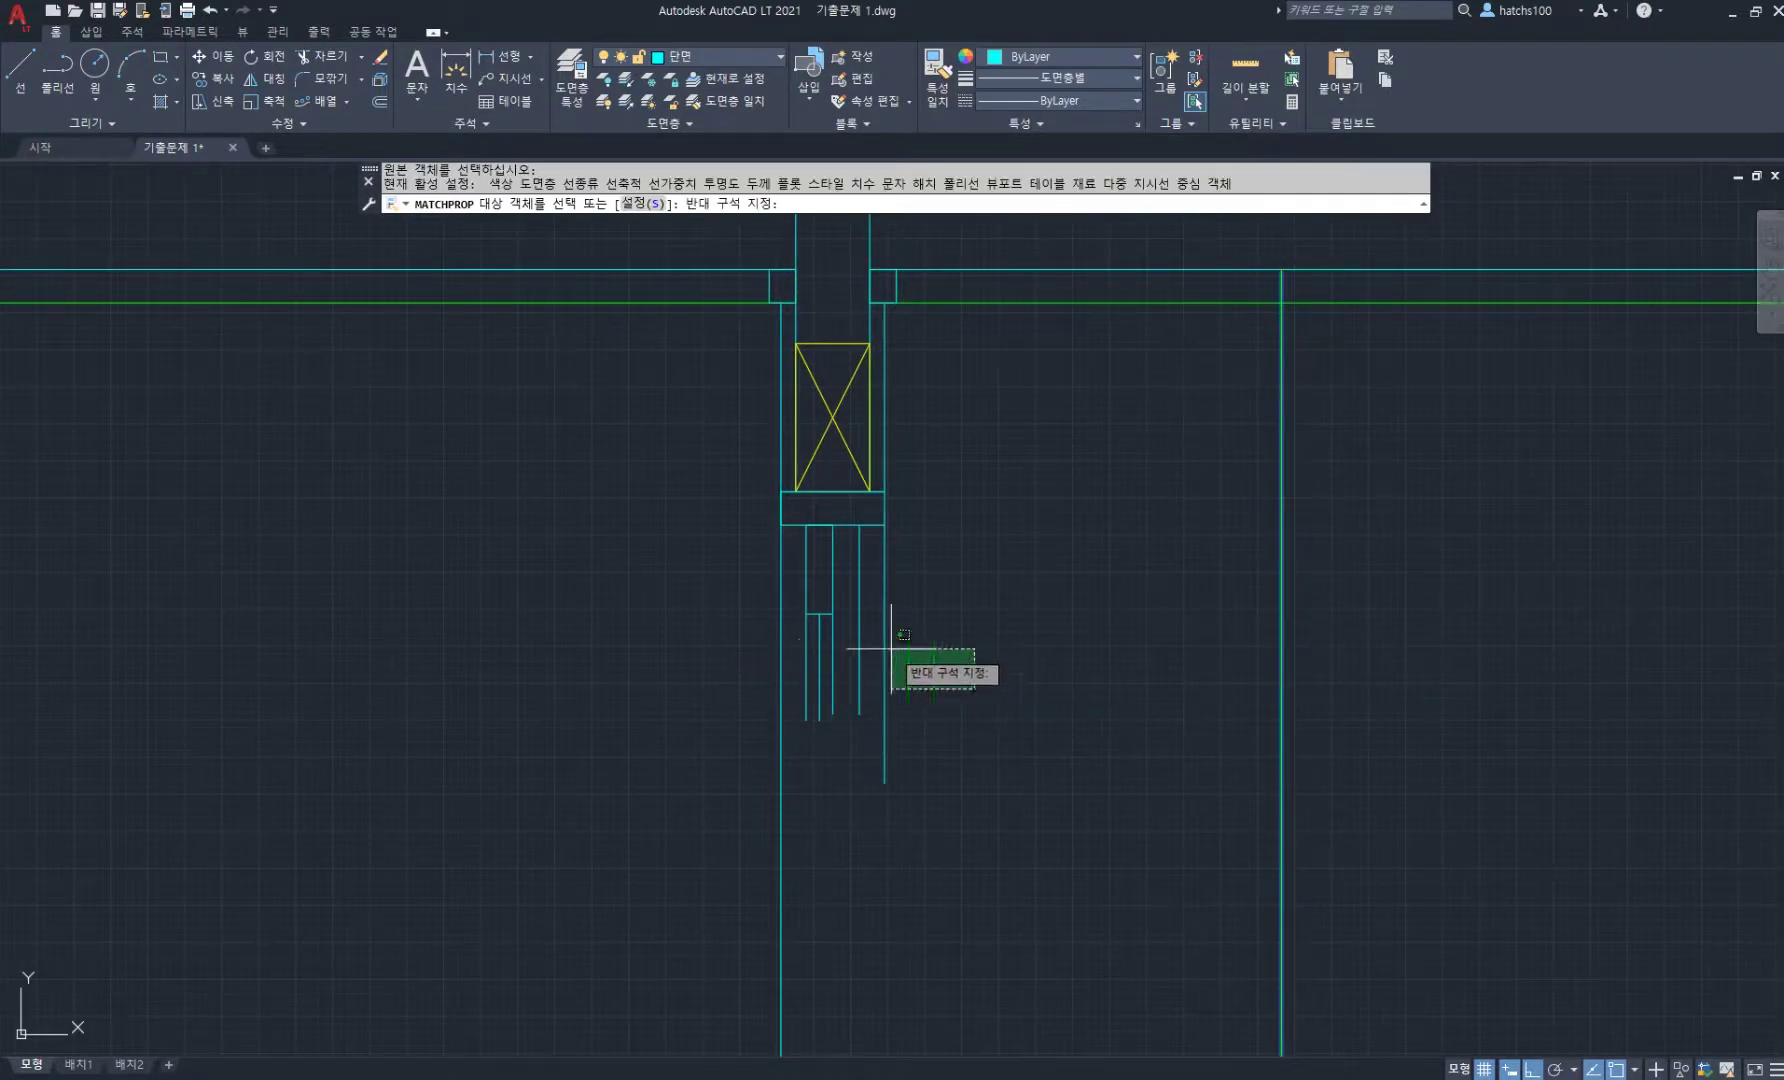
left_click(820, 666)
left_click(815, 666)
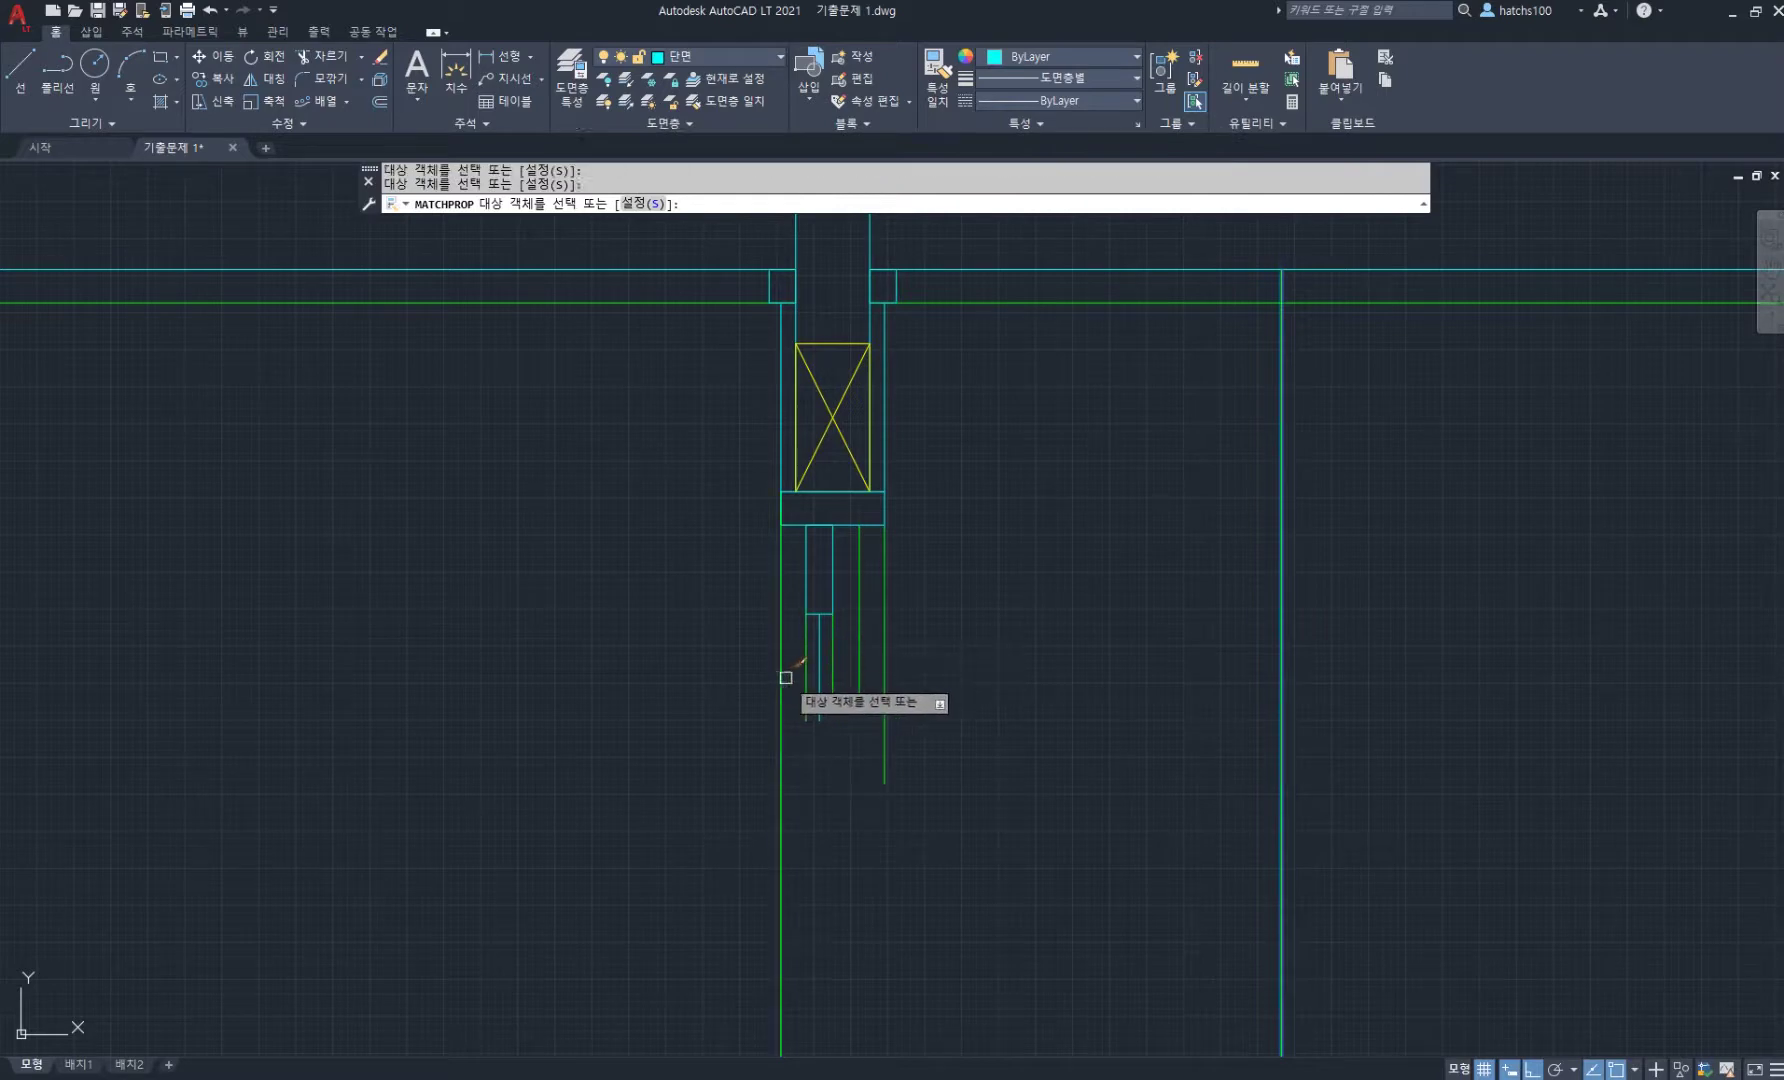
key("Return")
- Draw a short horizontal helper line across the door opening from the midpoint of the tall green vertical line
scroll(976, 617, "down", 4)
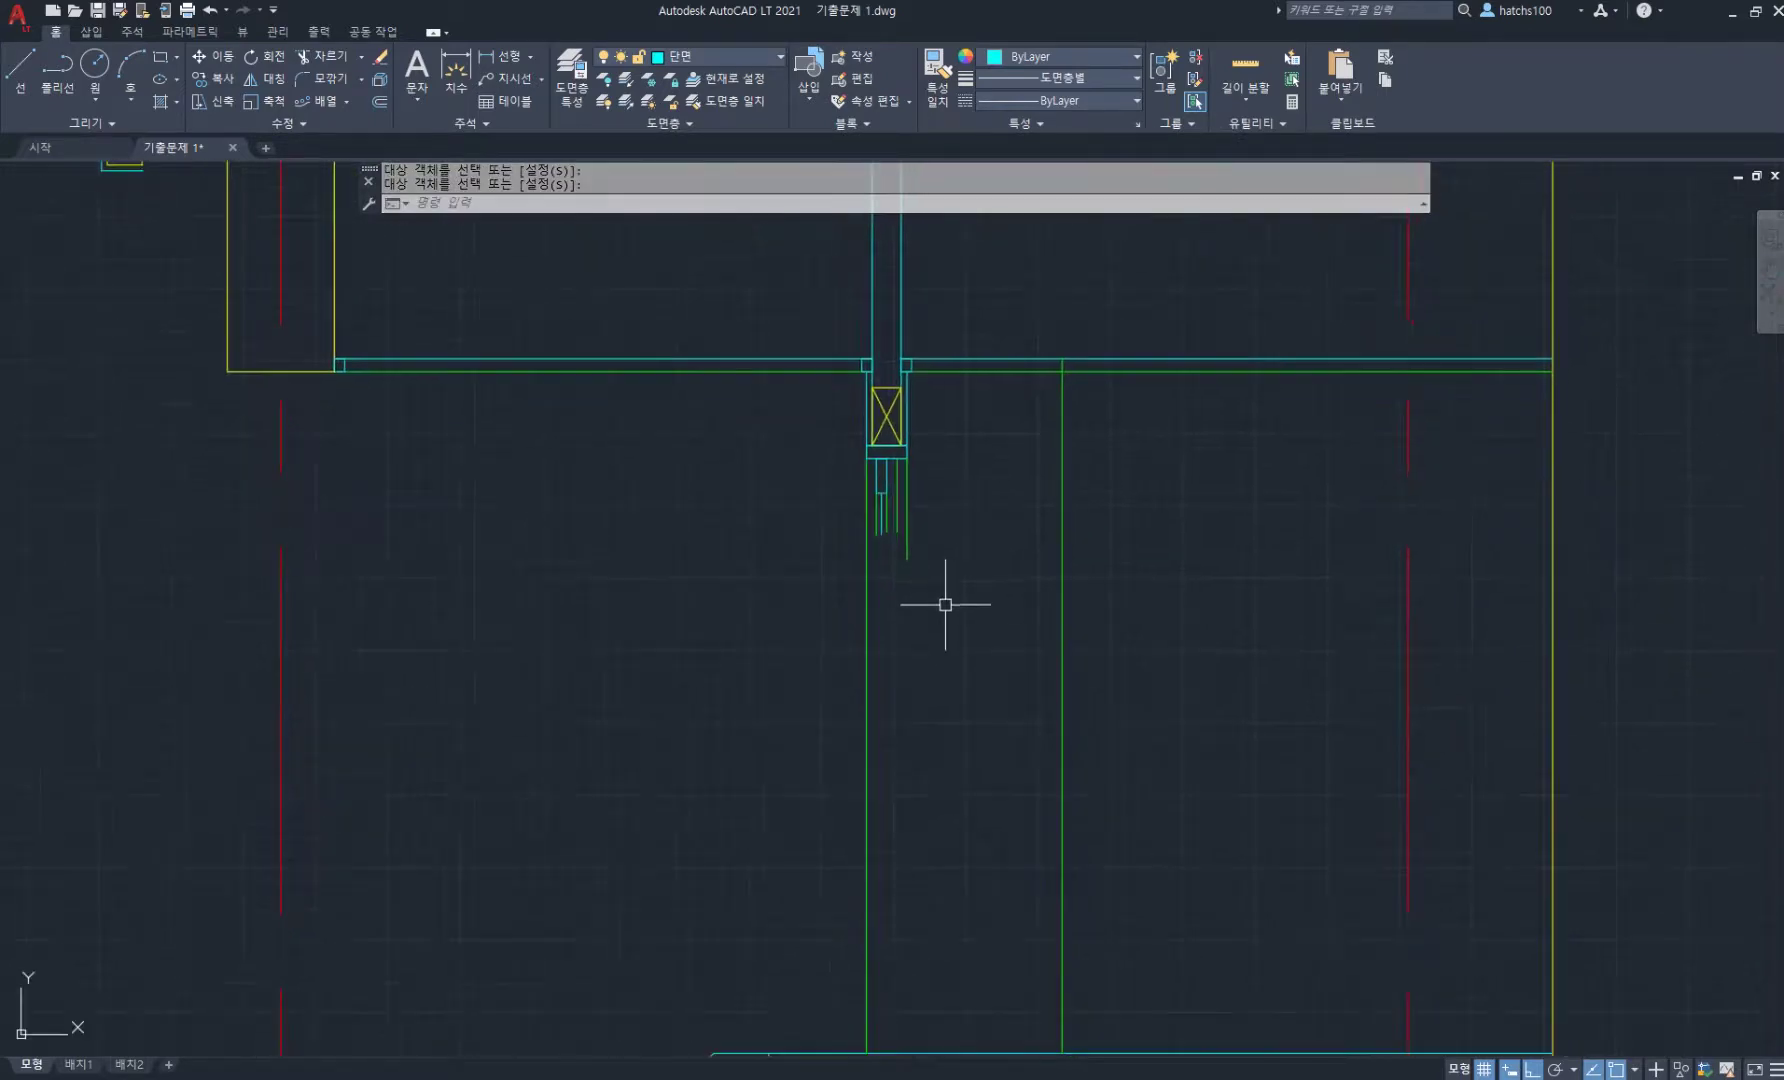
scroll(903, 585, "up", 2)
scroll(905, 600, "down", 2)
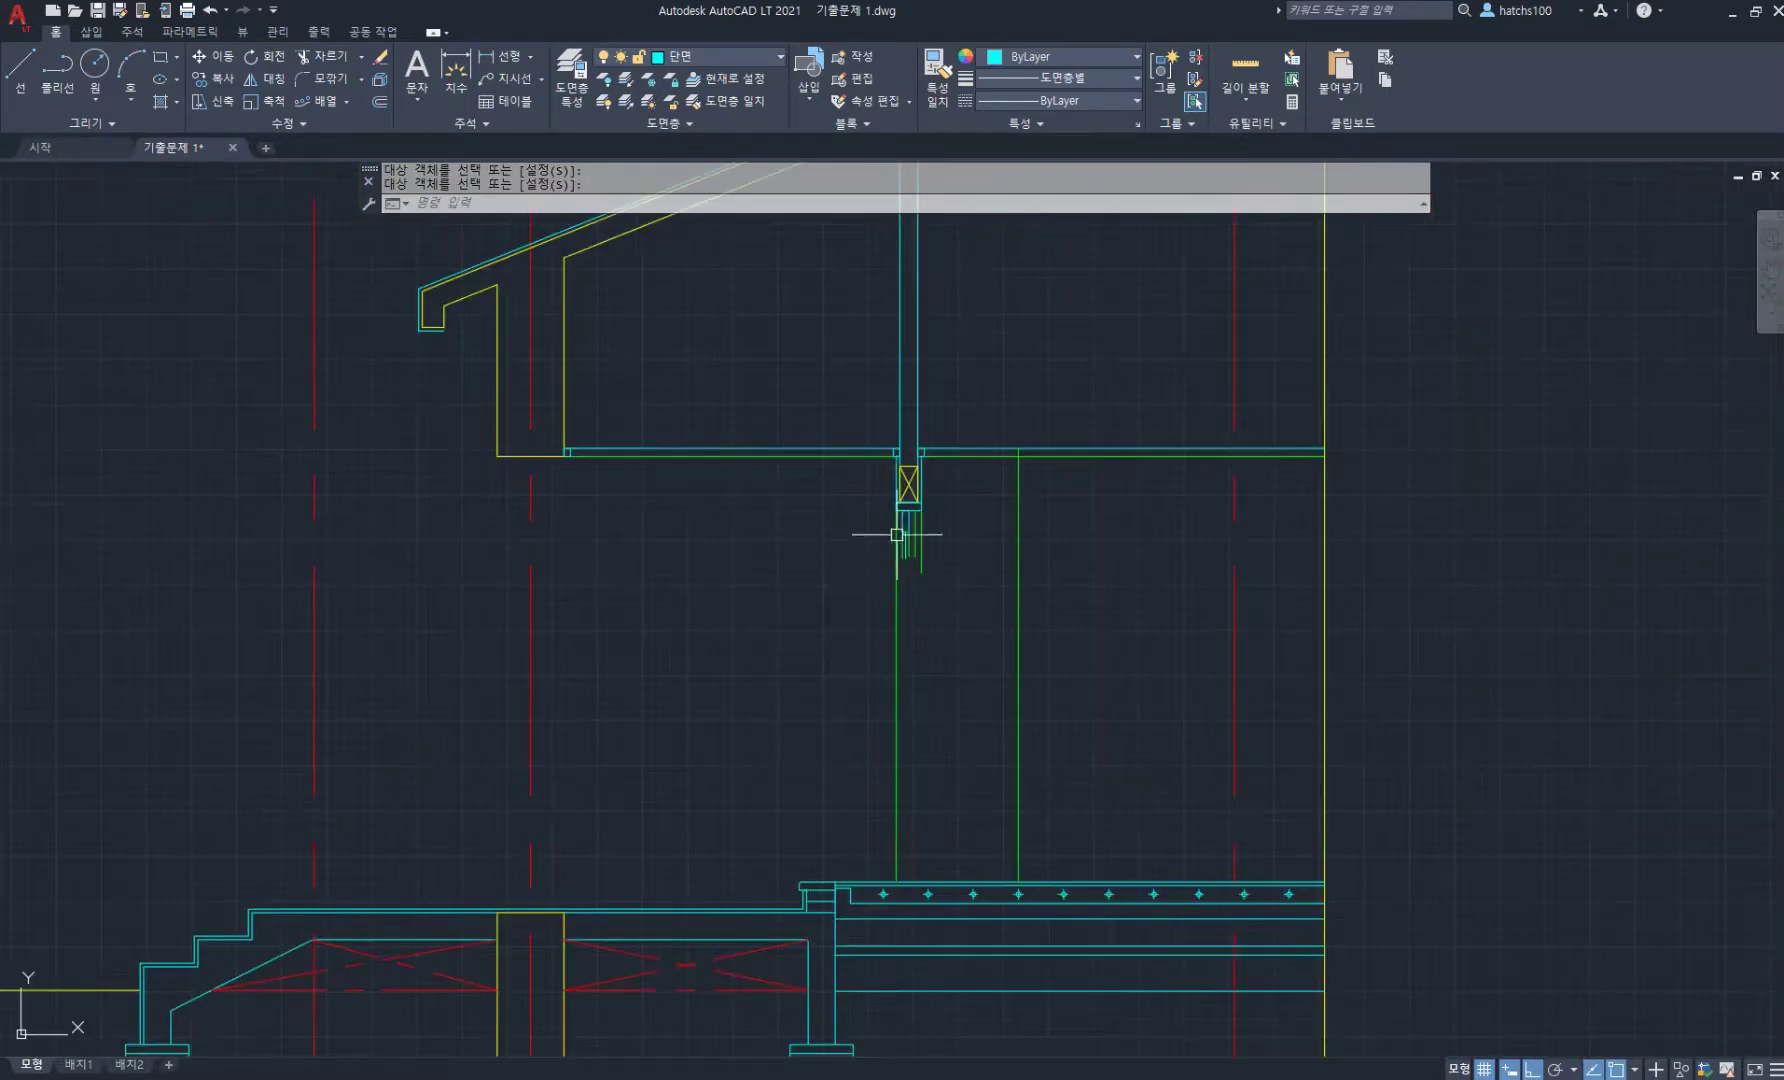
scroll(908, 510, "up", 4)
scroll(926, 524, "up", 2)
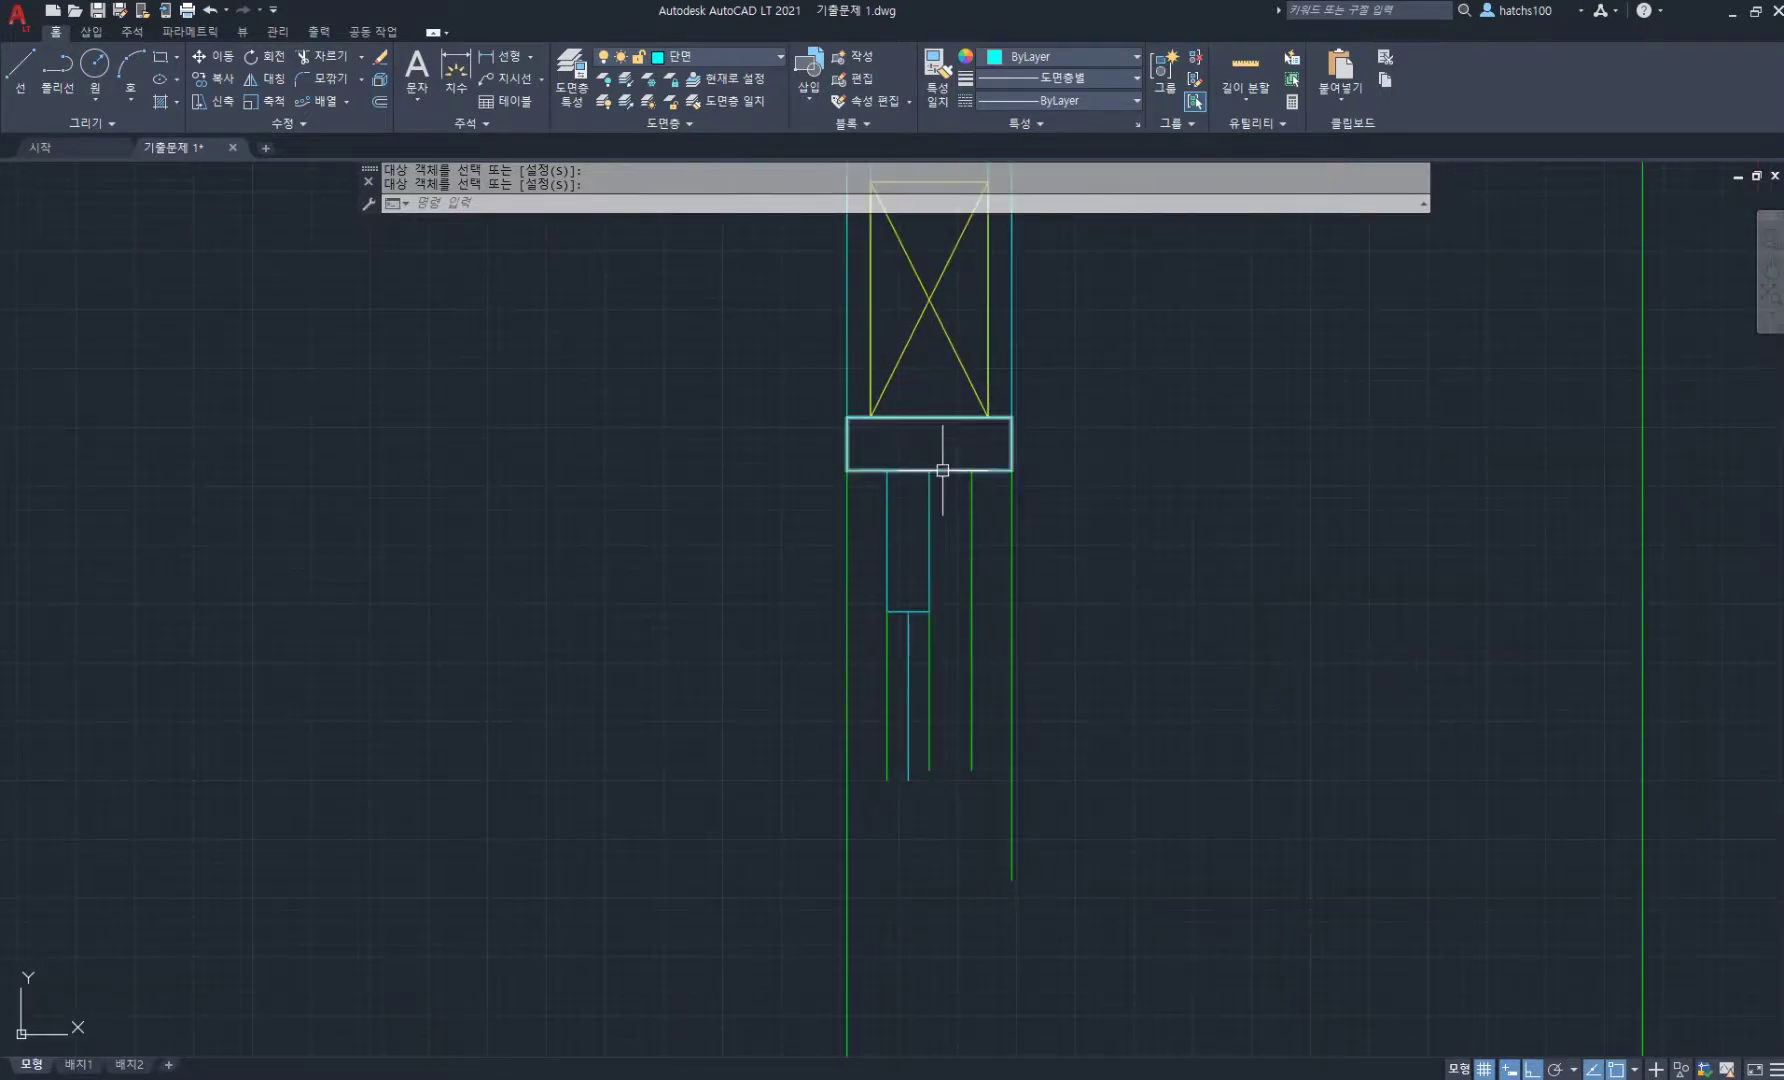
scroll(944, 472, "down", 3)
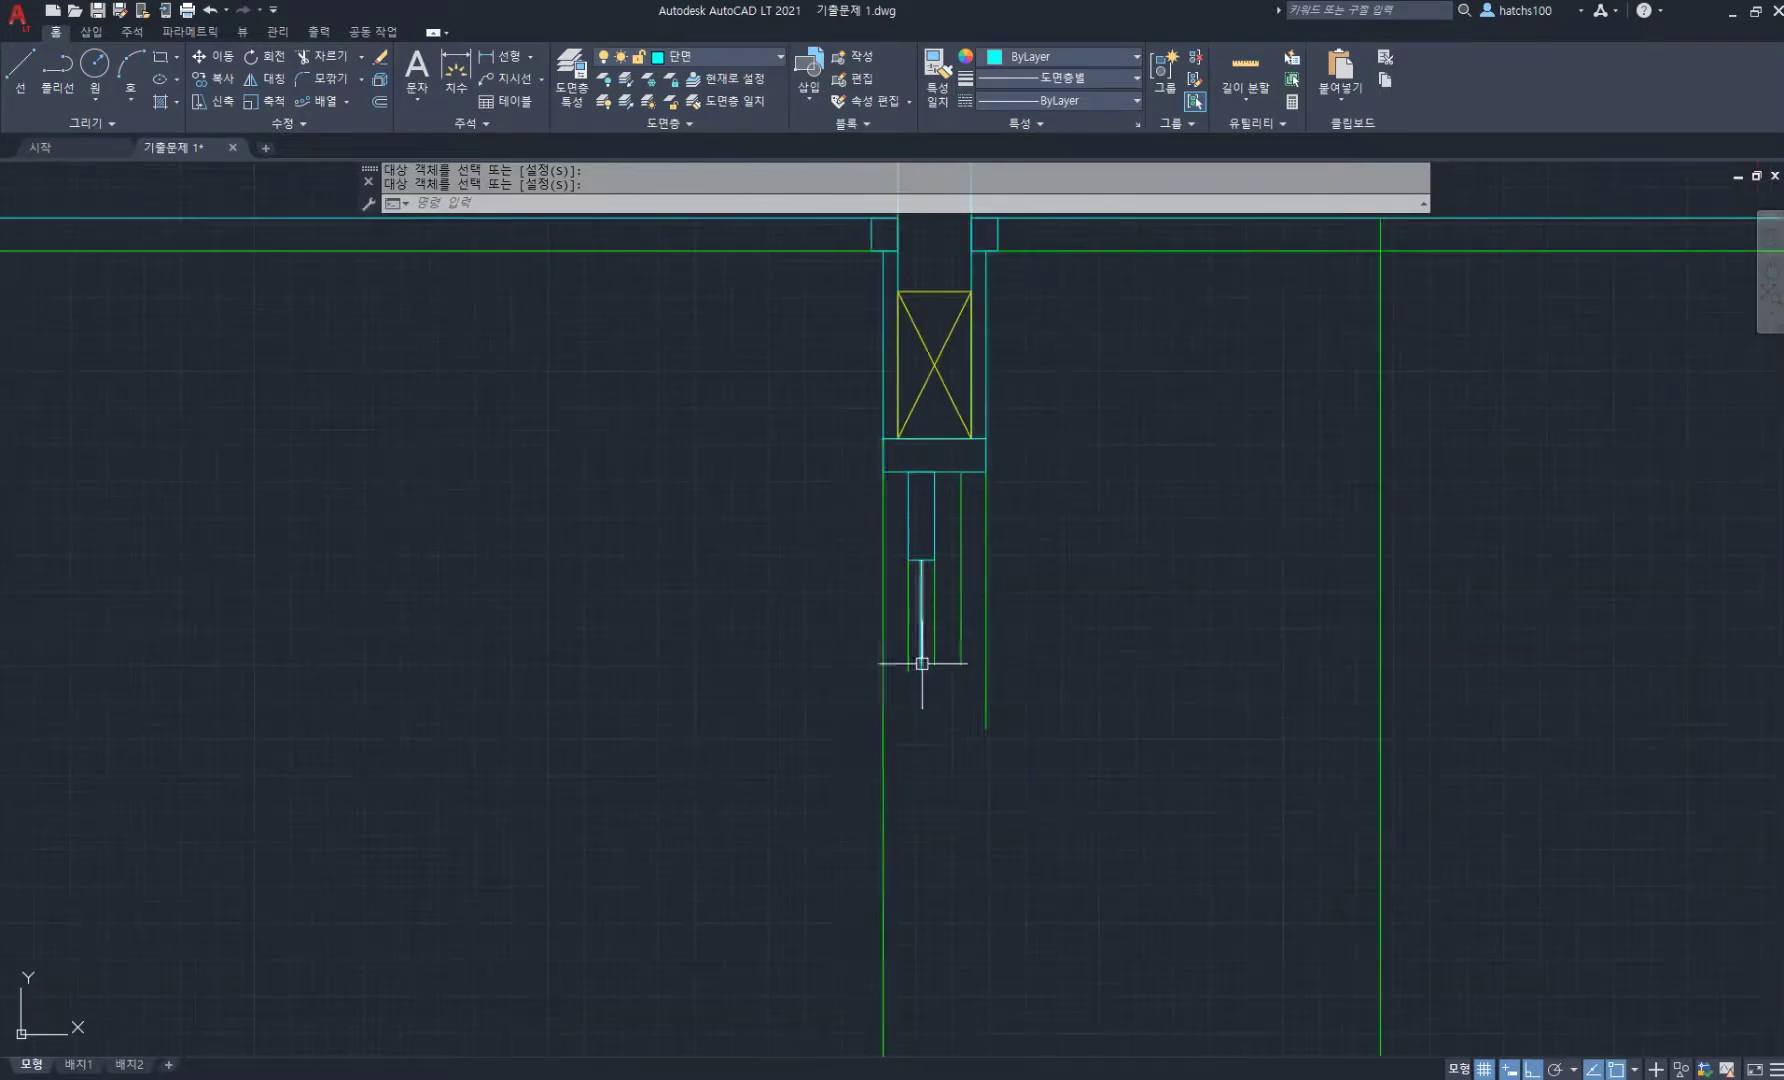
scroll(924, 645, "down", 4)
middle_click_drag(1008, 794, 944, 558)
type("l")
key("Return")
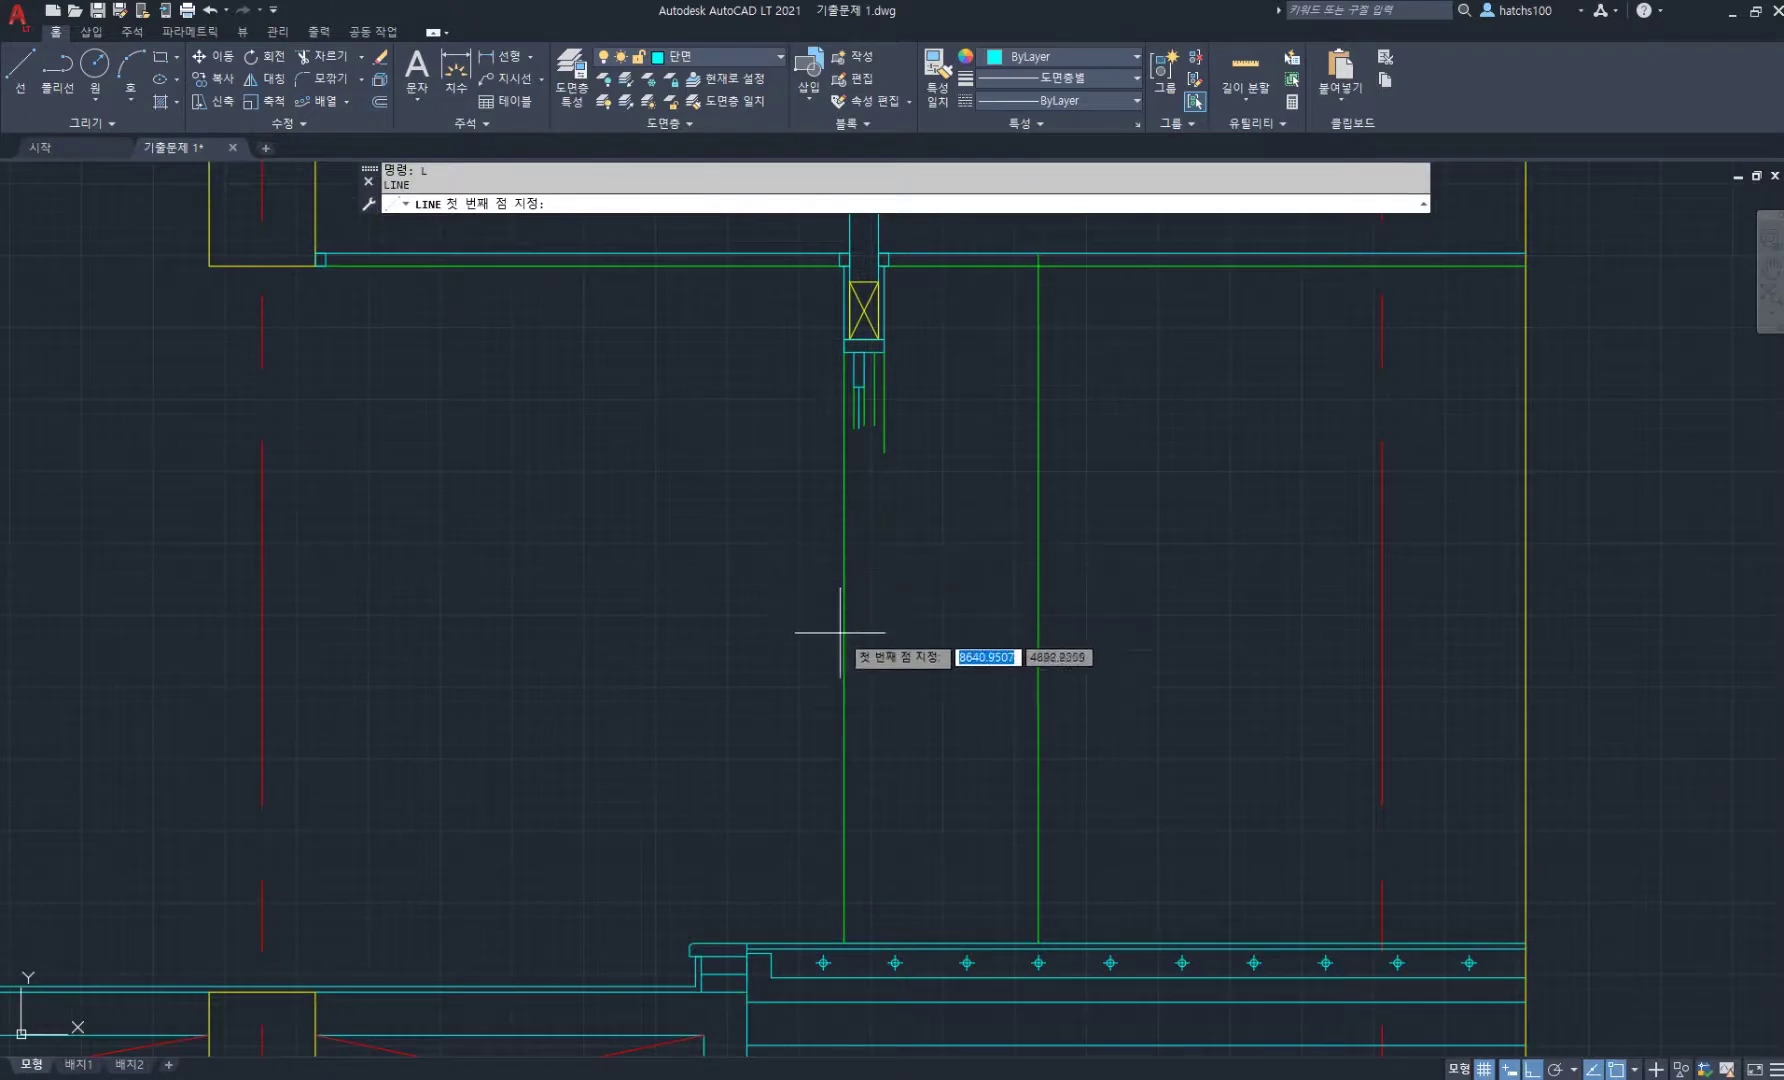
left_click(845, 640)
left_click(926, 640)
key("Return")
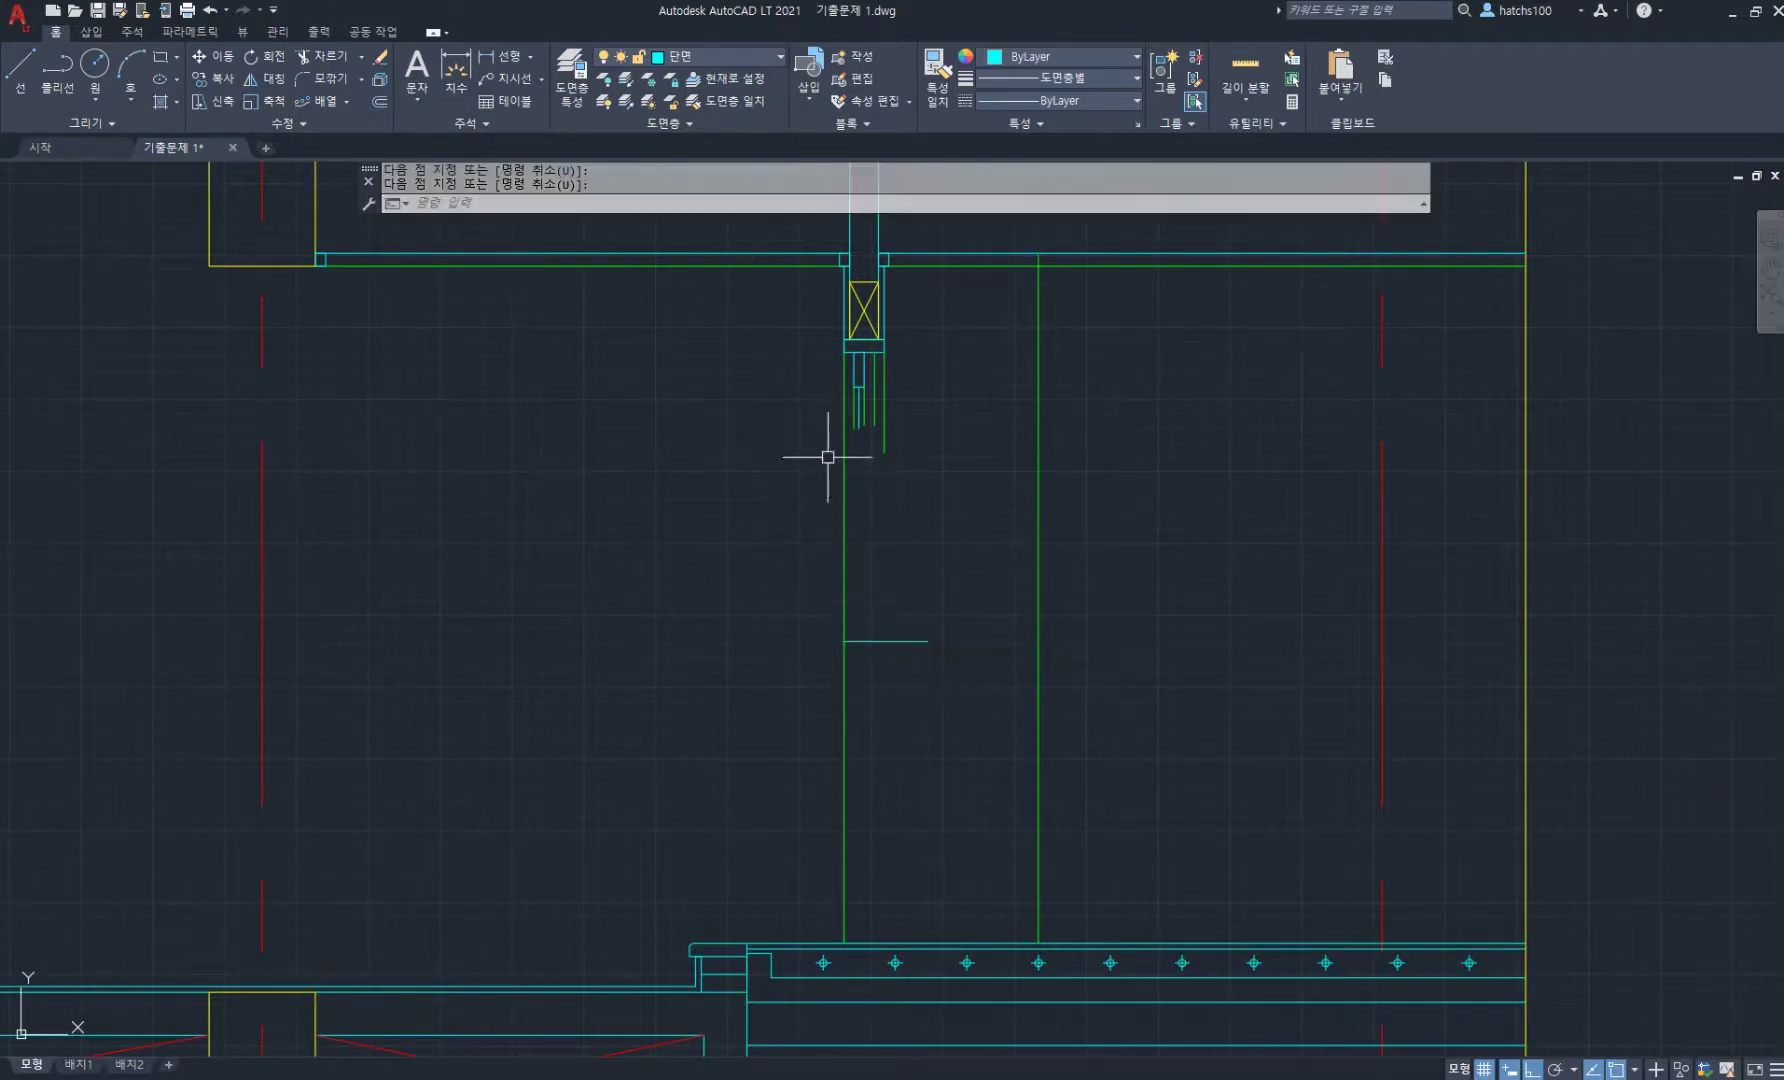
- Extend the short vertical door lines down to the horizontal helper line and delete the helper line
scroll(827, 451, "up", 2)
type("ex")
key("Return")
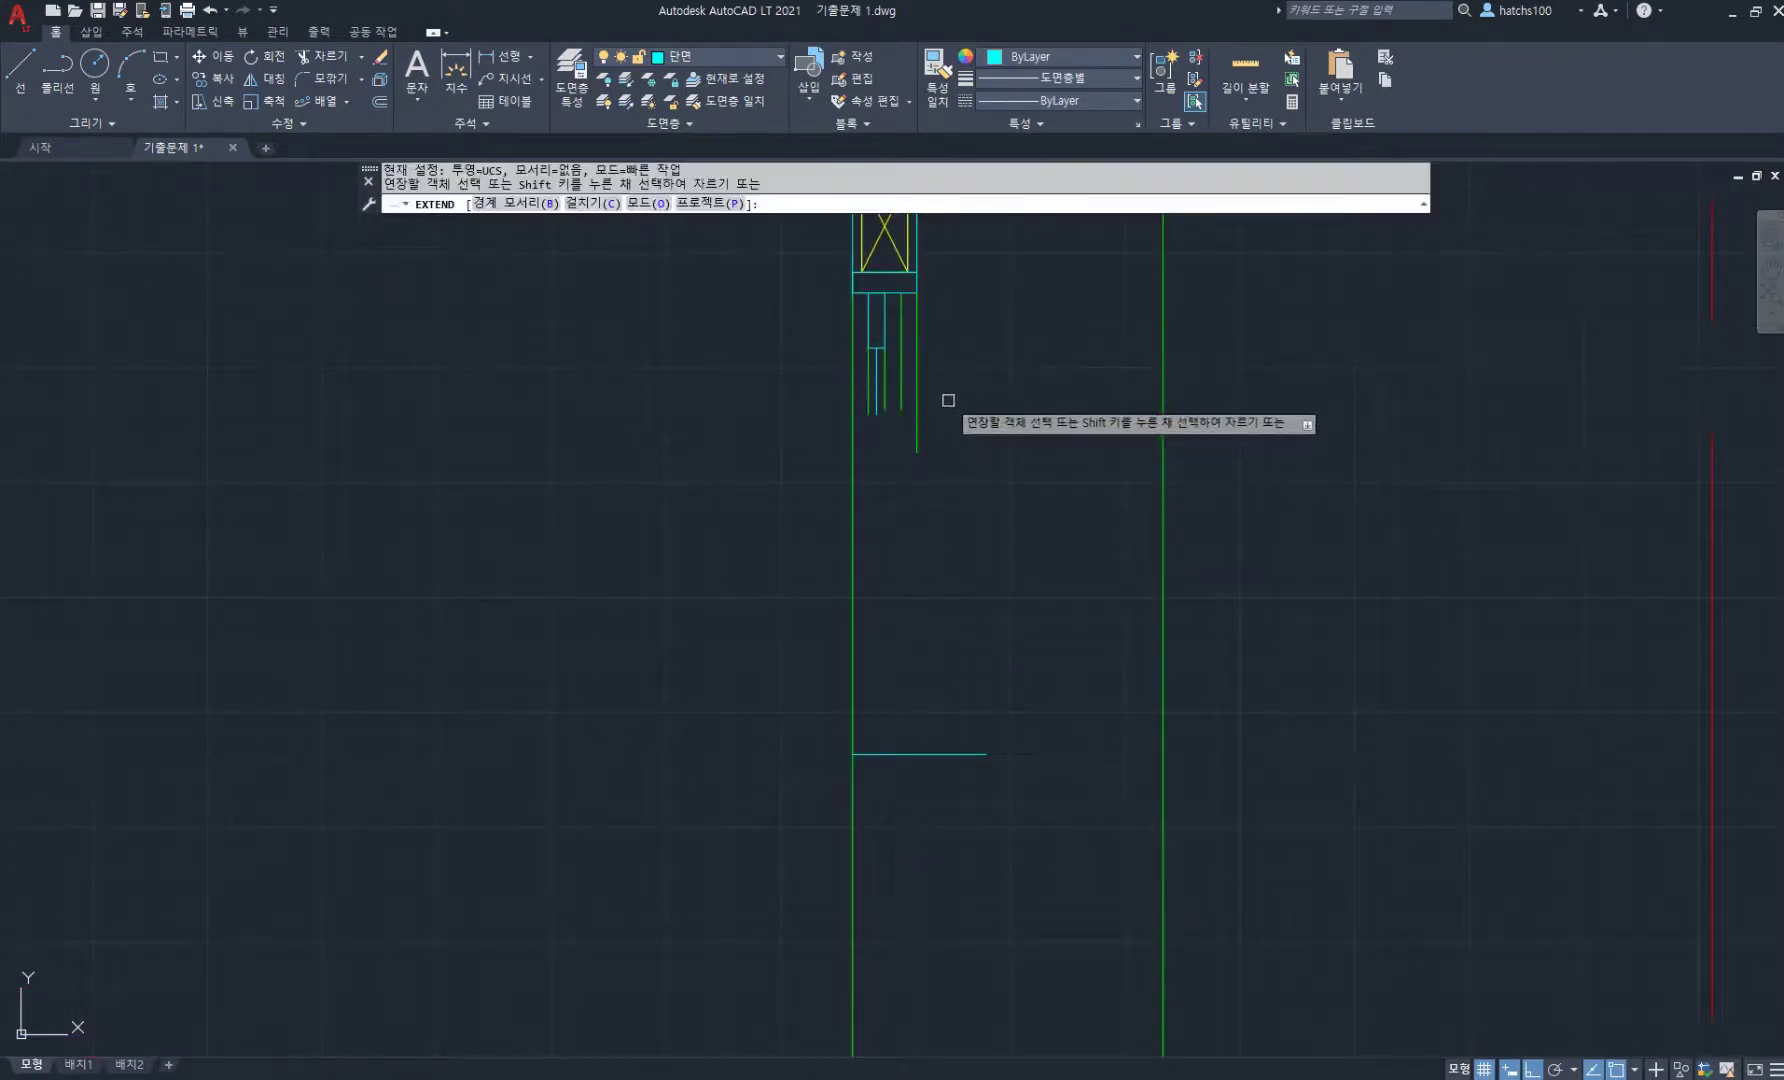
left_click_drag(943, 392, 863, 392)
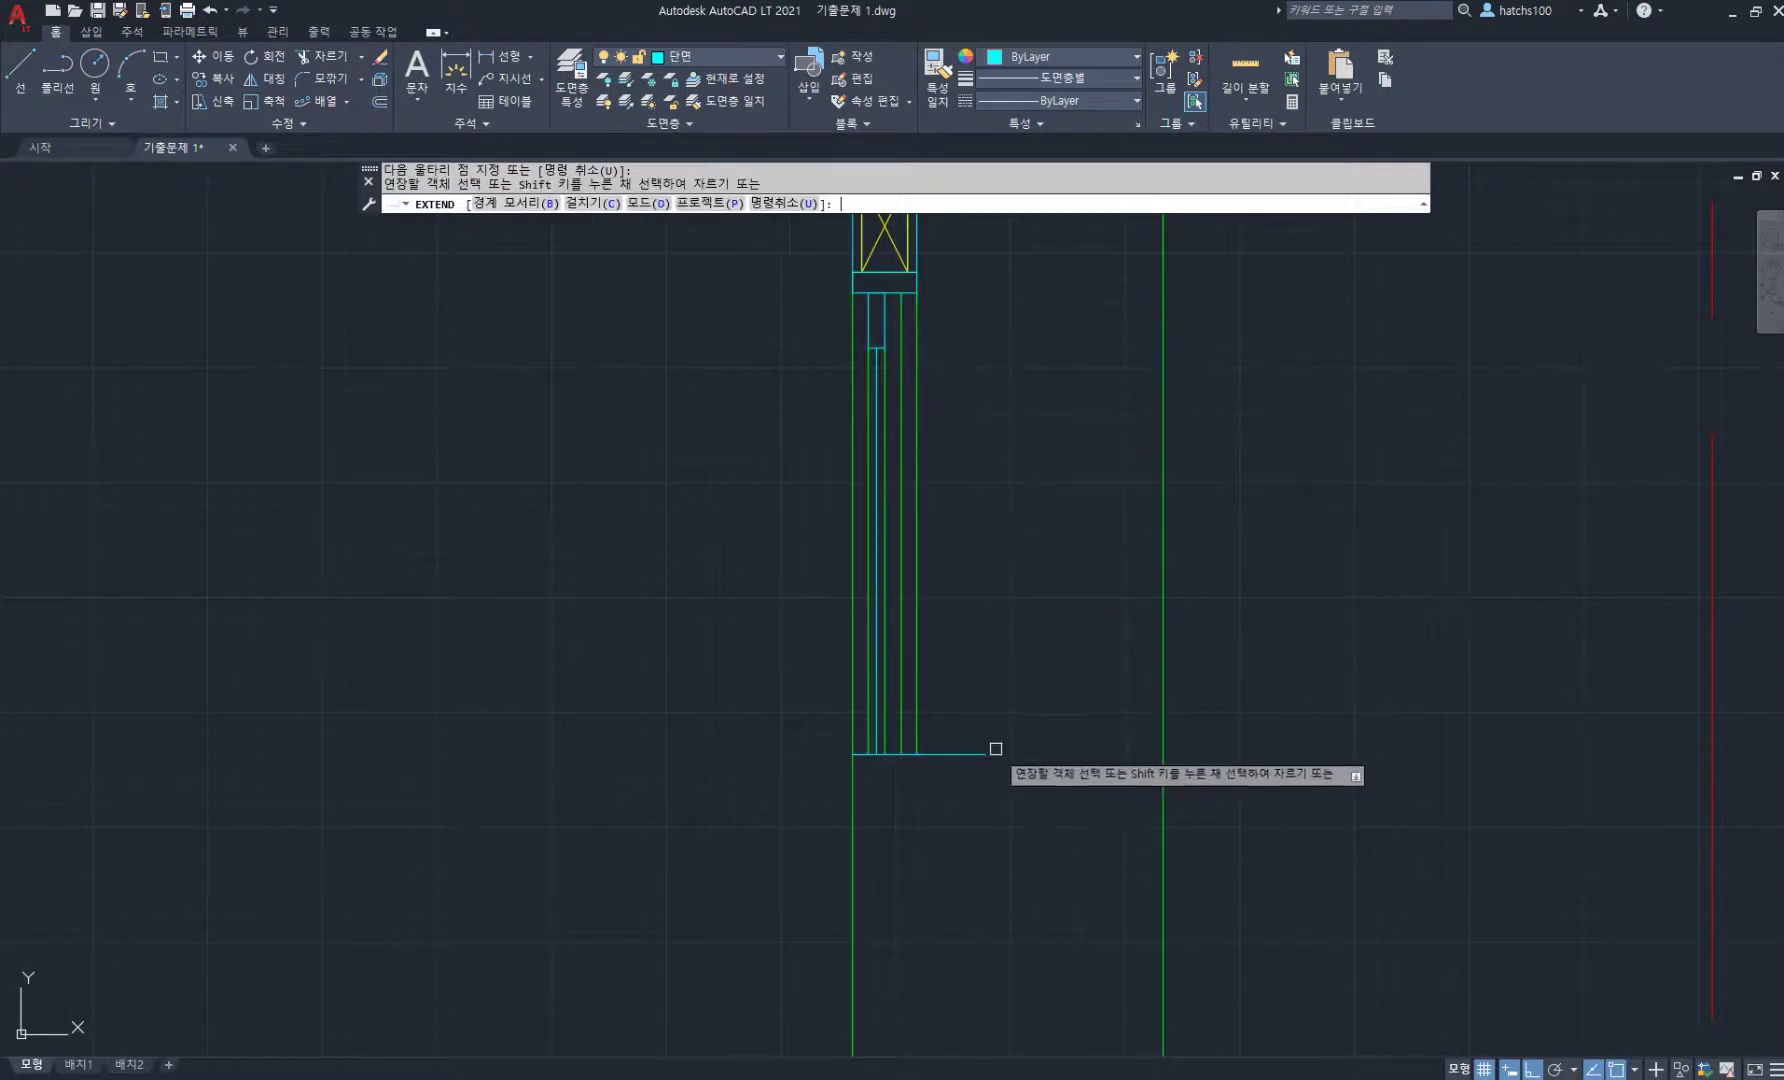
key("Return")
left_click(990, 785)
left_click(960, 686)
key("Delete")
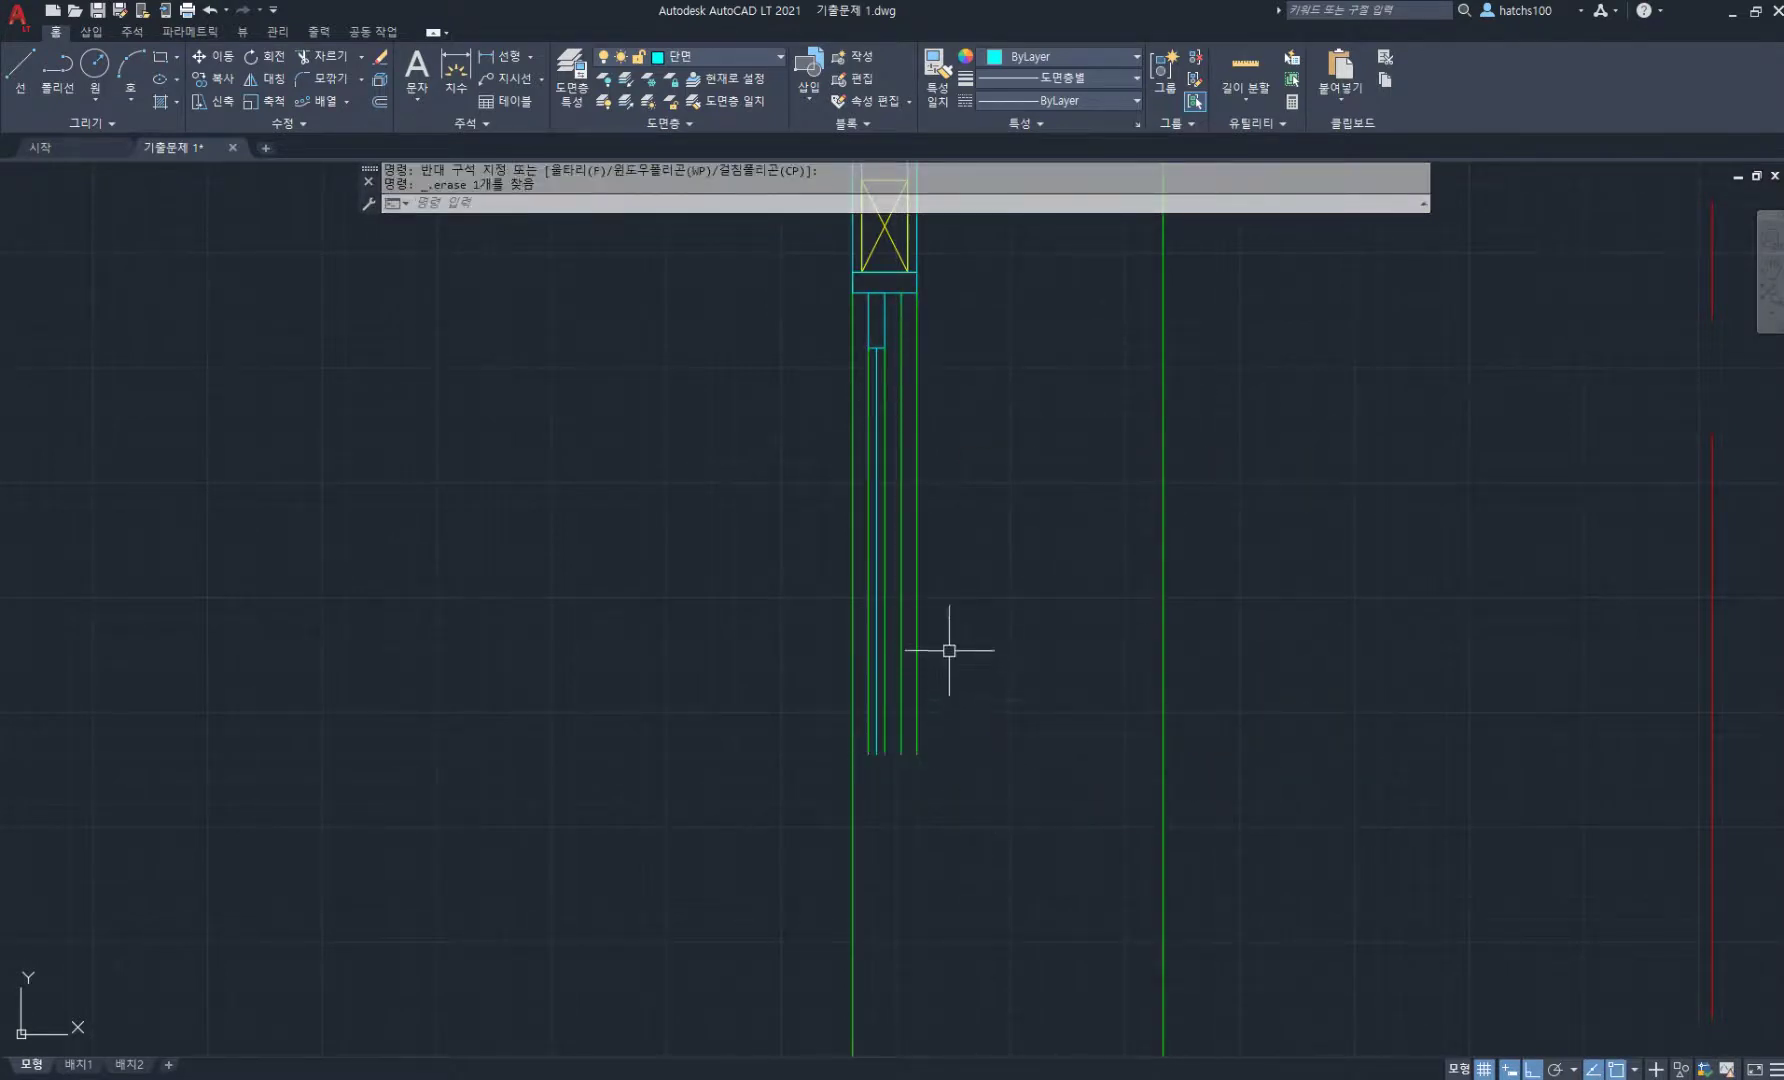
- Mirror the door frame, rail and vertical lines downwards about a horizontal axis through the lines' lower ends, keeping the originals
scroll(948, 647, "down", 2)
key("Return")
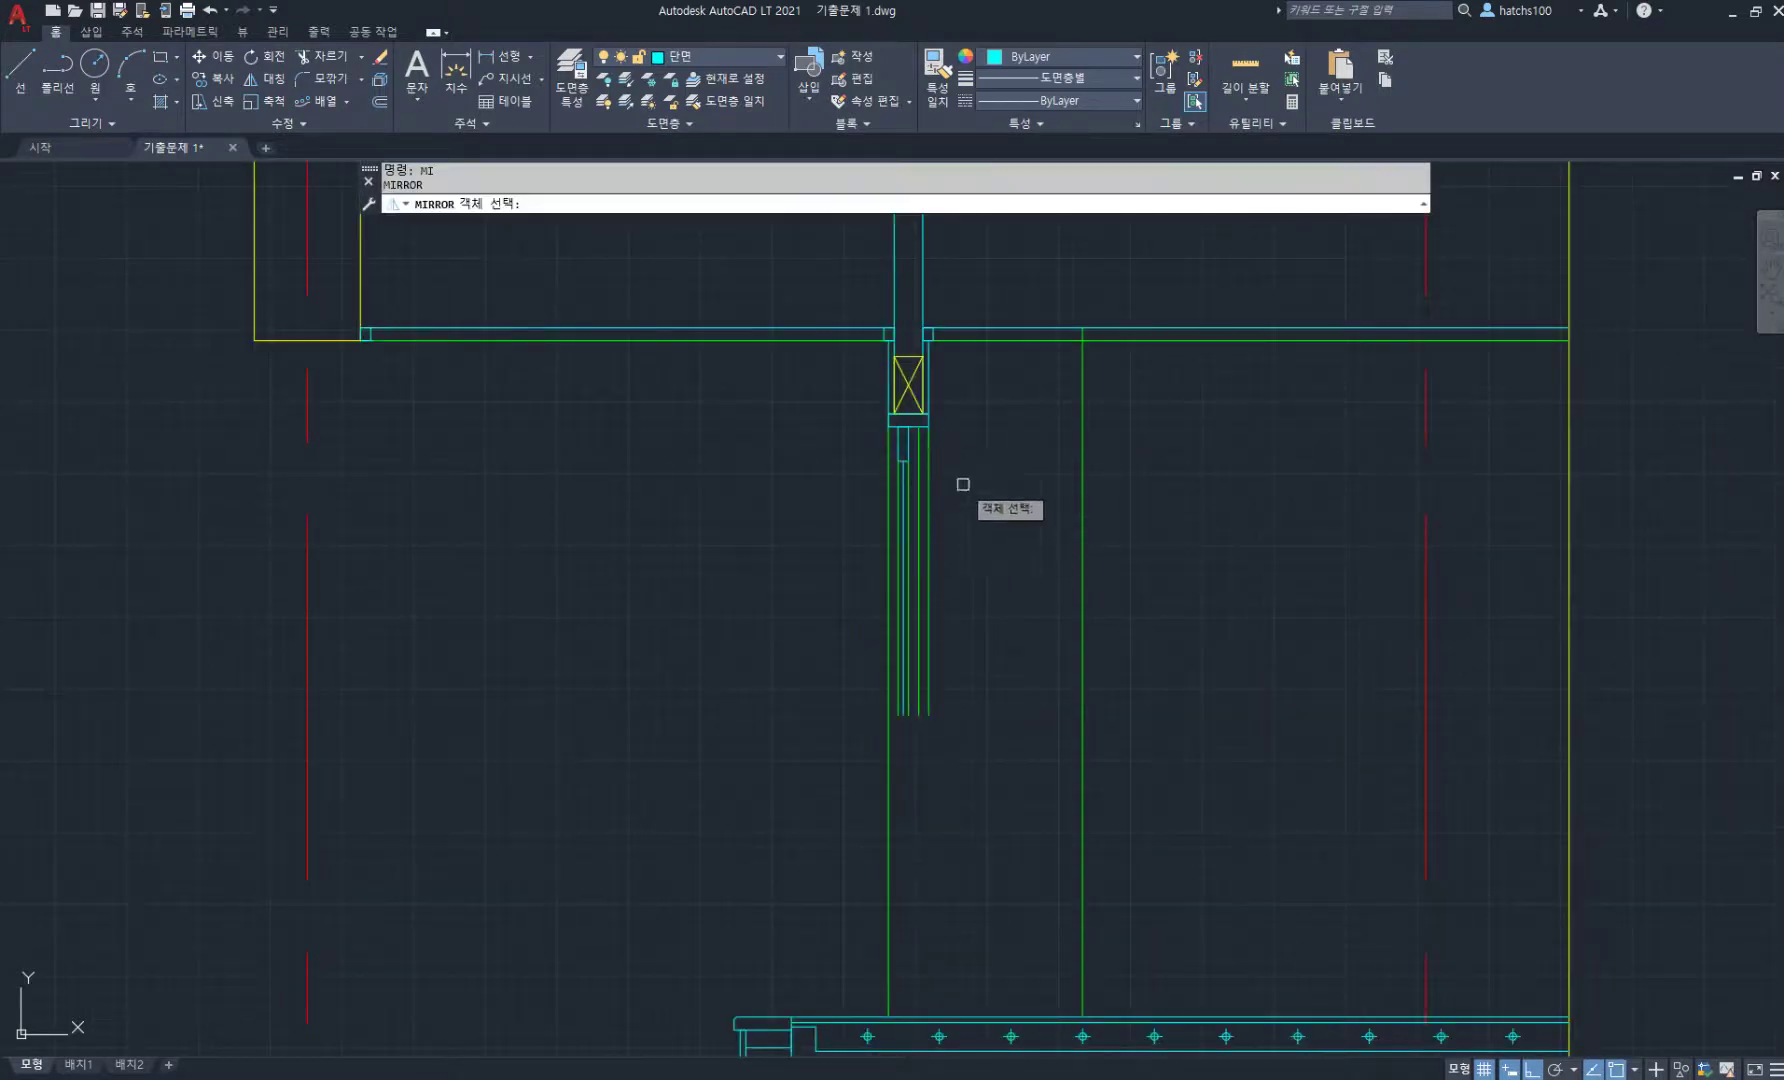
left_click(990, 538)
left_click(893, 423)
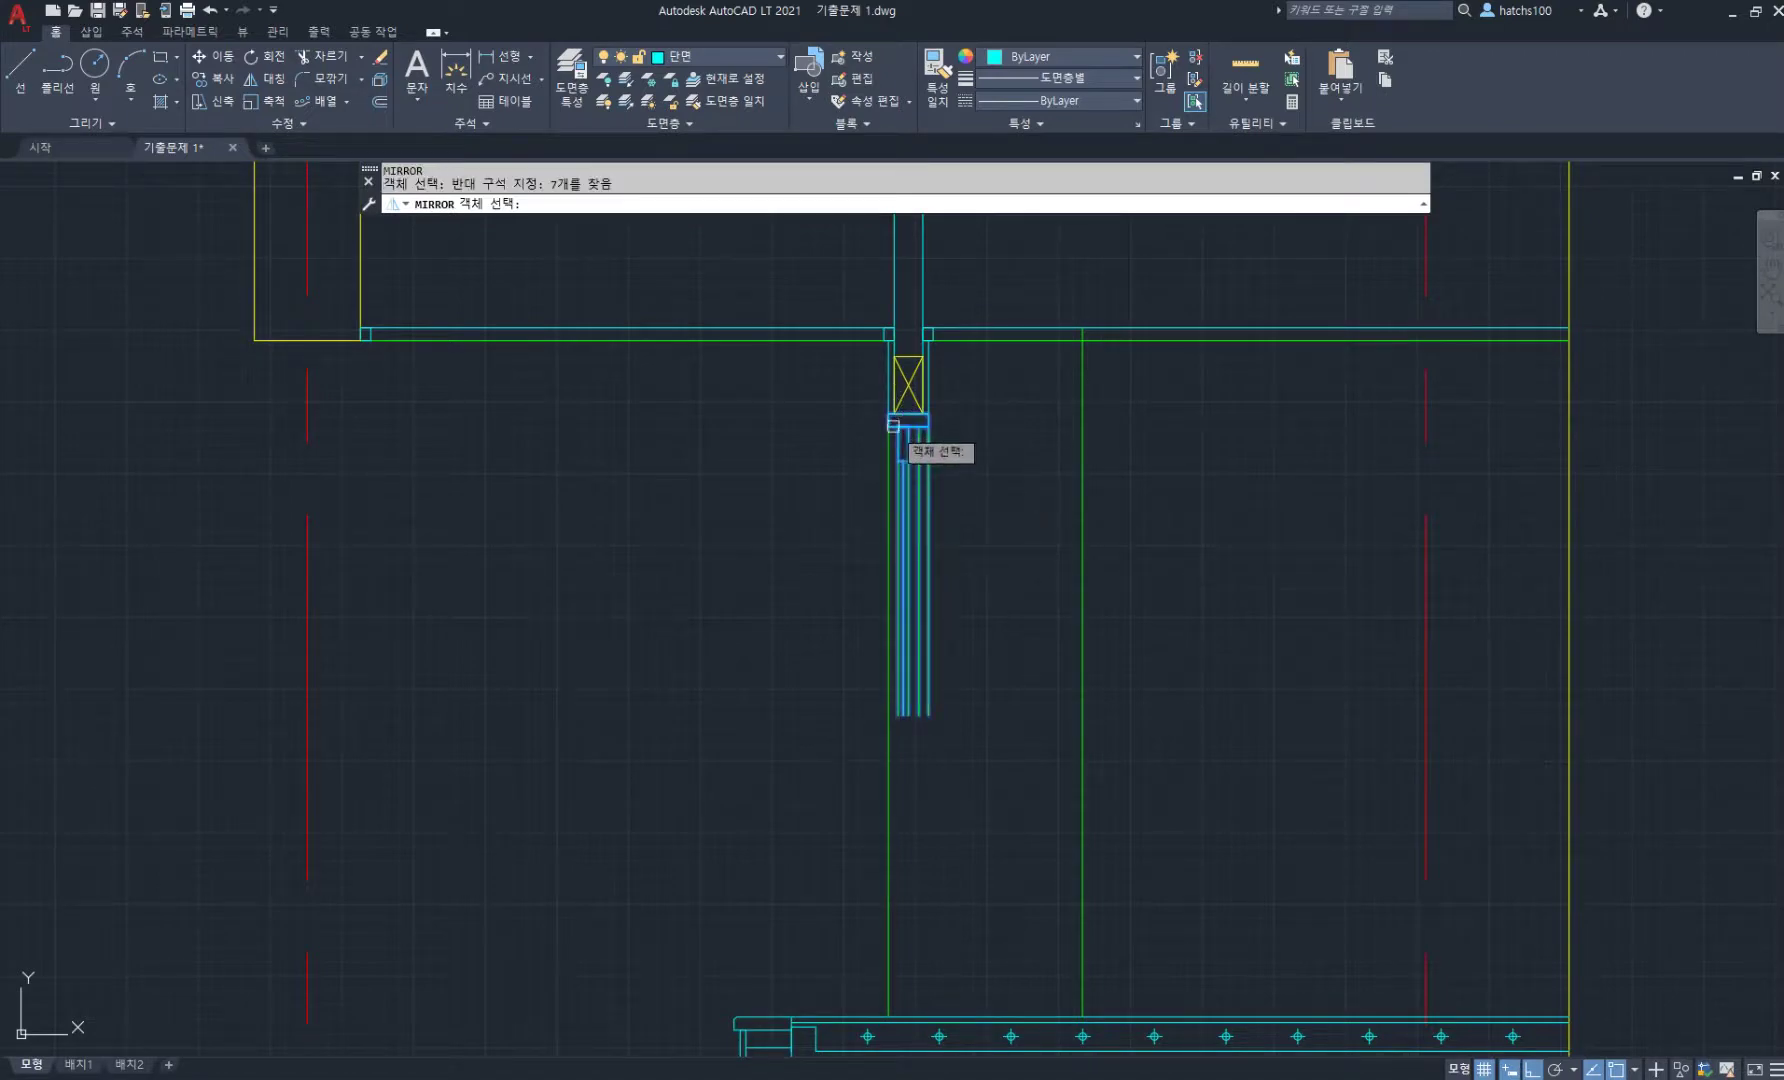
key("Return")
left_click(929, 715)
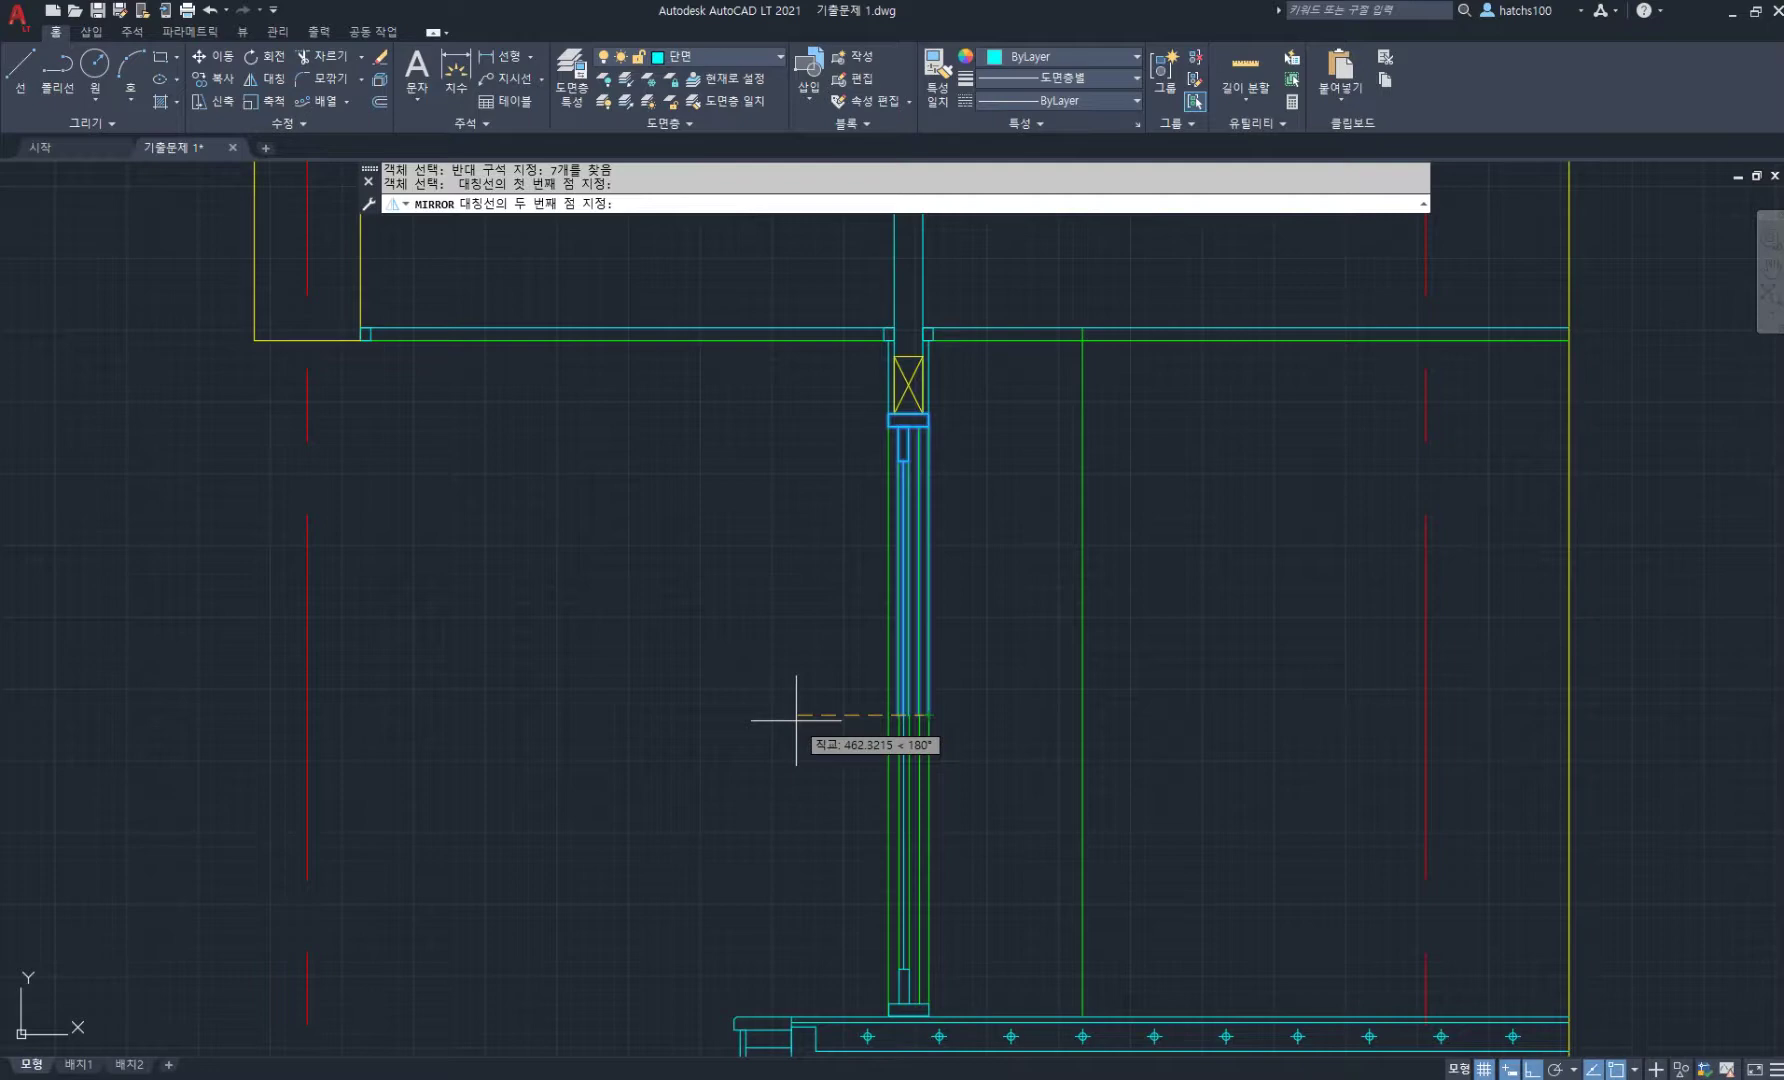
left_click(796, 719)
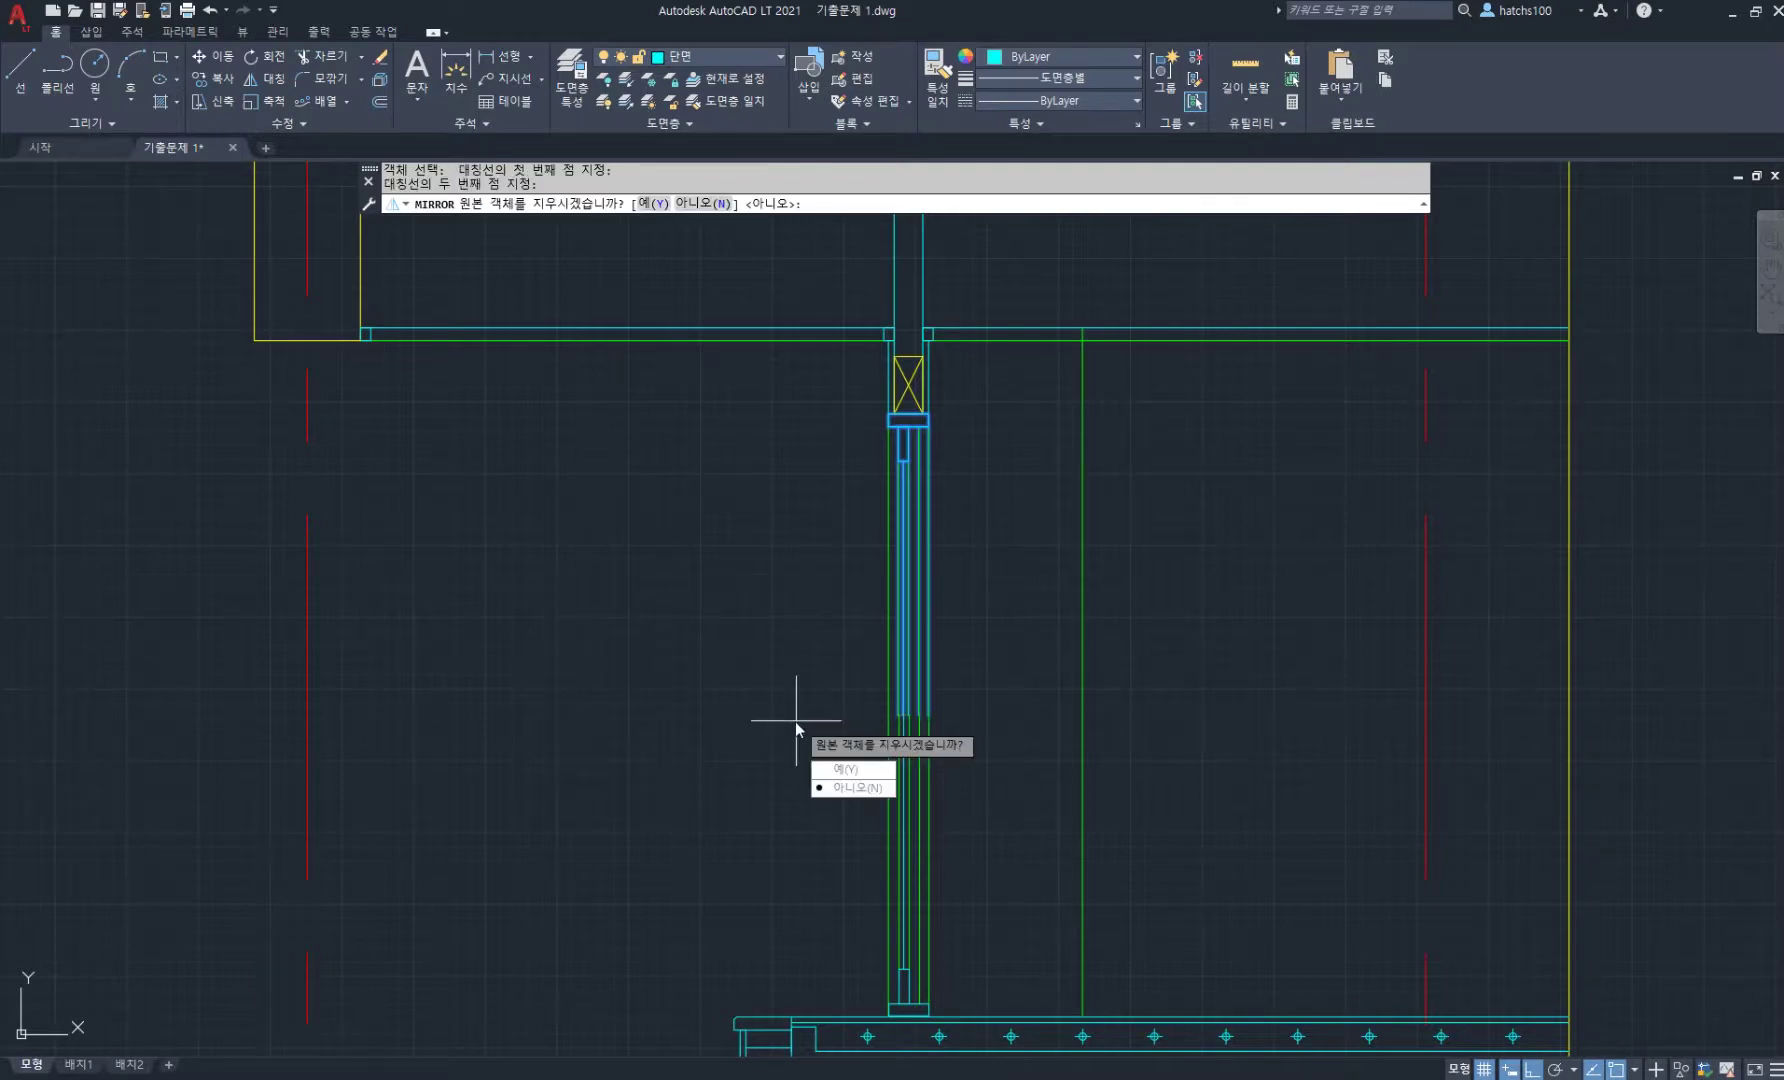
key("Return")
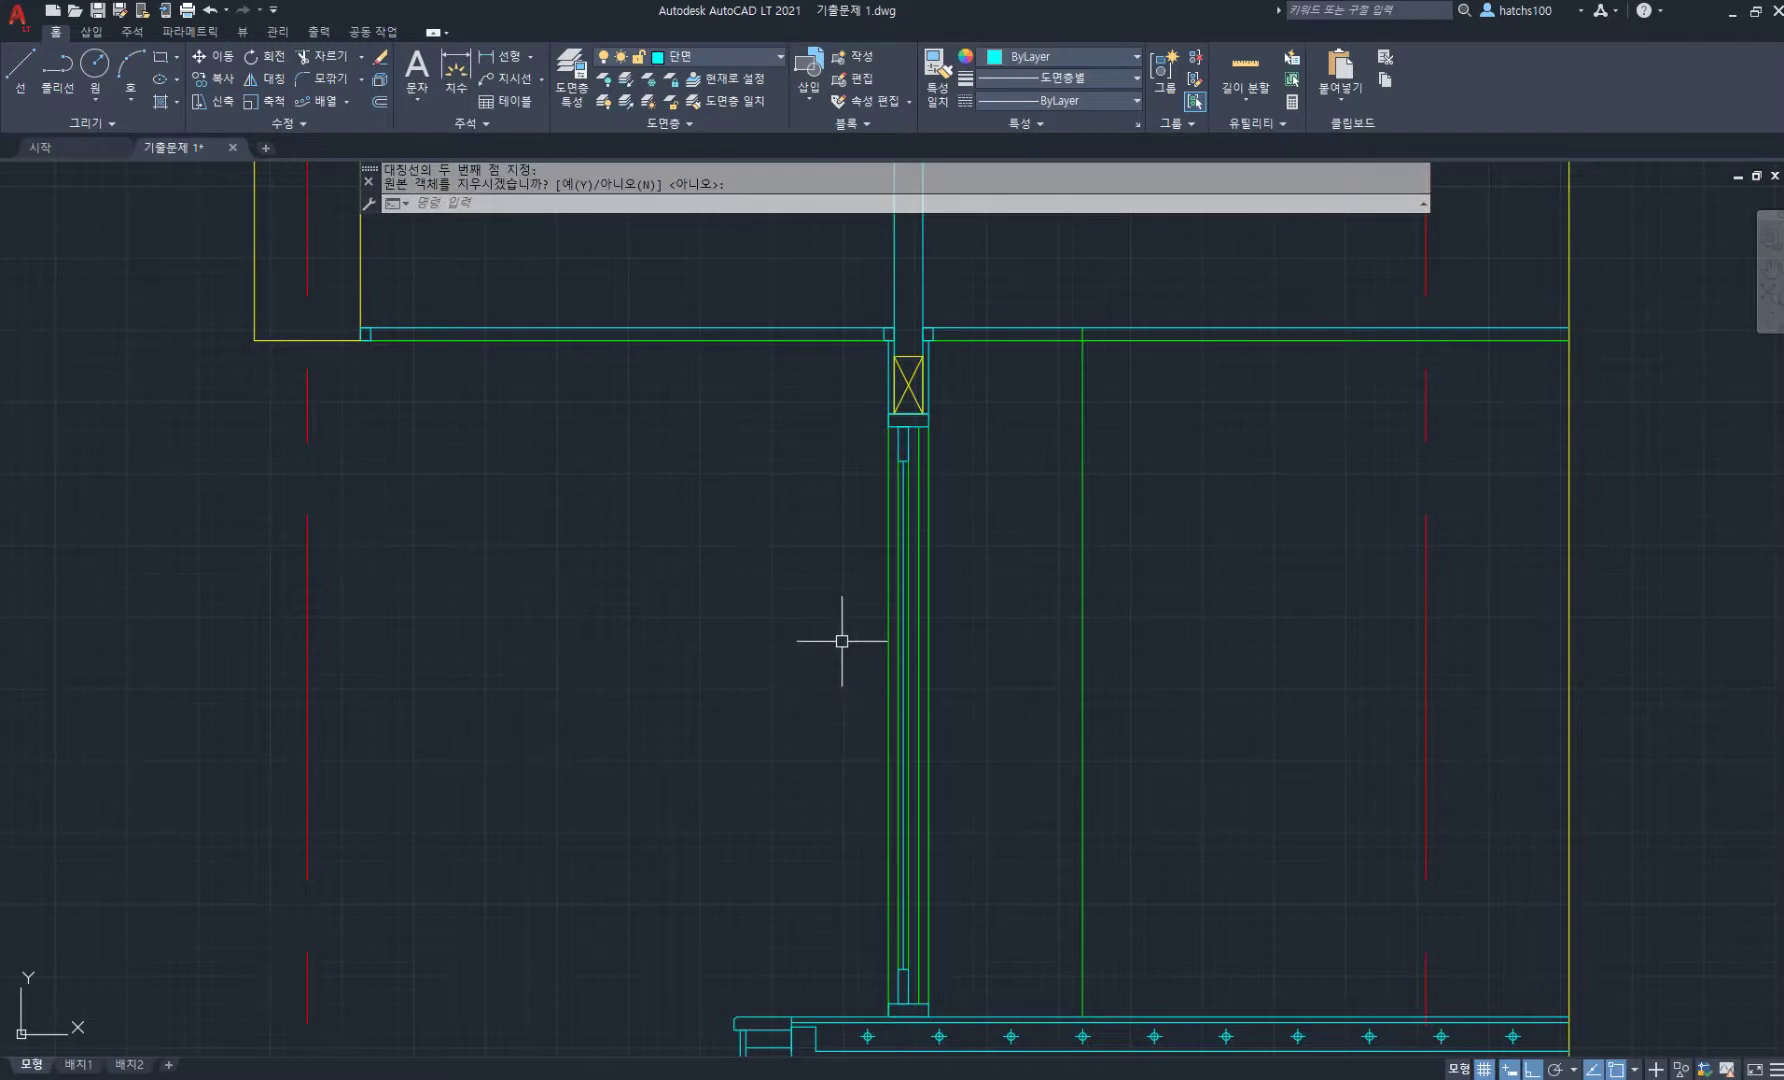
- Trim the two head wall lines where they project above the underside of the sloping roof slab
scroll(831, 632, "down", 2)
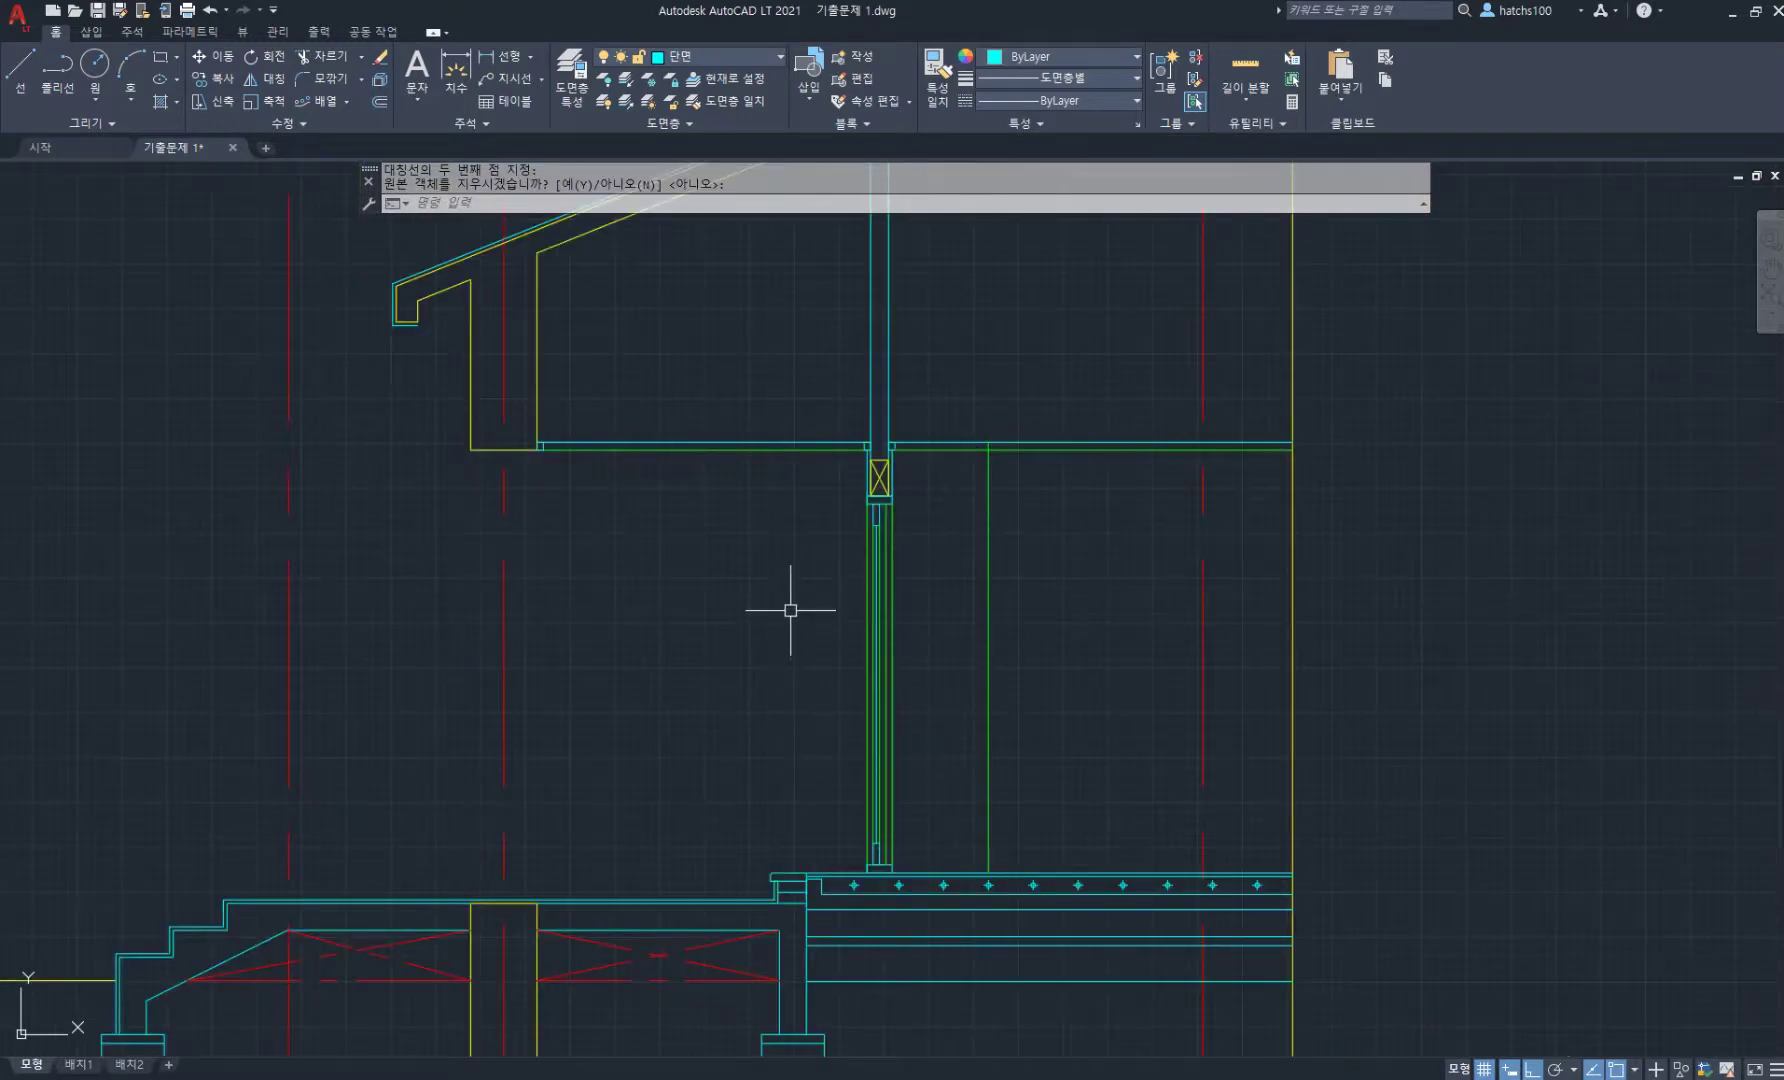
middle_click_drag(790, 610, 843, 696)
scroll(831, 585, "down", 2)
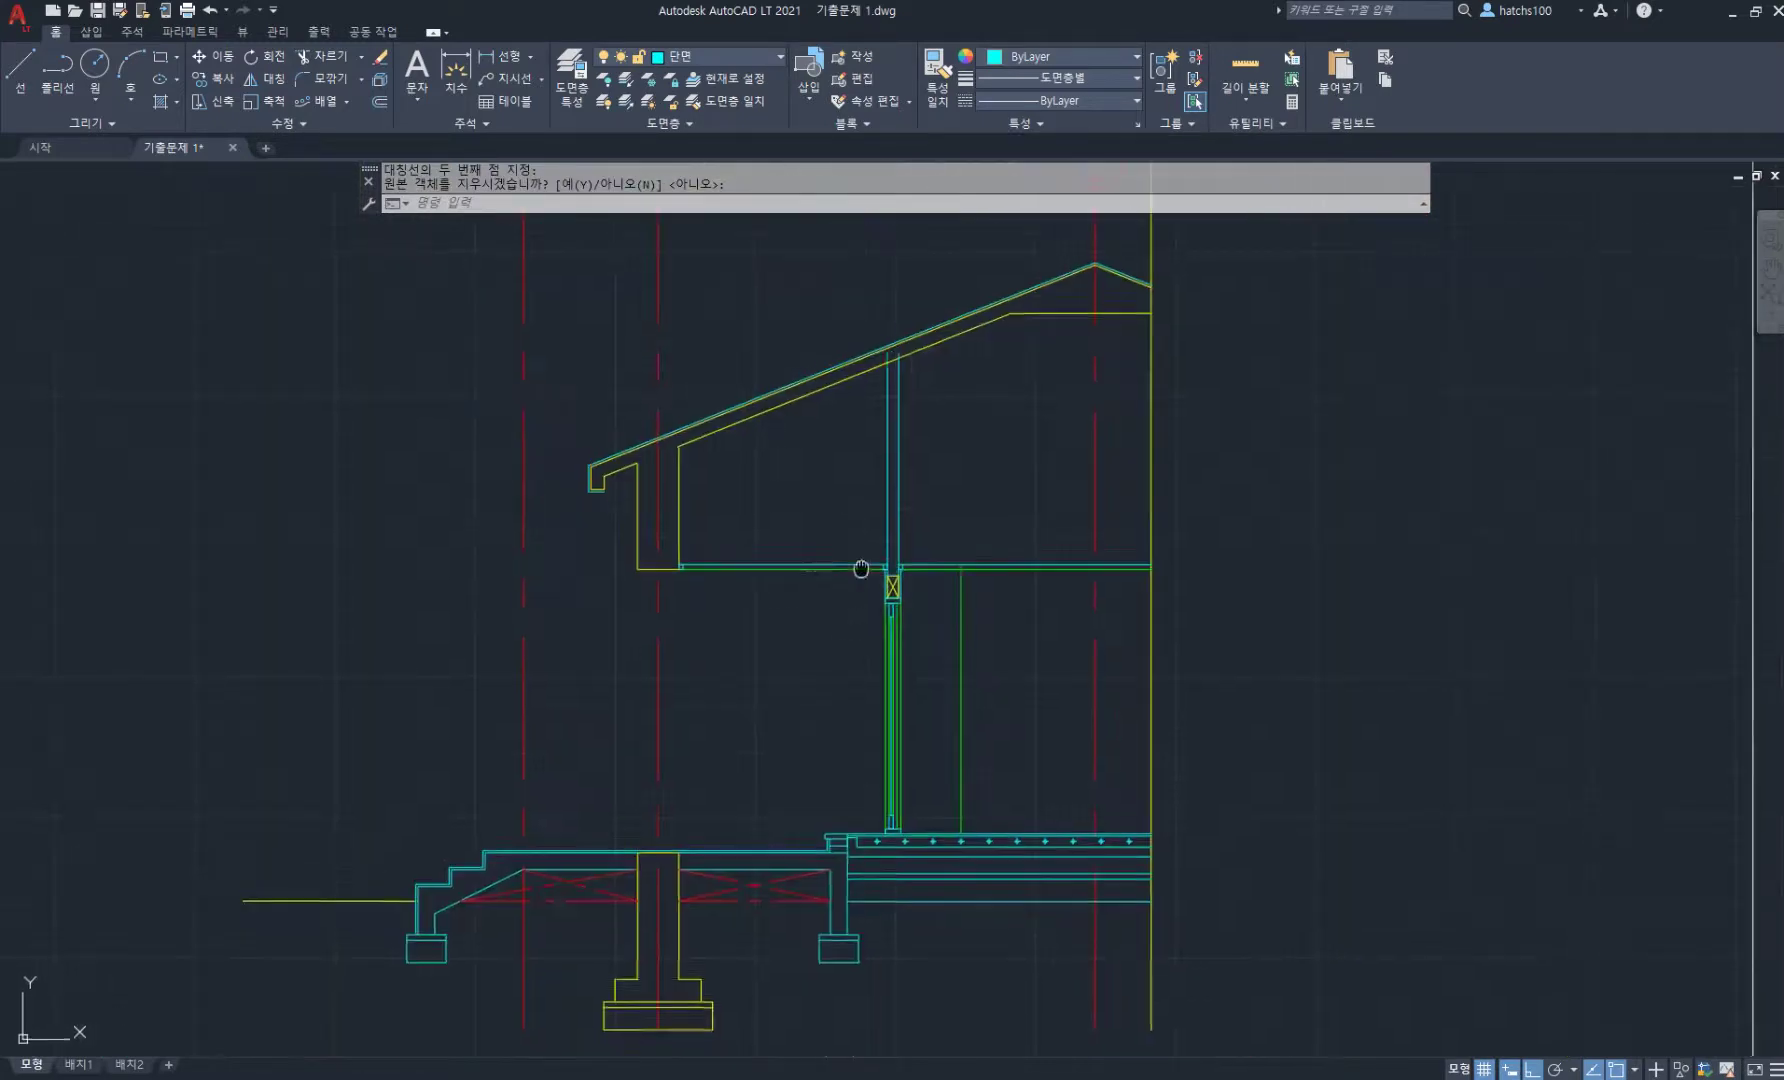
scroll(924, 400, "up", 5)
type("tr")
key("Return")
left_click(921, 447)
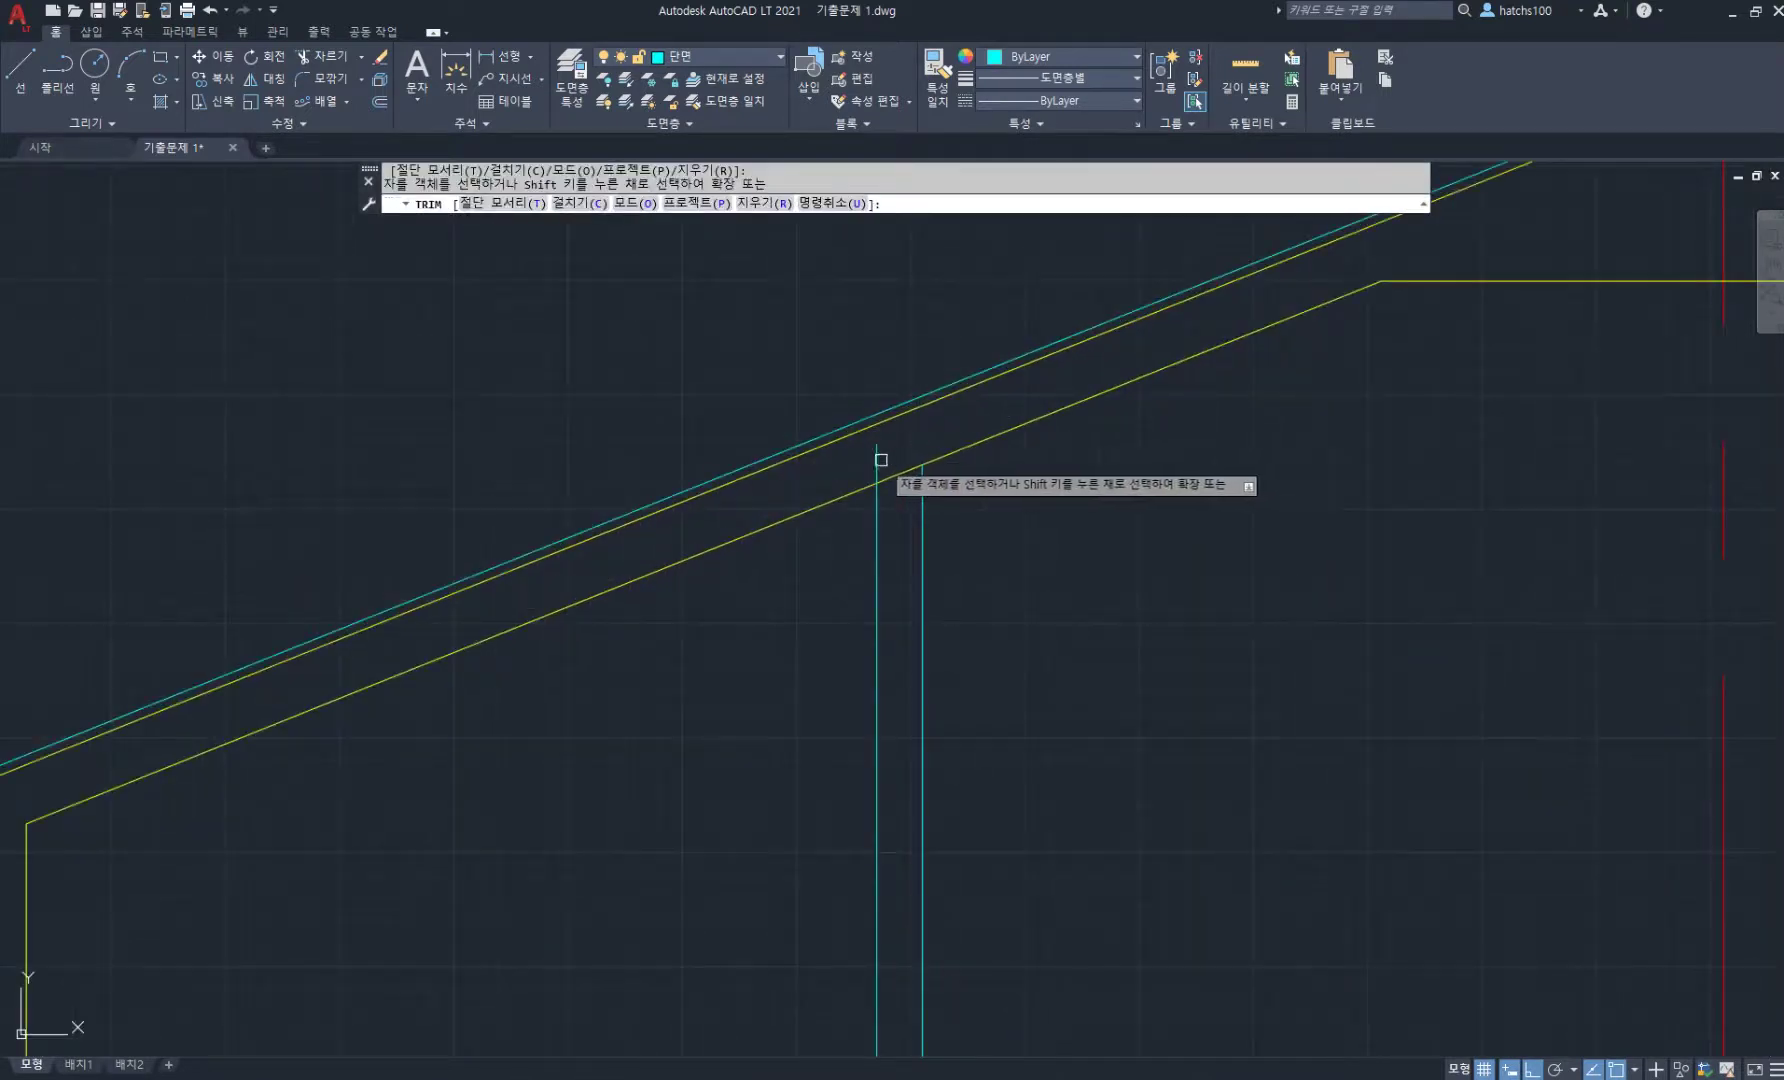
left_click(878, 460)
- Match the roof slab line's yellow properties onto the two vertical head wall lines
type("ma")
key("Return")
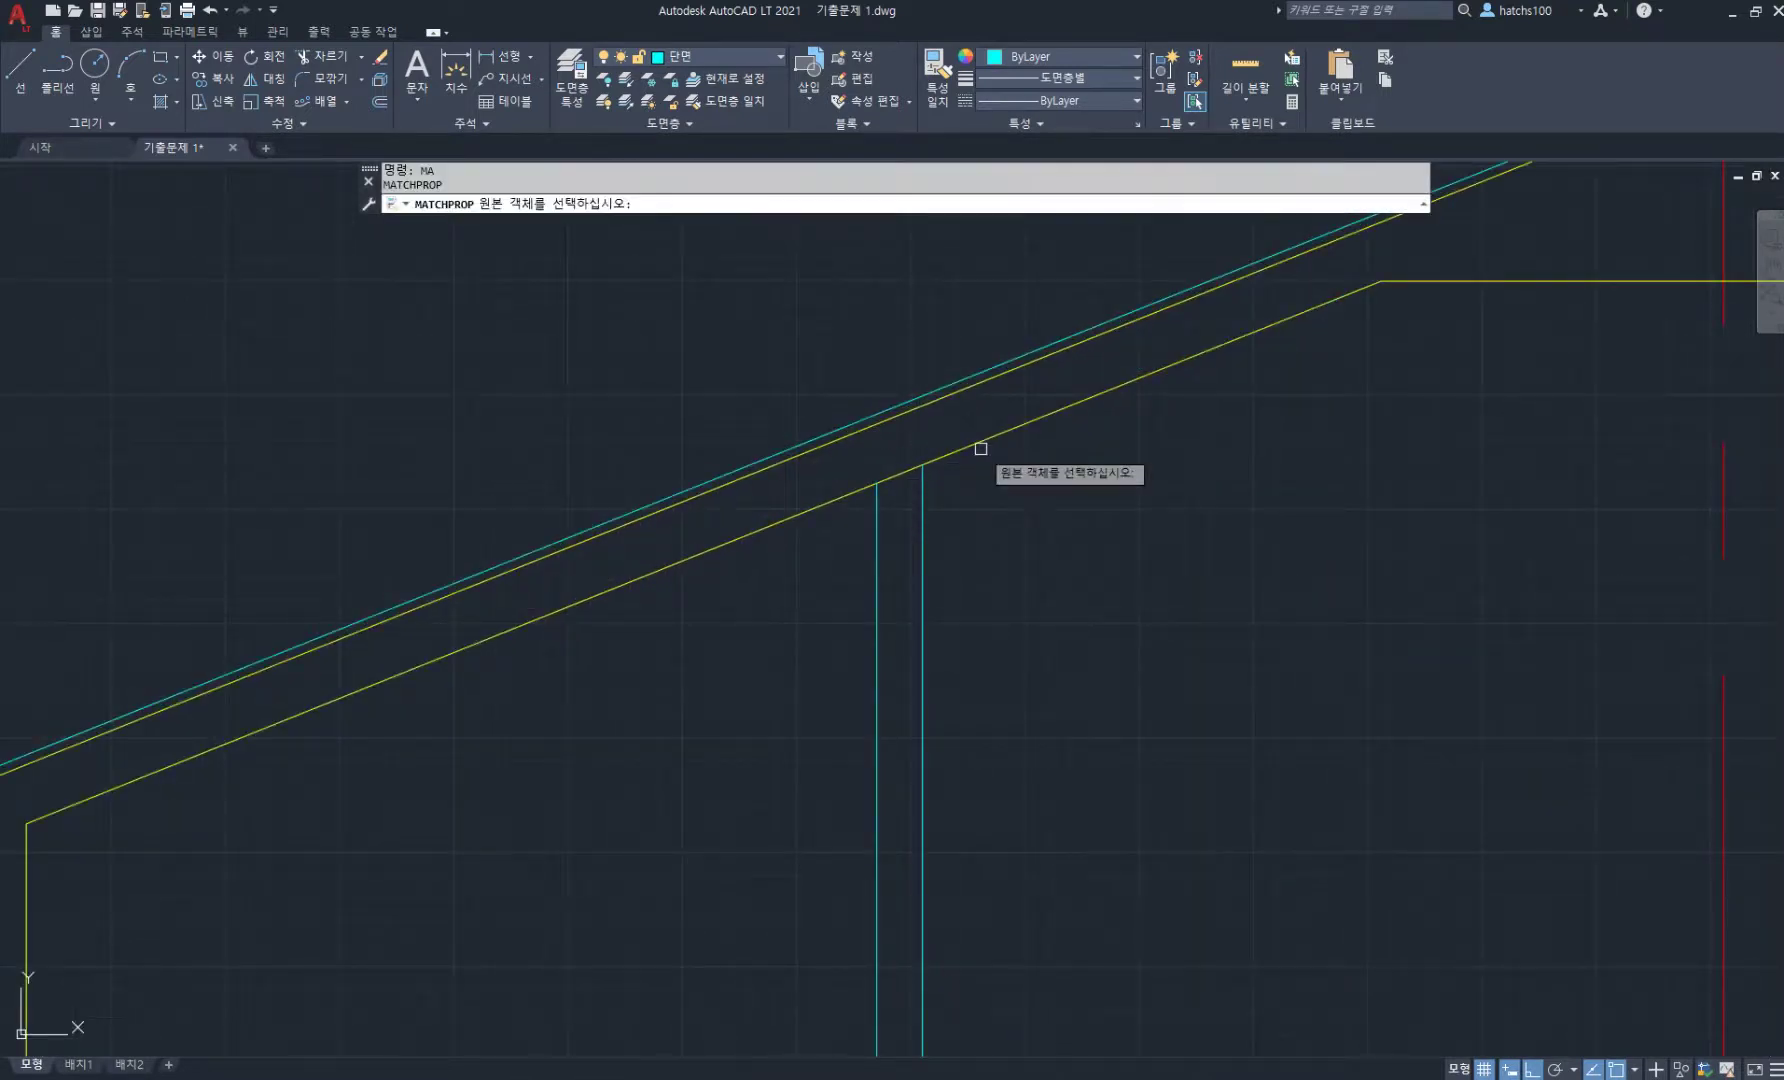
left_click(975, 447)
left_click(1030, 558)
left_click(805, 628)
scroll(1040, 728, "down", 3)
middle_click_drag(1040, 728, 975, 576)
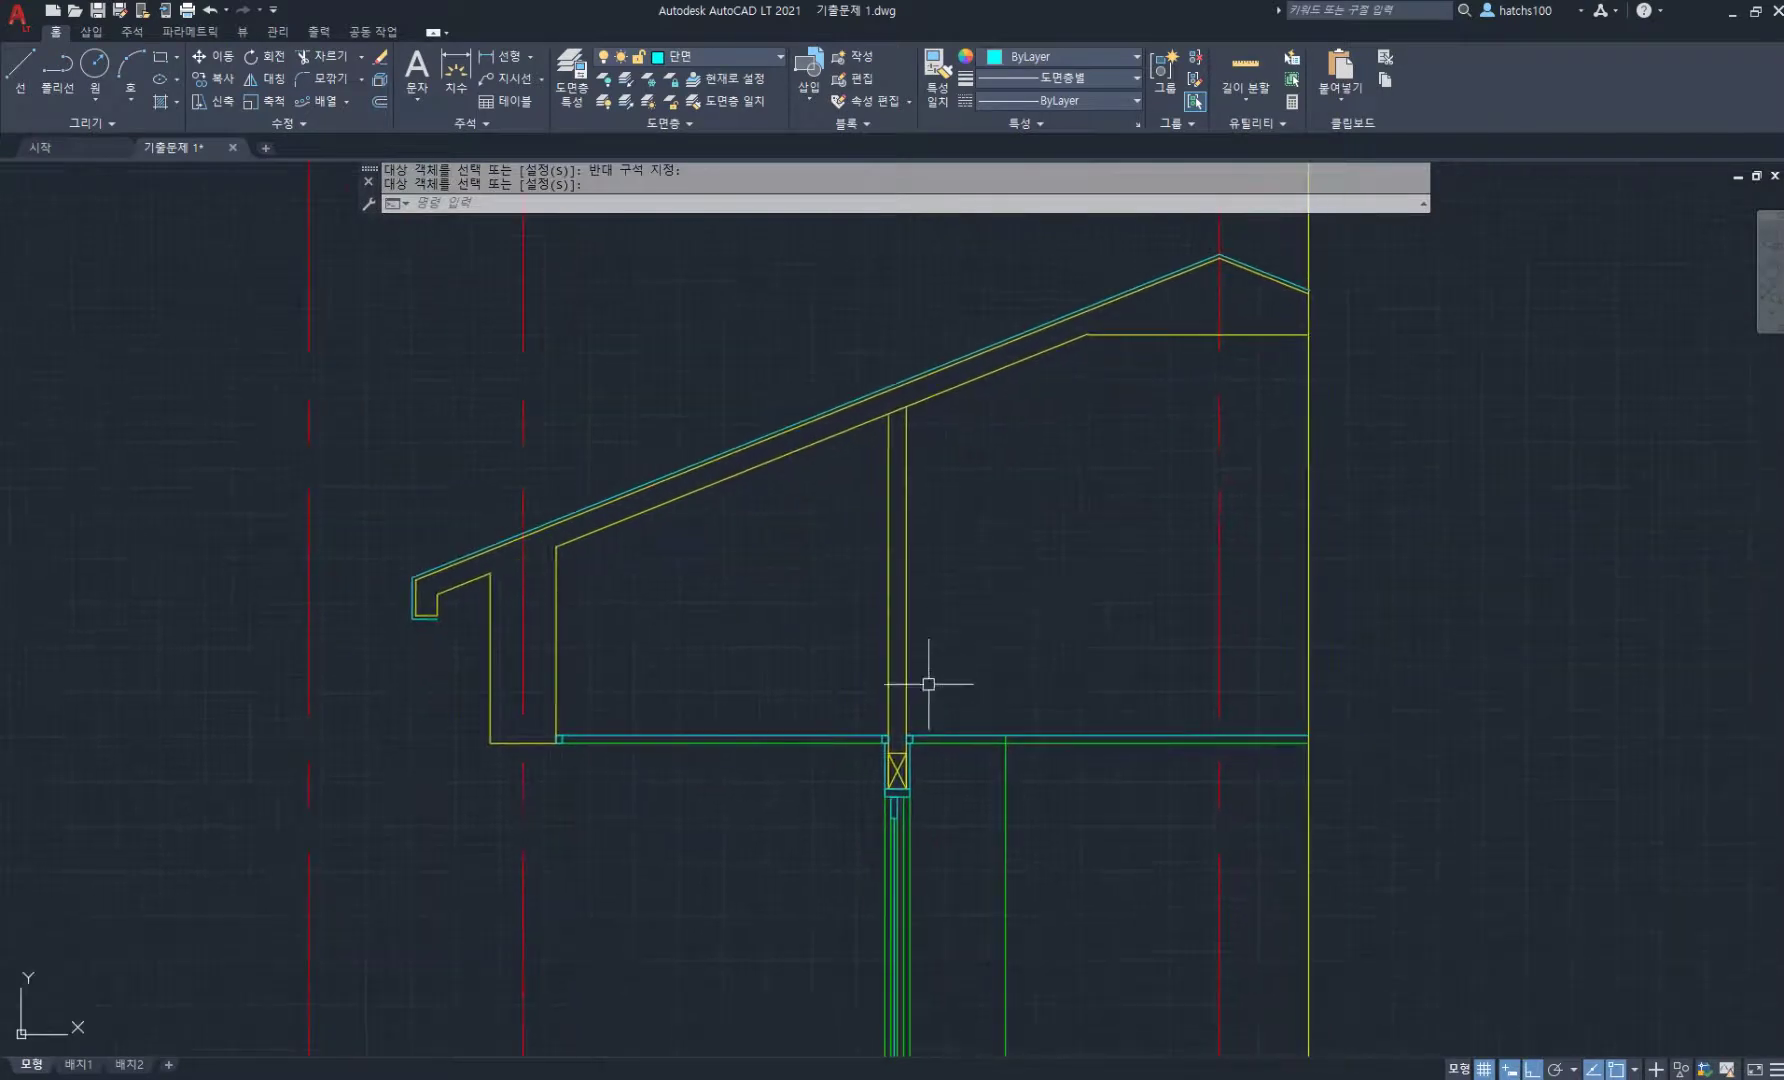
scroll(894, 639, "up", 2)
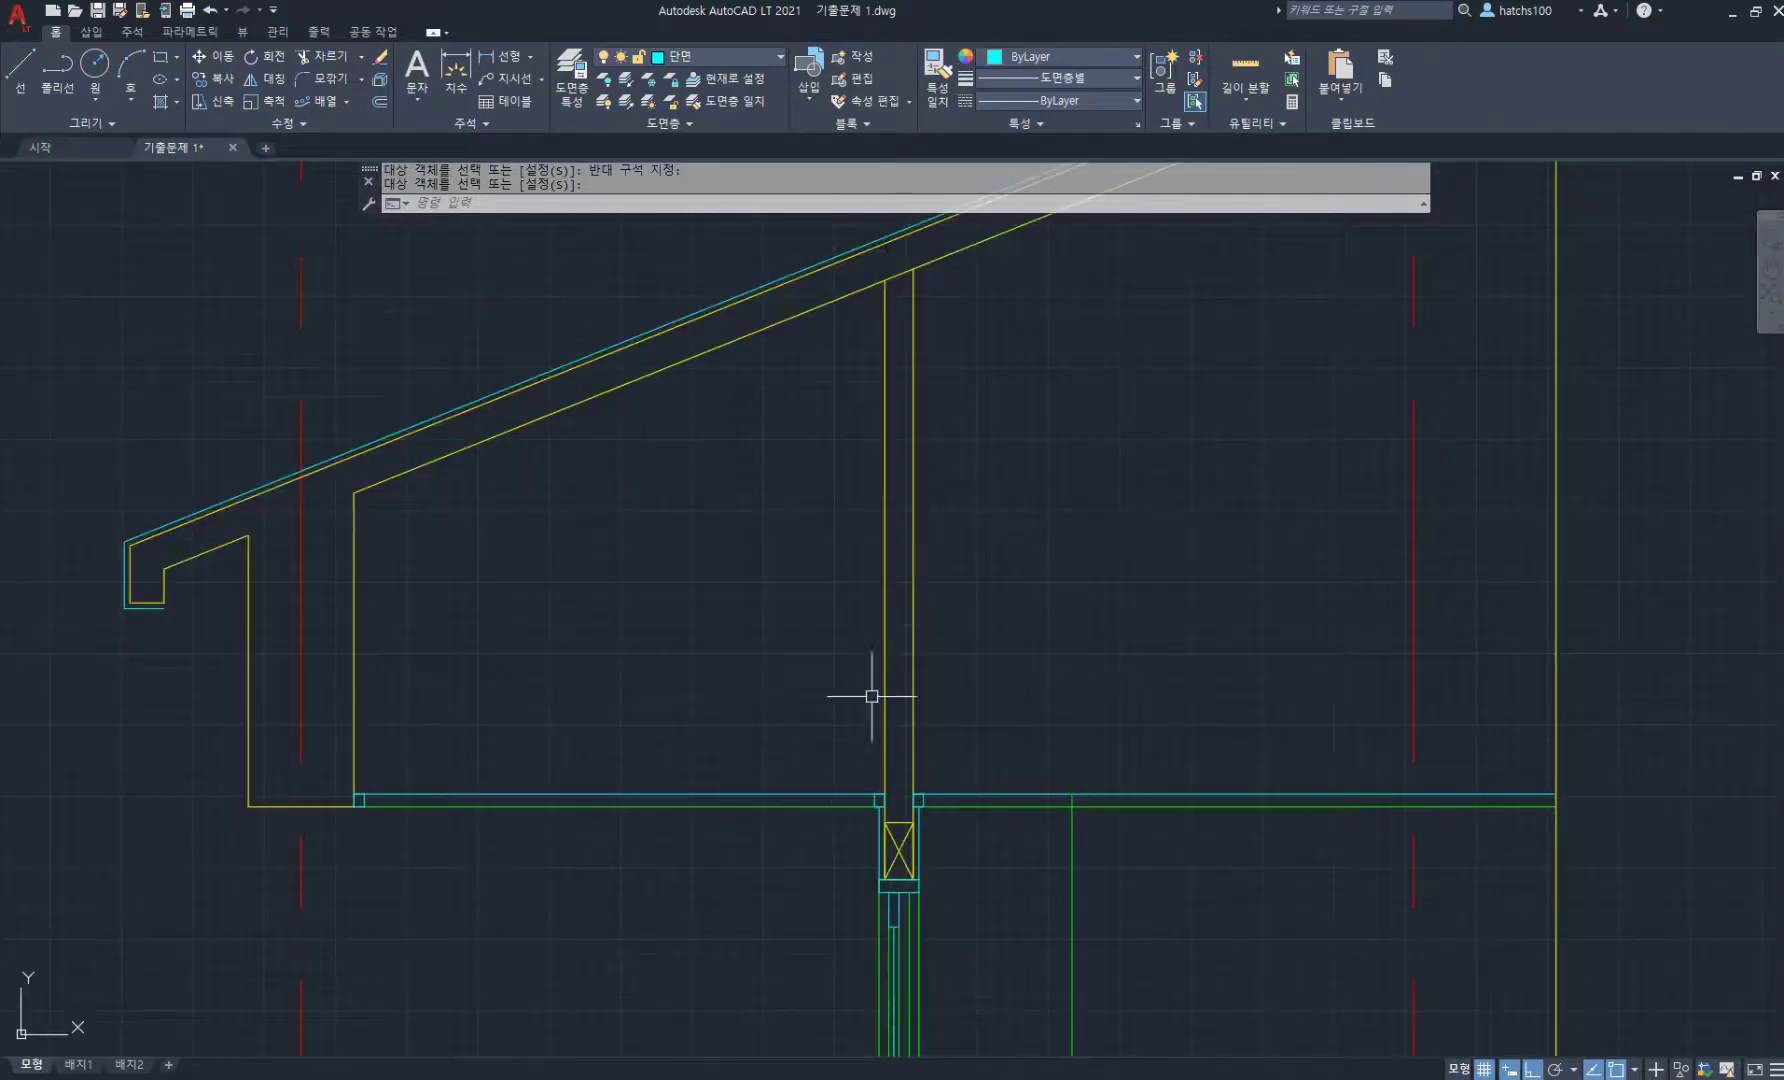
scroll(917, 540, "down", 5)
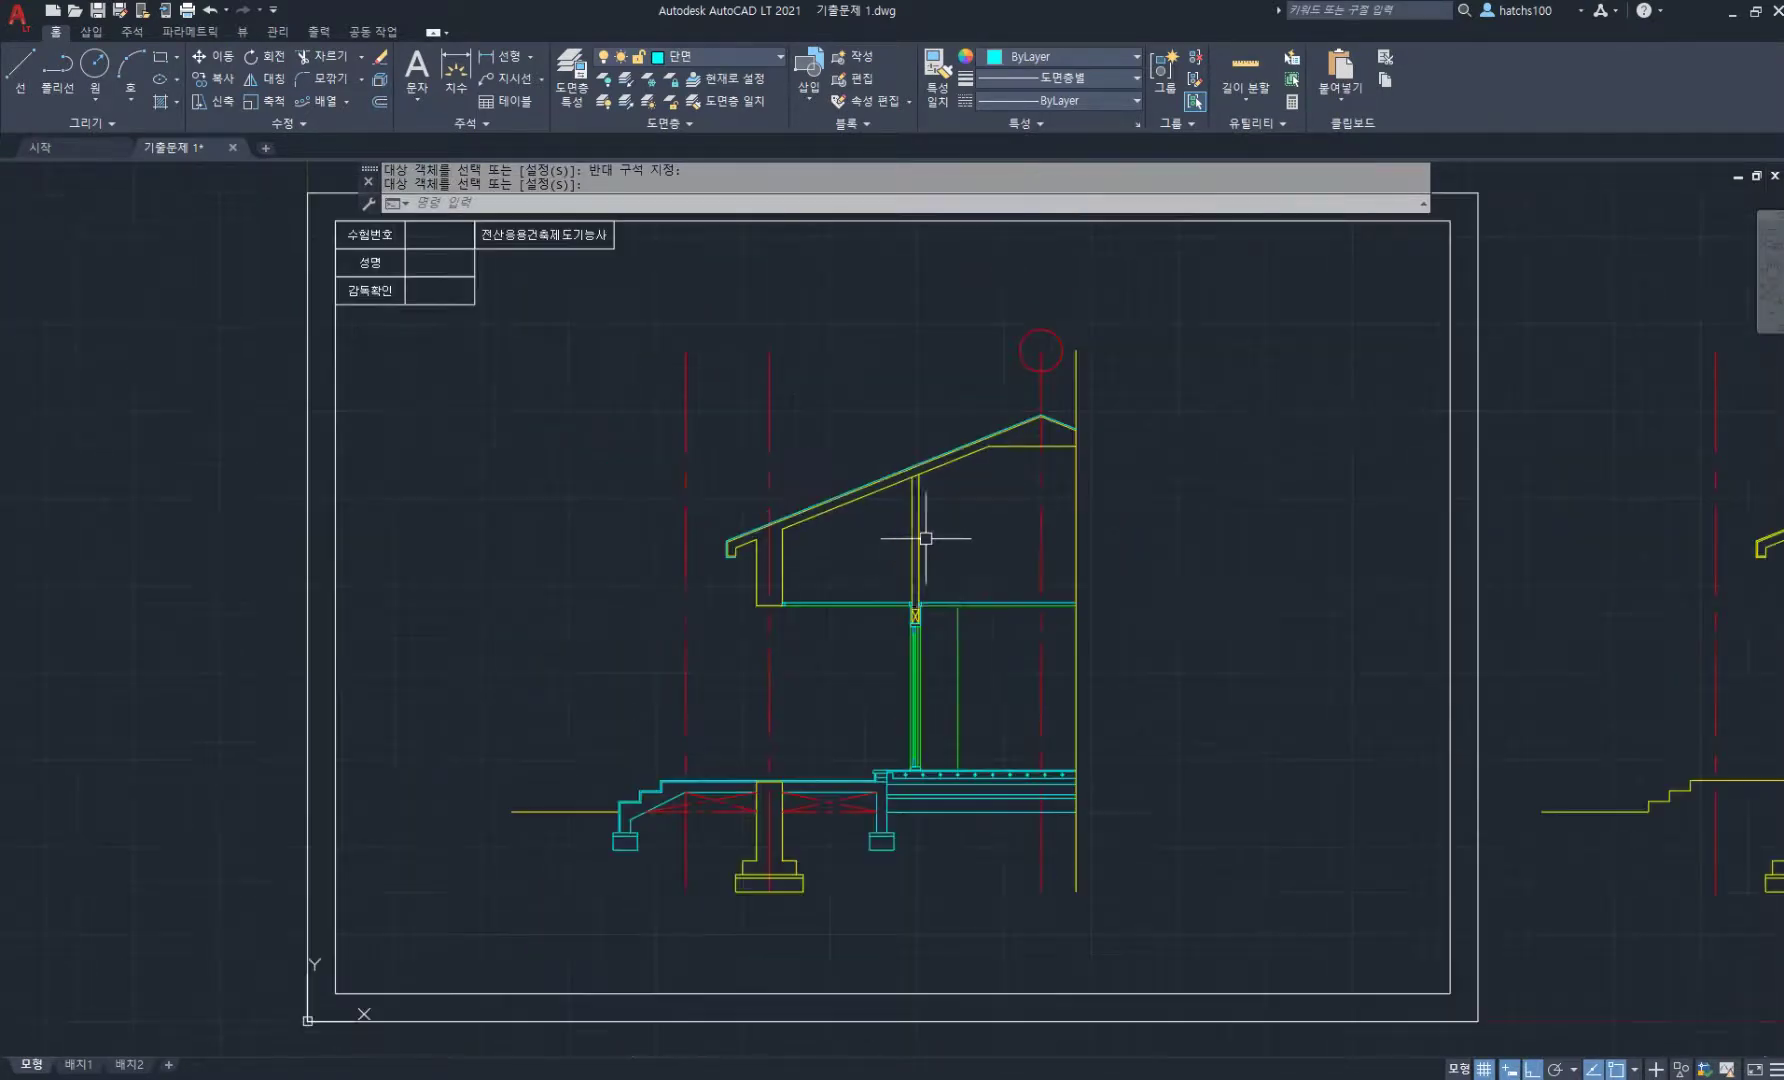
scroll(933, 621, "up", 2)
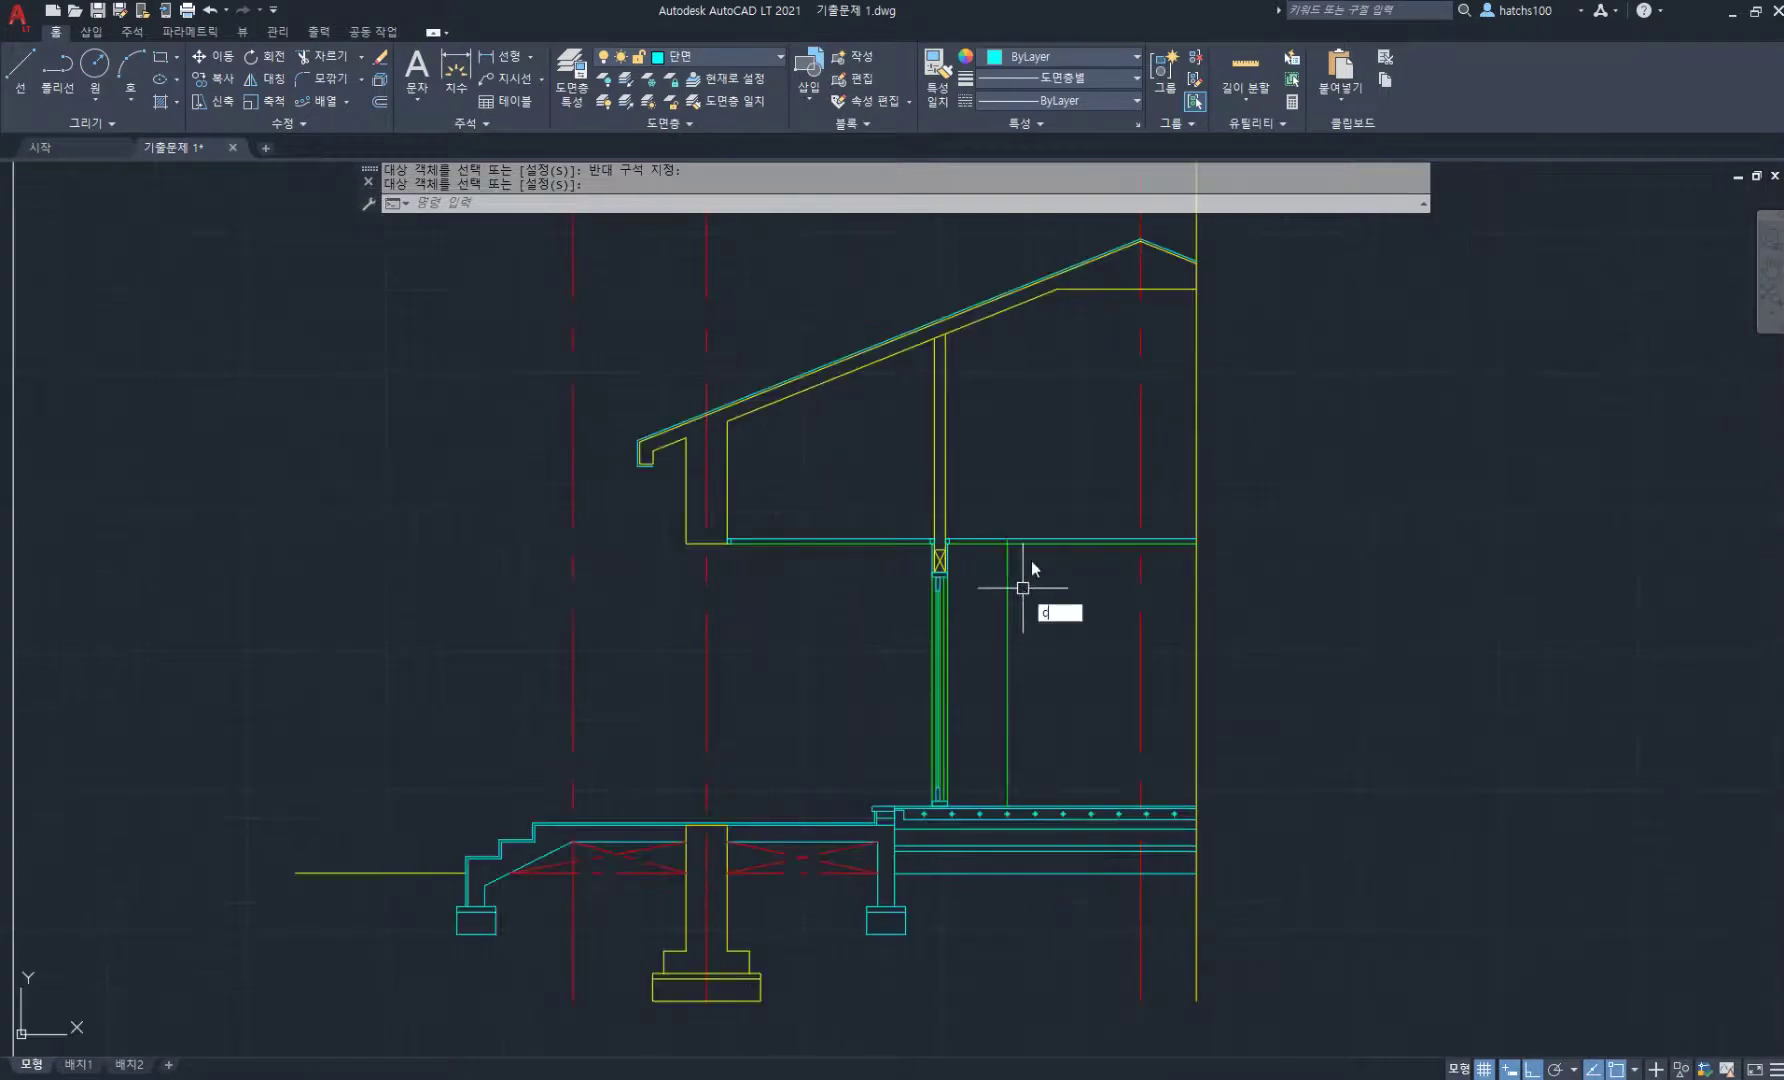
type("o")
key("Return")
left_click(996, 496)
left_click(1048, 470)
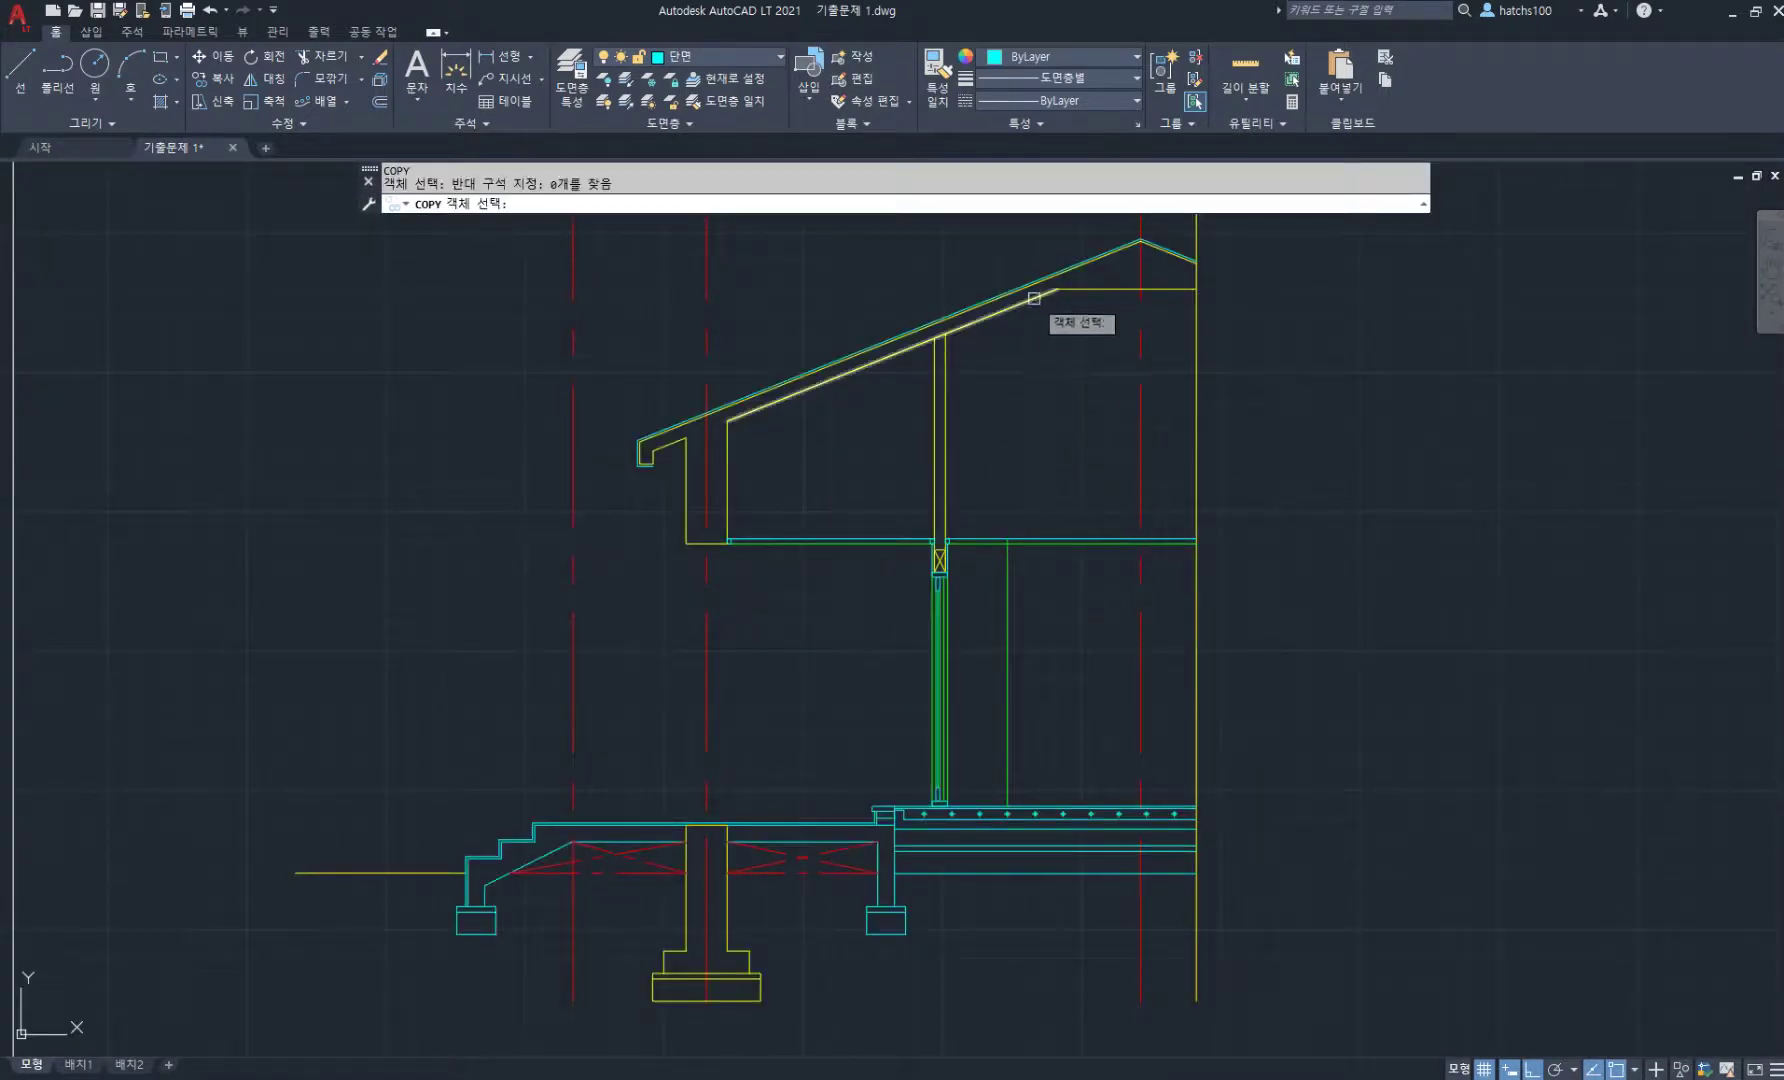
scroll(924, 526, "down", 4)
key("Escape")
key("Escape")
- Copy the yellow outline section beside the sheet frame horizontally to the frame's opposite side
mouse_move(1268, 589)
middle_mouse_down()
mouse_move(1123, 577)
mouse_move(940, 609)
middle_mouse_up()
scroll(1291, 604, "up", 2)
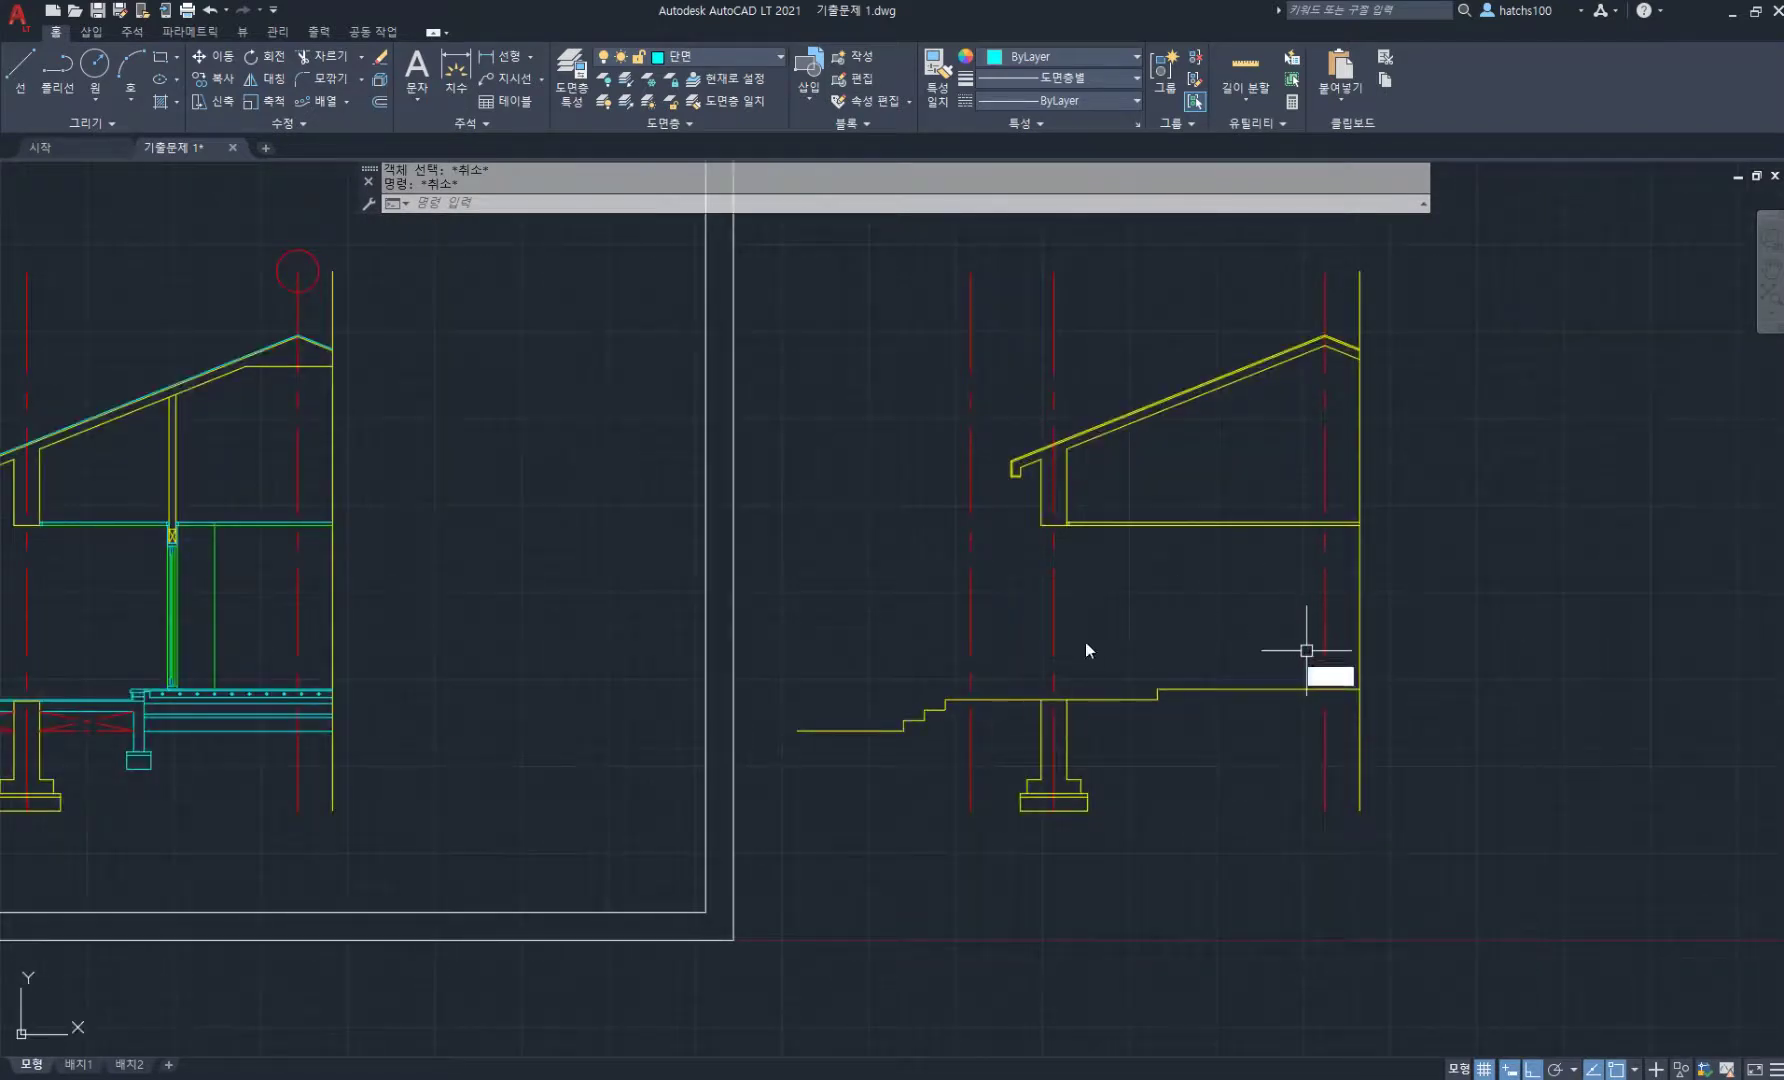
type("co")
key("space")
left_click(1429, 897)
left_click(862, 313)
key("space")
left_click(926, 512)
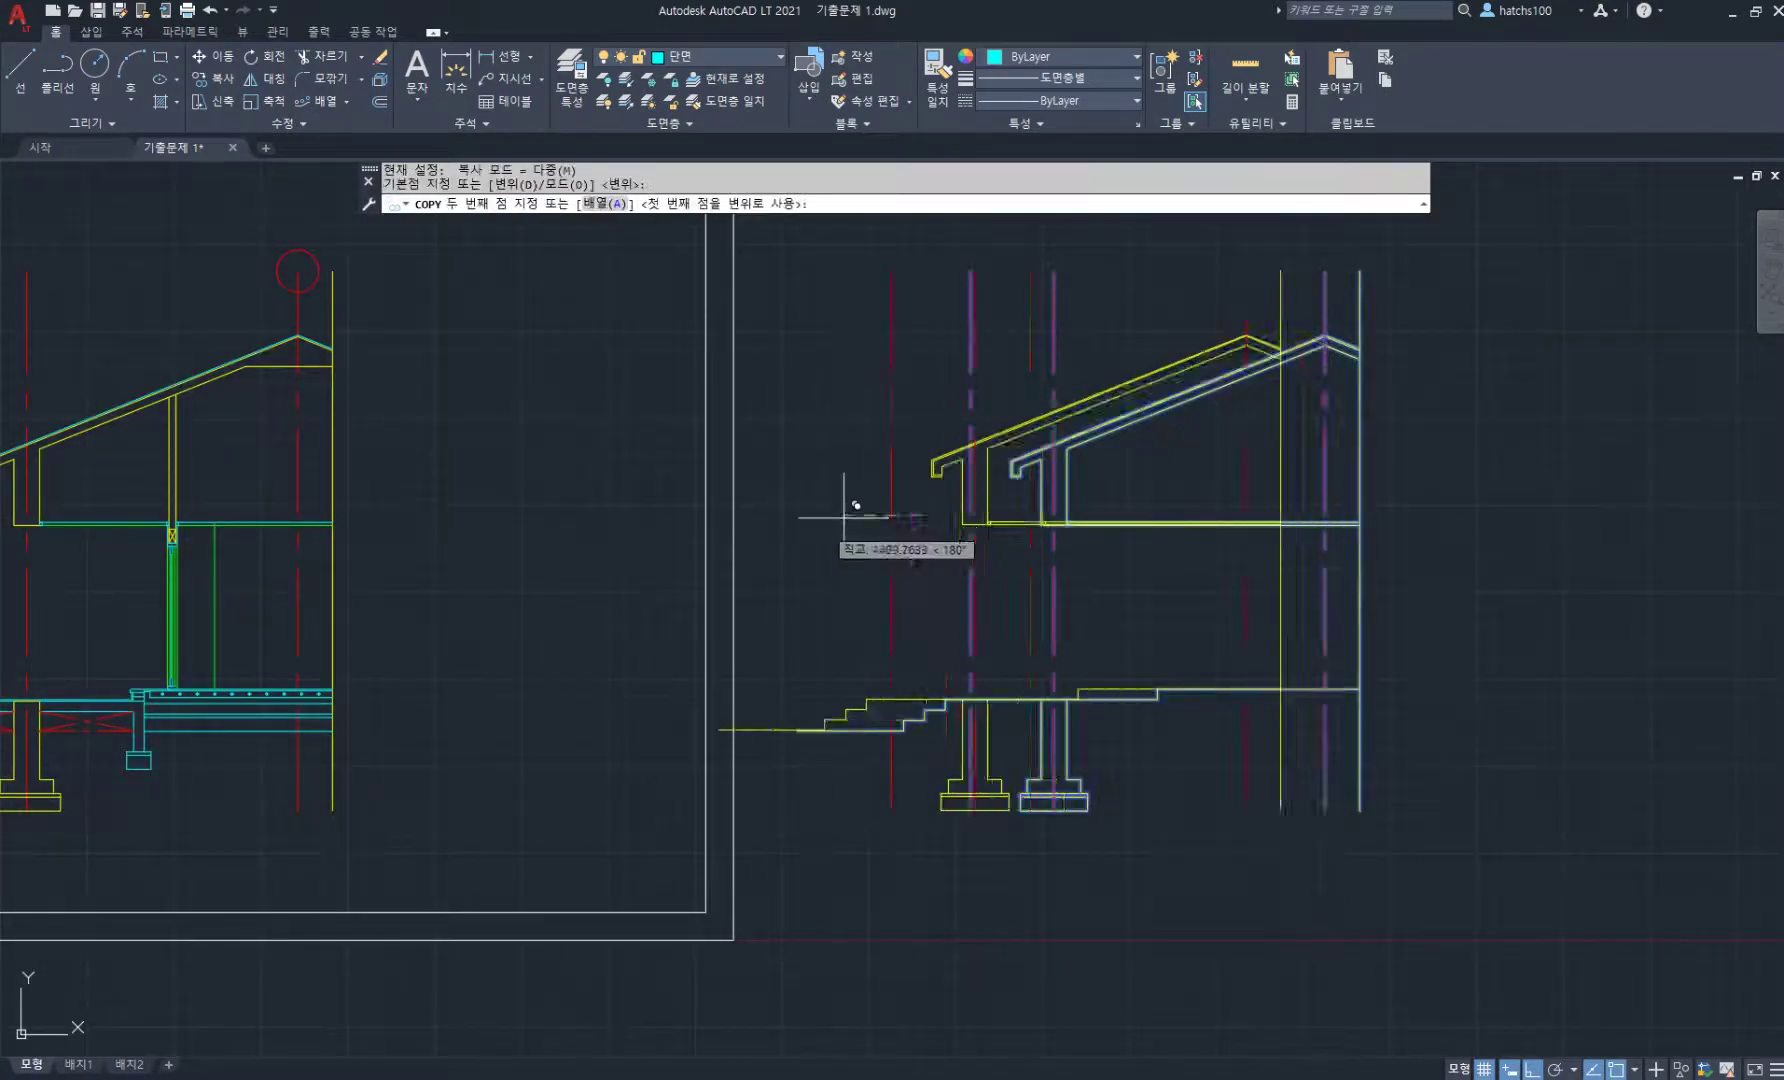
scroll(802, 533, "down", 2)
middle_click_drag(802, 533, 1379, 525)
scroll(1469, 520, "down", 2)
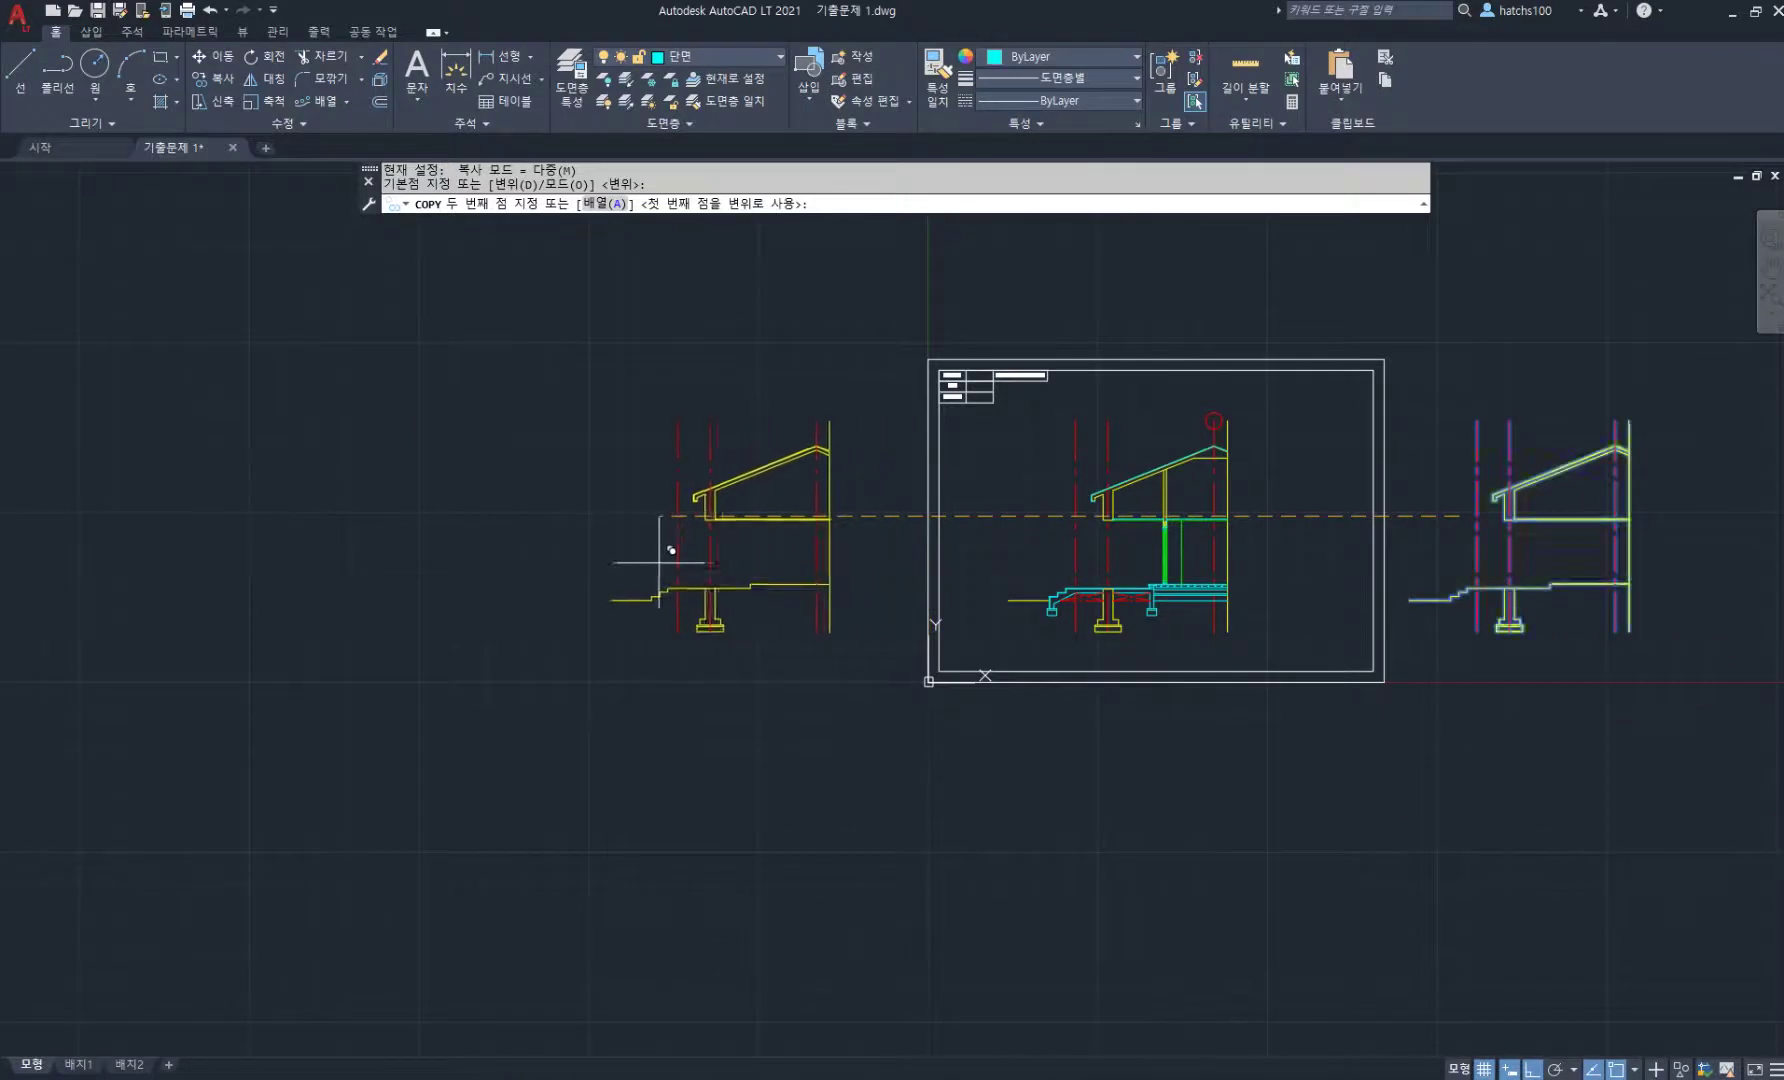
left_click(709, 555)
scroll(709, 557, "up", 5)
middle_click_drag(907, 529, 824, 613)
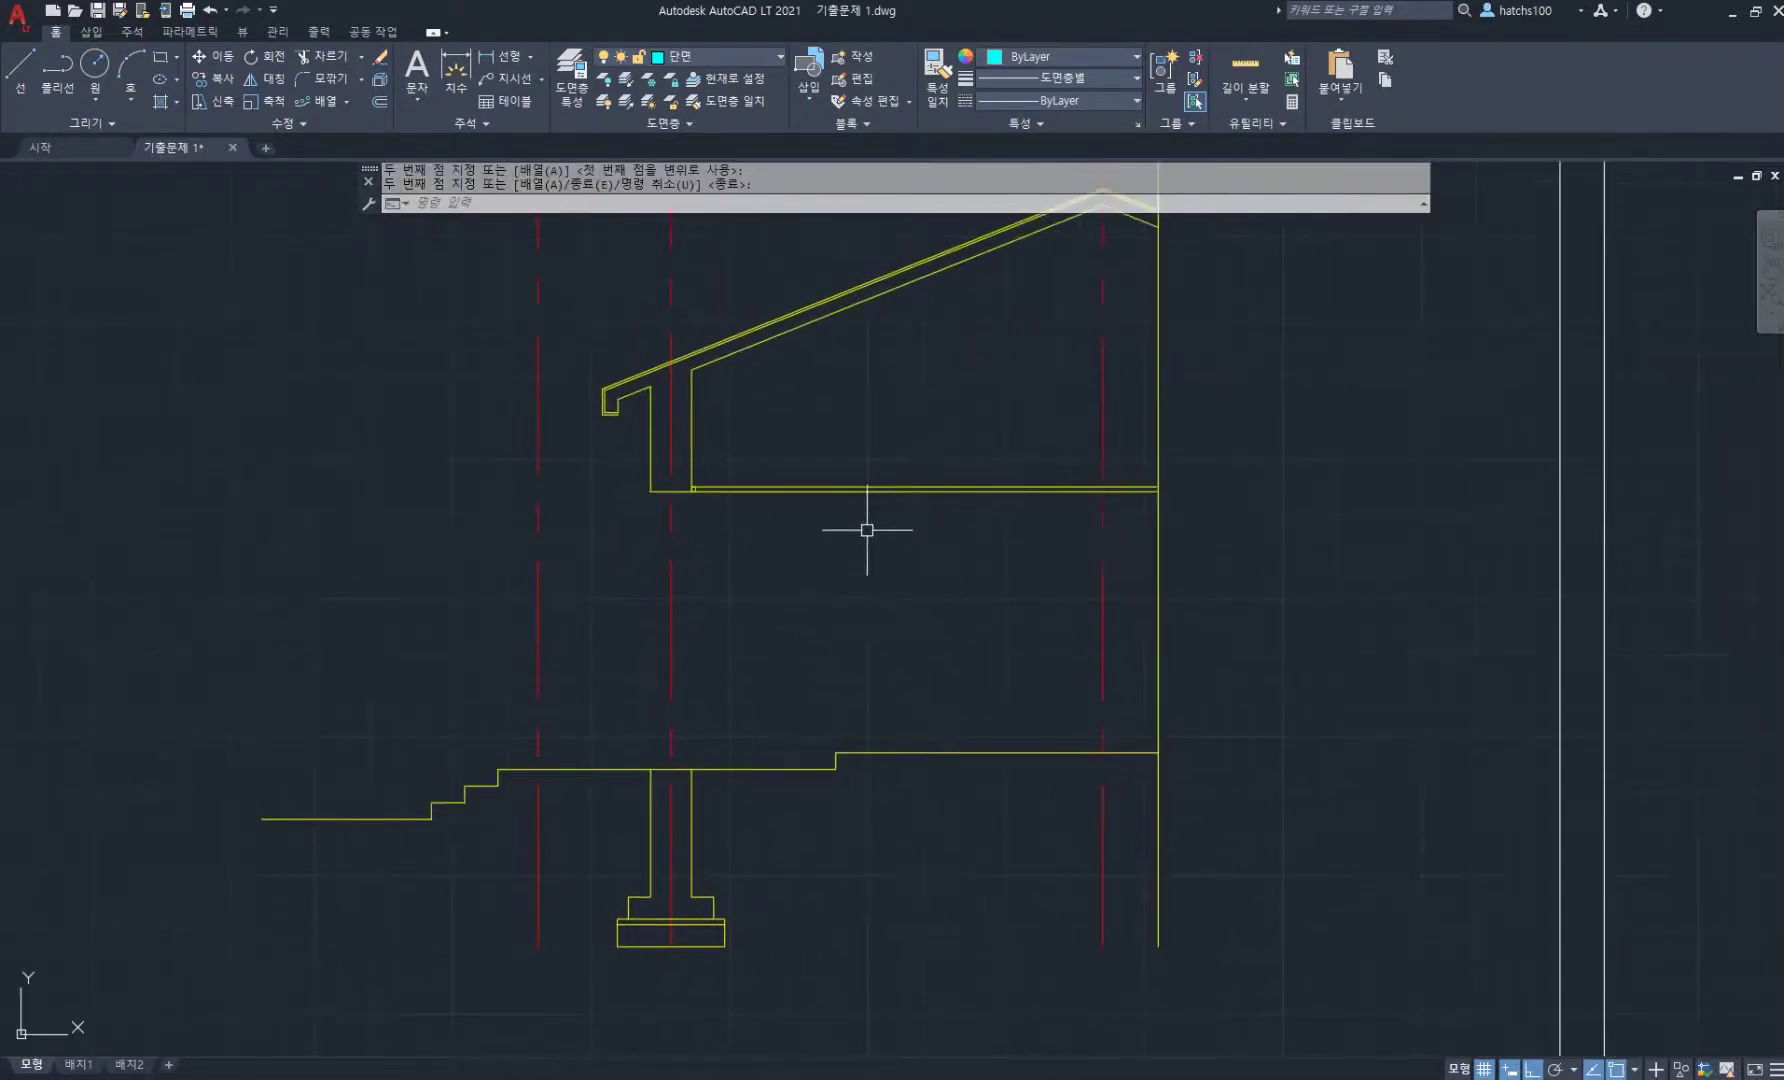
- Erase the small corner square and the two yellow horizontal ceiling lines from the copied outline section
scroll(706, 497, "up", 5)
key("Return")
type("e")
key("space")
left_click_drag(665, 466, 780, 533)
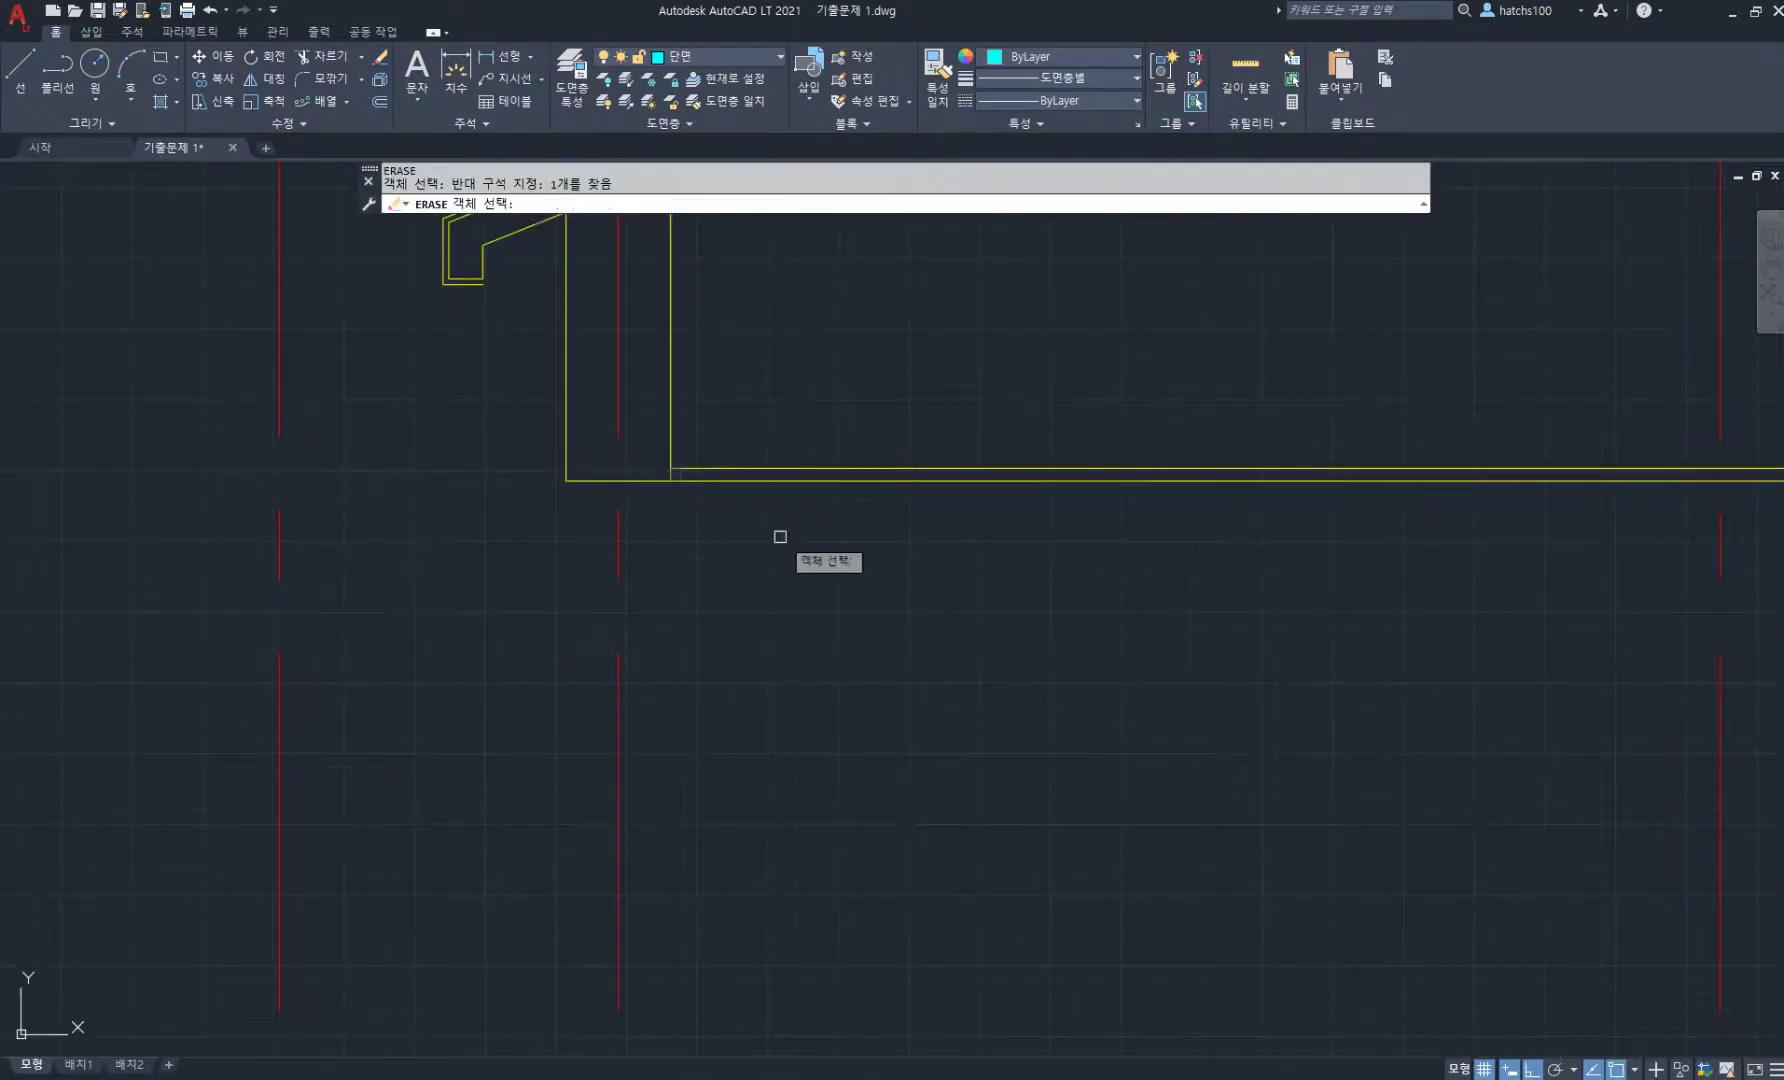
left_click_drag(1012, 535, 859, 443)
scroll(783, 469, "down", 3)
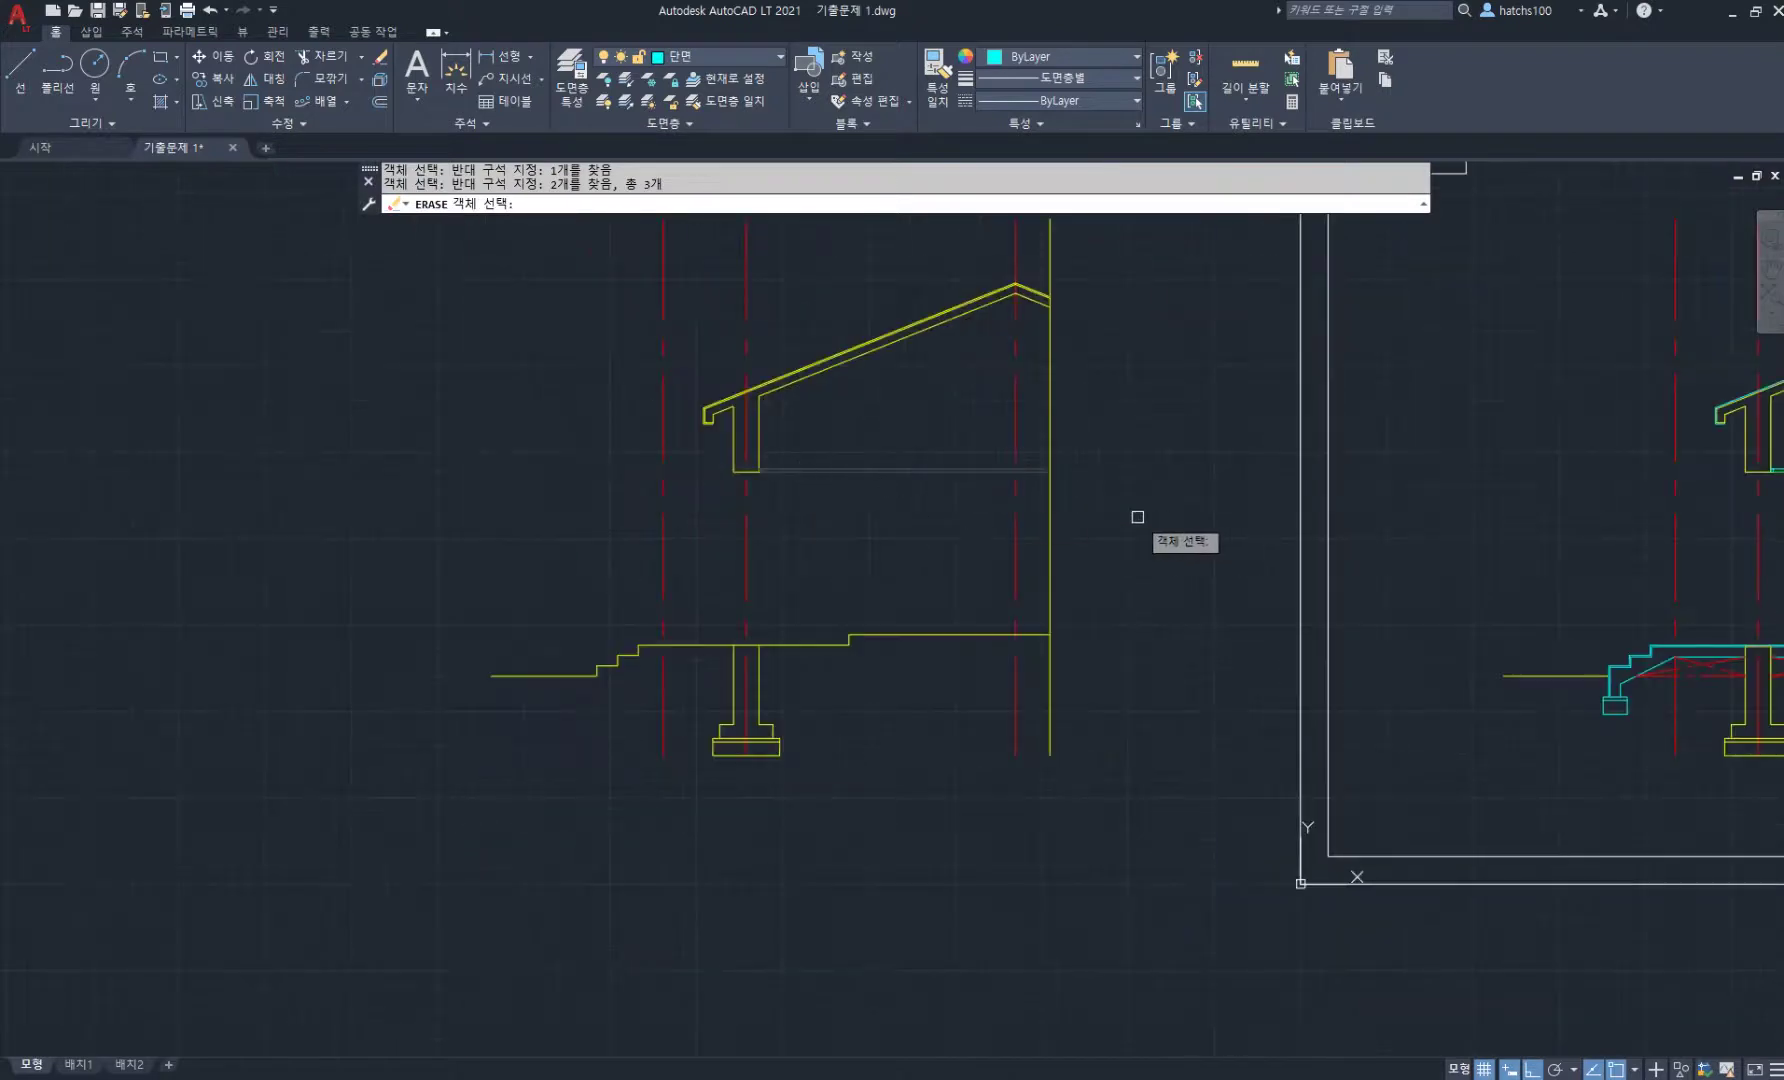
key("space")
- Copy the ceiling lines and small corner batten from the framed section to the outline section's inner wall corner
middle_click_drag(1137, 517, 793, 496)
type("co")
key("space")
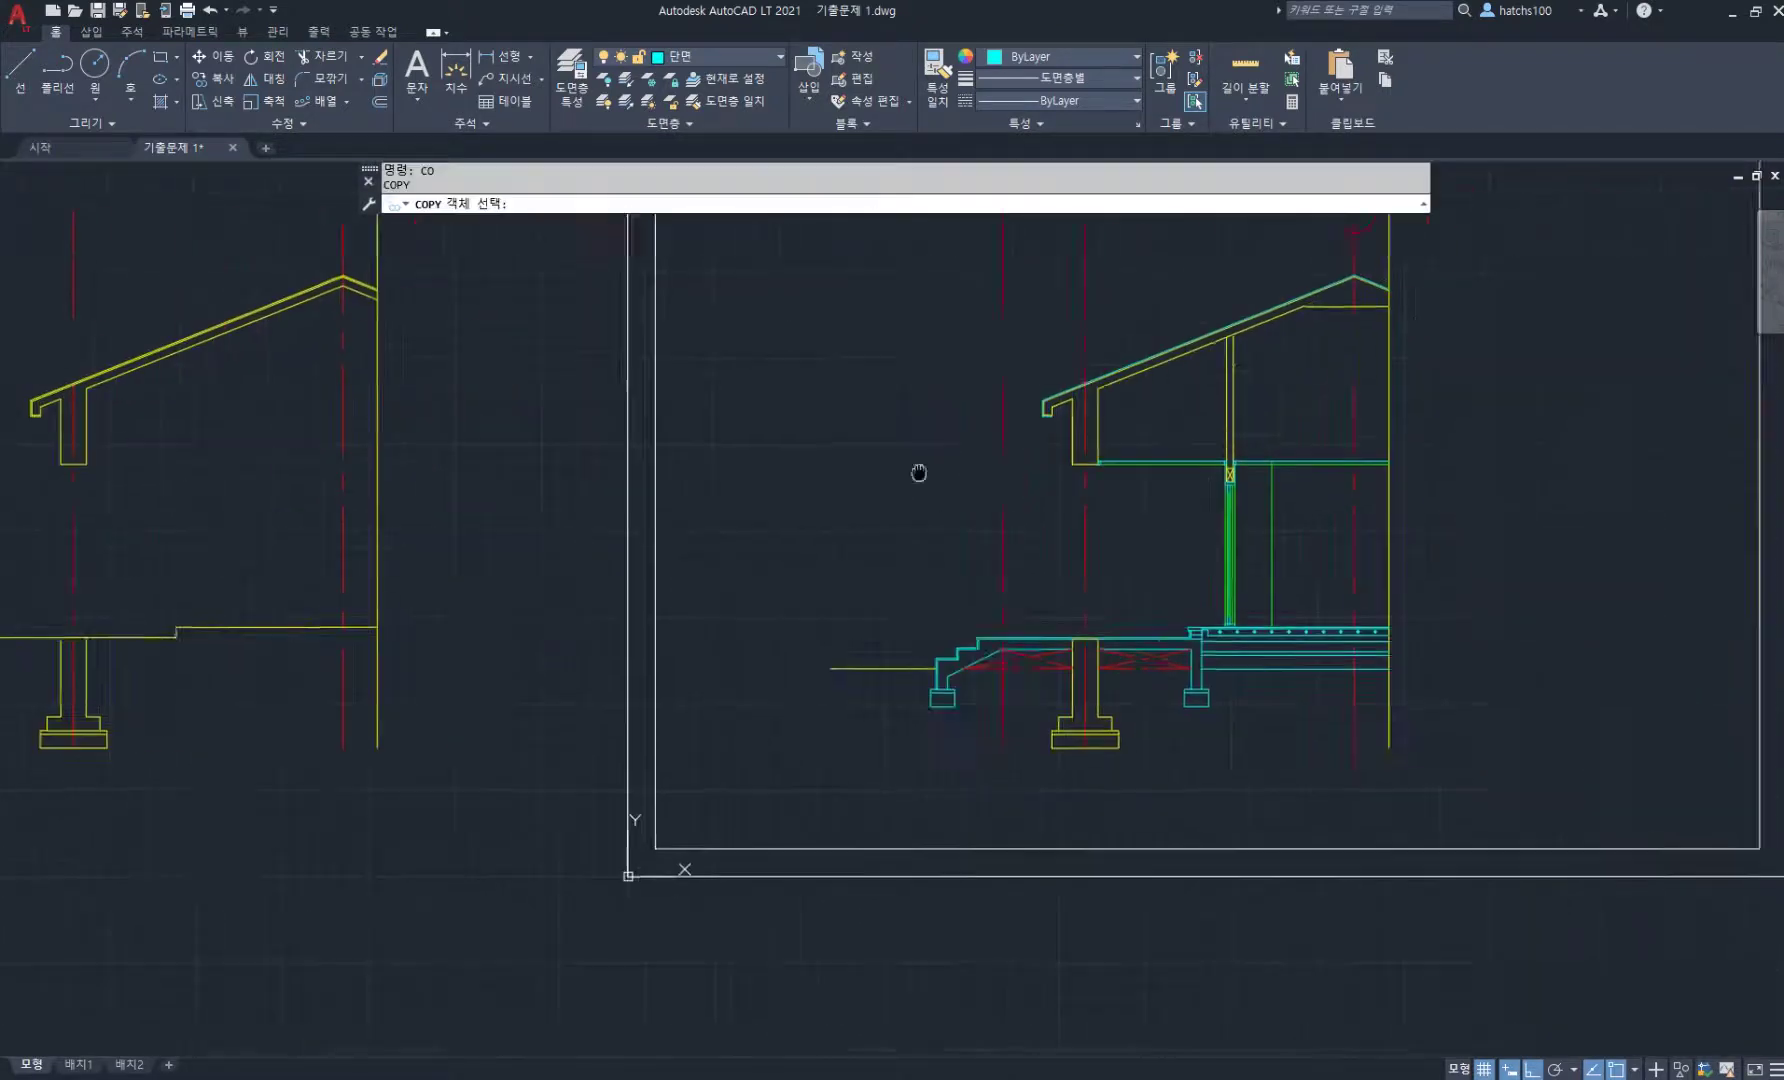
scroll(912, 465, "up", 6)
left_click_drag(880, 532, 816, 477)
key("space")
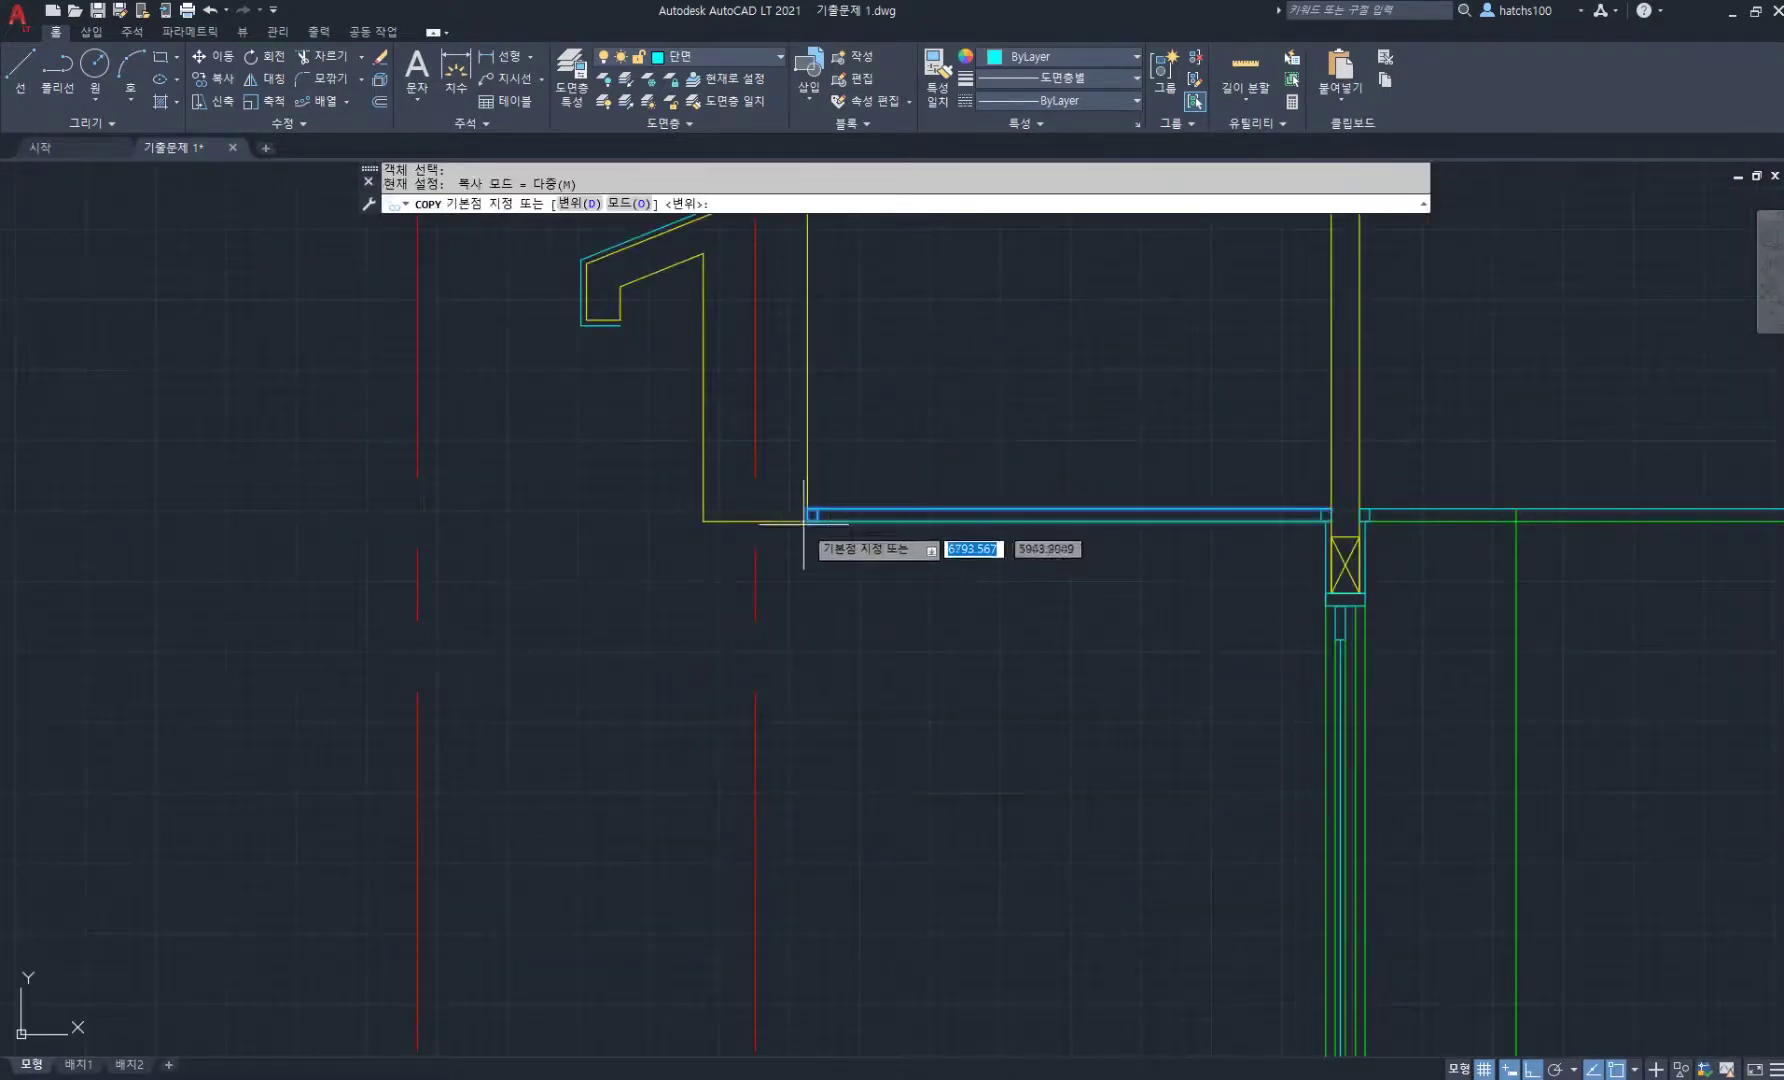
left_click(811, 516)
scroll(585, 517, "down", 4)
middle_click_drag(585, 517, 860, 516)
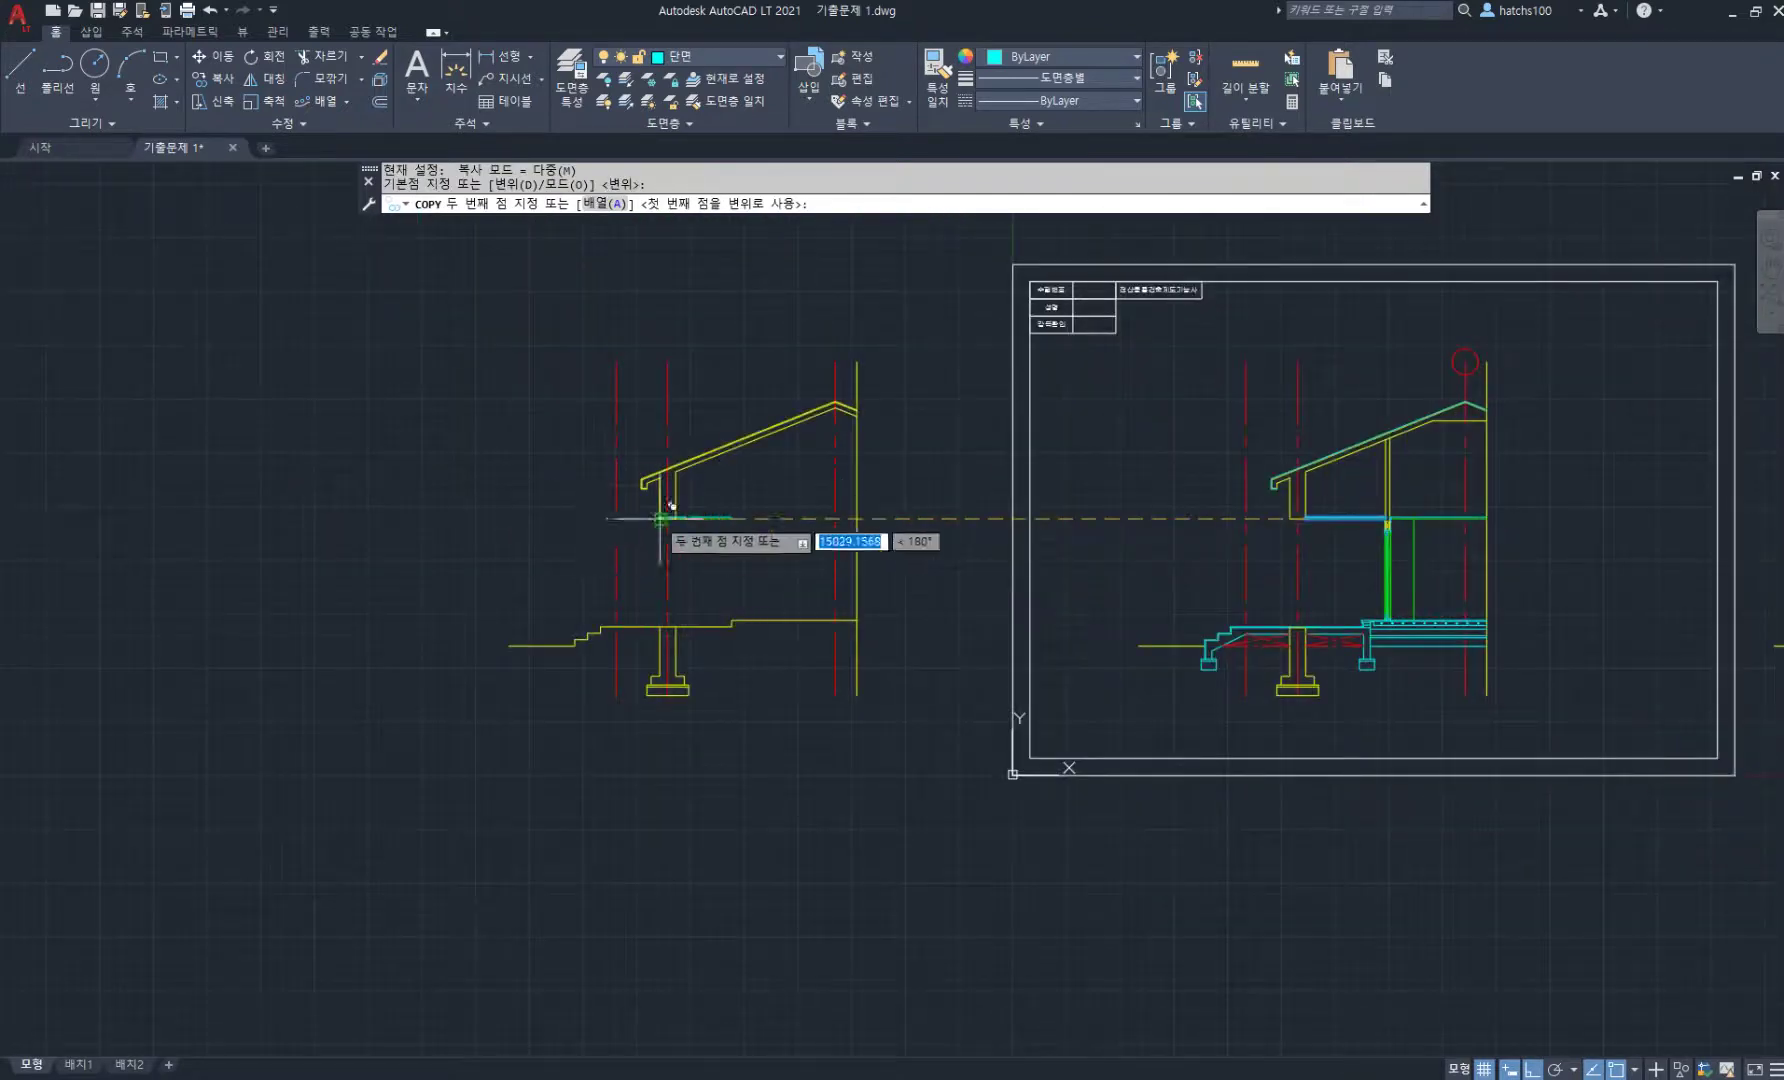
scroll(672, 515, "up", 6)
left_click(800, 526)
key("space")
scroll(801, 530, "down", 5)
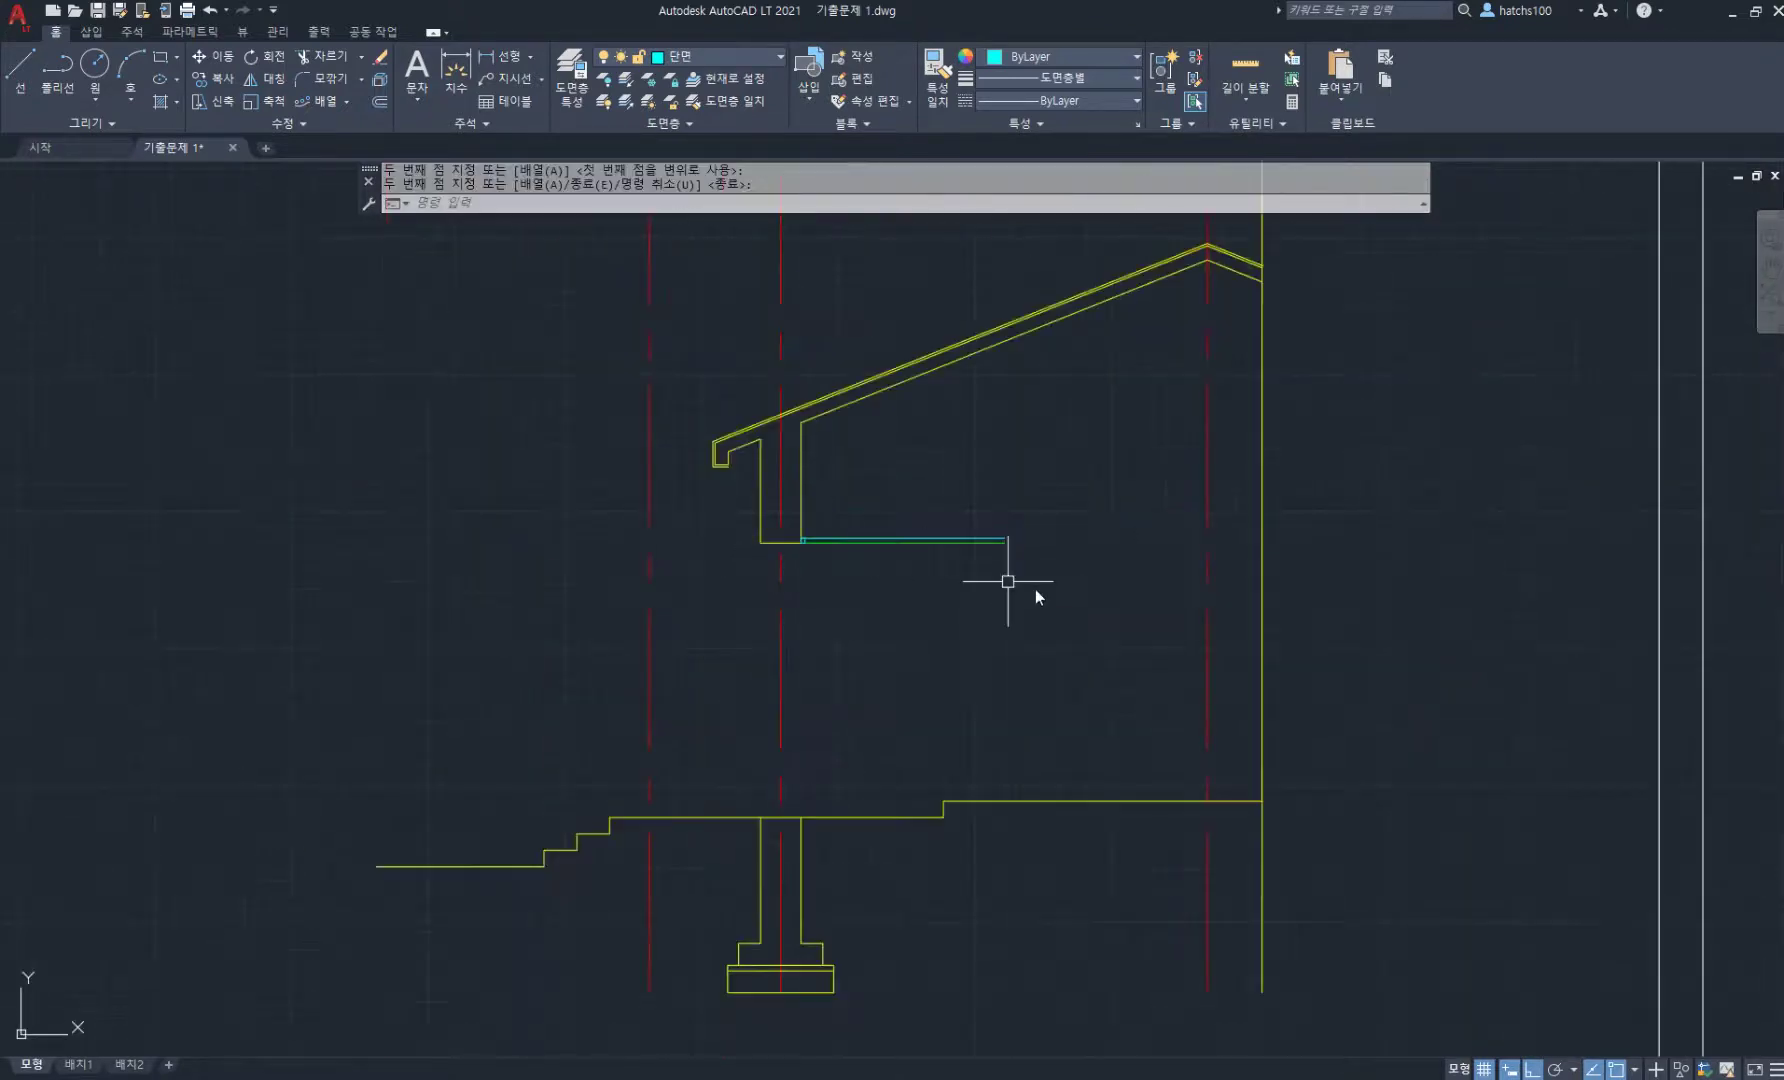
- Extend the two copied ceiling lines to the vertical yellow line at the section's far side
type("ex")
key("space")
mouse_move(1013, 571)
left_mouse_down()
mouse_move(973, 500)
mouse_move(1195, 561)
mouse_move(1119, 567)
left_mouse_up()
key("space")
middle_click_drag(1037, 682, 948, 612)
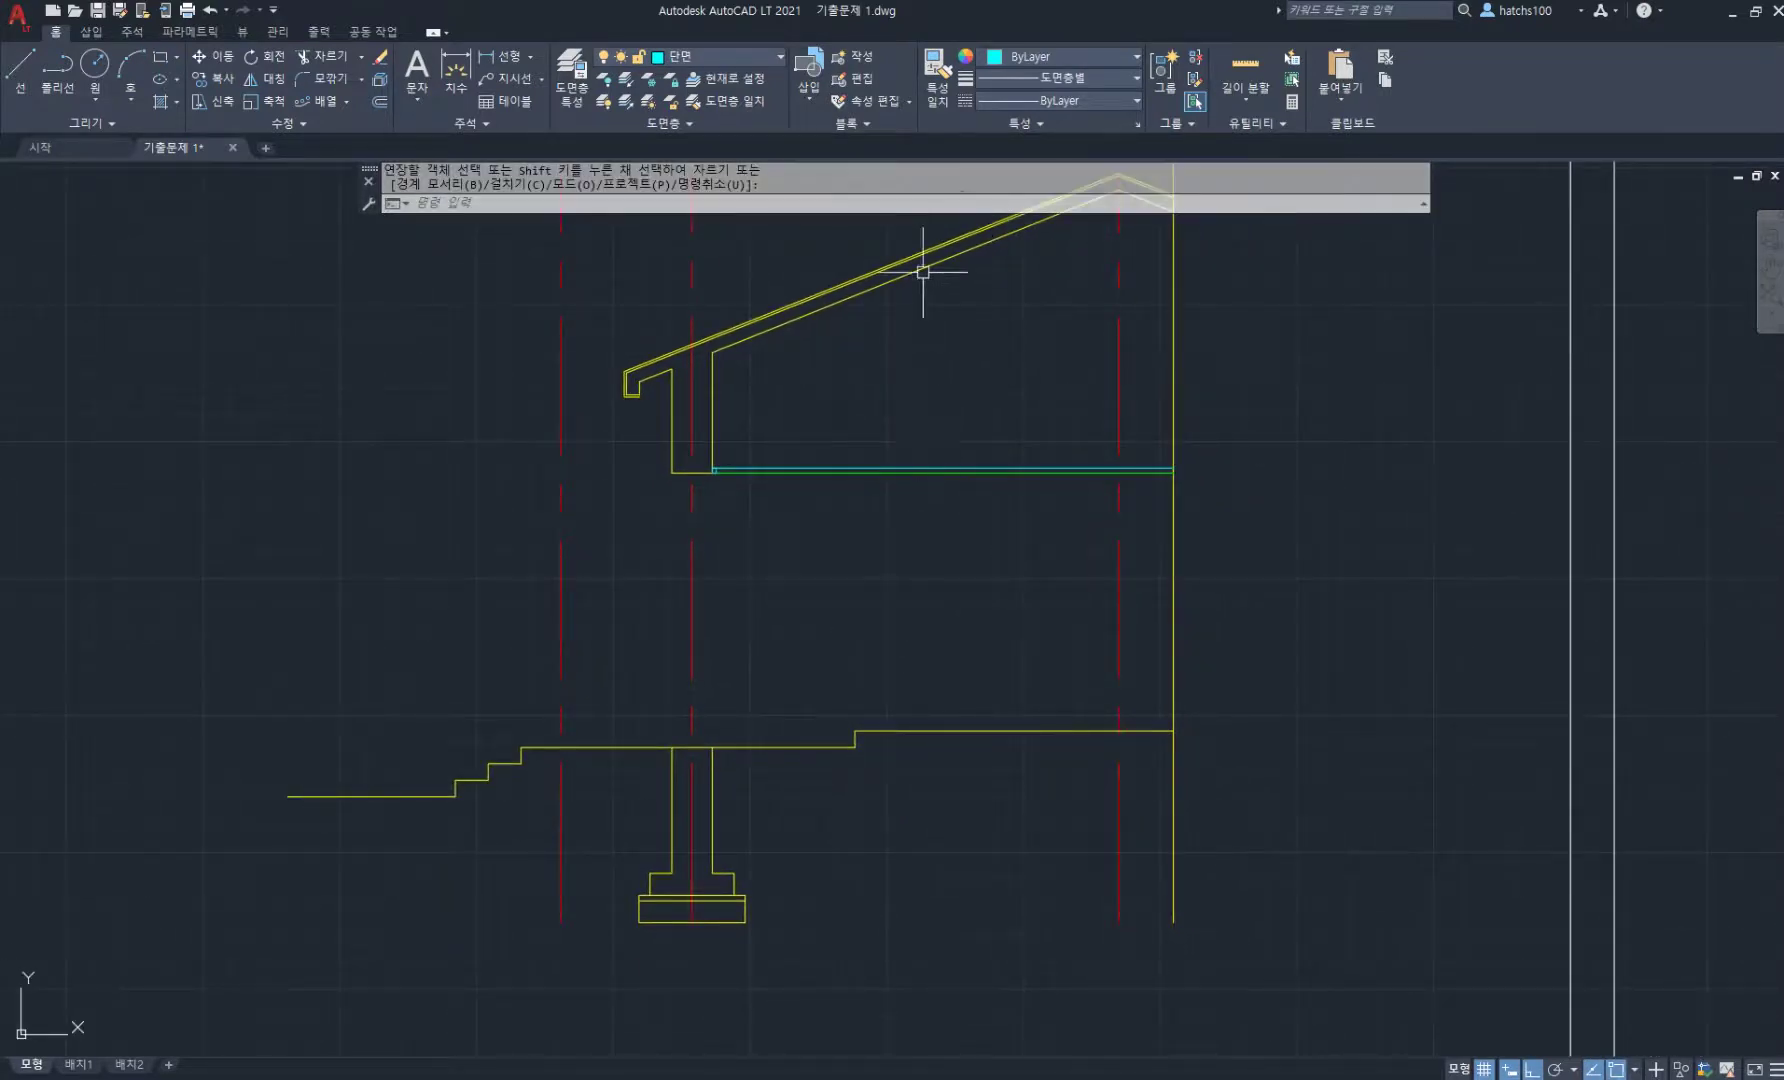
middle_click_drag(922, 625, 847, 590)
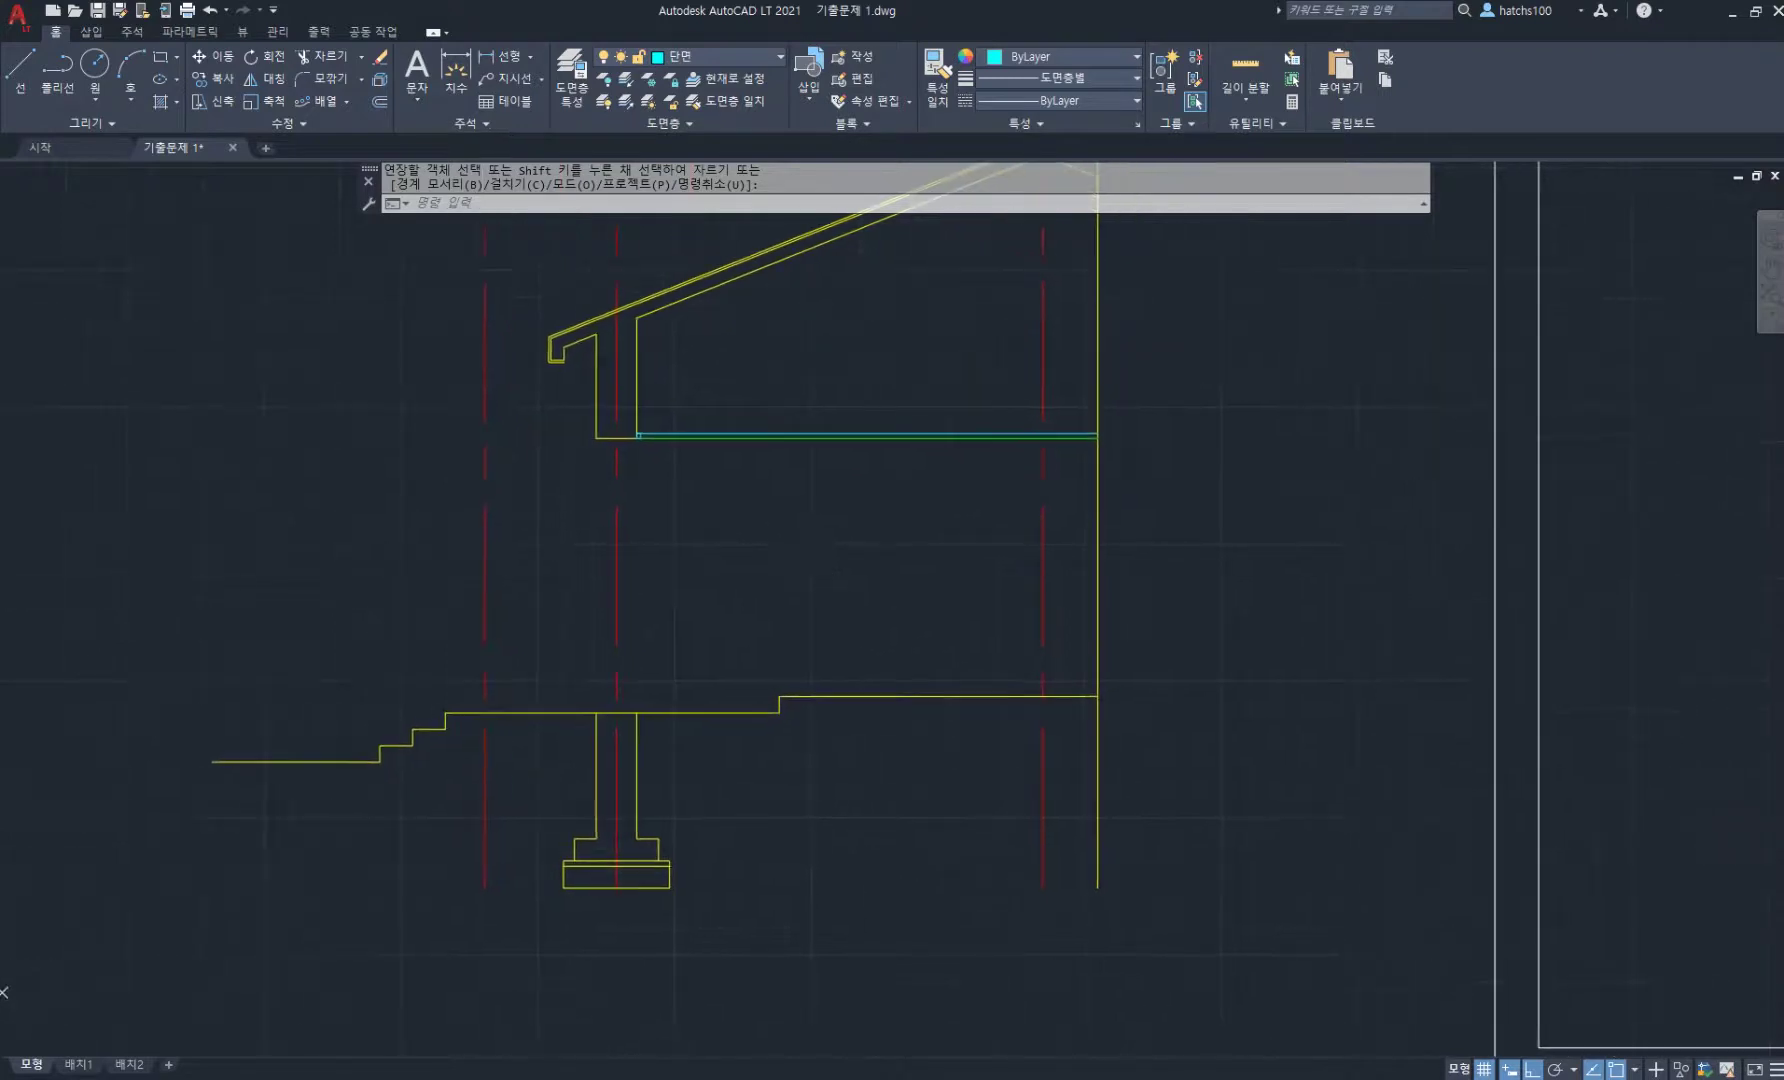
- Draw a 2100 vertical line up from the raised floor line, continuing with a second segment to the upper ceiling line
type("l")
key("space")
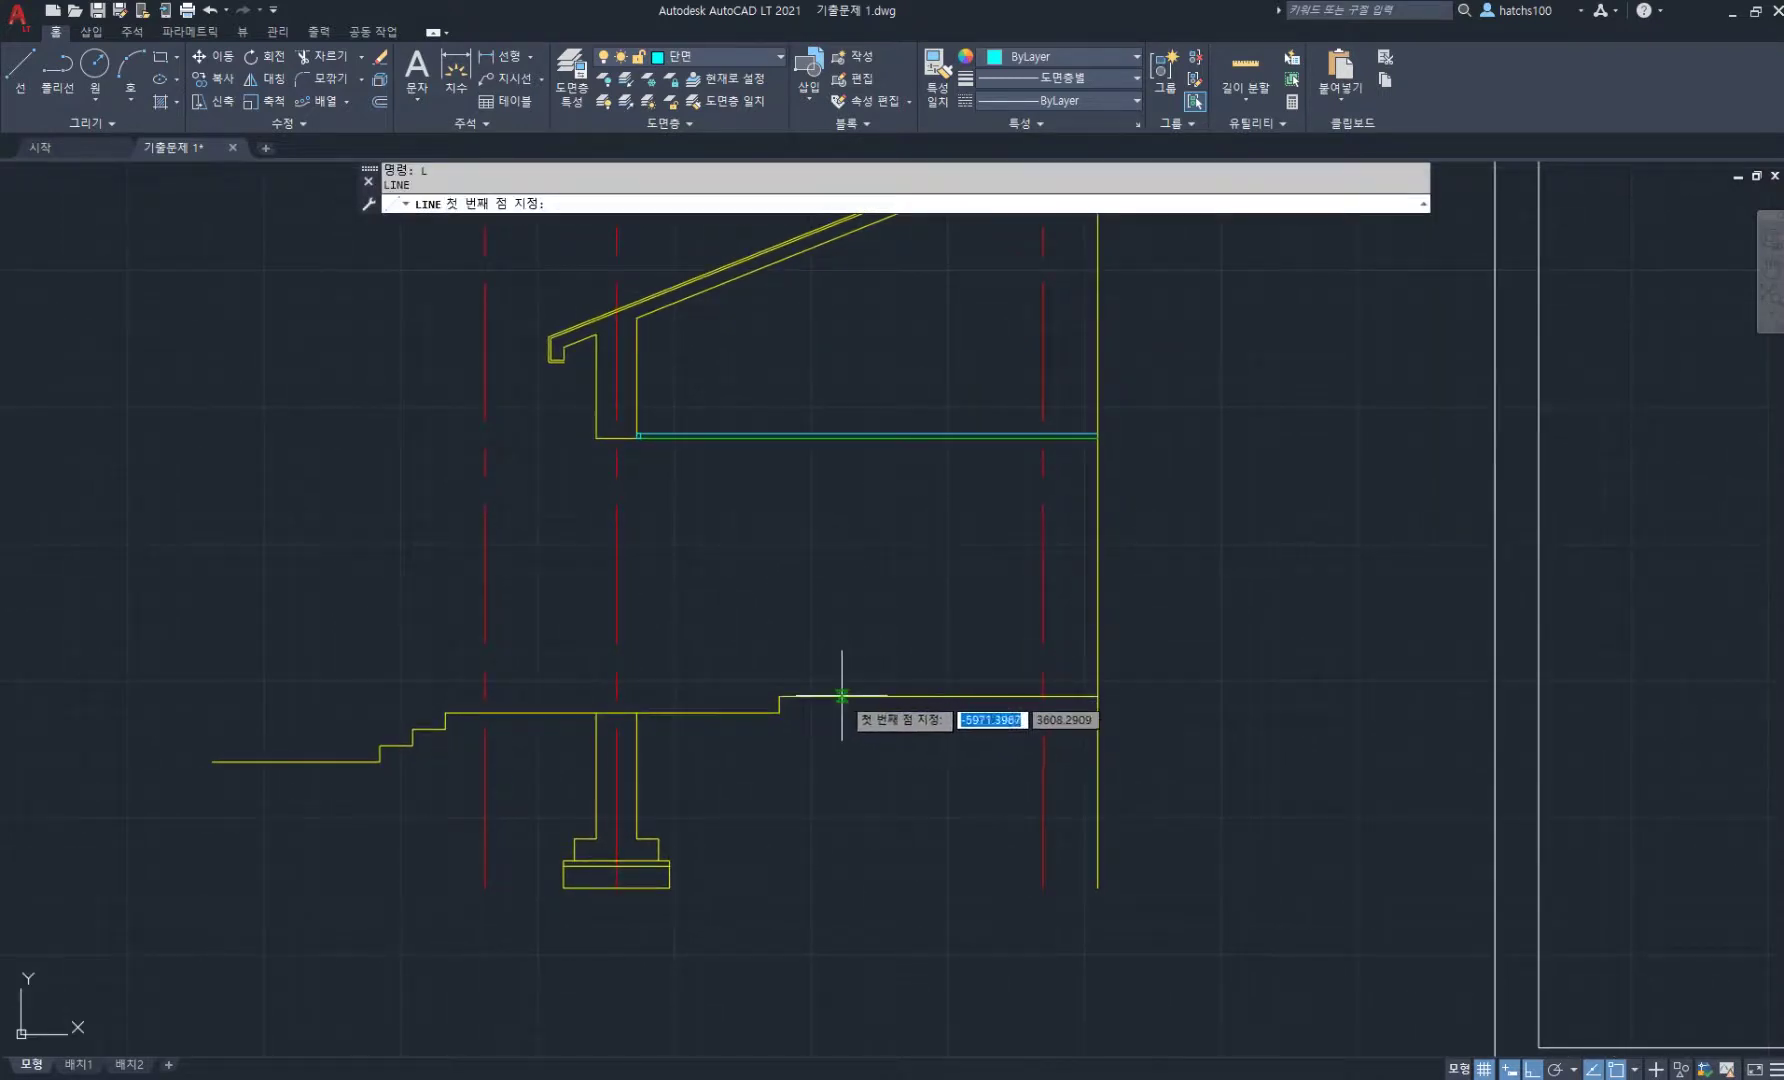
left_click(845, 696)
scroll(842, 490, "up", 2)
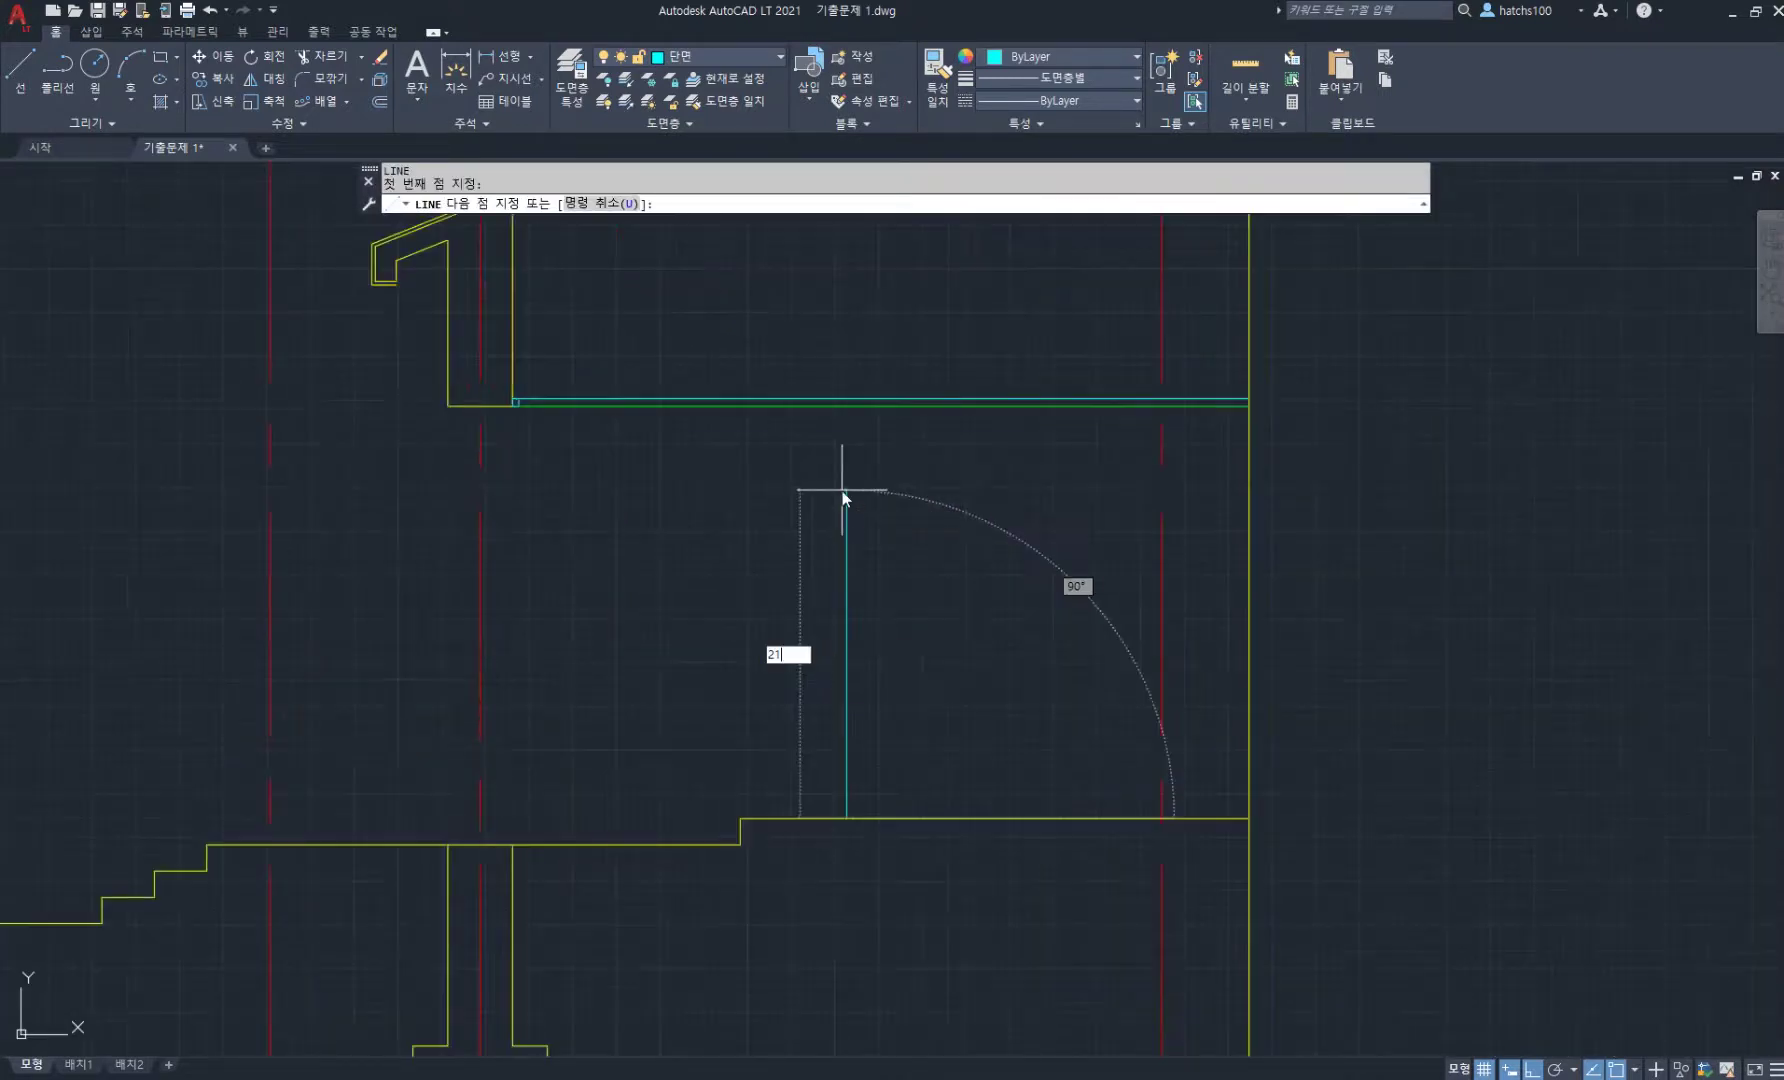
type("2100")
key("Return")
scroll(851, 408, "up", 4)
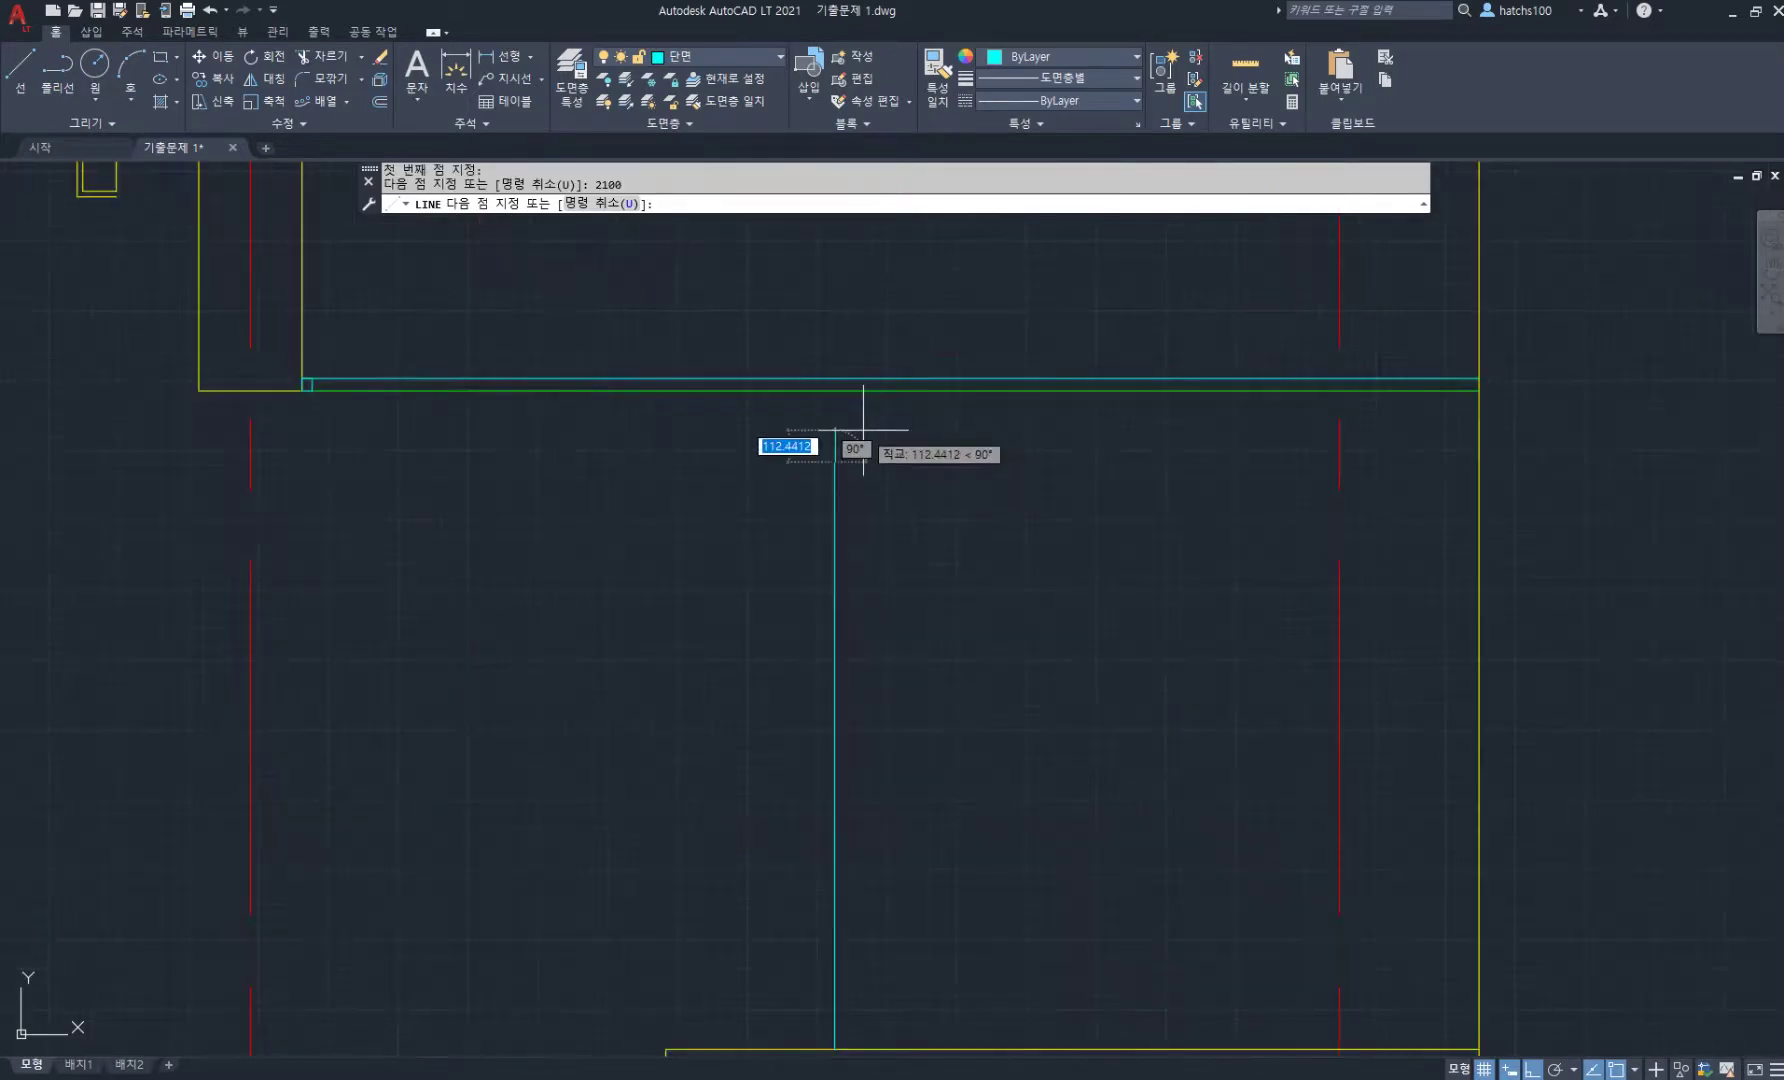
left_click(838, 388)
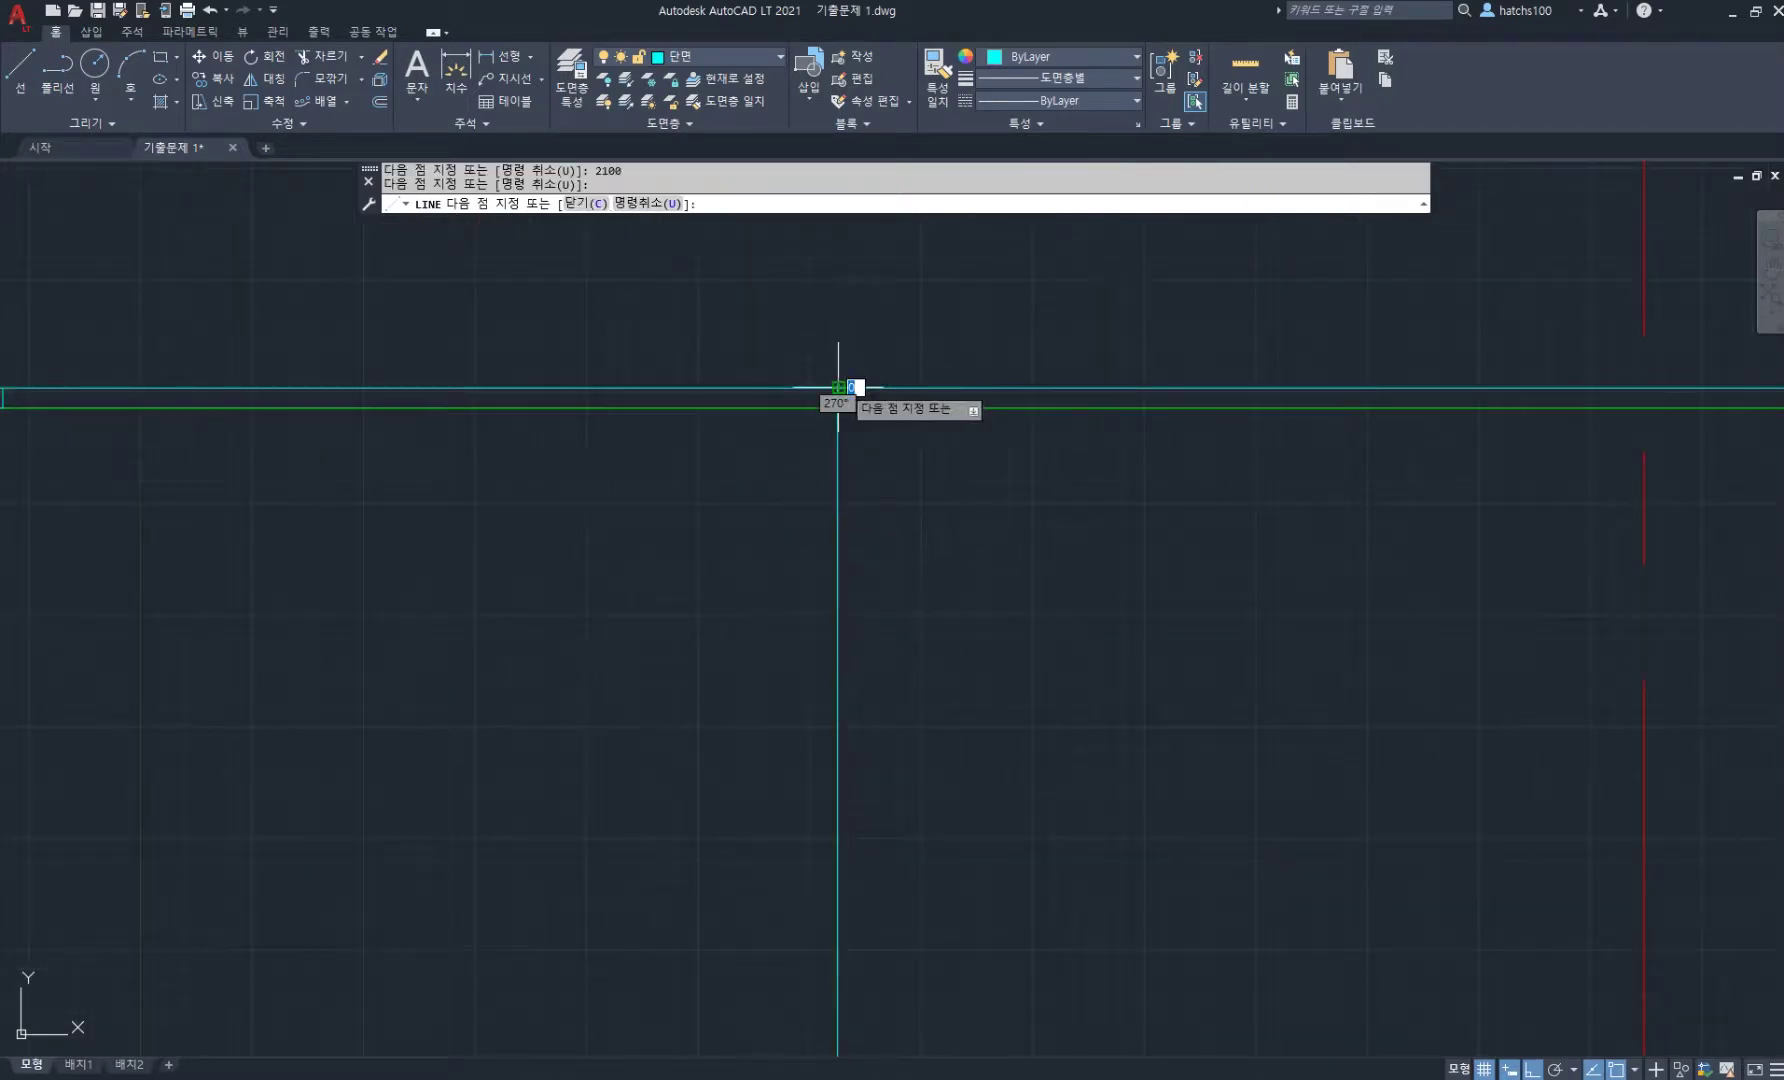
key("Return")
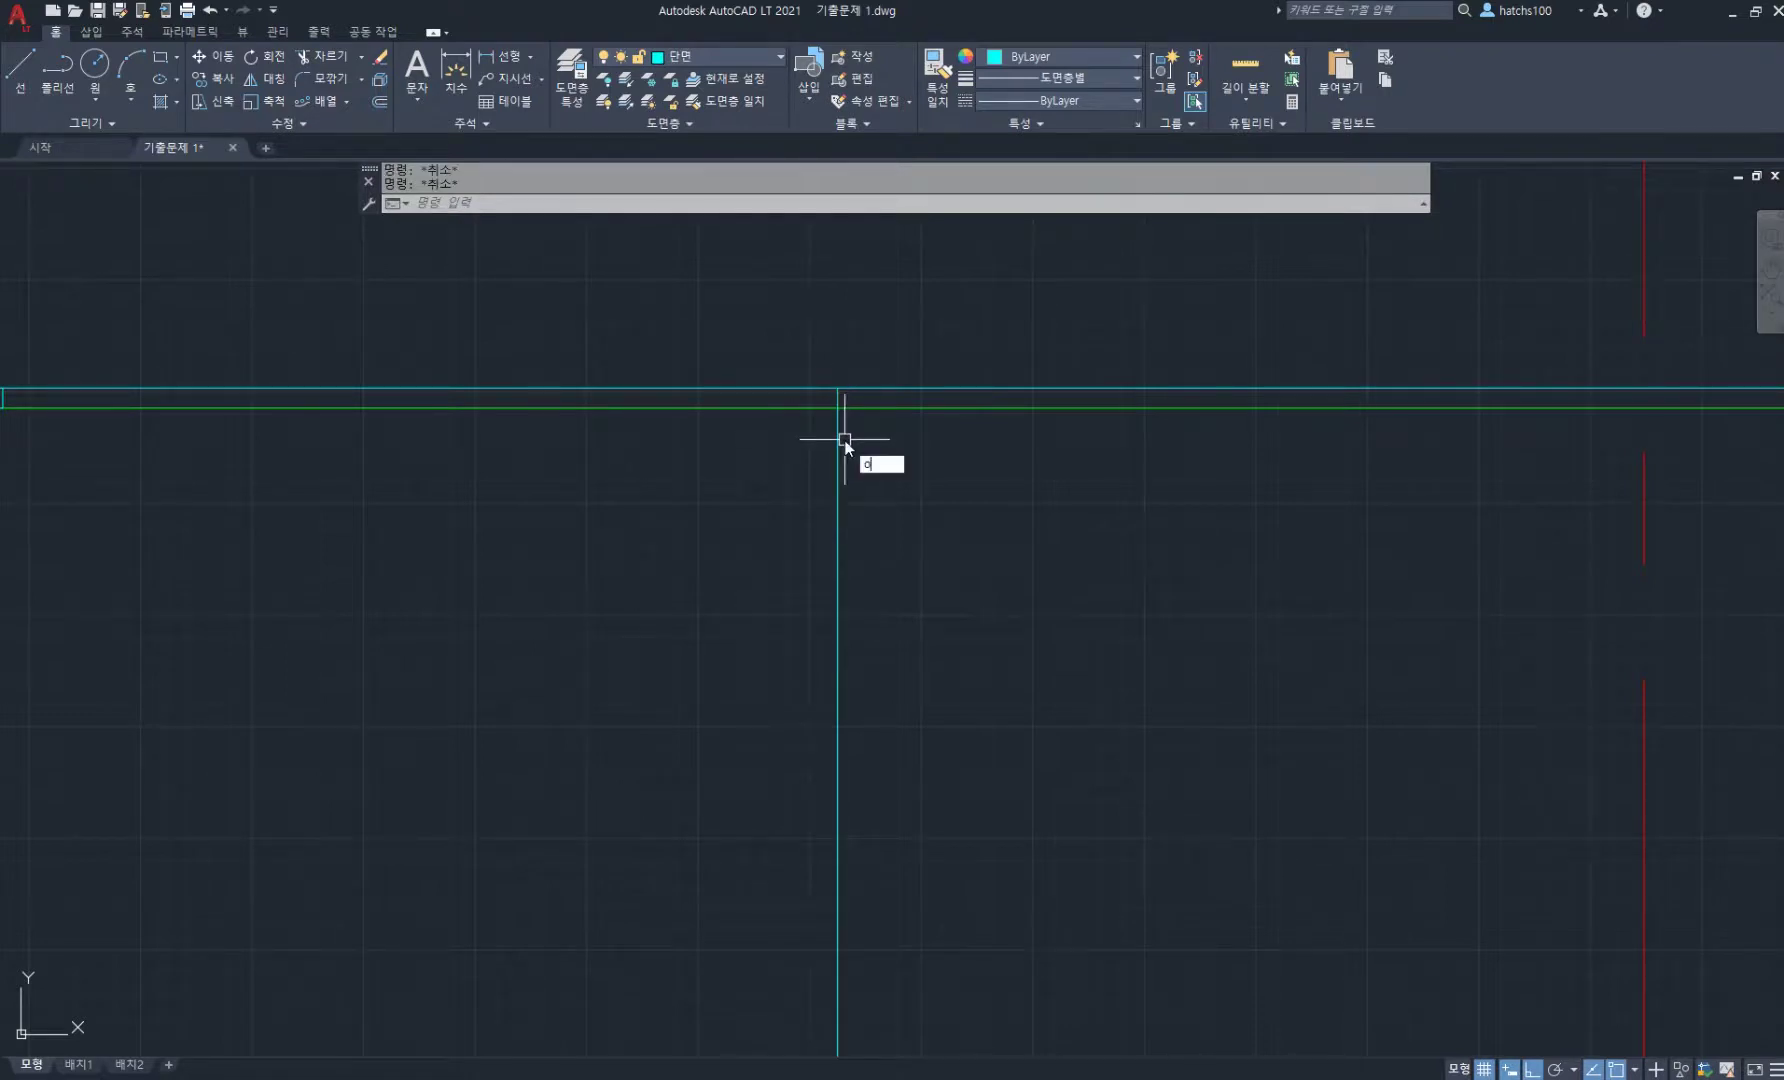
- Offset the short upper vertical segment 100 towards the section's far side
type("o")
key("Return")
key("Return")
left_click(843, 440)
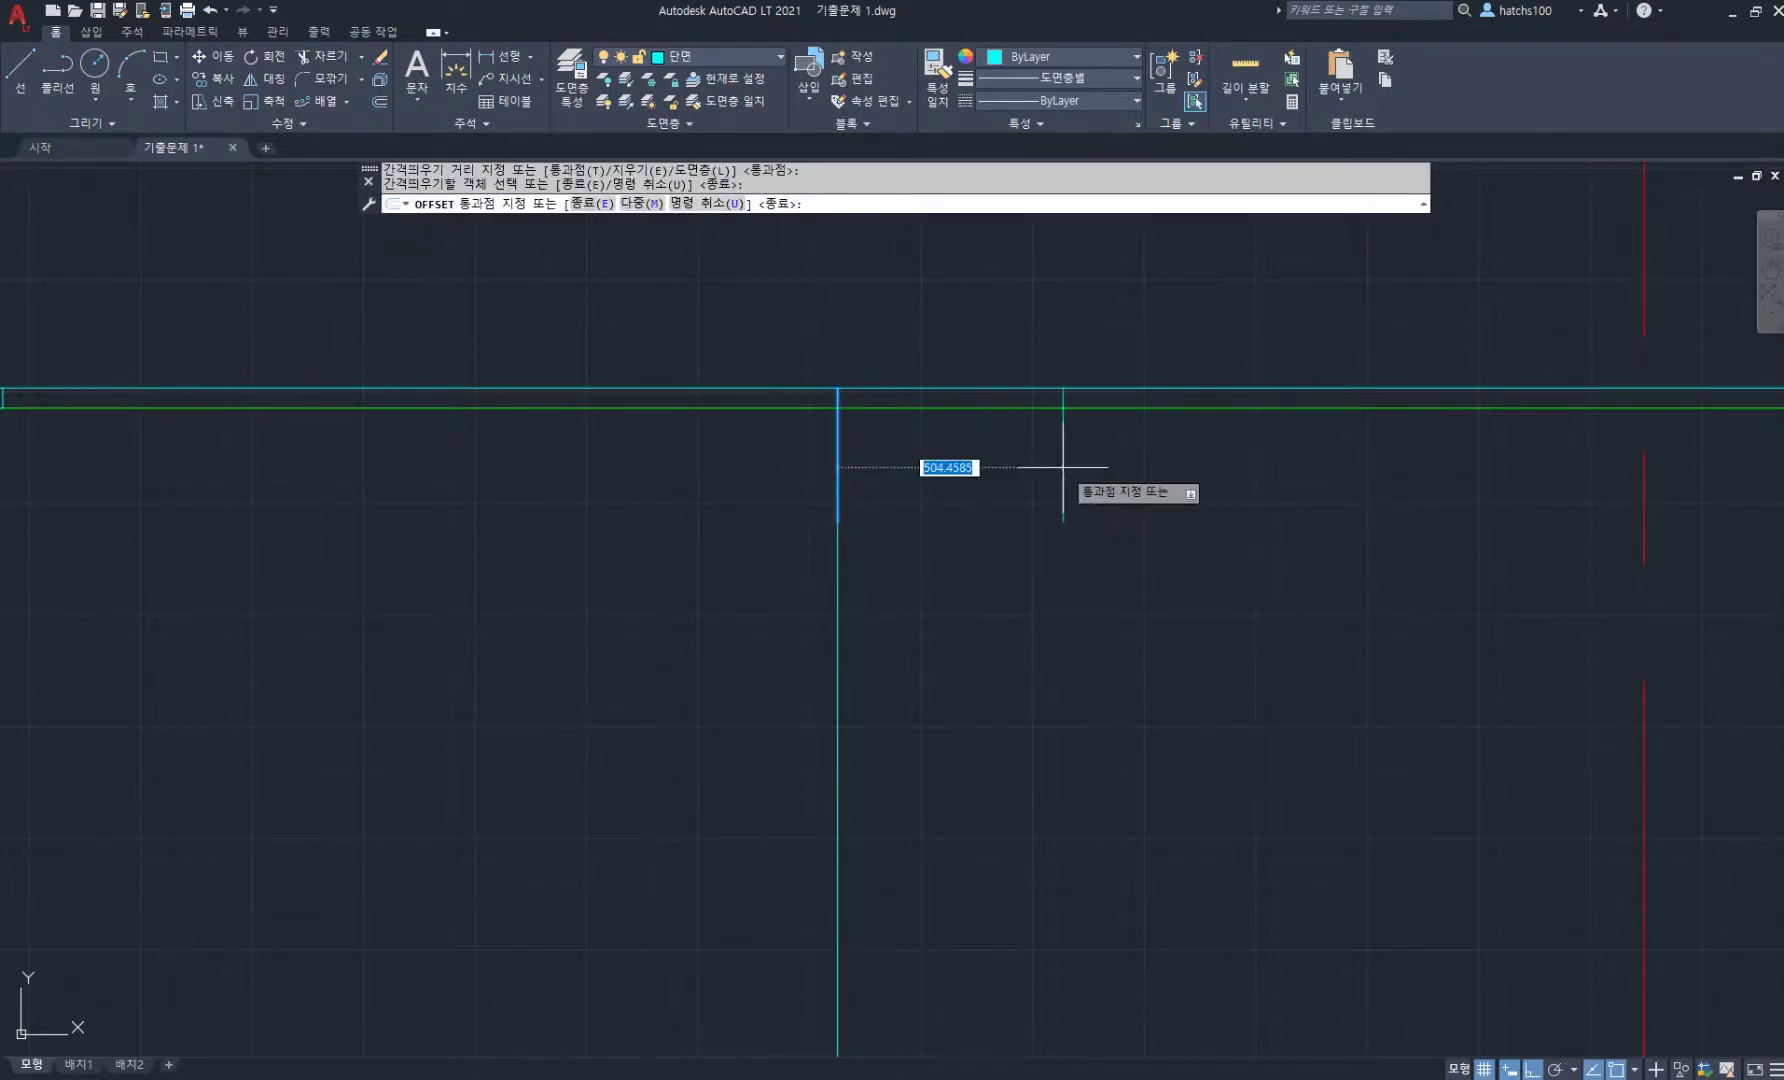
type("100")
key("Return")
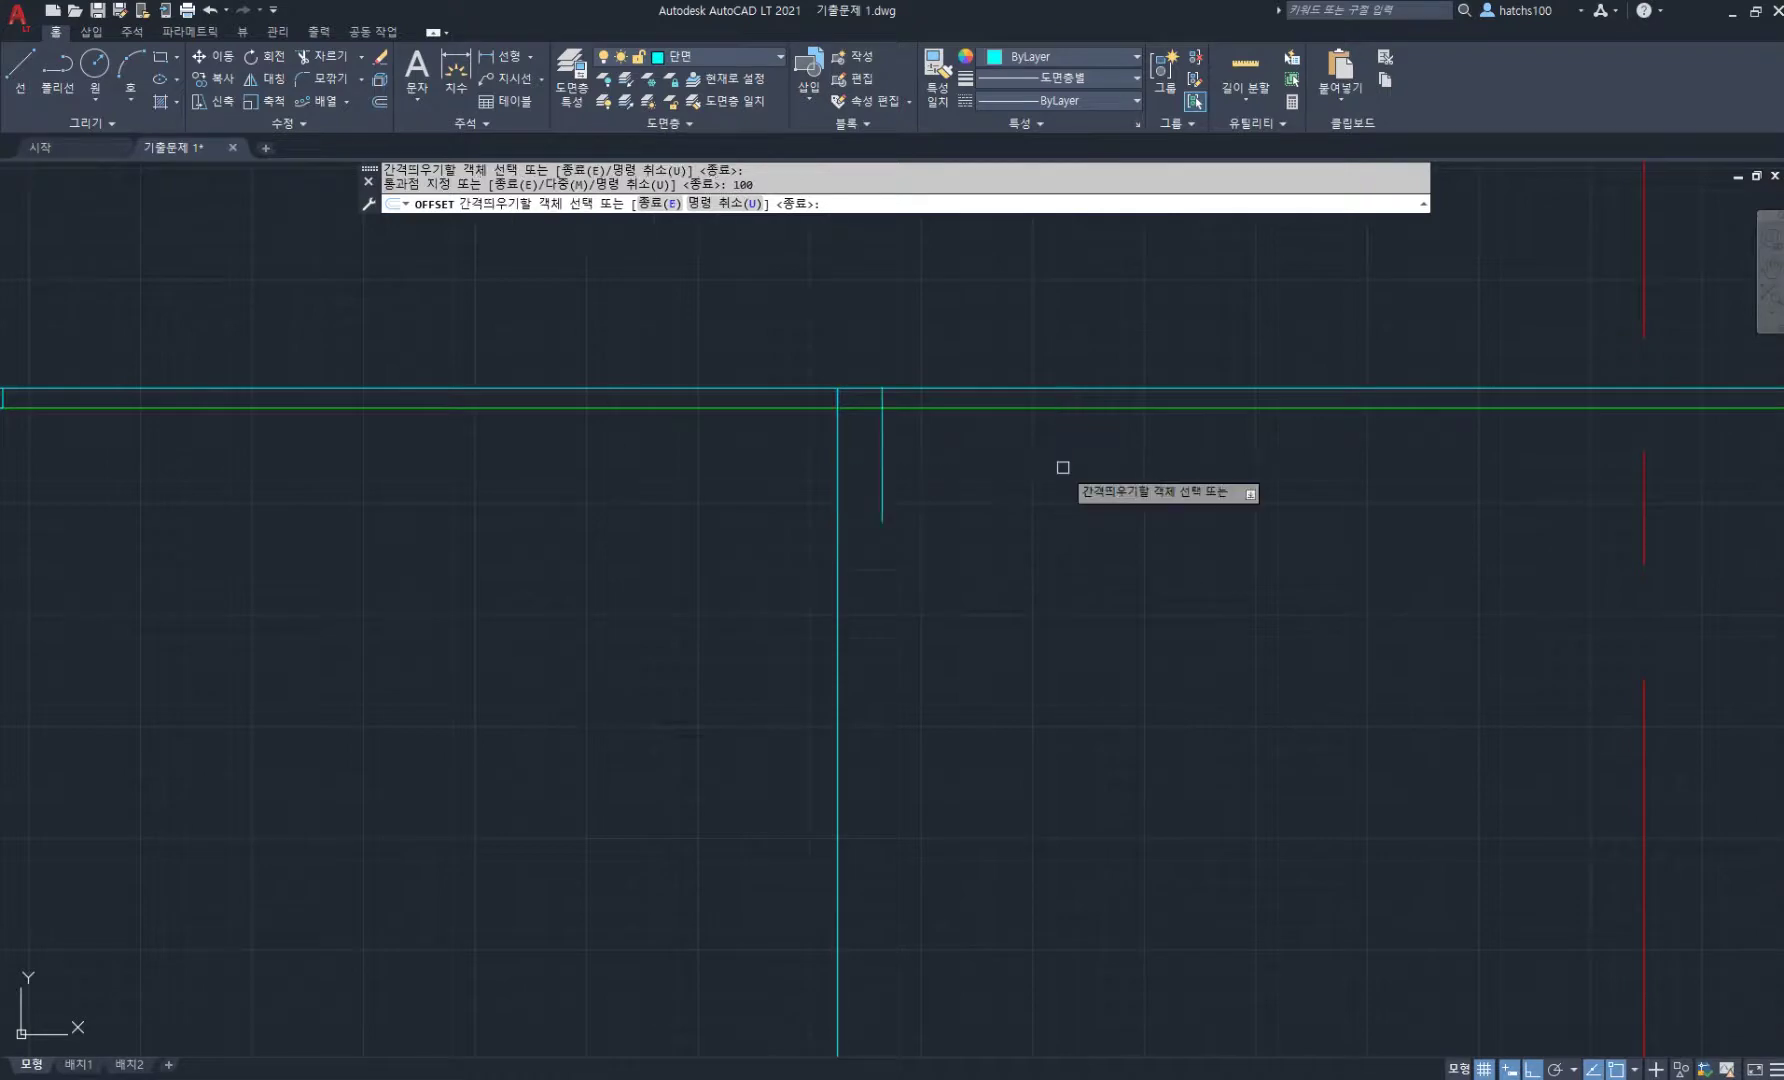
key("Return")
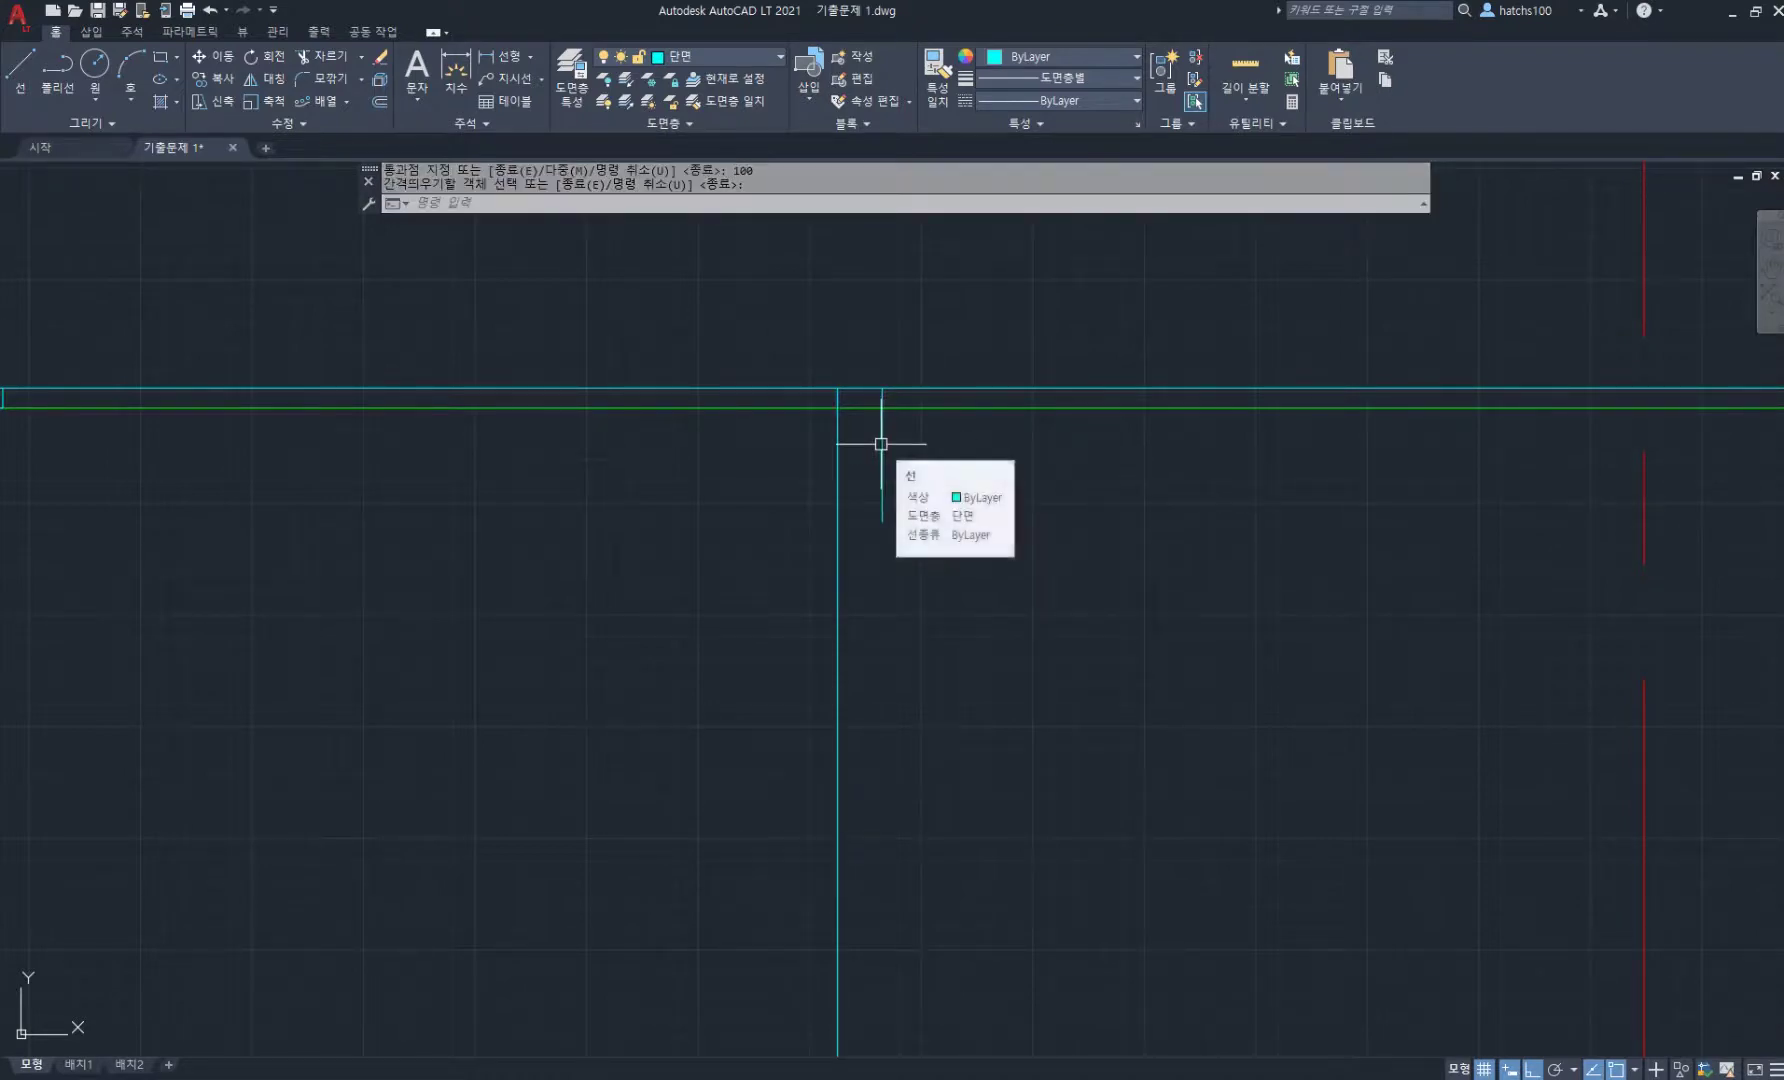
- Draw a horizontal line joining the lower ends of the two short vertical segments below the ceiling
scroll(872, 446, "up", 4)
key("Escape")
key("Escape")
scroll(846, 594, "down", 4)
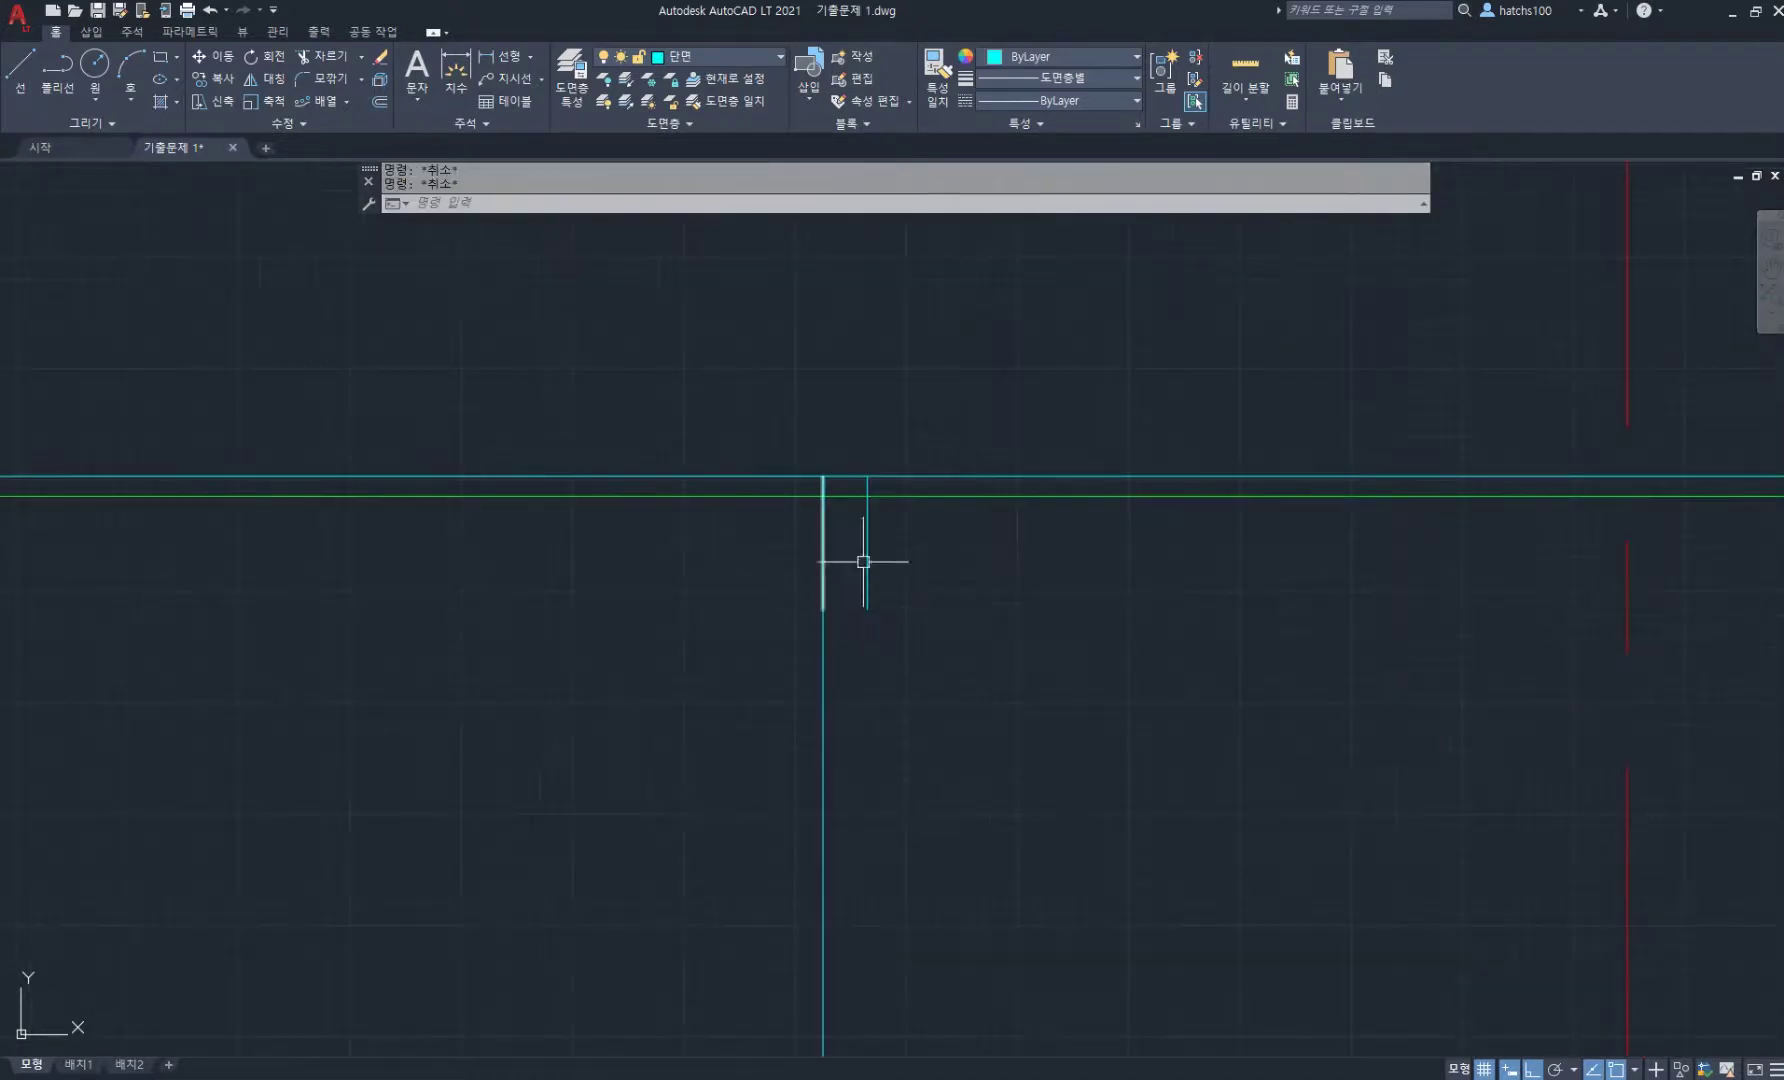
key("Return")
left_click(824, 608)
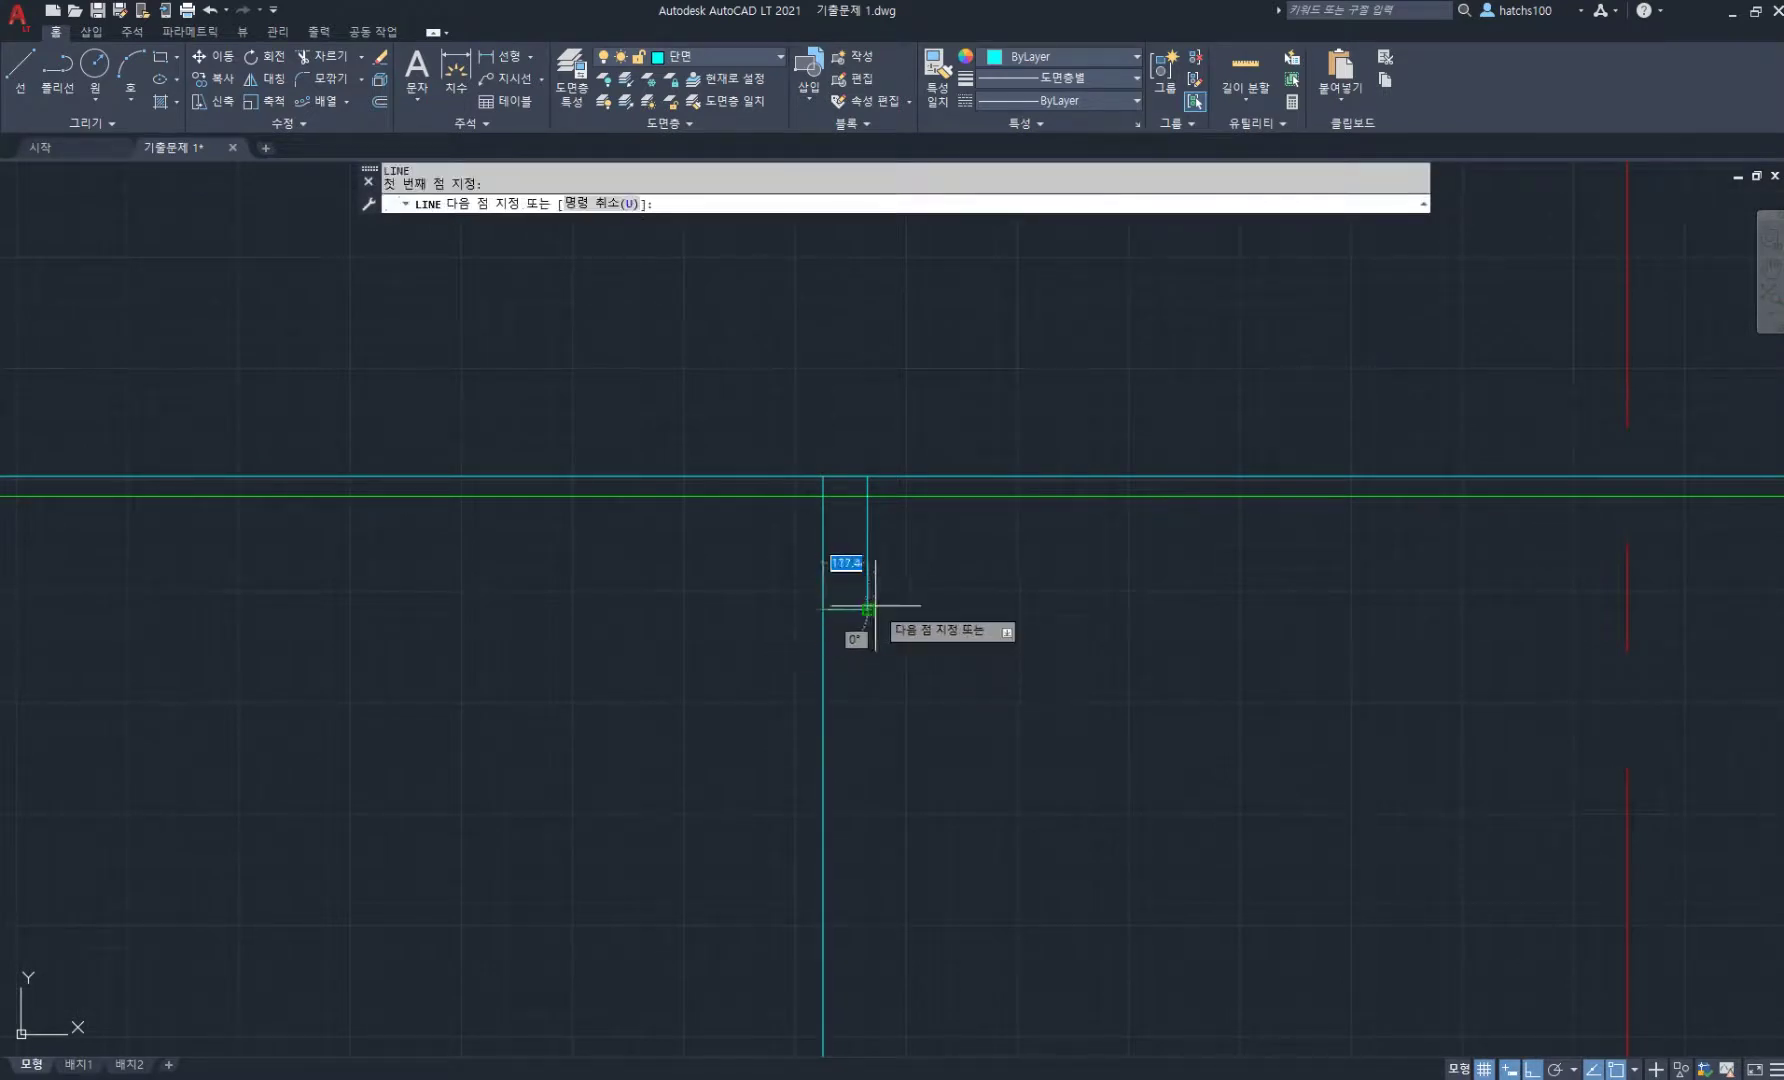
left_click(868, 609)
key("Return")
scroll(809, 520, "up", 4)
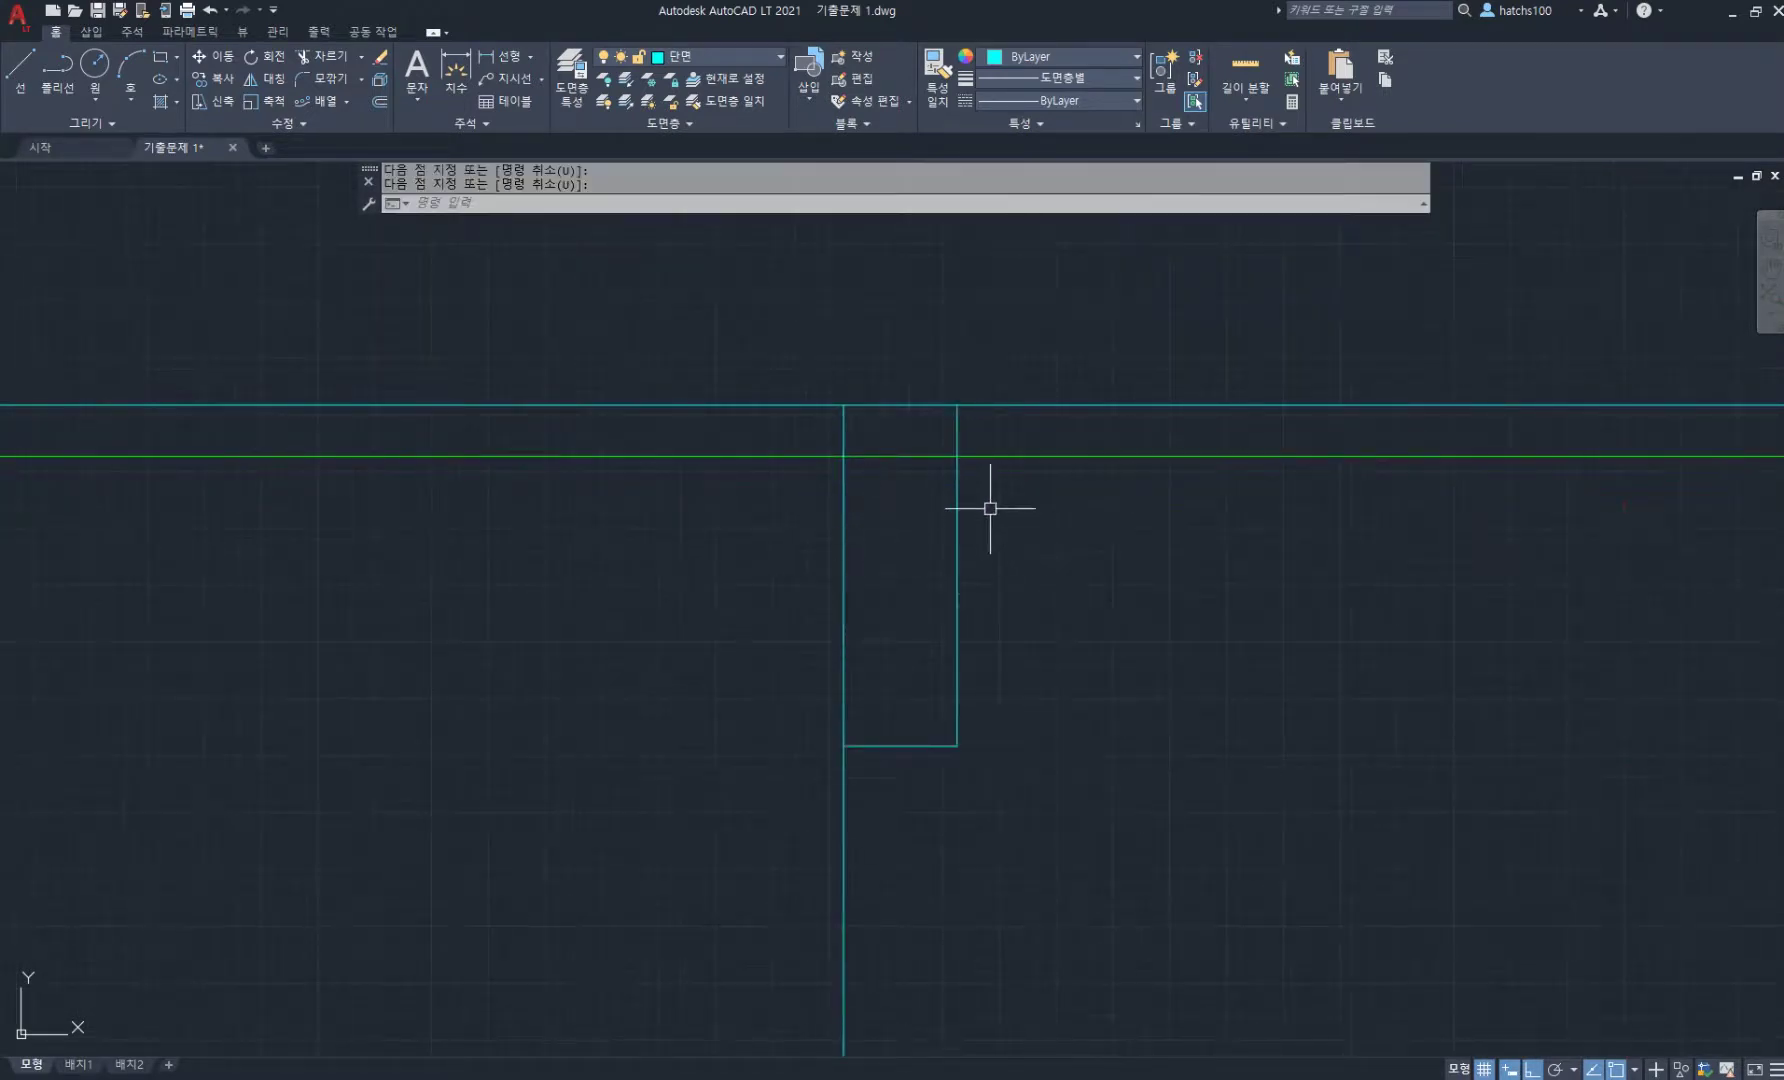
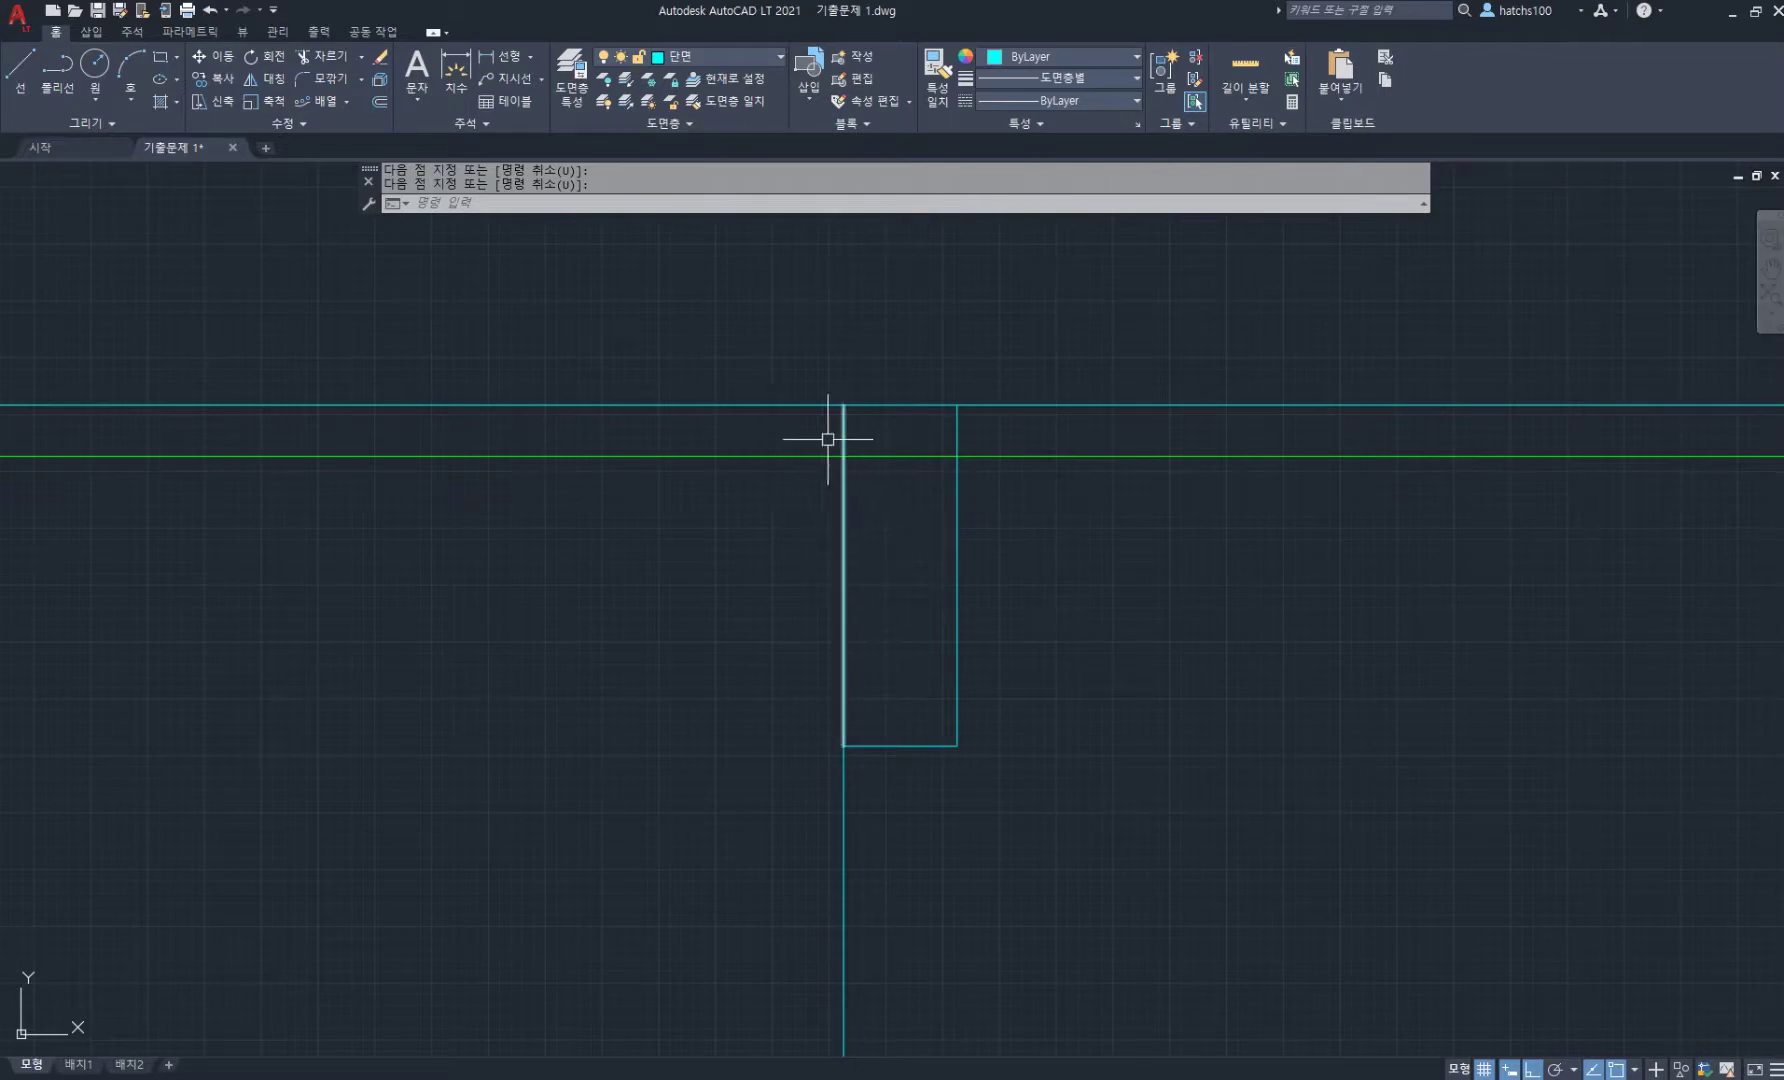
- Trim the green ceiling line where it crosses between the two short vertical segments
scroll(826, 440, "down", 5)
scroll(922, 470, "up", 4)
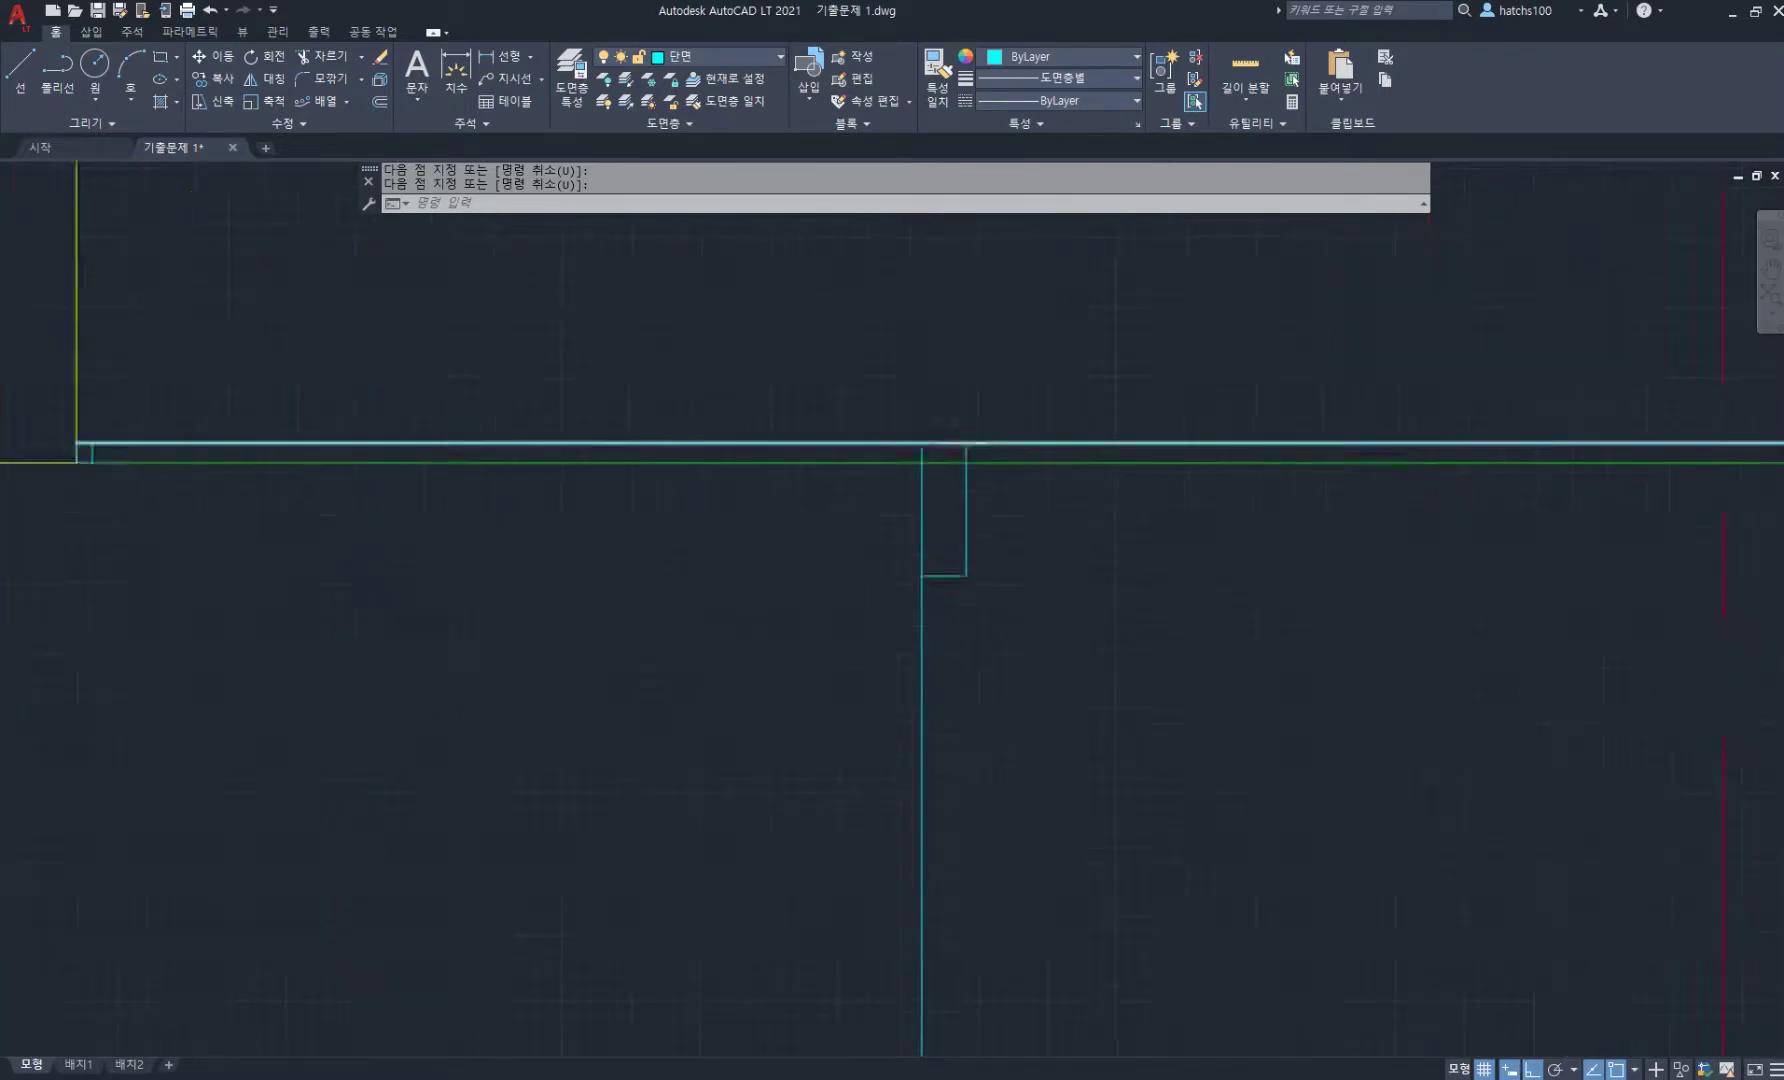
scroll(944, 478, "down", 3)
scroll(960, 525, "up", 3)
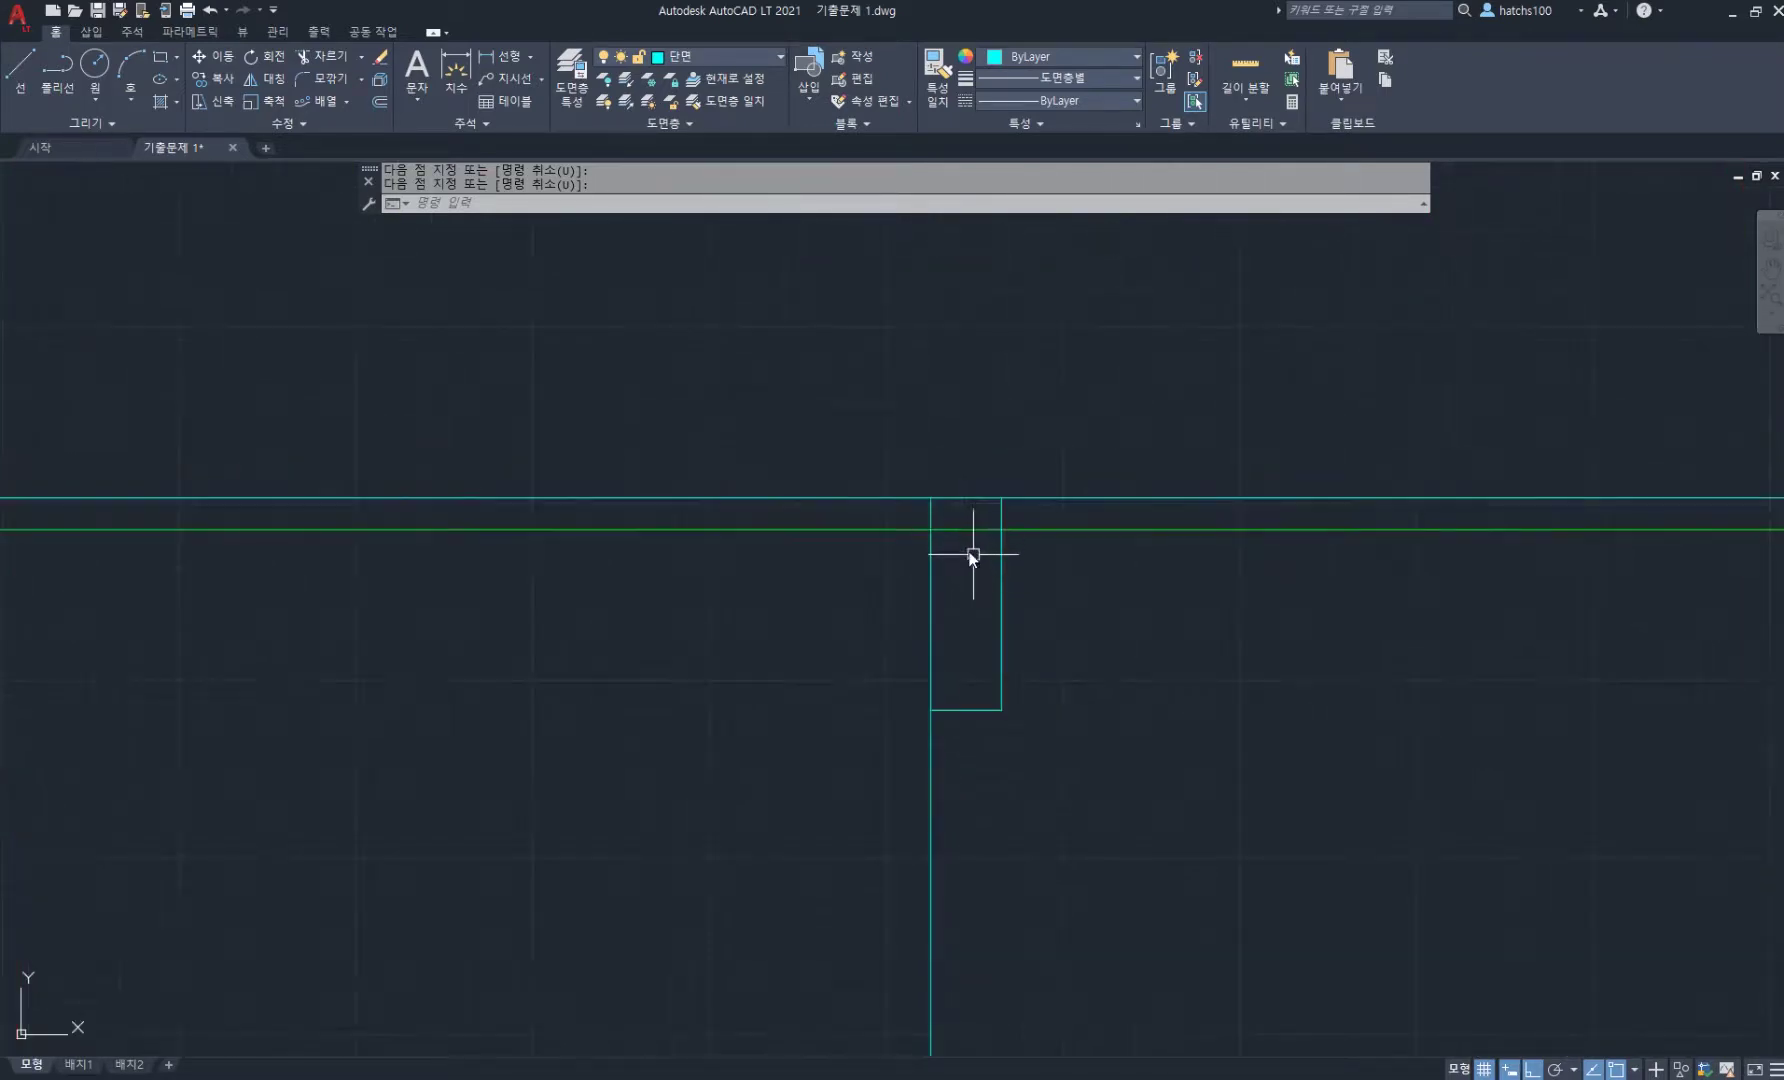
type("tr")
key("space")
left_click_drag(971, 549, 961, 519)
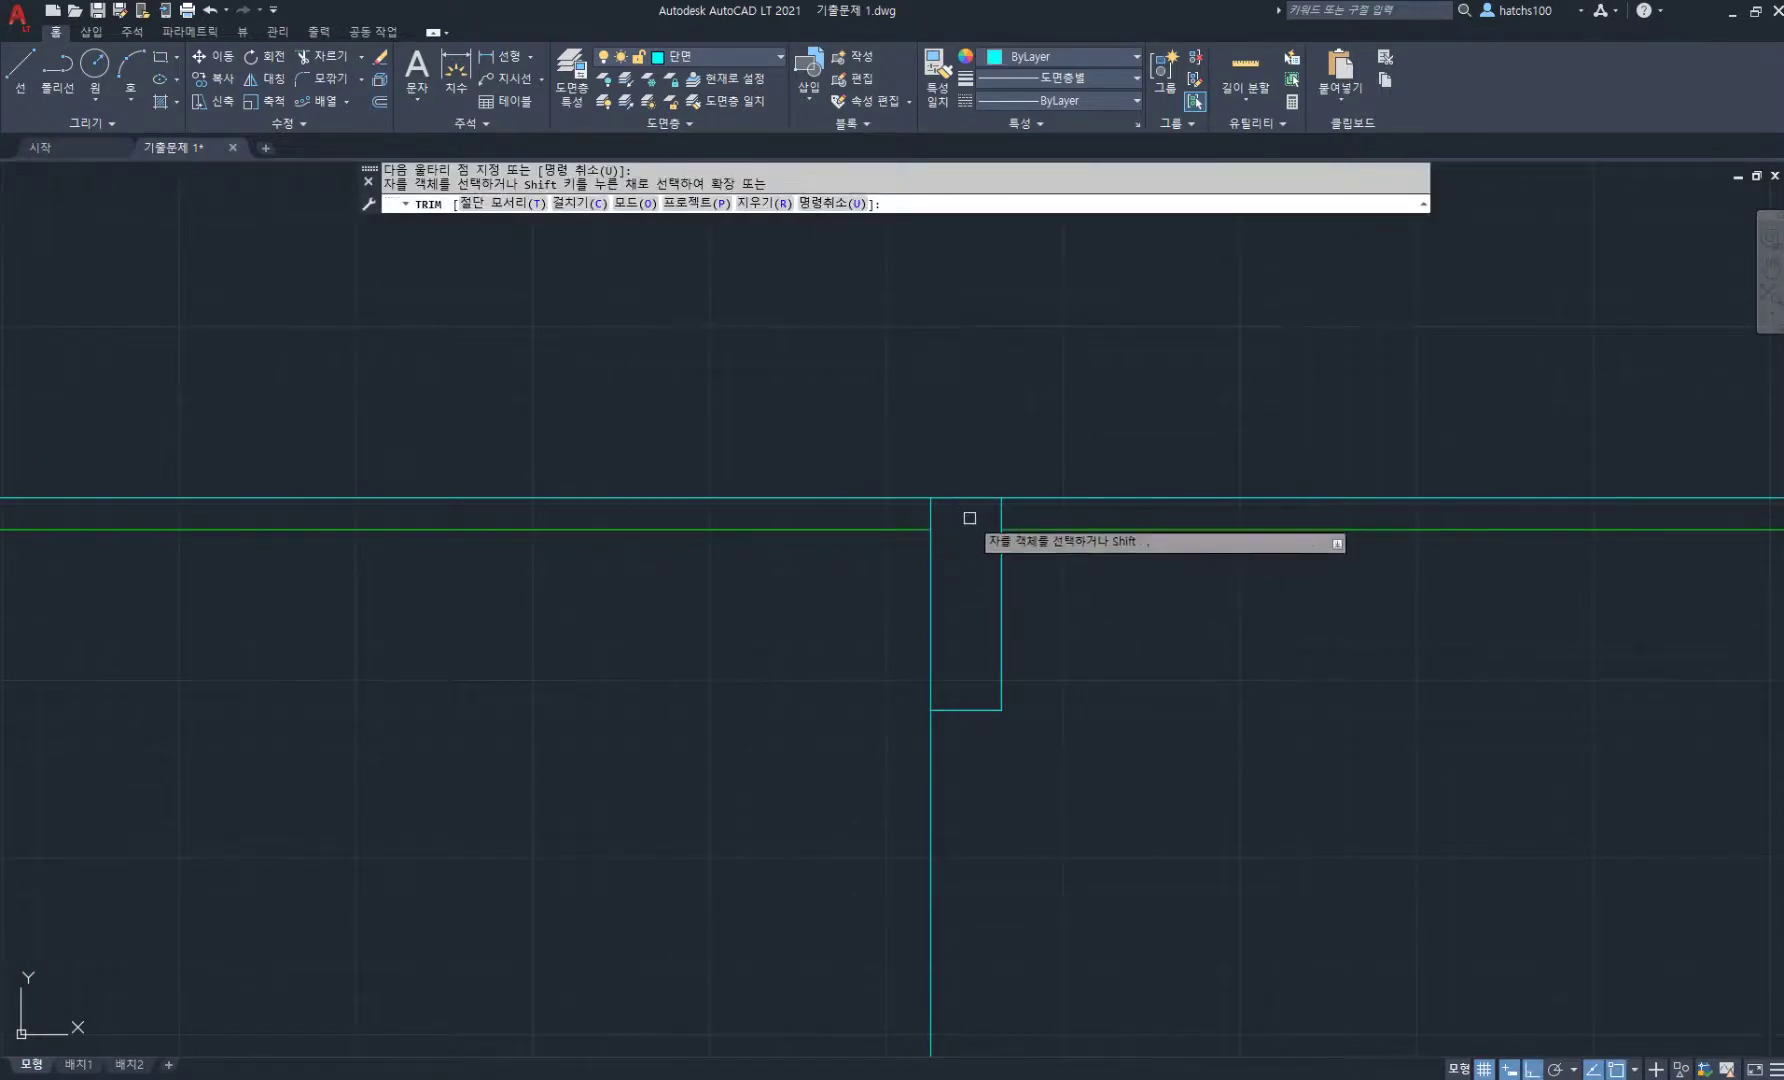
scroll(968, 514, "down", 2)
key("space")
middle_click_drag(338, 494, 506, 482)
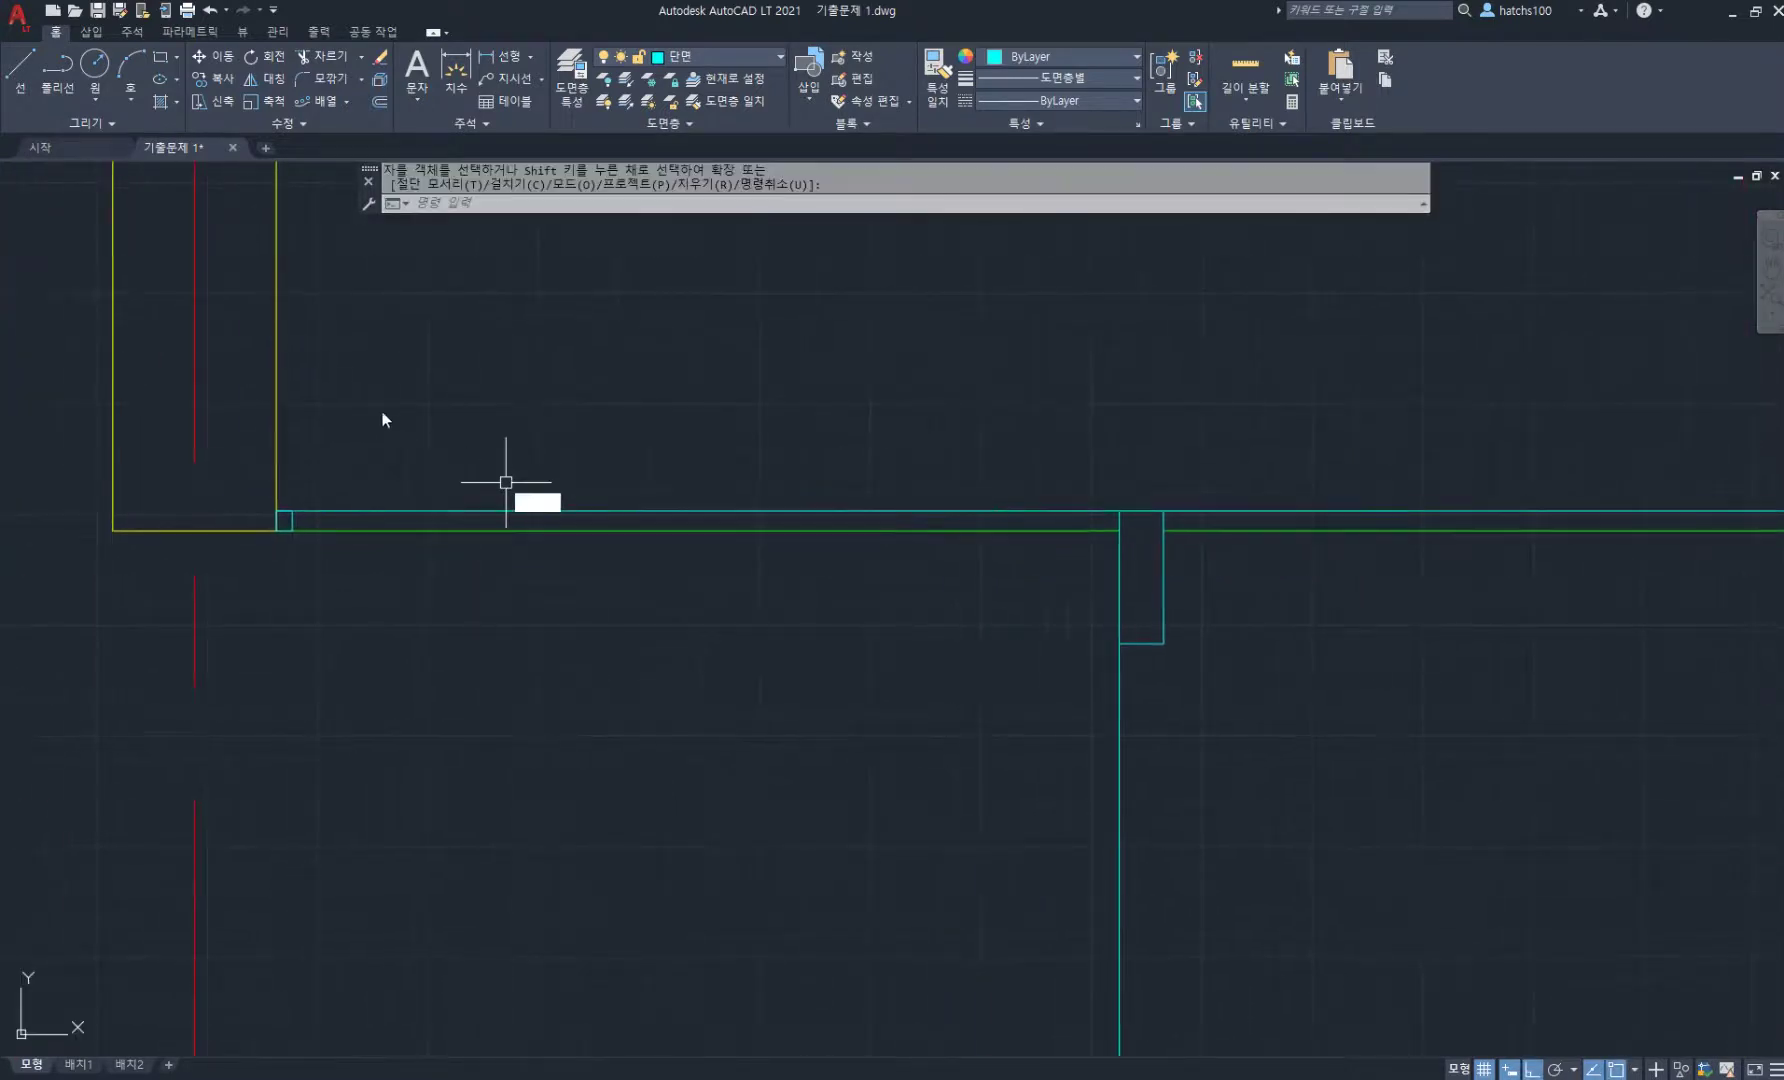
- Copy the small ceiling batten from the wall corner to the near side of the narrow rectangle under the ceiling
type("co")
key("space")
left_click(247, 466)
left_click(358, 549)
key("space")
left_click(292, 511)
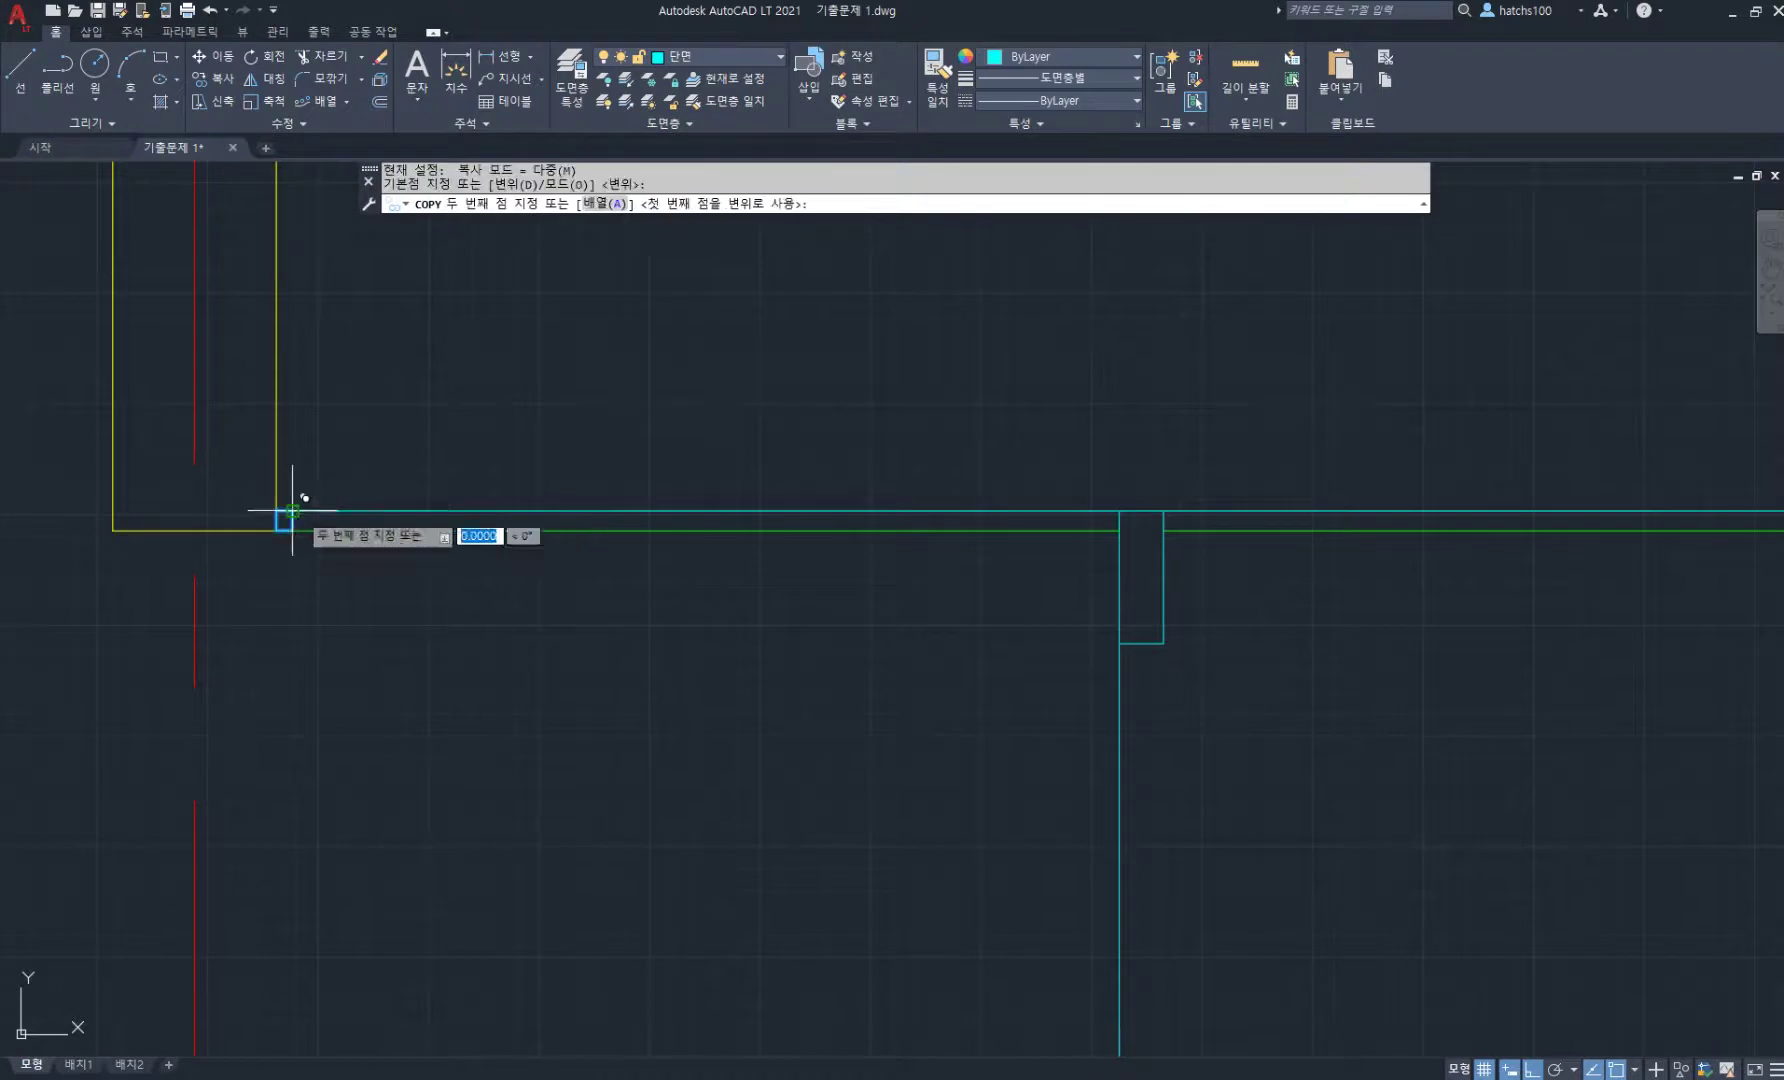
left_click(1120, 508)
key("space")
scroll(1226, 527, "up", 4)
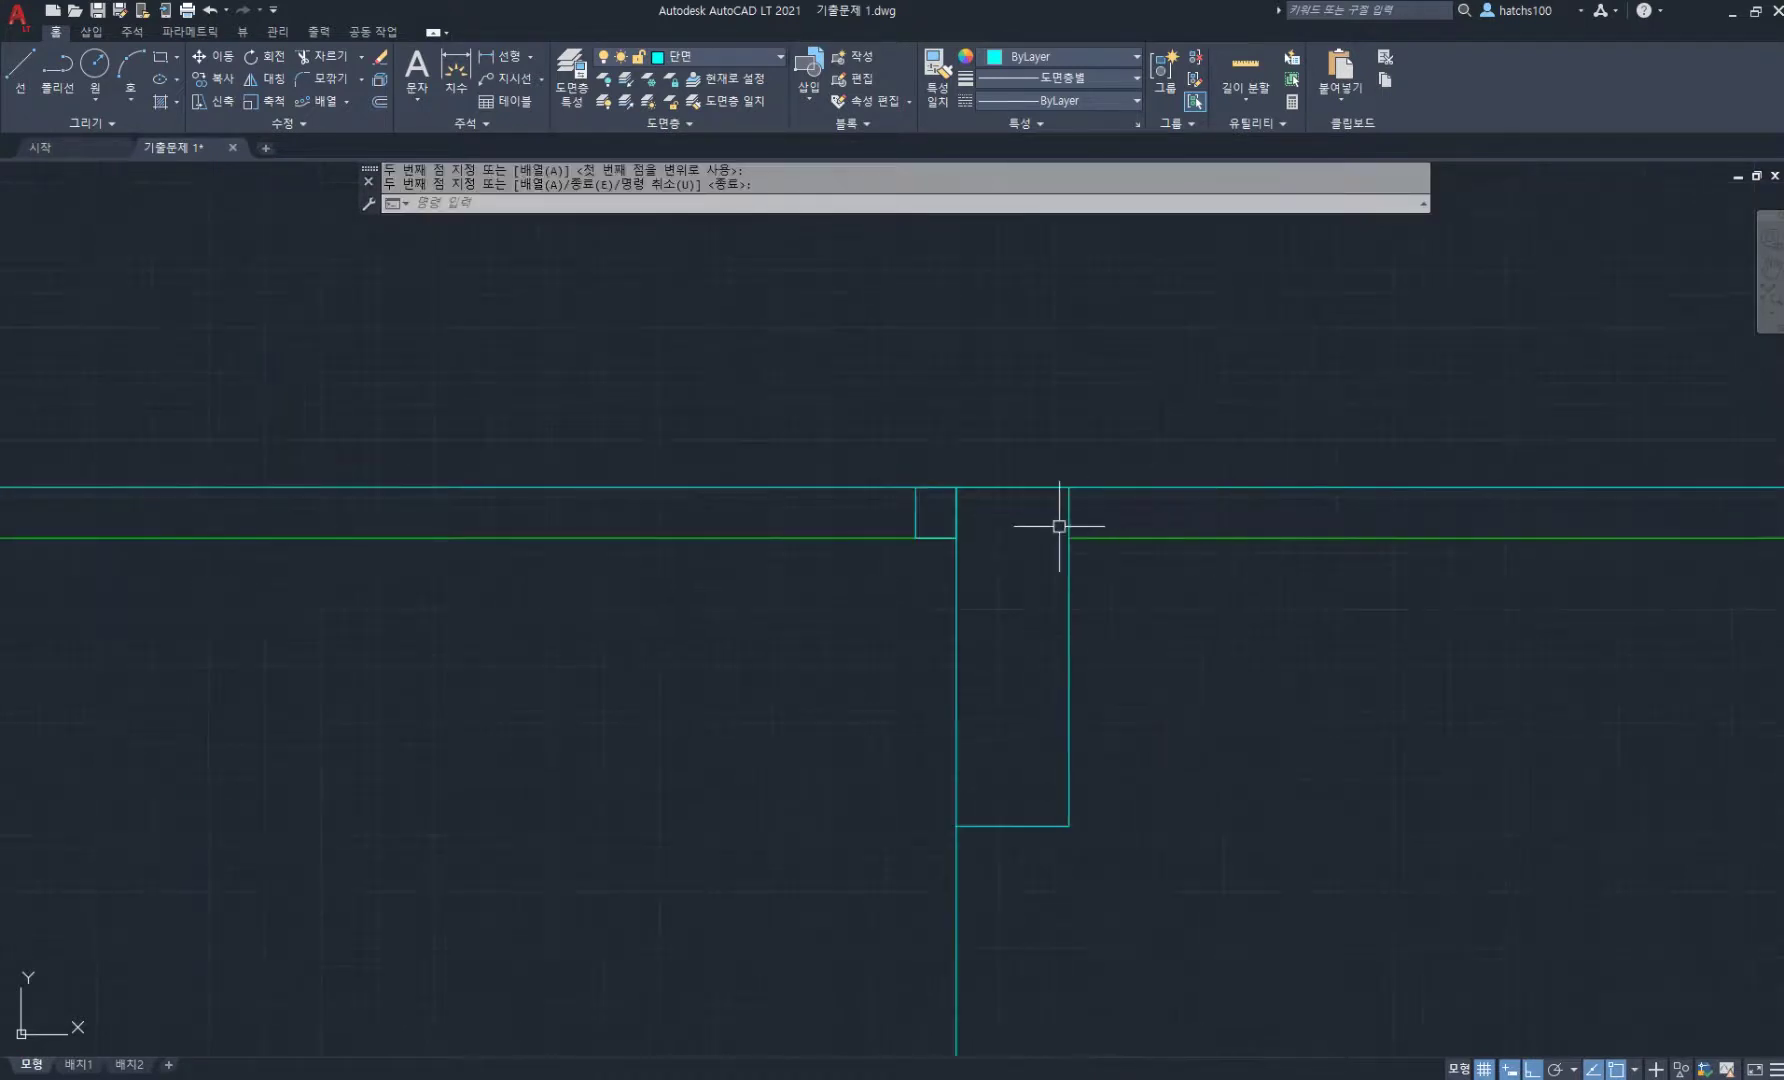
- Copy the batten beside the narrow rectangle to the rectangle's opposite side along the ceiling
type("co")
key("space")
left_click(936, 502)
left_click(850, 502)
key("space")
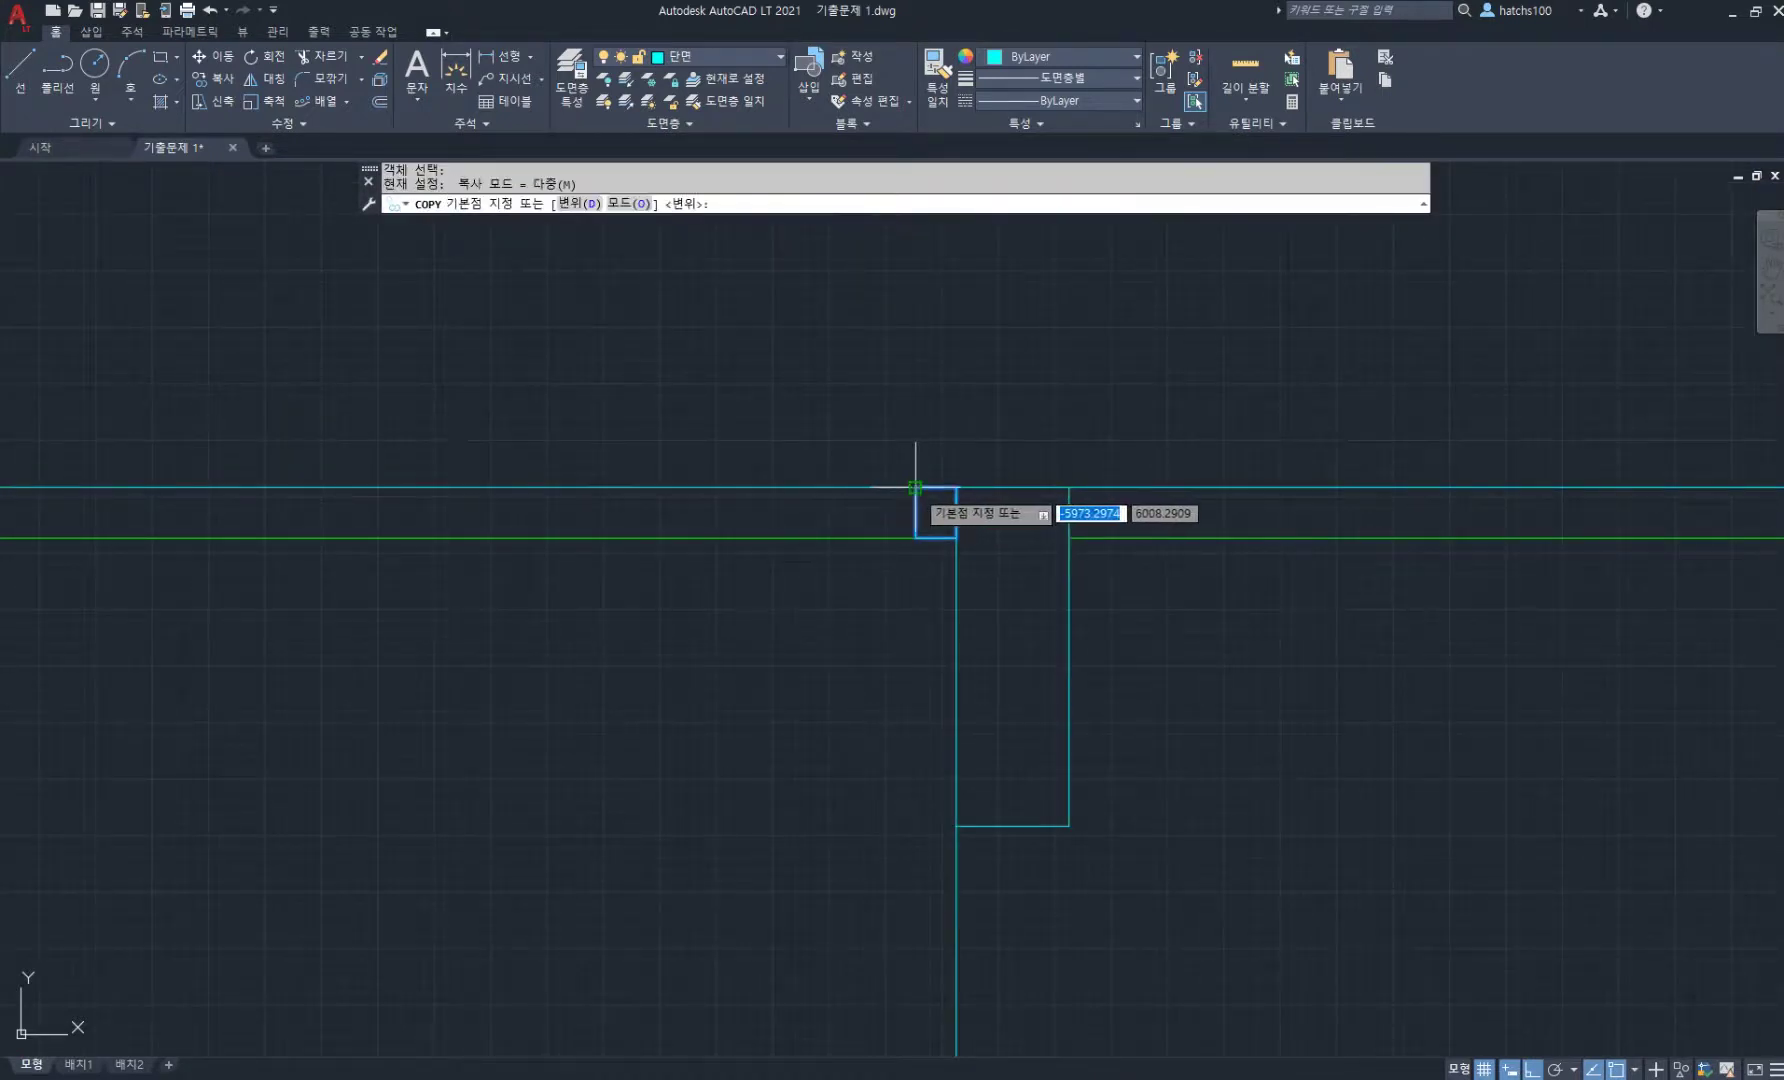
left_click(915, 488)
left_click(1069, 487)
key("space")
scroll(1011, 613, "down", 5)
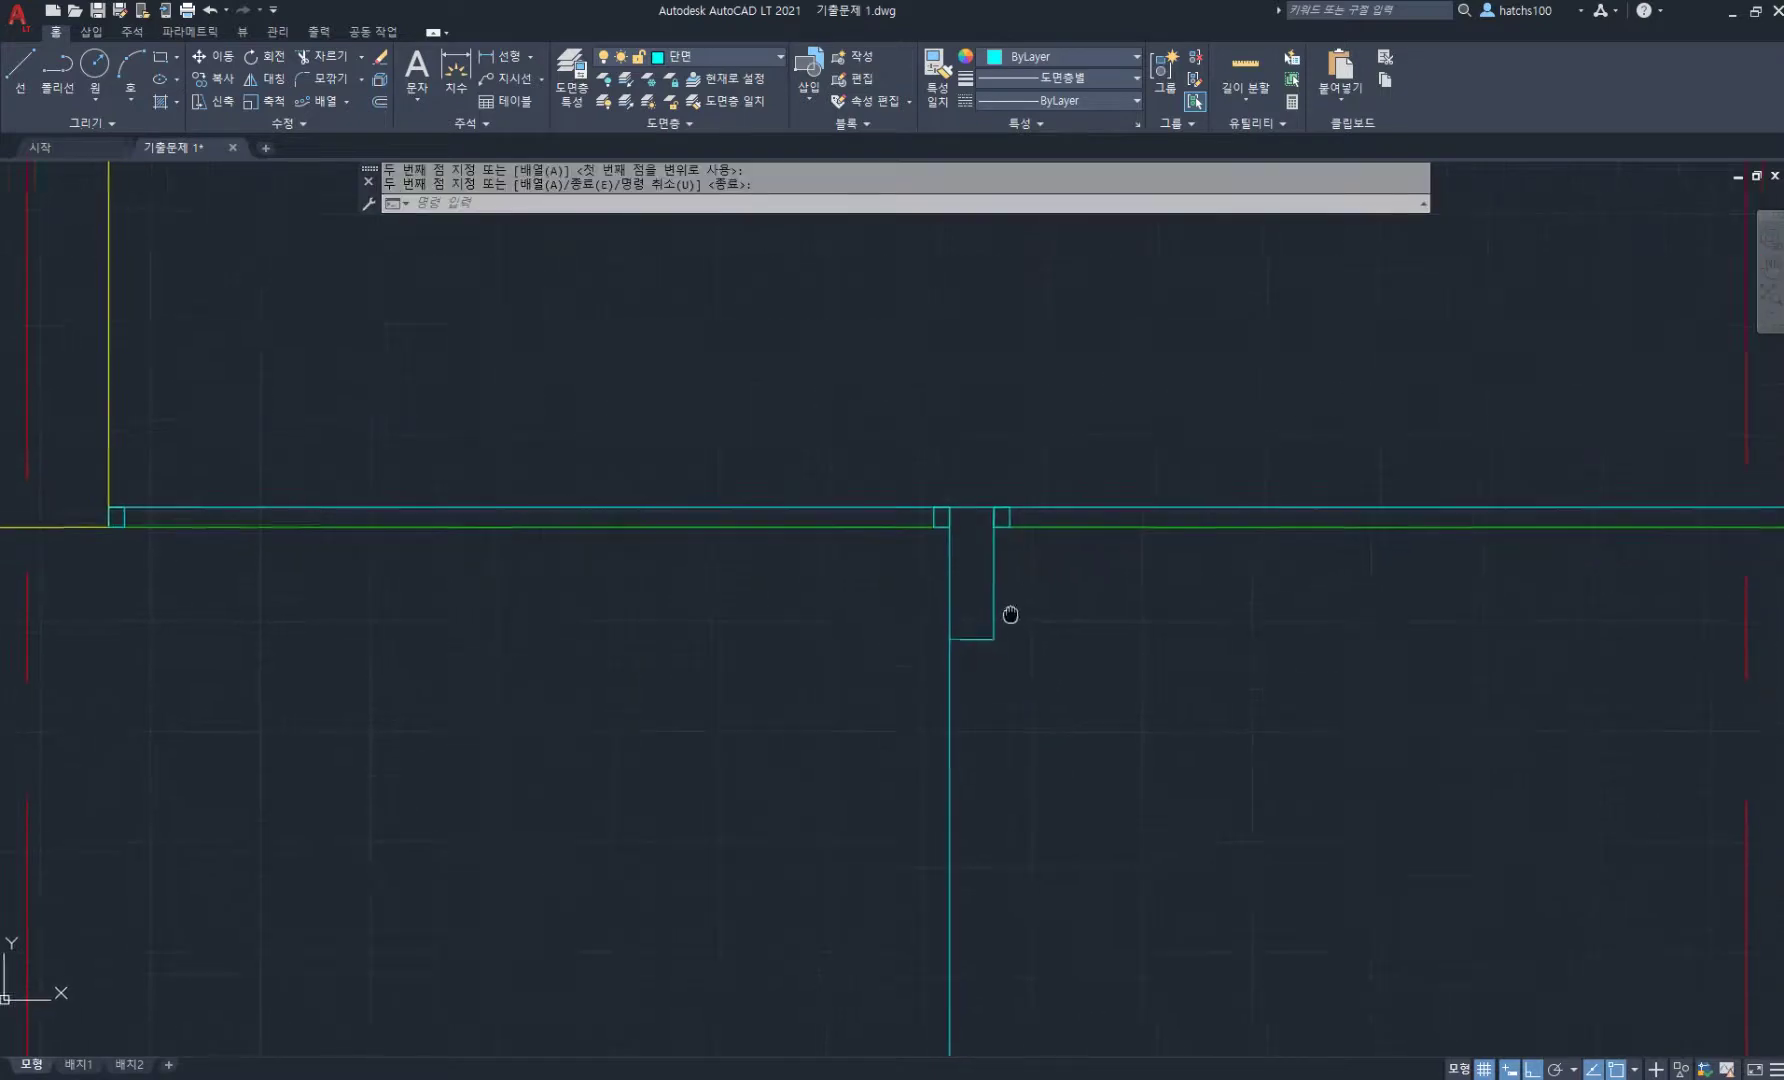
scroll(969, 538, "up", 3)
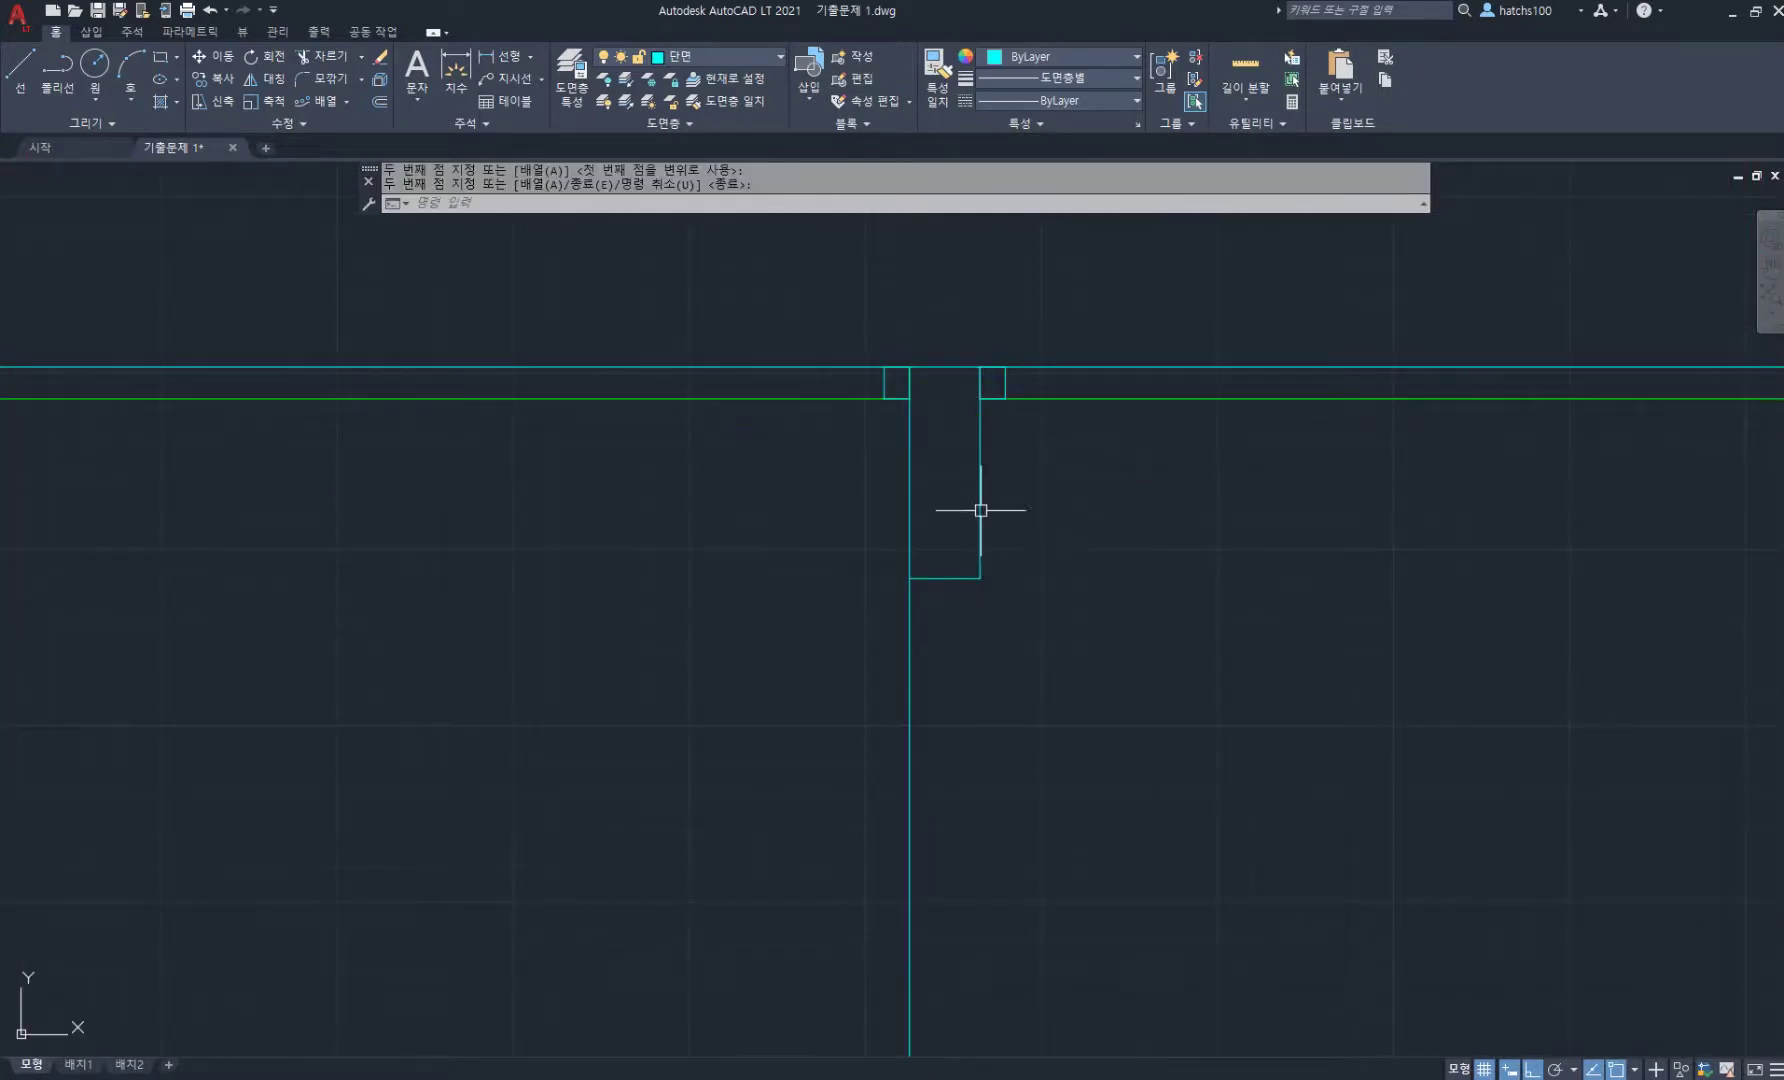
- Draw two crossing diagonals between opposite corners of the narrow rectangle under the ceiling
type("l")
key("space")
left_click(979, 368)
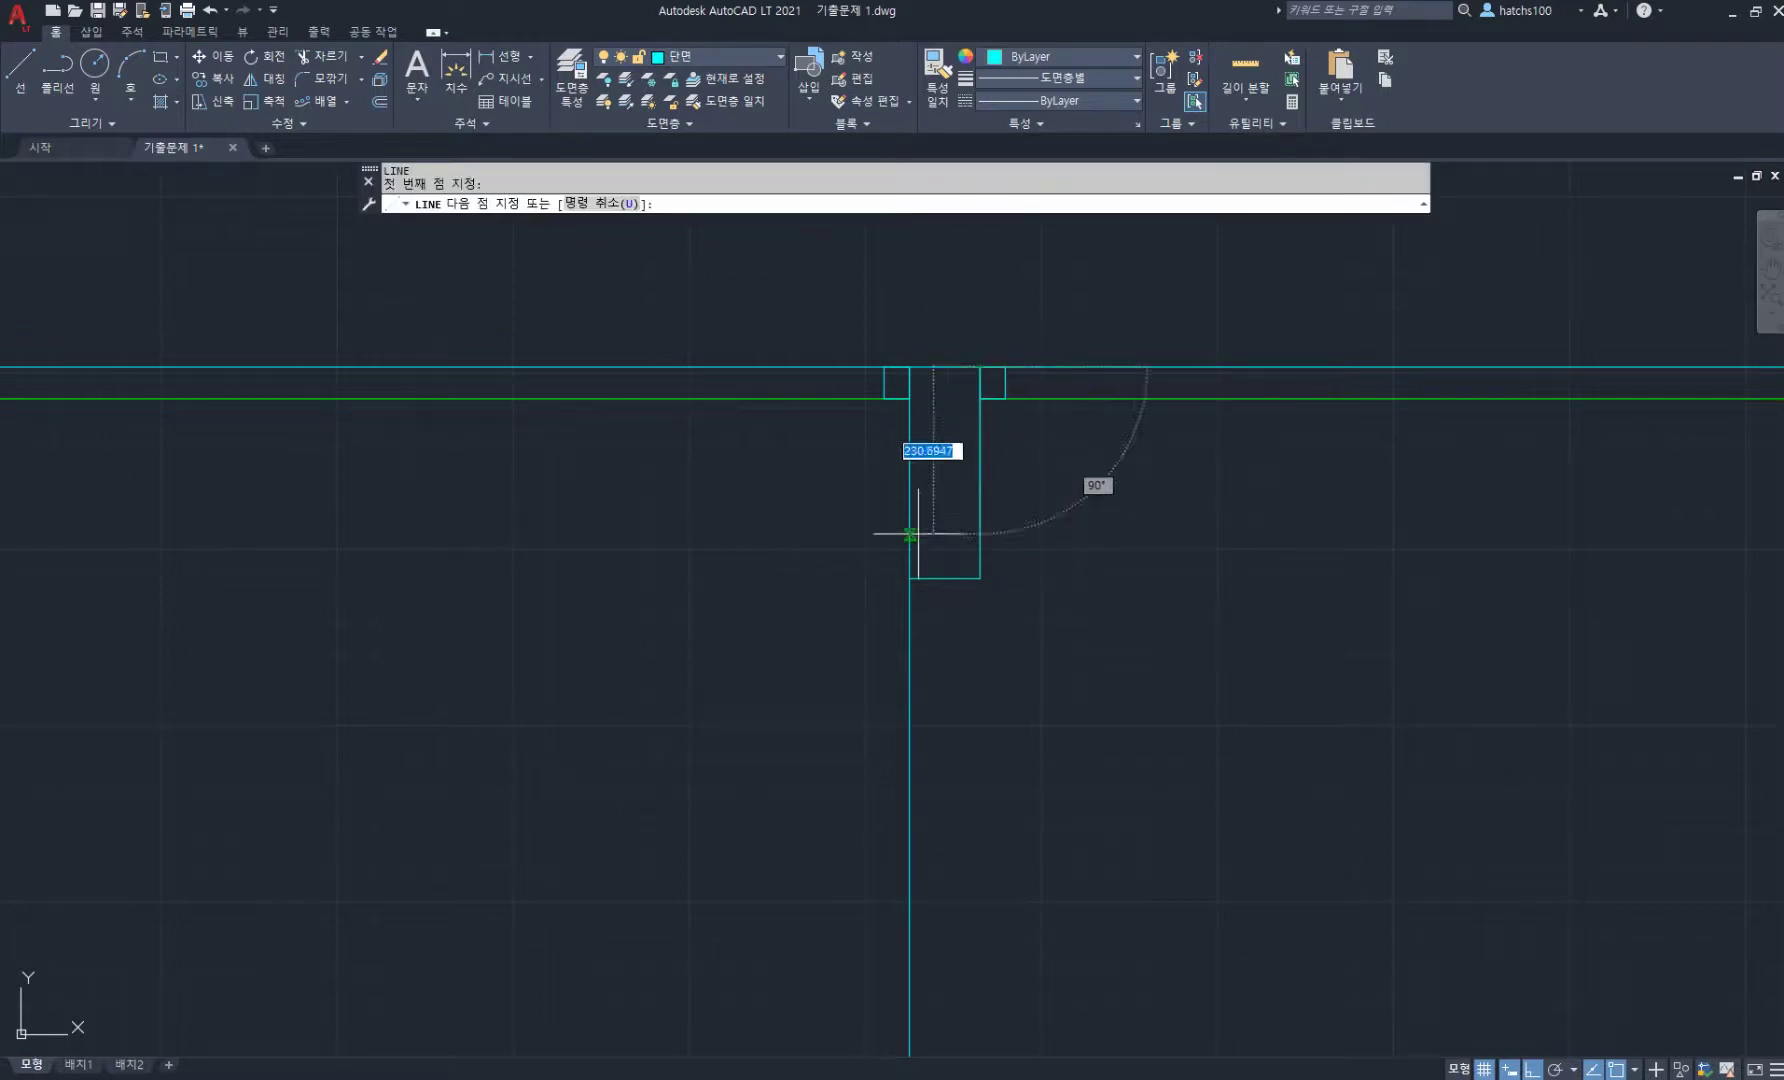
left_click(909, 578)
left_click(980, 578)
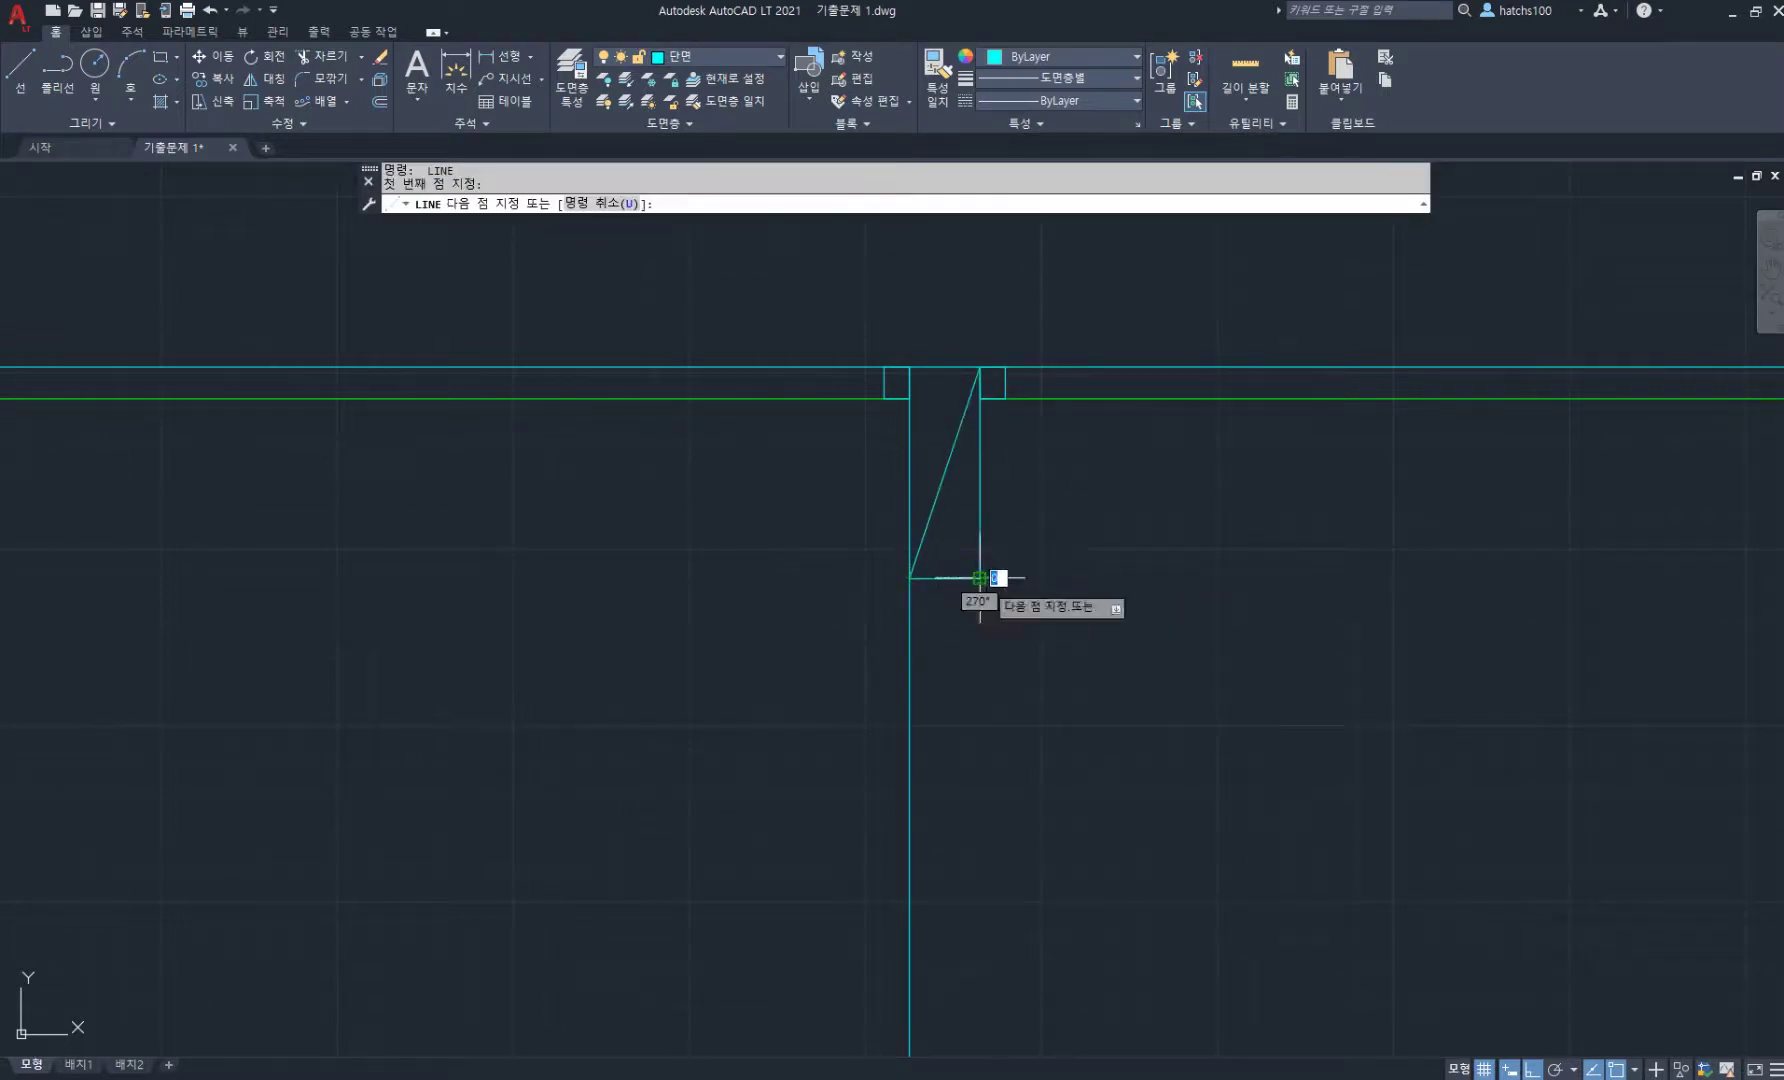
left_click(910, 369)
key("space")
scroll(1083, 578, "down", 2)
scroll(876, 486, "up", 3)
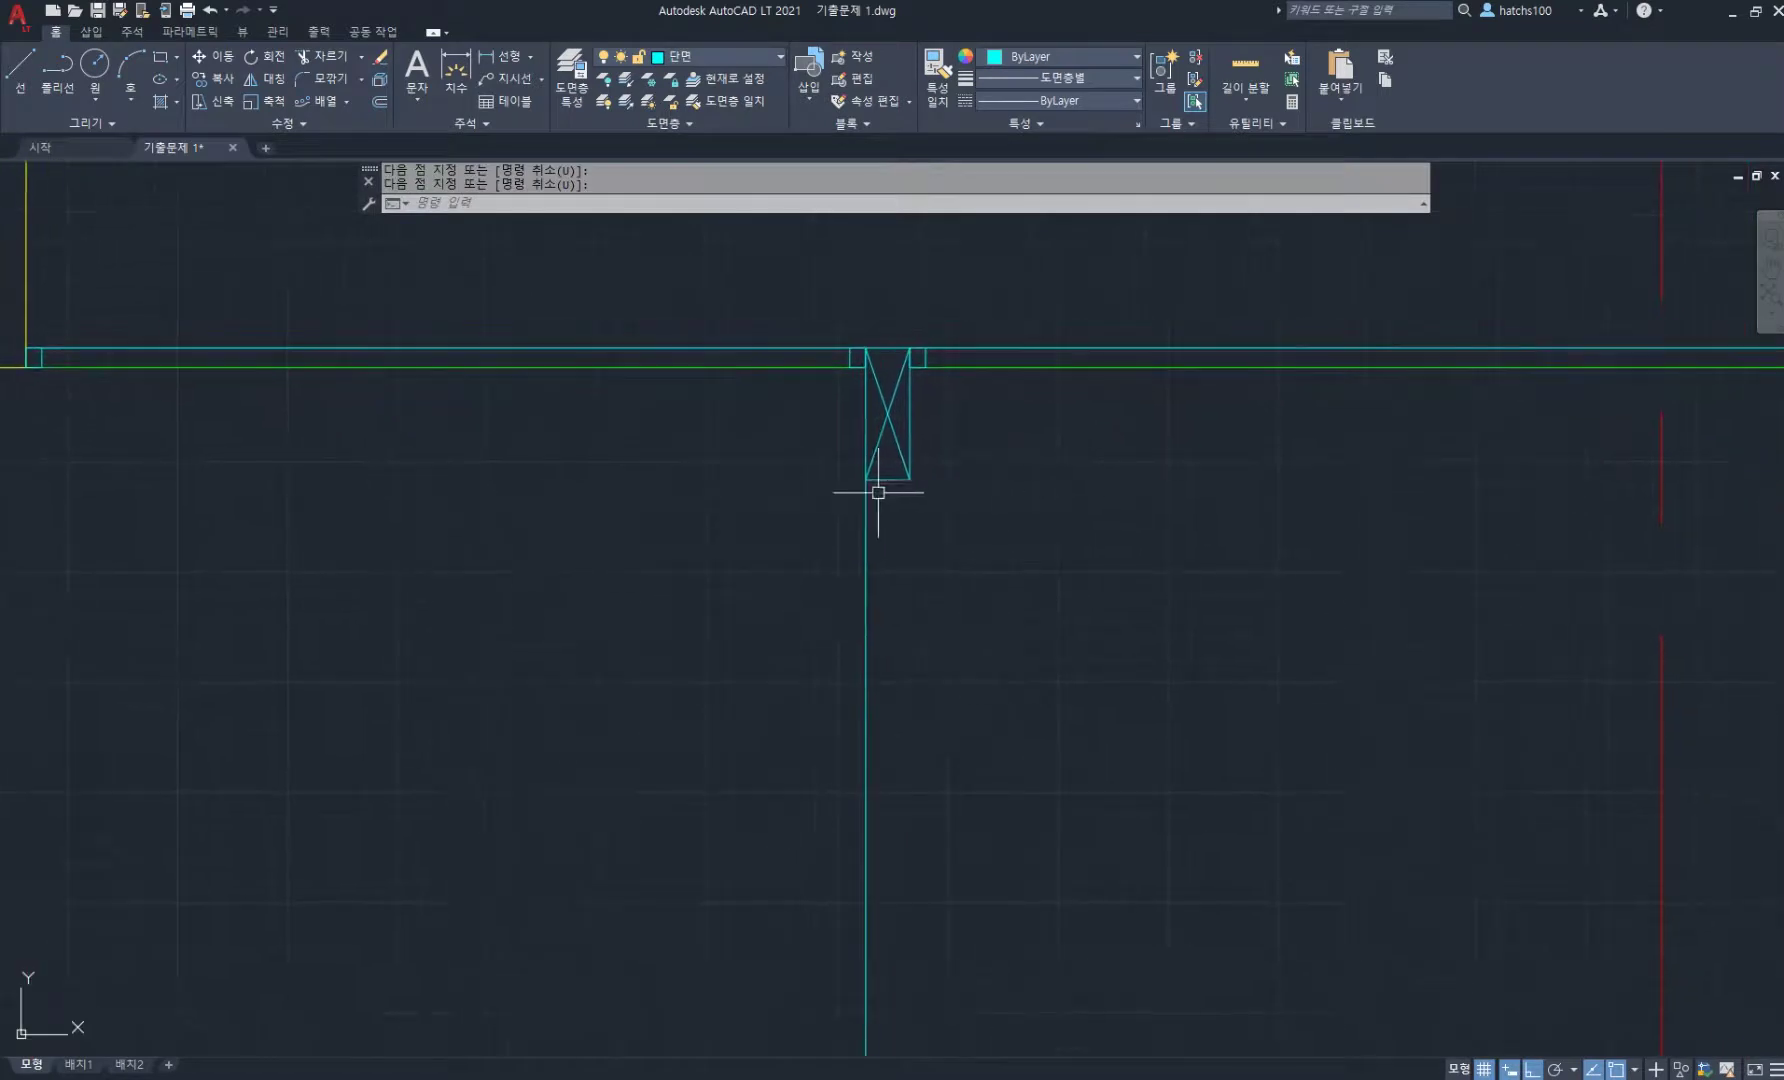
scroll(868, 474, "up", 1)
scroll(865, 477, "down", 1)
scroll(865, 477, "up", 3)
type("r")
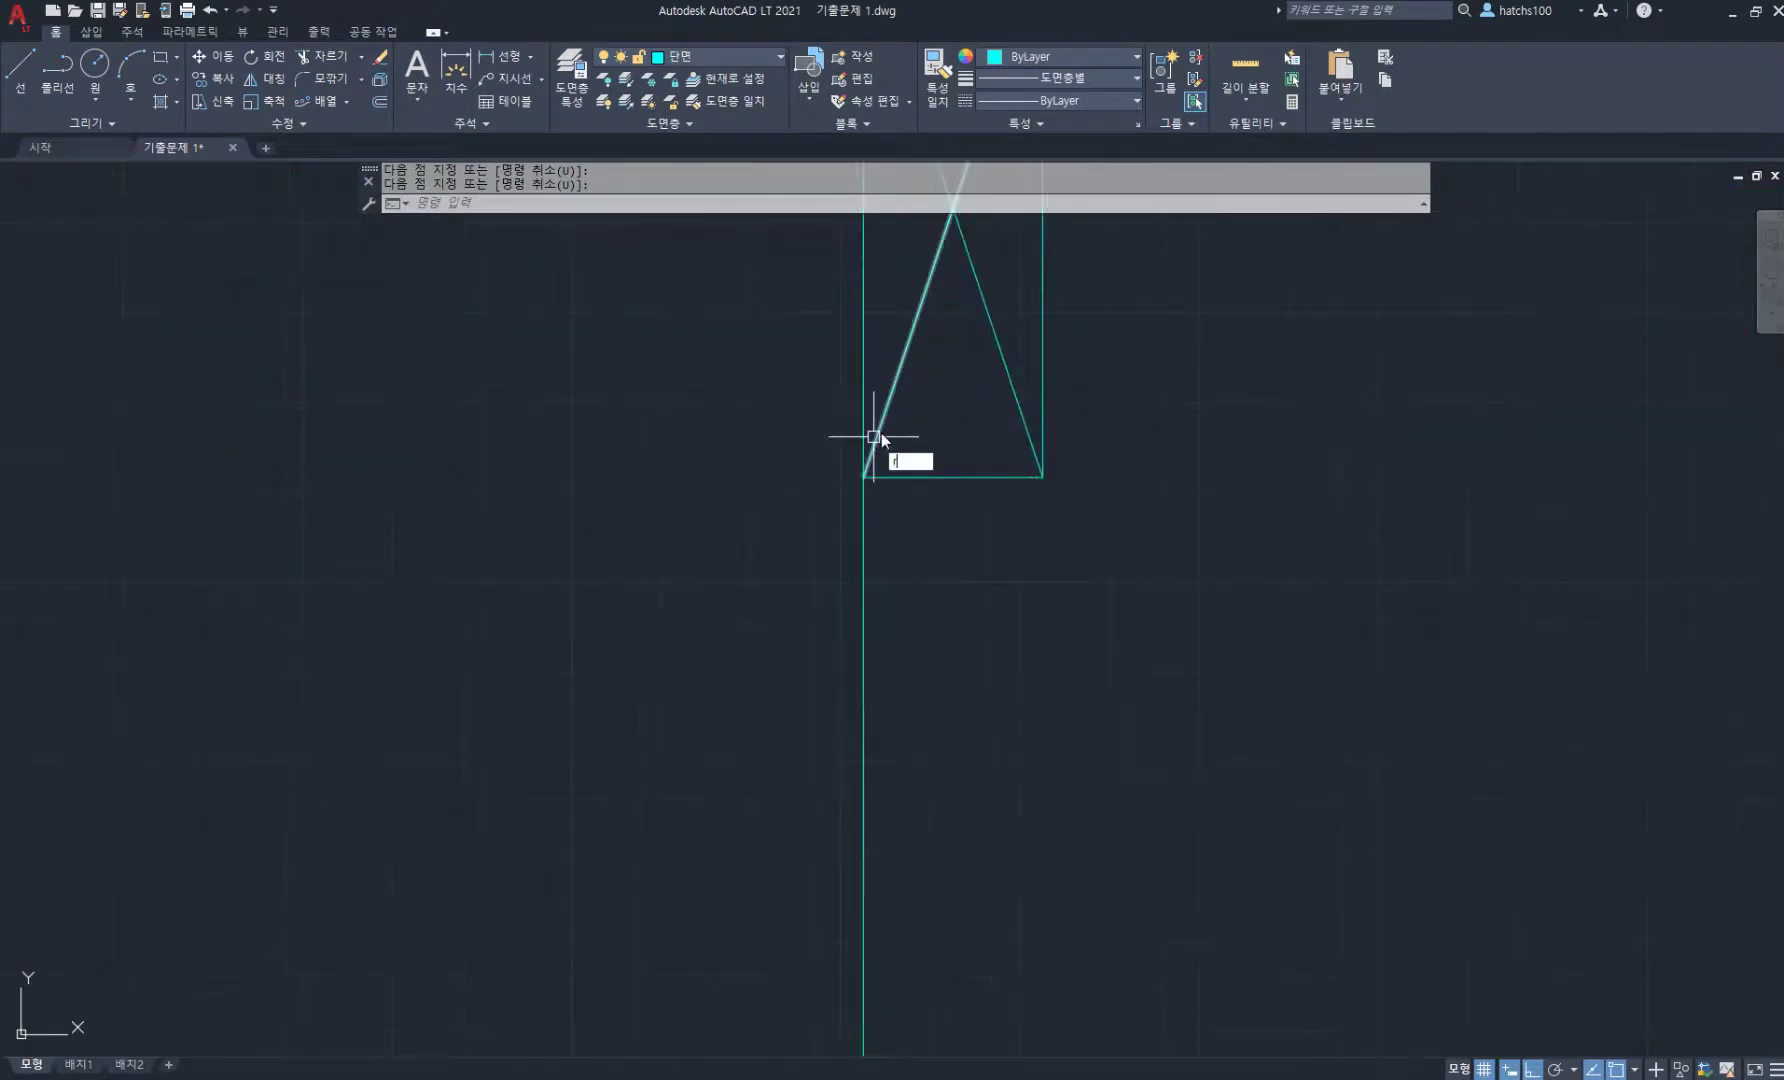
type("e")
key("Escape")
key("Escape")
scroll(894, 500, "down", 3)
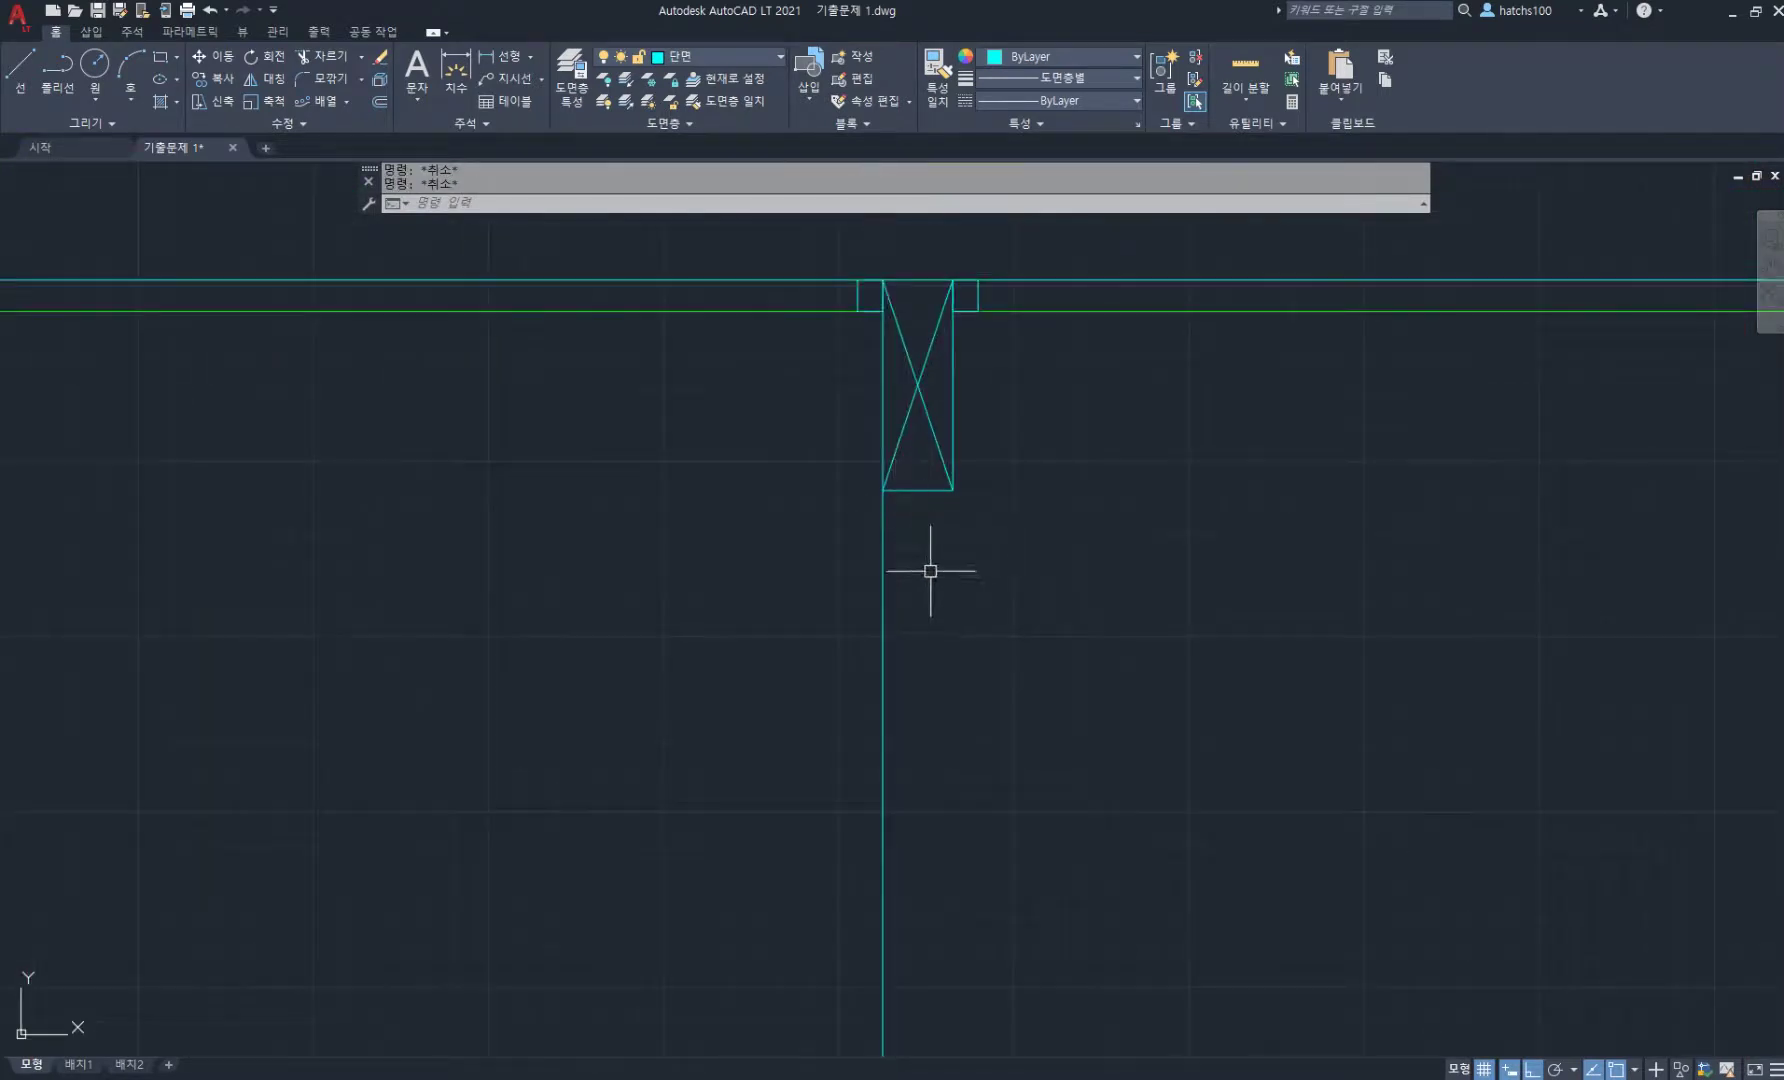
- Erase the leftover vertical line extending down from the narrow crossed rectangle under the ceiling
scroll(930, 571, "down", 3)
scroll(930, 594, "down", 2)
type("e")
key("space")
left_click(931, 613)
left_click(865, 613)
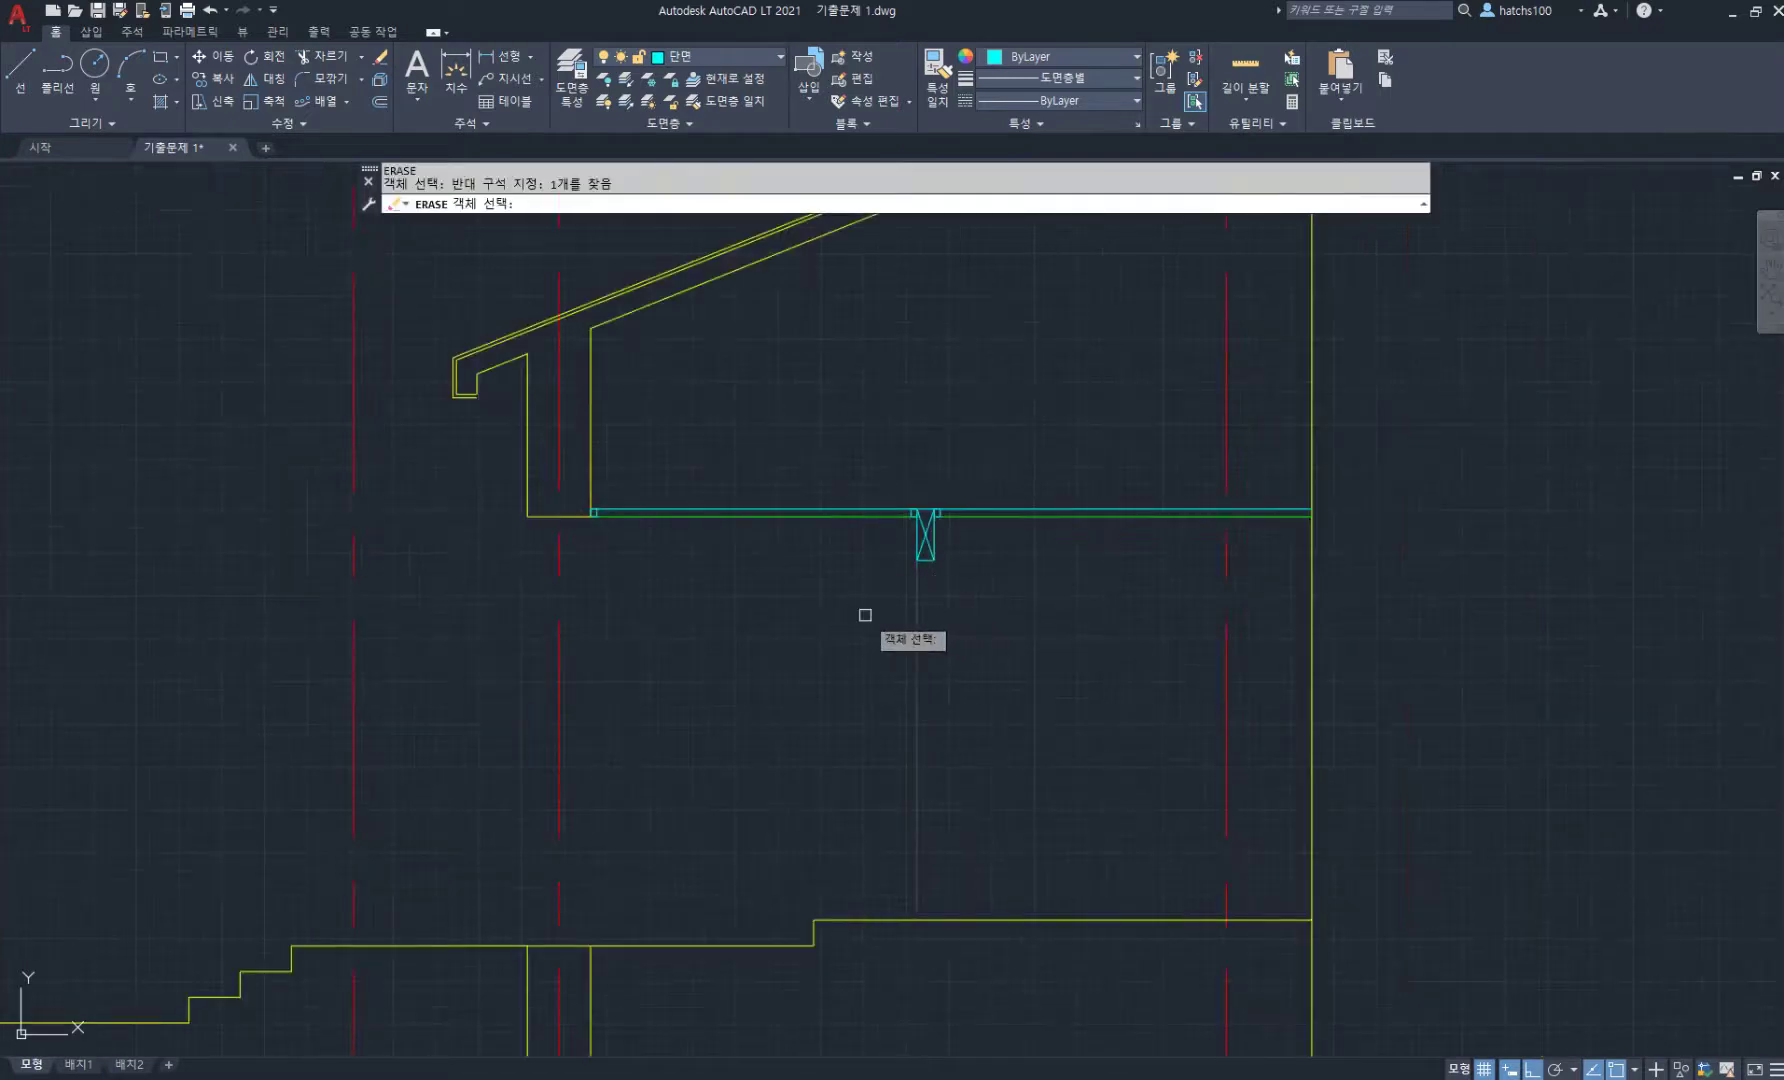
key("space")
- Copy the whole sliding door with its frame from the original section to the underside of the crossed rectangle in the copied section
scroll(952, 601, "down", 4)
middle_click_drag(1284, 631, 576, 547)
scroll(1229, 510, "up", 5)
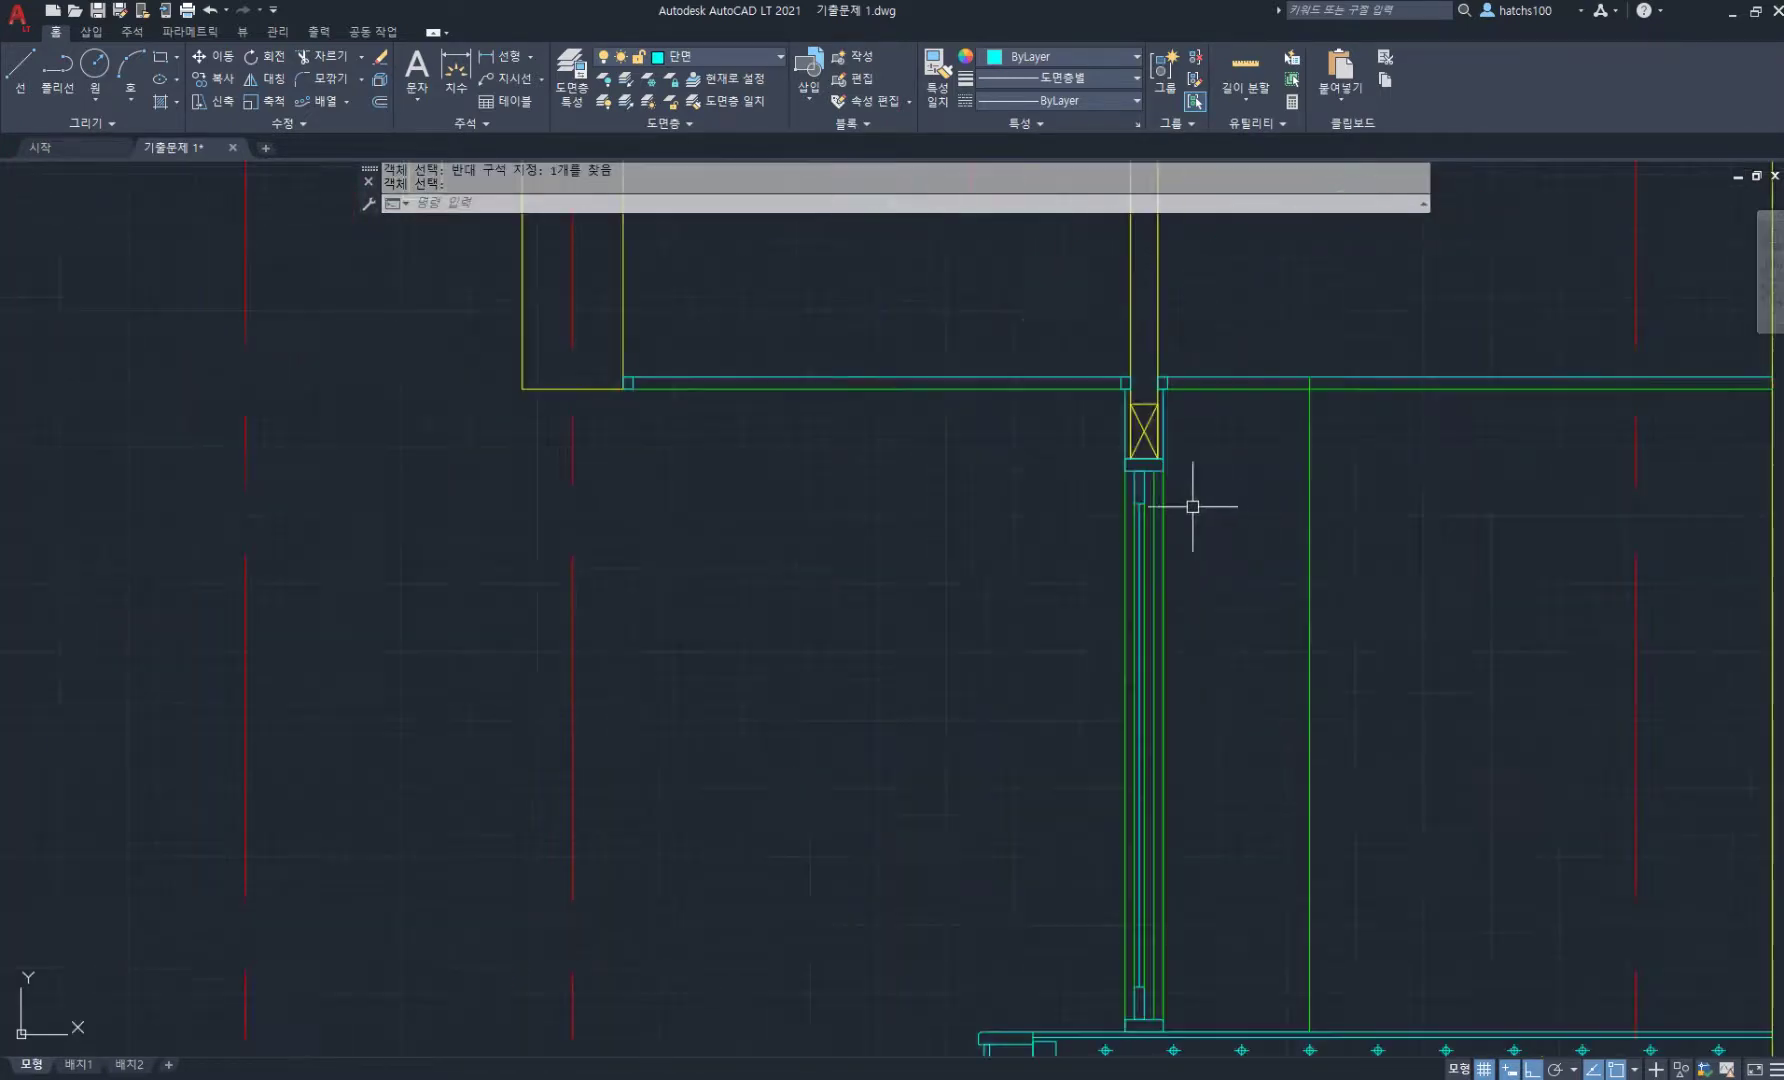
key("space")
left_click(1180, 462)
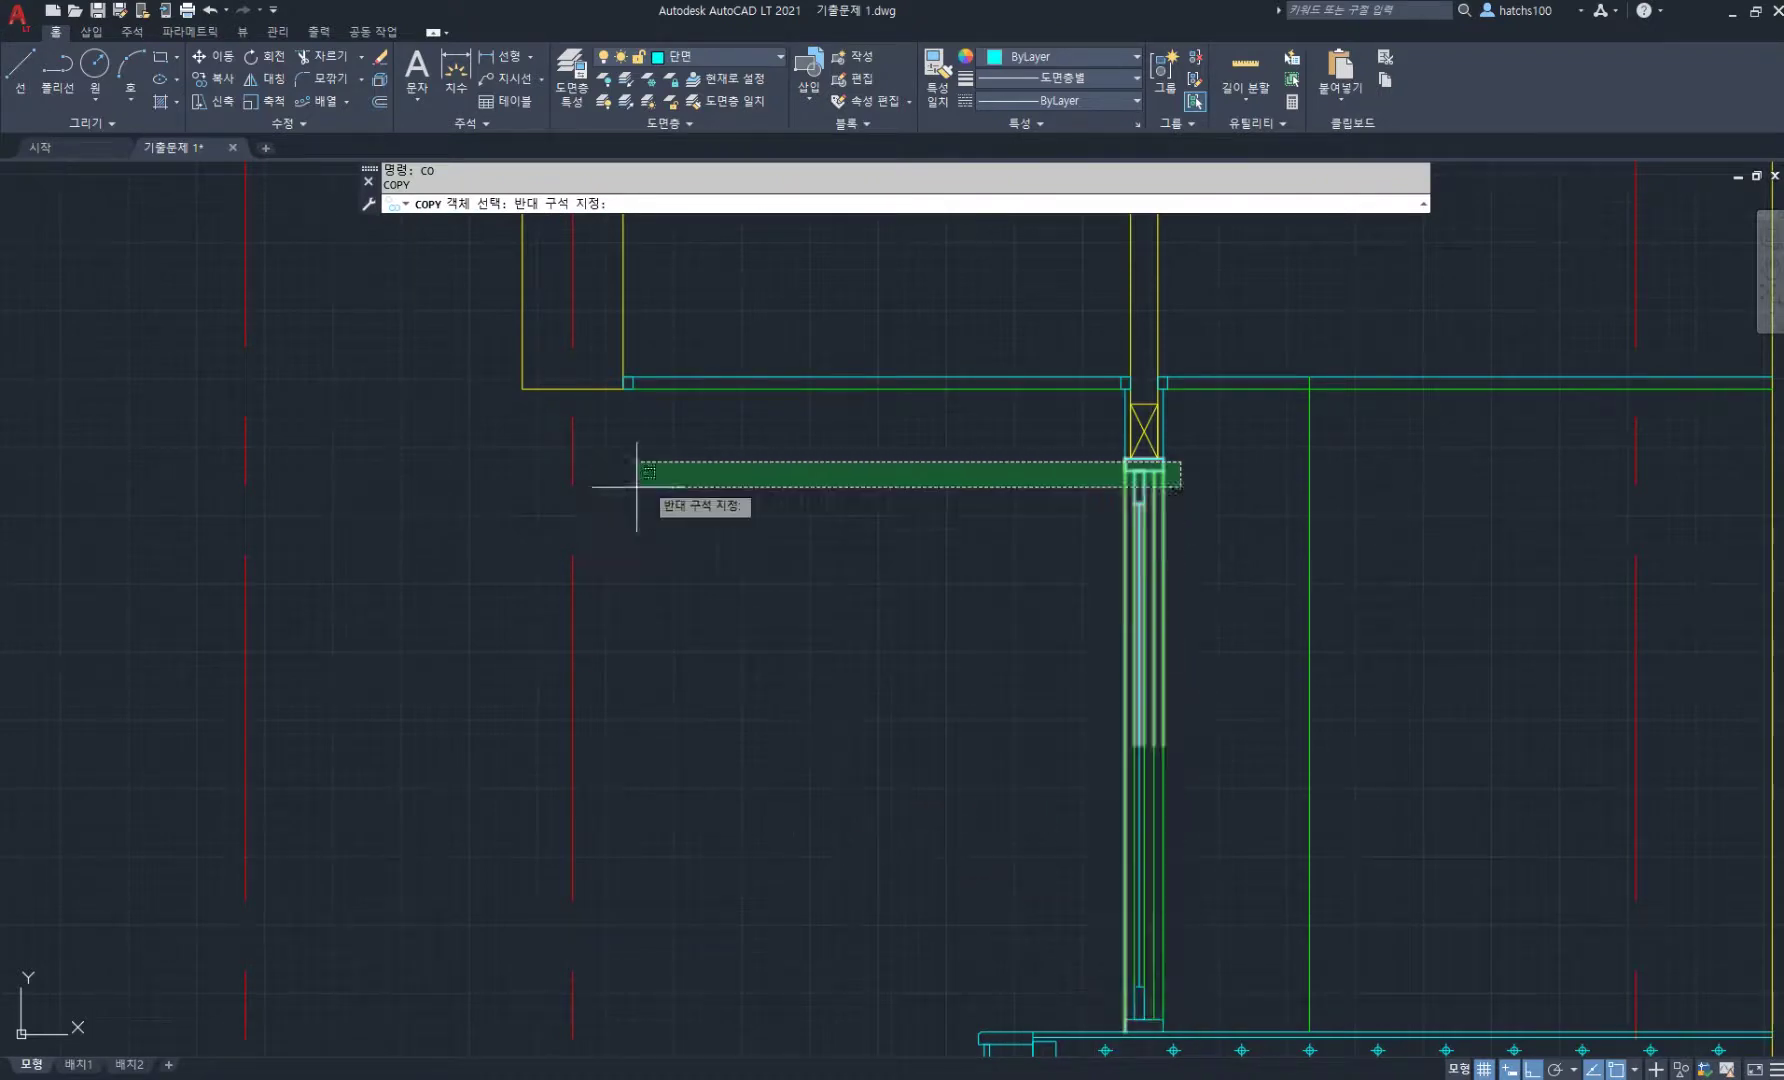
left_click(1084, 1012)
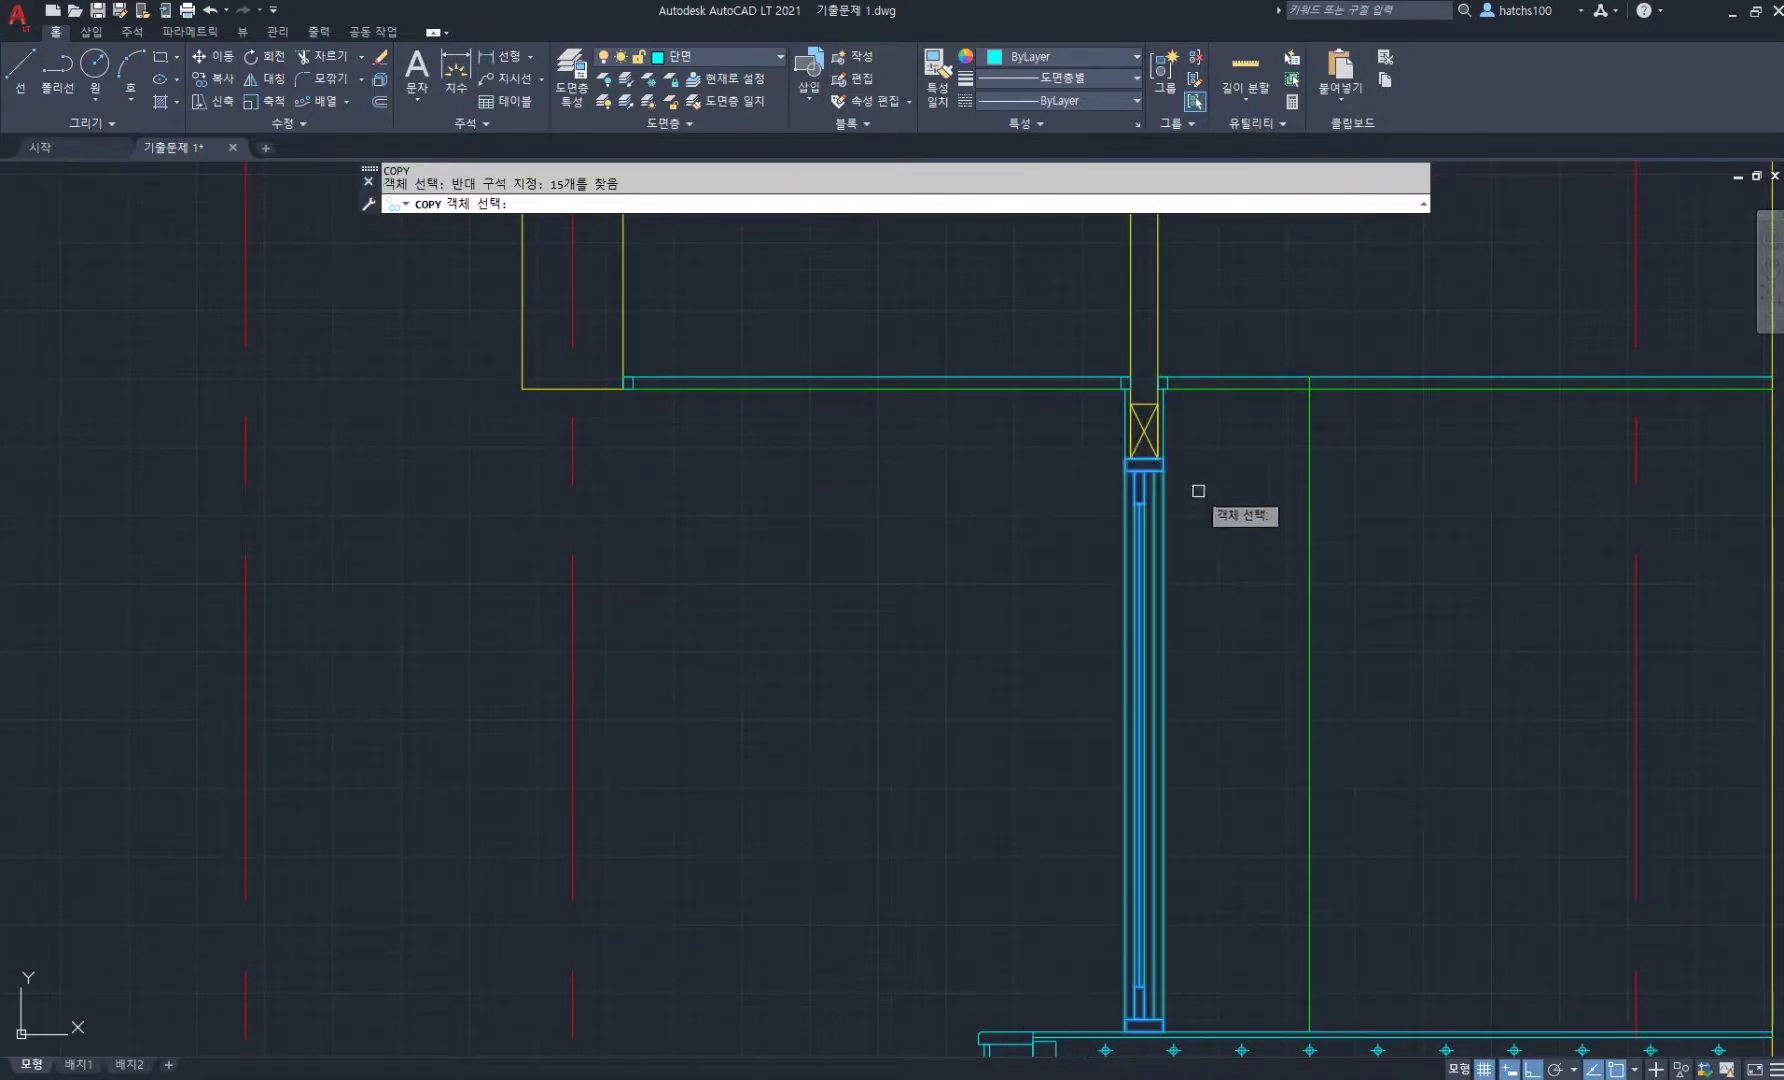
key("space")
scroll(1125, 459, "up", 3)
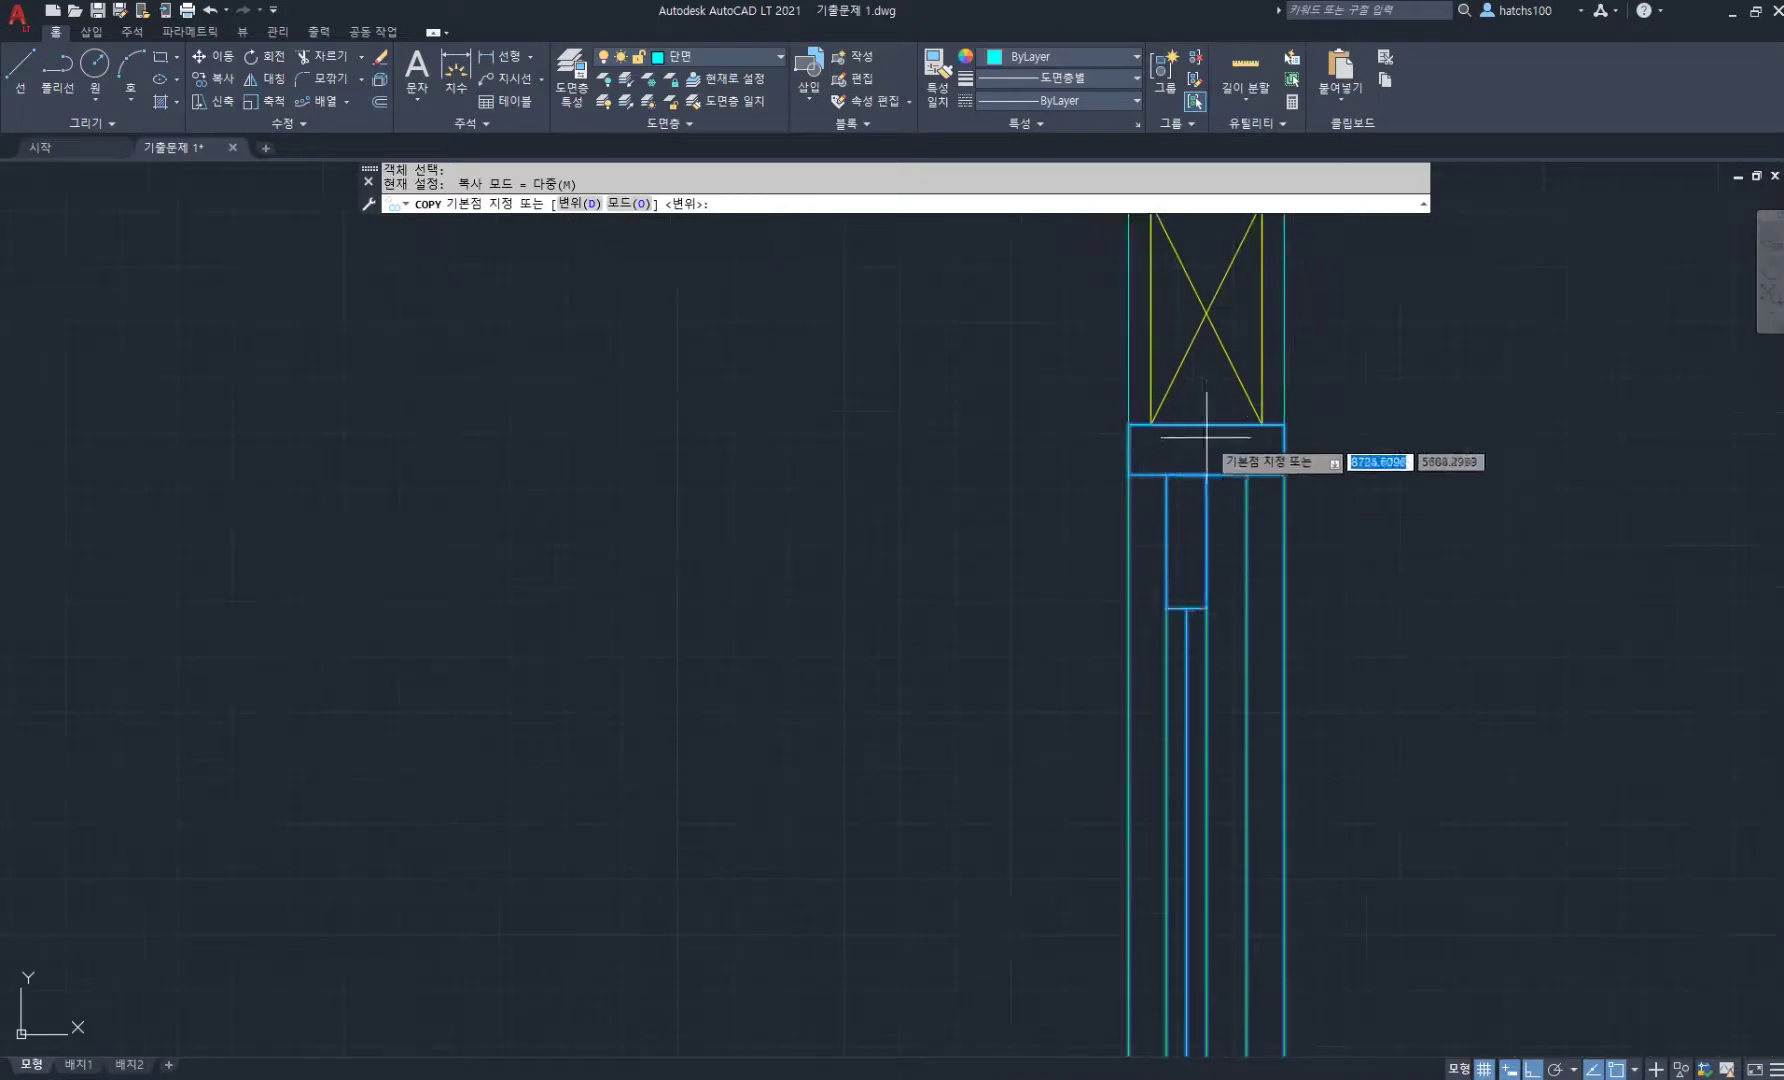
left_click(1126, 460)
scroll(1126, 460, "down", 4)
scroll(1085, 467, "up", 4)
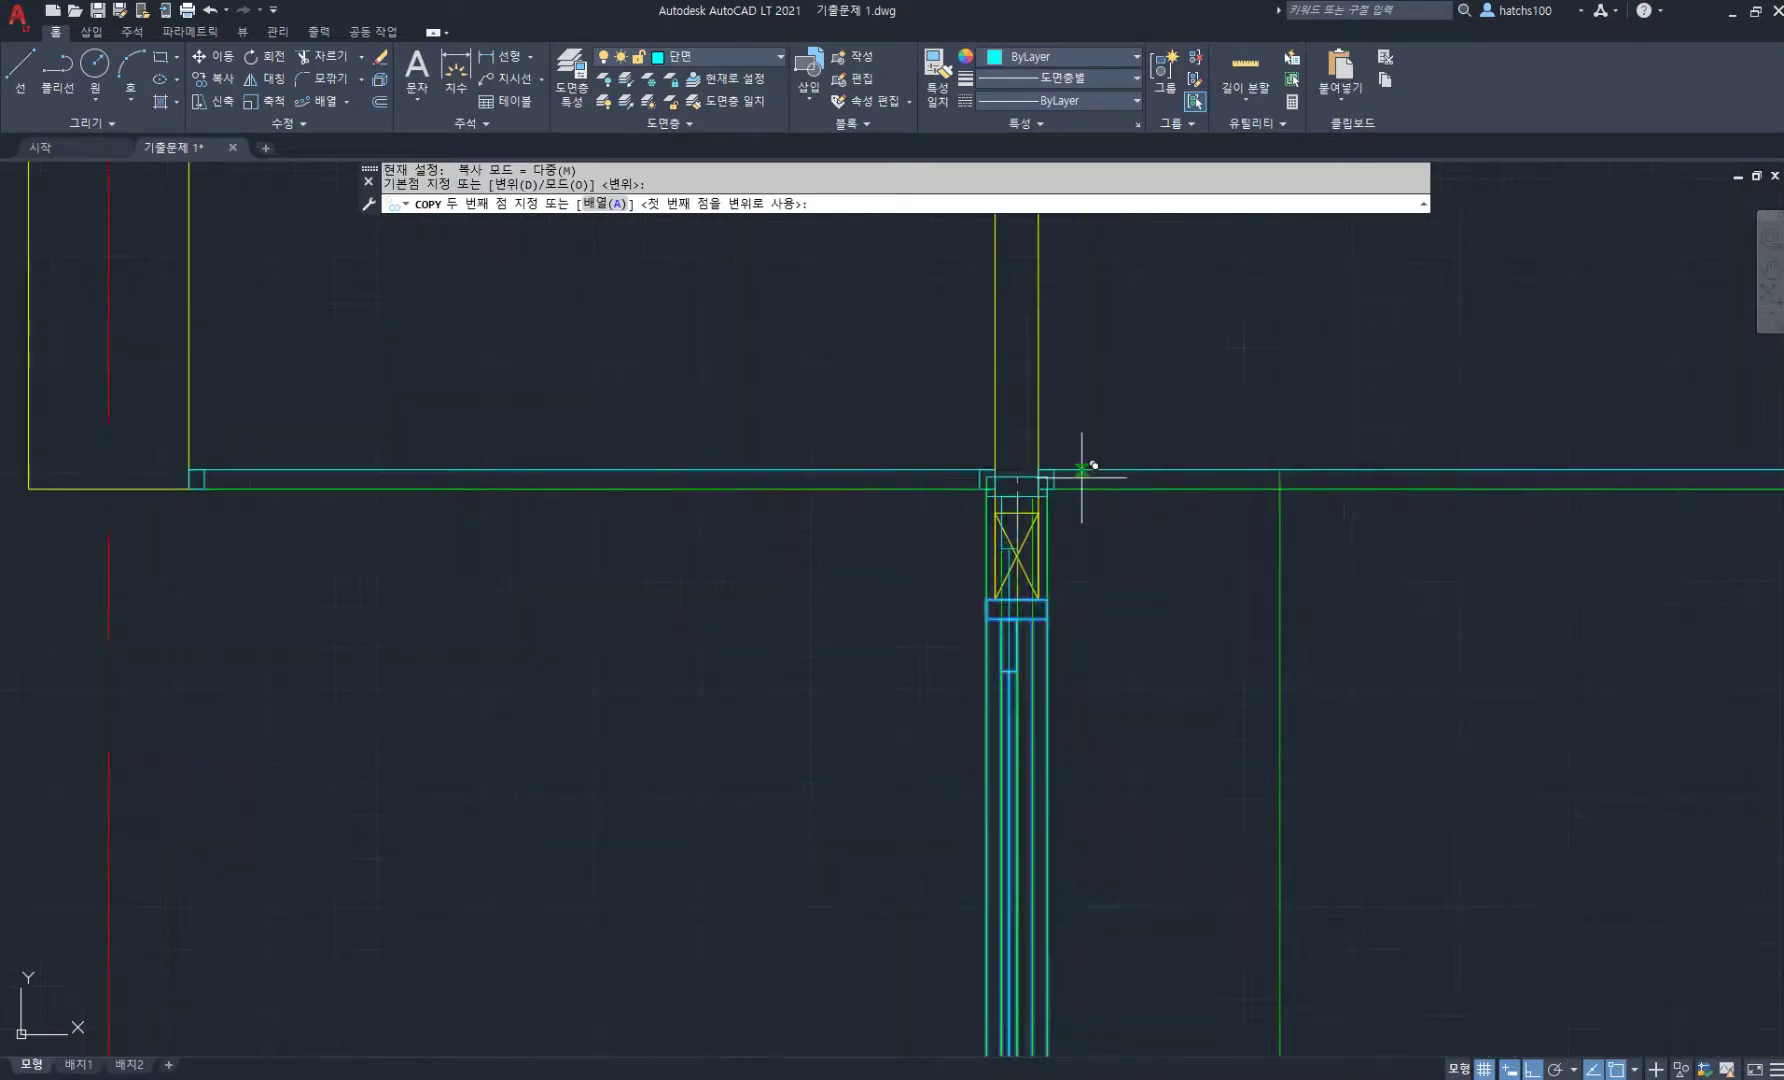
scroll(1036, 510, "down", 5)
scroll(1206, 505, "up", 2)
scroll(776, 521, "up", 3)
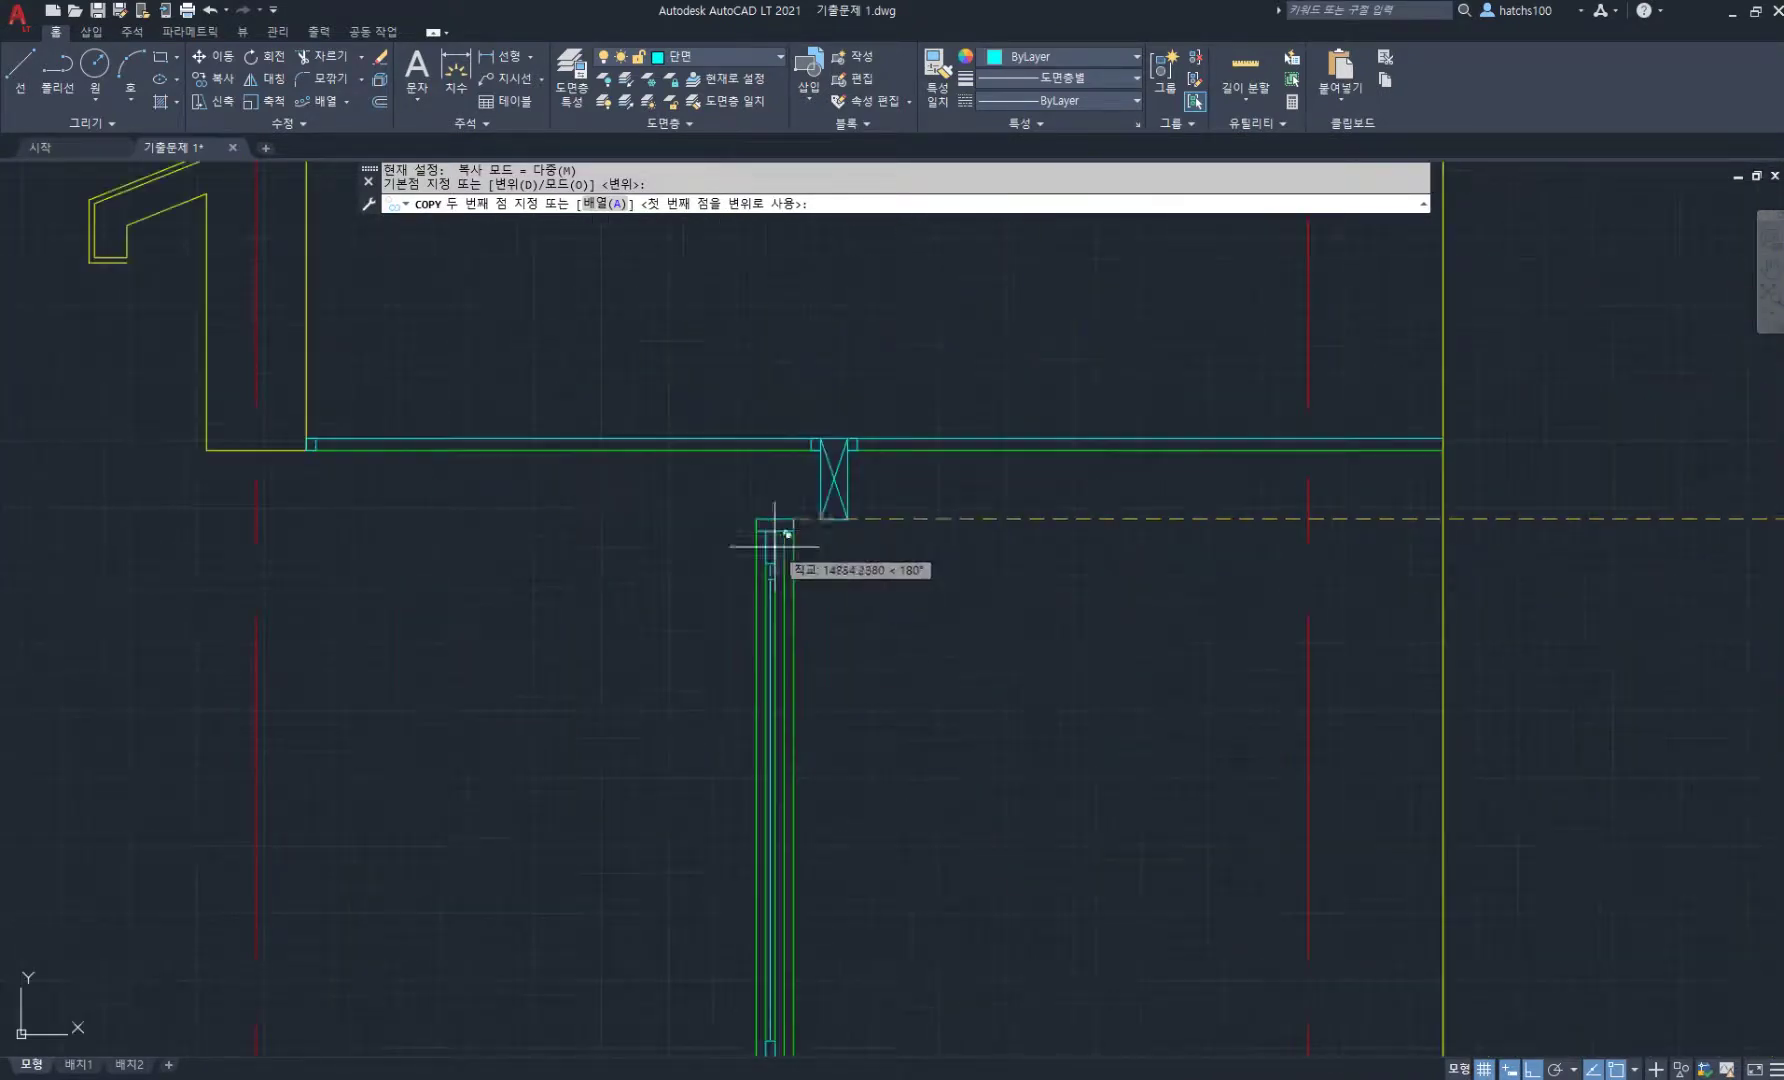
left_click(840, 517)
scroll(928, 537, "down", 2)
key("Return")
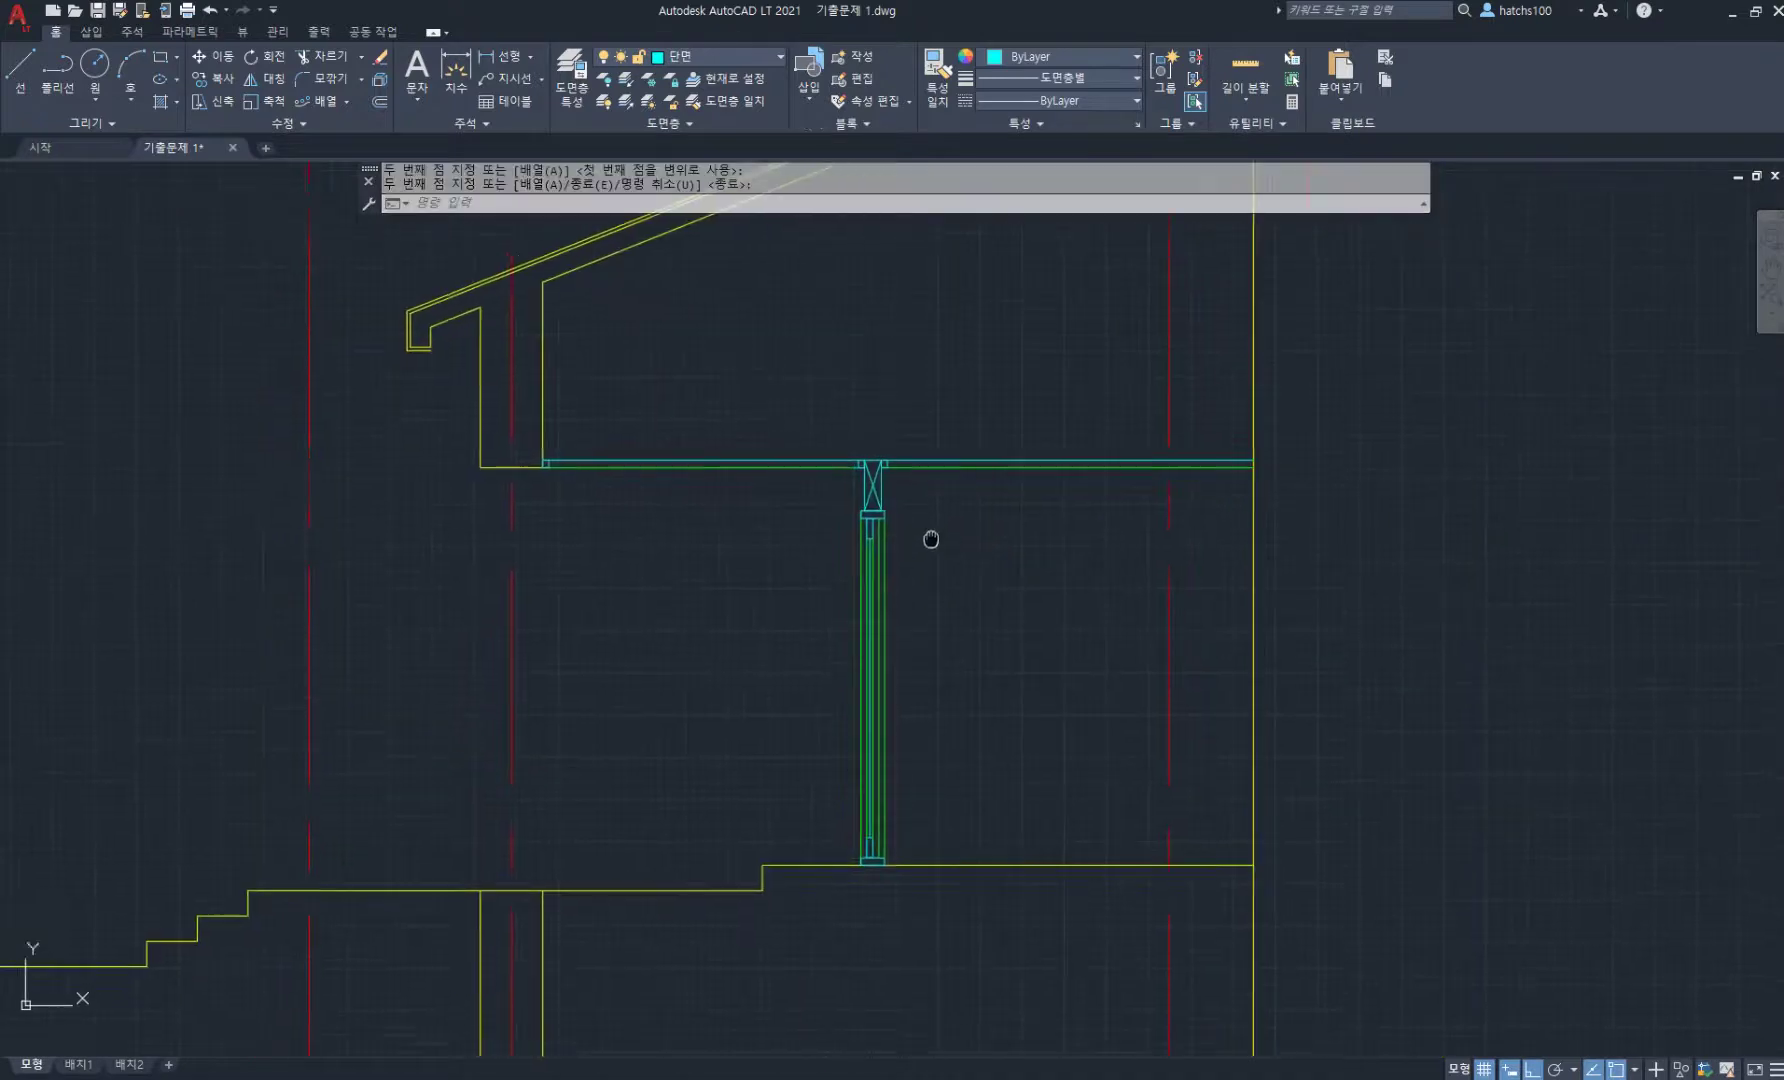
- Draw vertical lines on both sides of the crossed rectangle, connecting the door frame's upper corners with the green ceiling line
scroll(870, 470, "up", 6)
type("l")
key("Return")
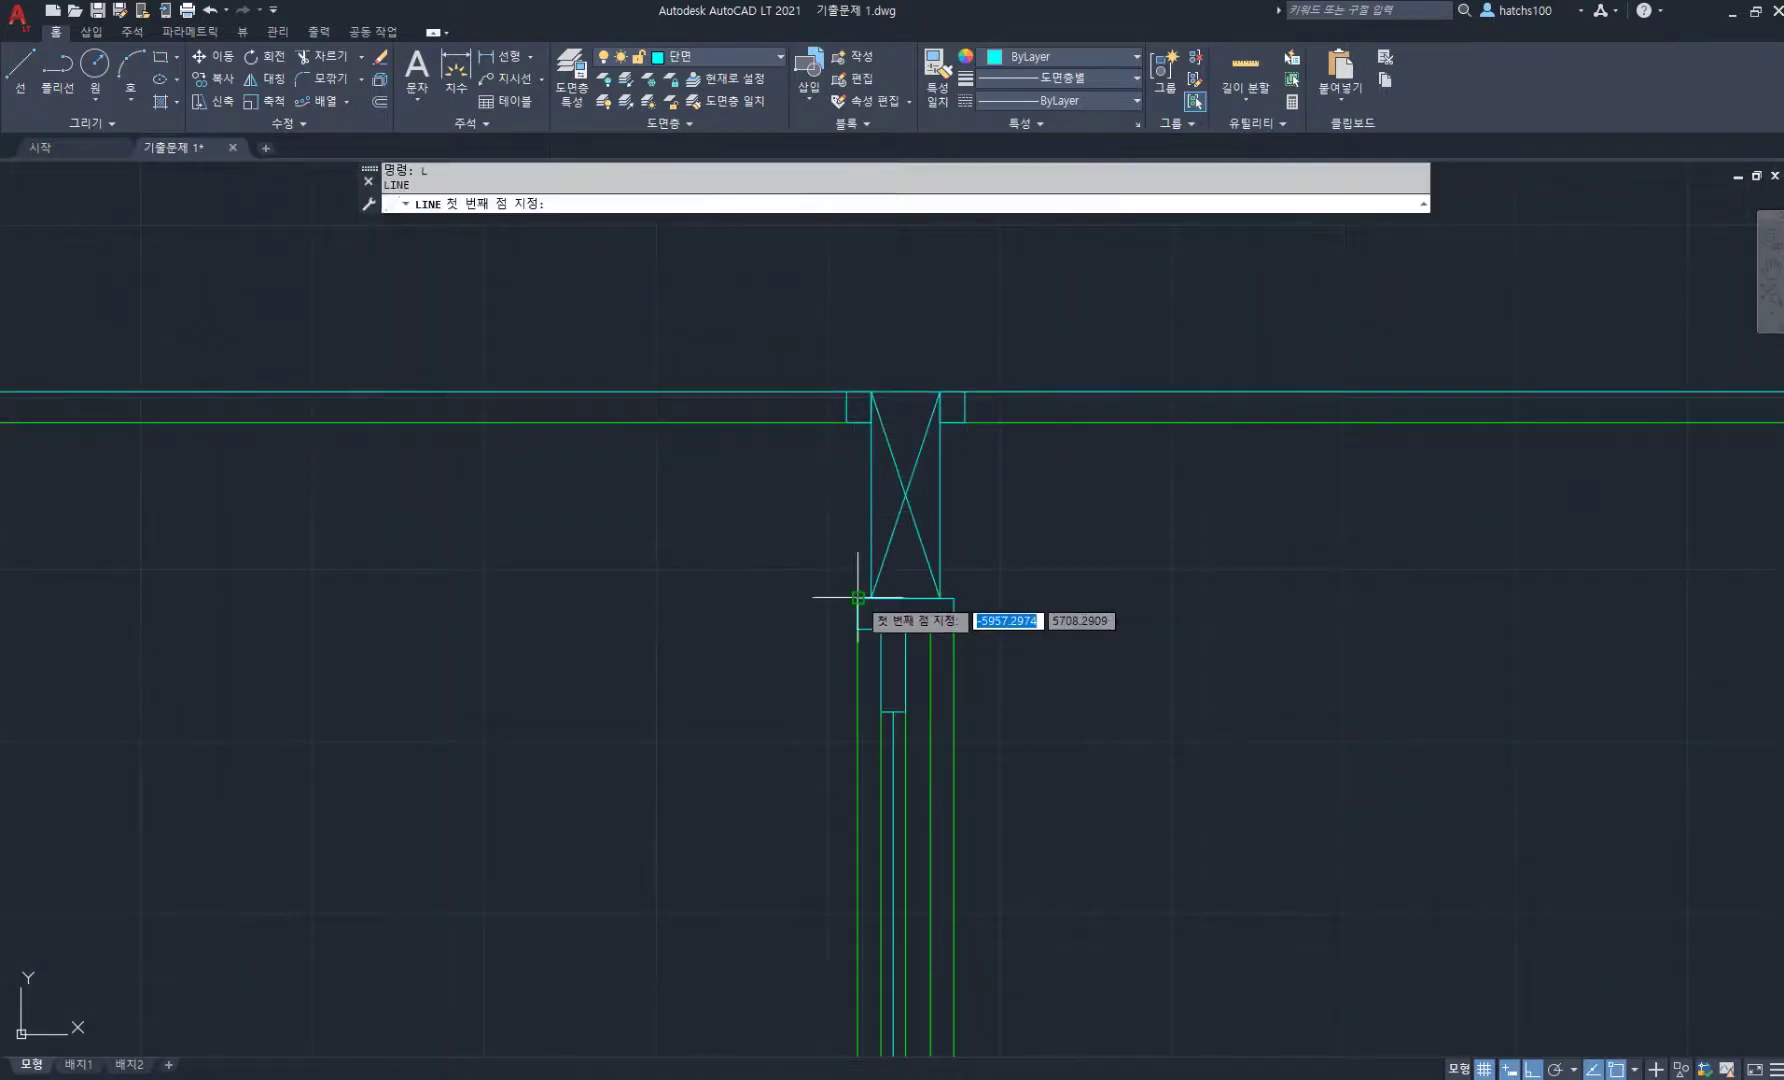
left_click(857, 598)
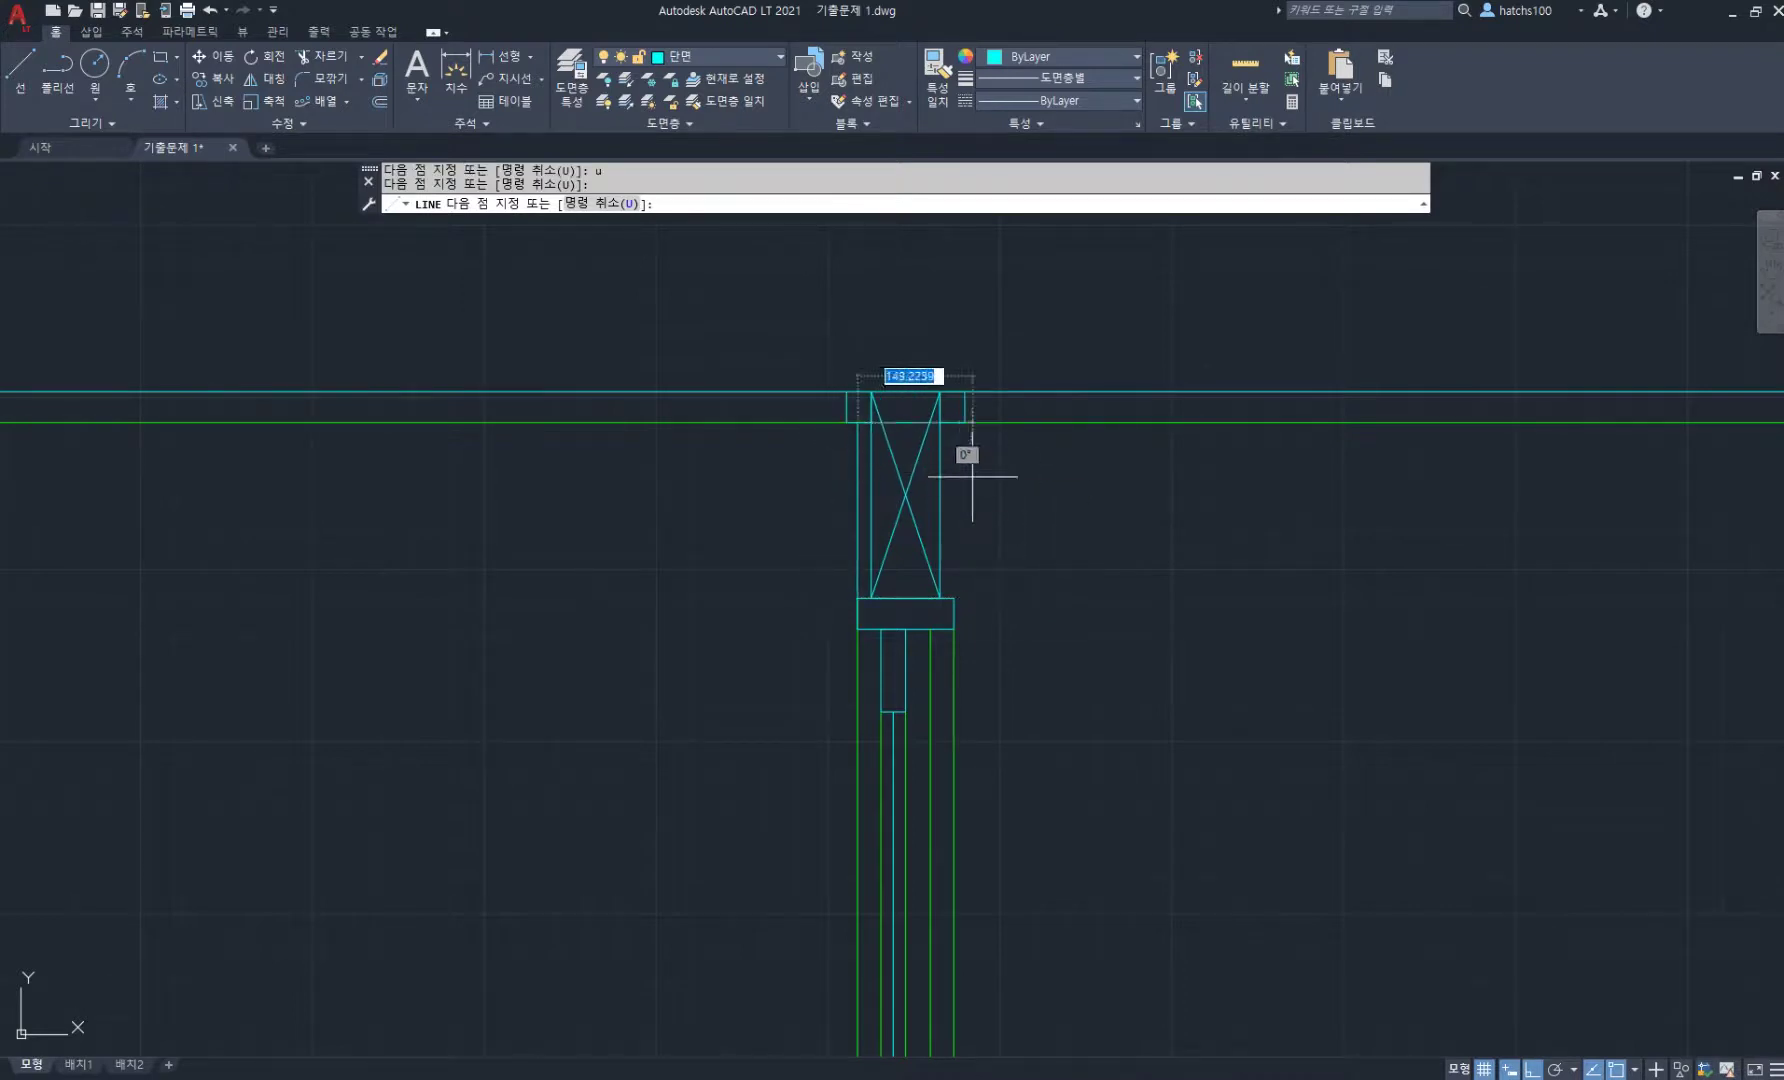
key("Return")
key("Return")
left_click(953, 422)
scroll(950, 430, "up", 5)
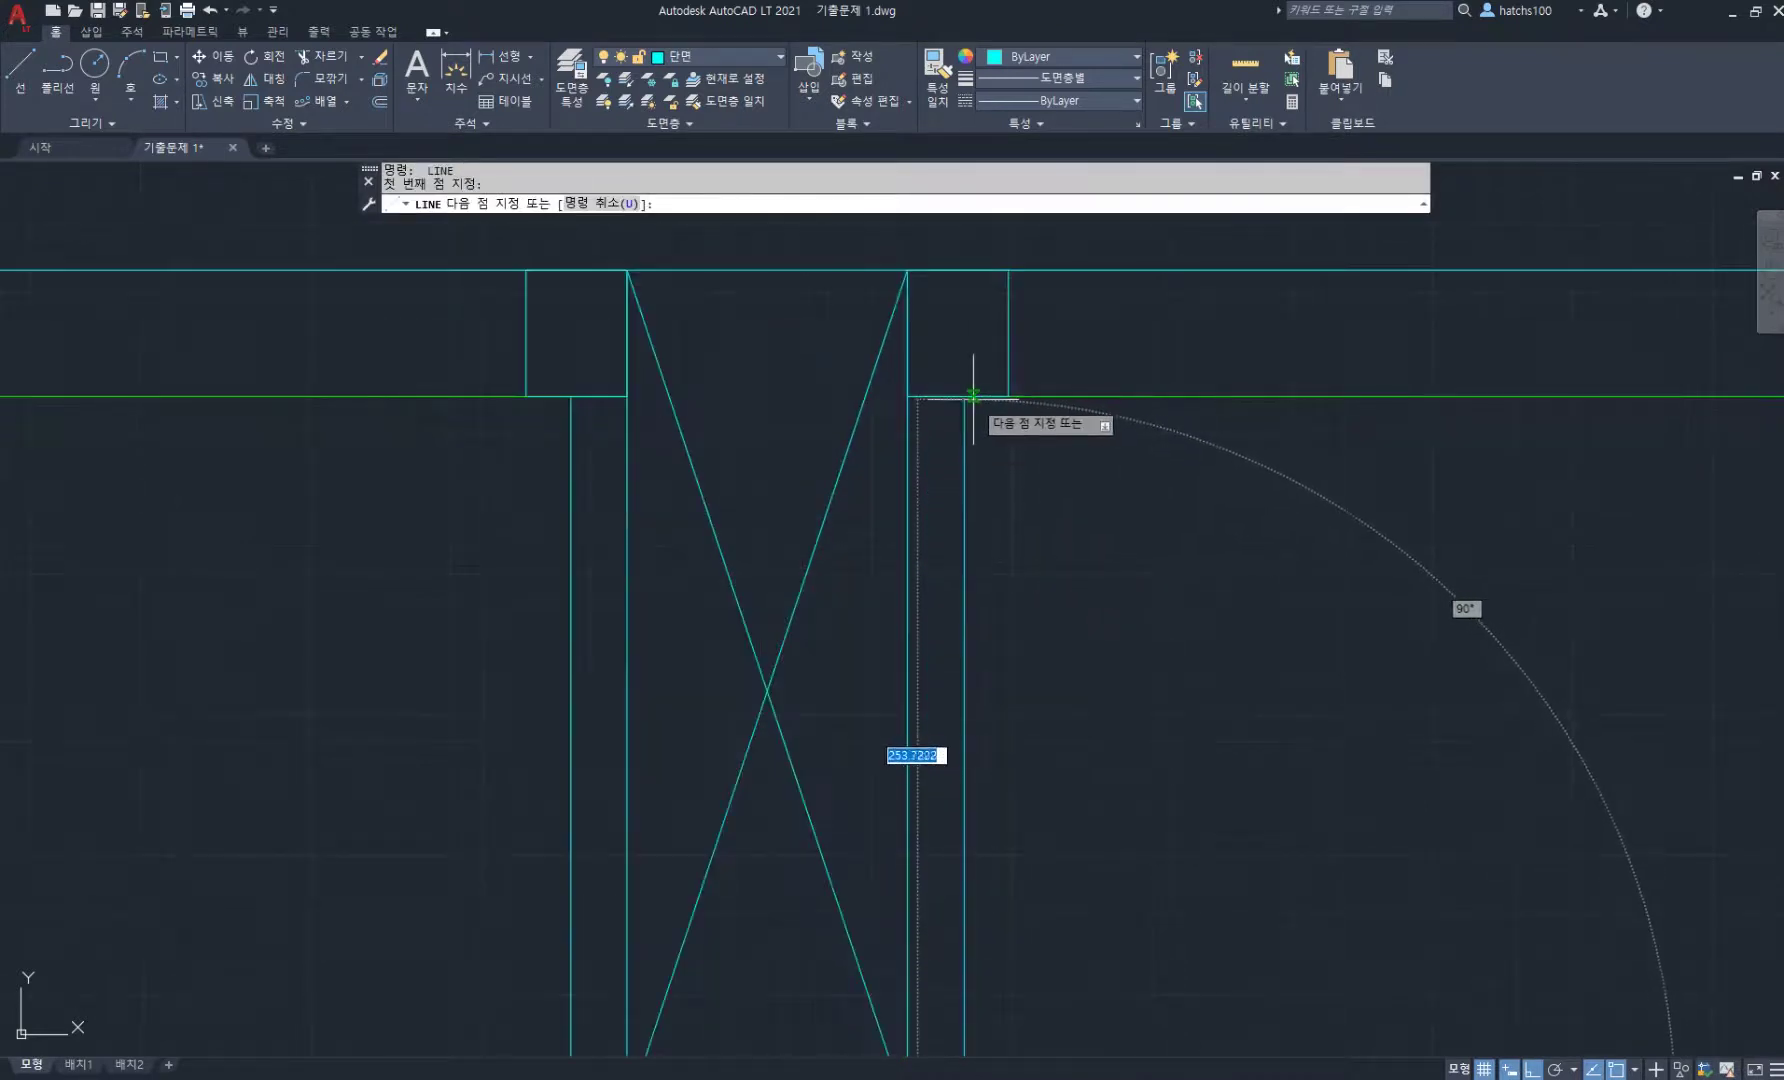
key("Return")
scroll(1340, 605, "down", 5)
middle_click_drag(1325, 629, 1090, 488)
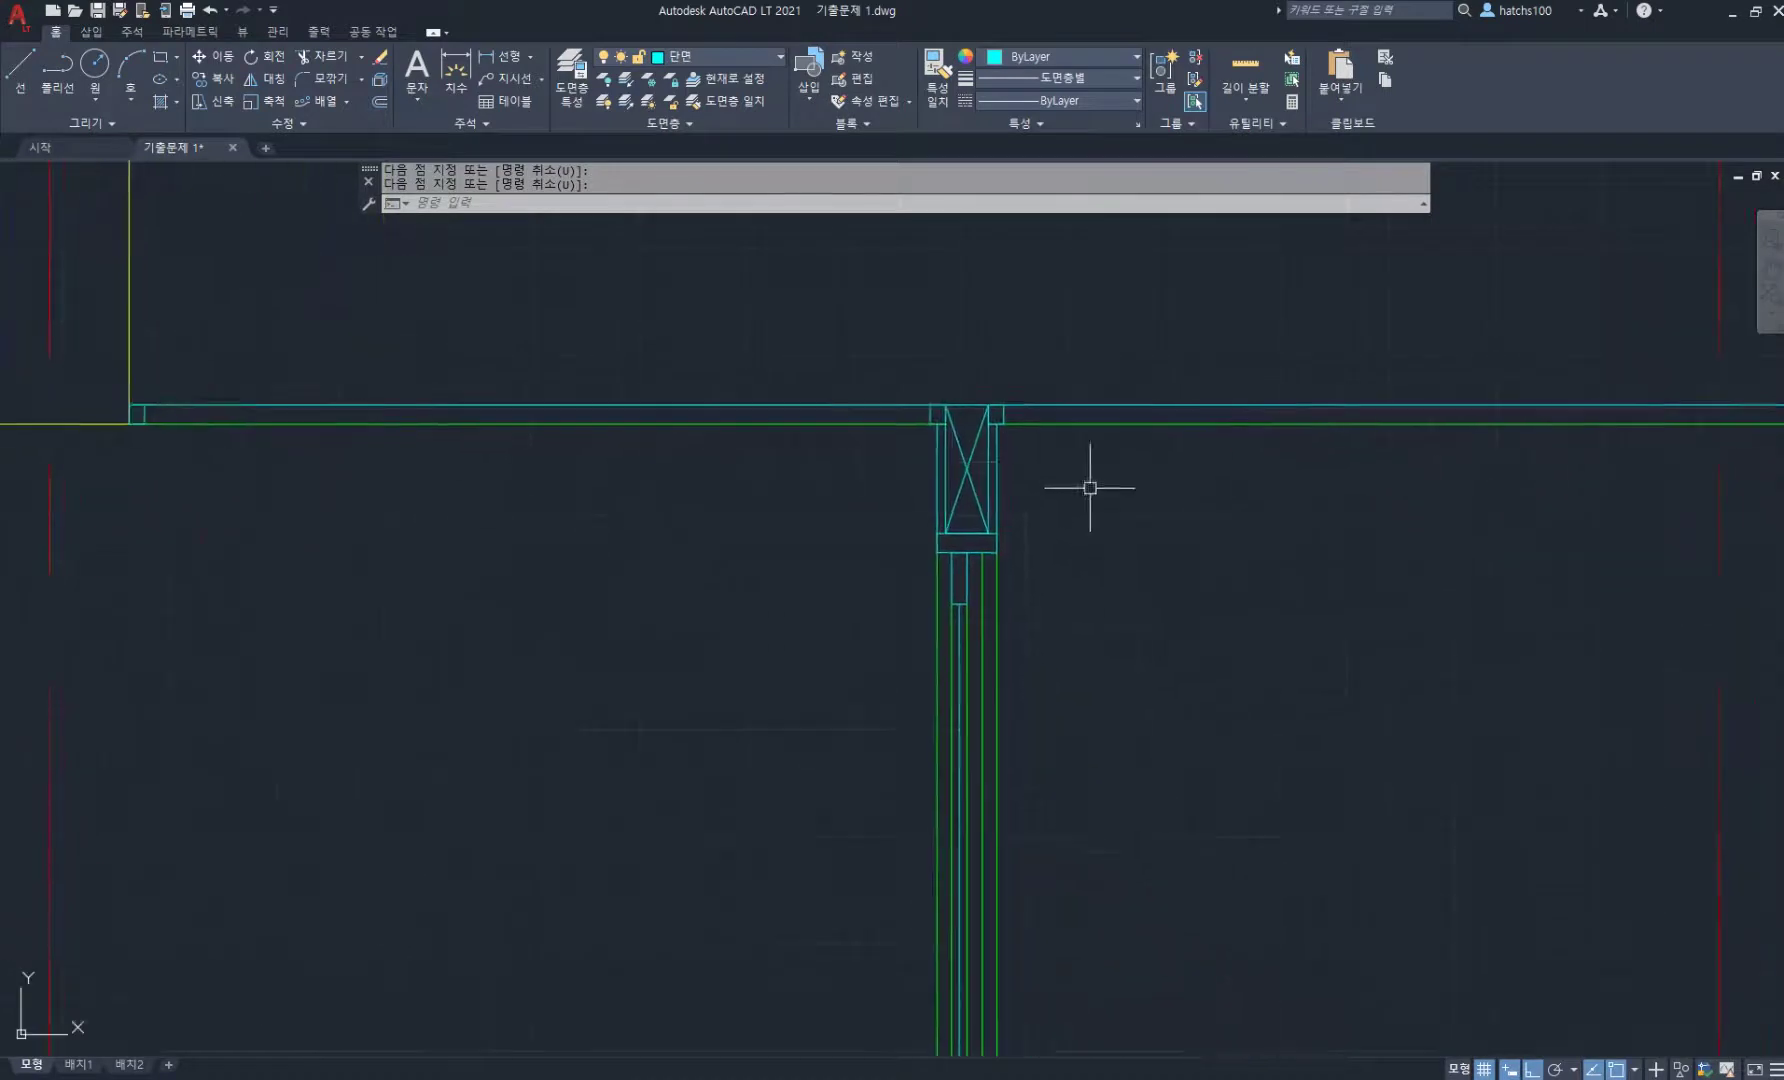
- Review the sliding door in both sections and check the front entrance along section line A in the PDF floor plan
scroll(1057, 594, "down", 2)
scroll(1057, 594, "down", 3)
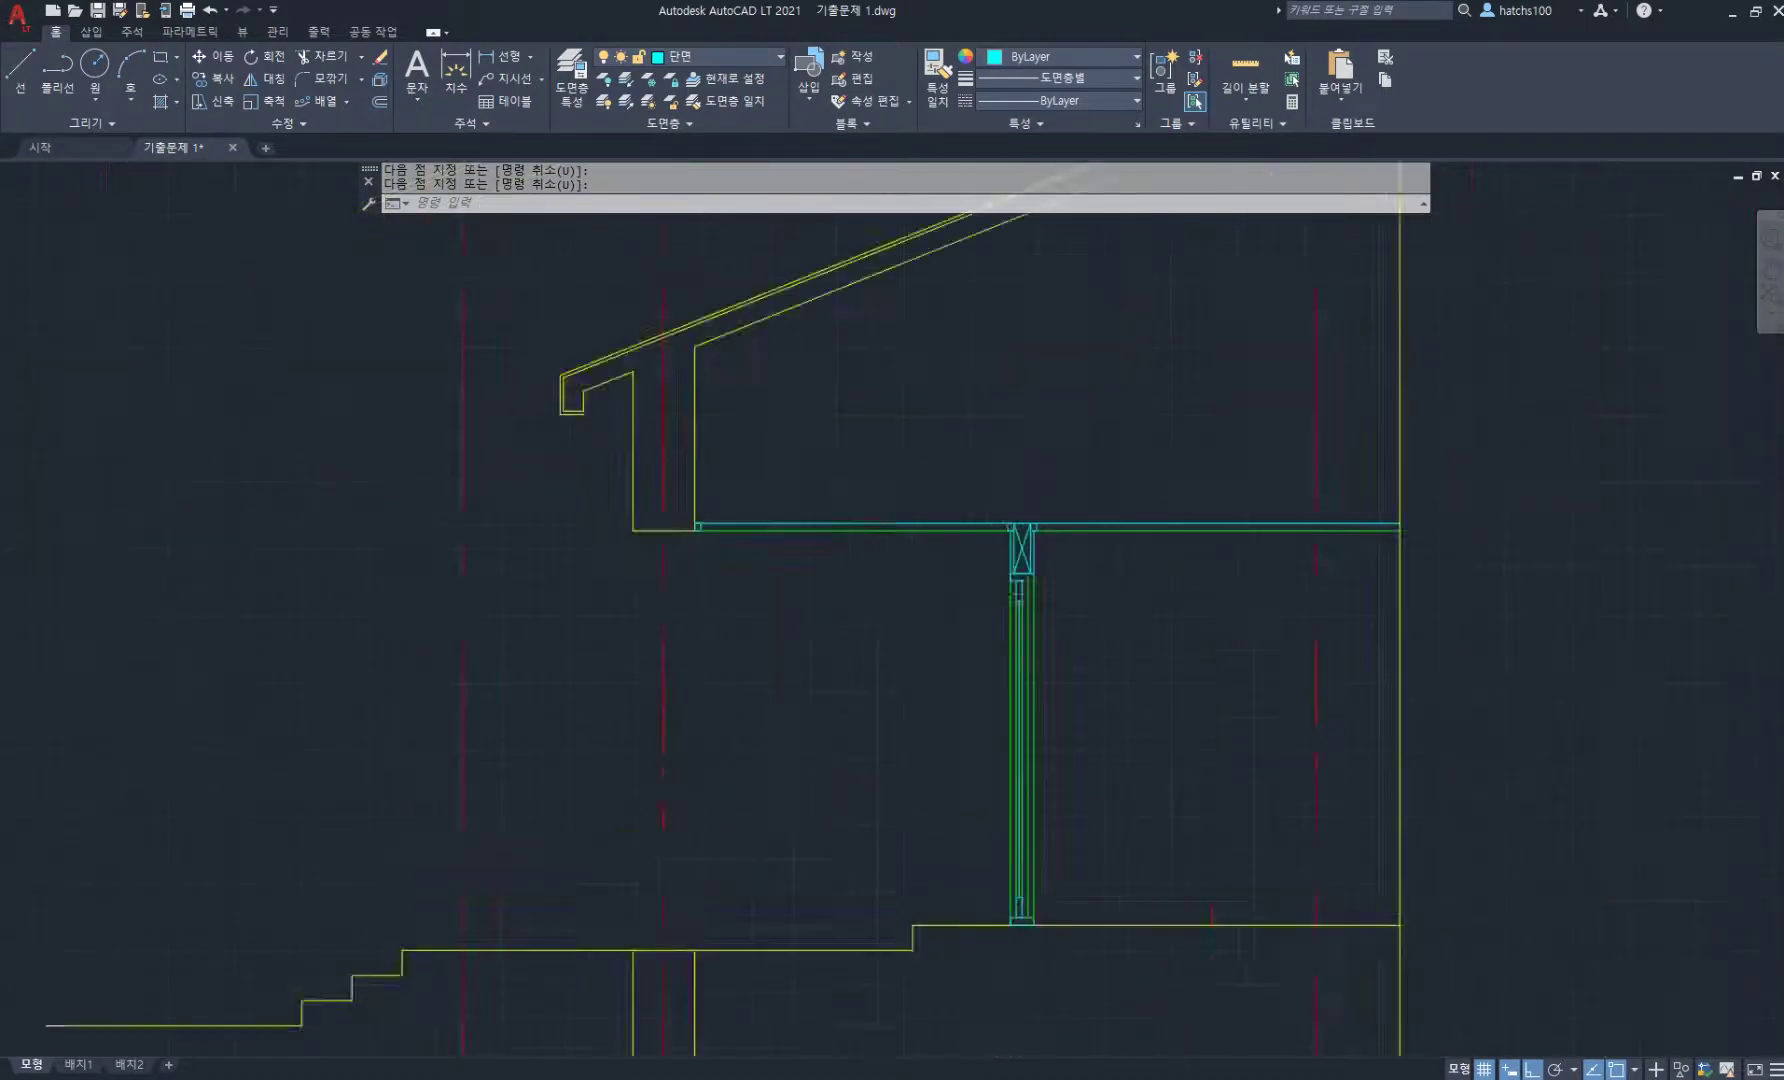
scroll(1057, 590, "up", 1)
middle_click_drag(1077, 593, 823, 566)
scroll(813, 529, "down", 4)
scroll(1030, 515, "up", 6)
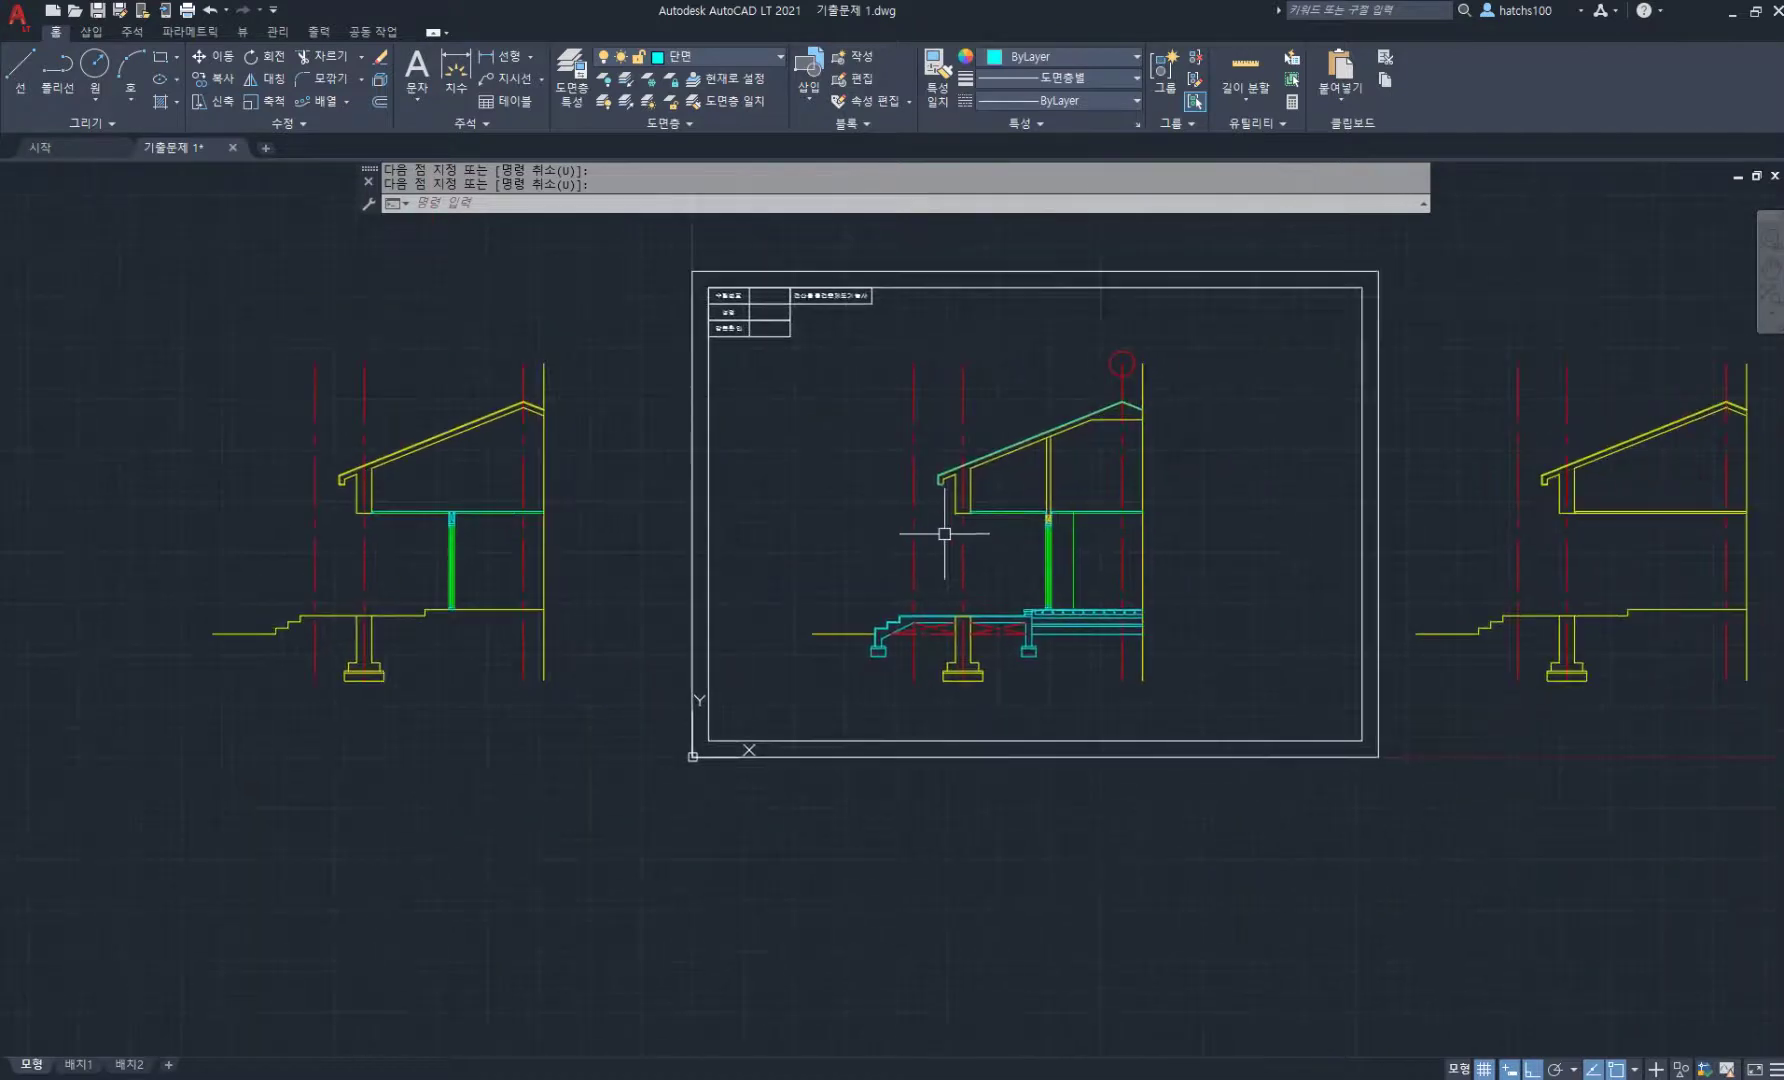
scroll(1050, 514, "down", 3)
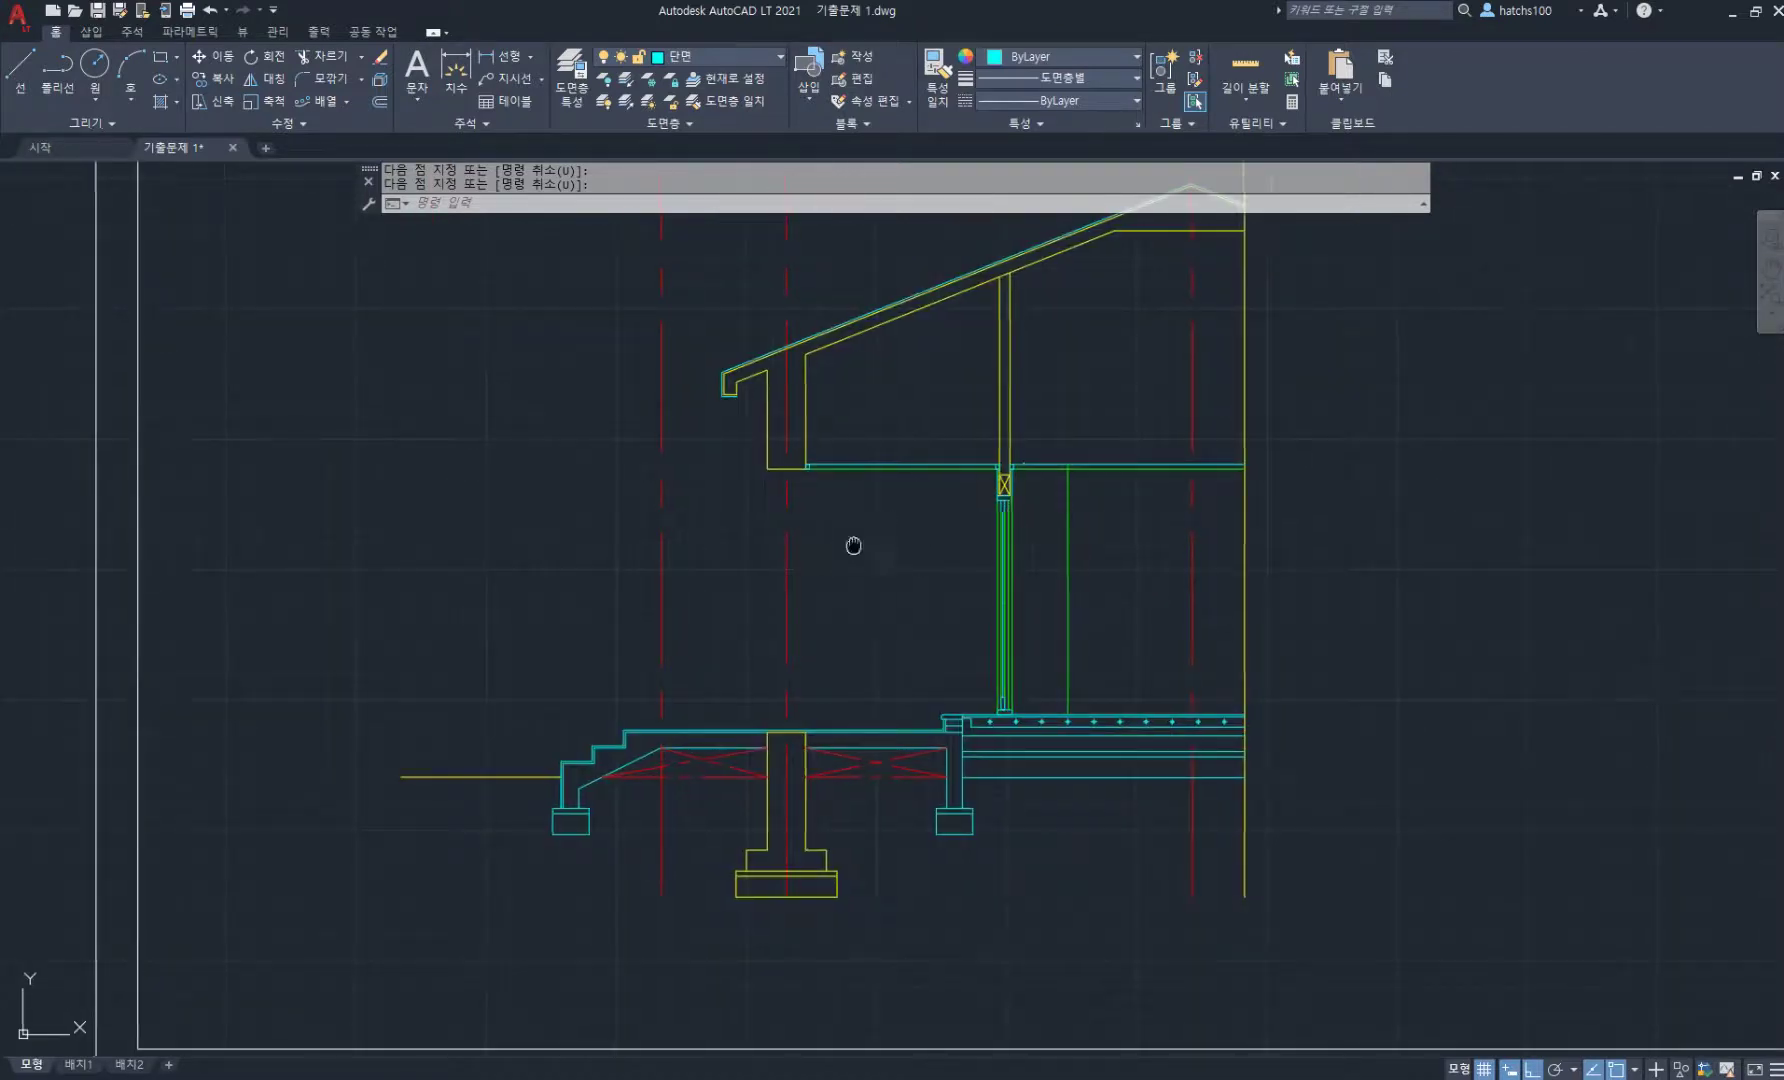
middle_click_drag(852, 545, 880, 573)
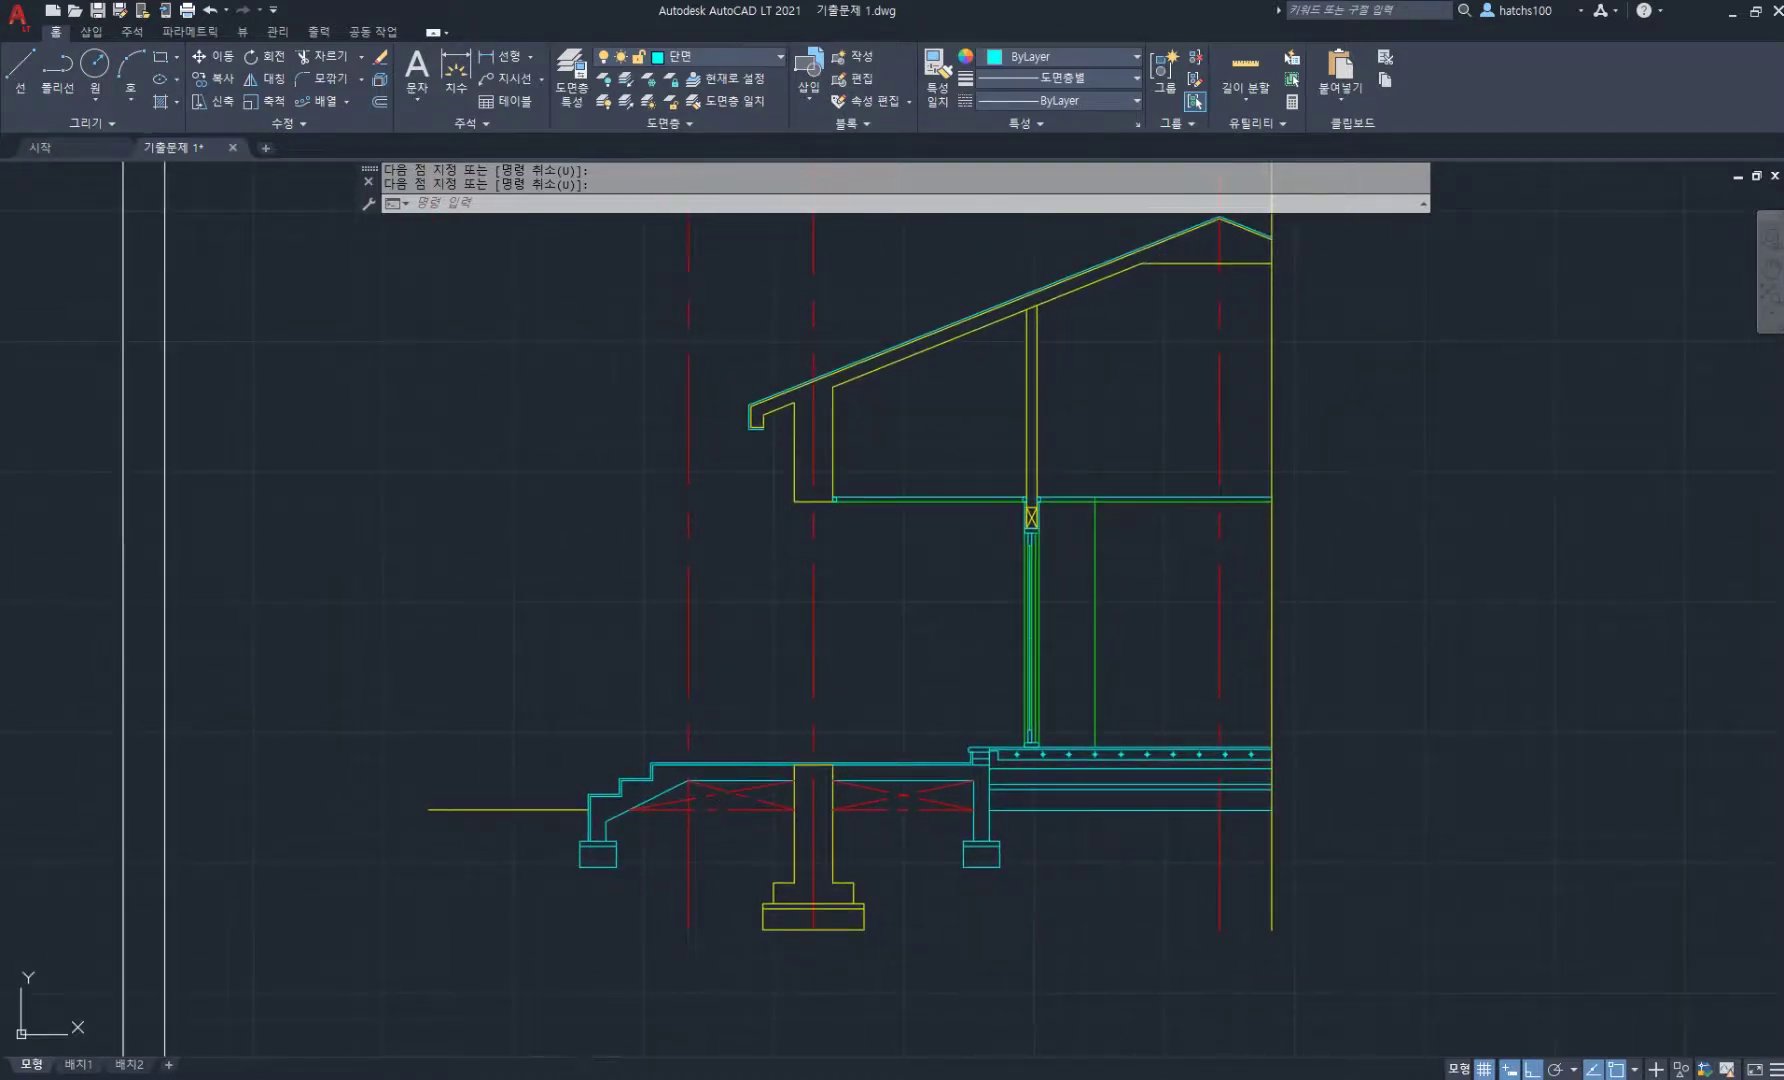
key("alt+Tab")
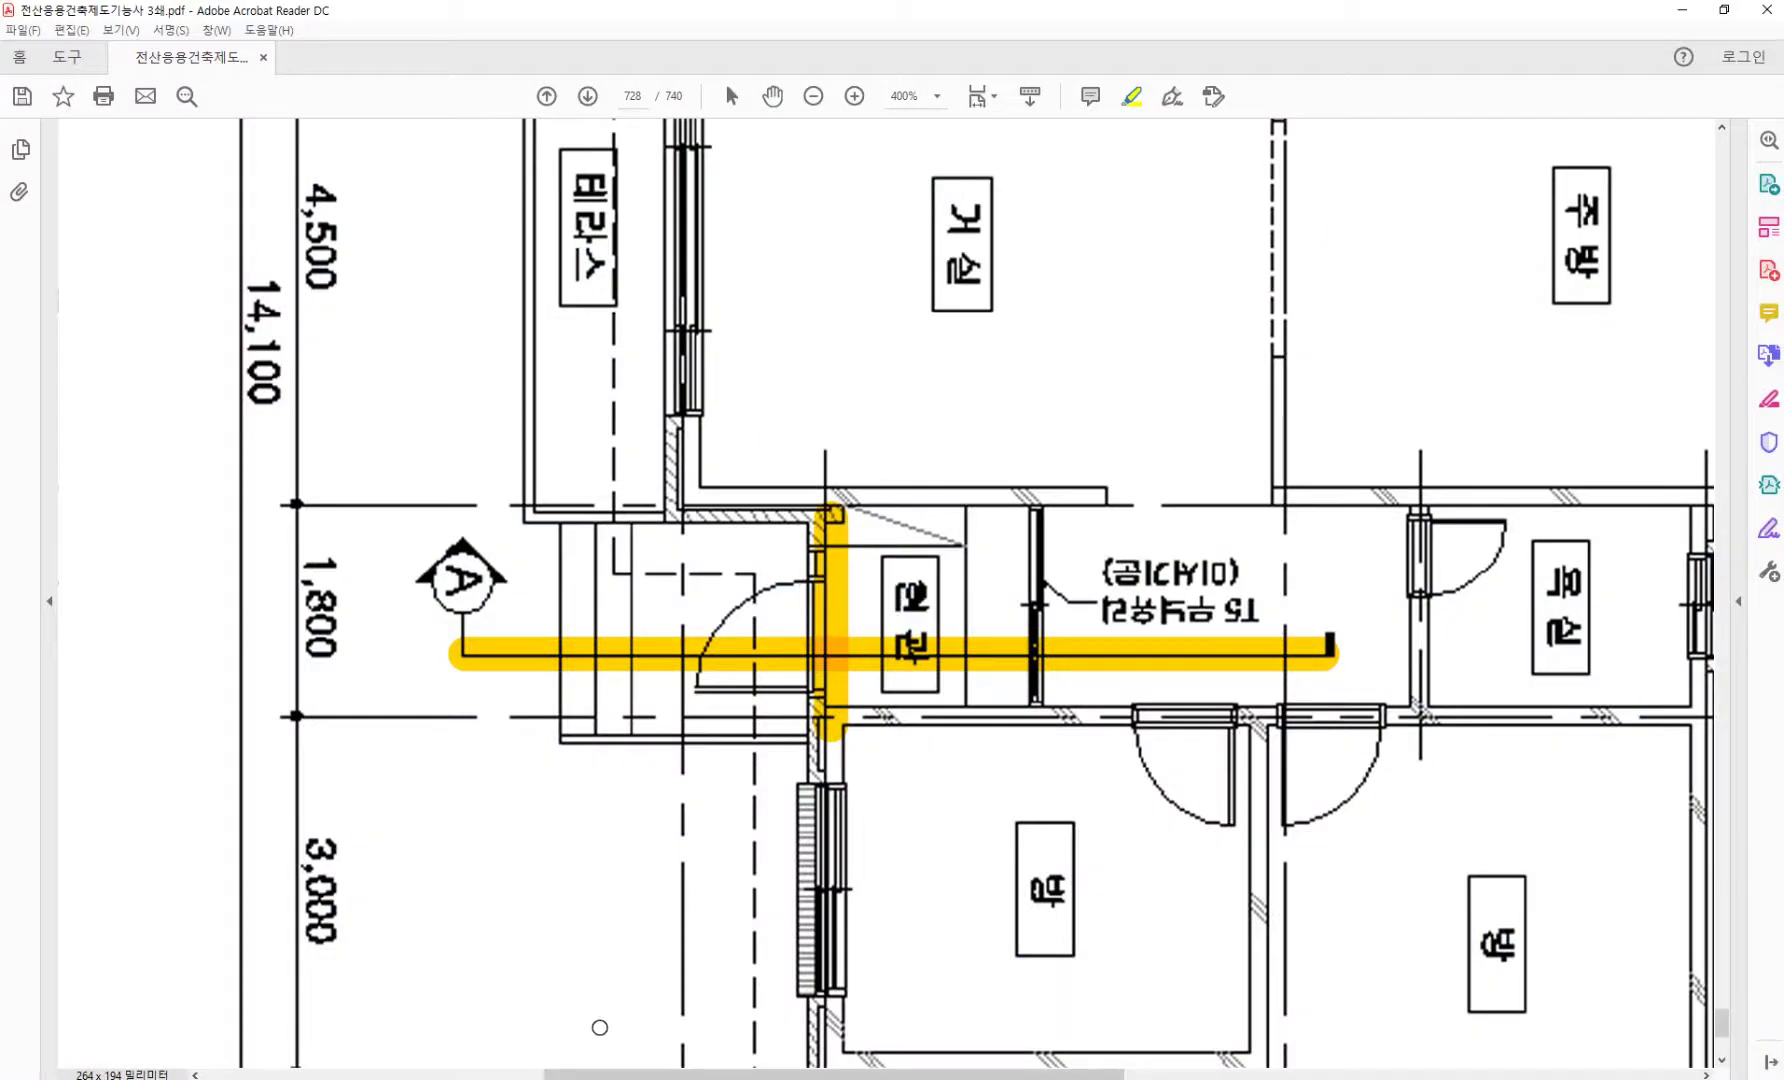
key("alt+Tab")
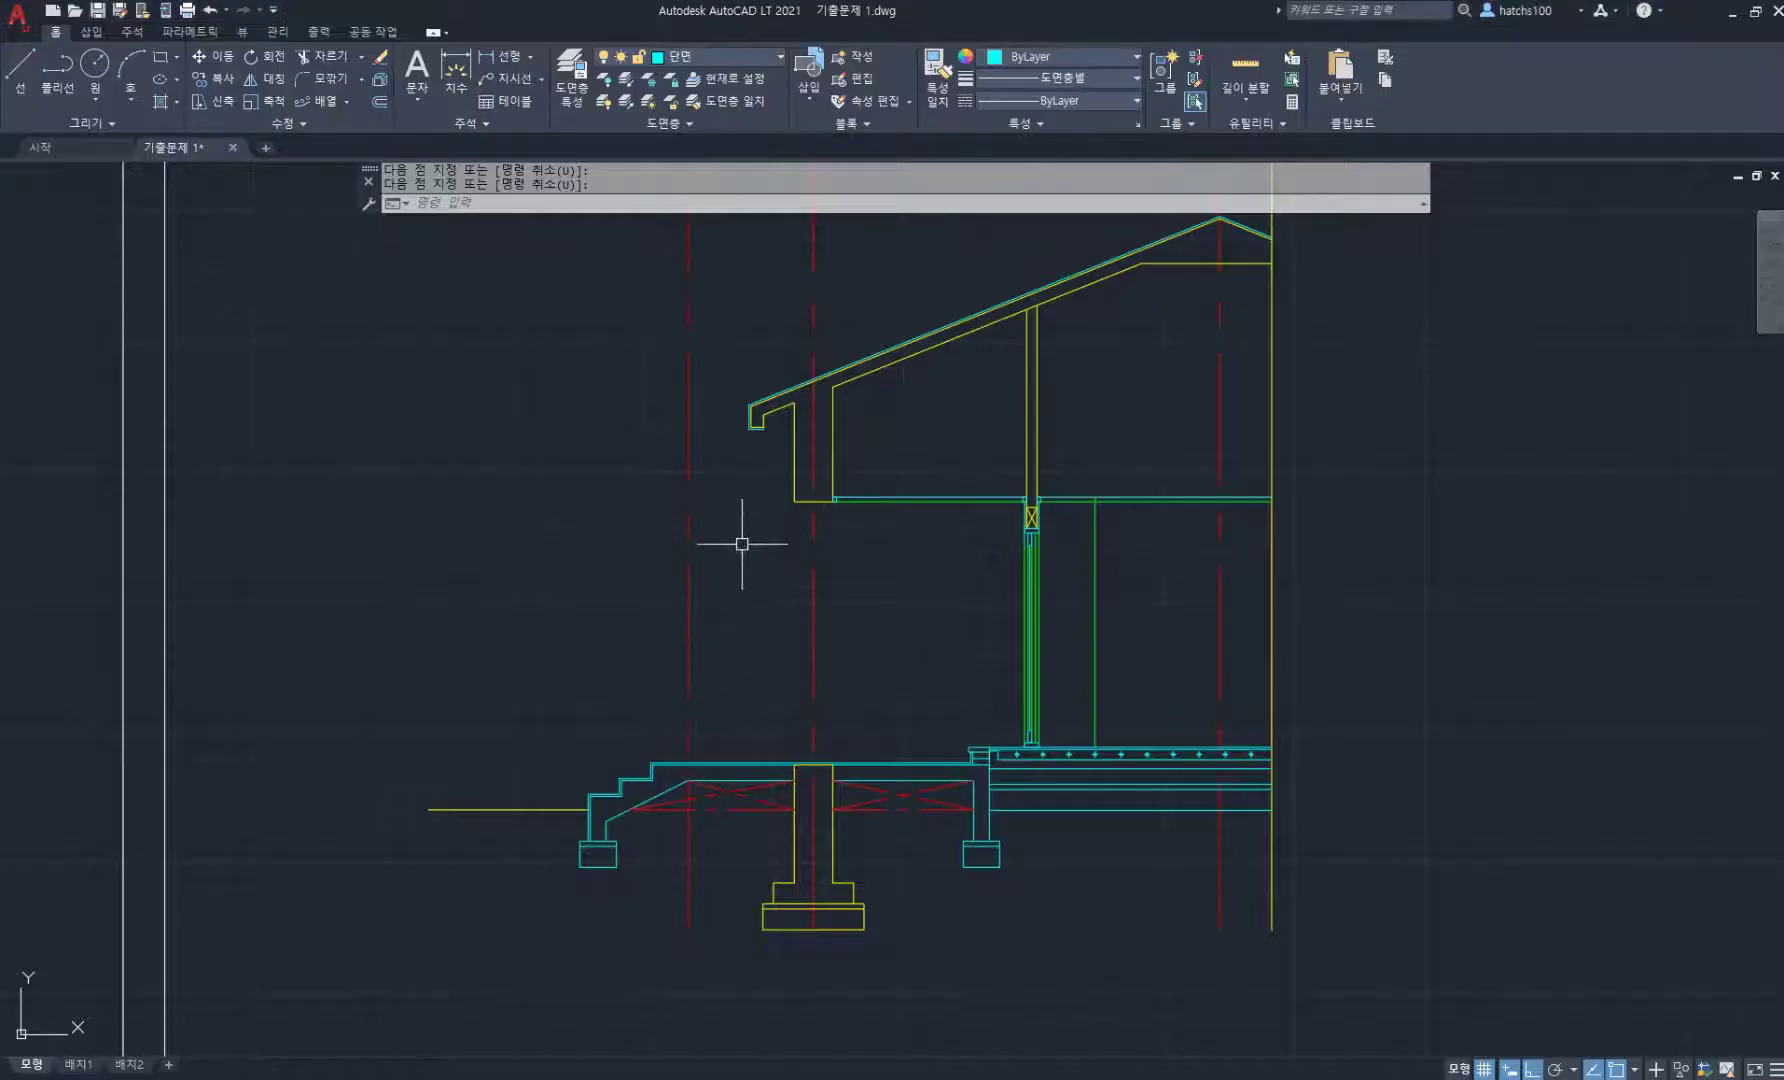
scroll(812, 605, "up", 2)
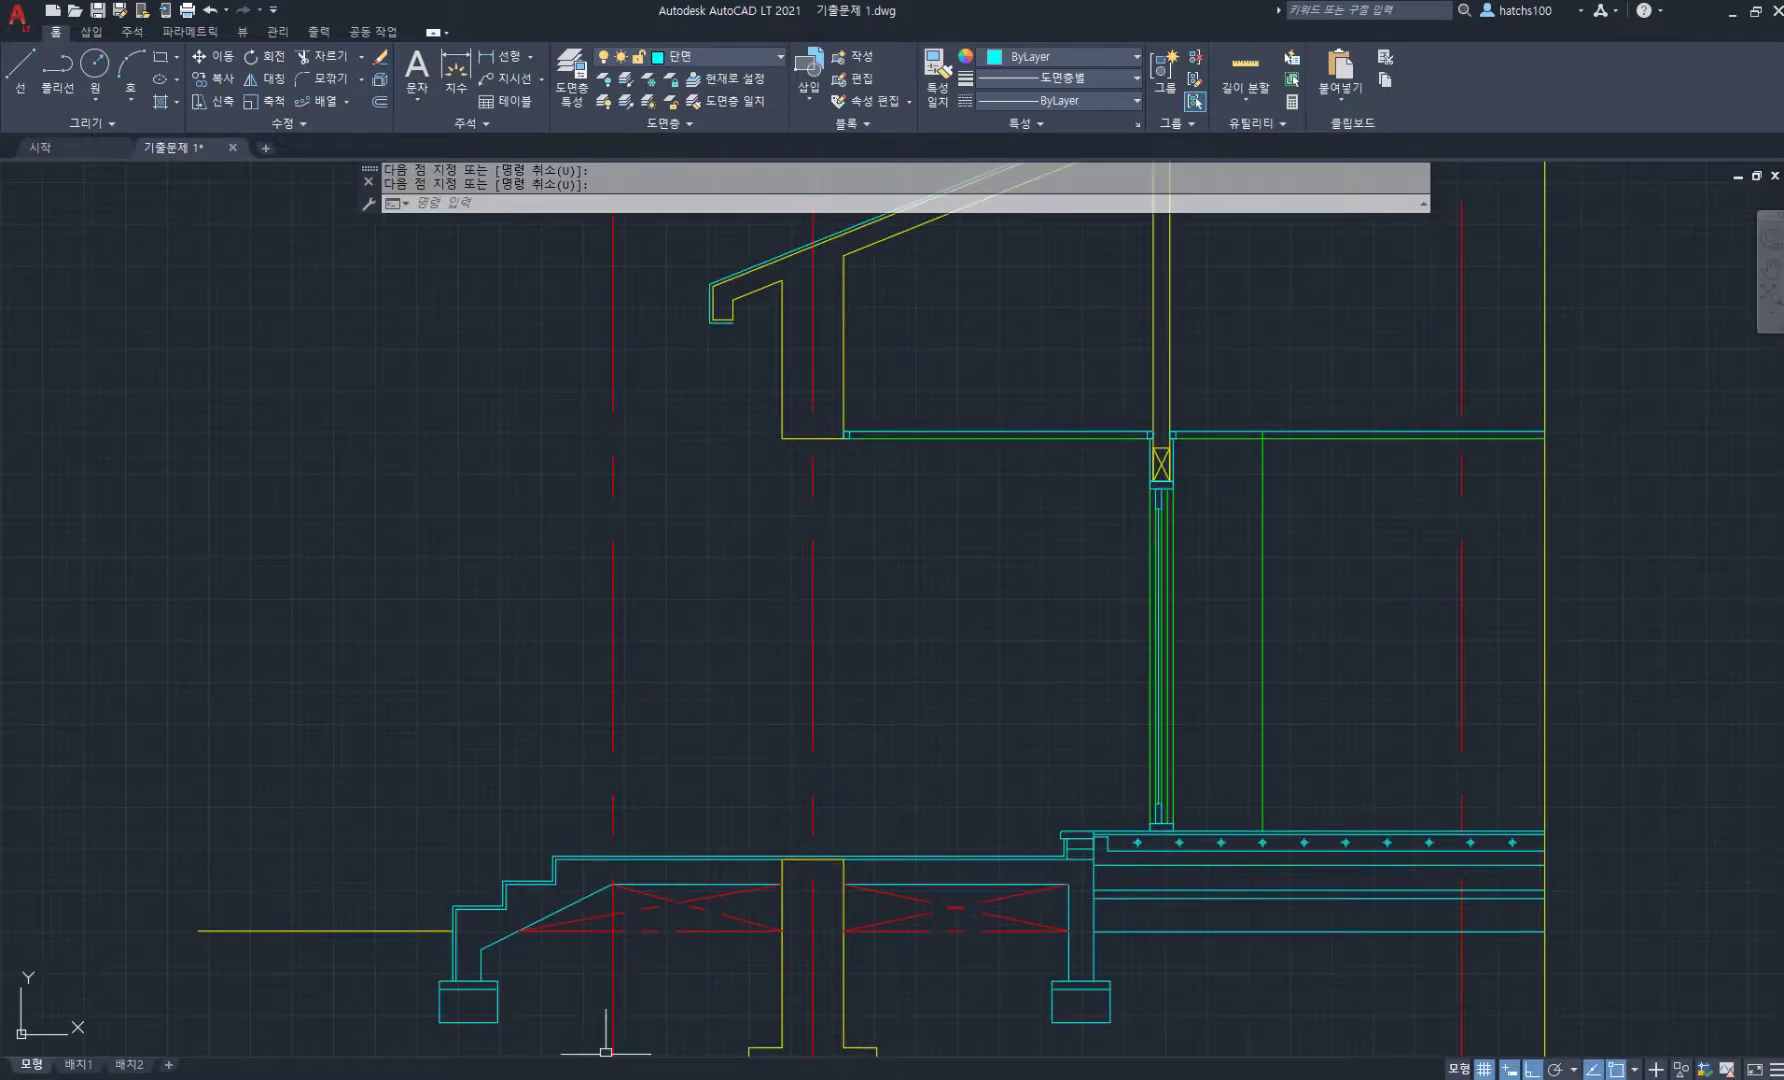
key("alt+Tab")
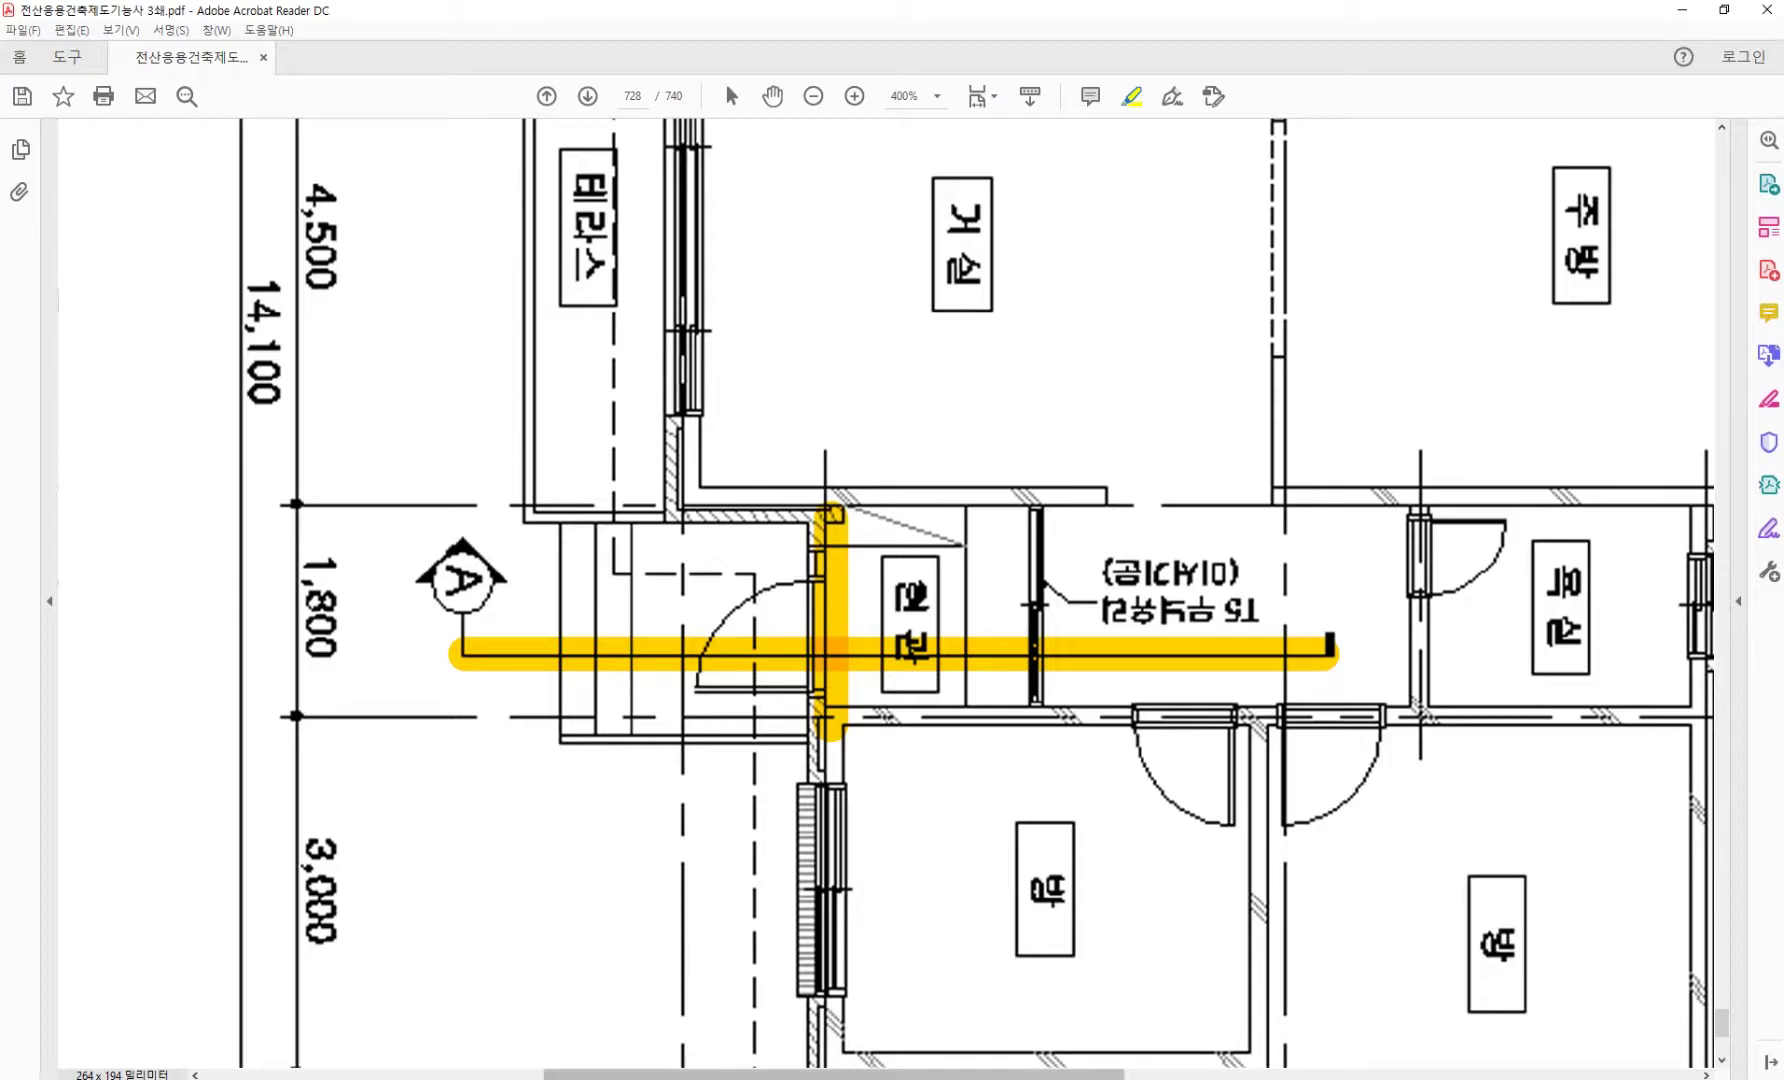
key("alt+Tab")
- Draw a 2100 vertical line upward from the finished porch floor along the red centerline of the front wall
scroll(794, 800, "up", 5)
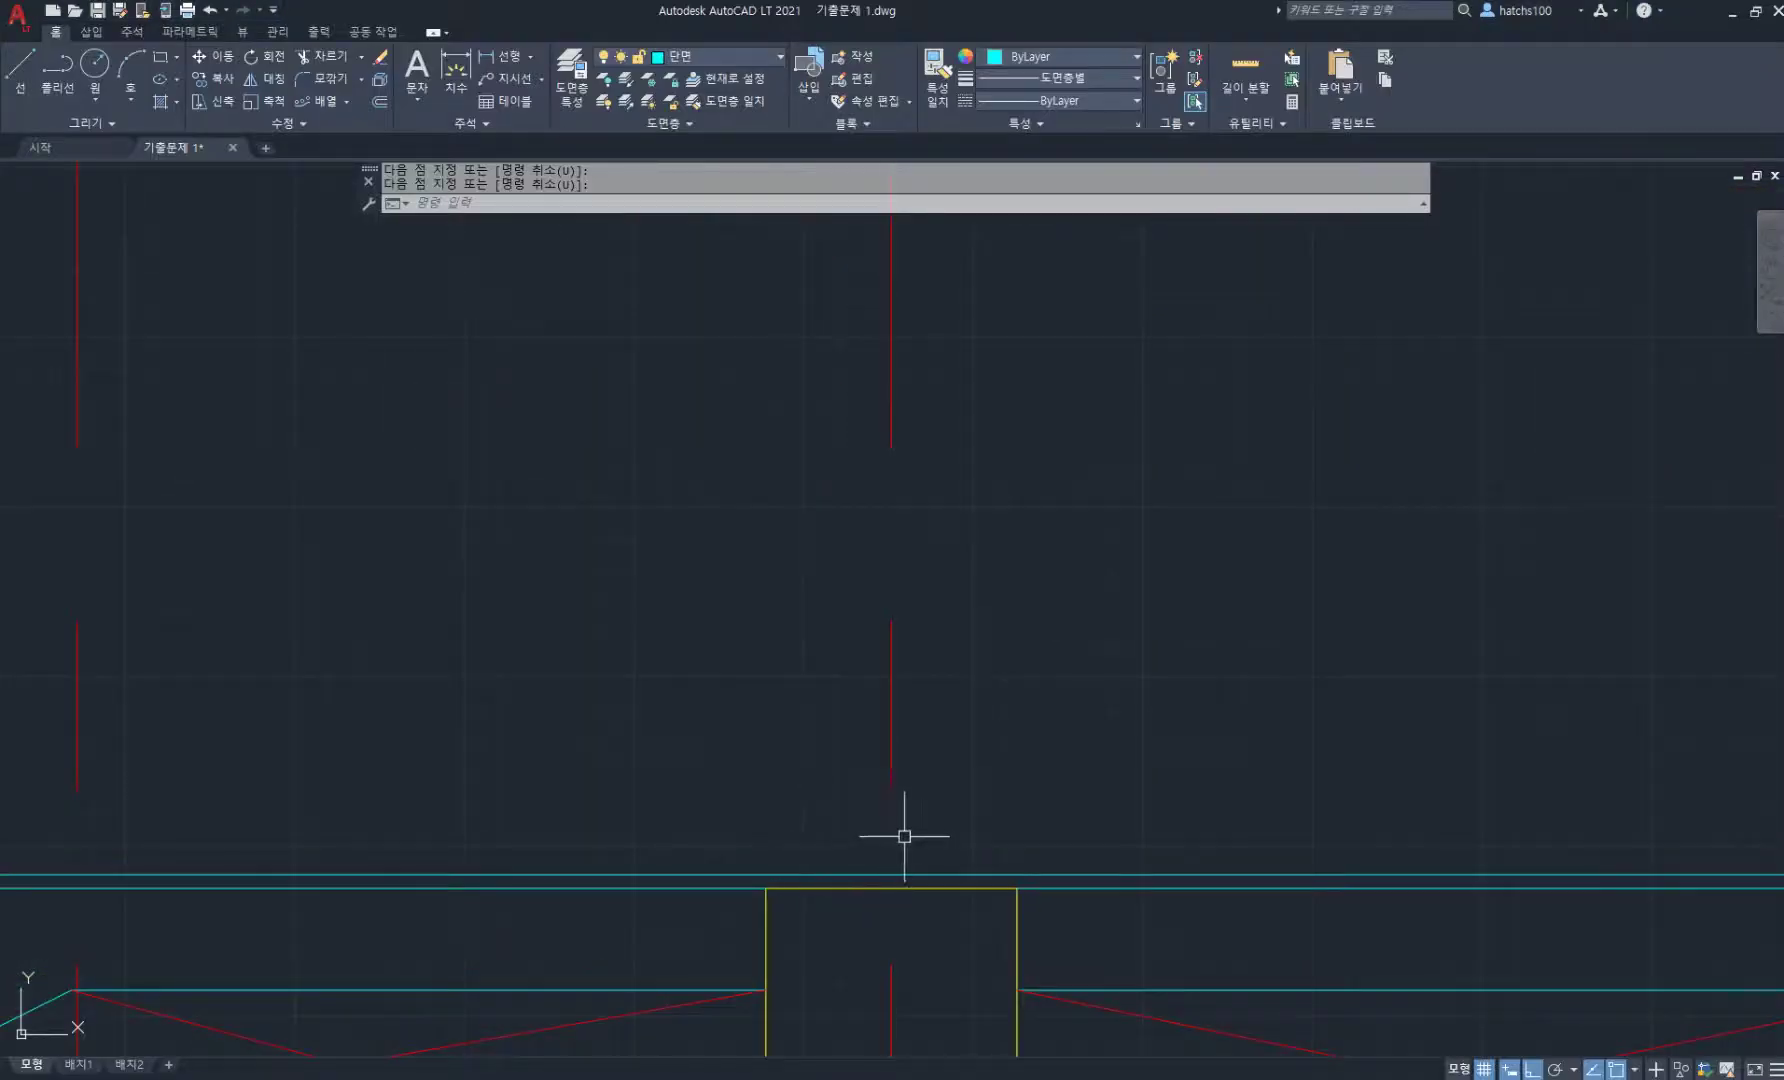
key("space")
left_click(891, 875)
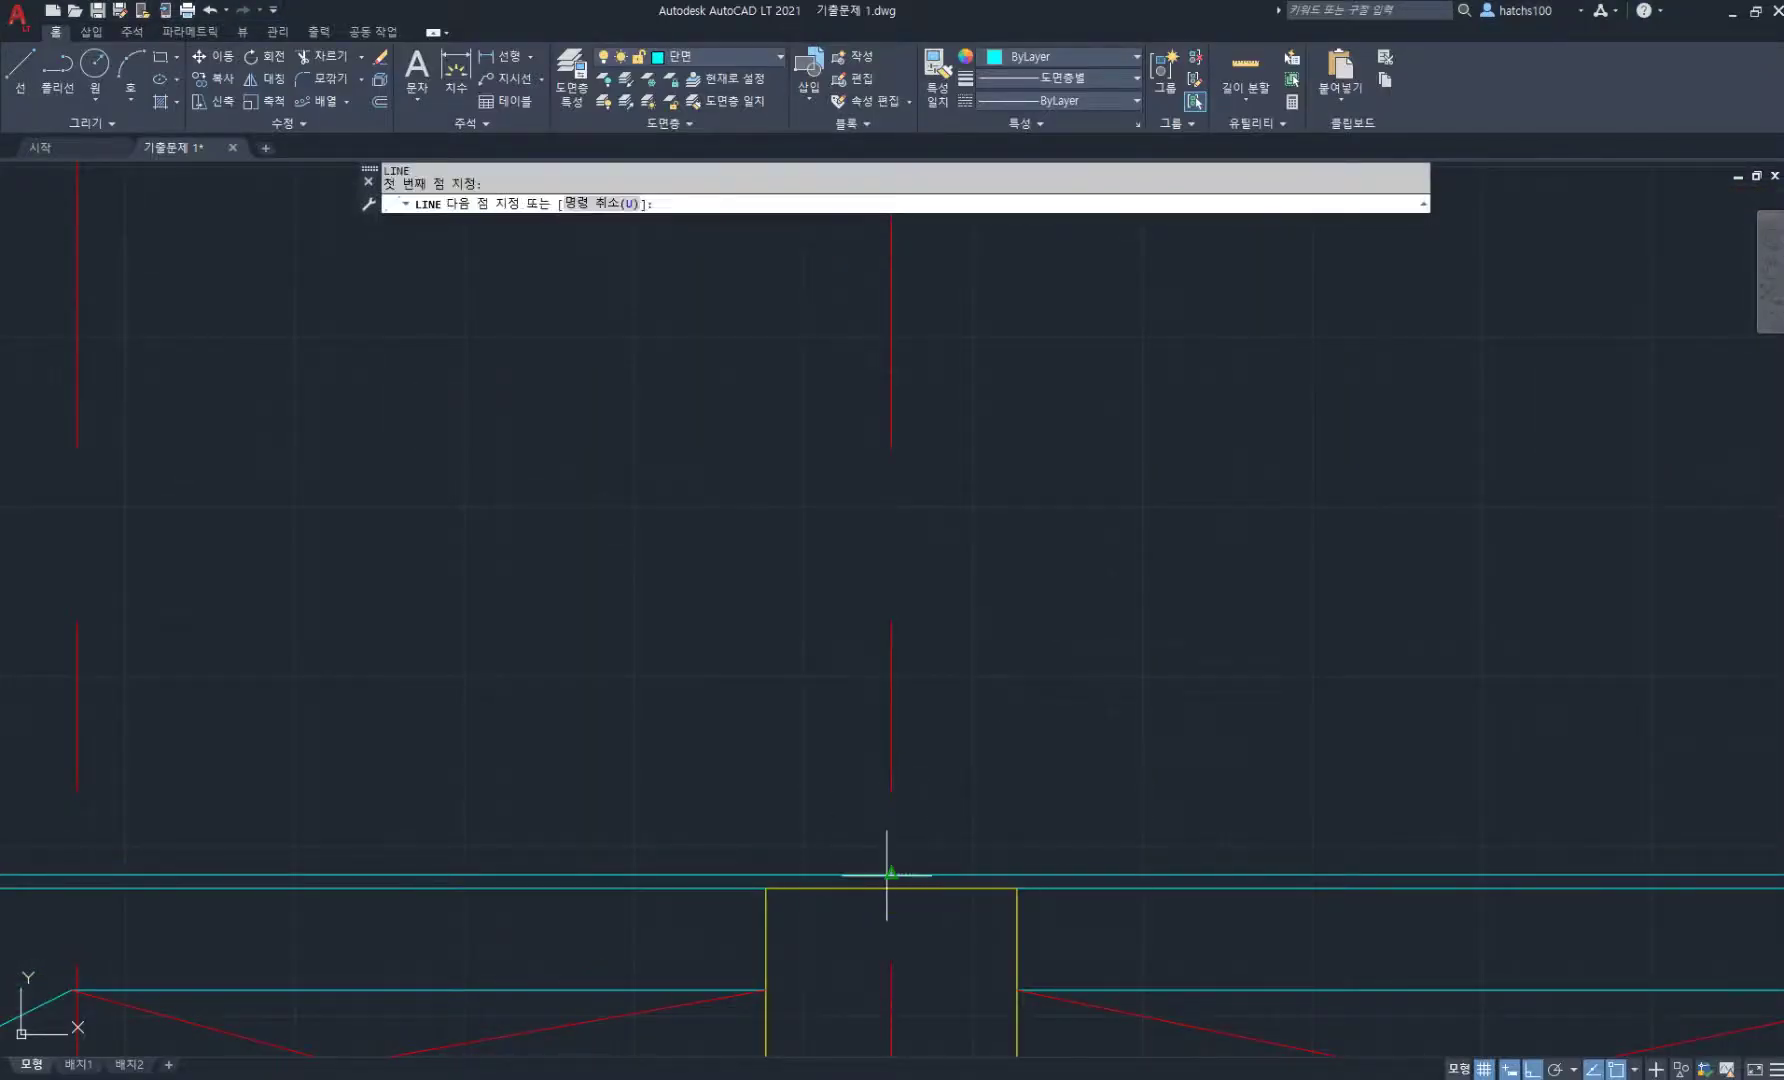
scroll(912, 462, "down", 2)
middle_click_drag(912, 462, 920, 640)
type("21")
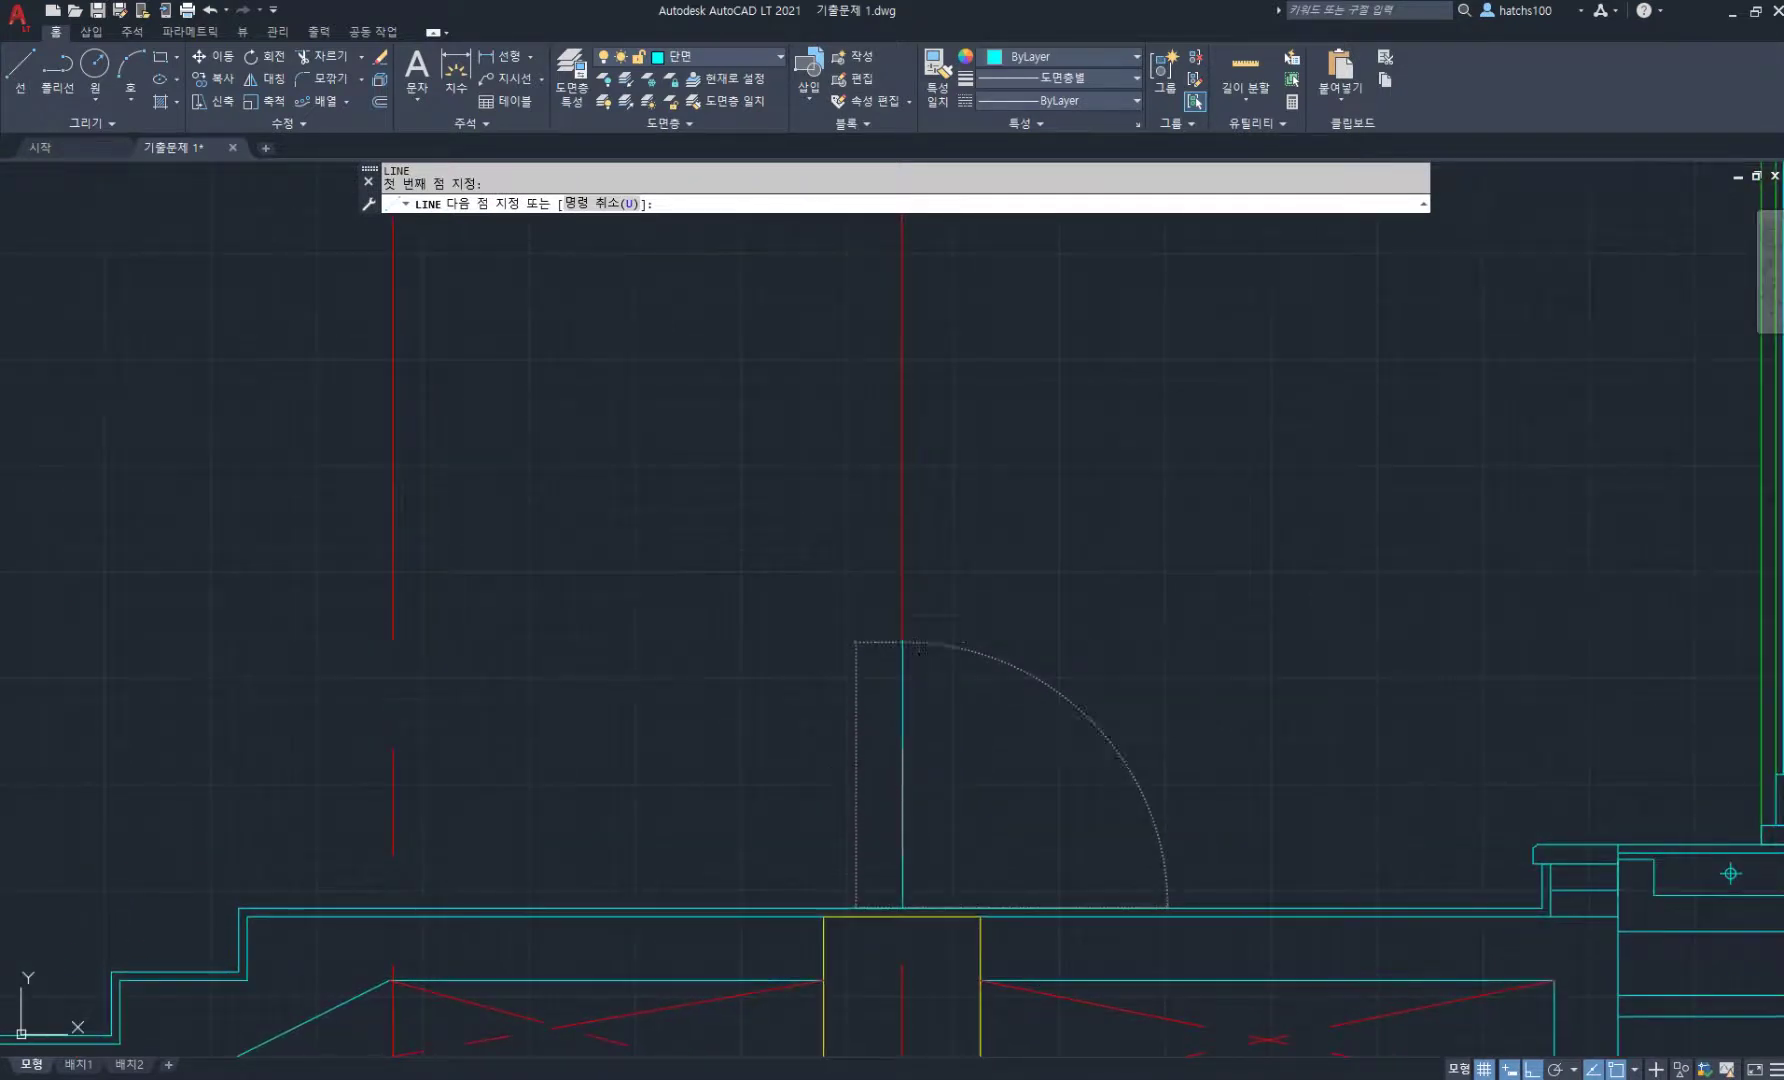
type("00")
scroll(912, 500, "down", 3)
key("Return")
key("Return")
- Draw a 120 by 45 rectangle extending outward and down from the upper end of the 2100 line
scroll(887, 425, "up", 5)
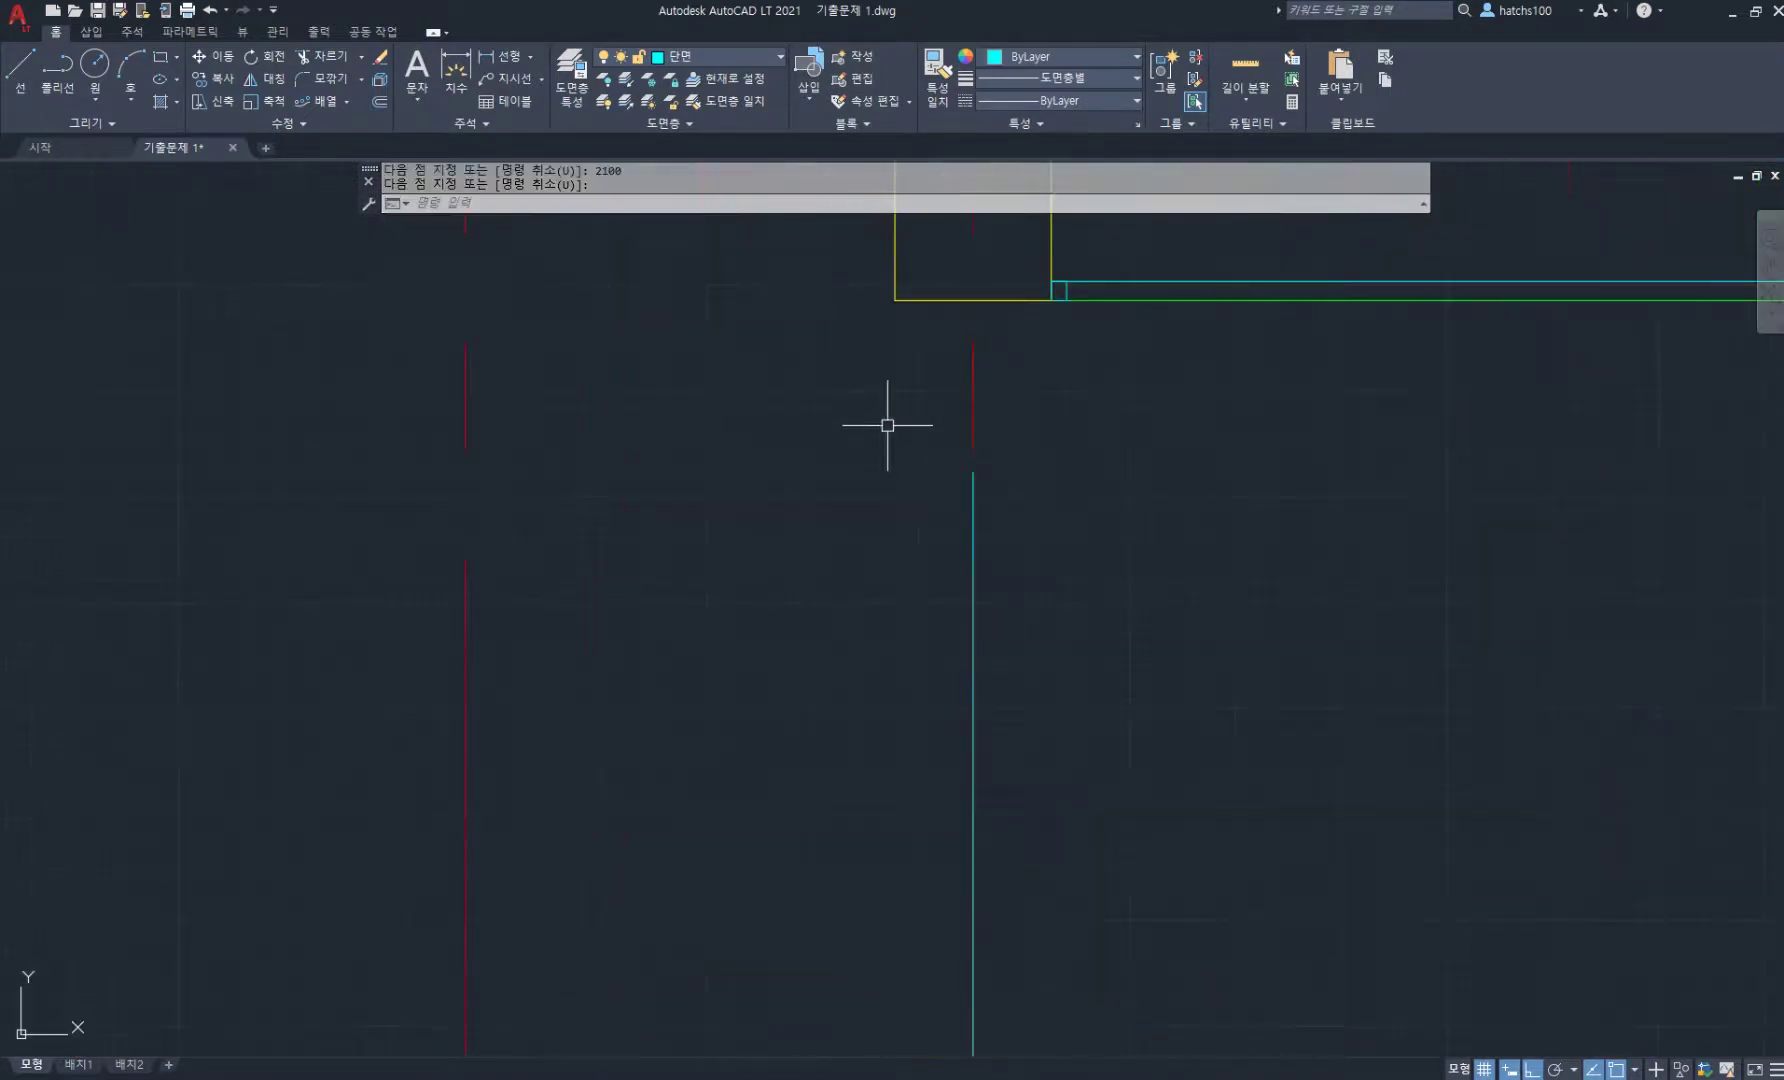
type("rec")
key("Return")
left_click(973, 472)
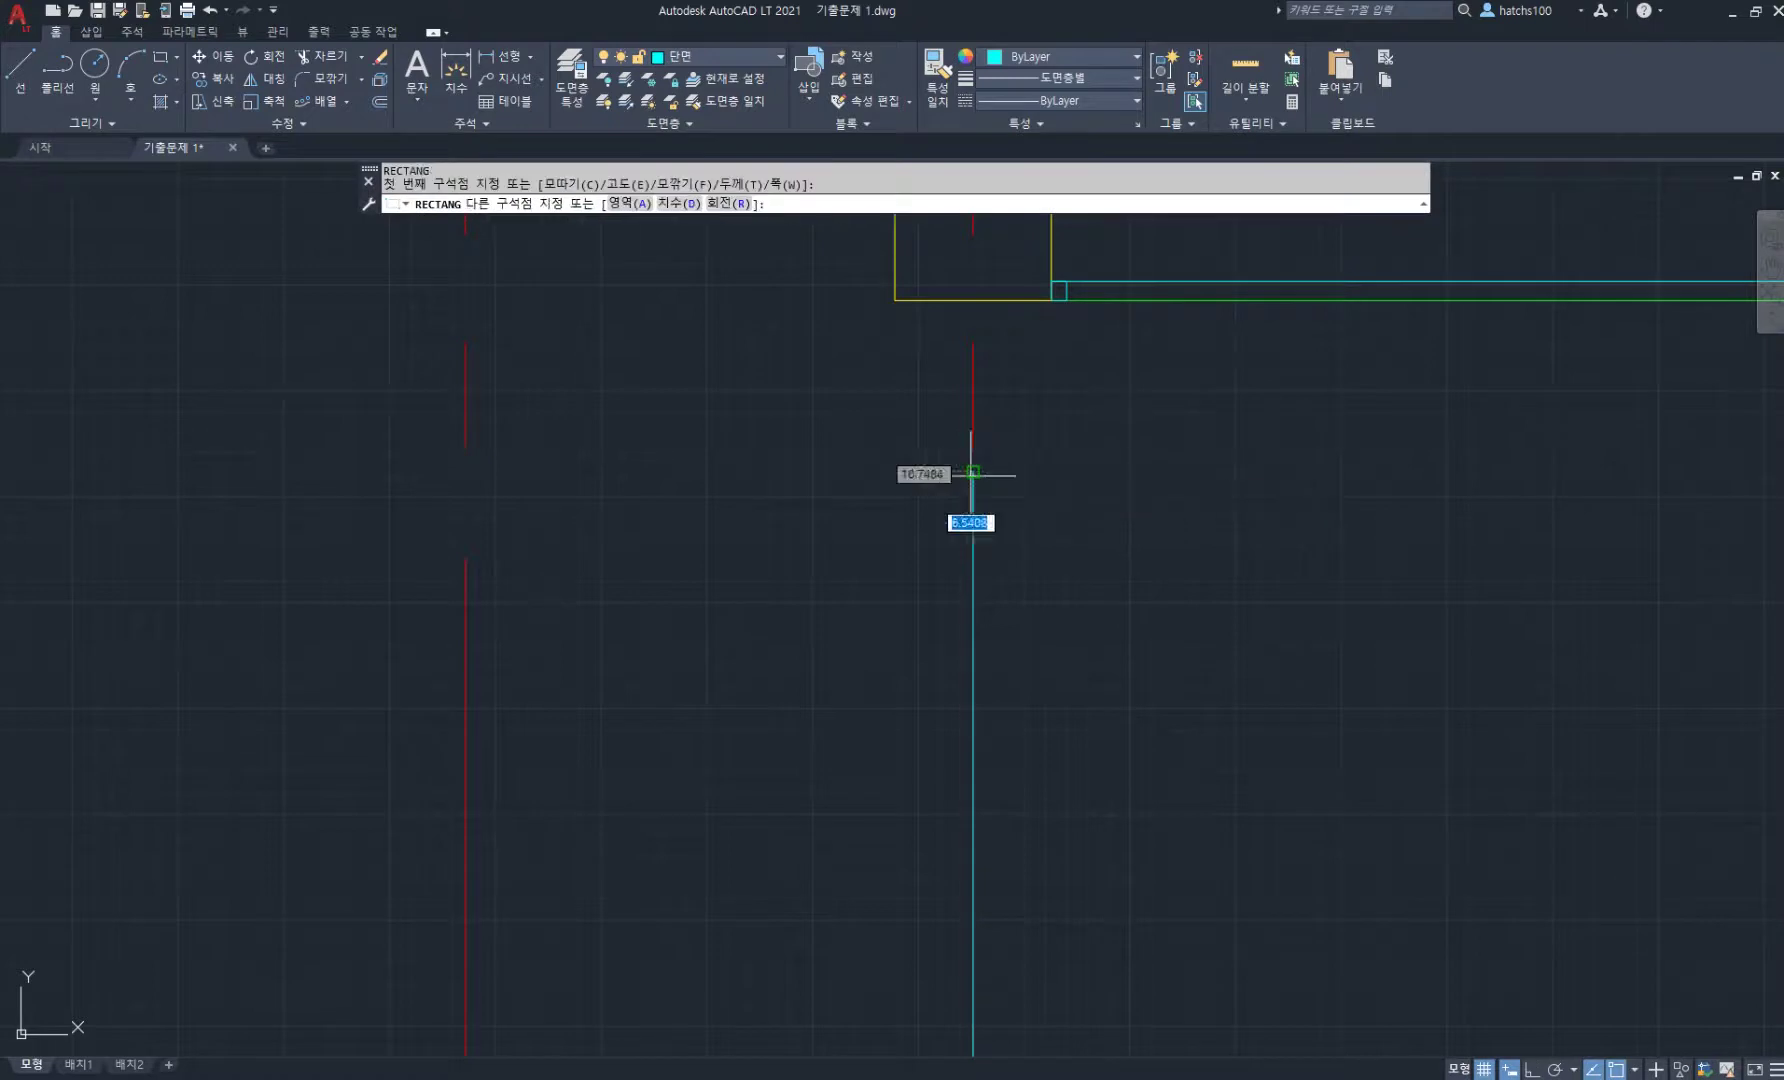
type("-120")
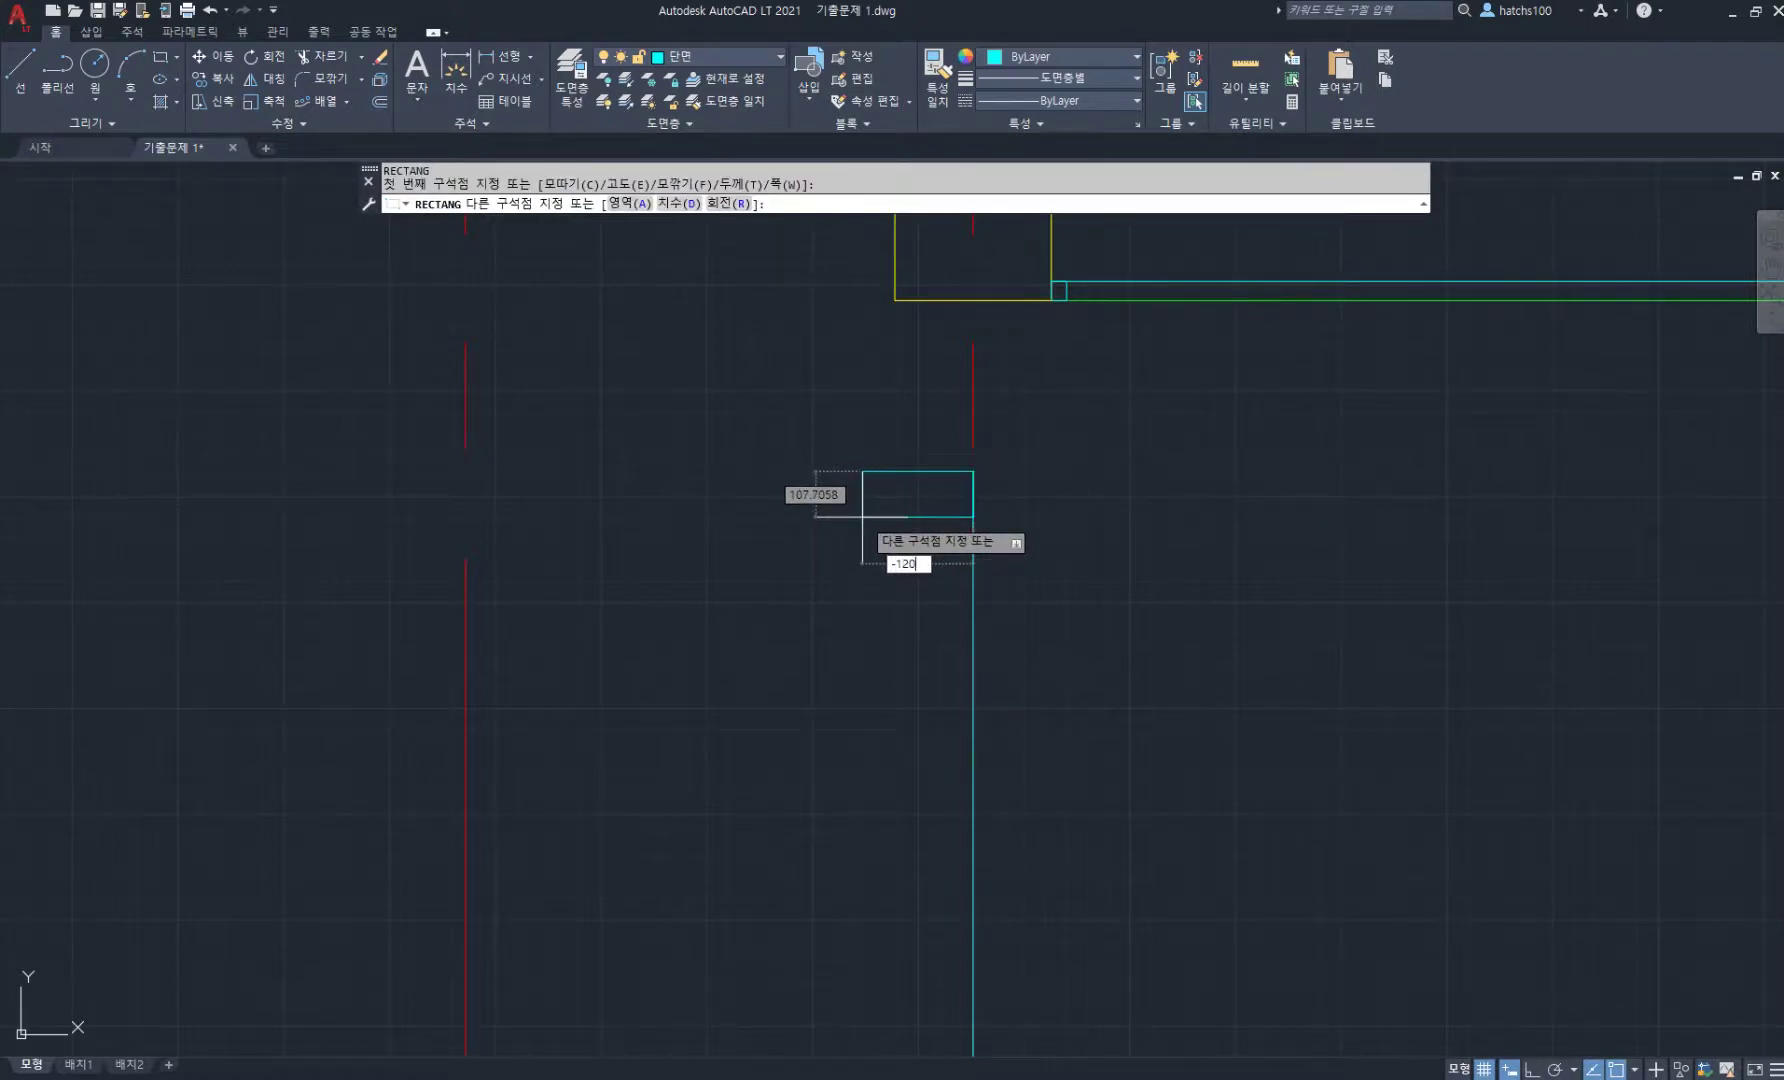
key("Tab")
type("-45")
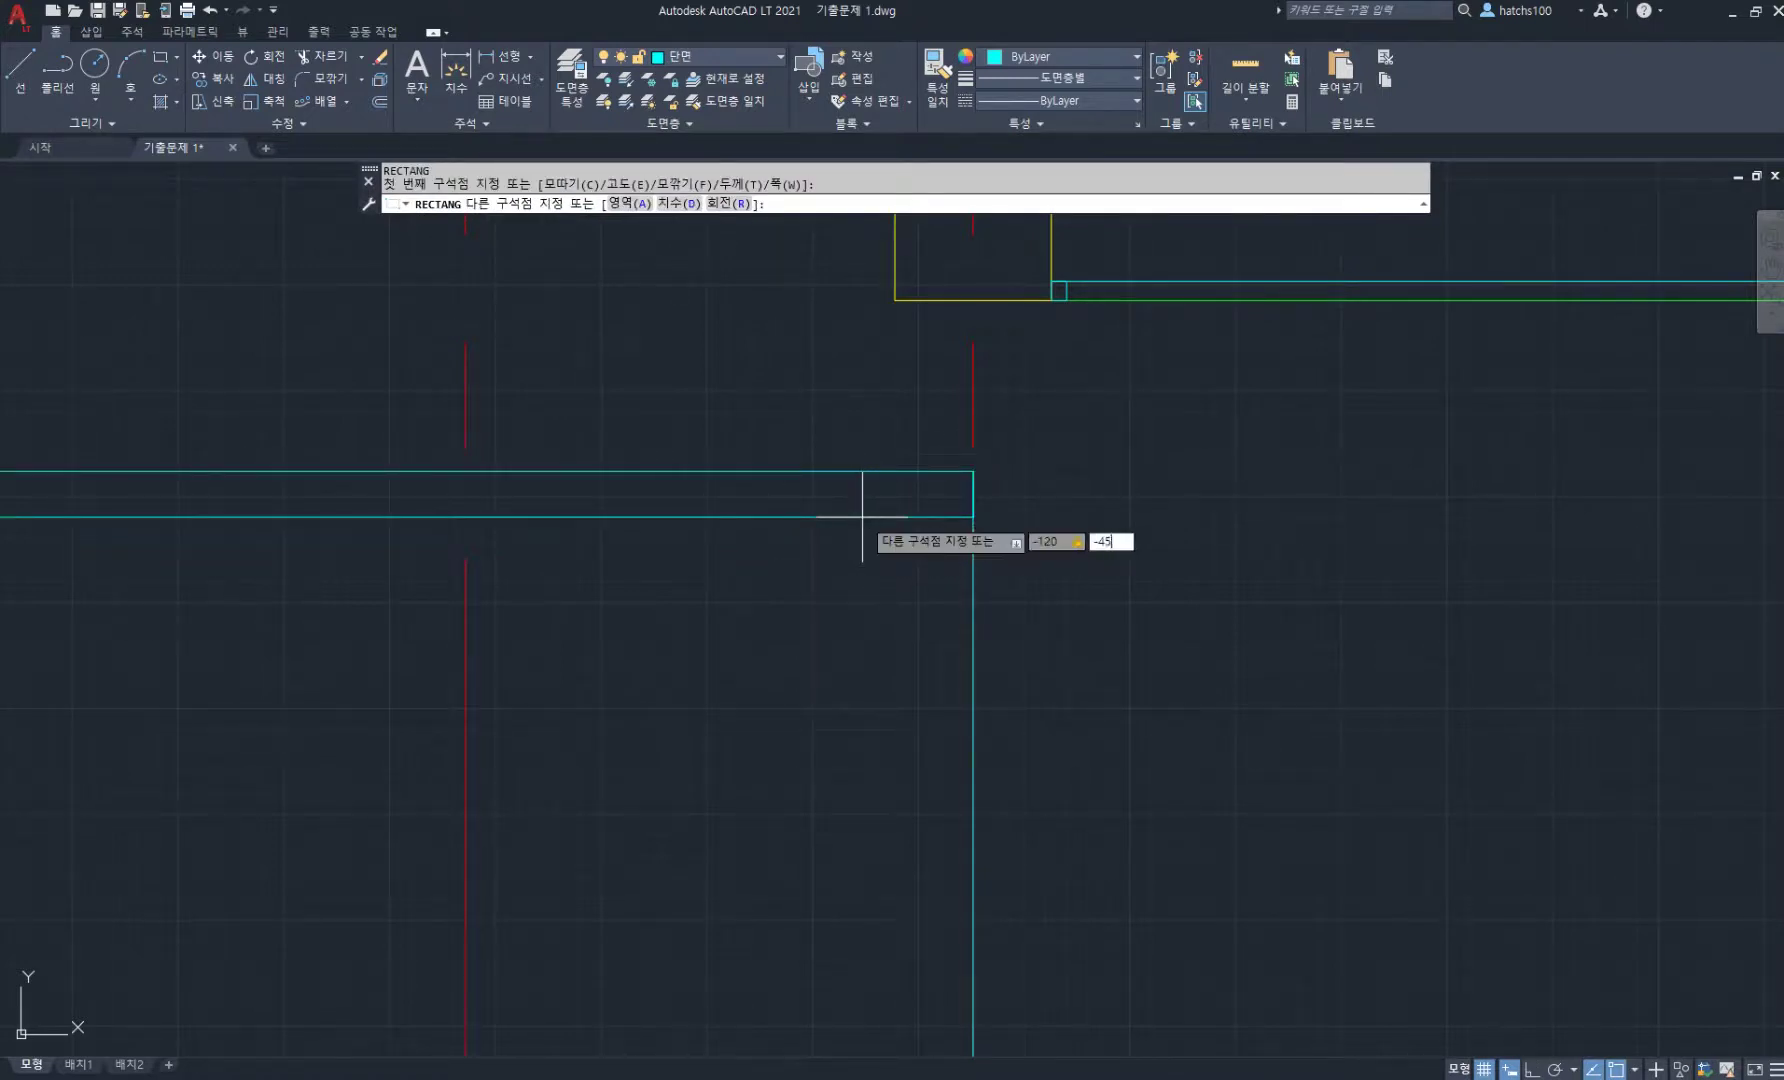
key("Return")
- Draw a 36 by 120 rectangle downward from the outer lower corner of the door-head frame rectangle
scroll(900, 510, "down", 3)
scroll(930, 505, "up", 4)
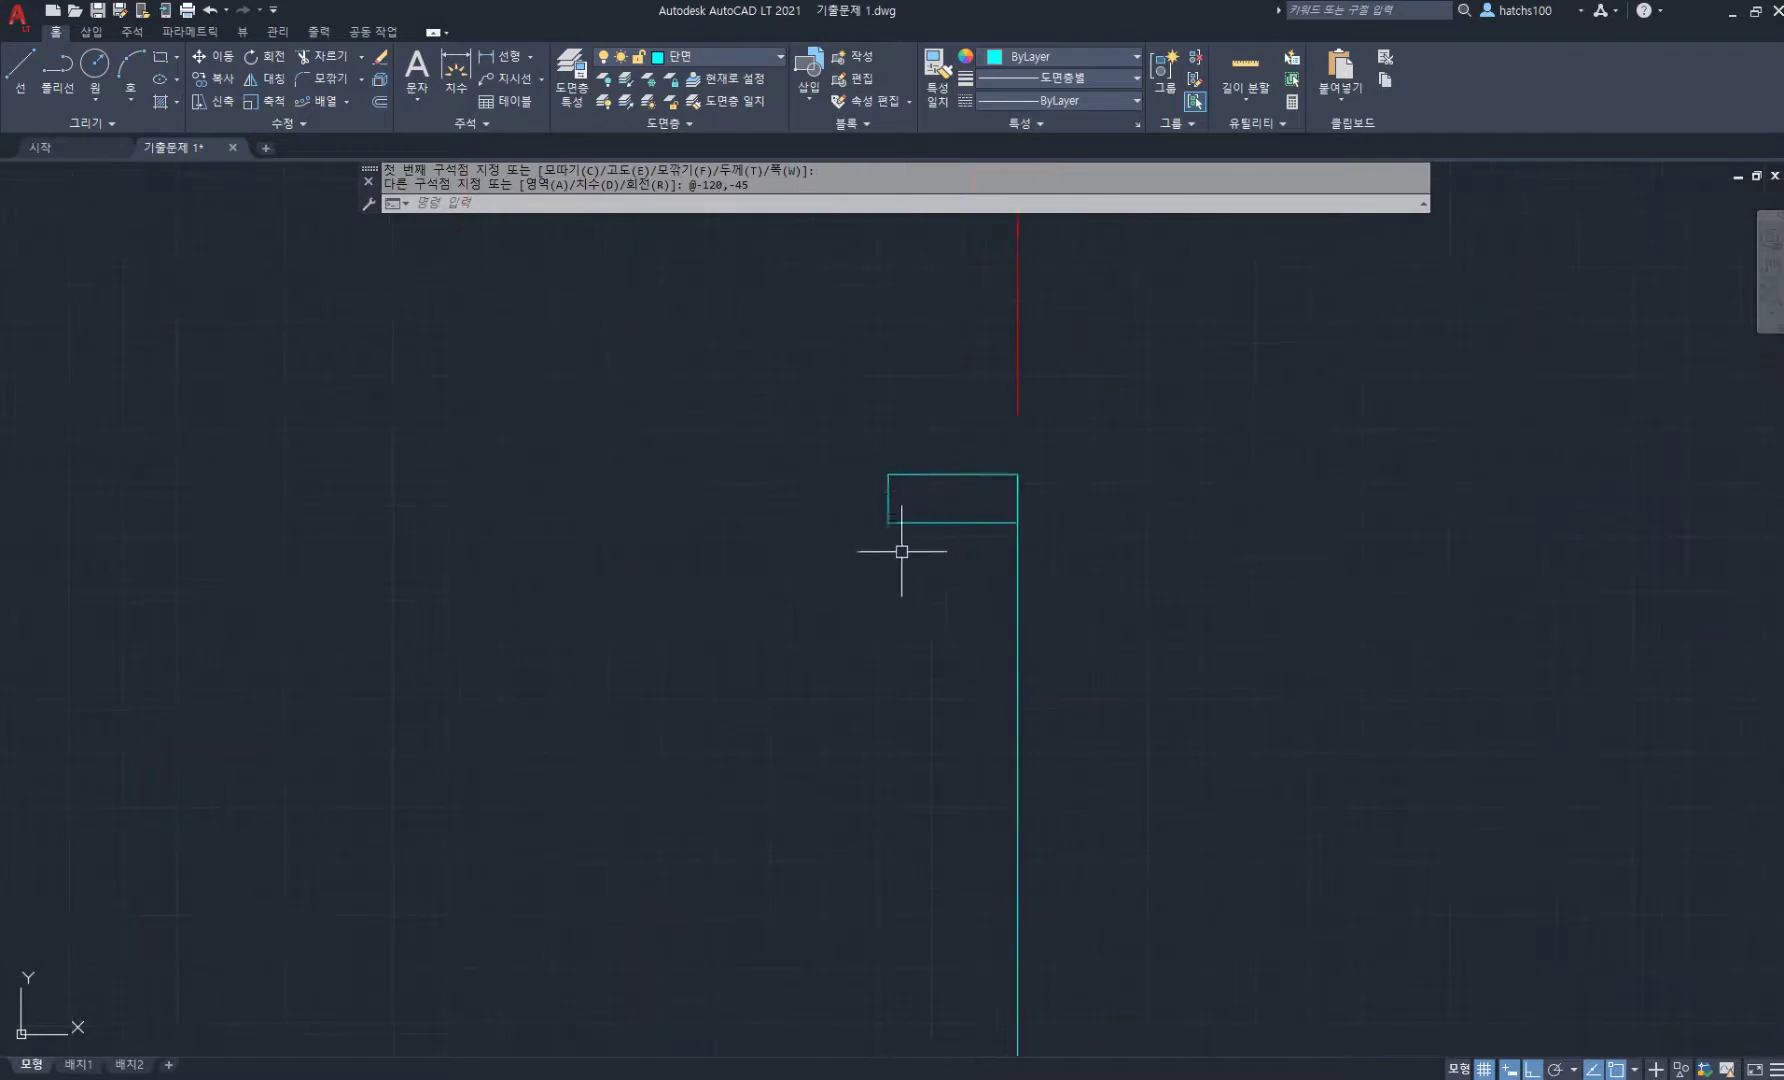
key("space")
left_click(888, 522)
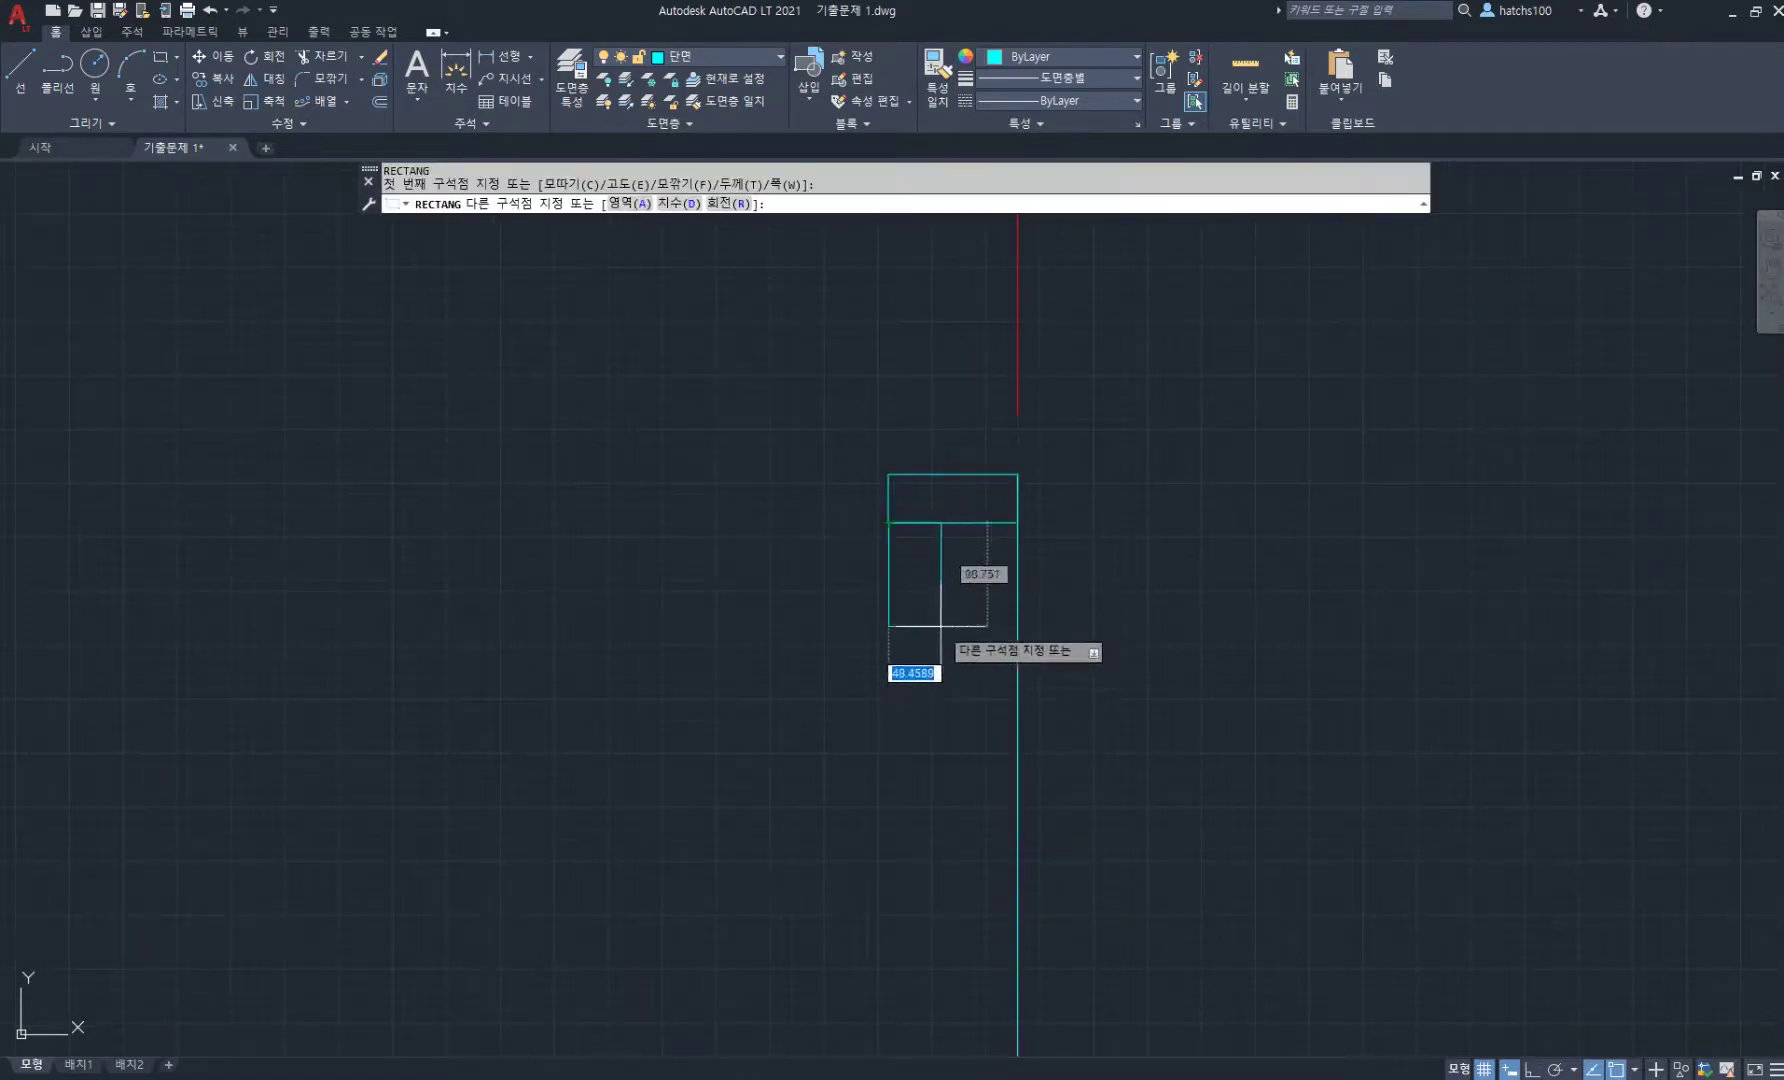
scroll(938, 601, "up", 2)
middle_click_drag(932, 621, 964, 703)
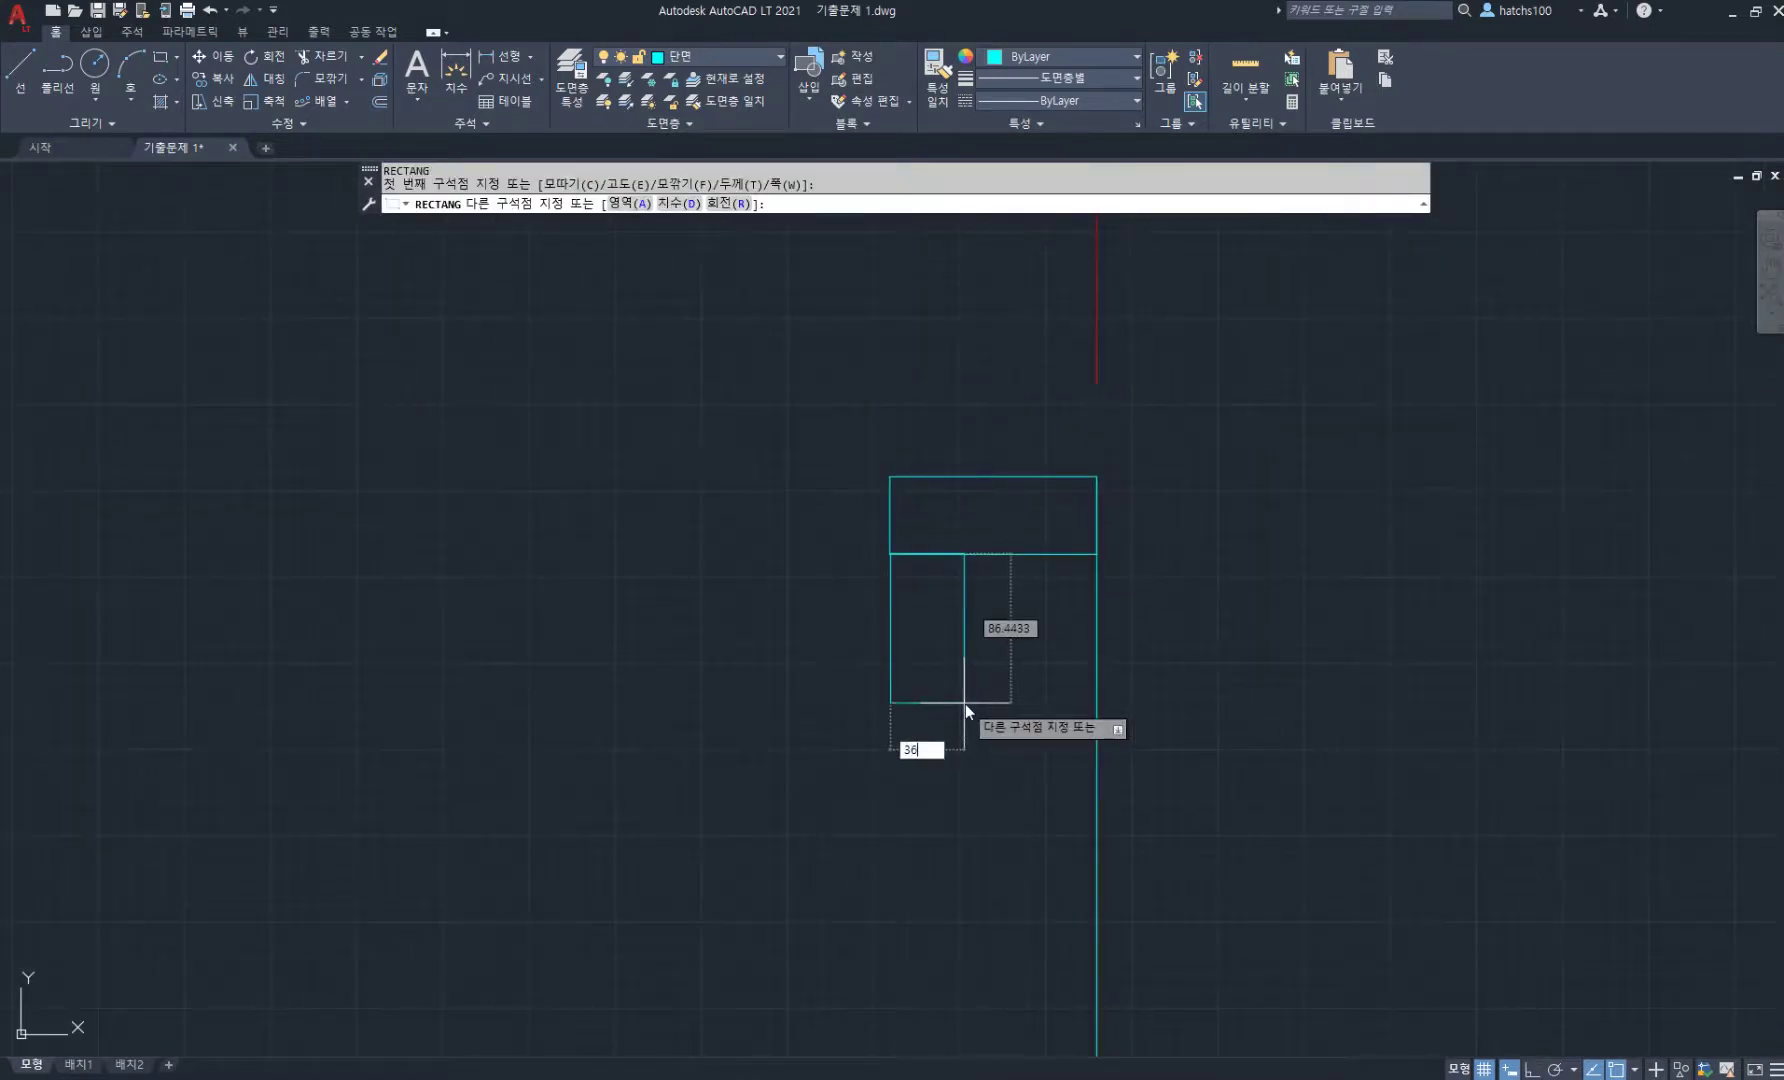
type("36")
key("Tab")
type("-120")
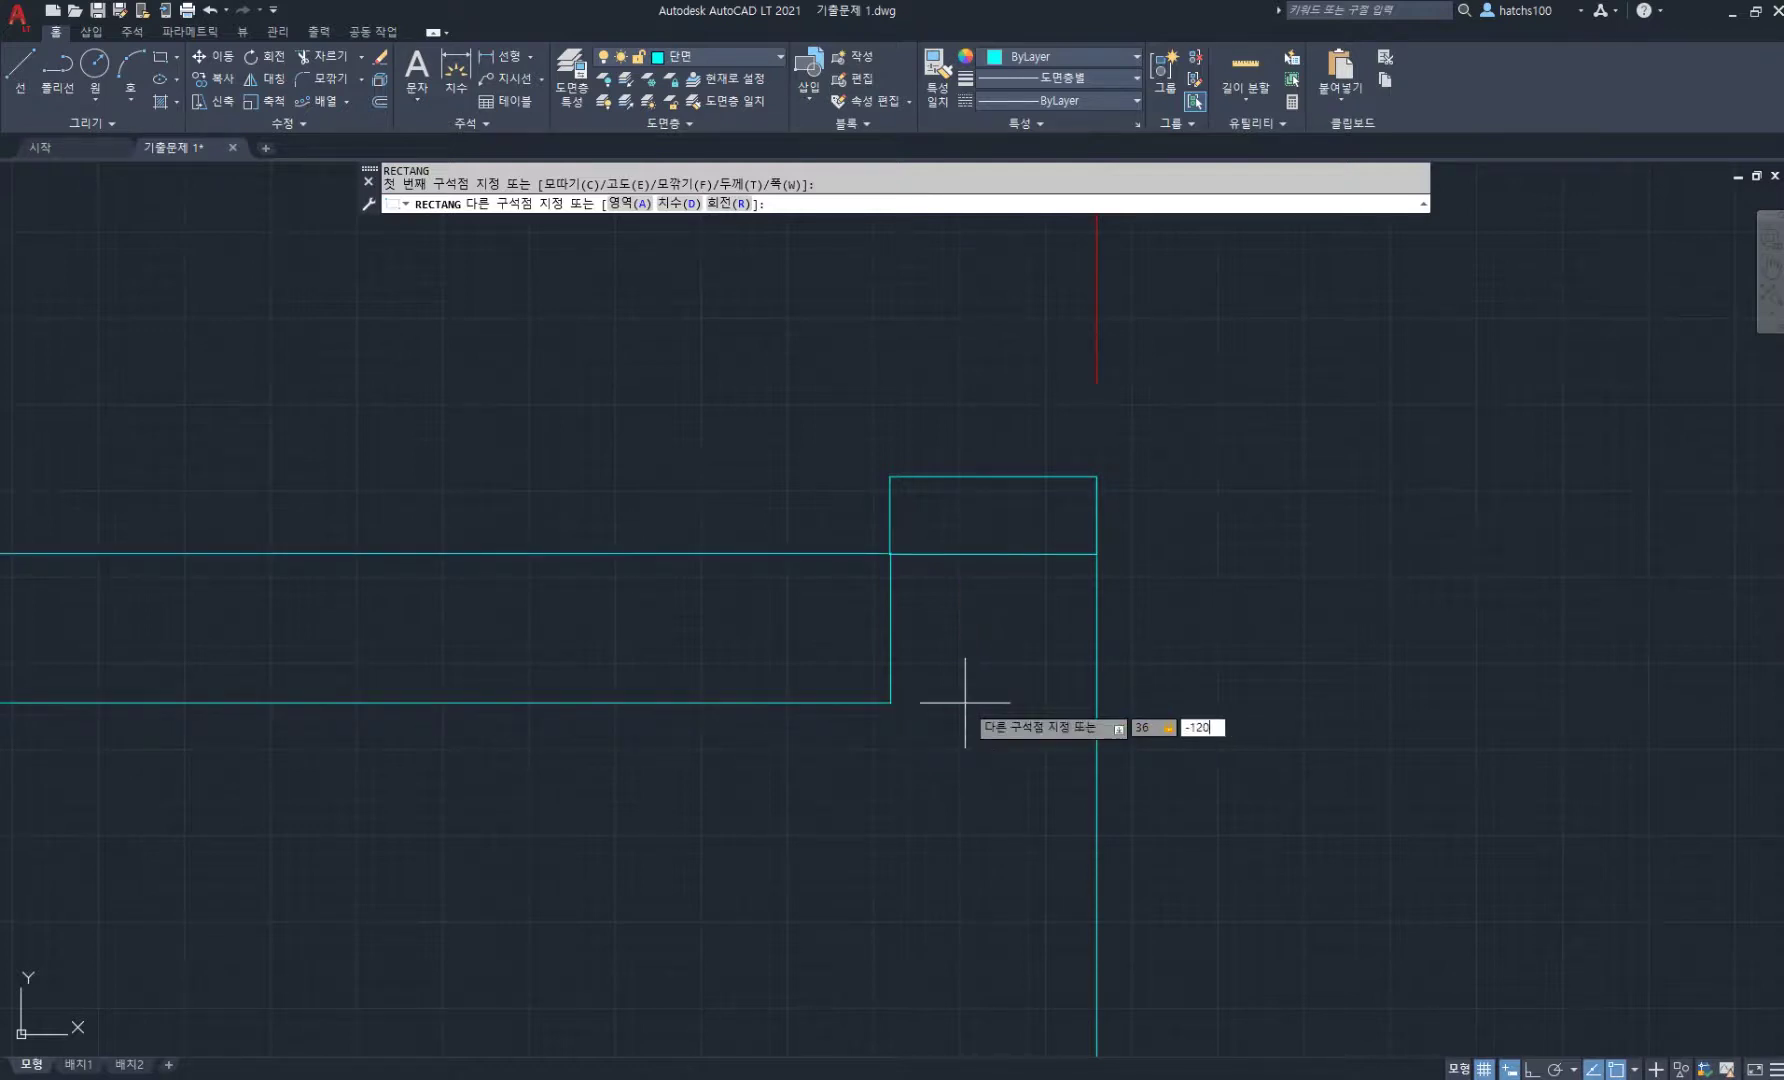
key("Return")
- Move the 36 by 120 rectangle up 15 so that it overlaps the door-head frame
scroll(933, 605, "up", 2)
scroll(933, 605, "up", 2)
scroll(967, 609, "down", 4)
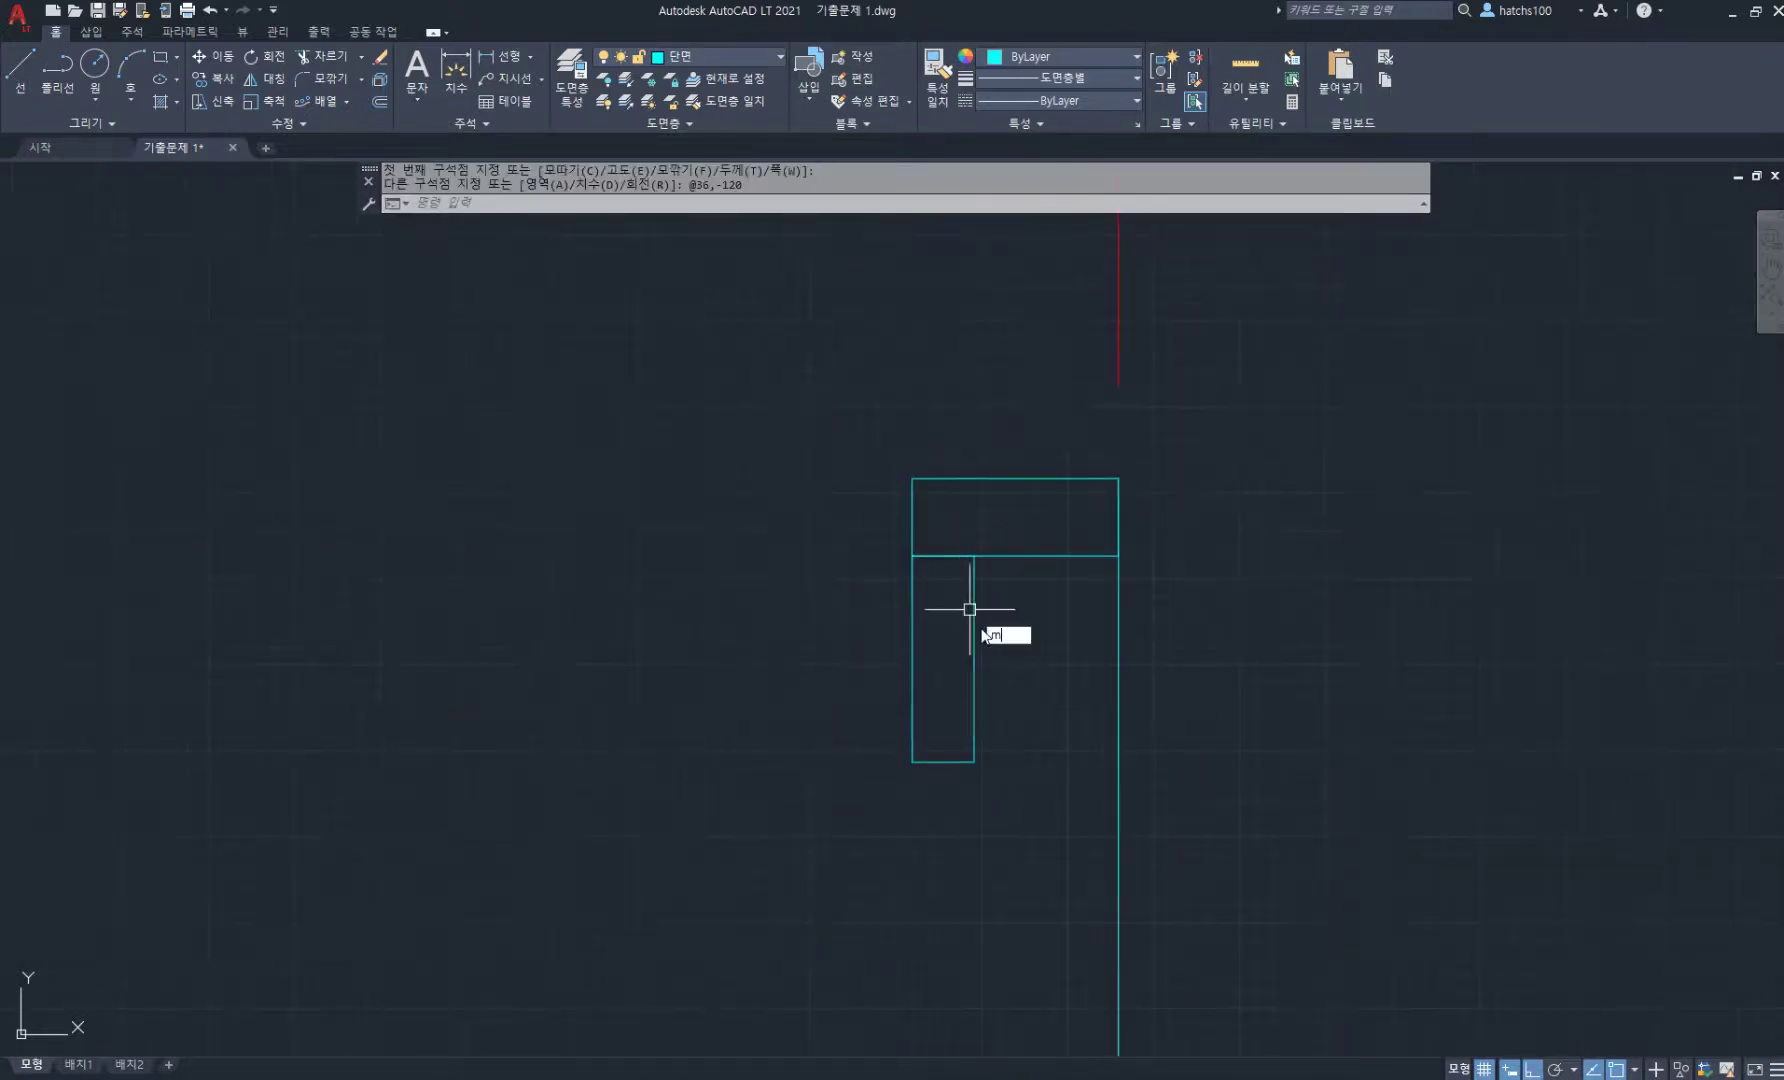
type("m")
key("space")
left_click(967, 625)
left_click(773, 686)
key("space")
left_click(773, 686)
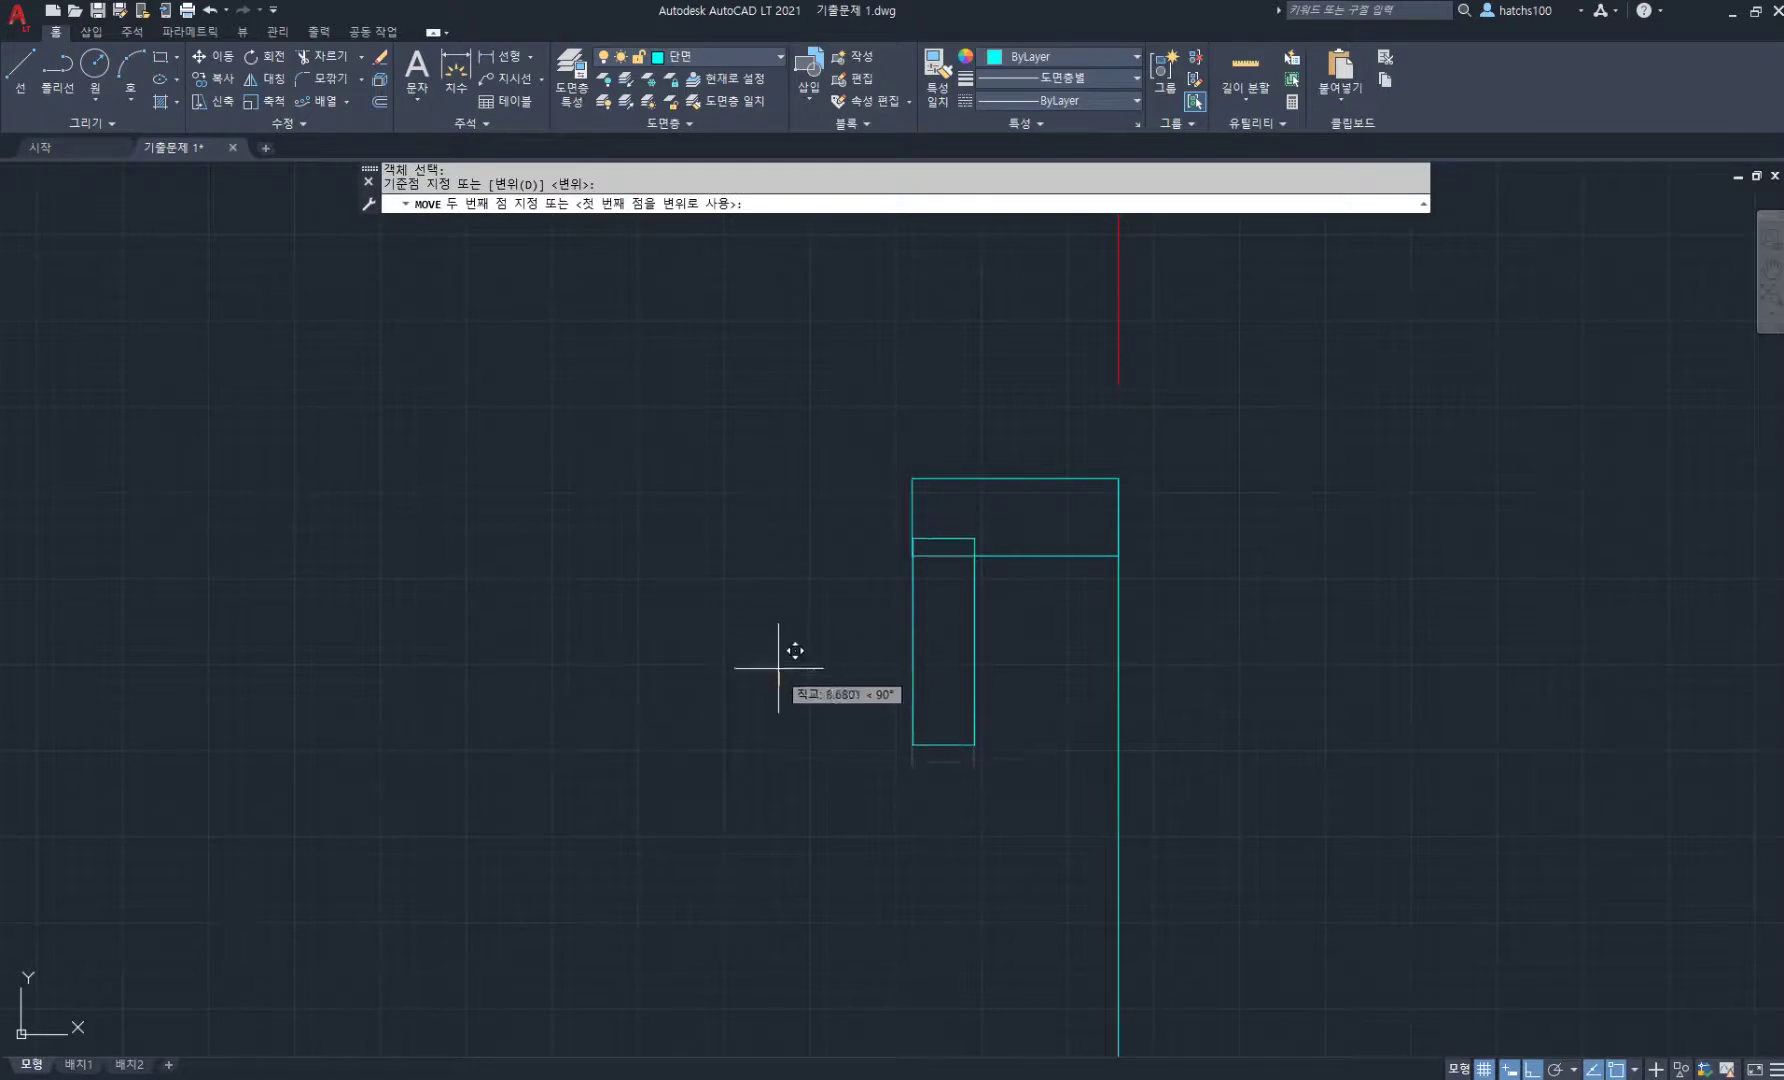
type("15")
key("Return")
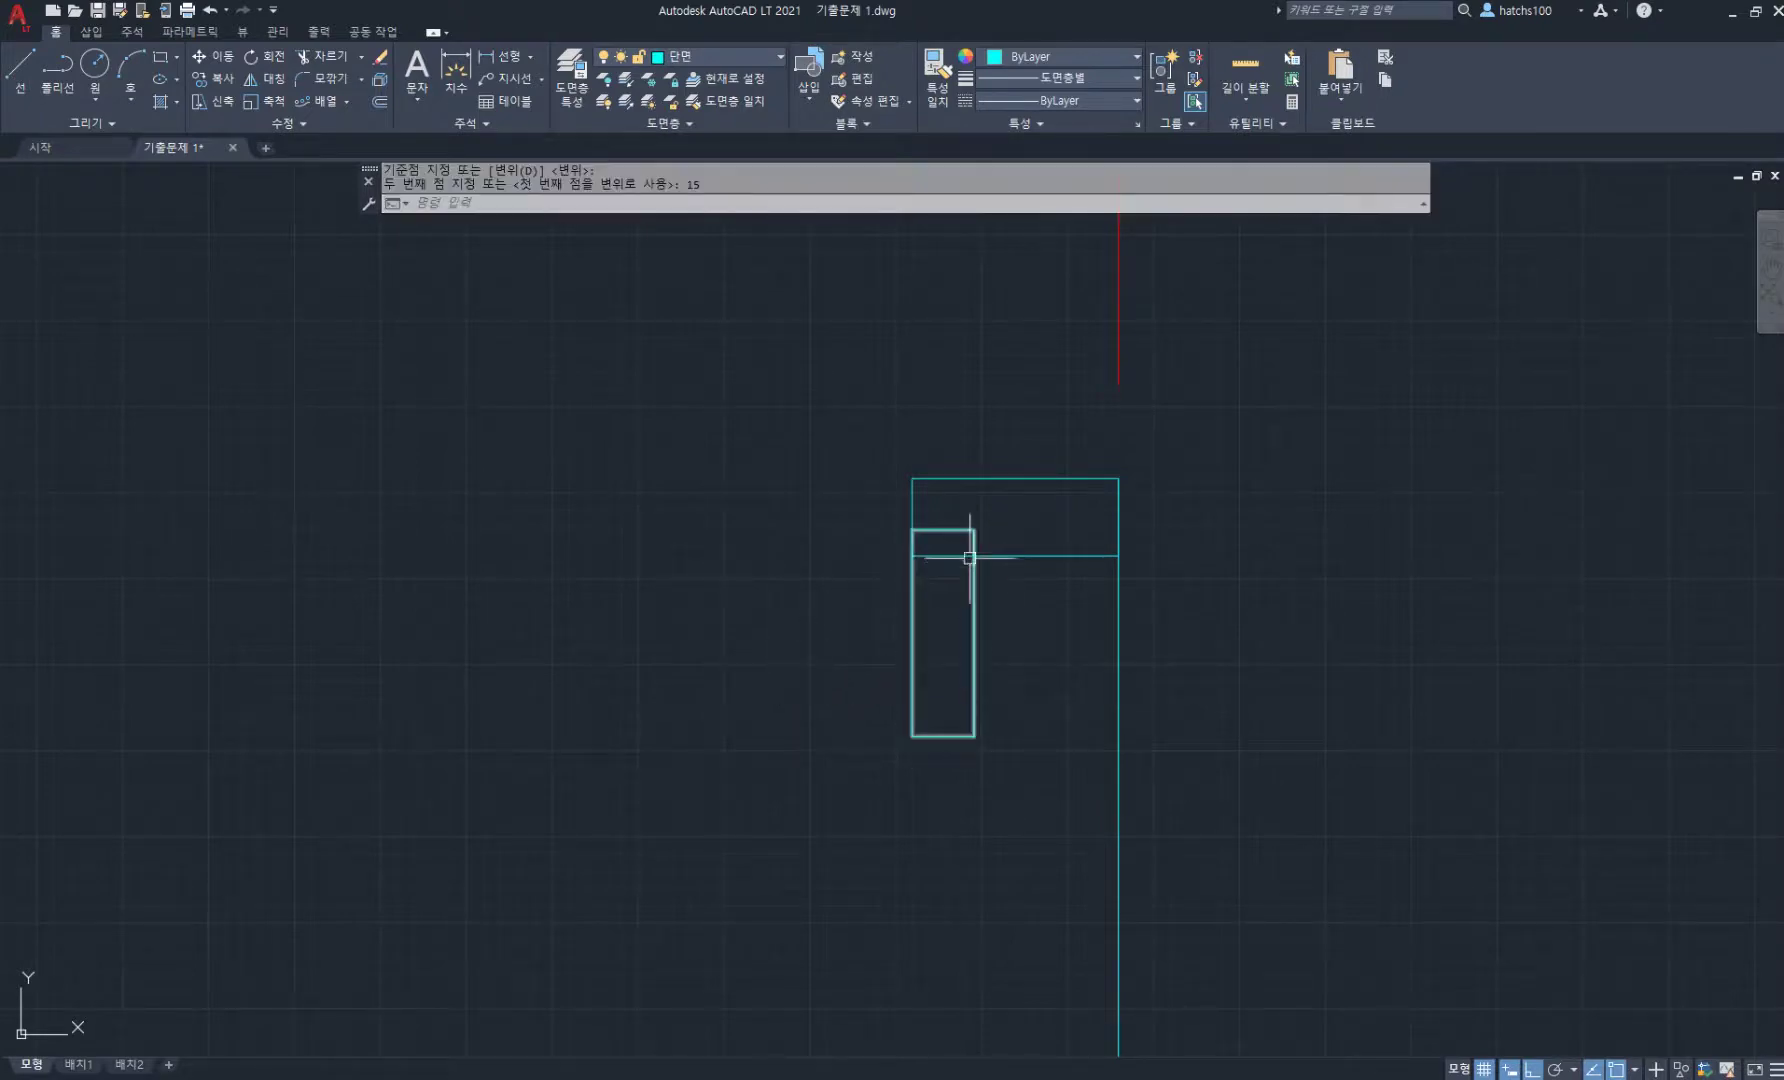
- Trim the lower edge of the door-head frame where it crosses the inside of the 36 by 120 rail rectangle
type("tr")
key("space")
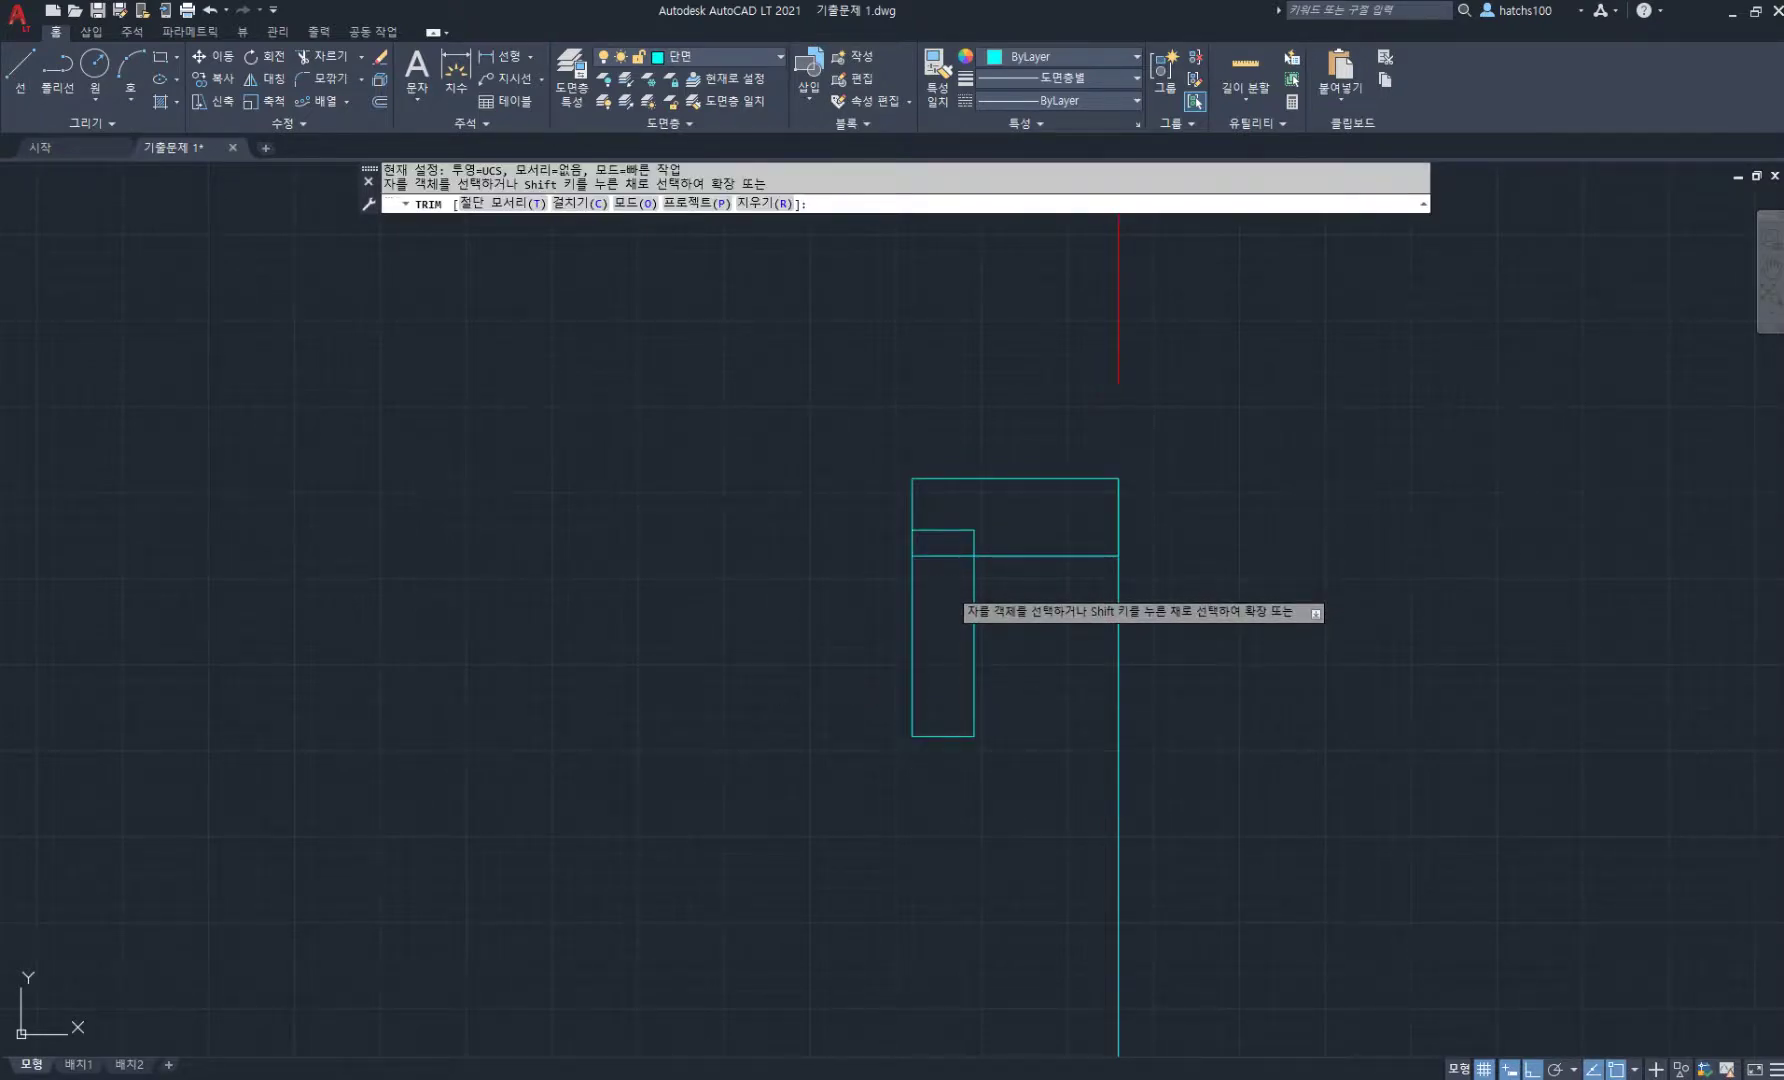
left_click(936, 555)
key("space")
scroll(945, 597, "down", 4)
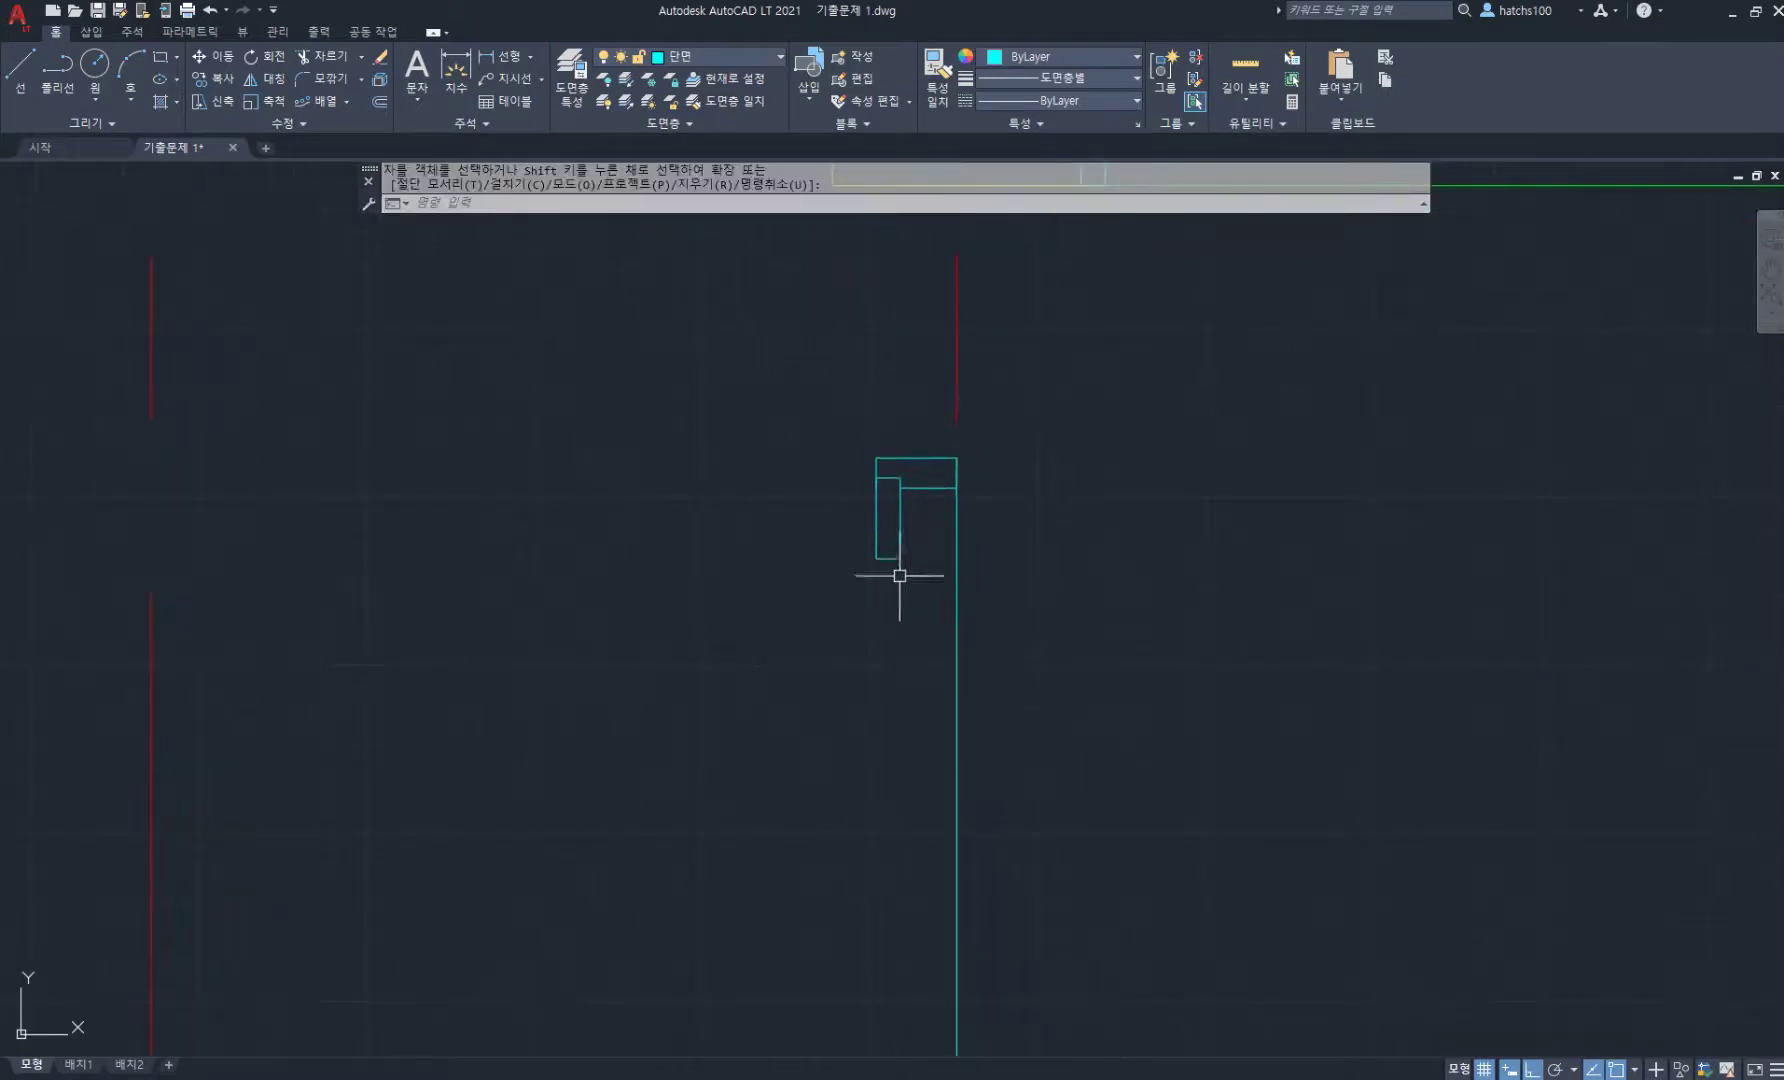
- Copy the 36 by 120 rail rectangle straight down so its lower edge sits on the finished porch floor
type("co")
key("space")
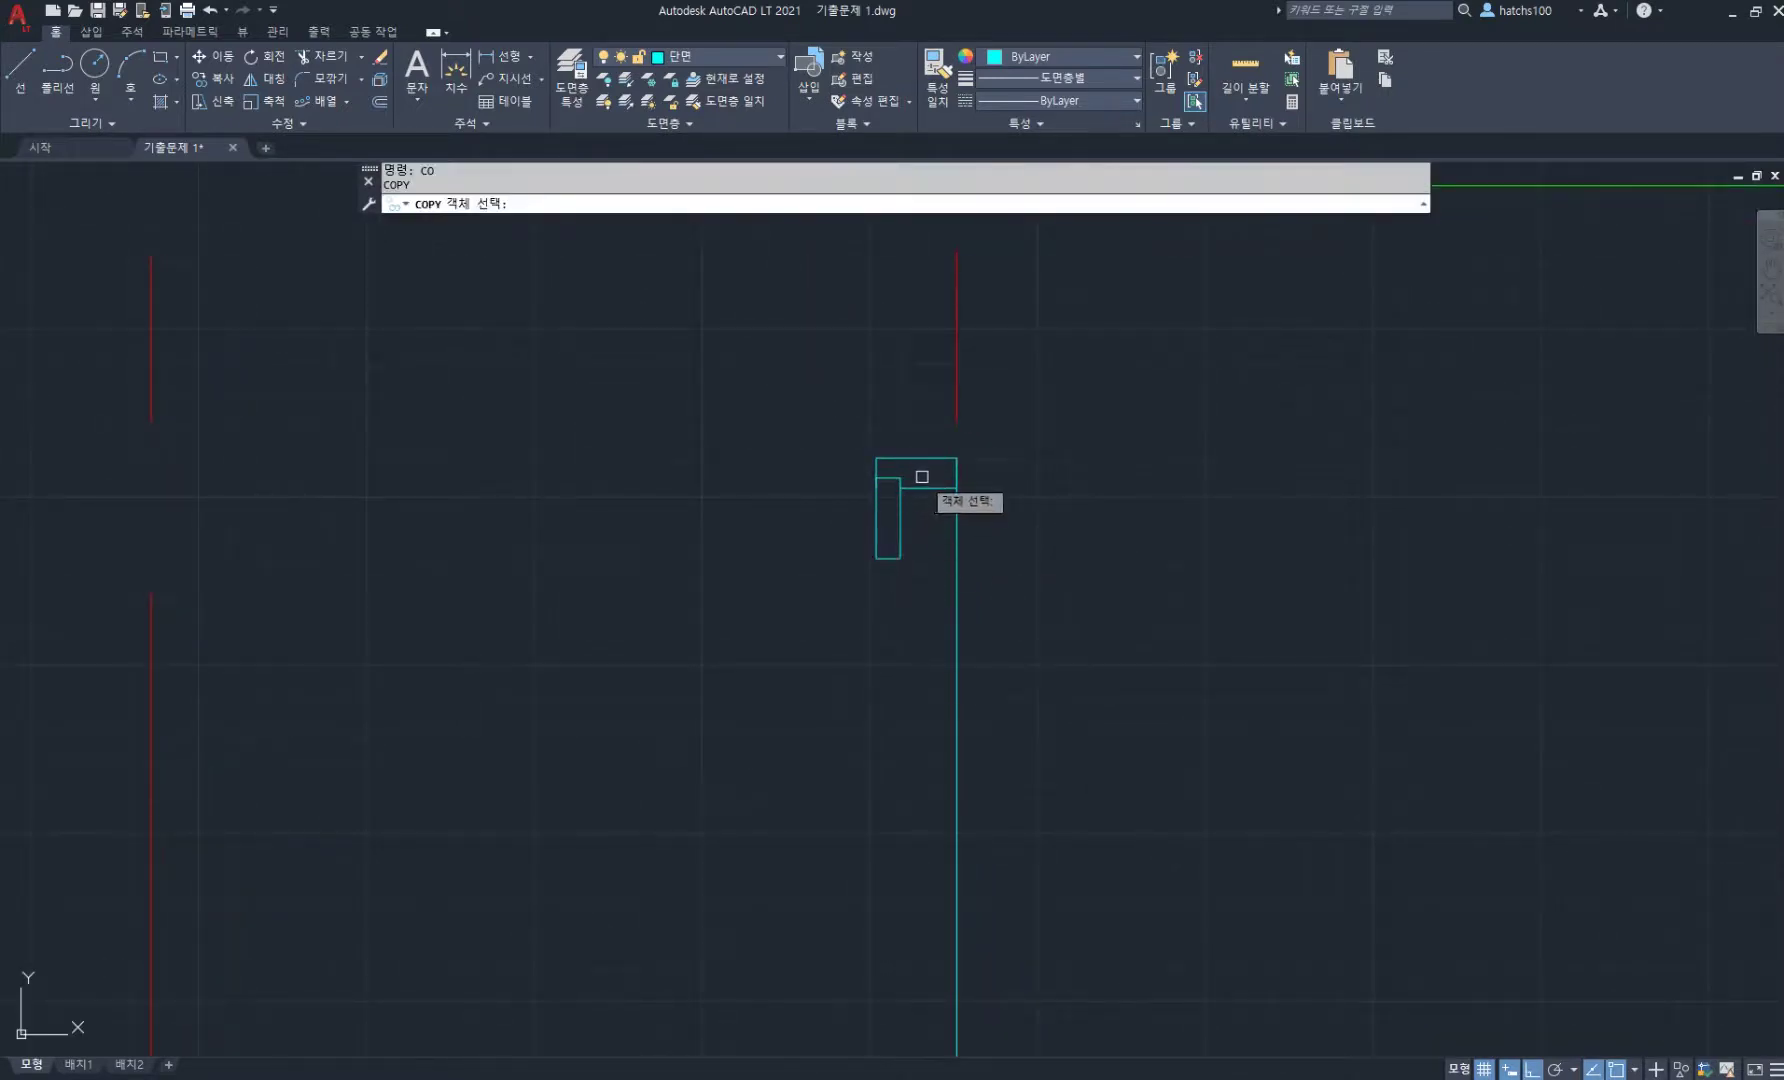
left_click(919, 572)
left_click(840, 530)
scroll(871, 541, "down", 2)
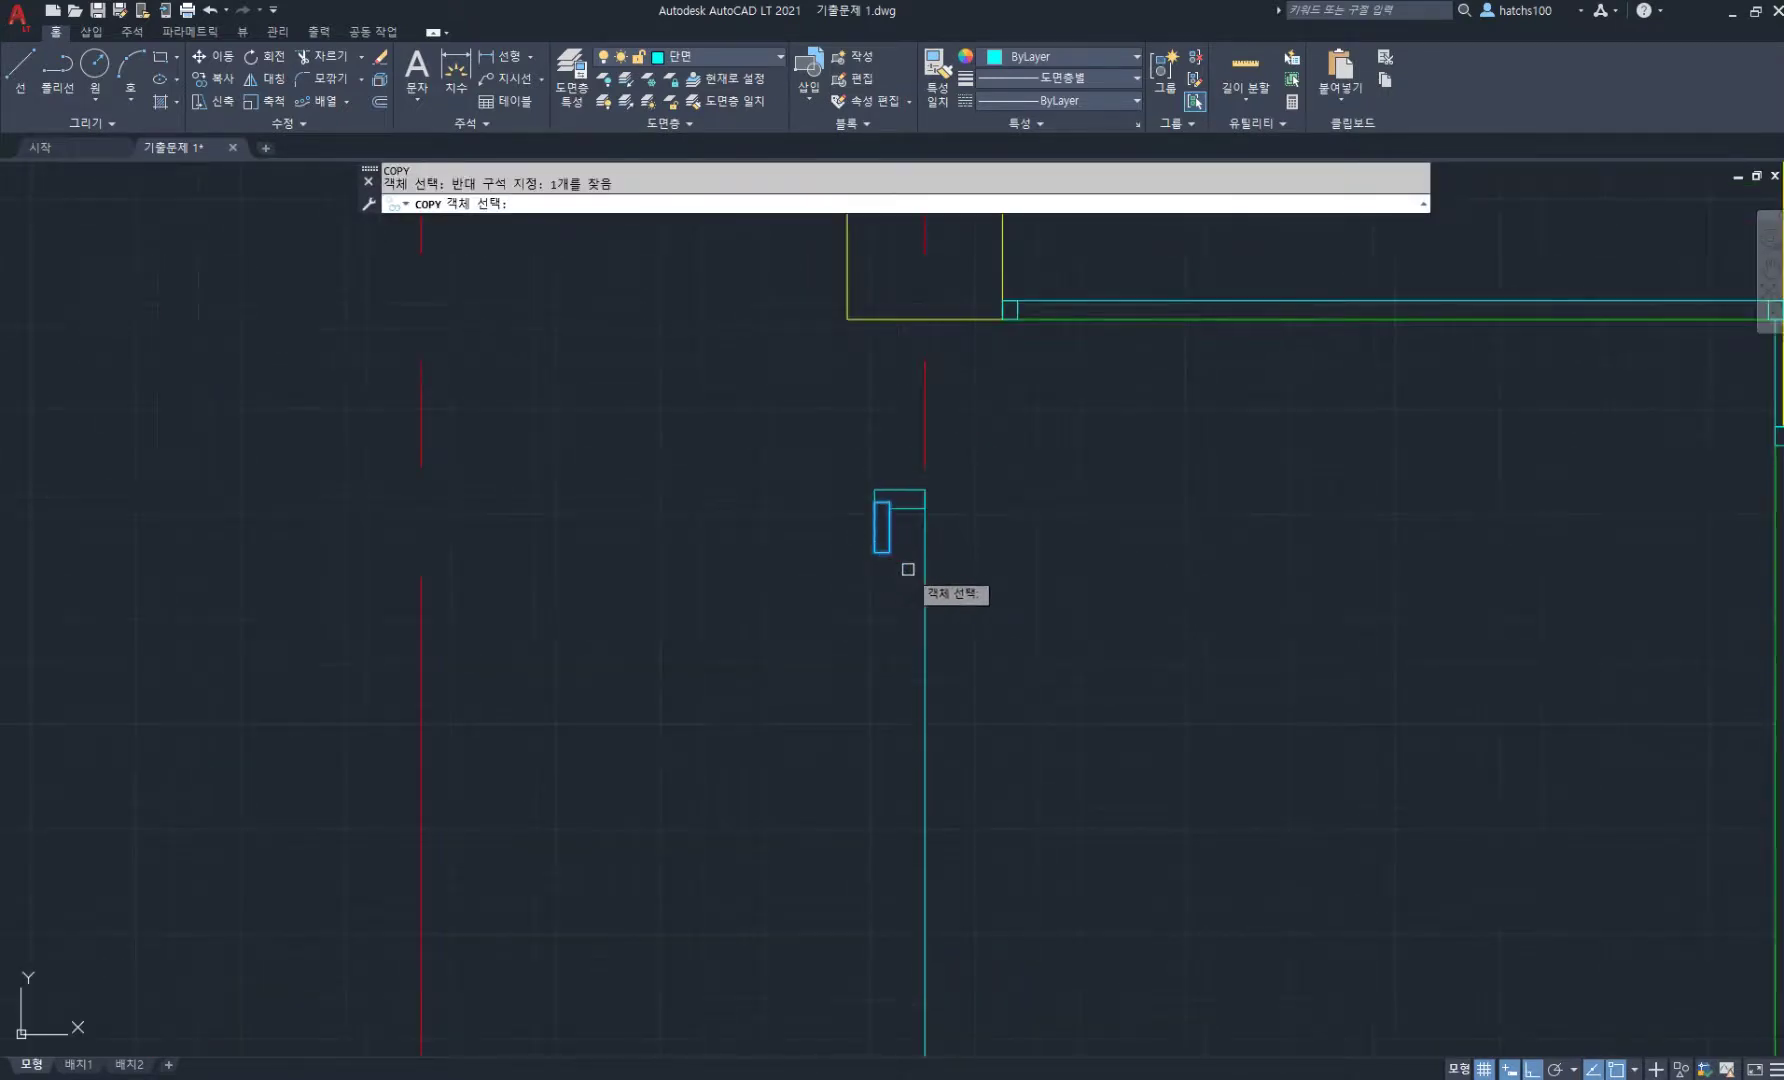
middle_click_drag(908, 569, 907, 521)
key("space")
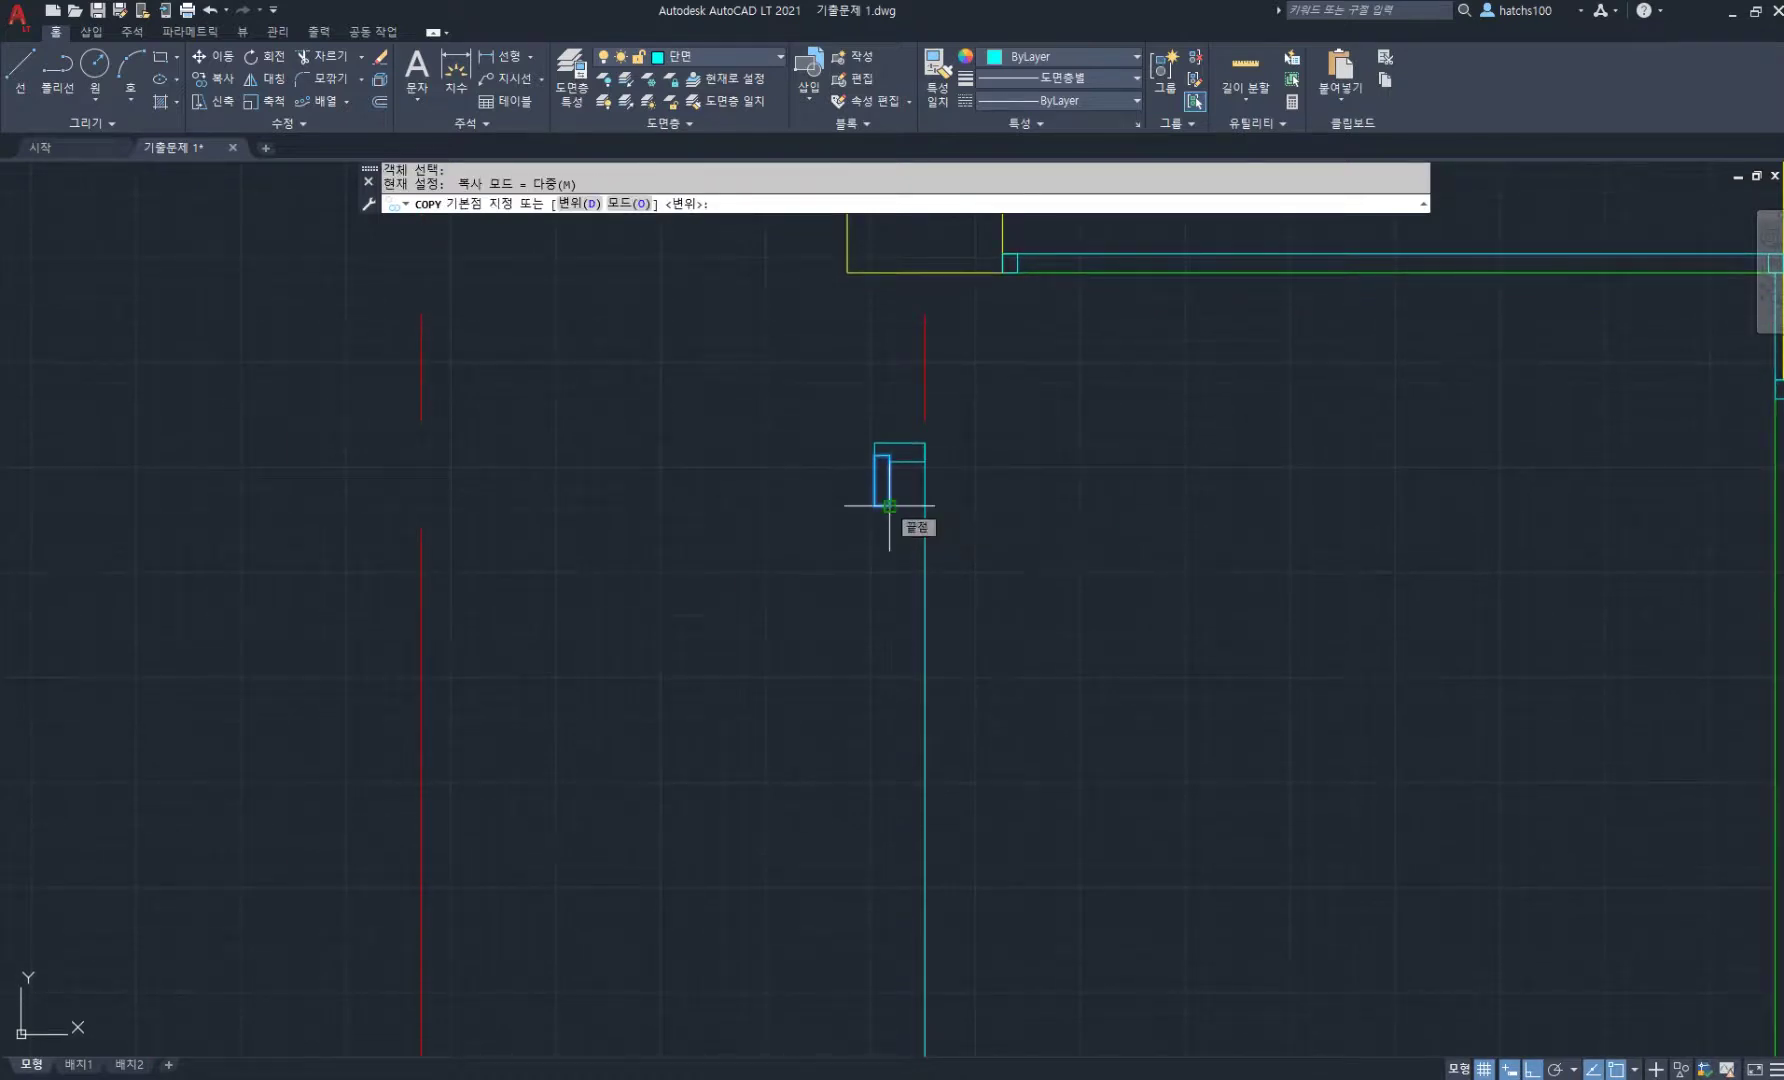
left_click(889, 506)
scroll(890, 646, "down", 2)
scroll(887, 757, "down", 2)
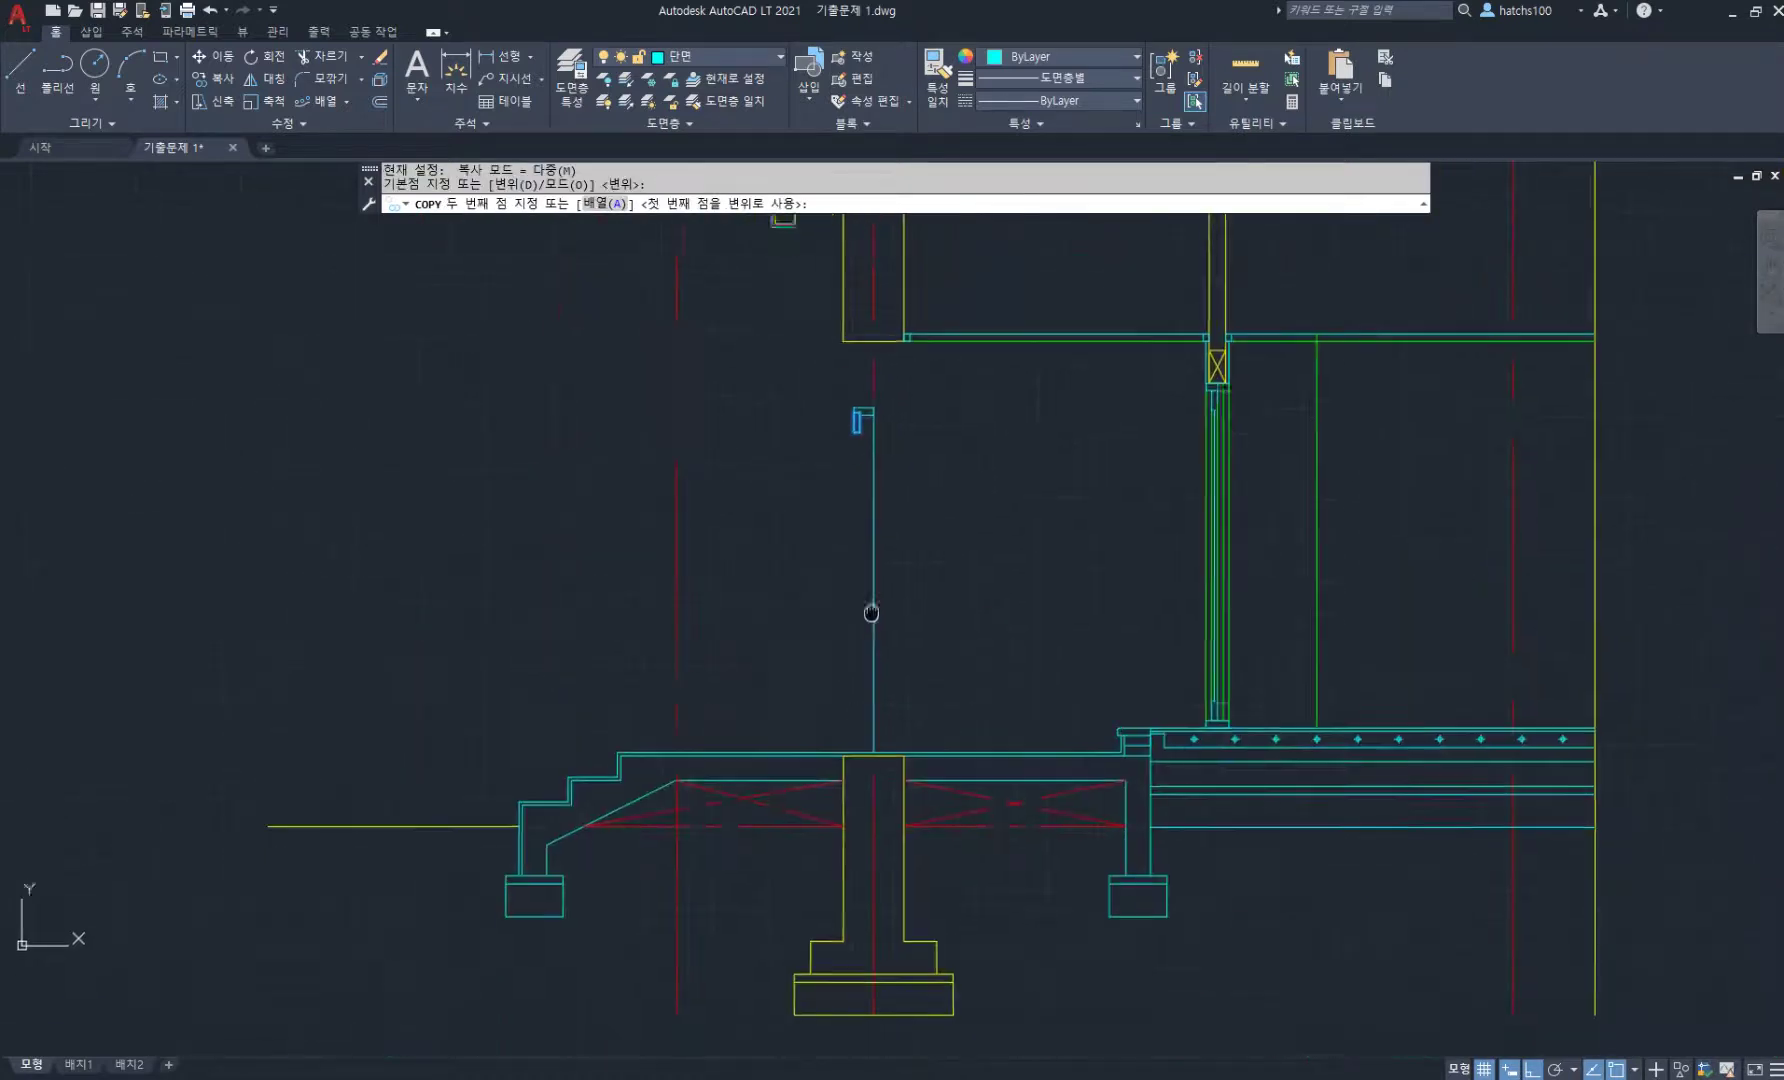
scroll(872, 725, "up", 3)
left_click(861, 718)
- Place another copy of the rail rectangle around mid-height of the door and end the copying
scroll(892, 619, "down", 2)
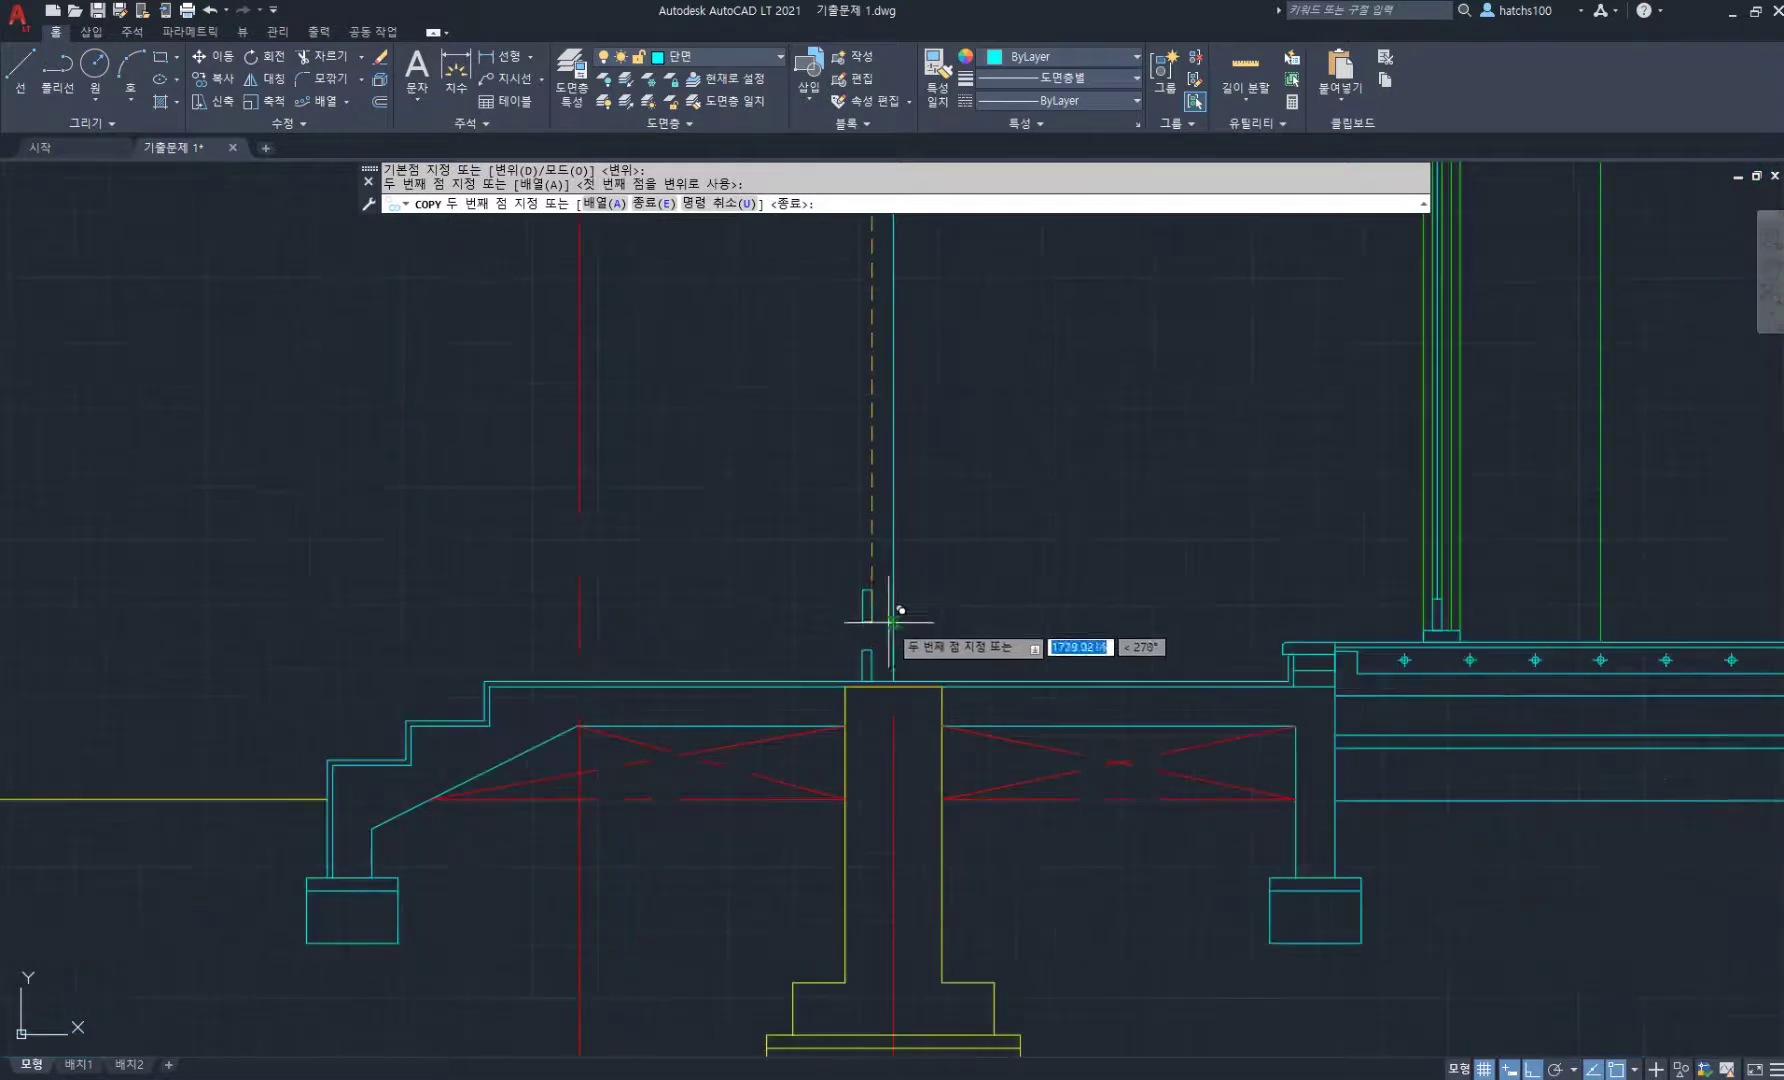
middle_click_drag(886, 621, 884, 788)
scroll(876, 721, "up", 2)
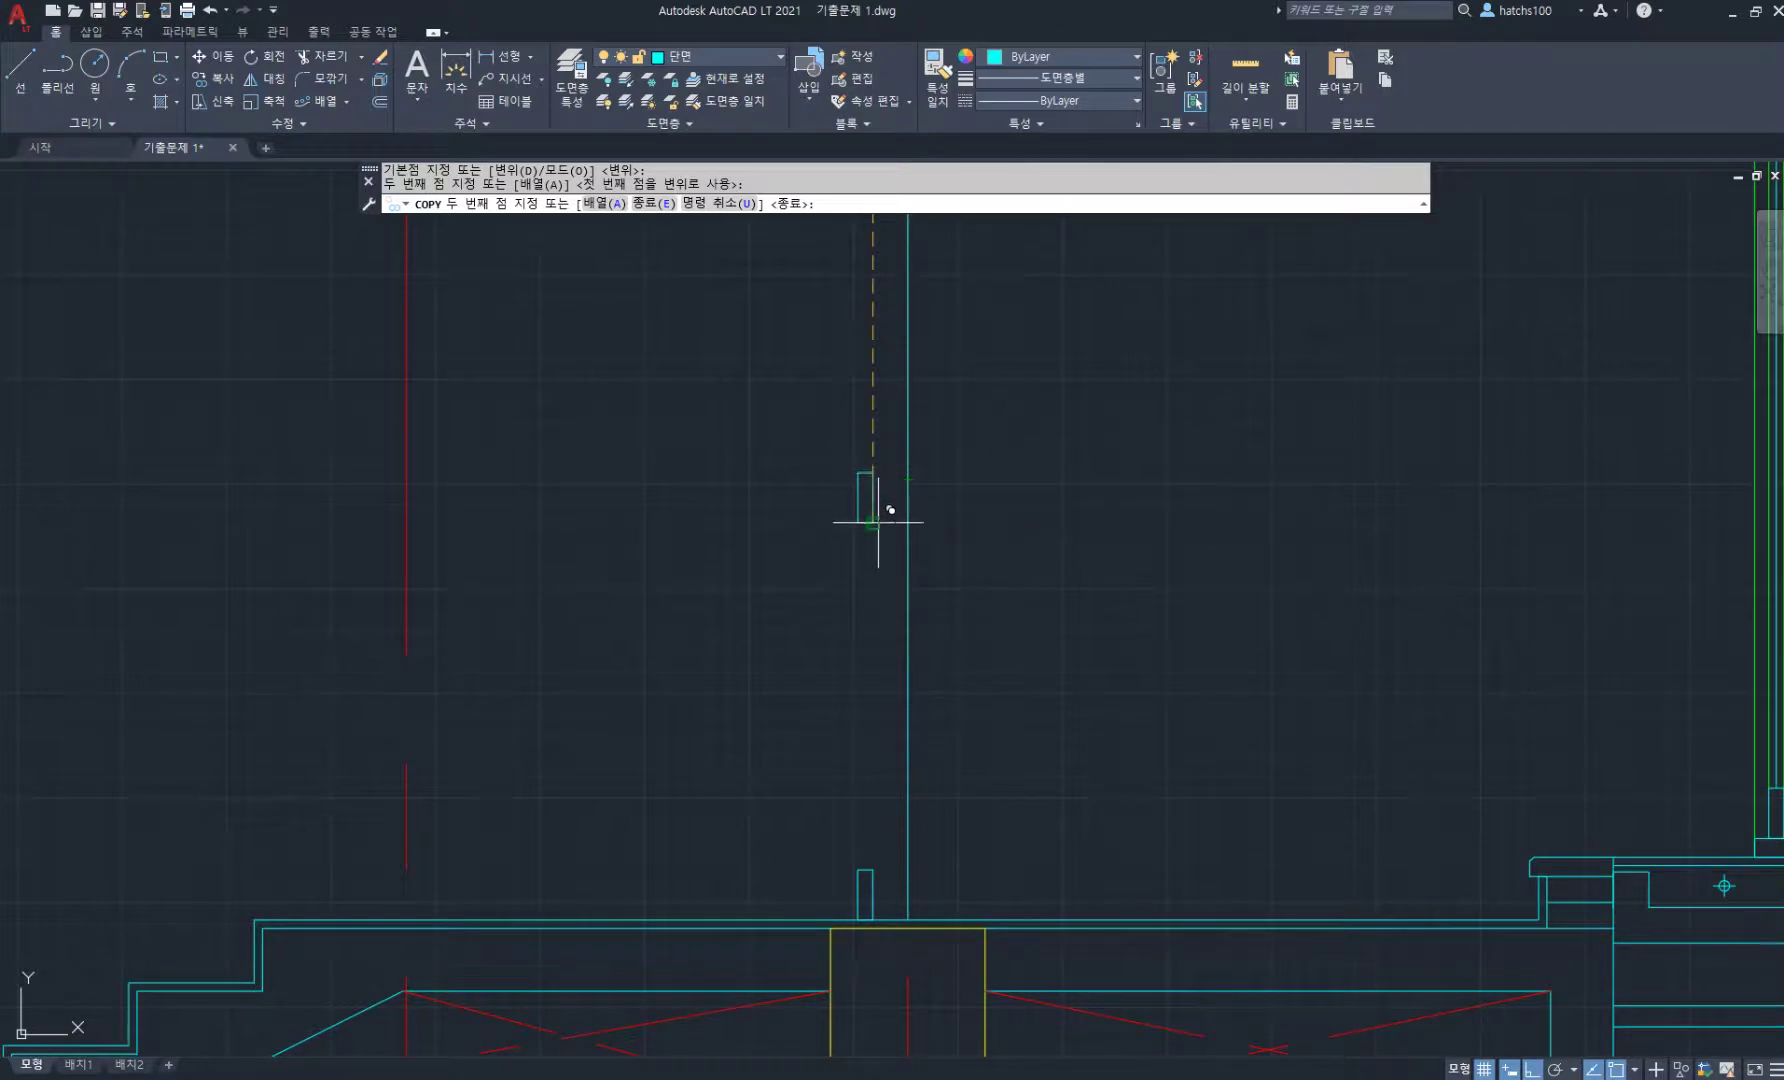
left_click(878, 521)
scroll(950, 600, "down", 2)
key("Return")
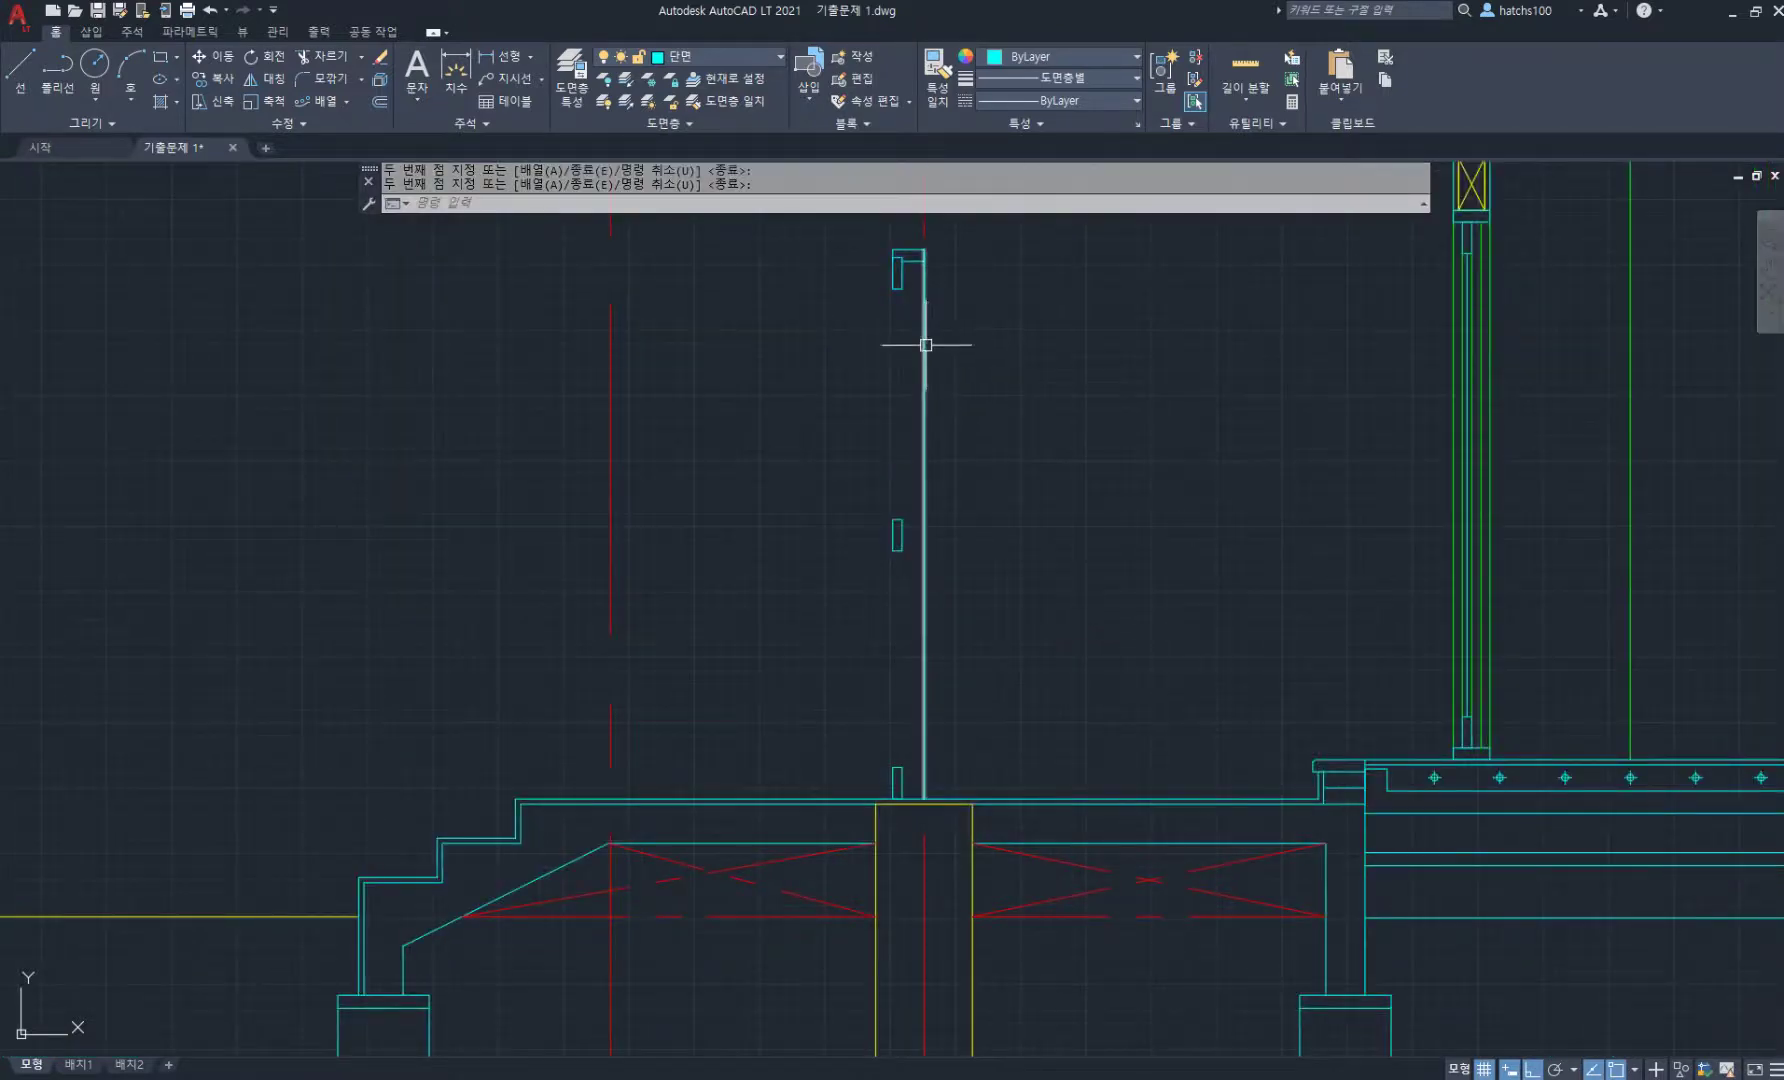
- Draw the outer and inner vertical face lines of the door leaf between the top and bottom rails
type("l")
key("Return")
left_click(893, 288)
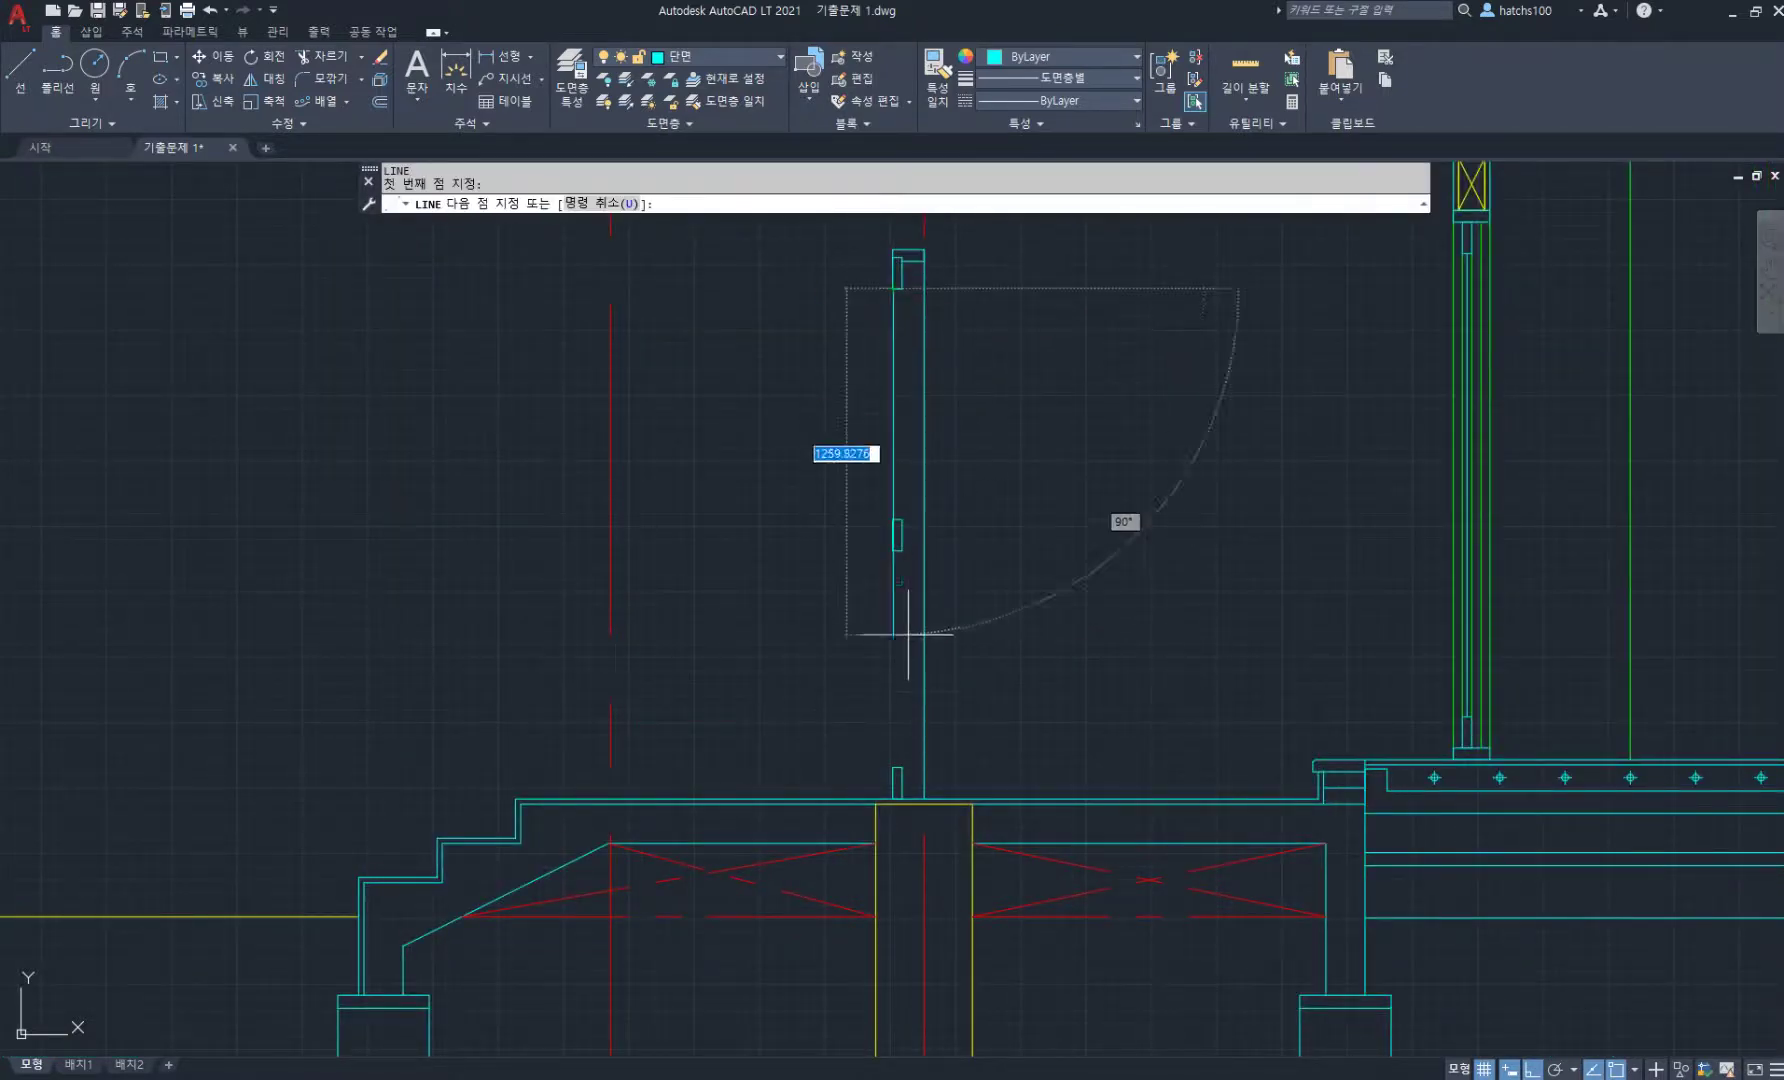
left_click(894, 765)
key("Return")
key("Return")
left_click(904, 293)
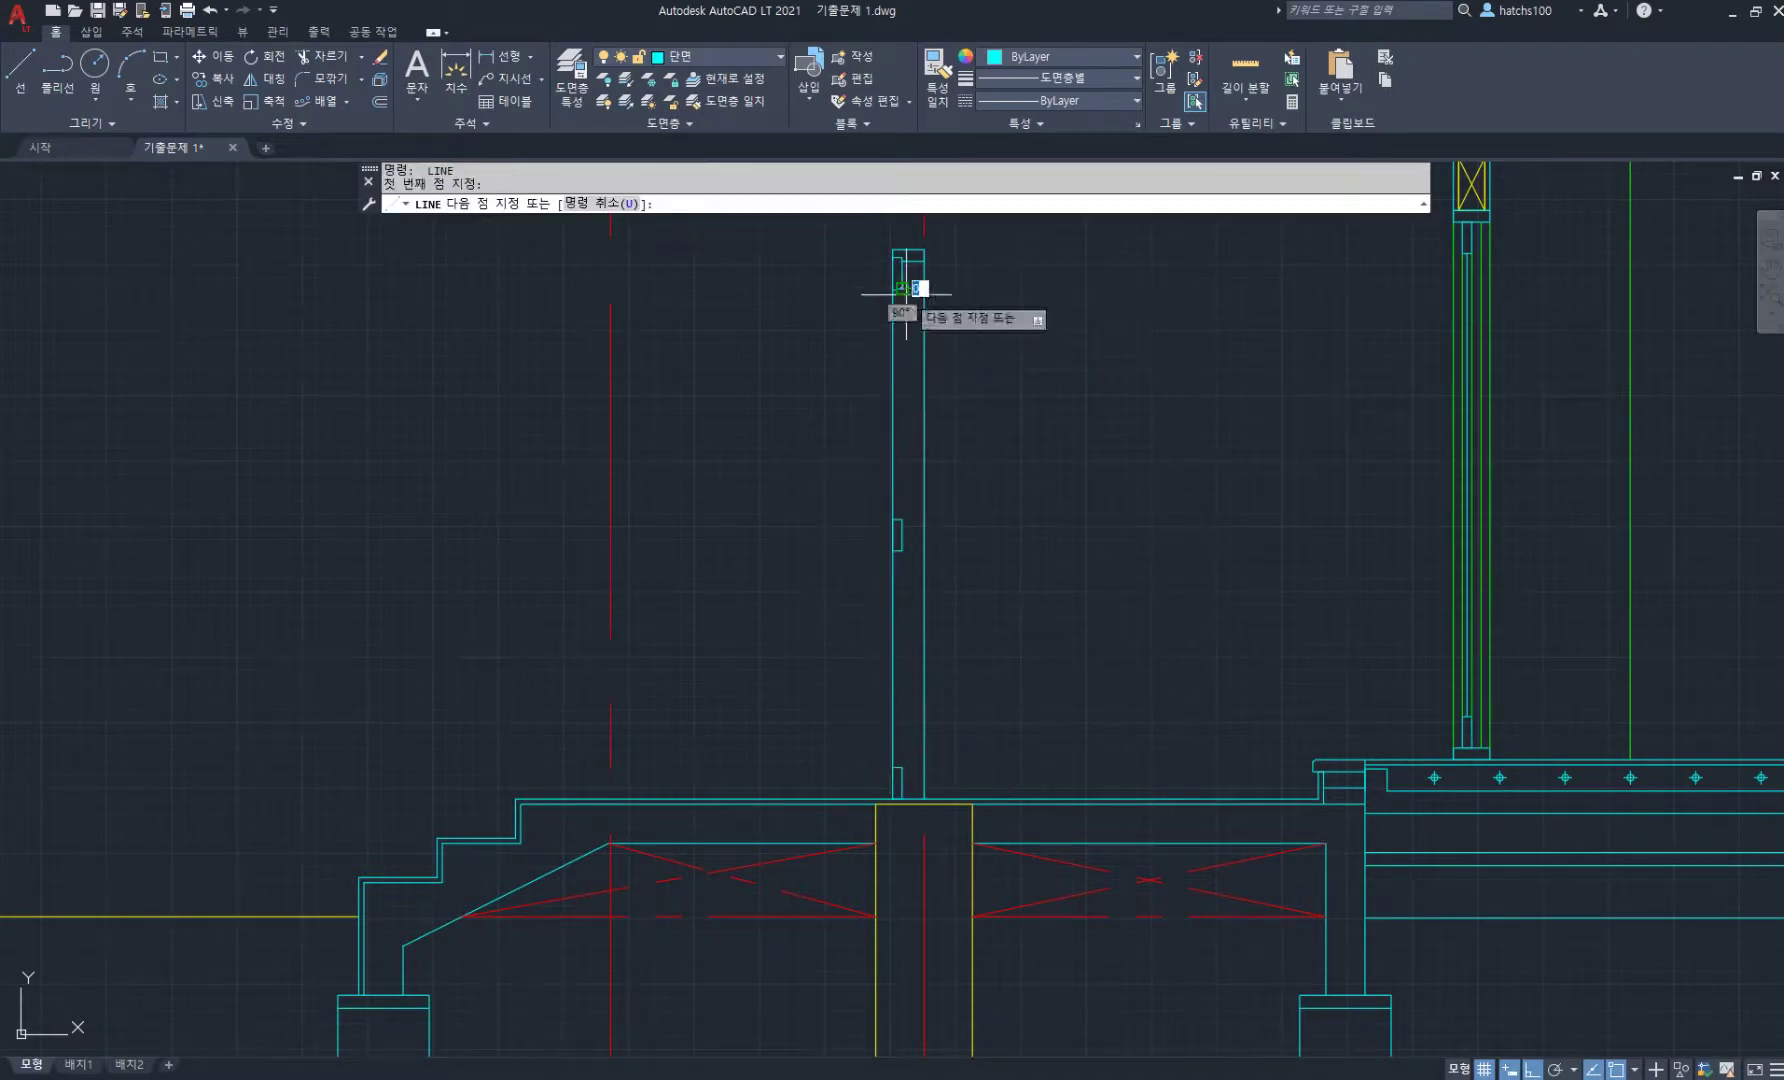
scroll(866, 290, "up", 4)
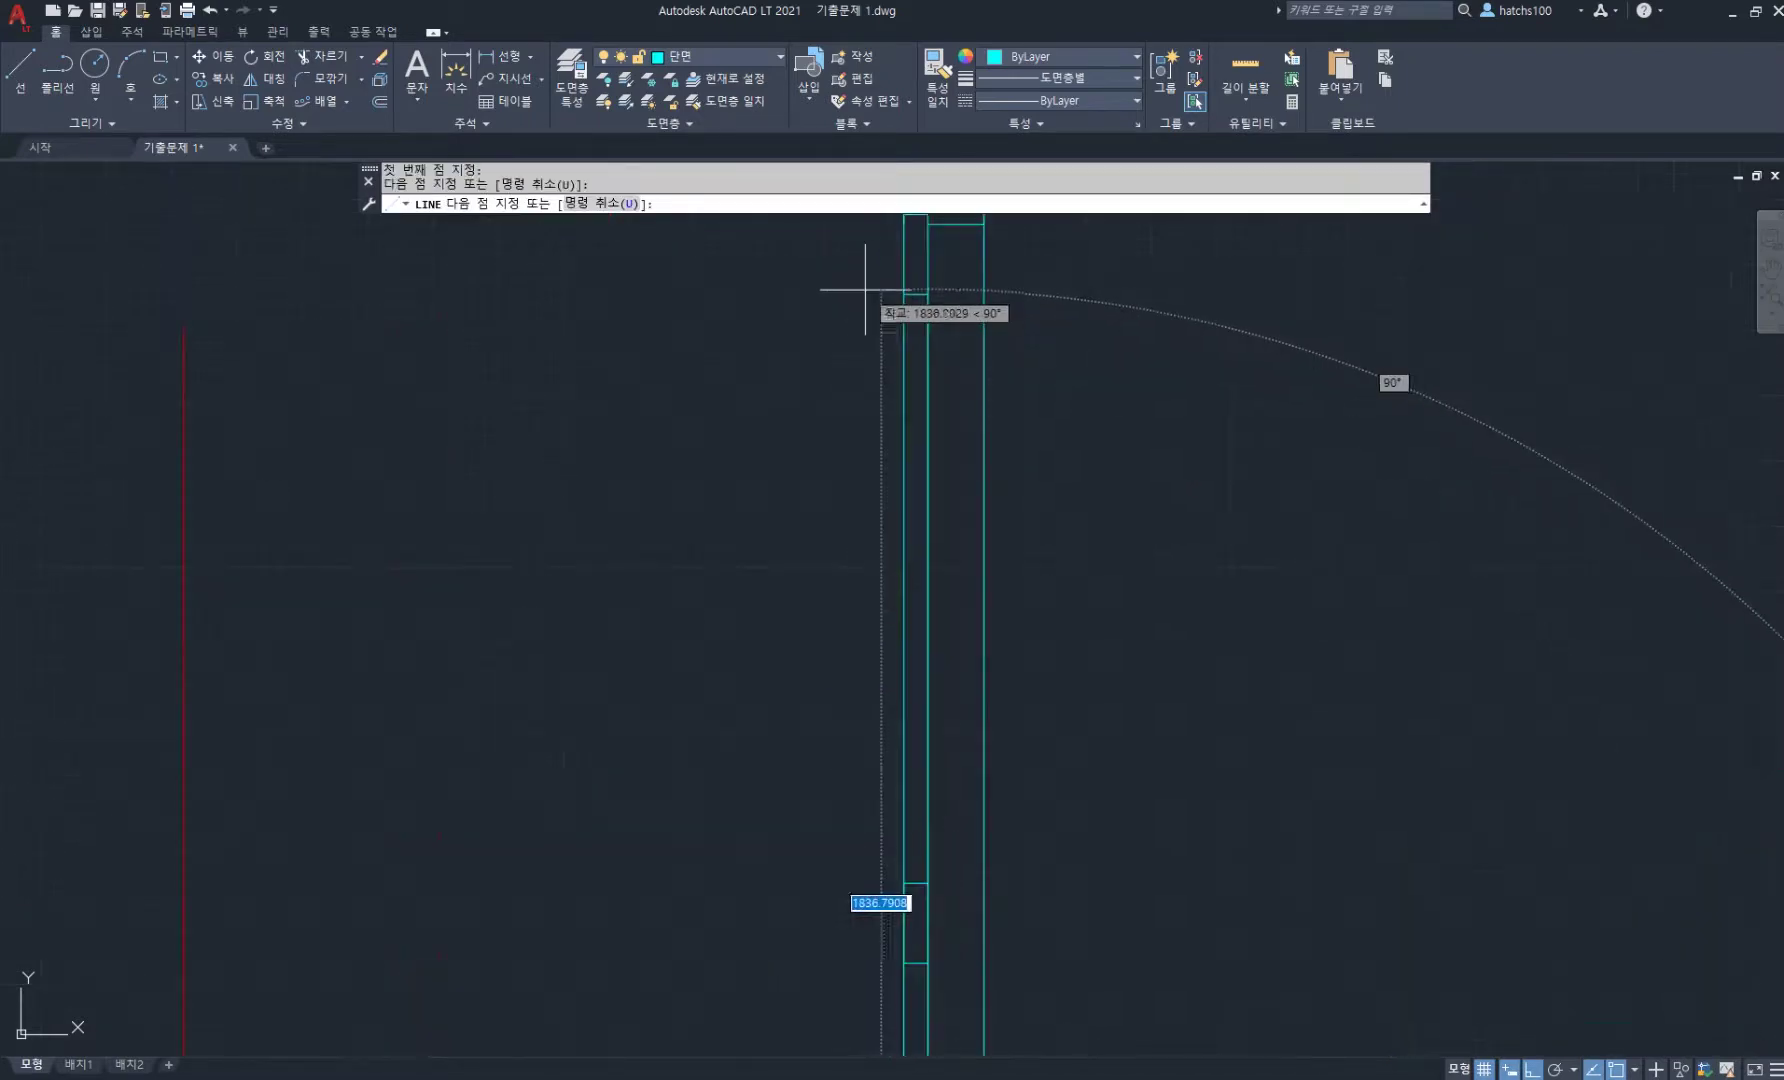
key("Return")
- Draw a vertical center line from the midpoint of the top rail's lower edge down to the bottom rail
key("Return")
left_click(918, 294)
scroll(926, 425, "down", 5)
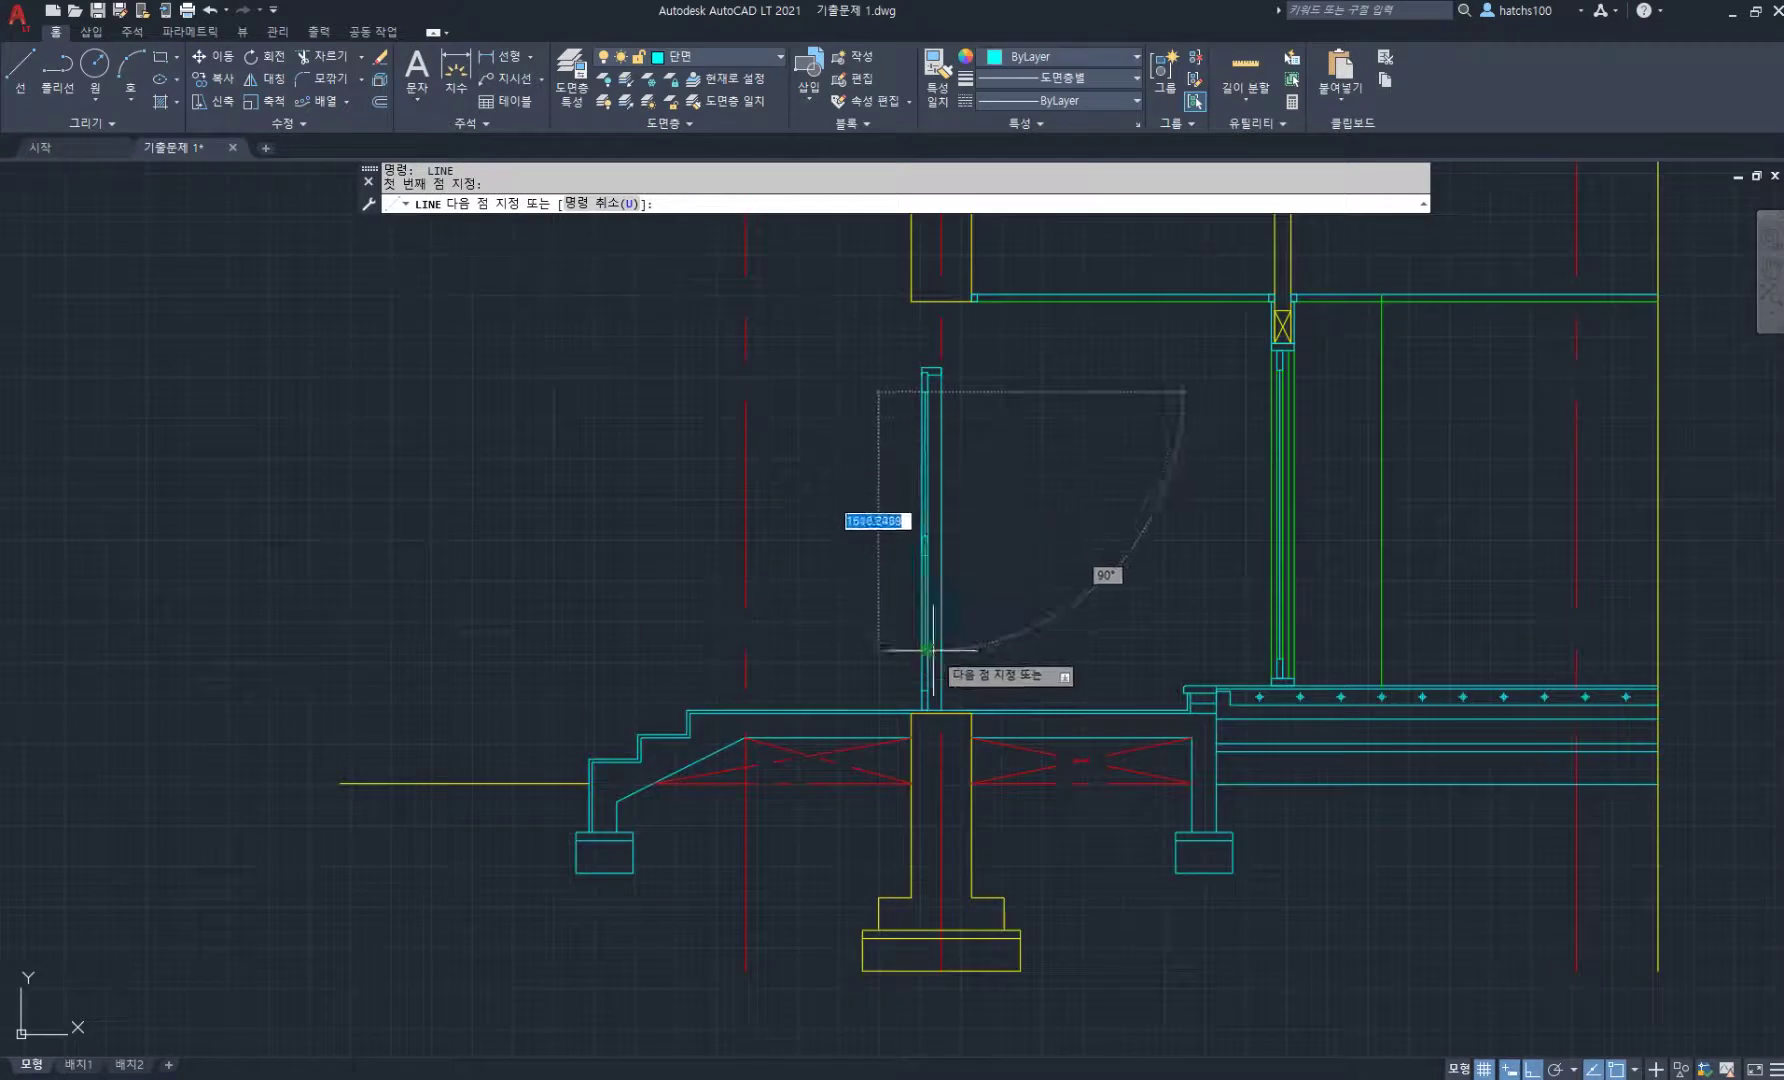
scroll(933, 650, "up", 5)
left_click(902, 816)
key("Return")
- Trim the leaf's center line where it passes through the middle rail rectangle
middle_click_drag(933, 370, 975, 660)
type("tr")
key("space")
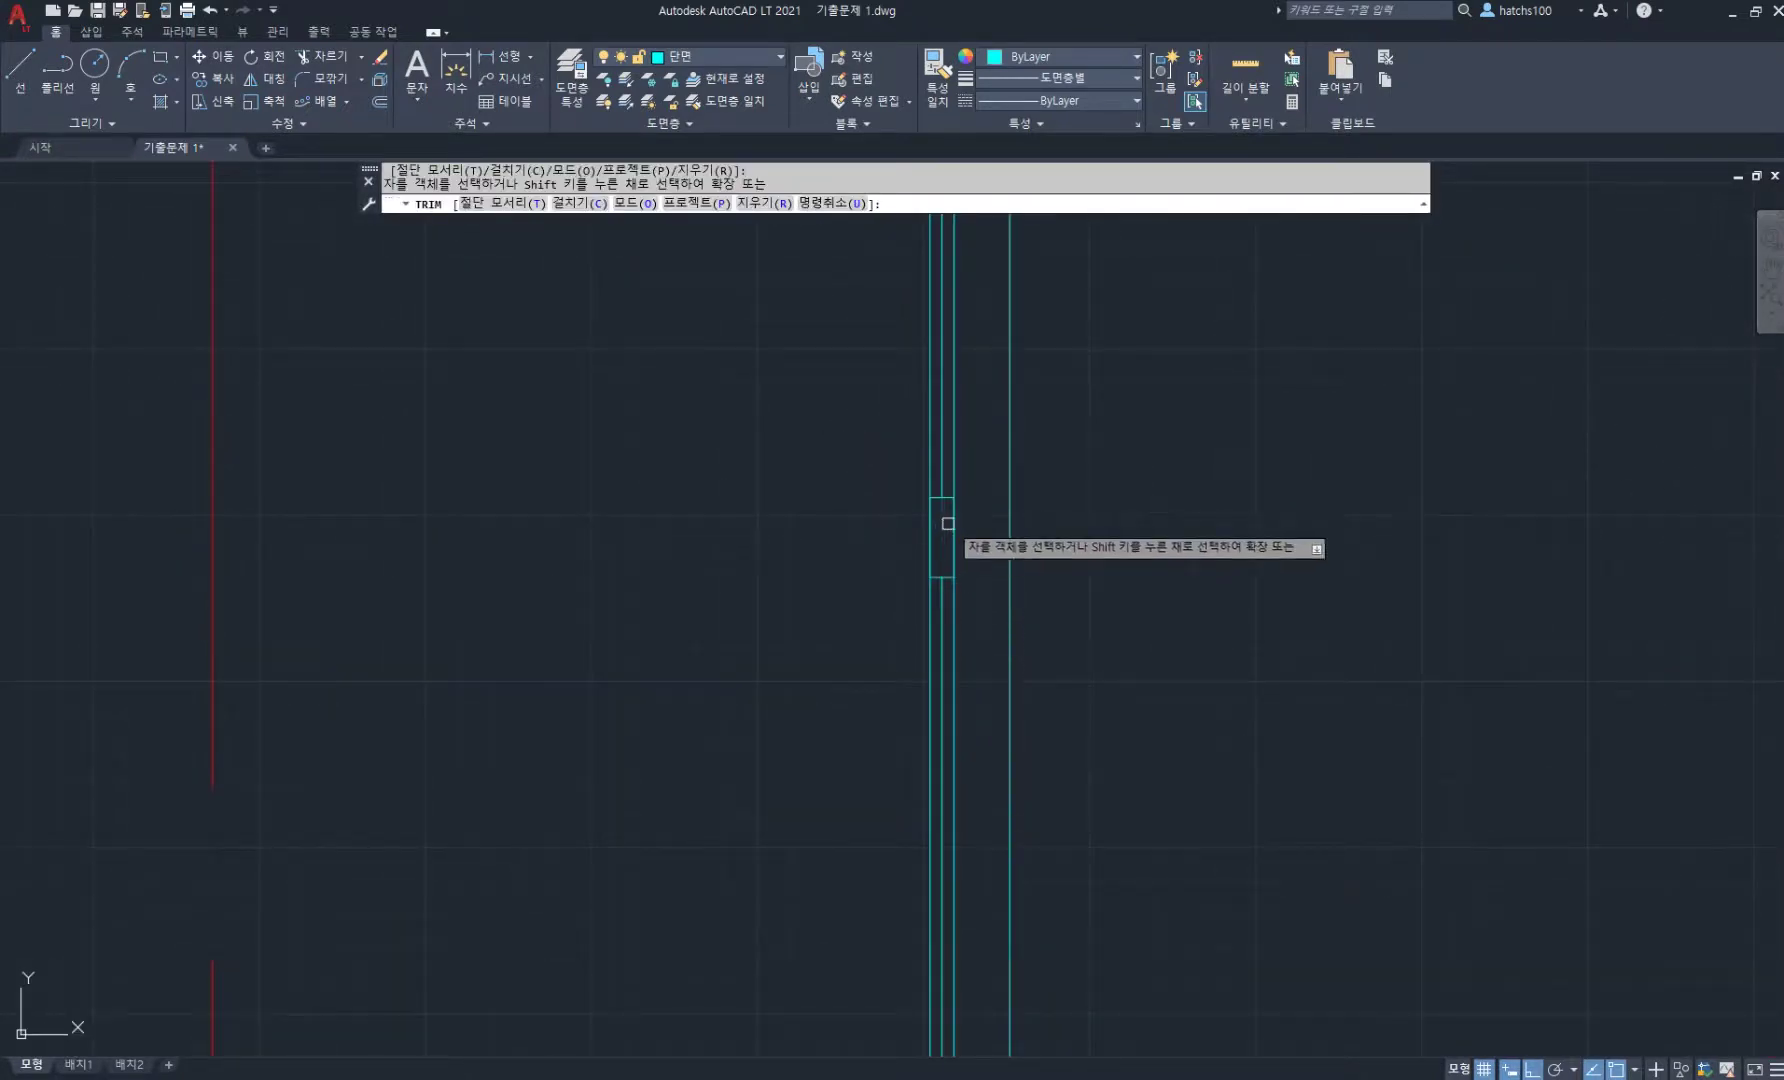
key("space")
scroll(978, 465, "down", 4)
- Sketch the inner handle profile from the middle rail, about 32 outward and about 123 up, then across and down along its outer edge
scroll(951, 619, "up", 4)
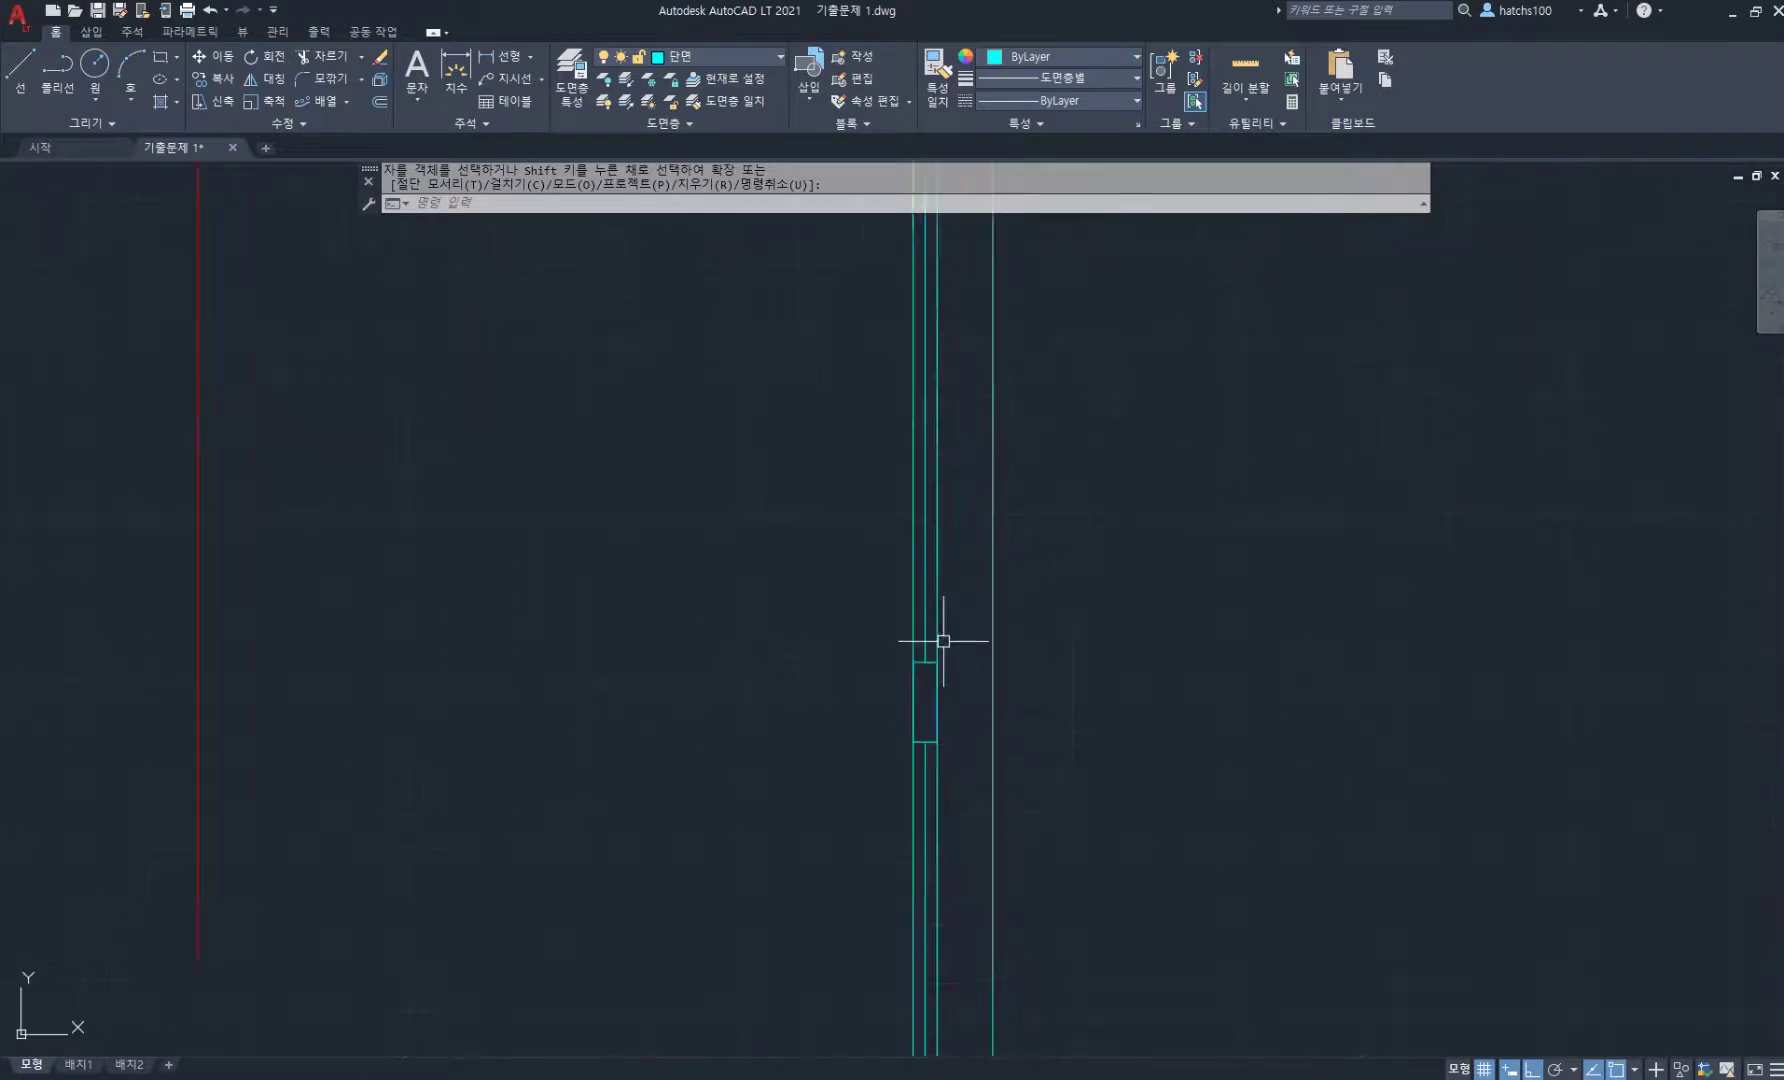
middle_click_drag(979, 681, 901, 621)
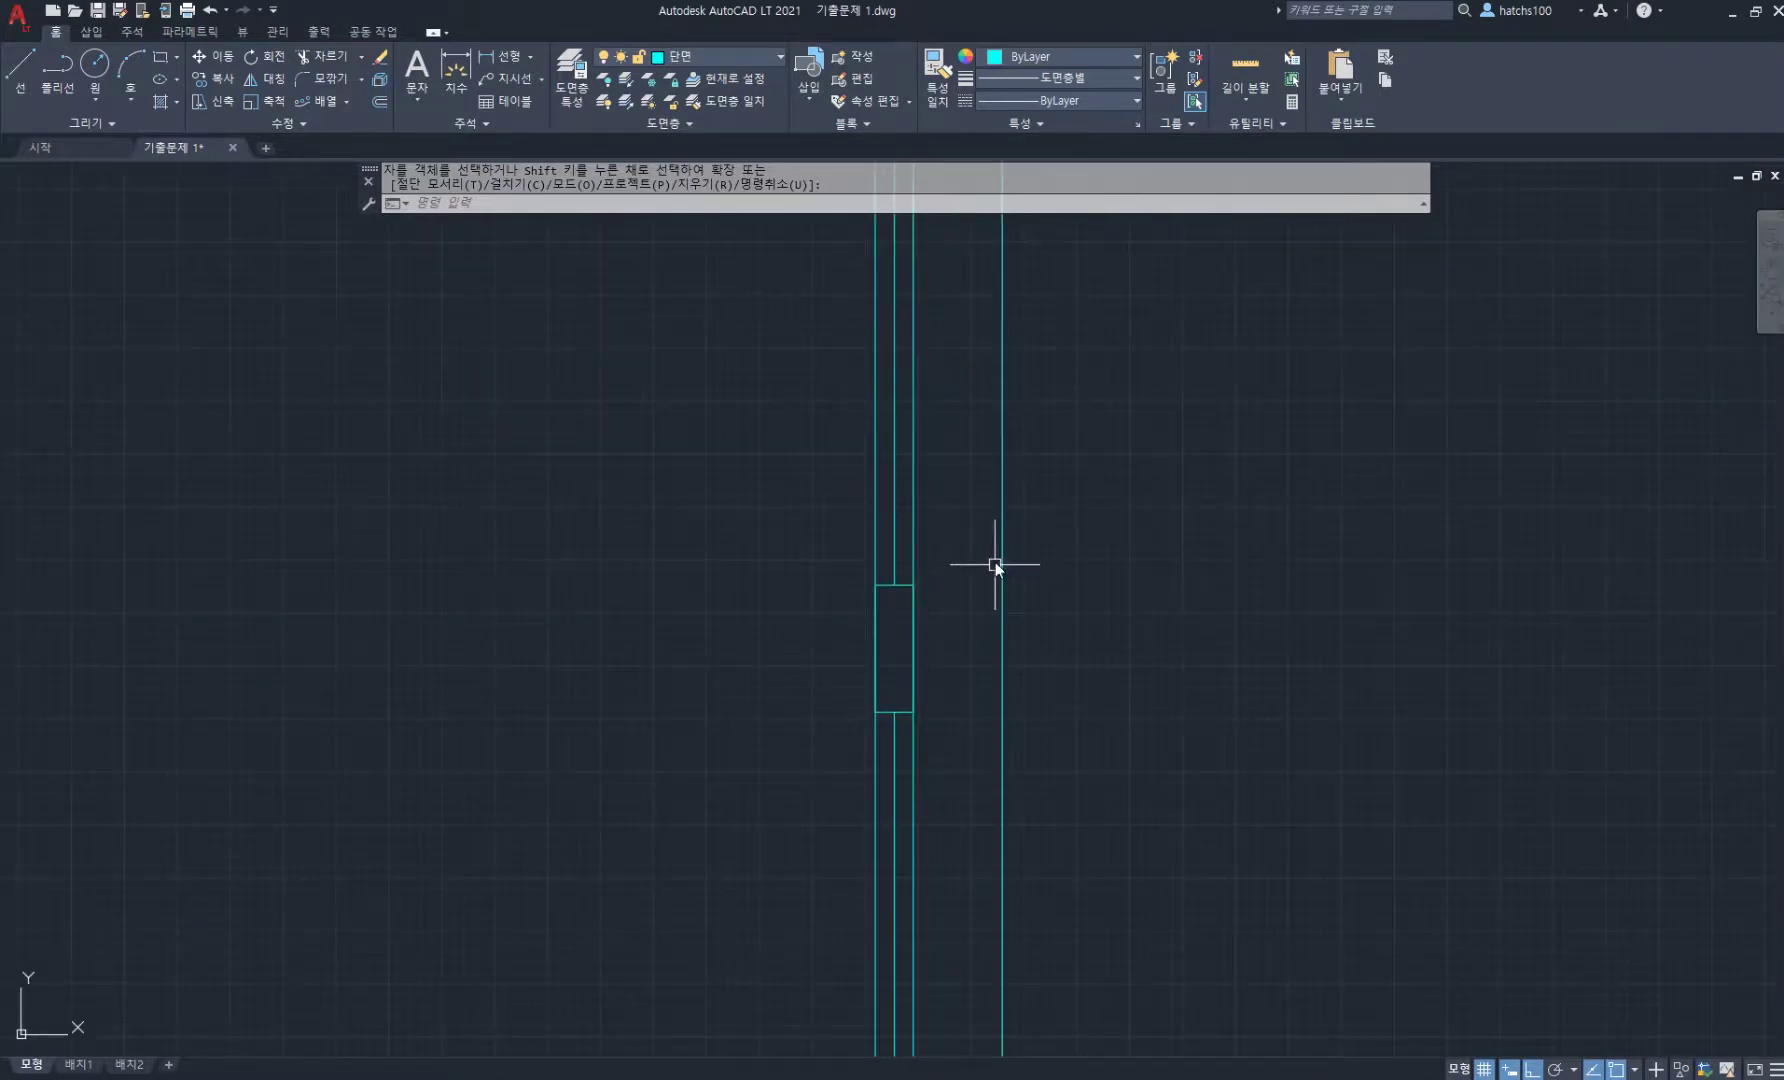
key("Escape")
type("l")
key("space")
scroll(937, 615, "up", 2)
left_click(900, 637)
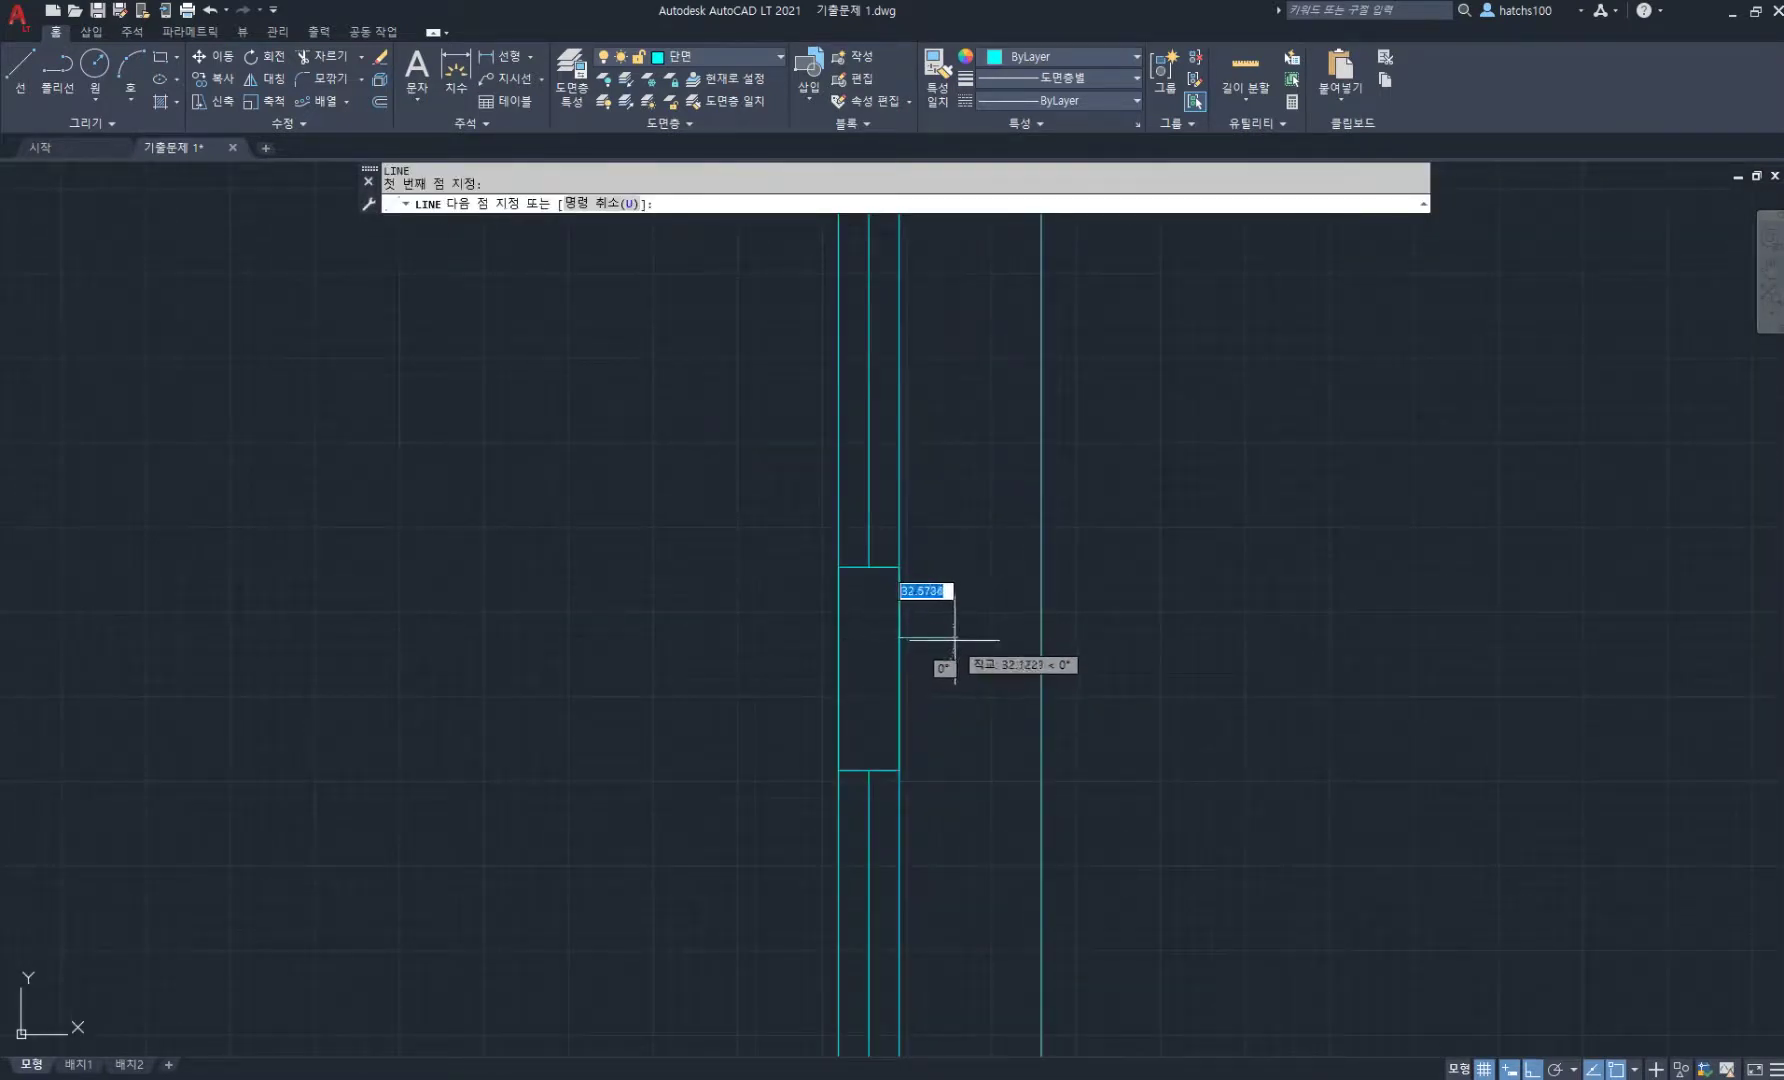
left_click(952, 637)
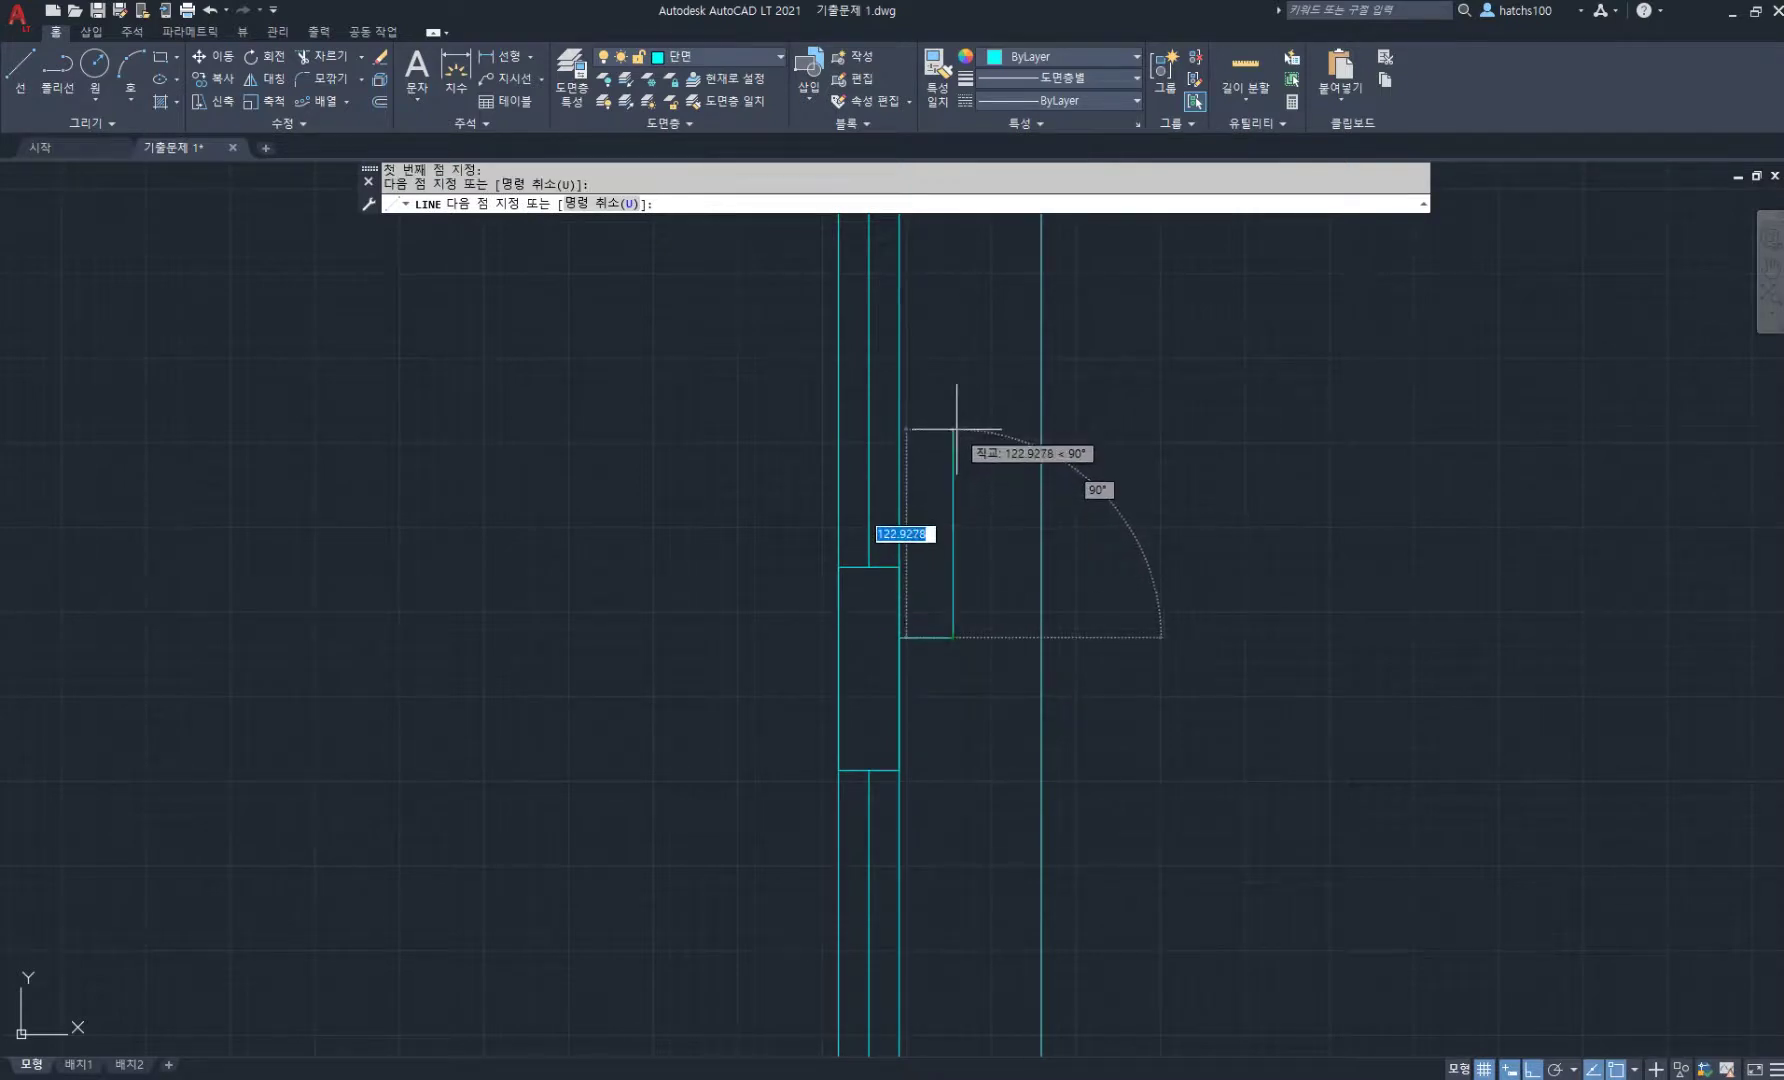
left_click(952, 430)
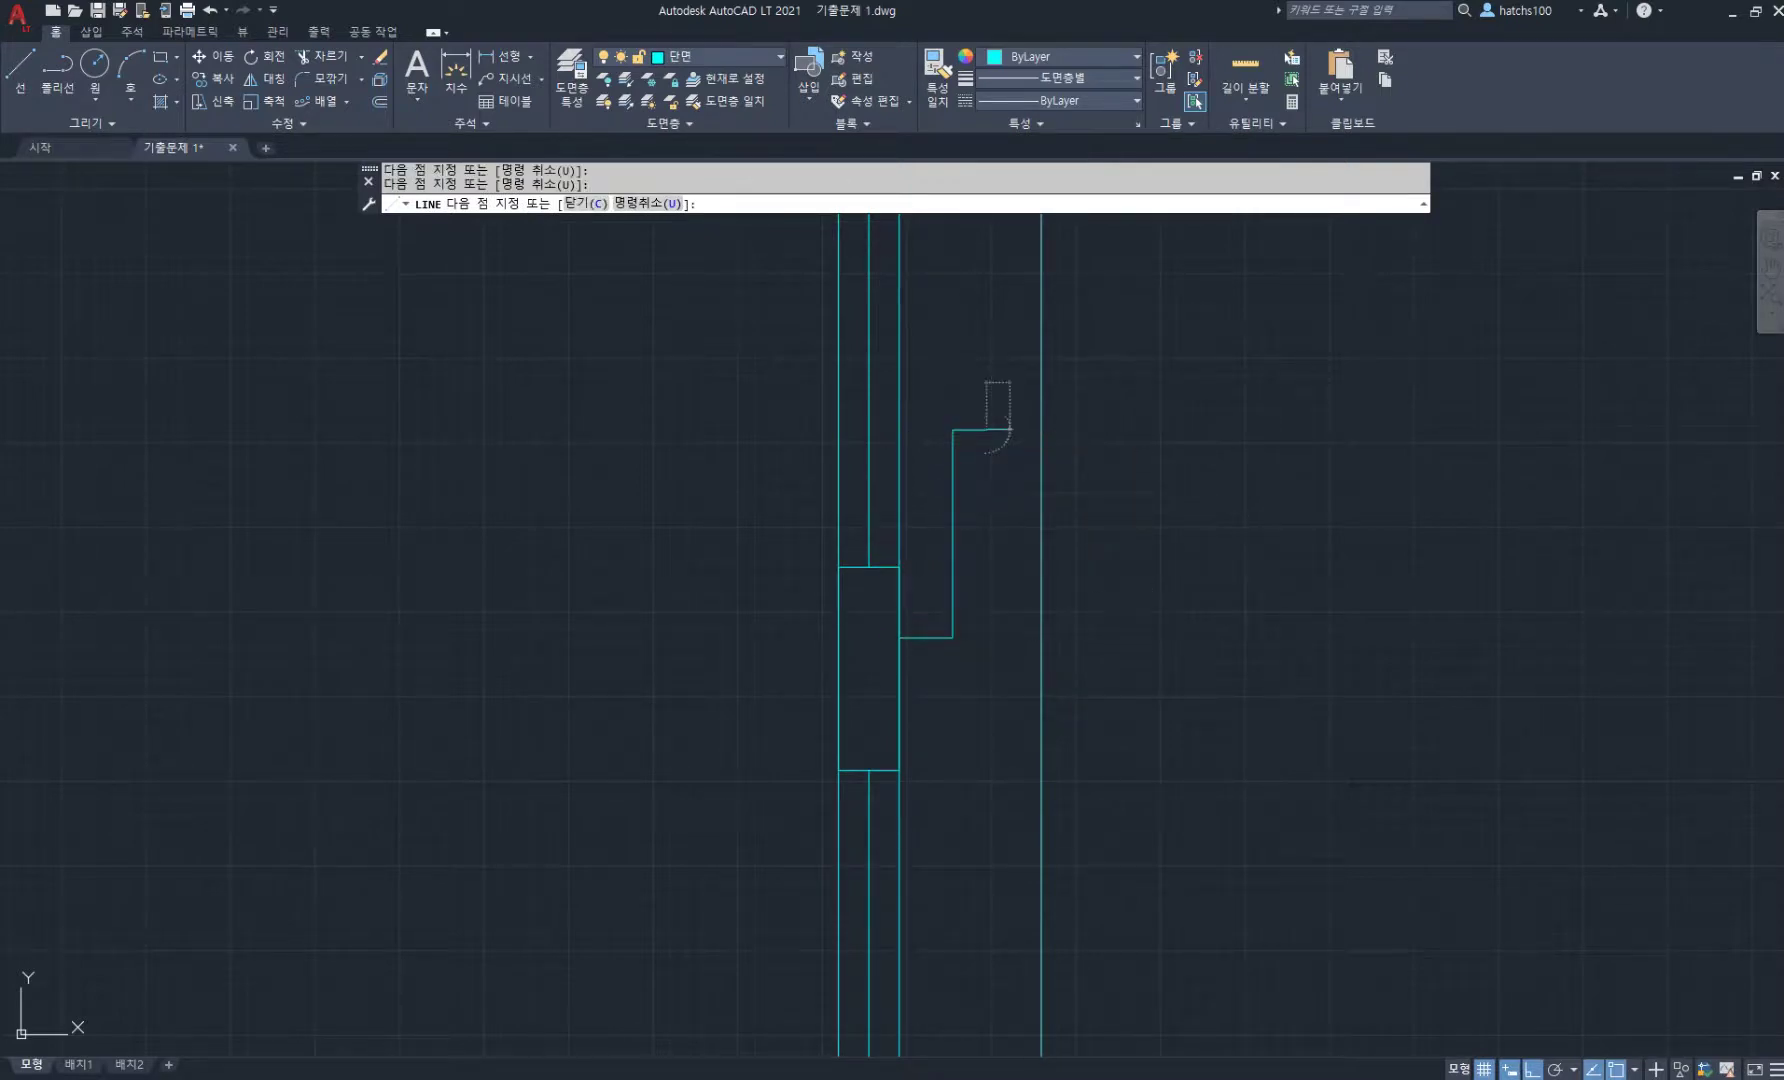
left_click(986, 430)
left_click(986, 888)
key("space")
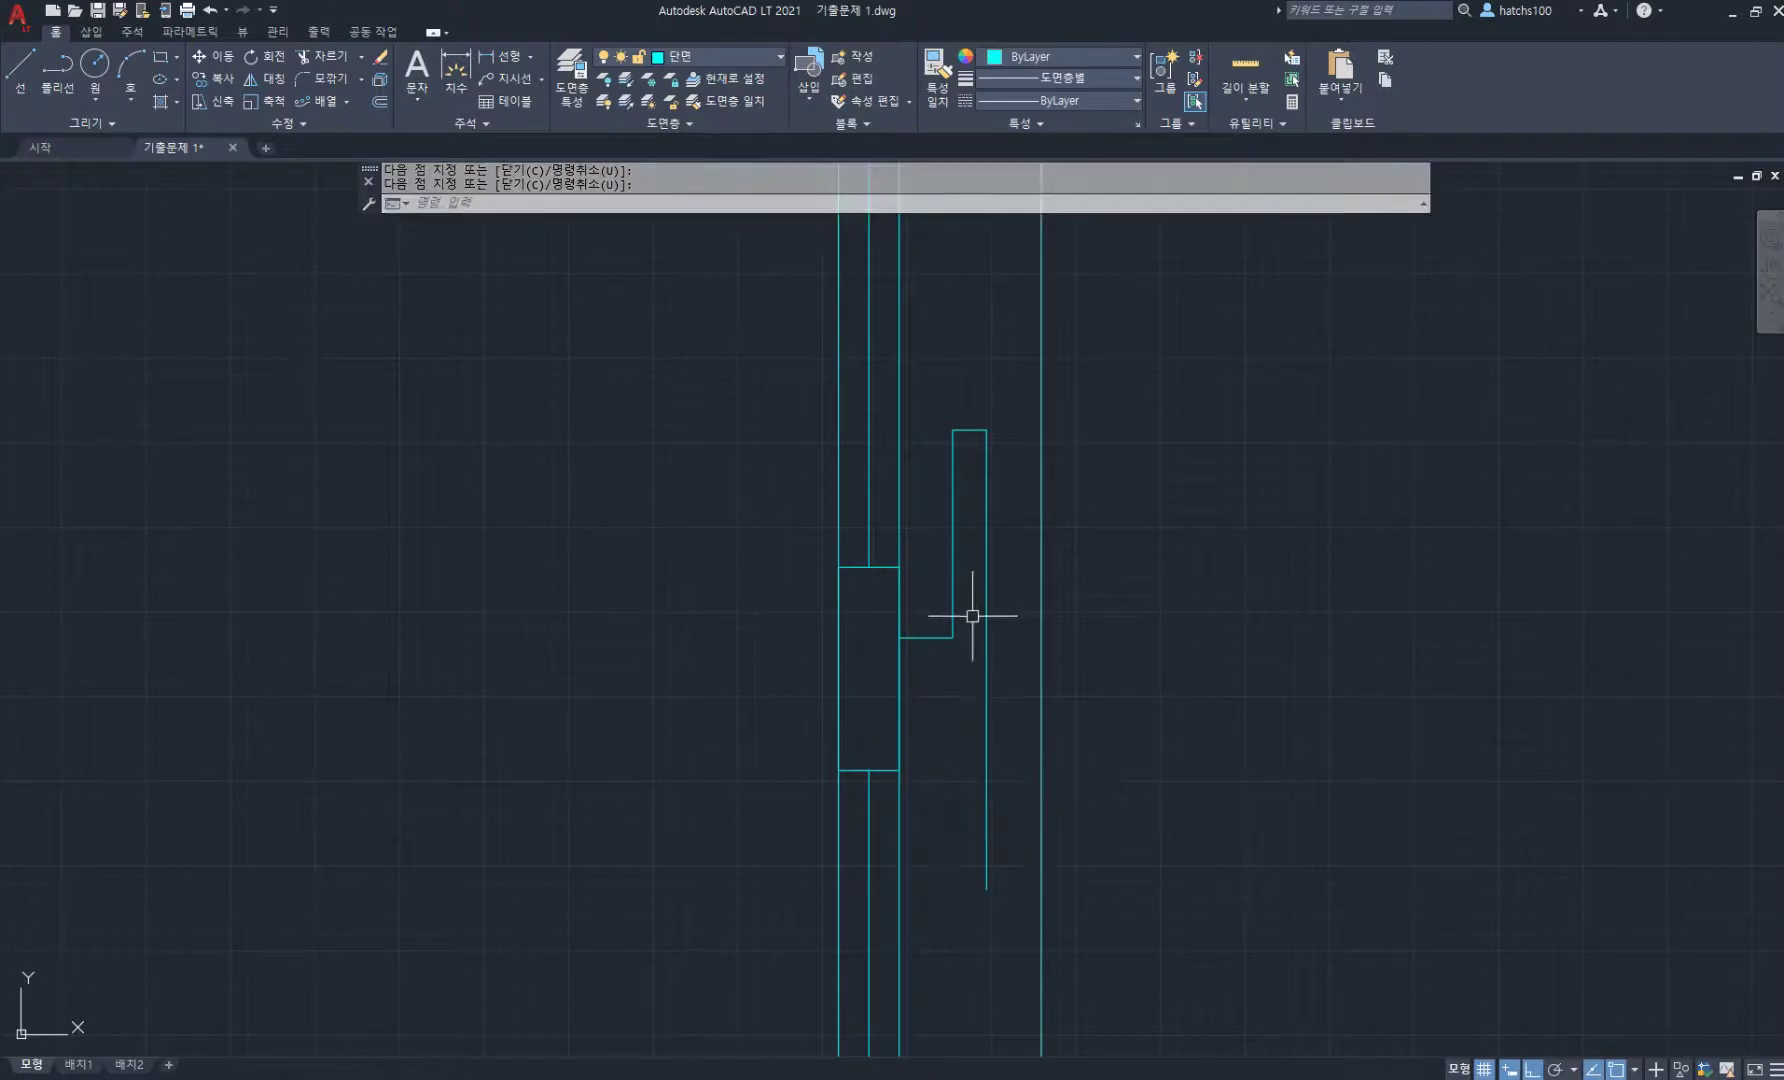
- Mirror the handle's upper profile lines downward about the horizontal axis through the middle rail's midpoint, keeping the originals
type("mi")
key("space")
left_click(983, 665)
left_click(940, 408)
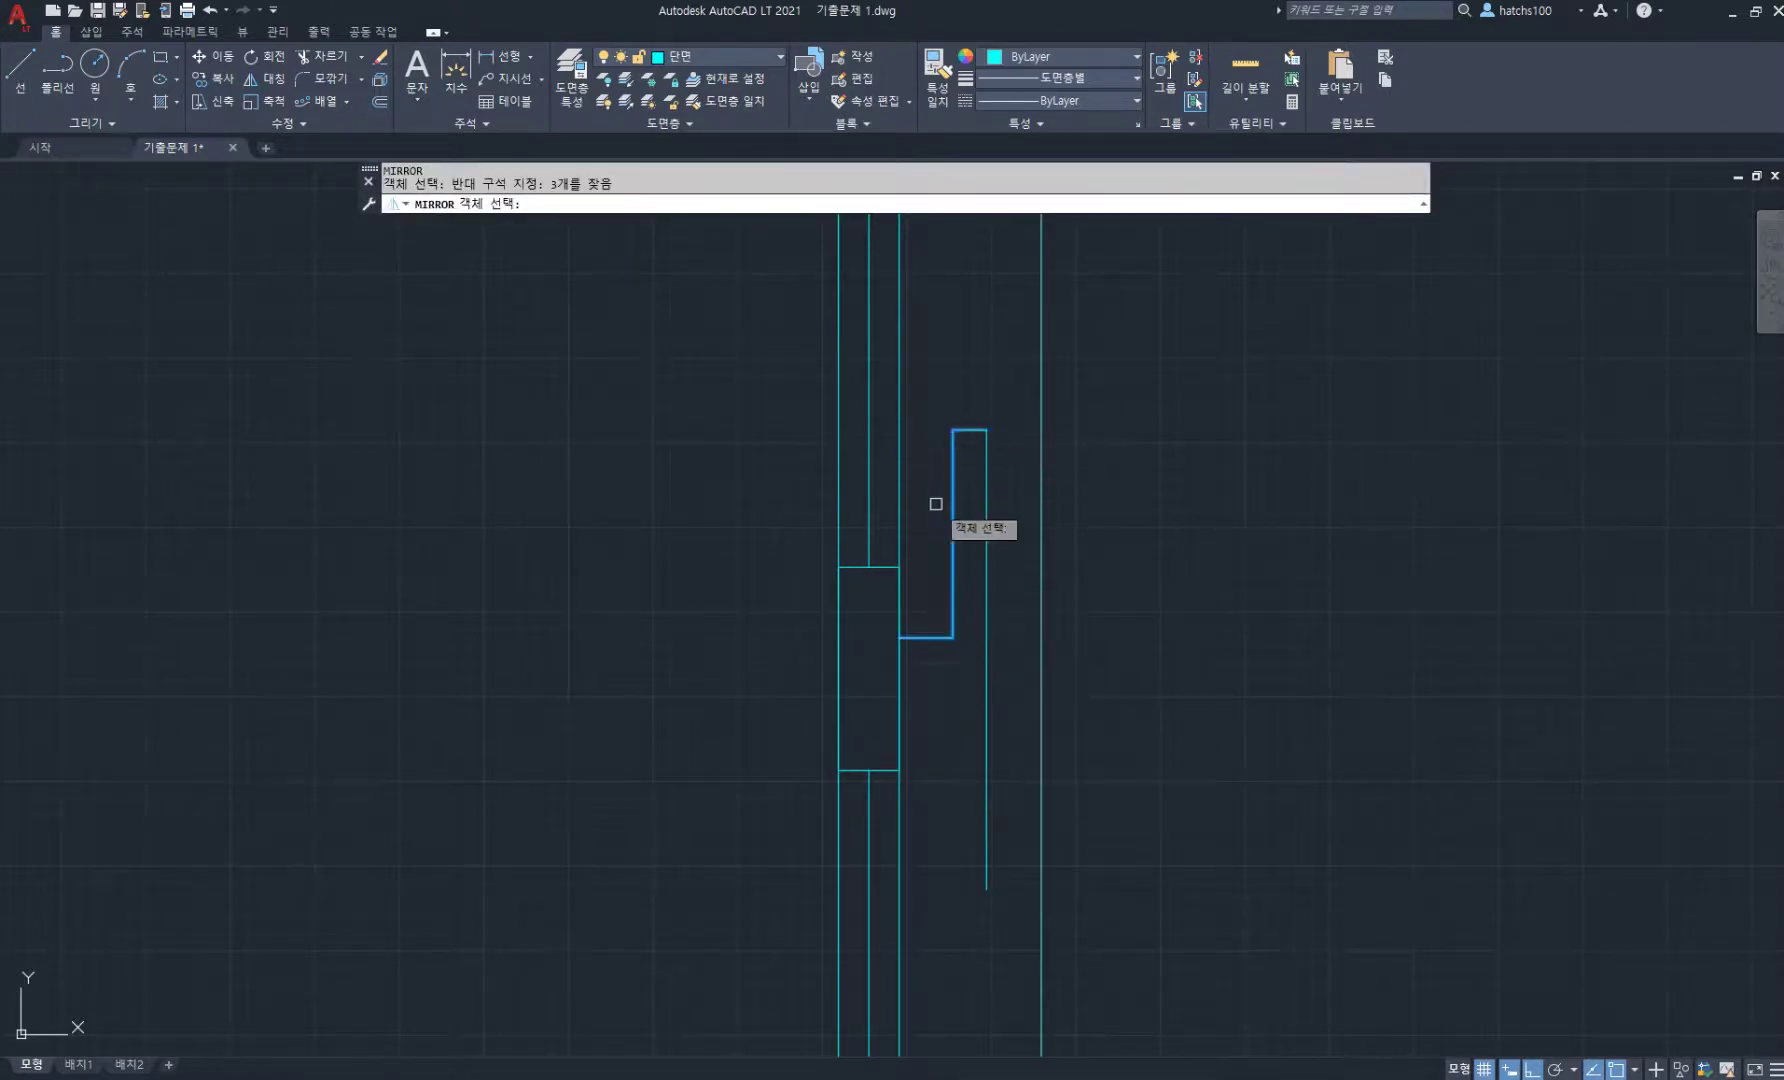
key("space")
left_click(901, 680)
left_click(1156, 670)
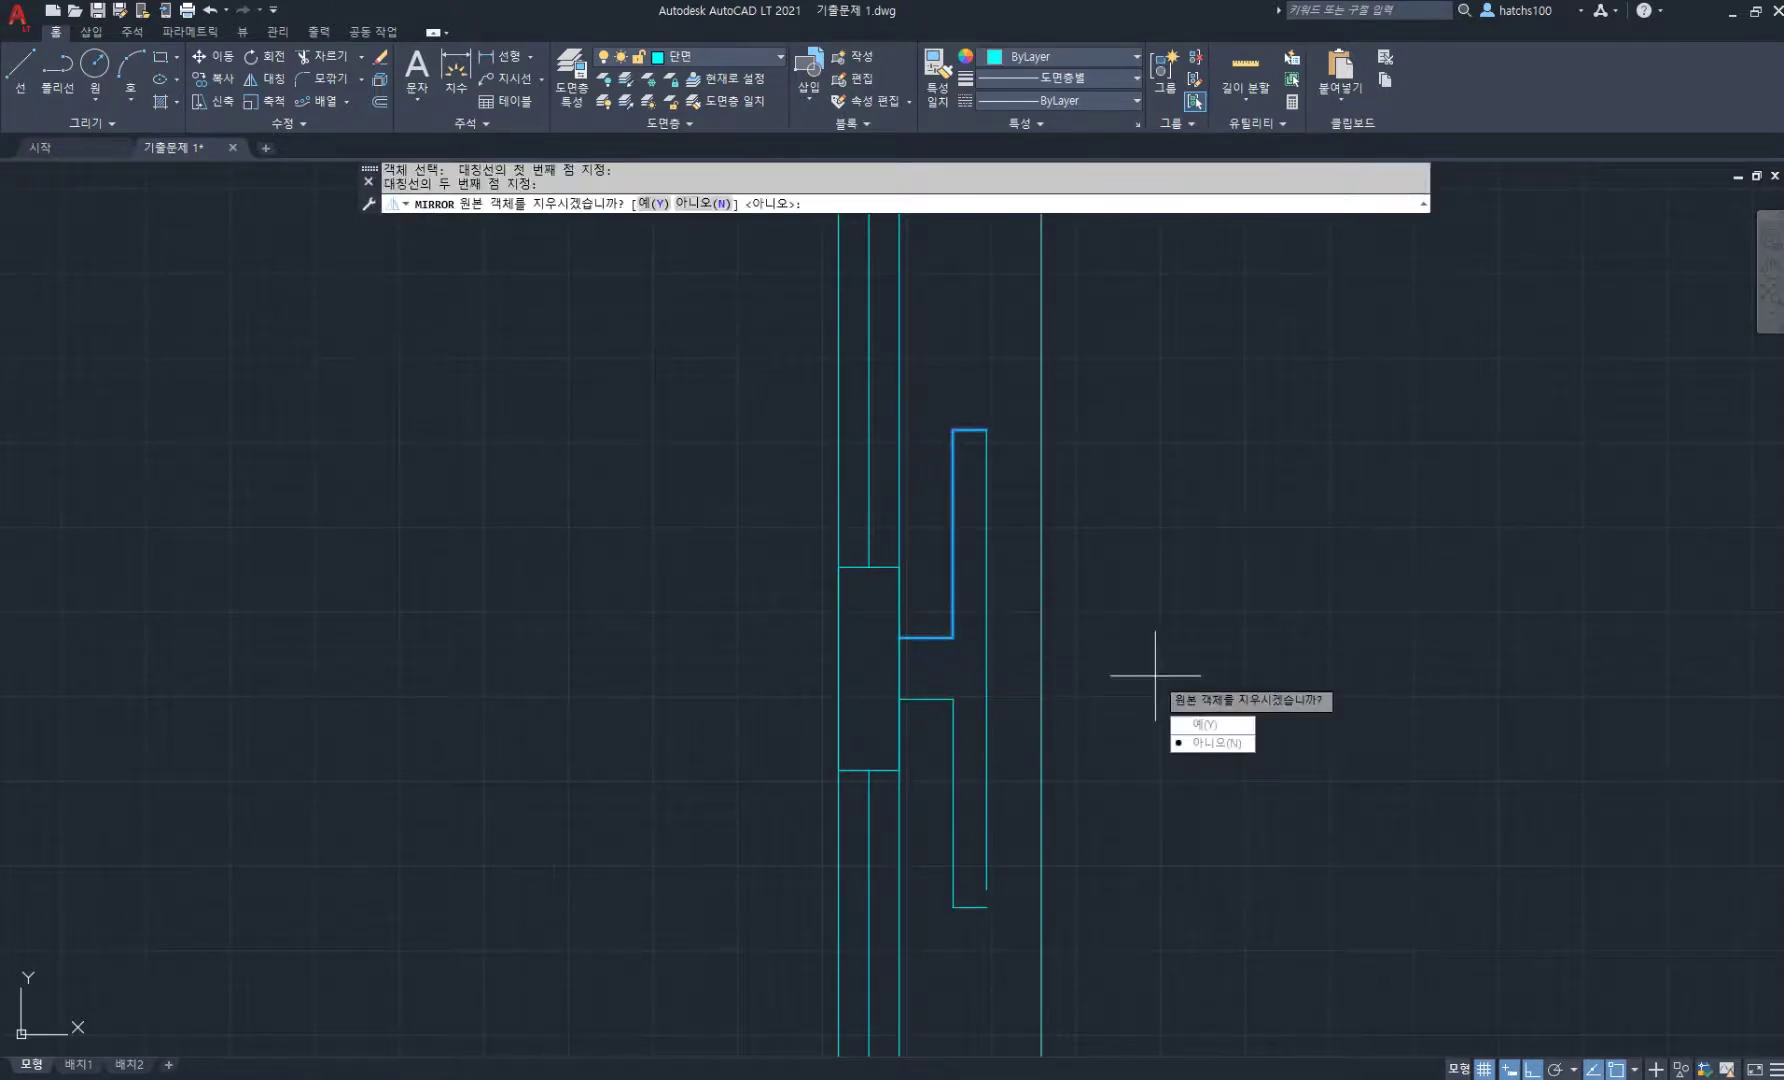
key("Return")
- Stretch the handle's long vertical edge down to meet the end of the mirrored lower profile
middle_click_drag(1043, 680, 991, 625)
left_click(993, 625)
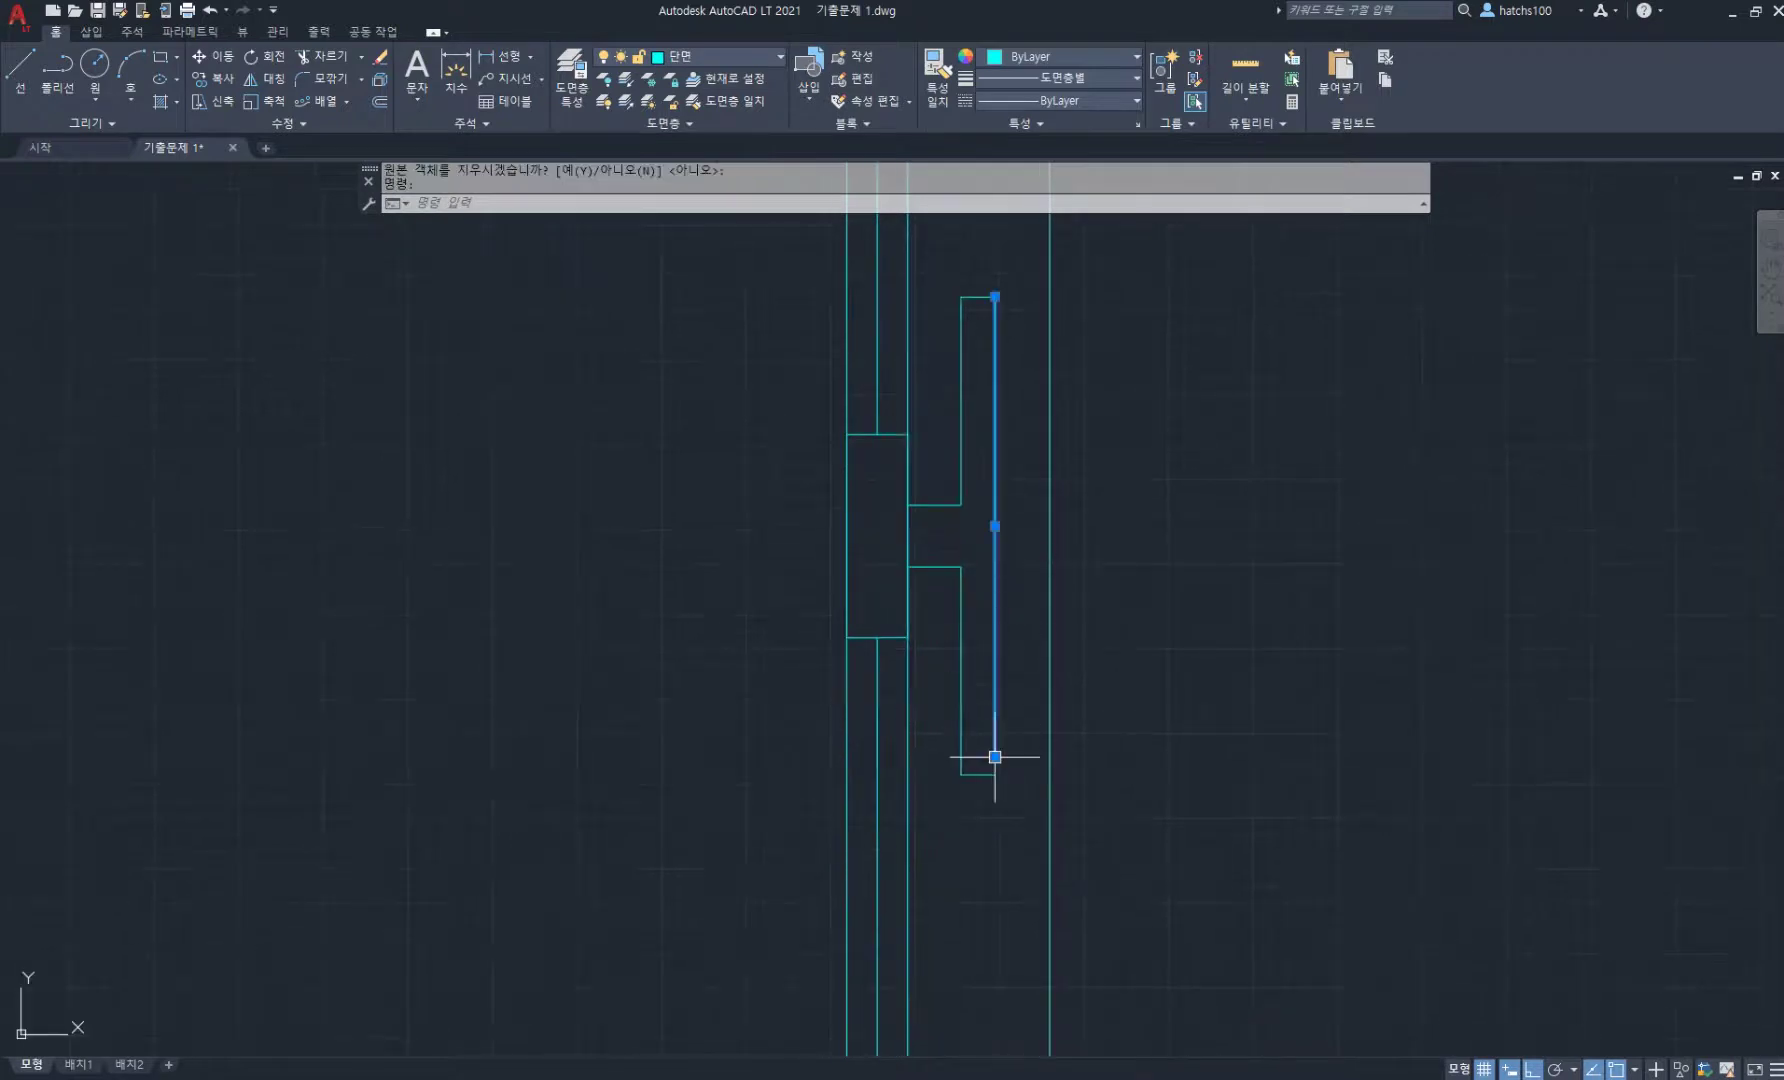
left_click(994, 756)
left_click(995, 773)
key("Escape")
scroll(1002, 490, "down", 2)
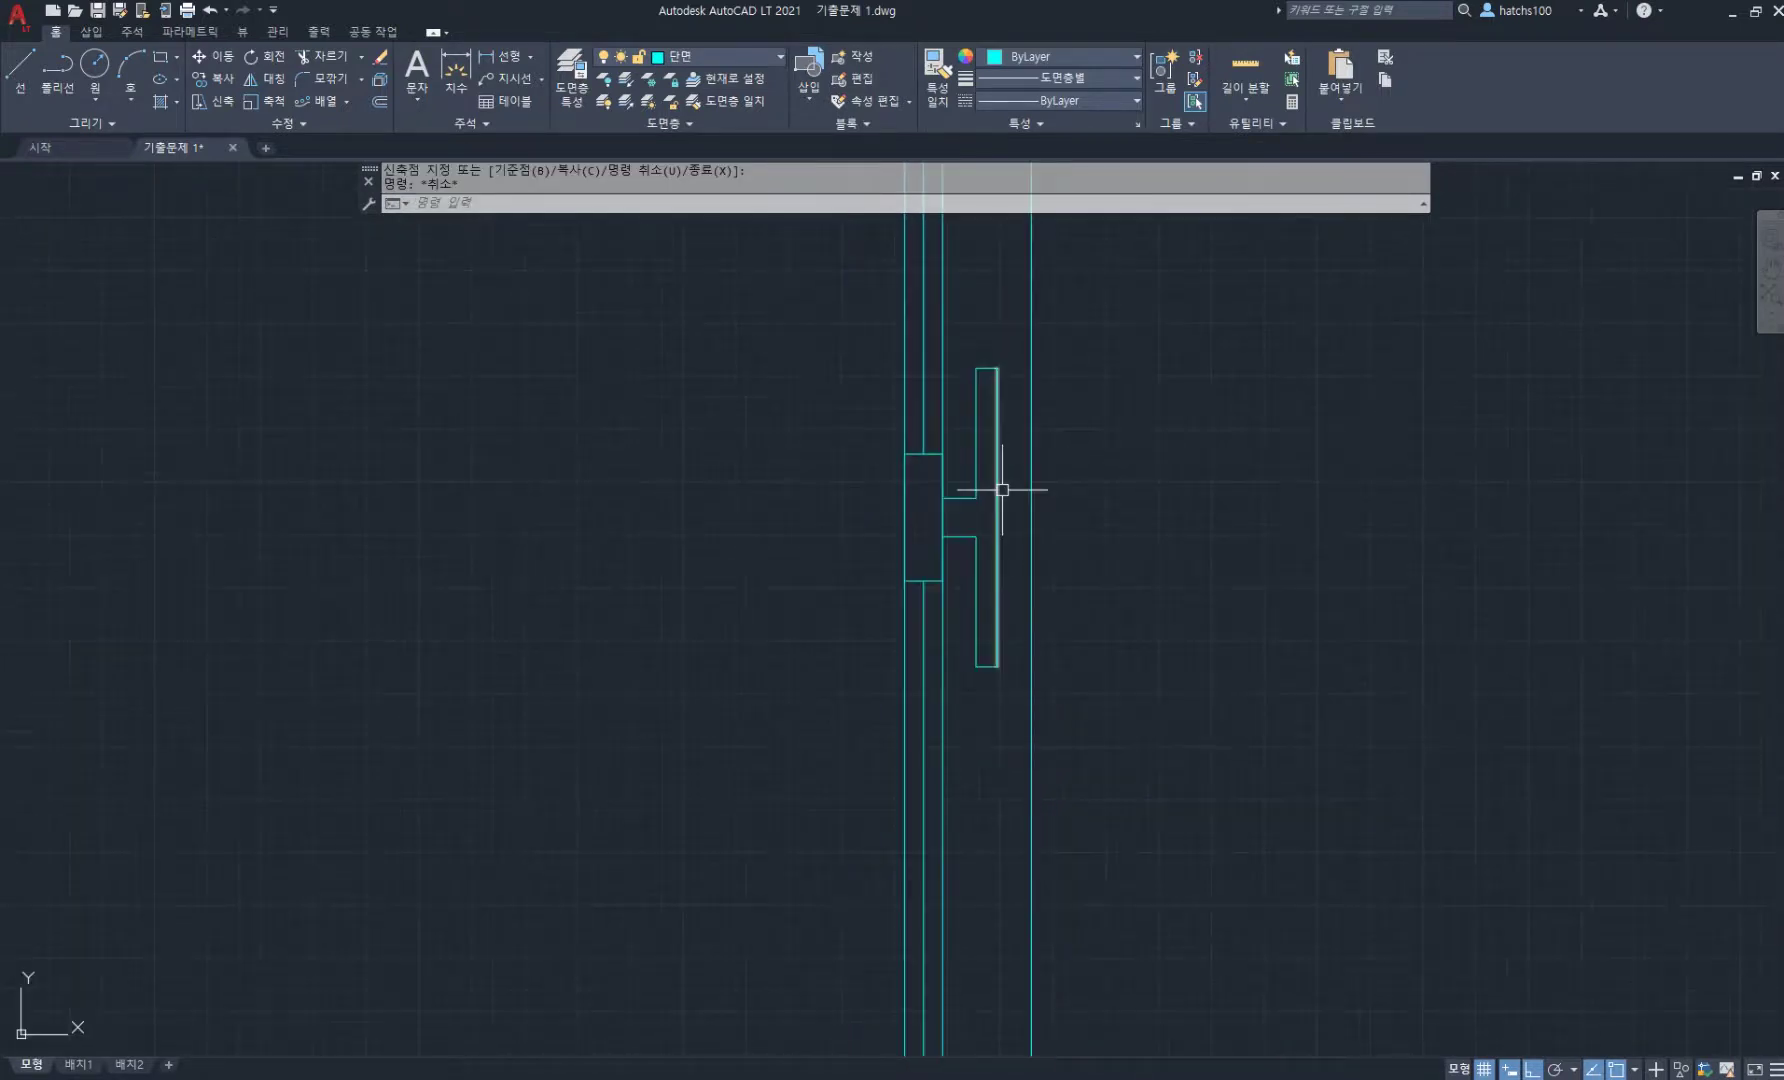
- Mirror the complete inner handle to the outer side about the leaf's vertical center line, keeping the original
type("mi")
key("Return")
left_click(1005, 700)
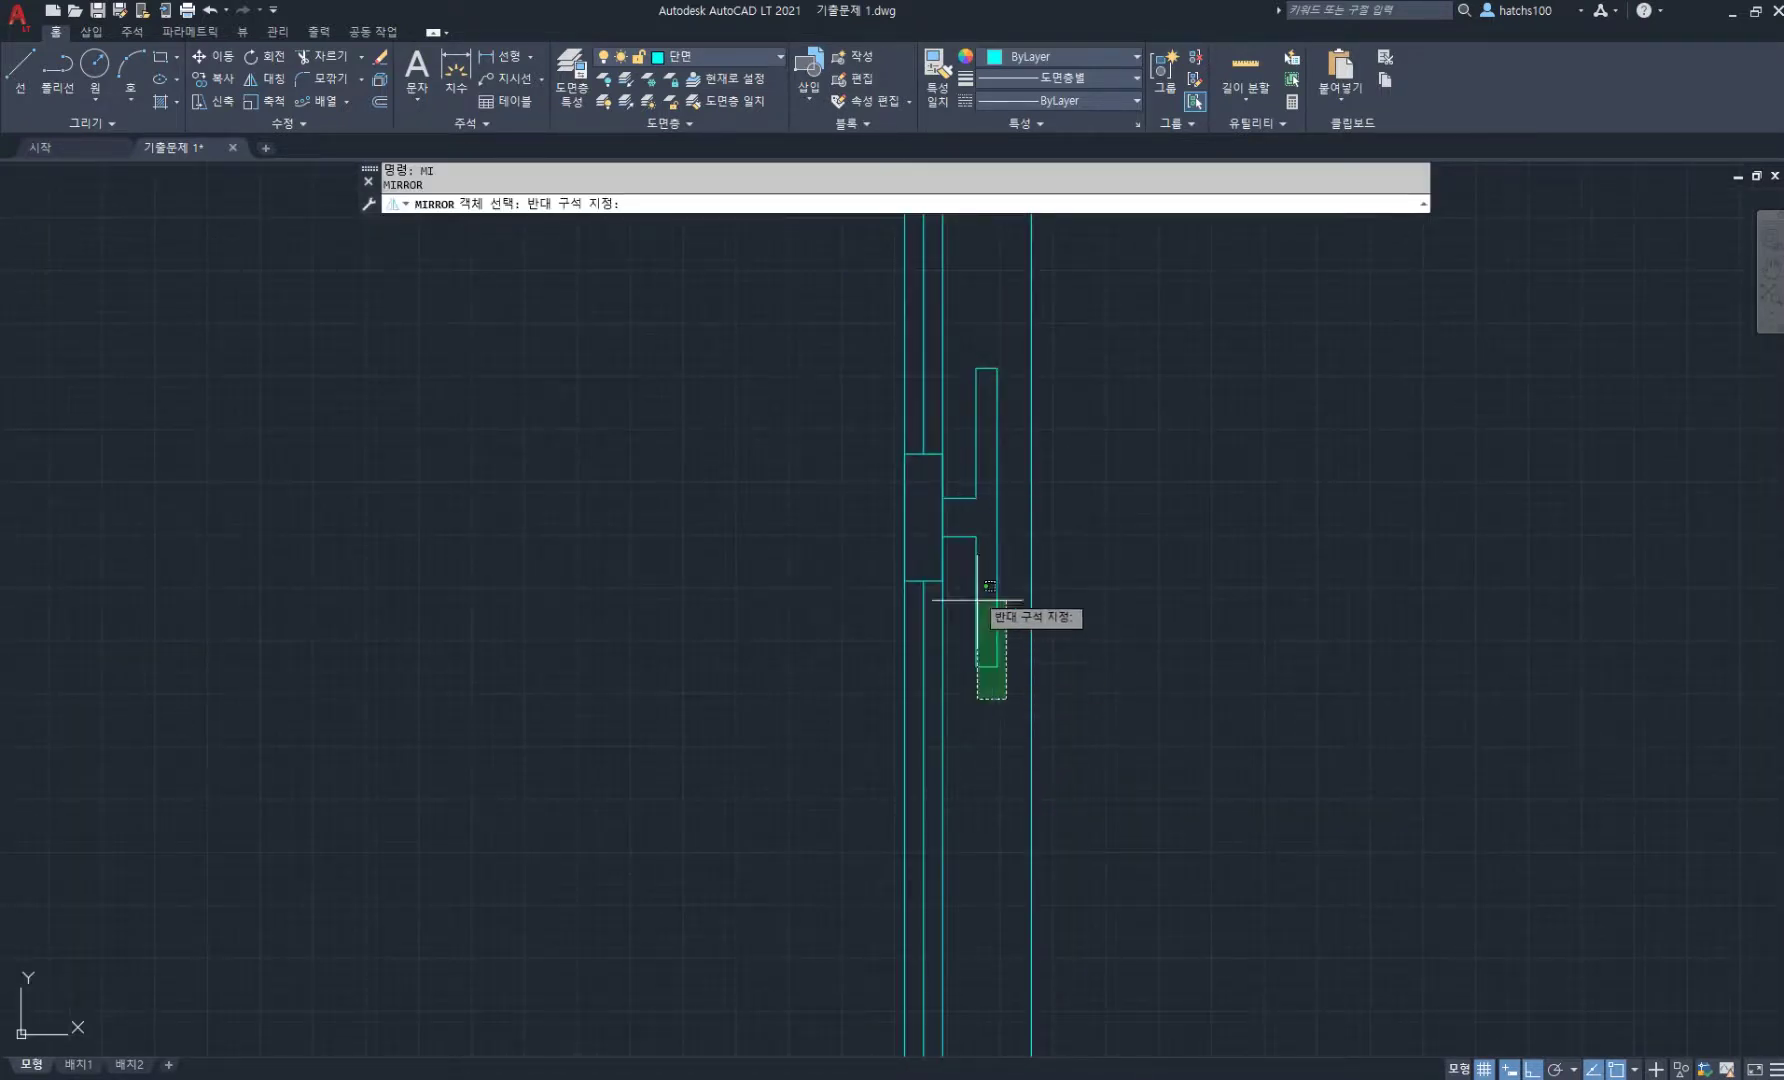
left_click(966, 346)
middle_click_drag(960, 382, 996, 467)
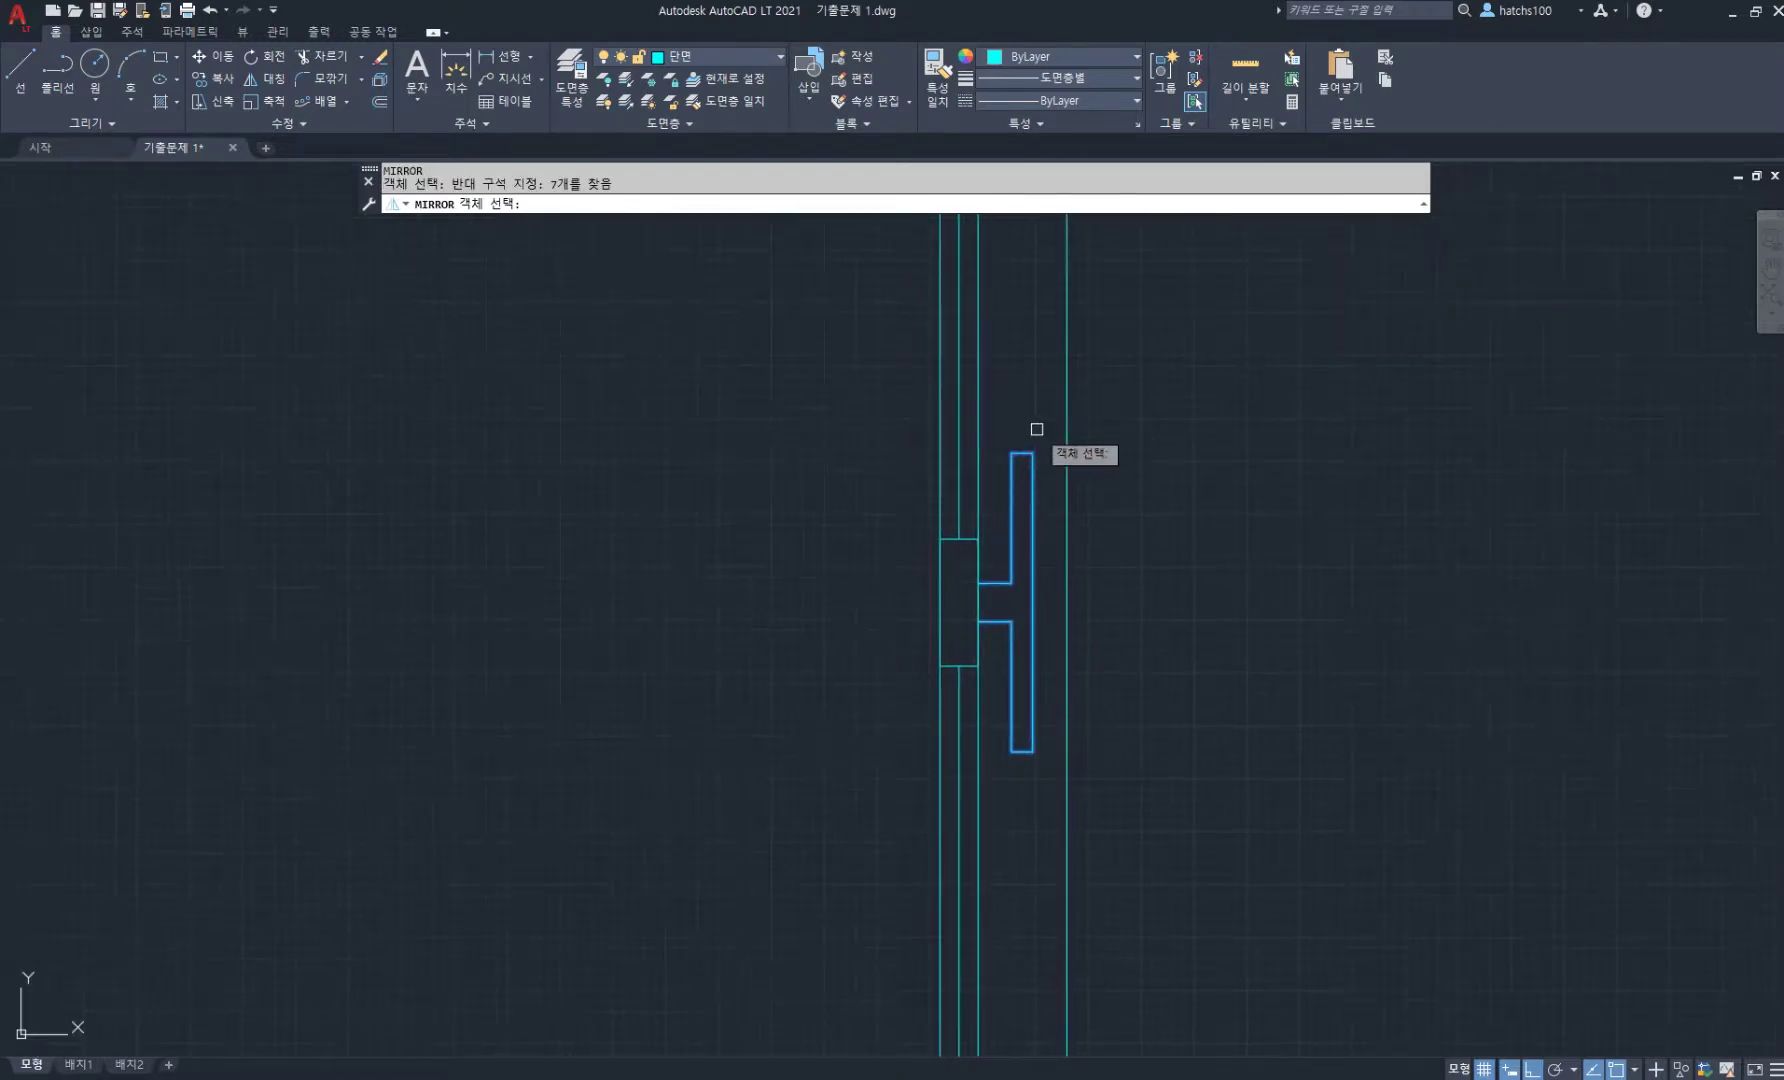
left_click(1039, 426)
left_click(1002, 817)
key("Return")
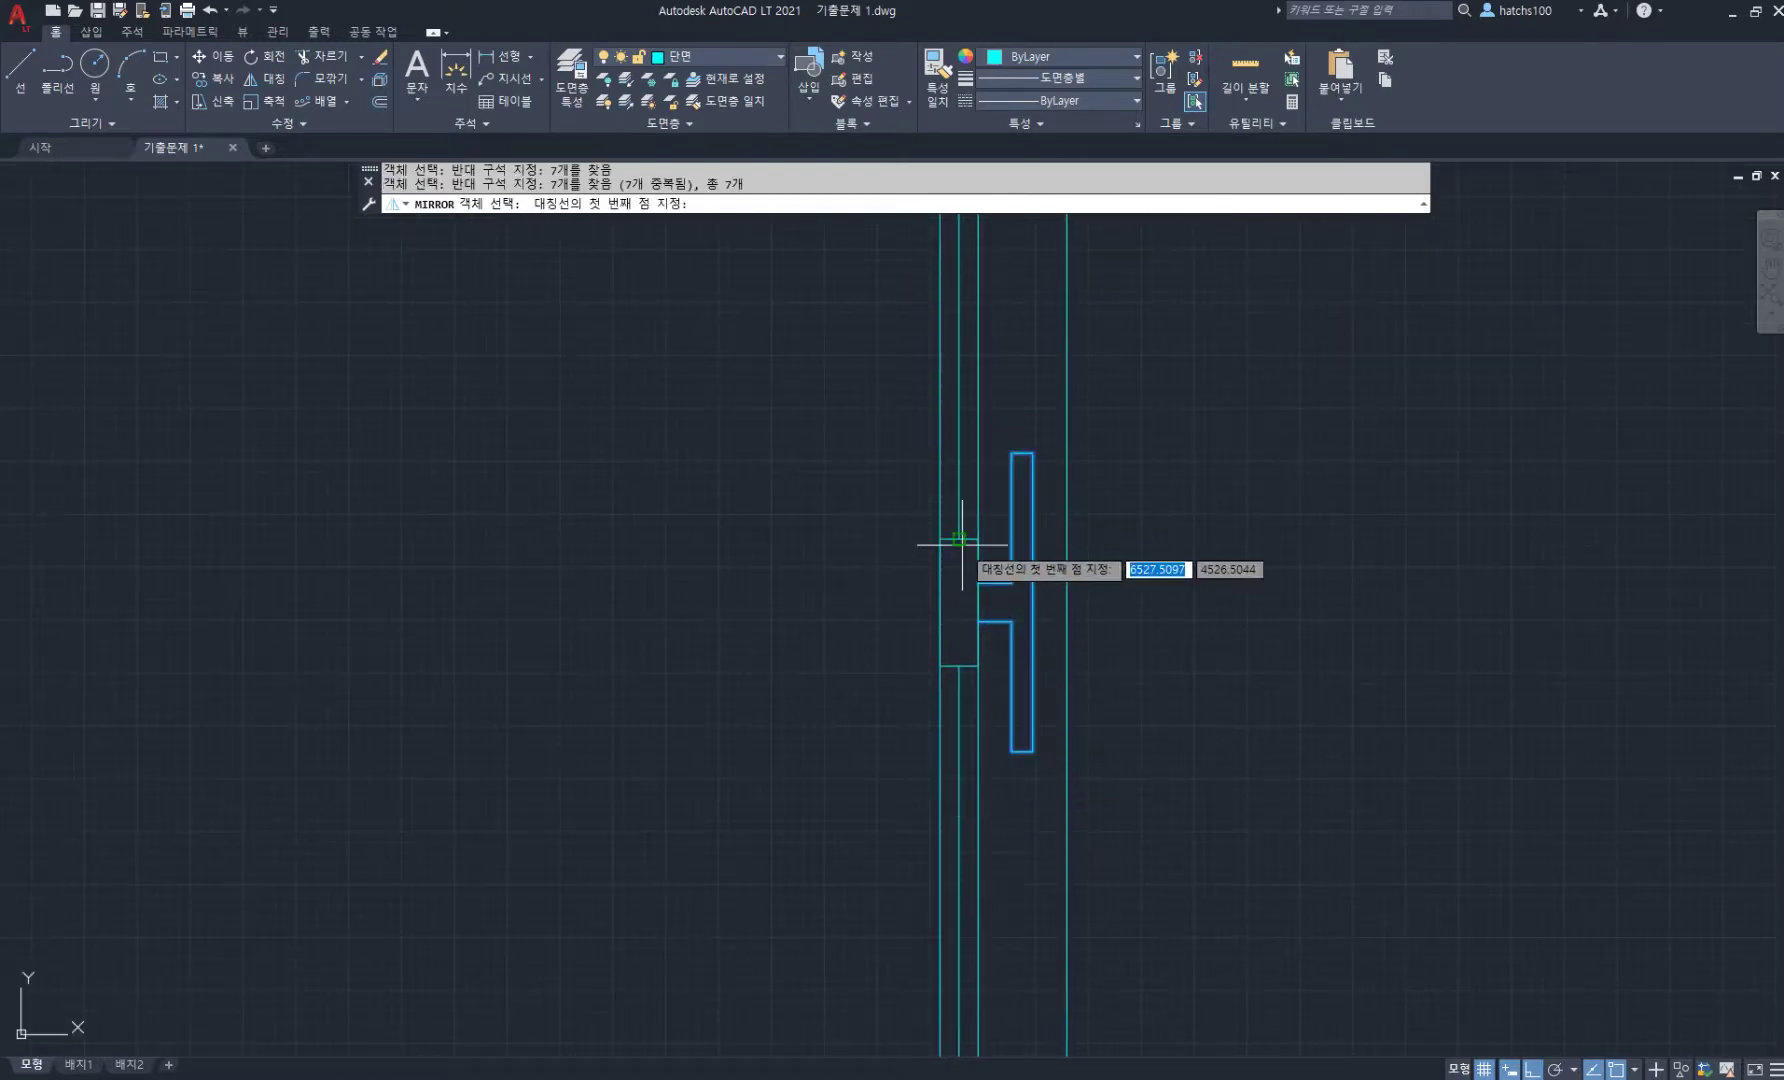
left_click(958, 539)
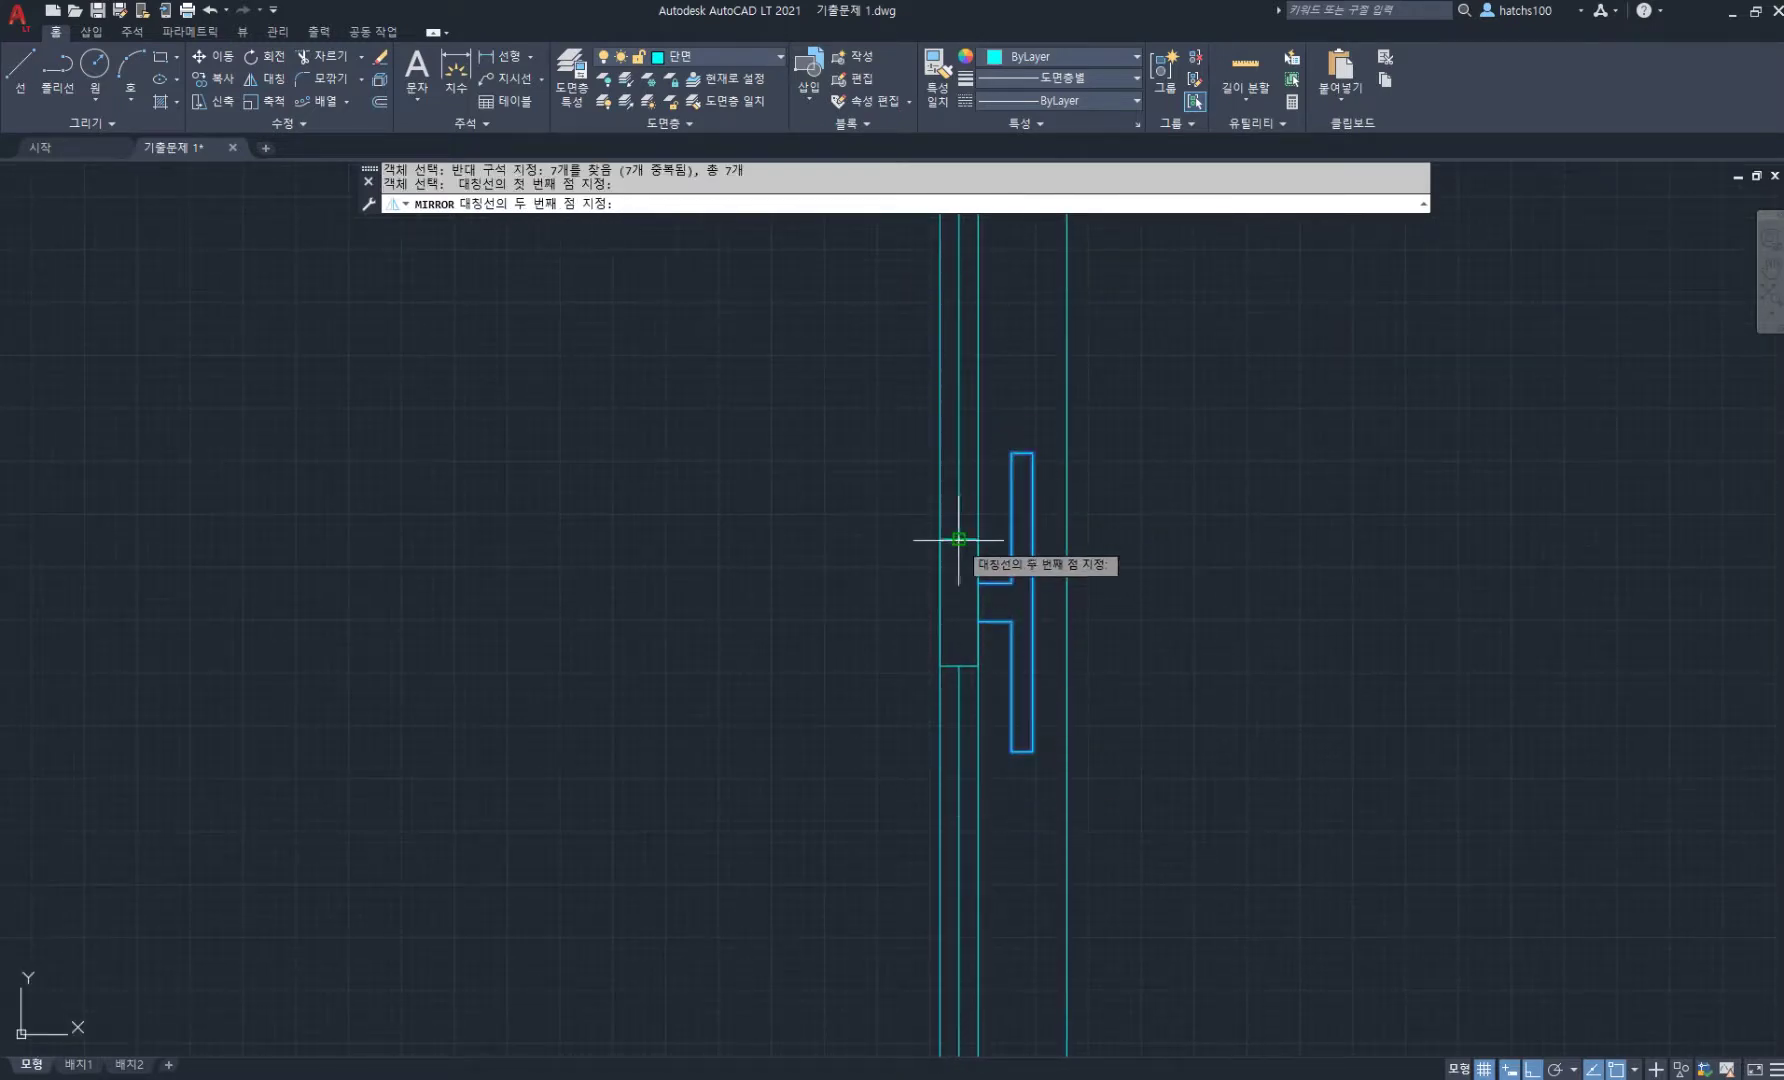
left_click(1010, 403)
key("Return")
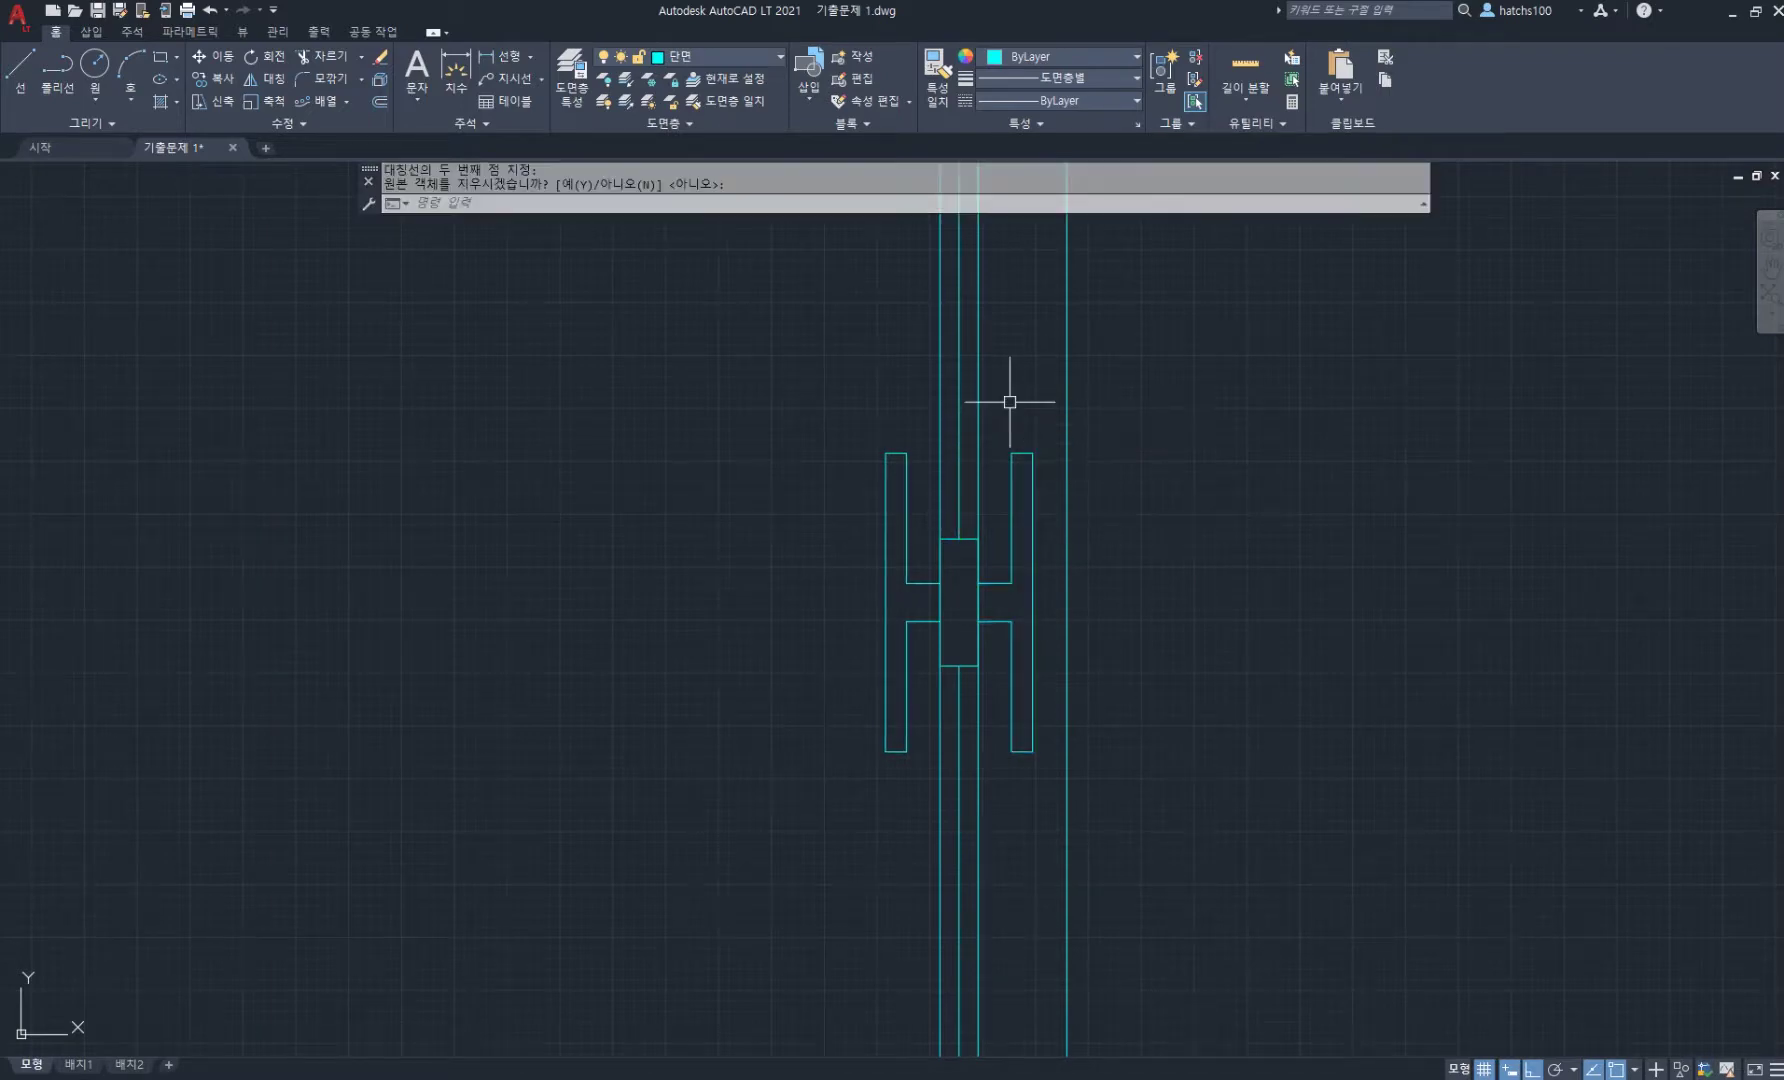
- Match the entrance door's vertical face lines and the 2100 frame line to the properties of the inner sliding door's green line
scroll(1010, 403, "down", 5)
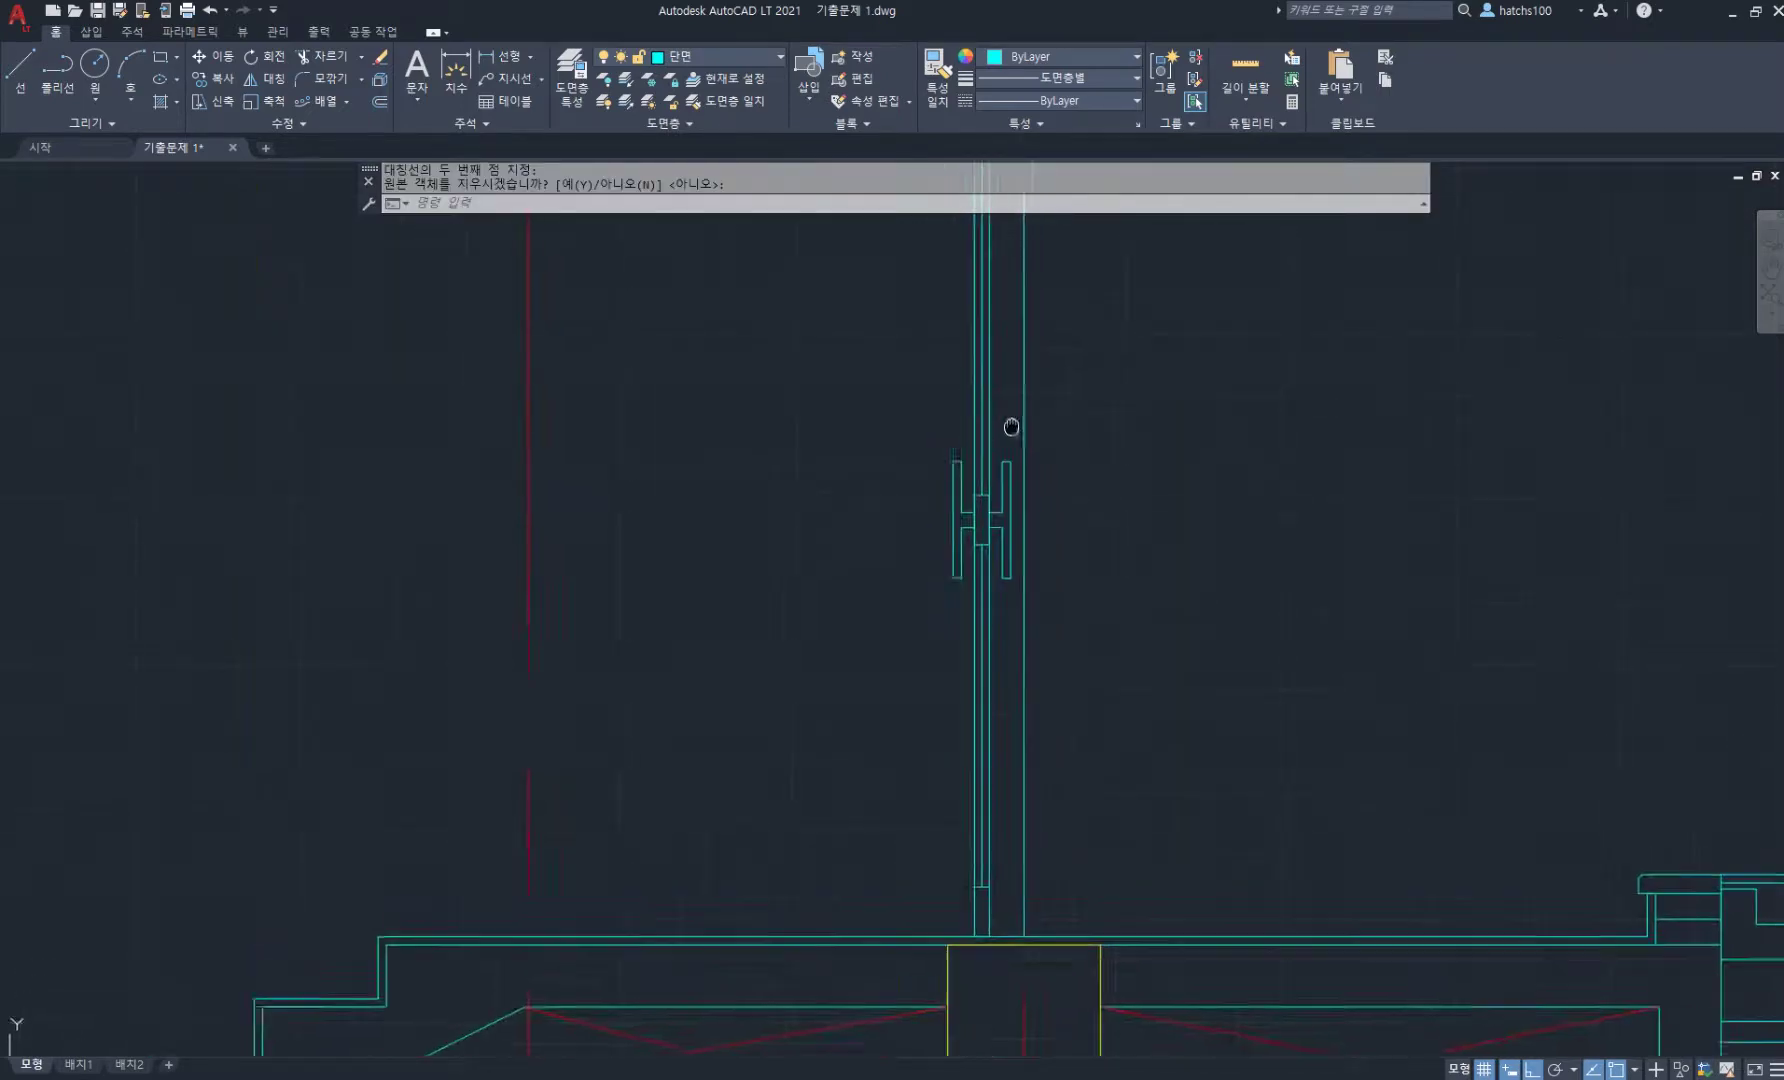
left_click(936, 107)
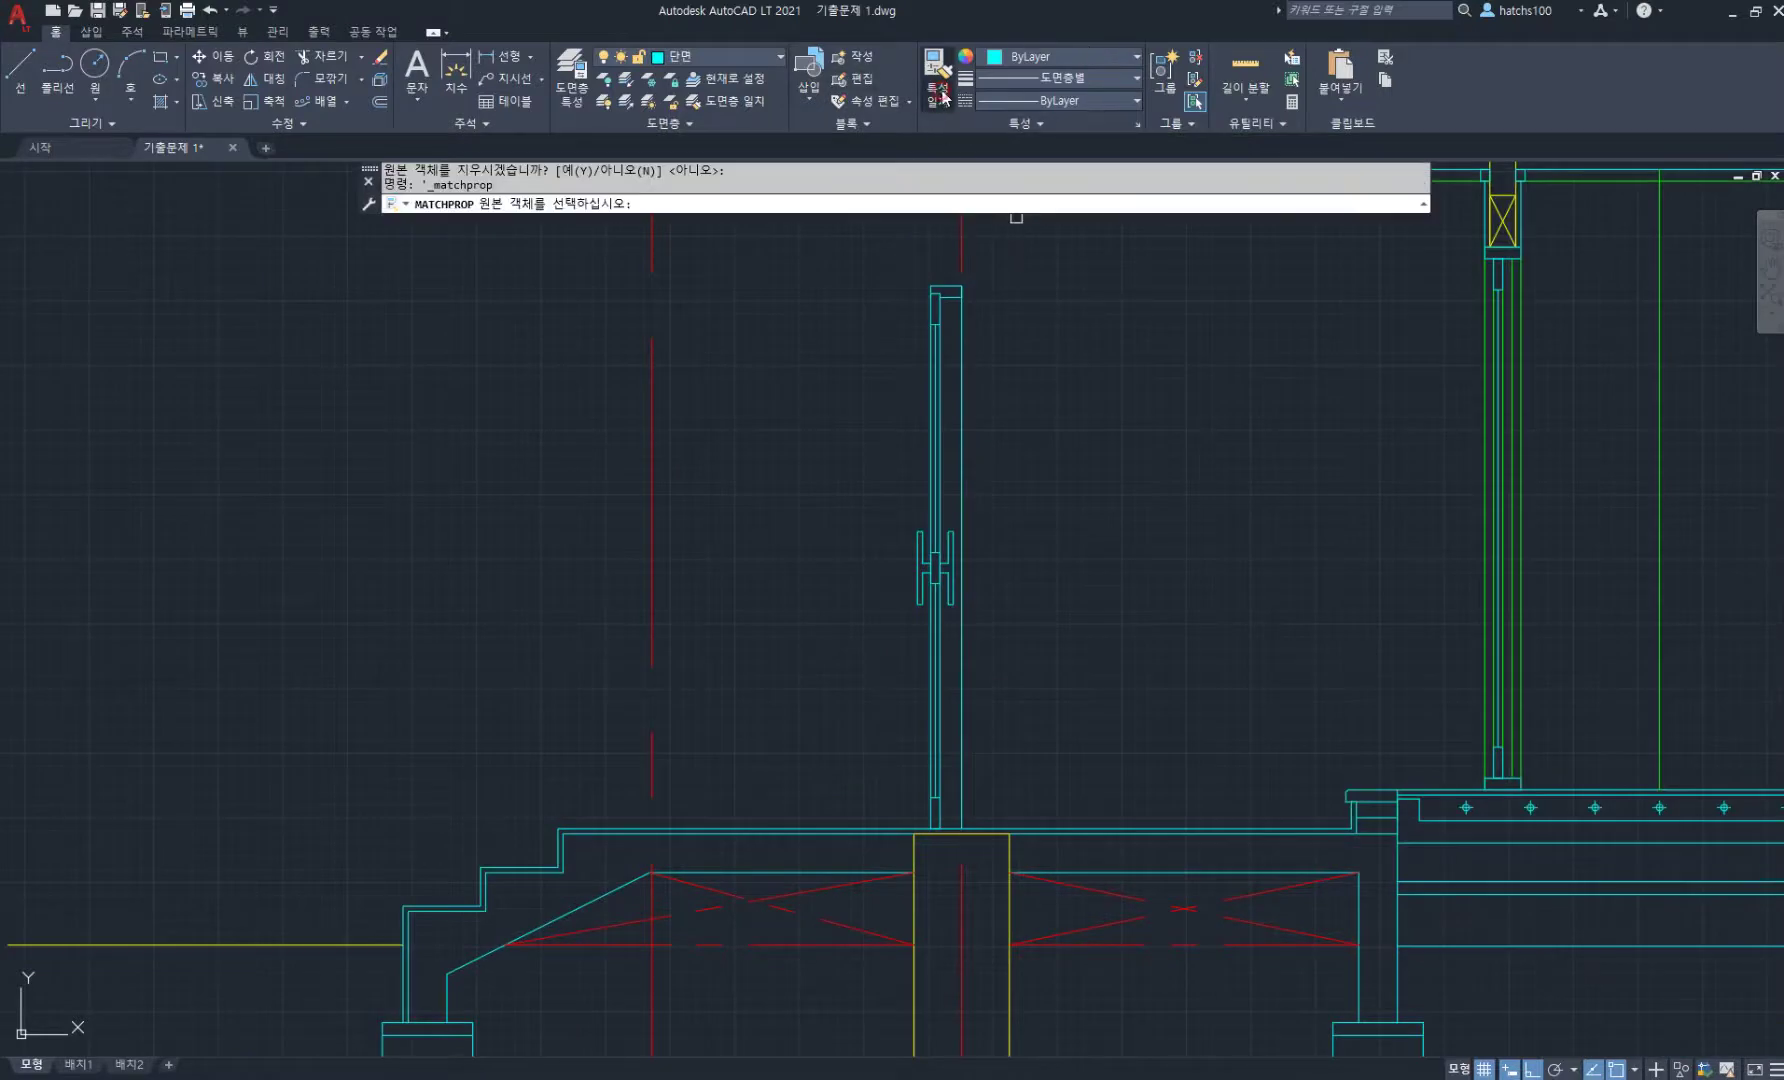
left_click(1495, 575)
scroll(960, 288, "up", 4)
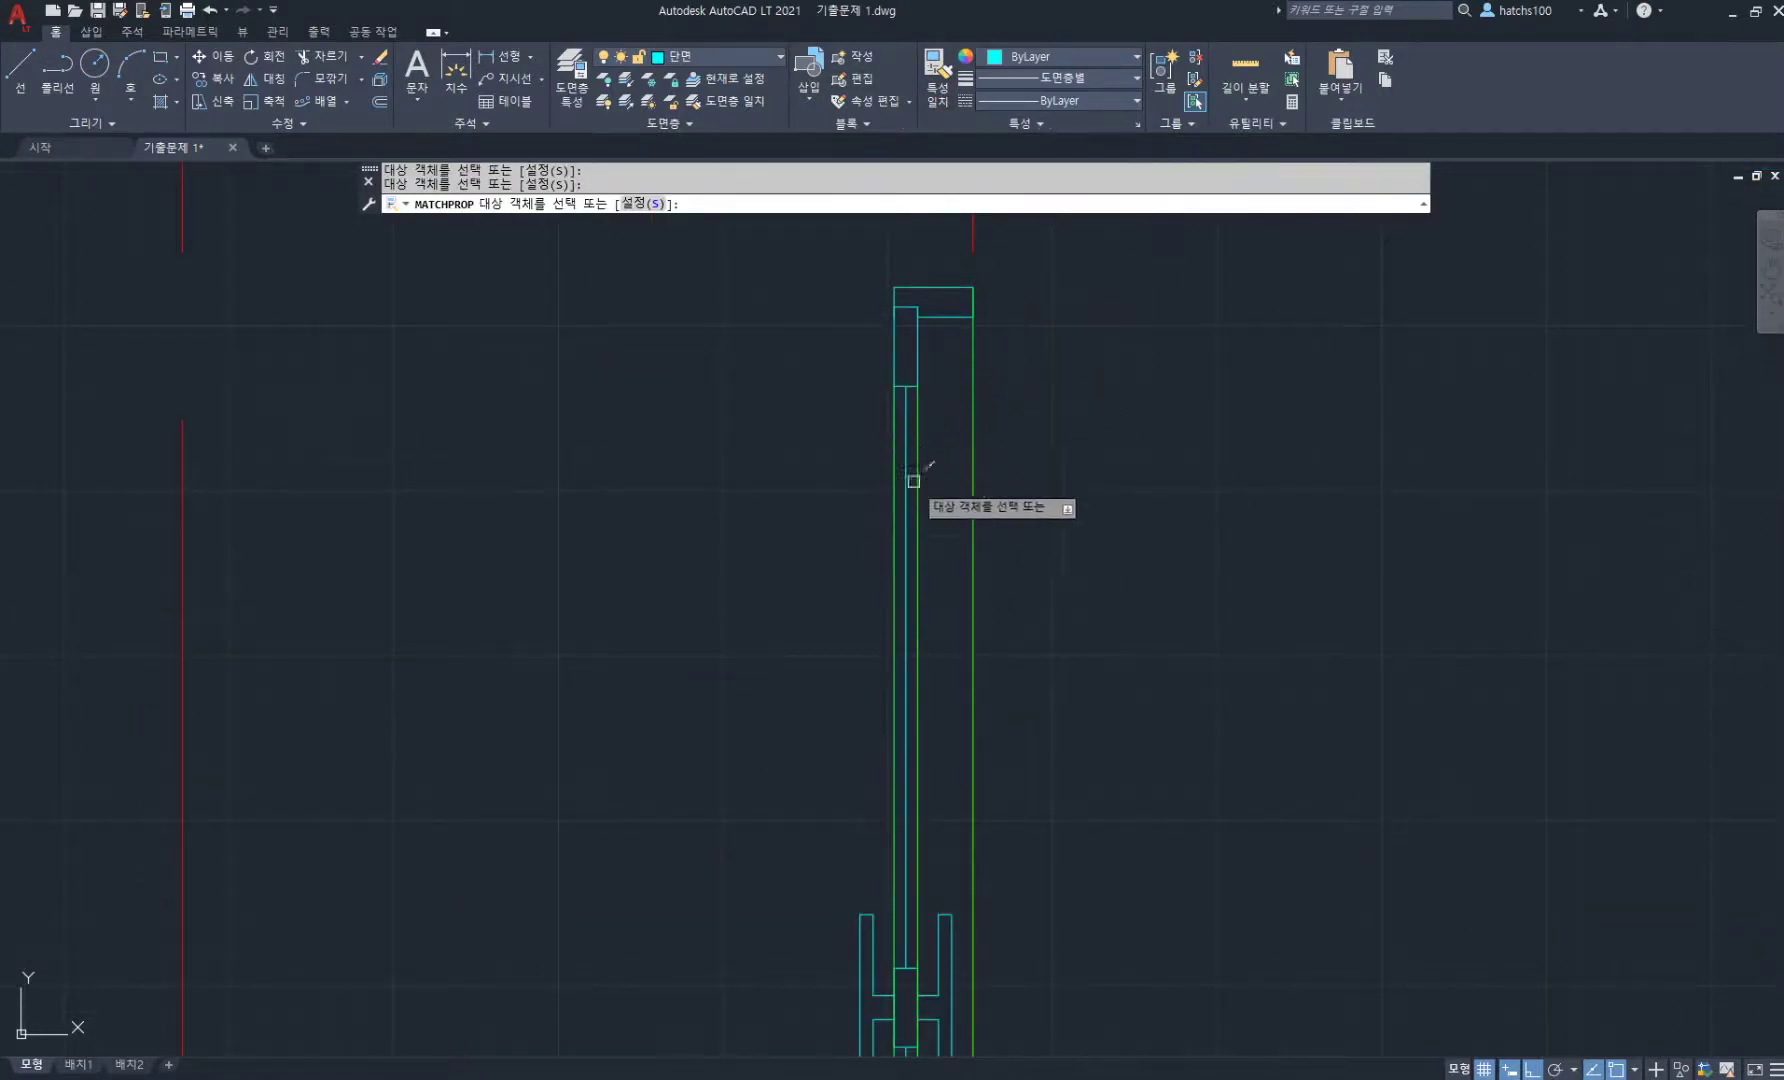
scroll(916, 476, "down", 3)
- Match the outlines of both entrance door handles, including their connecting lines, to the green line's properties
left_click(790, 568)
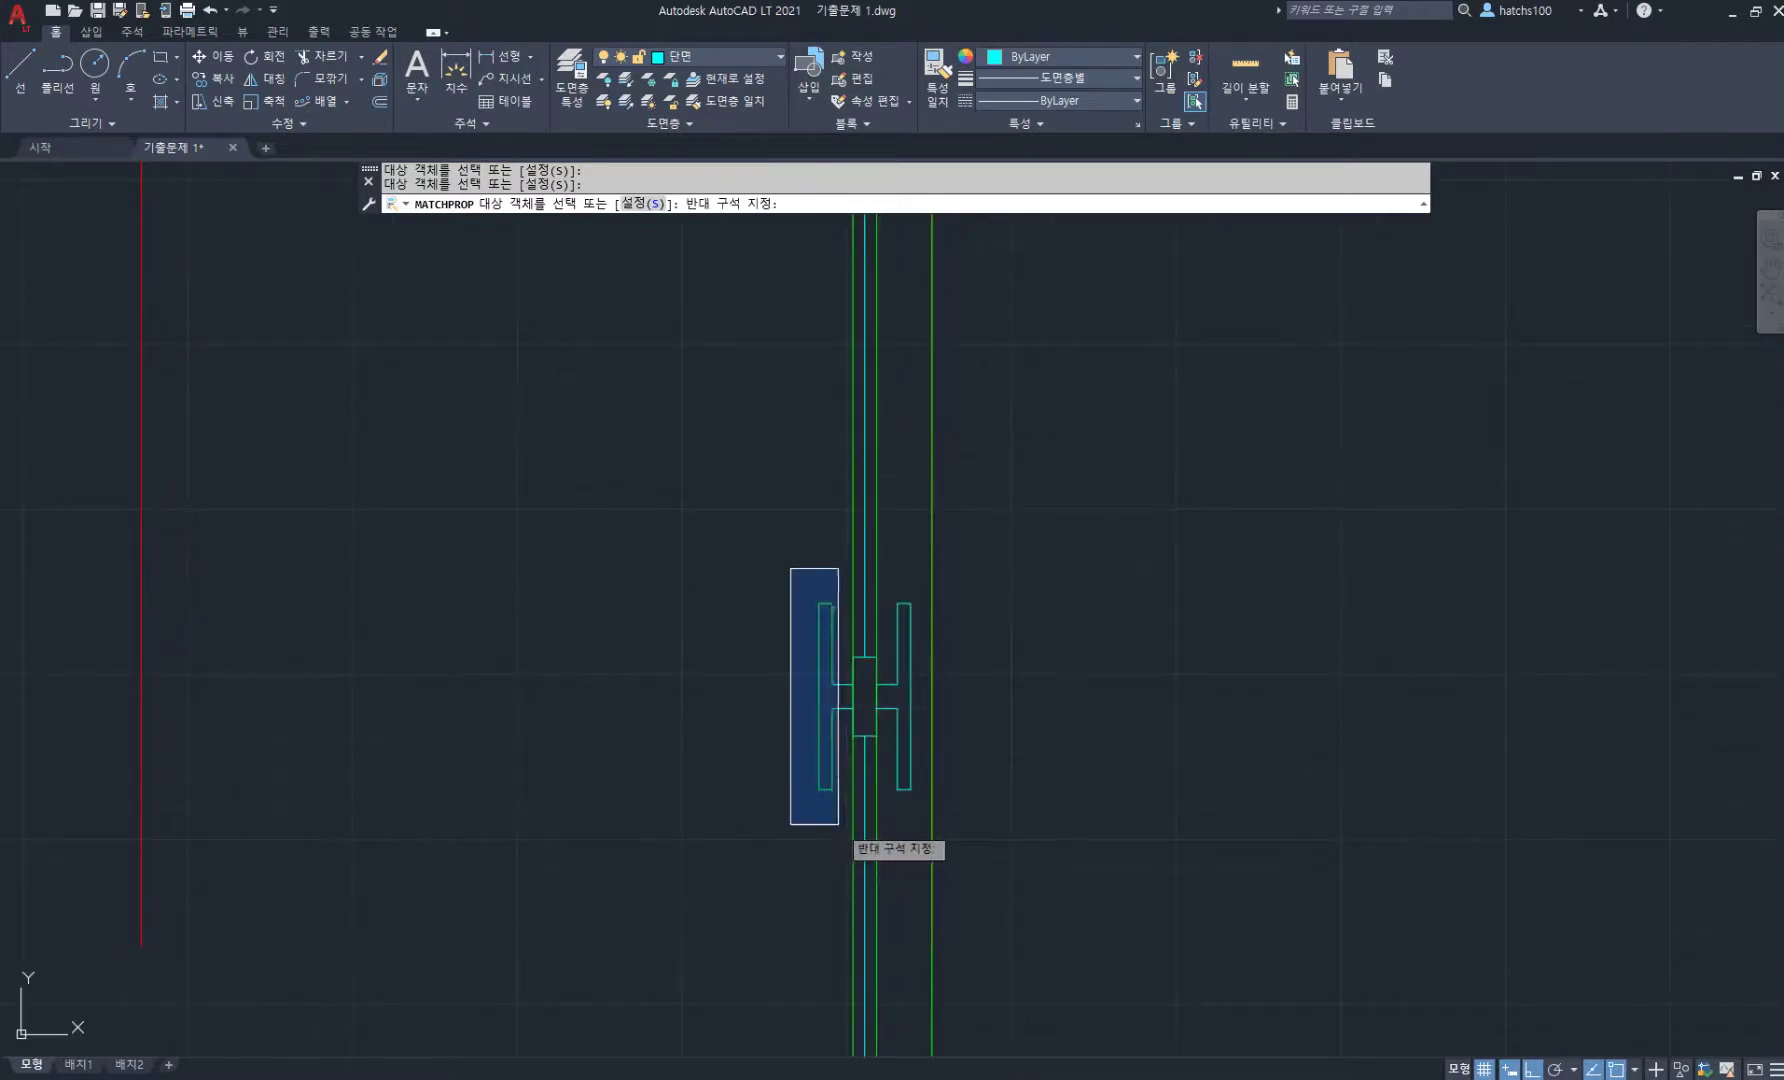
left_click(842, 825)
scroll(743, 638, "up", 3)
left_click(698, 622)
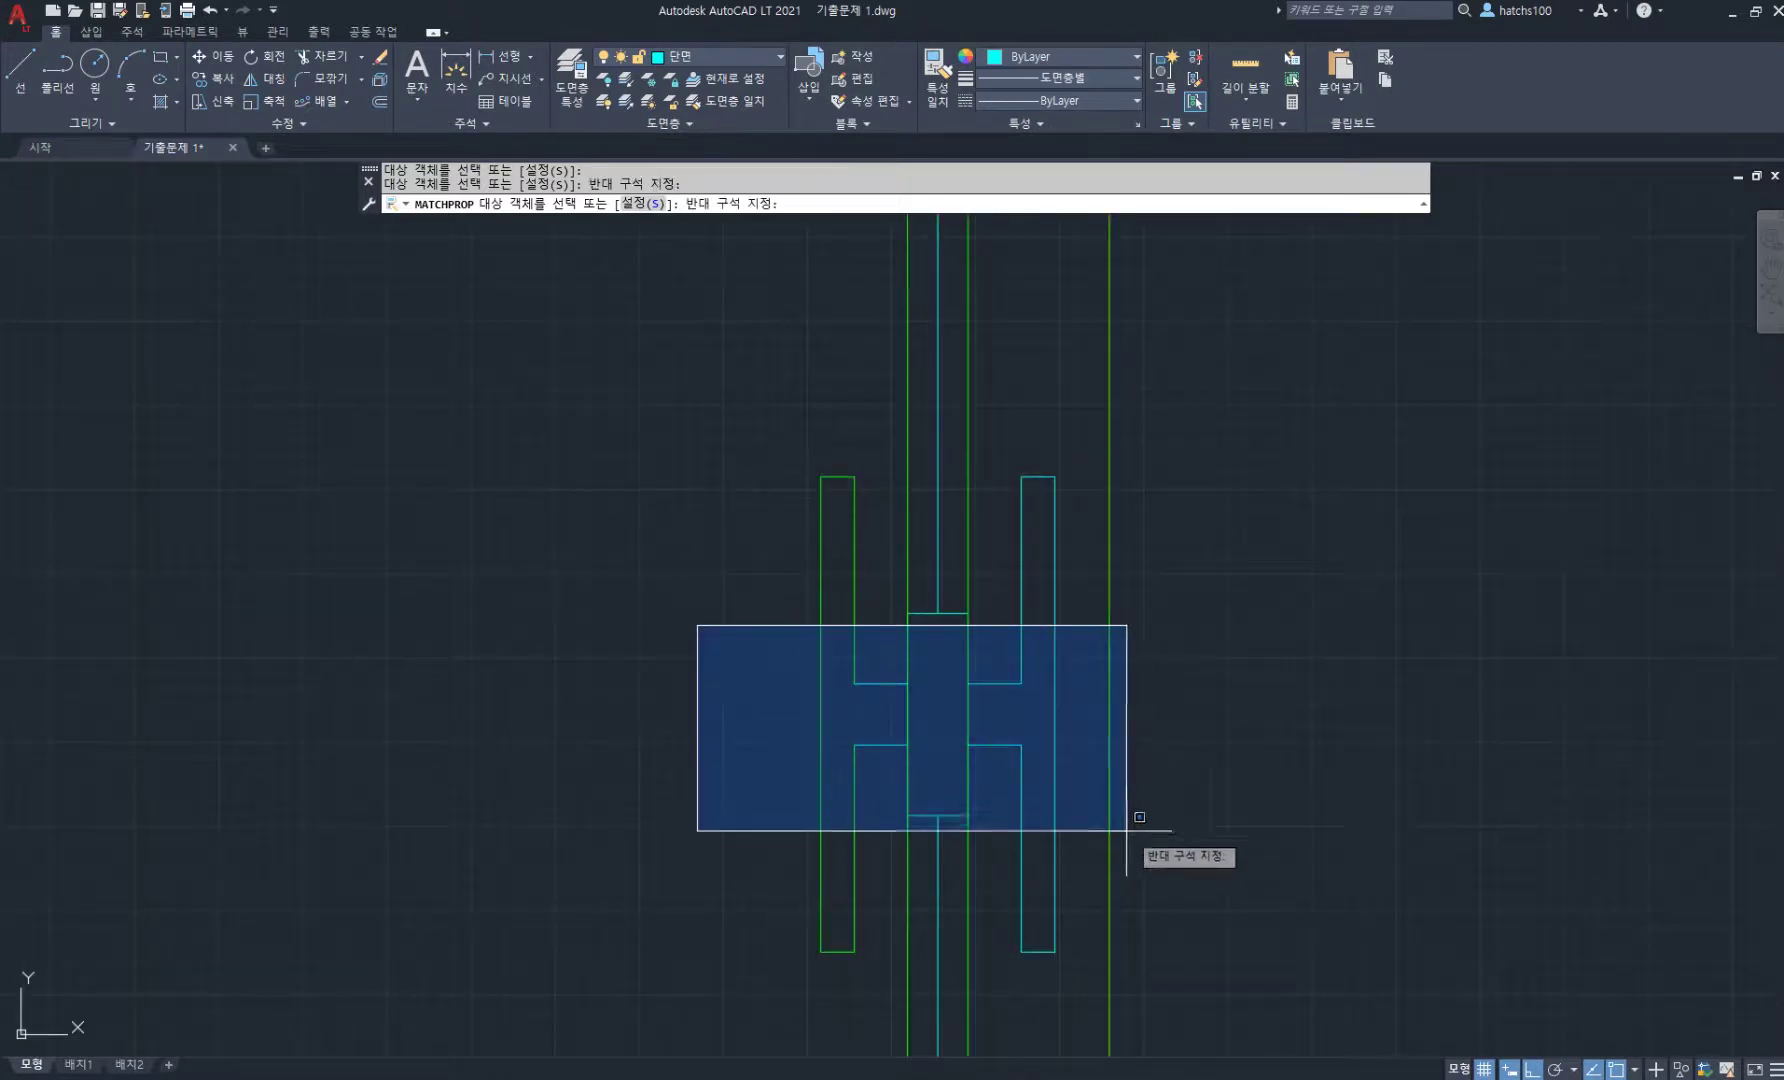
left_click(1130, 832)
left_click(1101, 757)
left_click(985, 404)
left_click(1054, 423)
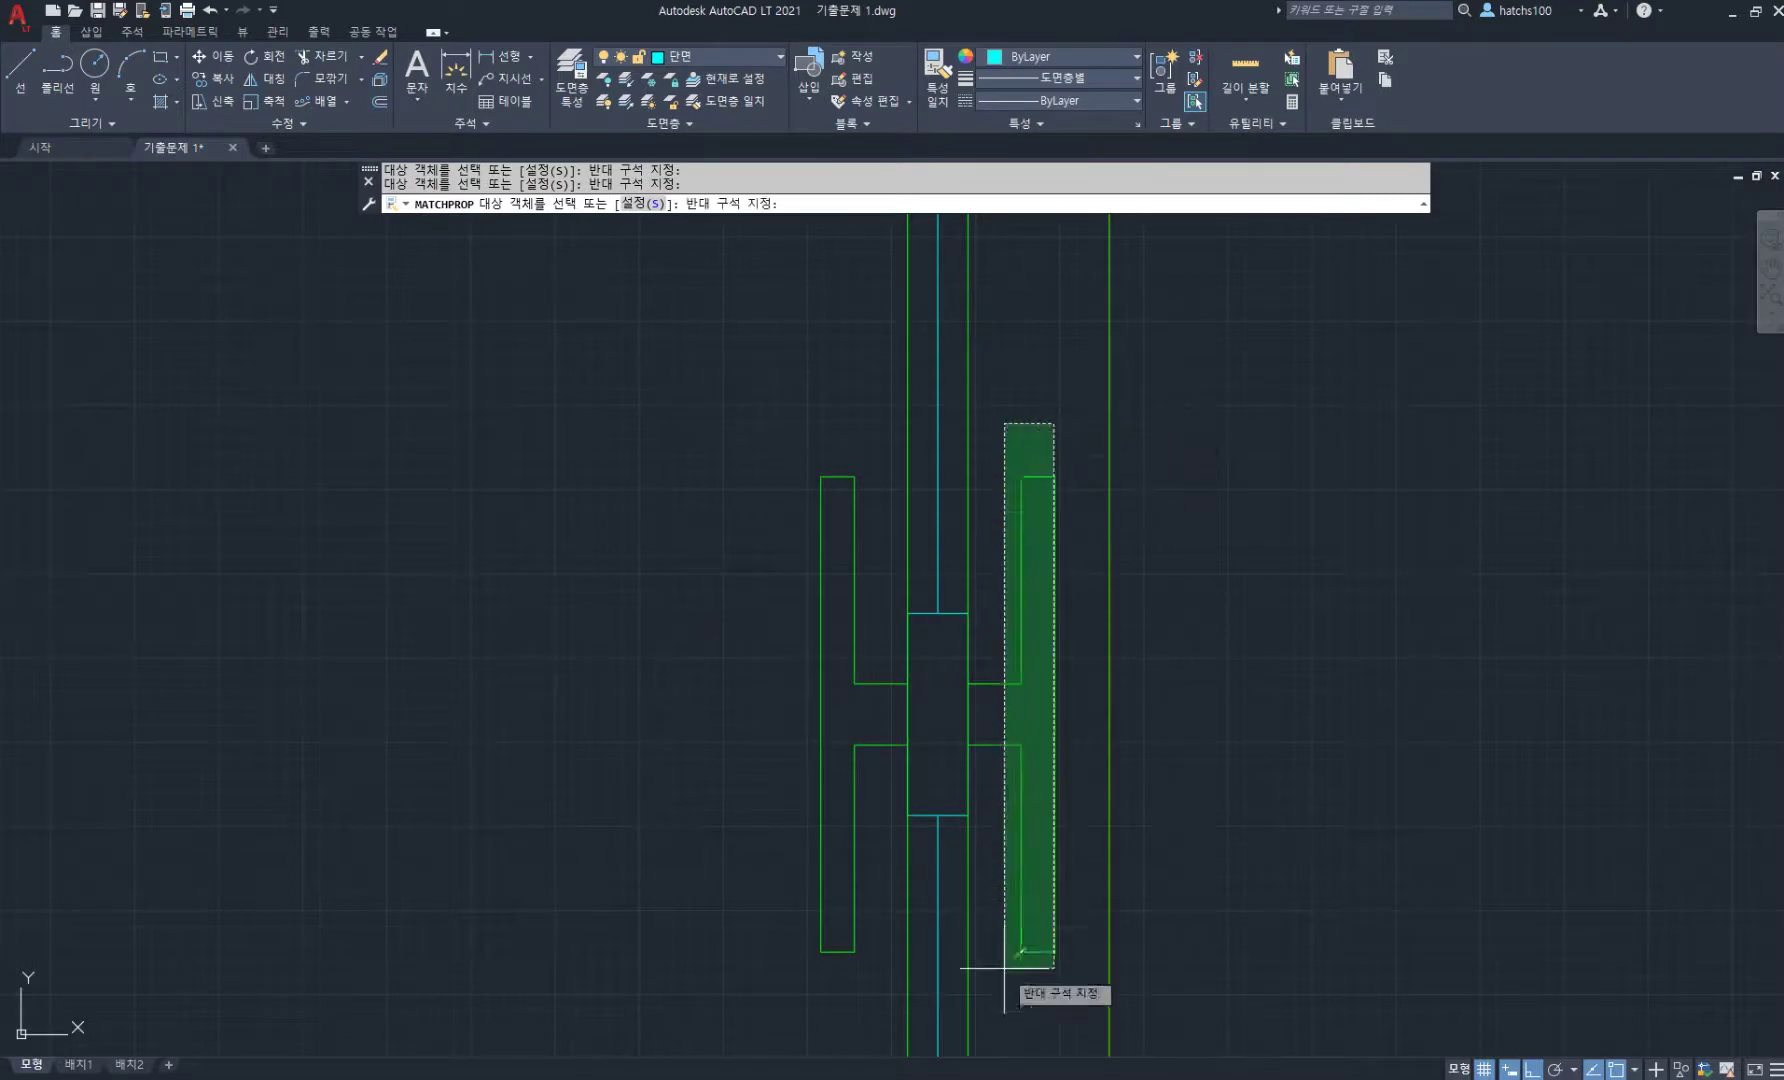
left_click(1005, 1000)
key("Return")
- Copy the top member of the entrance door frame straight up to the underside of the yellow beam
scroll(868, 617, "down", 6)
middle_click_drag(1030, 718, 1049, 759)
scroll(883, 394, "up", 2)
middle_click_drag(883, 396, 880, 509)
scroll(904, 501, "up", 2)
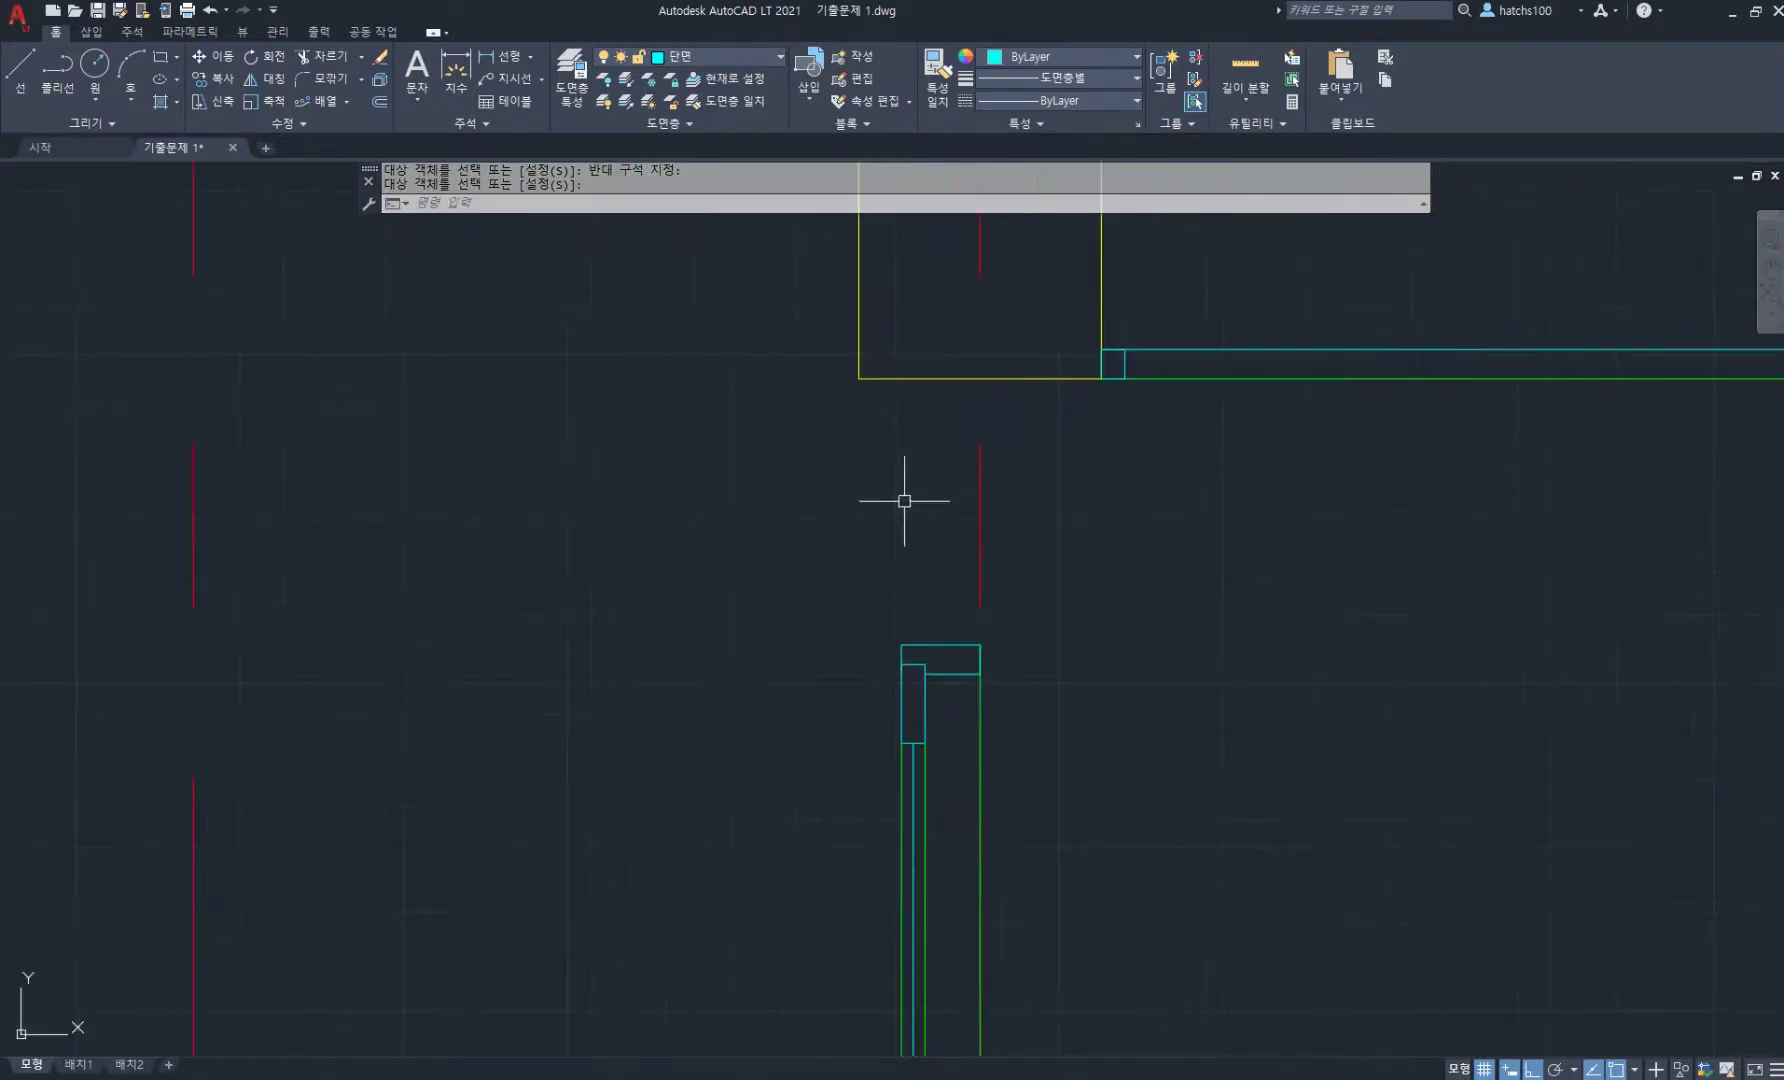
type("co")
key("Return")
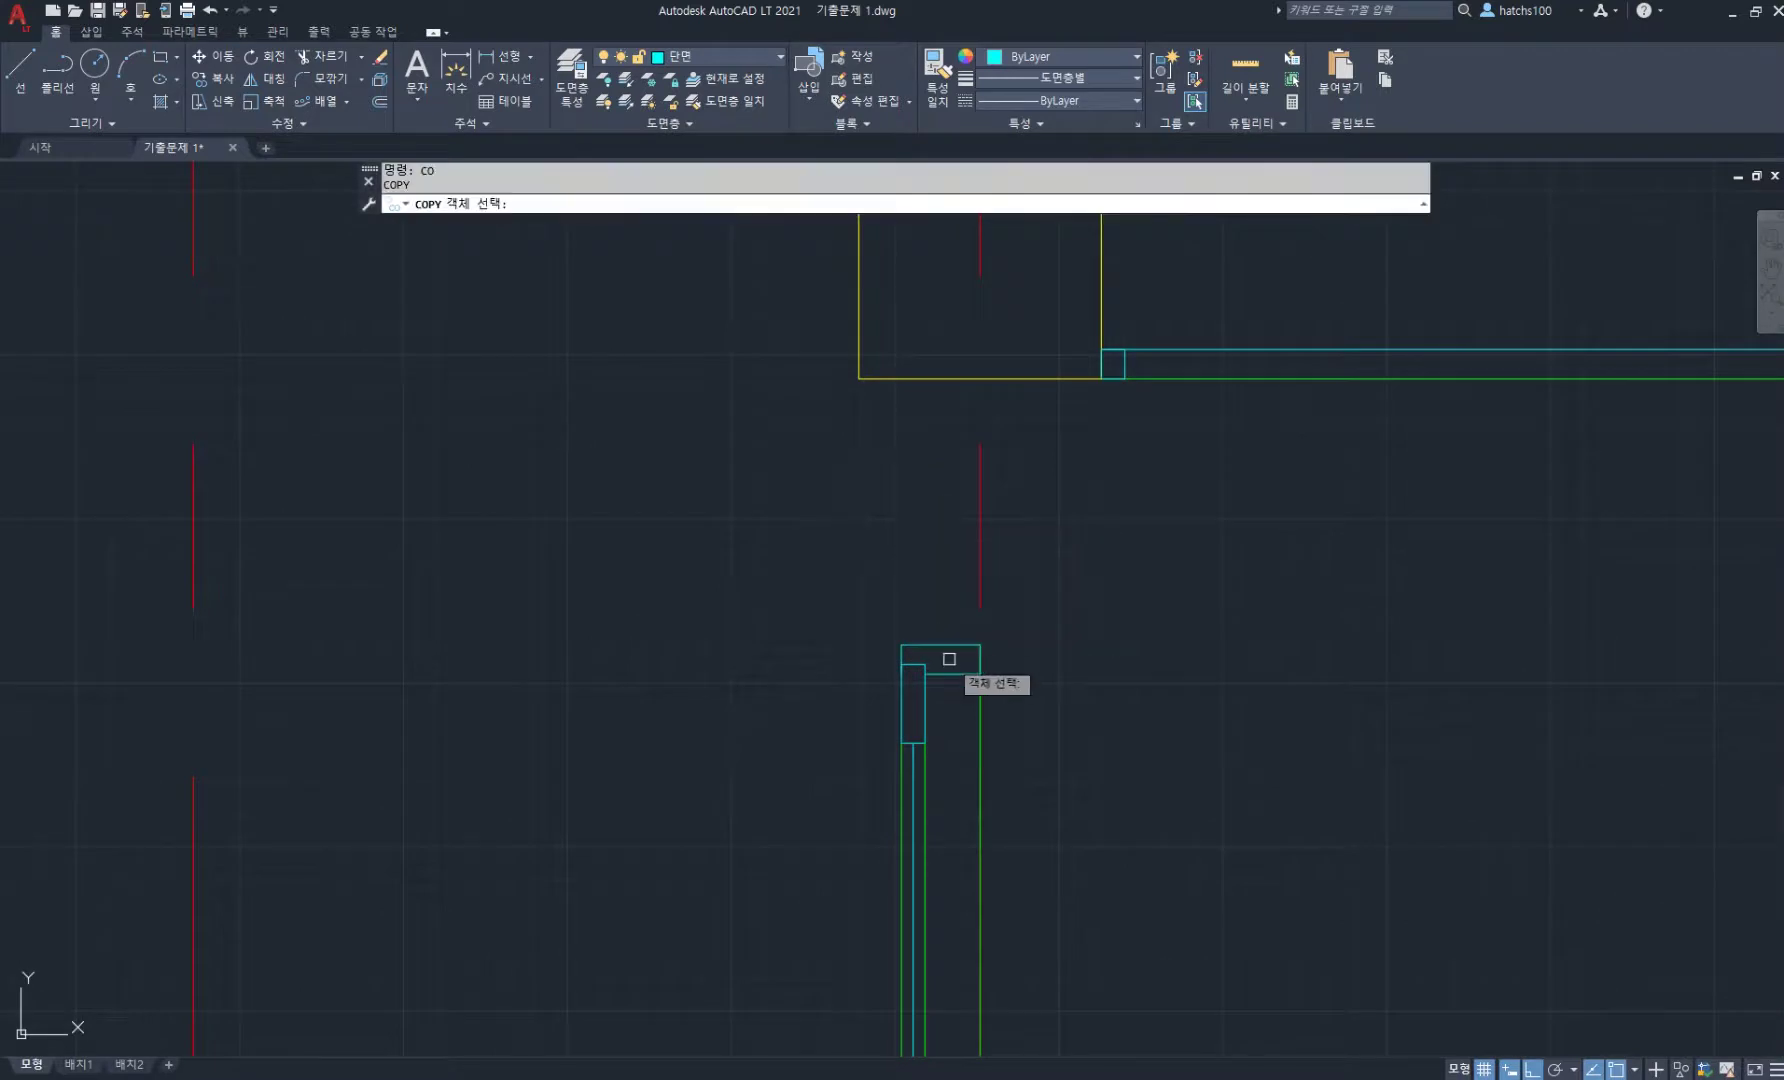
key("Return")
left_click(901, 645)
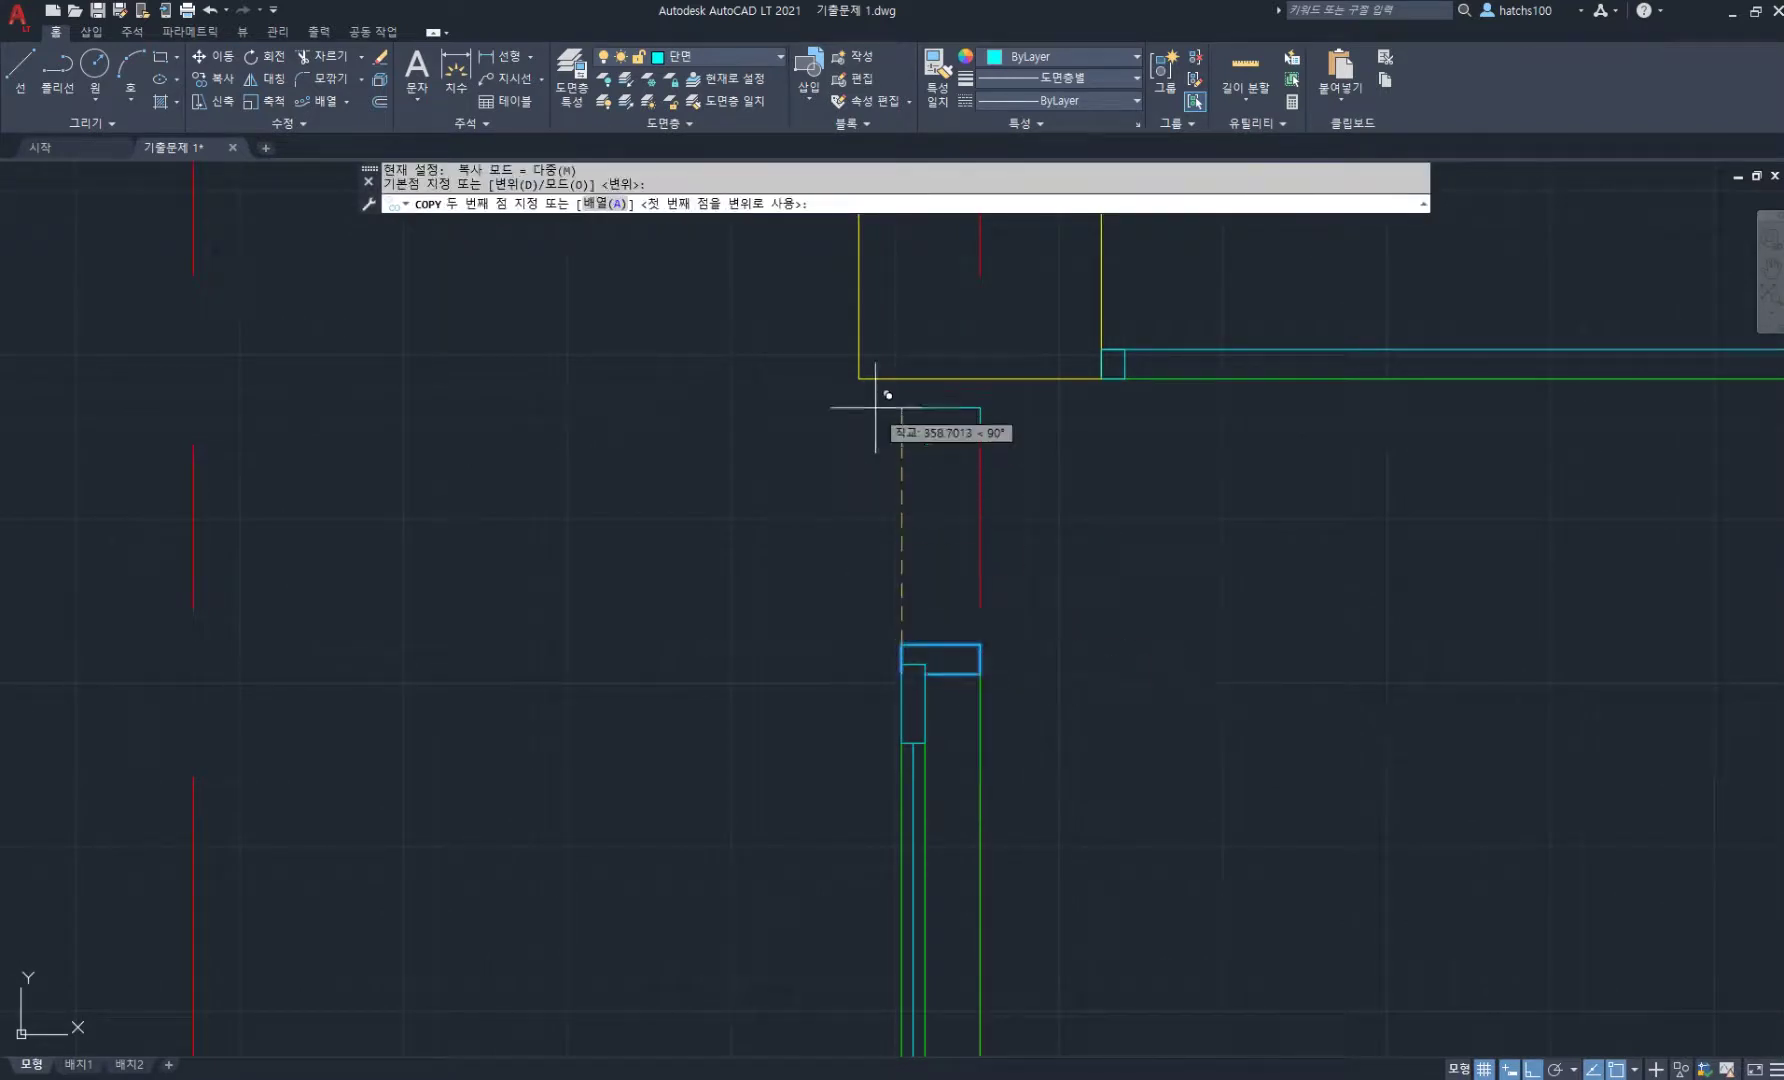
left_click(901, 378)
key("Return")
- Stretch the copied member's bottom edge to its outer side so the profile becomes a closed rectangle
scroll(926, 391, "up", 4)
left_click(956, 477)
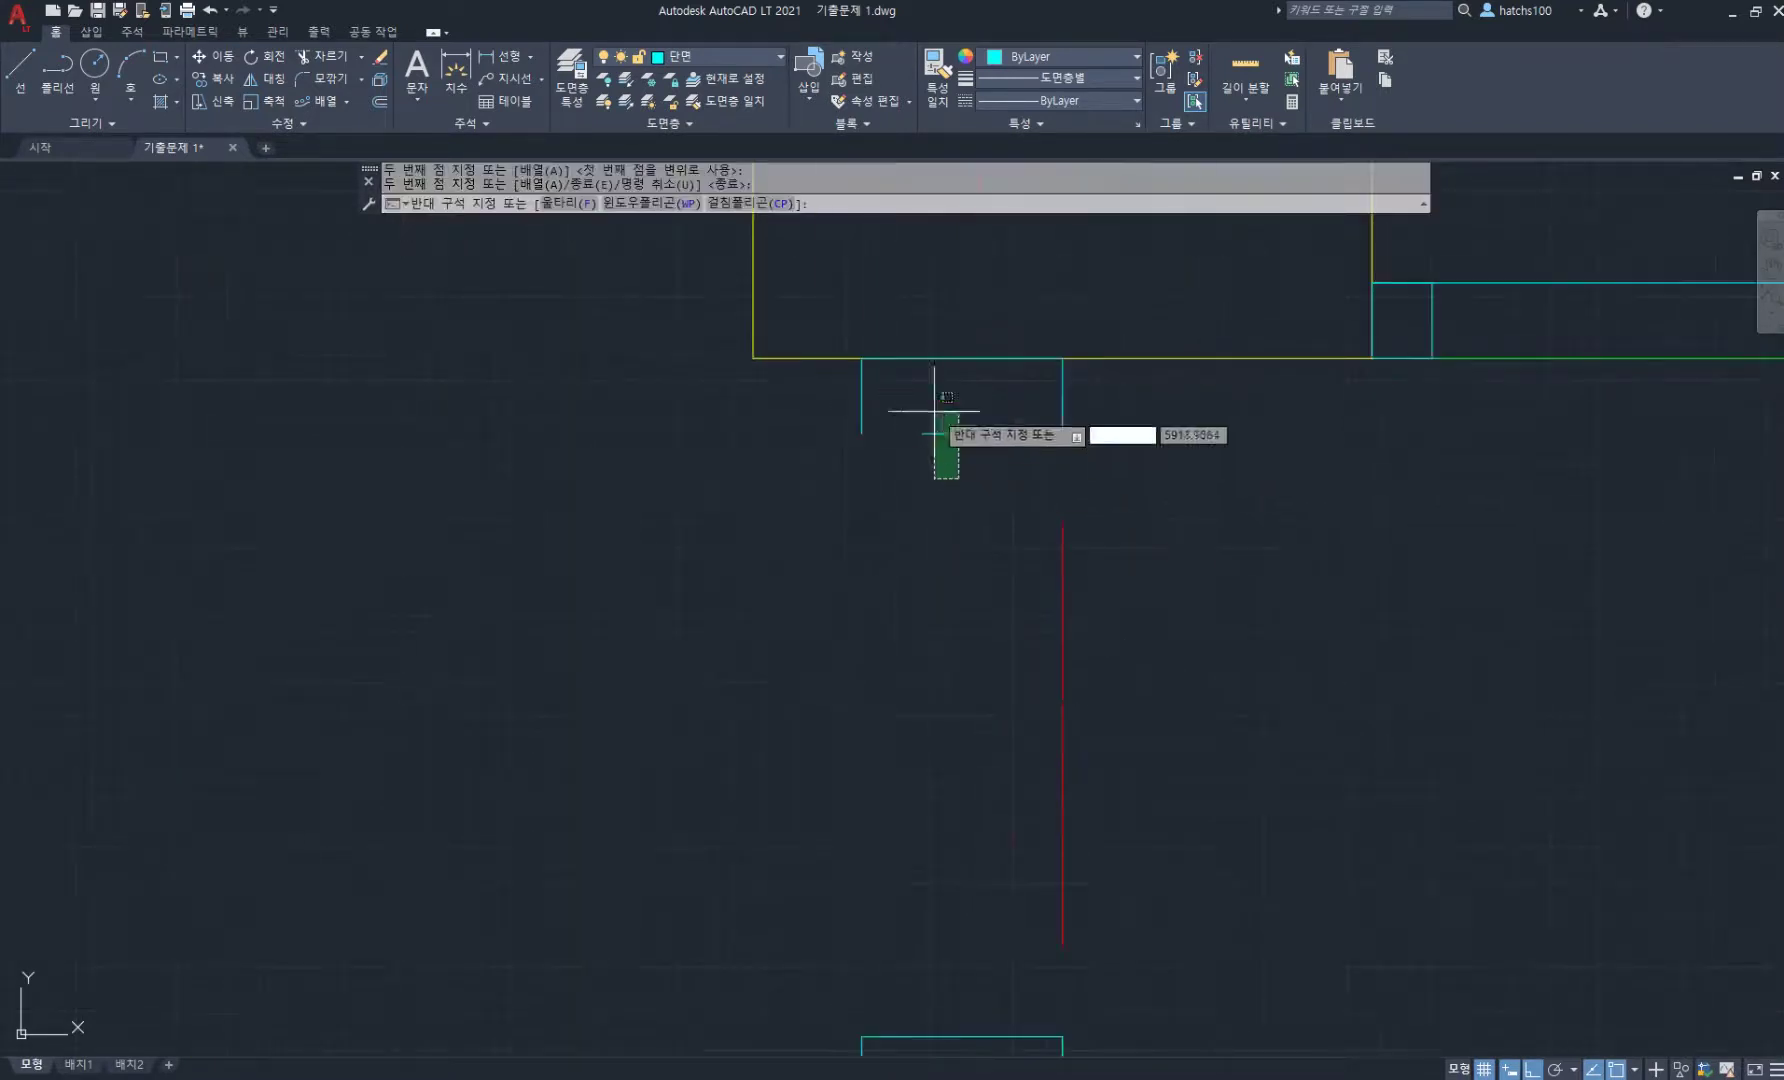
left_click(930, 409)
left_click(922, 433)
key("Escape")
key("Escape")
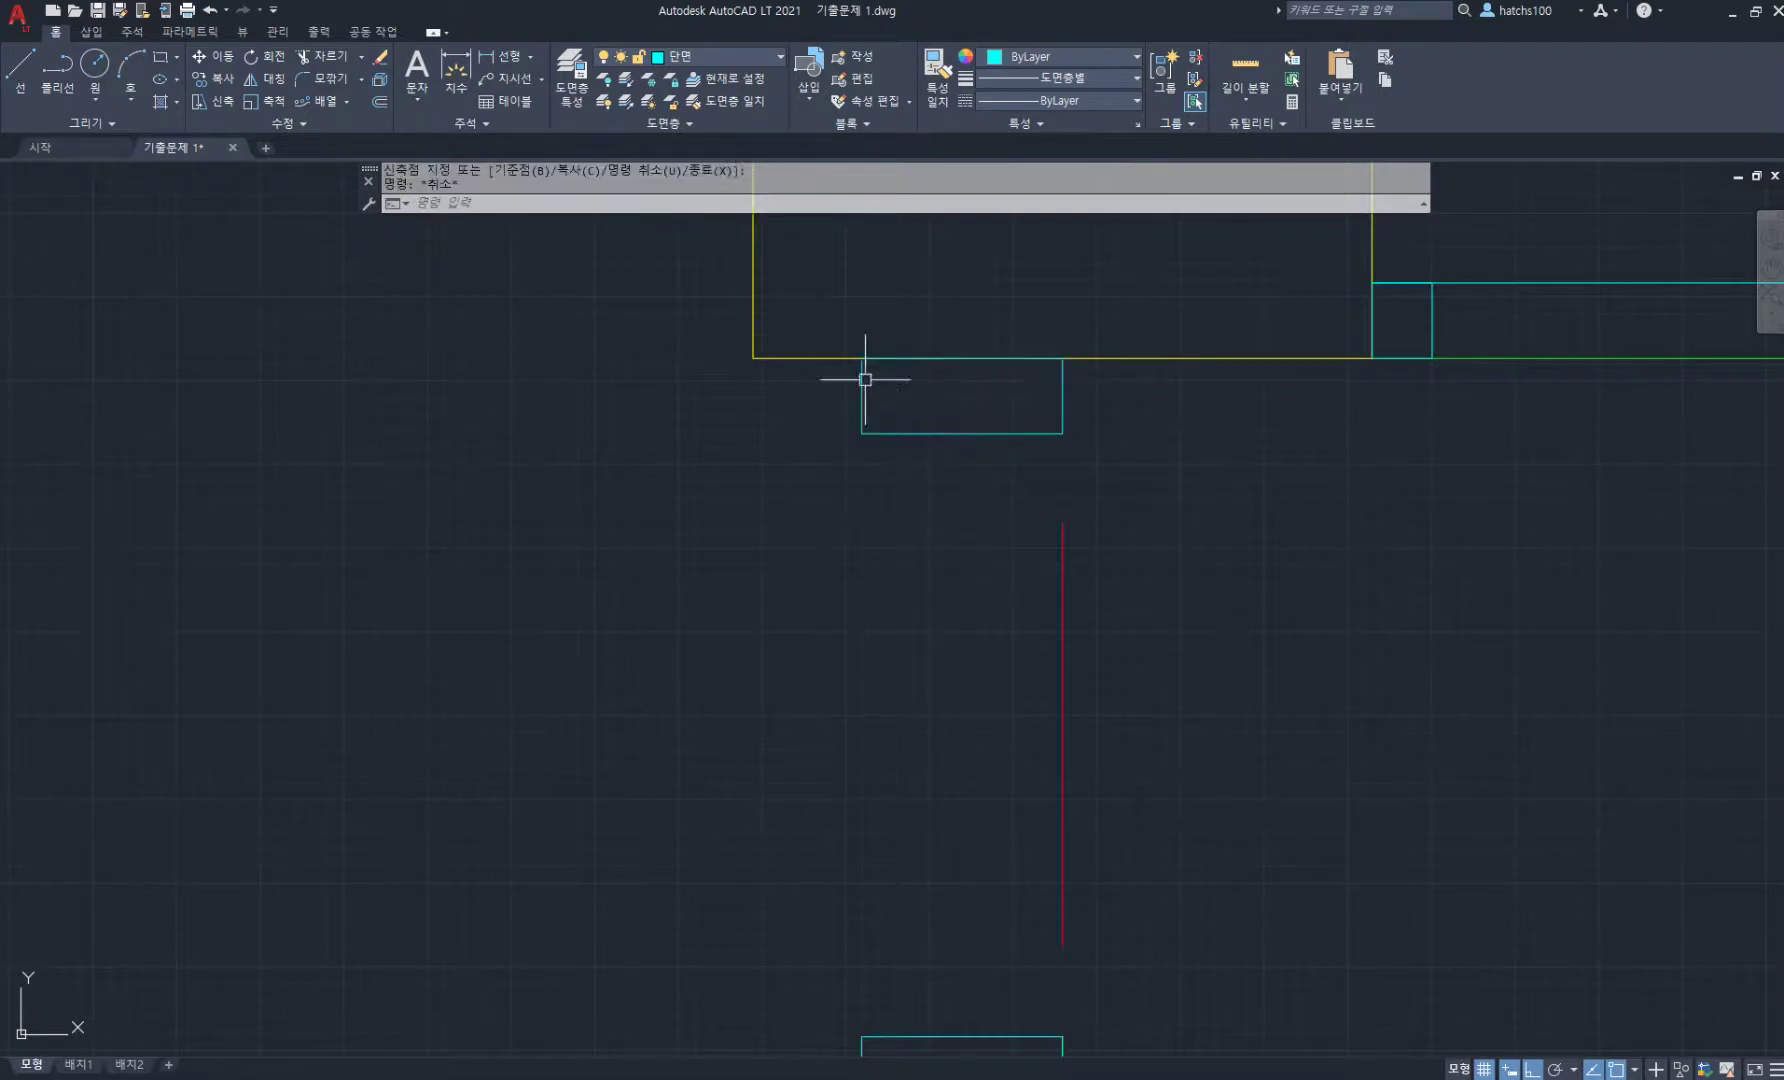
- Copy the closed rectangle under the beam down so it sits directly on top of the entrance door frame
type("co")
key("Return")
left_click(915, 433)
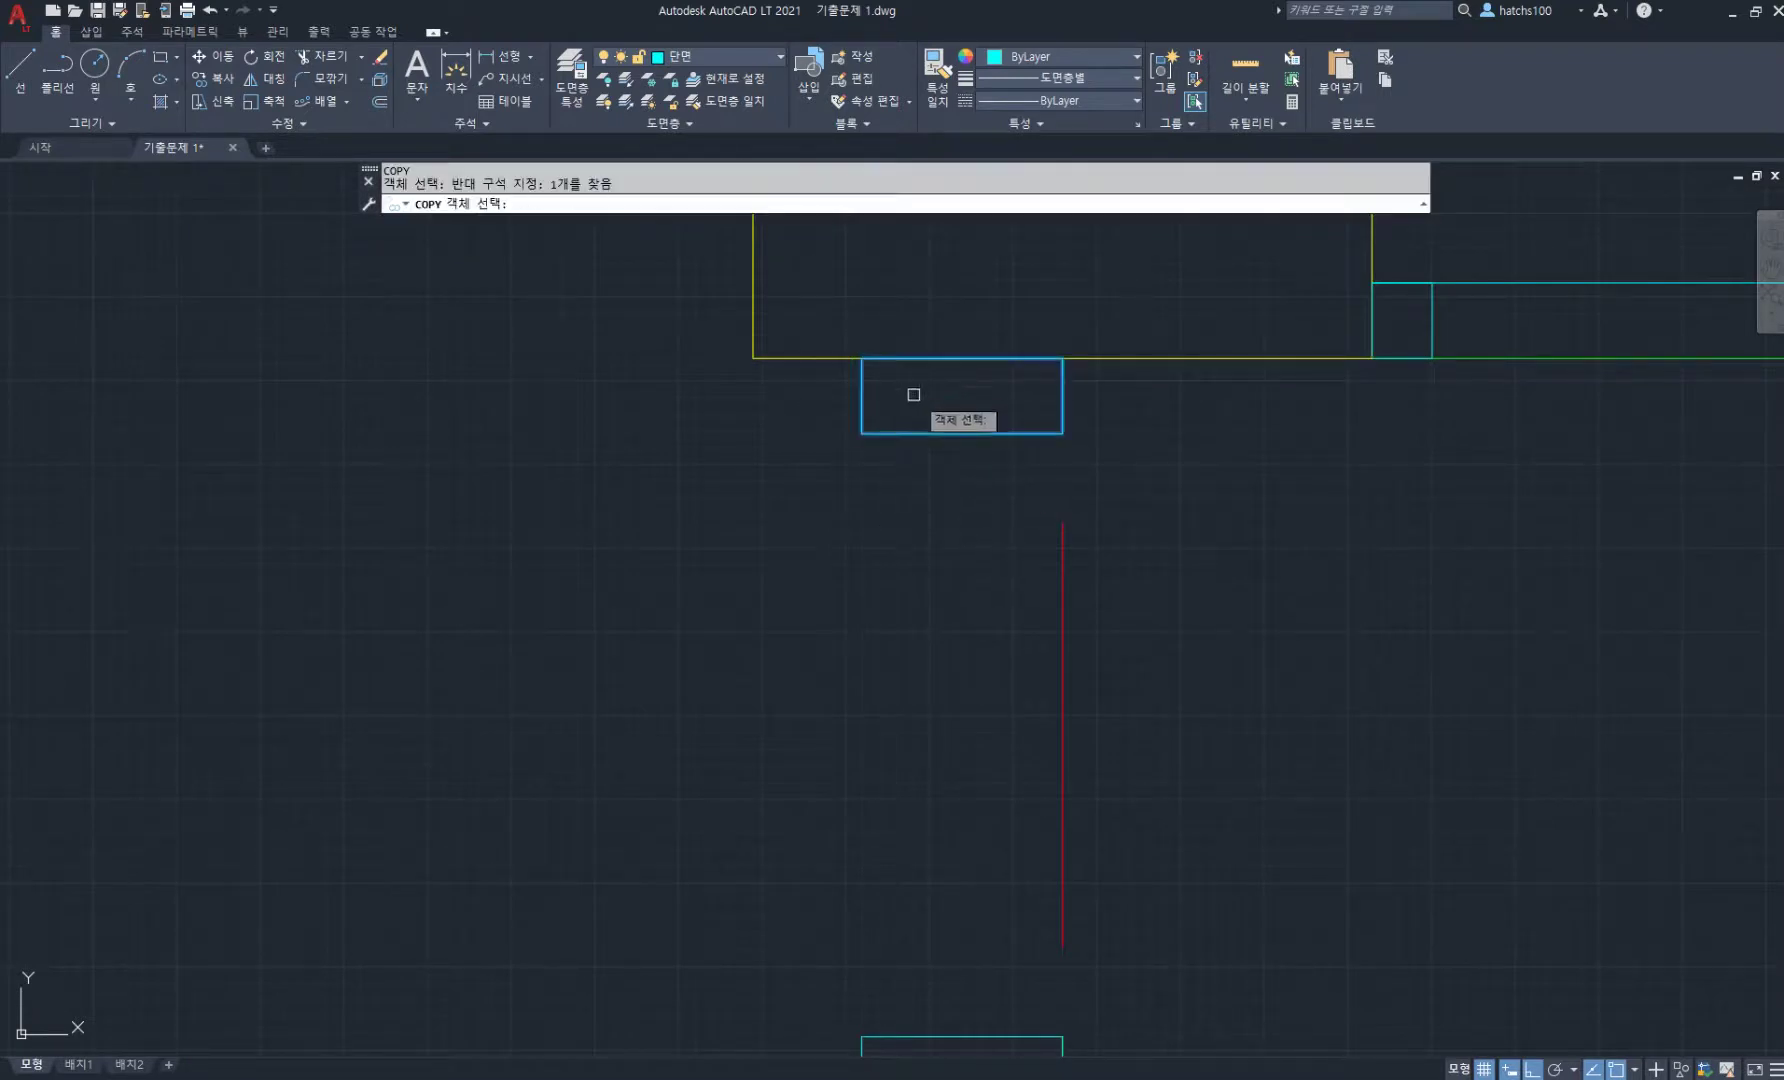
key("Return")
left_click(1063, 433)
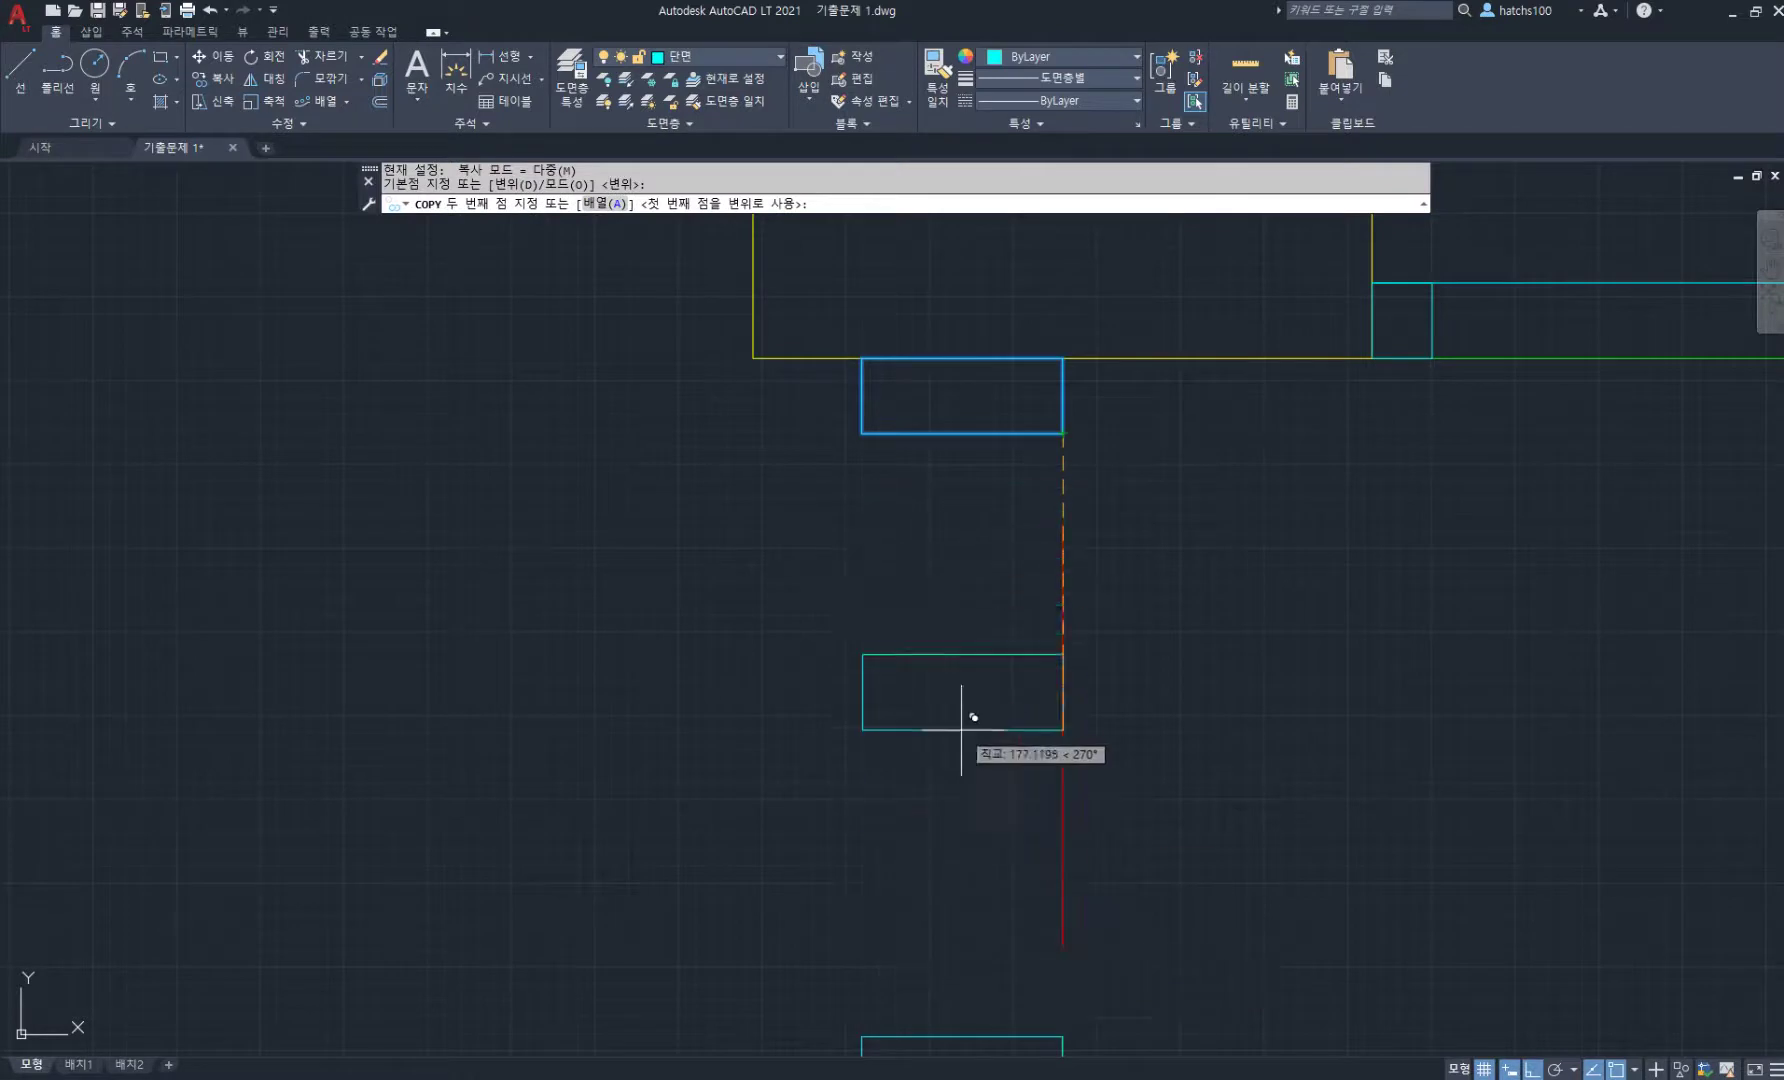
scroll(968, 718, "down", 2)
left_click(1025, 916)
key("Return")
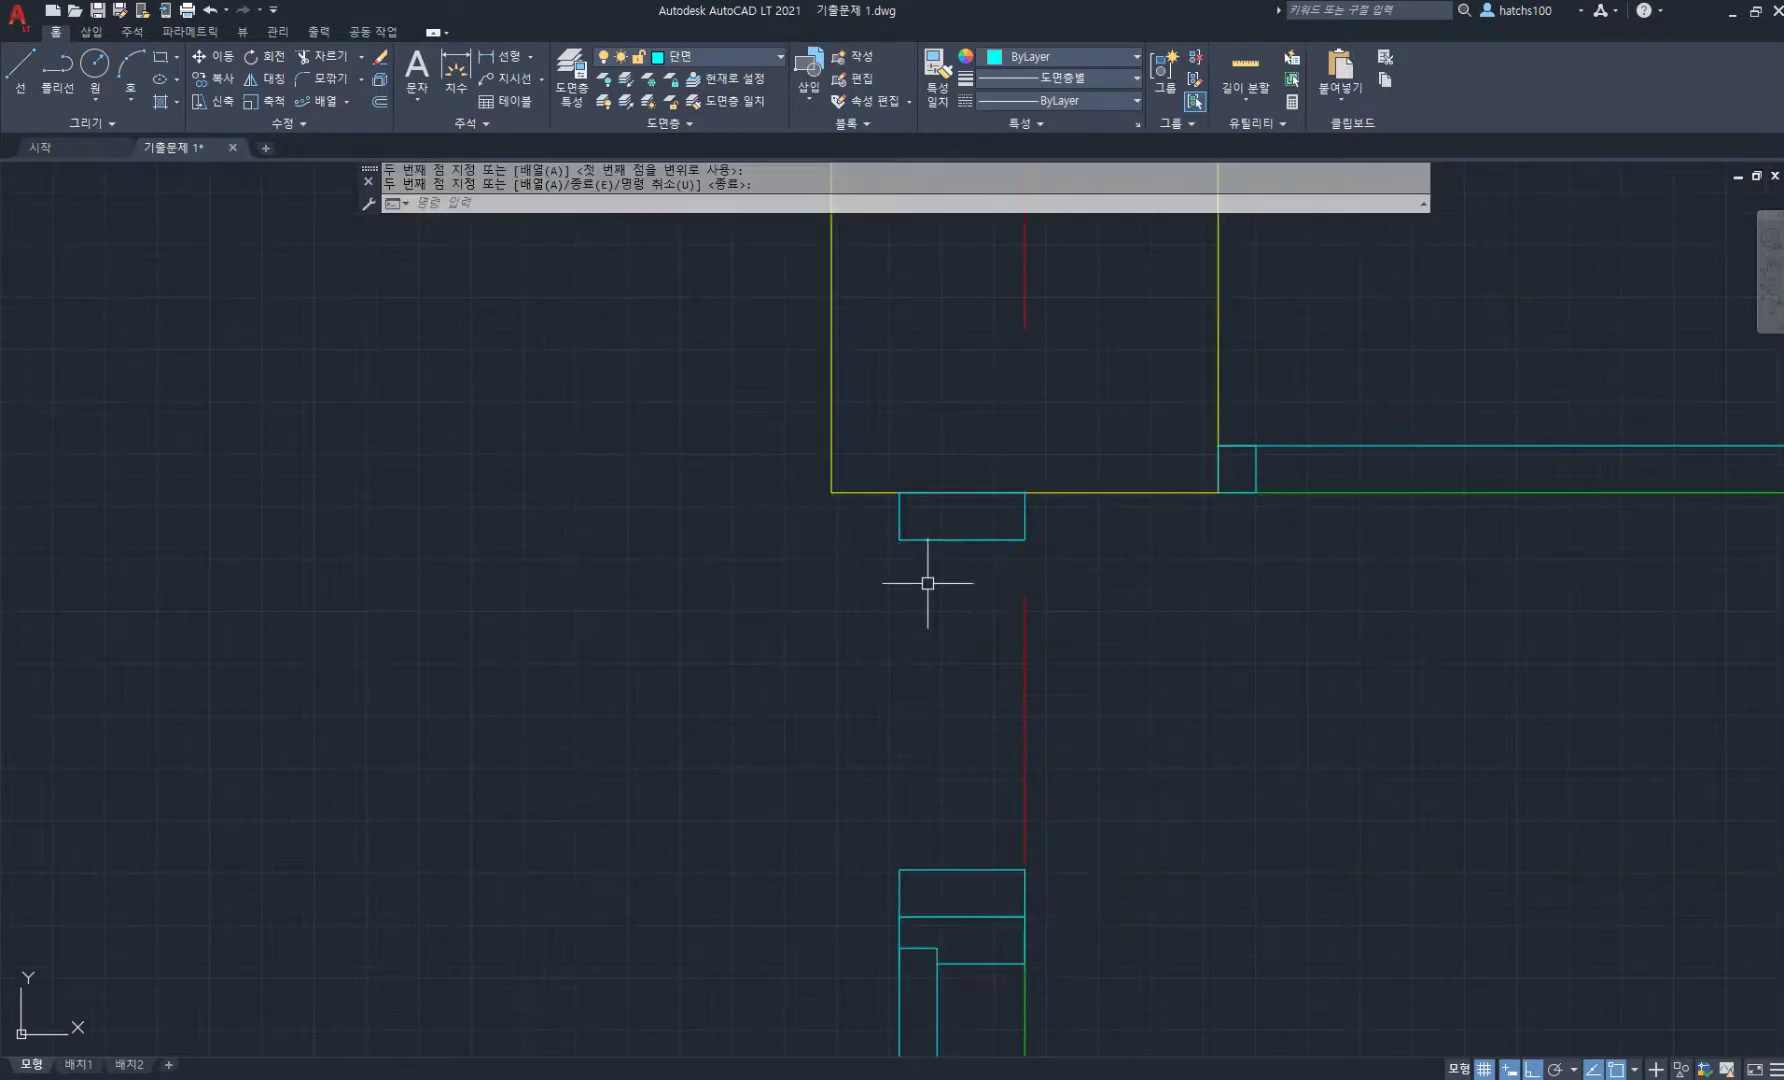
- Draw vertical lines between the two rectangles above the door at both outer edges and through their midpoints
type("l")
key("Return")
left_click(899, 540)
left_click(899, 870)
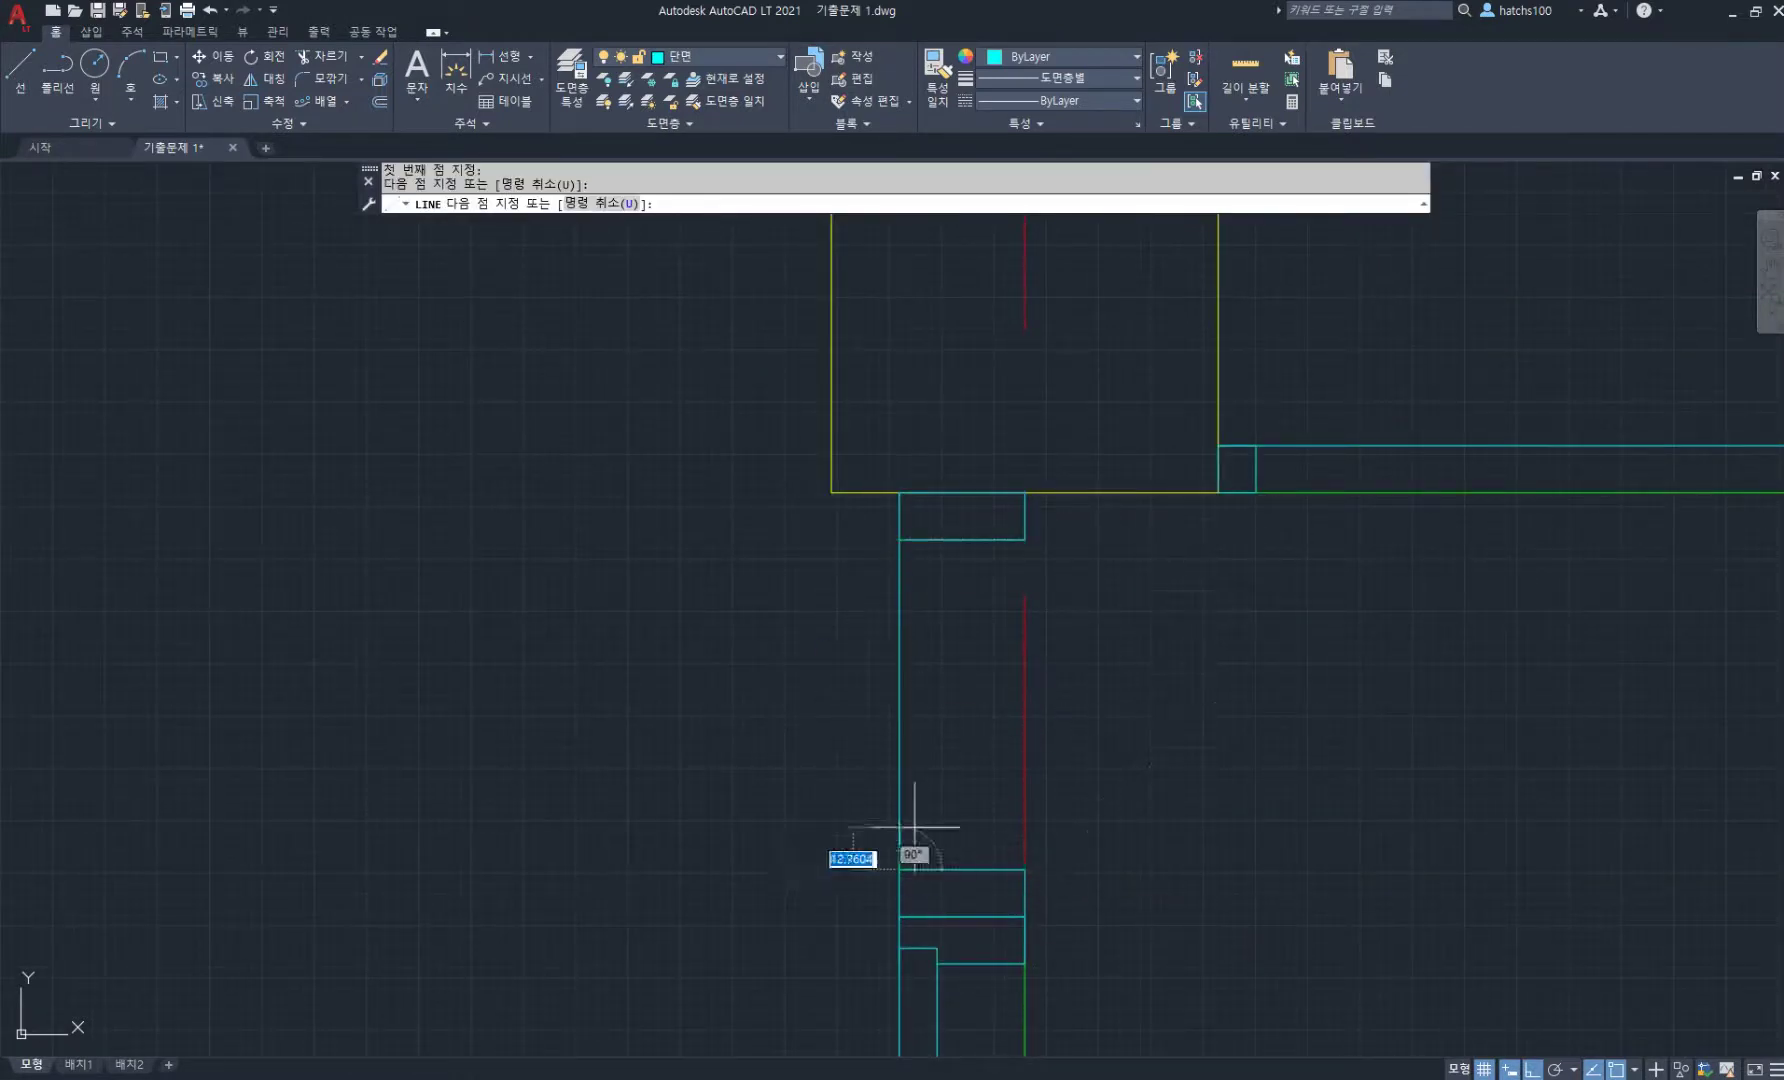
key("Return")
key("Return")
left_click(1025, 540)
left_click(1025, 870)
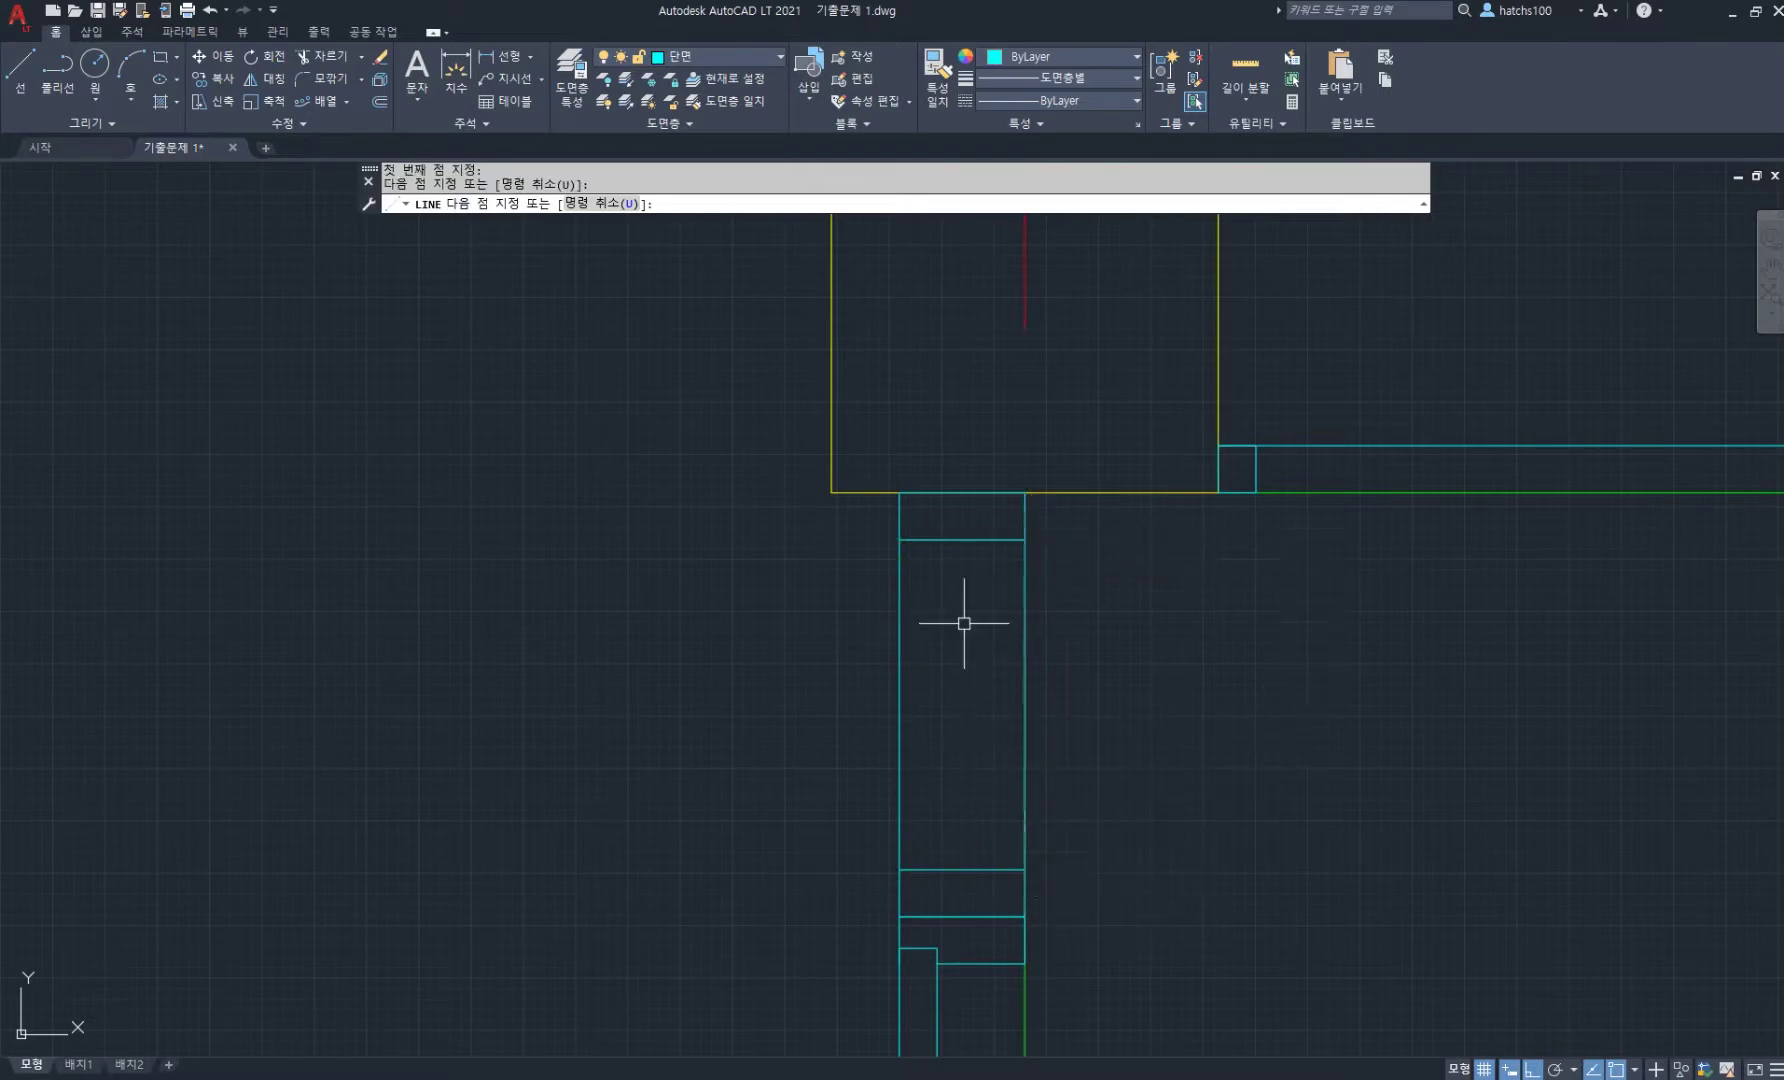
key("Return")
key("Return")
left_click(962, 540)
left_click(963, 870)
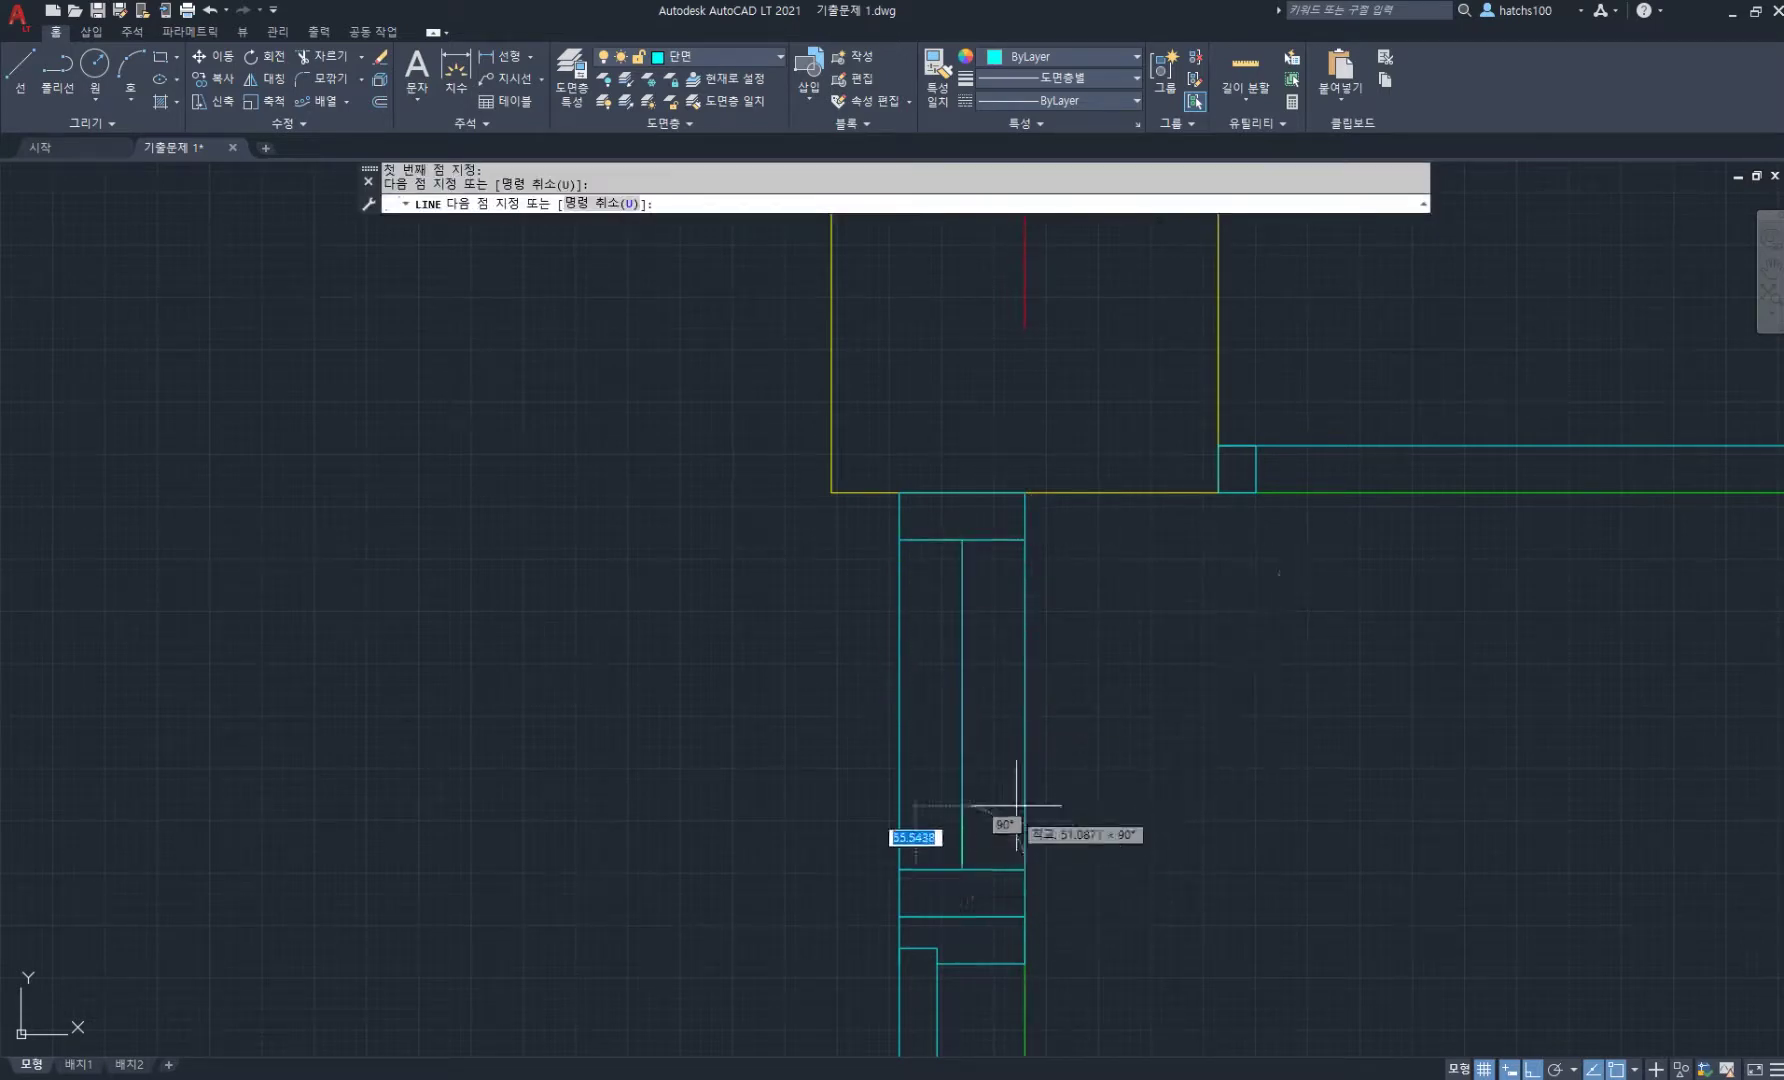
key("Return")
- Match the two outer vertical lines above the door to the properties of the green door frame line
middle_click_drag(1089, 762, 1072, 562)
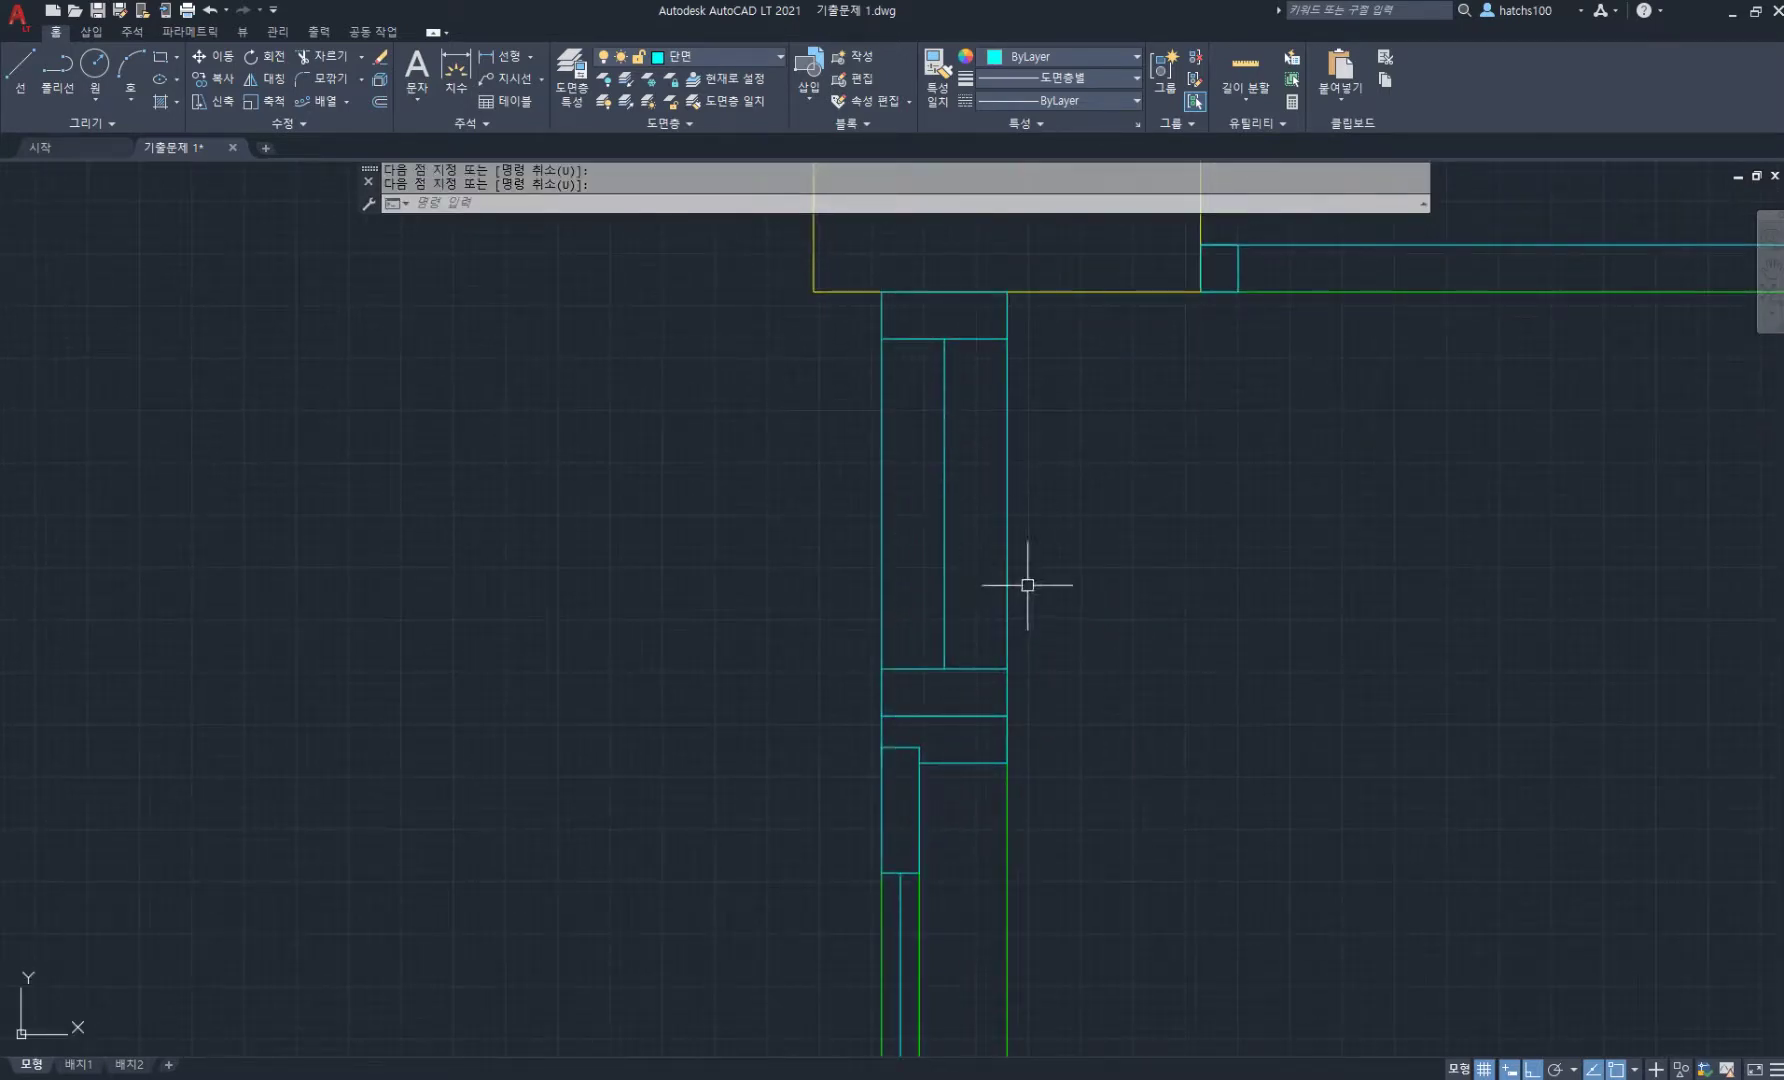
left_click(940, 100)
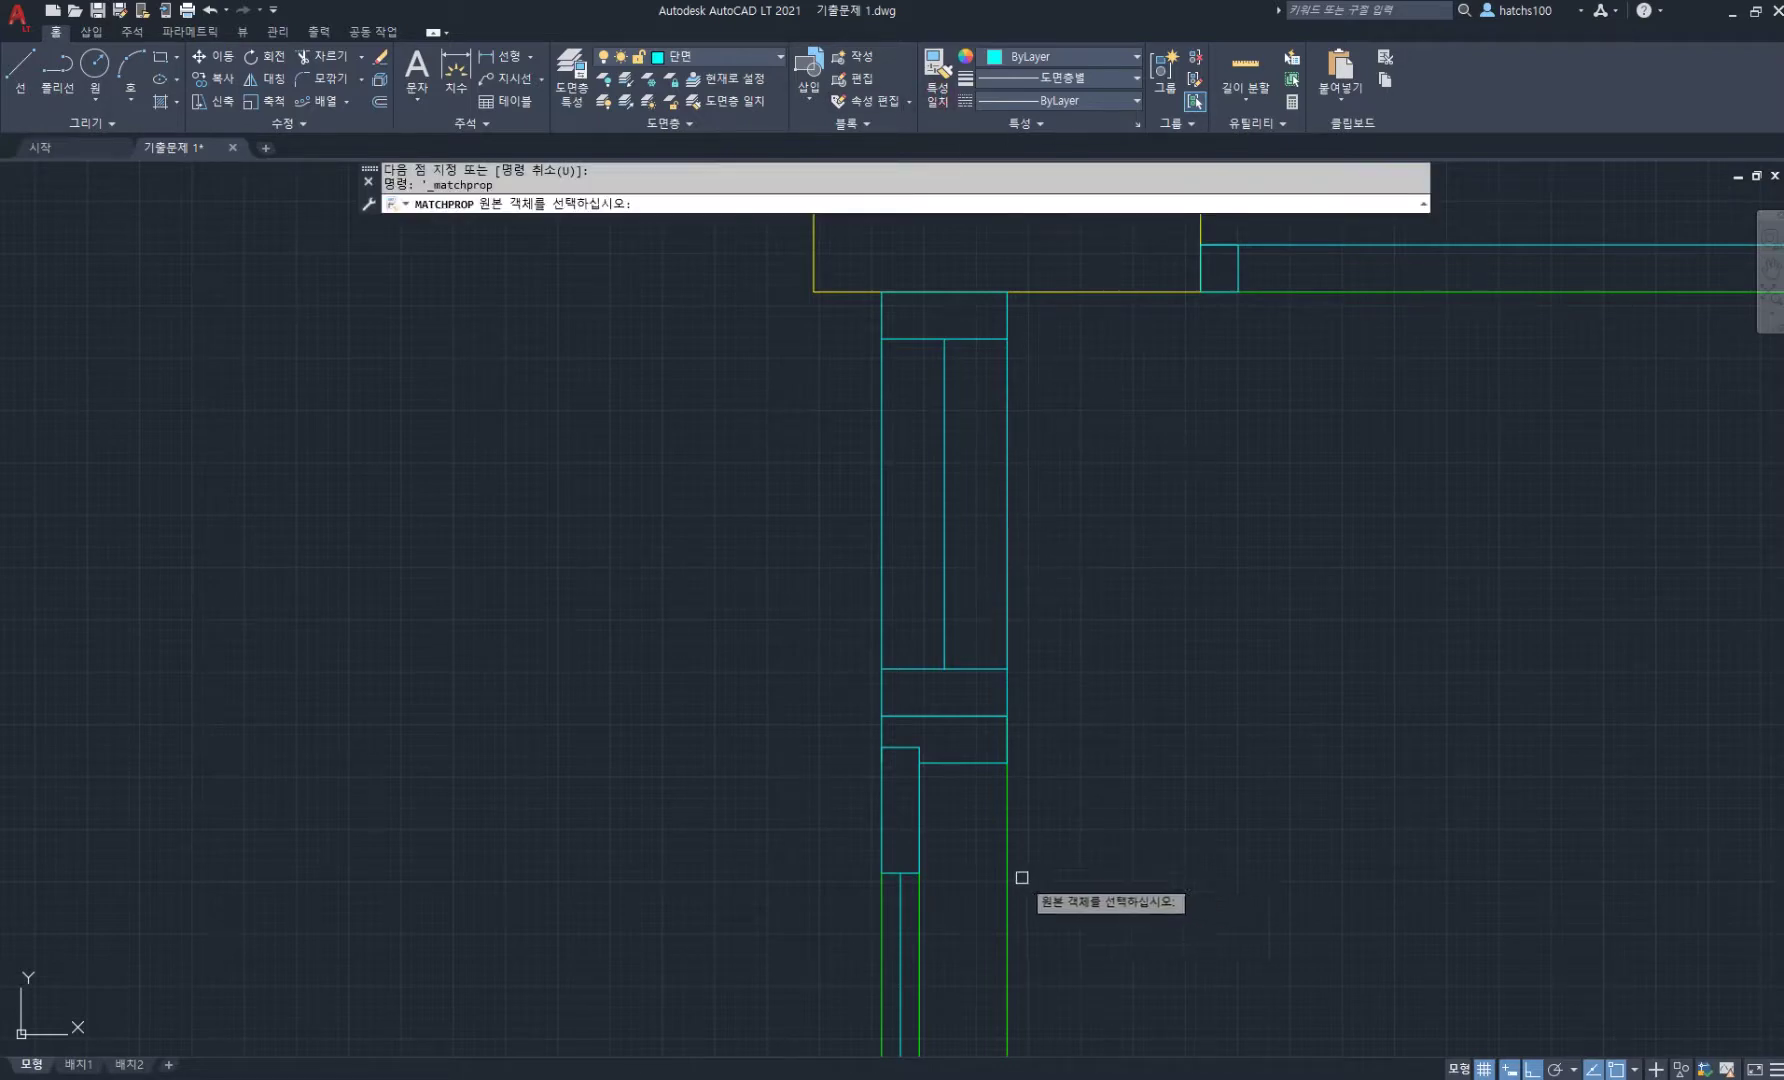
left_click(1005, 768)
left_click(1006, 573)
left_click(880, 566)
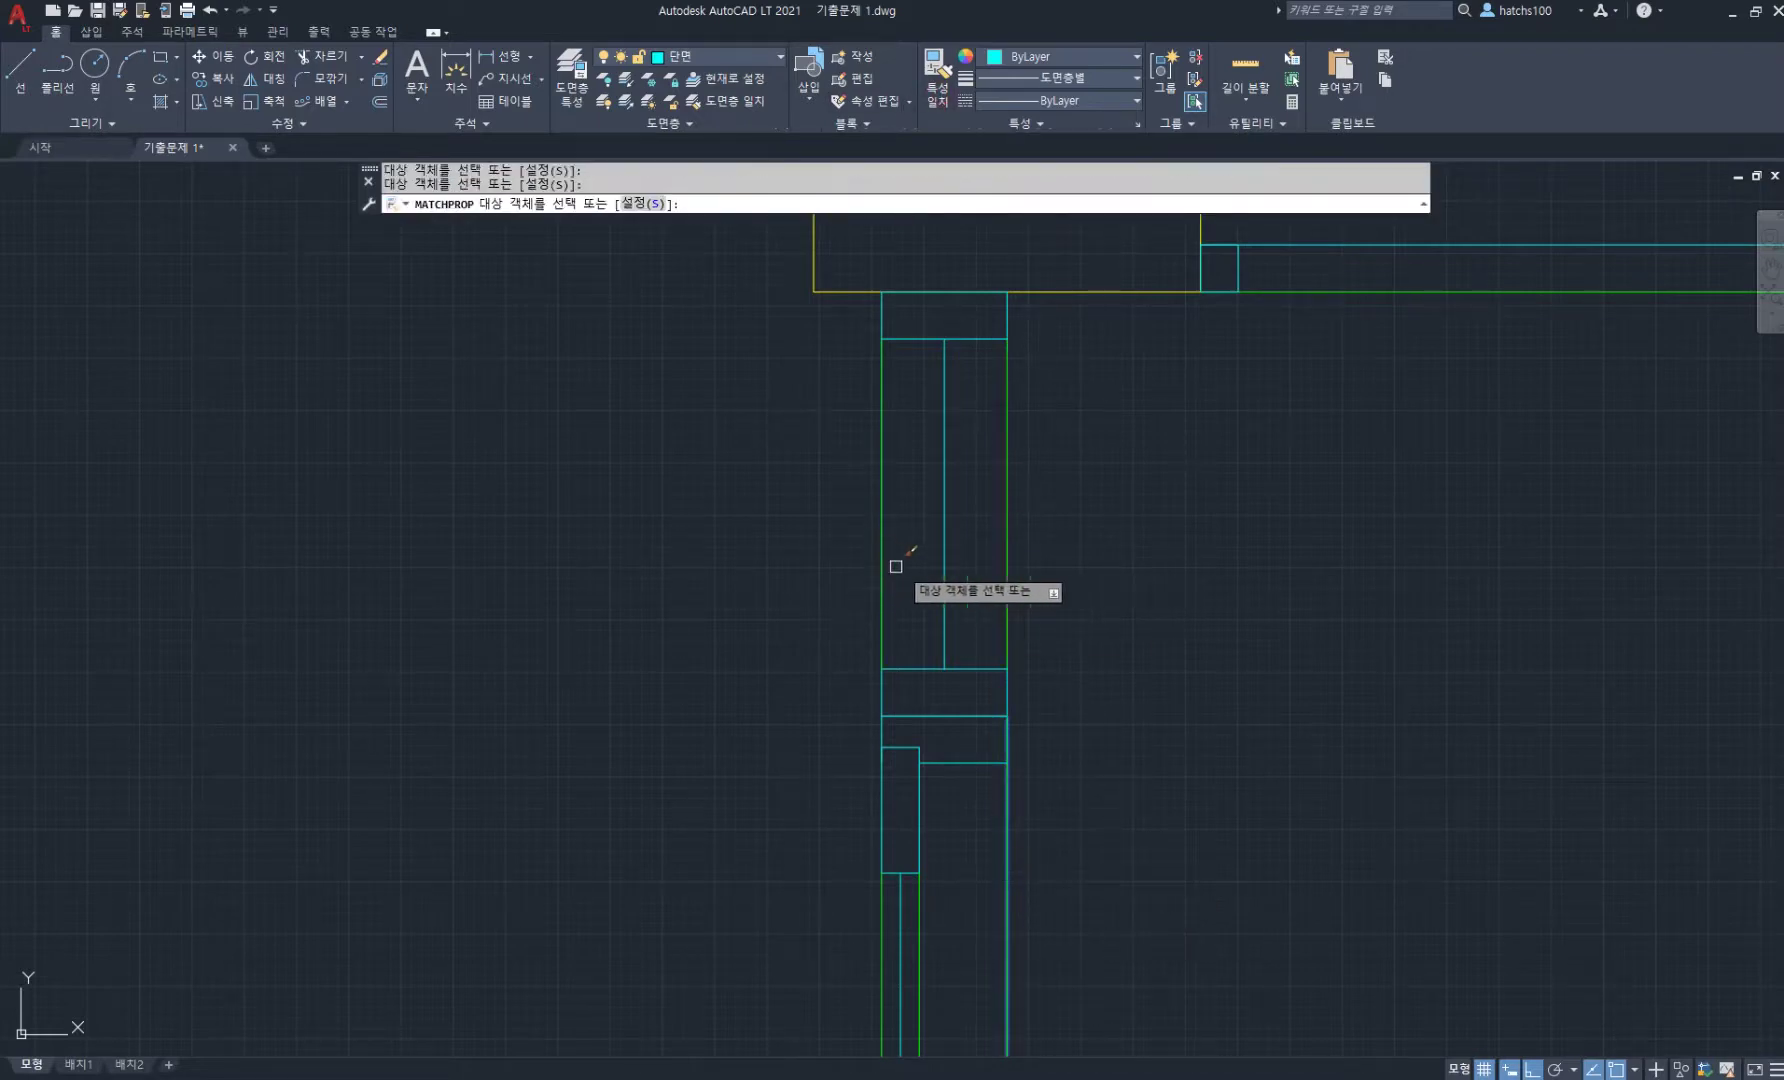
key("Return")
- Make the green line's layer current and draw a vertical line from the beam's inner bottom corner down to the entrance floor
scroll(1167, 589, "down", 3)
middle_click_drag(1194, 613, 1072, 576)
scroll(1071, 466, "up", 5)
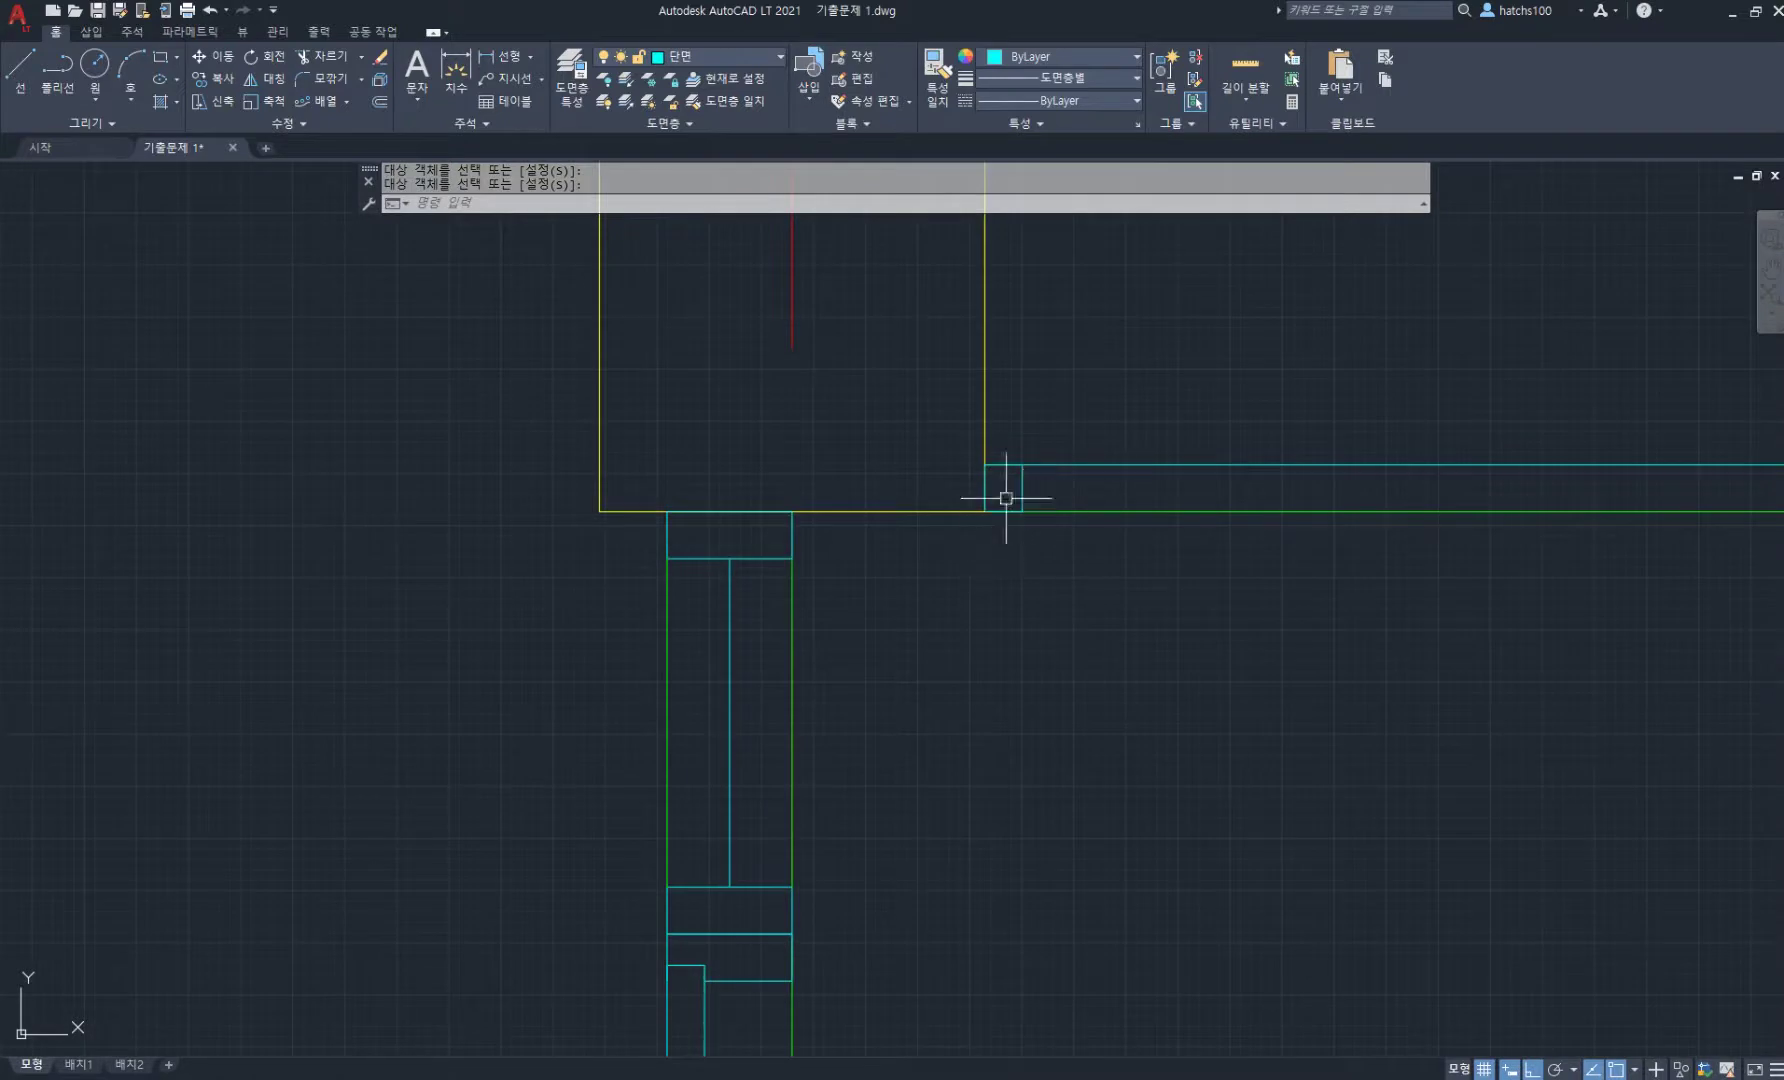
left_click(735, 78)
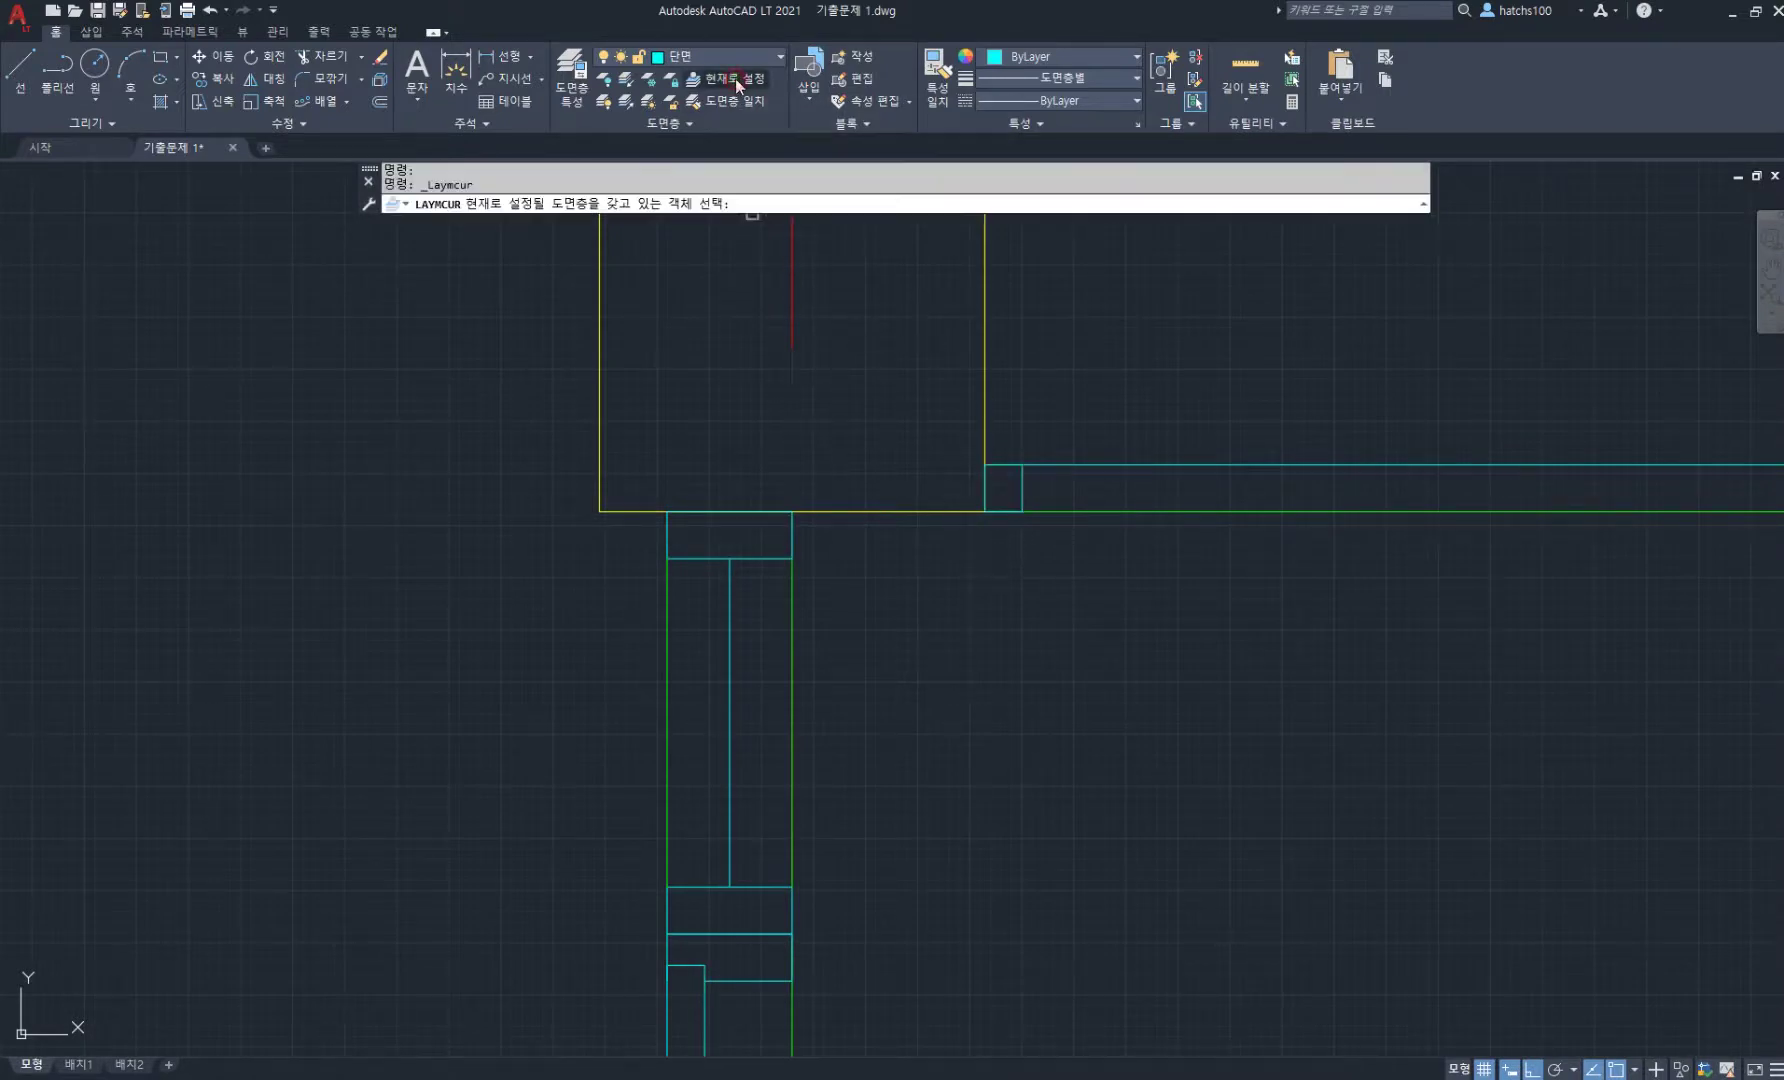
left_click(791, 629)
scroll(1002, 621, "down", 2)
type("l")
key("Return")
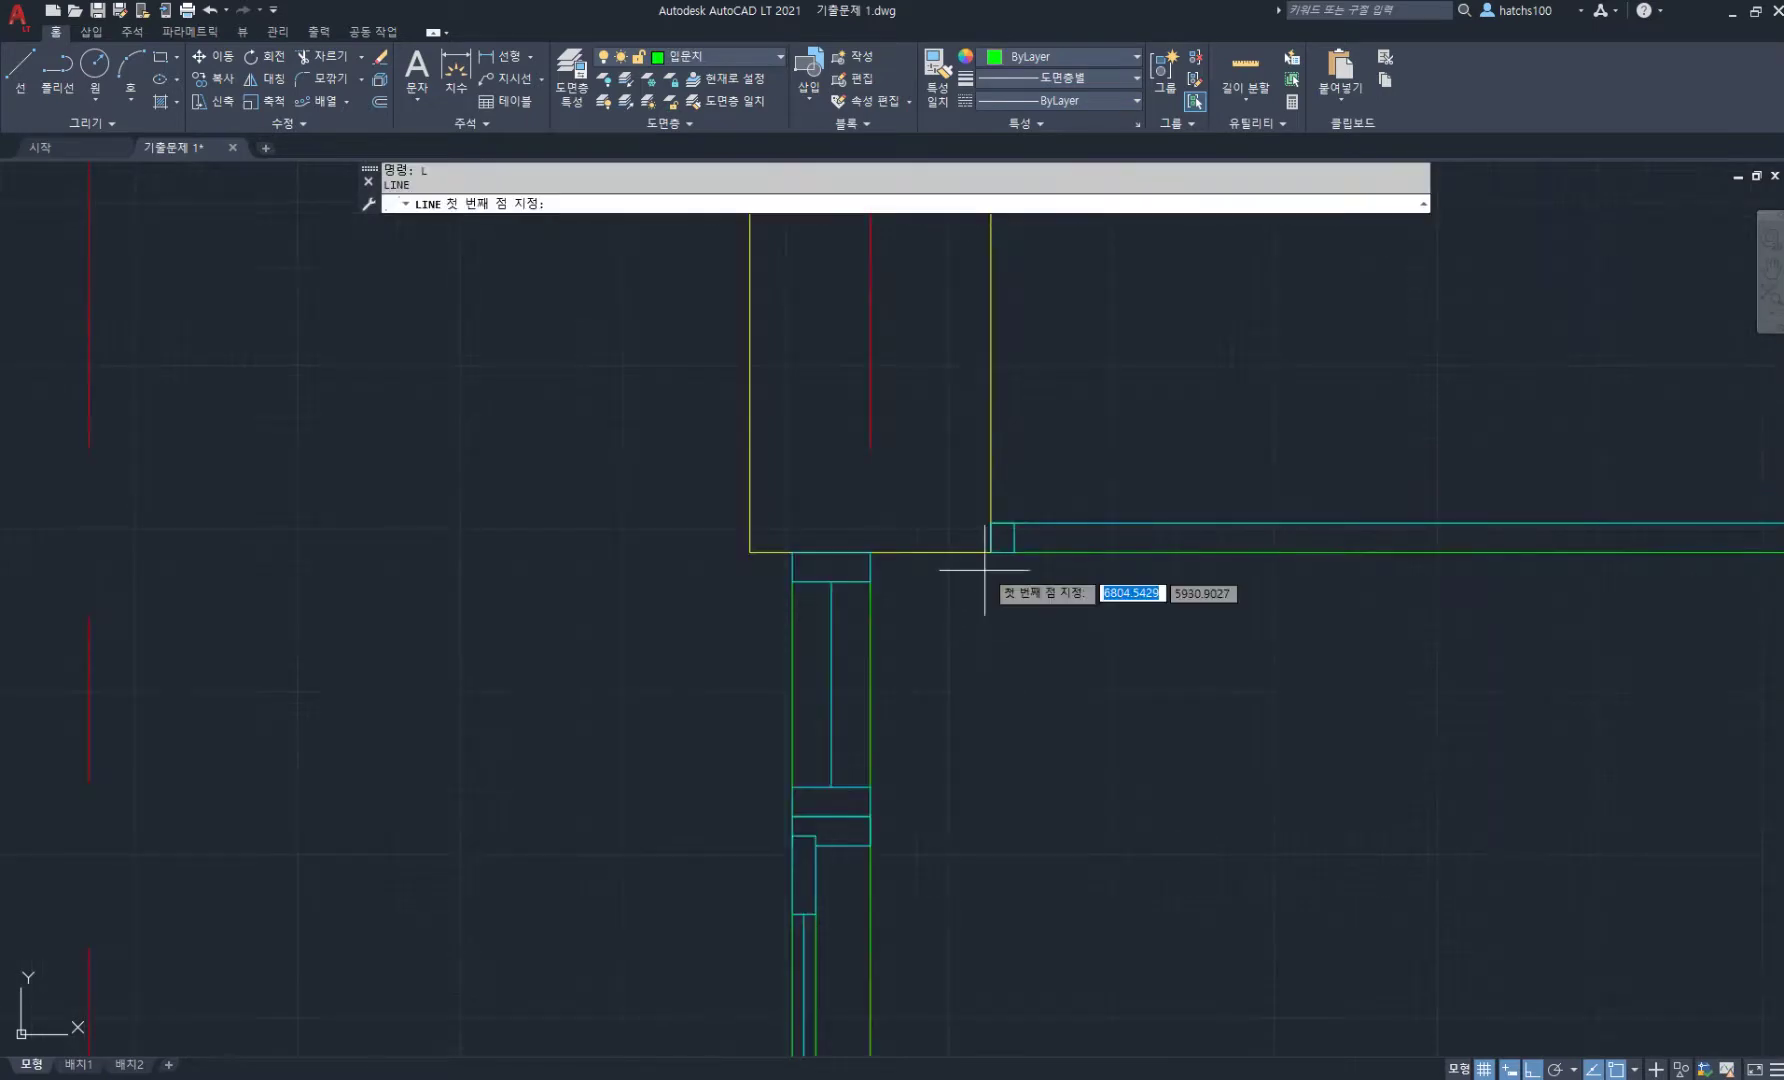
left_click(991, 550)
scroll(976, 676, "down", 6)
middle_click_drag(1005, 761, 925, 622)
scroll(914, 845, "up", 4)
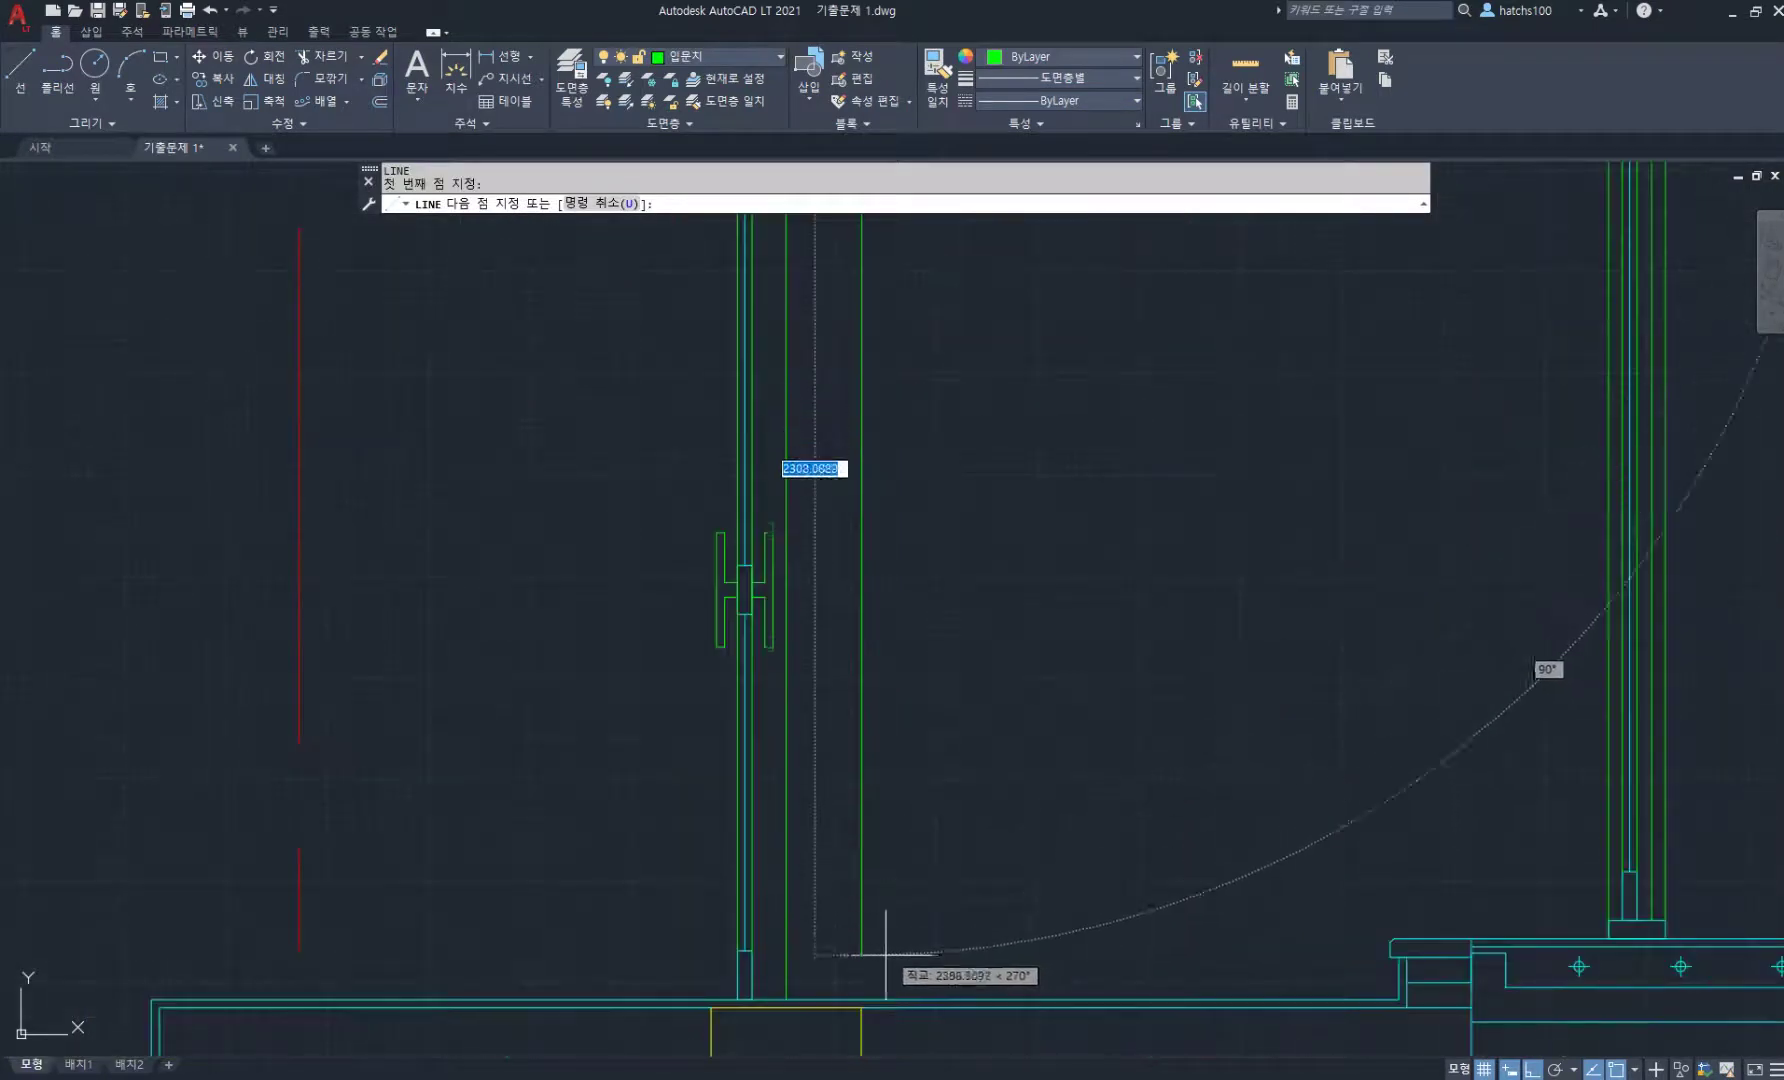
left_click(862, 1000)
key("Return")
- Move the new vertical line 20 horizontally toward the room interior
scroll(896, 566, "down", 3)
scroll(916, 677, "up", 2)
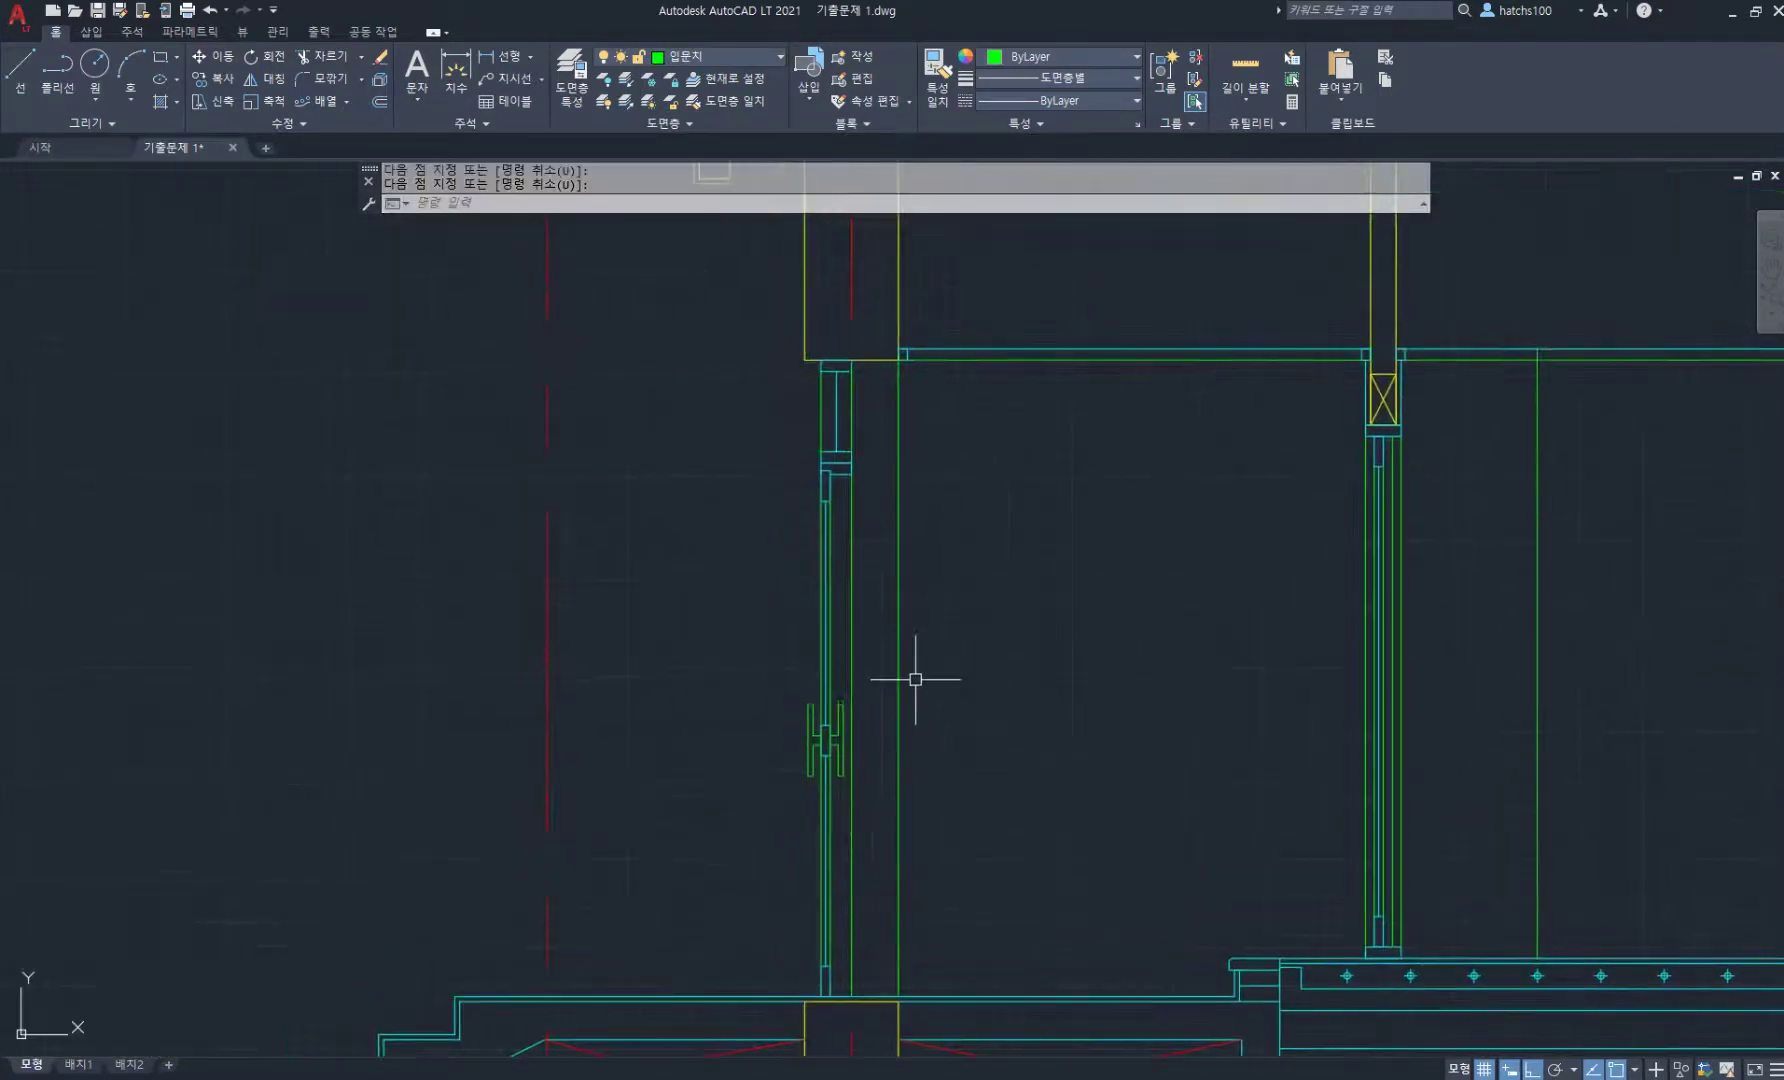
type("m")
key("Return")
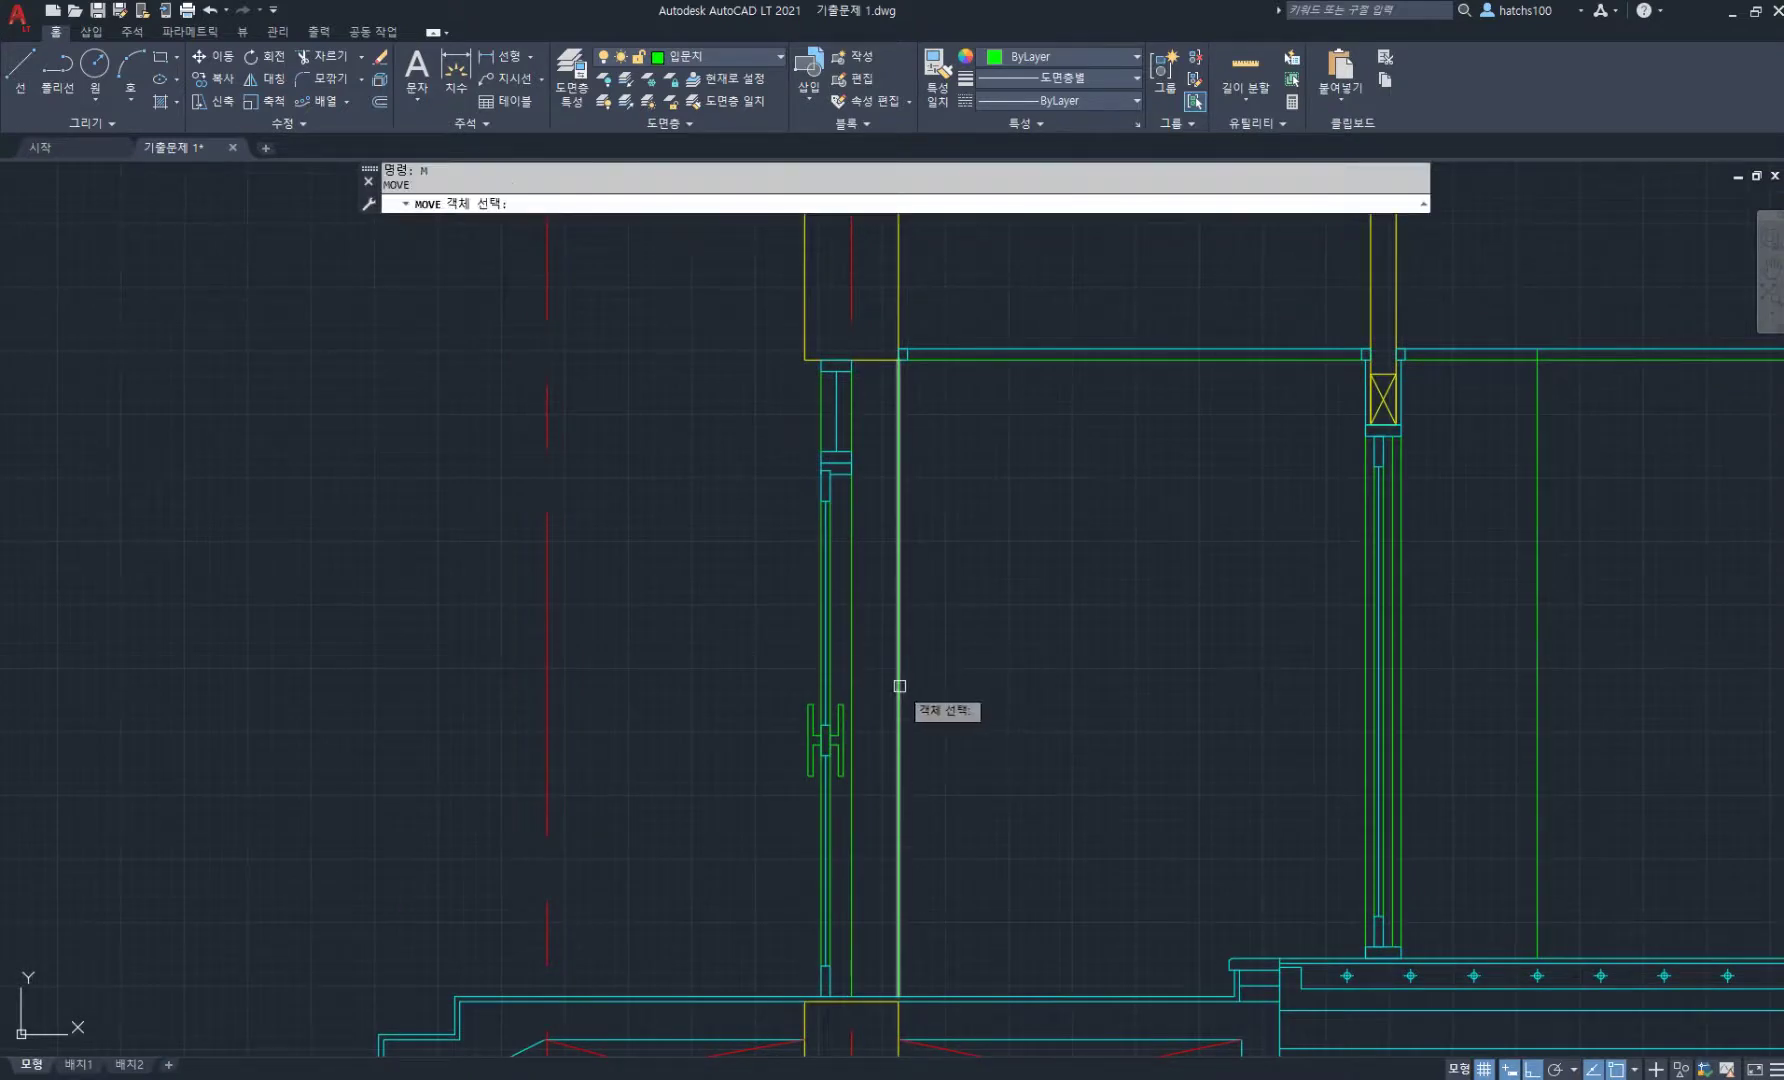
left_click(899, 692)
key("Return")
left_click(999, 705)
type("20")
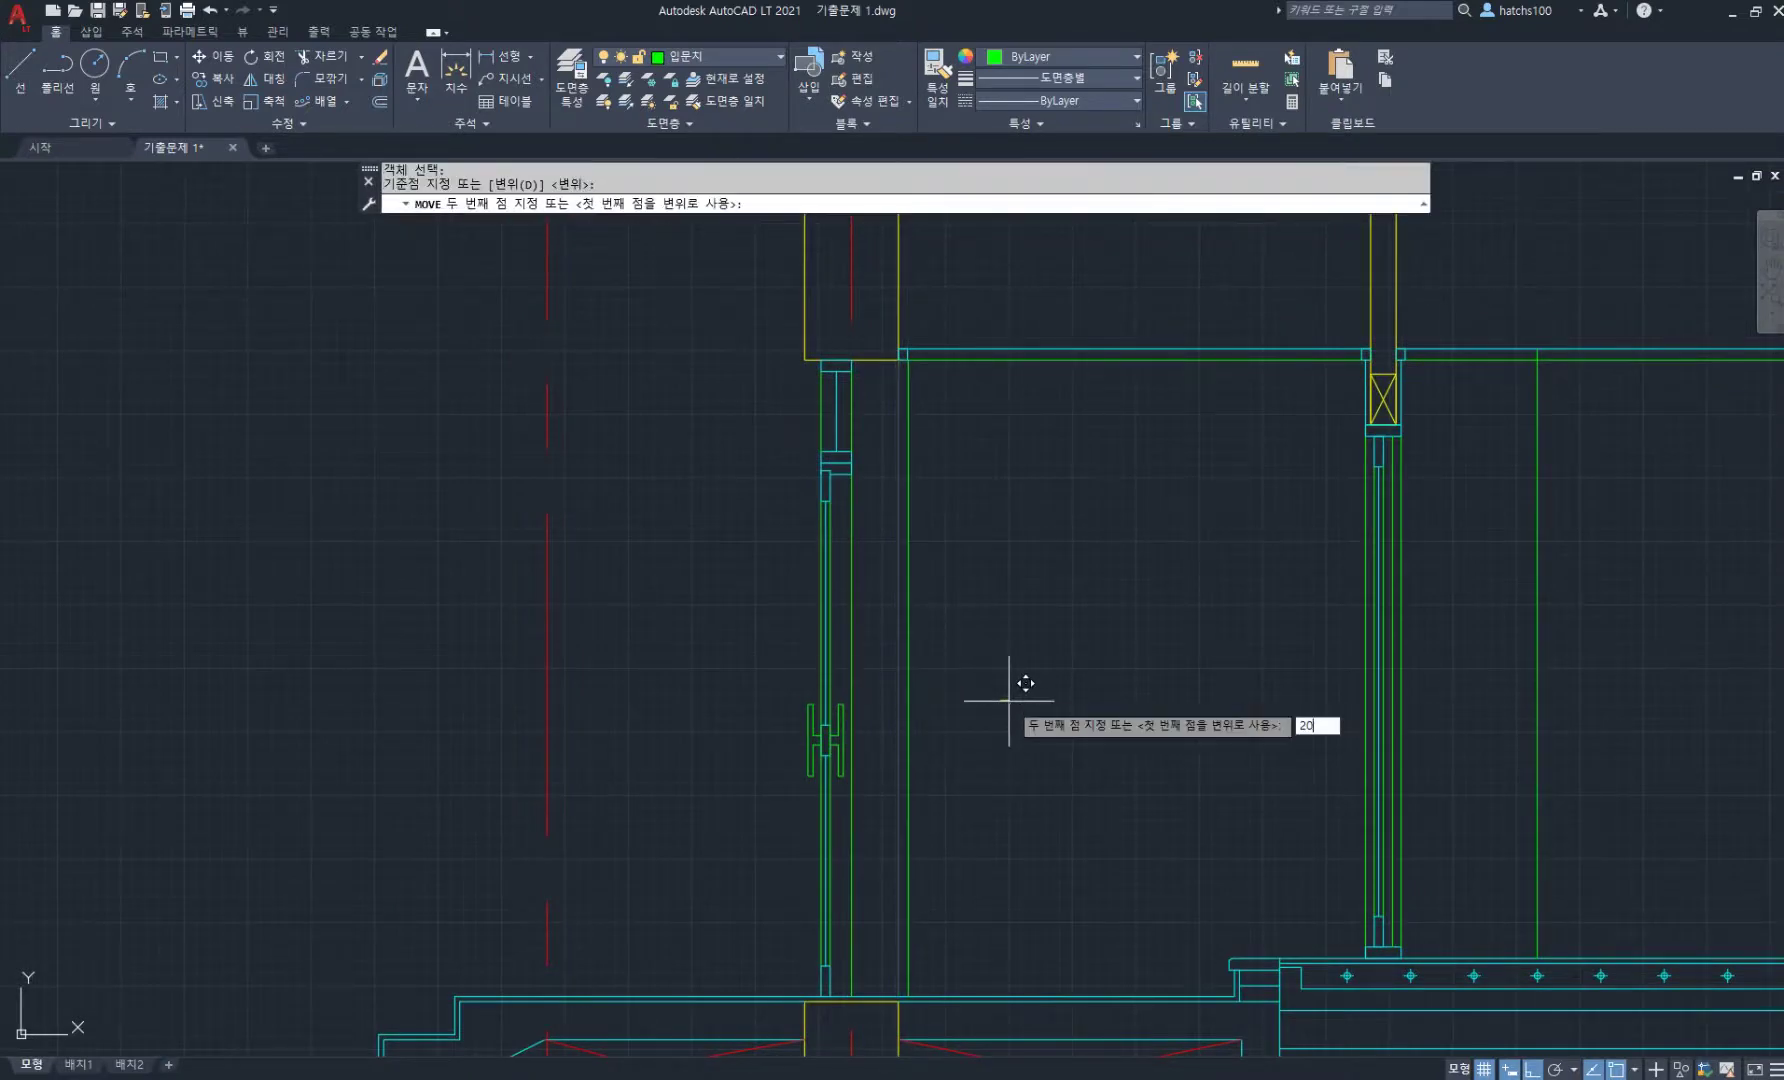
key("Return")
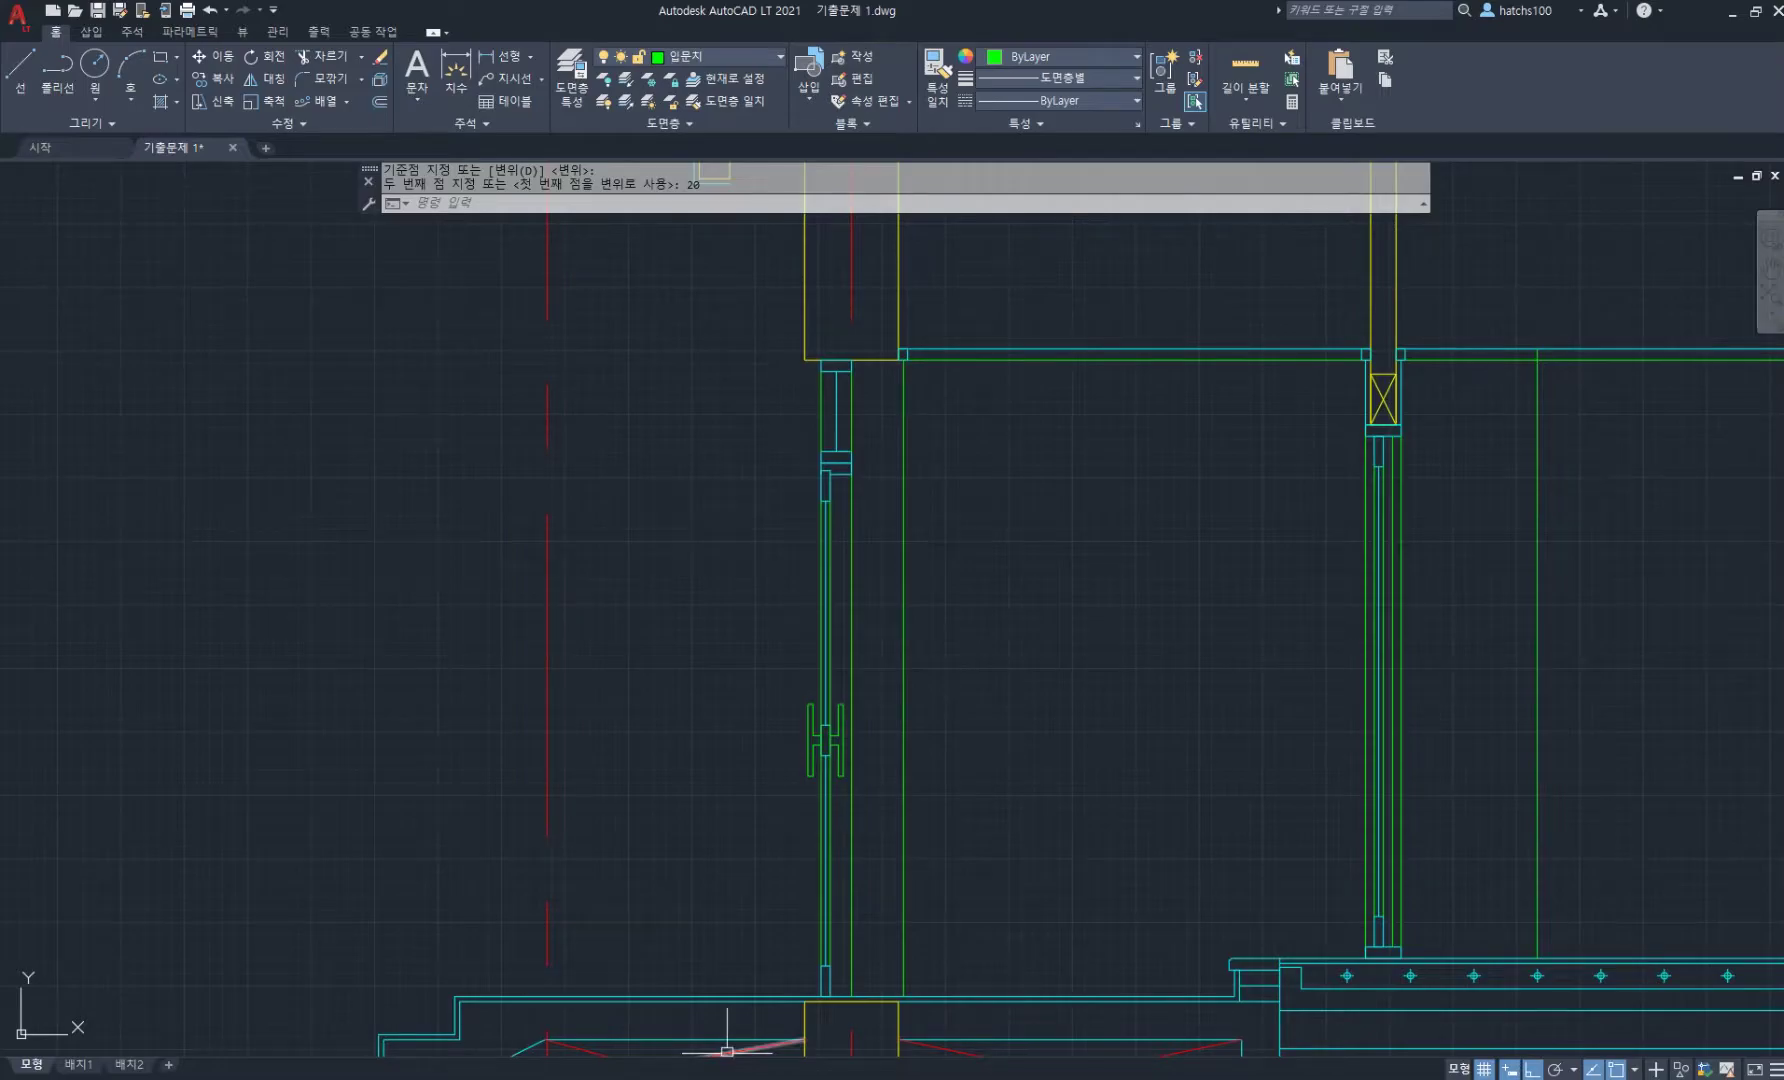
- Check the entrance area in the floor plan PDF and compare it with the entrance and stairs in the AutoCAD section
key("alt+Tab")
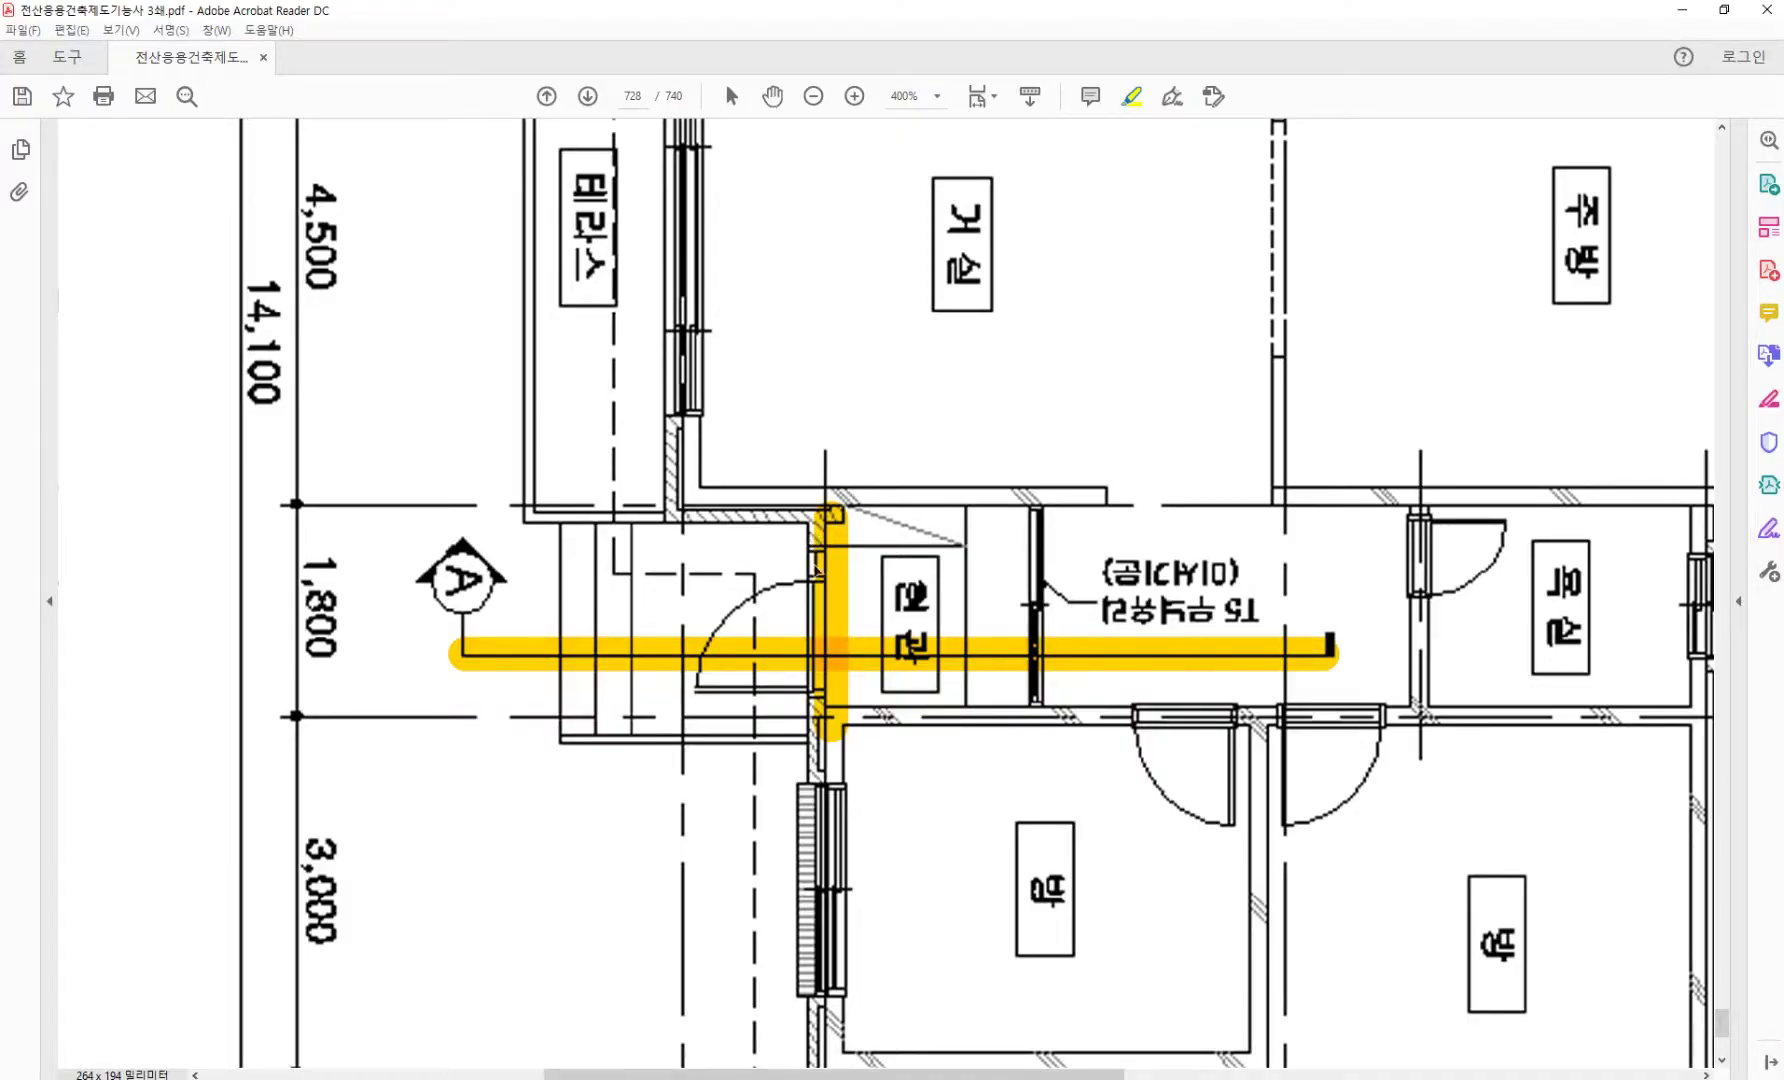
key("alt+Tab")
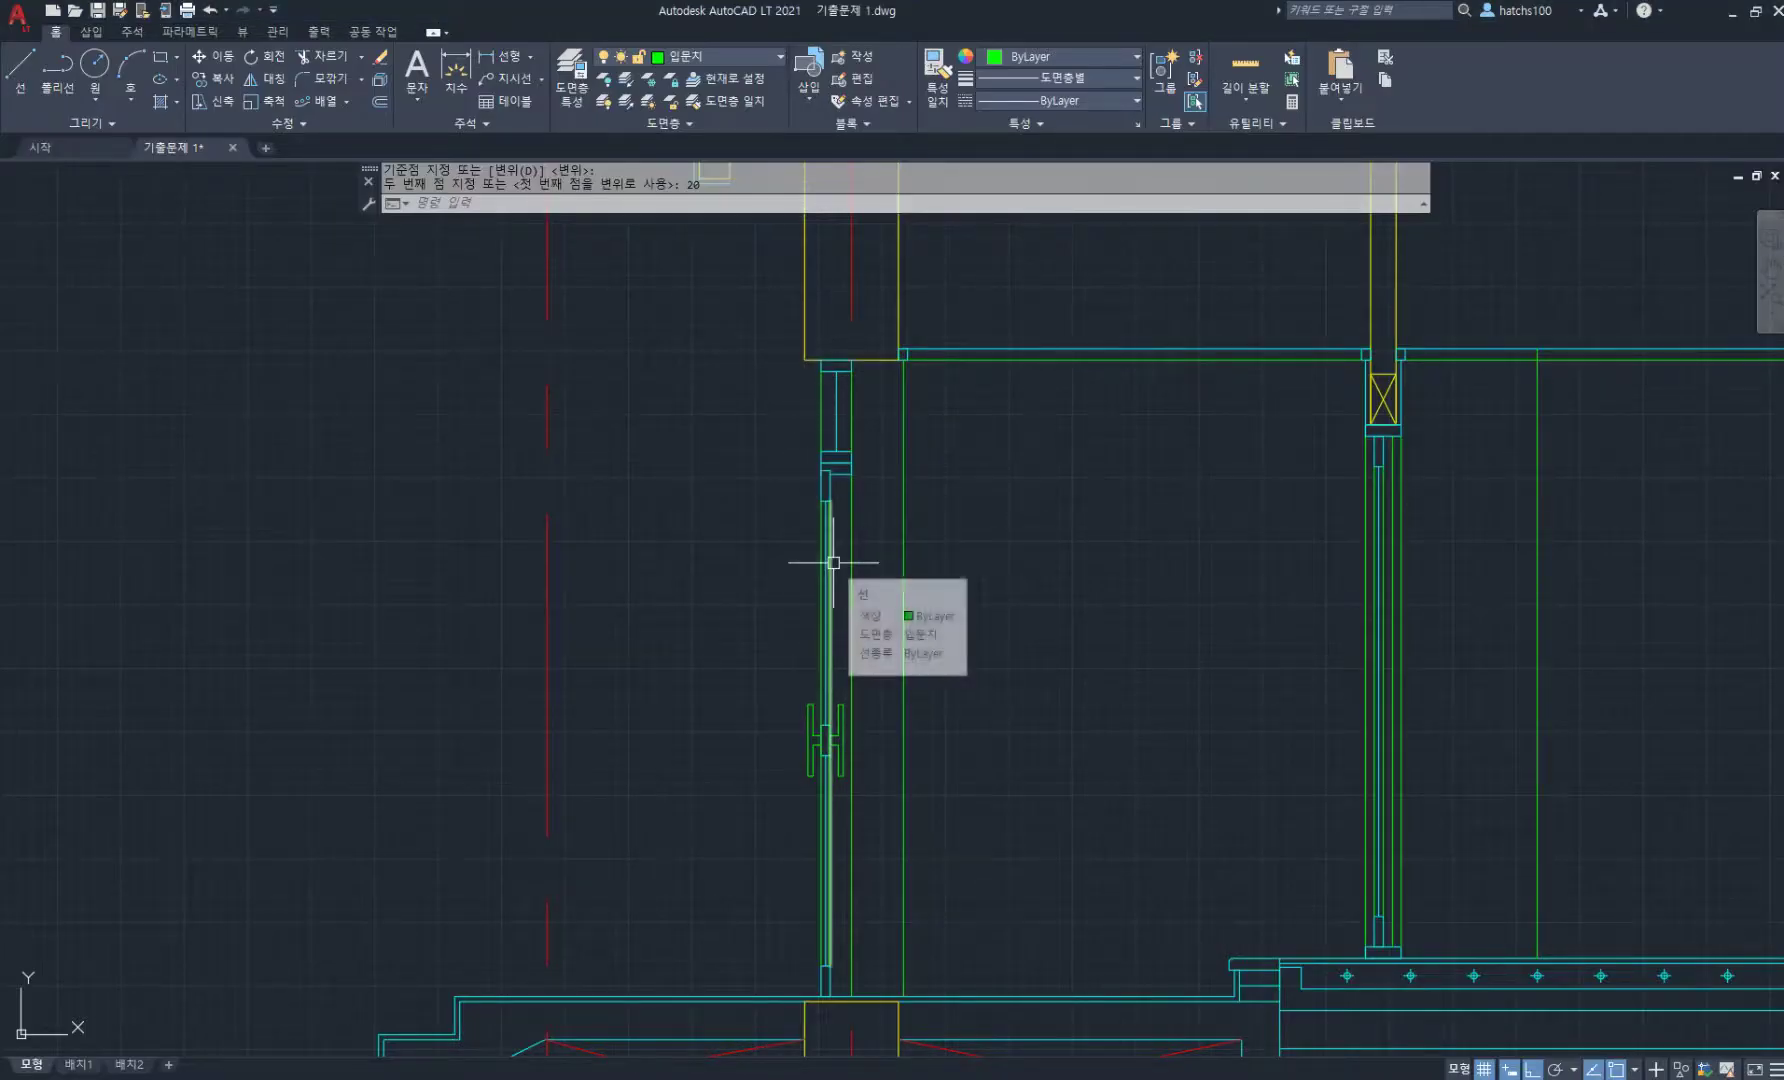
scroll(998, 586, "down", 2)
scroll(893, 551, "down", 3)
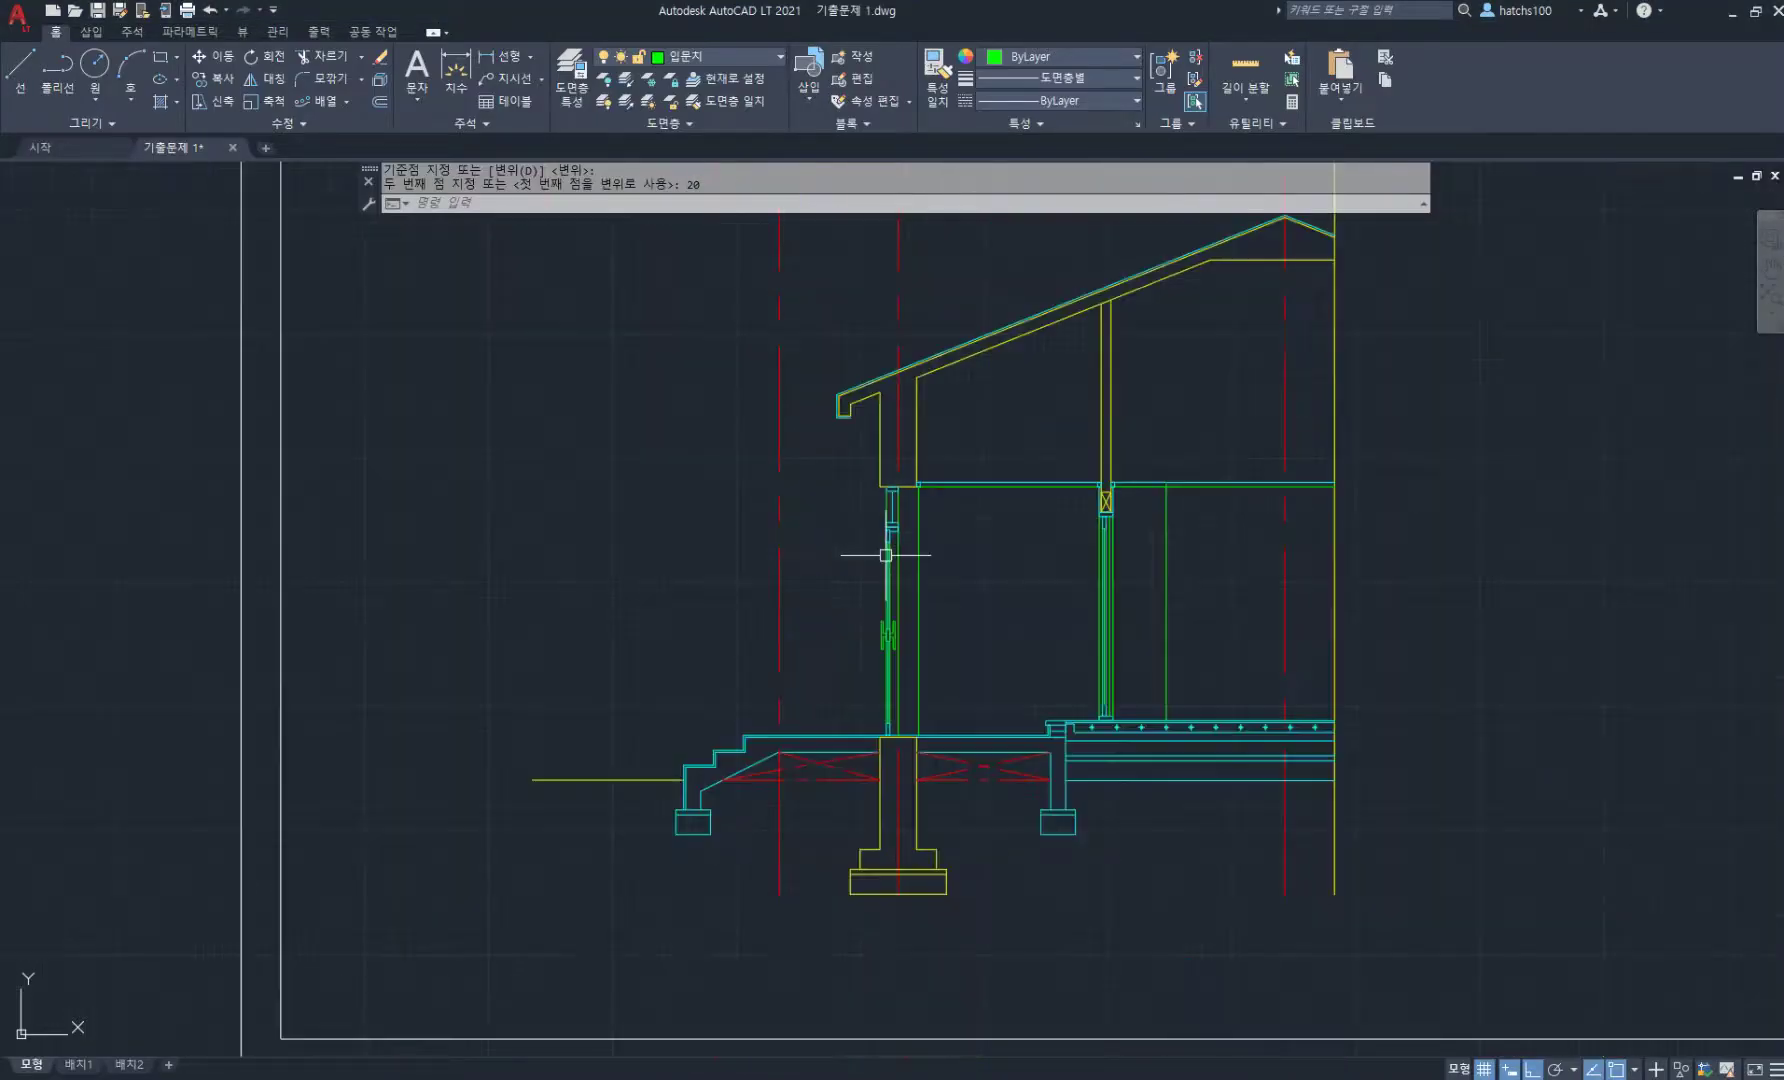
mouse_move(836, 530)
middle_mouse_down()
mouse_move(858, 638)
mouse_move(940, 510)
middle_mouse_up()
scroll(850, 560, "up", 2)
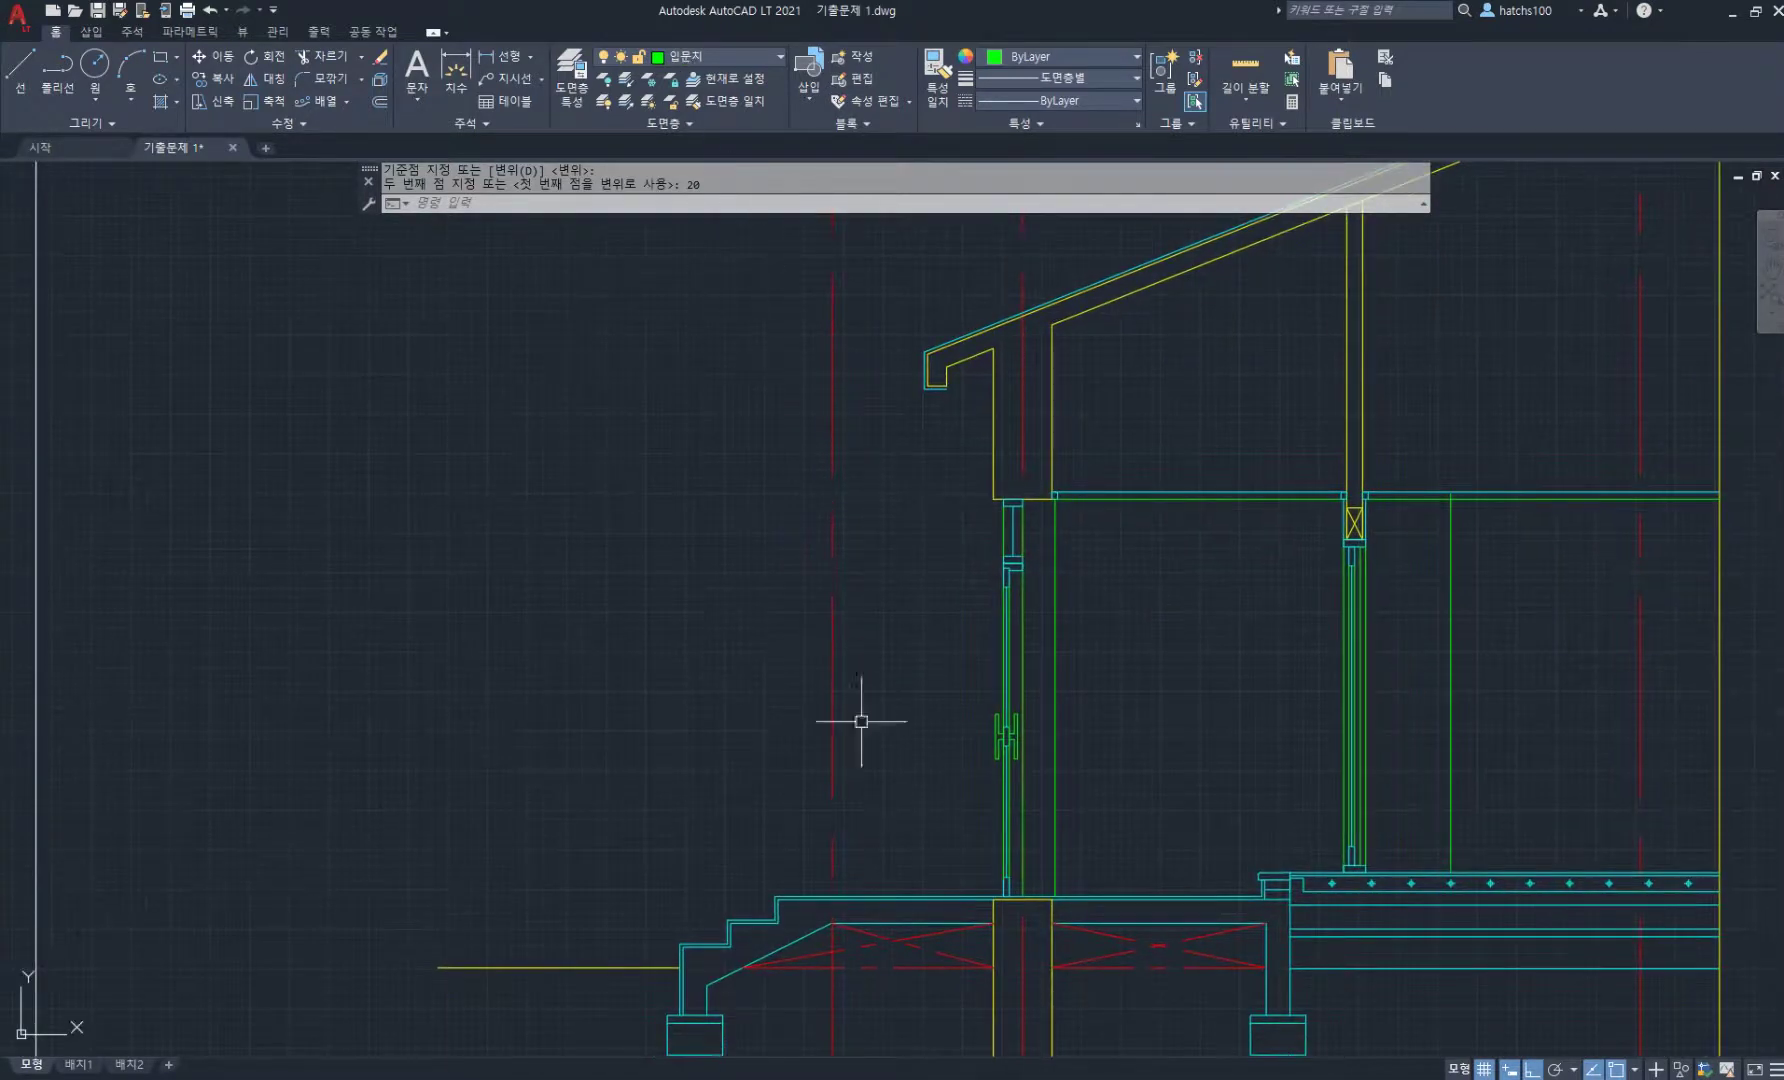
middle_click_drag(824, 784, 836, 689)
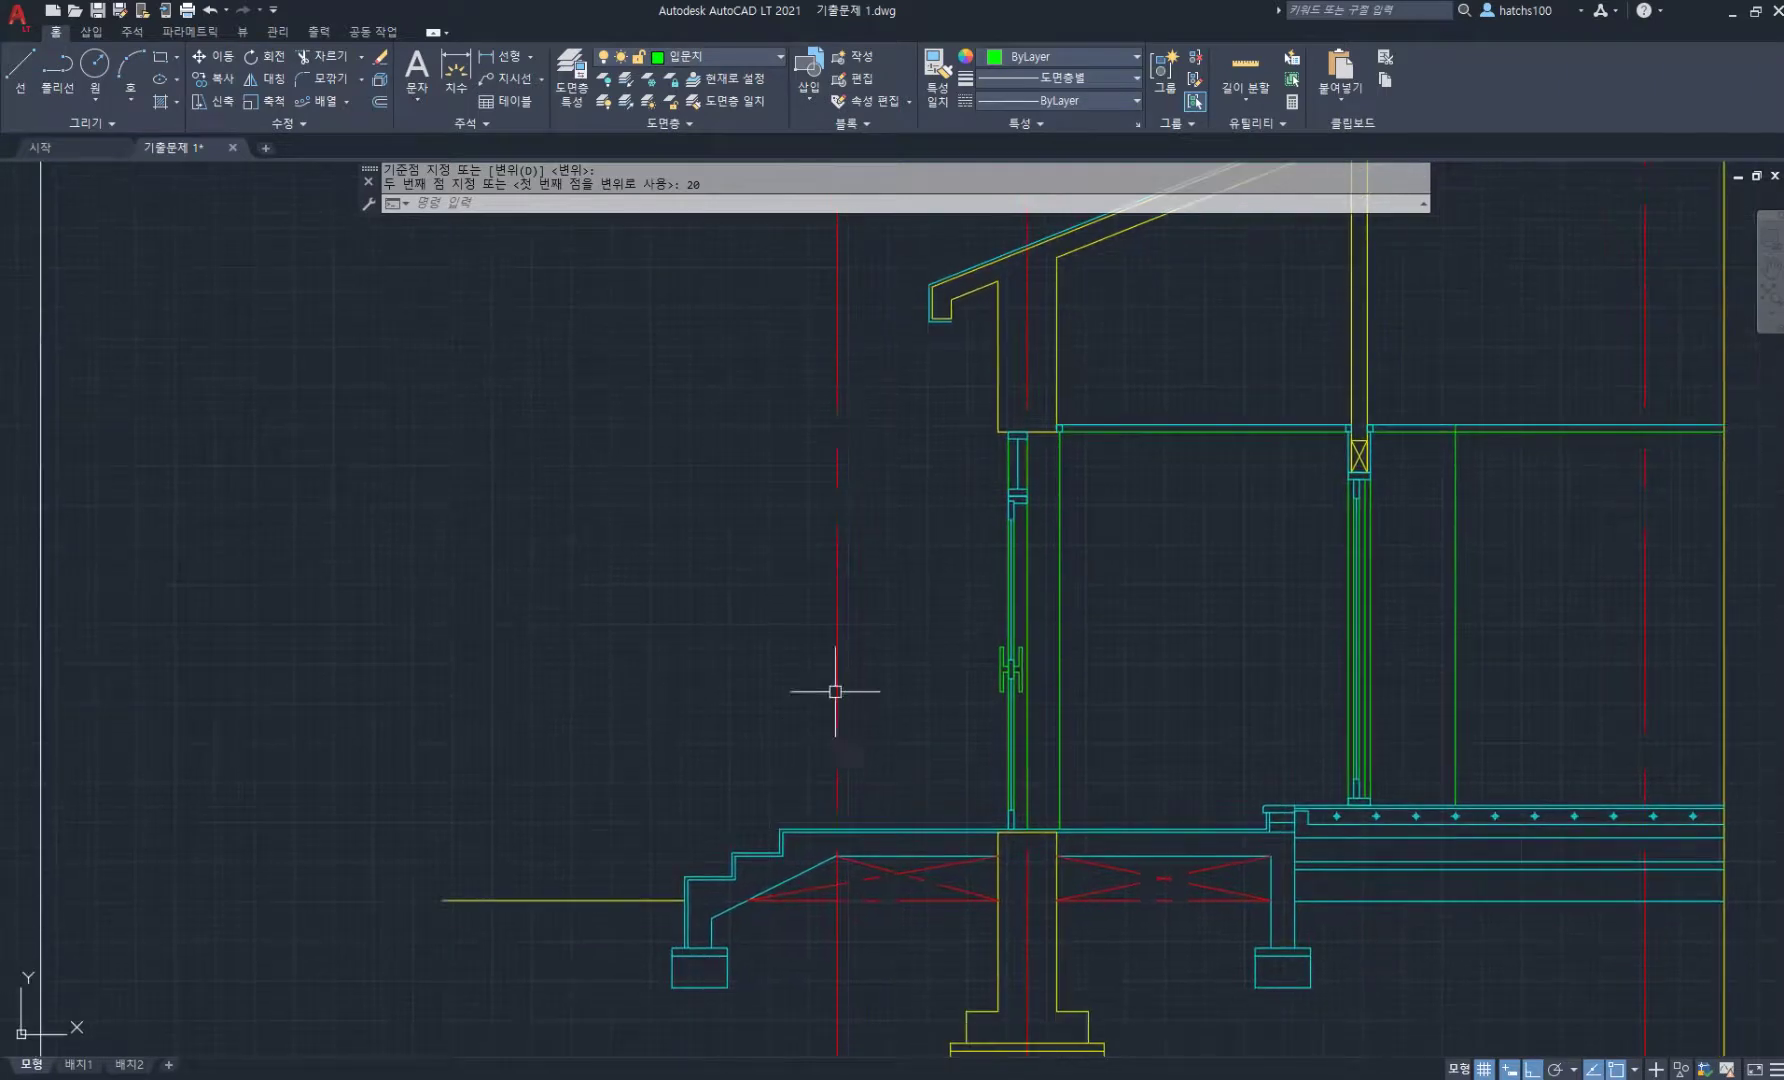
scroll(872, 832, "up", 2)
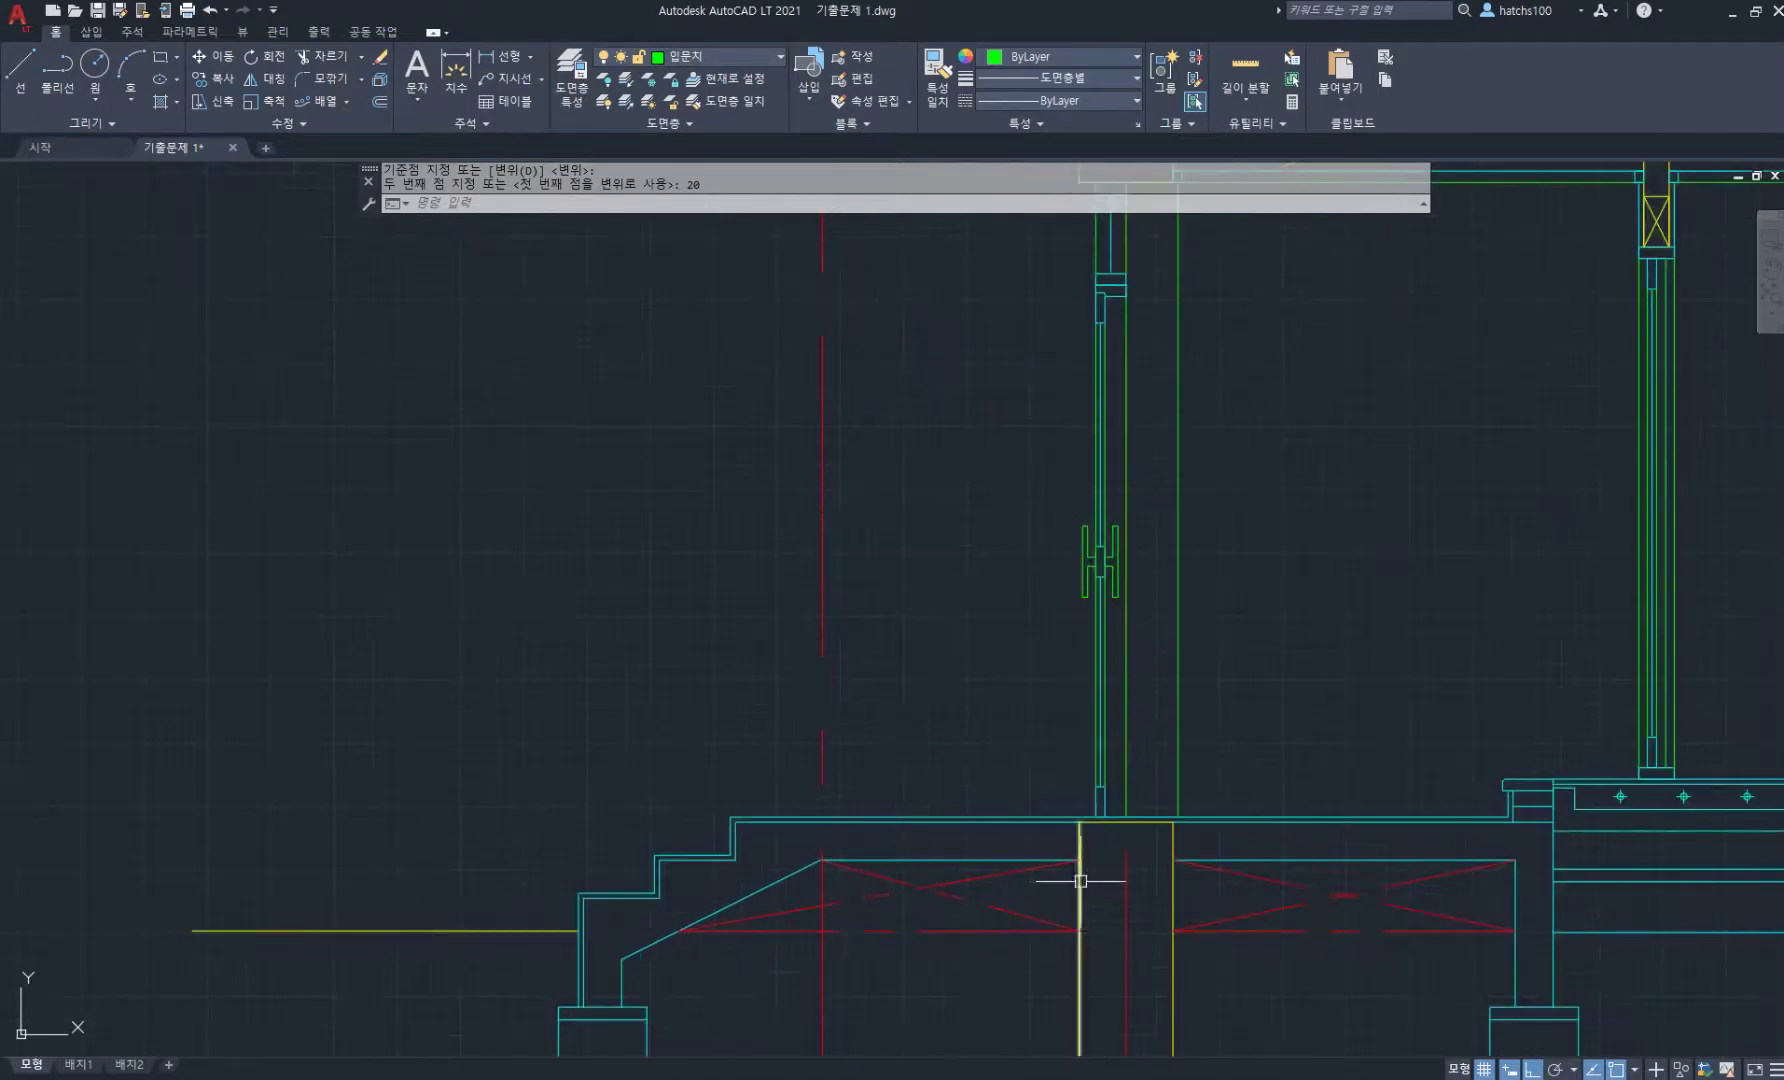
left_click(1127, 896)
left_click(1075, 888)
key("Escape")
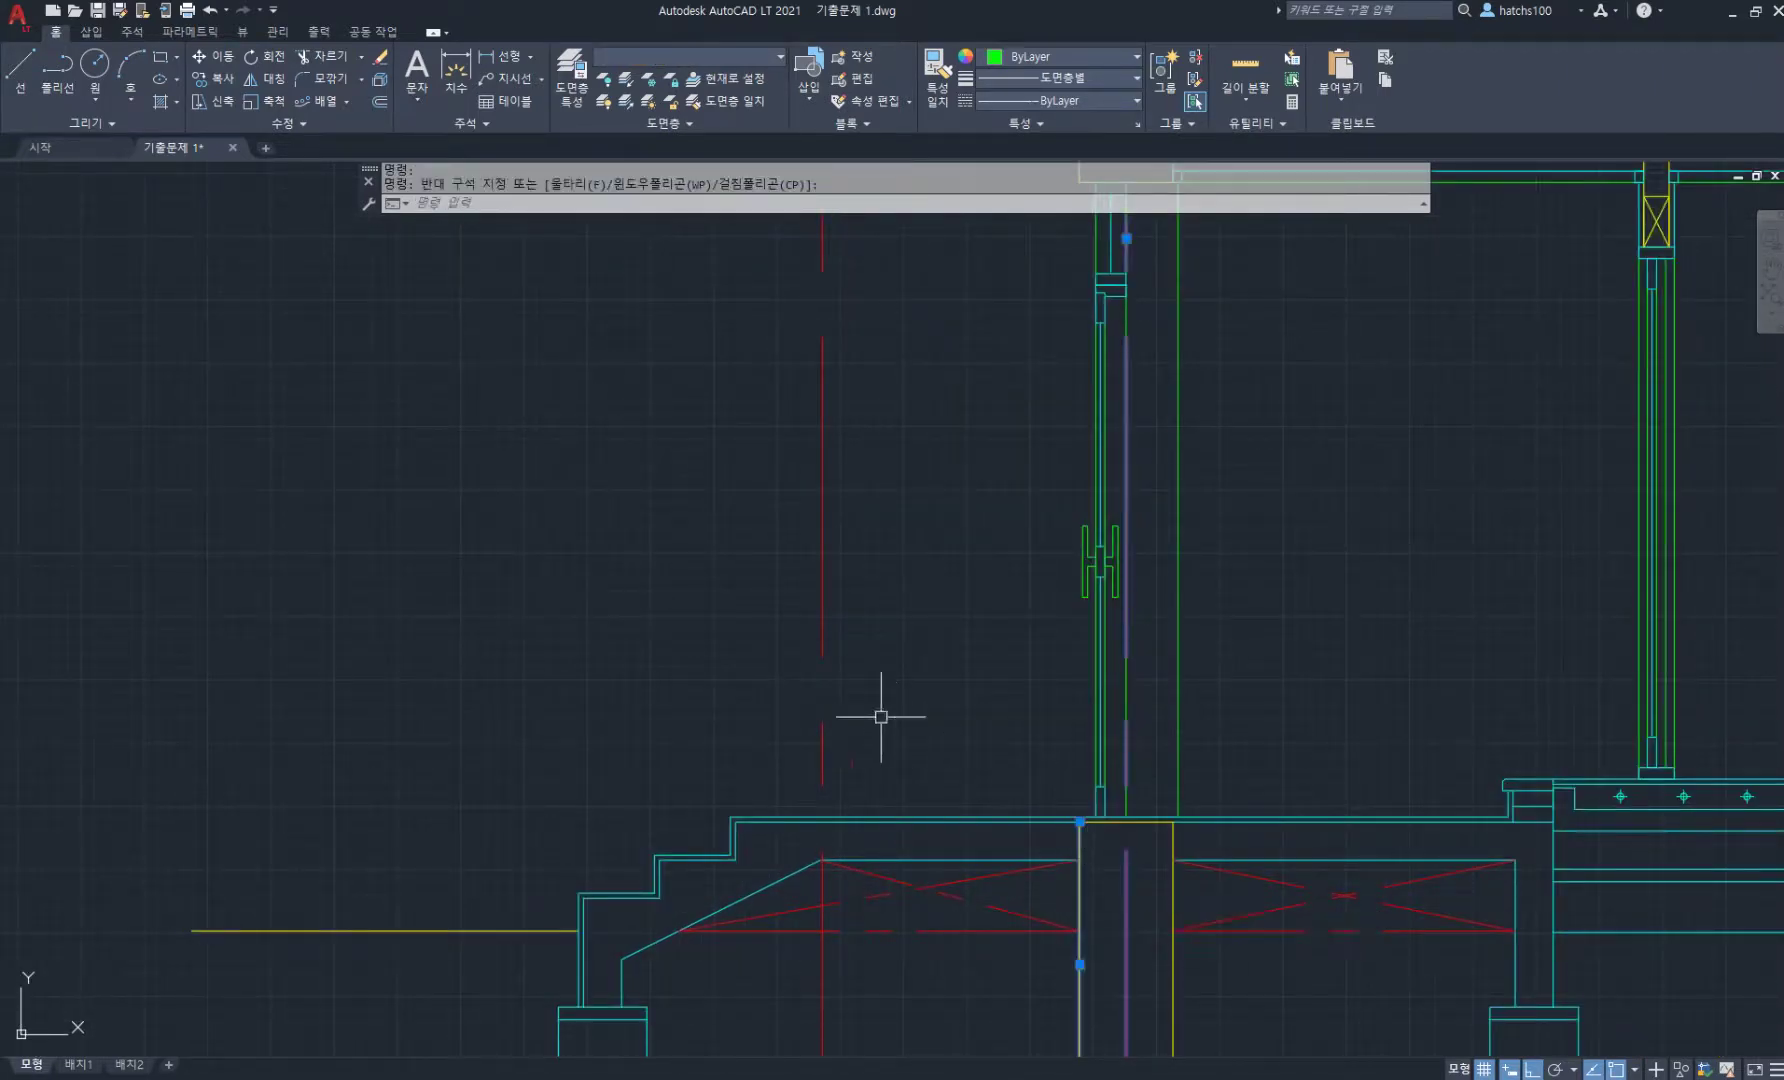
- Offset the red center line above the entrance stairs outward, away from the door, using the through-point option
type("o")
key("Return")
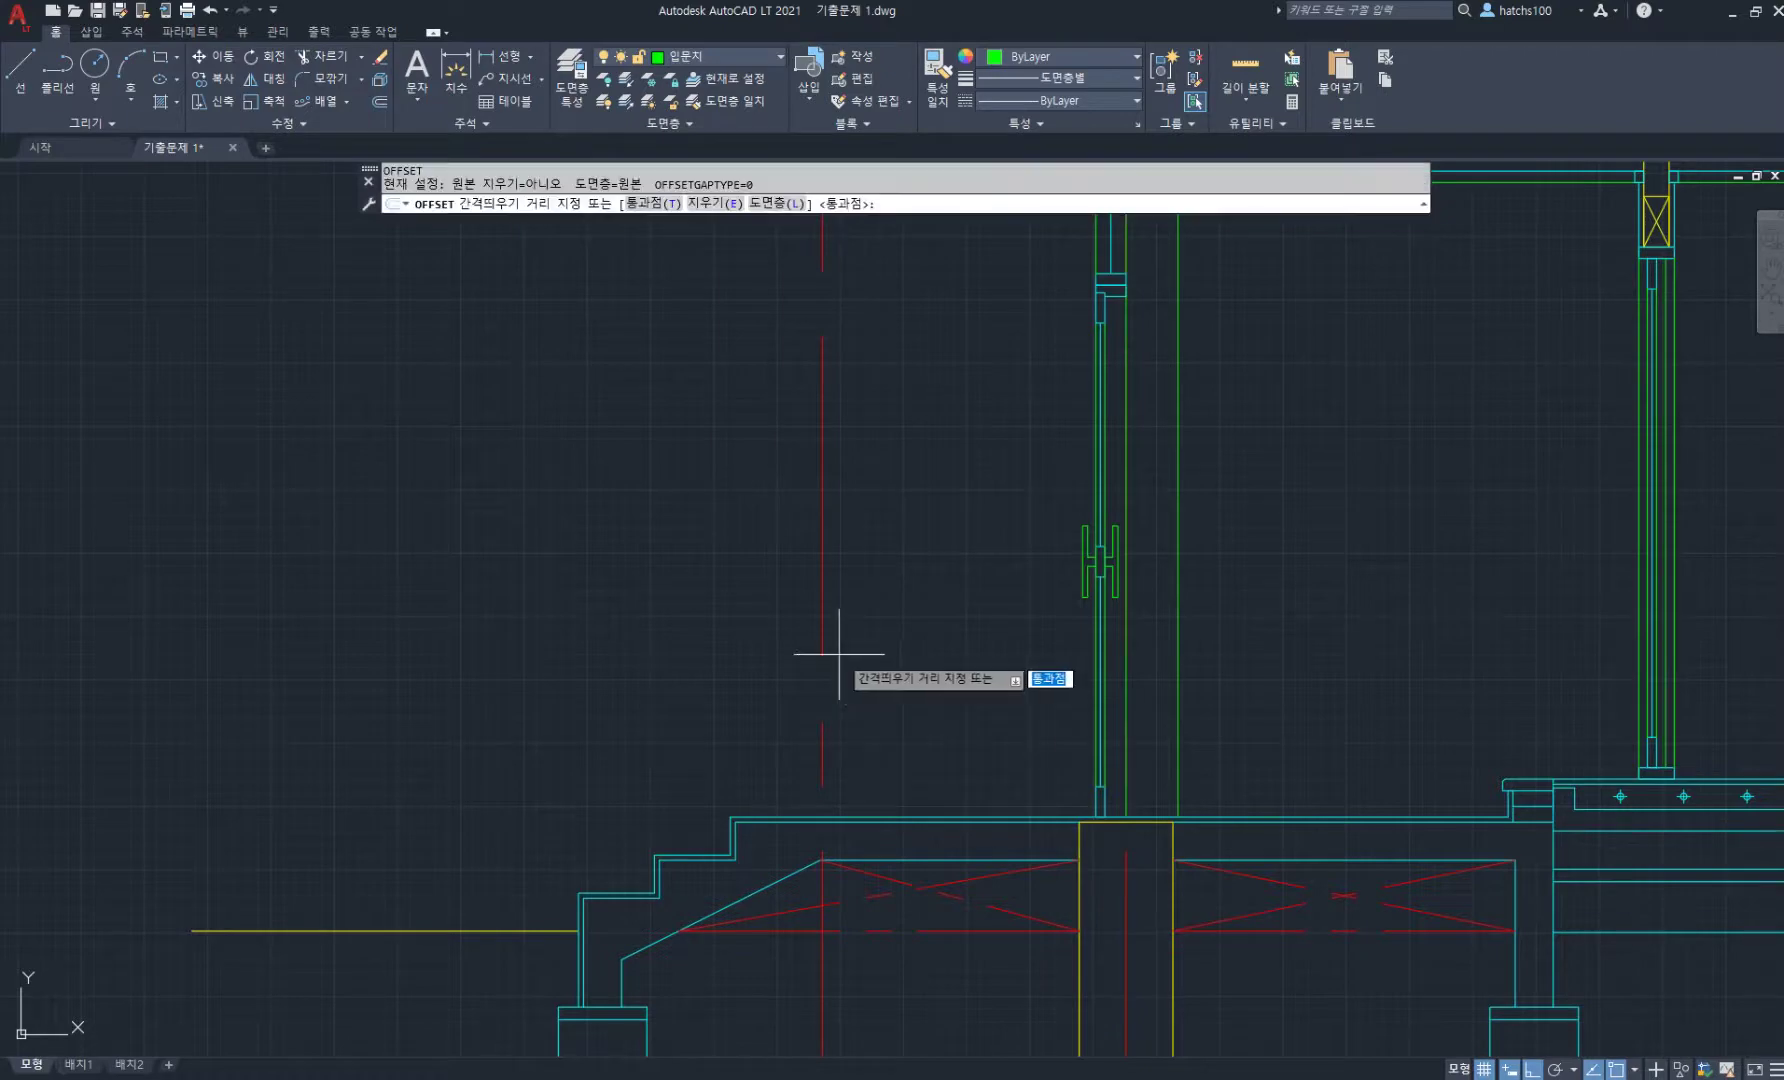
key("Return")
left_click(822, 628)
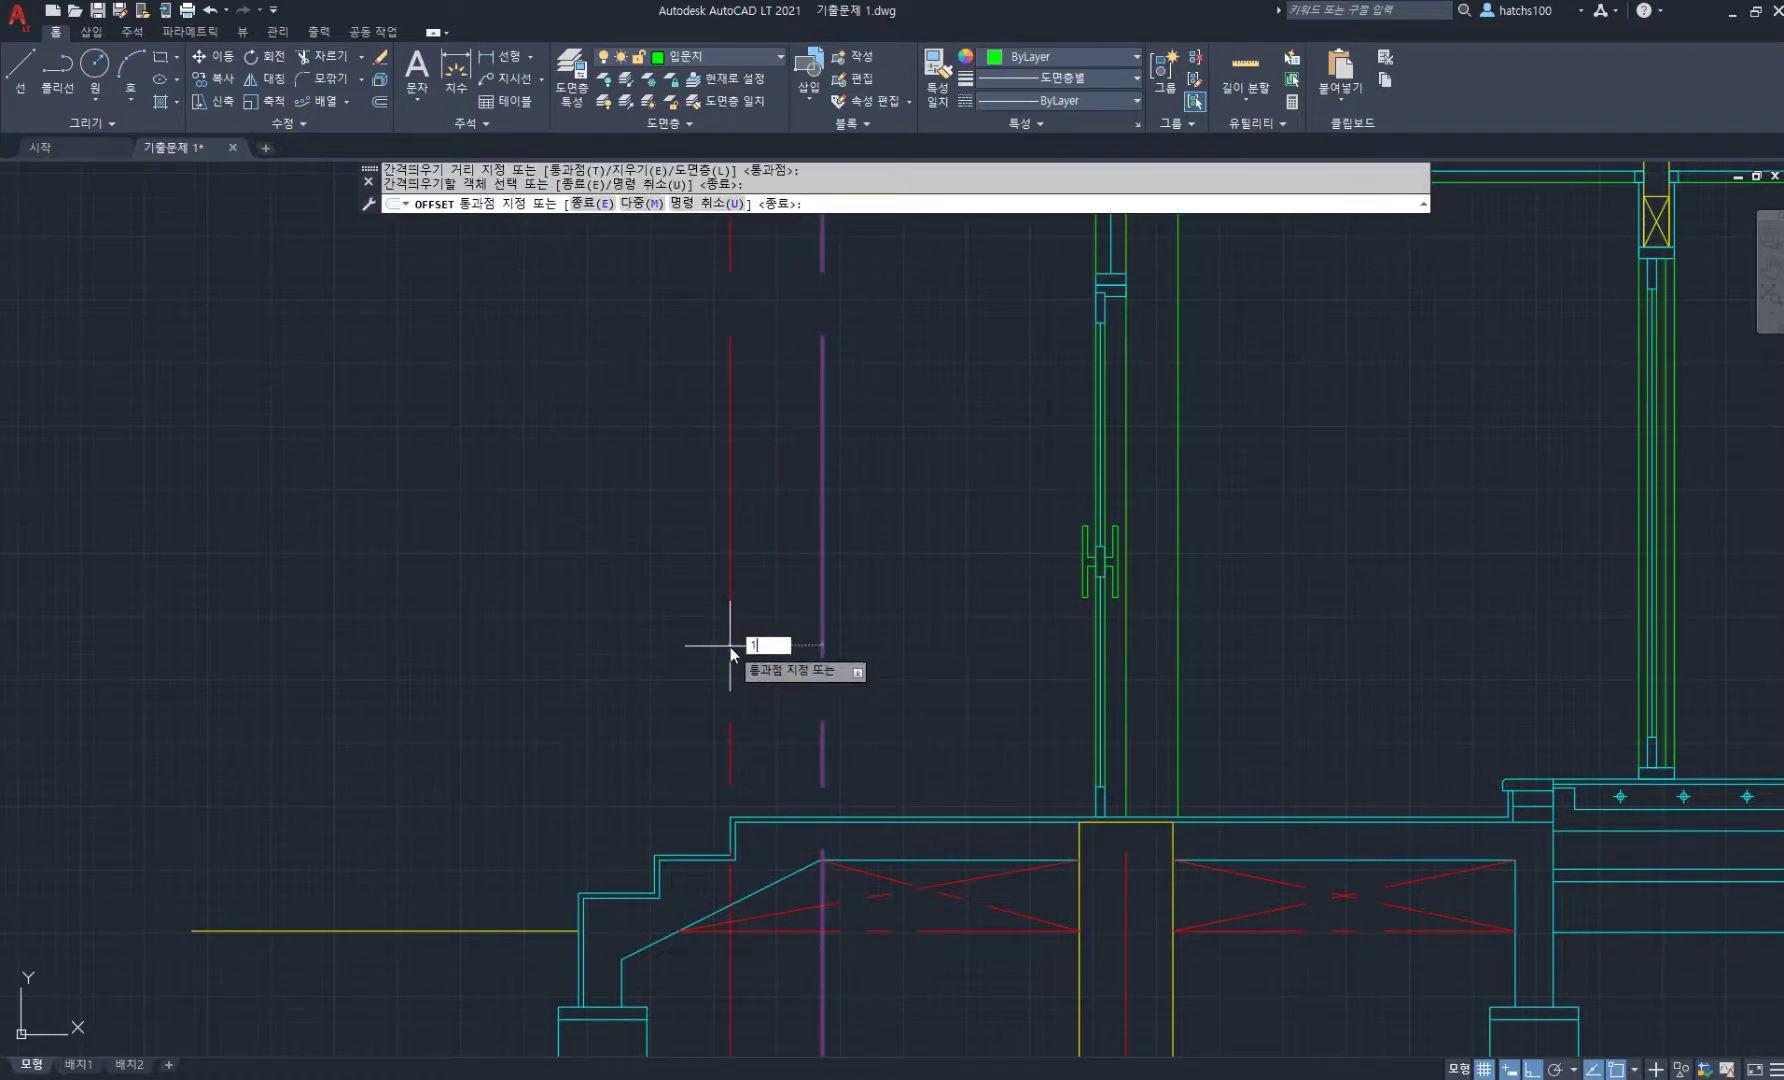
left_click(775, 645)
key("Escape")
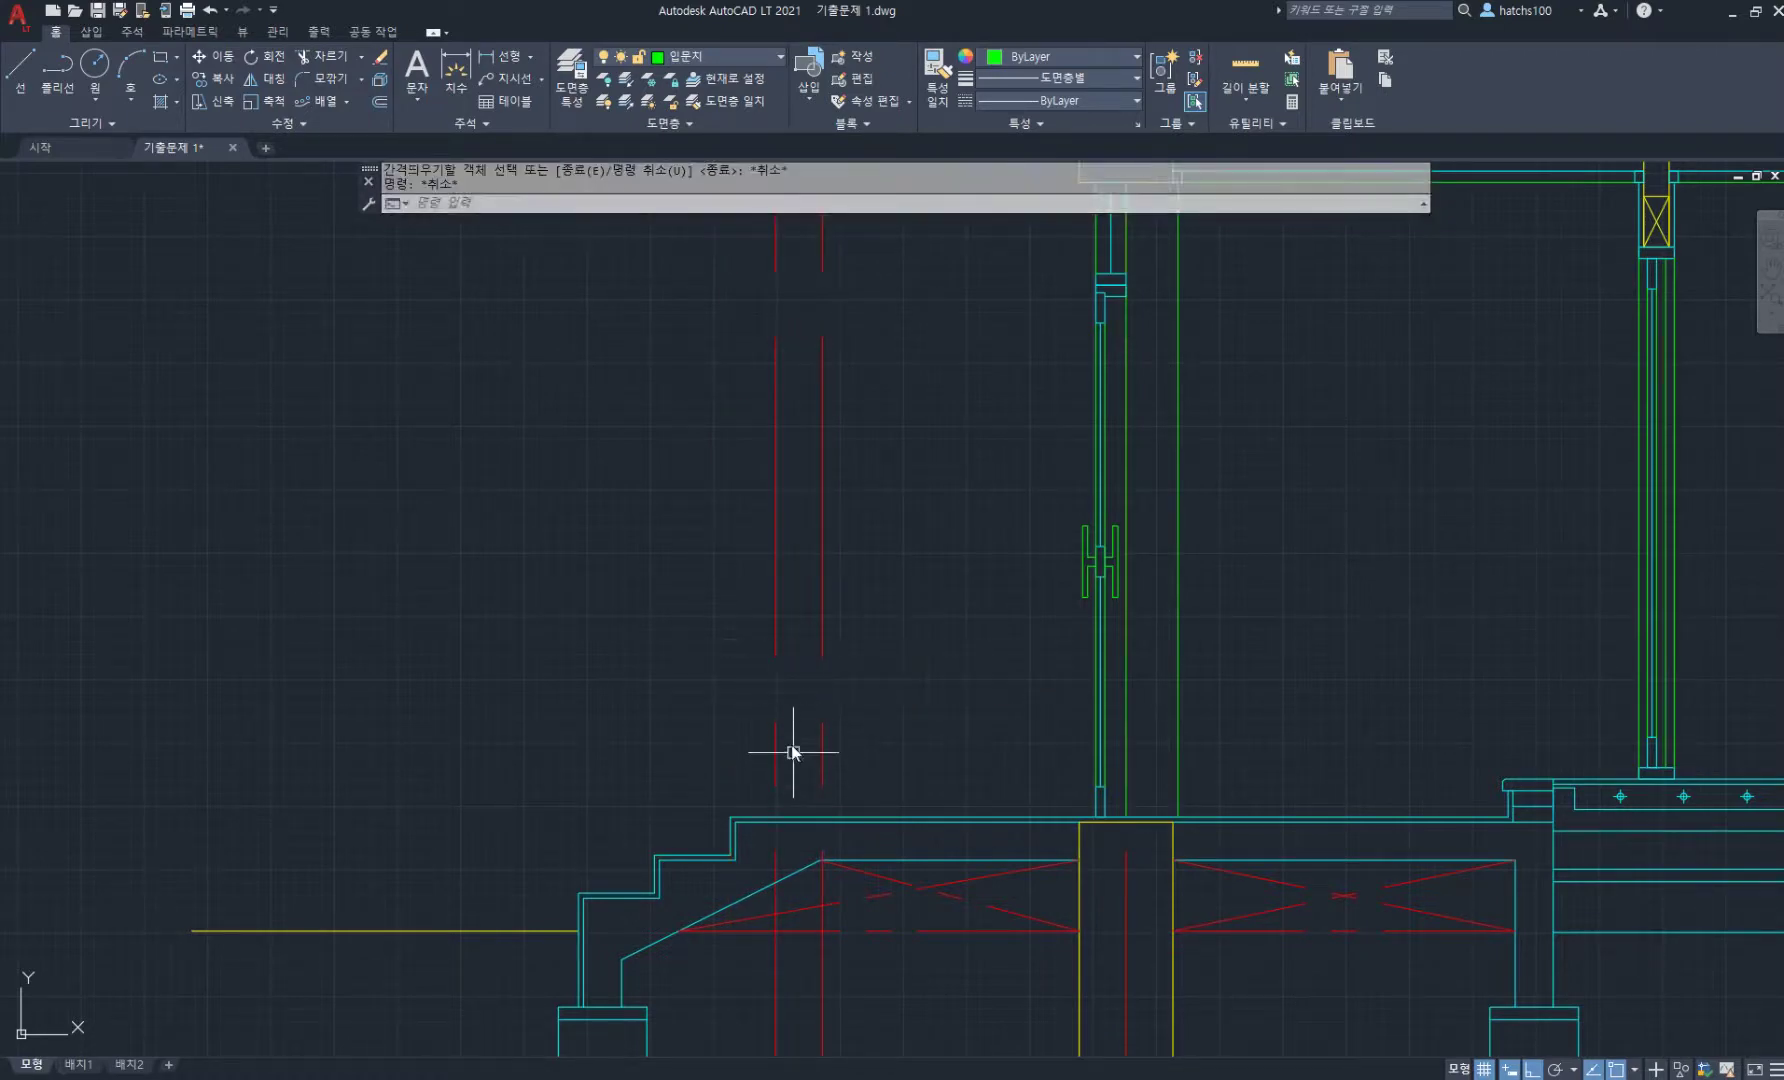
- Draw a vertical green line from the entrance floor up along the outer offset center line, and erase that red center line
type("l")
key("Return")
left_click(731, 818)
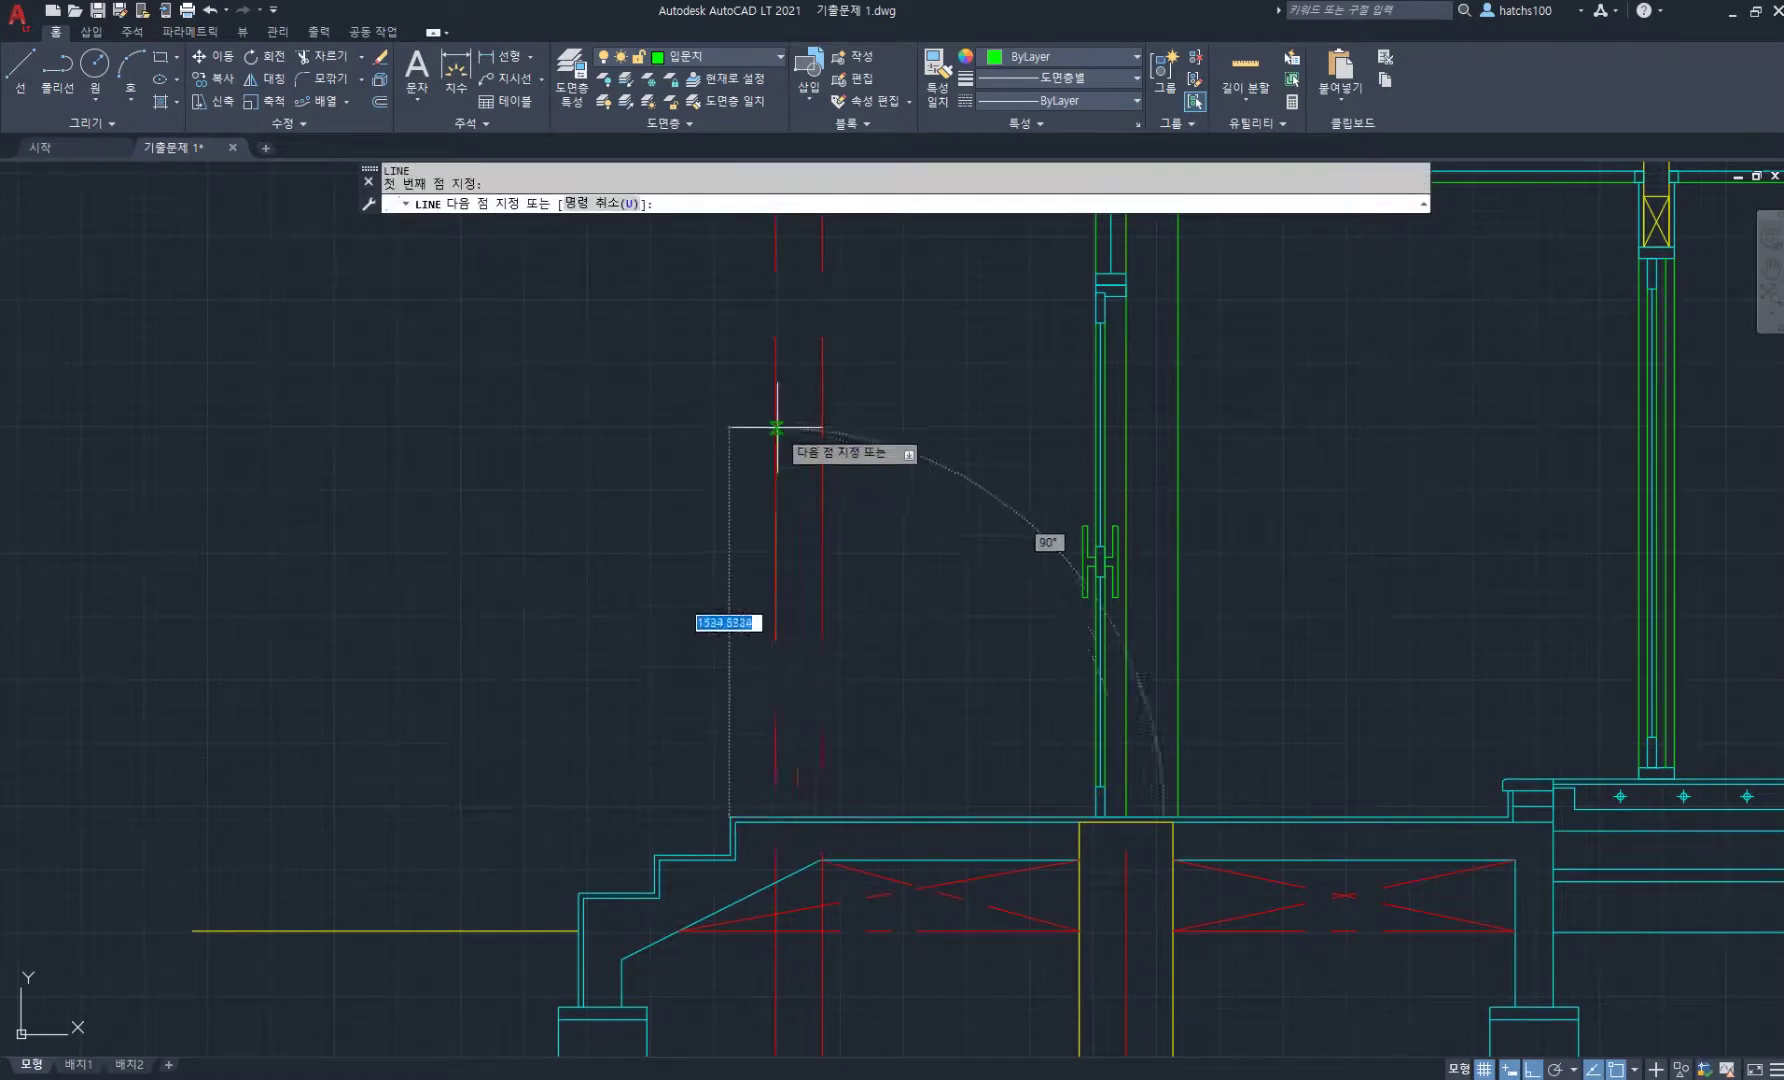
scroll(777, 428, "down", 3)
left_click(757, 379)
key("Return")
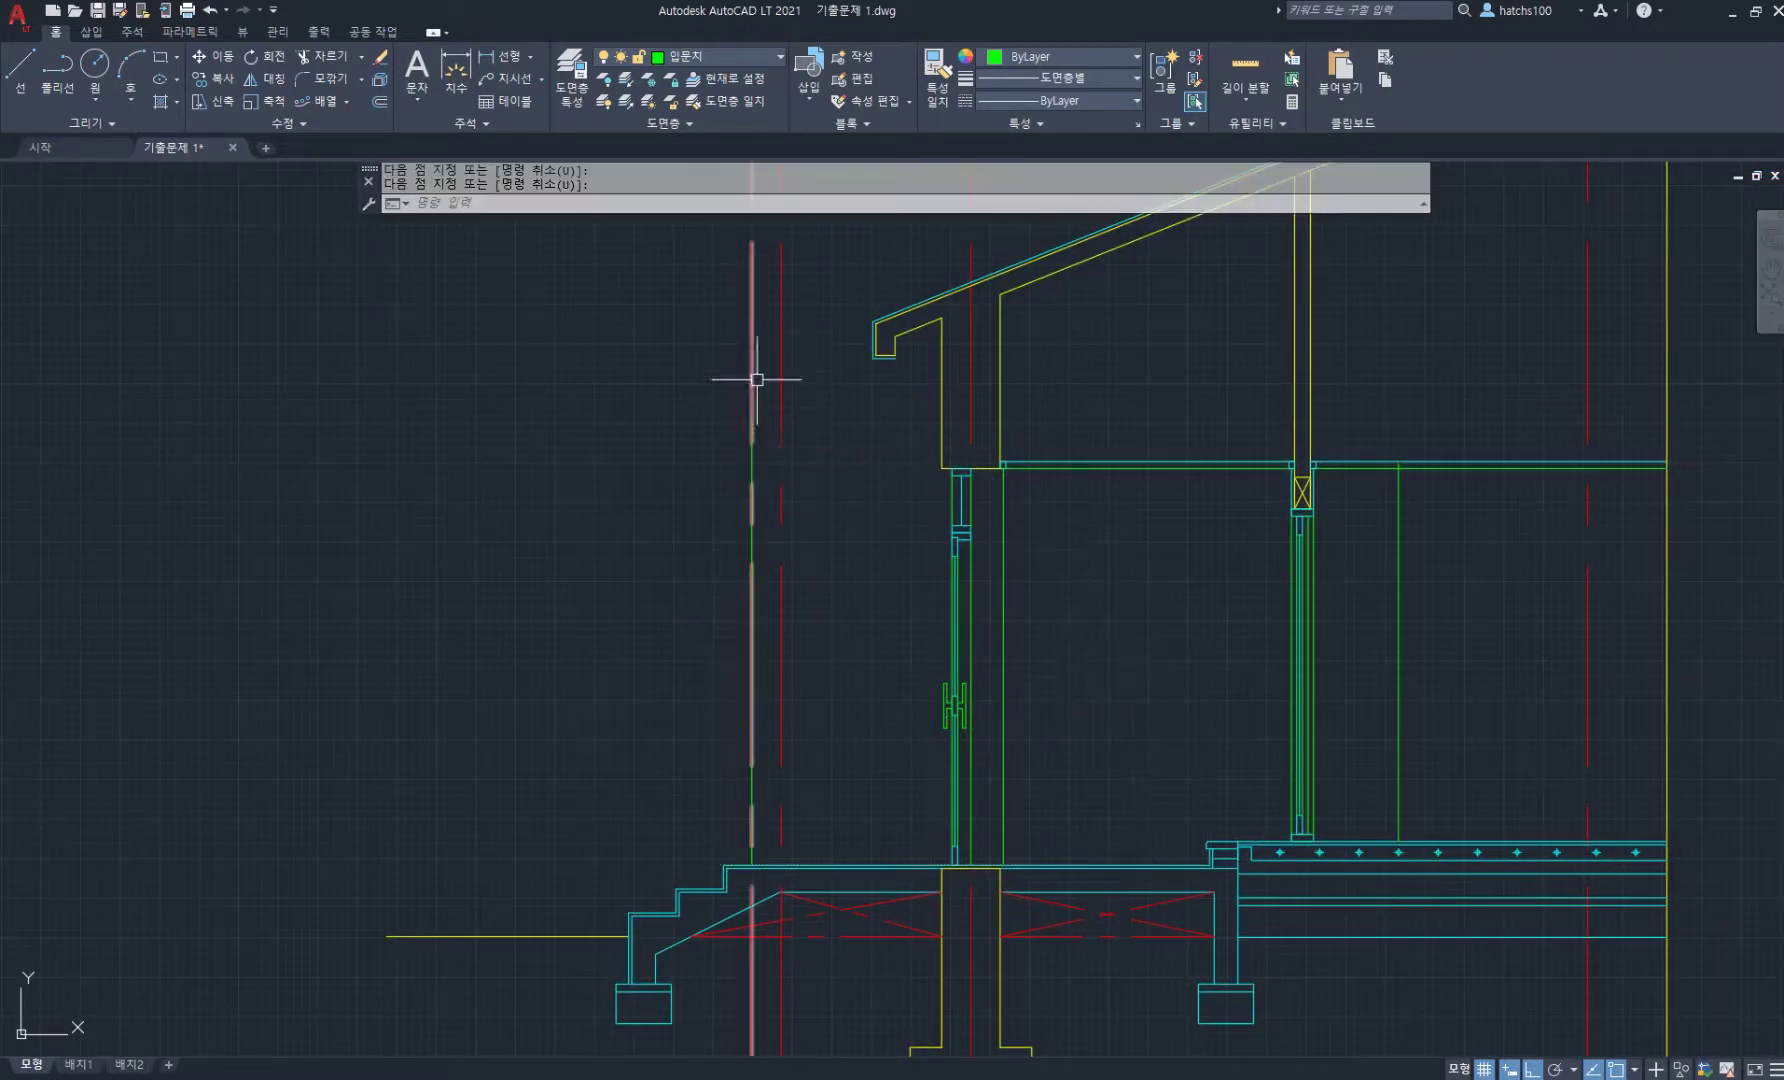
scroll(757, 379, "up", 2)
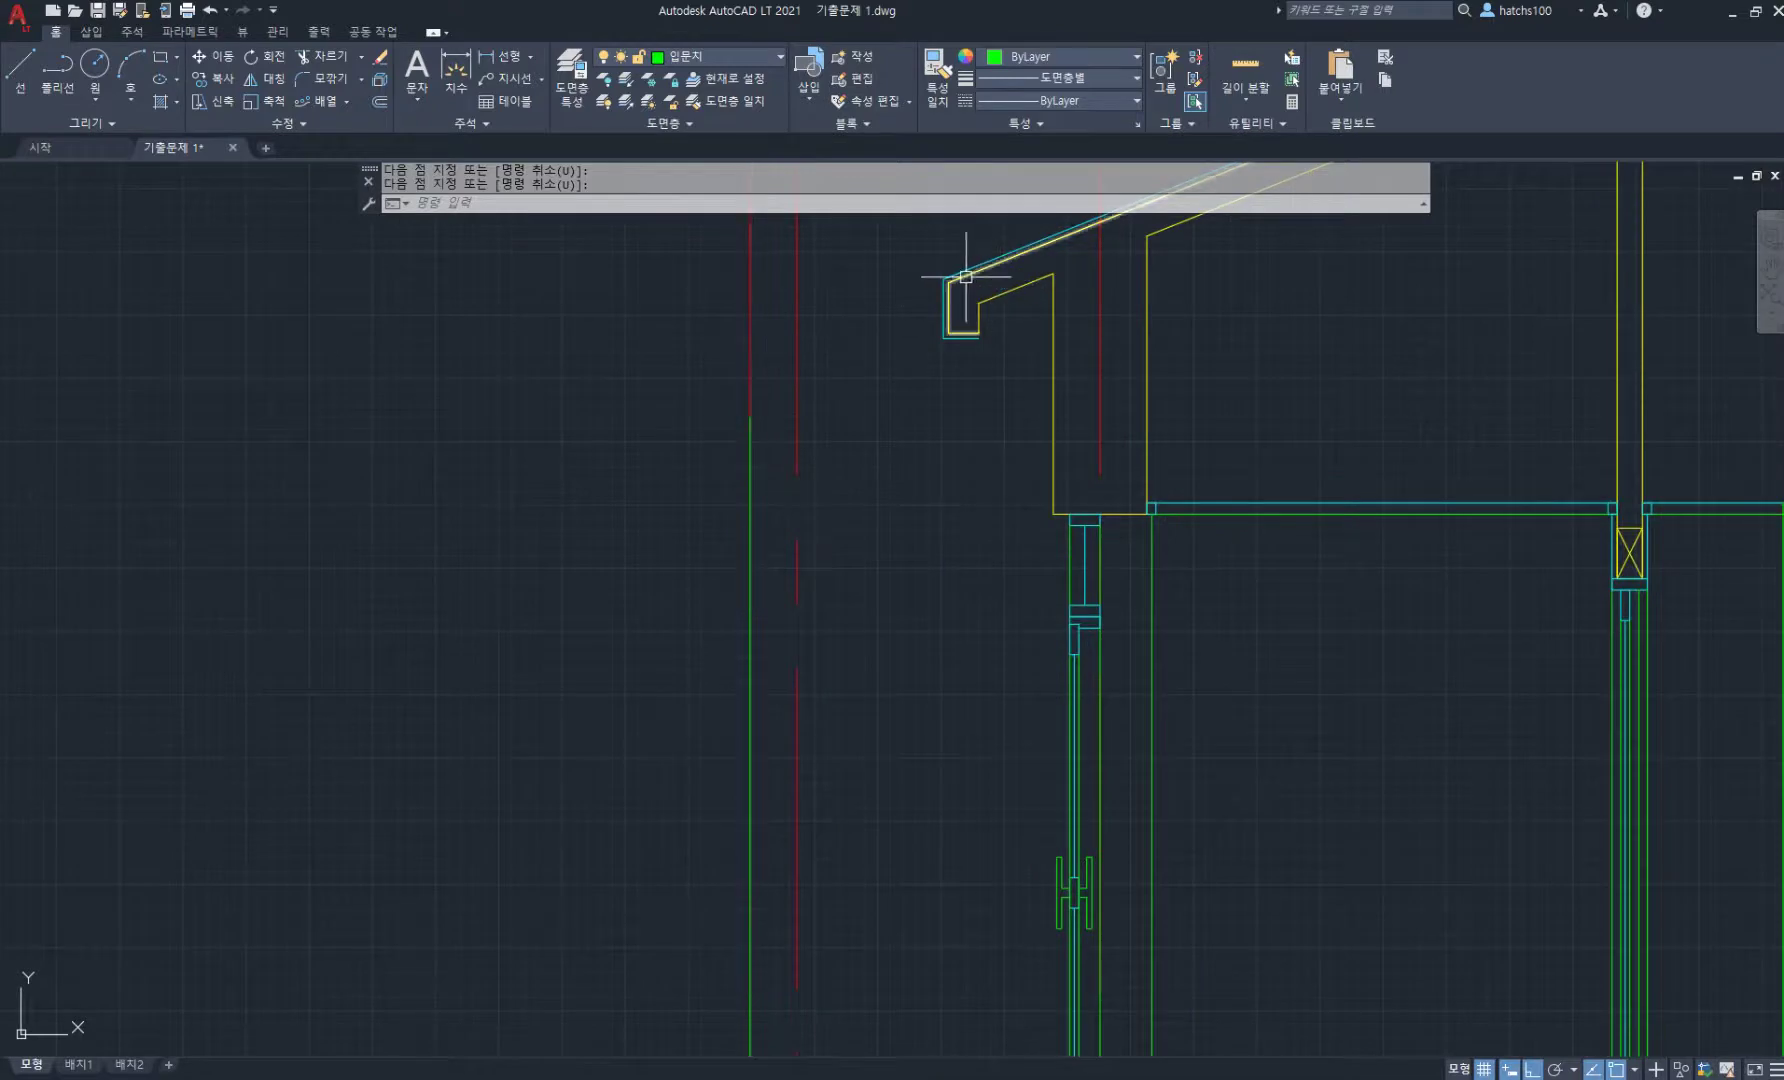
left_click(748, 339)
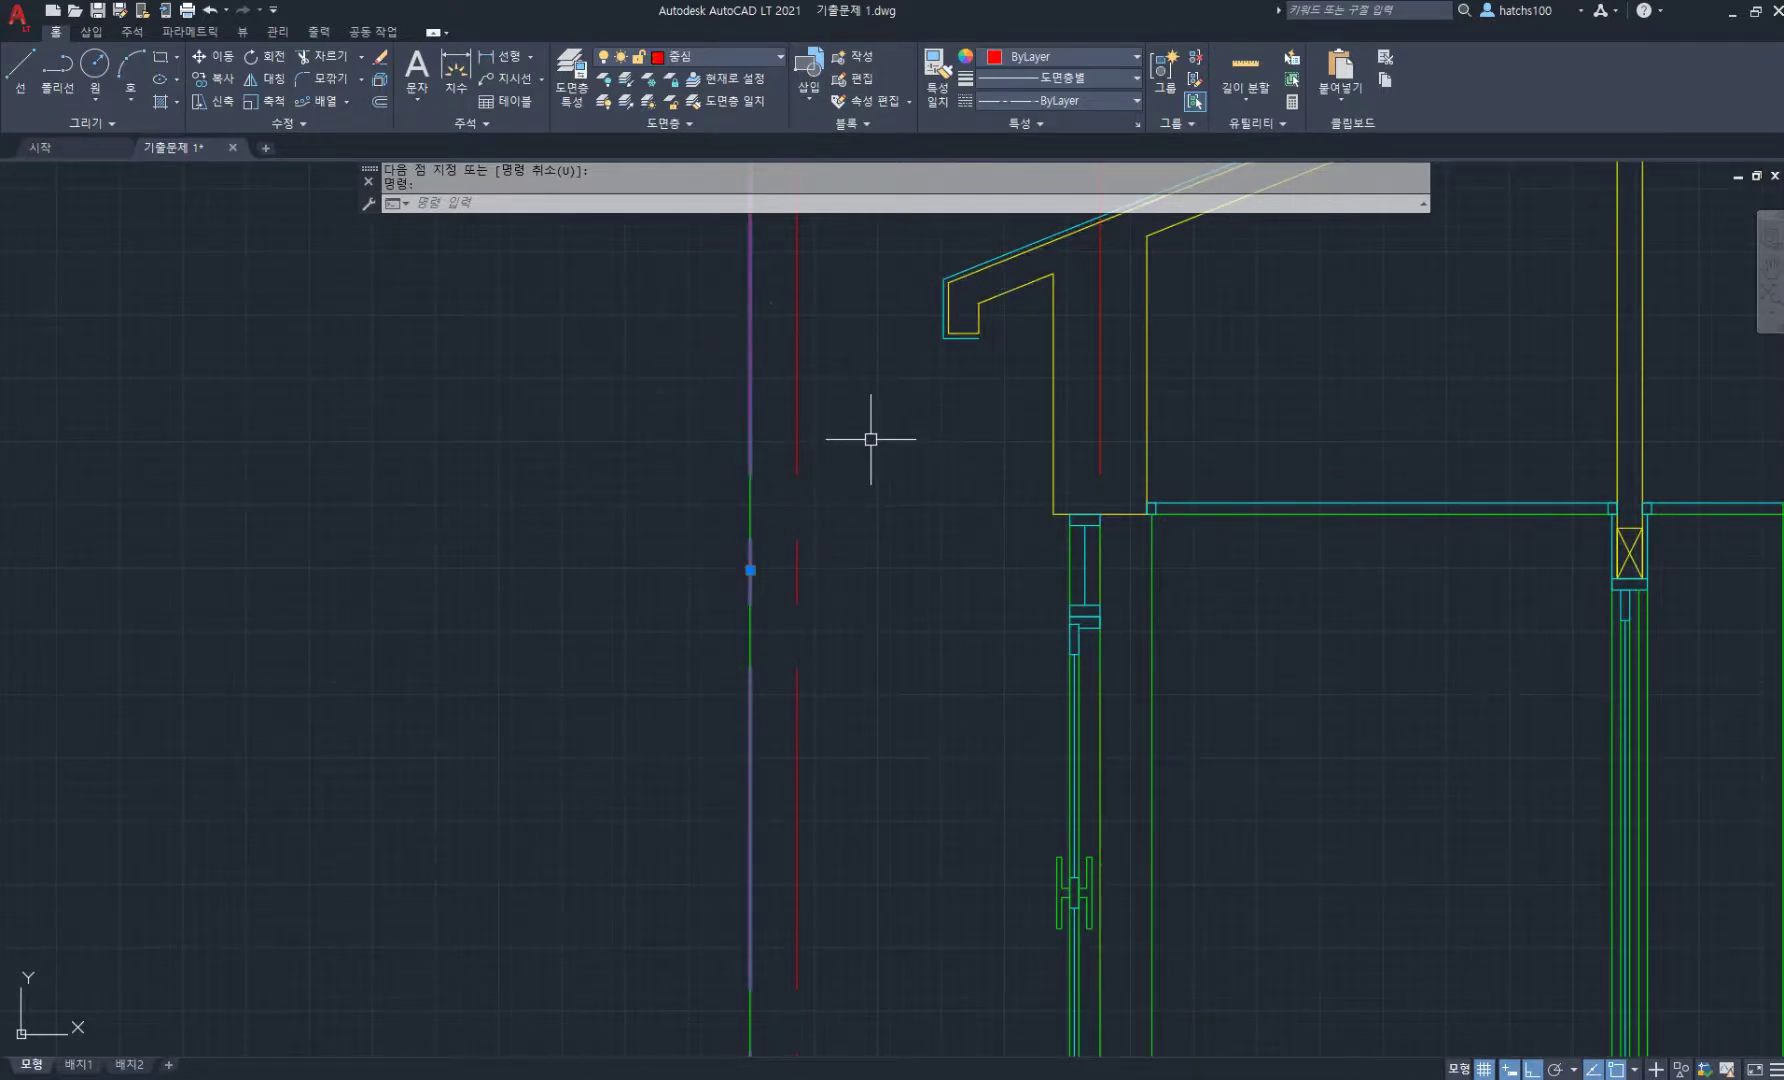
key("Delete")
scroll(783, 465, "down", 2)
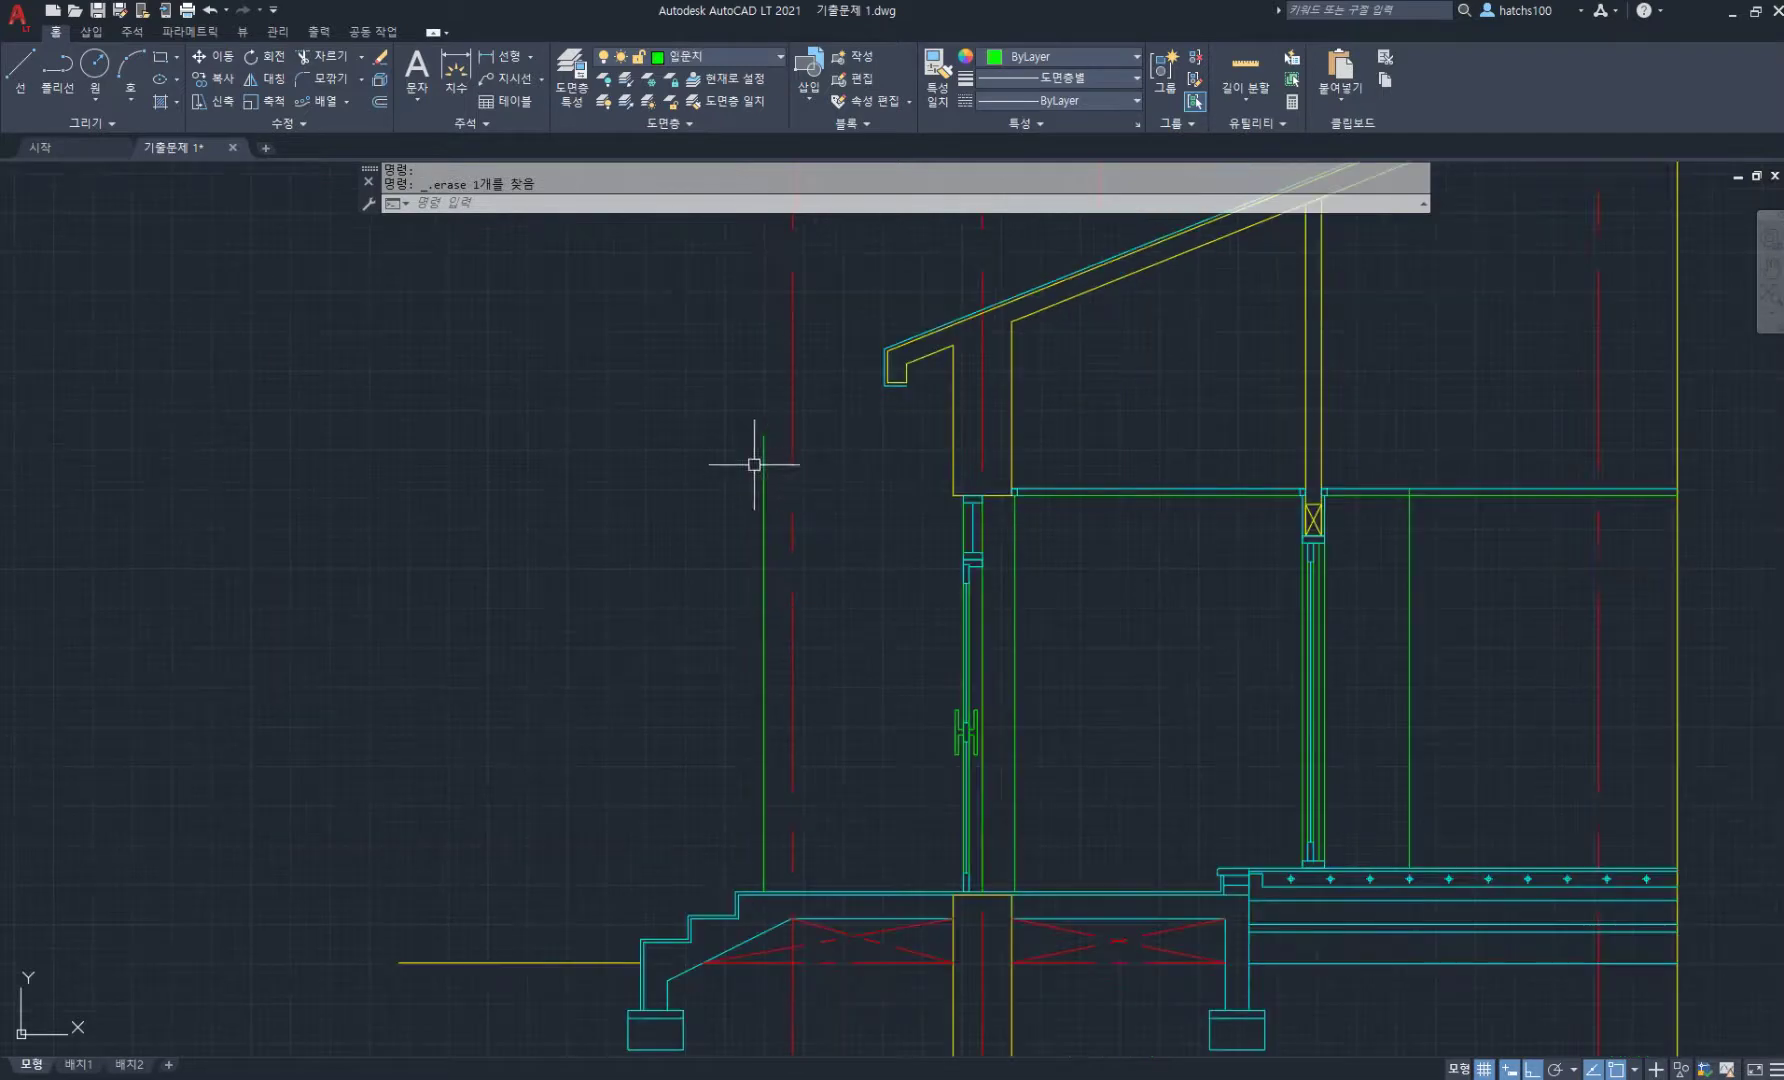
- Offset the red center line above the entrance stairs 600 outward, away from the door
middle_click_drag(787, 398, 841, 478)
scroll(741, 498, "up", 2)
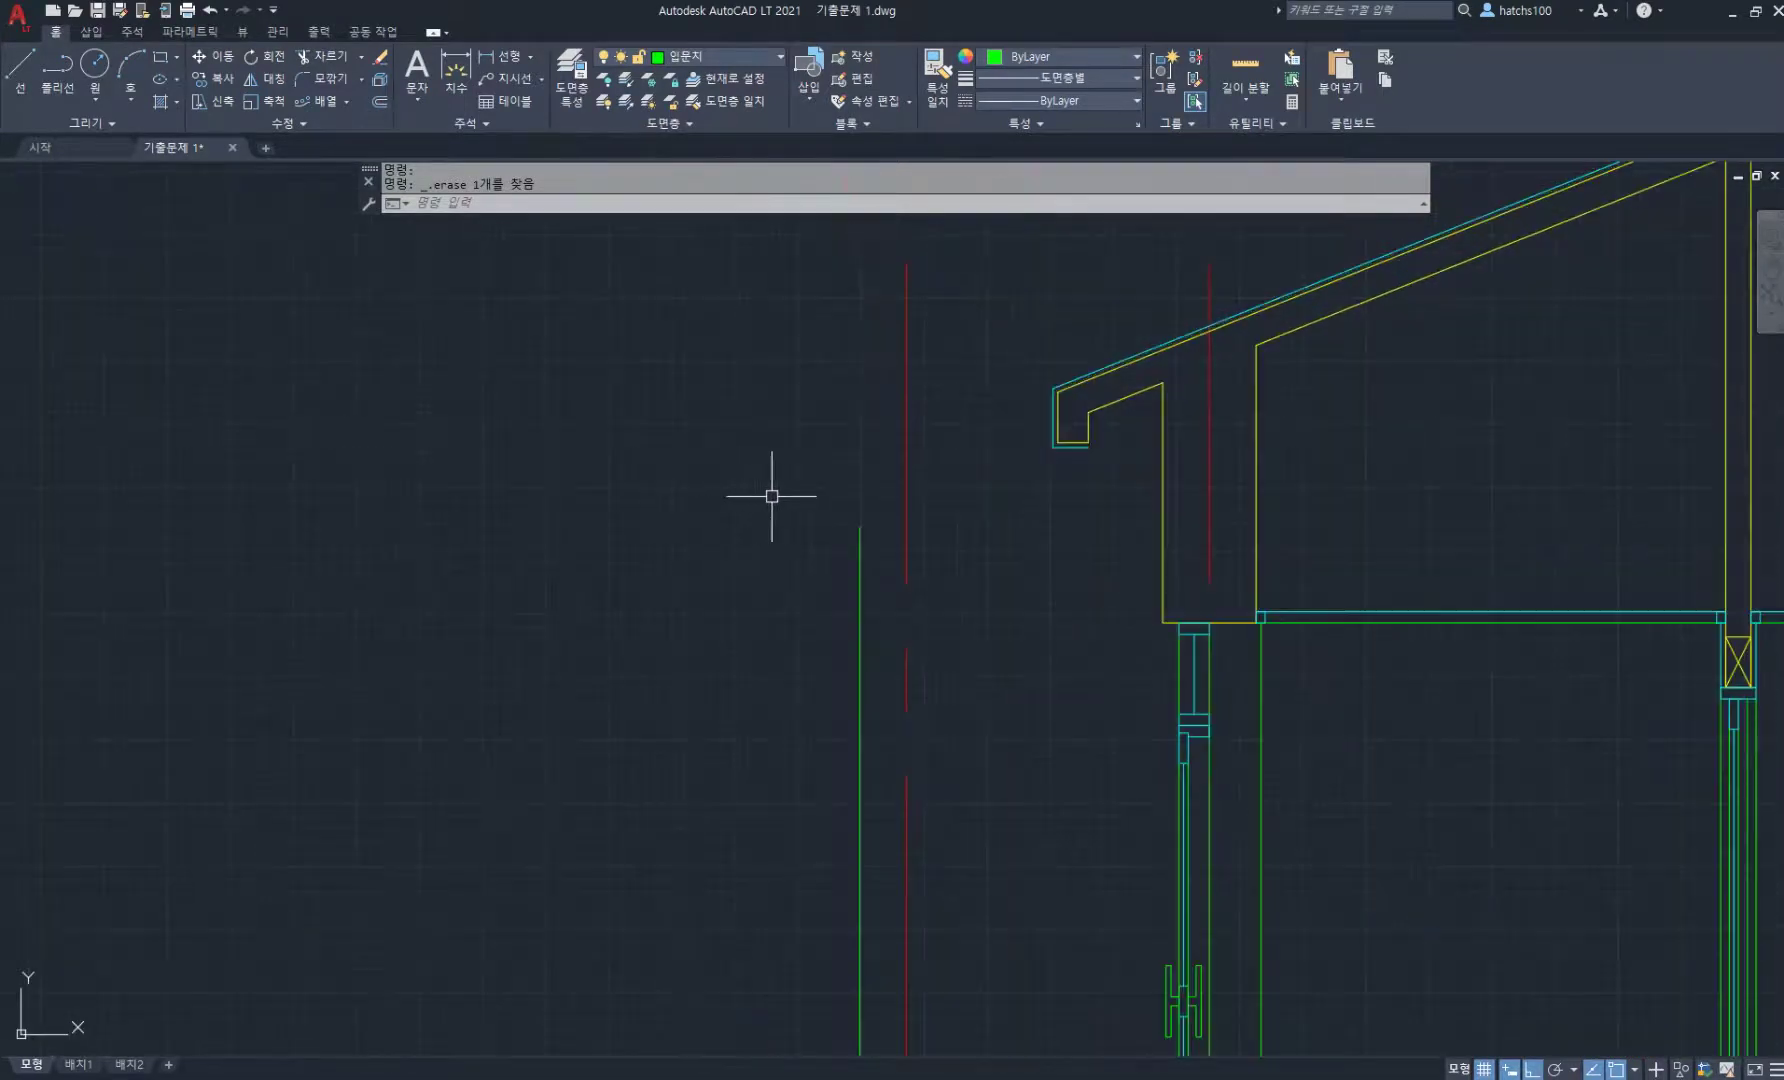
key("Return")
key("Return")
left_click(906, 545)
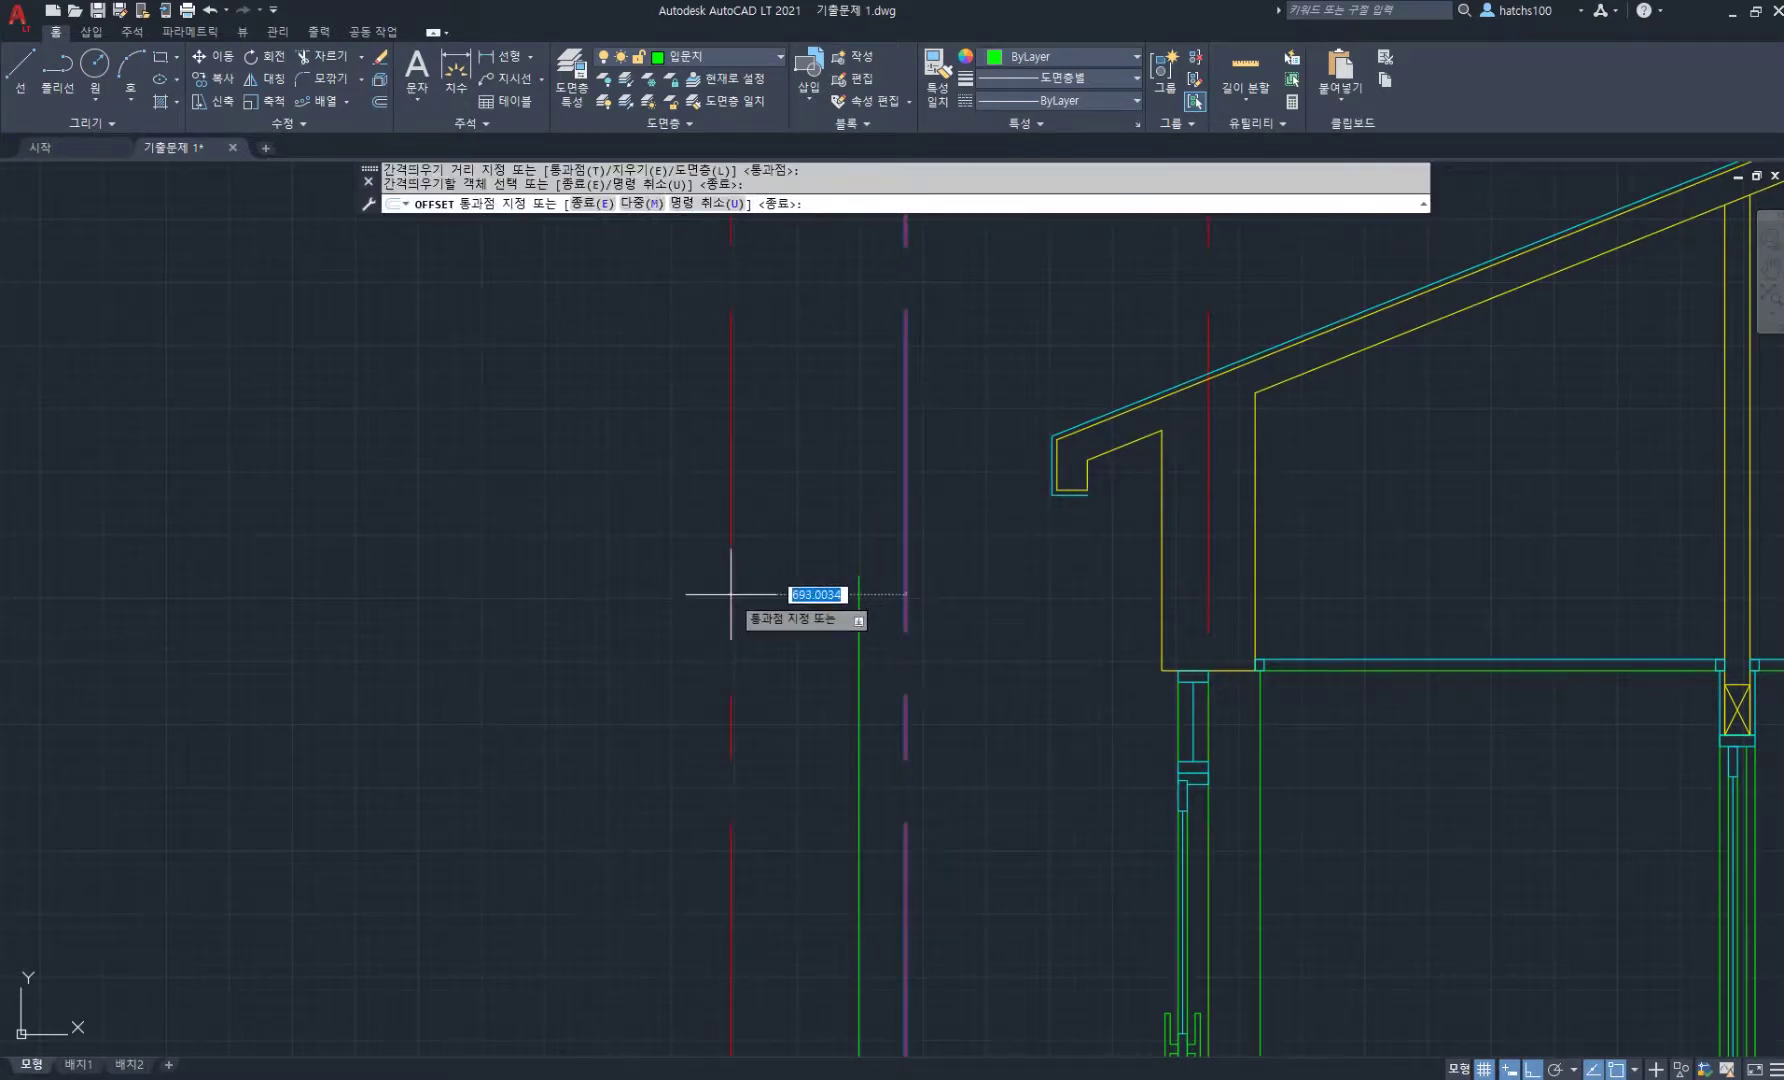
type("600")
key("Return")
key("Escape")
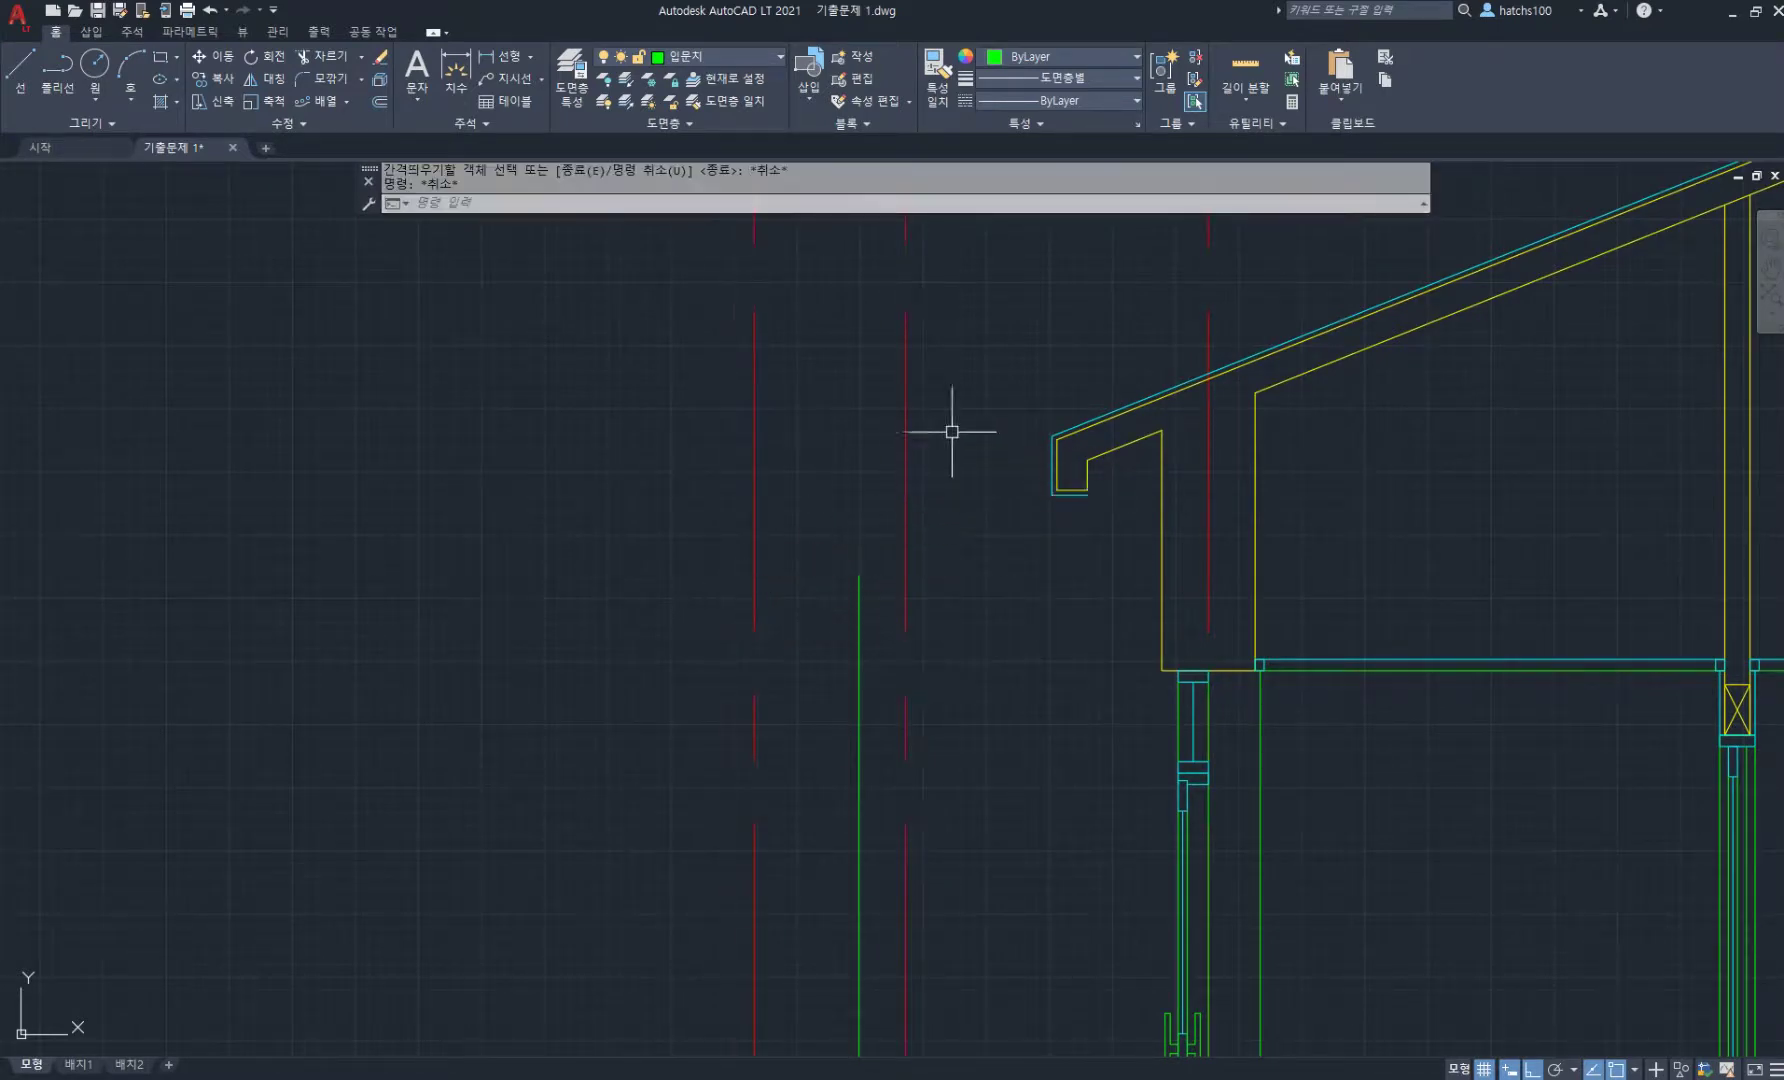
- Copy the sloped eave underside line from its upper end to the outer top corner of the eave finish
scroll(1047, 517, "up", 2)
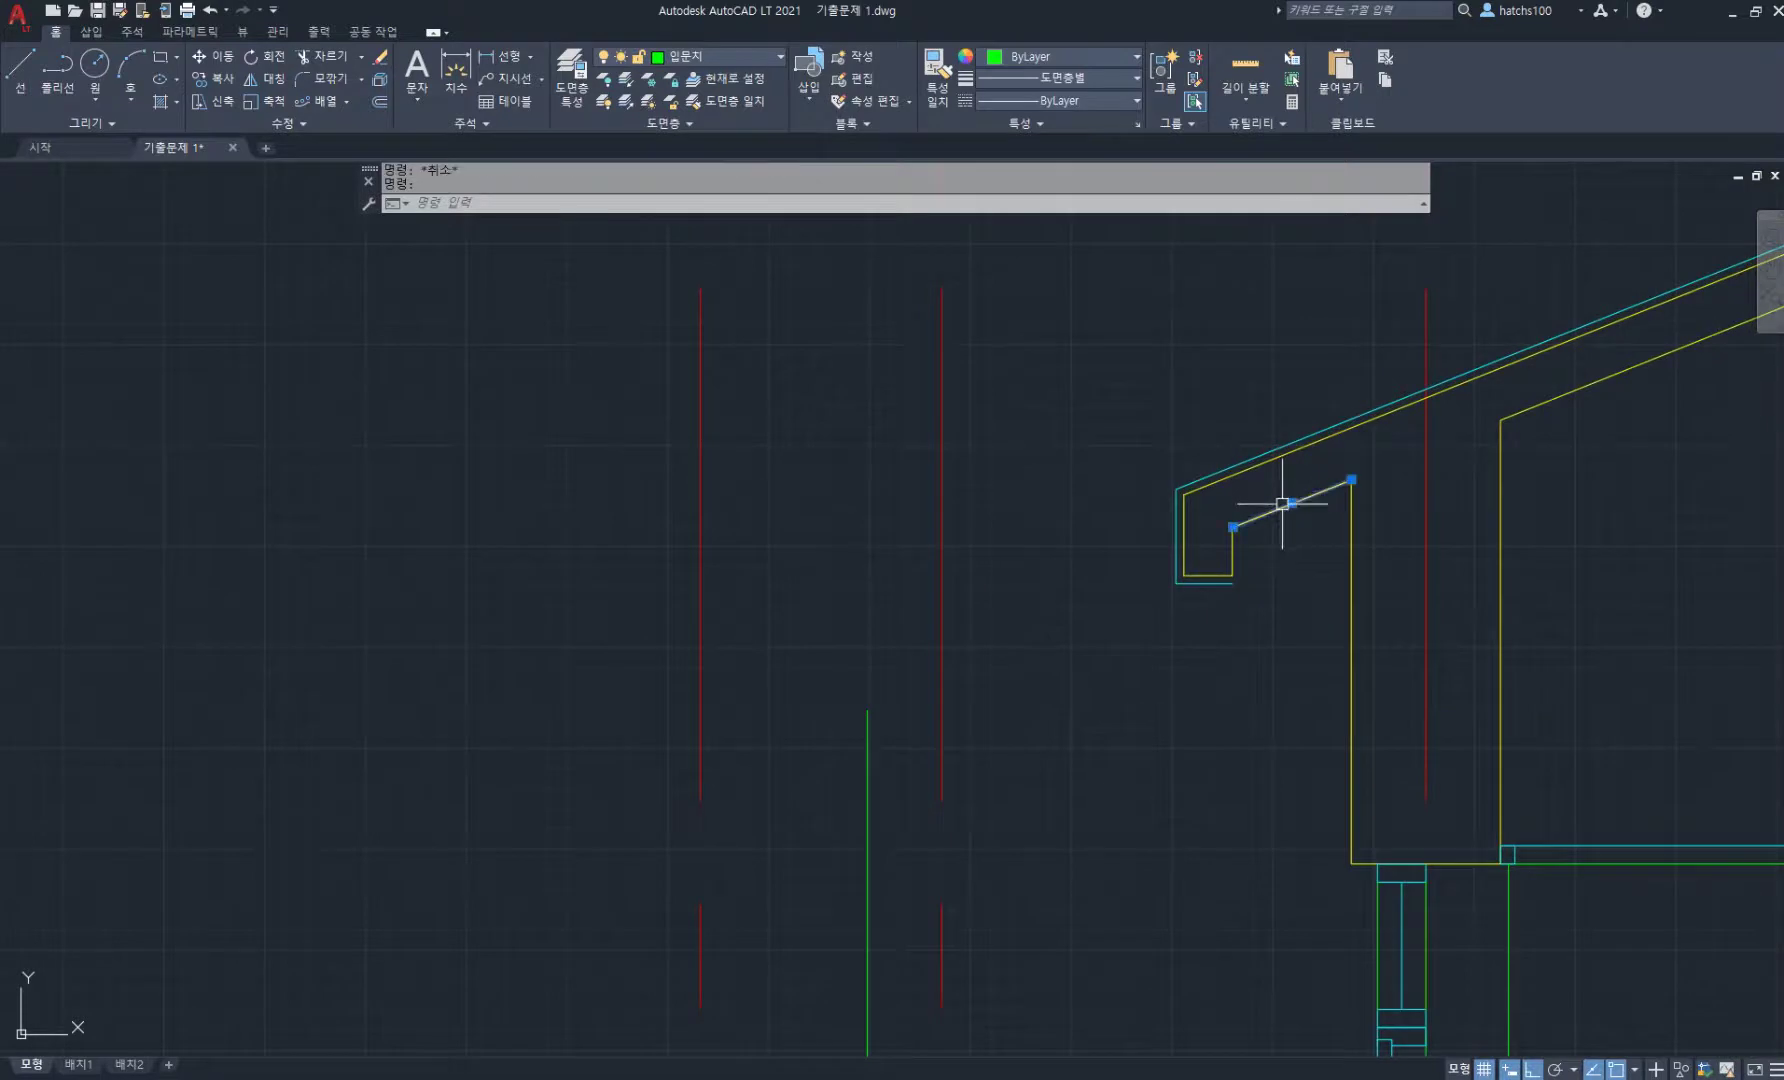
type("co")
key("Return")
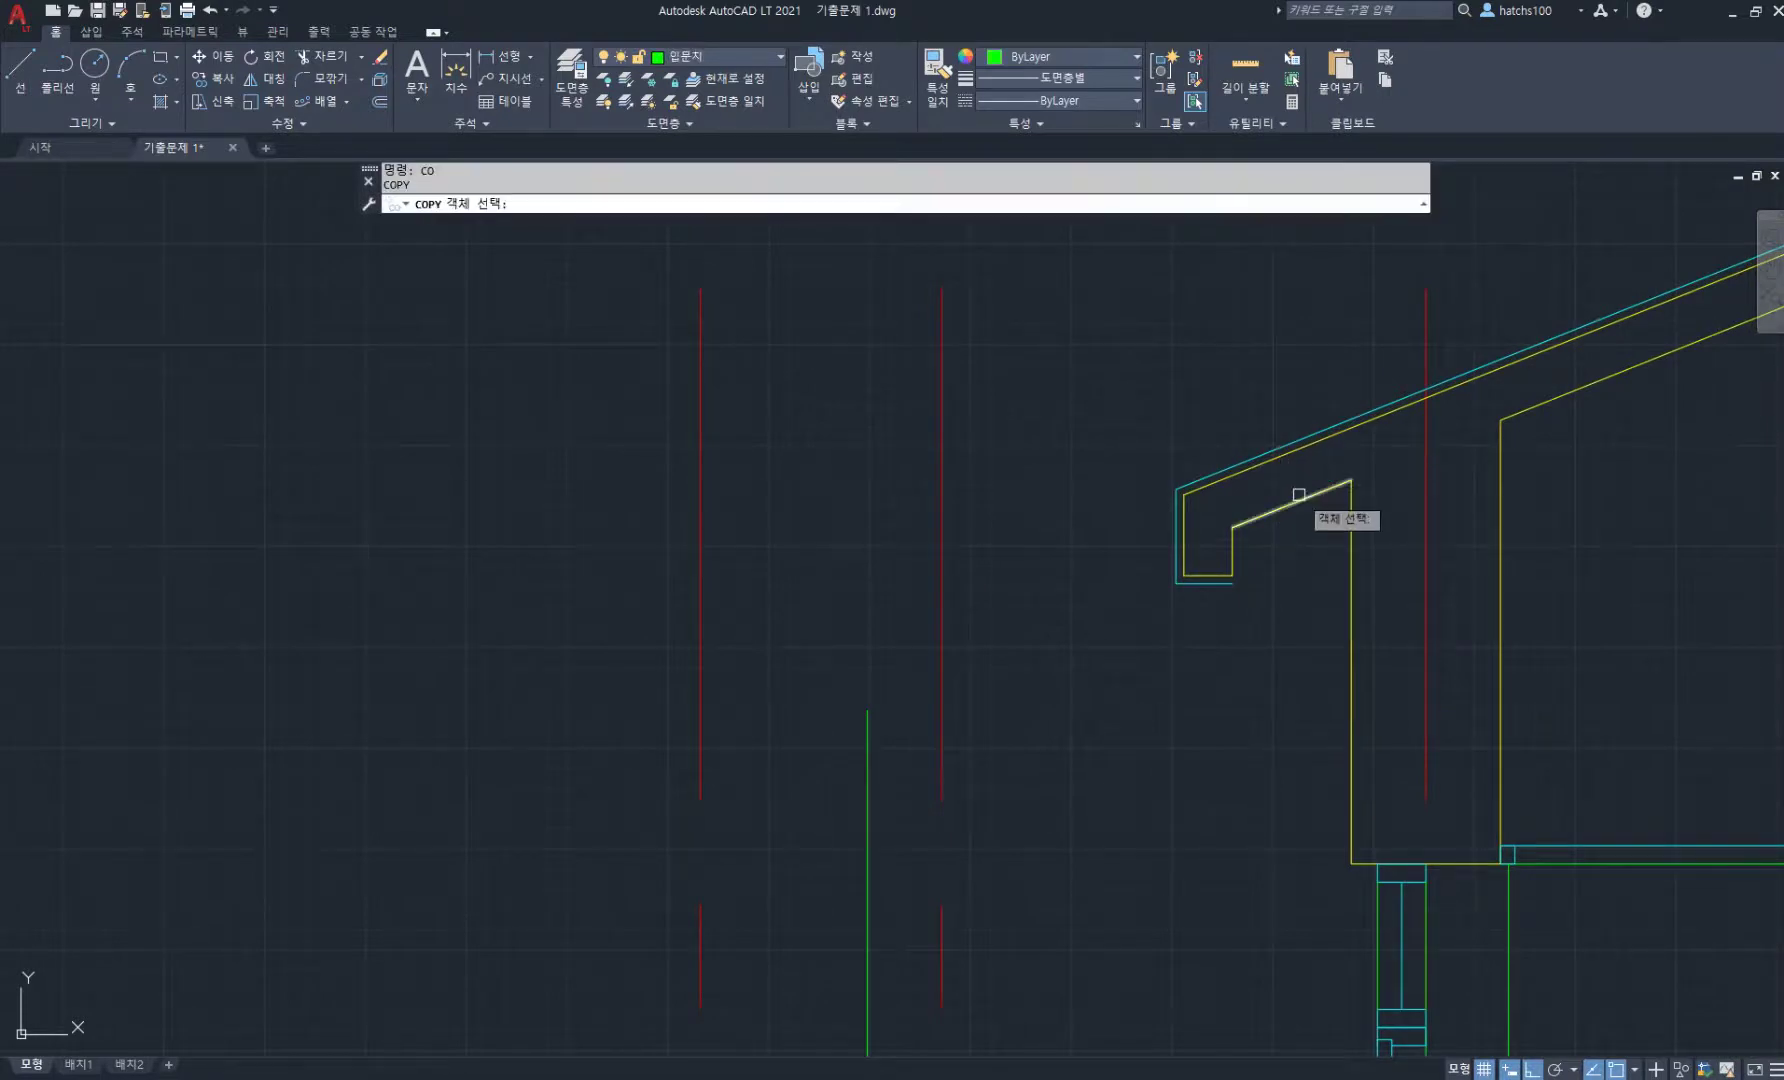
key("Return")
left_click(1350, 481)
left_click(1175, 490)
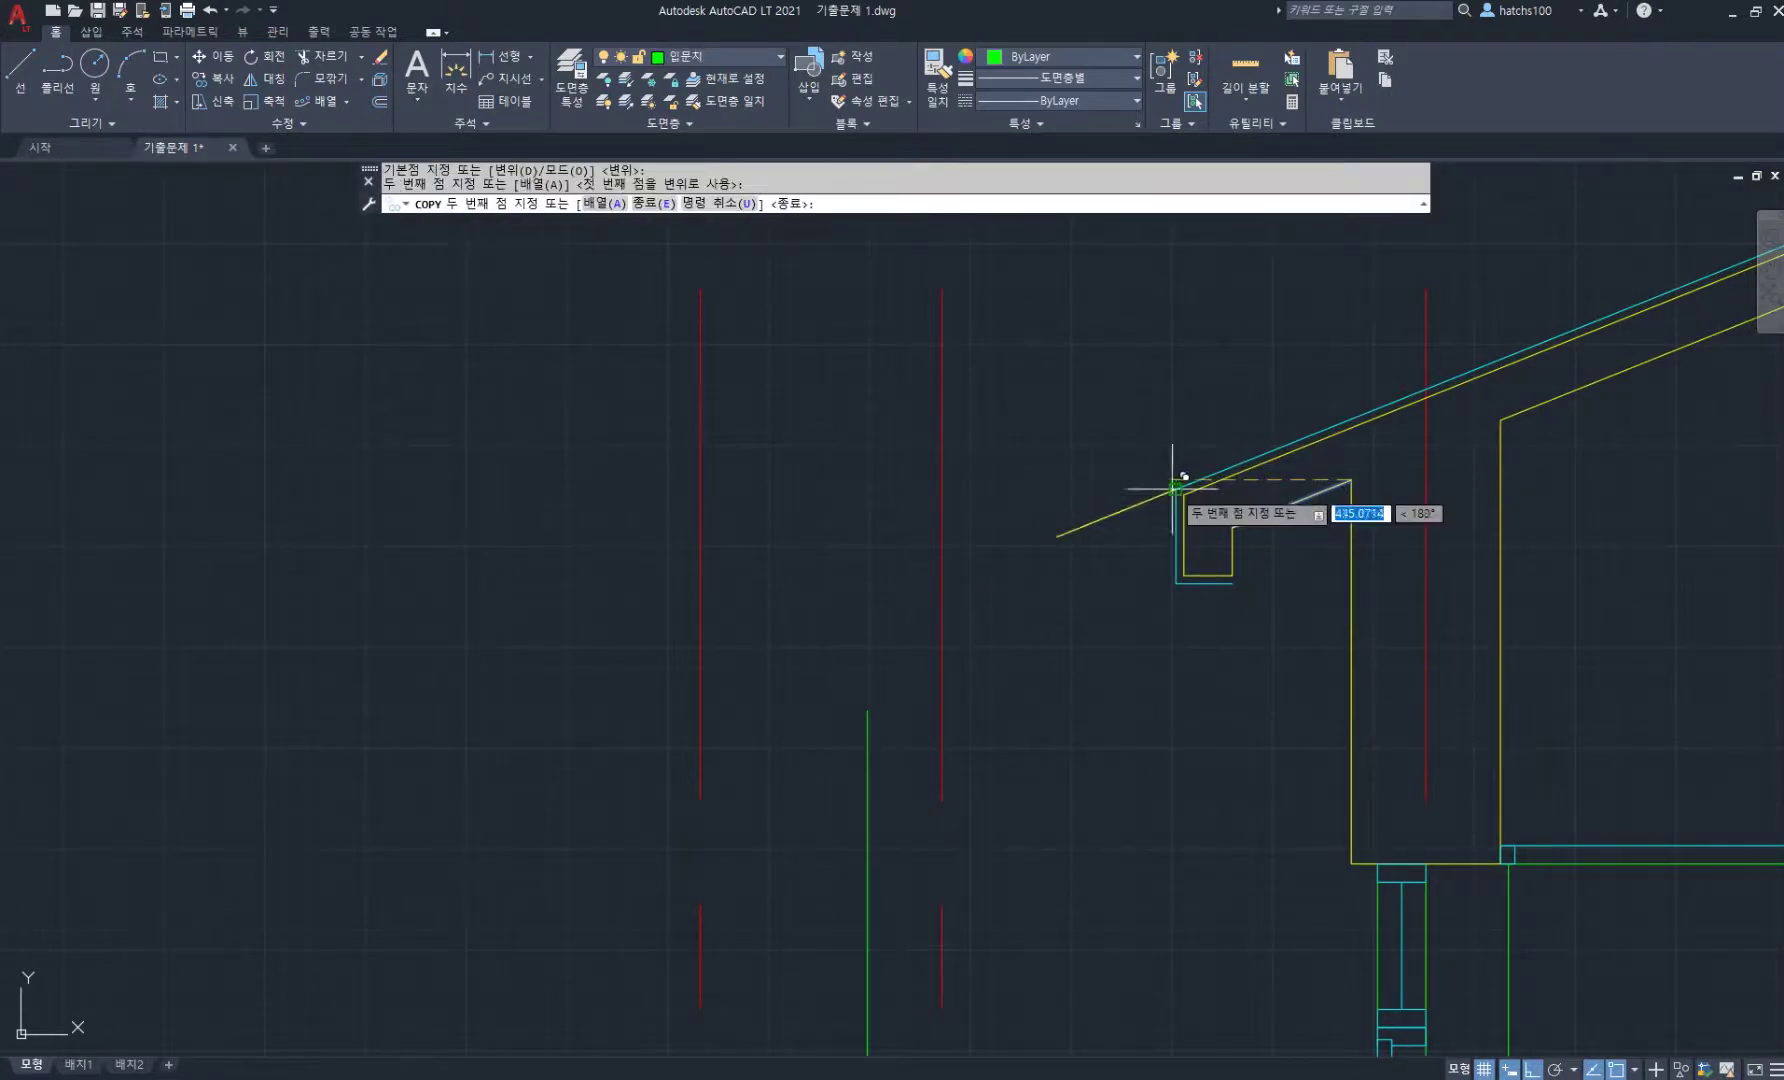
key("Return")
middle_click_drag(921, 617, 1016, 539)
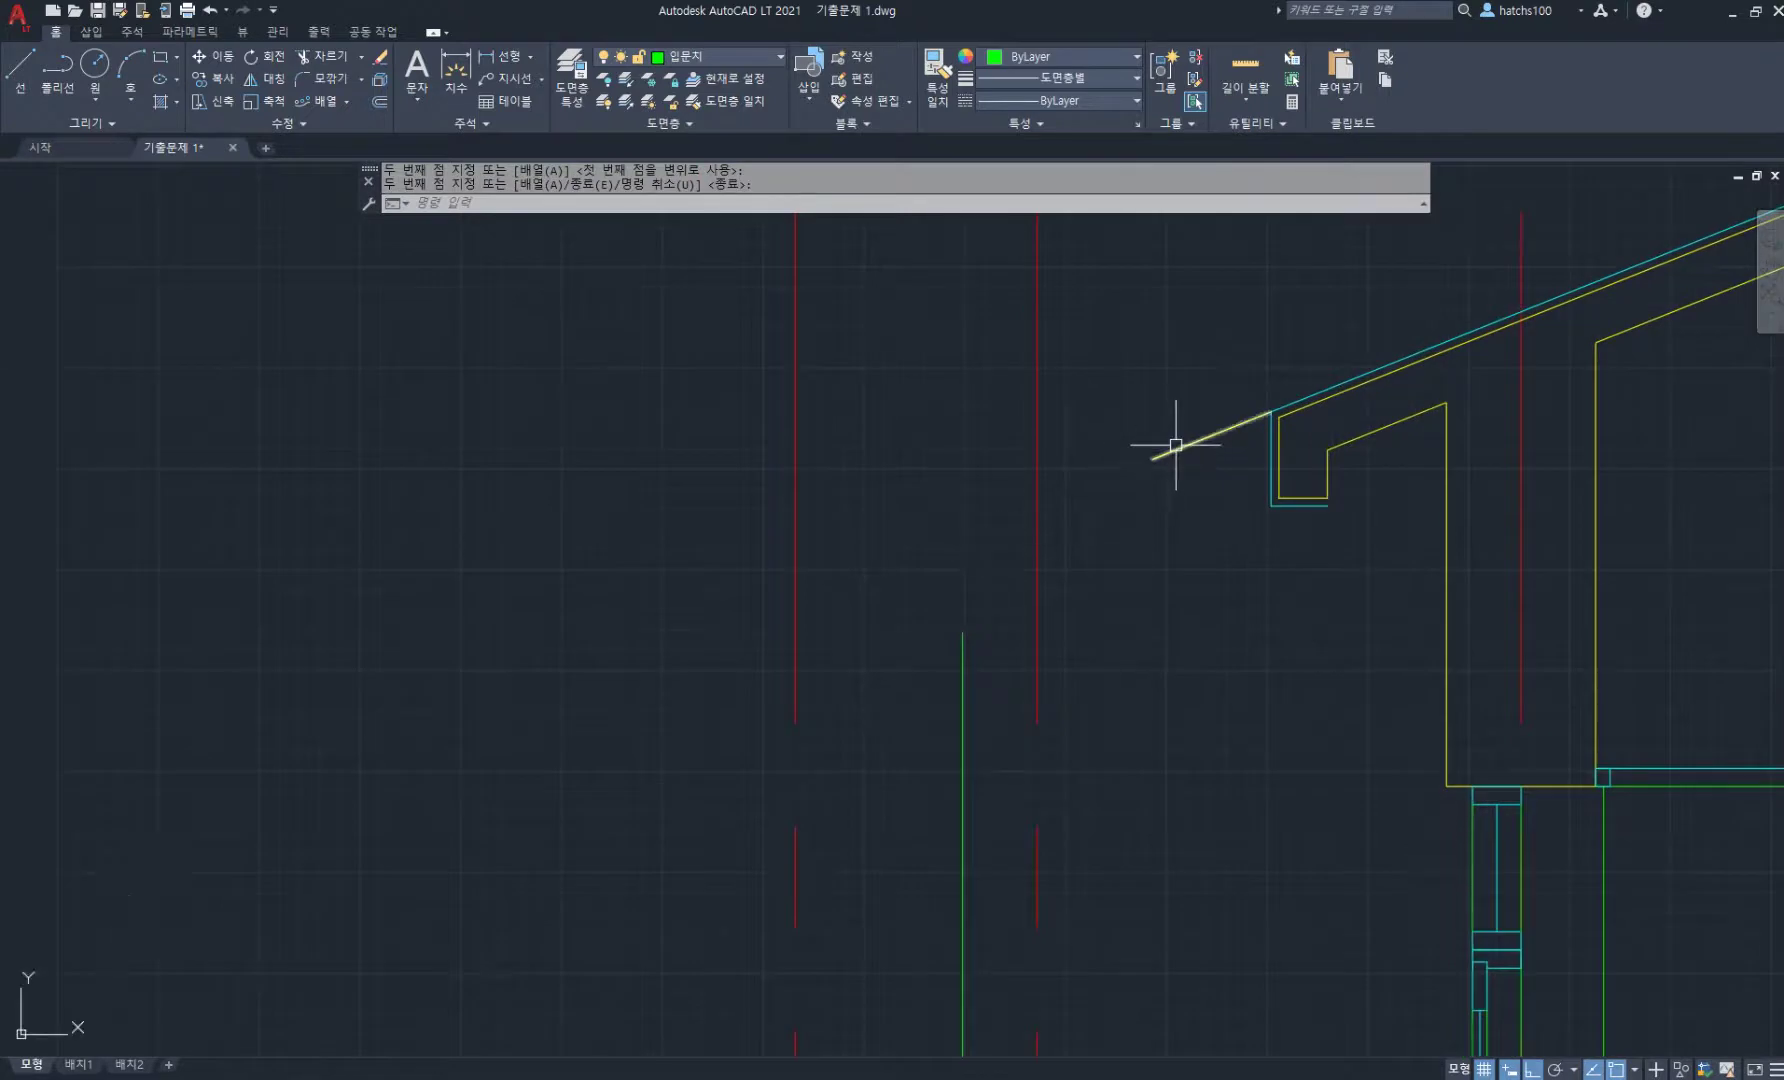
- Extend the copied sloped line down to the outermost red center line
type("ex")
key("Return")
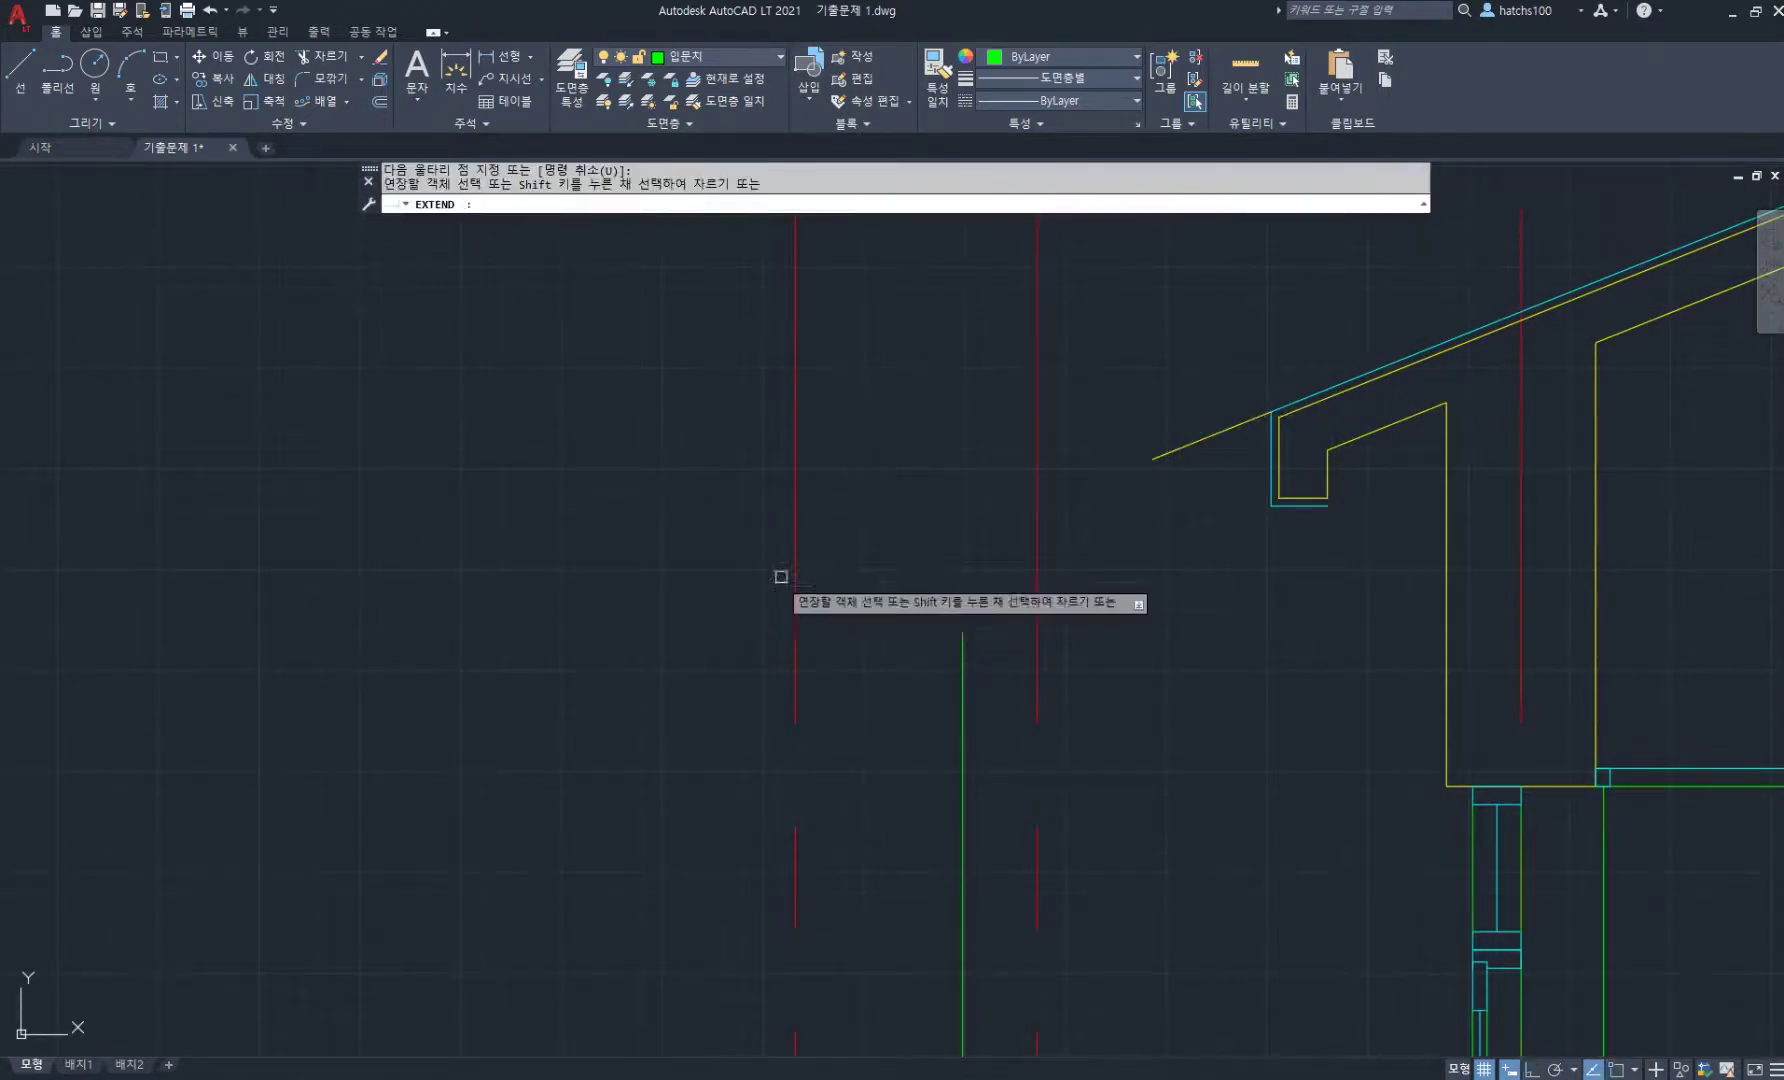
left_click(858, 573)
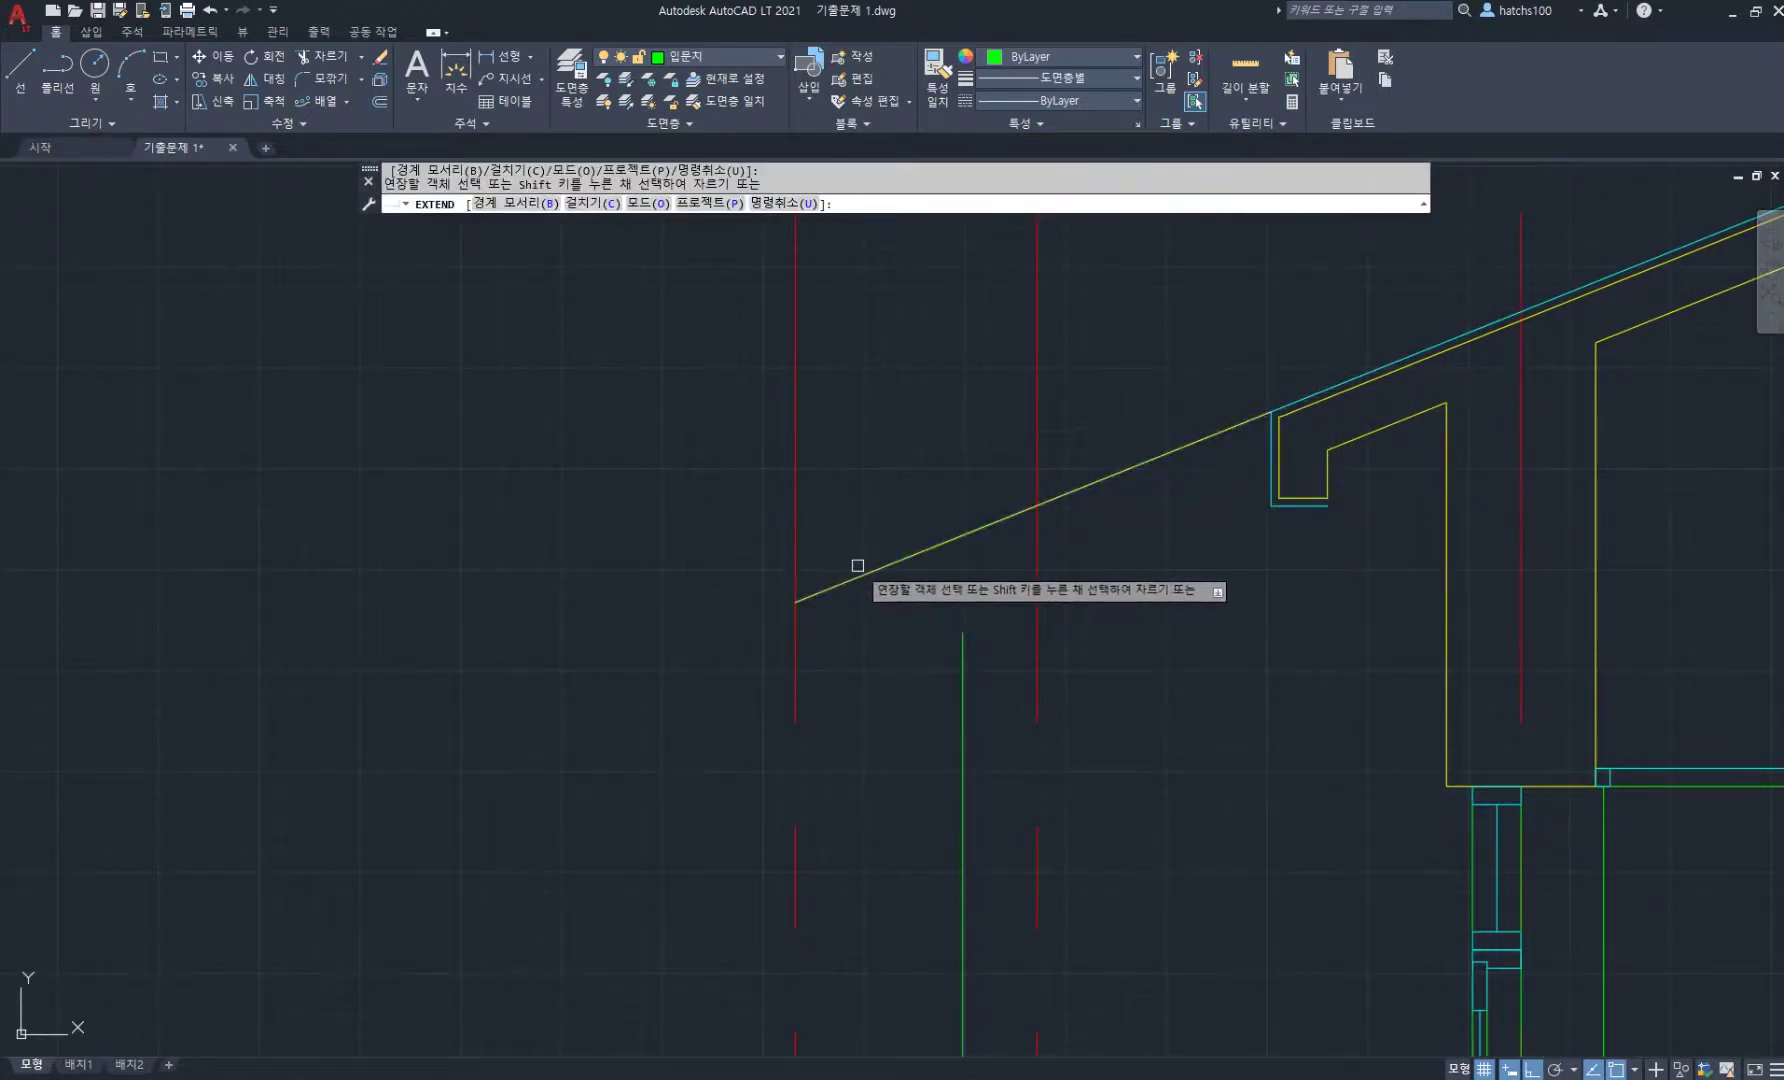
key("Return")
scroll(796, 597, "up", 2)
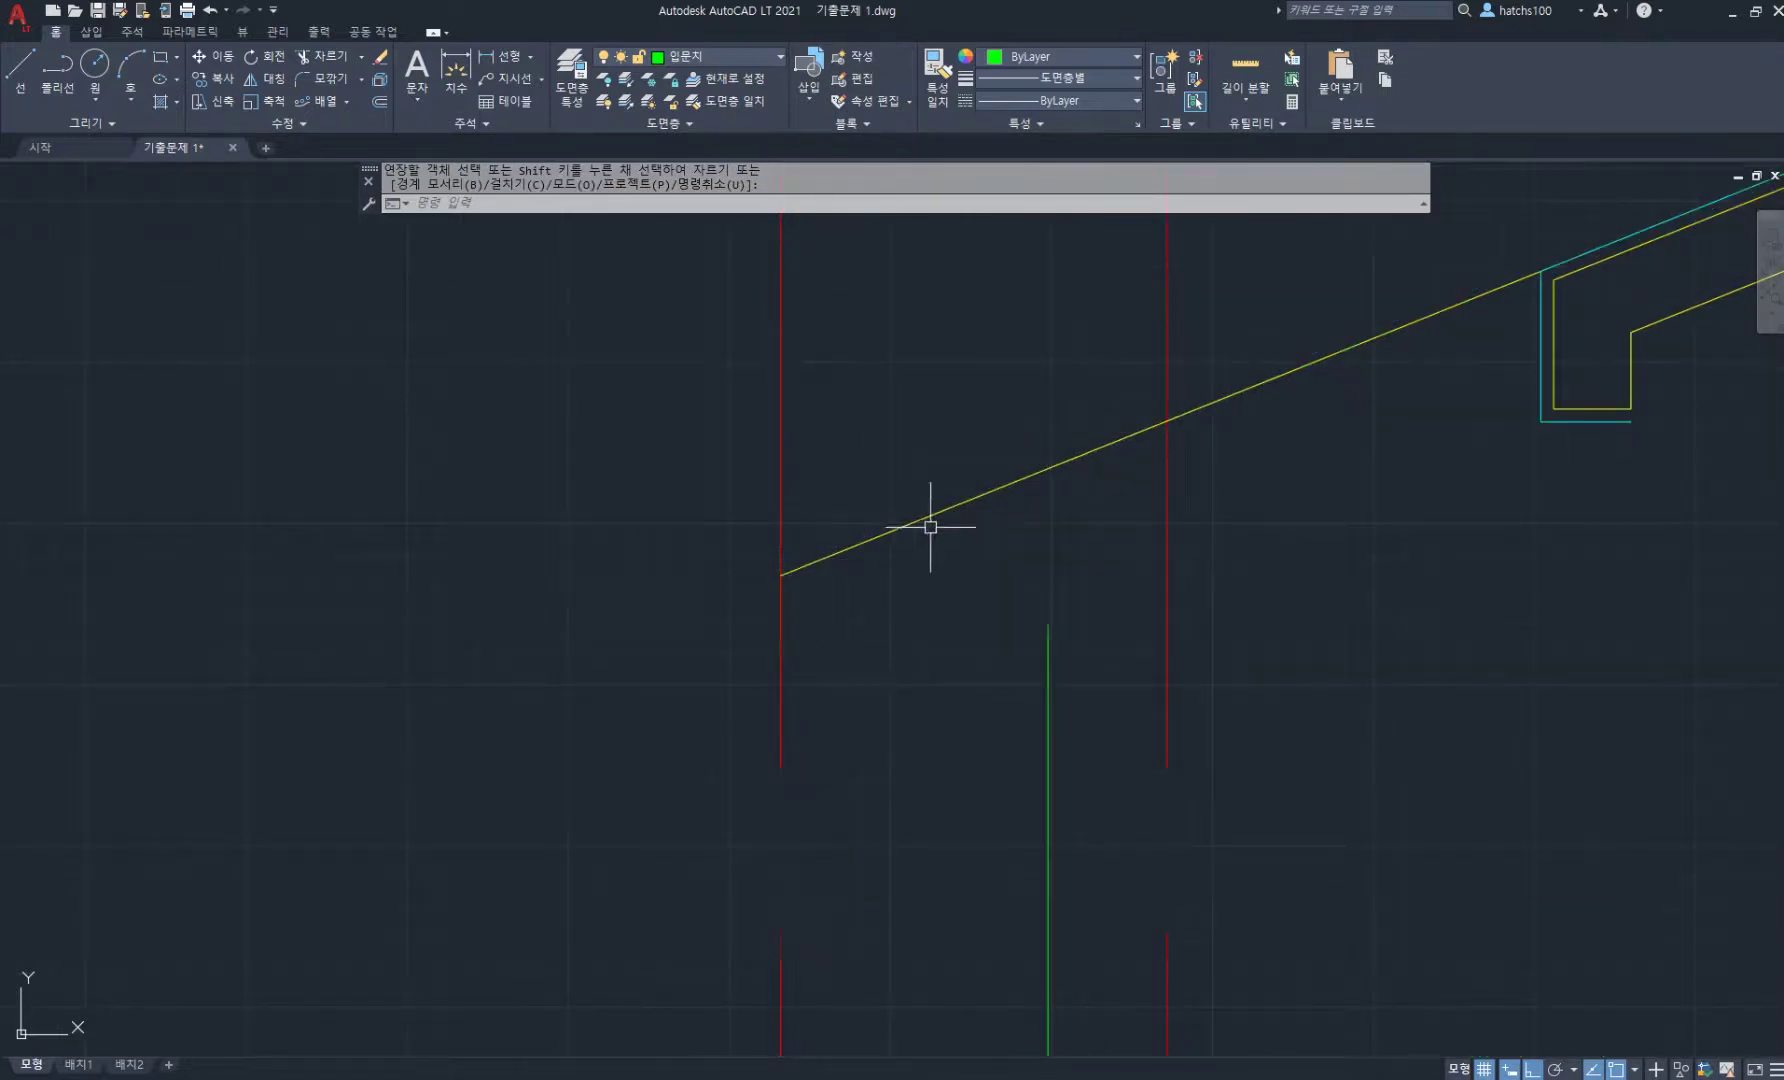
- Draw the projecting eave's outline 230 down from the slope's end, across to the inner center line, up, and sloping to the eave's bottom corner
scroll(928, 518, "down", 2)
scroll(1326, 406, "up", 2)
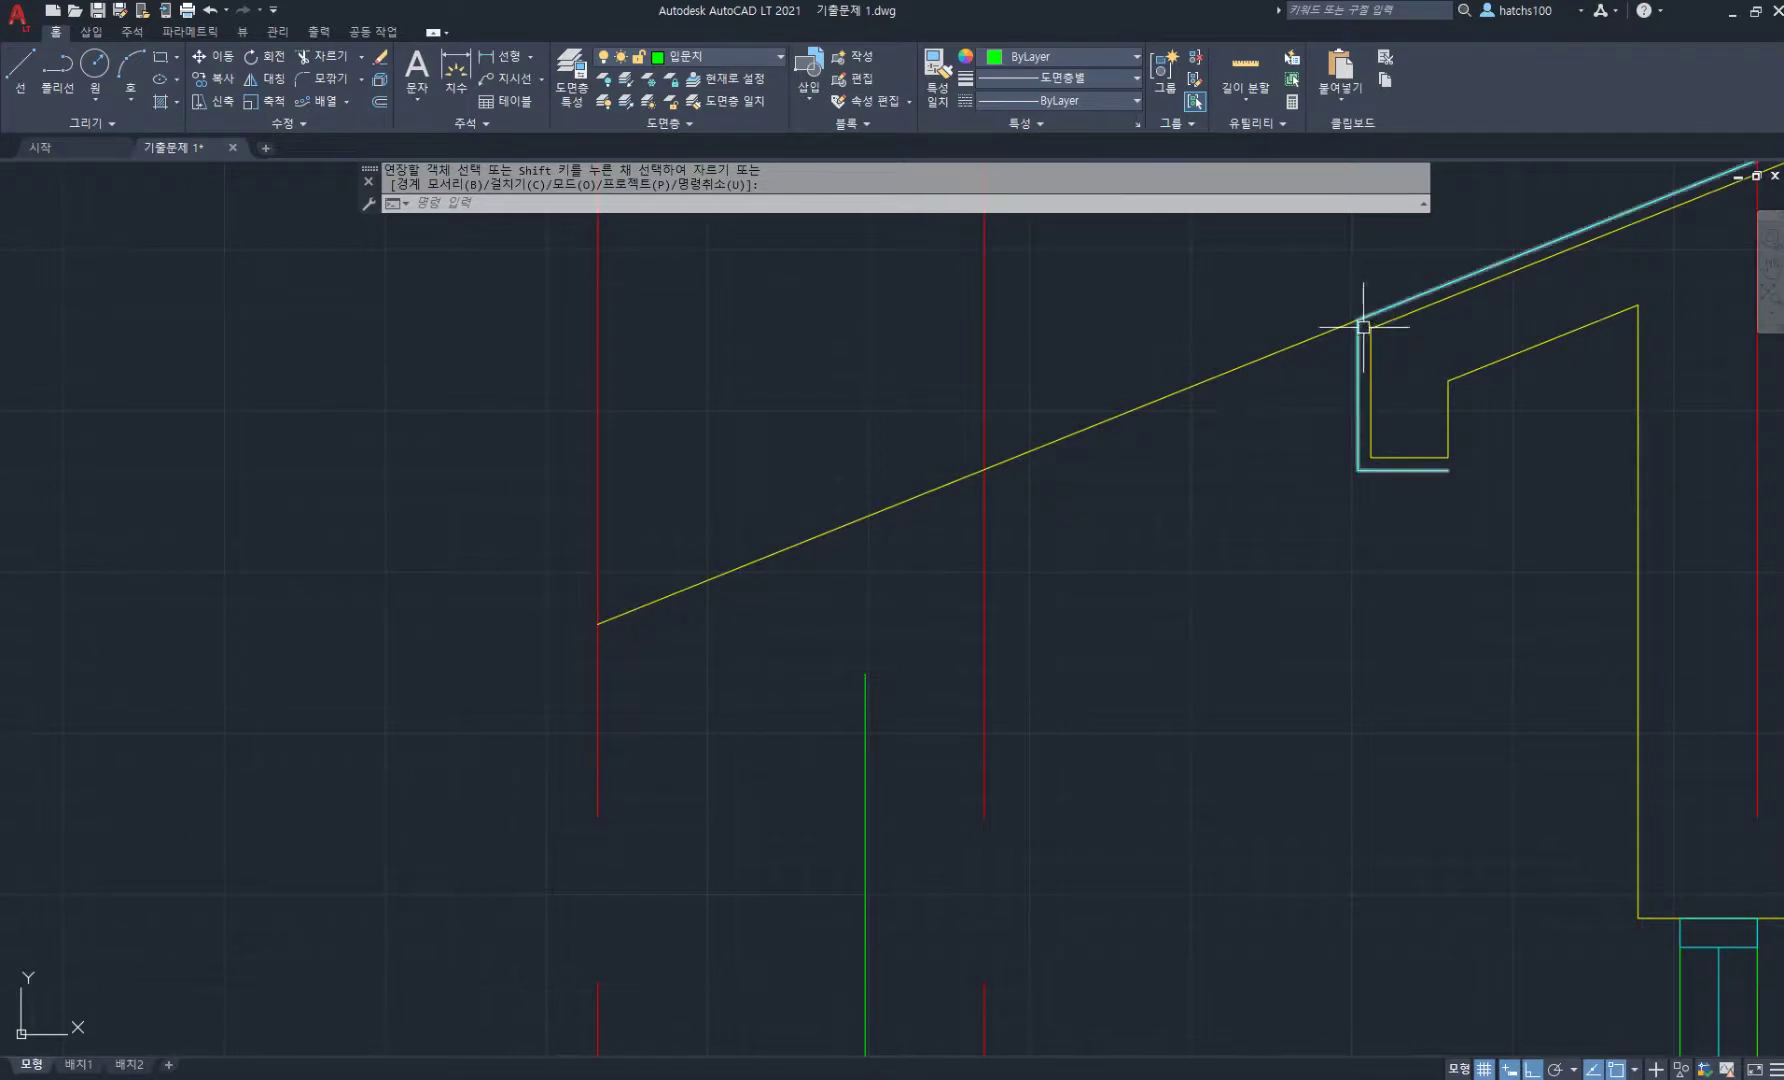
scroll(1250, 487, "down", 2)
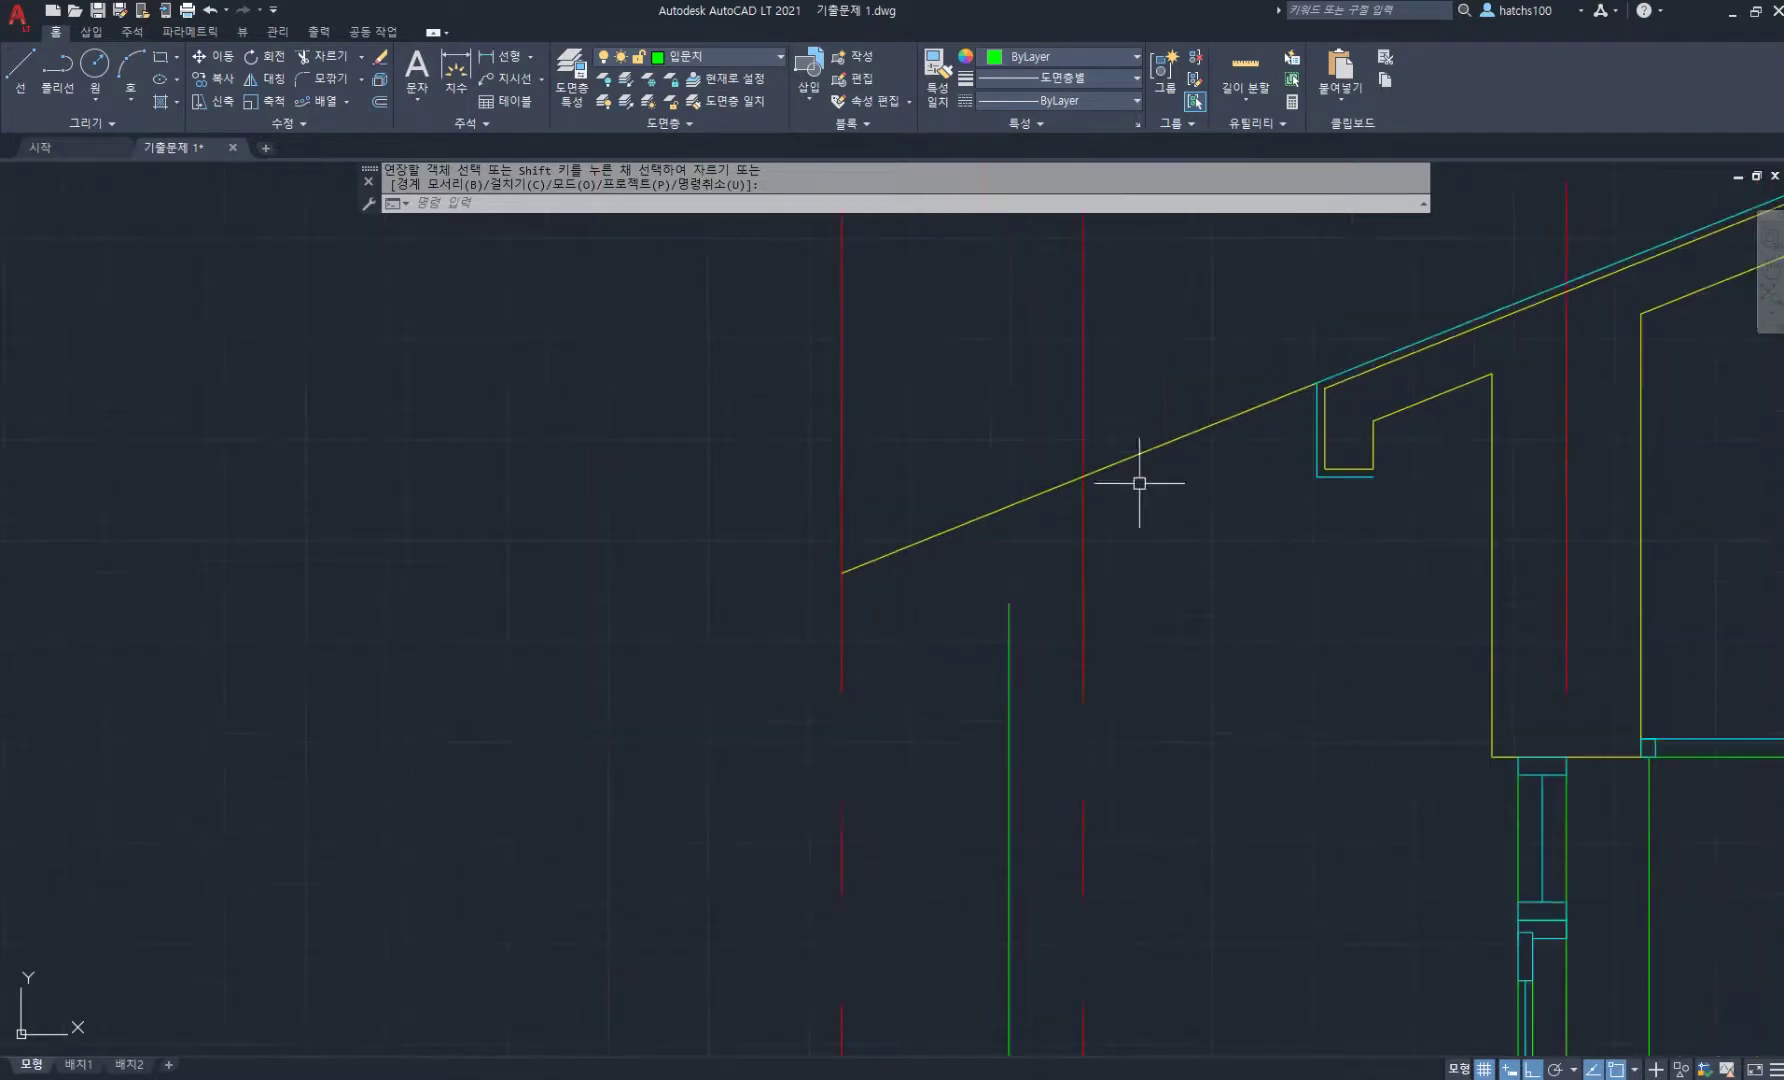
key("Escape")
type("l")
key("Return")
left_click(843, 572)
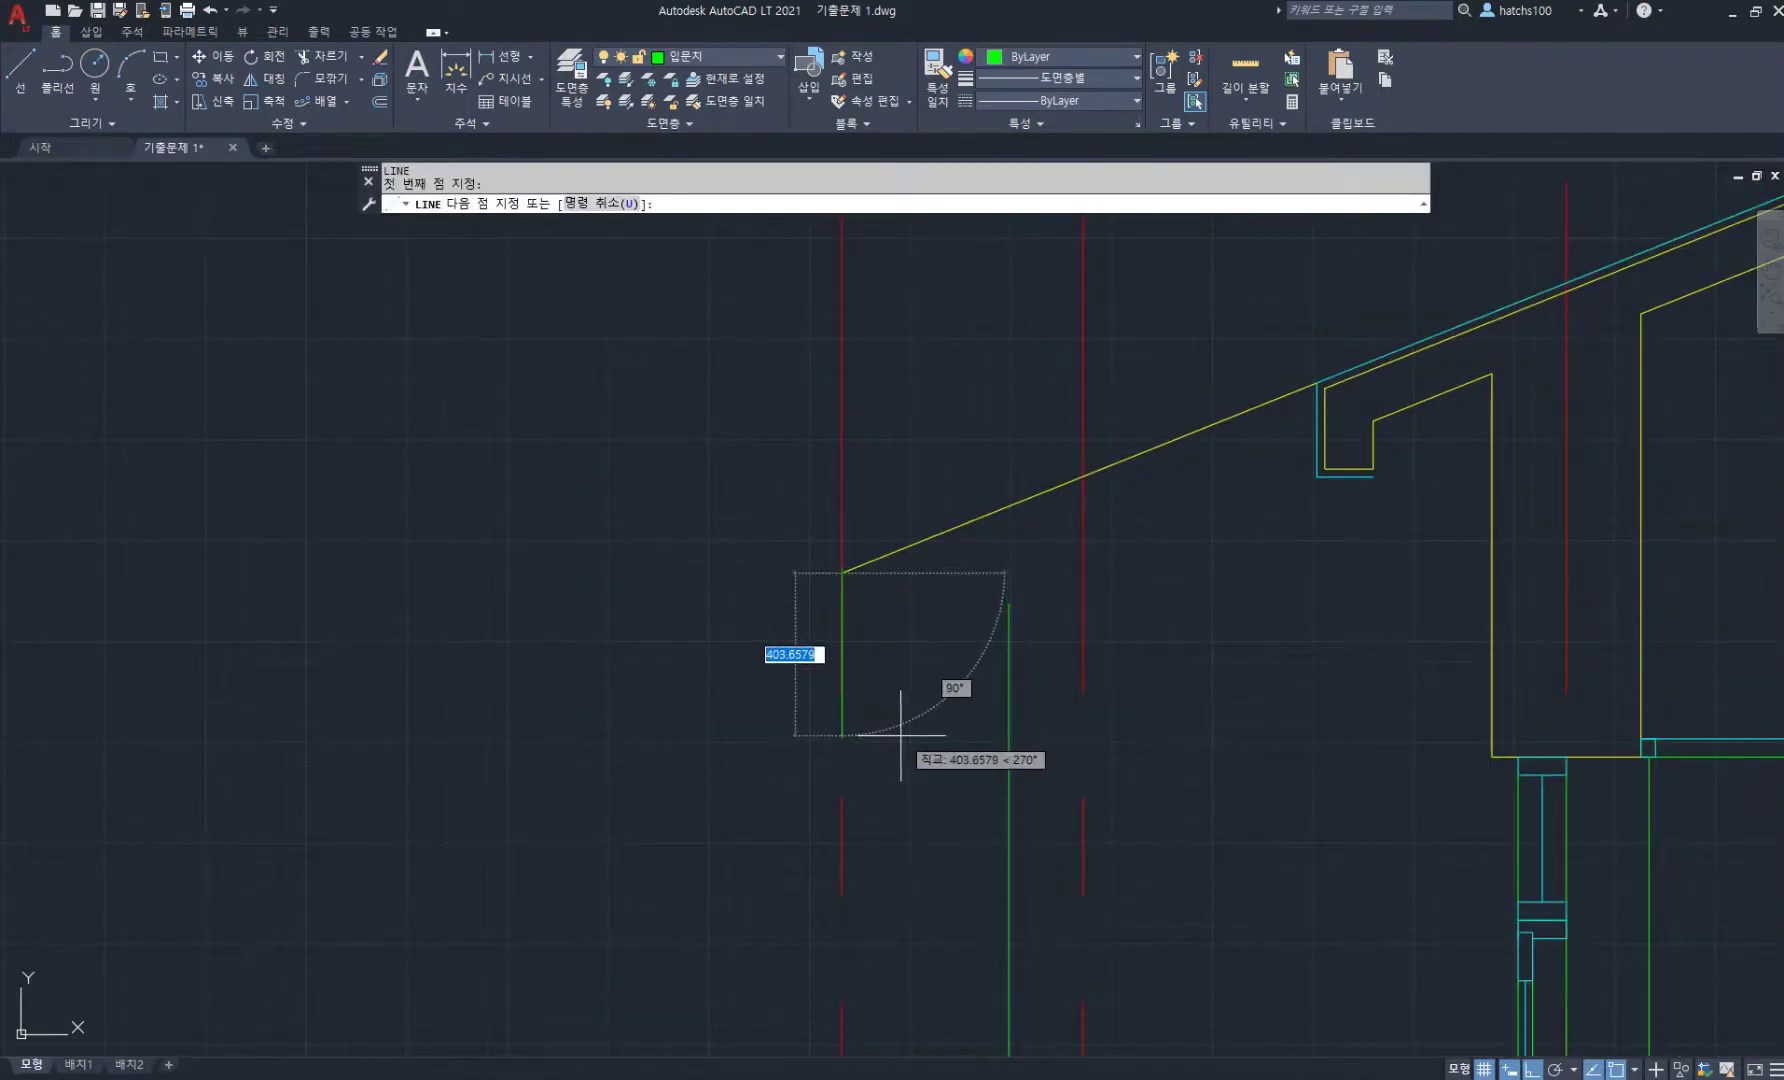
key("Return")
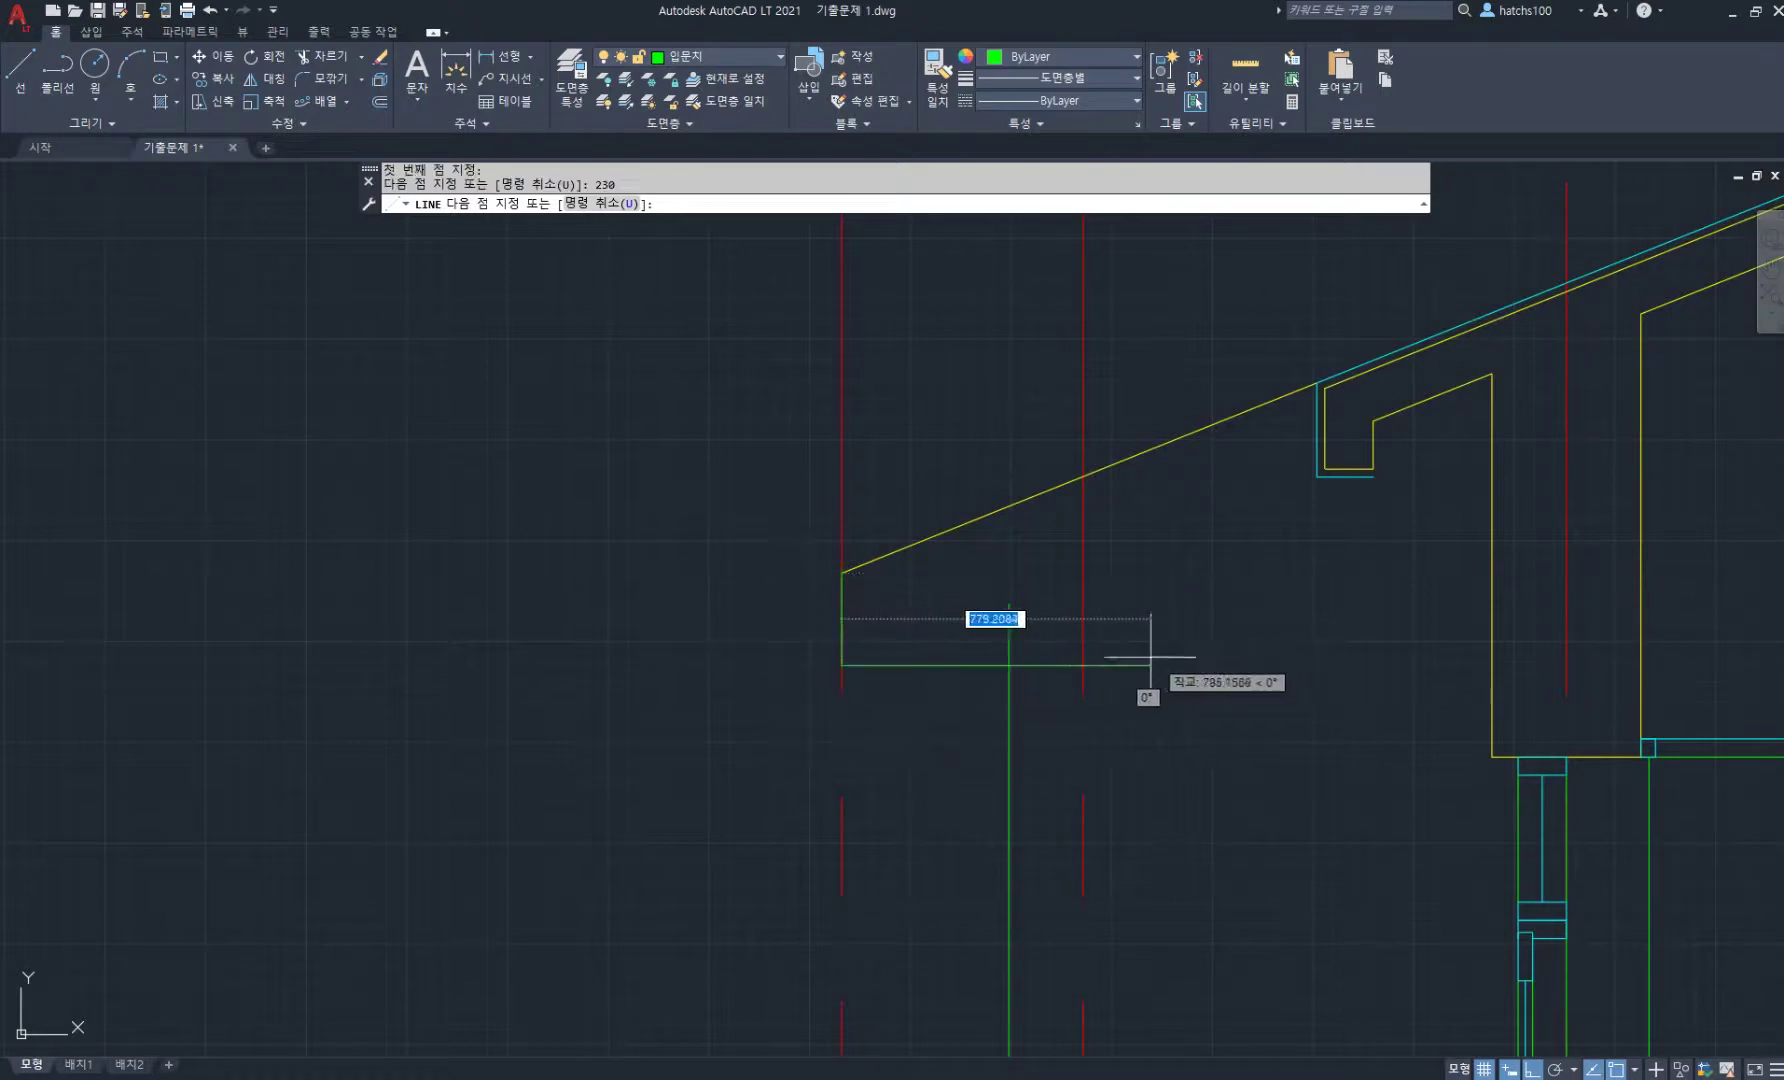
left_click(1082, 665)
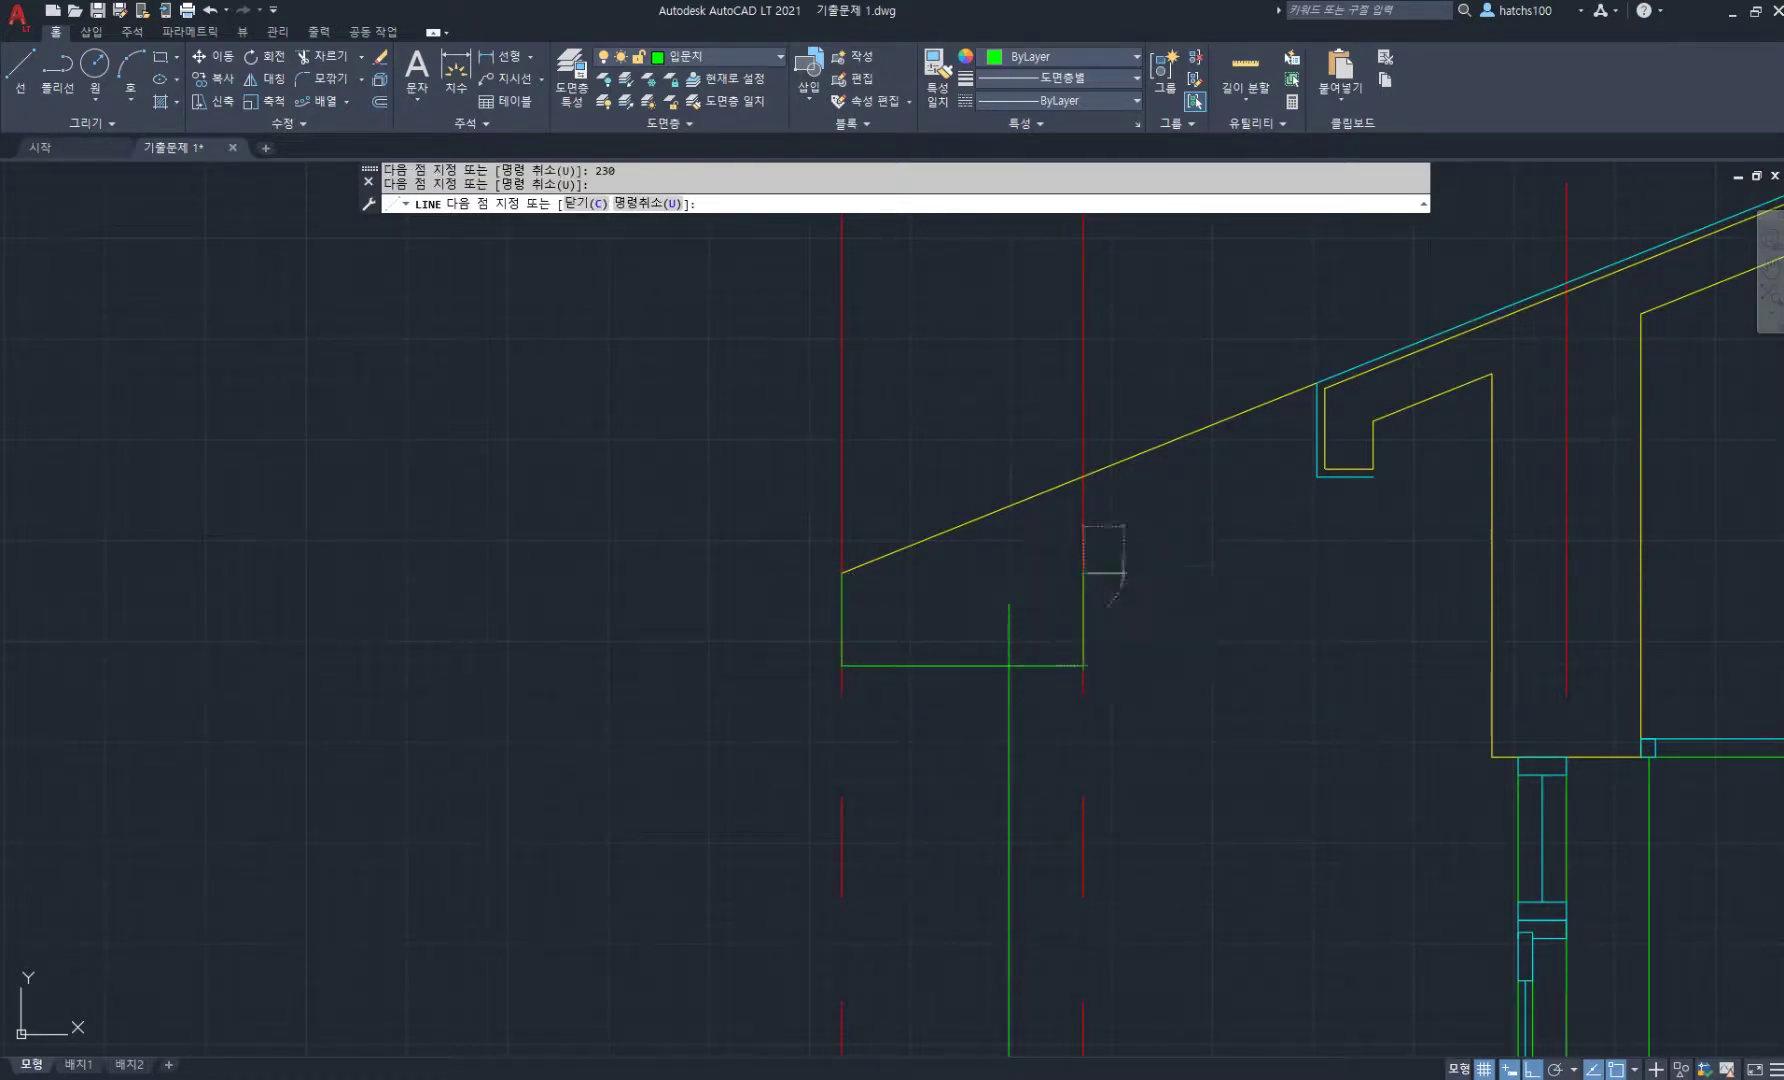
left_click(1120, 574)
left_click(1316, 477)
key("Return")
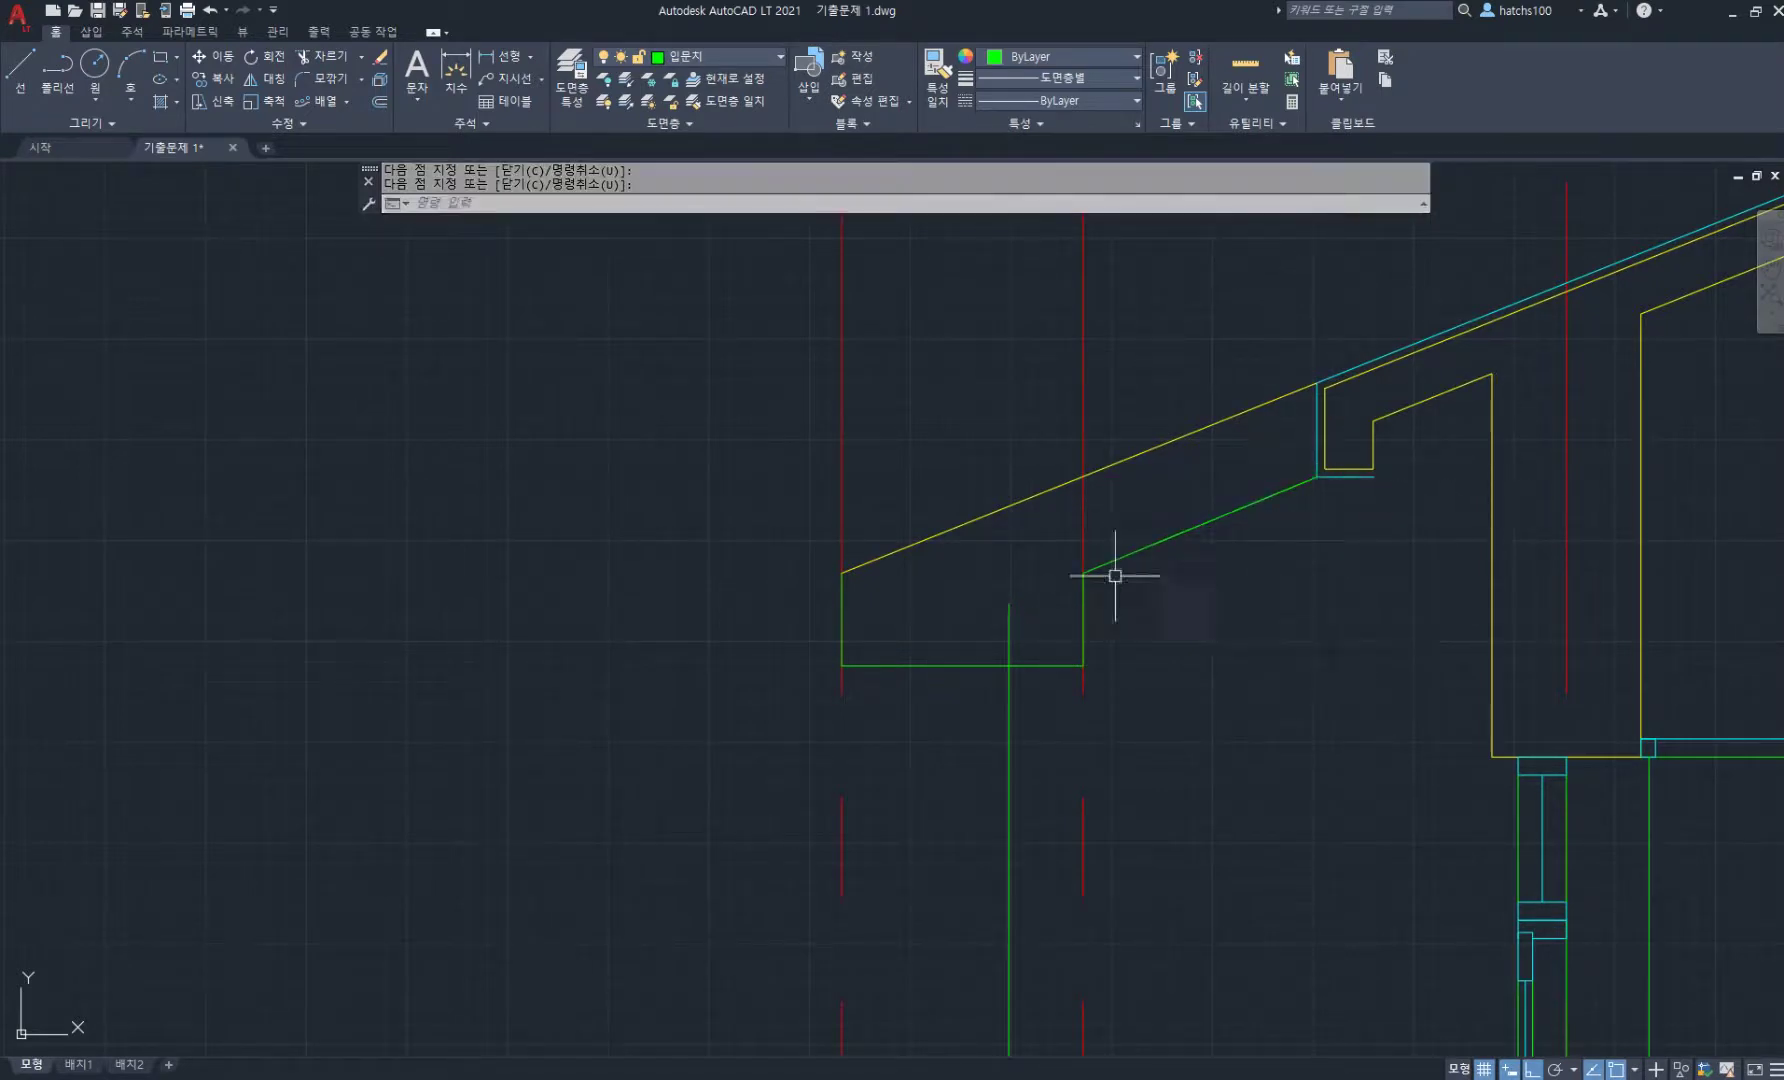
- Trim the part of the vertical green wall line that sticks up inside the new eave outline
scroll(1236, 496, "up", 2)
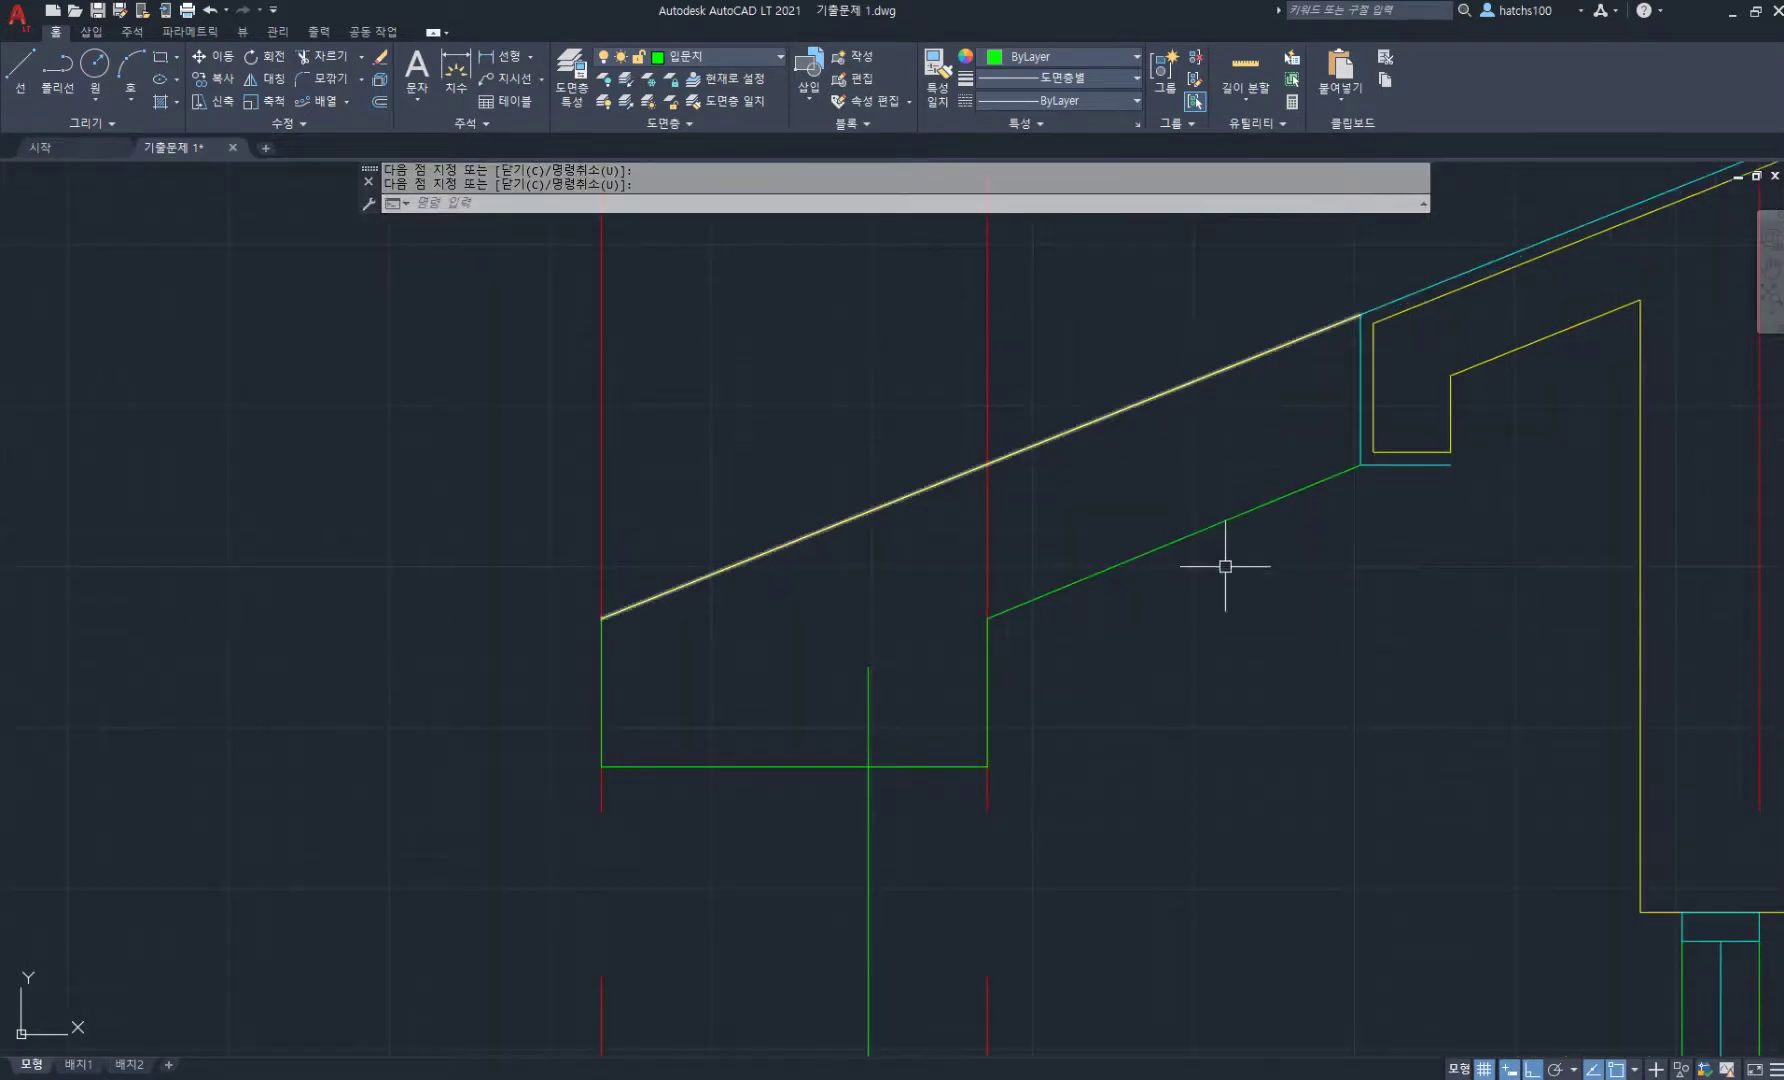
type("tr")
key("Return")
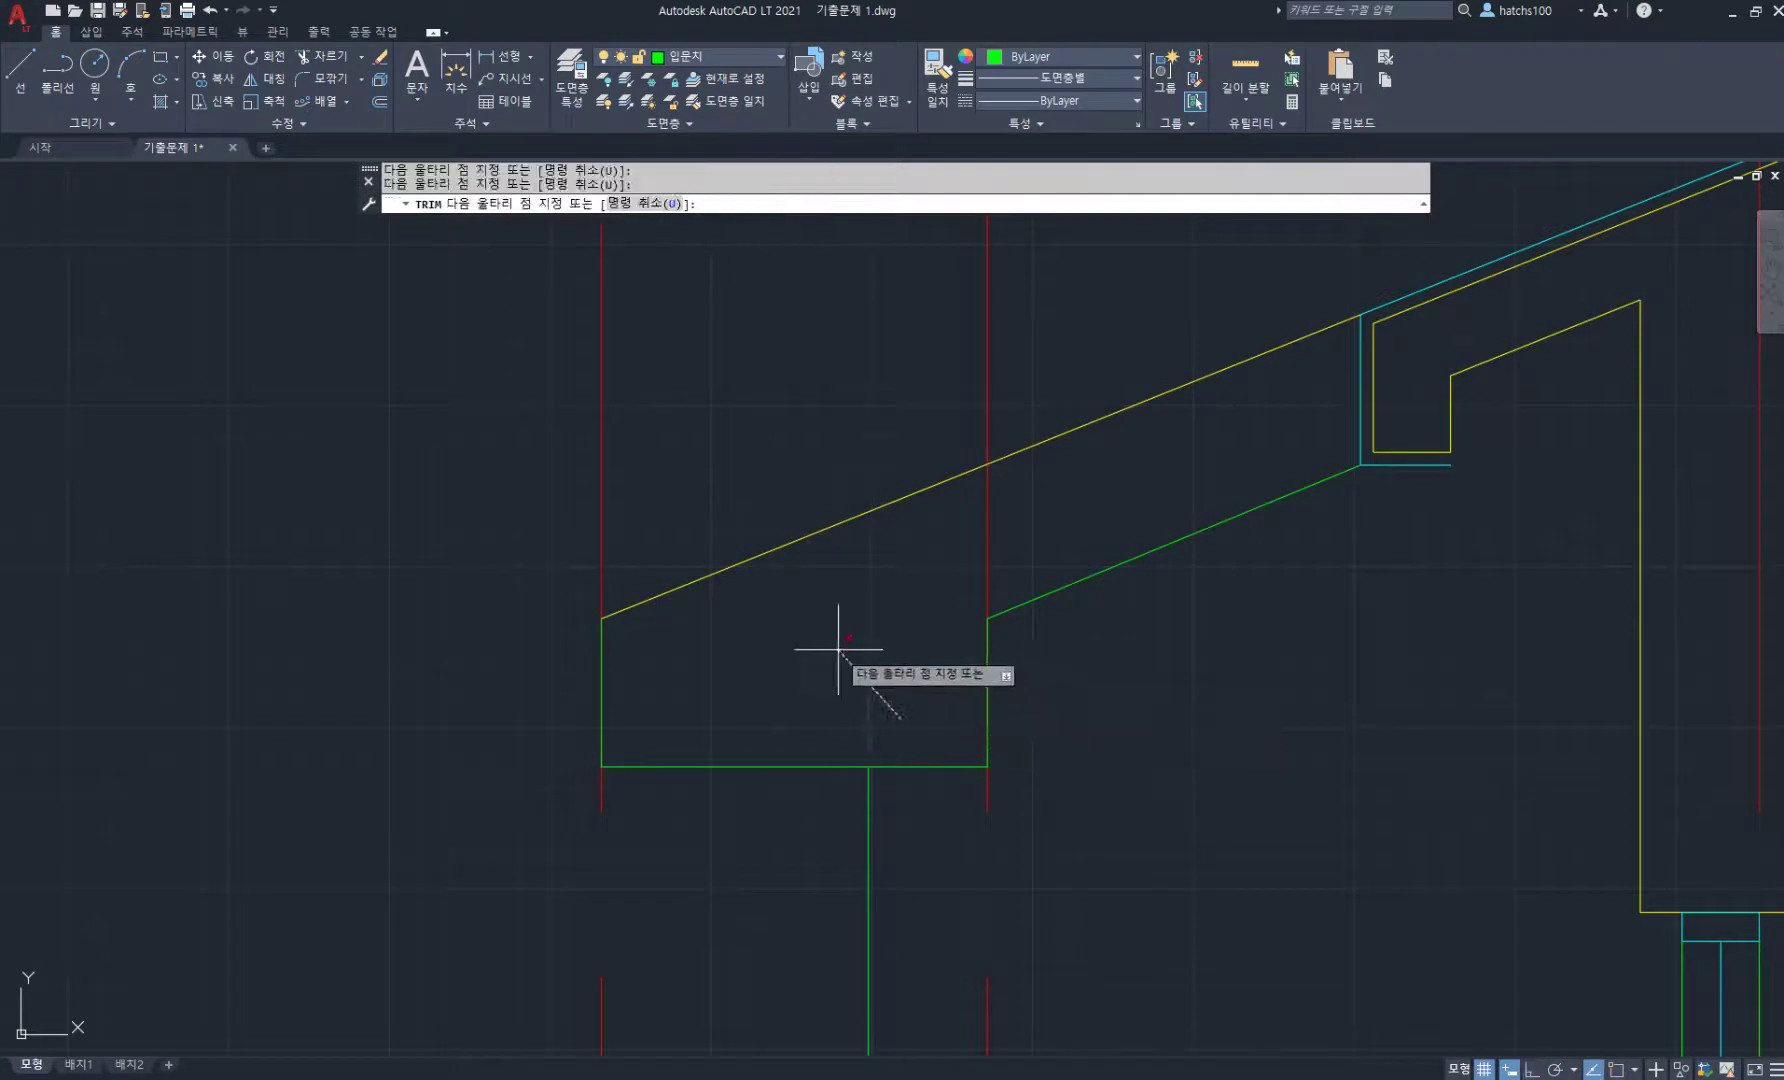
scroll(930, 545, "down", 2)
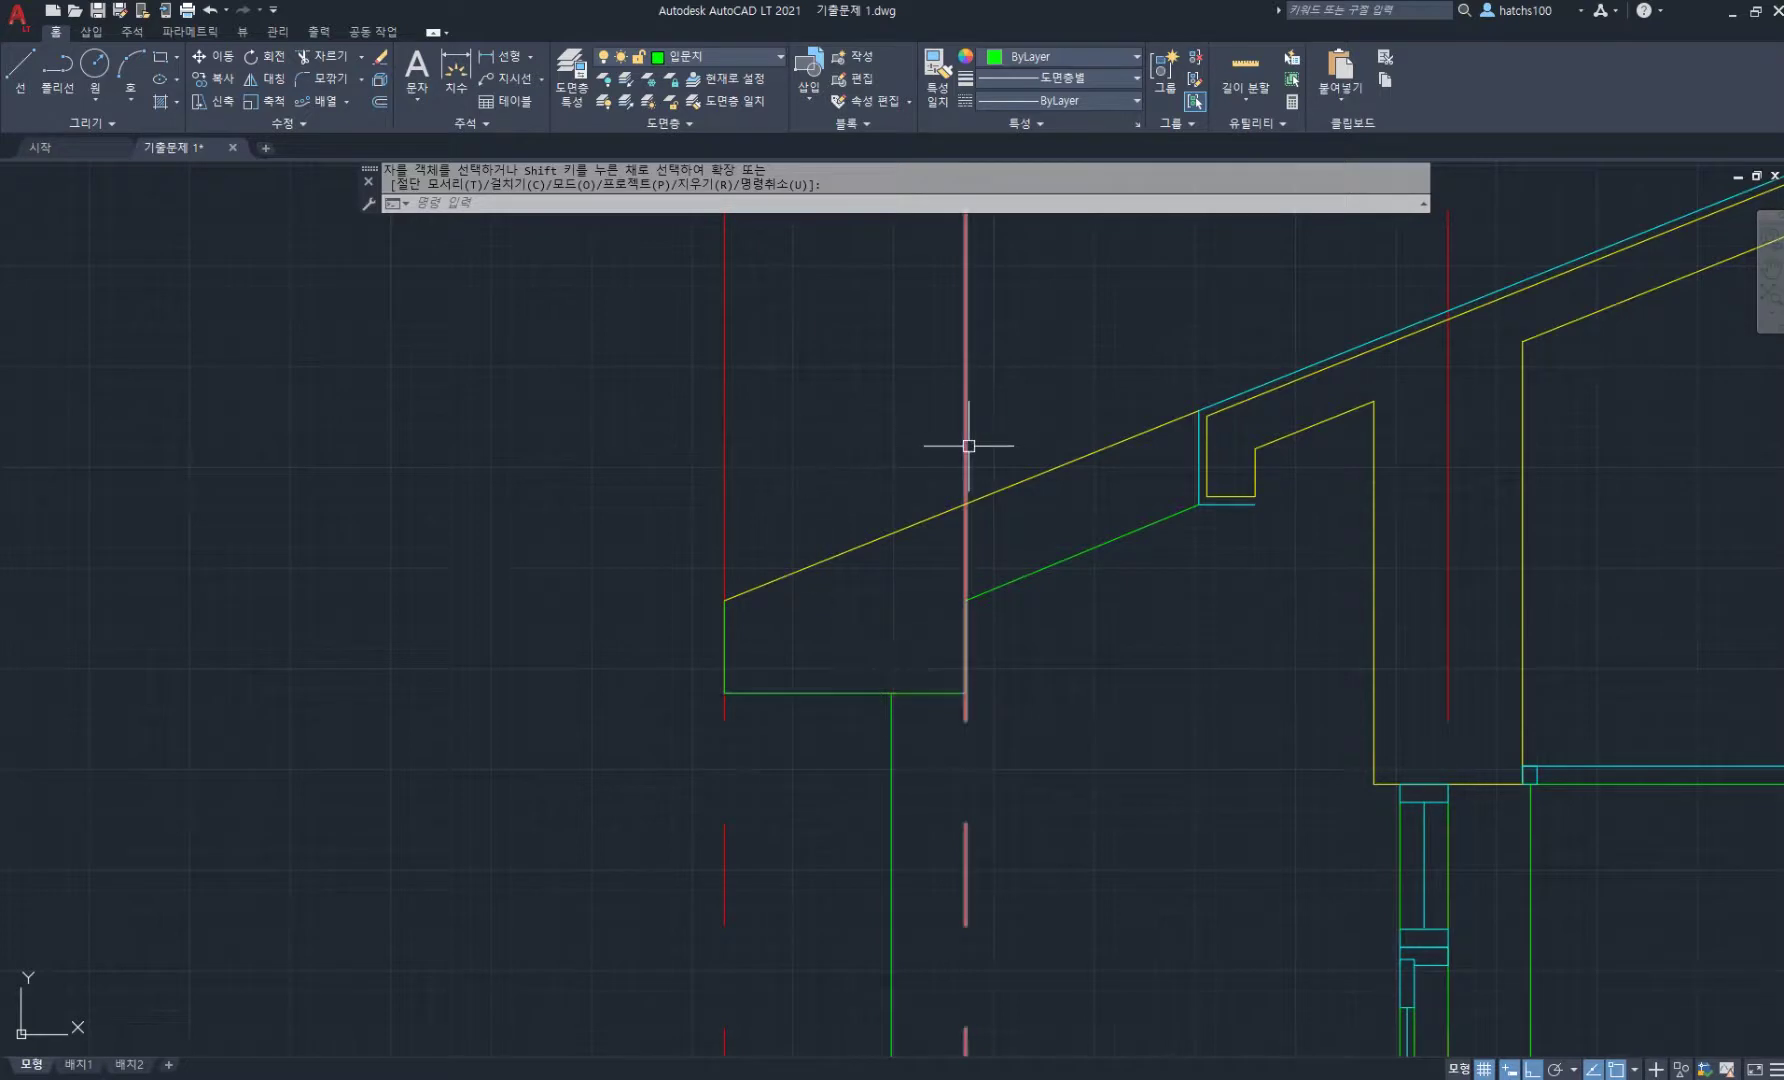
- Erase the outermost red center line at the tip of the projecting eave
key("Escape")
left_click(768, 438)
left_click(640, 368)
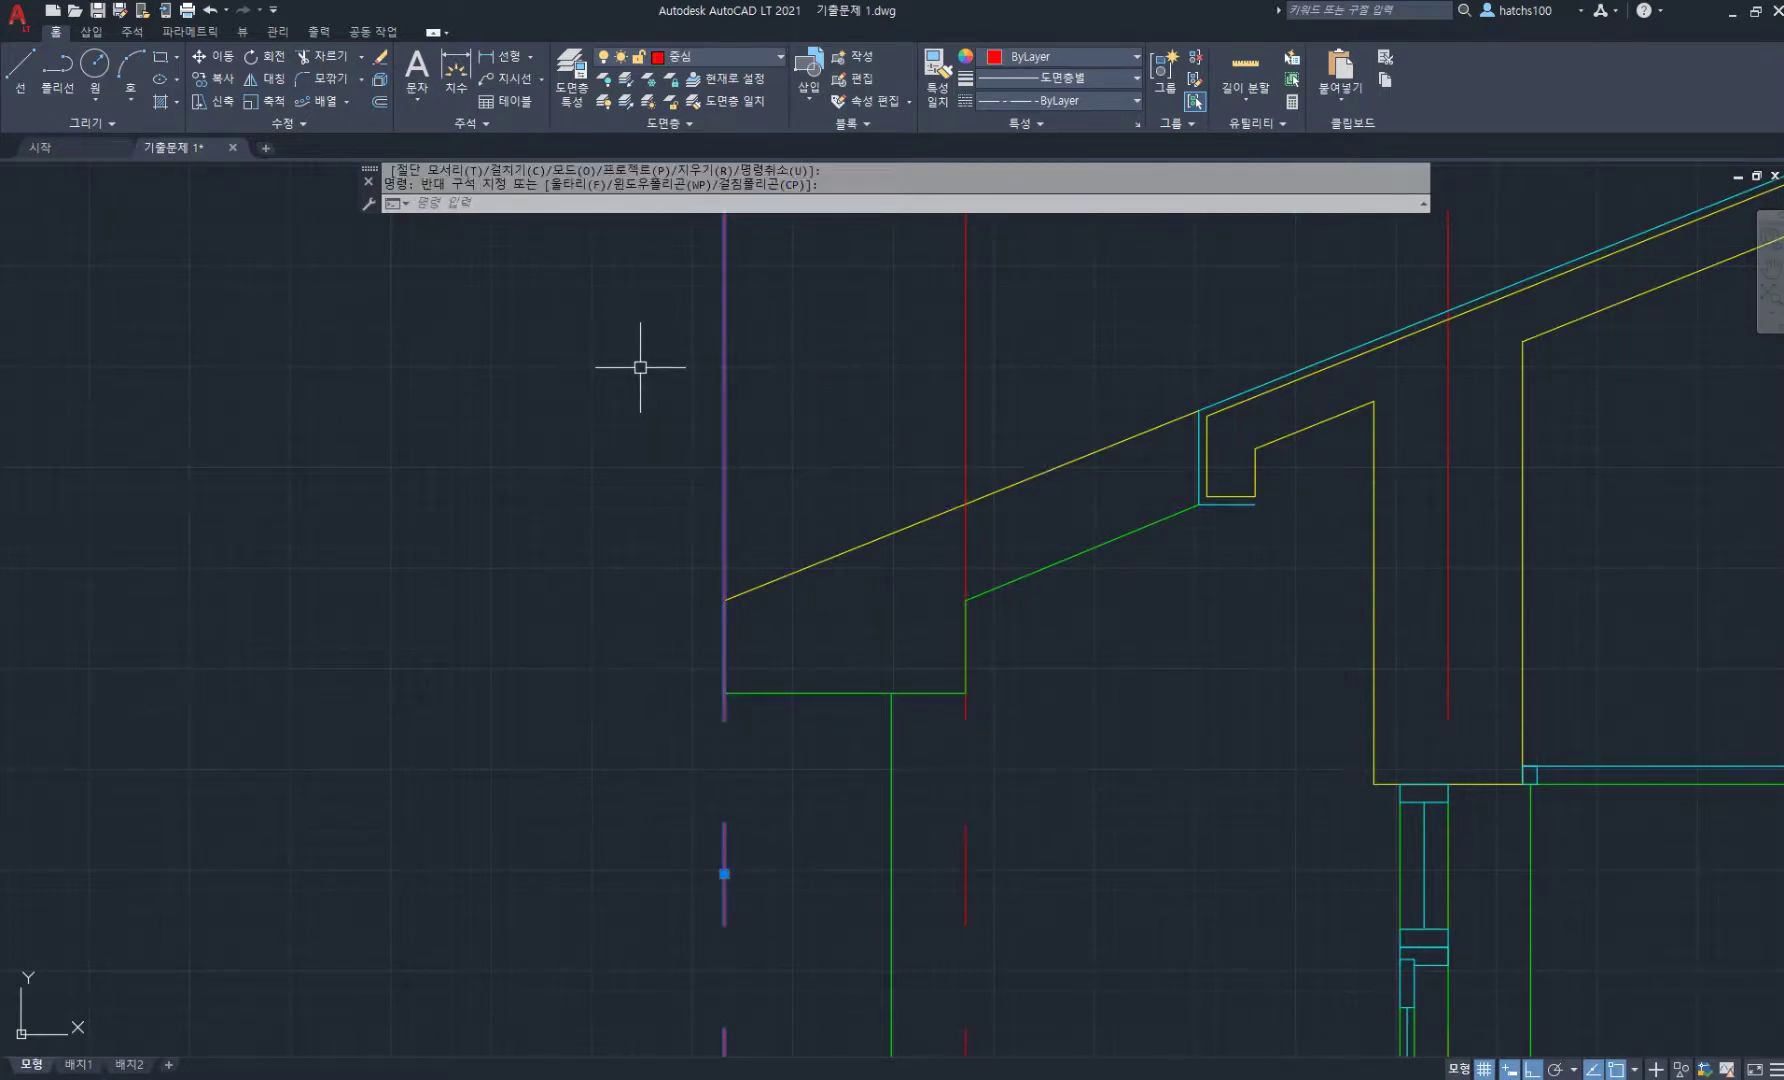
key("Delete")
scroll(783, 443, "down", 2)
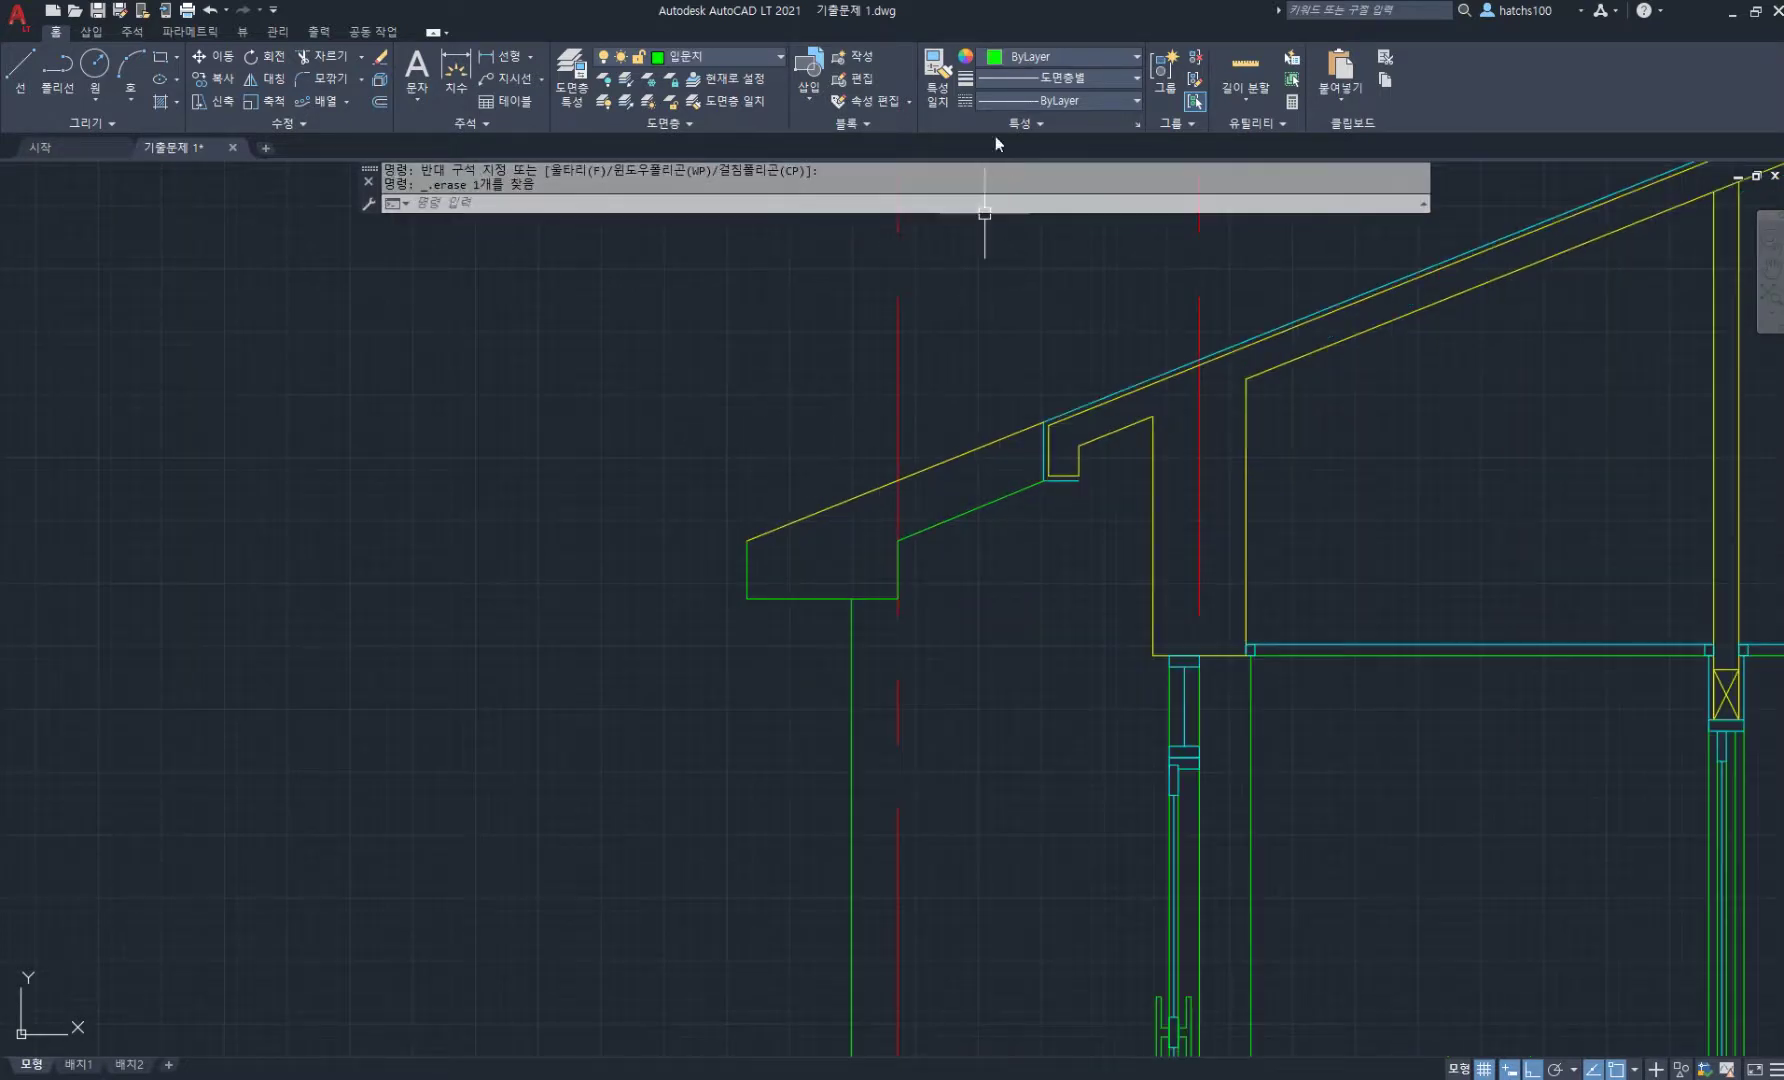
- Match the yellow sloped top line of the projecting eave to the properties of its green underside line
left_click(932, 98)
left_click(985, 505)
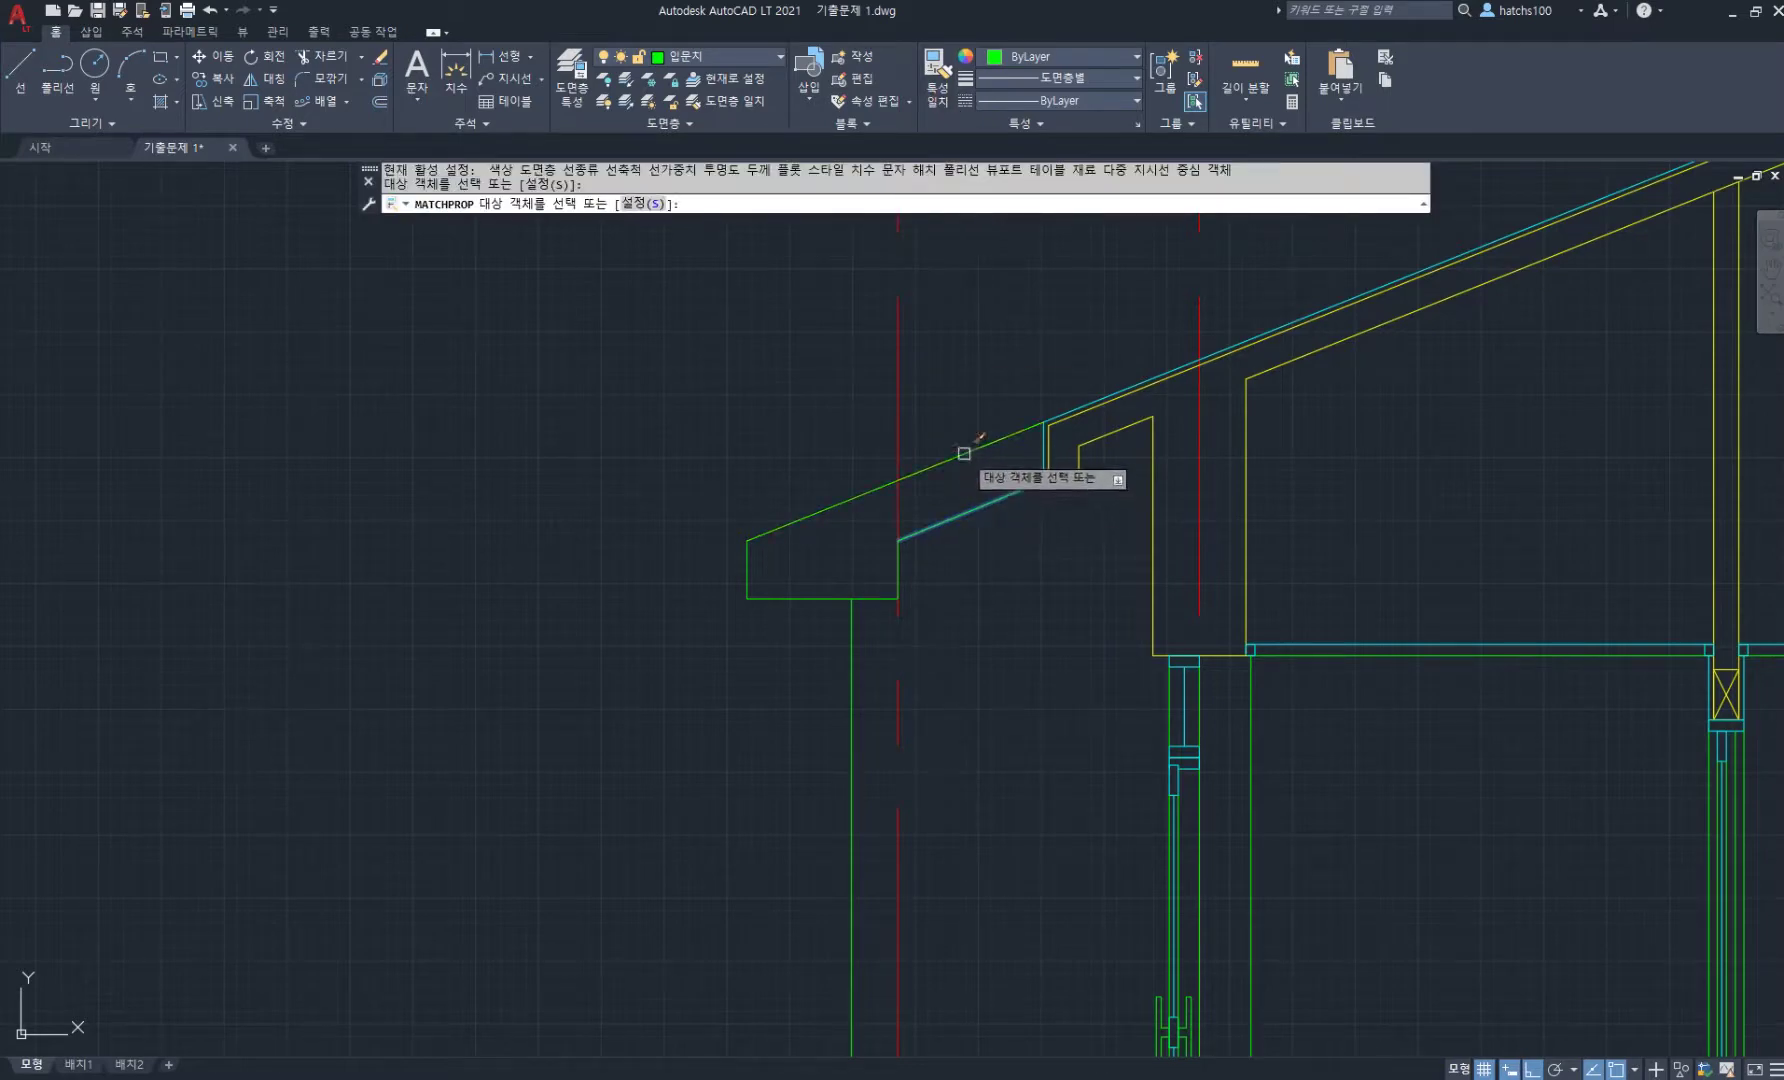
left_click(966, 453)
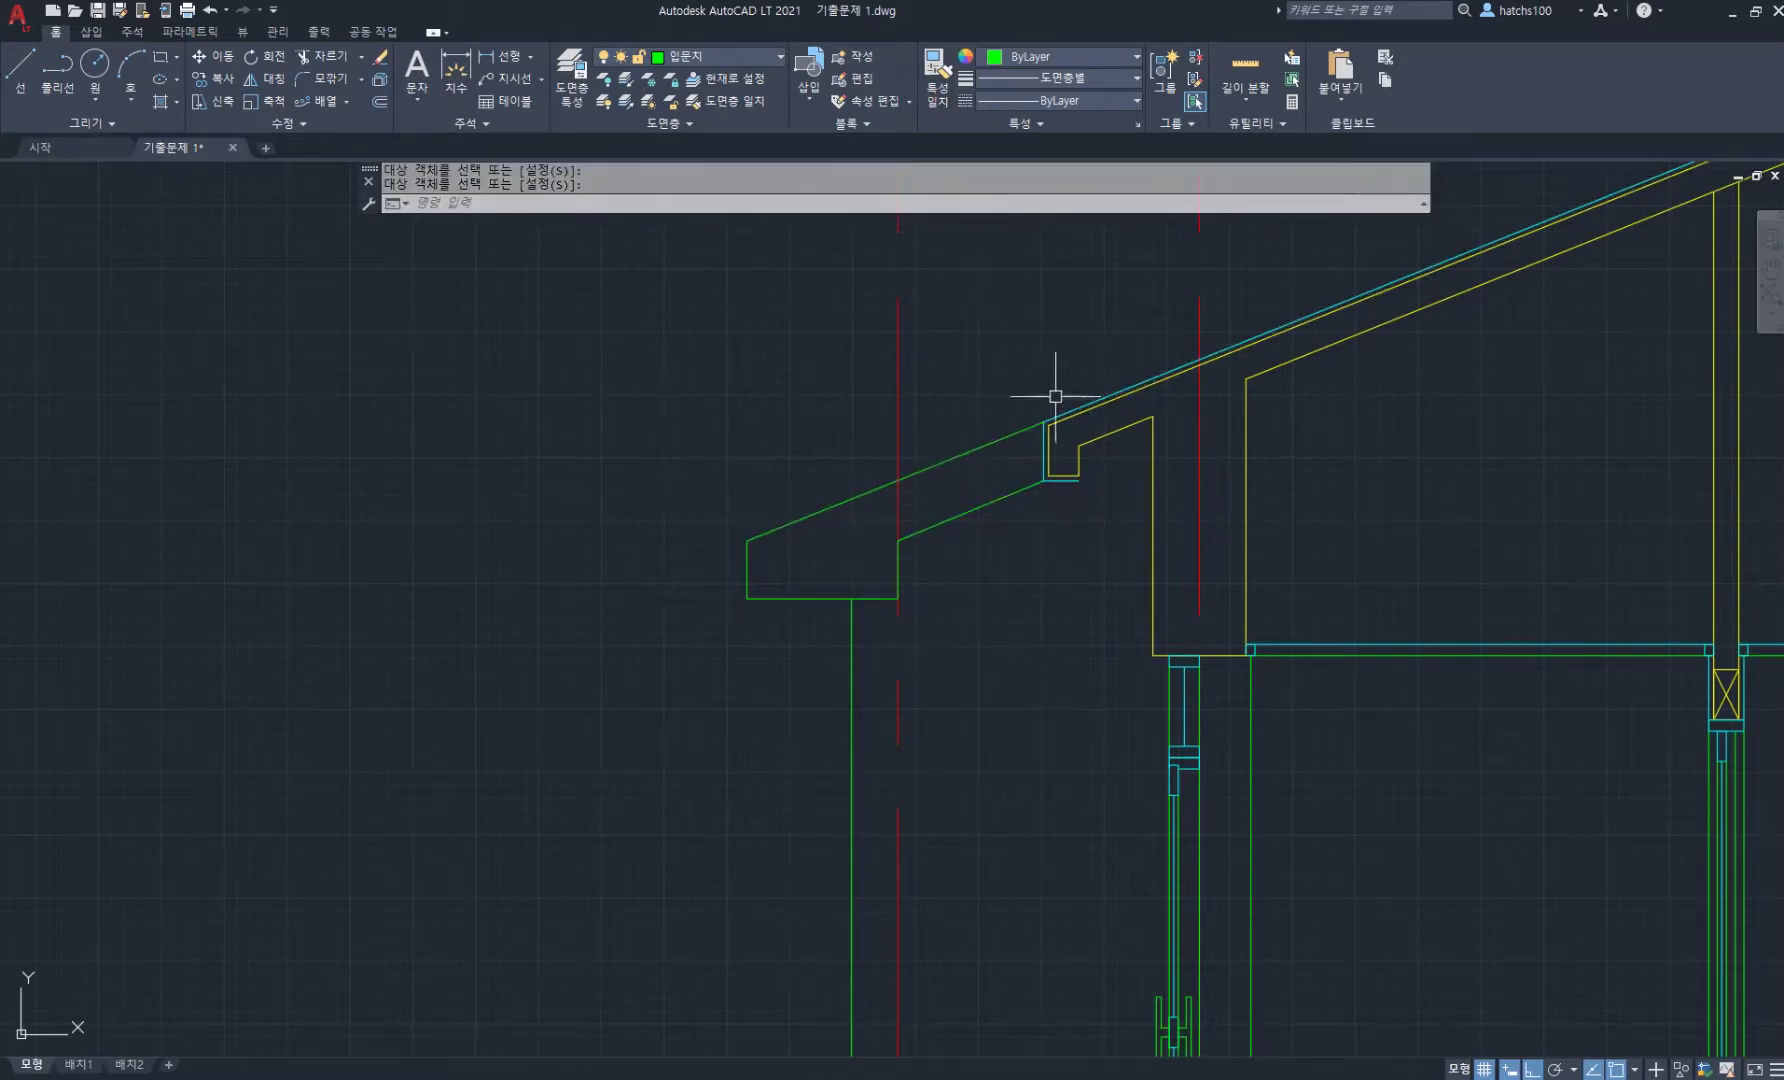
- Draw a horizontal line from the beam's outer bottom corner out to the vertical green wall line
scroll(931, 643, "up", 2)
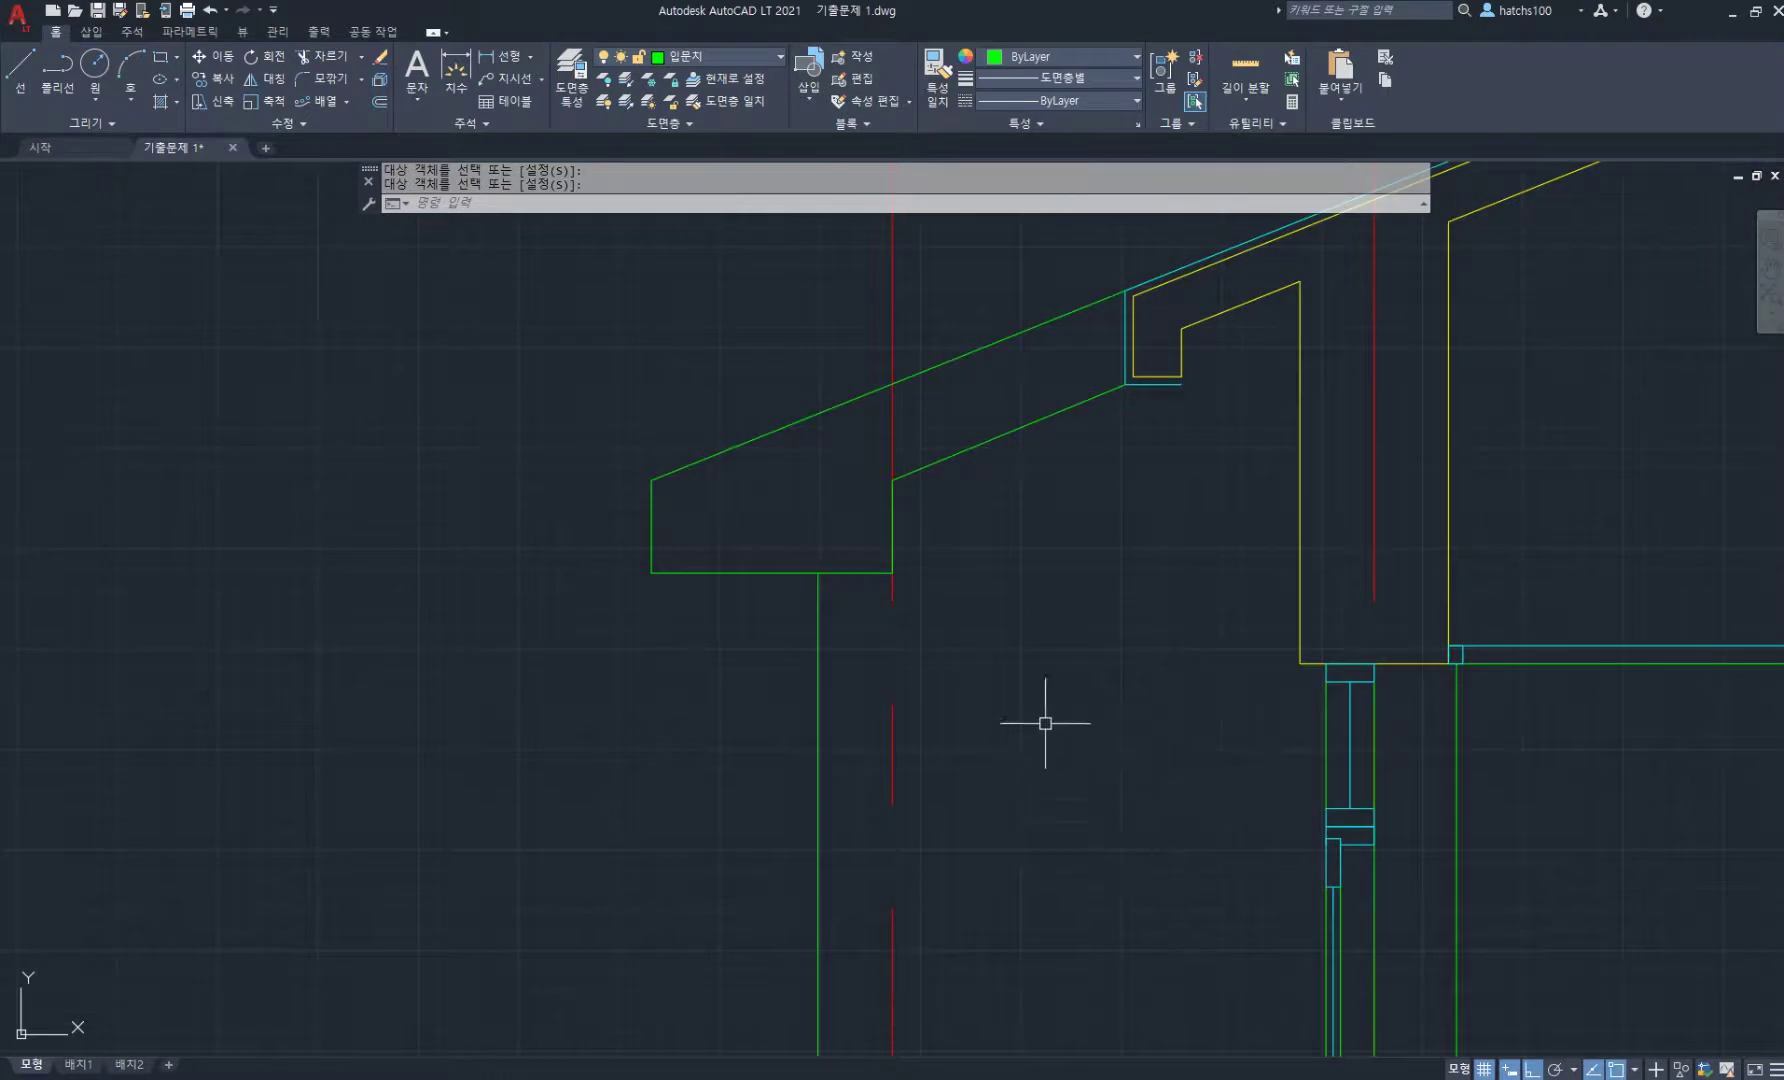
key("Escape")
type("l")
key("Return")
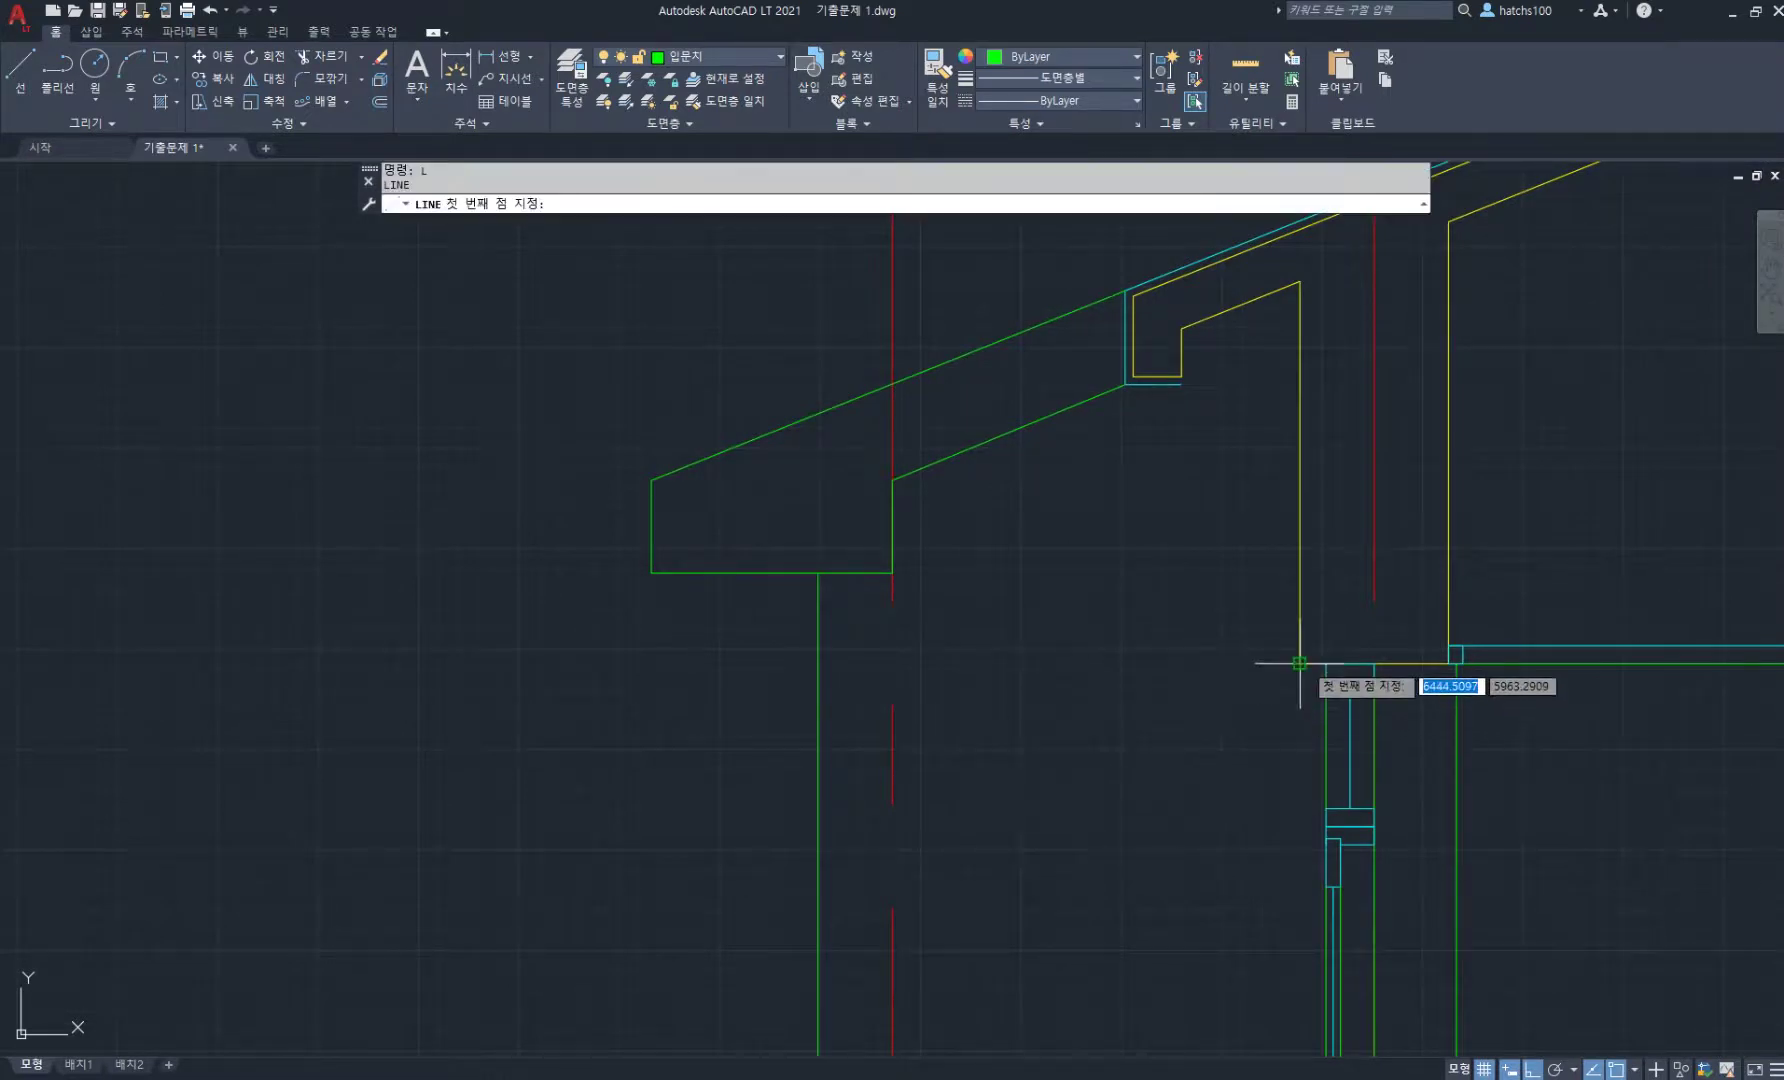
left_click(1300, 663)
left_click(832, 665)
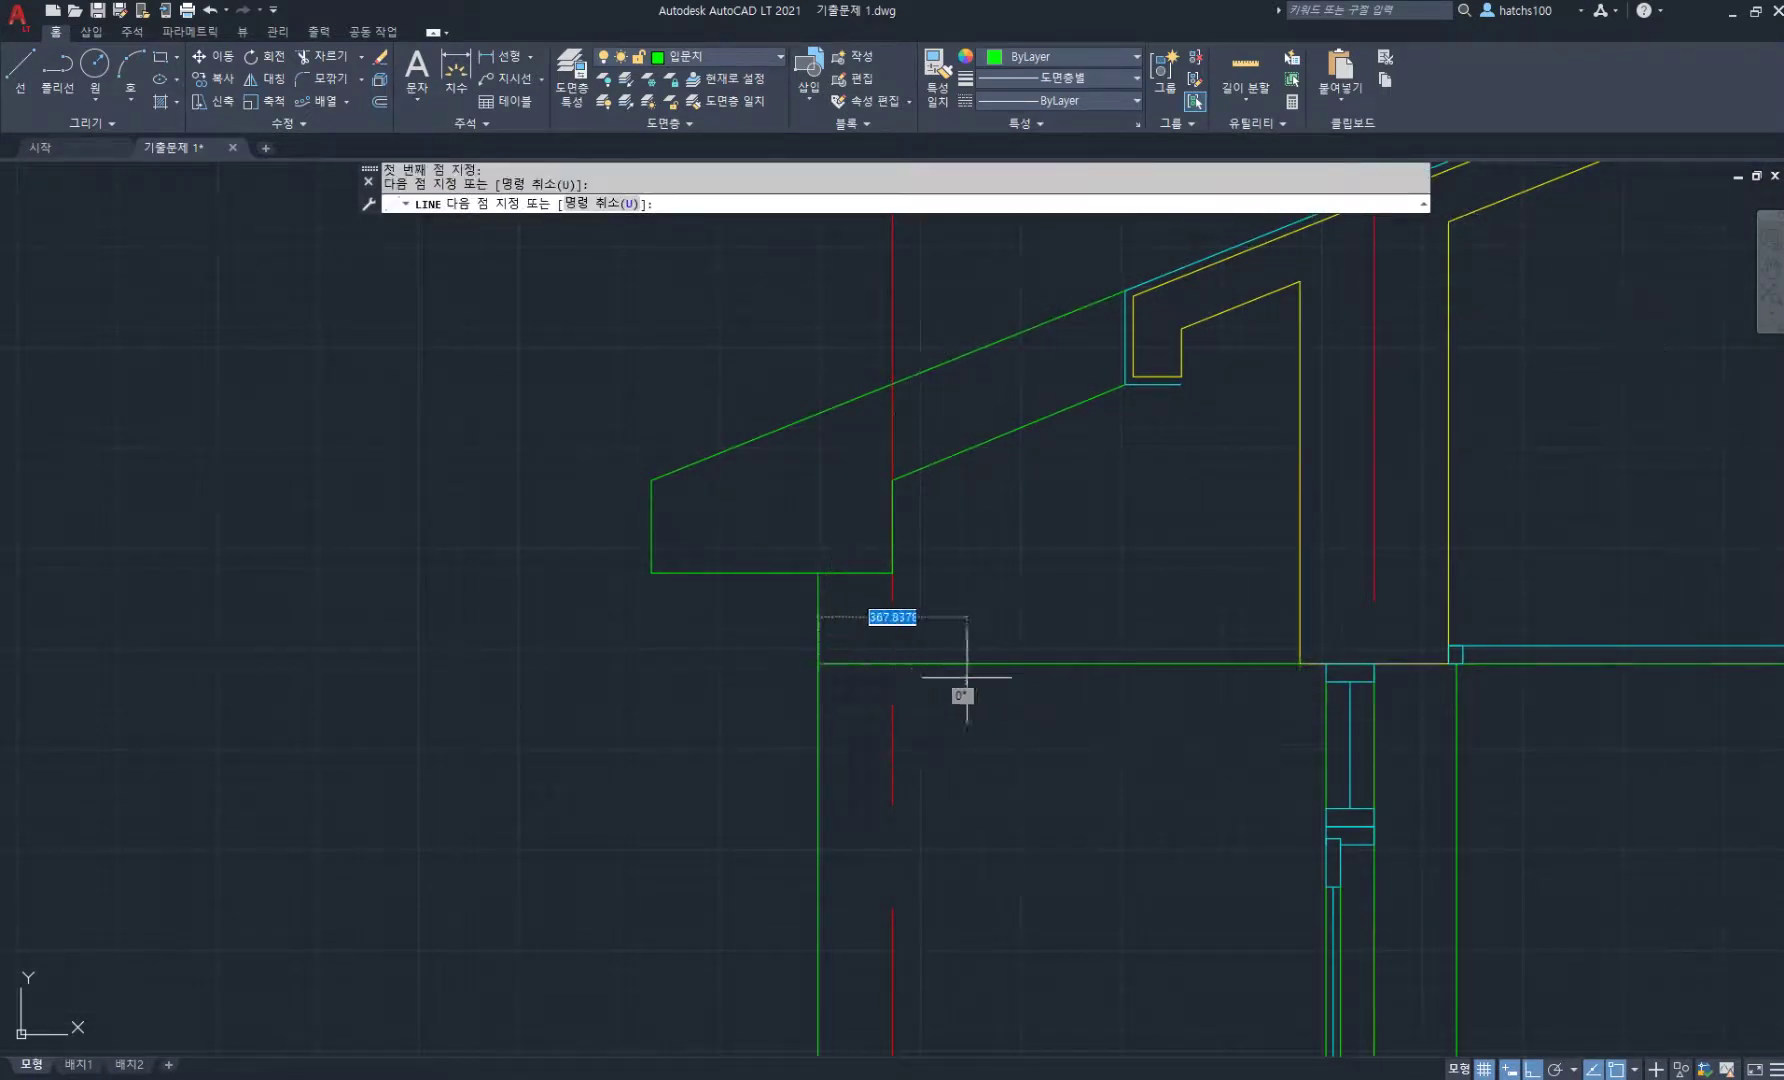
scroll(963, 685, "down", 6)
key("Return")
- Draw a horizontal line at the interior floor level from the front door's outer face to the vertical green wall line
scroll(933, 747, "up", 4)
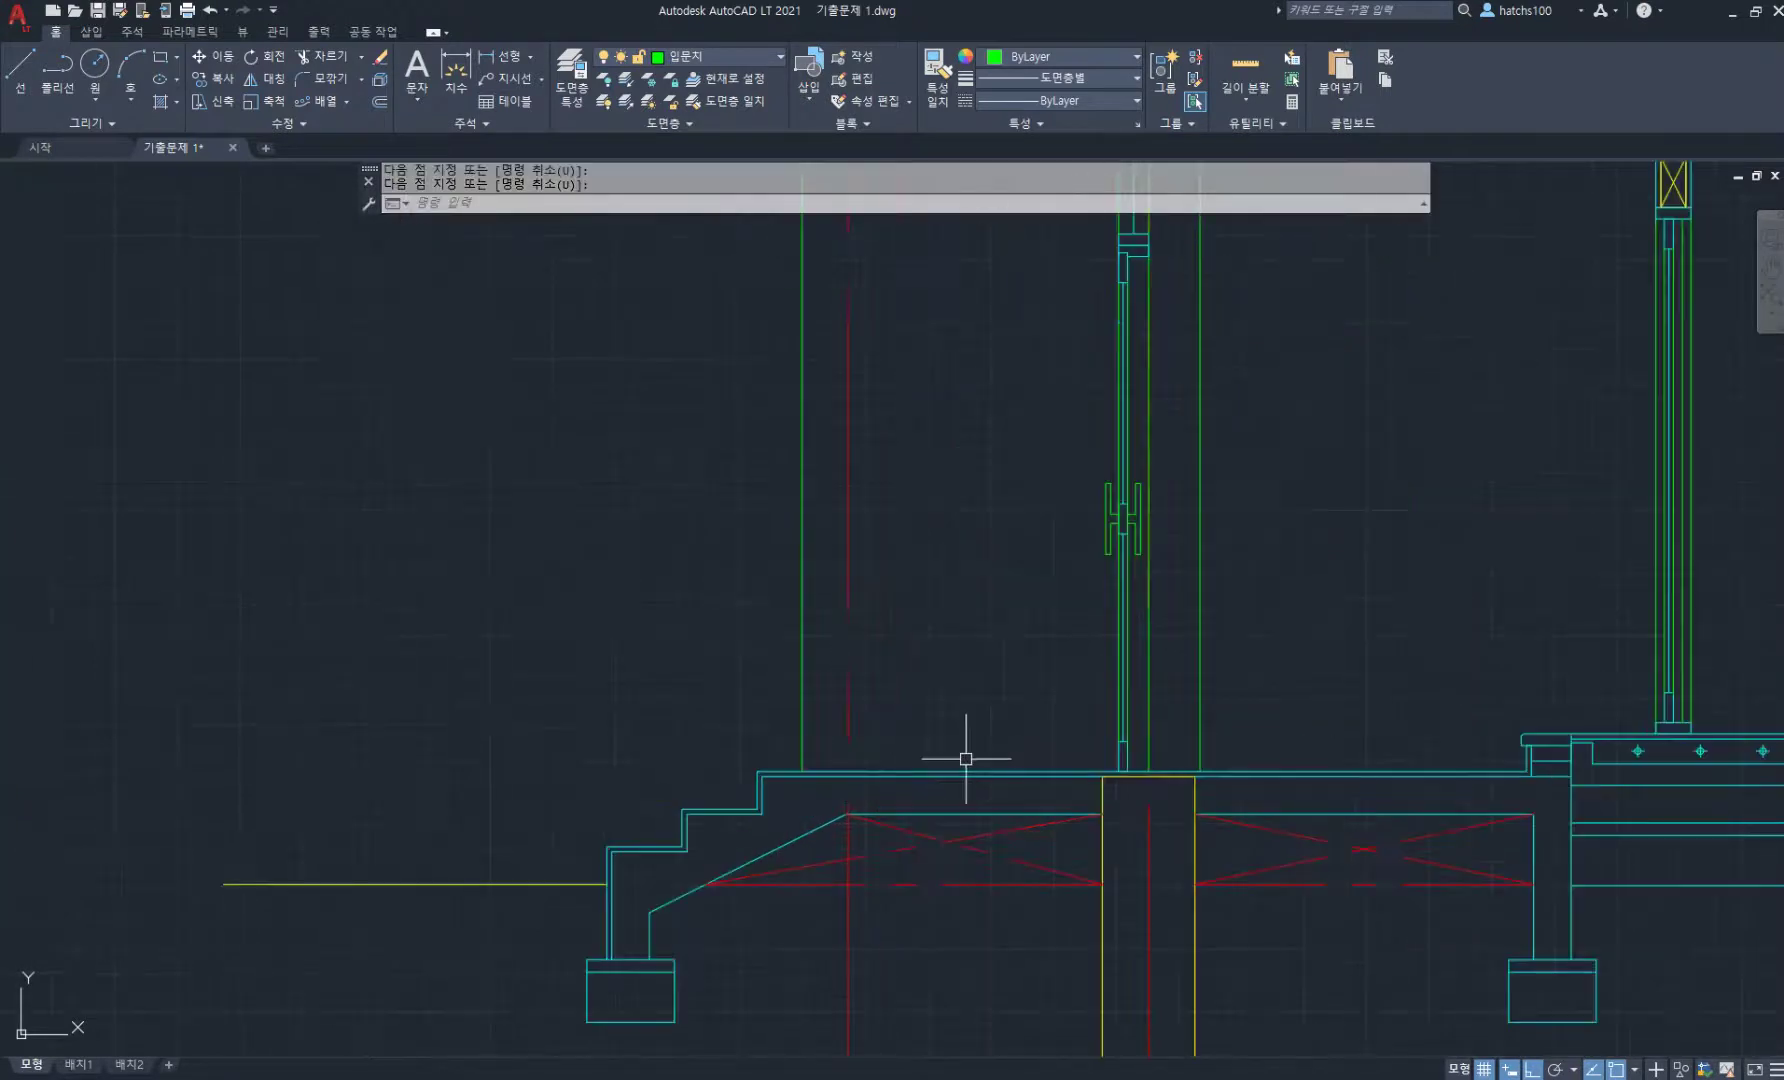
type("l")
key("Return")
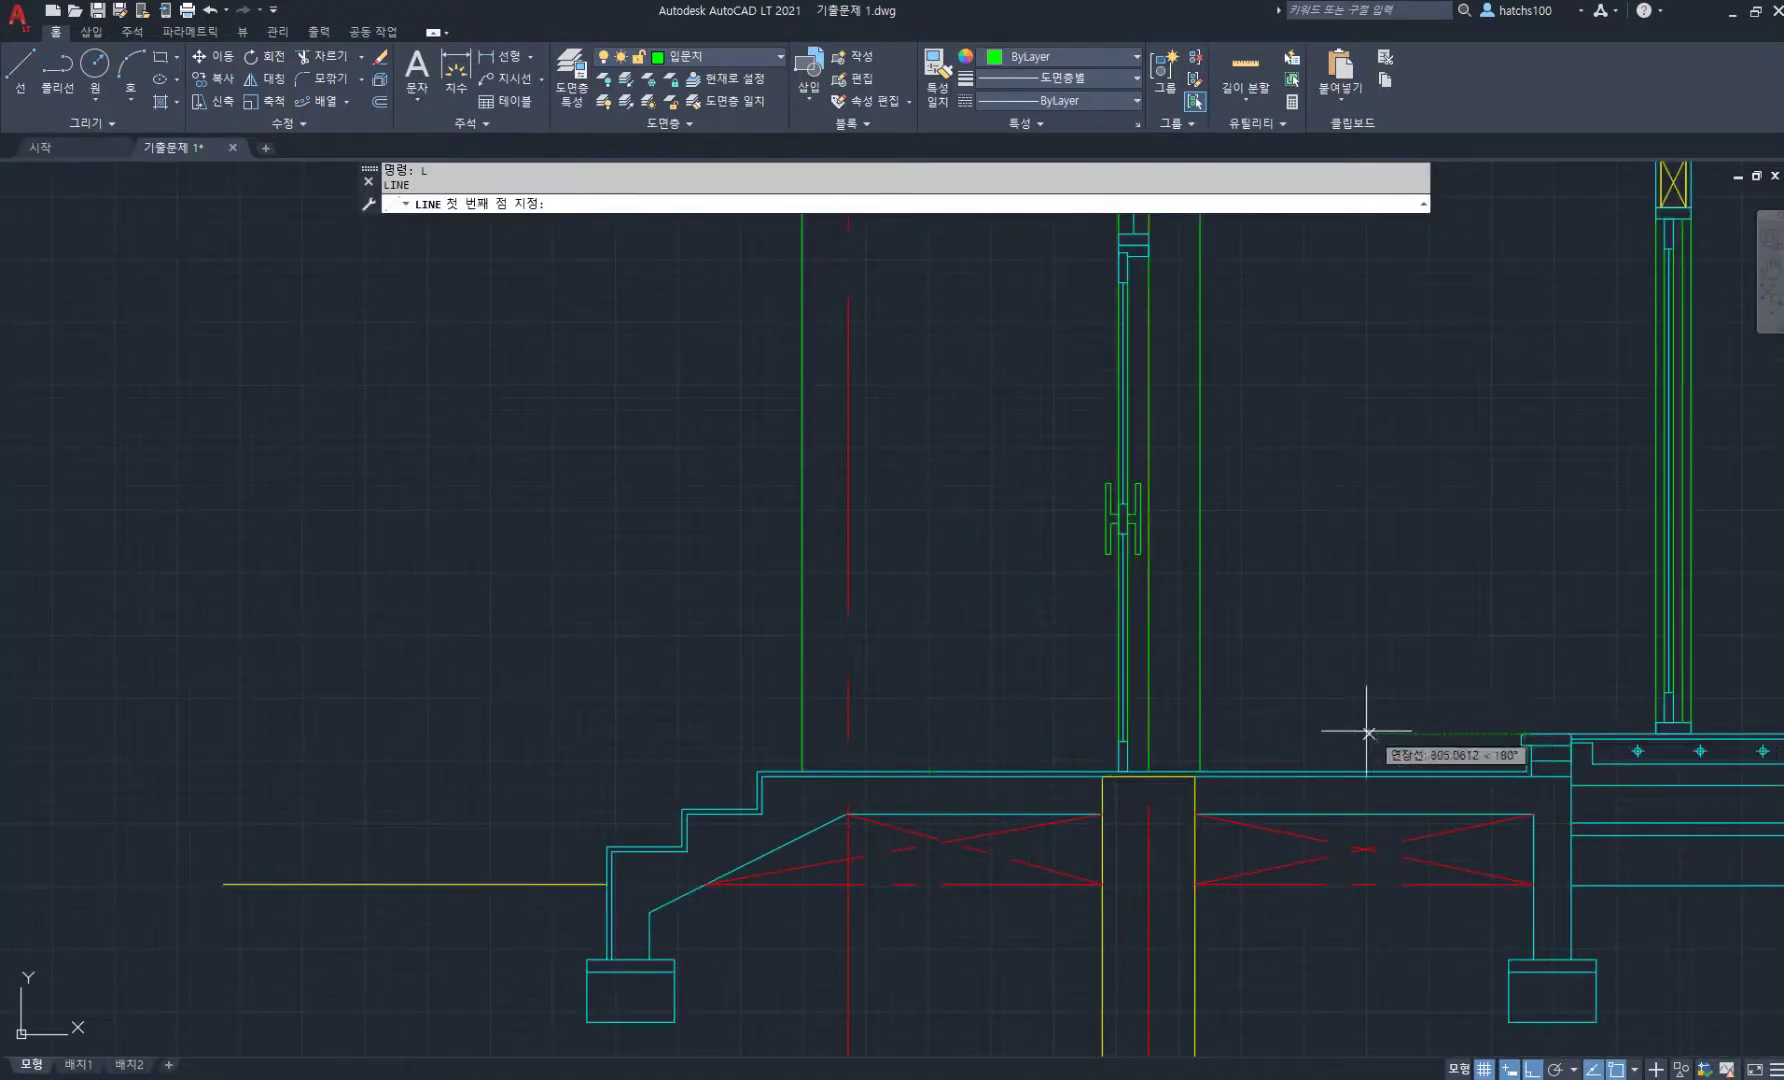
left_click(1119, 734)
left_click(800, 734)
key("Return")
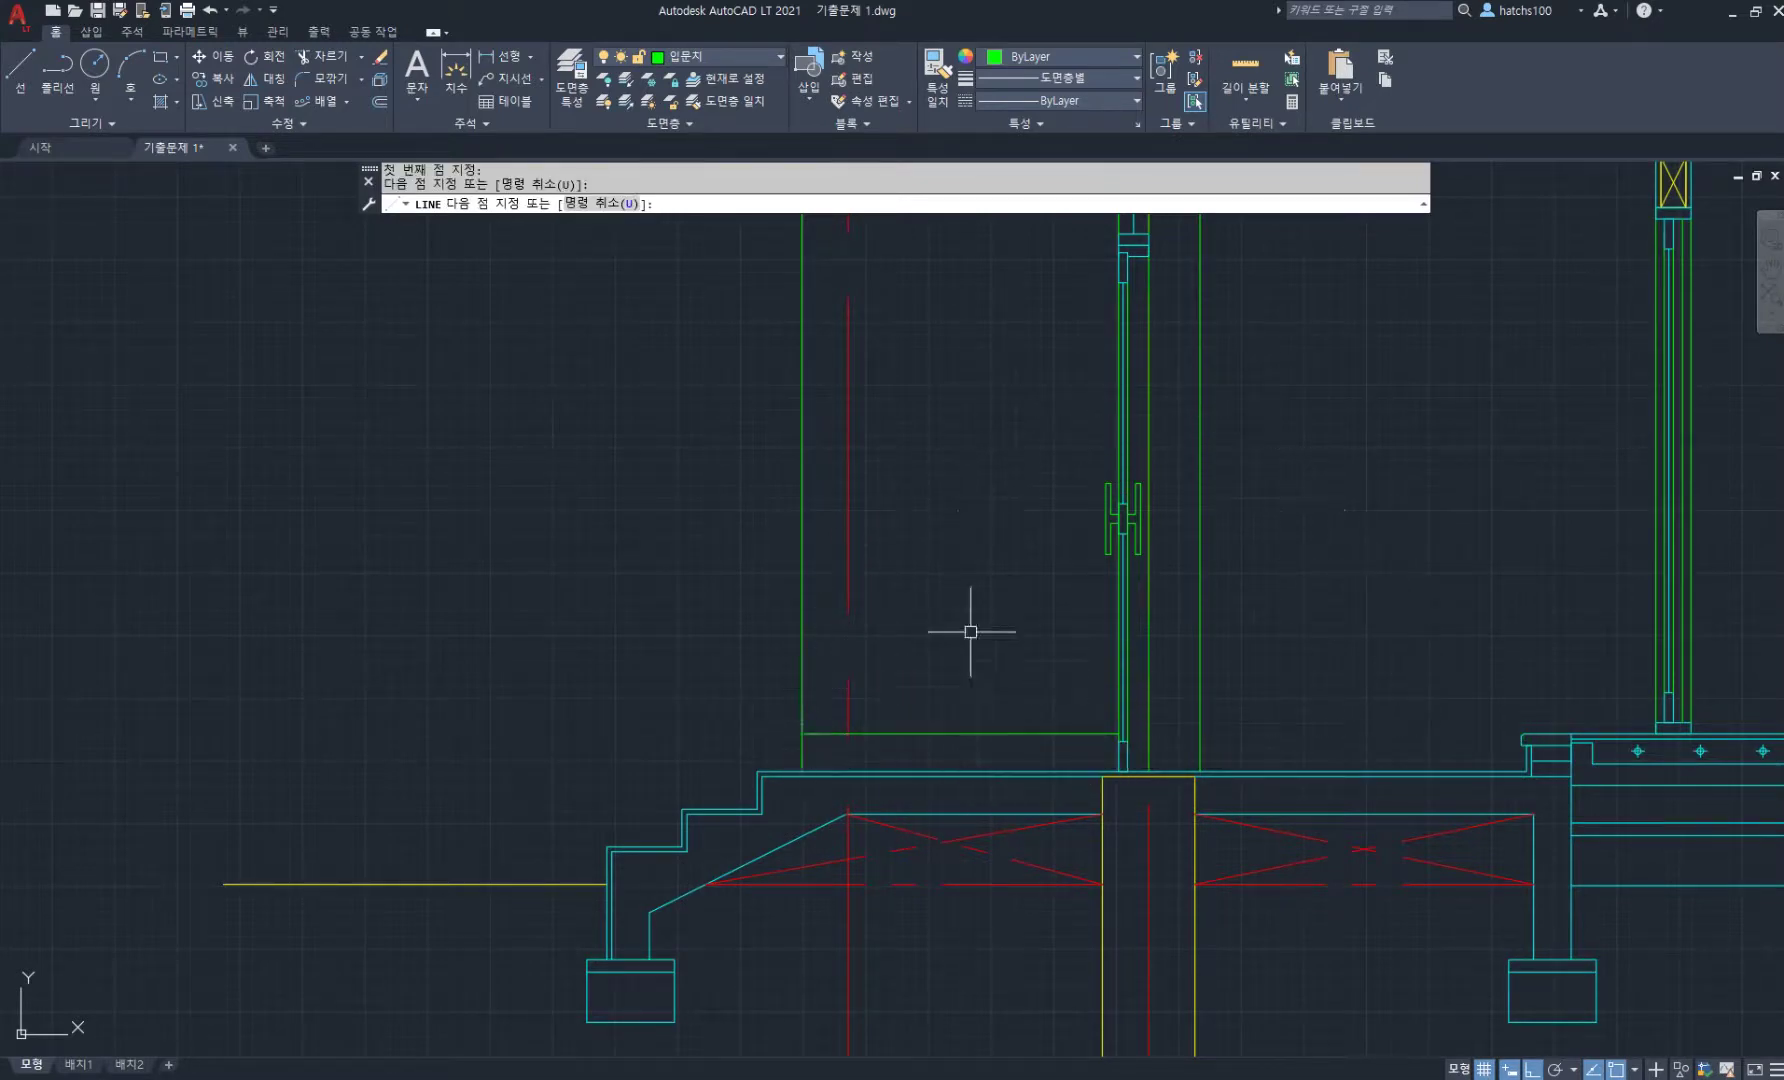
scroll(950, 570, "down", 2)
middle_click_drag(927, 509, 1100, 733)
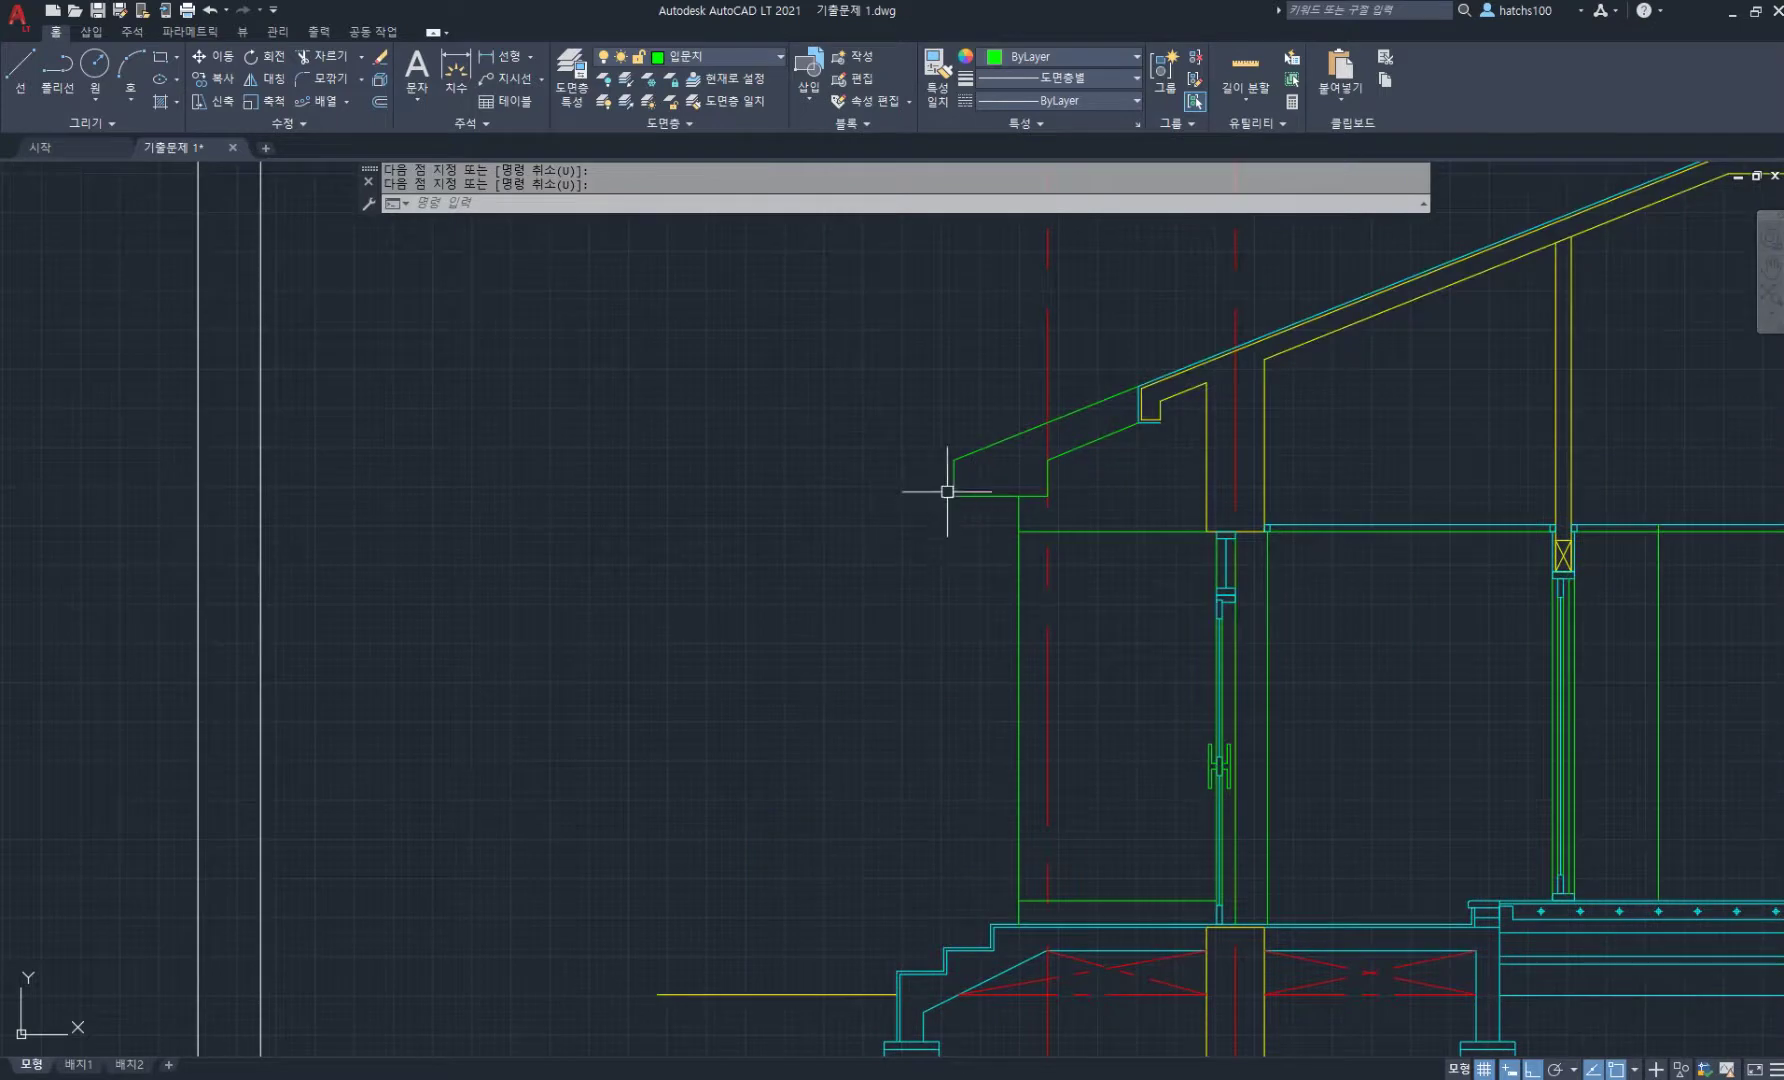
- Offset the projecting eave's sloped top line 60 upward
scroll(1020, 385, "up", 3)
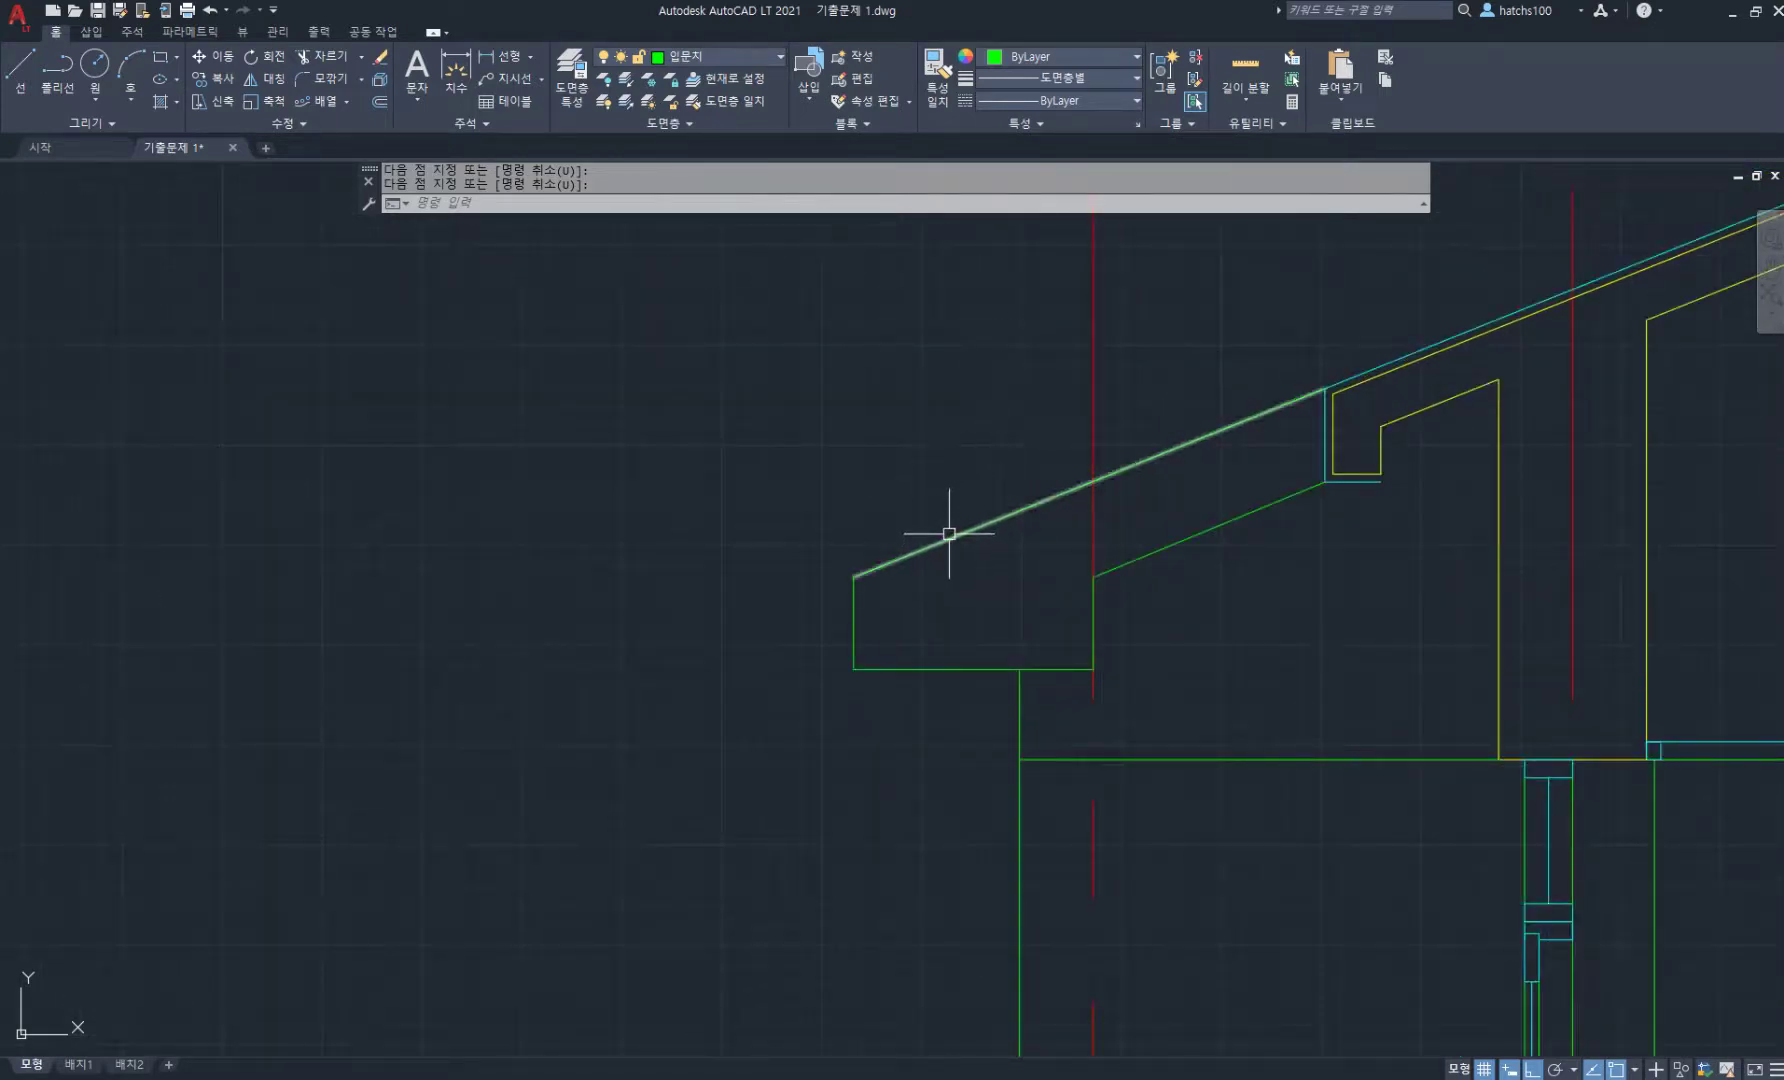
type("o")
key("Return")
key("Return")
left_click(951, 534)
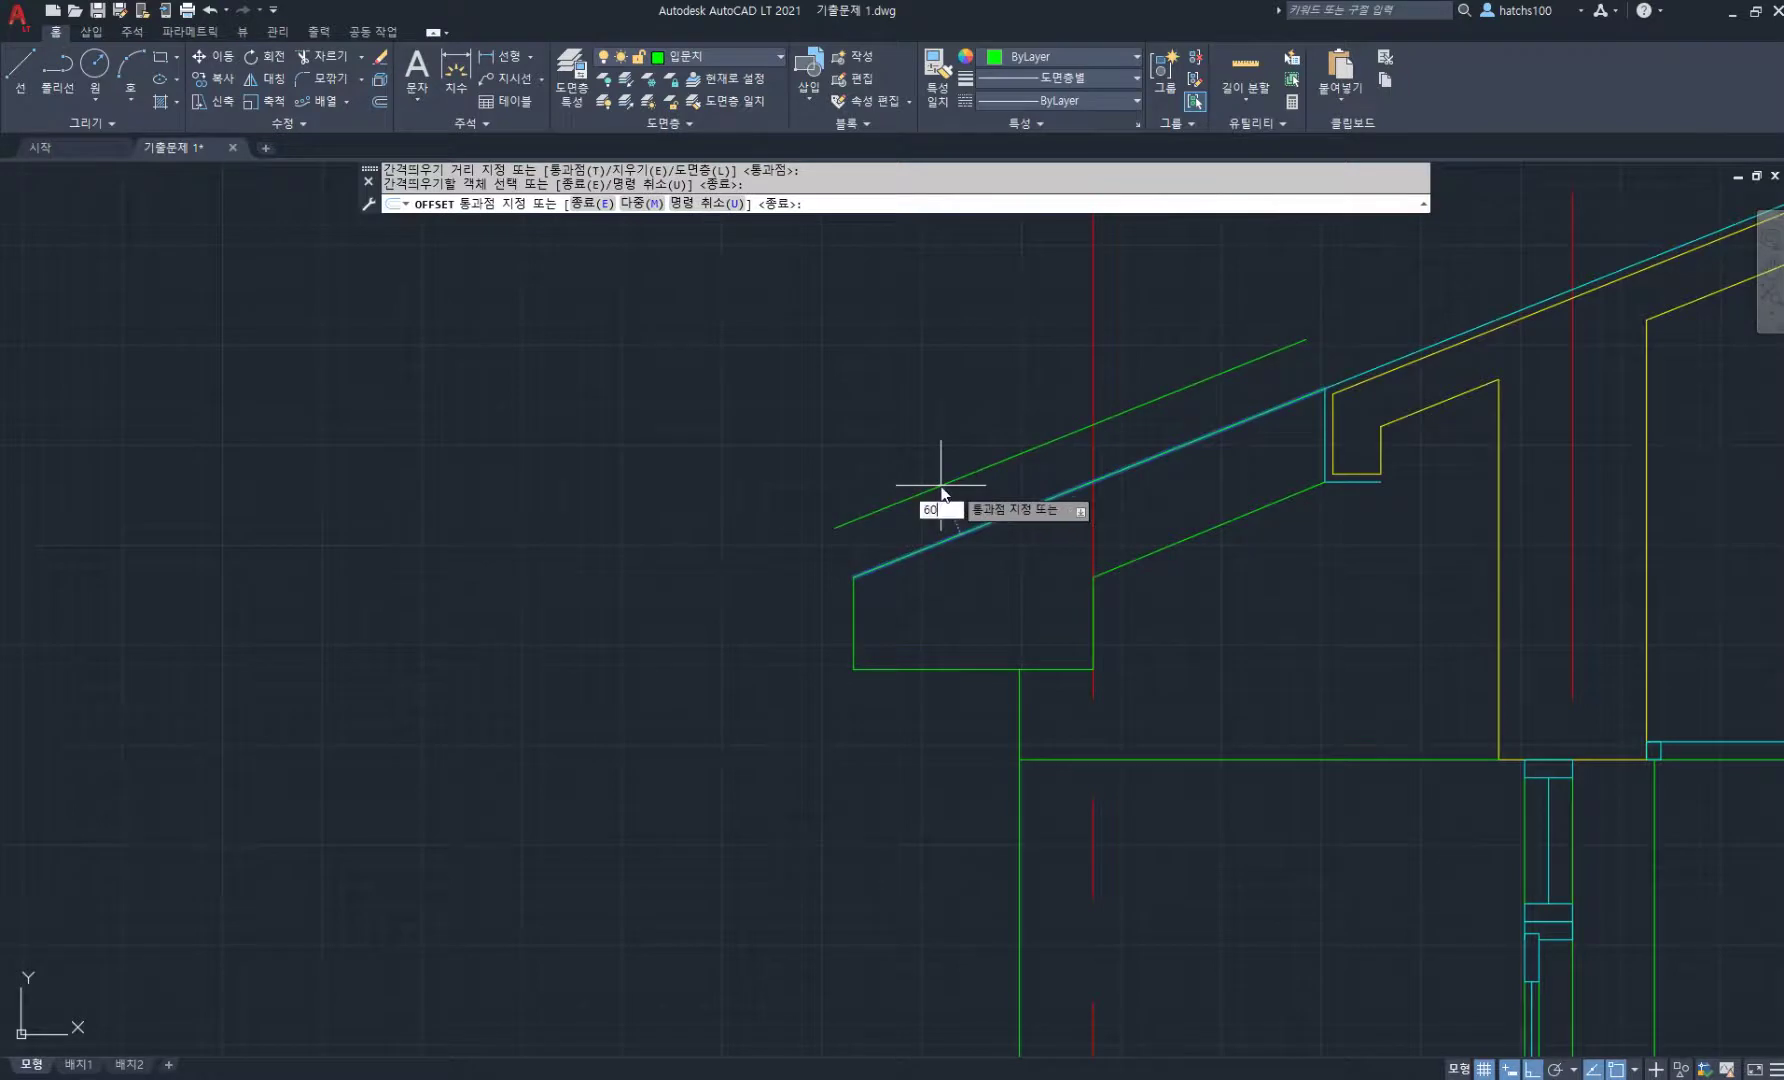
key("Return")
key("Return")
- Draw the eave's roof edge from the lower end of the offset line, 50 straight down and 20 horizontally toward the eave
scroll(846, 546, "up", 3)
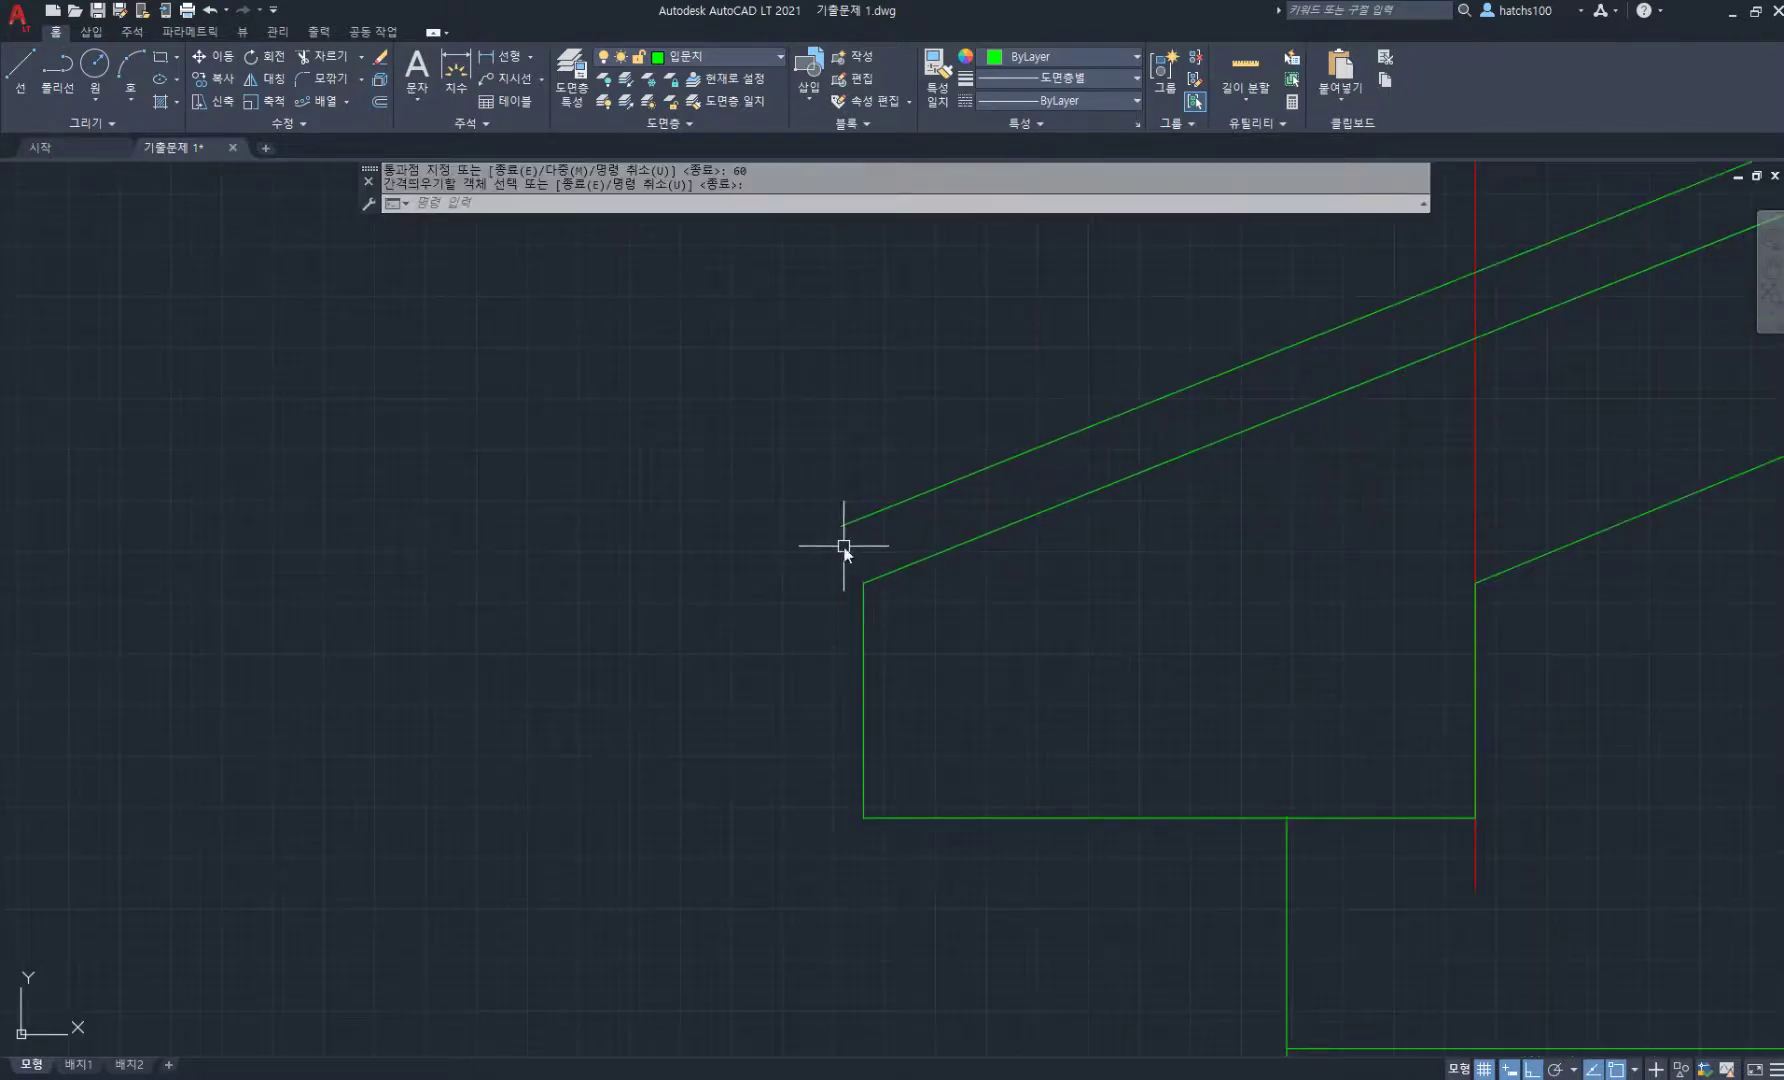
type("l")
key("Return")
scroll(838, 545, "up", 2)
left_click(838, 513)
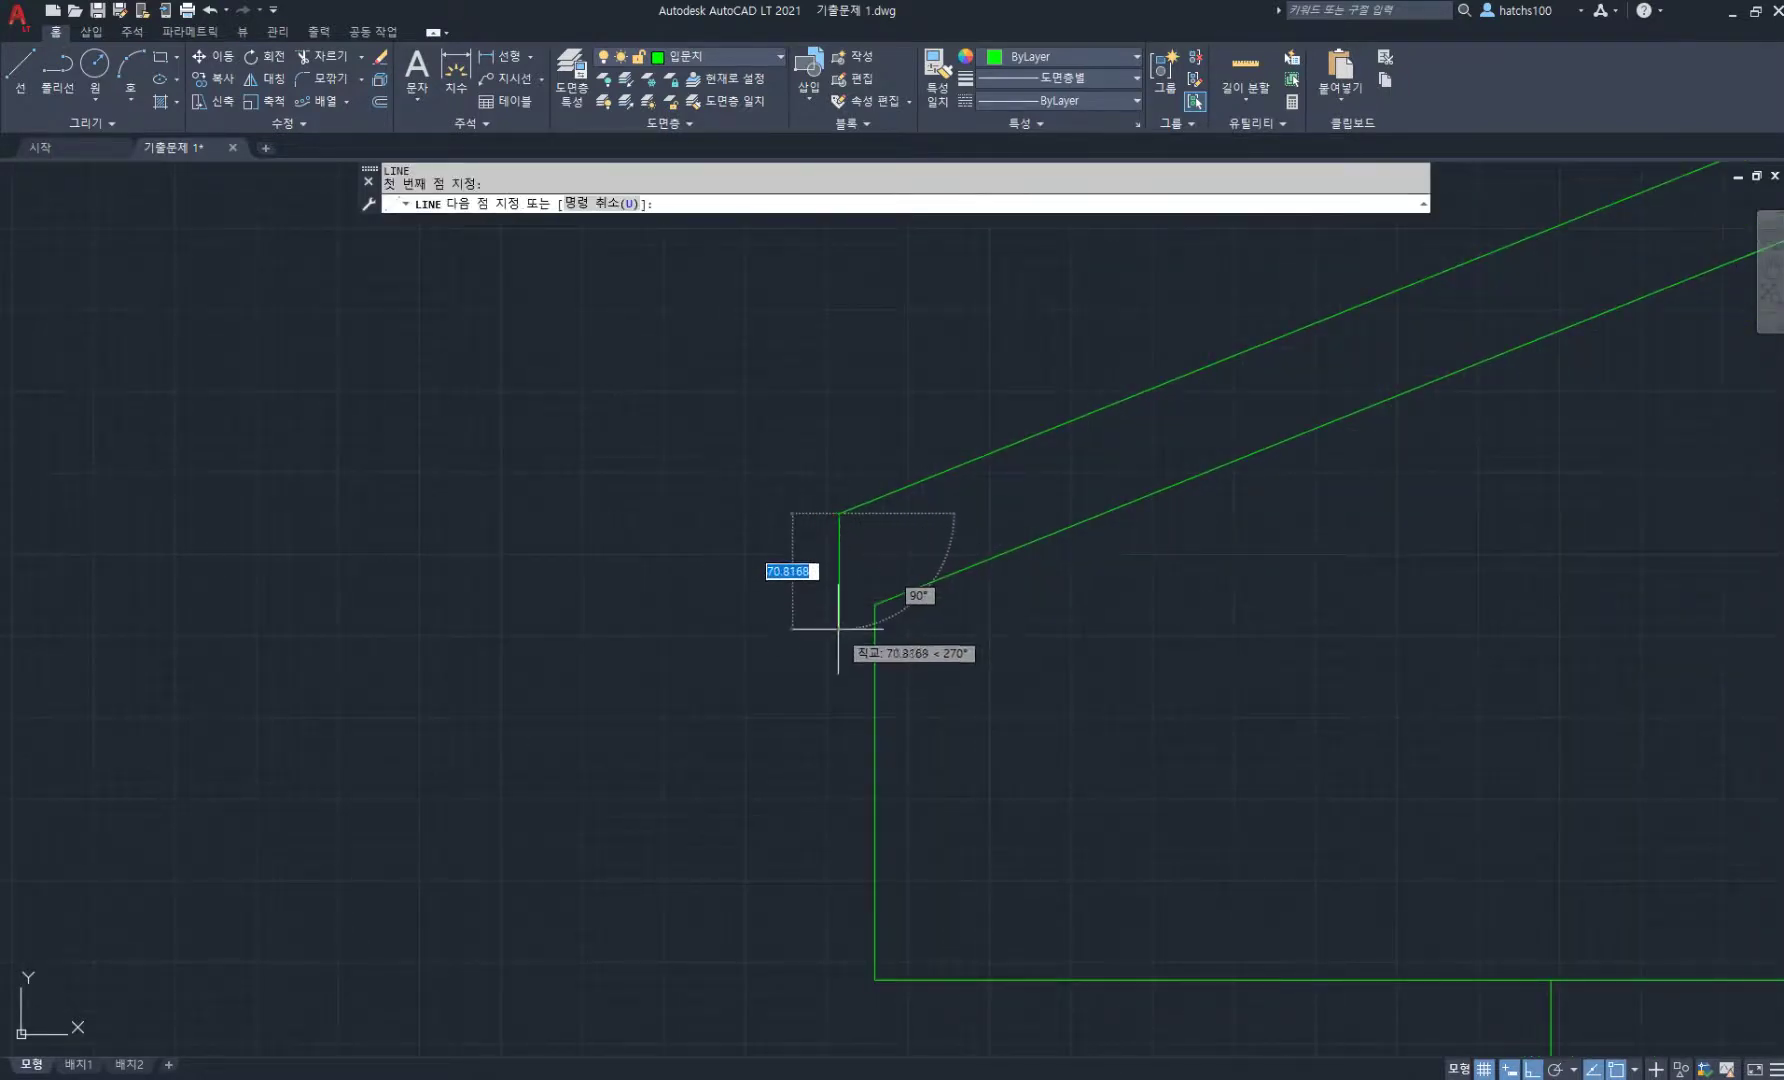
type("50")
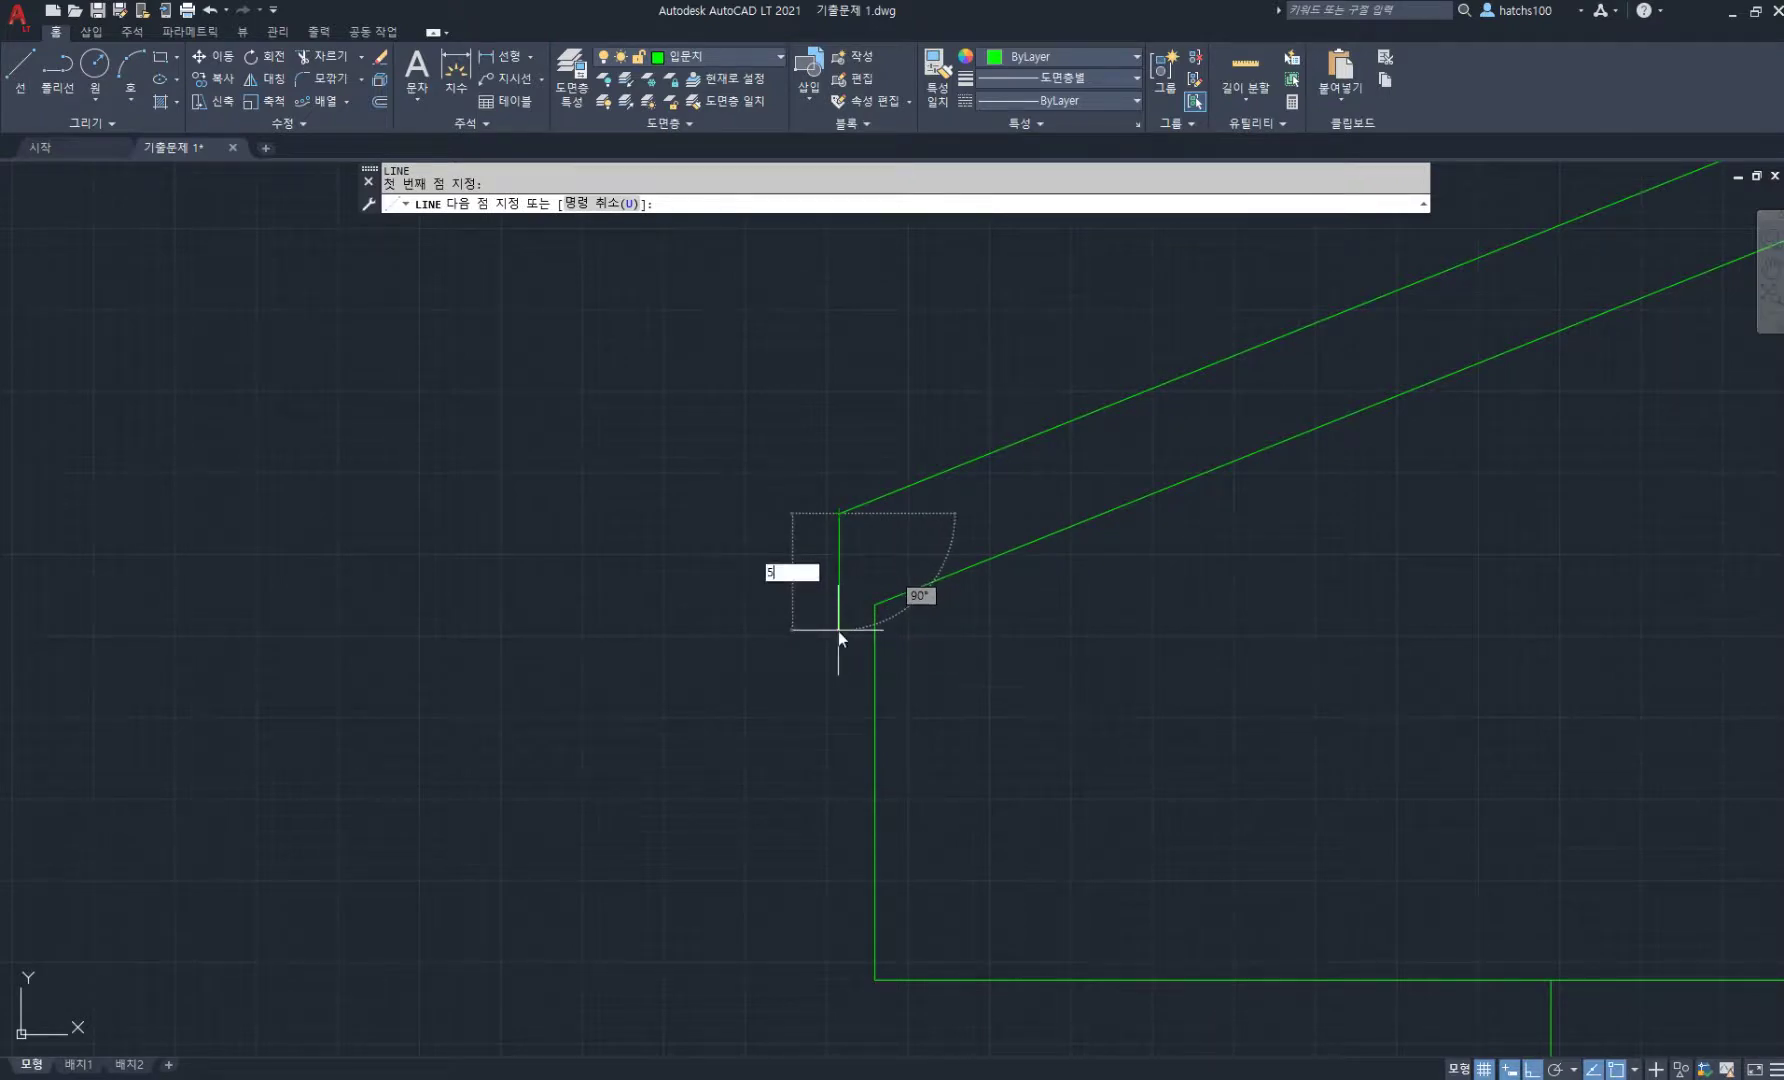
key("Return")
type("20")
key("Return")
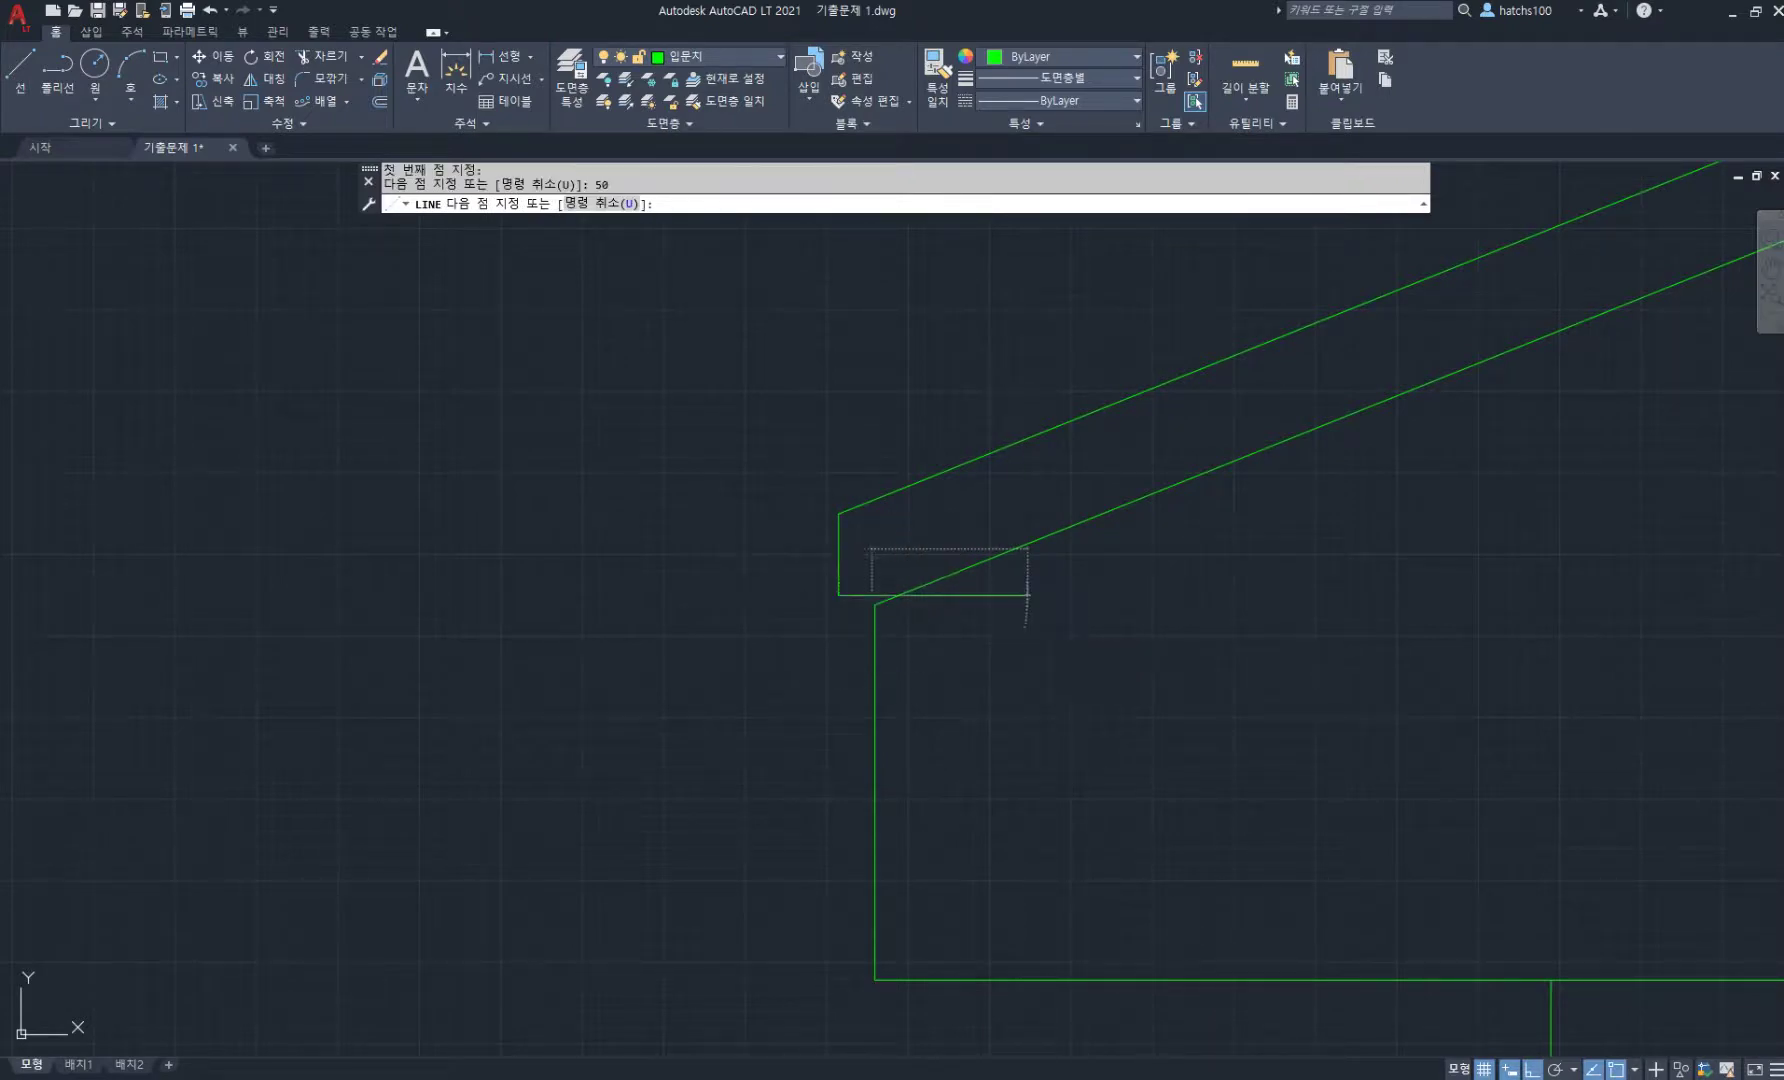
scroll(1040, 612, "down", 3)
key("Return")
scroll(1114, 630, "down", 3)
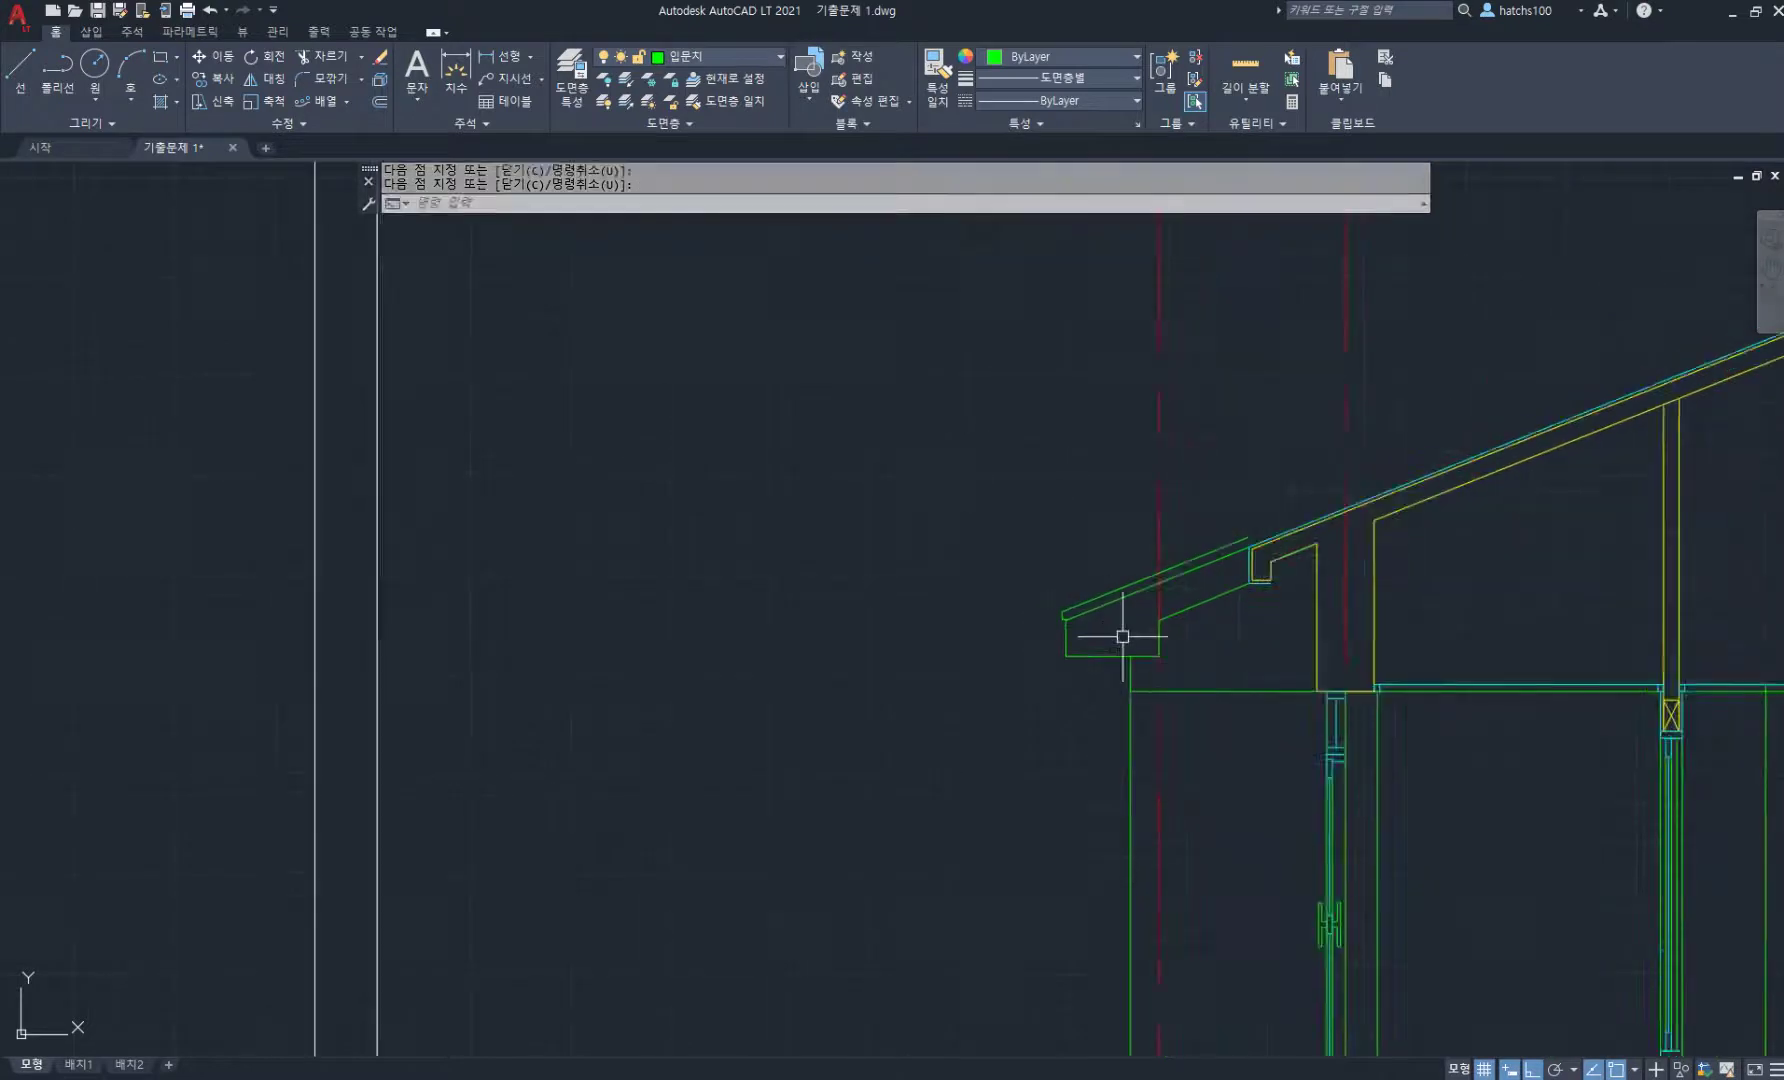
- Consult the floor plan PDF and draw the terrace outline from the yellow ground line up to the porch floor level and across to the top step
middle_click_drag(1158, 666, 1075, 466)
middle_click_drag(899, 862, 946, 680)
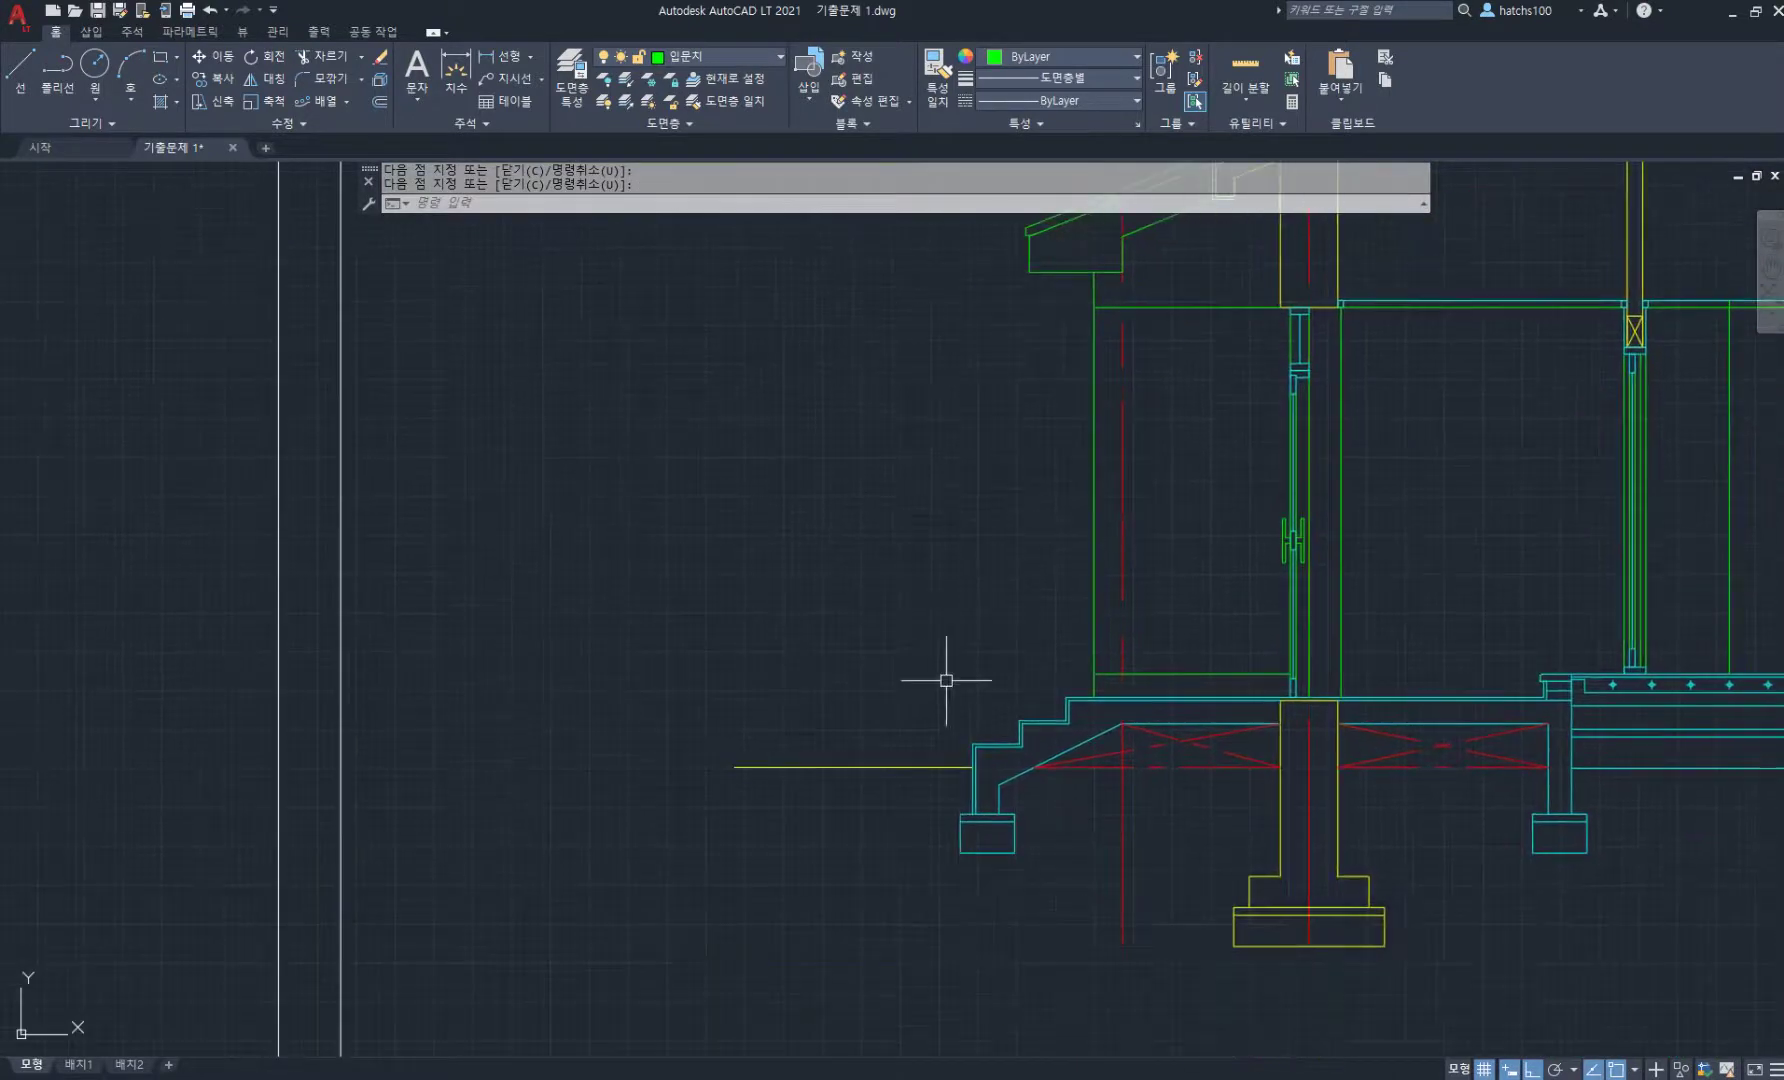
key("alt+Tab")
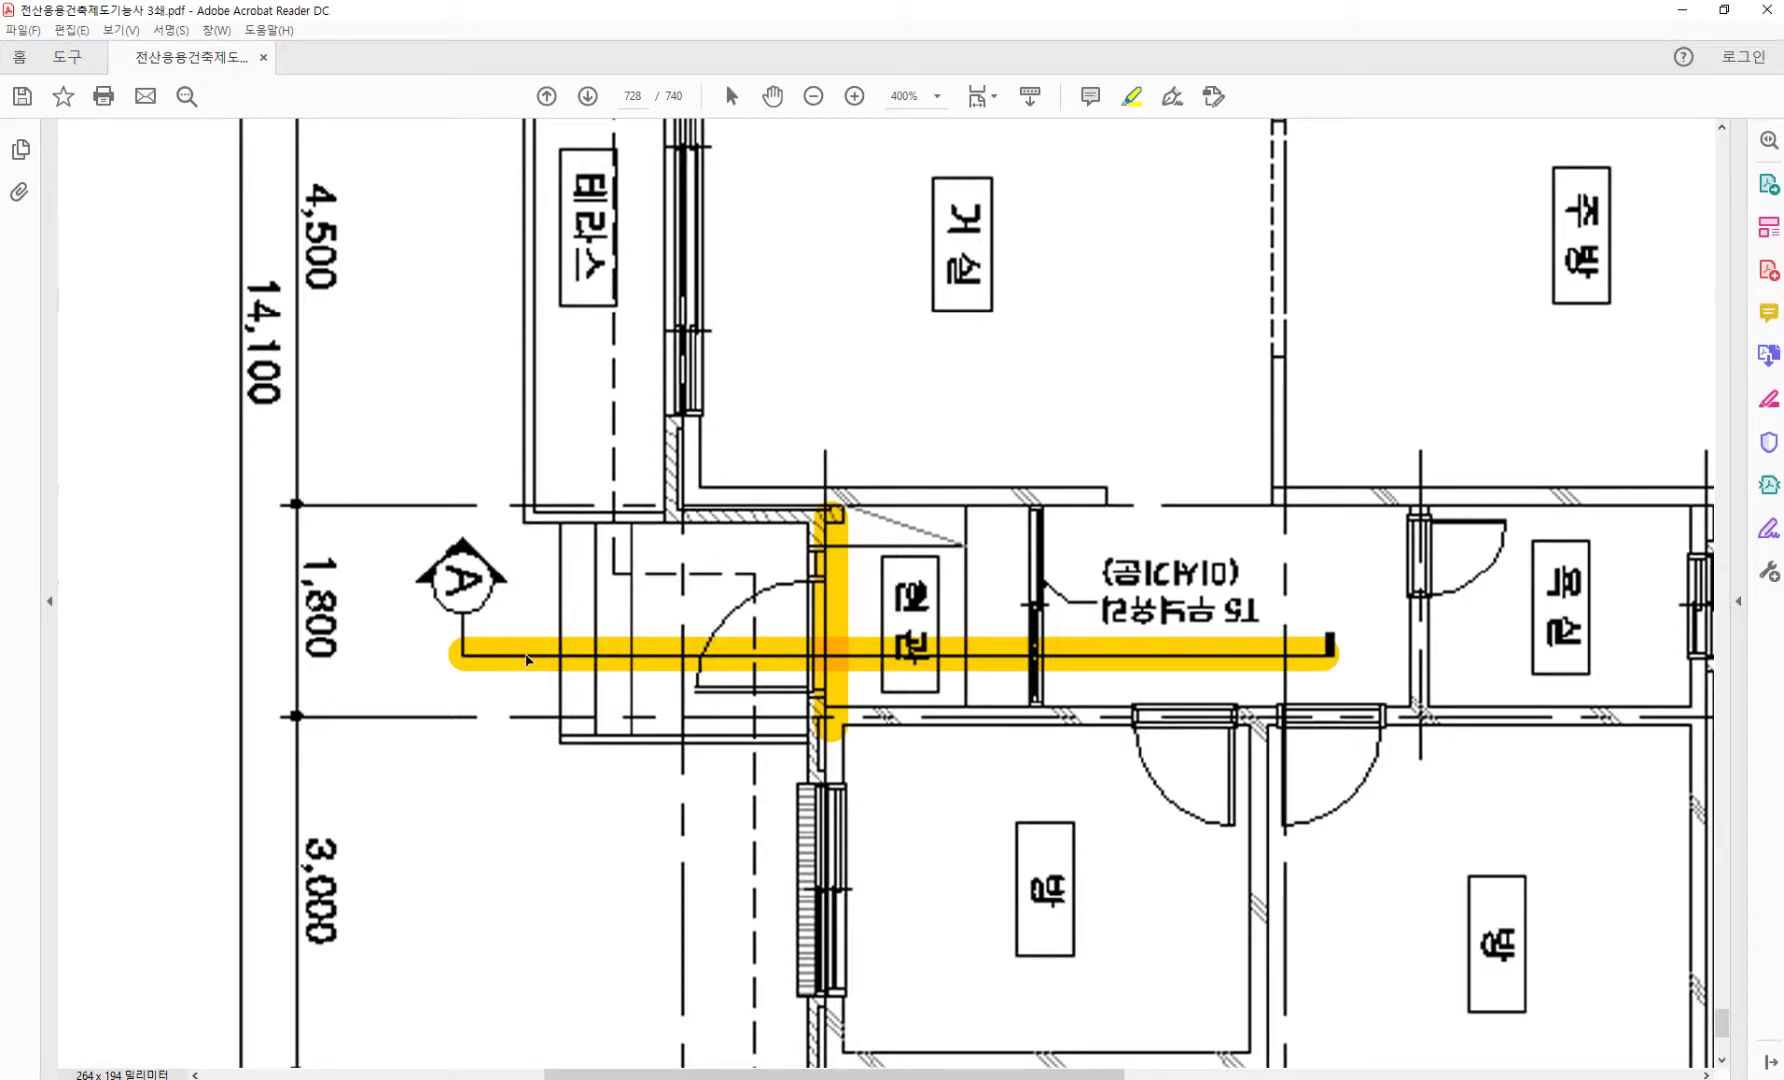
key("alt+Tab")
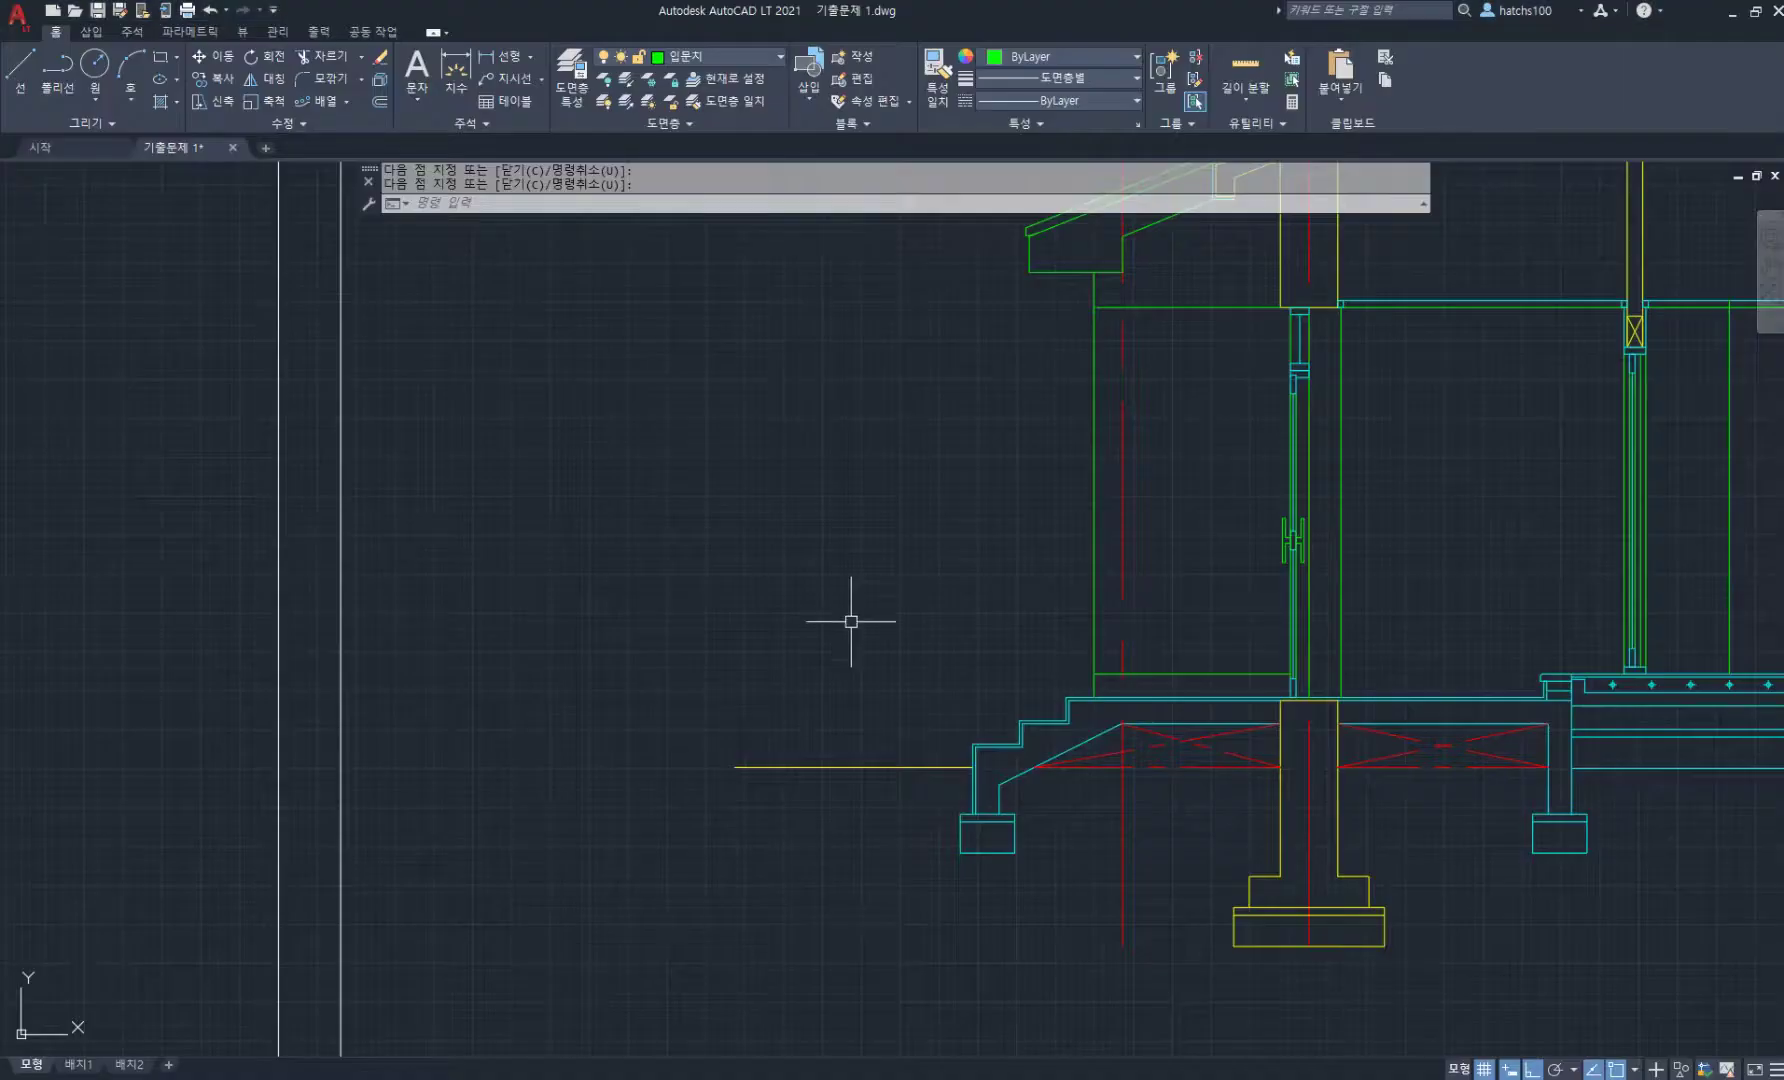
scroll(991, 739, "up", 4)
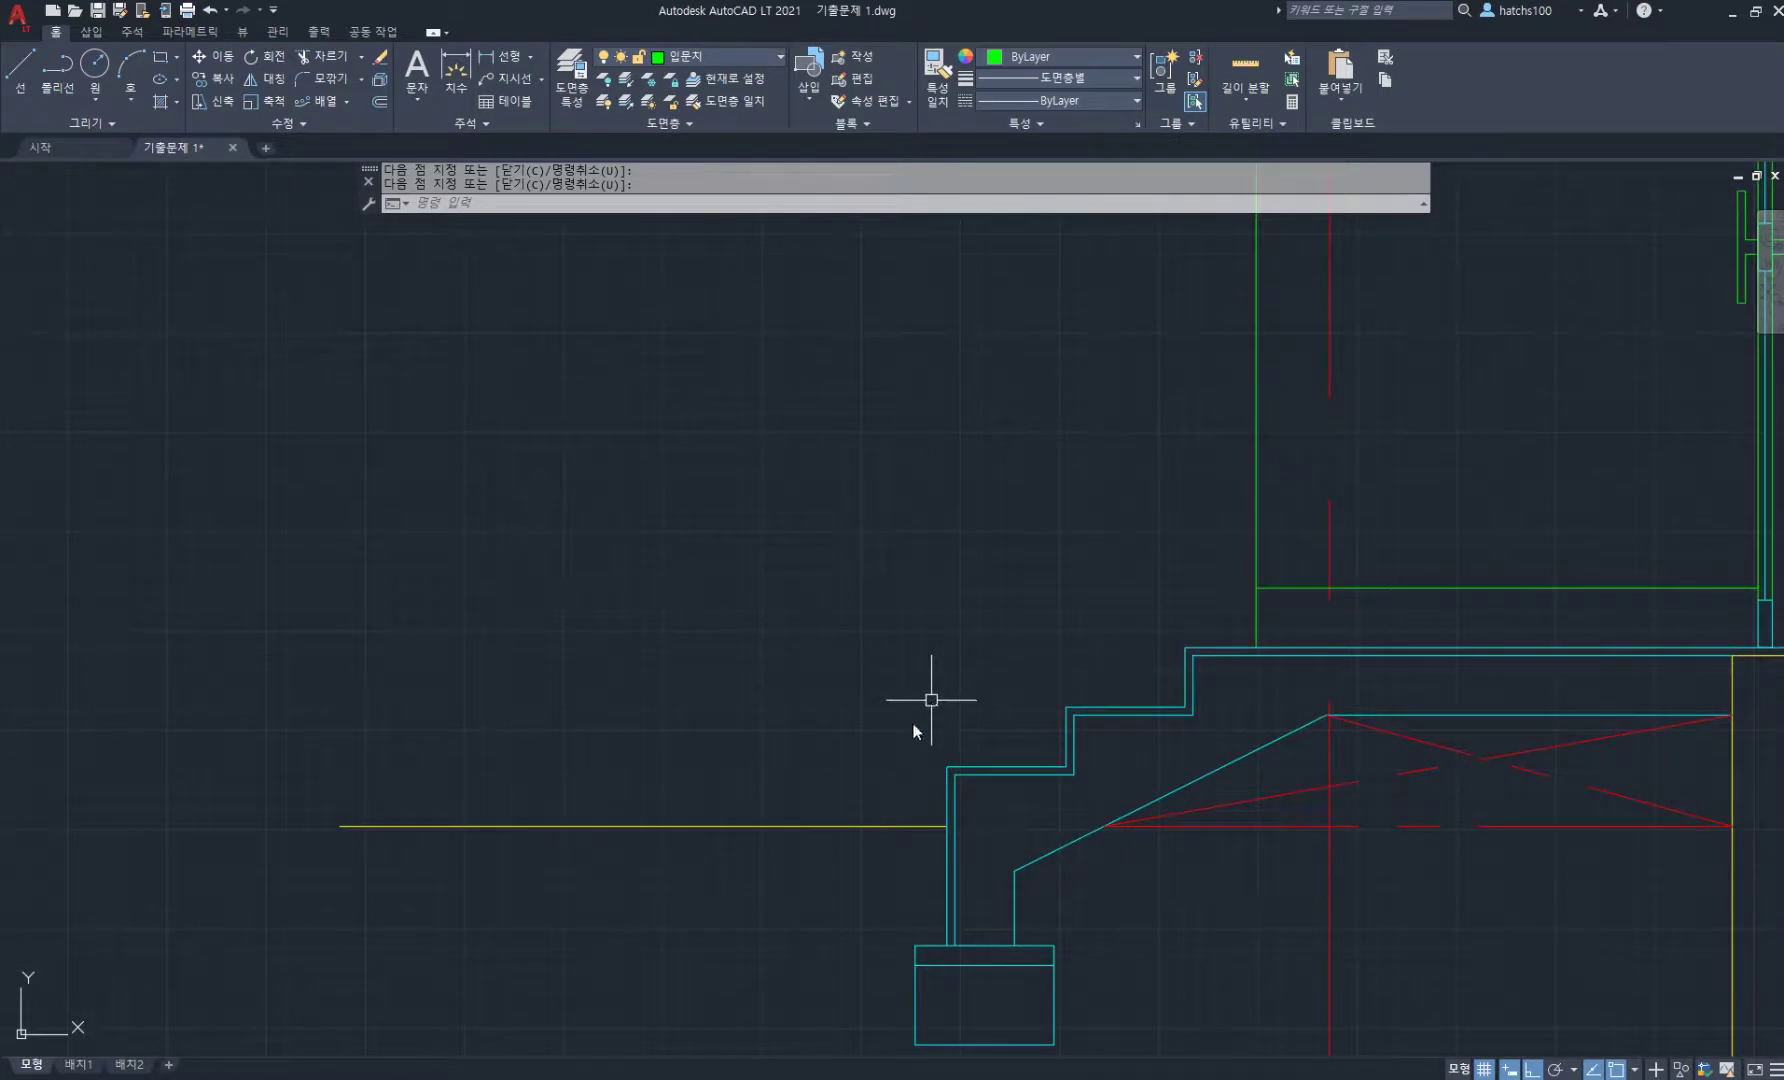
type("L")
key("Return")
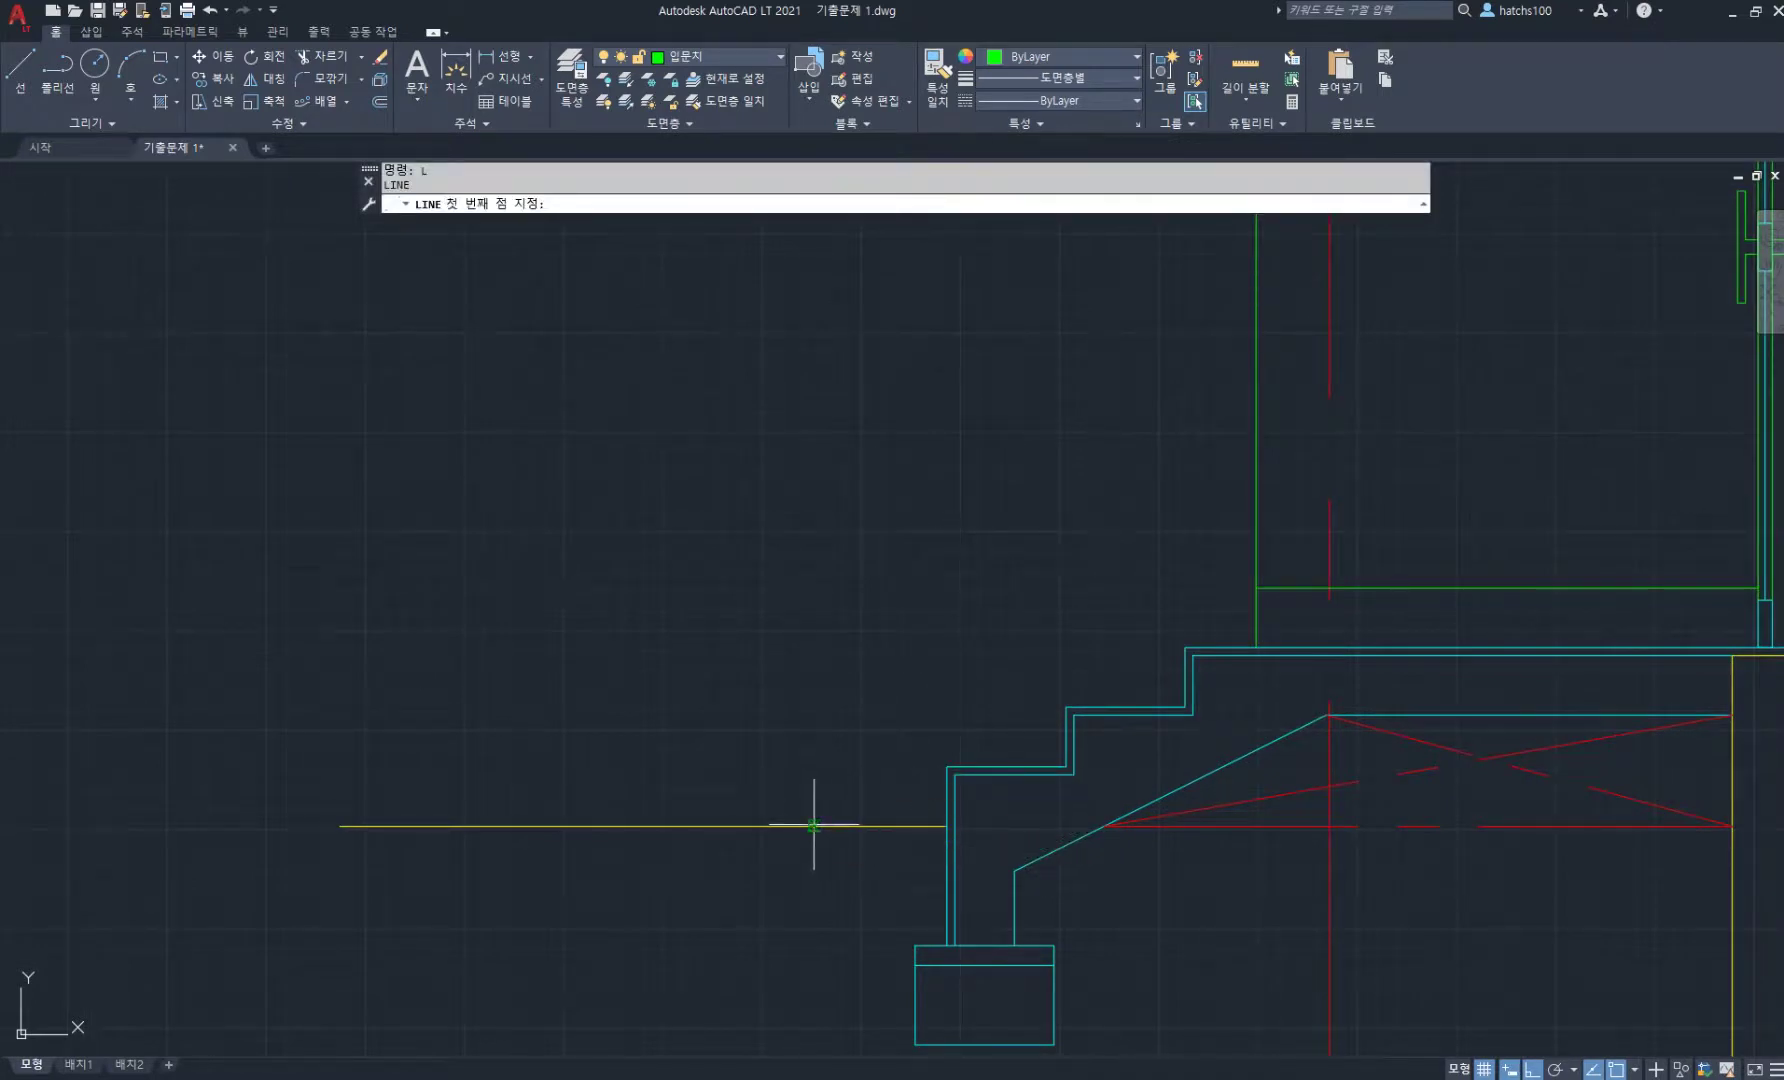
left_click(814, 826)
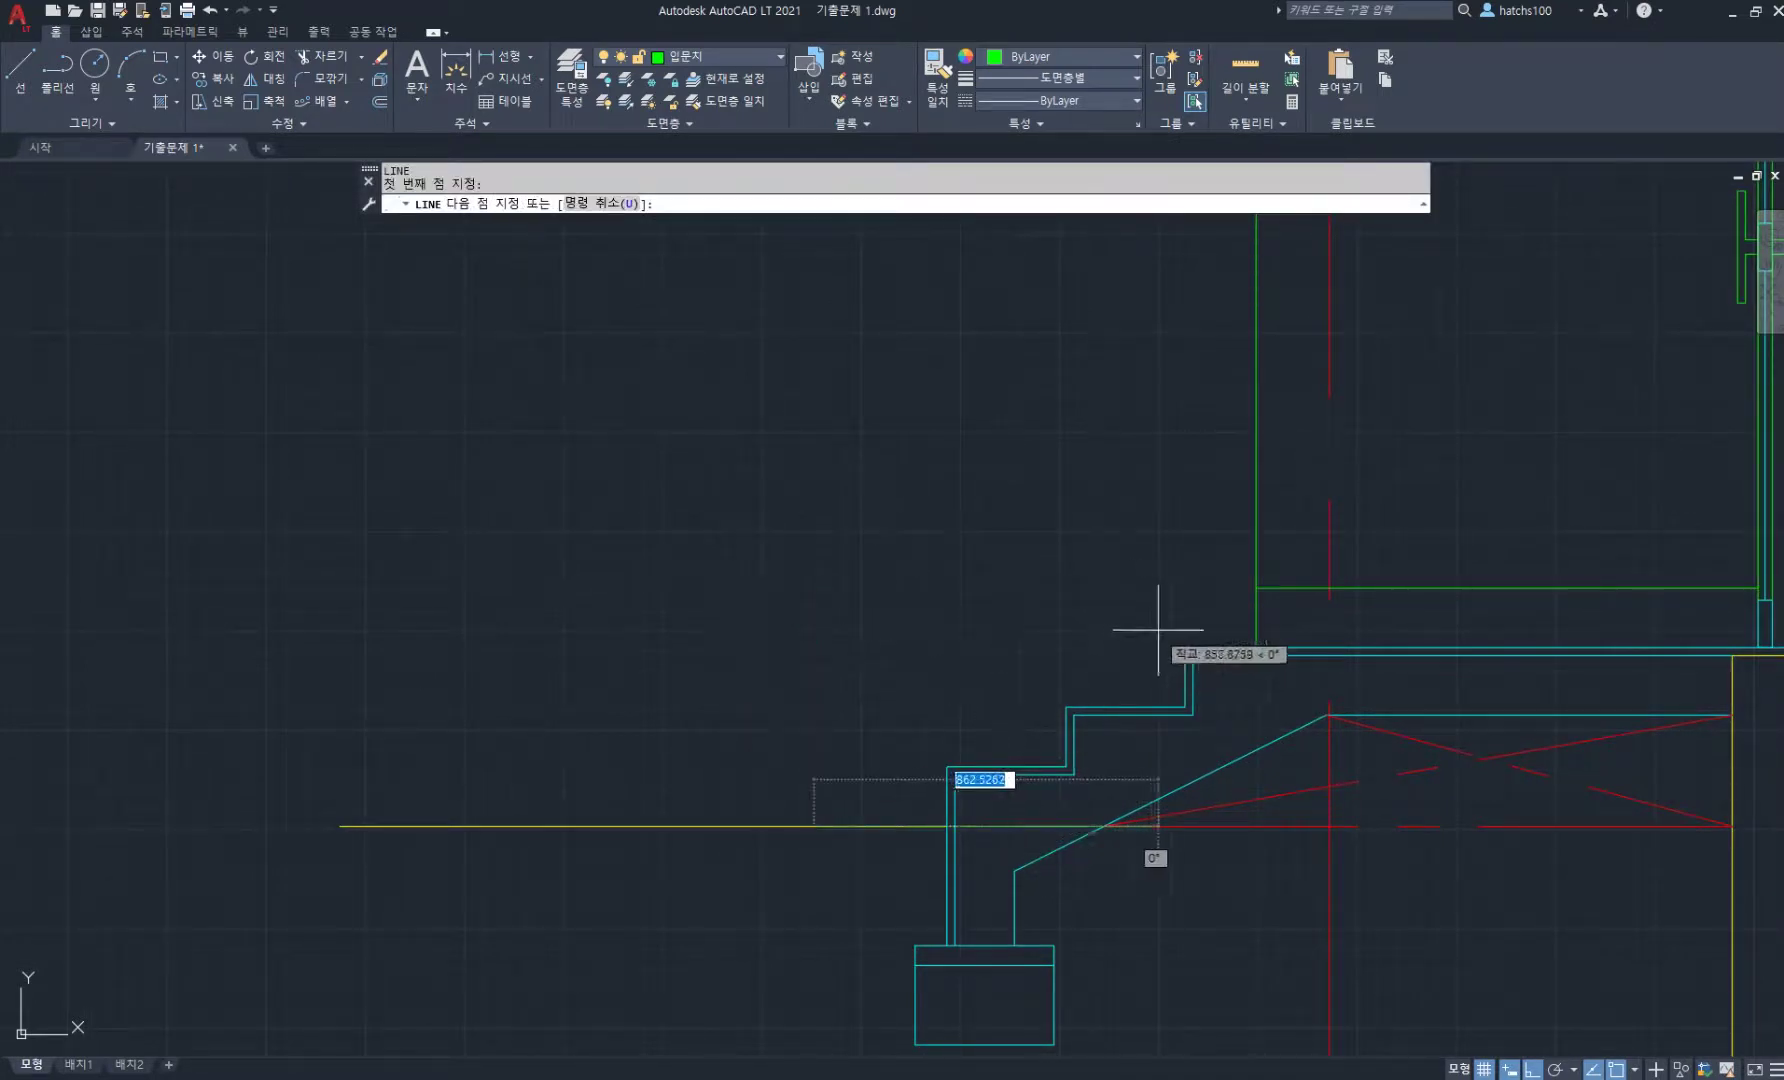
left_click(814, 647)
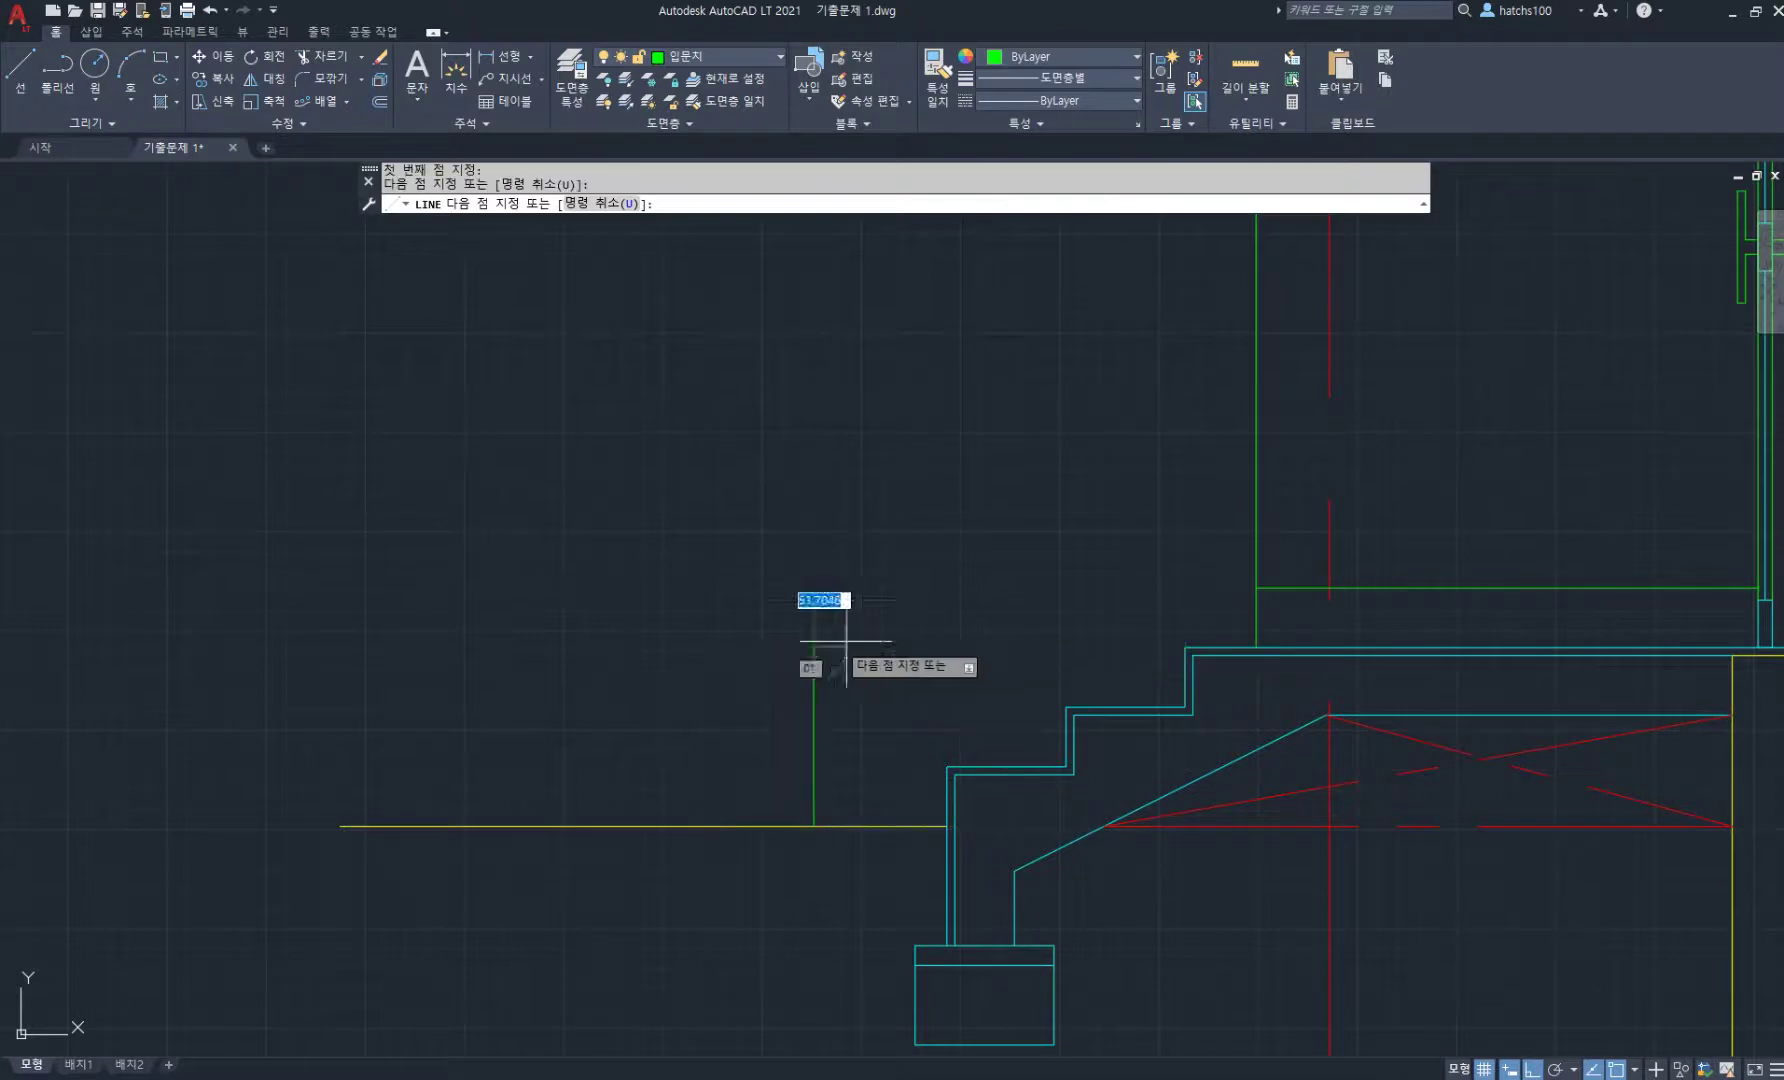
left_click(1185, 647)
scroll(867, 606, "down", 4)
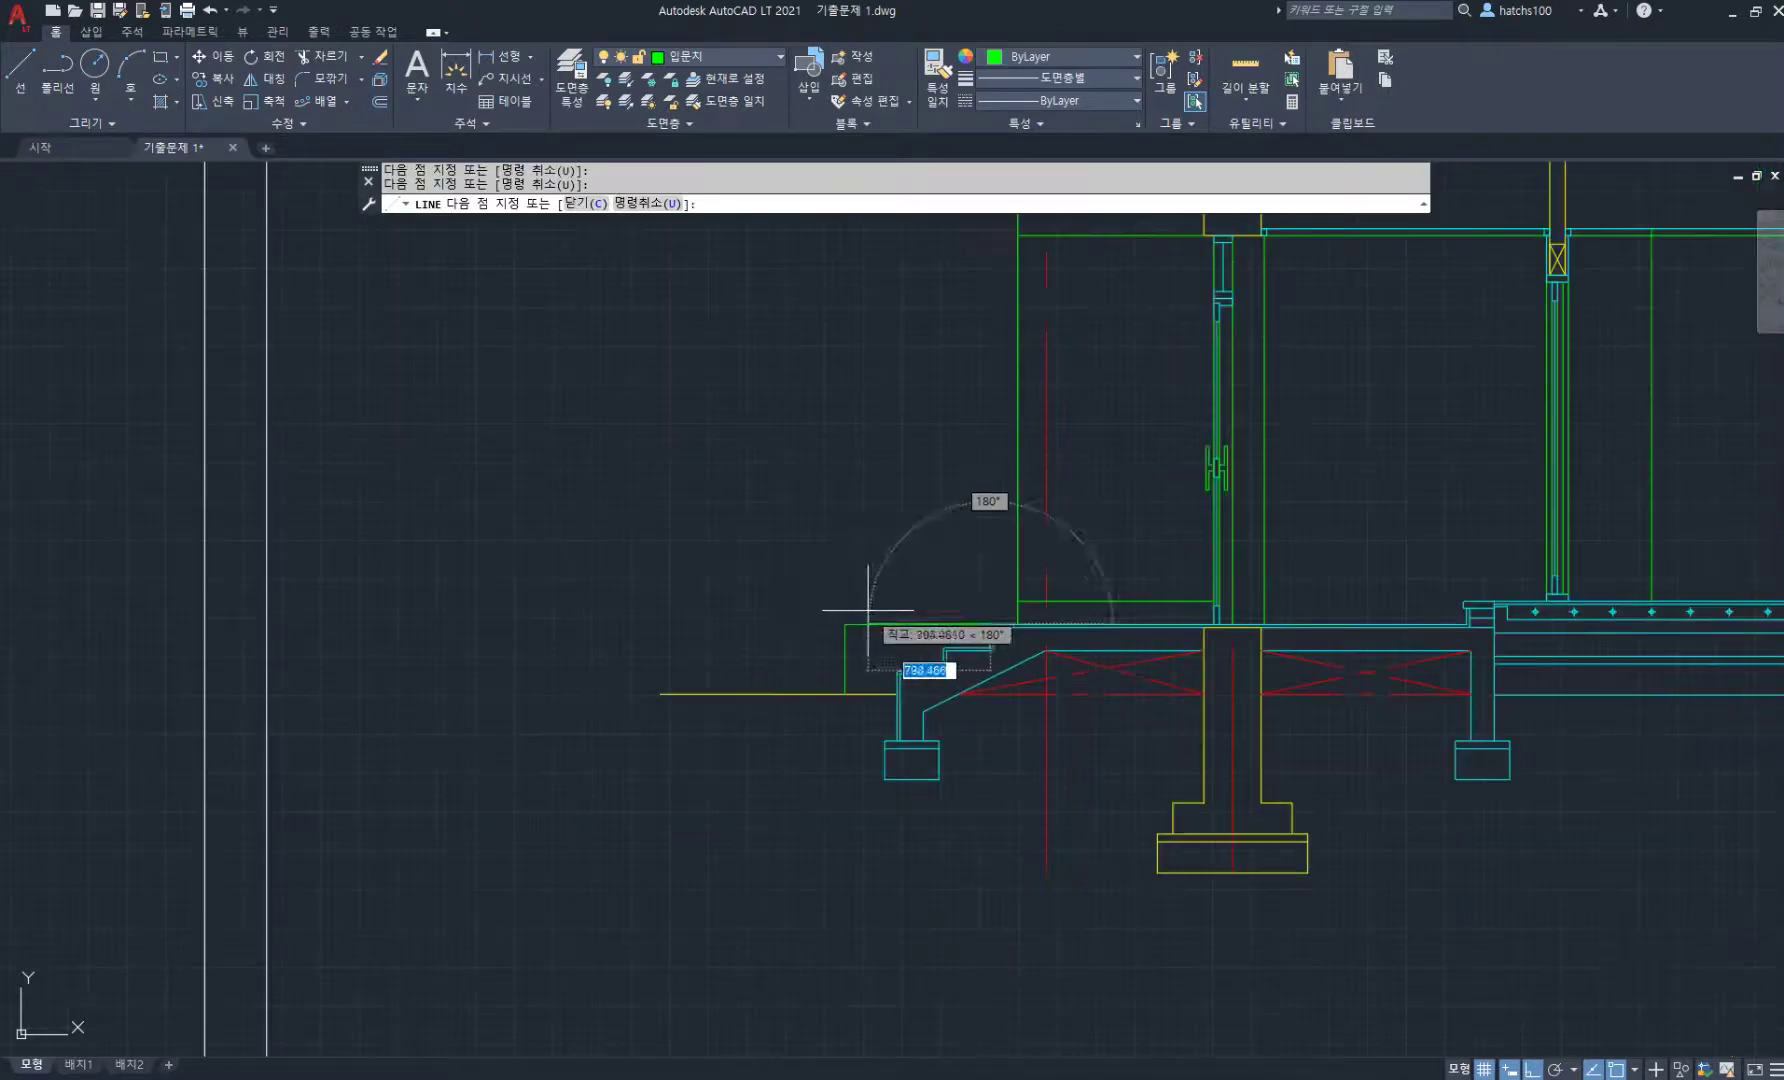
middle_click_drag(884, 601, 888, 669)
key("space")
middle_click_drag(968, 617, 950, 708)
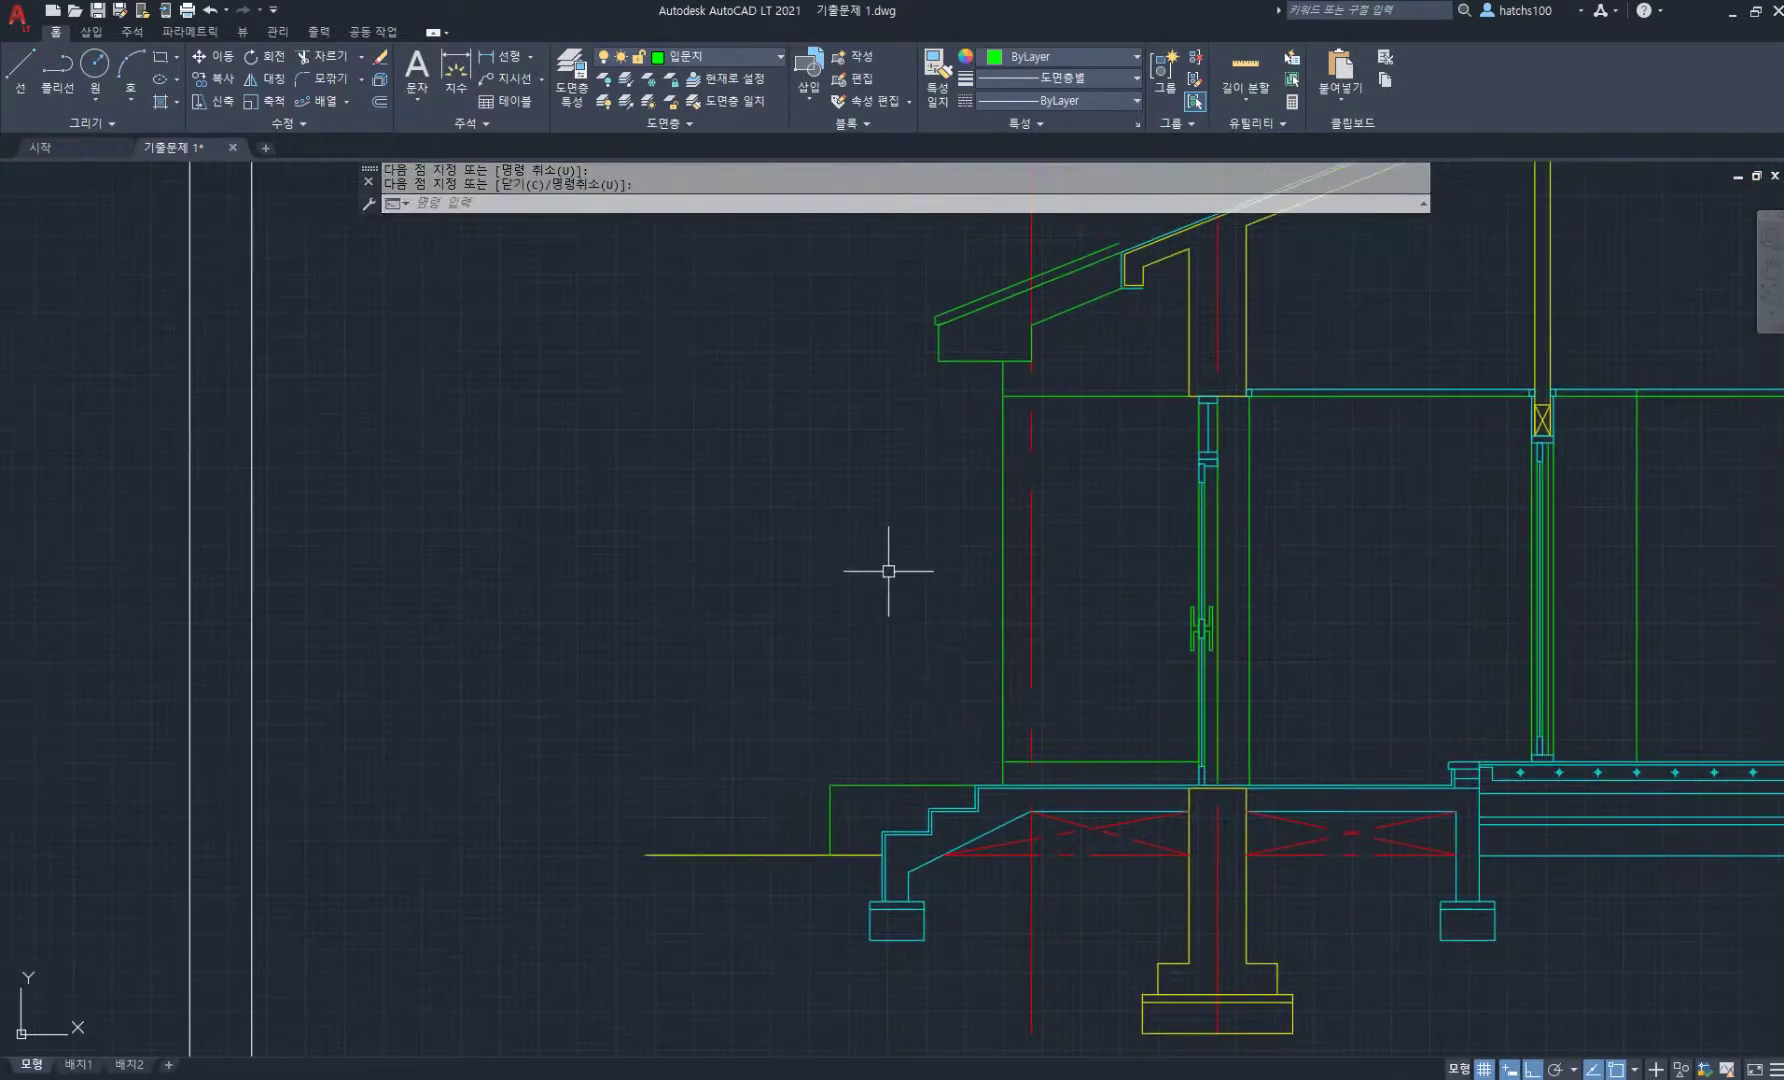
- Outline the beam beyond, from the wall line's beam-bottom level out above the terrace edge, 220 up, and back to the wall line
type("l")
key("space")
left_click(1002, 397)
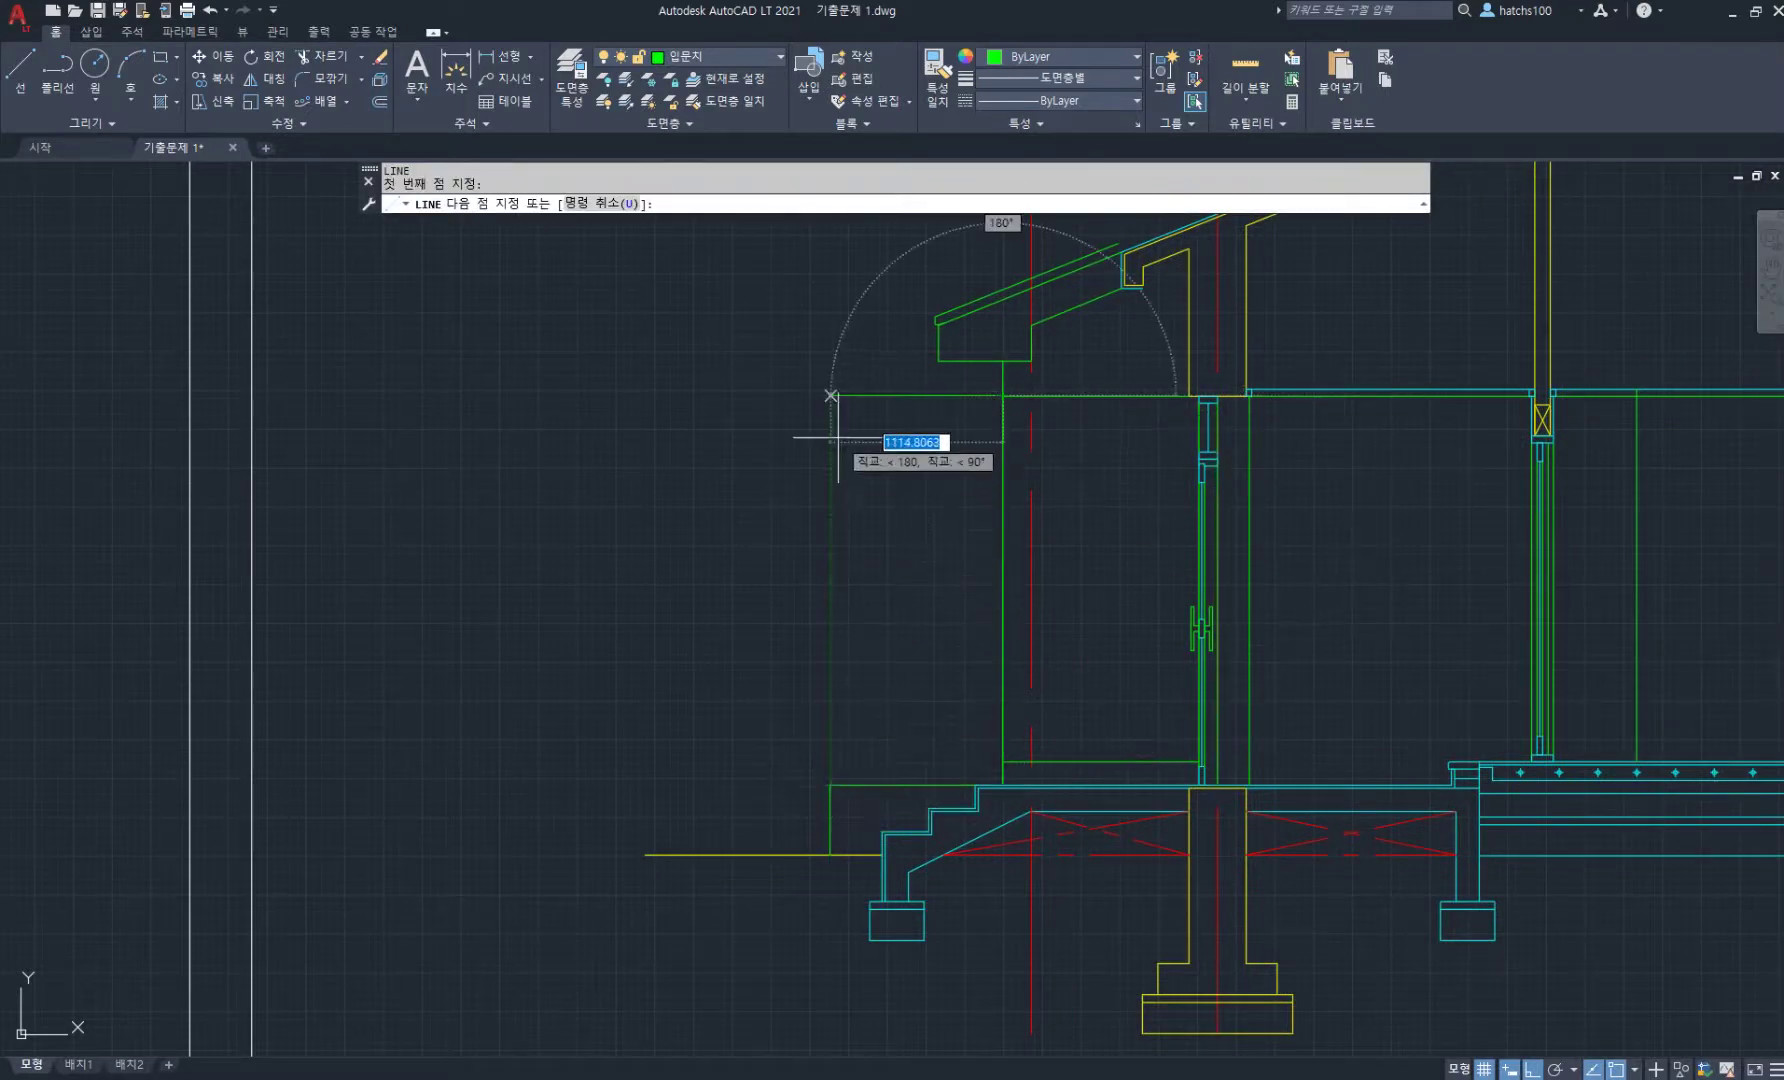
left_click(829, 396)
scroll(838, 318, "up", 2)
middle_click_drag(852, 352, 823, 428)
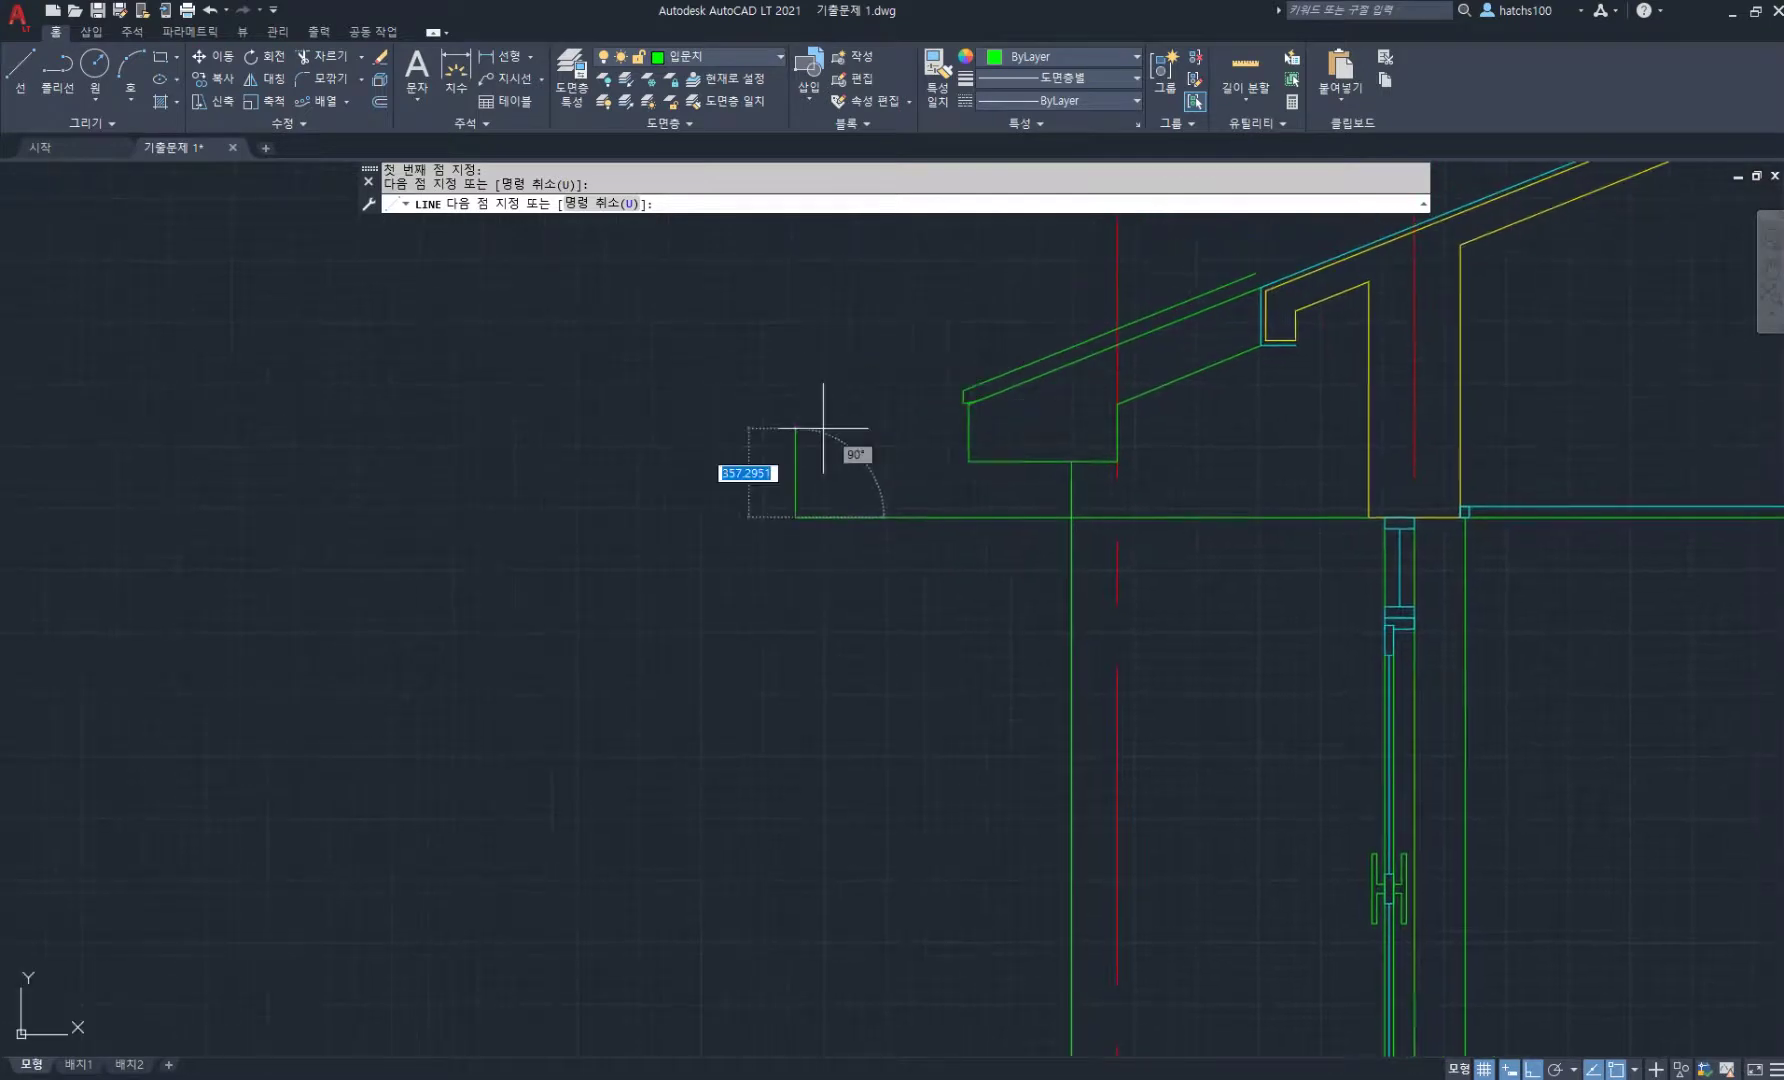
type("220")
key("Return")
scroll(1100, 470, "up", 5)
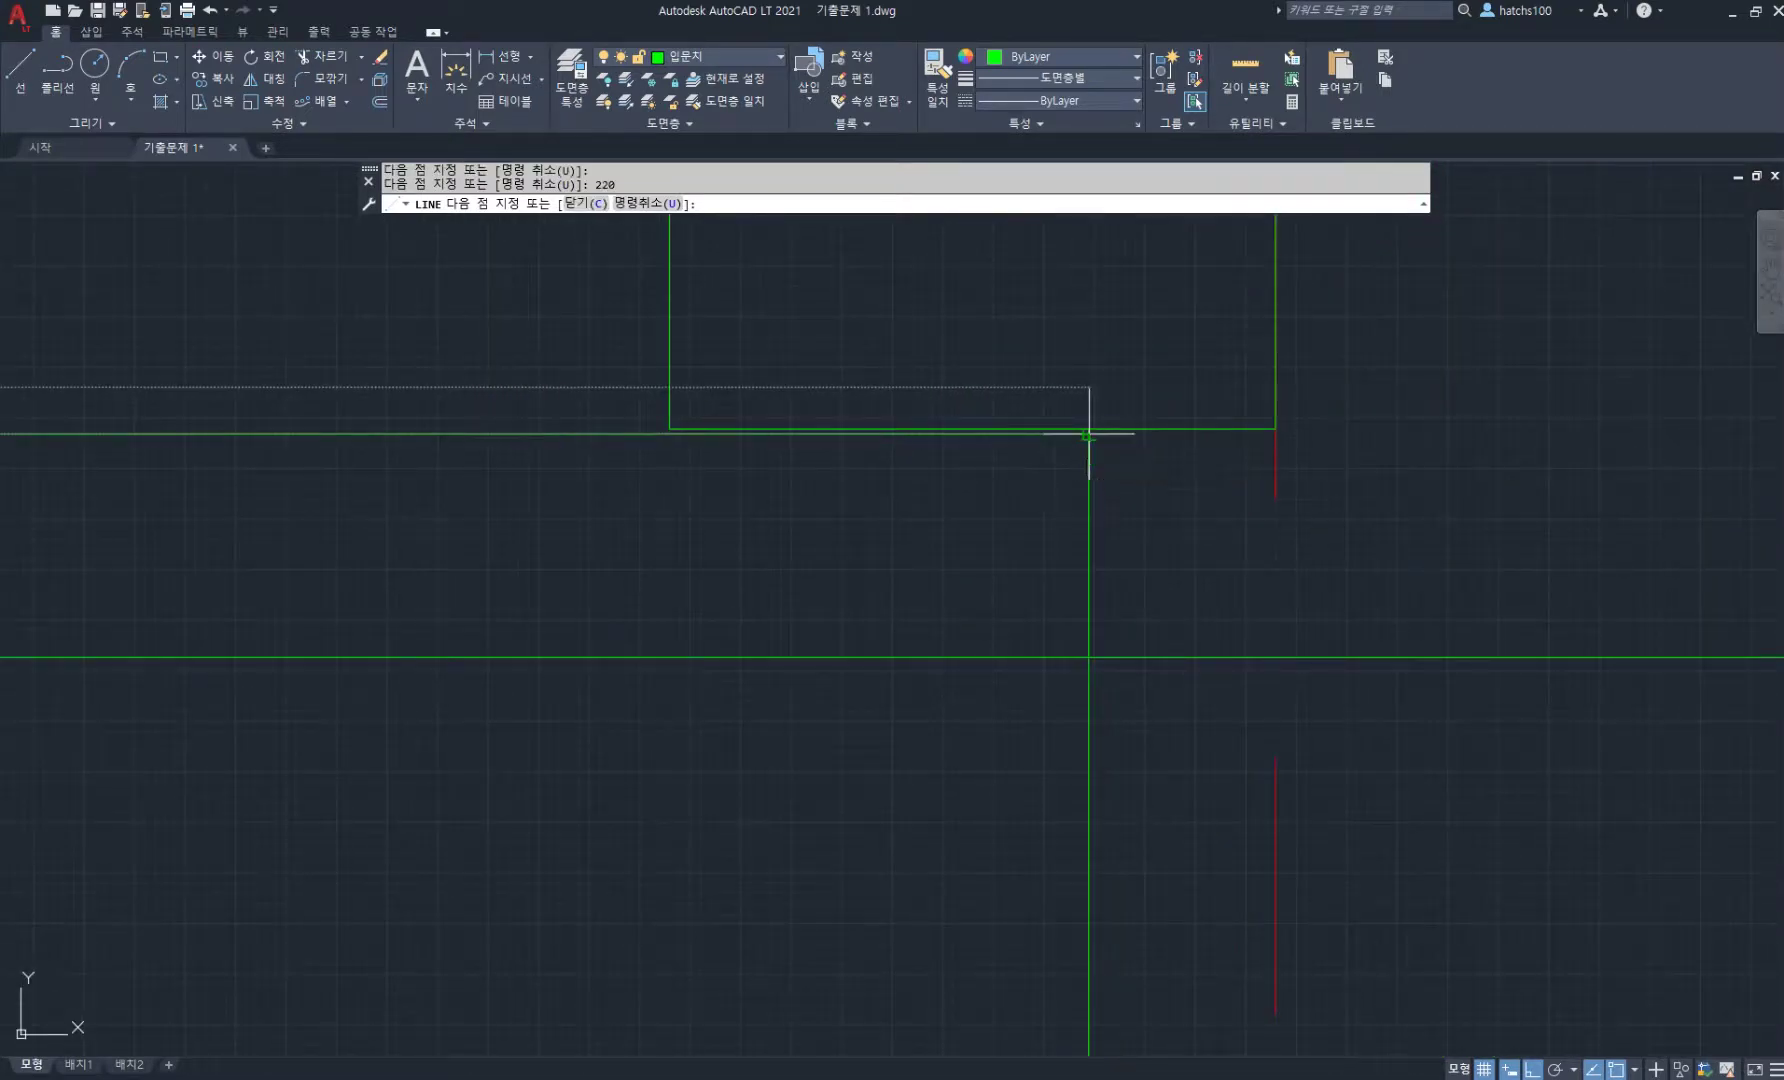
key("Return")
scroll(872, 585, "down", 6)
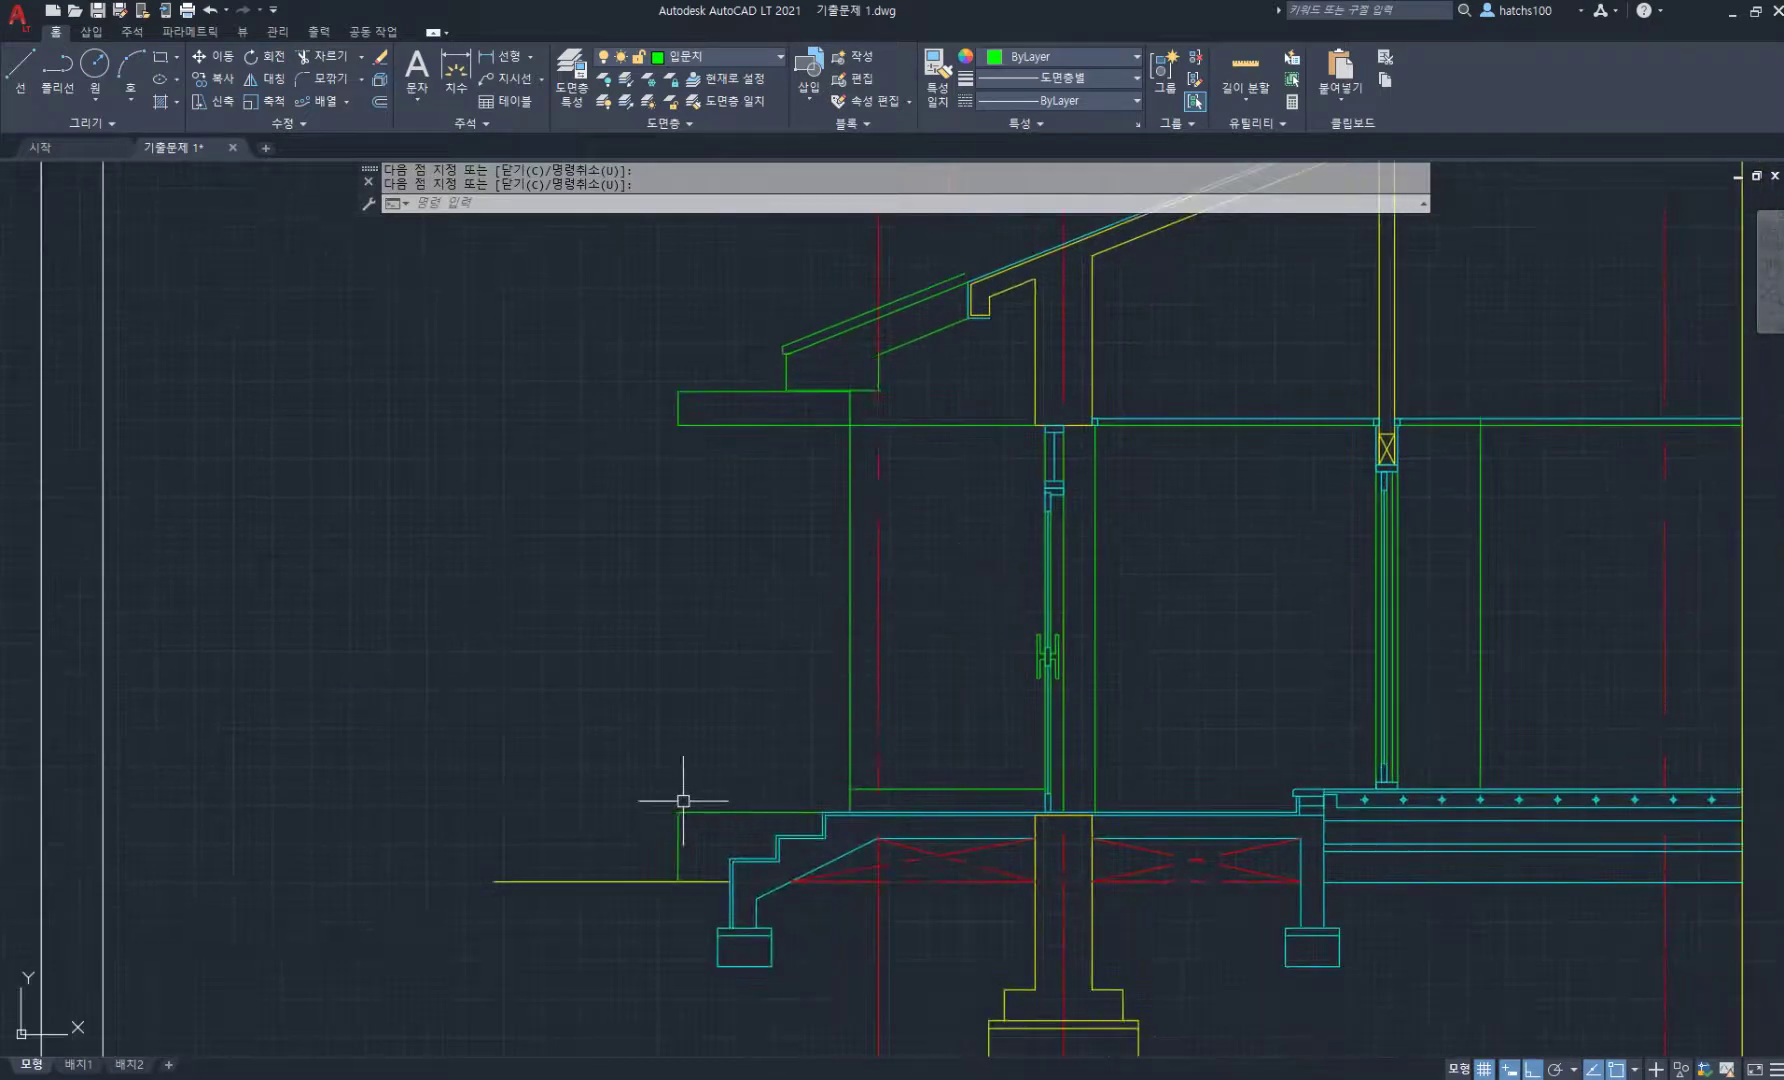
- Offset the terrace's top line 900 upward and offset that copy a further 80 upward for the handrail
scroll(683, 800, "up", 2)
type("o")
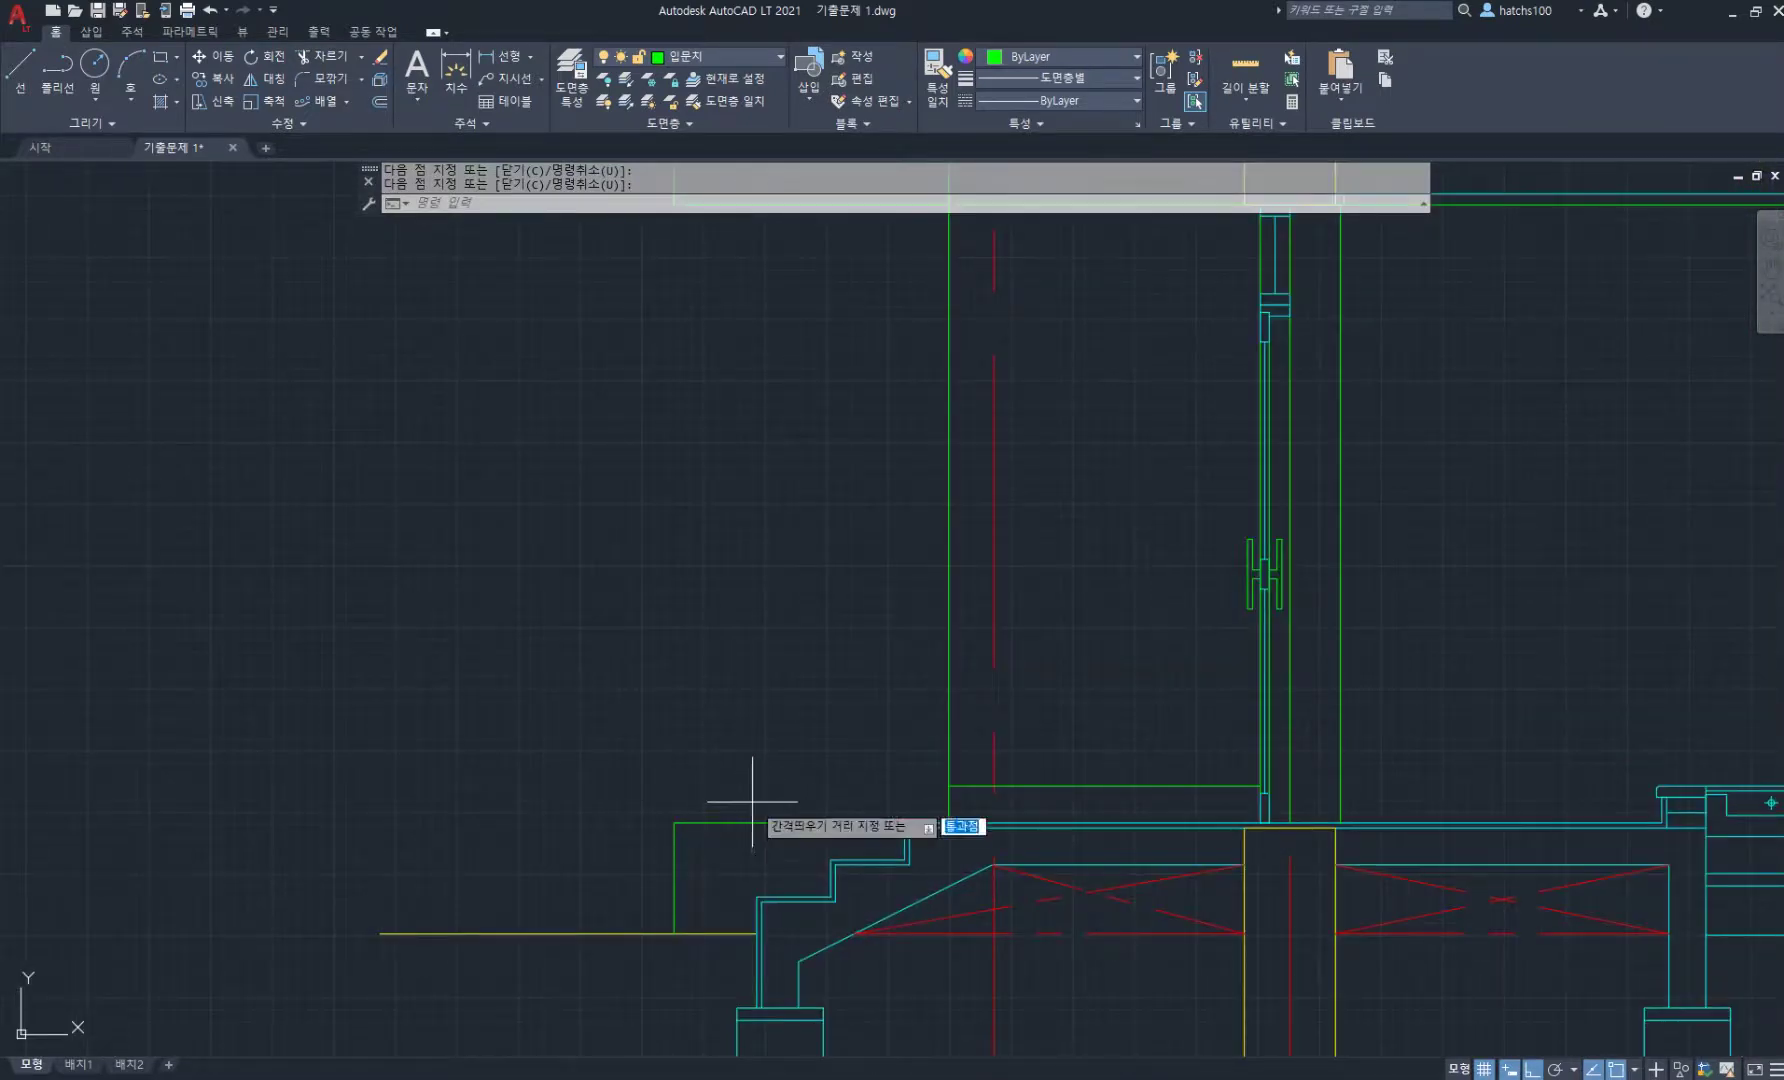
key("Return")
key("Return")
left_click(760, 823)
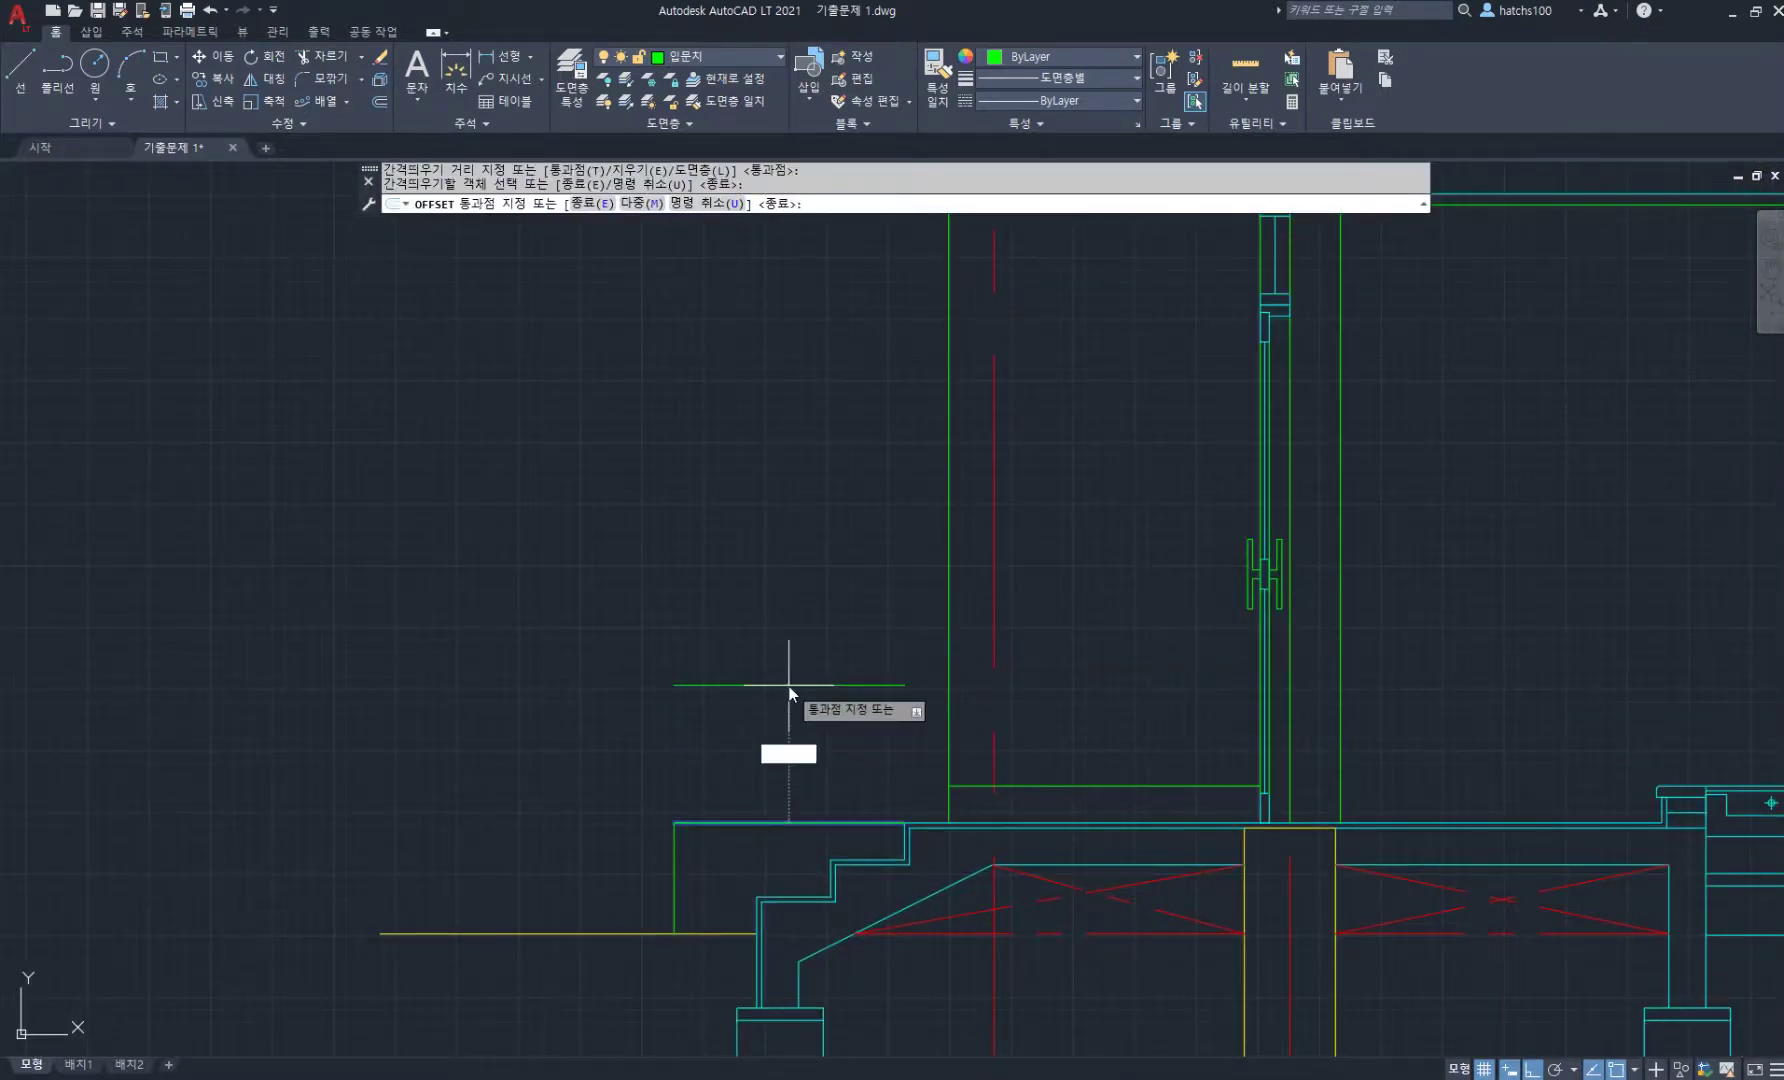
key("Return")
left_click(800, 575)
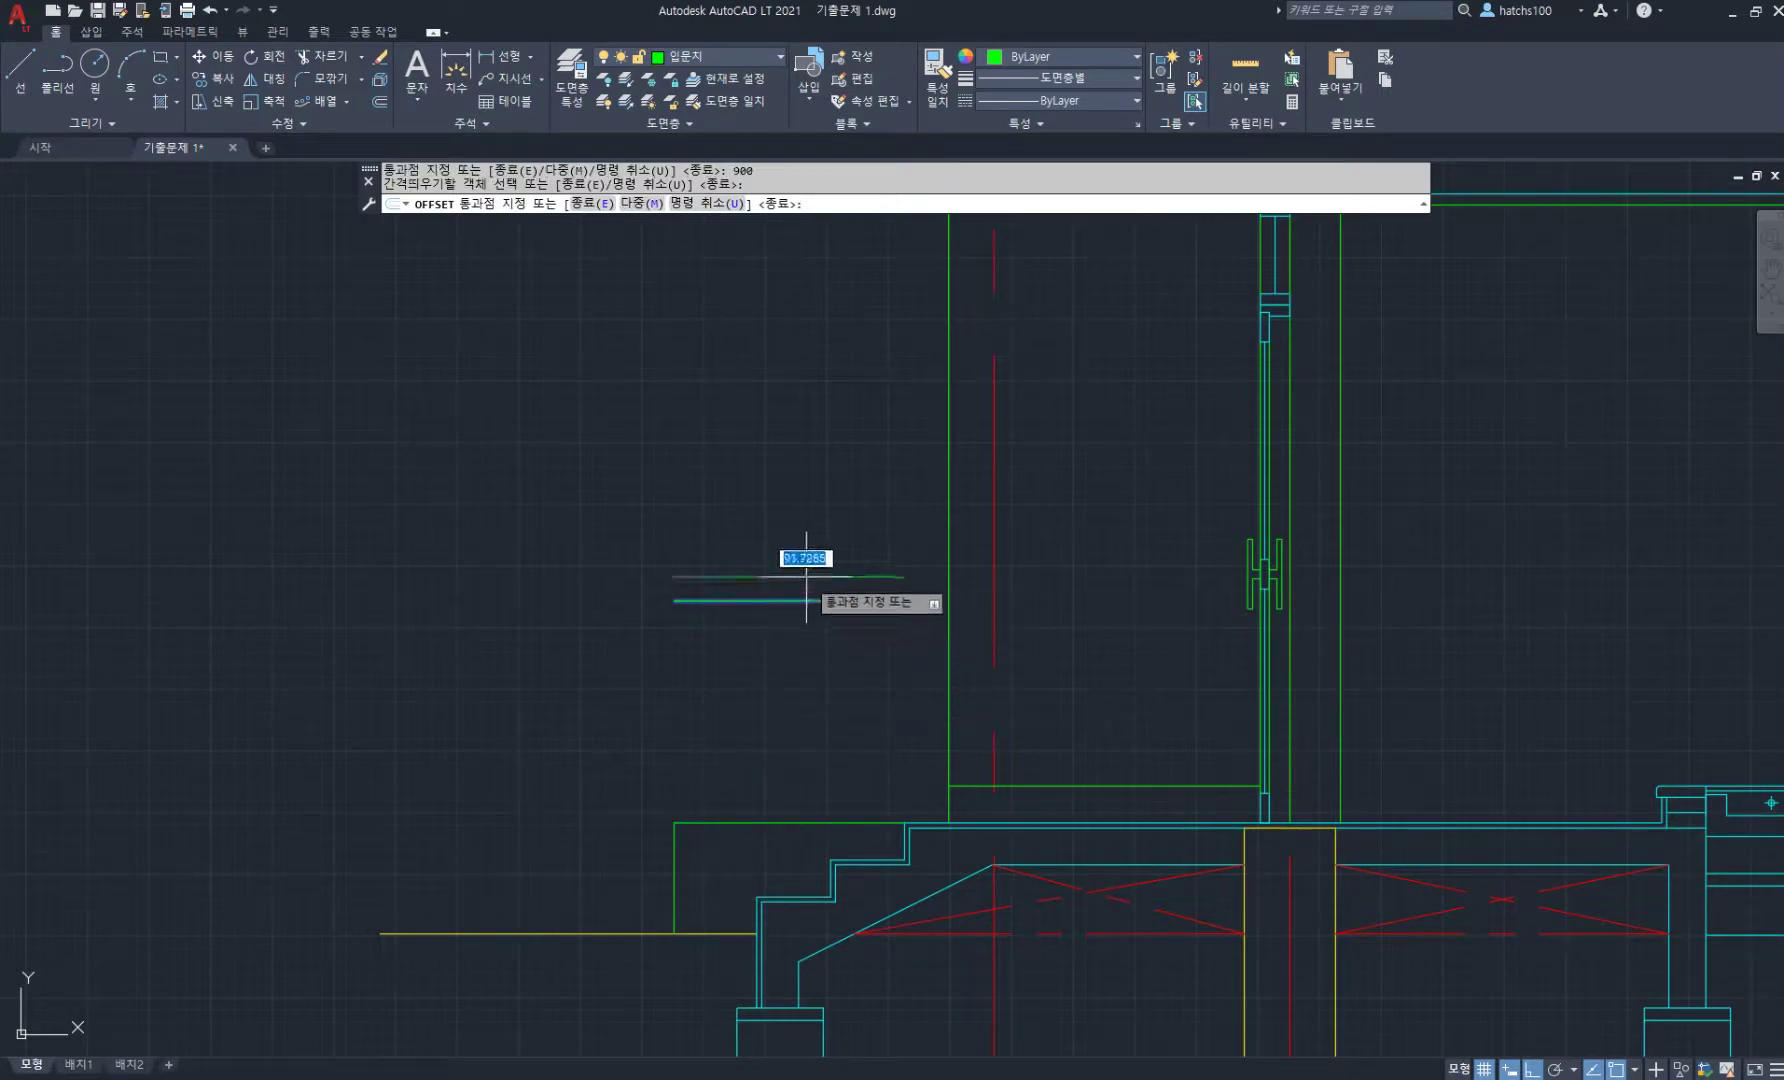
type("80")
key("Return")
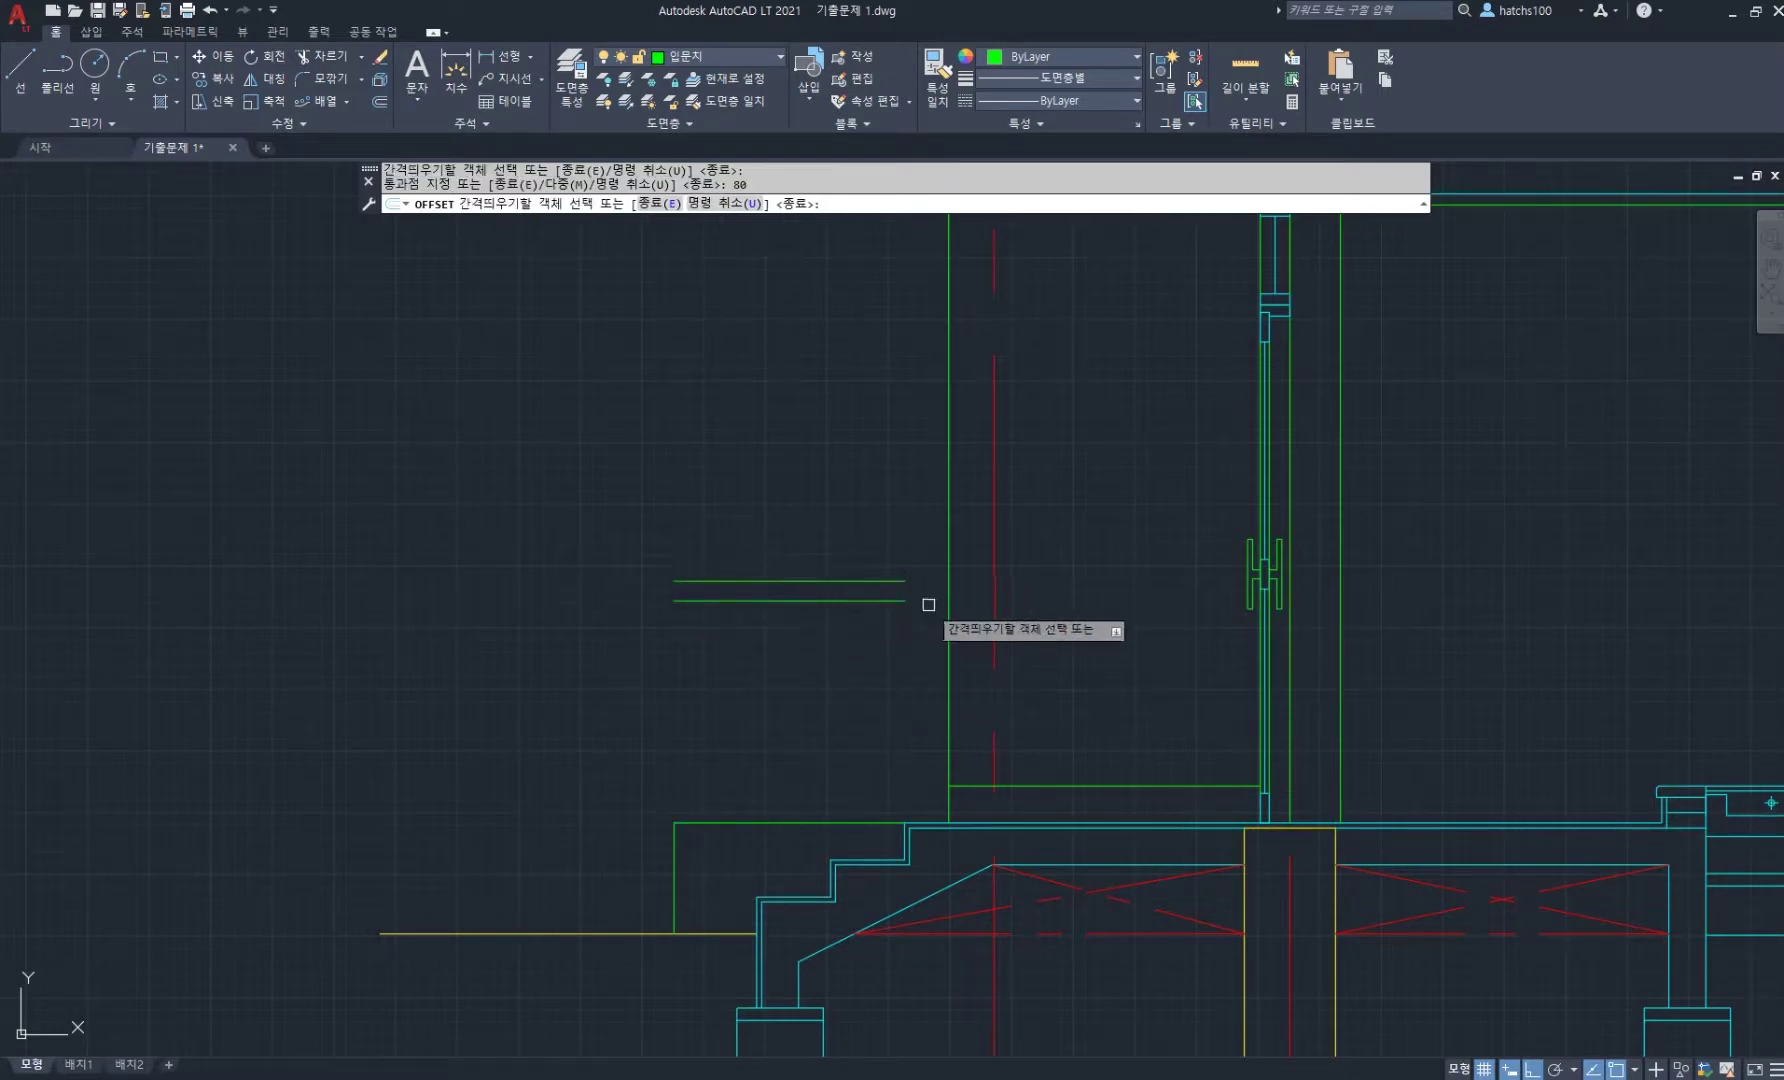
key("Return")
- Extend both horizontal handrail lines to the vertical green wall line
type("ex")
key("Return")
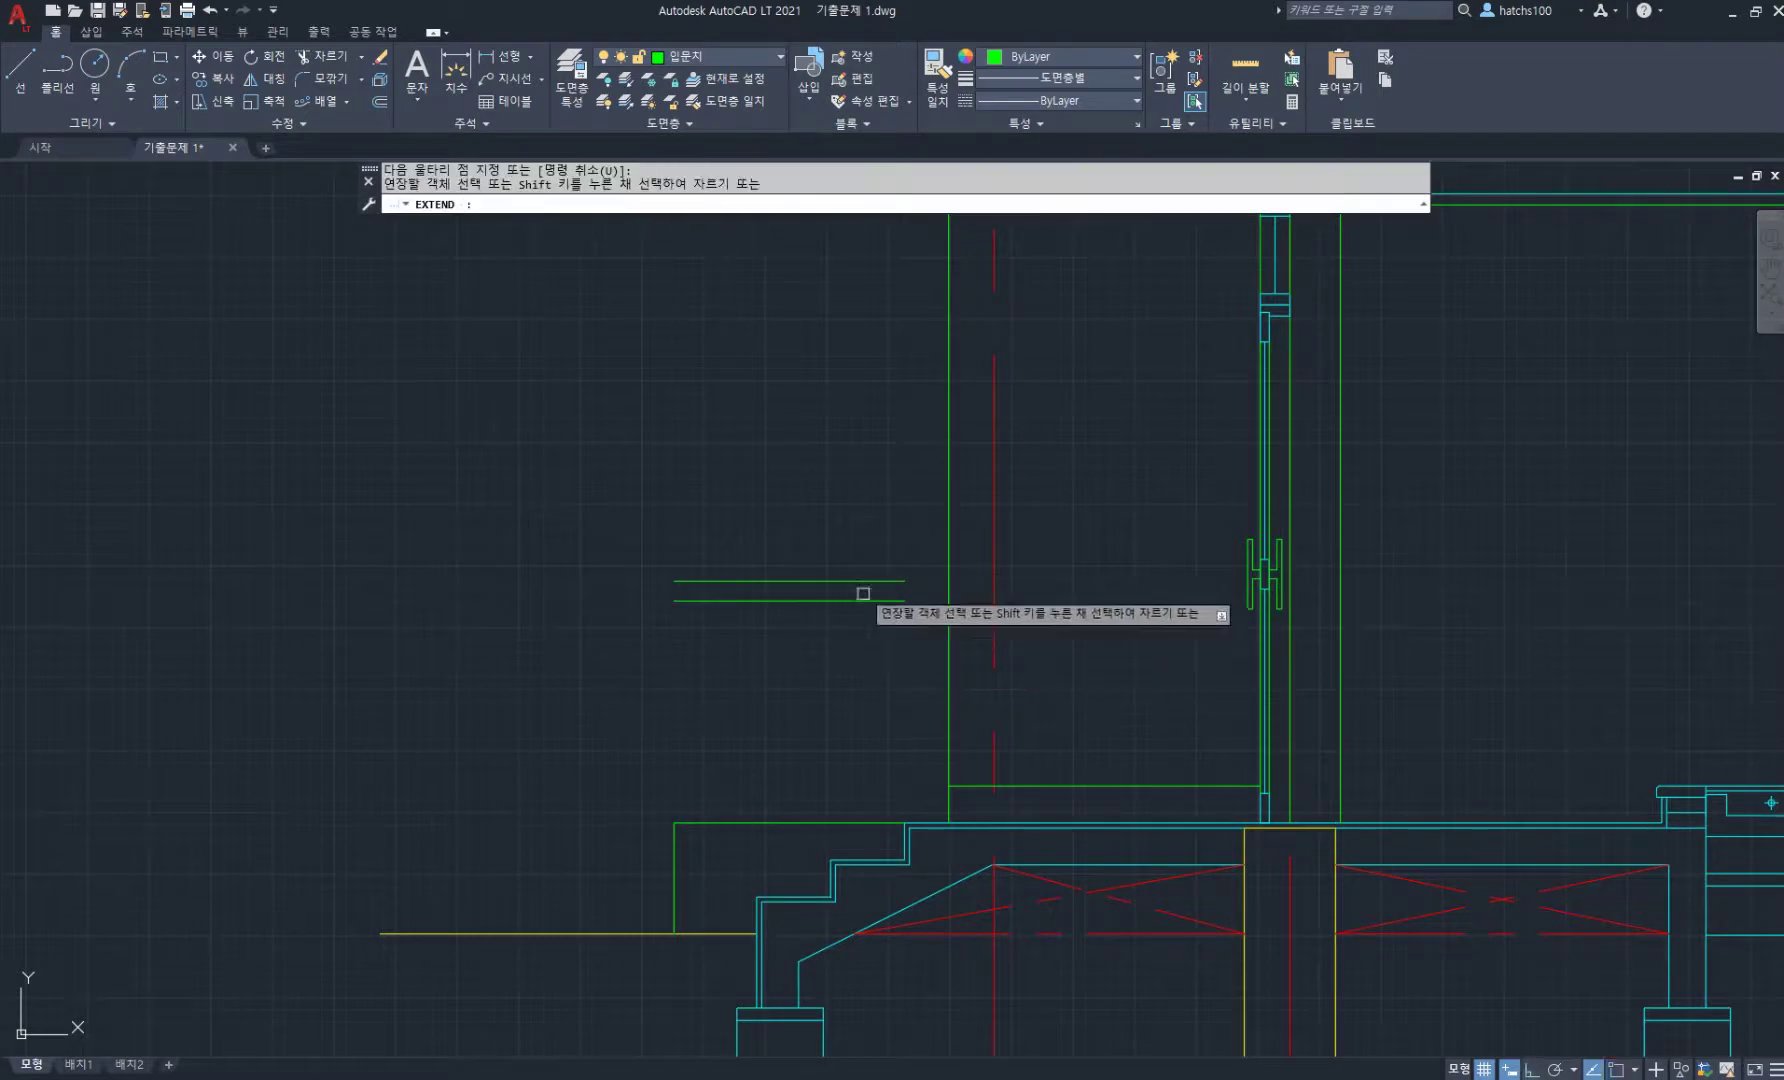
left_click(815, 582)
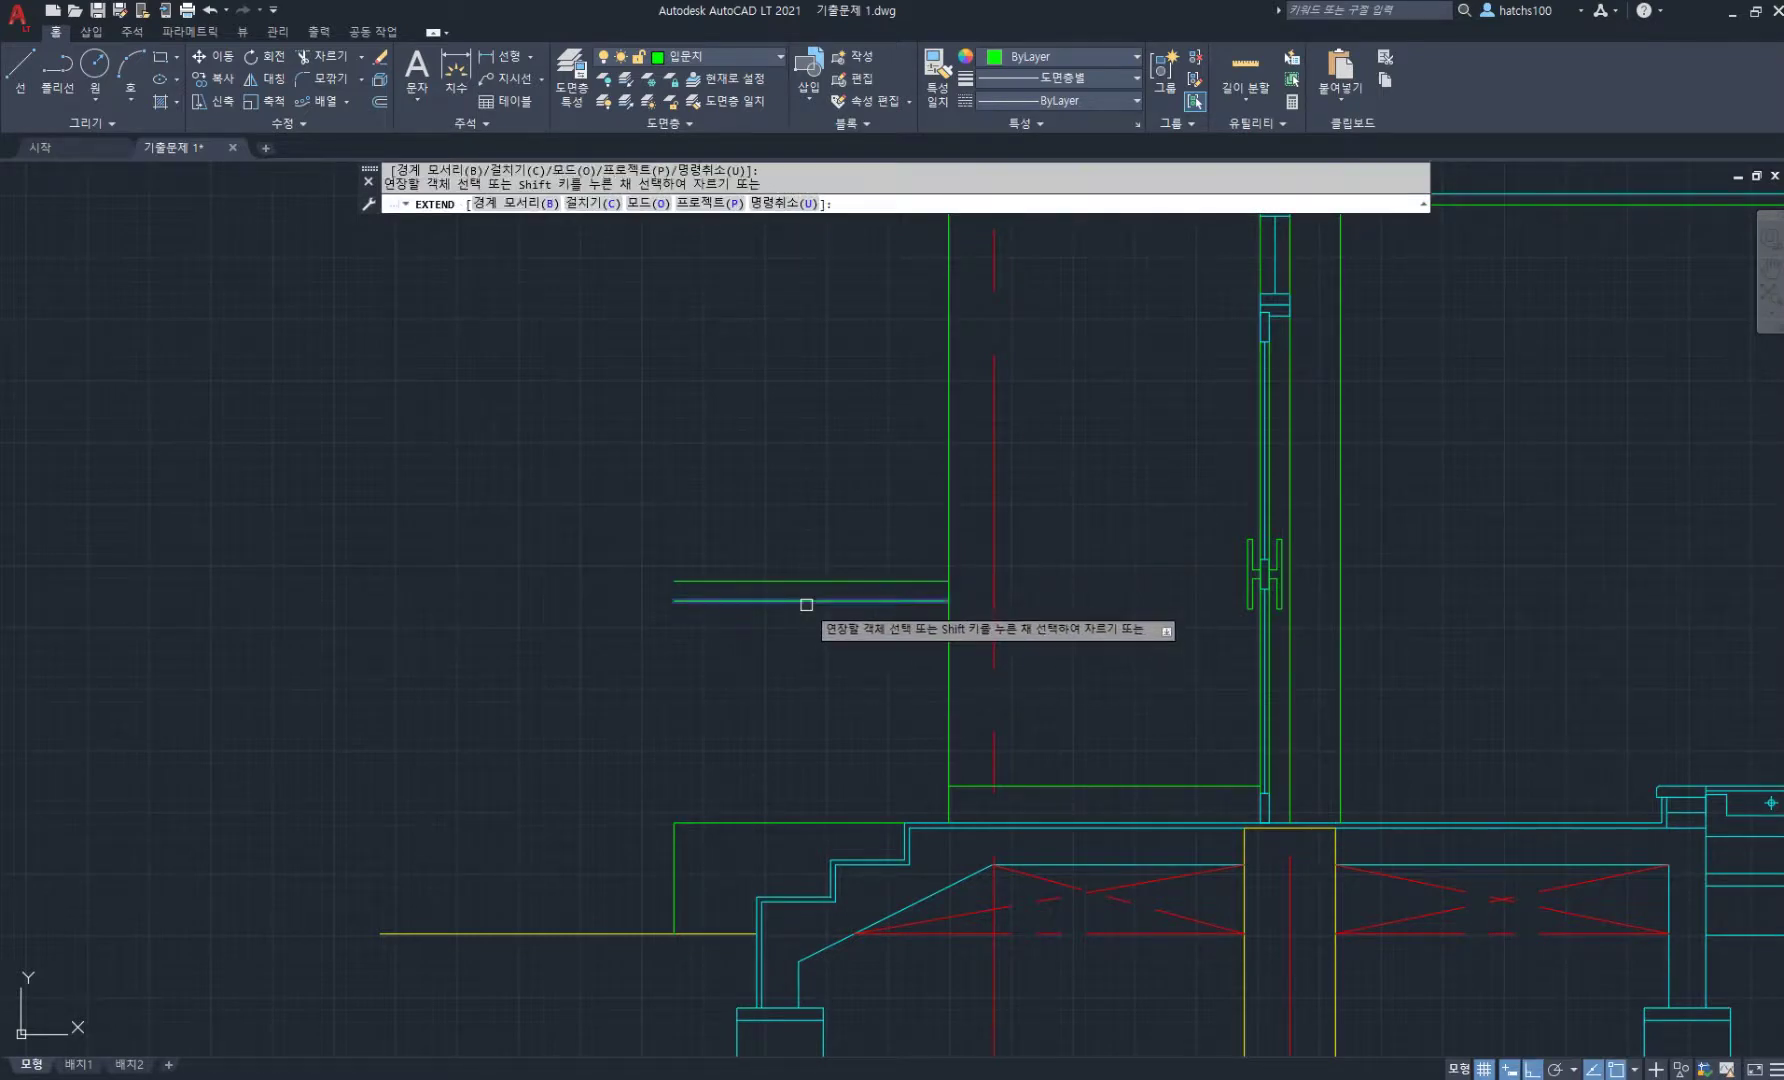
left_click(808, 601)
key("Return")
- Close the handrail's outer end with a vertical line between its two horizontal lines
scroll(660, 619, "up", 2)
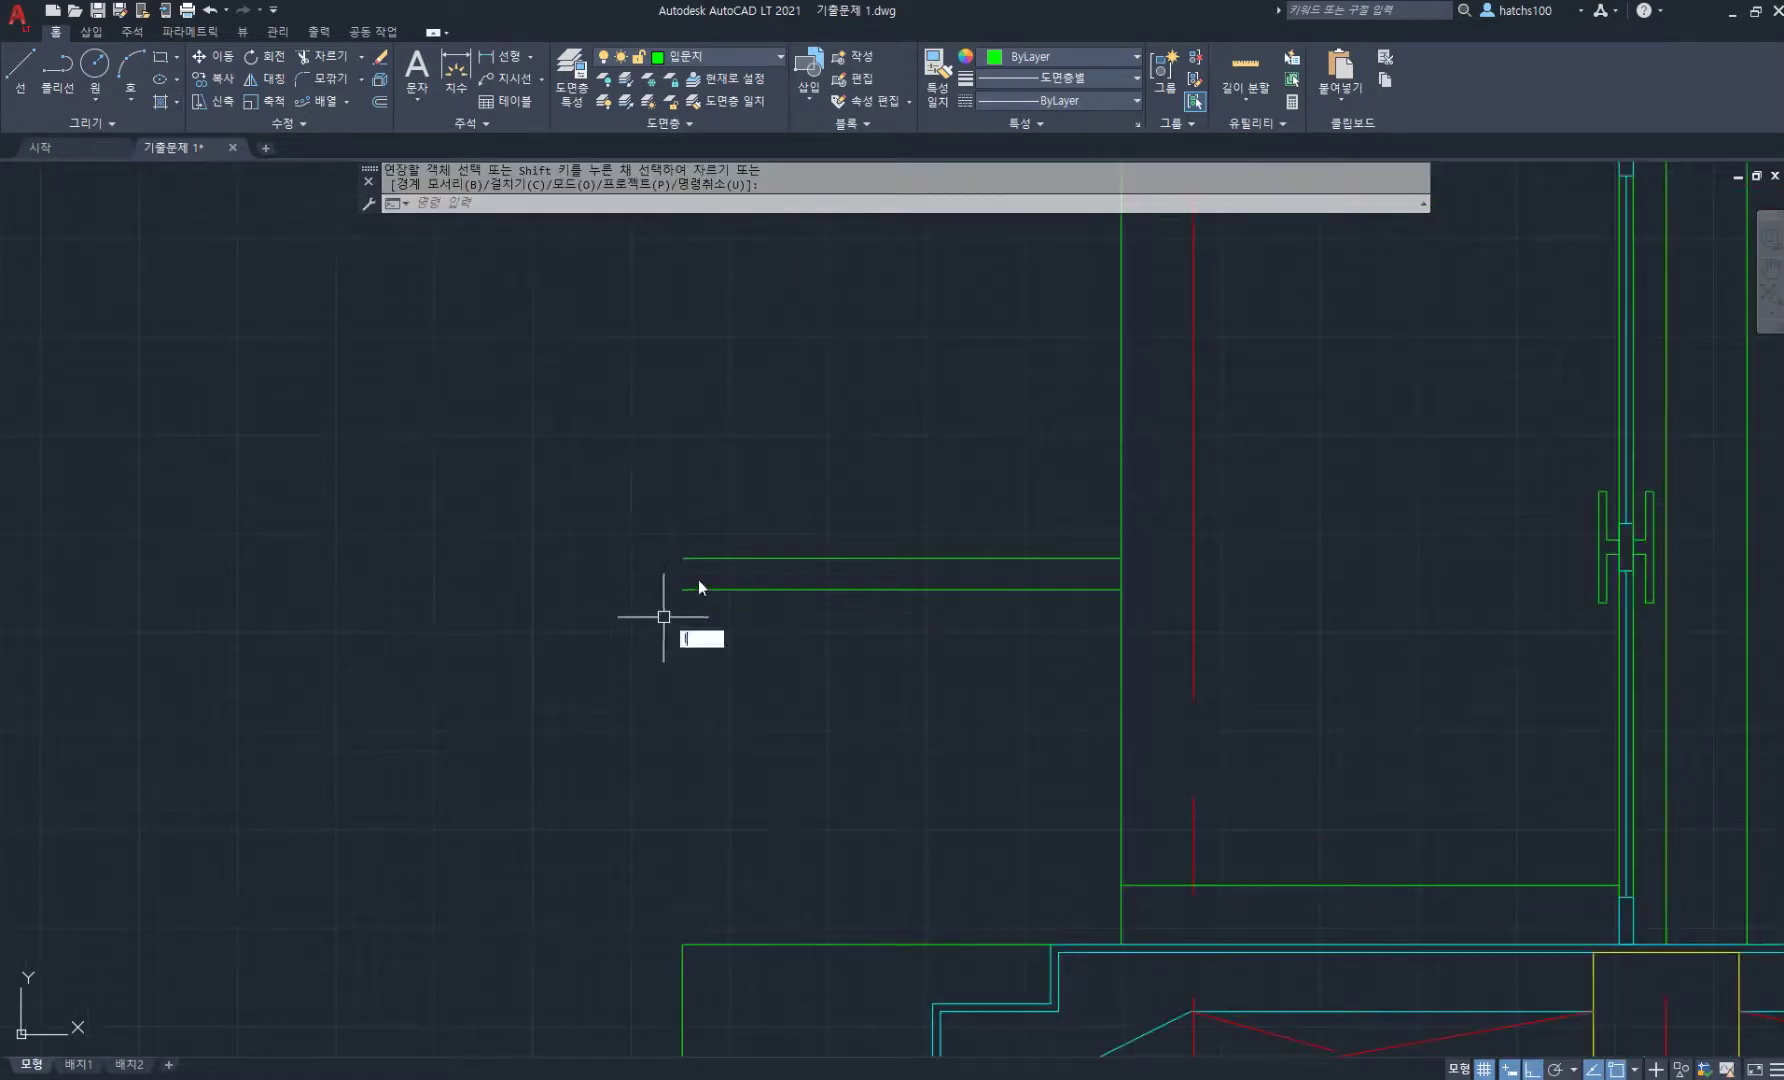
type("l")
key("Return")
left_click(682, 589)
left_click(682, 558)
key("Return")
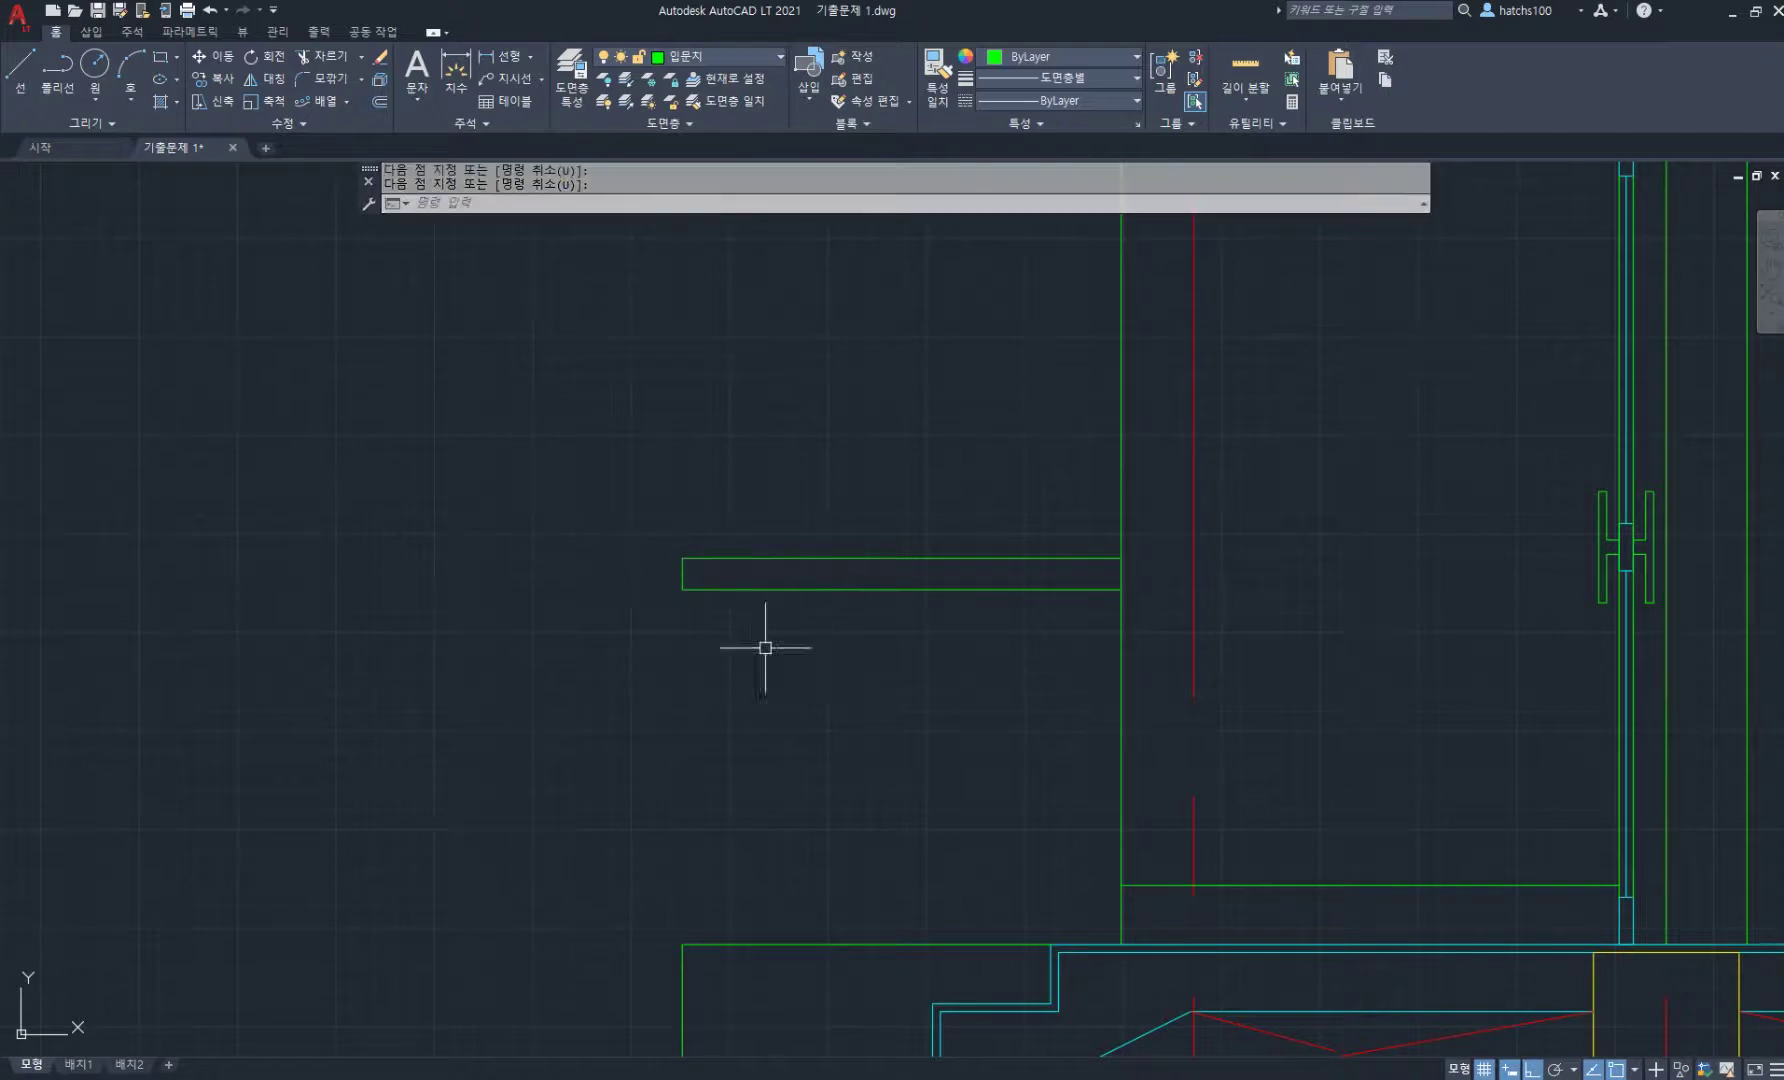
- Draw a vertical baluster line from the handrail's underside near its outer end down to the terrace top
middle_click_drag(765, 648, 834, 573)
type("l")
key("Return")
scroll(760, 515, "up", 2)
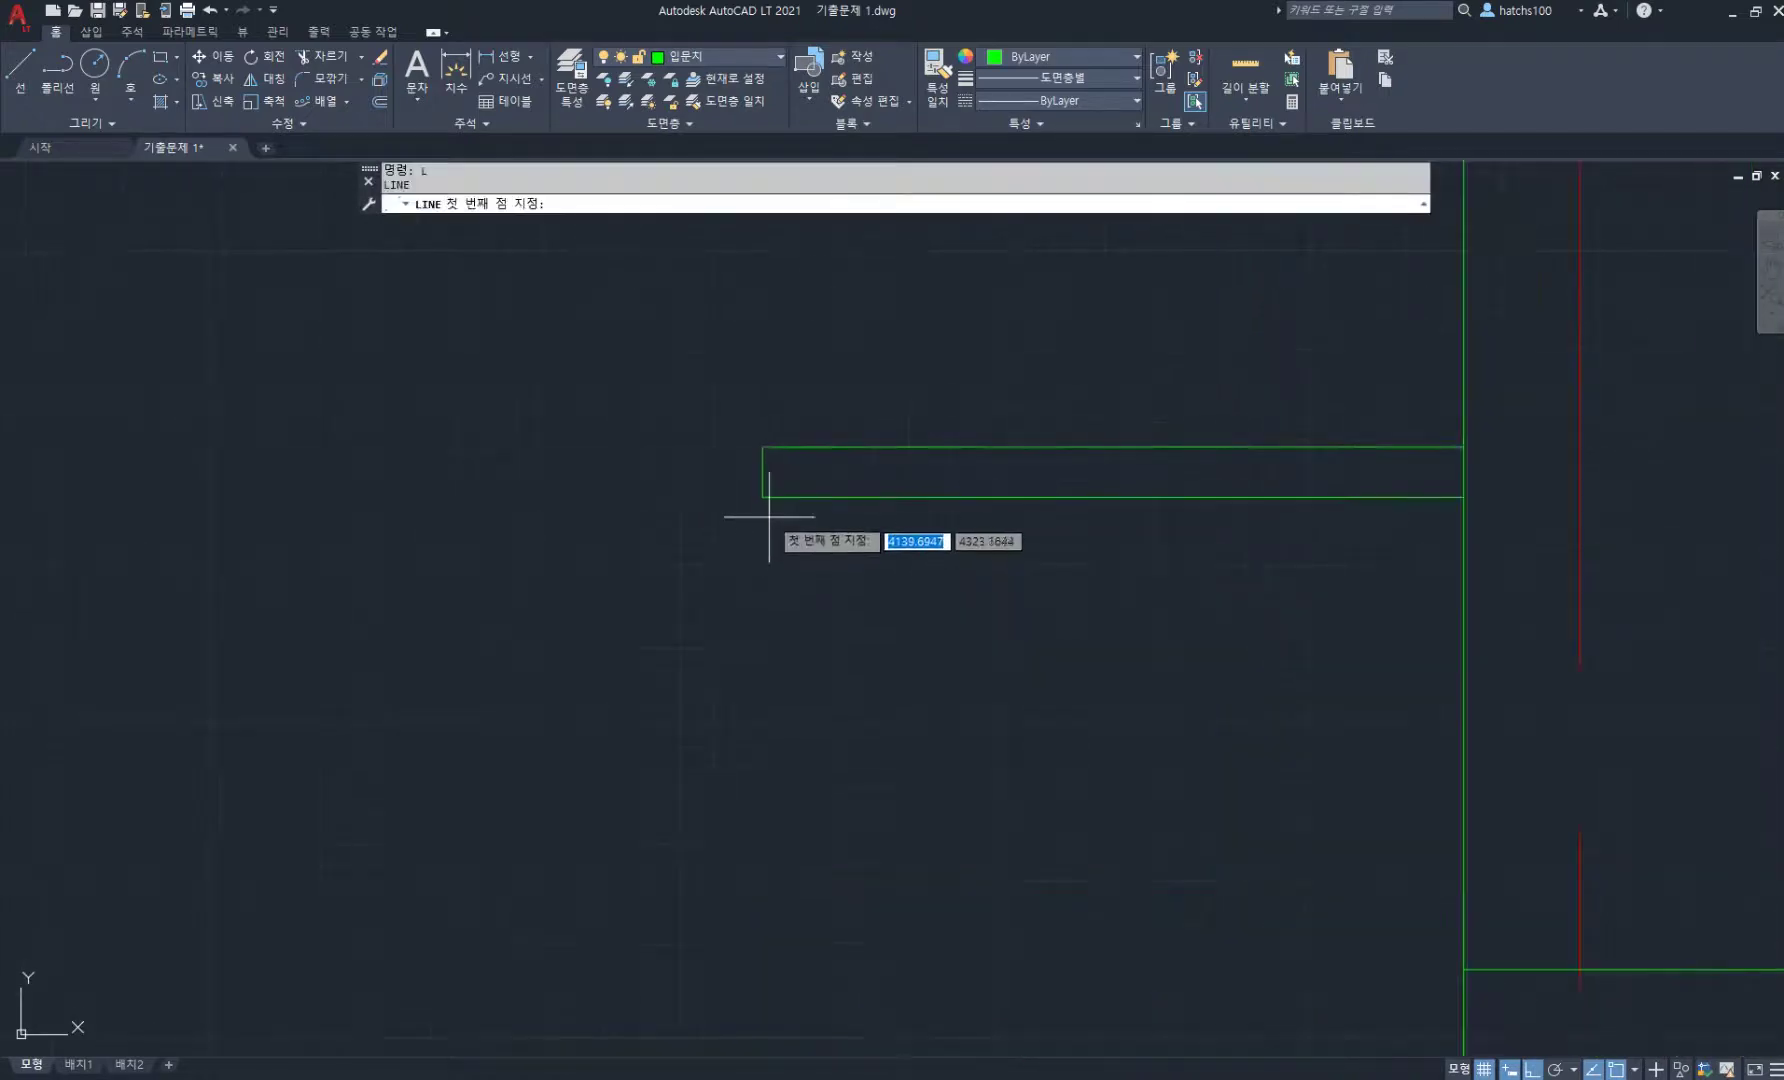
left_click(765, 506)
scroll(765, 508, "down", 4)
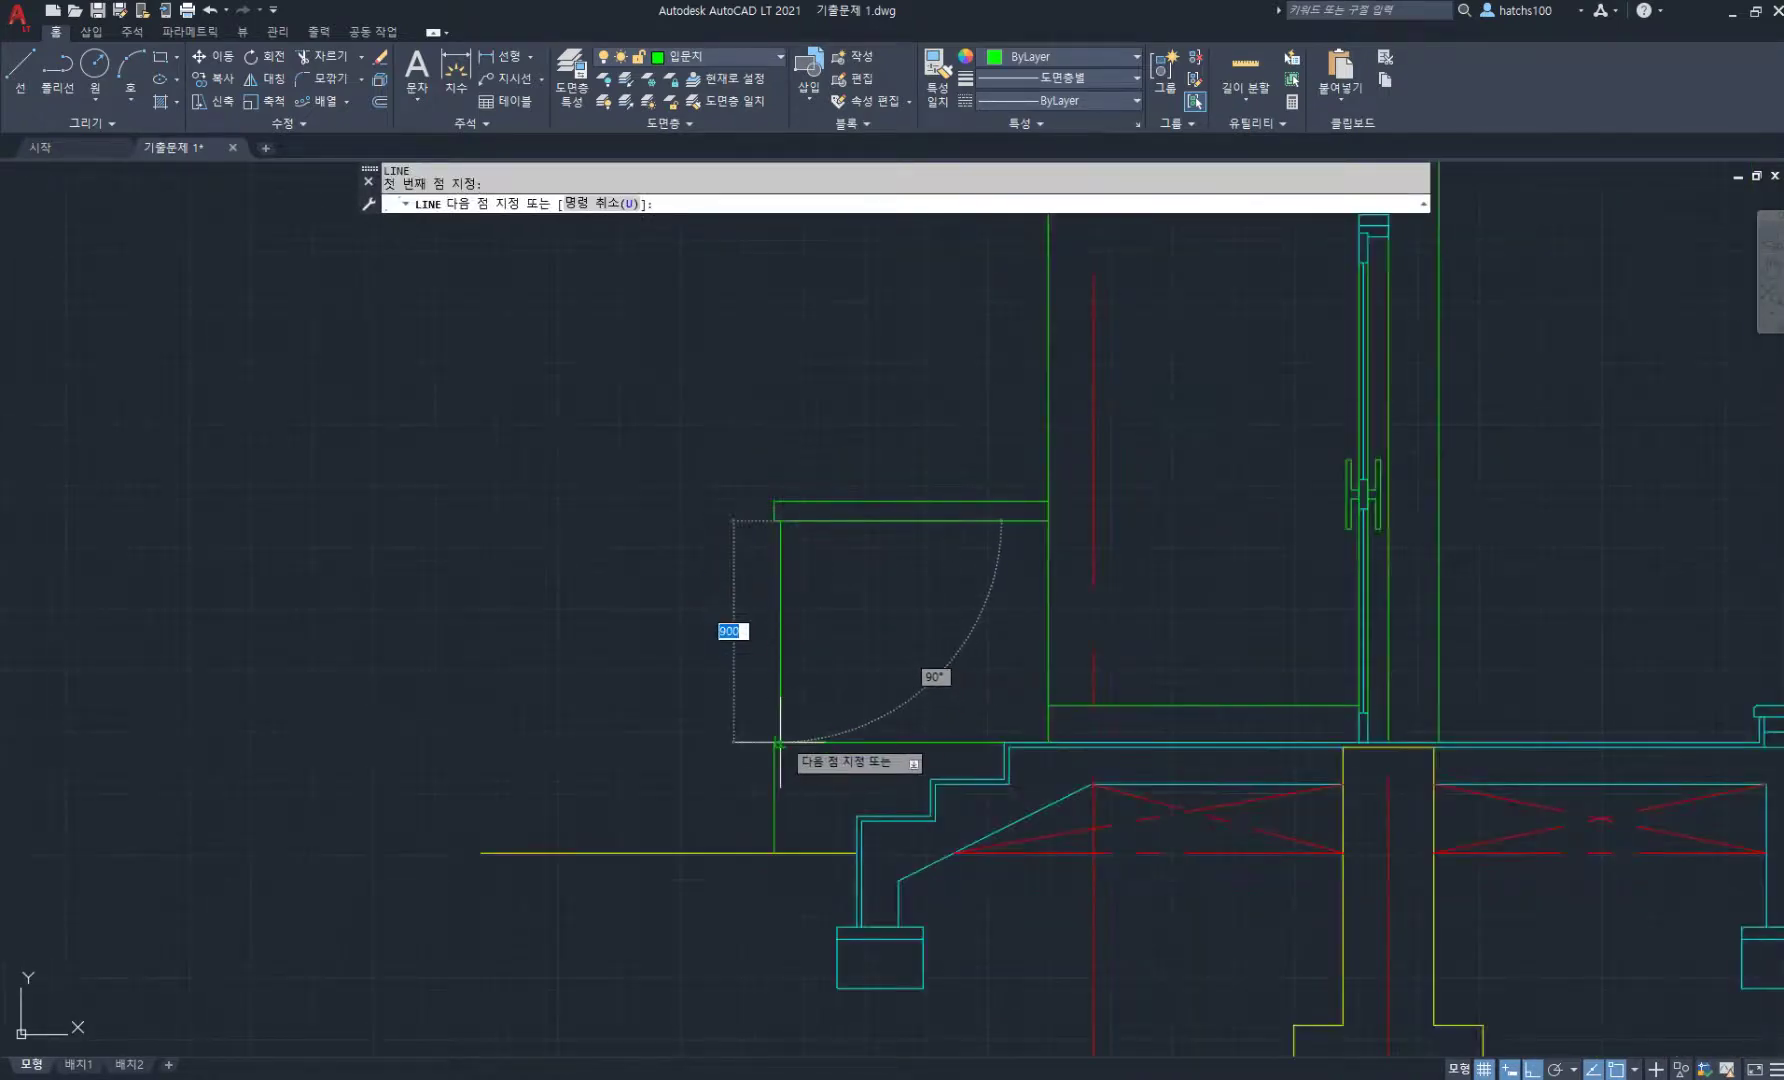
left_click(760, 745)
key("Return")
- Offset the baluster line 30 toward the wall to give the baluster its thickness
scroll(783, 507, "up", 3)
type("o")
key("Return")
key("Return")
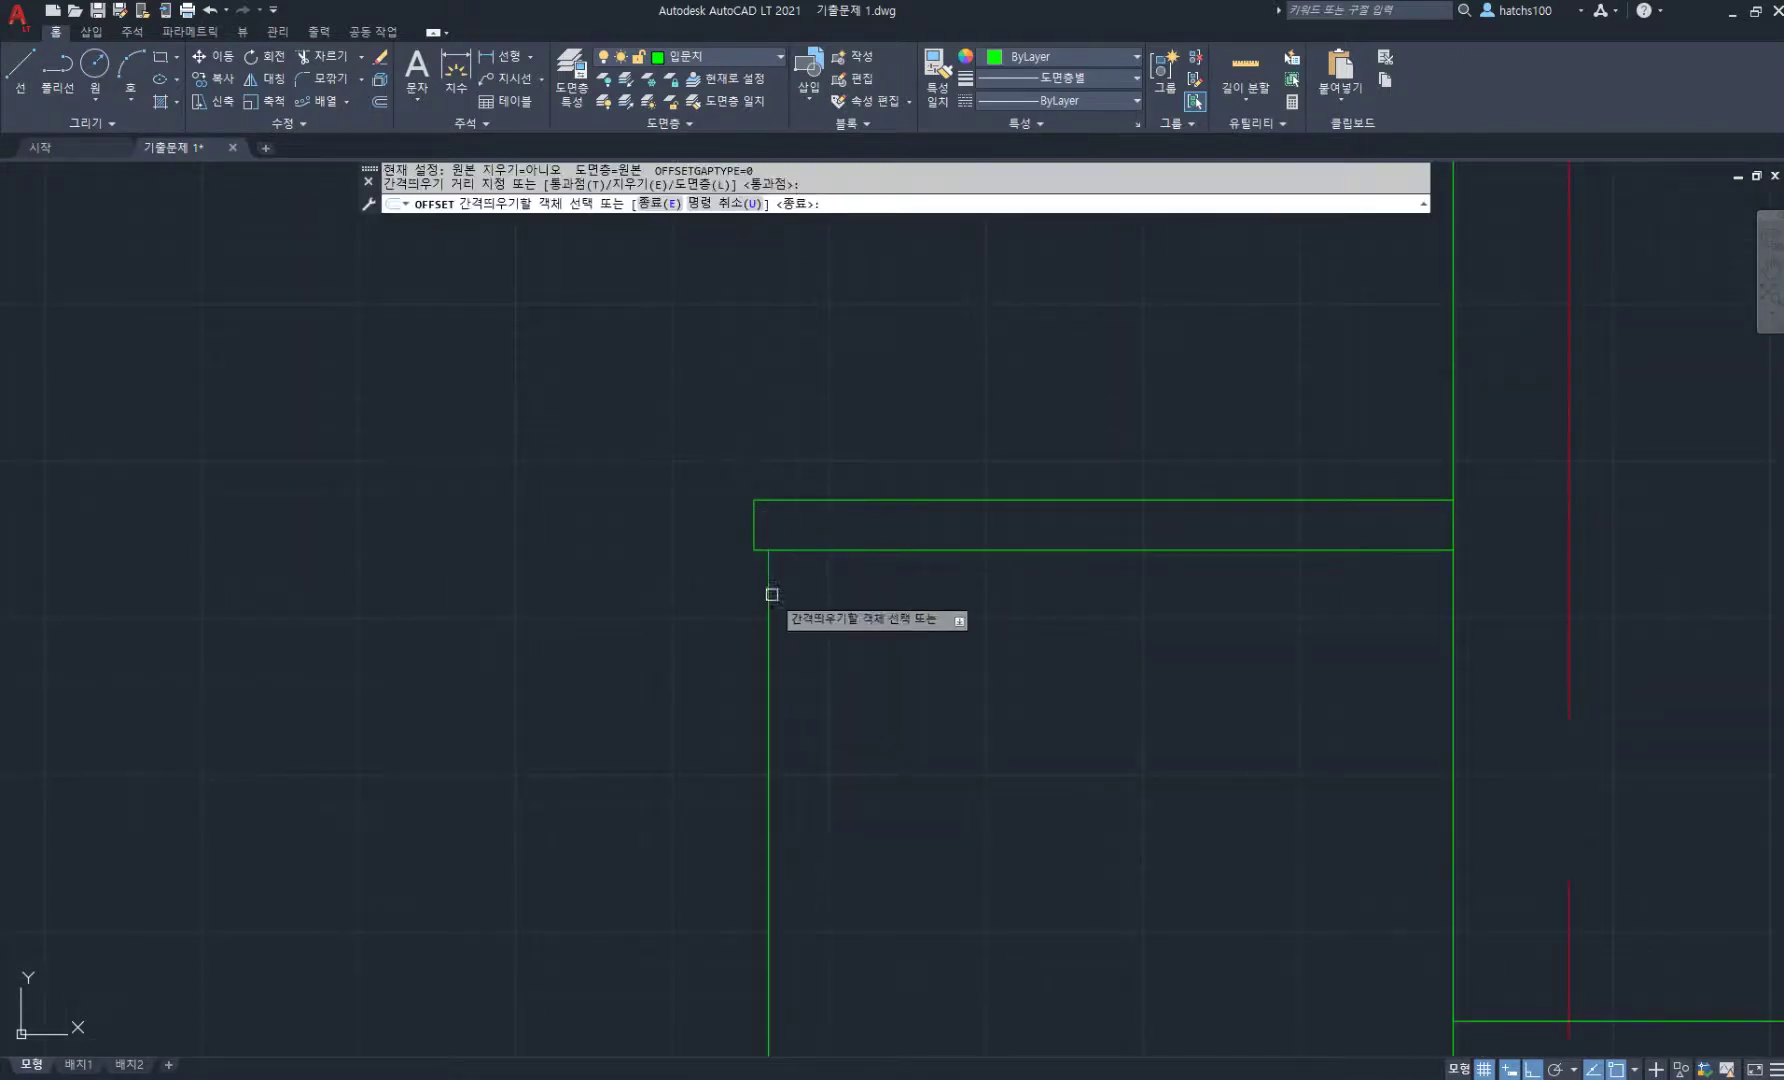
left_click(768, 592)
key("Return")
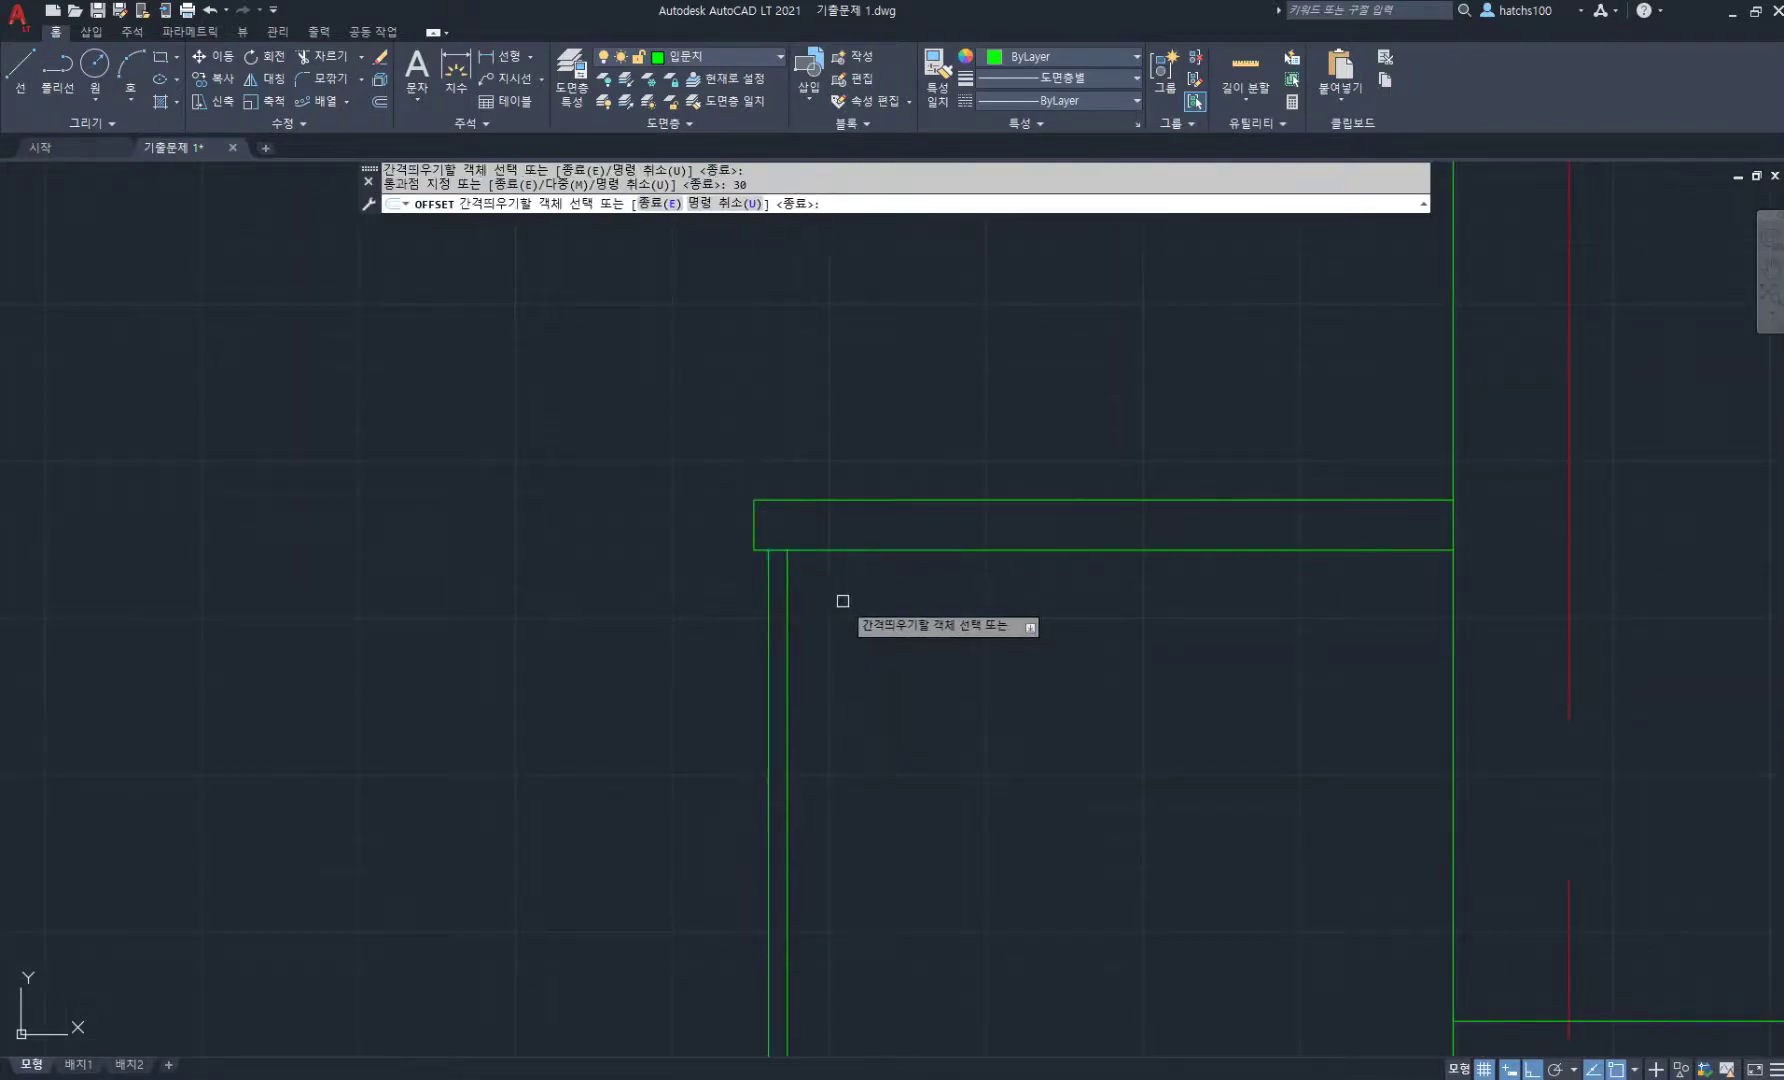
scroll(862, 592, "down", 4)
key("Return")
- Array the baluster's two vertical lines along the handrail's top line at a spacing of 300
scroll(1020, 603, "up", 2)
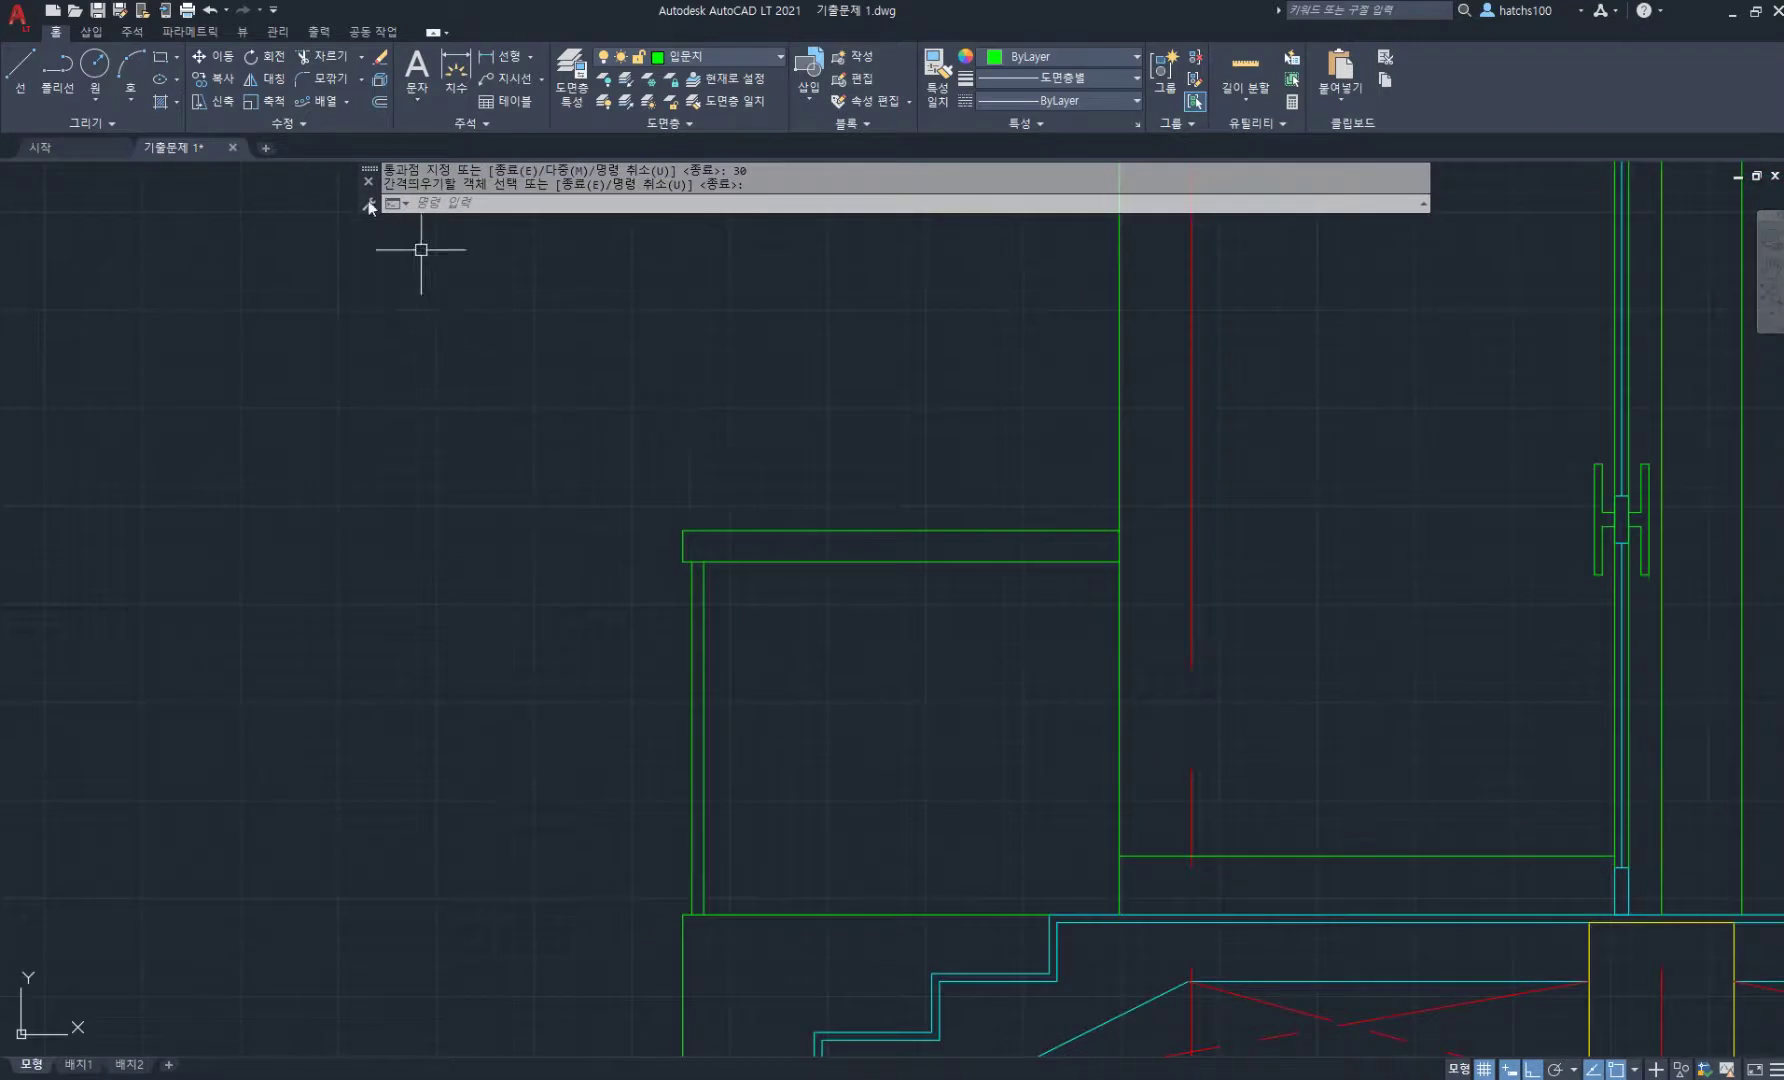
left_click(326, 102)
left_click(779, 649)
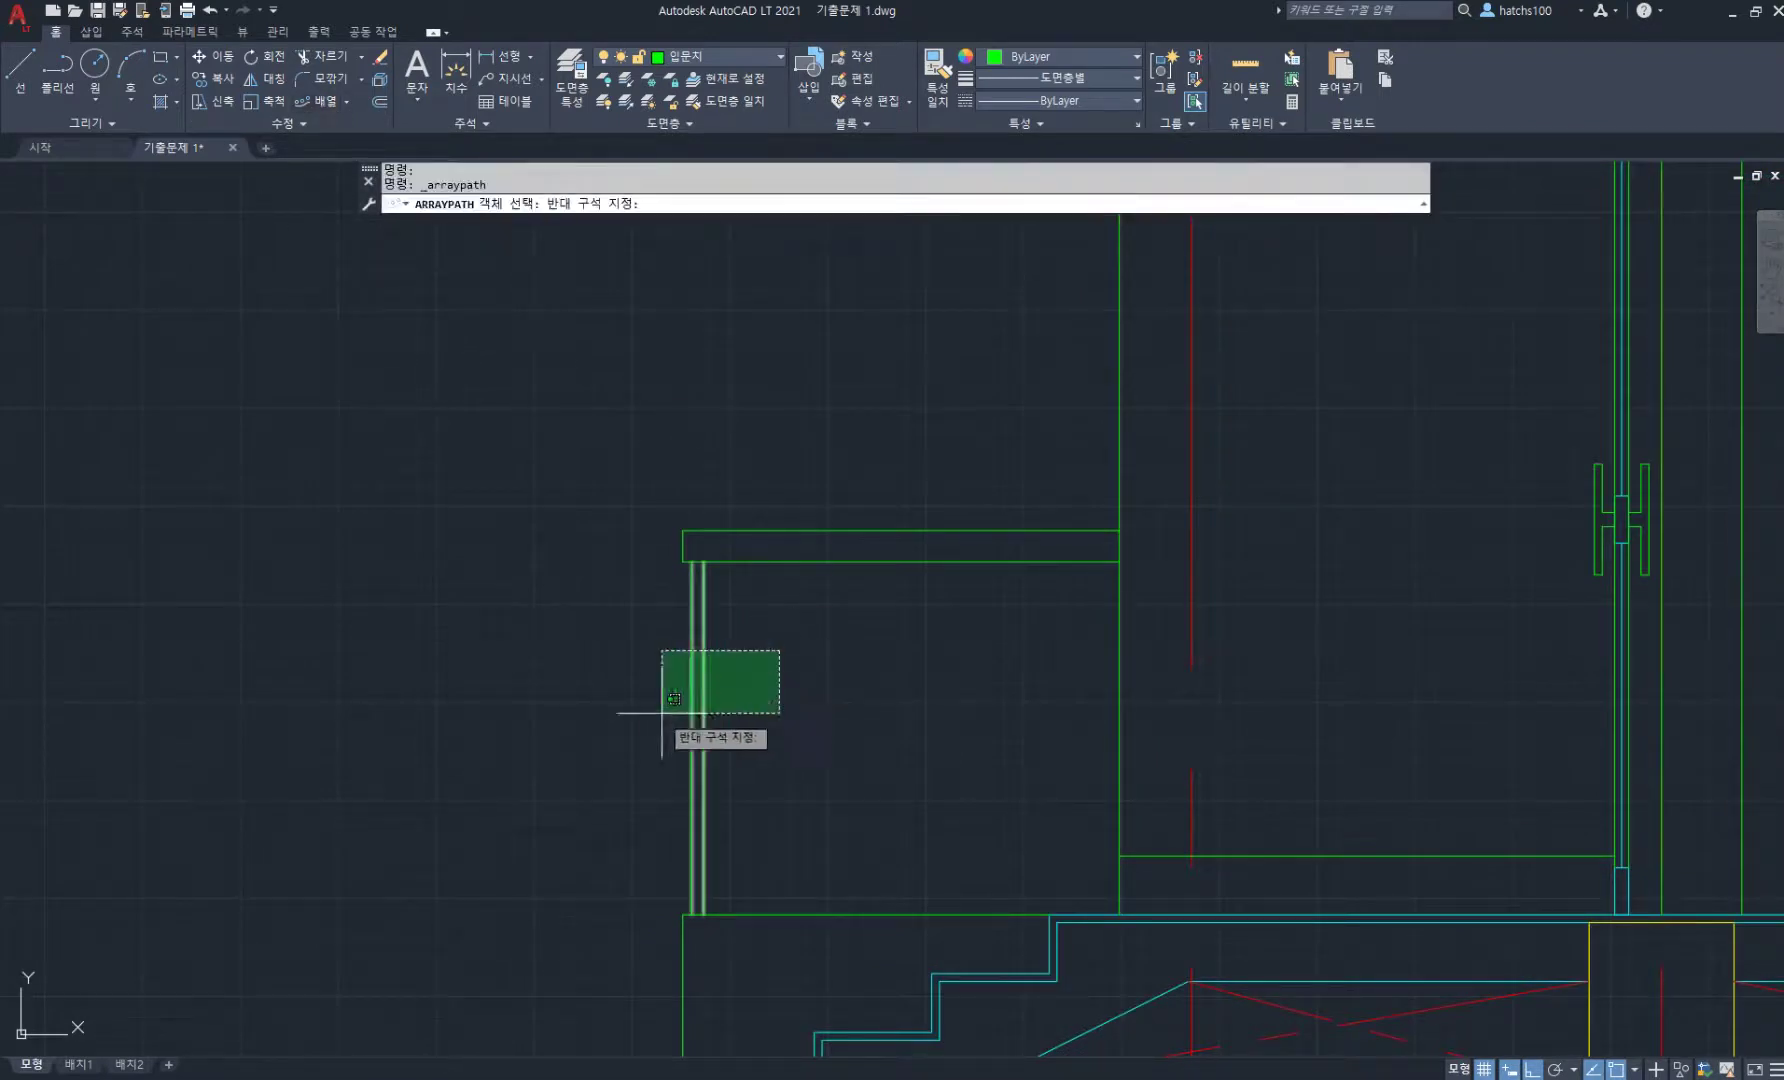
left_click(662, 725)
key("Return")
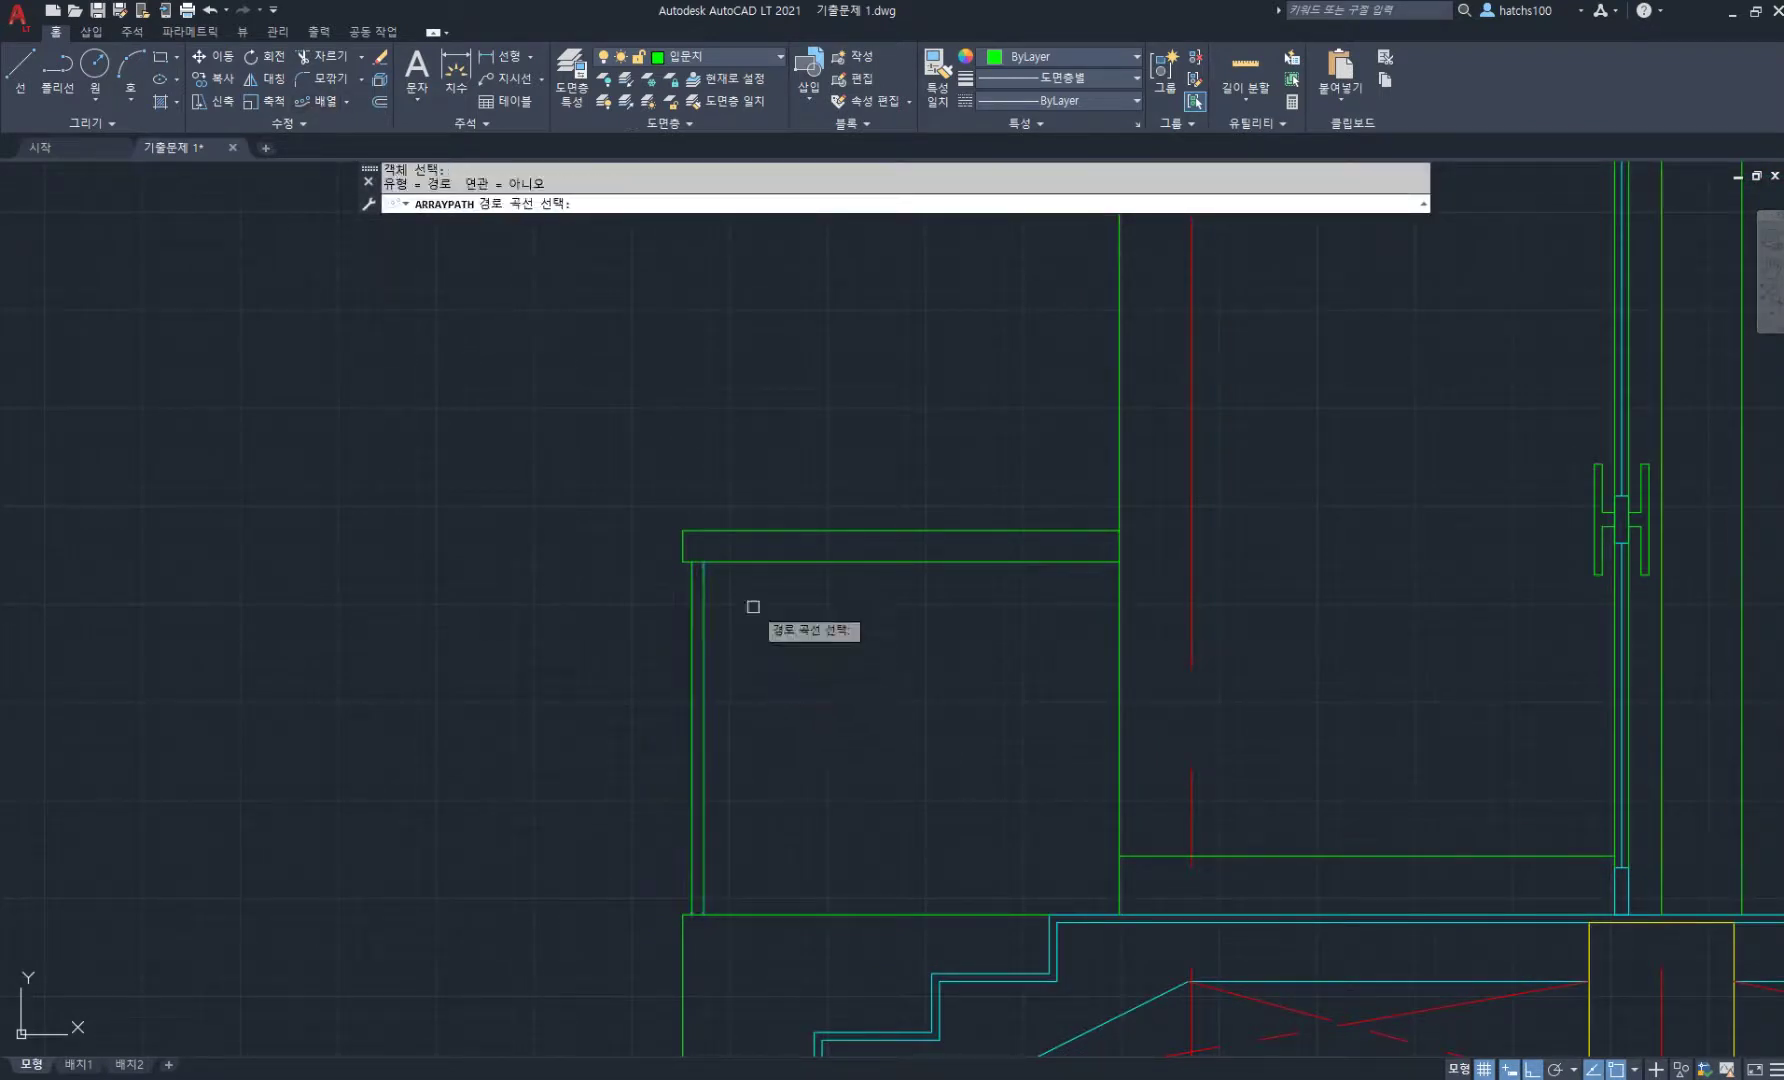
left_click(727, 529)
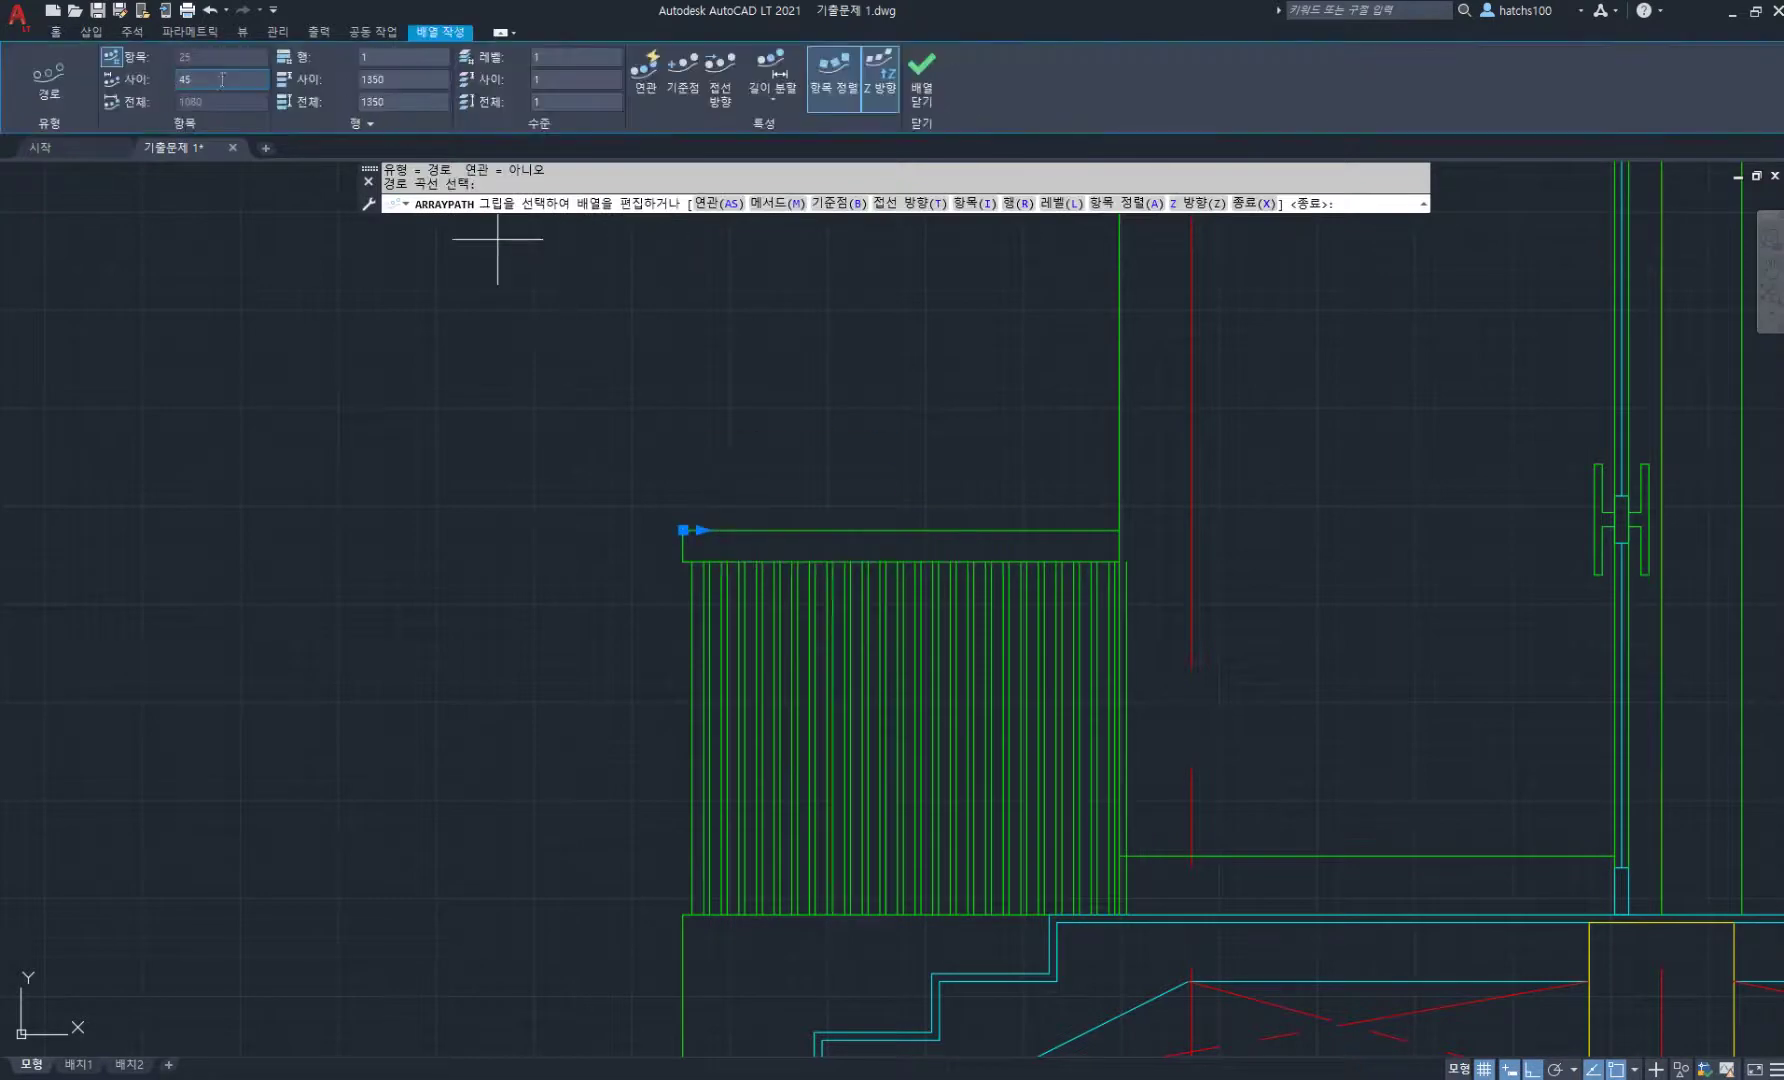
type("300")
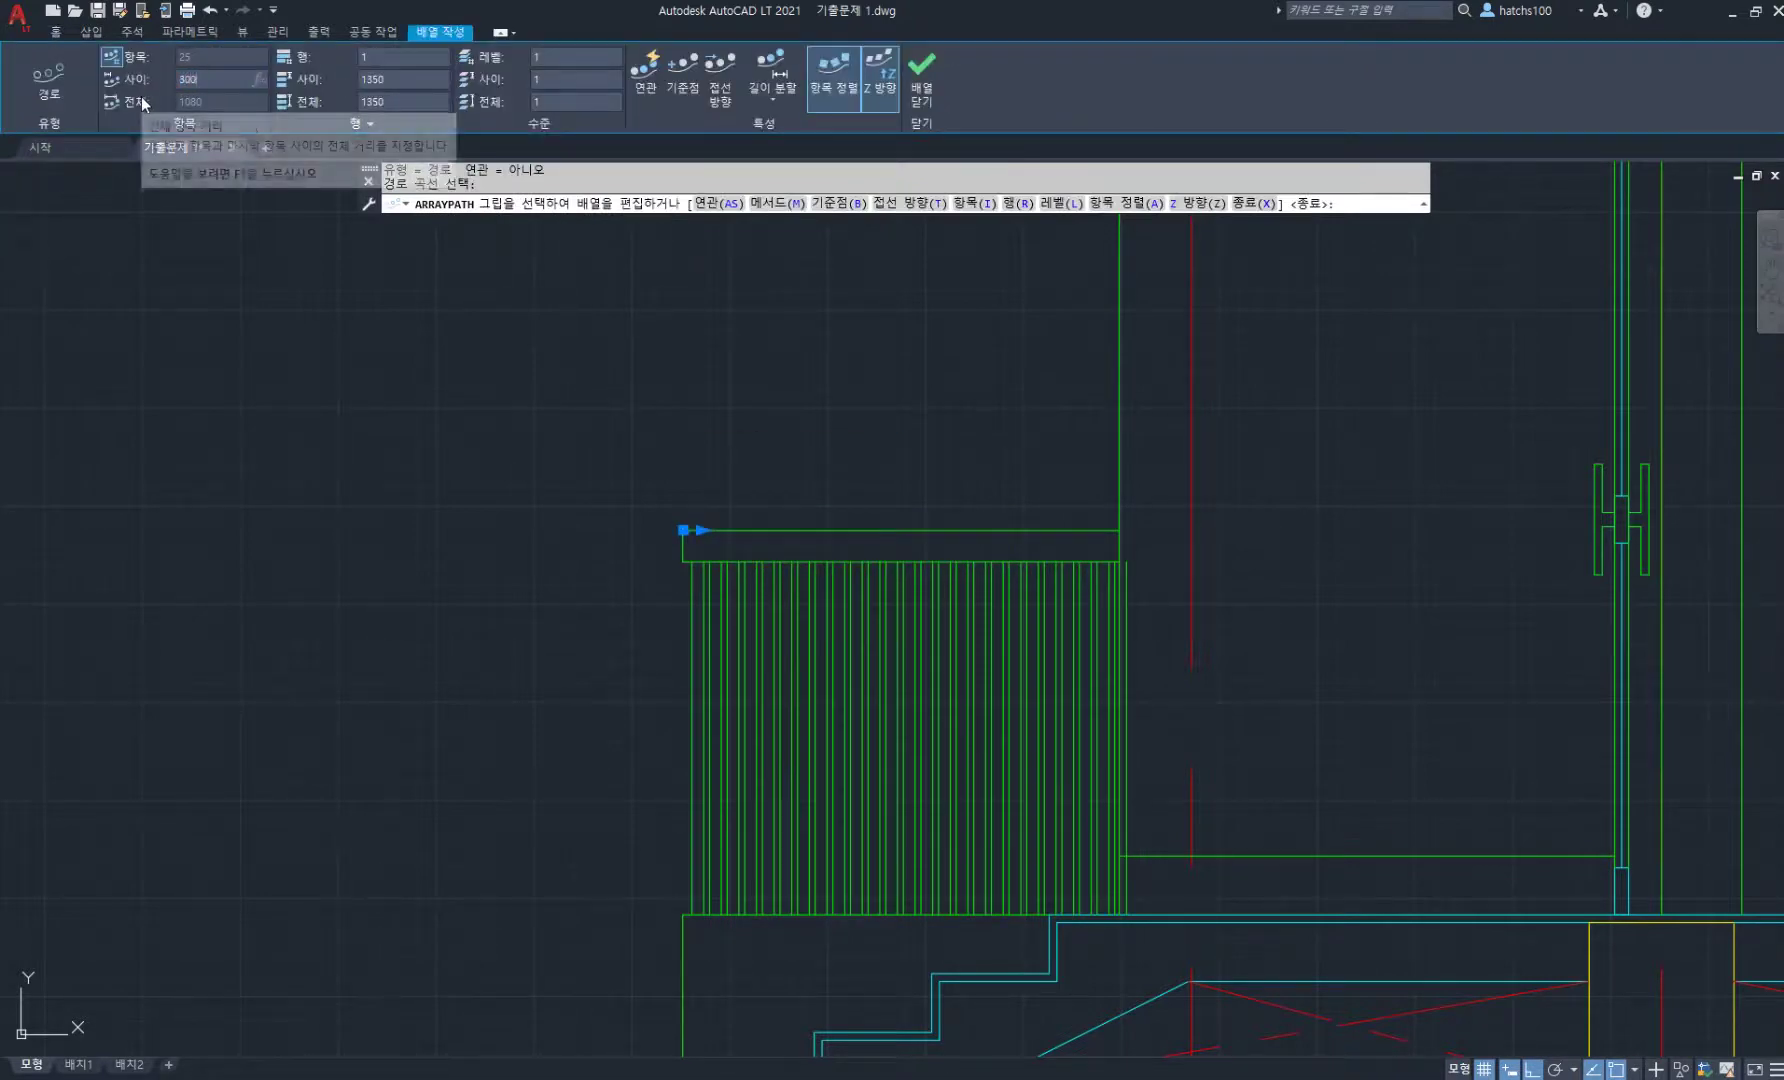
key("Return")
key("Return")
- Make the layer of the cyan roof finish line, 단면, the current layer
scroll(1023, 515, "down", 4)
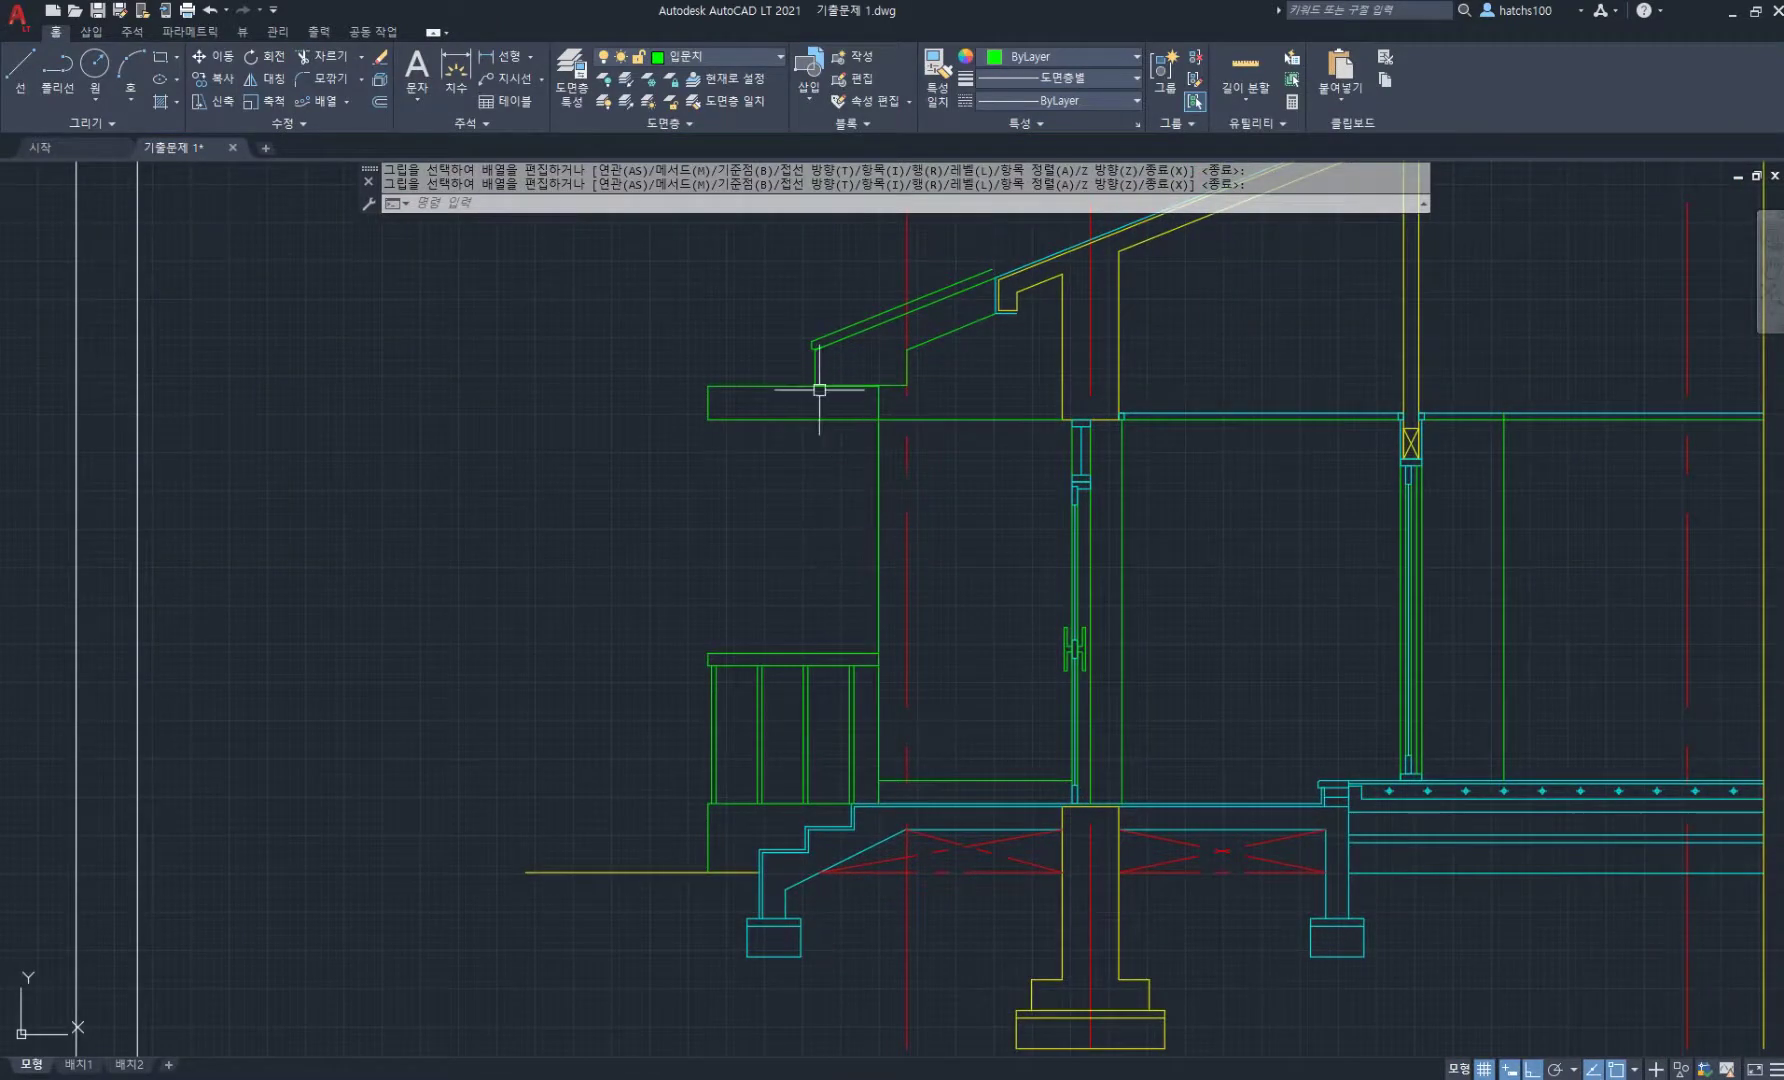
scroll(741, 522, "down", 3)
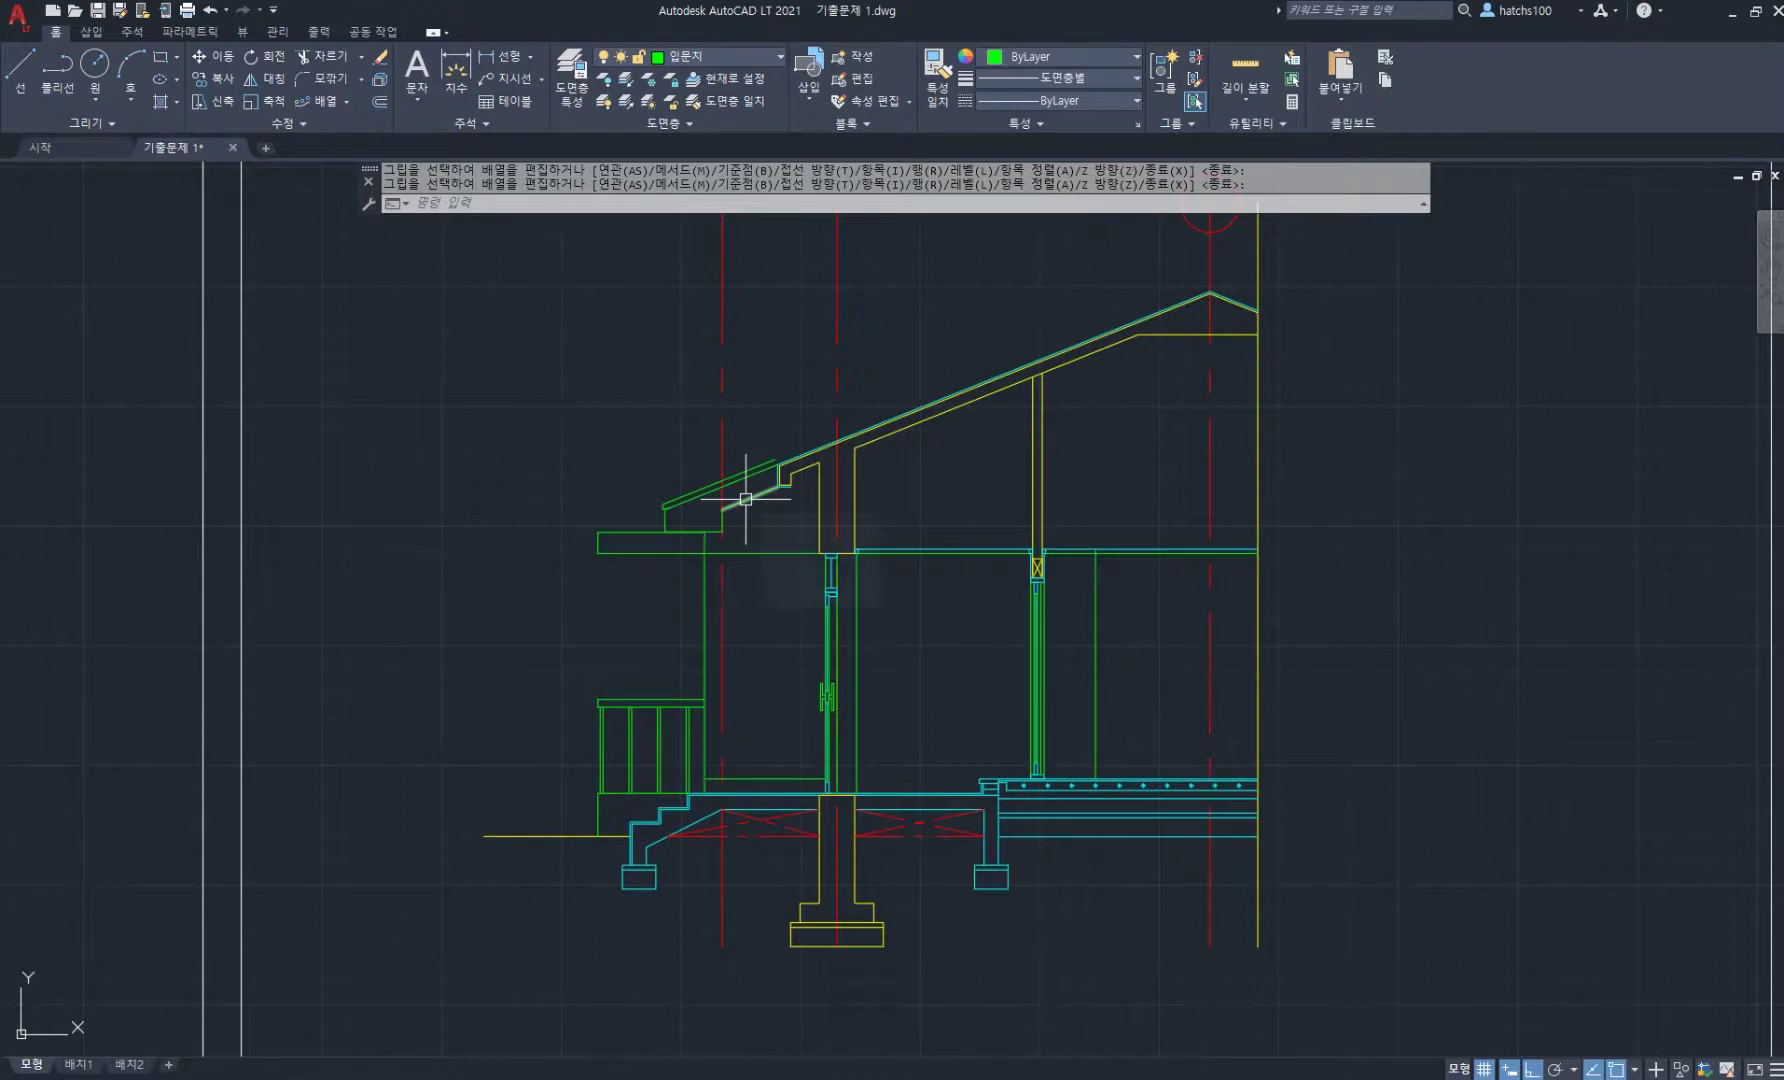
scroll(930, 525, "up", 1)
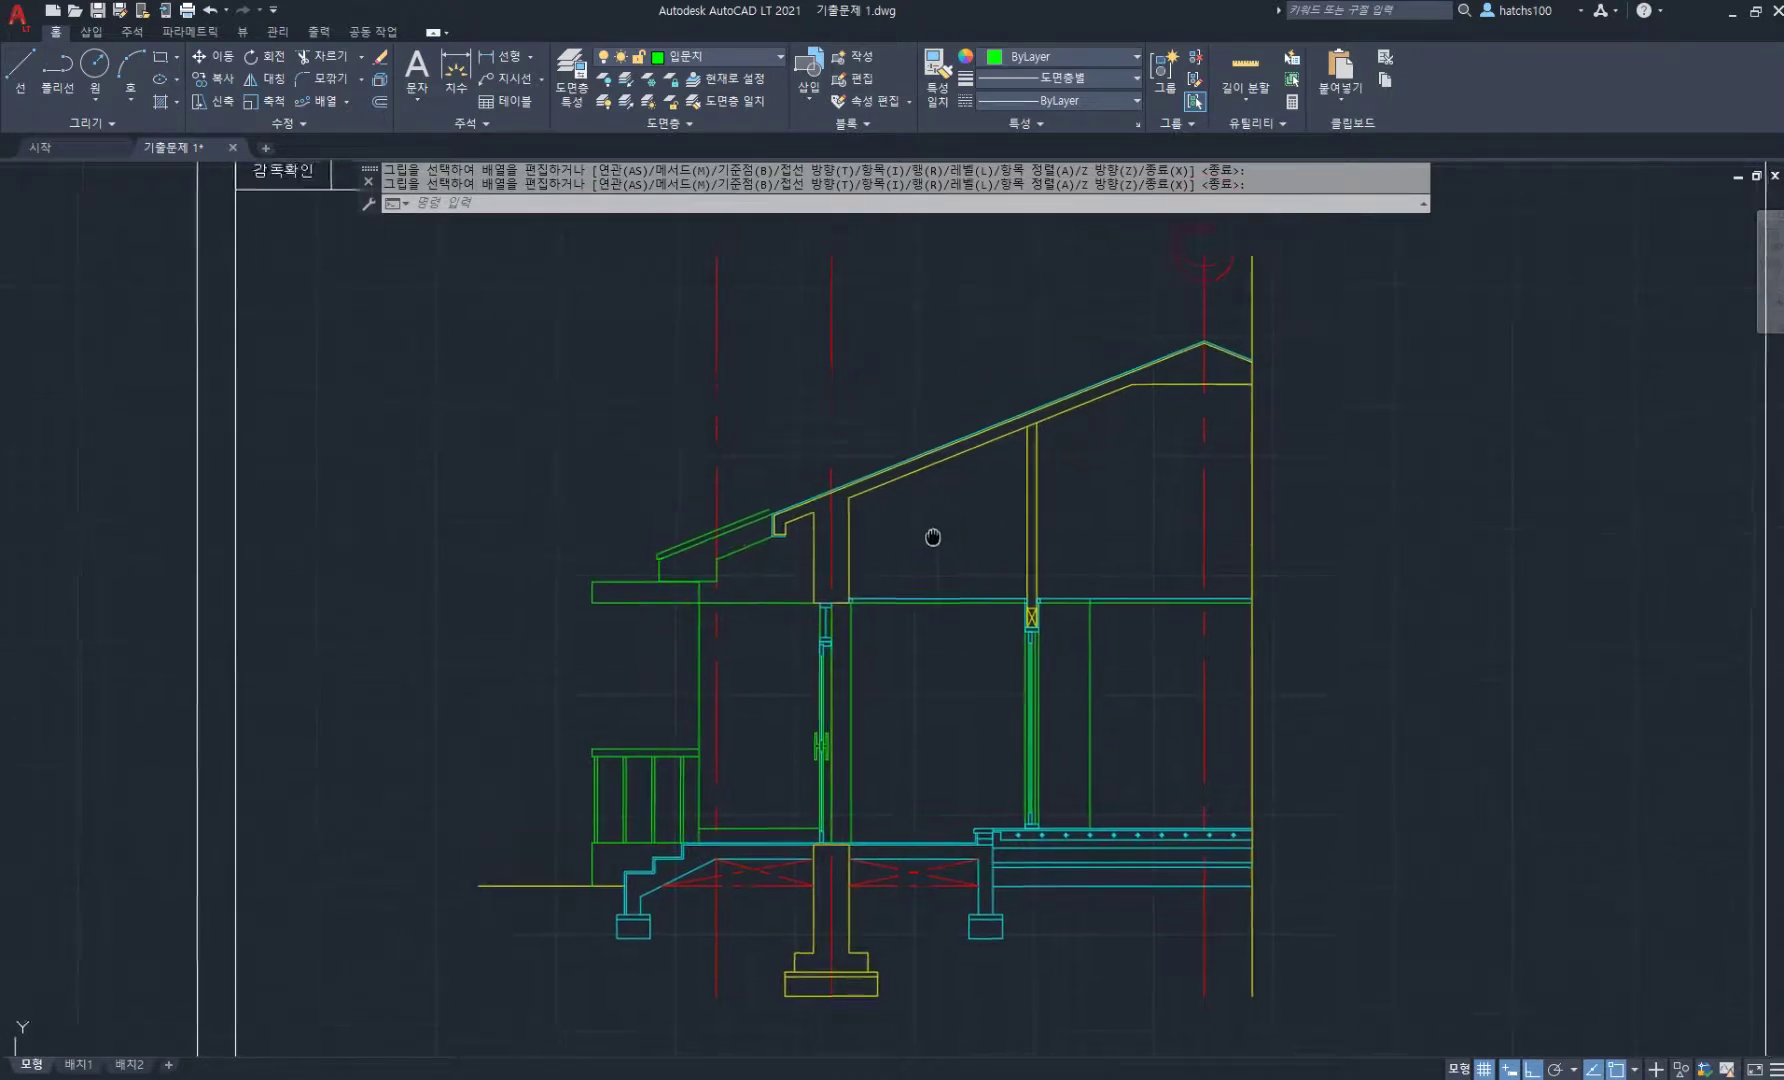
scroll(760, 480, "up", 5)
scroll(769, 555, "up", 2)
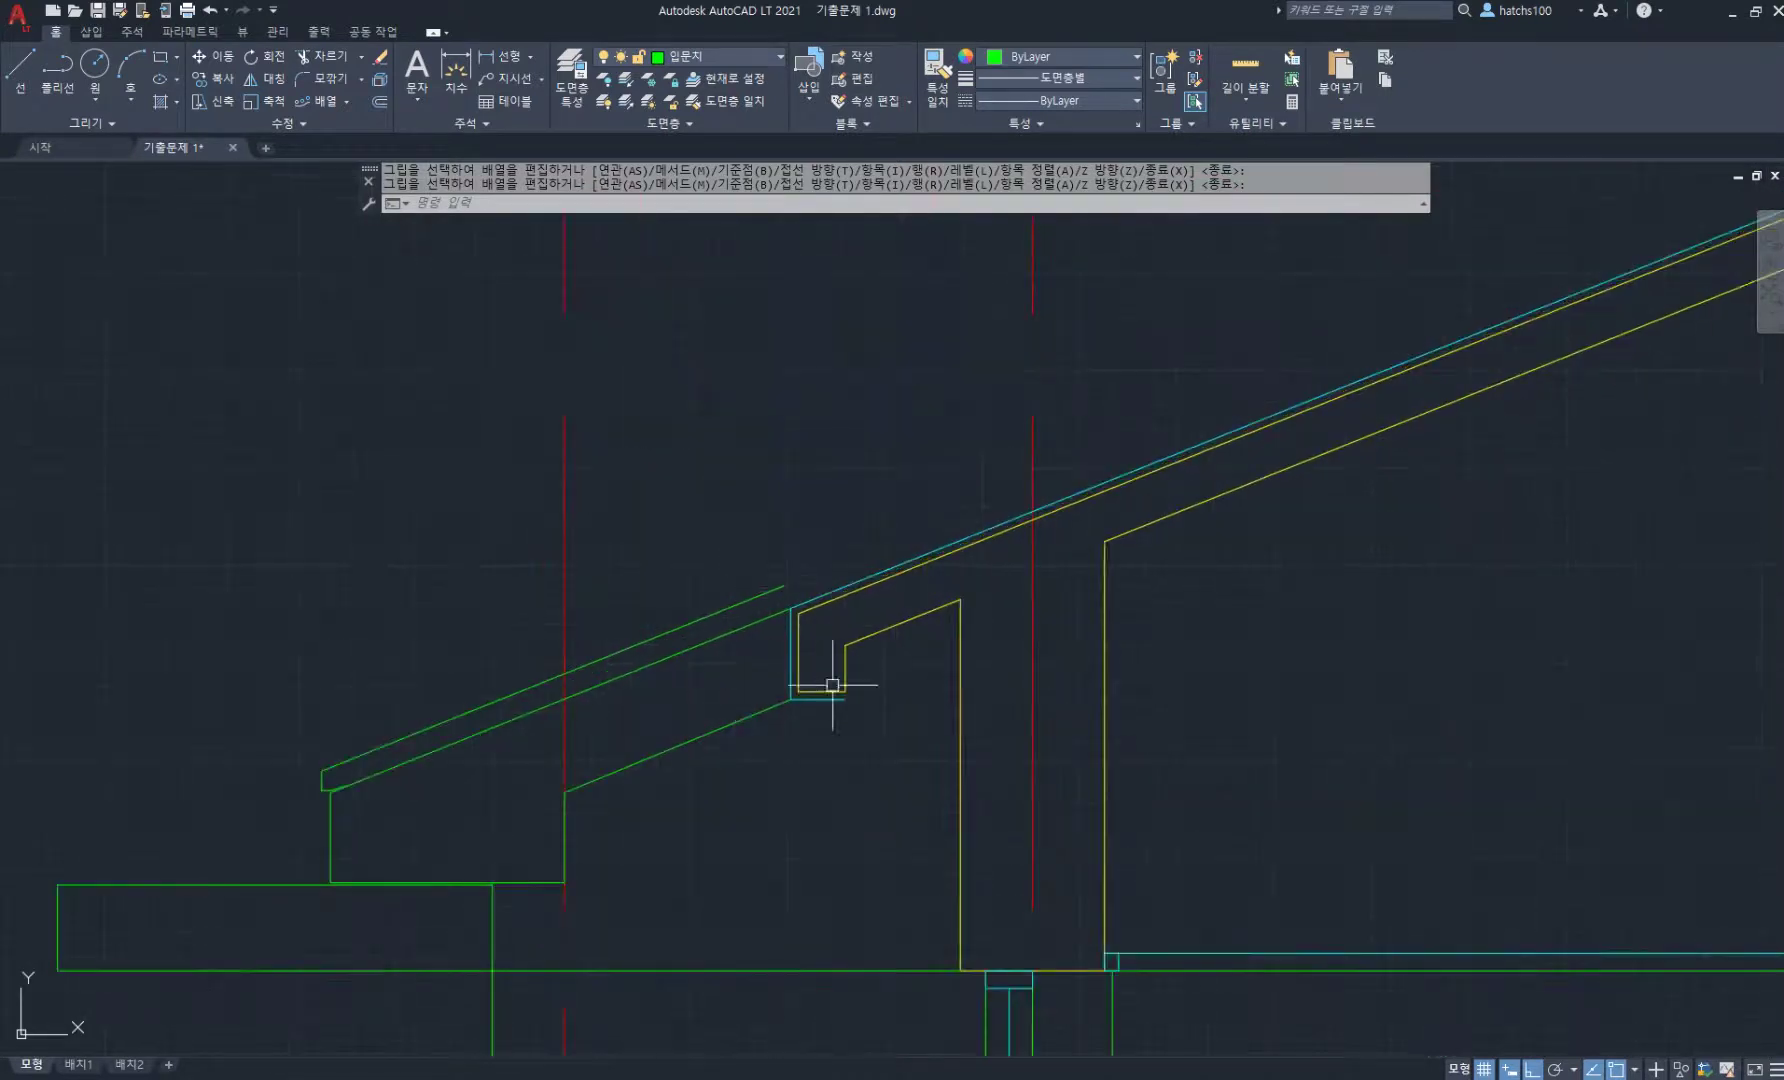
left_click(722, 79)
scroll(868, 608, "up", 2)
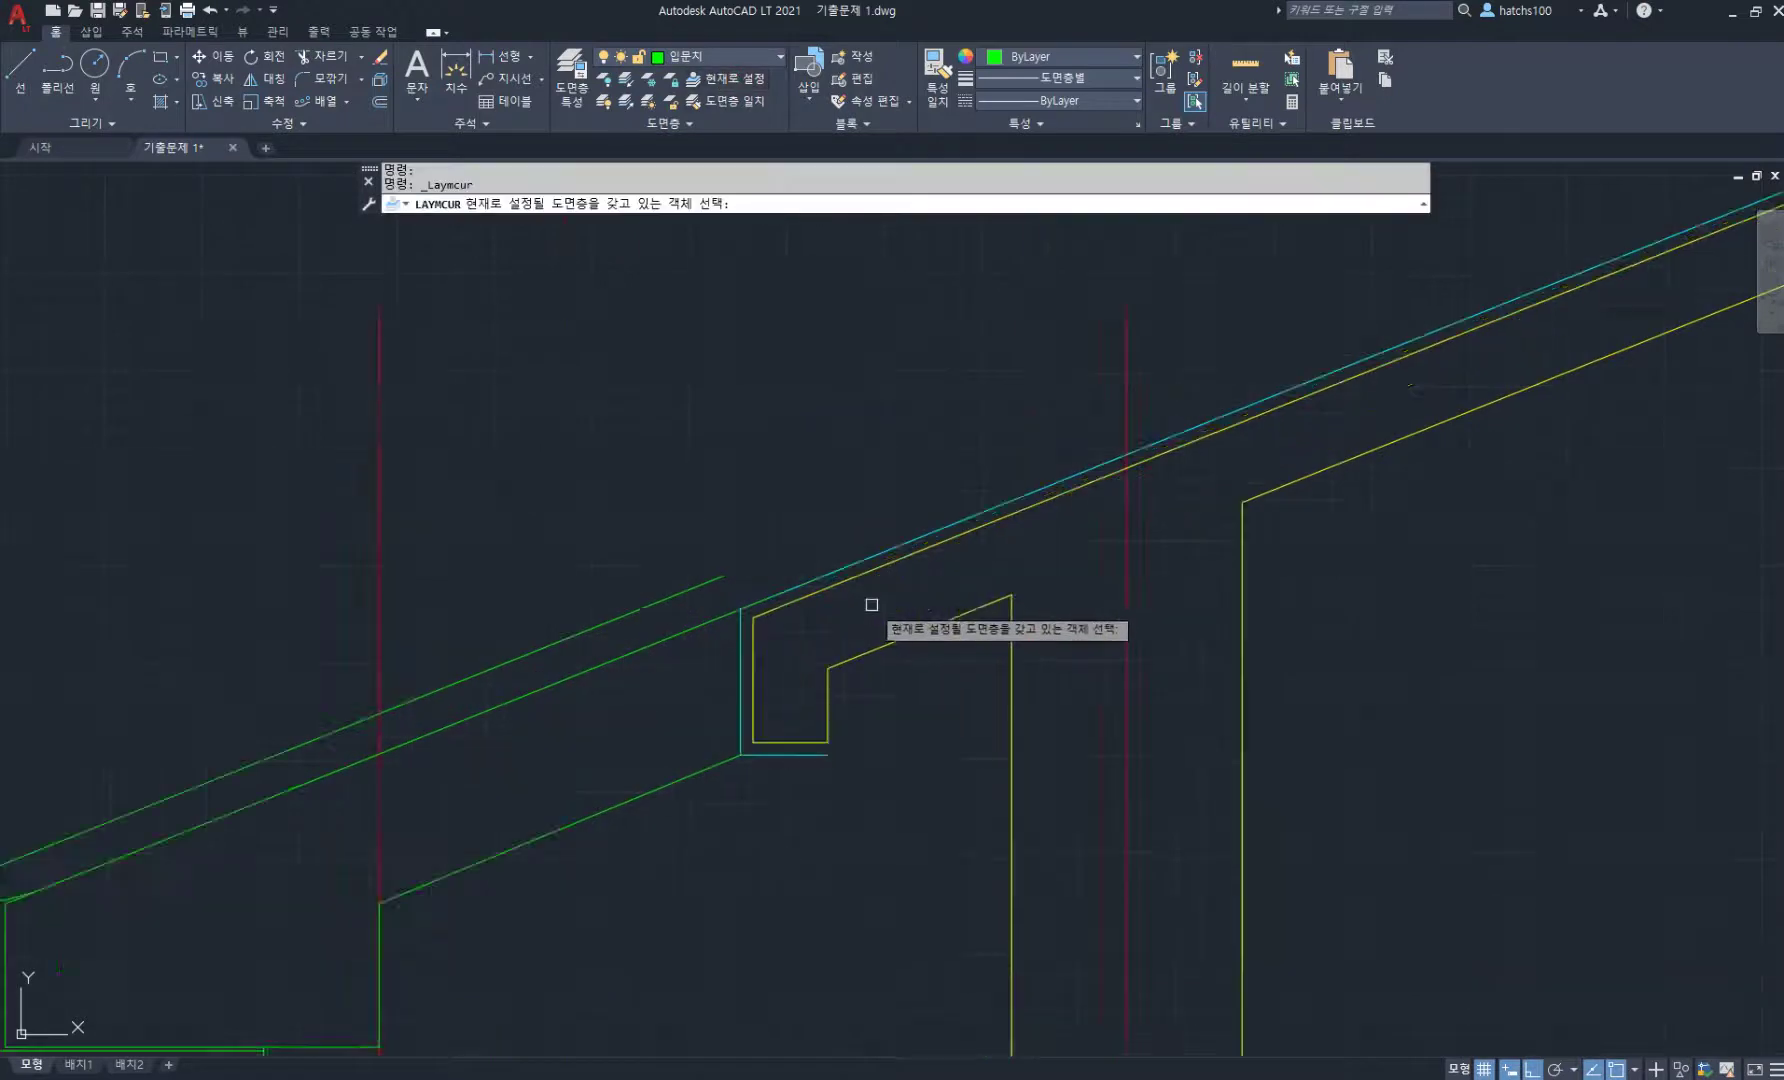
mouse_move(868, 608)
middle_mouse_down()
mouse_move(831, 530)
mouse_move(778, 484)
middle_mouse_up()
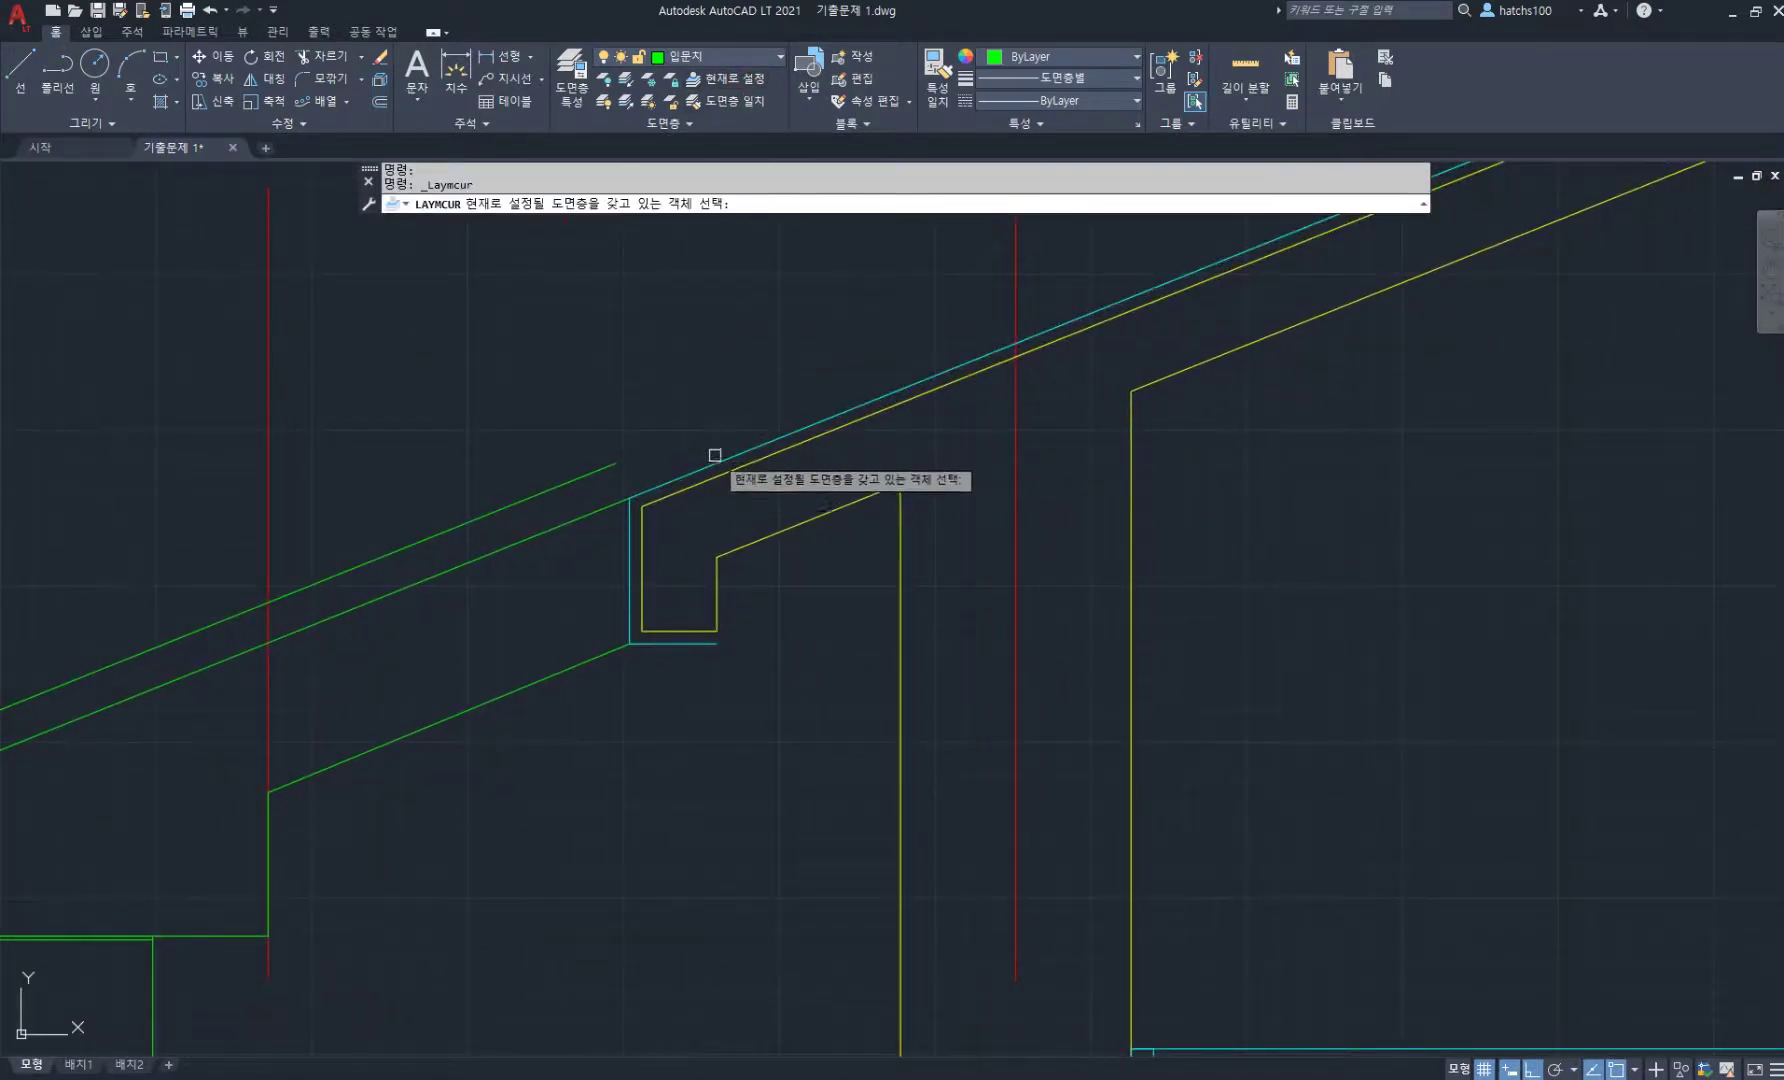
left_click(712, 461)
- Draw a short vertical line closing the finish's inner end between the eave's underside and the finish line below it
scroll(649, 693, "up", 2)
middle_click_drag(649, 693, 860, 760)
scroll(858, 708, "up", 2)
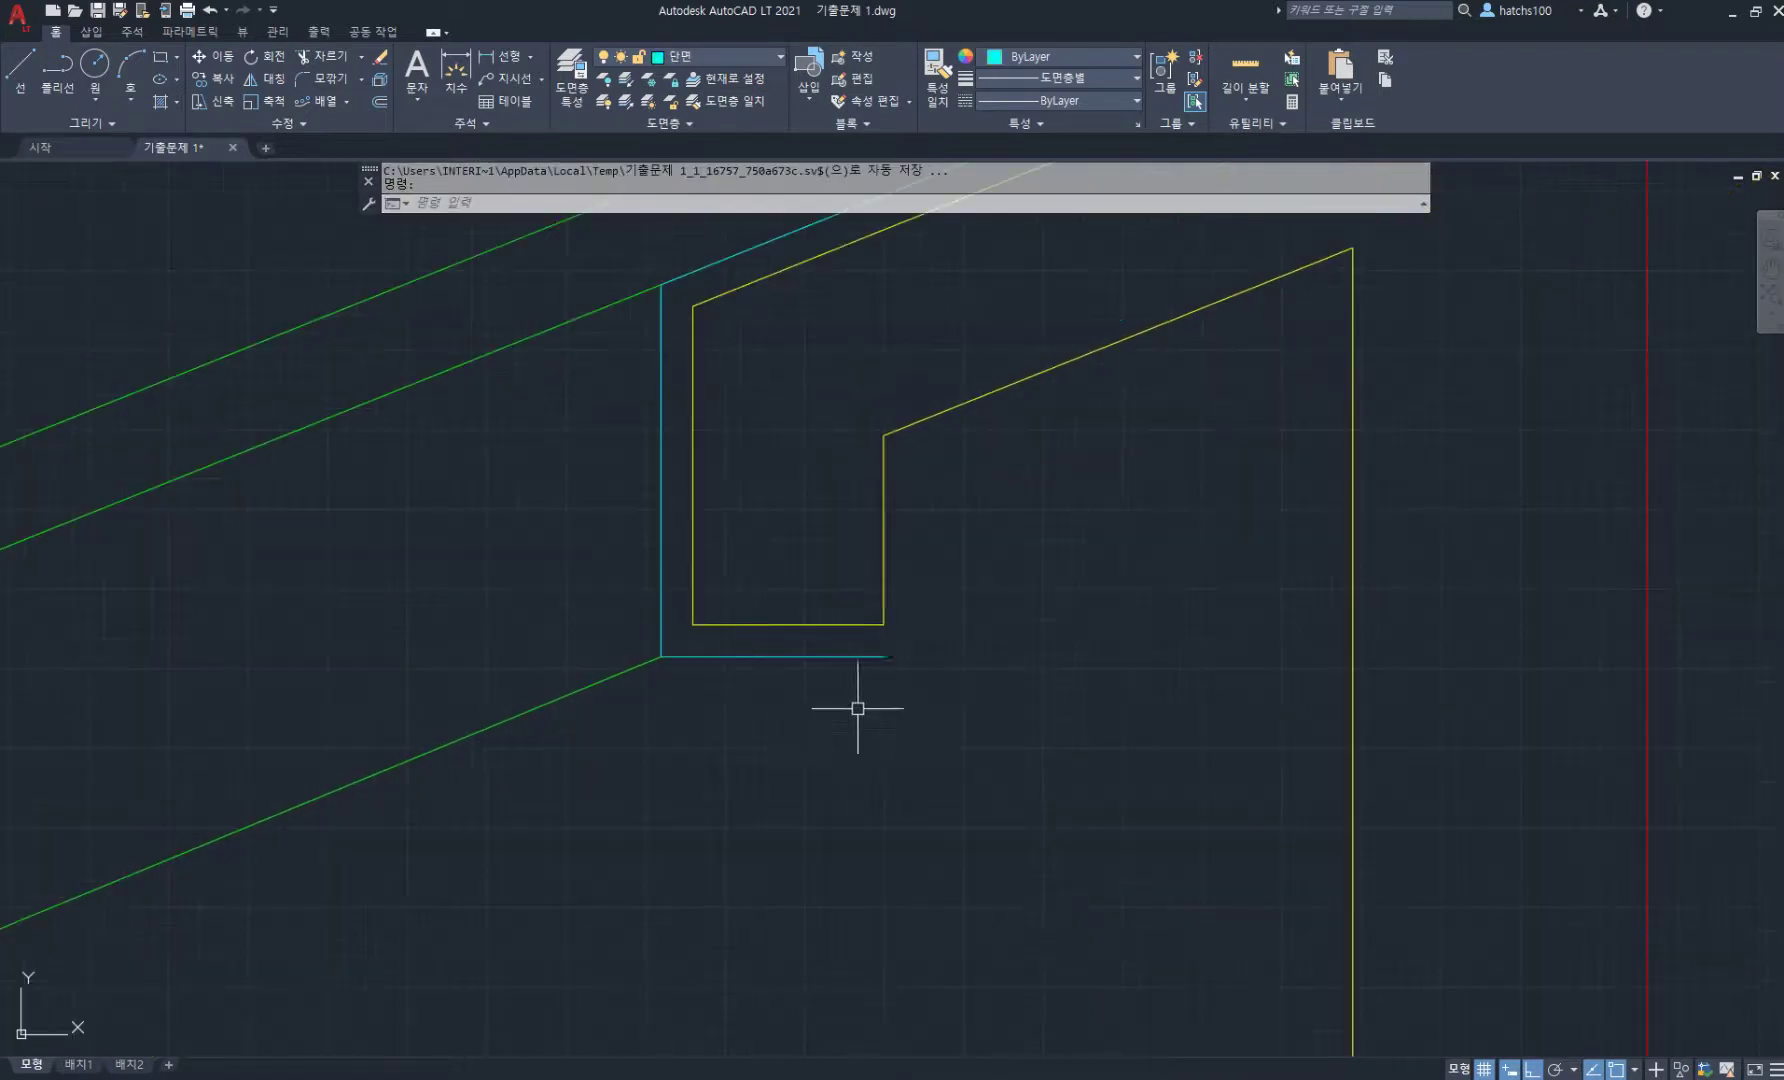
key("l")
key("space")
left_click(883, 625)
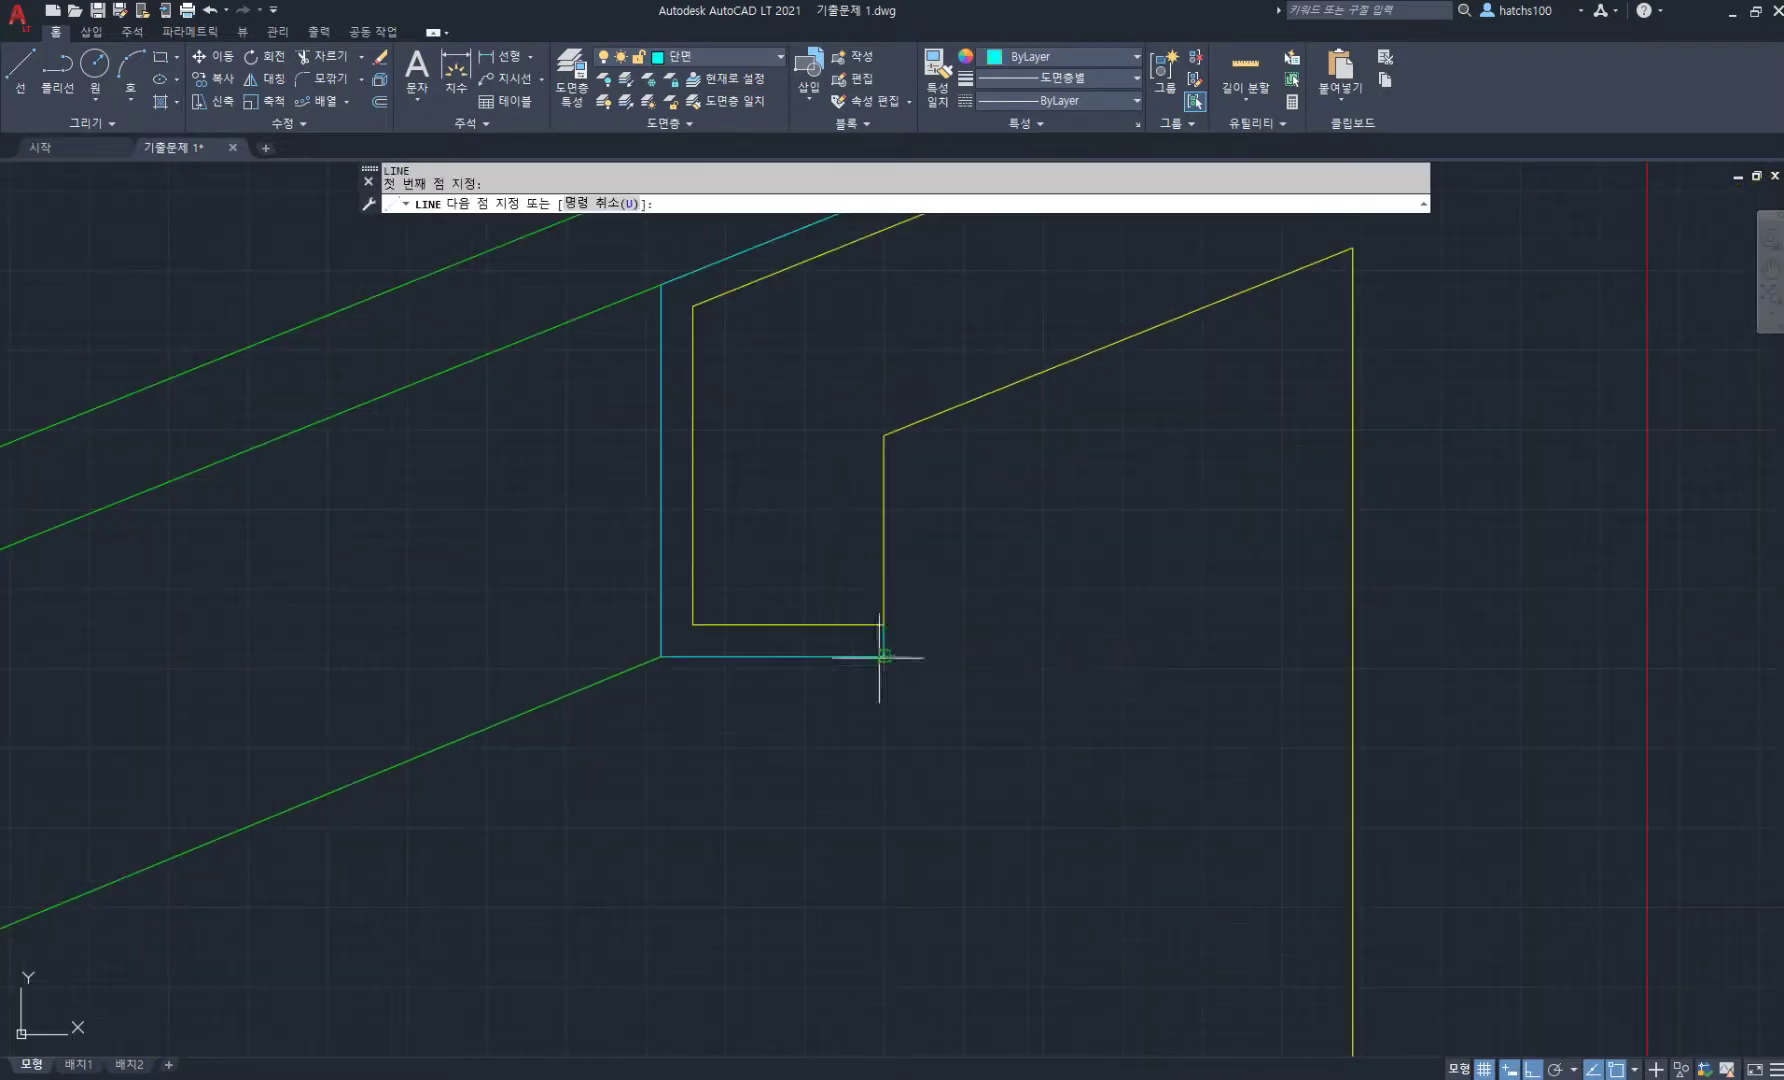
left_click(883, 656)
- Draw a small rectangular drip groove in the eave's underside finish near its outer edge and trim the finish line across its opening
scroll(649, 625, "up", 4)
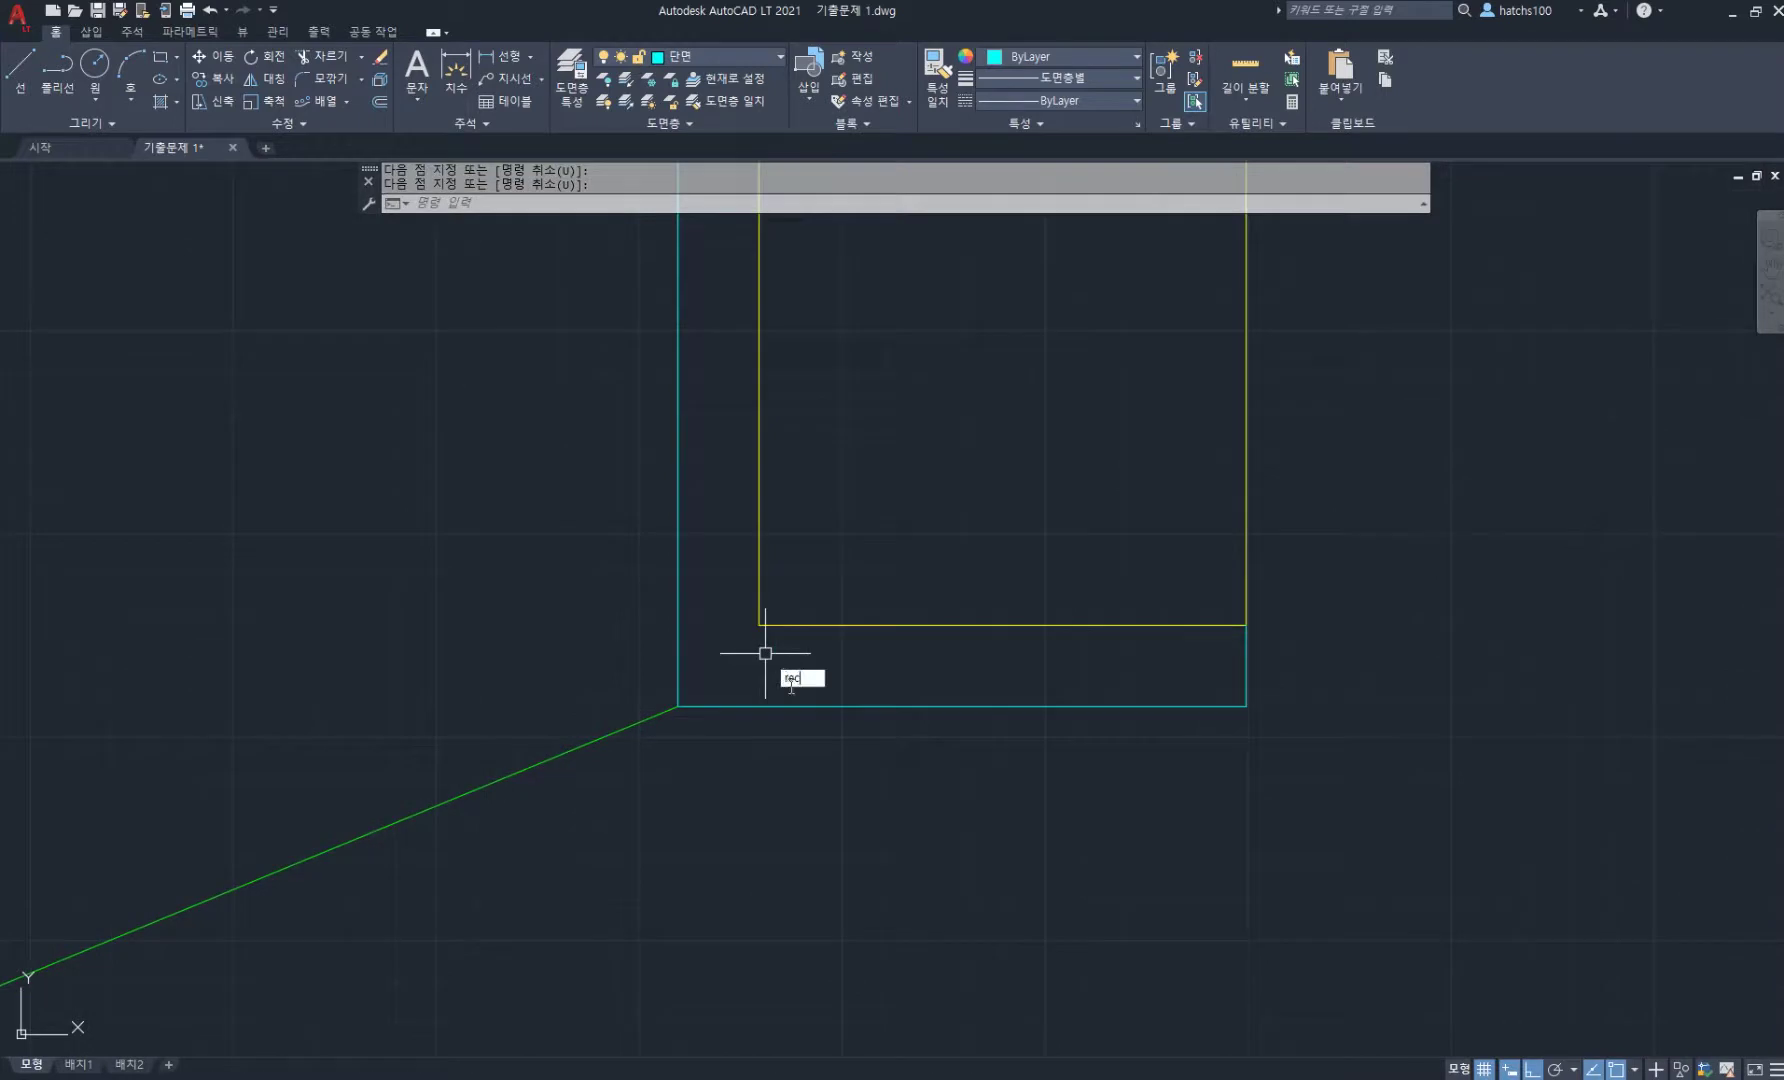
key("space")
left_click(787, 706)
left_click(876, 643)
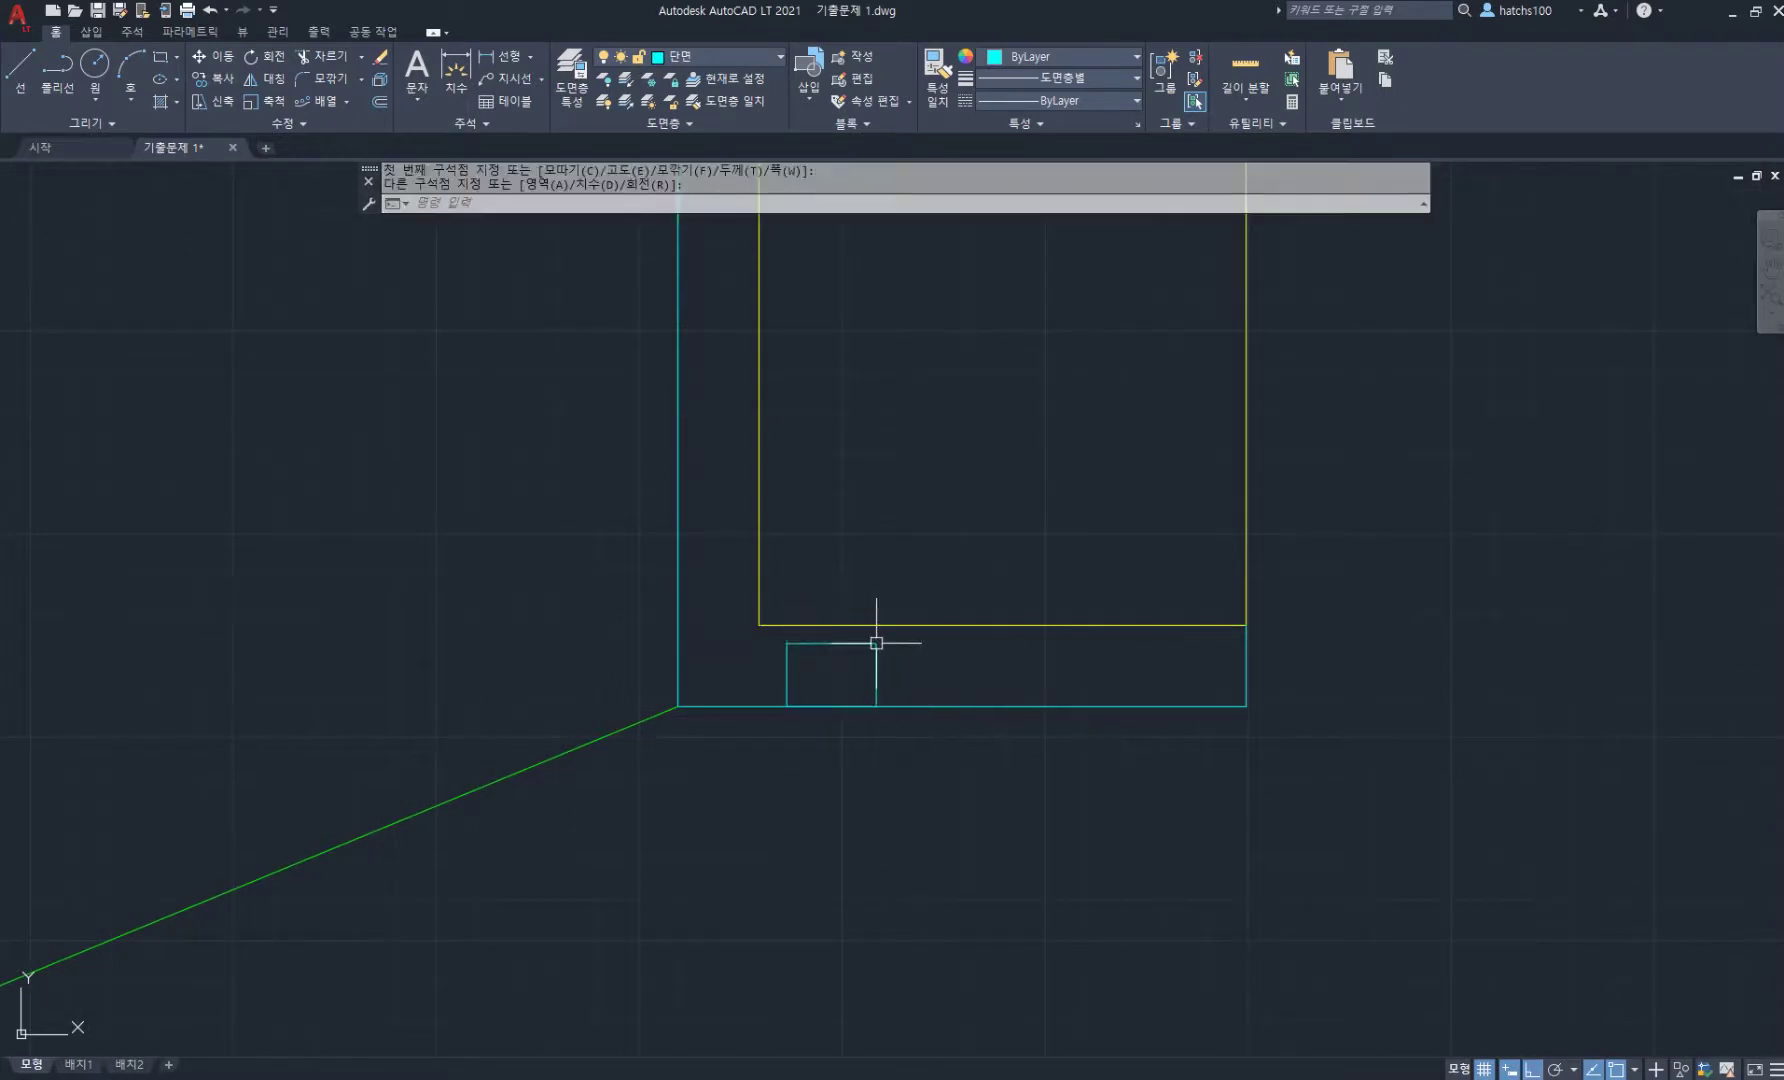
key("space")
left_click_drag(850, 737, 834, 676)
key("space")
- Offset the roof and eave finish polyline 10 inward, toward the yellow concrete outline
scroll(884, 718, "down", 6)
middle_click_drag(893, 588, 798, 680)
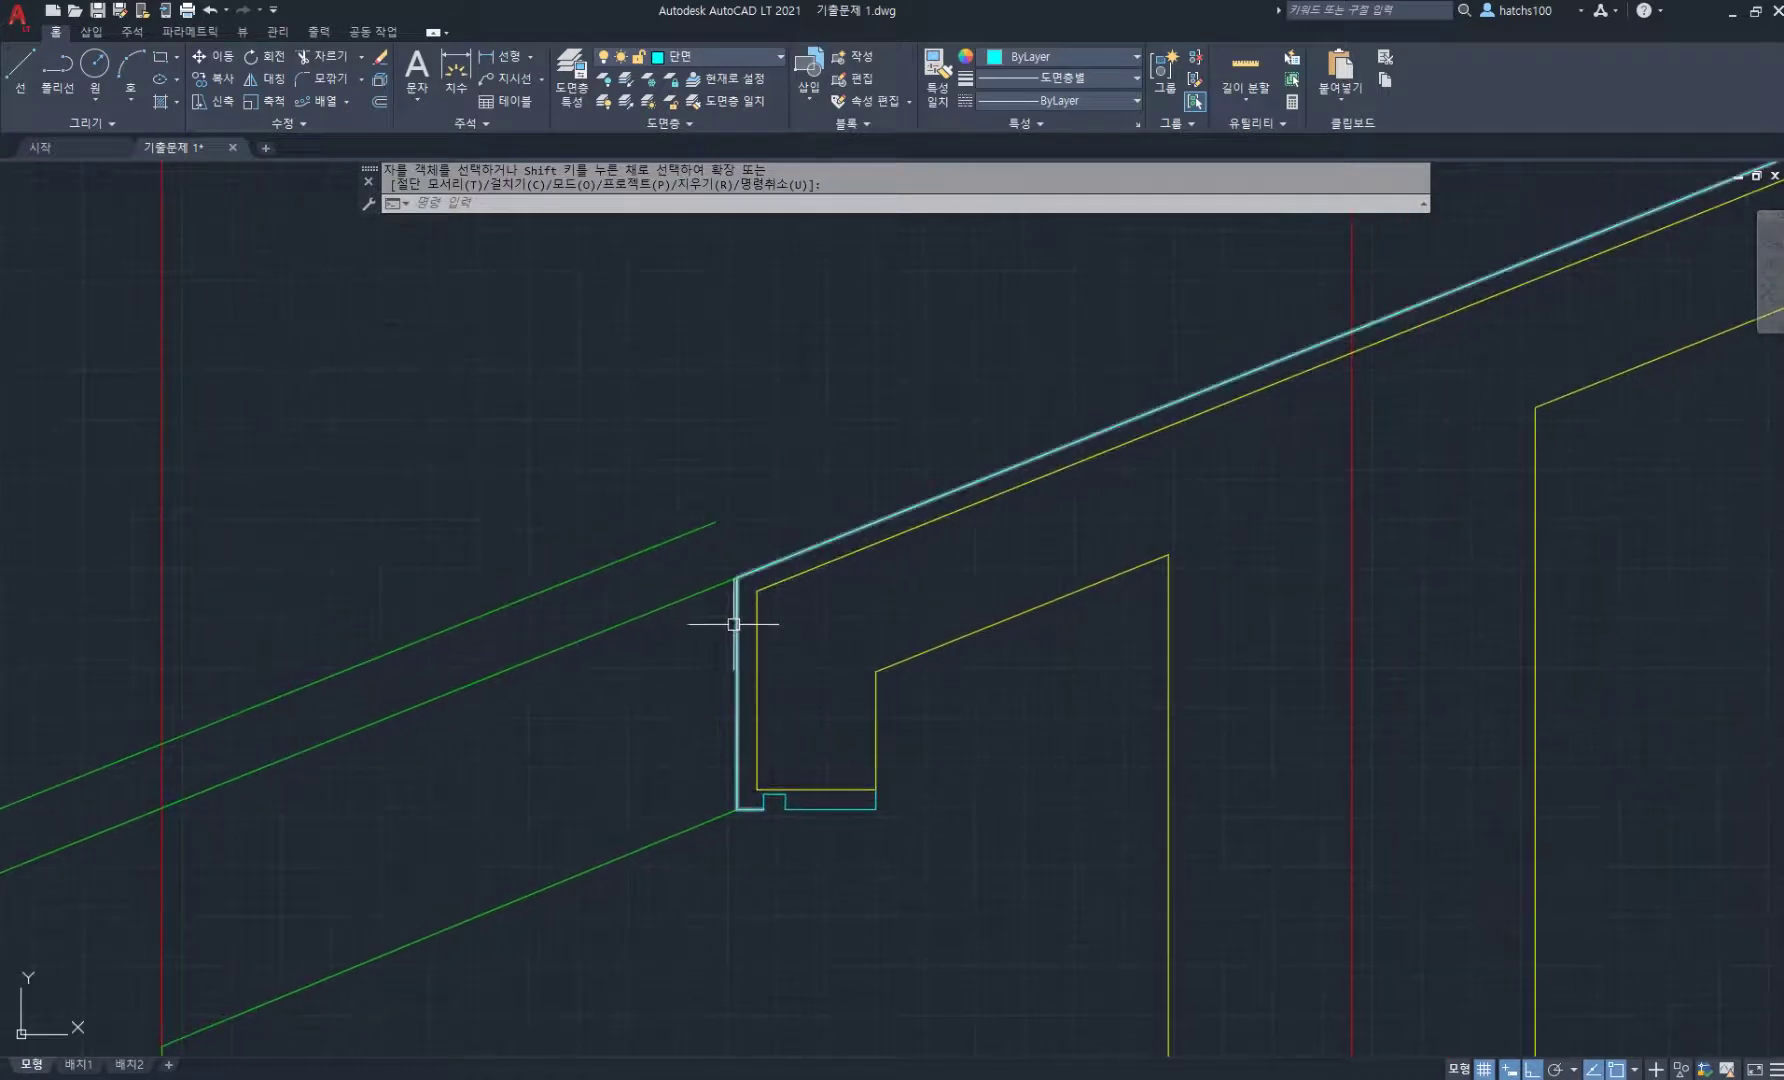
type("o")
key("space")
key("space")
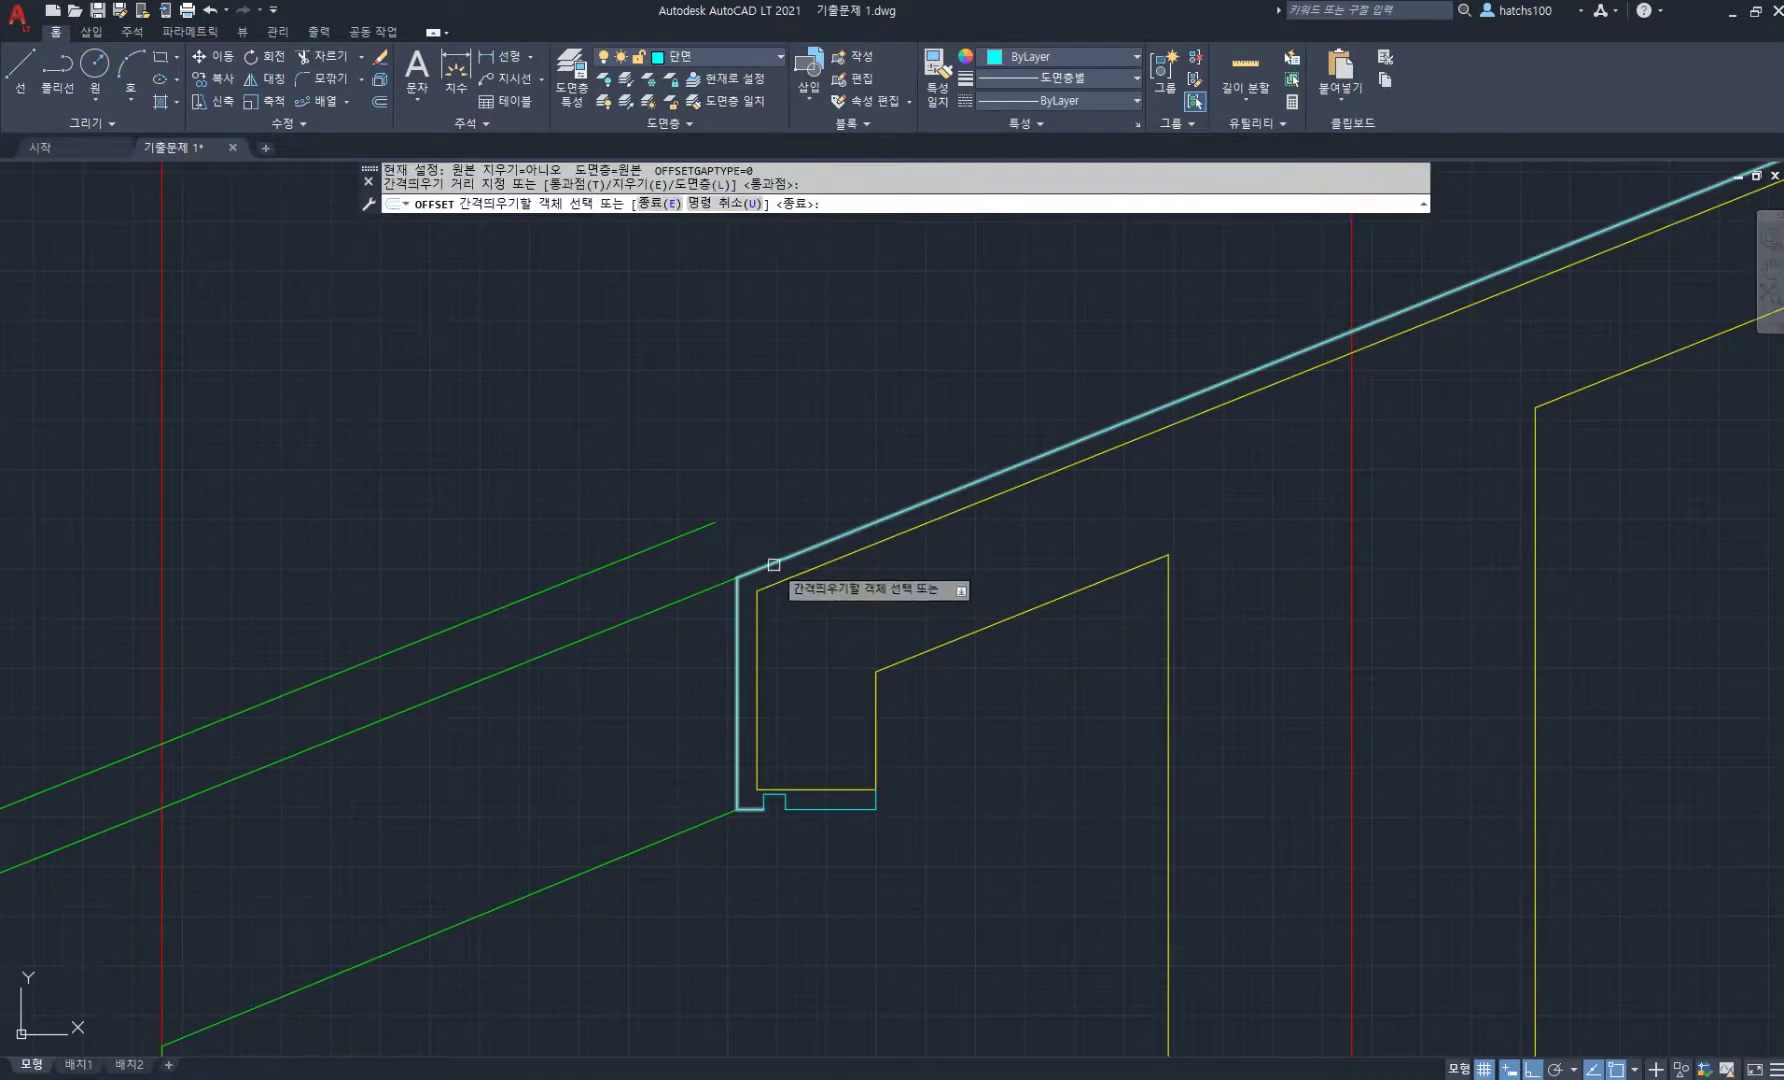
left_click(775, 563)
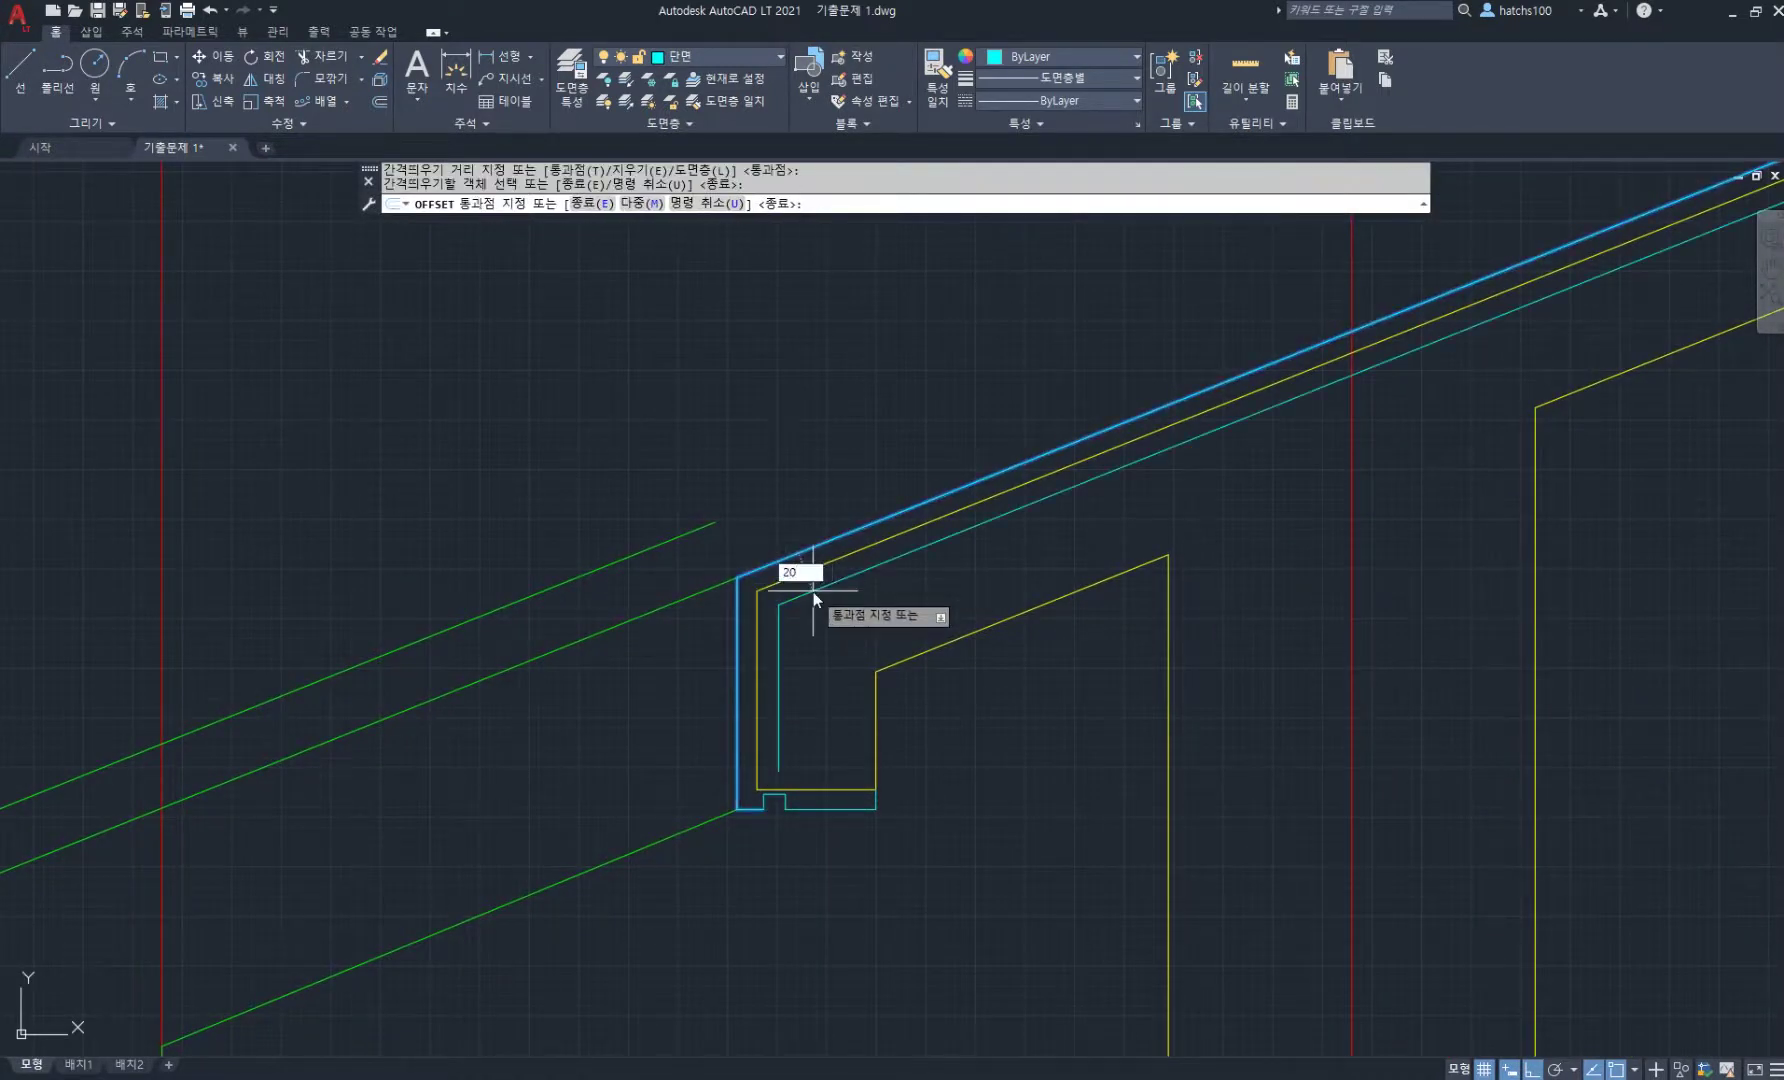
type("10")
key("space")
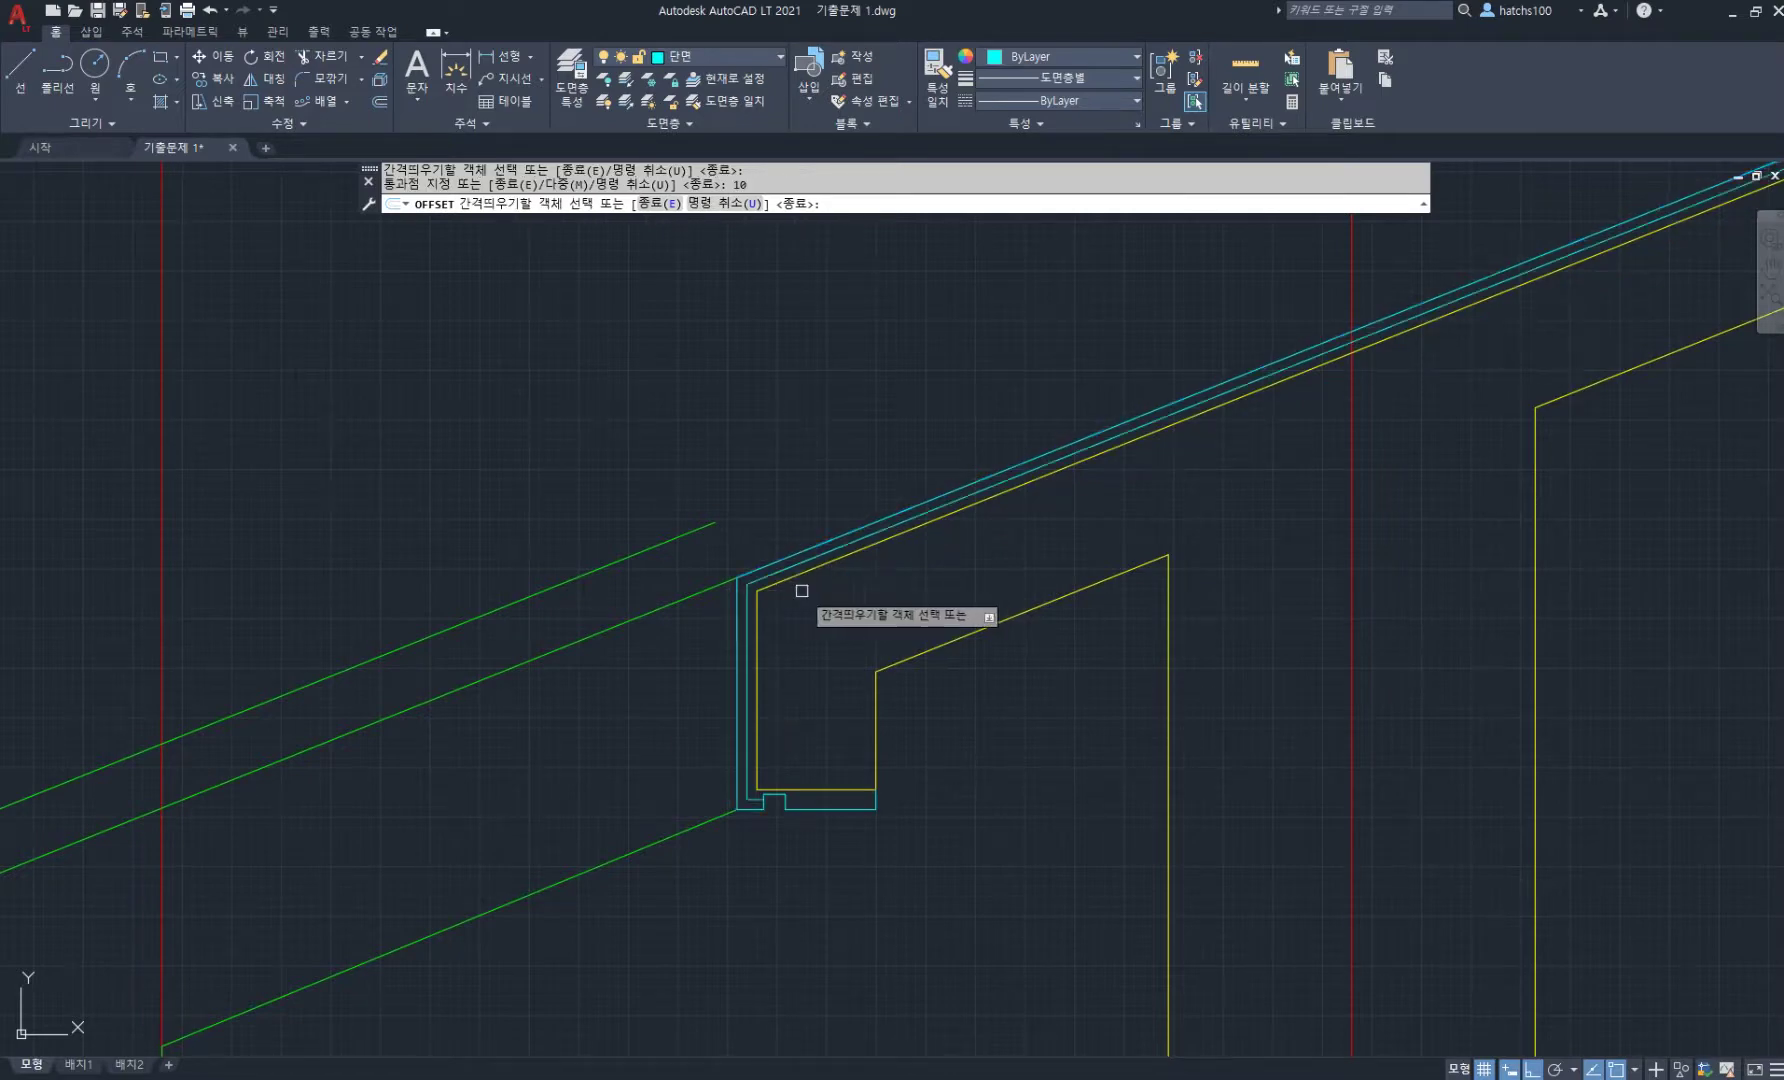
key("space")
- Put the new middle polyline on layer 해치 with the HIDDEN linetype and a linetype scale of 0.4
scroll(737, 590, "up", 3)
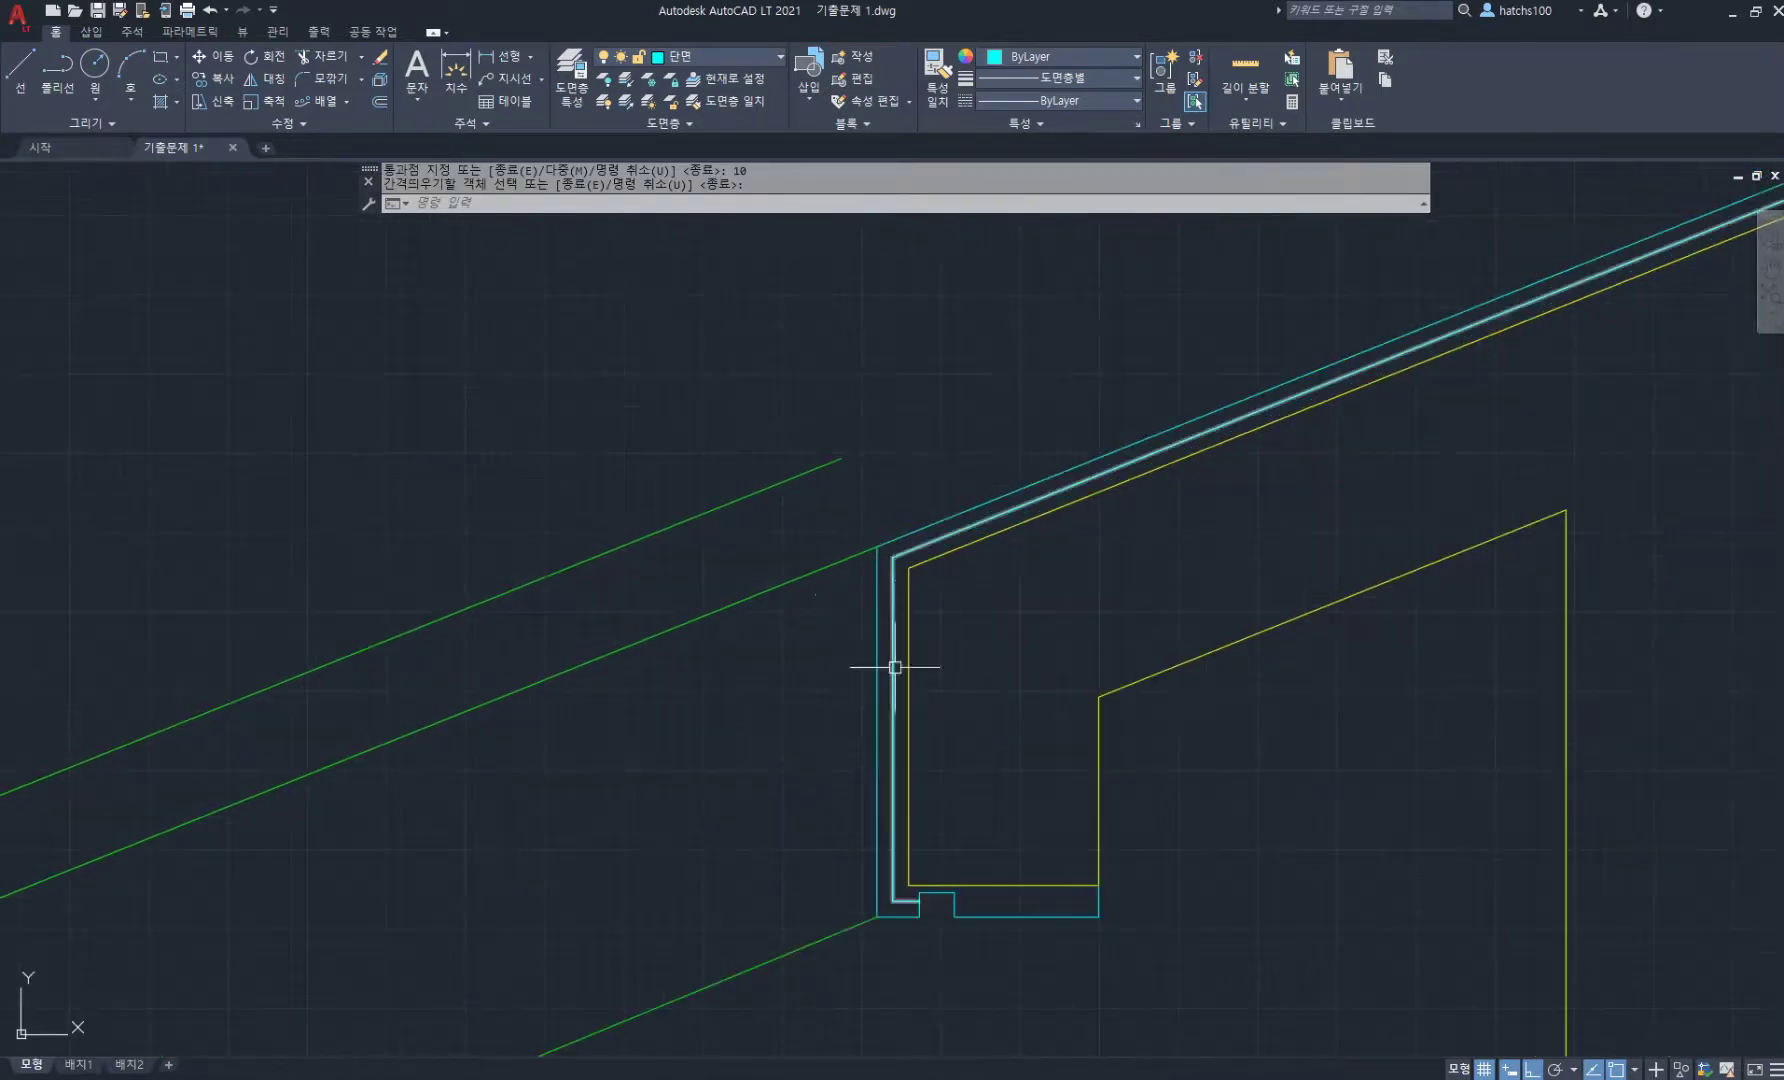
left_click(1136, 124)
left_click(947, 535)
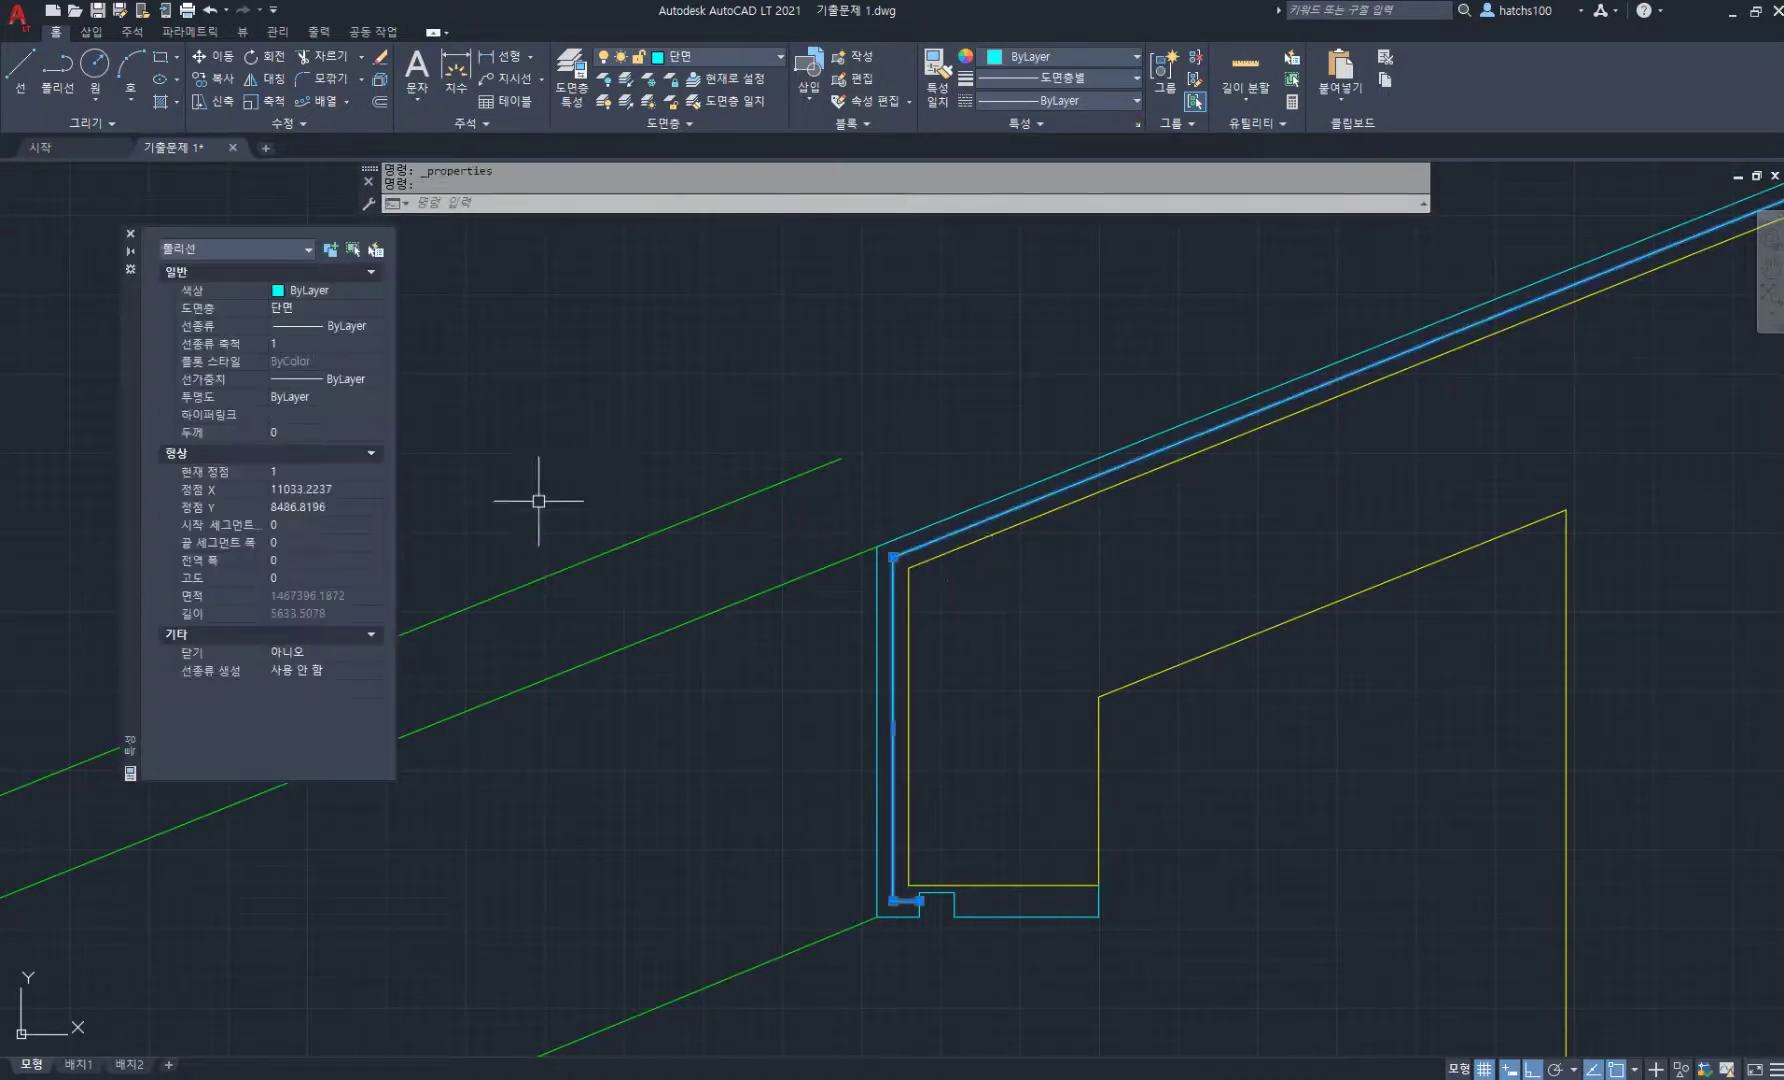
left_click(340, 310)
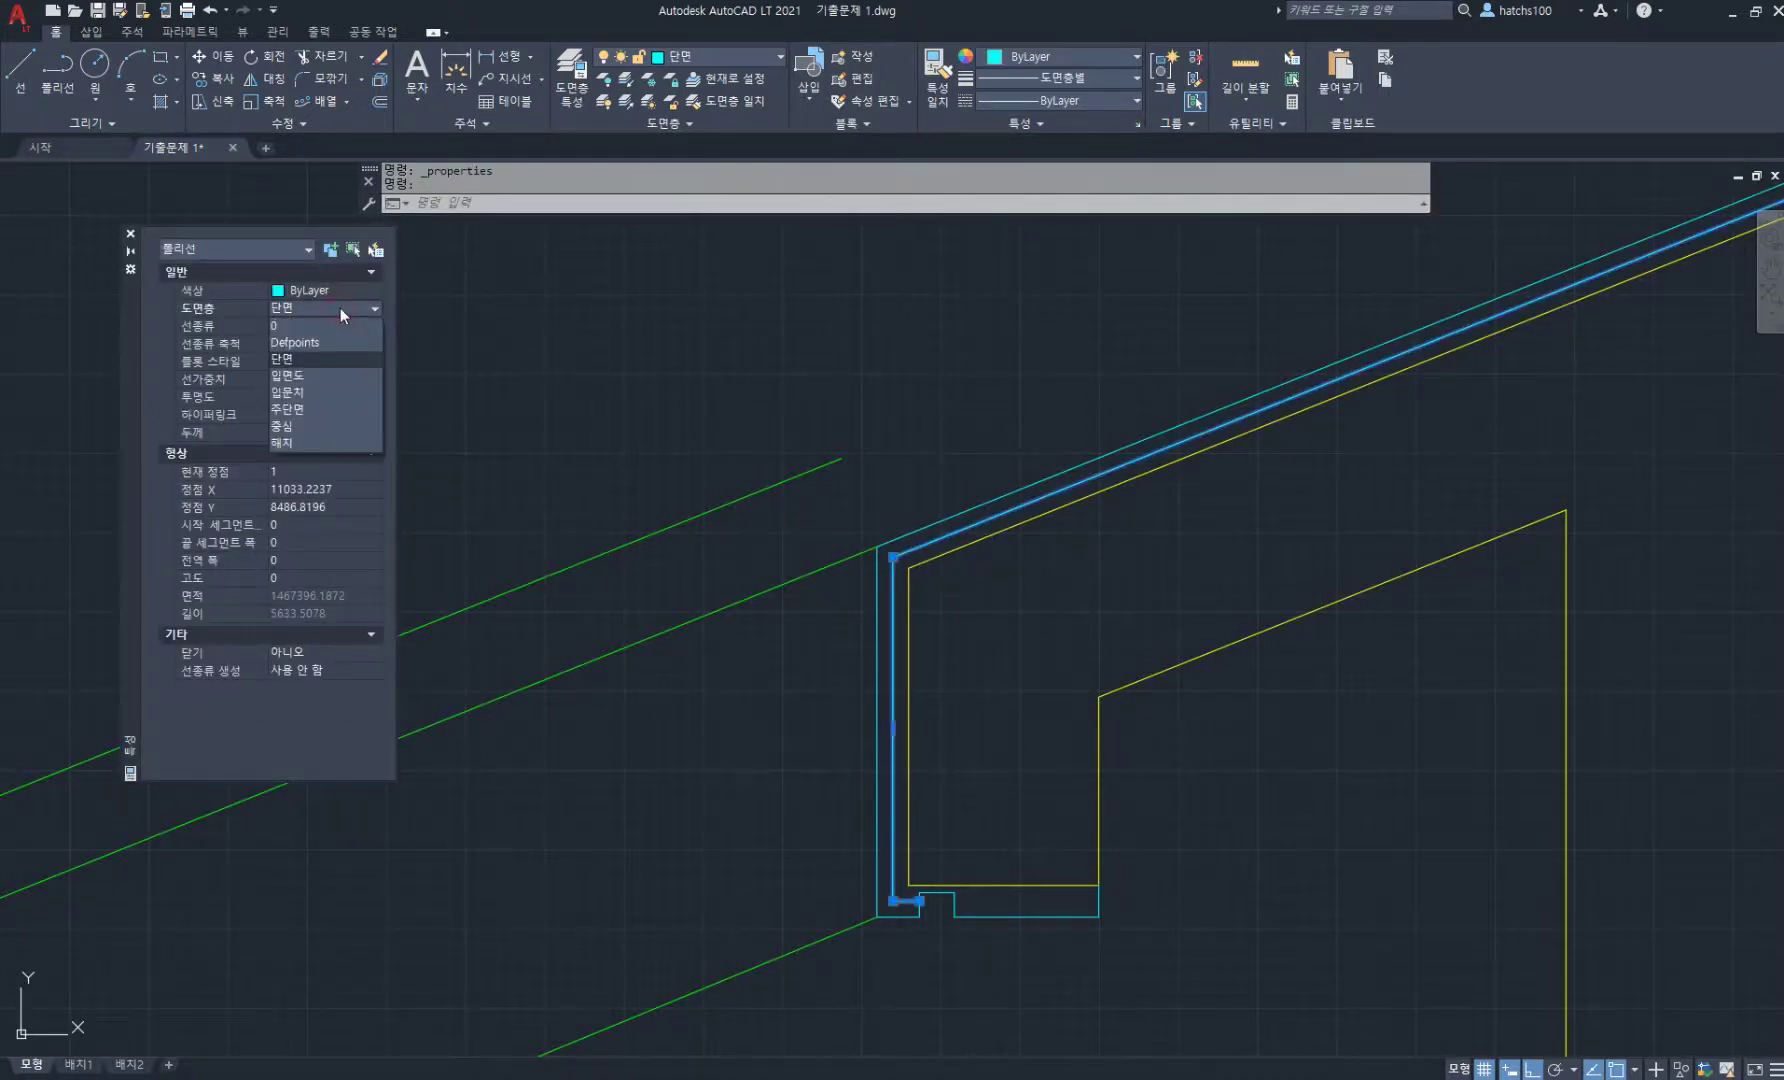
left_click(312, 428)
left_click(308, 328)
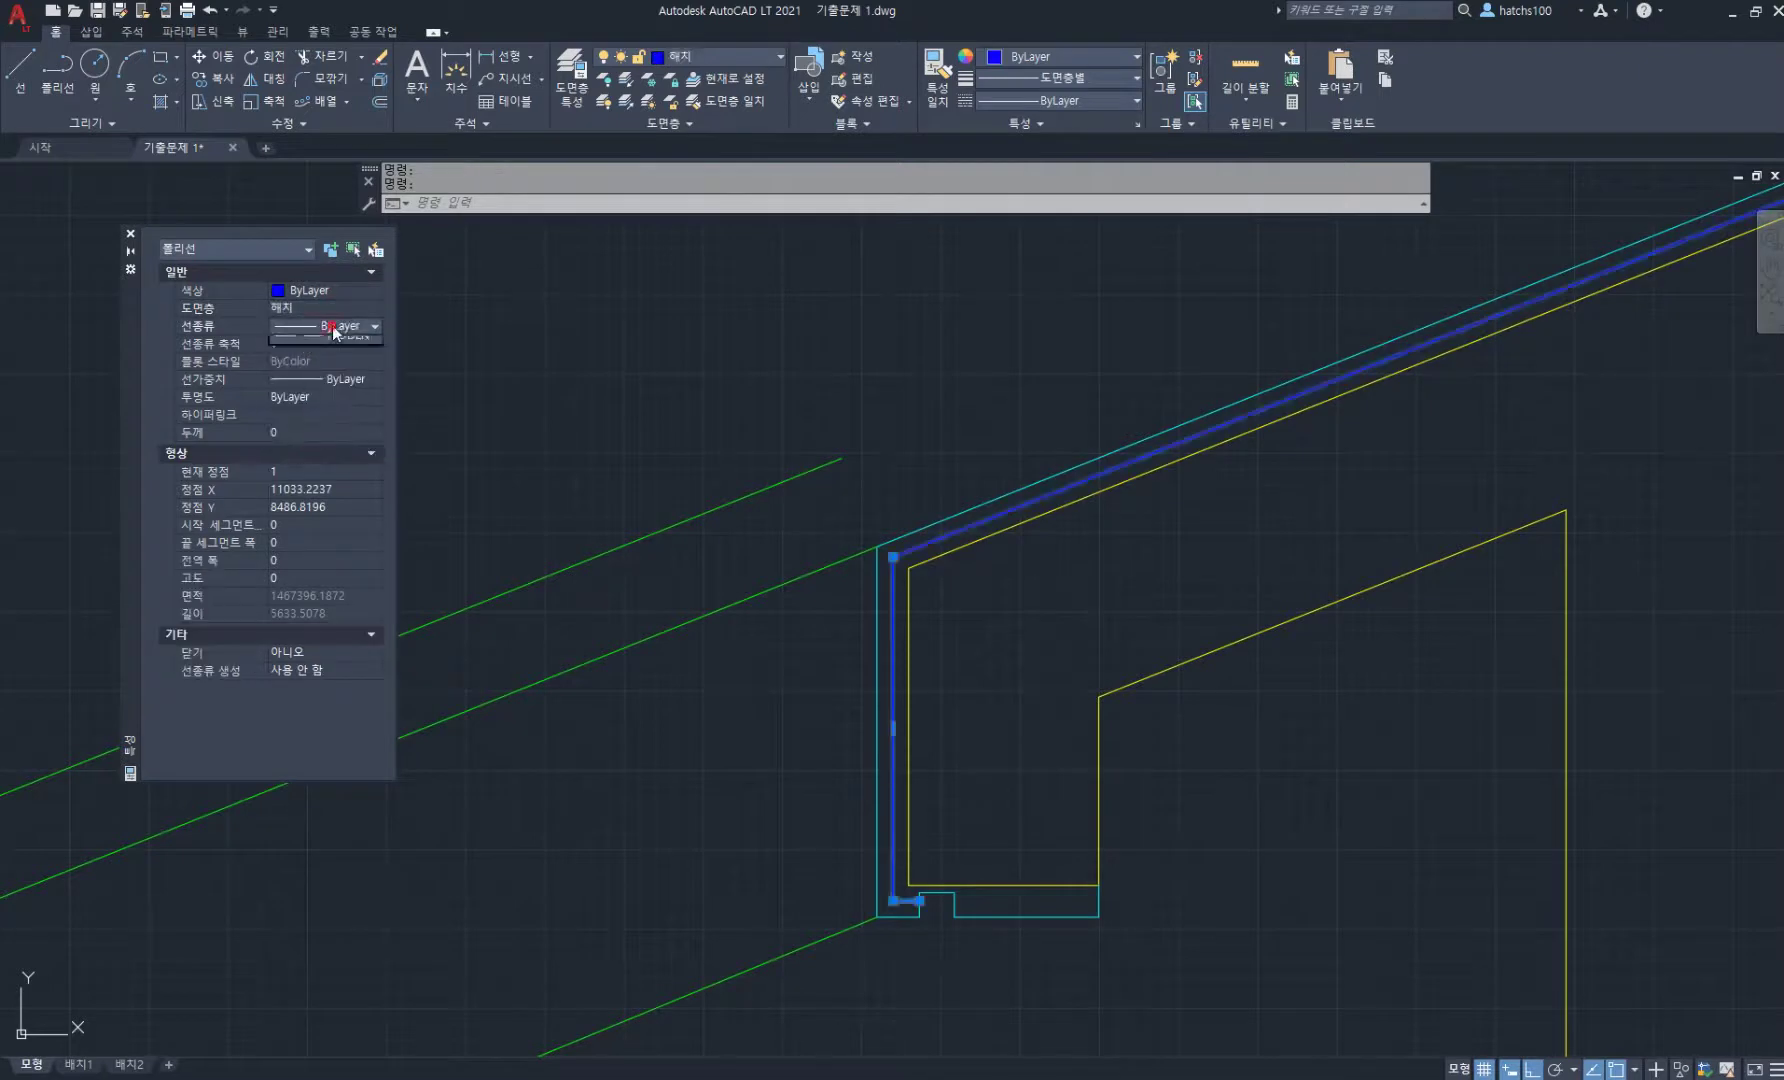
left_click(320, 327)
left_click(335, 428)
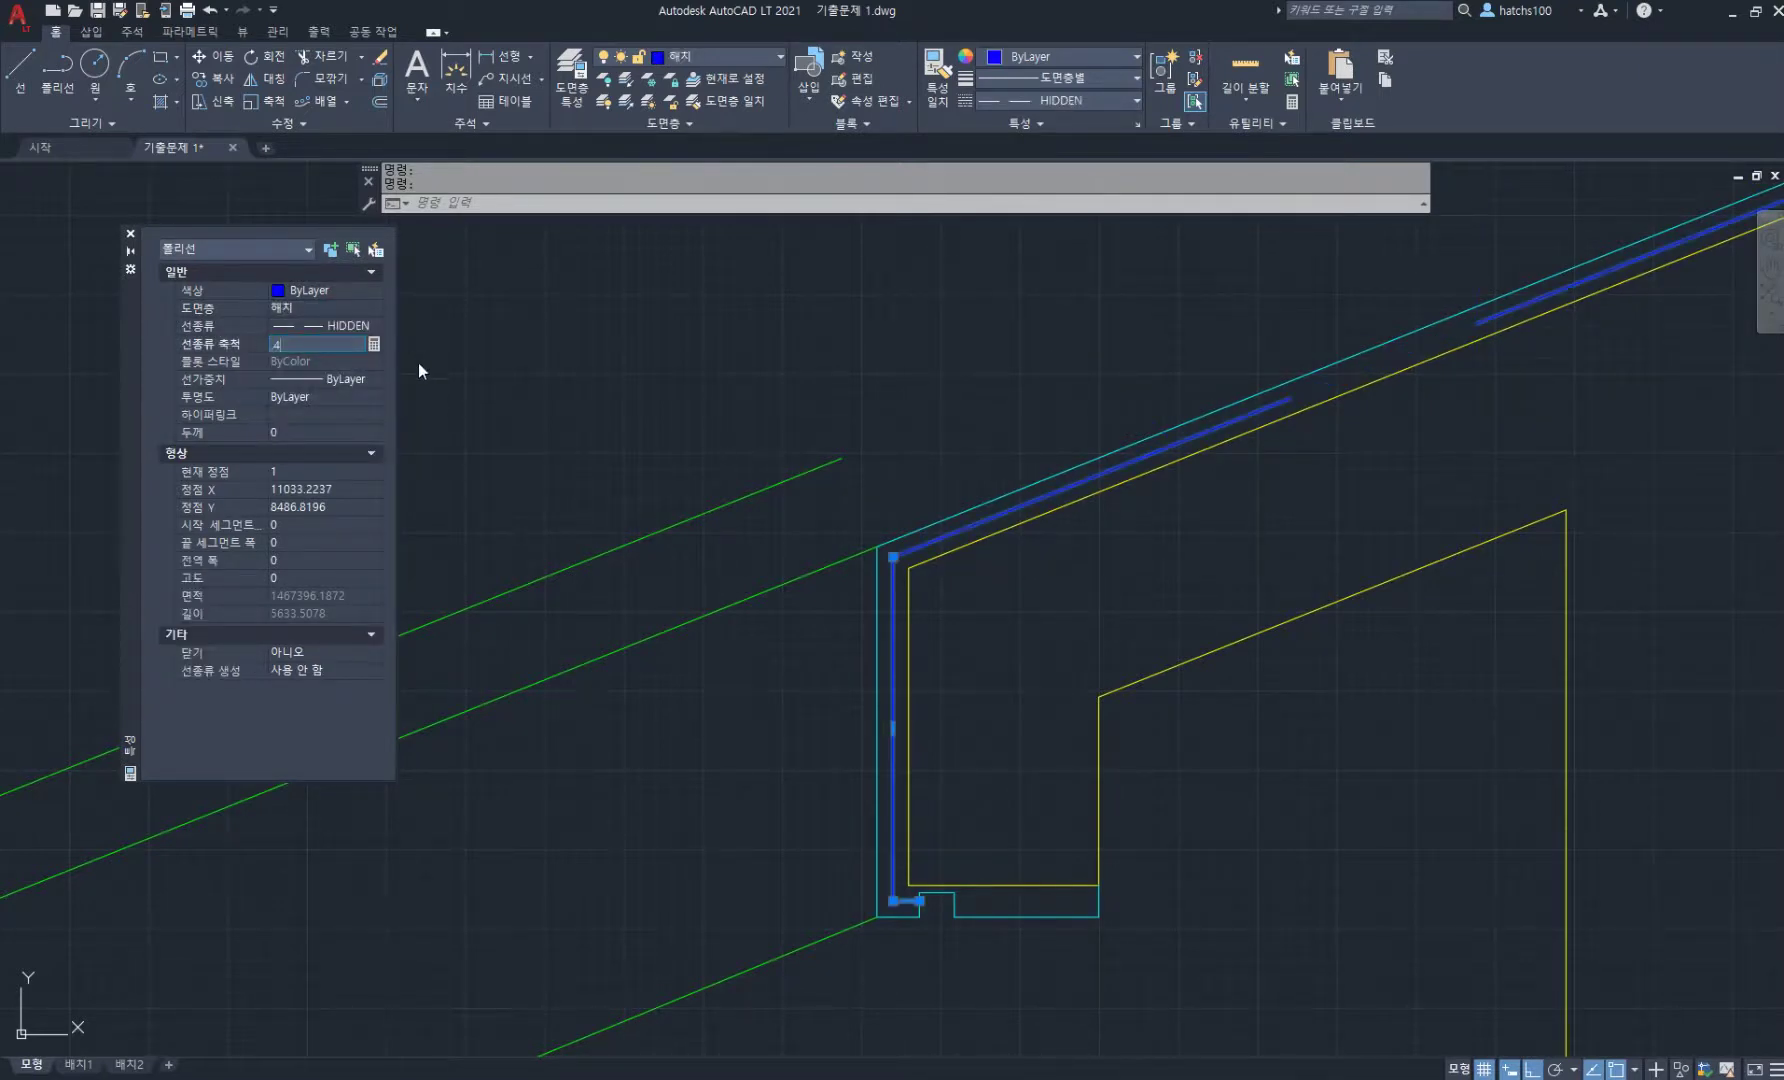
- Set the global width of the dashed middle polyline to 20 and deselect it
left_click(296, 560)
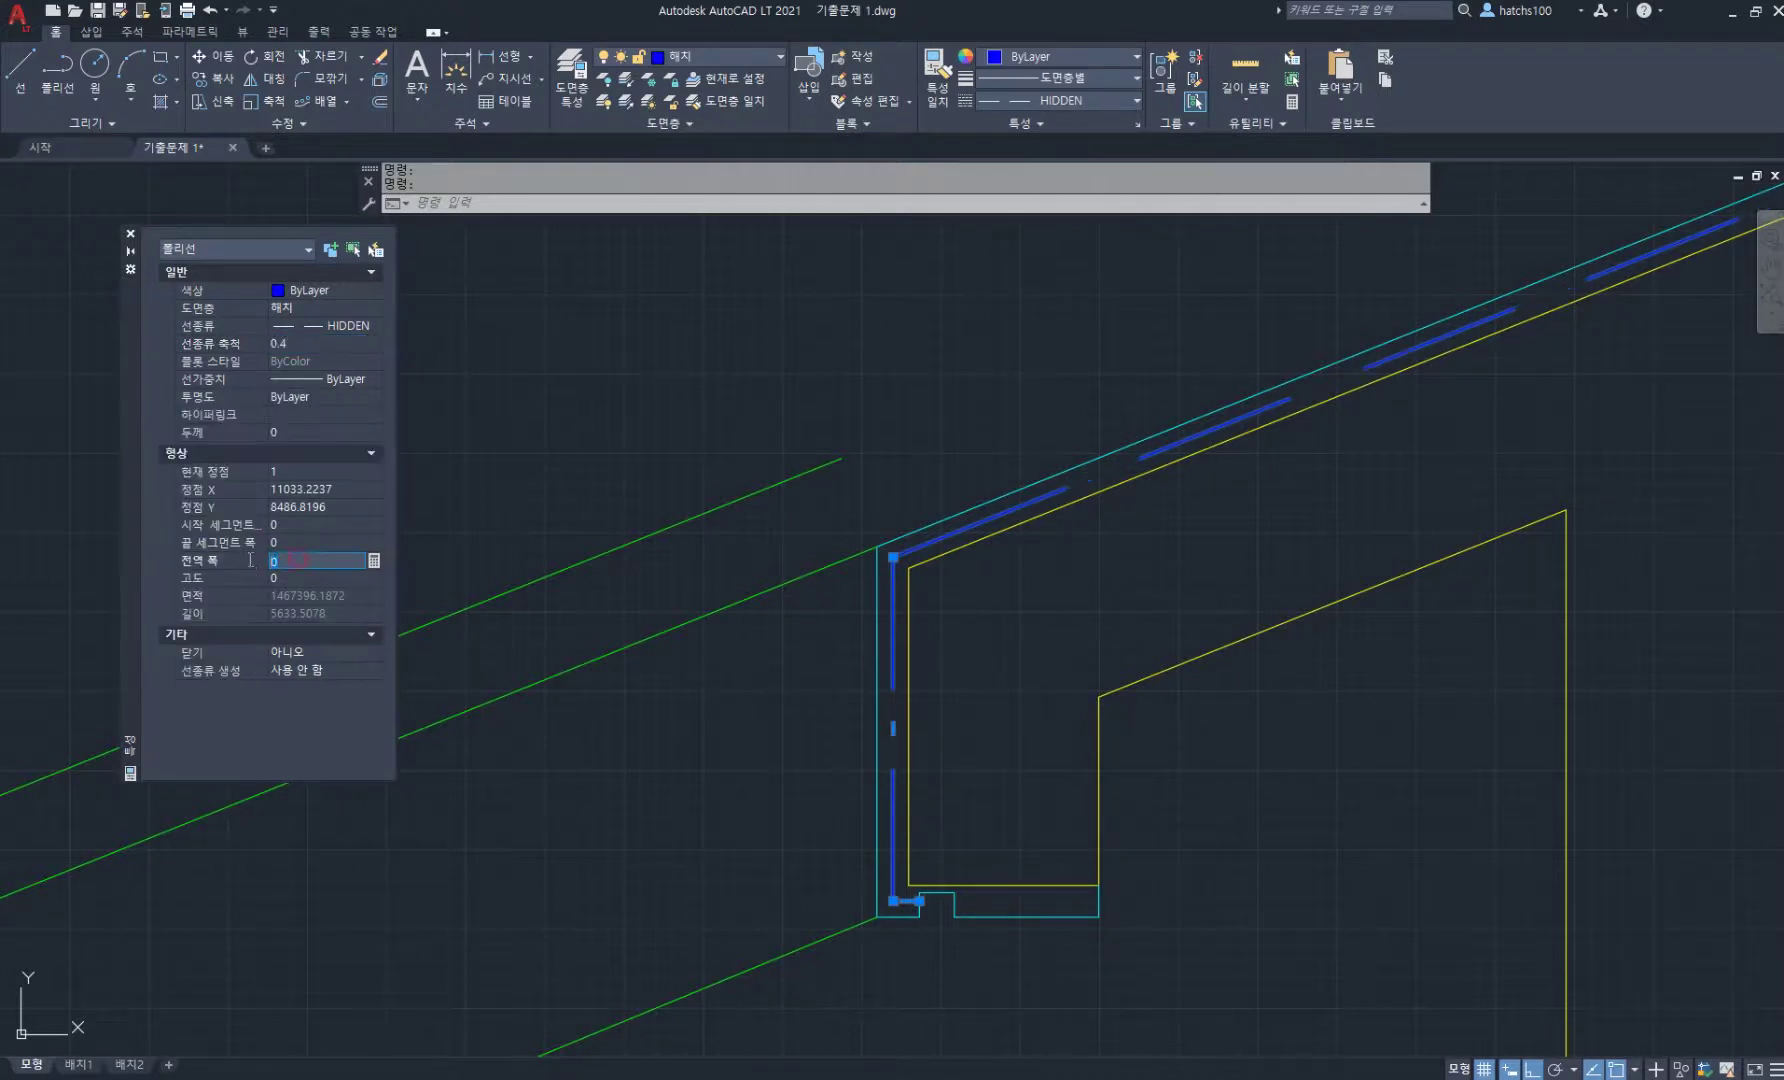
type("20")
key("Tab")
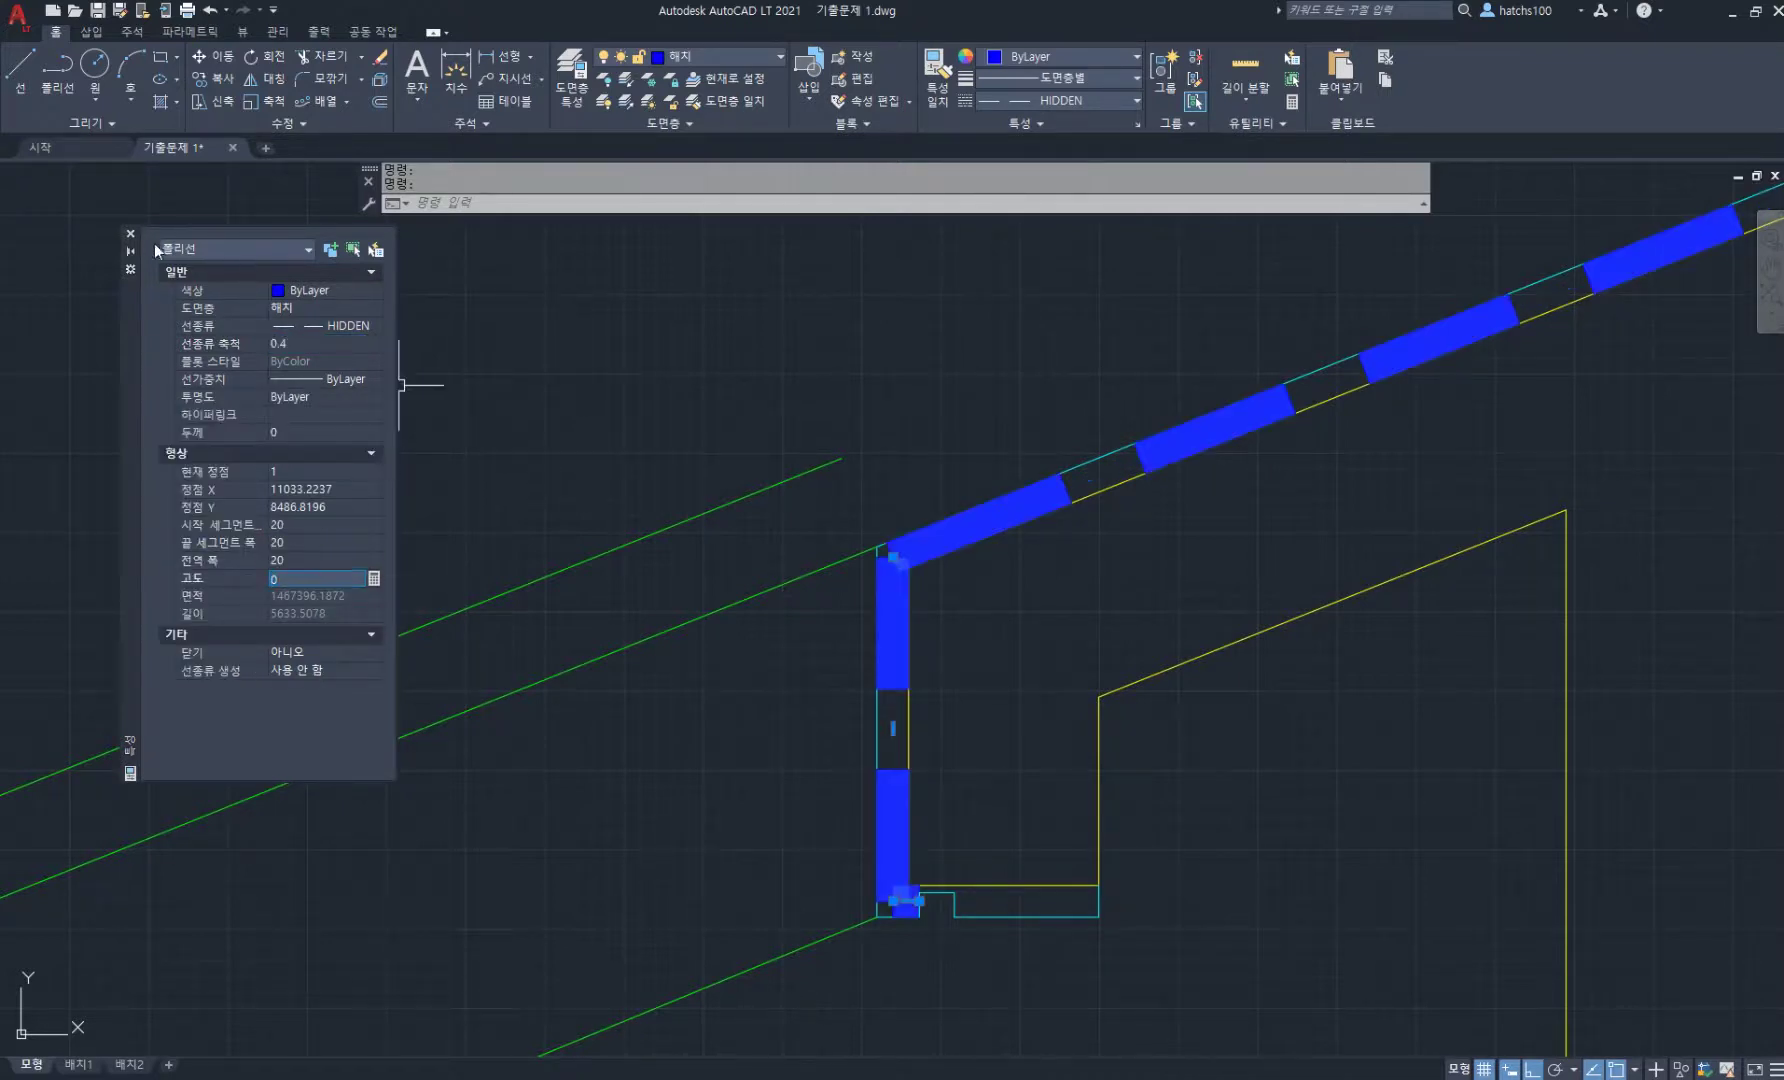
left_click(130, 235)
key("Escape")
key("Escape")
- Explode the outer cyan polyline of the roof and eave finish into separate lines
scroll(868, 581, "up", 2)
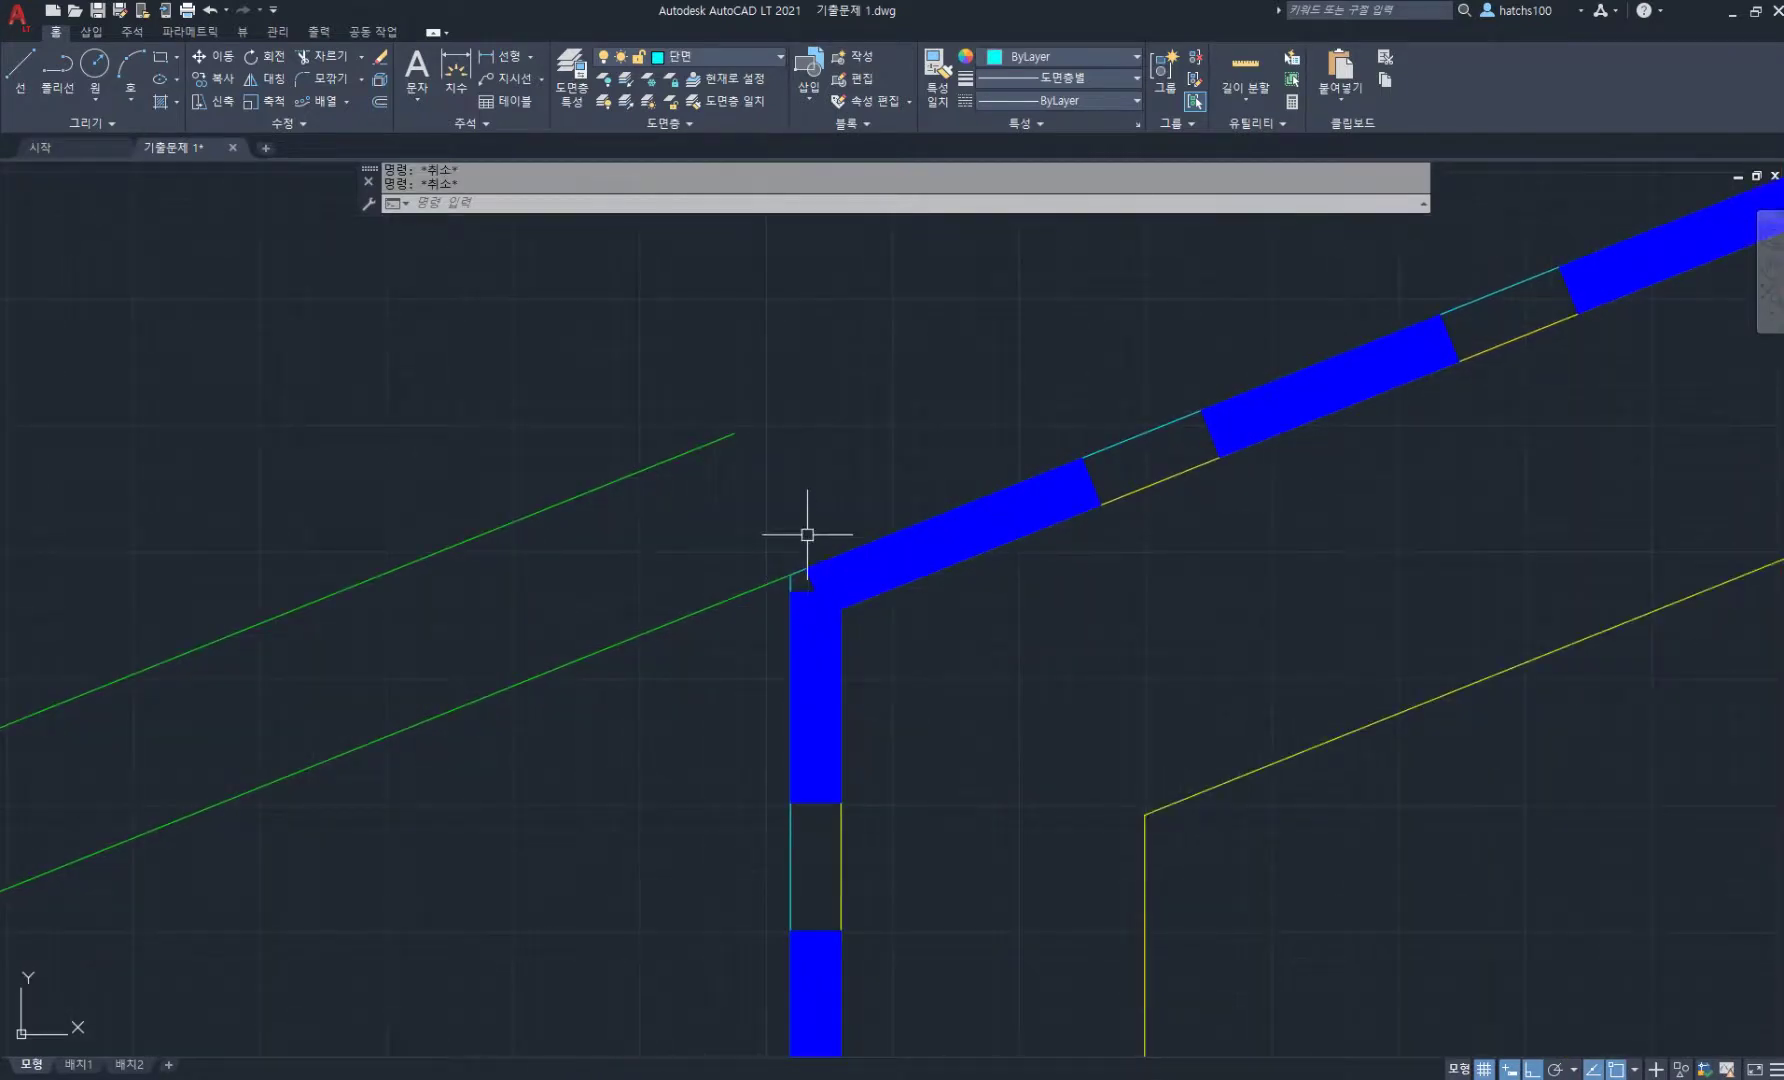
scroll(807, 535, "up", 4)
type("x")
key("Return")
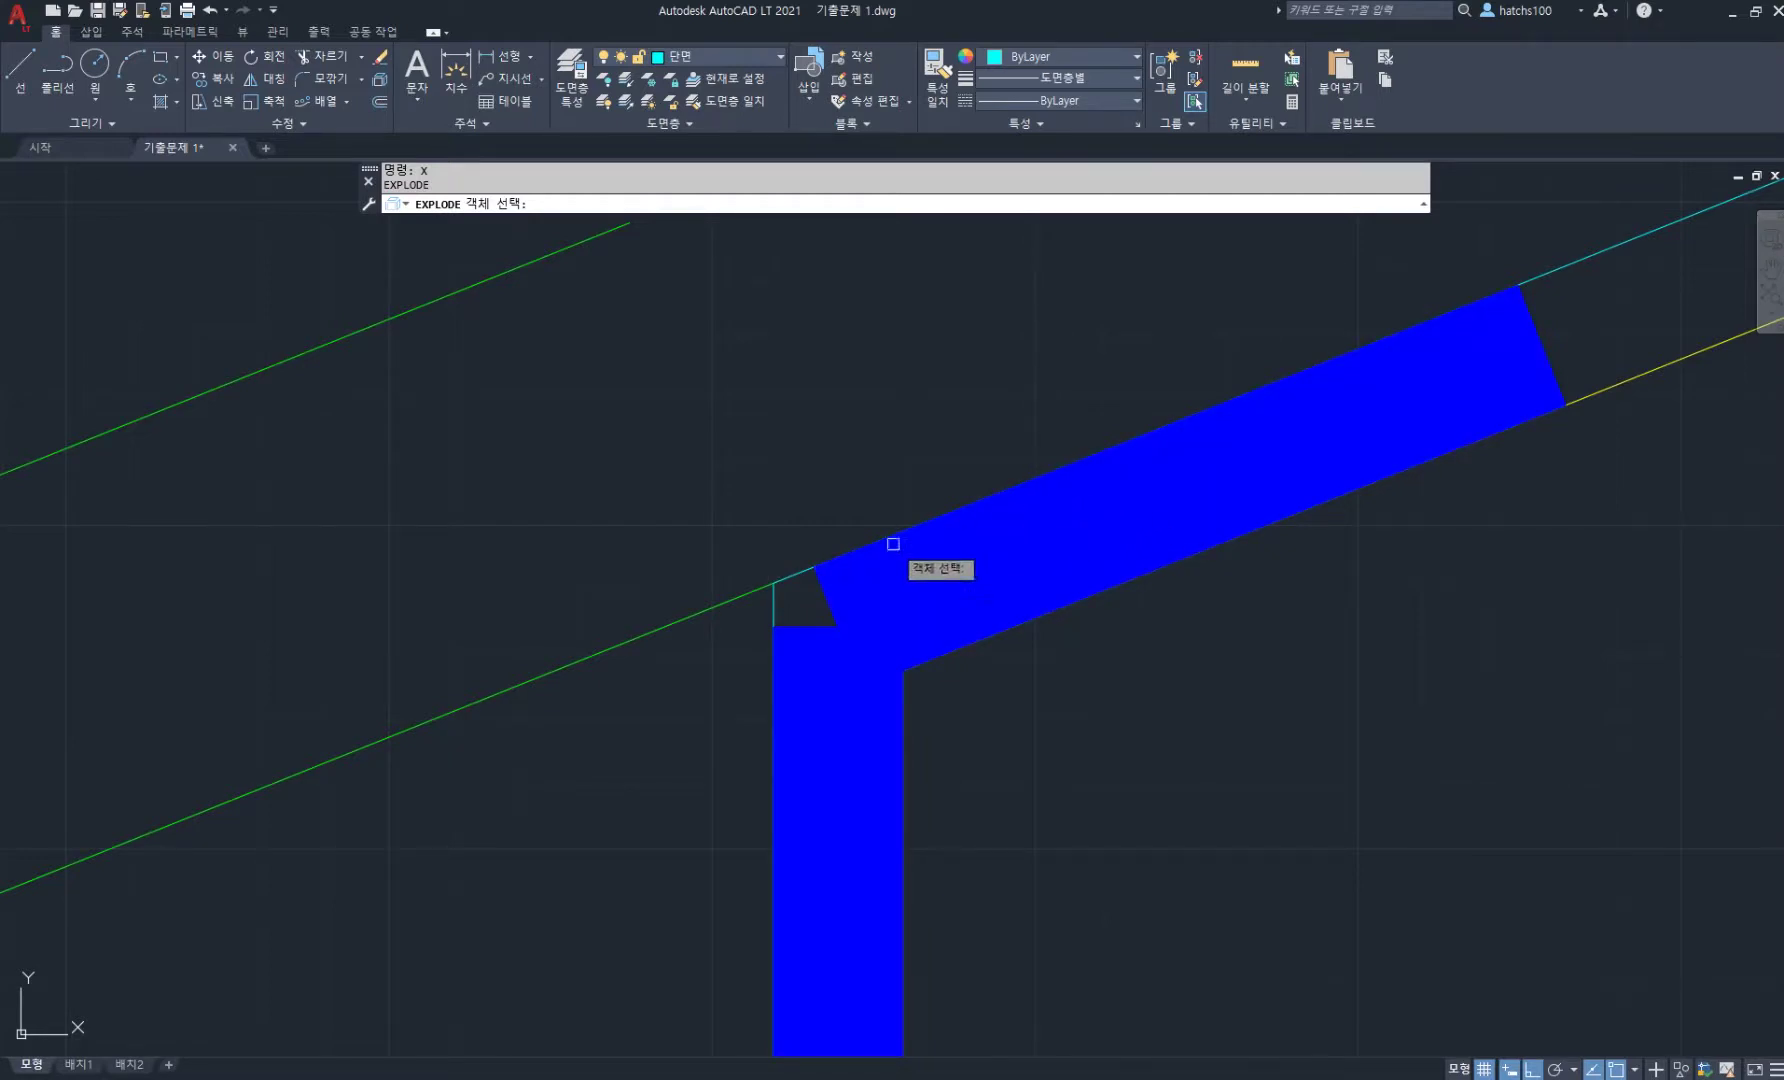
left_click(787, 576)
- Offset the sloped roof finish line upward three times in succession, 20 each, to form the roofing layers
scroll(810, 500, "down", 4)
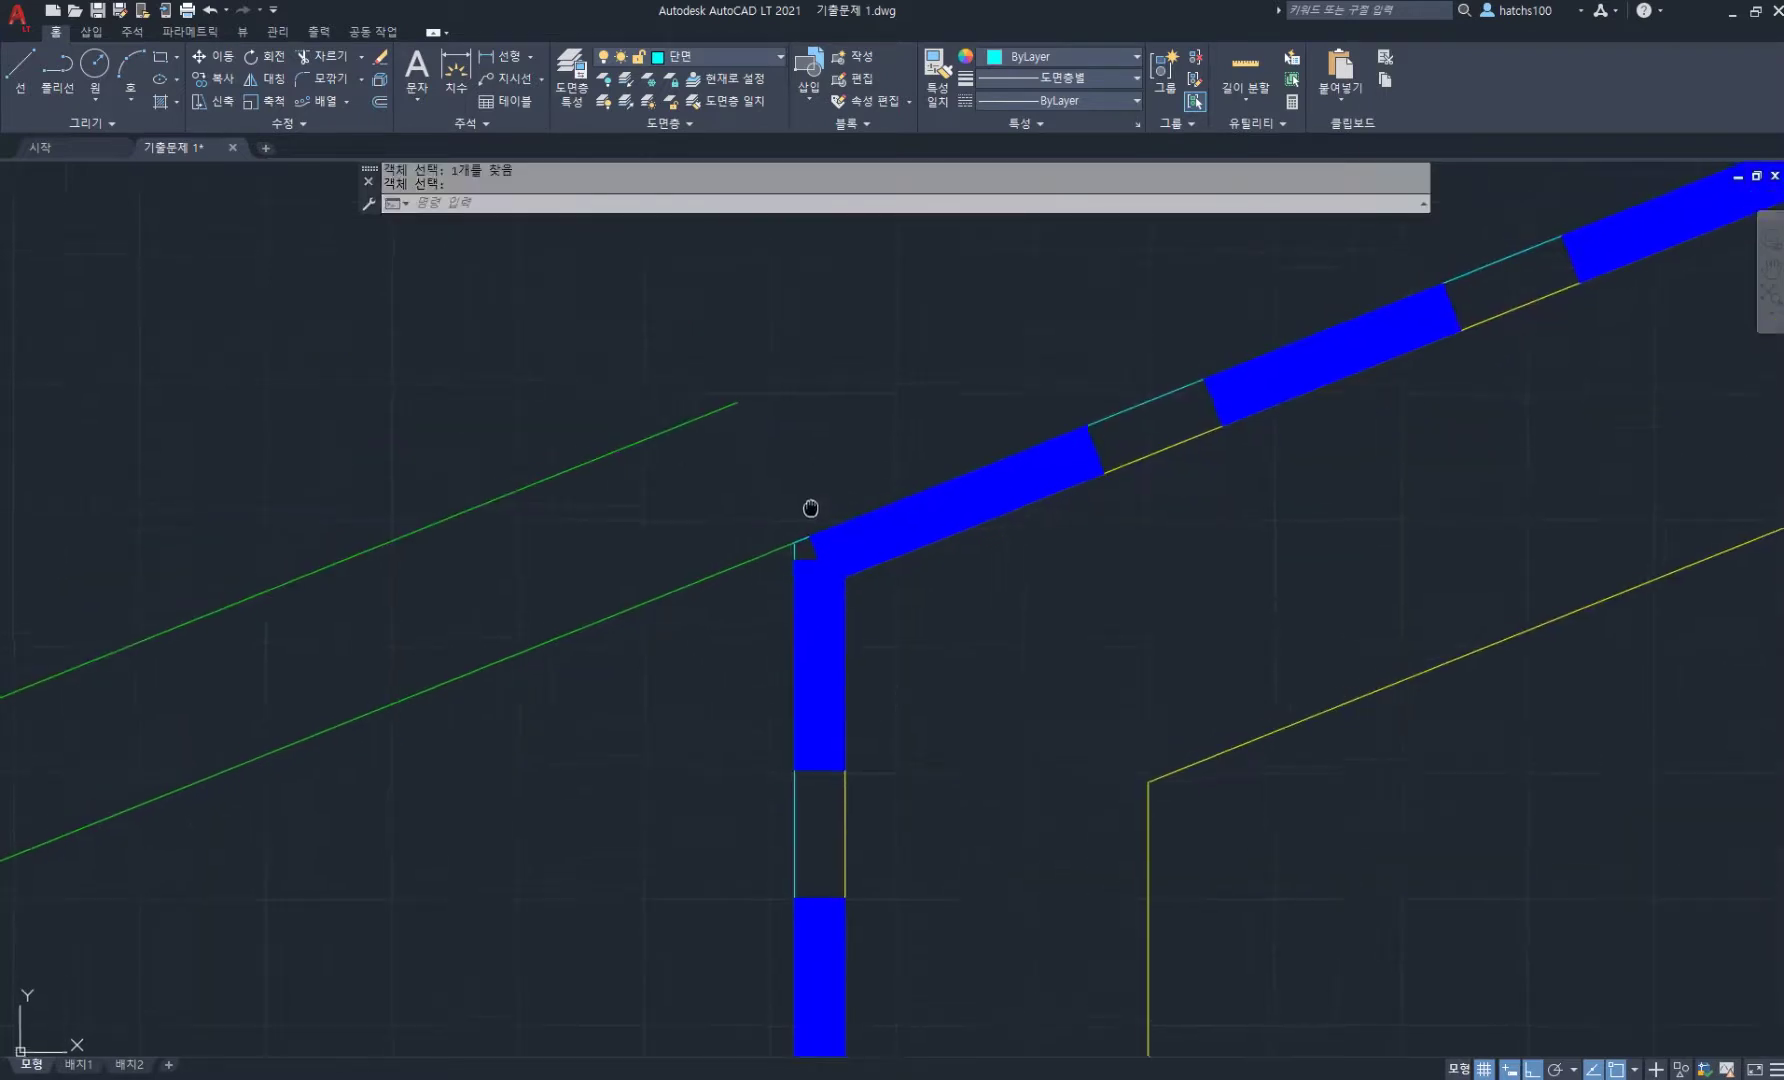
middle_click_drag(810, 508, 801, 565)
type("o")
key("space")
key("space")
left_click(792, 596)
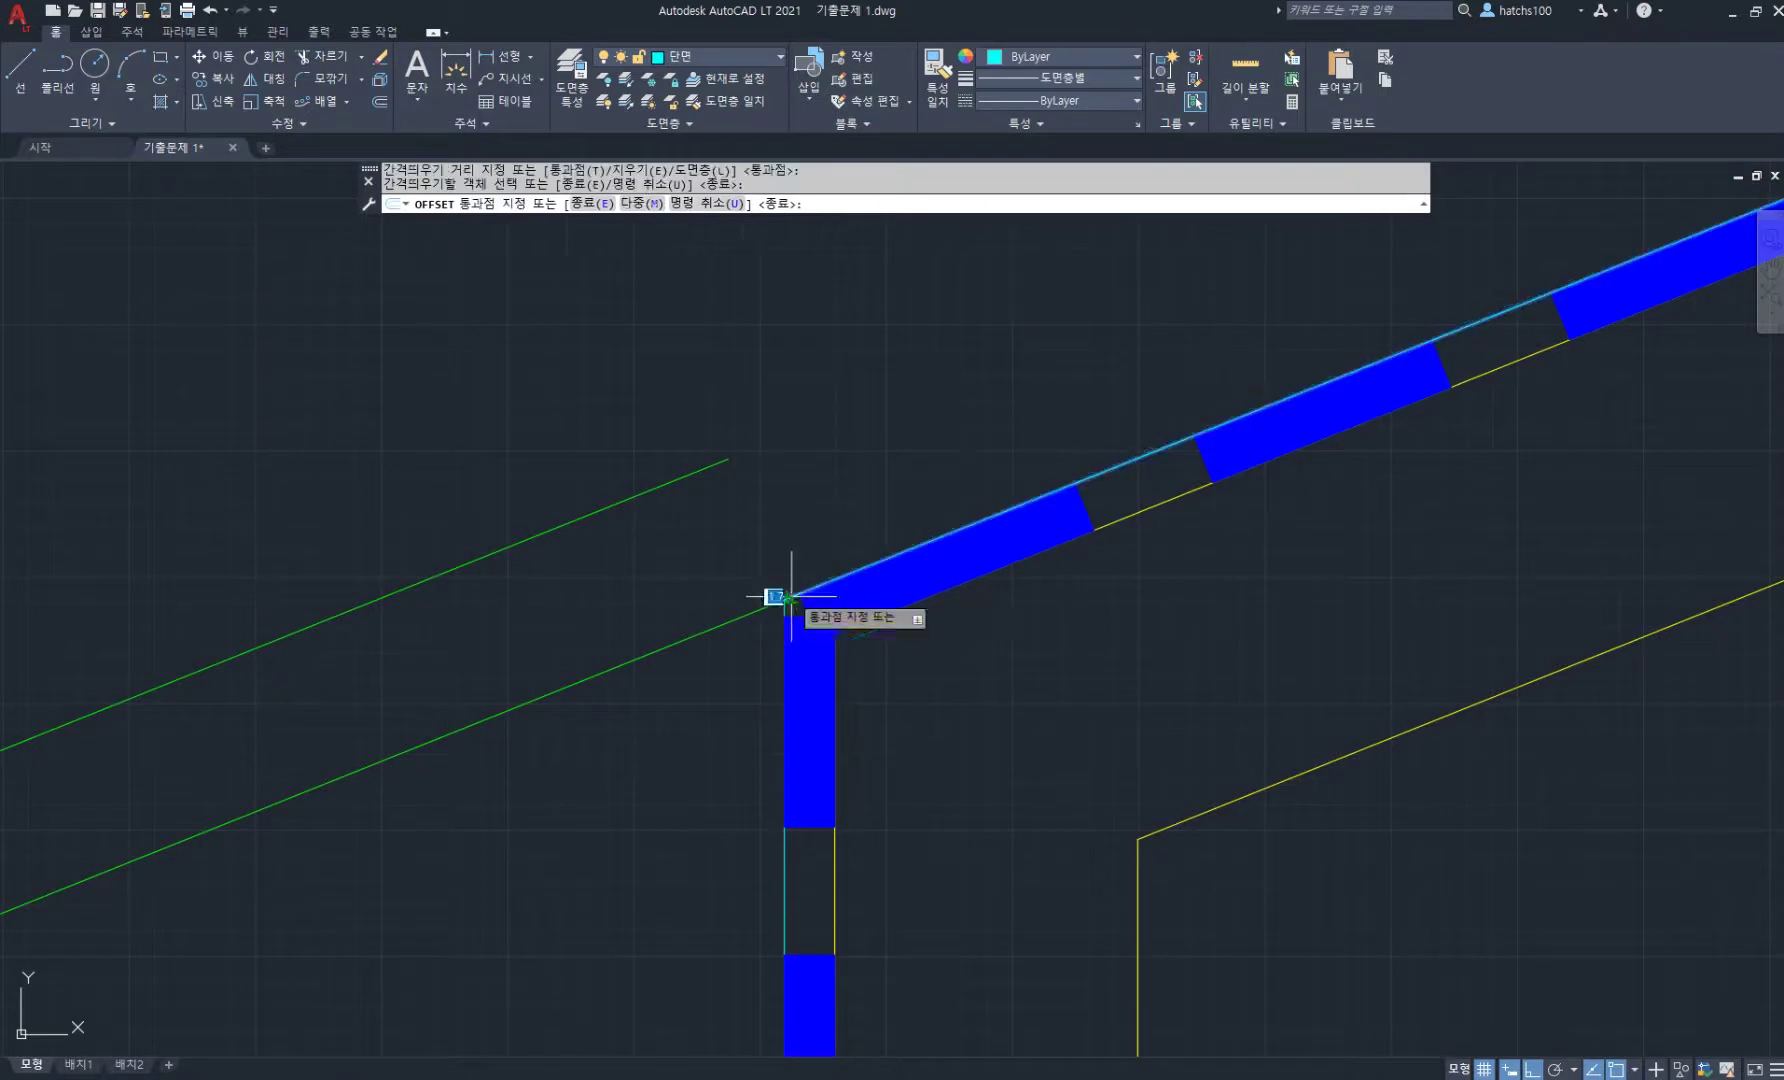
type("20")
key("Return")
left_click(805, 536)
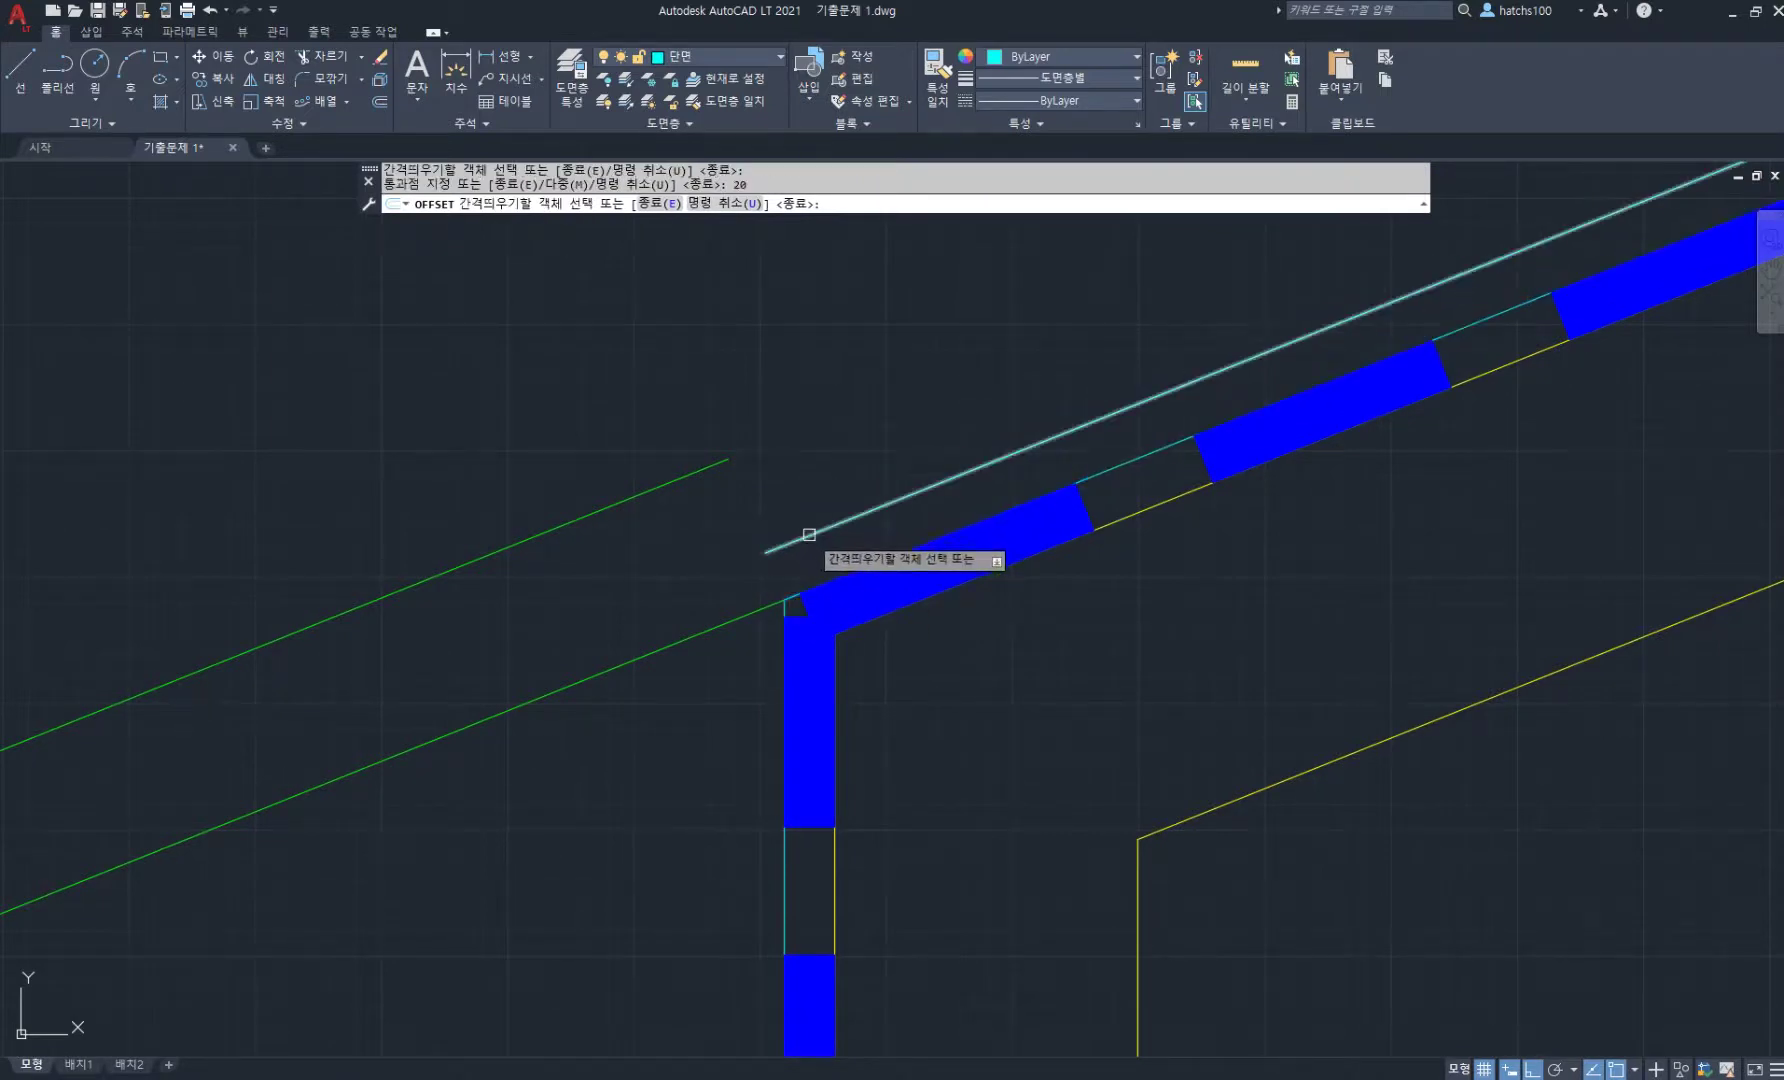
type("20")
key("Return")
left_click(807, 481)
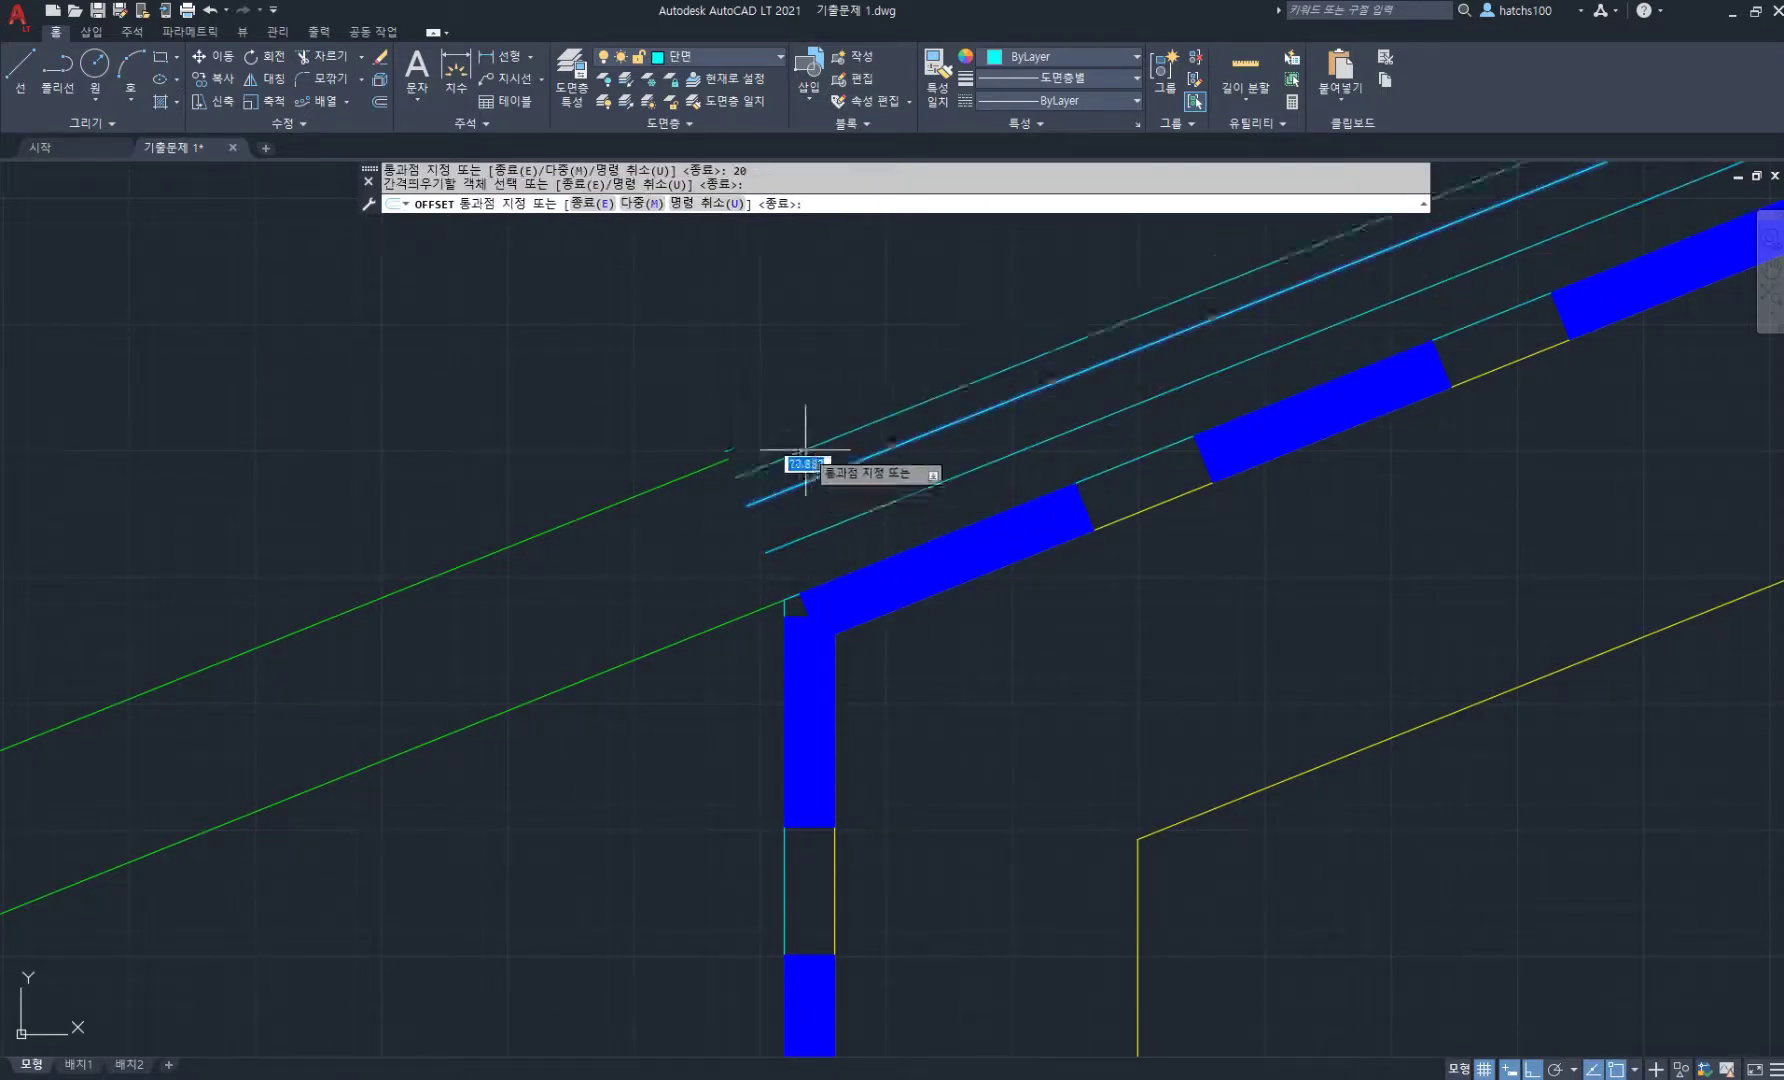
key("Return")
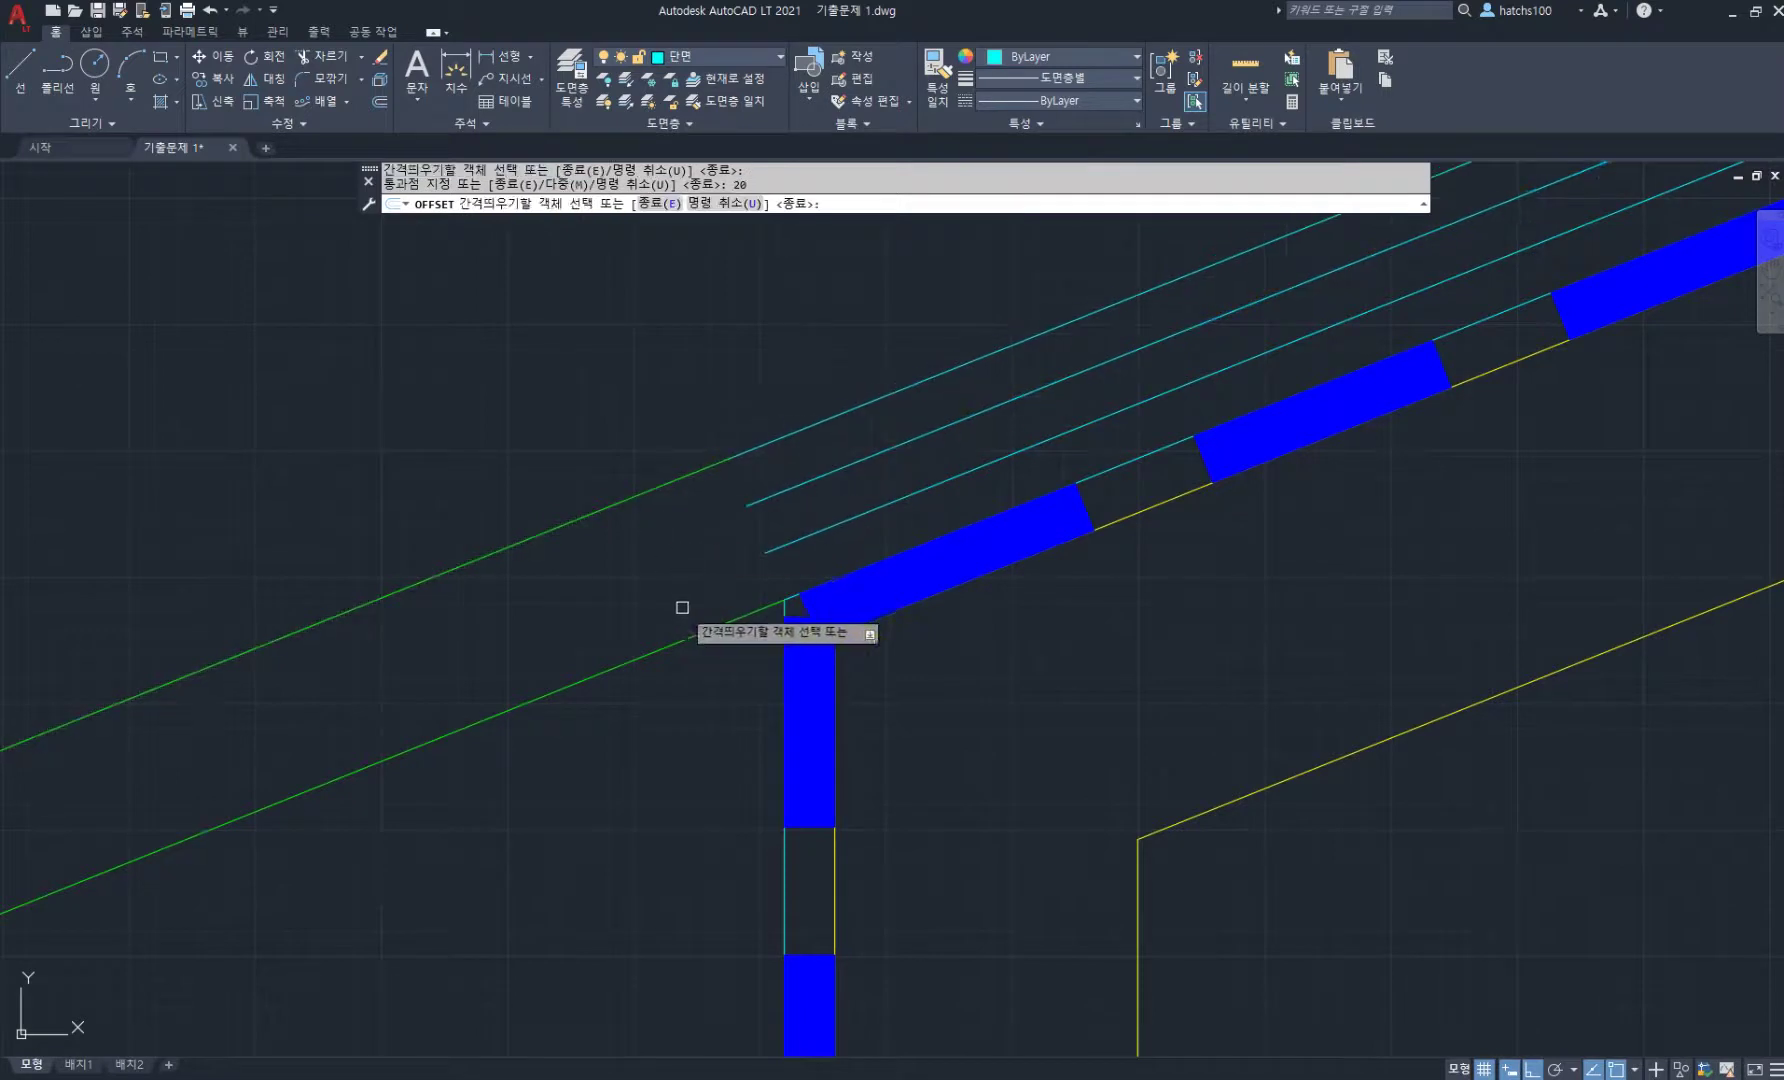
key("Return")
- Draw a line closing the roofing layers' eave end from the topmost line's end to the finish corner
type("l")
key("Return")
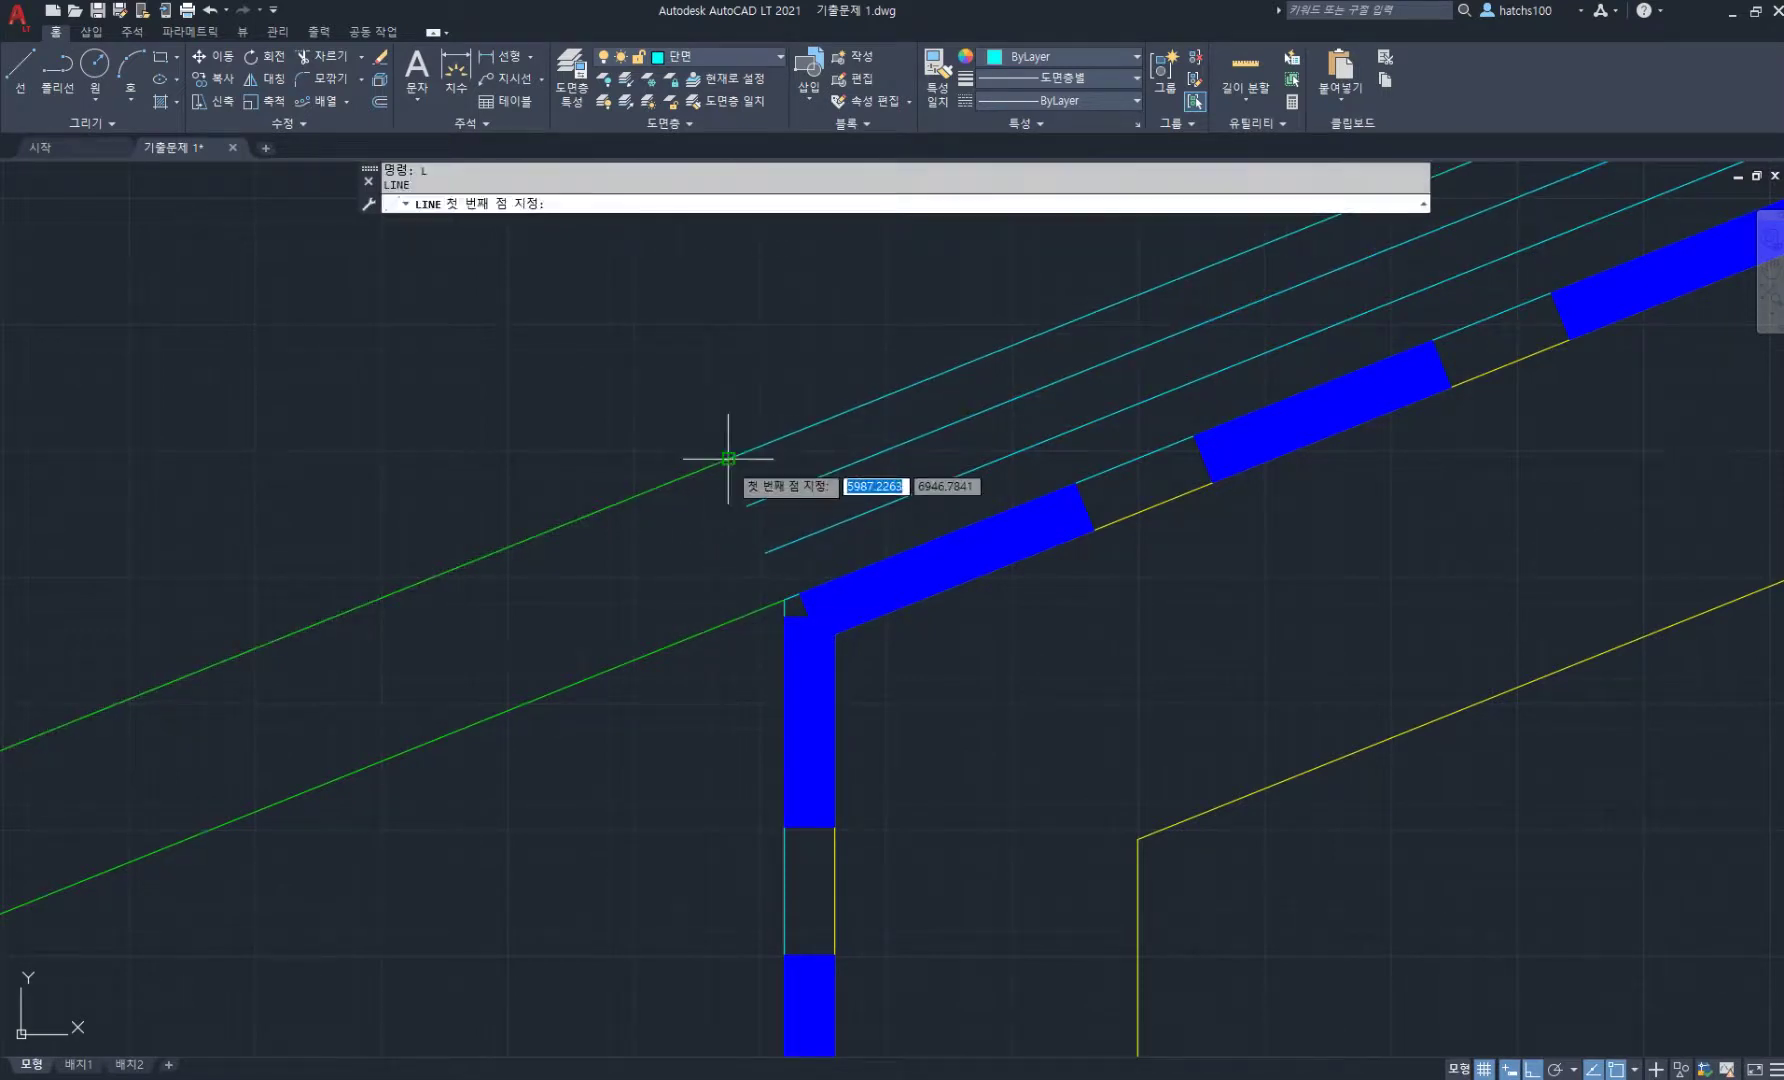
left_click(727, 459)
key("Return")
- Offset the roofing layers' eave closing line 300 up the roof slope
scroll(868, 462, "down", 2)
mouse_move(868, 462)
middle_mouse_down()
mouse_move(828, 538)
mouse_move(675, 686)
middle_mouse_up()
type("o")
key("Return")
key("Return")
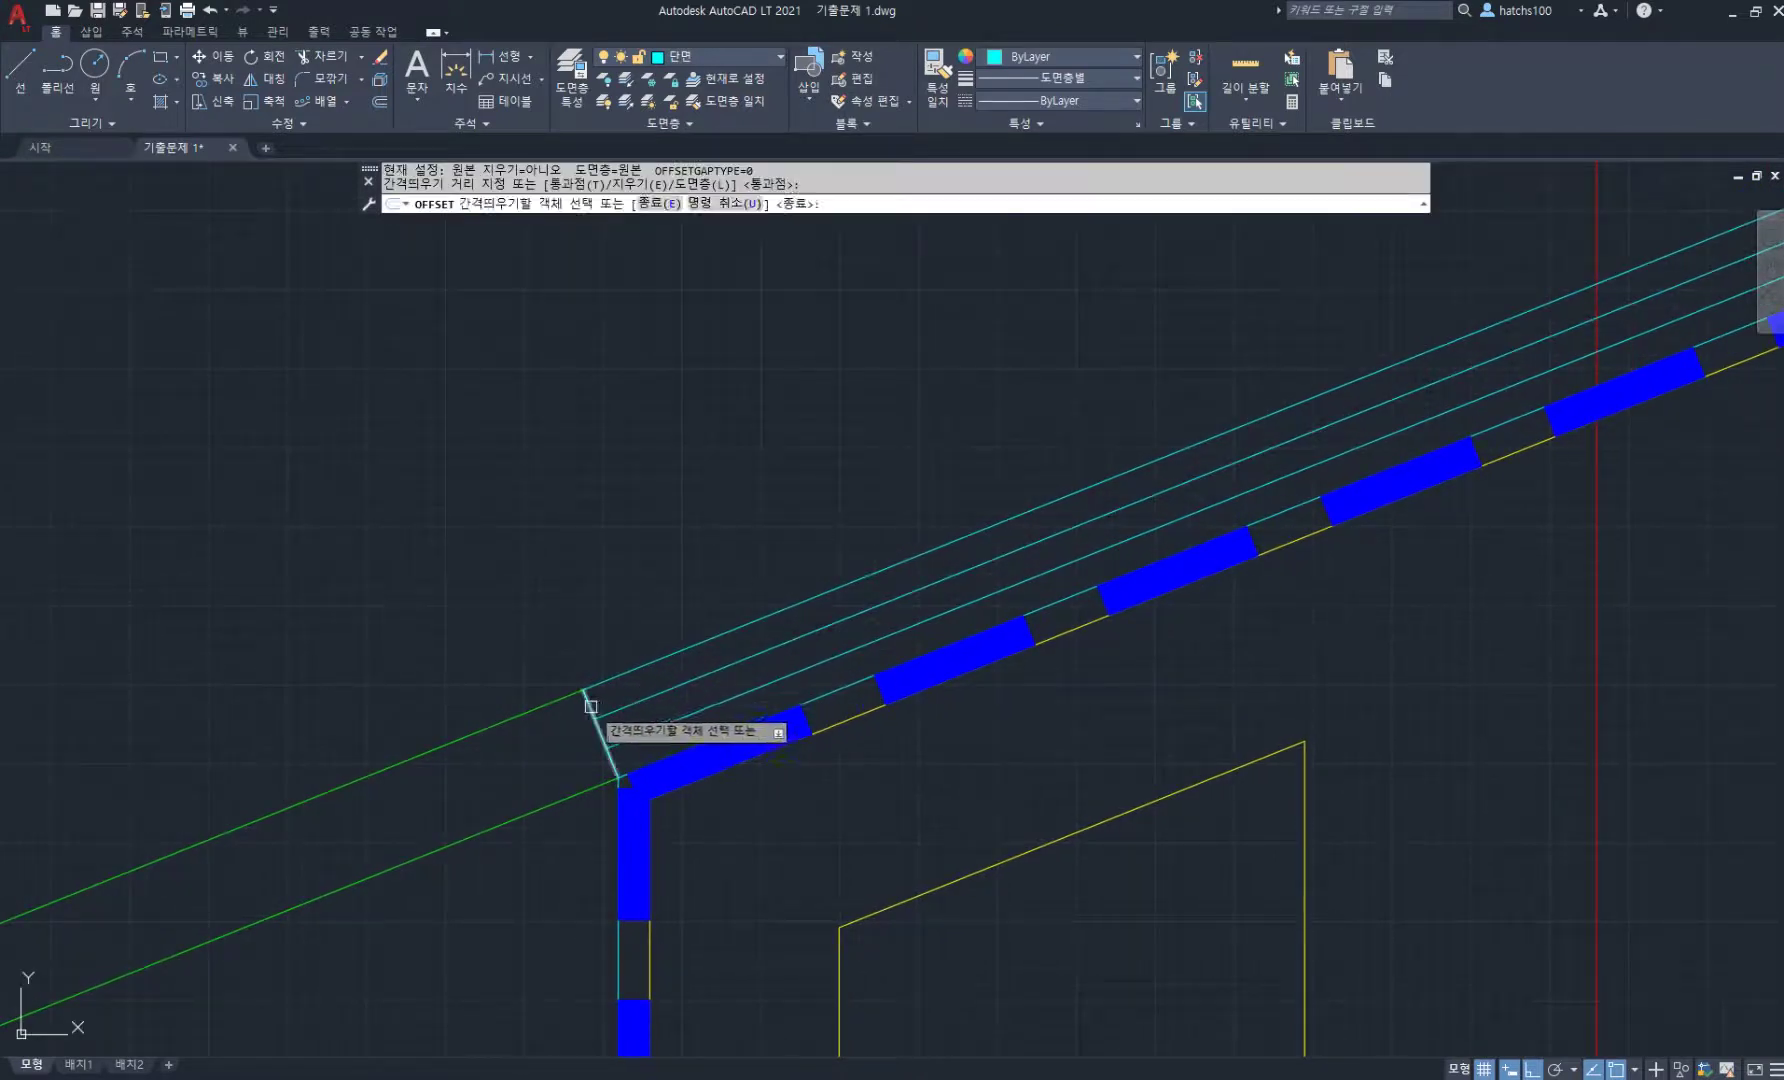
left_click(599, 730)
type("300")
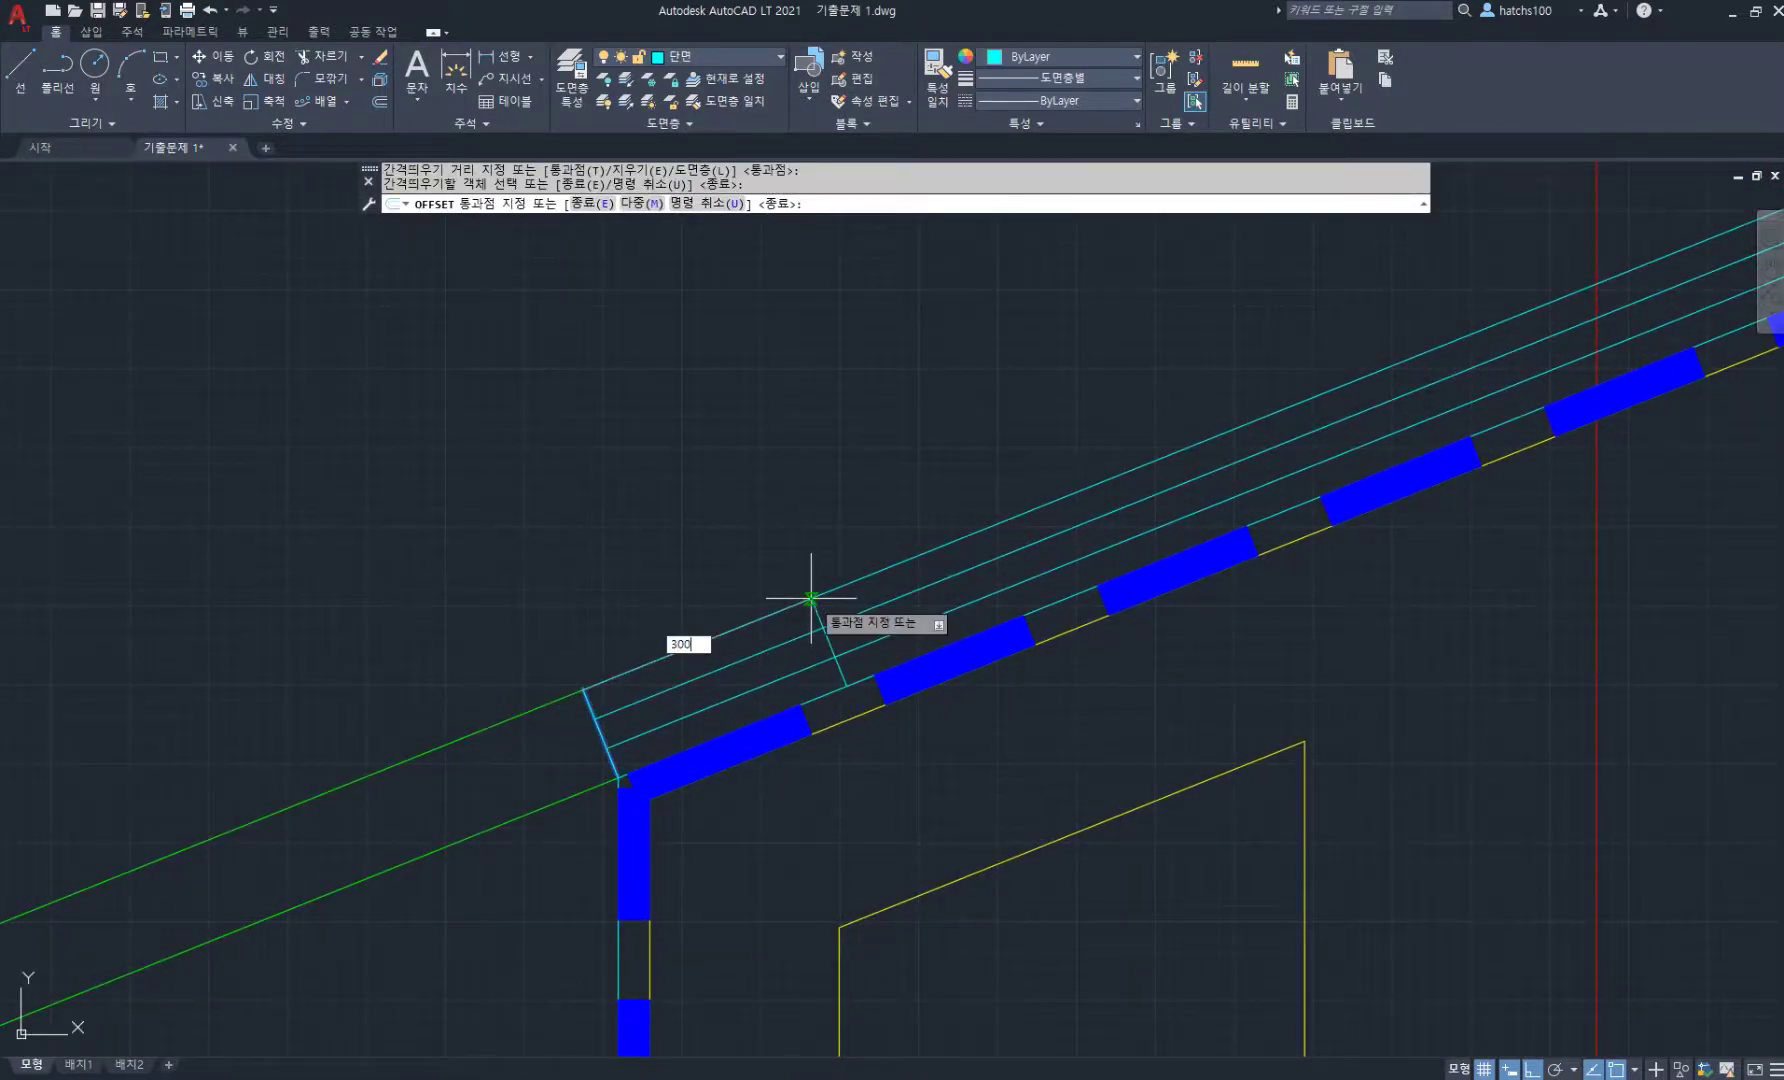
key("Return")
- Offset the new cross line 20 back toward the eave, then offset that copy another 21 in the same direction
left_click(1025, 521)
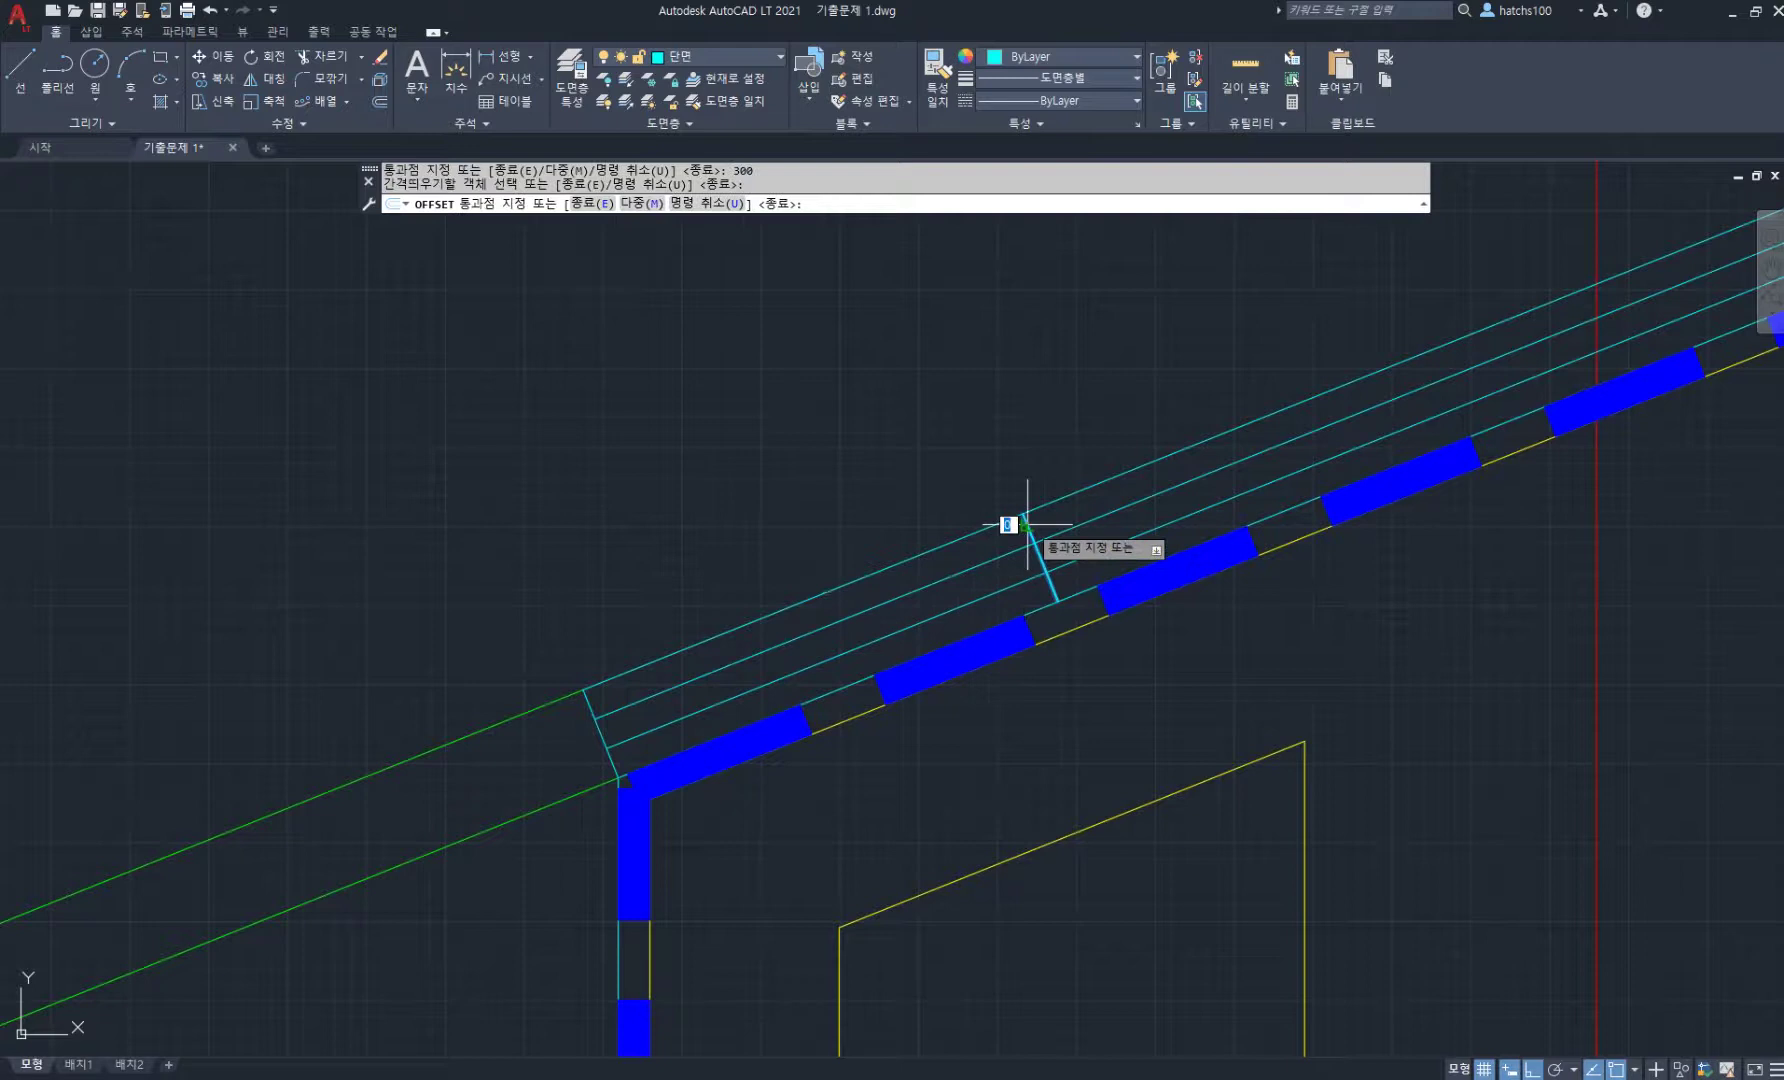
type("20")
key("Return")
left_click(955, 572)
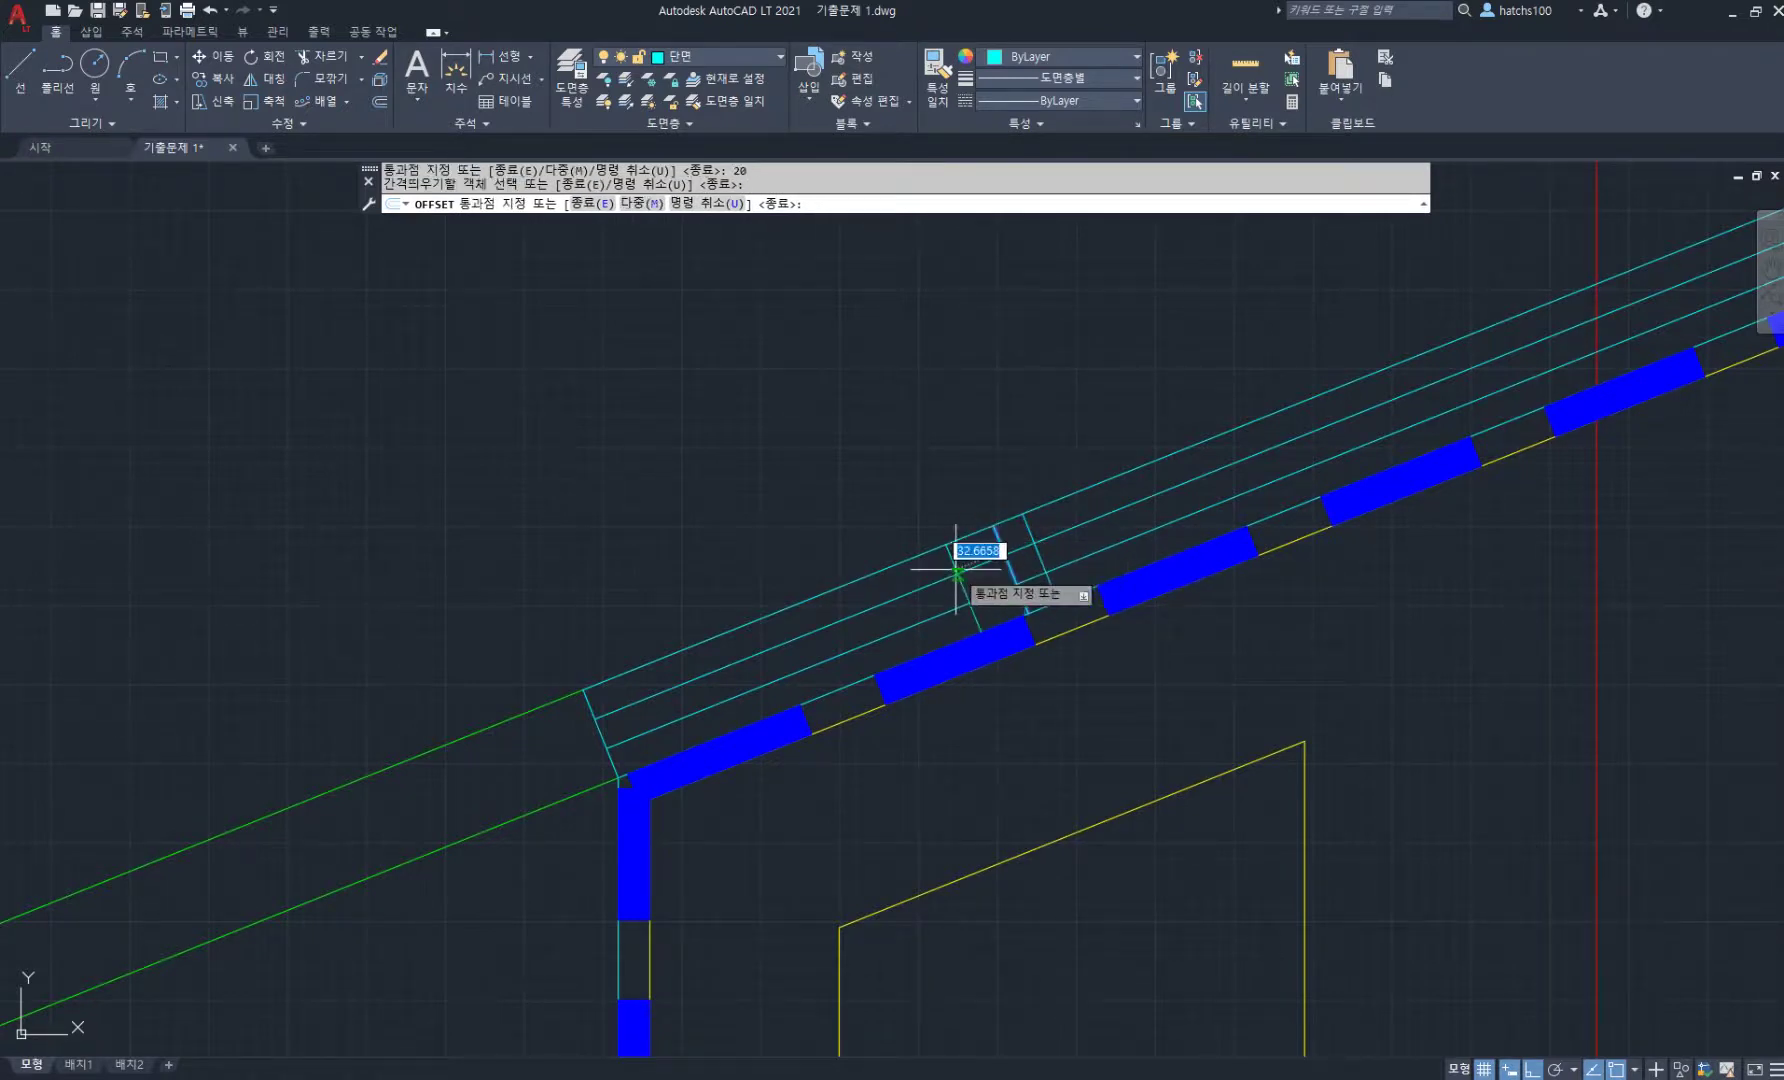
type("21")
key("Return")
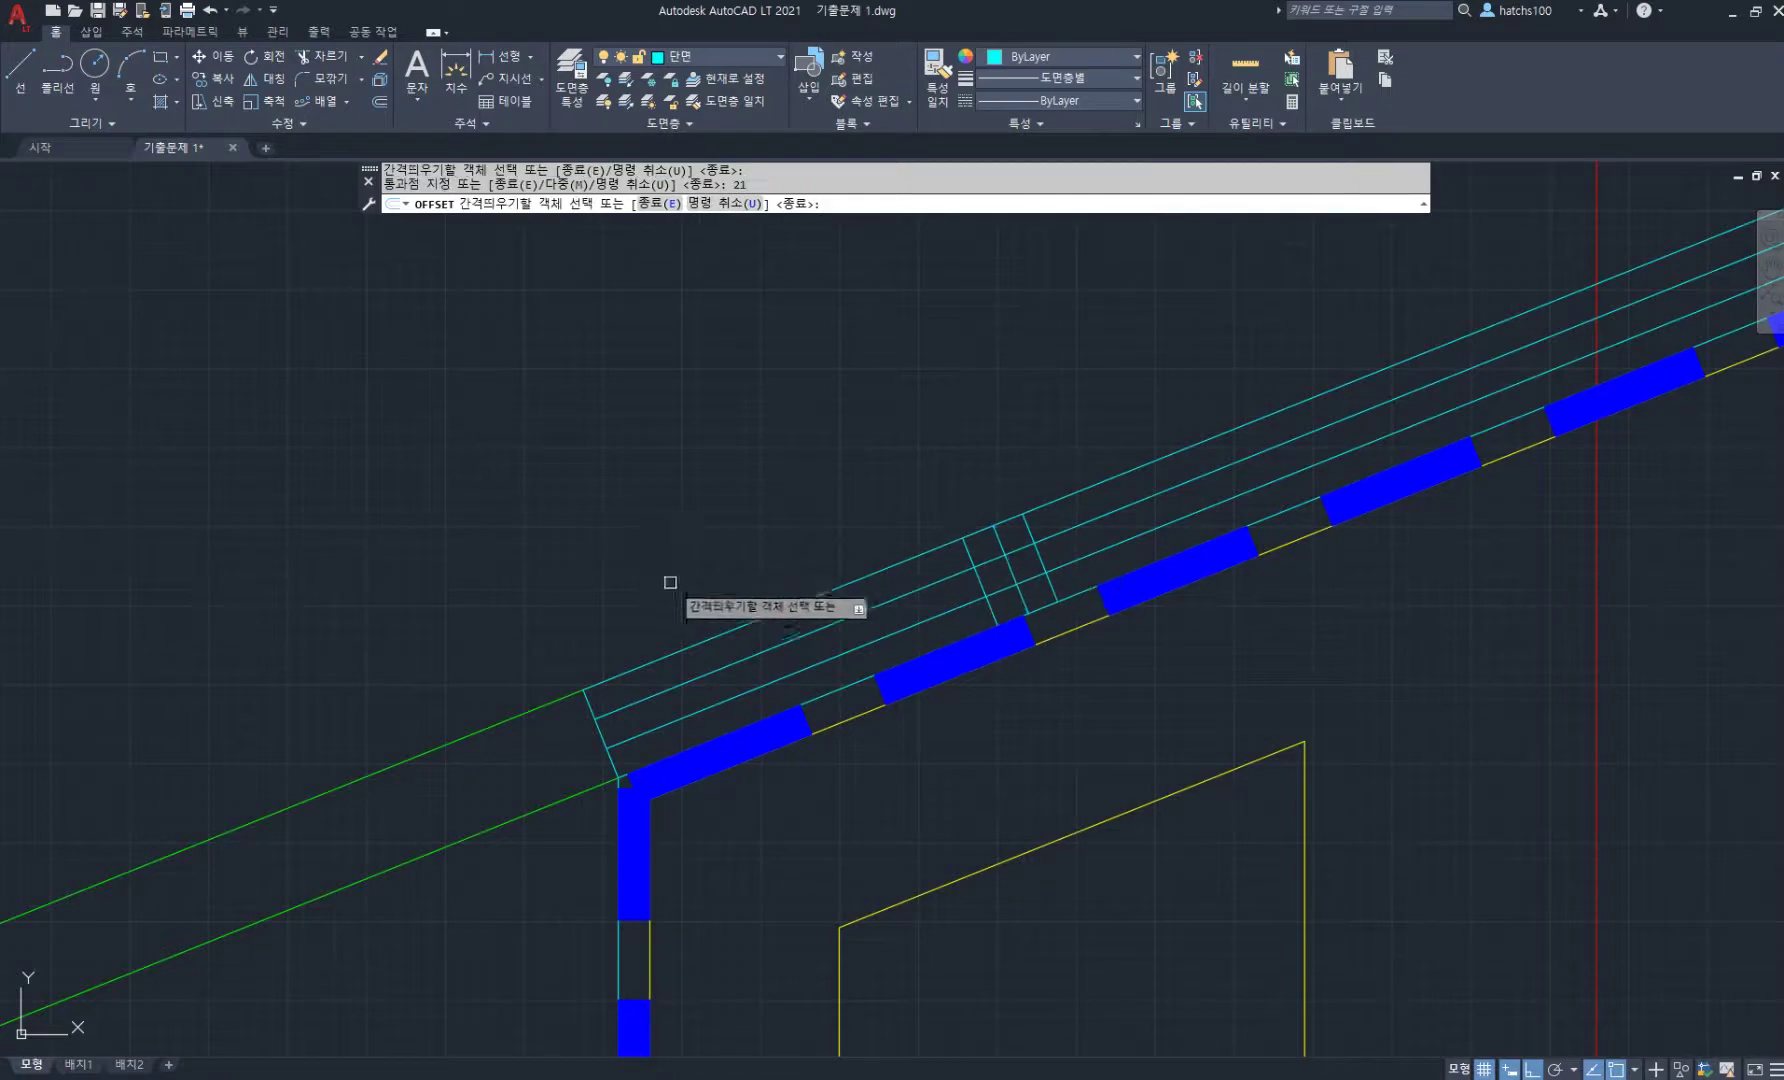
- Draw two tilted tile lines from the closing line's upper two layer intersections to the nearest cross line, each ending one layer lower
key("Return")
type("l")
key("Return")
left_click(586, 689)
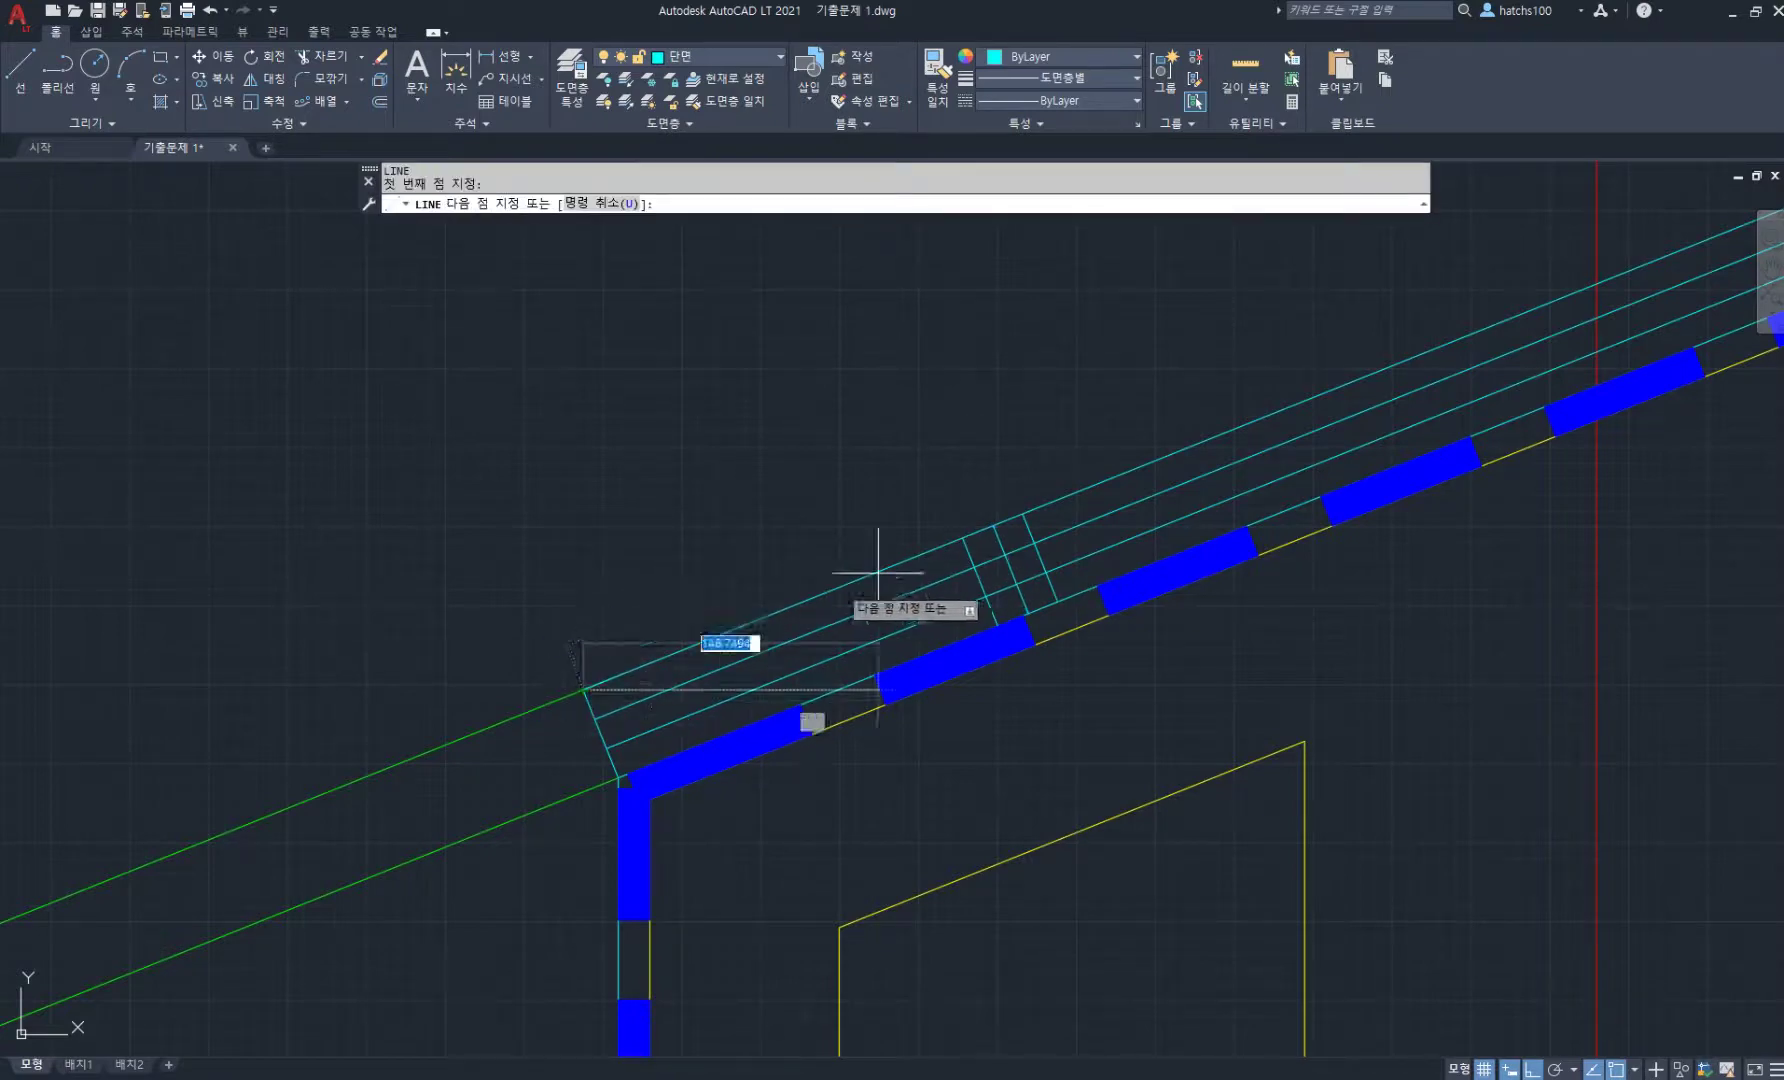
left_click(973, 567)
key("Return")
key("Return")
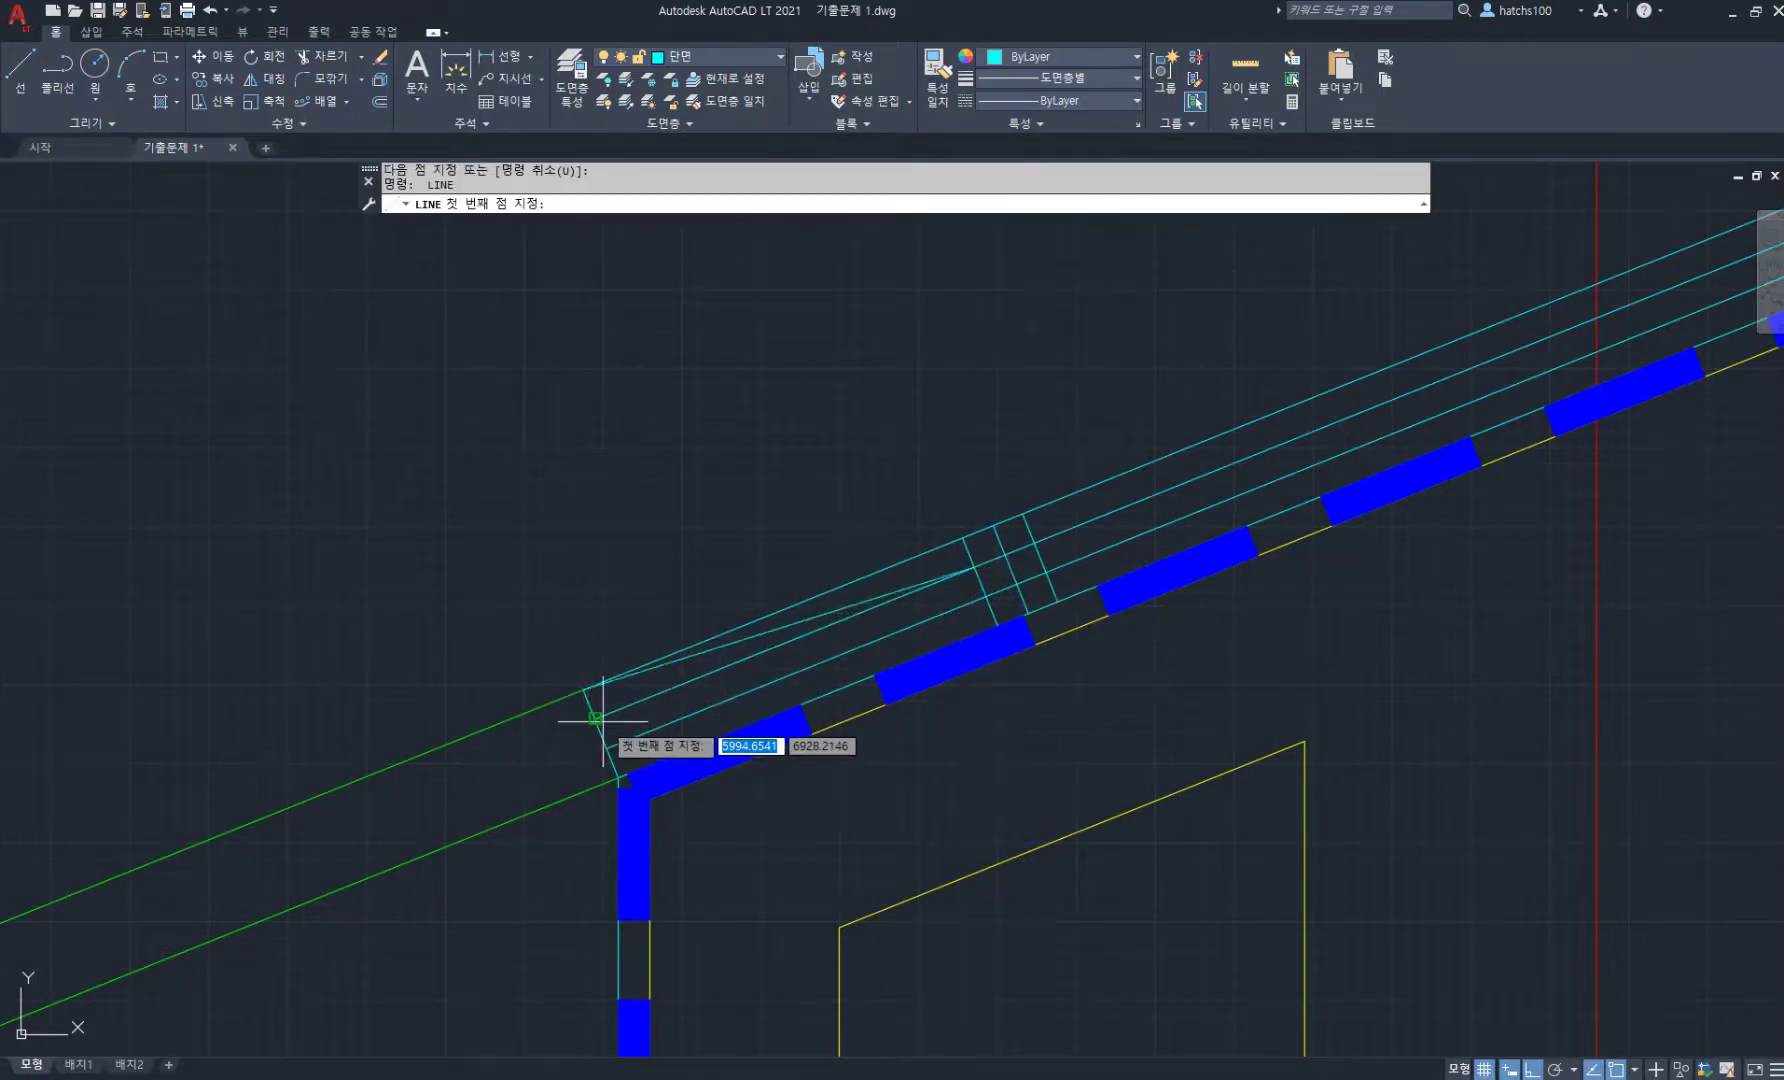
left_click(595, 716)
left_click(986, 596)
key("Return")
- Delete the three offset roofing layer lines above the sloped roof finish
left_click(1224, 388)
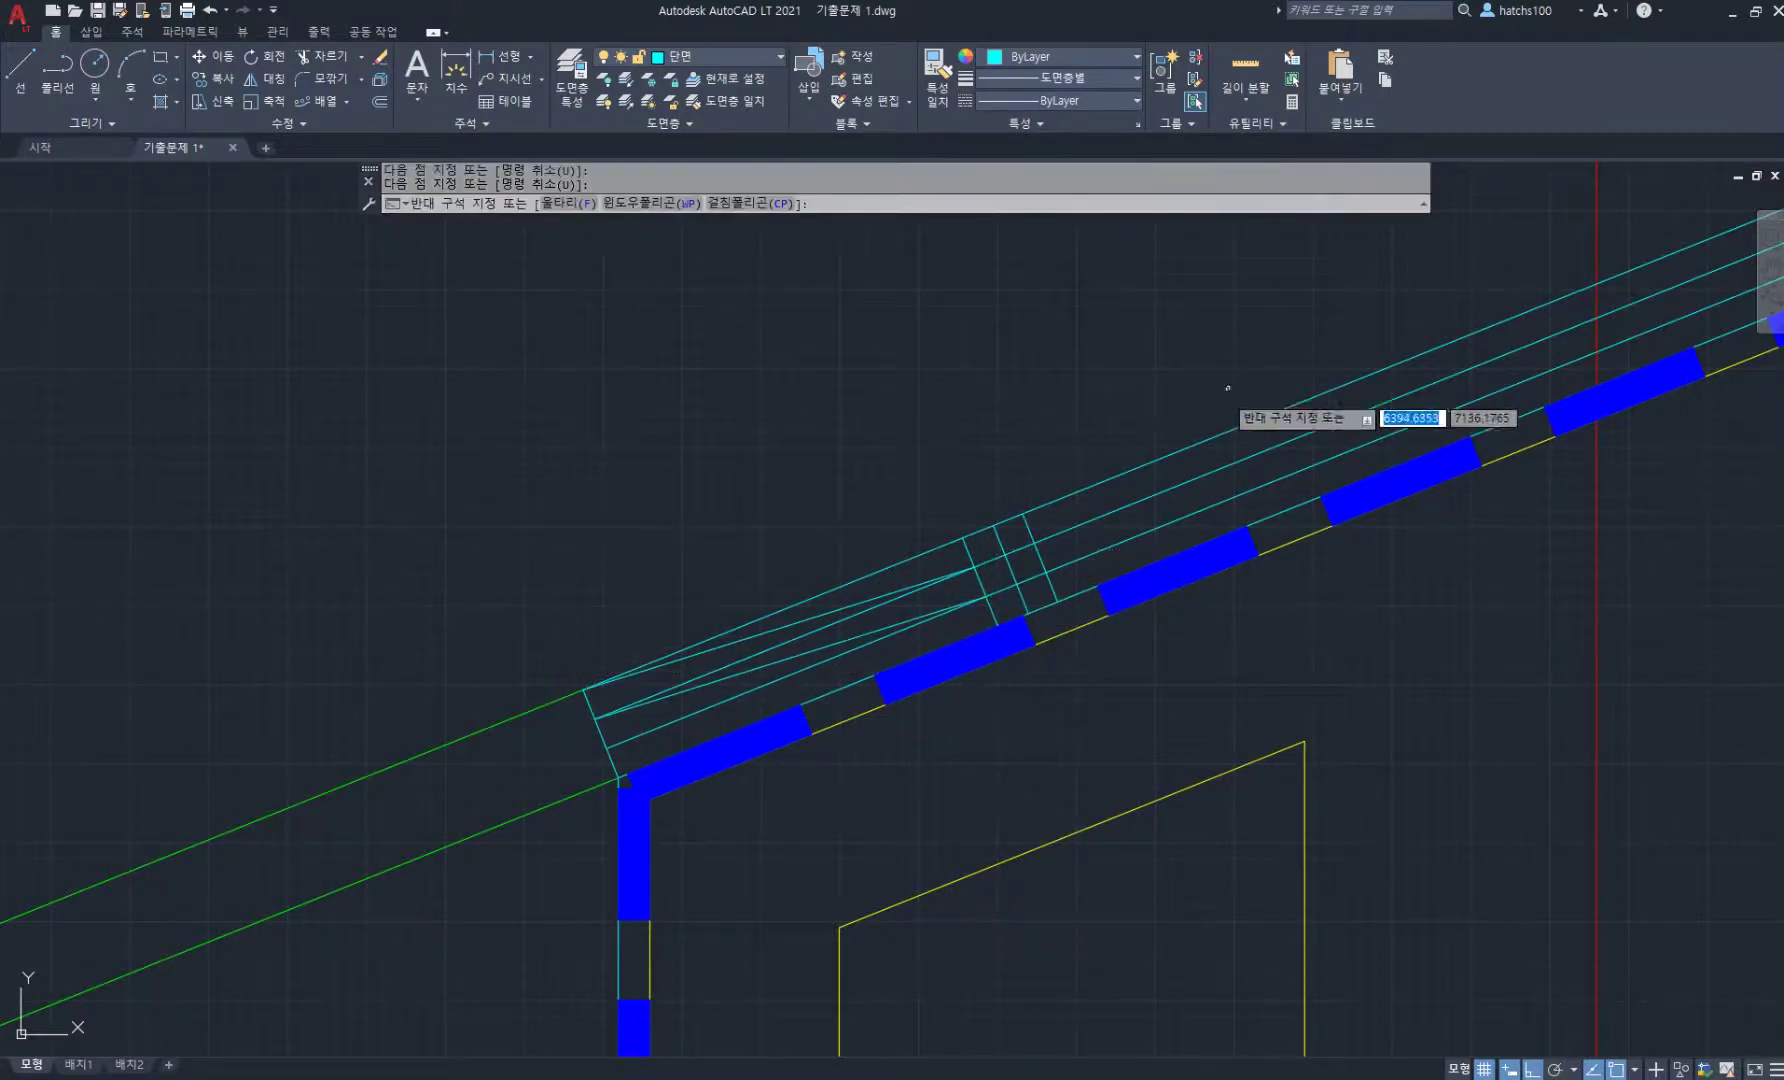
left_click(1166, 519)
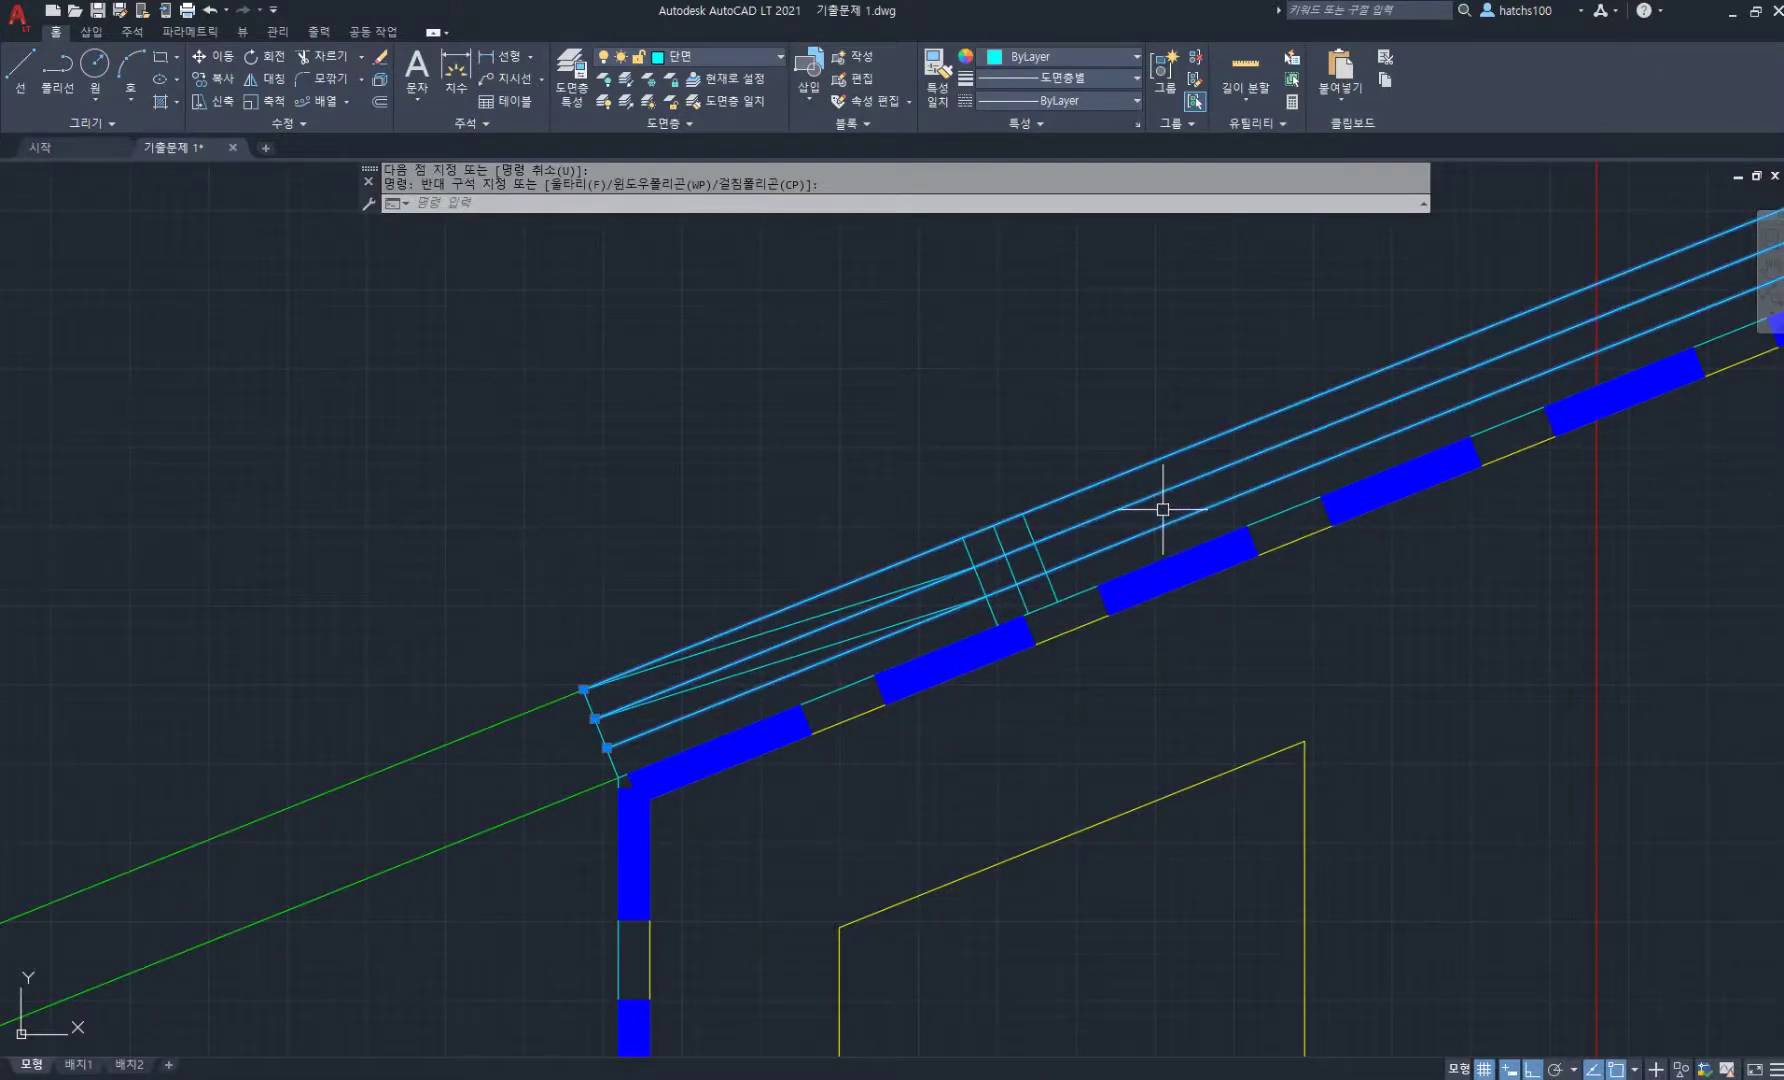
key("Delete")
- Fillet the two tilted tile lines with the outer and middle cross lines and the eave end line, forming sharp corners
middle_click_drag(1069, 526, 1077, 453)
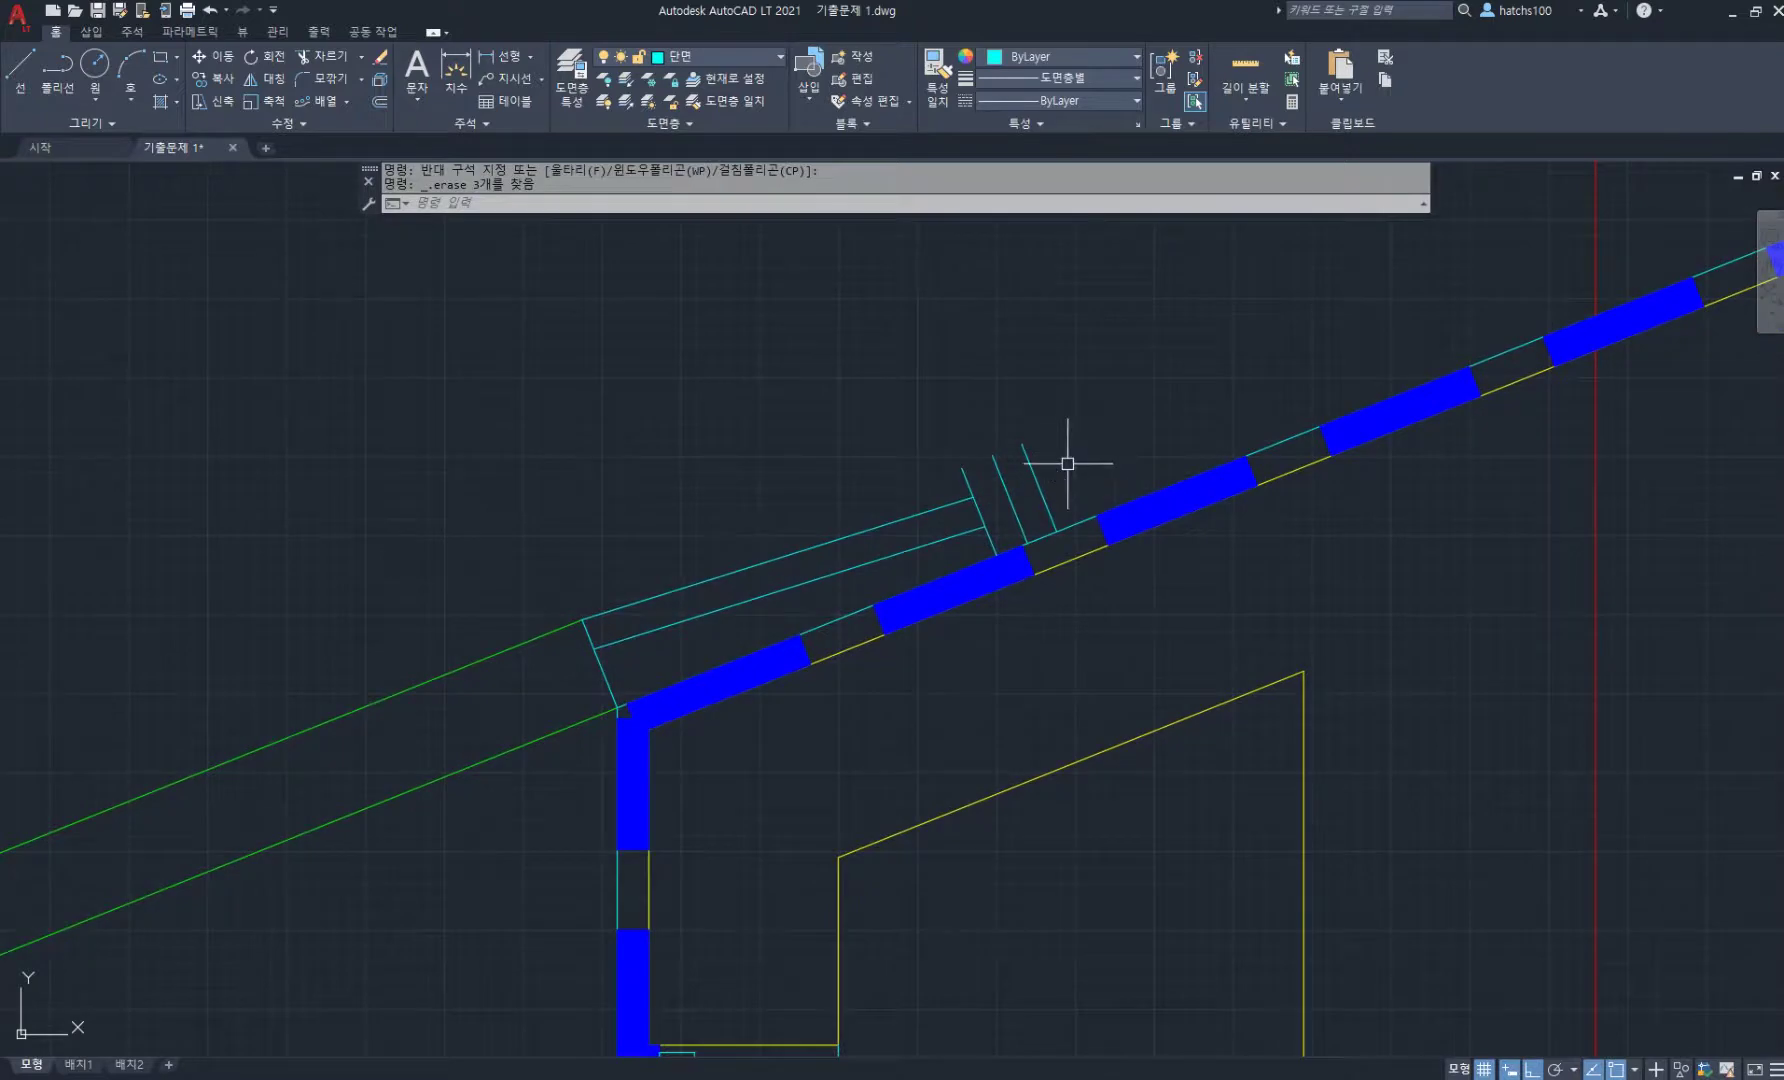
type("f")
key("Return")
left_click(893, 204)
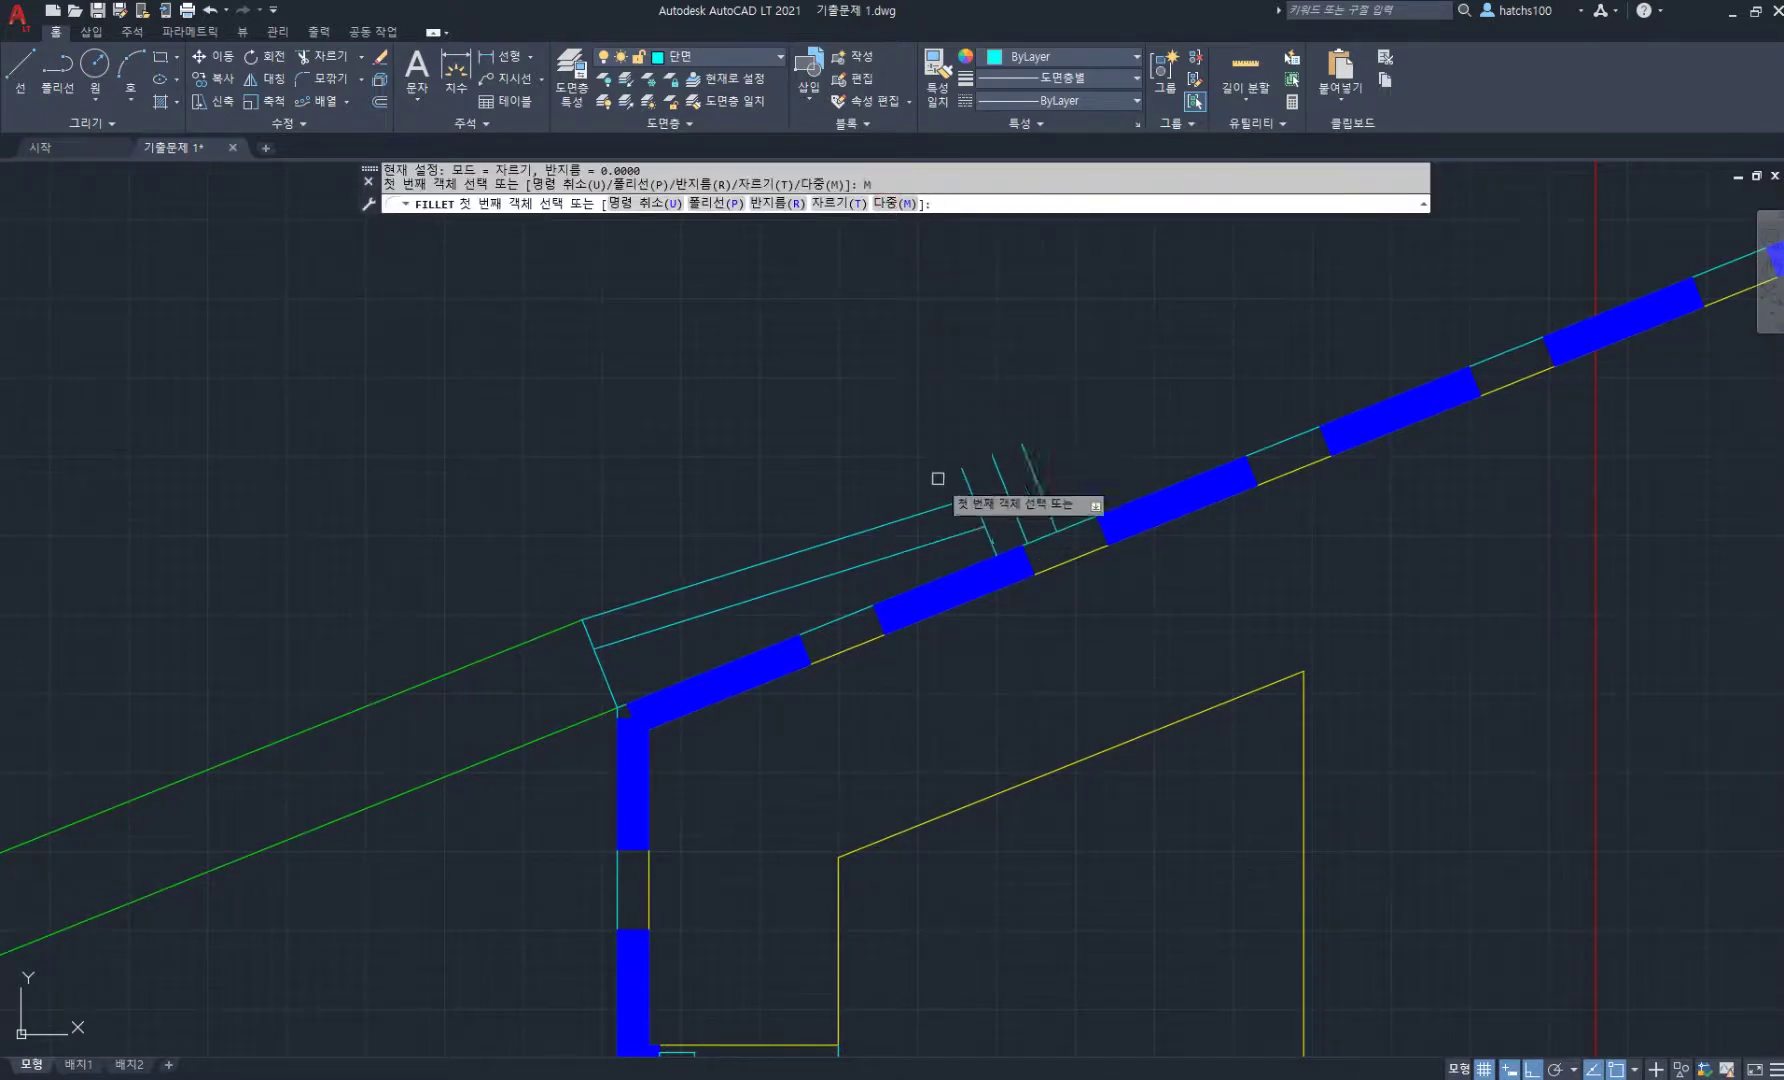
left_click(945, 535)
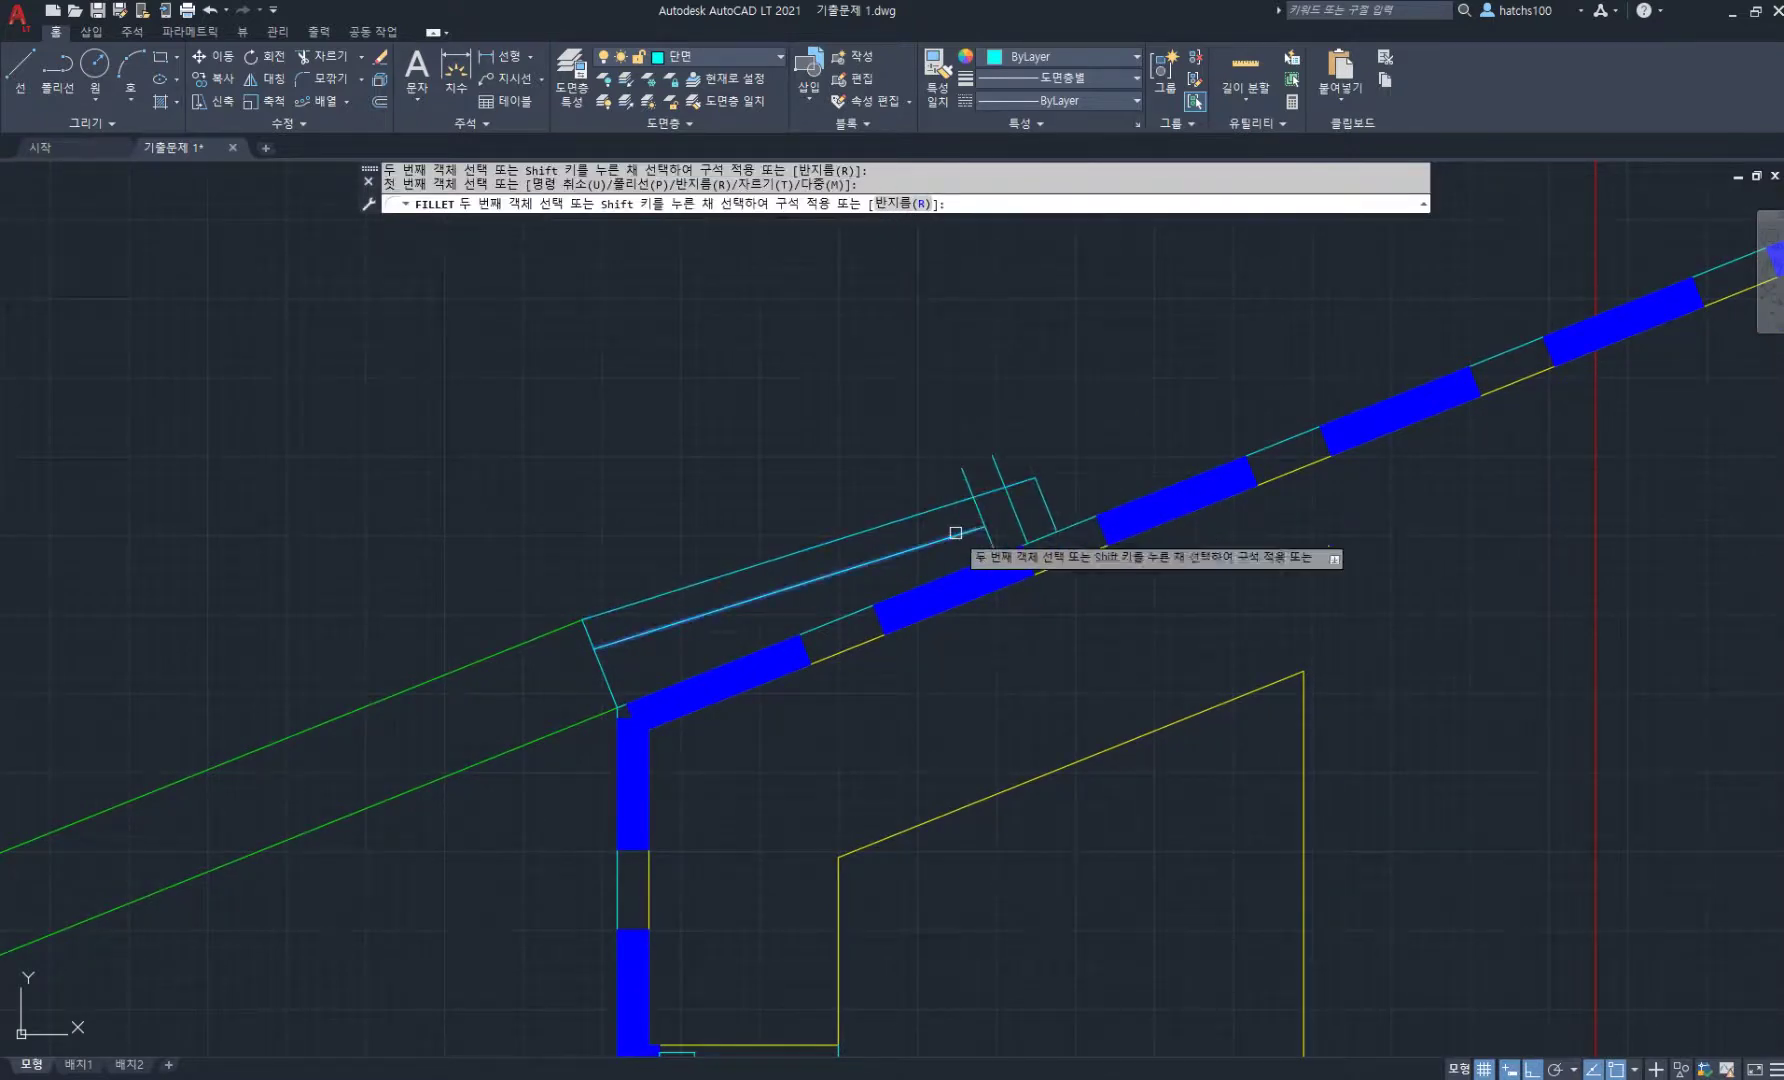
left_click(1024, 530)
left_click(615, 641)
left_click(590, 630)
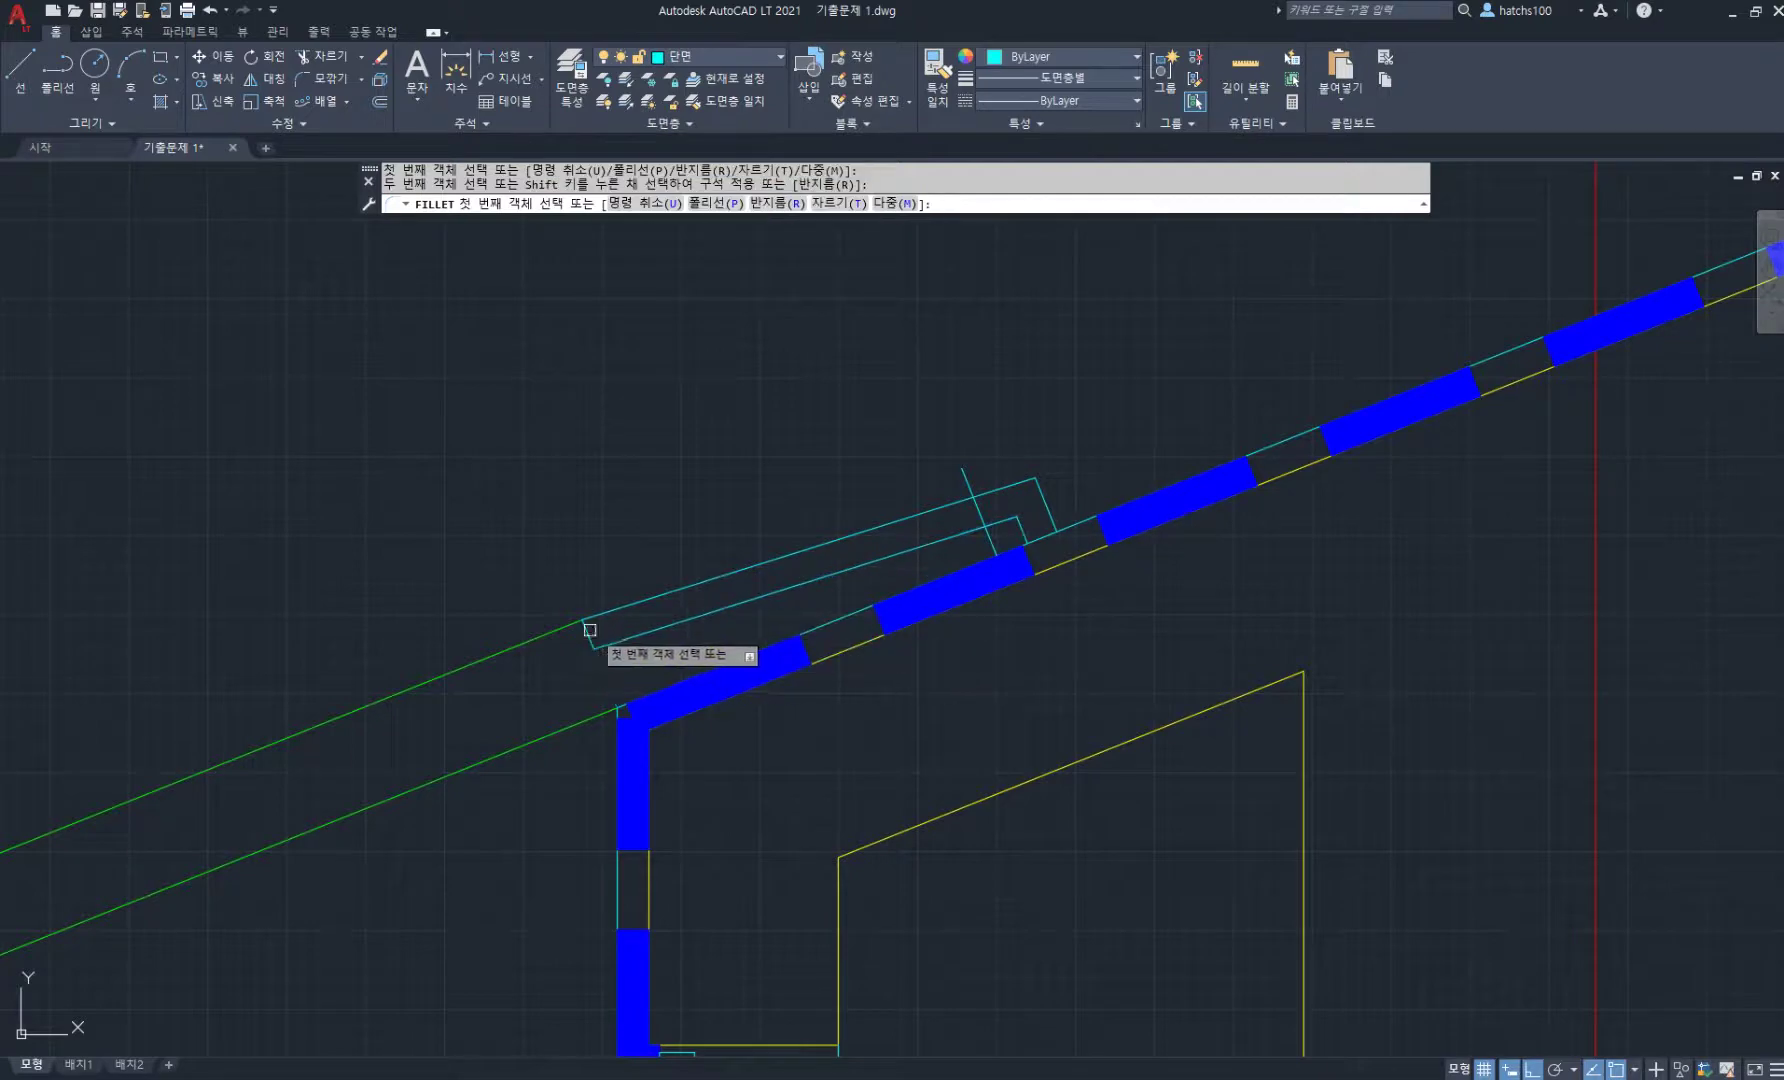
key("Return")
key("Escape")
- Shorten the remaining cross line so its upper end meets the inner tilted tile line
left_click(962, 463)
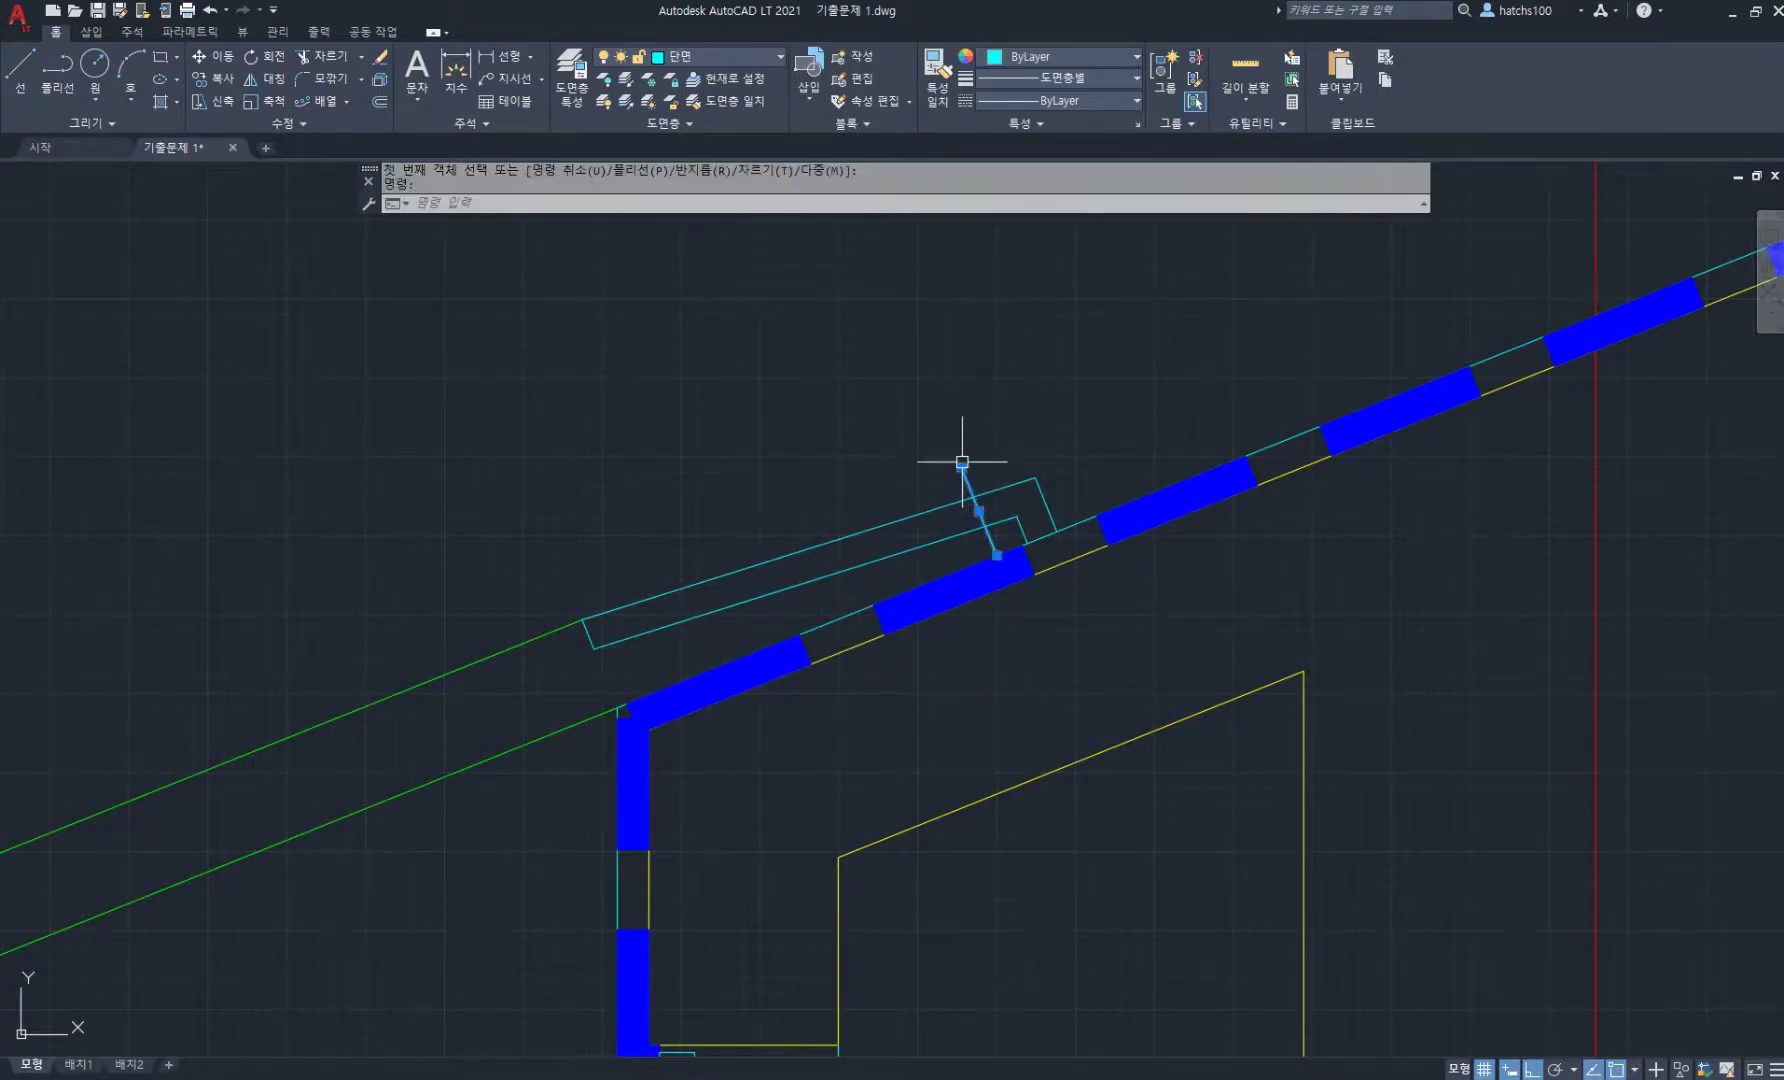
left_click(962, 467)
scroll(962, 510, "up", 5)
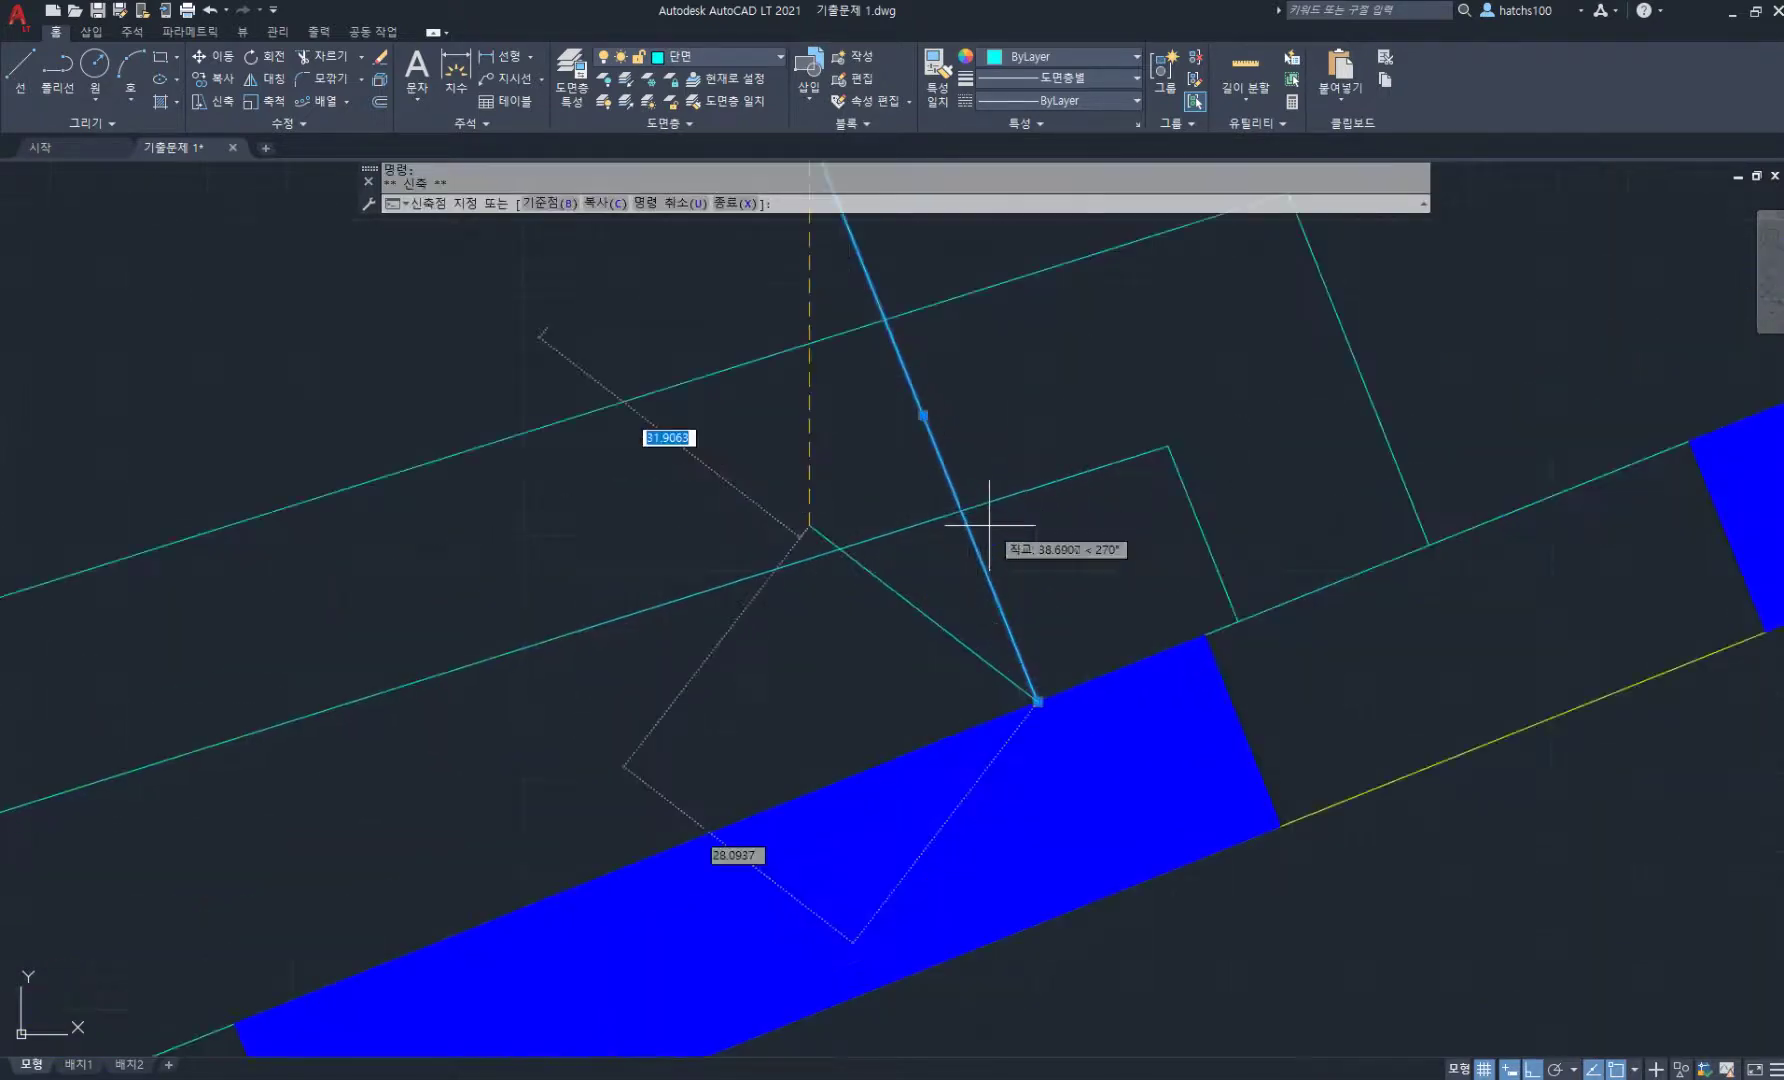
scroll(975, 508, "down", 5)
key("Escape")
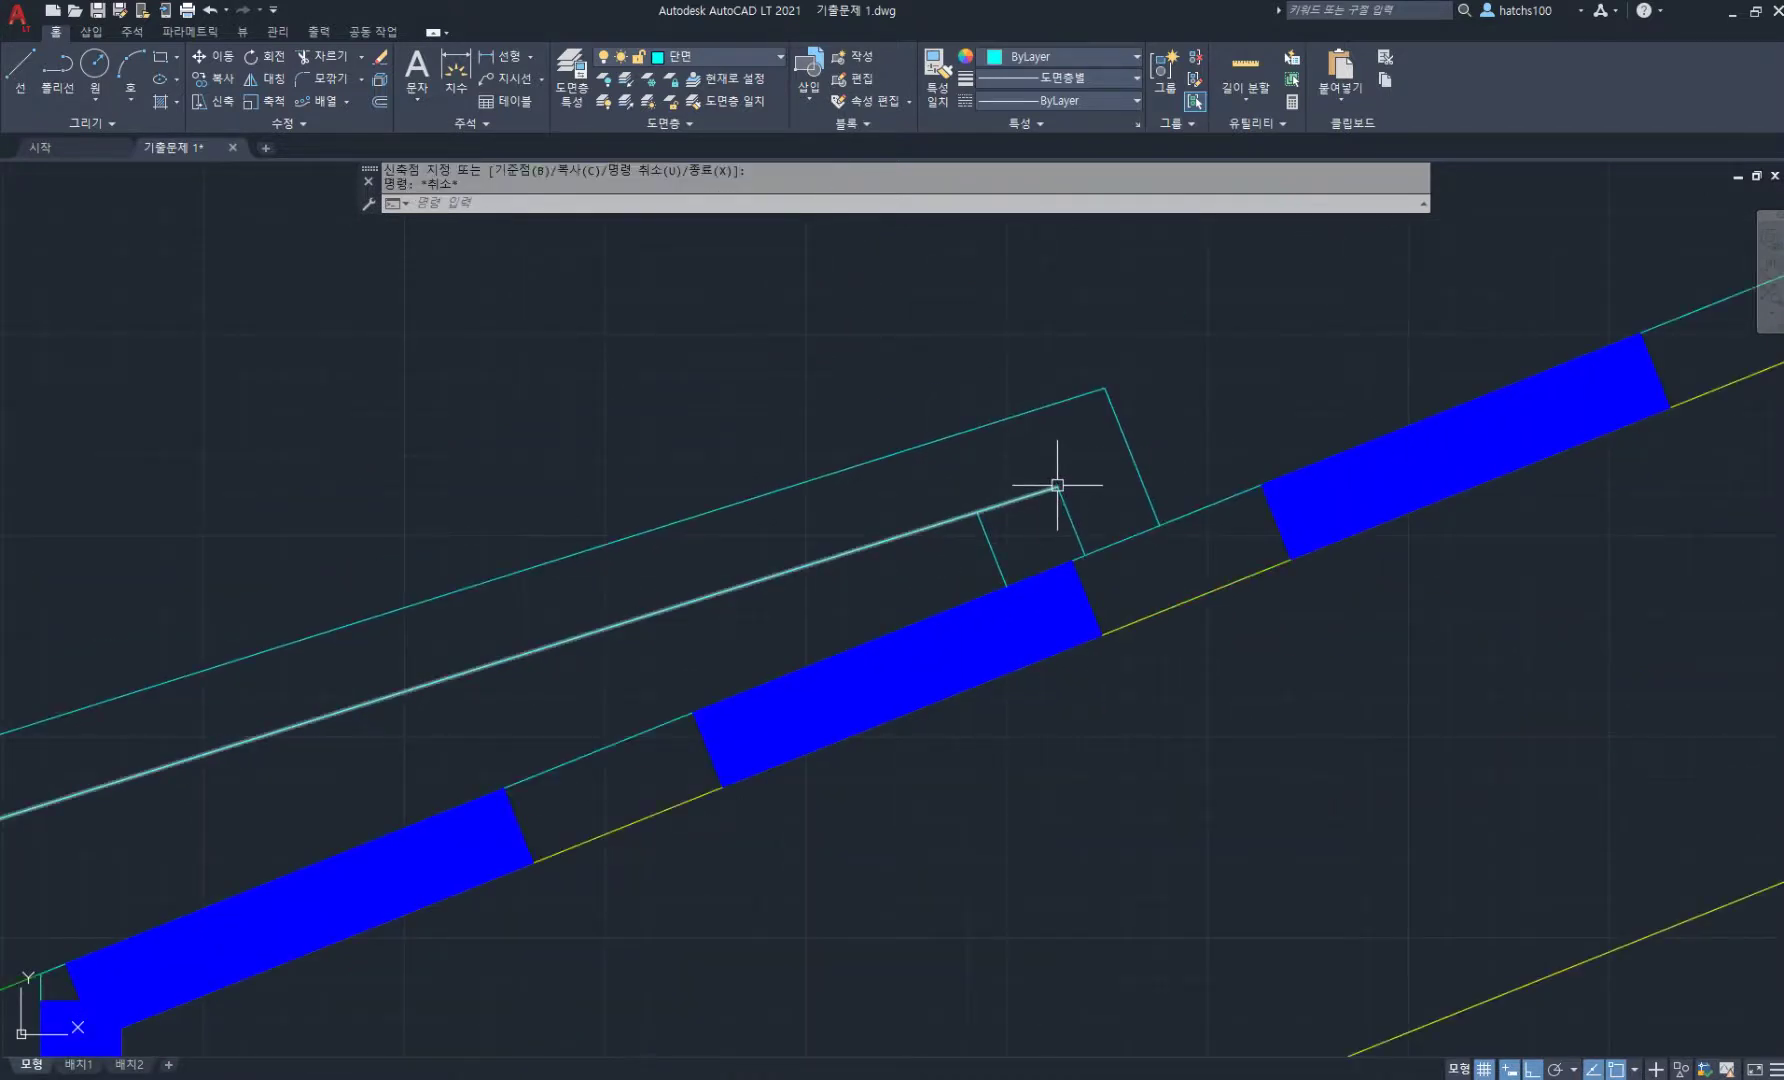
- Draw a diagonal line from the inner tile corner to the lower end of the shortened cross line
key("l")
key("Return")
left_click(1057, 487)
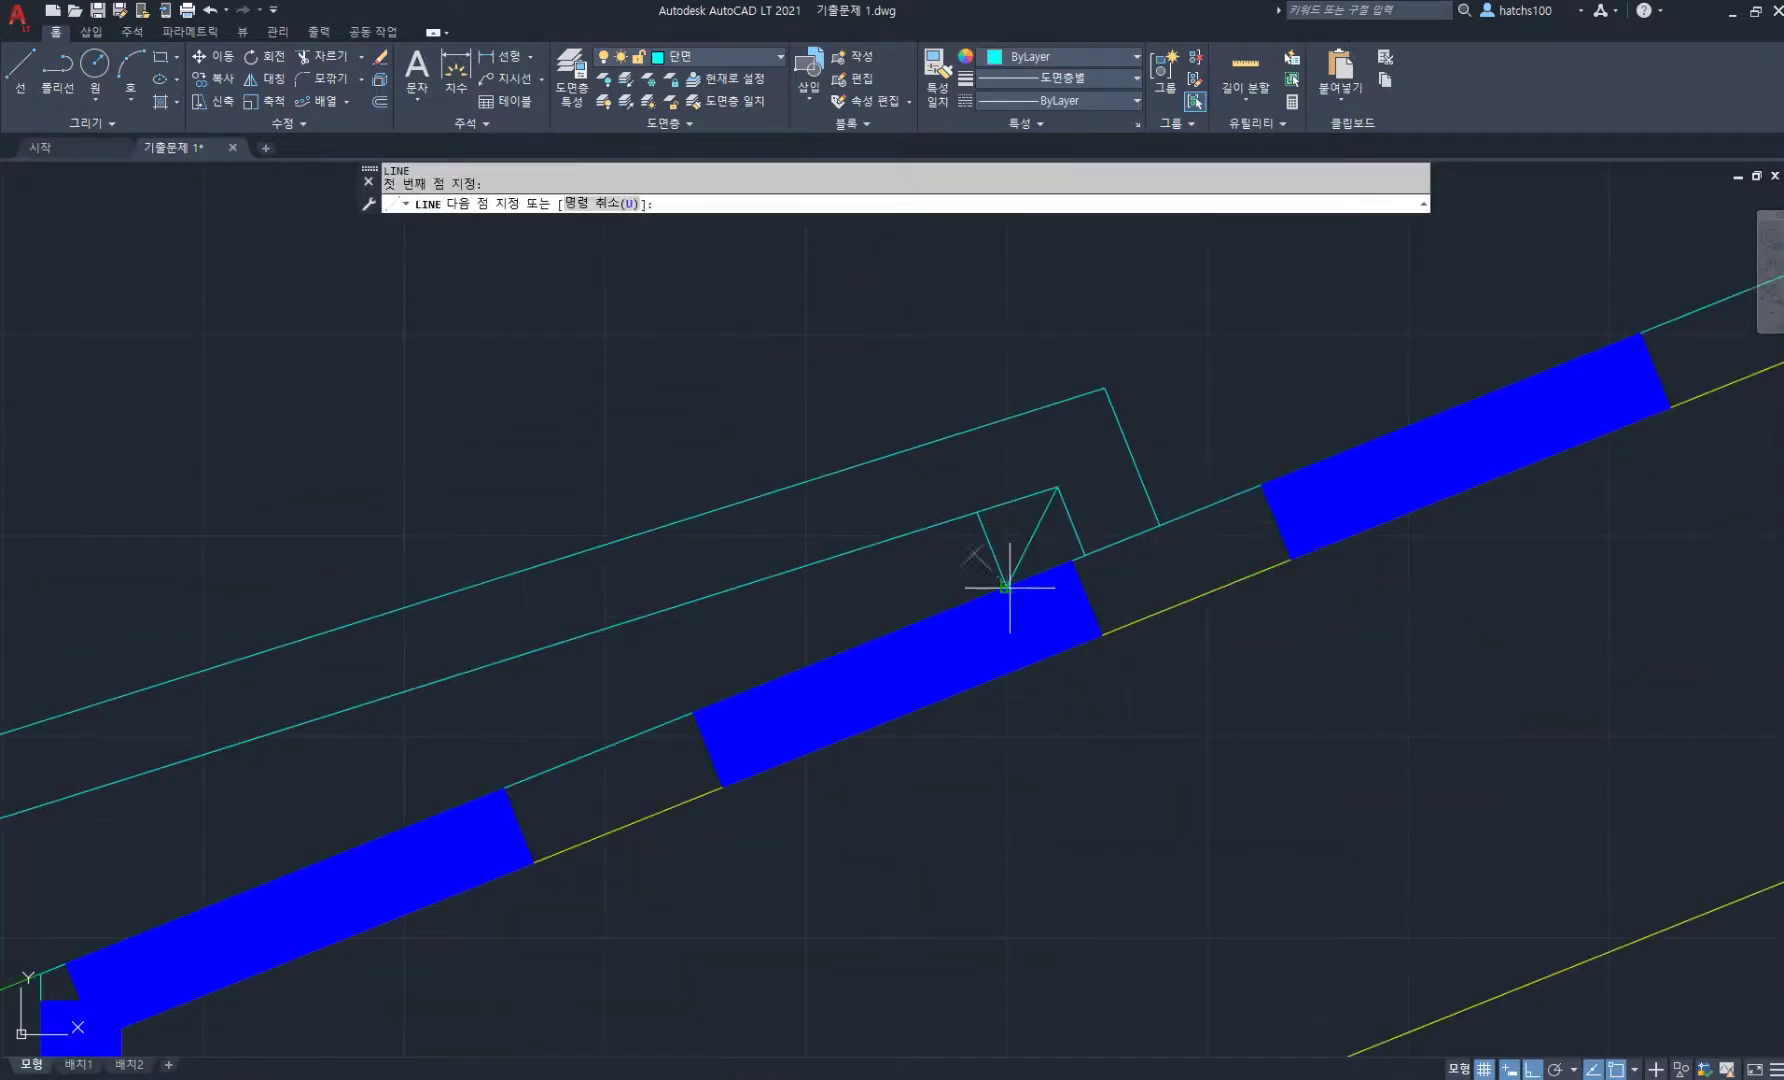
left_click(1006, 586)
scroll(1055, 508, "down", 4)
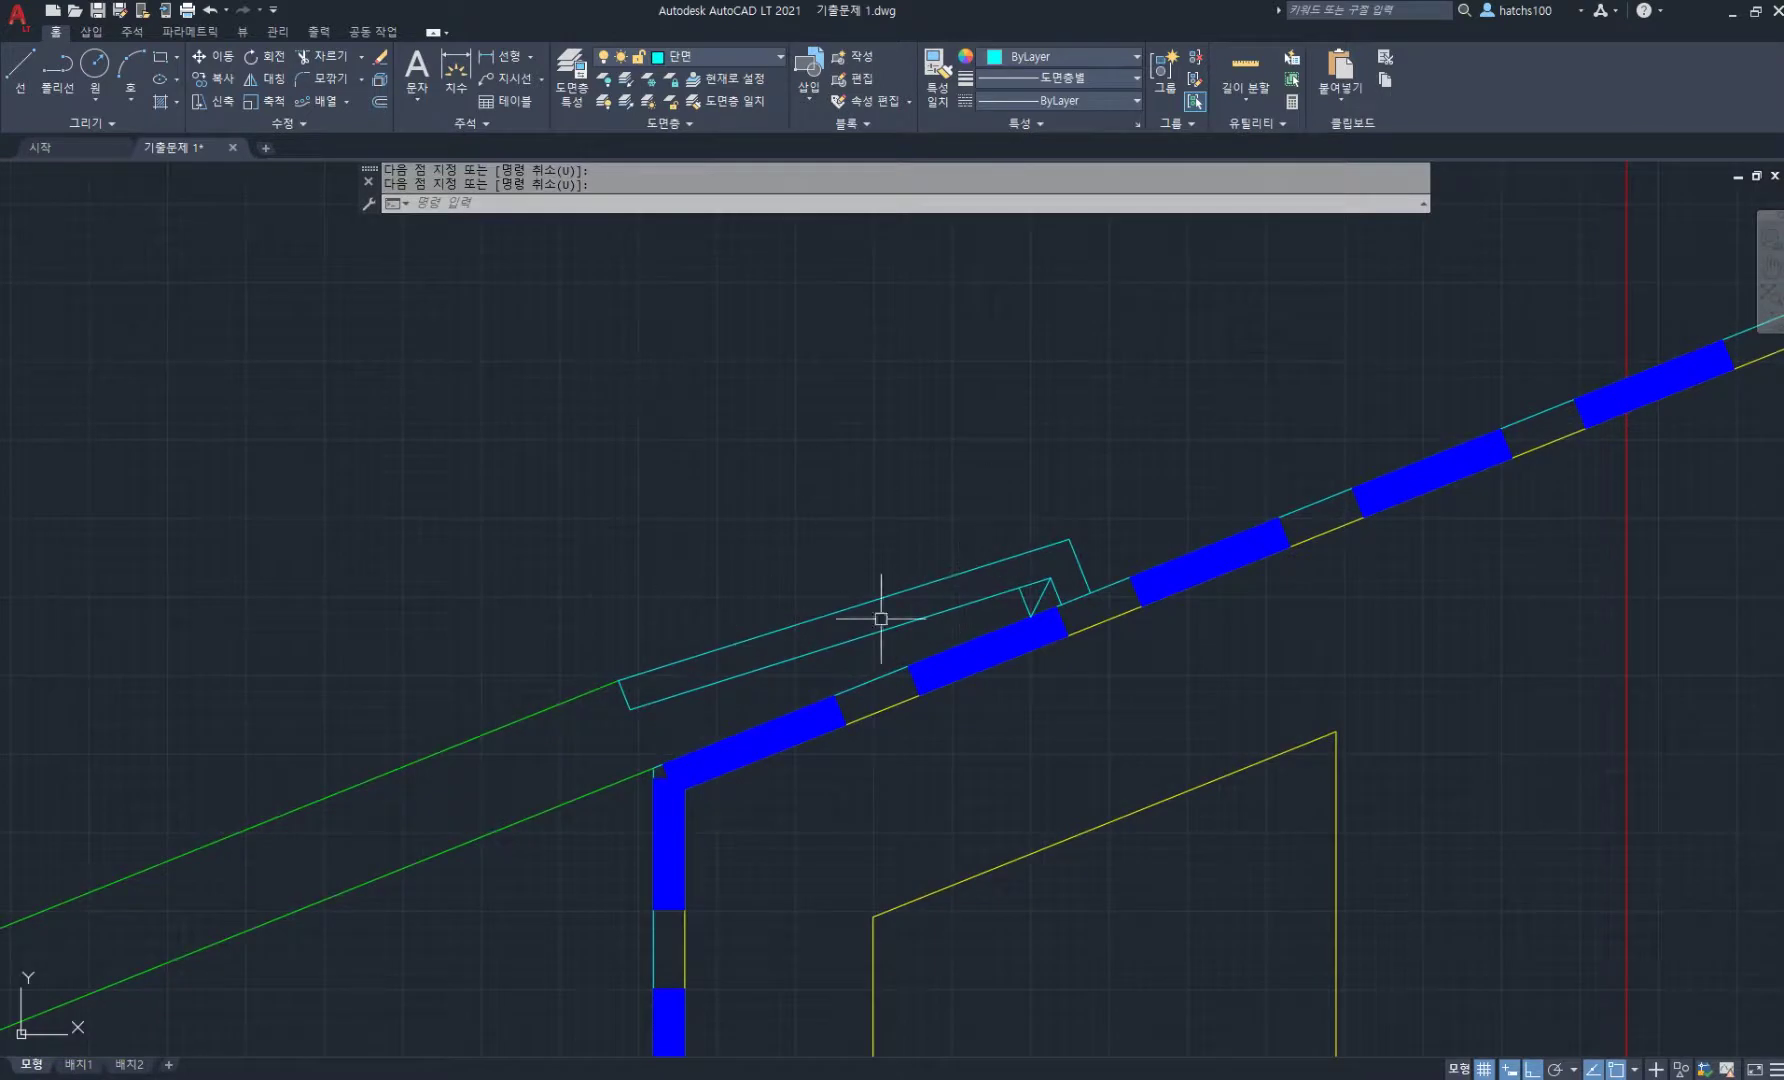
- Create a path array of the roof tile profile along the sloped roof finish line
scroll(774, 522, "down", 3)
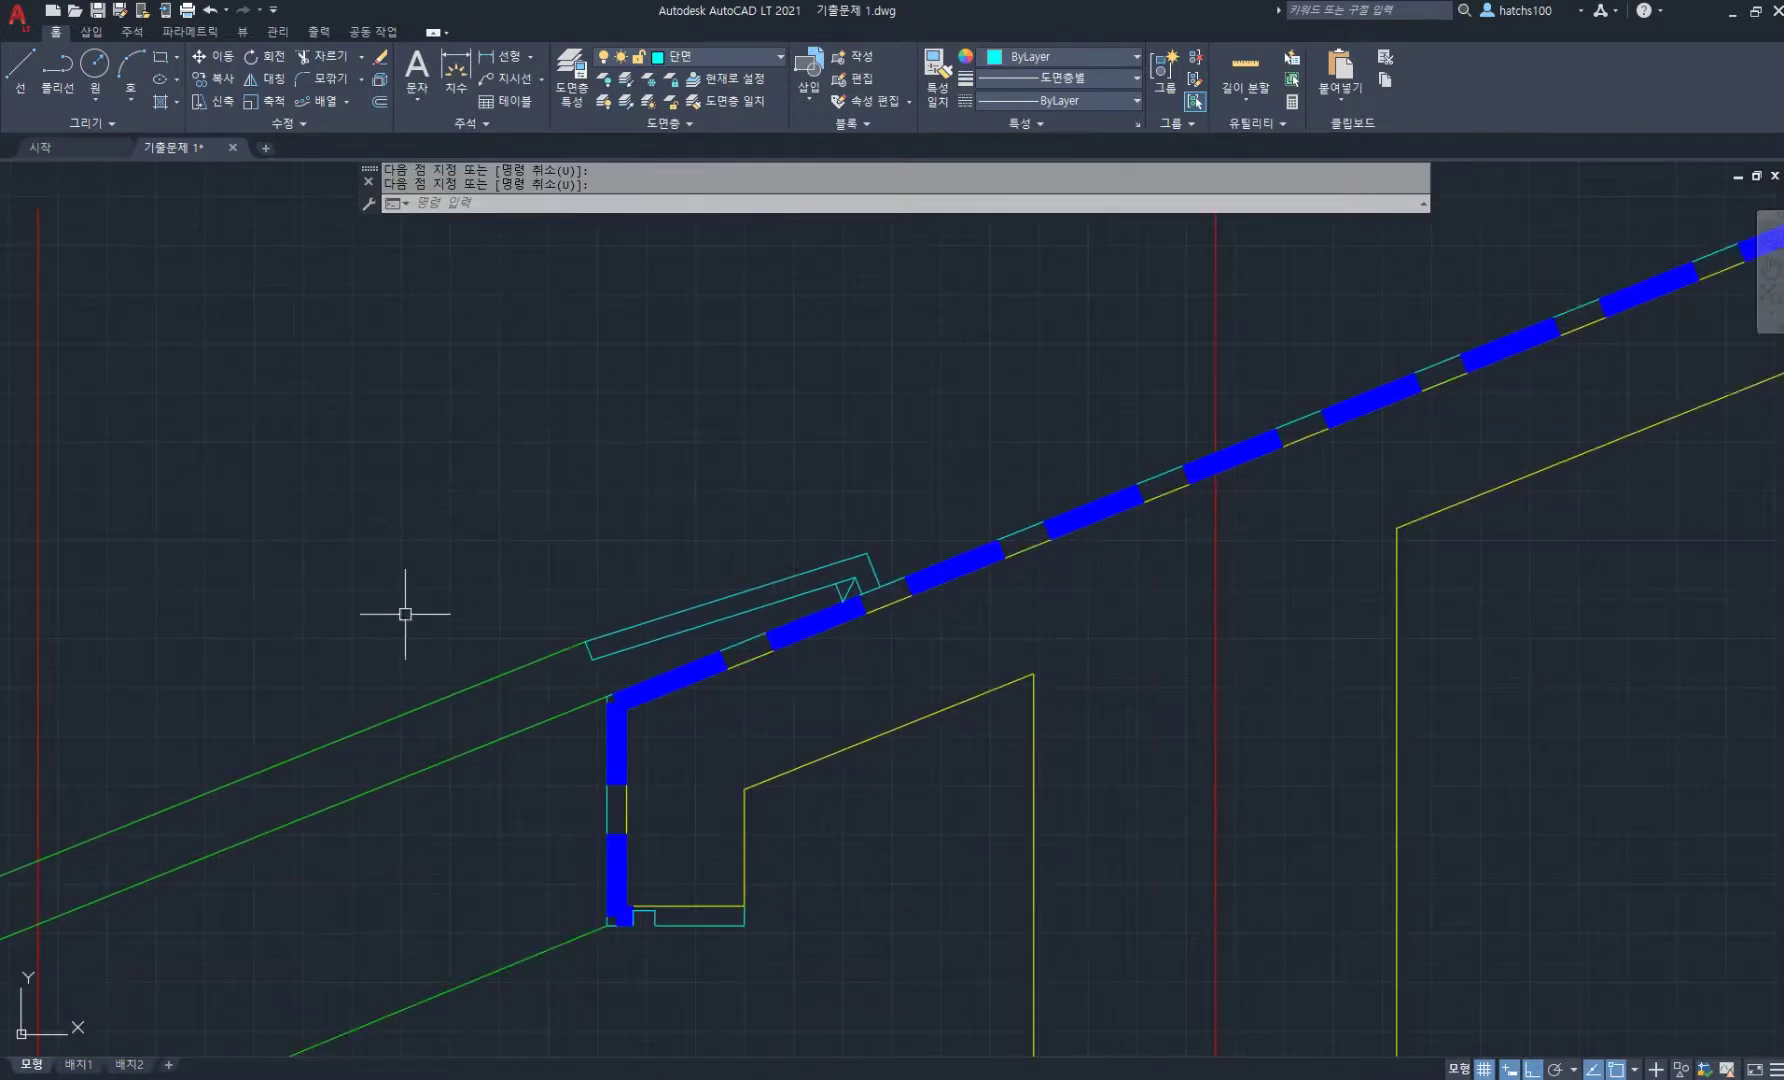
left_click(325, 100)
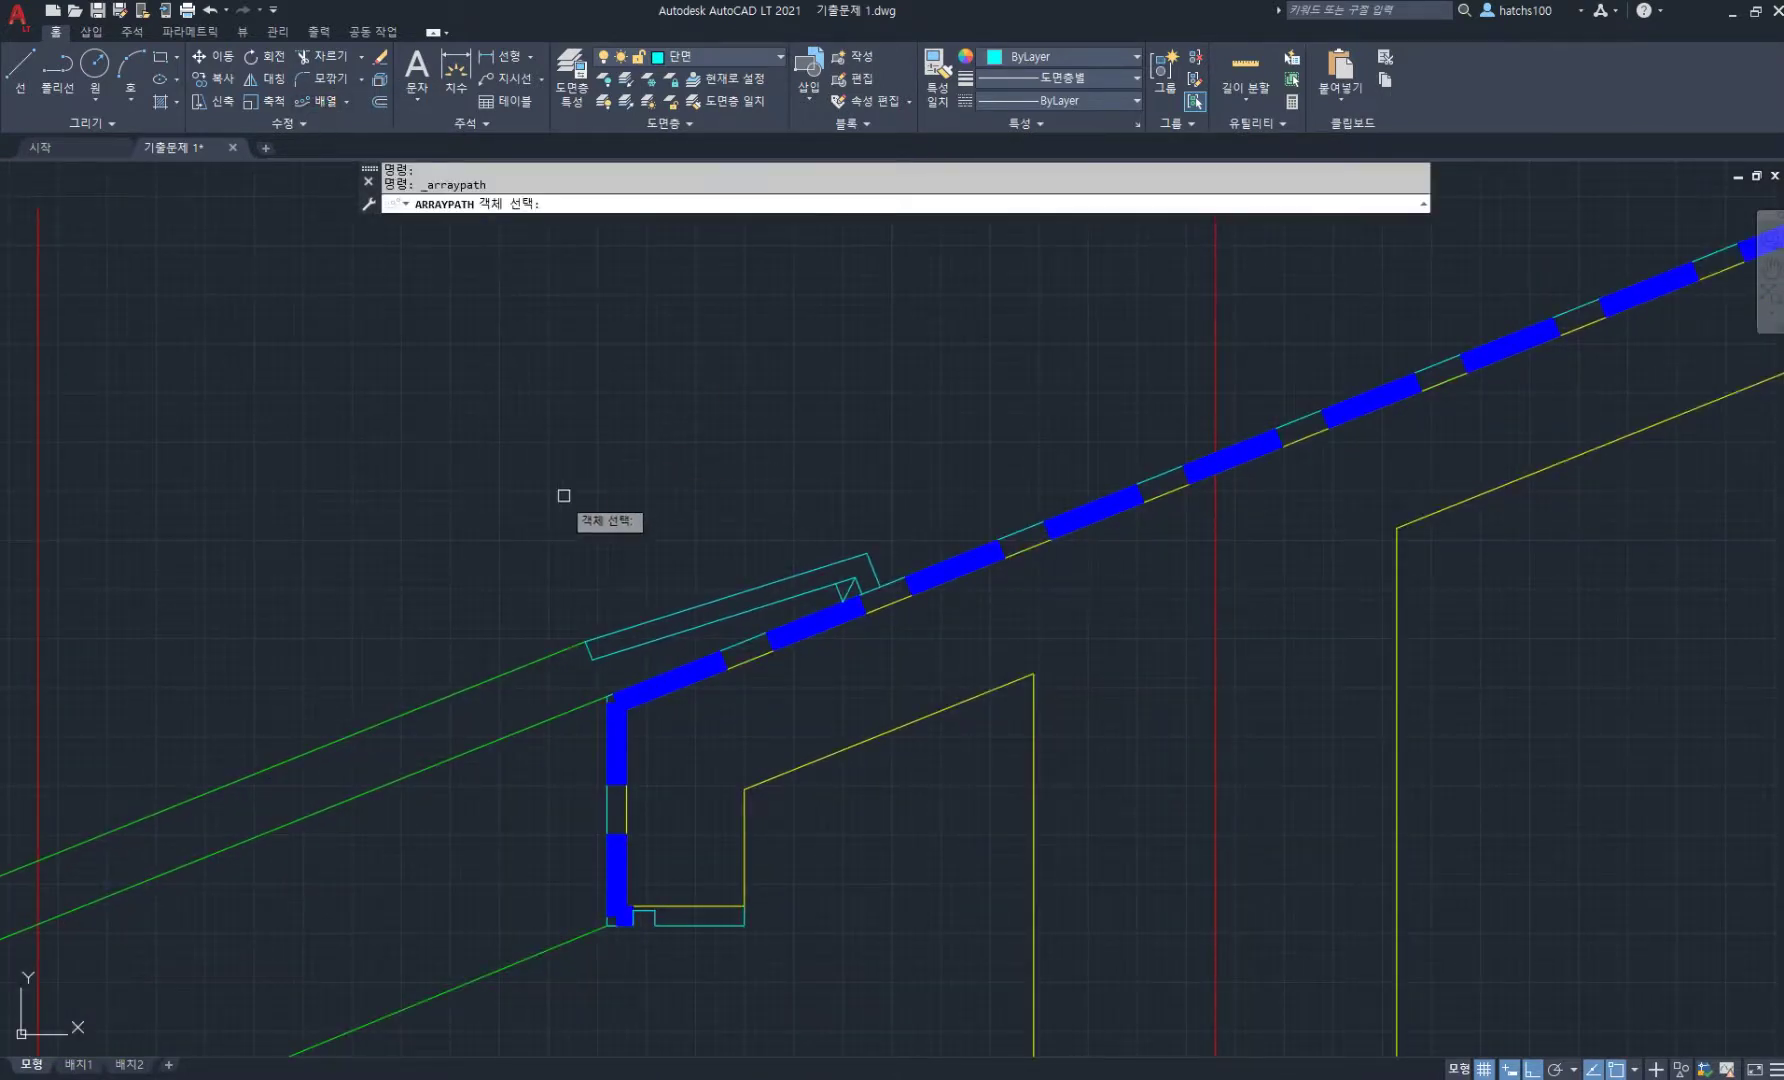
left_click(966, 664)
key("Return")
middle_click_drag(837, 652, 737, 649)
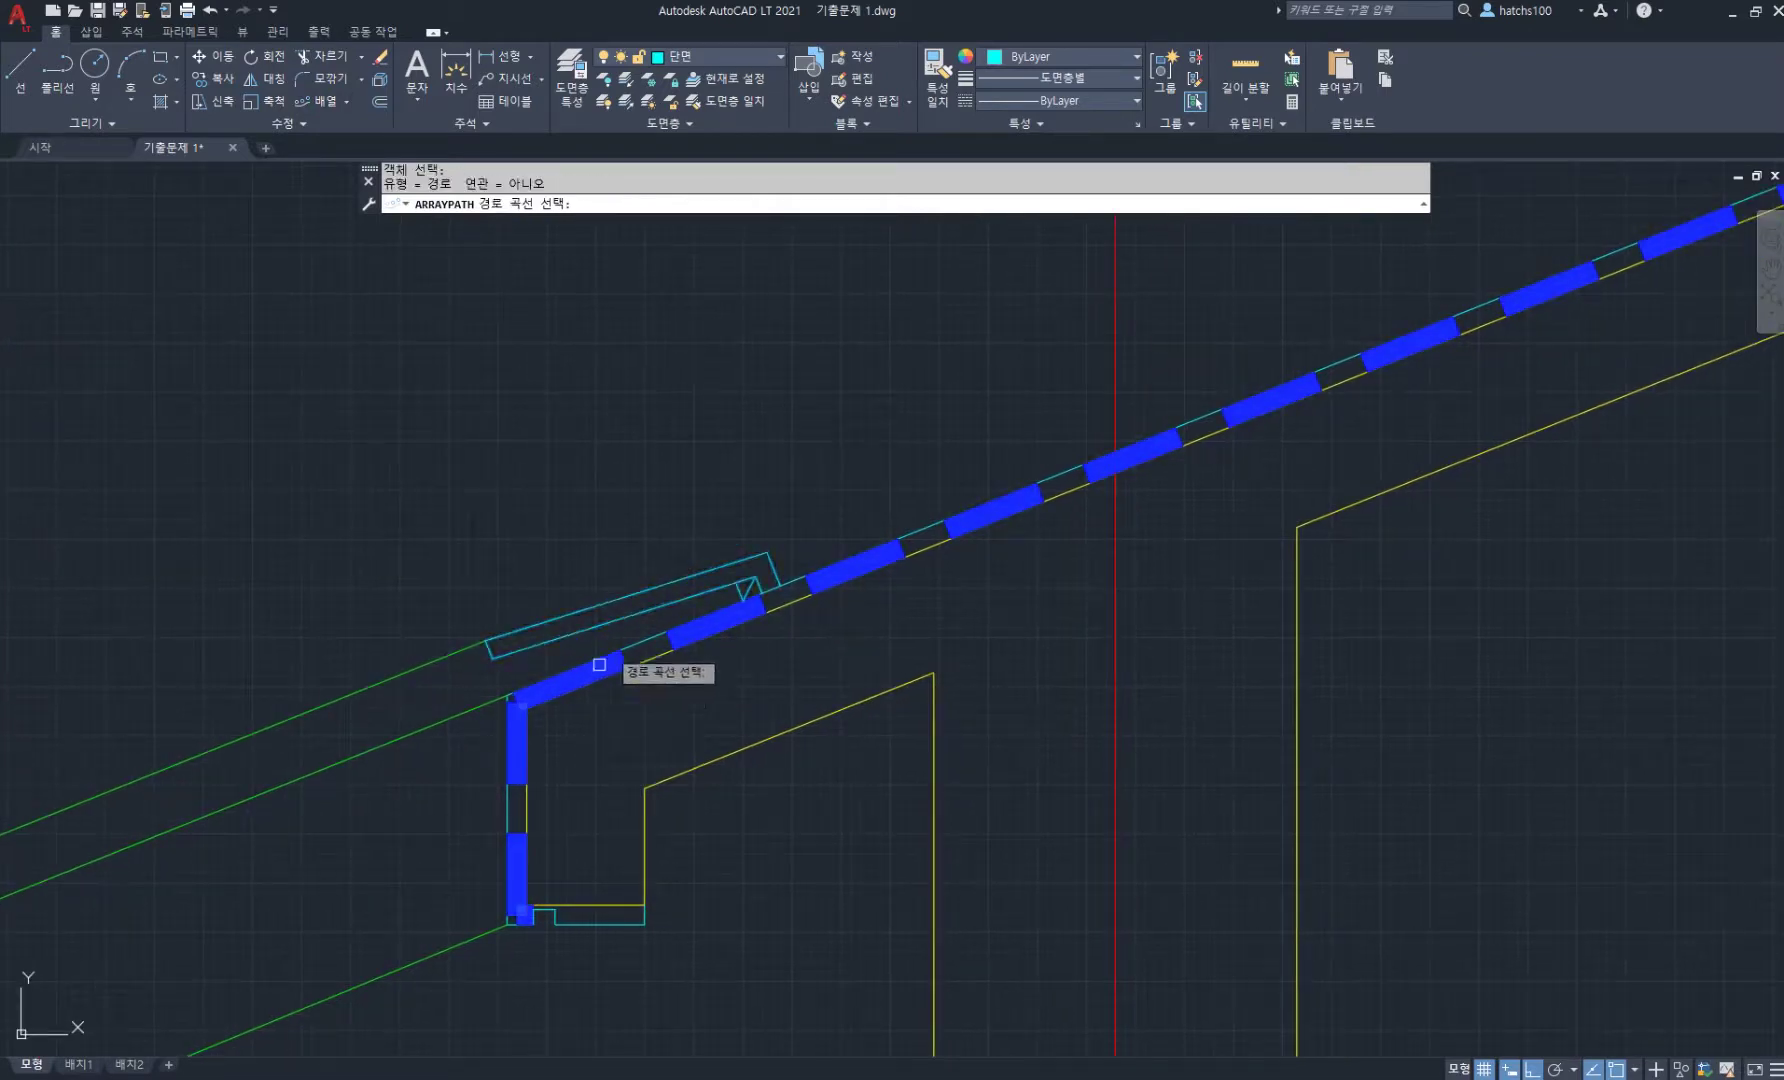
scroll(629, 640, "up", 2)
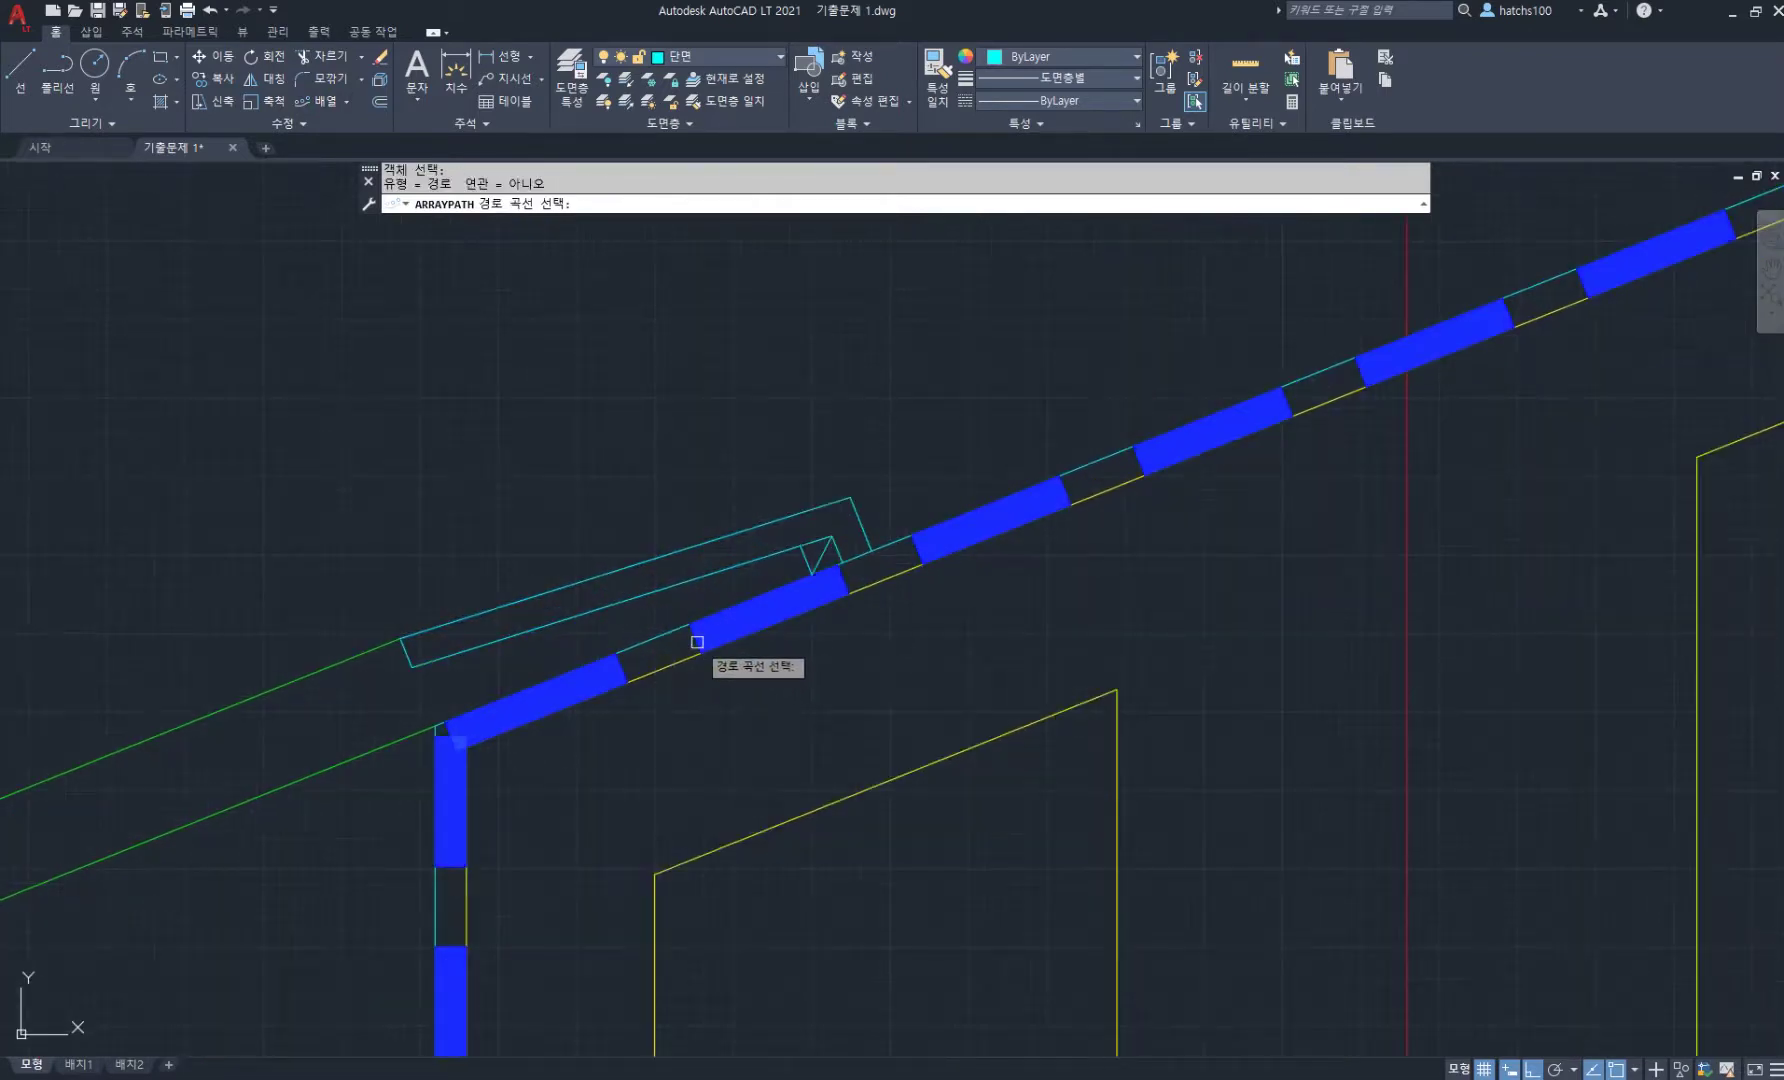
scroll(481, 717, "up", 5)
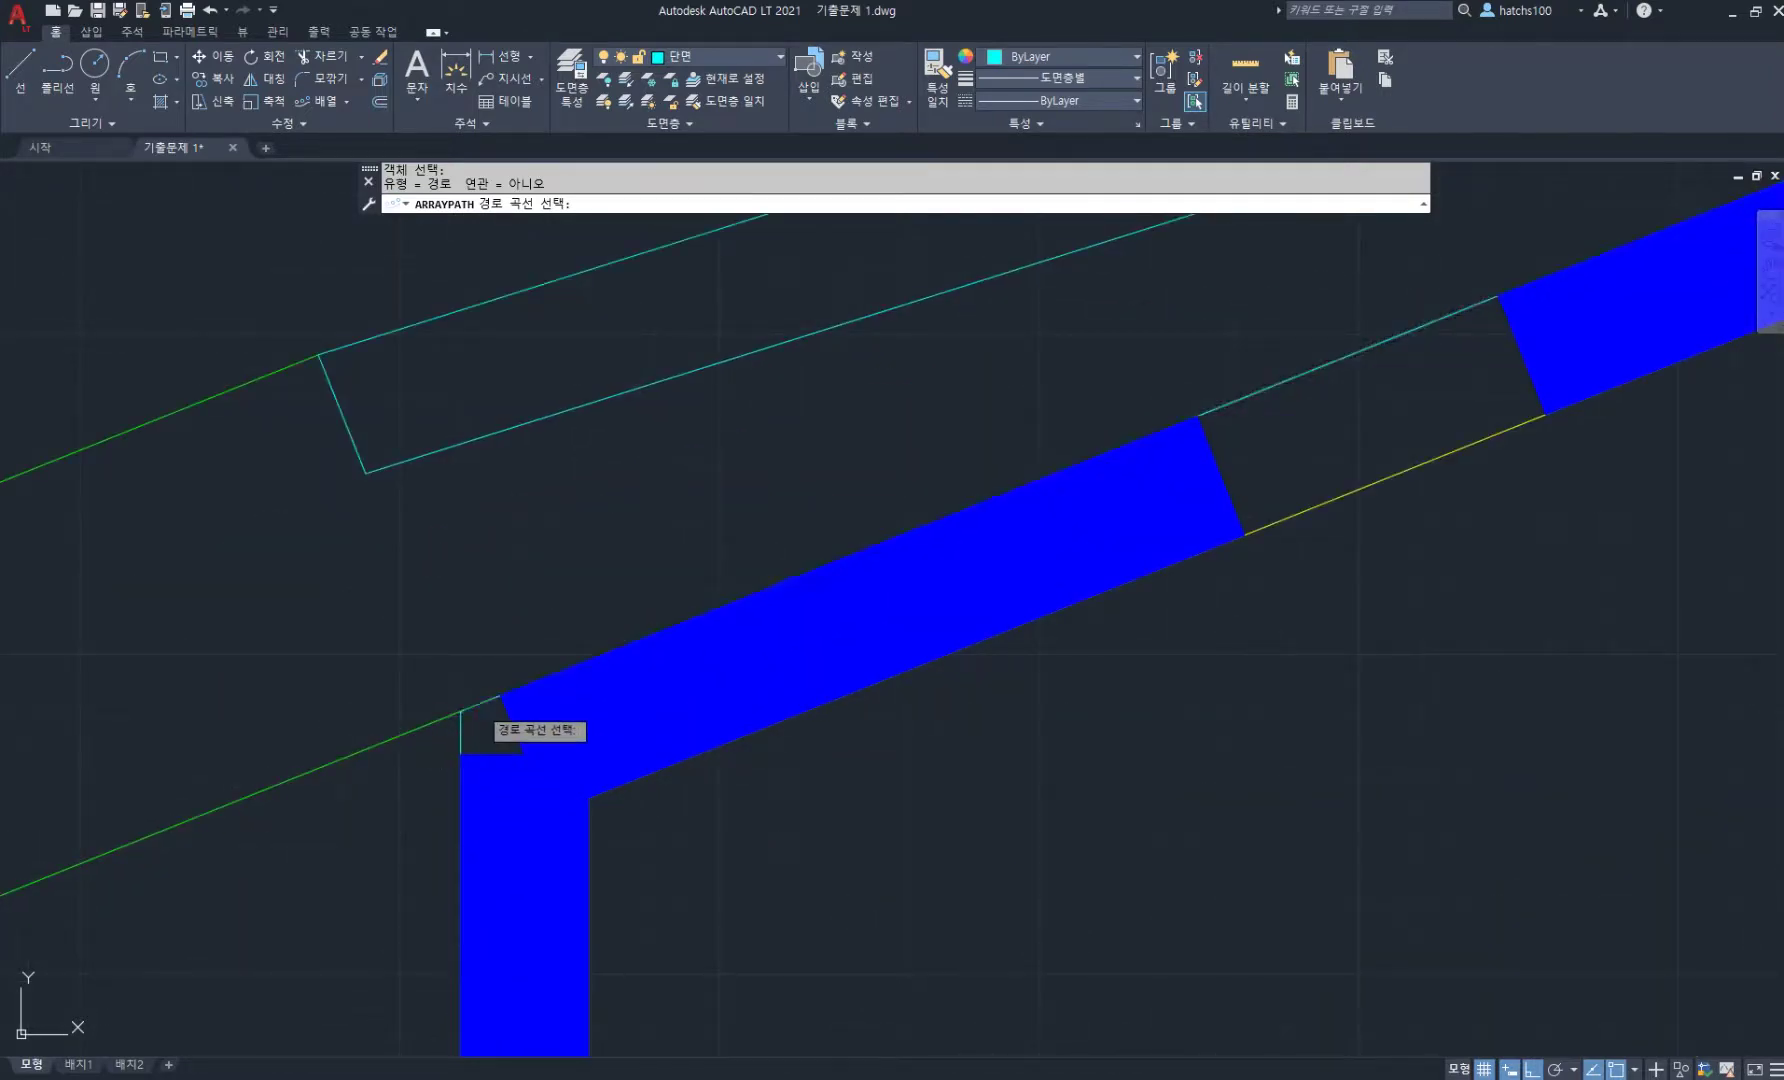
left_click(479, 705)
- Set the tile array's item spacing to 260
scroll(479, 708, "down", 4)
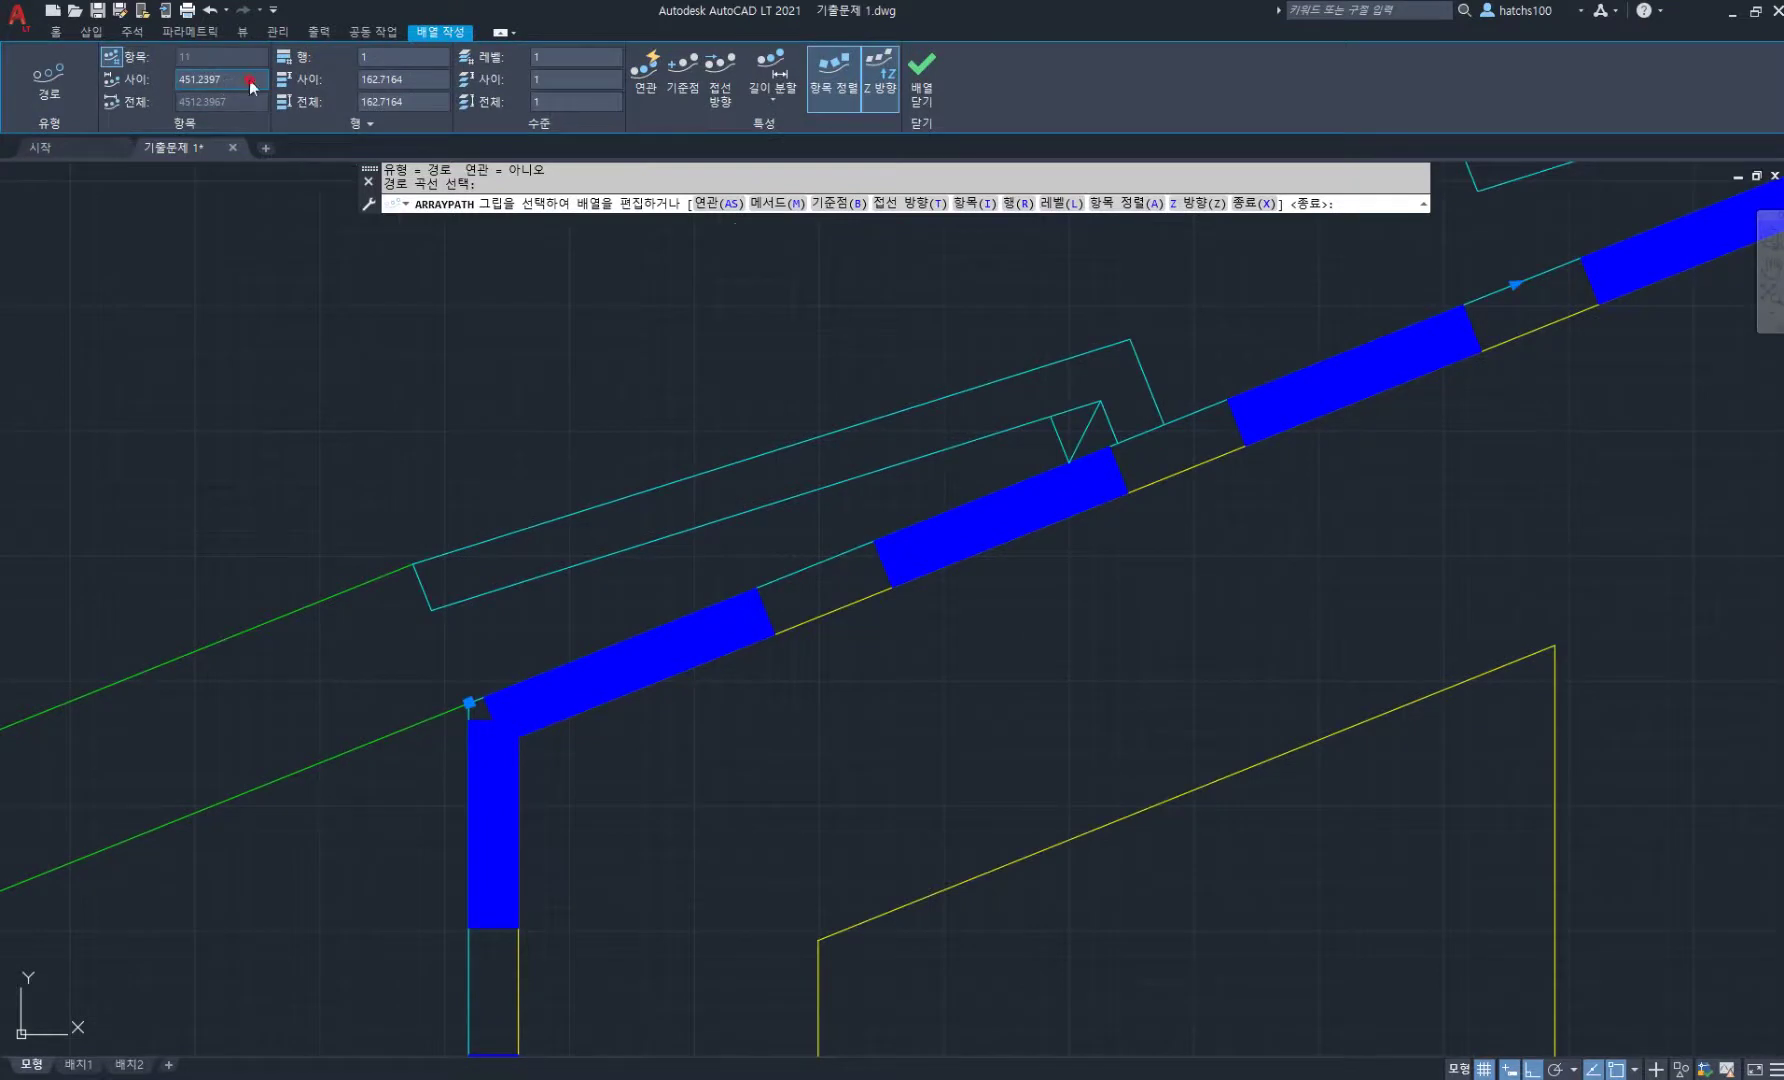
type("260")
key("Return")
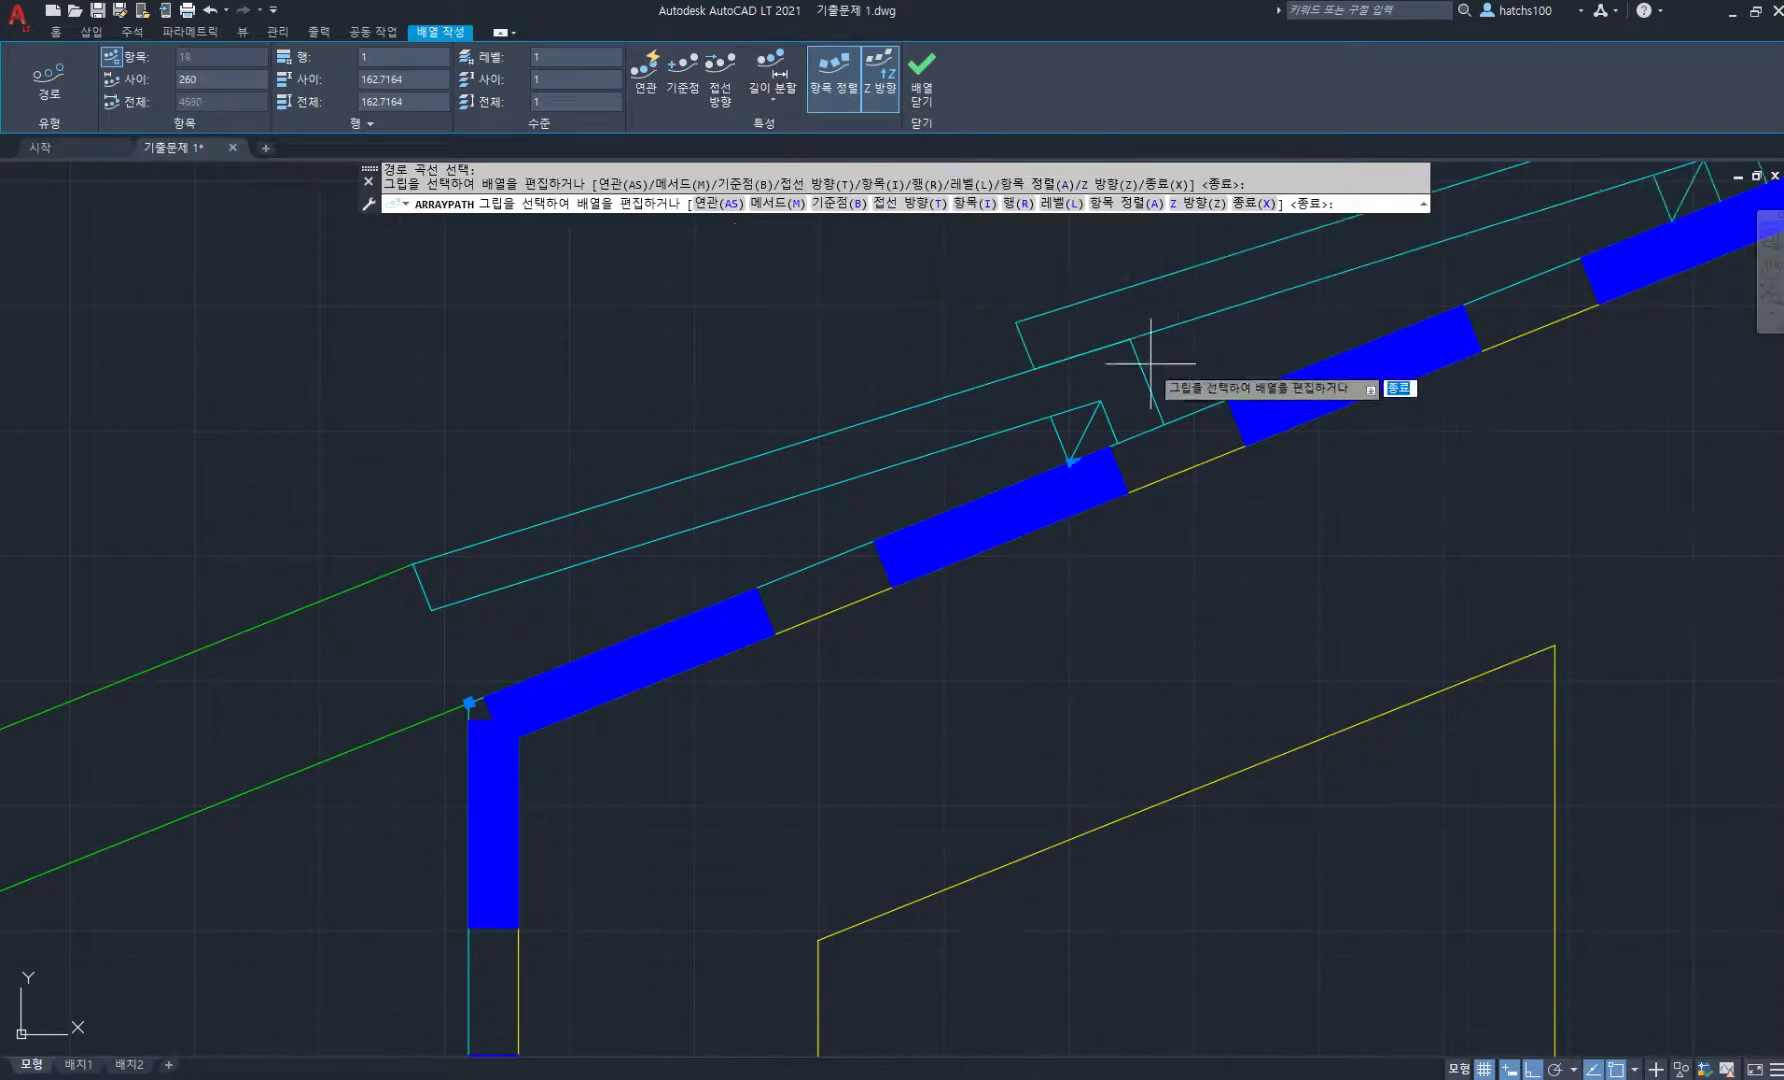
key("Return")
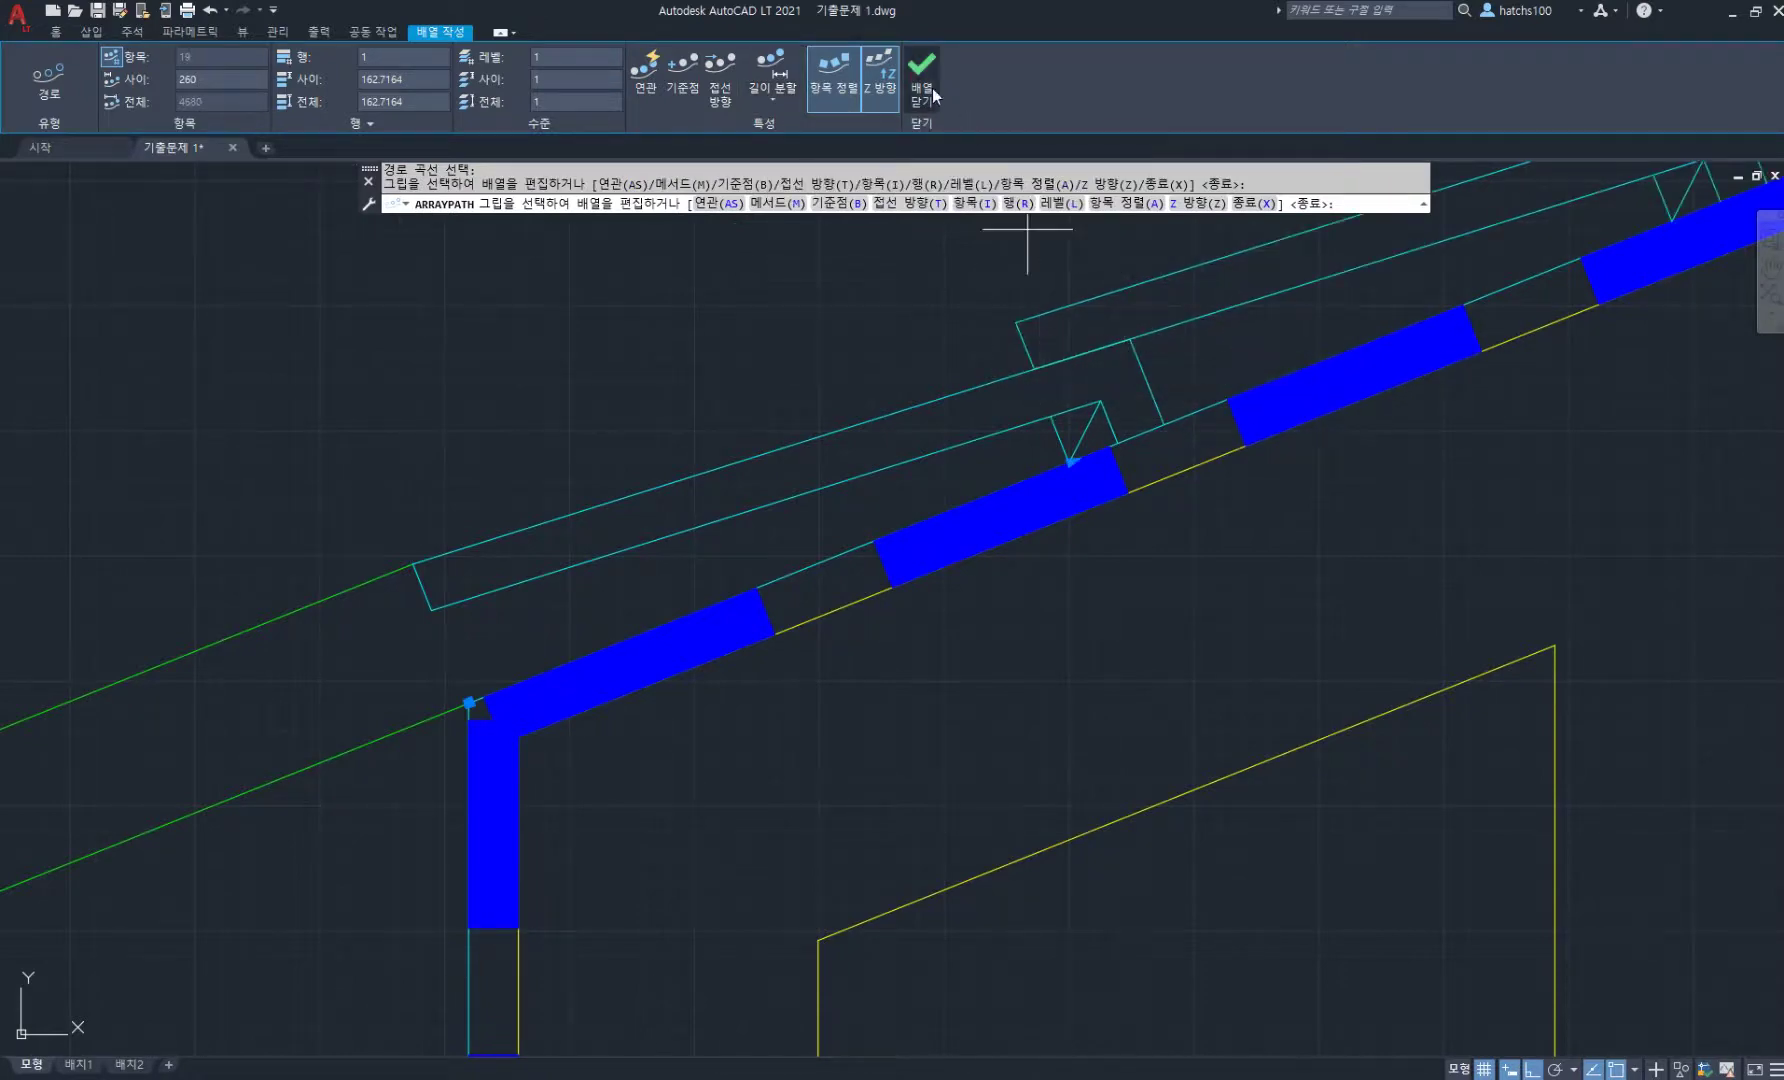
- Draw a downturned lip at the lowest roof tile's eave end with lines 50 down, 20 across and up to the tile's underside
scroll(683, 380, "down", 8)
scroll(677, 366, "up", 6)
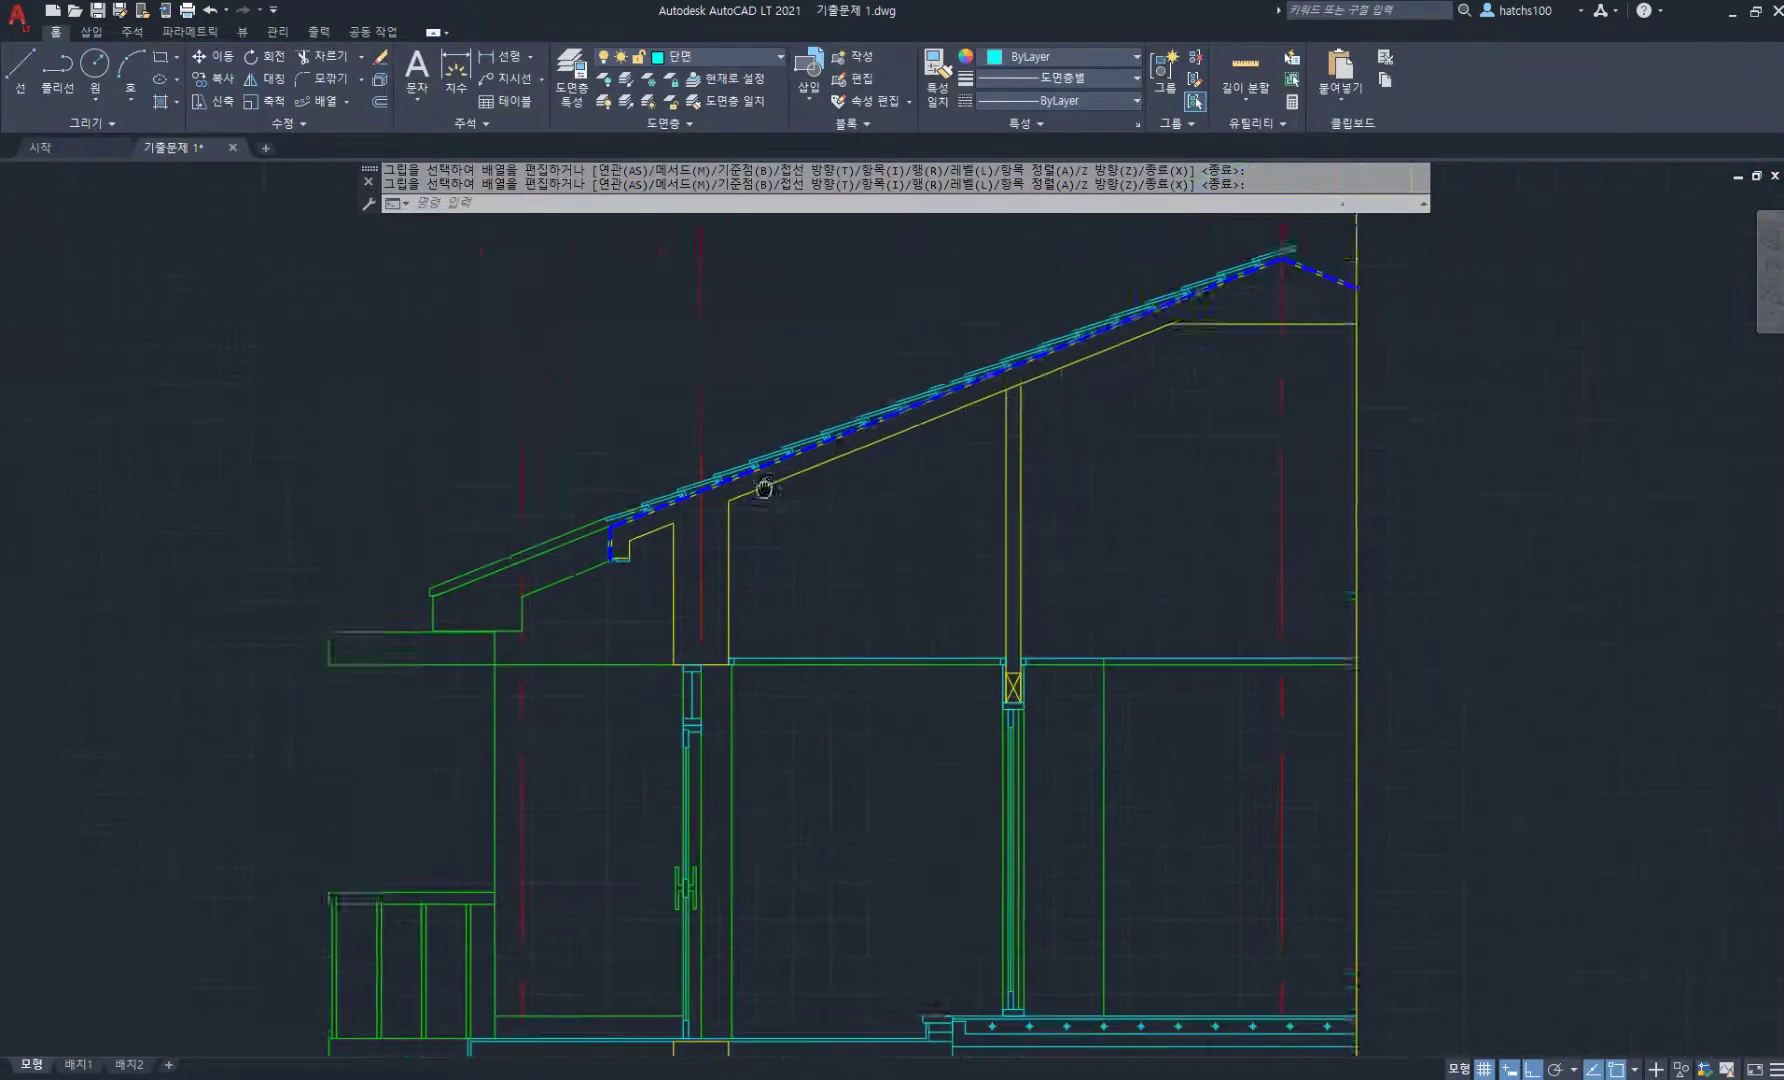
scroll(656, 567, "up", 5)
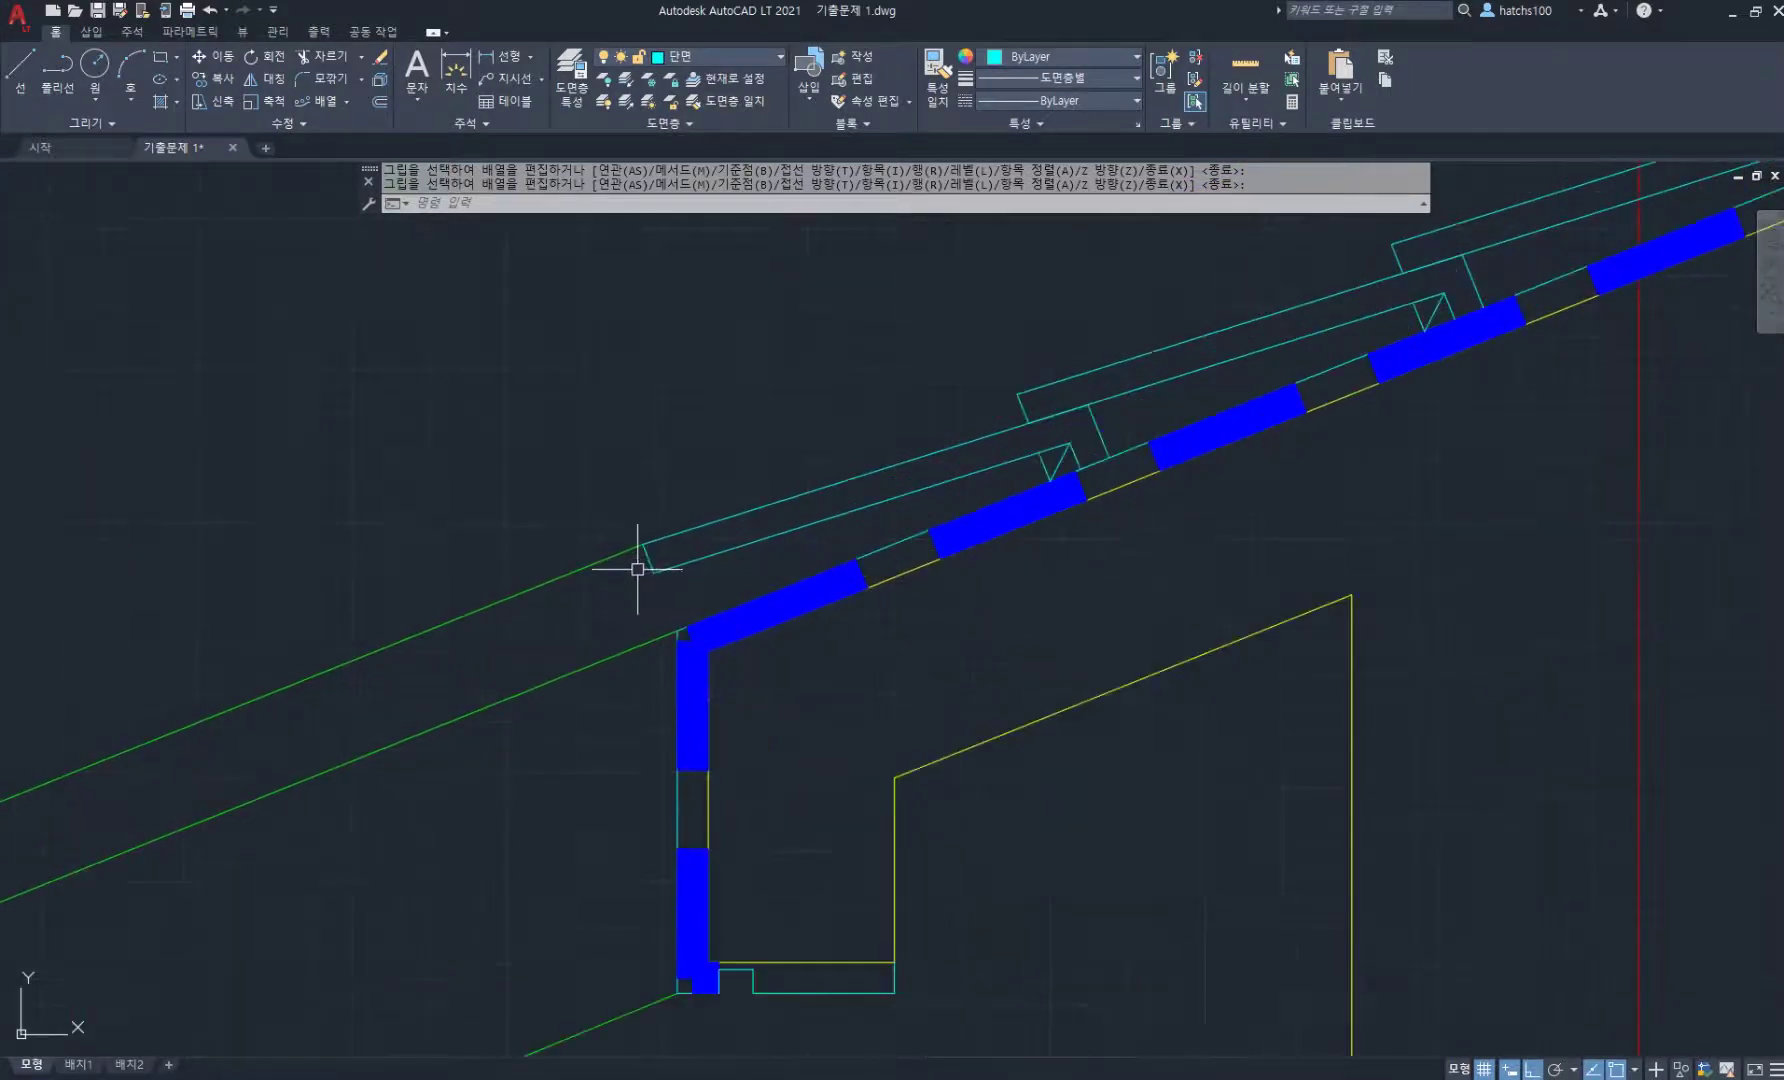
type("l")
key("Return")
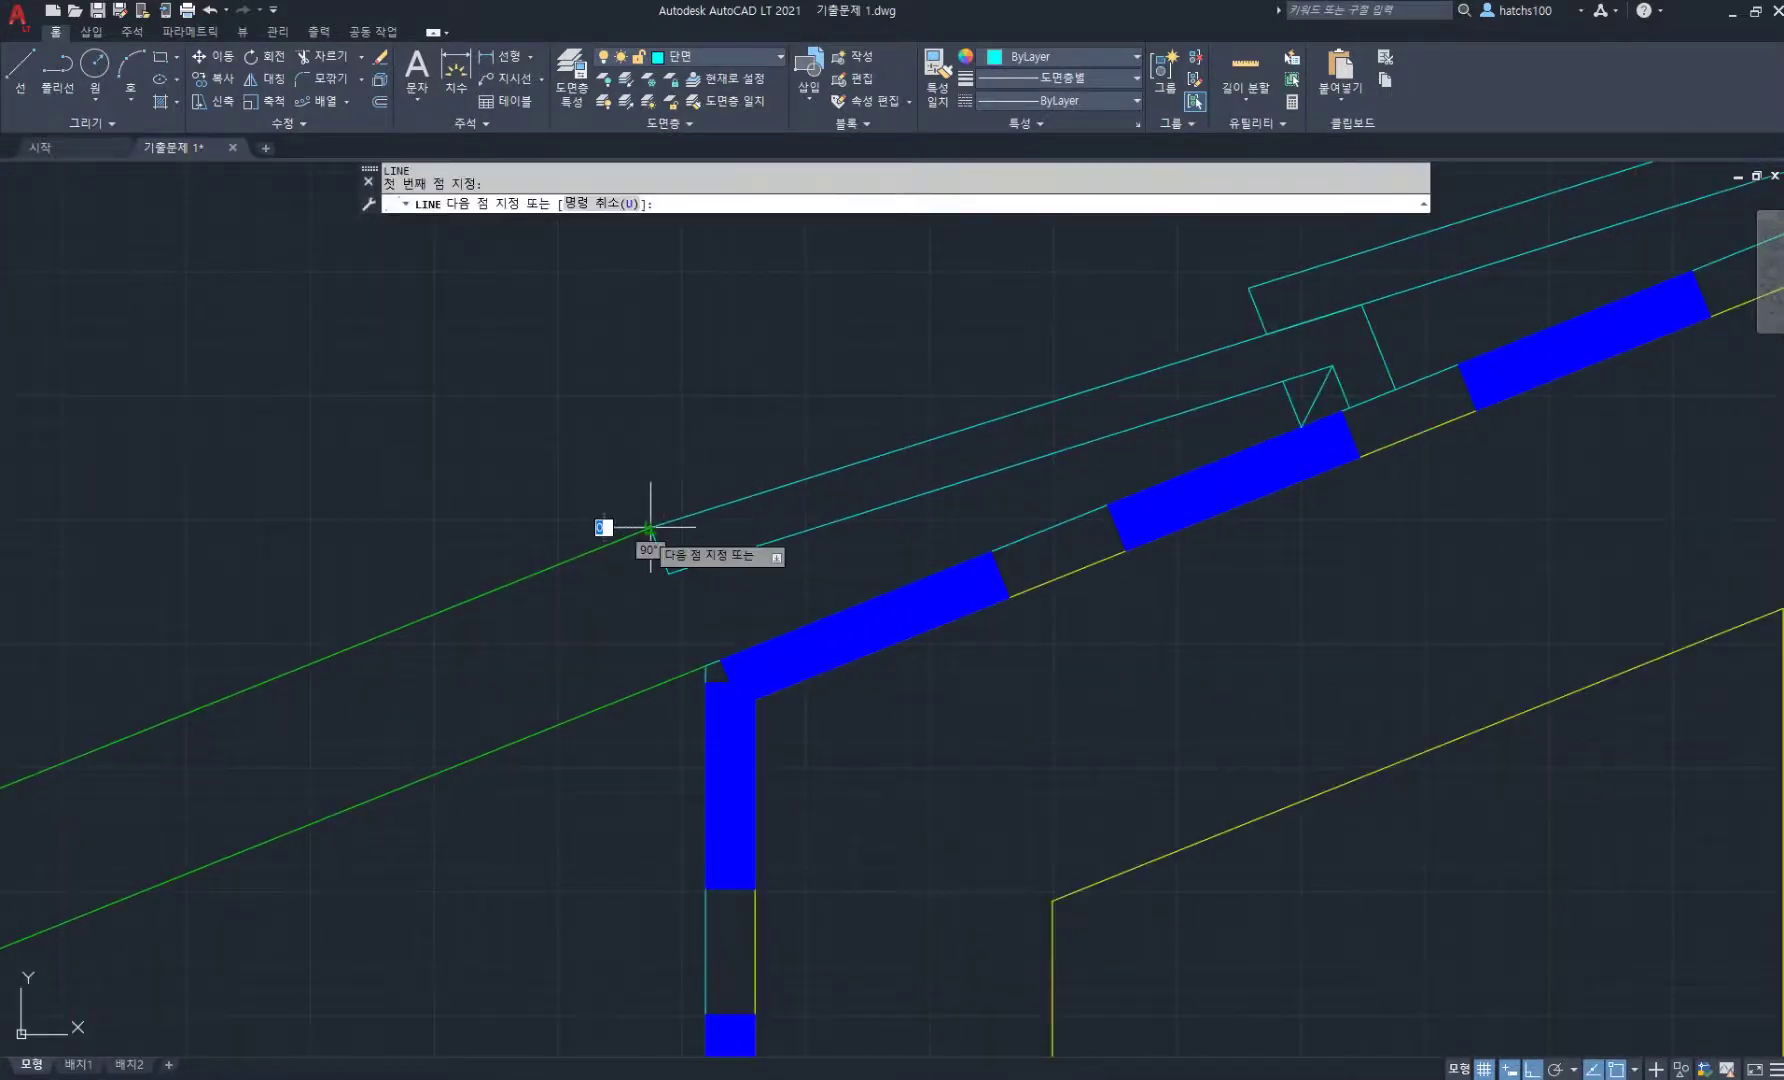
left_click(650, 527)
type("50")
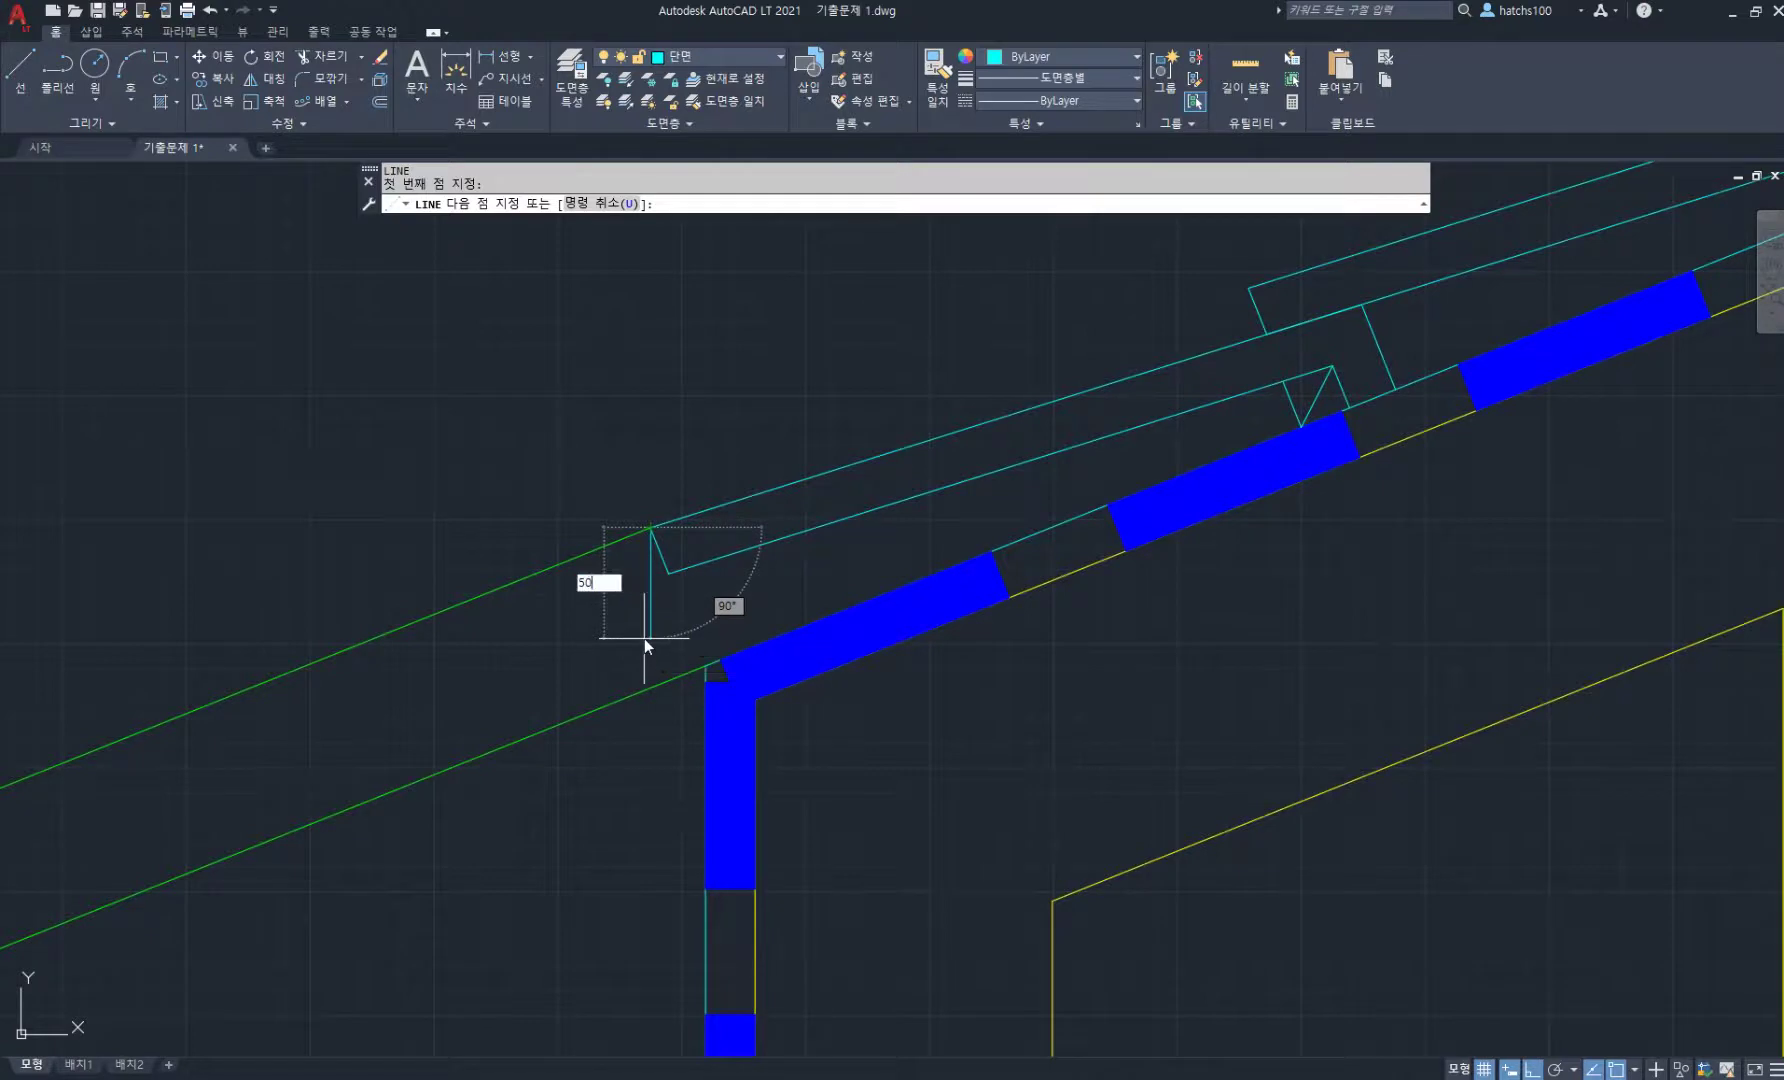
key("Return")
type("20")
key("Return")
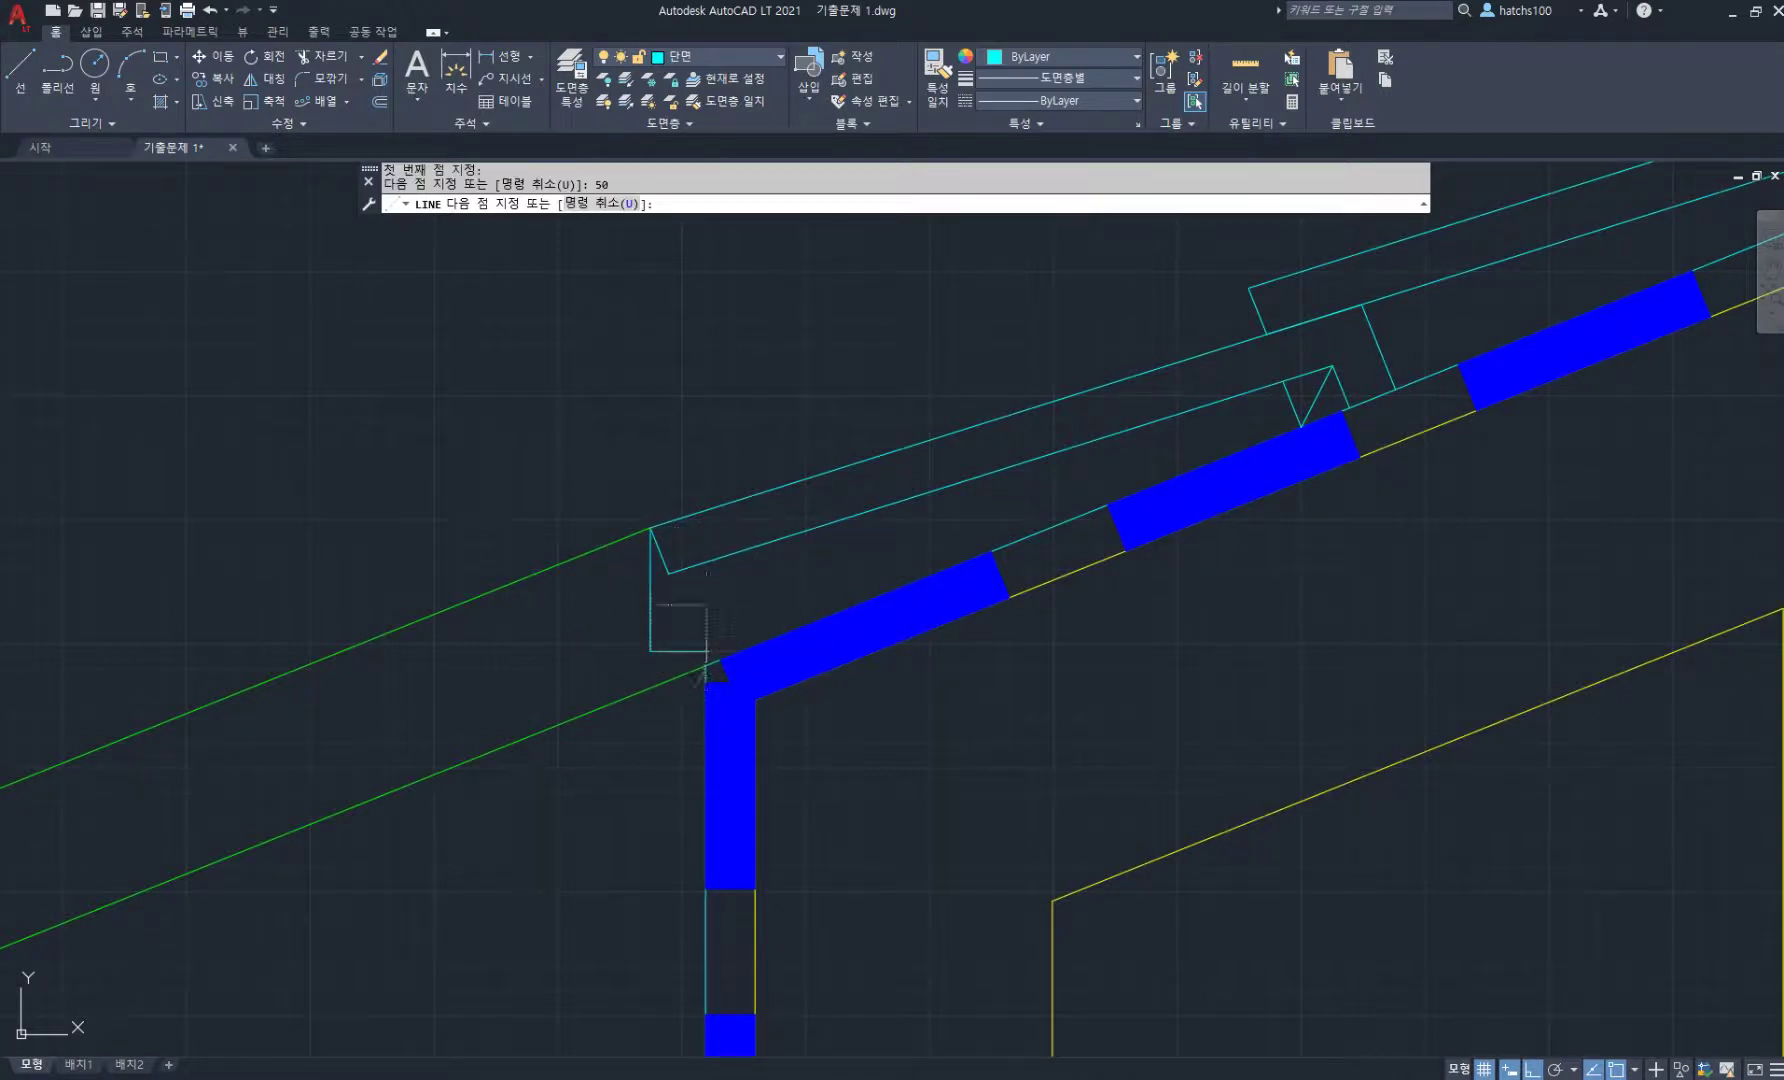
left_click(700, 564)
key("Return")
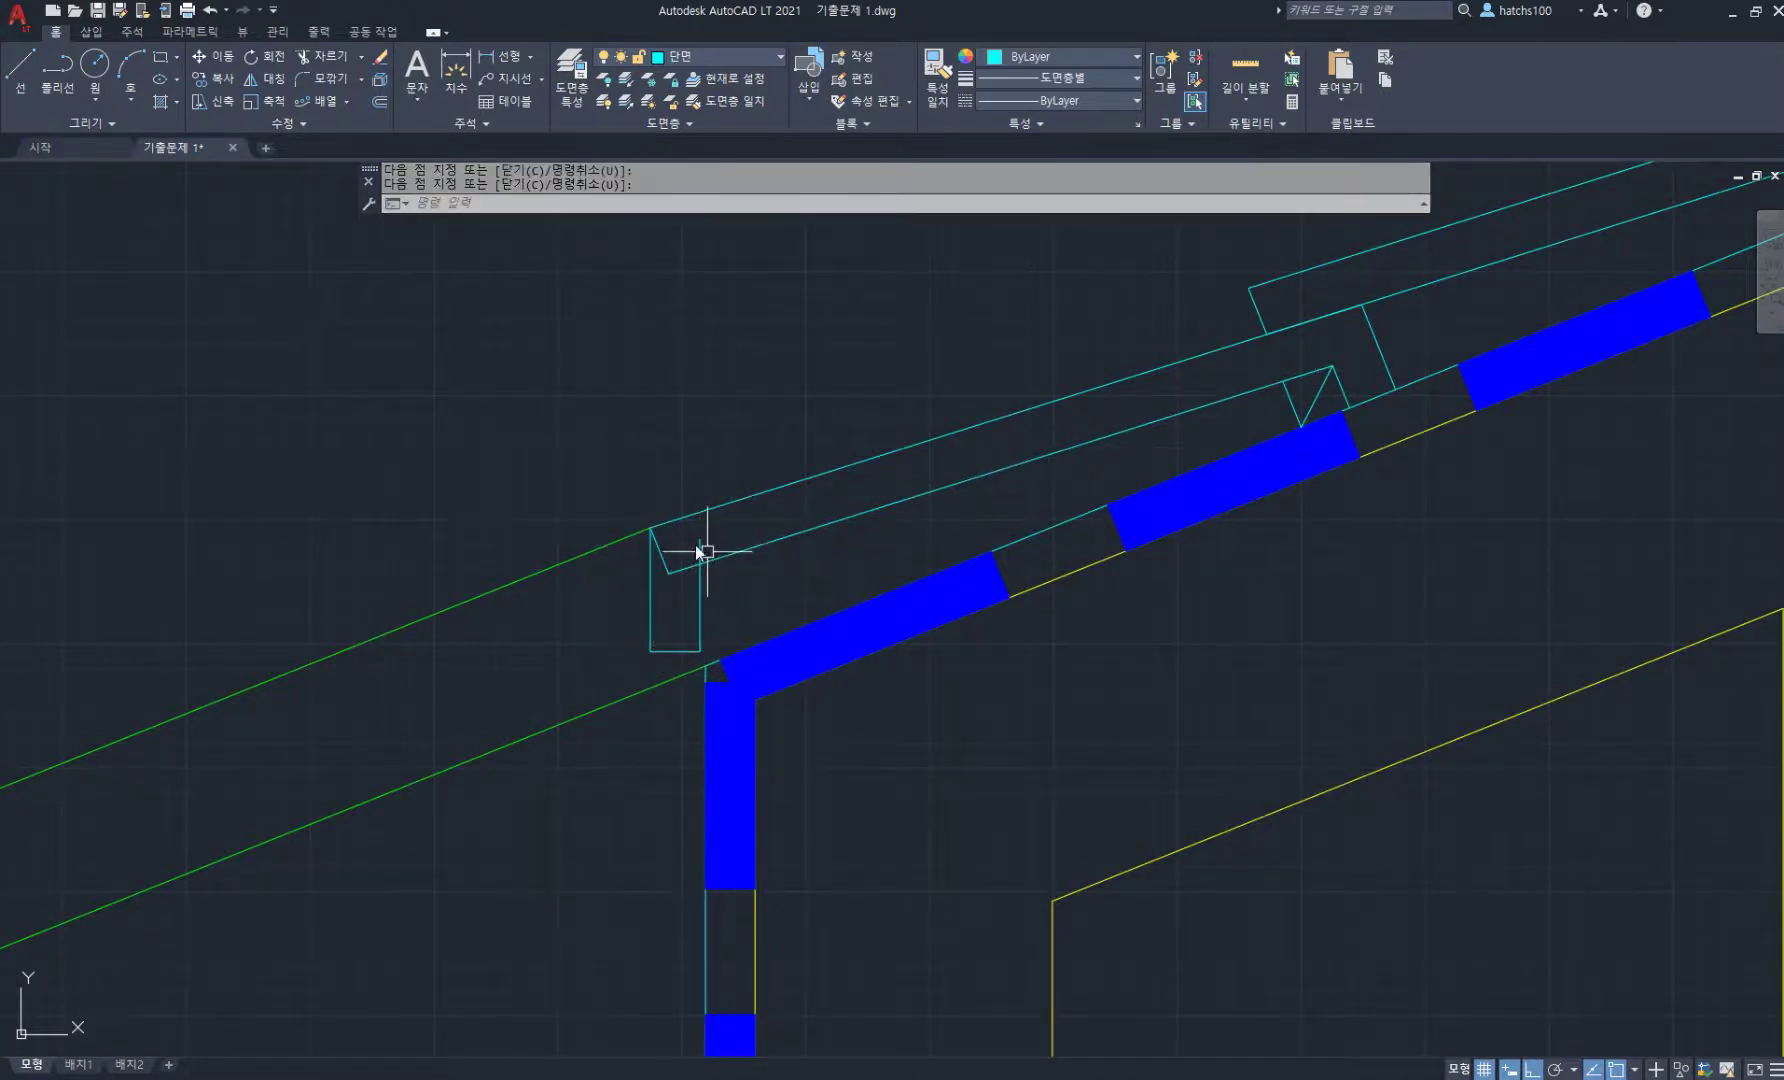
- Trim the lowest tile's original slanted end and the short piece of underside inside the new lip
type("tr")
key("Return")
left_click(652, 556)
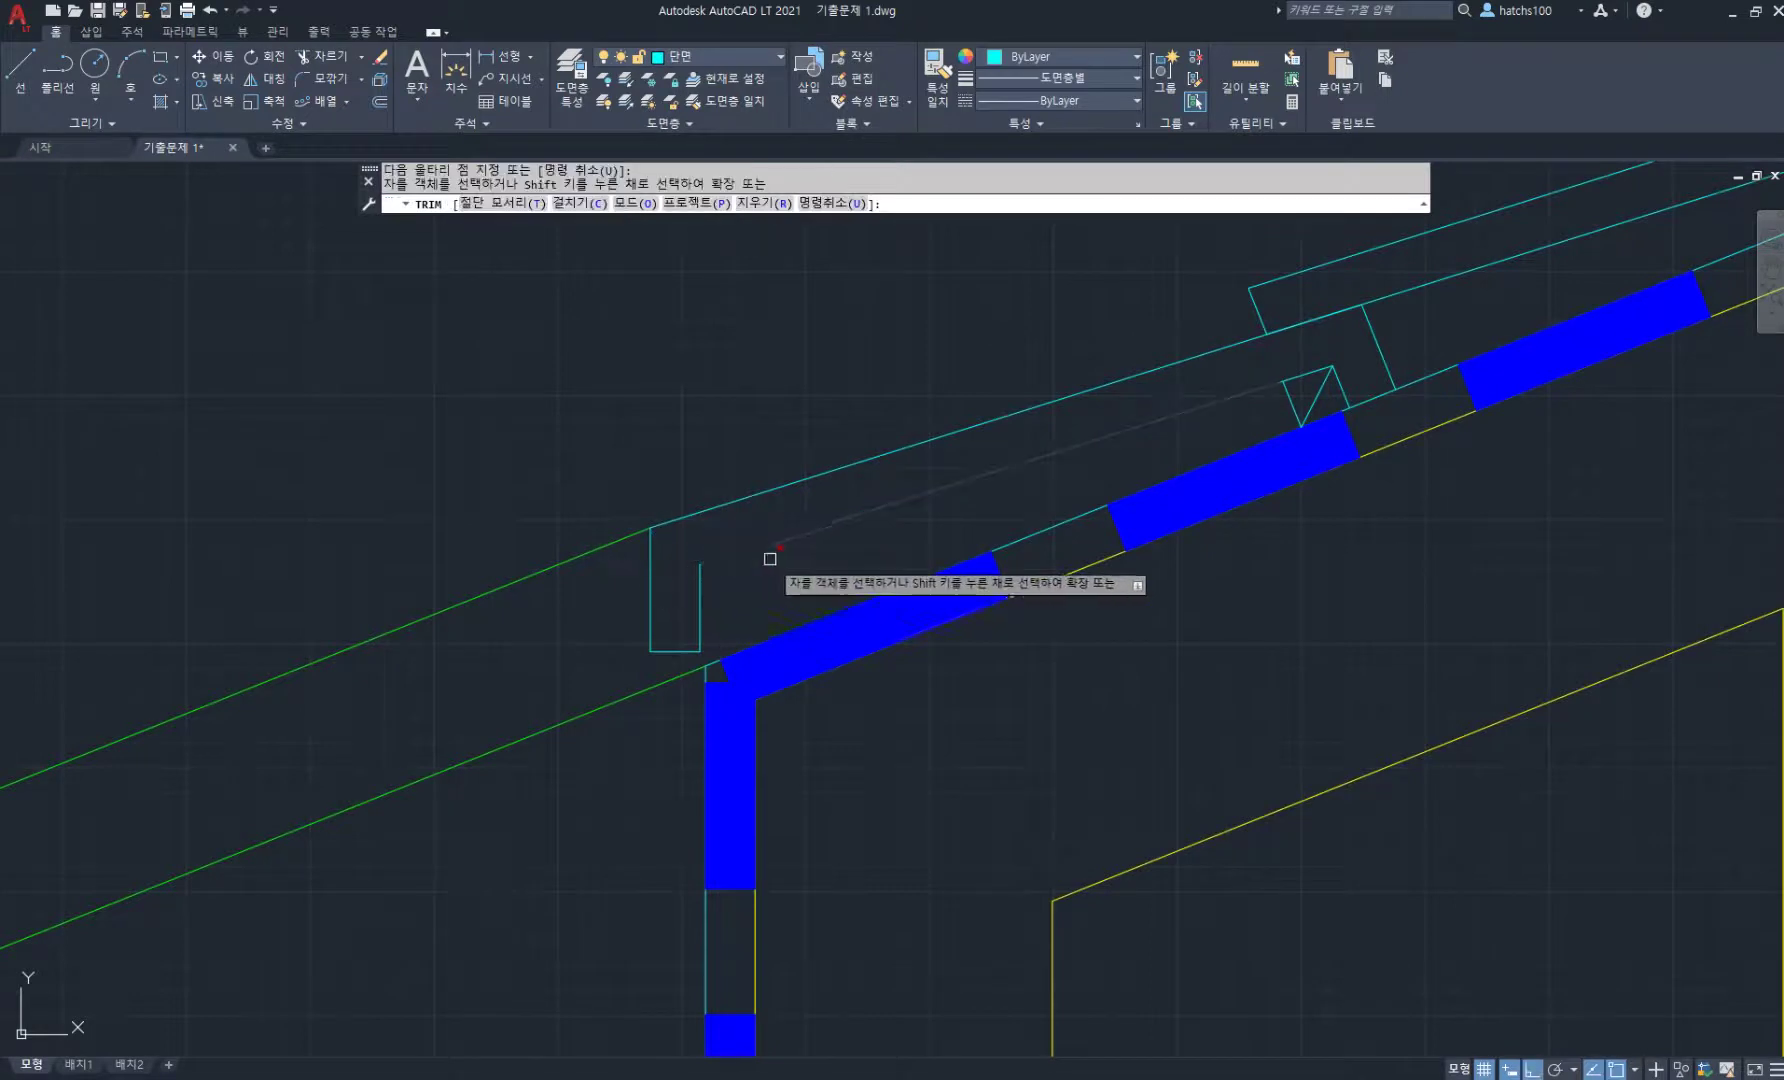
key("Escape")
- Copy the small batten from under the second tile's overlap onto the roof slope beneath the lowest tile near the eave
type("c")
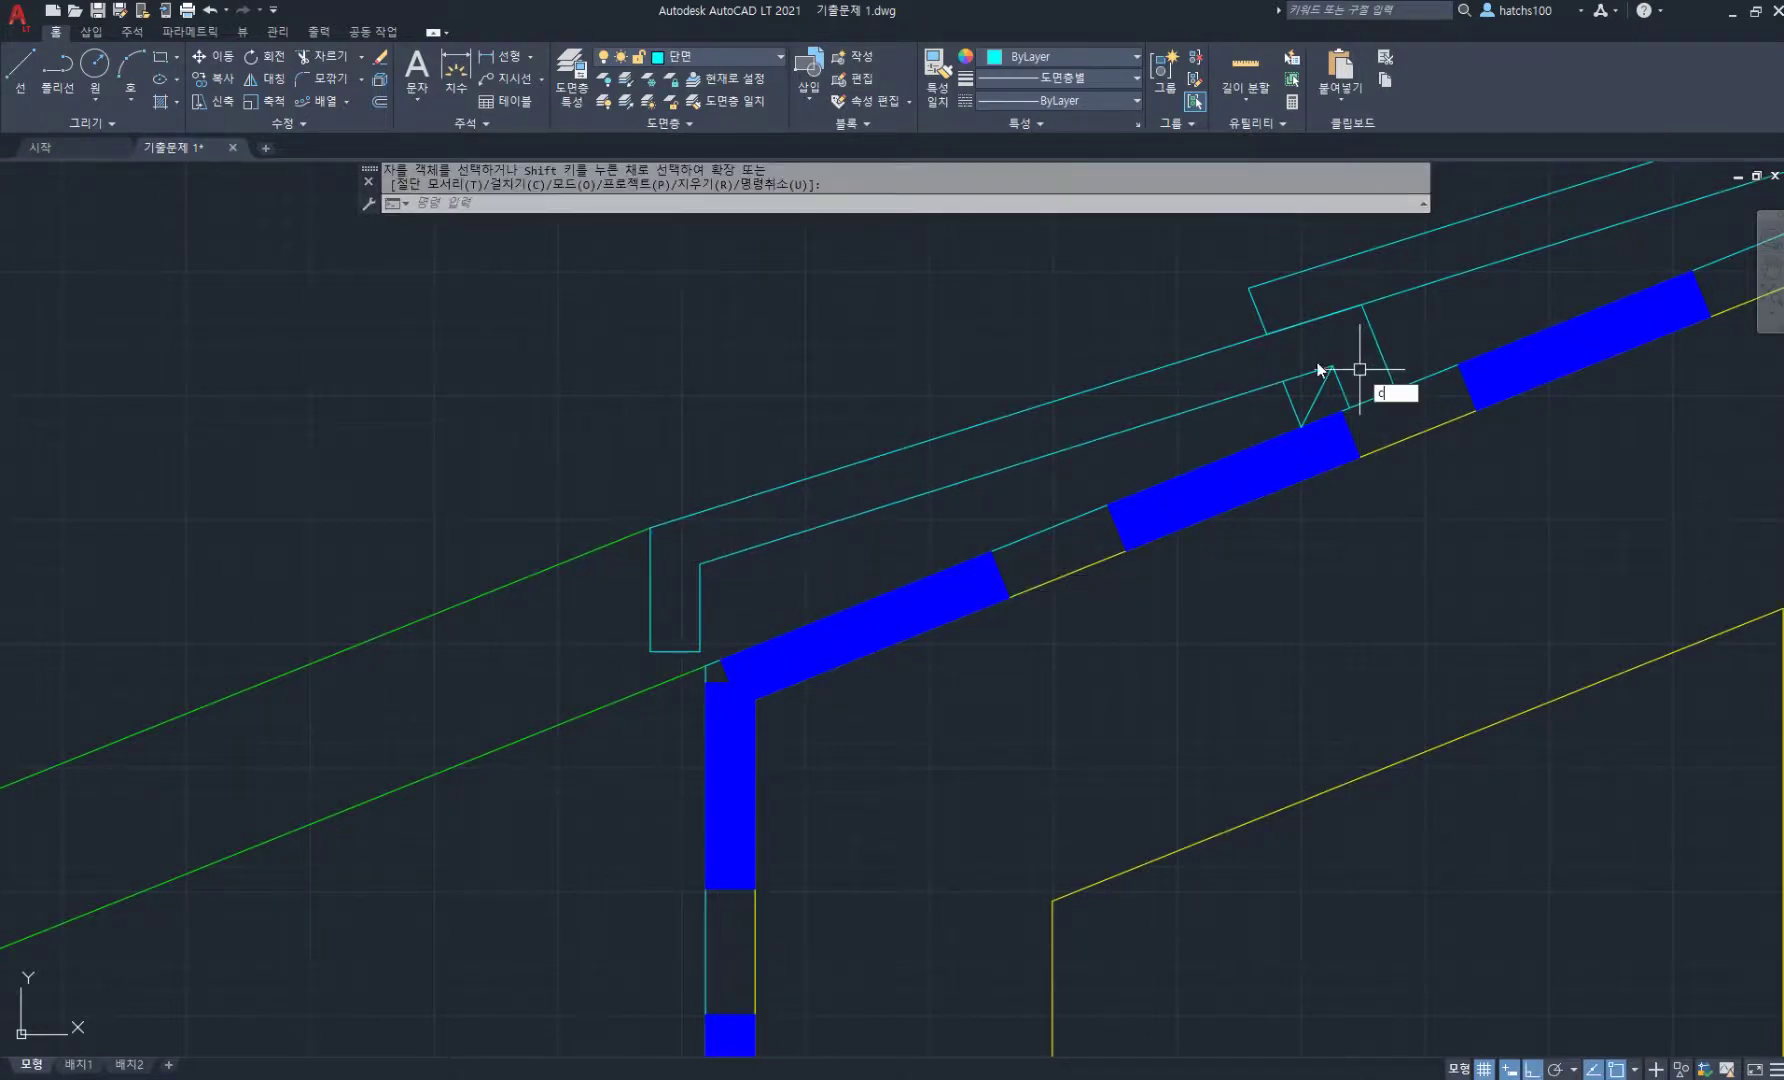
type("o")
key("Return")
left_click(1262, 357)
left_click(1402, 470)
key("Return")
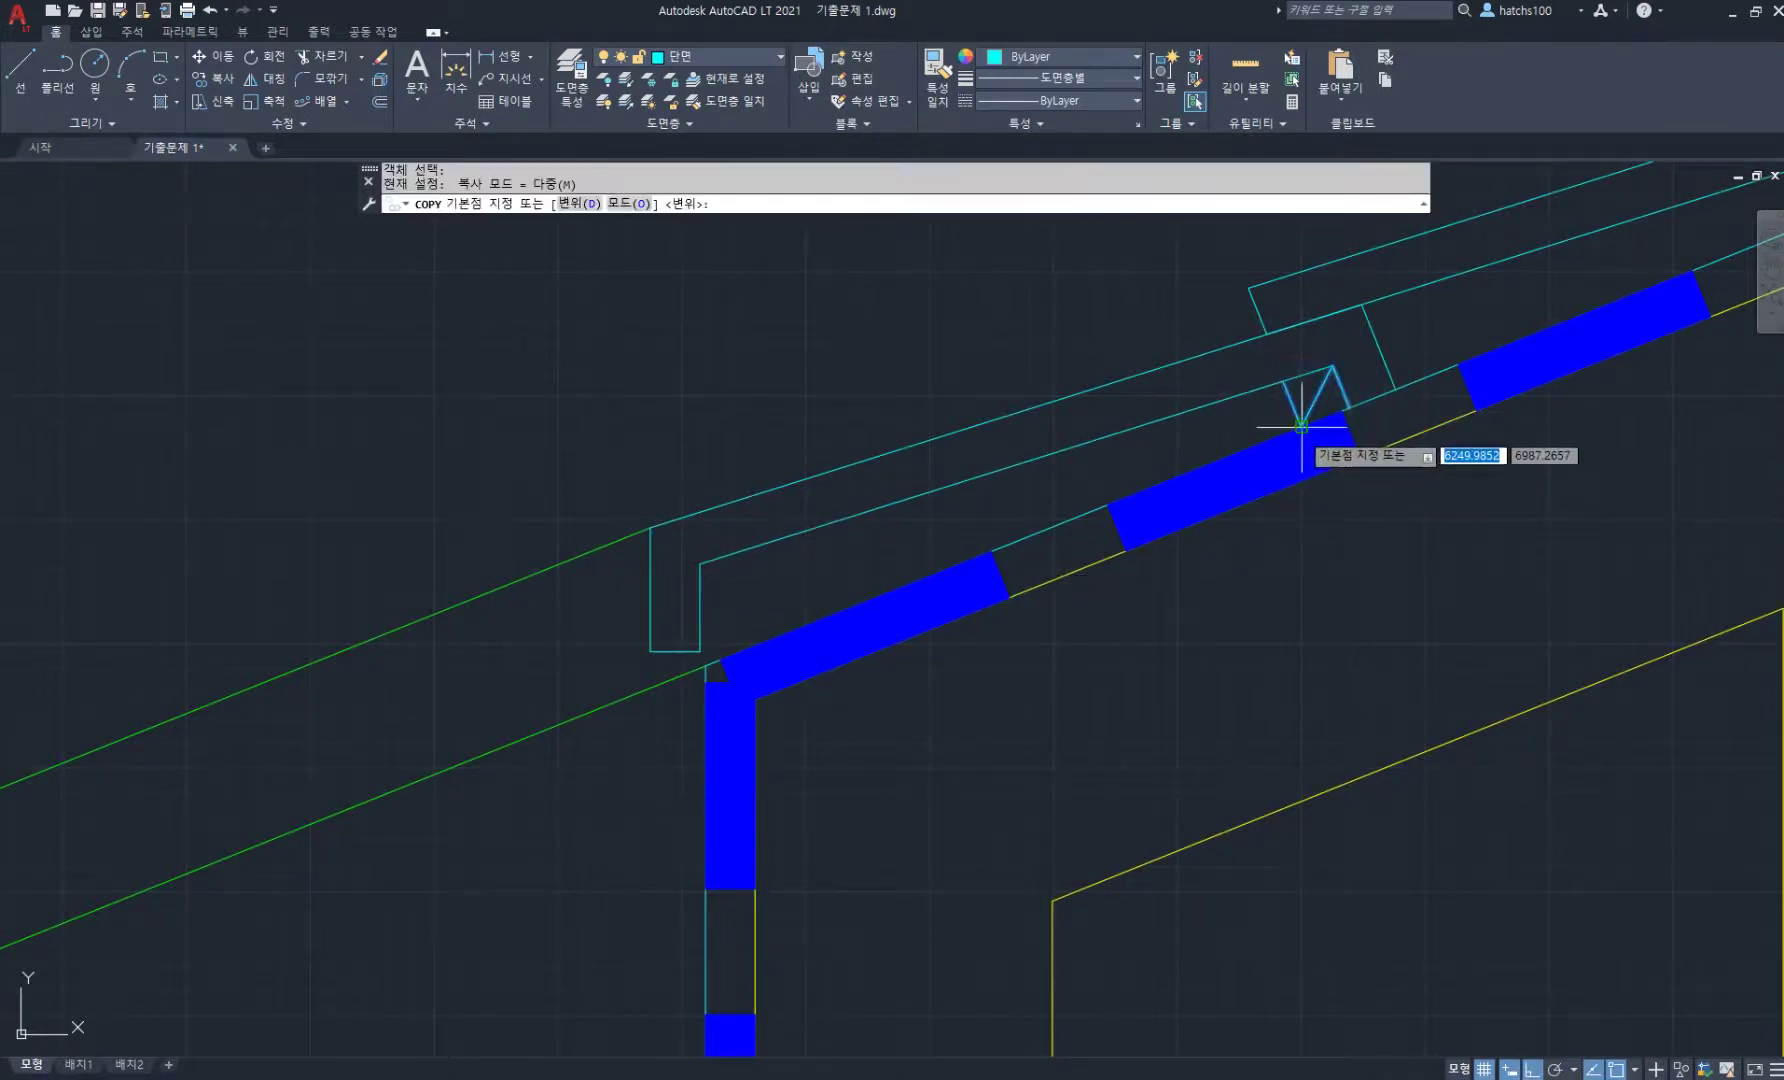
left_click(1301, 427)
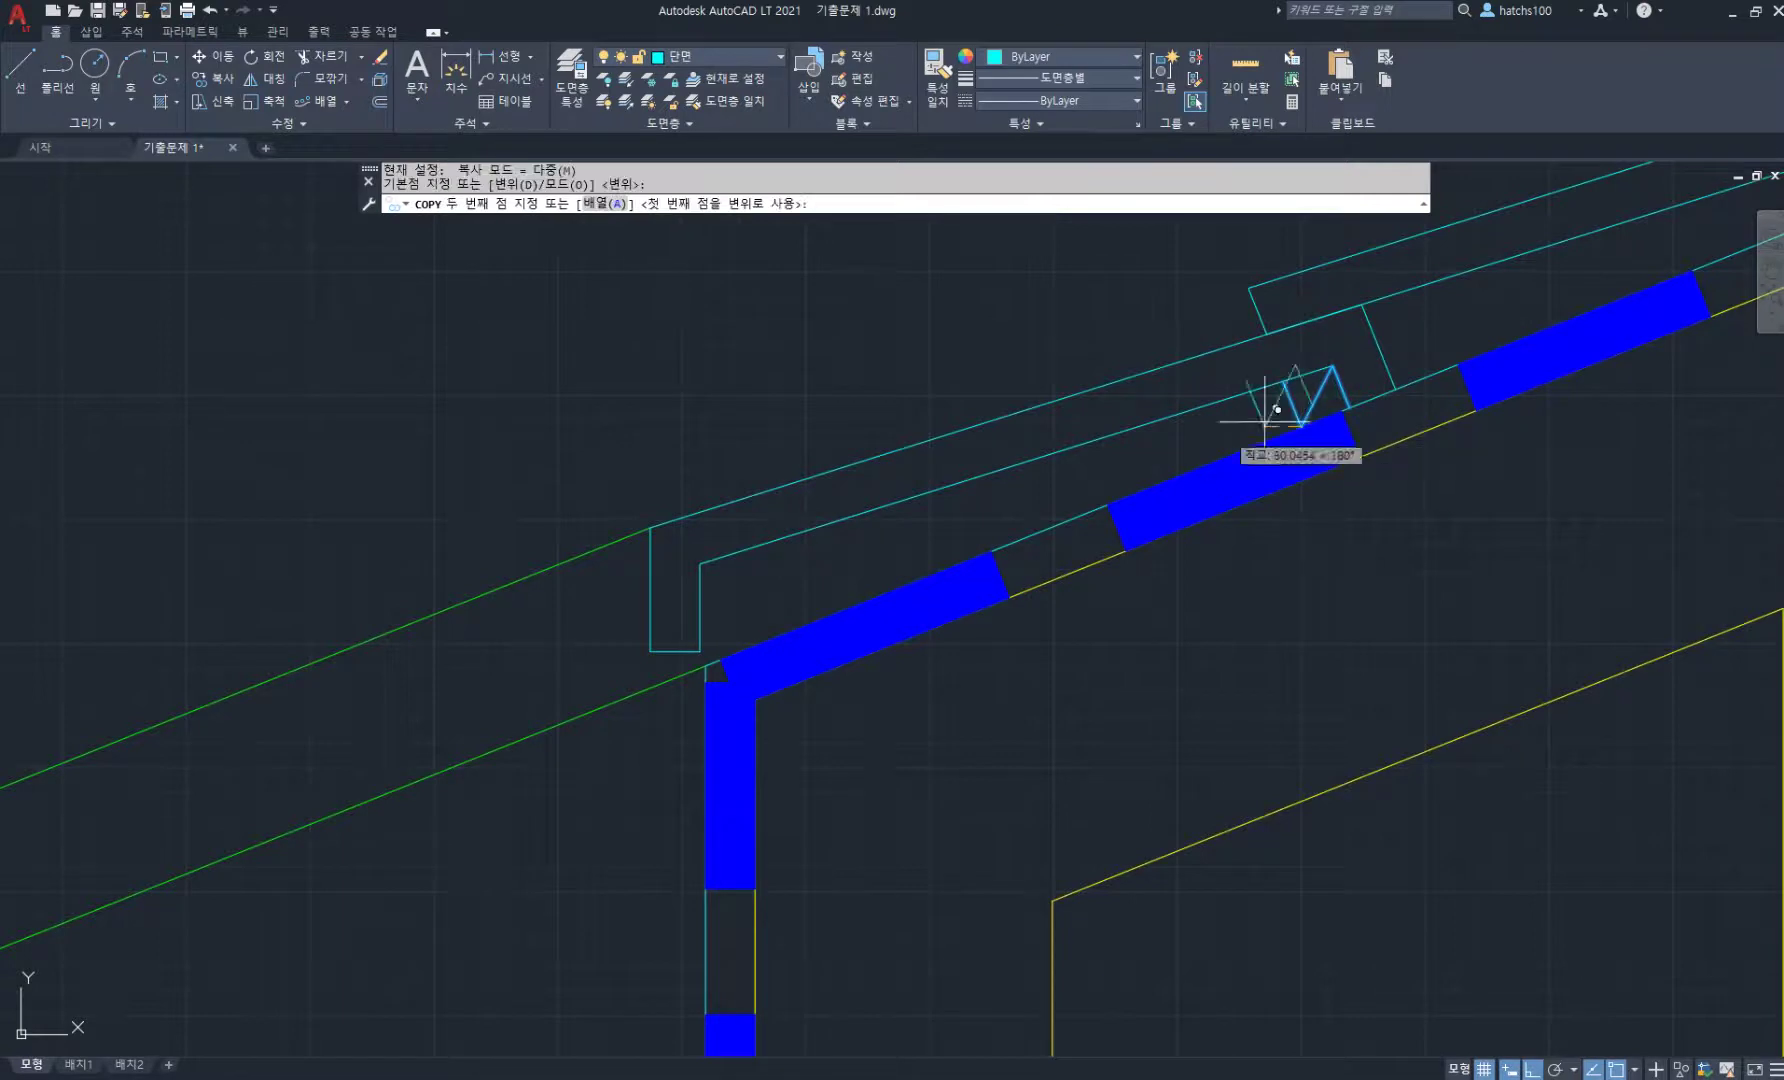
left_click(821, 617)
key("Return")
- Stretch the copied batten's upper corners up to the underside of the lowest tile
scroll(801, 558, "up", 4)
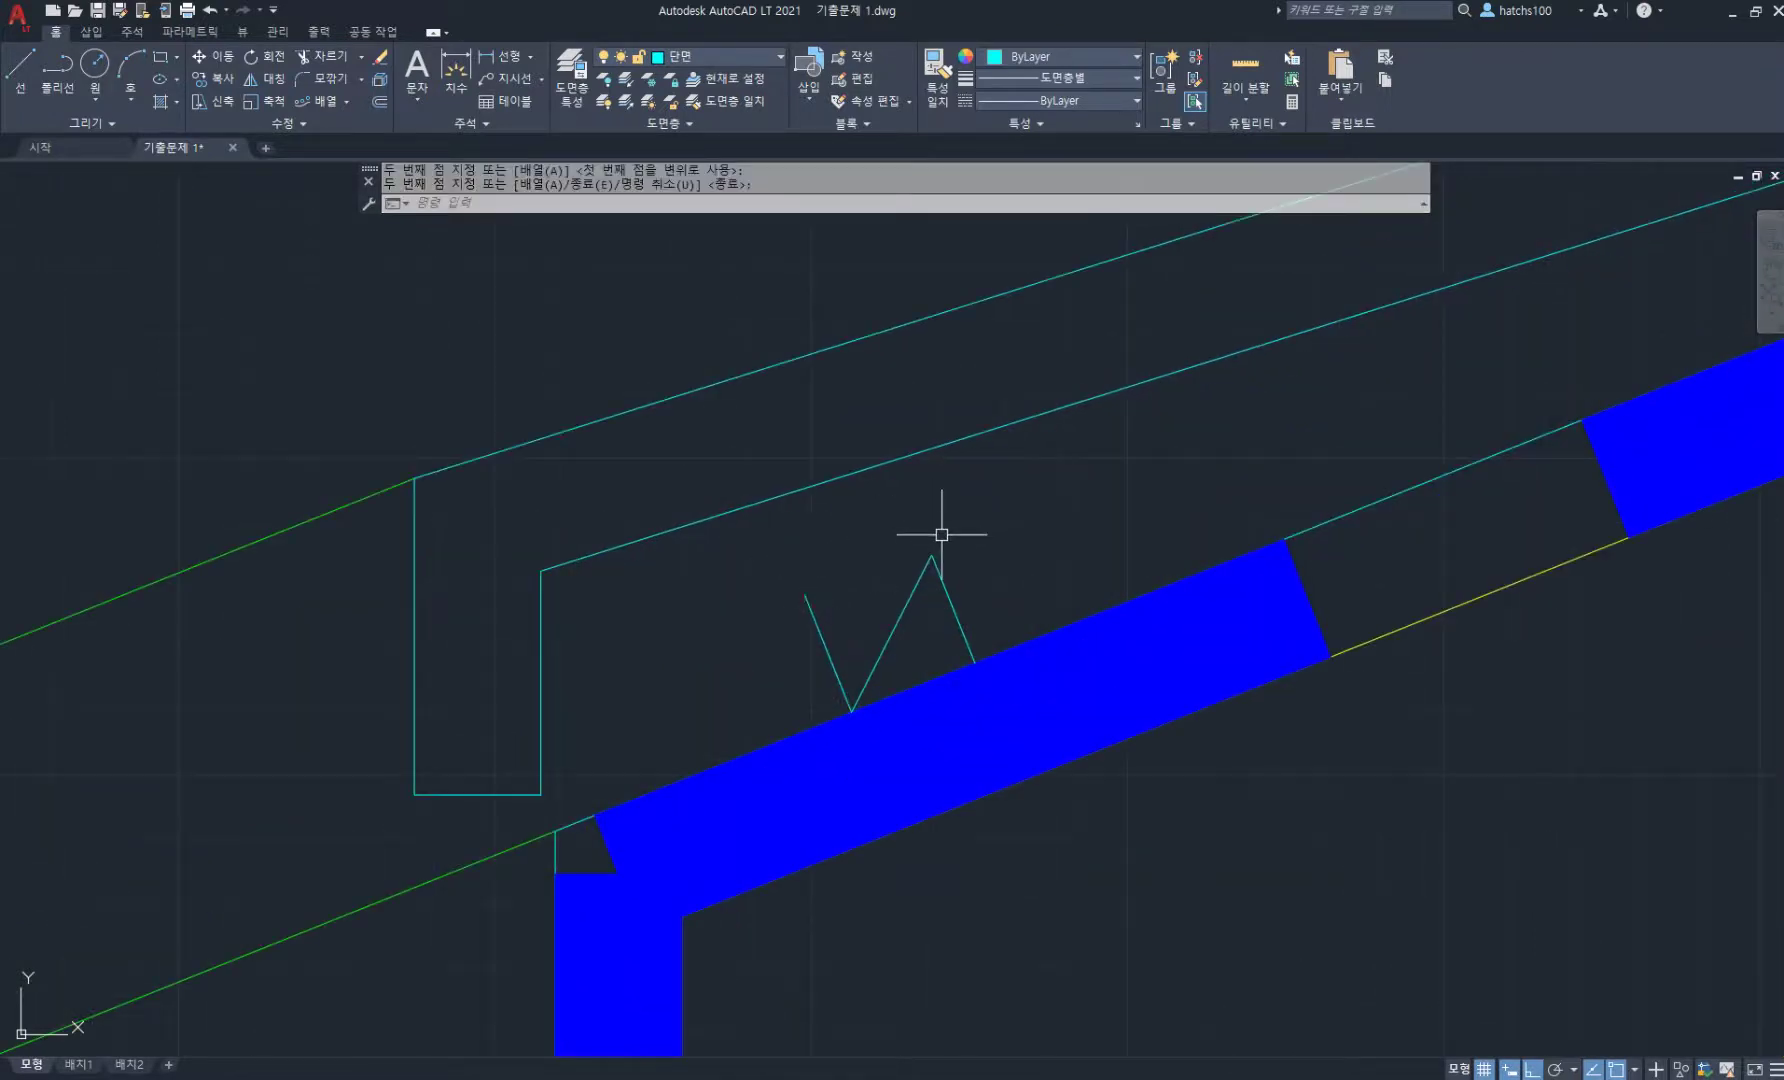
type("s")
key("Return")
left_click(955, 500)
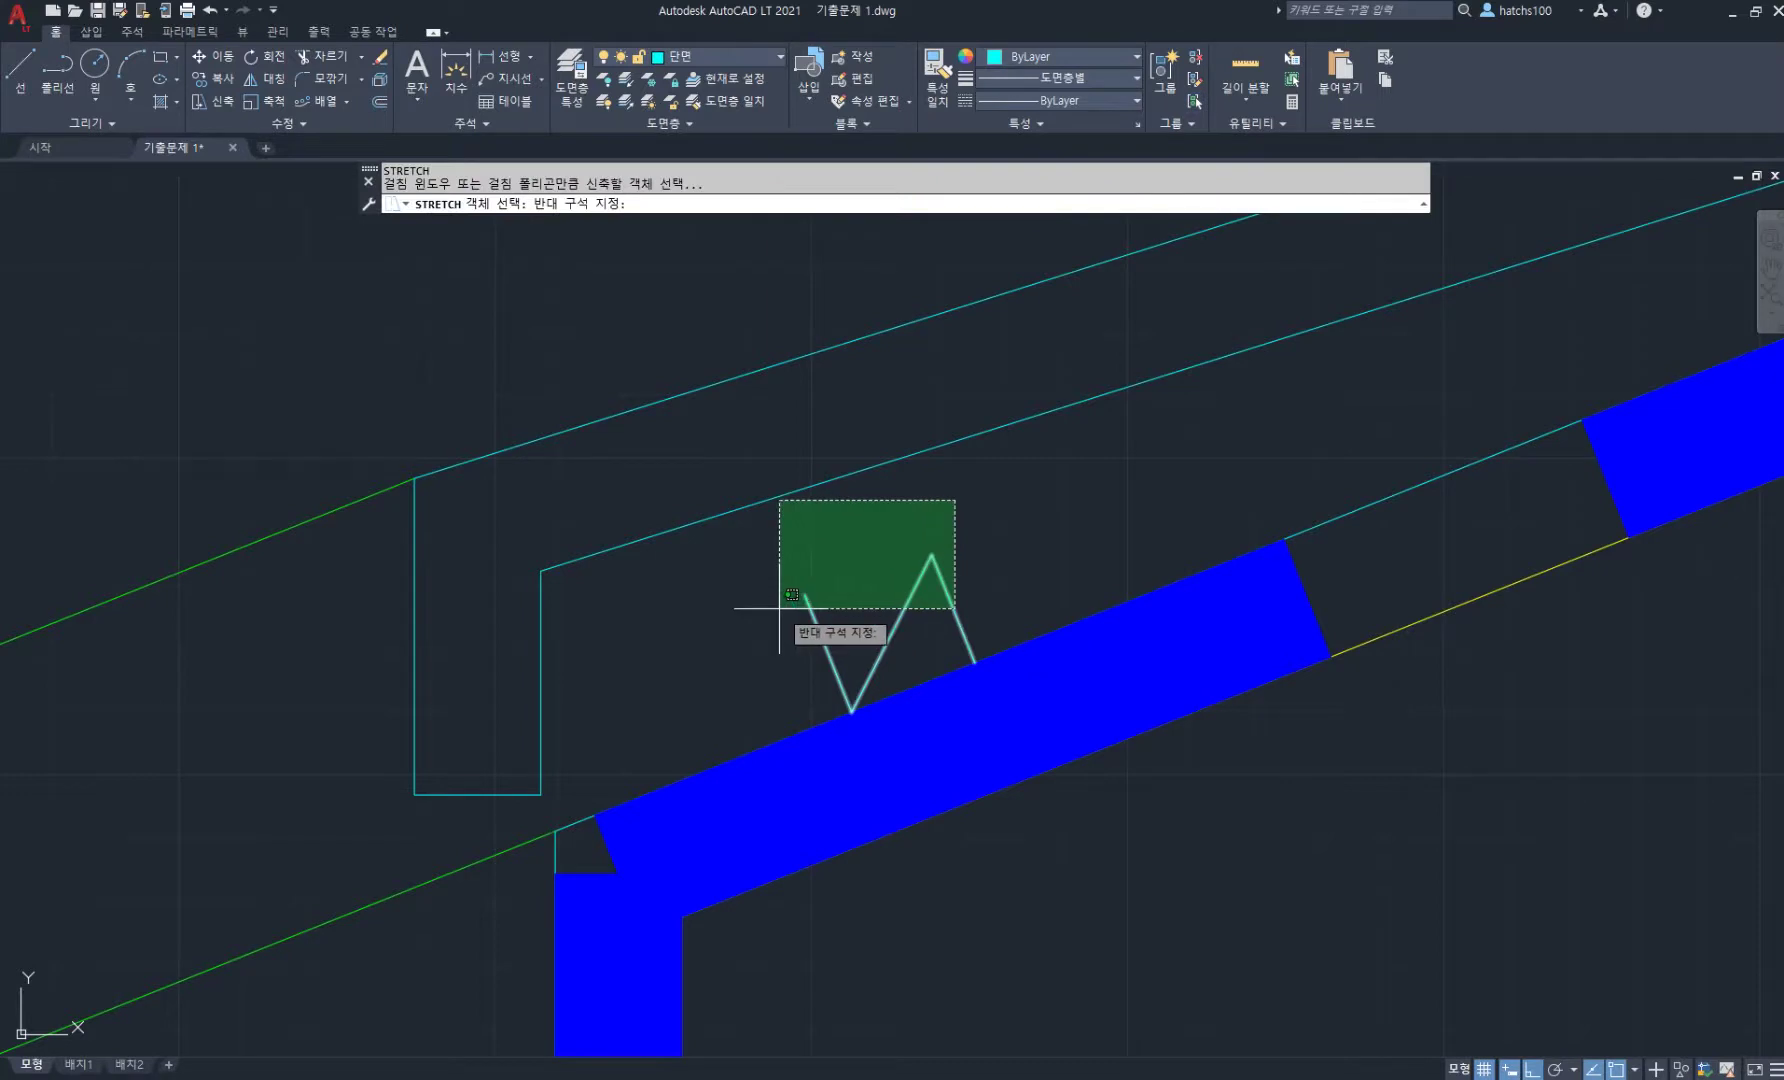
left_click(779, 607)
key("Return")
left_click(806, 598)
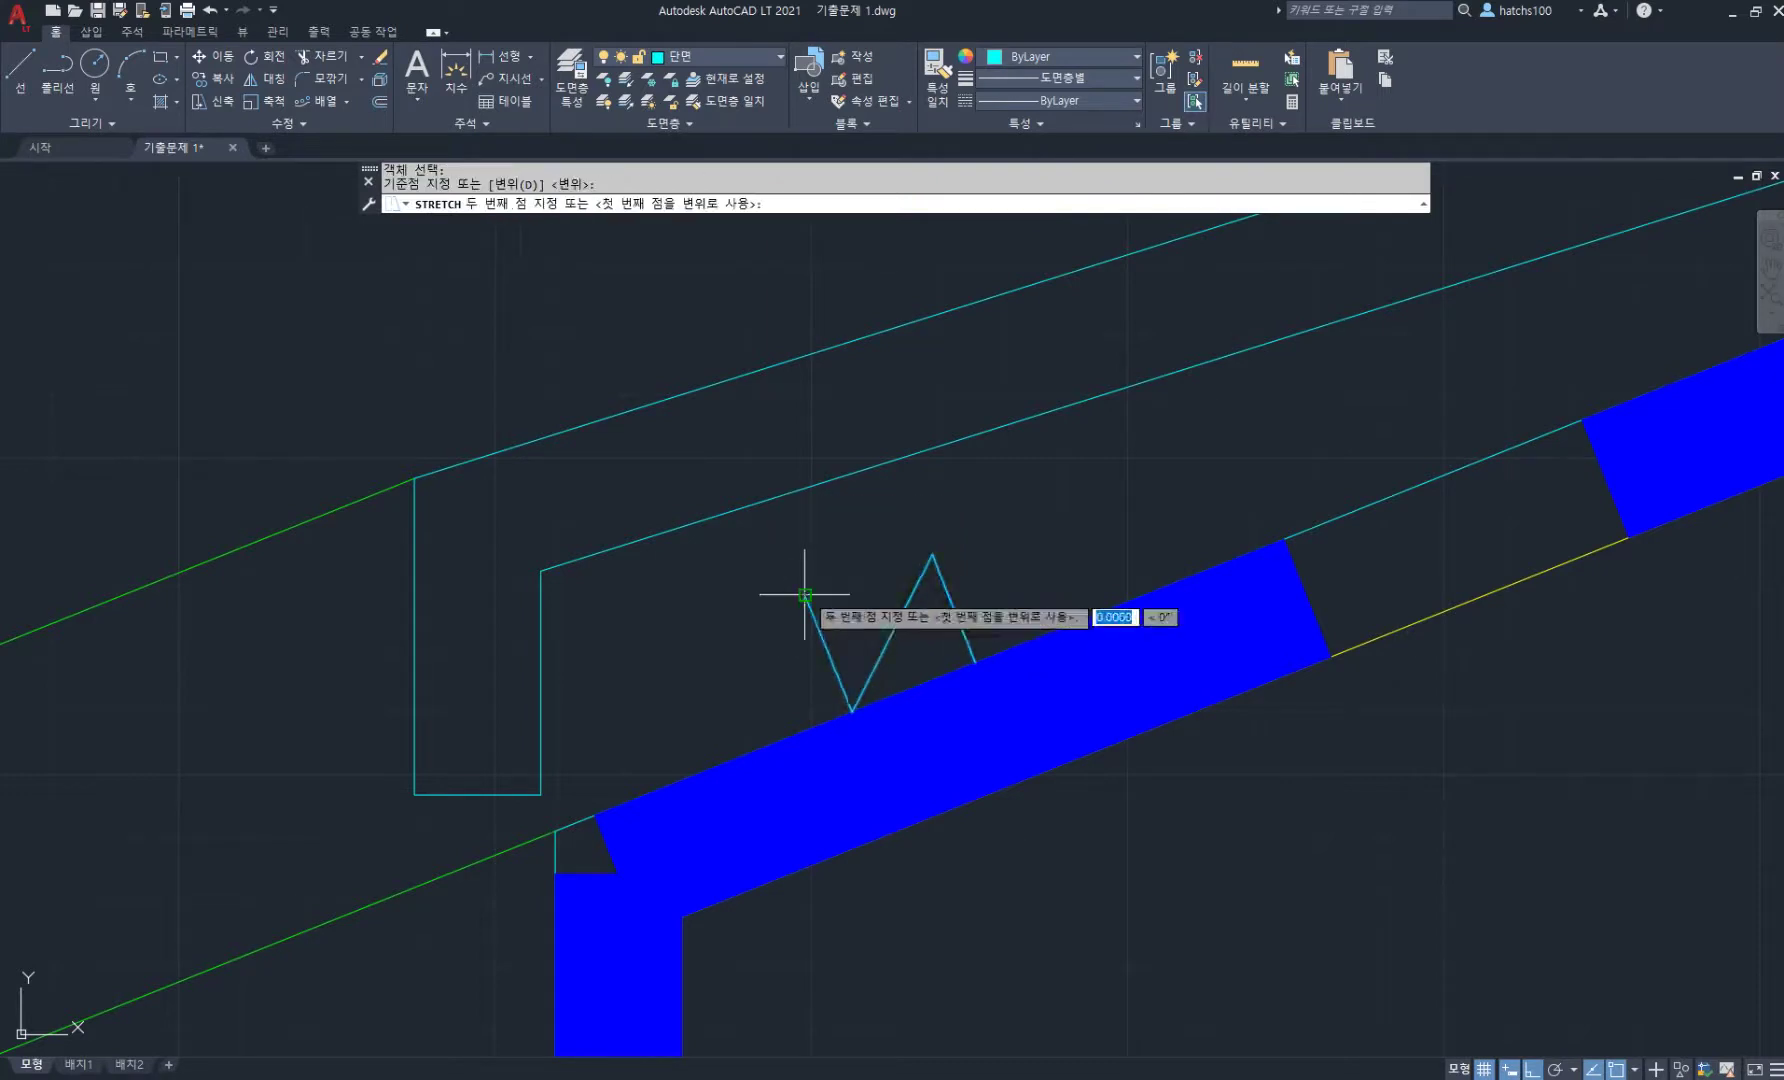
left_click(771, 499)
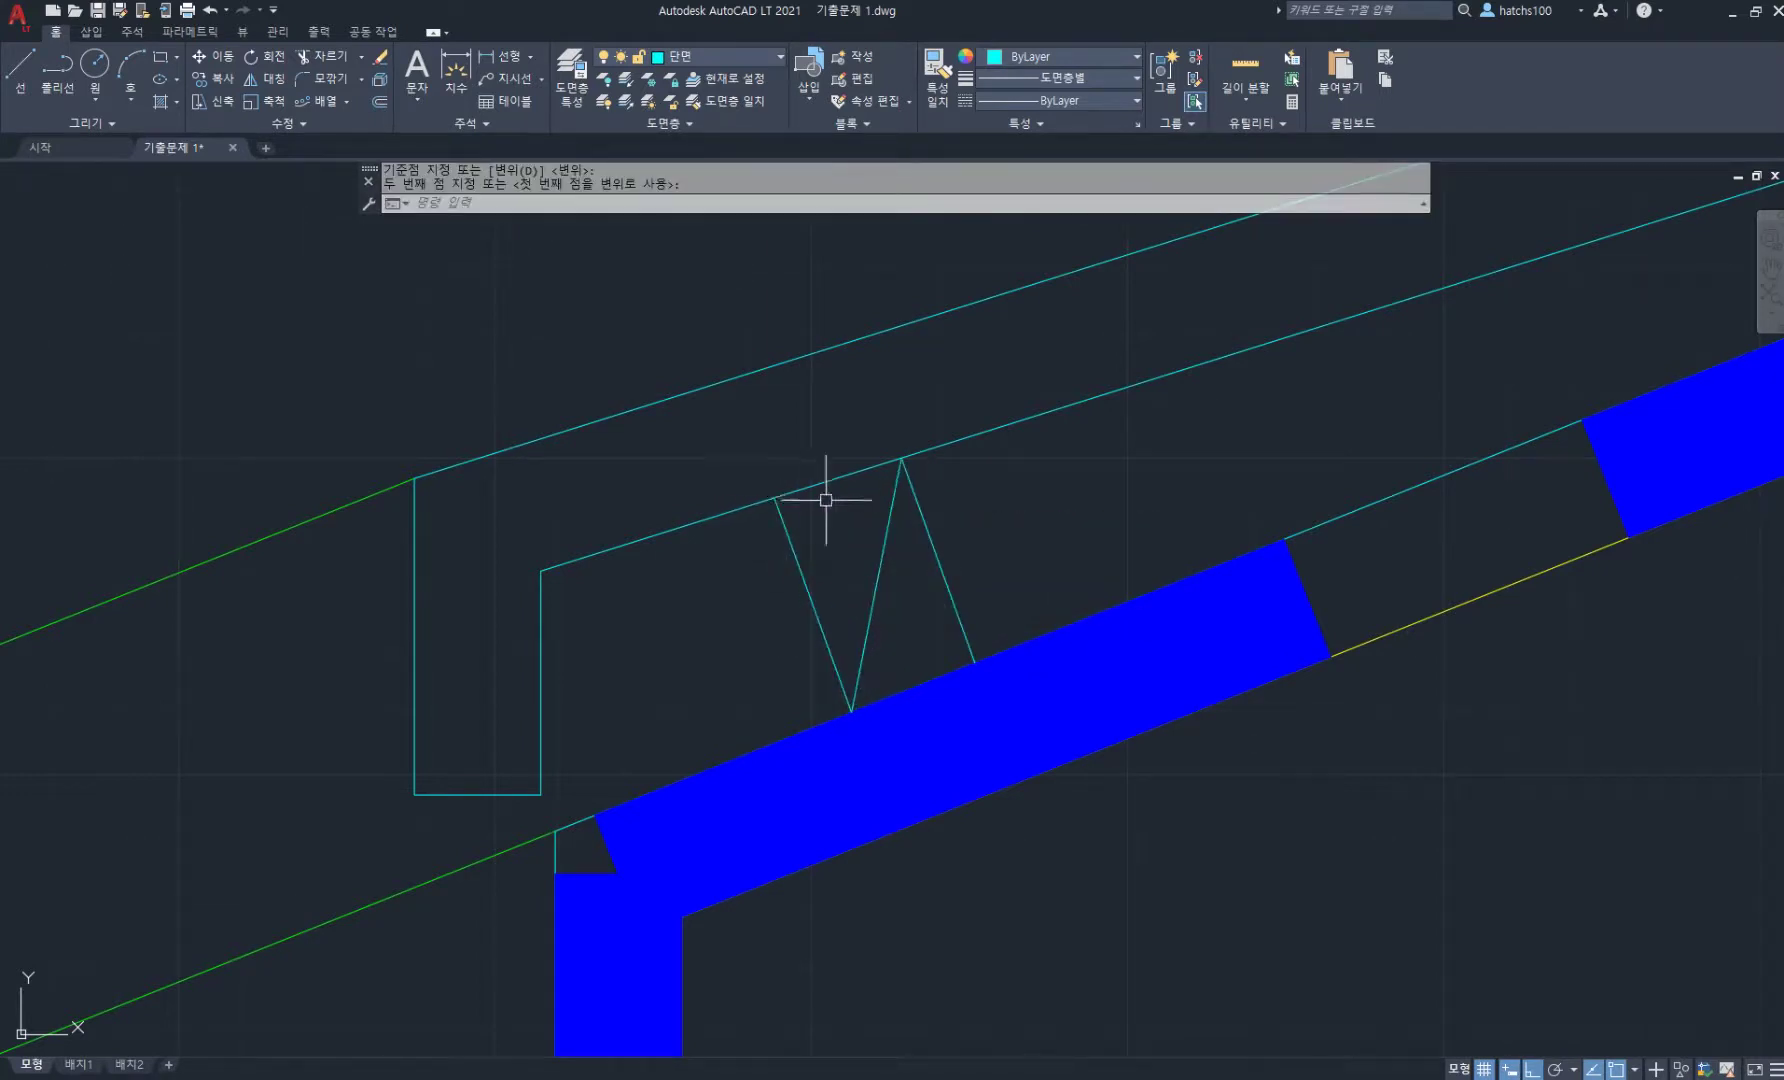
- Offset the red ridge centre line 150 toward the eave side of the roof
scroll(826, 500, "down", 7)
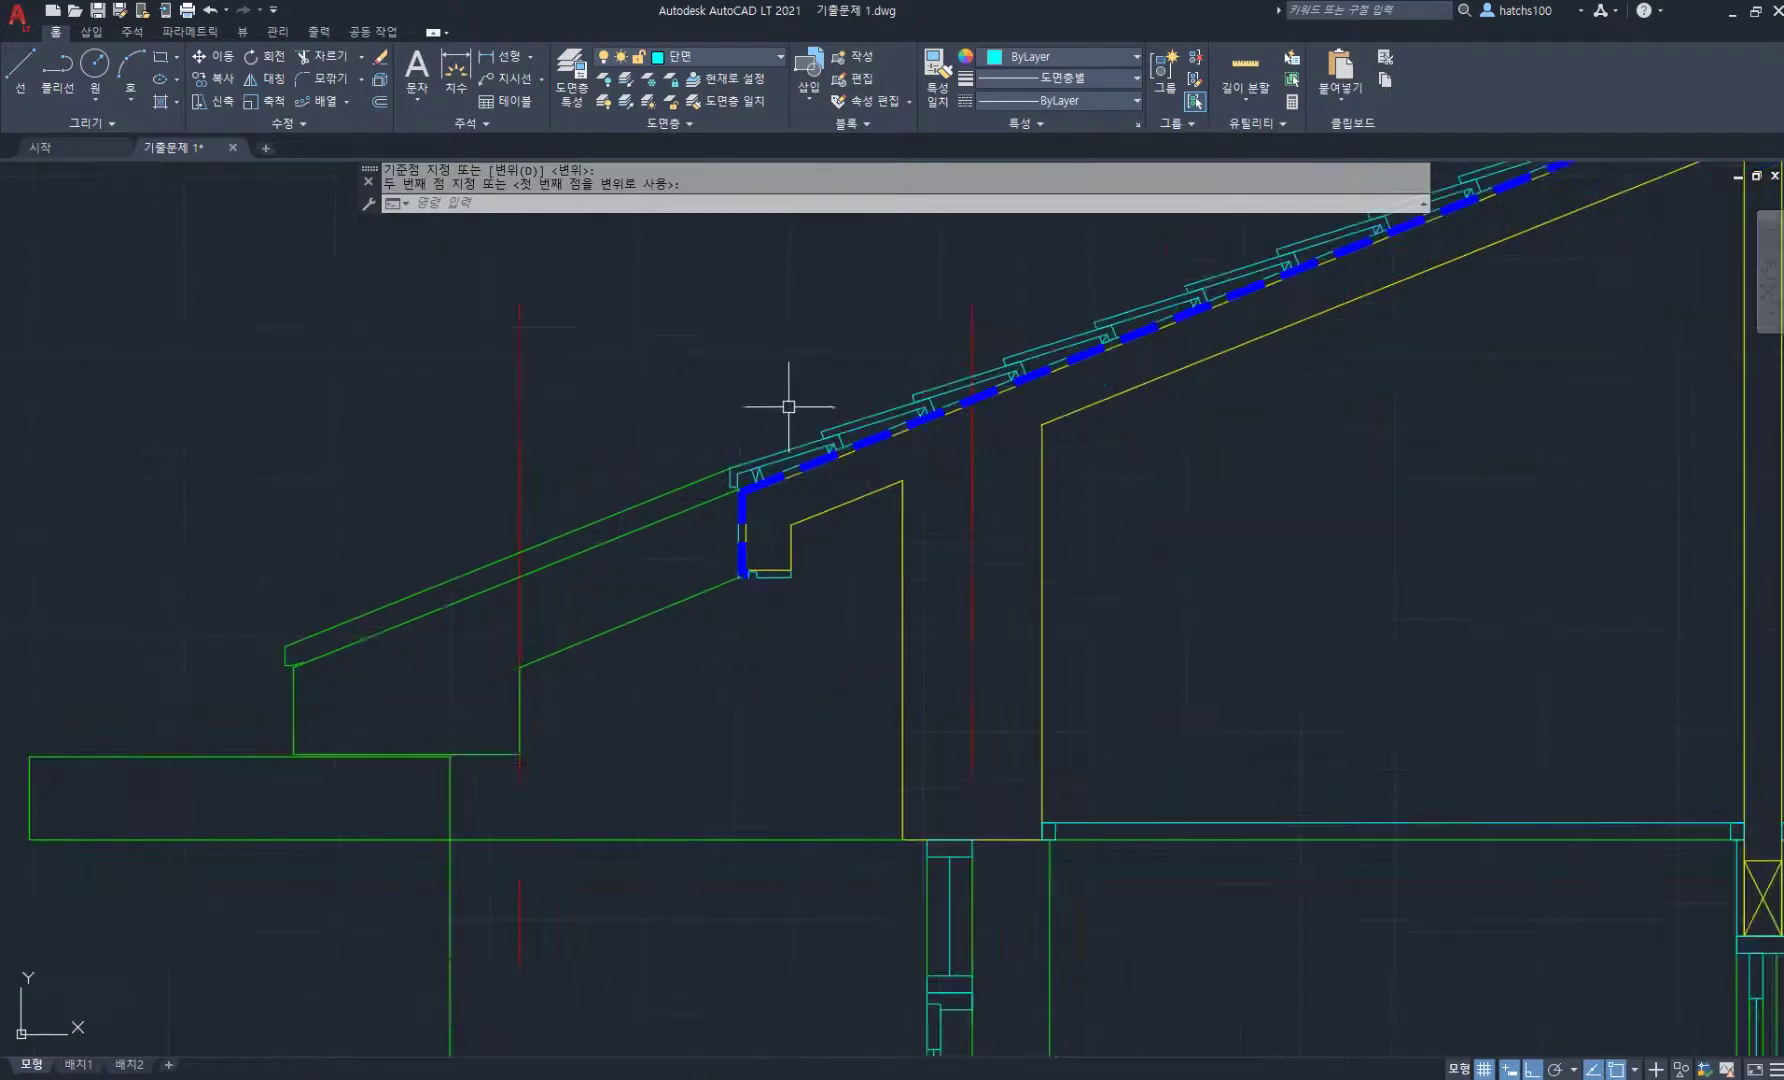
scroll(968, 394, "down", 3)
middle_click_drag(880, 433, 625, 555)
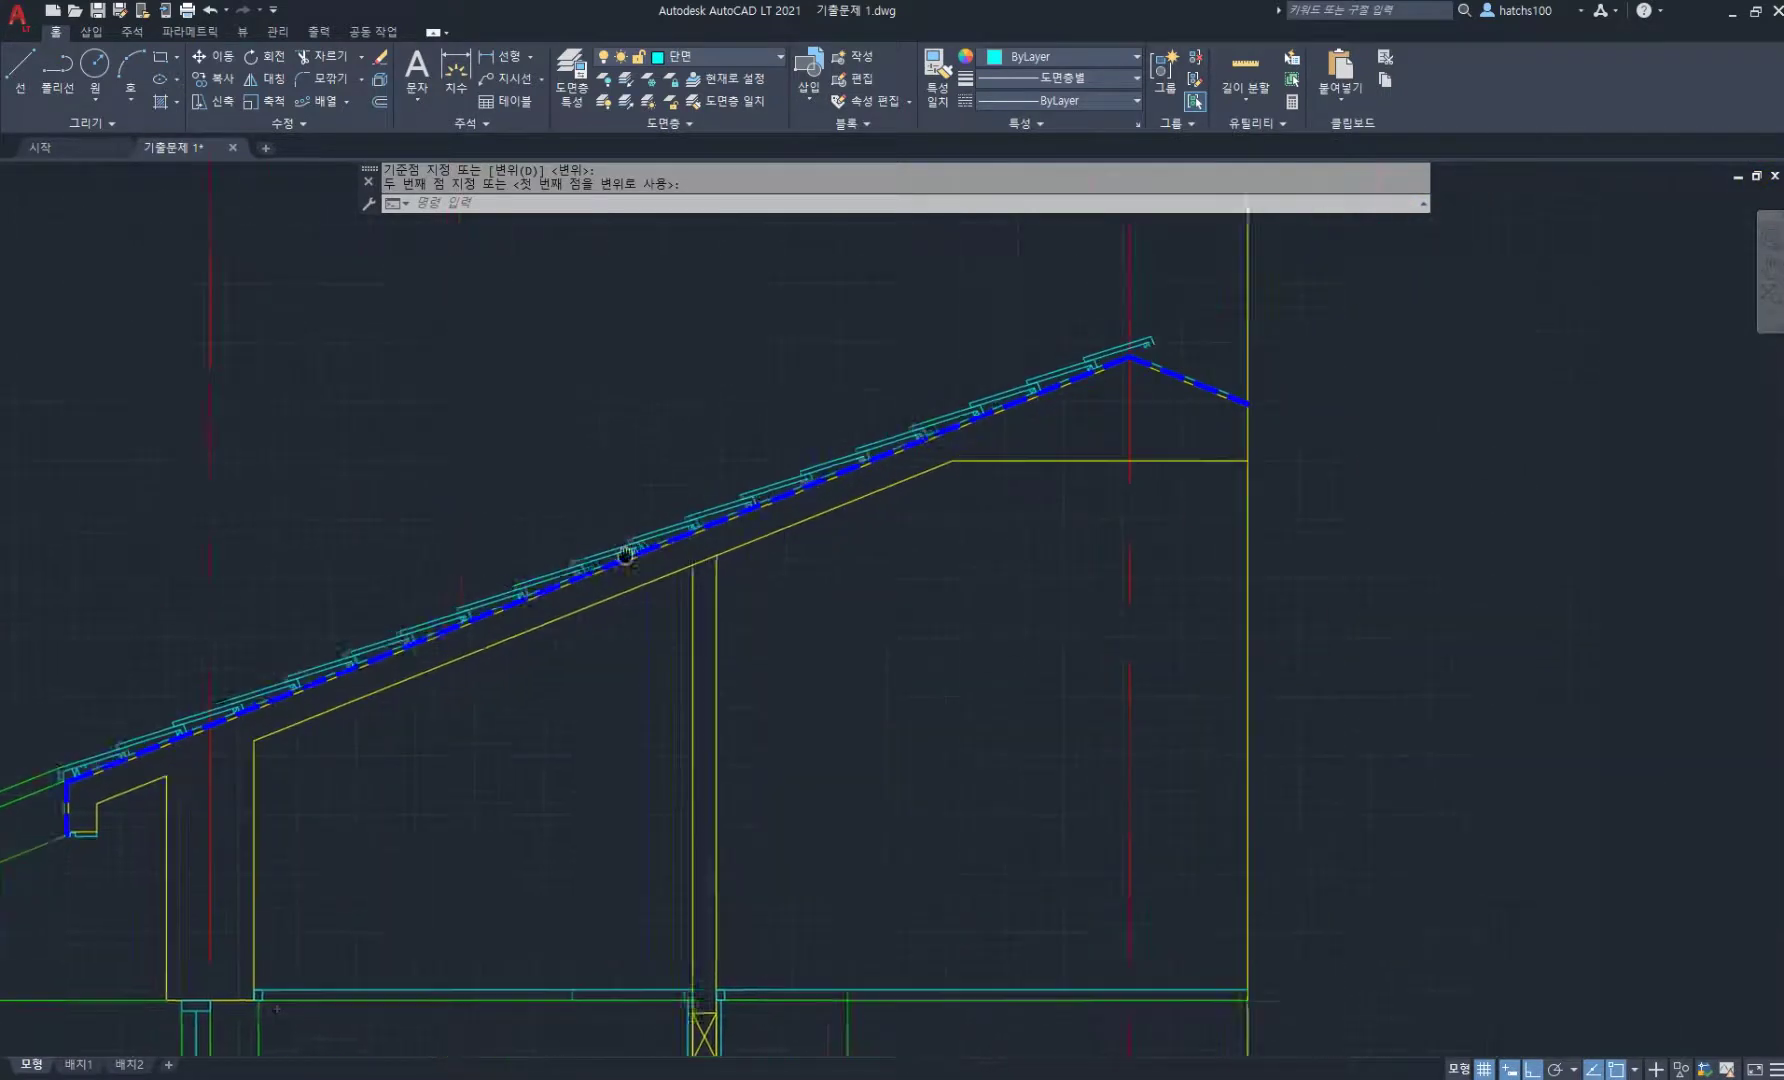
scroll(1015, 398, "up", 4)
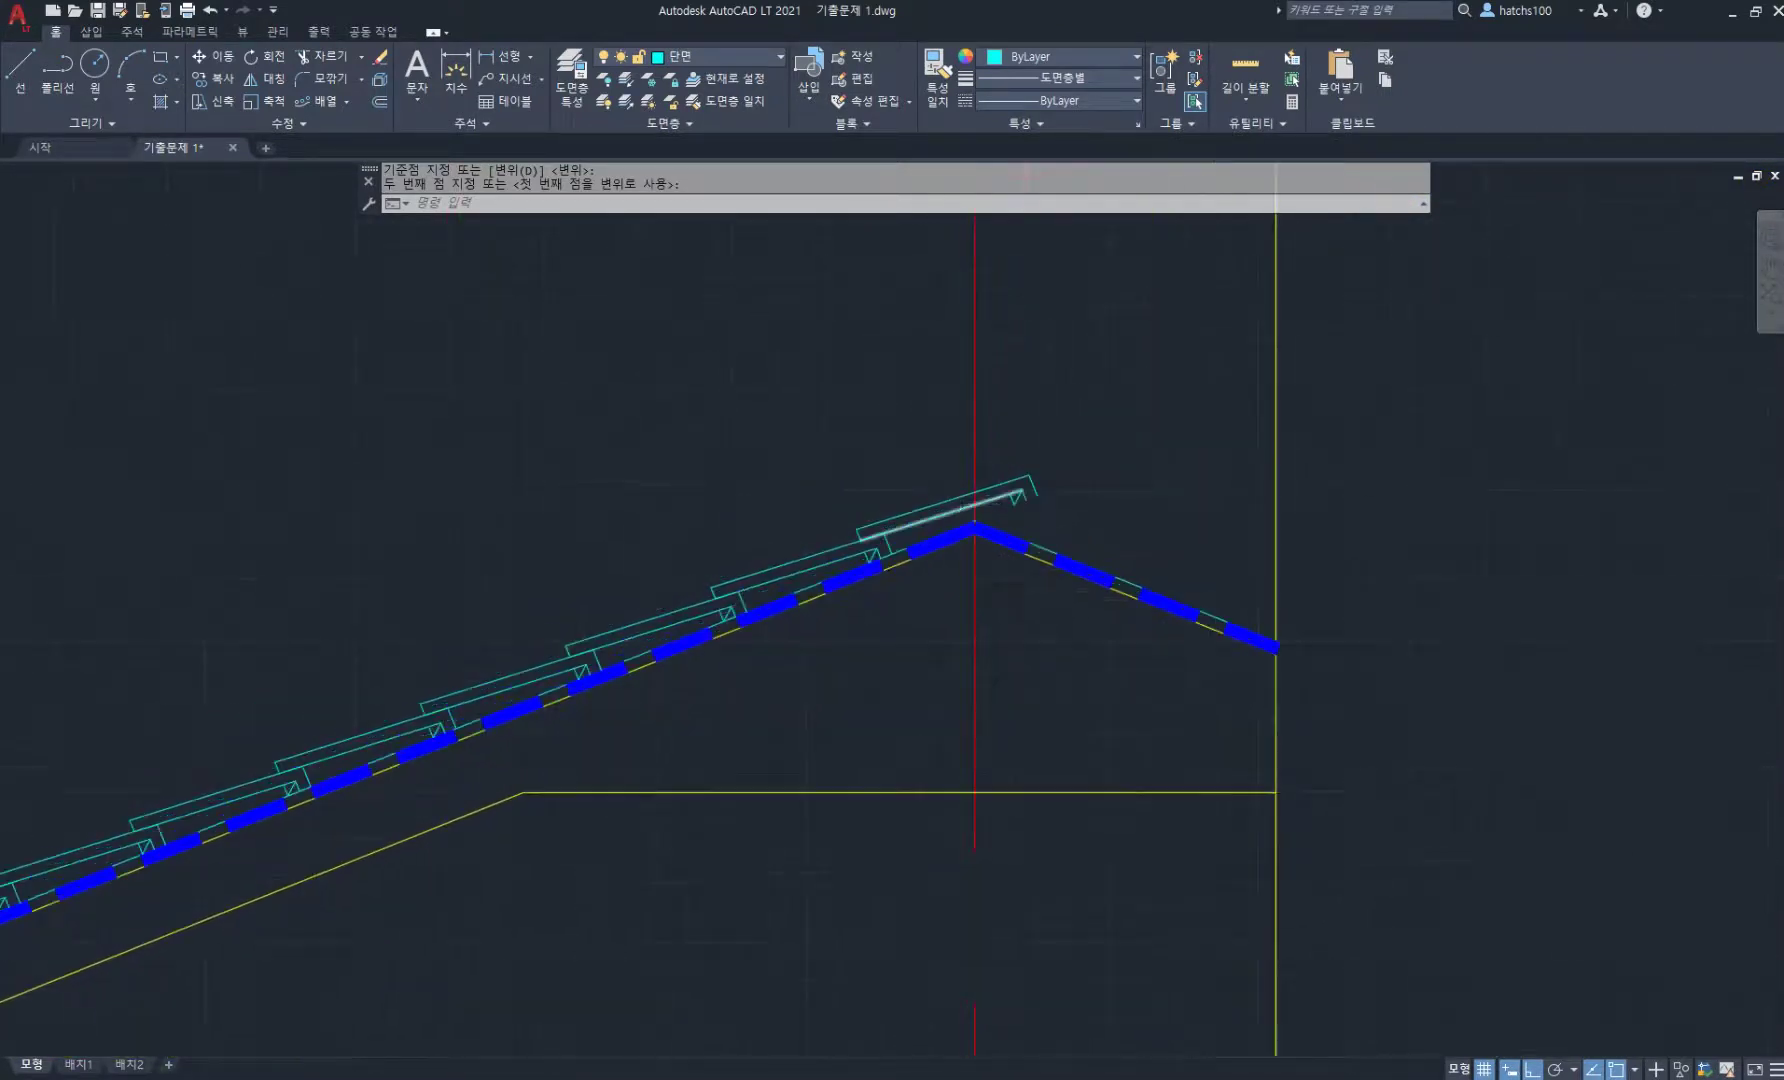
scroll(953, 508, "up", 2)
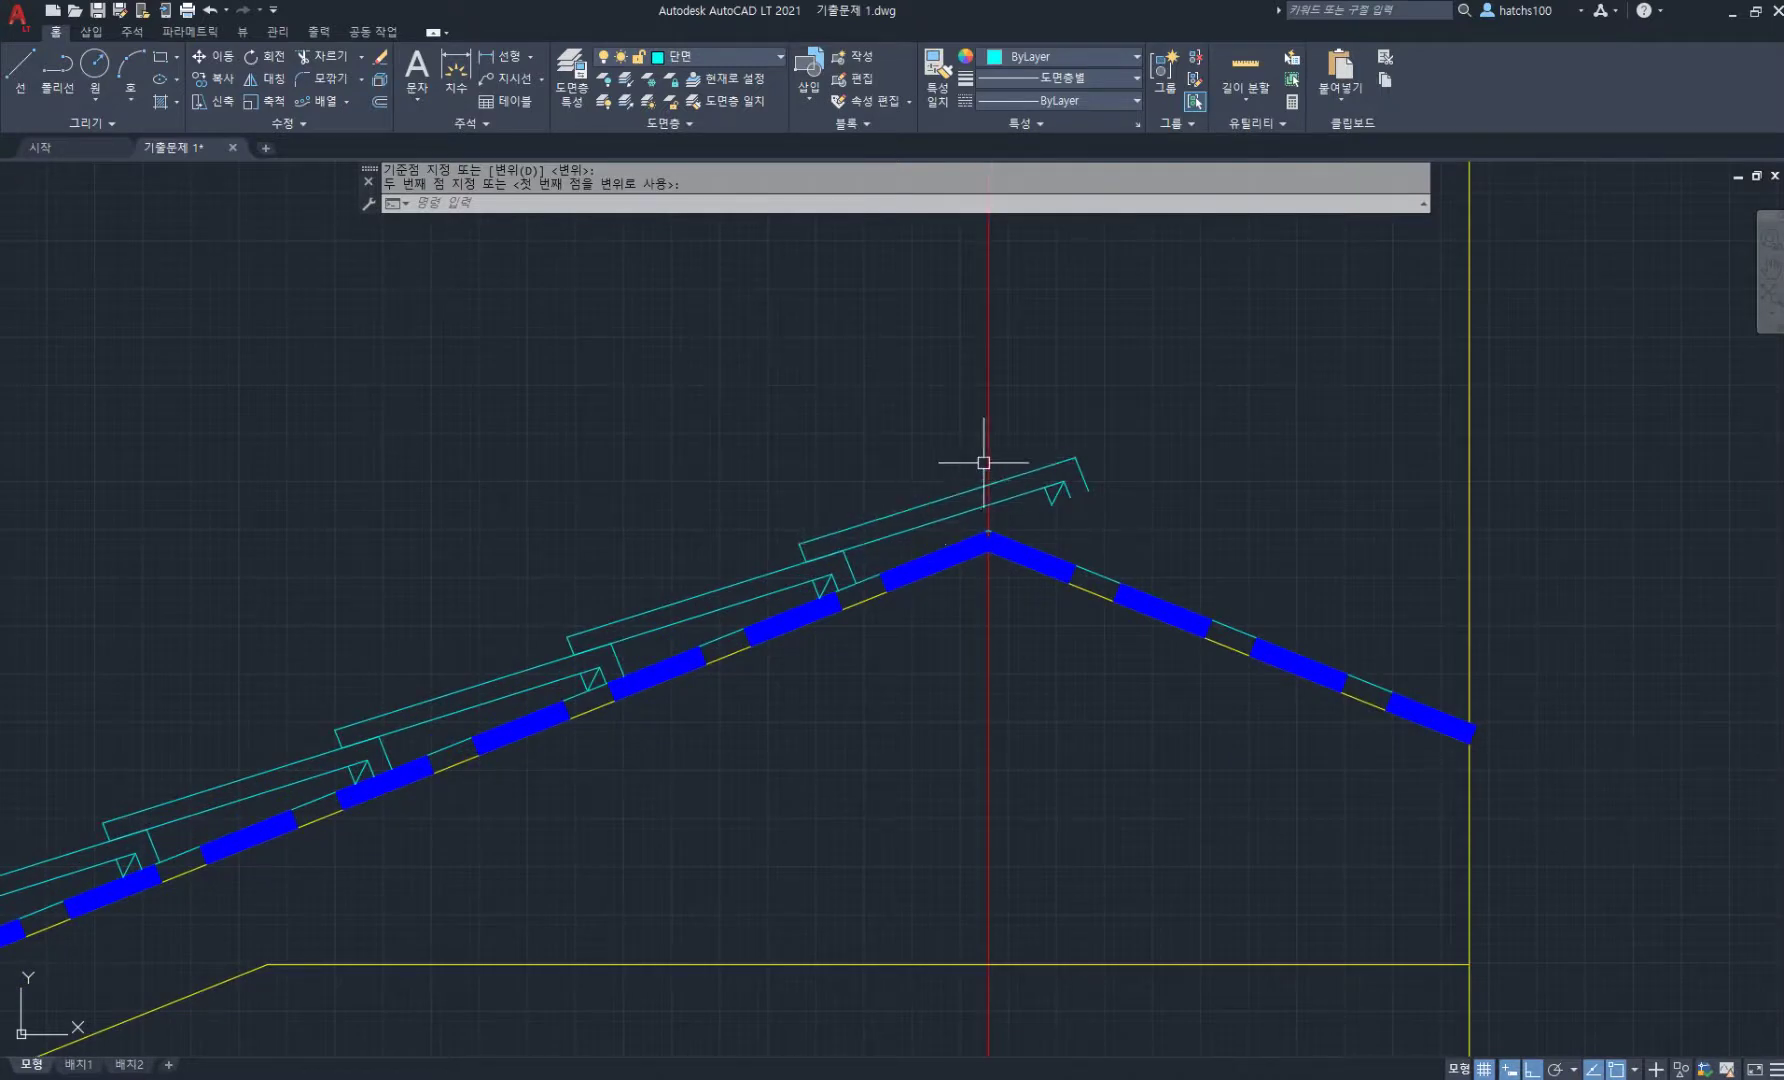
key("Return")
key("Return")
left_click(990, 412)
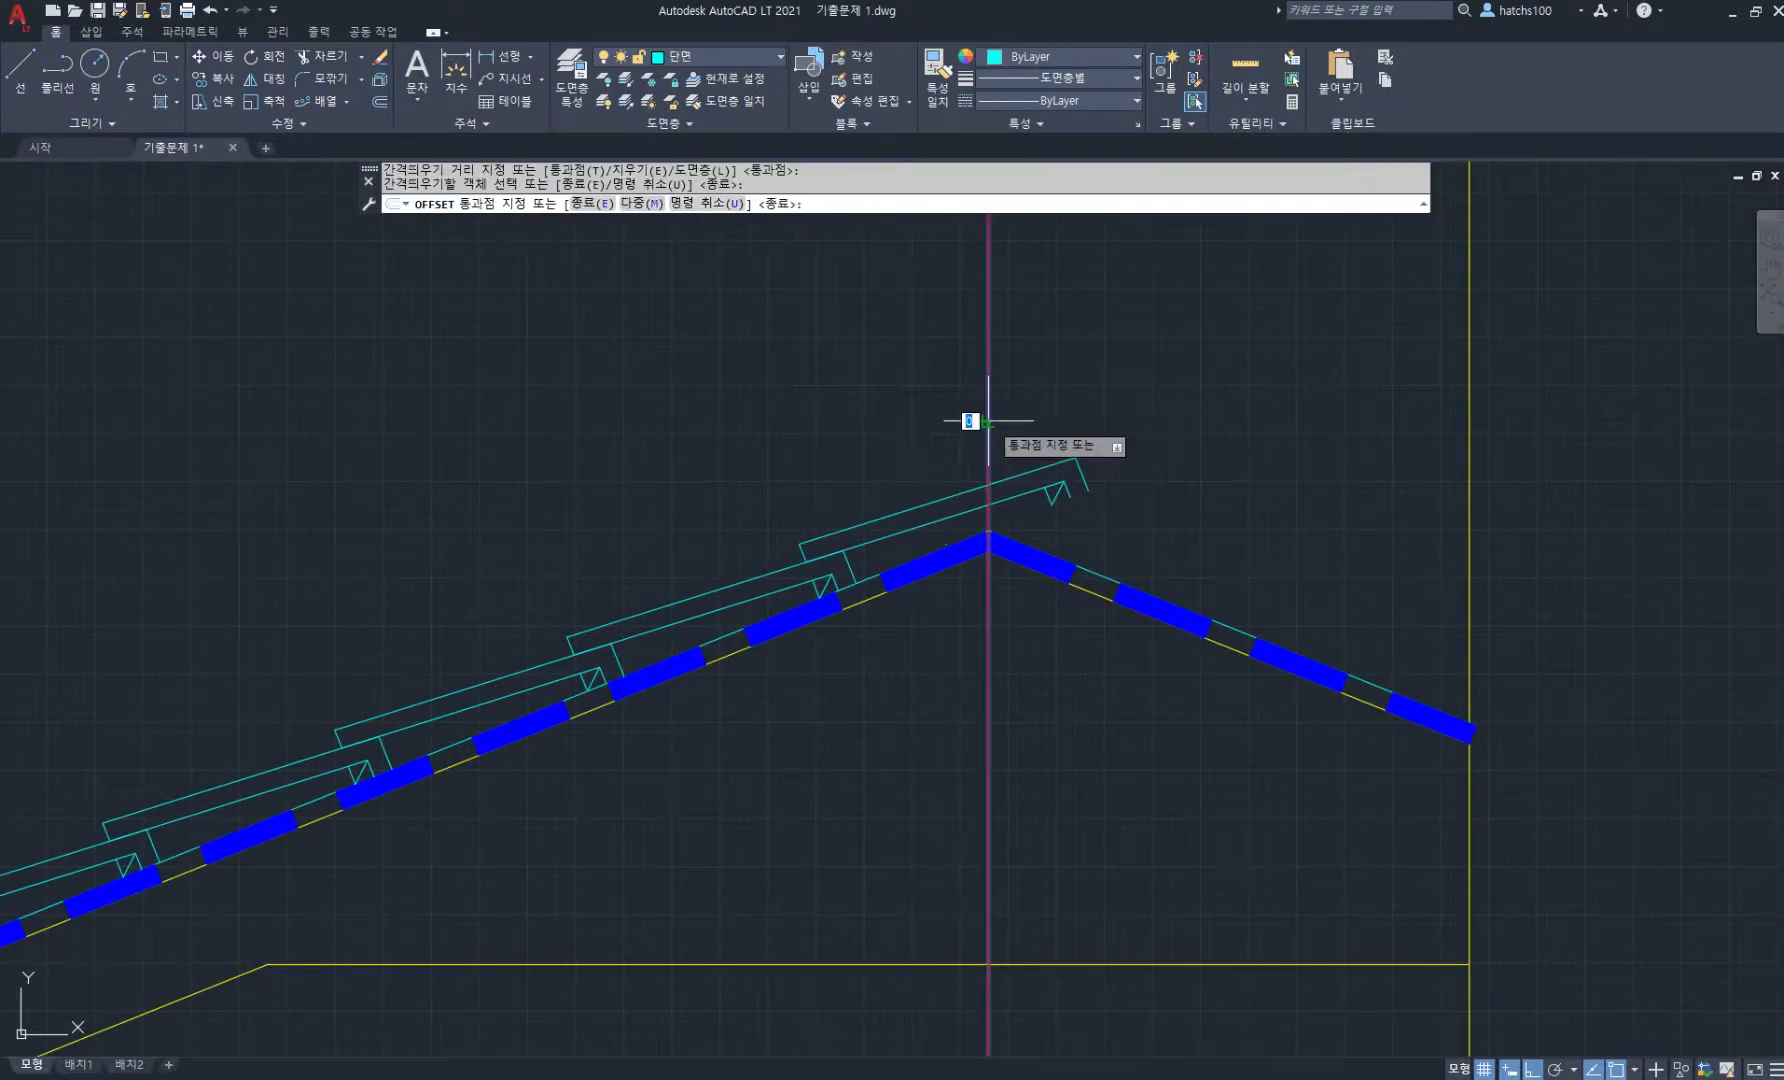
middle_click_drag(916, 446, 988, 455)
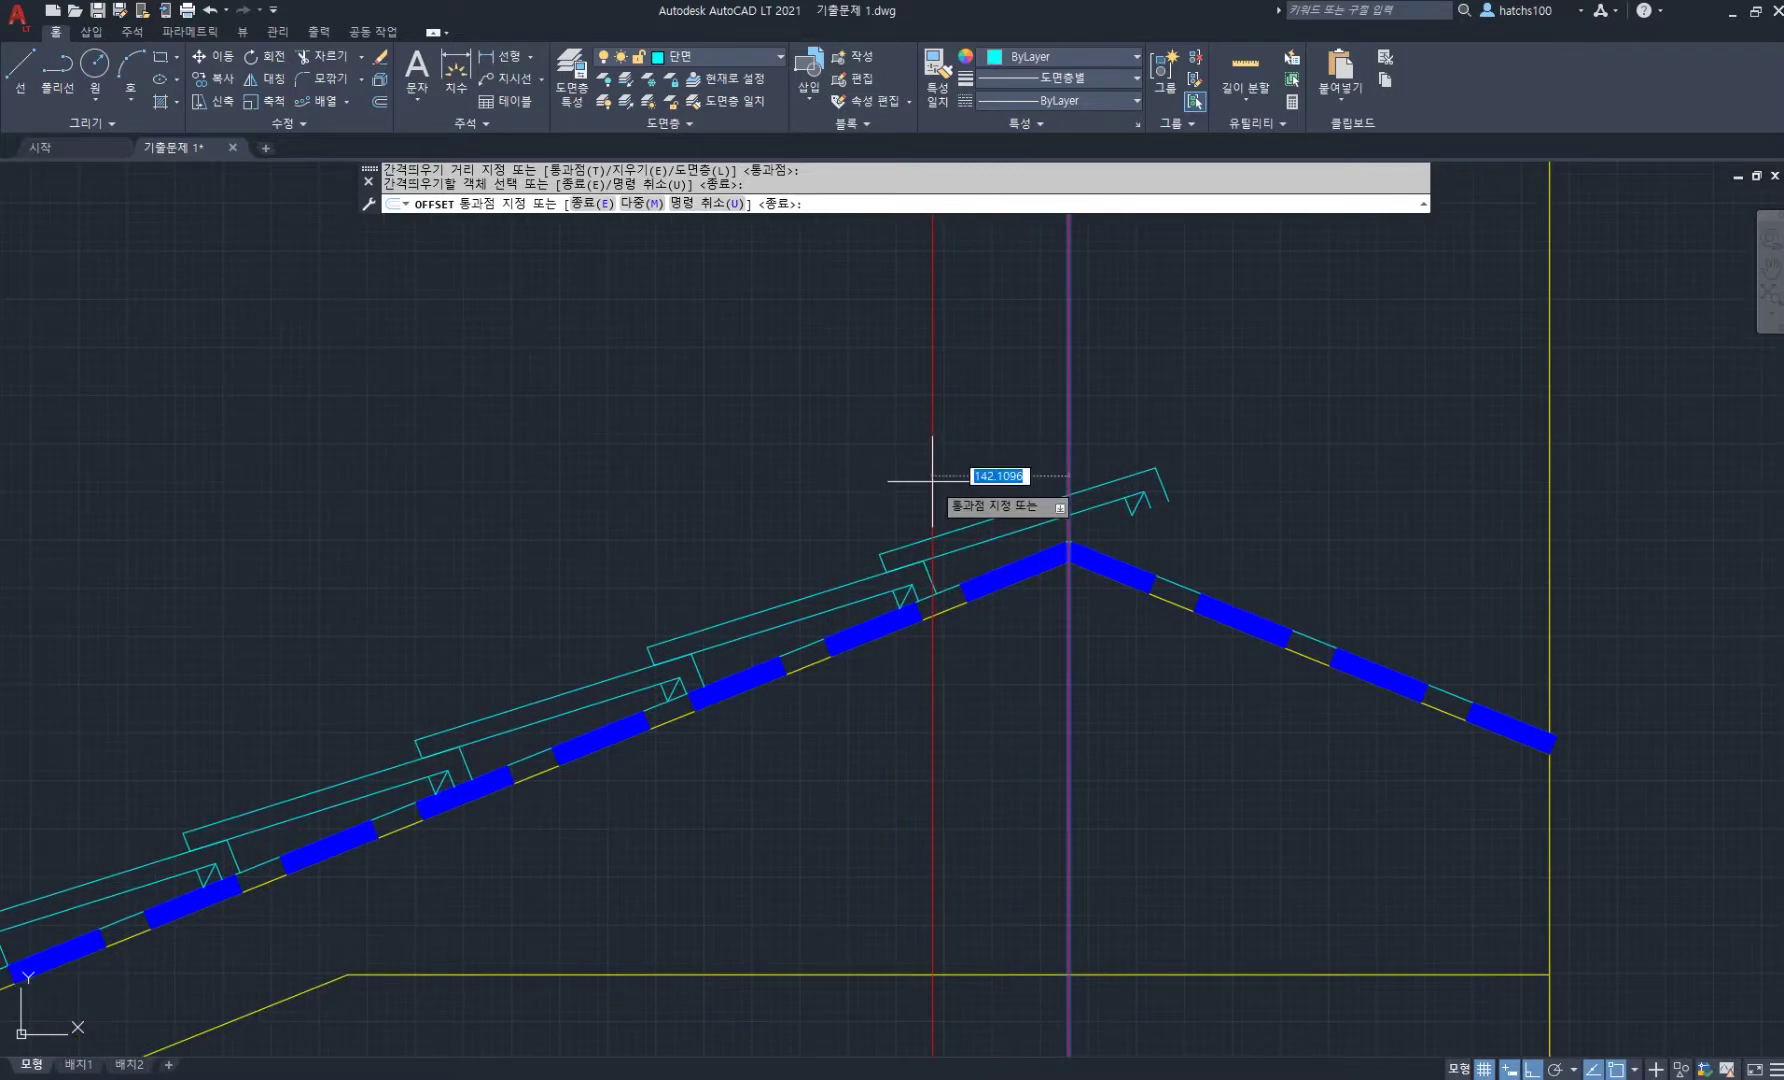
type("150")
key("Return")
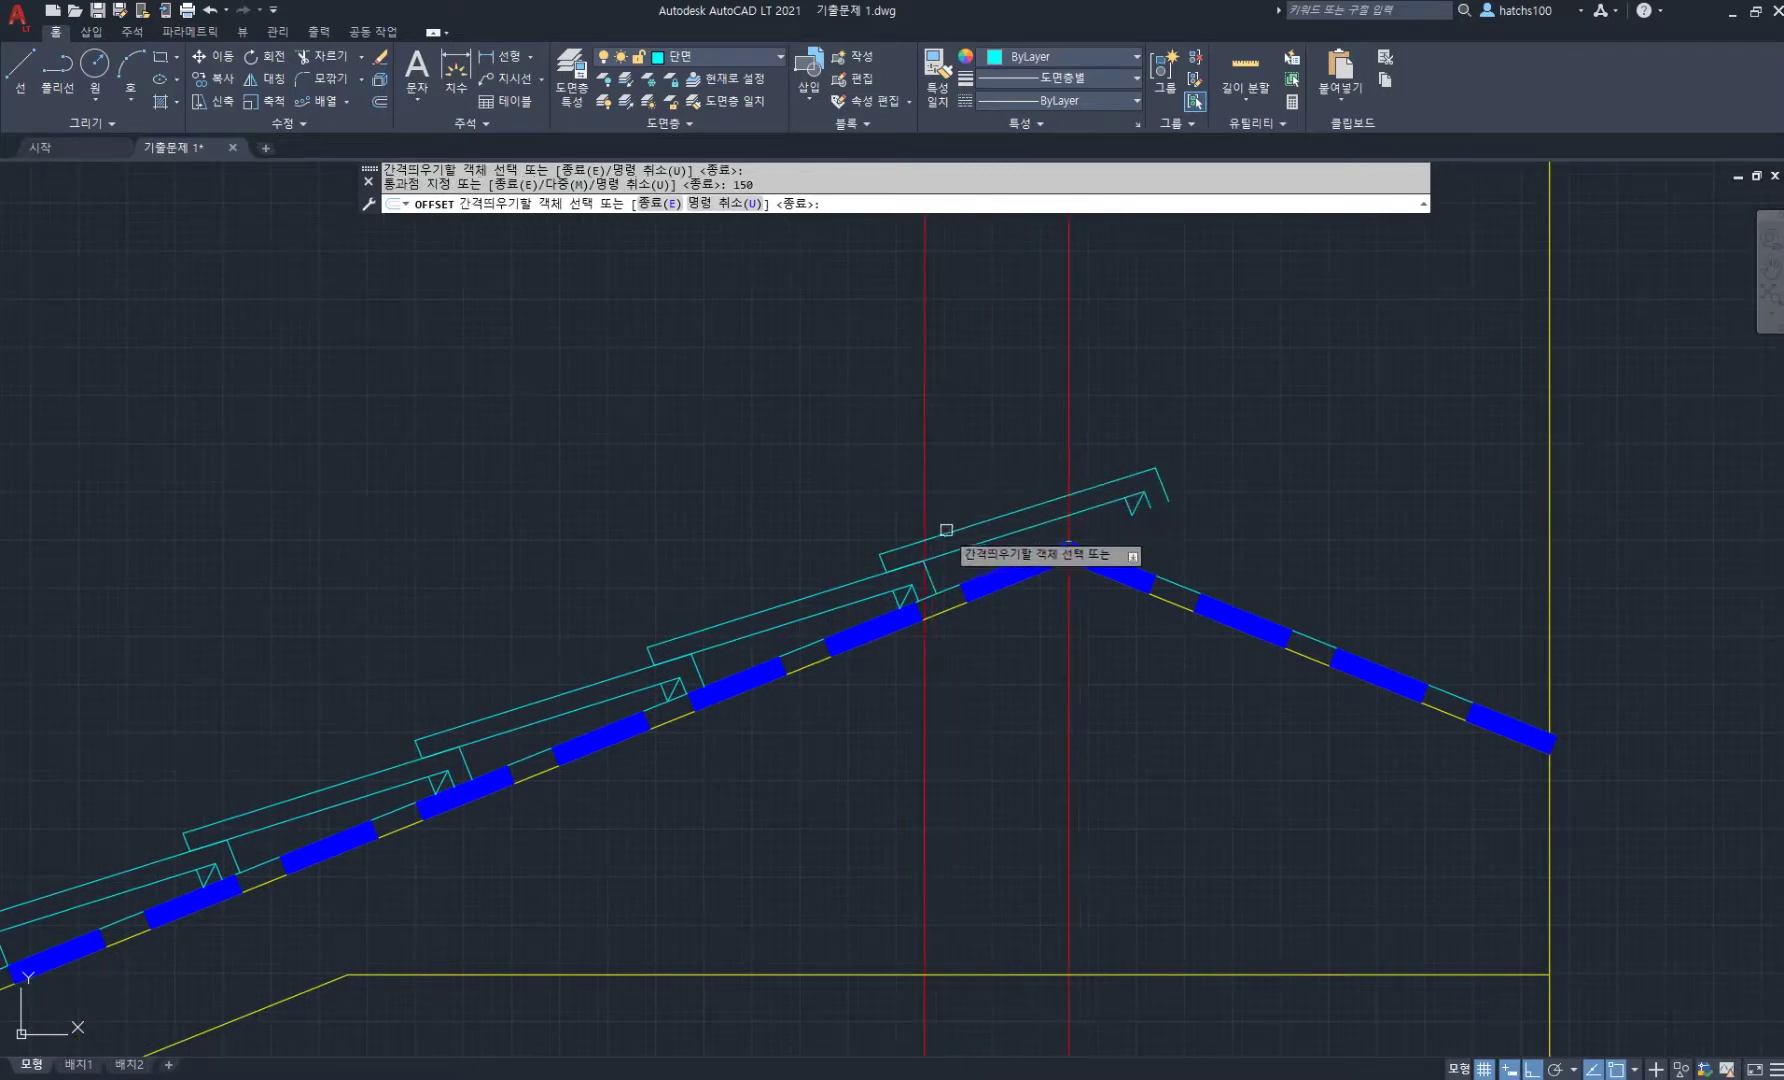
key("Return")
- Erase the batten and end line of the topmost tile that extend past the ridge
scroll(944, 535, "up", 6)
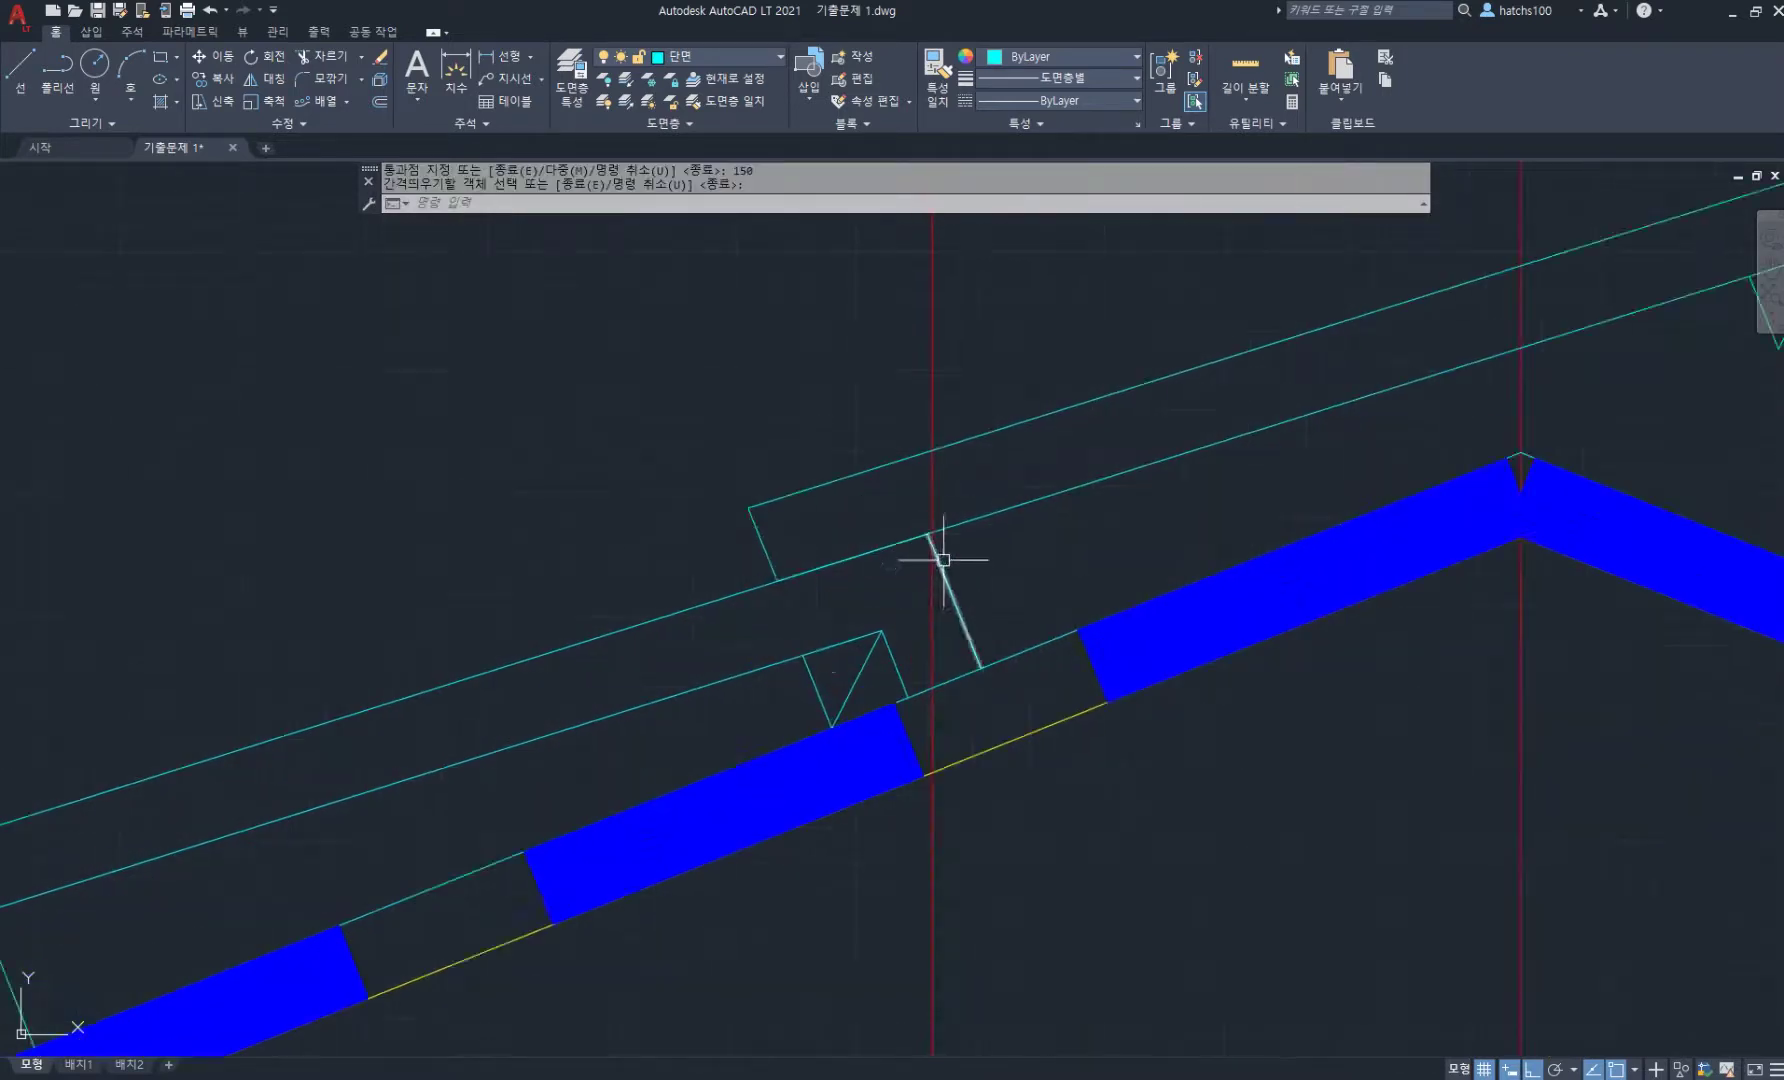
scroll(938, 558, "down", 6)
left_click(1043, 442)
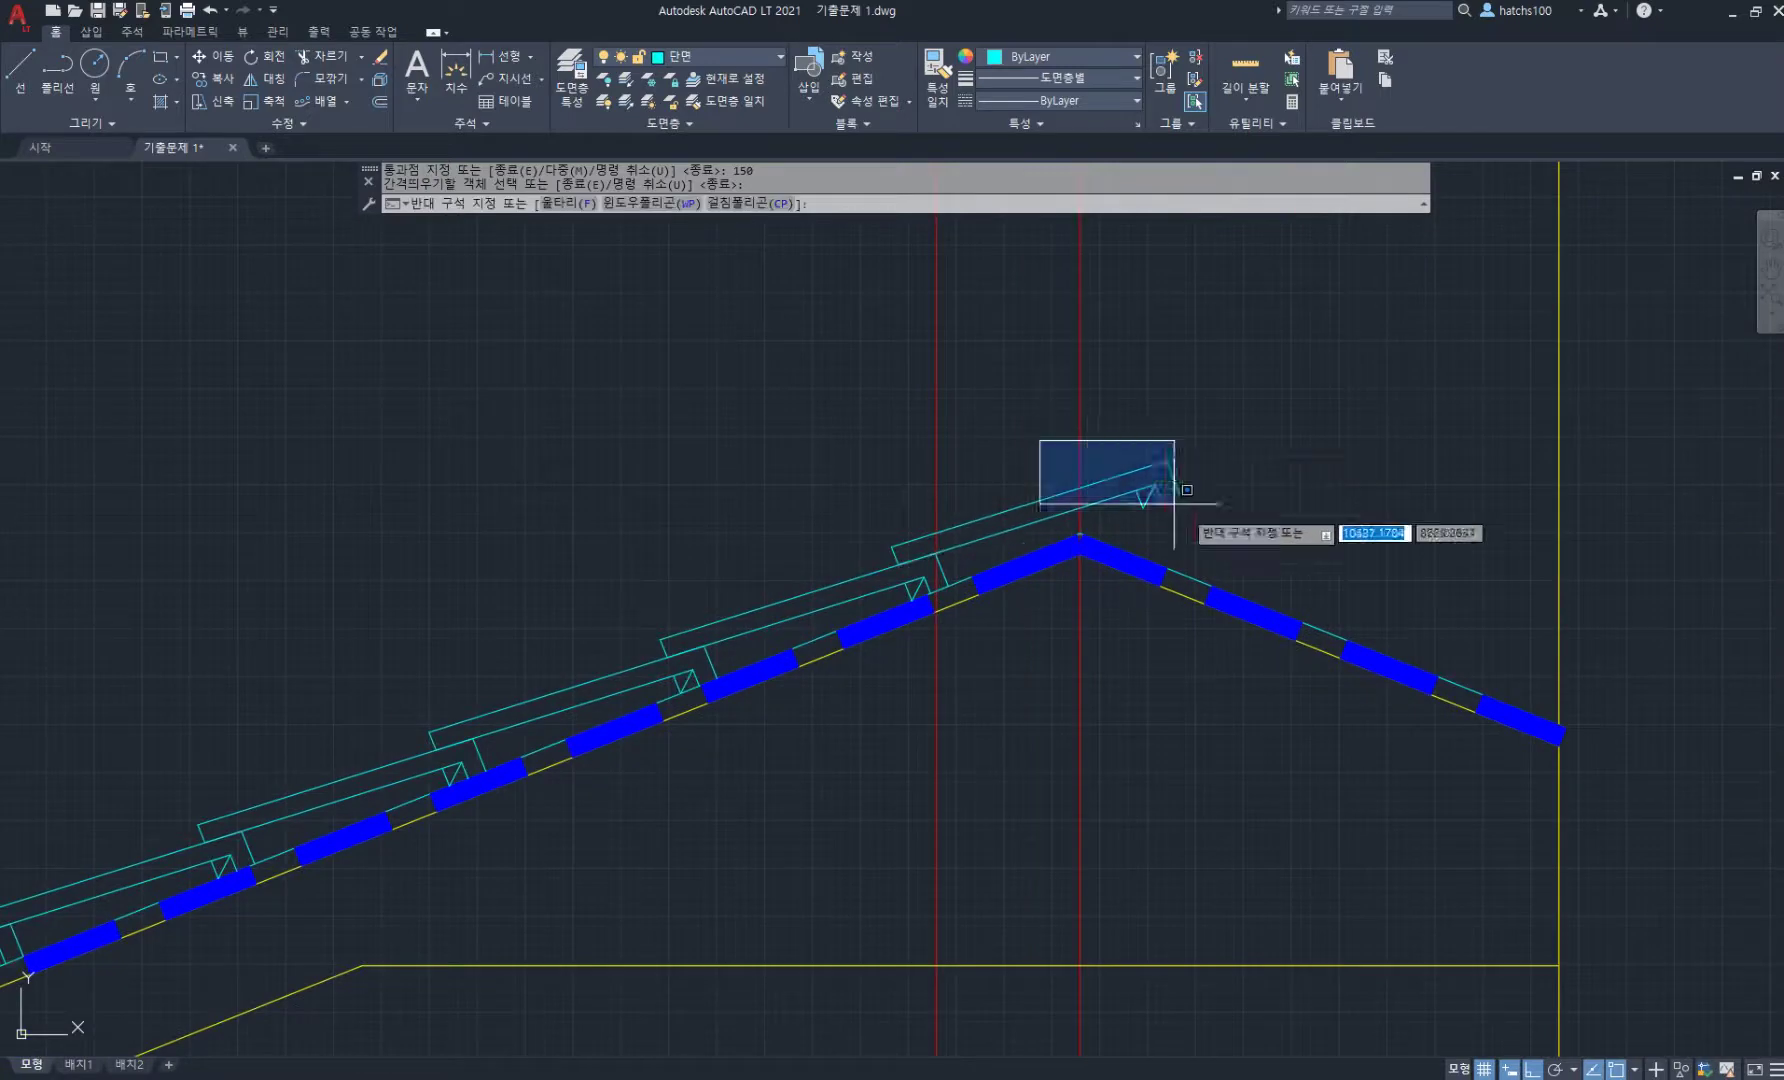
left_click(1262, 538)
left_click(1038, 436)
left_click(1280, 569)
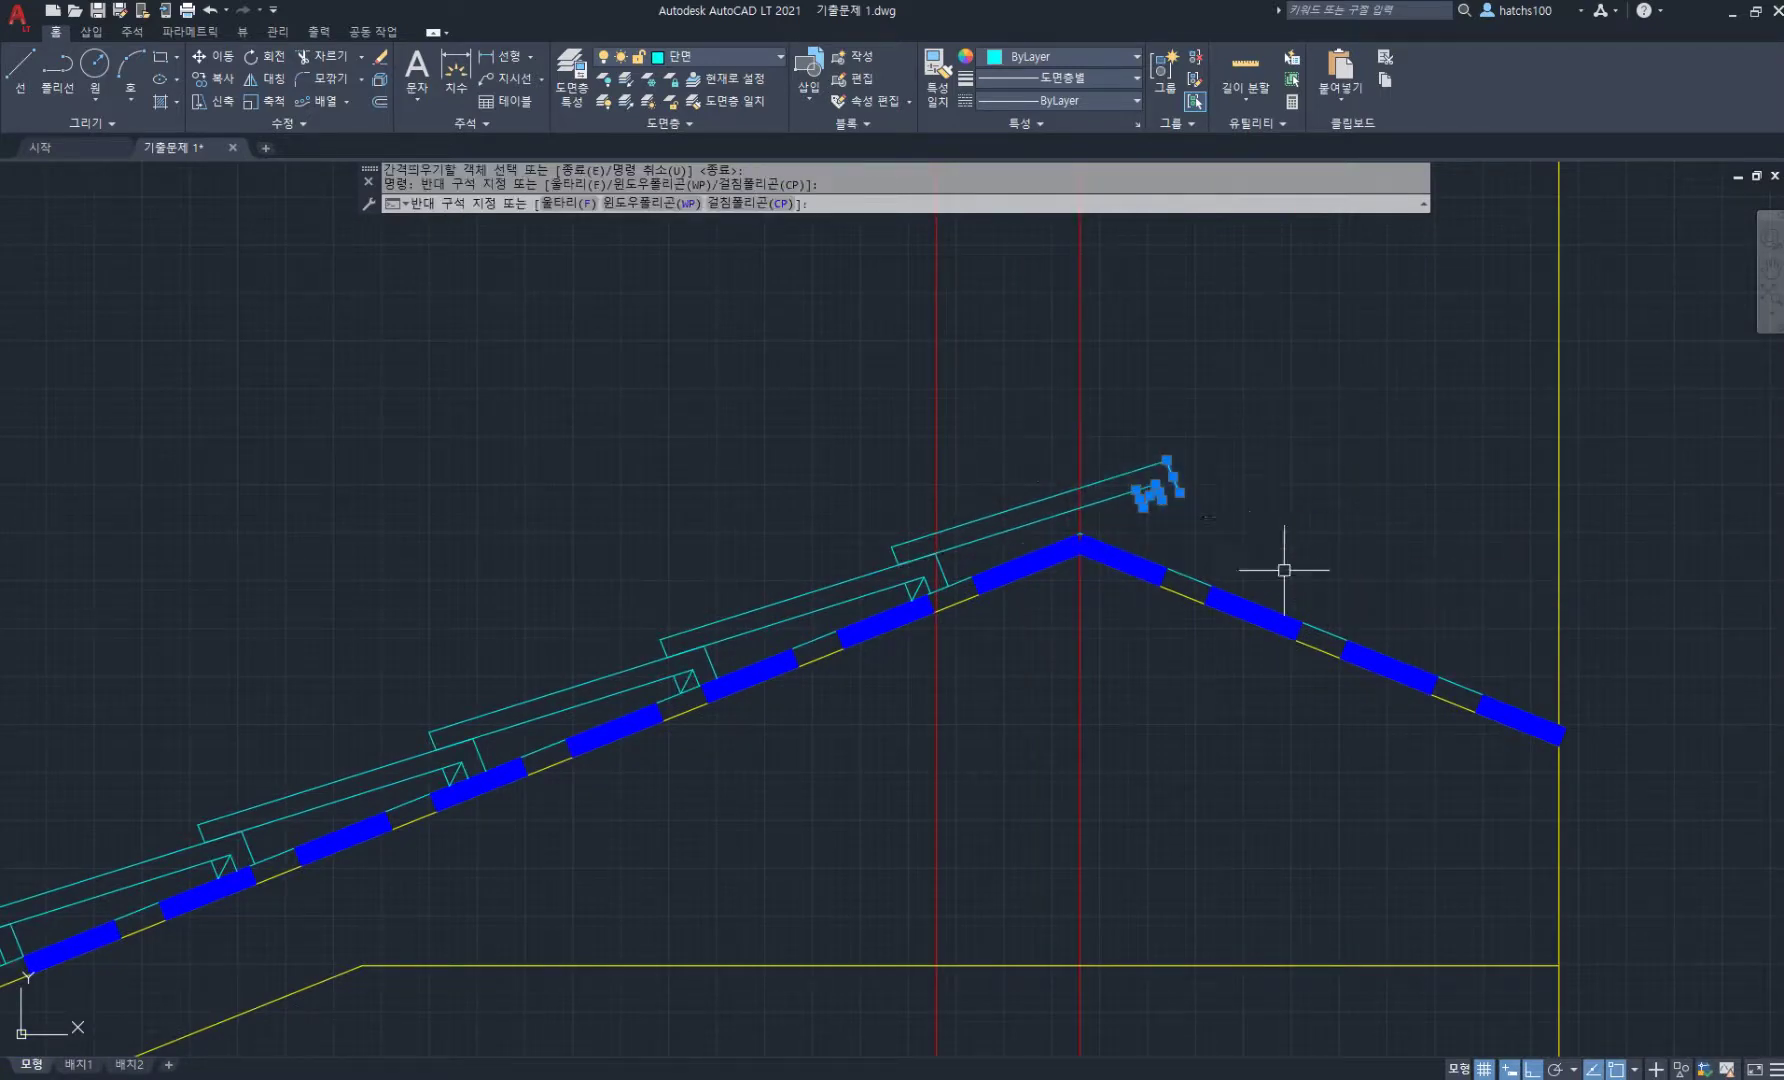
scroll(1053, 540, "down", 2)
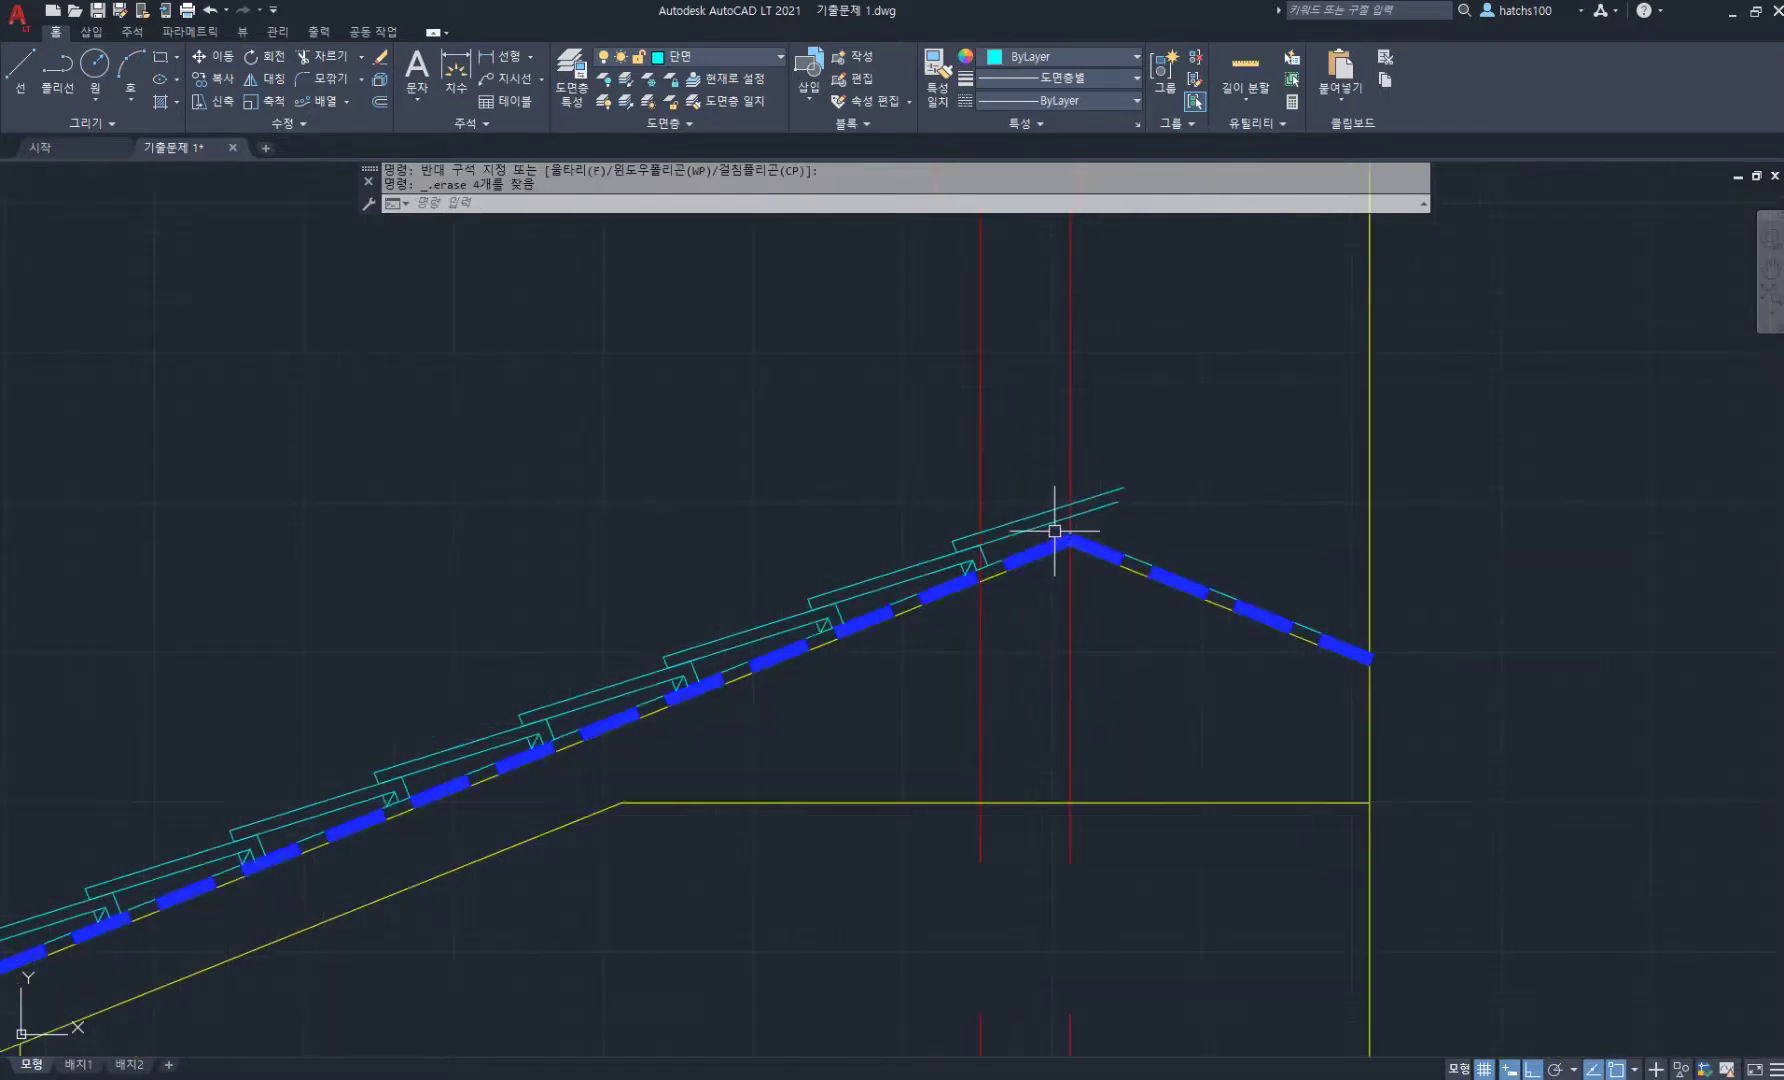
- Mirror the uppermost roof tiles and battens about the vertical red ridge centre line, keeping the originals
type("mi")
key("Return")
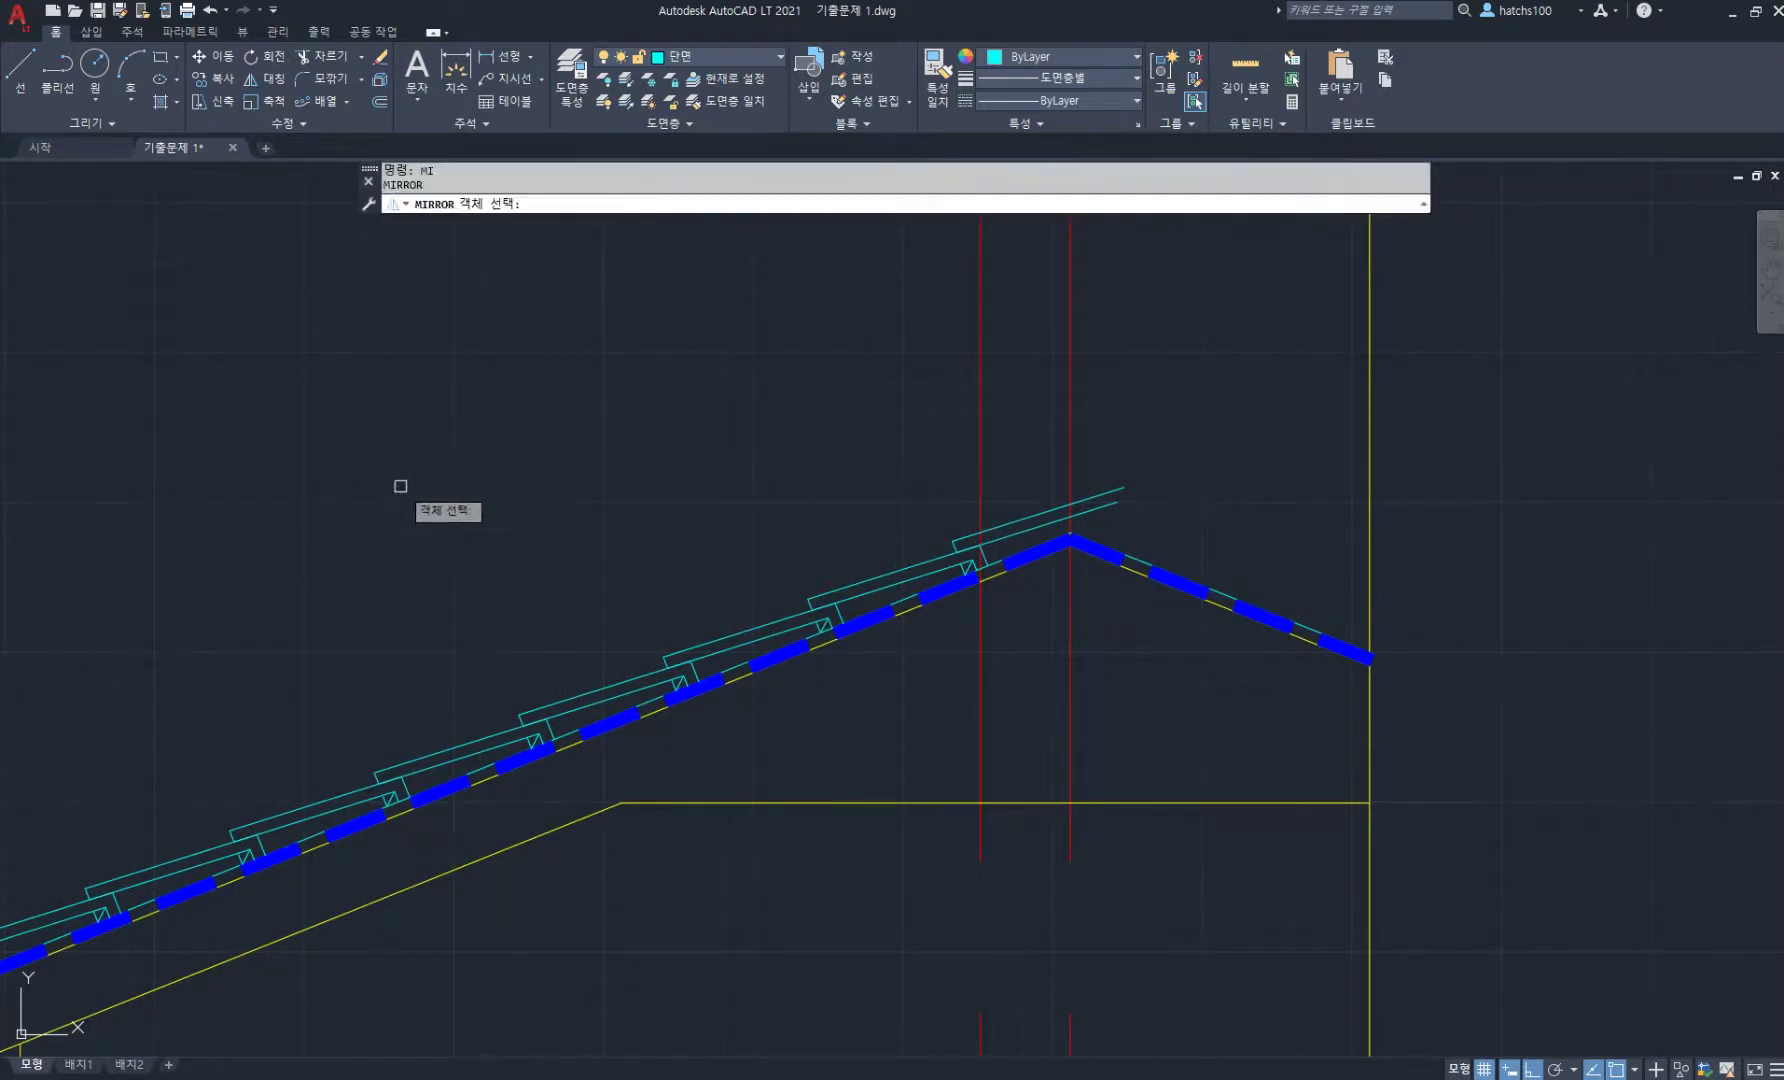
left_click(445, 453)
left_click(1055, 808)
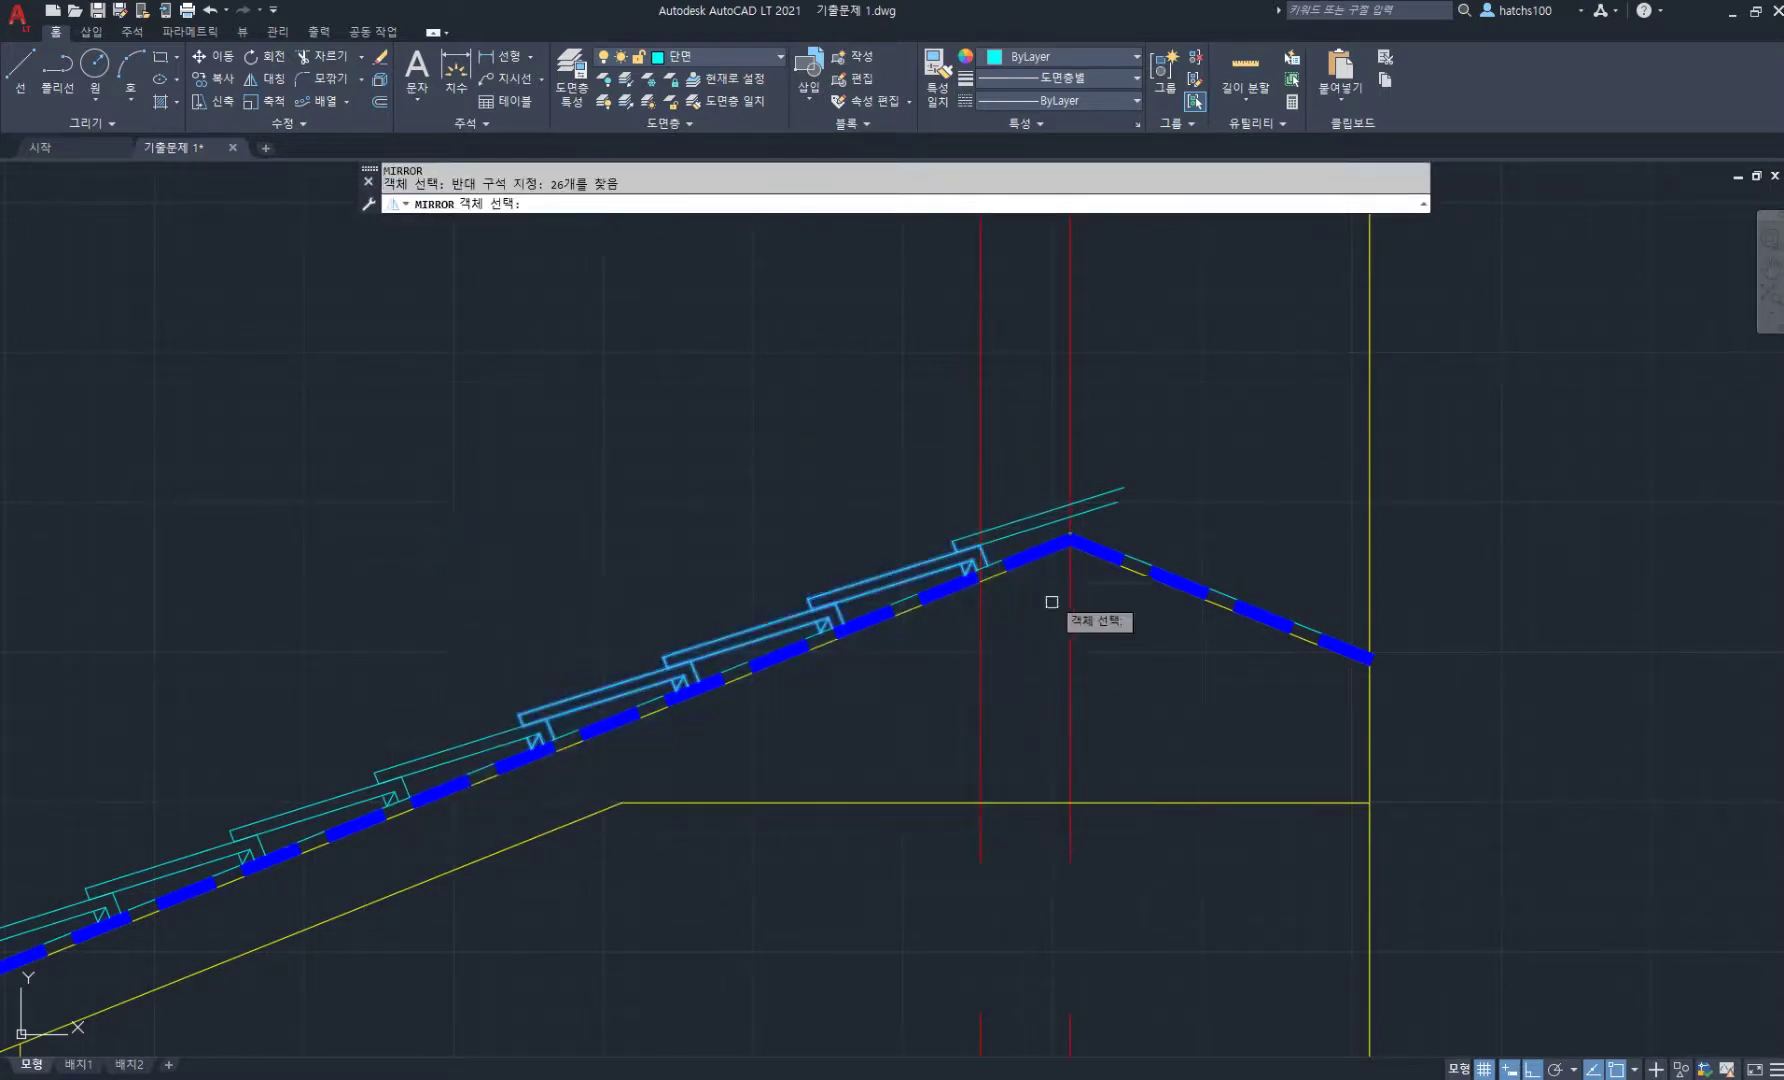
left_click(1033, 518)
key("Return")
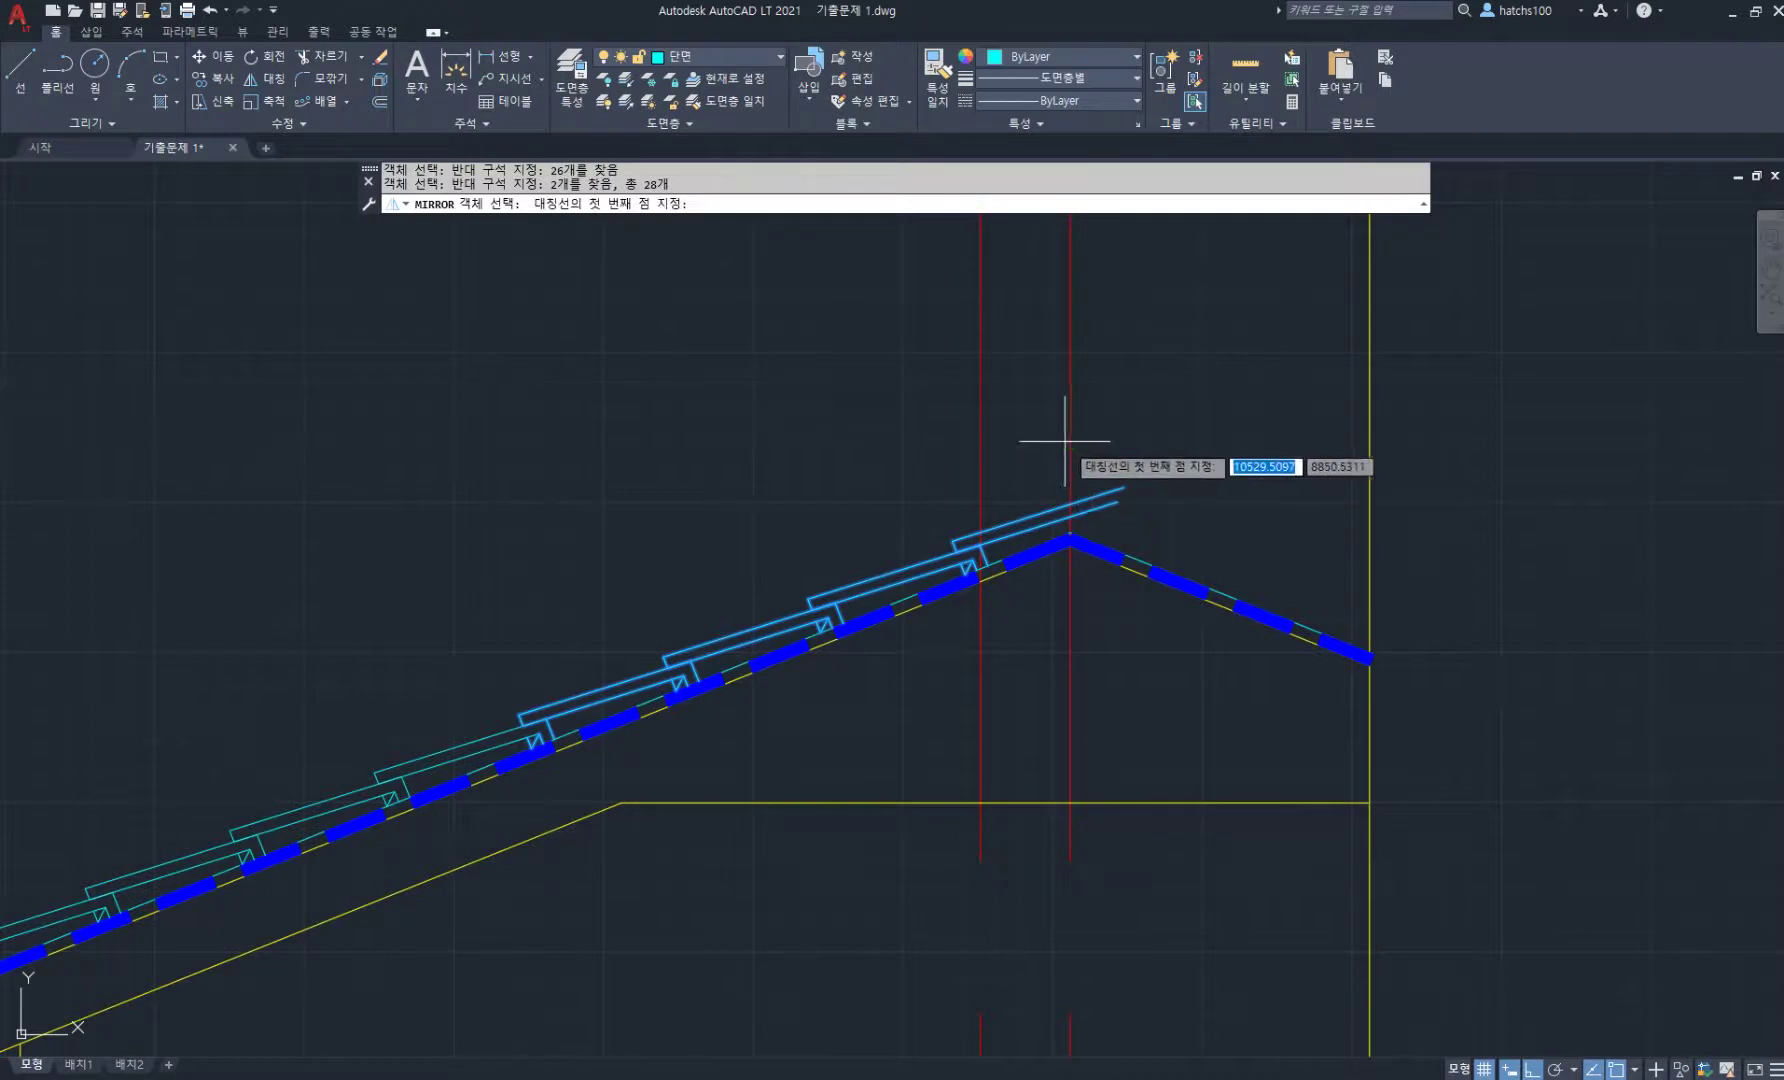
left_click(1066, 446)
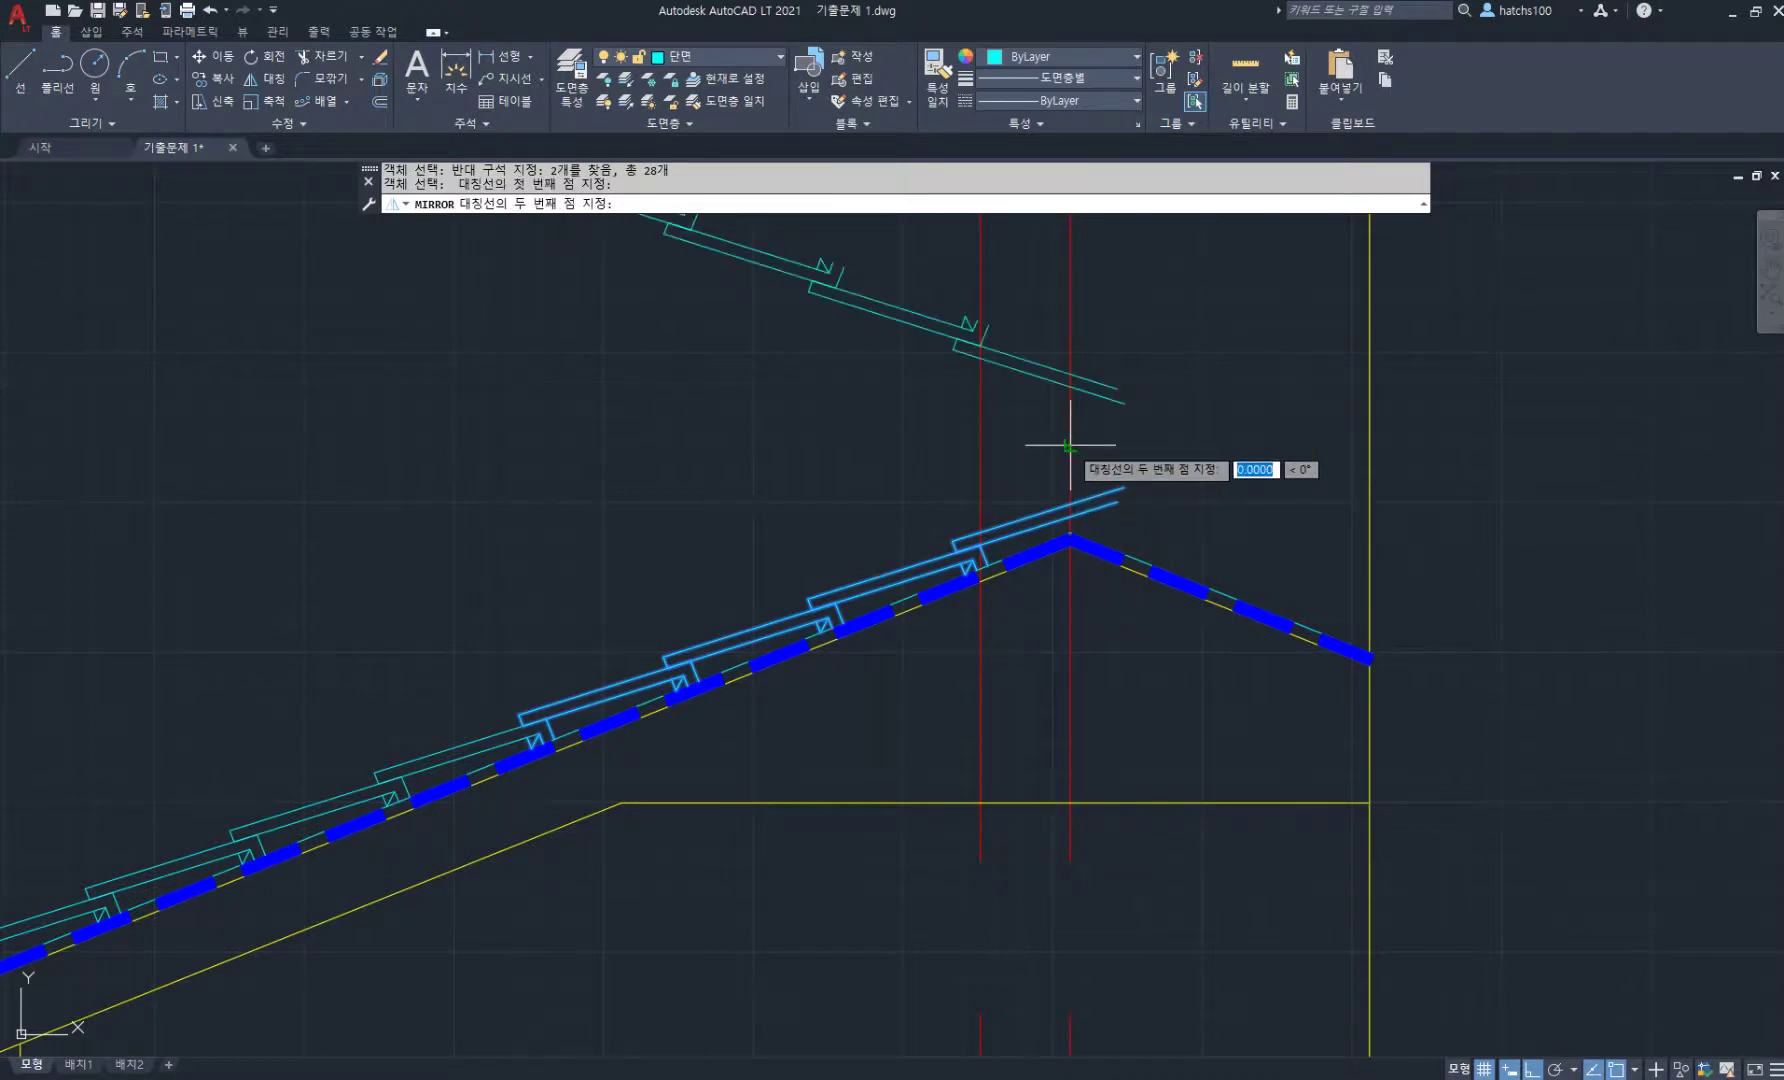
left_click(1098, 316)
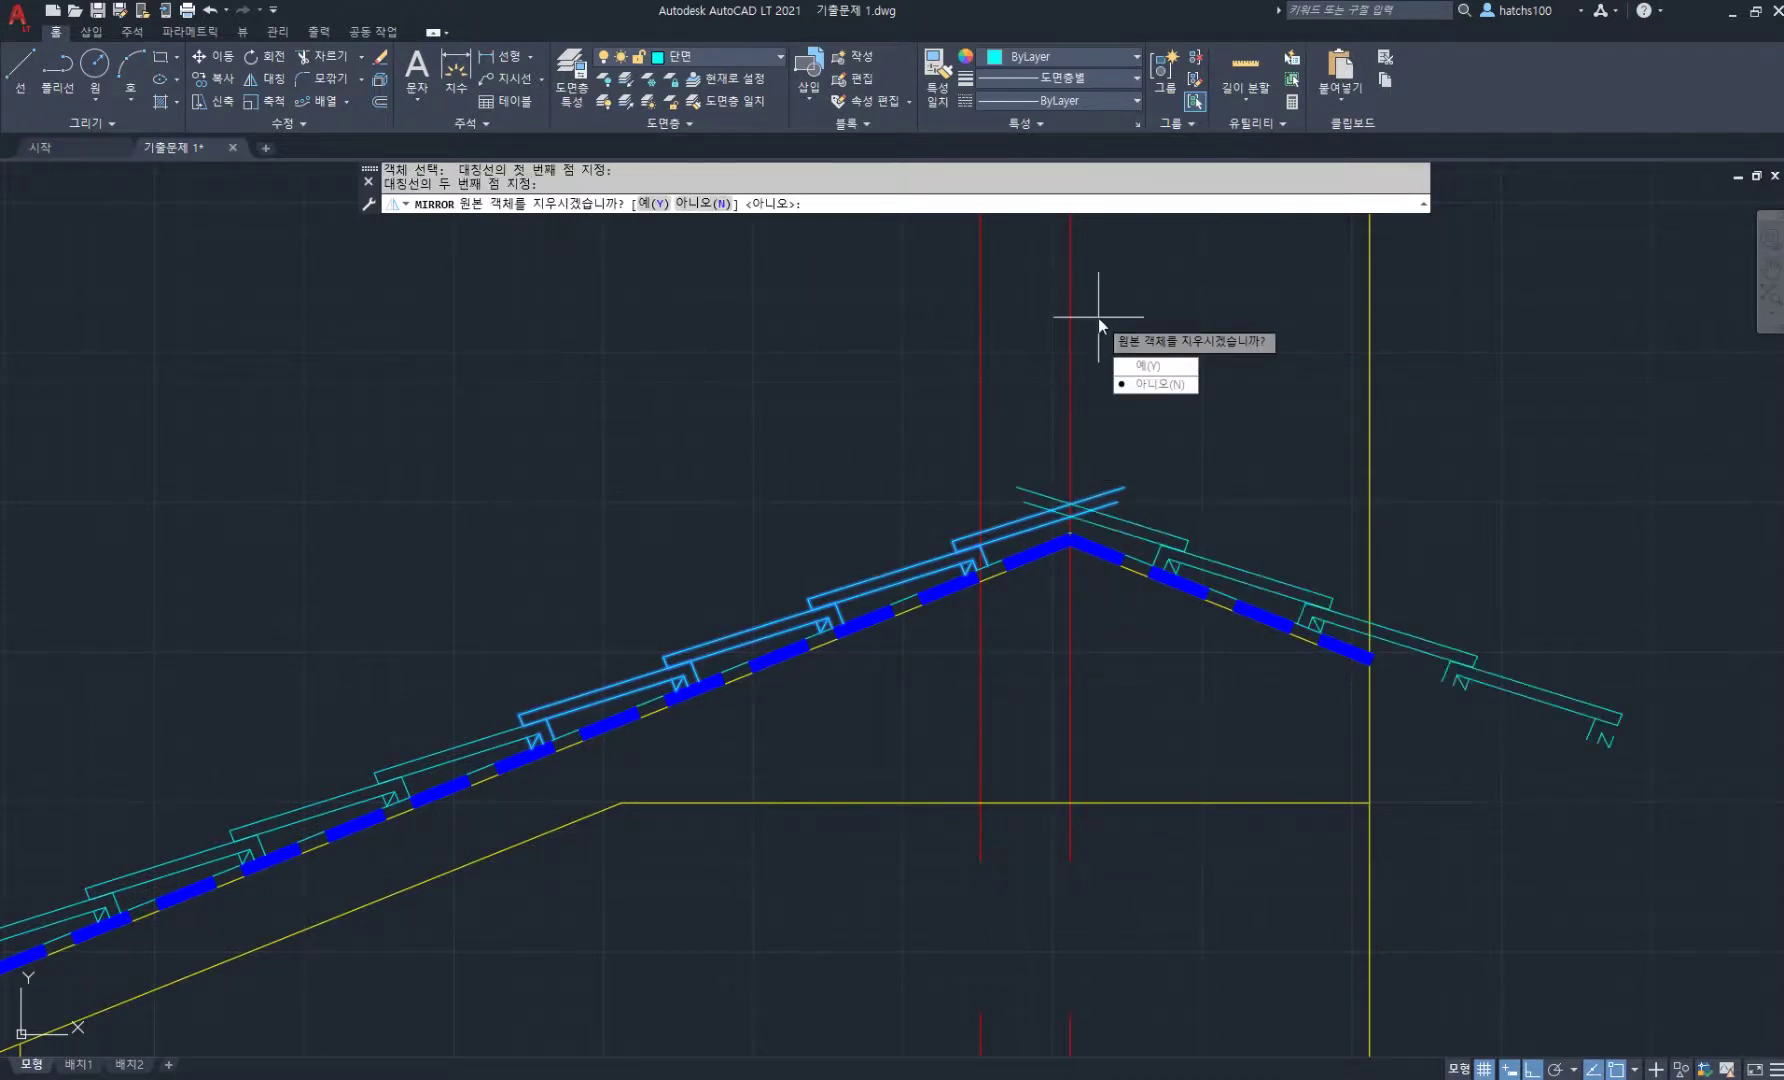
key("Return")
- Trim the tile lines at the yellow vertical boundary line and the crossing tile ends above the ridge apex
middle_click_drag(1252, 532, 952, 497)
type("t")
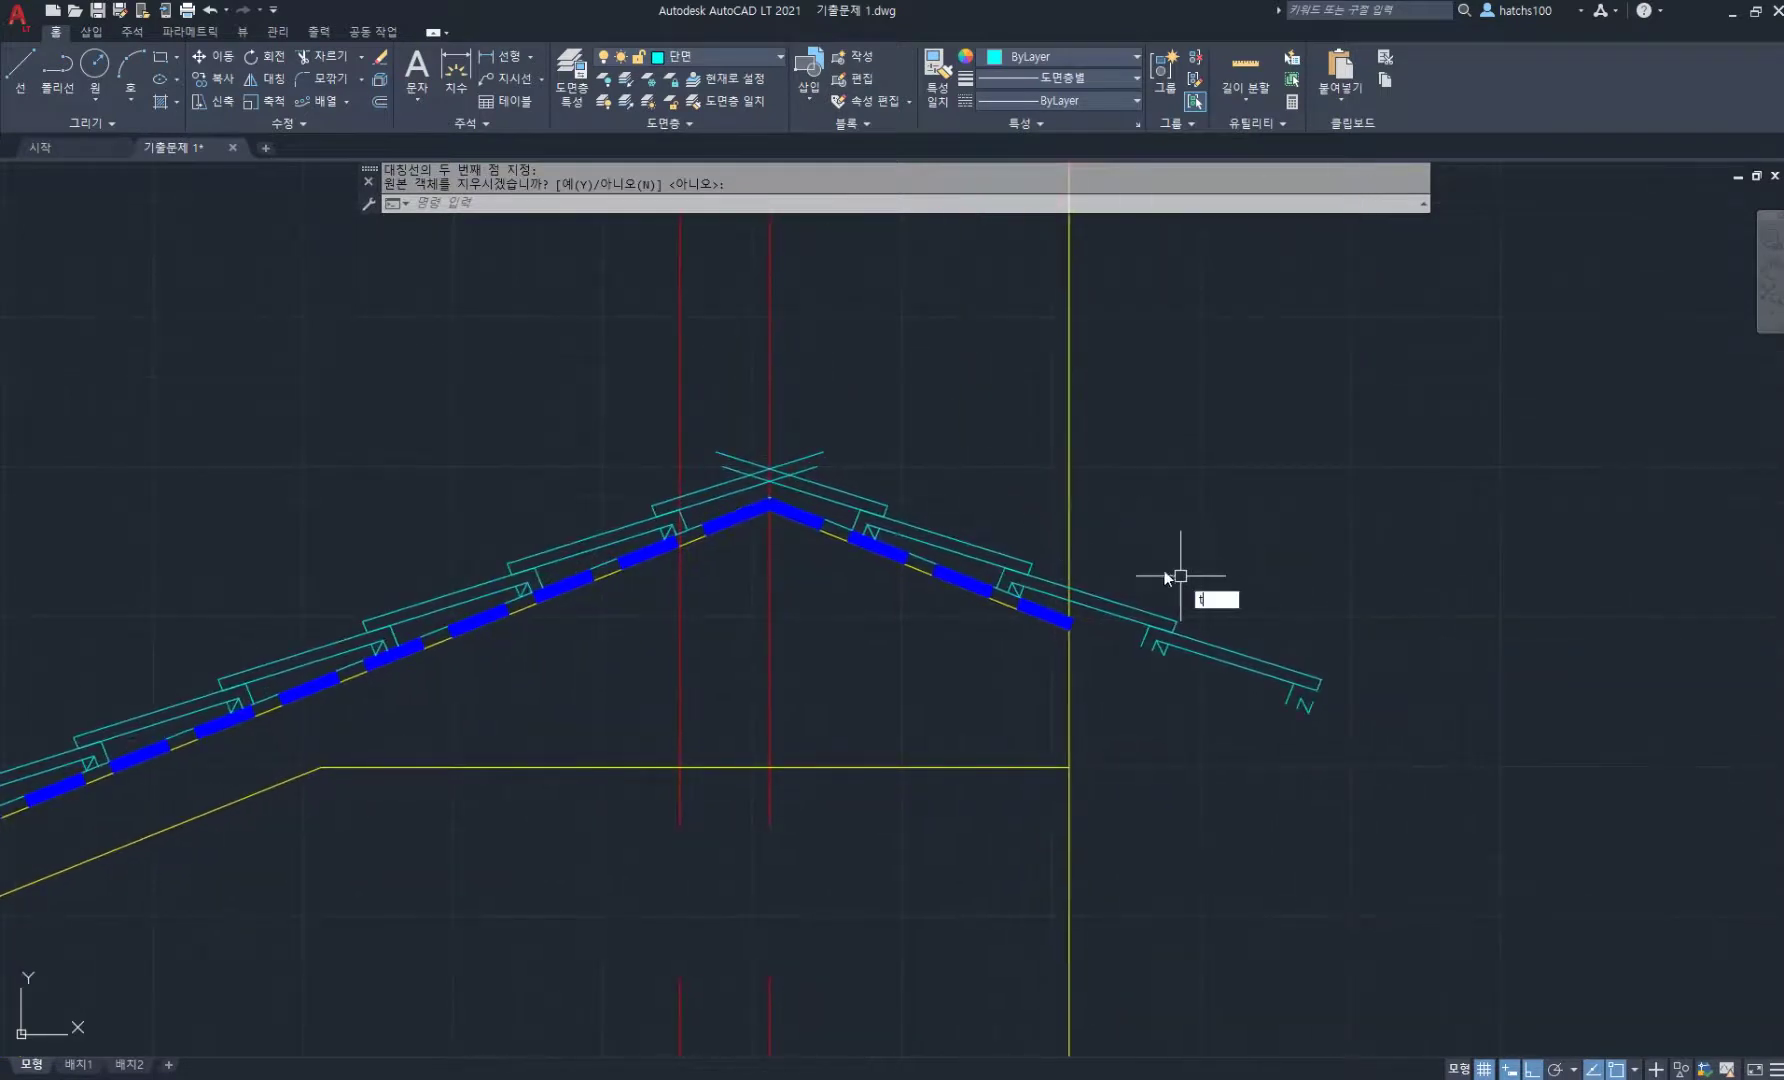
type("r")
key("Return")
scroll(757, 494, "up", 4)
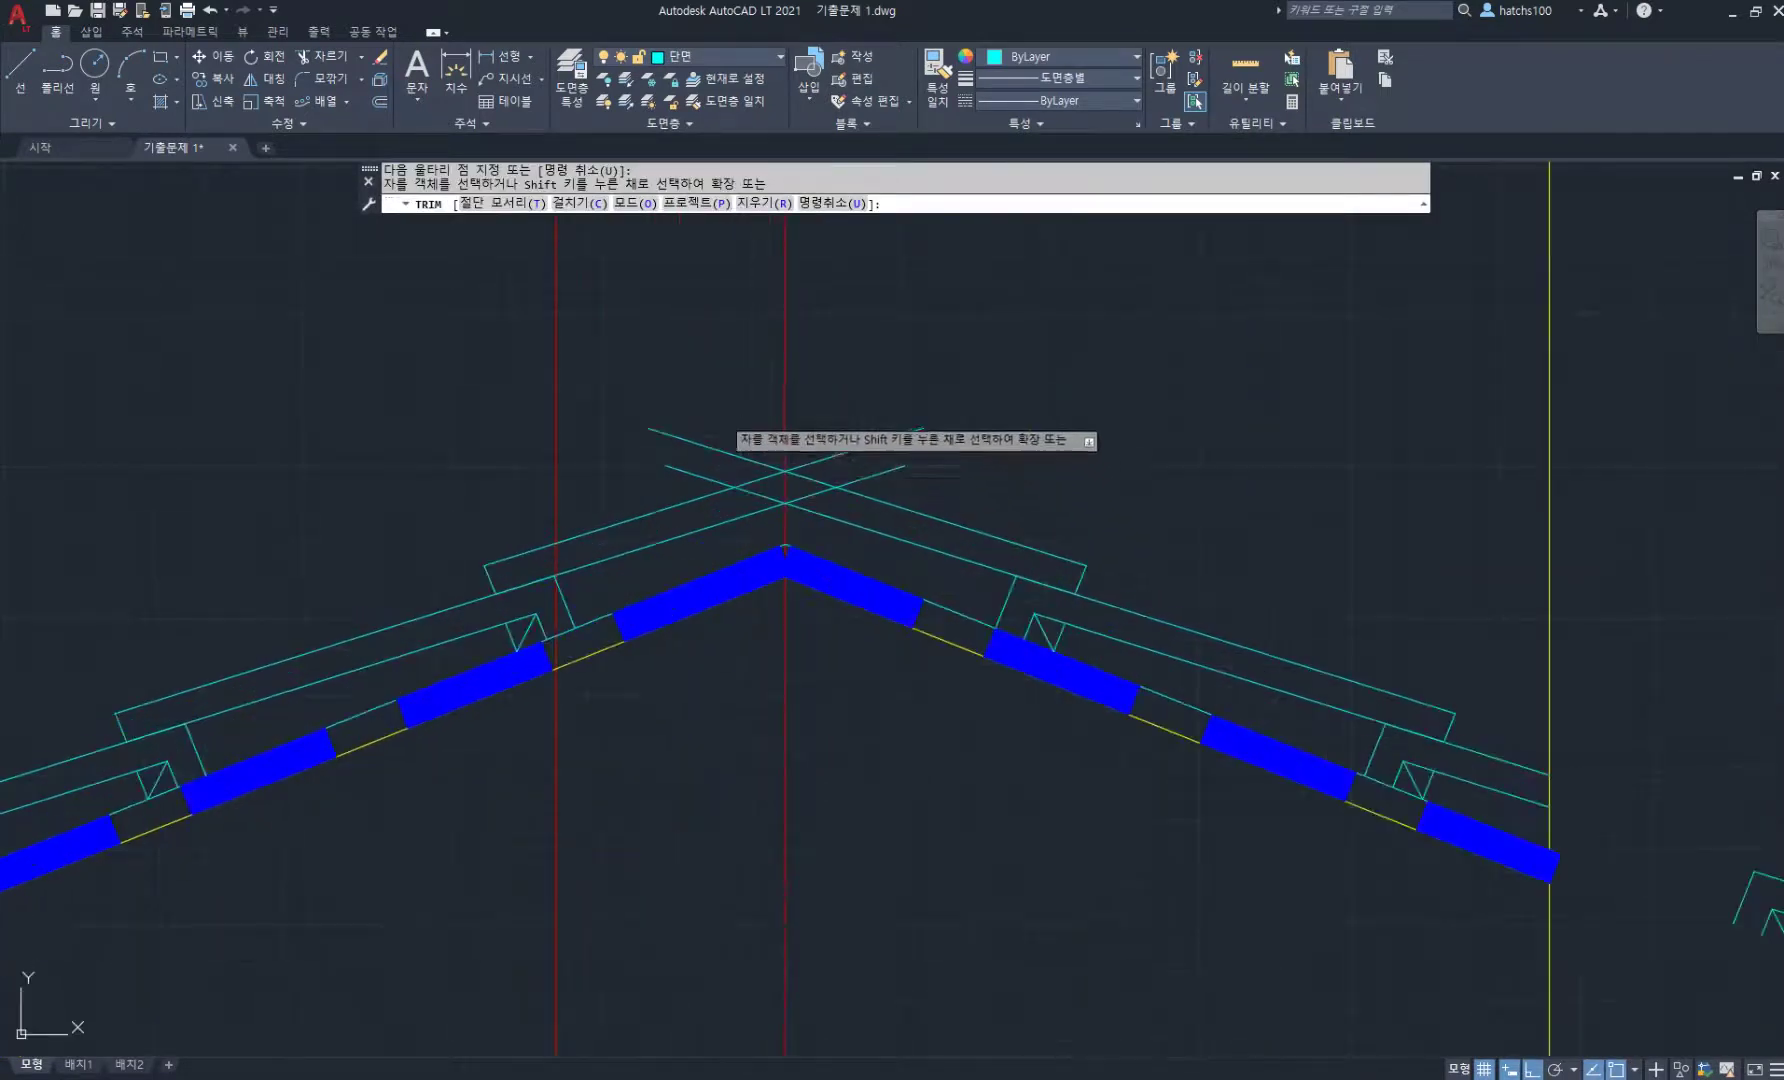
left_click(722, 414)
left_click(664, 473)
left_click(858, 411)
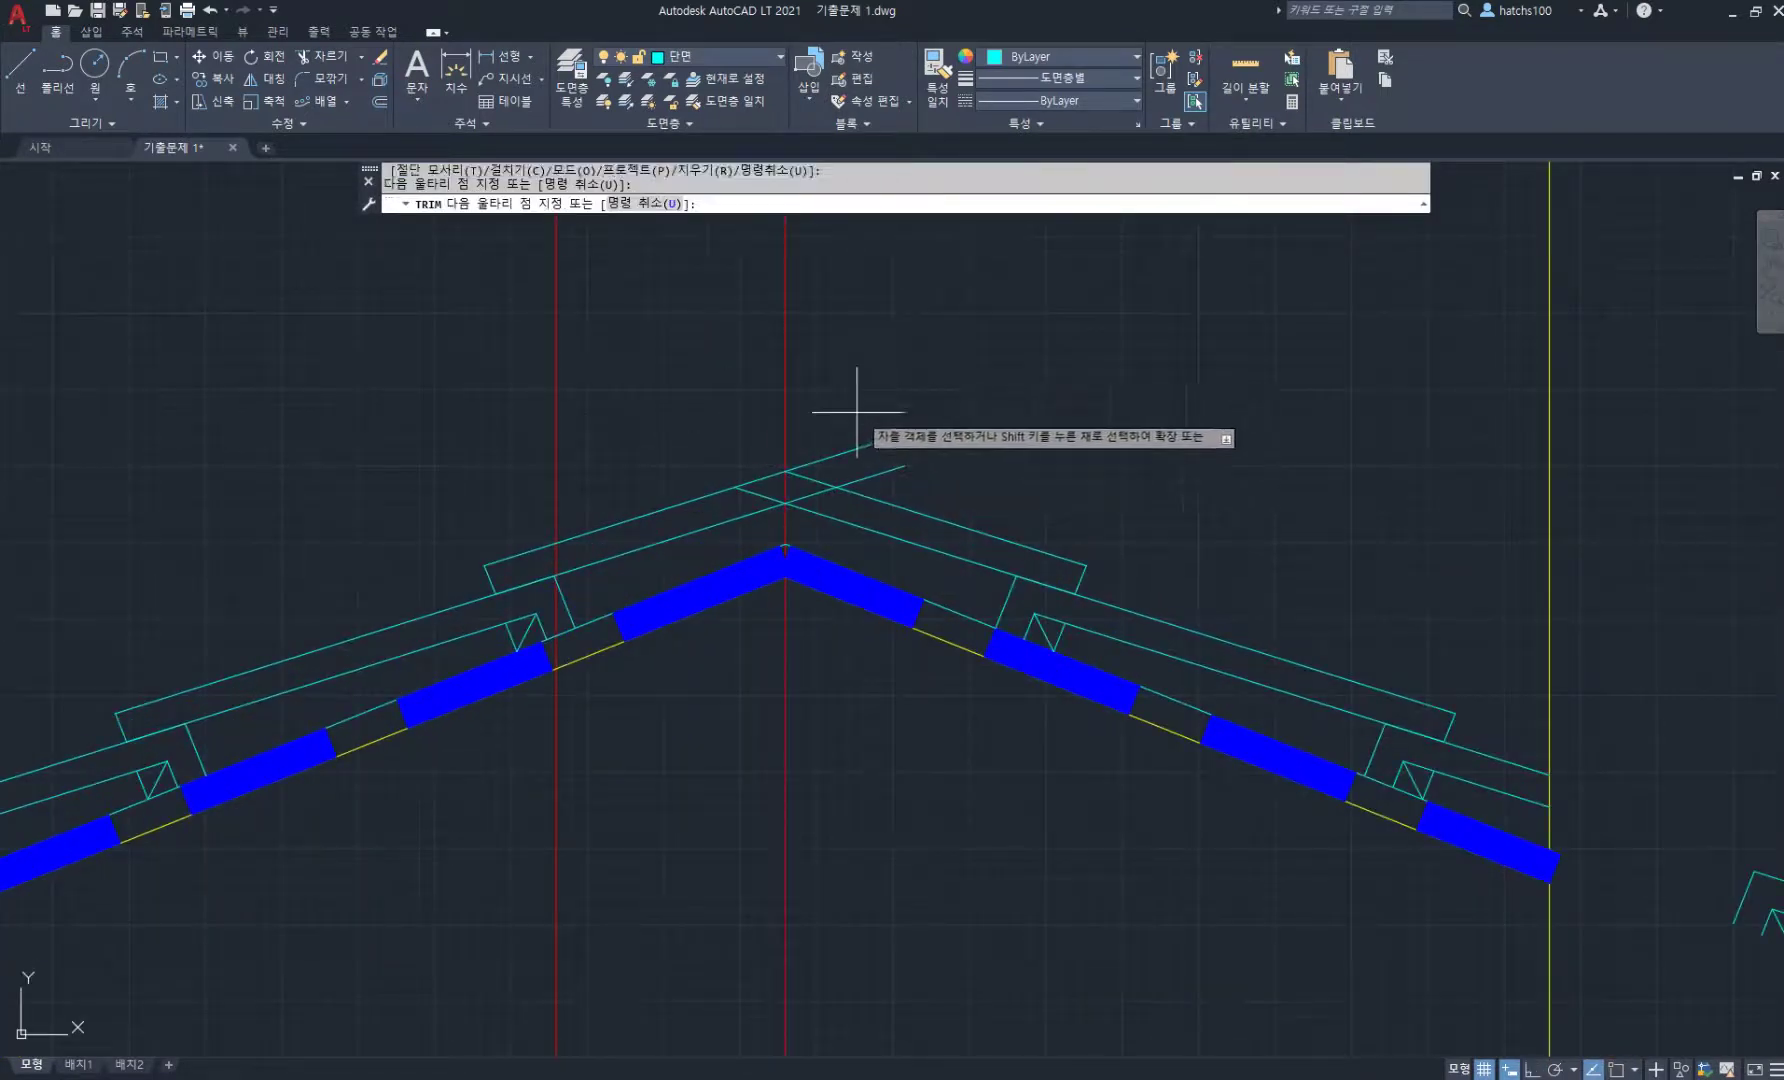
left_click(876, 480)
scroll(835, 471, "down", 2)
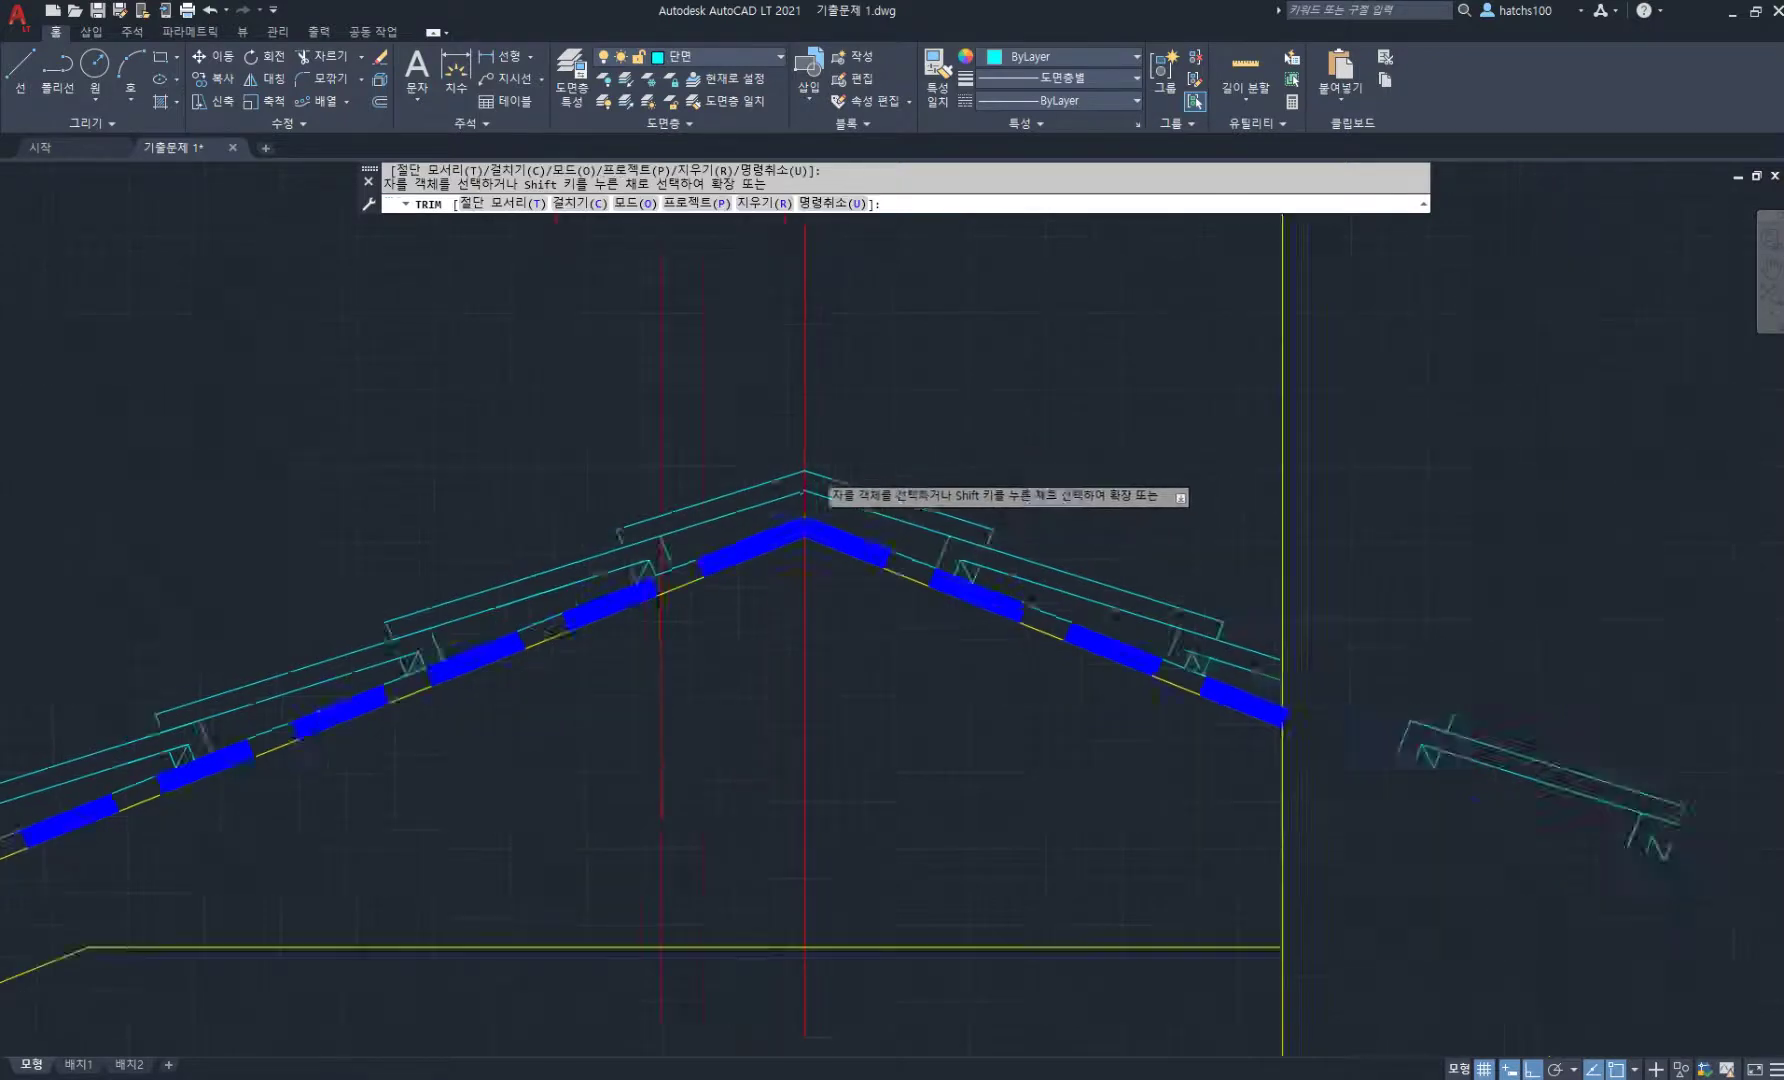
scroll(814, 472, "down", 2)
scroll(1182, 629, "up", 2)
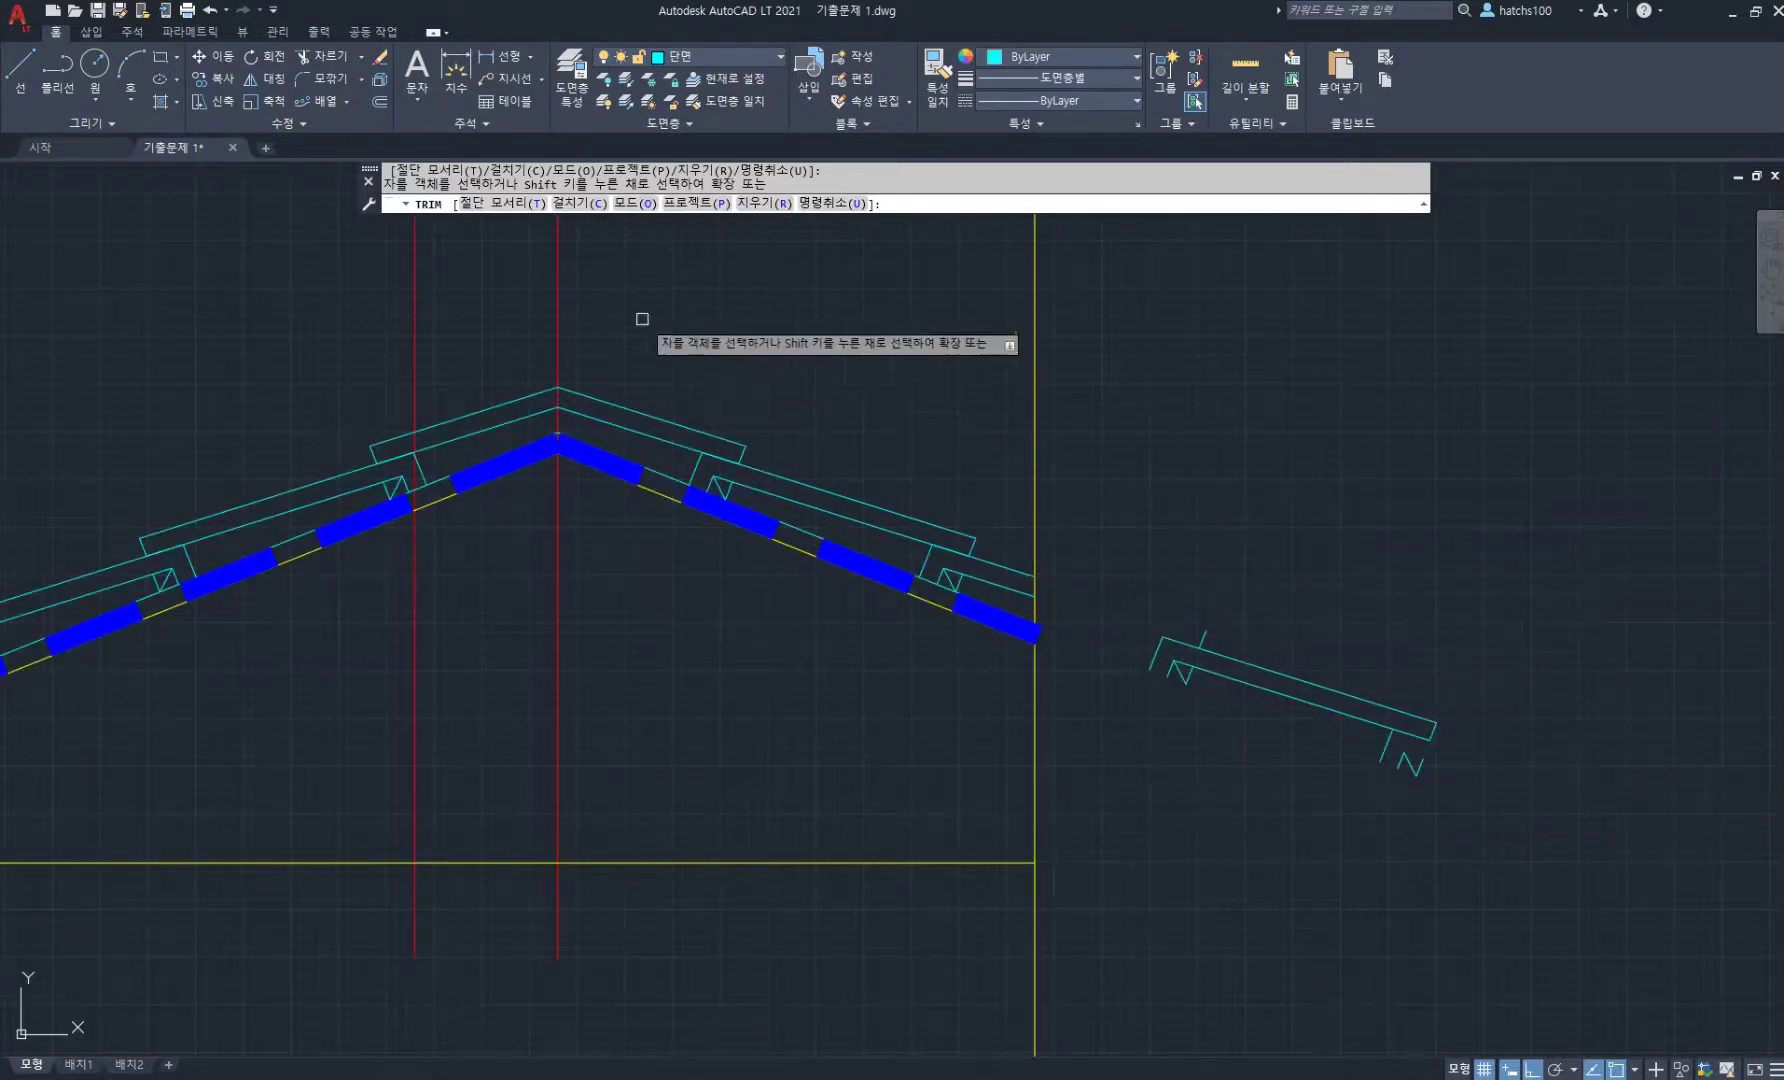
- Erase the leftover tile and batten pieces lying beyond the yellow vertical boundary line
left_click(778, 203)
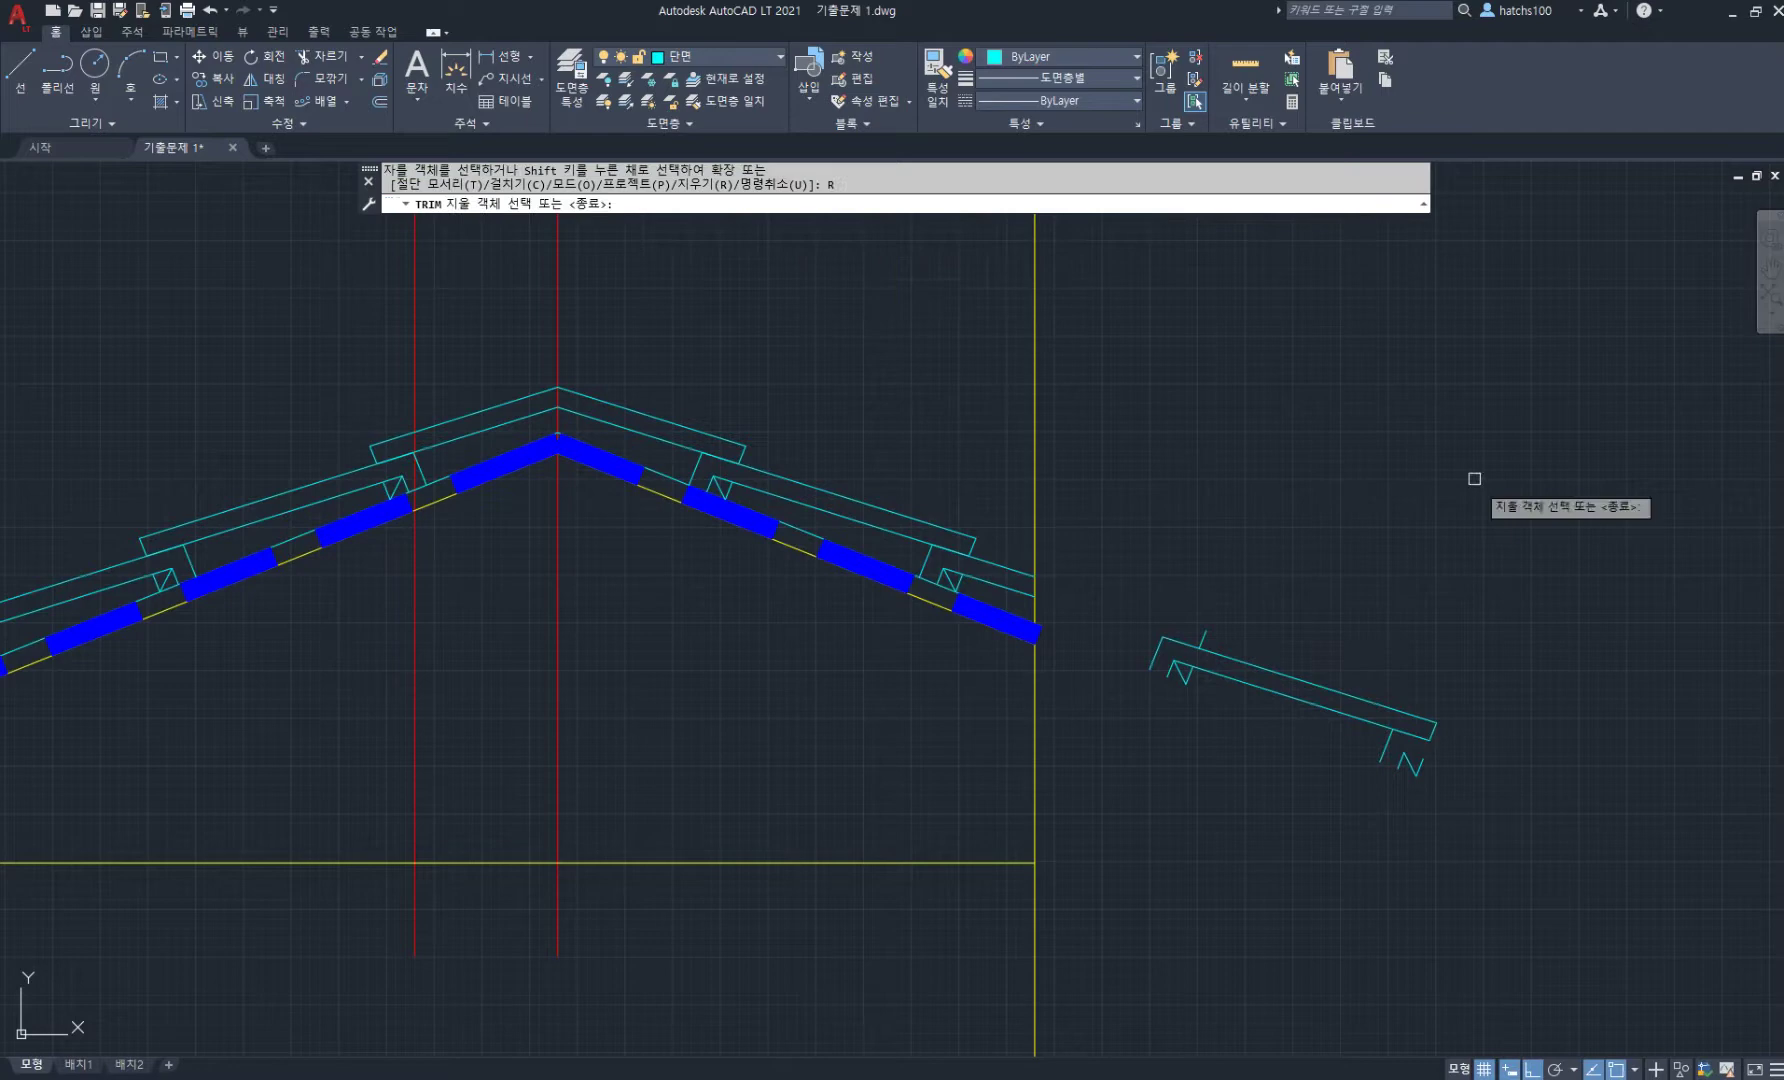
left_click(1095, 570)
left_click(1545, 844)
key("Return")
middle_click_drag(685, 476, 1047, 624)
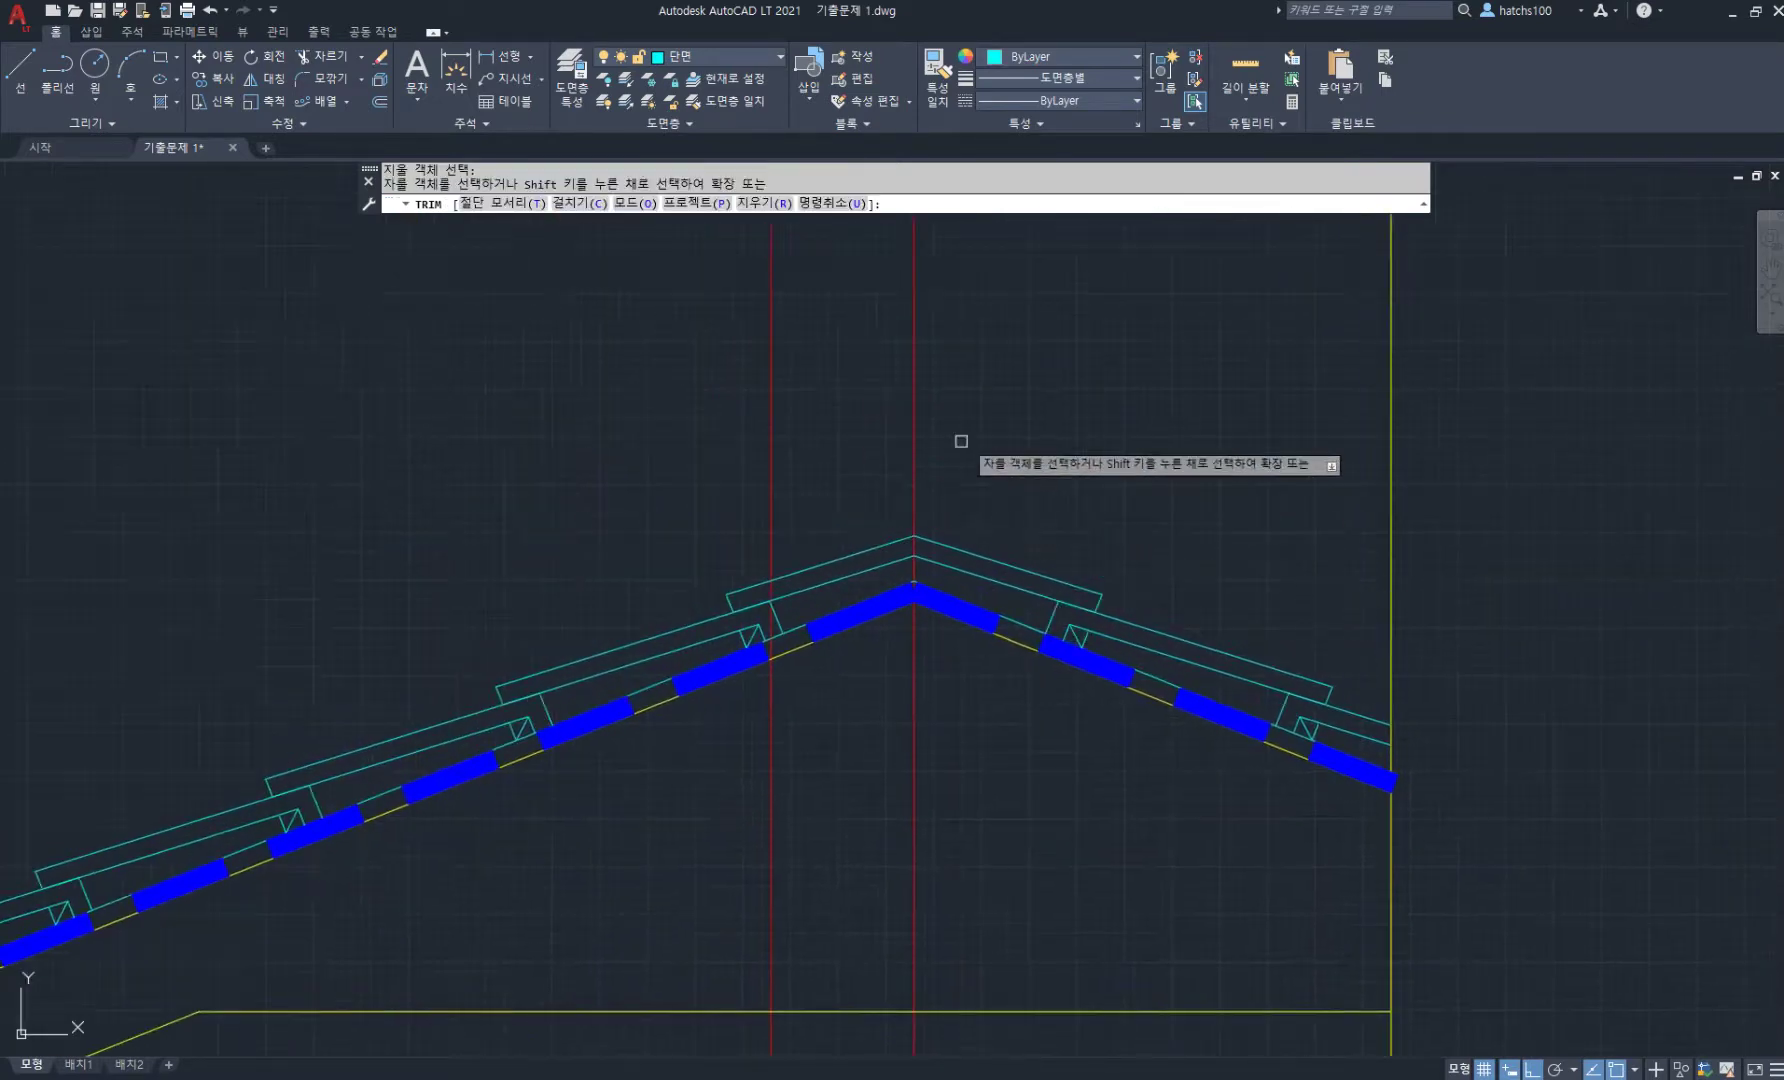
key("Return")
- Offset the red ridge centre line 150 toward the opposite slope, away from the eave side
middle_click_drag(880, 478, 948, 536)
type("o")
key("Return")
key("Return")
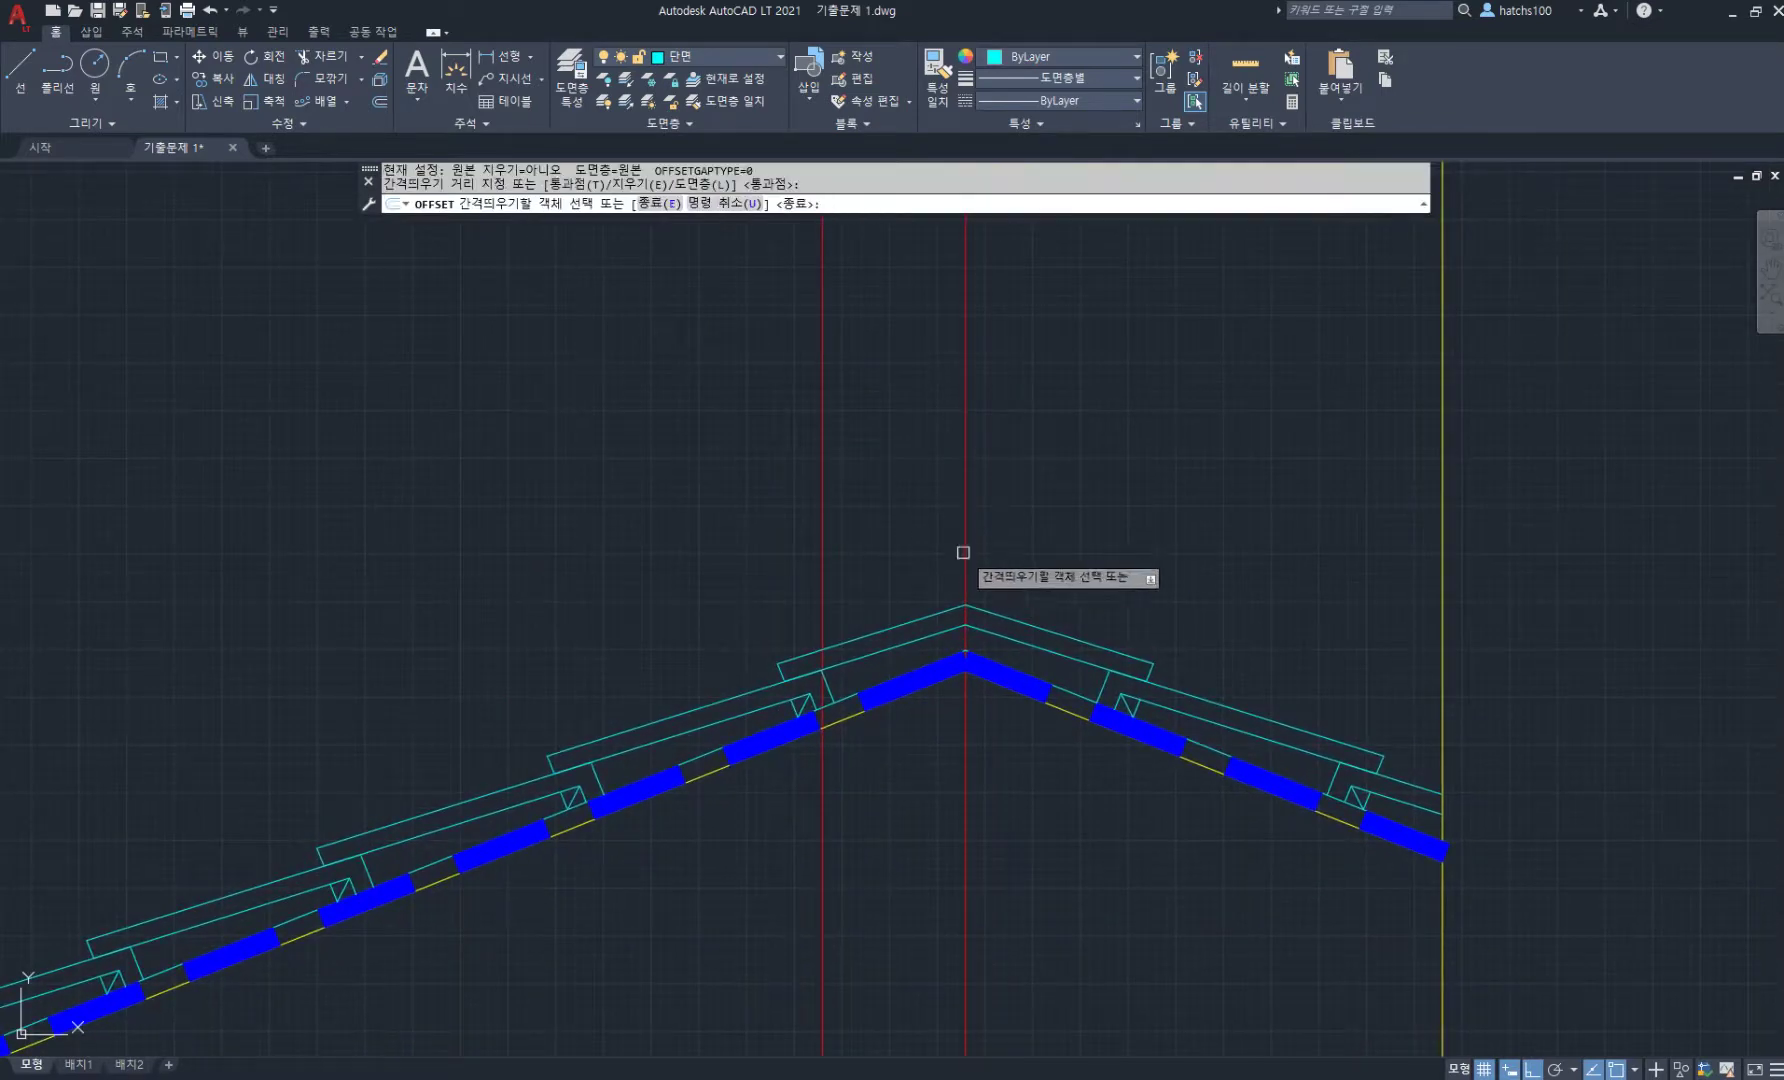
left_click(965, 553)
type("15")
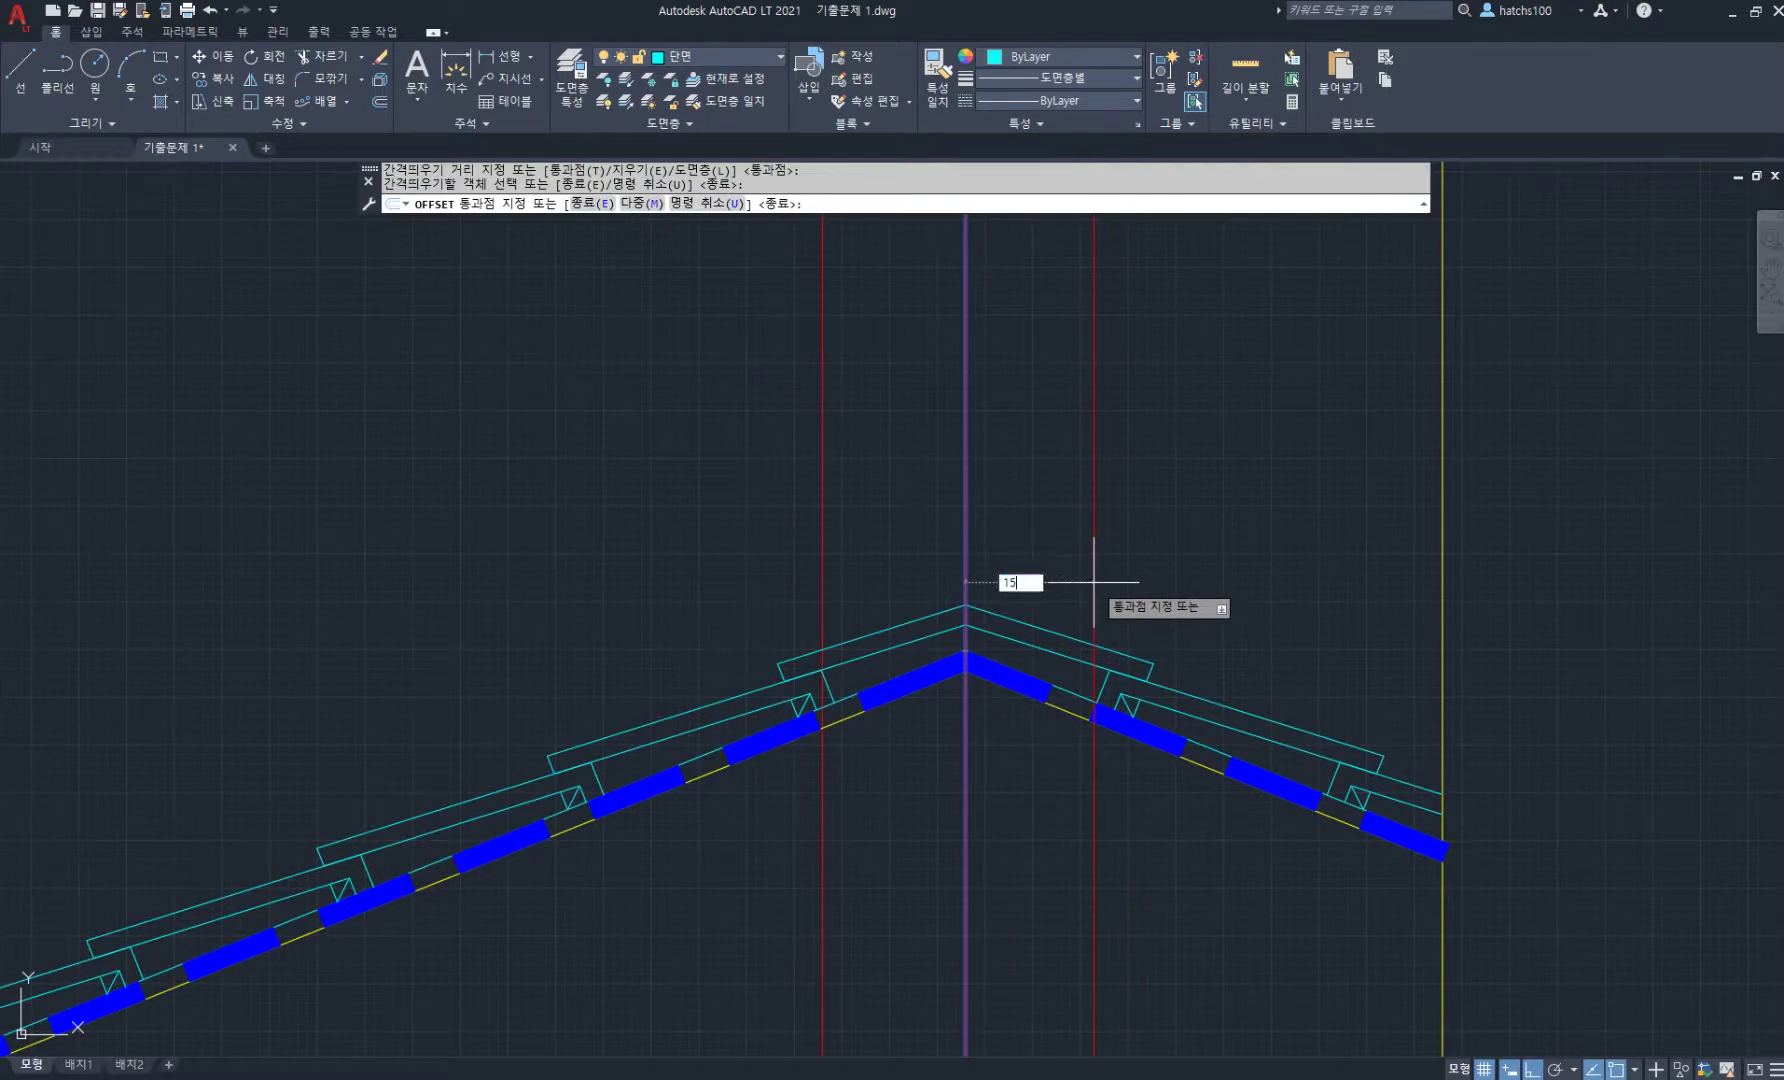
type("0")
key("Return")
scroll(928, 580, "up", 3)
middle_click_drag(928, 589, 808, 499)
key("Return")
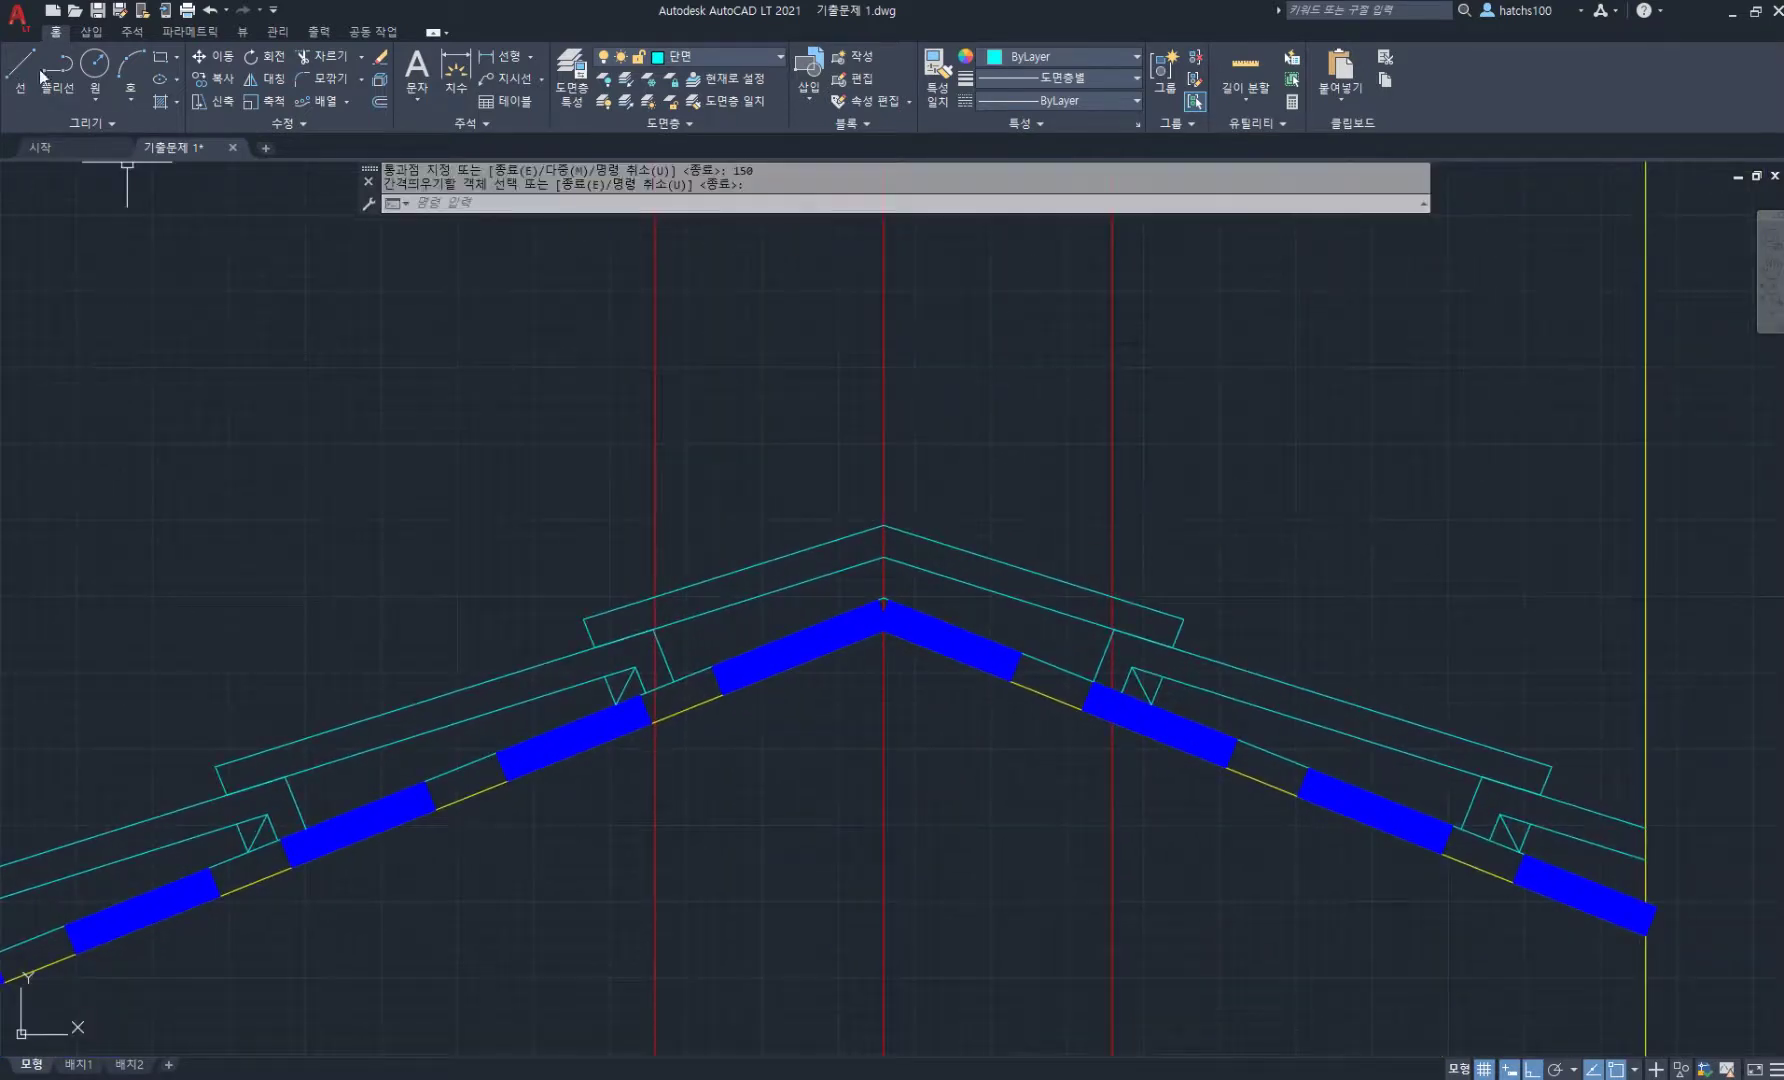
- Draw a three-point arc over the ridge between the two offset red lines' crossings with the top tile line, peaking just above the apex on the centre line
left_click(130, 80)
left_click(884, 599)
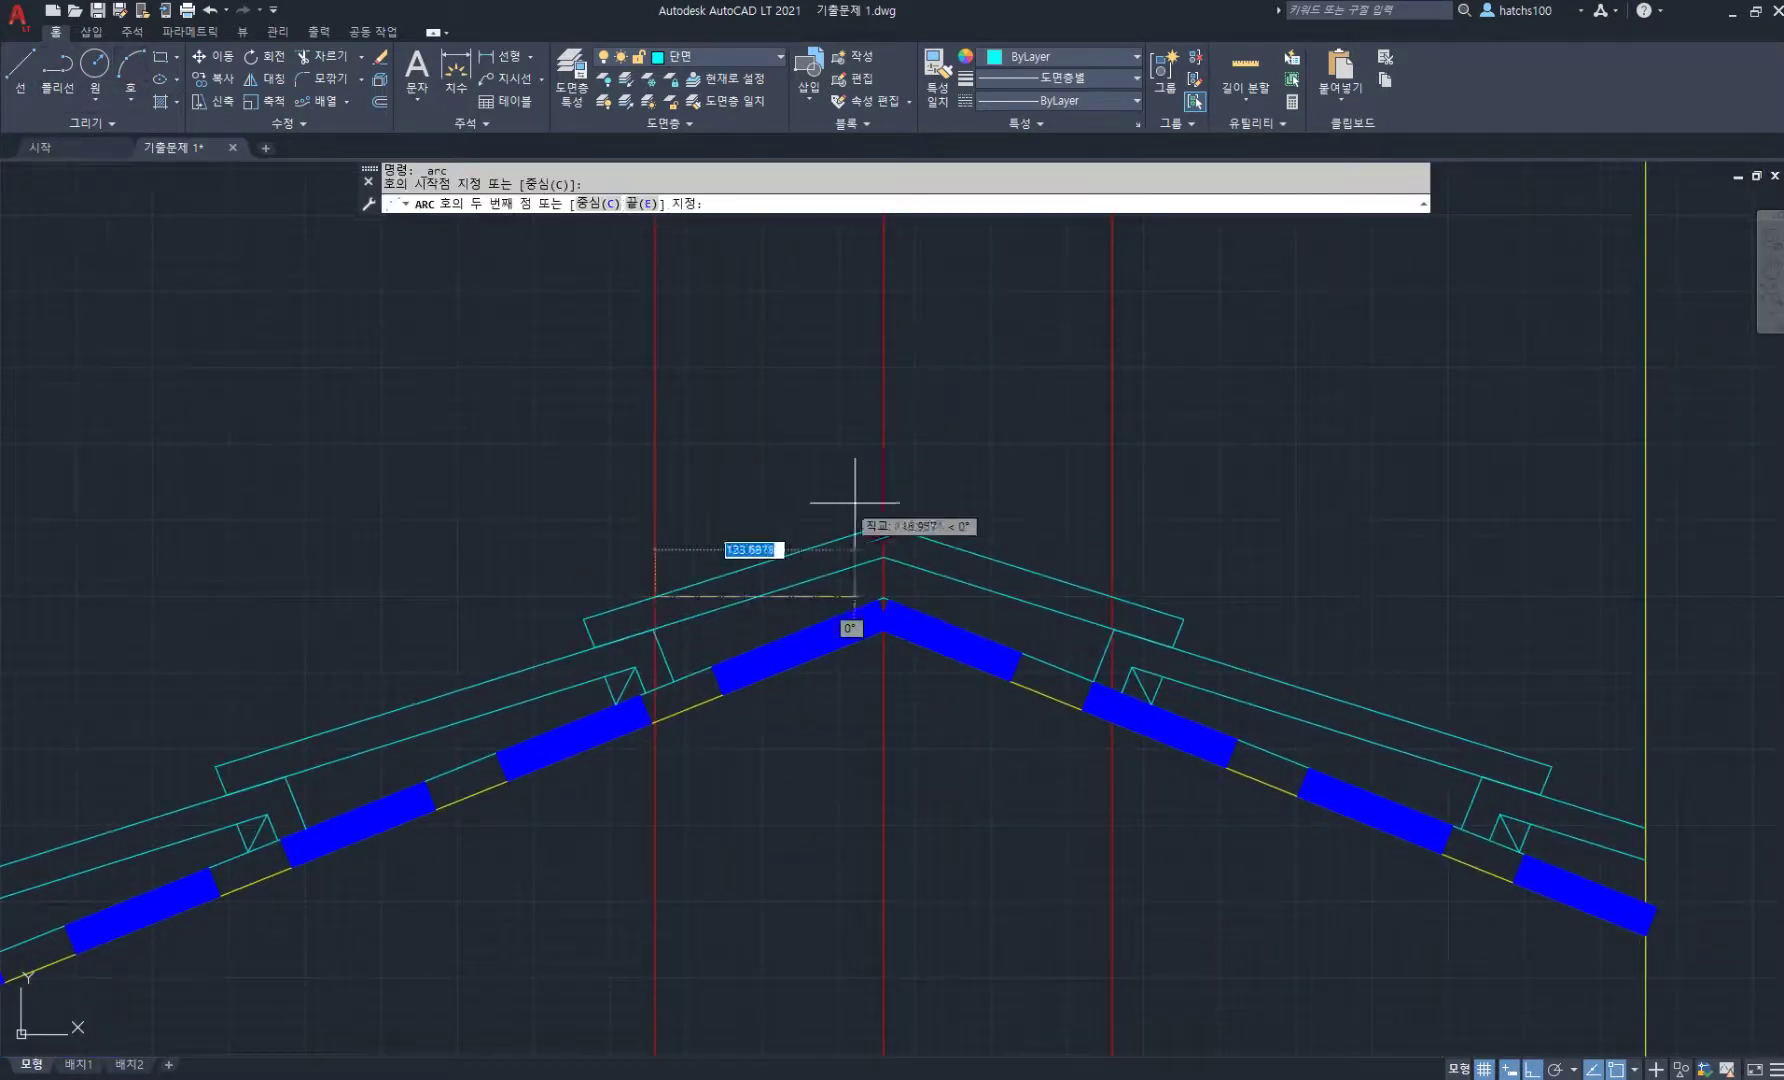
left_click(884, 516)
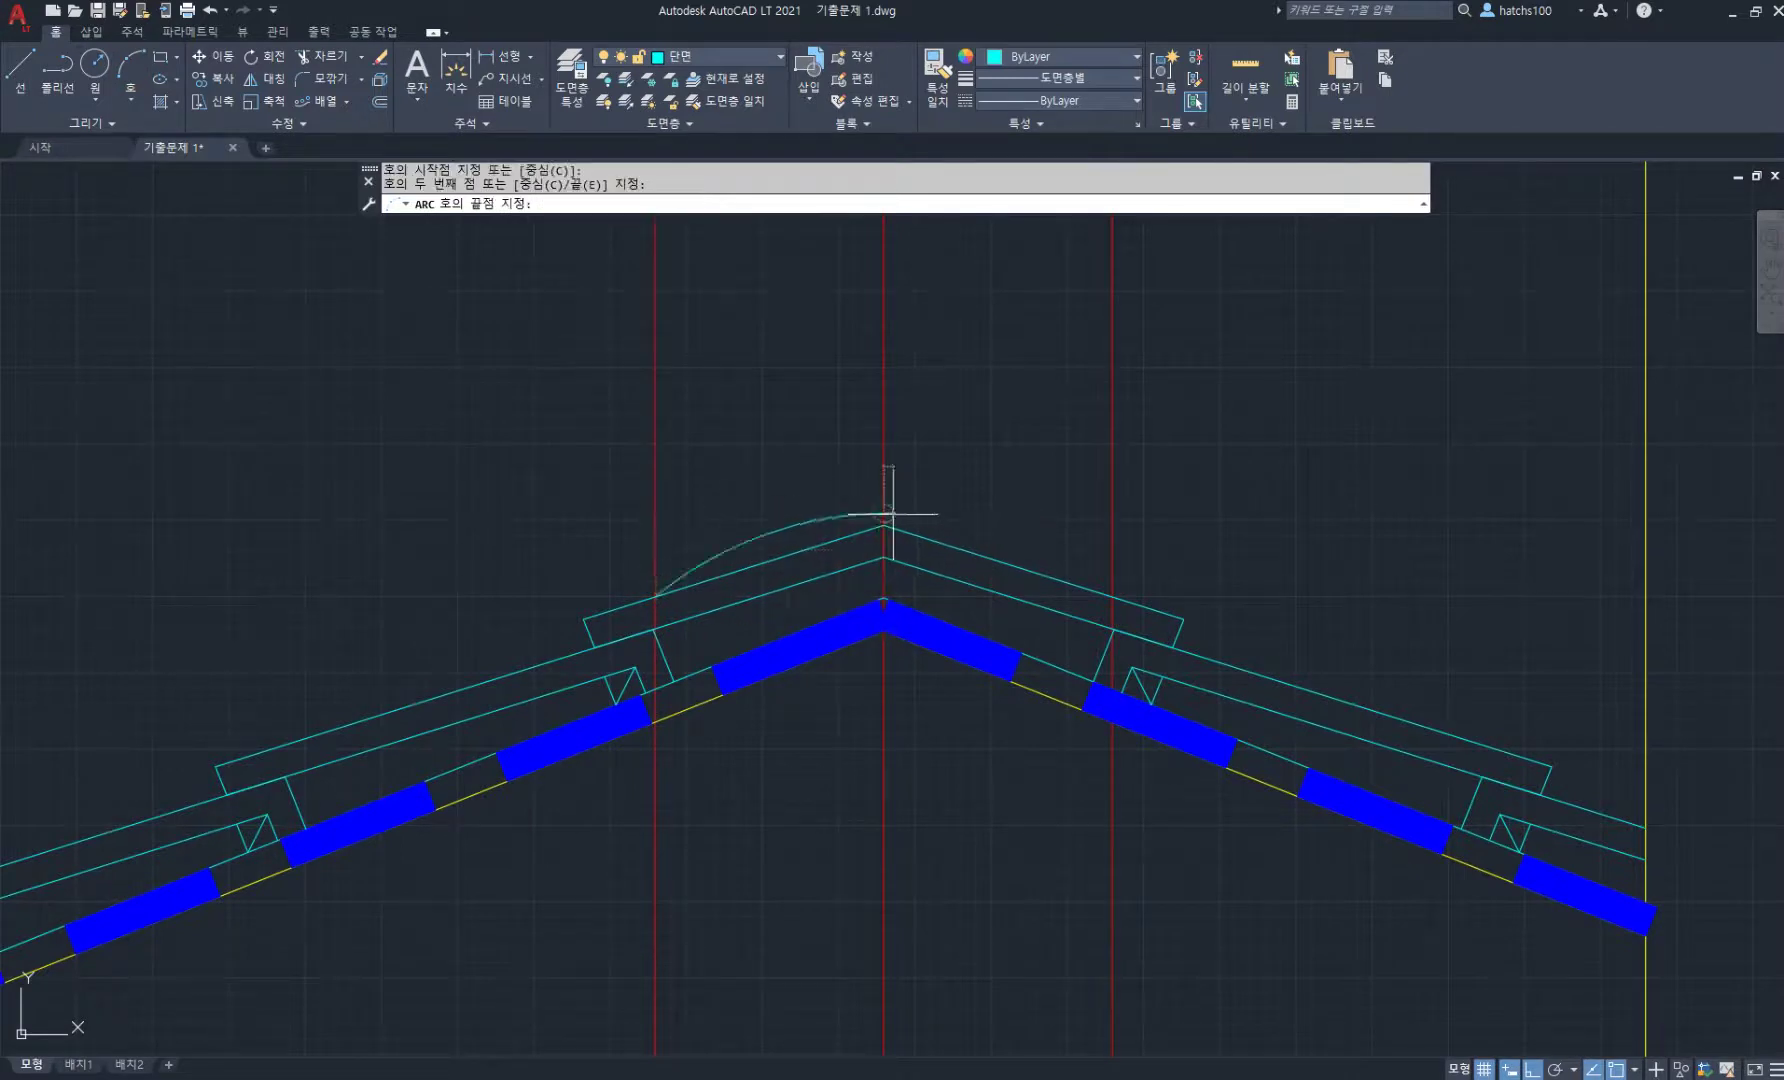
left_click(1112, 597)
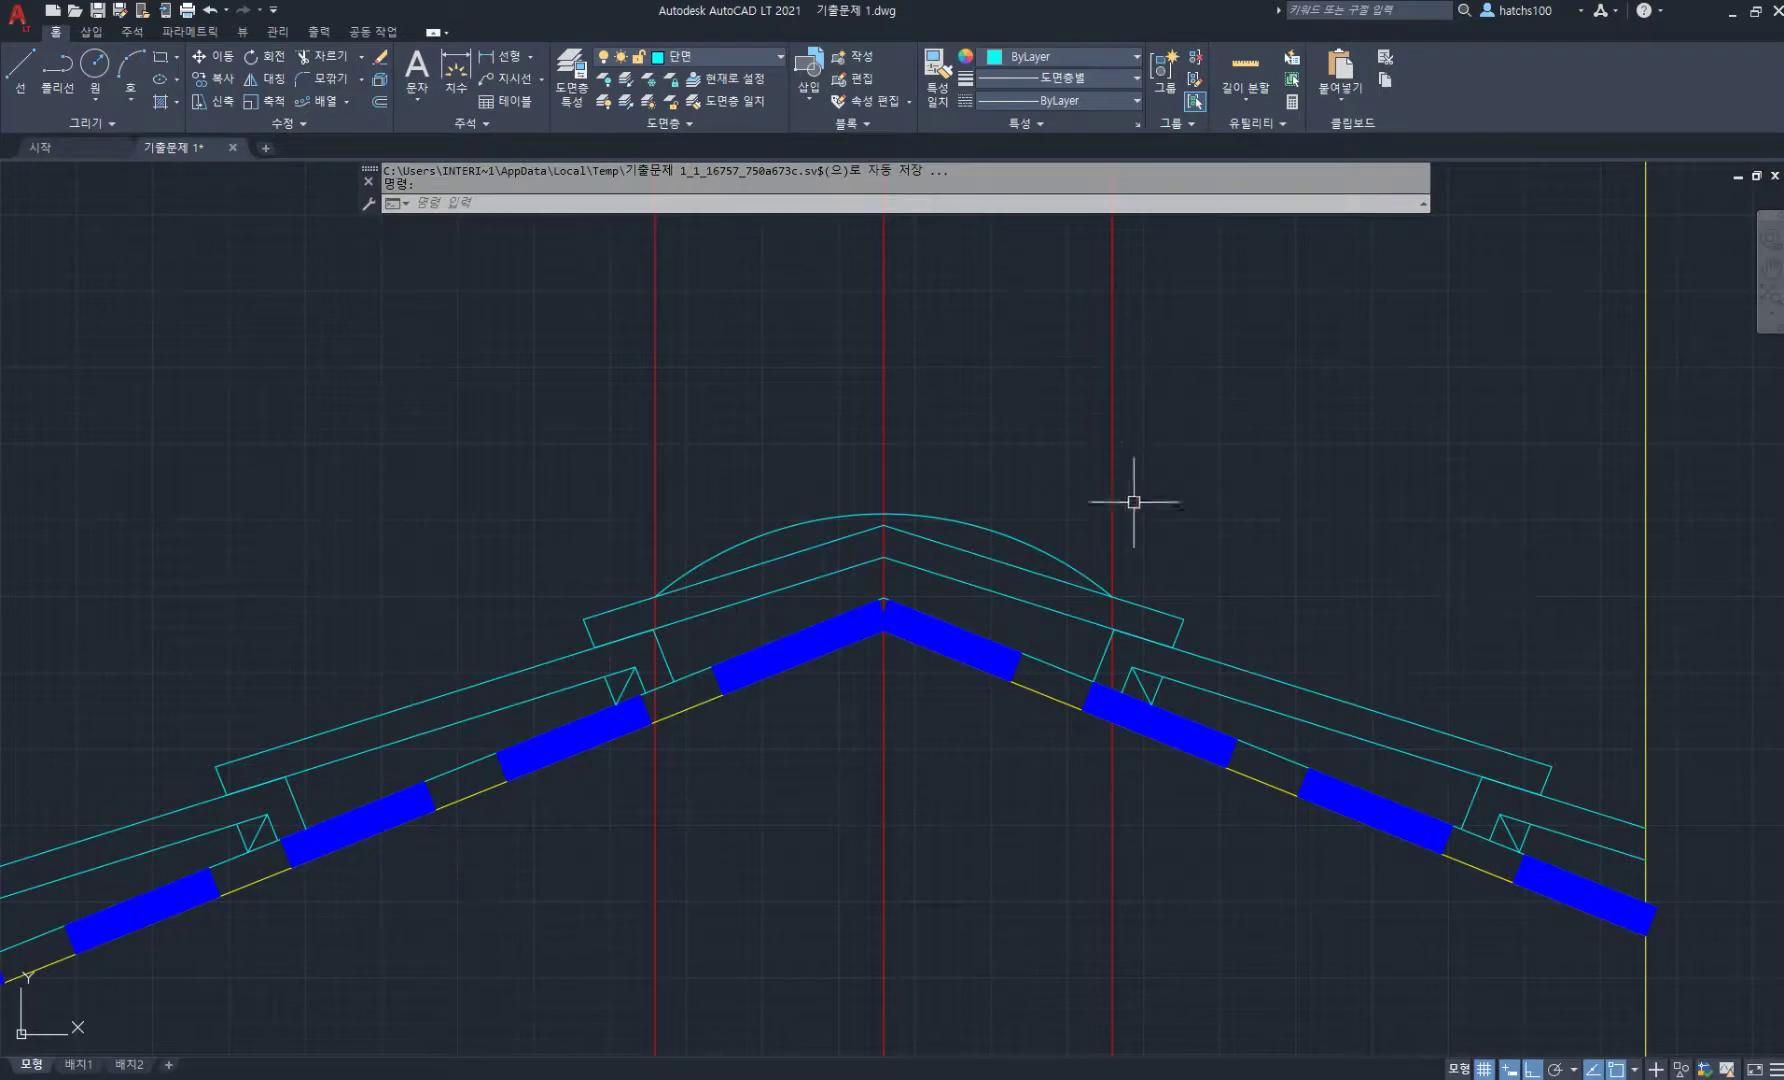
- Offset the ridge arc upward three times at 20 spacing to form stacked ridge tile layers
type("o")
key("Return")
key("Return")
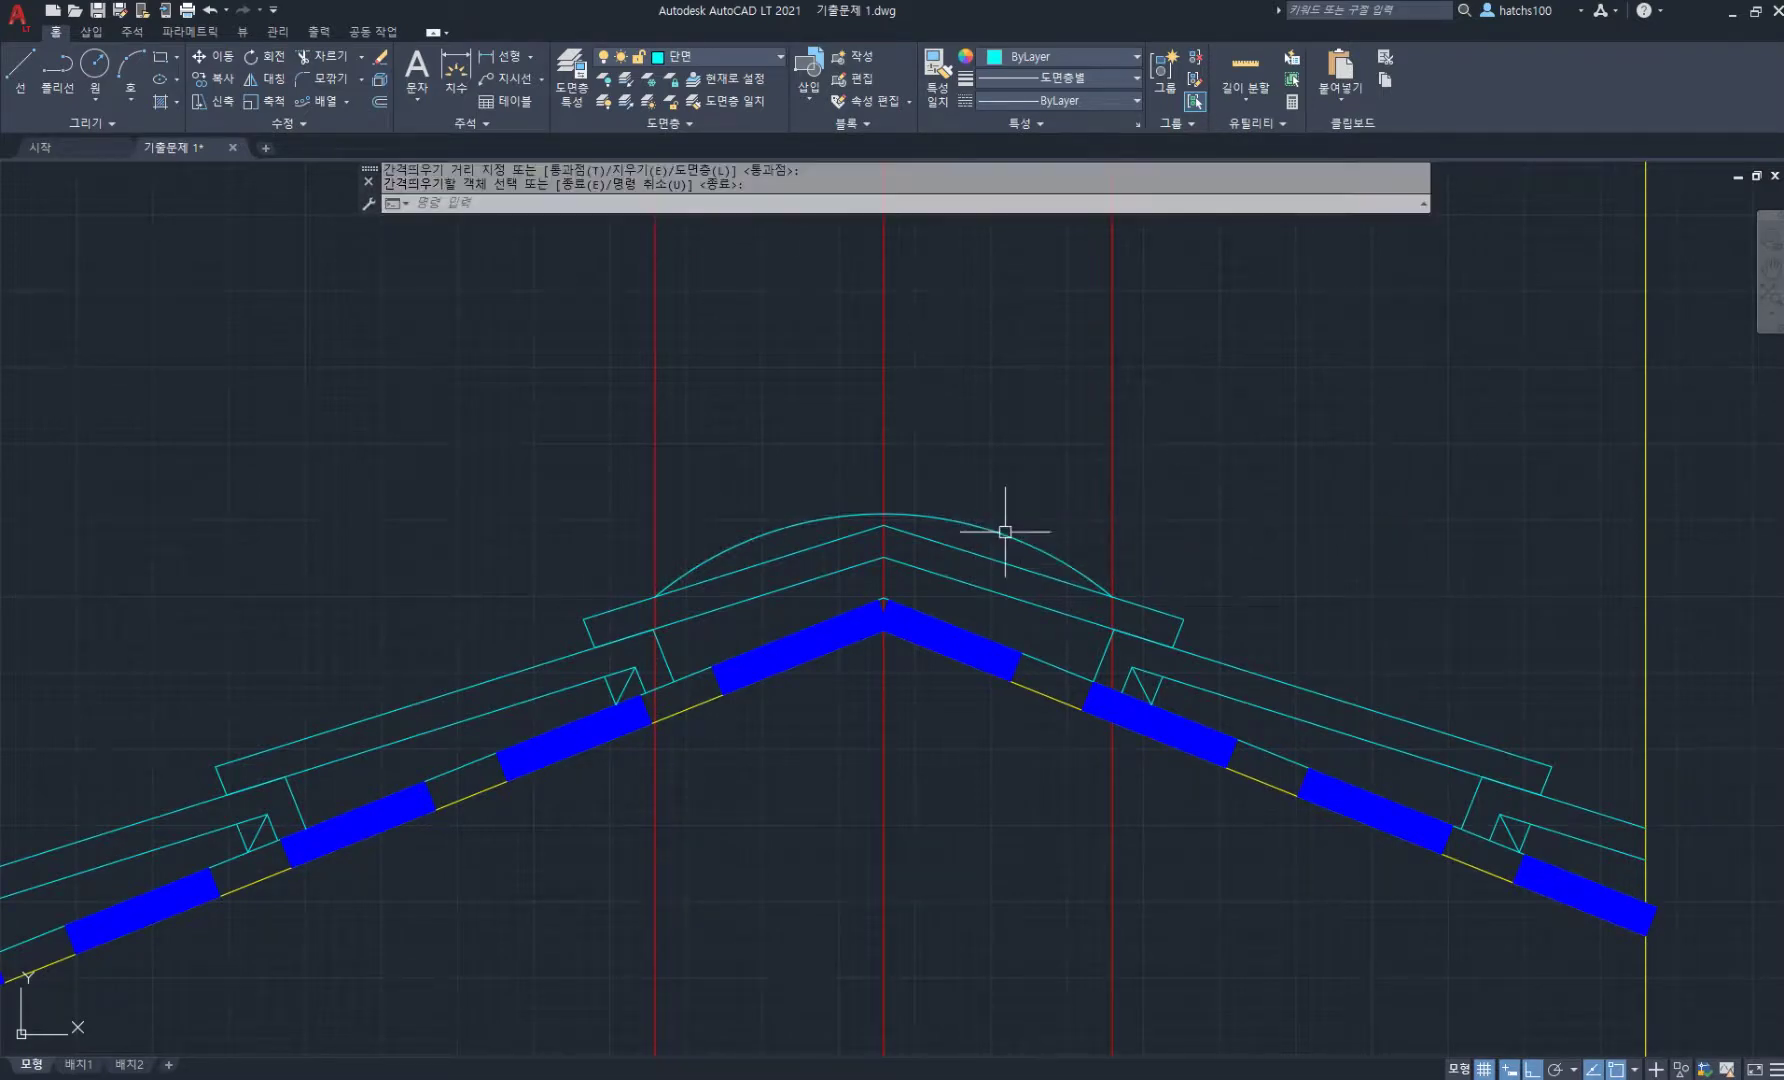
key("Escape")
key("Escape")
key("Return")
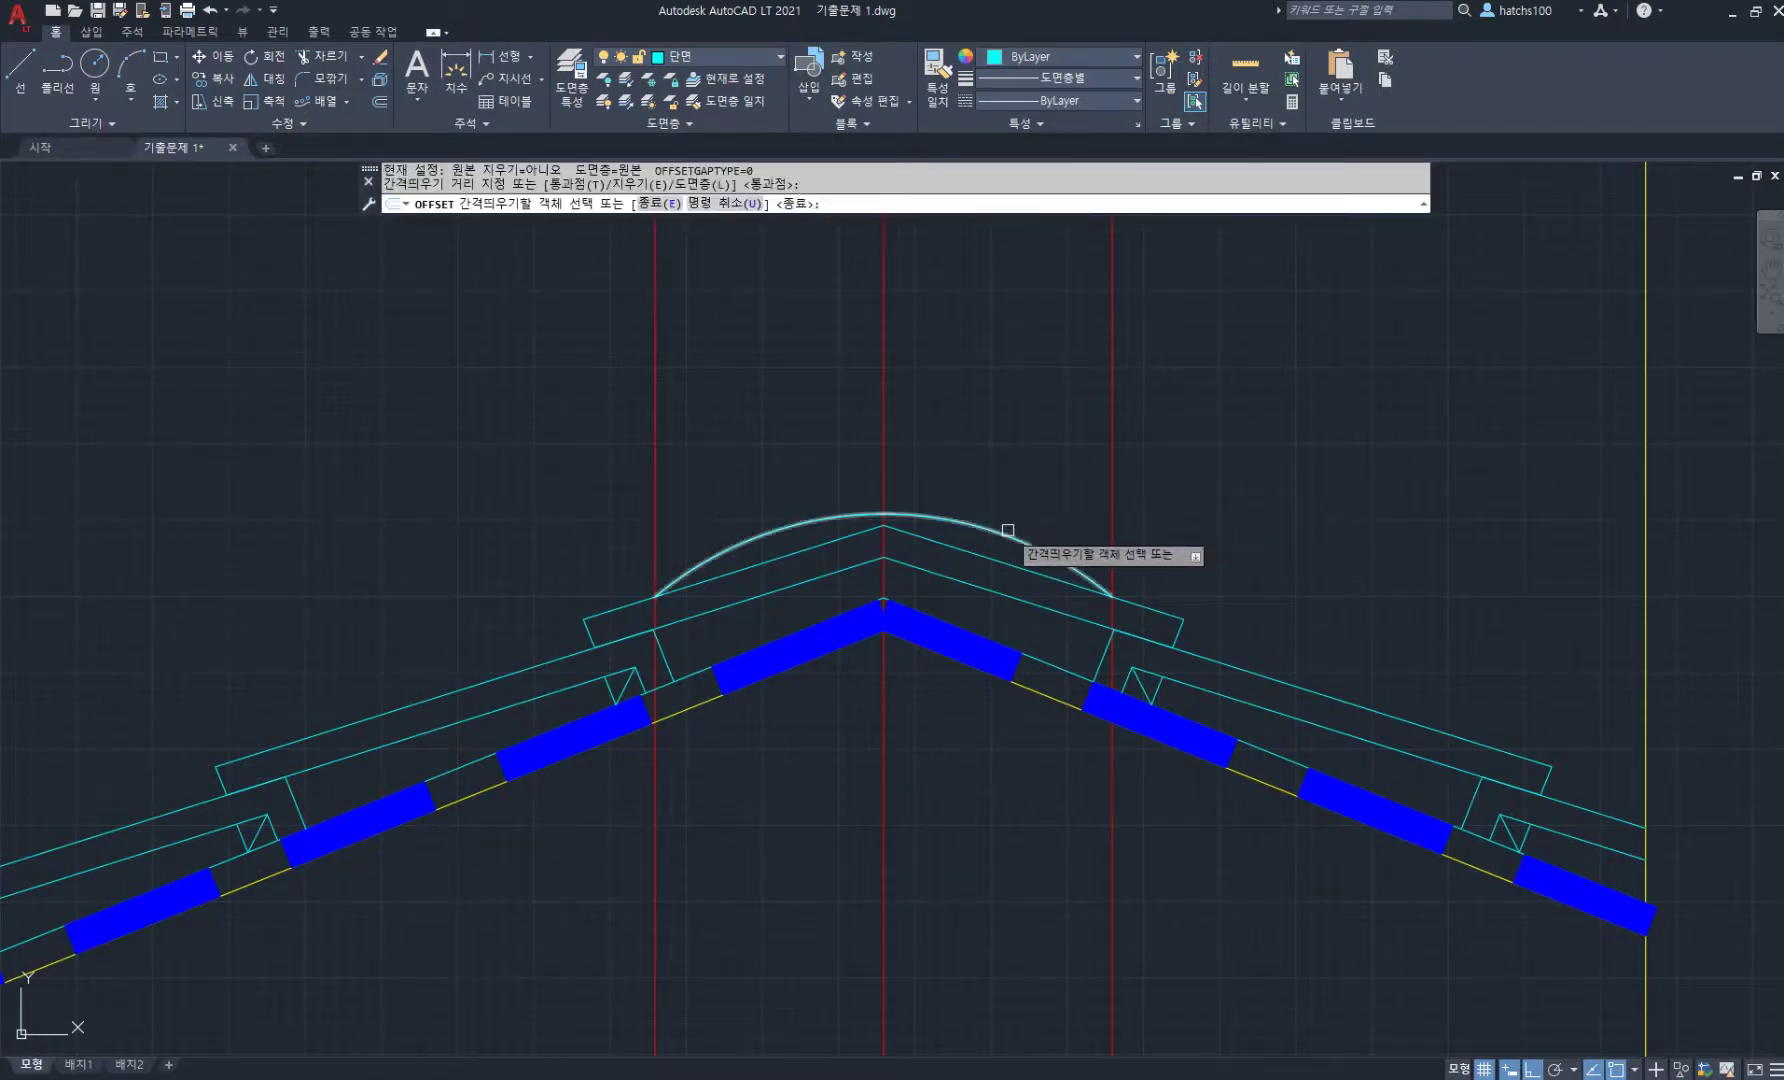
left_click(1000, 532)
type("20")
key("Return")
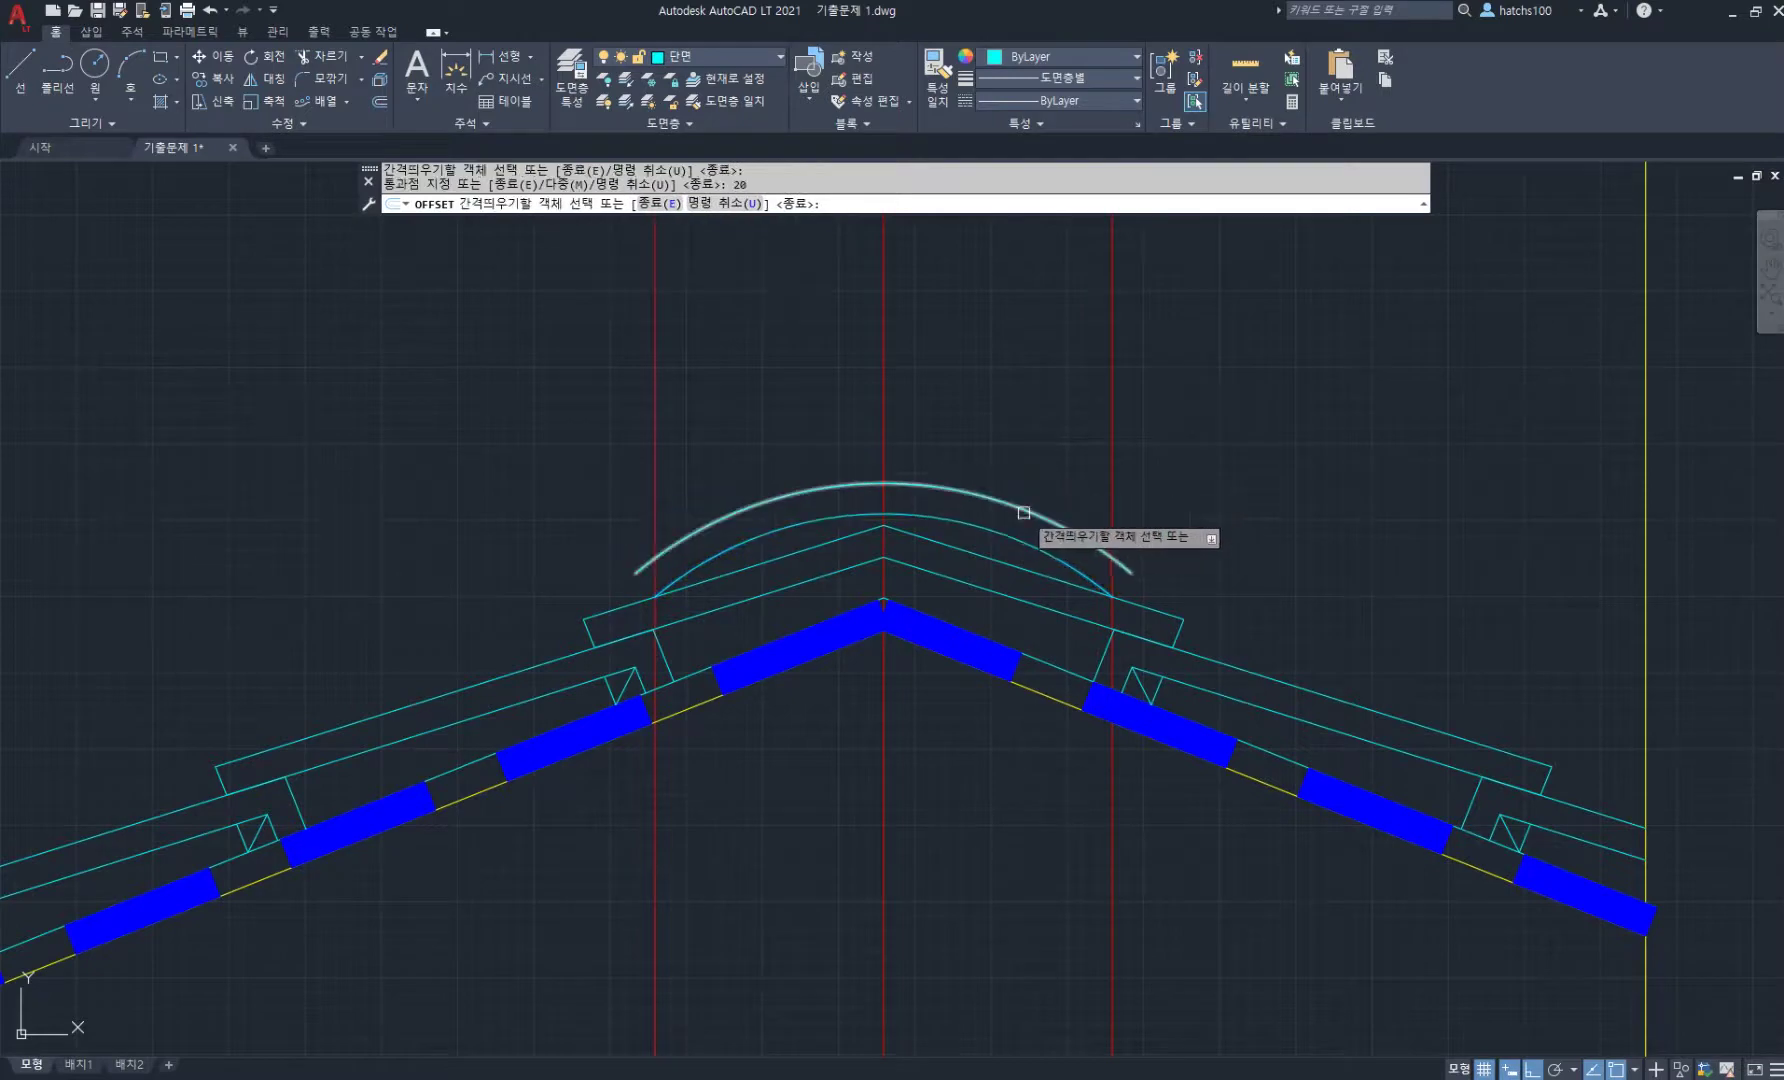
type("20")
key("Return")
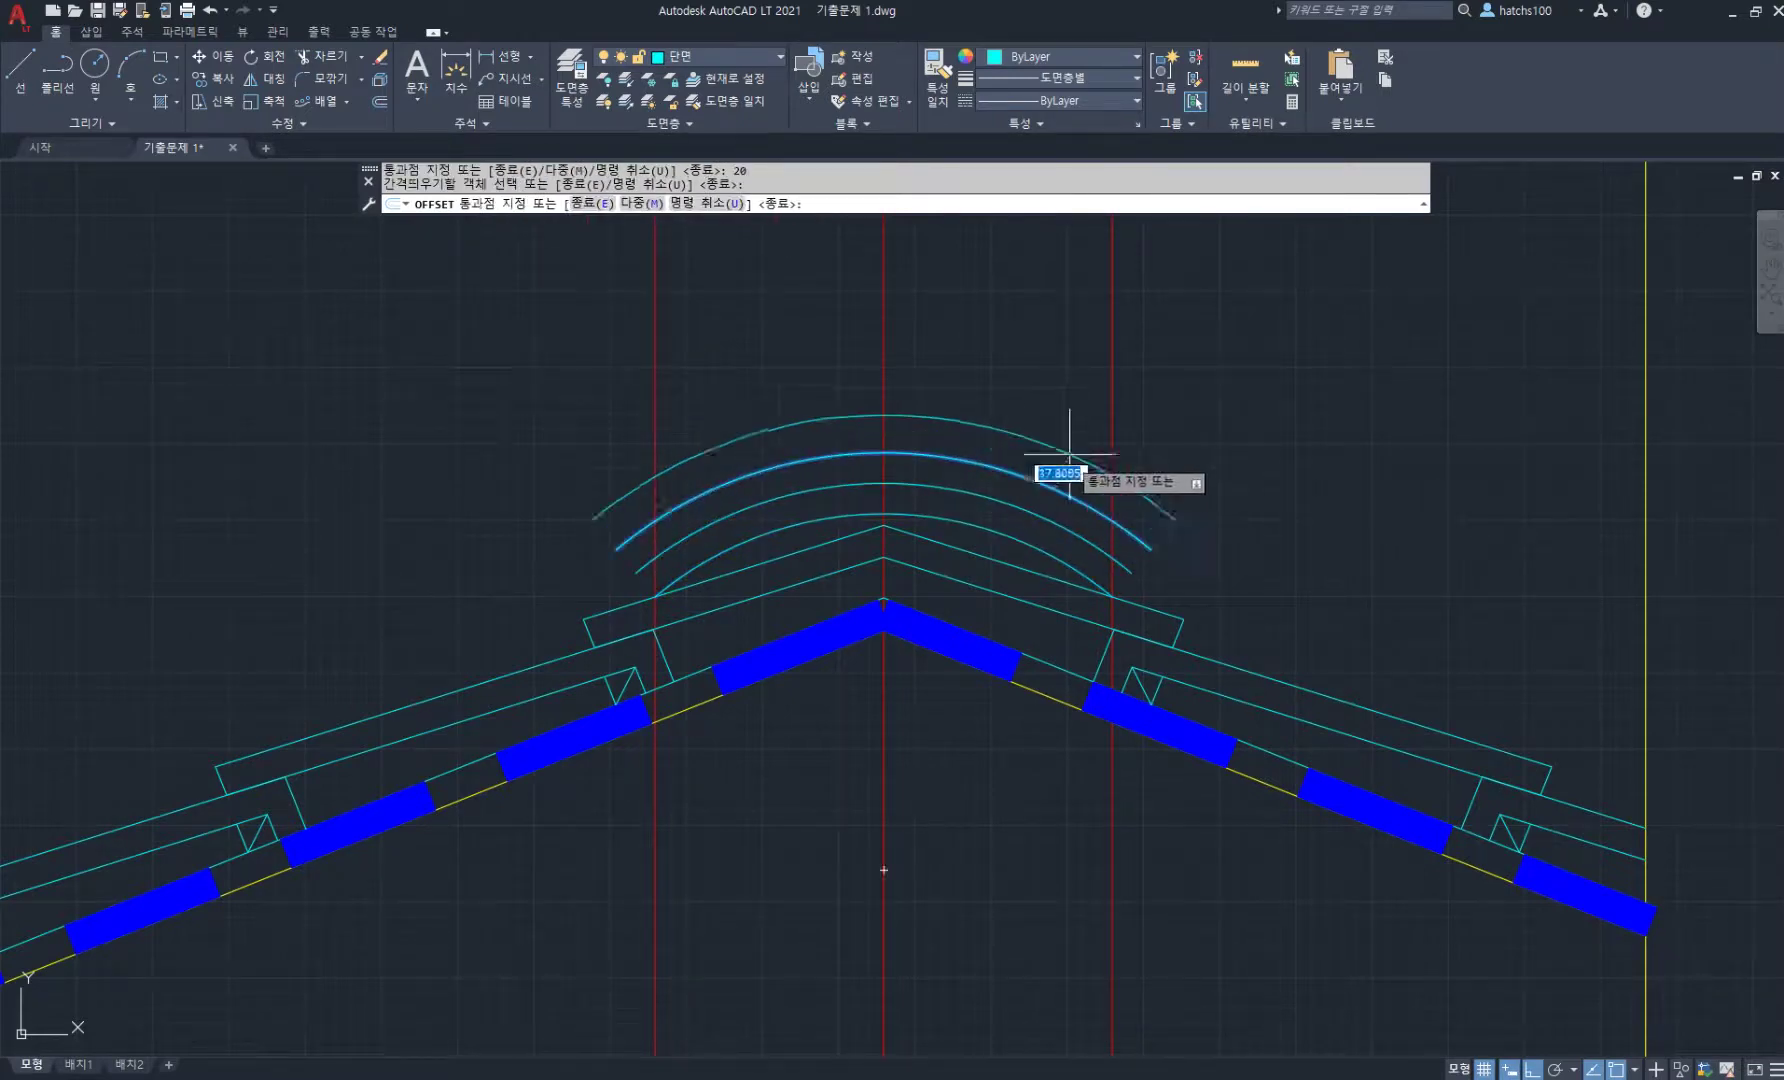
key("Escape")
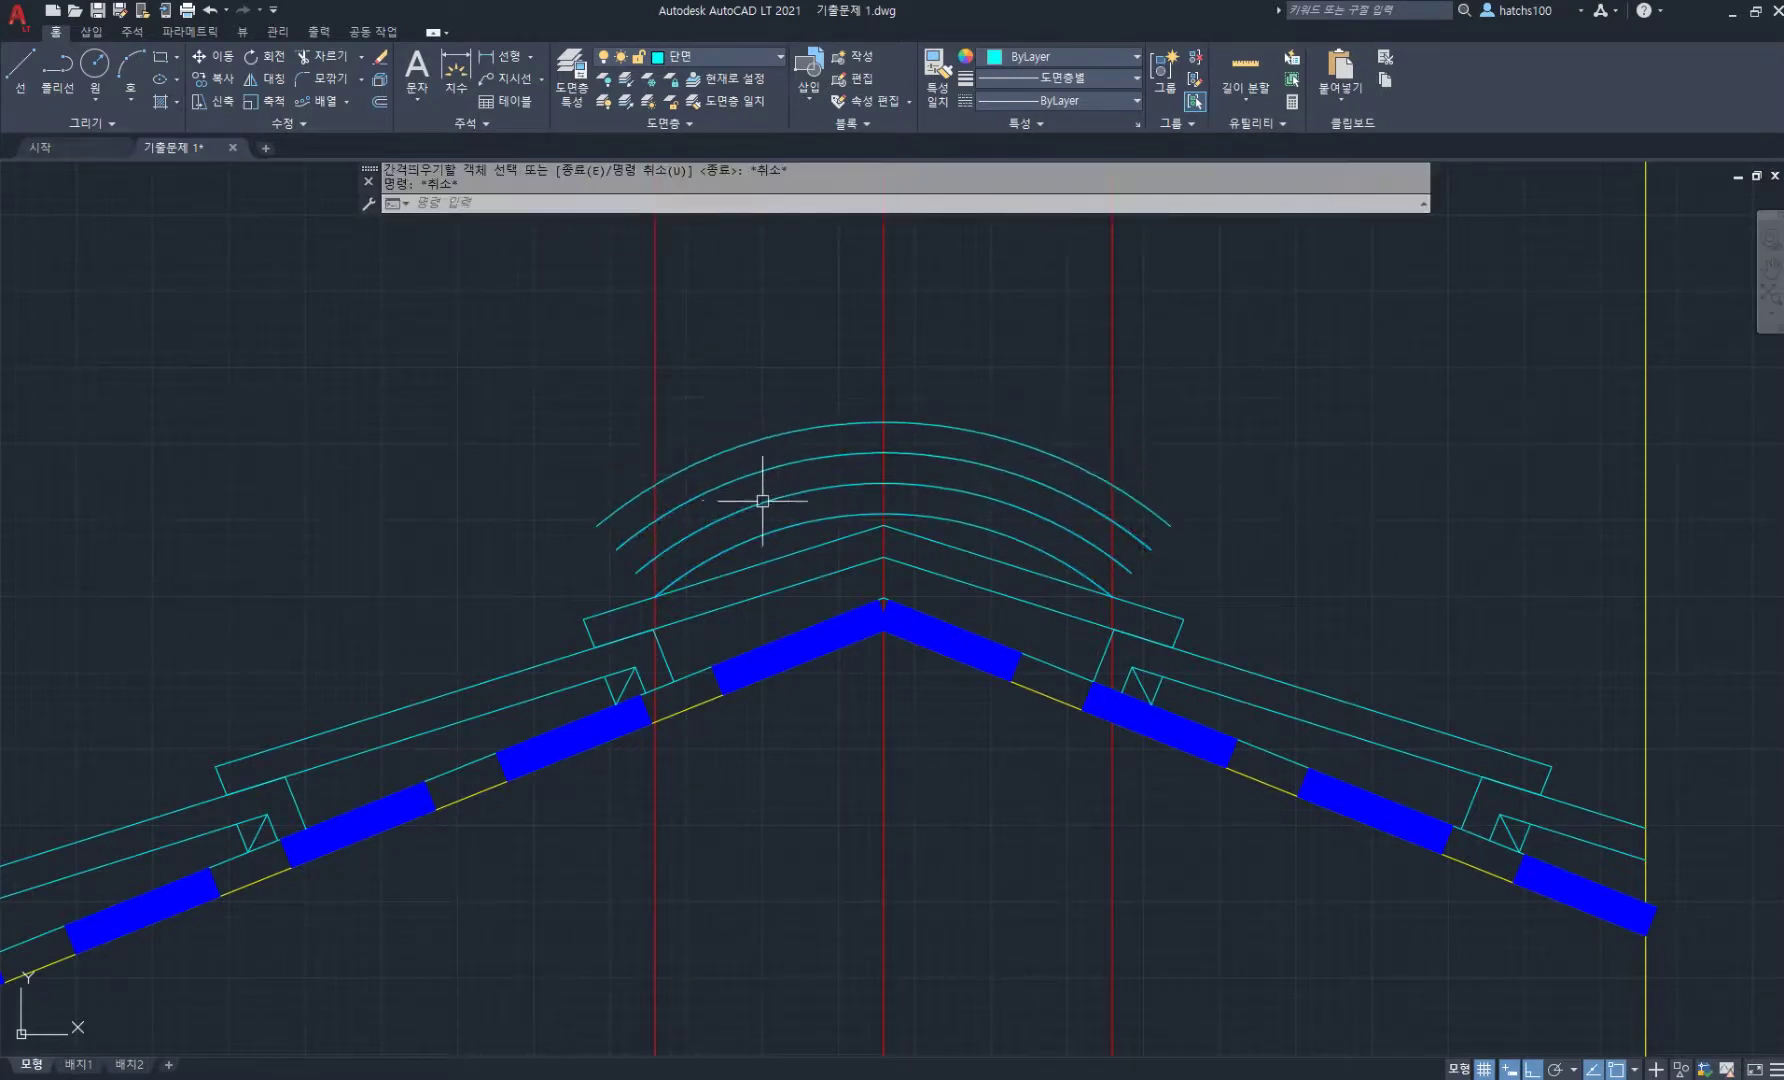
- Draw vertical end lines along both offset red lines, joining the outermost arc to the ends of the lowest arc
type("l")
key("Return")
scroll(661, 516, "up", 2)
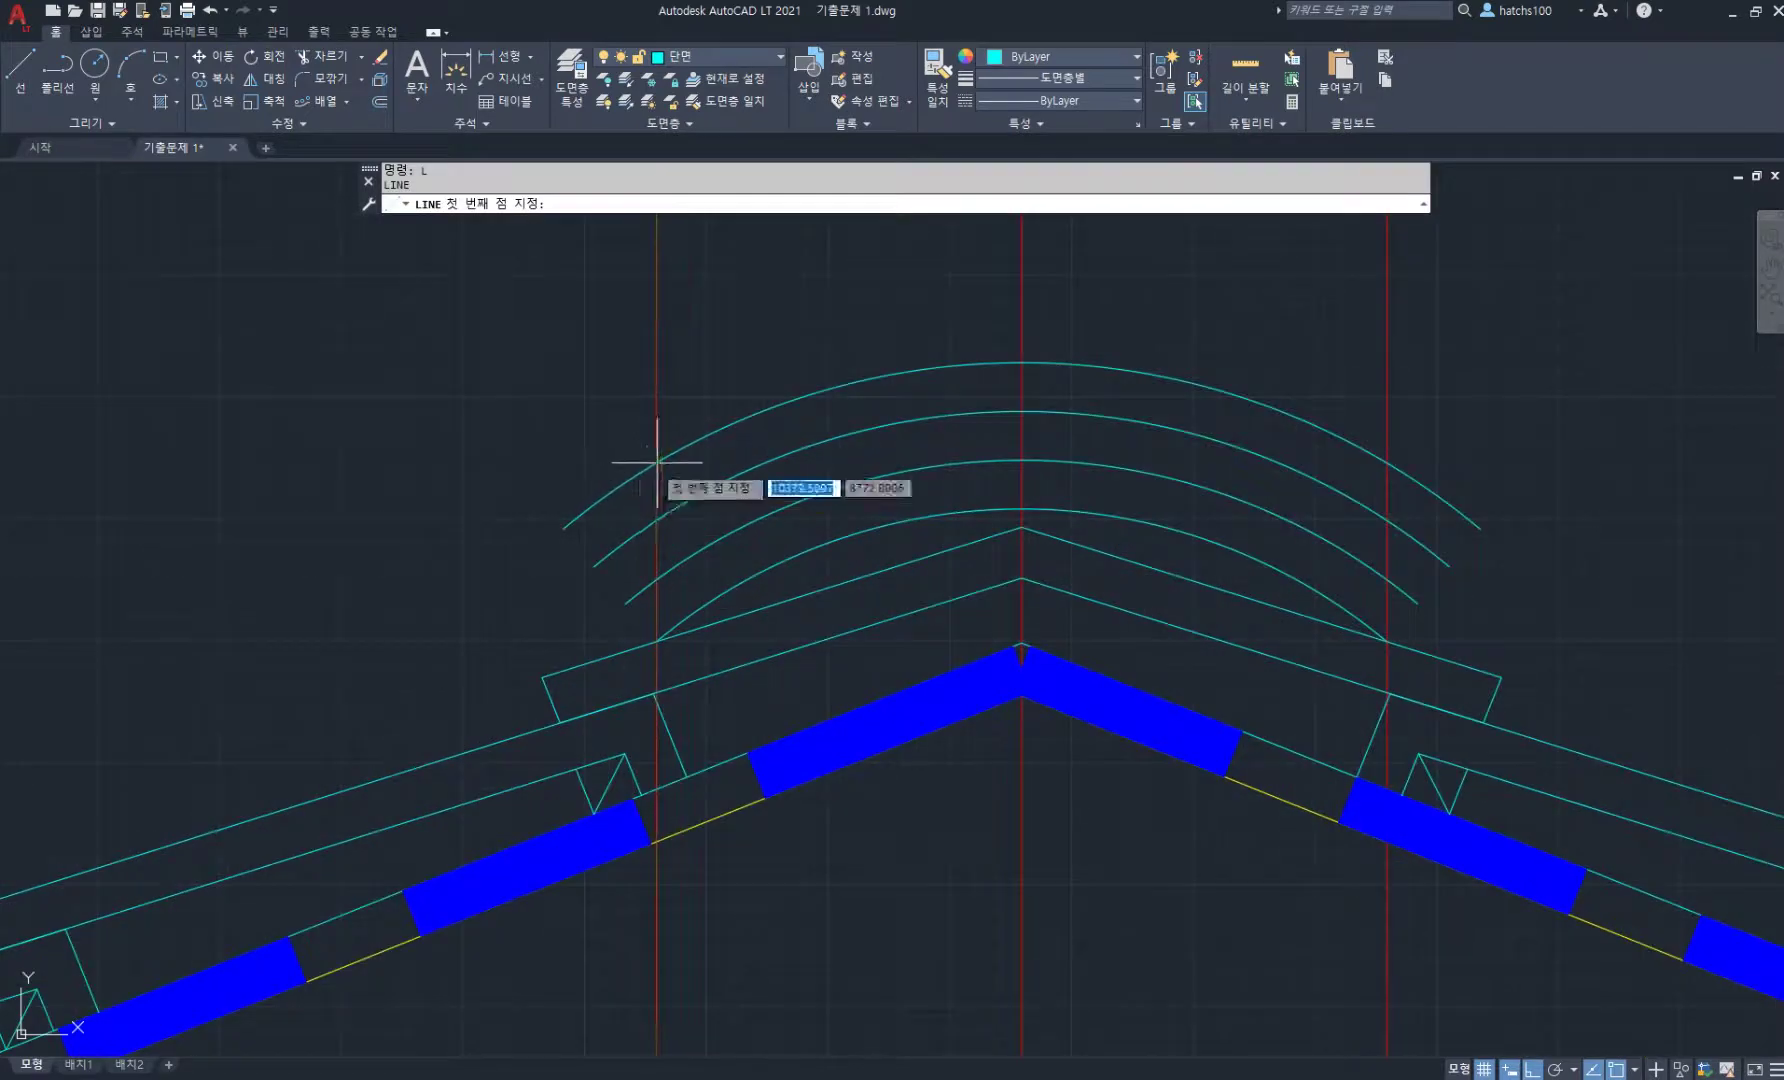
left_click(656, 597)
key("Return")
key("Return")
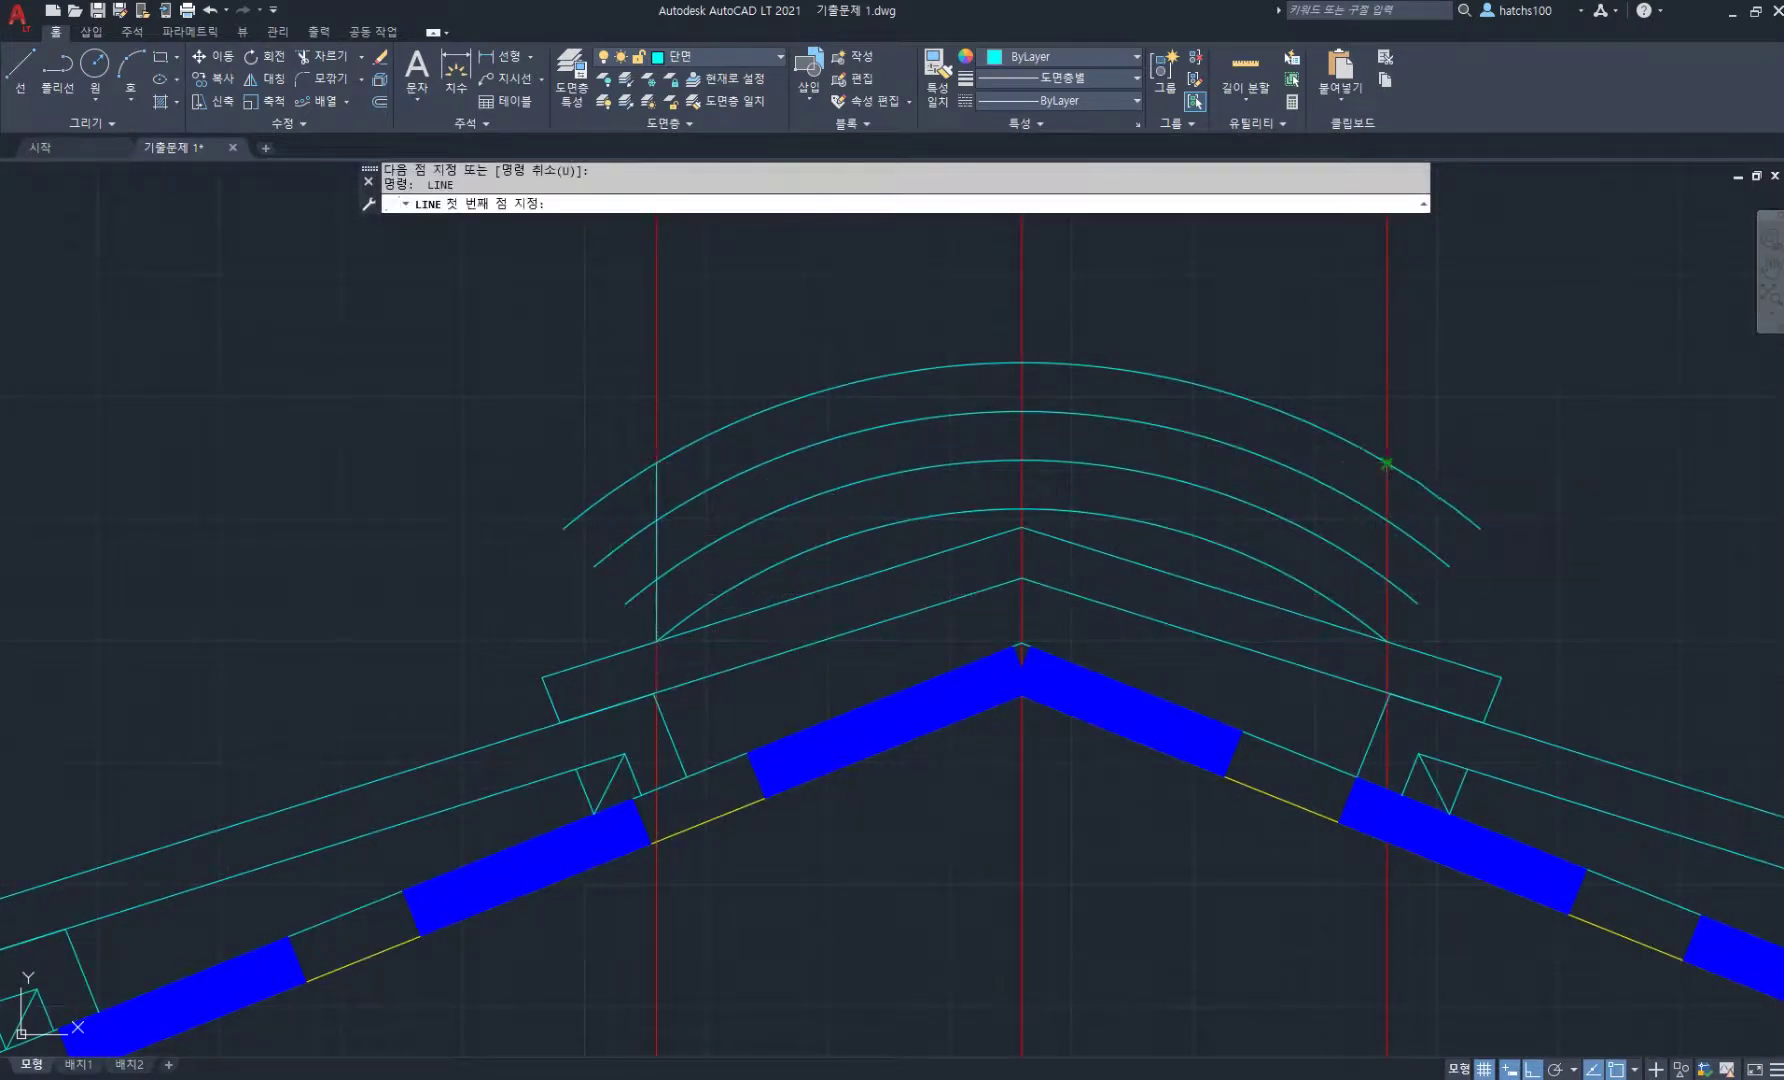
left_click(1387, 464)
left_click(1389, 641)
key("Return")
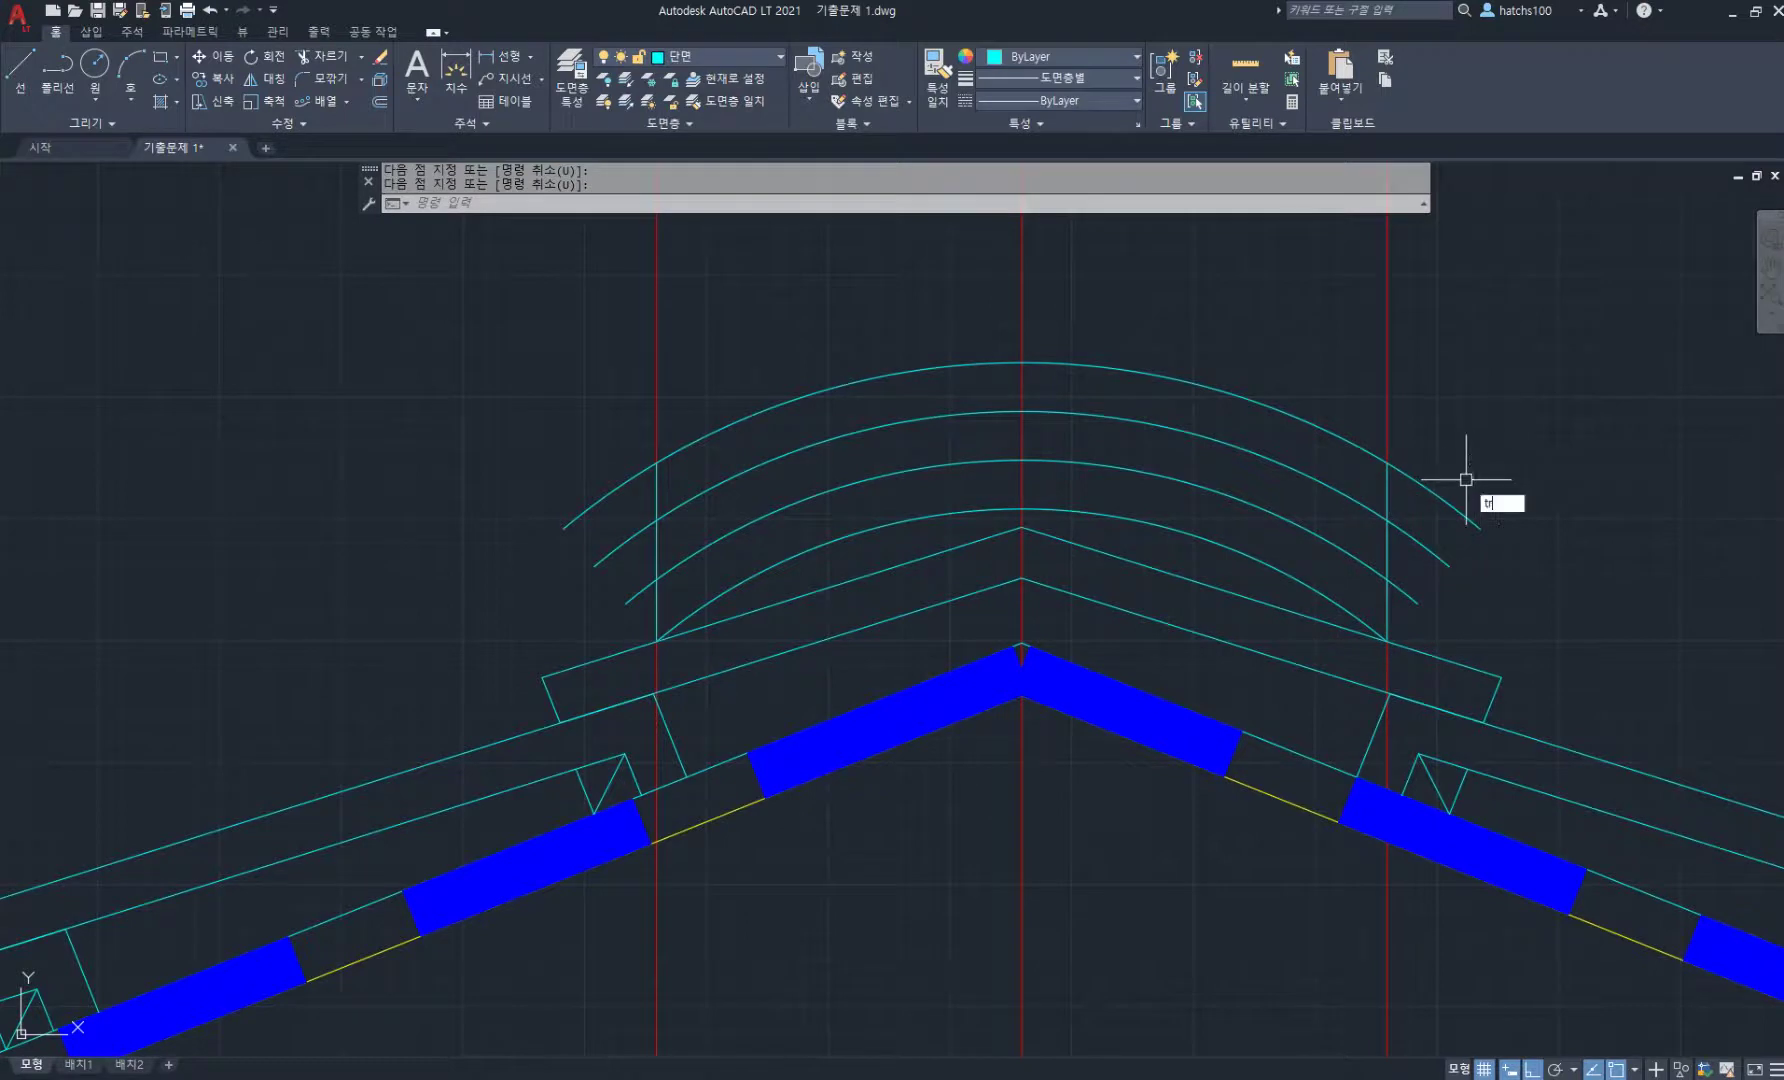
- Trim the ends of the ridge arcs that extend outside the two vertical end lines
type("tr")
key("Return")
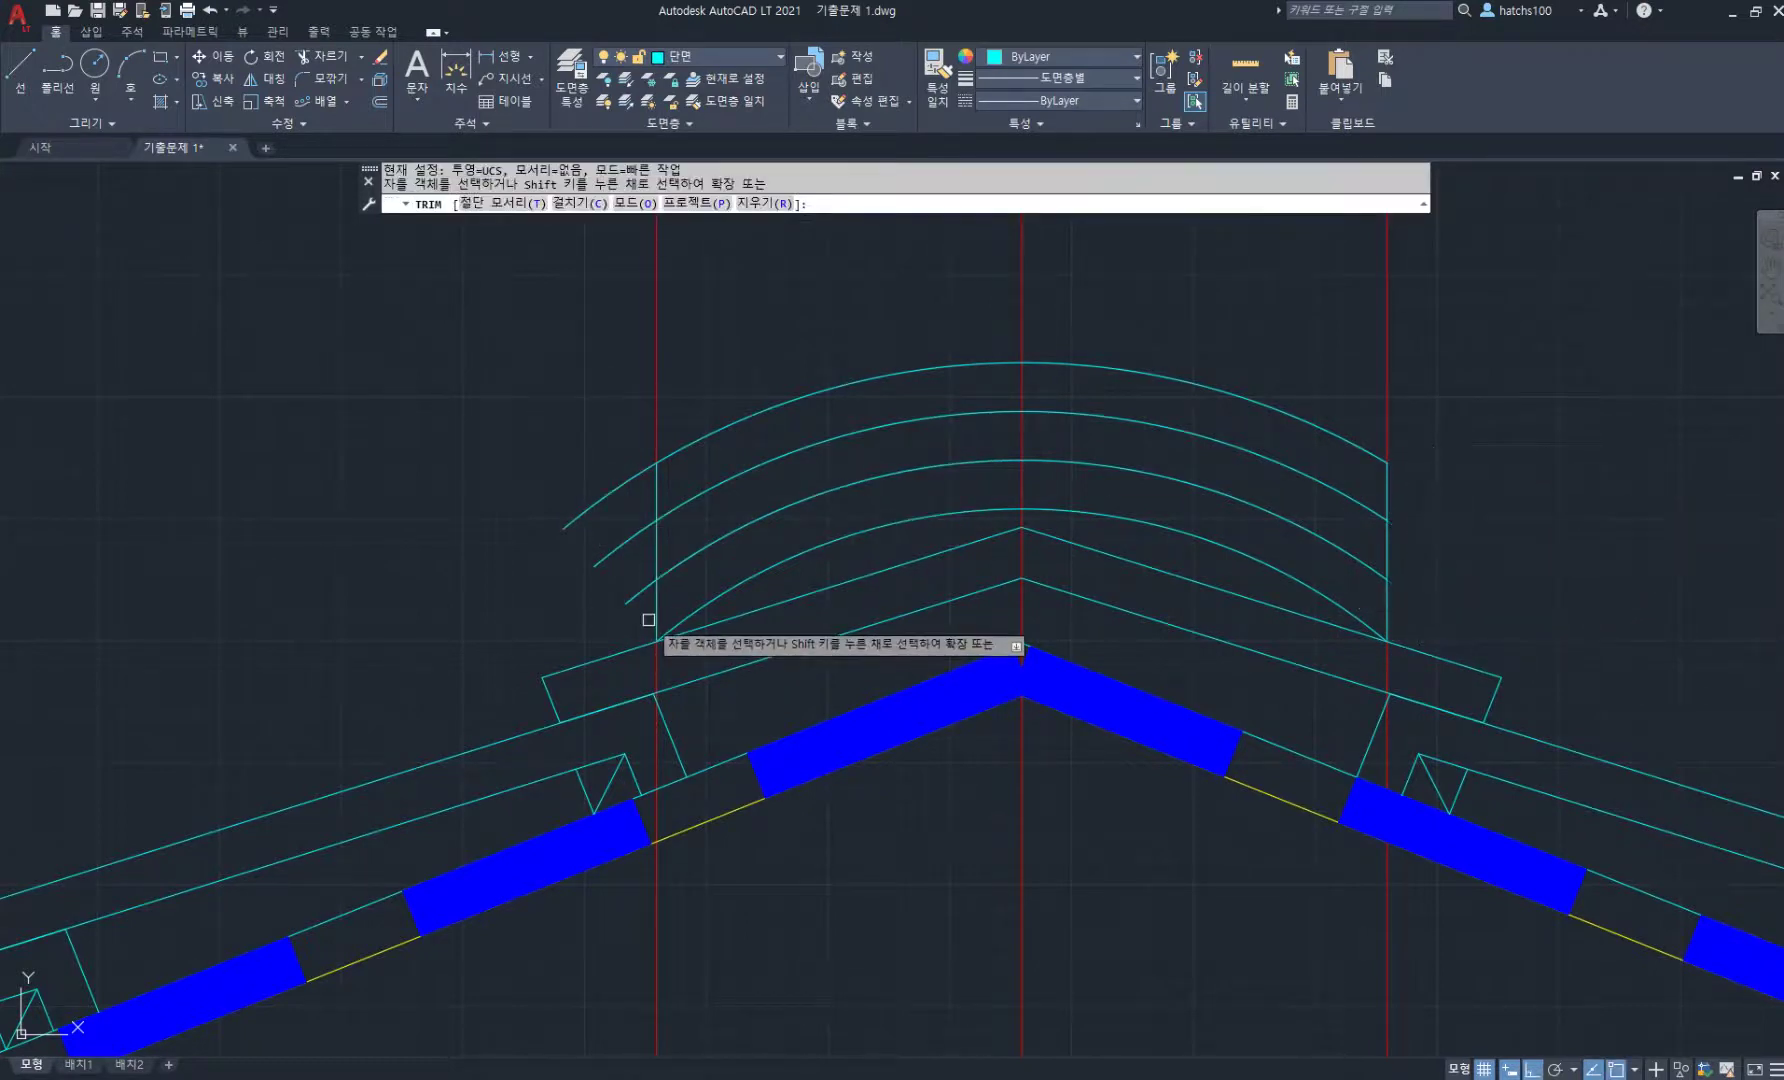
left_click(649, 620)
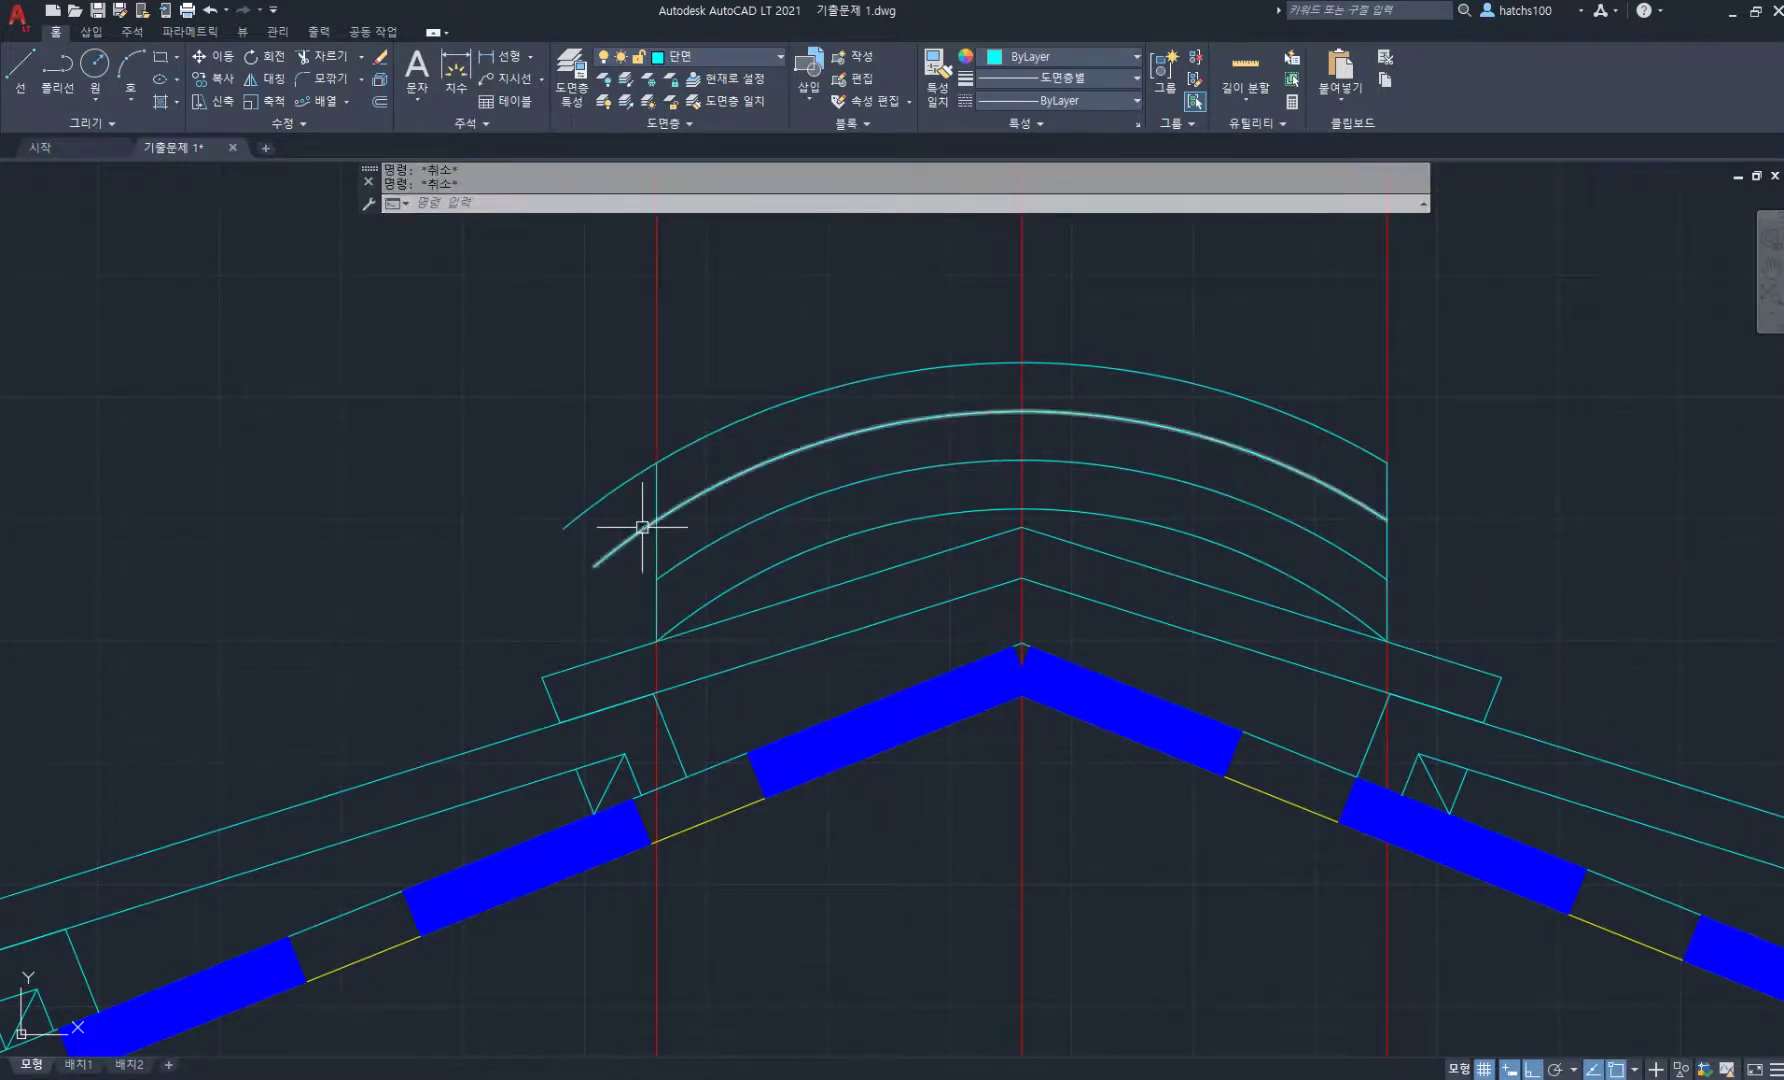
key("Return")
- Erase the two red offset lines on either side of the ridge centre line
scroll(735, 430, "down", 4)
middle_click_drag(743, 430, 778, 531)
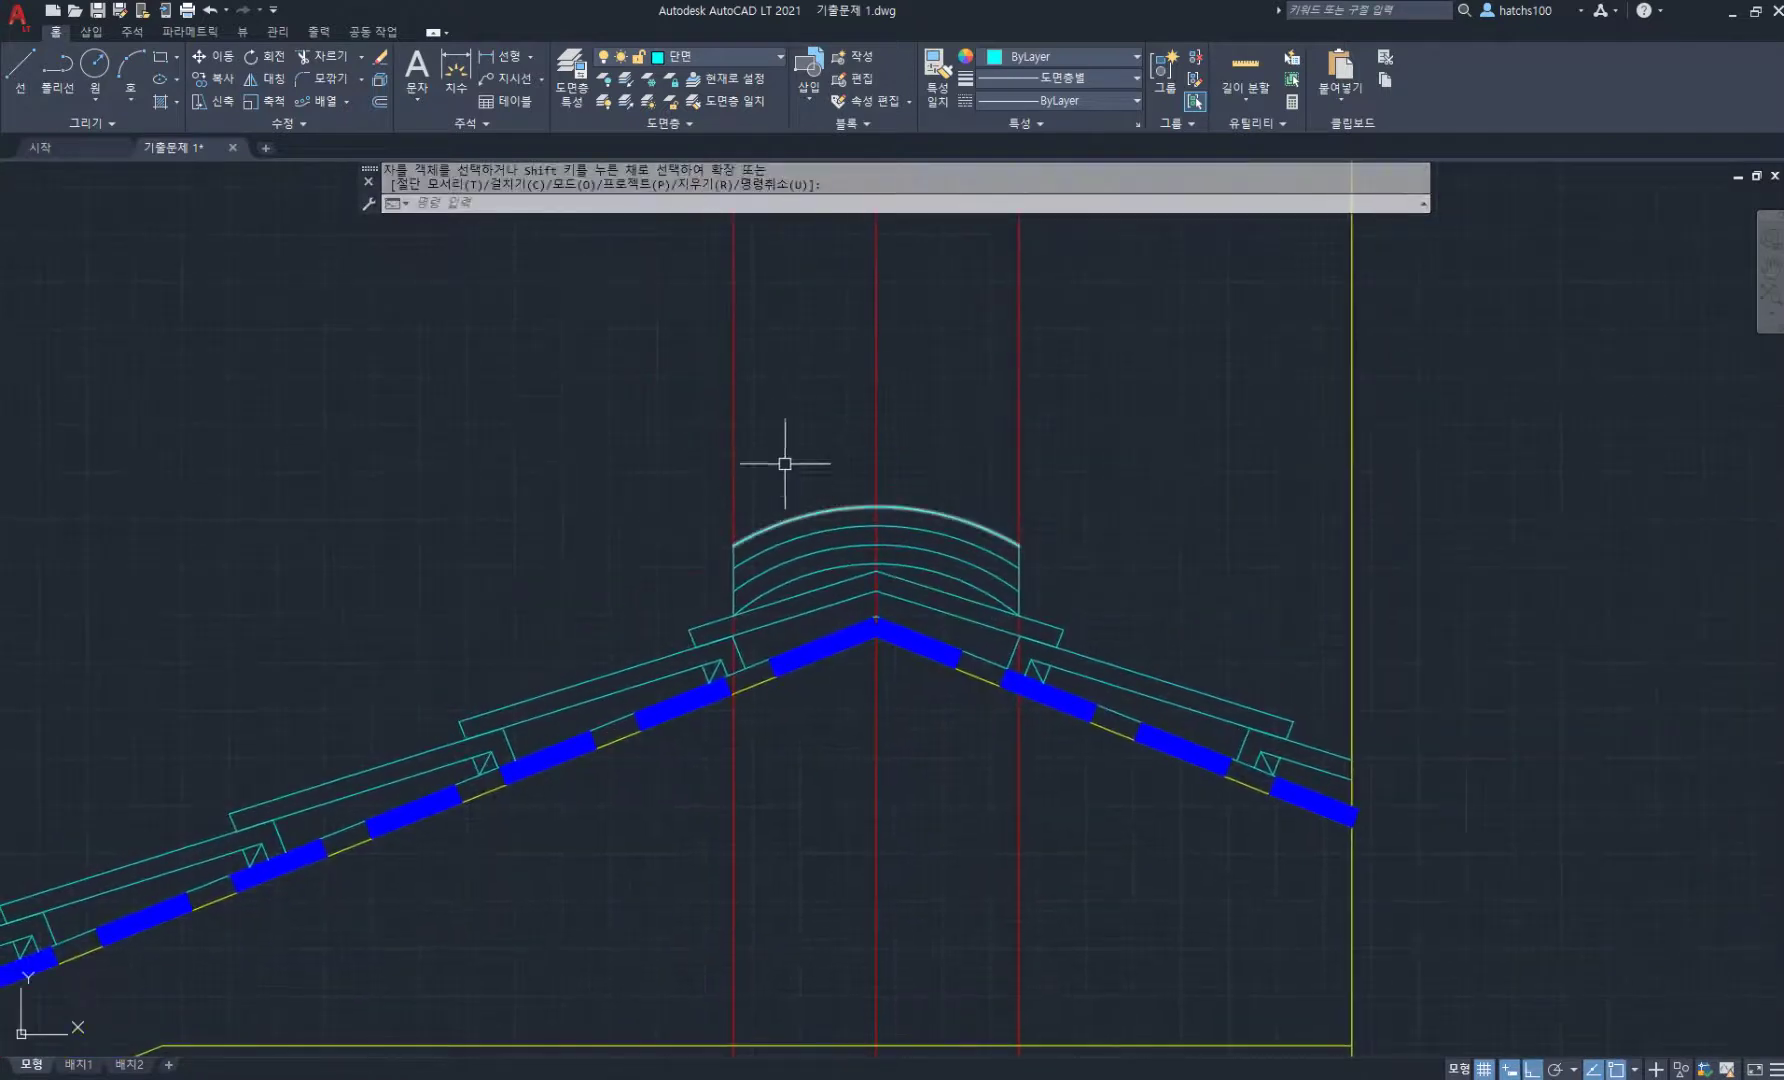
left_click(796, 463)
left_click(702, 426)
left_click(1057, 405)
left_click(960, 391)
key("Delete")
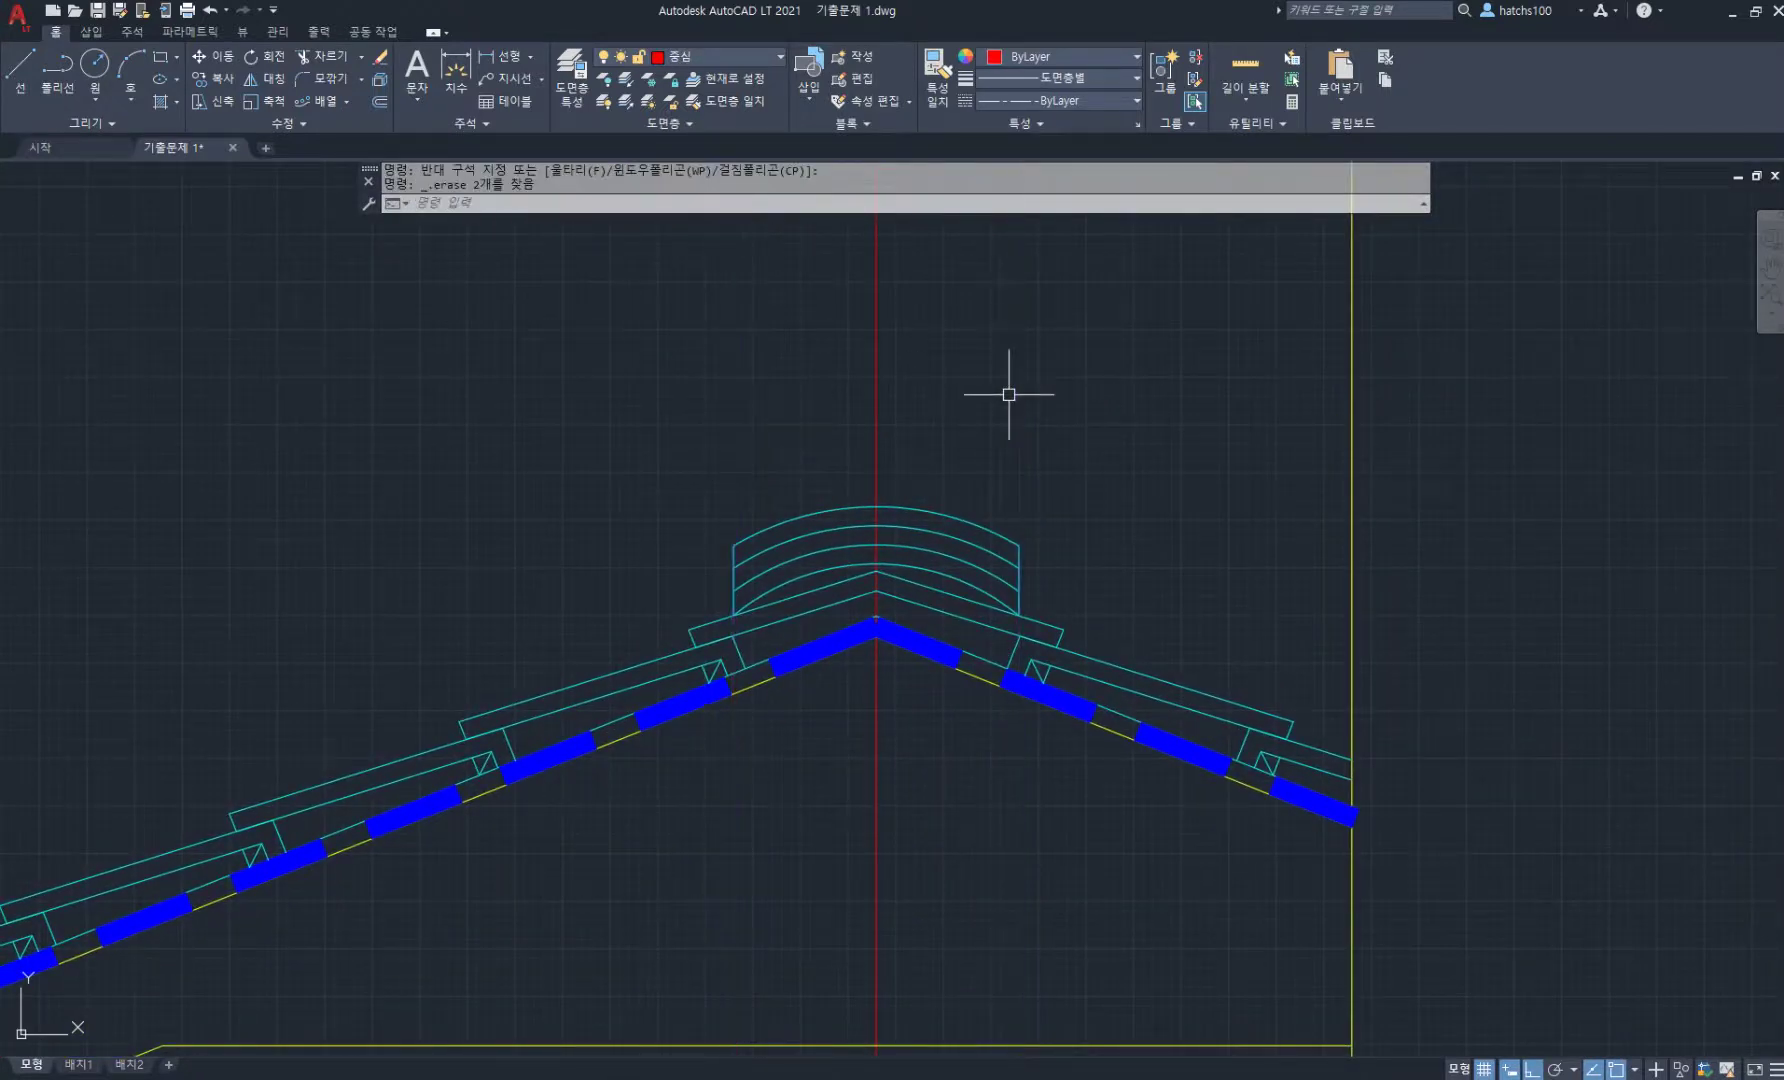
- Draw a circle of radius 100 centred where the outermost ridge arc meets the red centre line
middle_click_drag(783, 460, 822, 490)
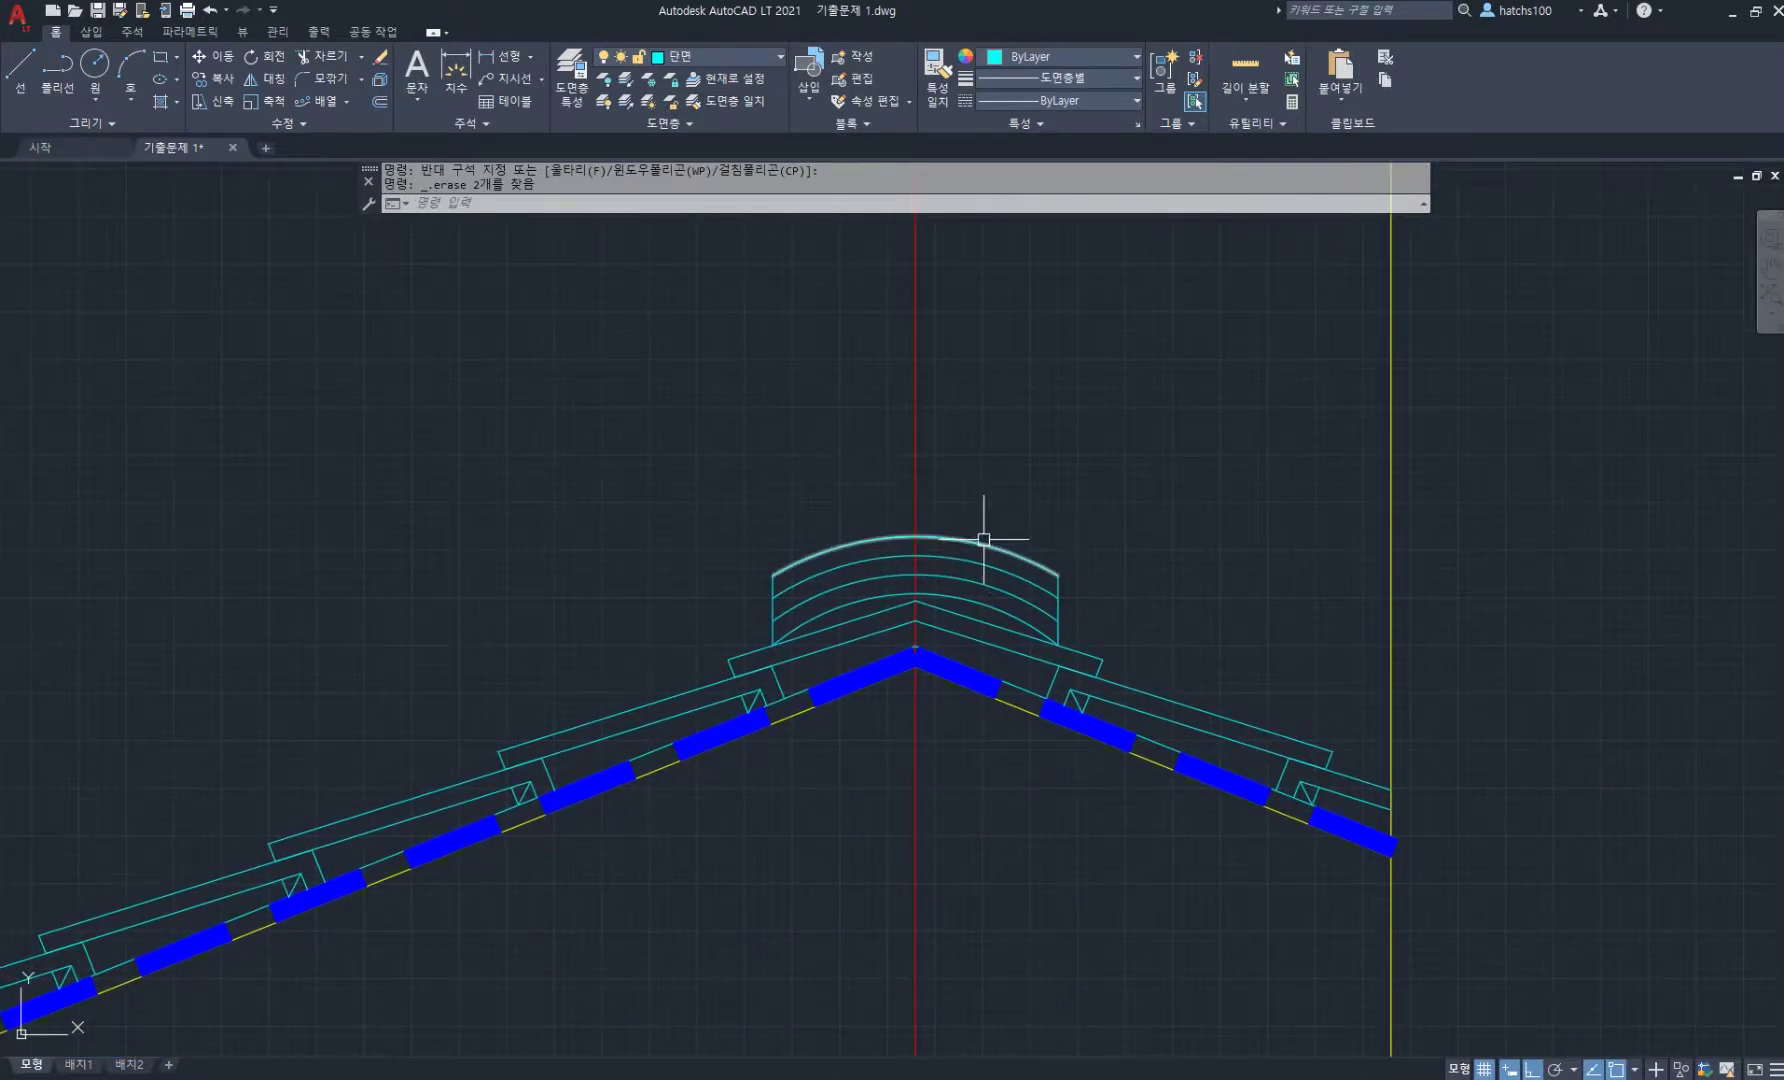
middle_click_drag(983, 505, 957, 489)
scroll(960, 485, "down", 1)
type("c")
key("Return")
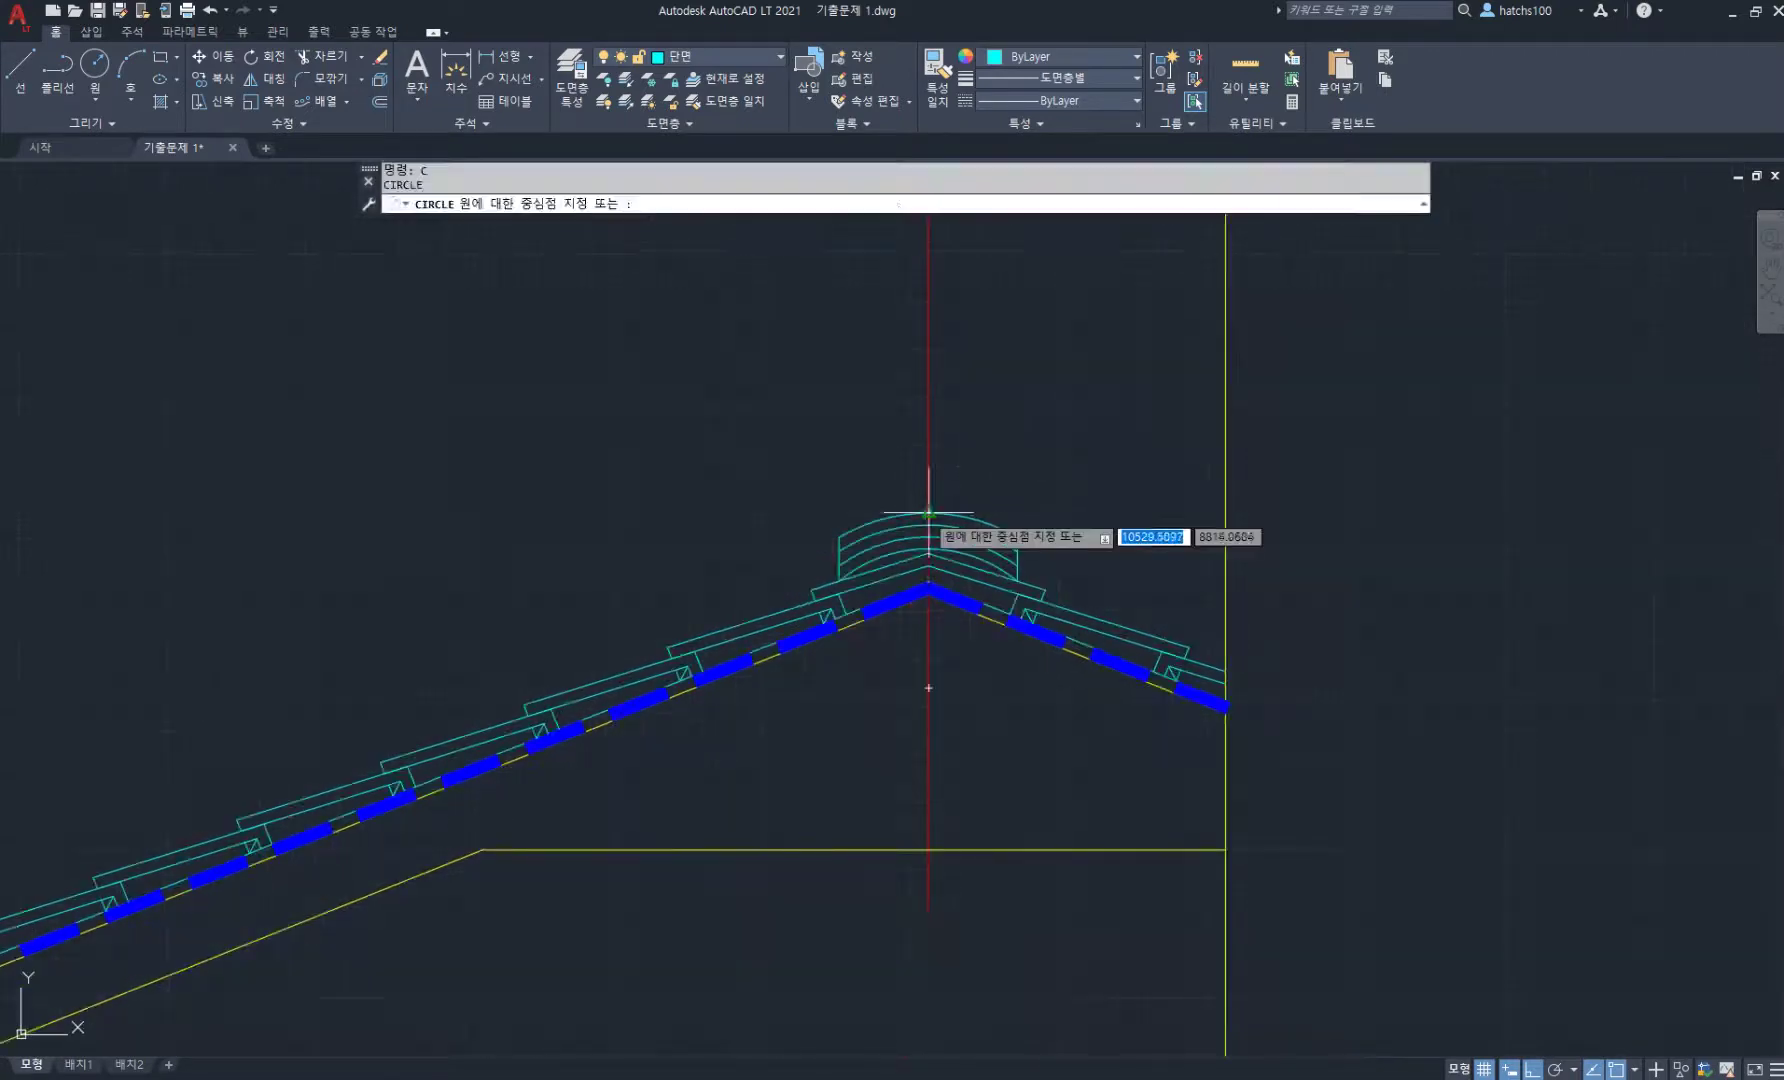
scroll(930, 520, "up", 3)
left_click(933, 515)
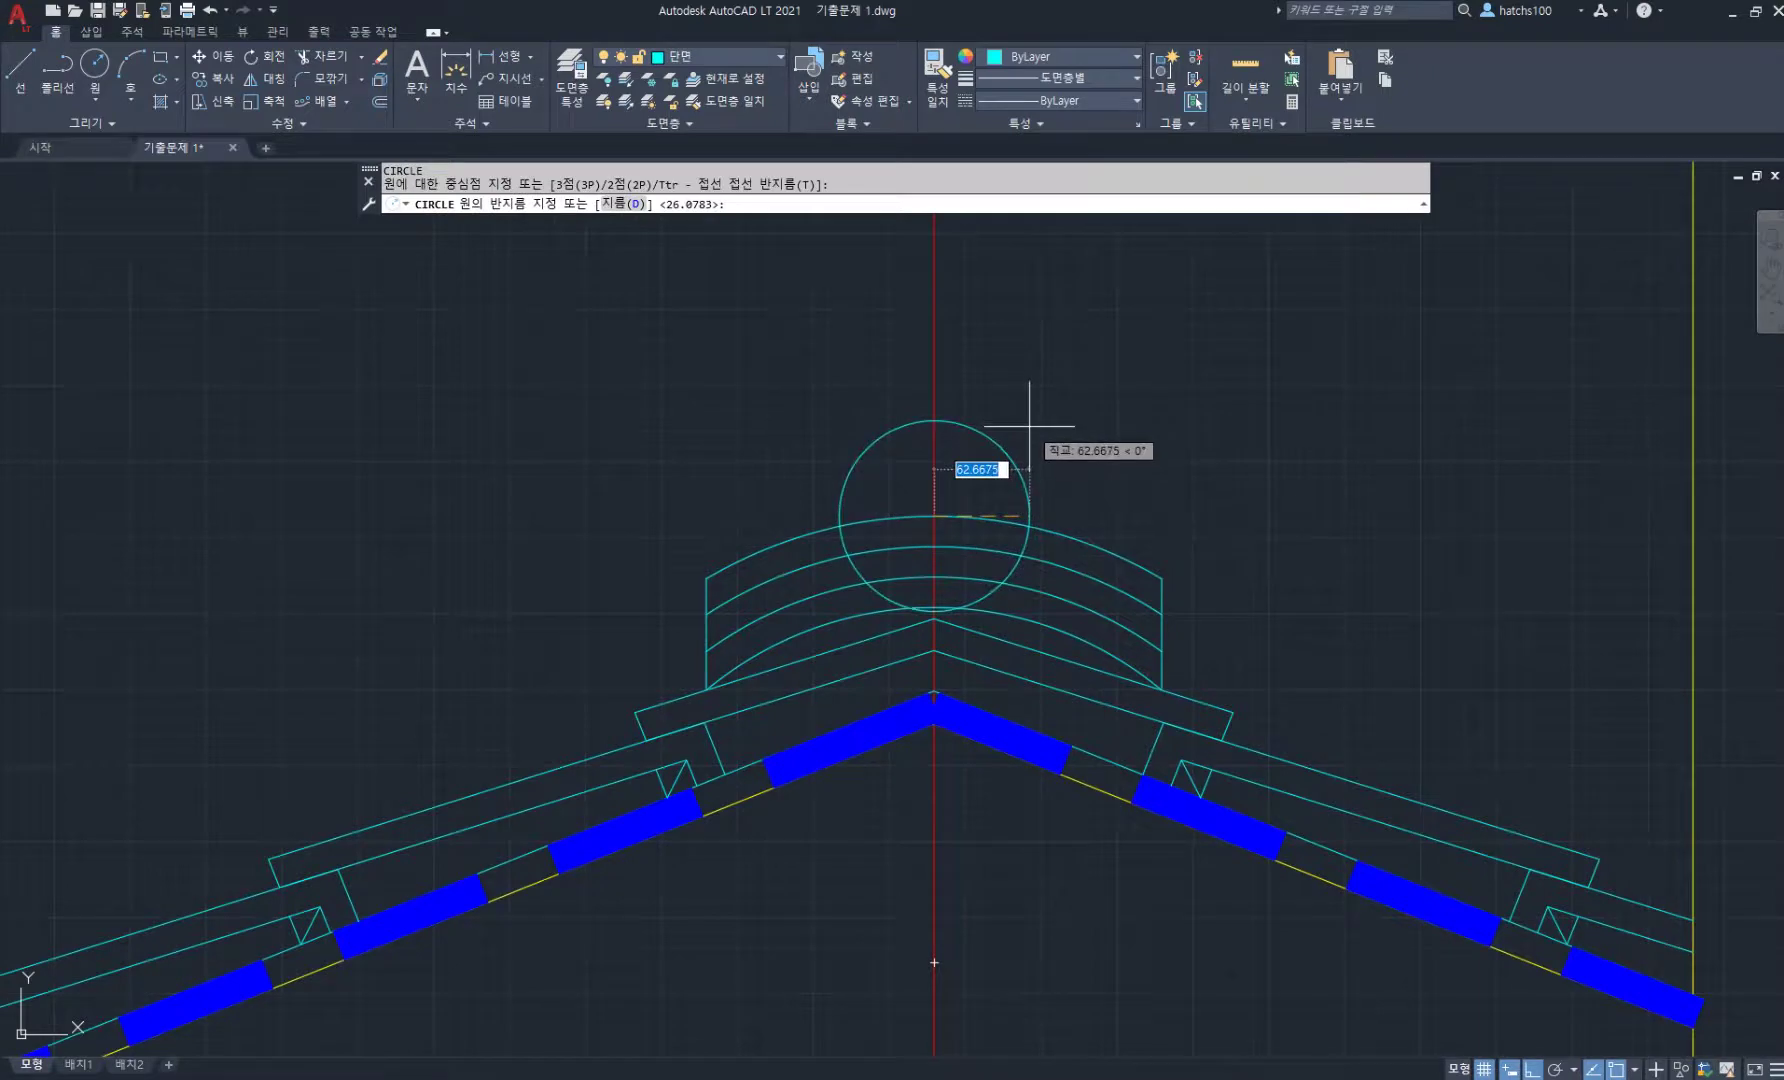
scroll(1029, 426, "up", 2)
type("100")
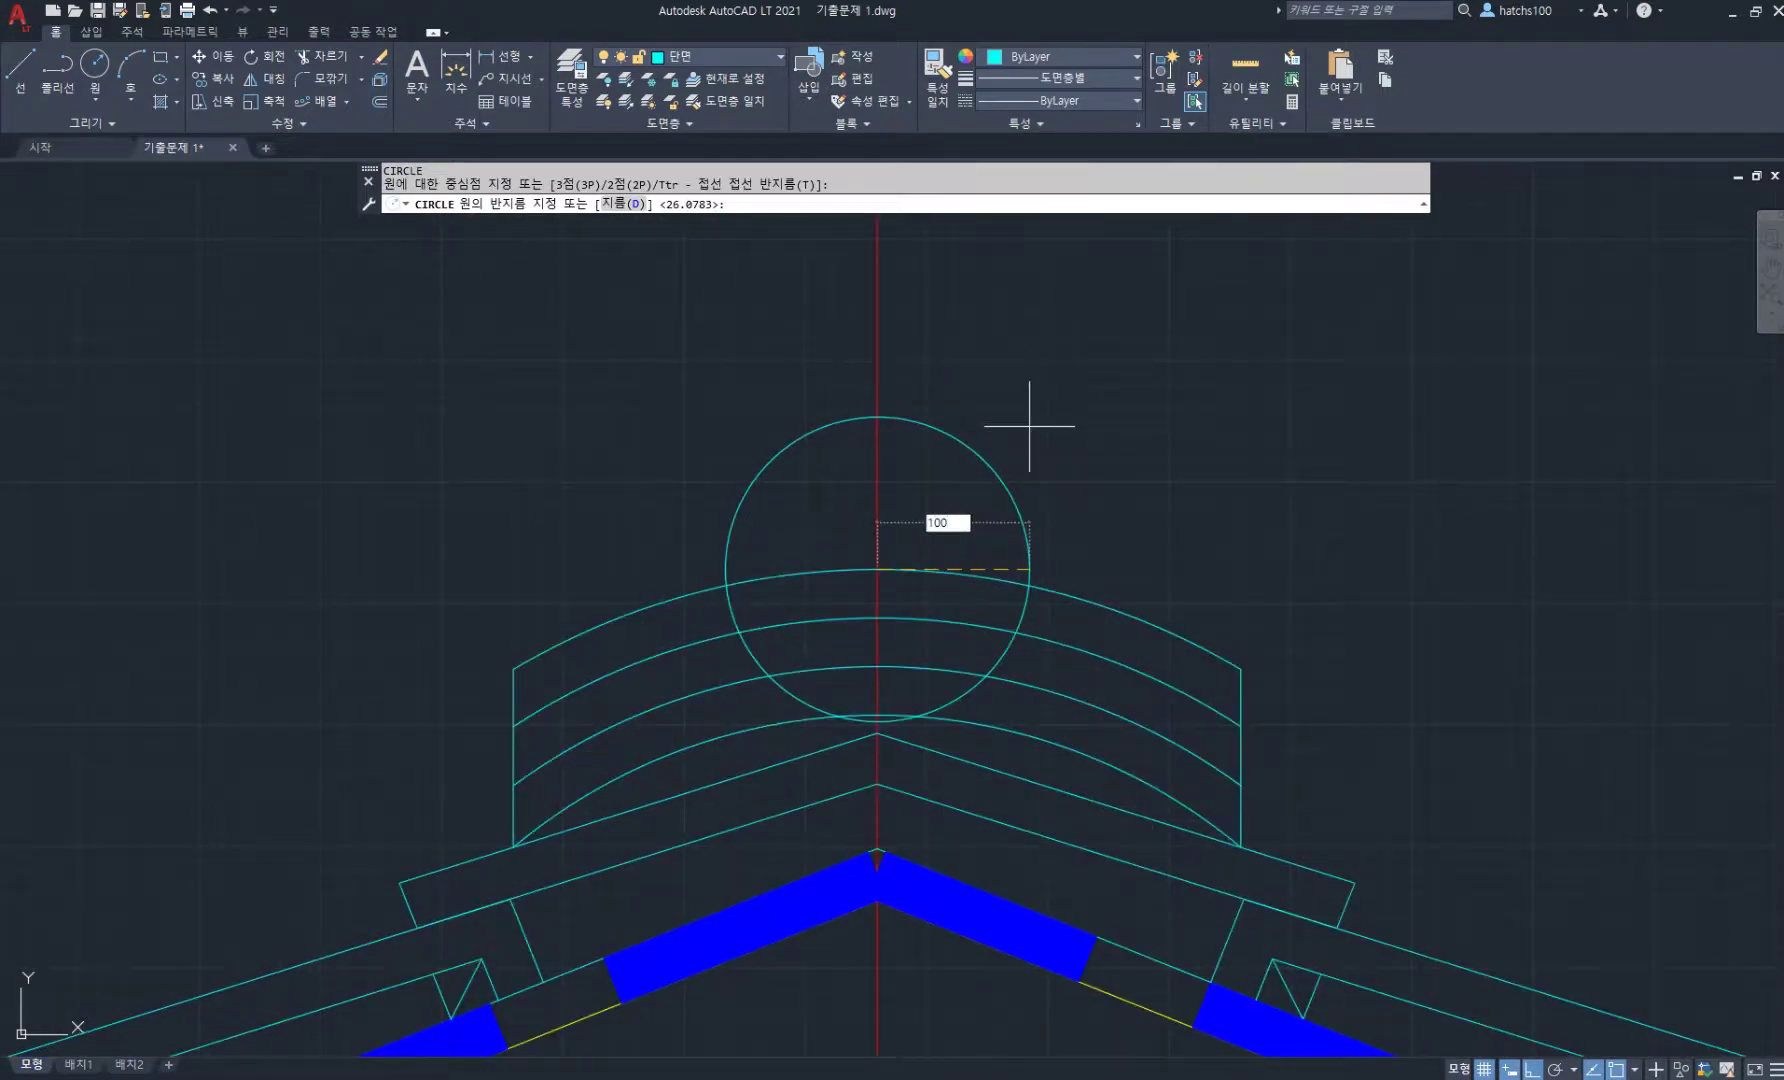
key("Return")
middle_click_drag(1010, 442, 1038, 428)
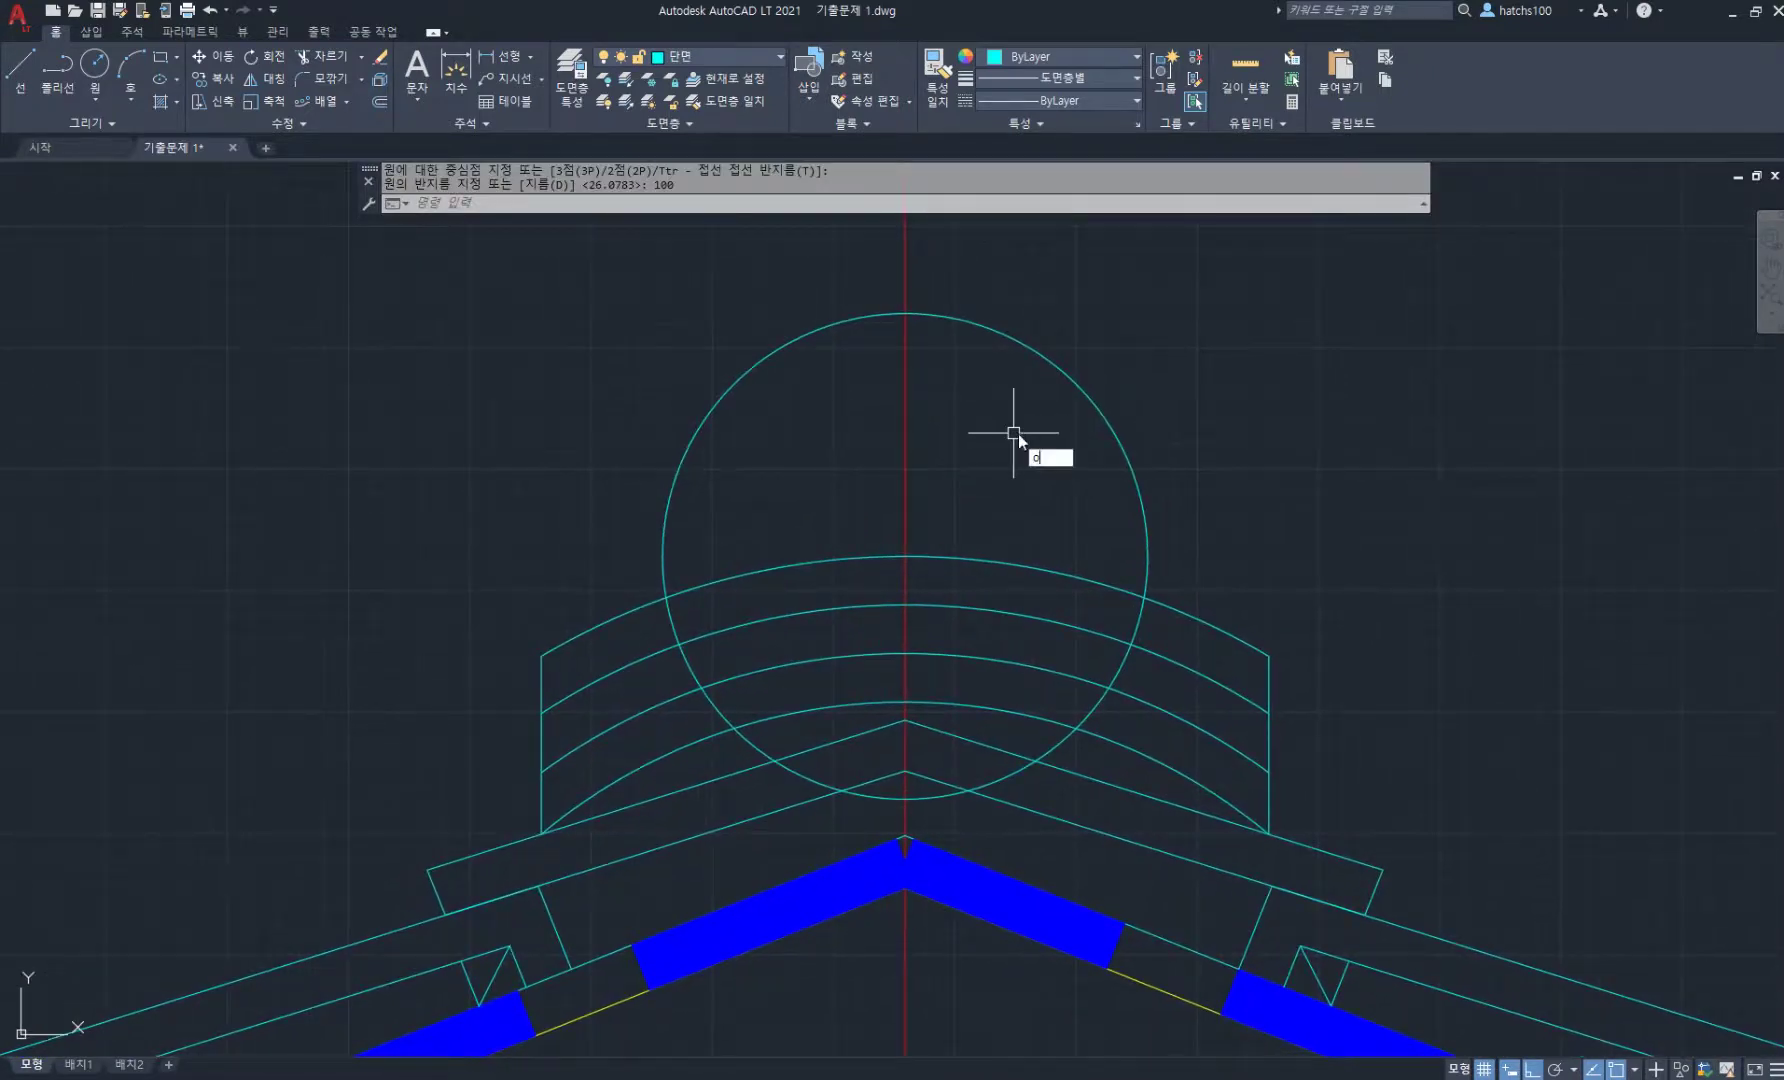
- Offset the ridge circle 30 inward
type("o")
key("Return")
key("Return")
left_click(1070, 378)
type("3")
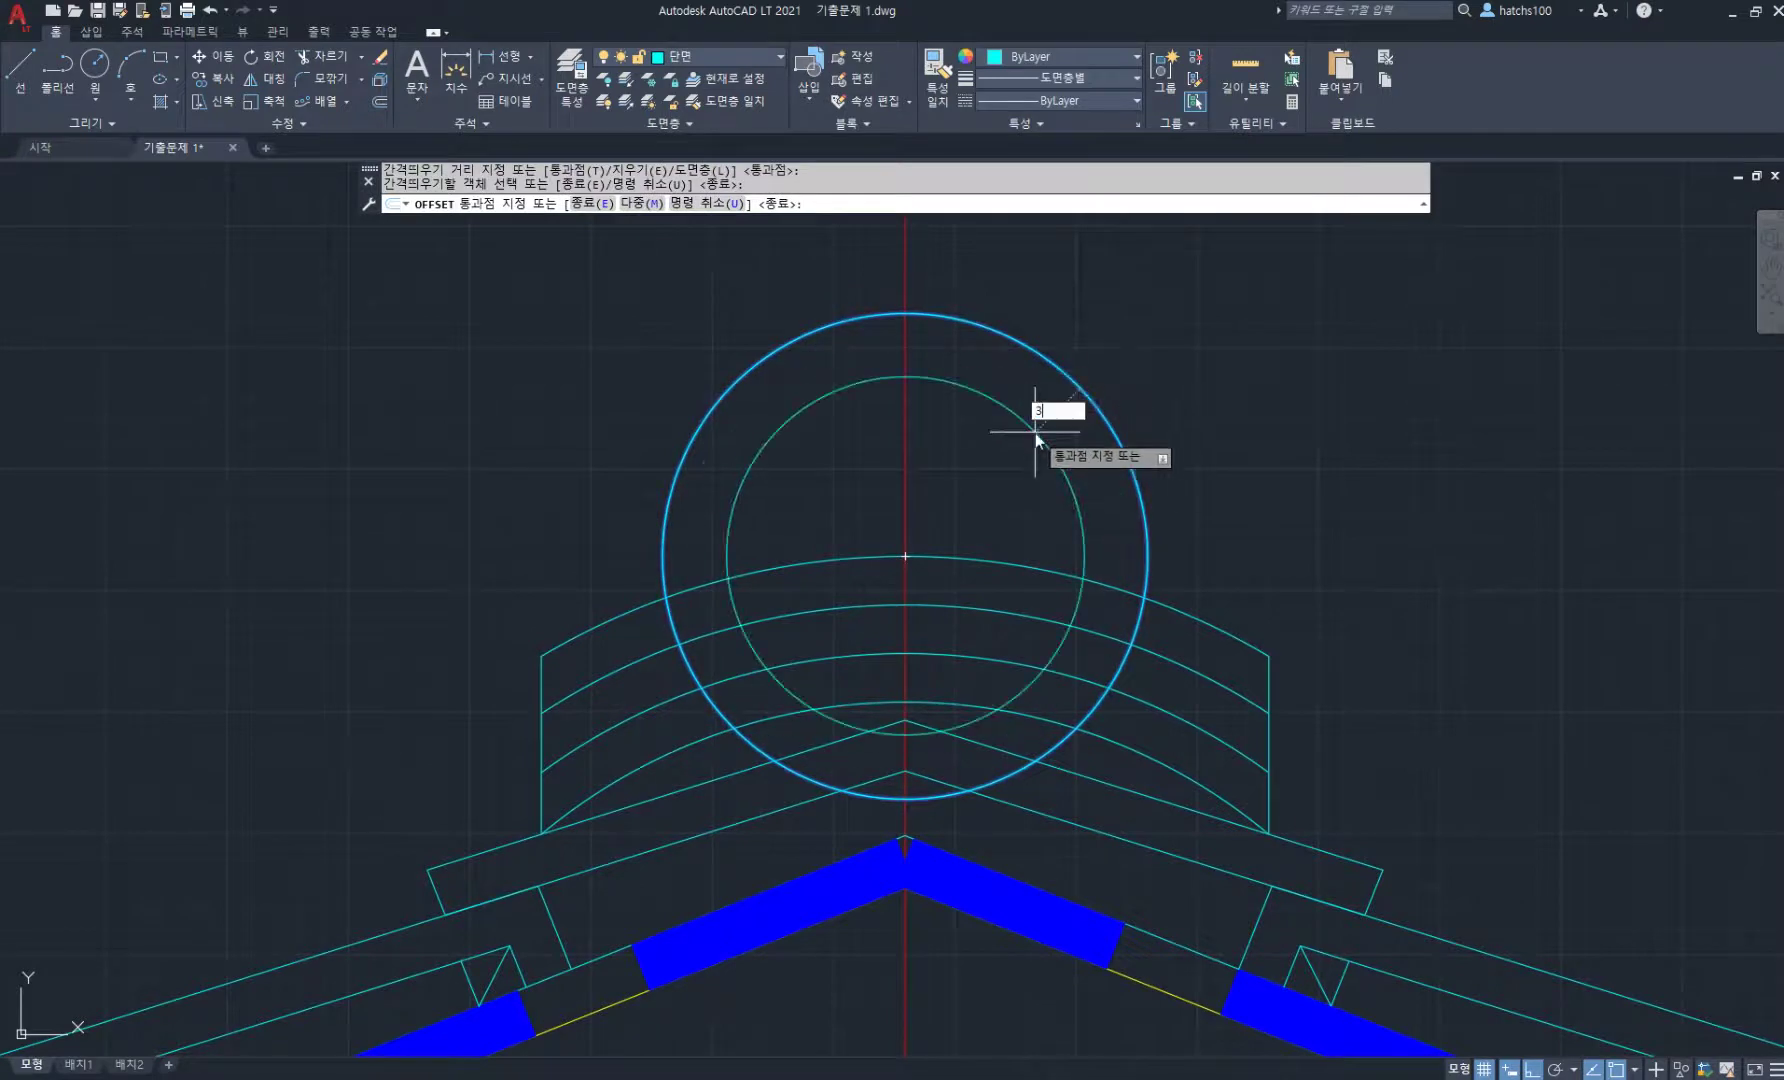
type("0")
key("Return")
middle_click_drag(1011, 474, 1027, 446)
key("Return")
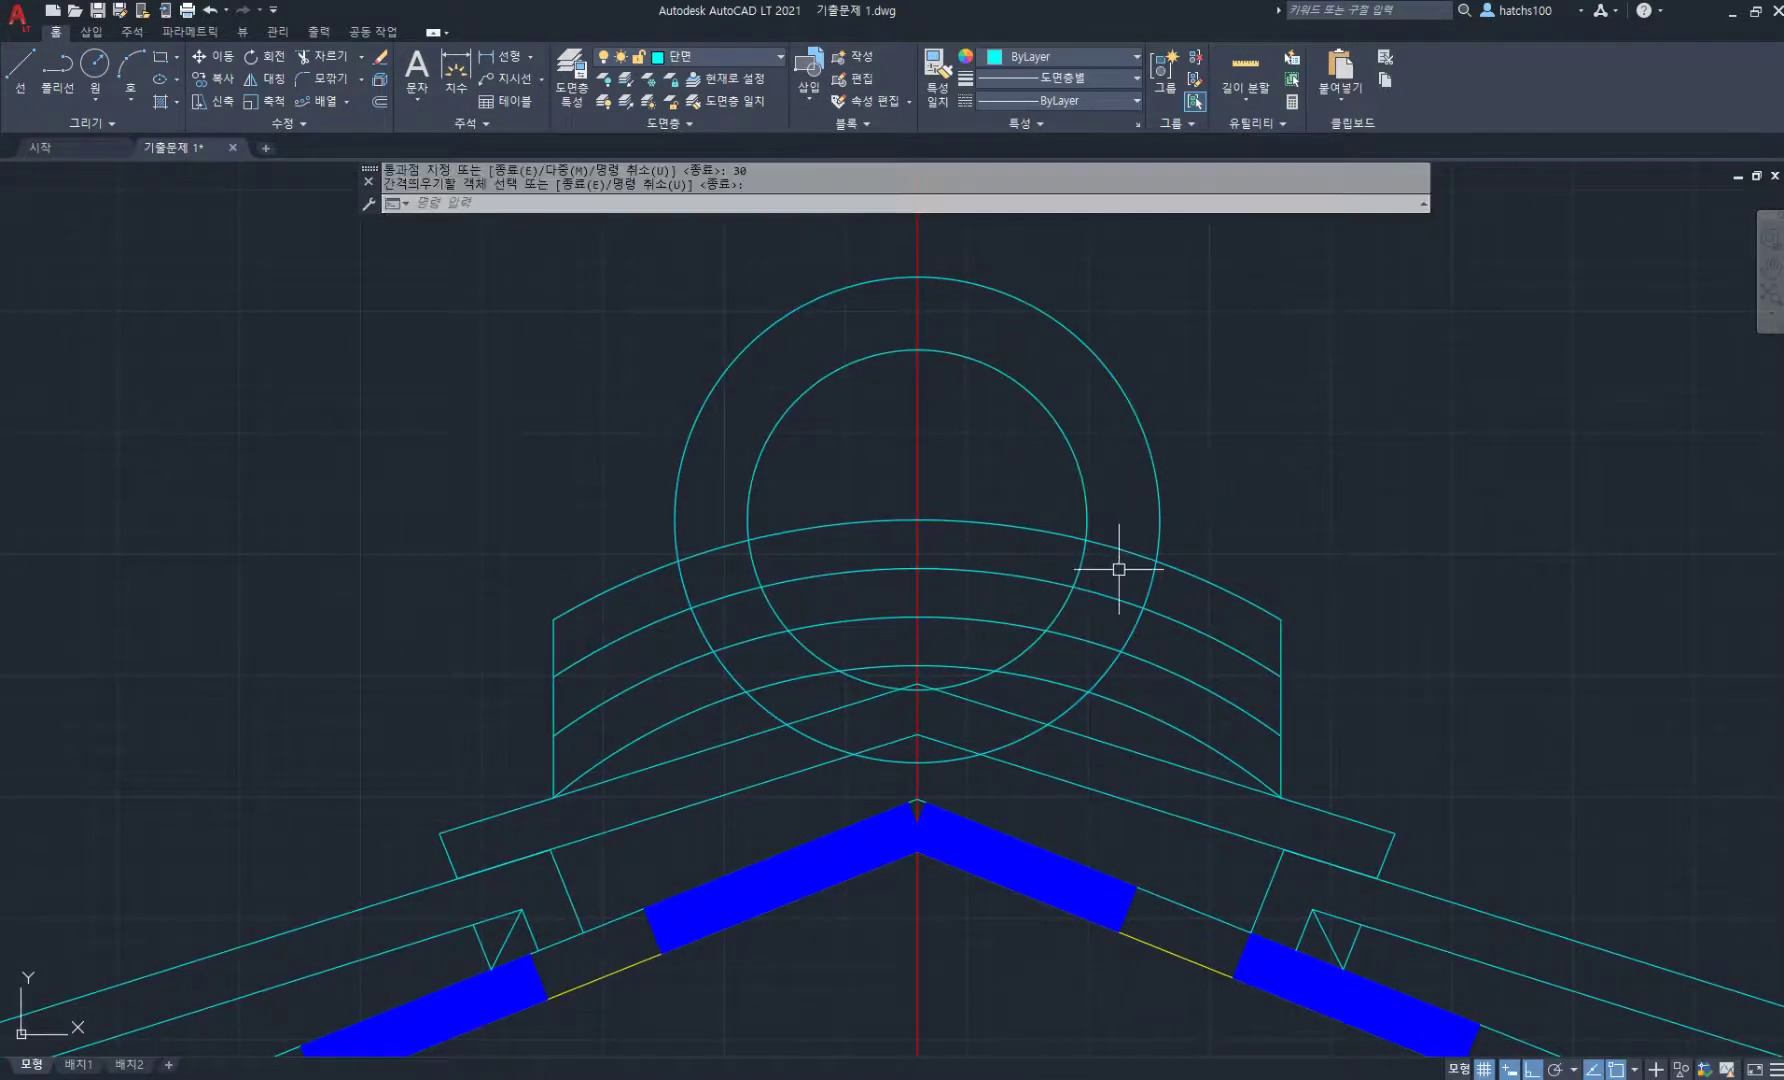
- Trim both circles just below the outermost ridge arc and erase their remaining lower portions
type("tr")
key("Return")
left_click_drag(1175, 597, 1040, 546)
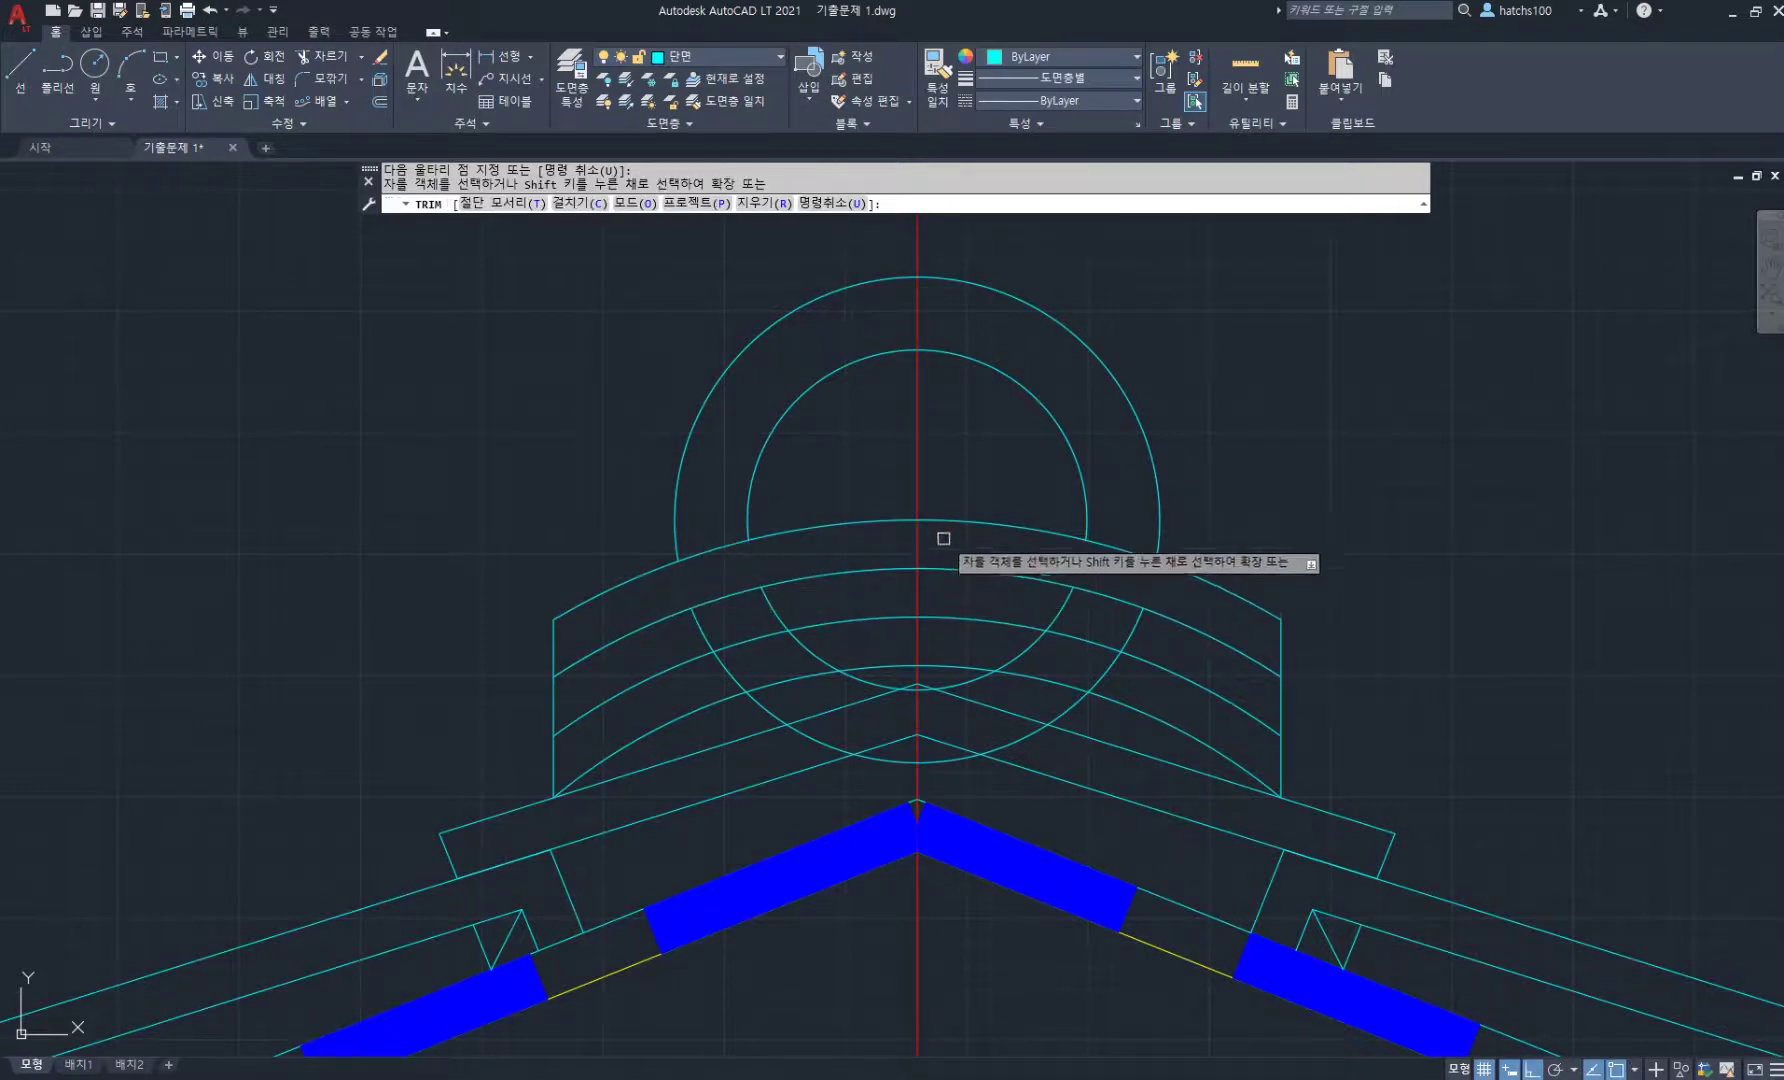
left_click(764, 203)
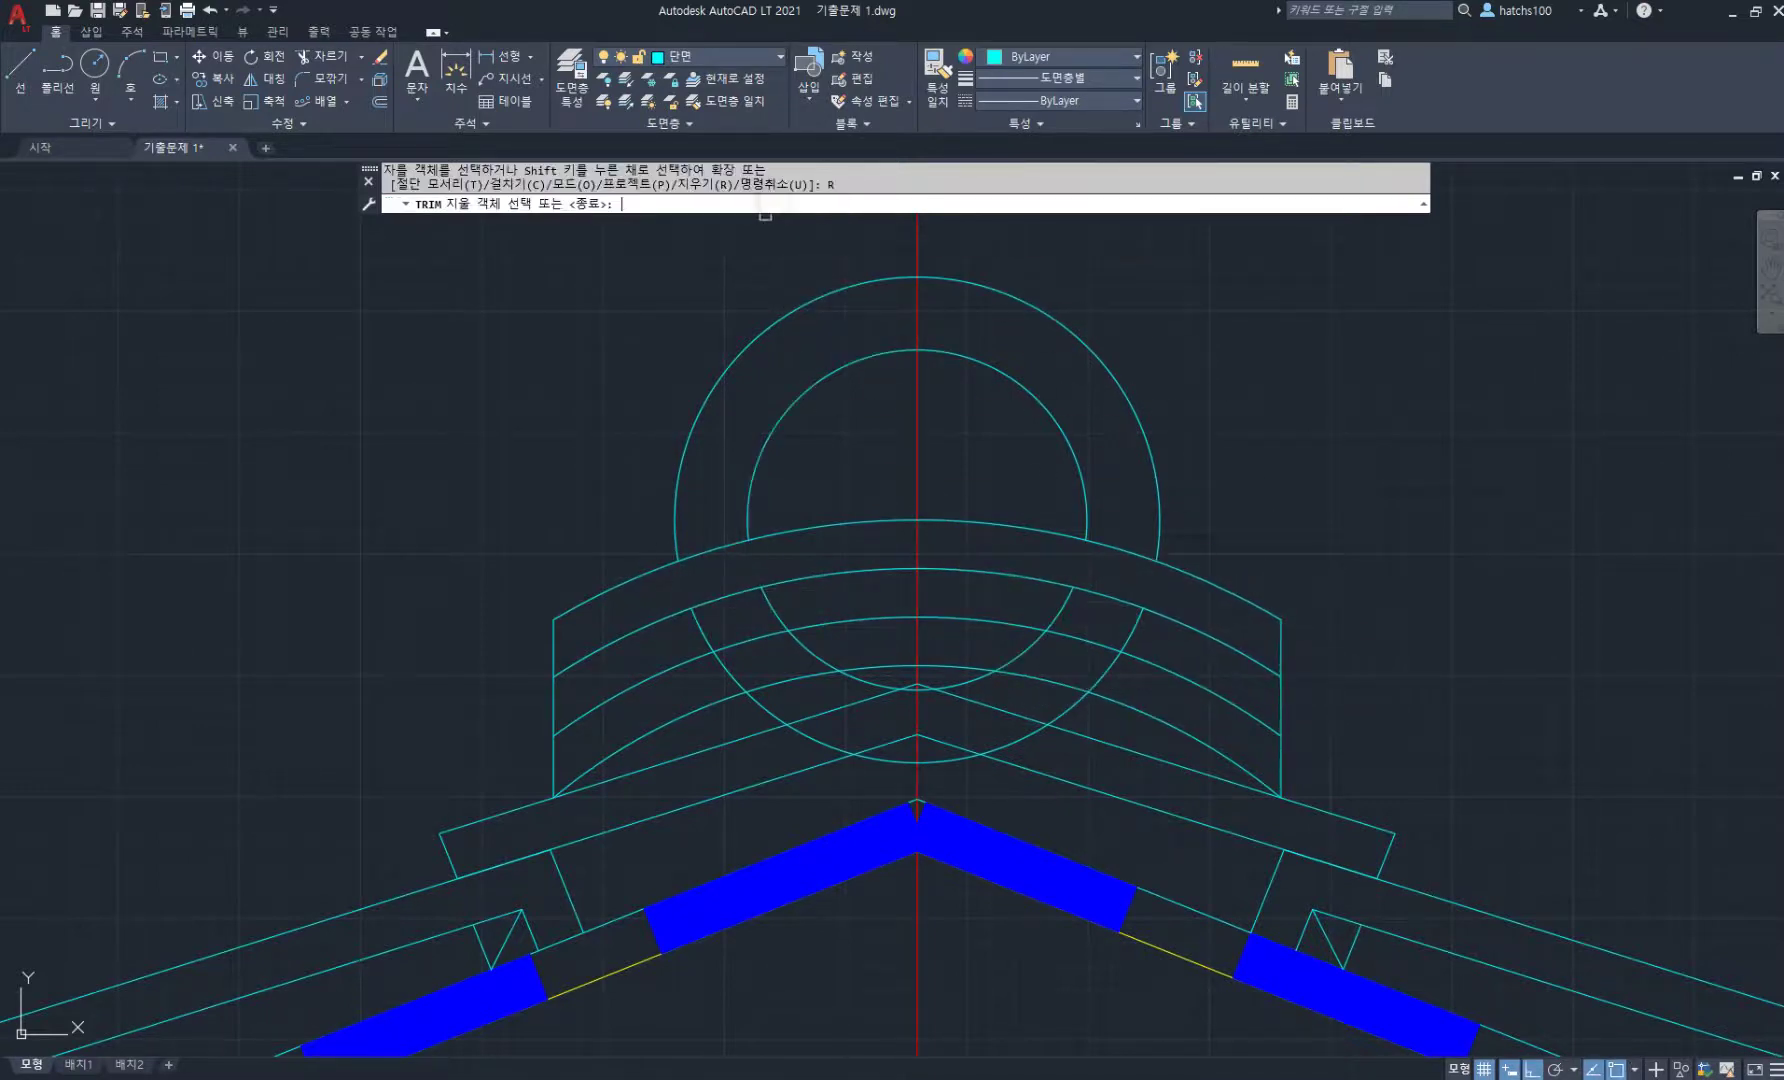
left_click(1057, 624)
left_click(1128, 632)
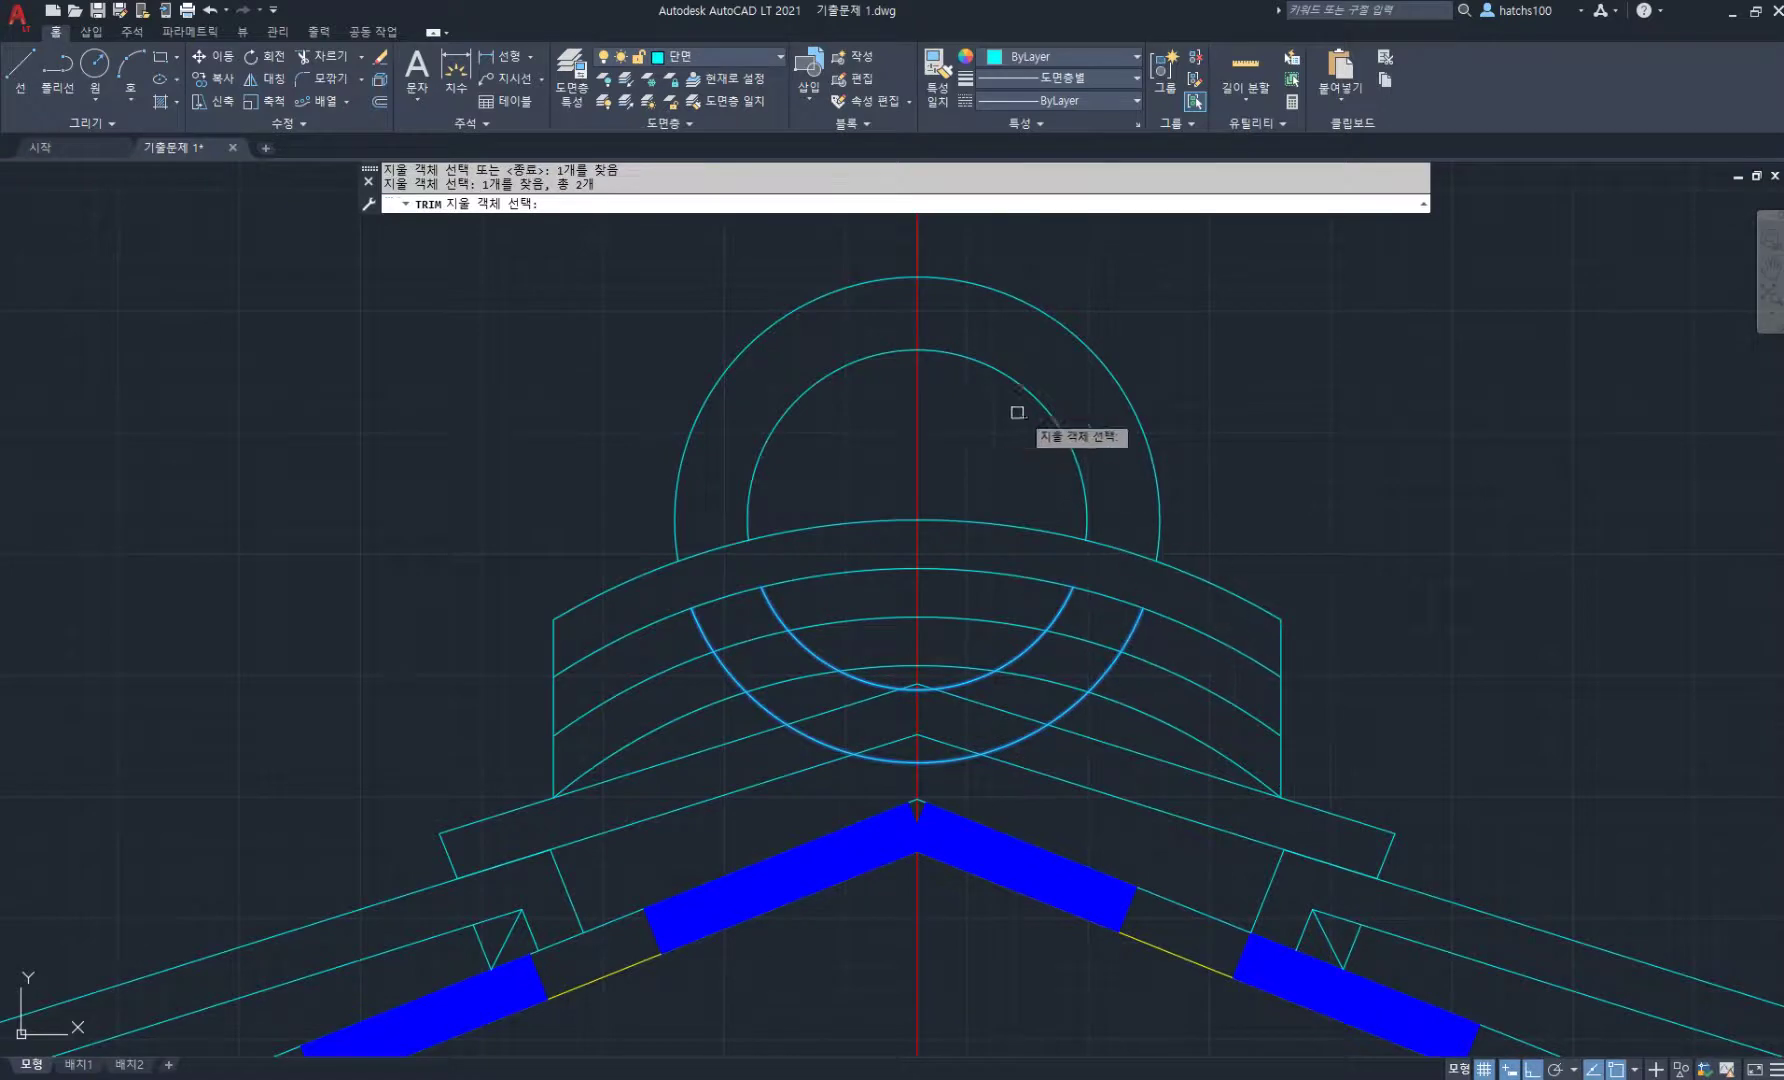
key("Return")
- Draw a circle of radius 150 centred at the top of the inner semicircular arc on the ridge centre line
scroll(930, 466, "down", 4)
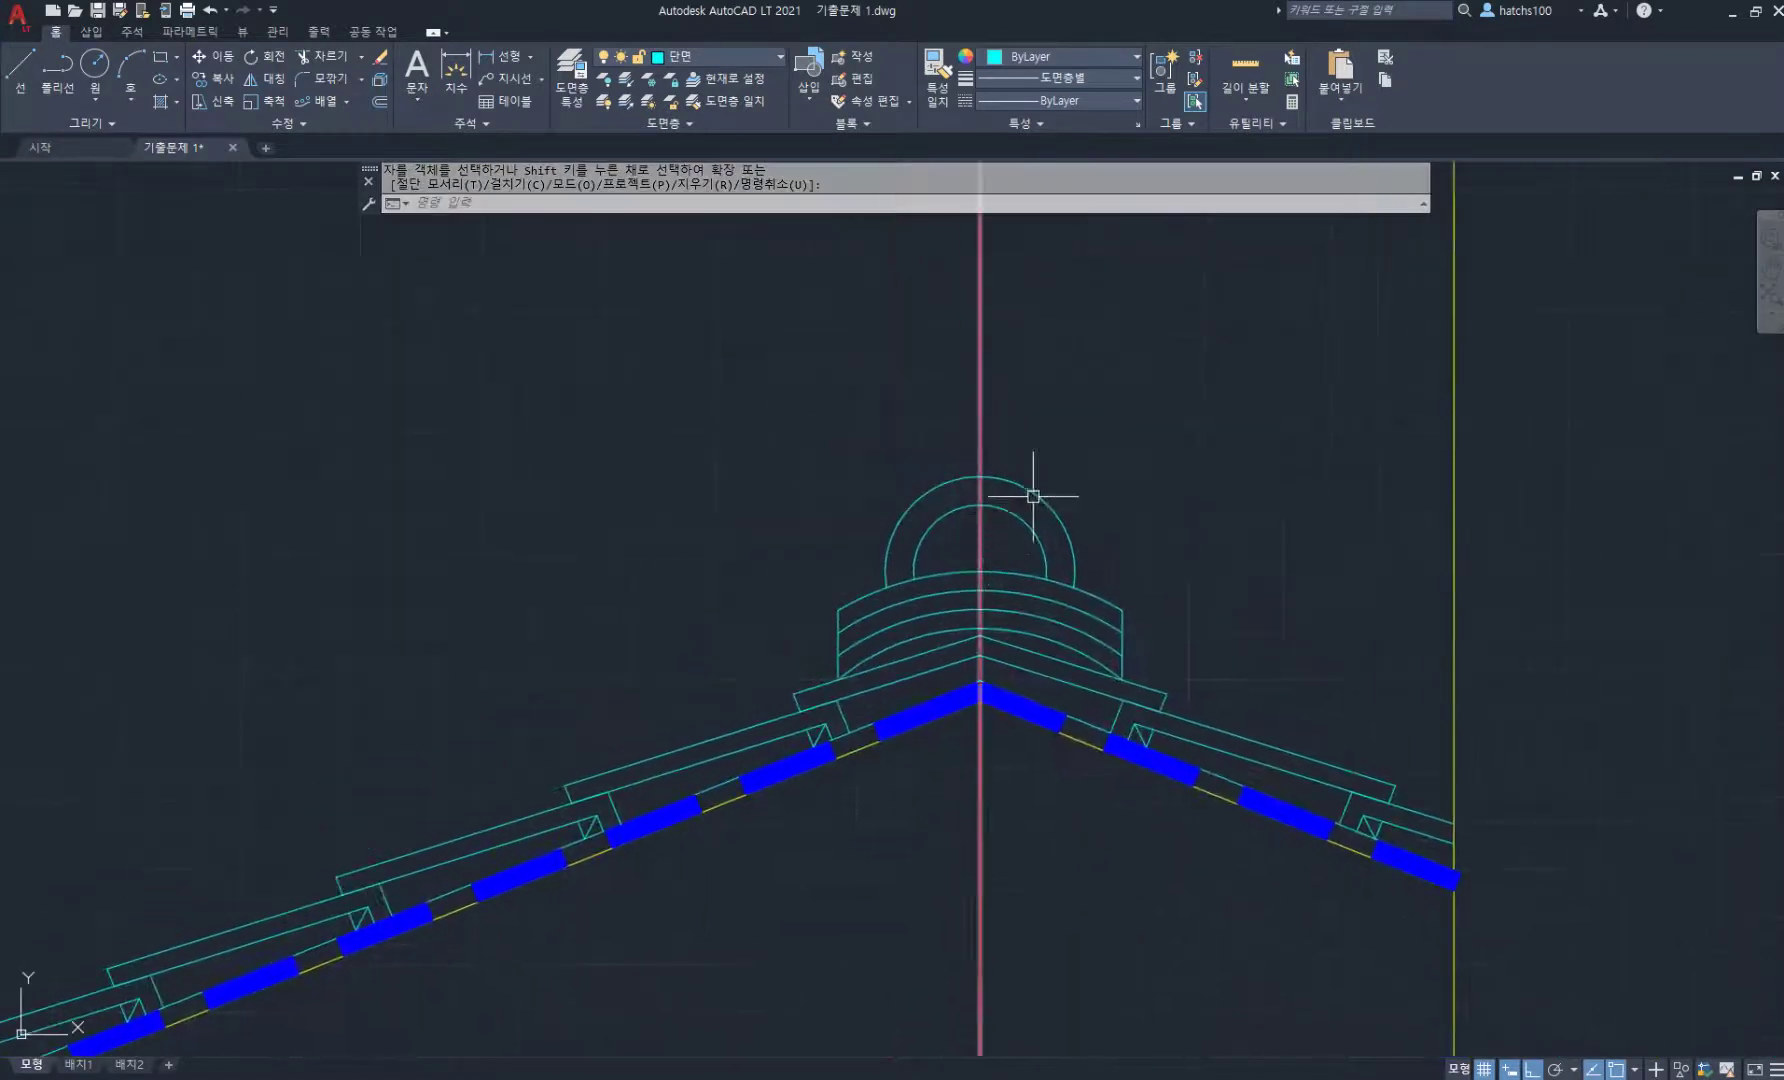
key("Escape")
type("c")
key("Return")
scroll(1000, 470, "up", 3)
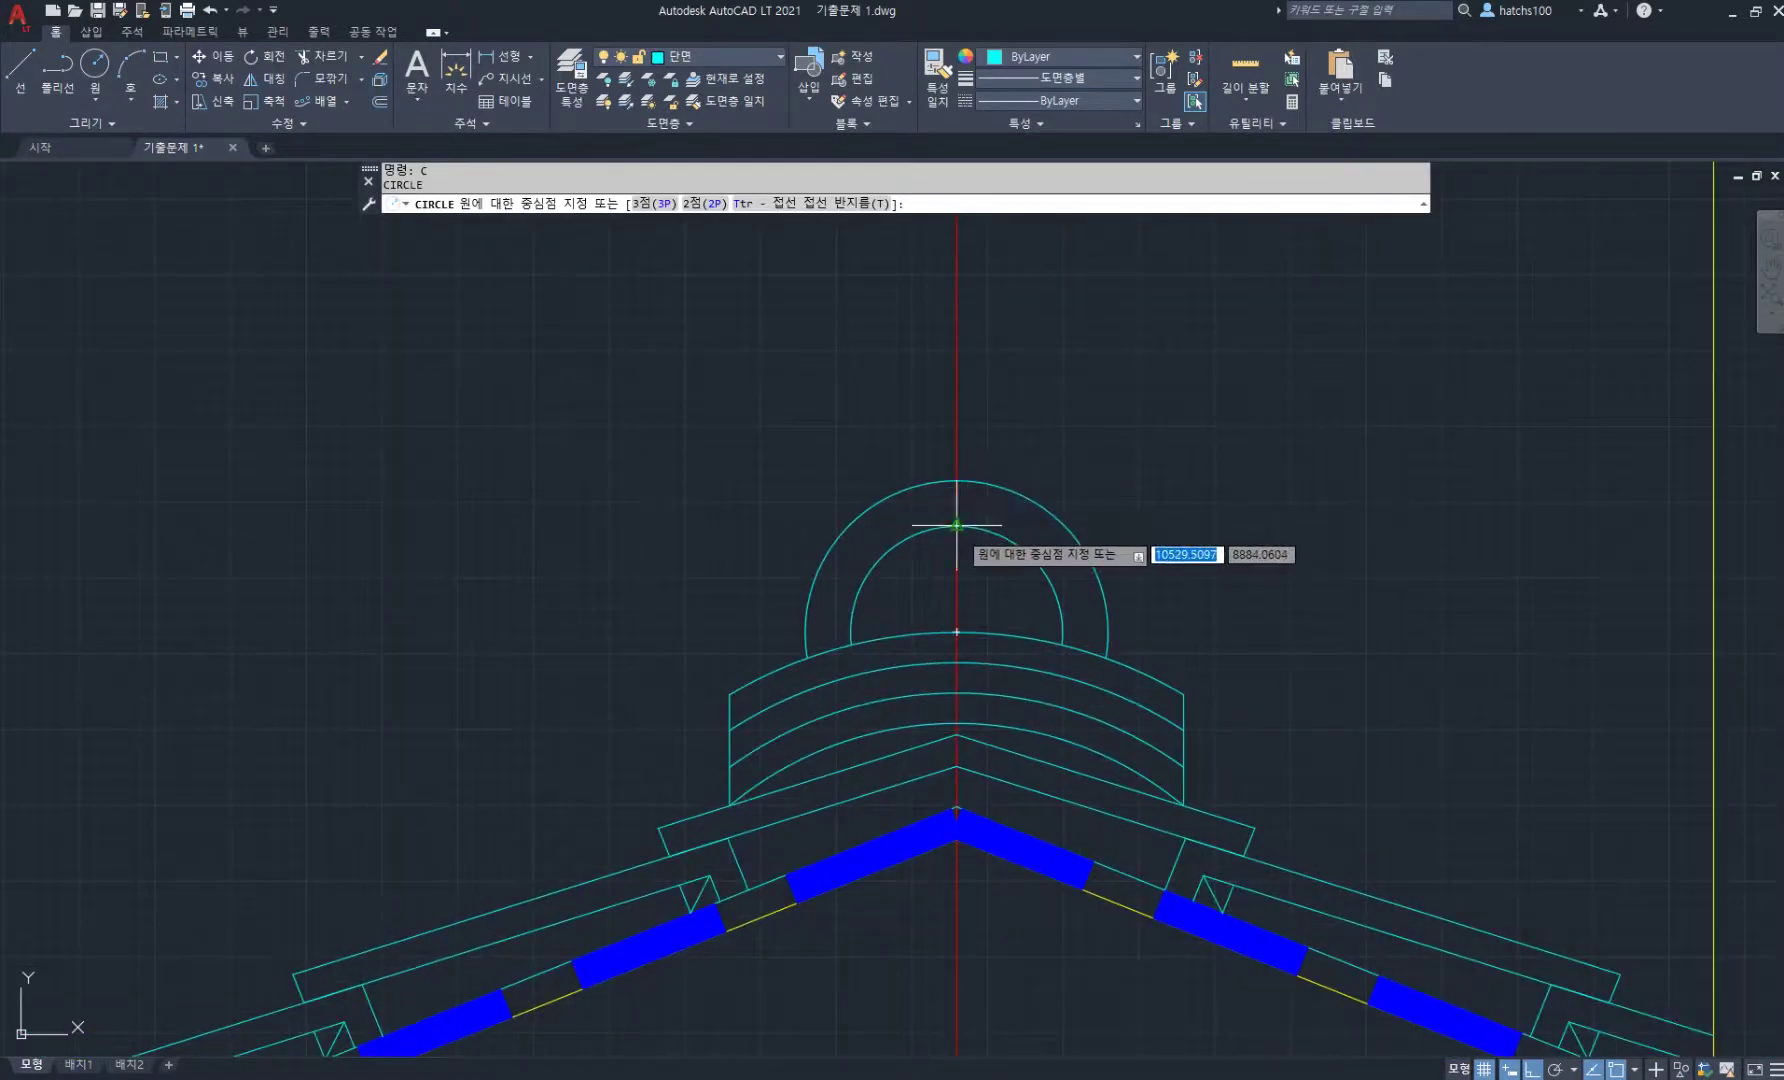
middle_click_drag(1014, 470, 1052, 424)
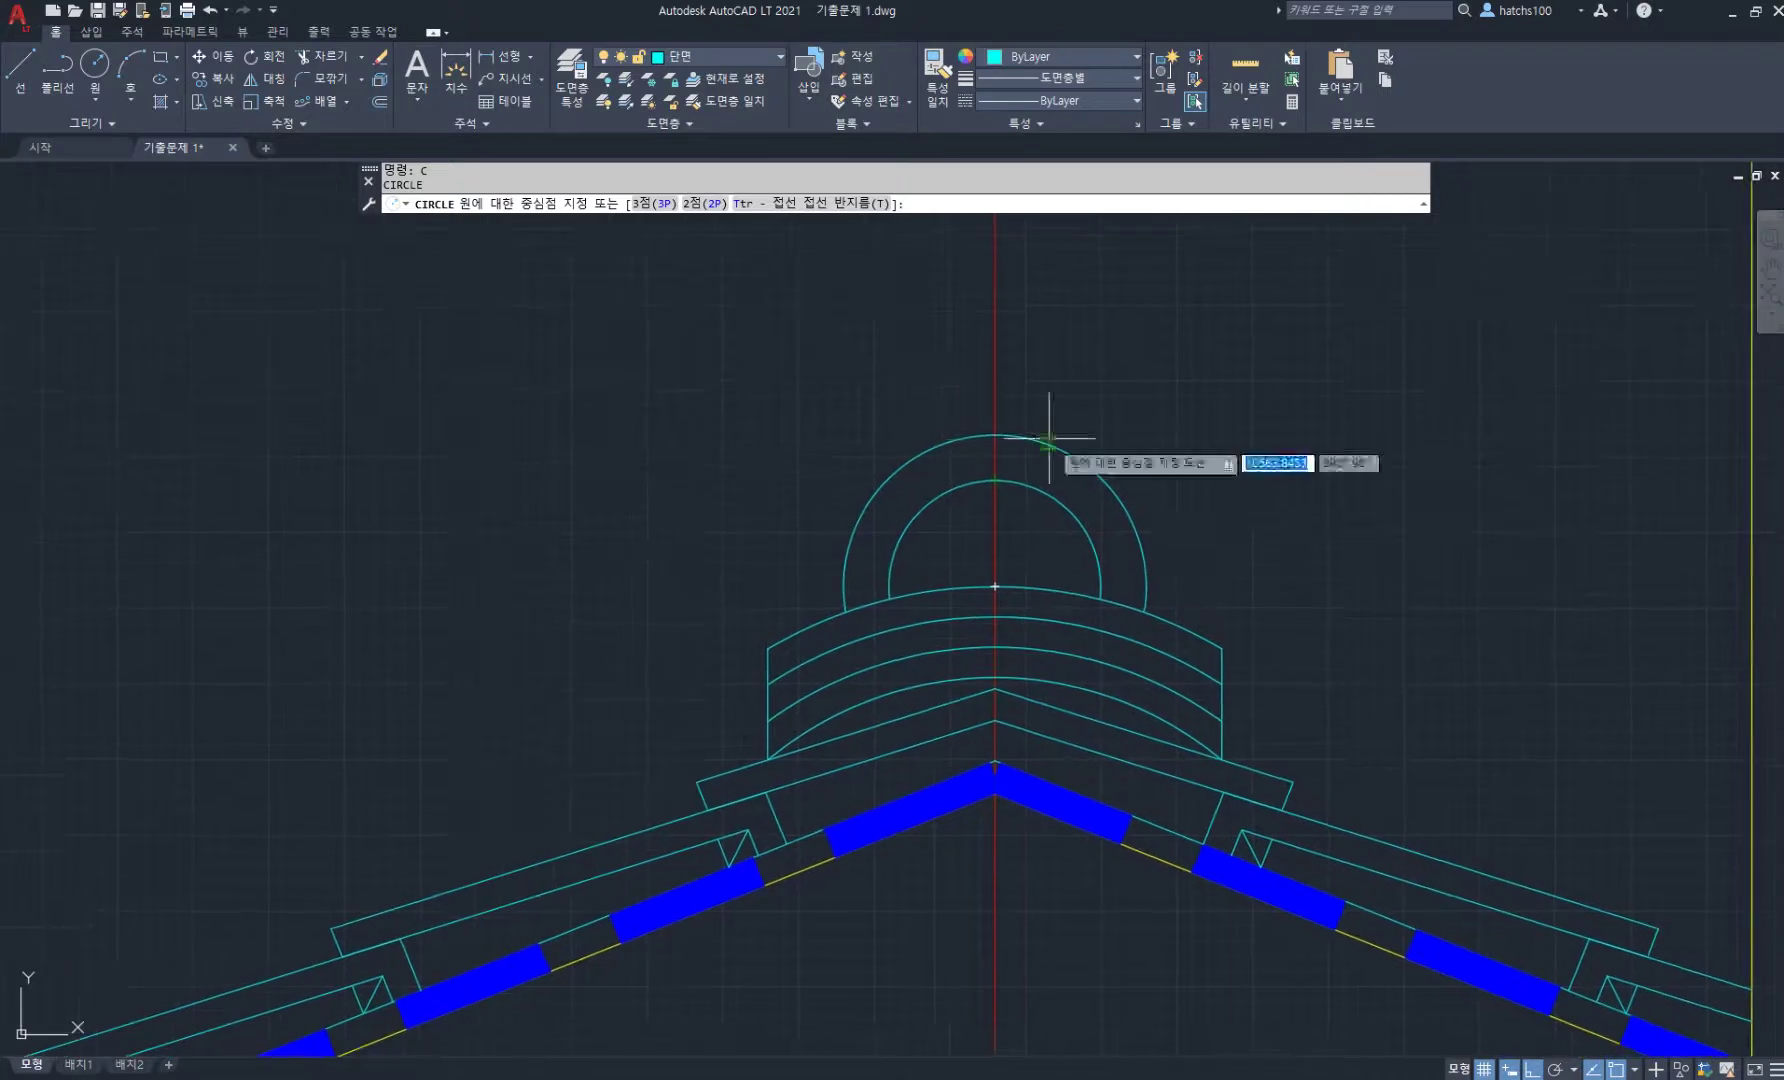
left_click(995, 480)
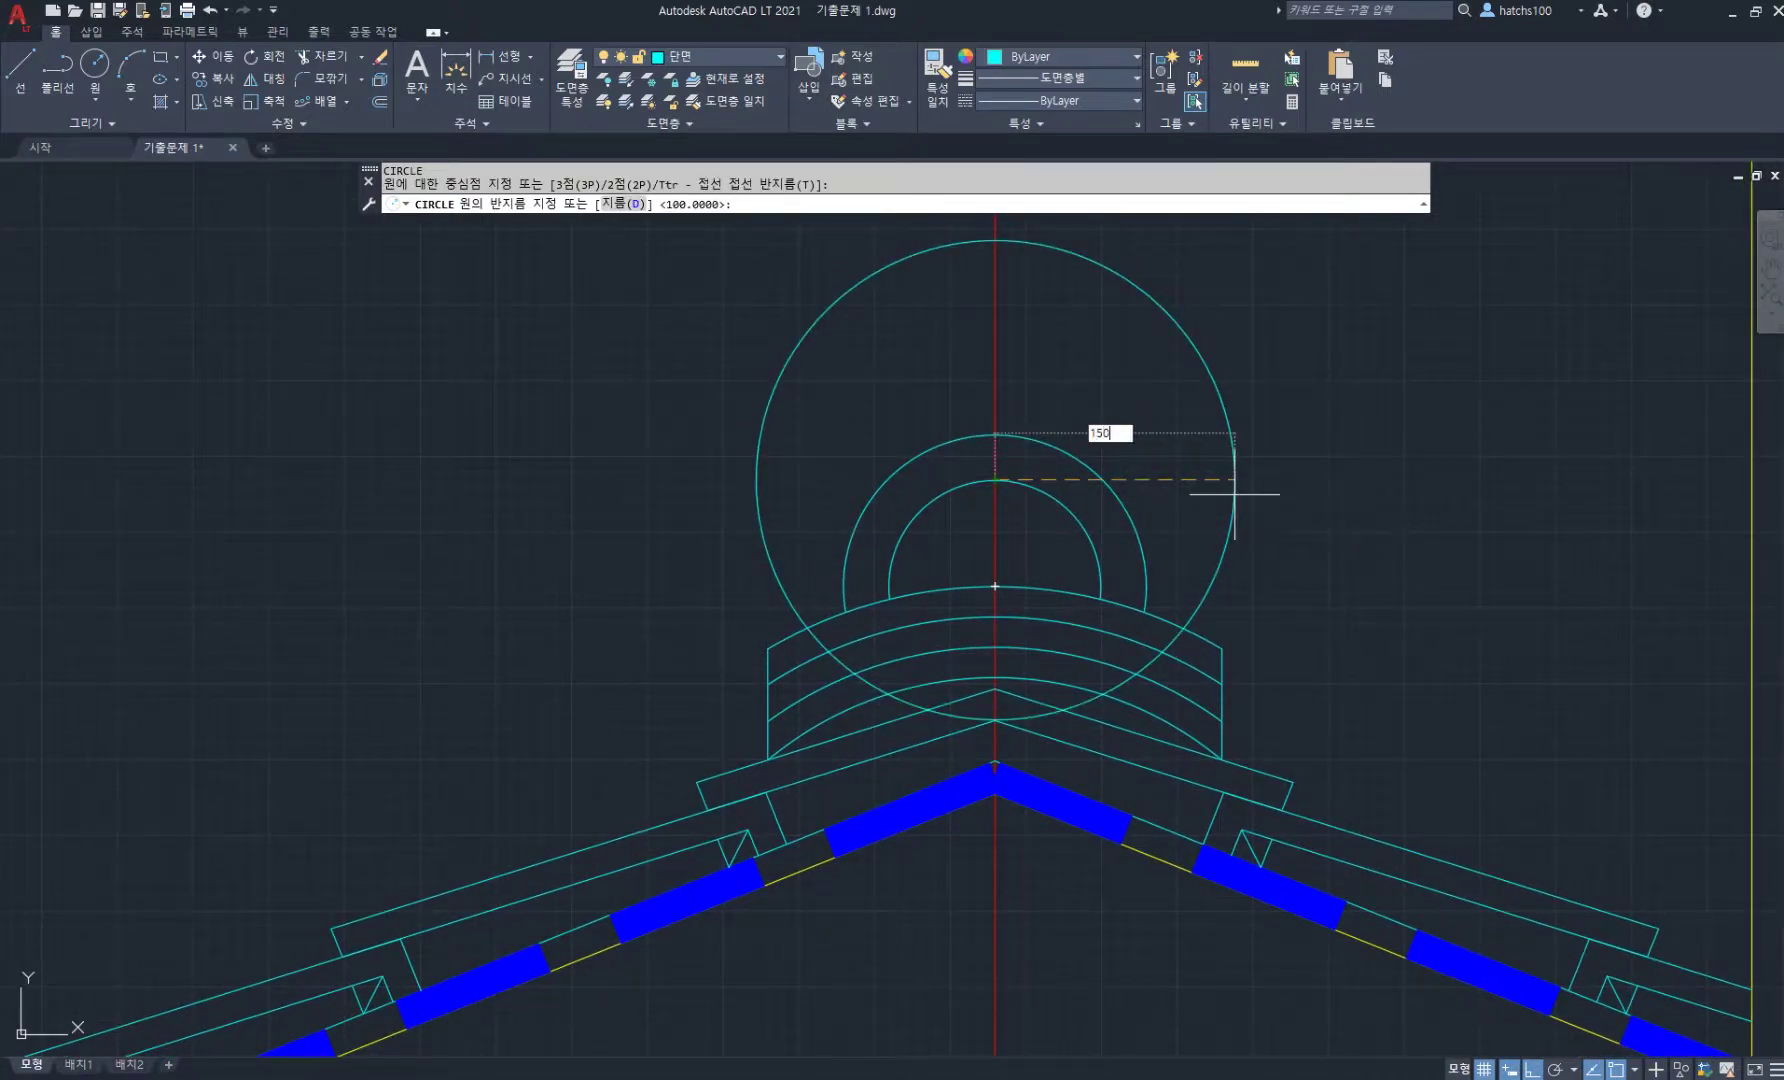
type("150")
key("Return")
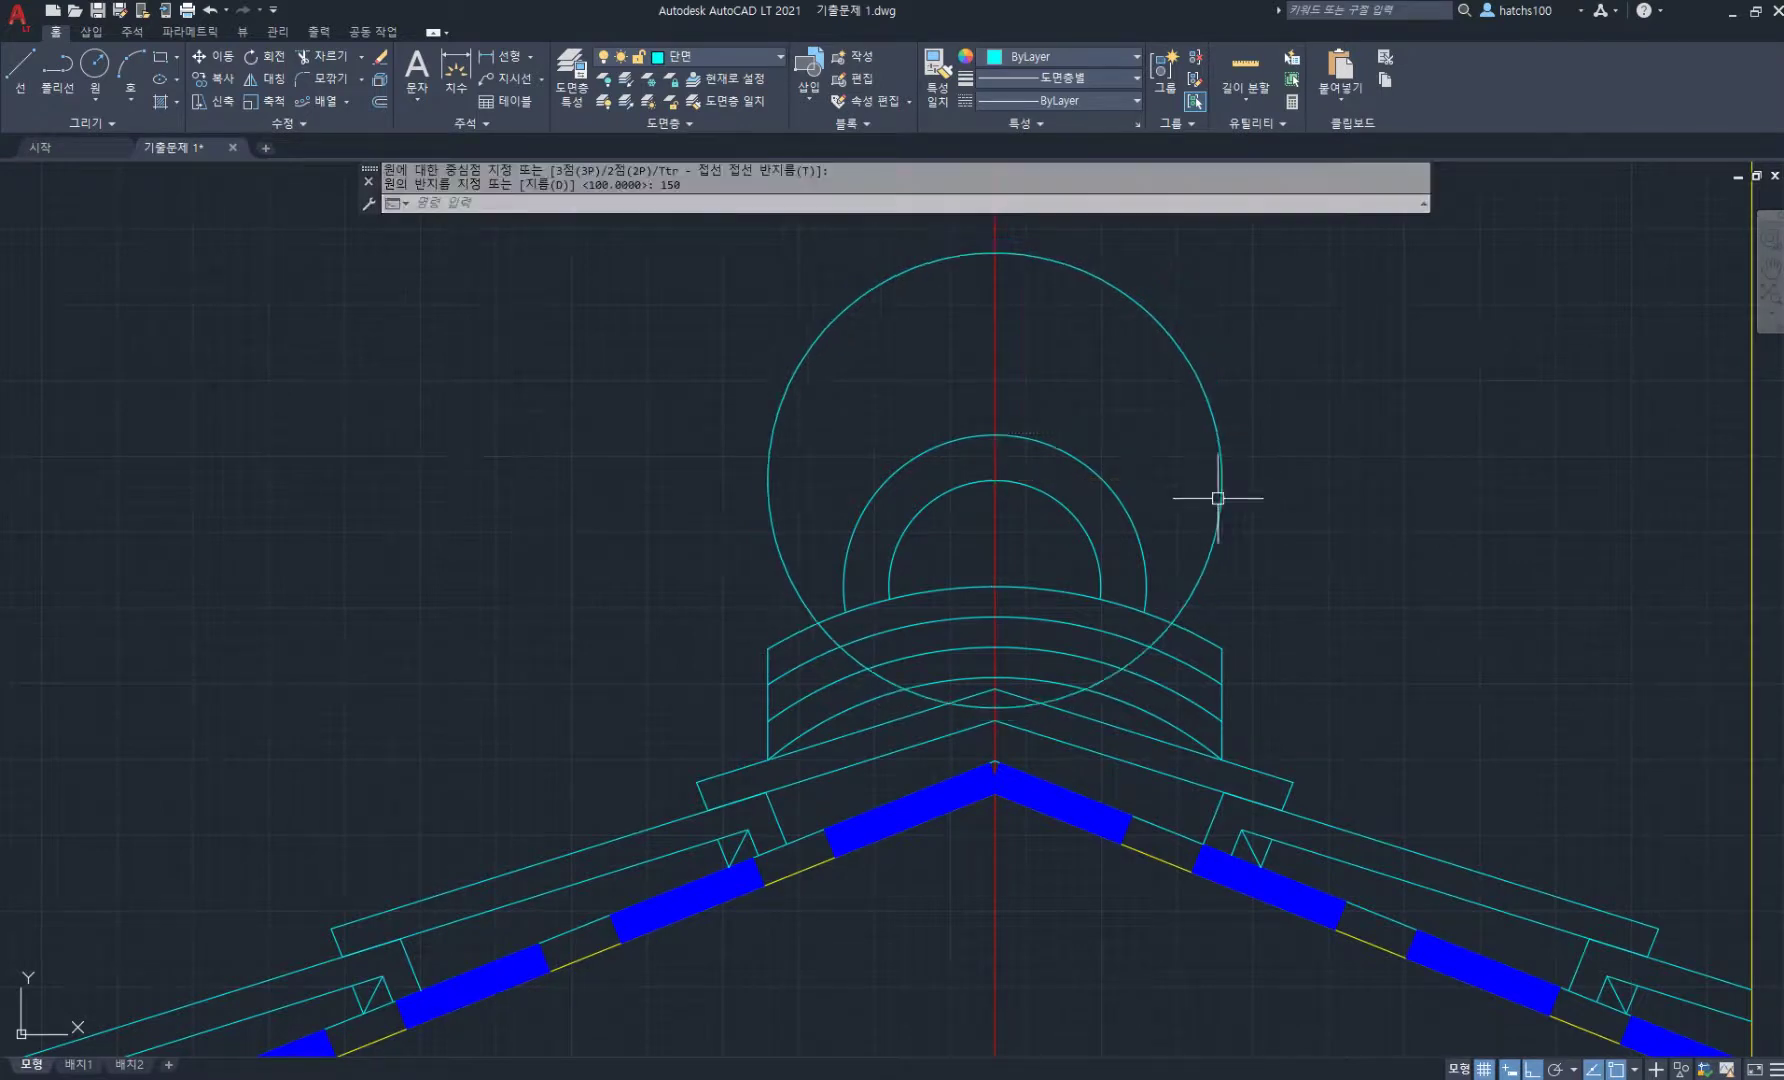
- Draw two circles of radius 100 centred on the two upper outer corners of the stacked ridge tiles
key("Return")
left_click(768, 648)
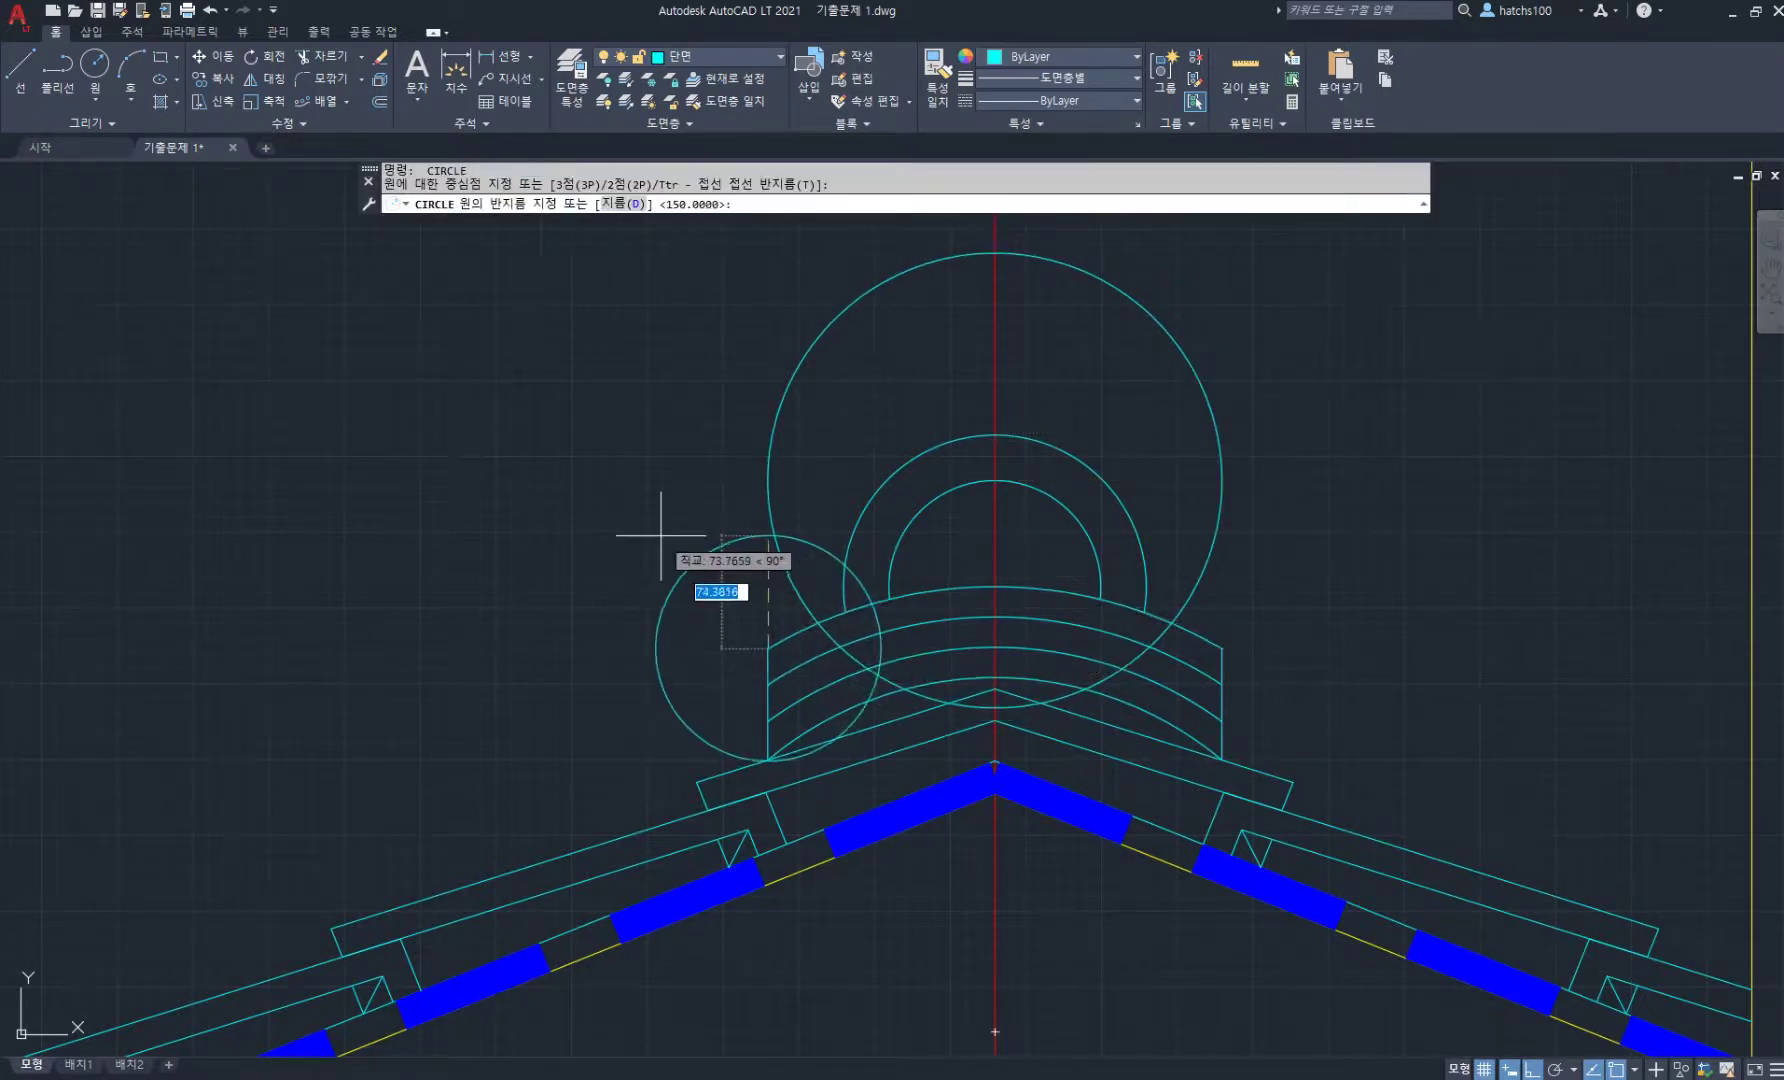
type("100")
key("Return")
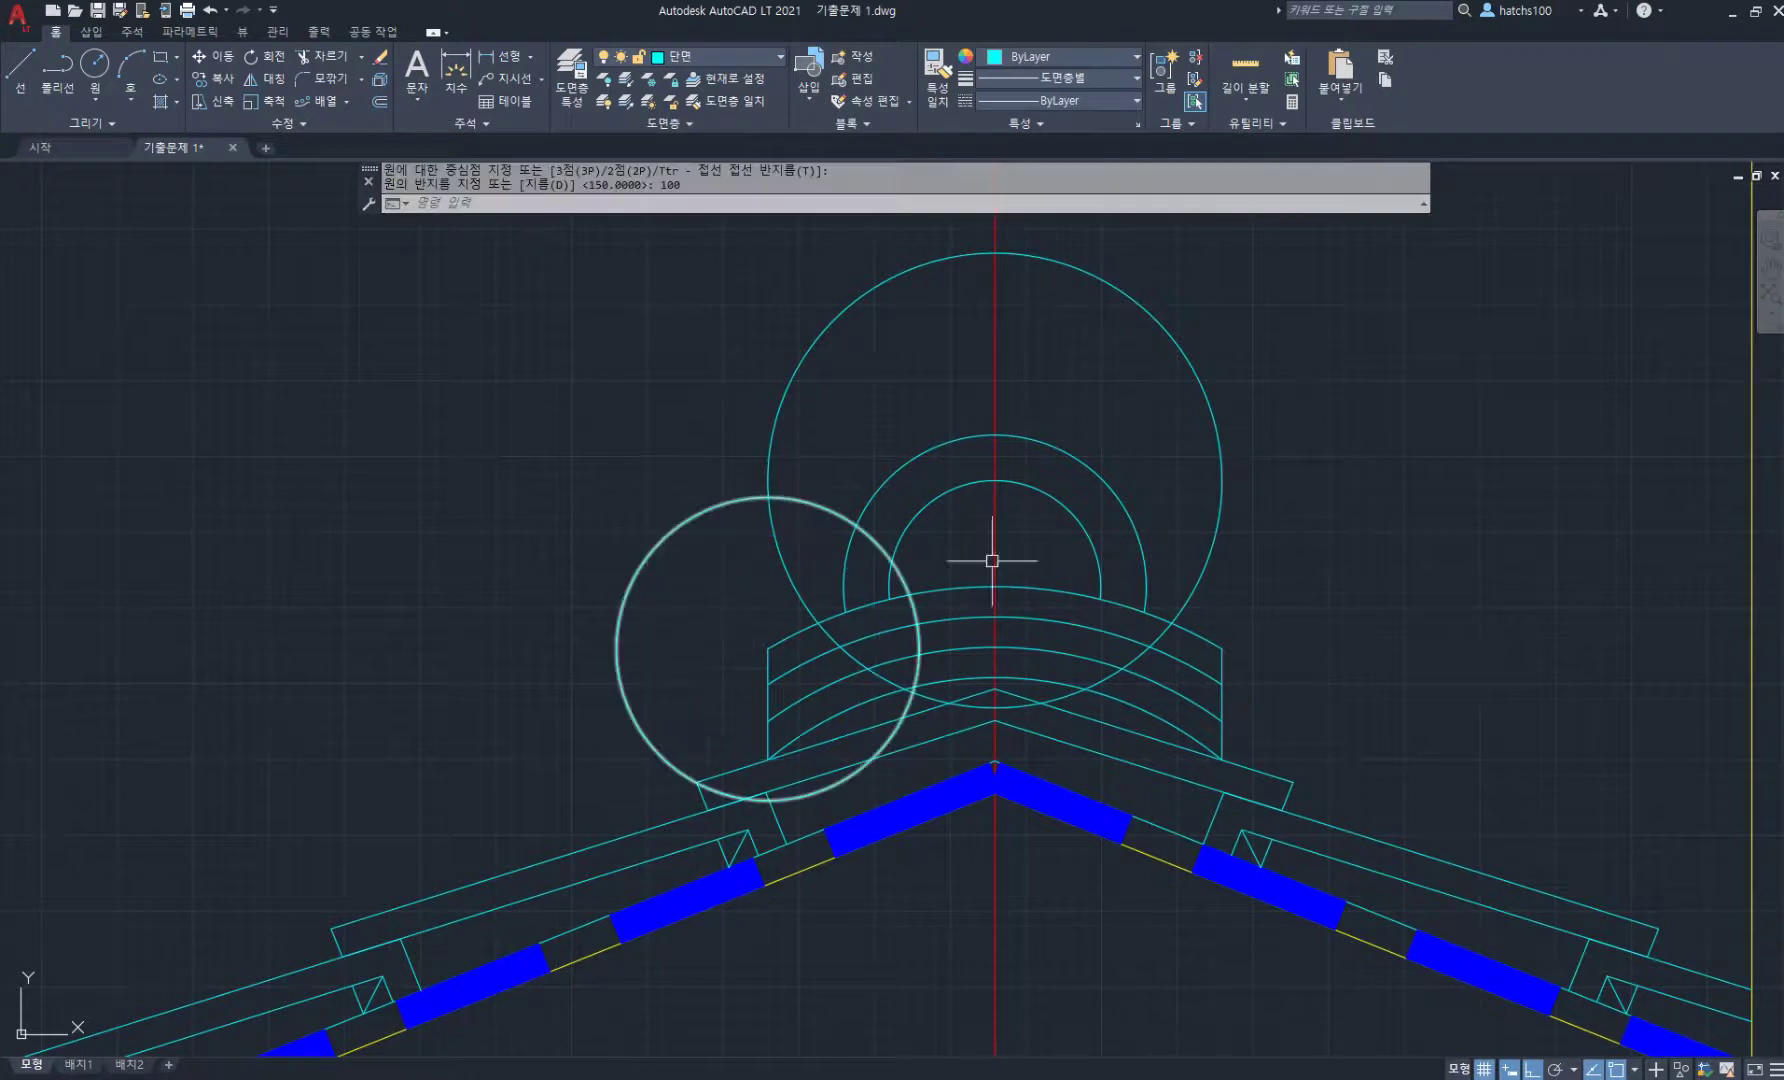
key("Return")
left_click(1221, 648)
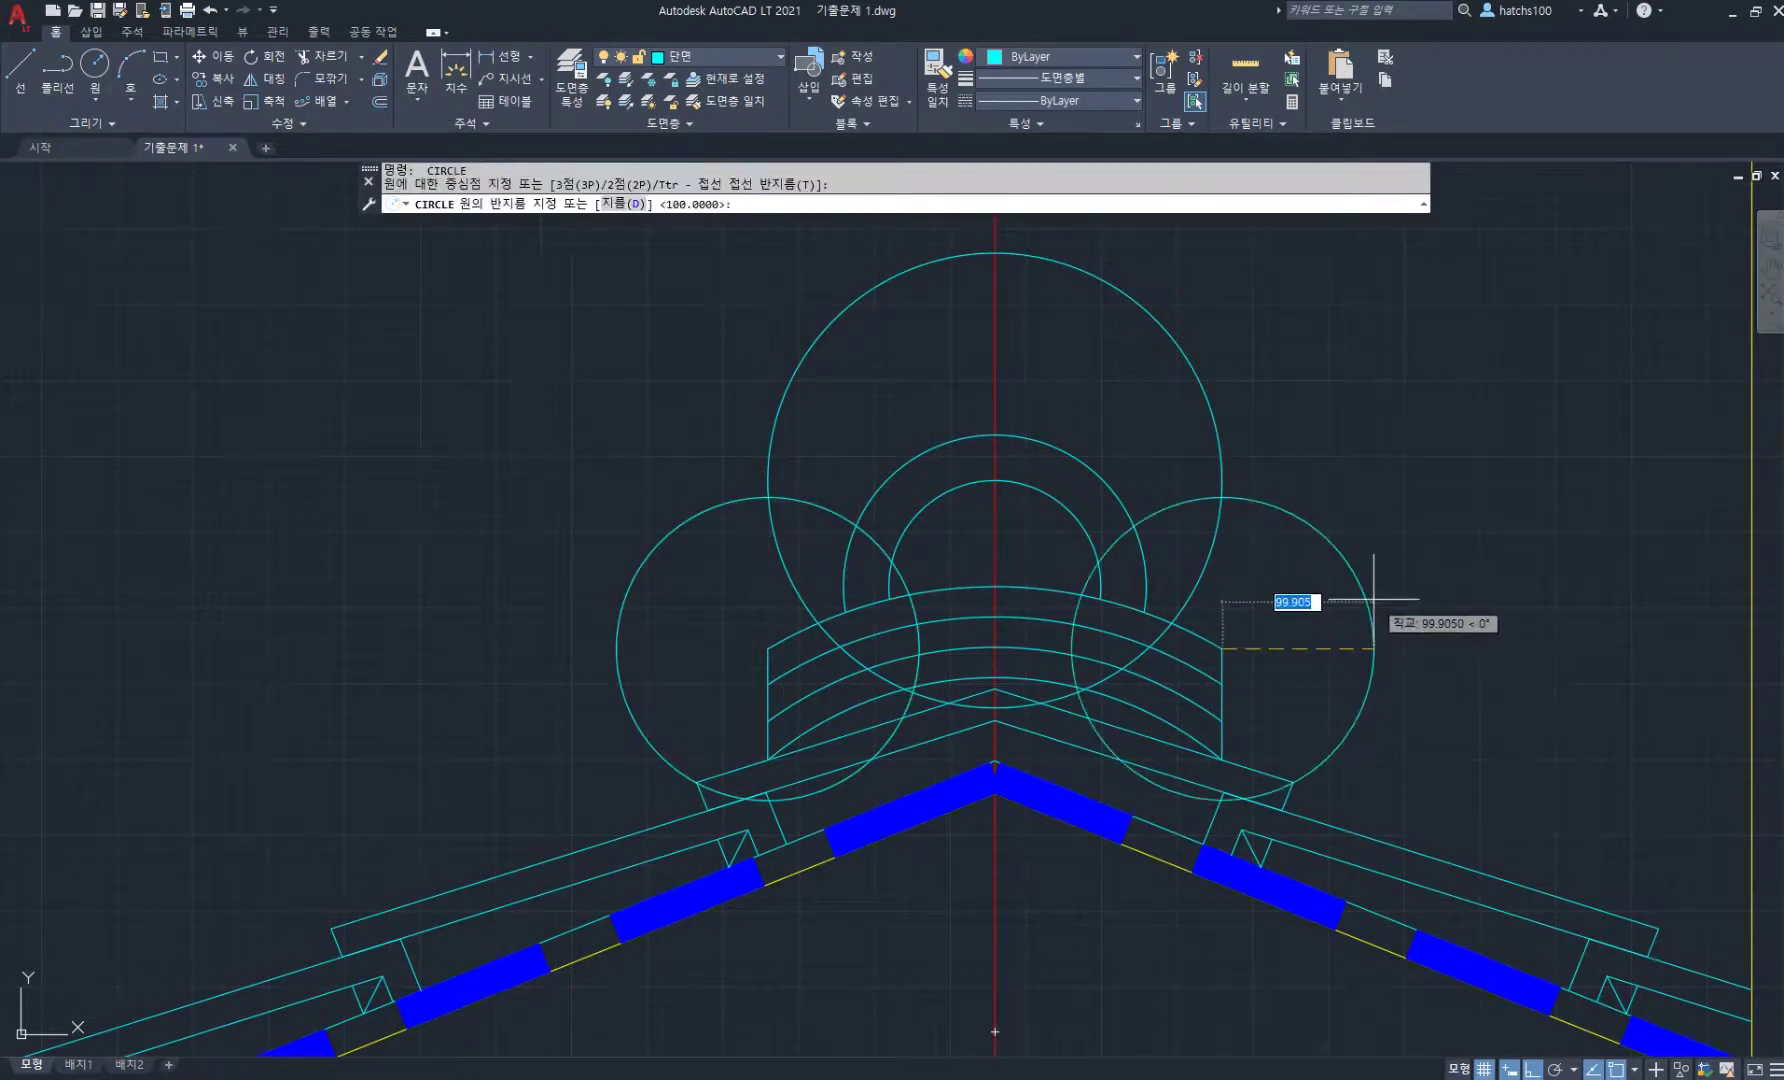
key("Return")
- Trim the three large circles where they overlap each other and meet the roof tiles, forming a cloverleaf outline
type("tr")
key("Return")
left_click_drag(1190, 473, 1286, 748)
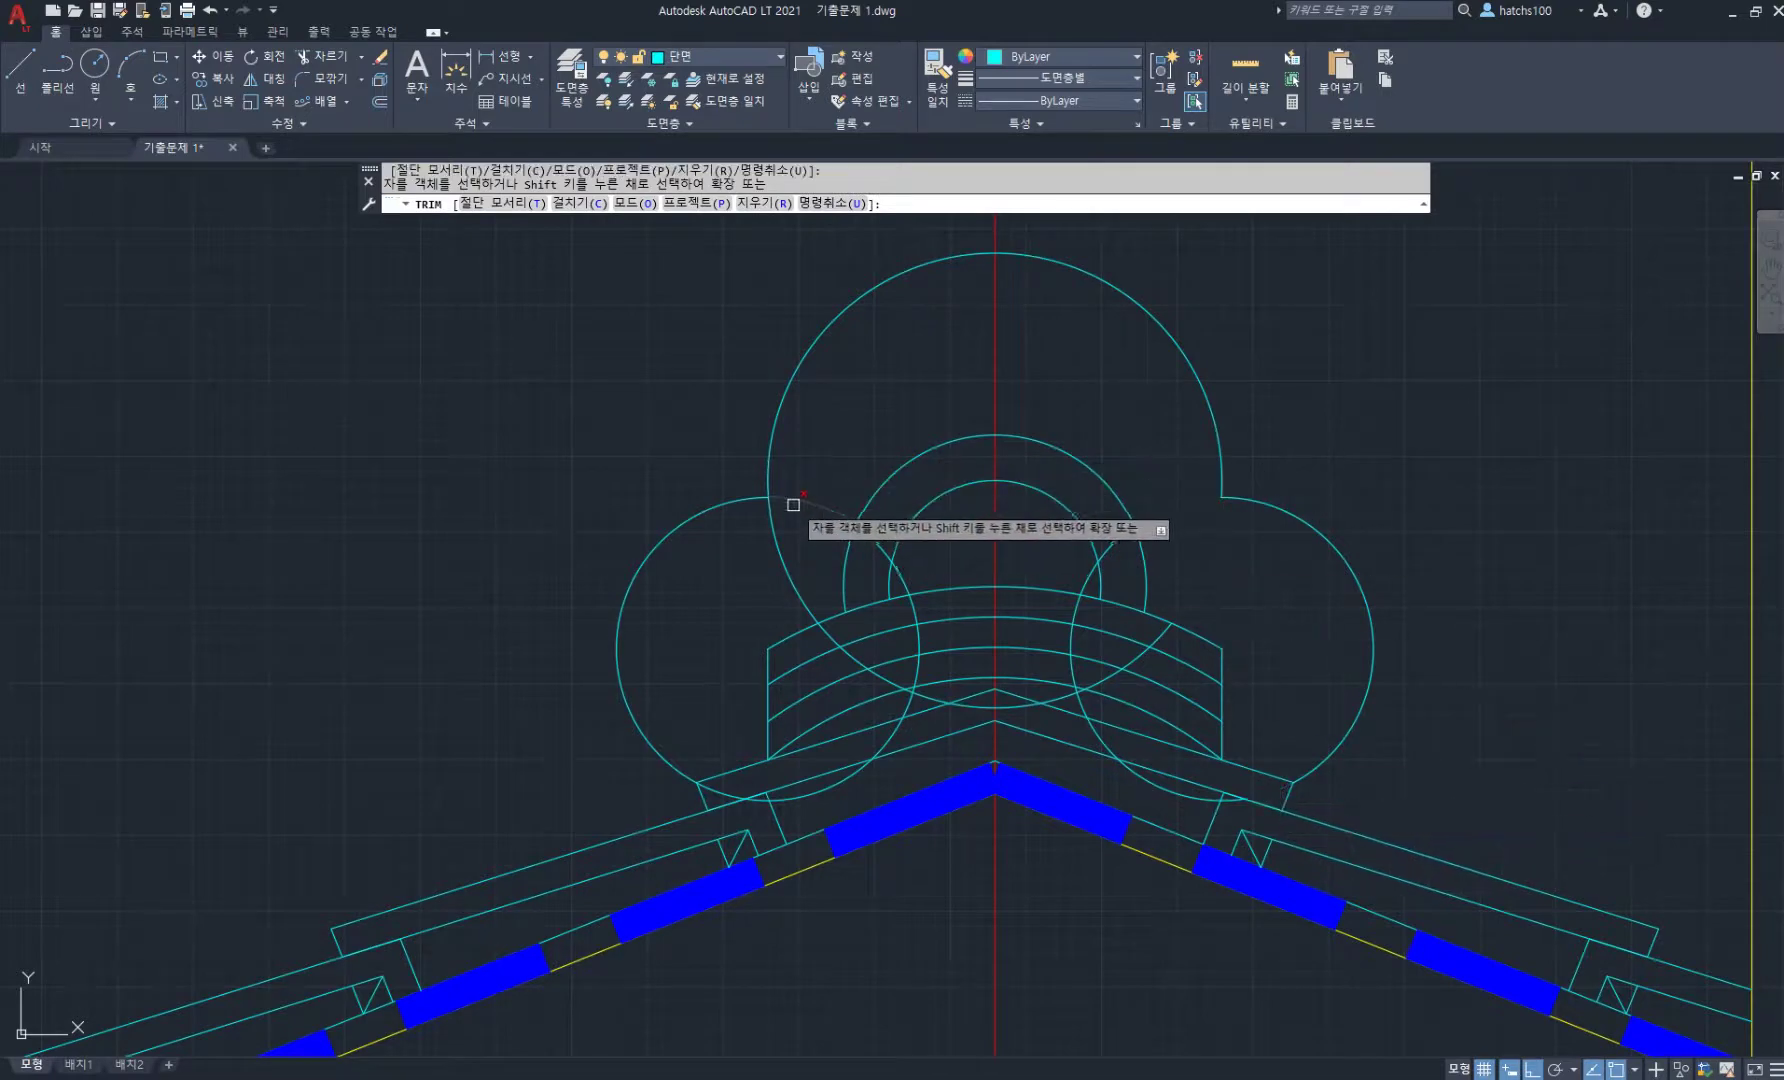
left_click_drag(810, 466, 765, 552)
left_click(722, 793)
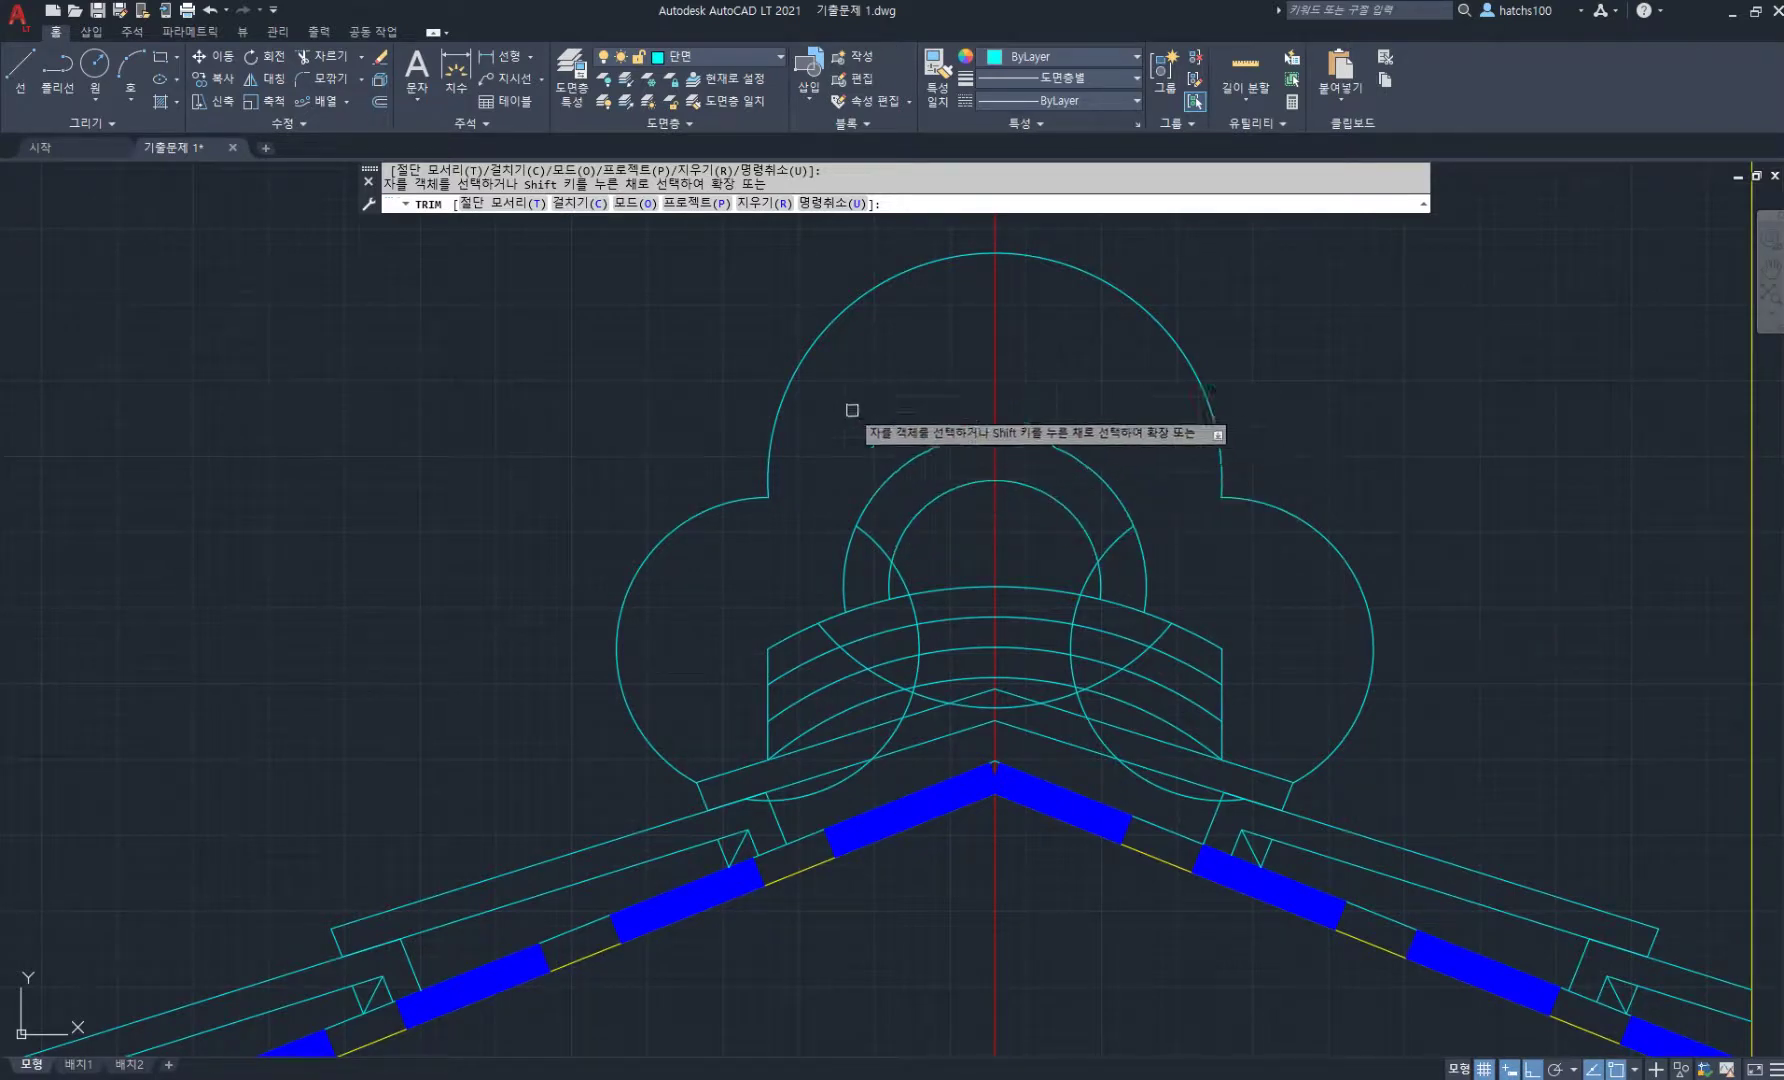
- Erase the leftover circle arcs crossing the ridge tiles inside the cloverleaf outline
left_click(757, 205)
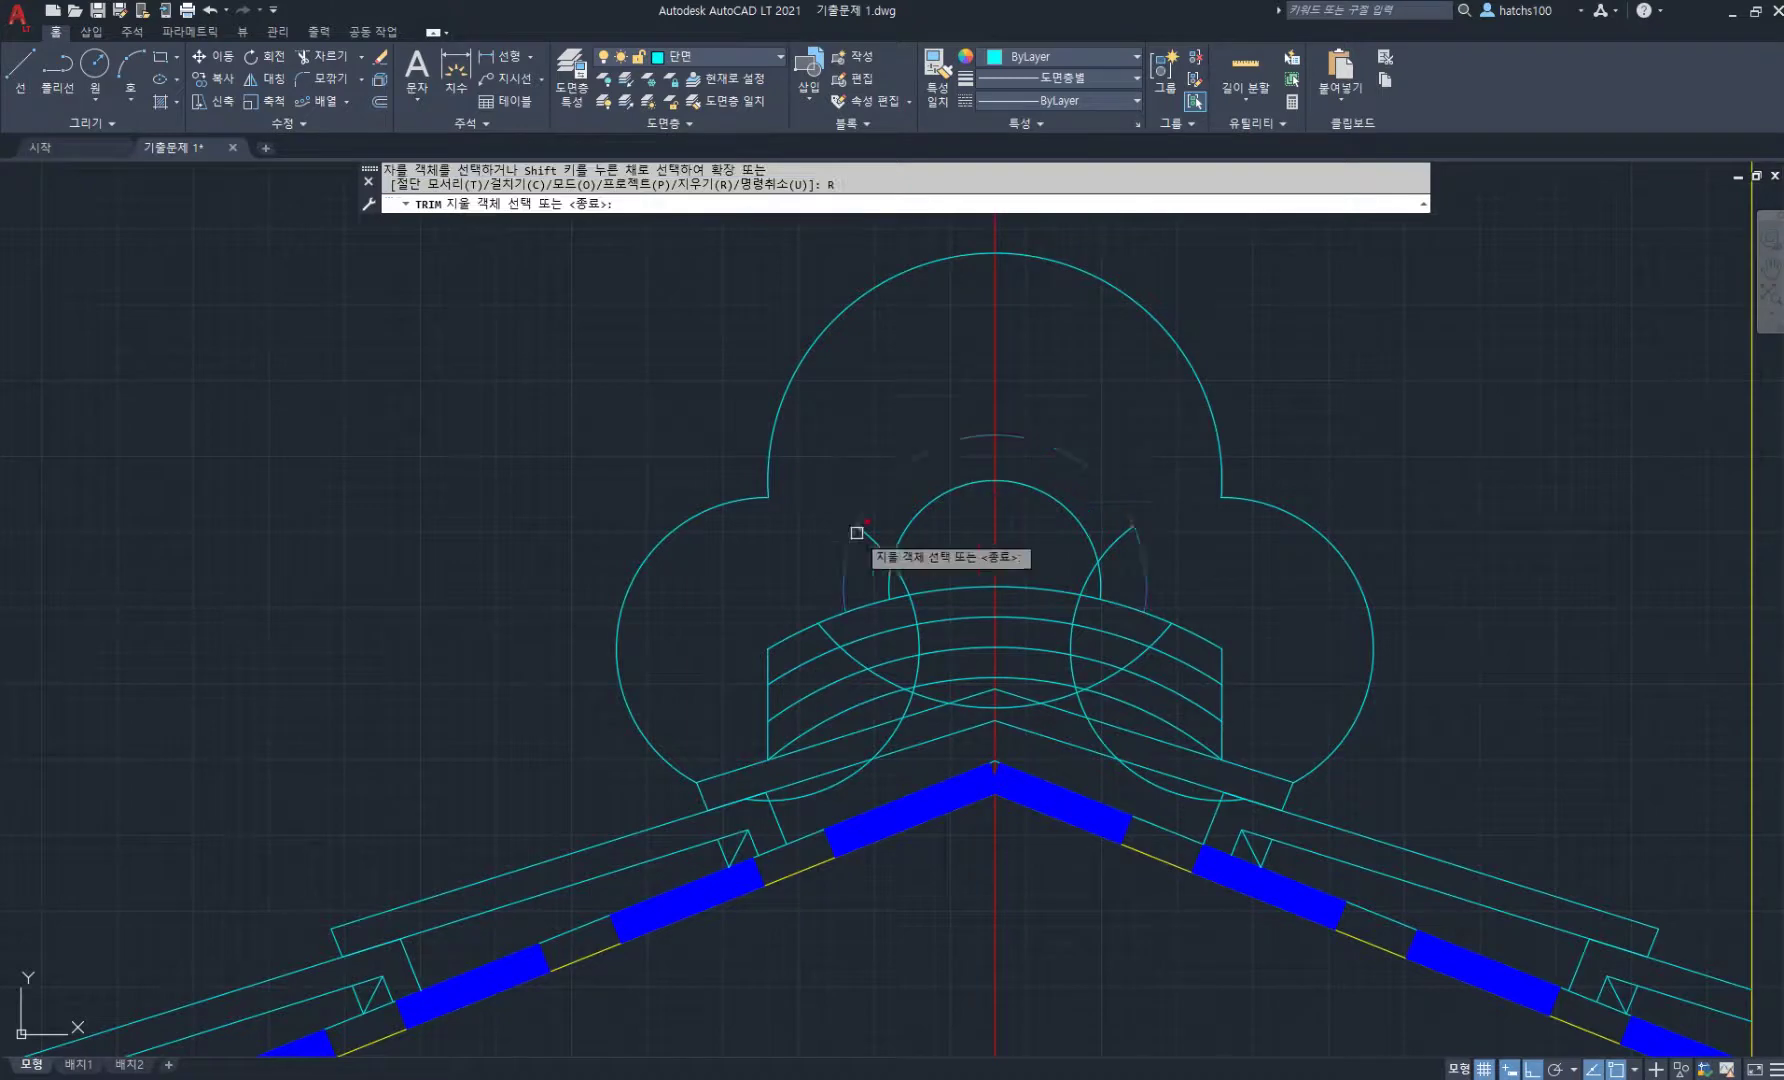
left_click(874, 542)
left_click(1119, 540)
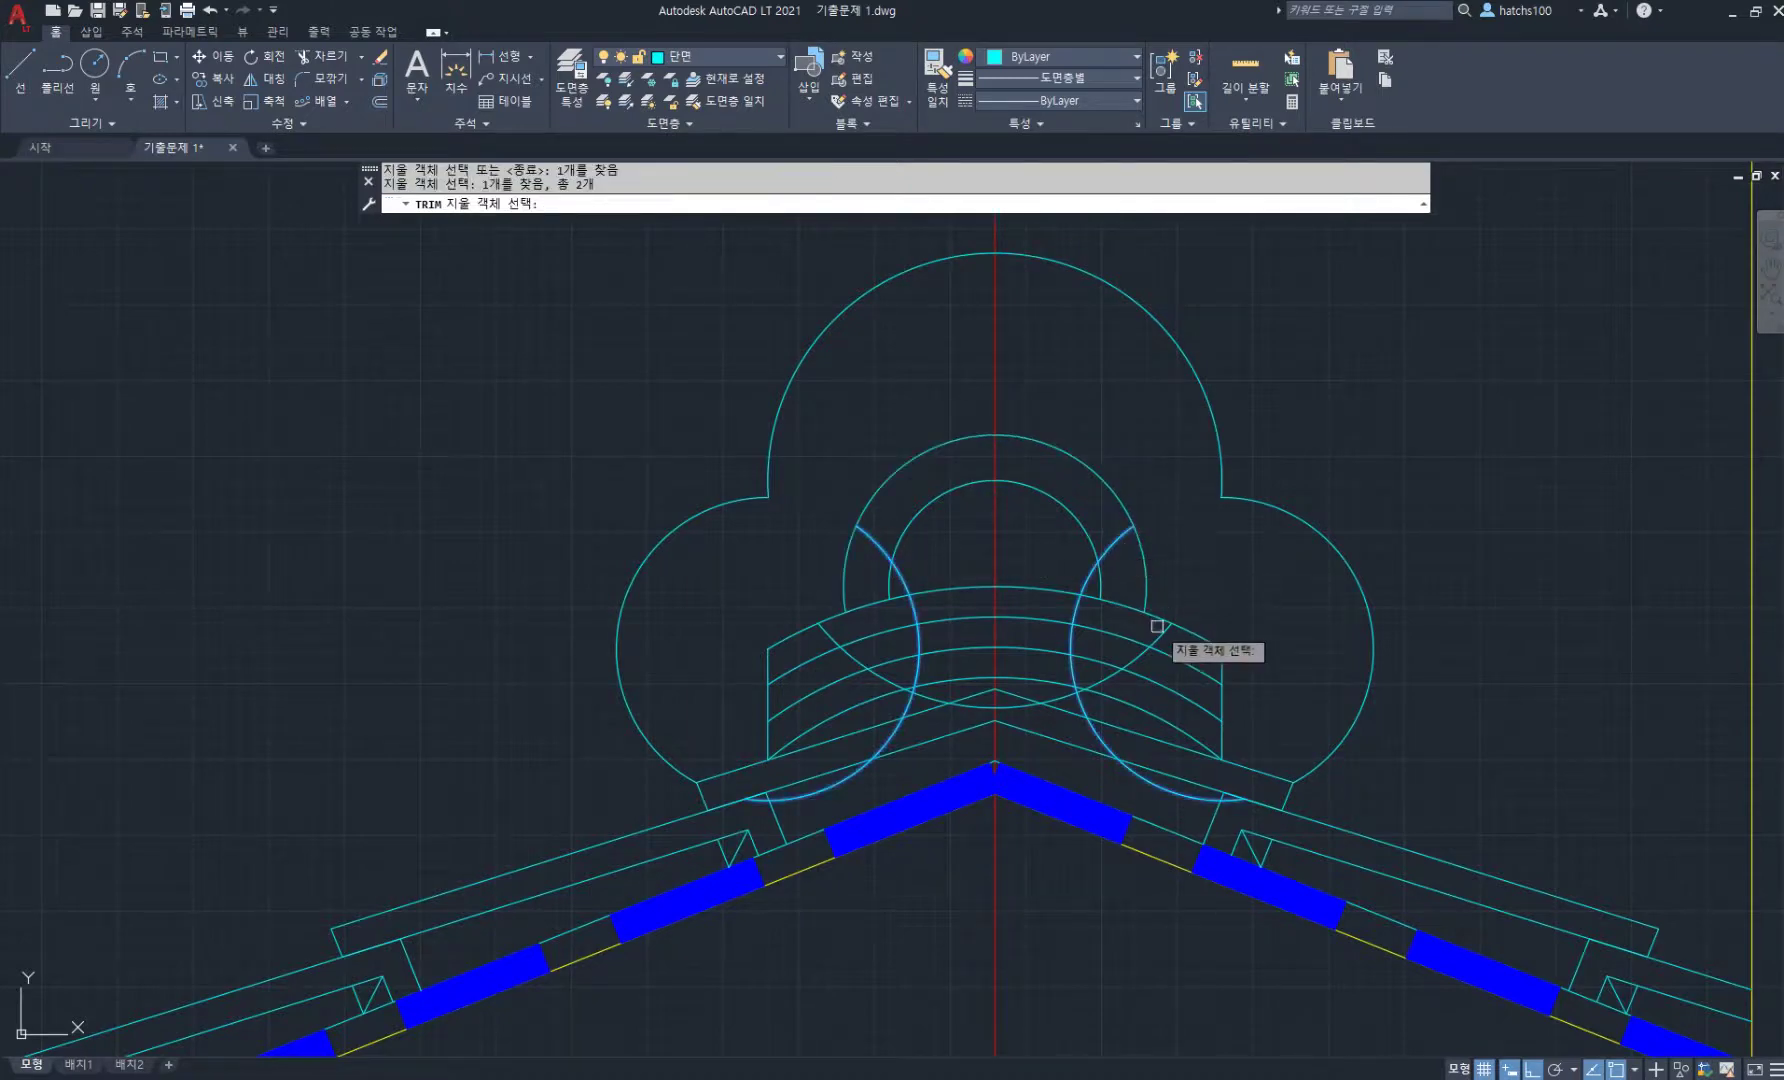
key("Return")
scroll(788, 549, "down", 4)
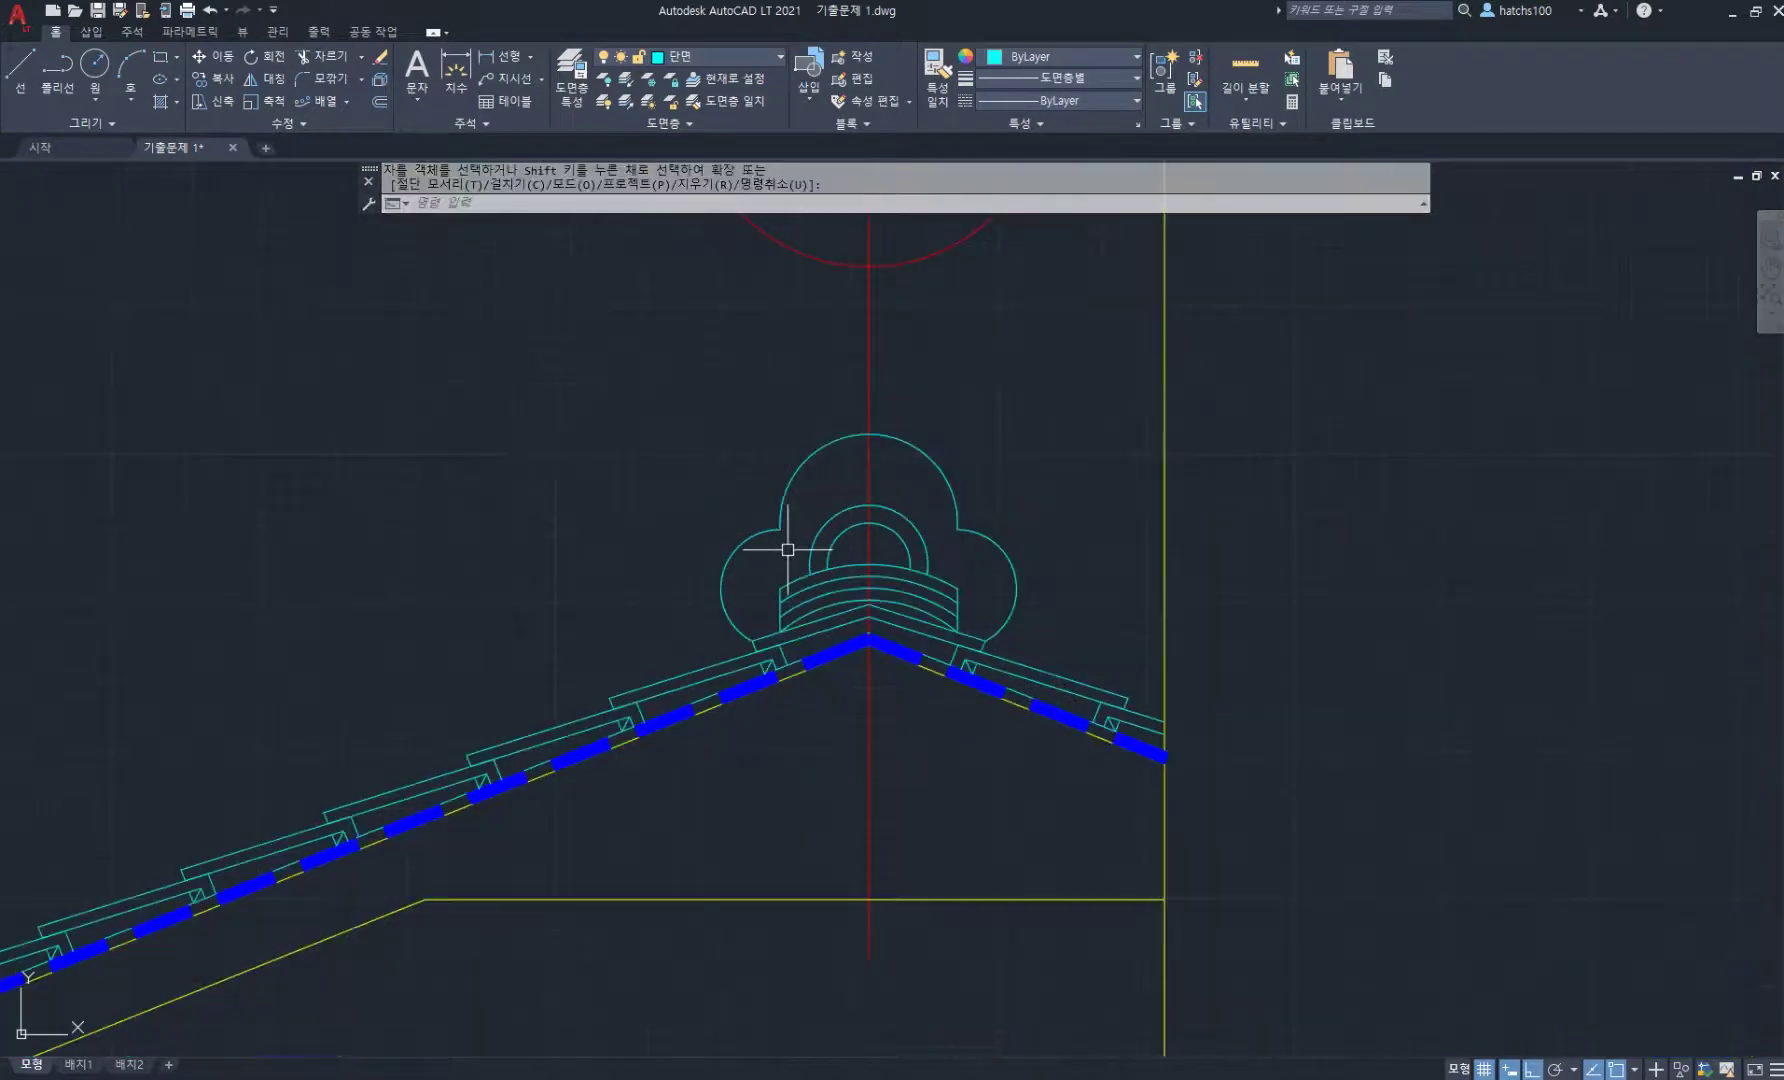
- Move the three arcs of the cloverleaf ridge outline to the 해치 layer
scroll(788, 549, "up", 4)
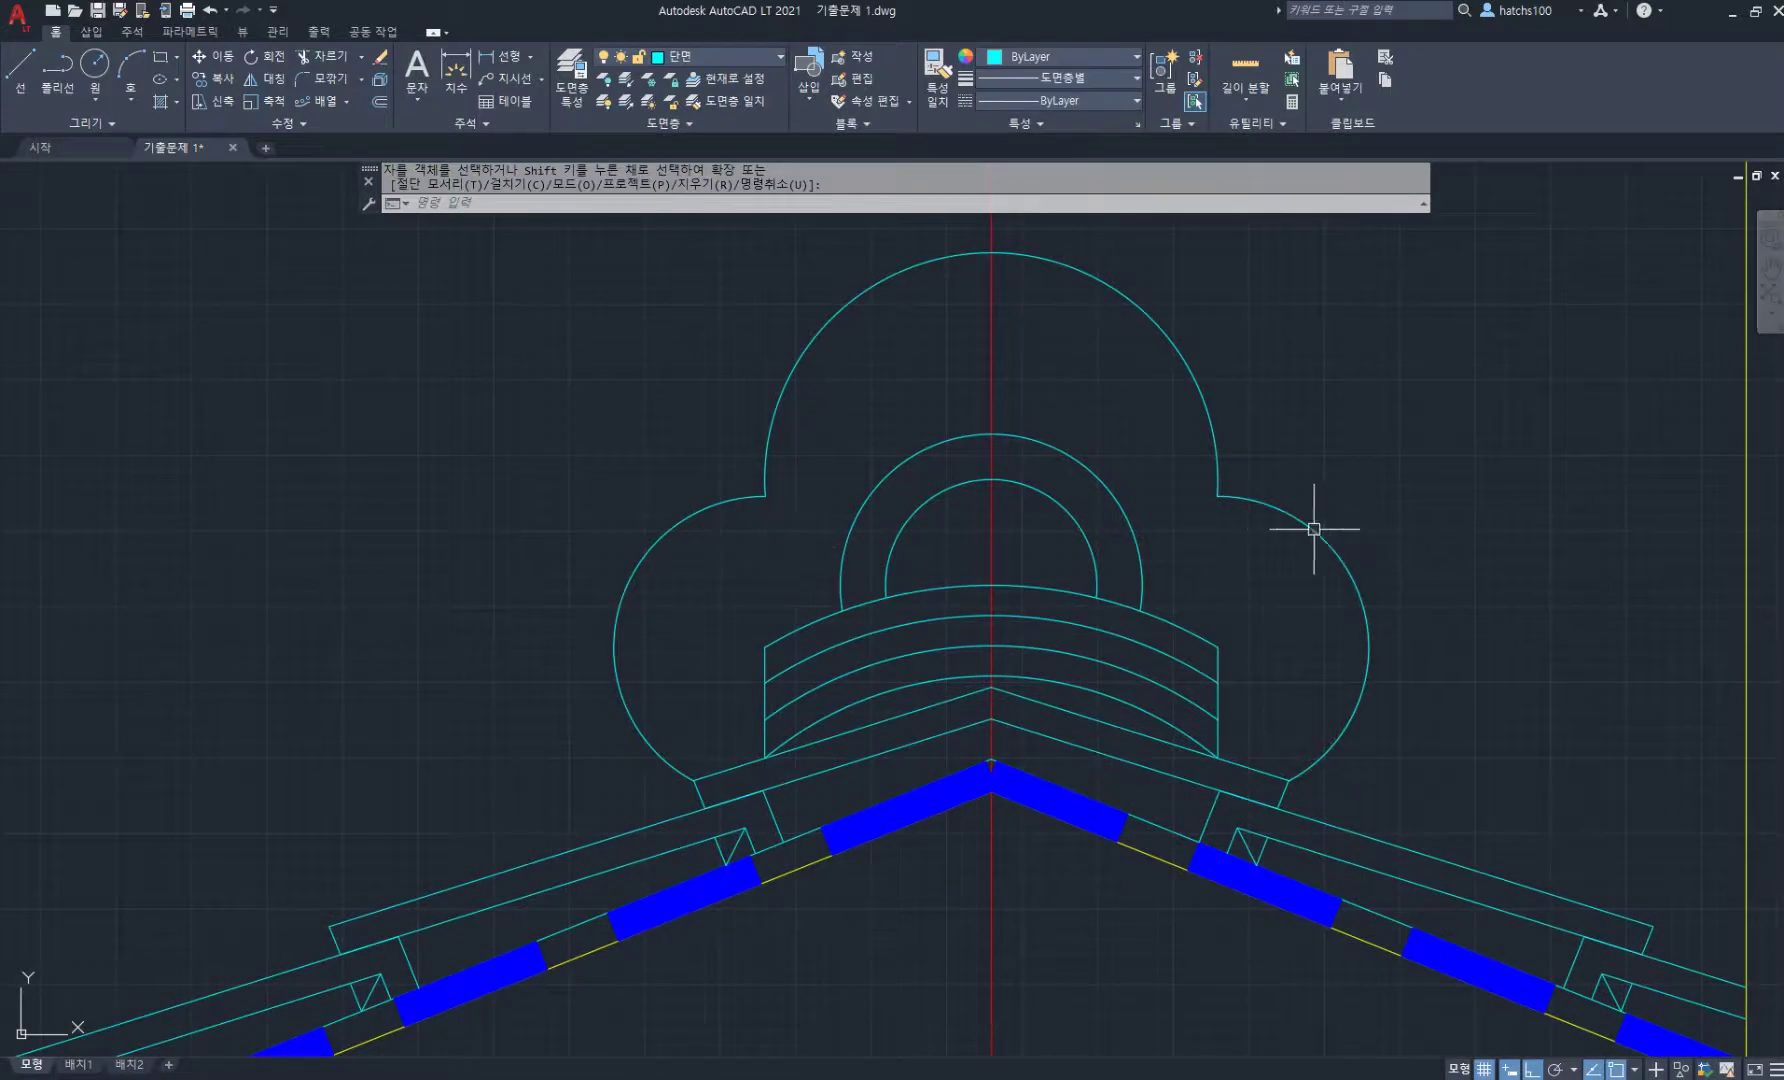
key("Escape")
left_click(1263, 544)
left_click(1207, 438)
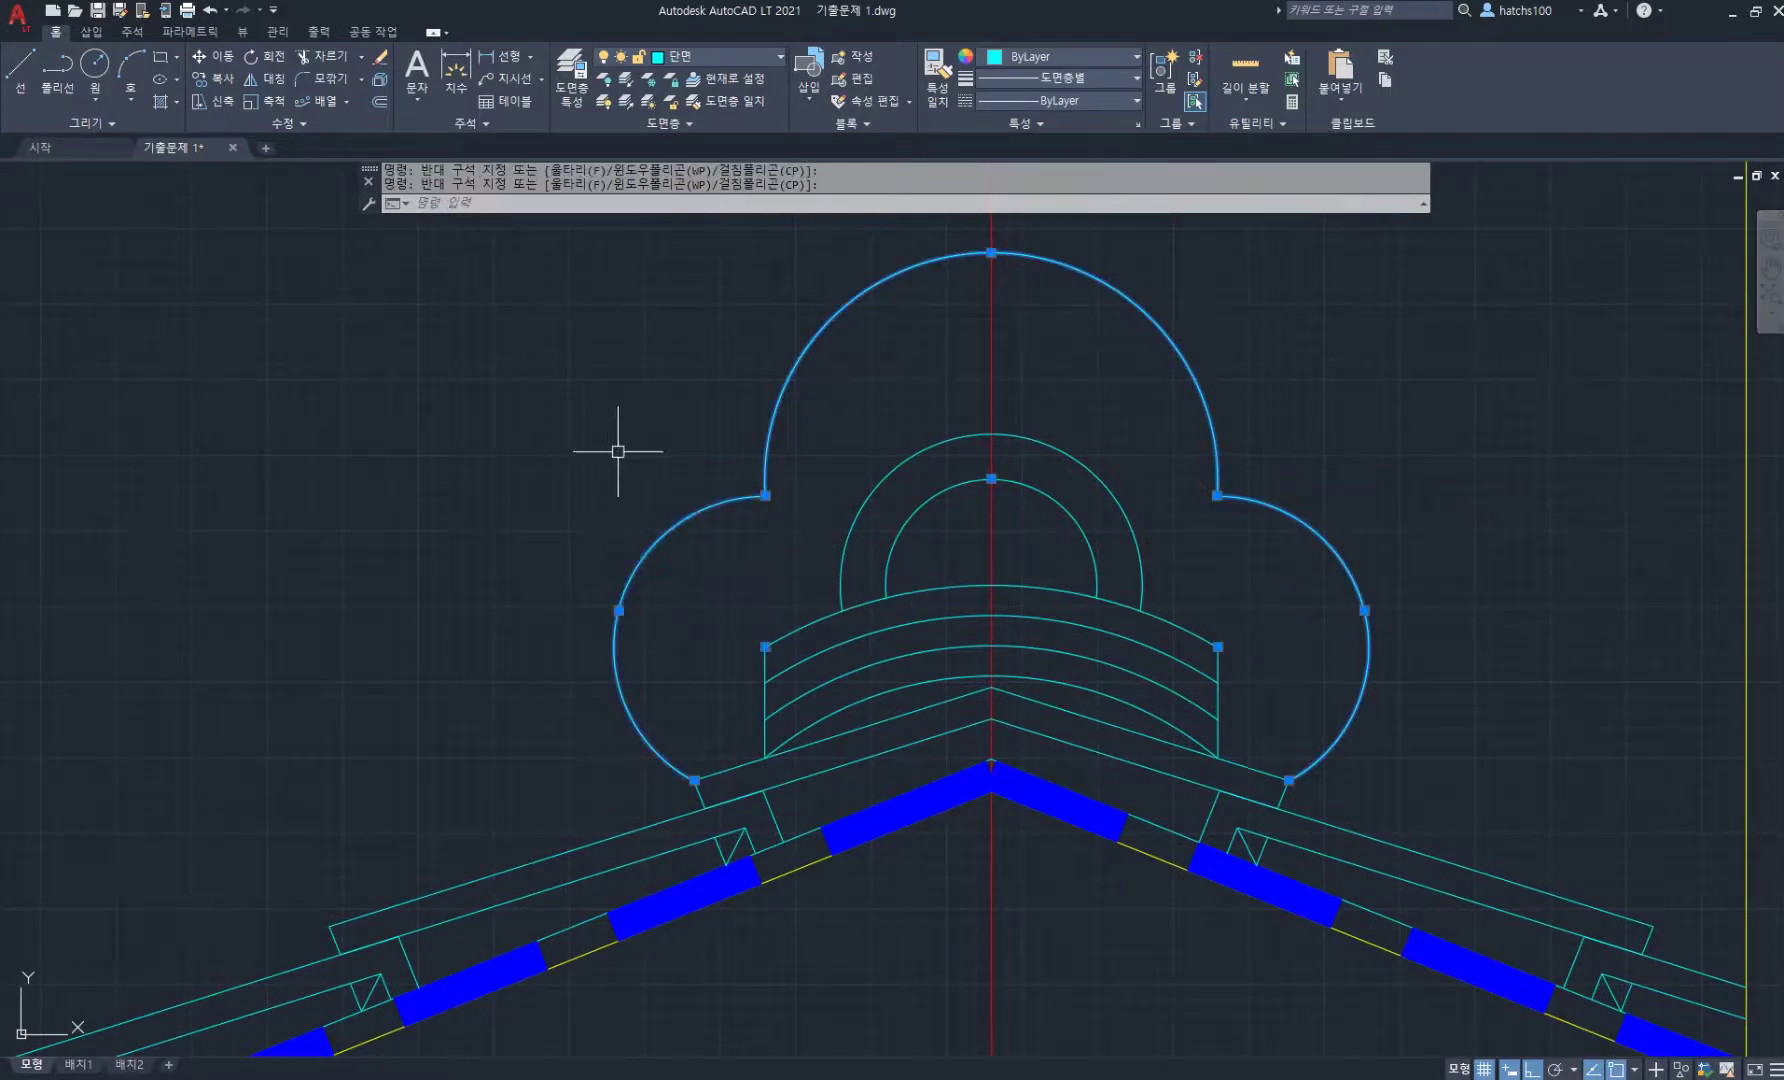
left_click(733, 52)
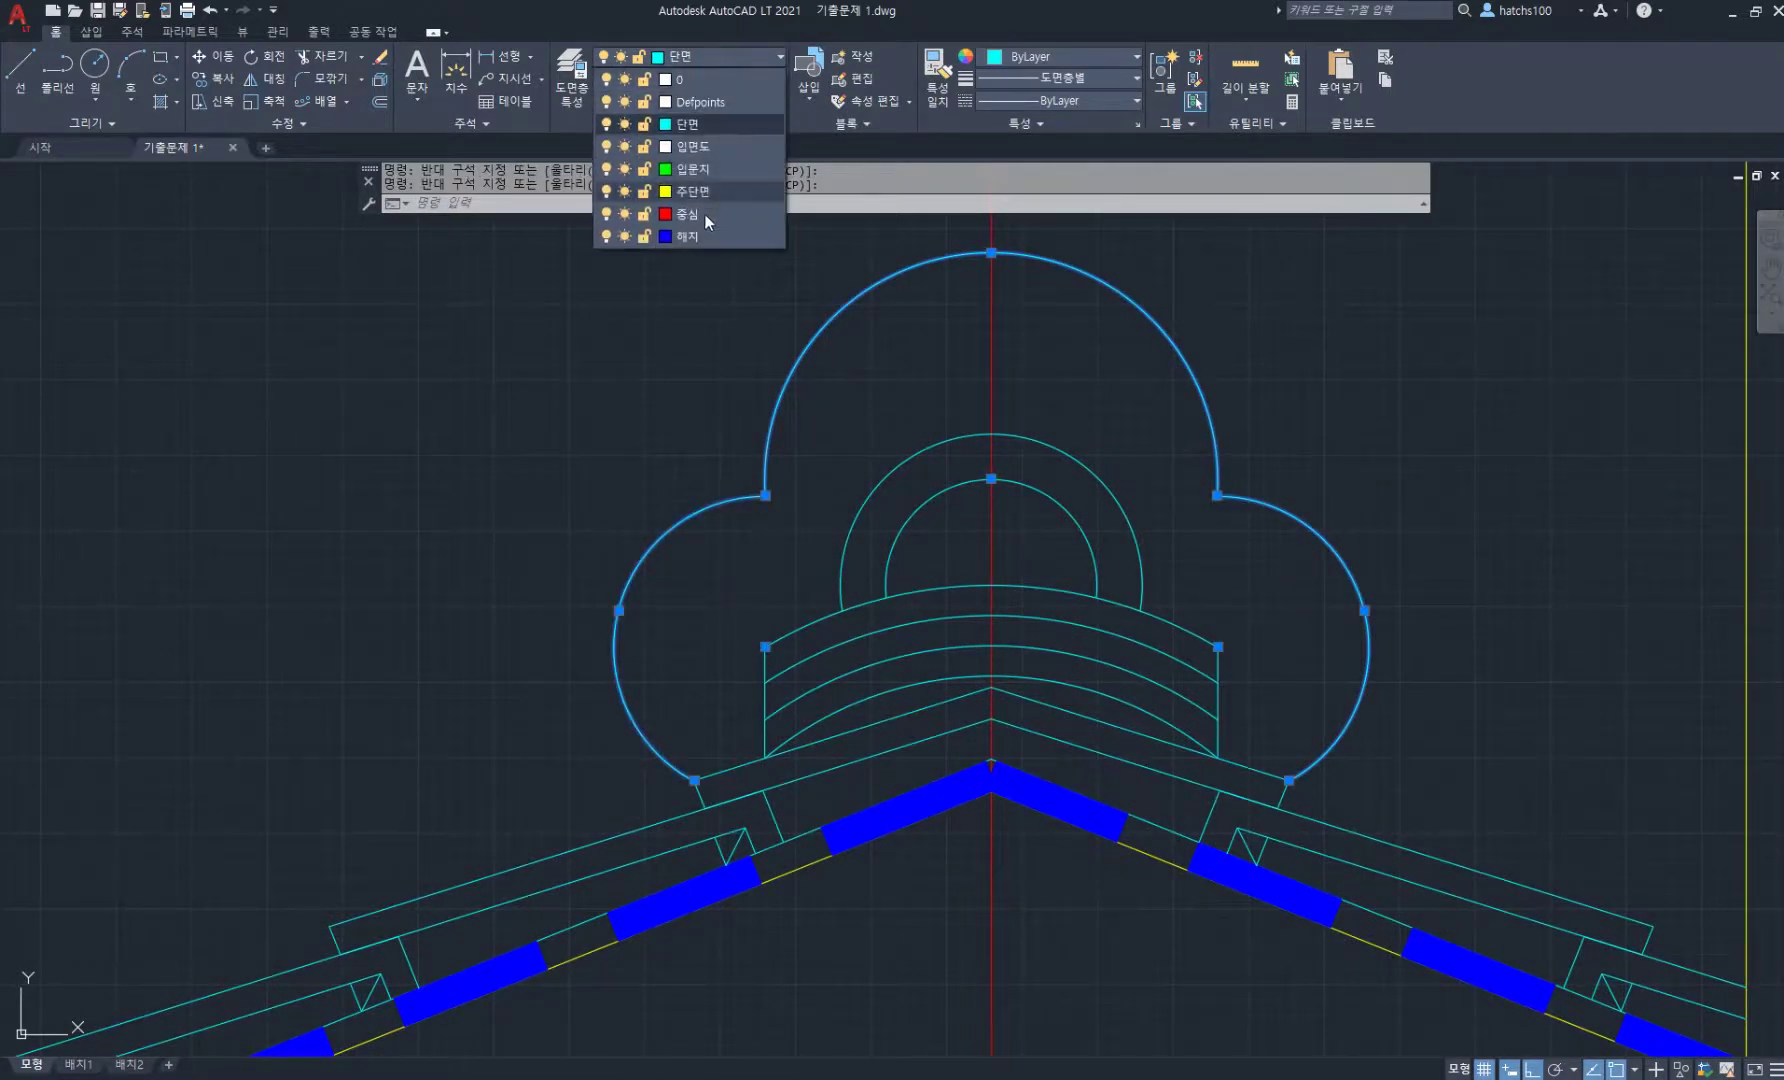
left_click(690, 236)
key("Escape")
key("Escape")
scroll(709, 346, "down", 4)
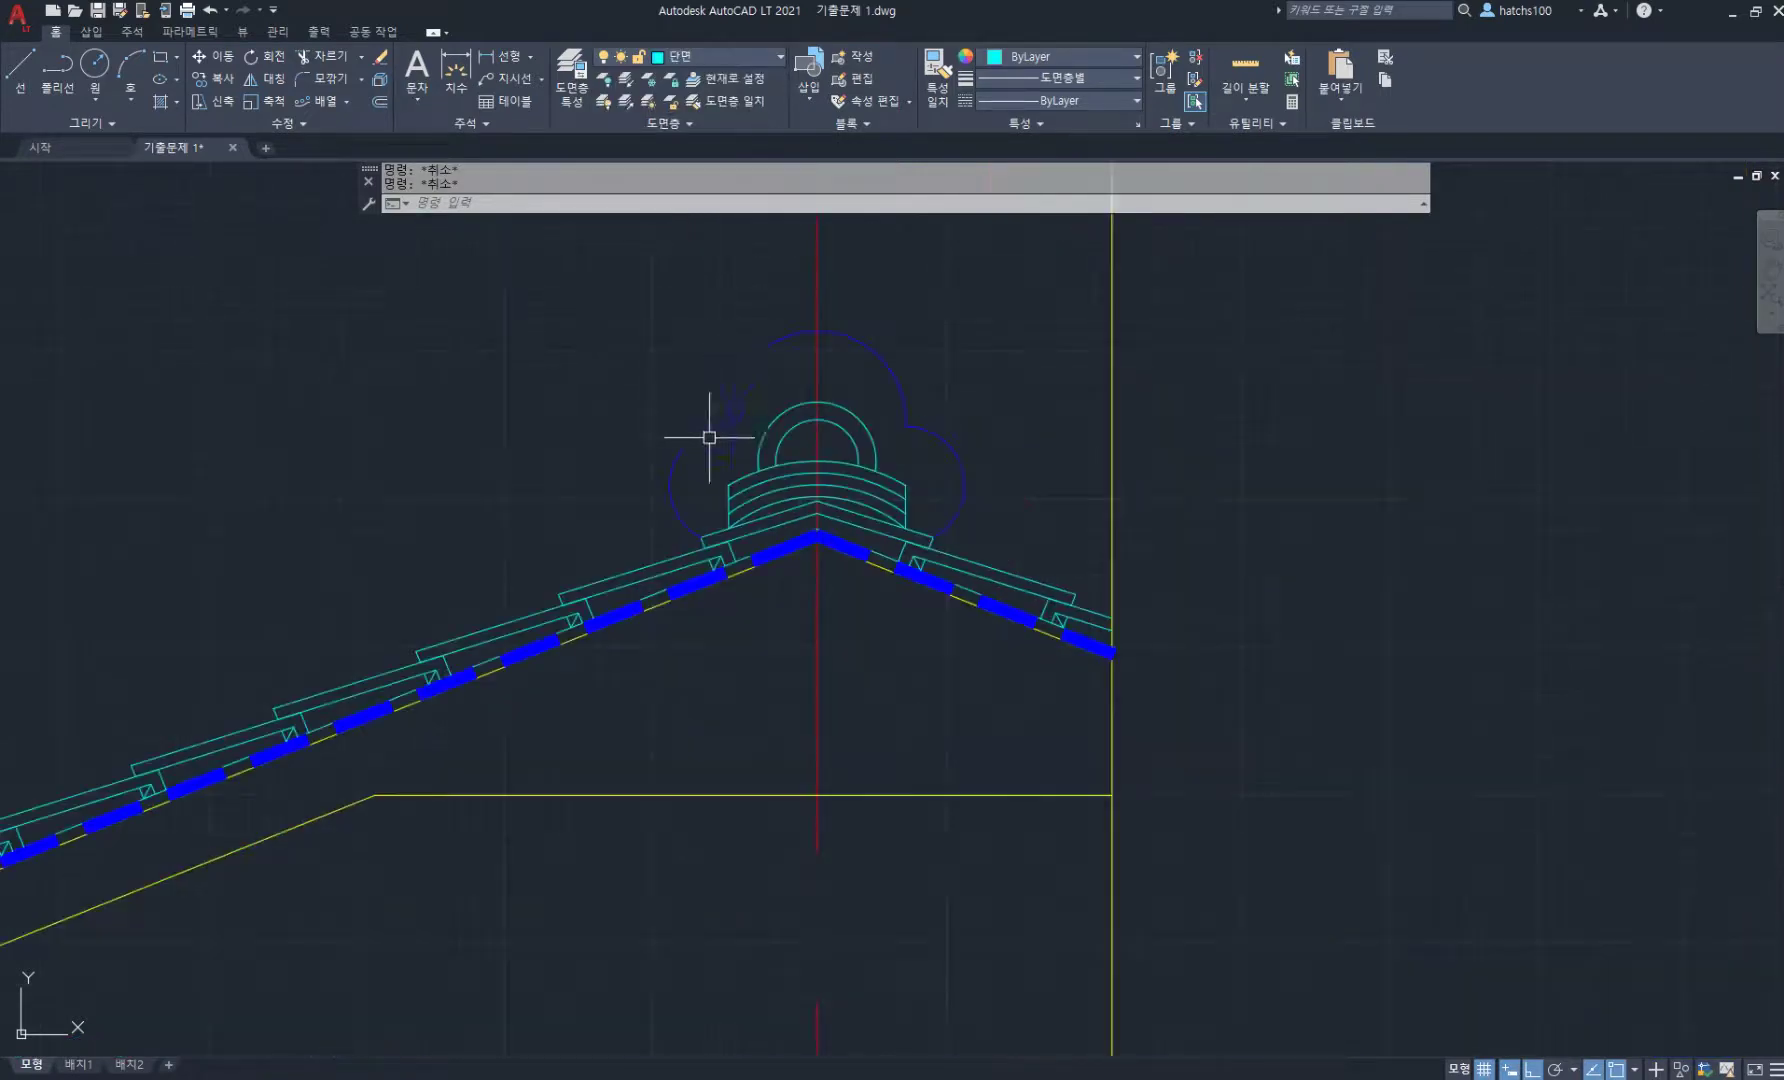
- Offset the upper ceiling line of the room beside the outer wall 6 upward
scroll(670, 636, "down", 2)
middle_click_drag(686, 713, 1103, 477)
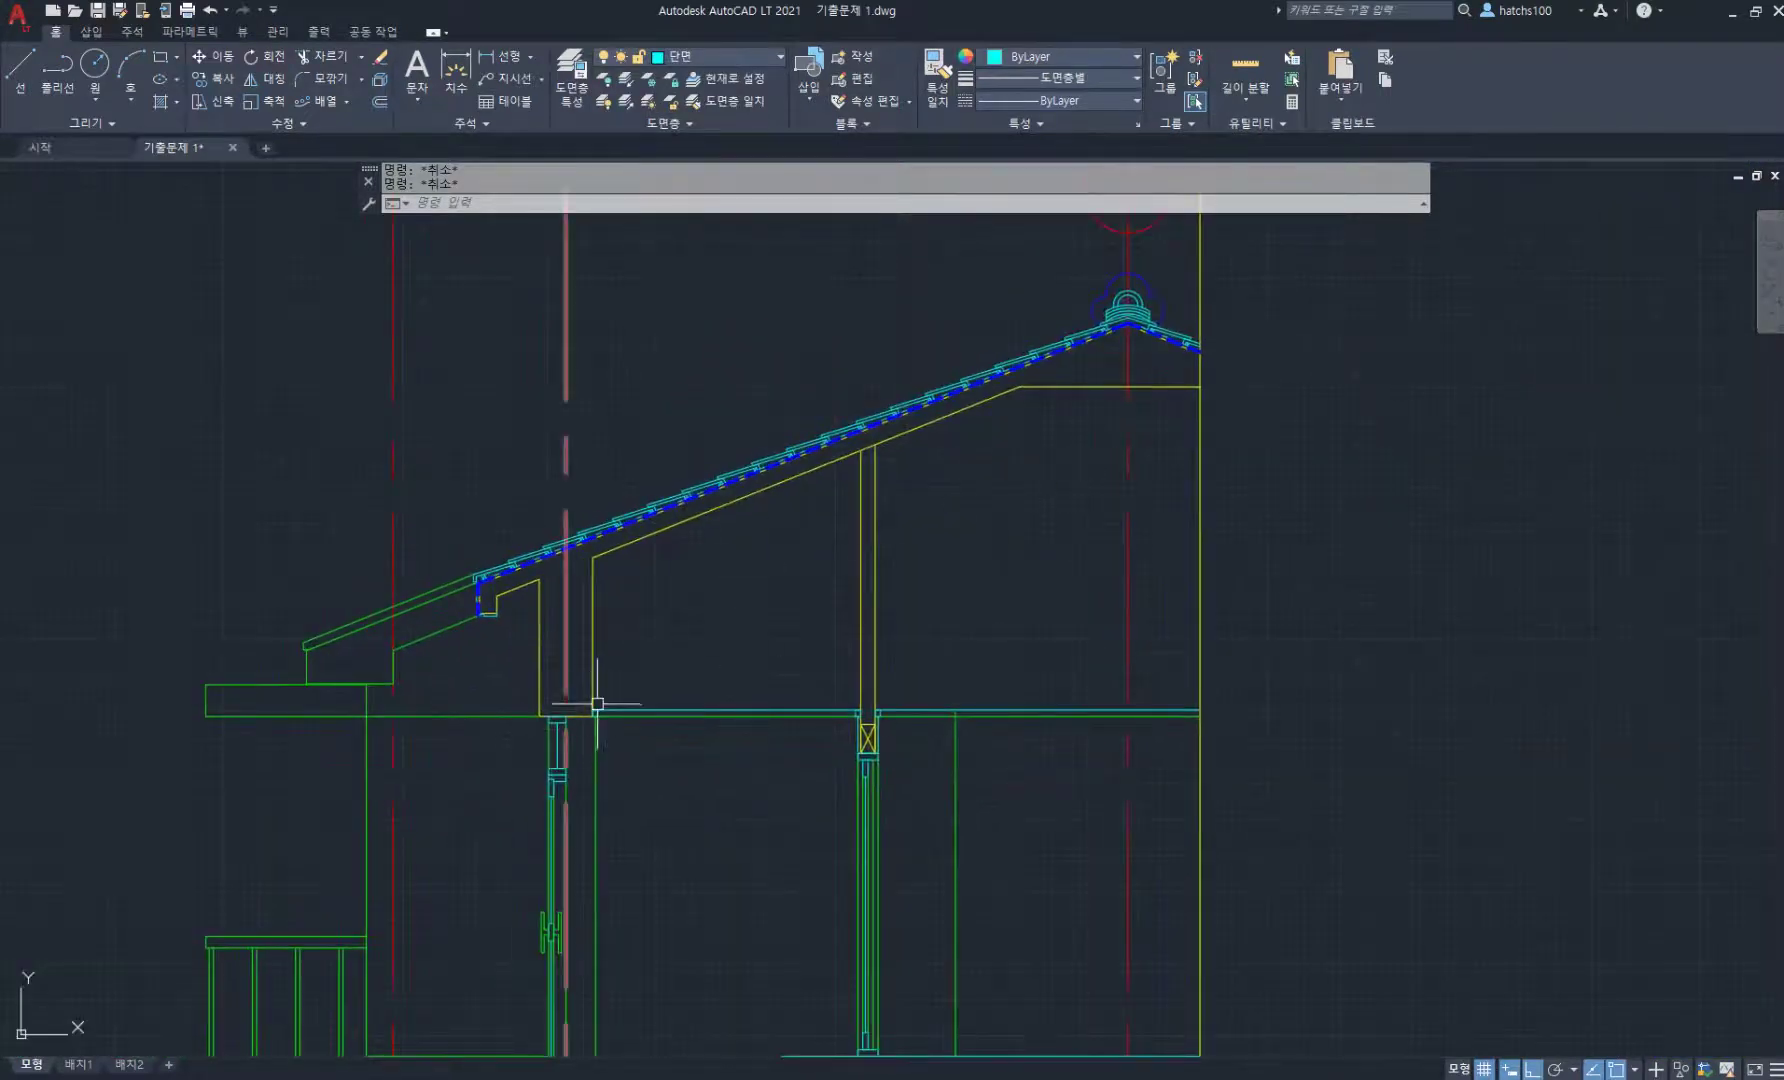
scroll(600, 705, "up", 5)
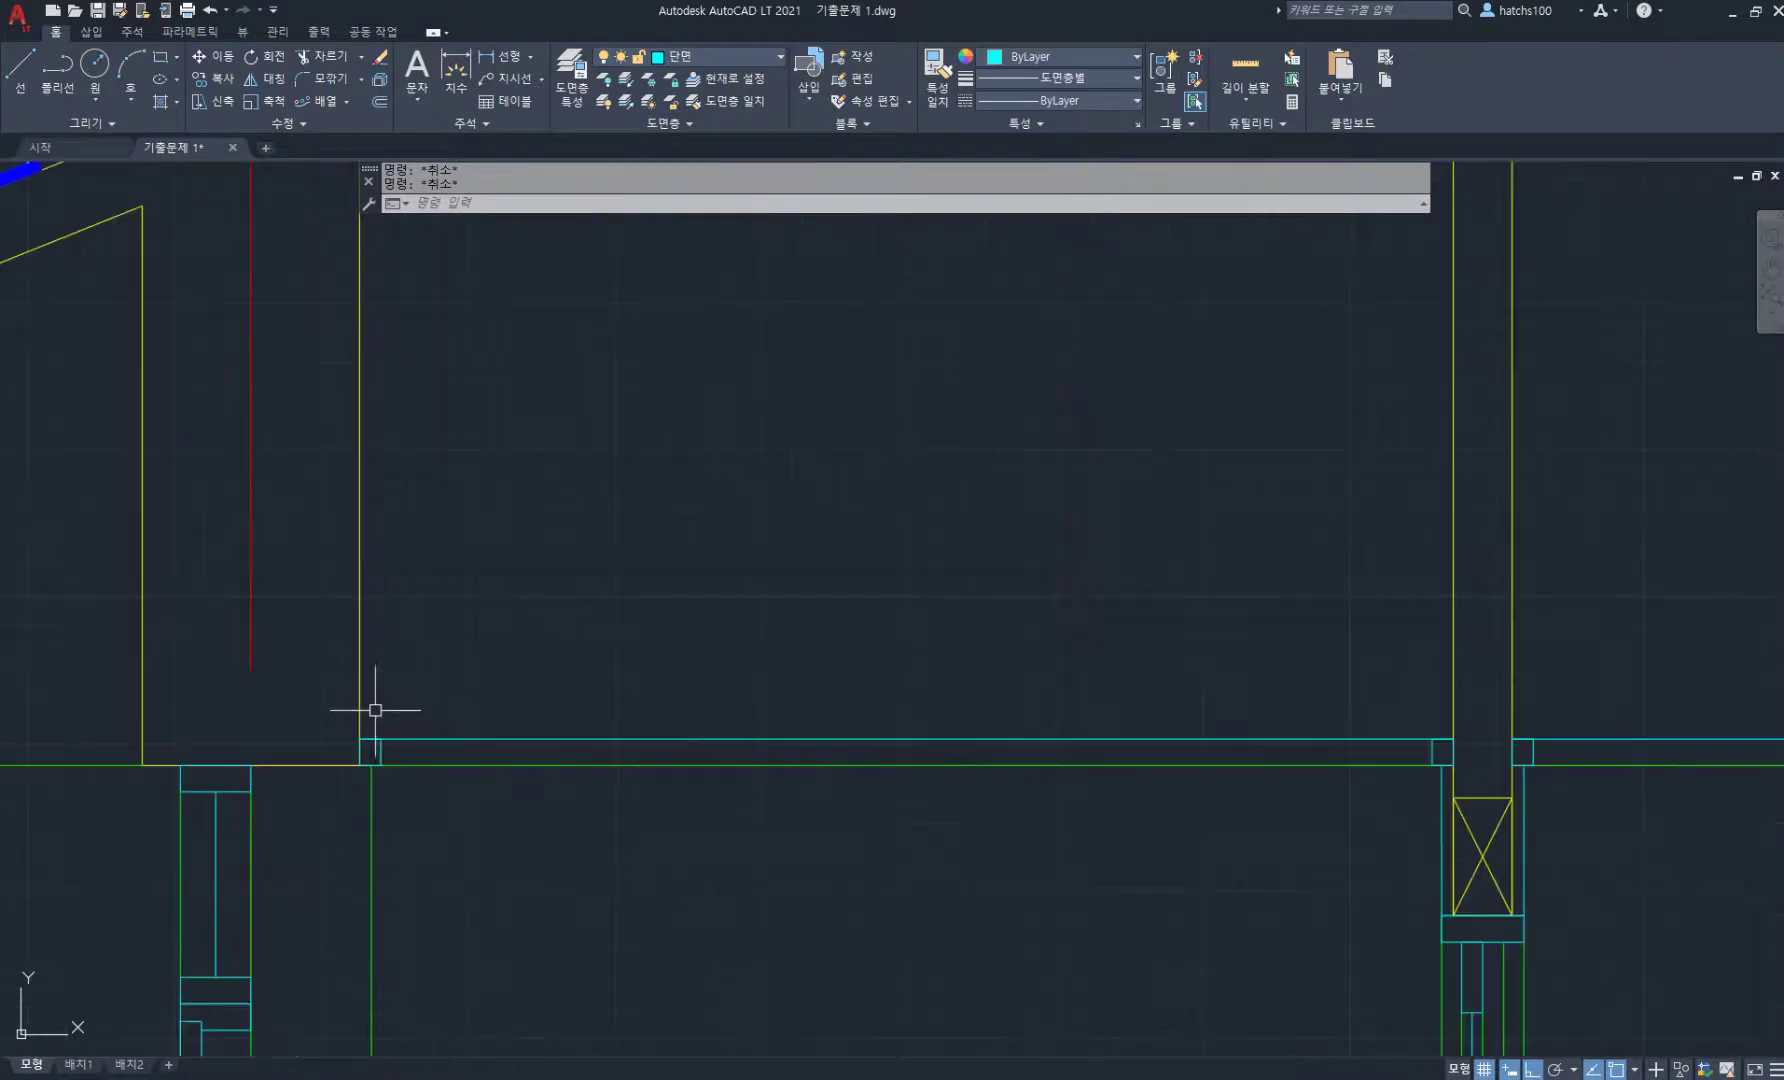
middle_click_drag(448, 714, 543, 681)
type("o")
key("Return")
key("Return")
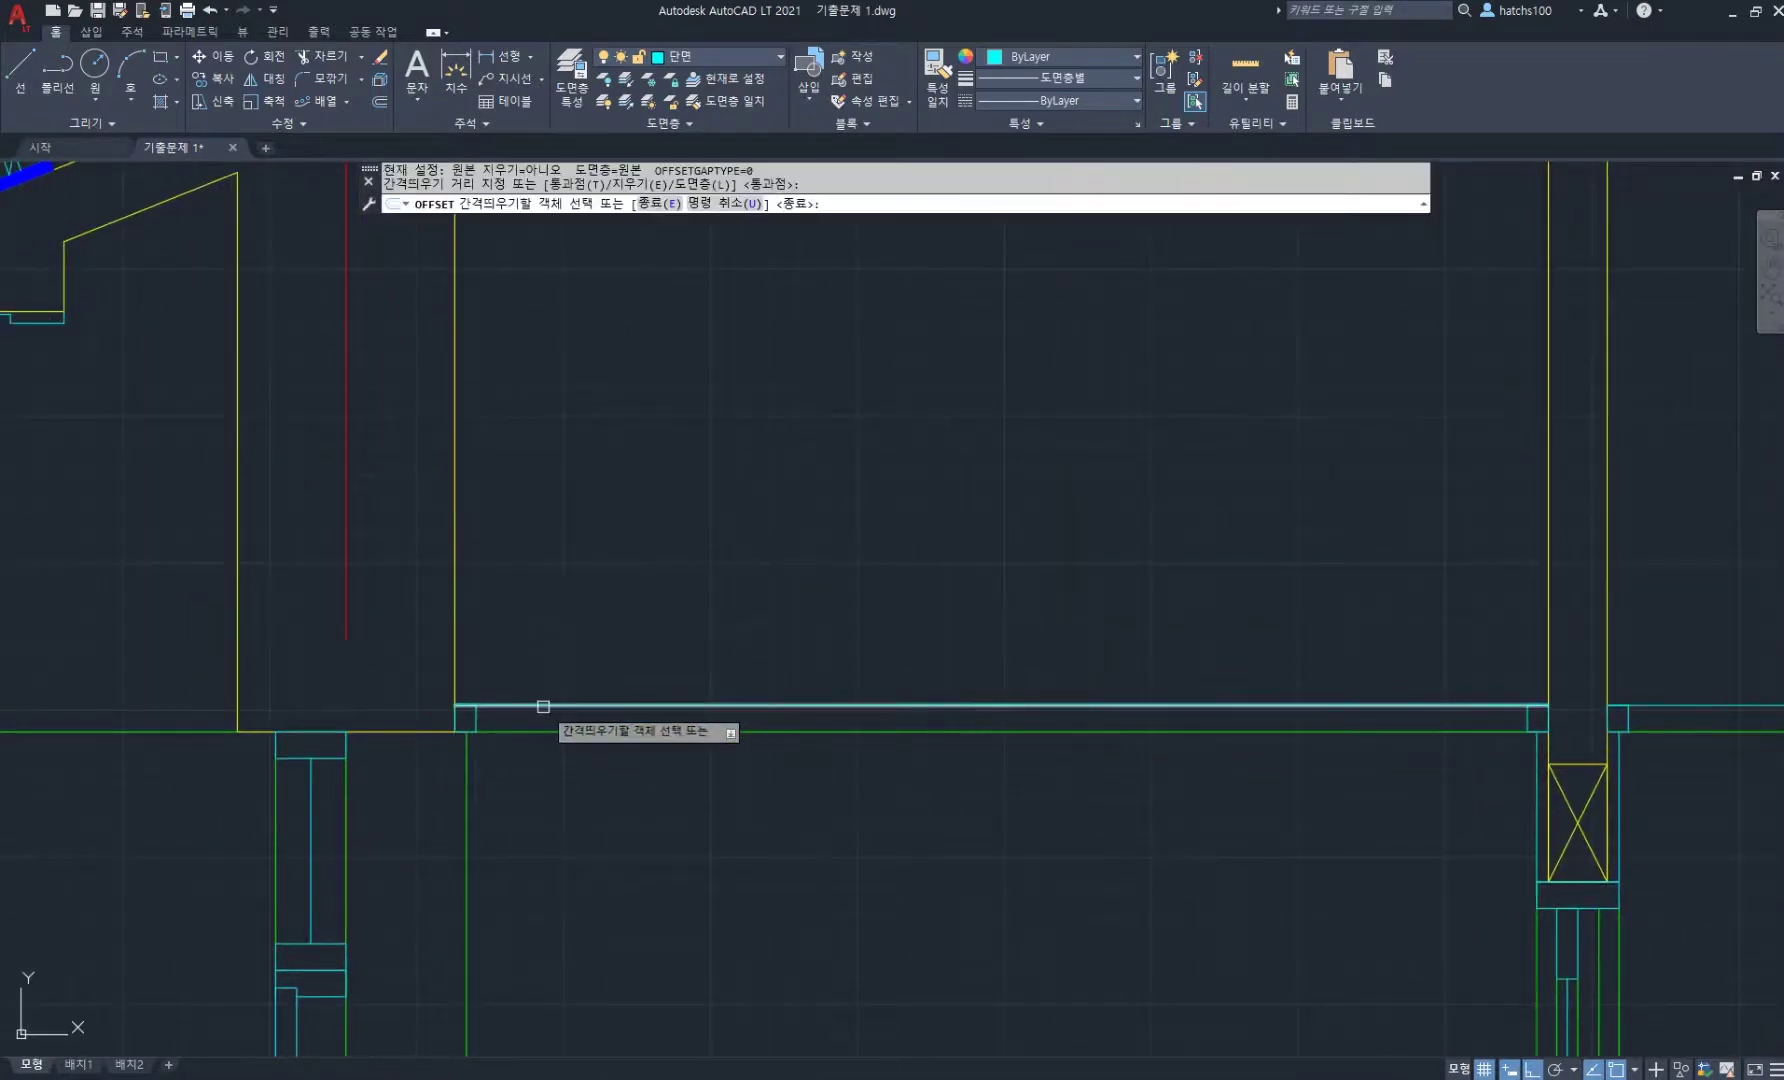
left_click(545, 706)
type("6")
key("Return")
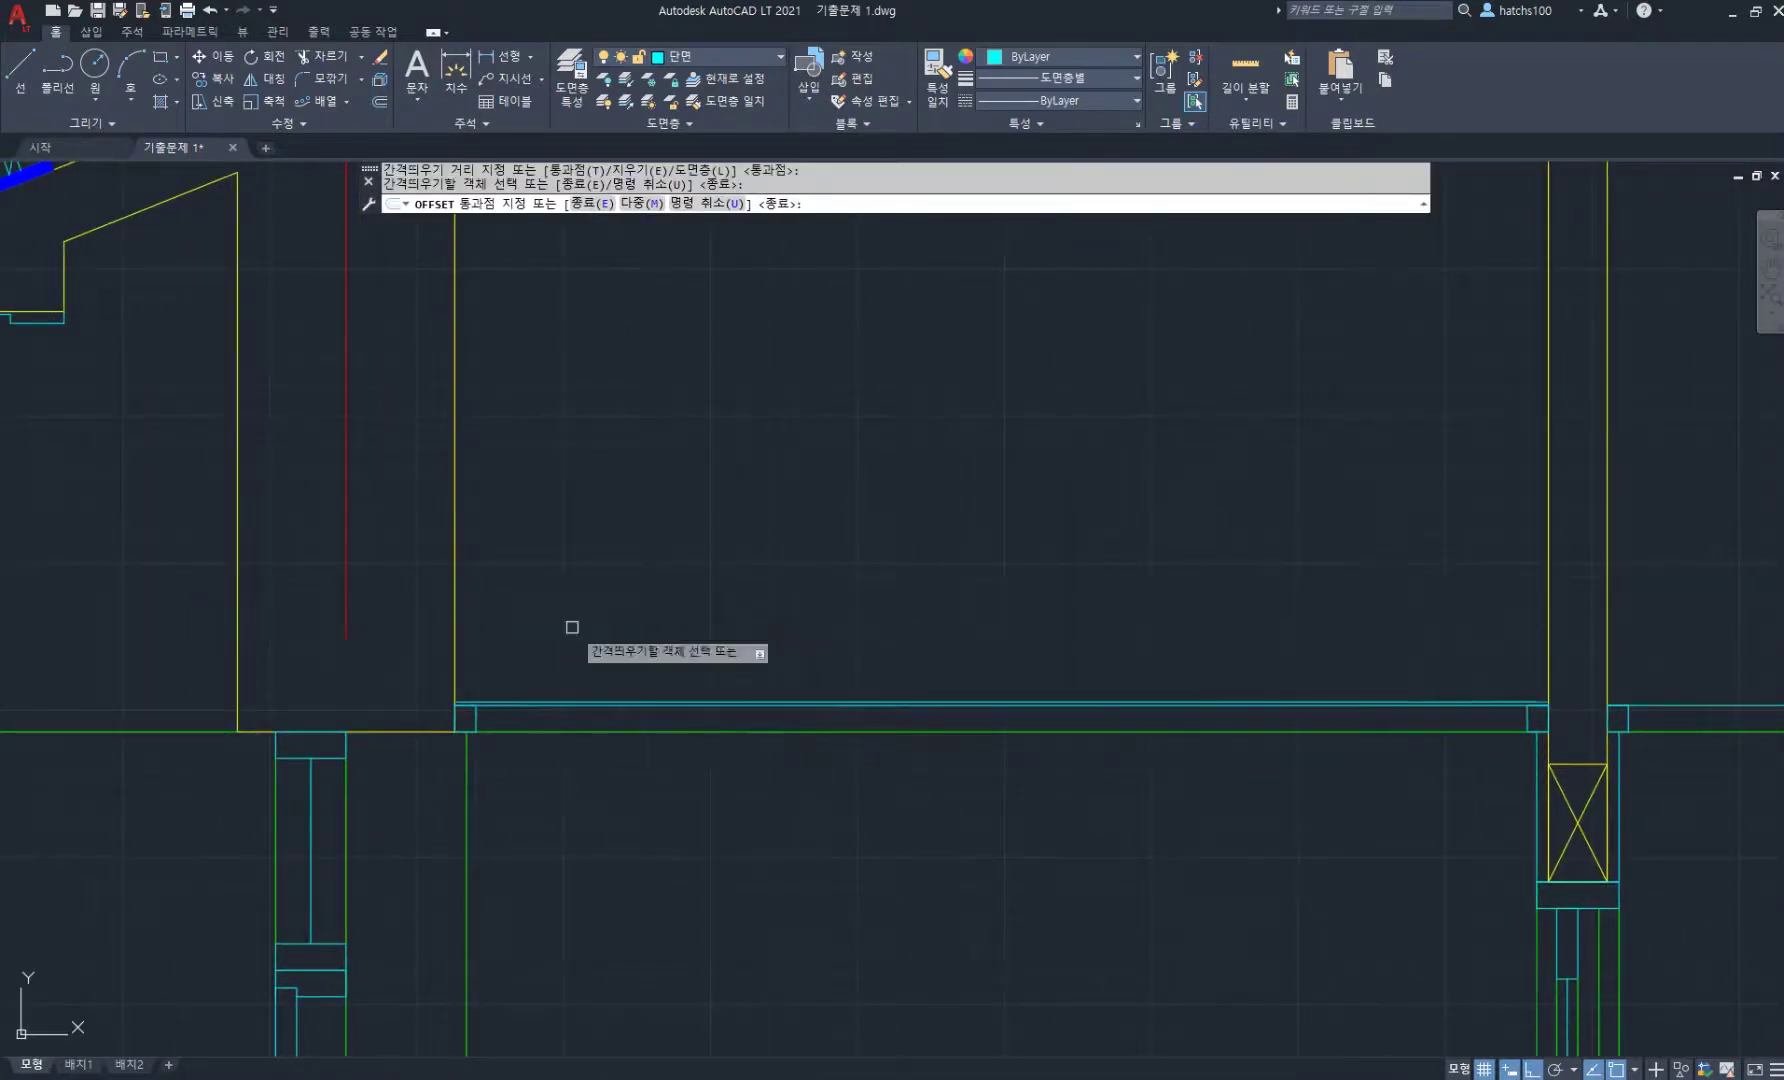
- Offset the upper ceiling line of the room beyond the interior wall 6 upward
middle_click_drag(570, 625, 410, 625)
left_click(1187, 670)
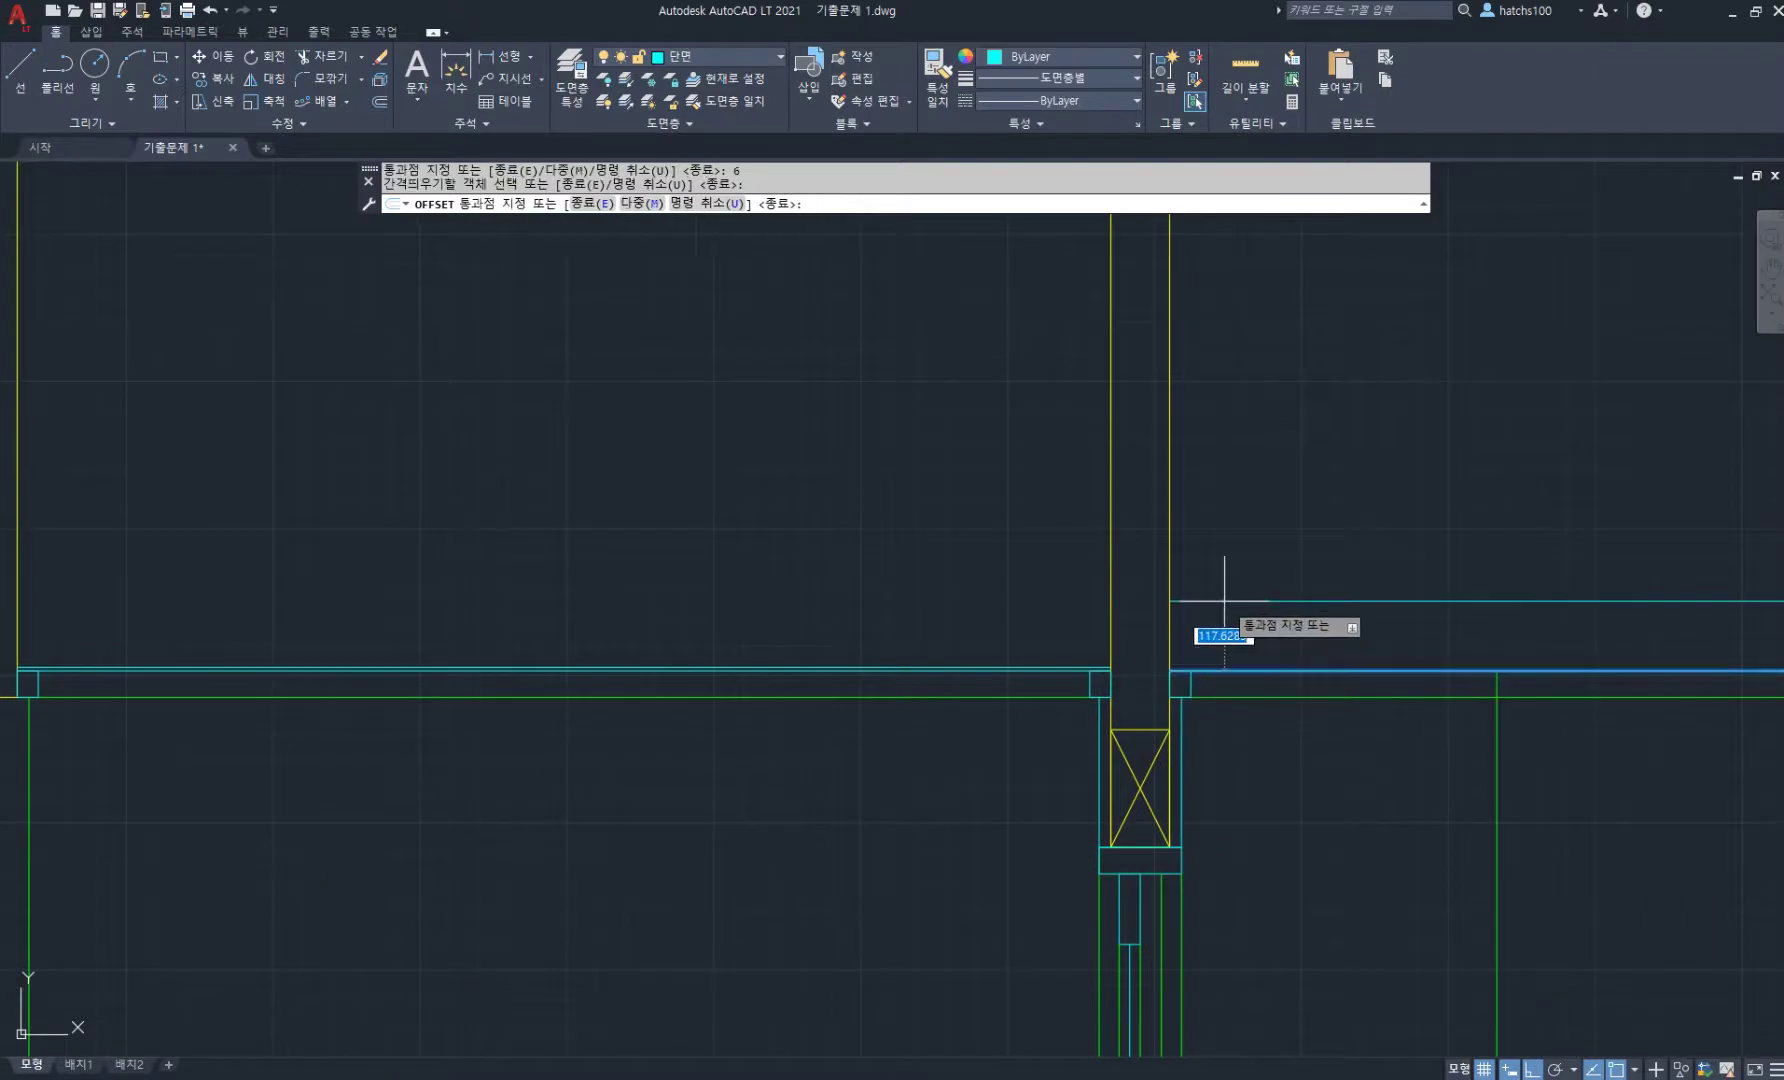
left_click(1224, 604)
scroll(955, 649, "down", 2)
key("Return")
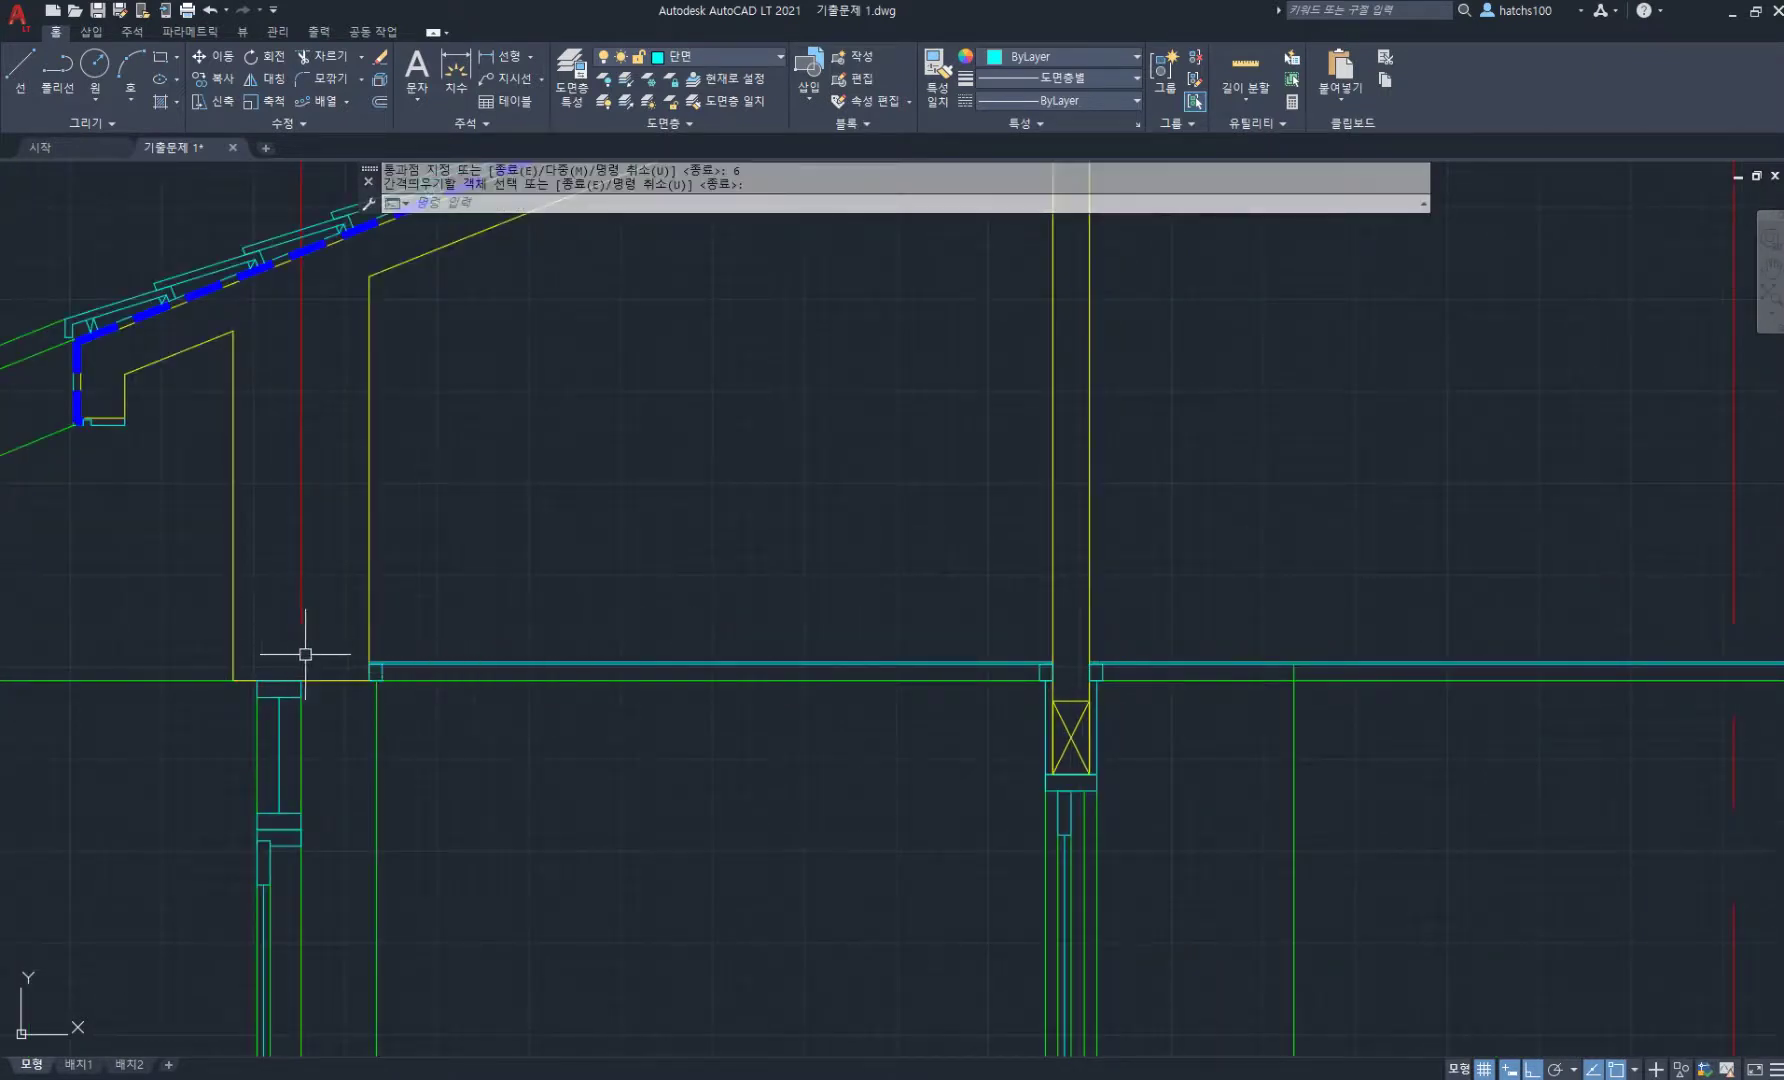
- Draw a 45 by 45 square on the new ceiling line, starting at its end on the outer wall
scroll(342, 645, "up", 5)
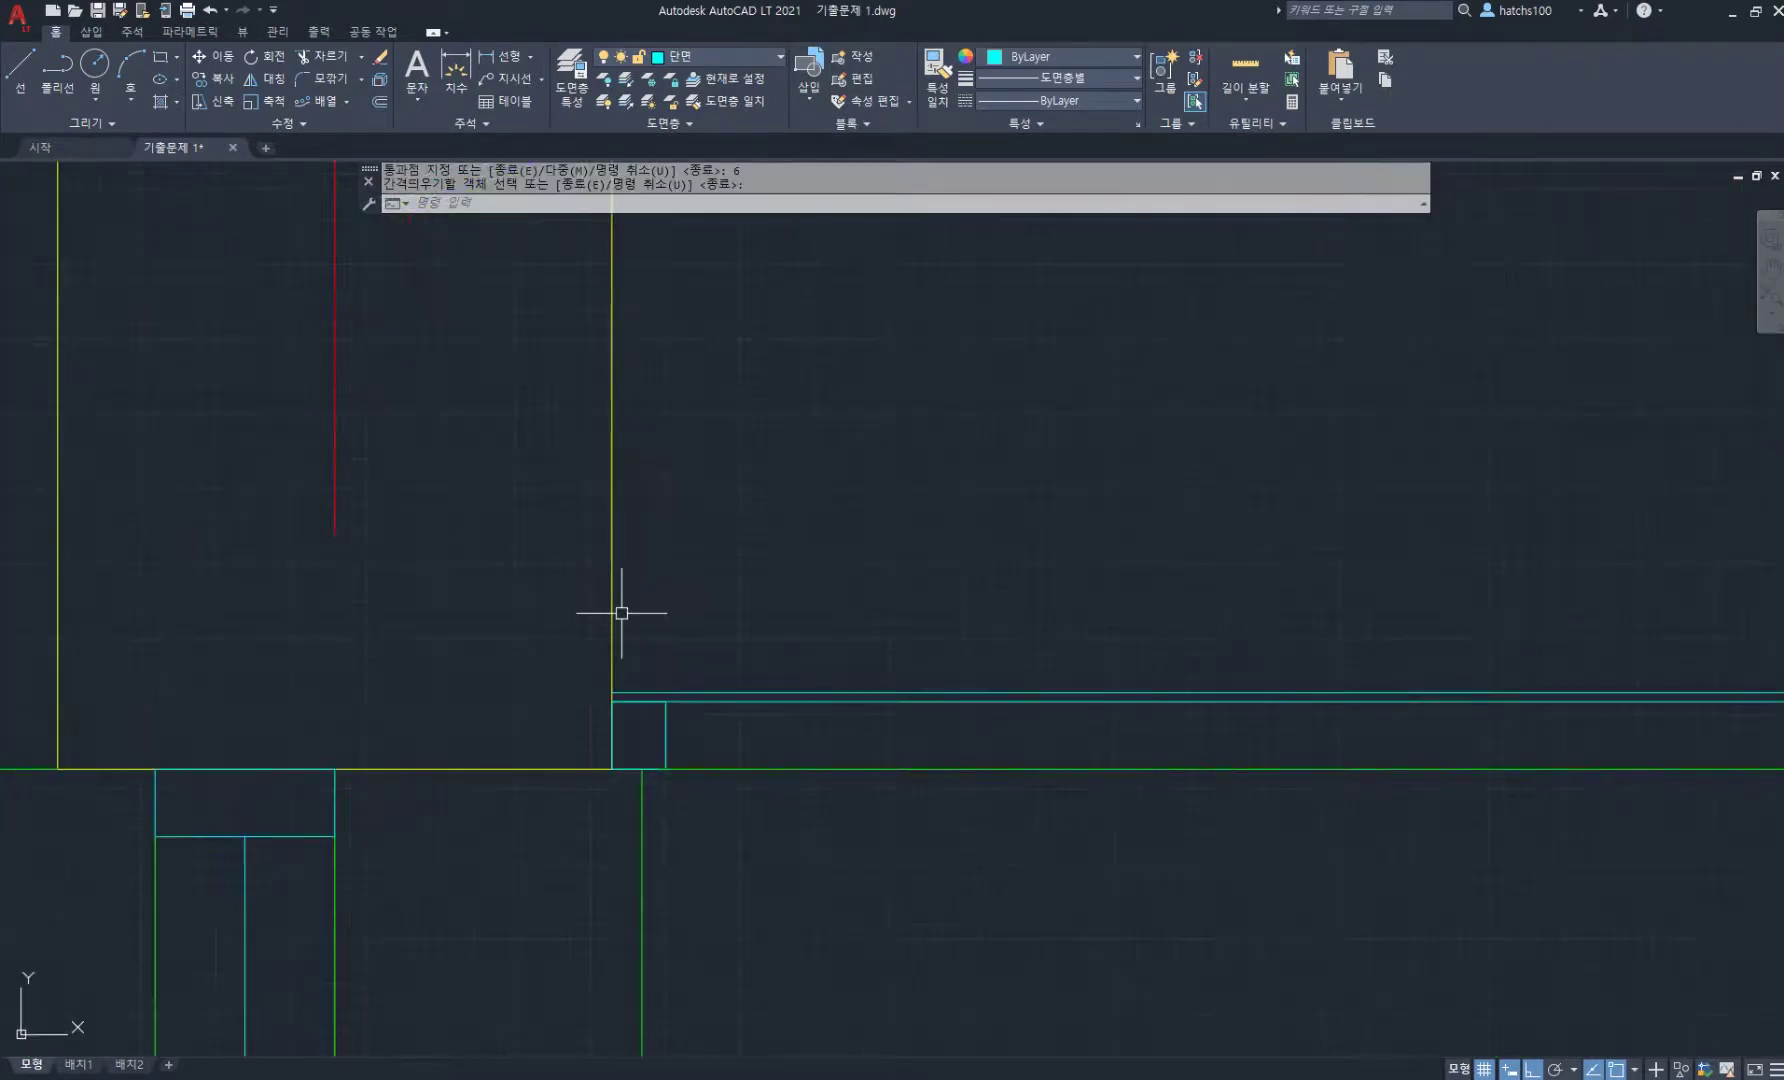
type("rec")
key("Return")
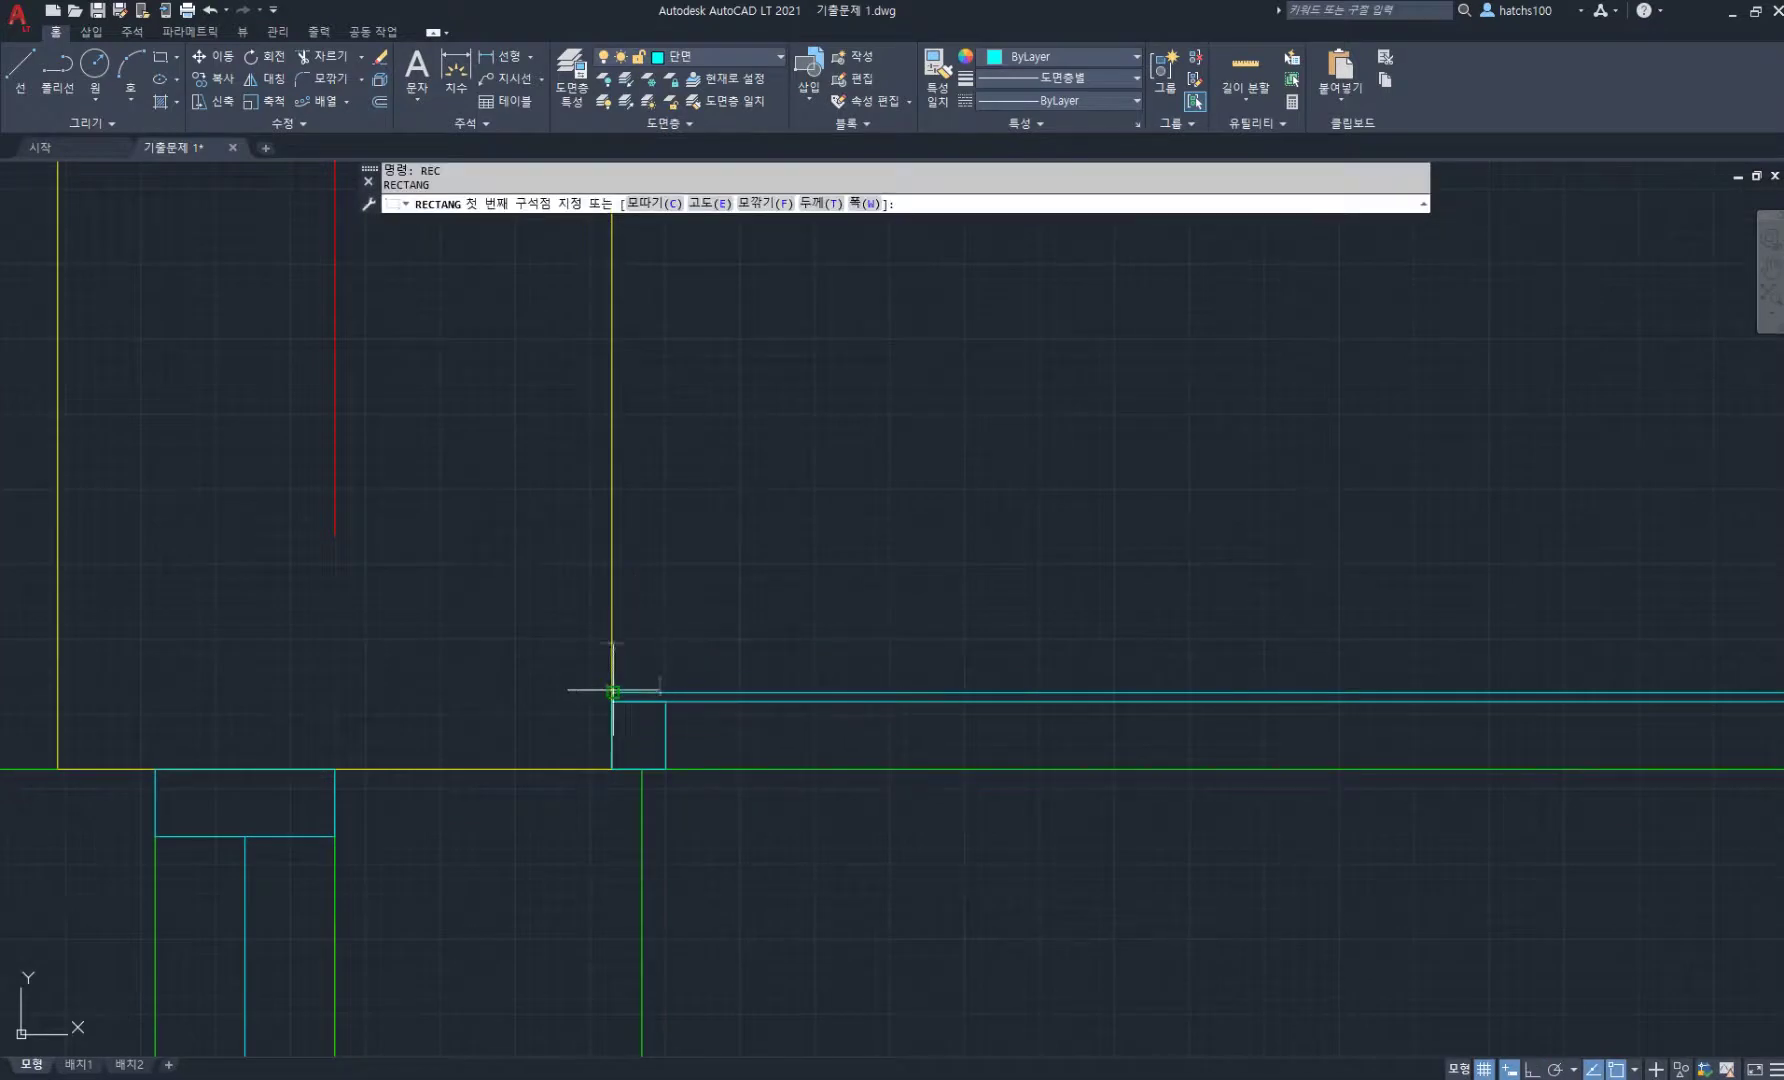
left_click(612, 691)
type("@45,45")
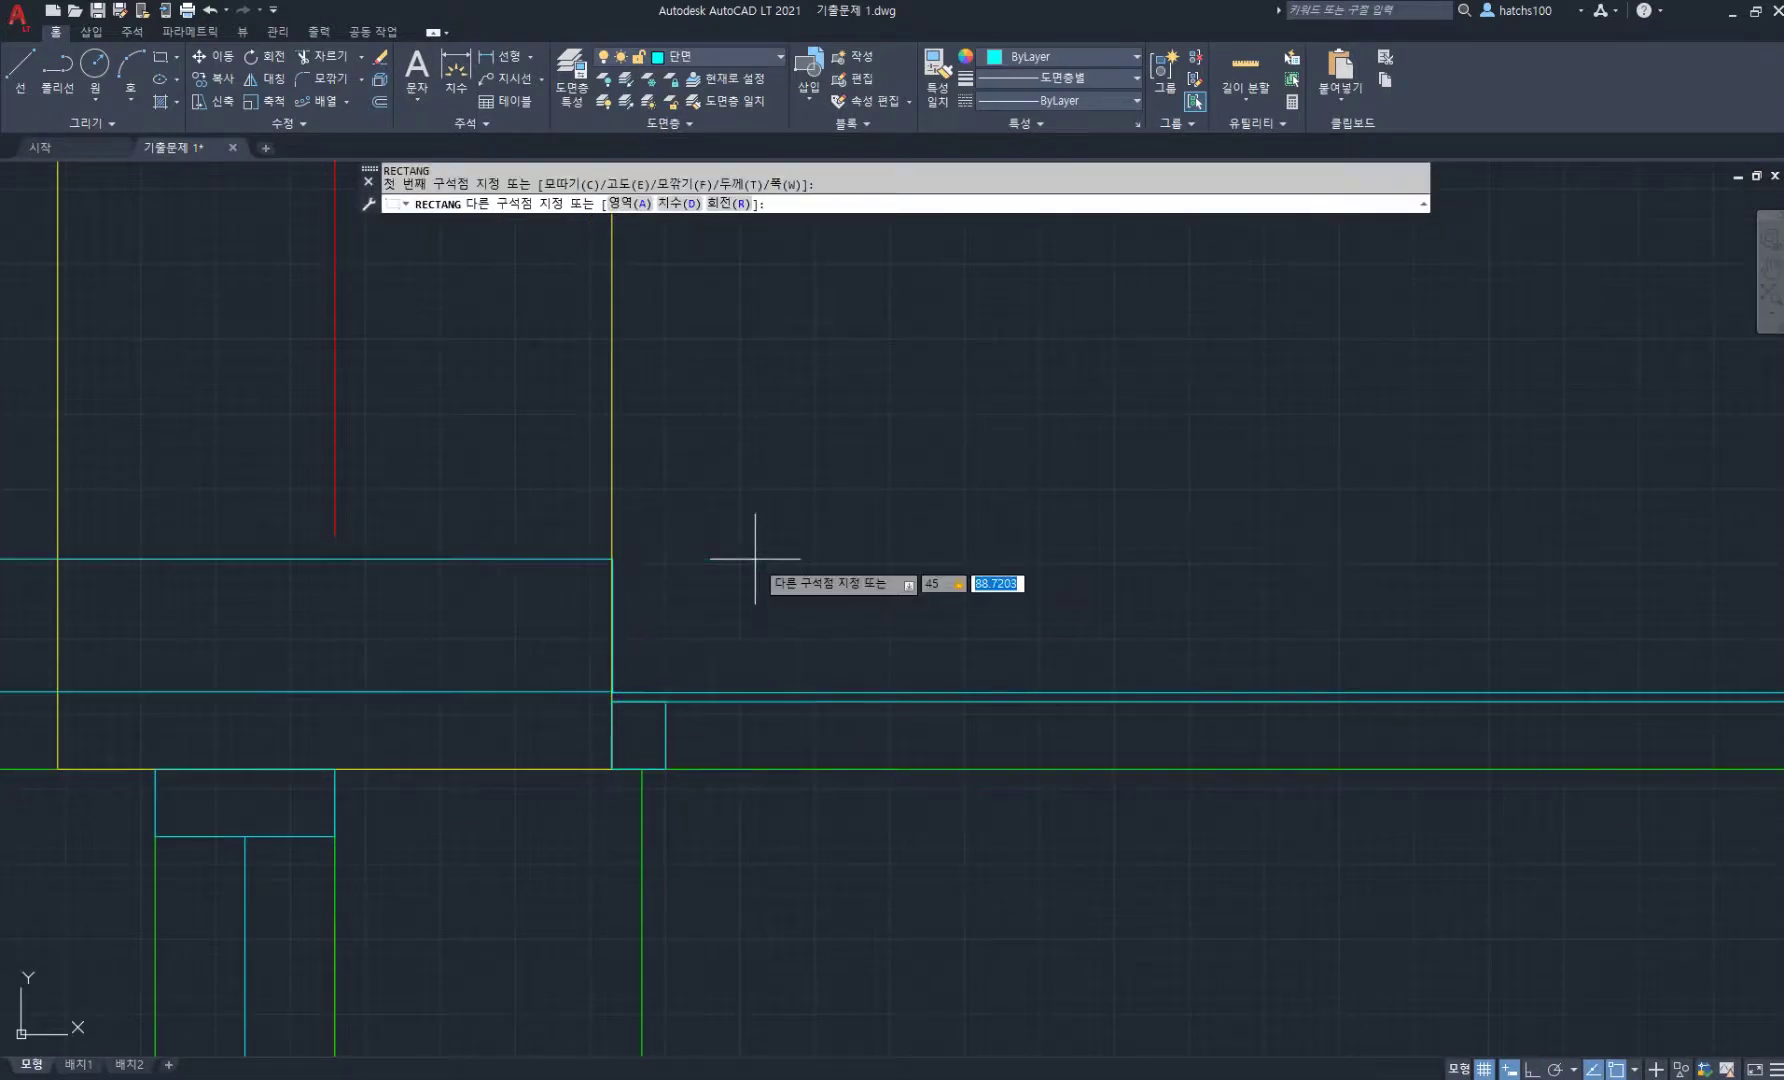
key("Return")
- Draw a diagonal line across the square from its upper right corner to its lower left corner
type("l")
key("Return")
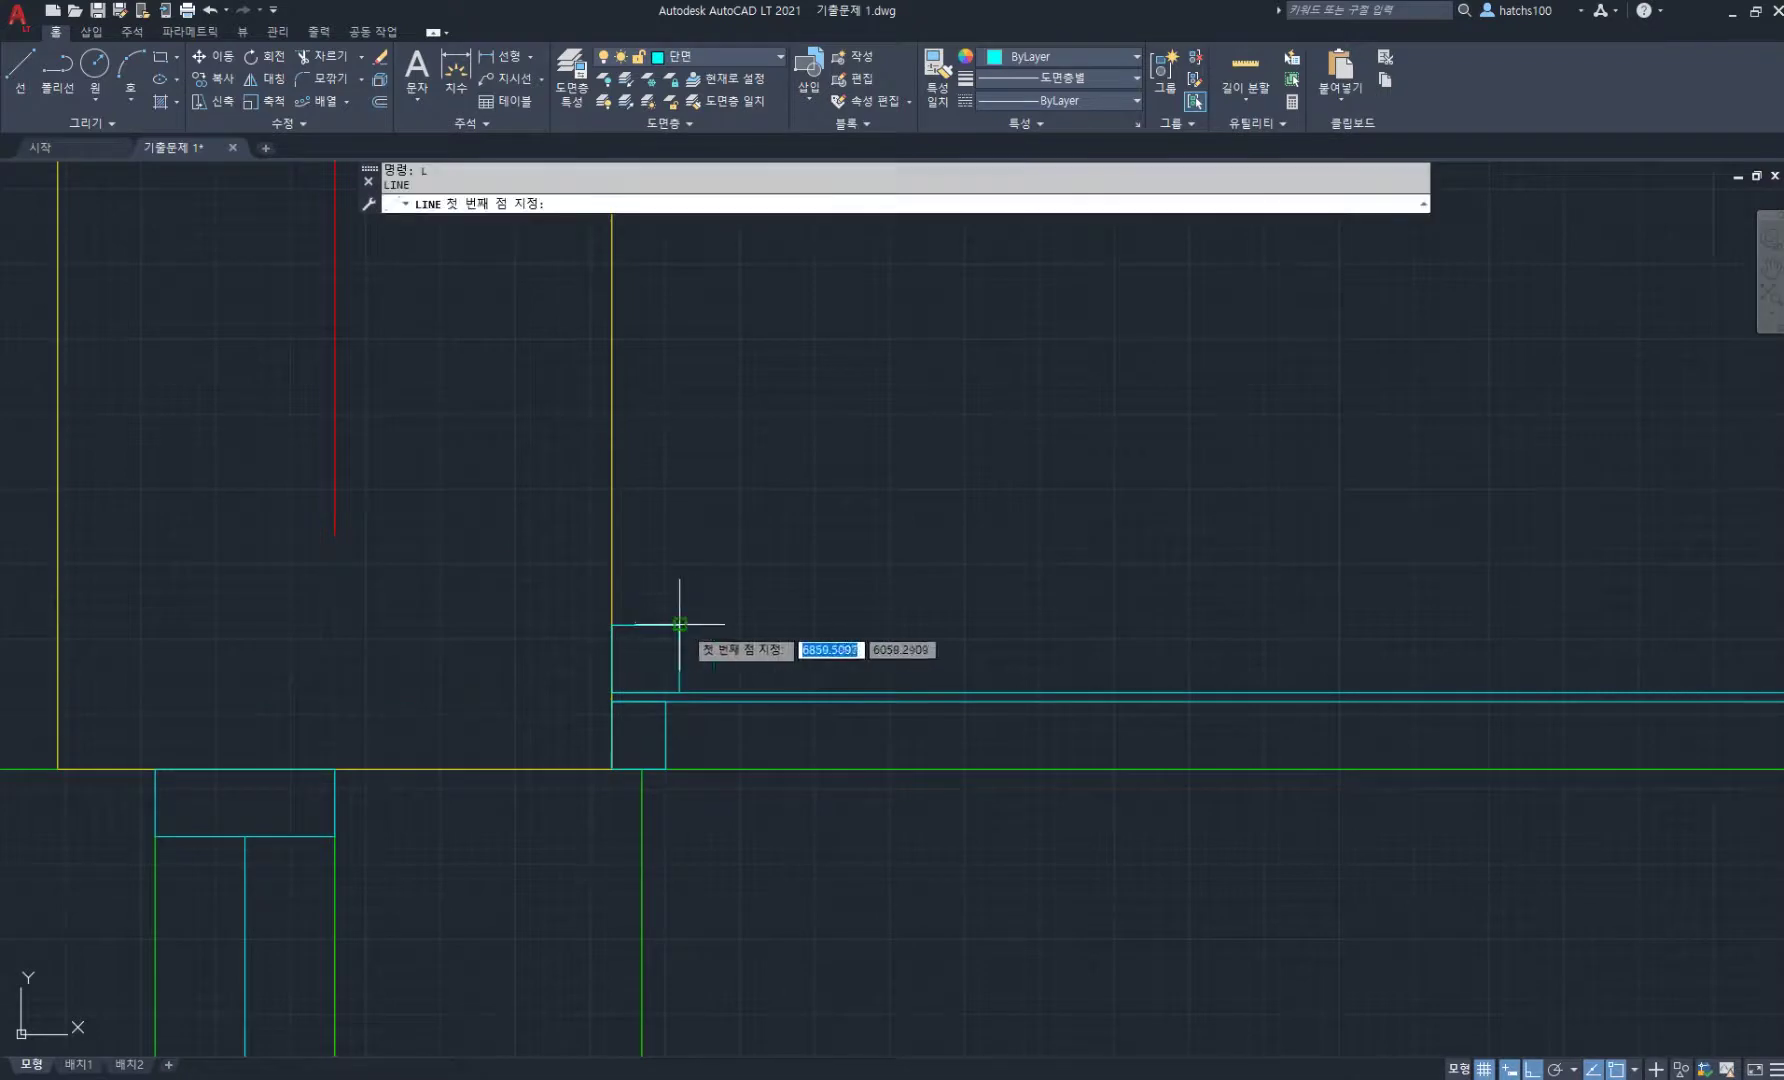
left_click(679, 626)
left_click(612, 691)
key("Return")
- Offset the ceiling line beneath the square 45 upward, level with the square's upper edge
scroll(741, 620, "up", 2)
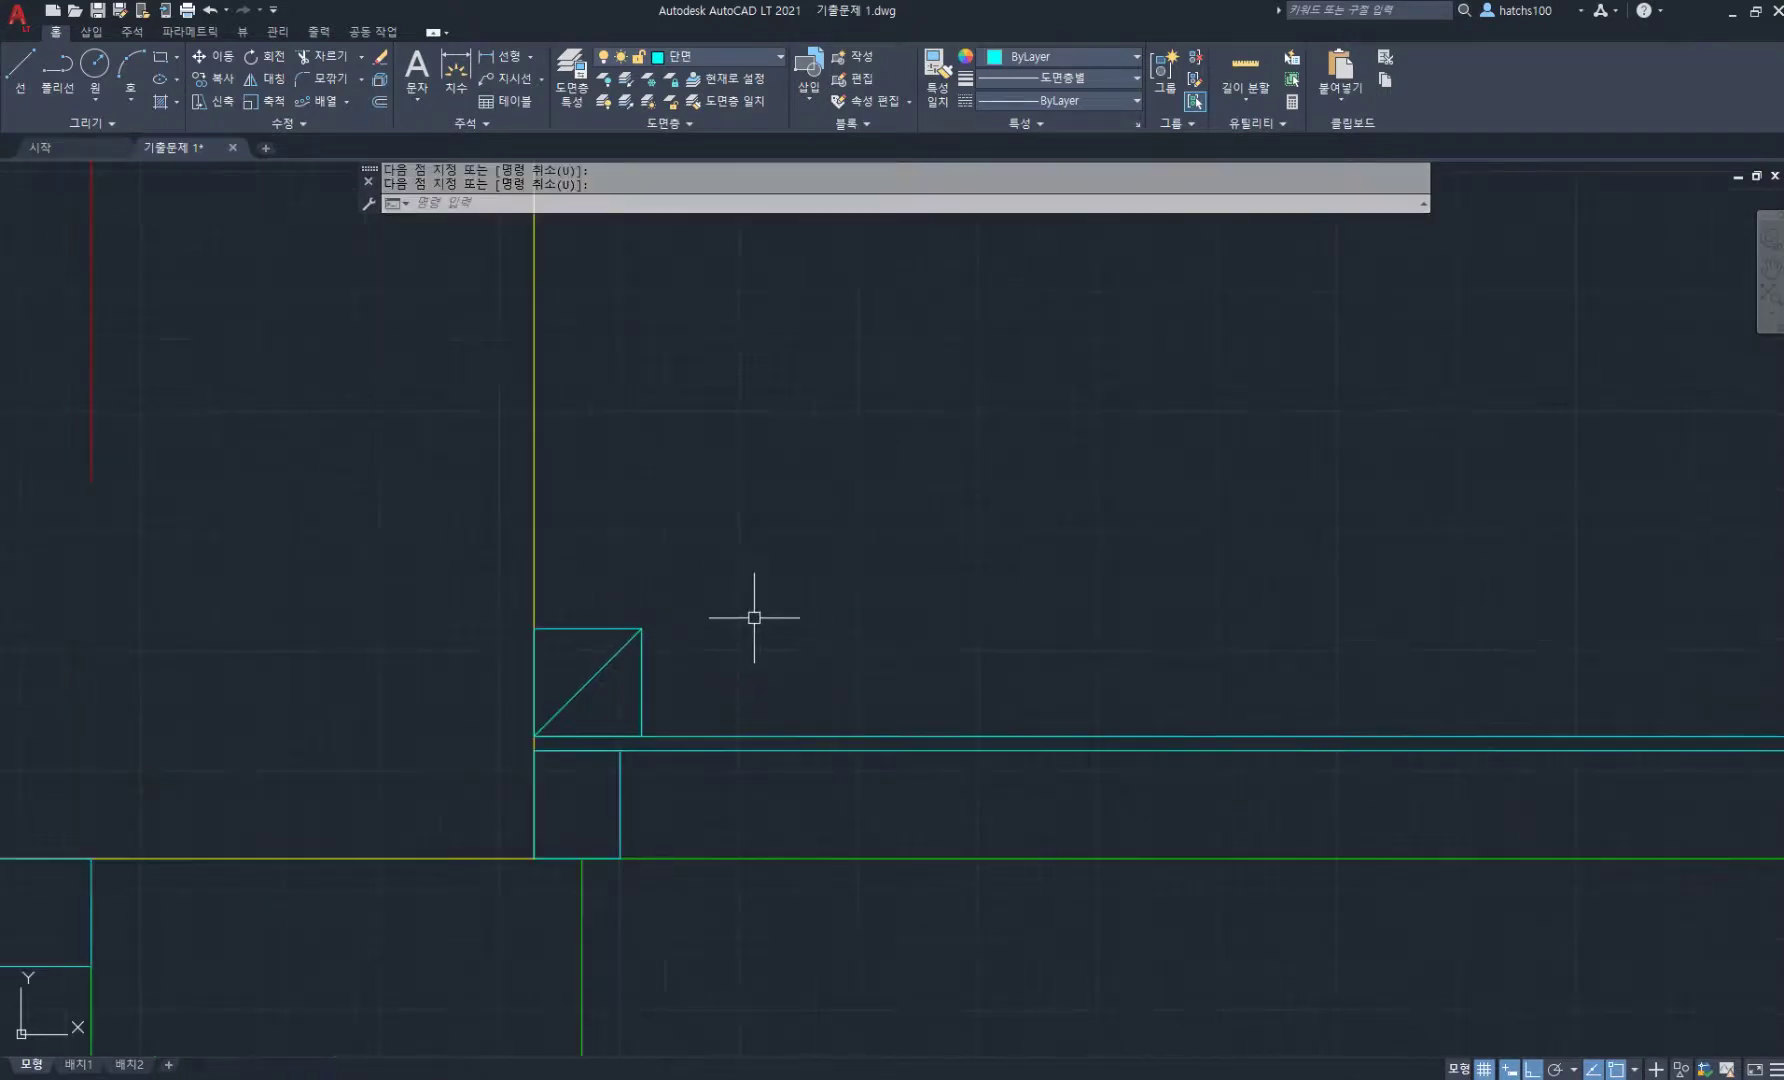
type("o")
key("Return")
key("Return")
left_click(718, 736)
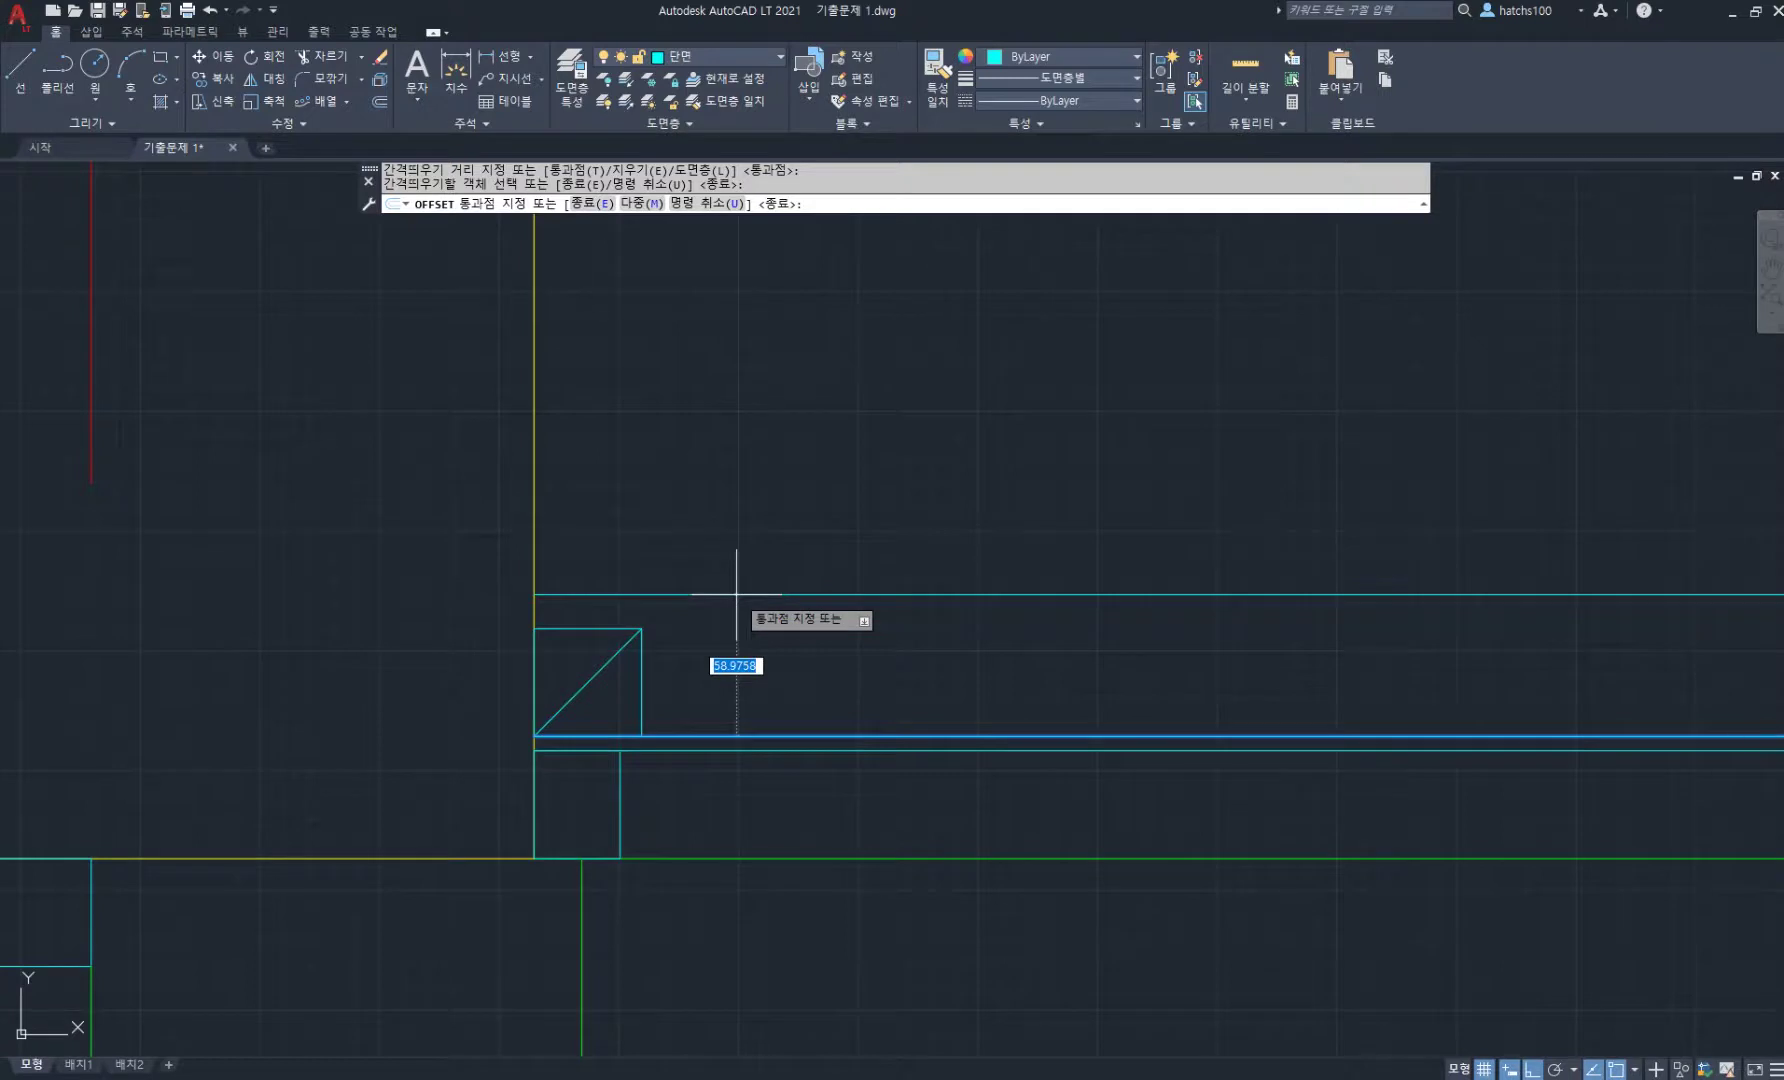
type("45")
key("Return")
scroll(736, 595, "down", 2)
key("Return")
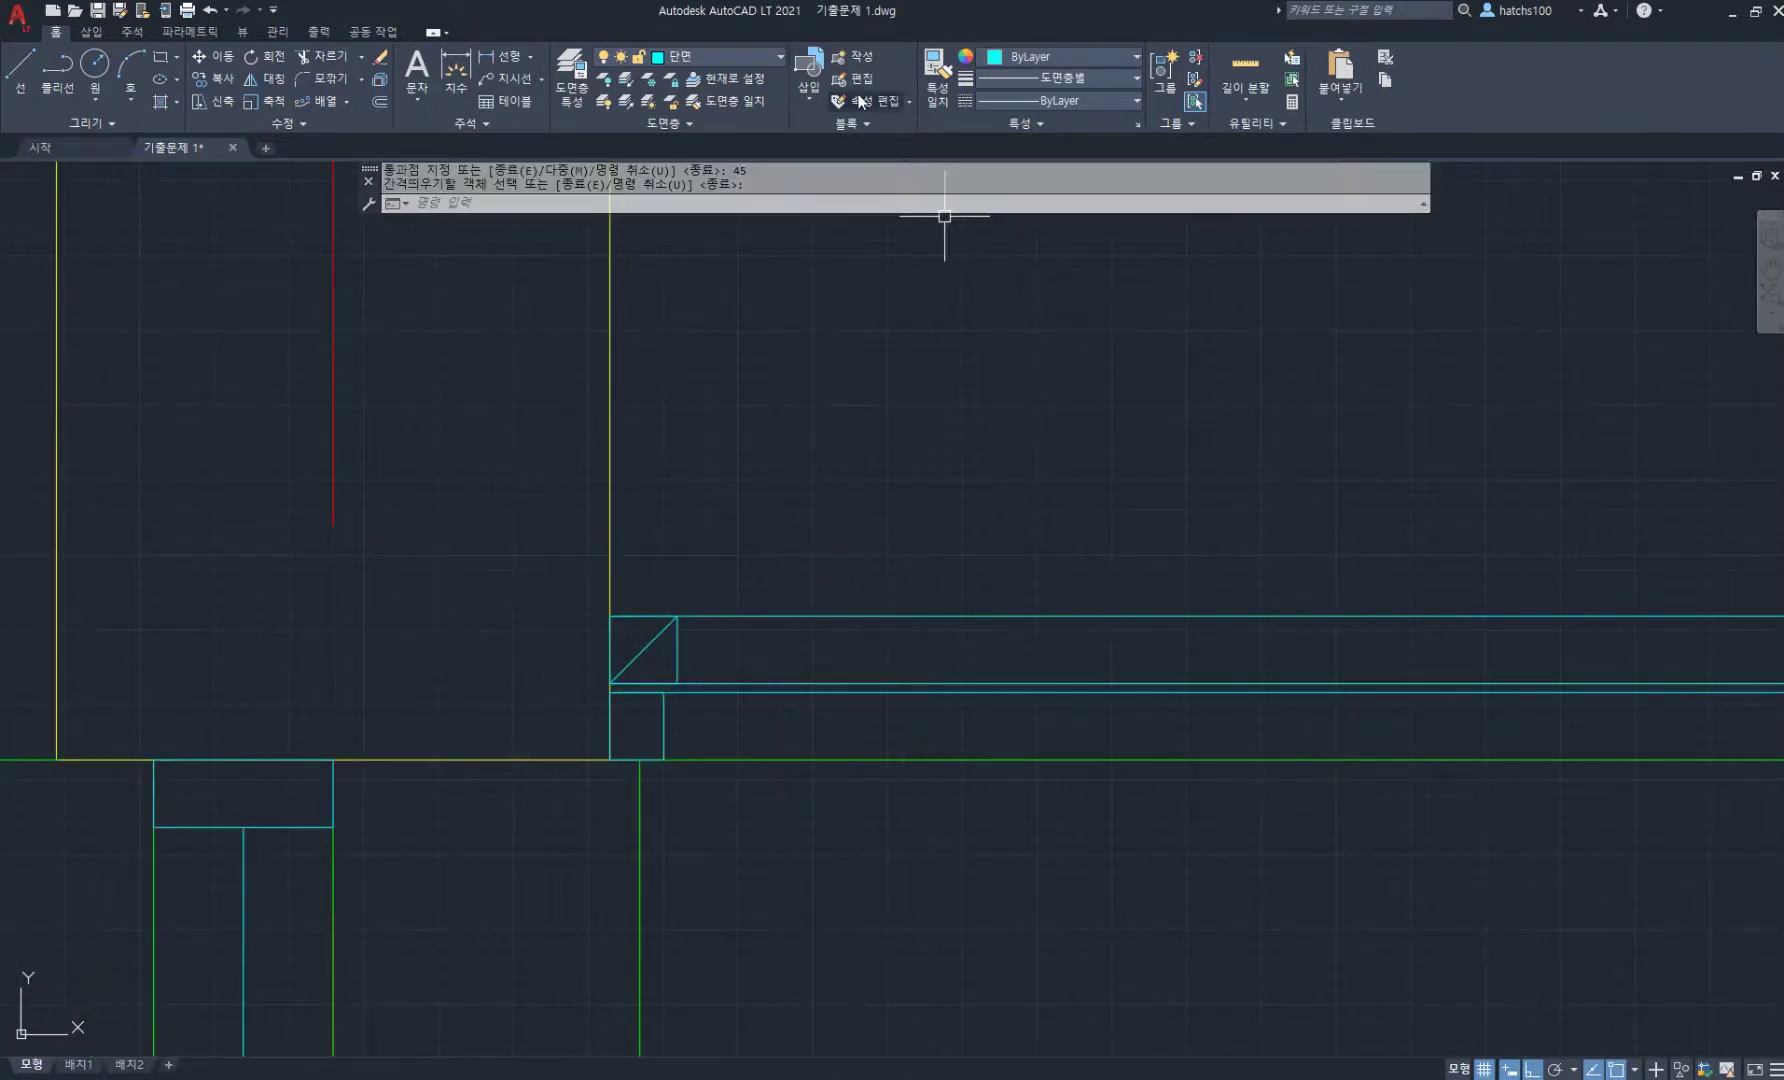
- Match the properties of the new line above the ceiling to the green ceiling line
left_click(940, 88)
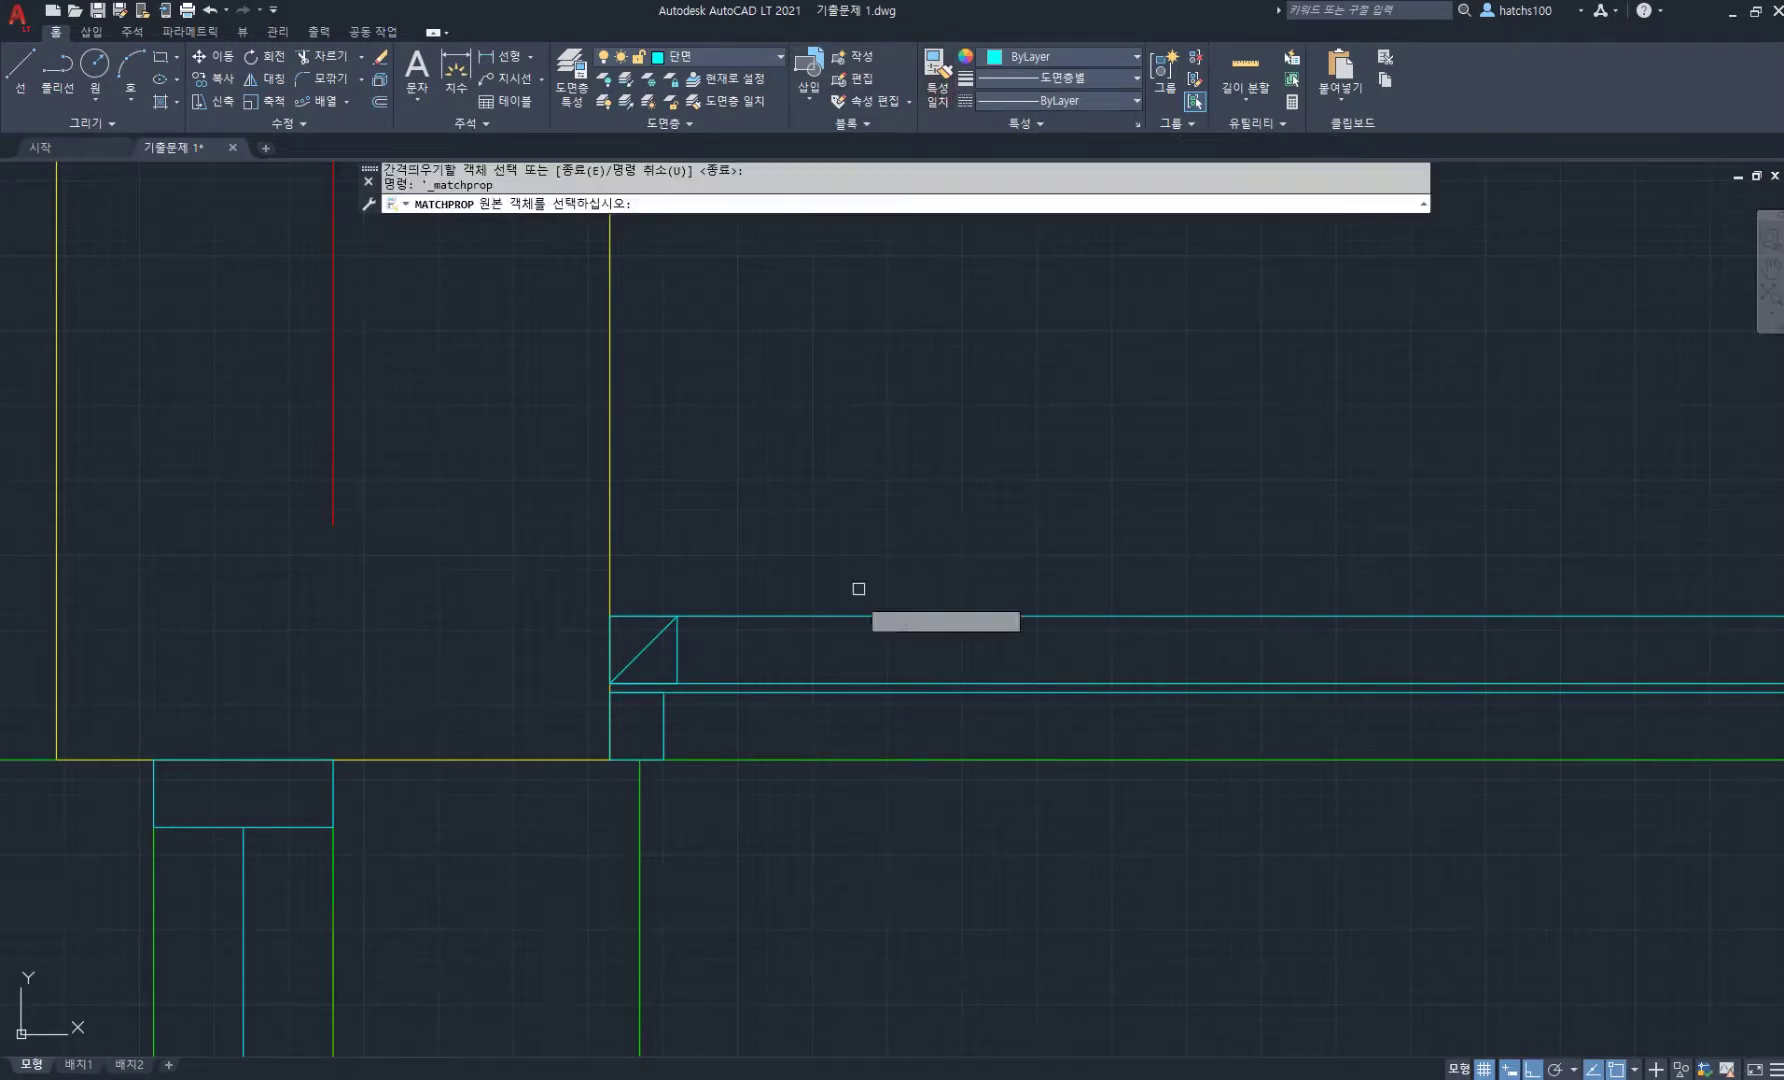
left_click(845, 760)
key("Return")
- Draw a horizontal line above the ceiling from the outer wall's inner face to the vertical yellow boundary line past the ridge
scroll(729, 560, "down", 6)
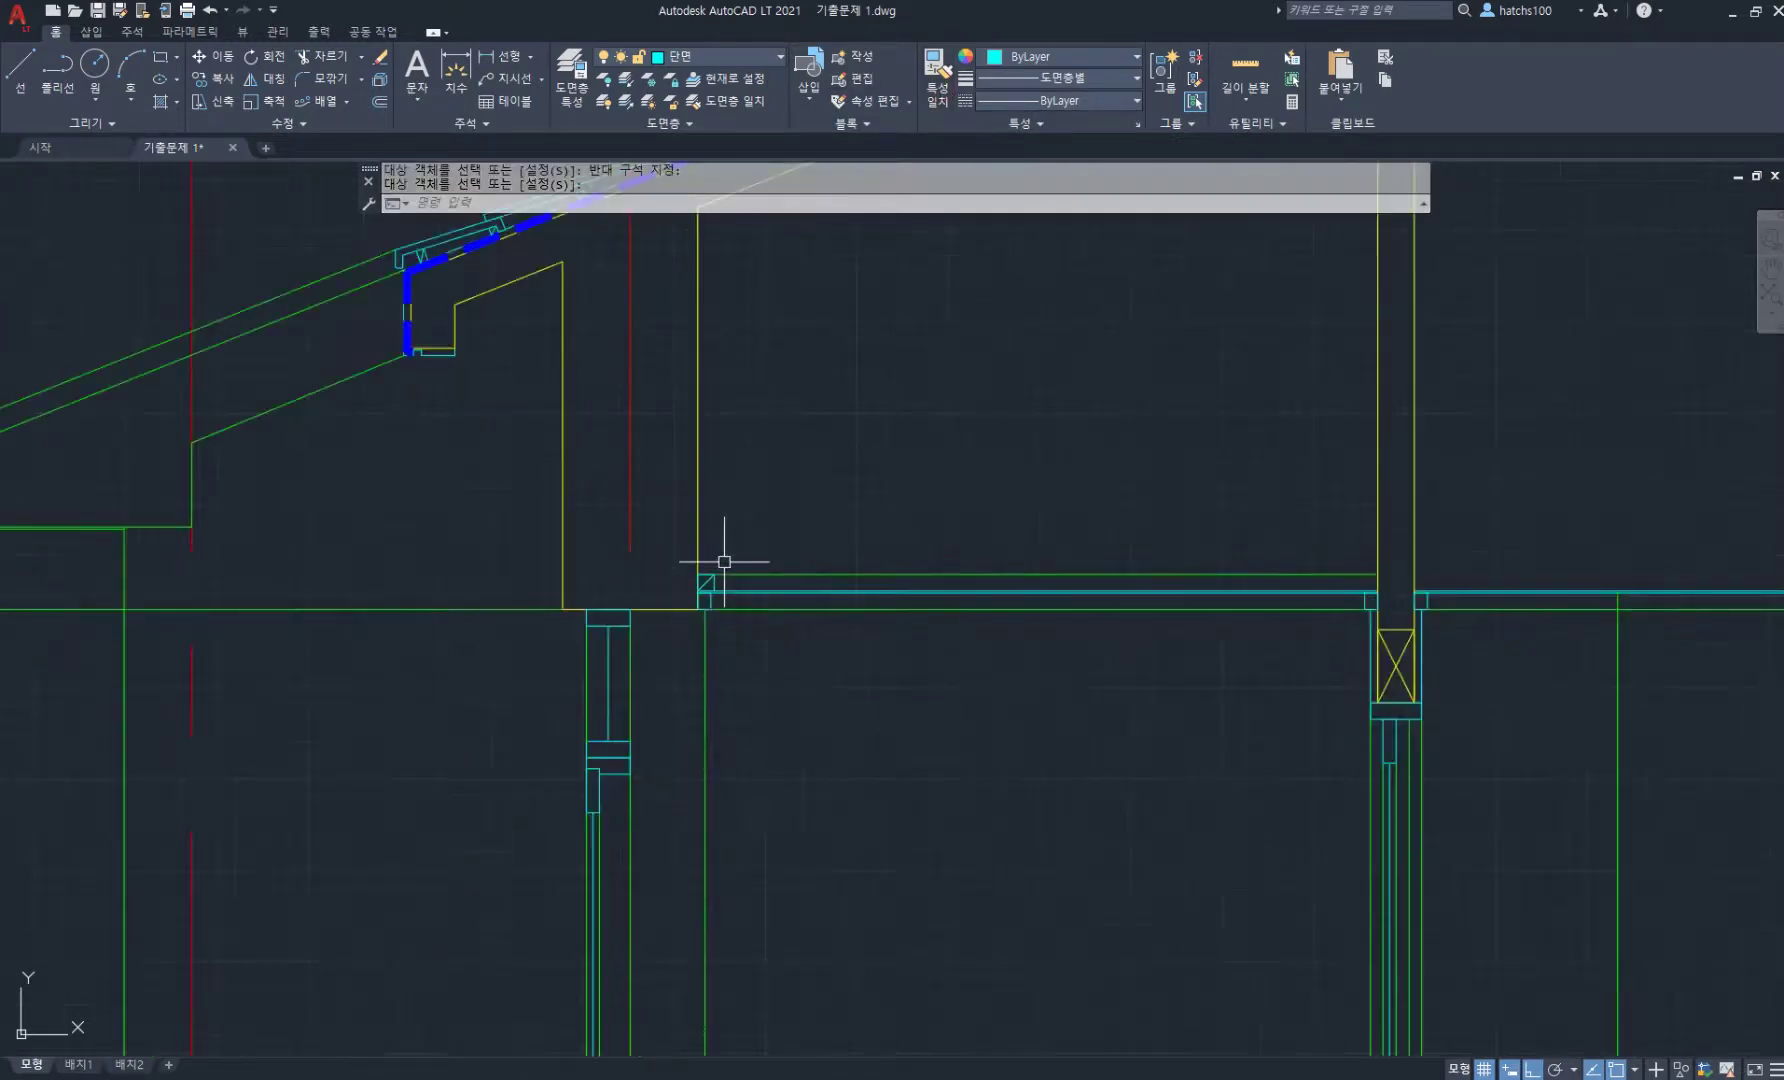
mouse_move(1037, 565)
middle_mouse_down()
mouse_move(896, 553)
mouse_move(637, 607)
middle_mouse_up()
scroll(565, 572, "down", 2)
type("l")
key("Return")
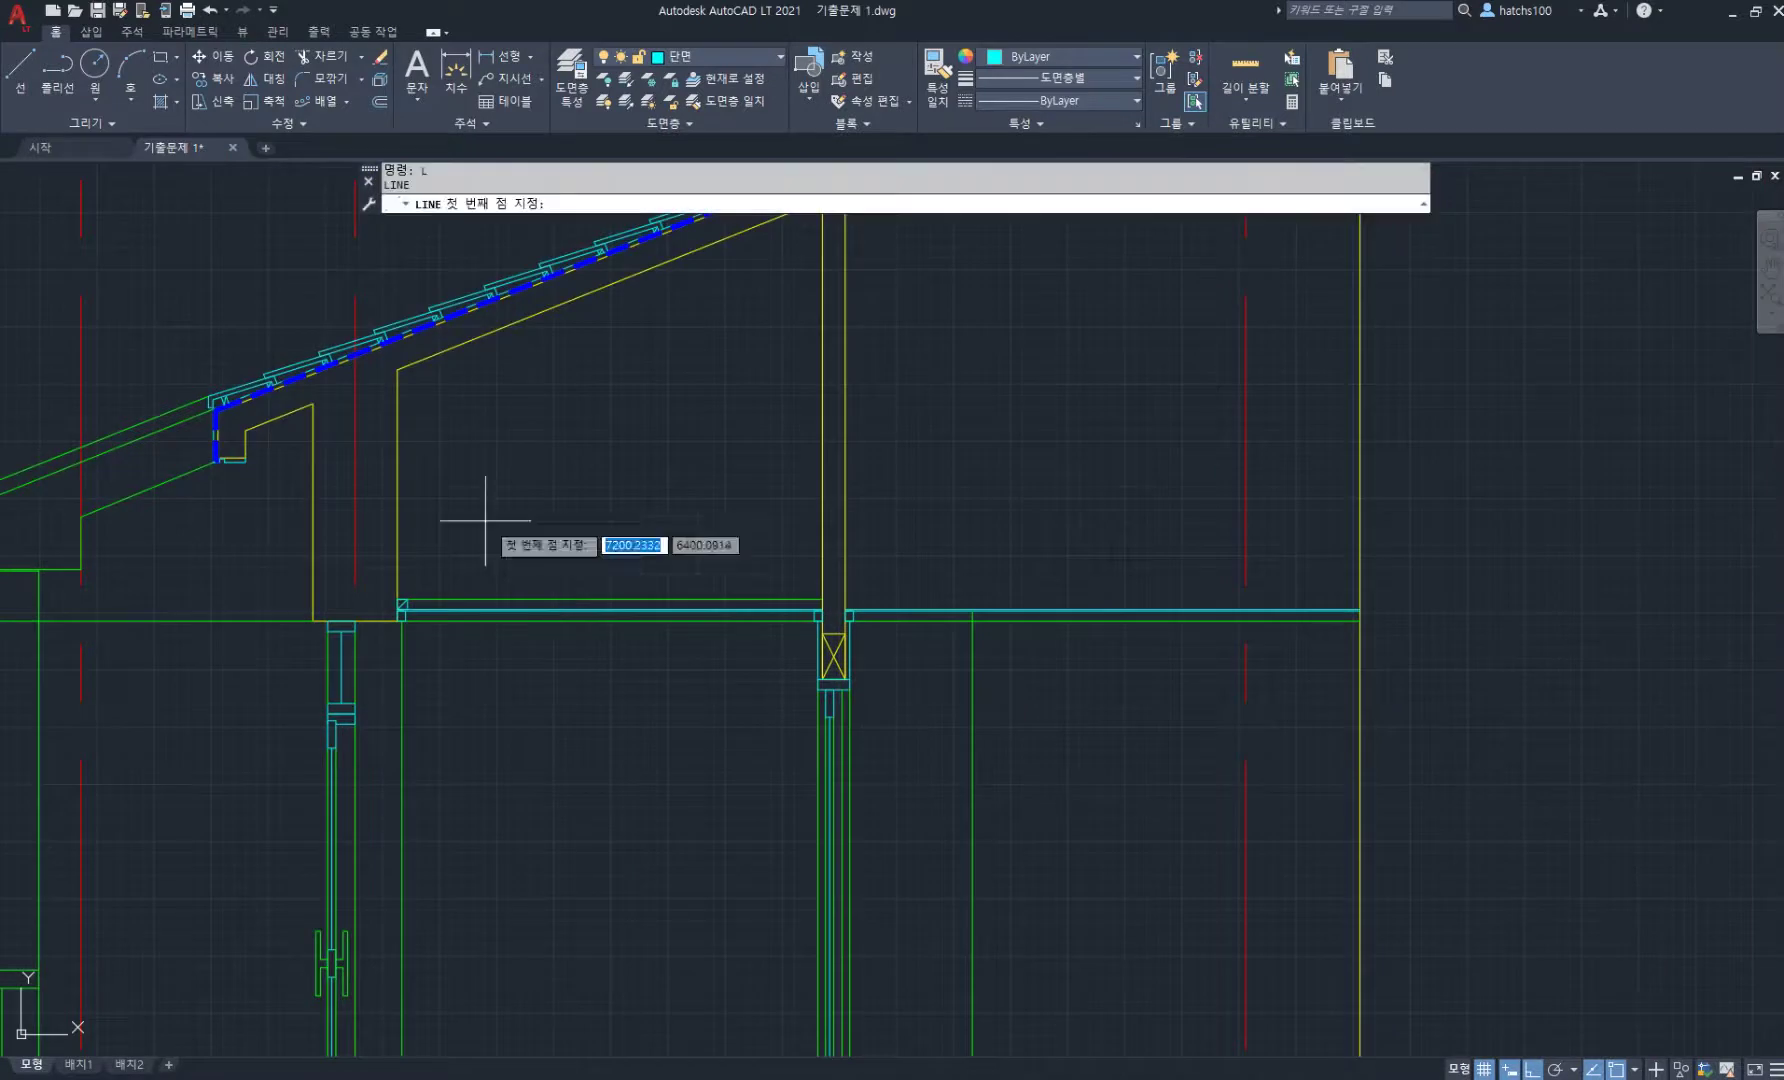
left_click(397, 522)
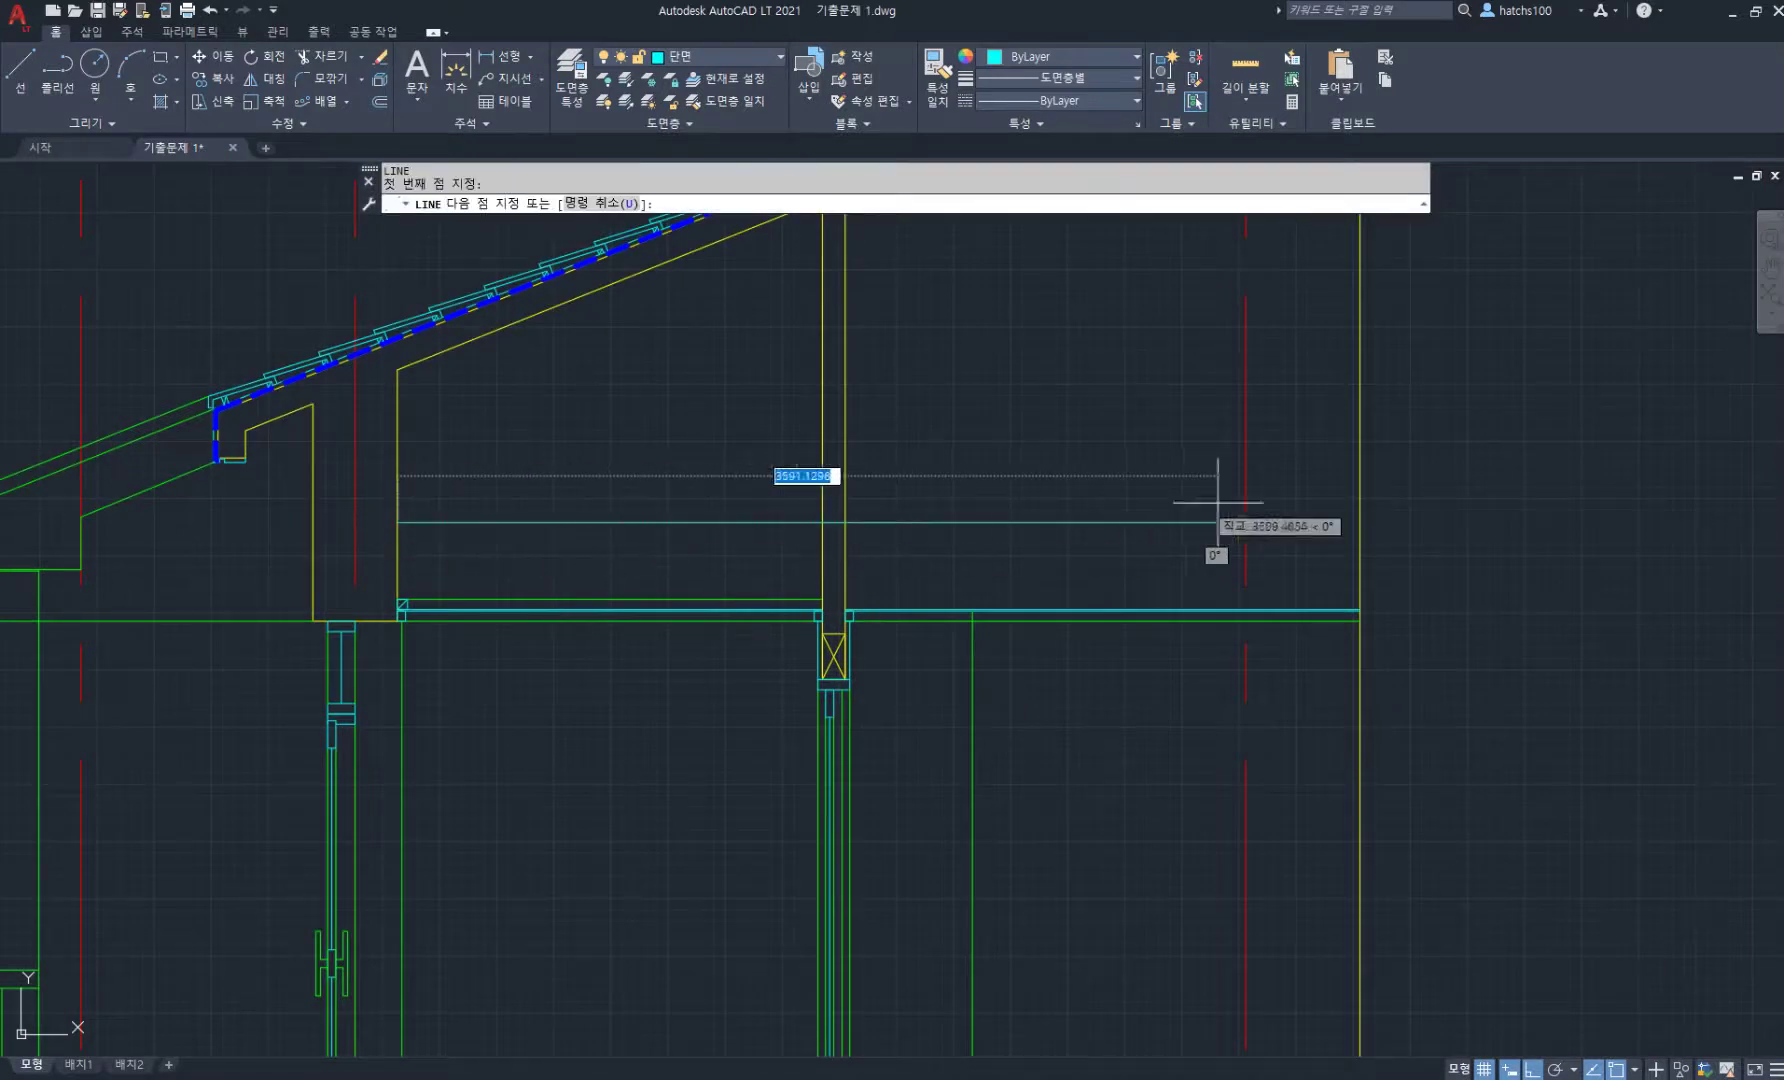
left_click(1360, 522)
middle_click_drag(623, 550, 768, 545)
key("Return")
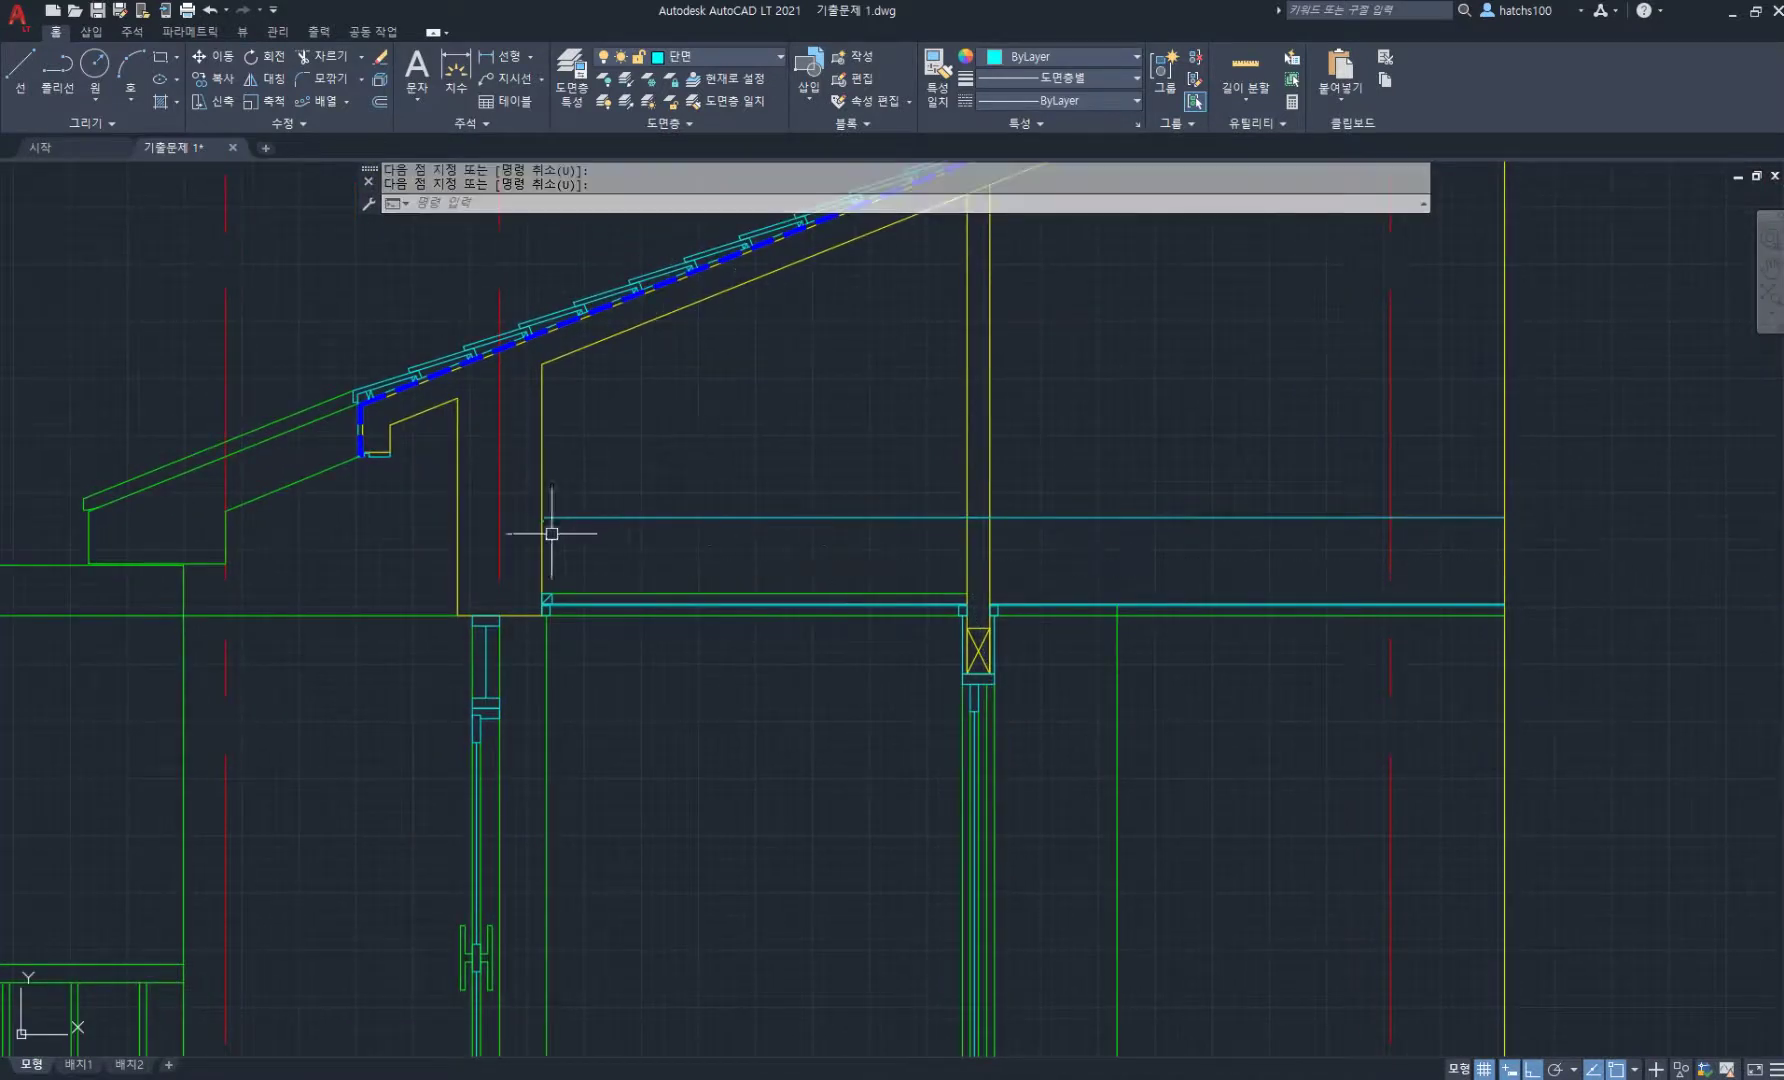
- Array the square with its diagonal along the horizontal line above the ceiling at a spacing of 450
scroll(546, 510, "up", 3)
scroll(591, 578, "up", 2)
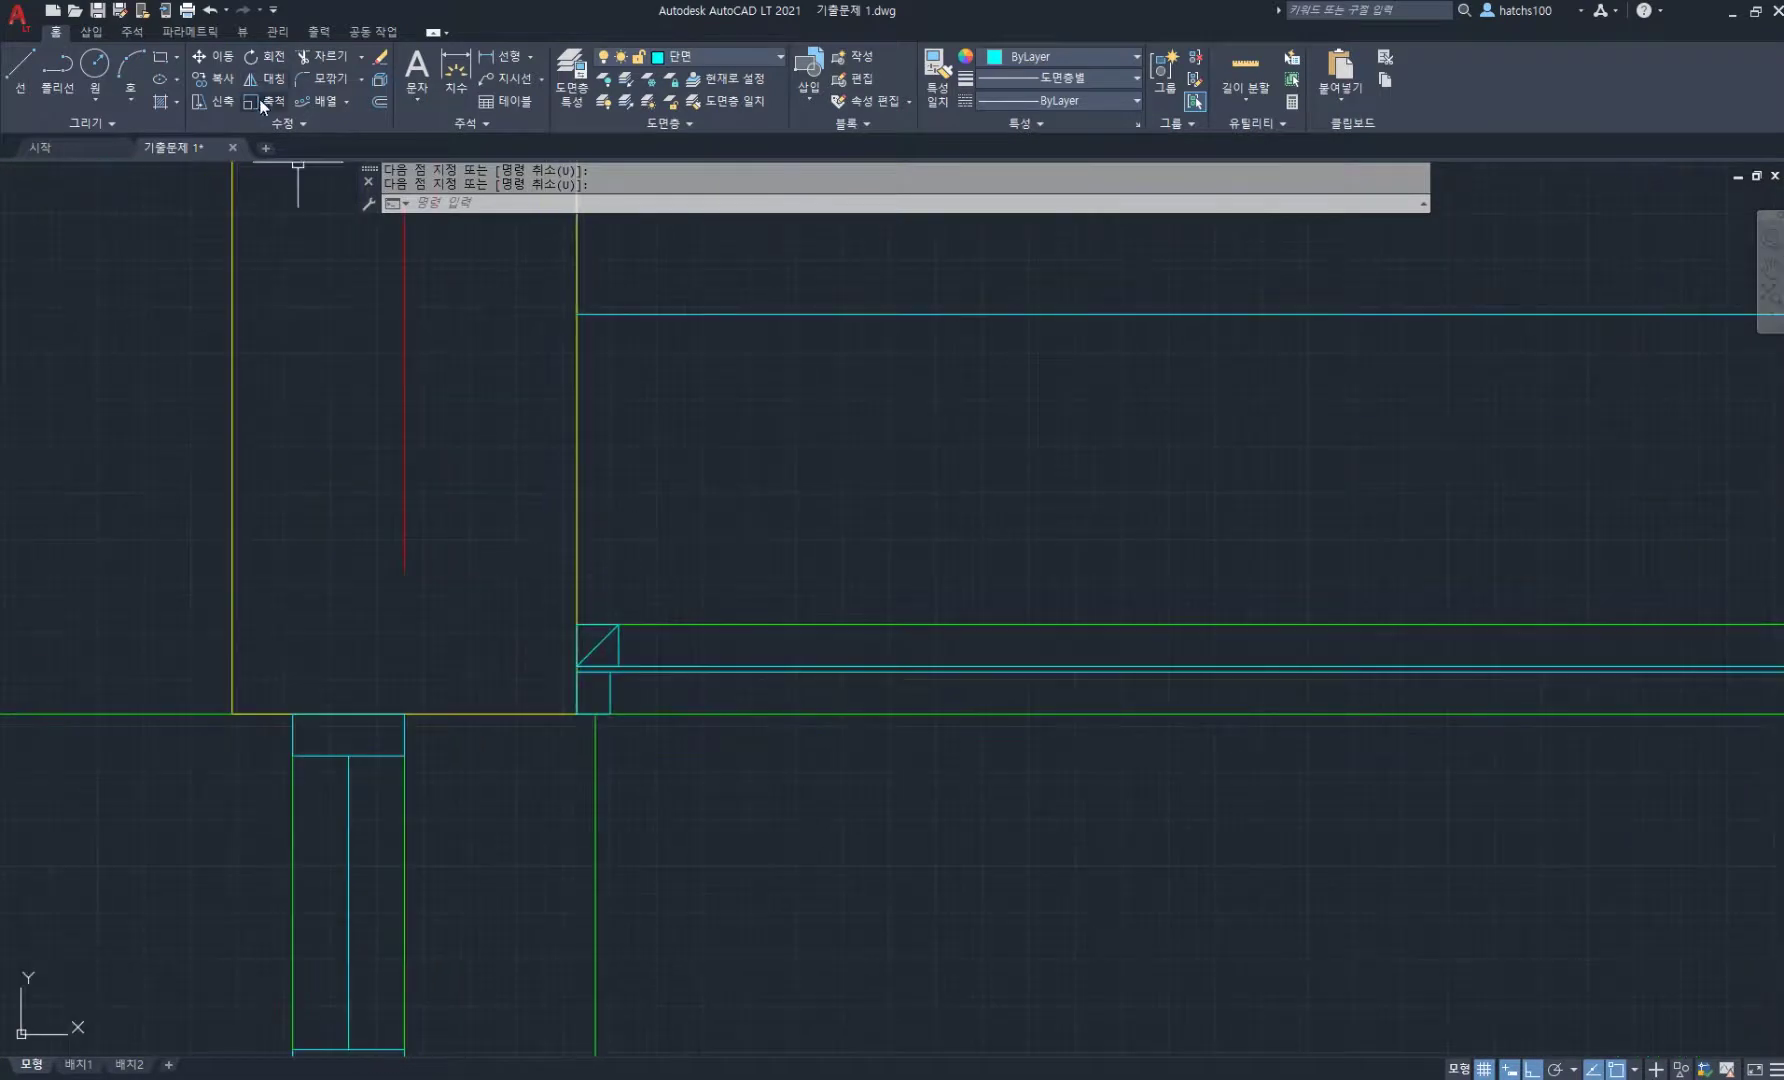
left_click(307, 102)
left_click(662, 627)
left_click(600, 634)
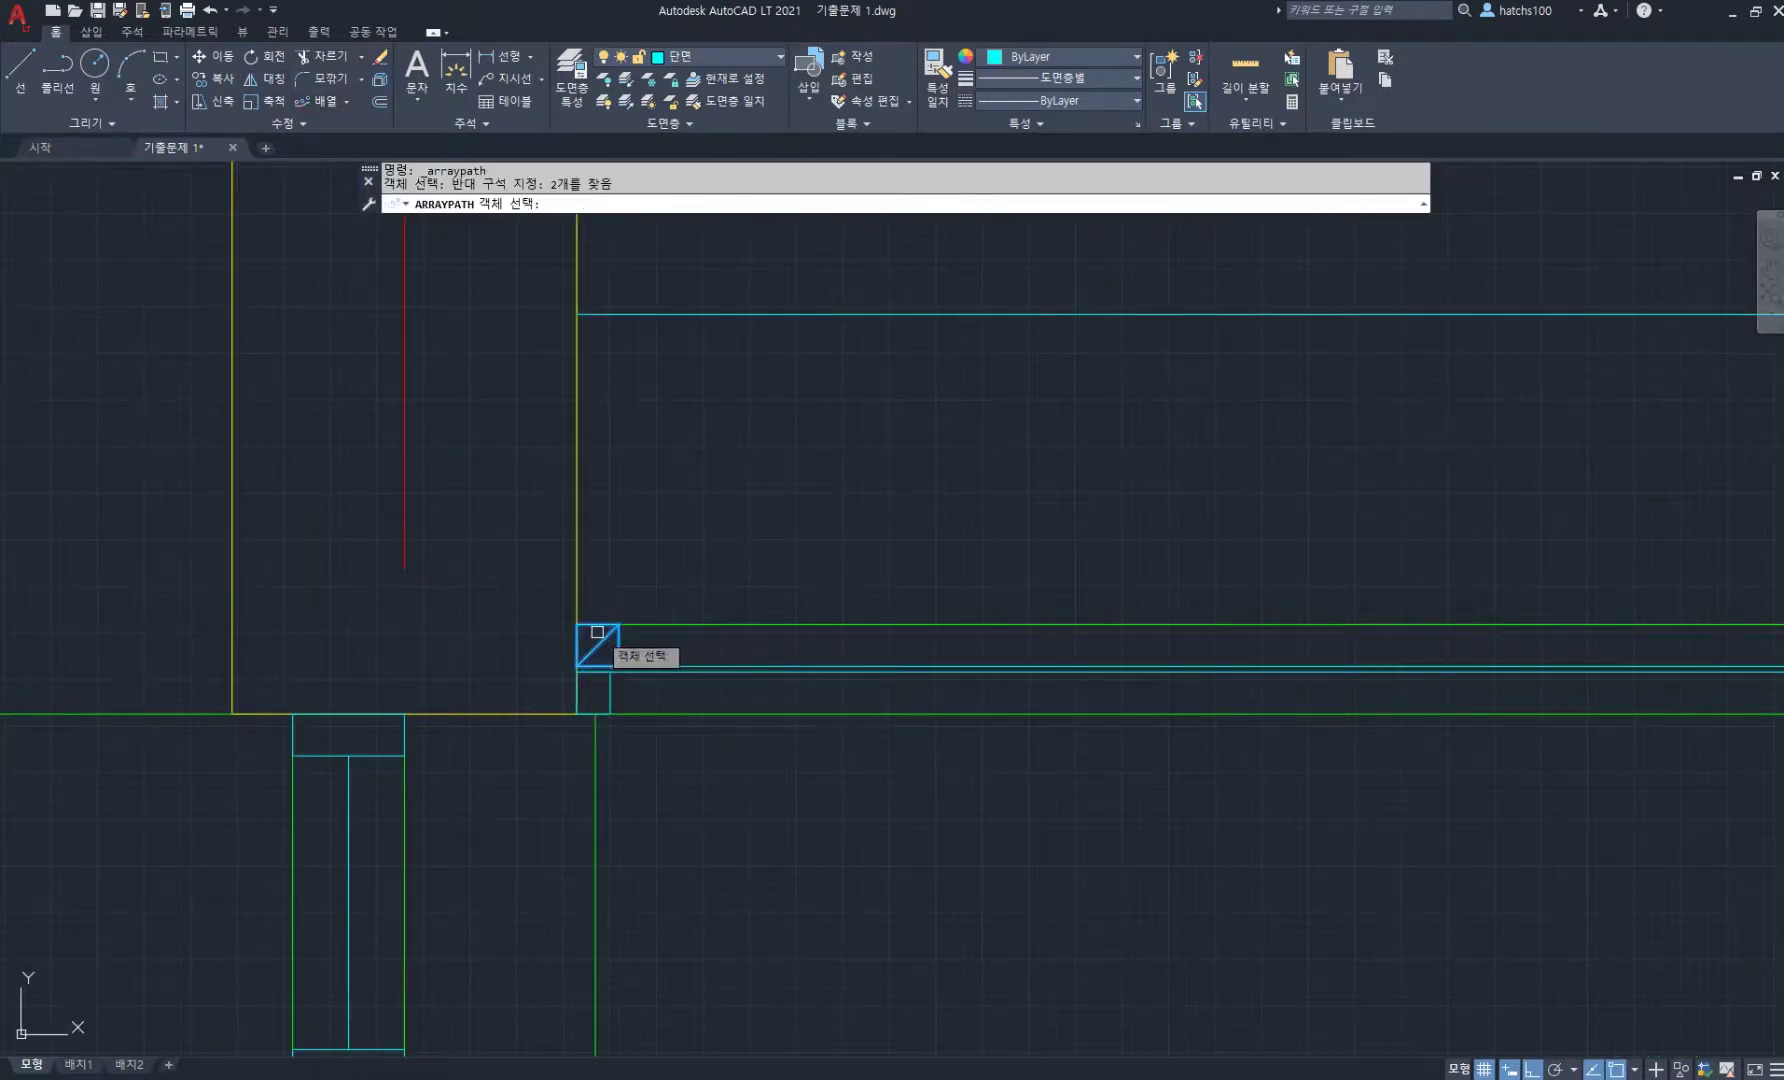
key("Return")
scroll(585, 446, "down", 3)
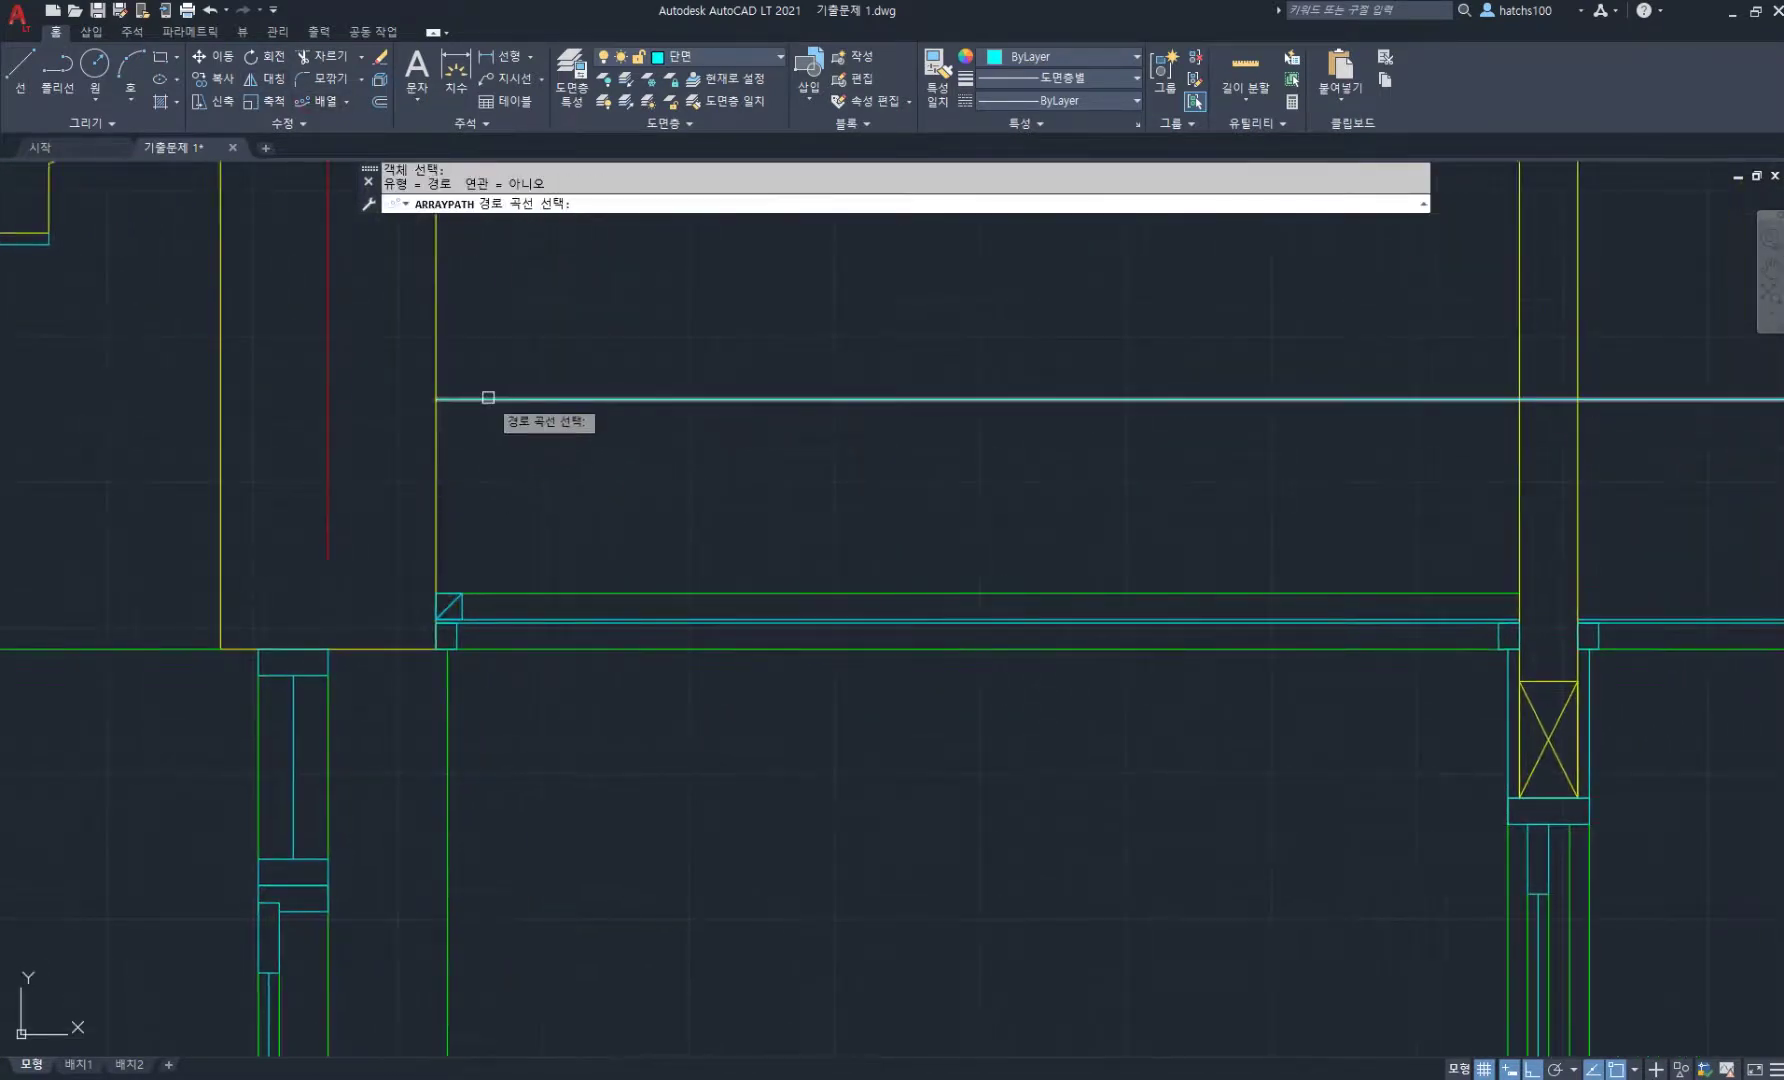
left_click(495, 398)
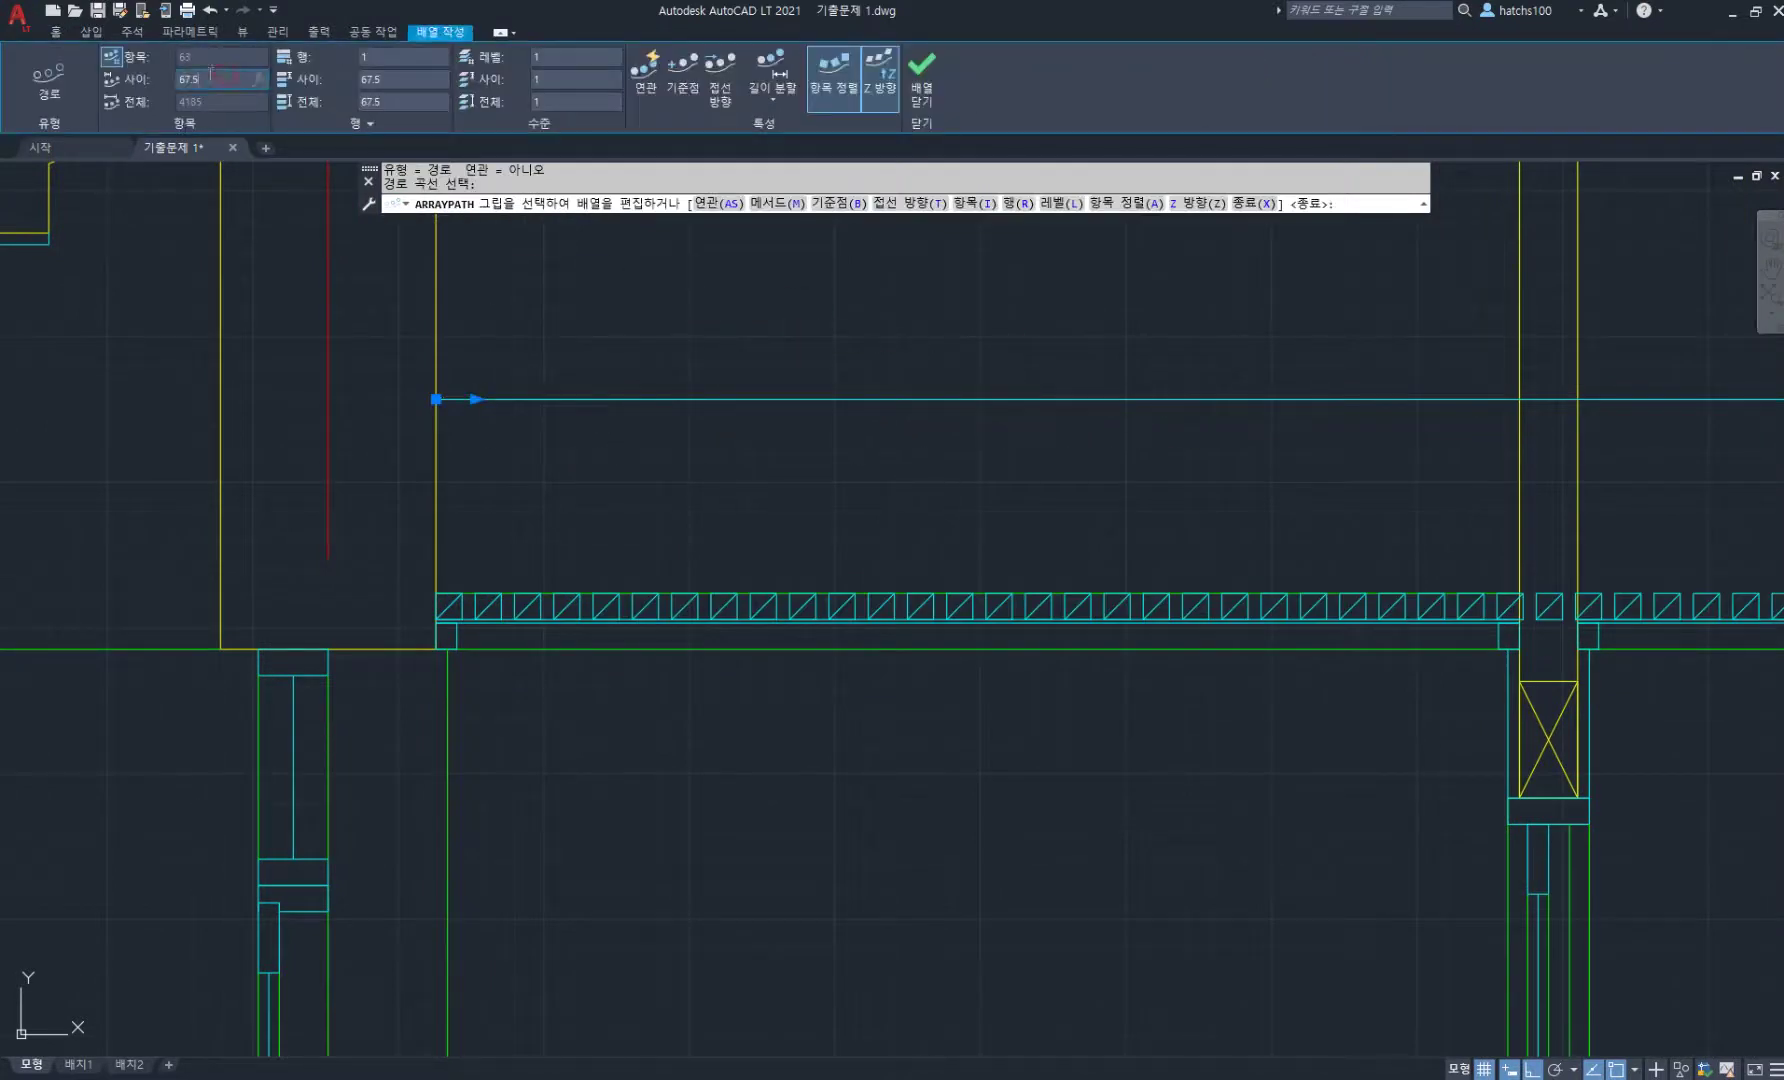
type("450")
key("Return")
left_click(917, 66)
scroll(1163, 388, "down", 2)
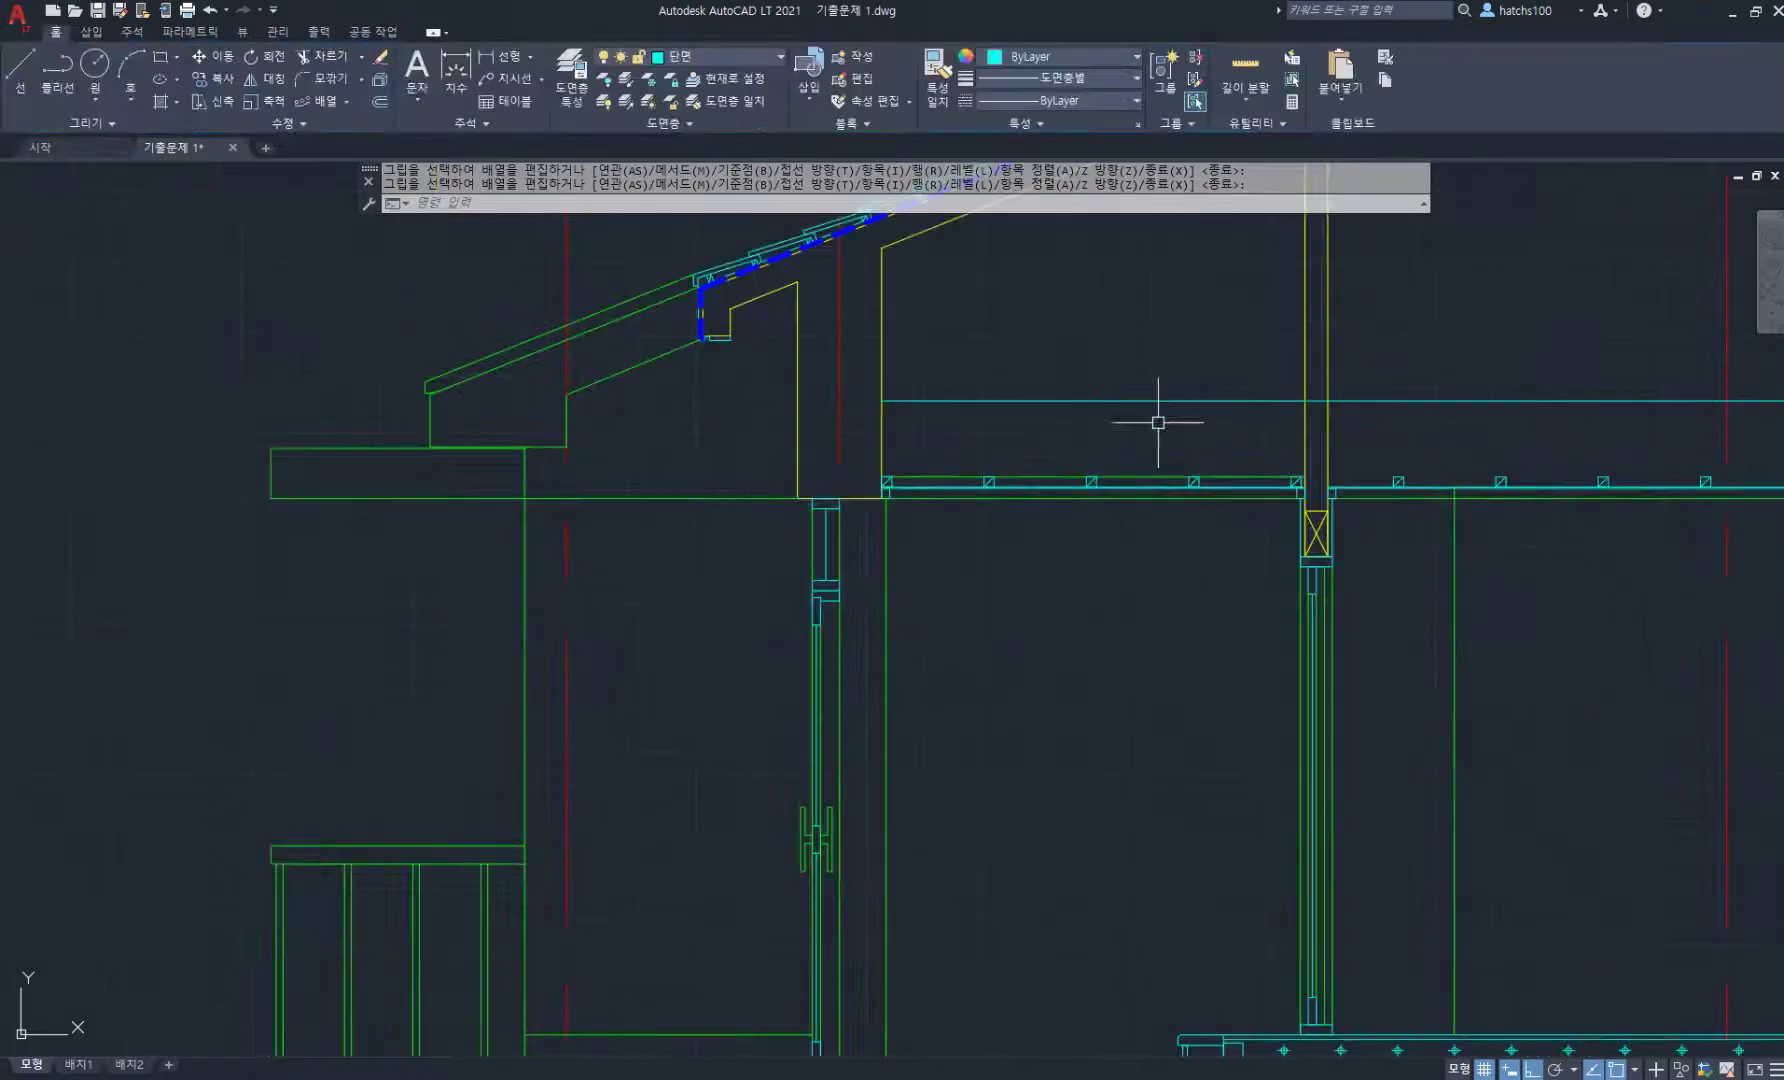
- Try copying the row of squares on the ridge side of the inner wall so the first copy touches the wall's face
mouse_move(1496, 509)
middle_mouse_down()
mouse_move(1093, 523)
mouse_move(1054, 474)
middle_mouse_up()
scroll(1037, 467, "up", 2)
scroll(958, 504, "up", 2)
type("o")
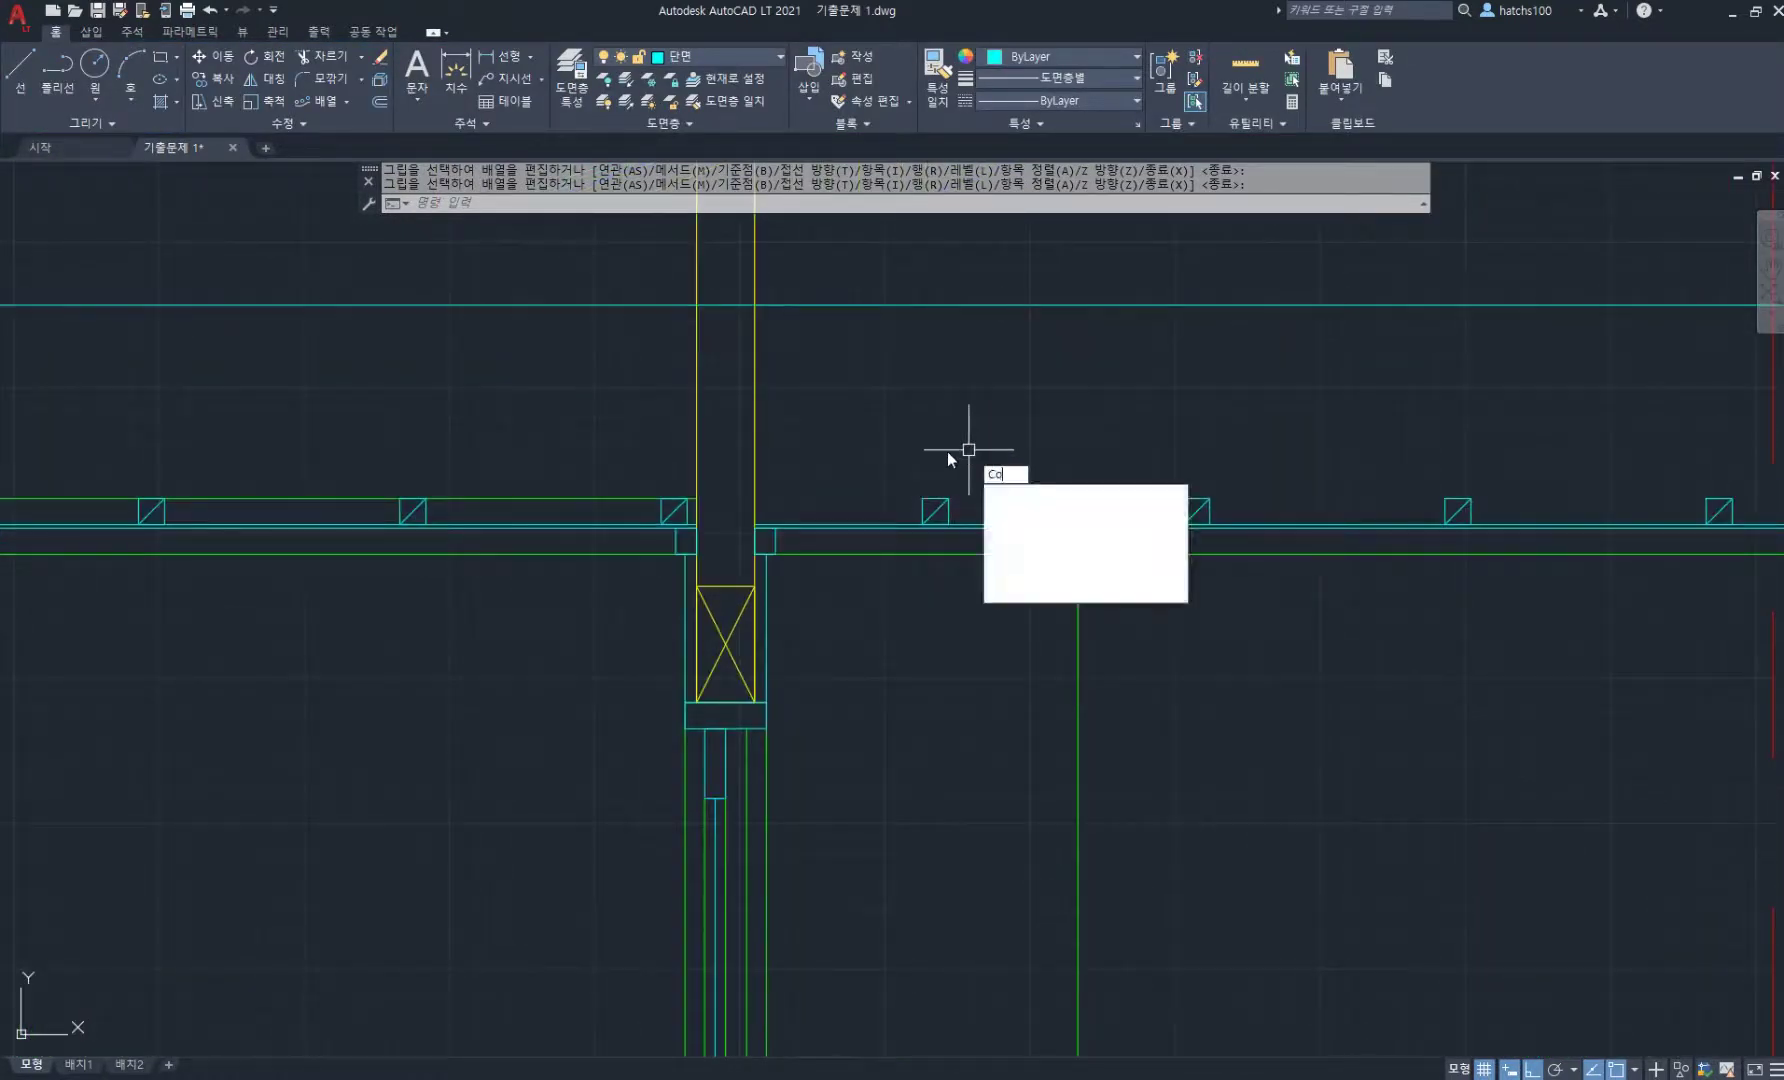
key("Return")
scroll(1000, 515, "down", 4)
left_click(947, 490)
left_click(1388, 537)
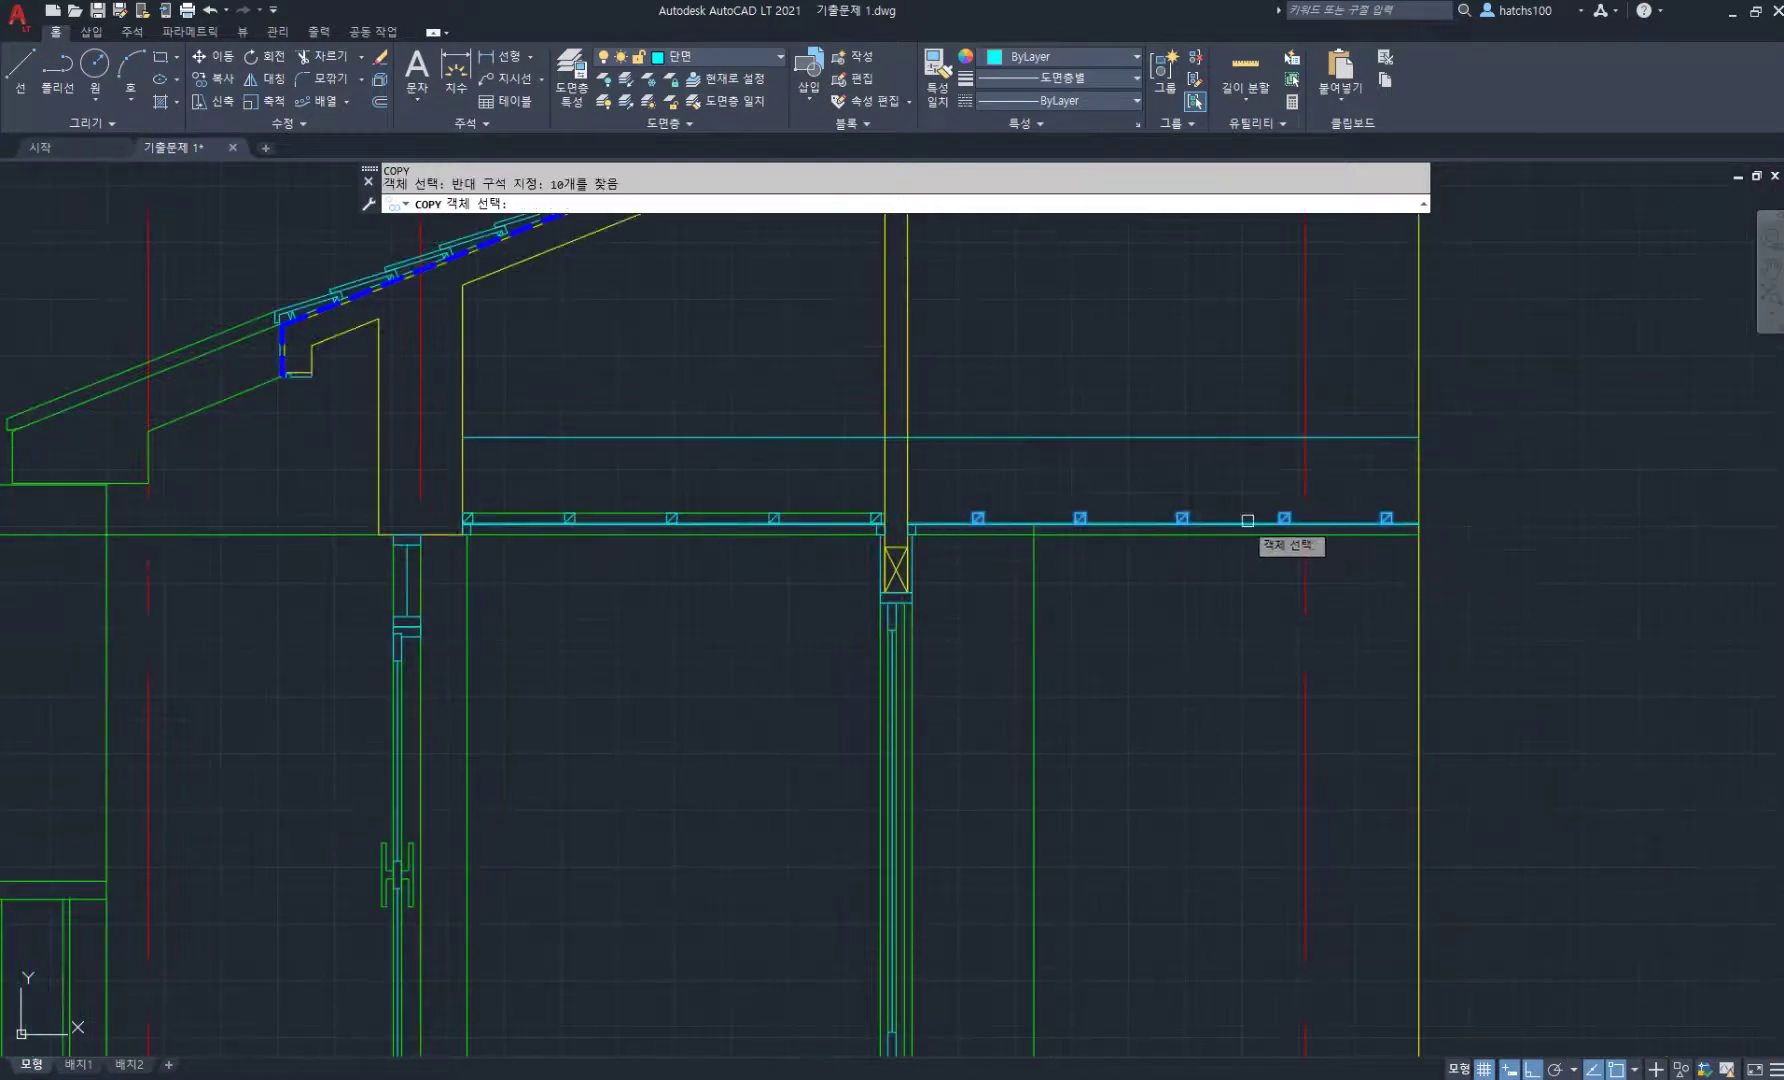
scroll(950, 514, "up", 6)
key("Return")
left_click(1035, 509)
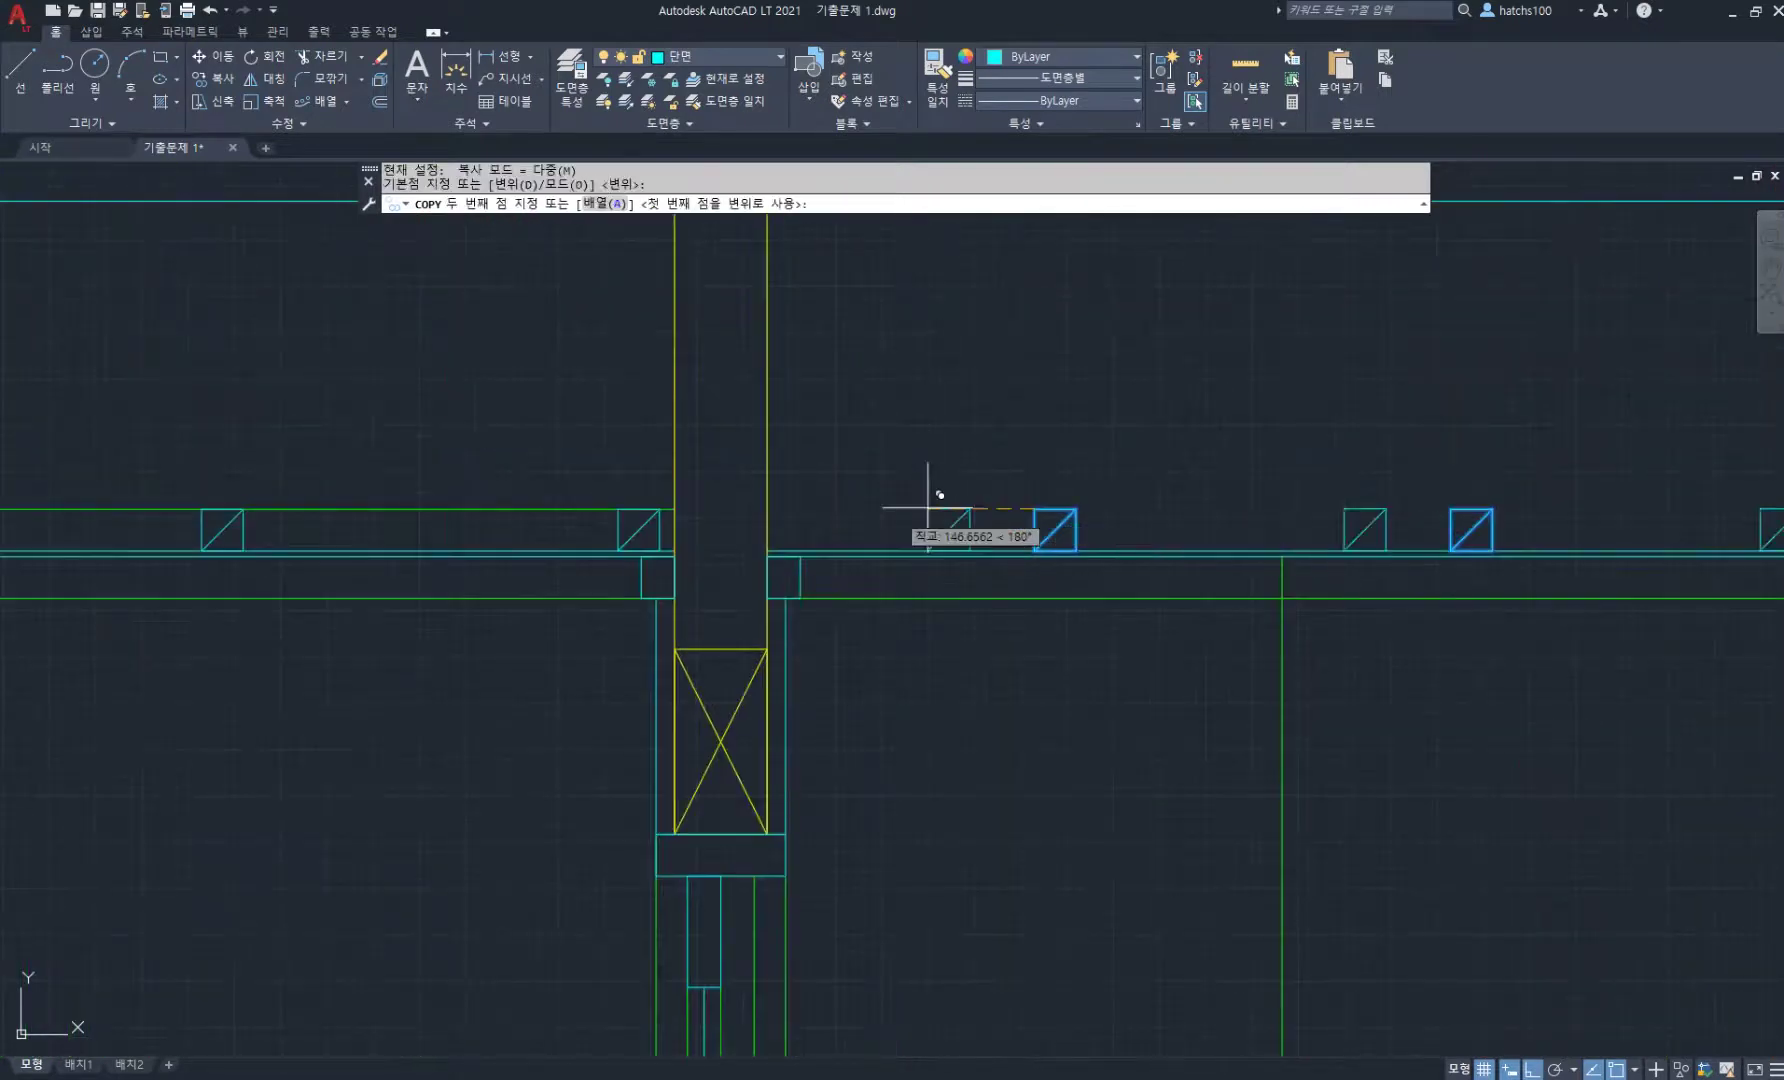
left_click(770, 499)
scroll(875, 500, "up", 4)
key("Return")
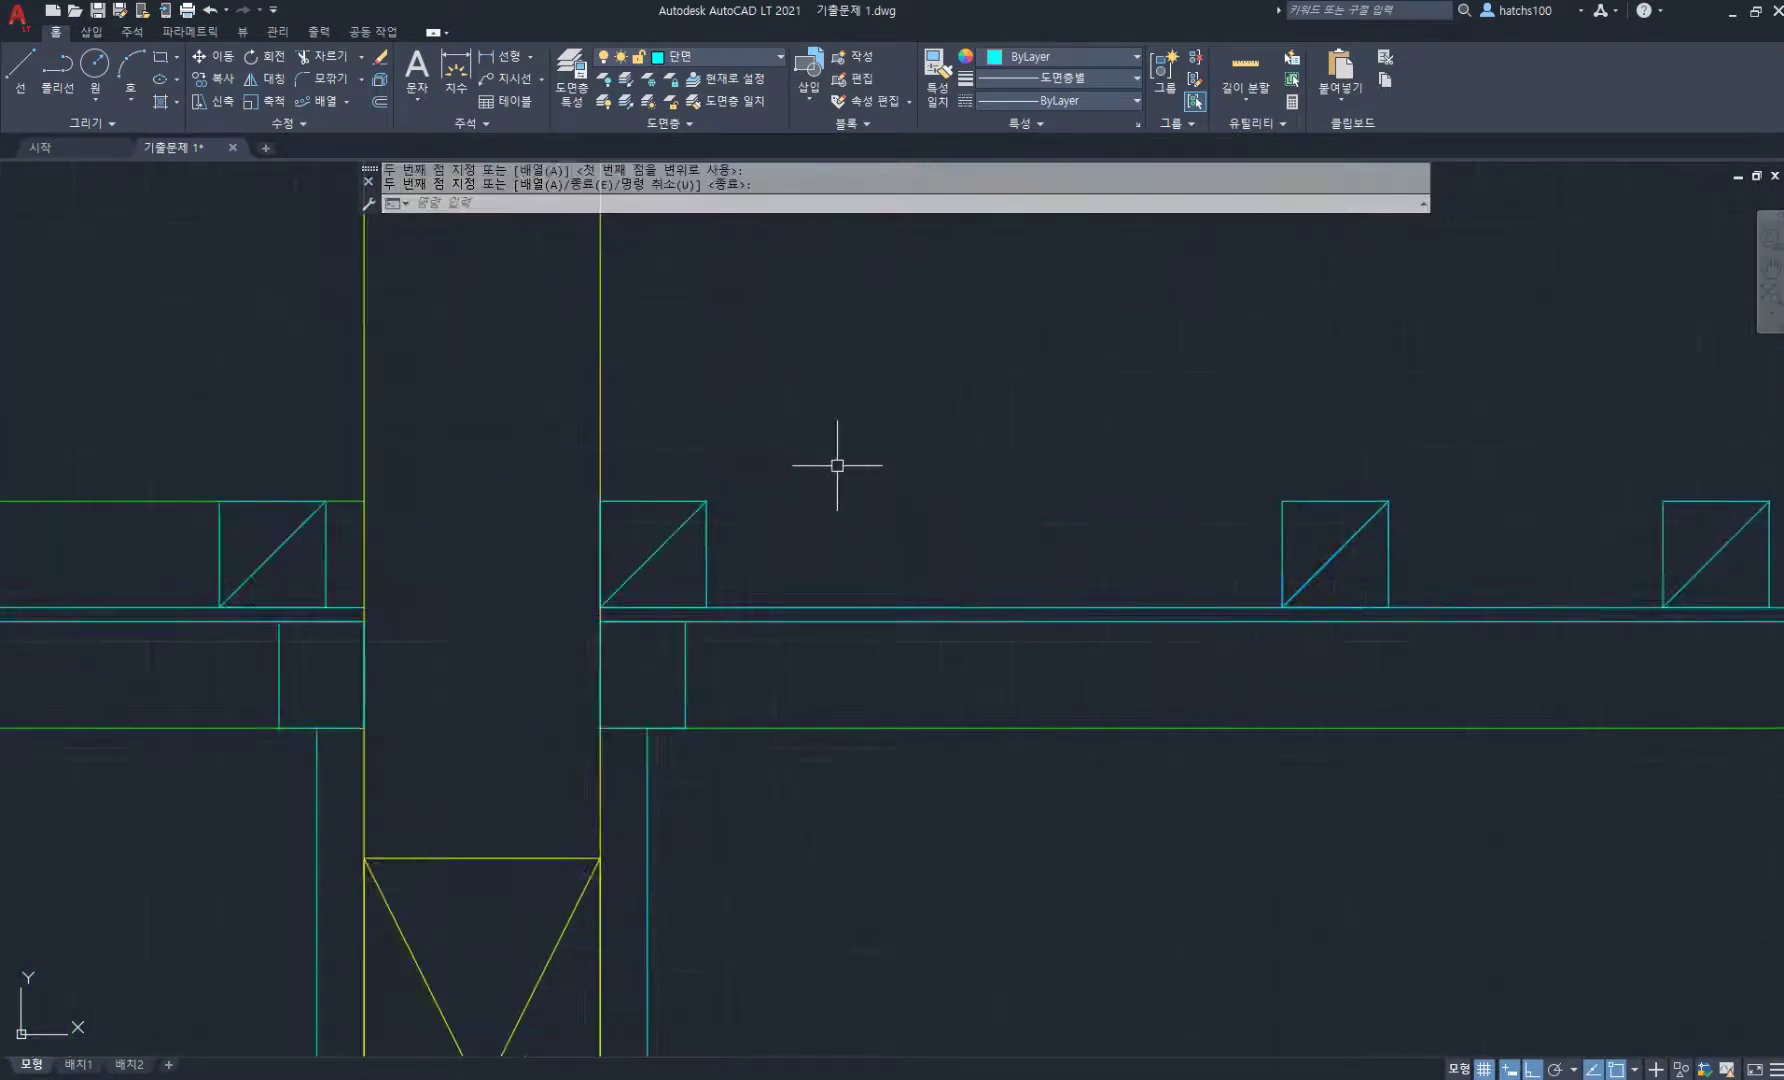
- Offset the upper ceiling line on the ridge side of the inner wall 45 upward, level with the squares' upper edges
type("o")
key("Return")
key("Return")
left_click(845, 606)
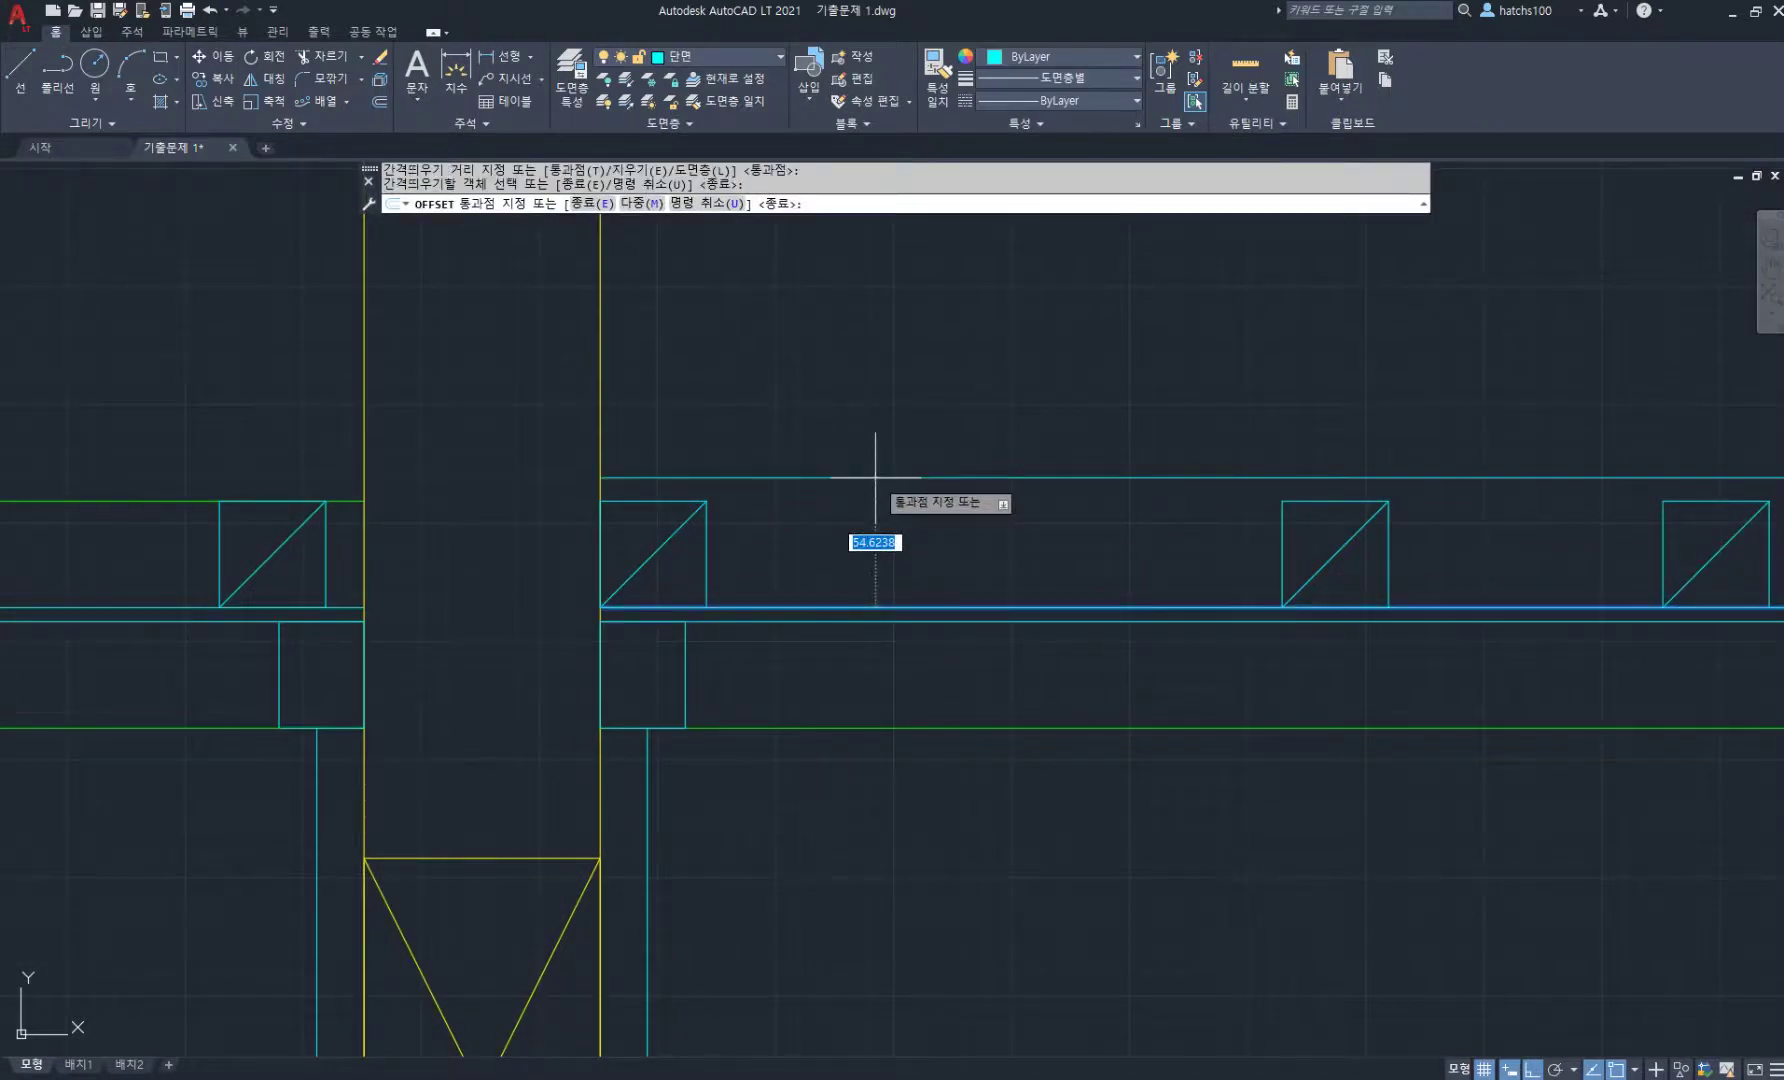
type("45")
key("Return")
key("Return")
scroll(942, 455, "down", 2)
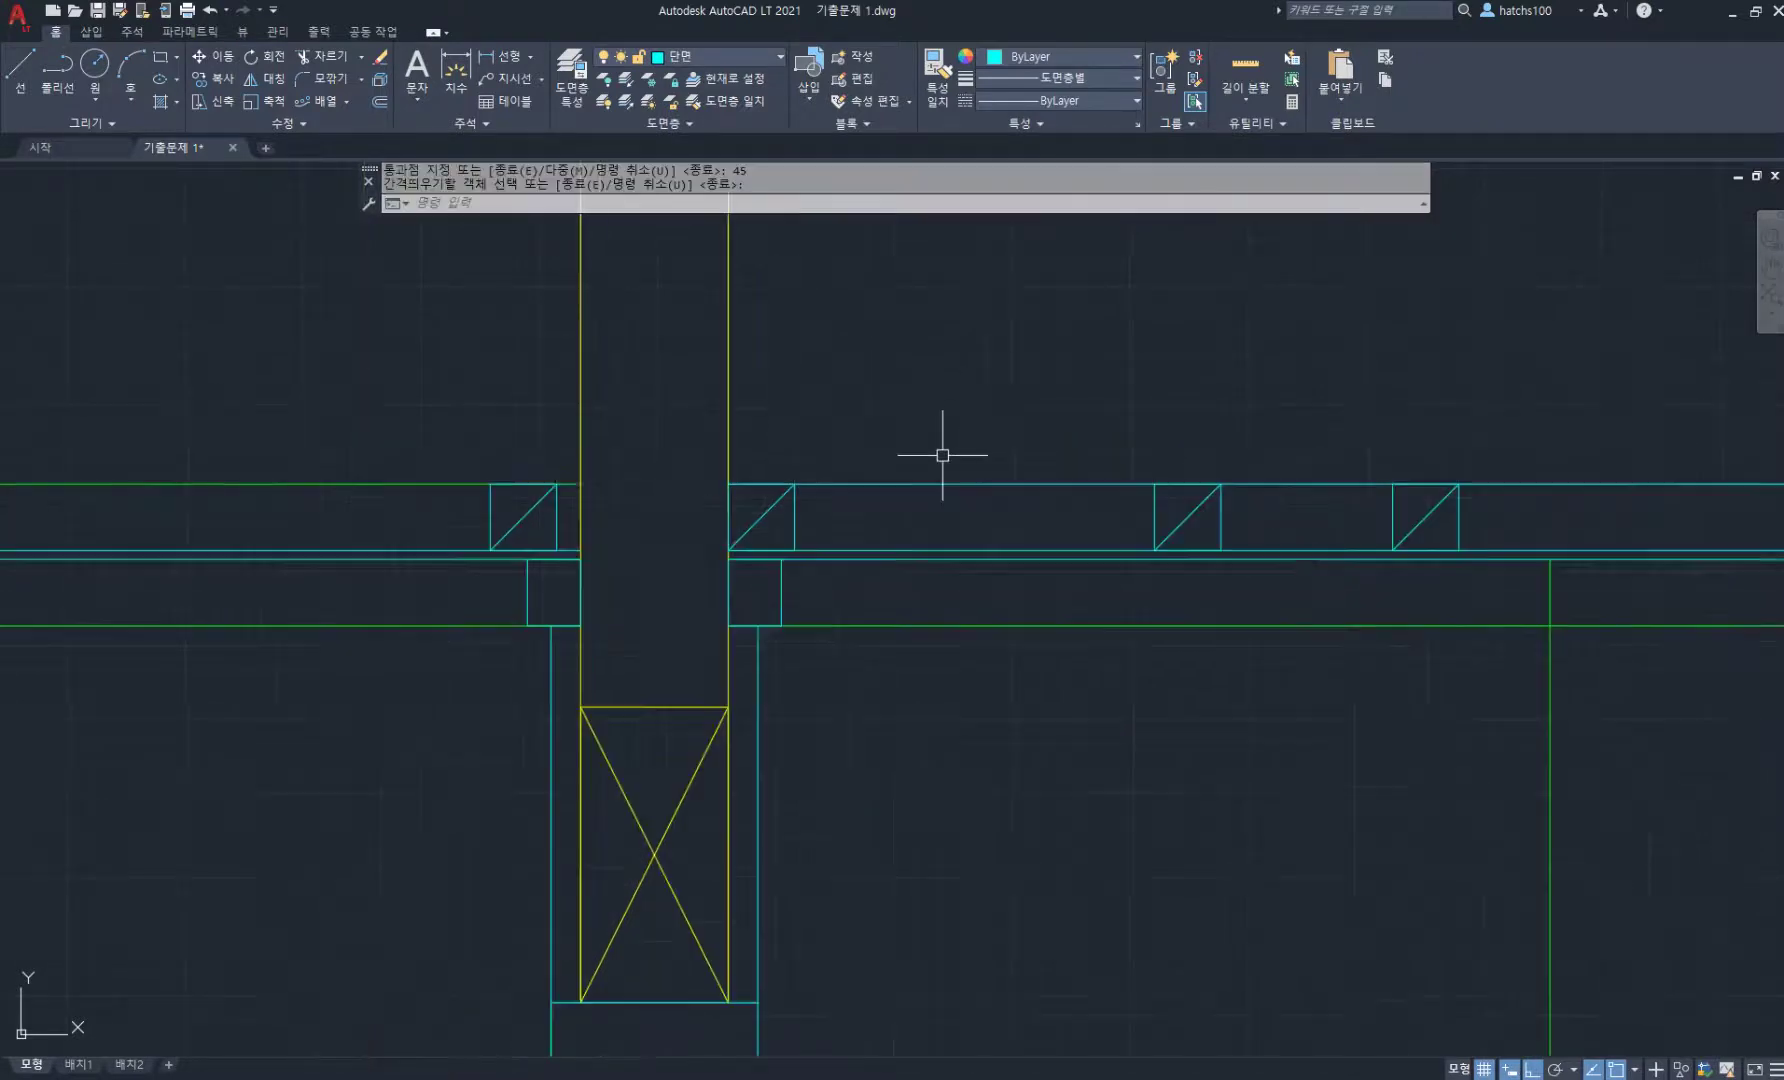
- Match the properties of the line along the ridge-side squares' upper edges to the green ceiling line
type("ma")
key("Return")
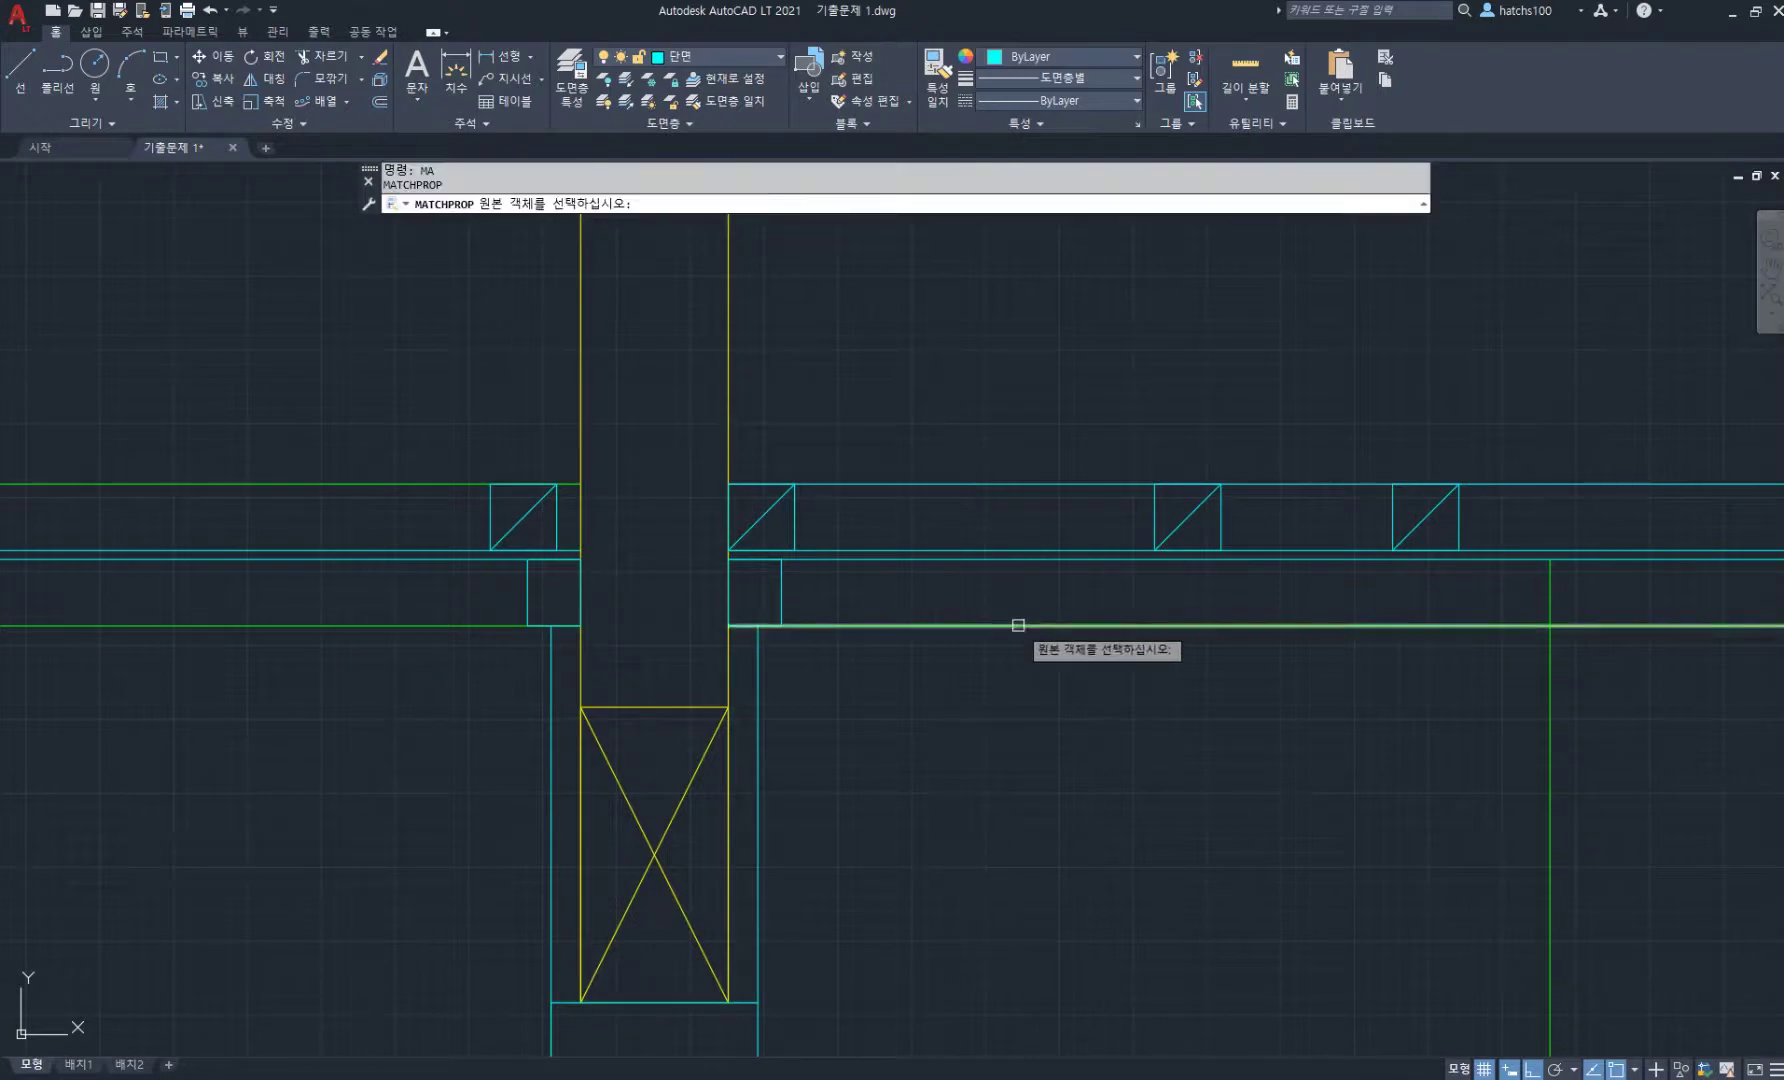
left_click(1018, 626)
left_click(987, 501)
left_click(928, 413)
key("Return")
scroll(985, 474, "down", 6)
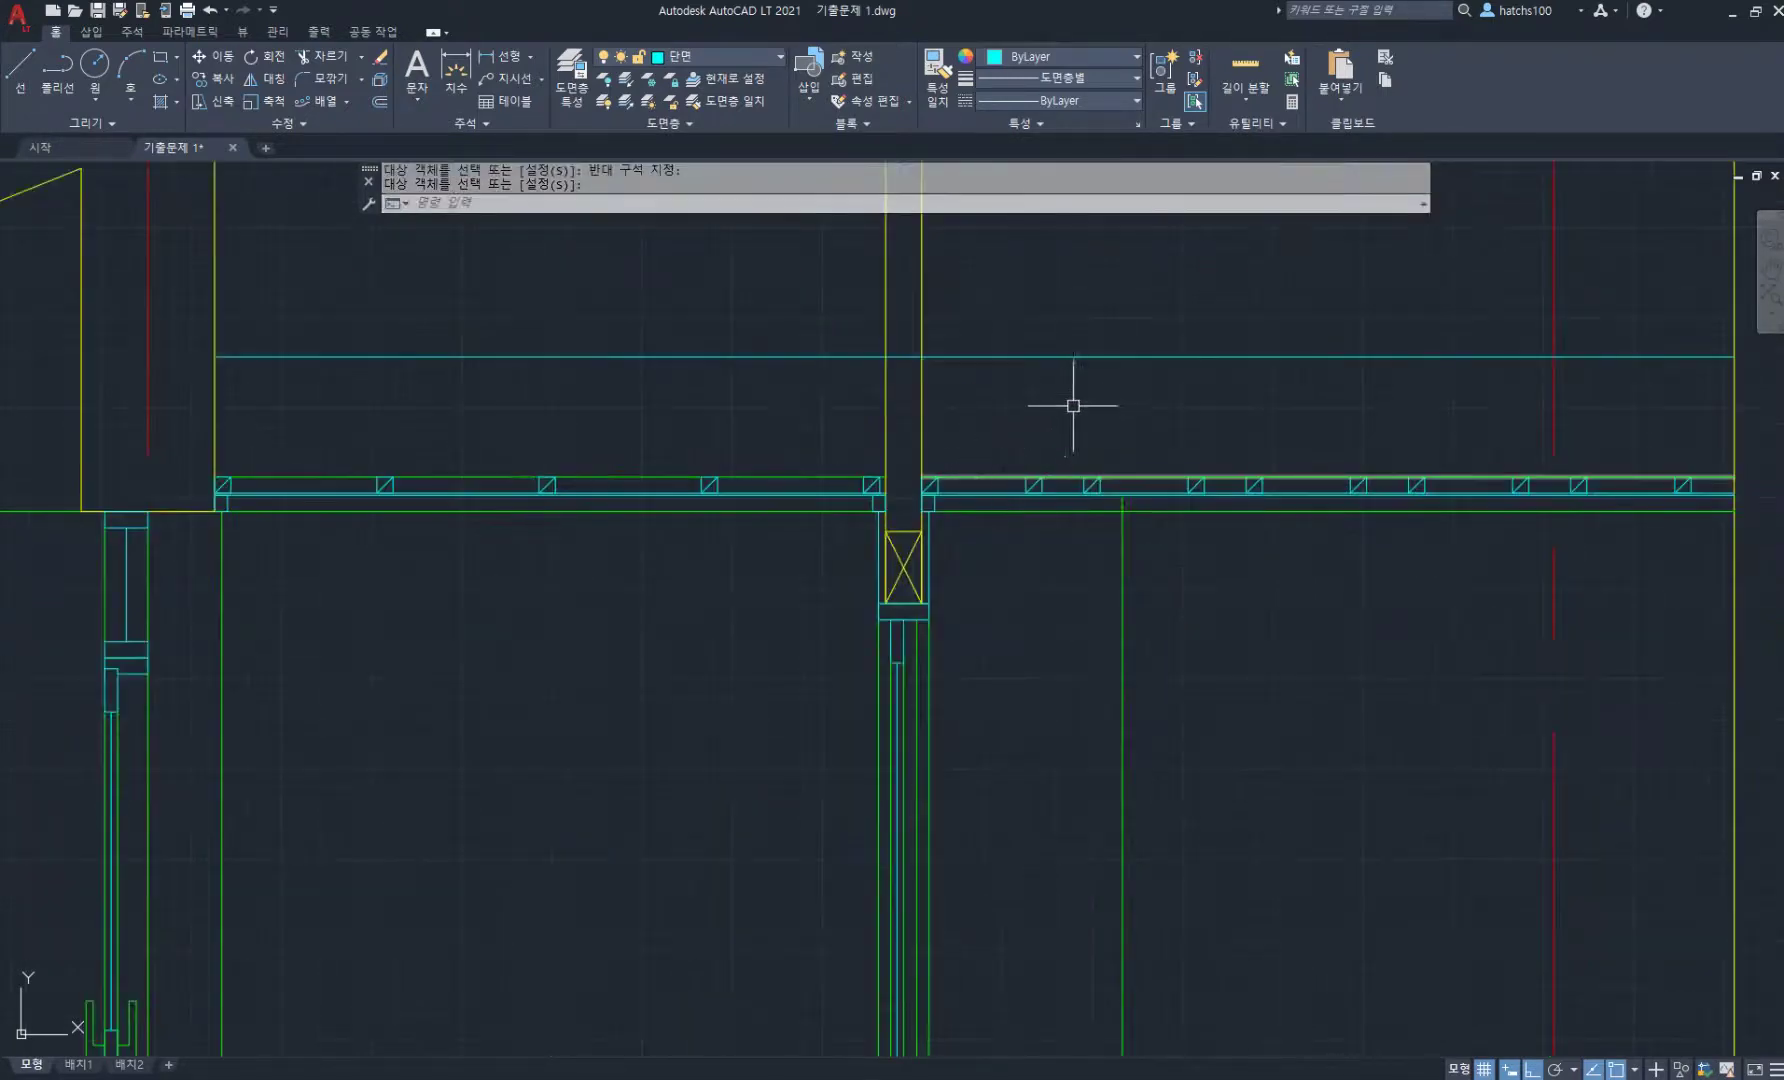
- Undo the property match, the 45 offset and the copy of the ridge-side squares
type("u")
key("Return")
scroll(1055, 405, "up", 2)
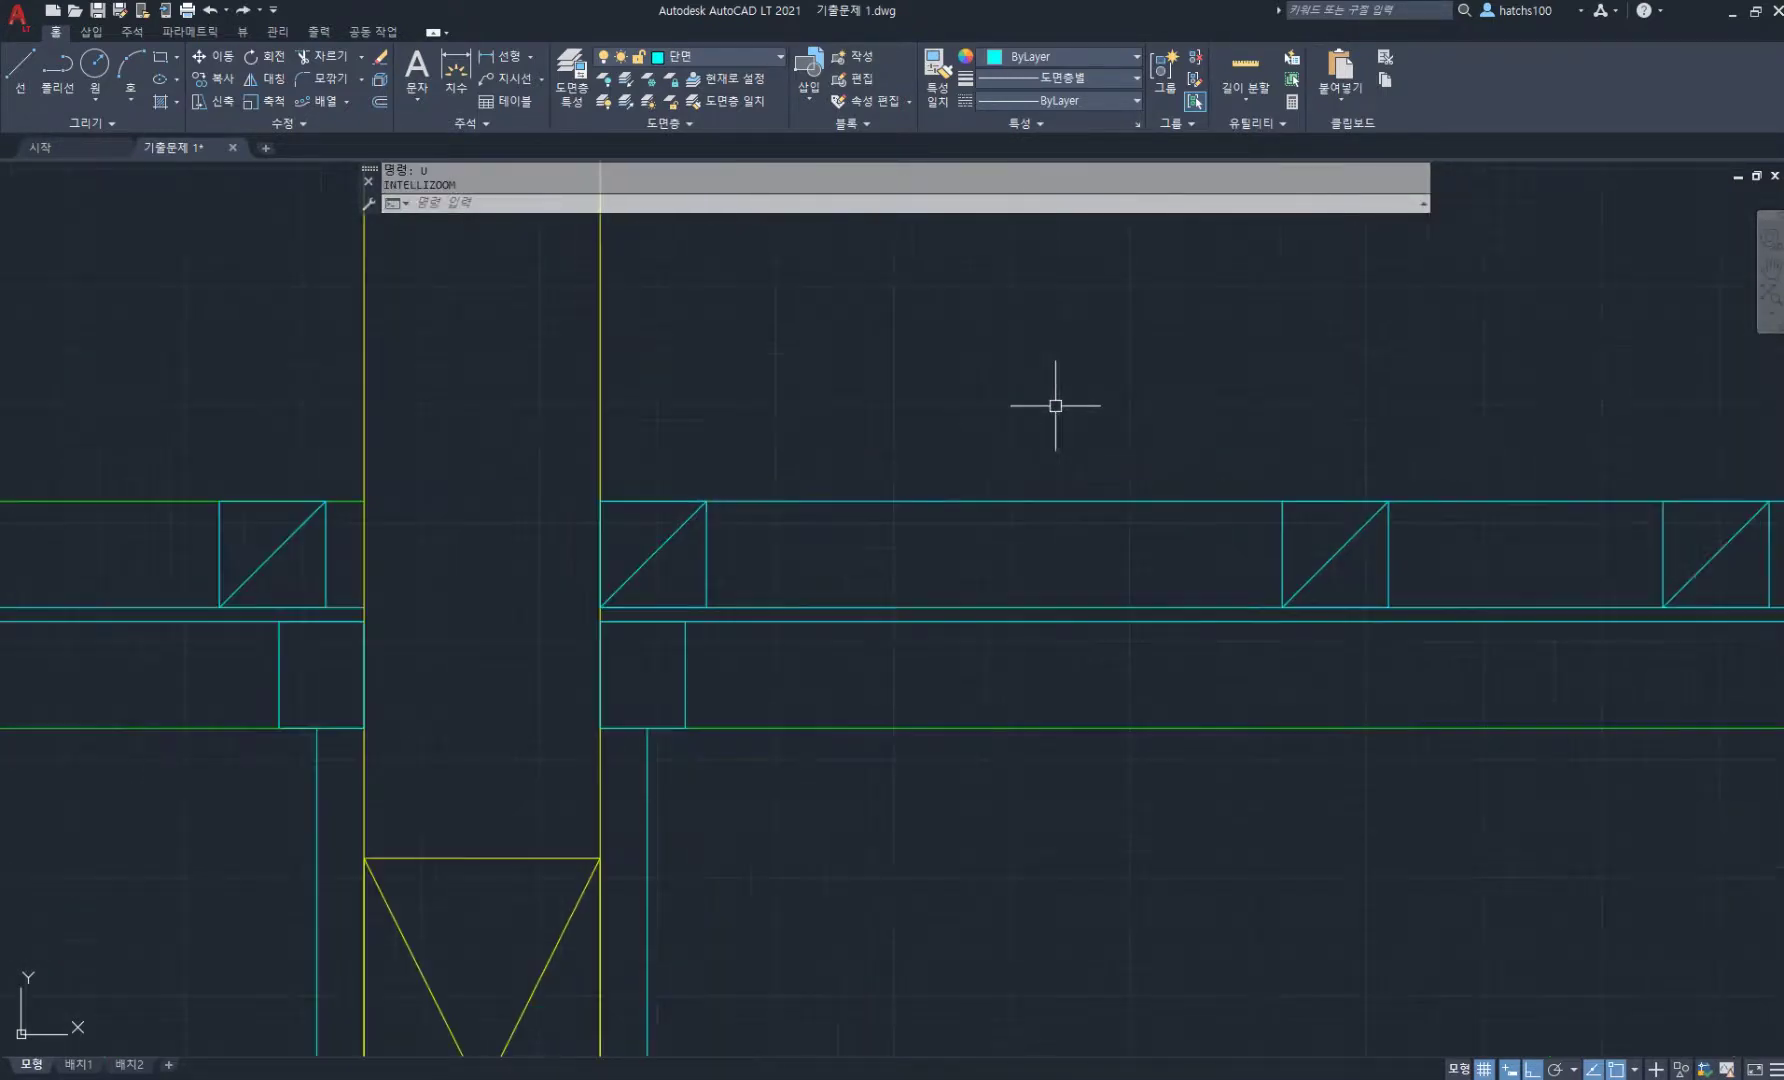
type("u")
key("Return")
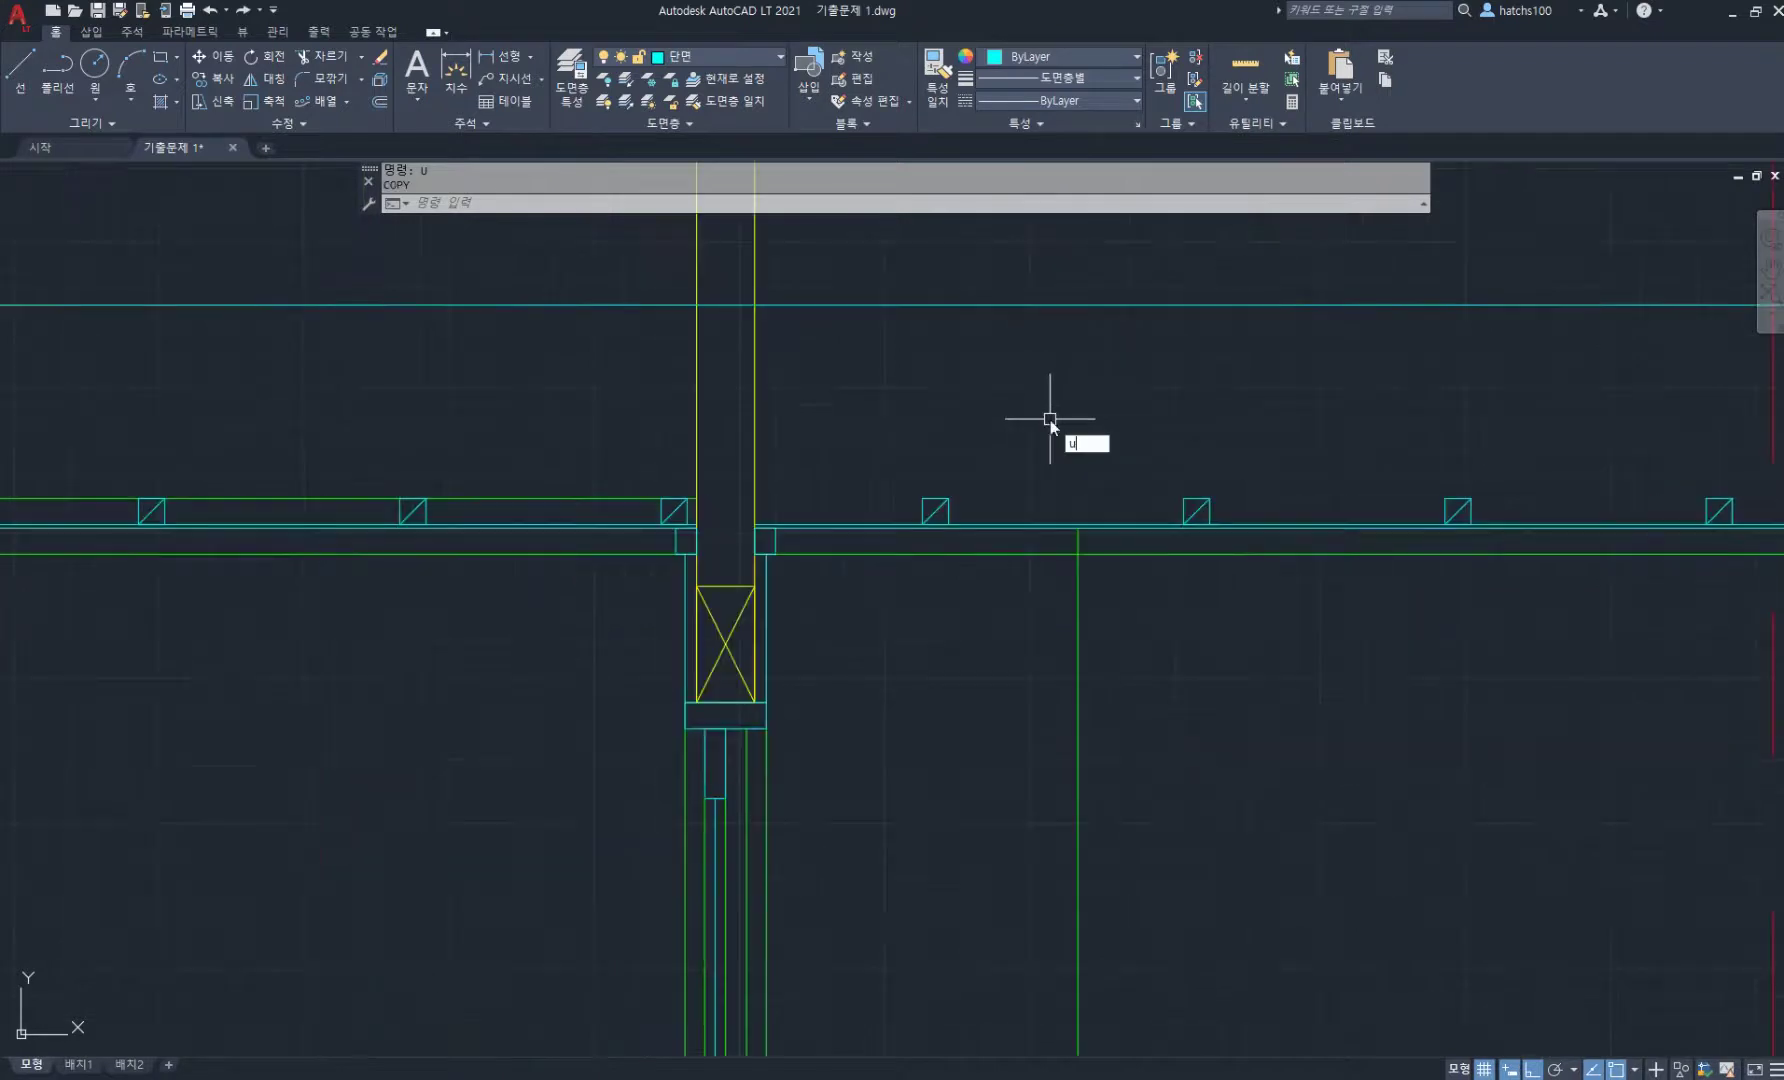
- Move the row of squares on the ridge side of the inner wall so the first square touches the wall's face
type("m")
key("Return")
scroll(1000, 445, "down", 5)
left_click(940, 437)
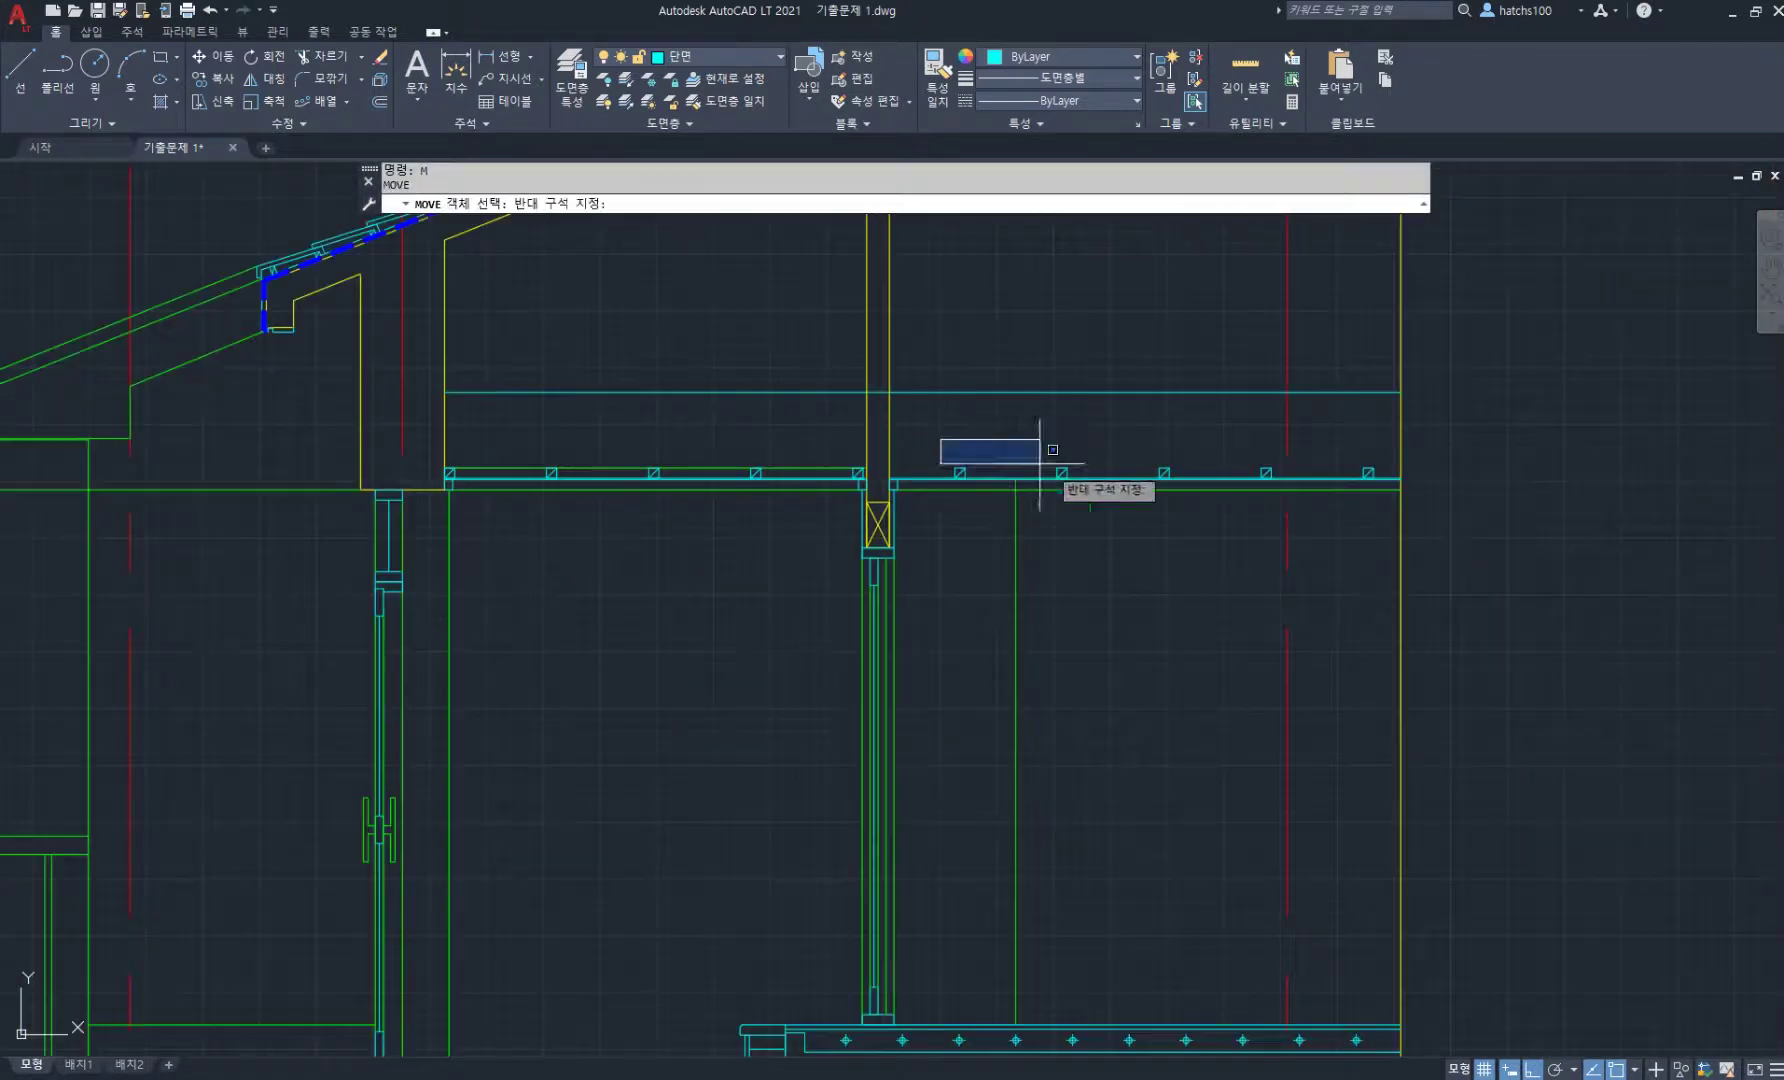
left_click(1500, 555)
scroll(924, 450, "up", 6)
key("Return")
left_click(1067, 524)
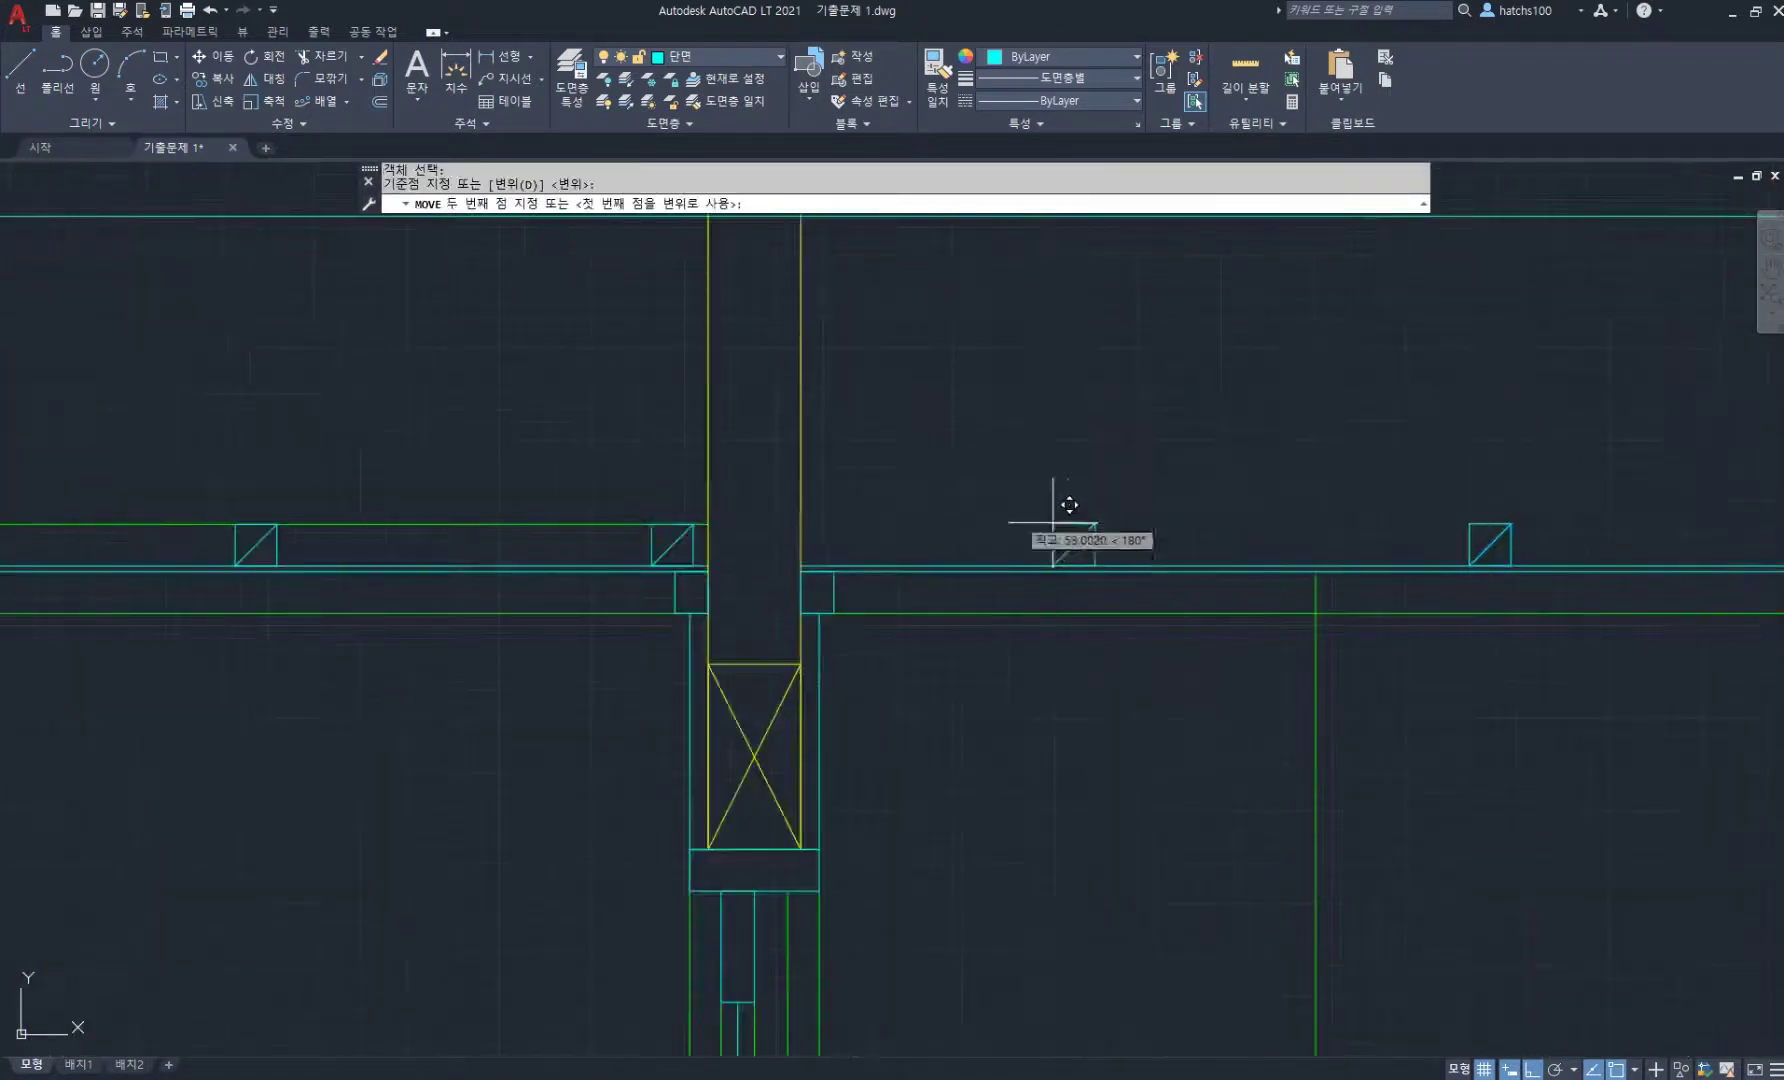
left_click(800, 517)
scroll(872, 516, "up", 2)
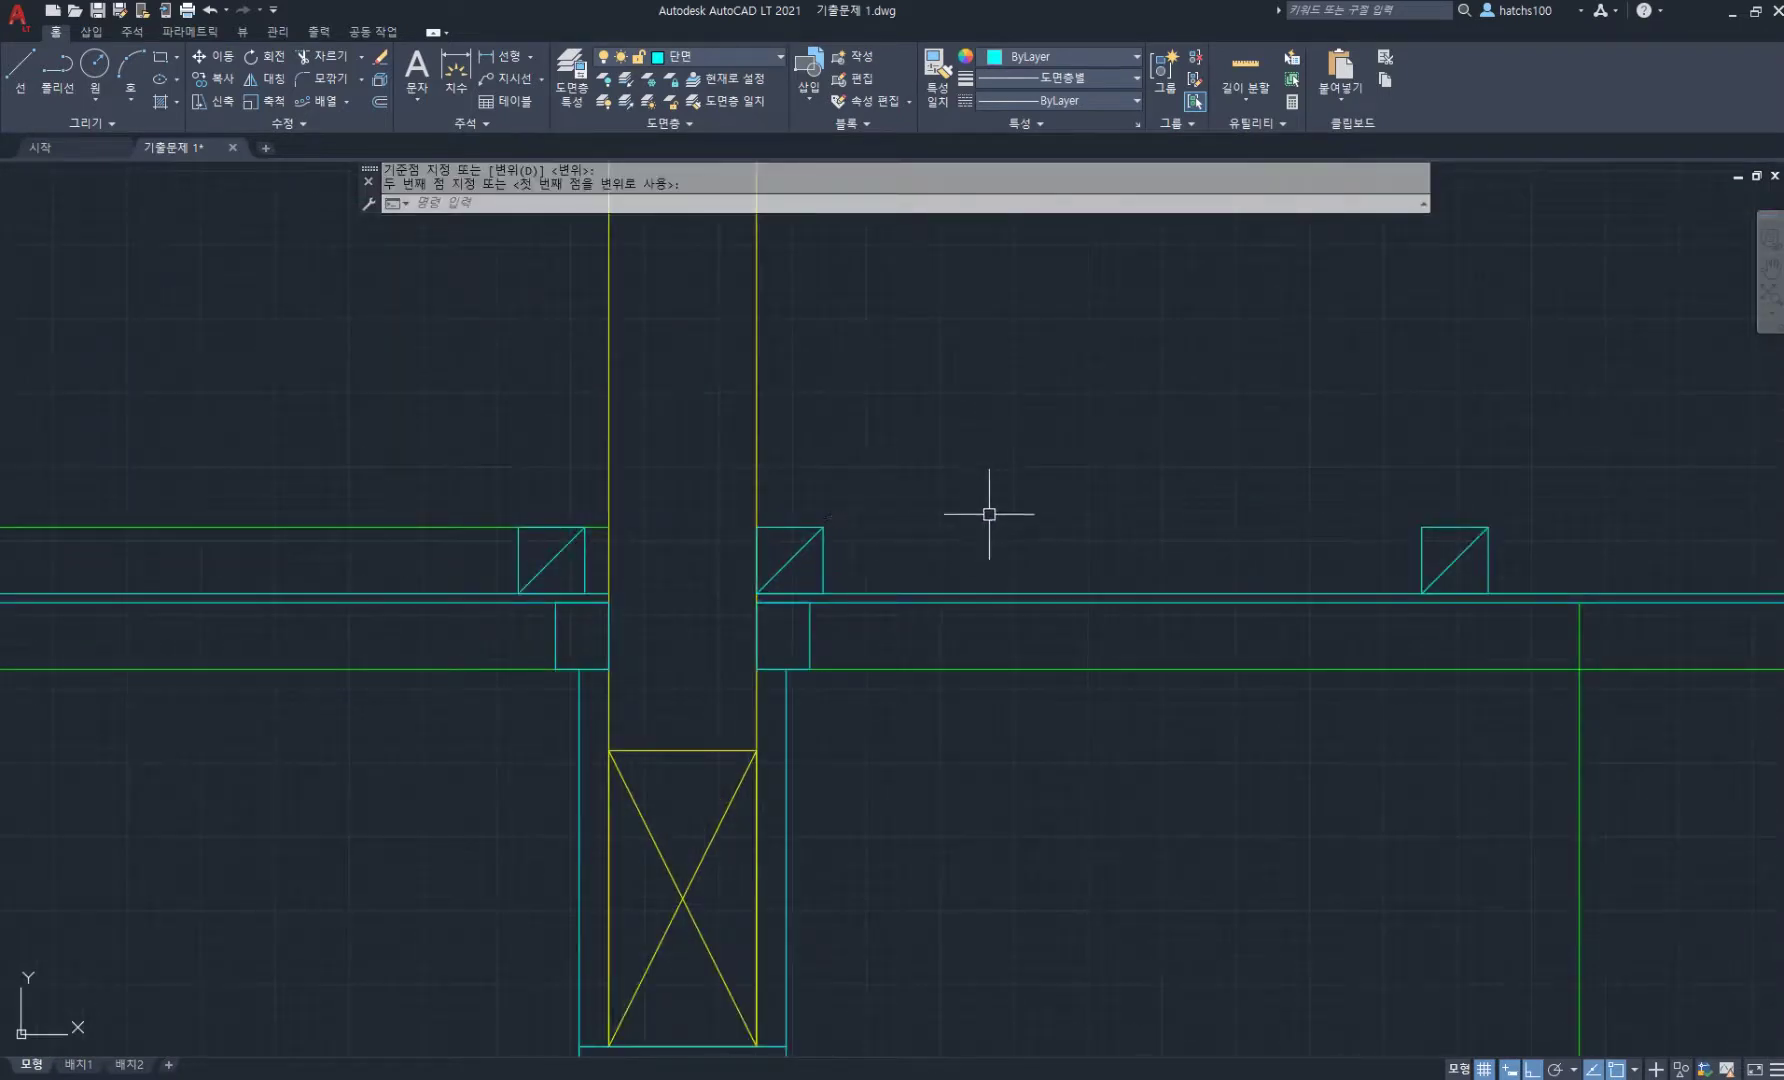
- Offset the upper ceiling line beneath the moved squares 45 upward, along their upper edges
type("o")
key("Return")
key("Return")
left_click(967, 593)
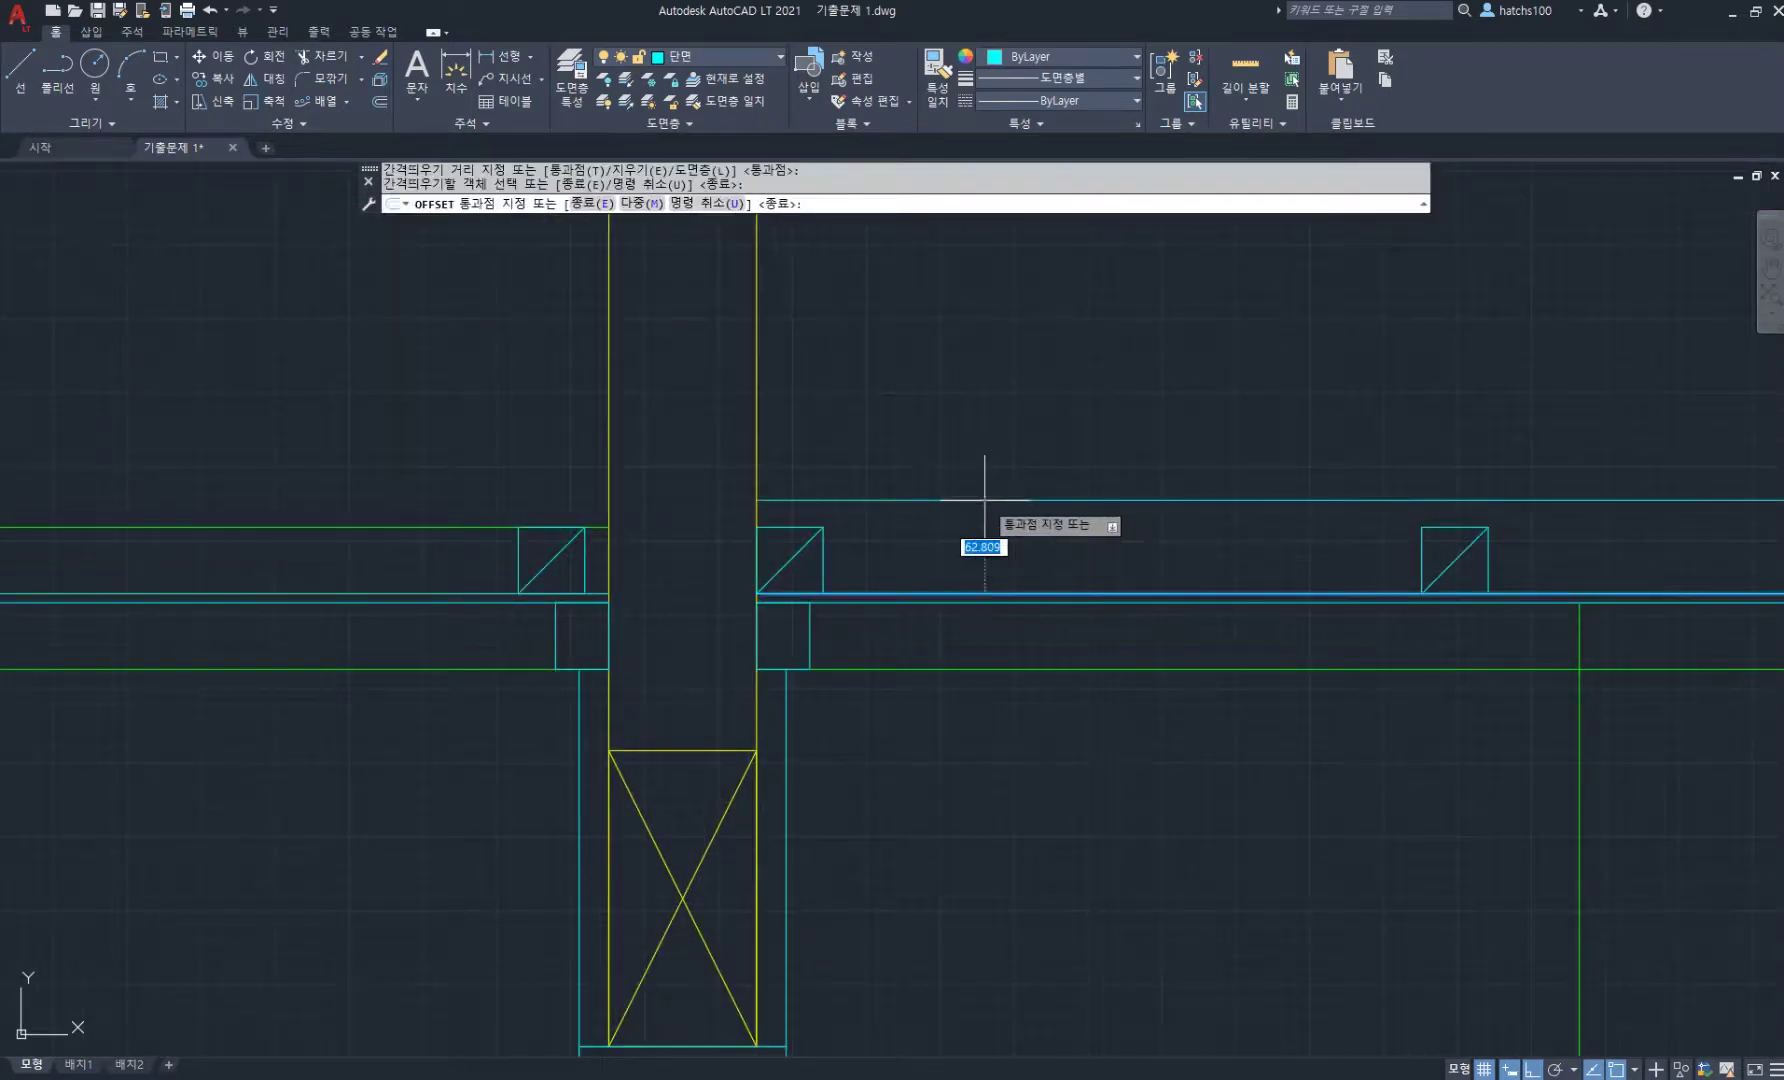
type("45")
key("Return")
key("Return")
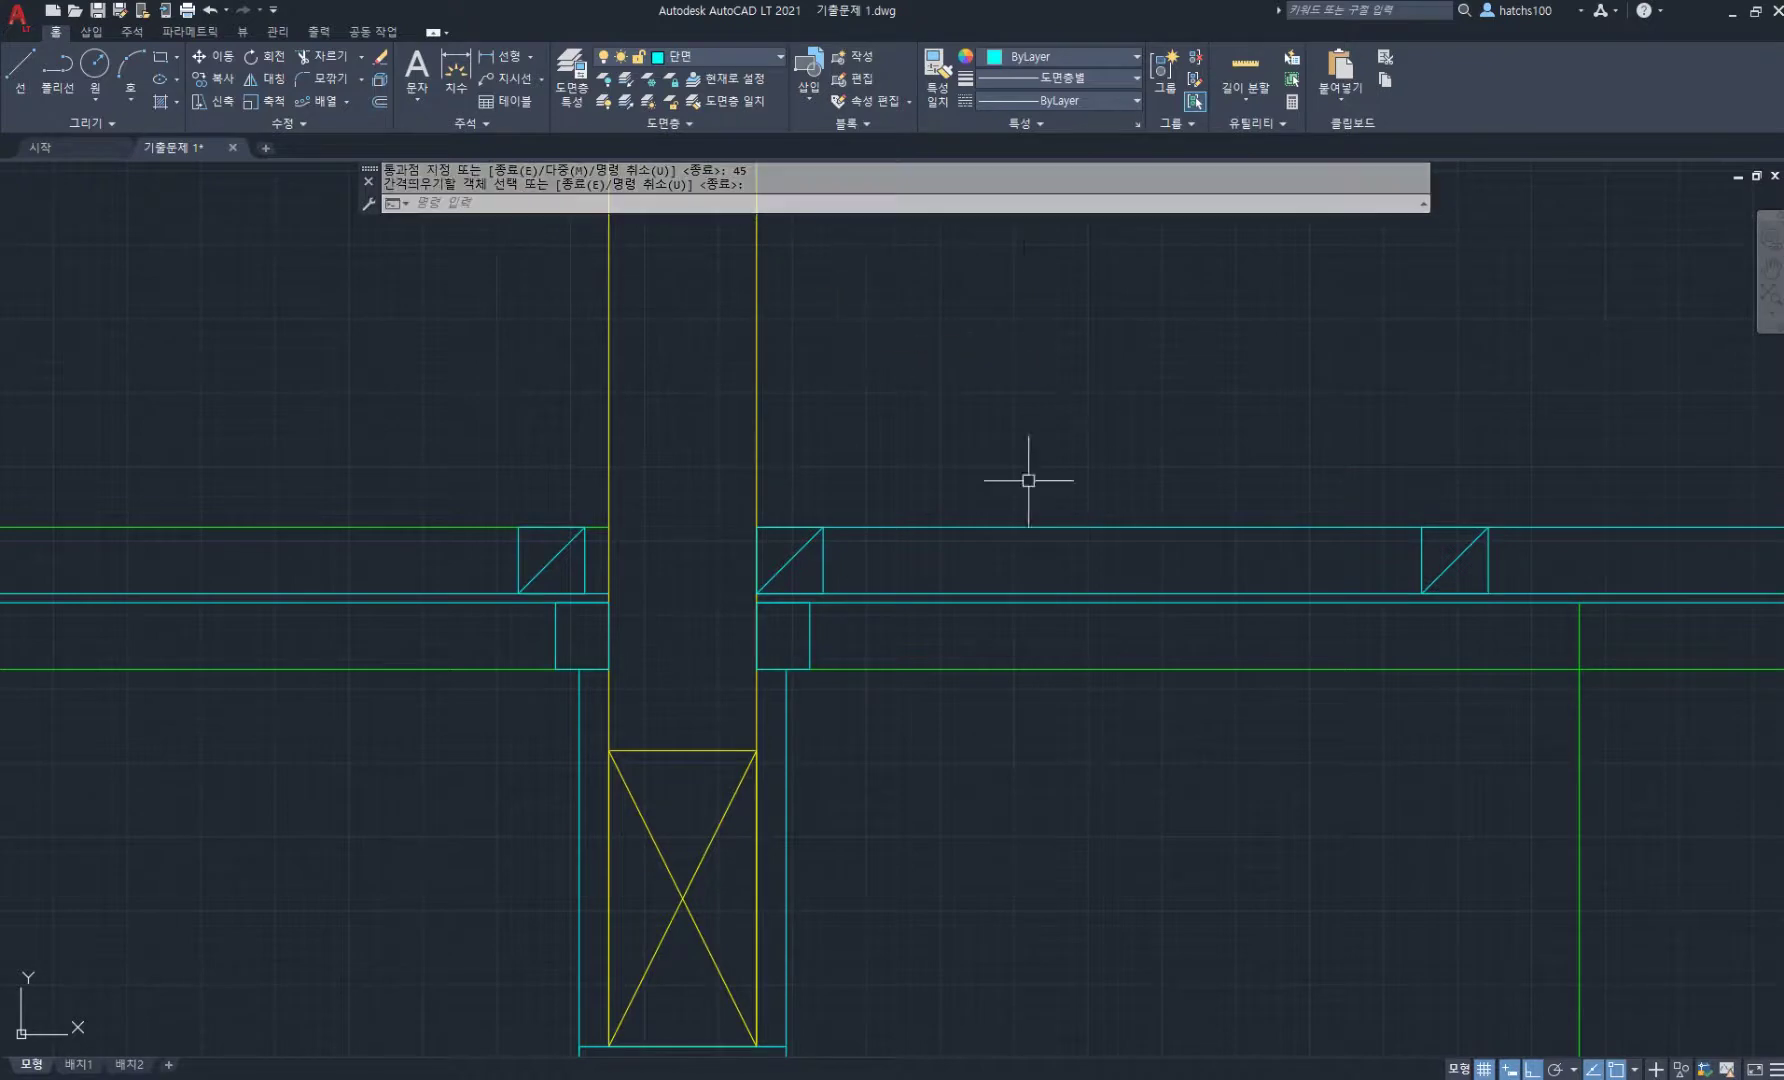
- Match the properties of the offset line above the moved squares to the green ceiling line
type("ma")
key("Return")
left_click(1087, 668)
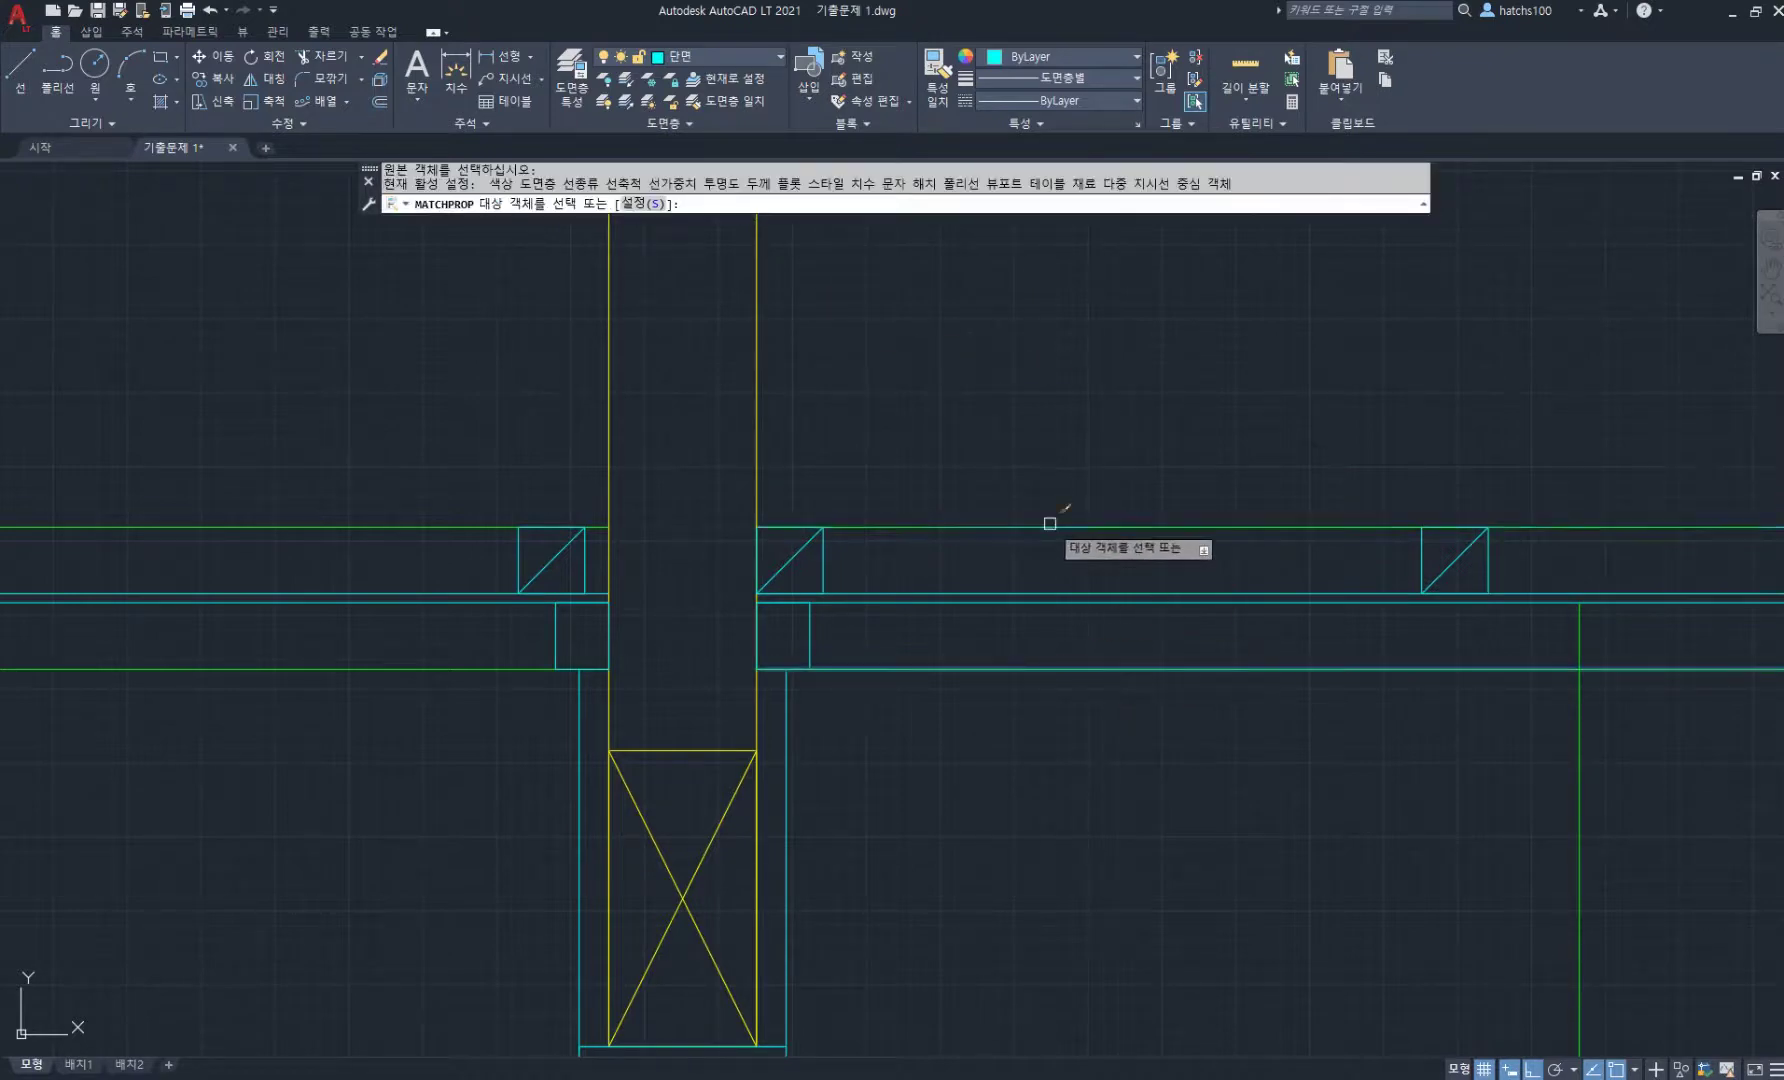
scroll(960, 462, "down", 4)
middle_click_drag(820, 467, 1083, 486)
scroll(1083, 486, "down", 2)
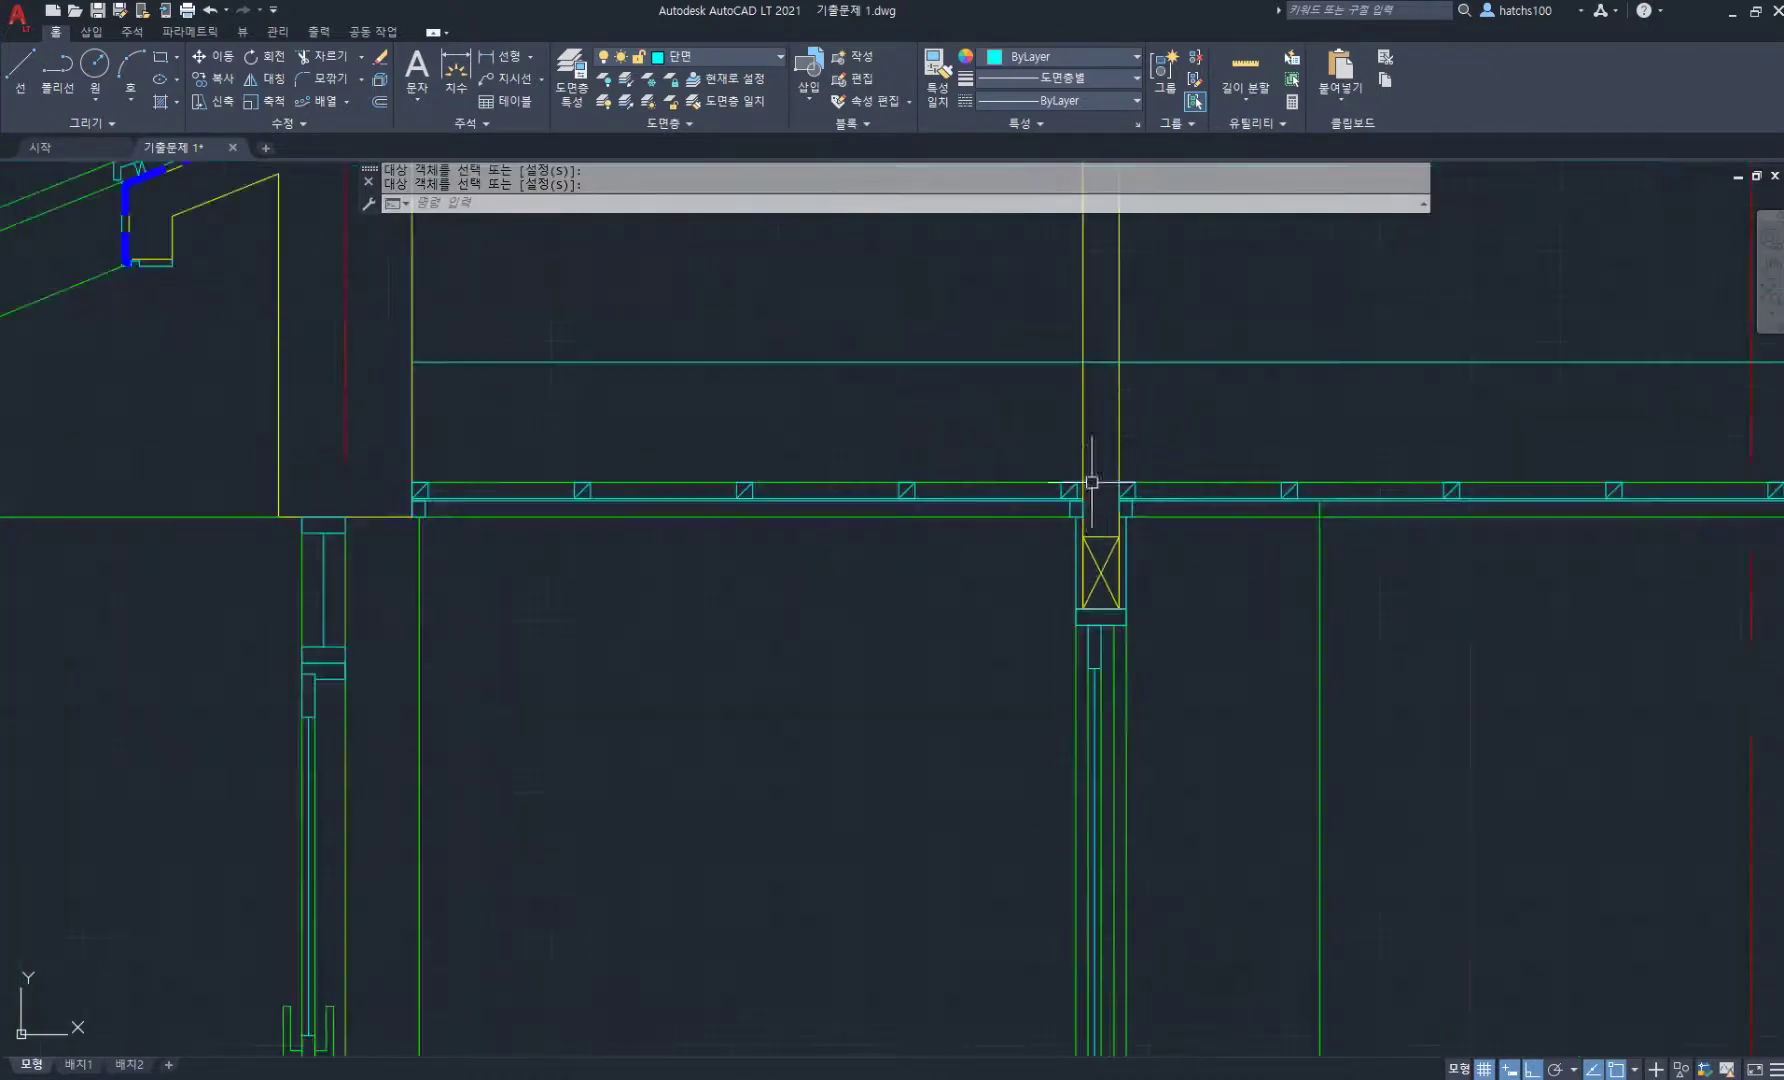
- Move the last square on the outer-wall side of the inner wall flush against the inner wall's face
scroll(1070, 455, "up", 4)
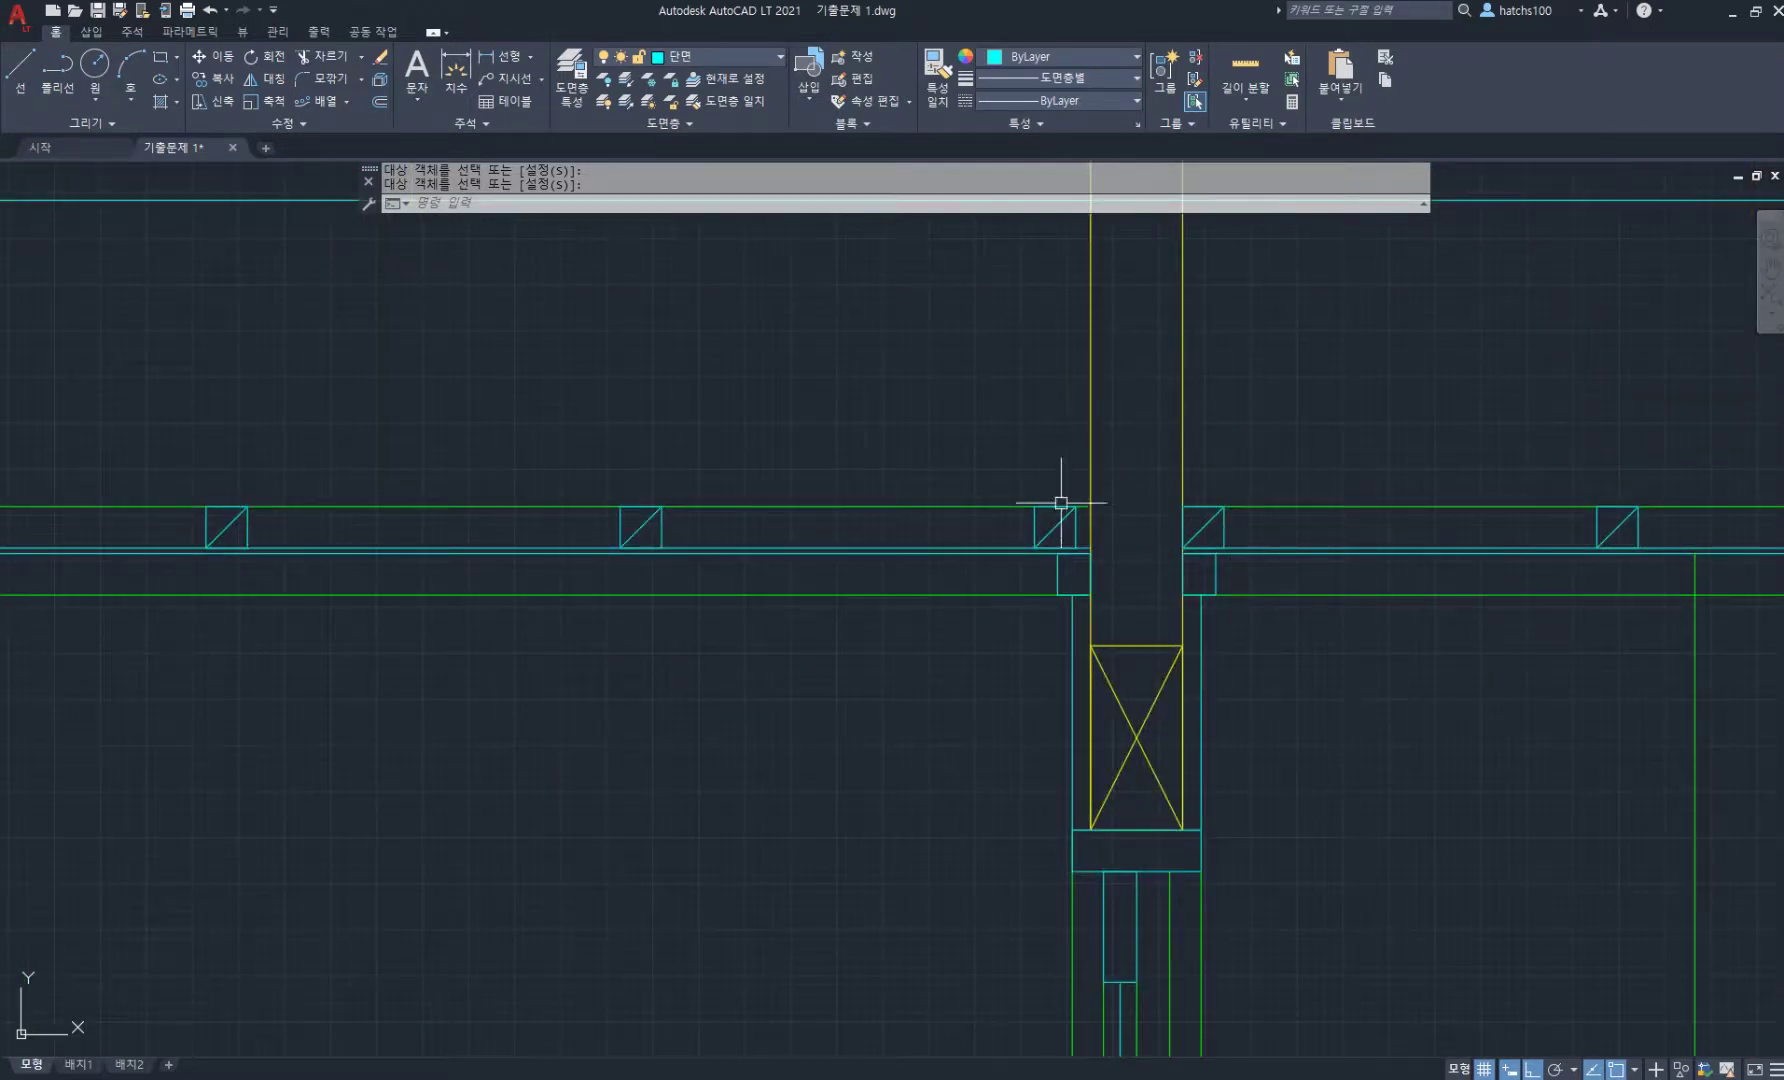
scroll(1061, 502, "up", 2)
key("Escape")
type("m")
key("Return")
left_click(944, 468)
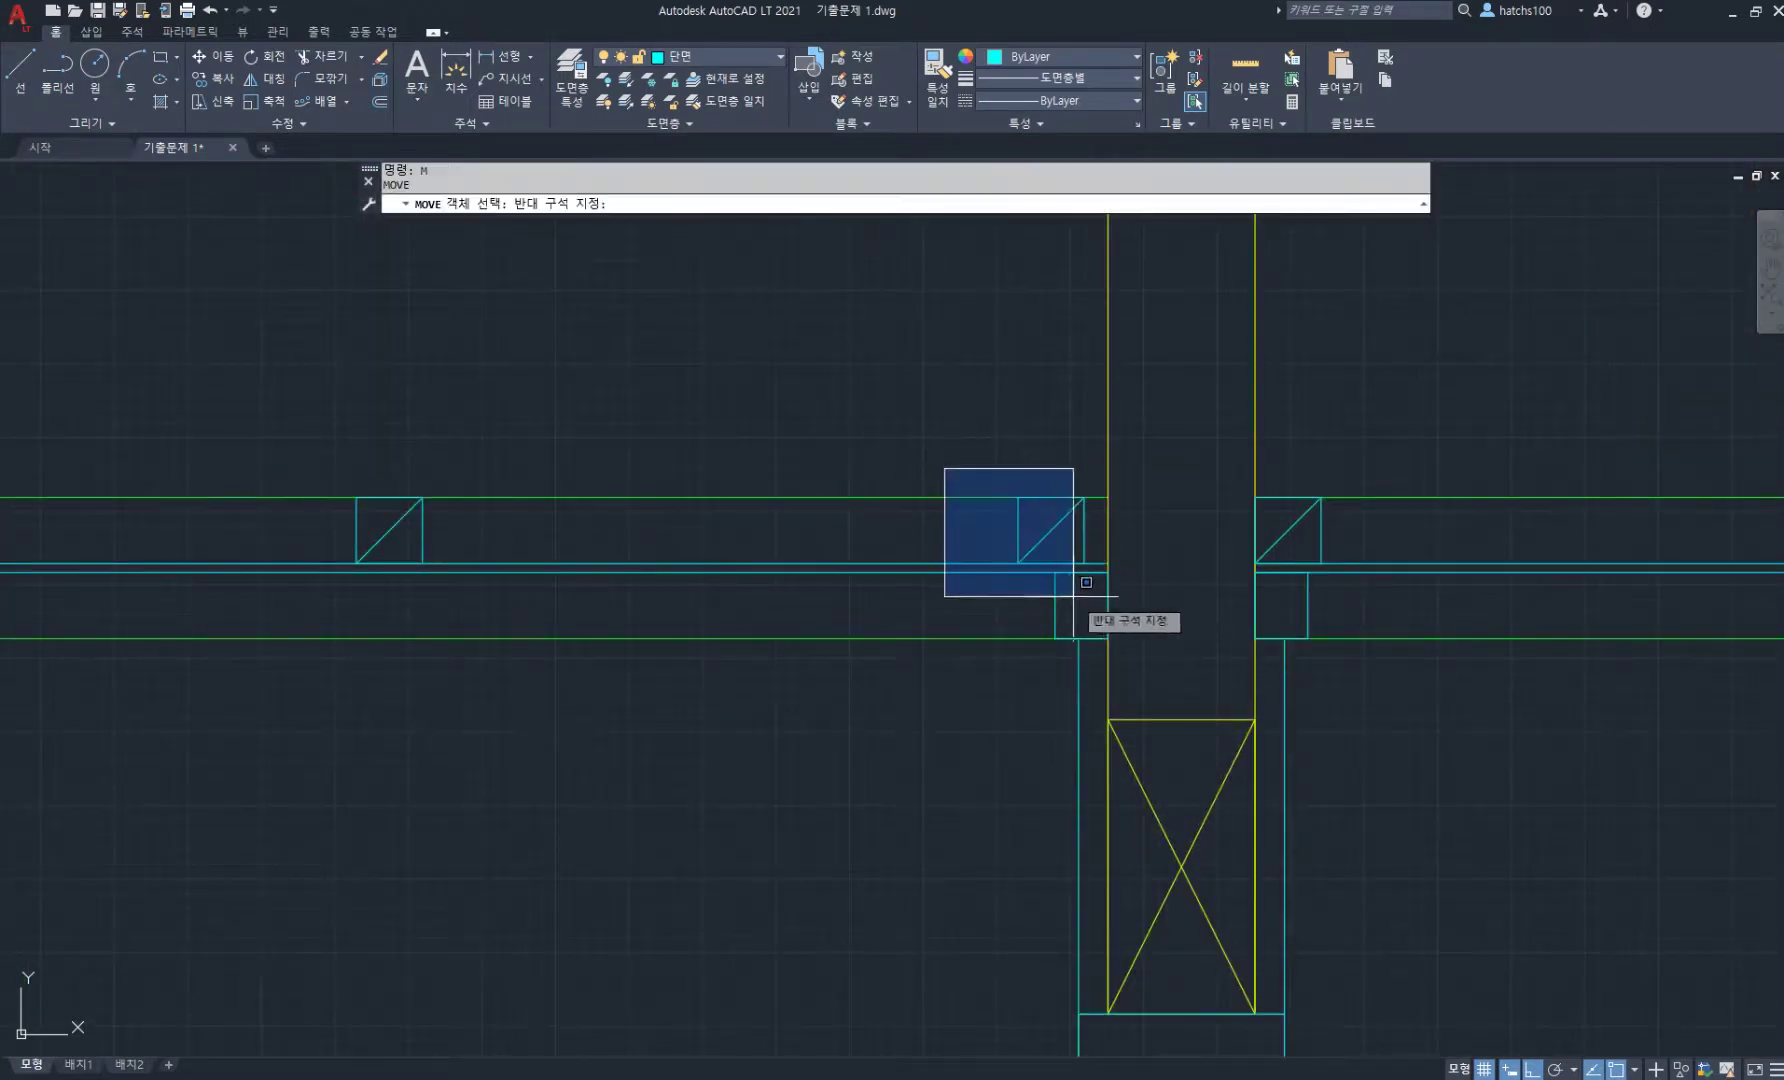
left_click(1086, 582)
key("Return")
left_click(1083, 497)
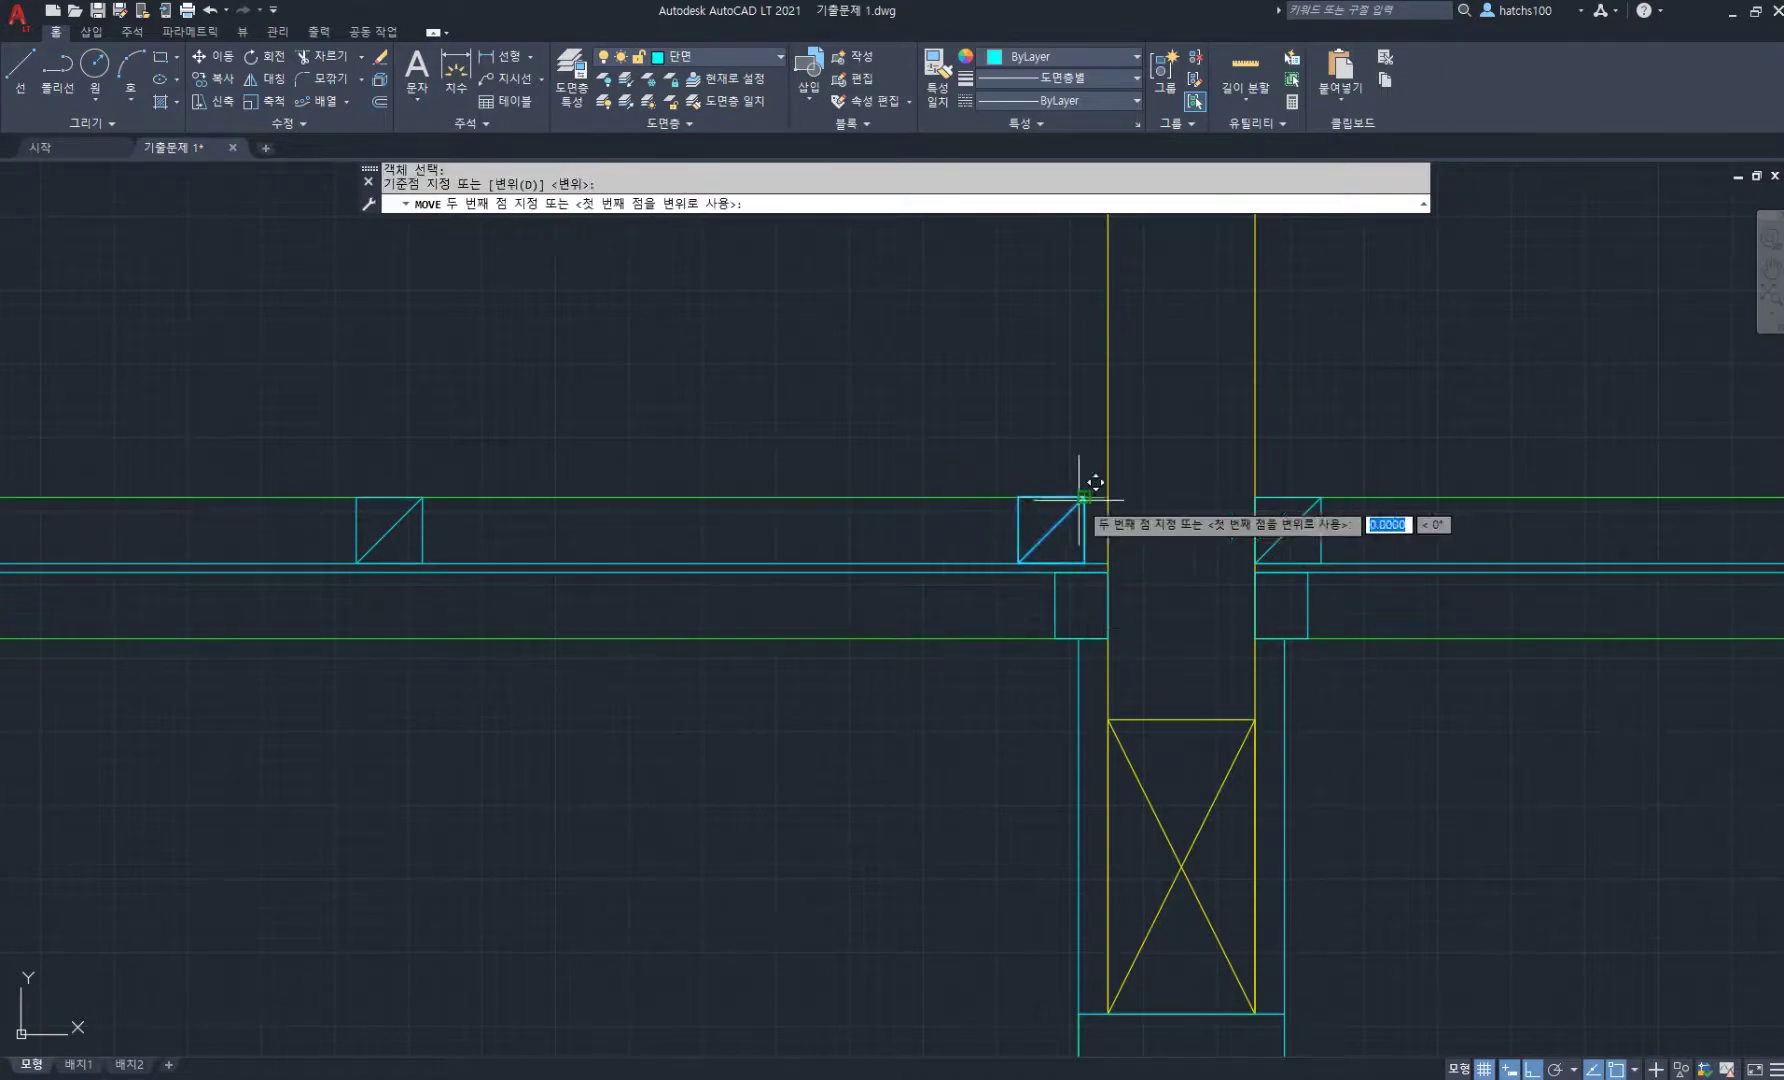
left_click(1108, 497)
- Draw a vertical line upward from the midpoint of the upper edge of the second square from the outer wall
scroll(1045, 515, "down", 5)
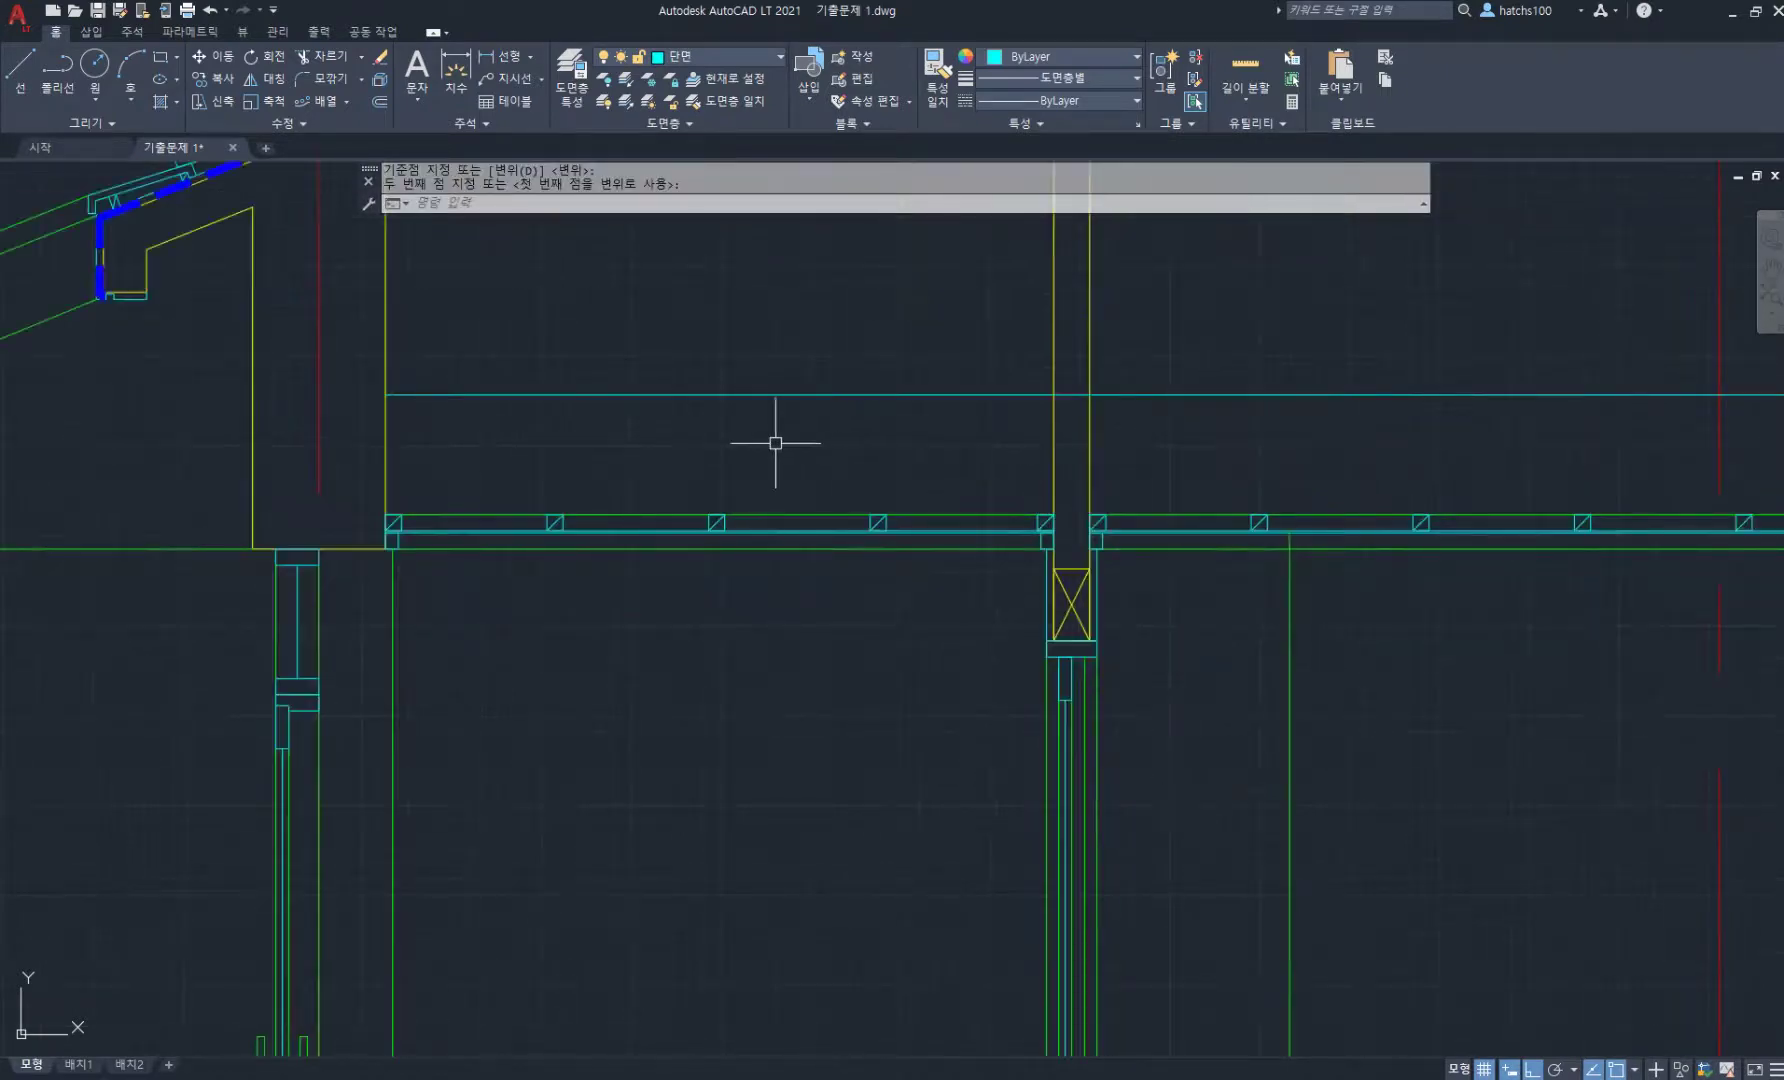
middle_click_drag(775, 443, 733, 466)
scroll(733, 466, "down", 2)
scroll(510, 450, "up", 6)
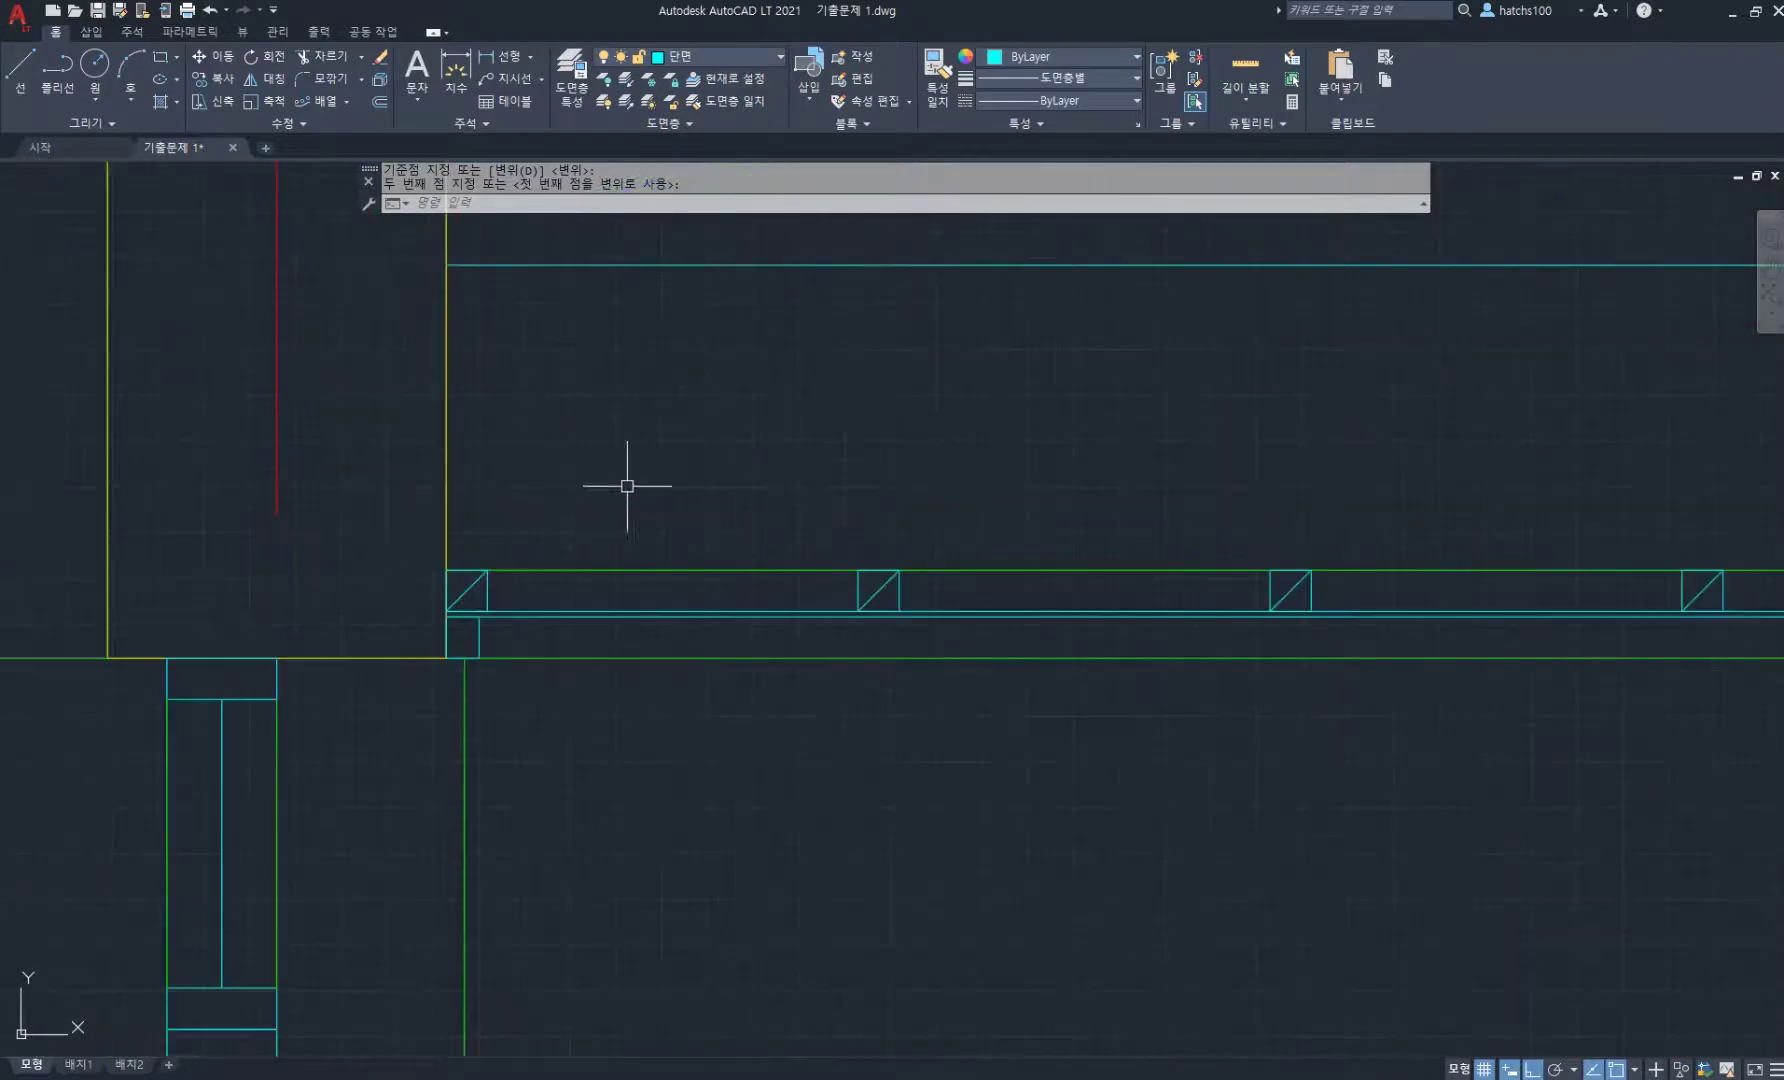
key("l")
key("Return")
left_click(878, 570)
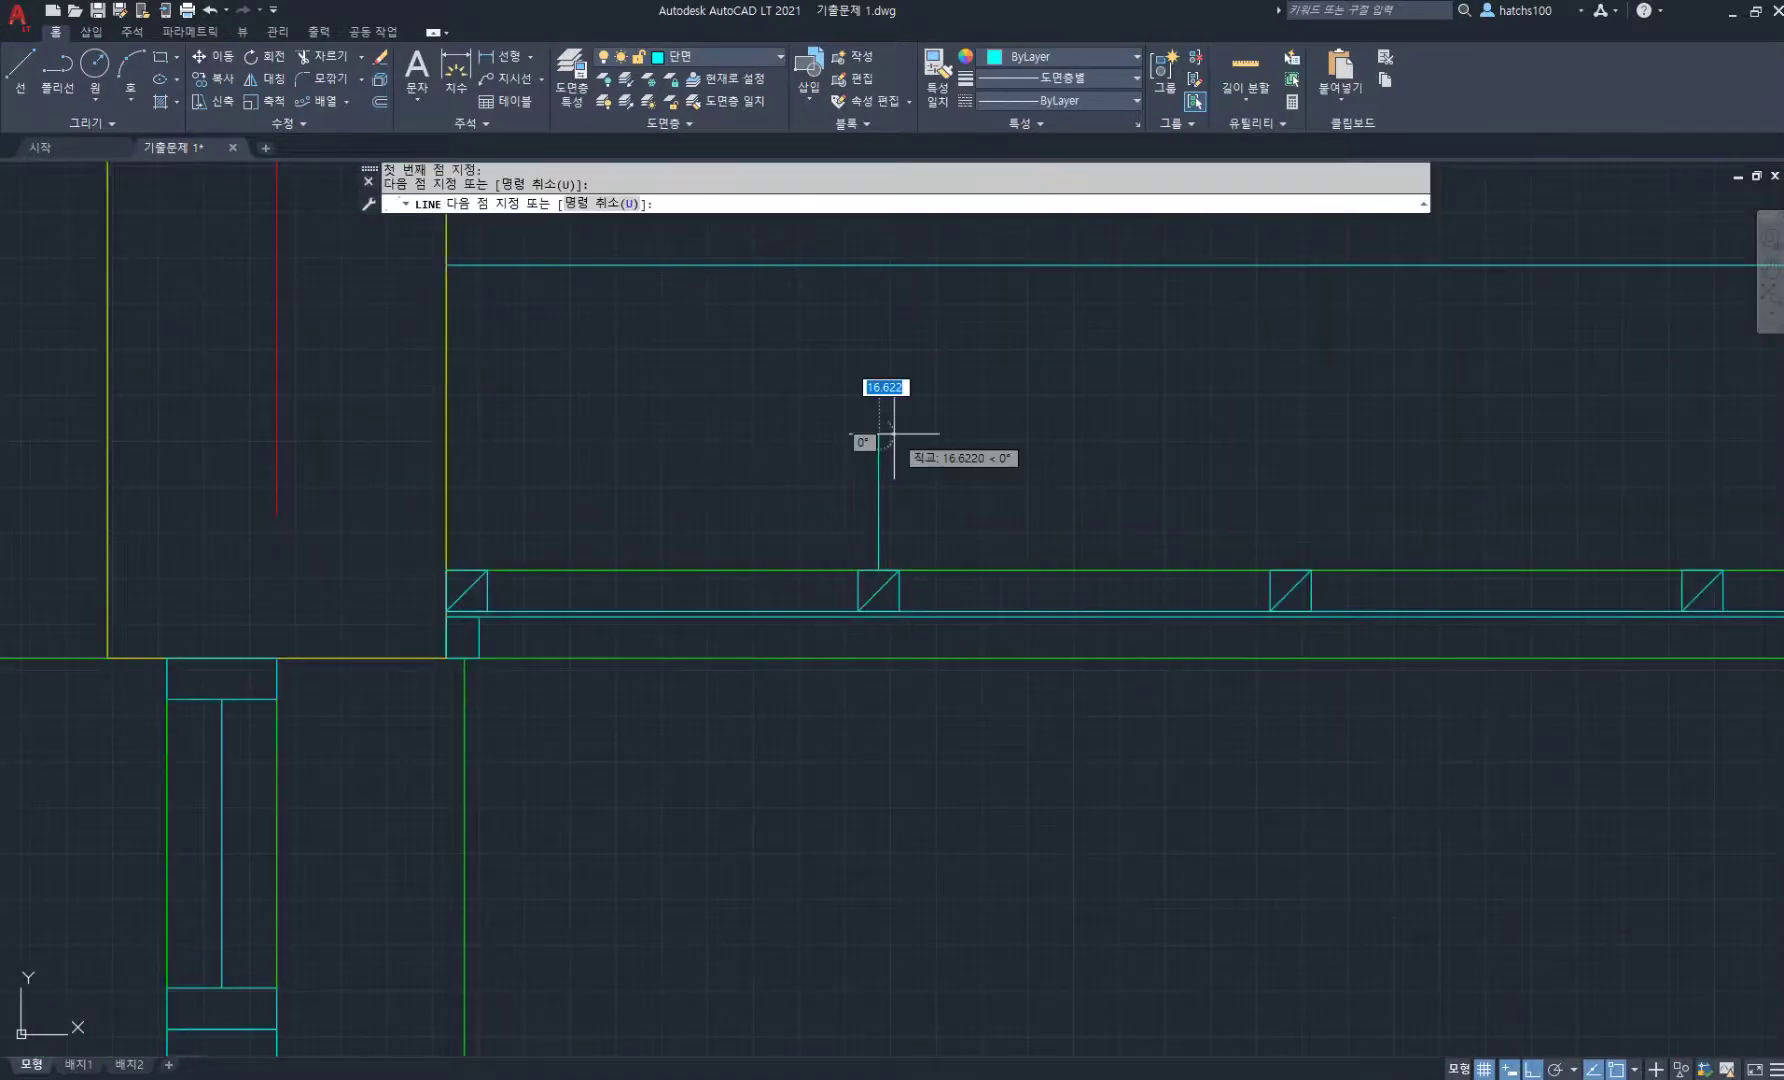
left_click(878, 433)
key("Return")
- Offset the vertical line above the second square 45 toward the inner wall
key("o")
key("Return")
key("Return")
left_click(878, 505)
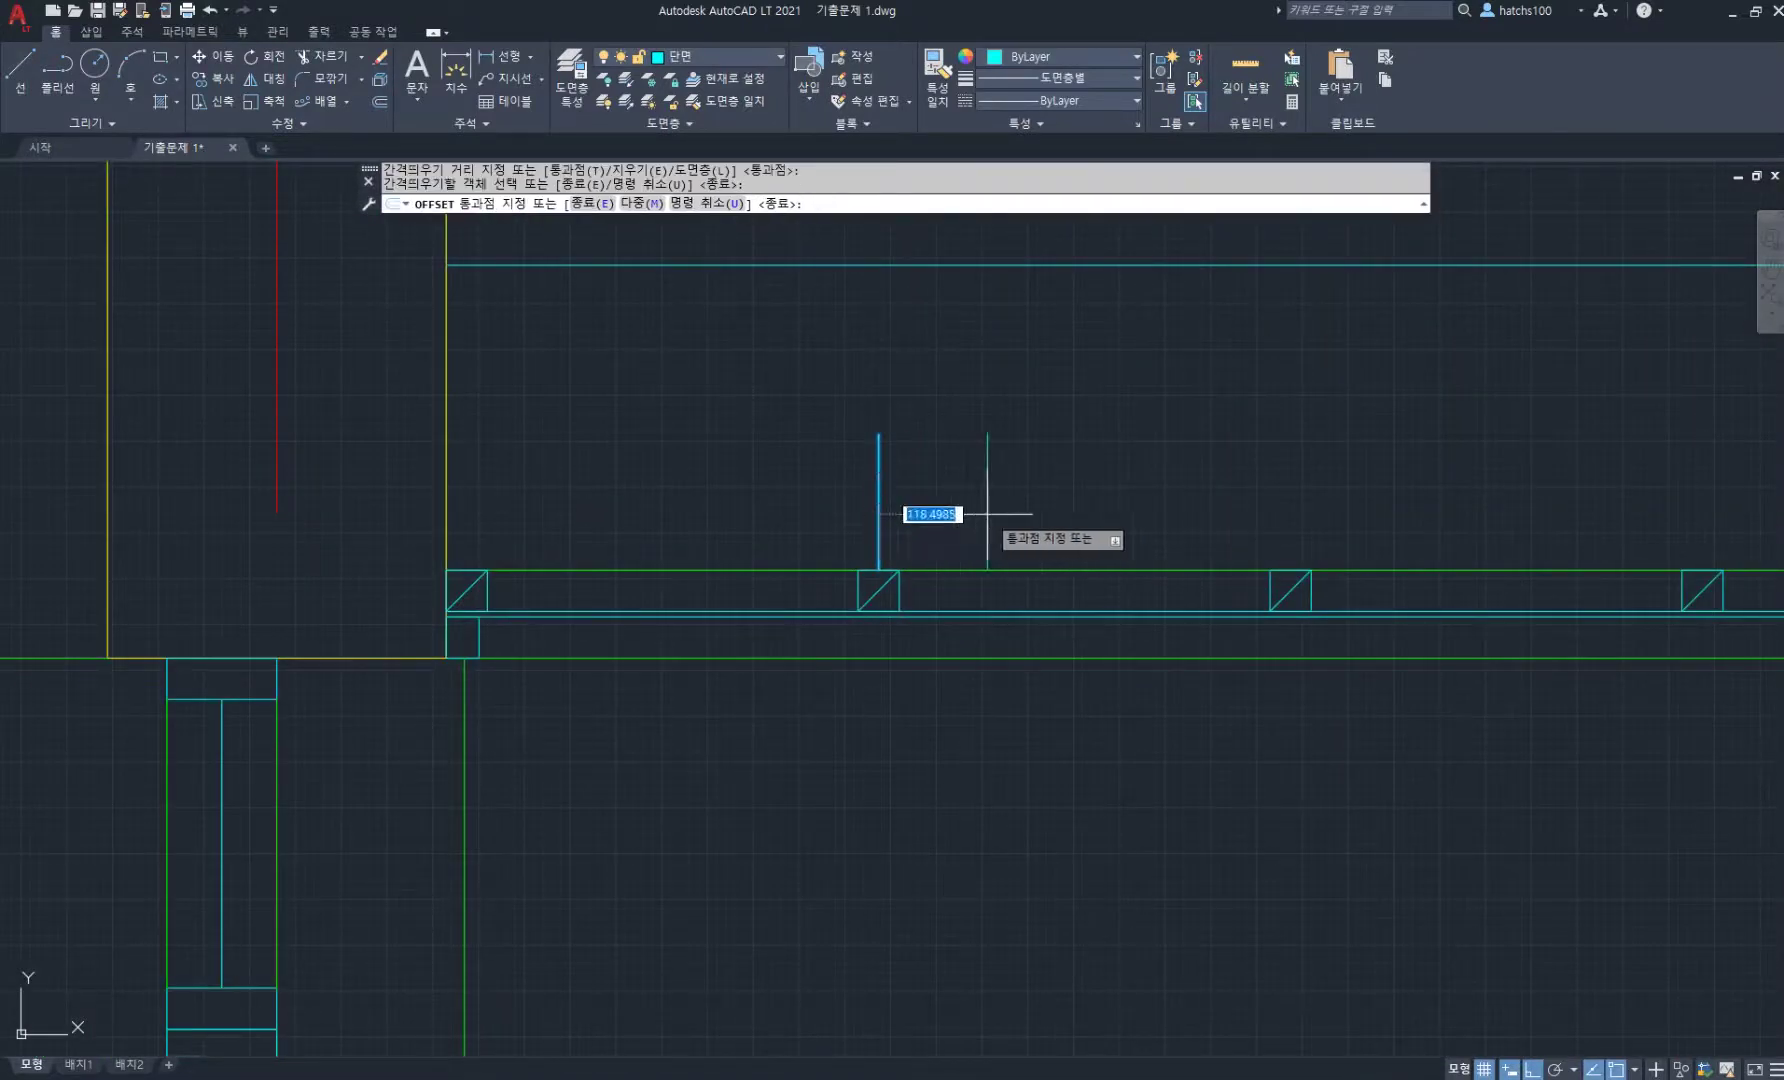
type("45")
key("Return")
scroll(884, 506, "down", 5)
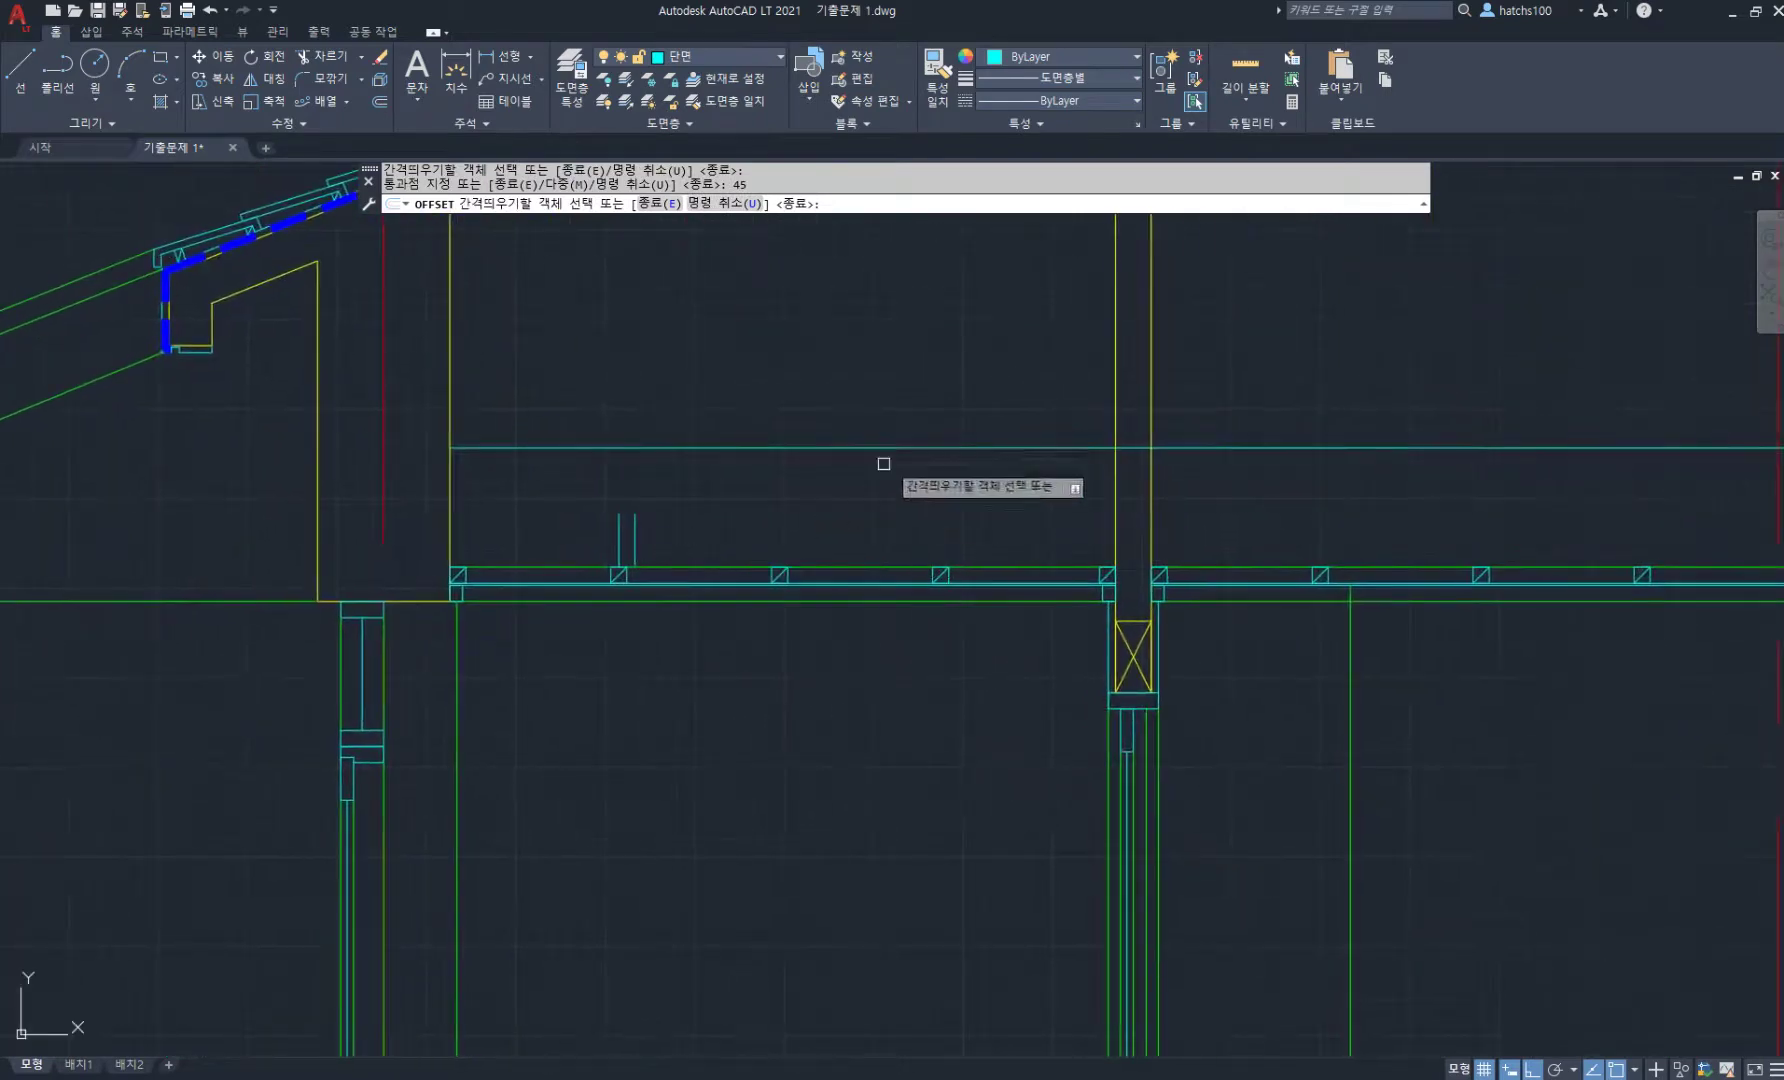
key("Return")
- Match the properties of the two short vertical lines to the green line above the ceiling squares
type("ma")
key("Return")
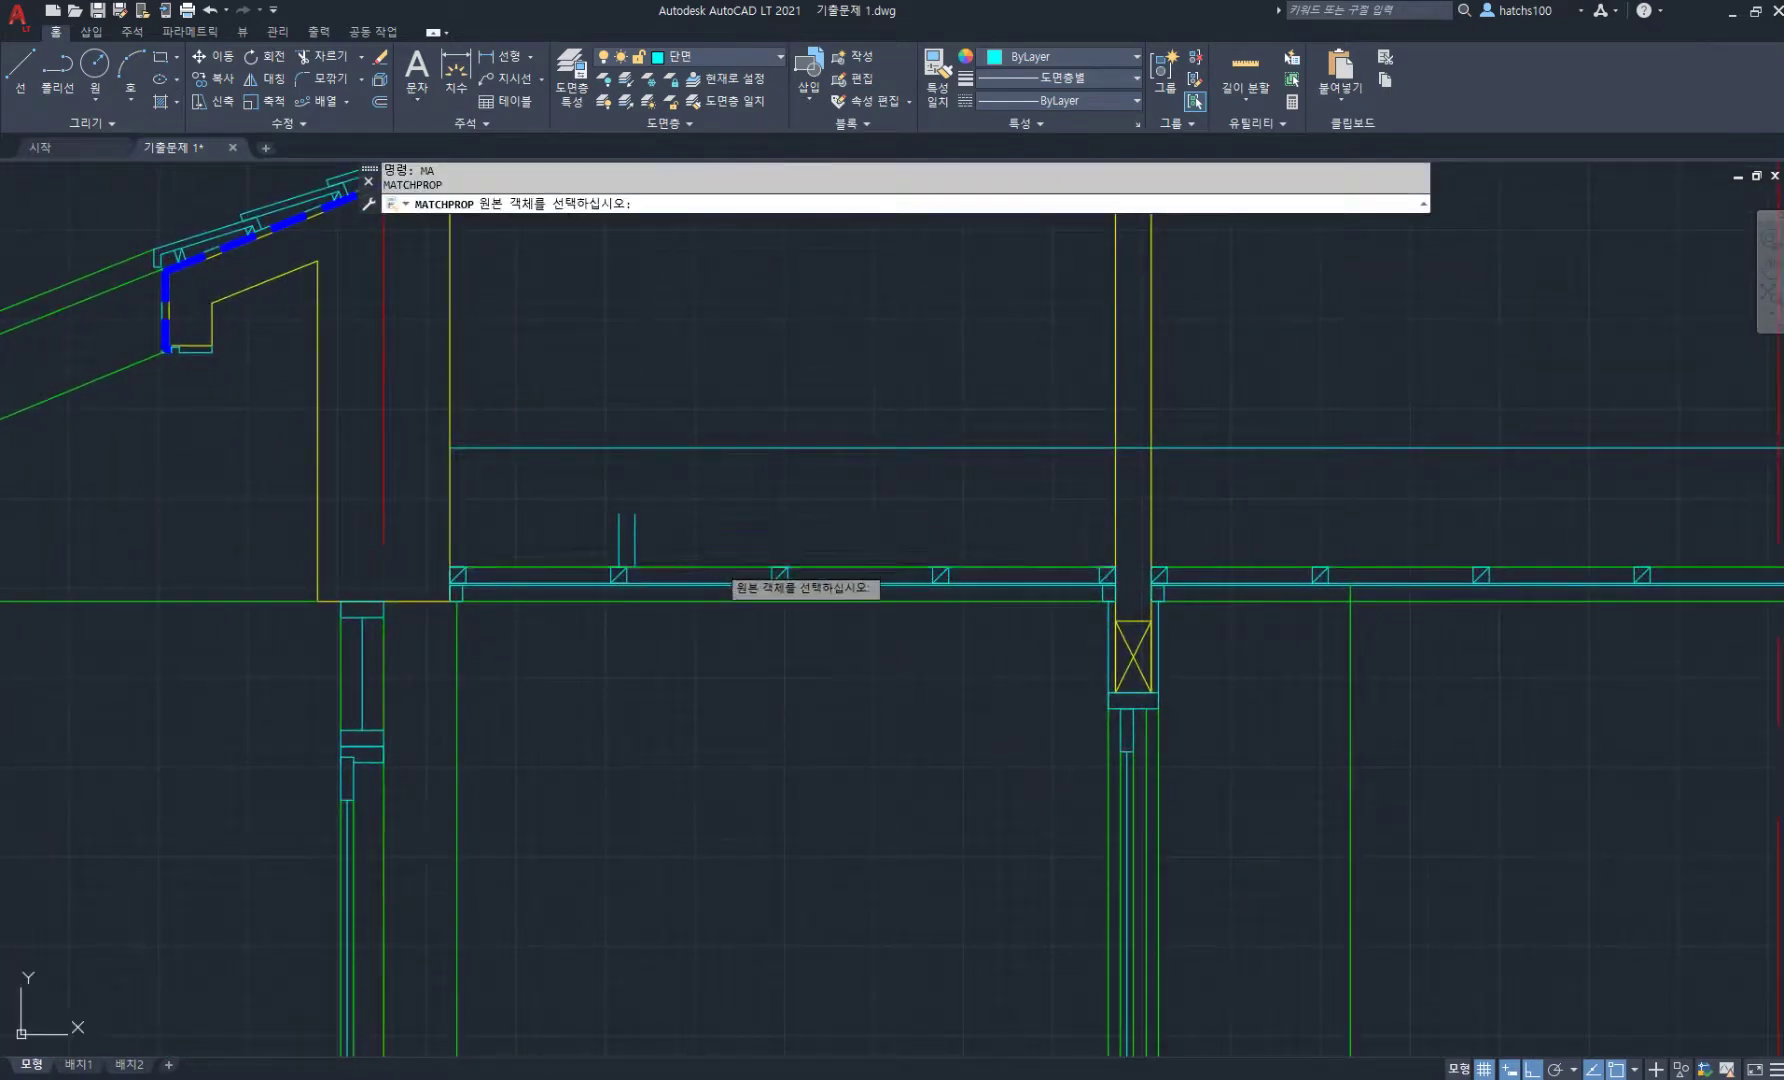
left_click(716, 567)
left_click_drag(605, 510, 578, 525)
key("Return")
scroll(636, 502, "up", 2)
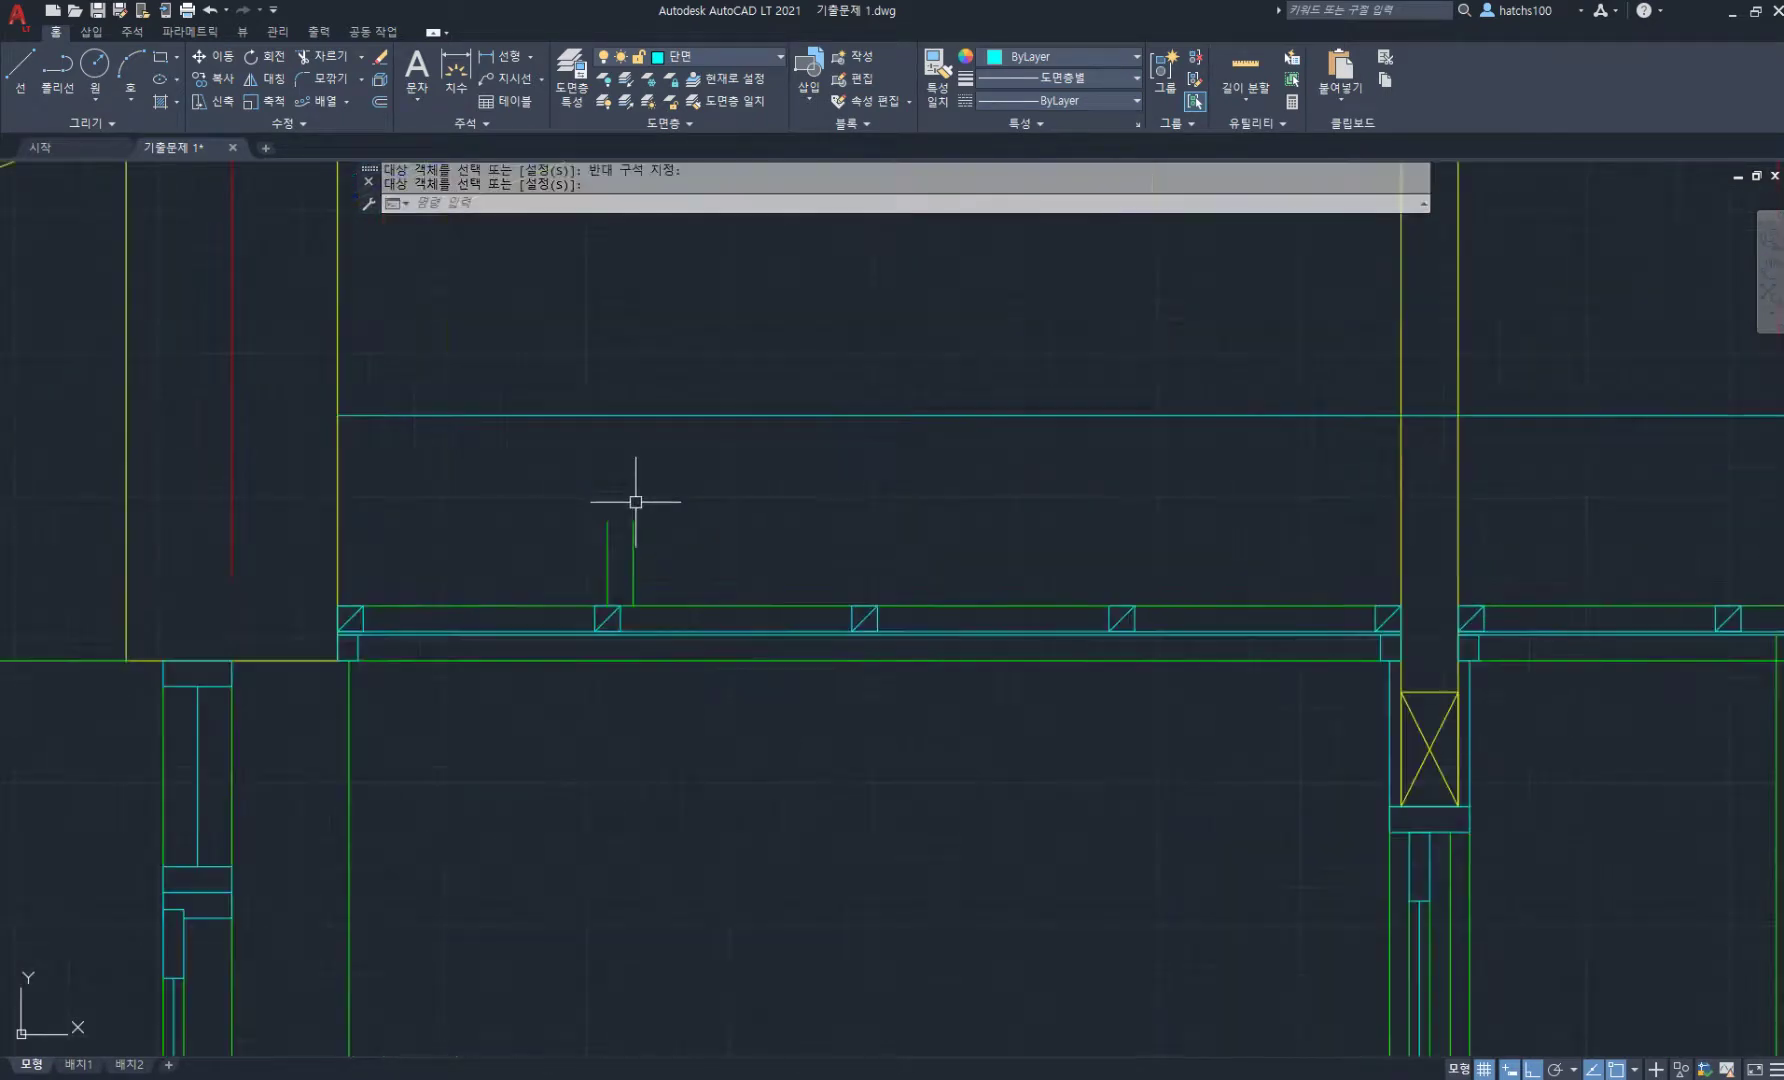
- Try arraying the two short vertical lines along the horizontal line above the ceiling at a spacing of 90
middle_click_drag(744, 502, 752, 513)
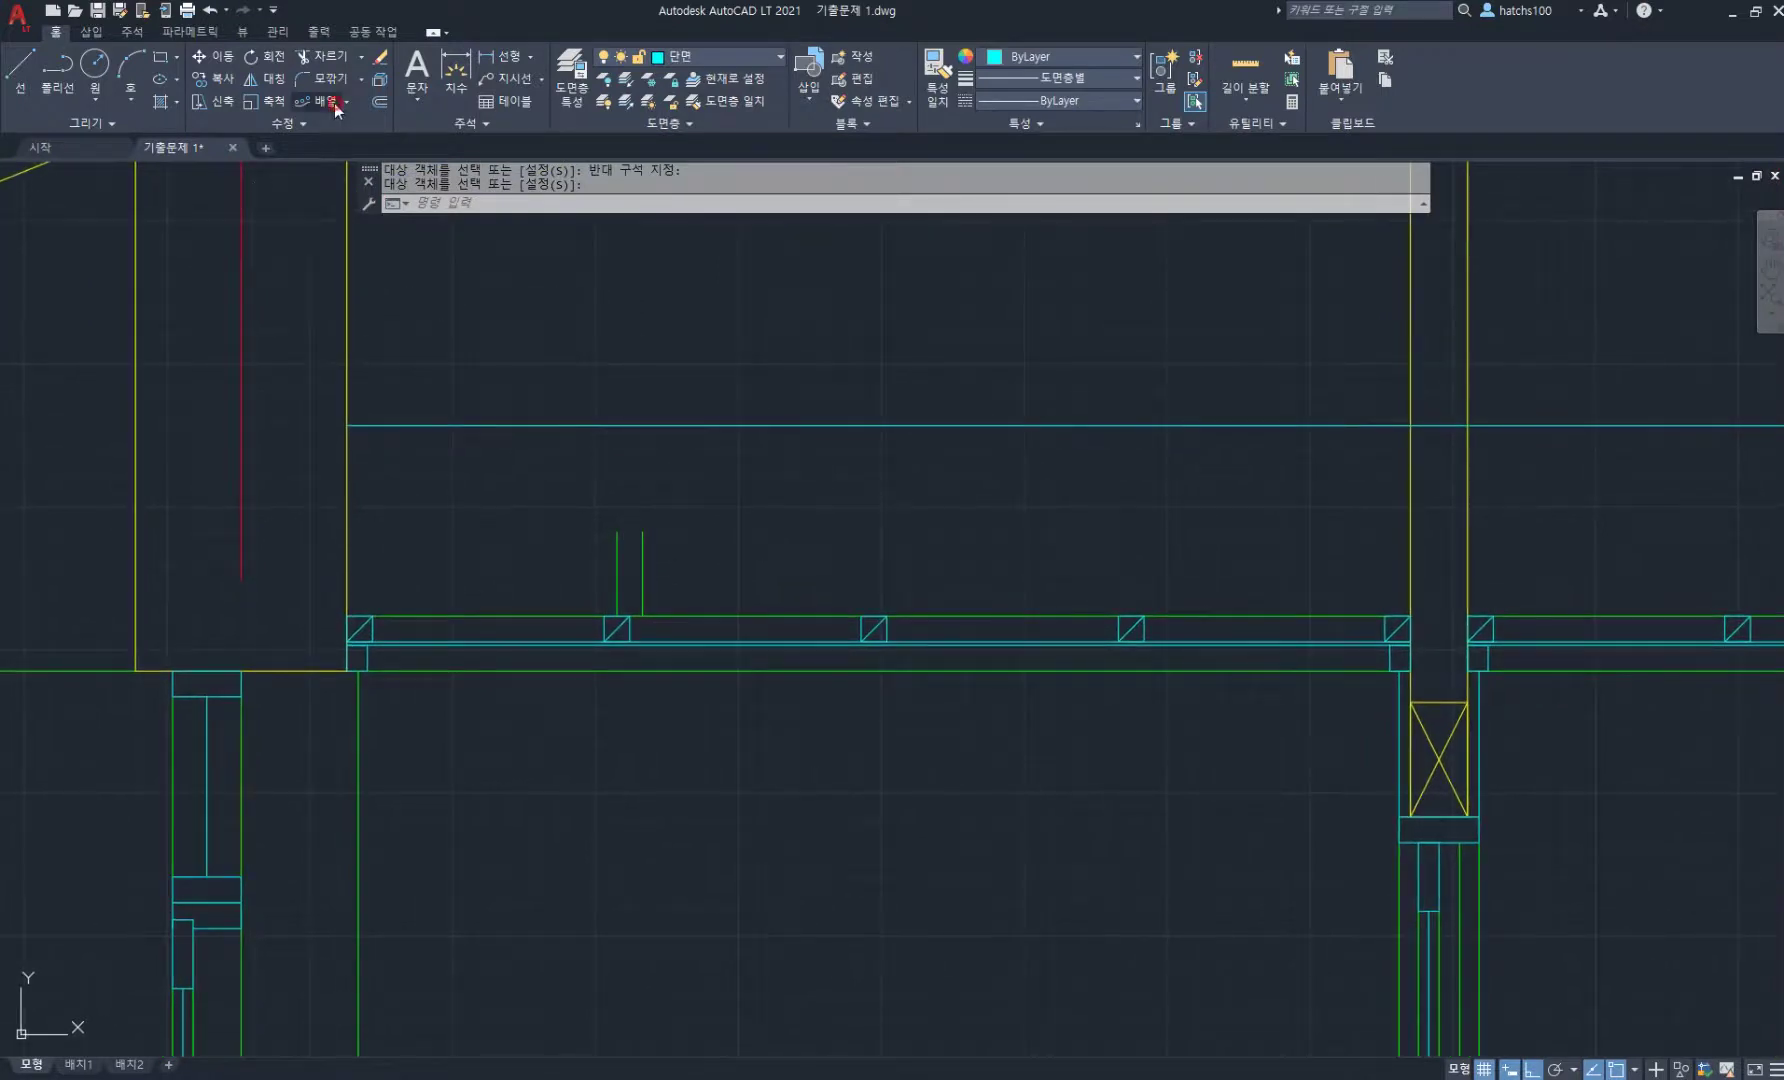
left_click(335, 104)
left_click(697, 619)
left_click(471, 493)
key("Return")
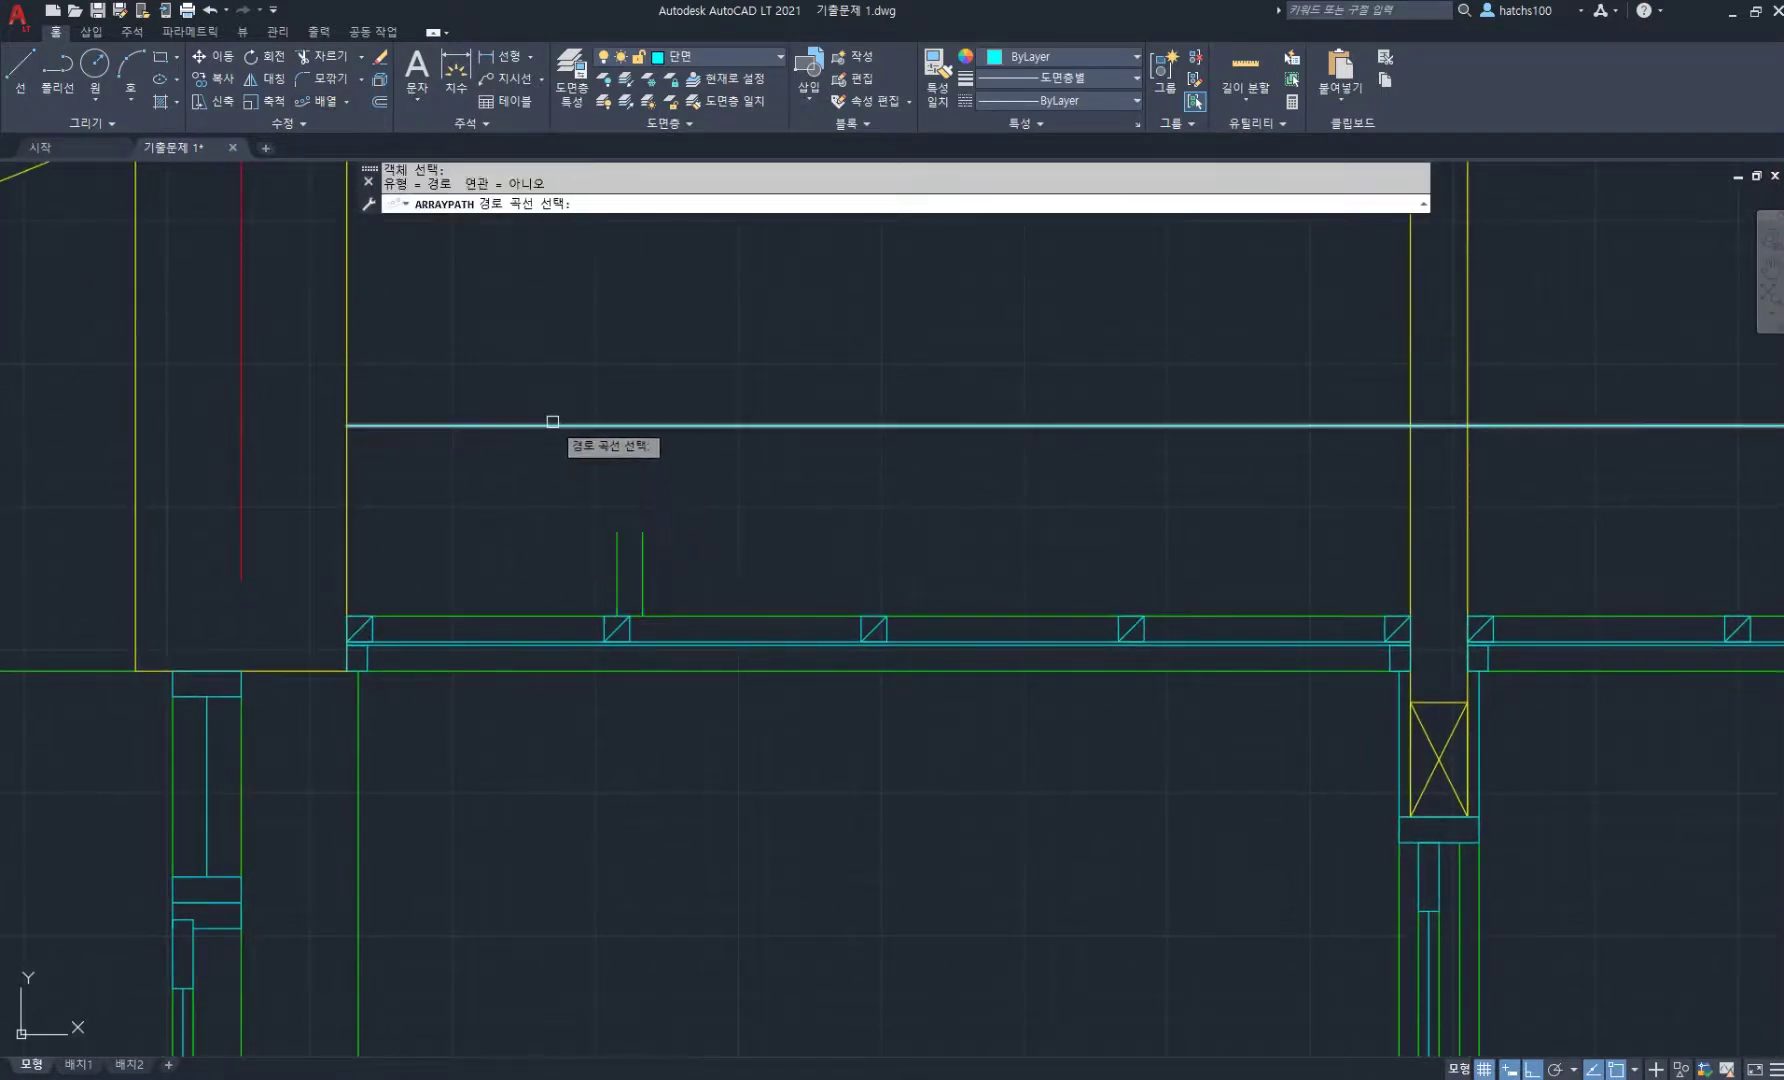
left_click(552, 424)
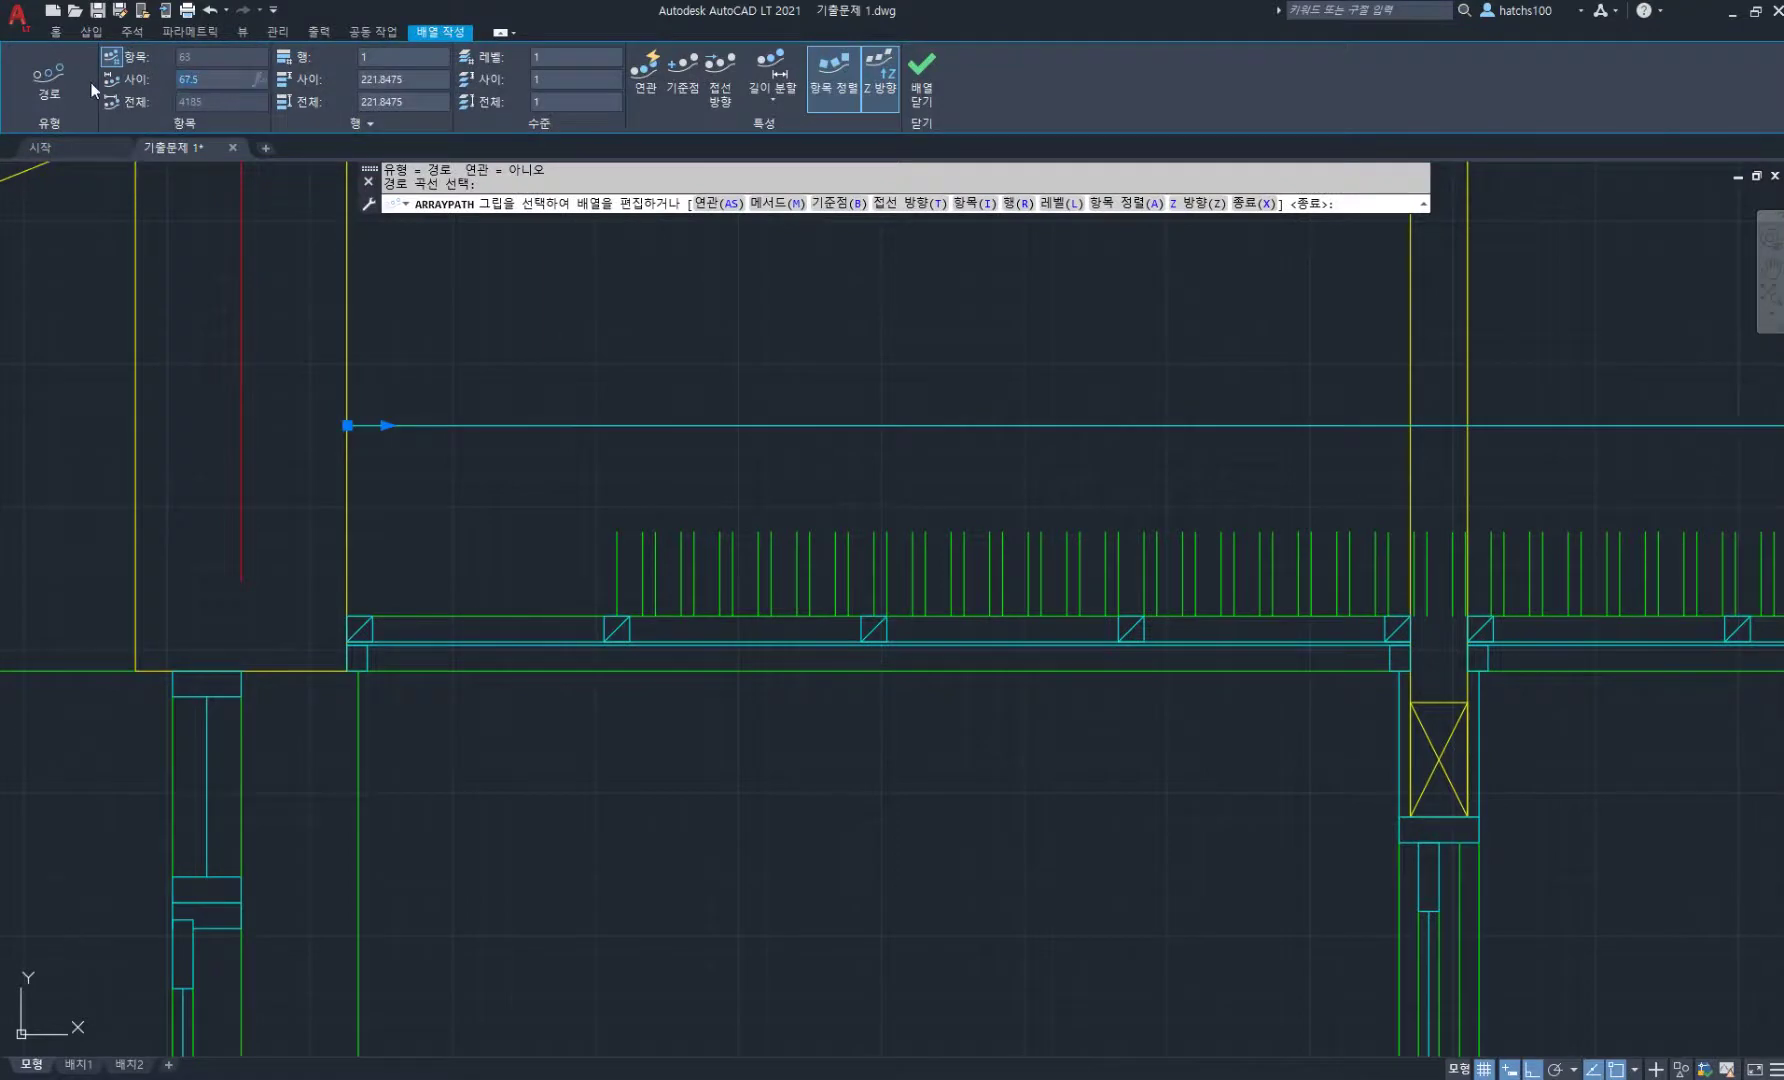
key("Return")
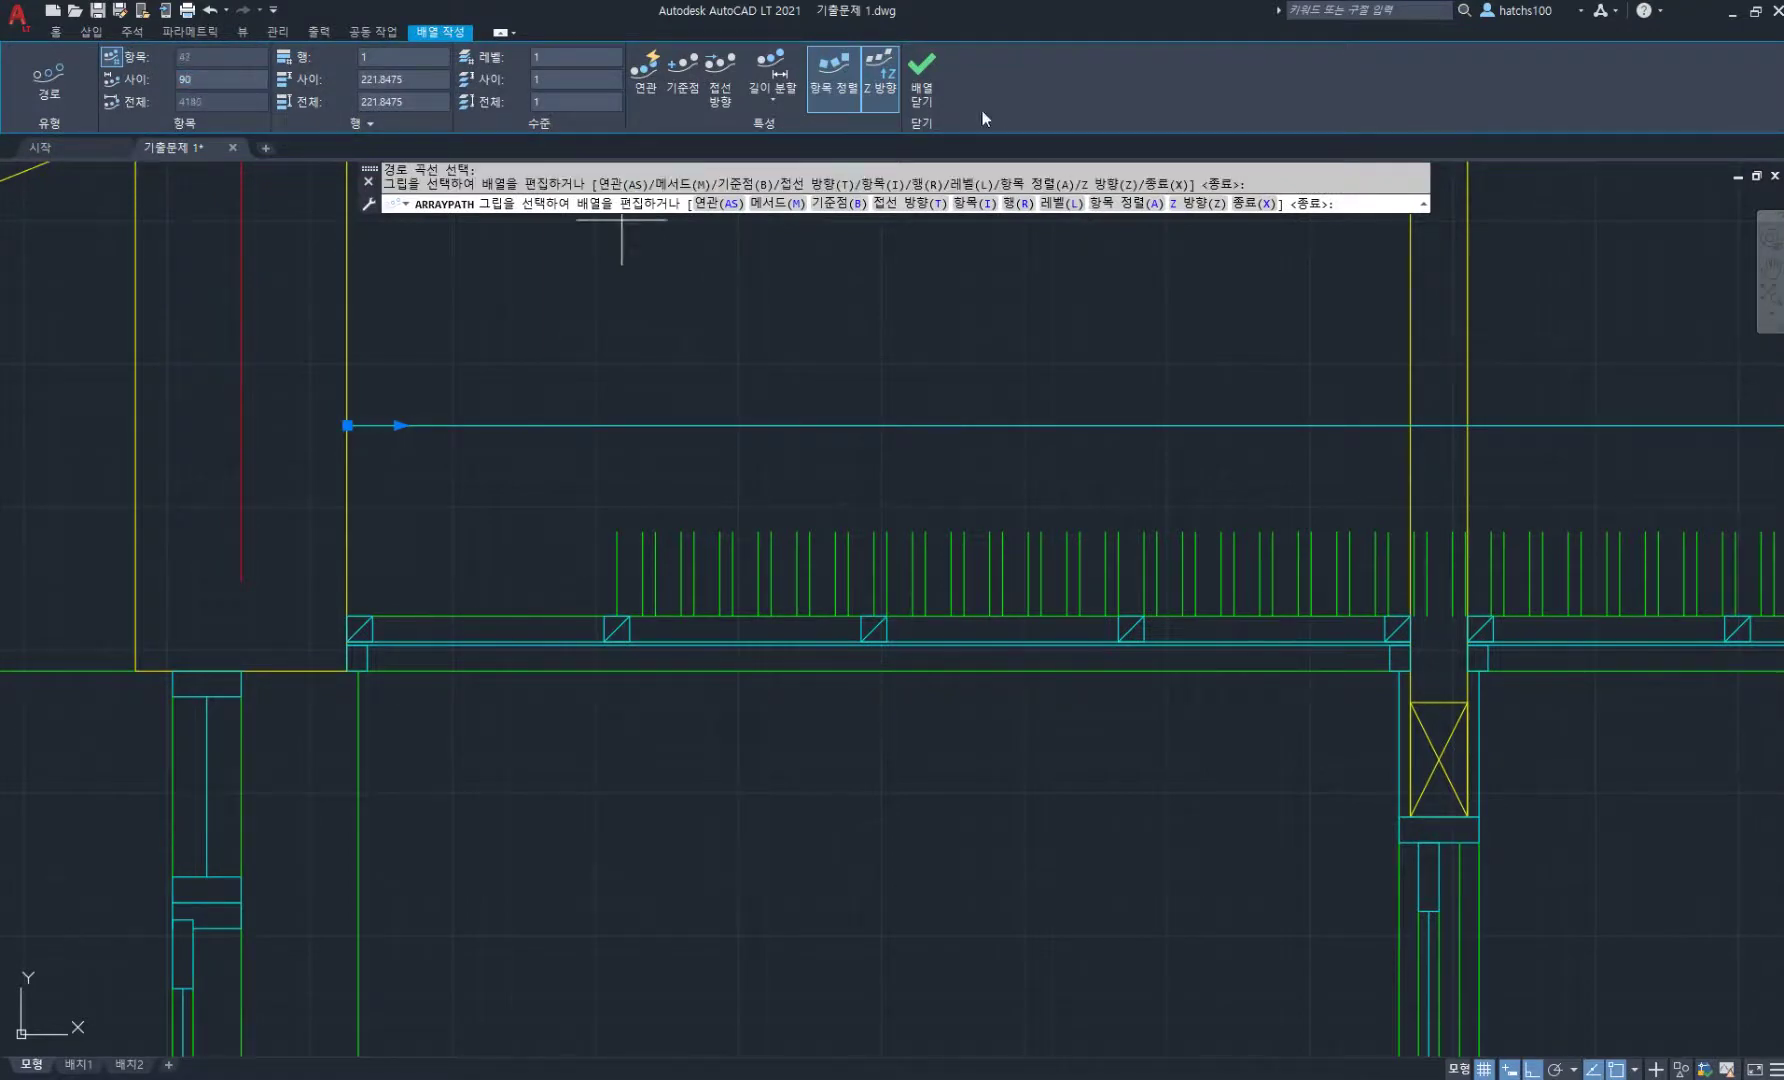
left_click(922, 70)
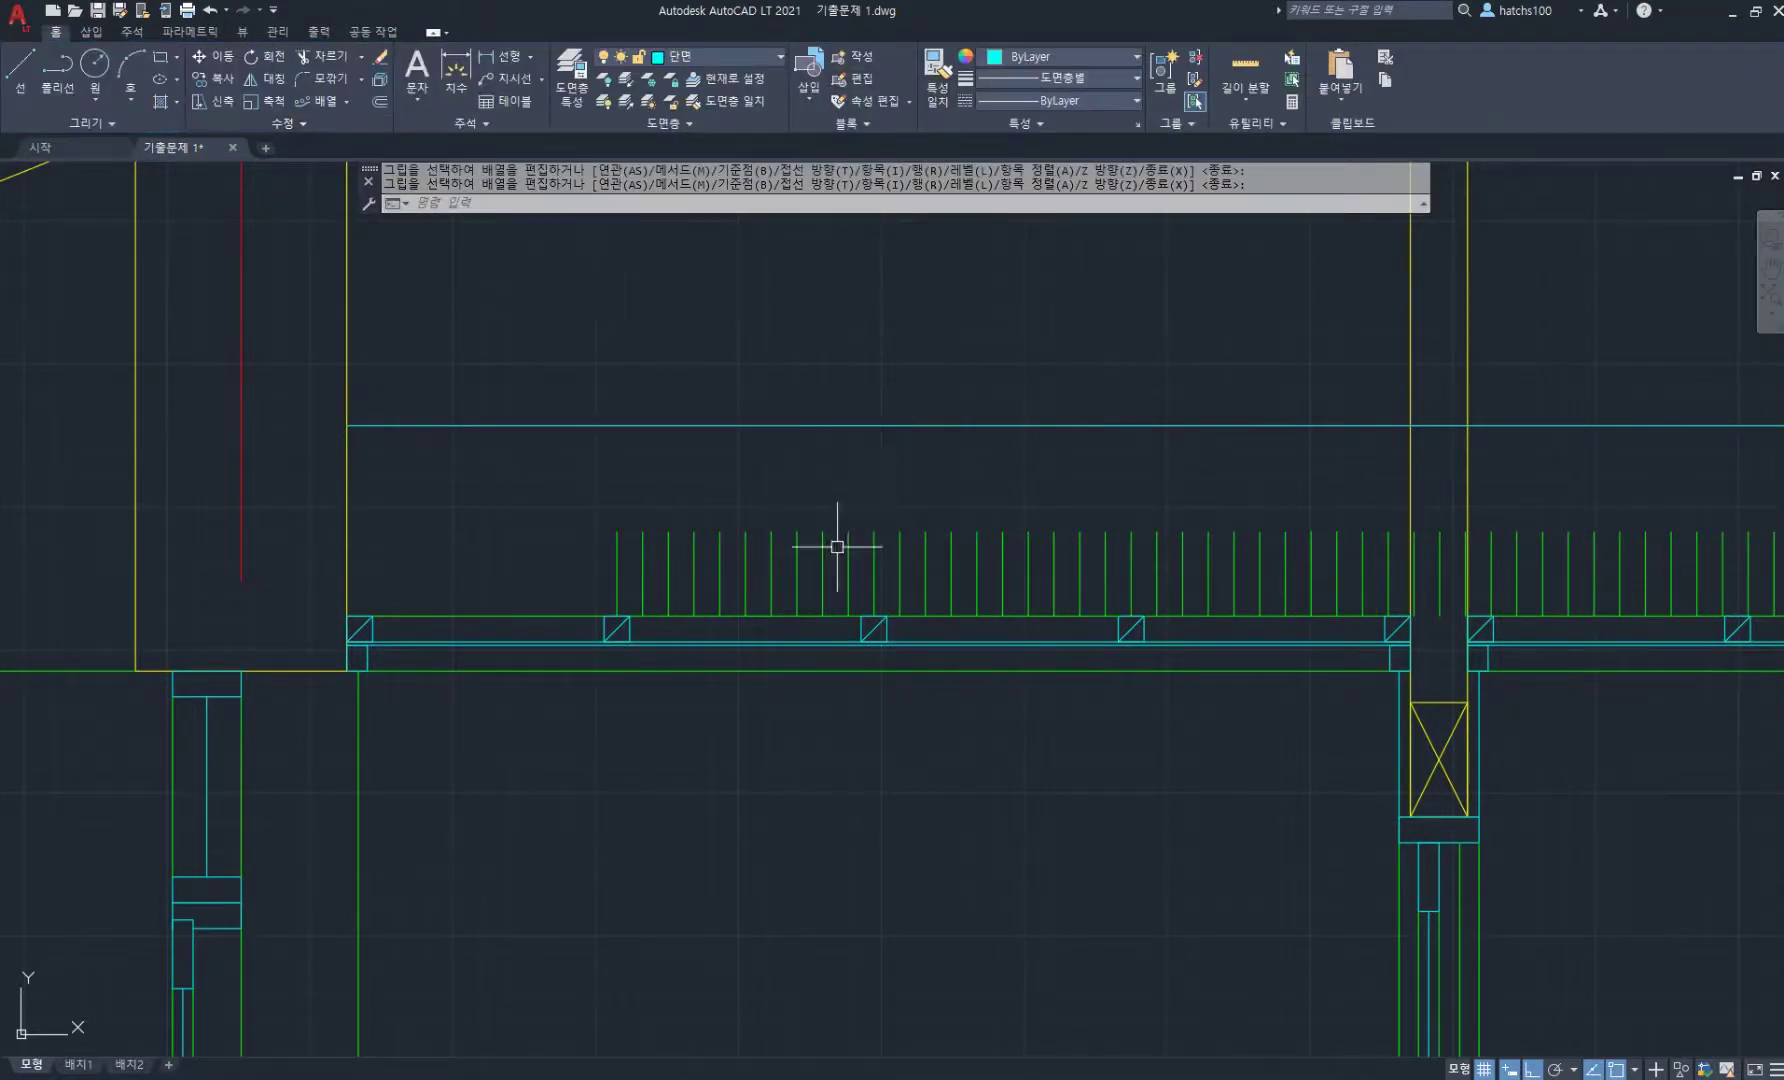
key("Return")
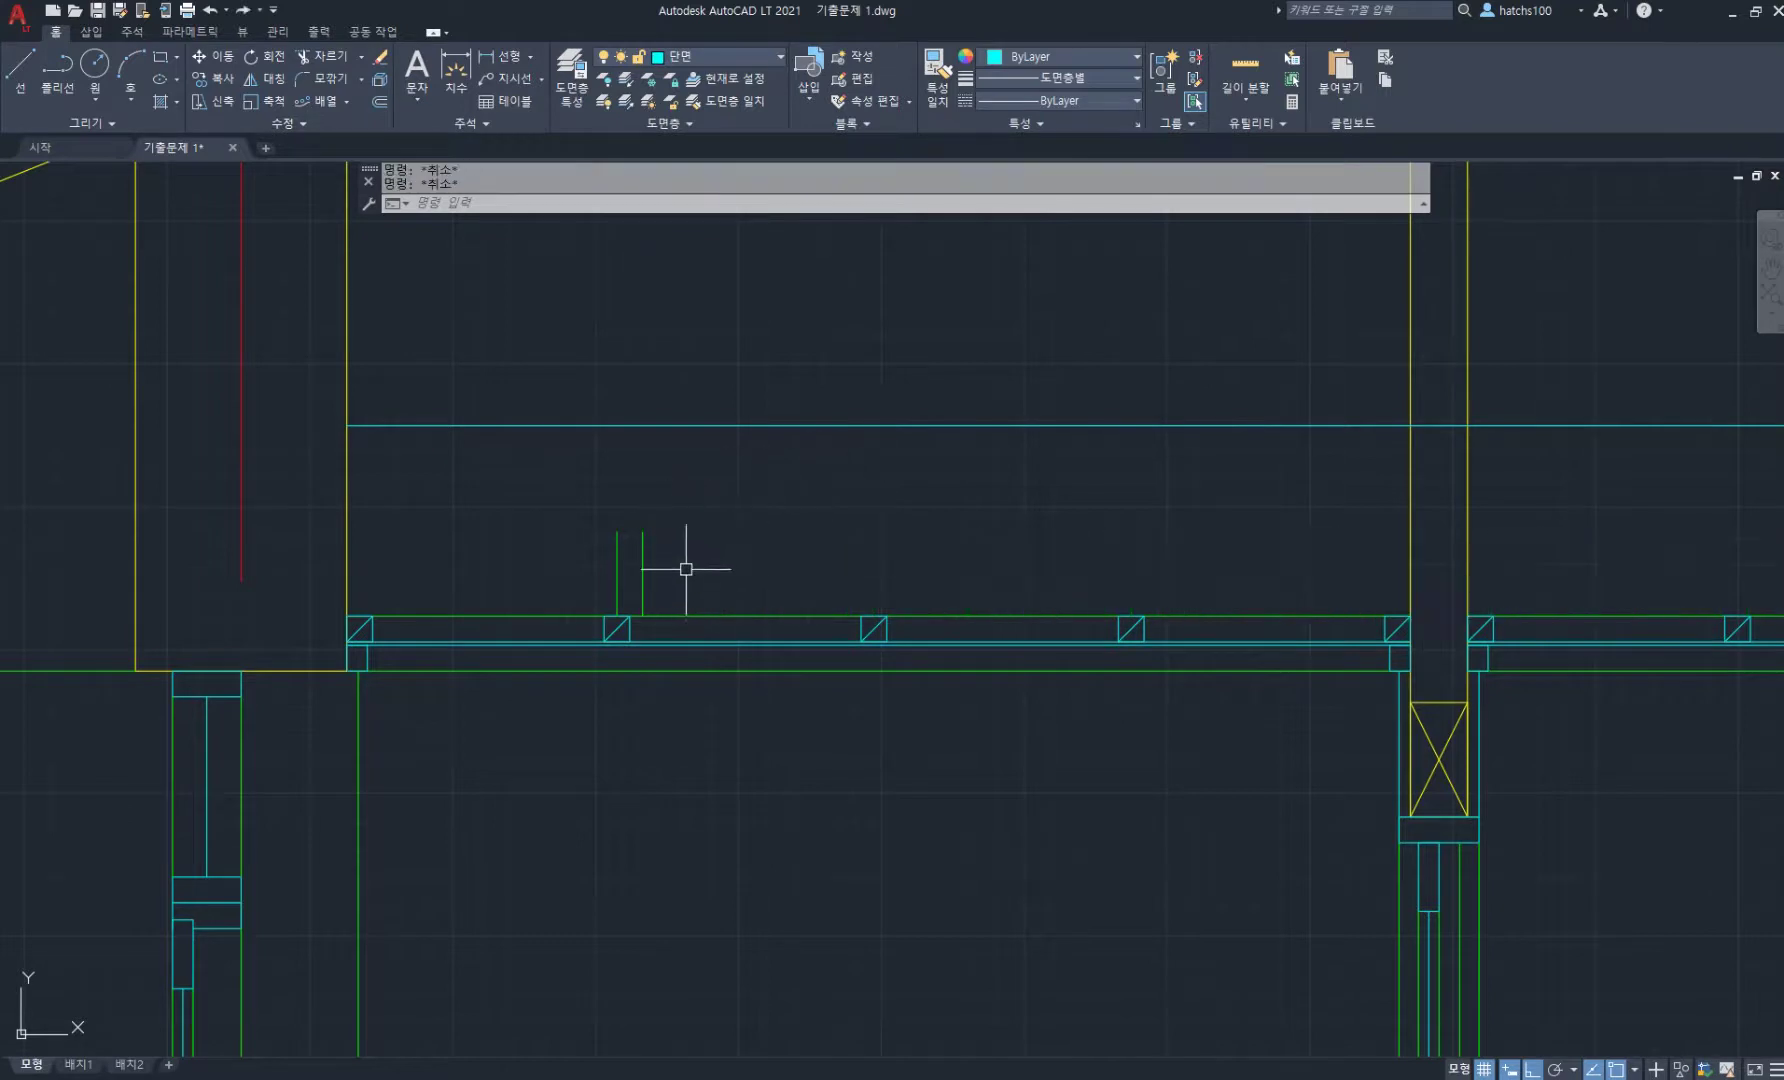
- Array the two short vertical hanger lines along the horizontal line above the ceiling at a spacing of 900
left_click(316, 107)
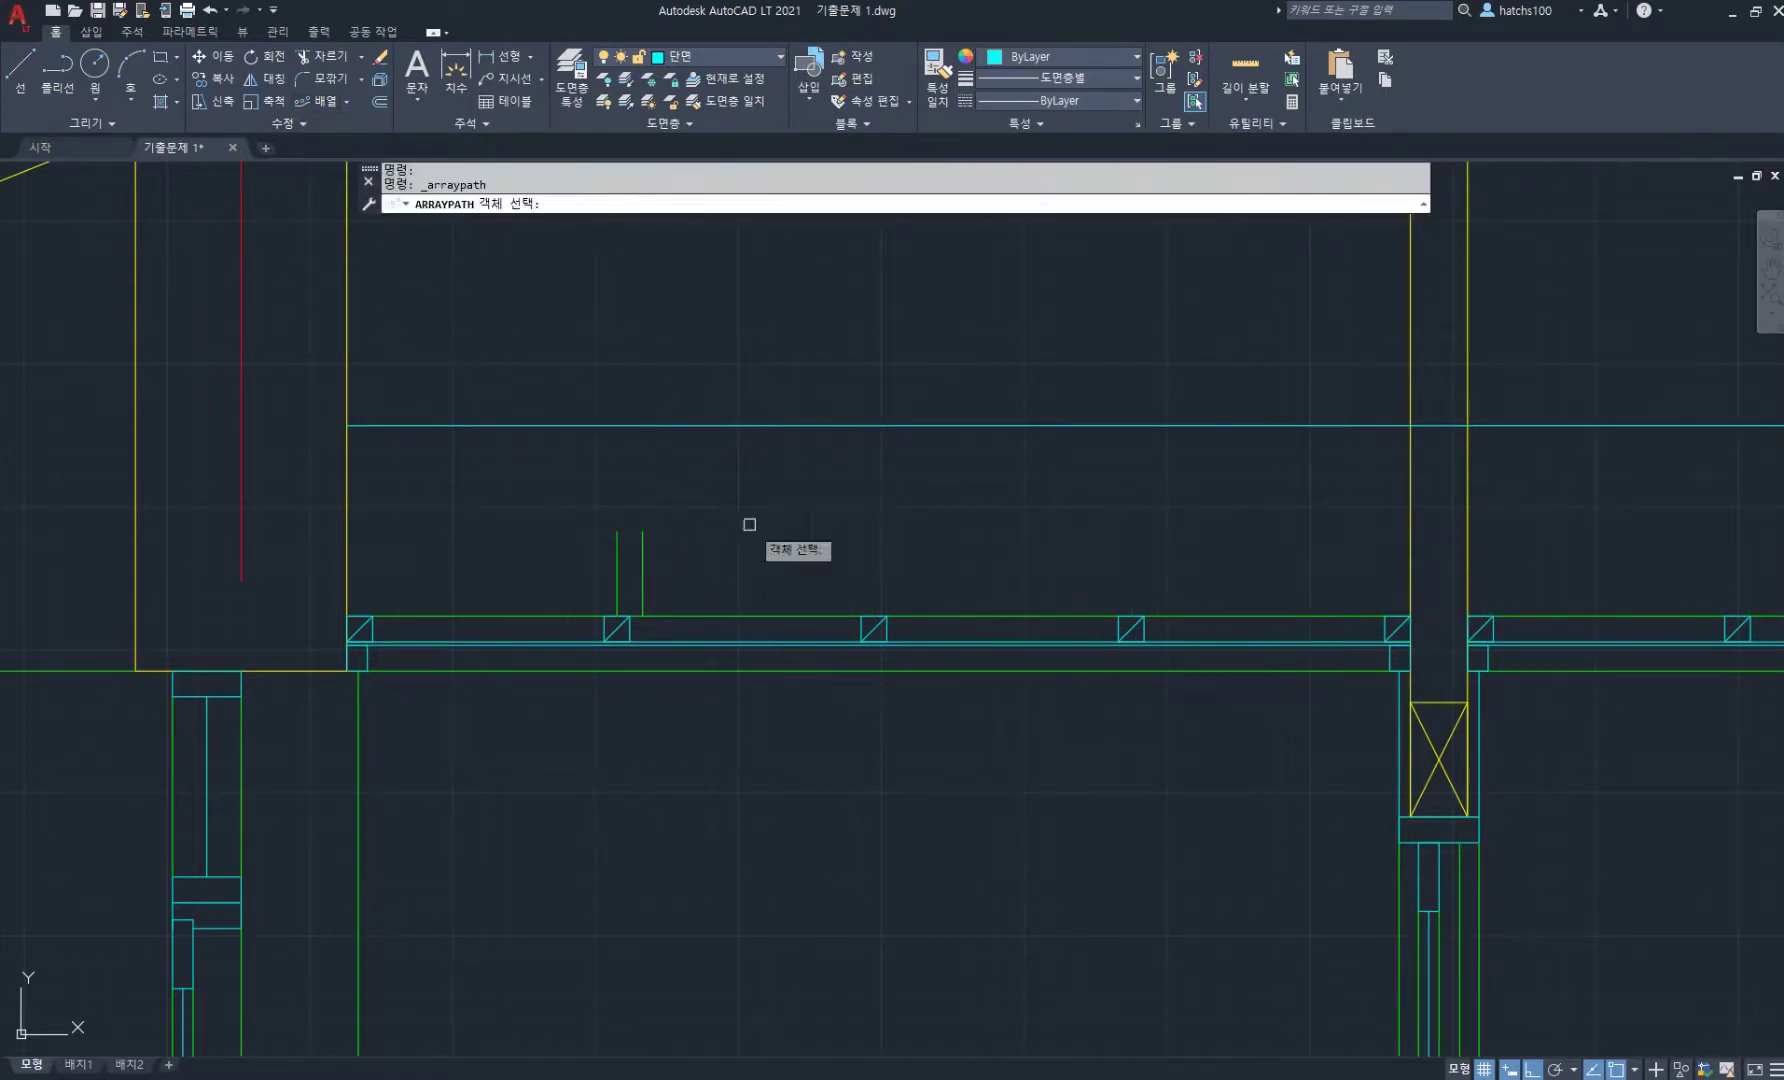
left_click(752, 571)
left_click(510, 558)
key("Return")
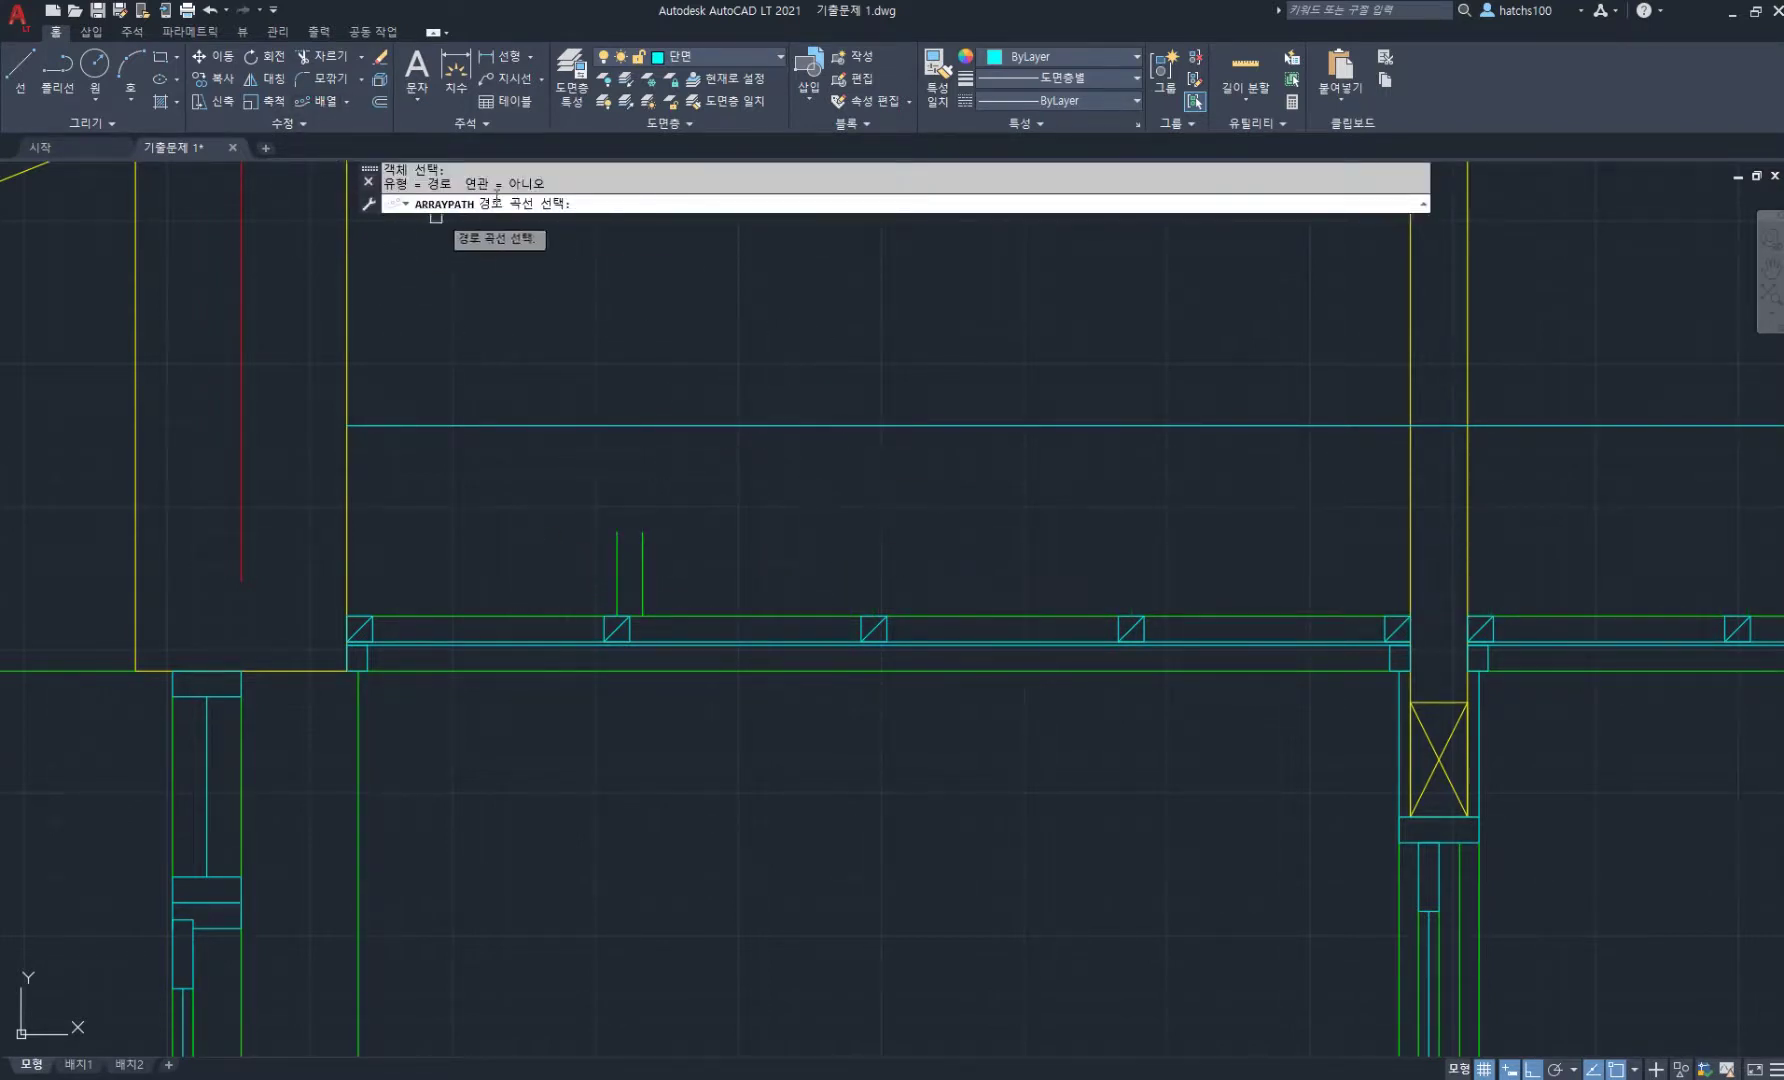
left_click(577, 425)
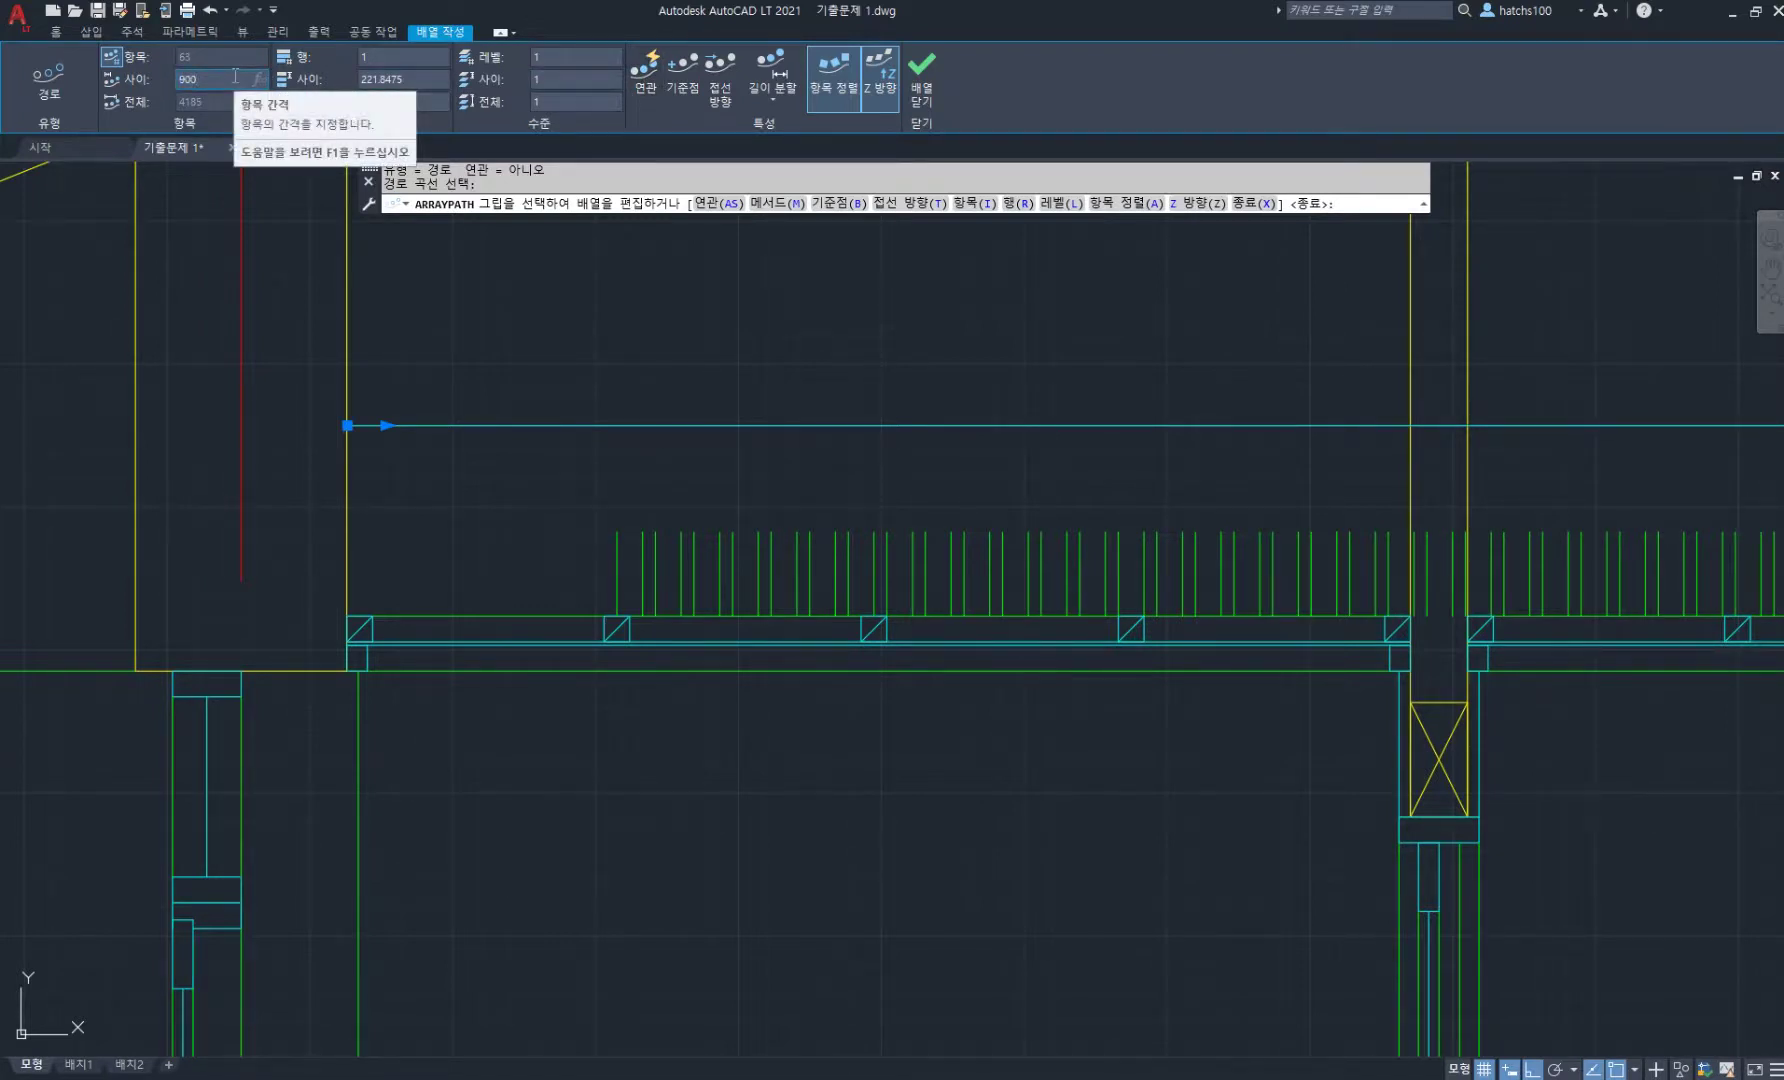
key("Return")
left_click(921, 75)
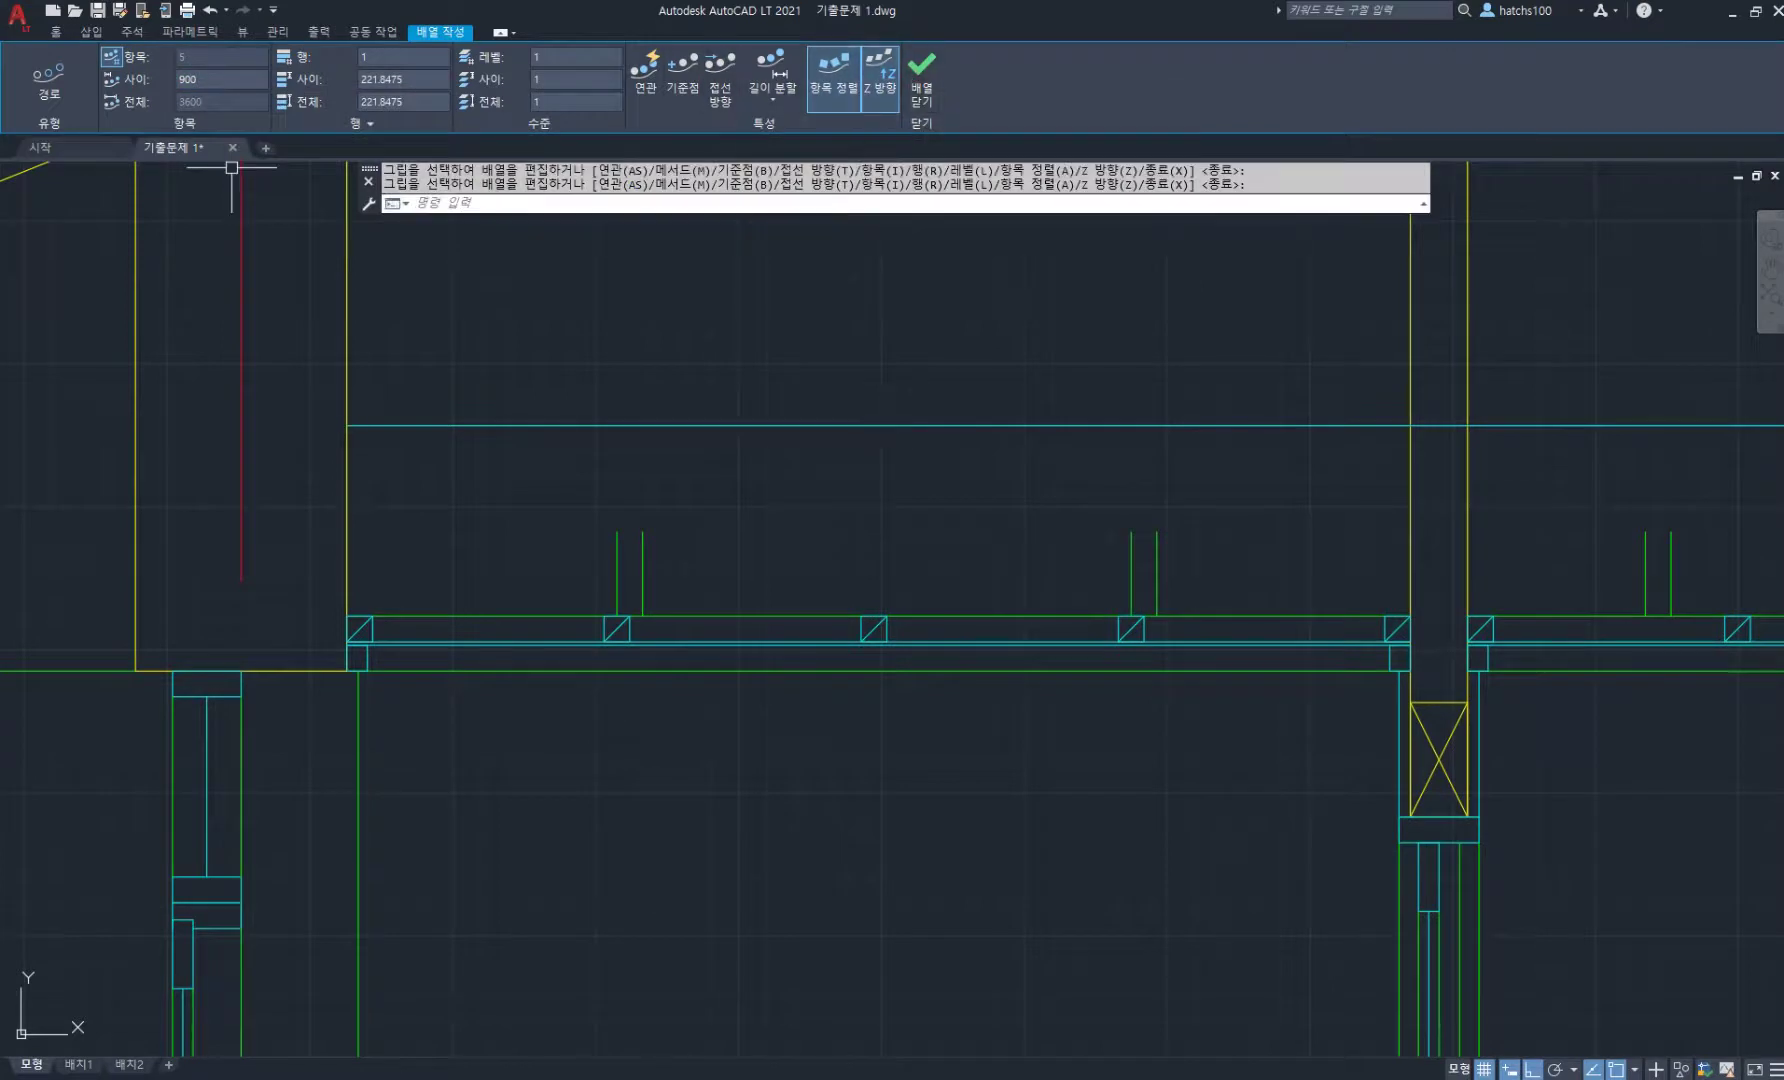
- Move the three hanger pairs beyond the inner wall sideways so the first lines up with the second joist square
scroll(894, 400, "down", 3)
middle_click_drag(1116, 434, 916, 454)
scroll(1145, 432, "up", 2)
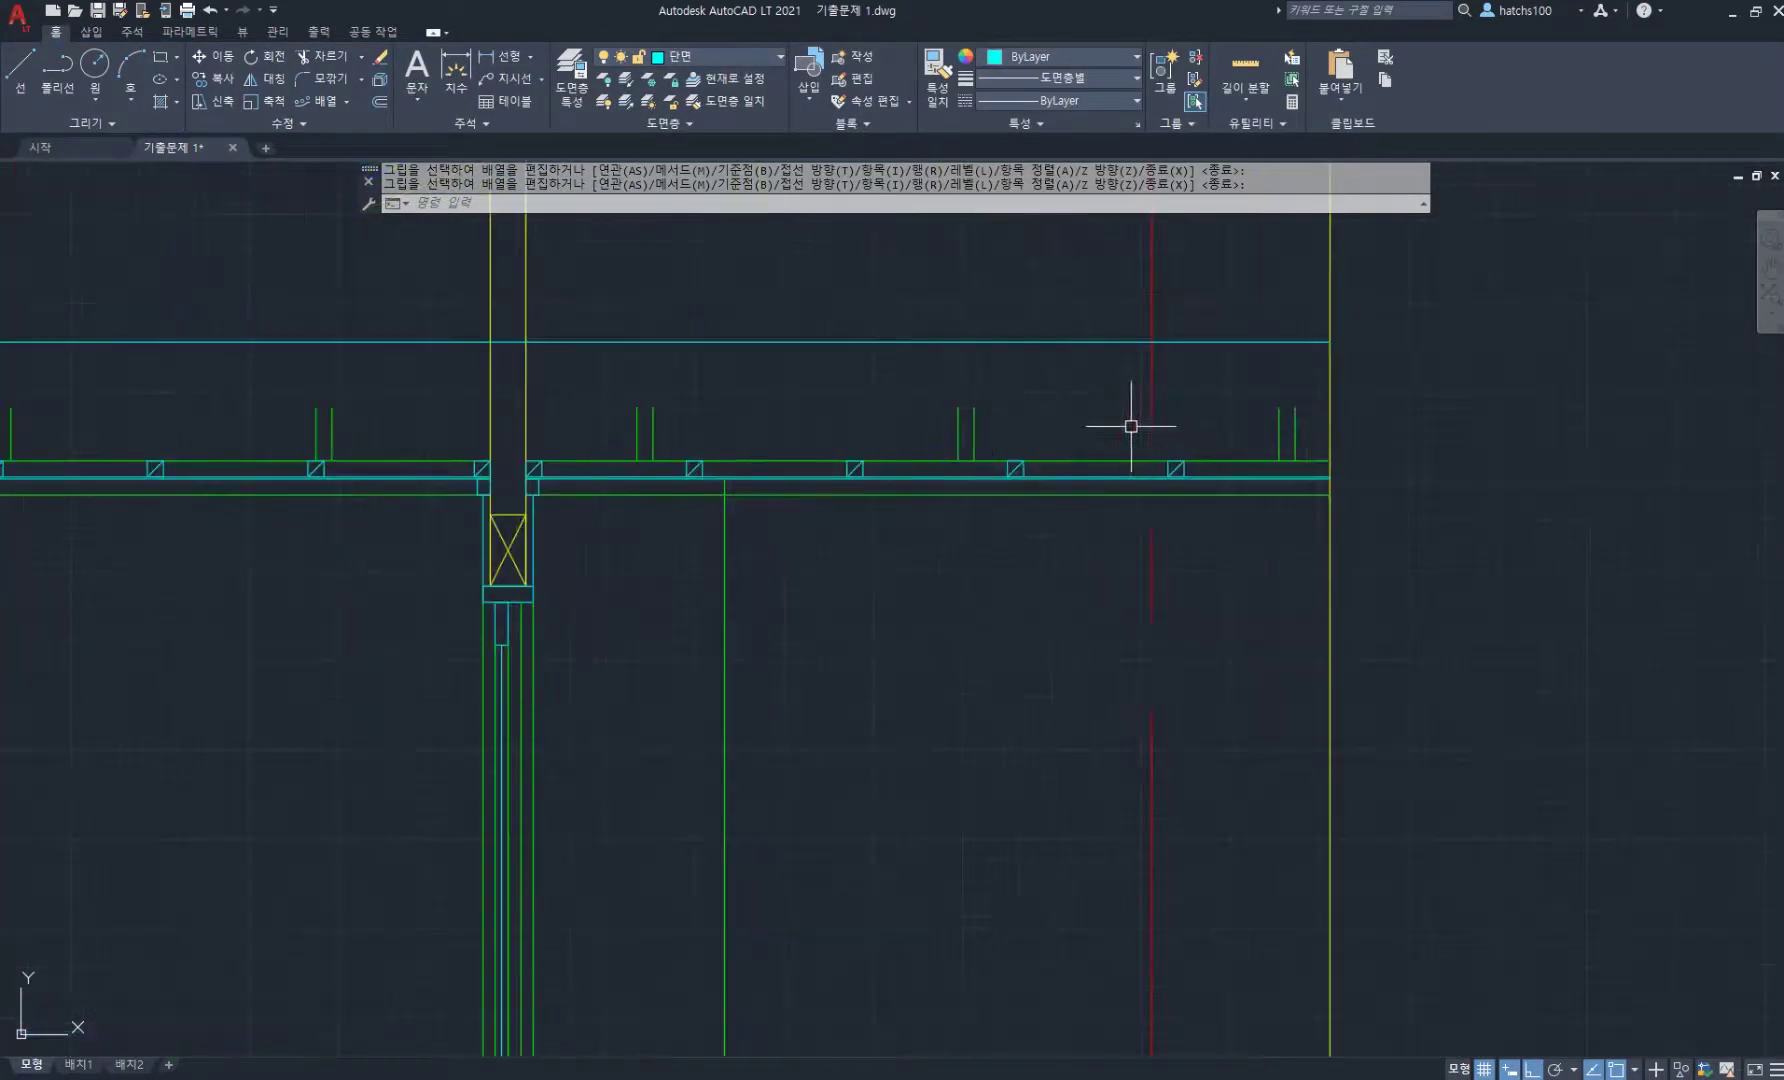
key("Return")
left_click(1045, 416)
left_click(575, 440)
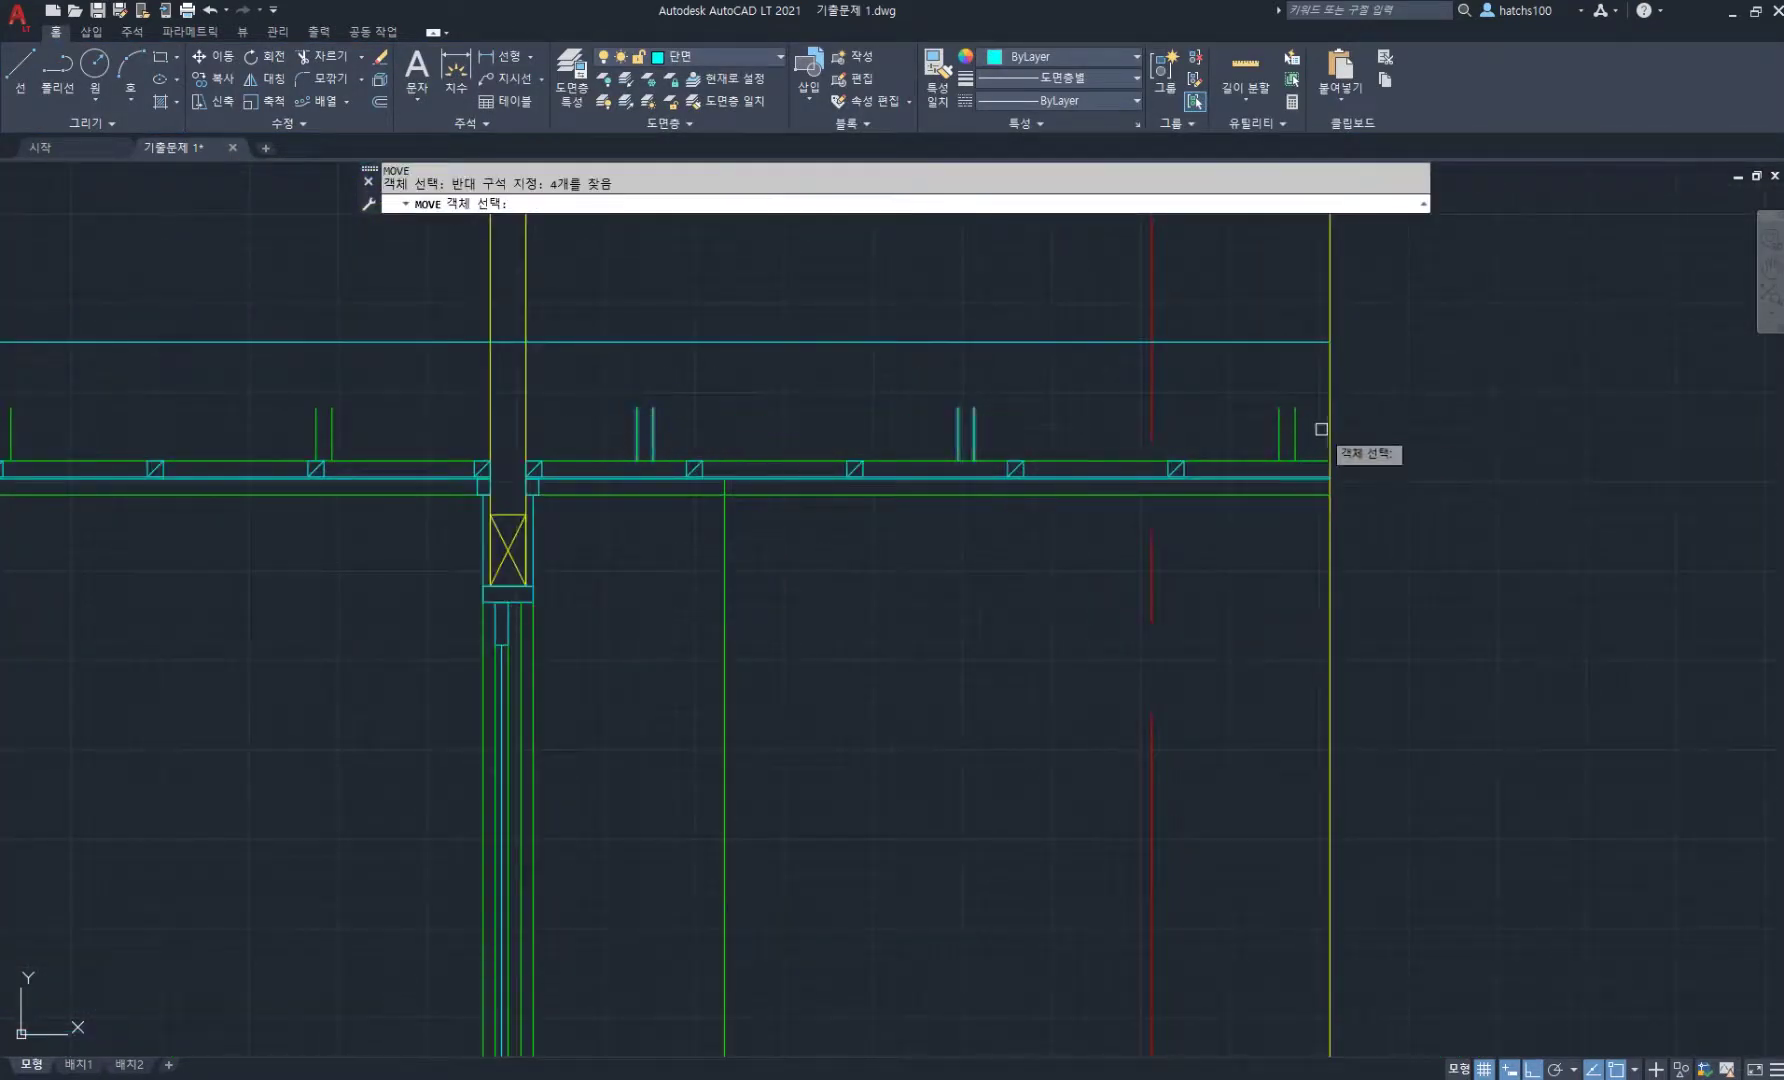
left_click(1243, 423)
key("Return")
left_click(636, 461)
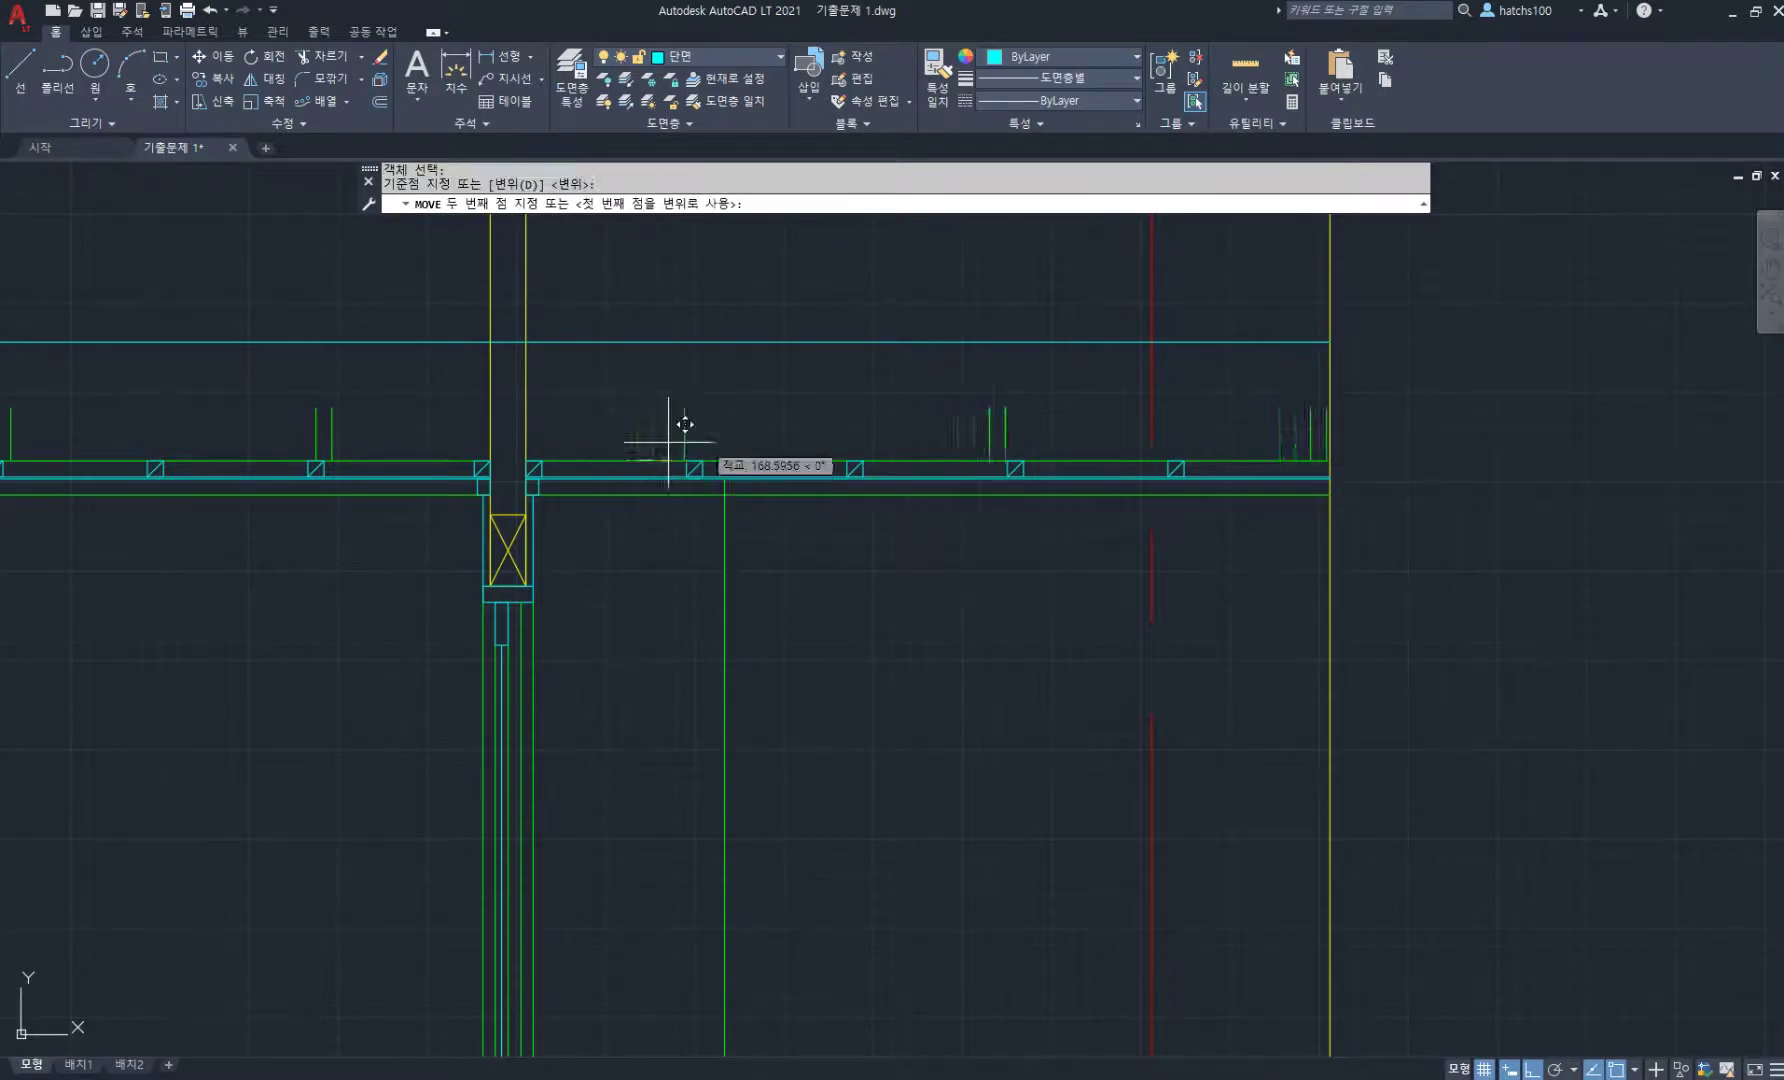
scroll(712, 453, "up", 4)
left_click(664, 468)
- Erase the hanger pair outside the section's end line and the horizontal guide line above the ceiling
scroll(781, 474, "down", 6)
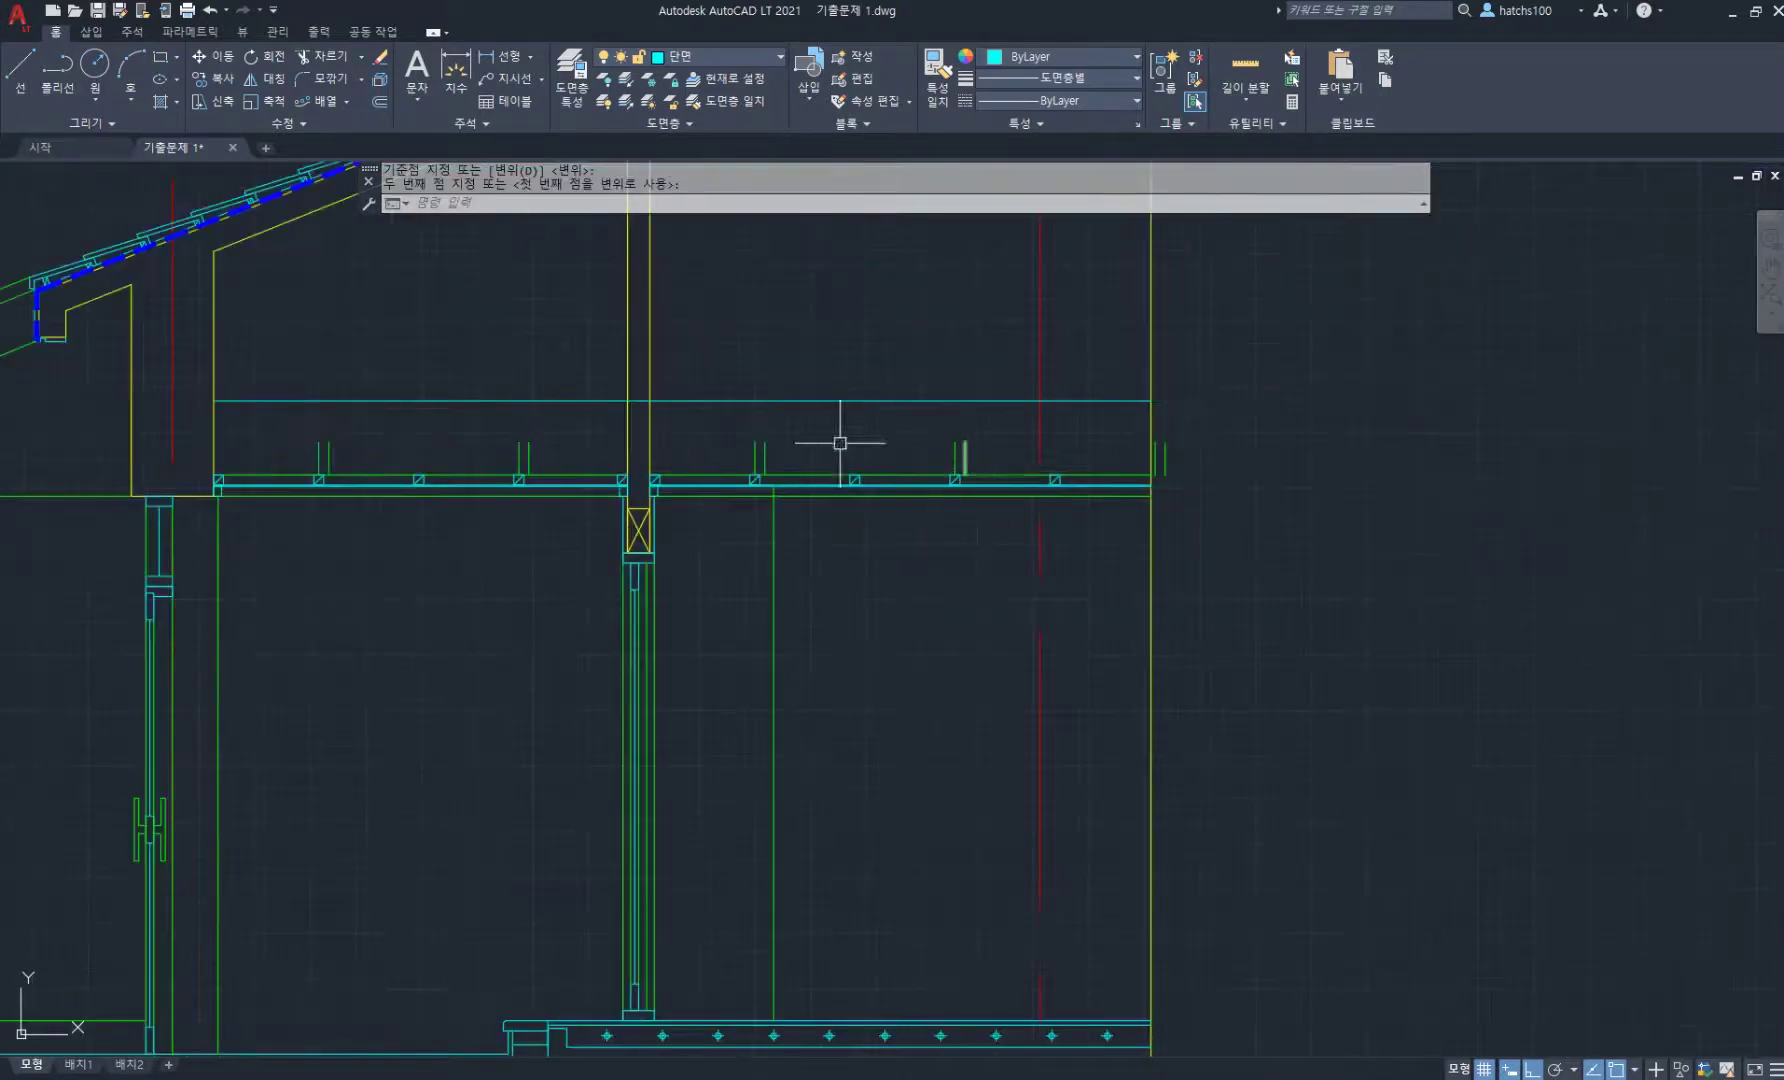
middle_click_drag(1000, 453, 1209, 464)
left_click(1345, 449)
left_click(1459, 563)
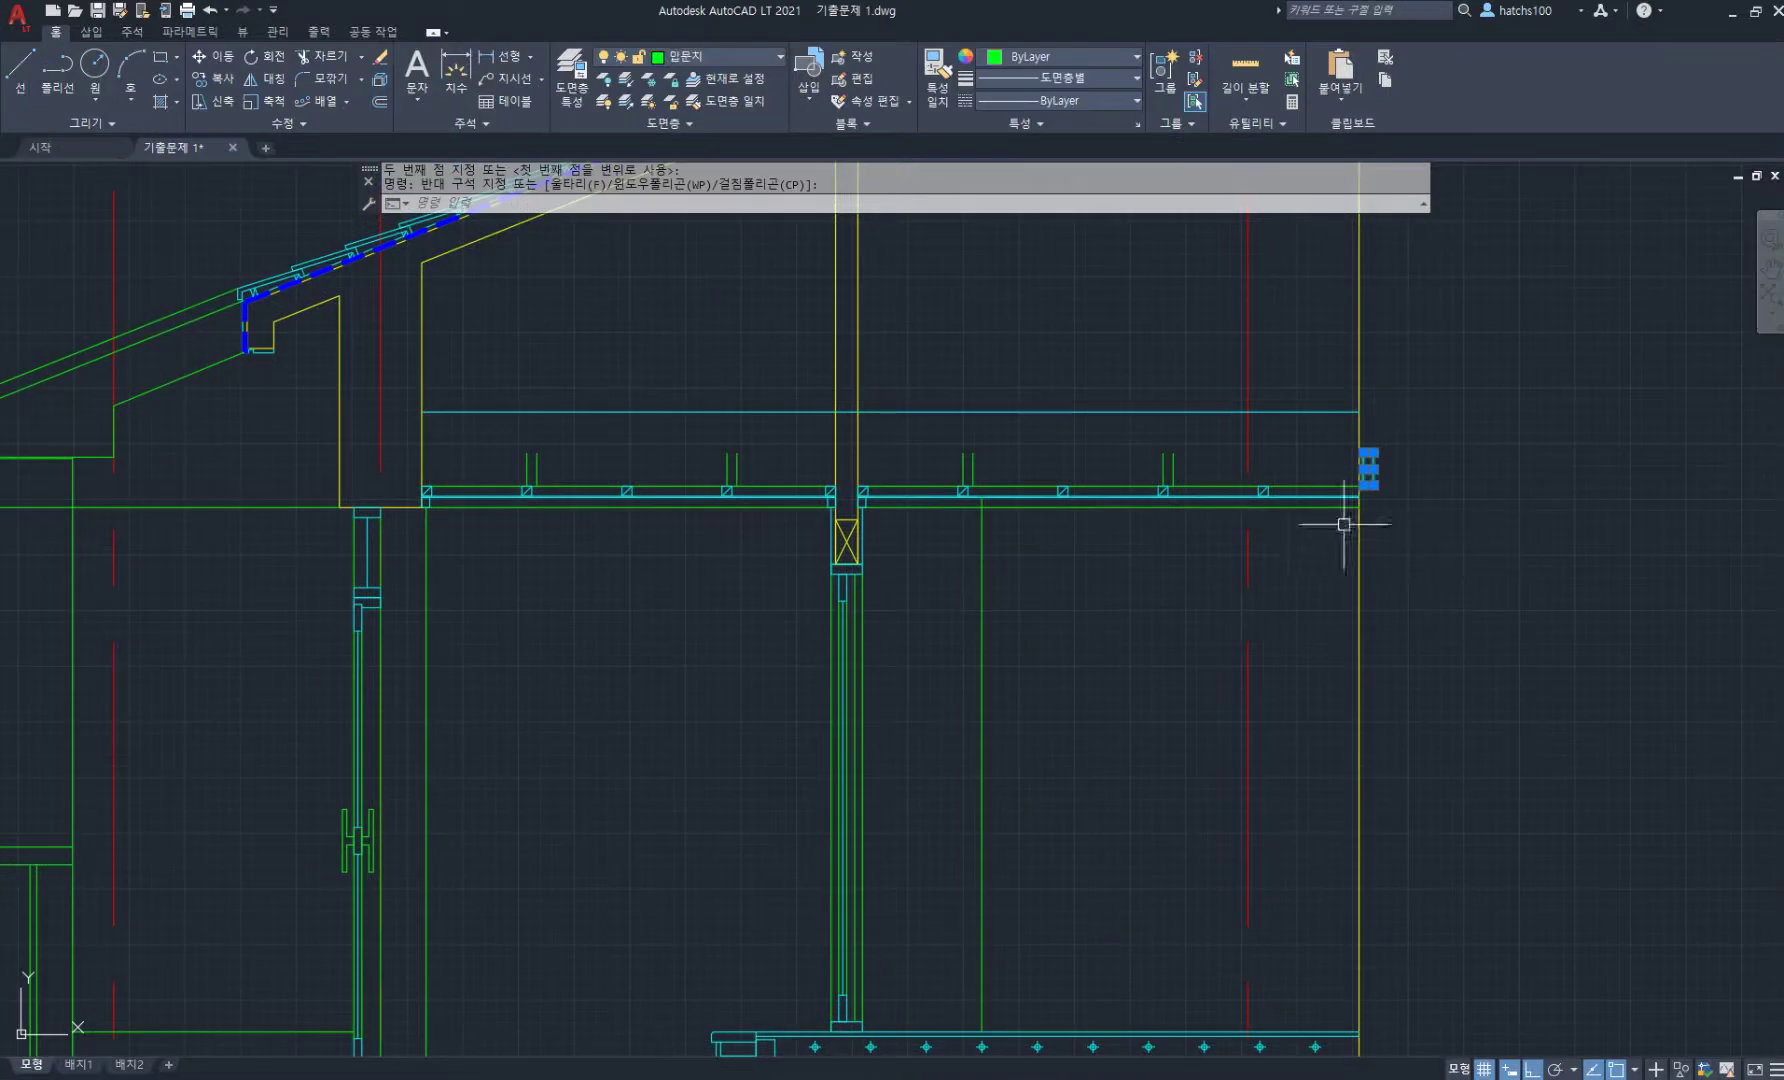
left_click(1128, 426)
left_click(1070, 352)
key("Delete")
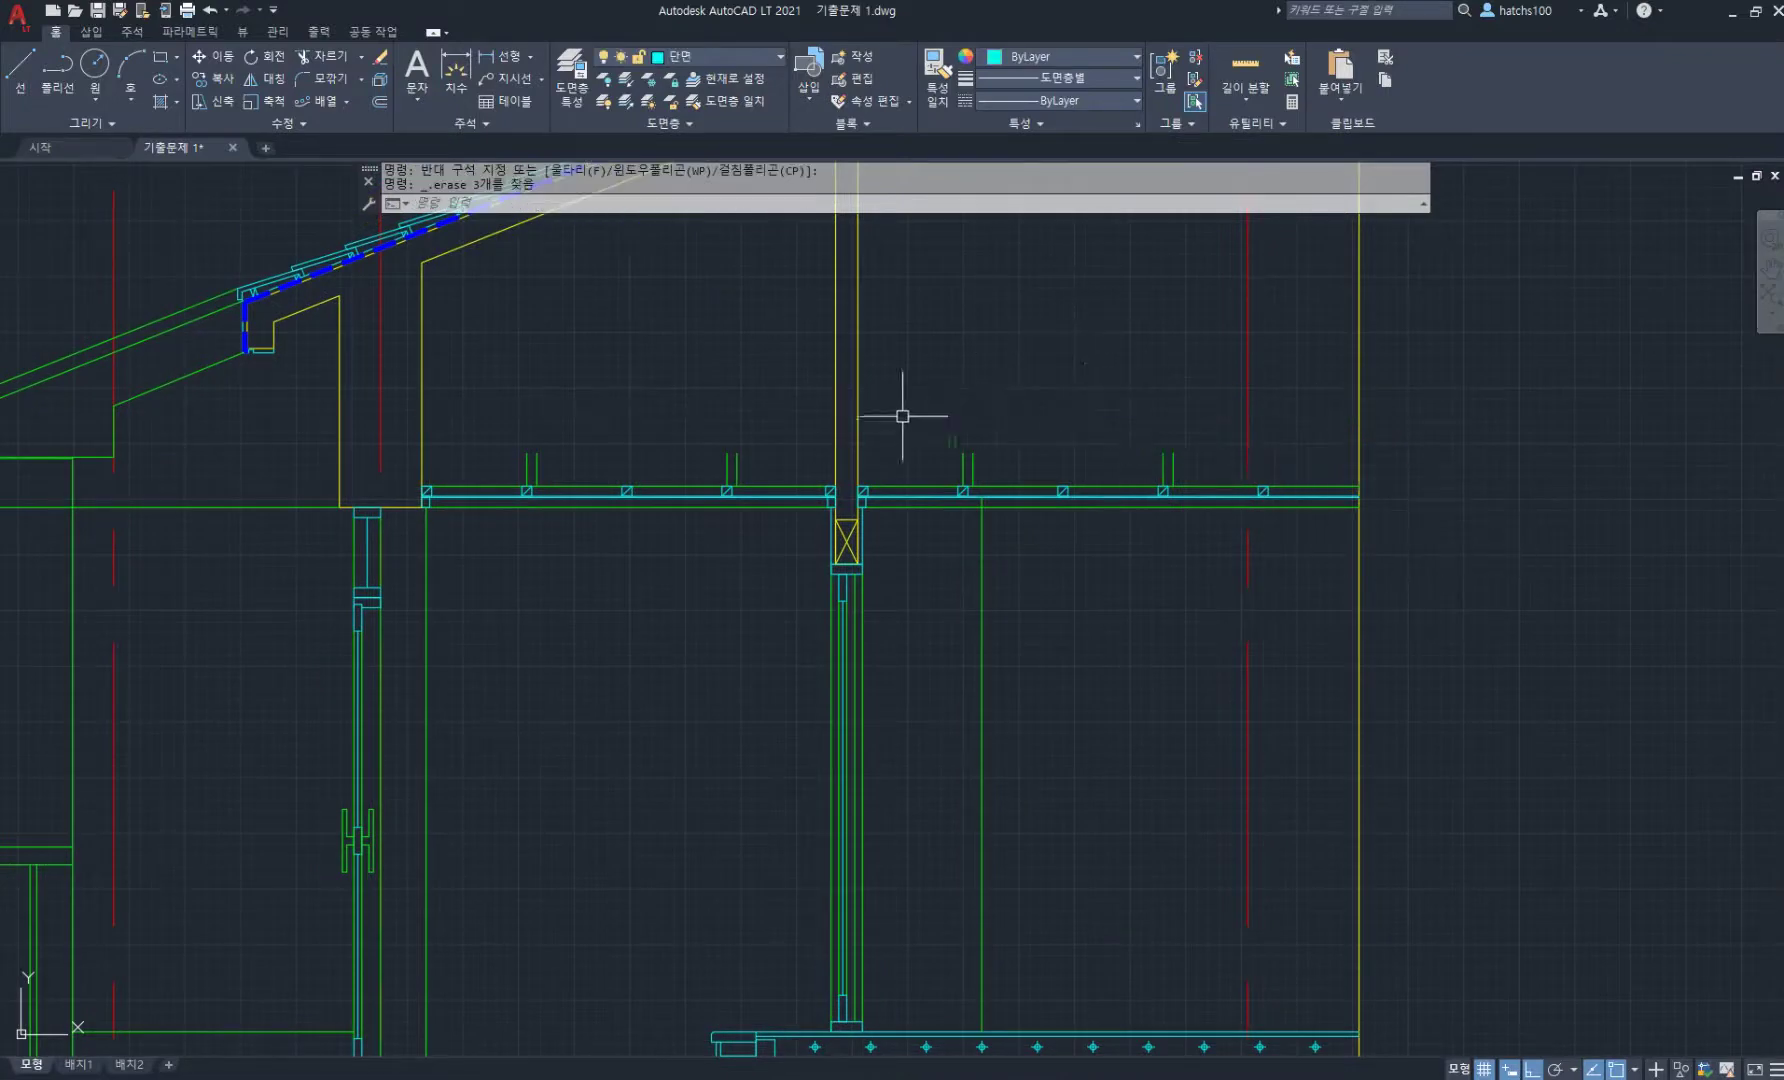
- Extend the four remaining hanger pairs up to the underside of the roof slab
scroll(860, 420, "down", 3)
scroll(856, 458, "up", 2)
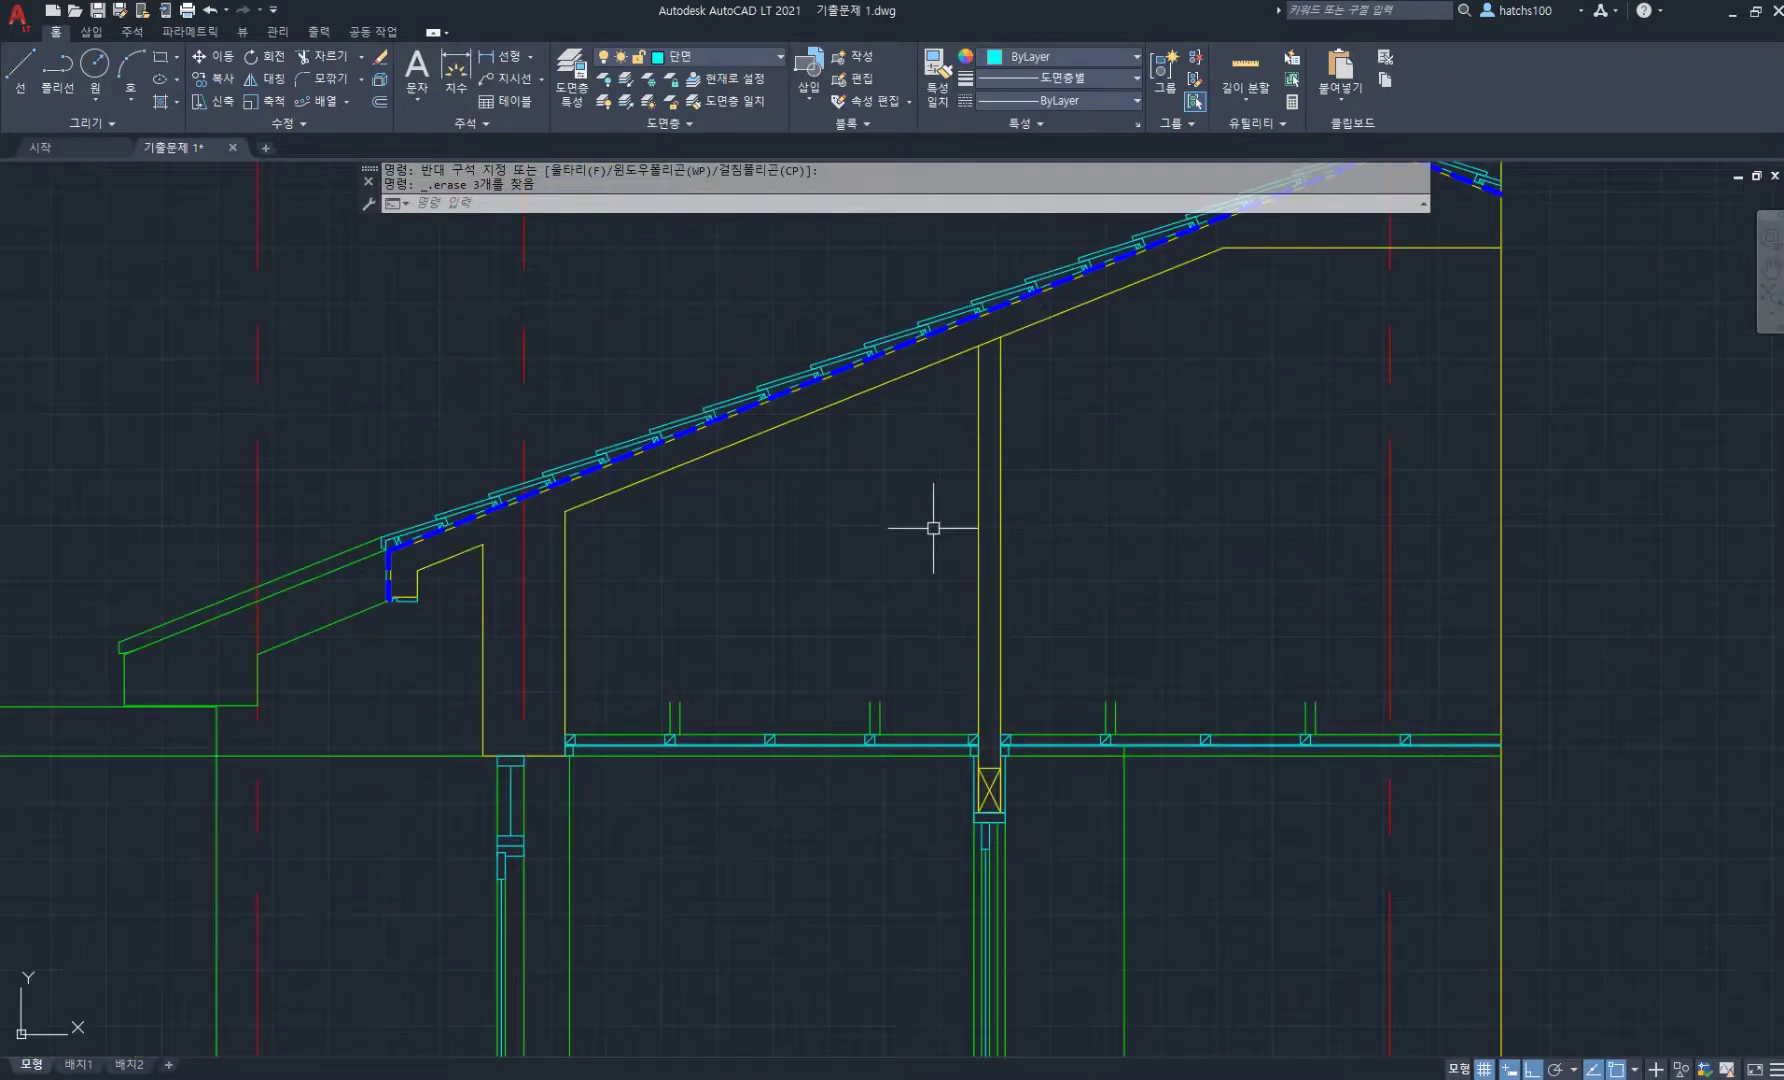
type("ex")
key("space")
left_click(901, 707)
left_click(660, 707)
middle_click_drag(1306, 672, 1050, 651)
left_click(1057, 690)
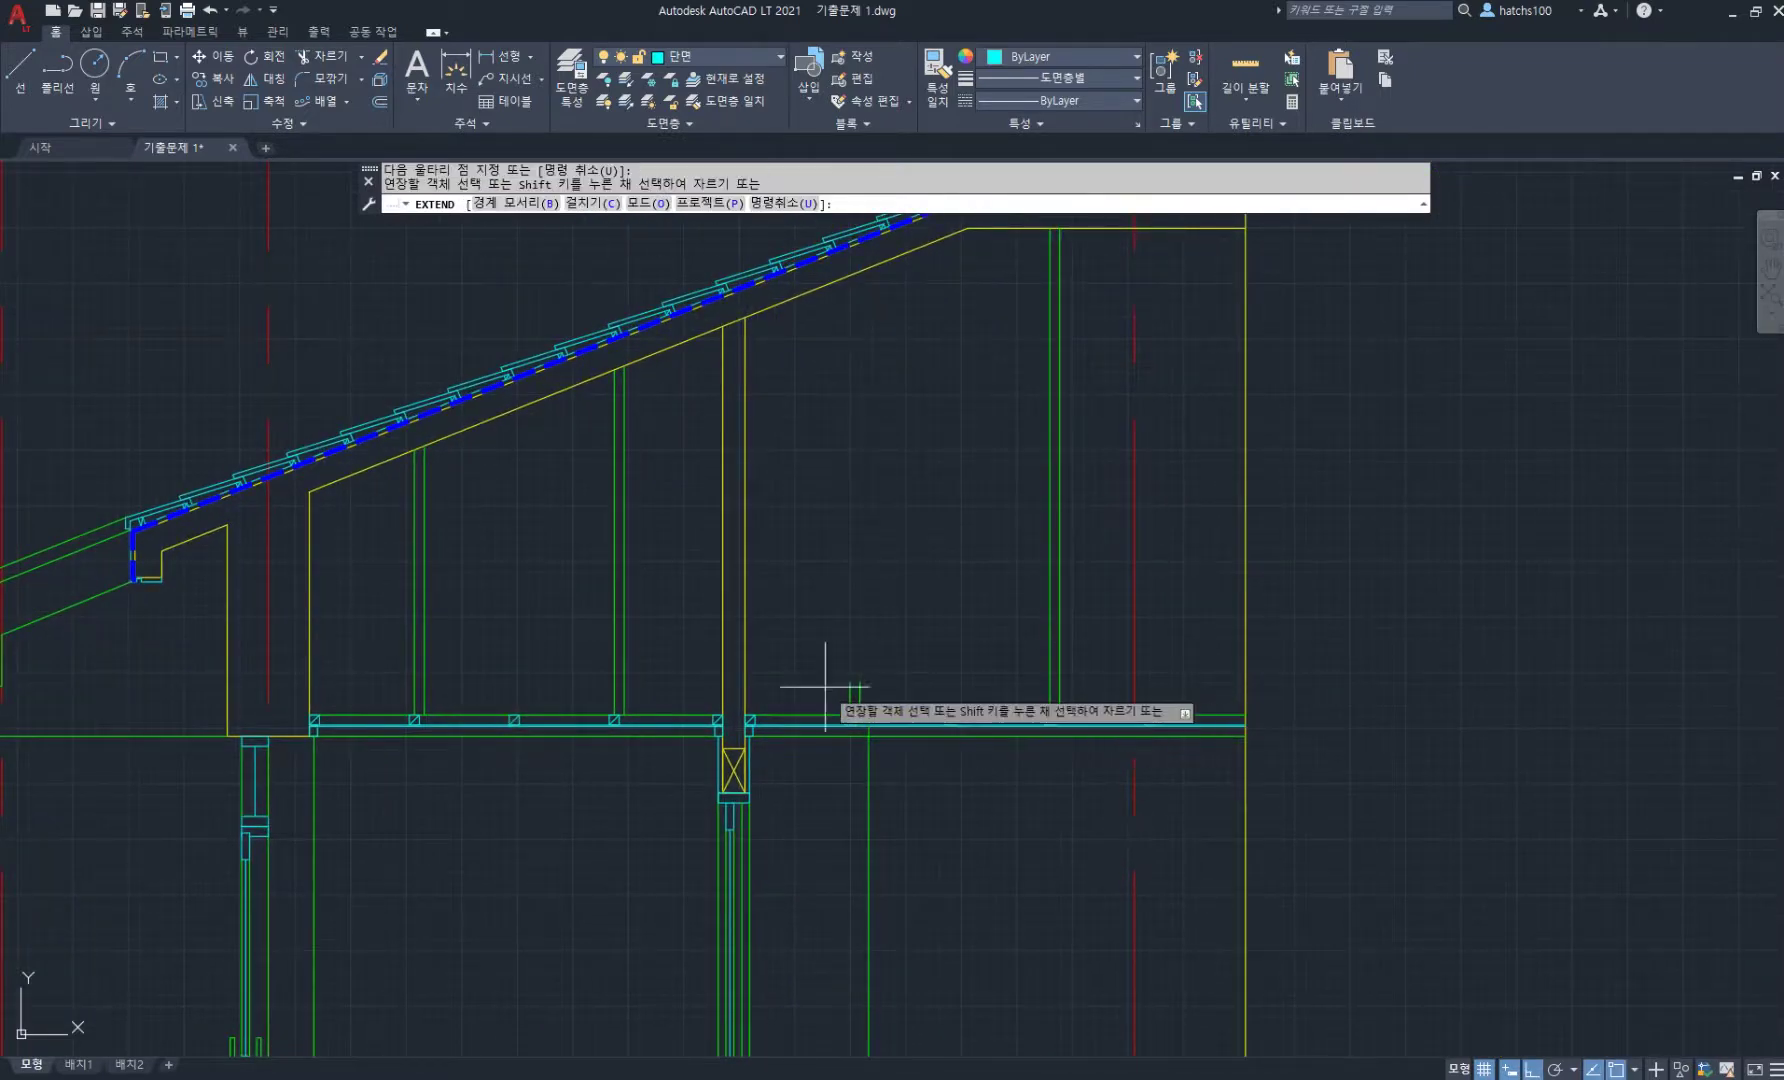
left_click(848, 697)
key("space")
- Draw a 60 by 60 square from the upper end of the first hanger's outer line, toward the eaves
middle_click_drag(452, 519, 800, 456)
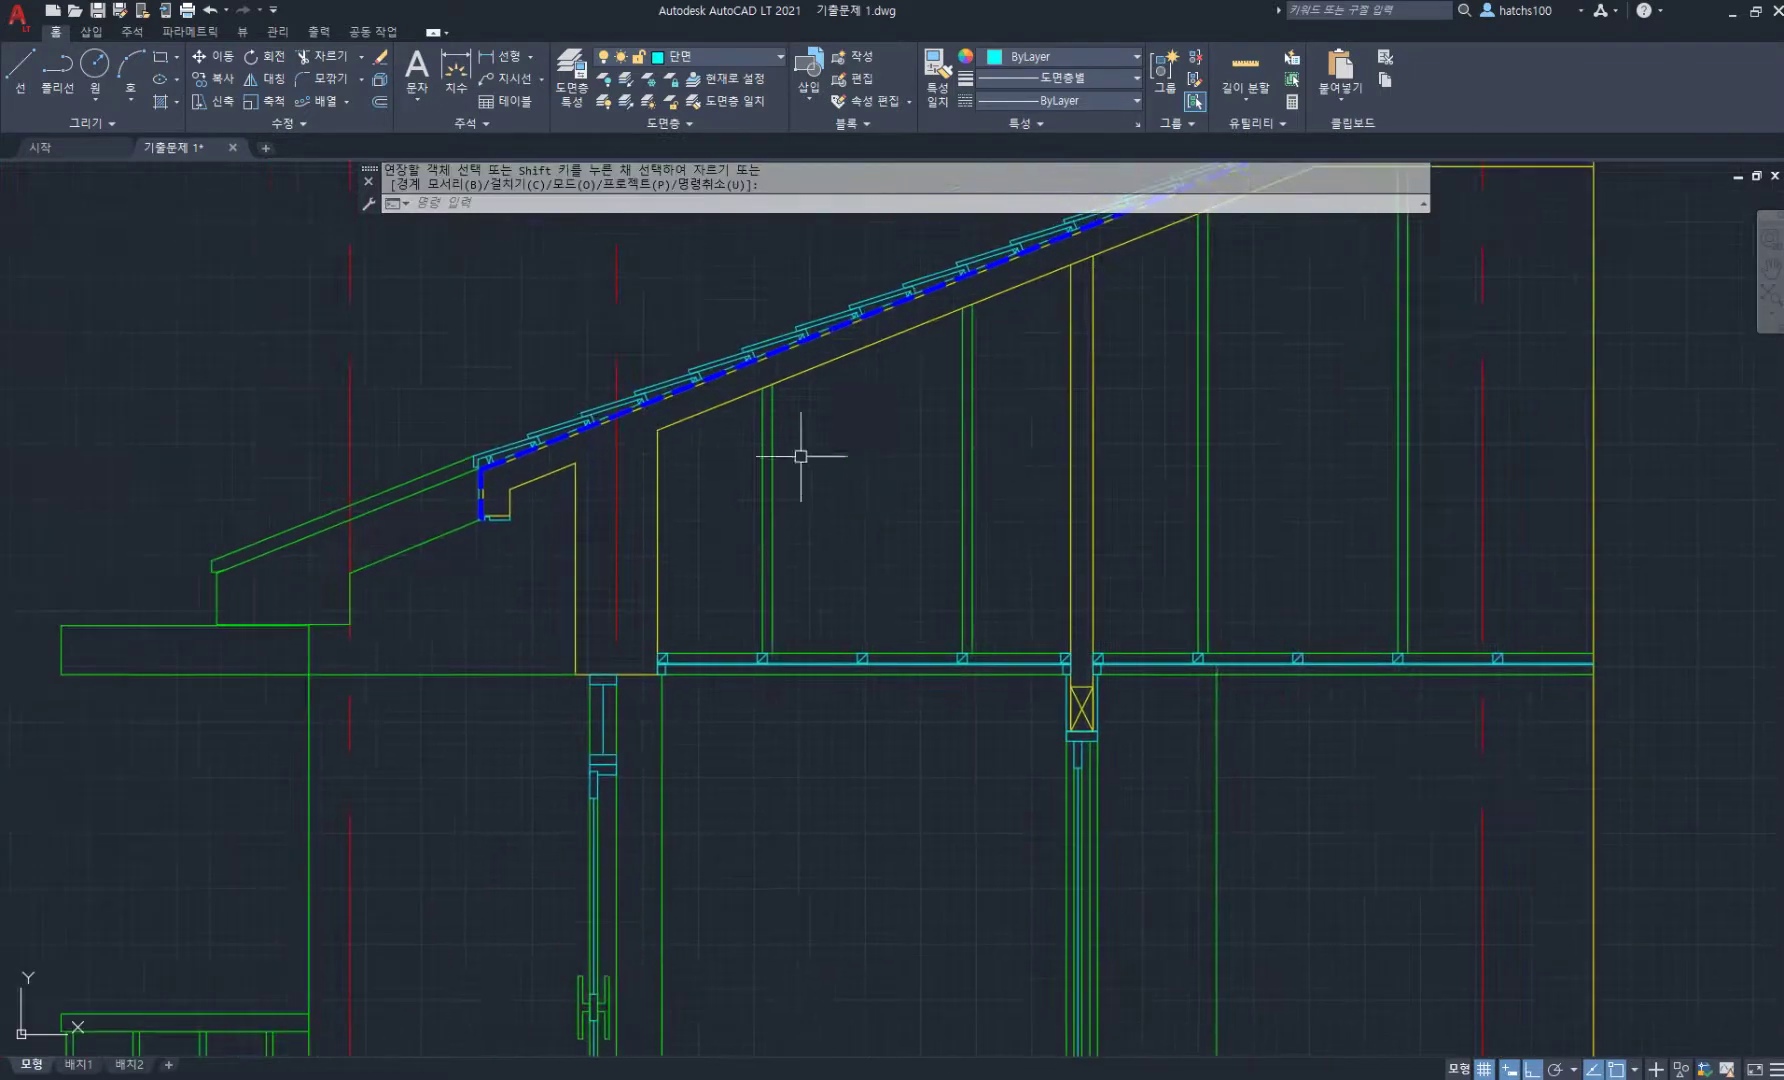
scroll(701, 405, "up", 2)
scroll(714, 350, "up", 2)
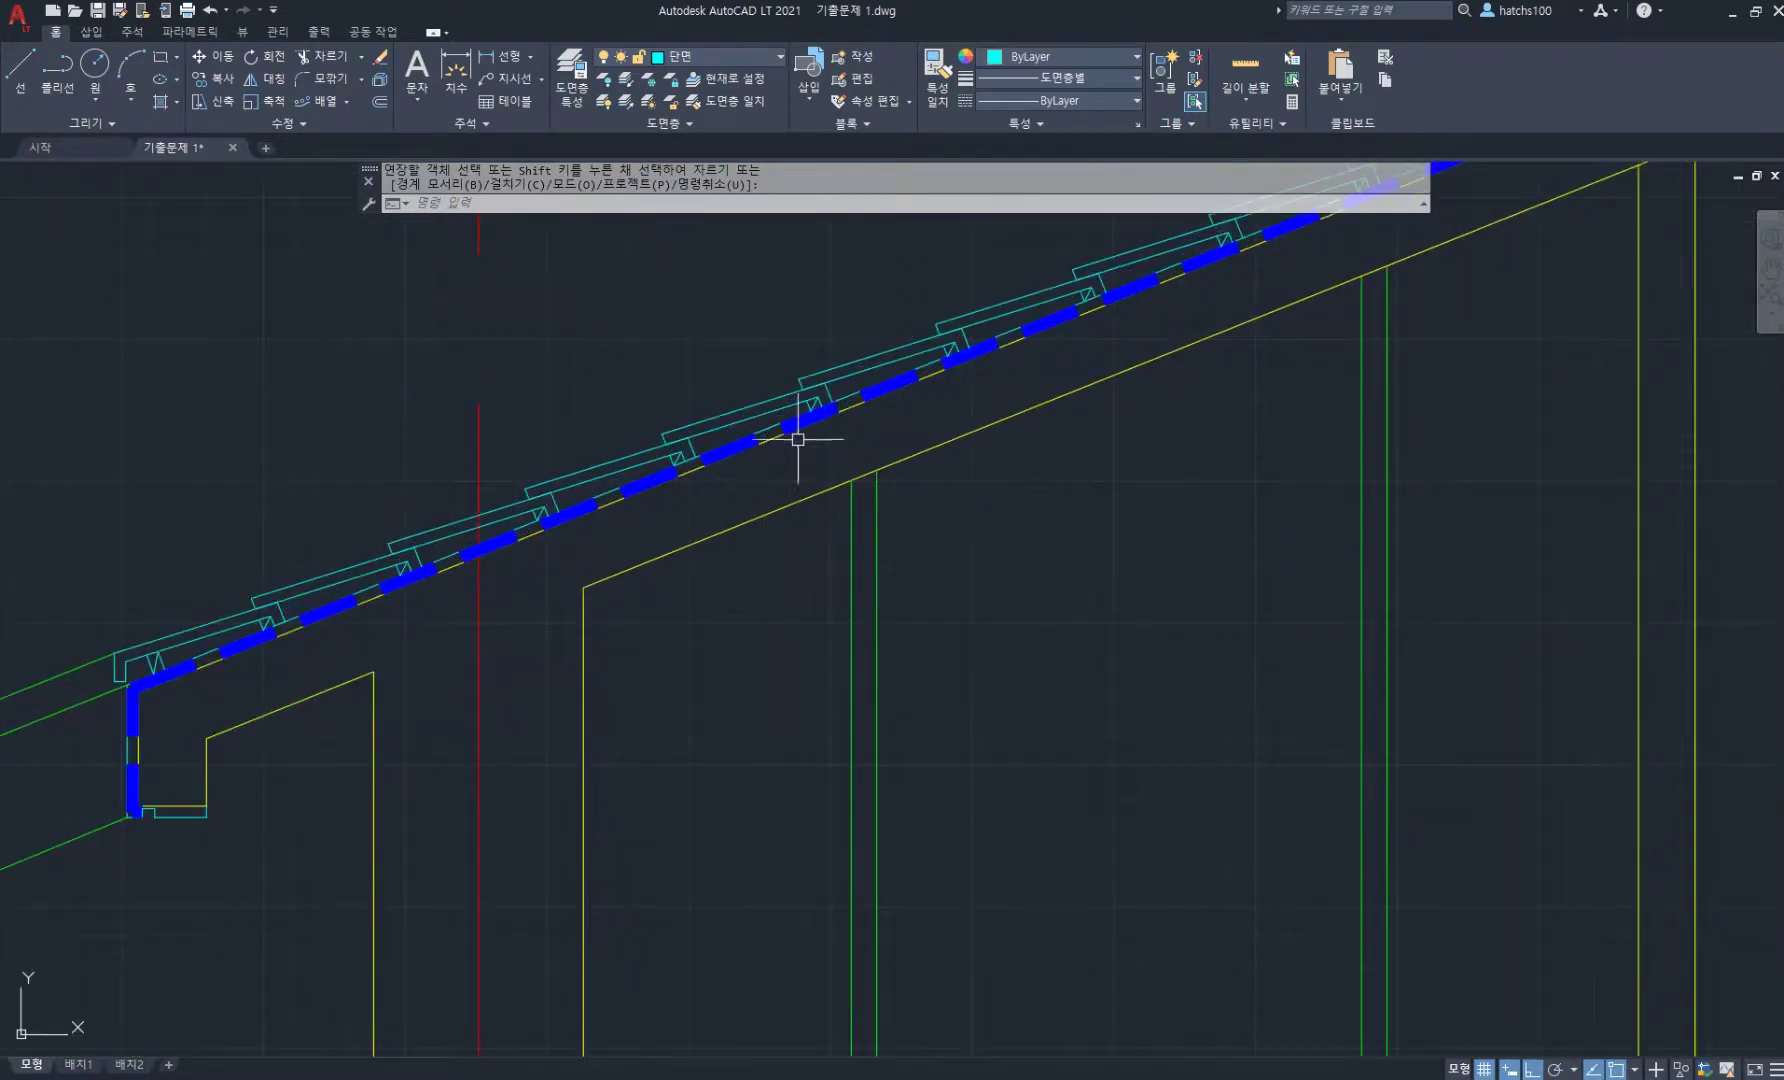
type("c")
key("Return")
scroll(840, 490, "up", 4)
left_click(868, 482)
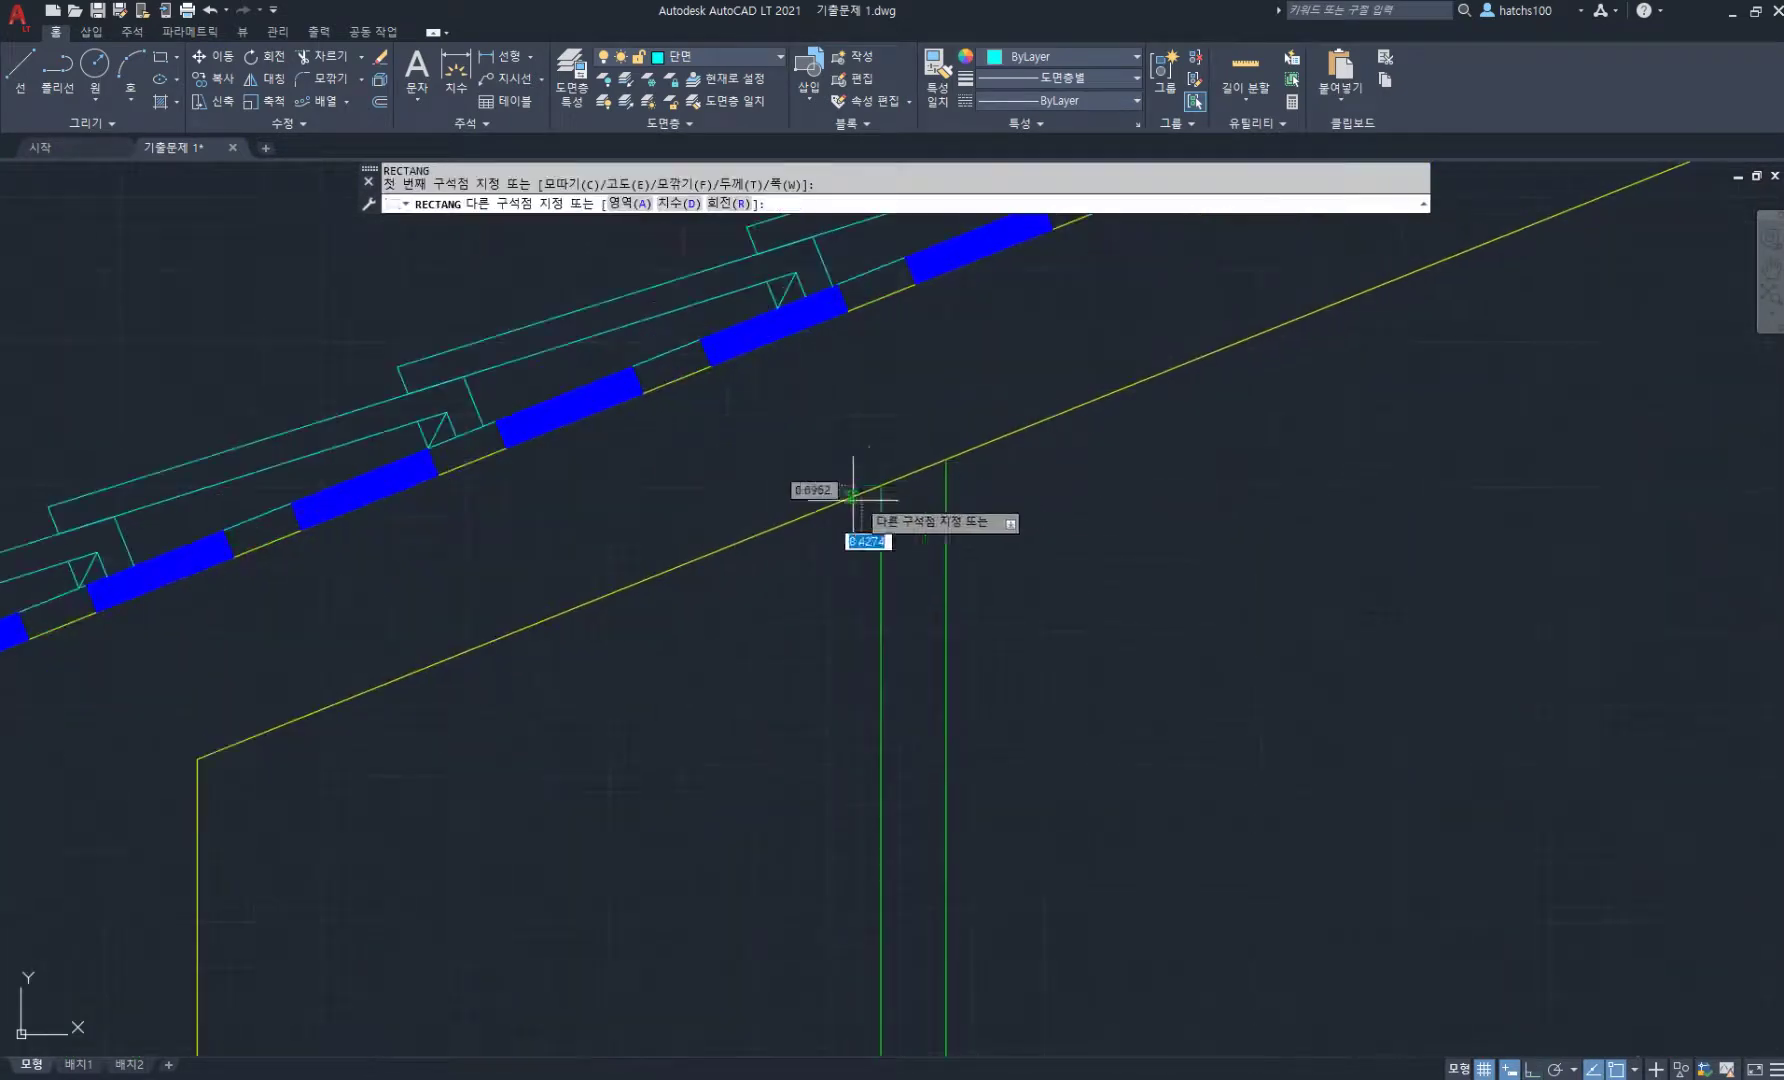
scroll(818, 494, "up", 2)
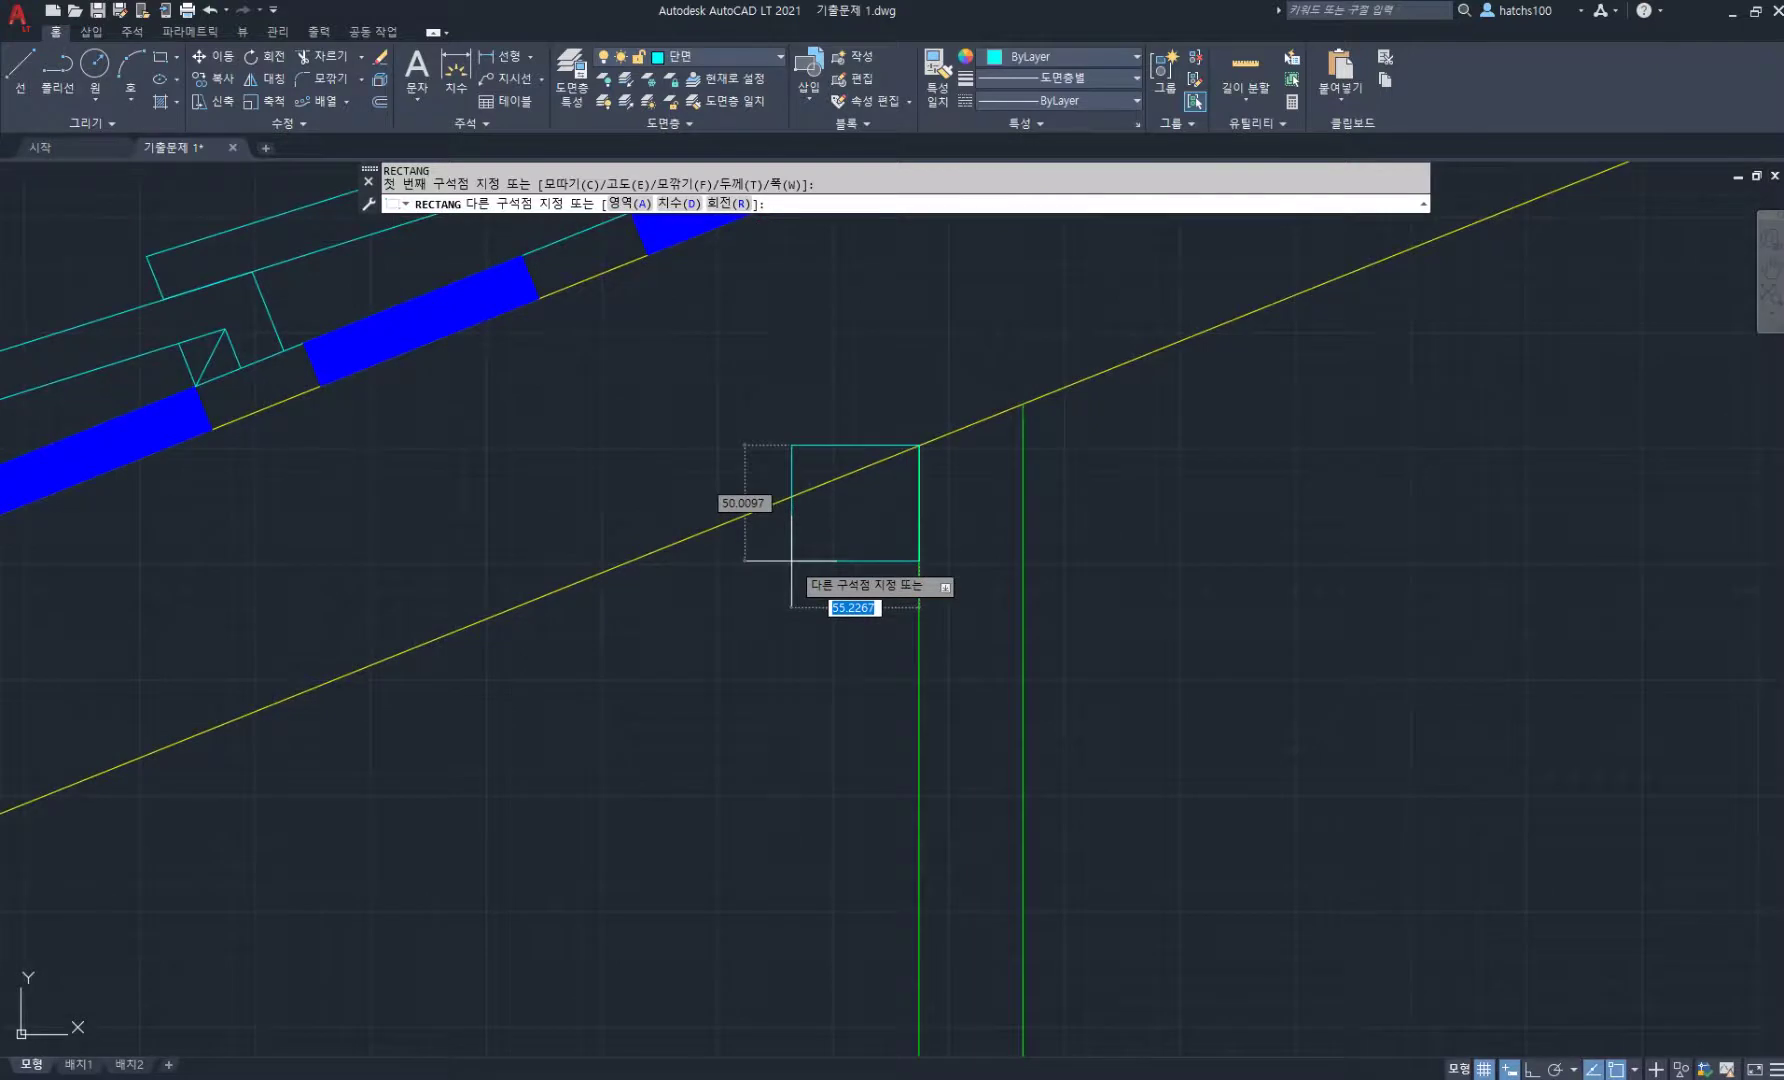
type("-60")
key("Tab")
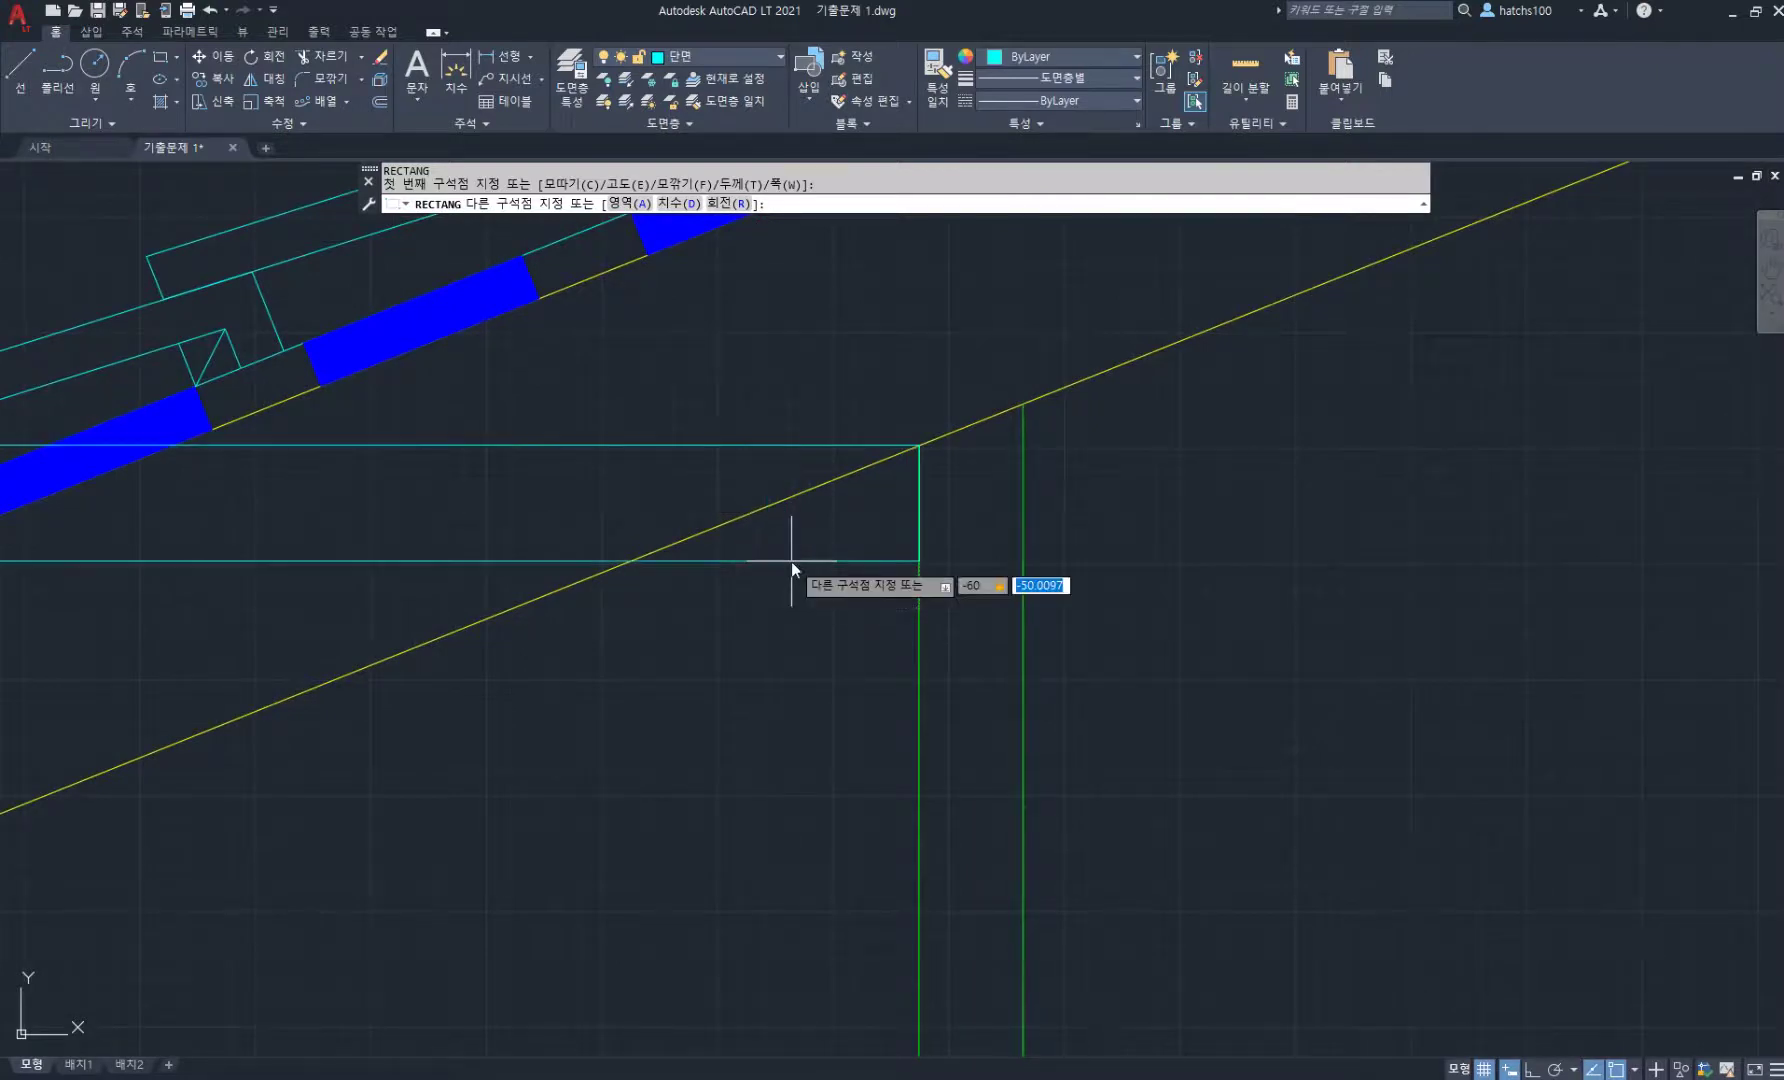
type("-60")
key("Return")
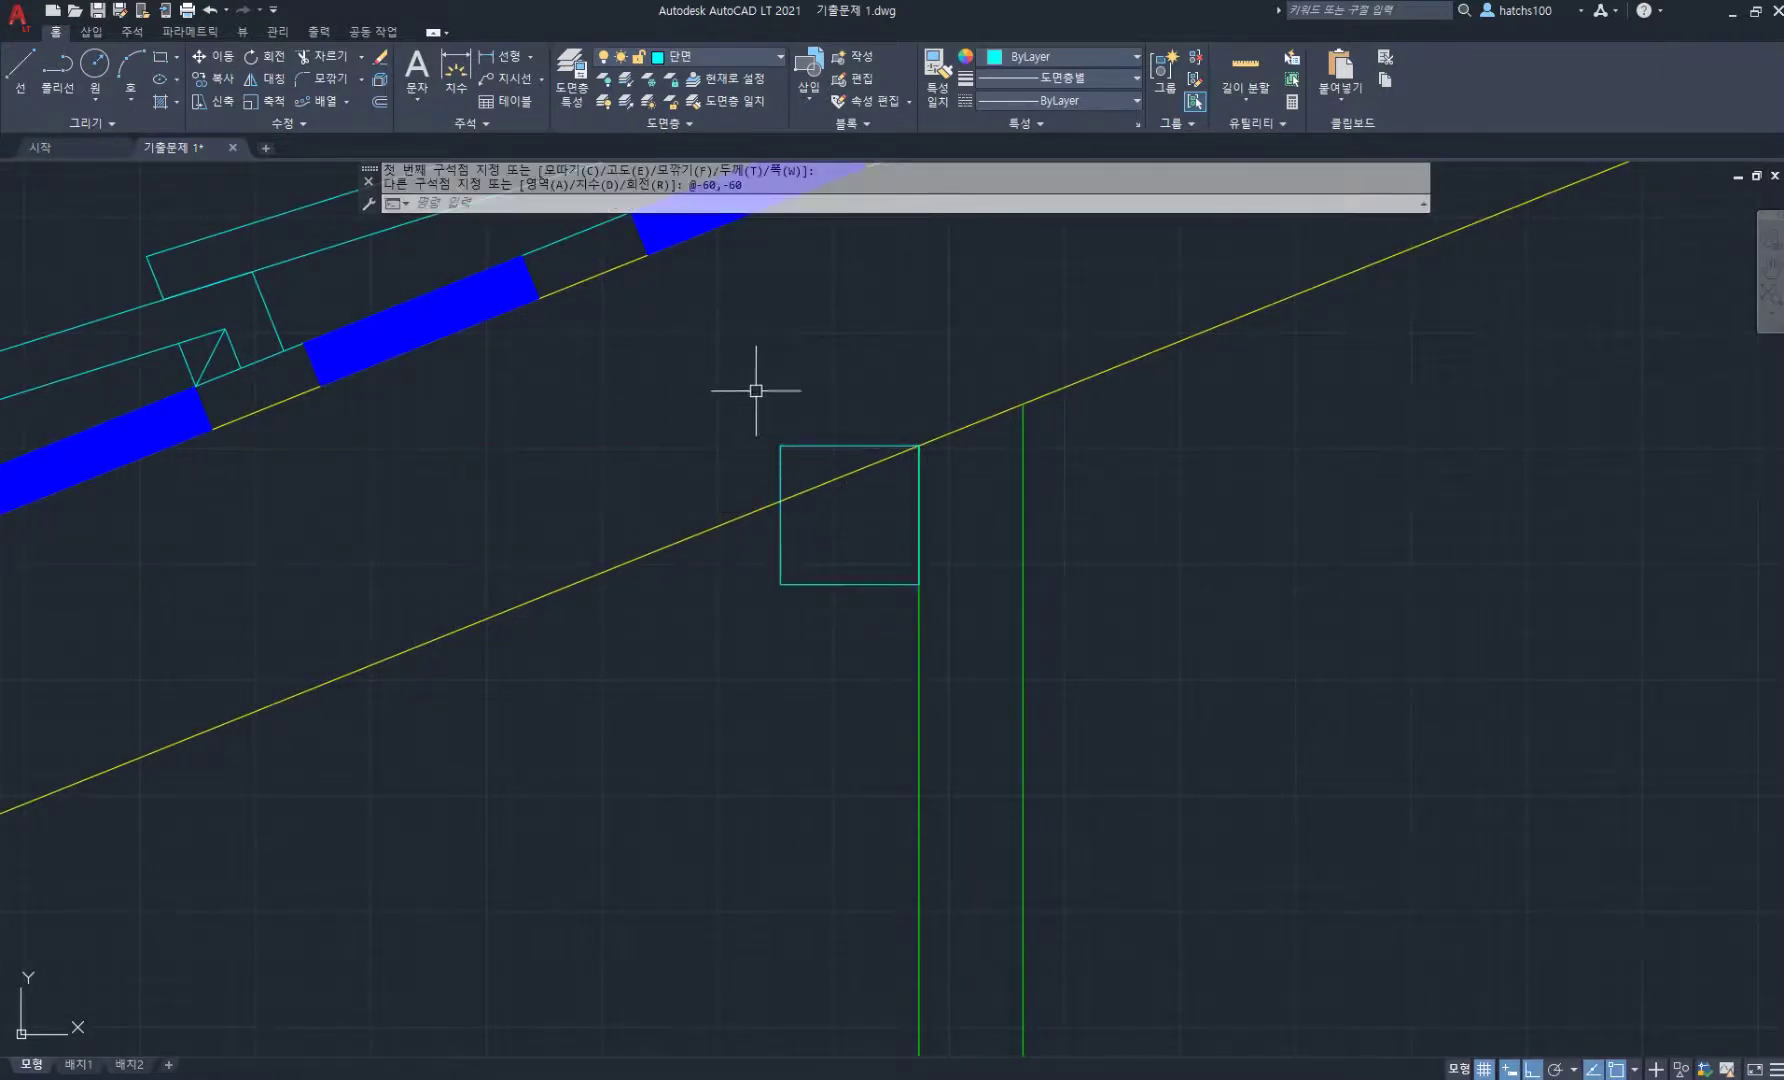
- Move the 60 by 60 square straight down until its upper outer corner meets the sloping slab underside
type("m")
key("Return")
left_click(917, 565)
key("Return")
left_click(780, 445)
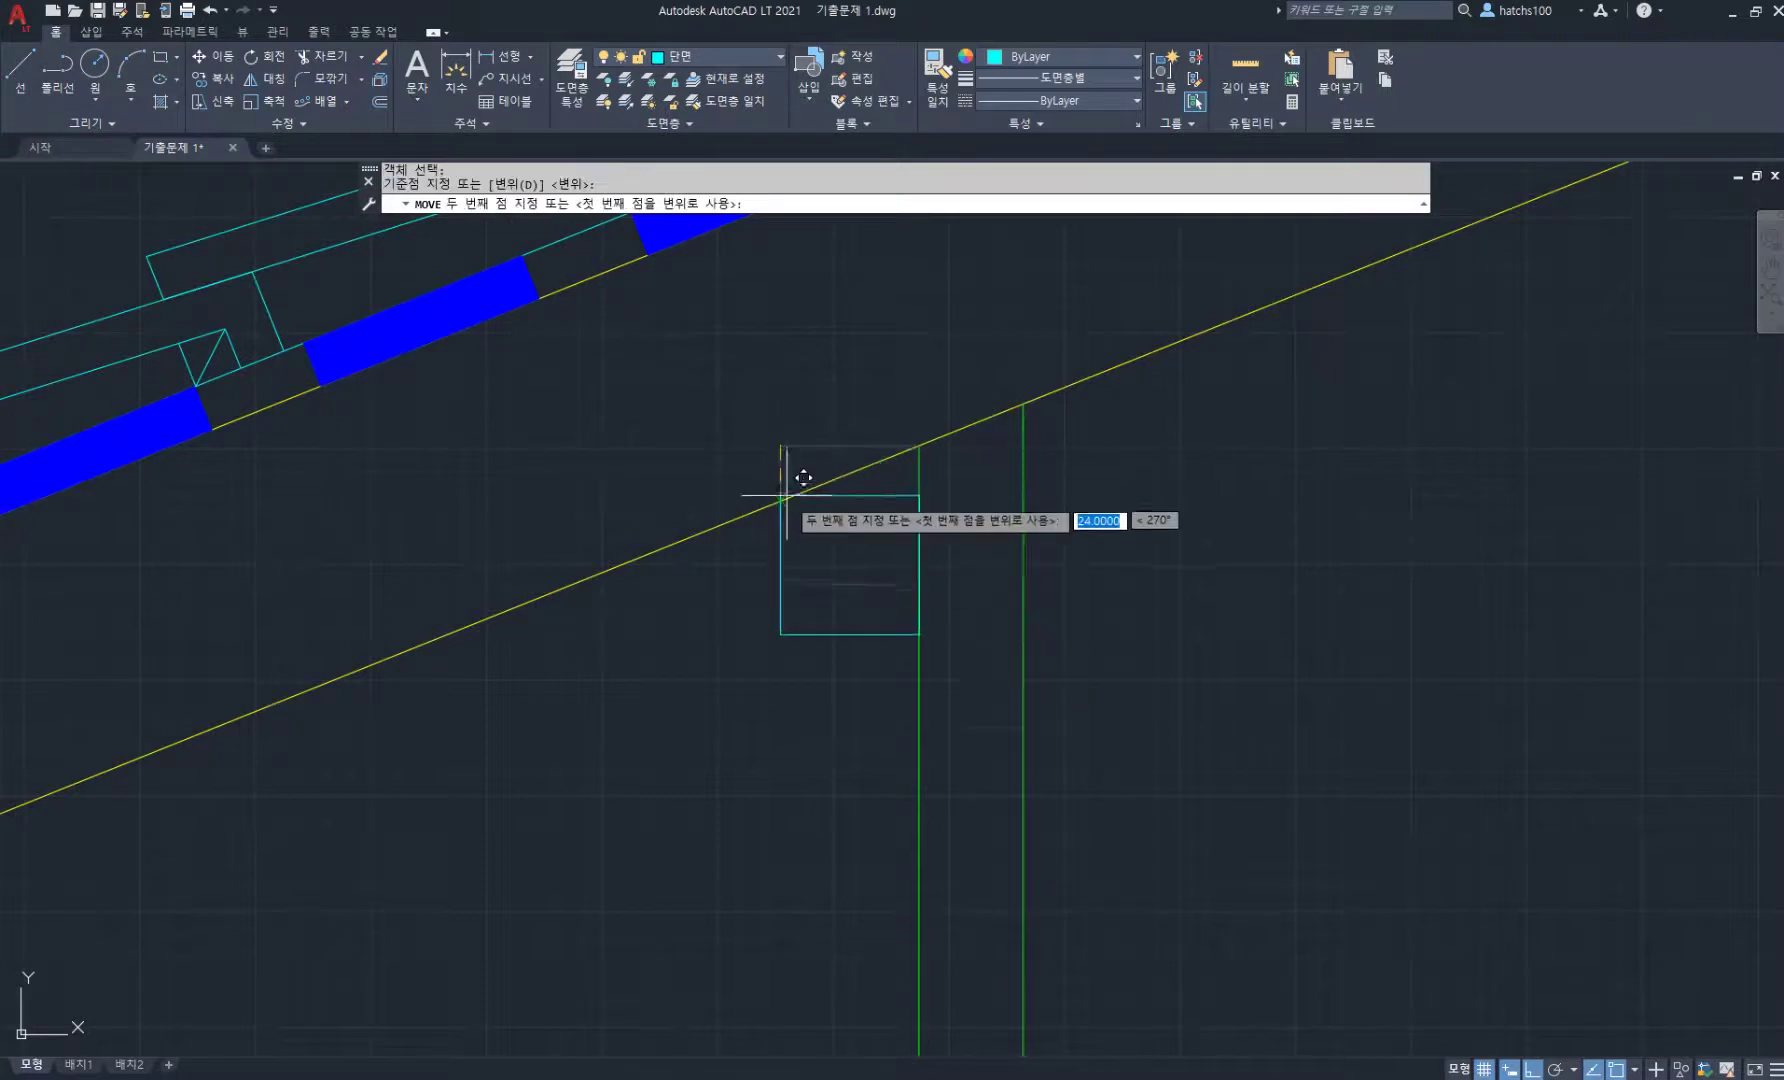
left_click(780, 500)
- Draw a hooked vertical anchor line through the square's centre and a horizontal line through it crossing the hanger
type("l")
key("Return")
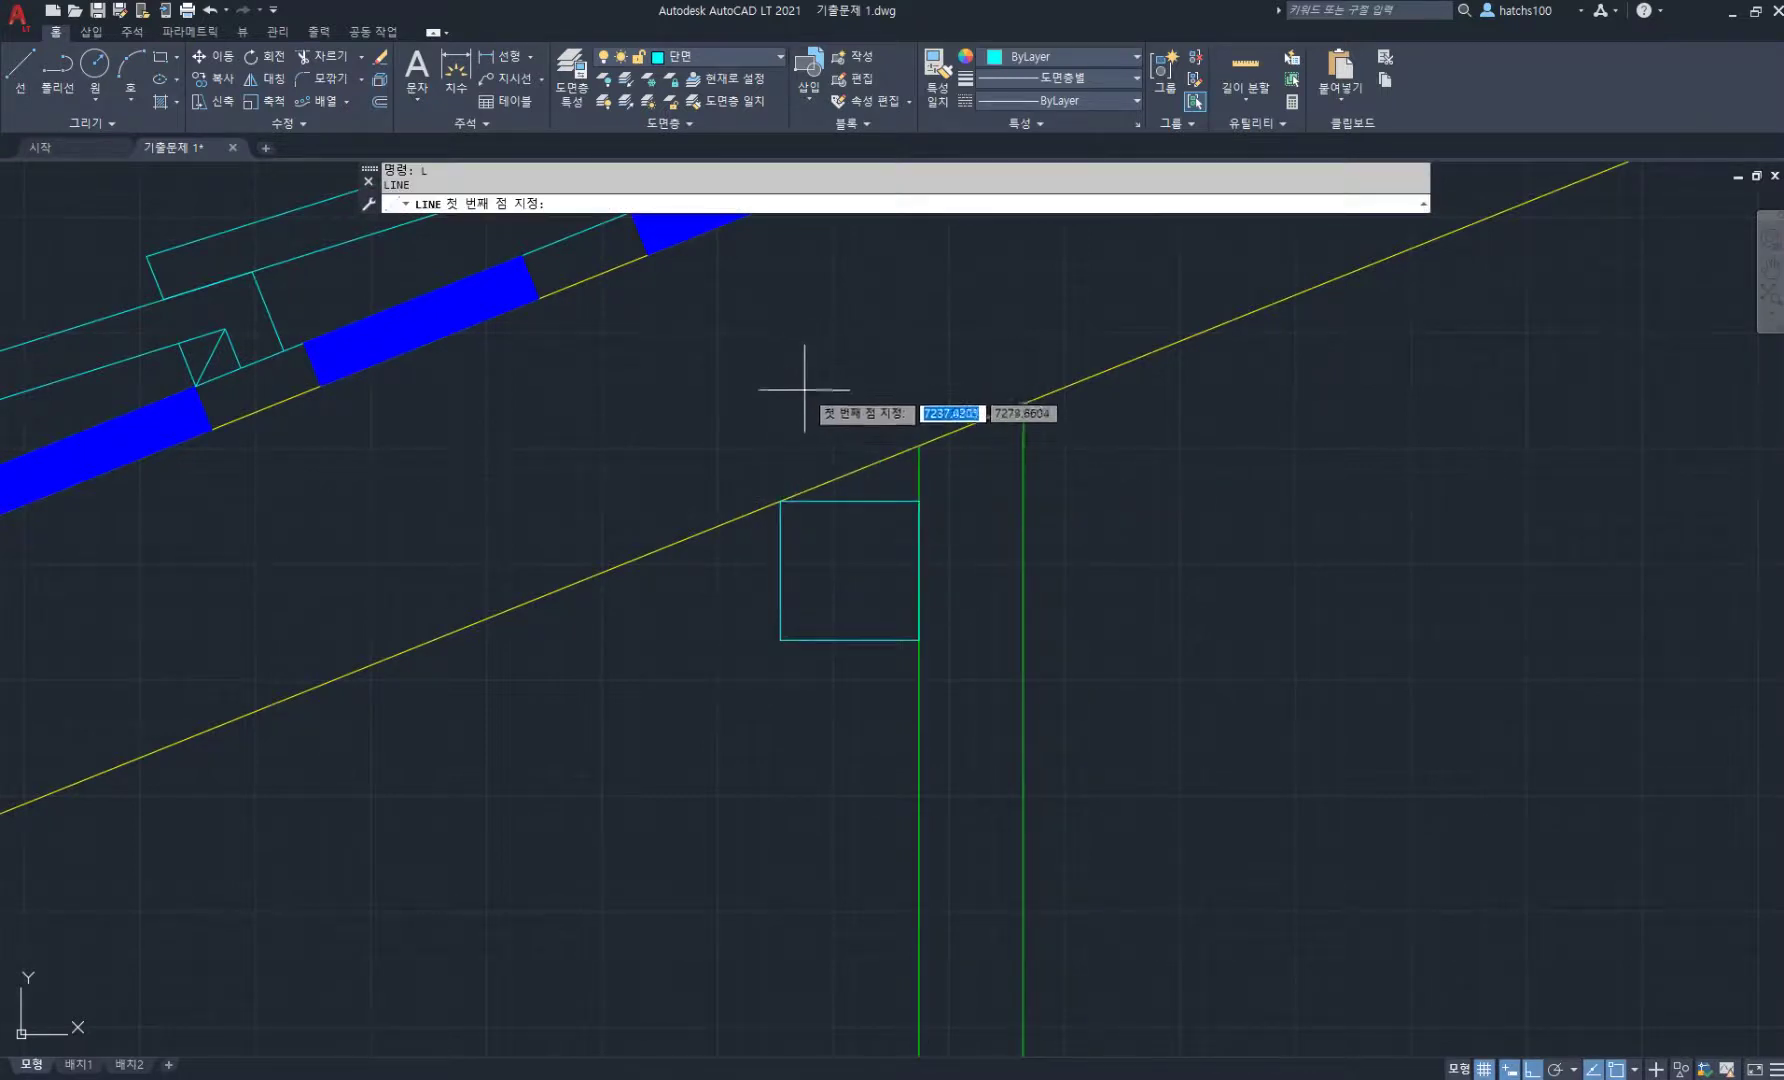
left_click(818, 386)
left_click(849, 385)
left_click(849, 687)
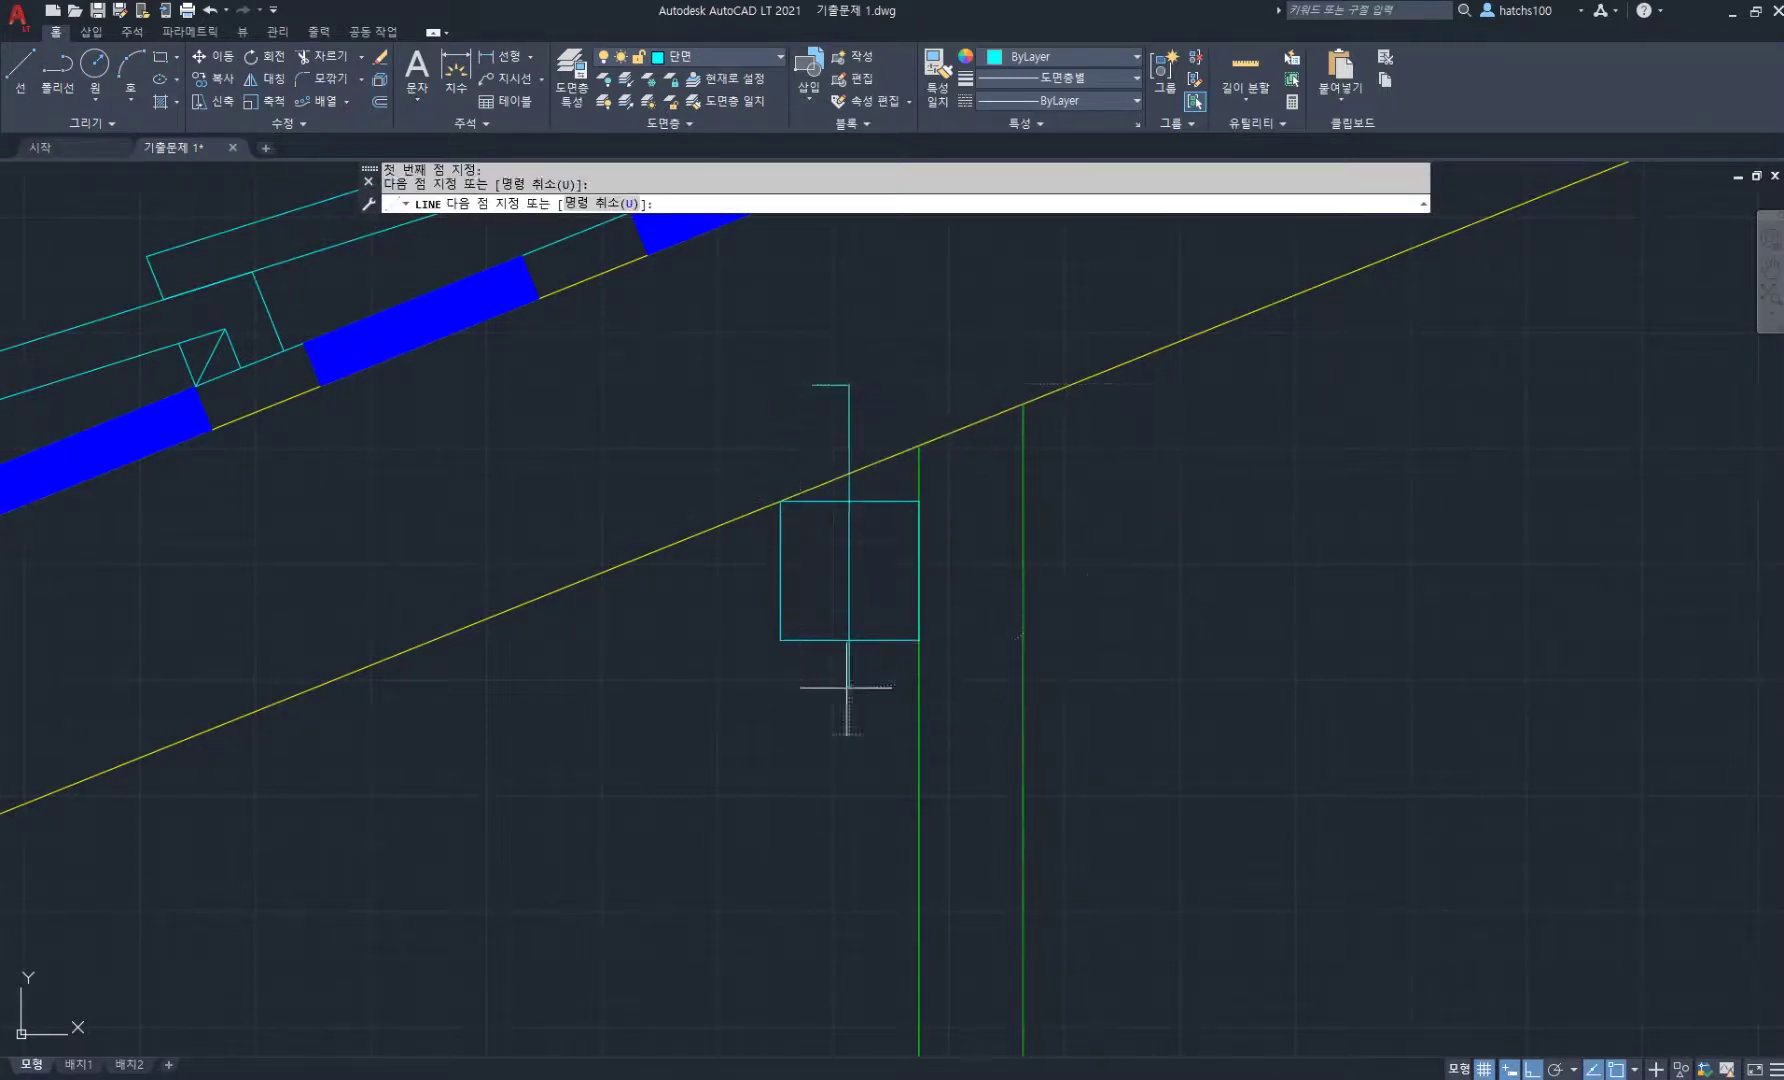
key("Return")
key("Return")
left_click(745, 570)
left_click(1052, 570)
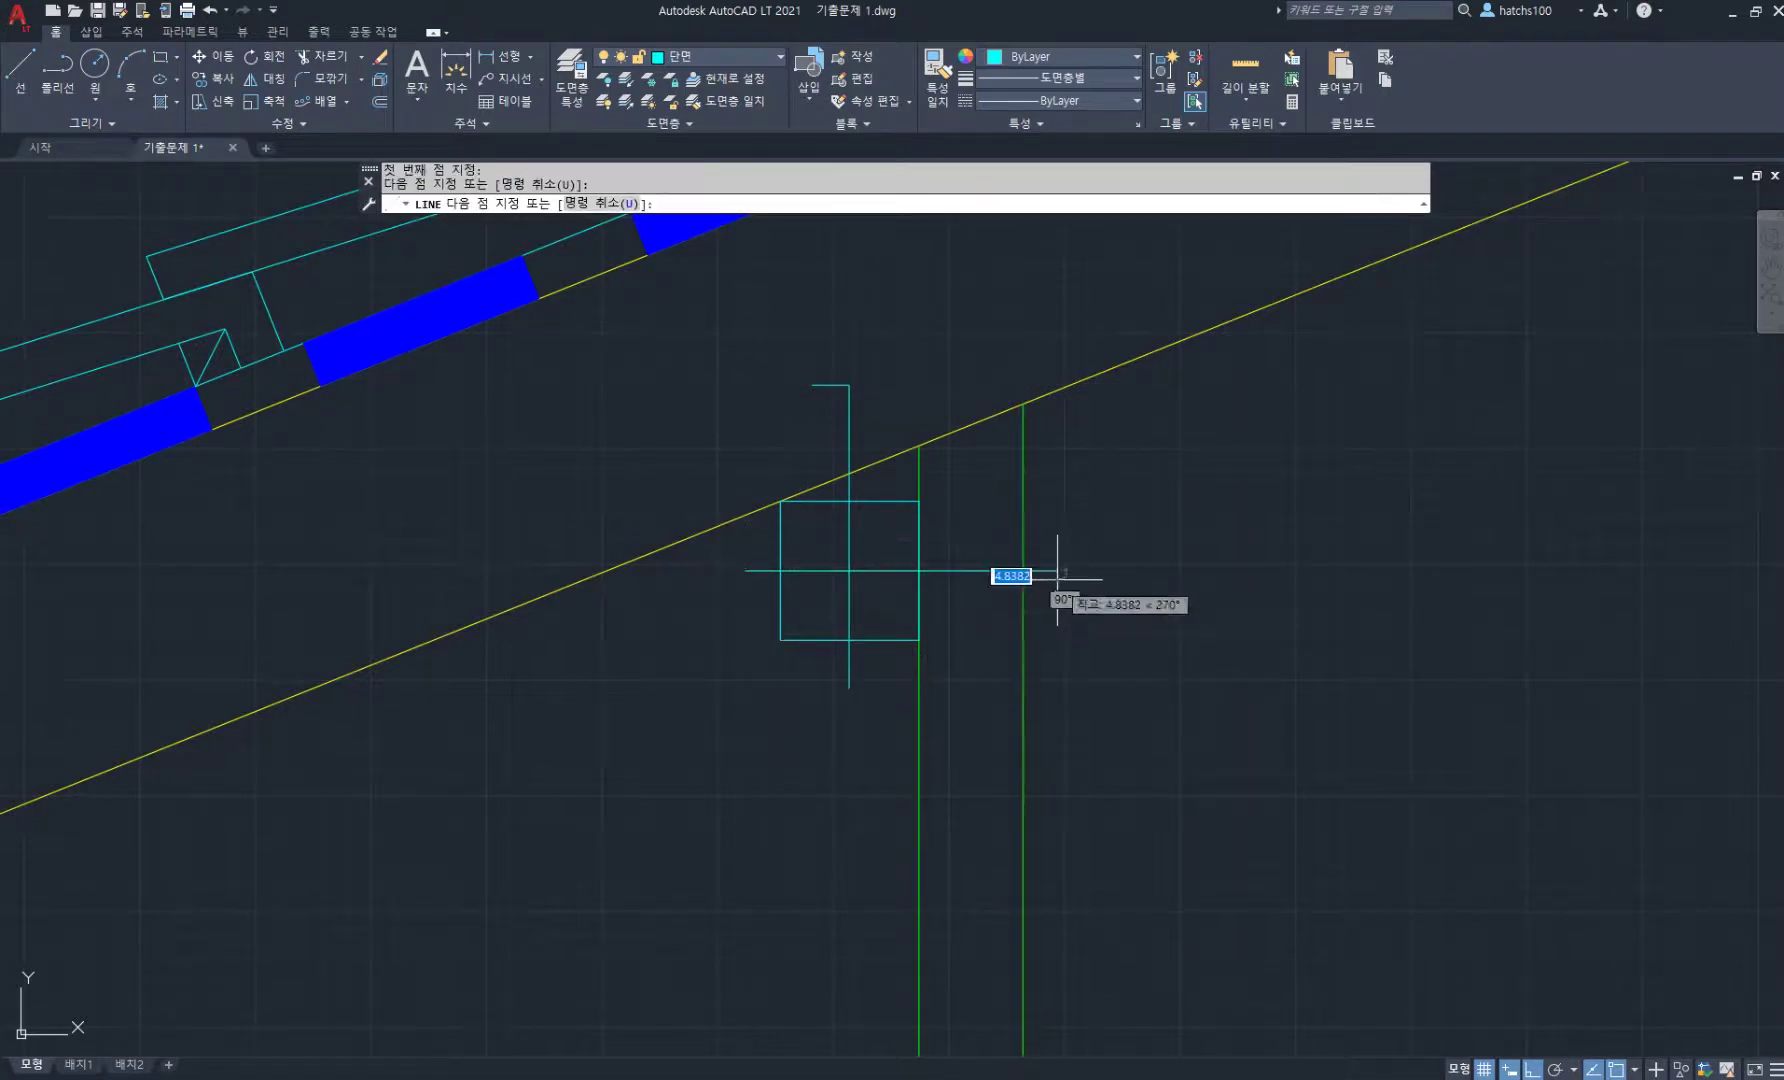
key("Return")
- Copy the square with its anchor lines to the upper ends of the other three hangers
scroll(835, 550, "down", 2)
type("co")
key("Return")
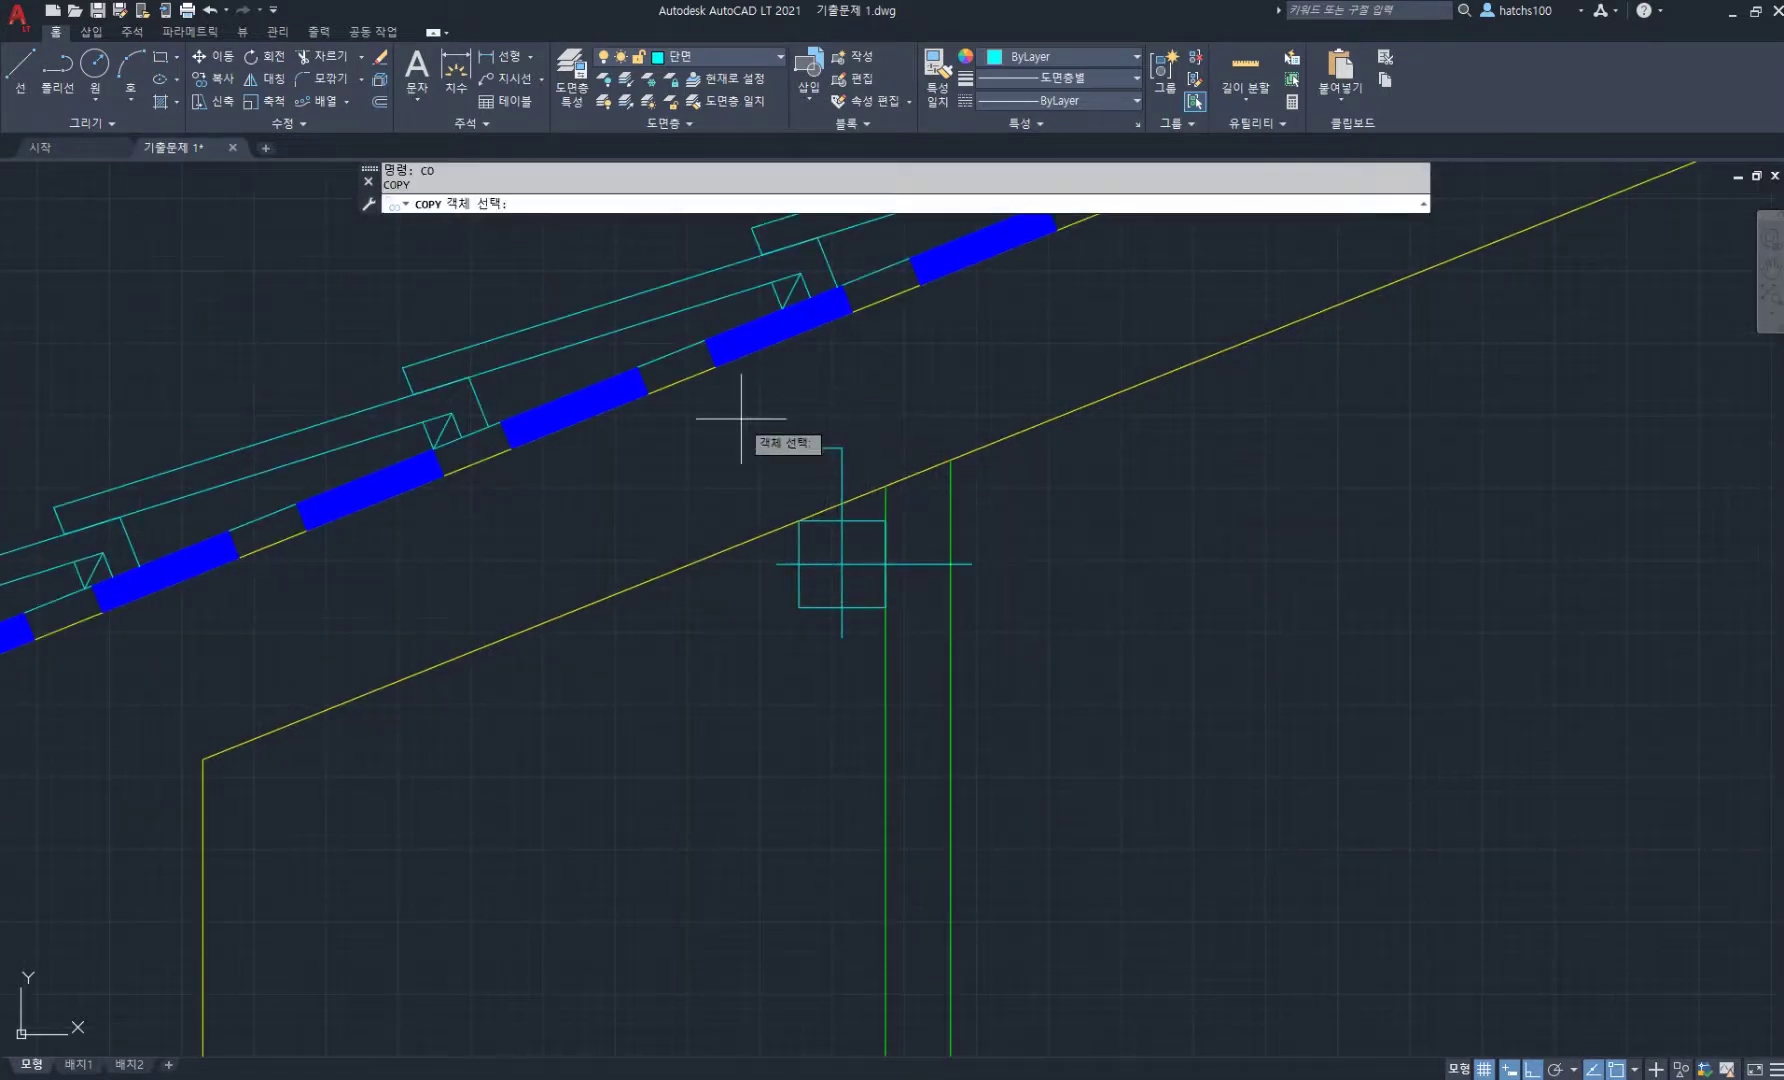
left_click_drag(718, 398, 1087, 697)
key("Return")
left_click(885, 485)
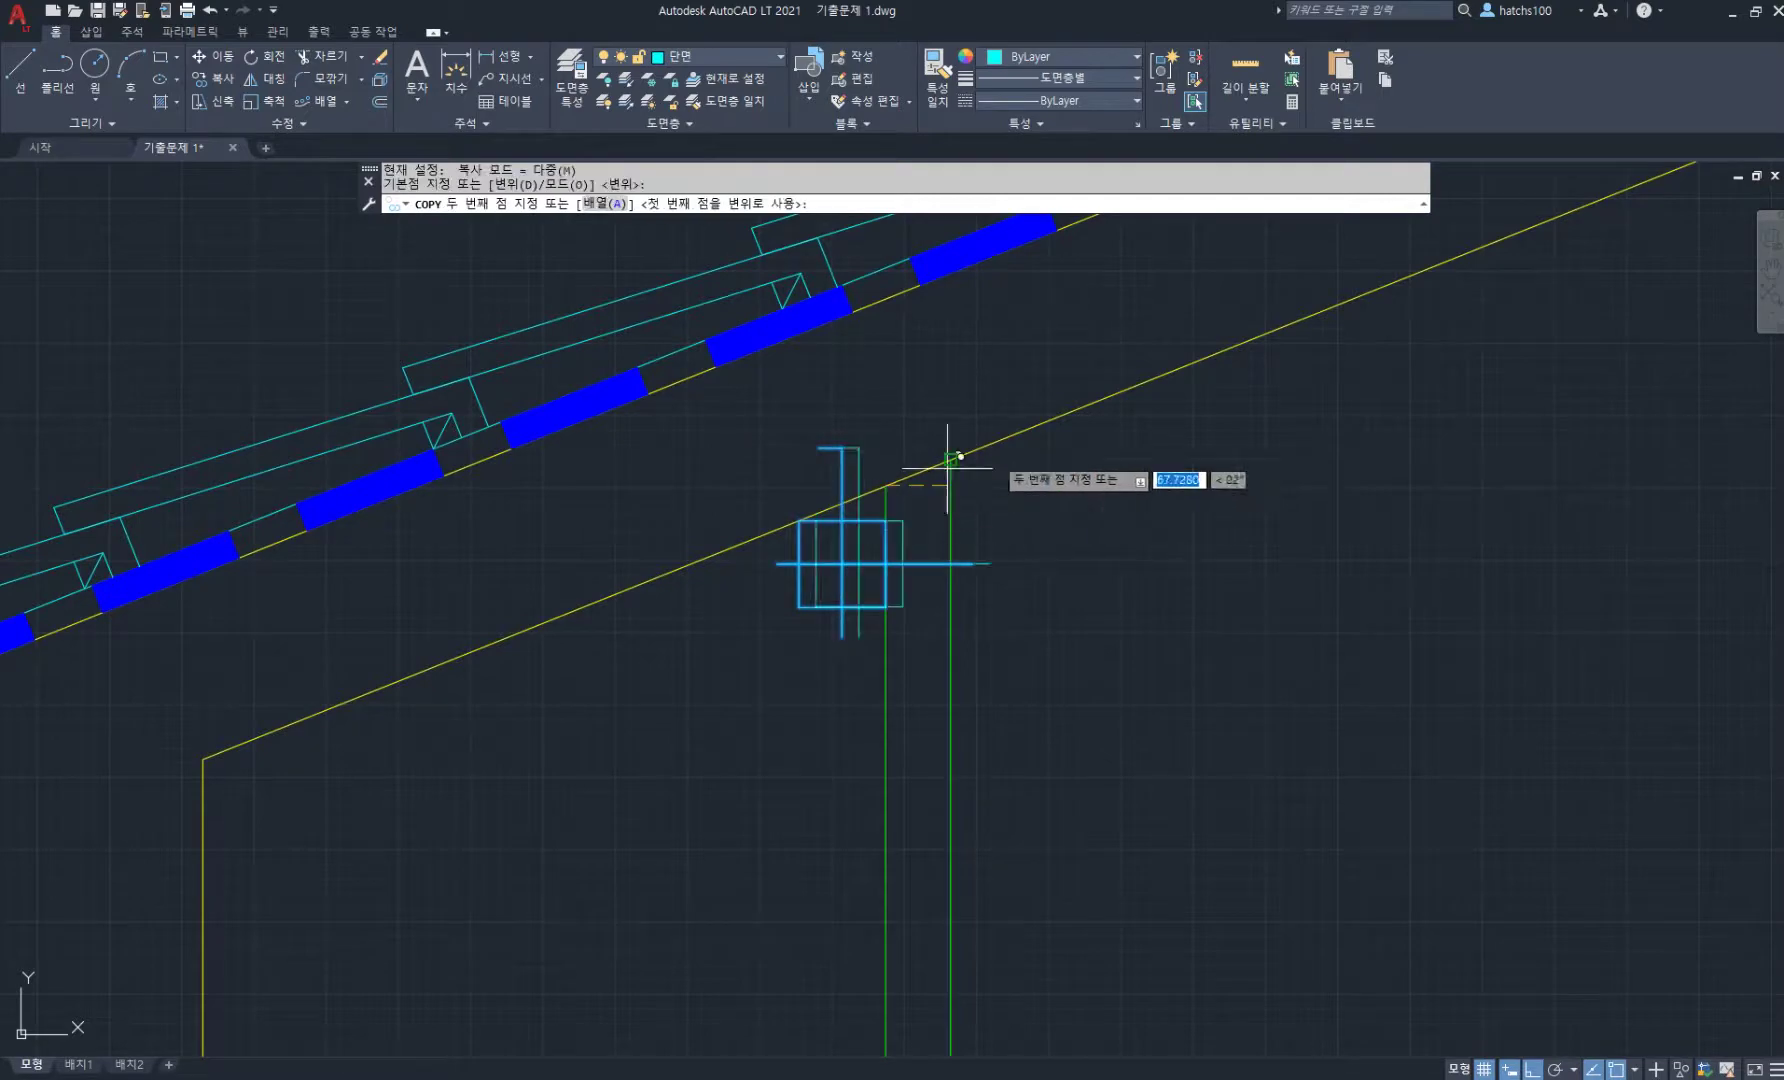
scroll(1100, 440, "down", 3)
left_click(833, 548)
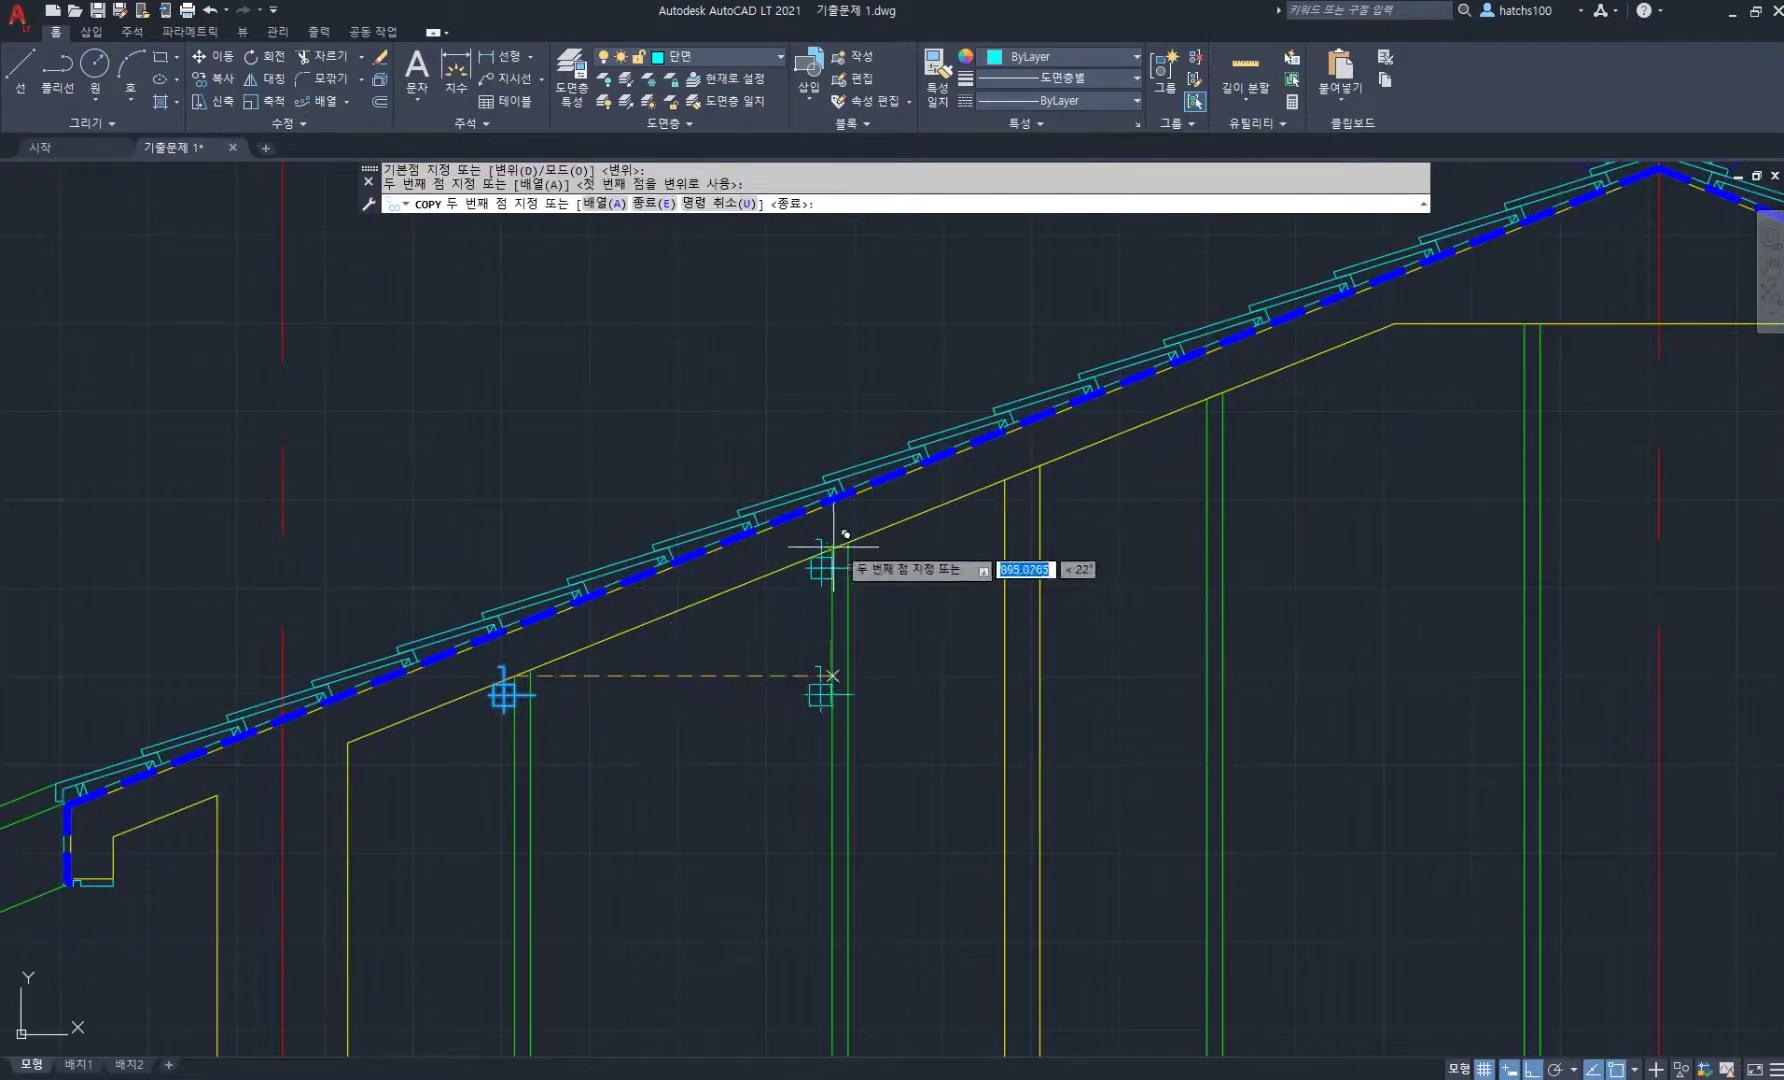
scroll(1211, 370, "up", 4)
left_click(1199, 440)
scroll(1385, 452, "down", 4)
middle_click_drag(1450, 446, 874, 489)
left_click(1055, 411)
key("Return")
- Move the last hanger's square and anchor lines up to the horizontal slab underside
scroll(1052, 385, "up", 2)
scroll(1052, 385, "up", 2)
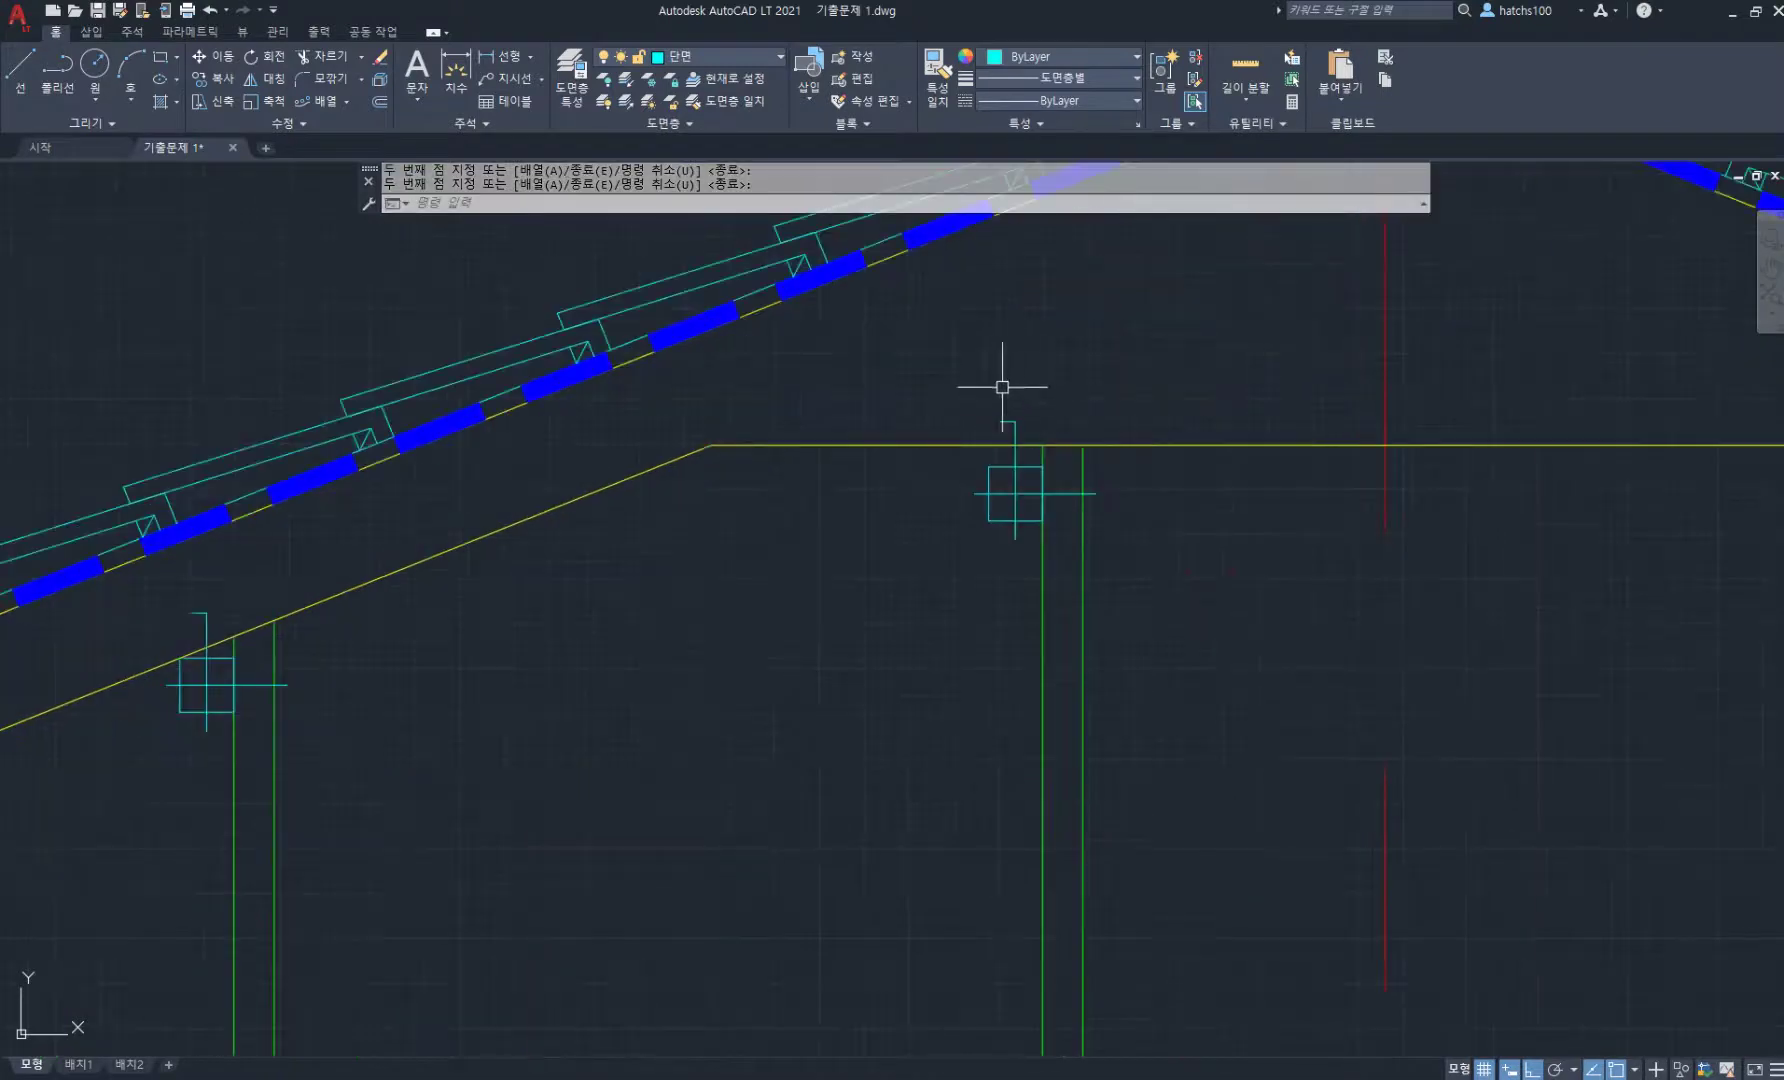
type("m")
key("Return")
left_click(940, 383)
left_click(1075, 518)
left_click(1042, 466)
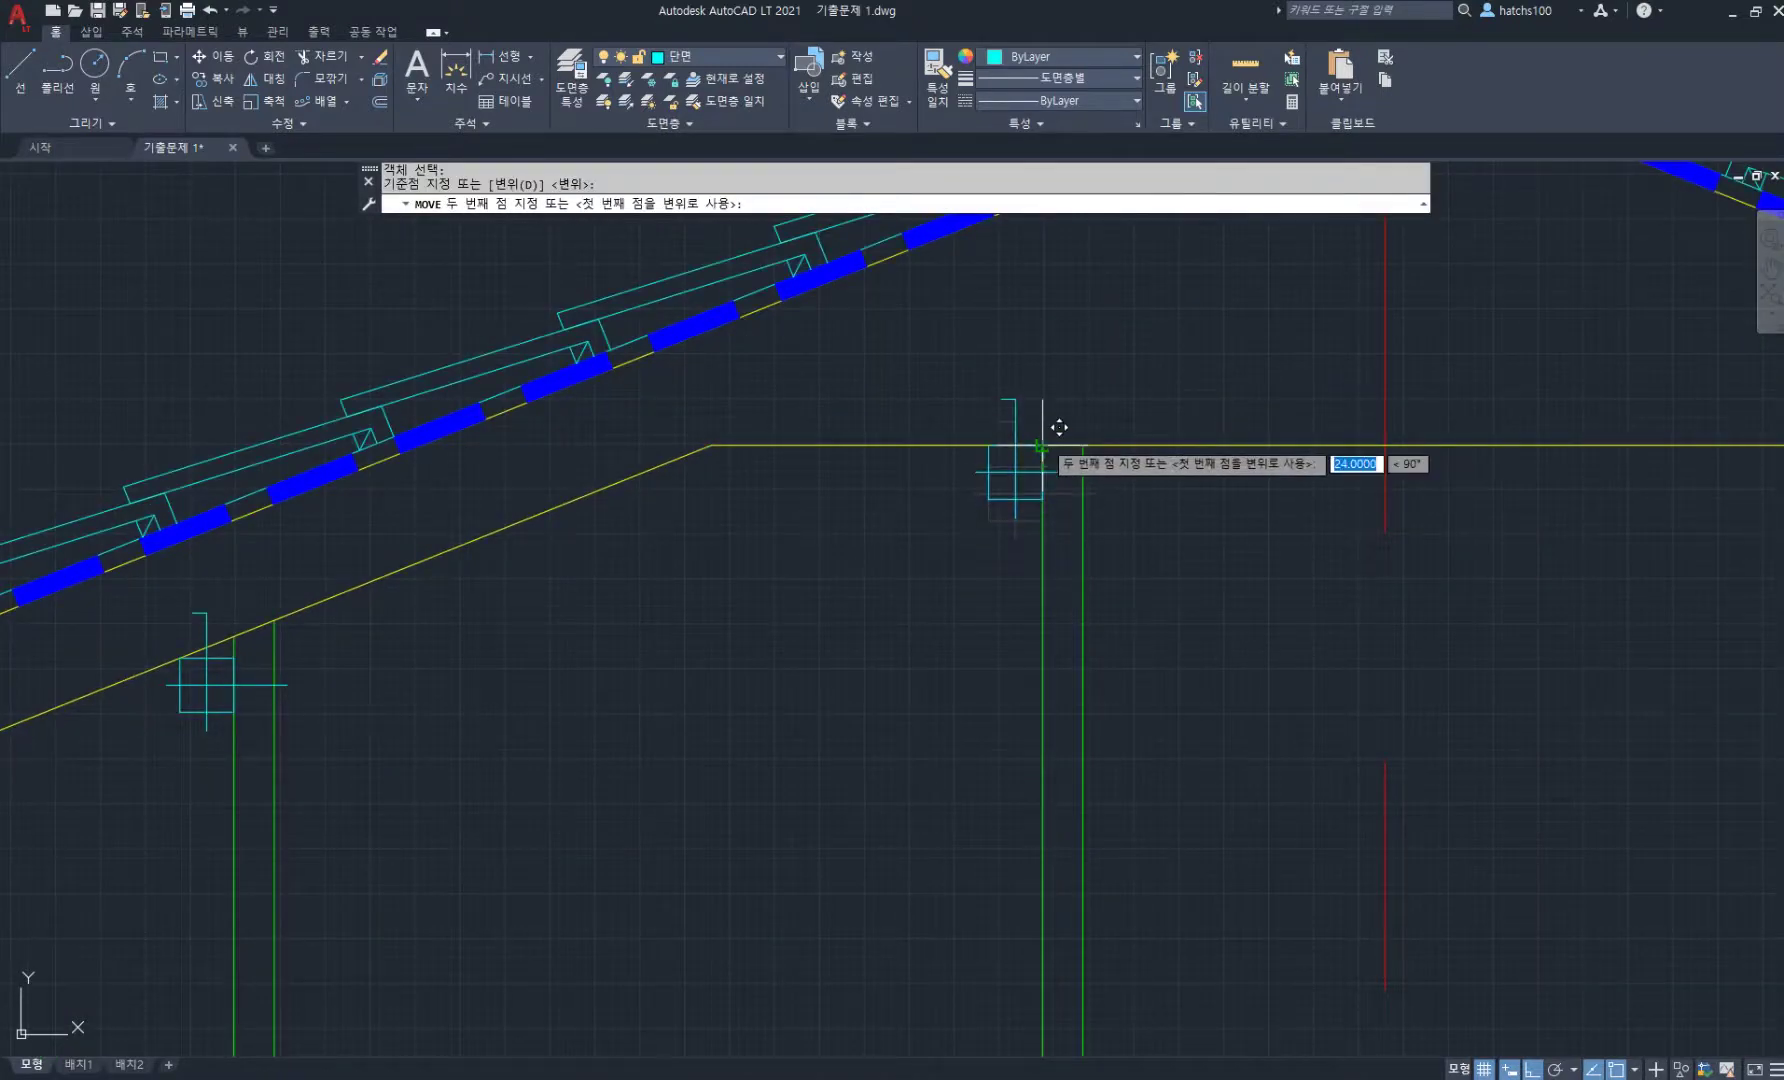
left_click(1050, 442)
- Draw a closed horizontal brace 45 deep across the first two hangers, extending slightly past both
scroll(1154, 529, "down", 5)
scroll(932, 597, "up", 5)
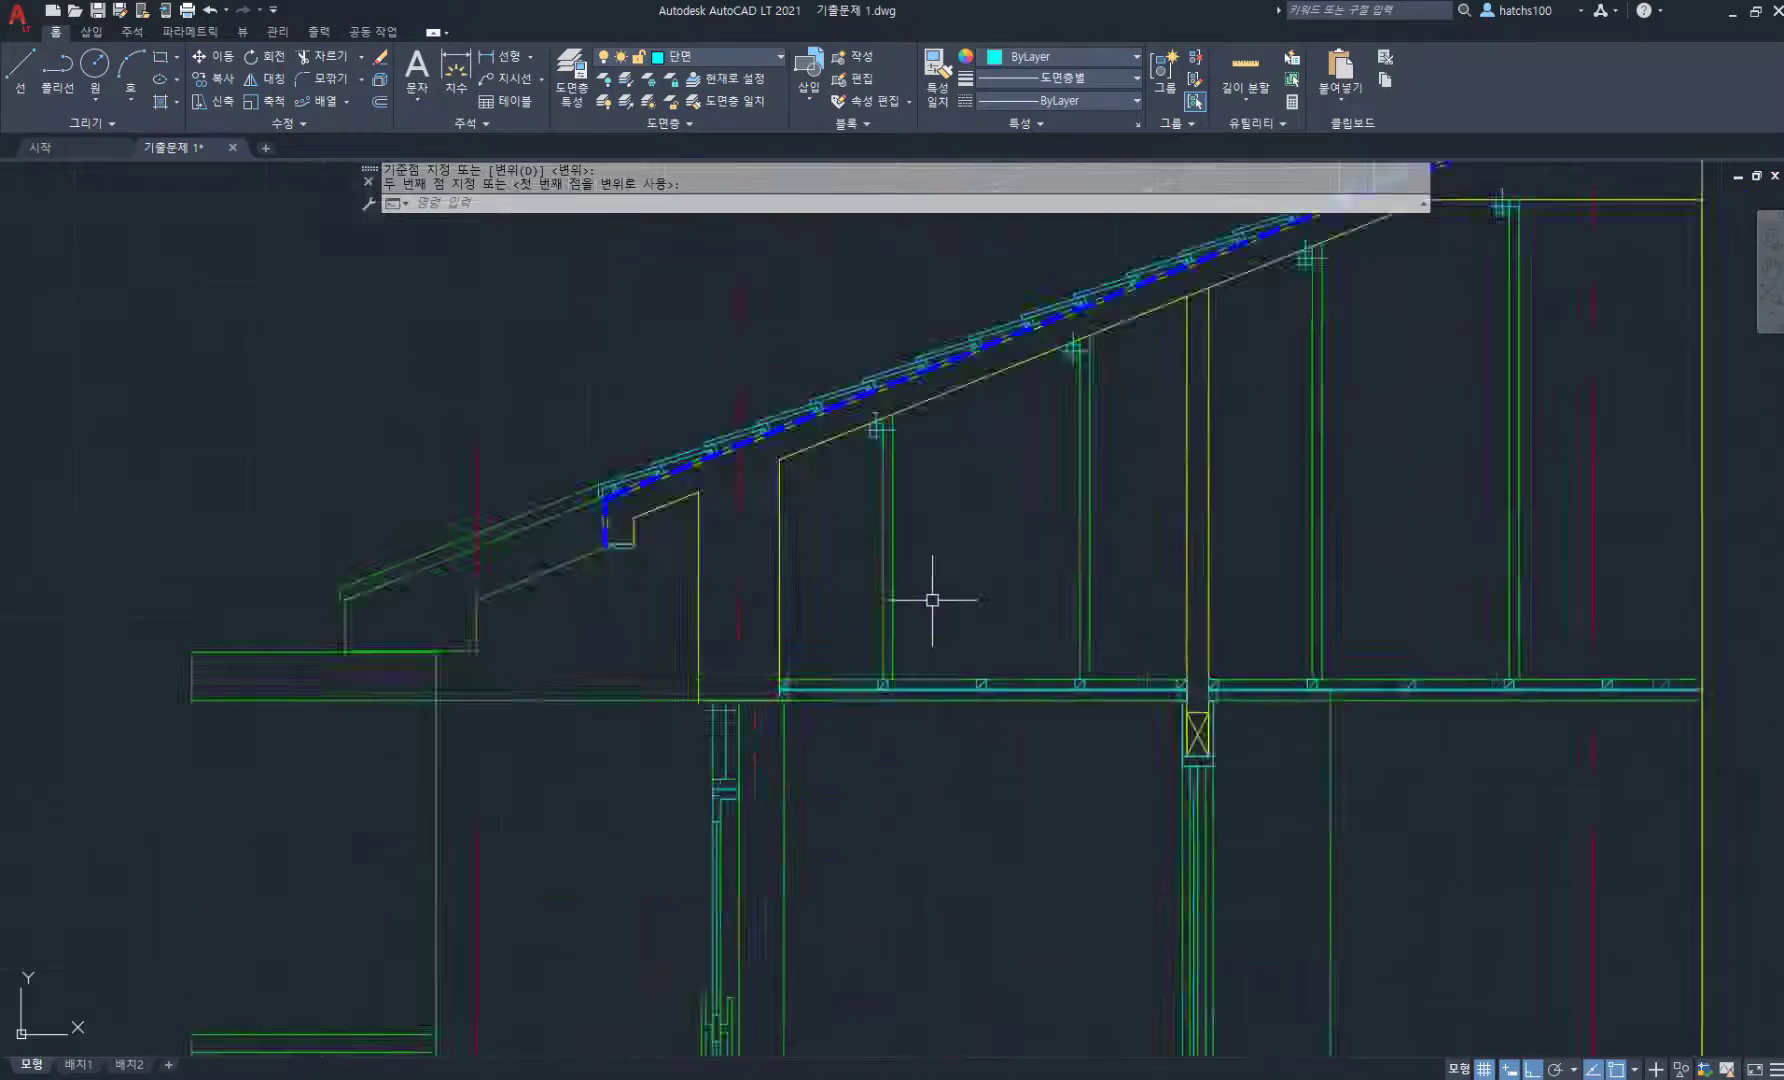
middle_click_drag(896, 549, 819, 572)
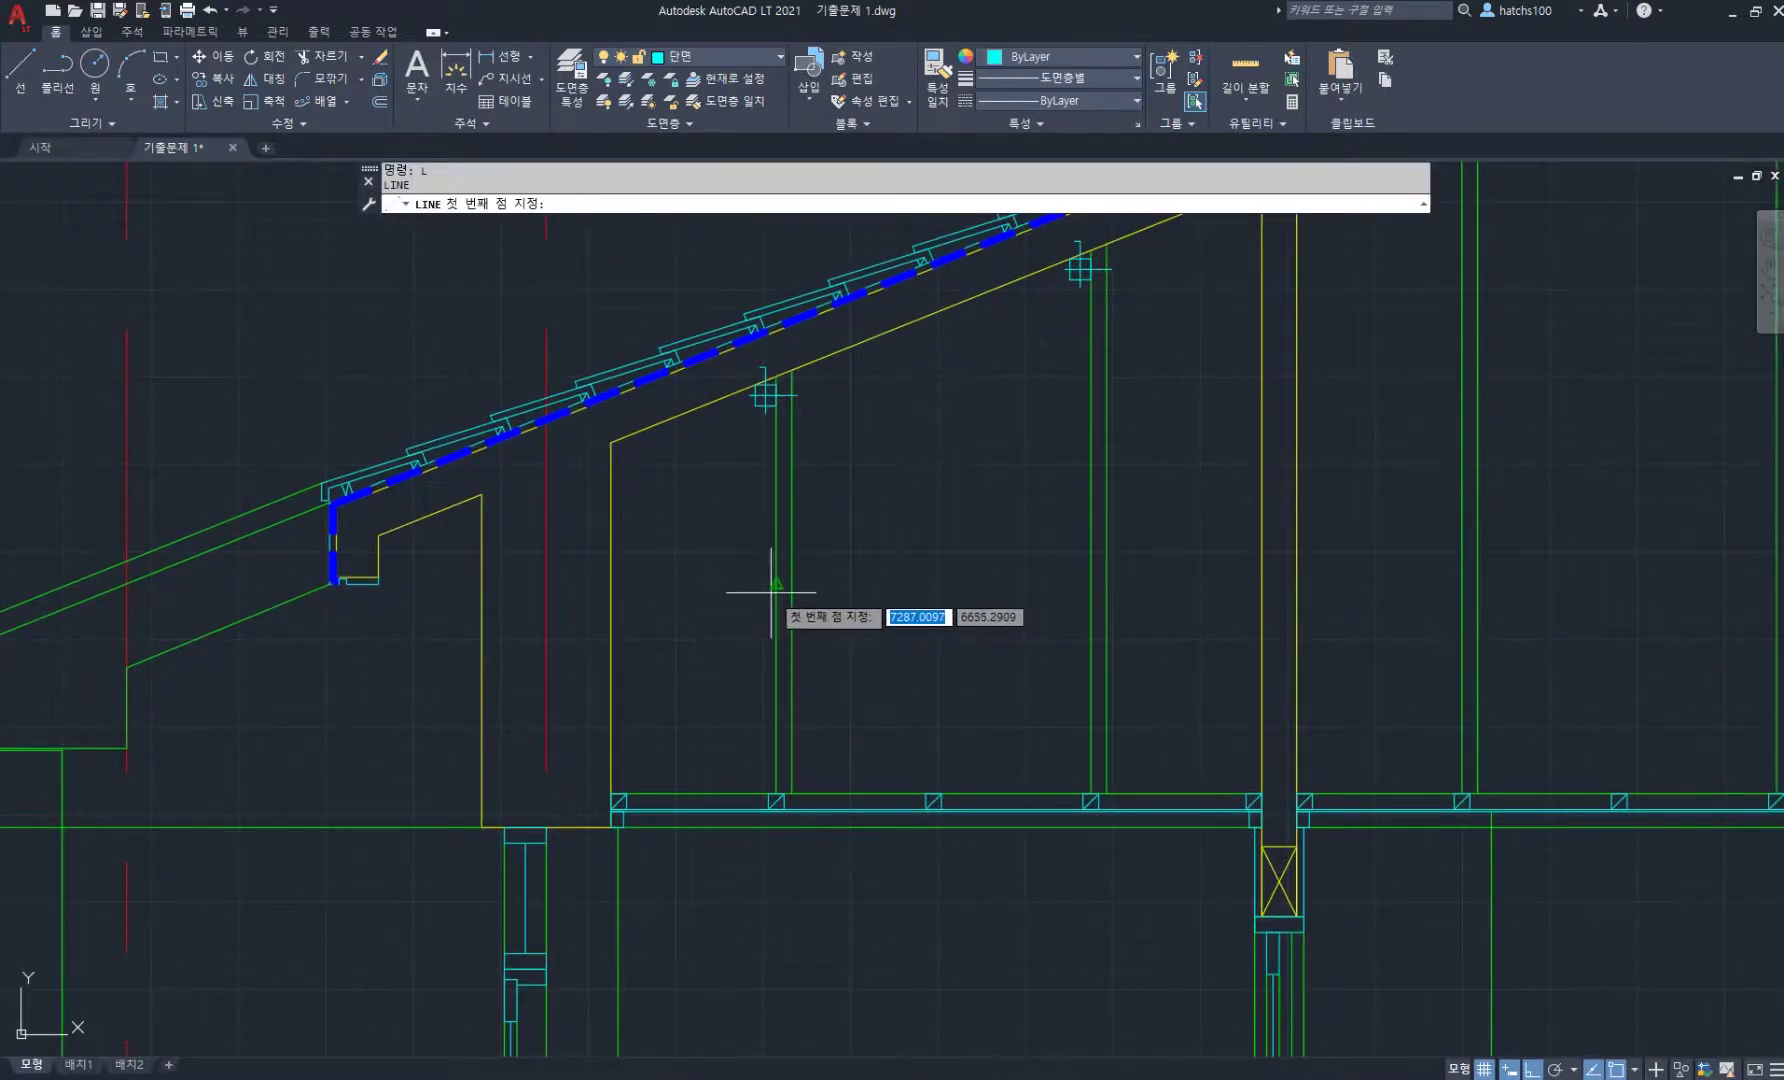
scroll(762, 577, "up", 2)
left_click(754, 577)
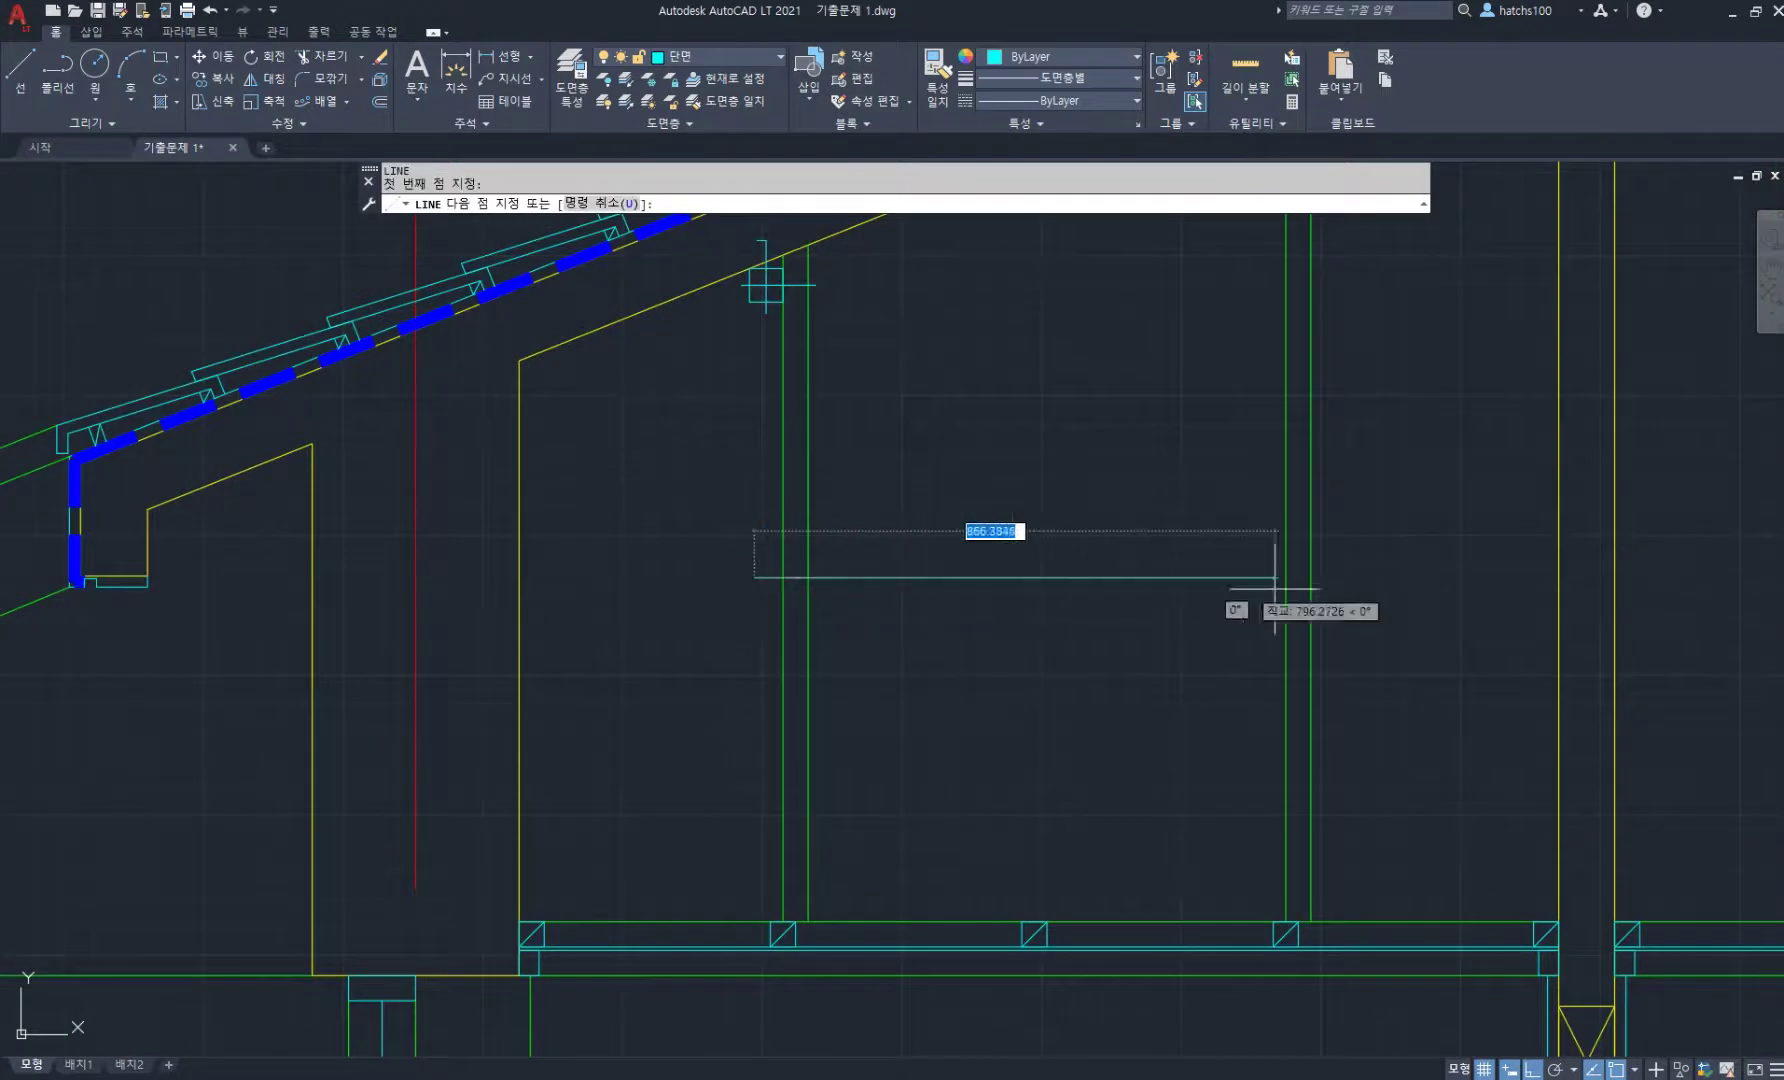
left_click(1339, 577)
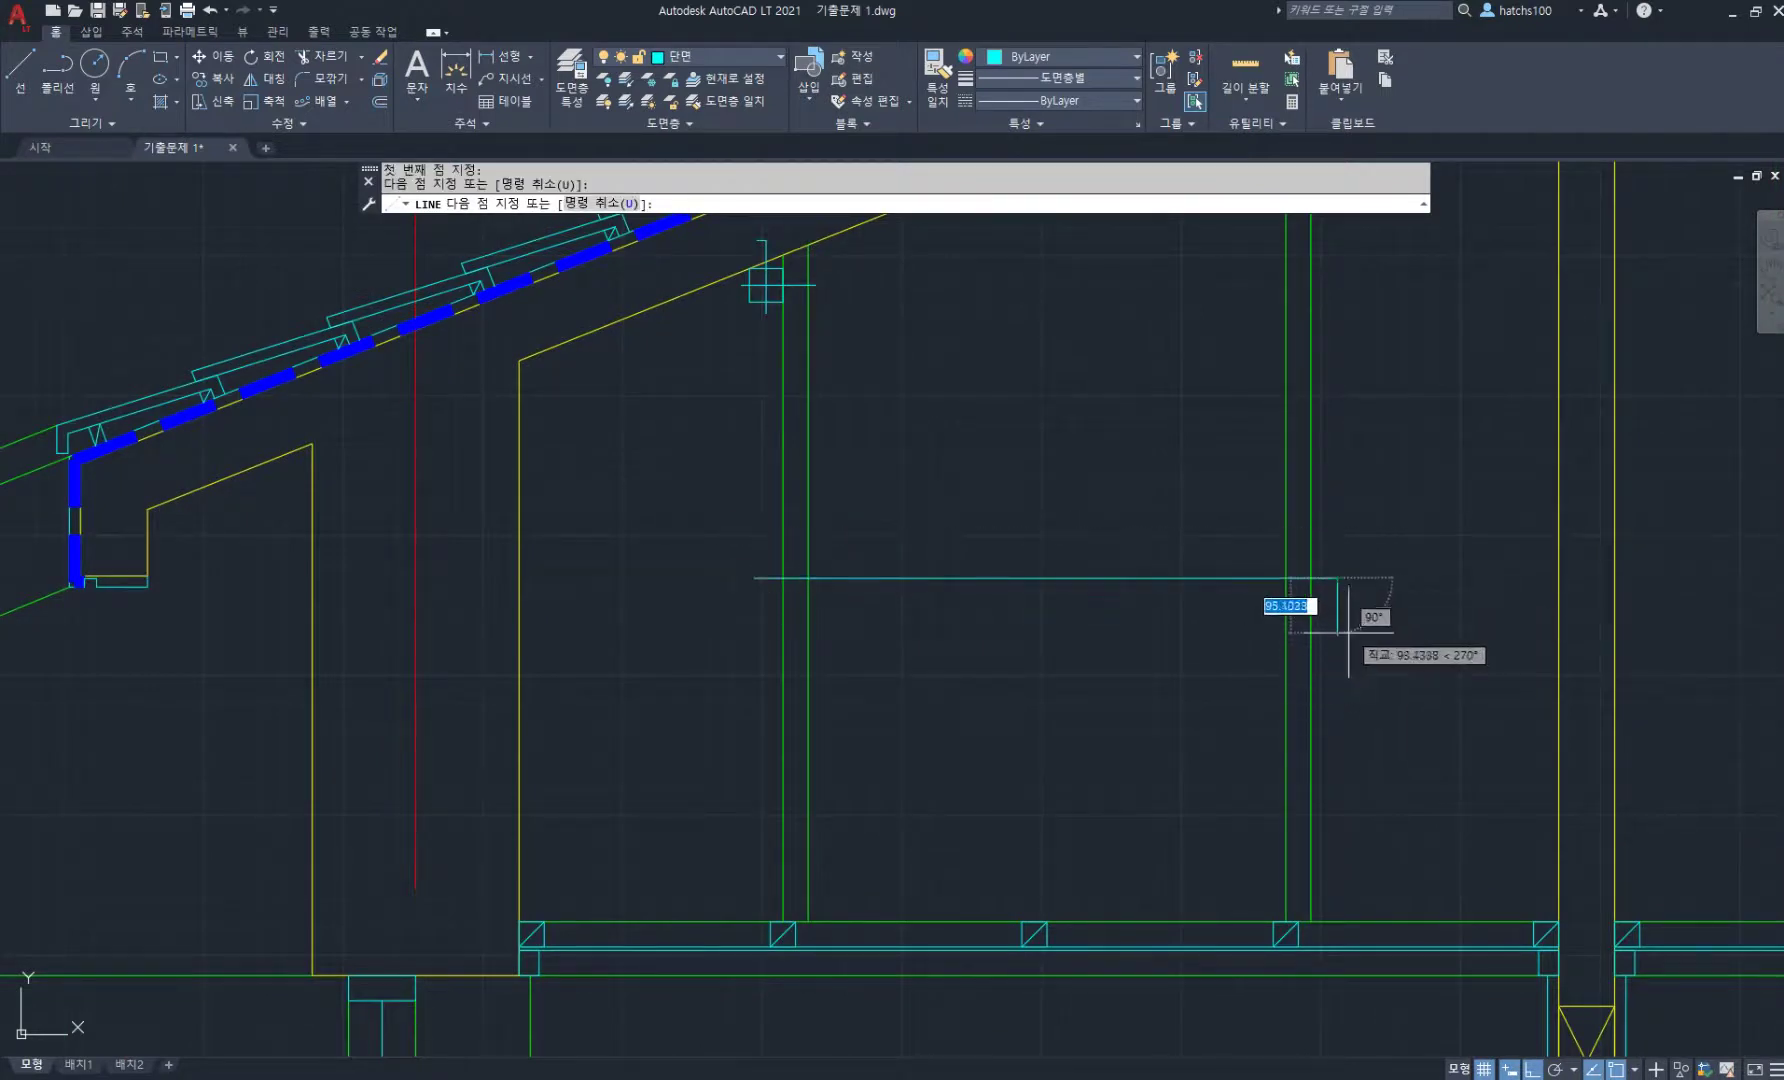
type("45")
key("Return")
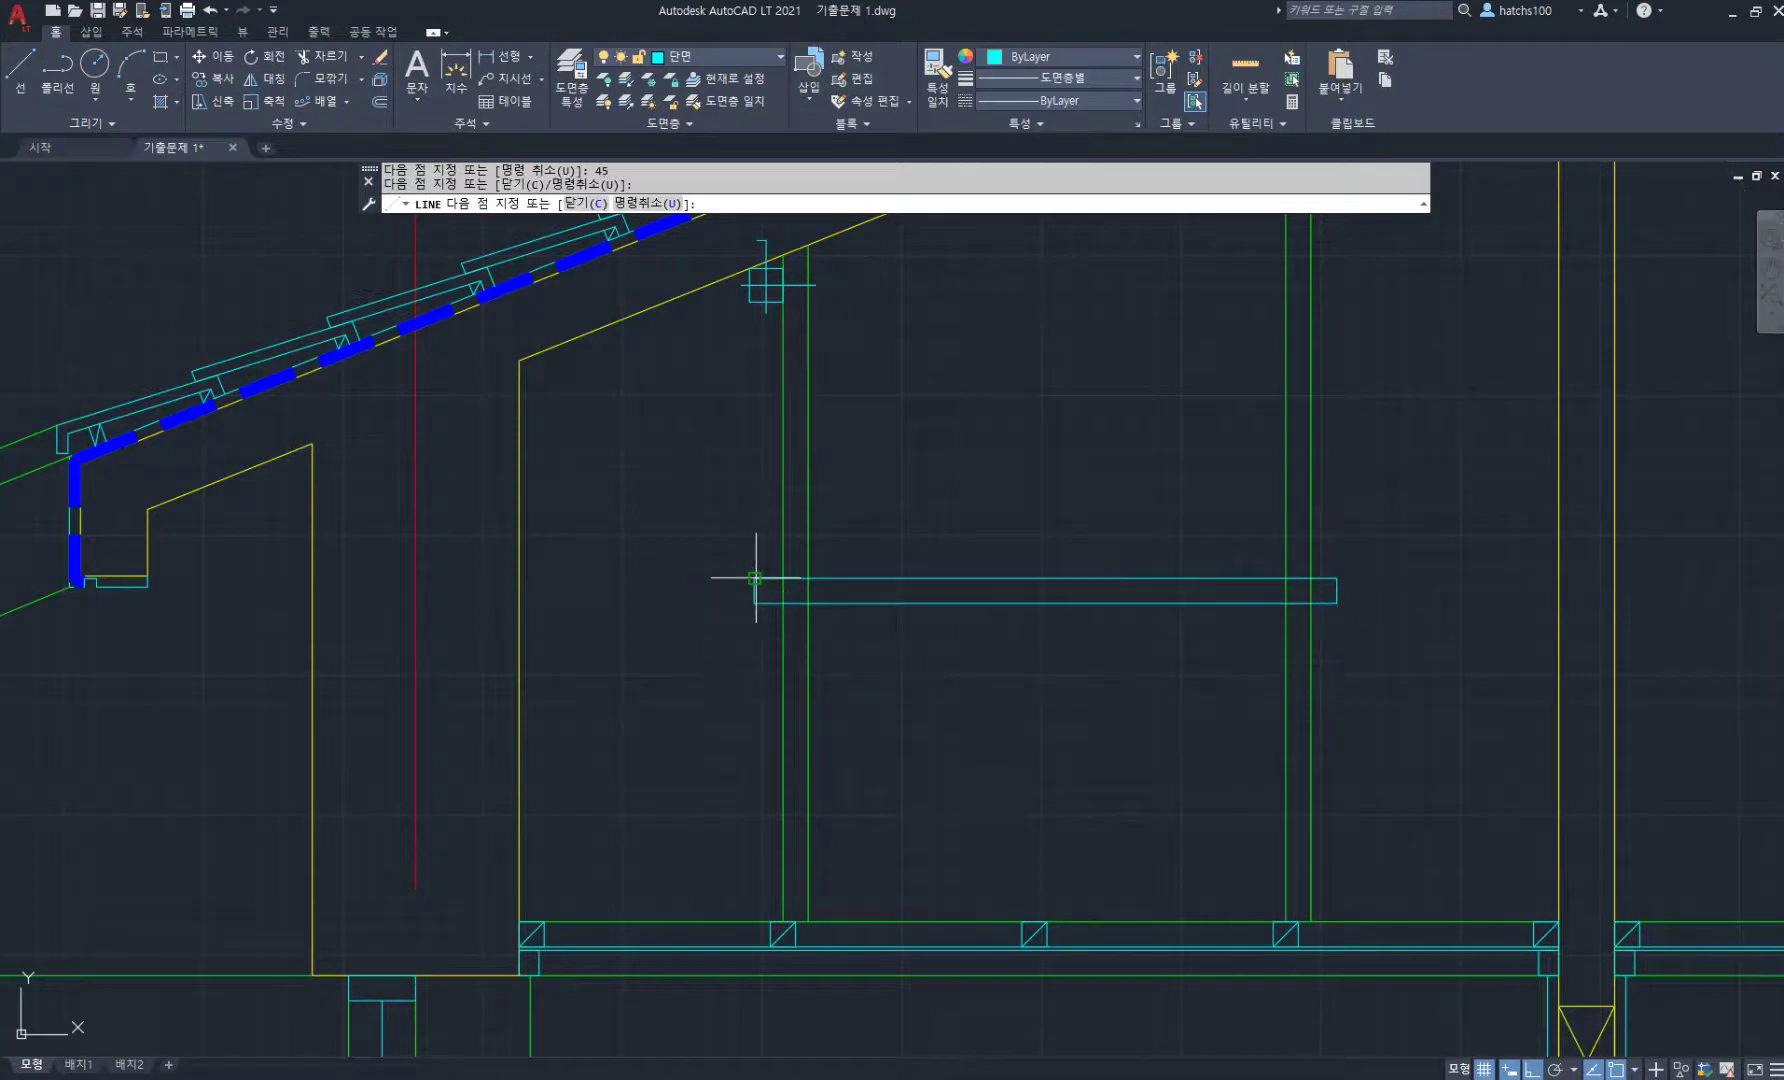
left_click(755, 577)
key("Return")
- Trim the horizontal brace lines where they pass between the lines of the first and second hangers
scroll(780, 568, "up", 3)
type("tr")
key("space")
left_click(760, 548)
left_click(820, 613)
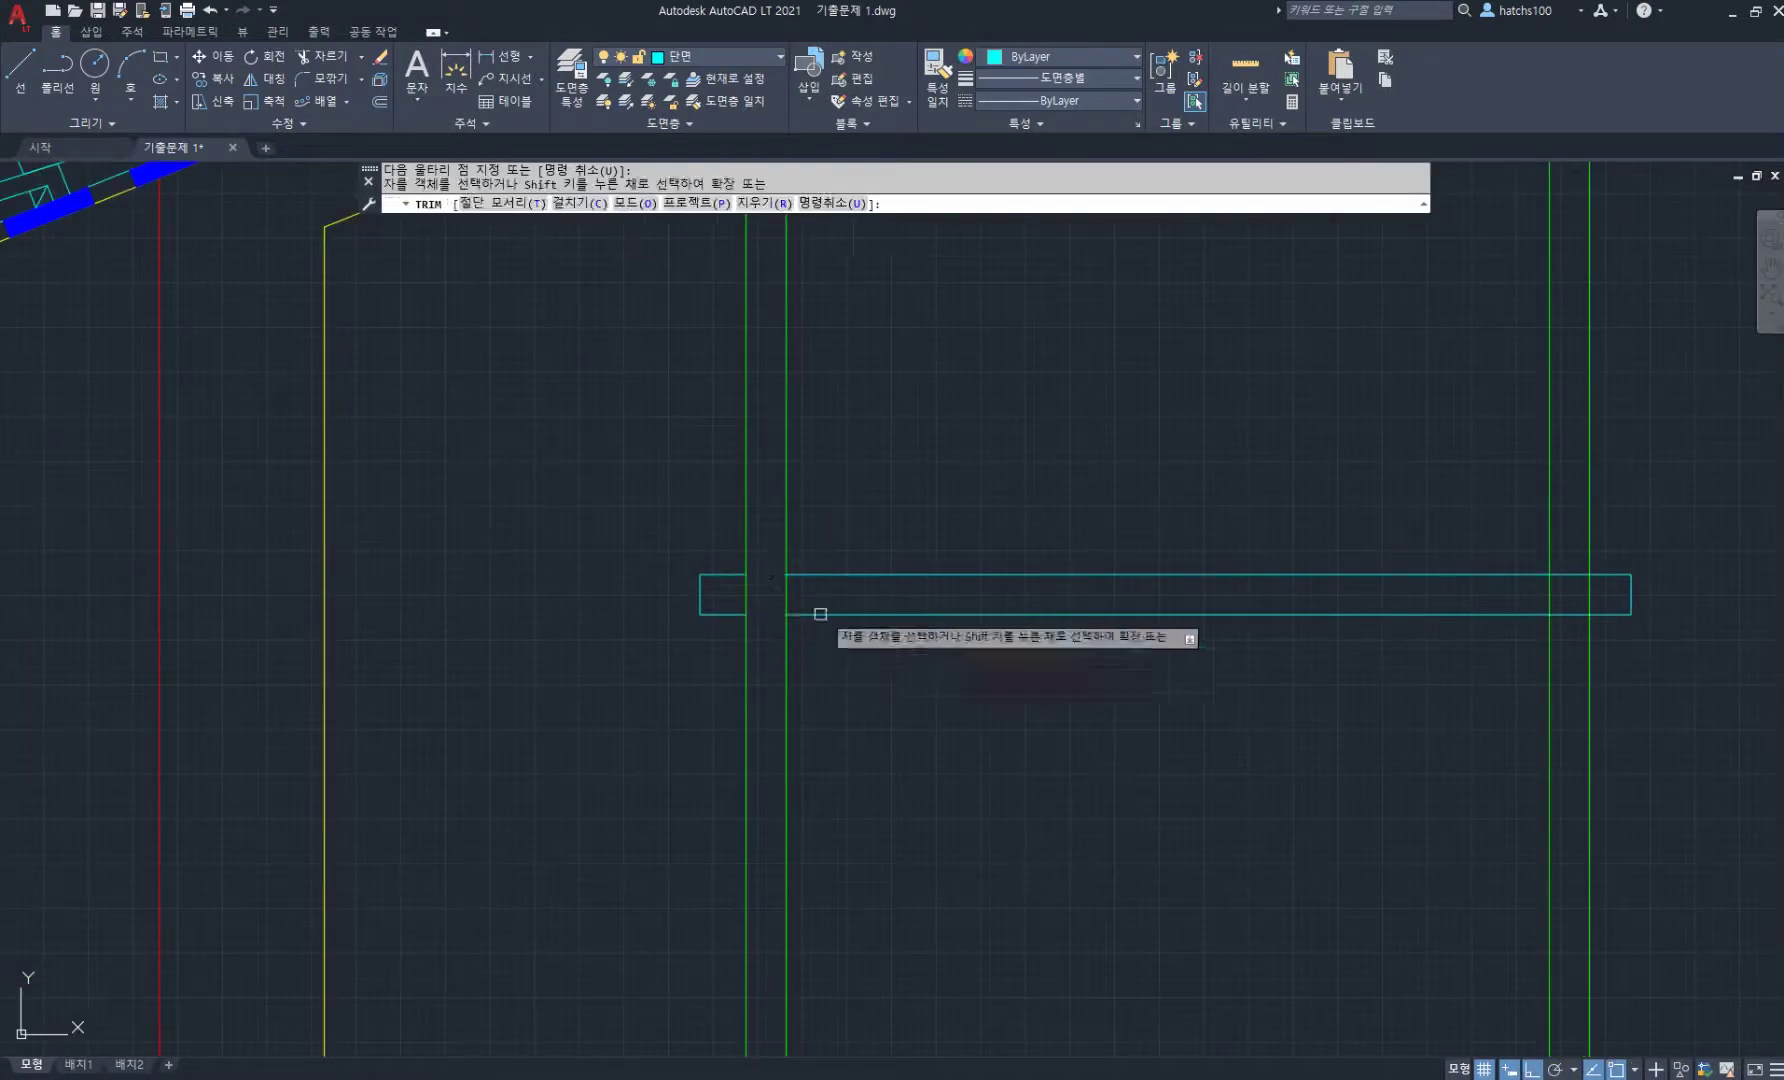
left_click(1569, 553)
left_click(1572, 650)
key("Return")
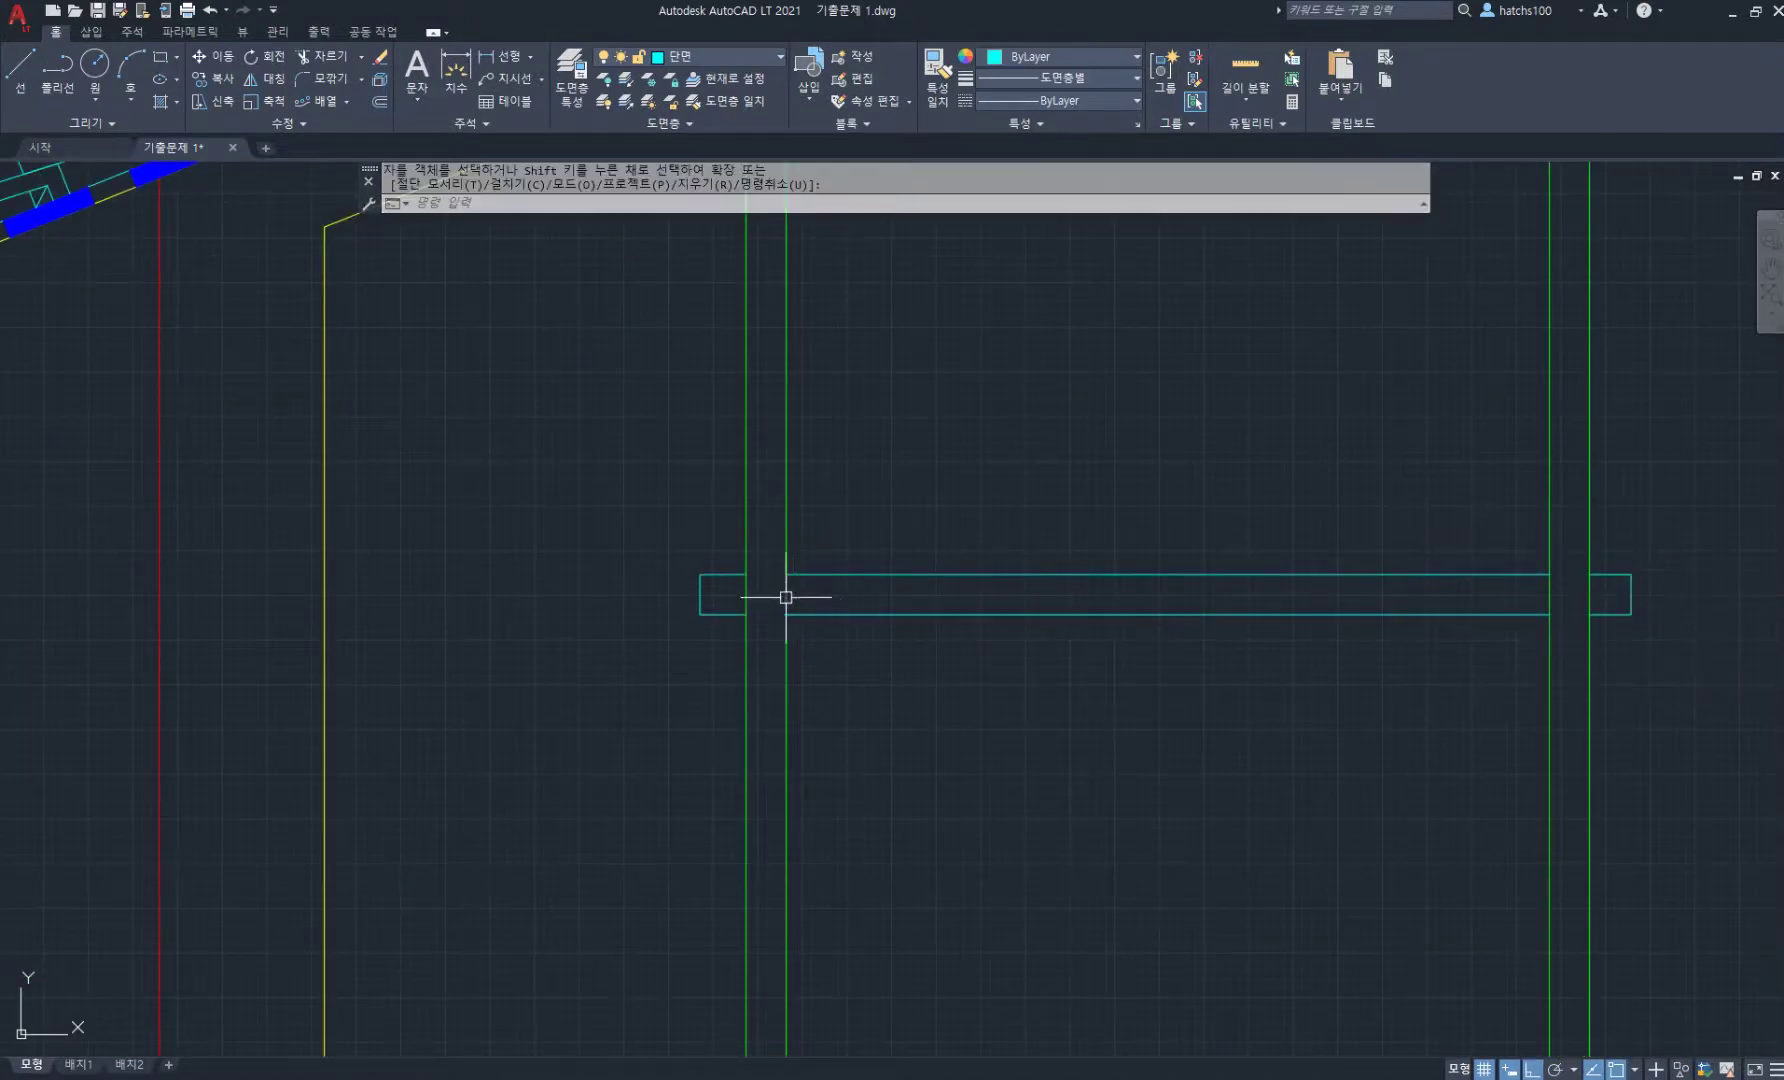
- Draw a small cross of two short lines at the centre of the brace's crossing with the first hanger
scroll(775, 597, "up", 4)
type("l")
key("space")
left_click(730, 588)
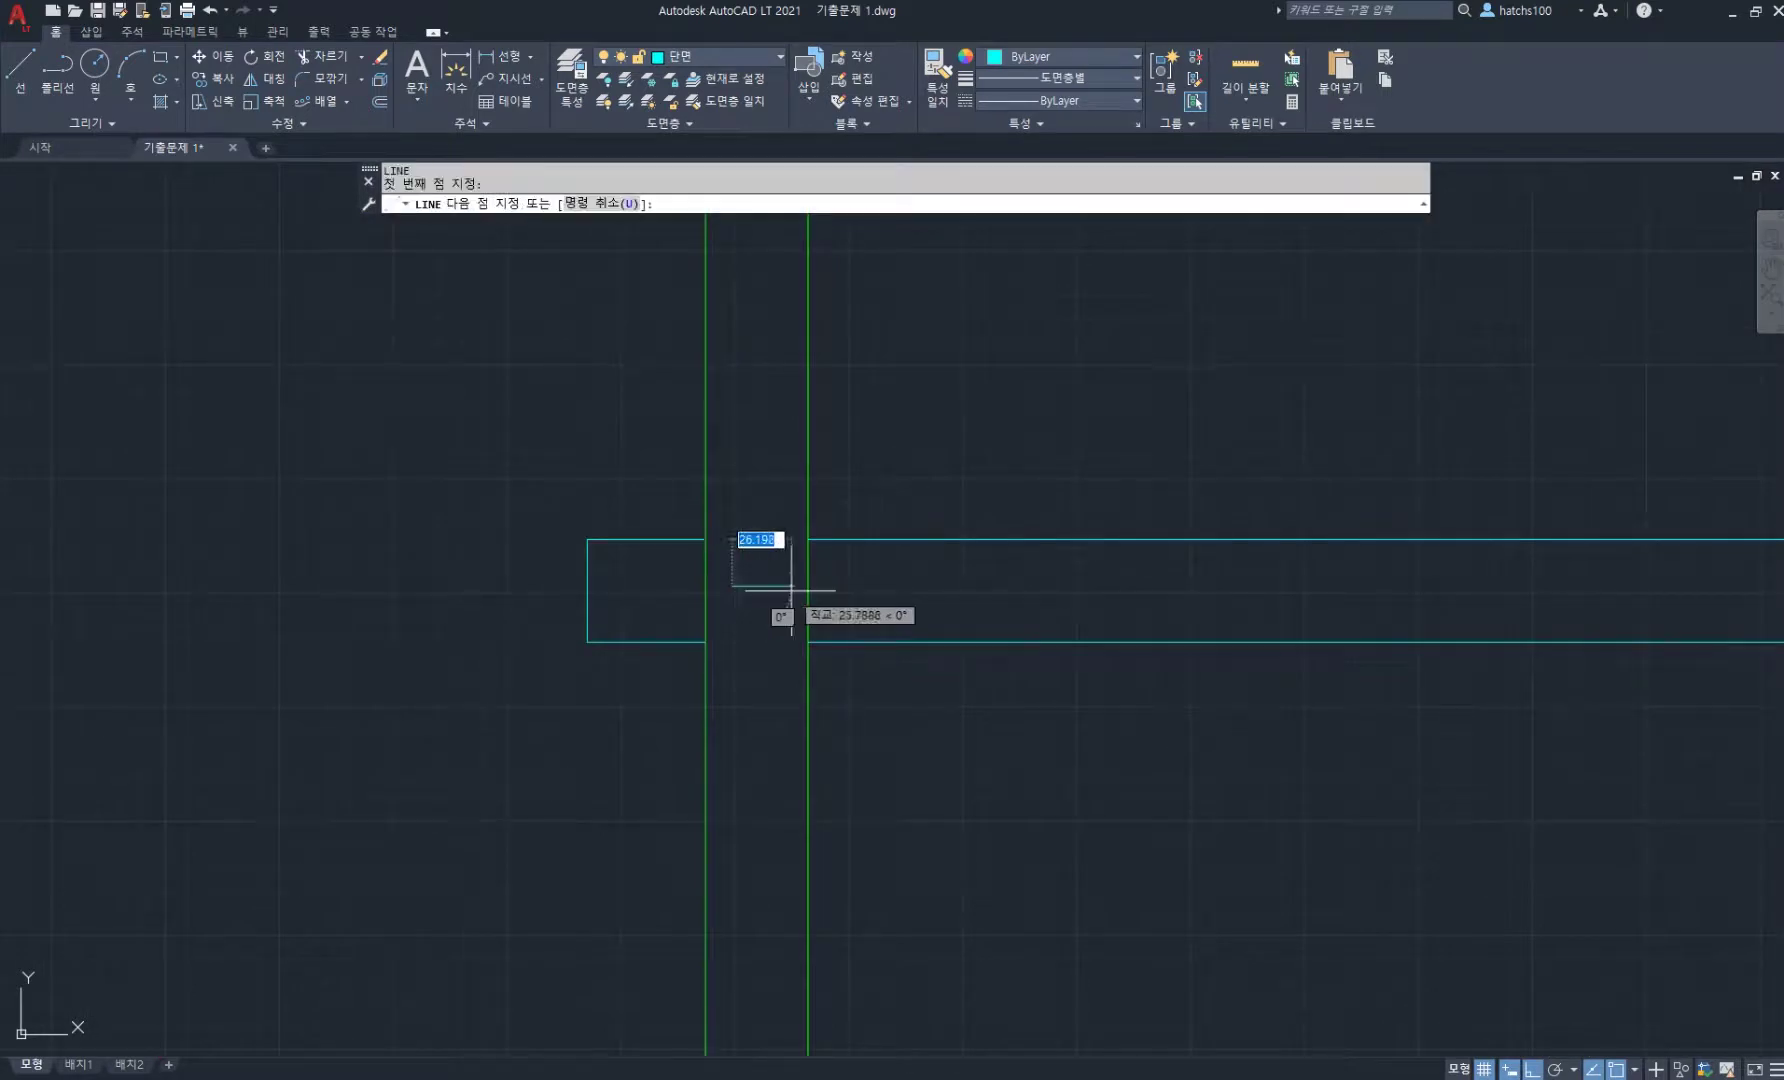
scroll(790, 575, "down", 5)
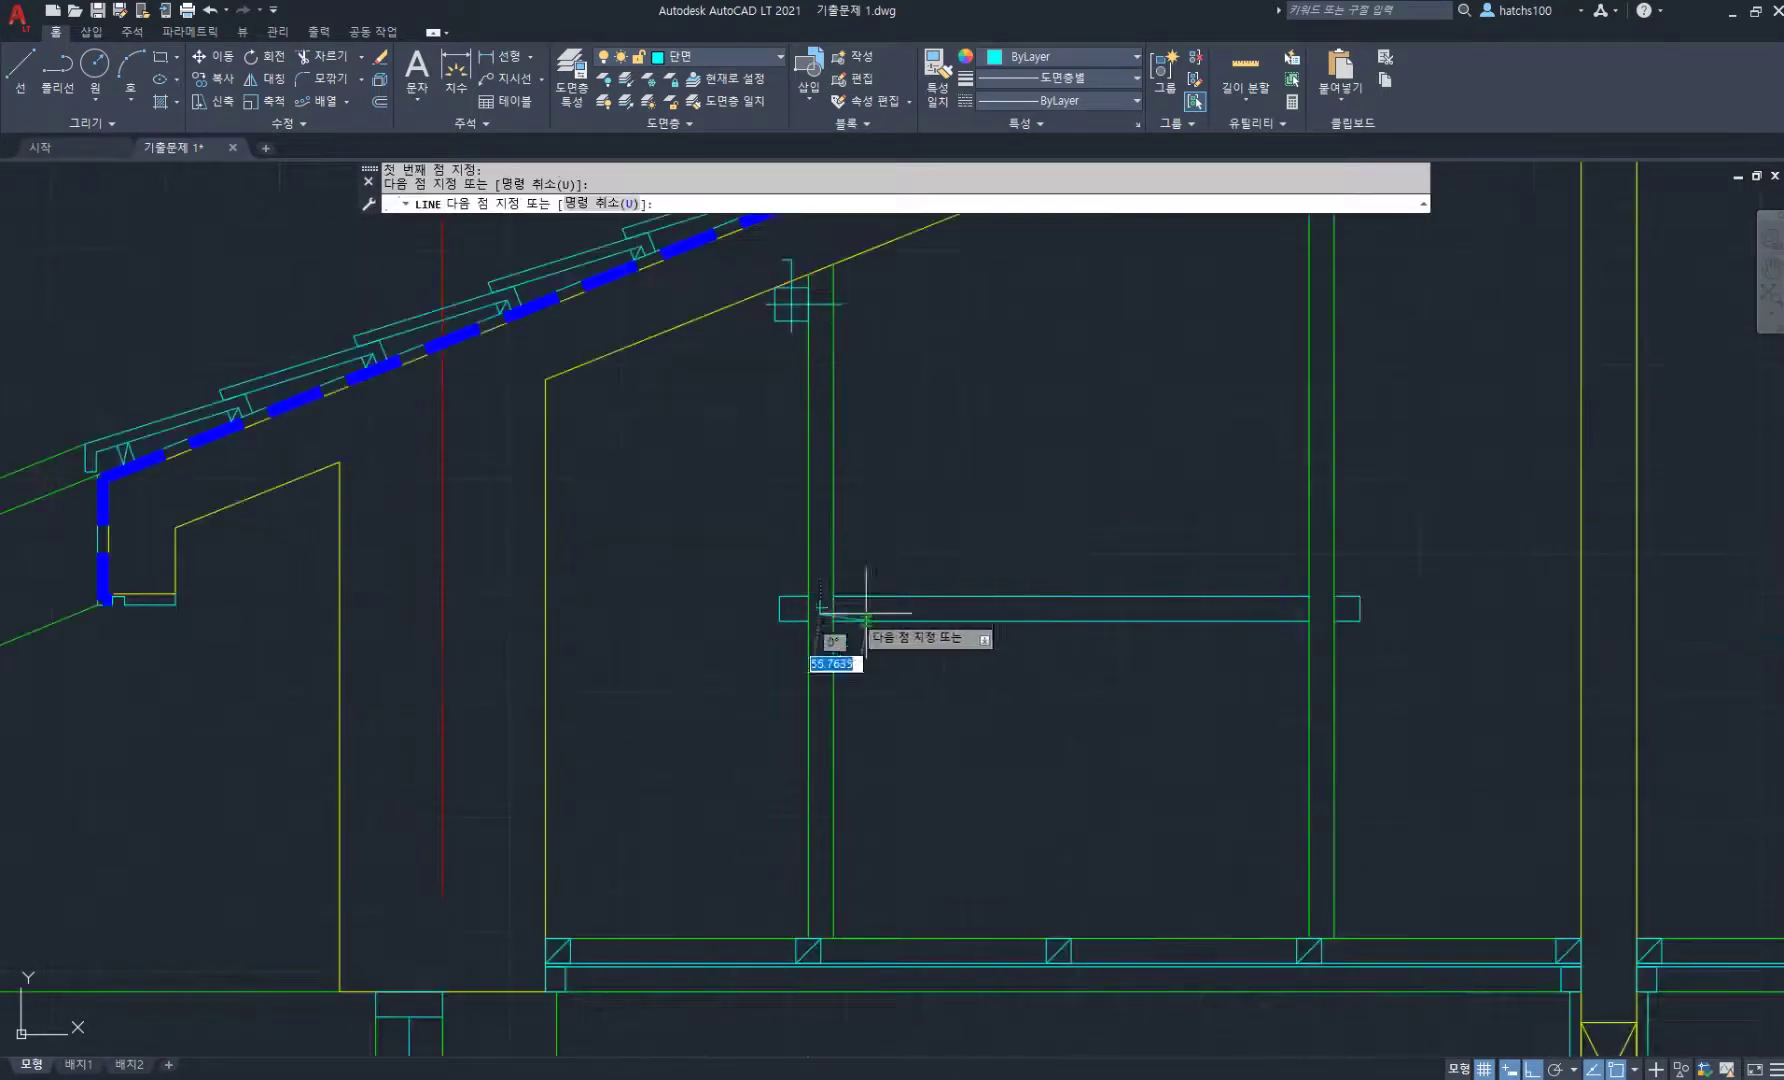
scroll(836, 557, "up", 3)
key("Escape")
- Draw a matching small cross at the centre of the brace's crossing with the second hanger
scroll(757, 569, "up", 3)
key("space")
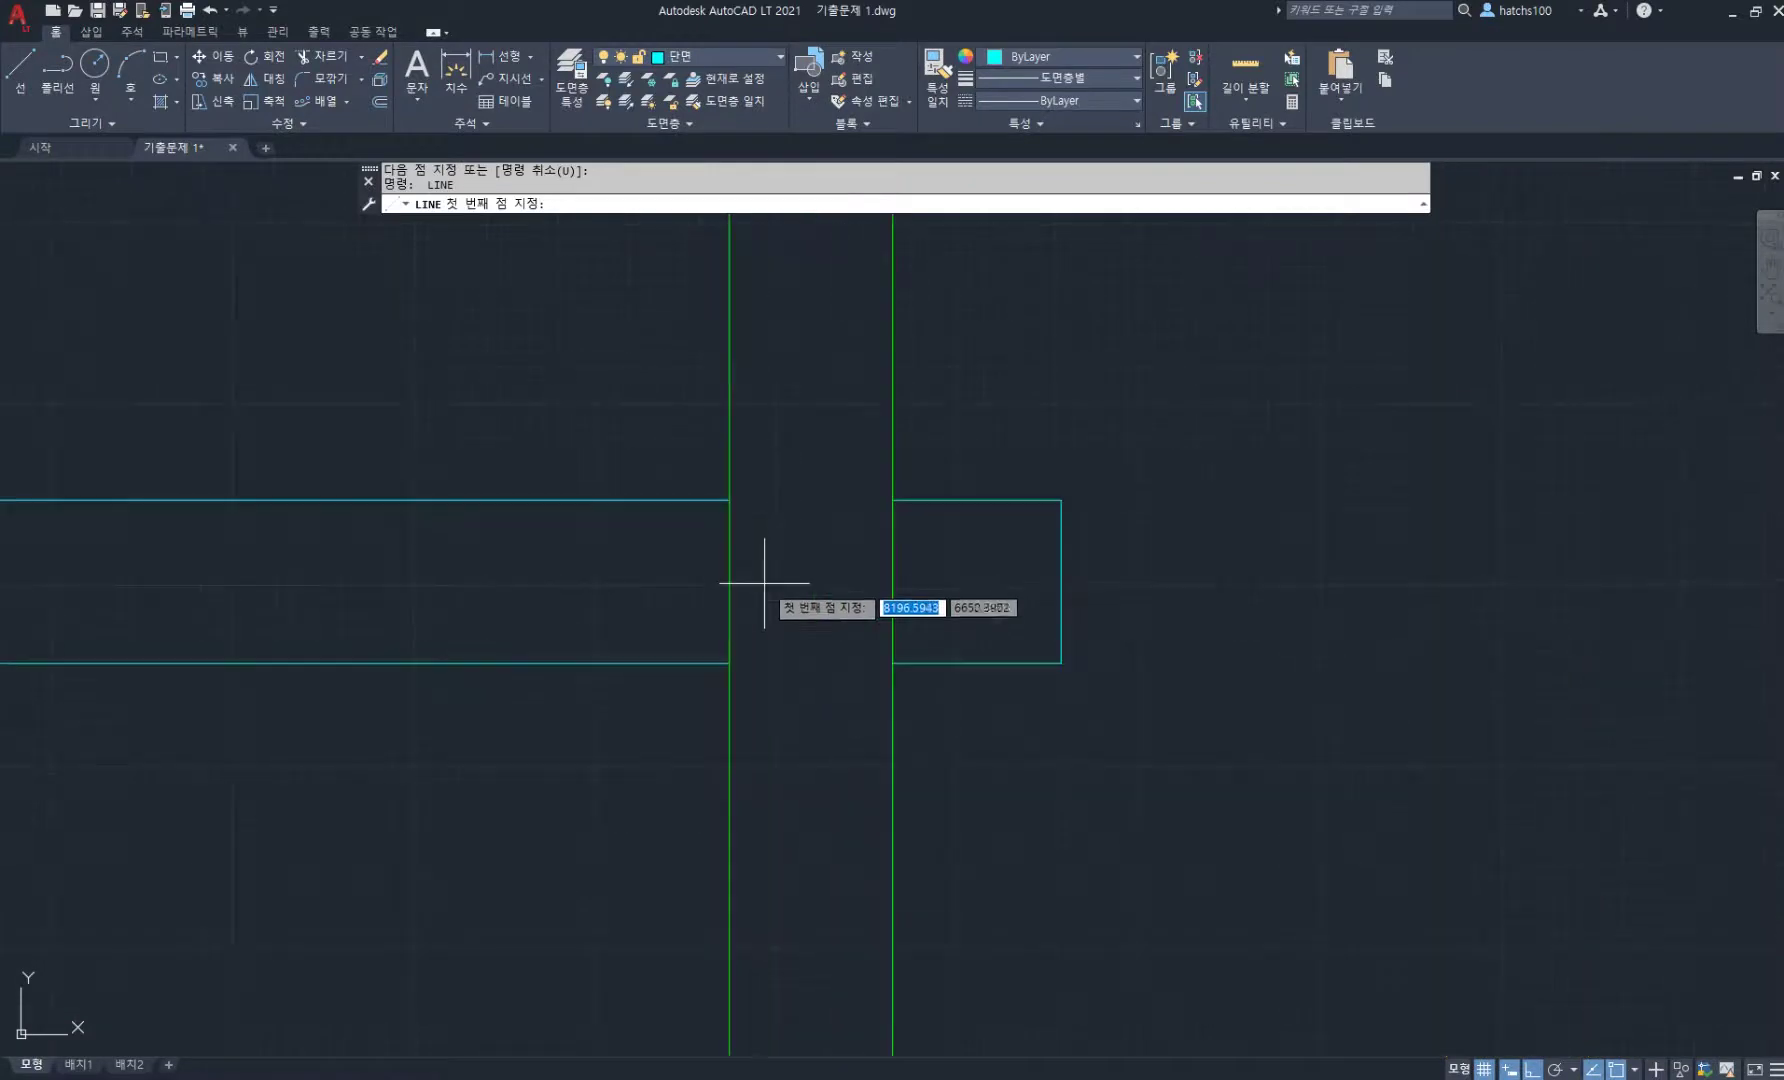
left_click(764, 583)
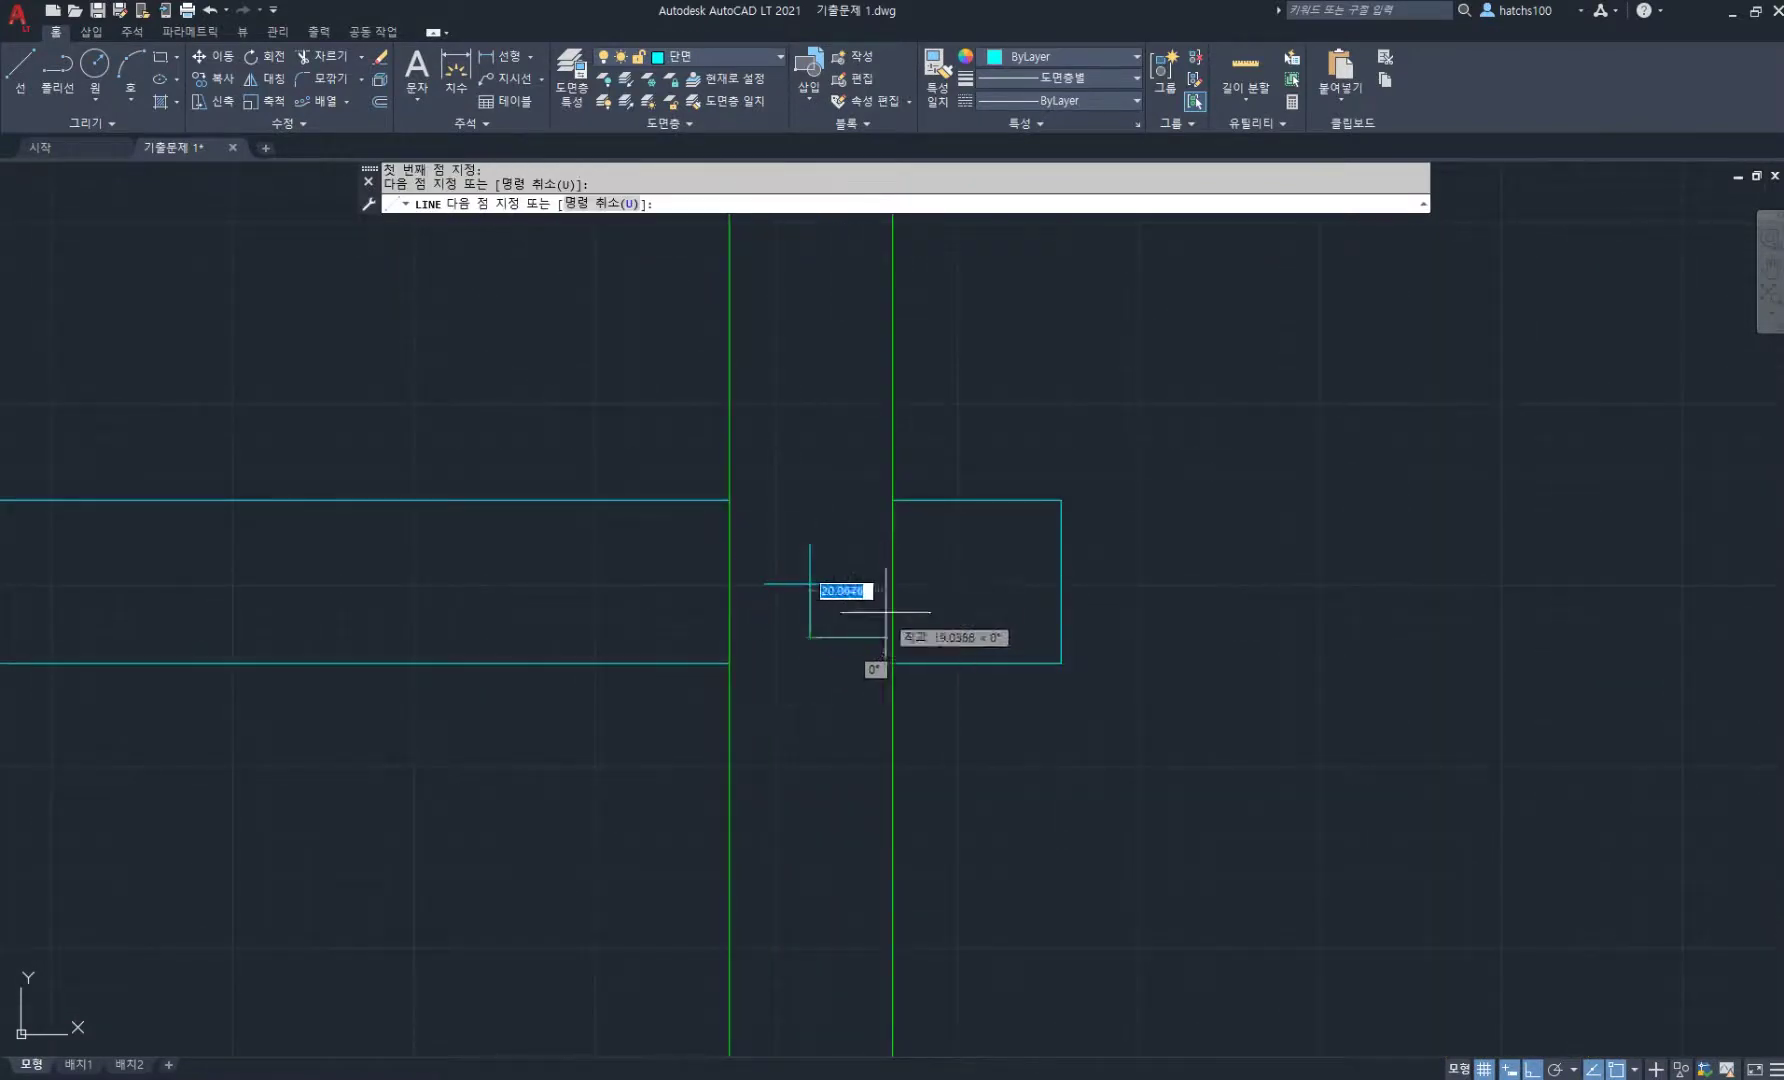
scroll(886, 612, "down", 4)
key("space")
scroll(832, 231, "down", 4)
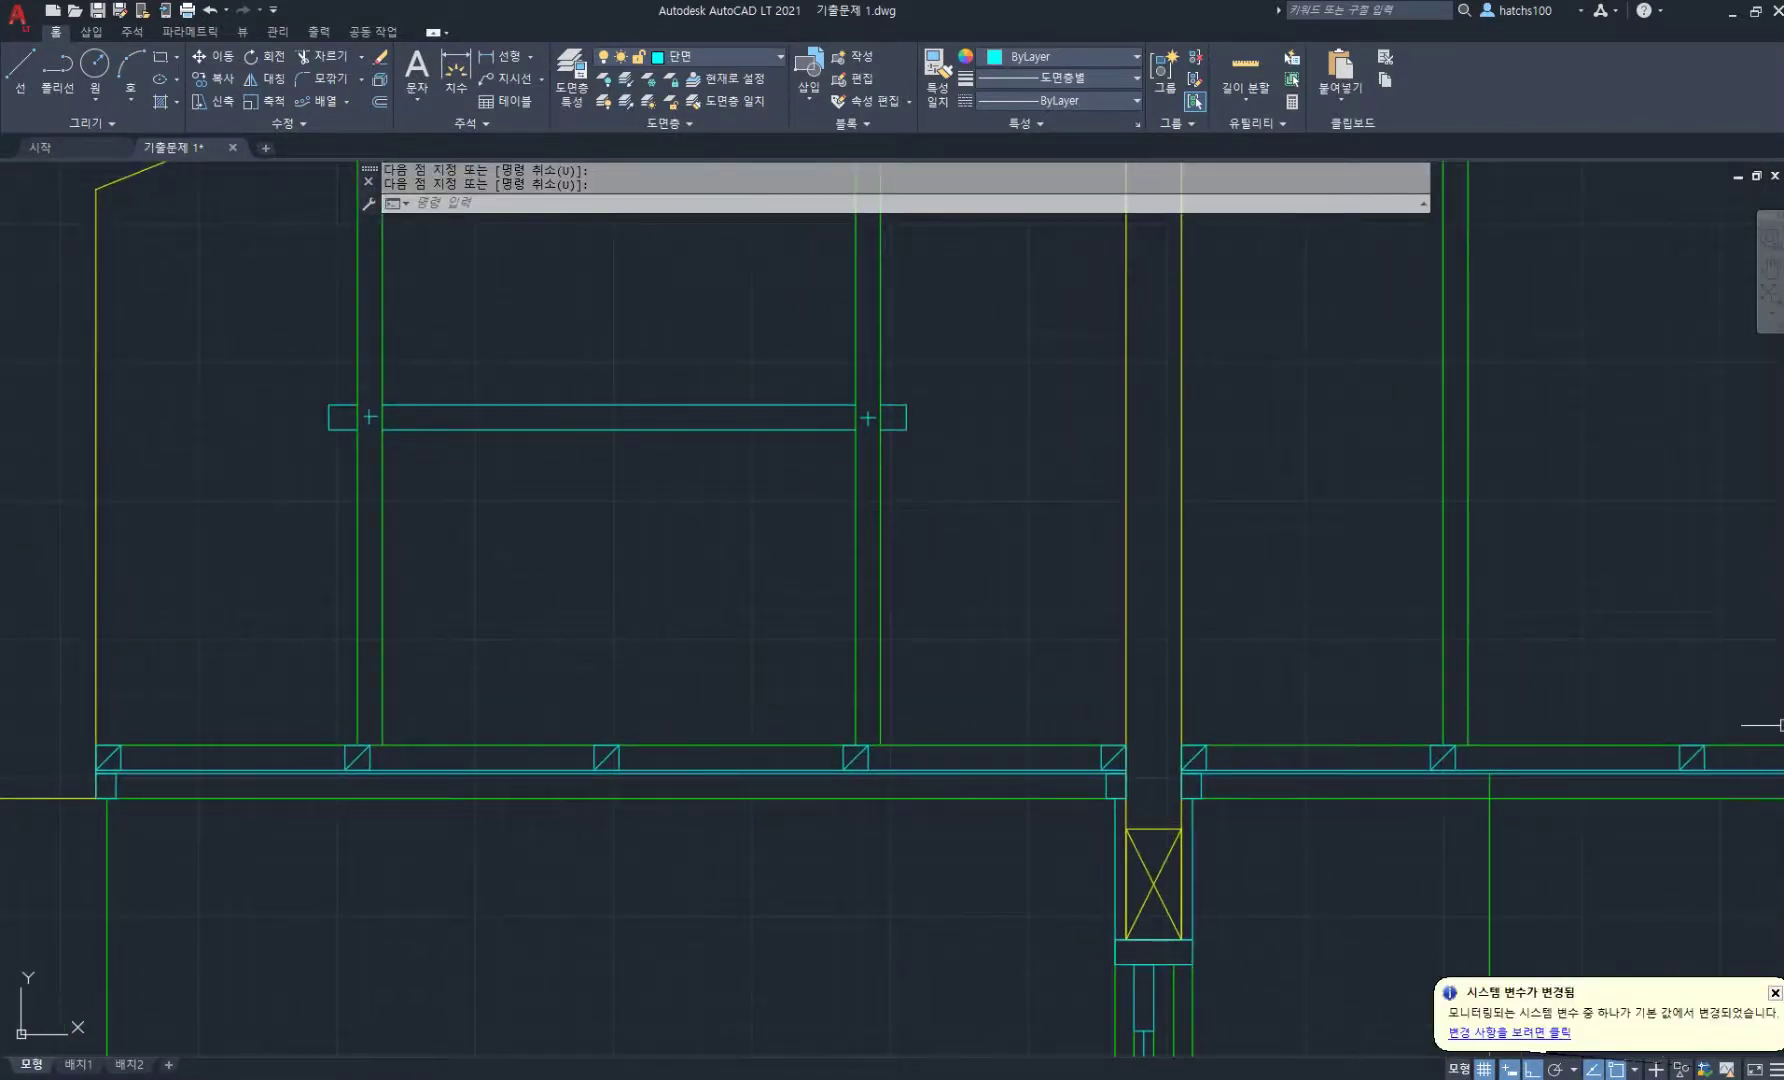
- Match the brace lines and both crosses to the properties of the green hanger line
left_click(938, 88)
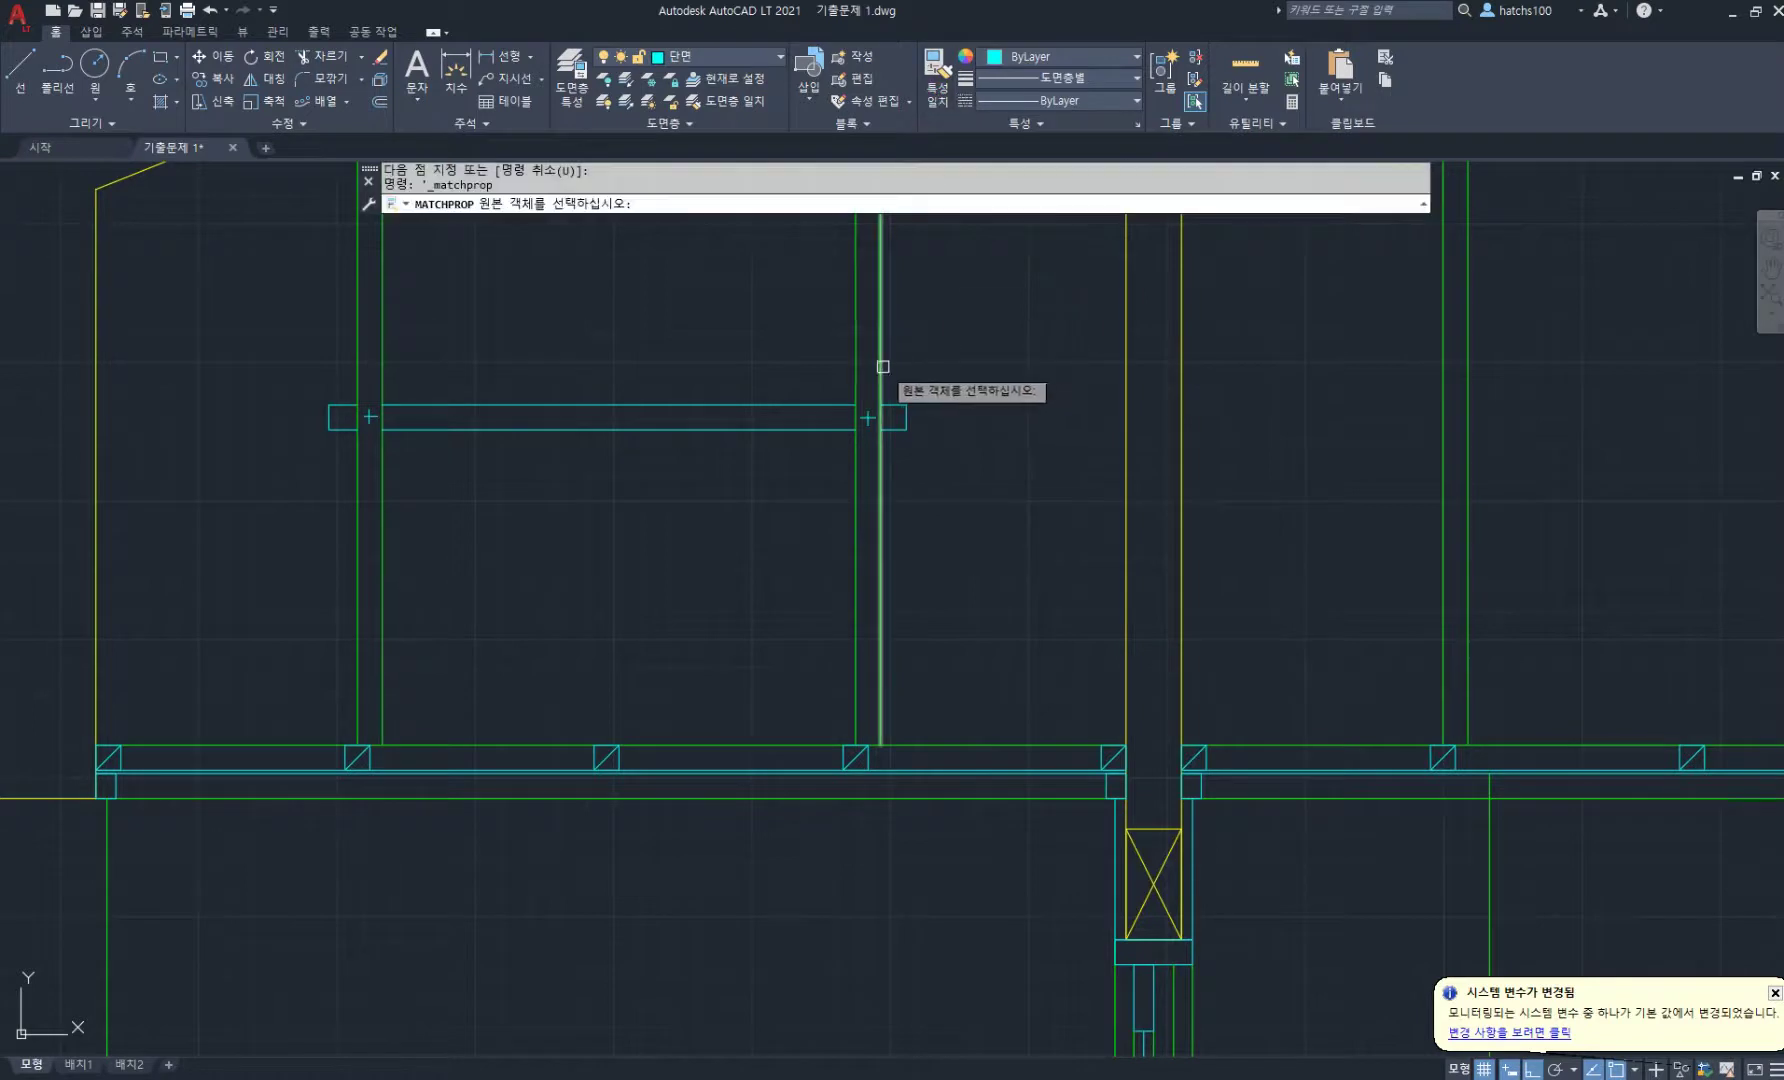
left_click(881, 366)
left_click(261, 352)
left_click(1031, 550)
key("space")
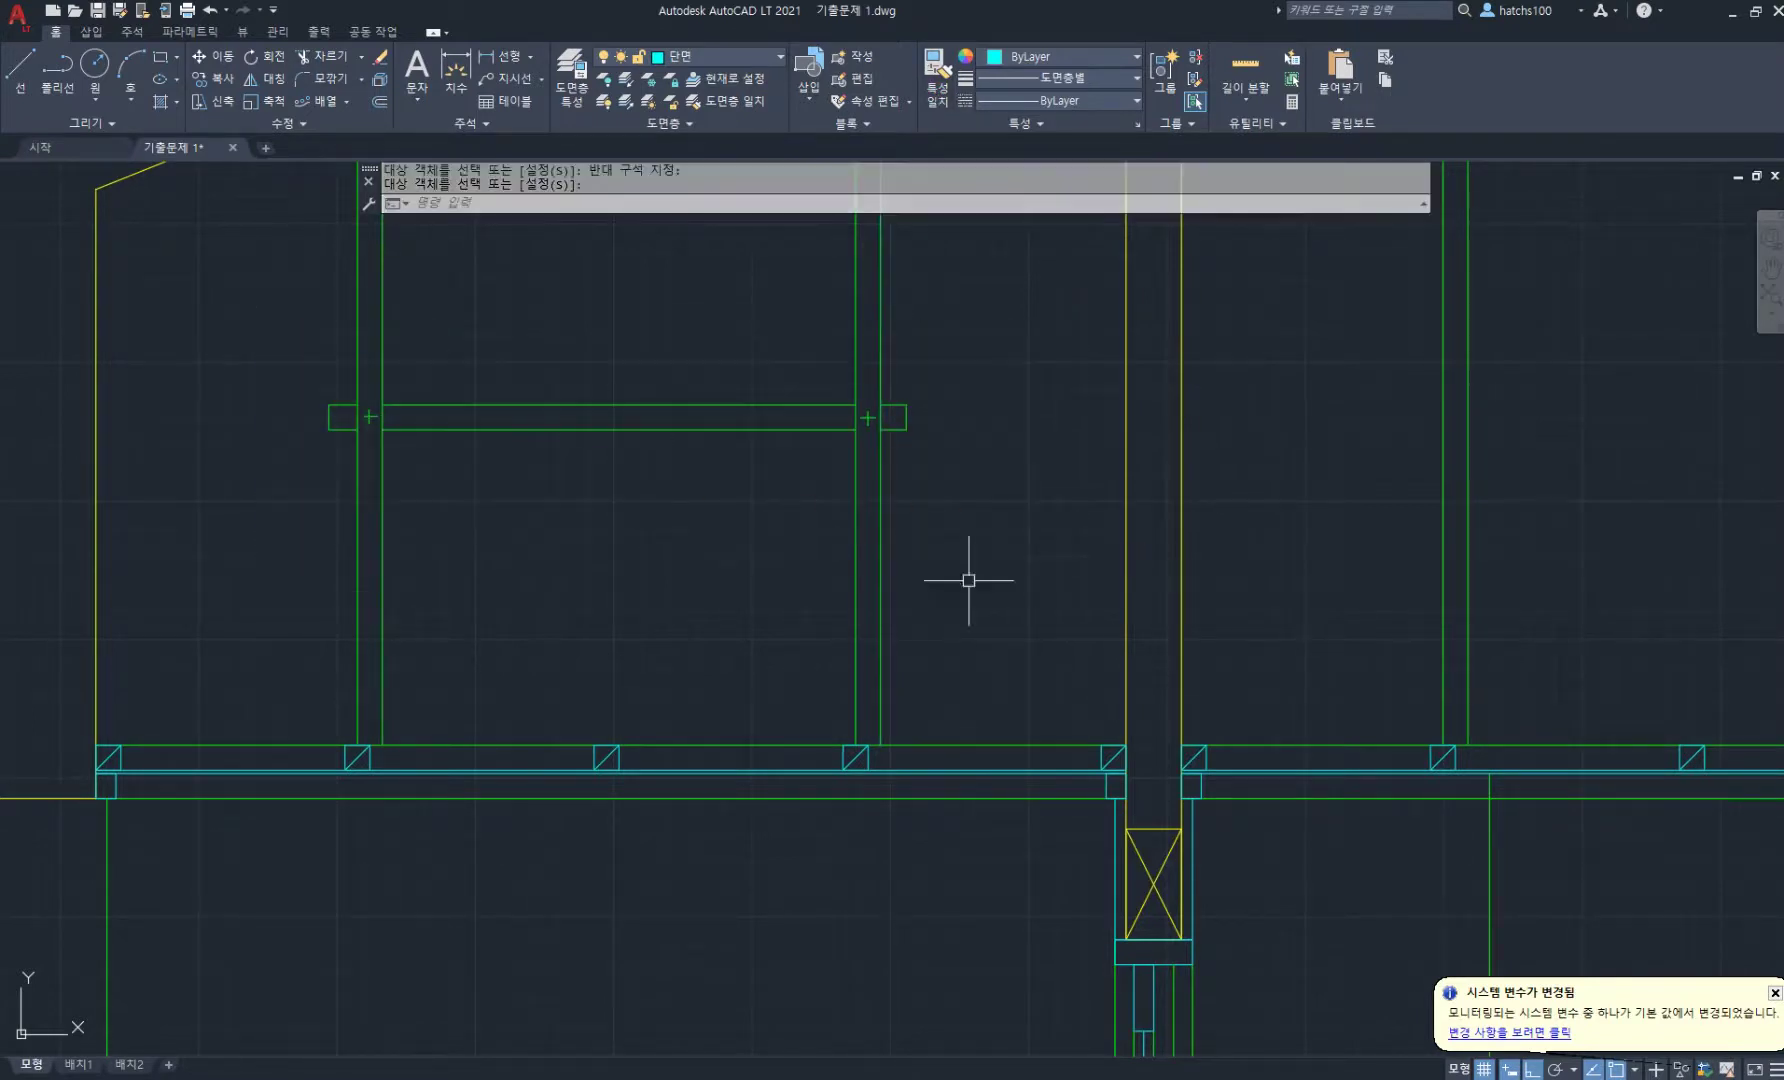
left_click(1773, 992)
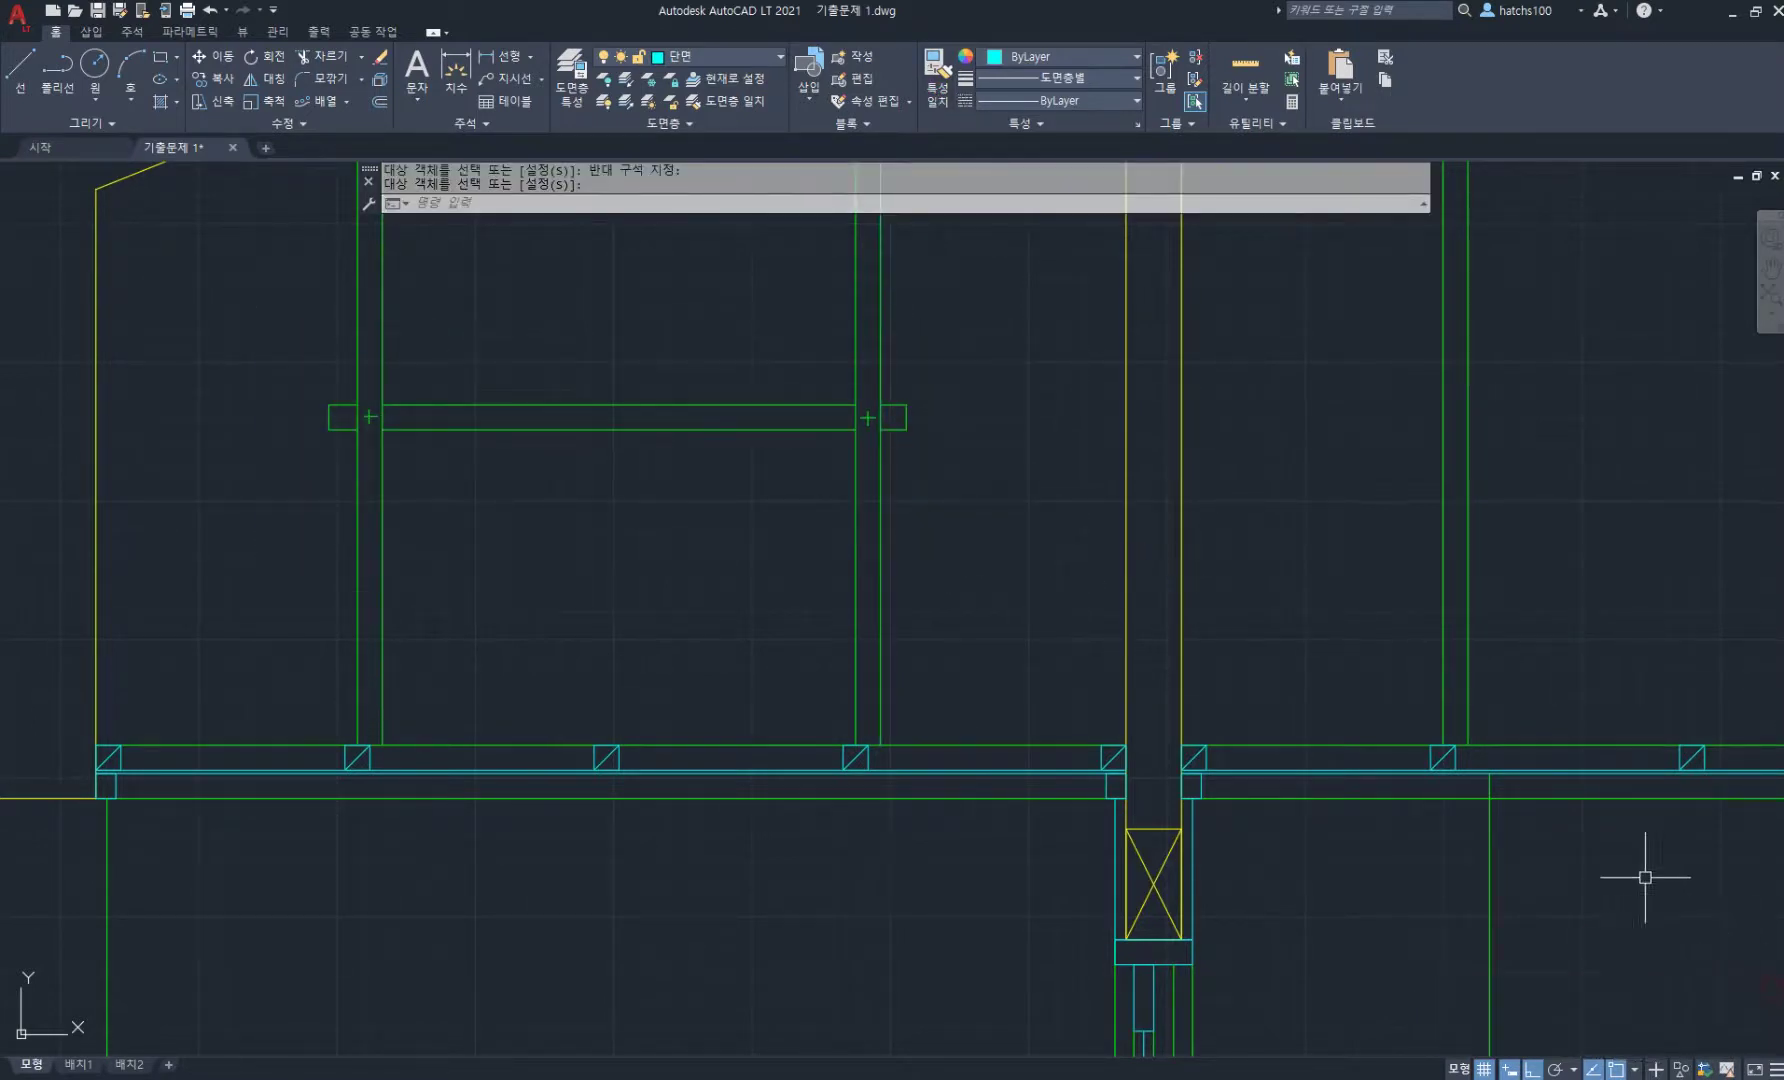
- Copy the brace with its crosses onto the third and fourth hangers, and once more higher up starting at the fourth hanger
scroll(968, 575, "down", 4)
middle_click_drag(952, 553, 940, 606)
type("co")
key("space")
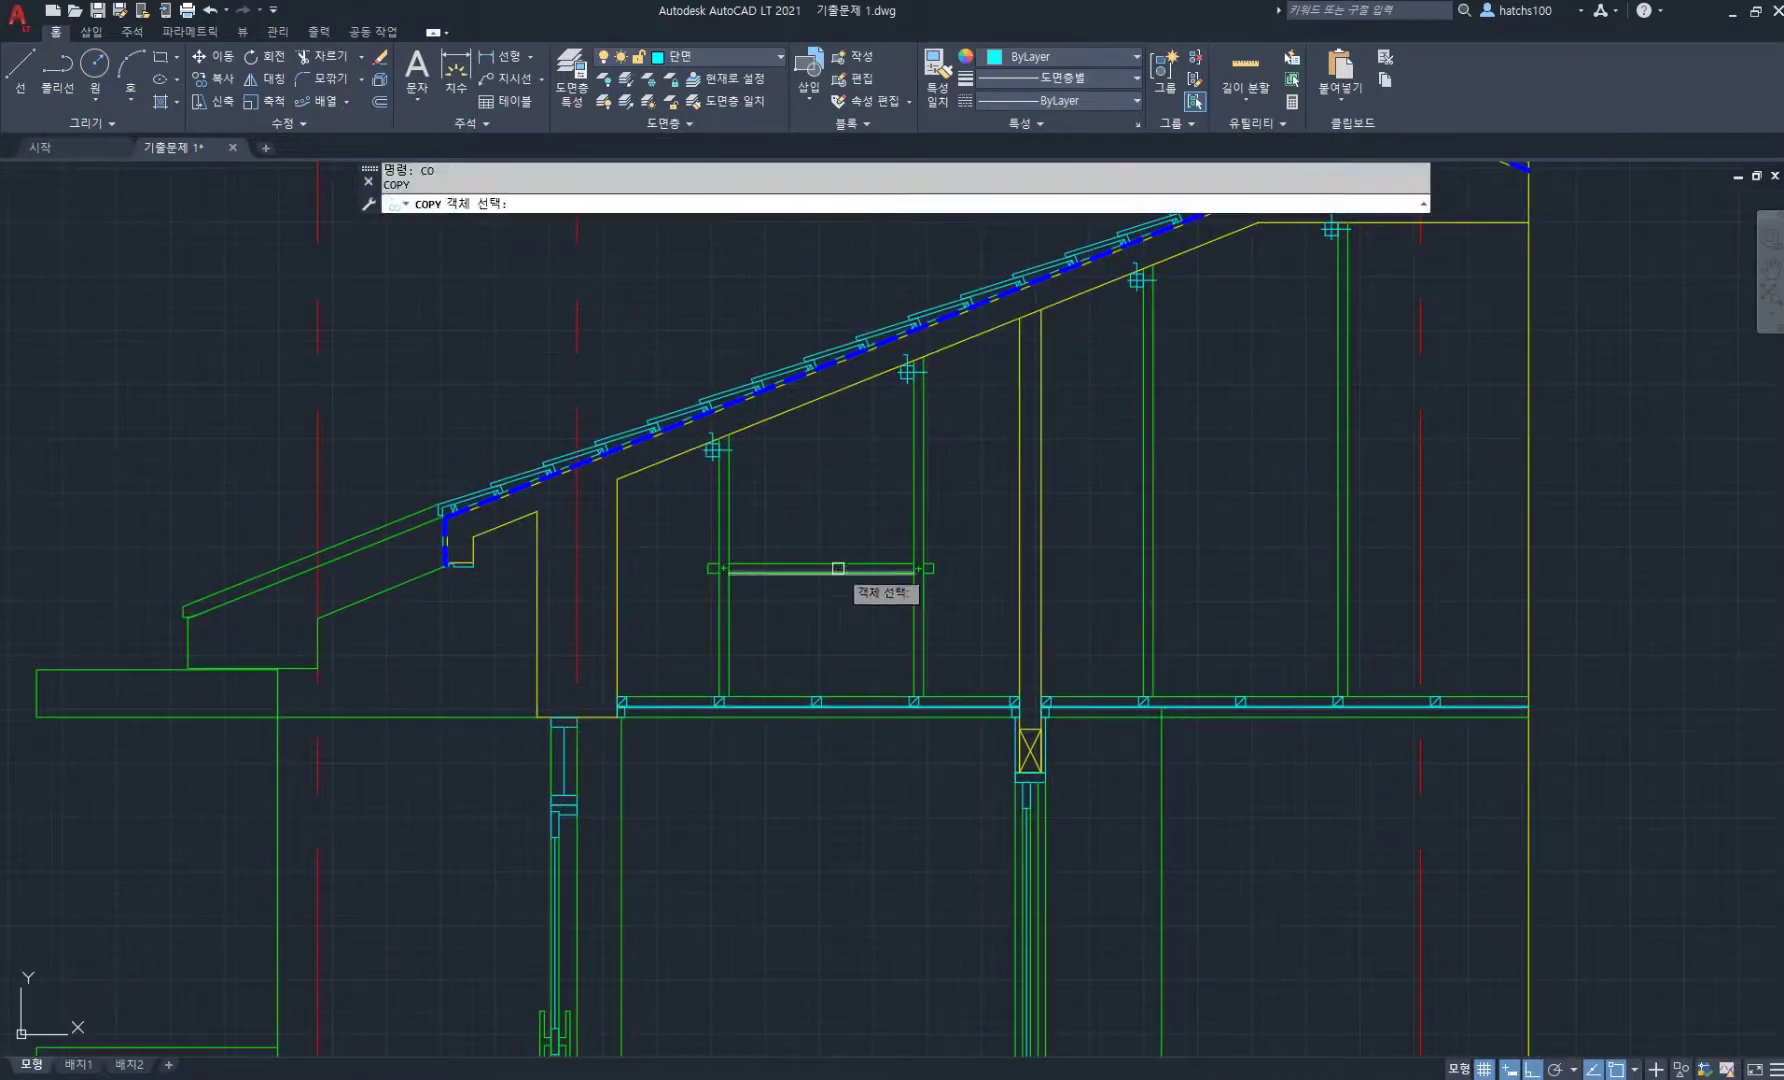
left_click(638, 550)
left_click(1020, 660)
key("space")
scroll(718, 565, "up", 4)
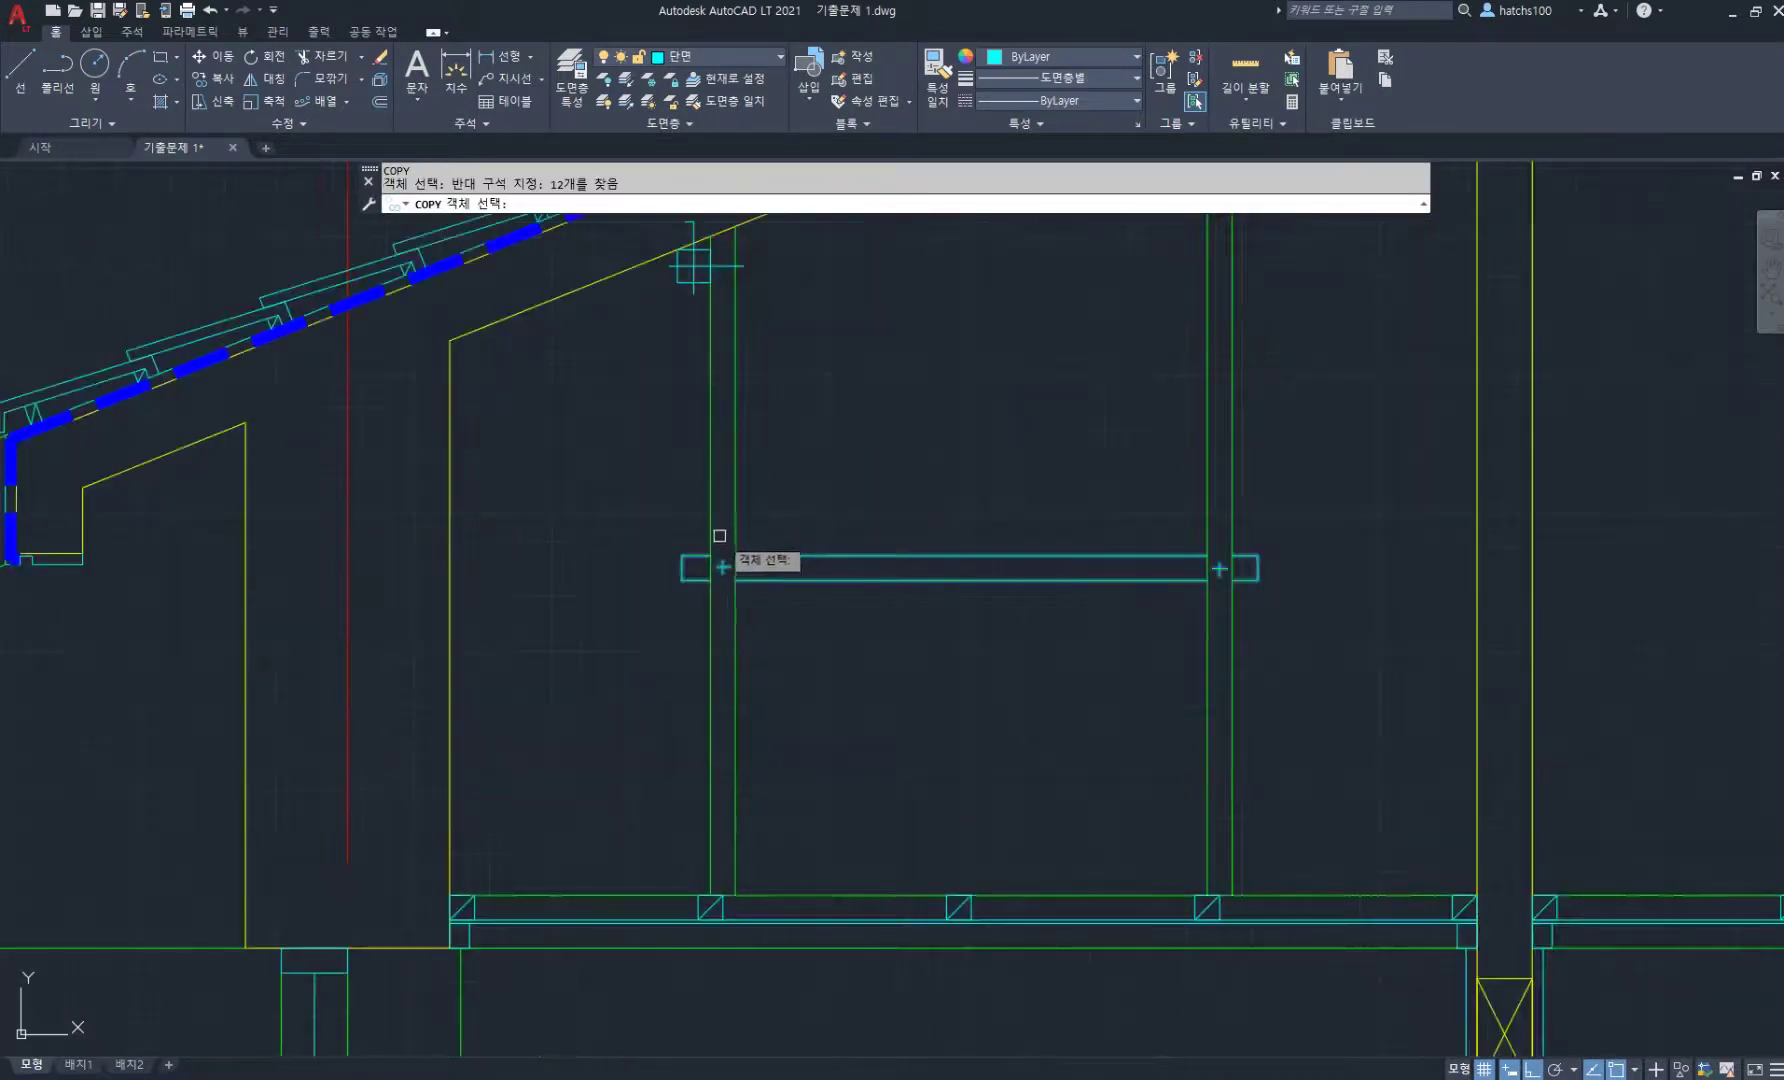
scroll(710, 556, "down", 4)
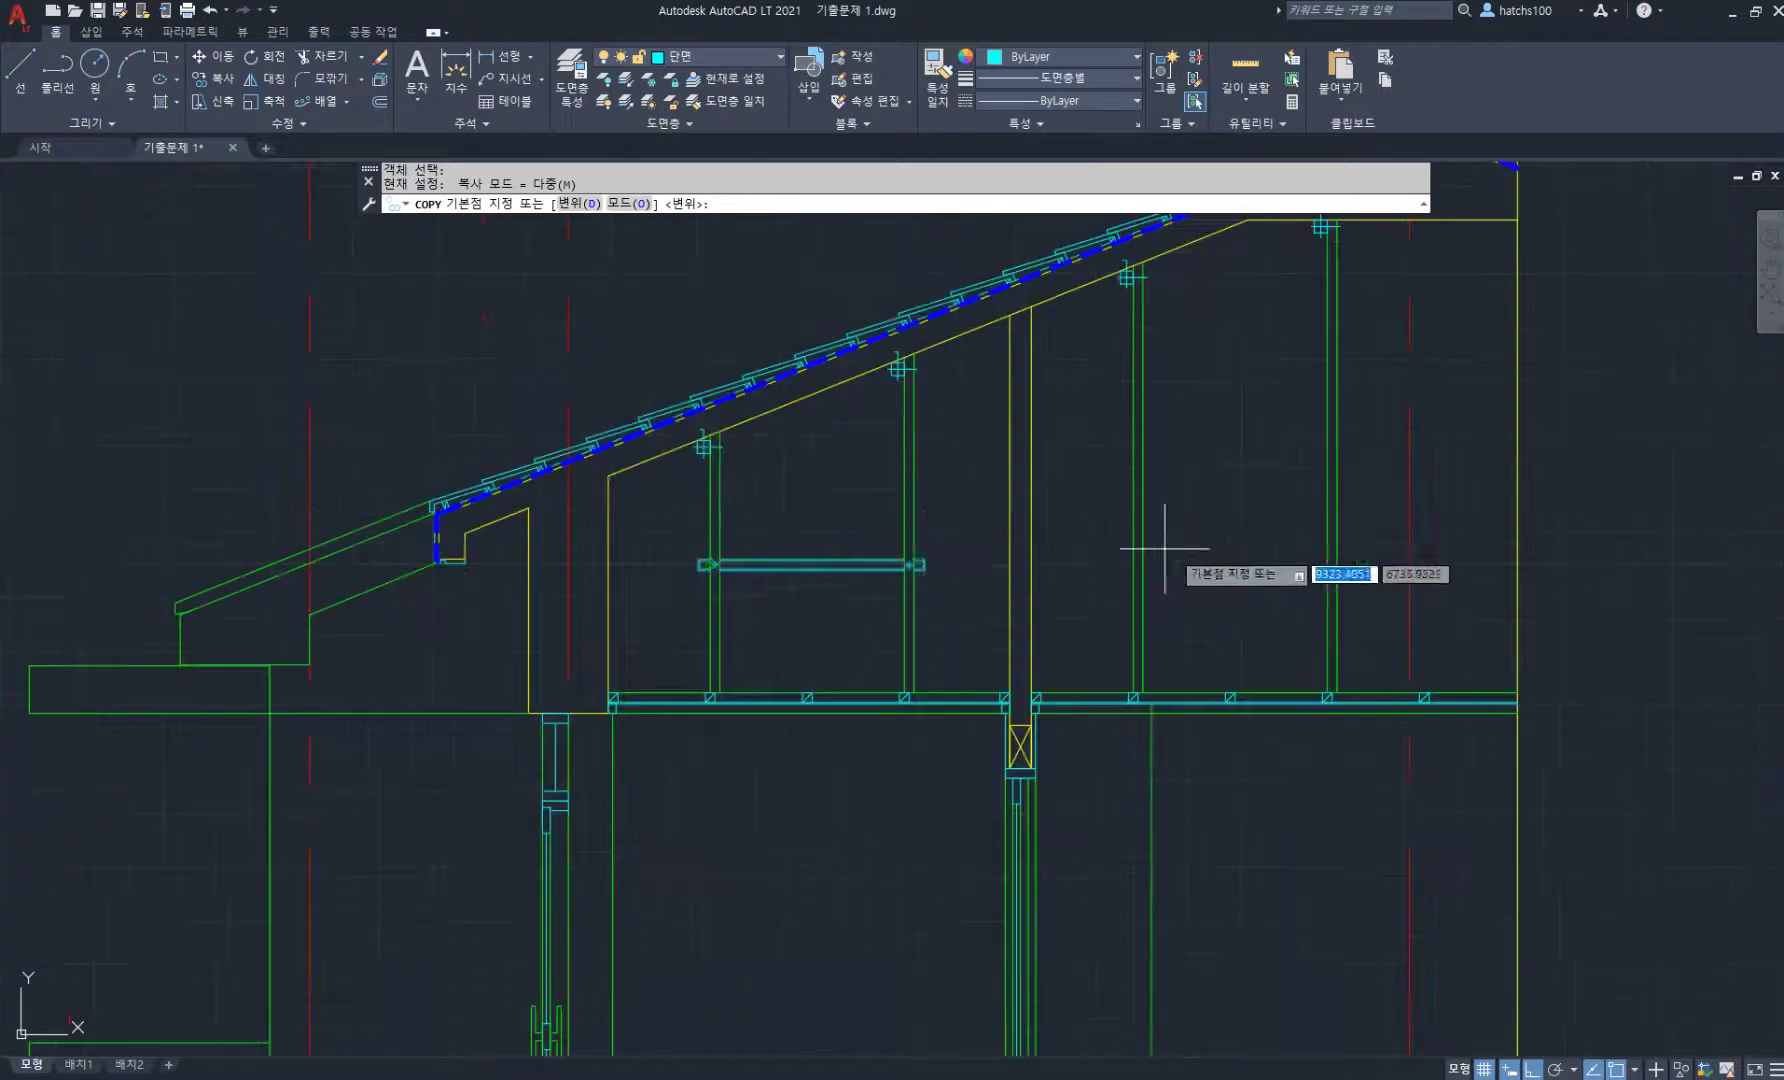
left_click(708, 562)
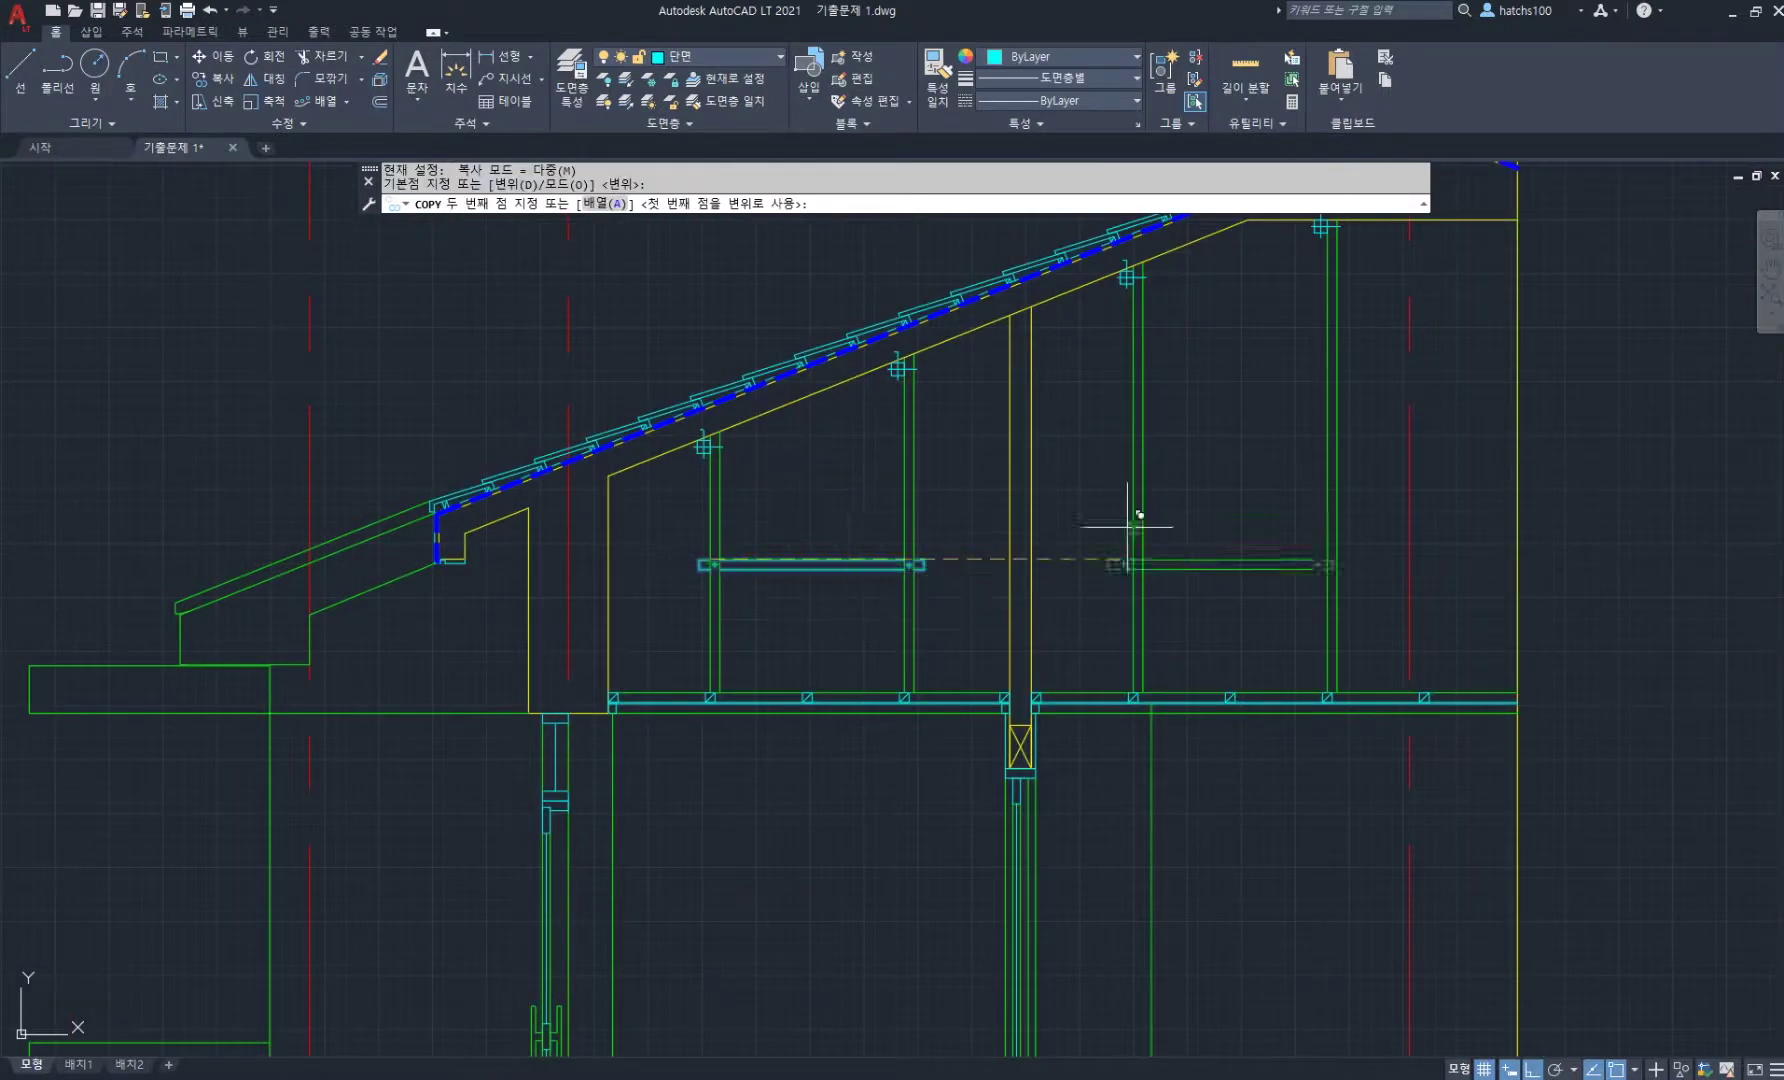
left_click(1128, 565)
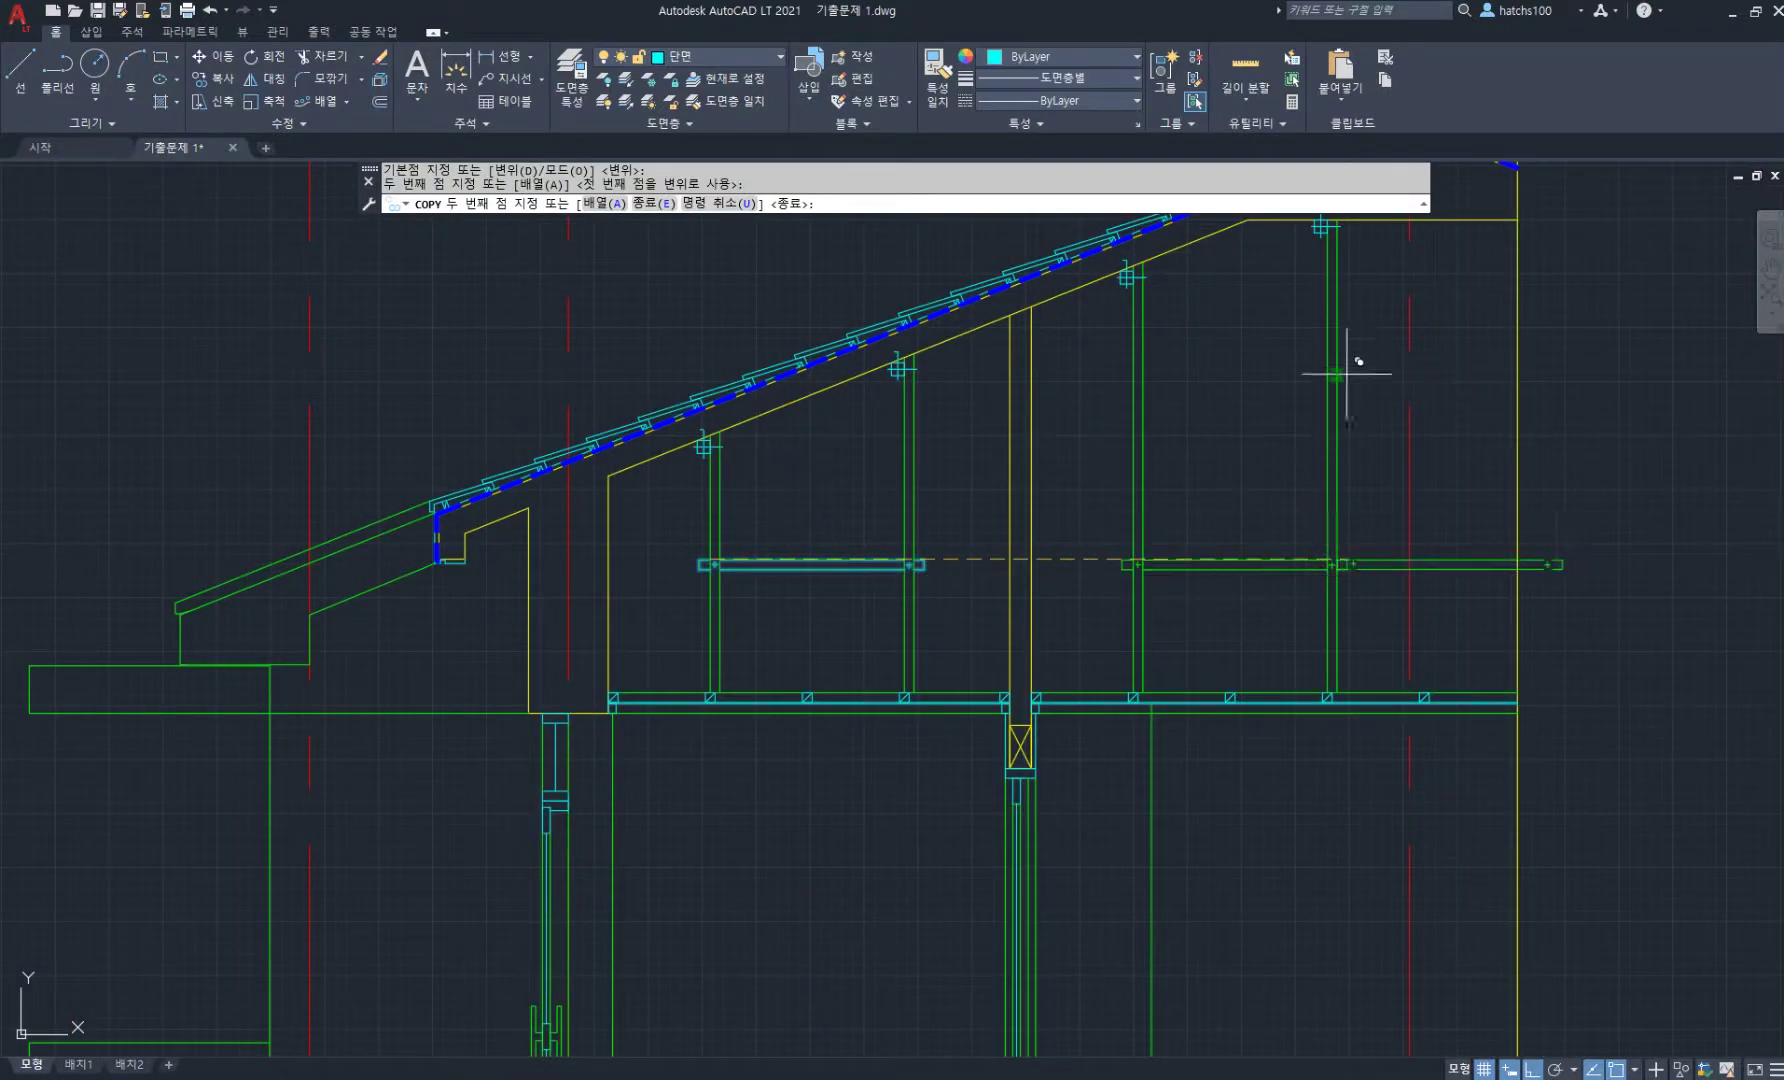
left_click(1322, 403)
key("Return")
- Trim the higher brace at the section's yellow boundary line and erase its leftover end and cross beyond it
scroll(1555, 414, "up", 6)
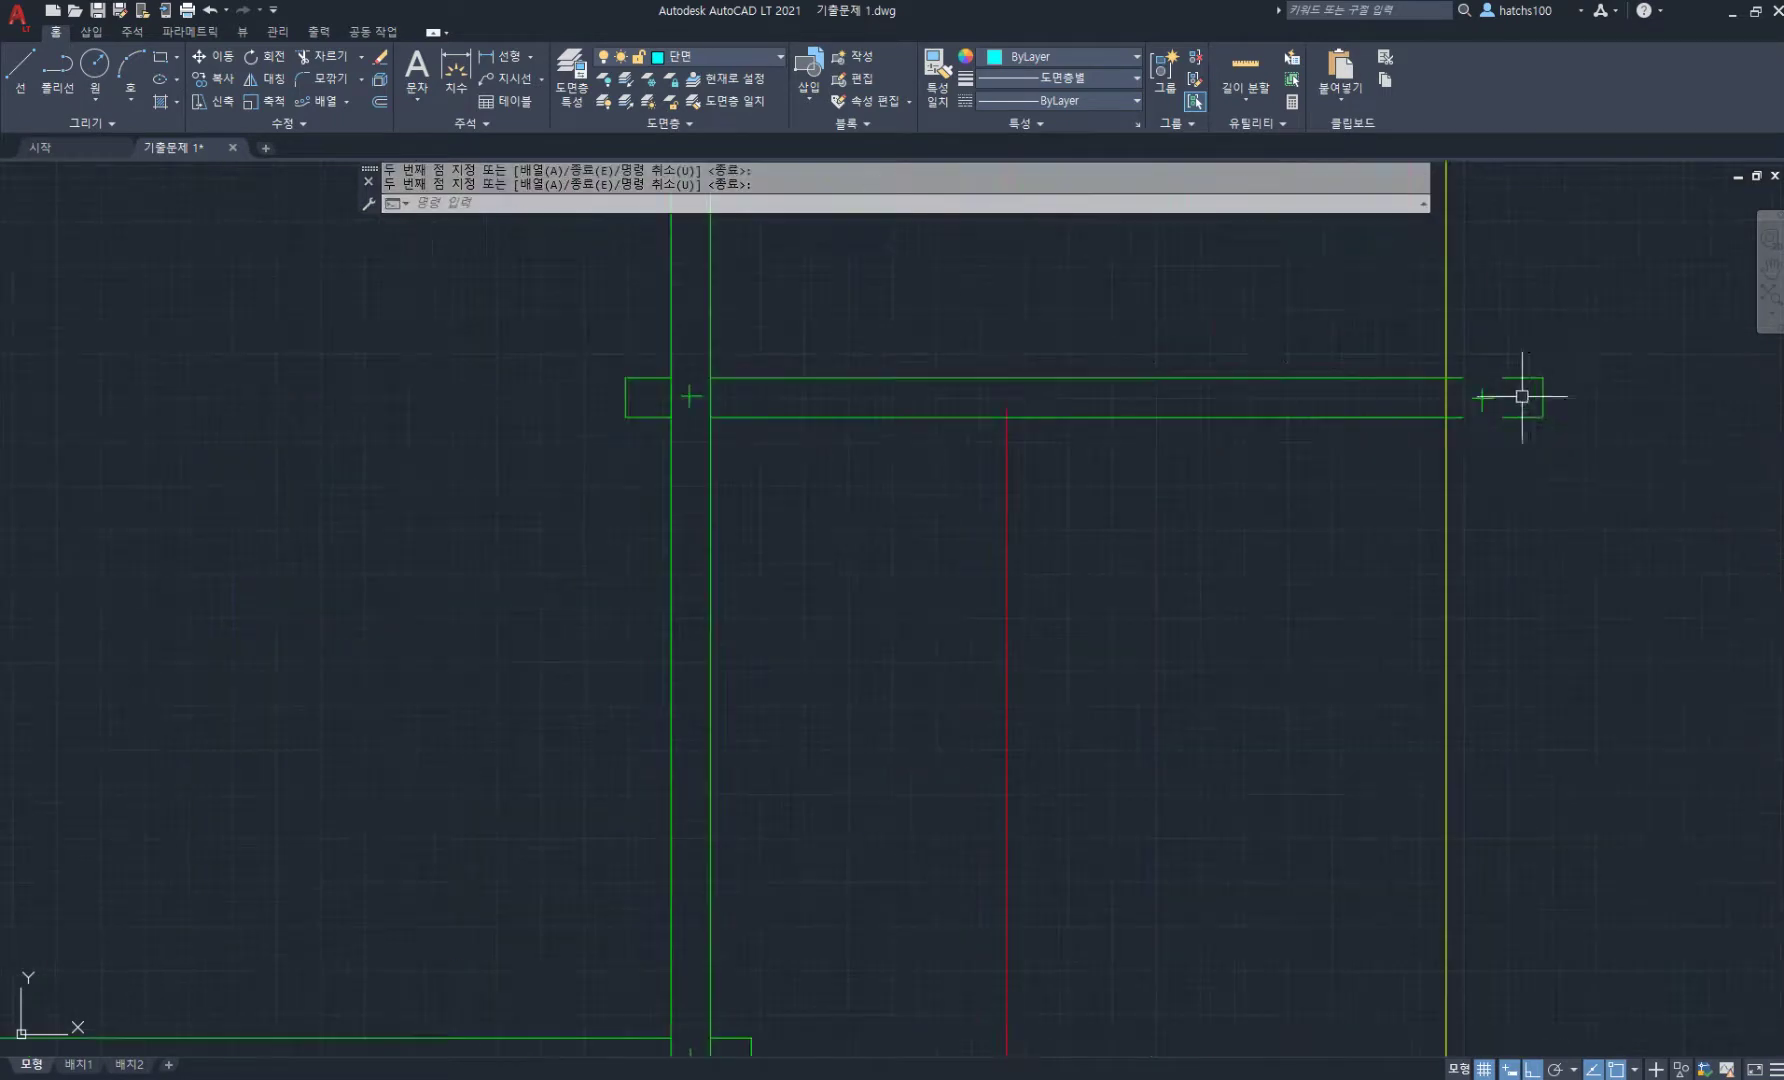
key("Return")
left_click_drag(1473, 372, 1453, 430)
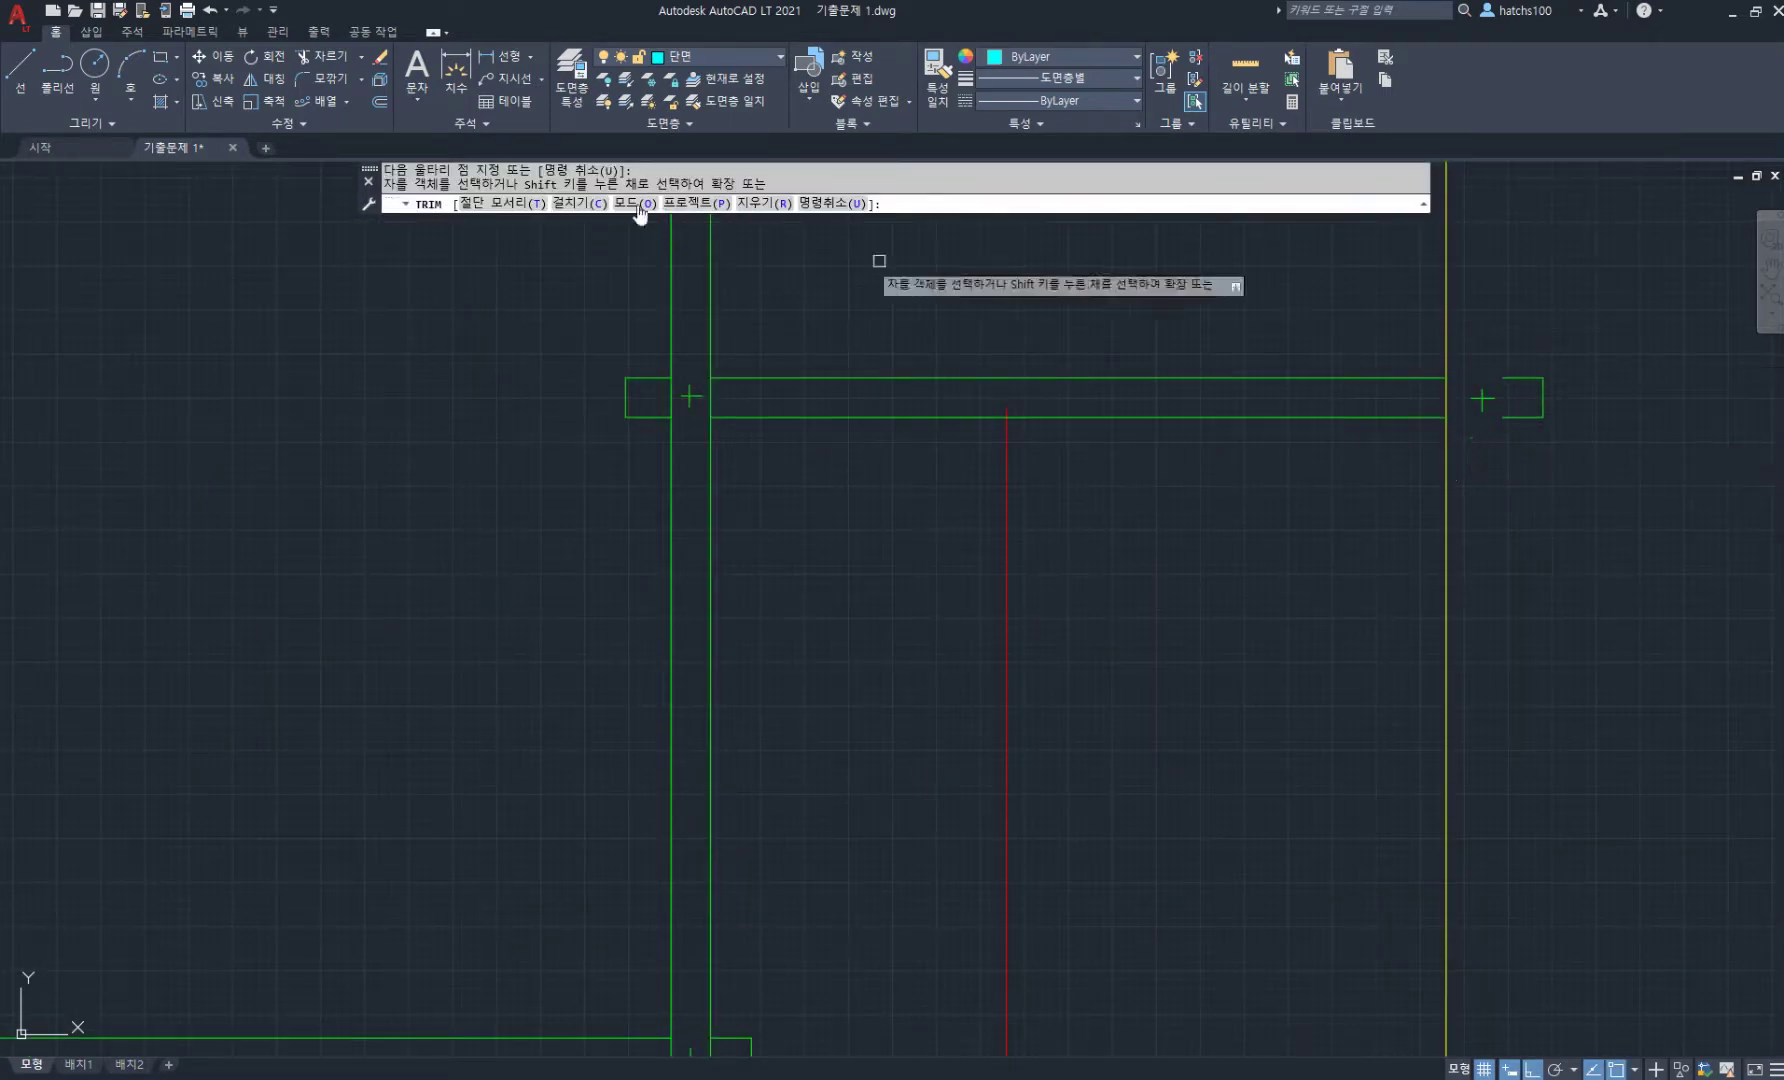
left_click(757, 203)
left_click(1600, 466)
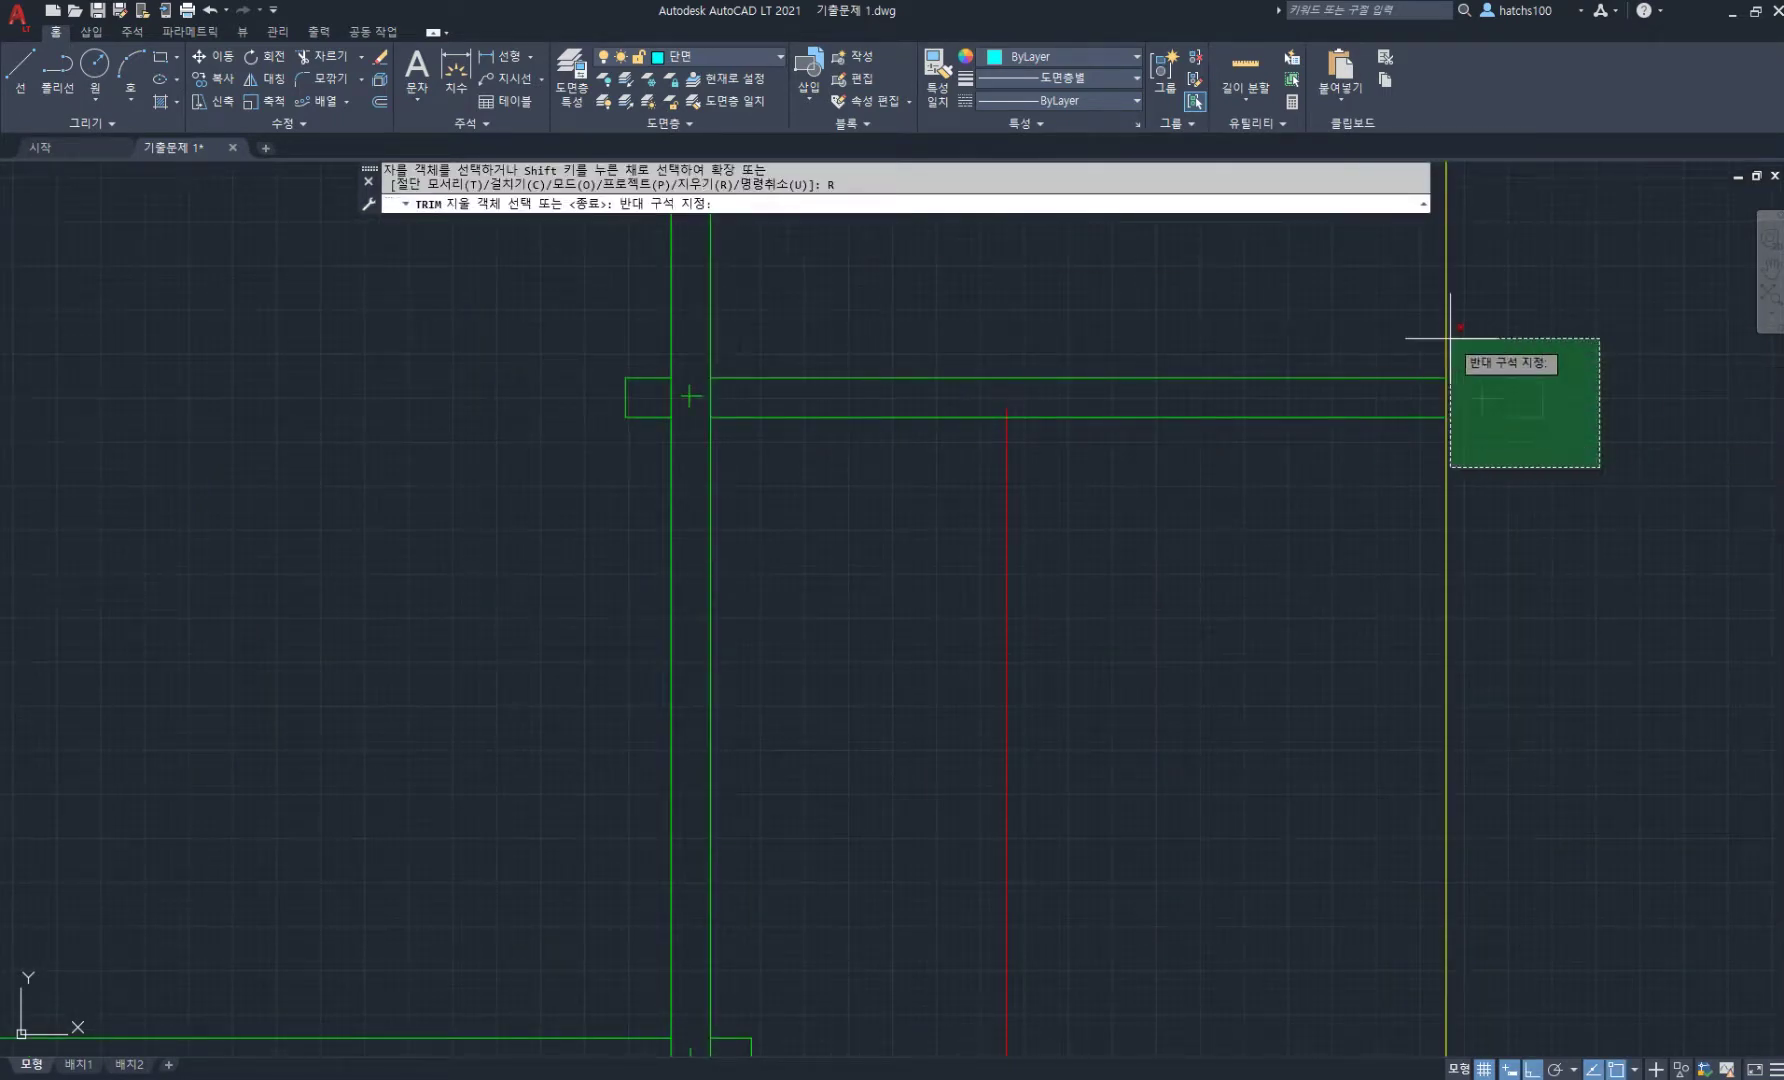
left_click(1453, 338)
scroll(1005, 503, "down", 5)
key("Return")
scroll(1042, 516, "down", 2)
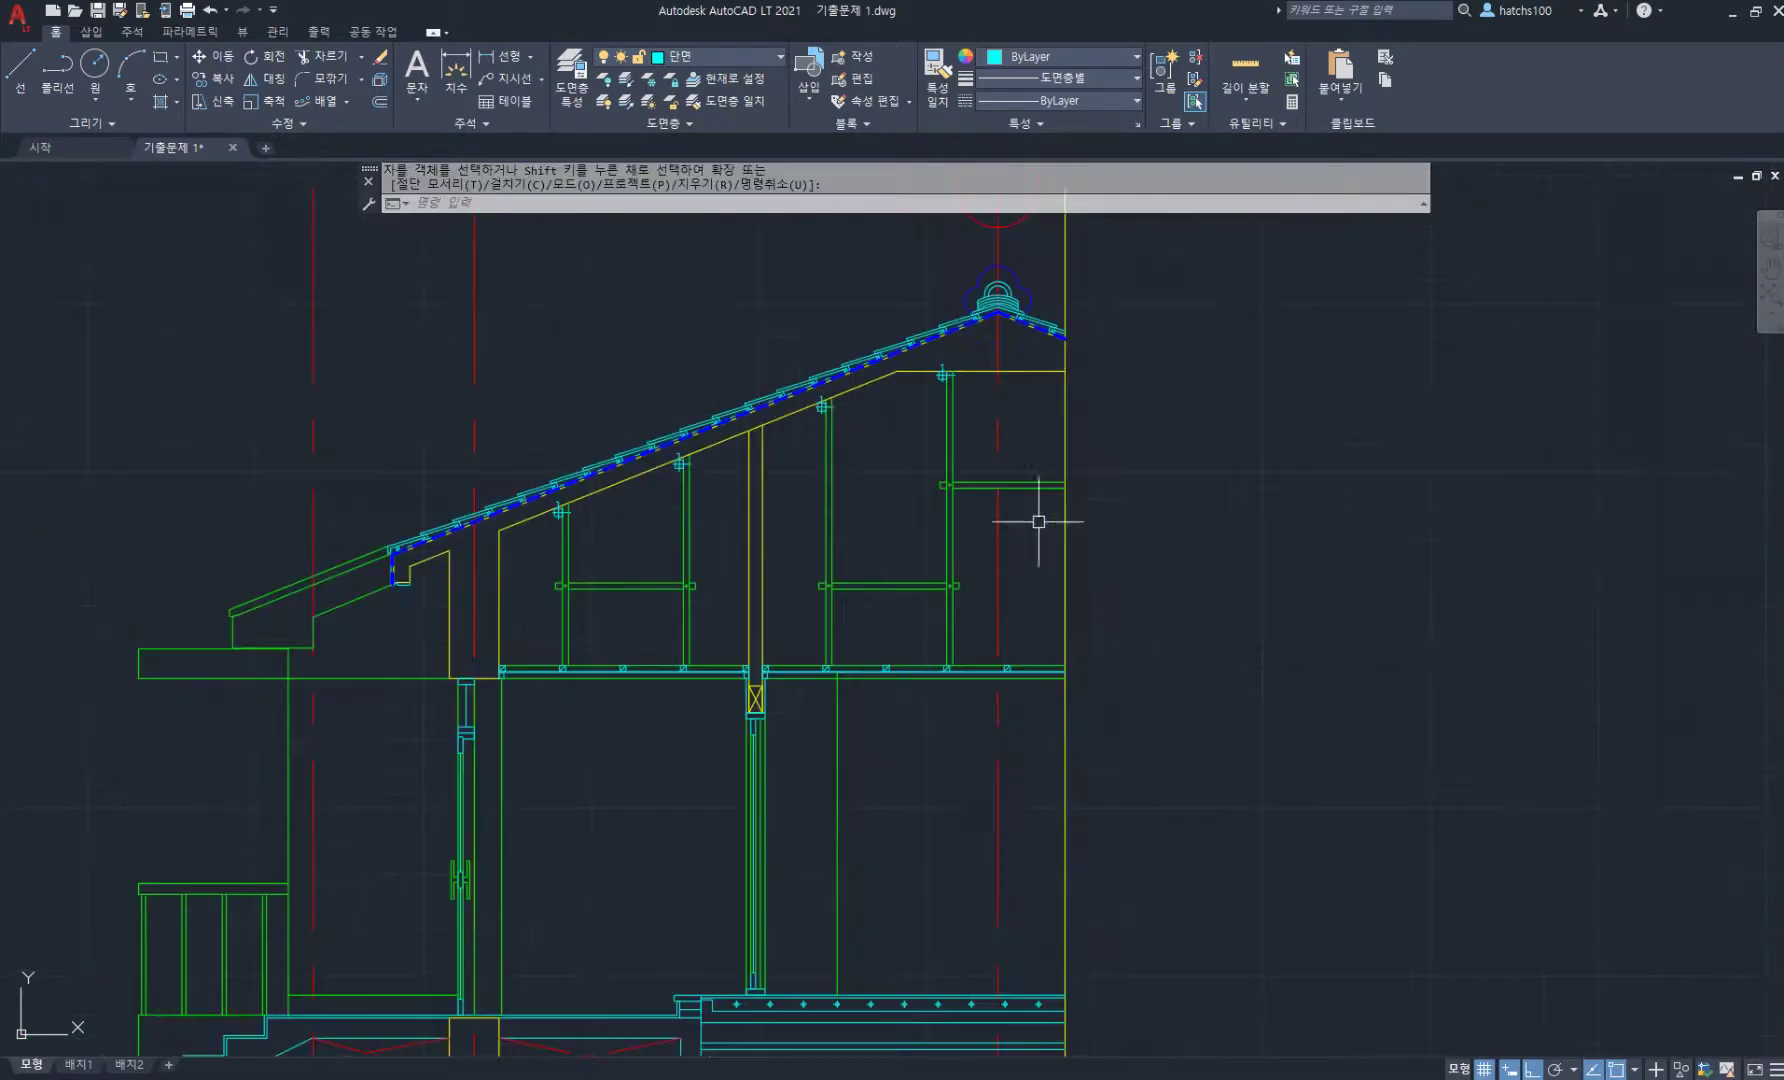
- Offset the inner face line of the outer wall 90 toward the roof space
middle_click_drag(1096, 528, 1332, 527)
scroll(748, 497, "up", 2)
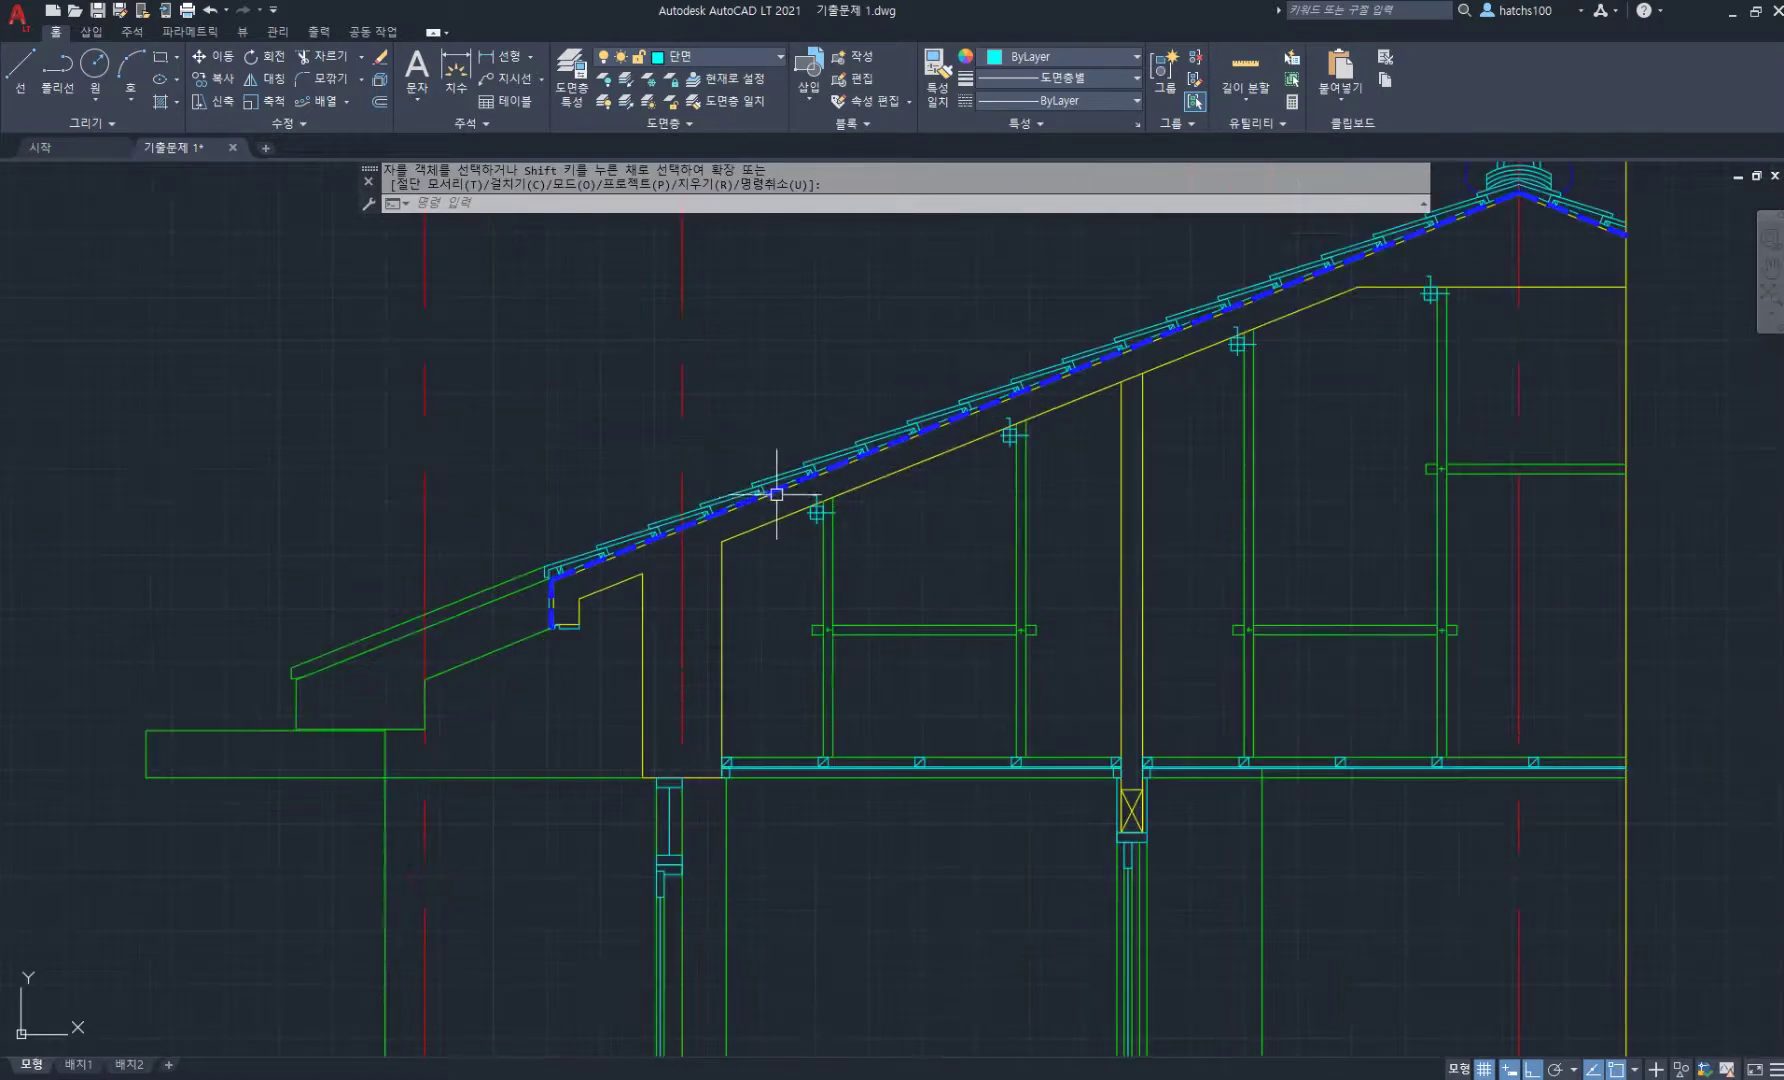
type("o")
key("Return")
key("Return")
left_click(721, 604)
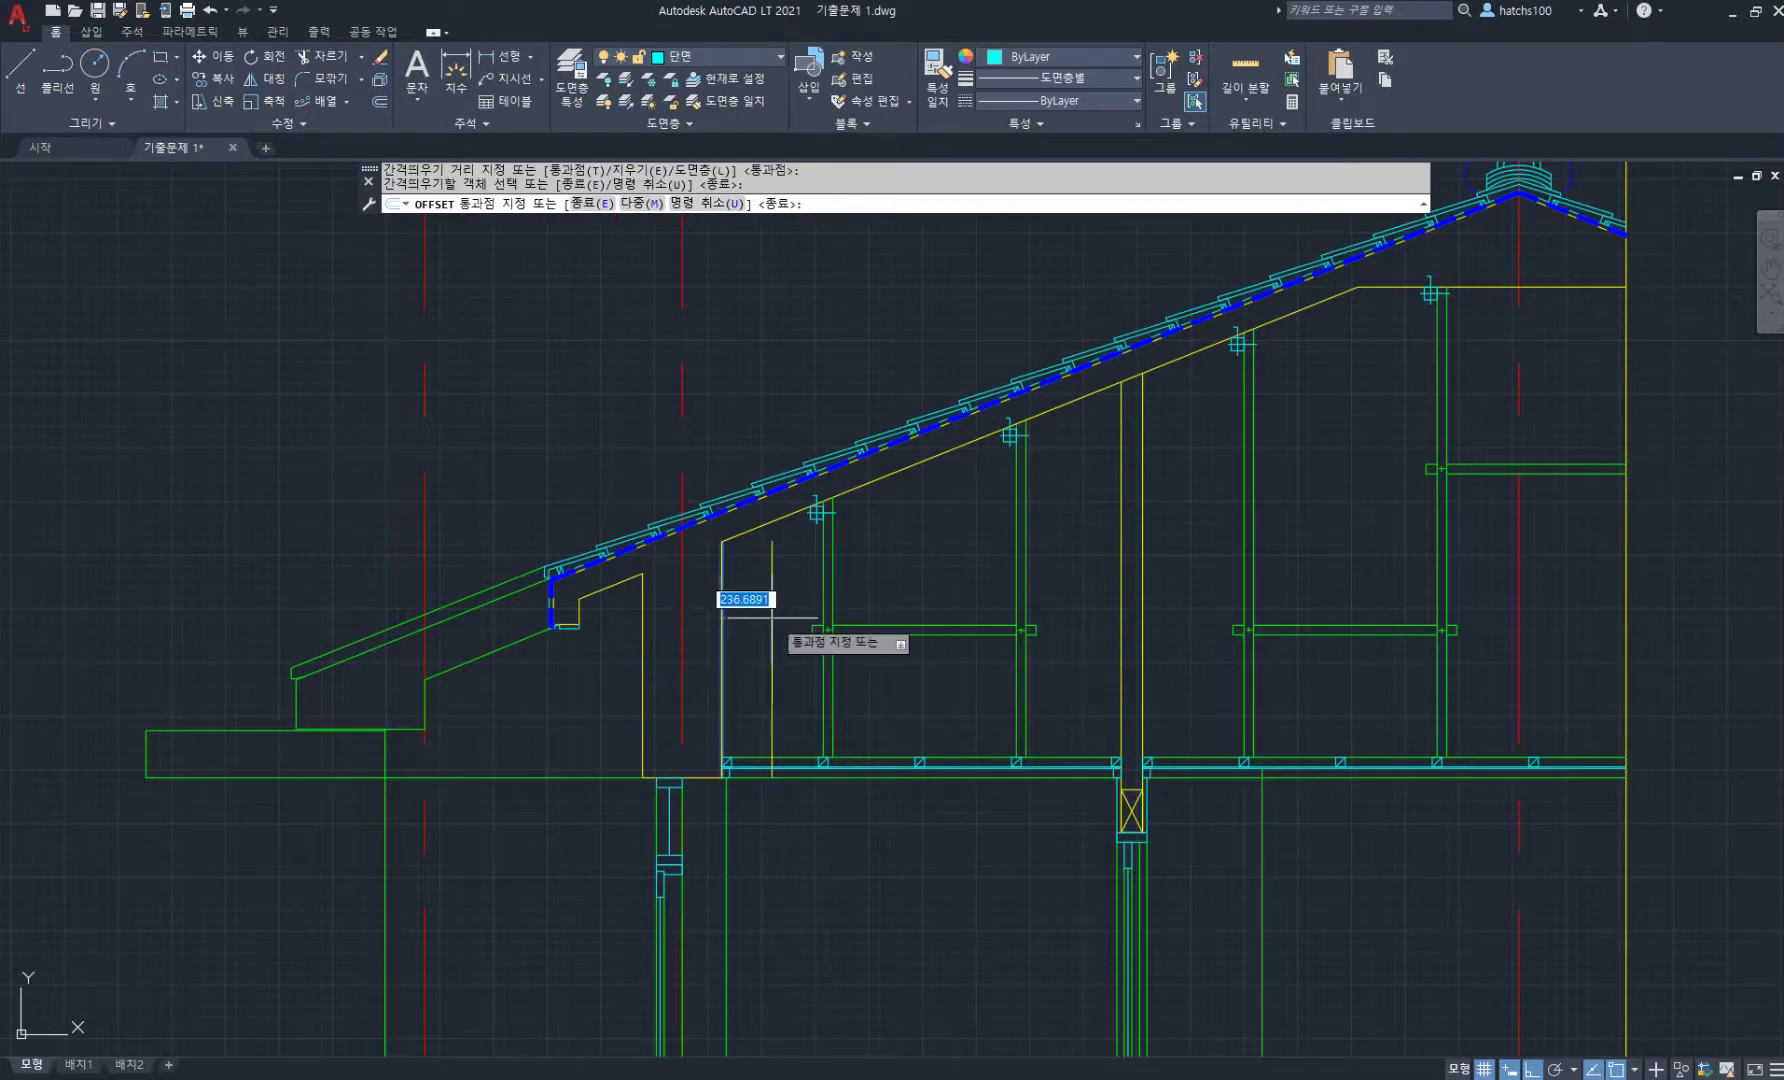
scroll(757, 608, "up", 2)
middle_click_drag(758, 608, 709, 601)
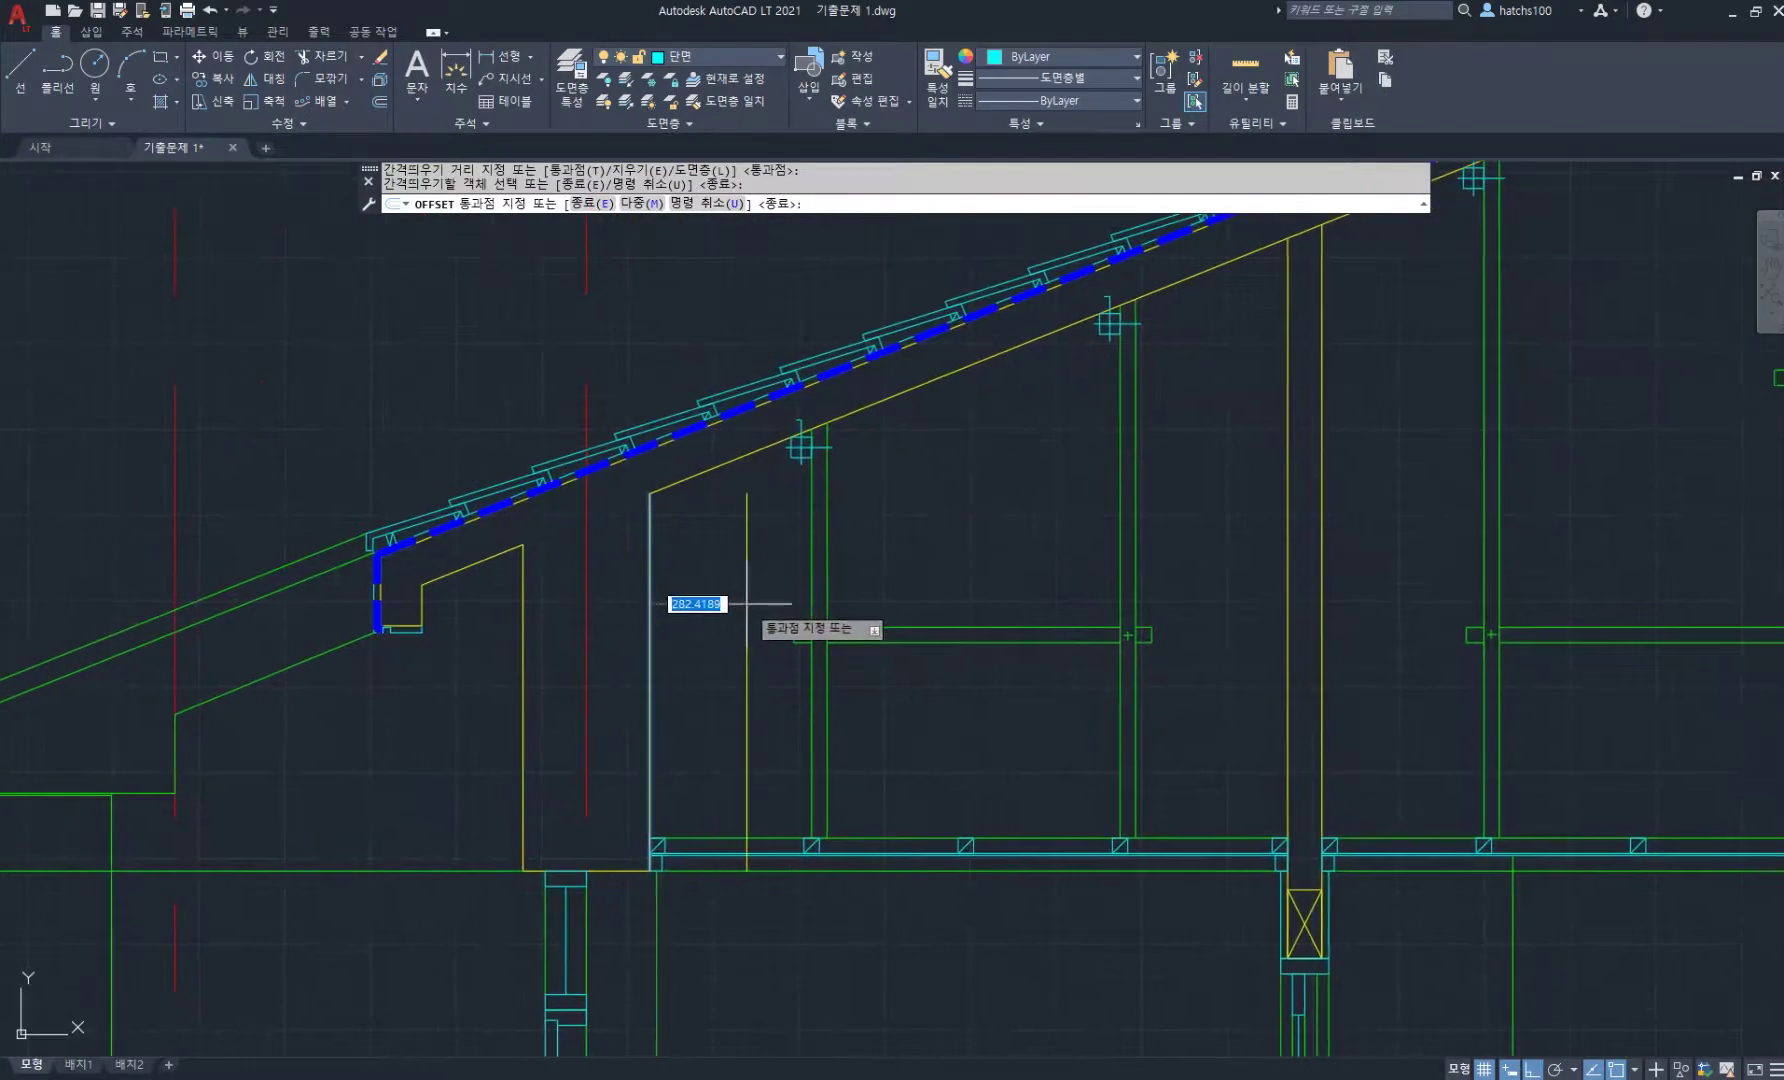
type("9")
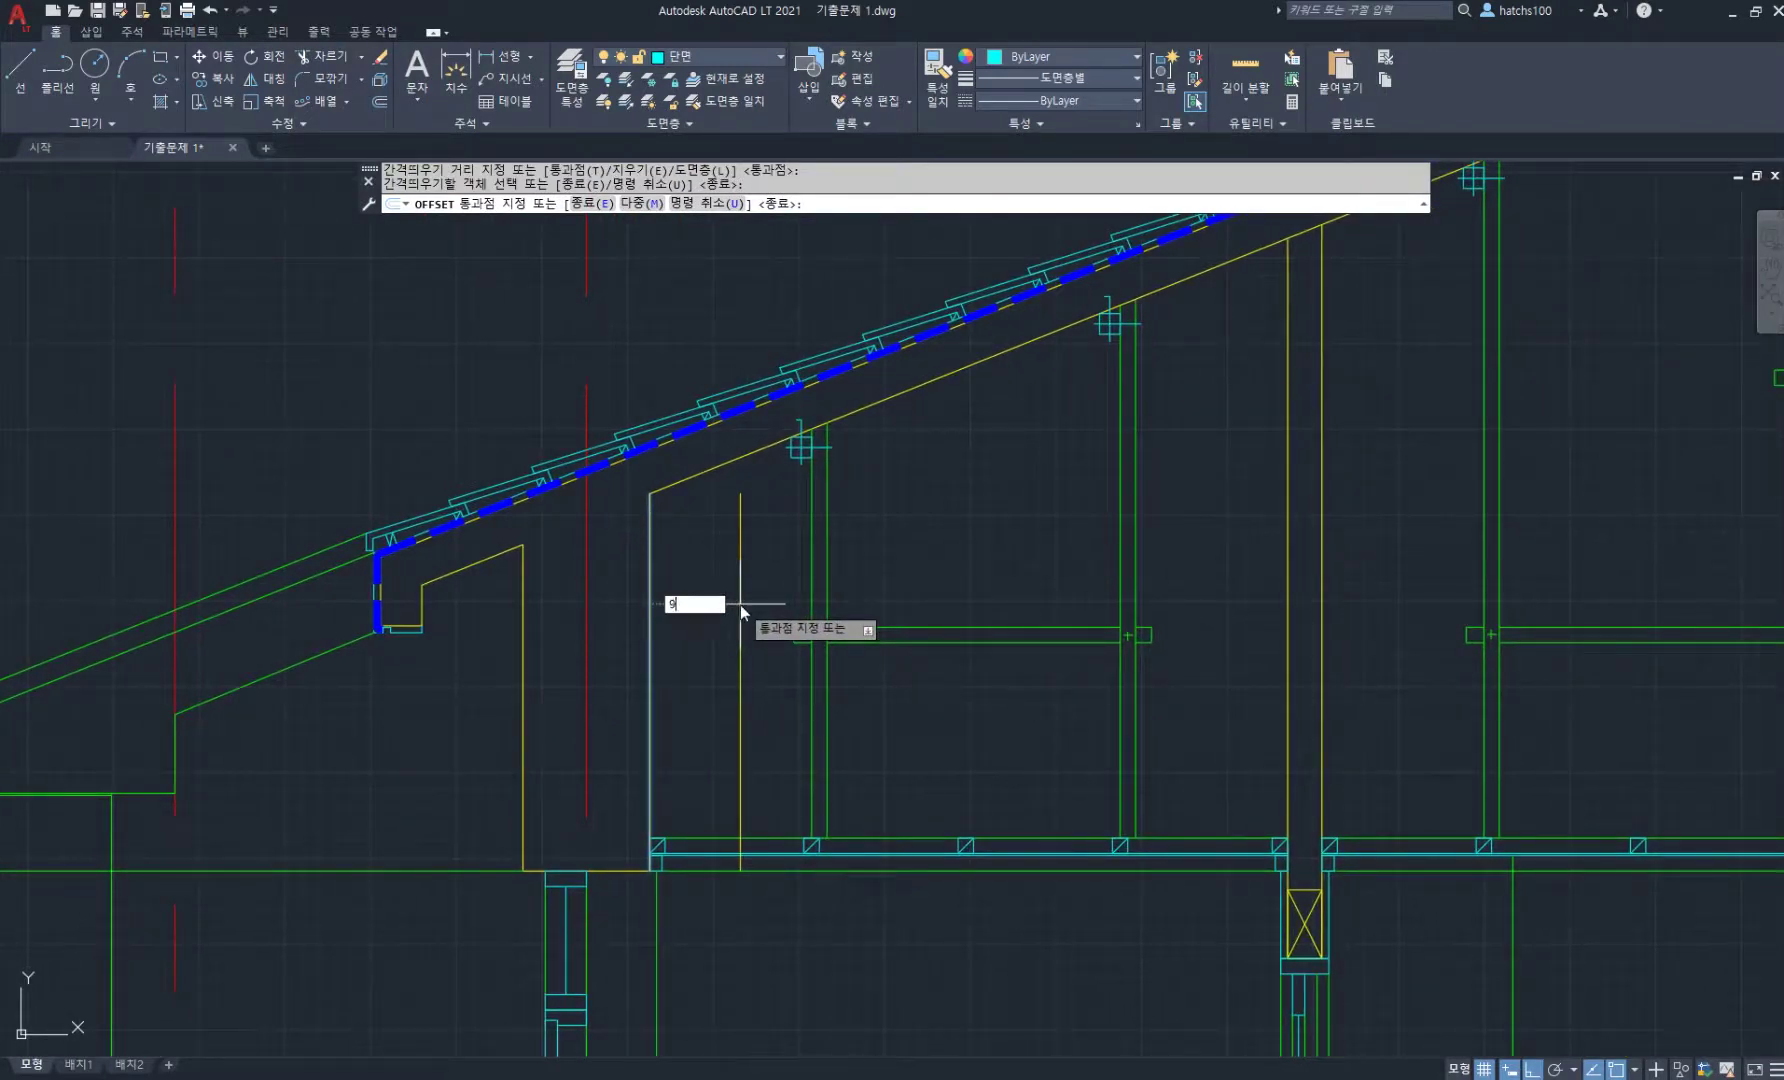
type("0")
key("Return")
- Offset the sloped and the horizontal slab underside lines 90 downward
left_click(915, 389)
type("9")
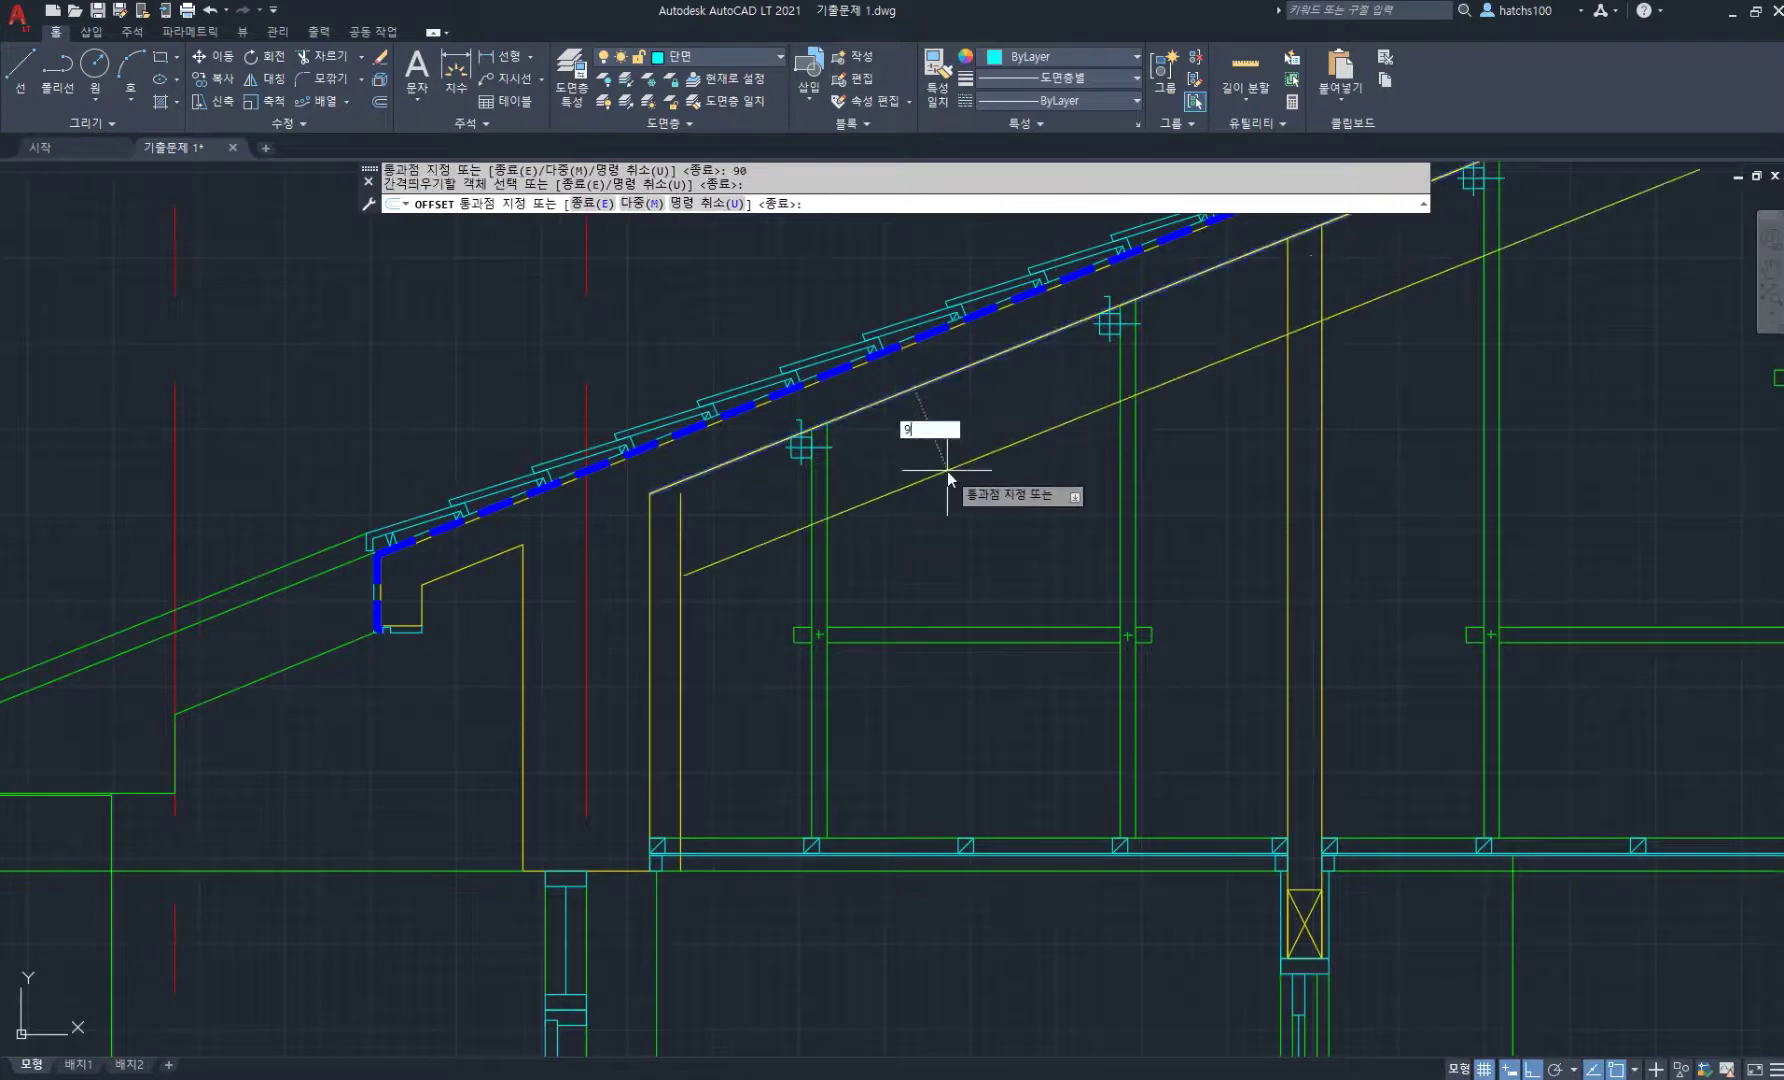
type("0")
key("Return")
scroll(1290, 508, "down", 2)
middle_click_drag(1290, 508, 852, 608)
left_click(1257, 347)
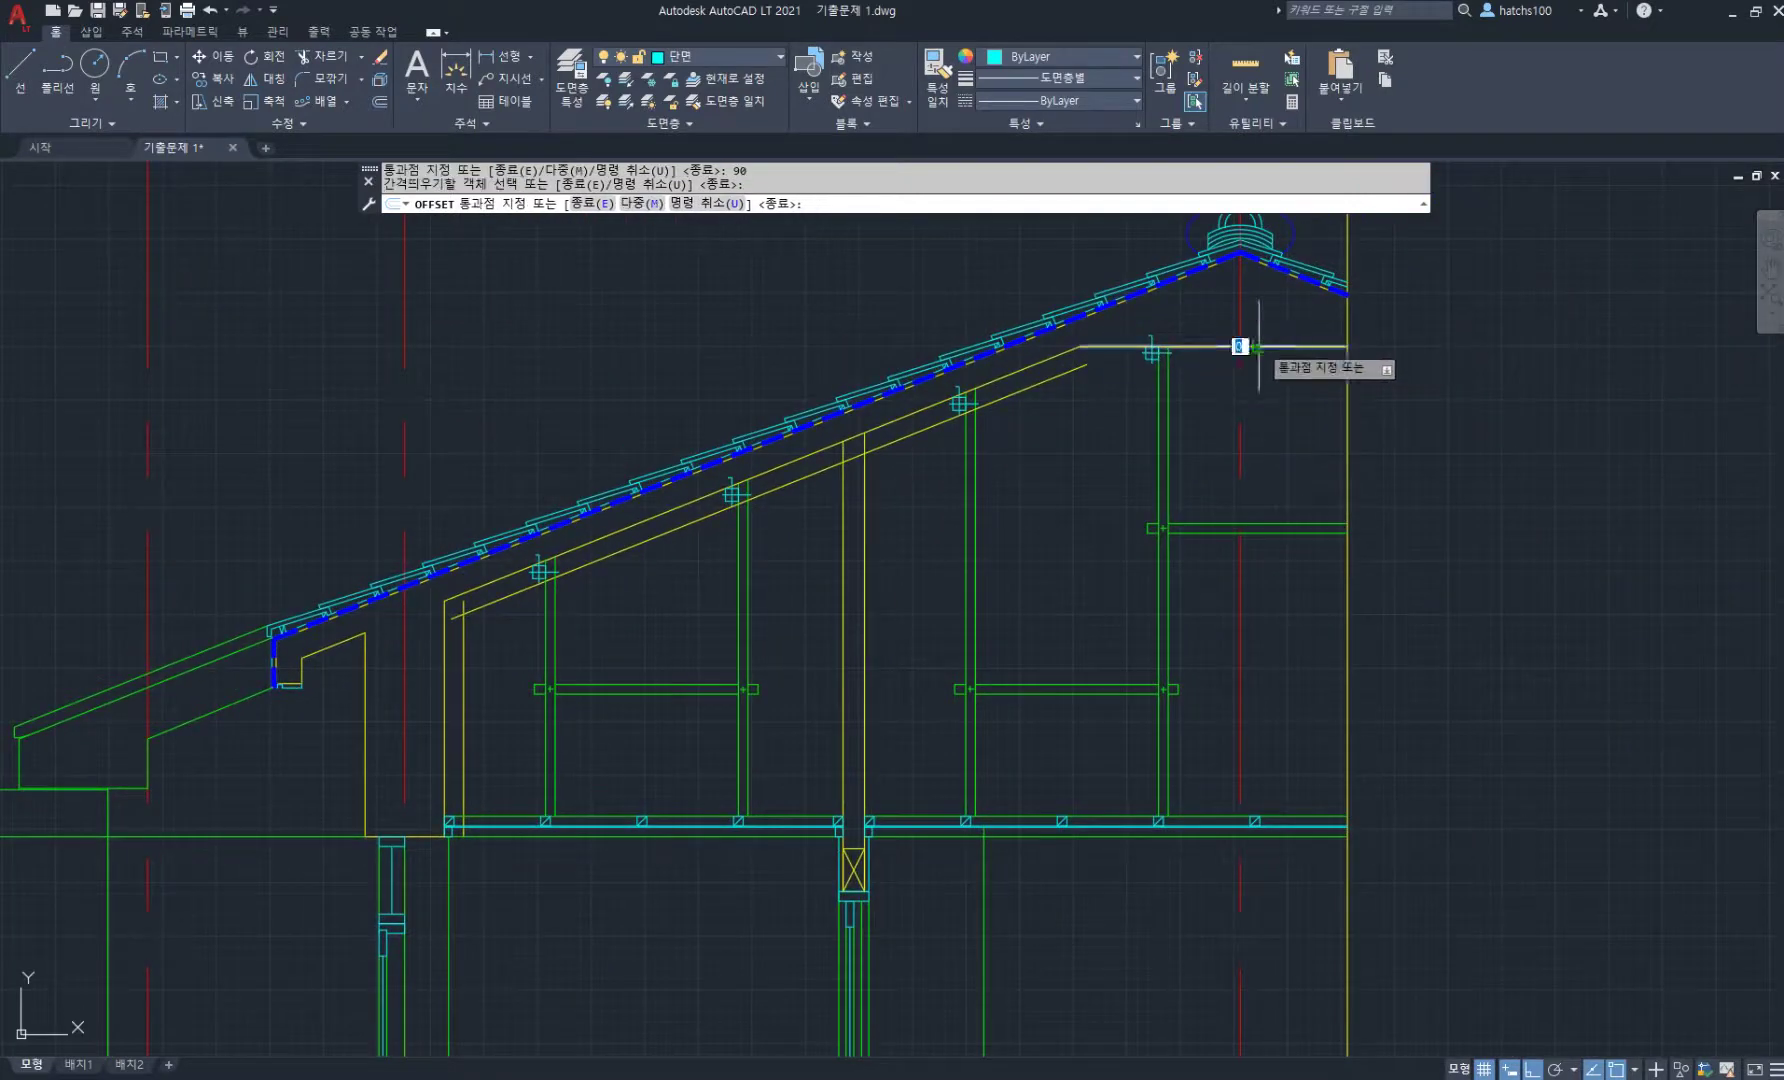
left_click(1273, 430)
scroll(720, 600, "up", 2)
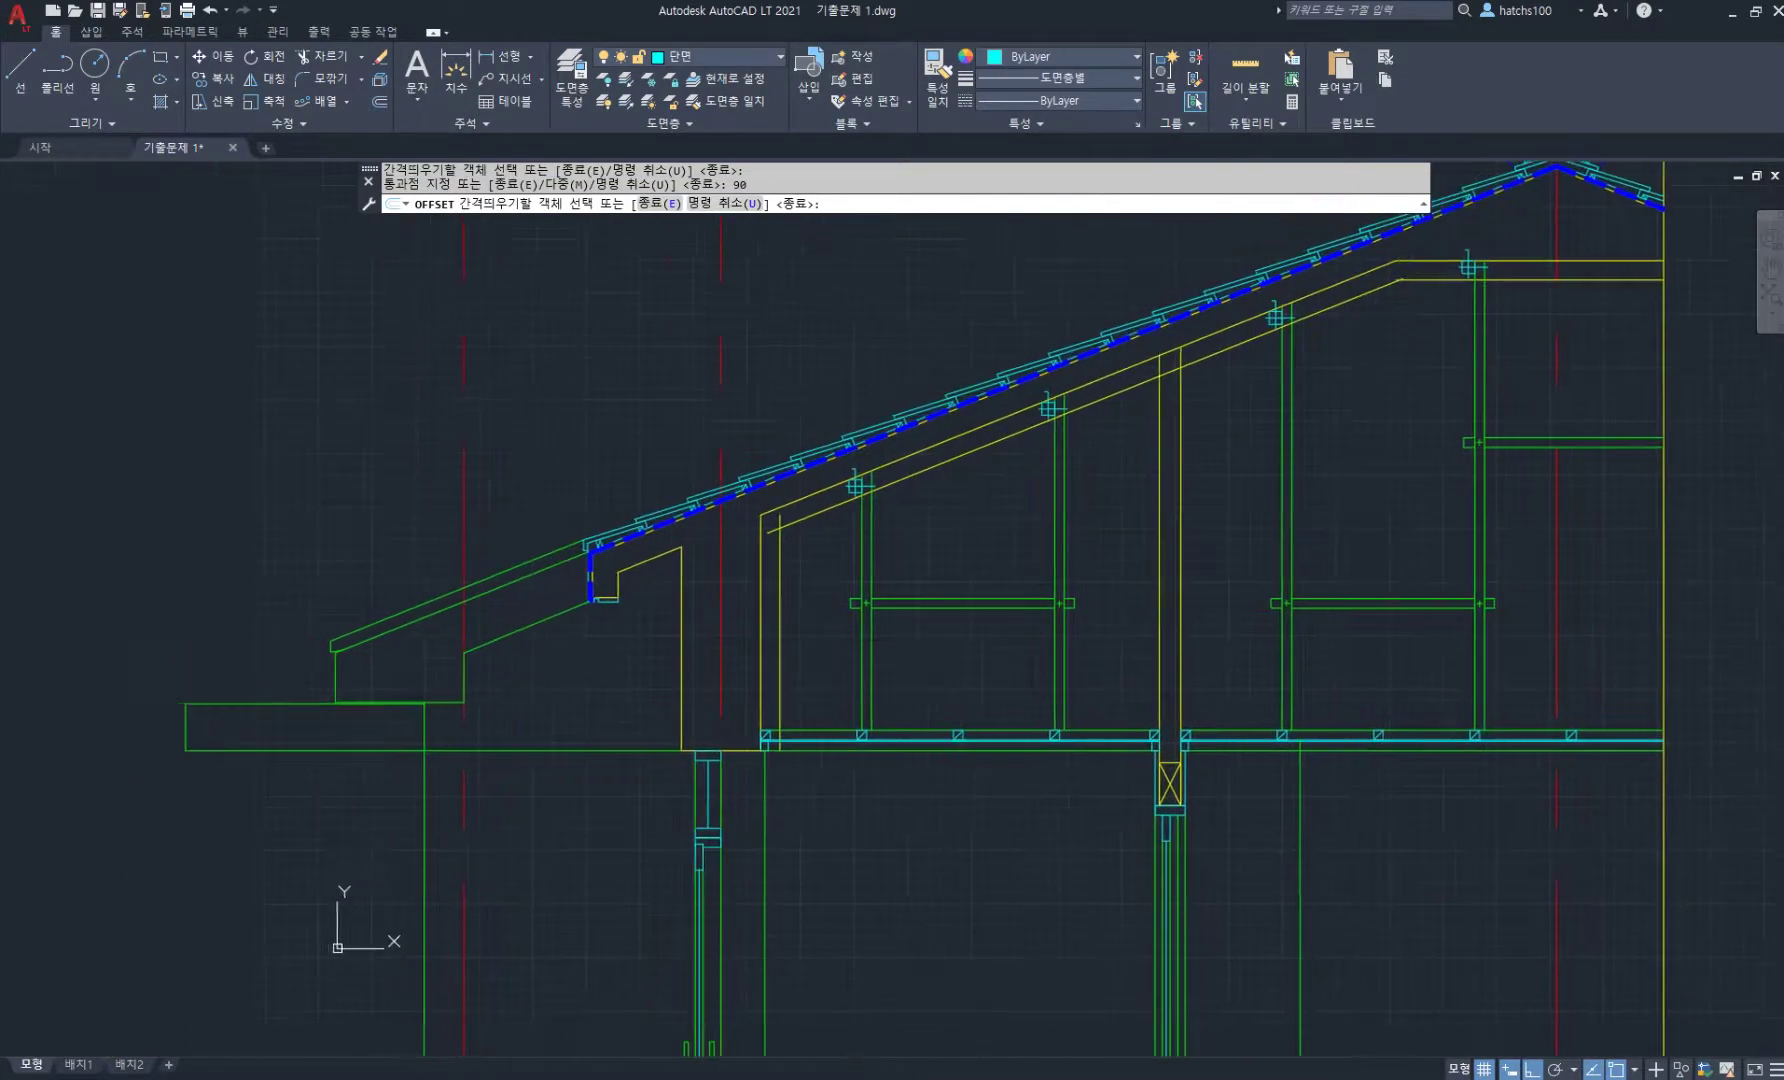
key("Escape")
- Shorten the offset wall line so its lower end stops at the top of the ceiling framing
scroll(780, 700, "up", 3)
left_click(809, 688)
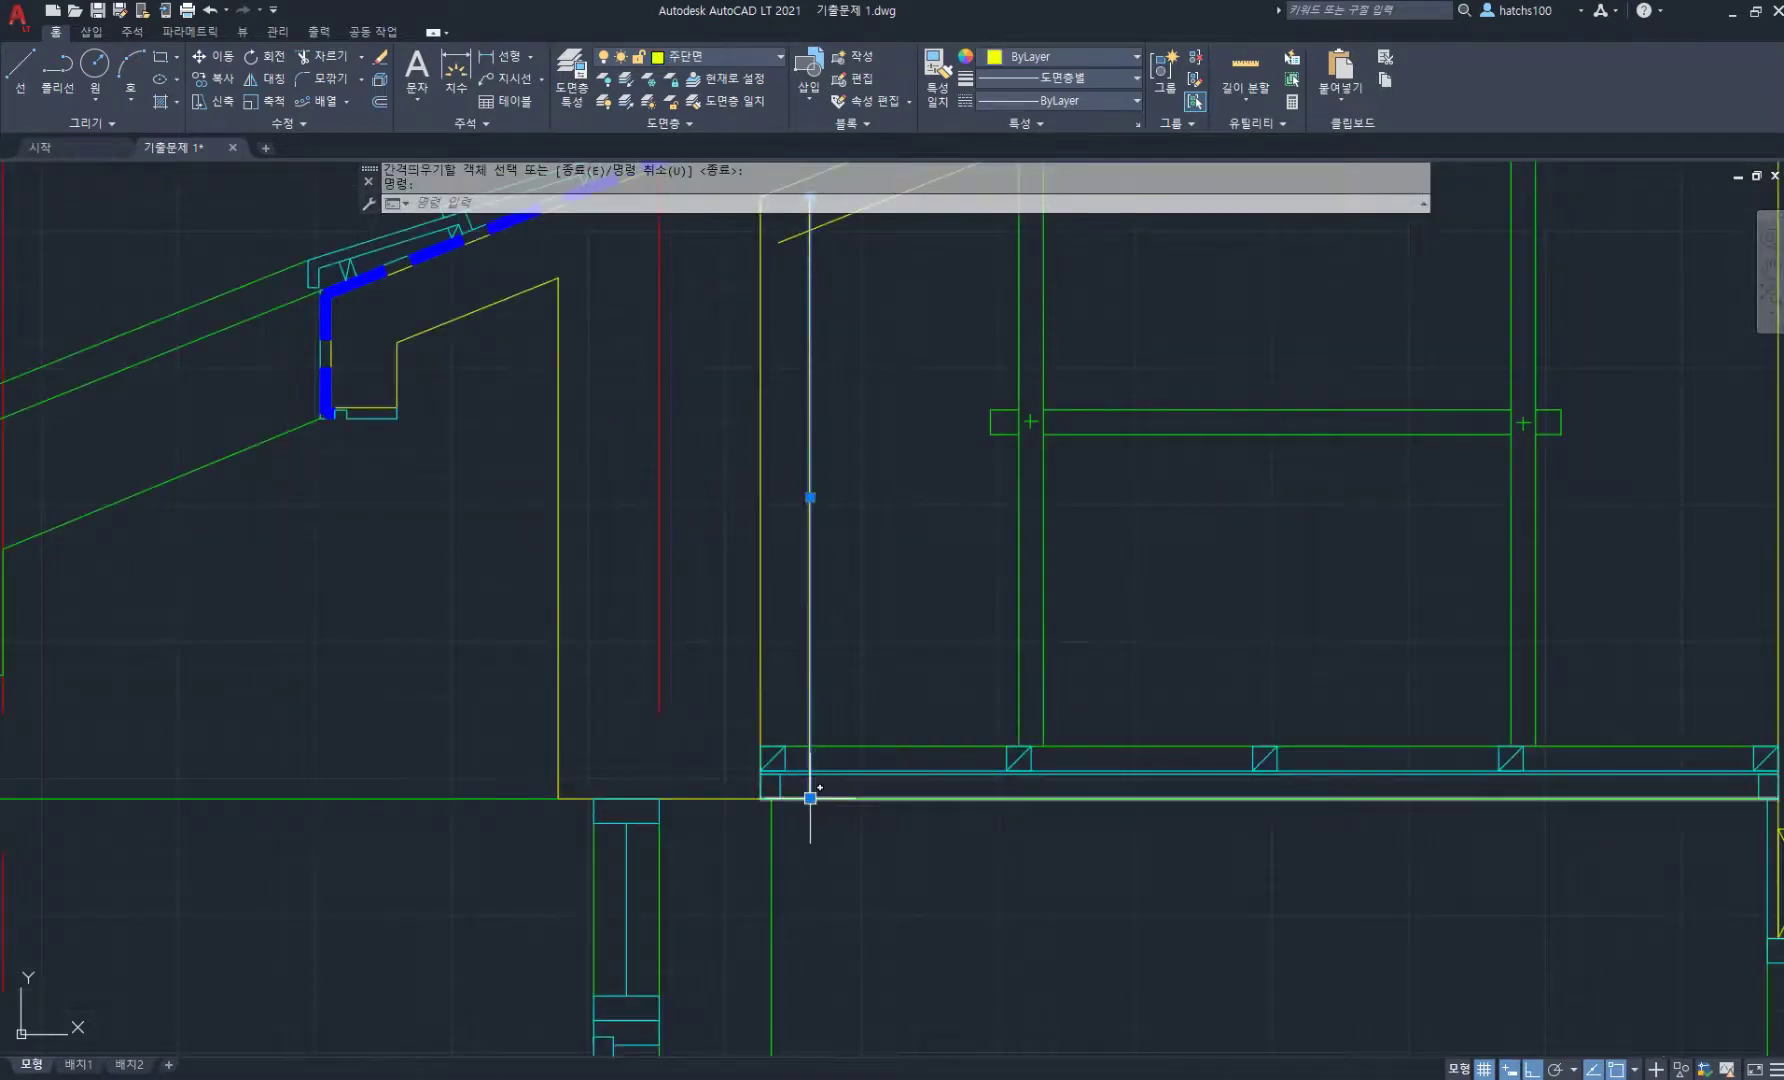
left_click(810, 797)
key("Escape")
key("Escape")
scroll(800, 620, "down", 6)
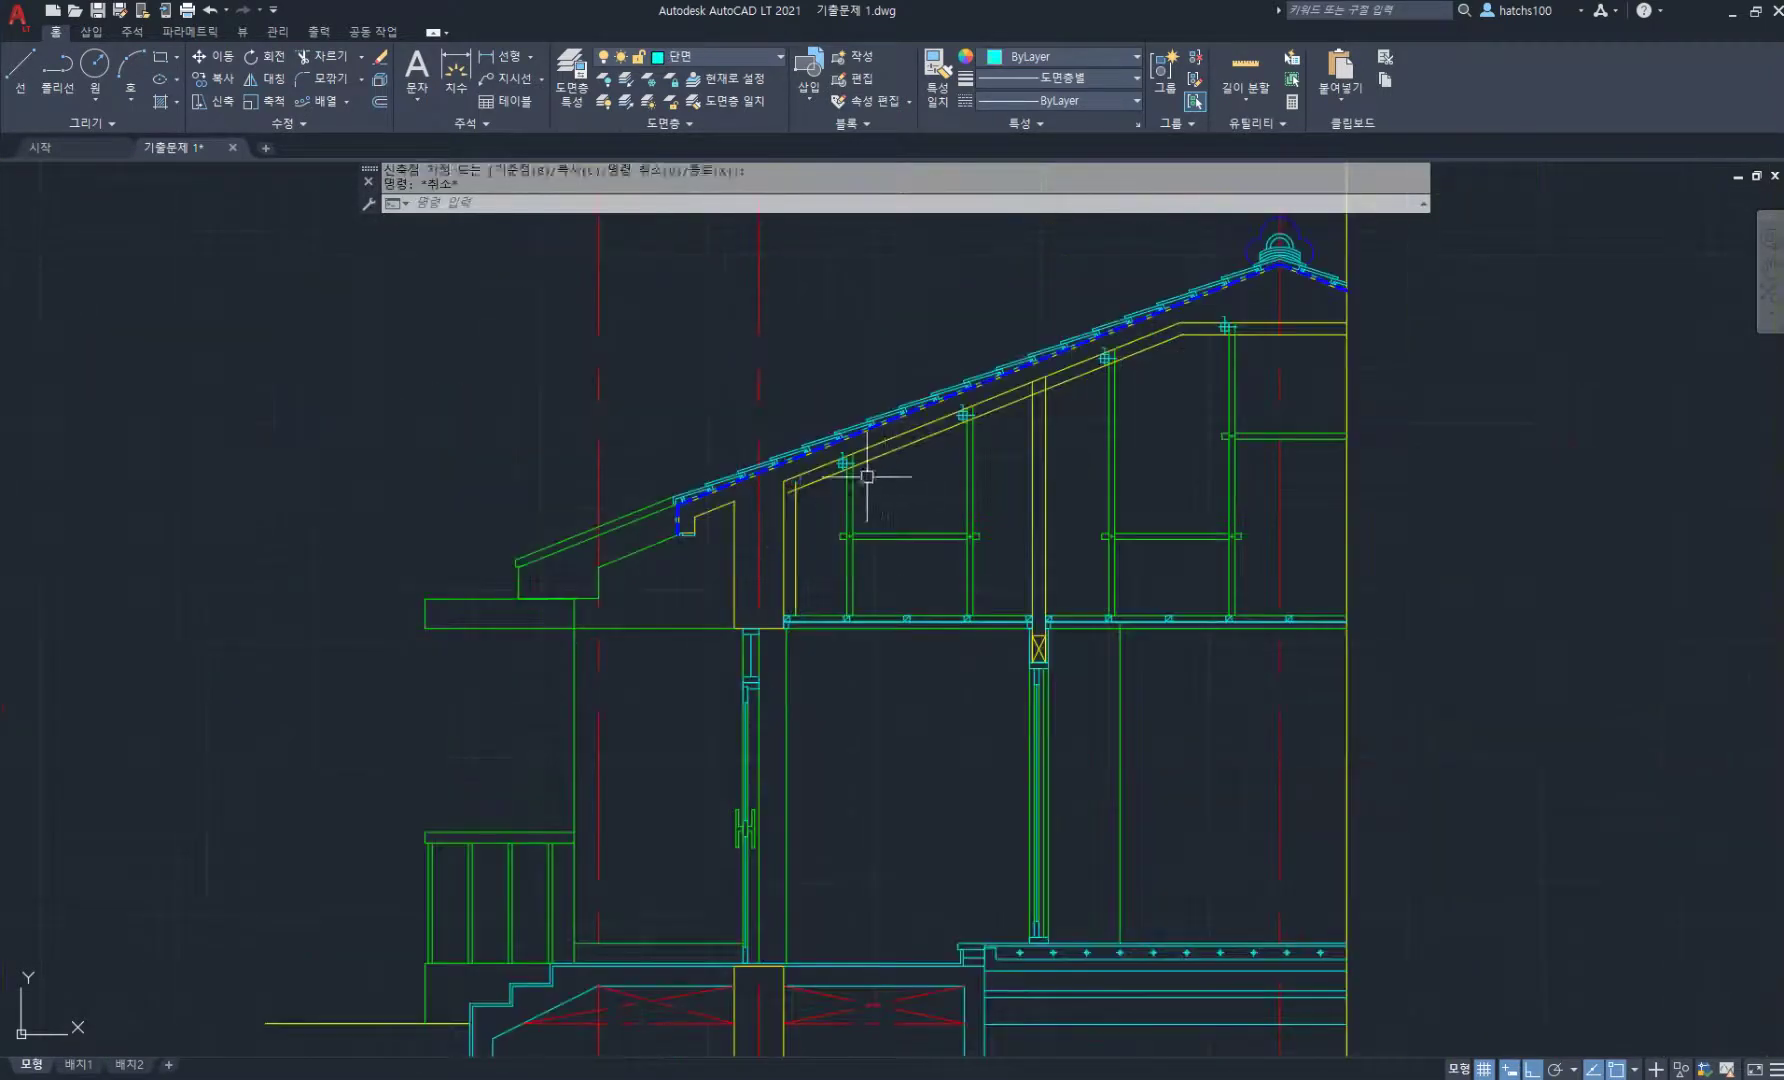
- Move the three offset insulation lines to the 해치 layer
scroll(955, 485, "up", 1)
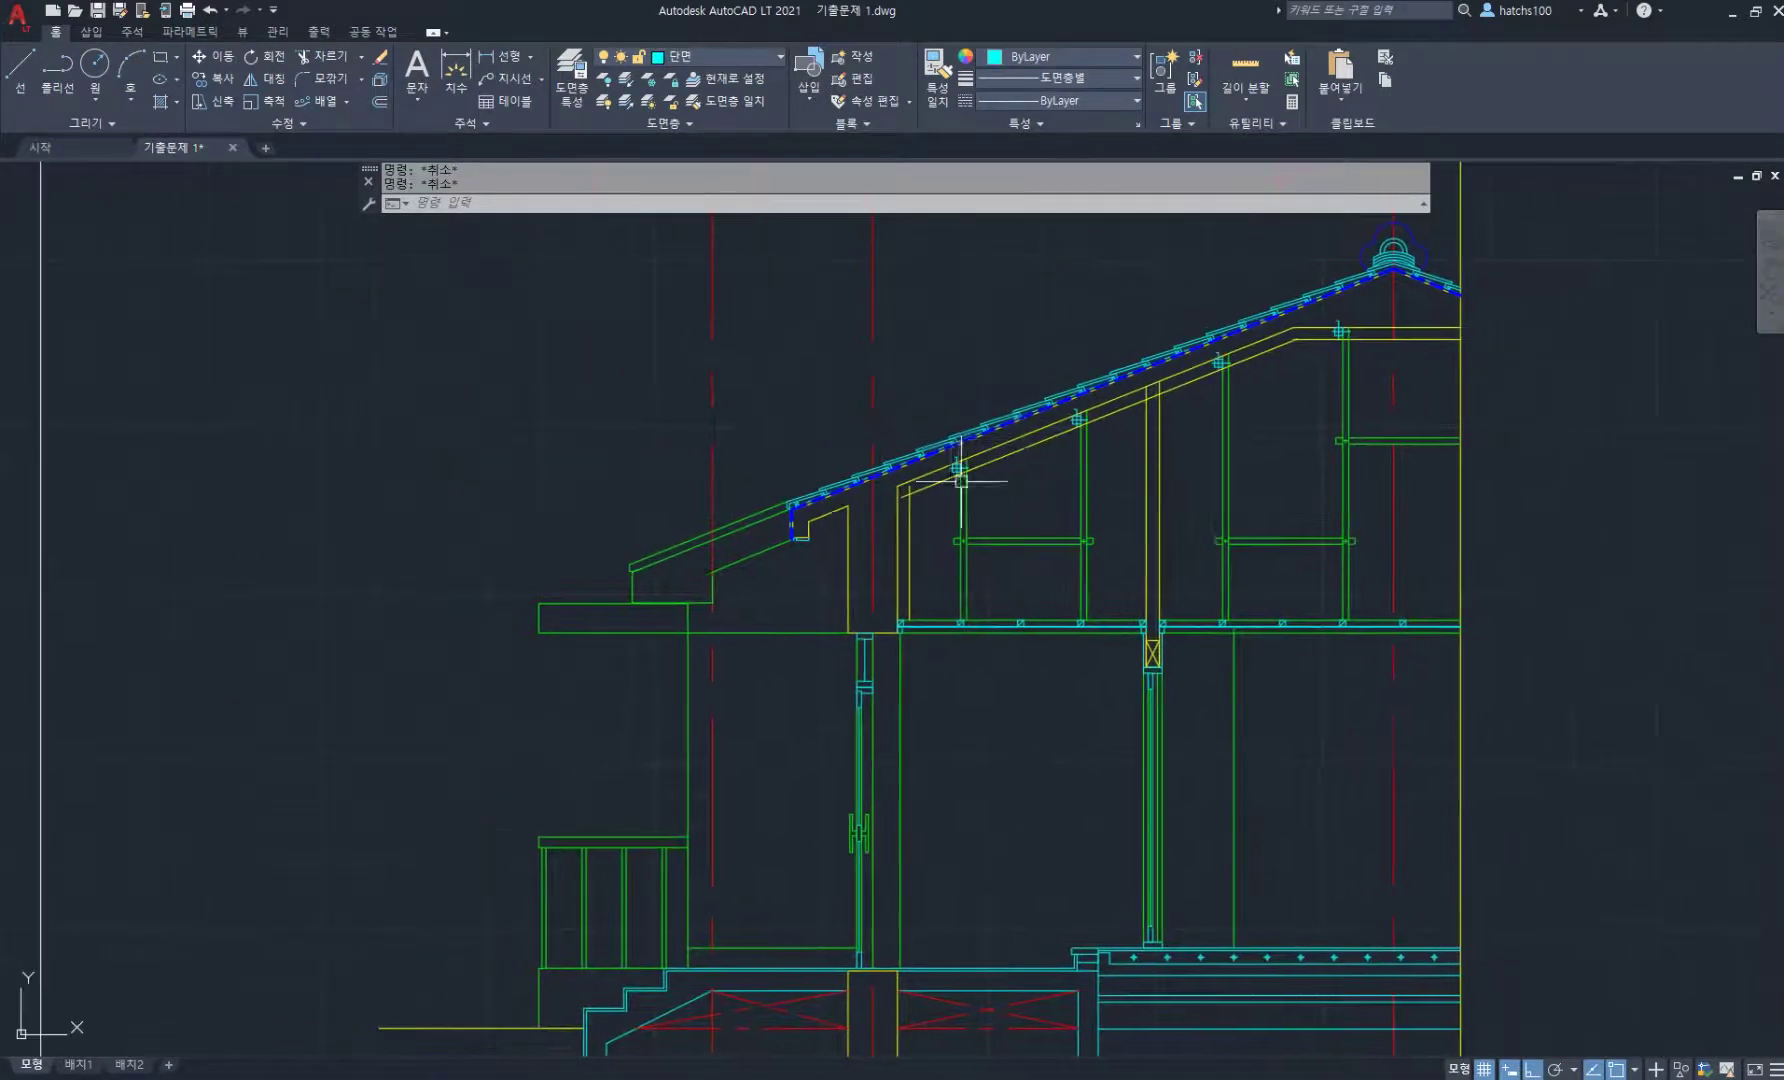
left_click(1140, 124)
scroll(912, 552, "up", 2)
left_click(910, 540)
left_click(1043, 404)
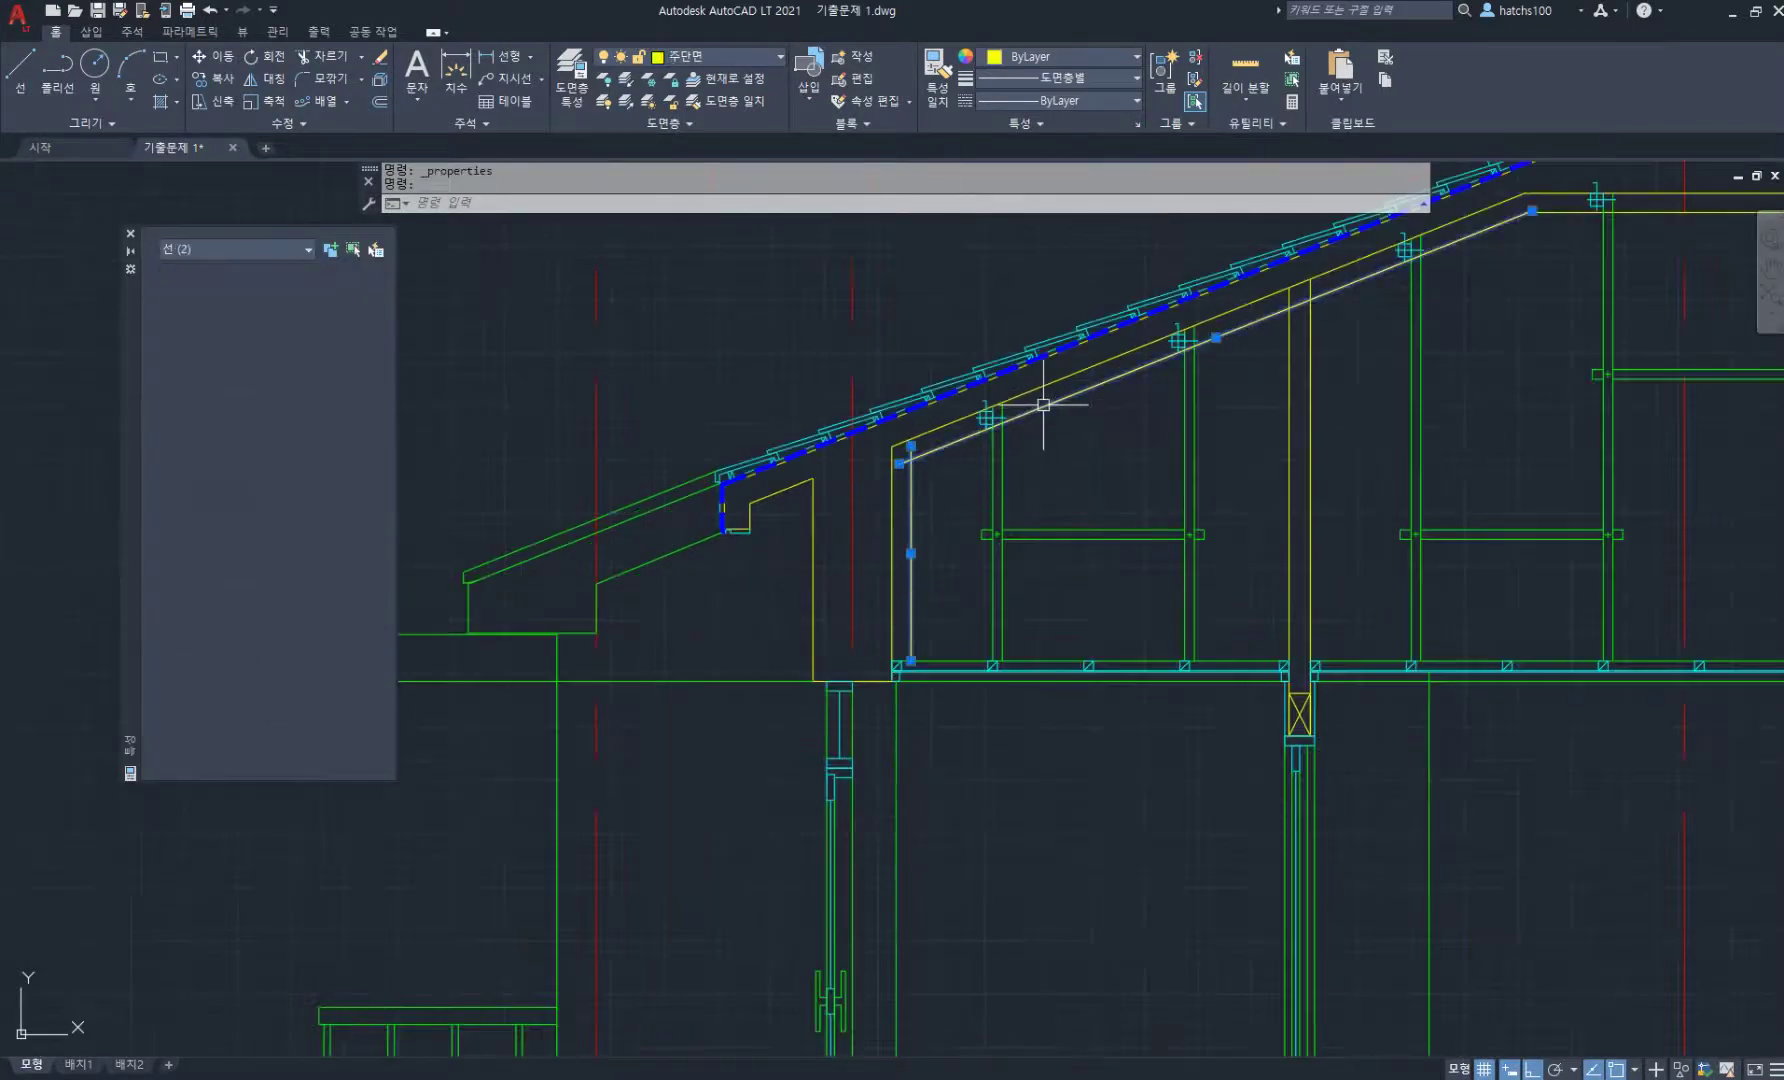
left_click(1565, 213)
middle_click_drag(1227, 371, 1056, 380)
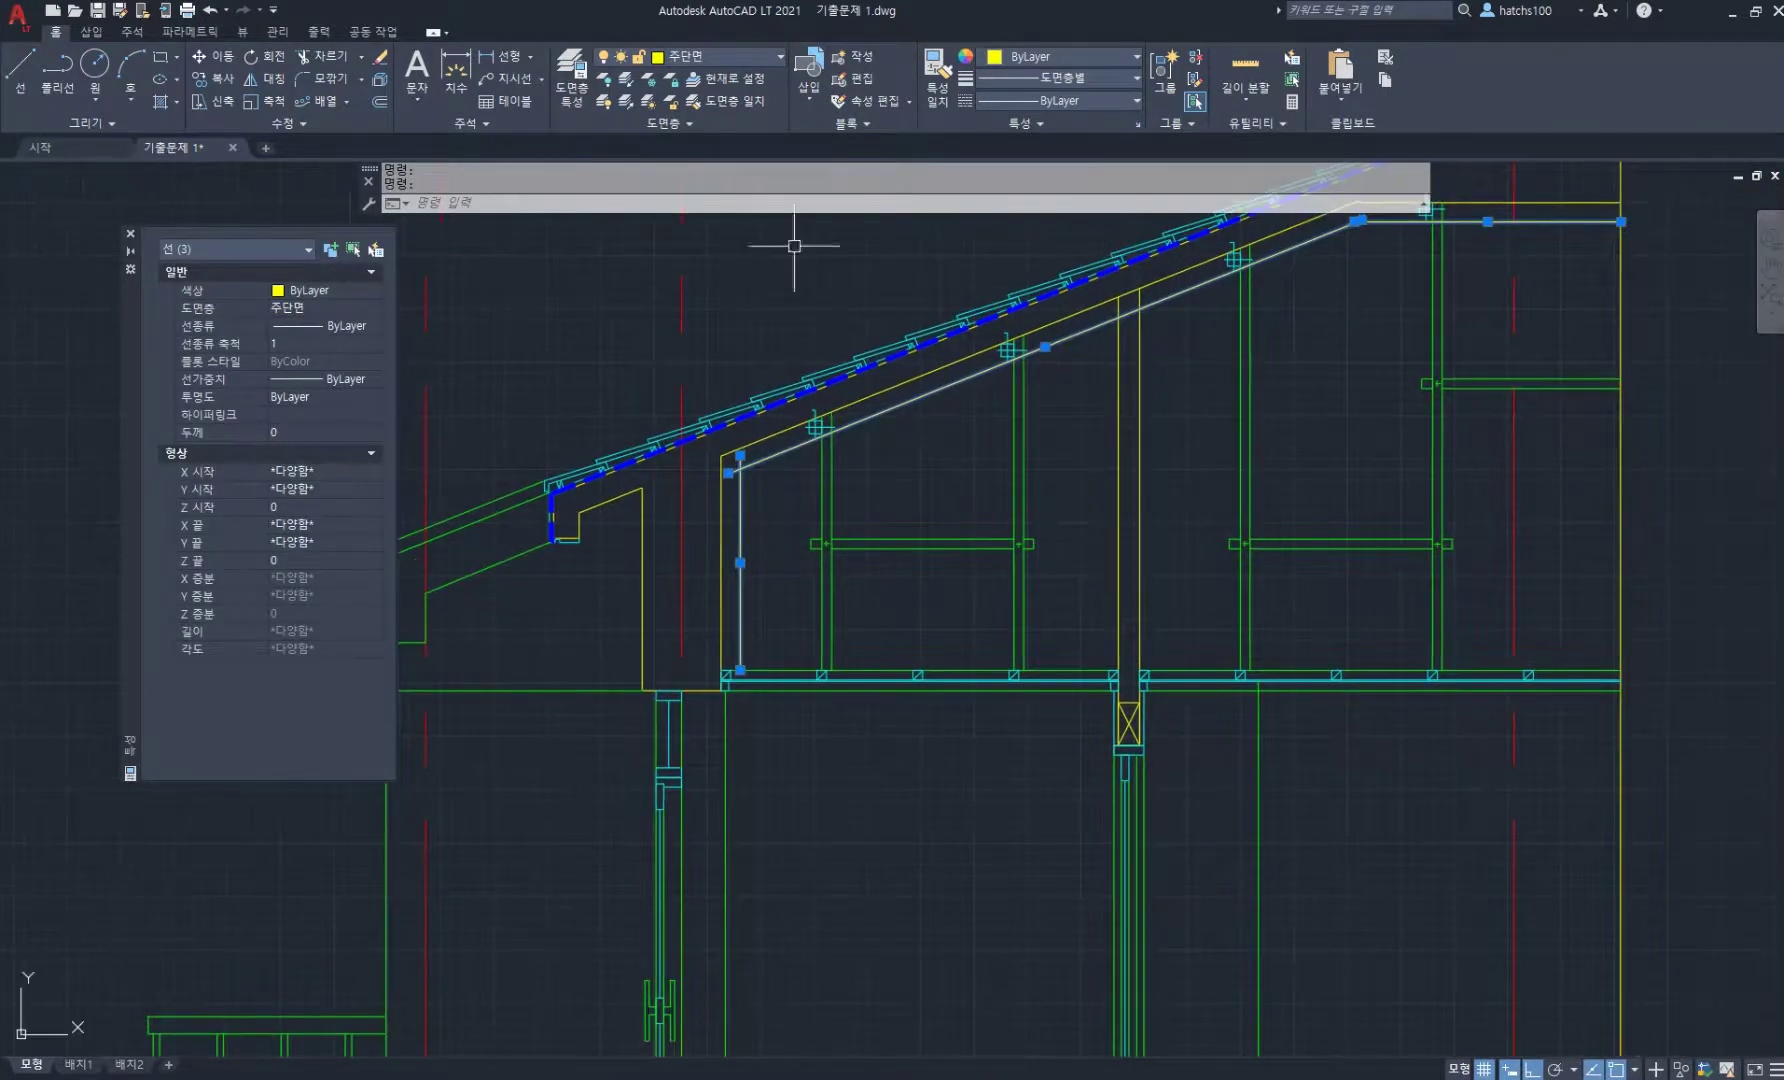
left_click(368, 309)
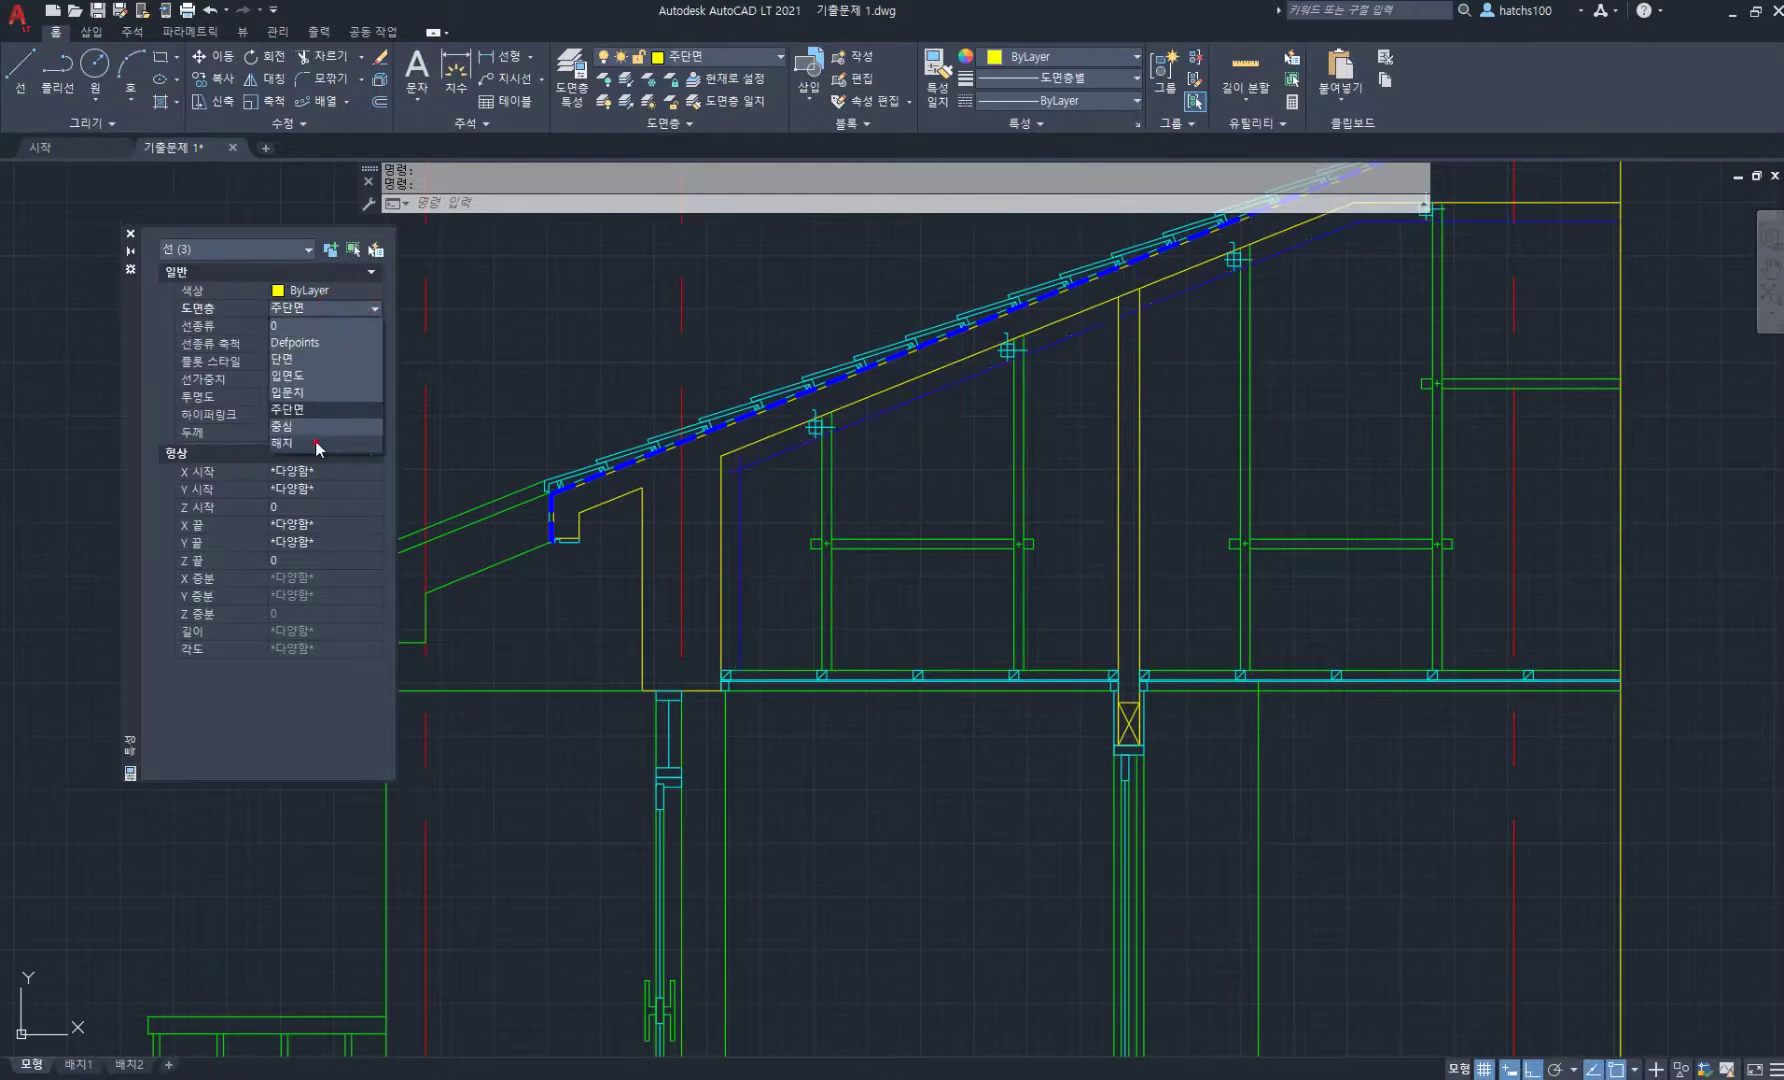
left_click(315, 440)
- Give the three insulation lines the BATTING linetype with a linetype scale of 0.2
left_click(345, 327)
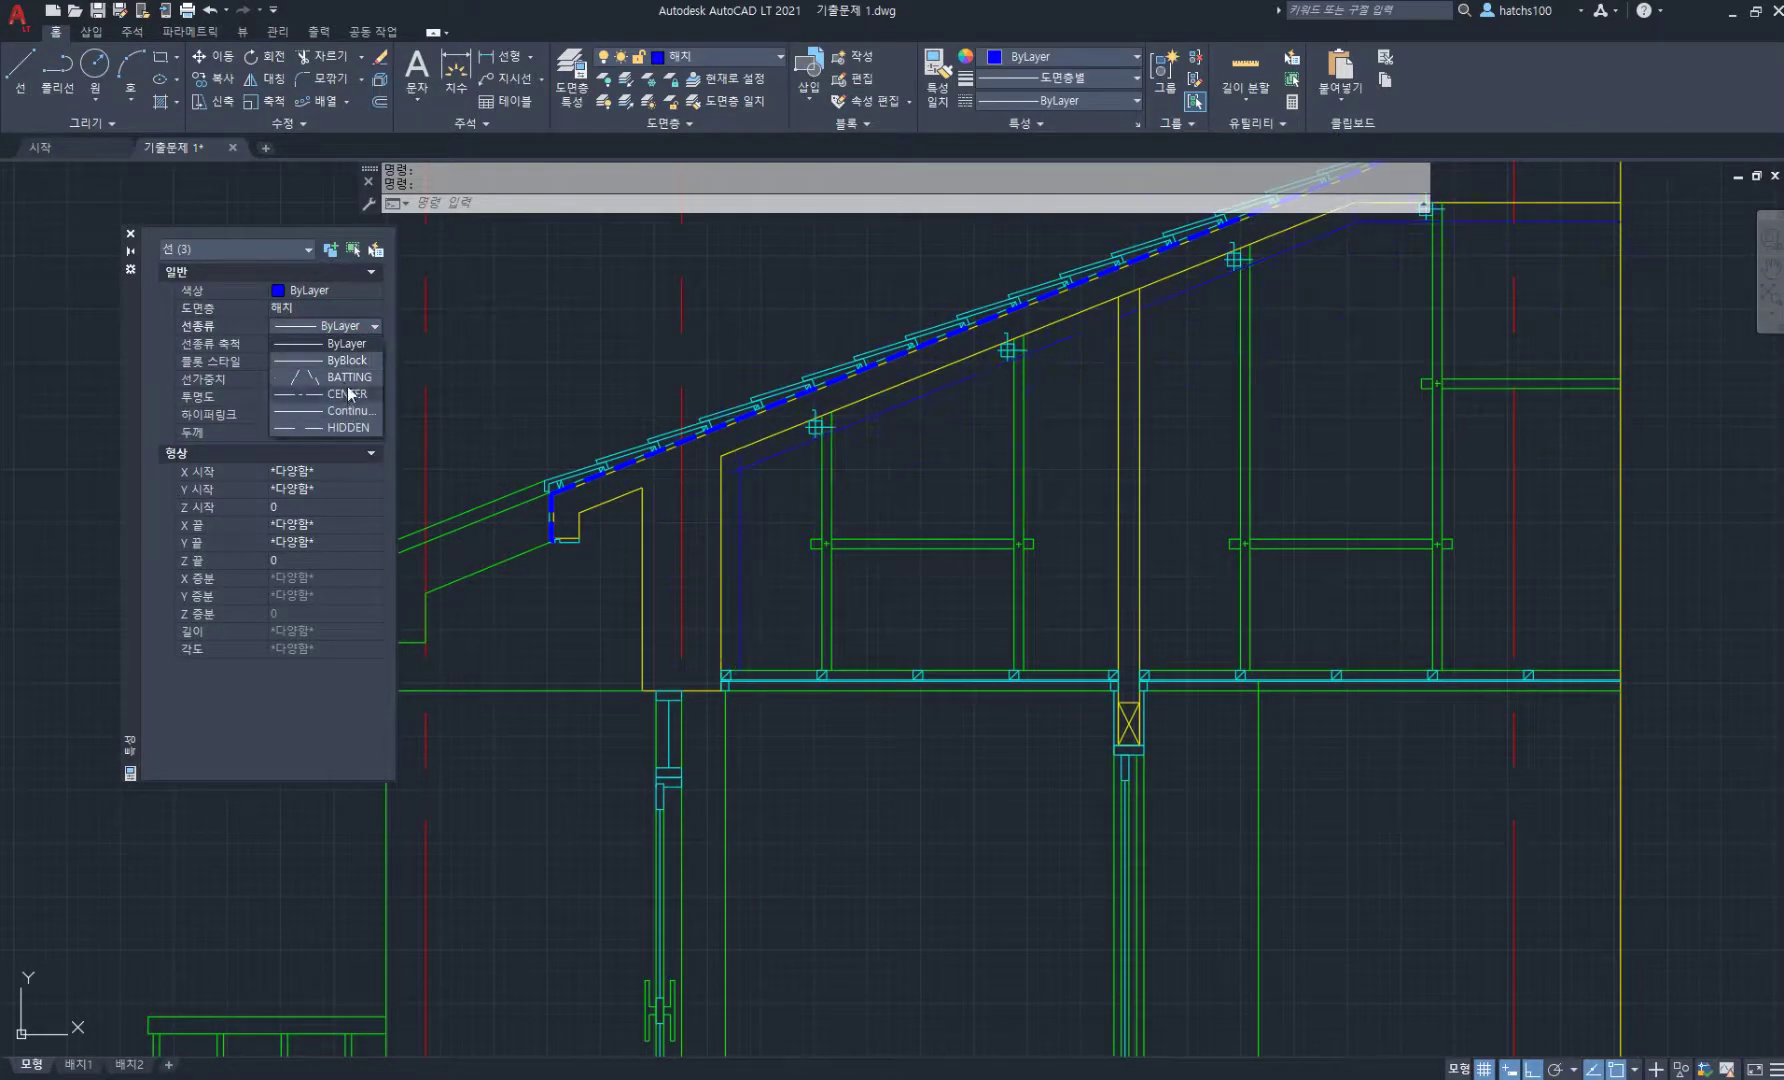
left_click(349, 378)
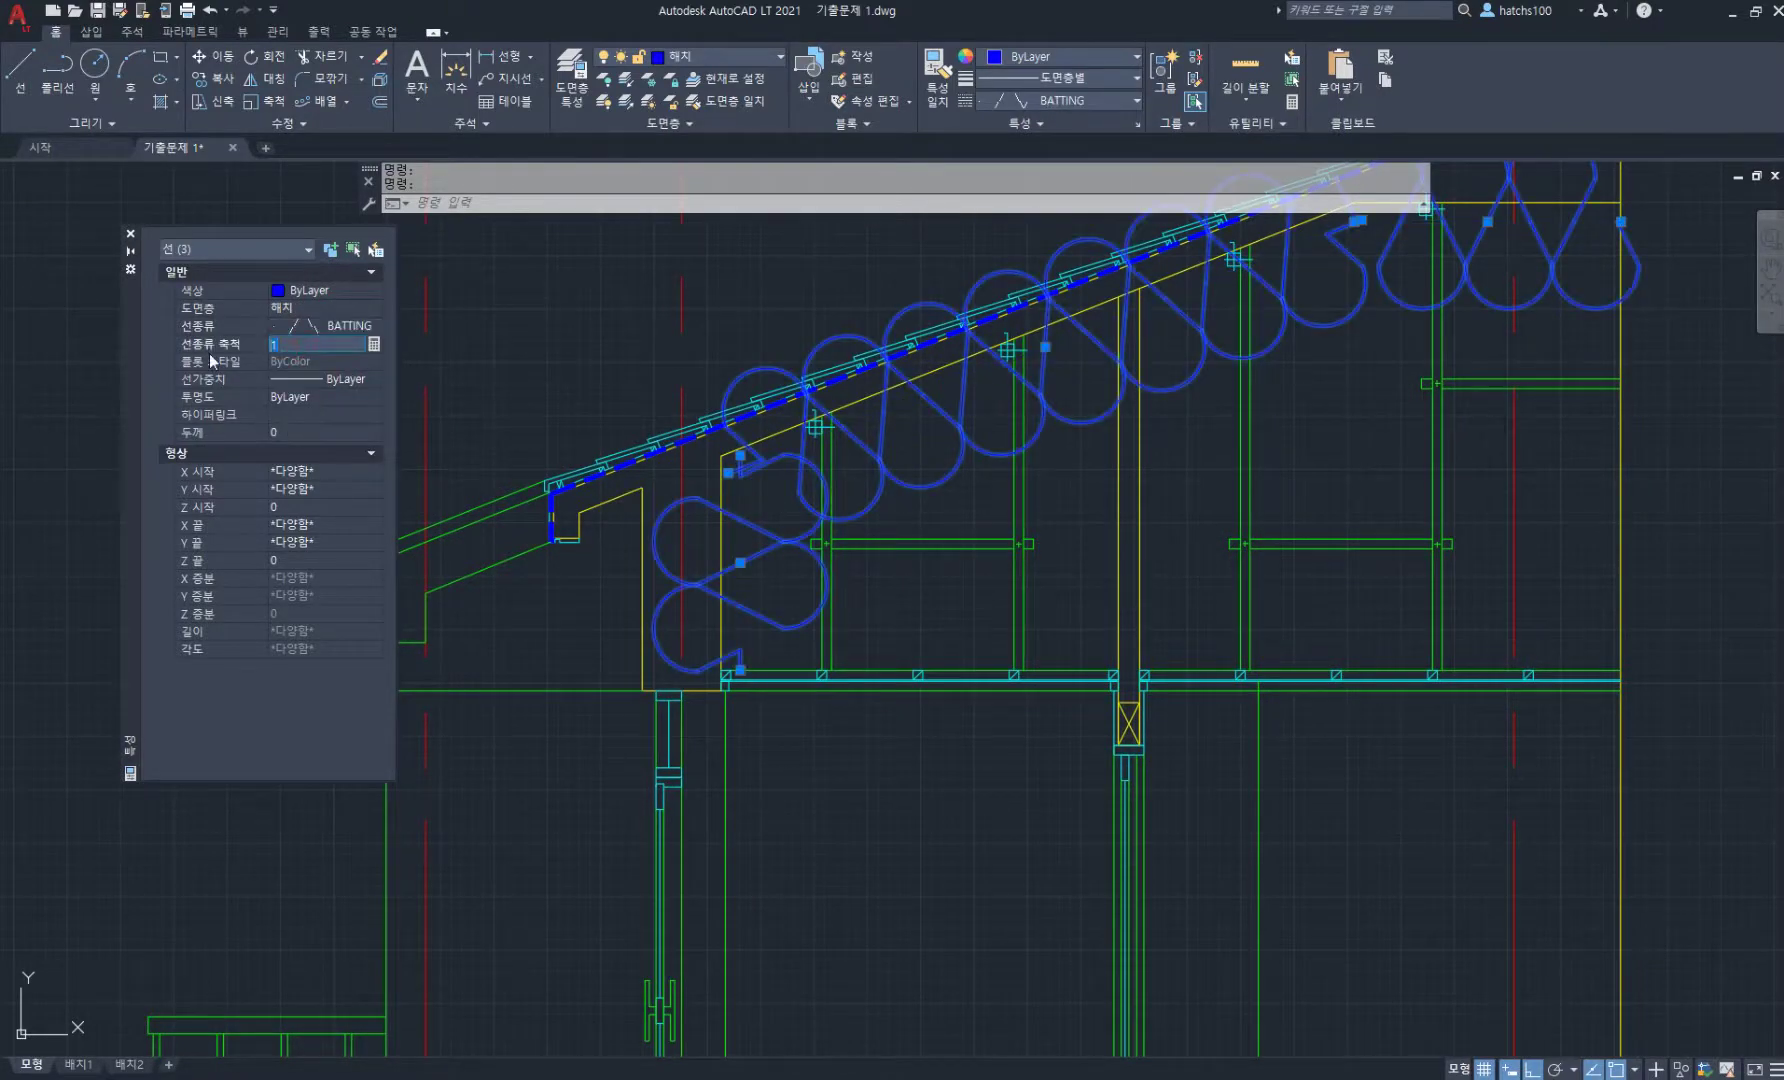
type("0.2")
key("Return")
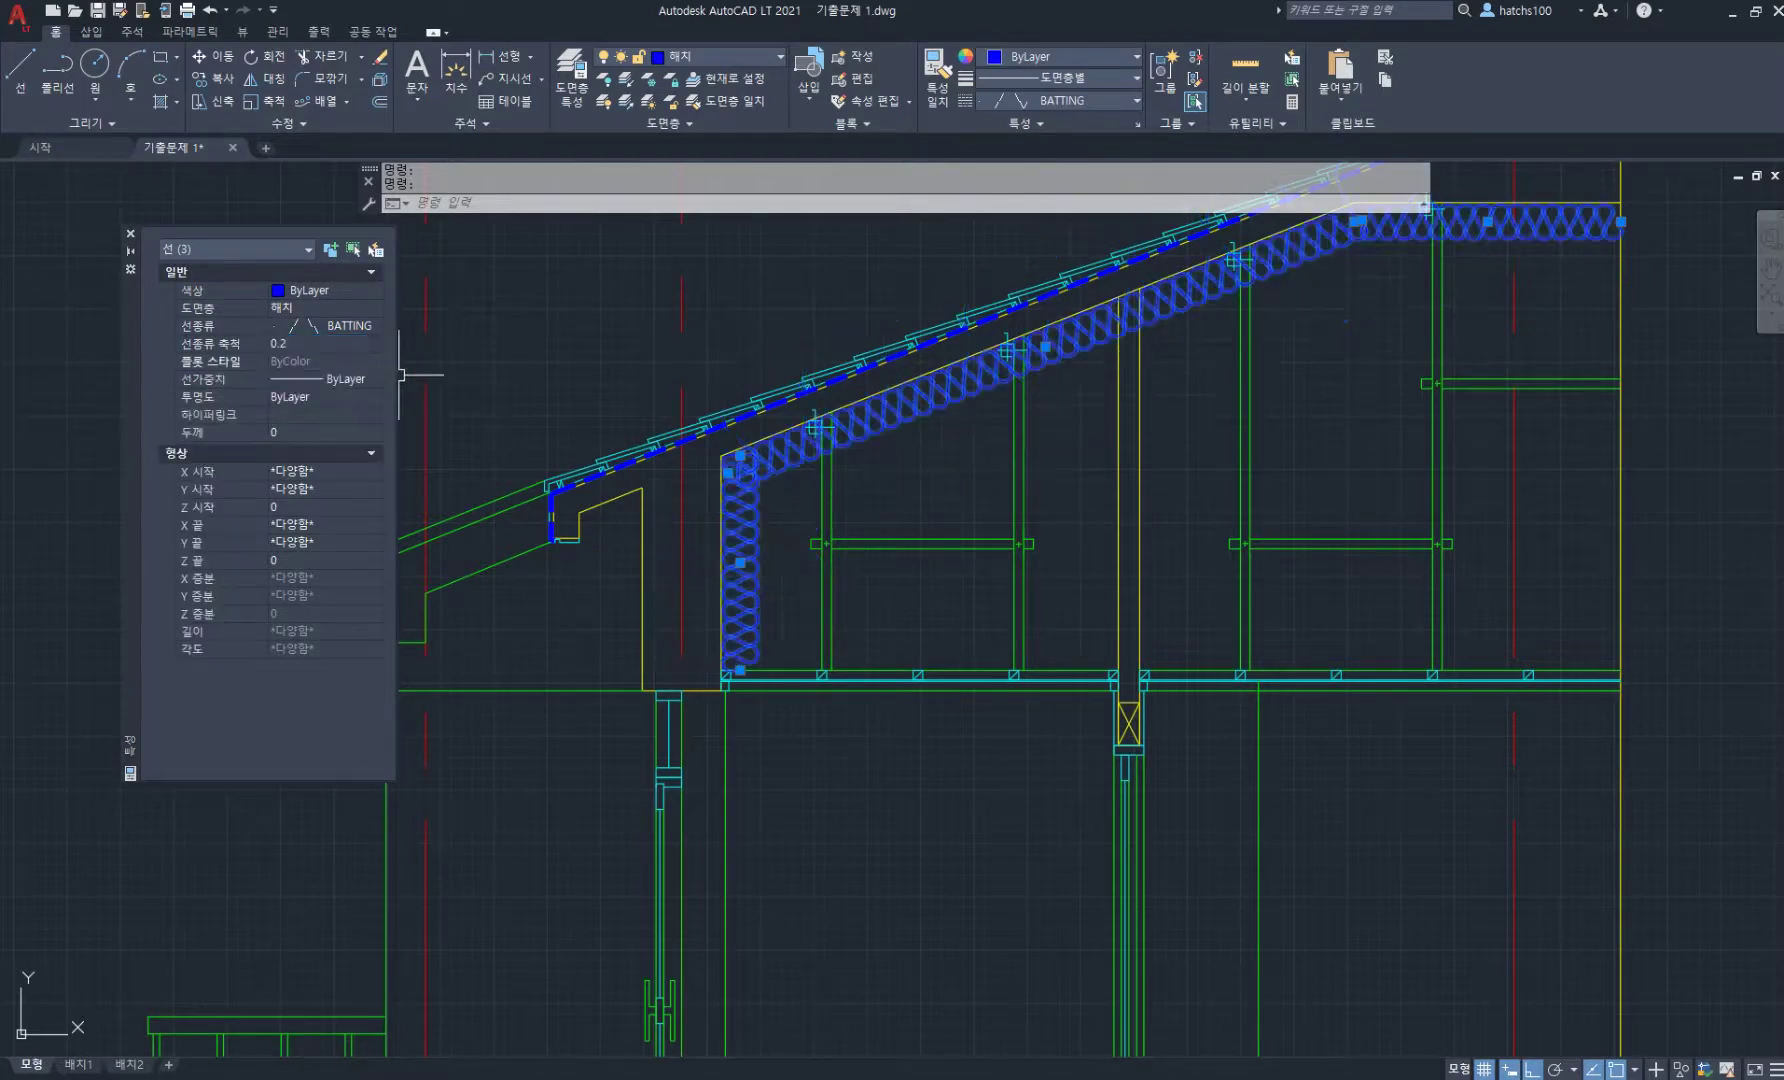
left_click(131, 237)
key("Escape")
key("Escape")
- Trim the sloped batting insulation line where it crosses the interior partition wall under the roof slab
scroll(1100, 300, "up", 5)
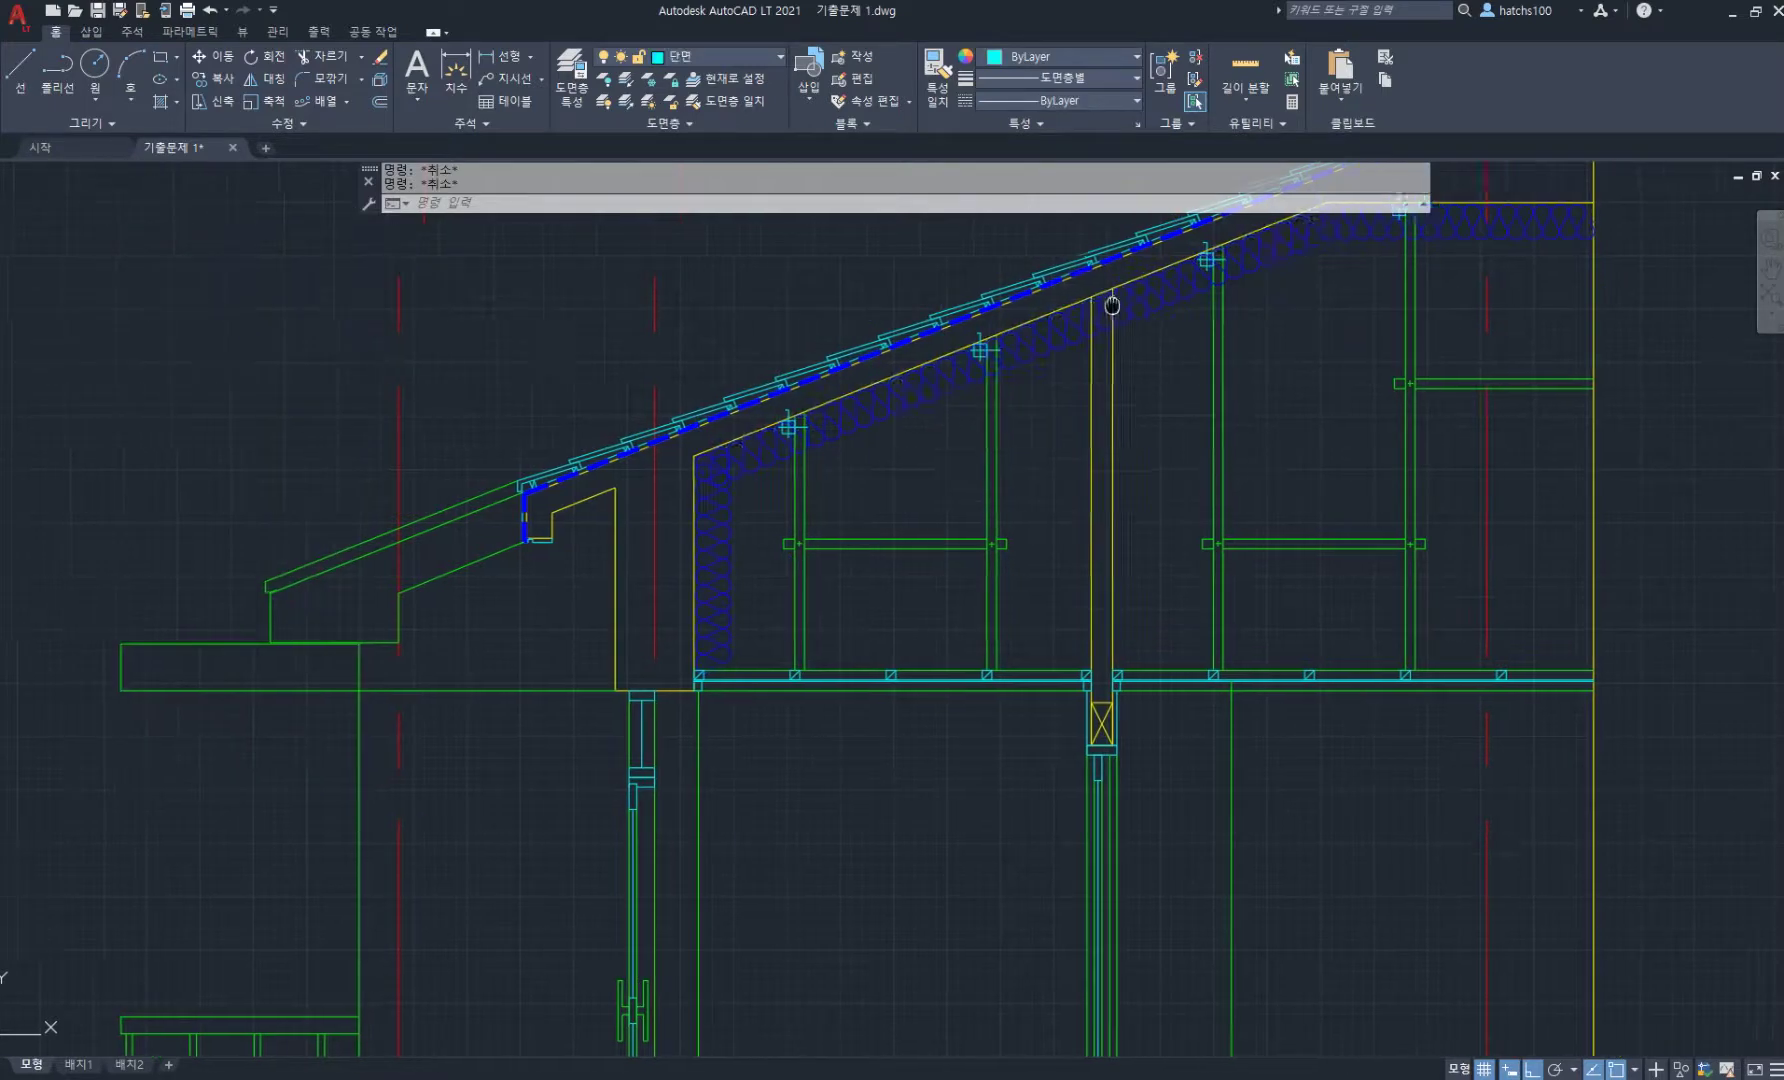
type("t")
key("Return")
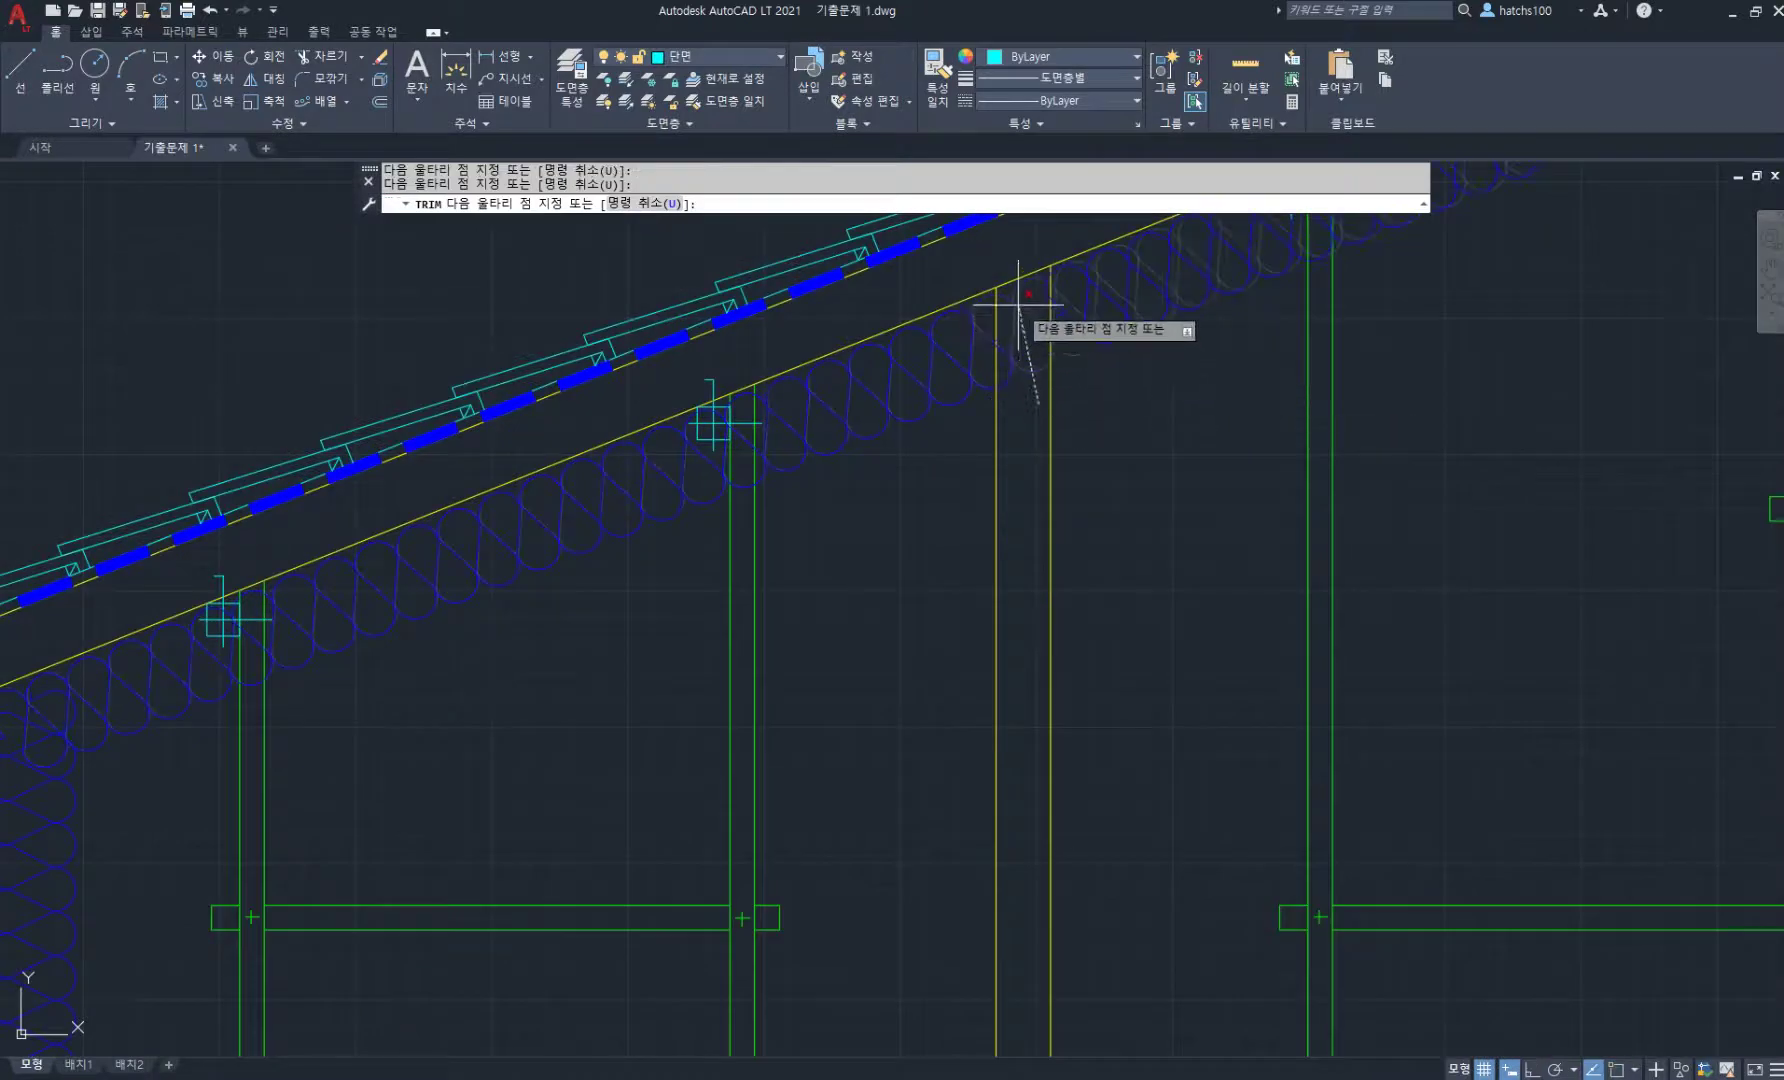
scroll(953, 373, "down", 4)
scroll(622, 455, "down", 2)
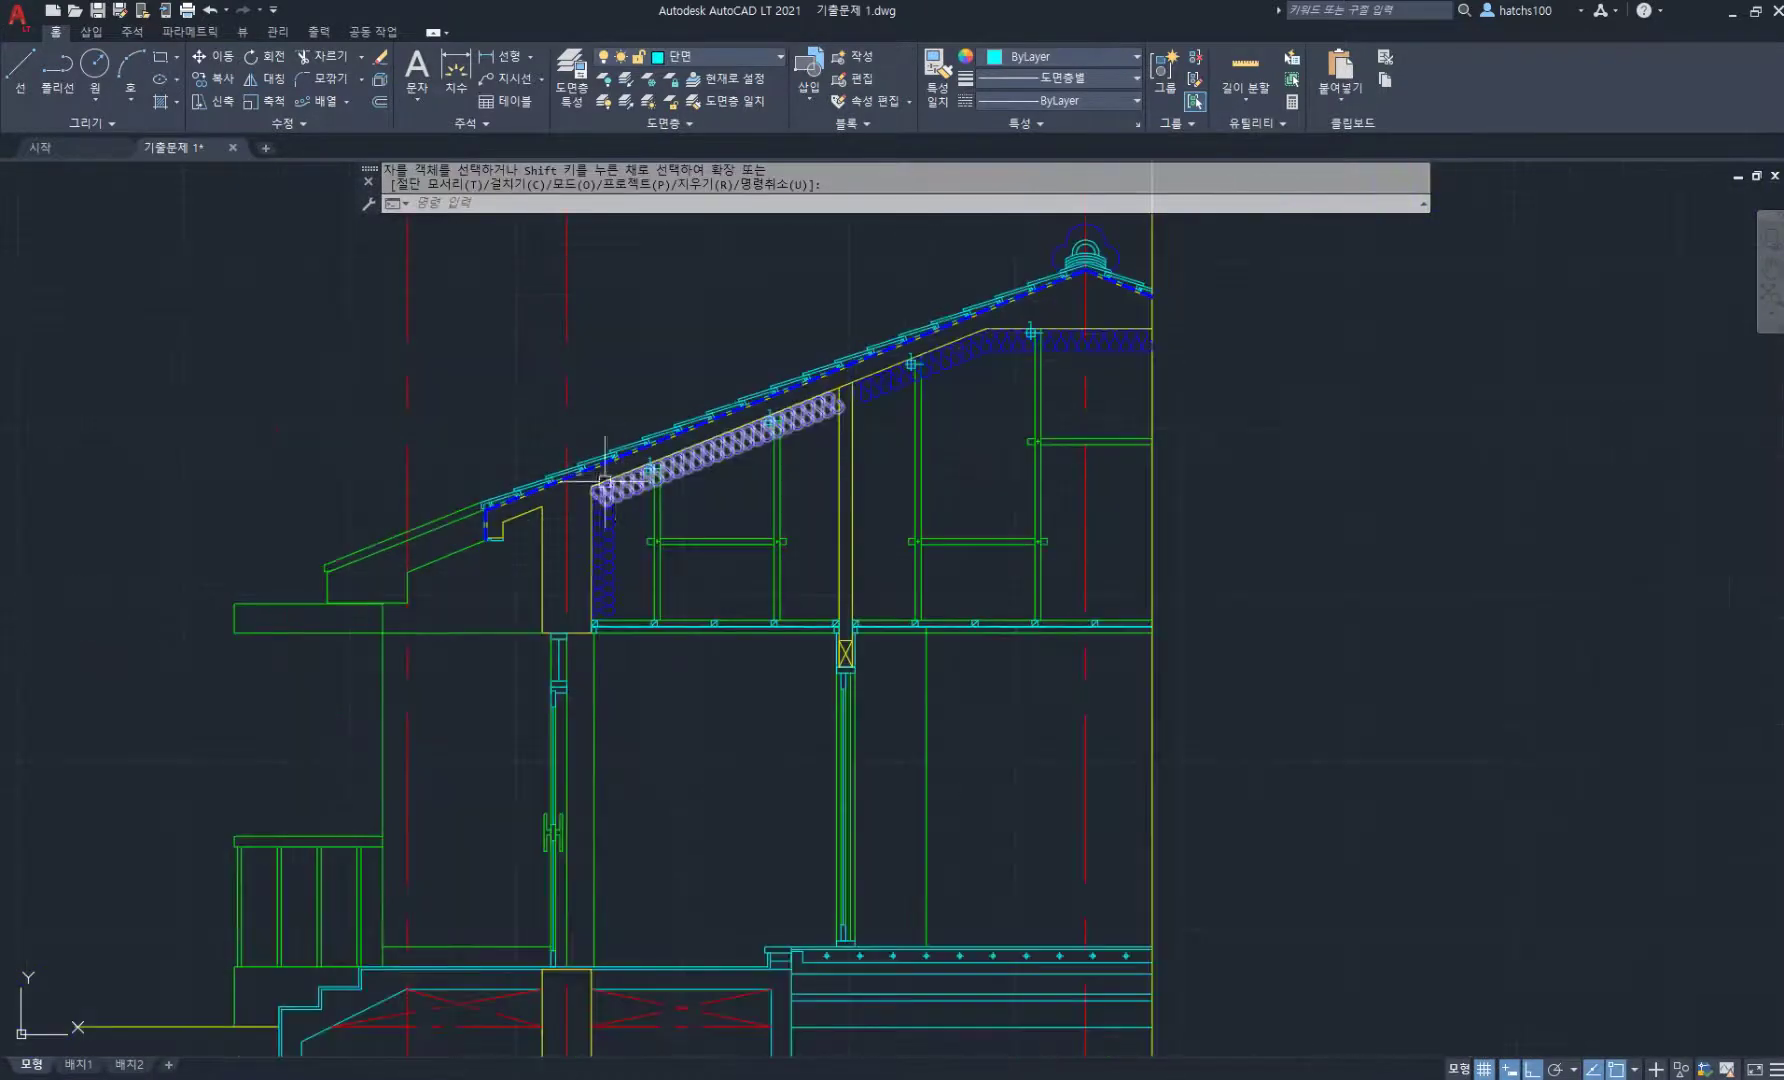
- Copy the end timbers and horizontal lines of the ceiling framing from the wall corner to the lower inner corner of the eave soffit
middle_click_drag(528, 521, 706, 489)
scroll(758, 594, "up", 6)
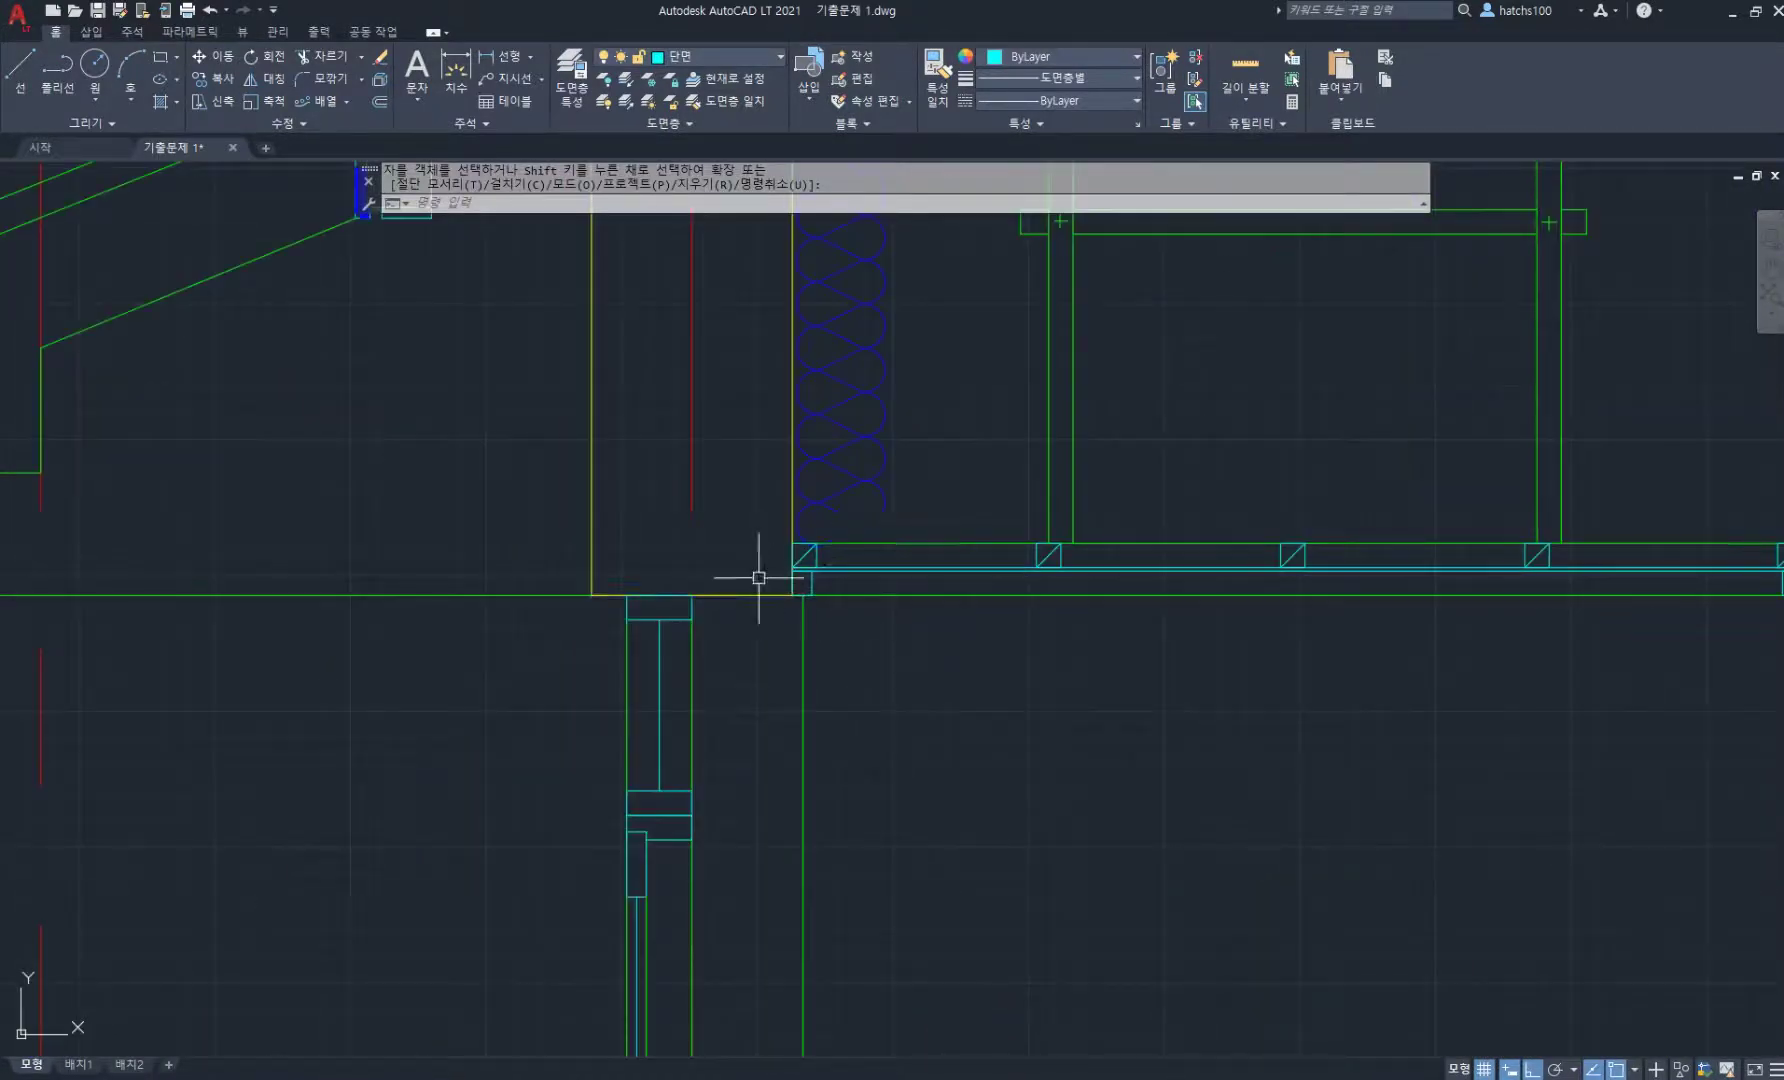
scroll(849, 576, "up", 2)
type("o")
key("Return")
scroll(852, 572, "up", 2)
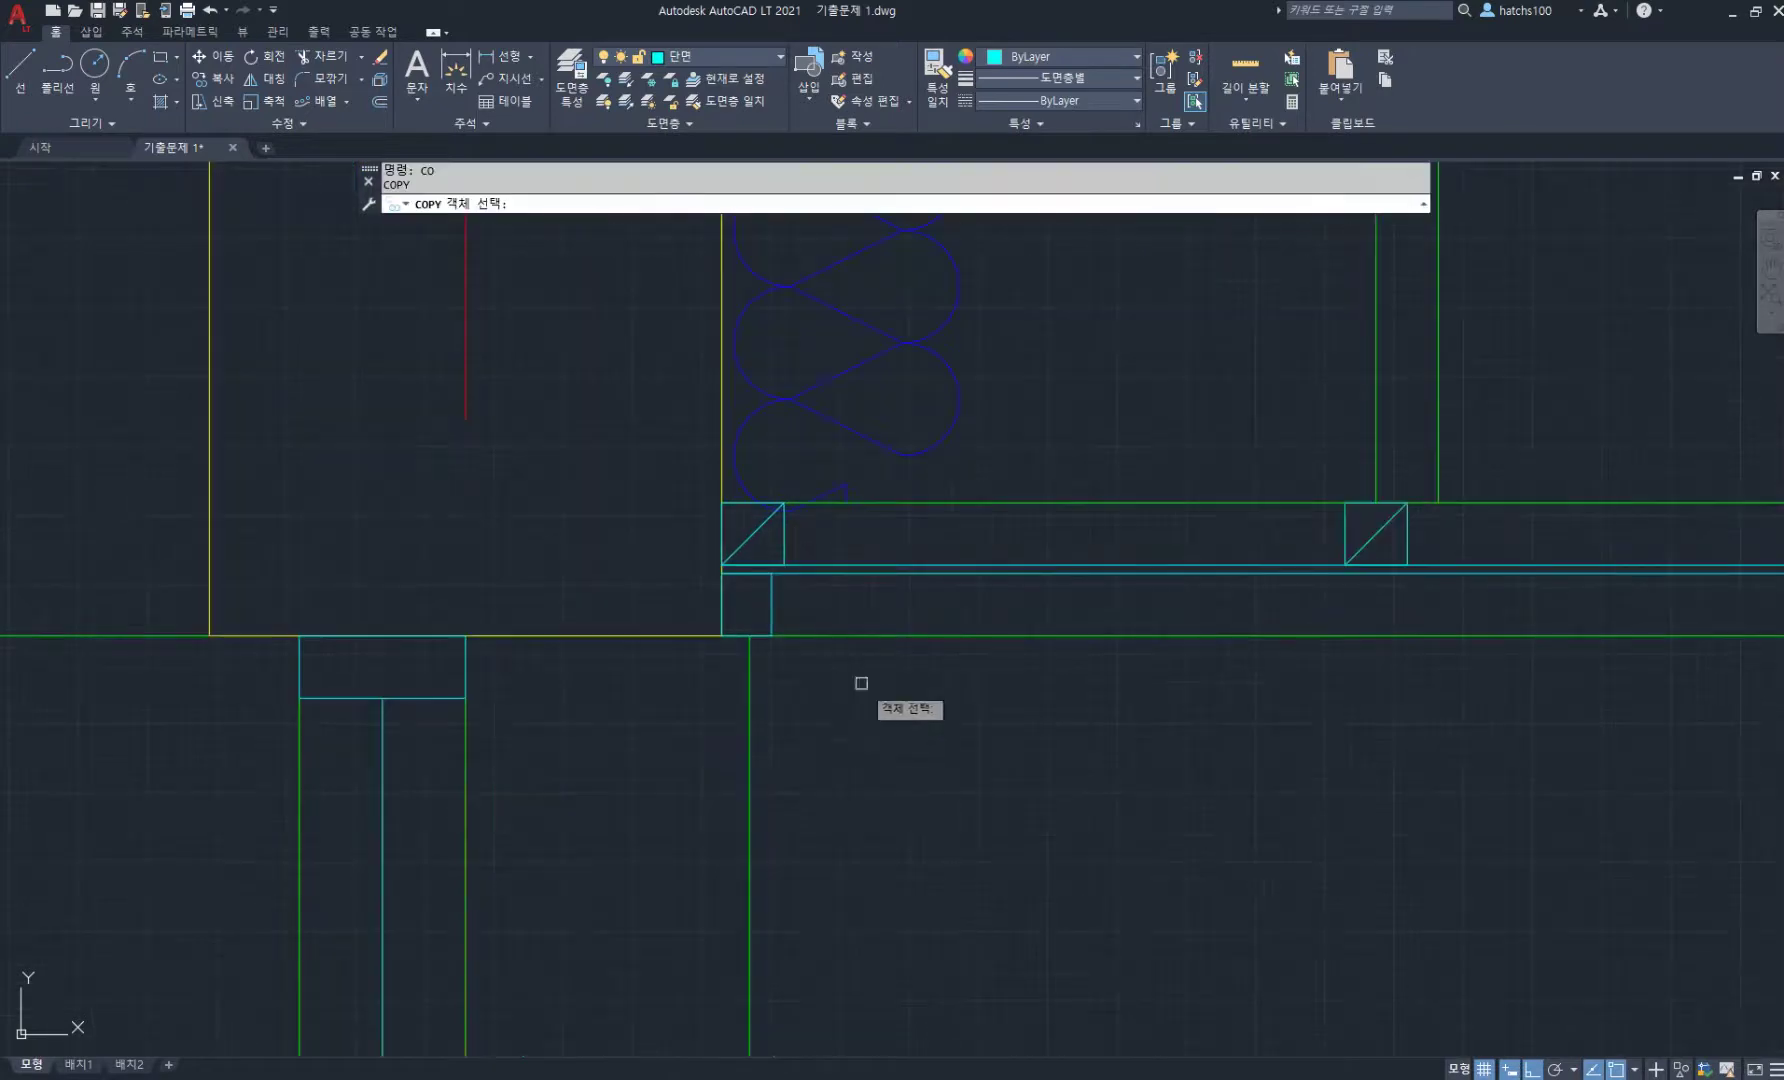
left_click(870, 688)
left_click(755, 530)
left_click(902, 503)
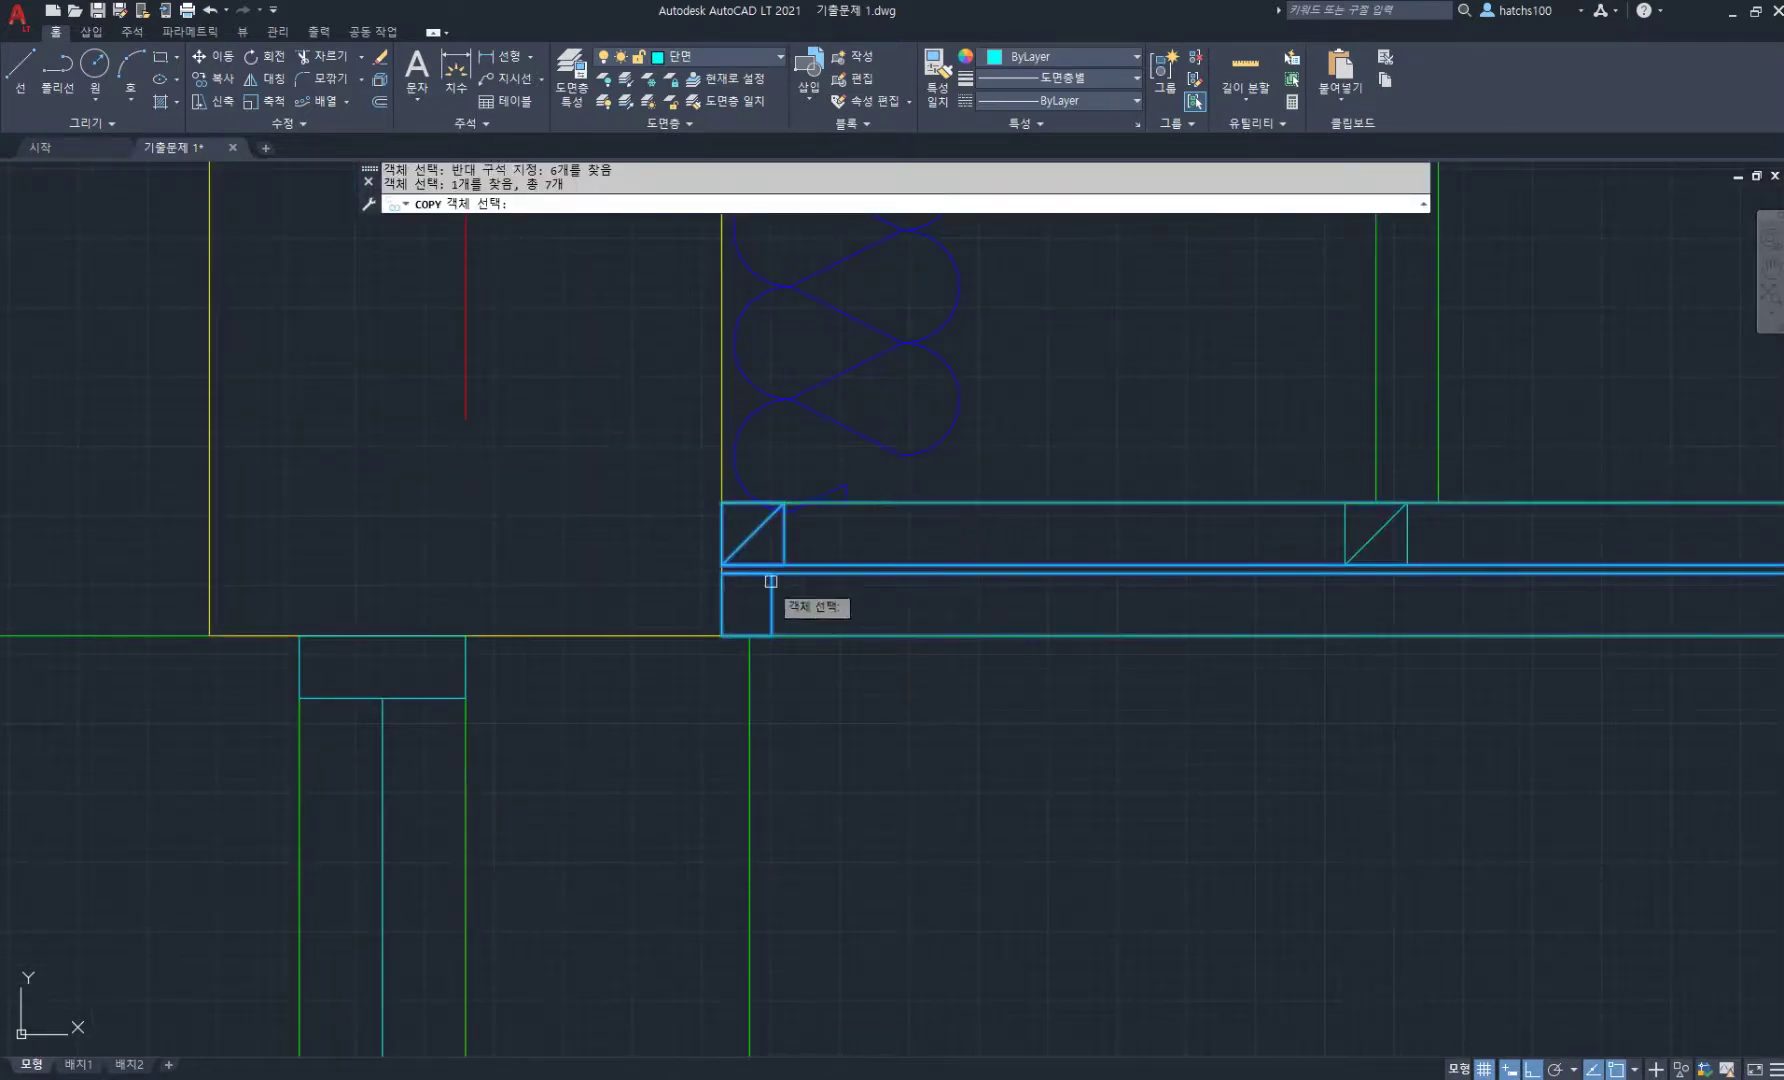
key("Return")
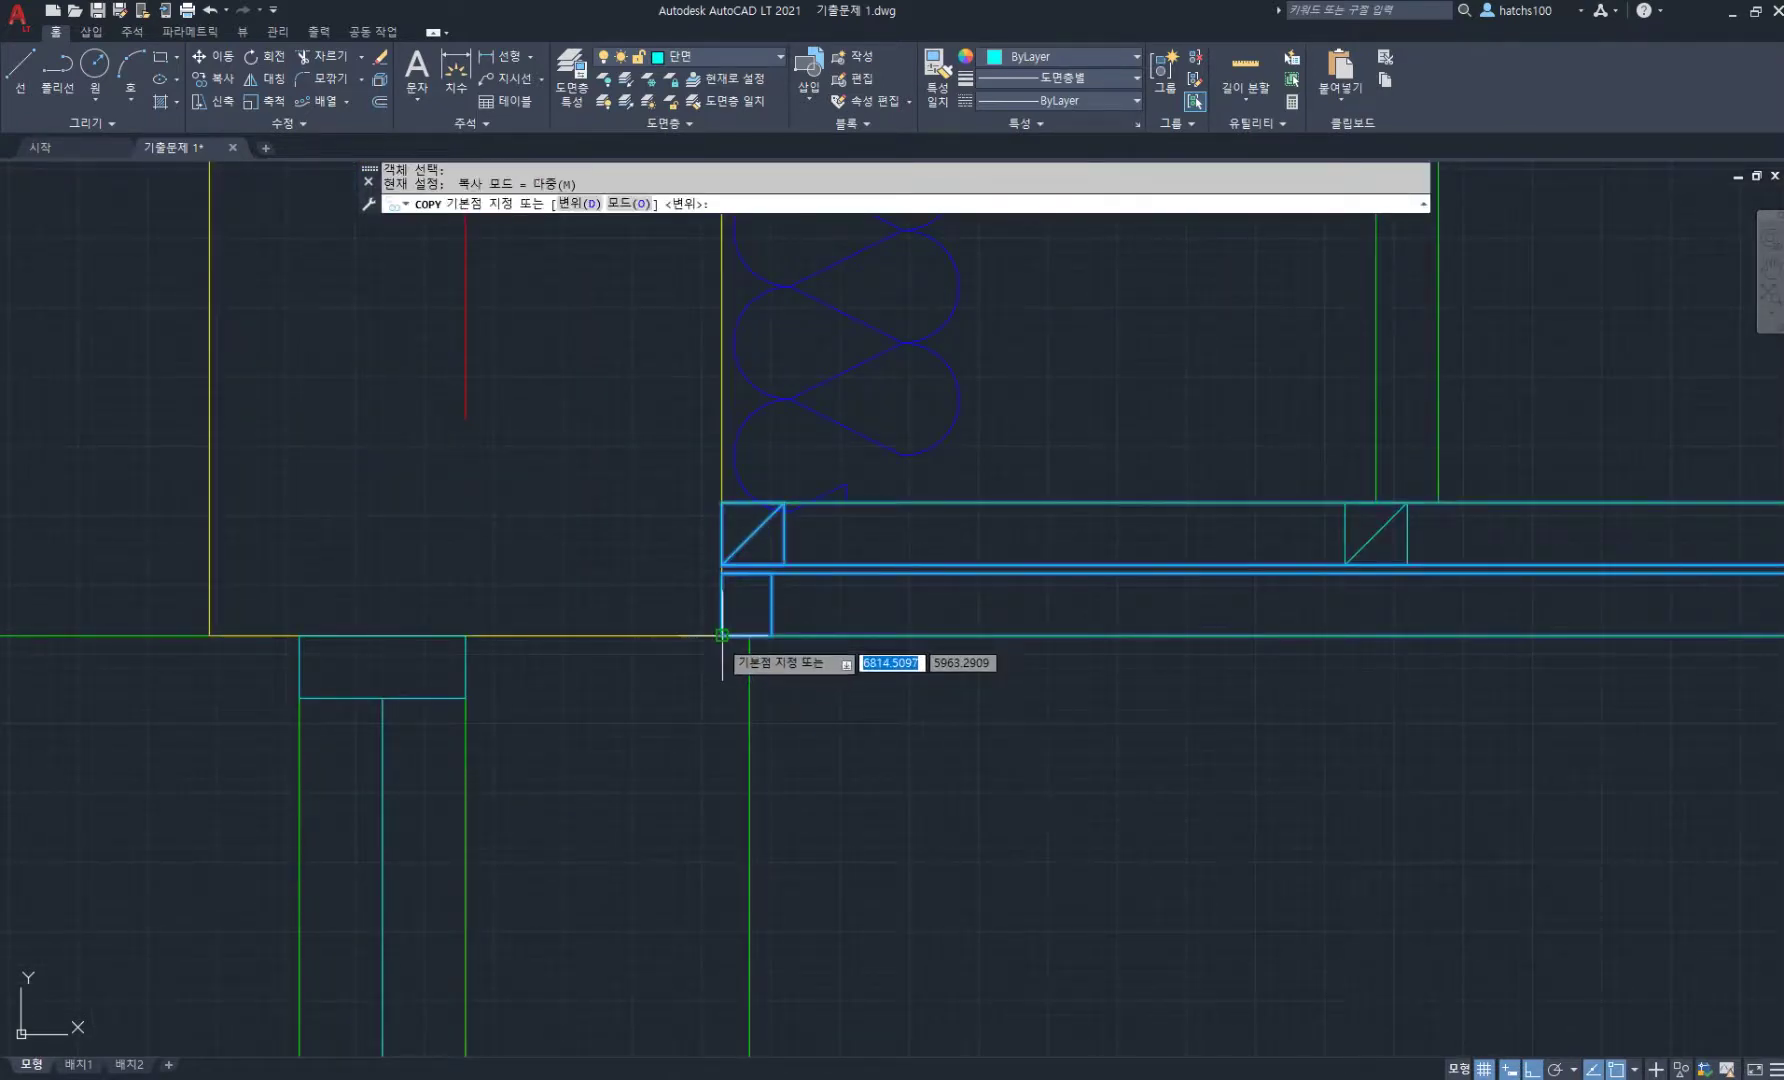
left_click(722, 635)
scroll(722, 635, "down", 3)
scroll(589, 391, "up", 5)
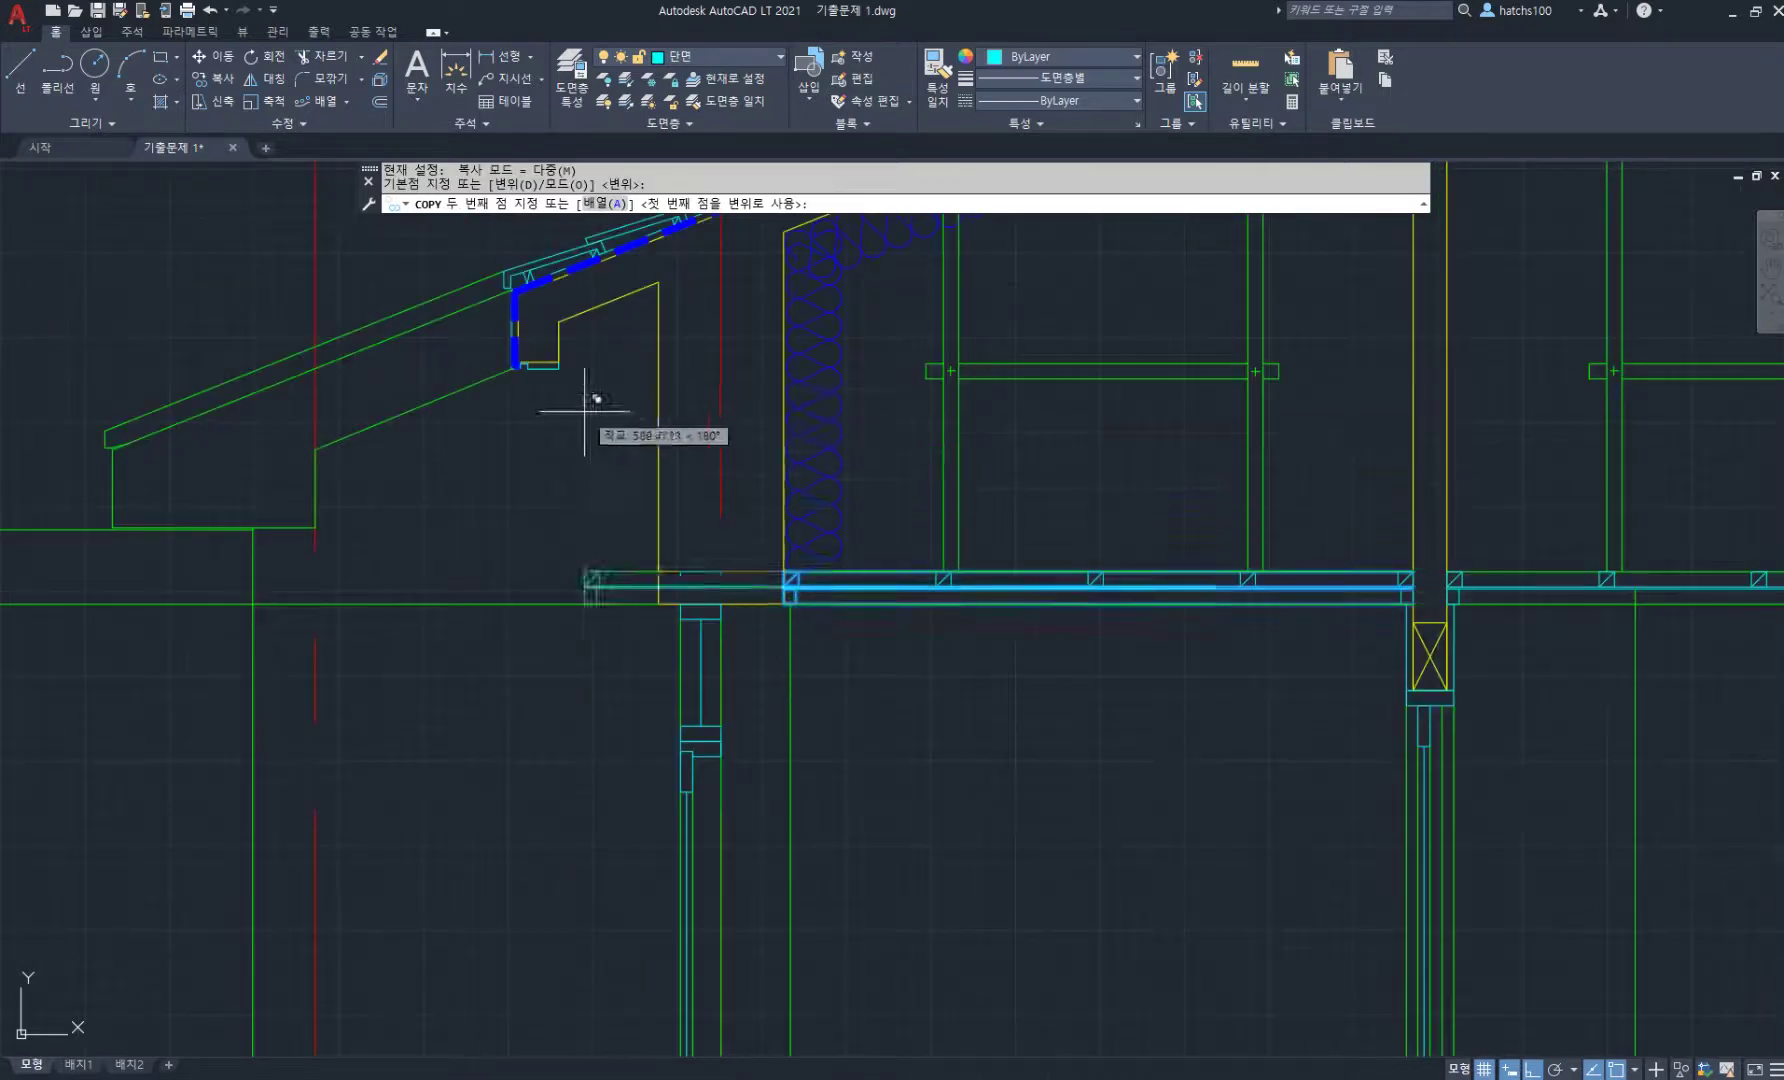
left_click(798, 528)
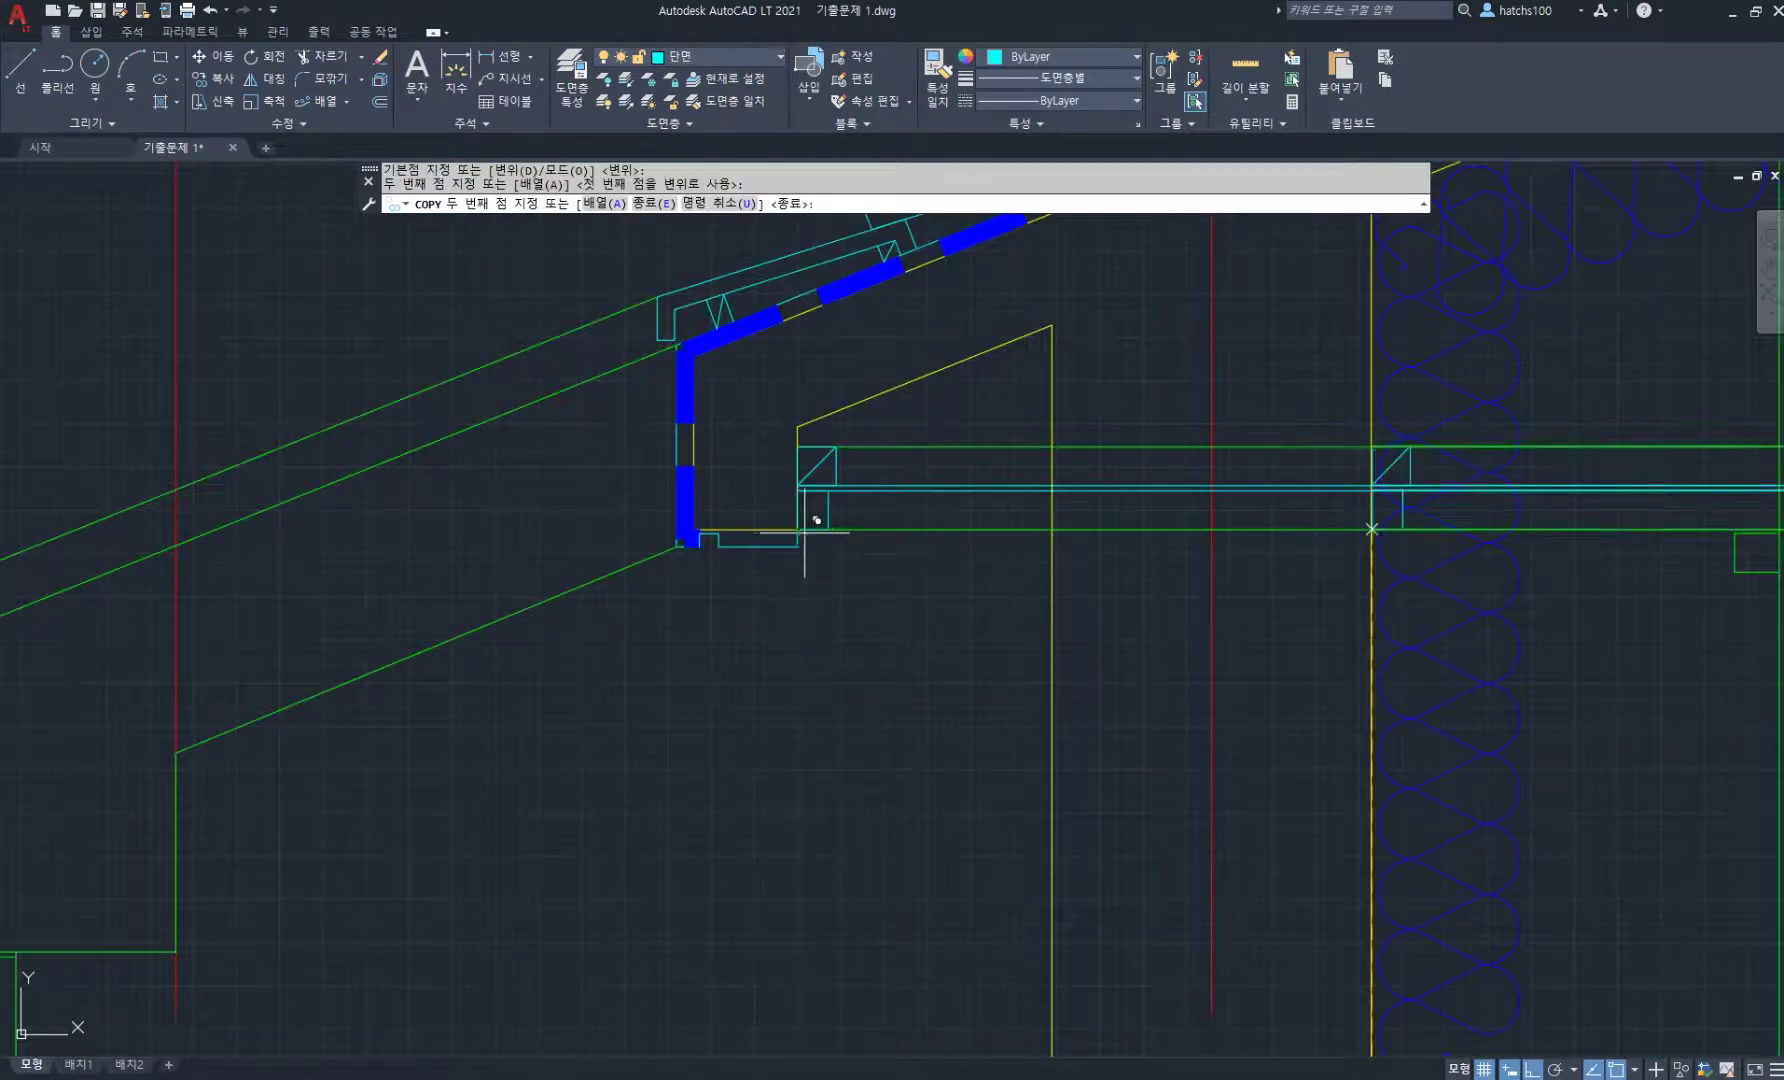
key("Return")
- Trim the copied soffit framing lines at the outer wall face and erase the leftover pieces on the room side
middle_click_drag(1090, 501, 920, 581)
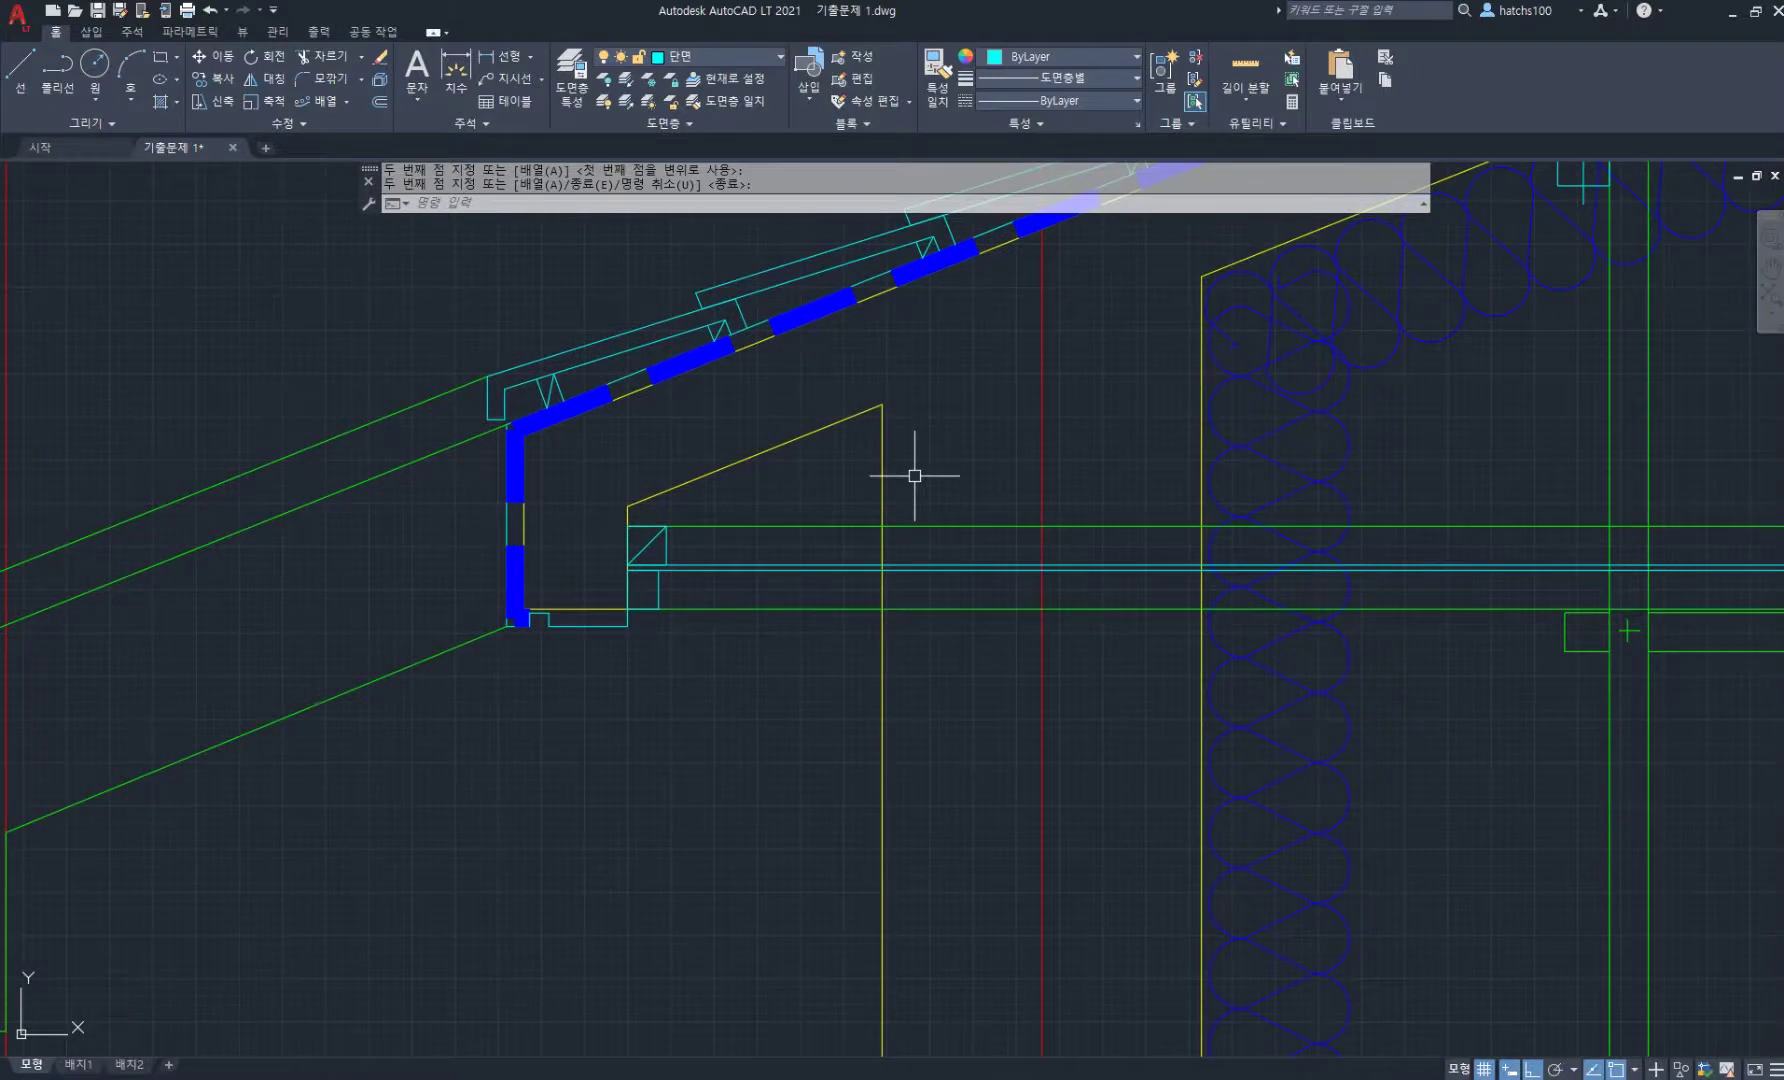
type("tr")
key("Return")
left_click_drag(930, 470, 926, 686)
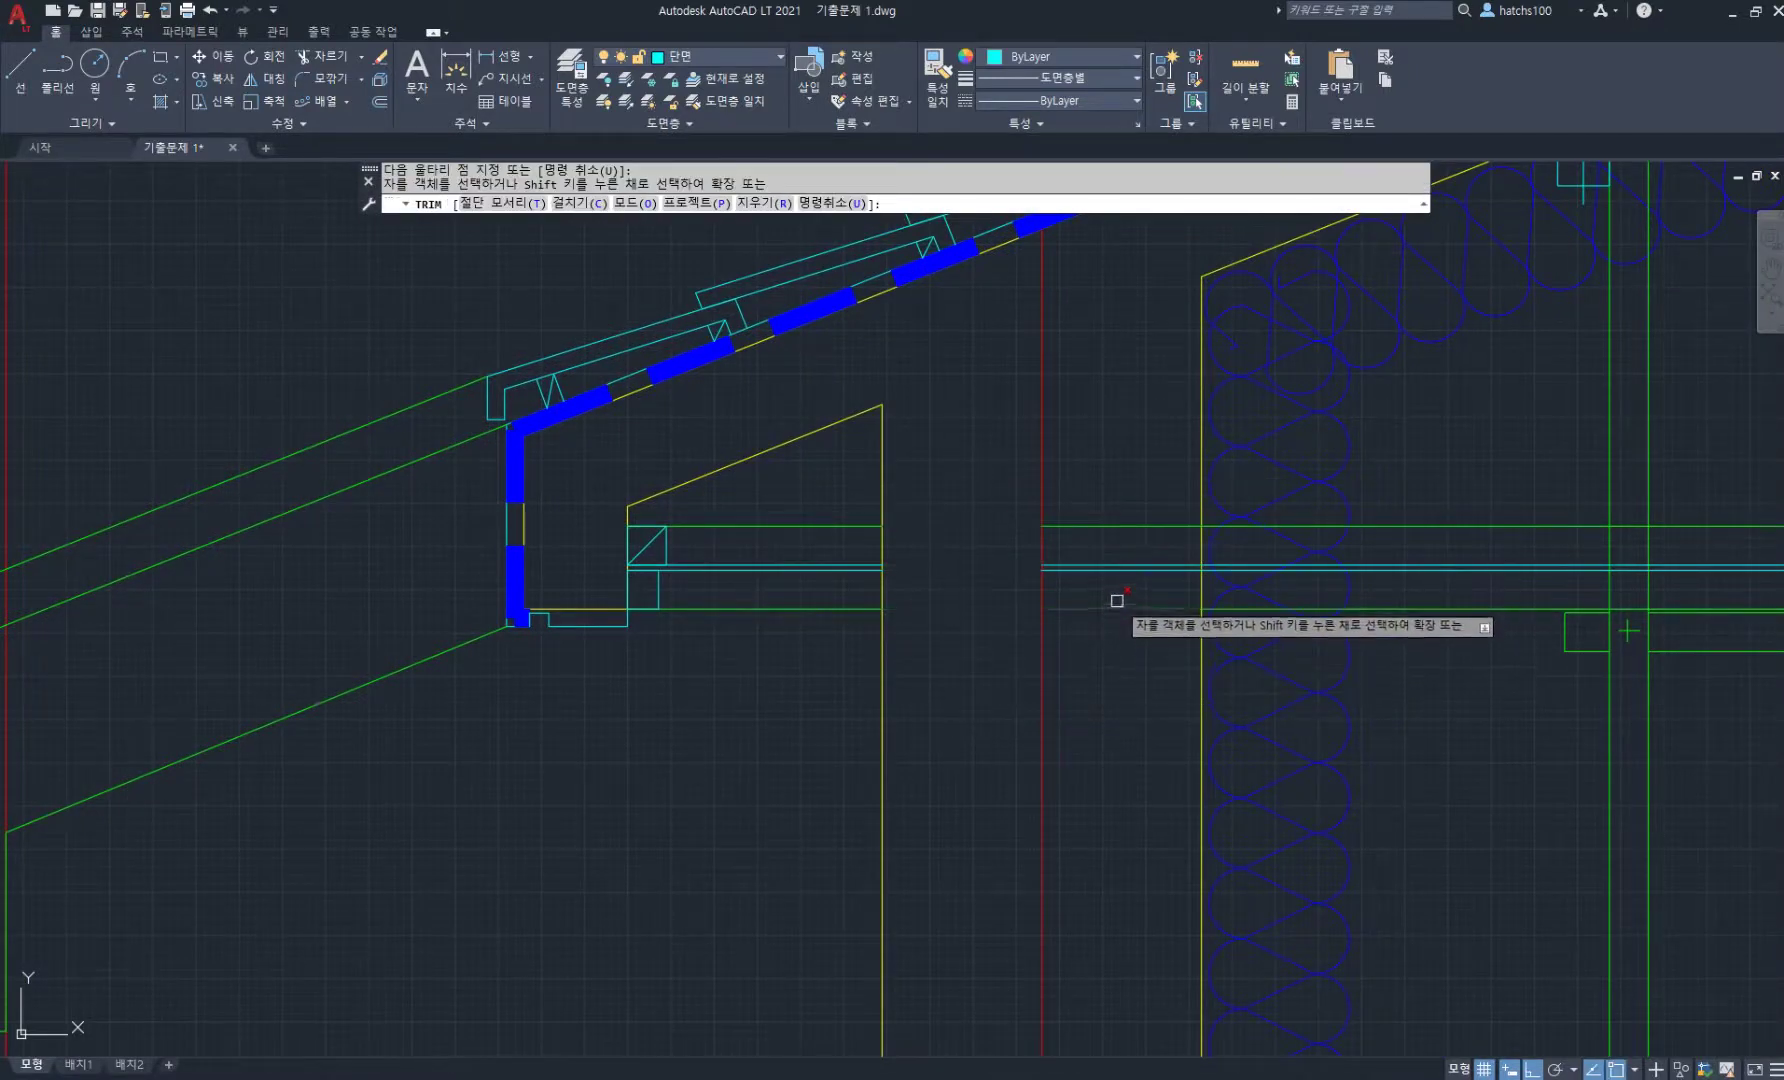
type("r")
key("Return")
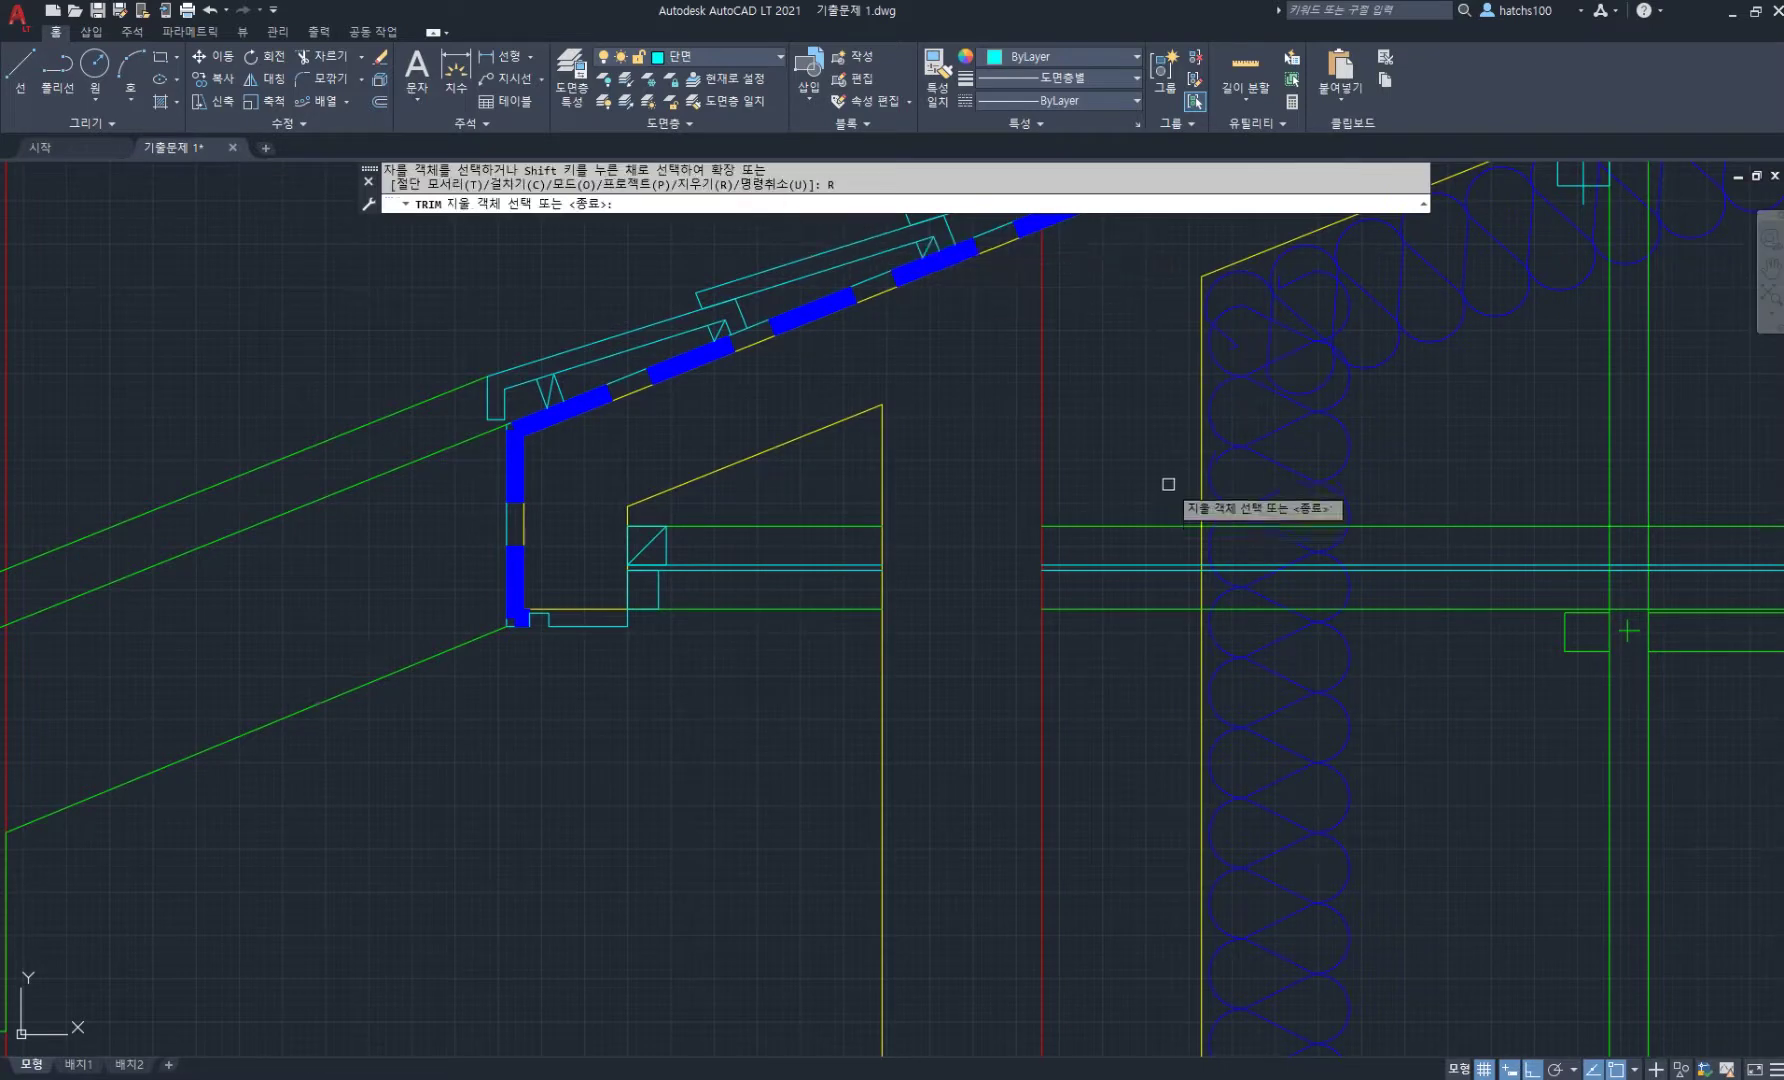
left_click(1155, 472)
left_click(1135, 662)
scroll(1120, 605, "down", 4)
key("Return")
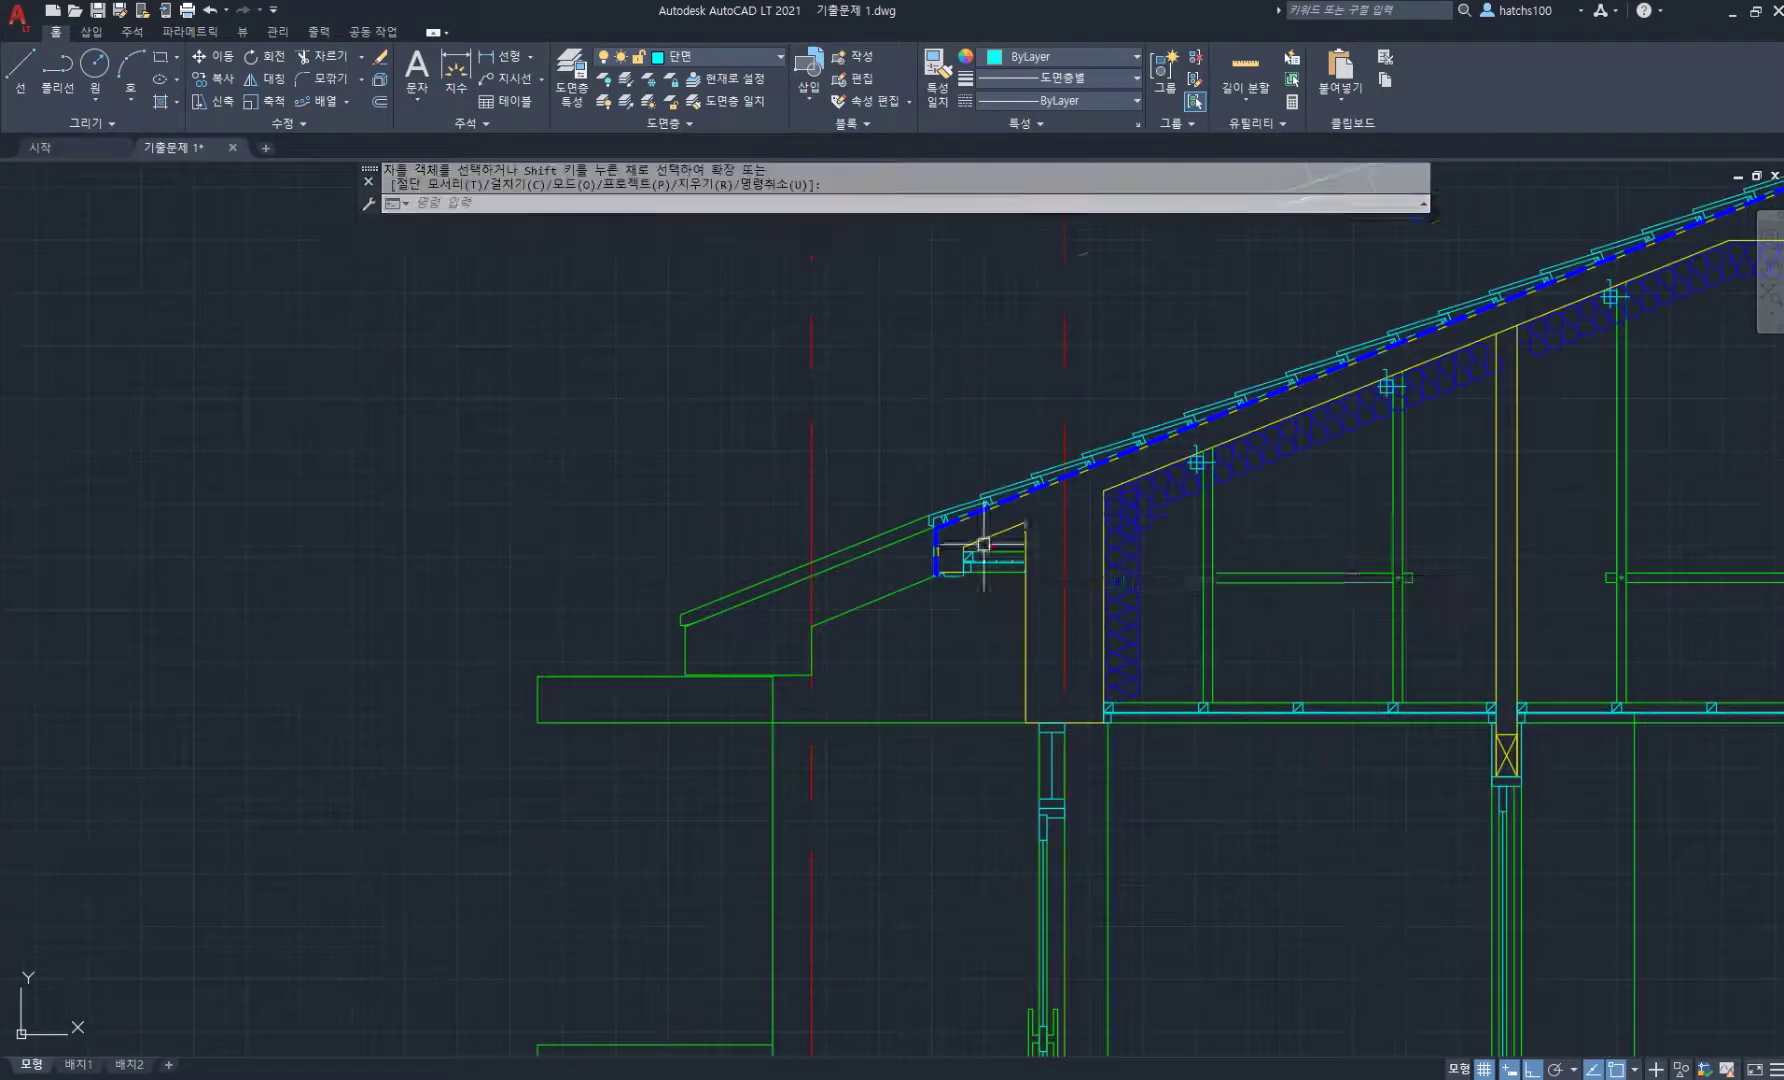
- Mirror the two soffit end timbers about the soffit's vertical midline, keeping the originals
scroll(979, 549, "up", 5)
middle_click_drag(979, 549, 940, 478)
type("mi")
key("Return")
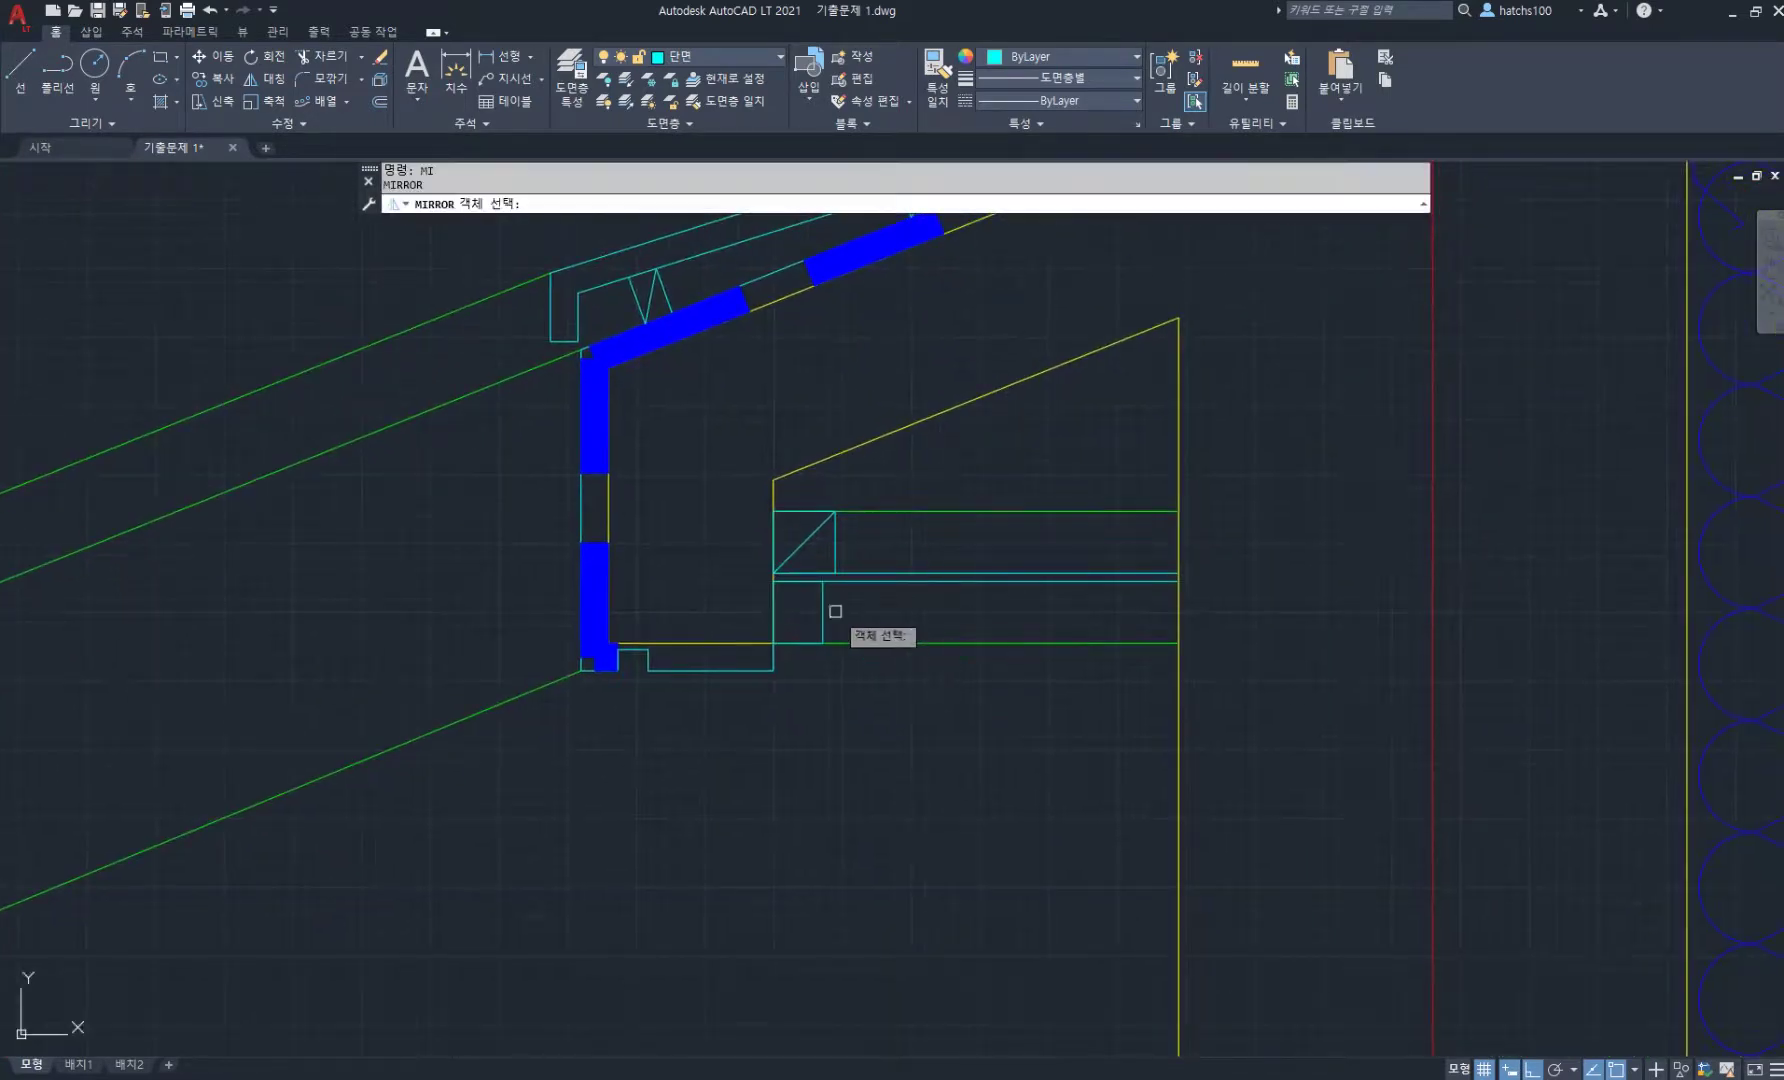
left_click(822, 610)
key("Return")
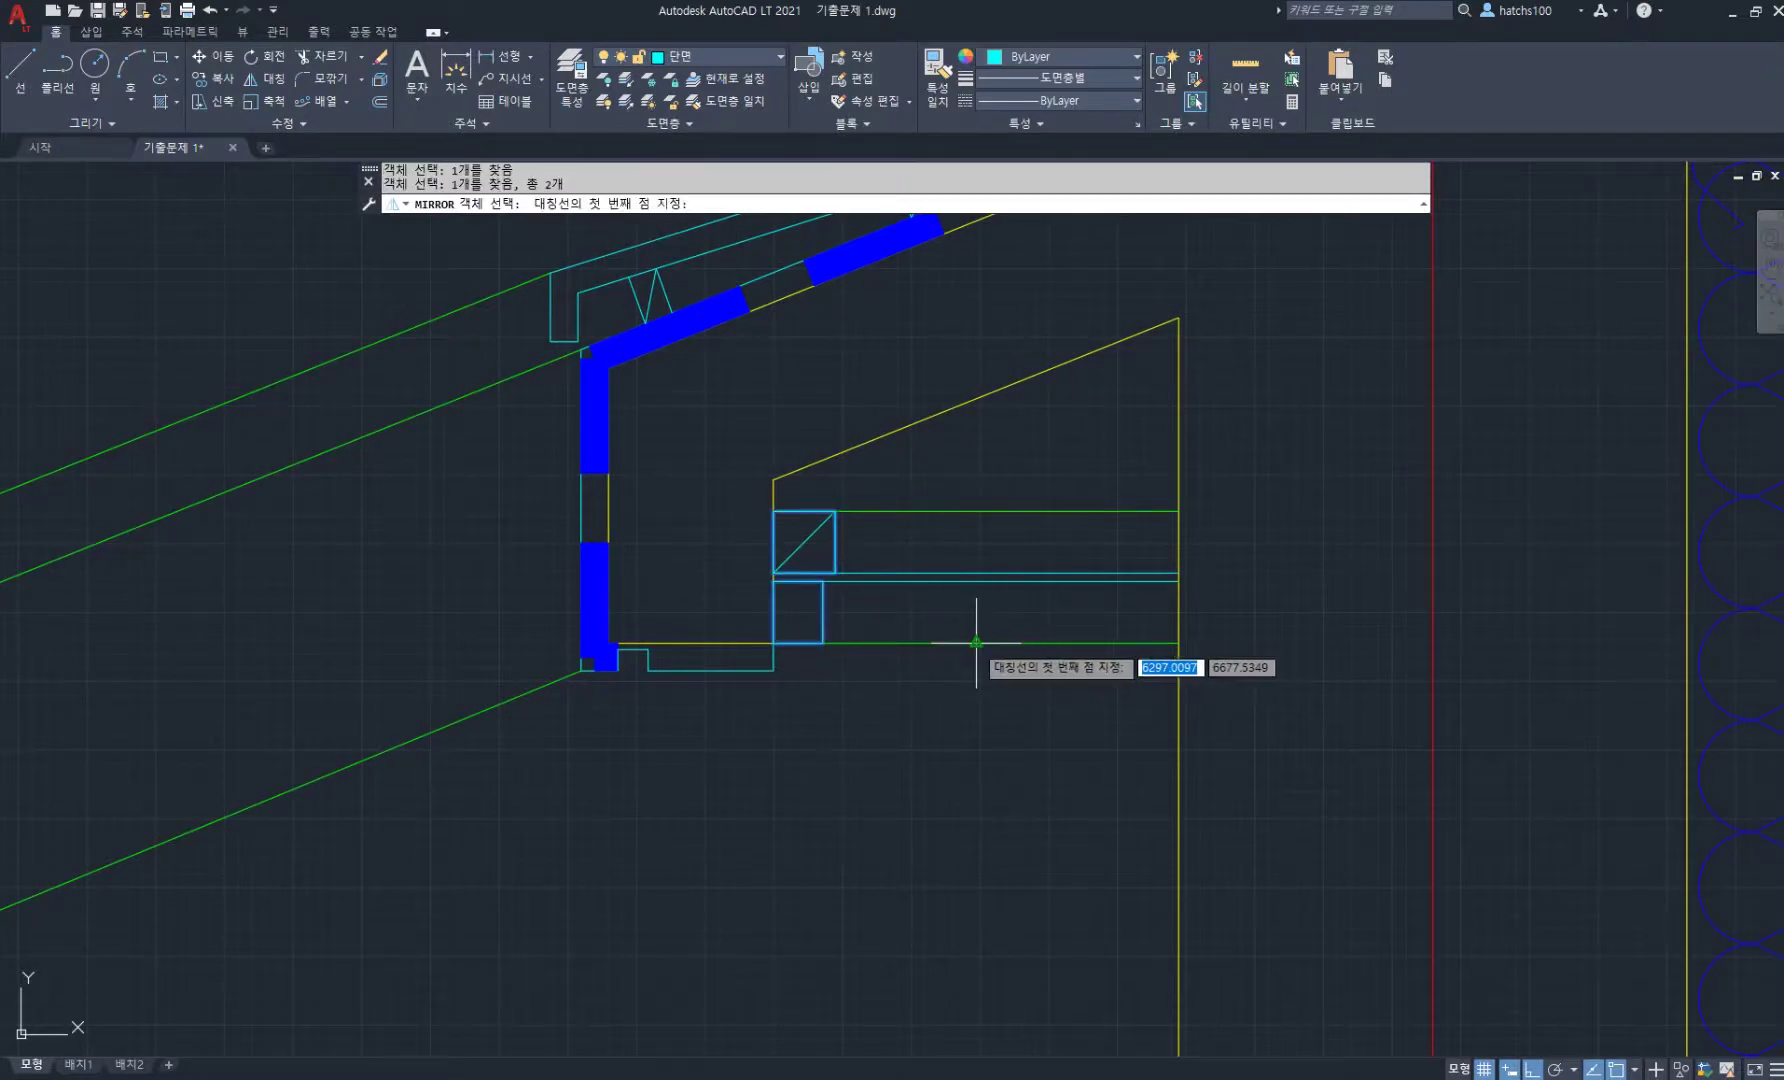
left_click(976, 643)
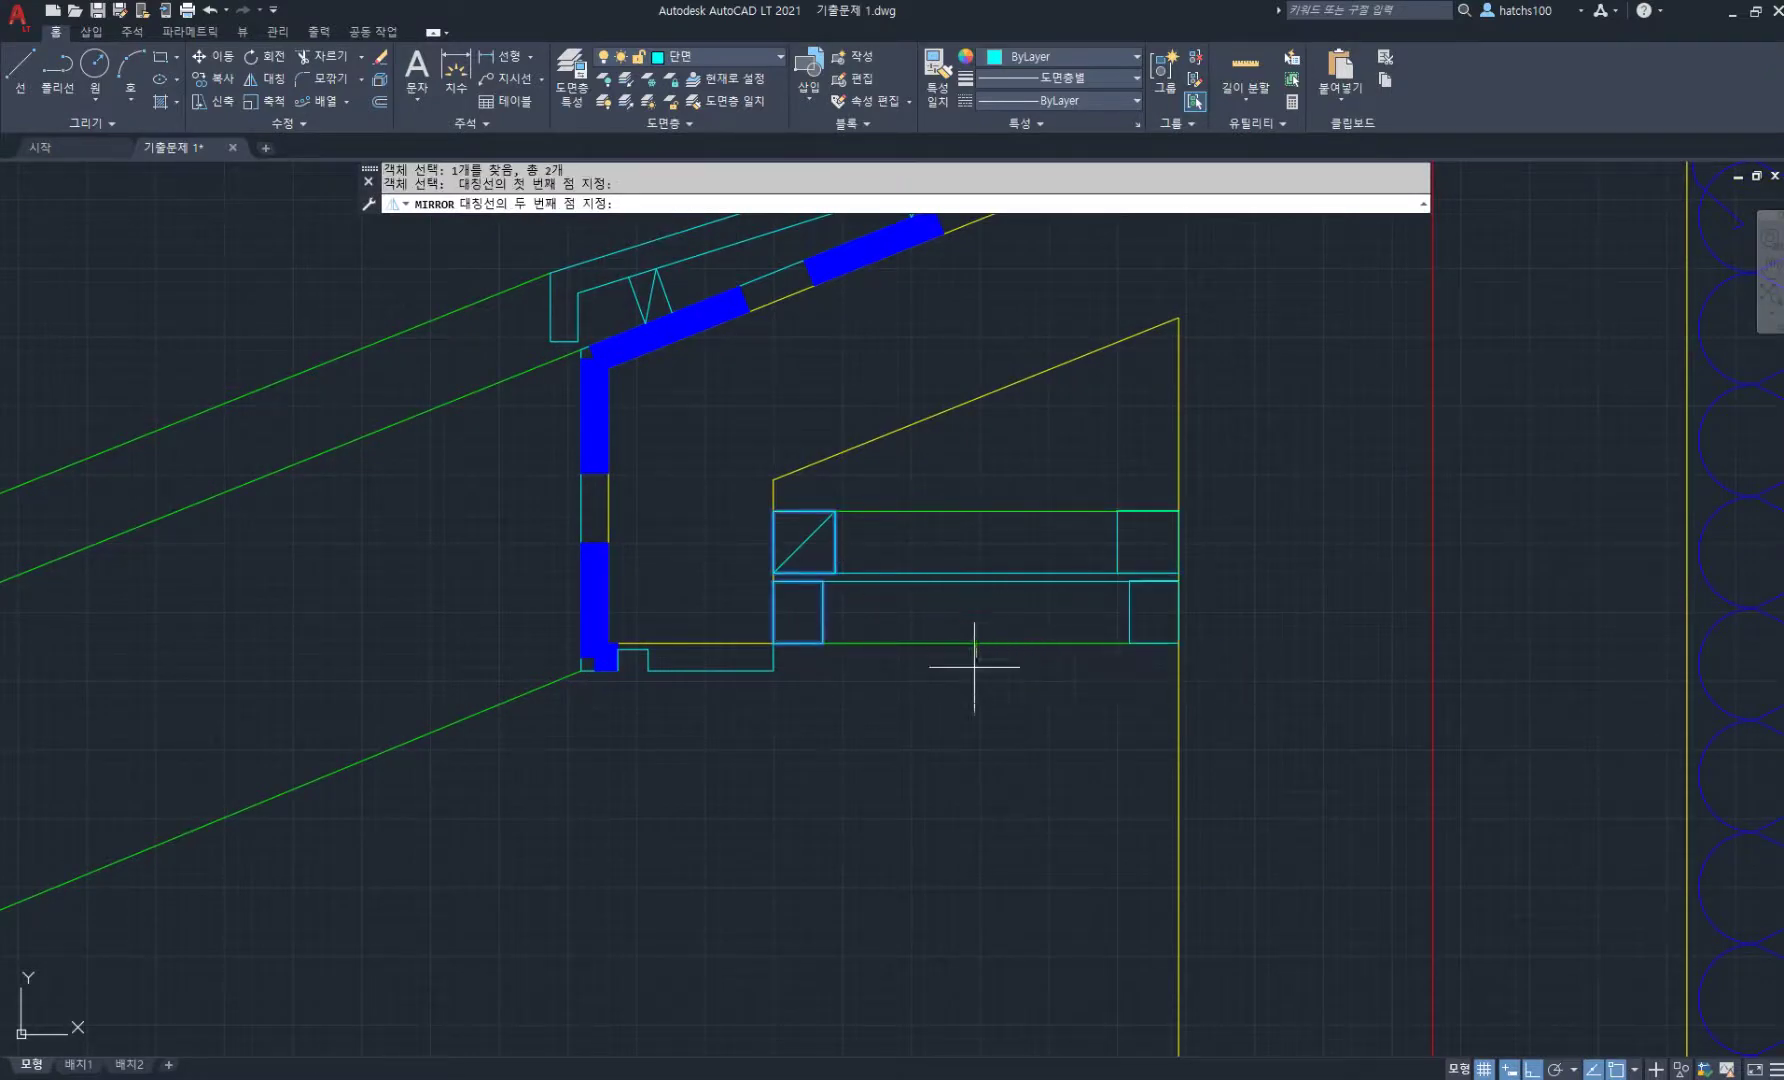
left_click(962, 730)
key("Return")
scroll(1125, 564, "up", 2)
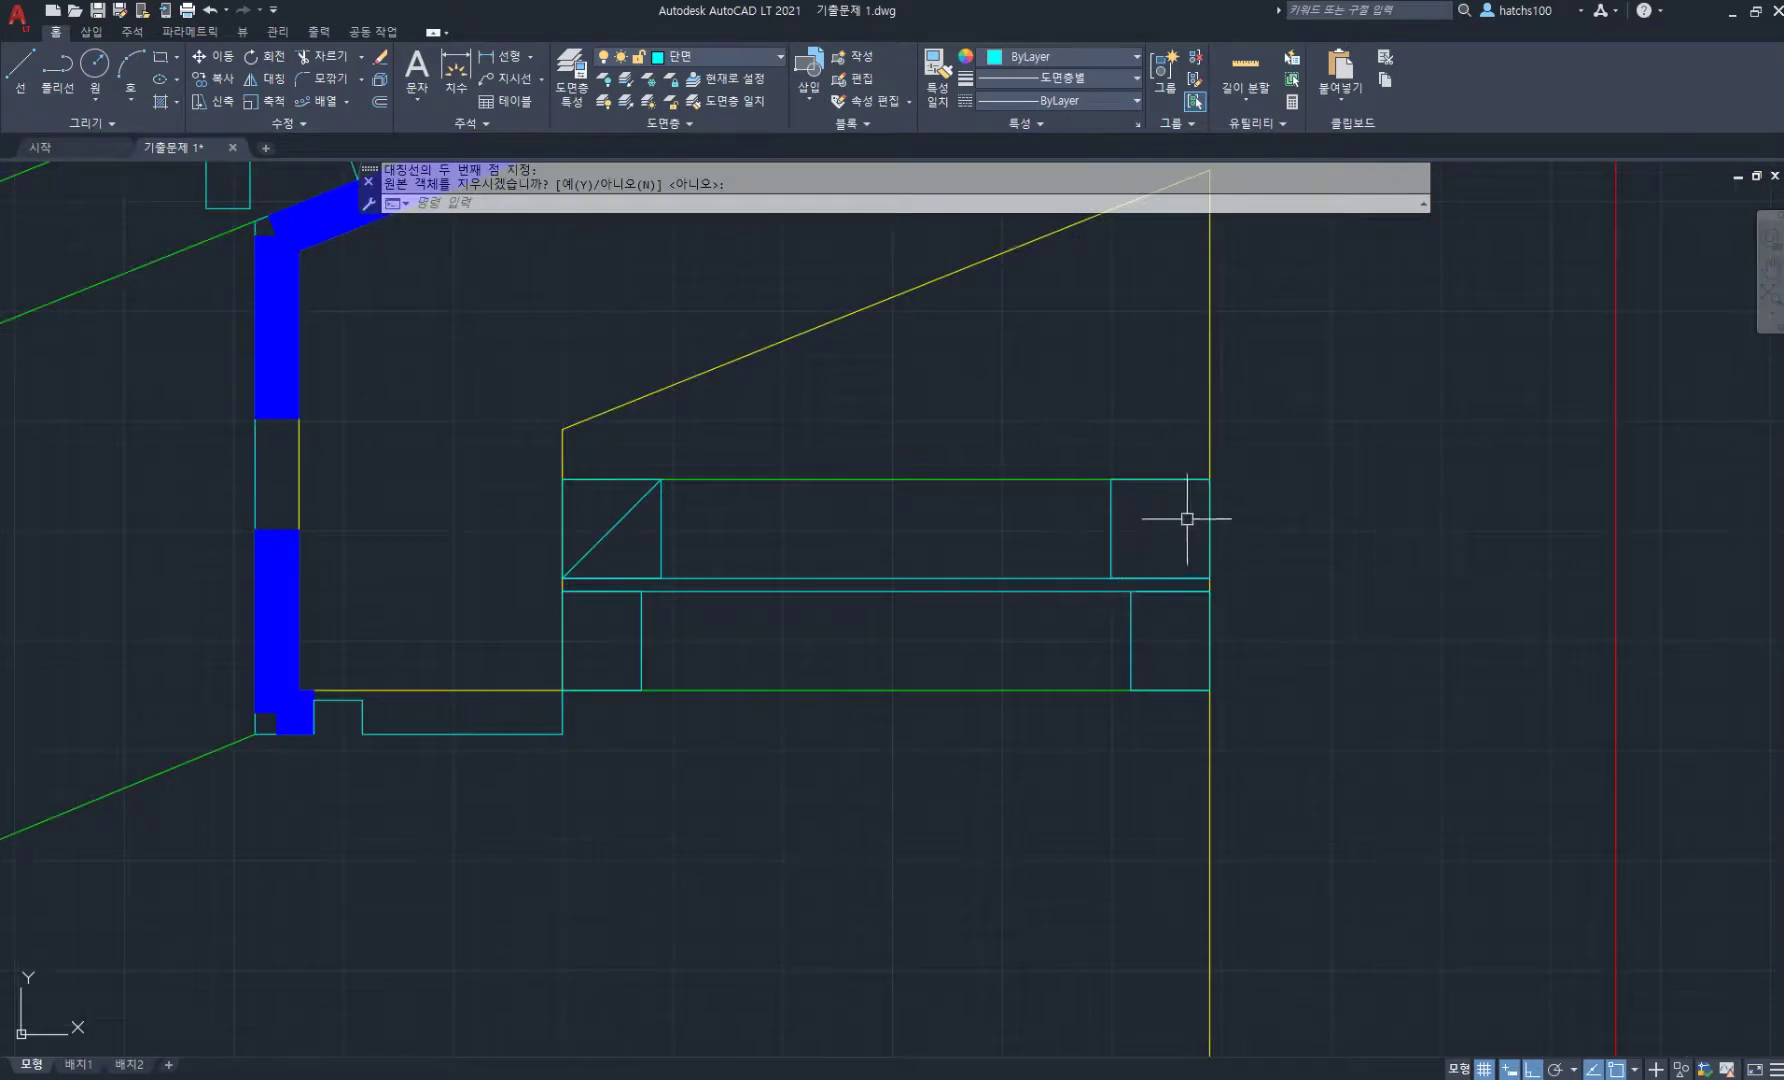
- Draw a diagonal line across the mirrored upper timber from its upper outer corner to the opposite lower corner
type("l")
key("Return")
left_click(1208, 479)
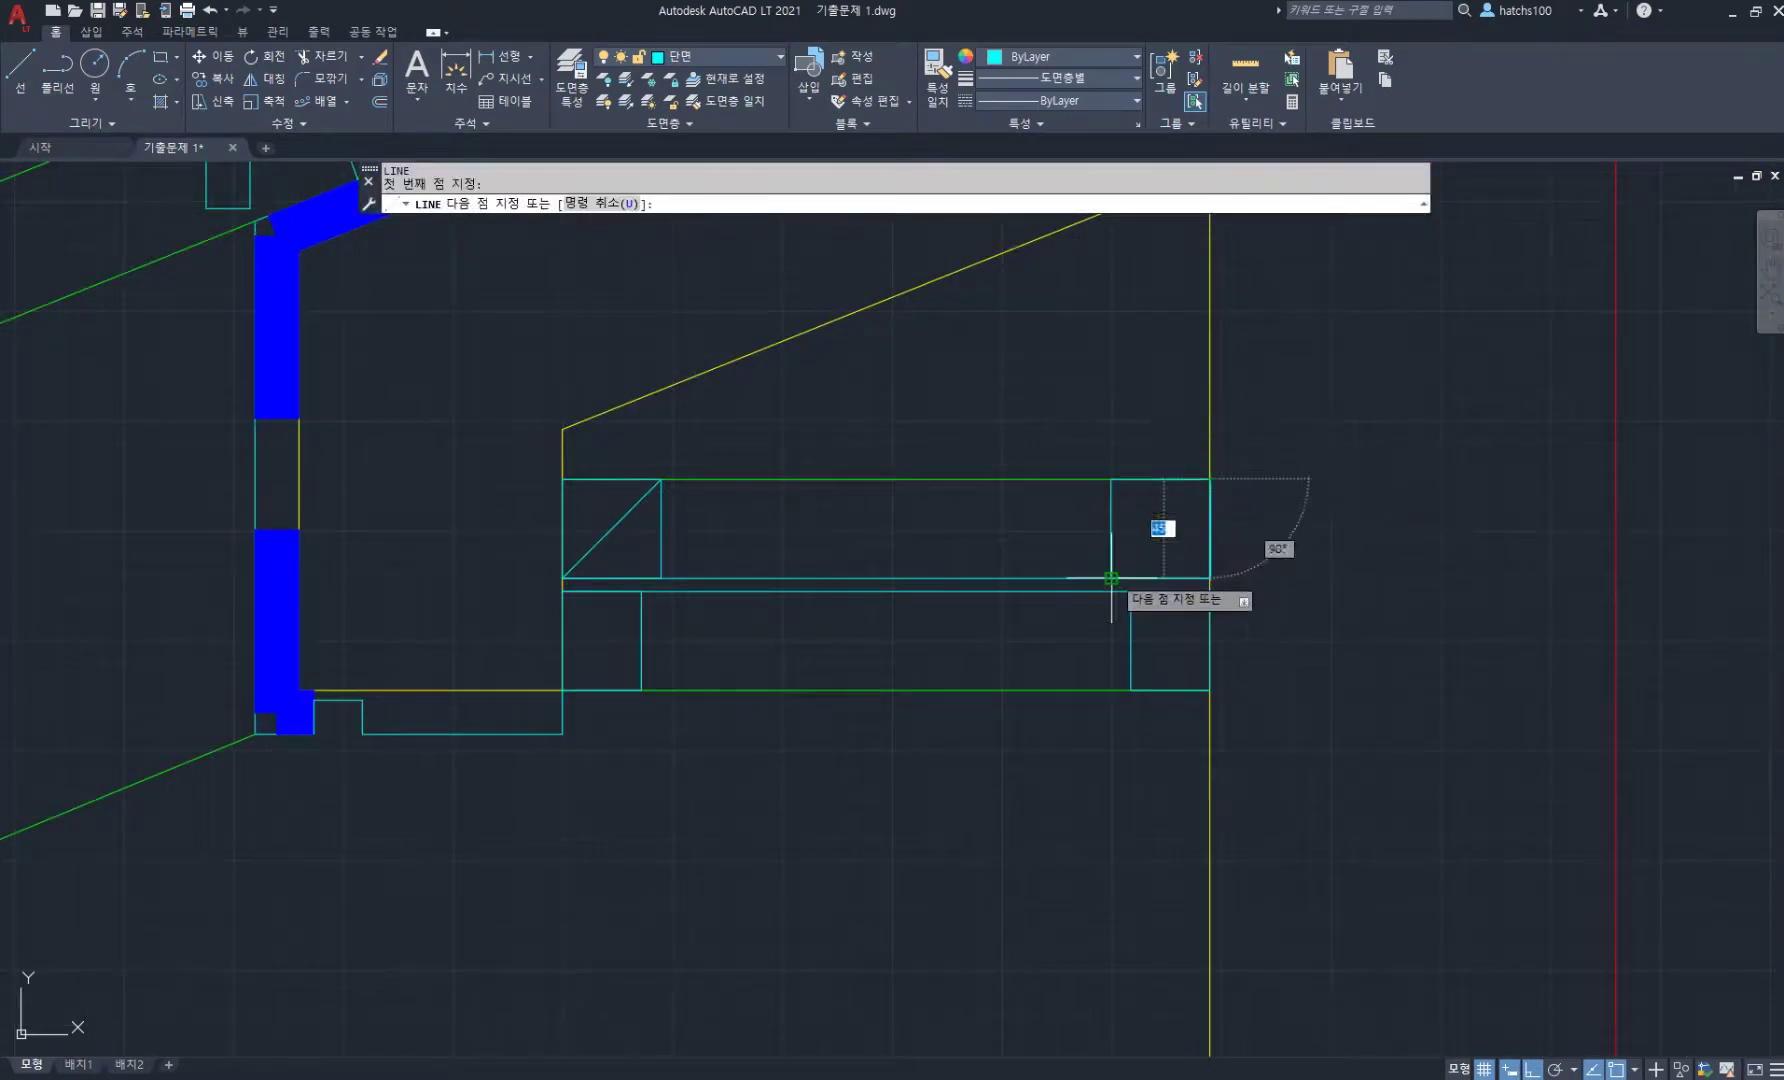
left_click(1111, 577)
key("Return")
scroll(922, 505, "down", 4)
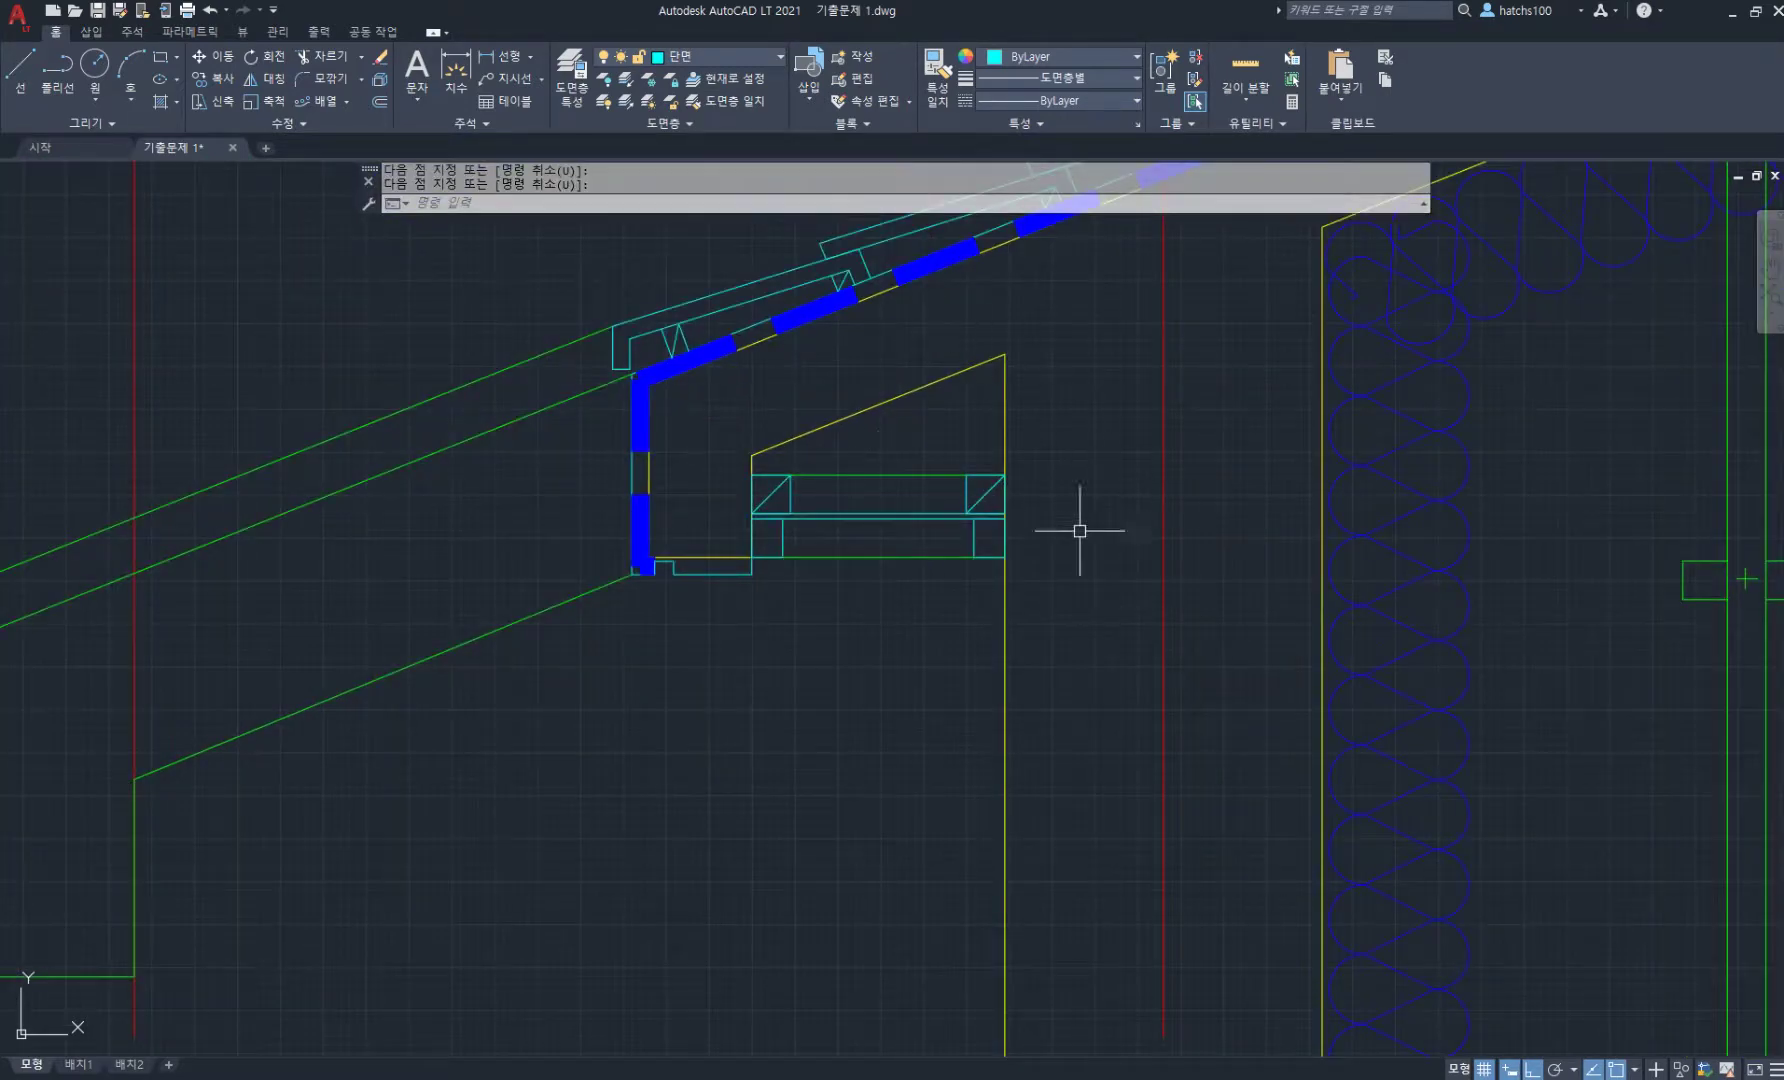
- Draw a 230 by 230 square outward and upward from the lower outer corner of the eave's fascia
scroll(976, 543, "down", 3)
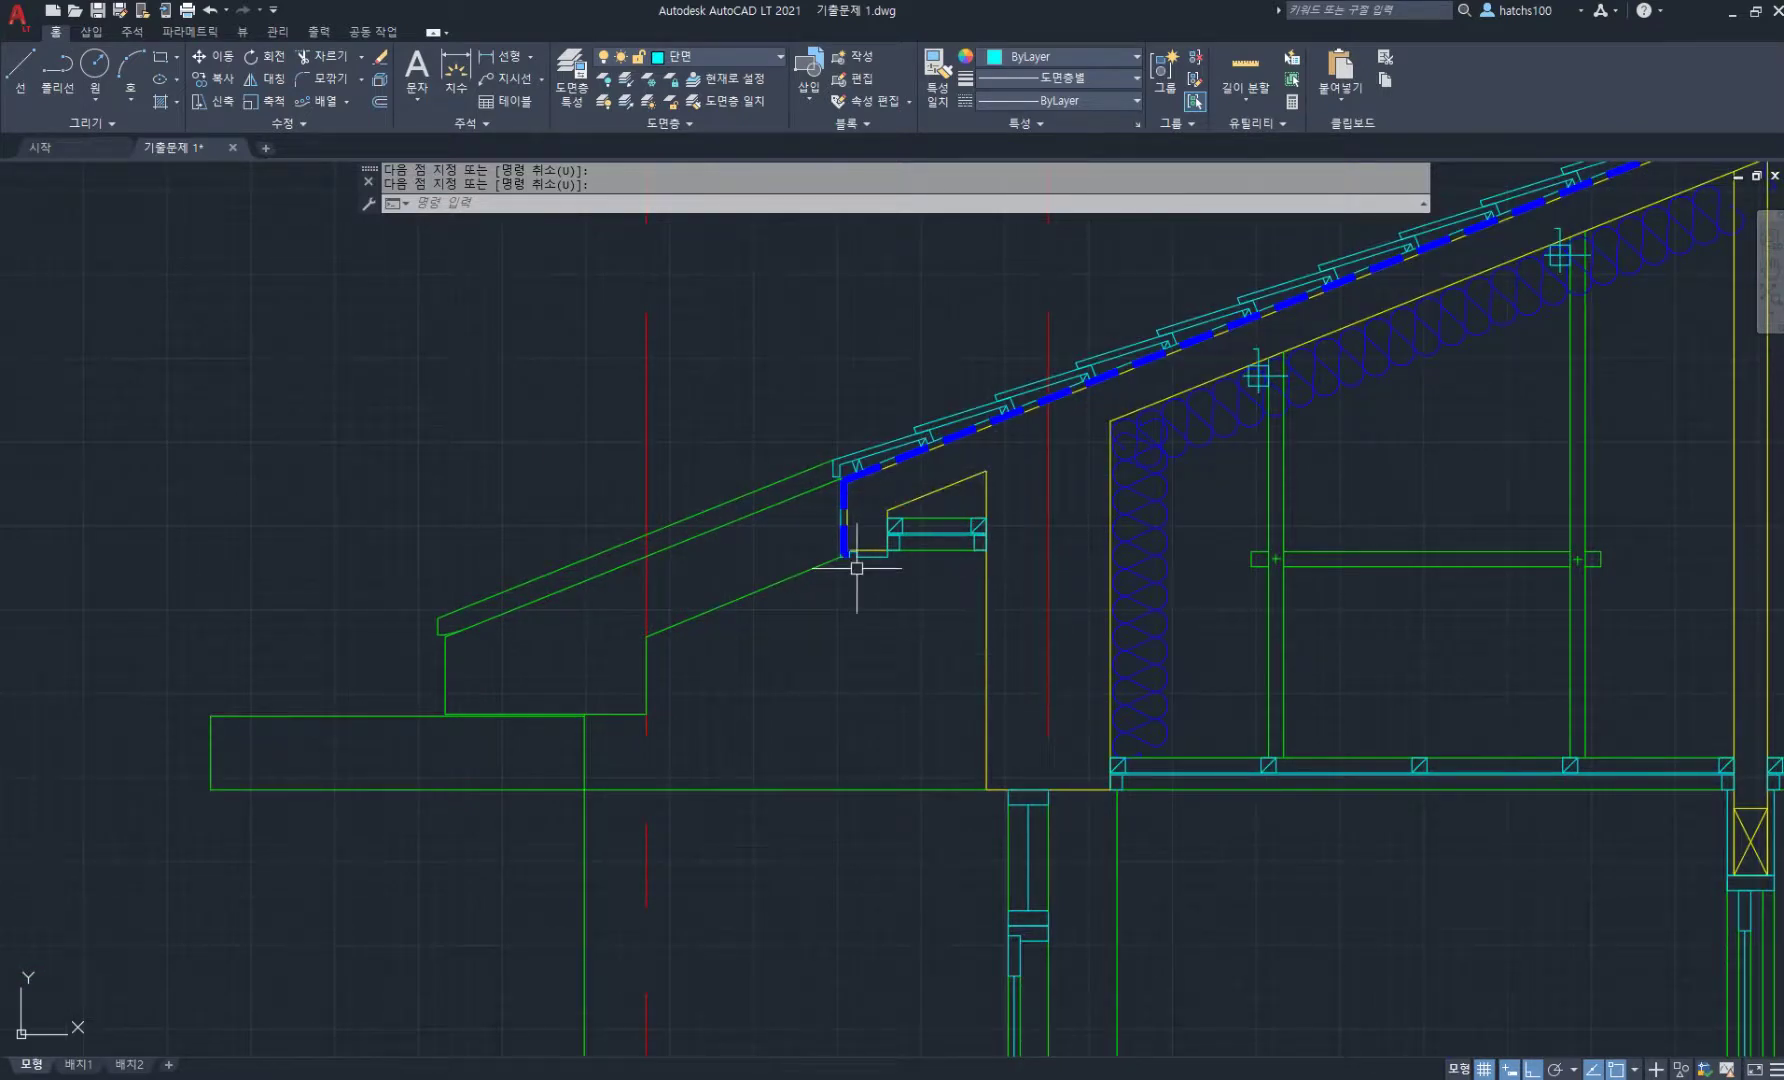
scroll(857, 568, "down", 2)
mouse_move(868, 603)
middle_mouse_down()
mouse_move(719, 454)
mouse_move(745, 319)
middle_mouse_up()
scroll(1075, 604, "down", 2)
scroll(757, 378, "up", 2)
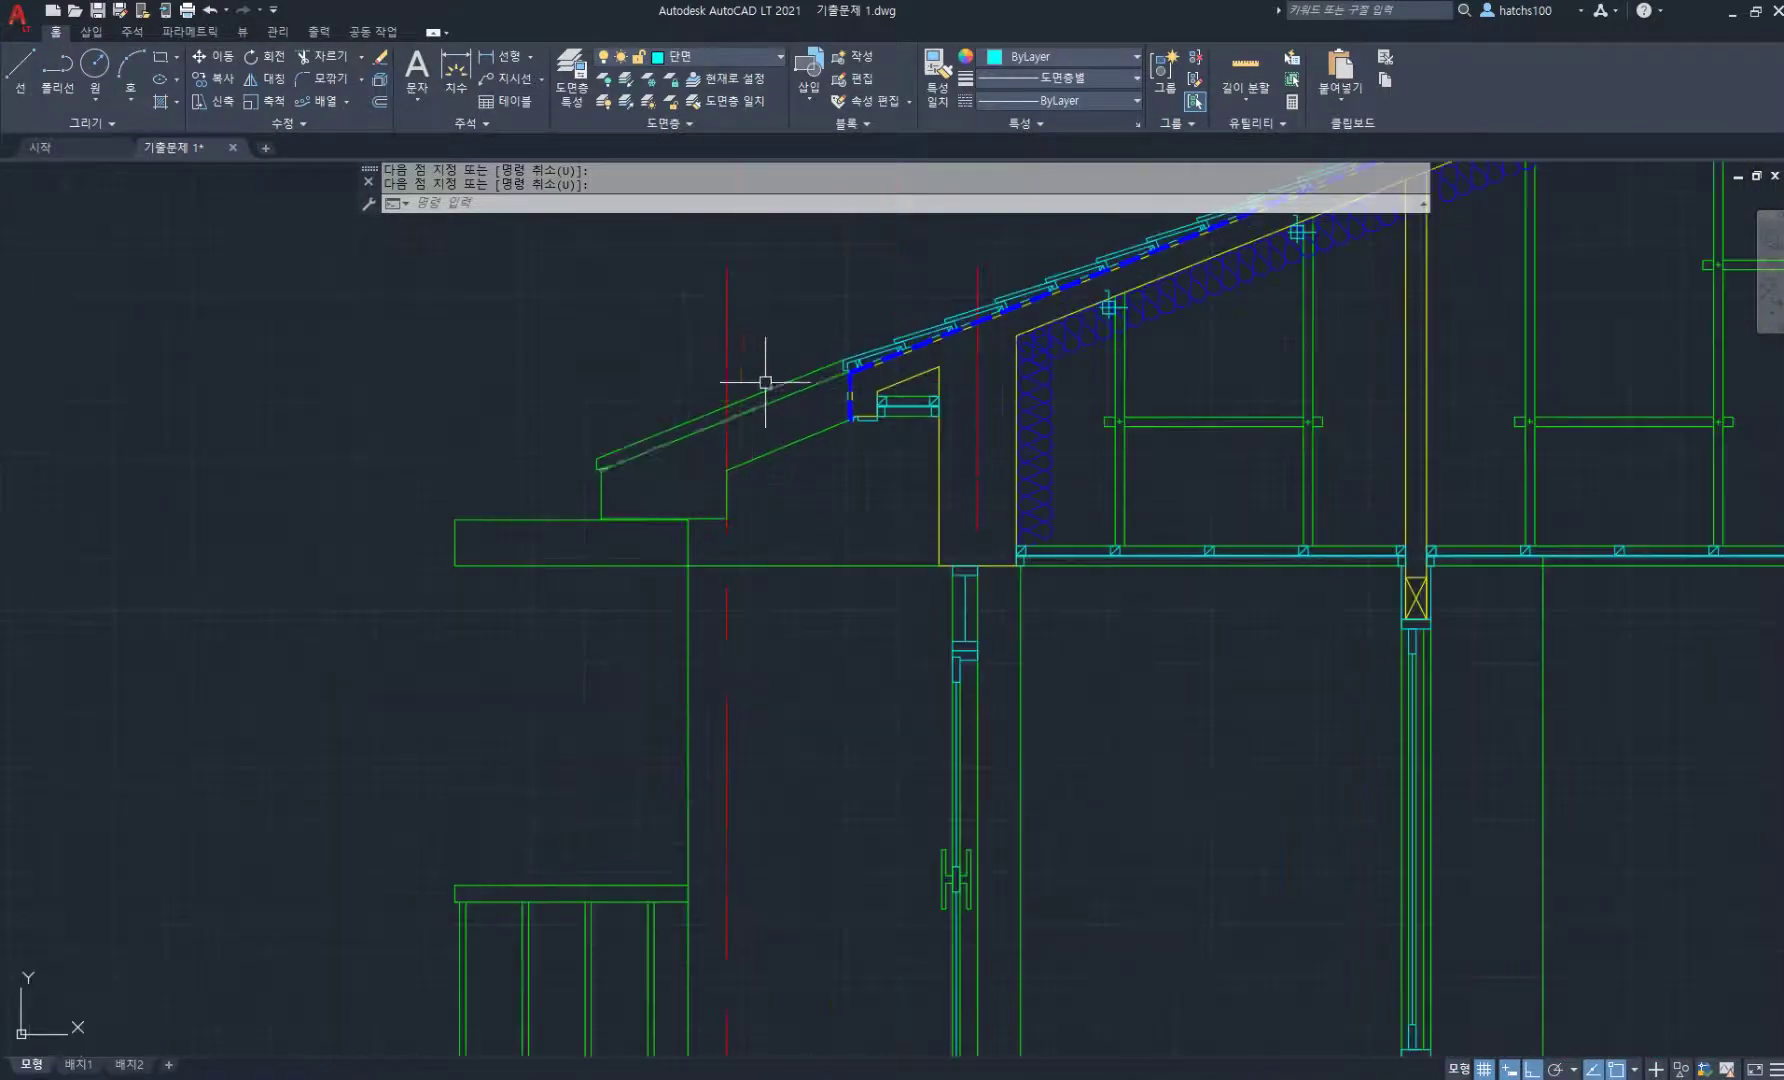
scroll(816, 378, "up", 3)
middle_click_drag(866, 420, 978, 452)
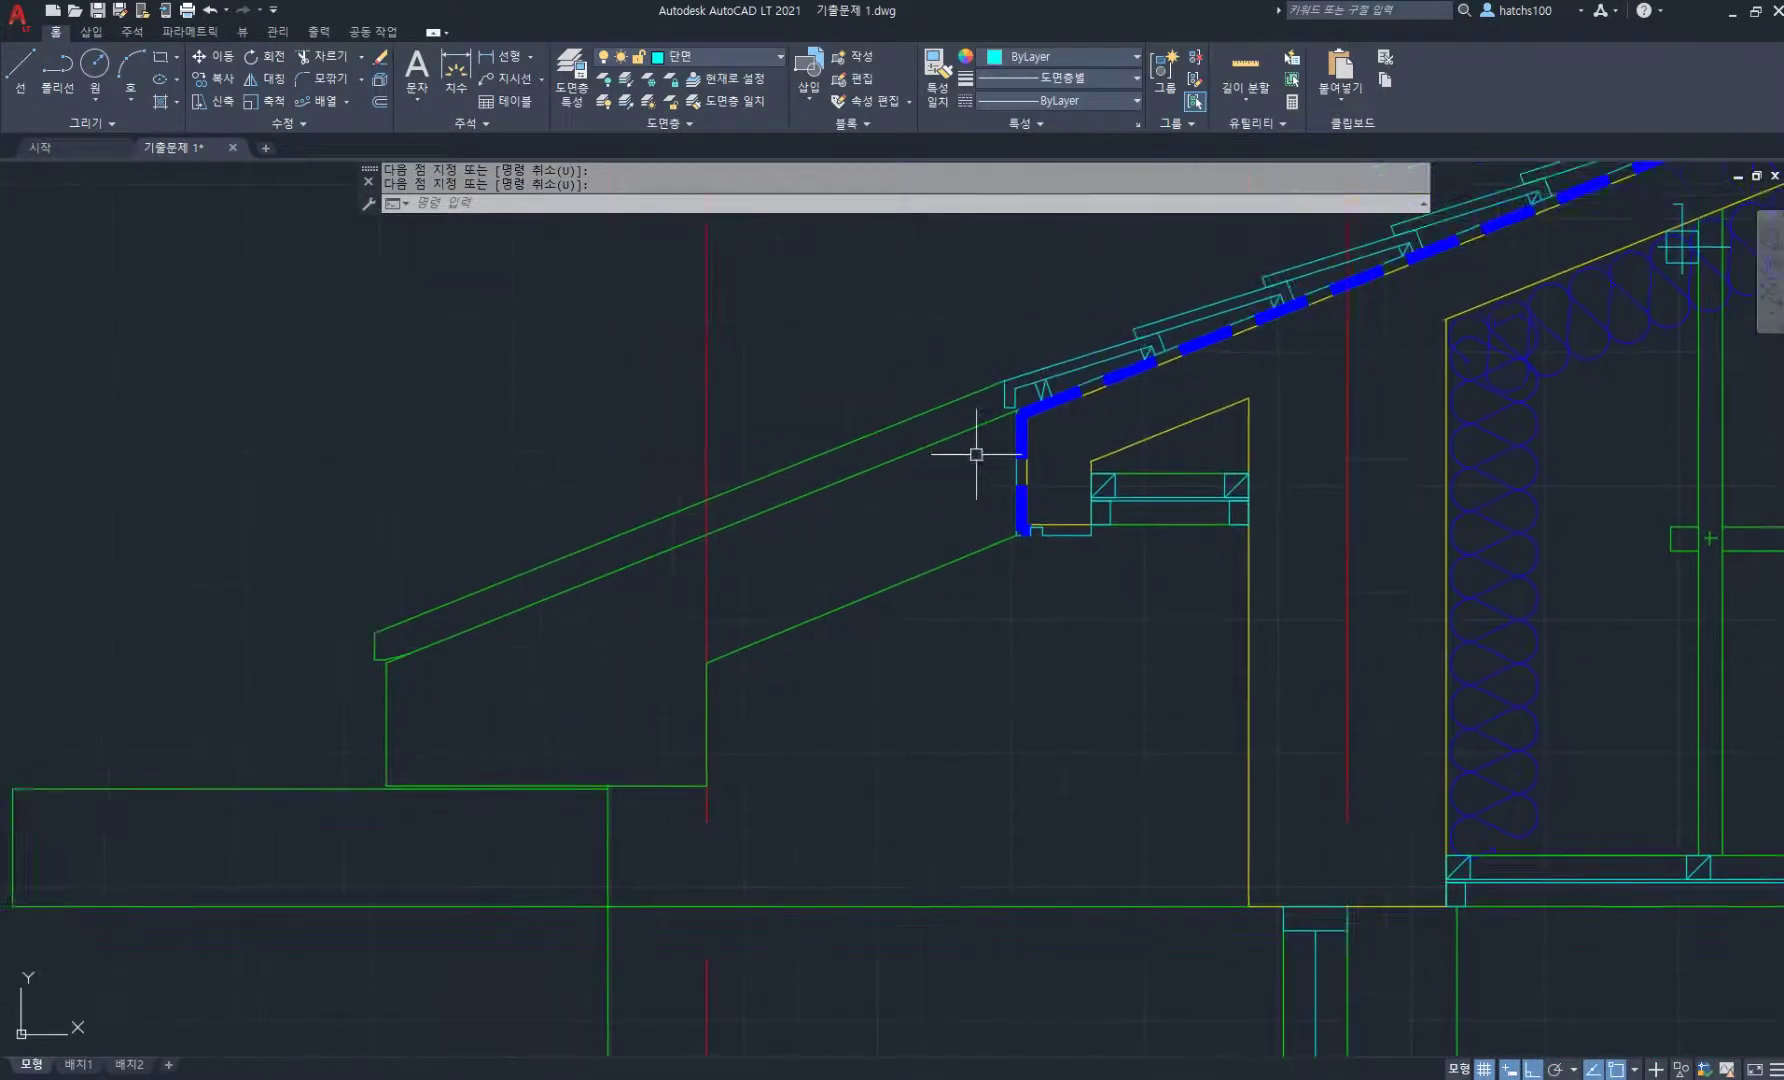
scroll(1018, 517, "up", 4)
key("F8")
type("rec")
key("space")
left_click(1013, 566)
middle_click_drag(847, 328, 880, 494)
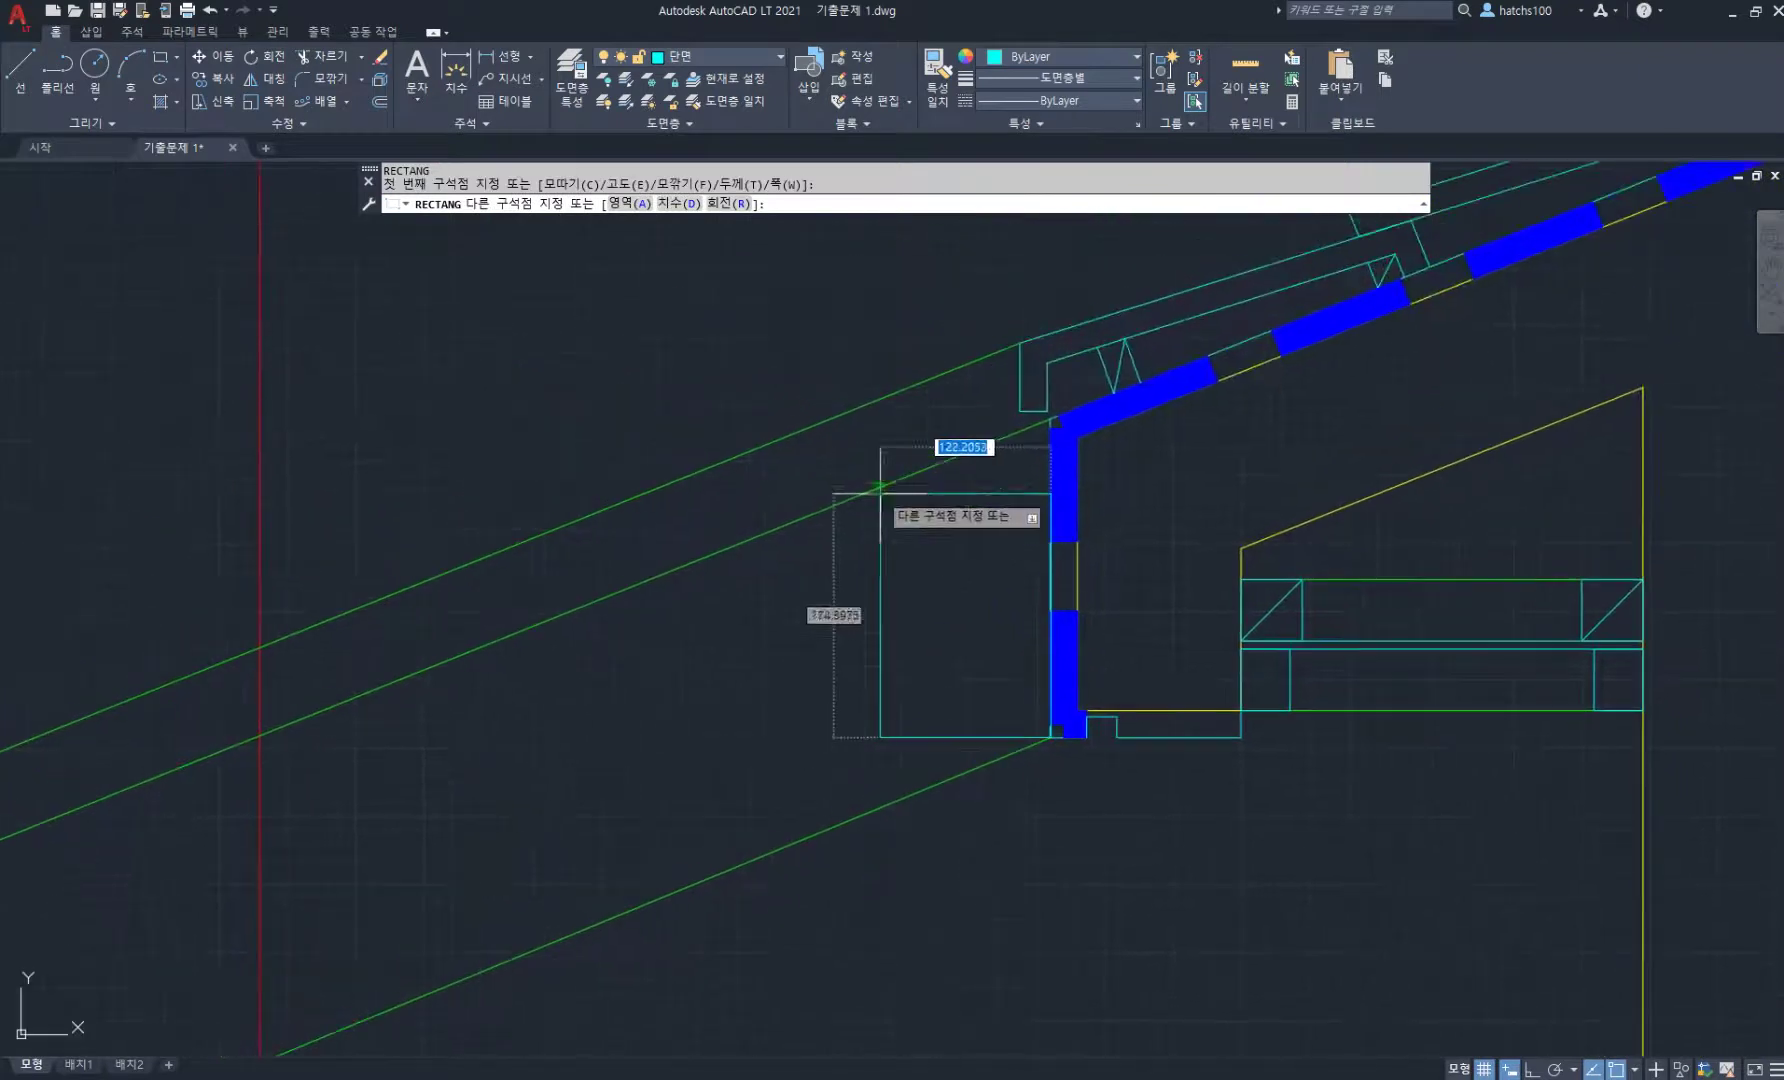
type("-230")
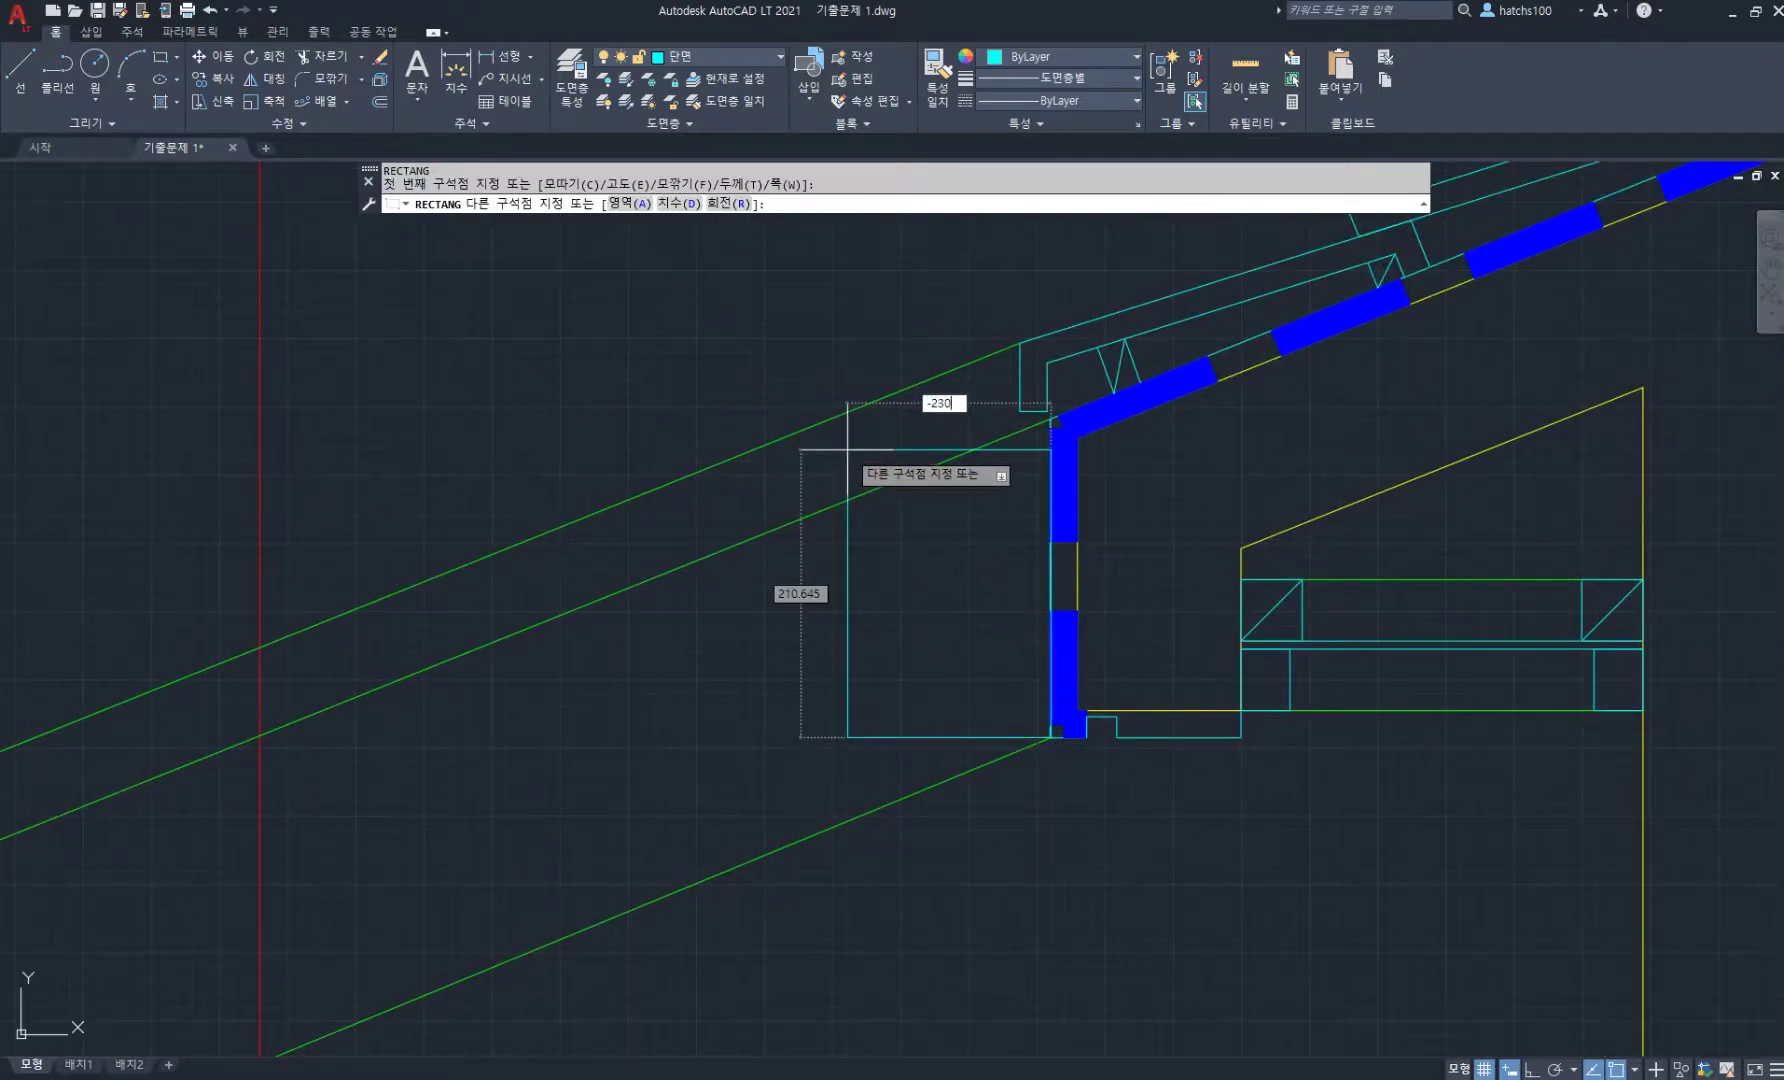
key("Tab")
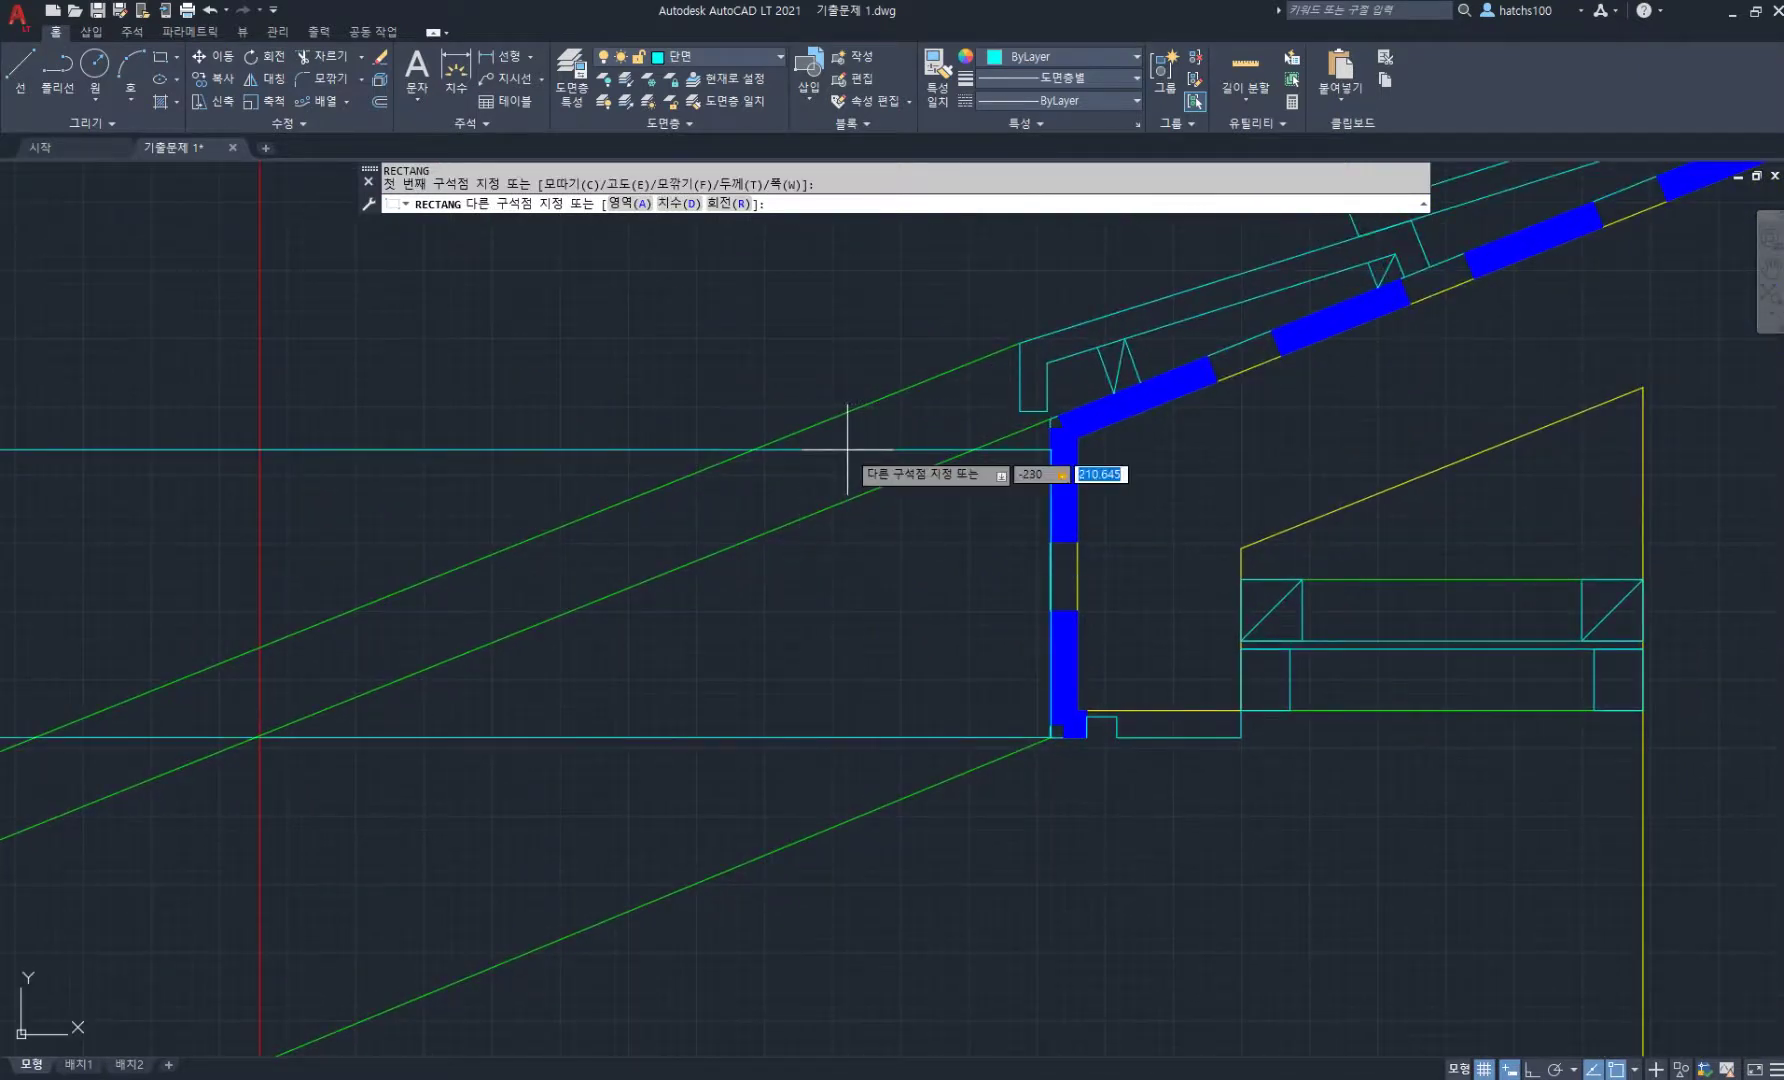
type("230")
key("Return")
scroll(846, 451, "down", 3)
scroll(850, 480, "up", 3)
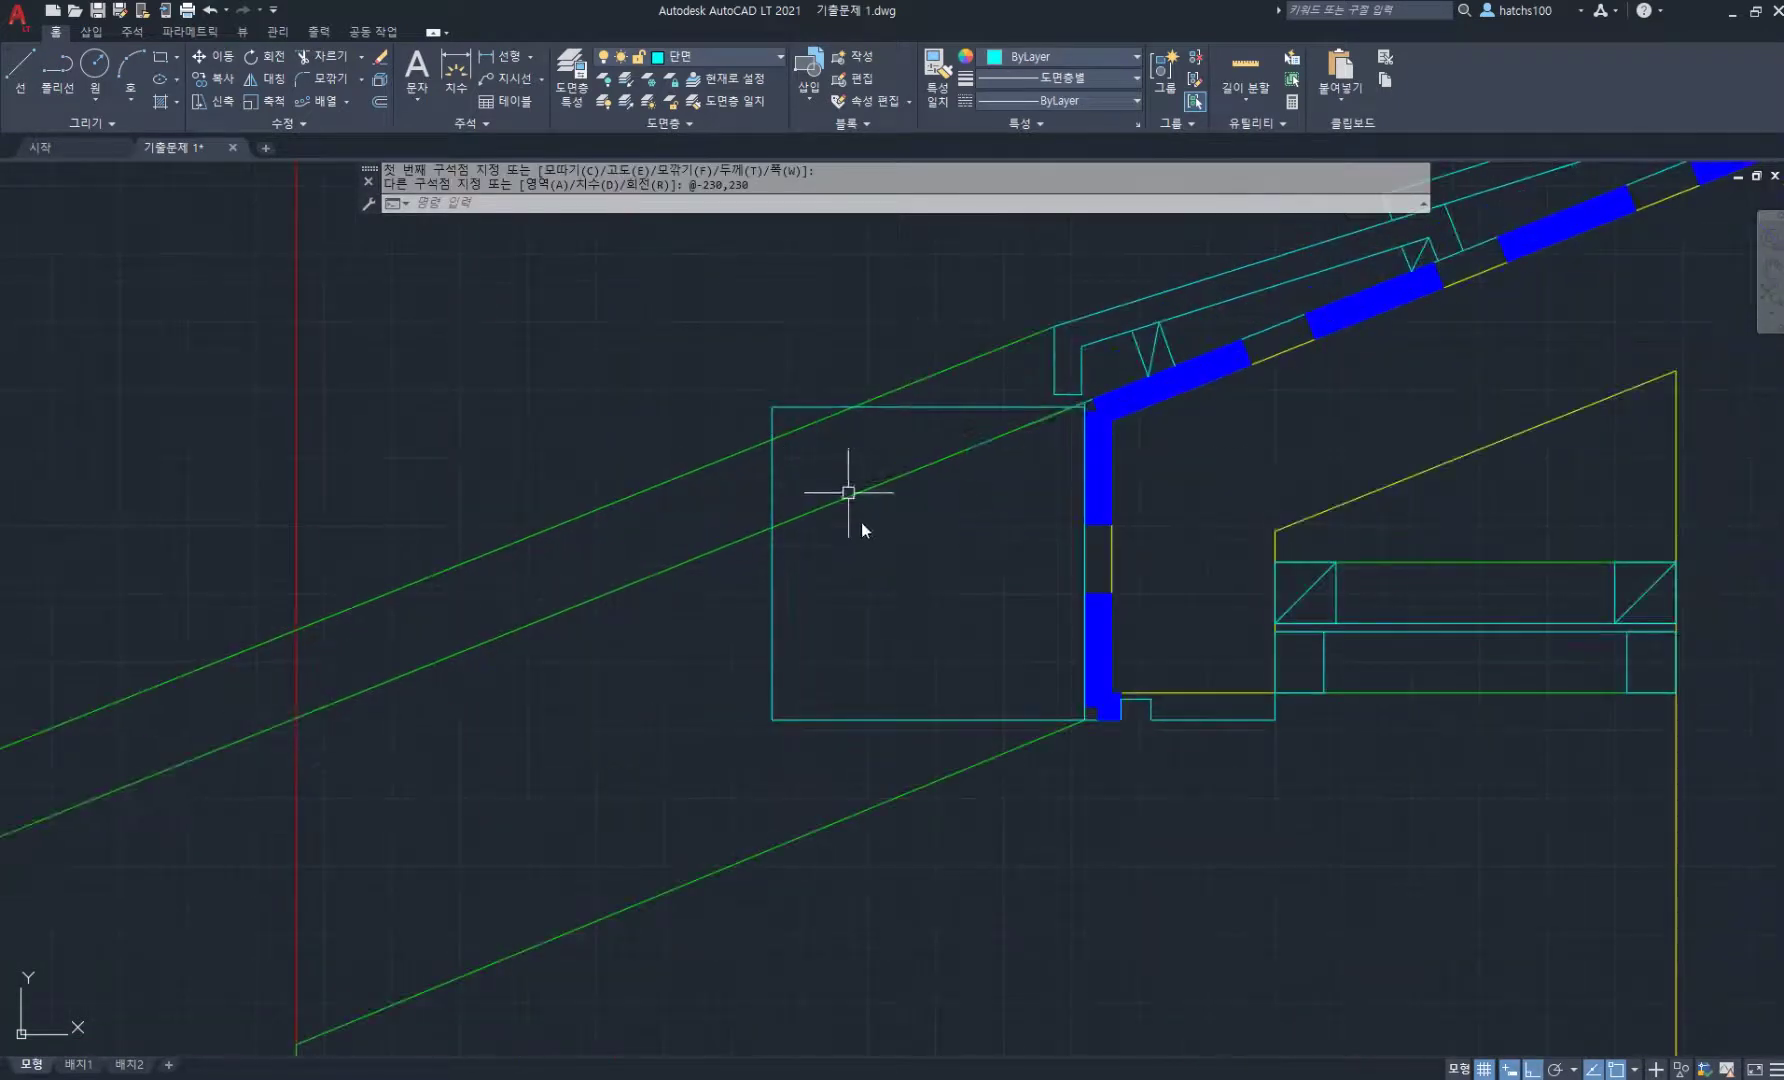
- Trim the two sloped roof lines that run inside the square at the eave
type("tr")
key("Return")
left_click(815, 512)
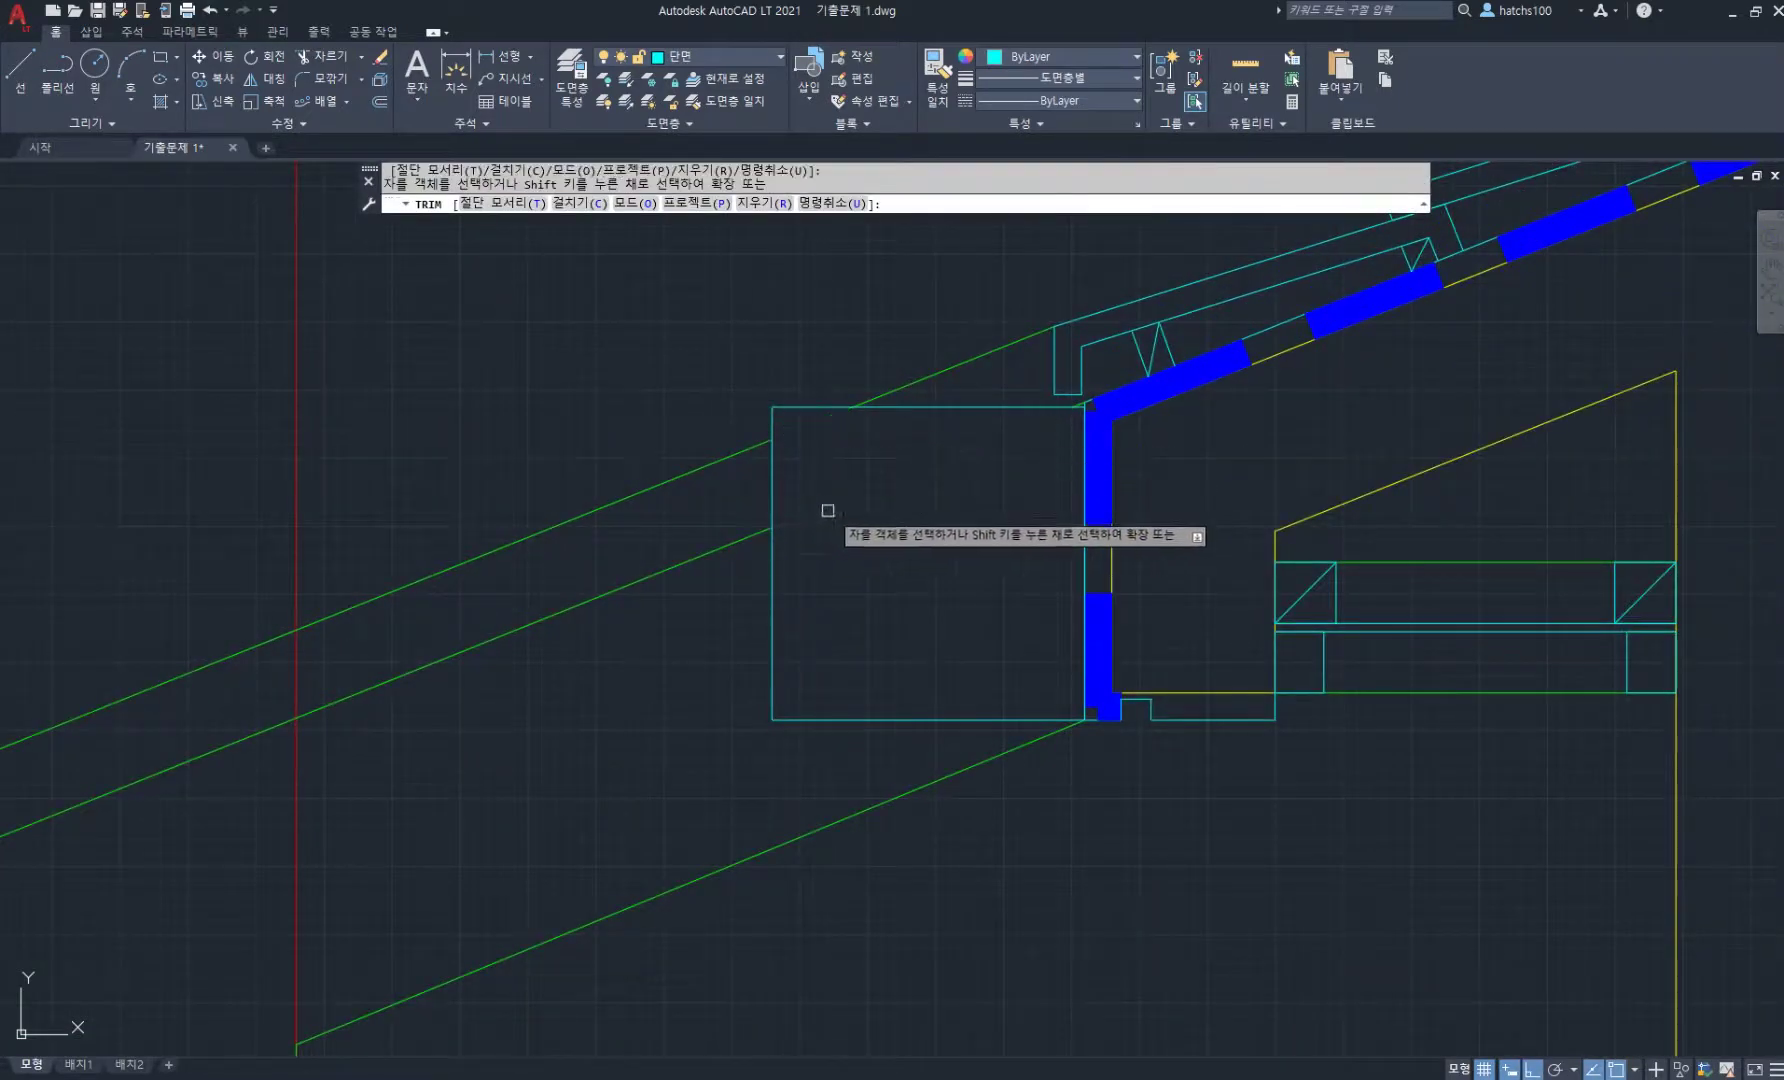
key("Return")
- Copy the eave square by its lower inner corner to the lower outer corner of the farther, lower eave
scroll(960, 540, "down", 2)
middle_click_drag(956, 546, 1127, 429)
type("co")
key("Return")
left_click(1061, 484)
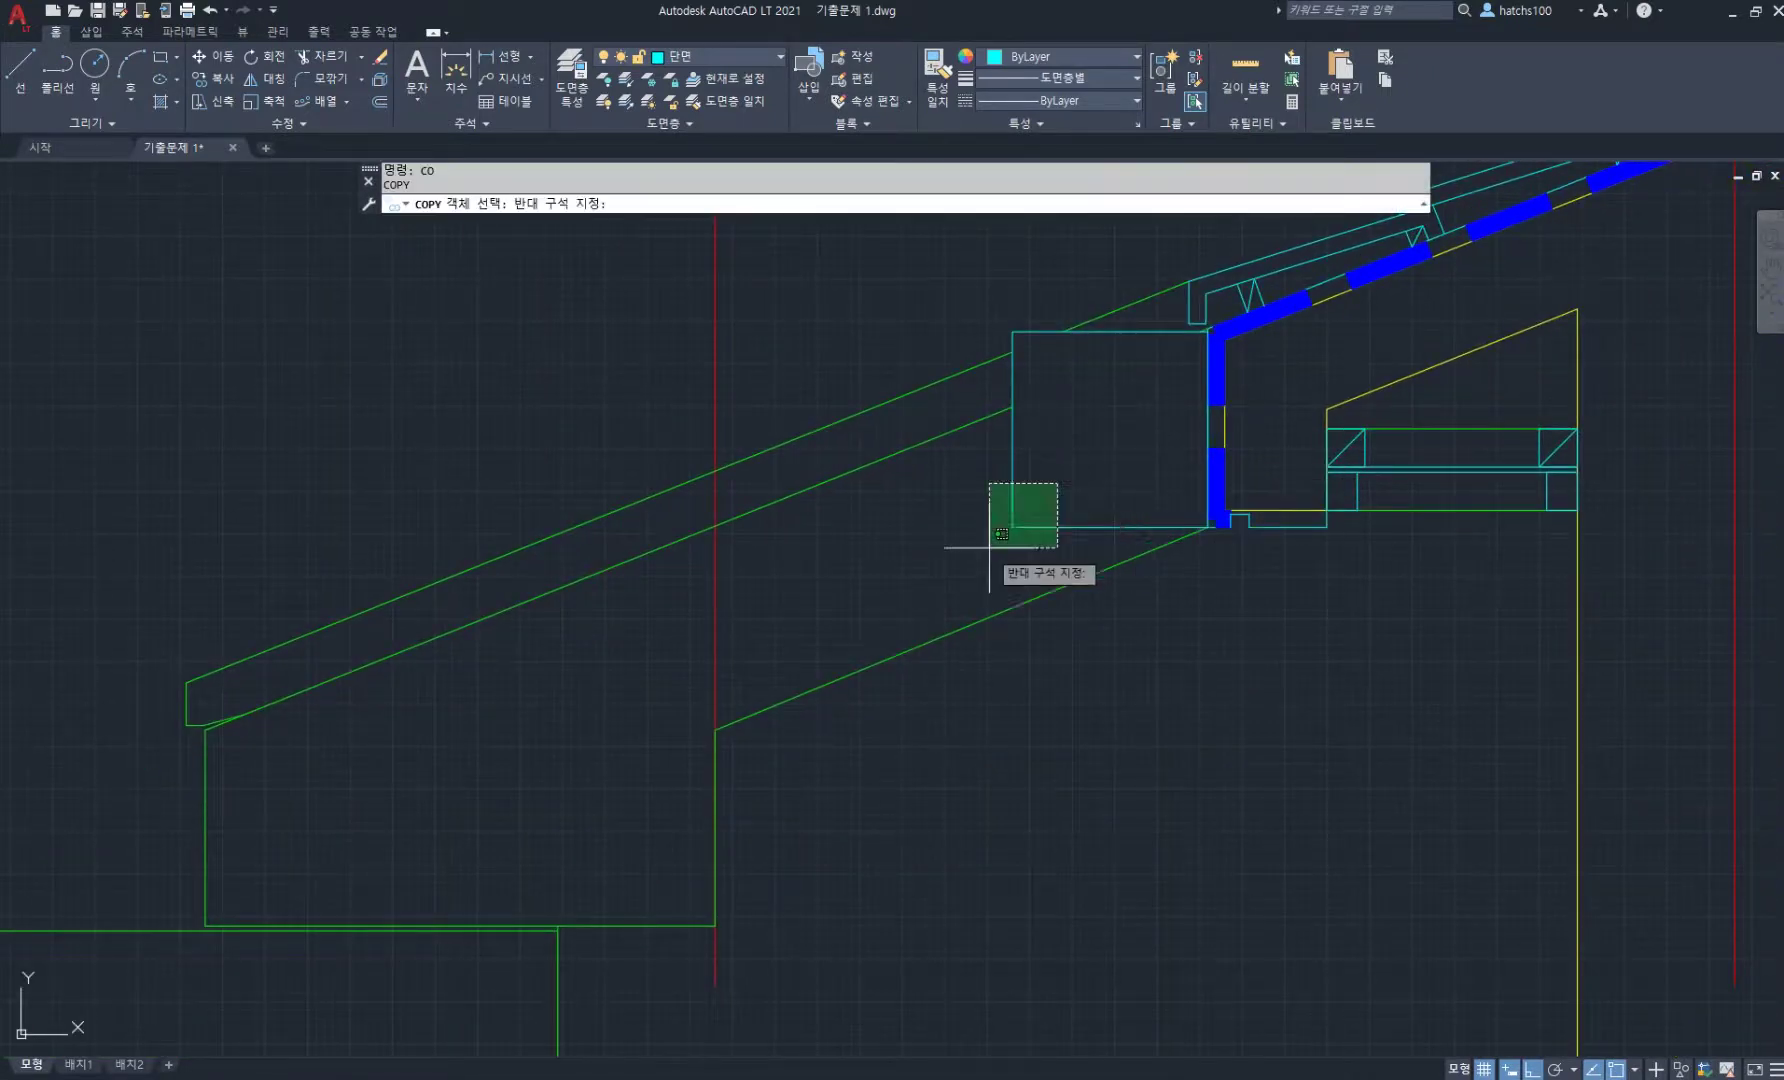
left_click(950, 548)
key("Return")
left_click(1207, 527)
scroll(890, 580, "down", 4)
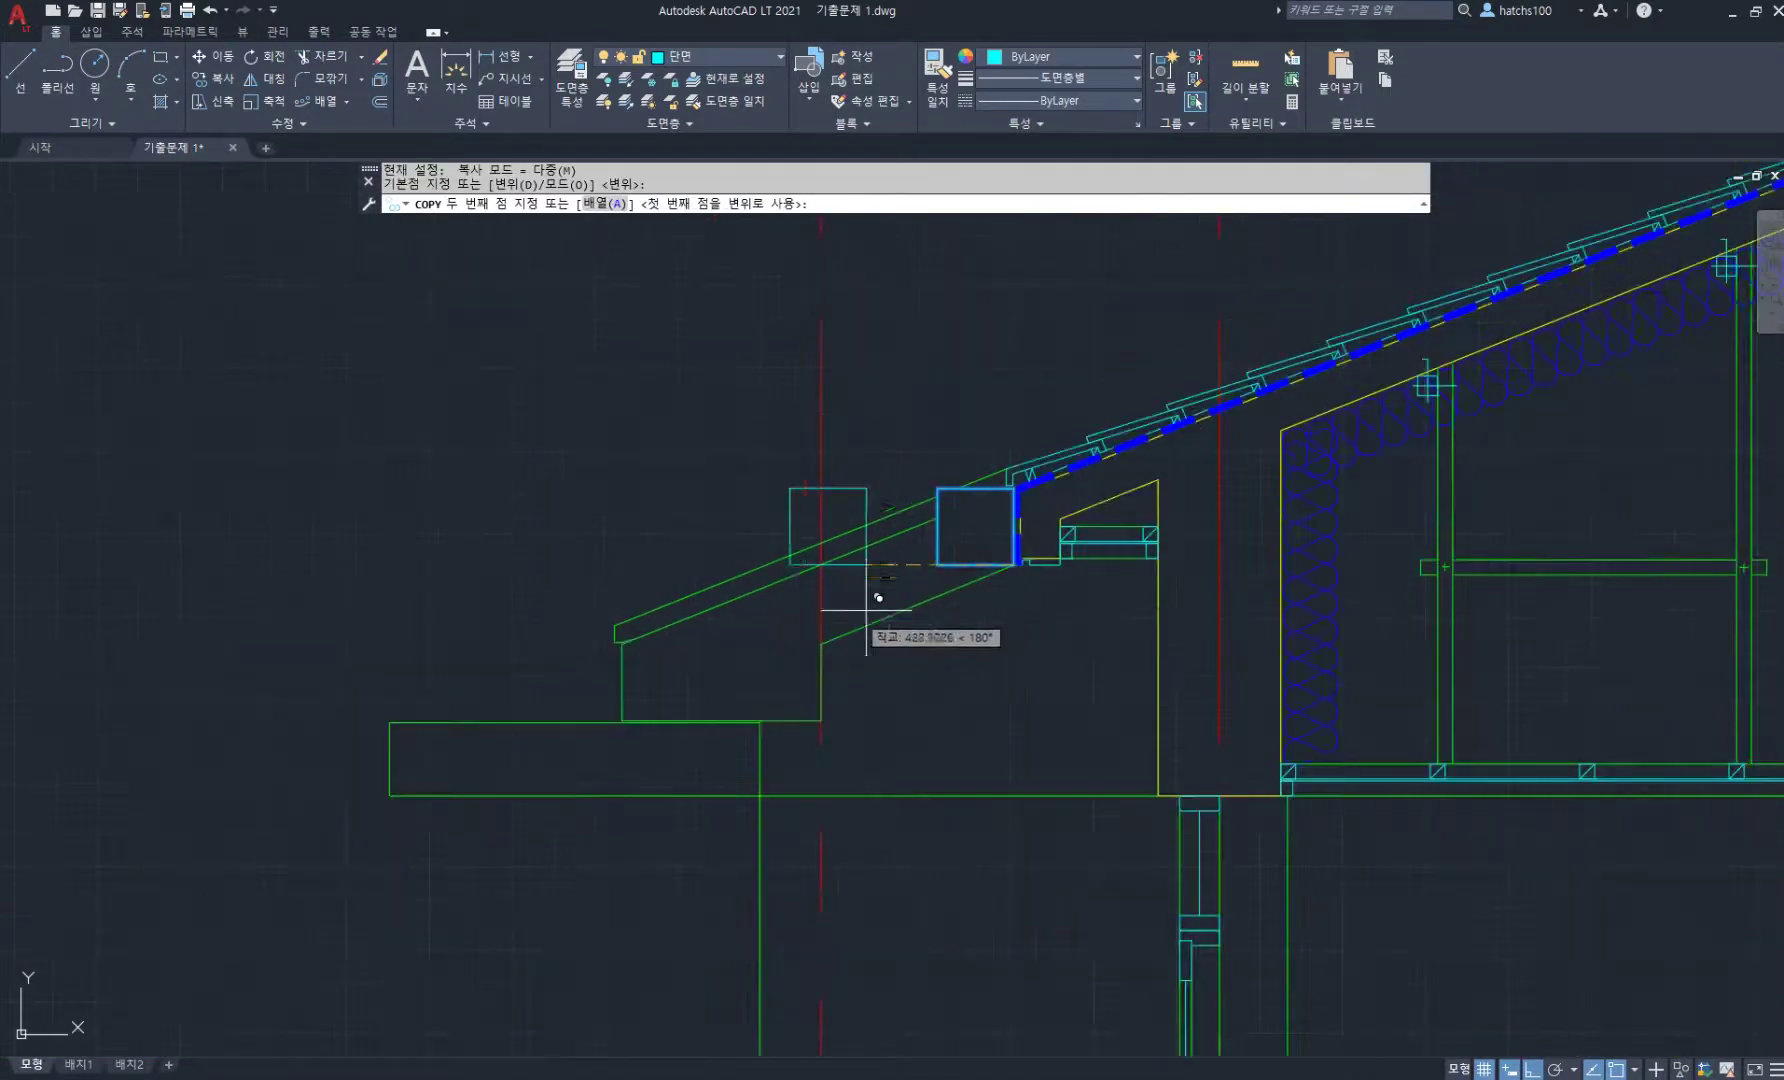
scroll(955, 605, "up", 2)
left_click(955, 628)
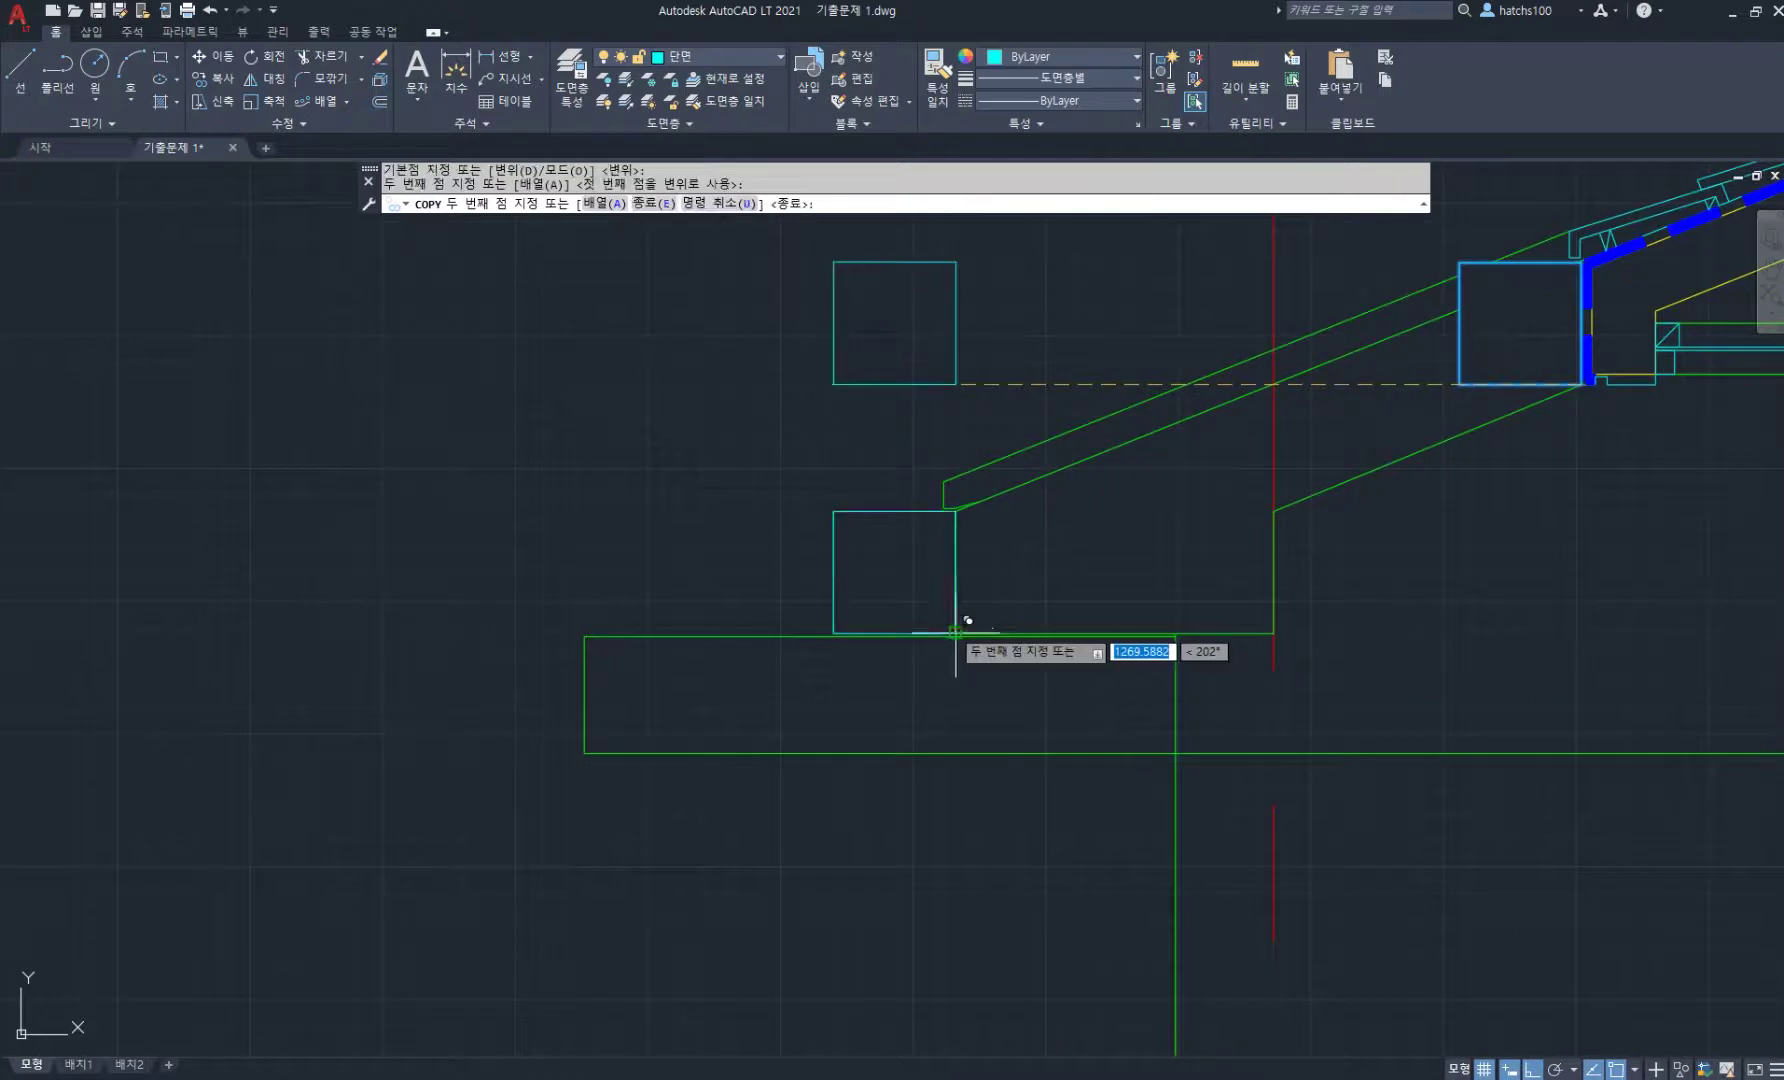
scroll(963, 597, "down", 5)
key("Return")
- Switch to Acrobat Reader and examine the floor plan around section line A, the entrance and the terrace against the section
middle_click_drag(1095, 669, 904, 558)
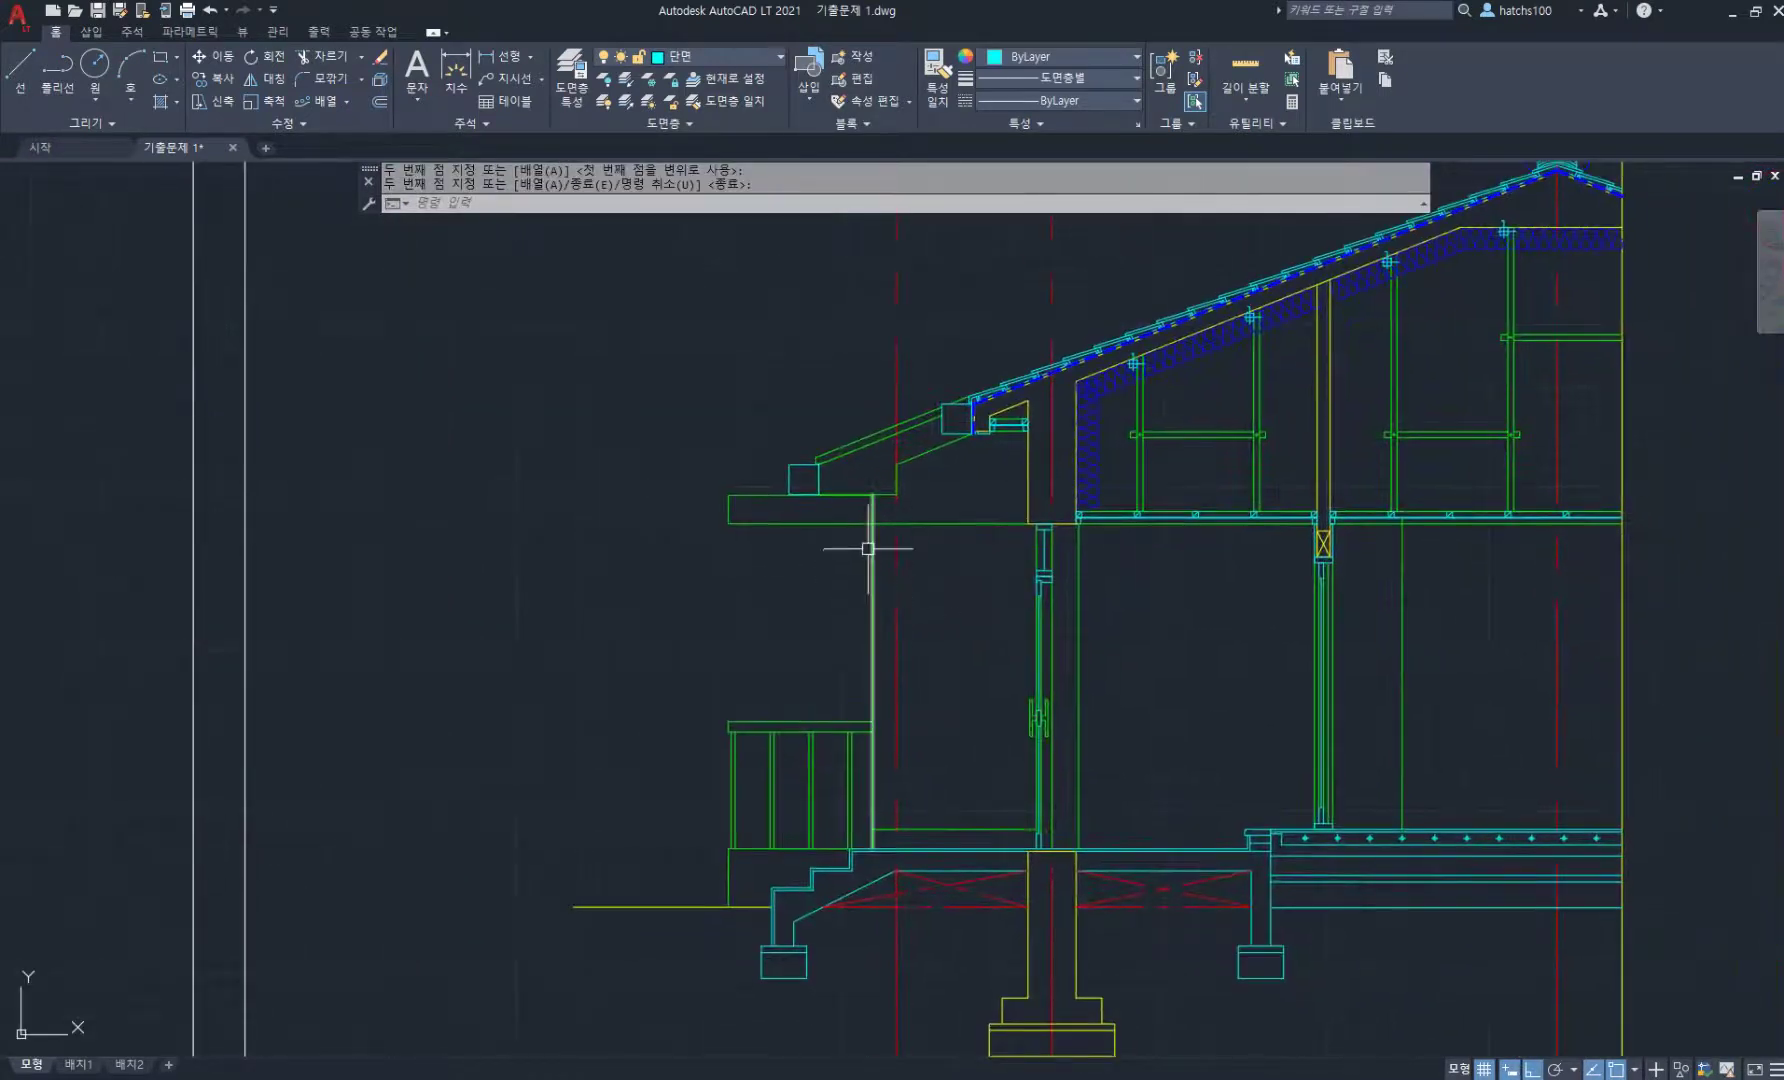
left_click(621, 1076)
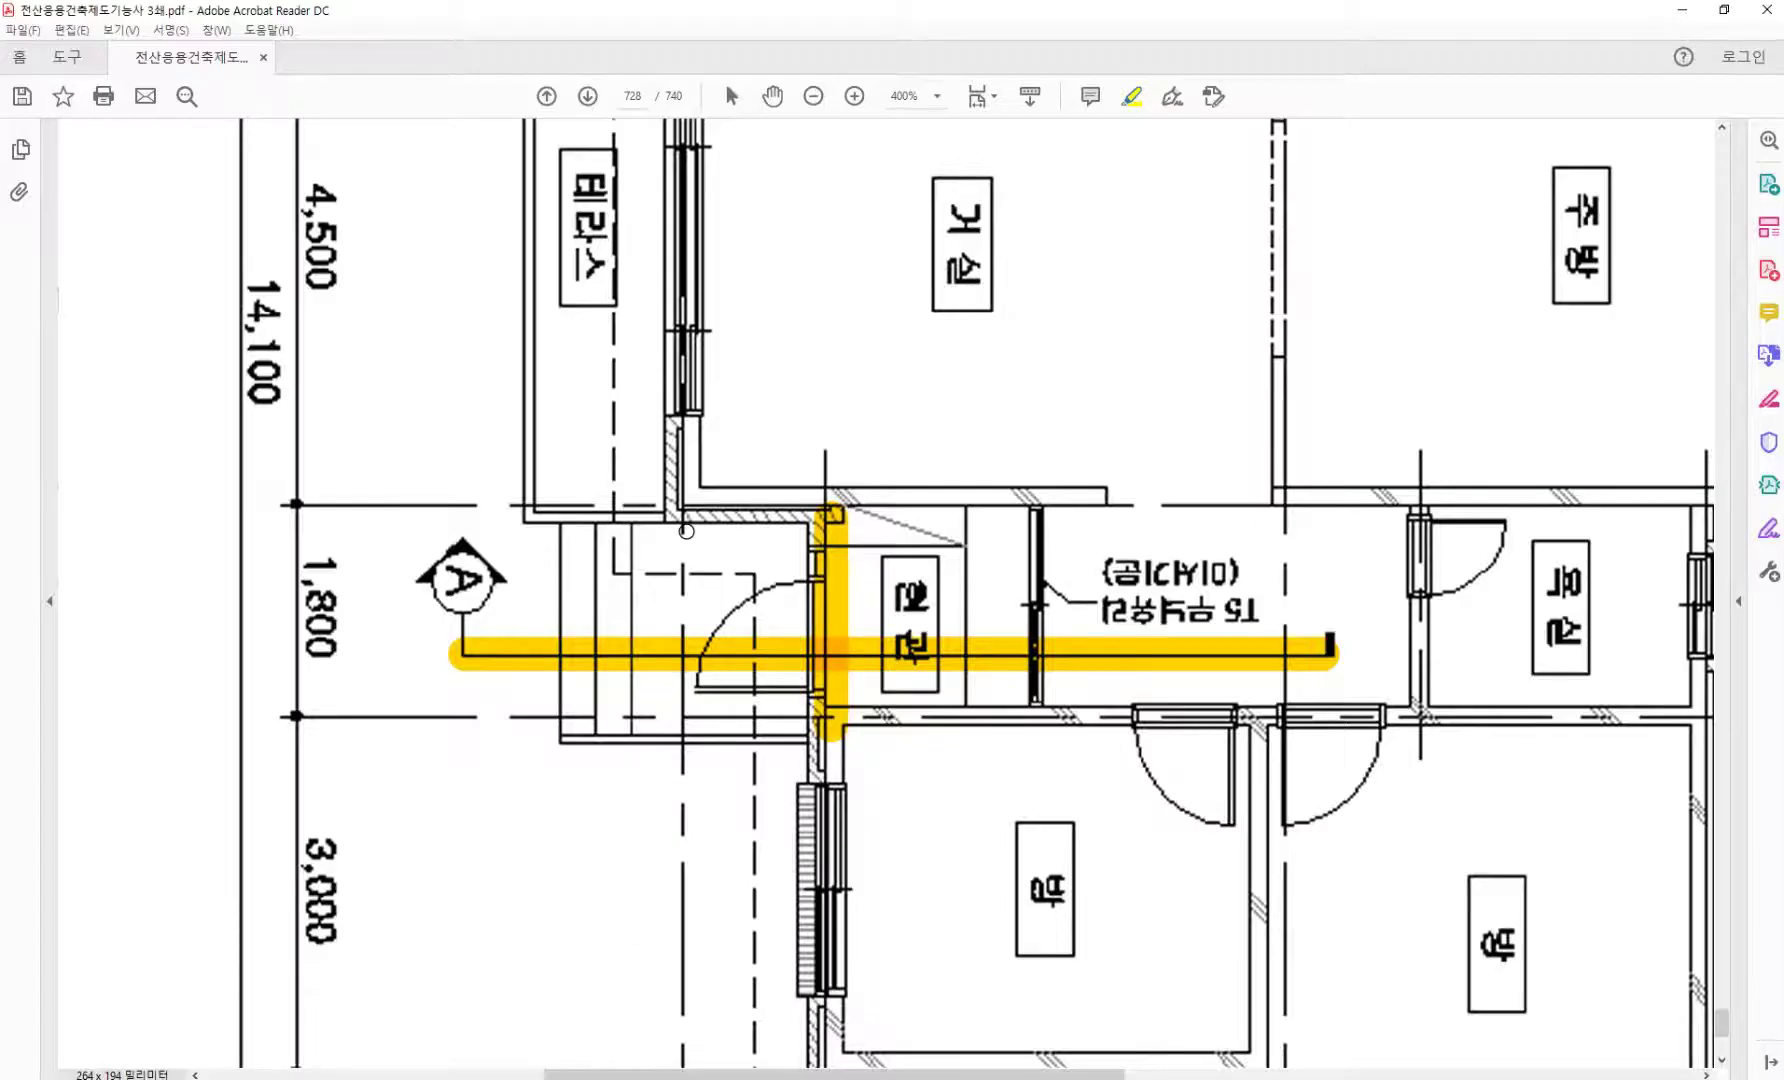
scroll(684, 534, "down", 5, "ctrl")
scroll(660, 335, "up", 2, "ctrl")
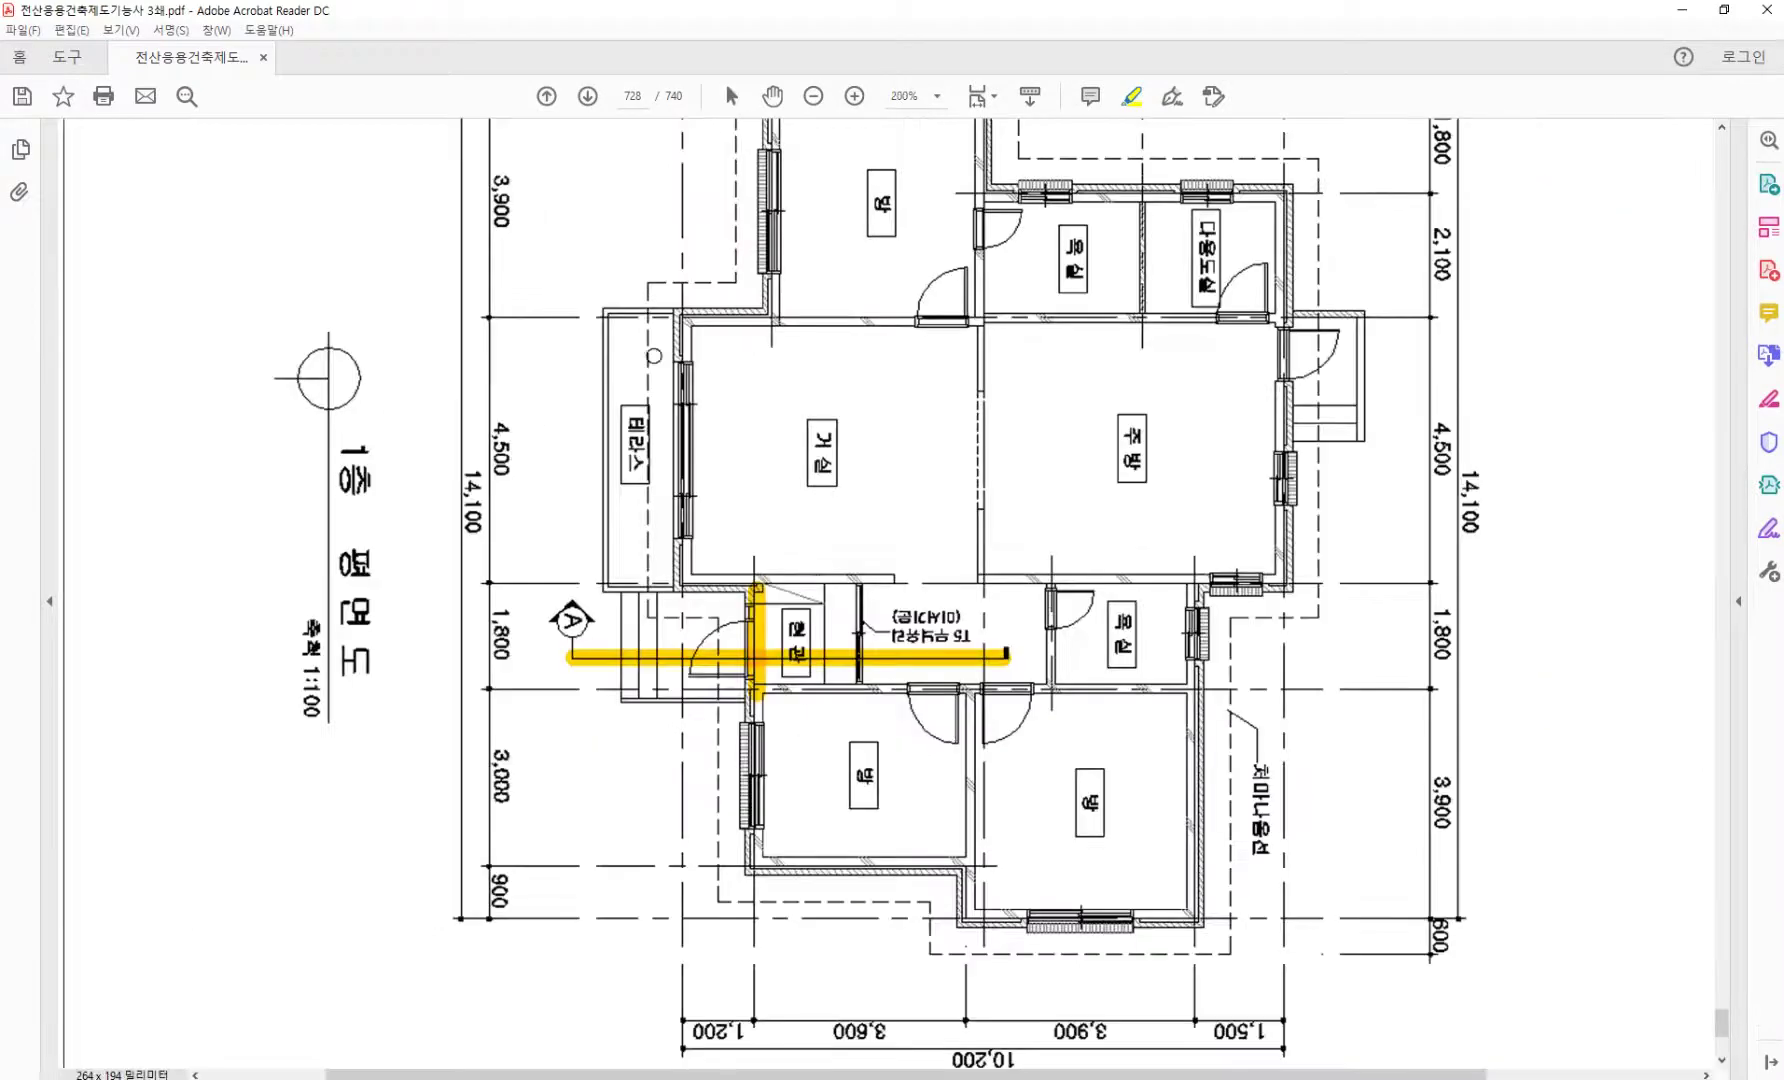
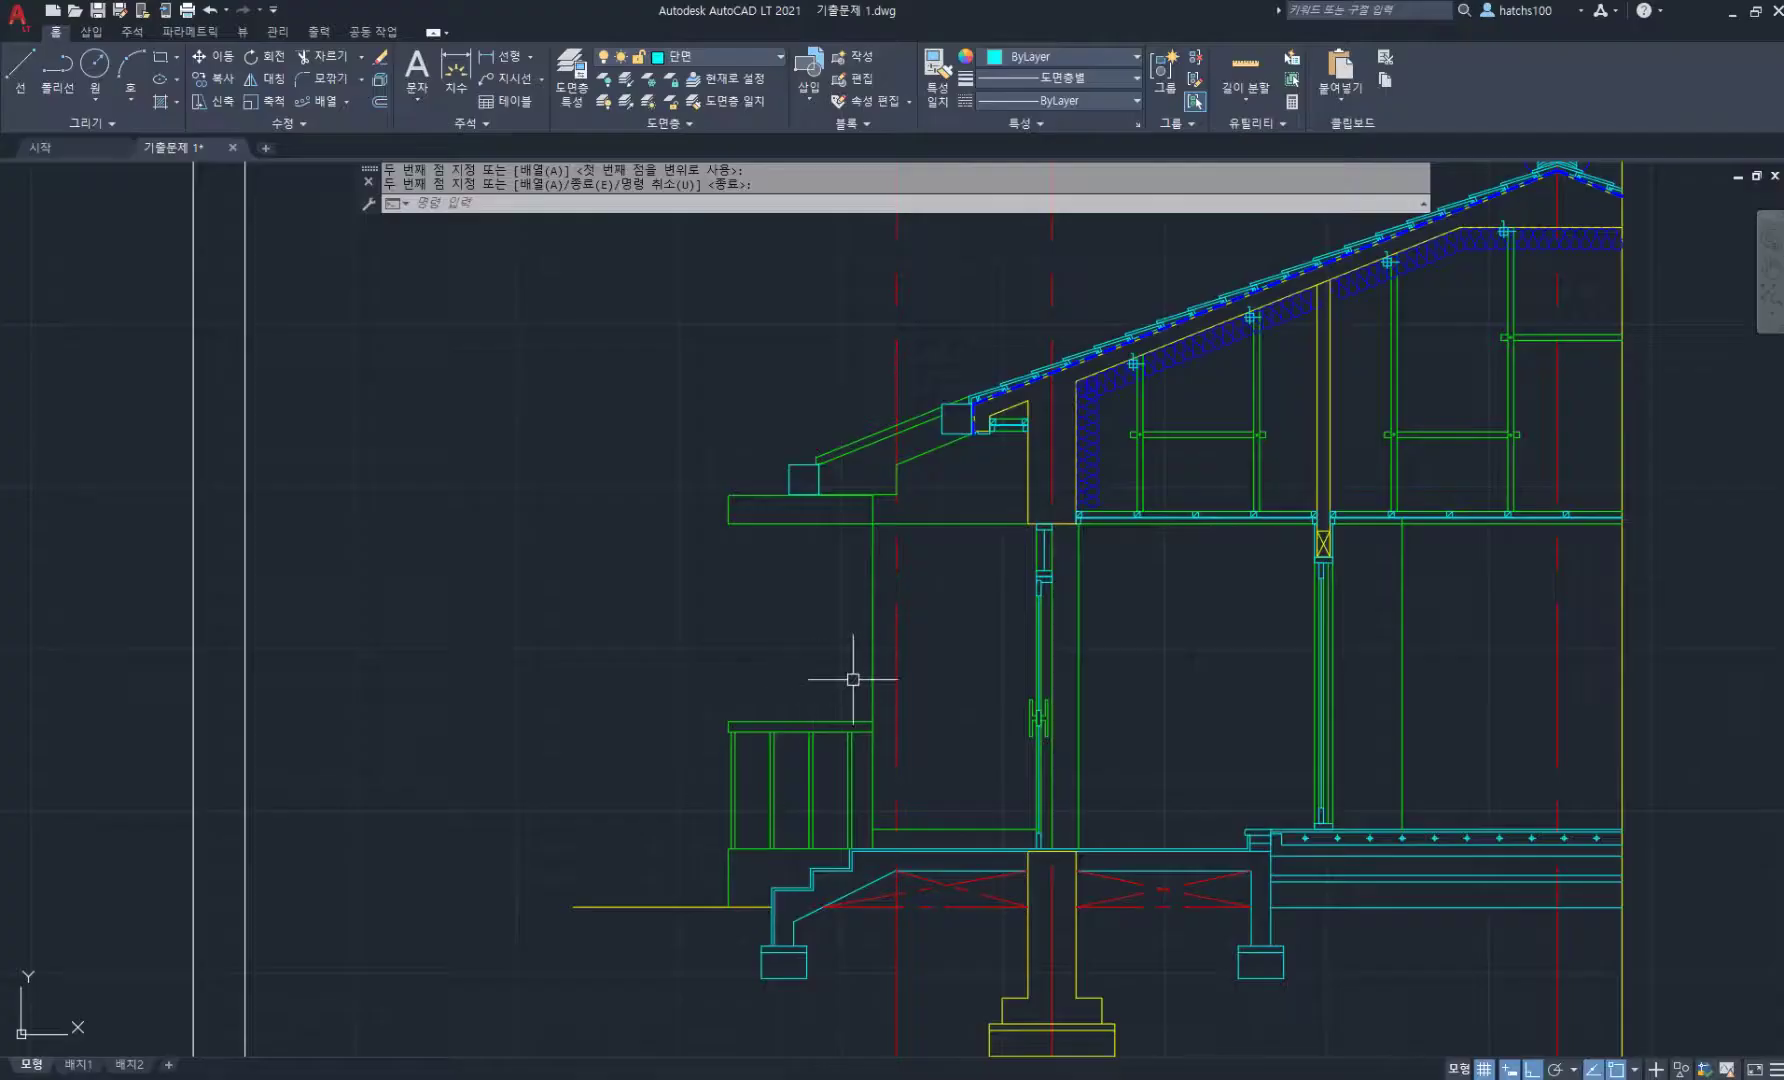
scroll(860, 680, "up", 3)
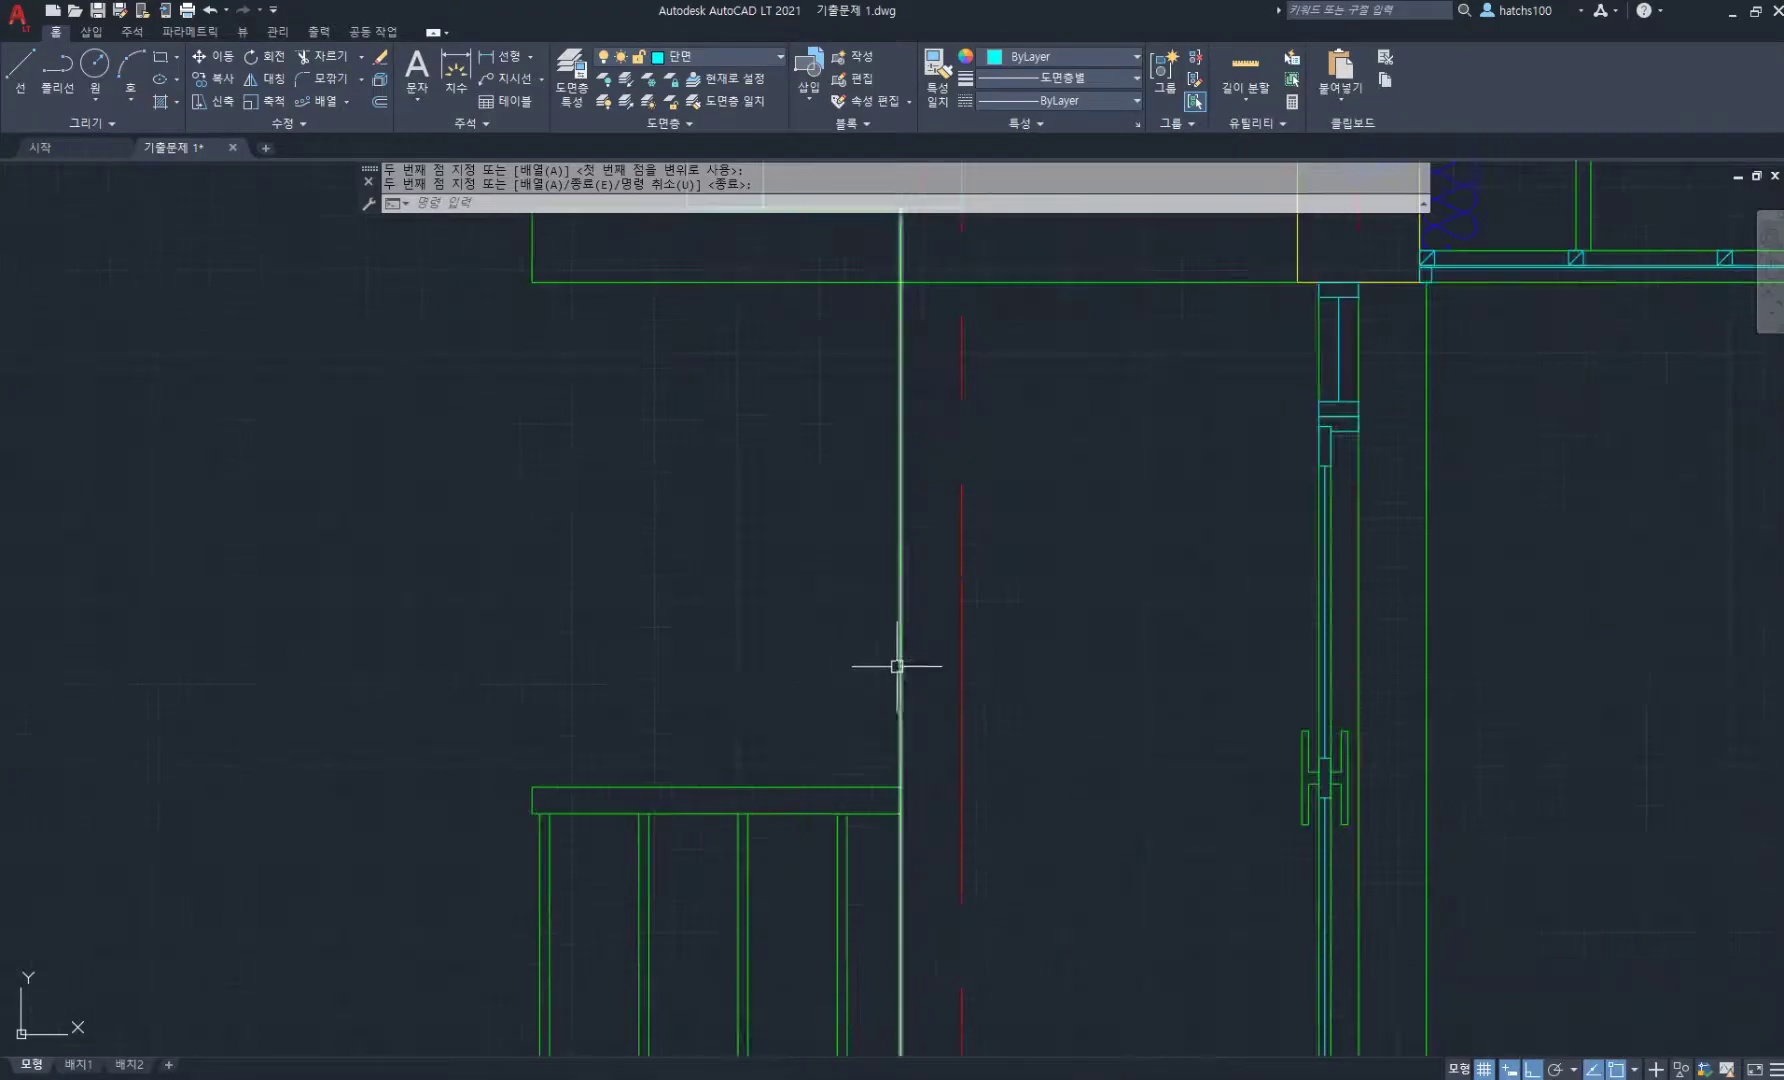
- Copy the vertical line under the canopy beam, beside the terrace railing, 50 outward toward the railing
scroll(901, 592, "down", 2)
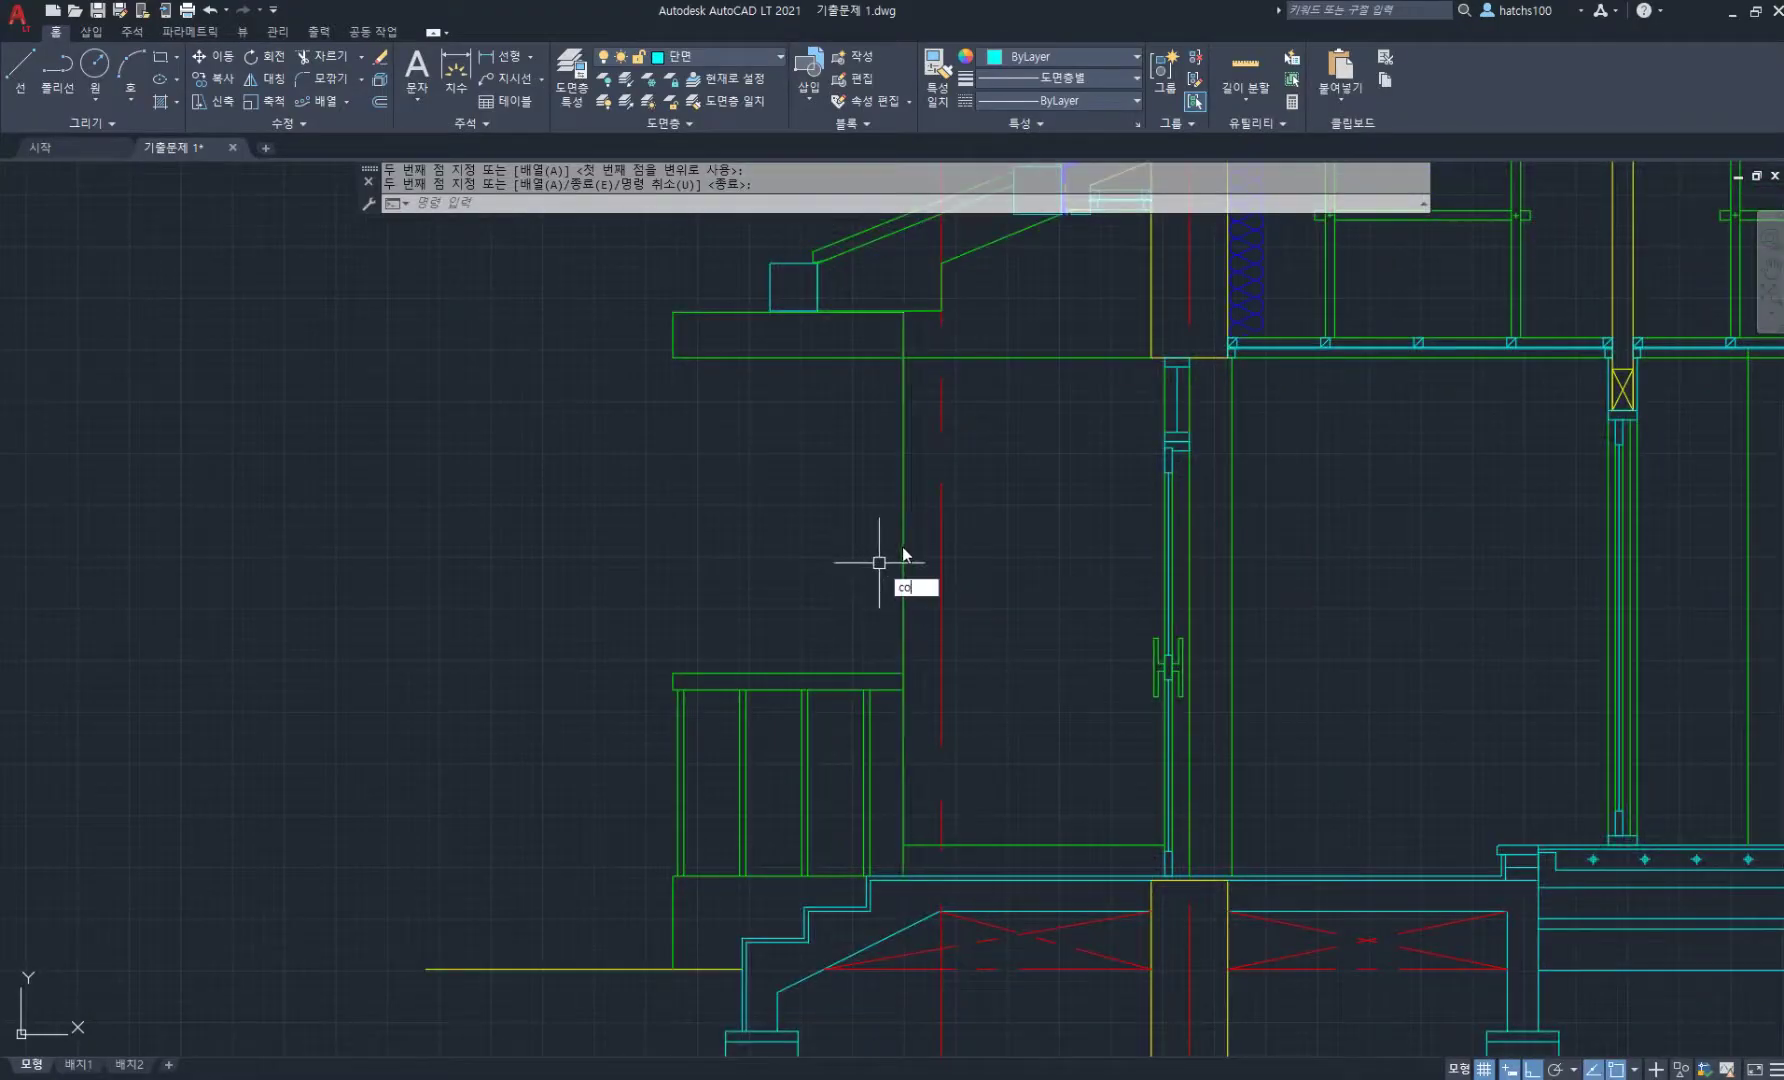
key("Return")
left_click(903, 565)
key("Return")
left_click(1040, 555)
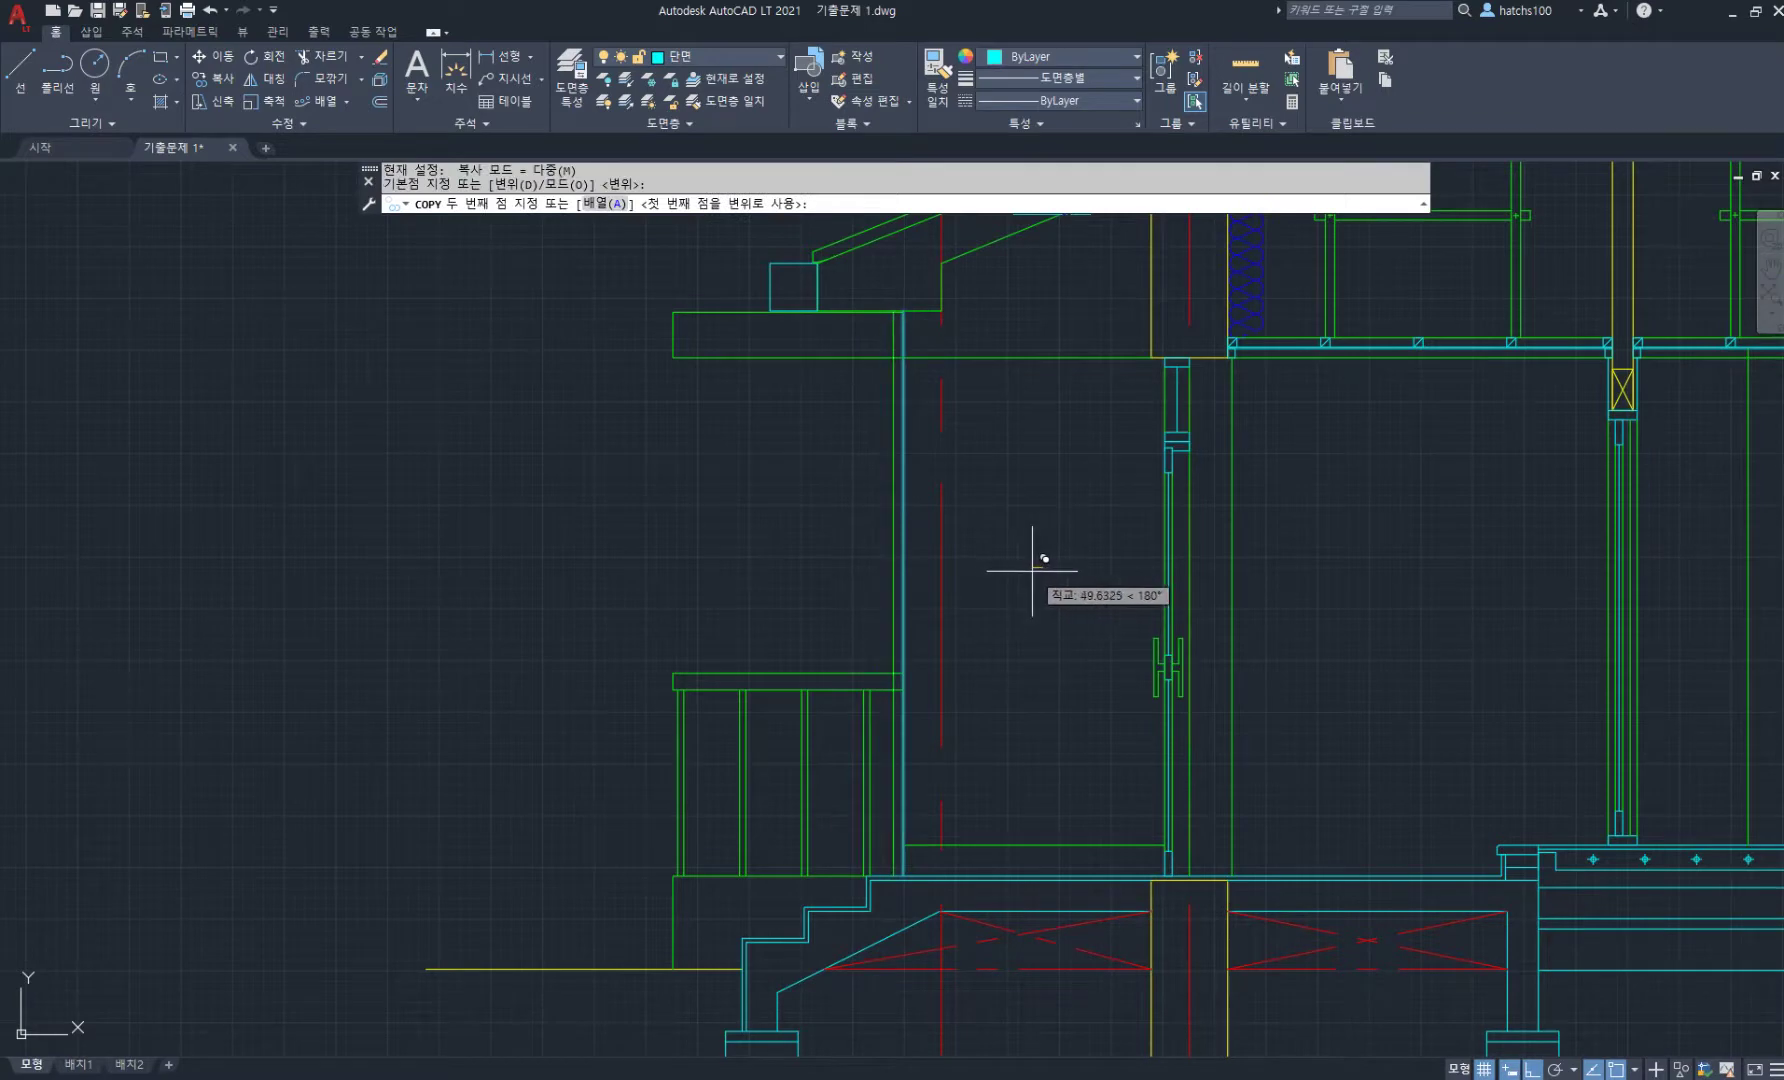
type("50")
key("Return")
key("Return")
key("Return")
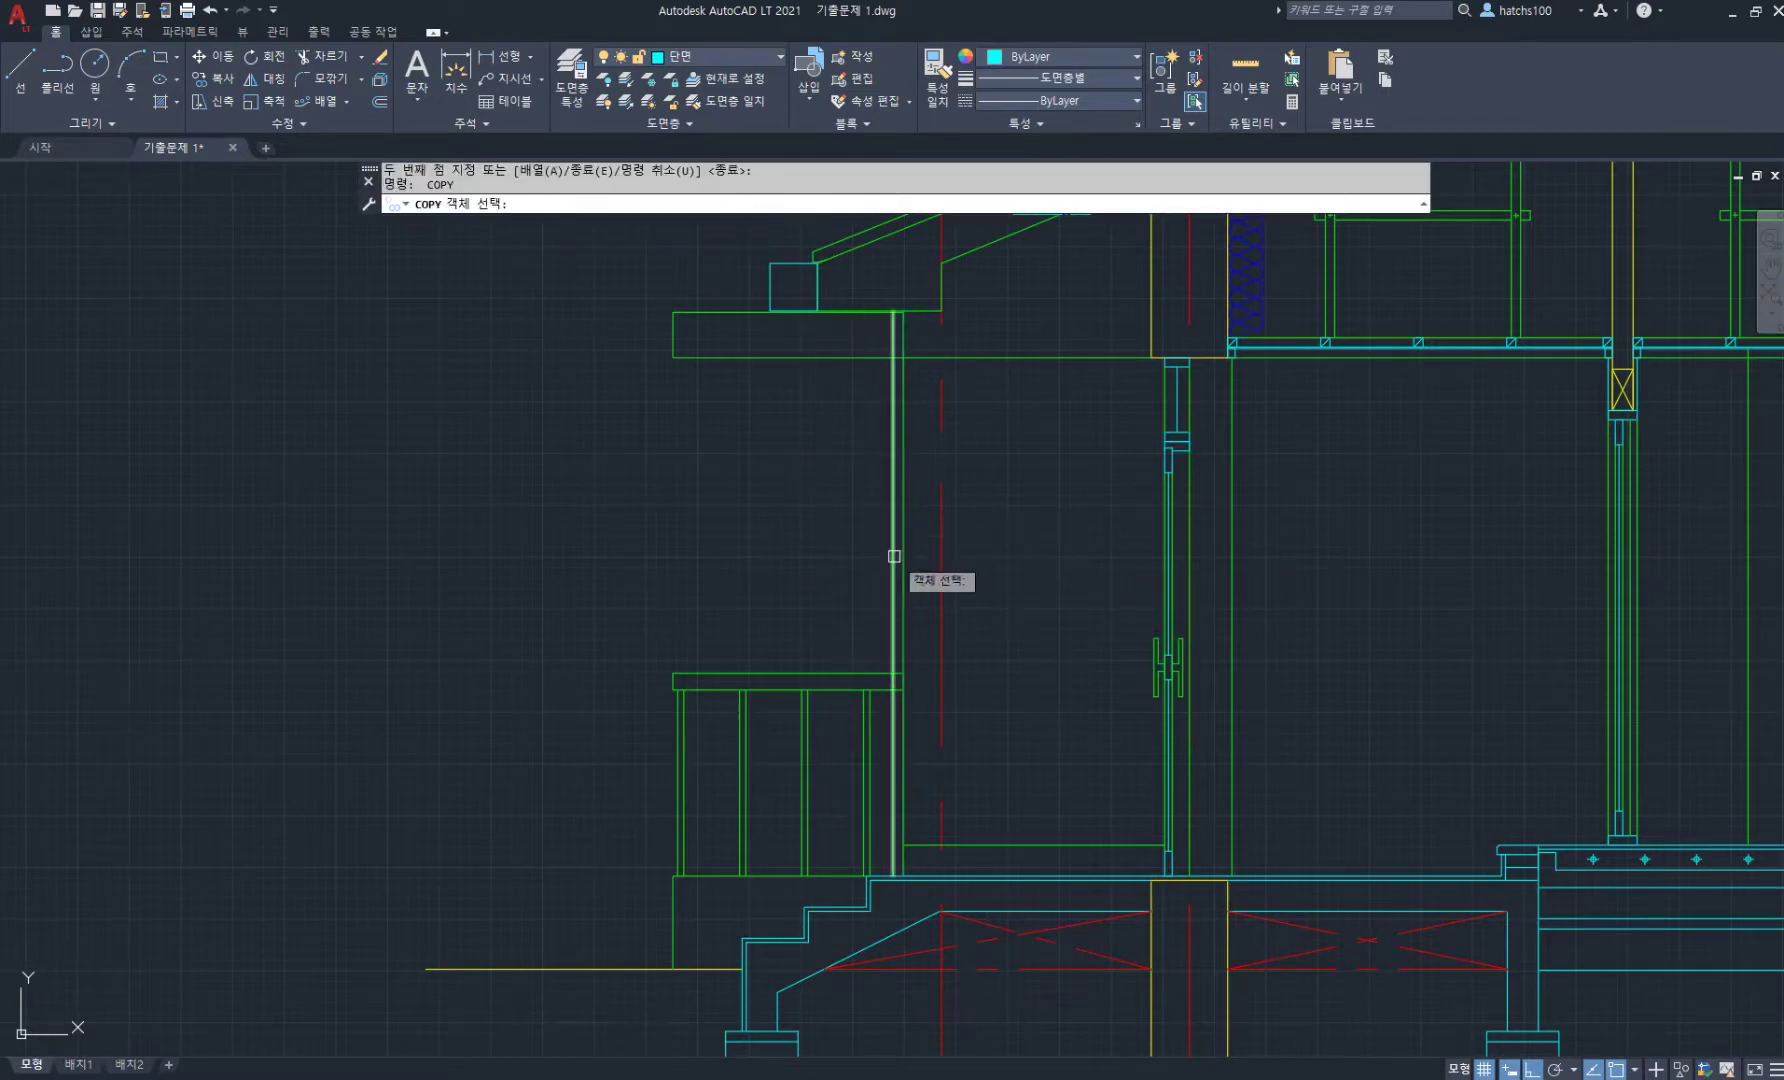
key("Escape")
- Offset the copied vertical line outward once more, toward the railing, to form the face of the post
key("Return")
key("Return")
left_click(894, 560)
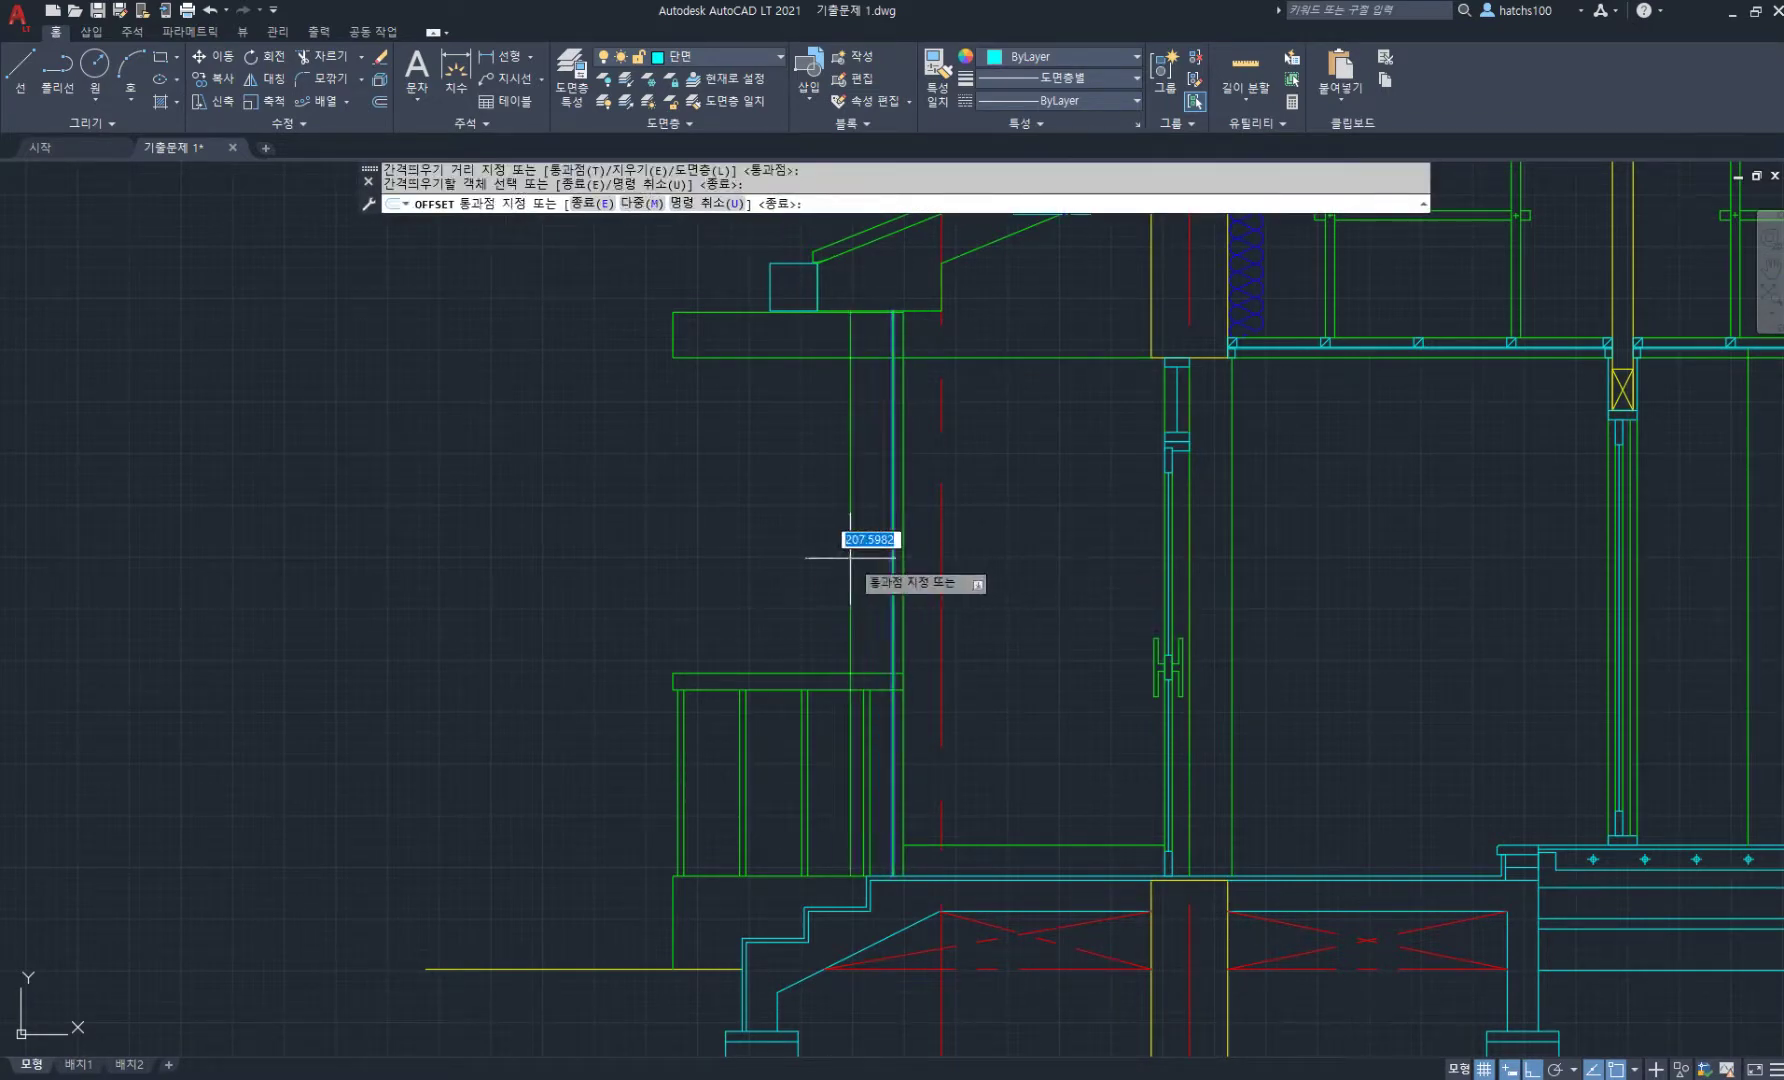
key("Escape")
key("Escape")
- Trim the two new post lines where they cross the canopy beam and erase the leftover stubs at its upper edge
scroll(886, 320, "up", 6)
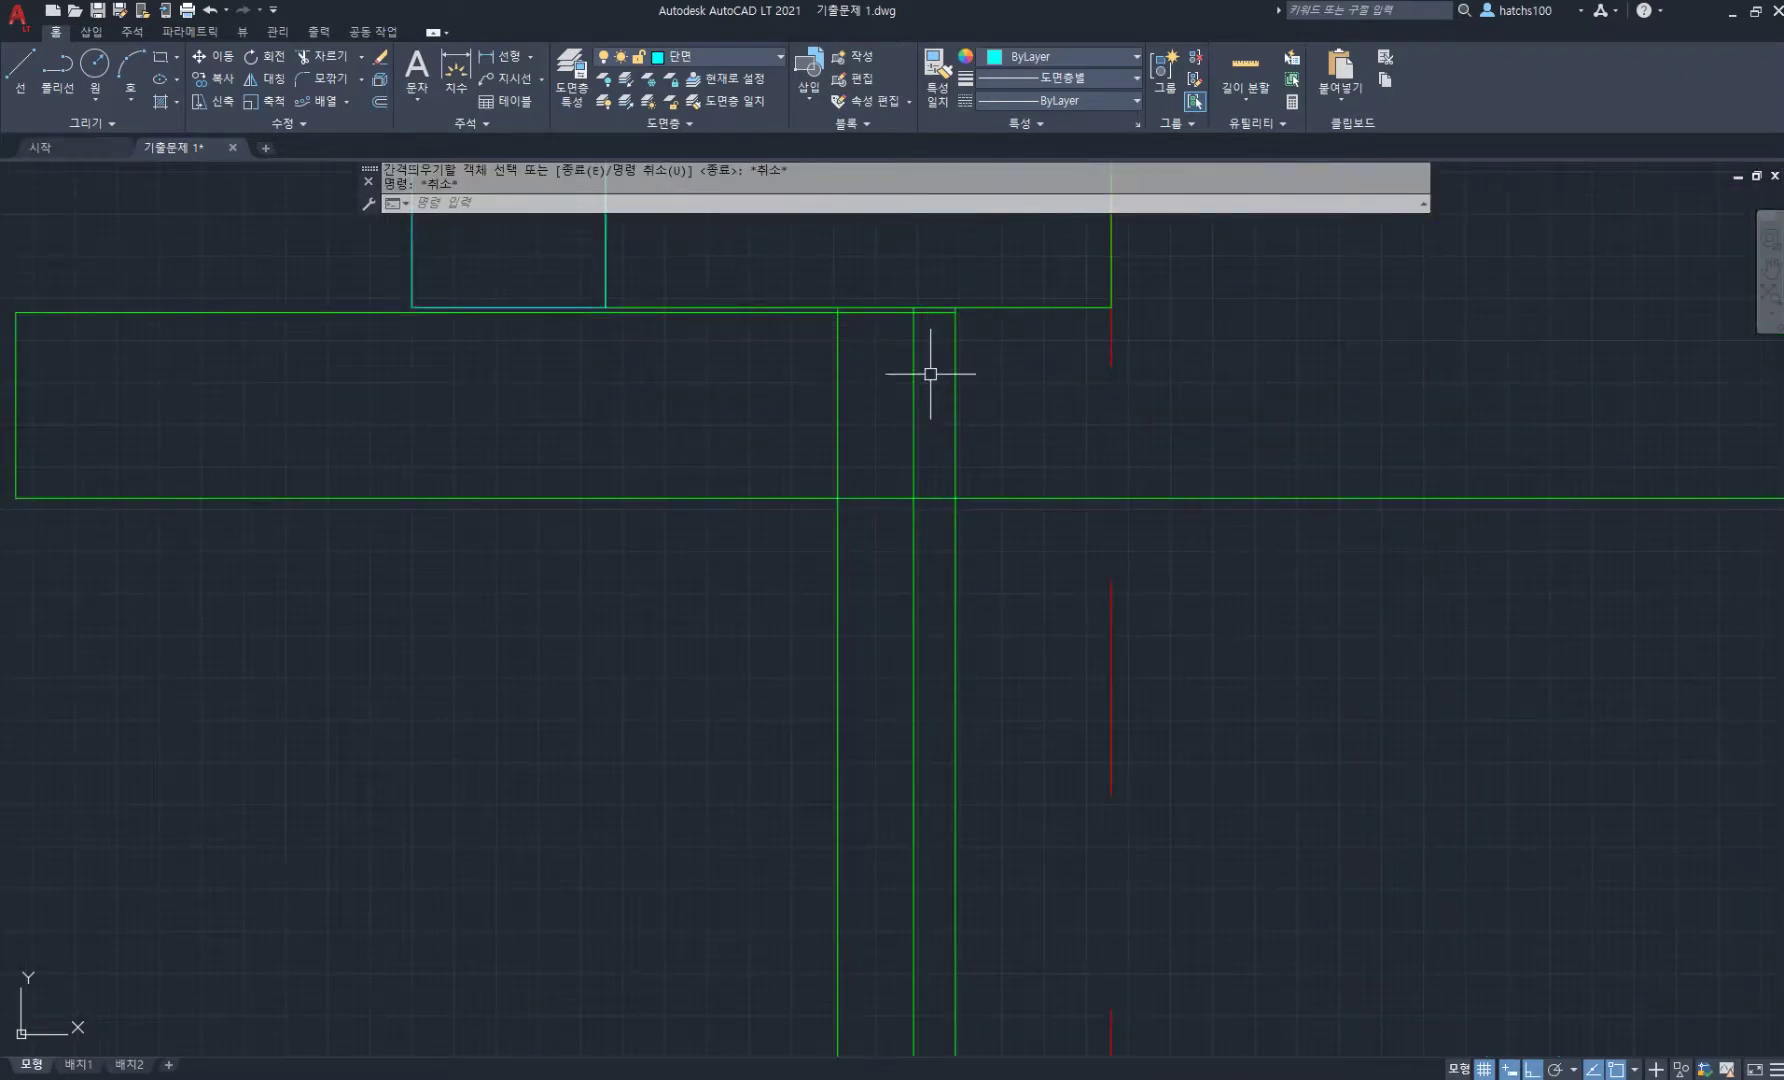
type("tr")
key("Return")
scroll(830, 300, "up", 4)
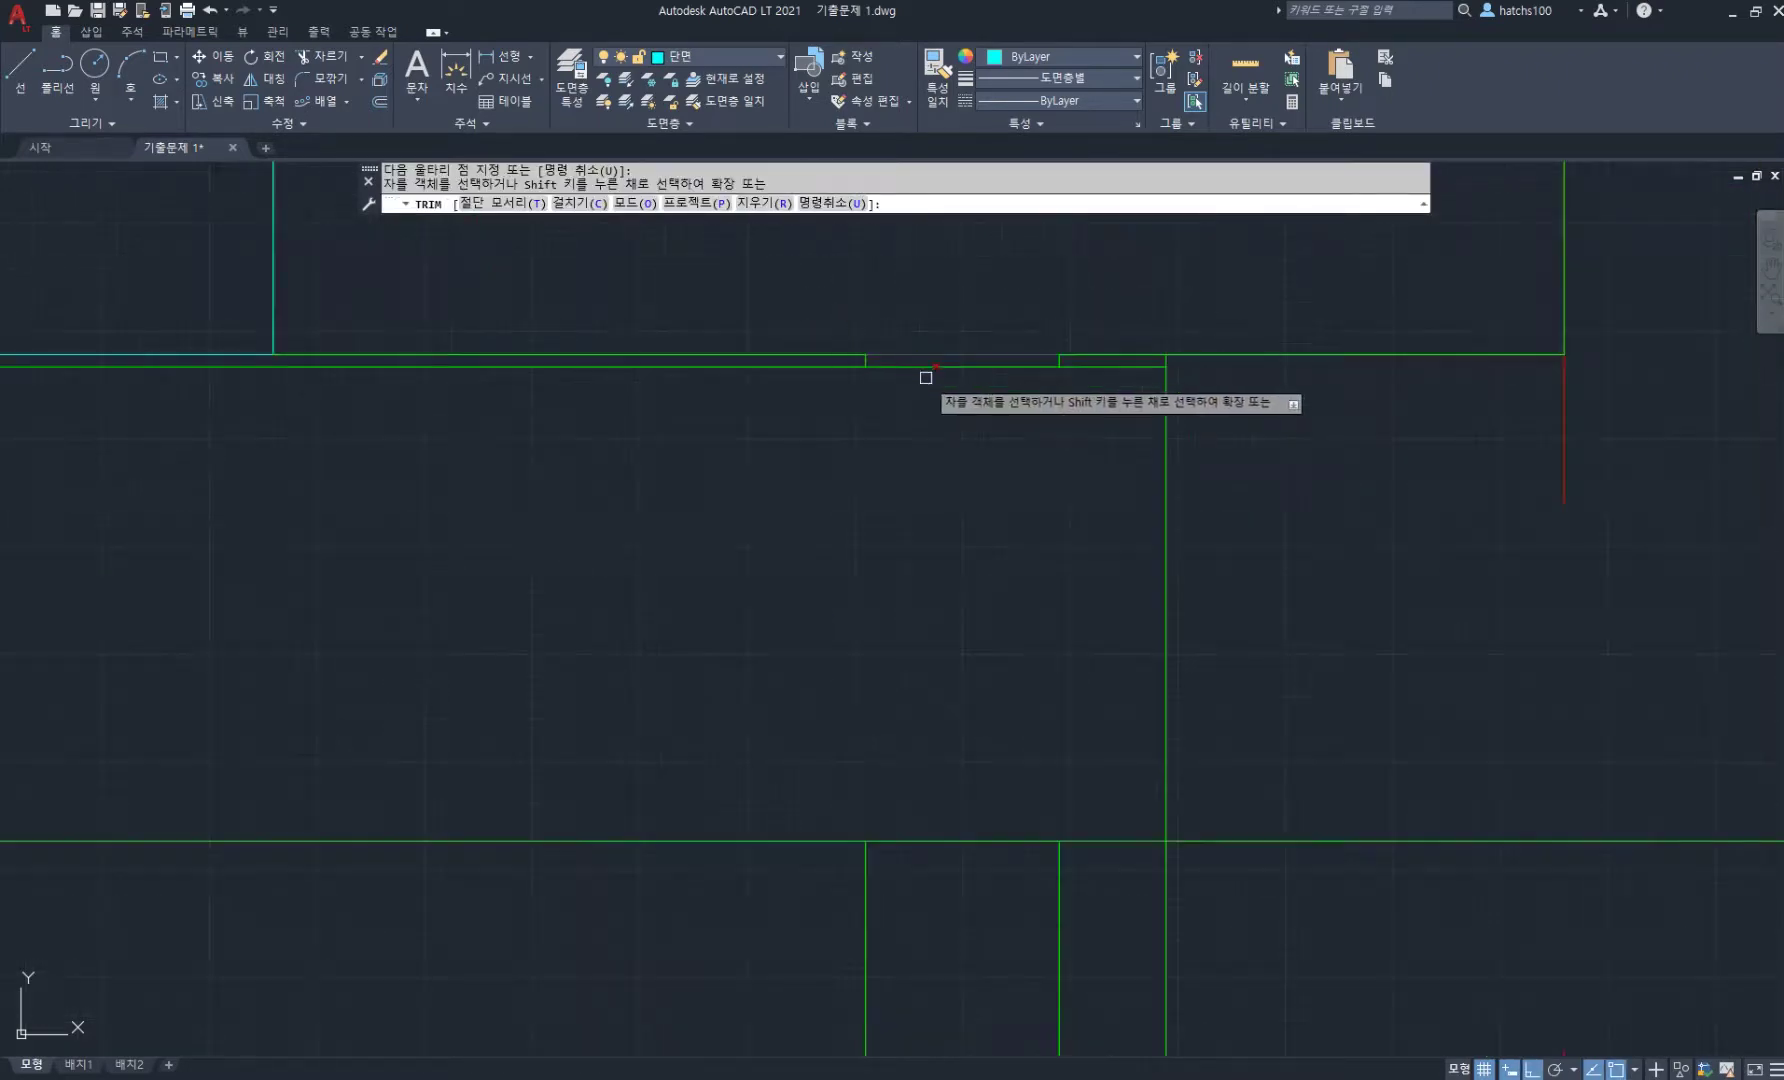
left_click(774, 204)
left_click(784, 287)
left_click(1099, 470)
scroll(1088, 603, "down", 4)
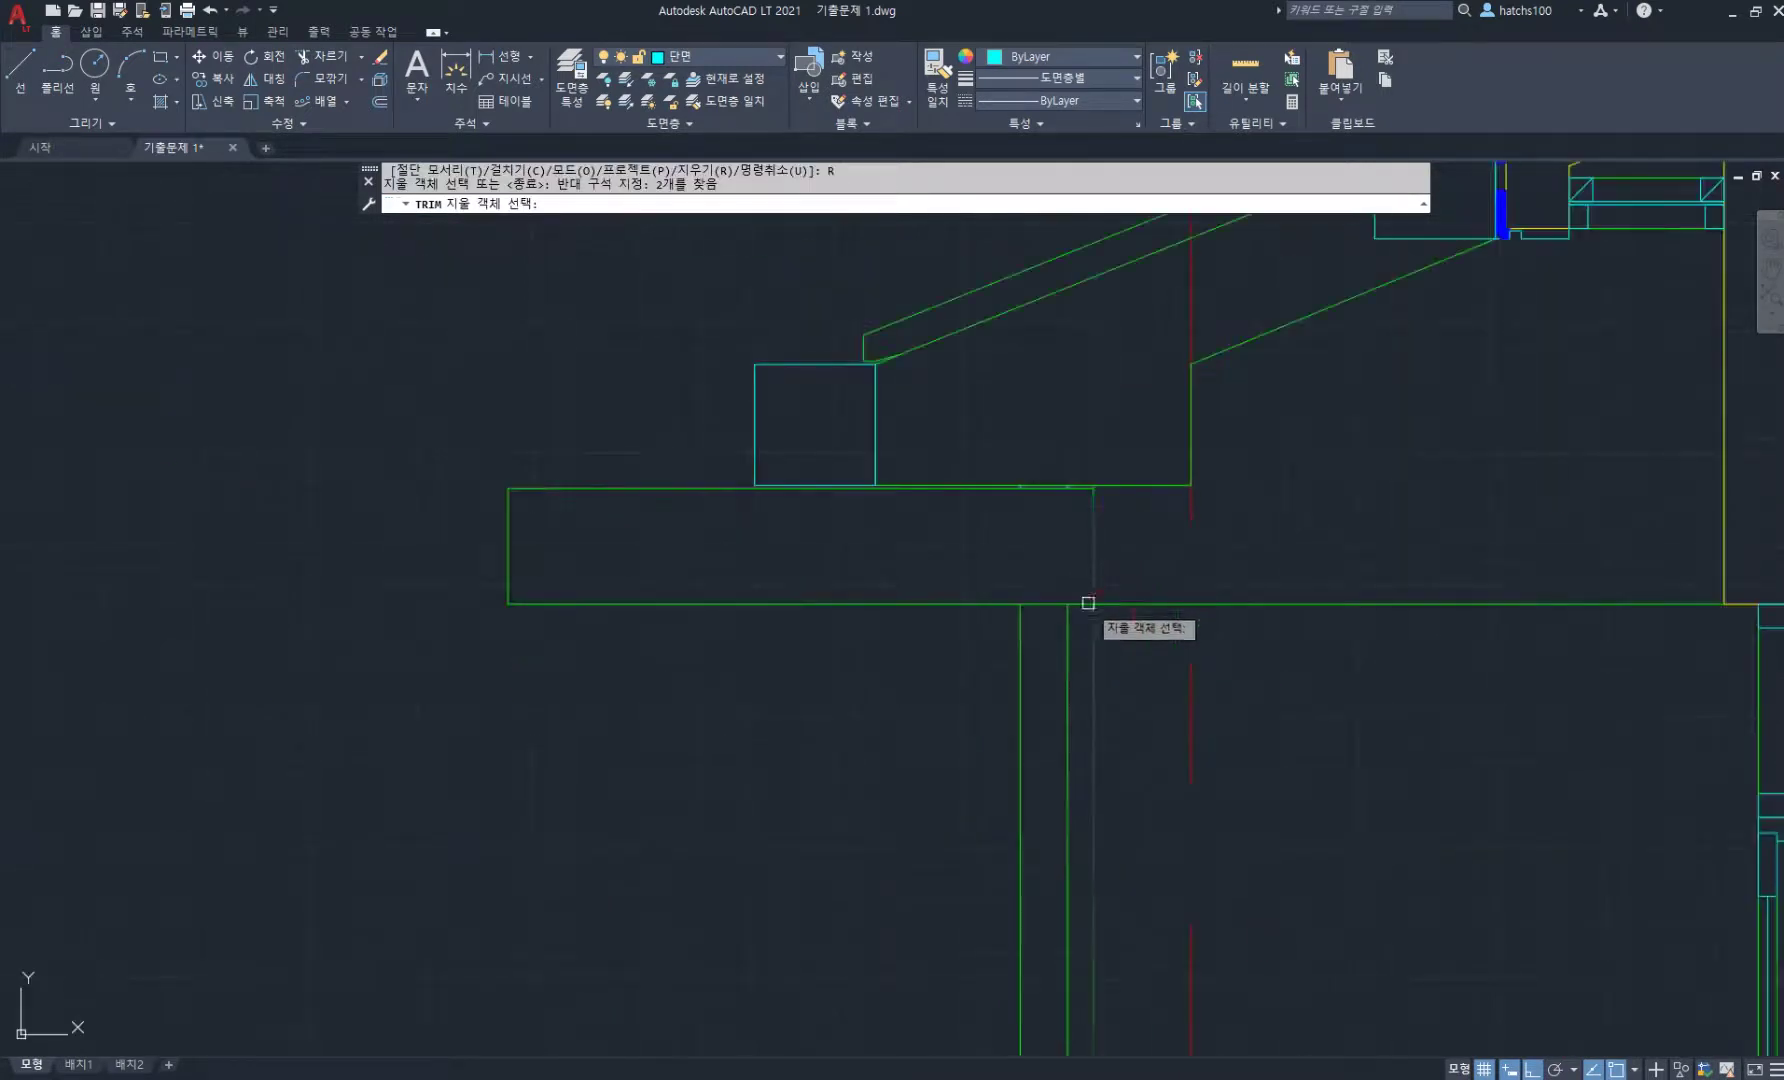
key("Return")
- Trim the two new post lines where they pass through the terrace railing's handrail
scroll(1116, 666, "down", 4)
scroll(1015, 458, "up", 4)
scroll(988, 800, "up", 3)
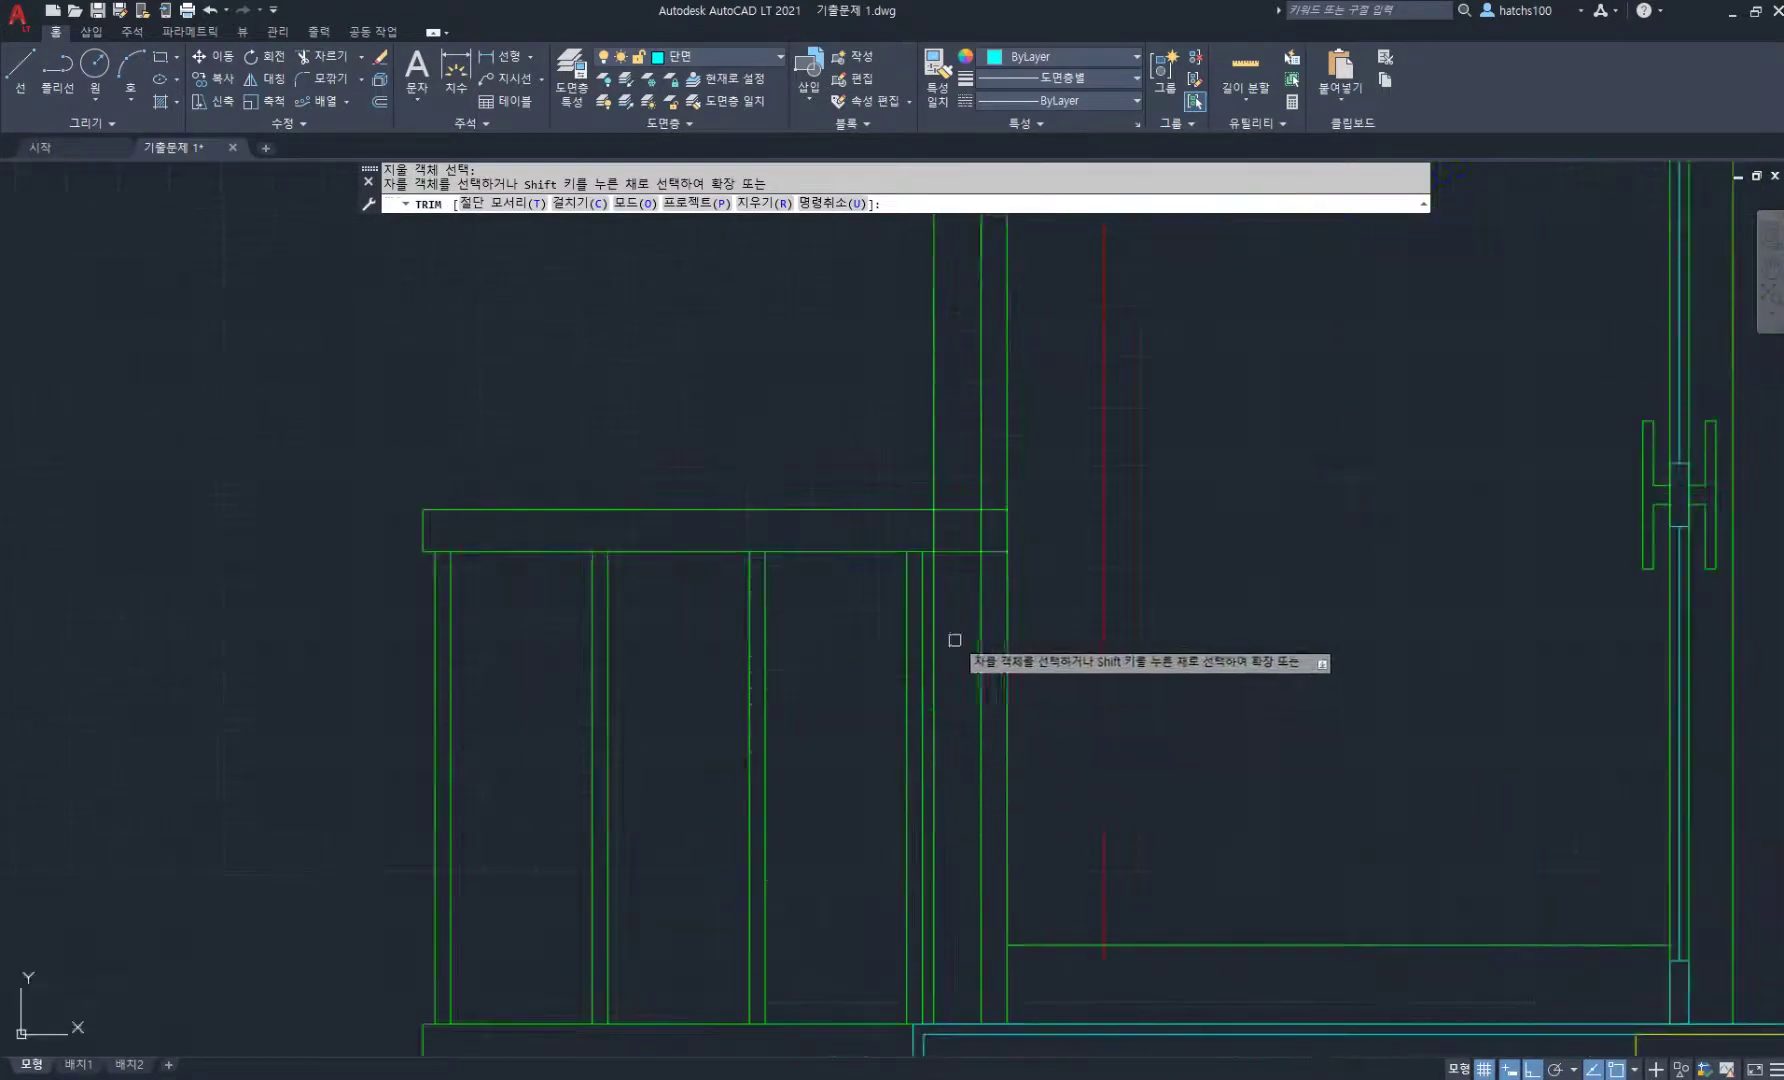
left_click(993, 523)
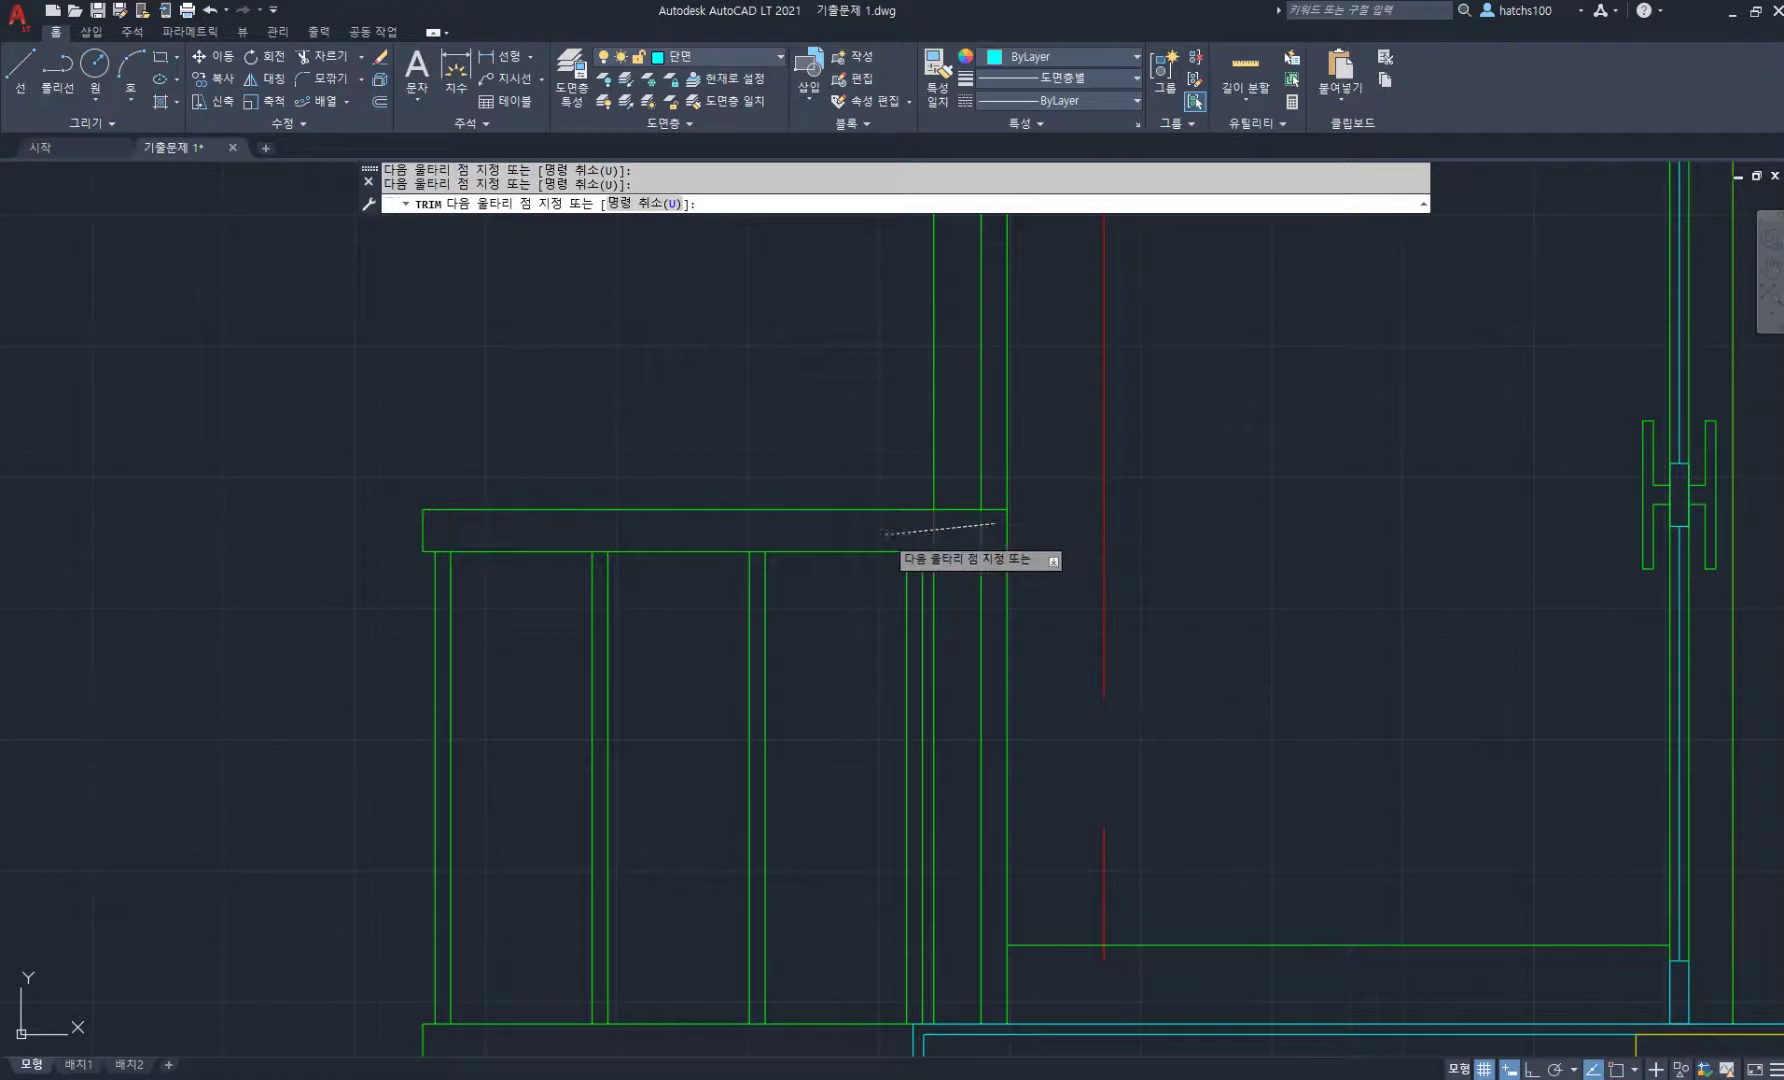
scroll(990, 550, "down", 4)
middle_click_drag(975, 450, 975, 757)
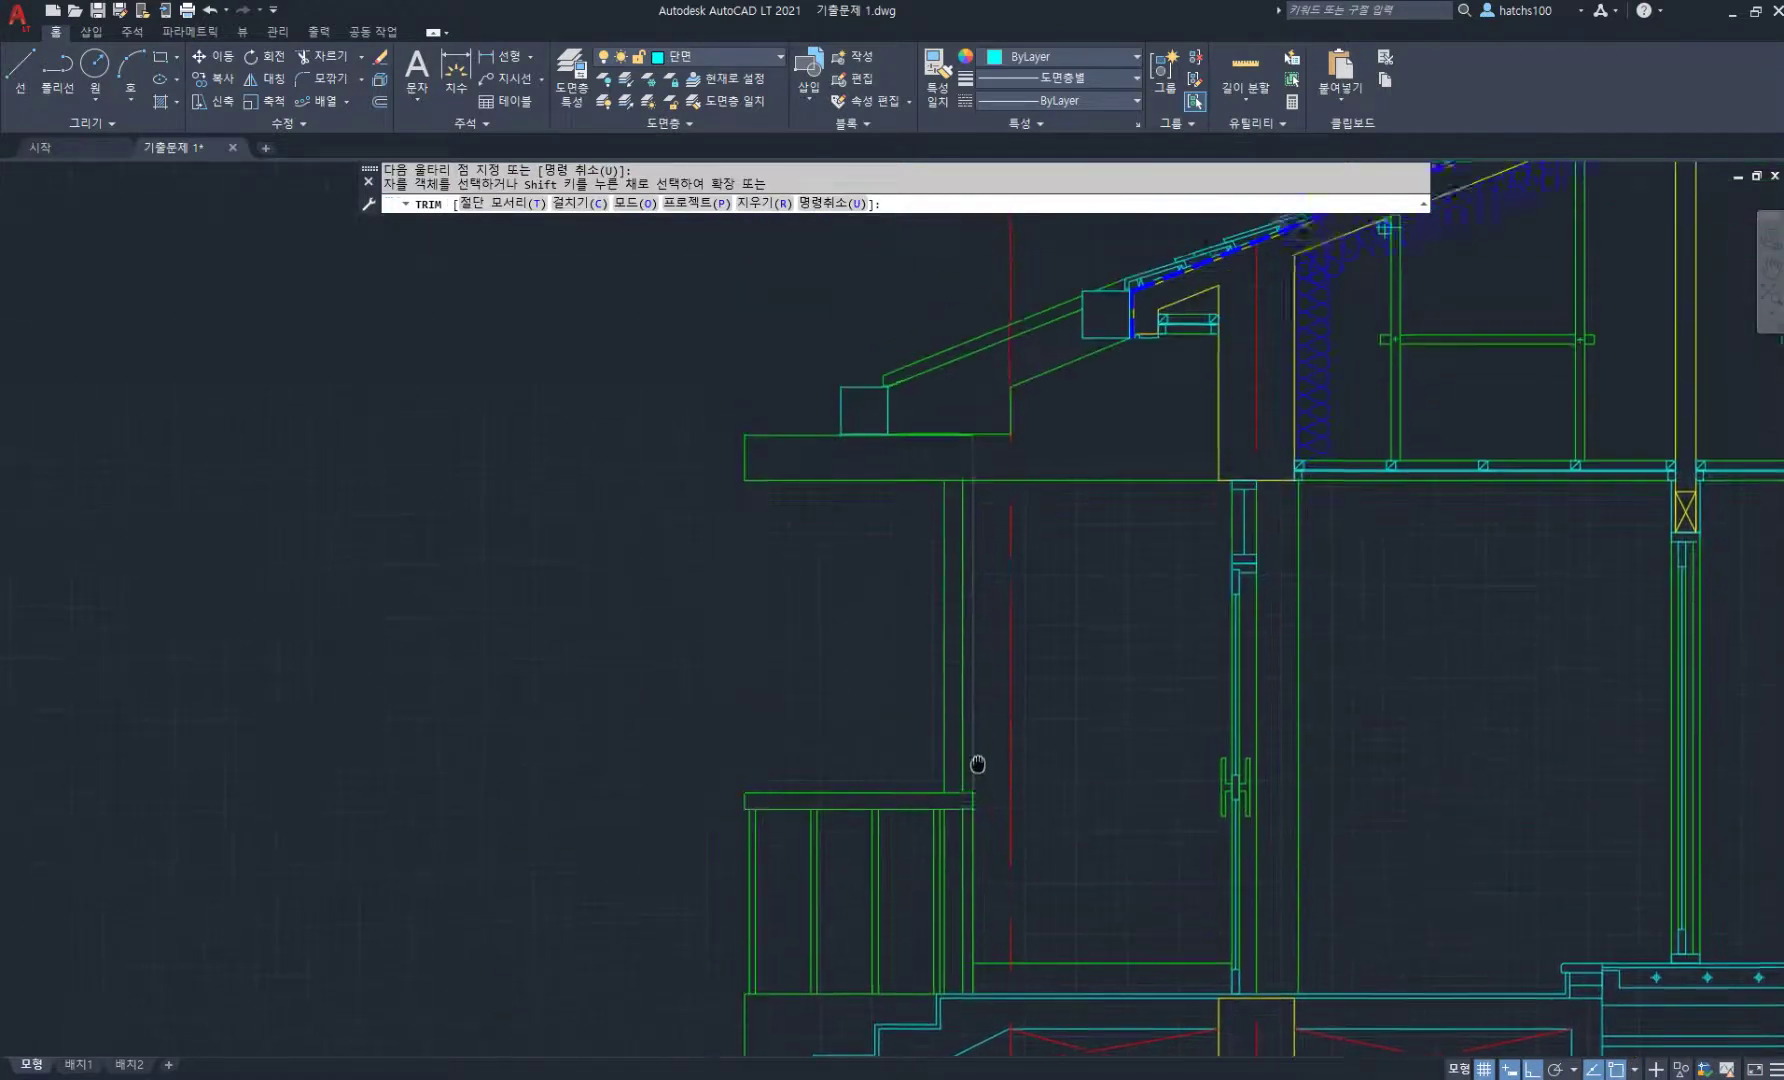
key("Return")
key("Return")
- Make the green eave line's layer current and draw a short horizontal line across the post just below the canopy beam
scroll(963, 581, "up", 2)
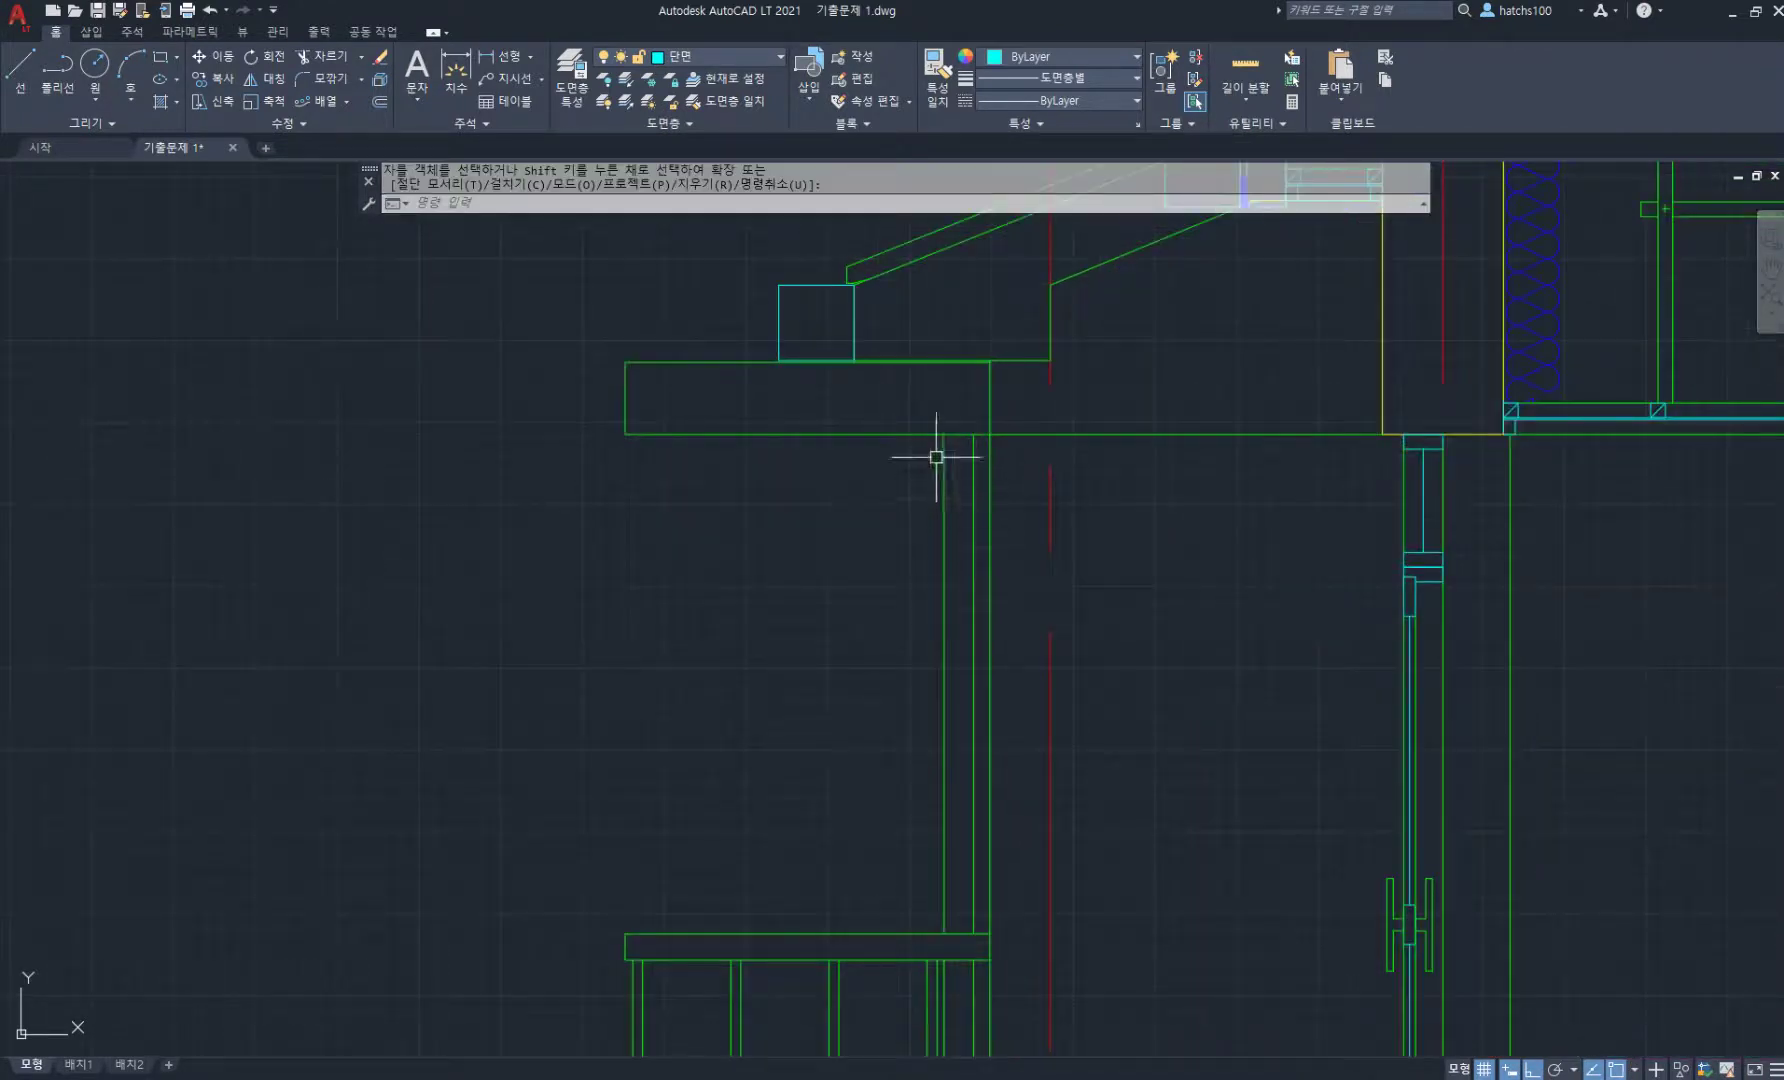
left_click(757, 80)
left_click(1018, 357)
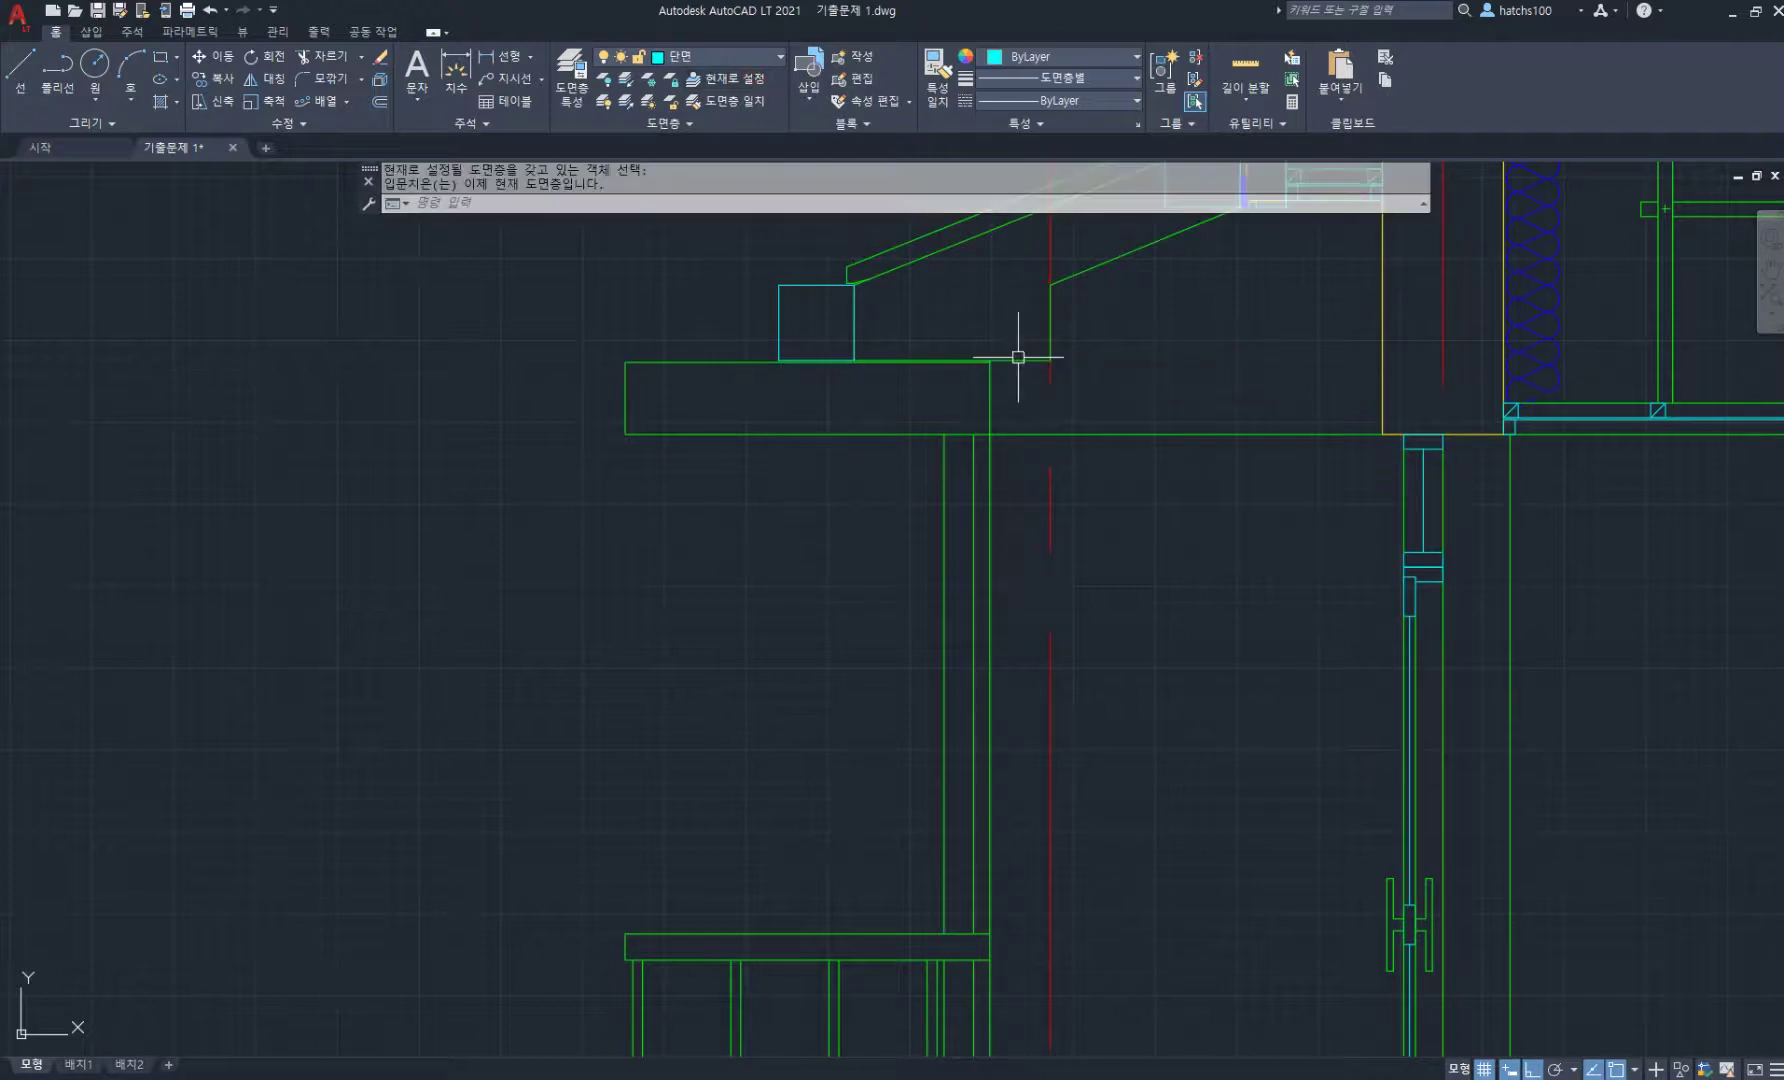
type("l")
key("Return")
left_click(945, 475)
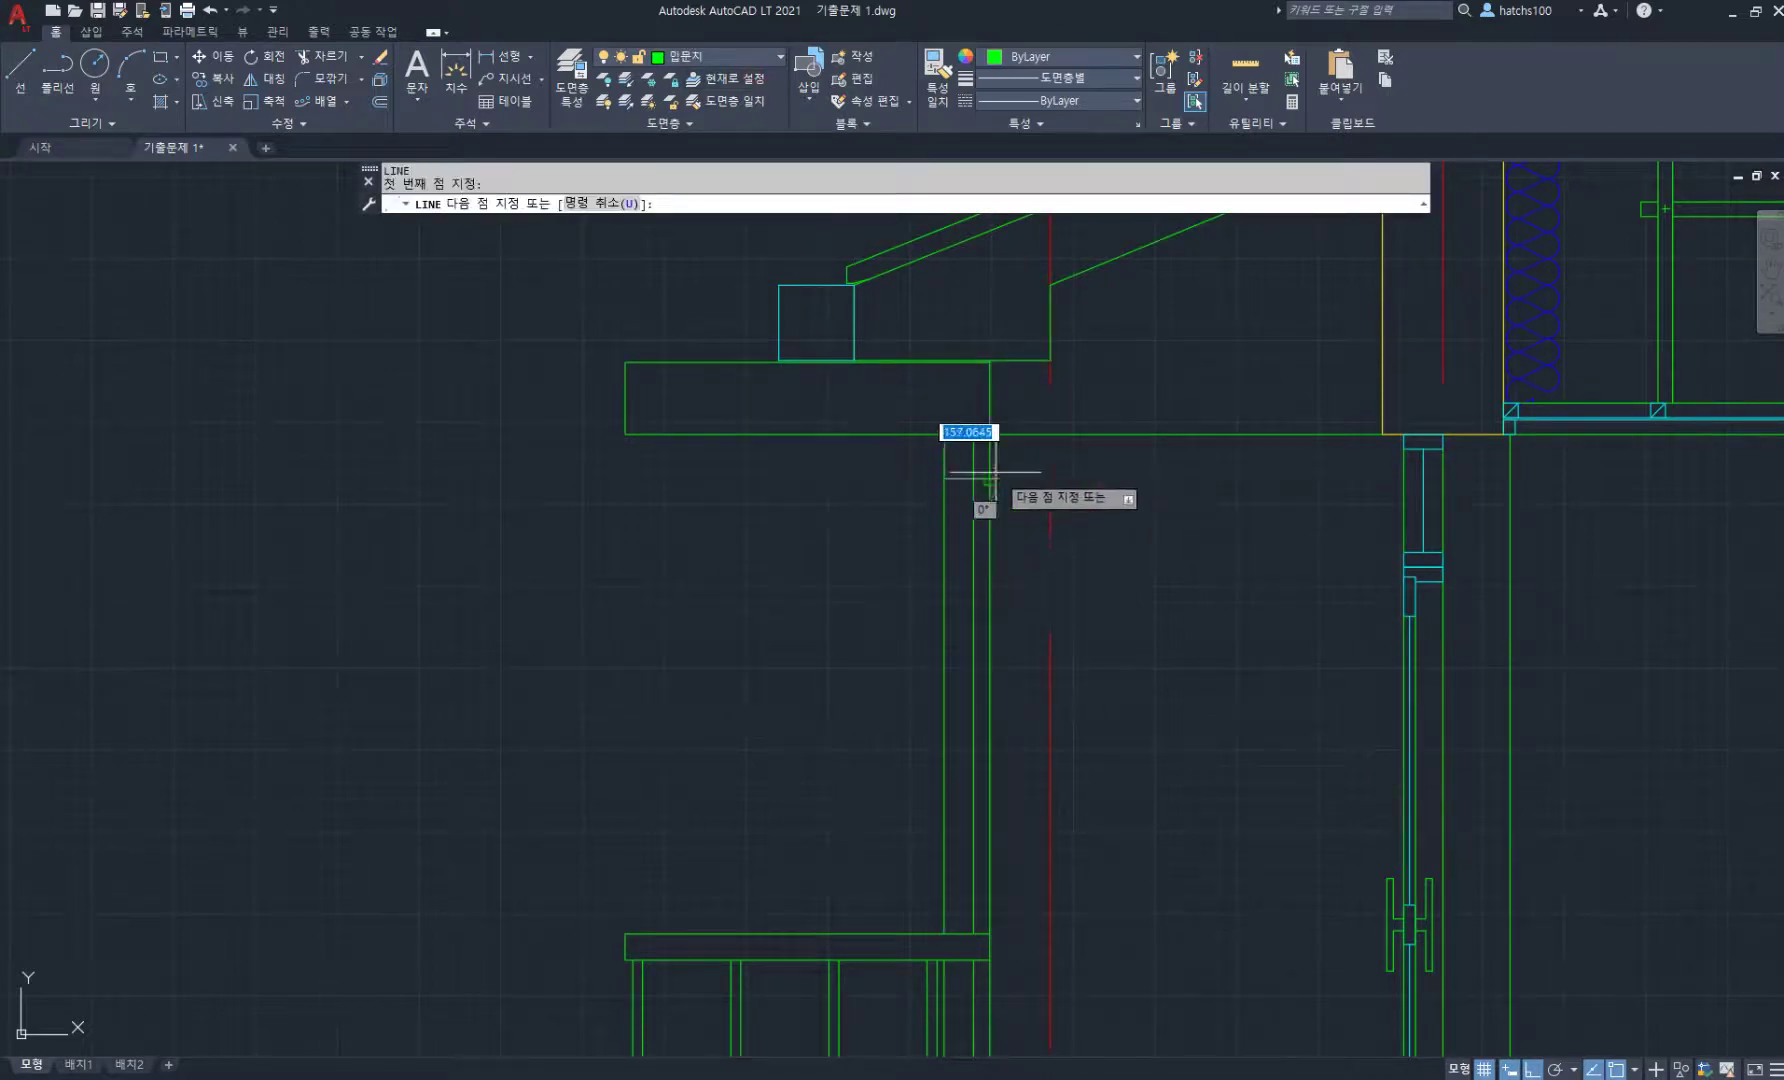
left_click(990, 475)
key("Return")
- Offset the short horizontal line on the post 20 downward
scroll(941, 453, "up", 2)
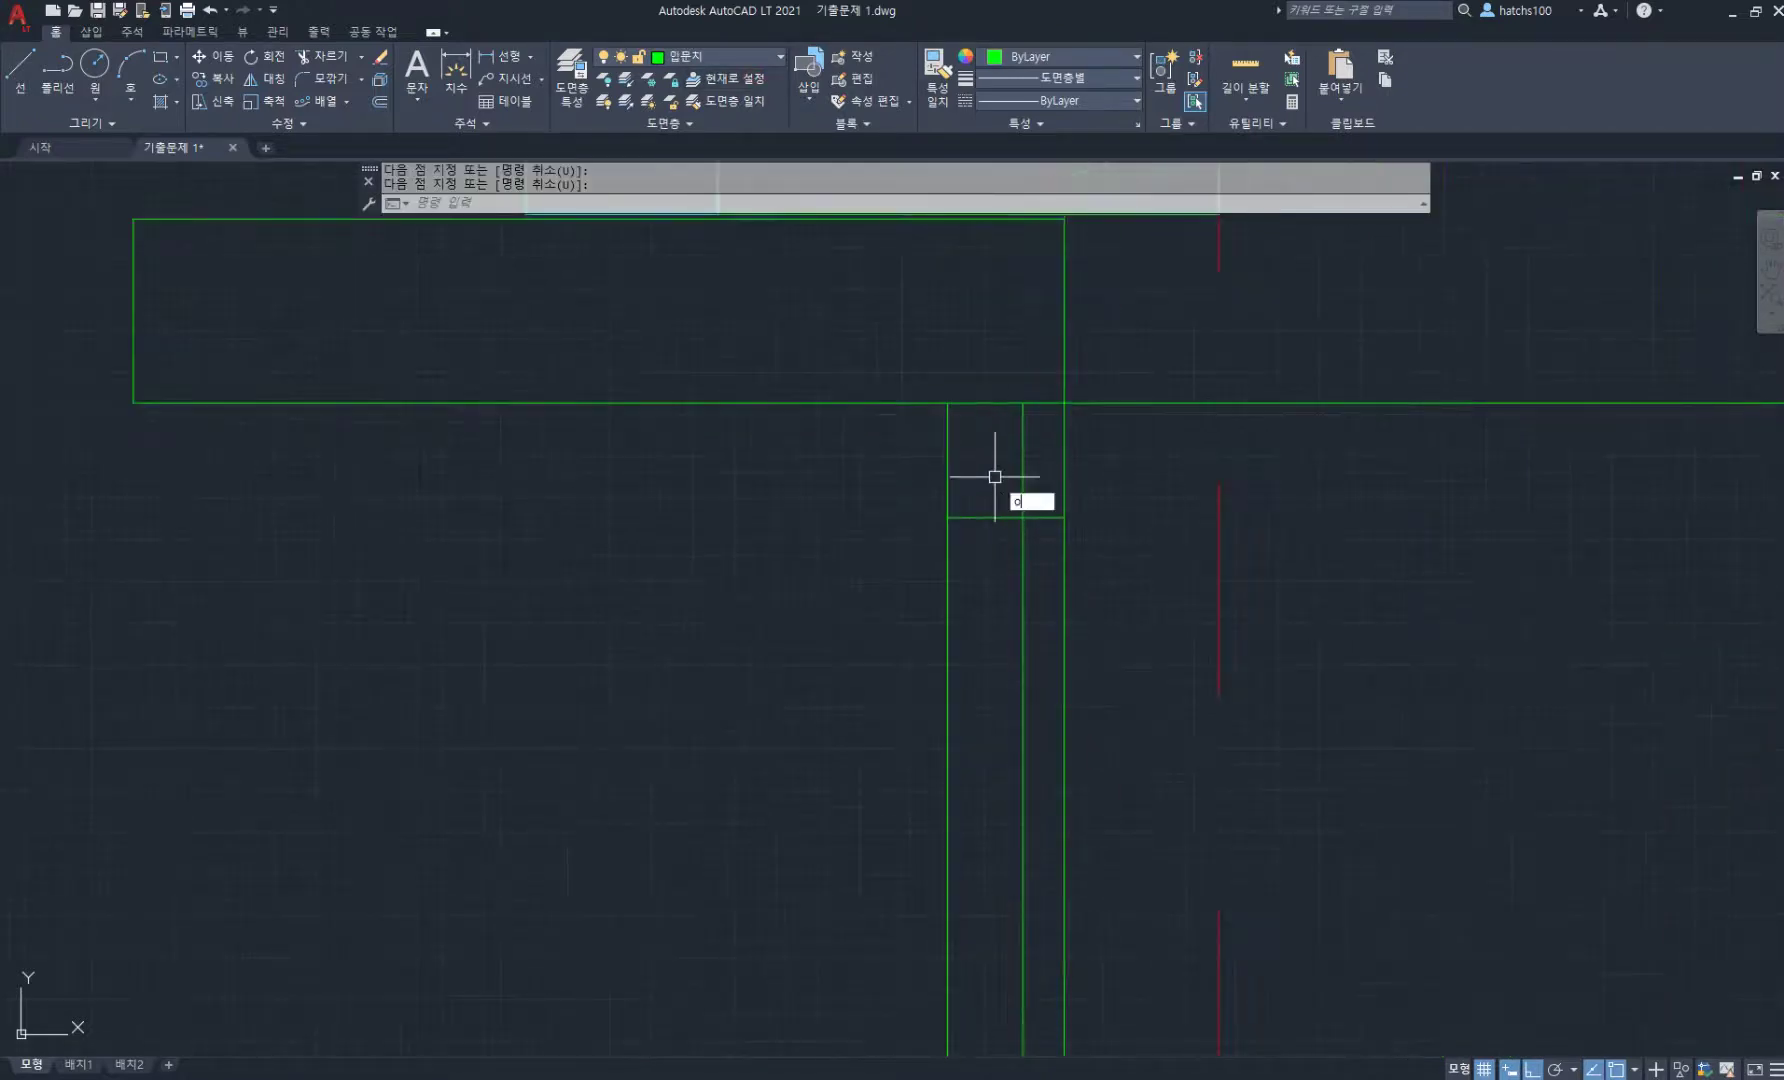
type("o")
key("Return")
key("Return")
left_click(990, 517)
type("20")
key("Return")
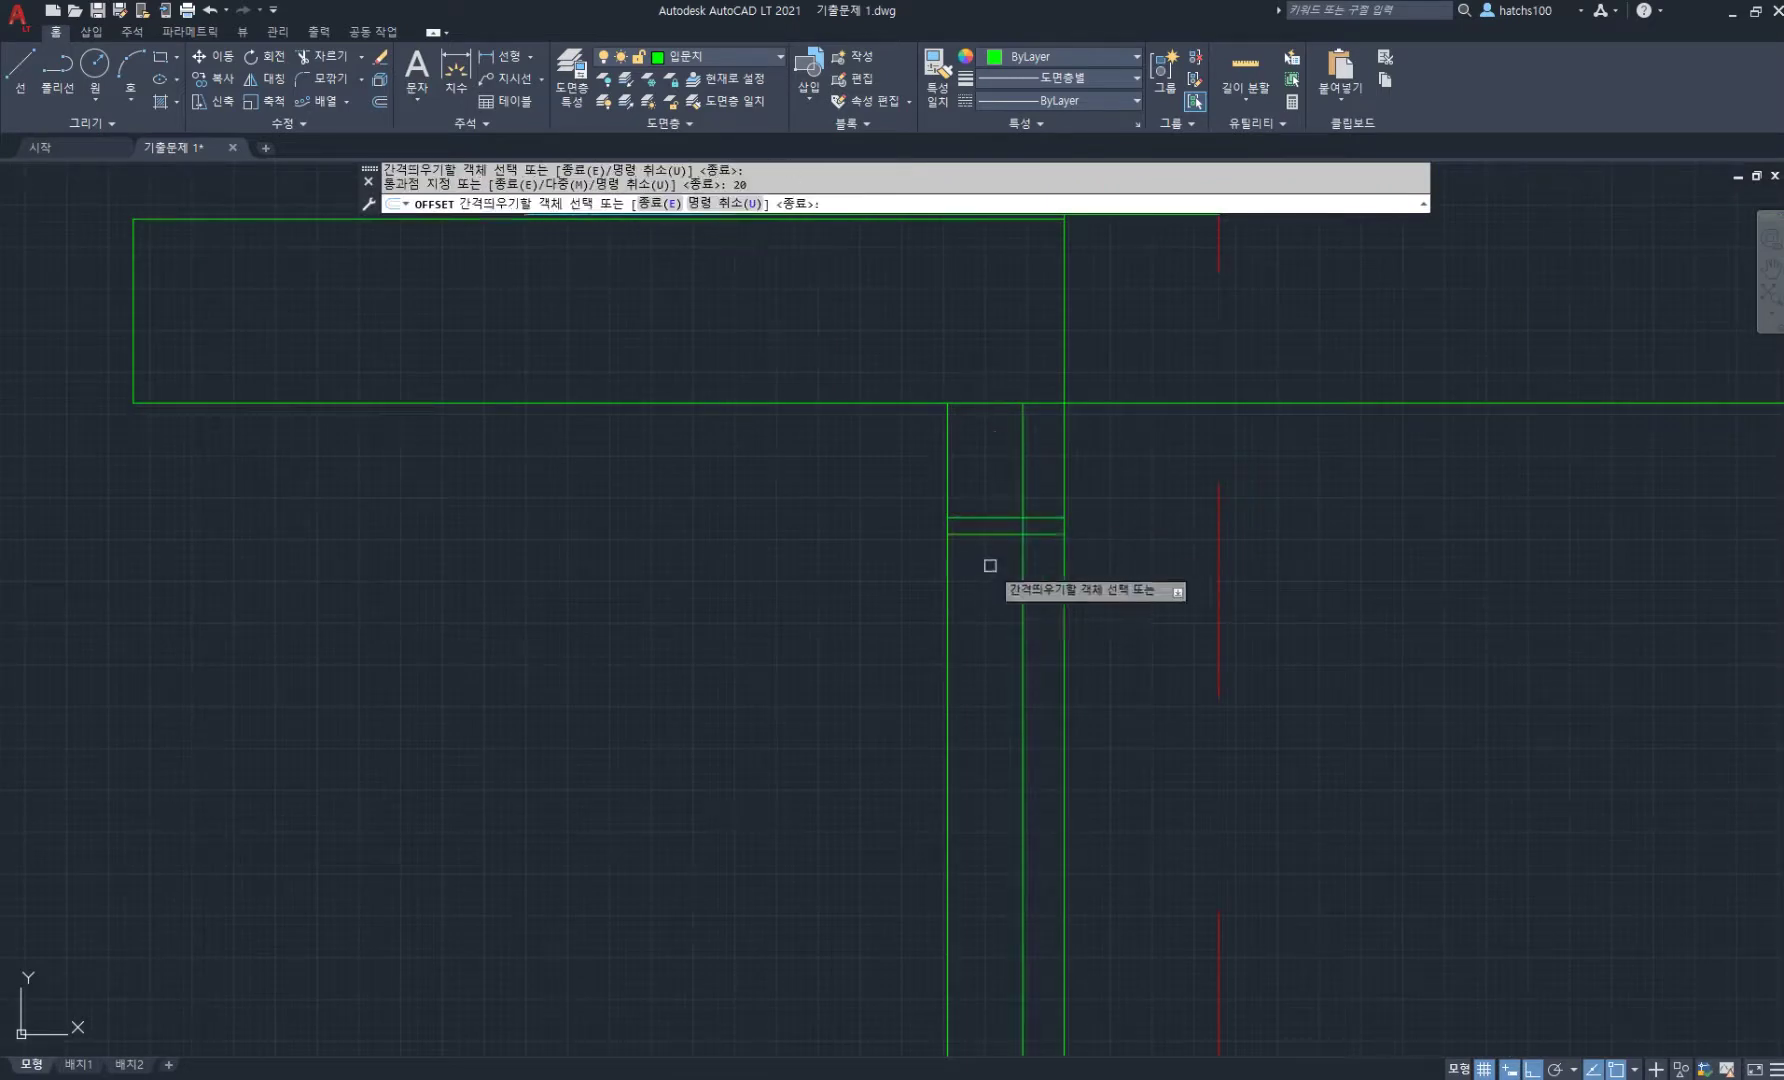
- Copy the pair of short post lines straight down twice, about 930 and about 2015 below the original
scroll(990, 566, "down", 3)
middle_click_drag(1046, 571, 1006, 470)
key("Return")
type("c")
key("Return")
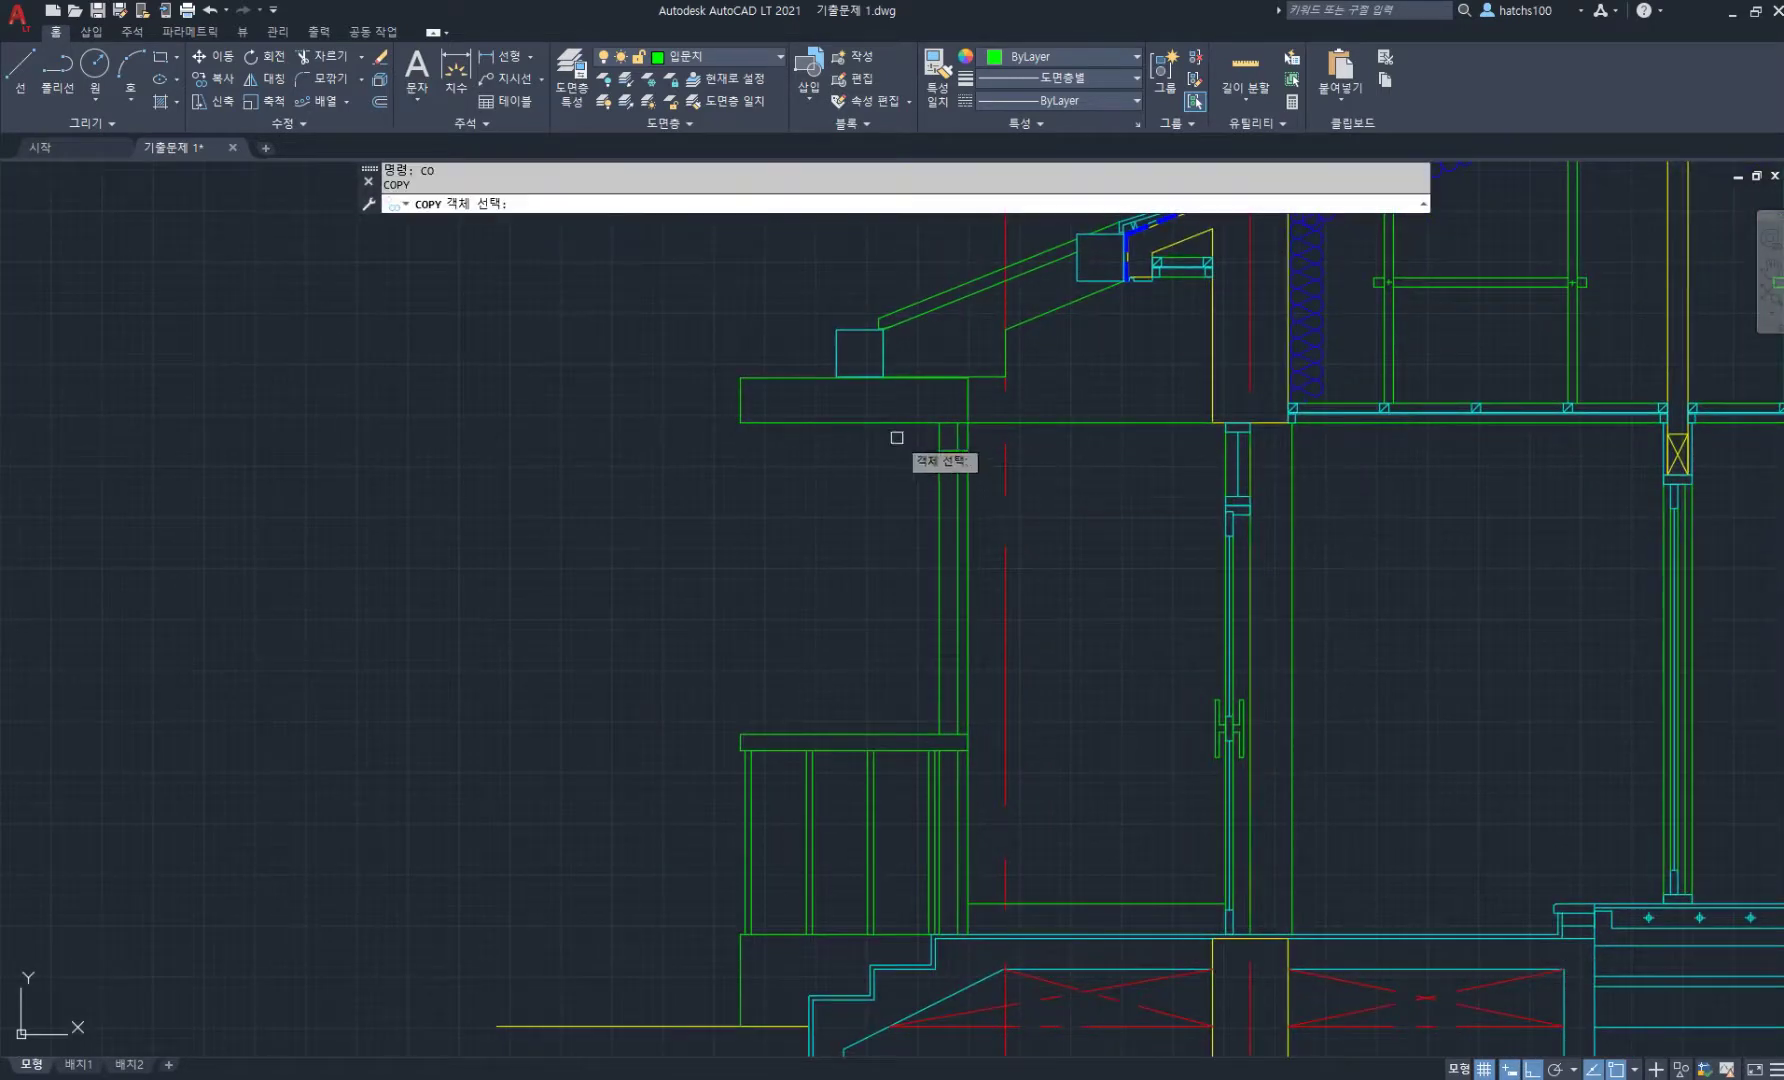
left_click(953, 451)
key("Return")
left_click(1105, 452)
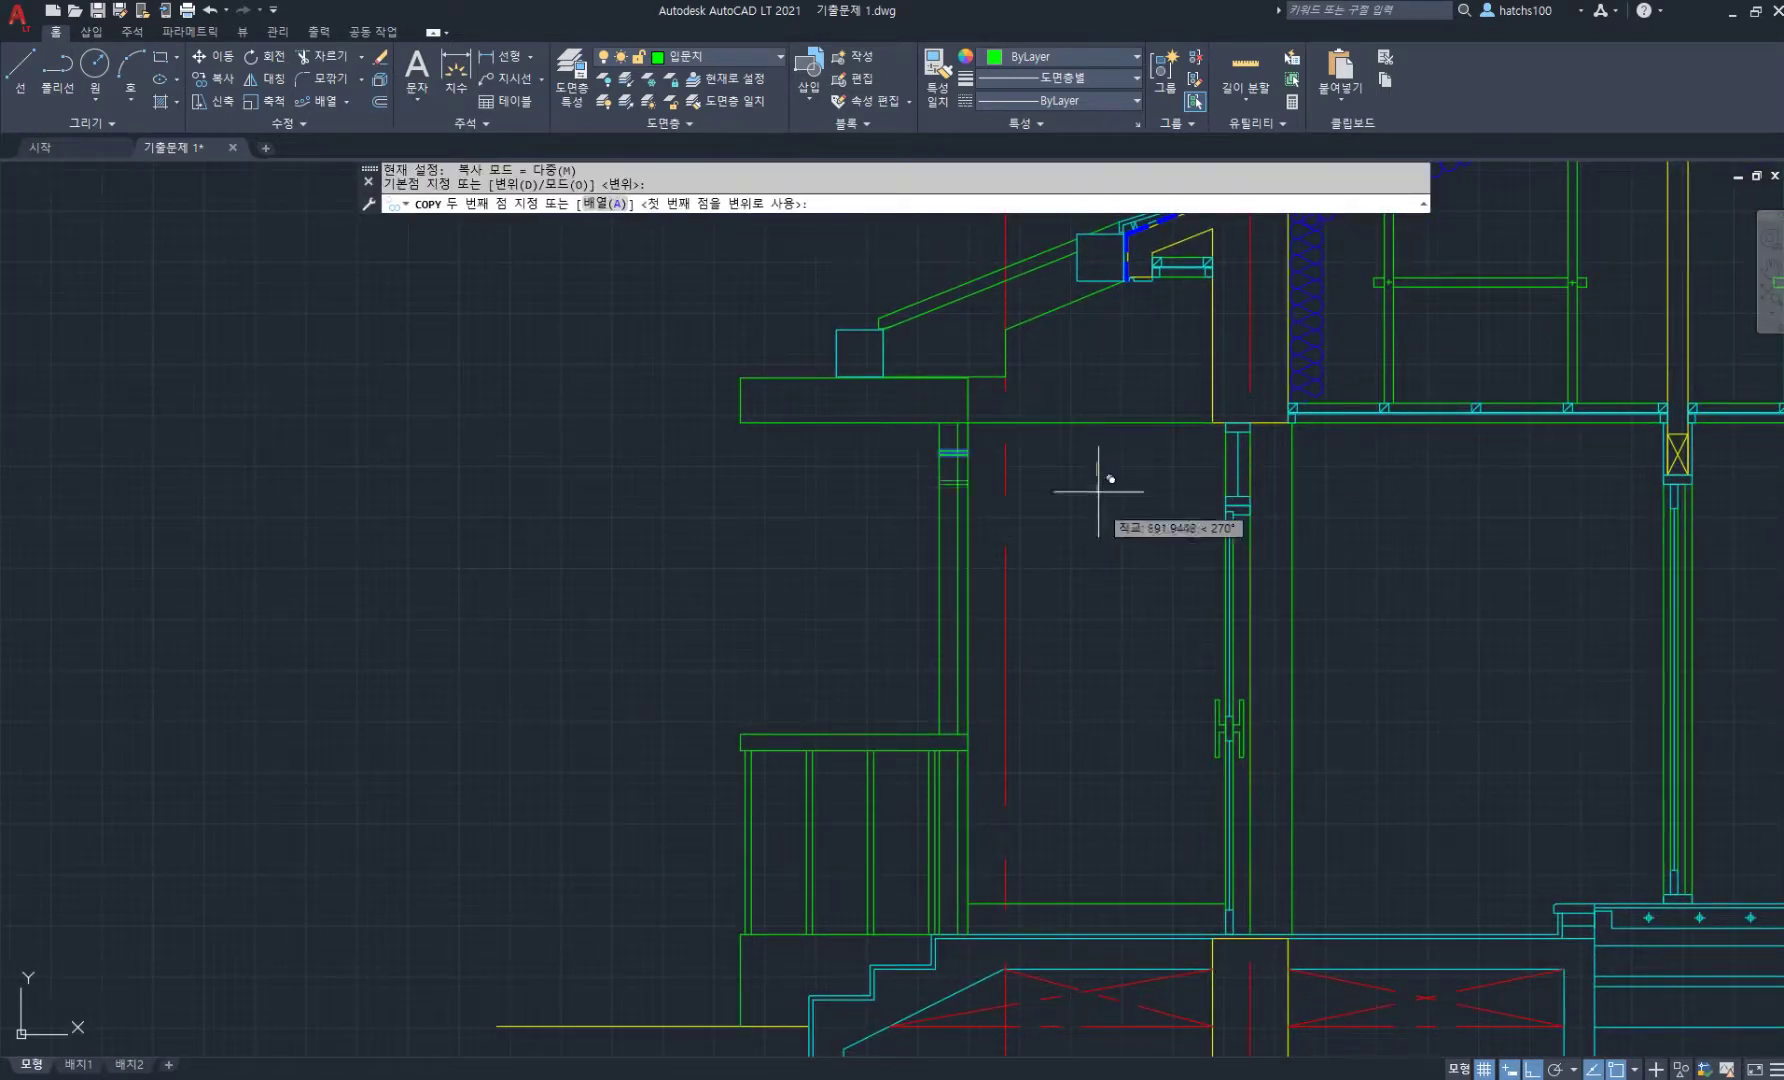
left_click(1100, 653)
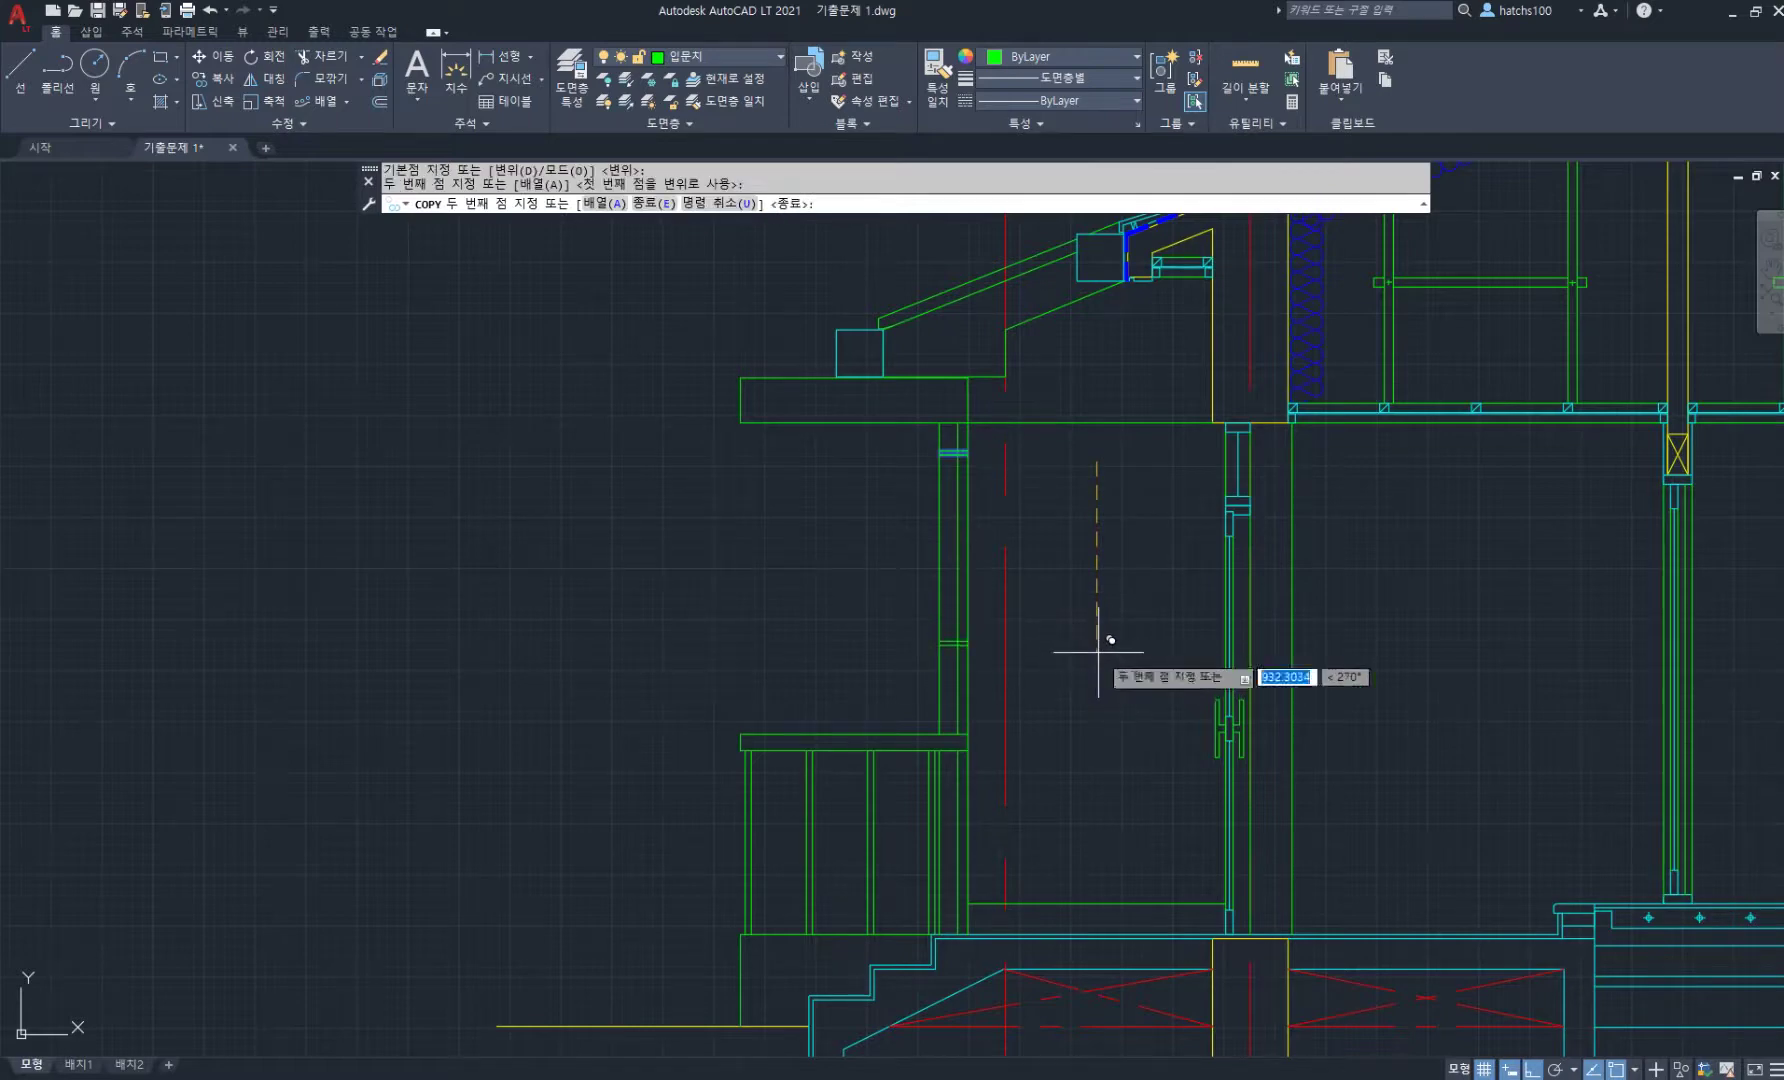
left_click(1122, 872)
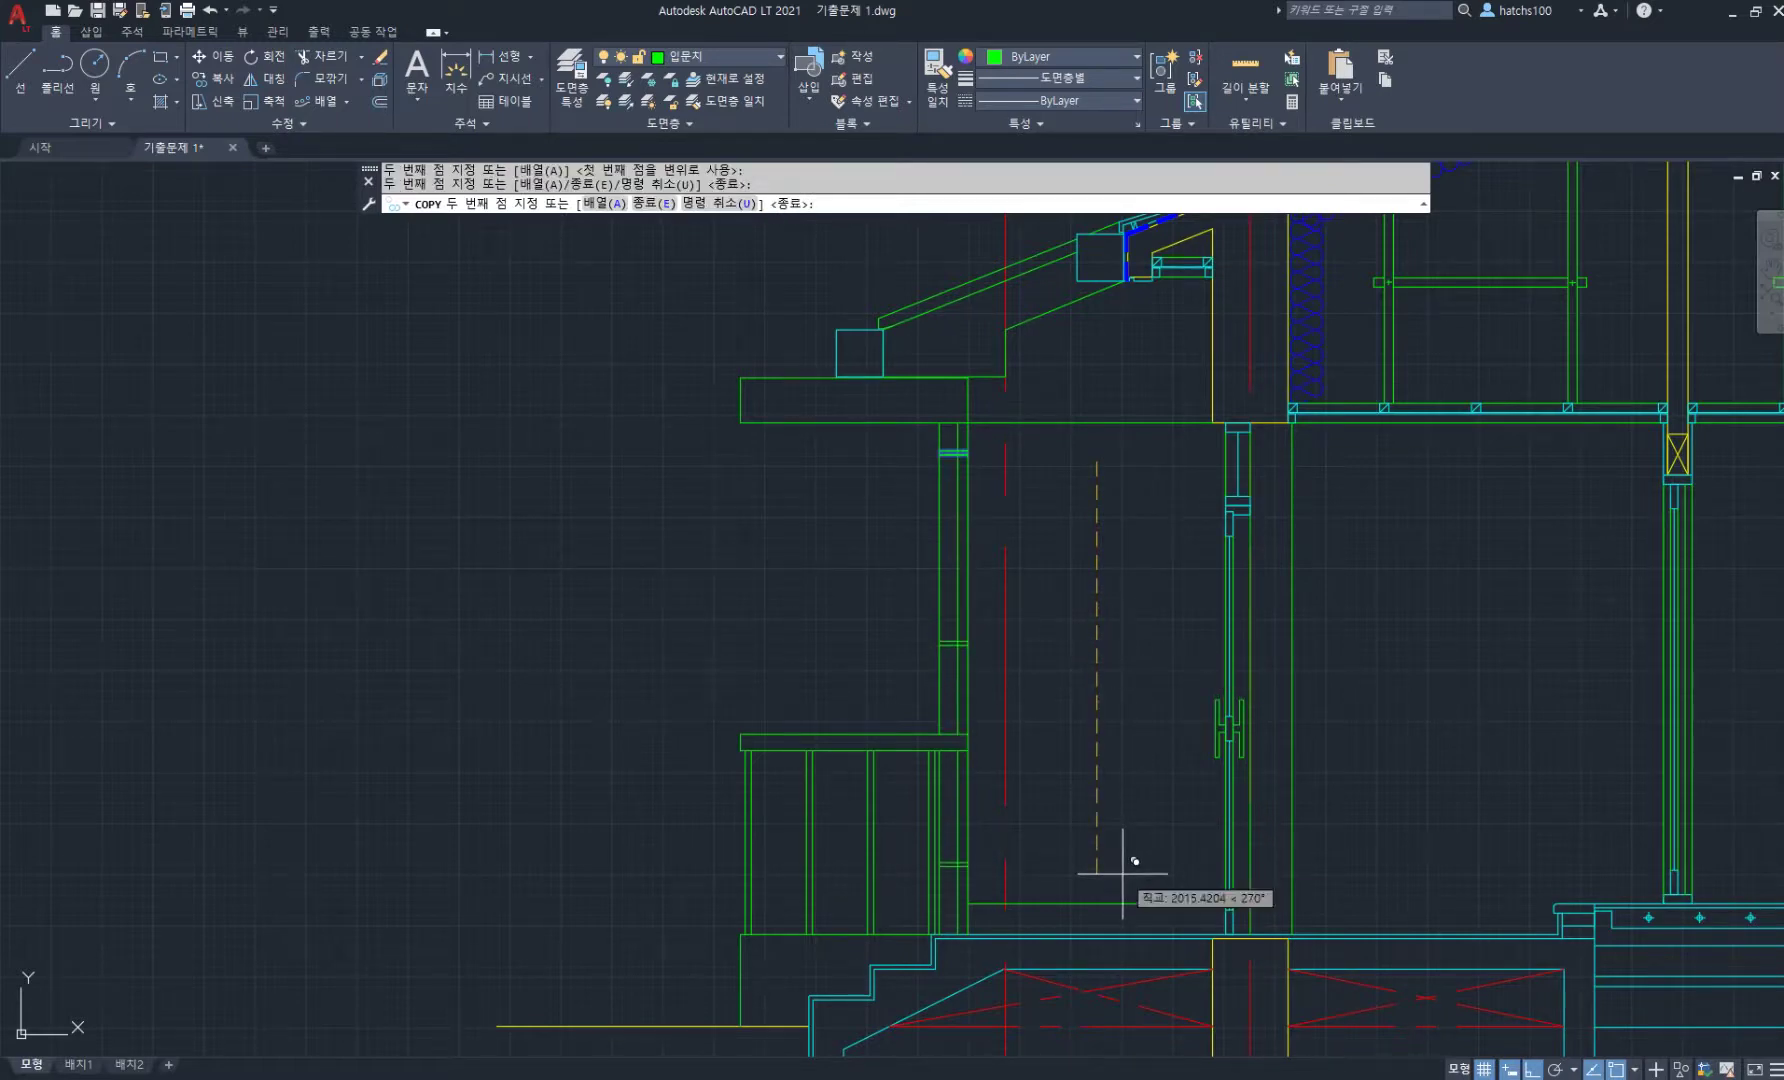
key("Return")
- Match the properties of the lower eave's square to the green sloped roof line beside it
scroll(910, 440, "up", 5)
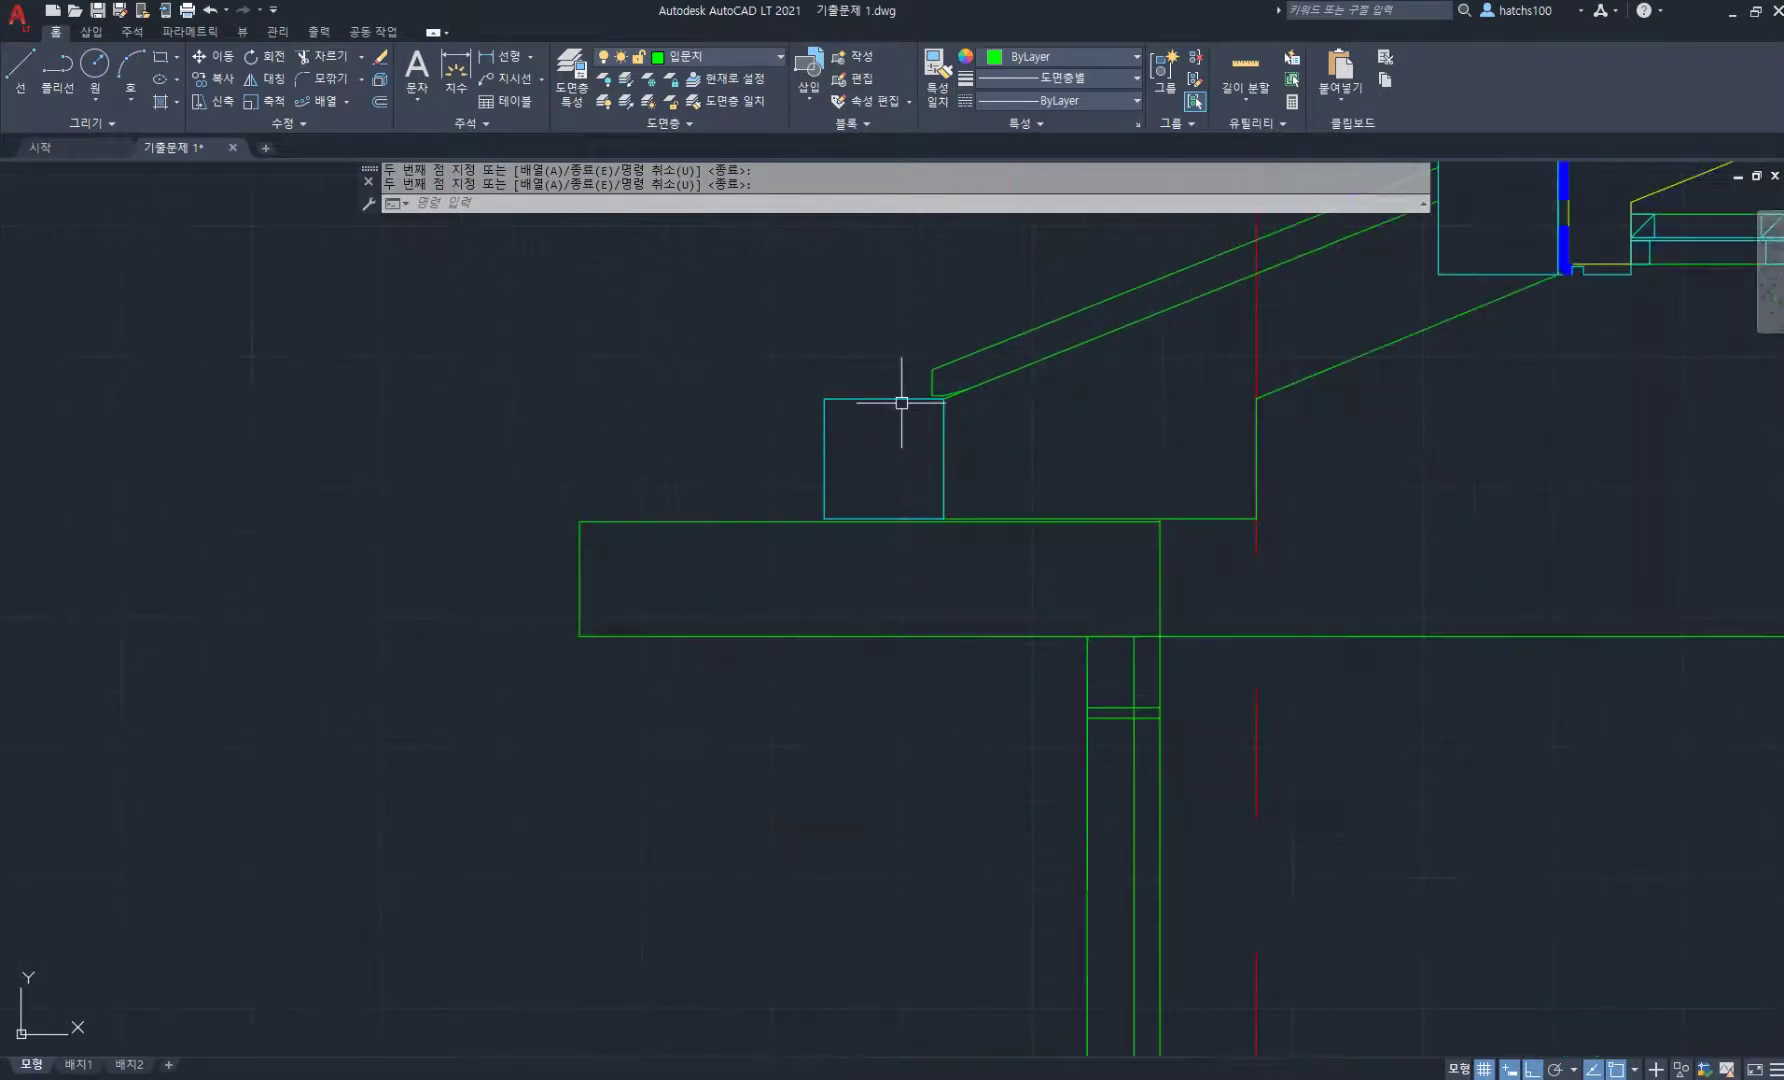
type("ma")
key("Return")
left_click(1027, 360)
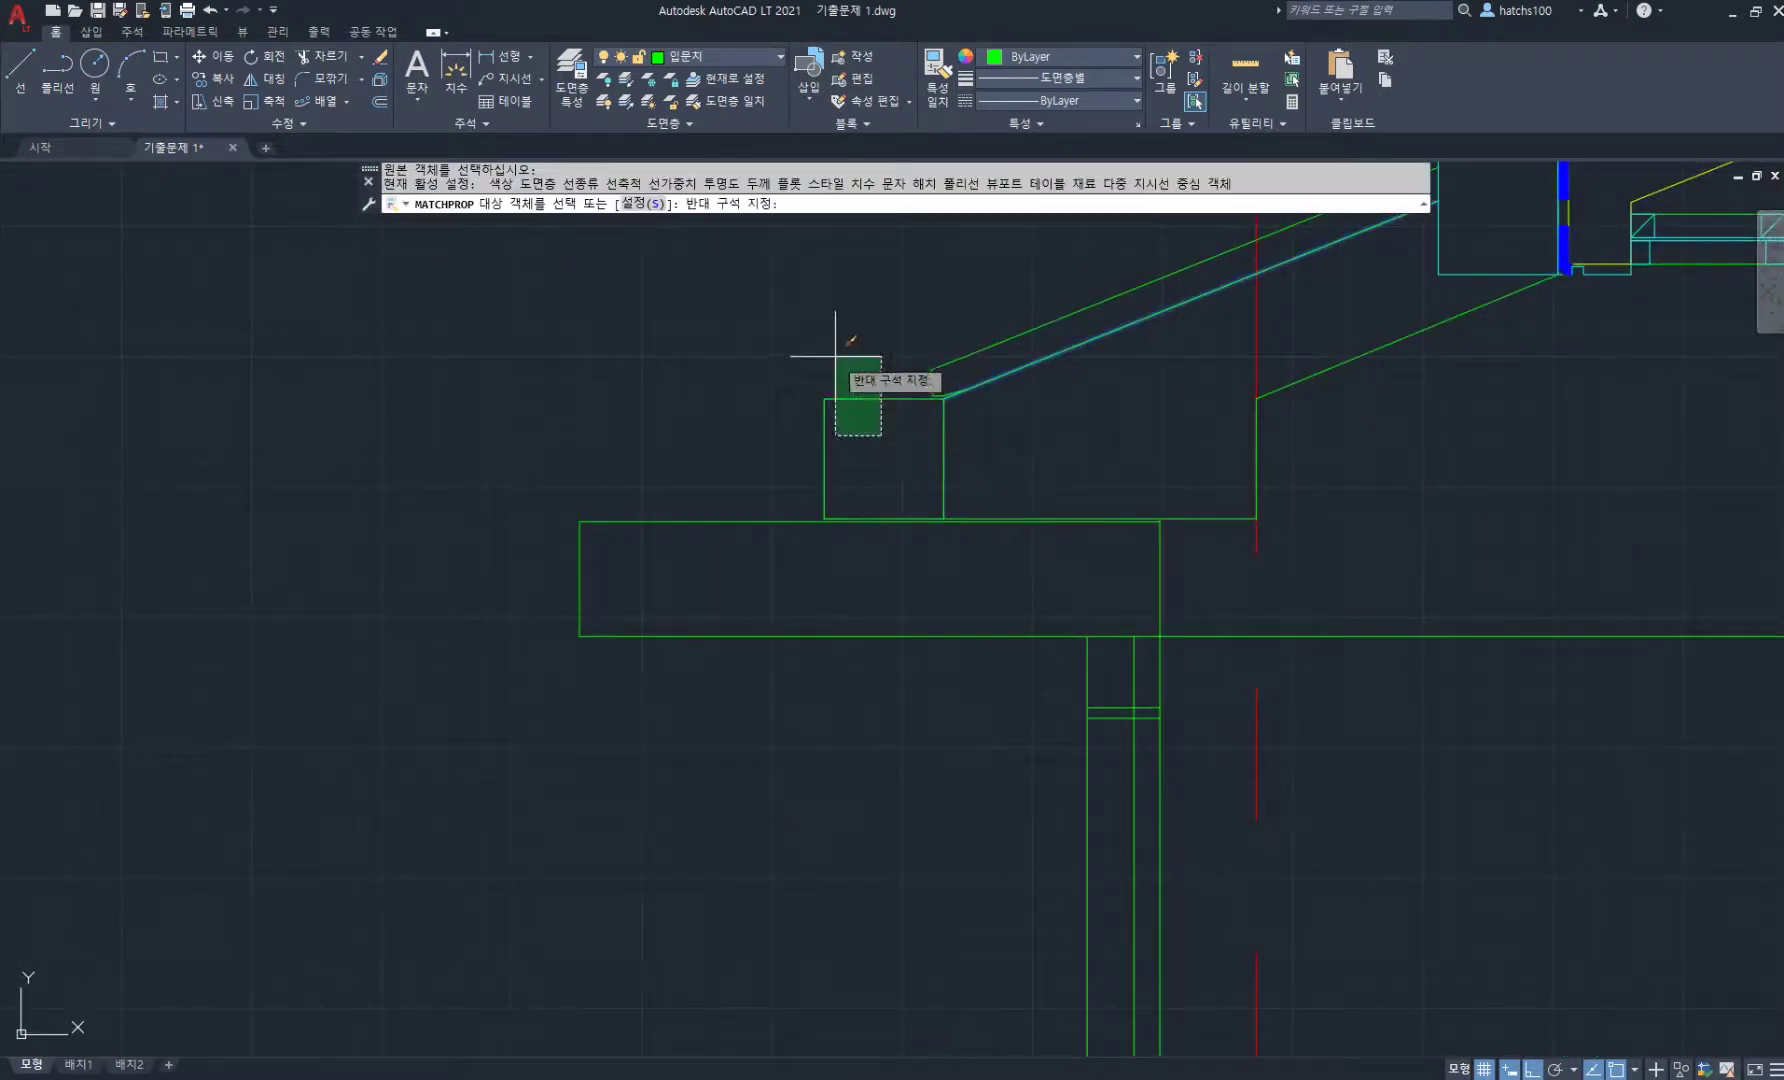
left_click(916, 397)
scroll(916, 395, "down", 5)
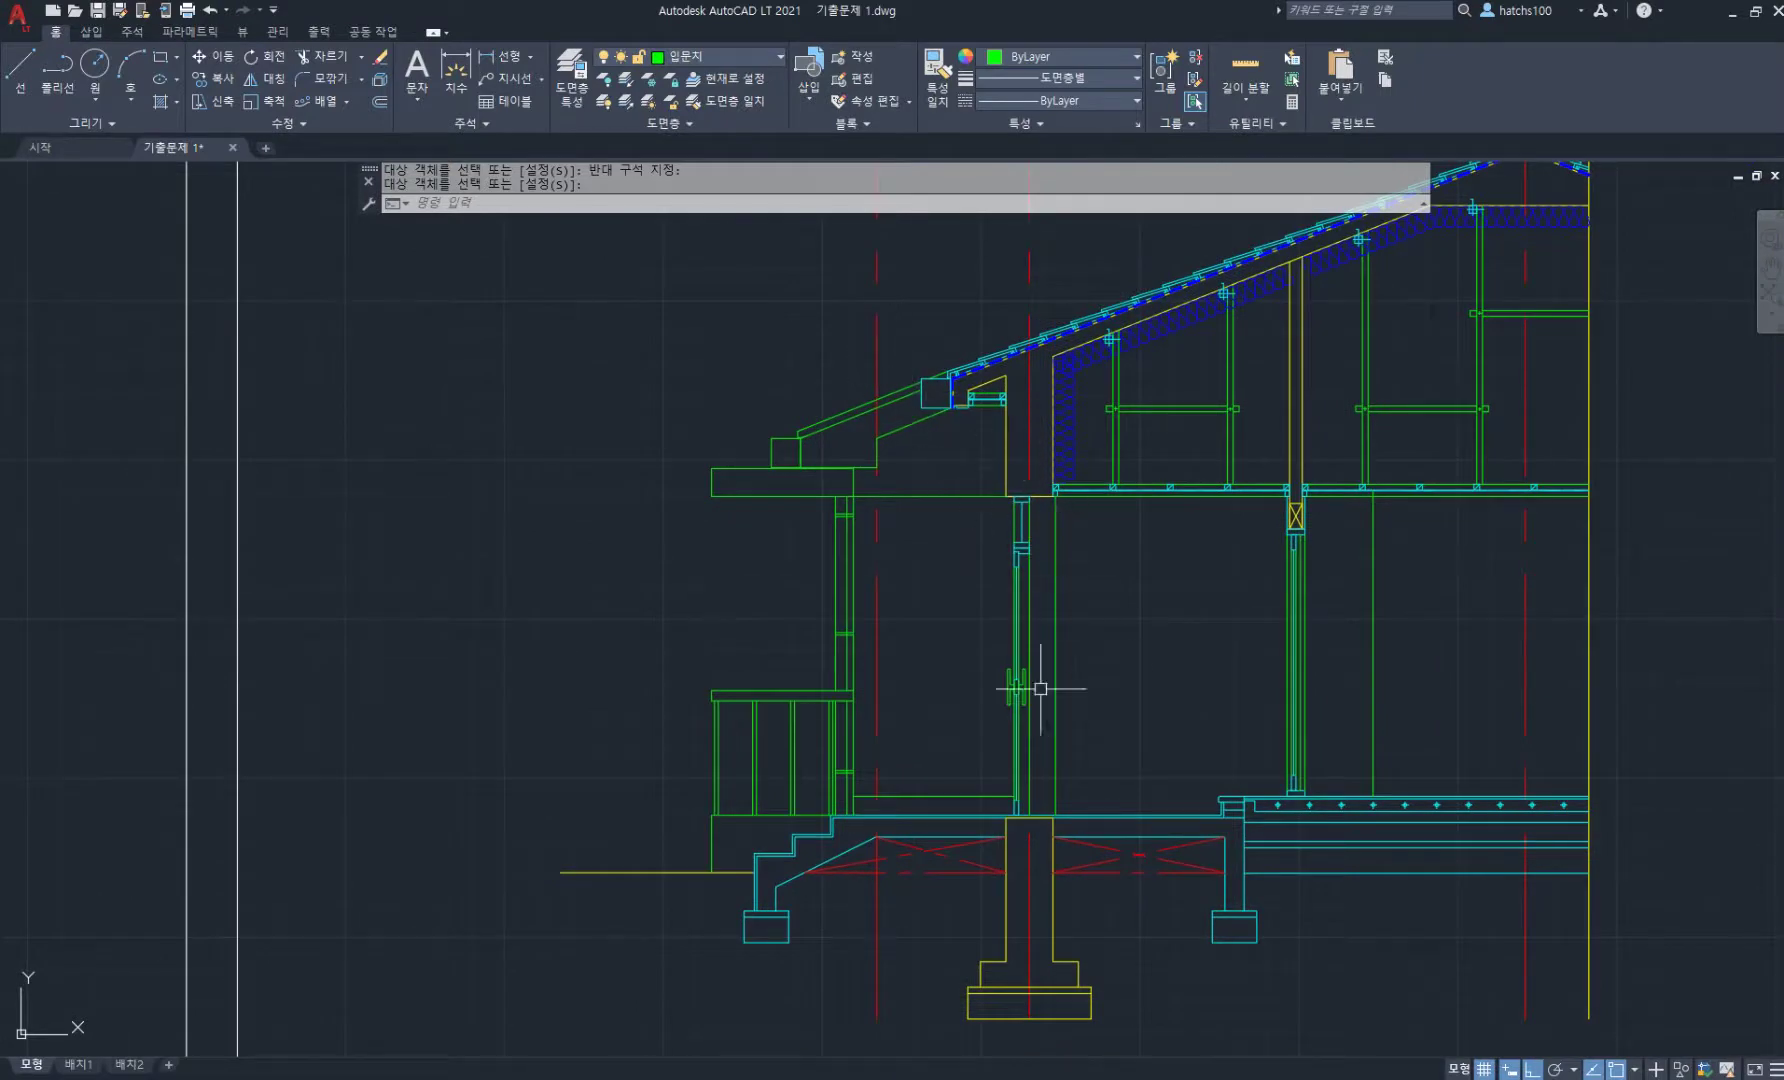
- Switch to Acrobat Reader and examine the floor plan along section line A, from the entrance to the bathroom wall
middle_click_drag(1122, 628, 854, 623)
middle_click_drag(1207, 780, 1110, 768)
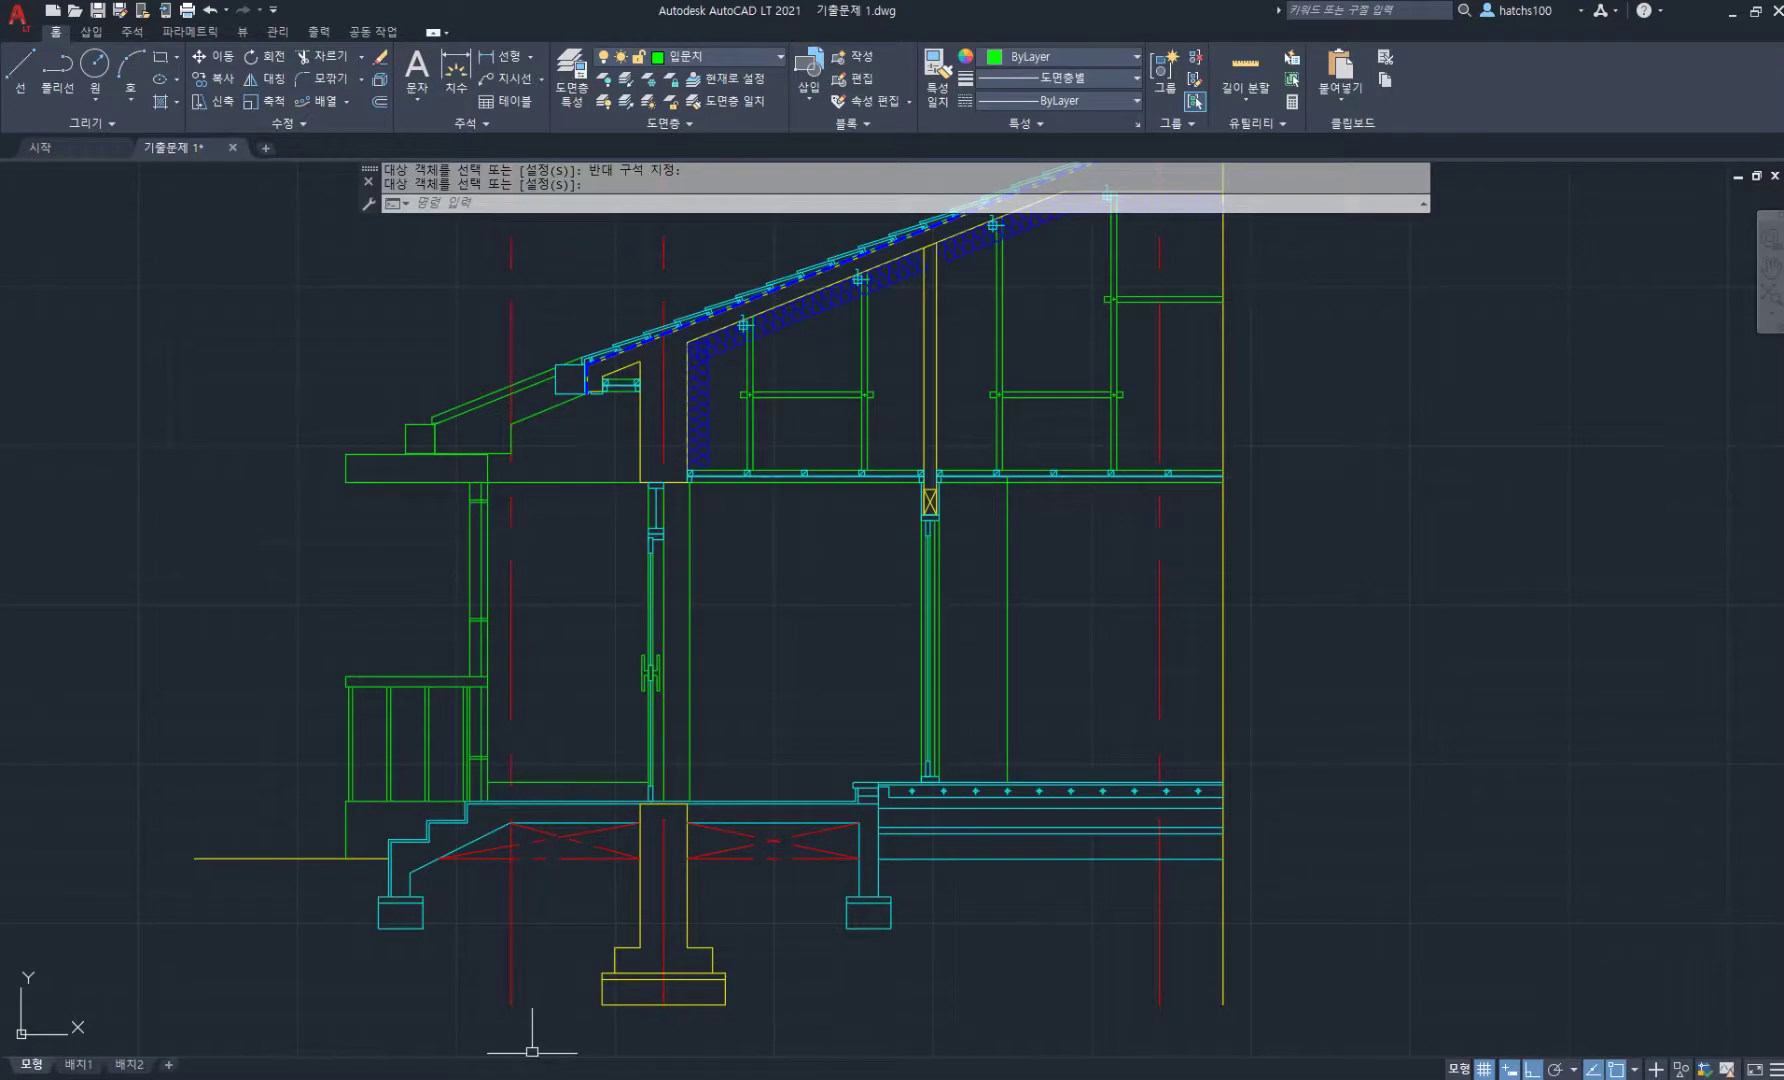
key("alt+Tab")
scroll(989, 575, "up", 3, "ctrl")
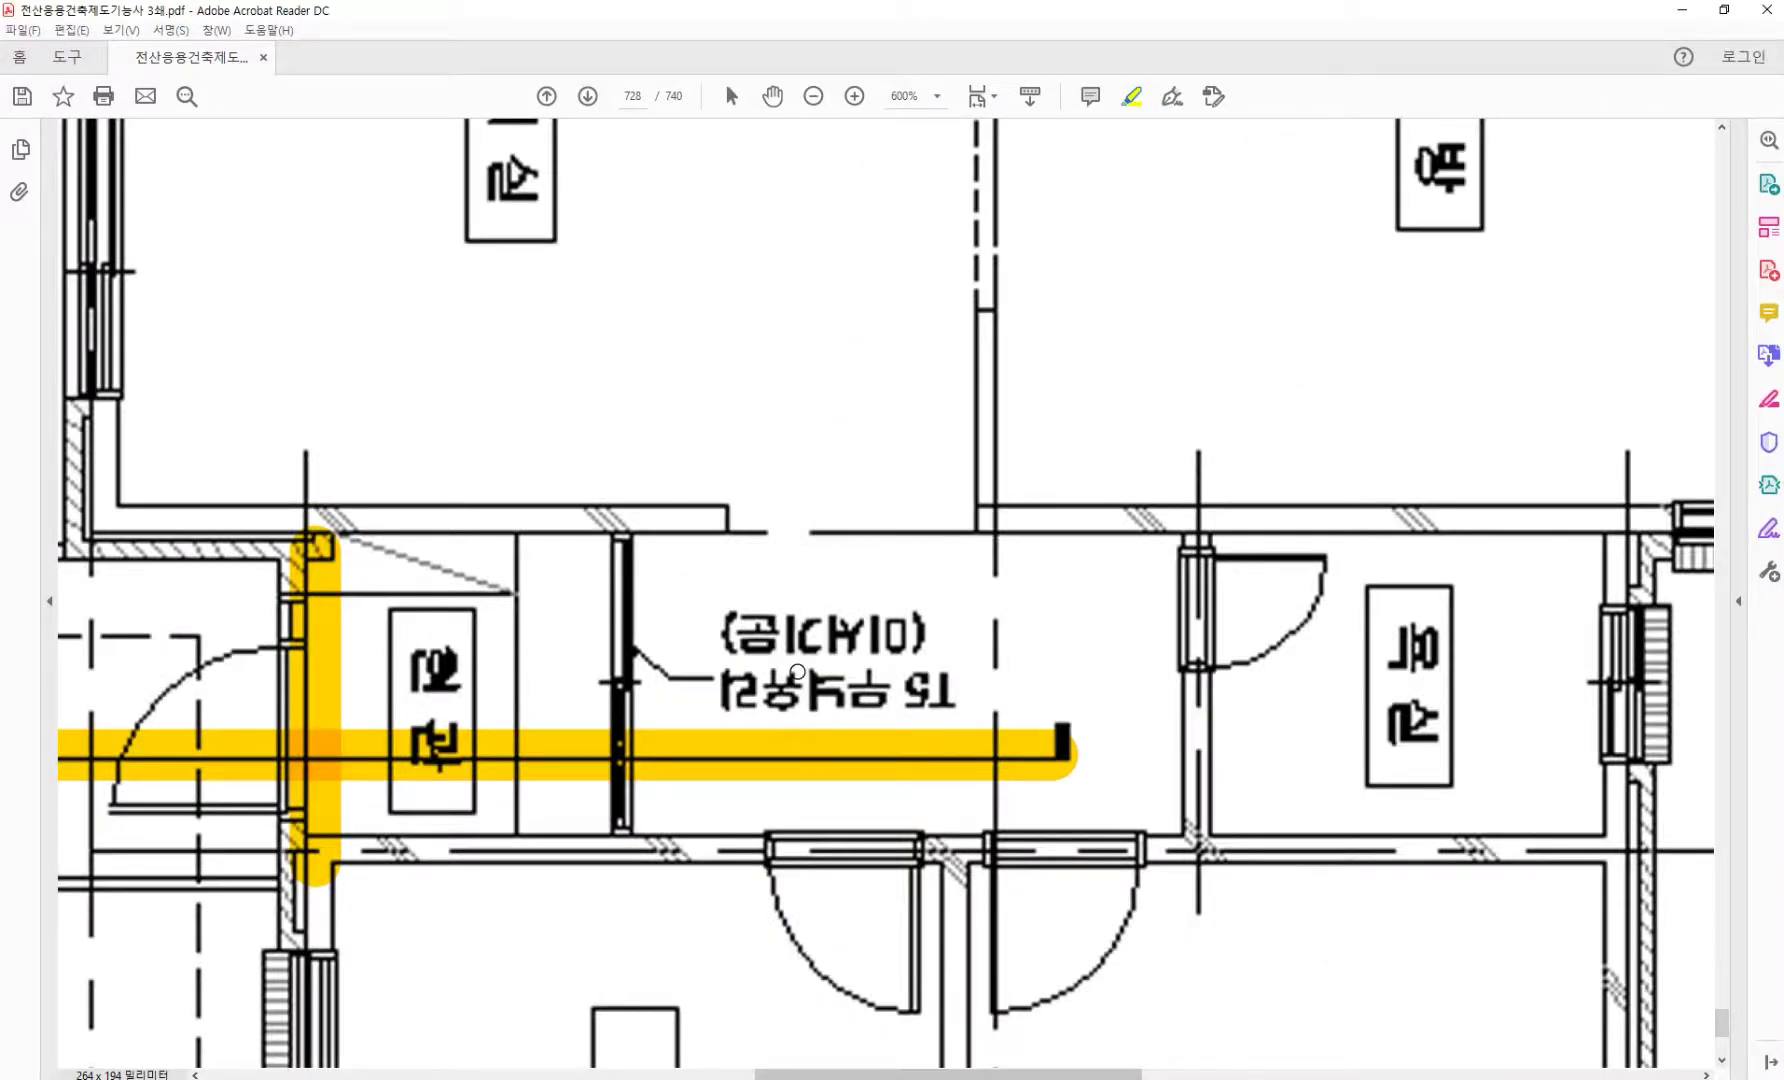
scroll(797, 671, "down", 2, "ctrl")
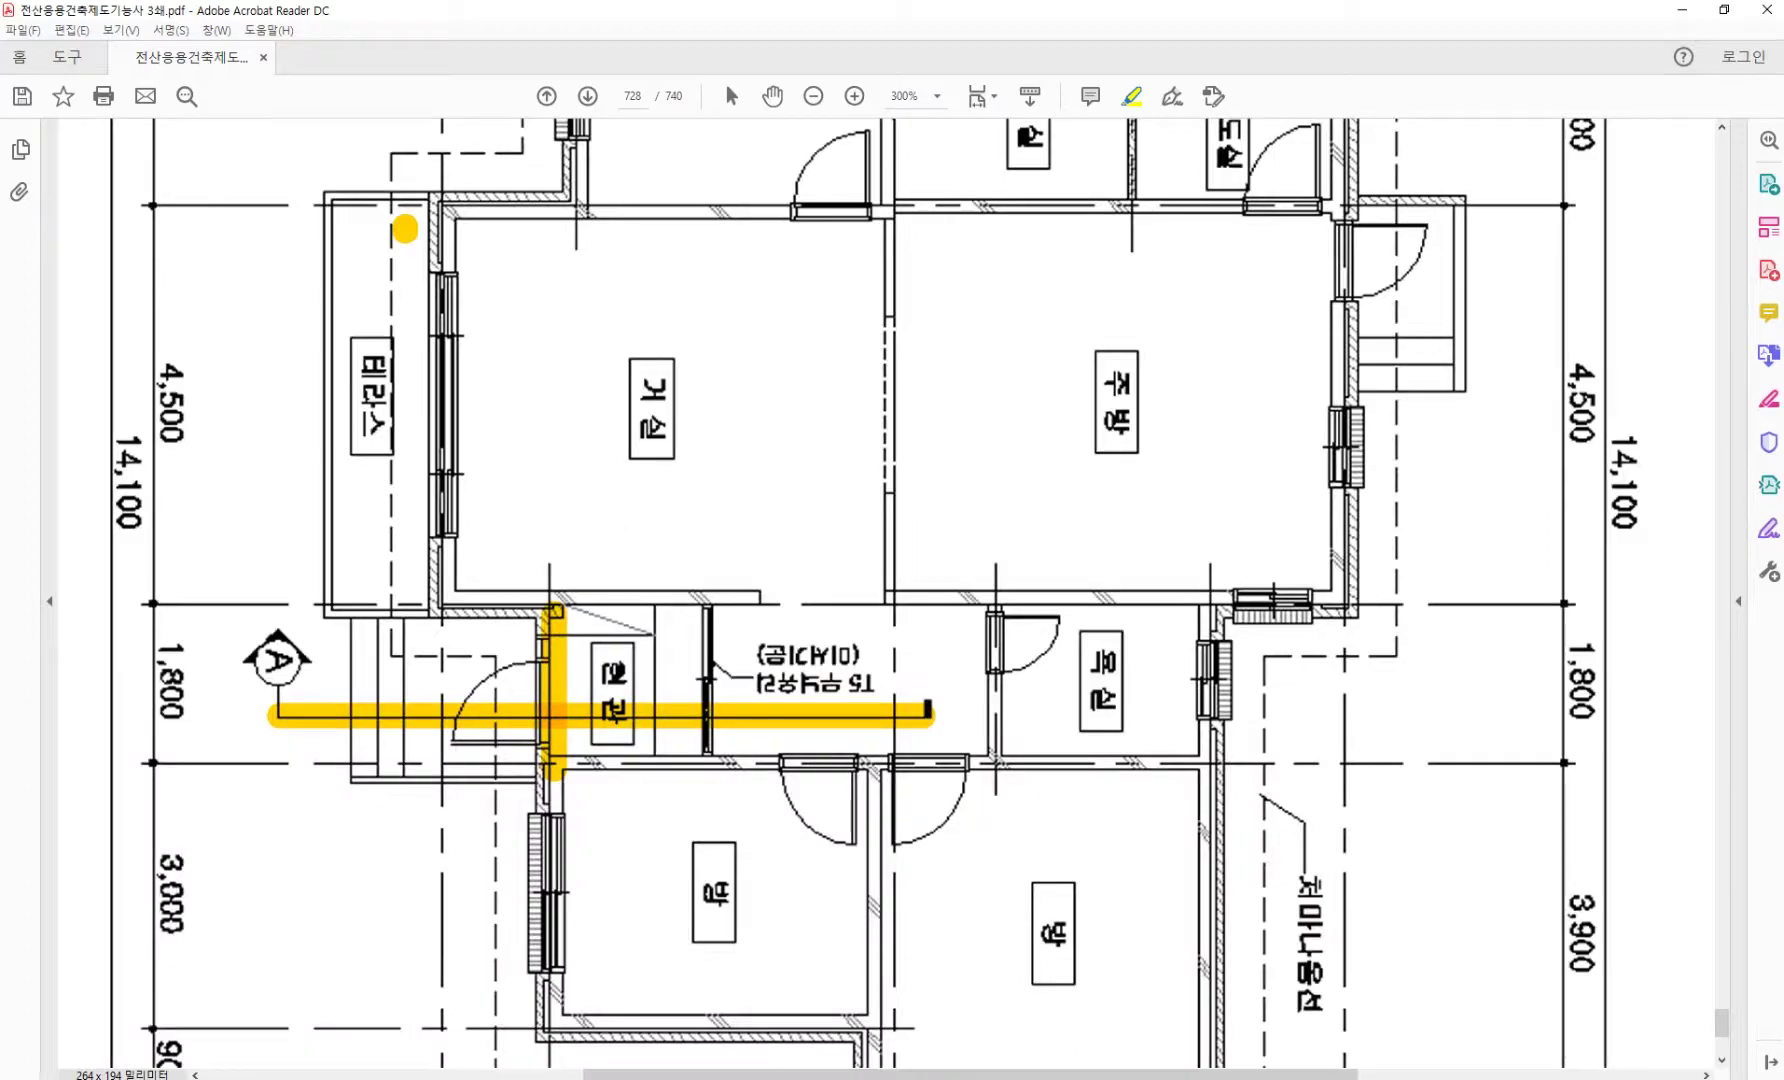
- Switch back to AutoCAD and draw a vertical wall line from the ceiling to the floor surface beside the section's last grid line
key("alt+Tab")
scroll(1133, 669, "up", 2)
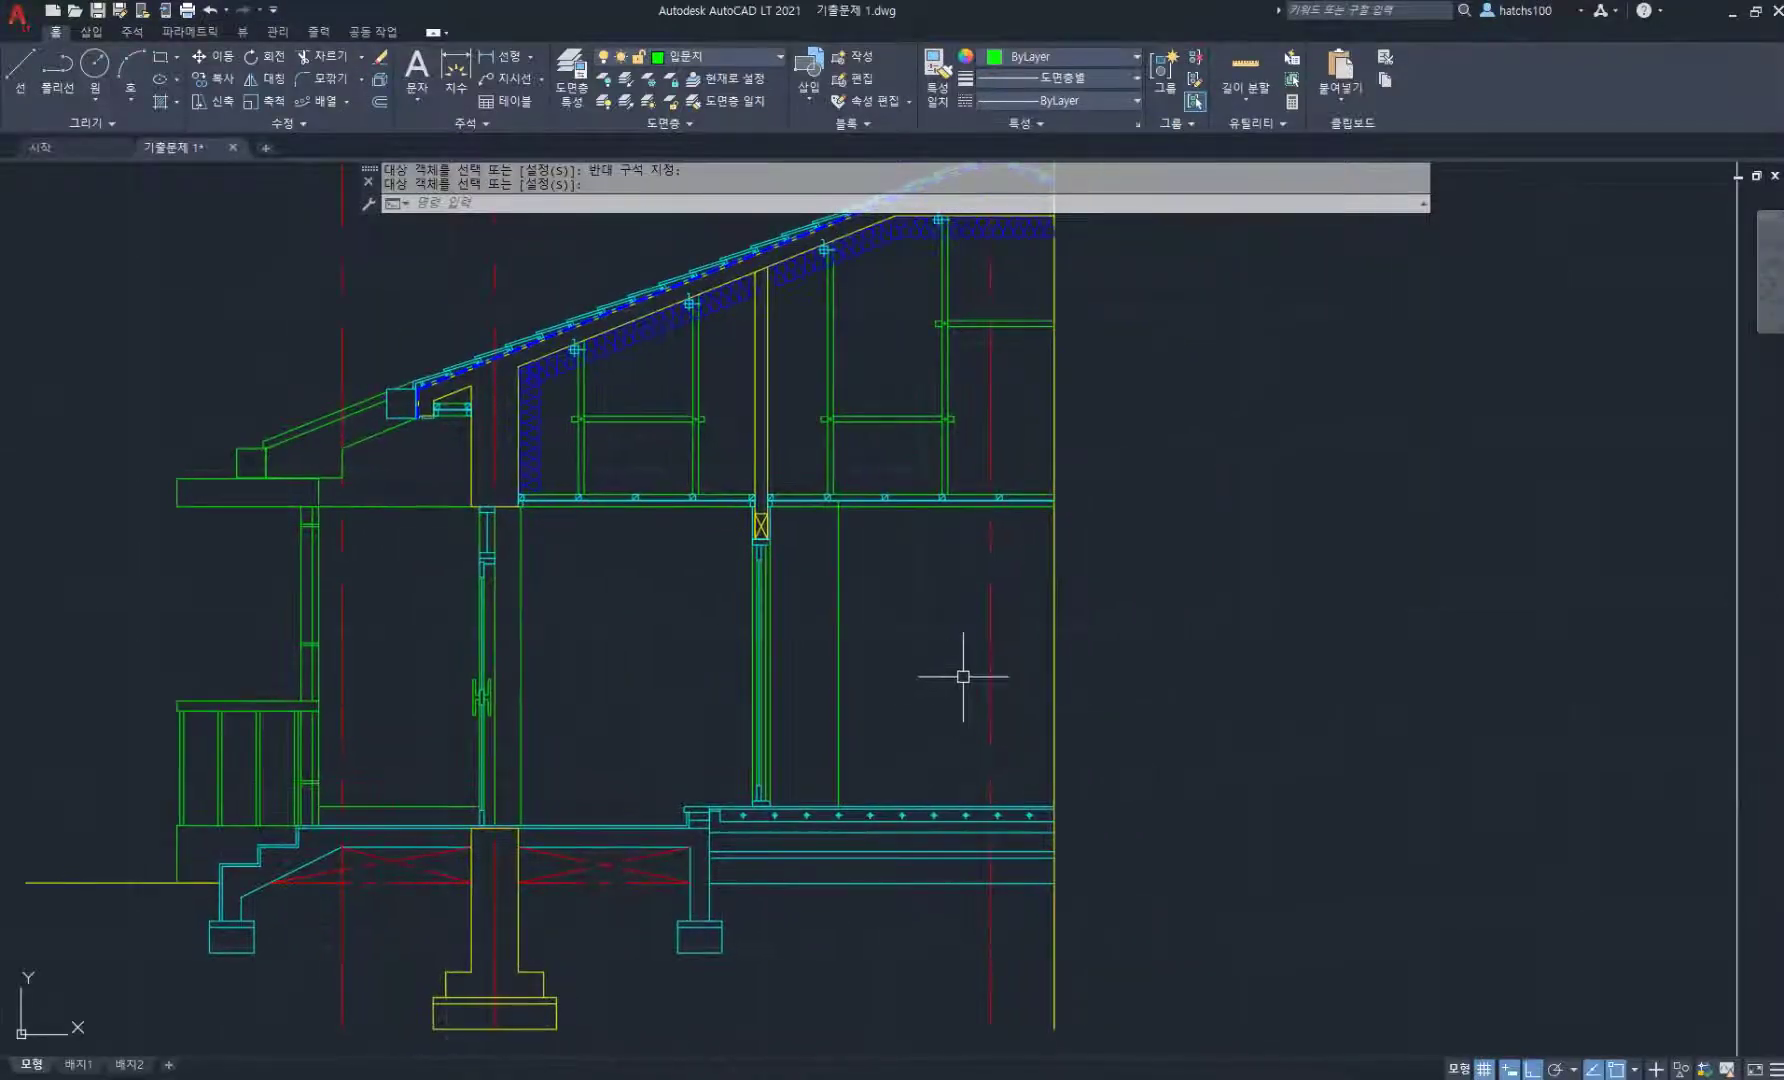
key("l")
key("Return")
left_click(986, 405)
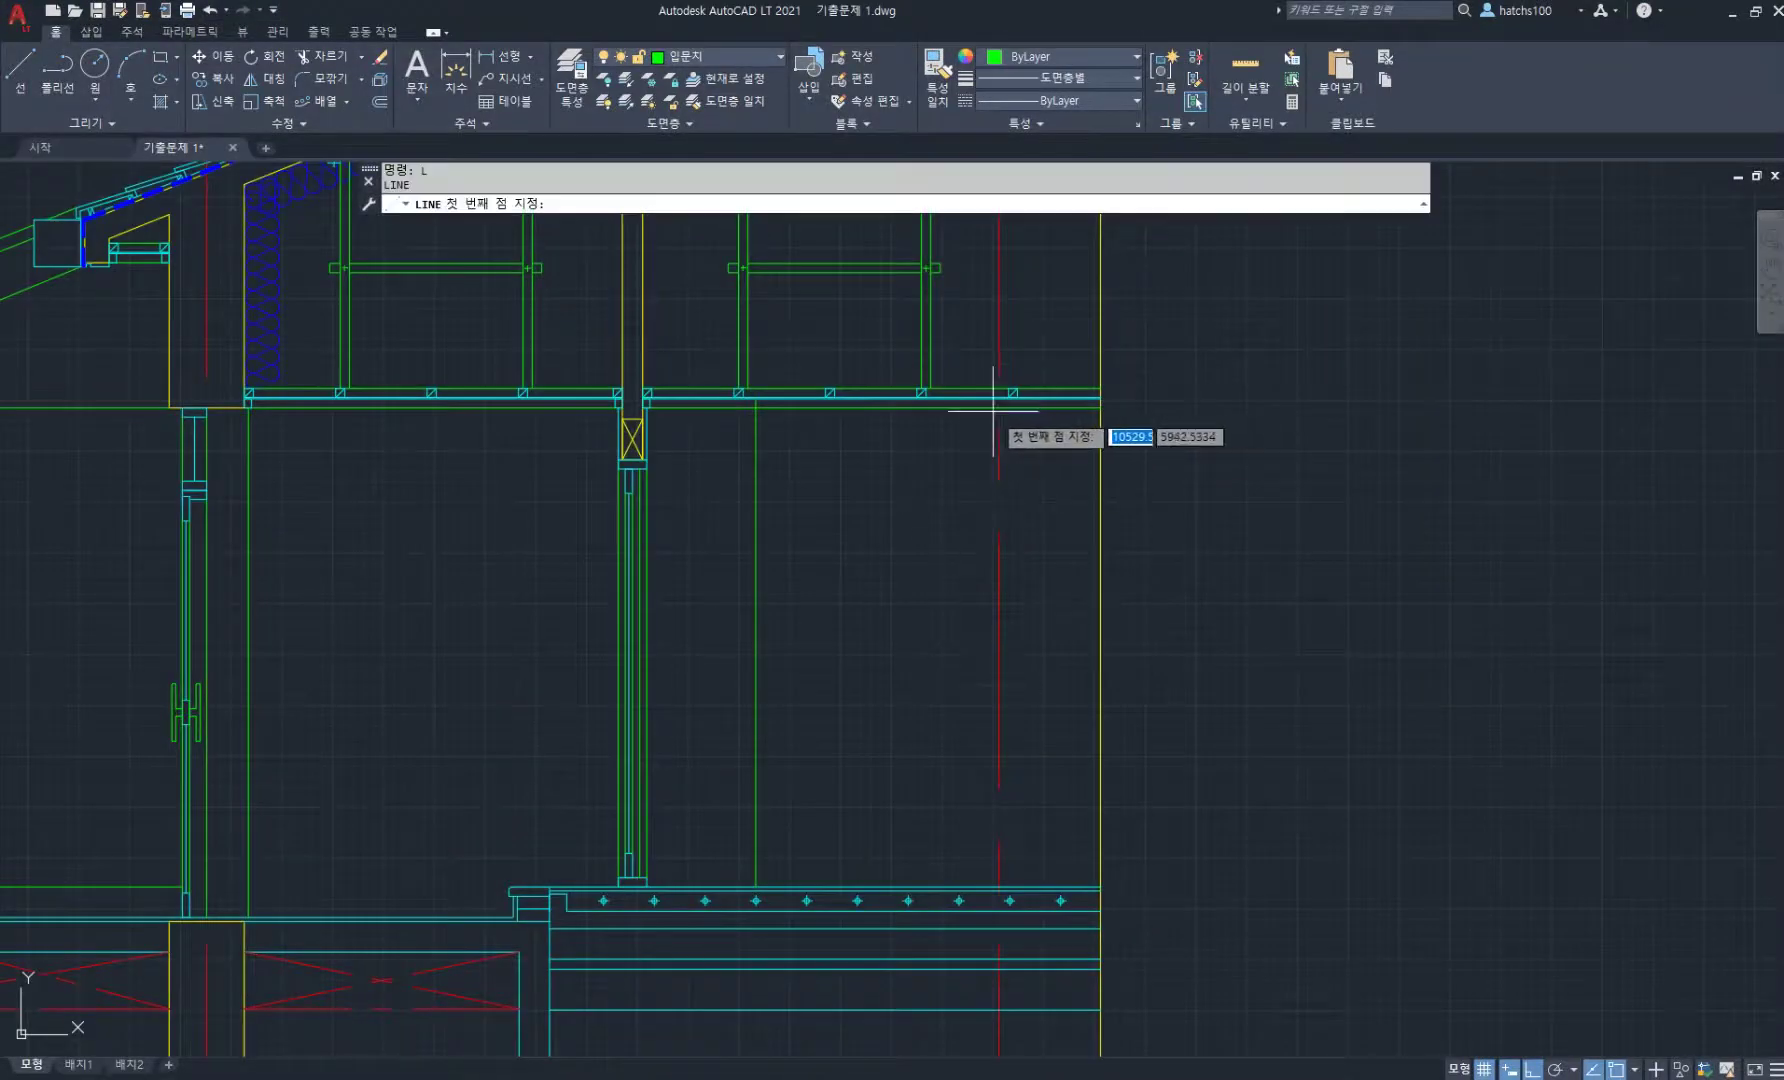
scroll(985, 405, "up", 2)
scroll(940, 745, "down", 2)
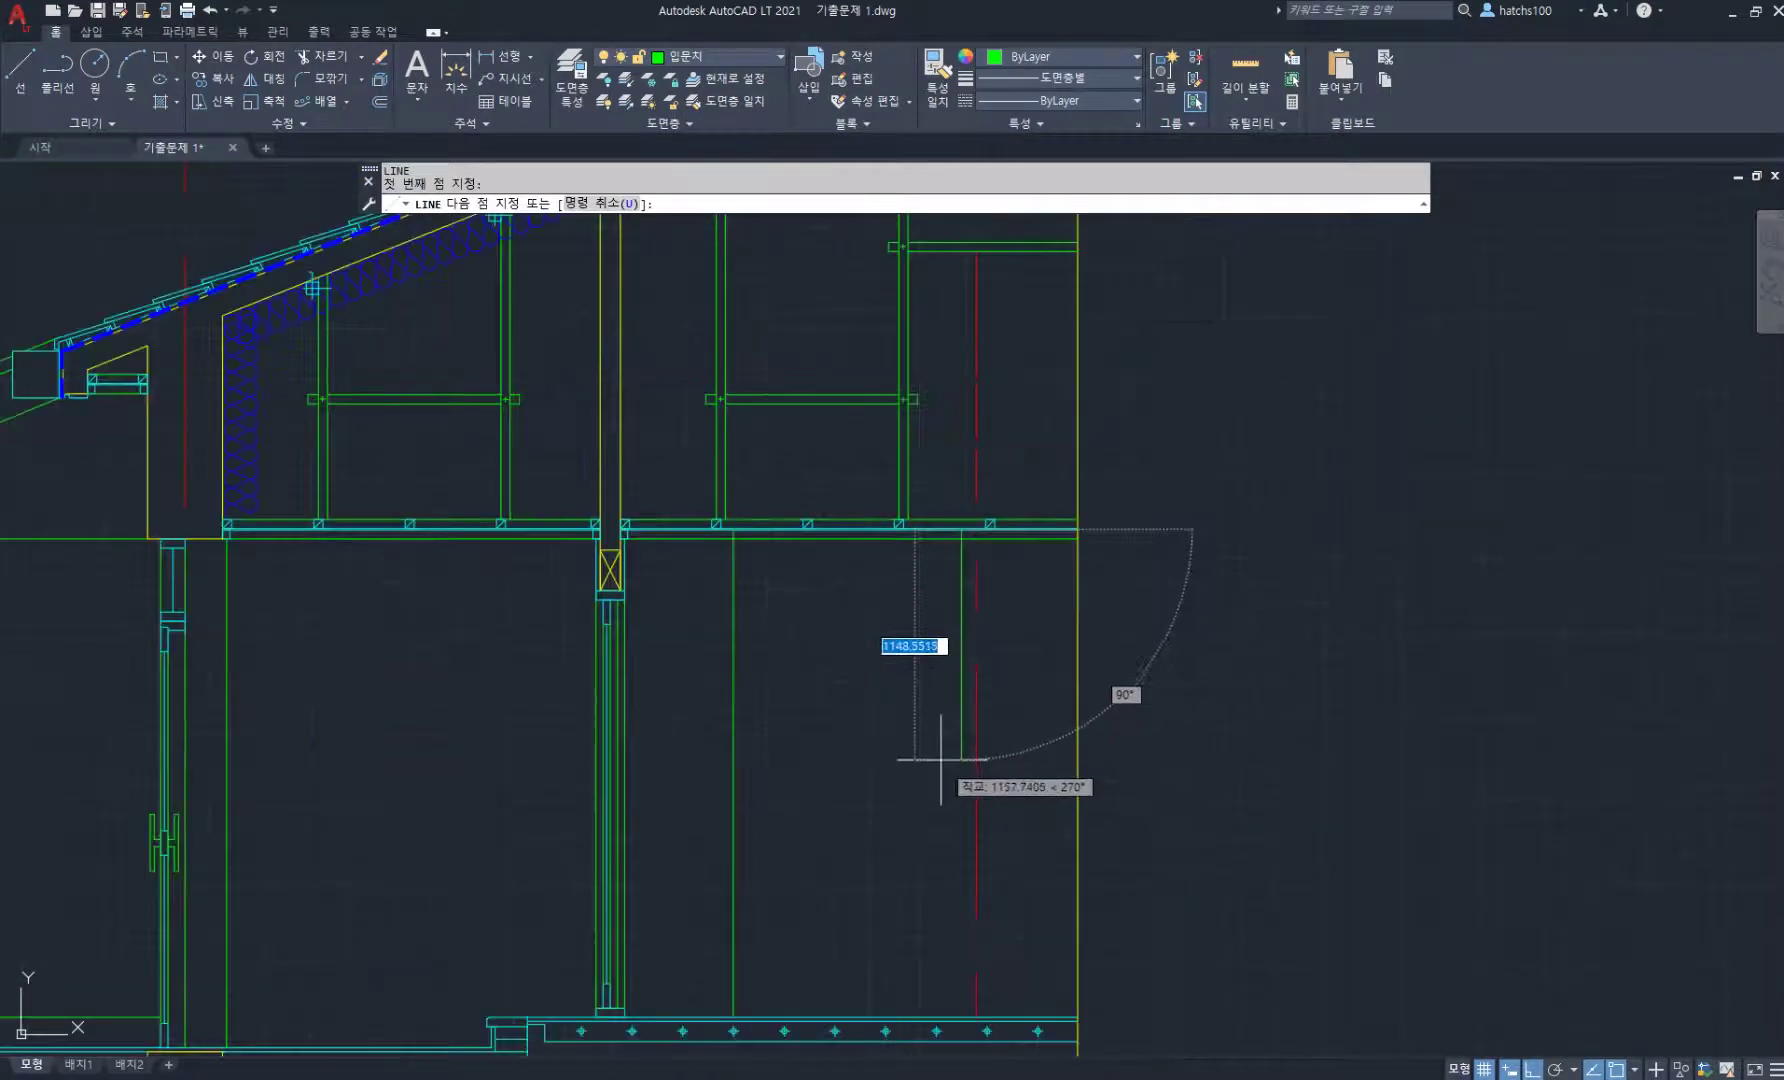
scroll(890, 820, "up", 2)
left_click(927, 856)
key("Return")
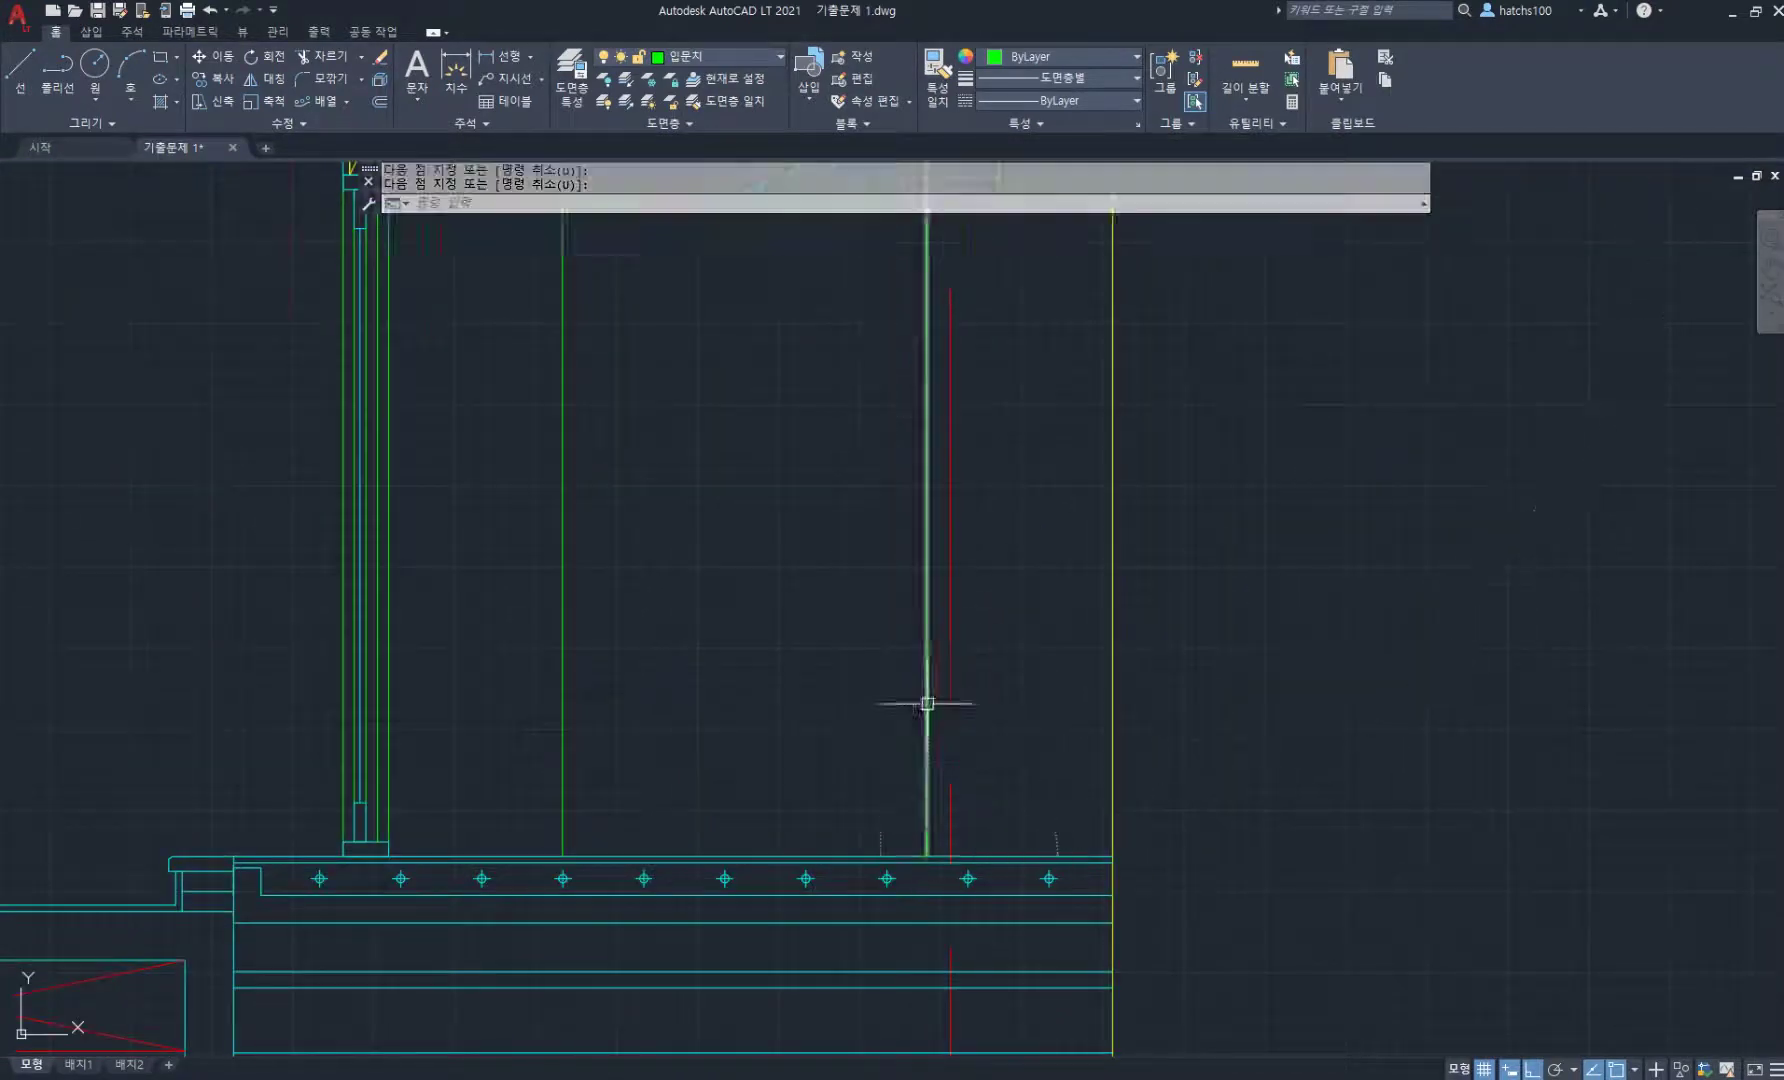
- Draw a 900 by 2100 door rectangle standing on the floor between the two vertical wall lines of the end room
scroll(920, 690, "down", 4)
middle_click_drag(886, 675, 988, 680)
scroll(916, 716, "up", 2)
scroll(960, 785, "up", 2)
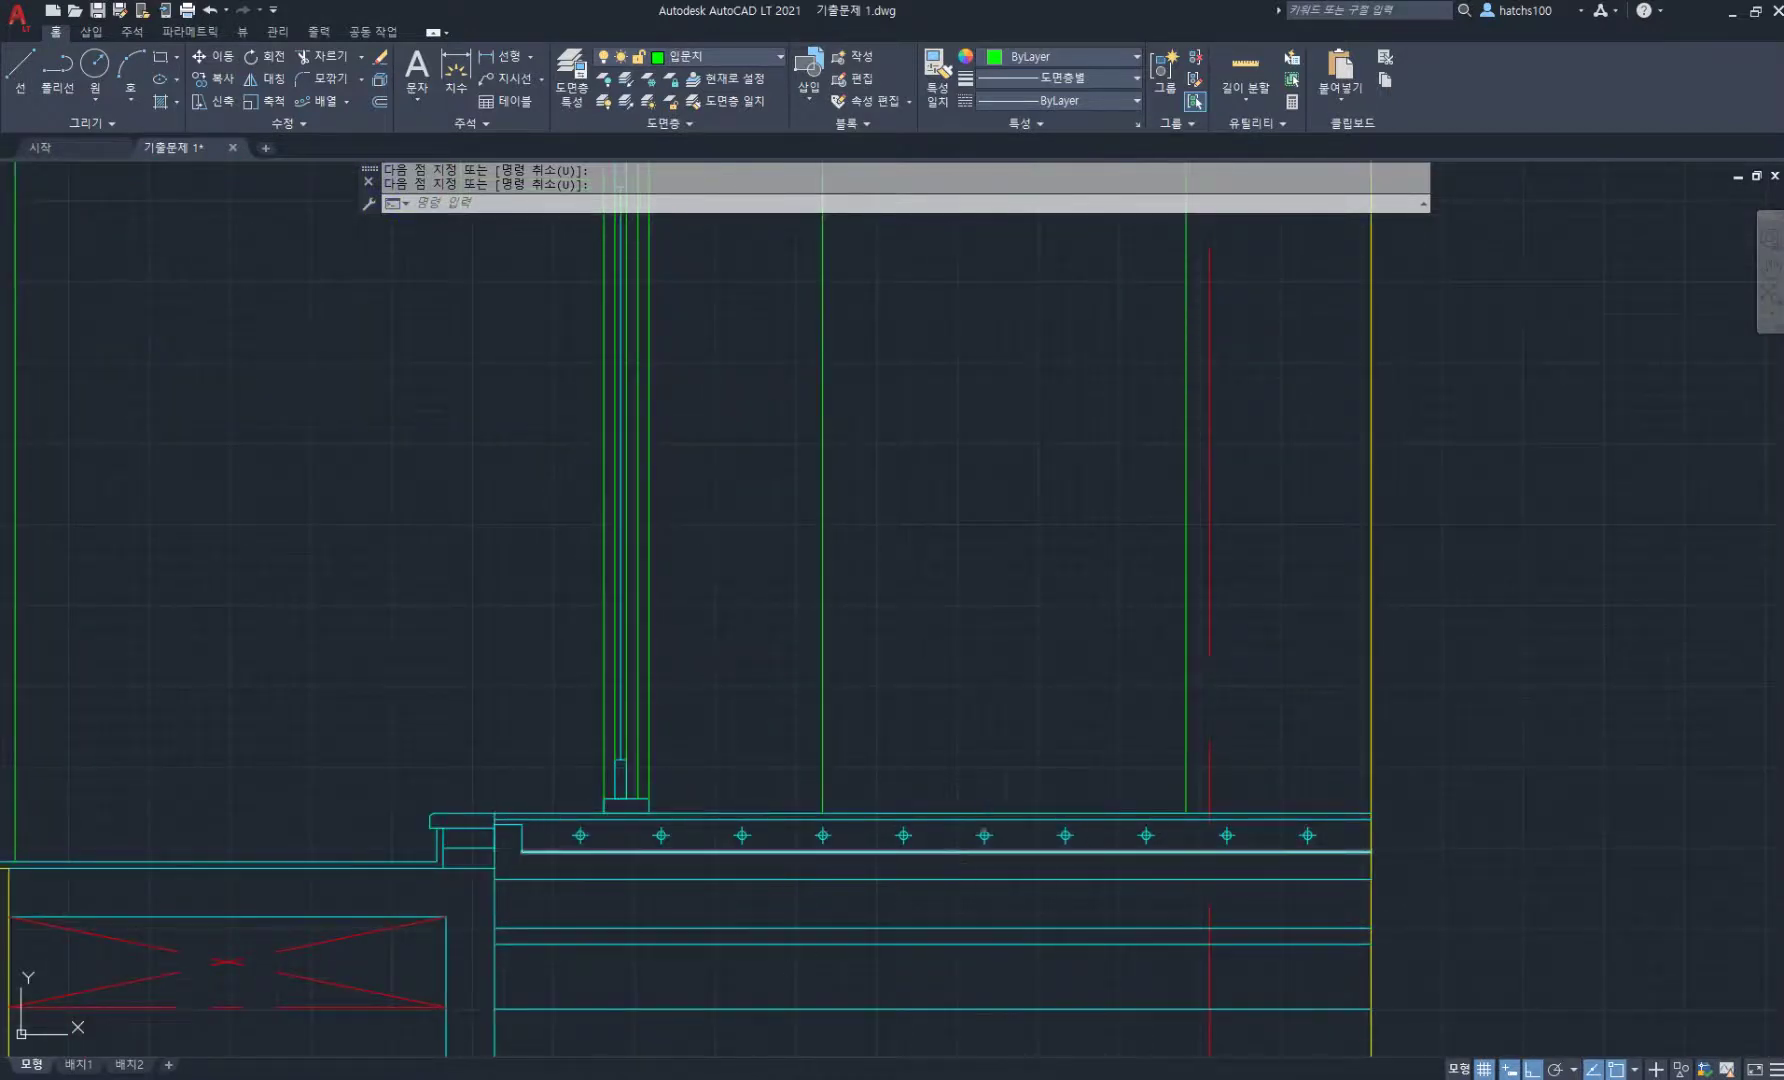
type("rec")
key("Return")
left_click(893, 812)
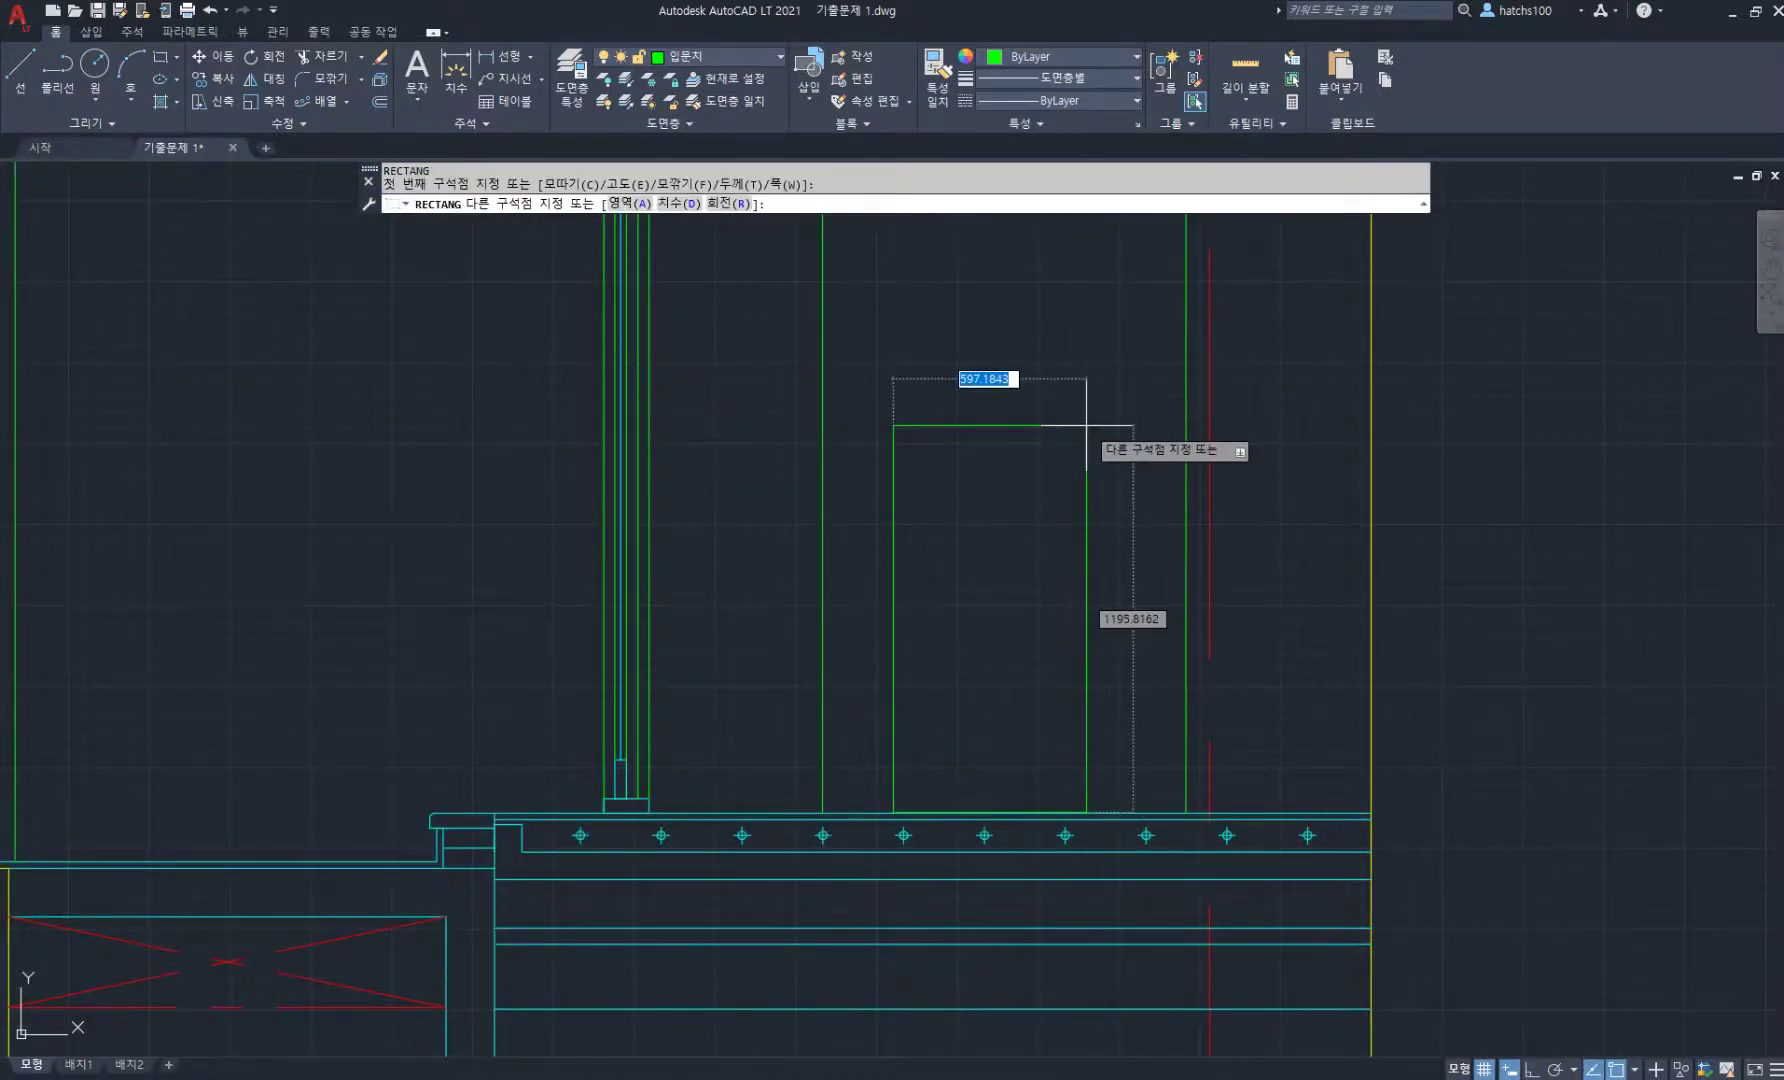
key("Tab")
type("210")
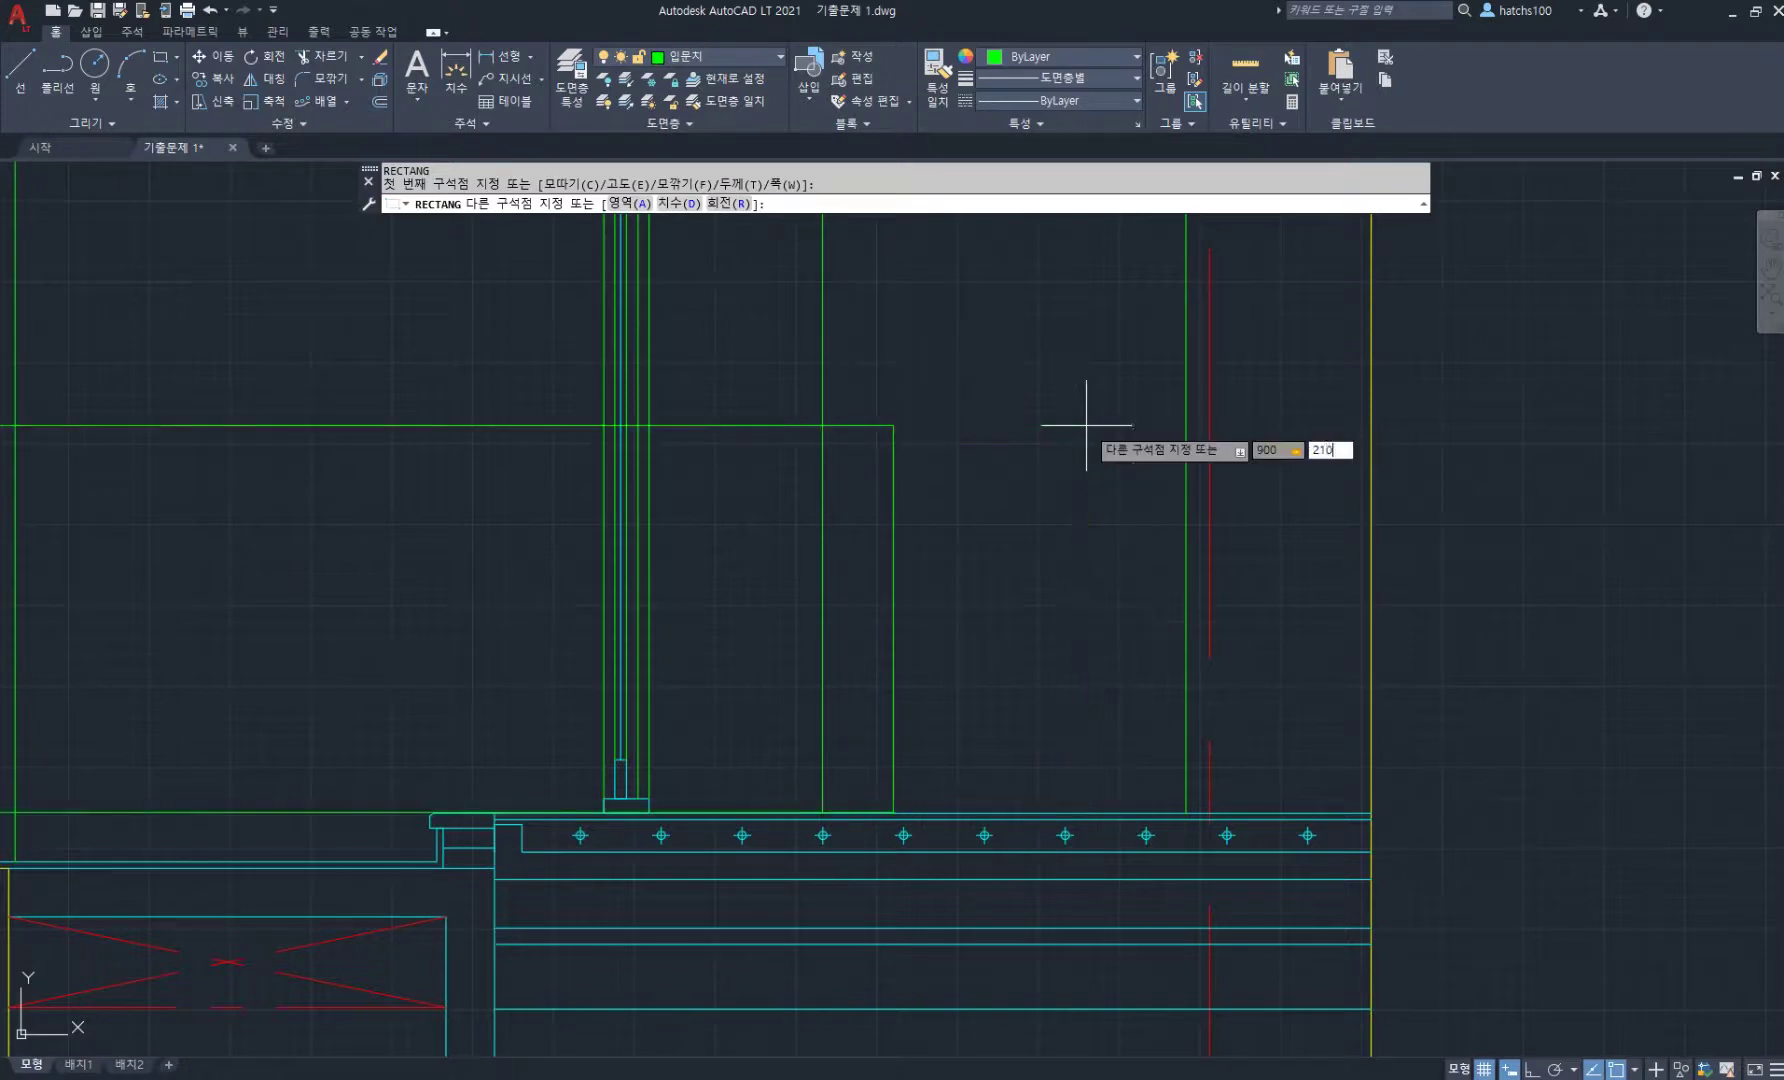
type("0")
key("Return")
scroll(1075, 466, "down", 4)
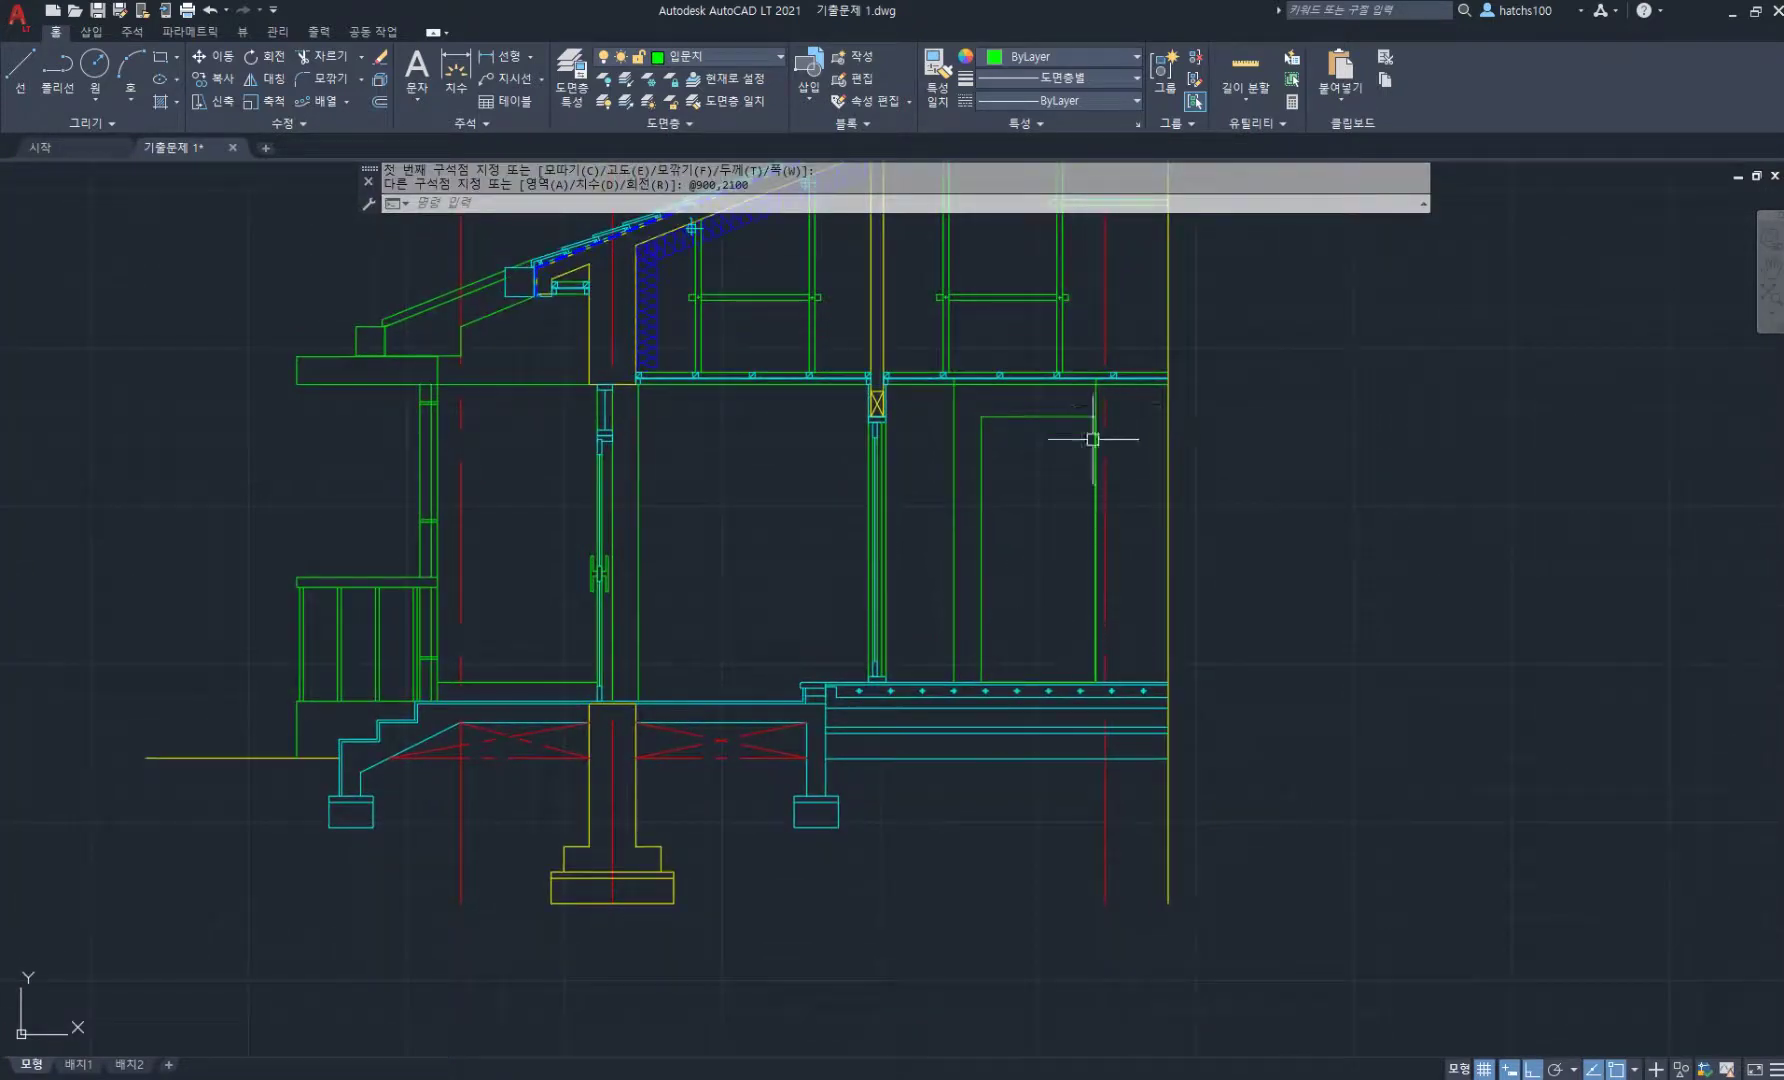
- Check the floor plan in Acrobat Reader, return to AutoCAD and move the door about 81 to the left between its wall lines
scroll(1092, 439, "up", 4)
key("alt+Tab")
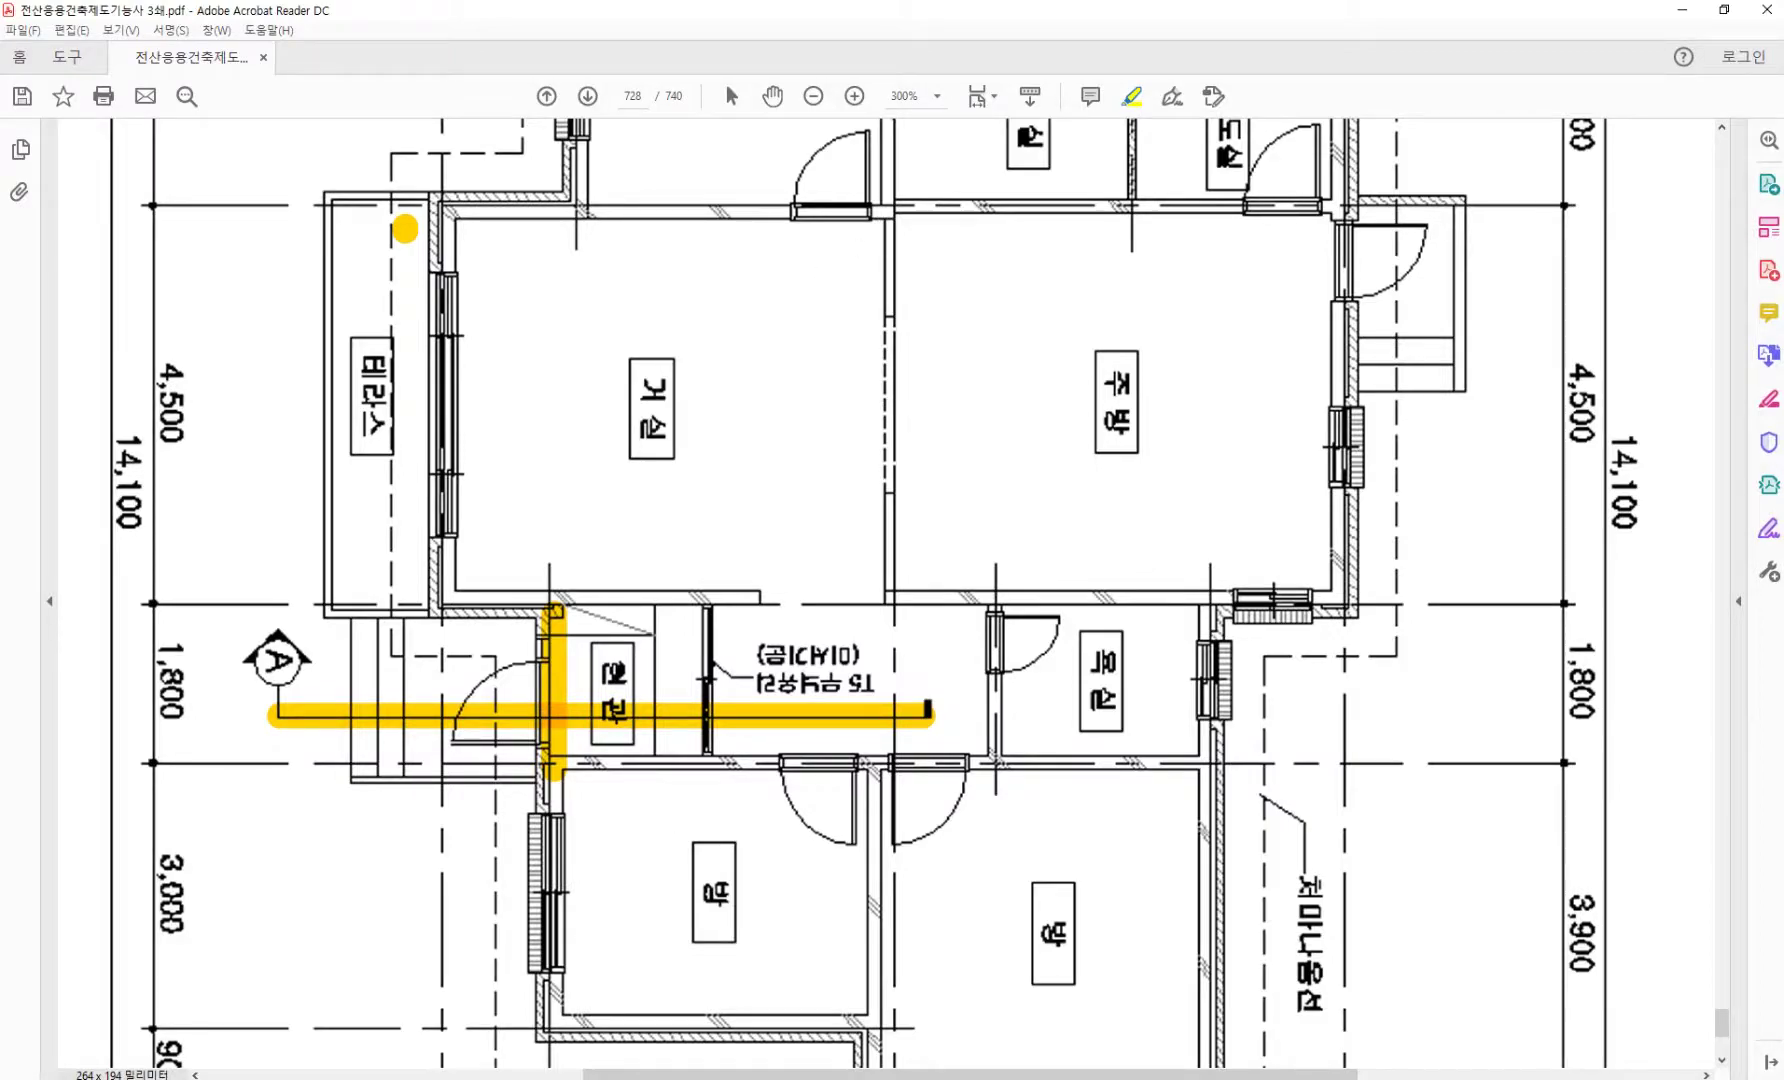
key("alt+Tab")
type("m")
key("space")
left_click(975, 412)
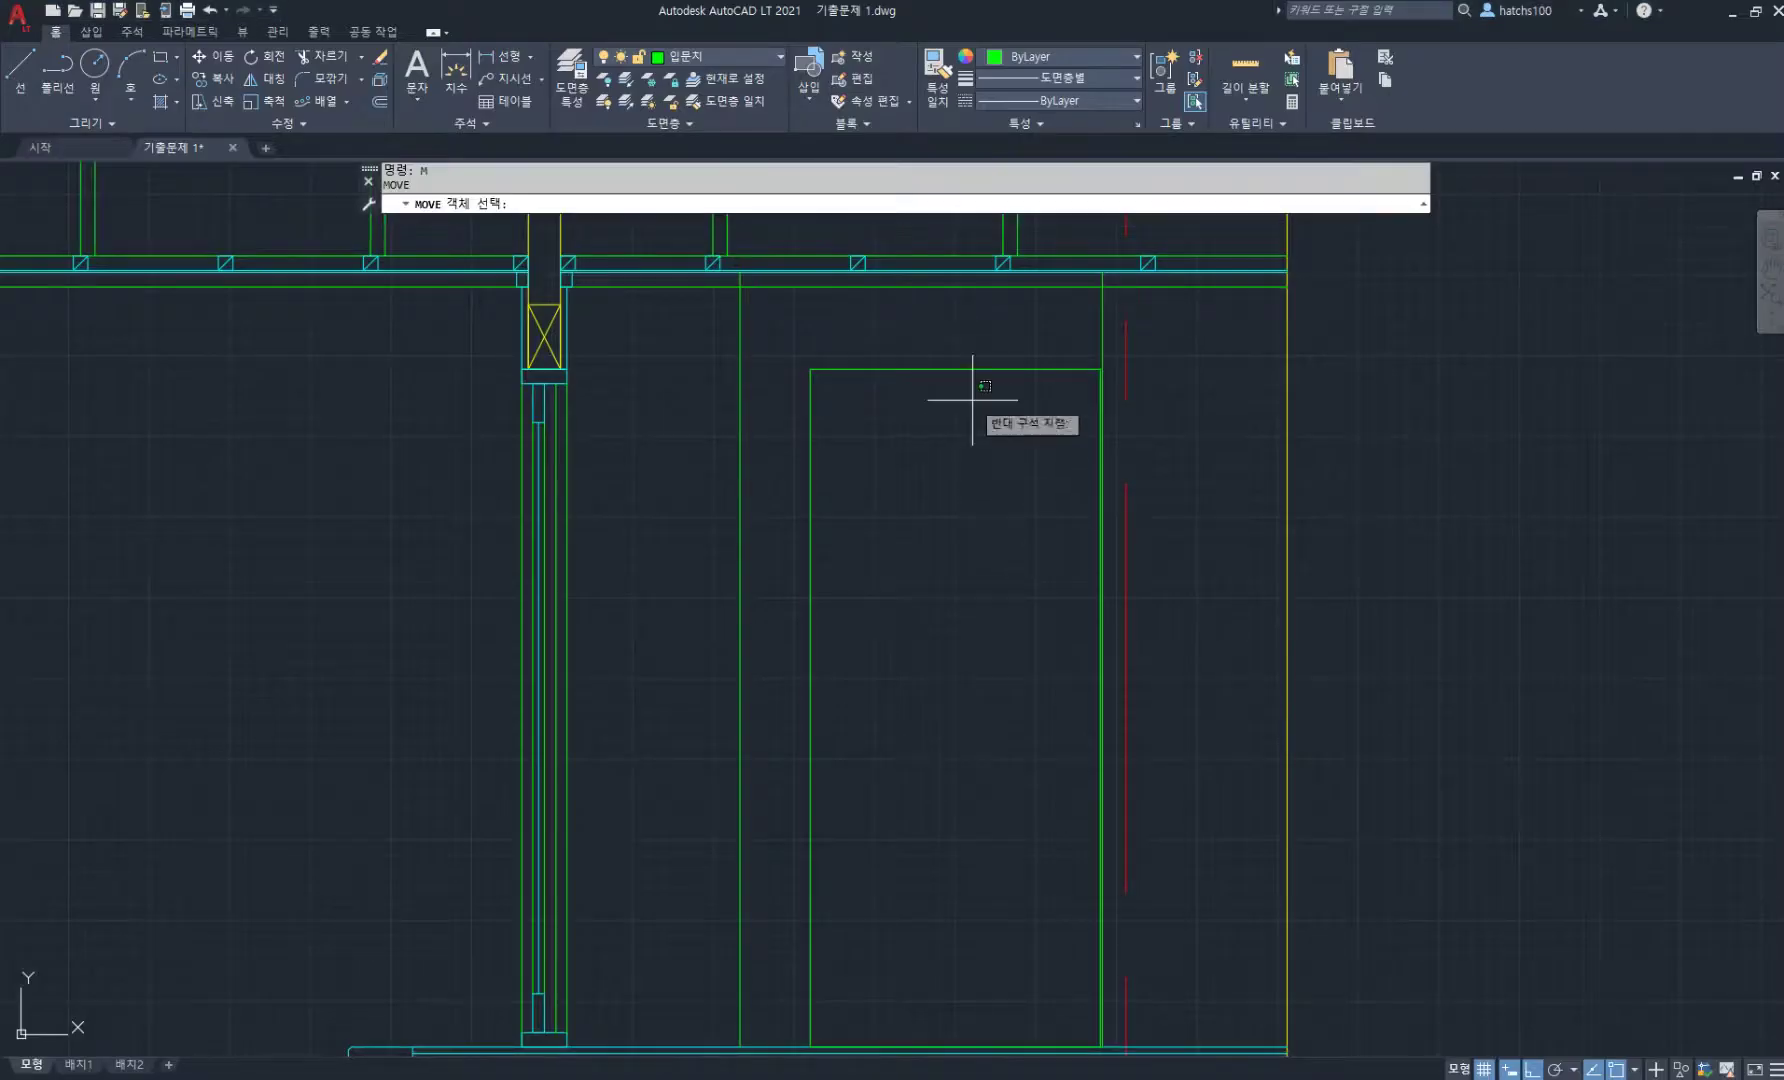
left_click(966, 362)
key("space")
left_click(996, 509)
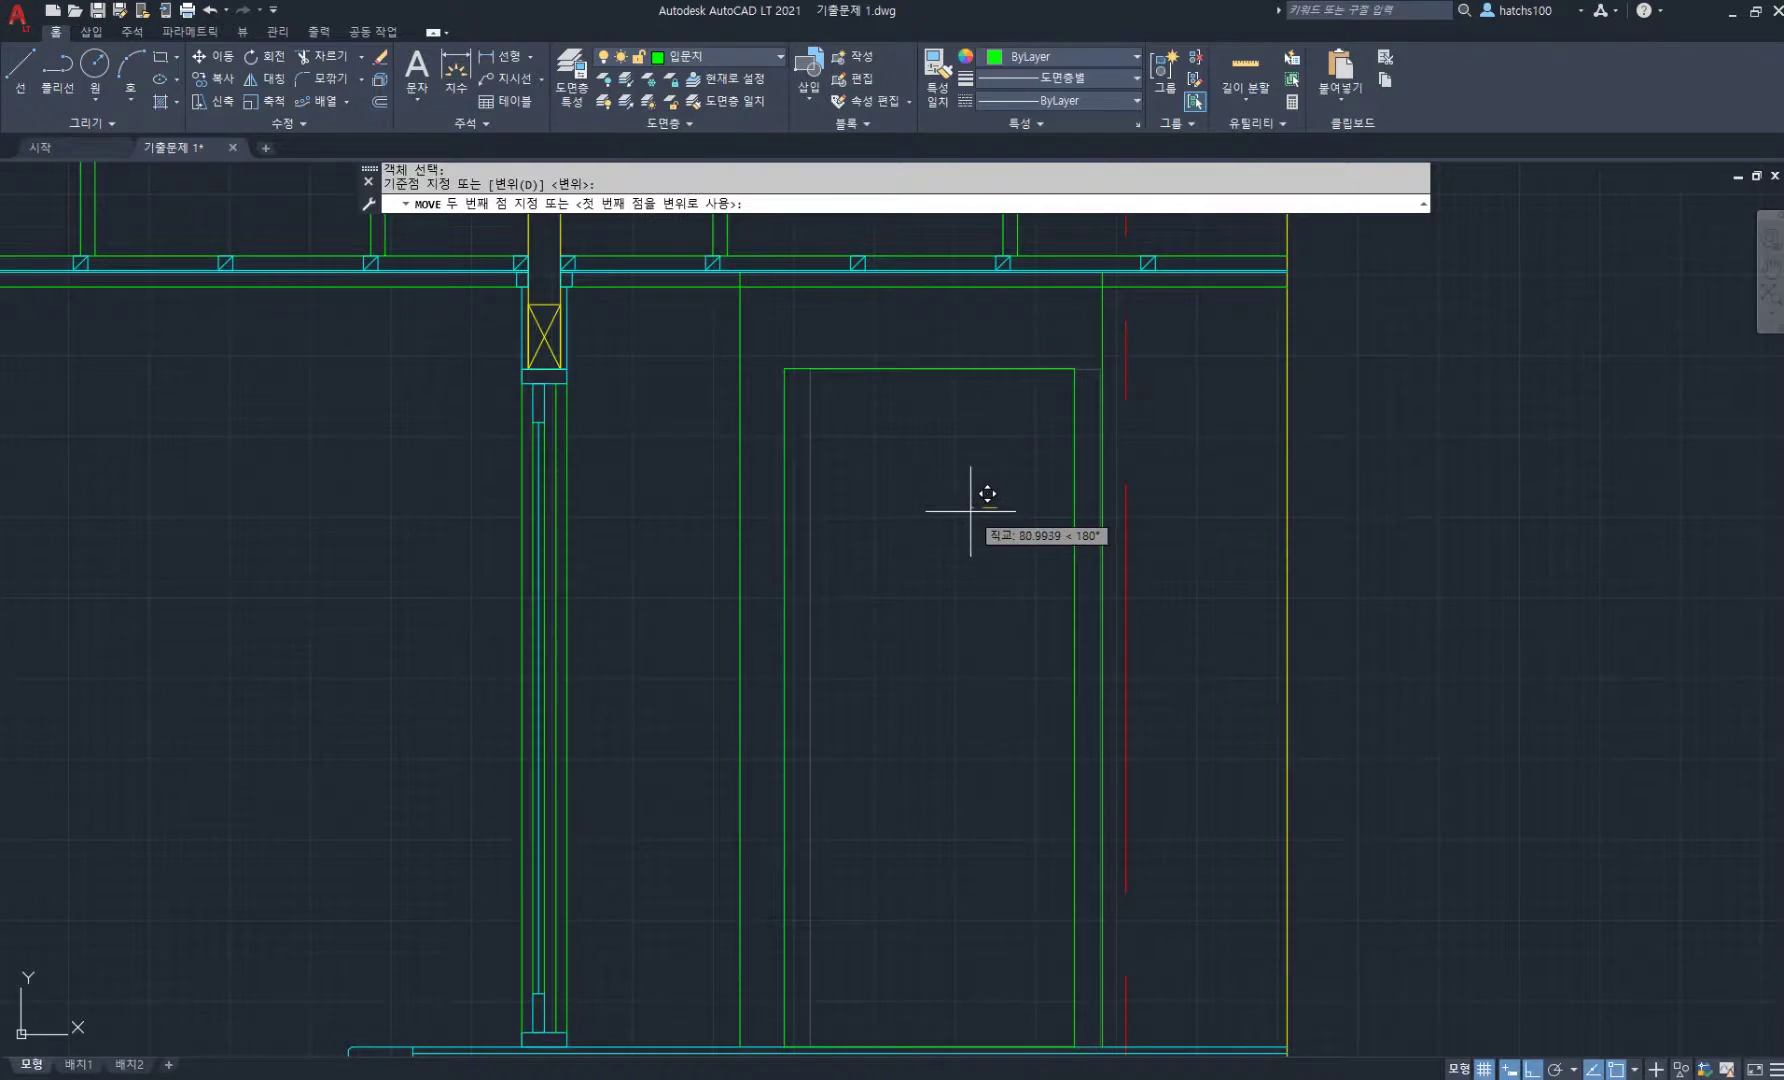
left_click(970, 510)
- Offset the door outline 45 inward for the frame and that inner rectangle a further 120 inward for the panel
type("o")
key("space")
left_click(1023, 370)
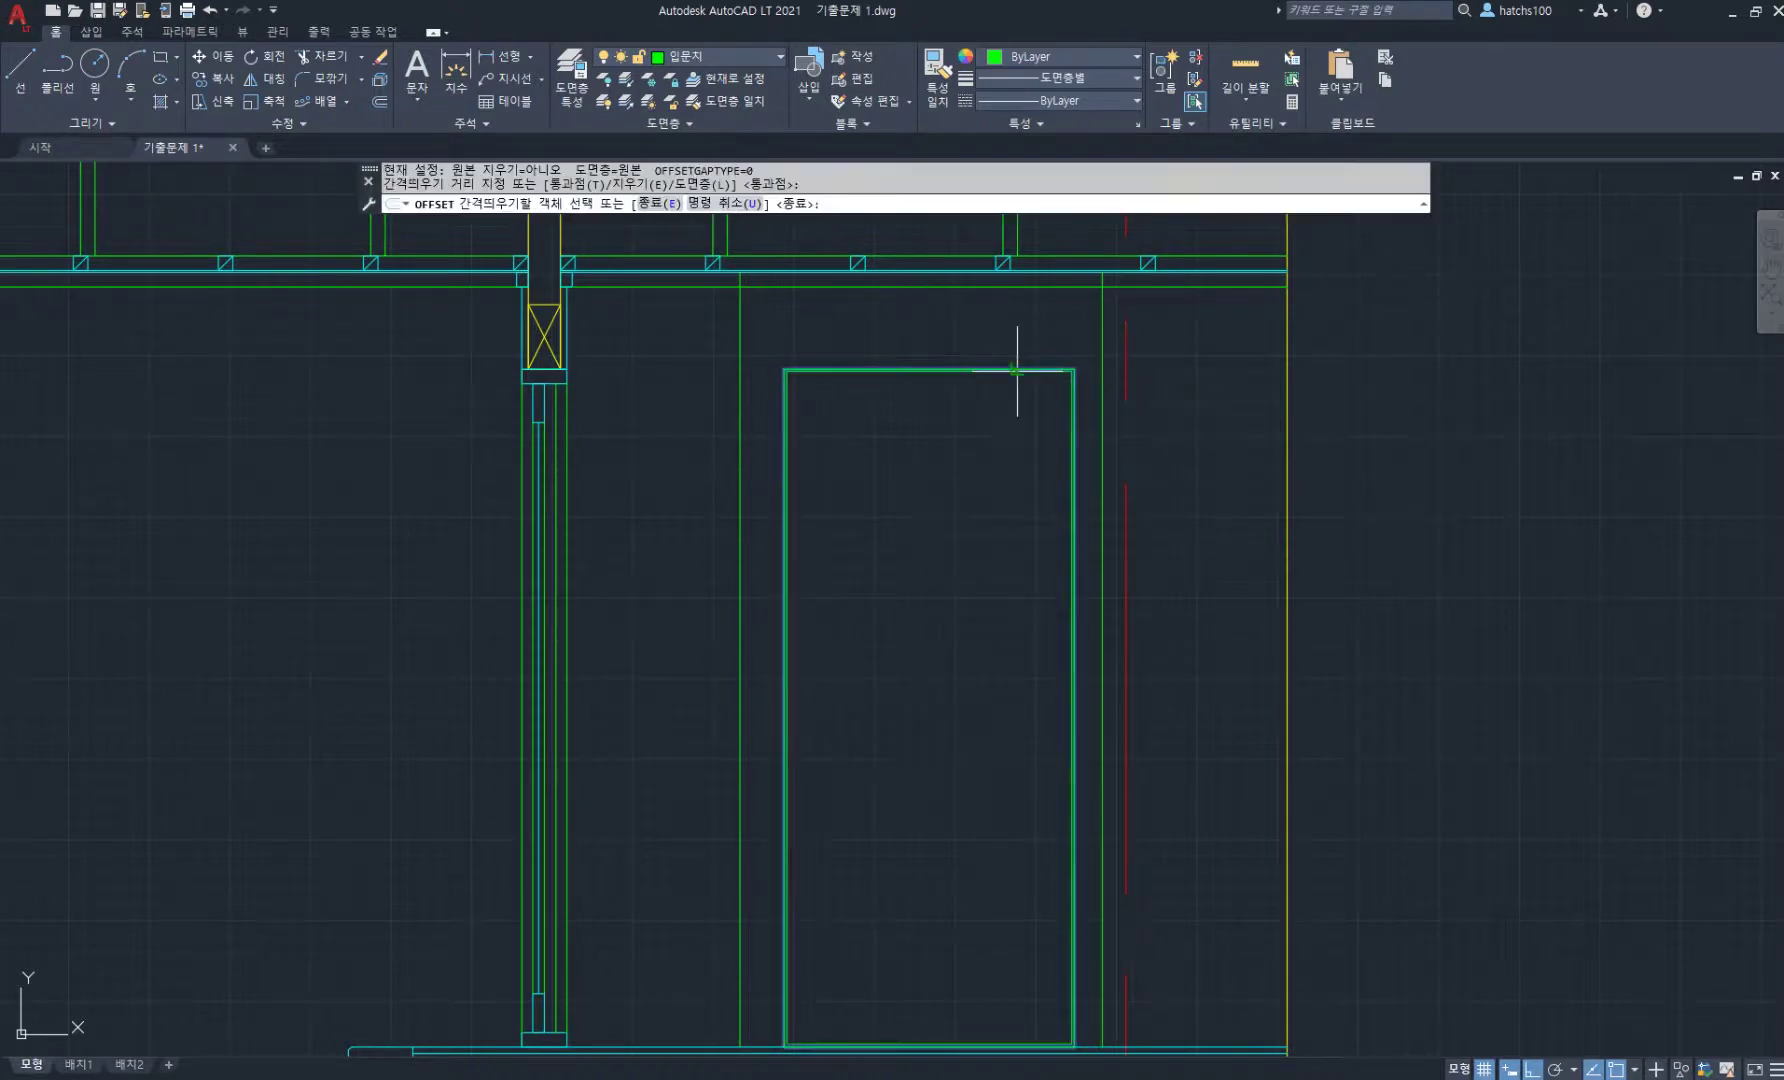
type("45")
key("Return")
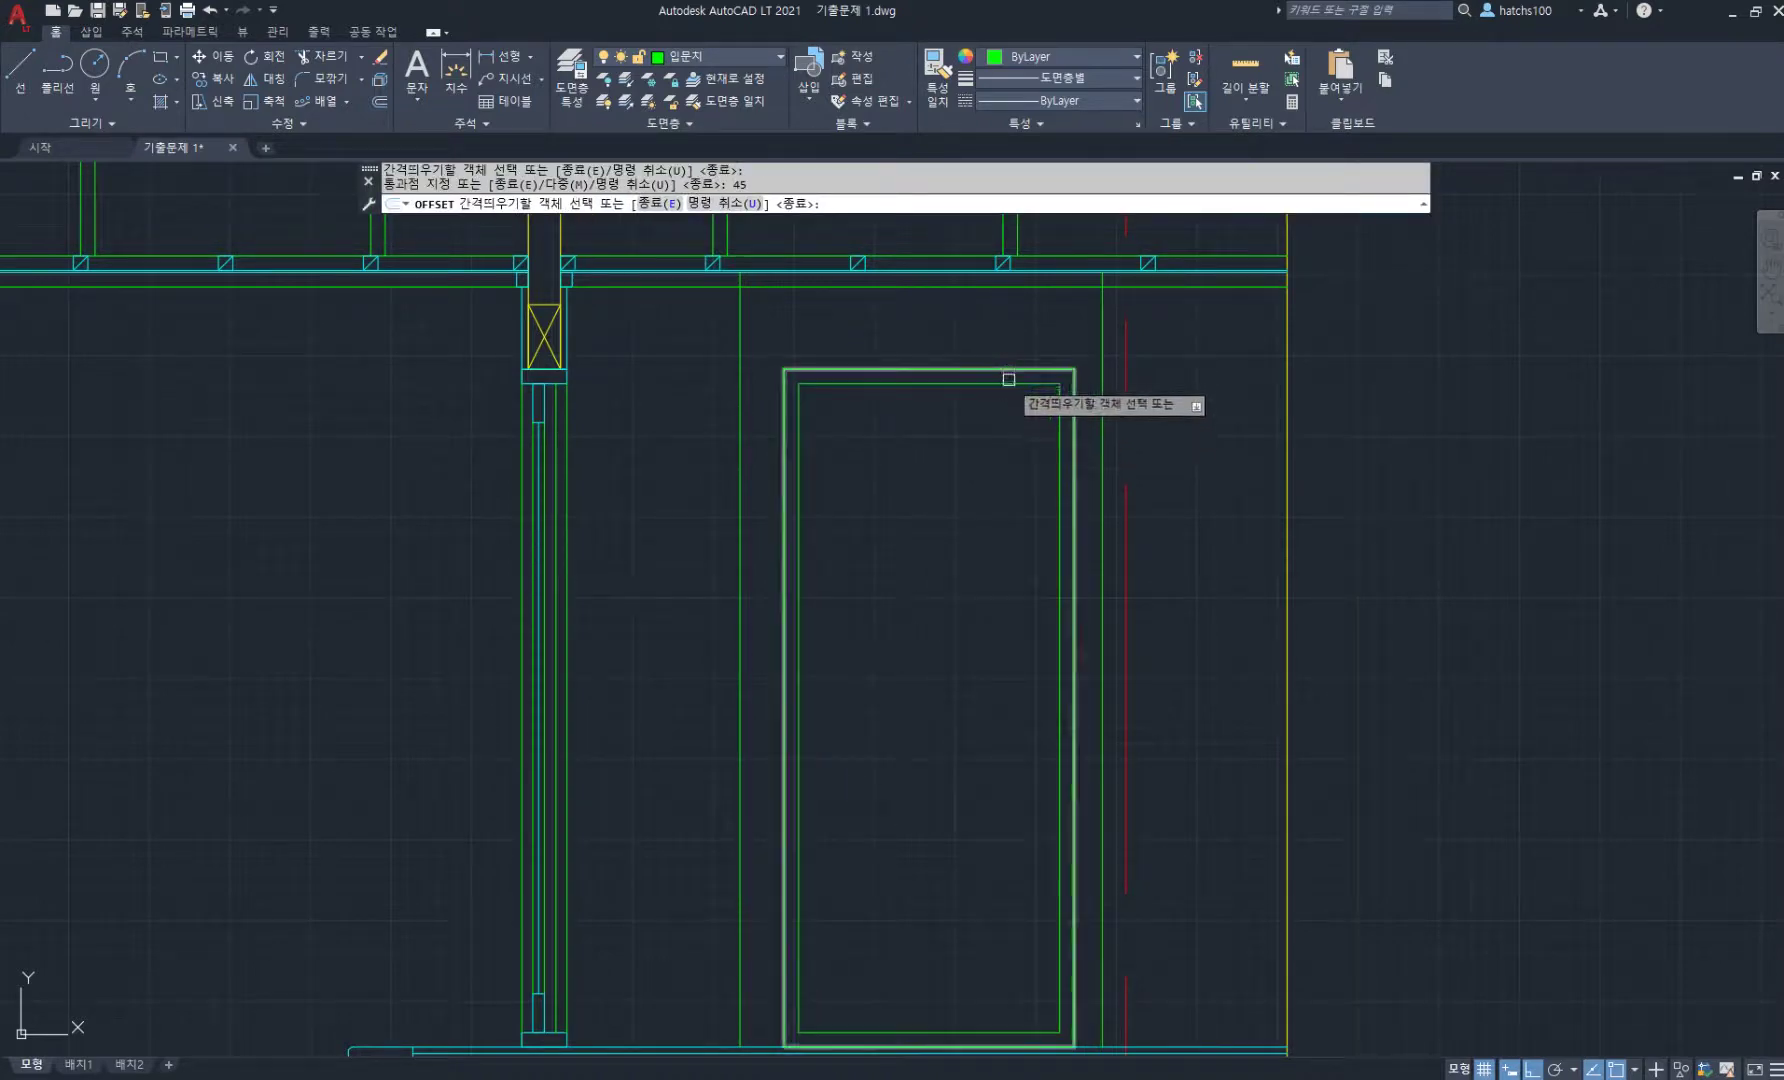
left_click(1002, 383)
type("12")
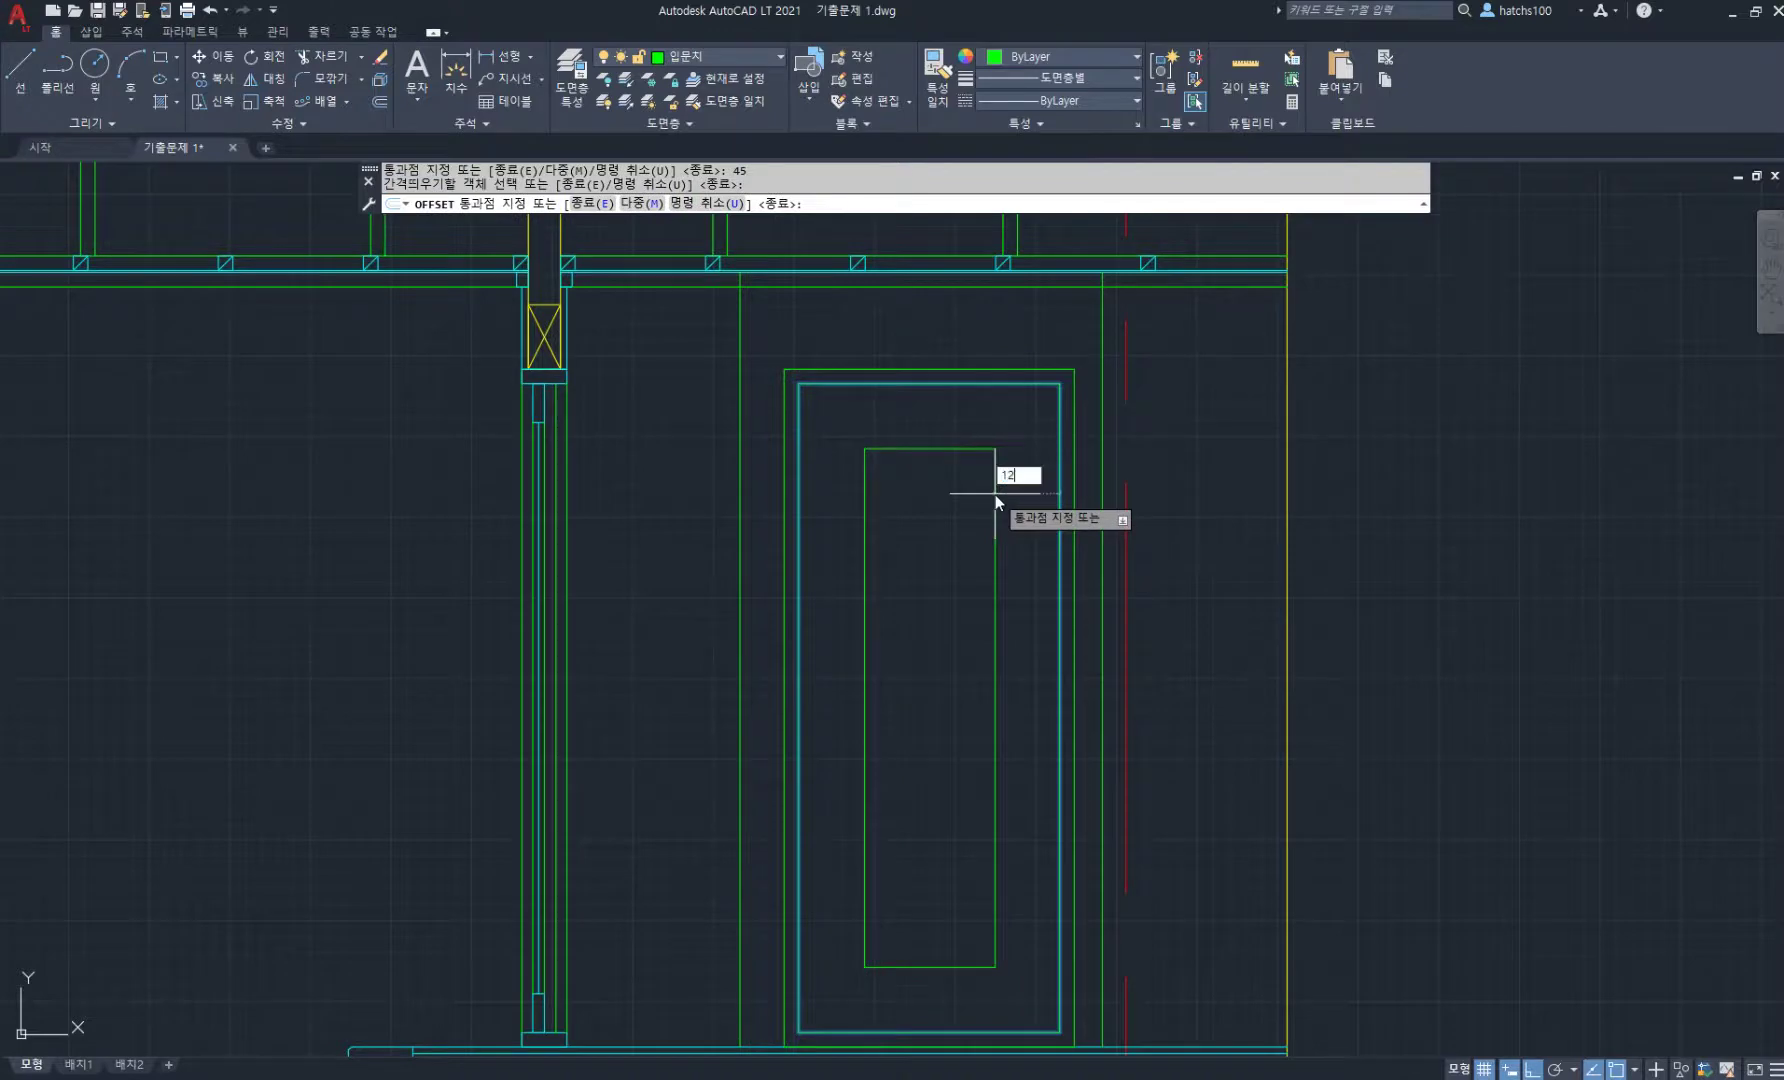
type("0")
key("Return")
scroll(970, 560, "down", 2)
key("Return")
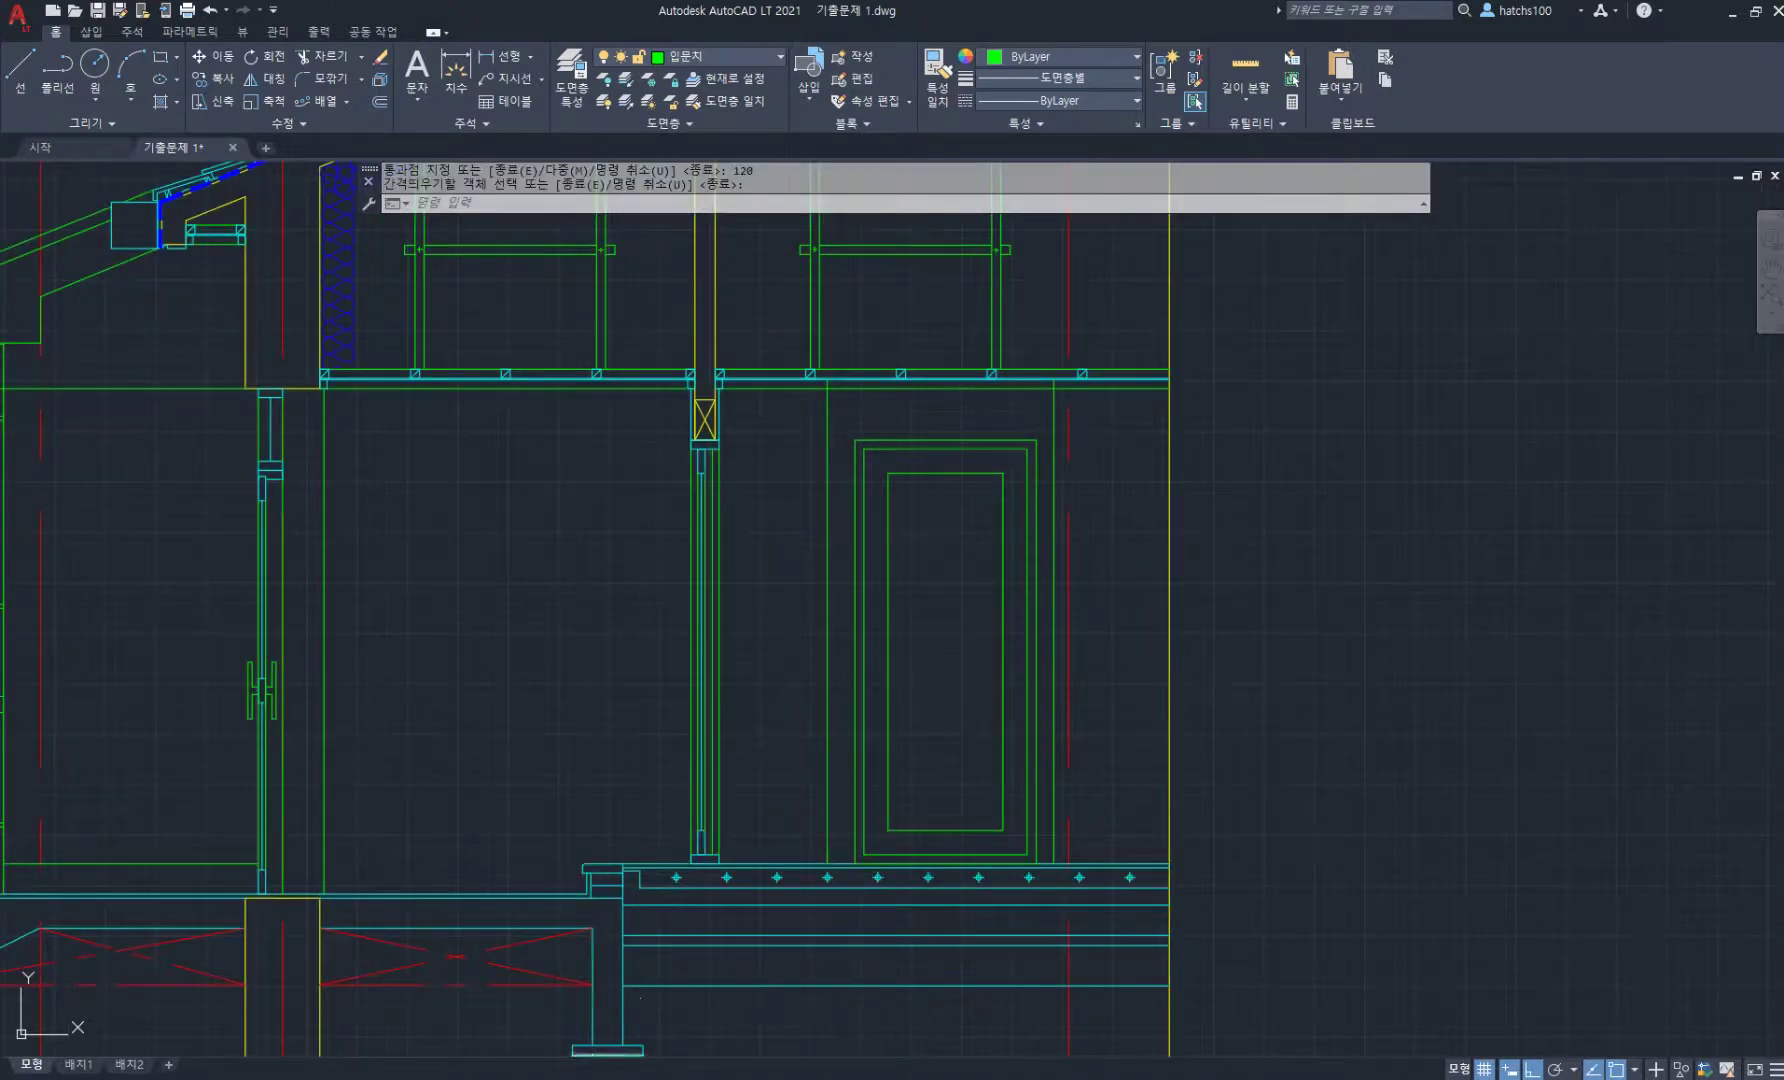
- Draw a radius 30 circle as the doorknob on the door's left stile at mid-height, plus a larger concentric guide circle
key("alt+Tab")
key("alt+Tab")
key("Return")
scroll(875, 653, "up", 5)
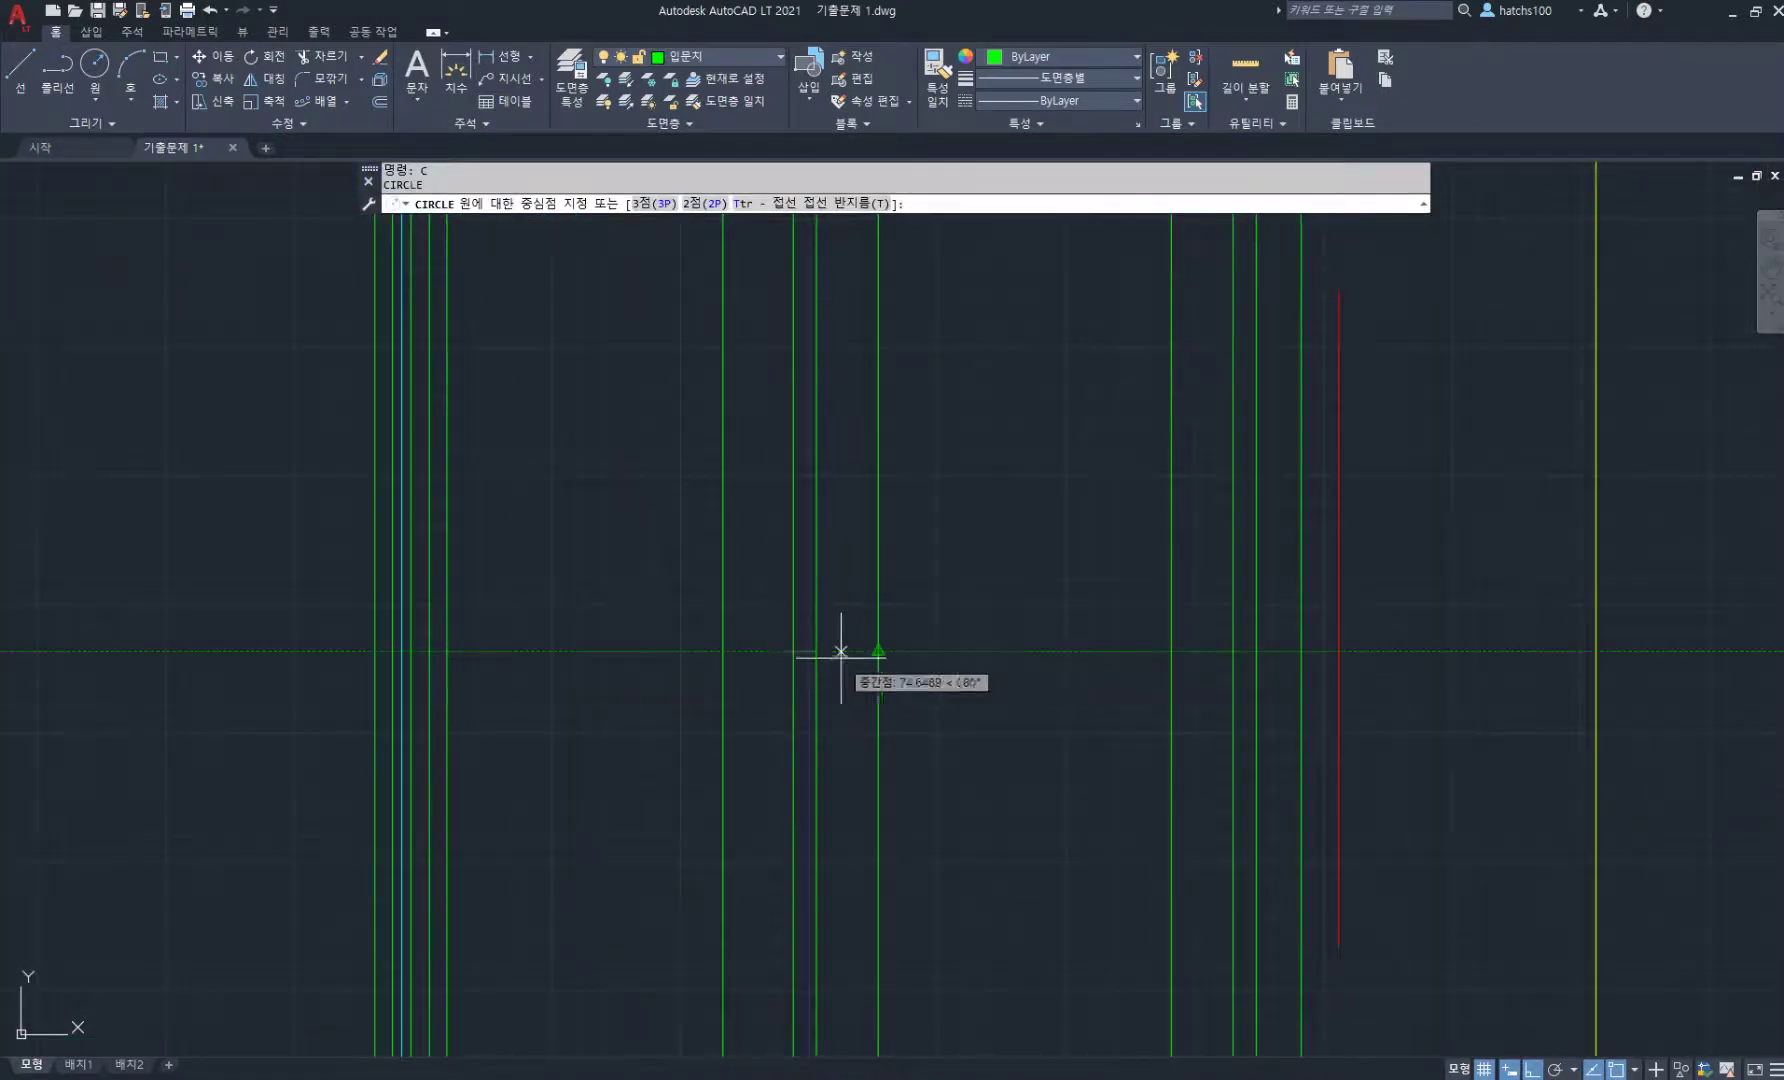
left_click(846, 683)
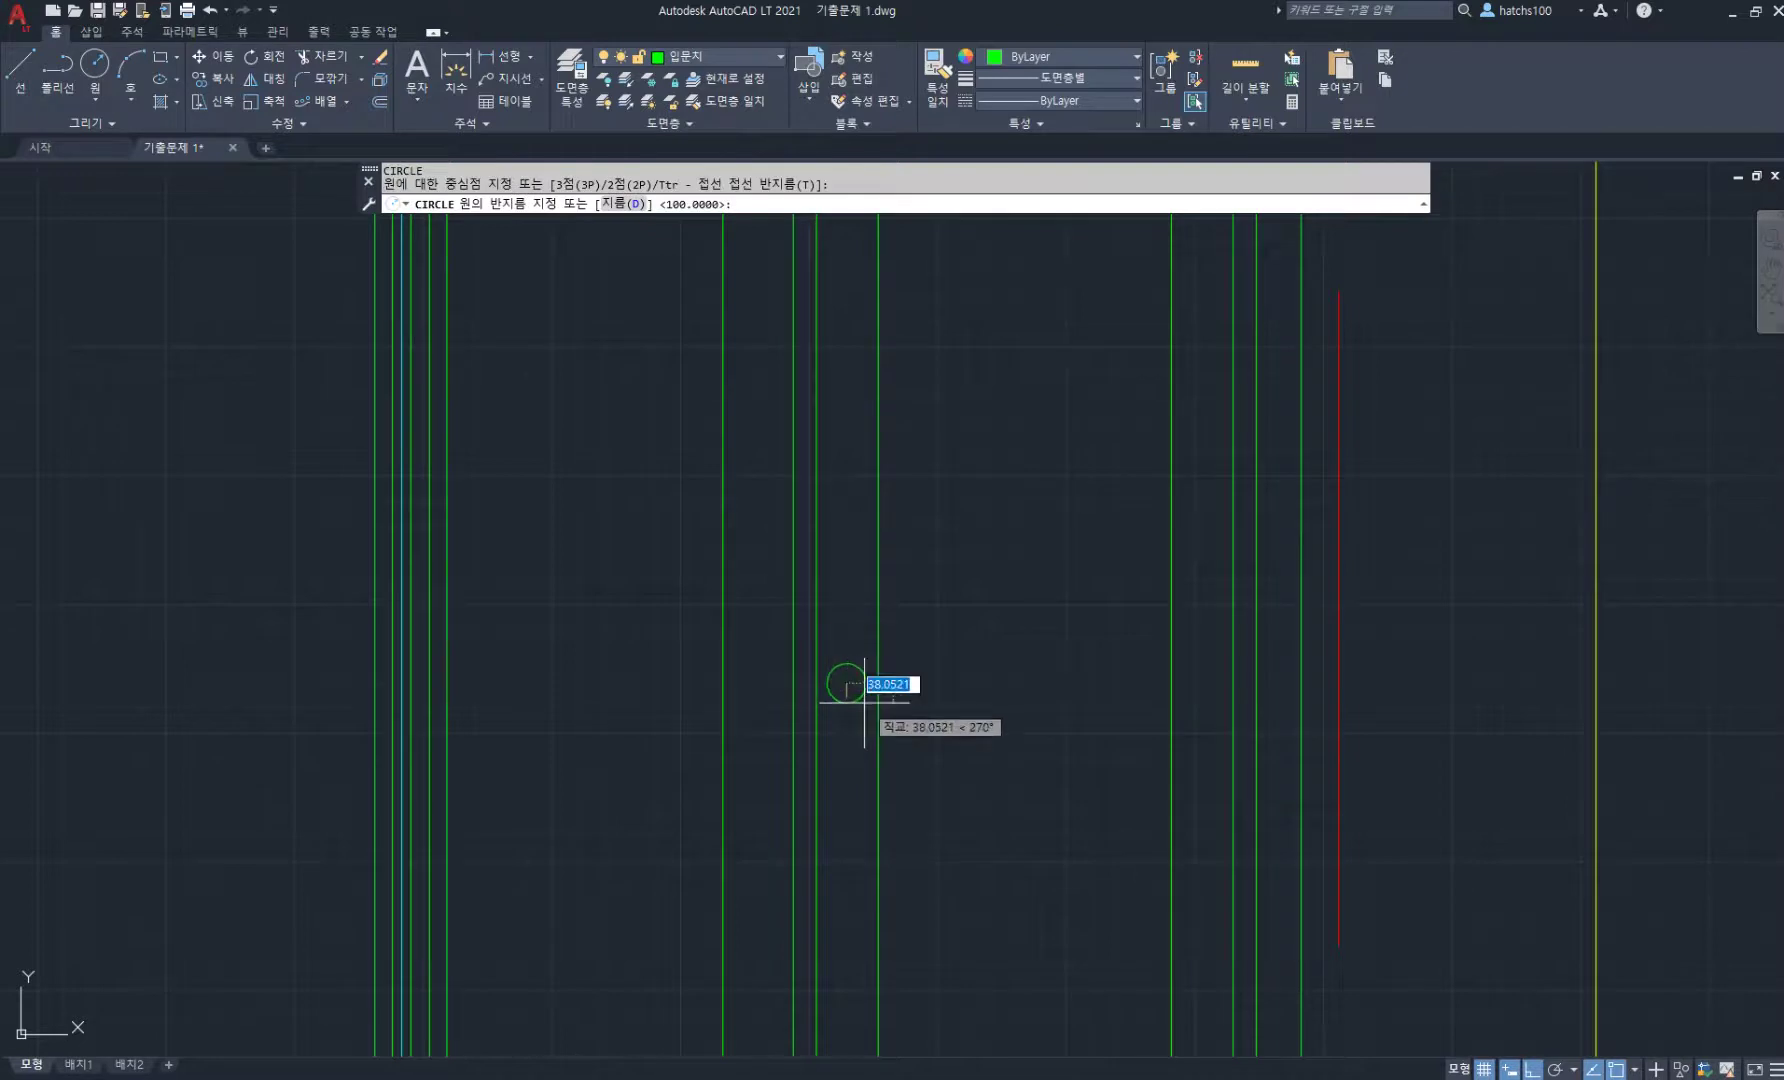
type("30")
key("Return")
scroll(846, 673, "up", 4)
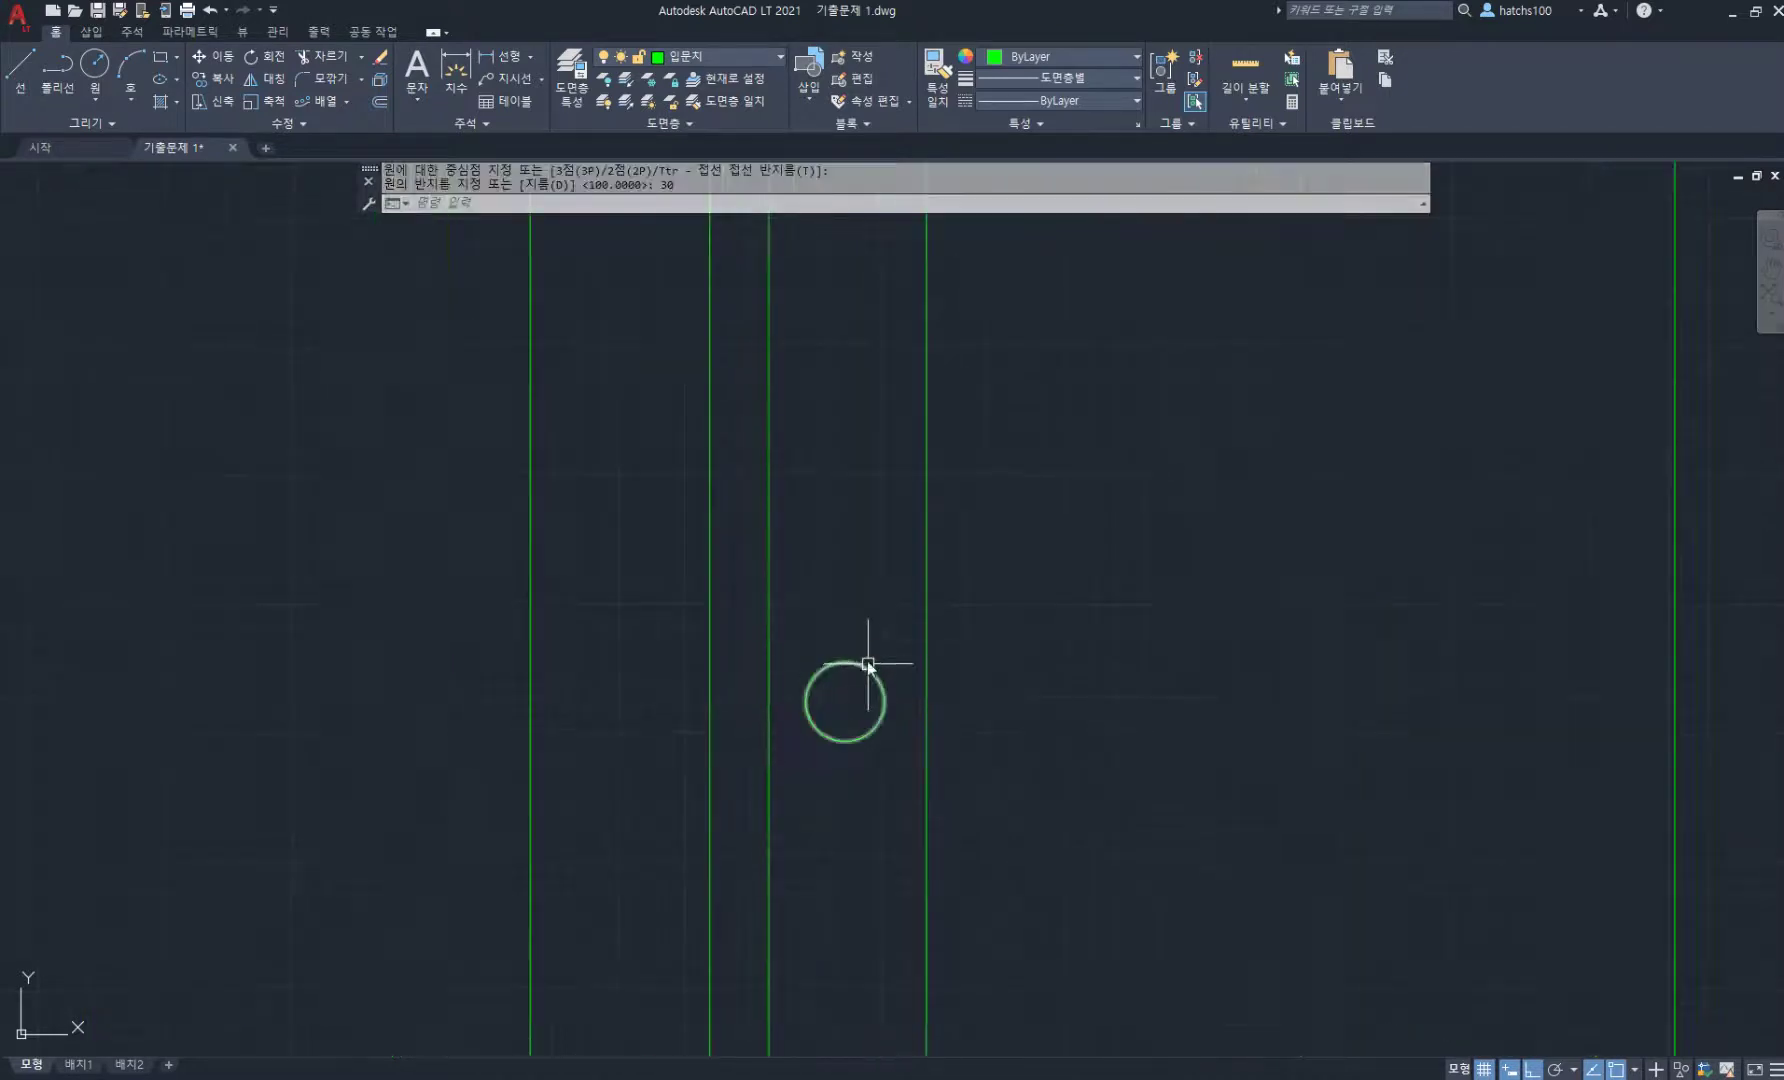
key("Return")
left_click(846, 703)
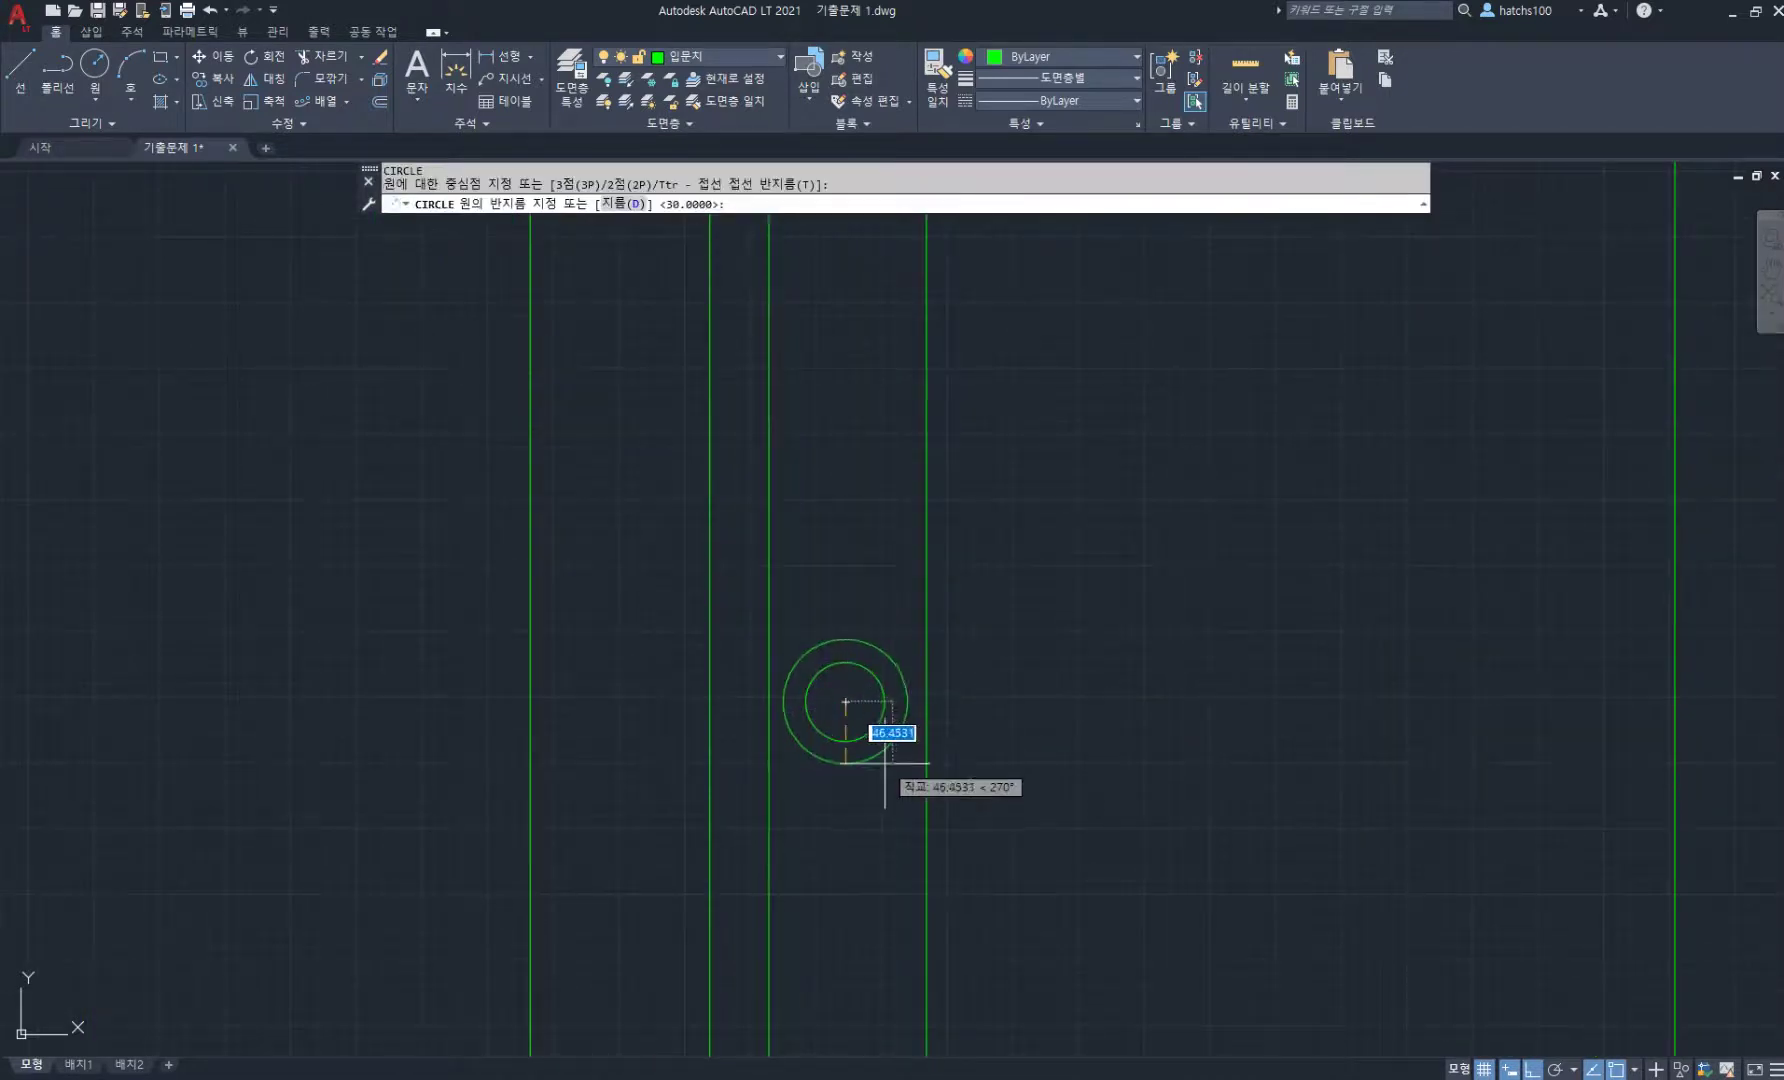
left_click(885, 770)
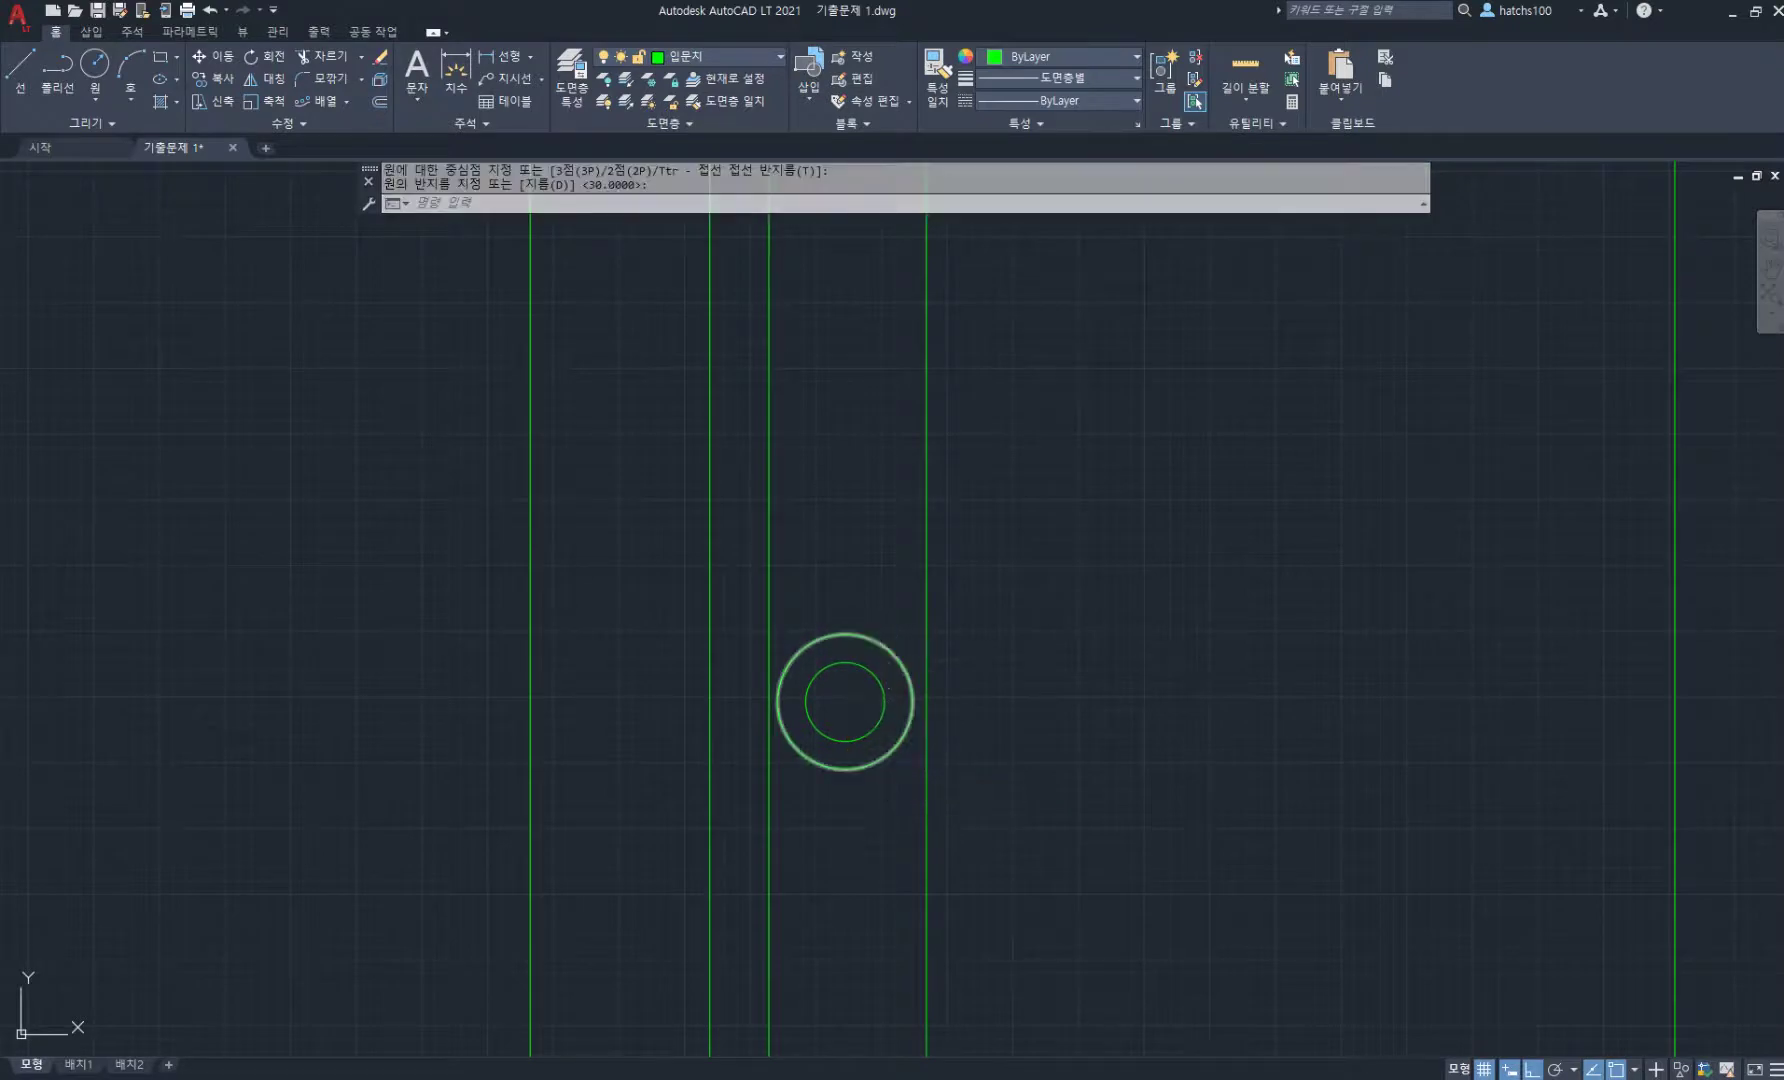
- Draw vertical and horizontal centre lines across the doorknob out to the guide circle, and erase the guide circle
type("l")
key("Return")
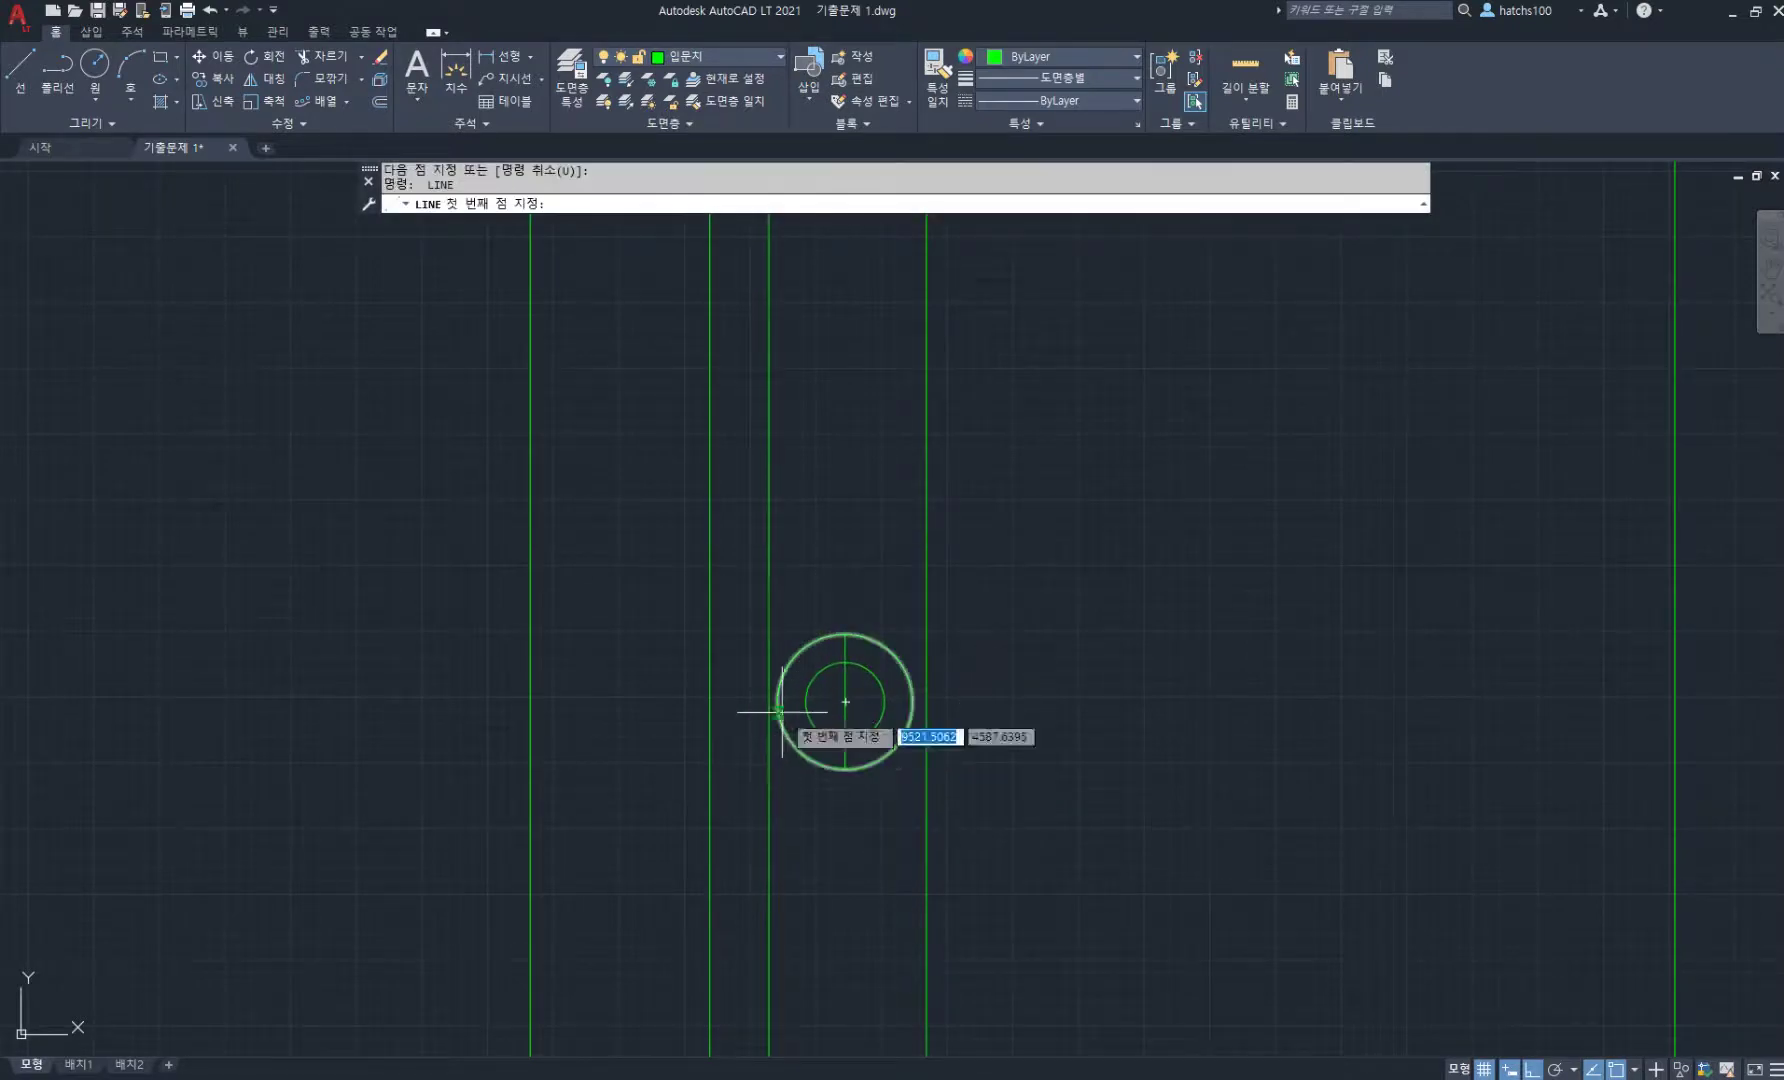
left_click(778, 704)
left_click(912, 702)
key("Return")
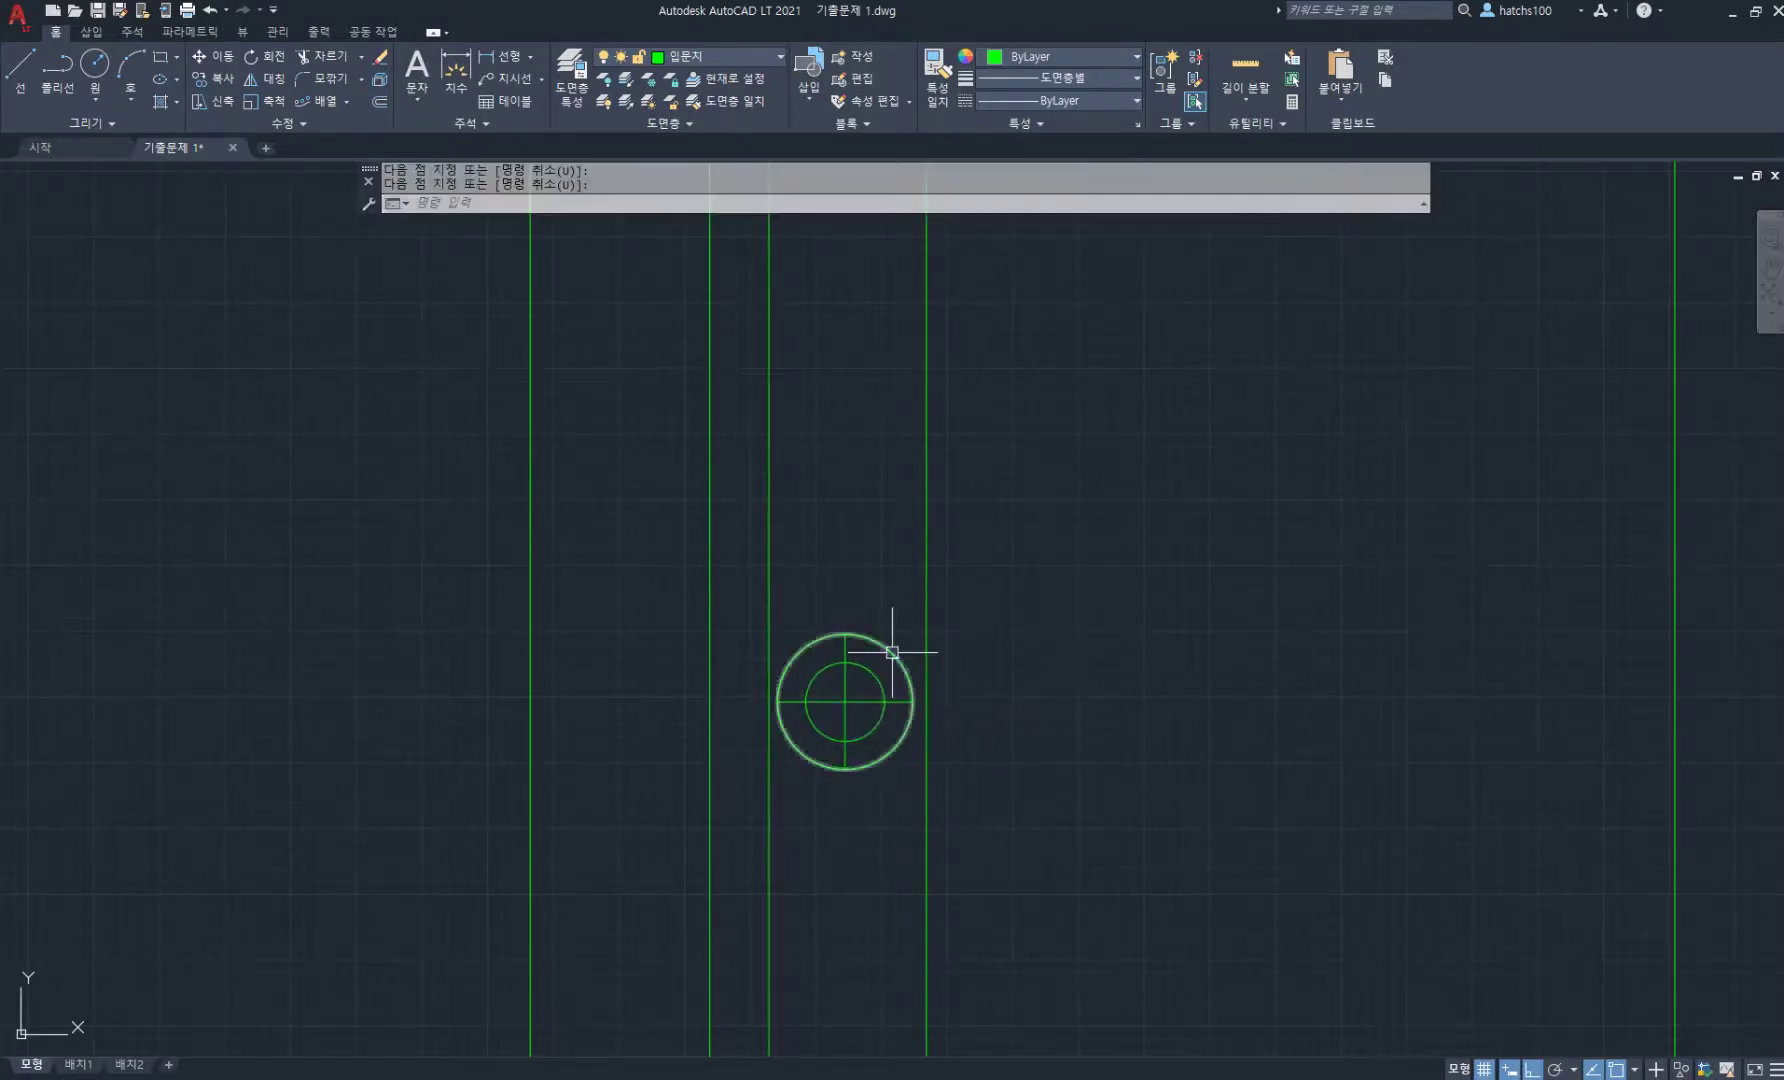
left_click(892, 652)
key("Delete")
scroll(920, 650, "down", 5)
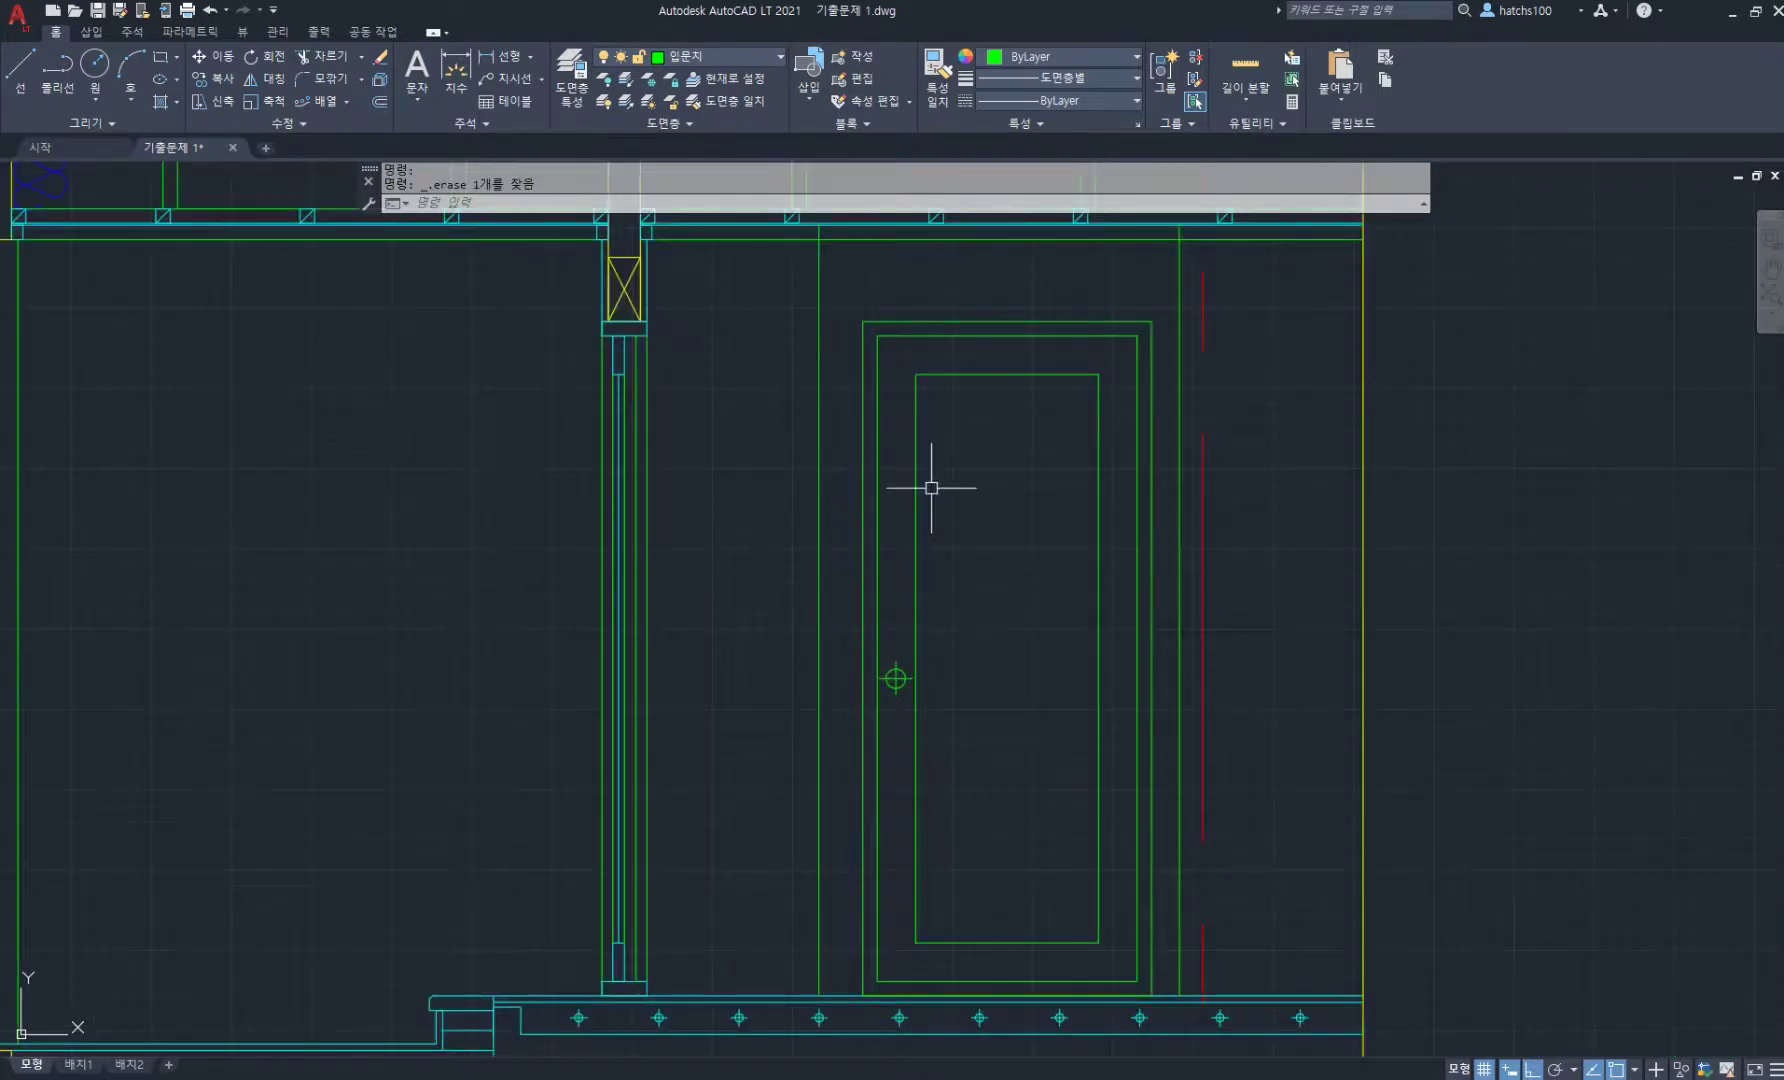
- Draw the door's opening lines from the inner frame's two left corners to the midpoint of its right side
type("l")
key("Return")
left_click(877, 336)
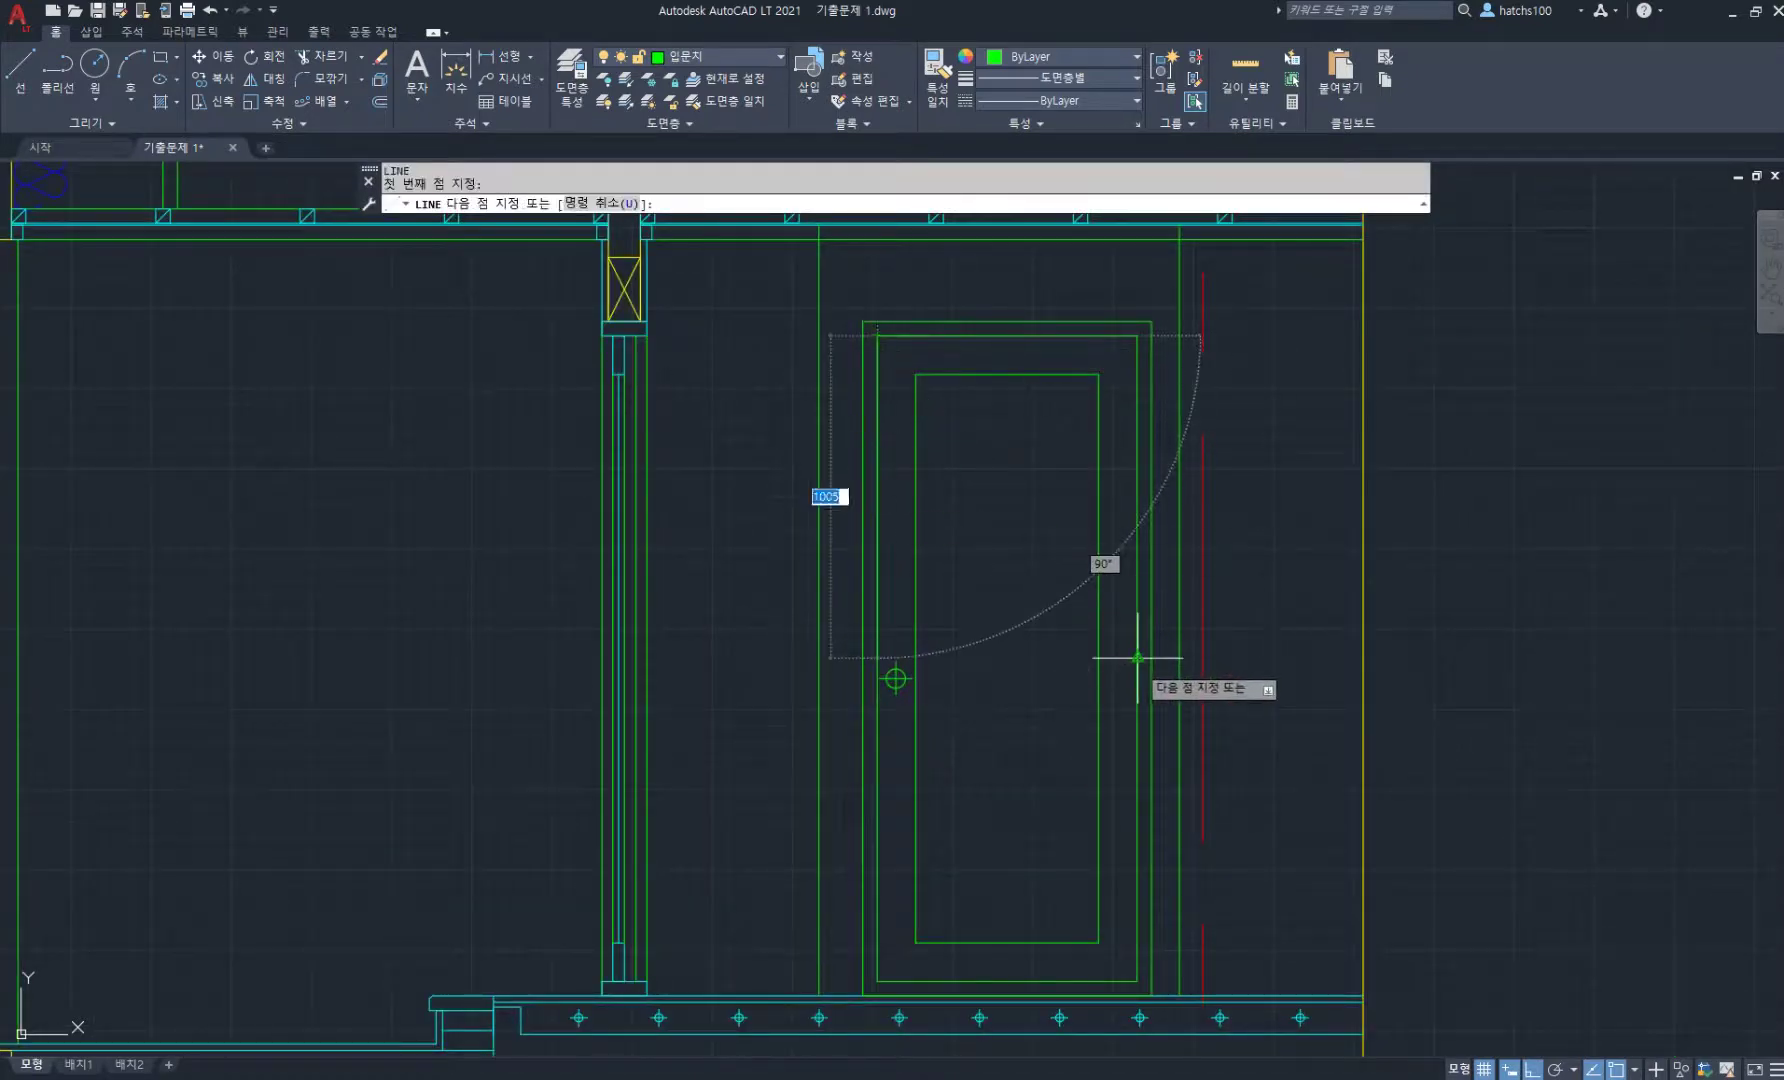
left_click(1137, 658)
left_click(877, 981)
key("Return")
scroll(1081, 715, "down", 5)
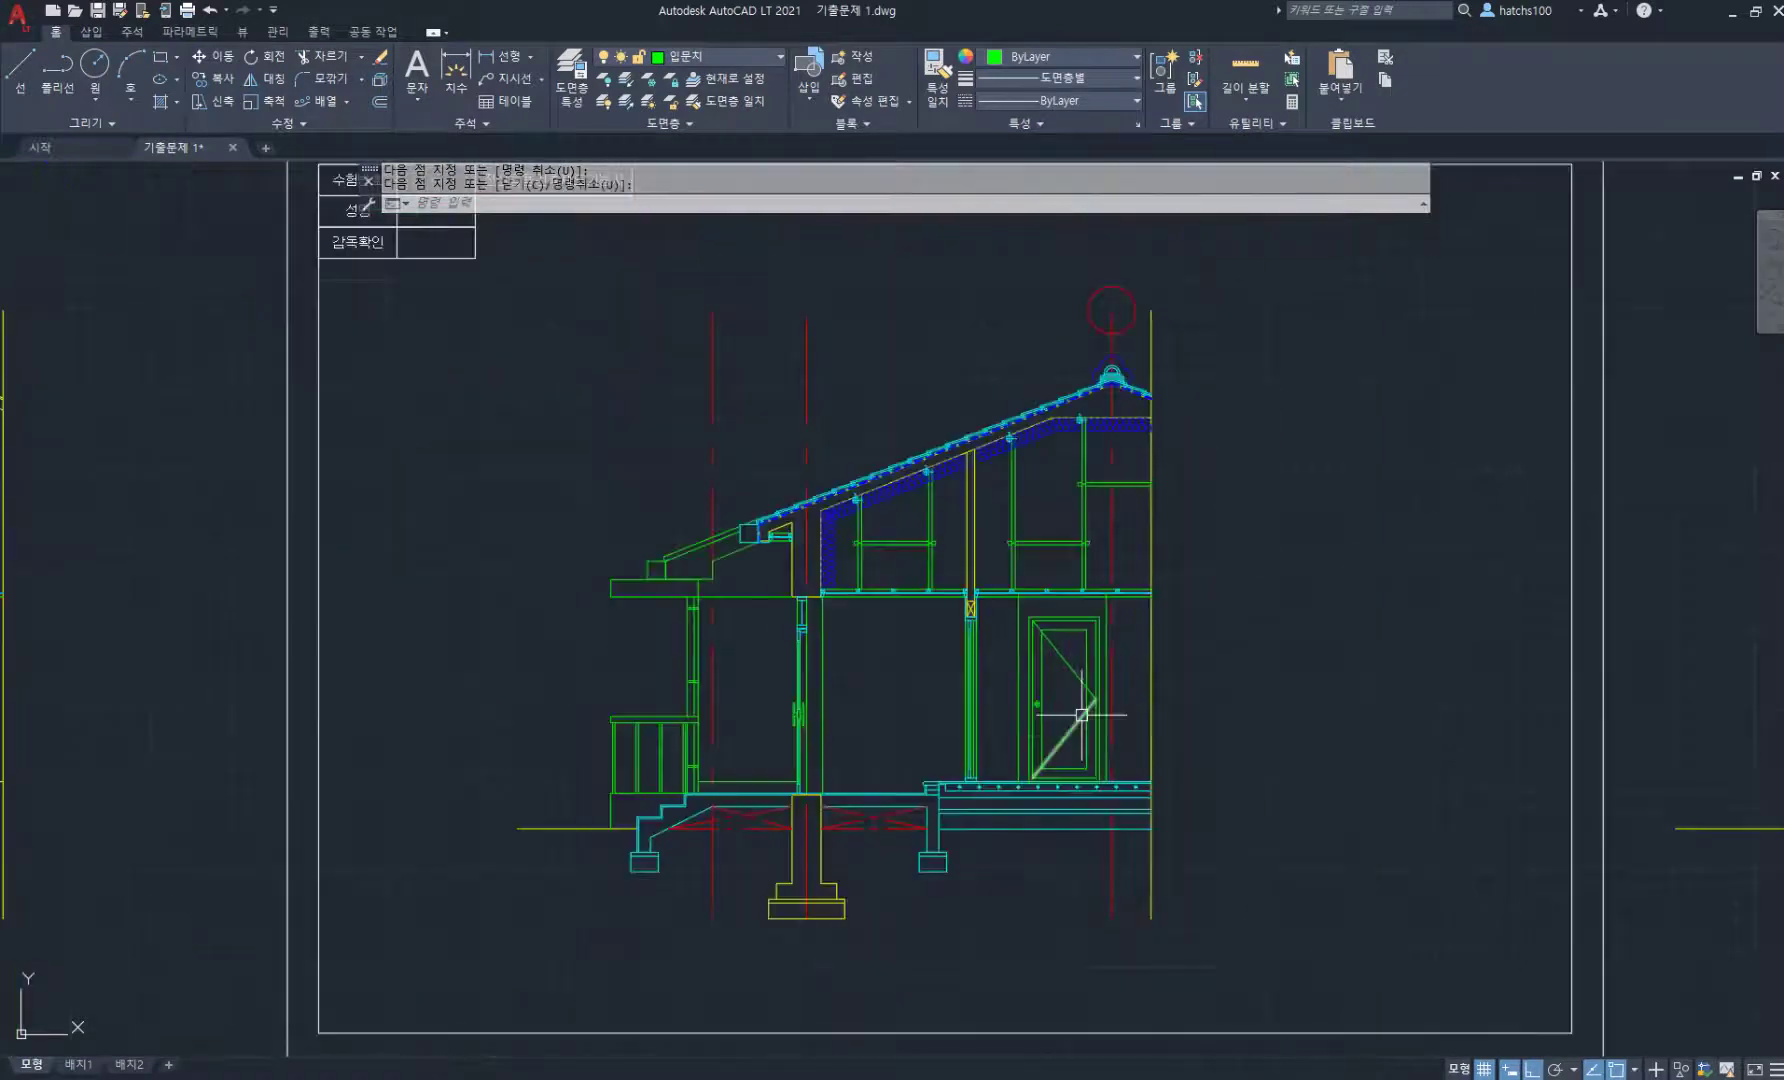
- Match the properties of the door's two opening lines to the red dash-dot diagonal below the entrance floor
type("ma")
key("Return")
scroll(856, 844, "up", 3)
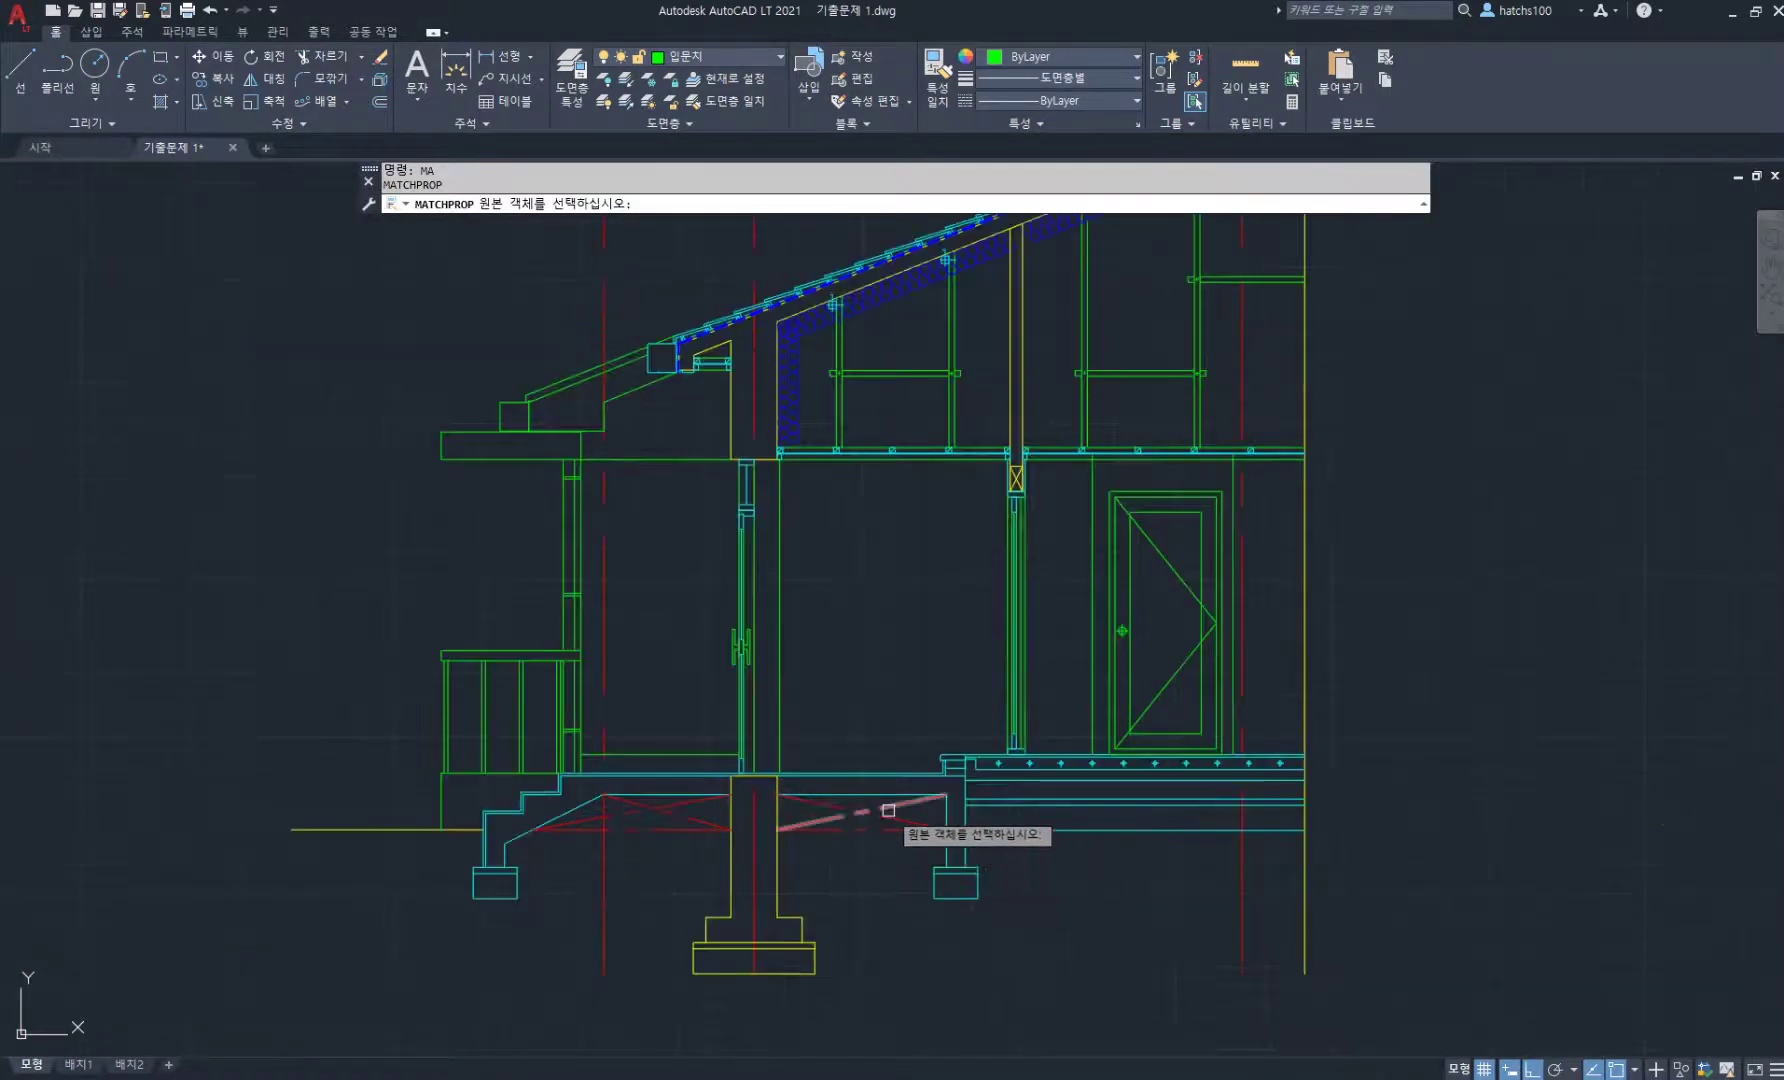
left_click(886, 818)
left_click(1183, 663)
left_click(1177, 575)
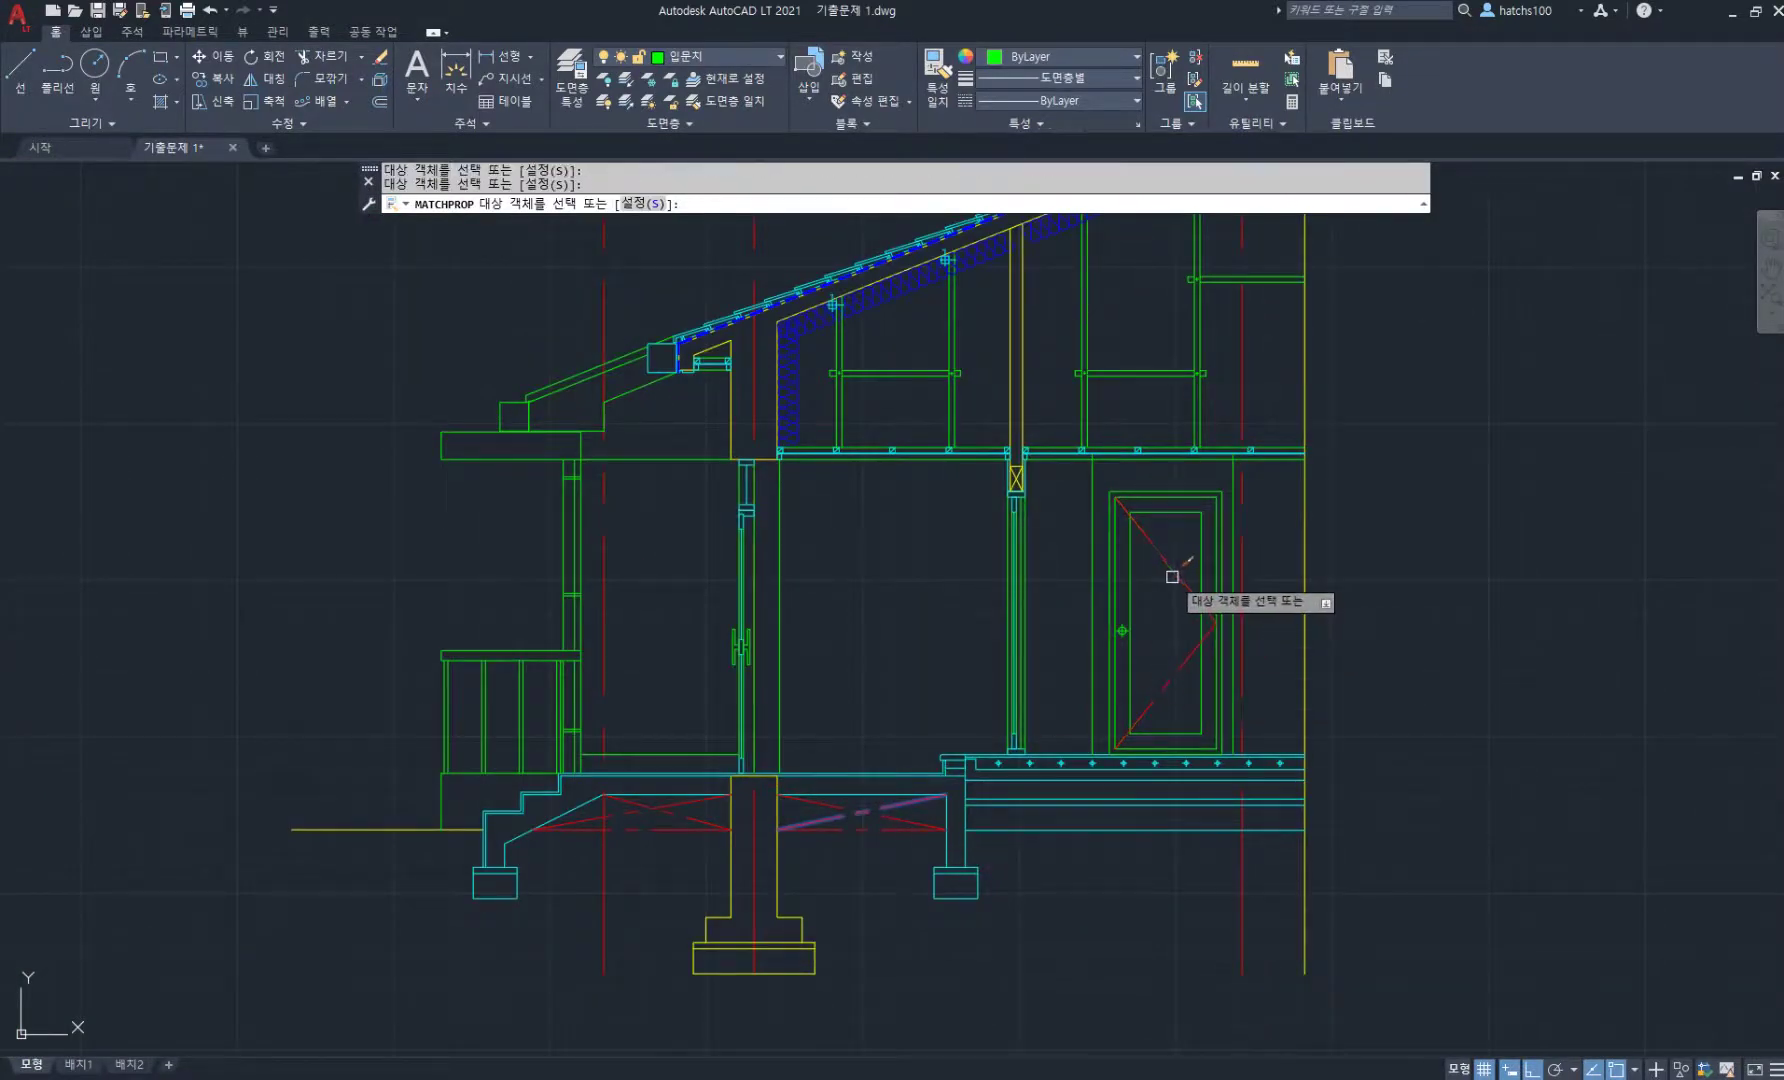
key("Return")
- Offset the raised room floor line and the lower entrance floor line 180 upward for the skirting
scroll(859, 634, "up", 2)
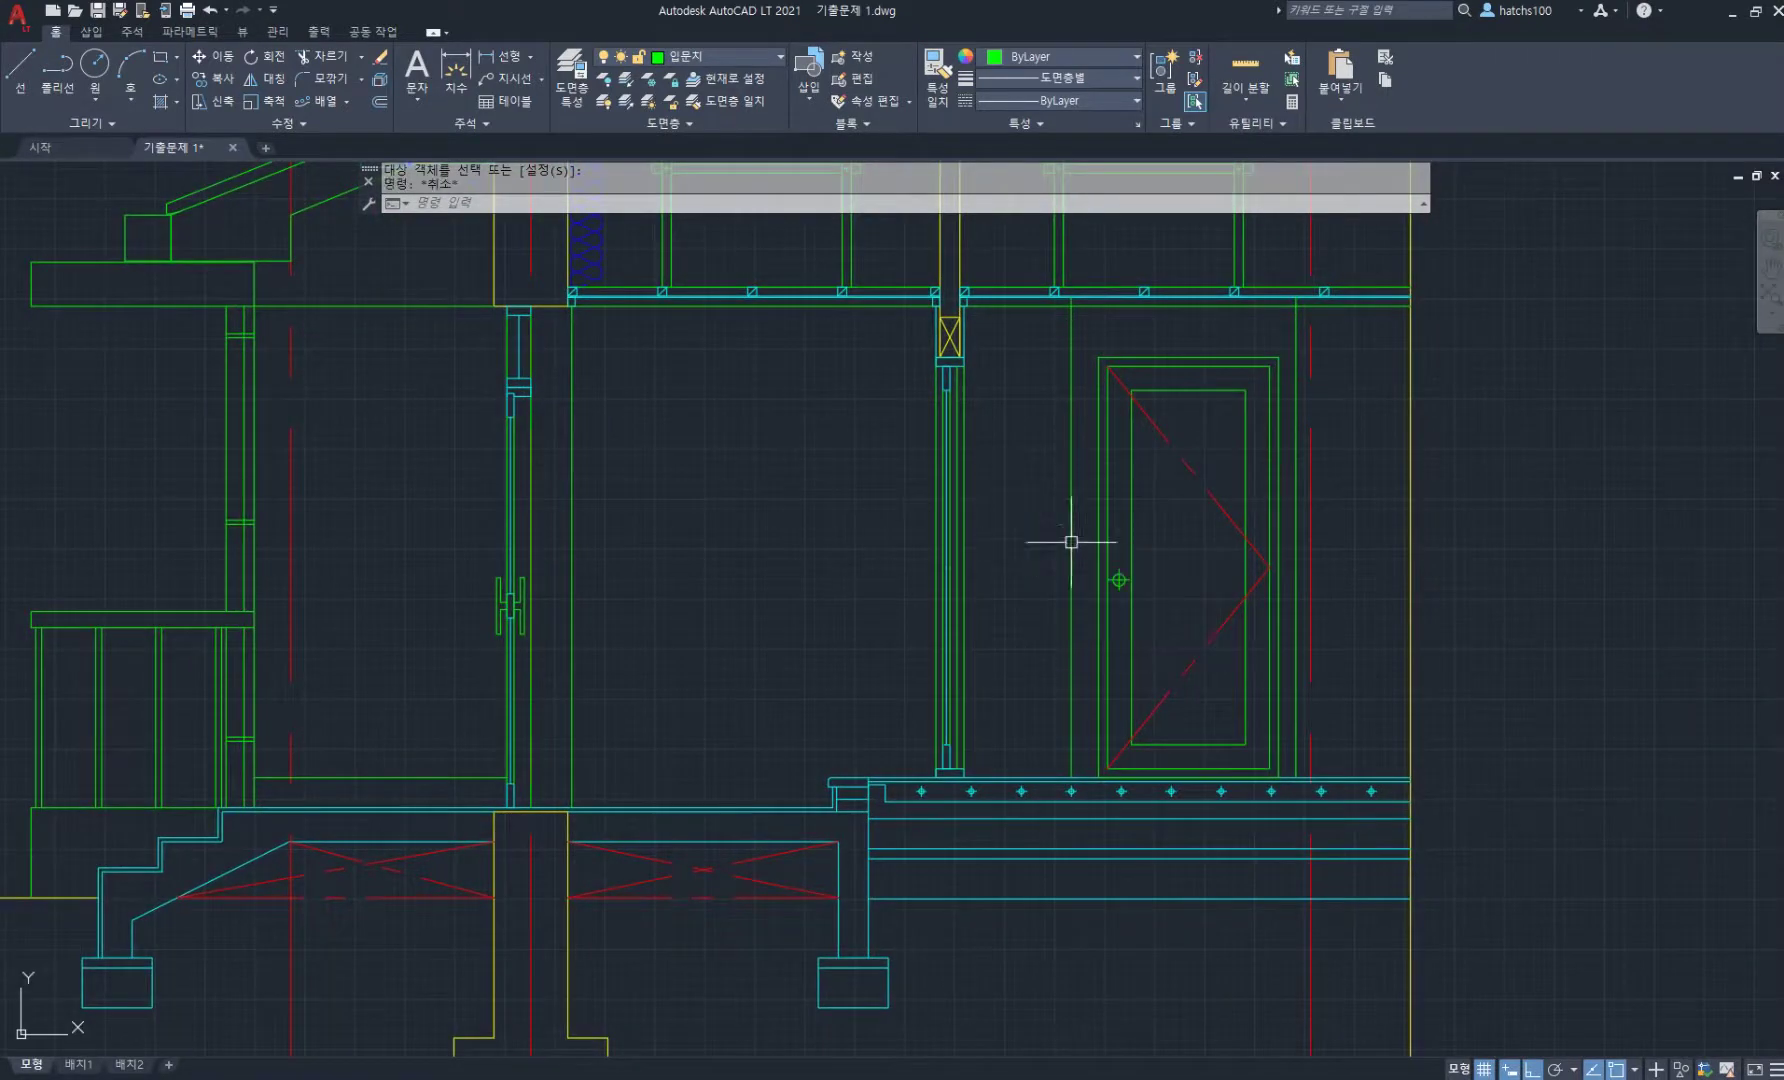
type("o")
key("Return")
key("Return")
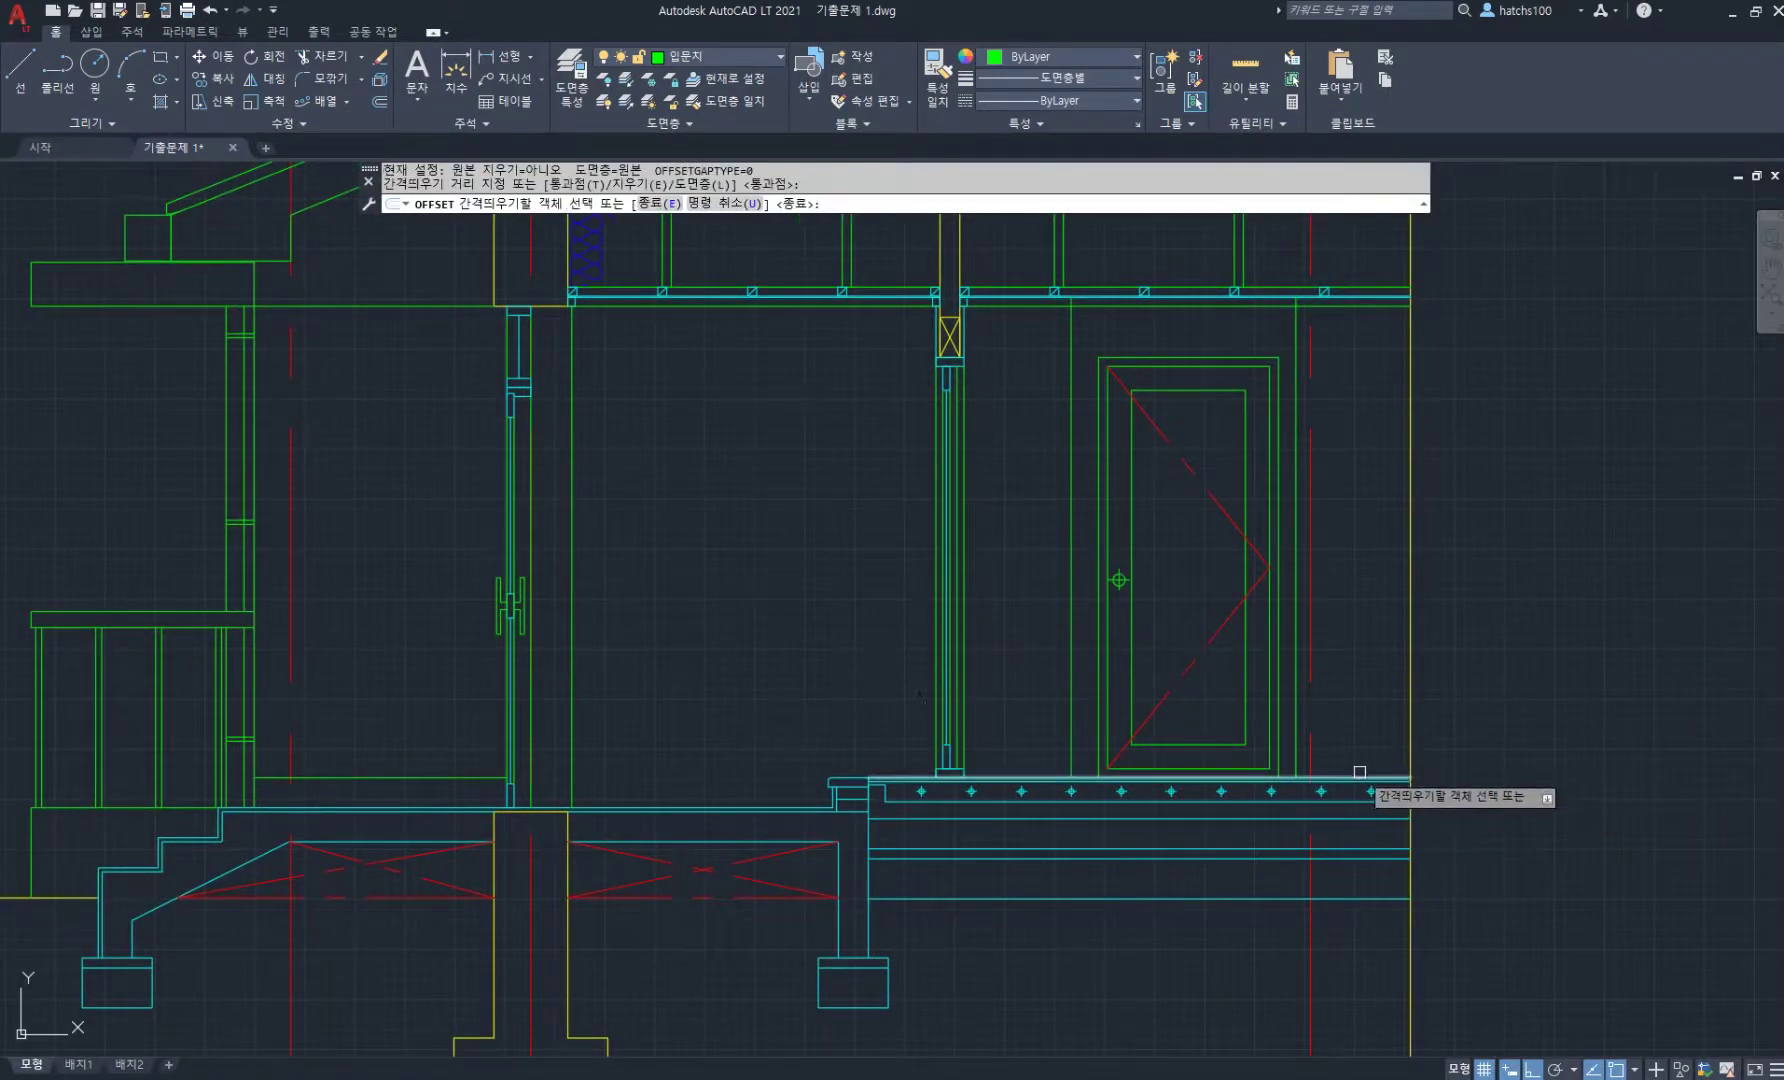
left_click(1357, 778)
type("180")
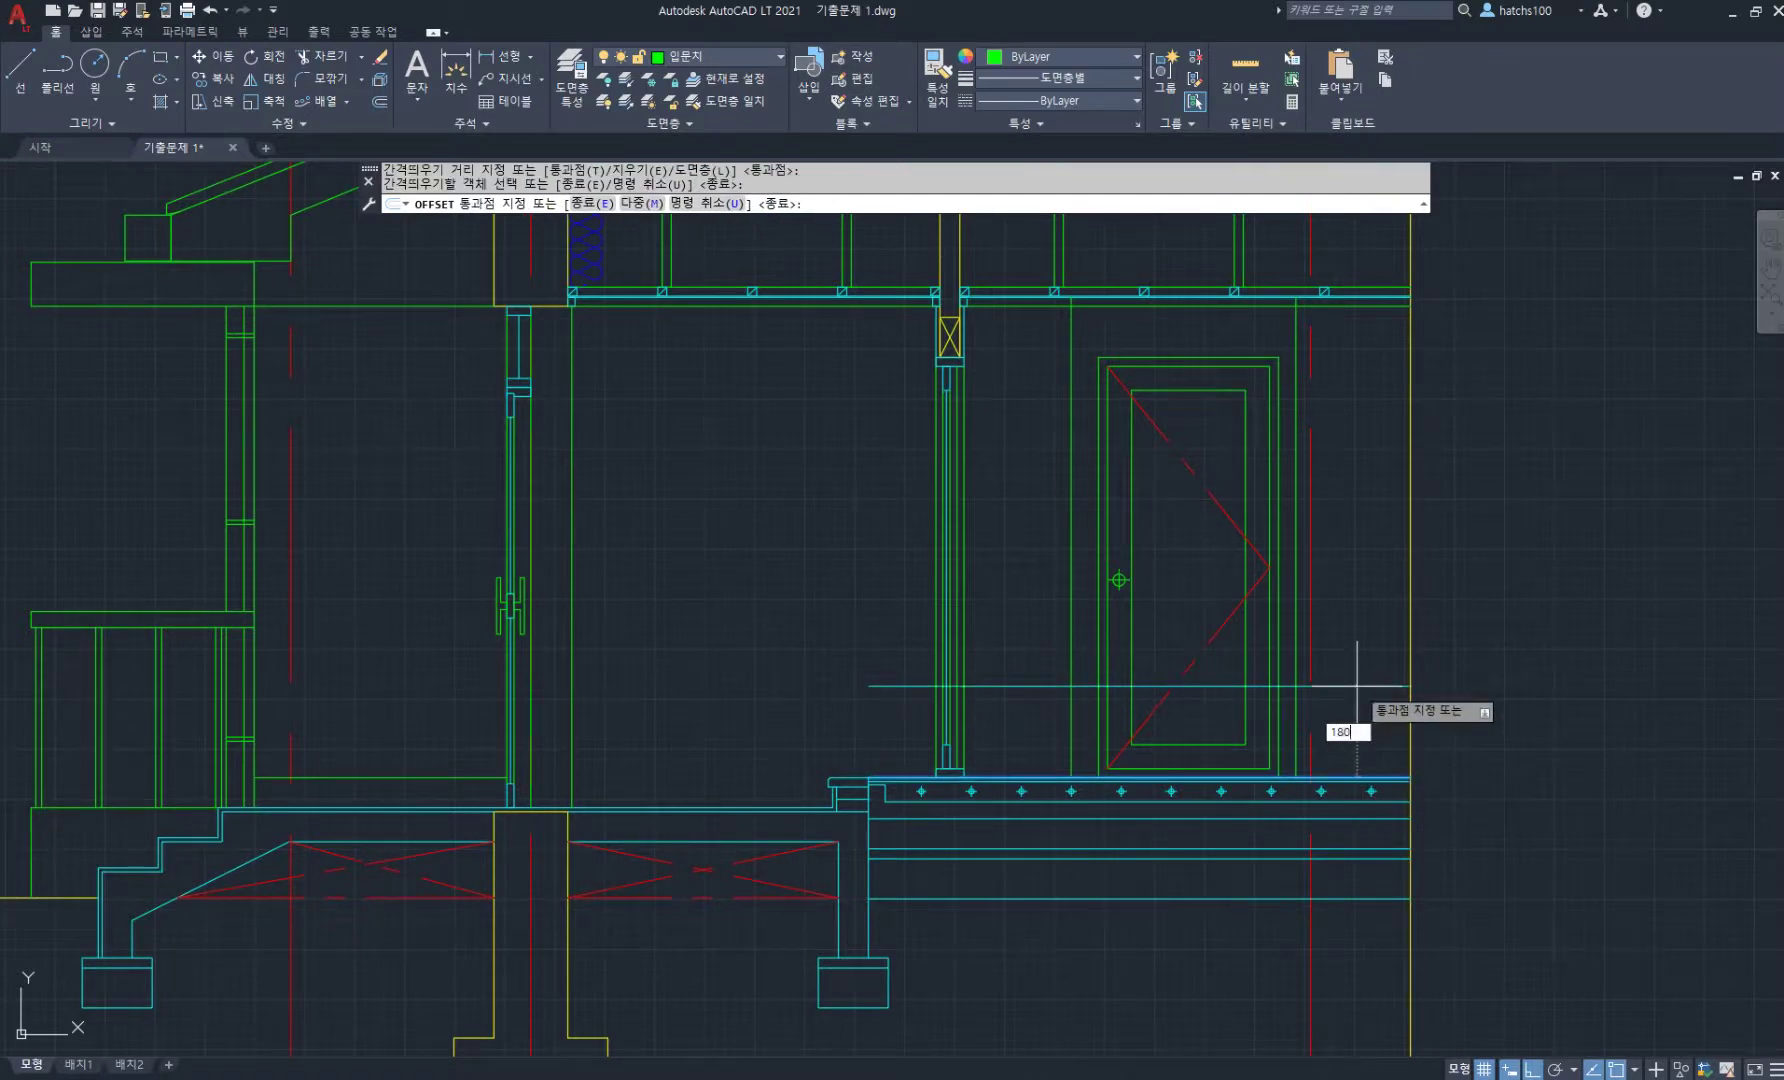
key("Return")
left_click(686, 806)
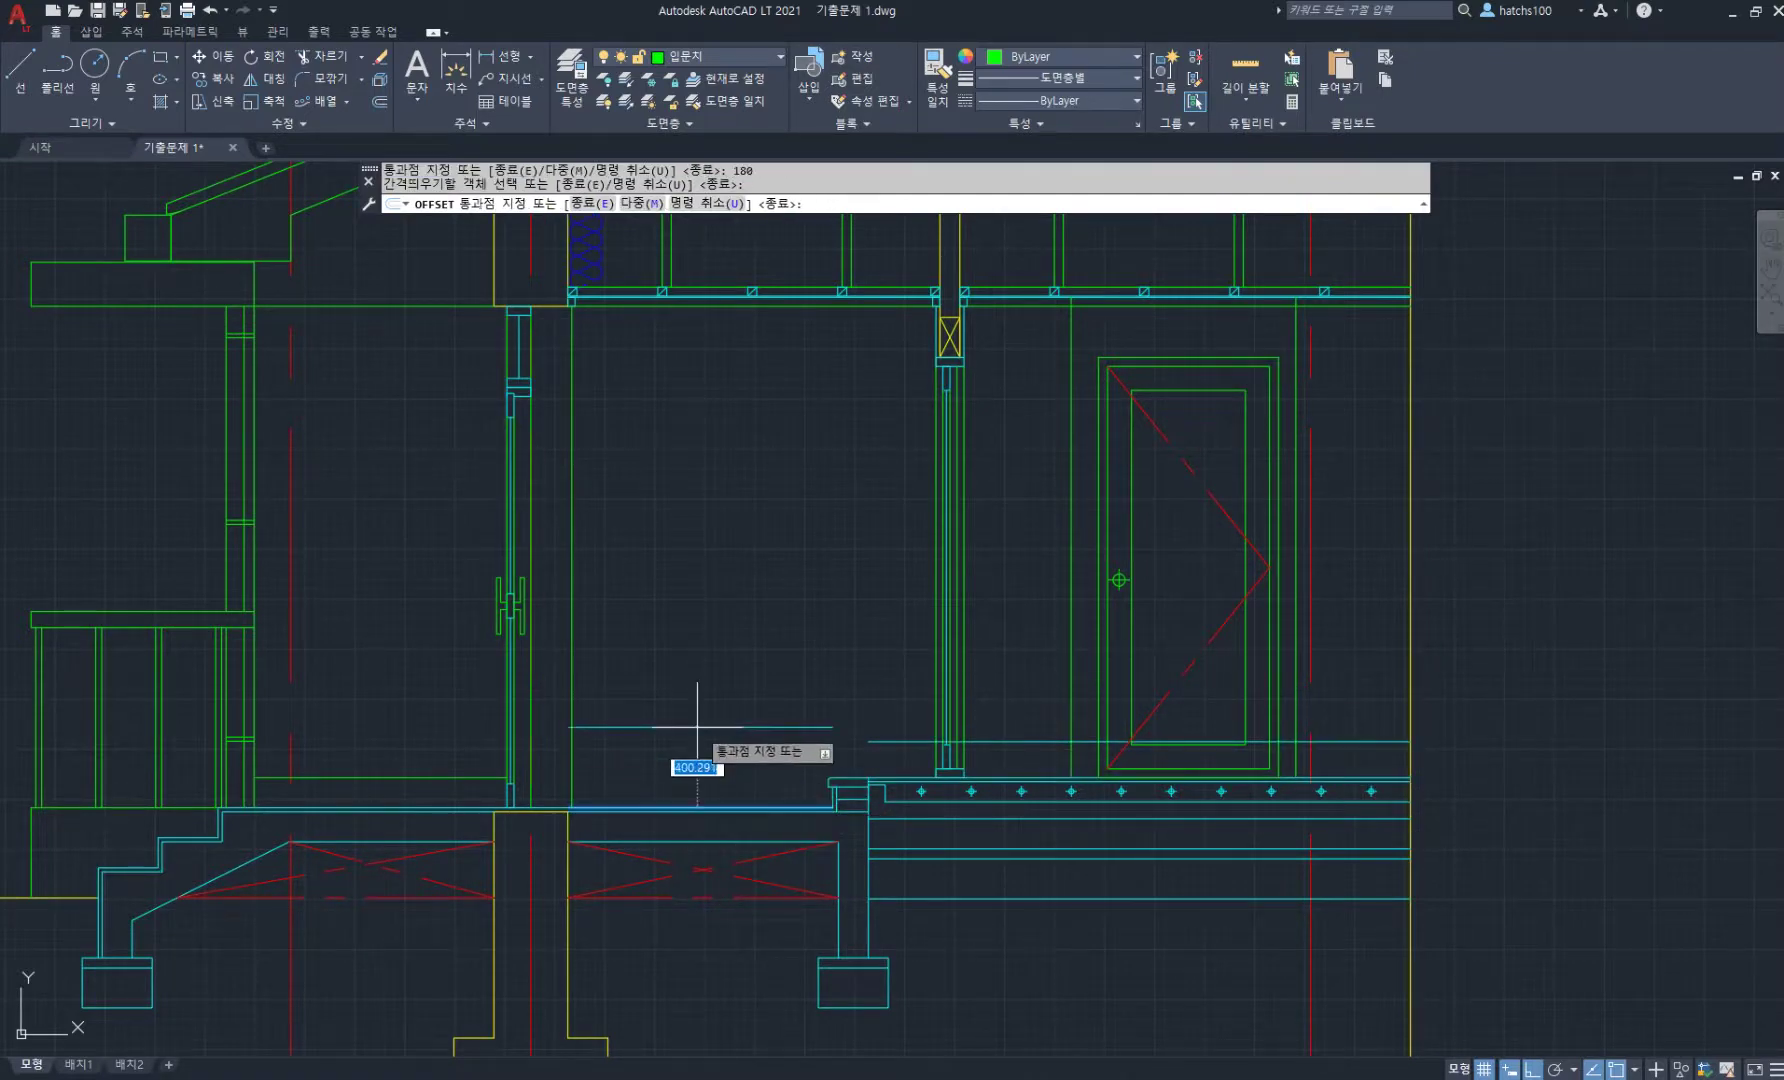
key("Return")
- Offset the chamfered edge of the floor step 180 outward, up and to the left
scroll(836, 767, "up", 6)
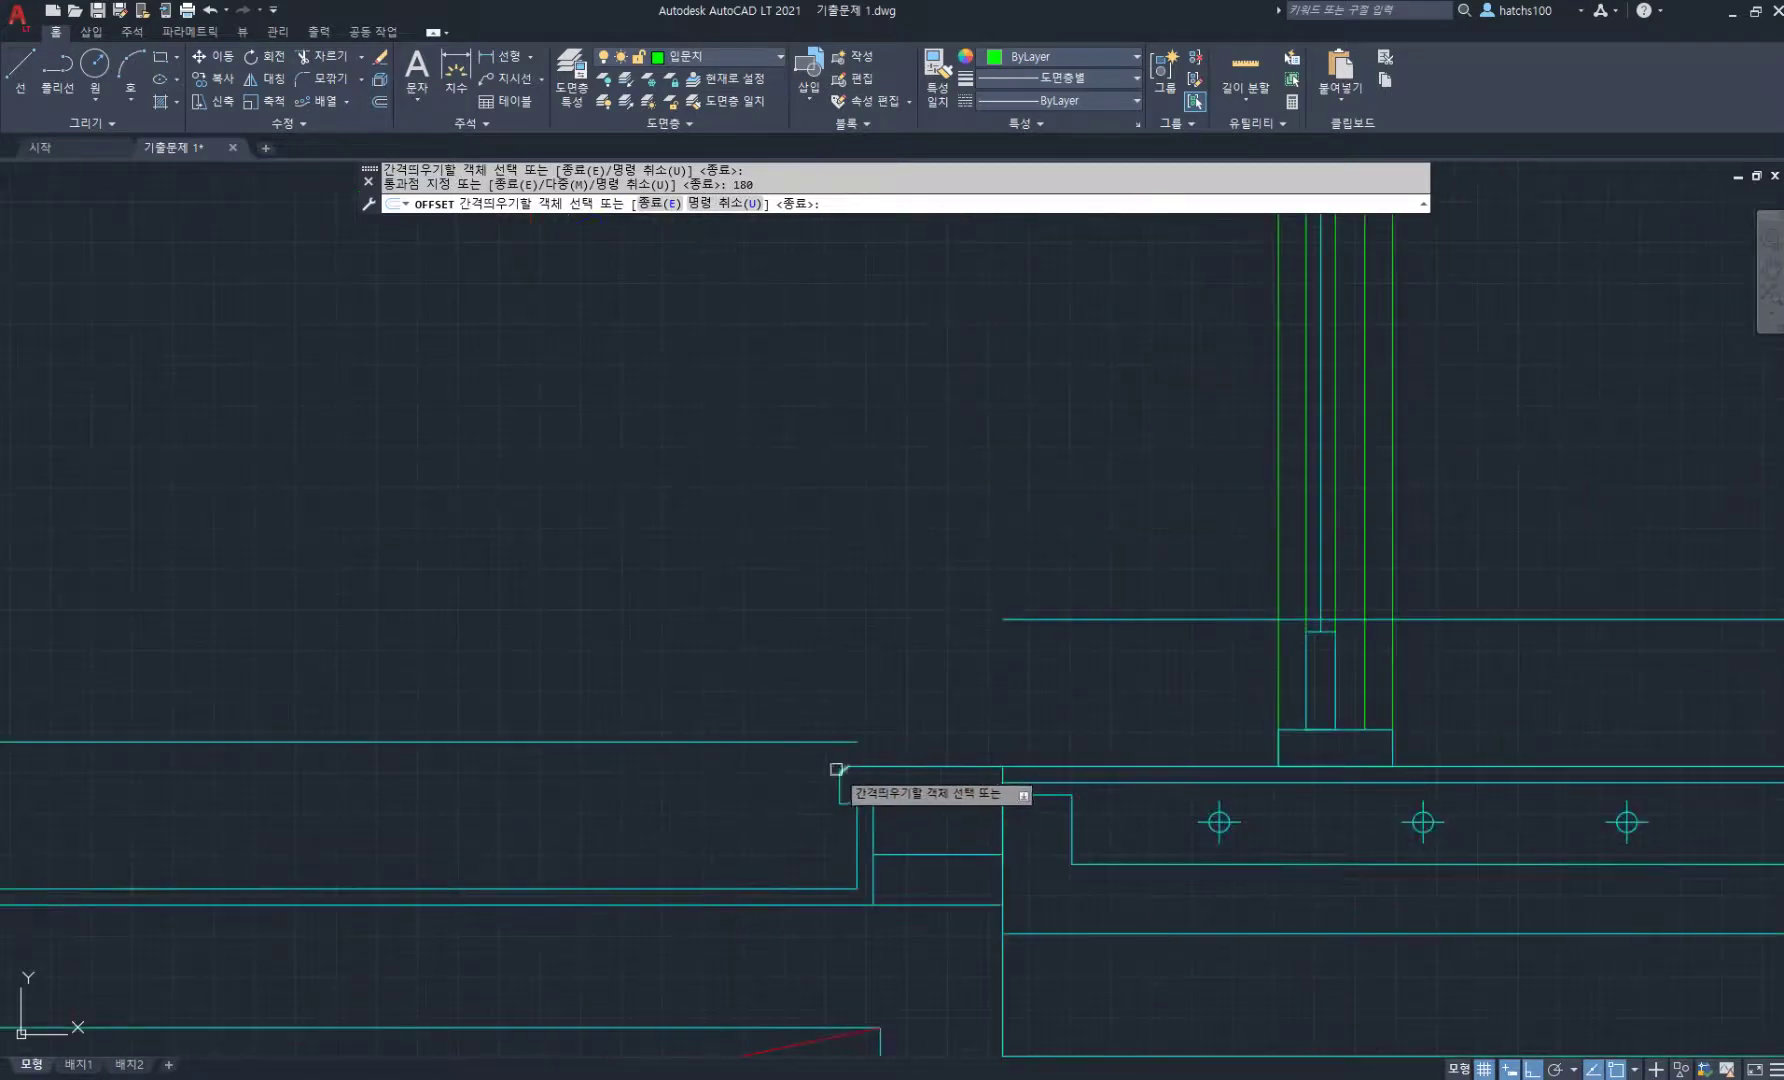
left_click(841, 767)
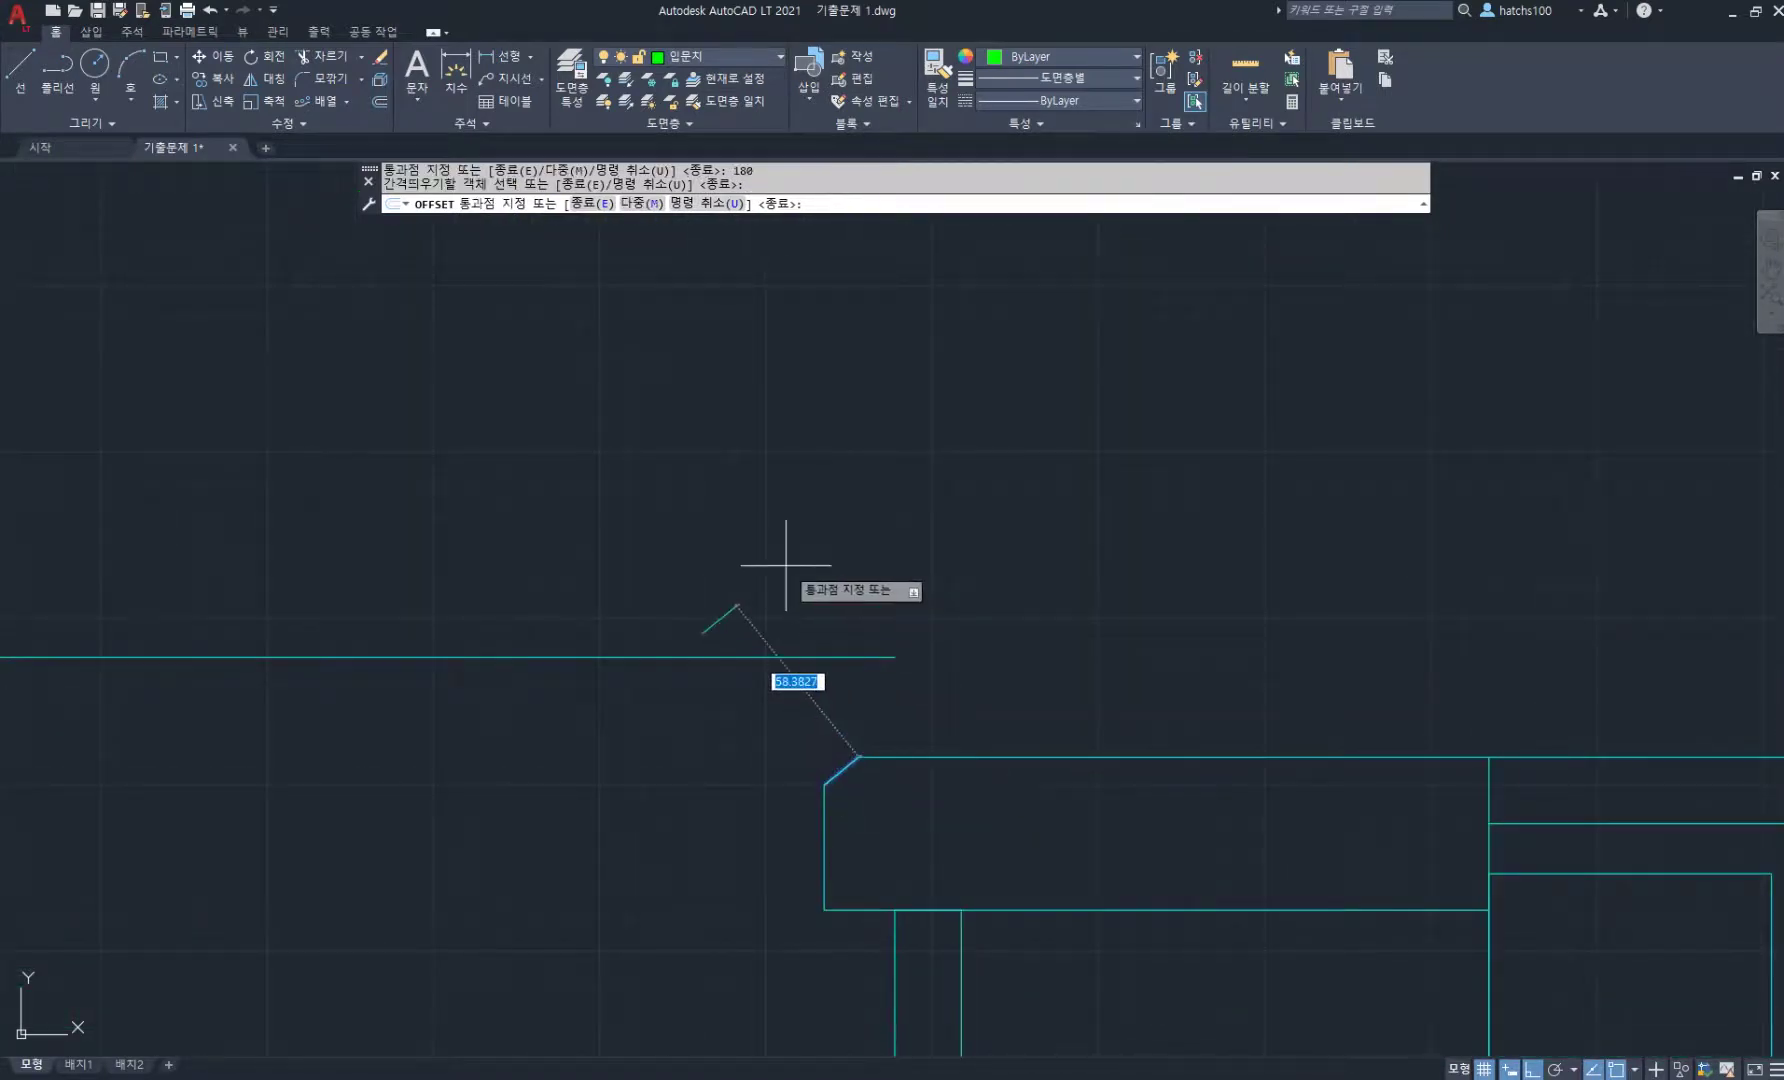
scroll(824, 828, "down", 5)
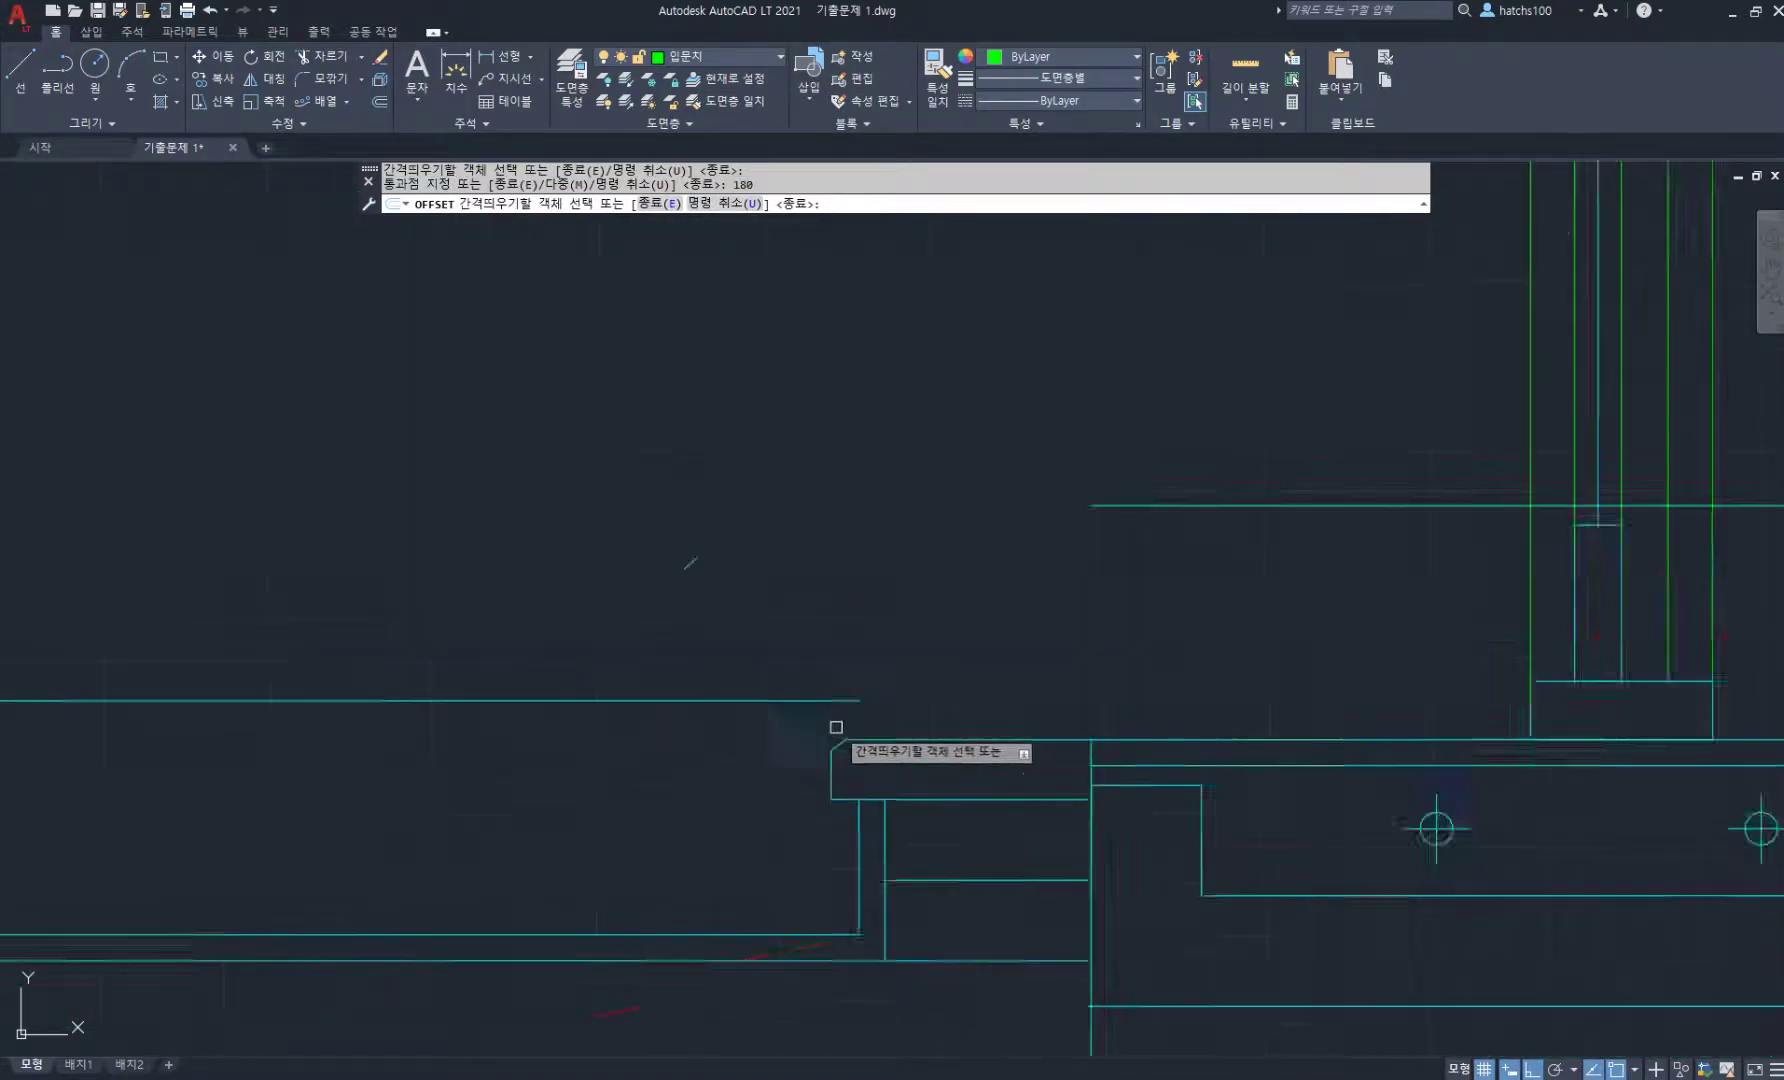
mouse_move(945, 632)
middle_mouse_down()
mouse_move(861, 617)
mouse_move(926, 583)
middle_mouse_up()
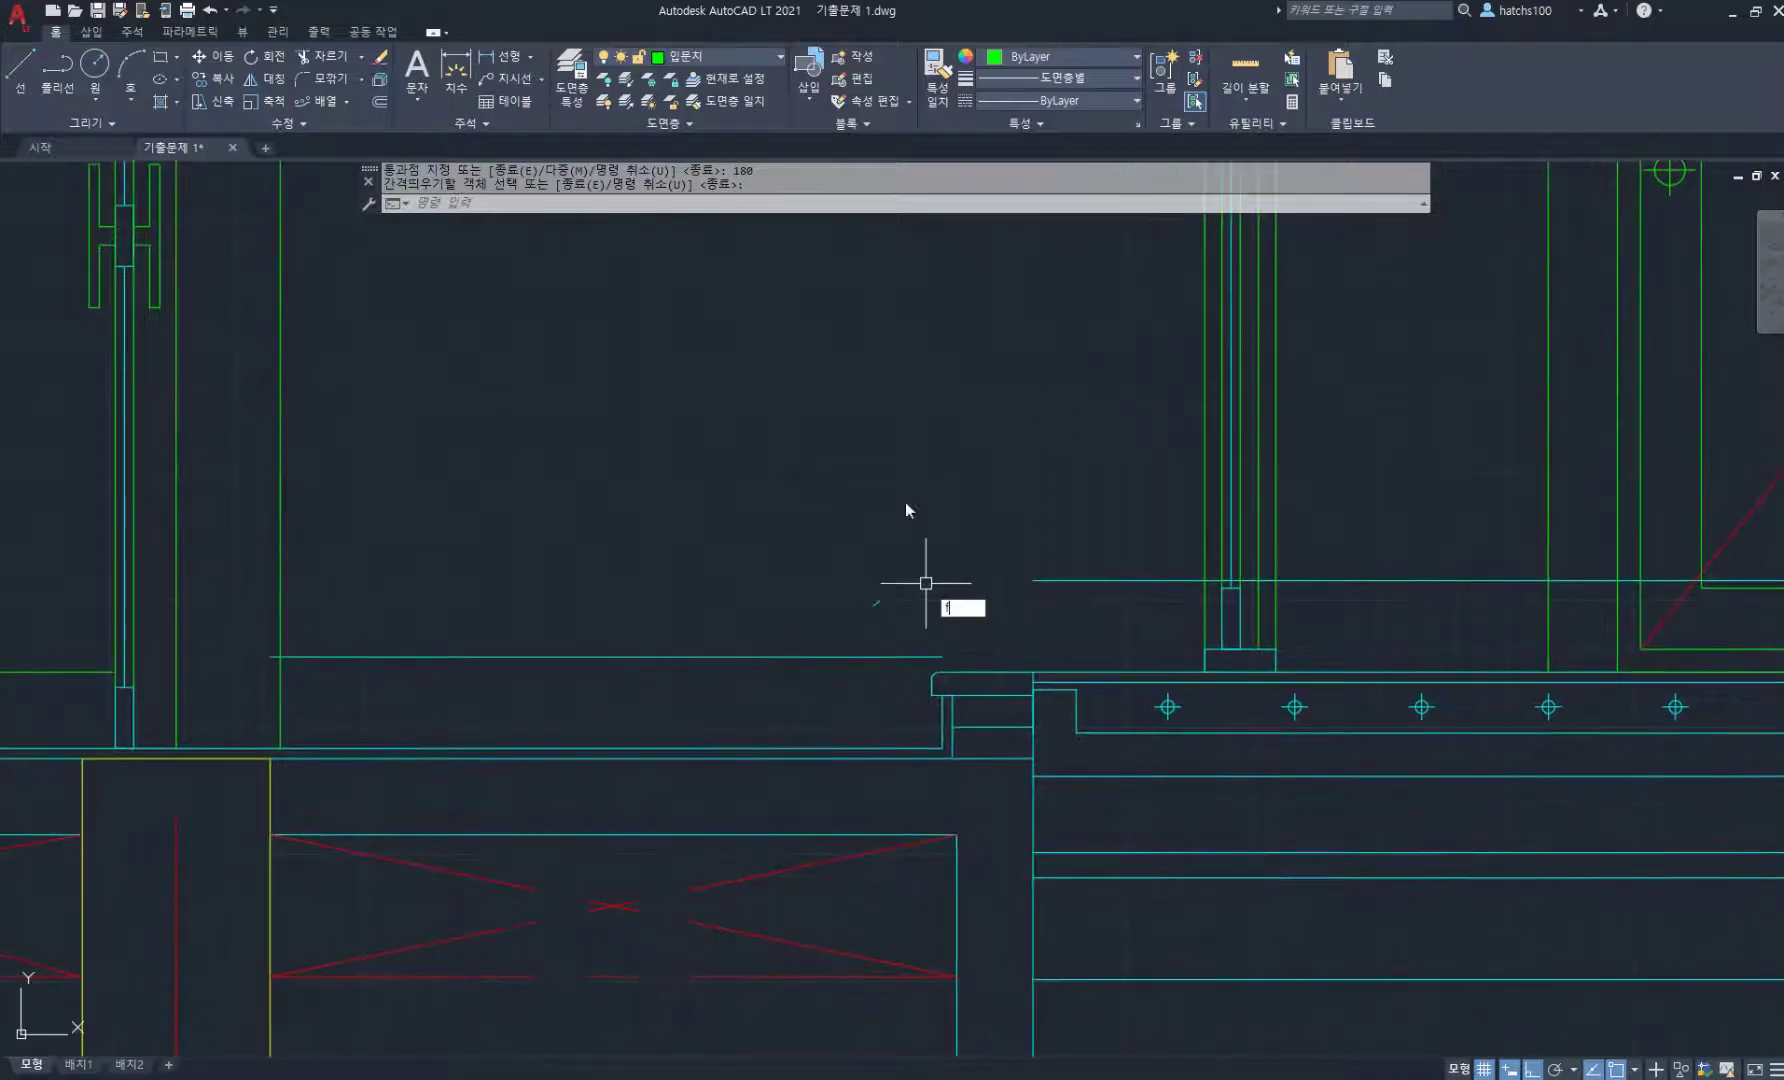
- Join the offset chamfer to the upper and lower skirting lines using Fillet with radius 0 and the Multiple option
key("Return")
type("m")
key("Return")
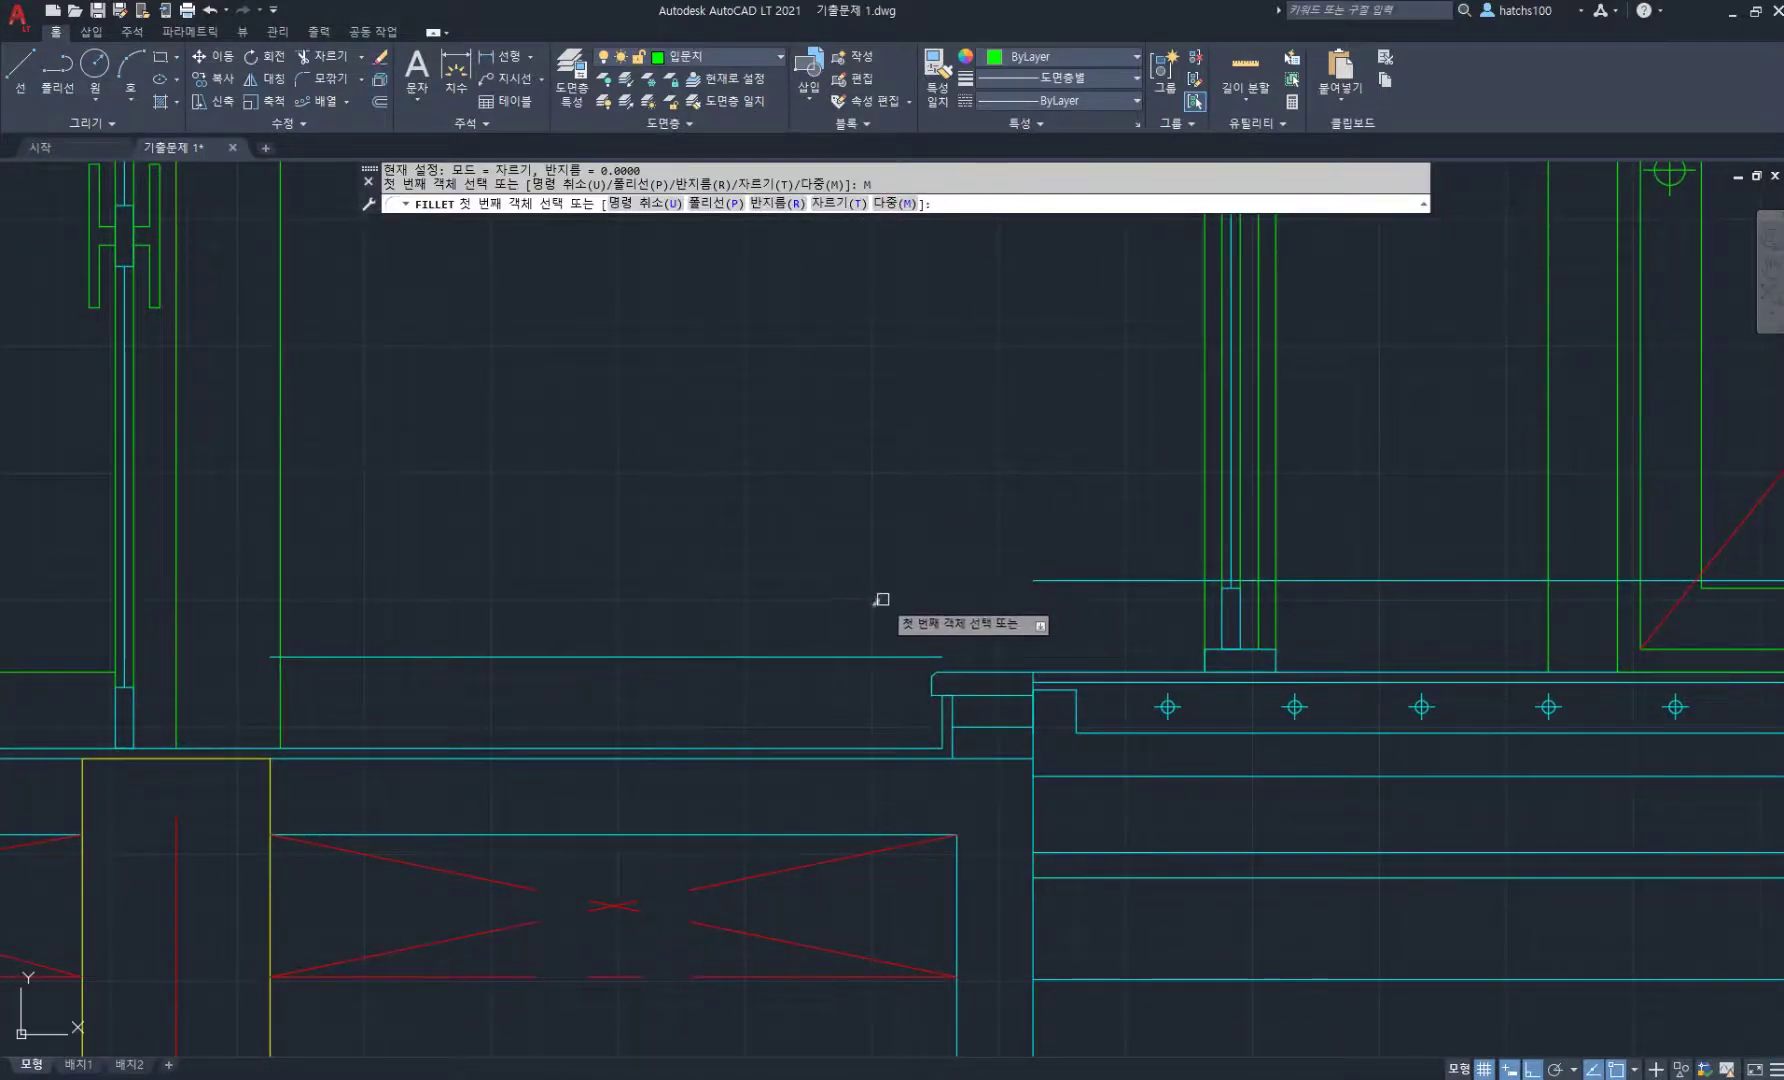
left_click(1043, 579)
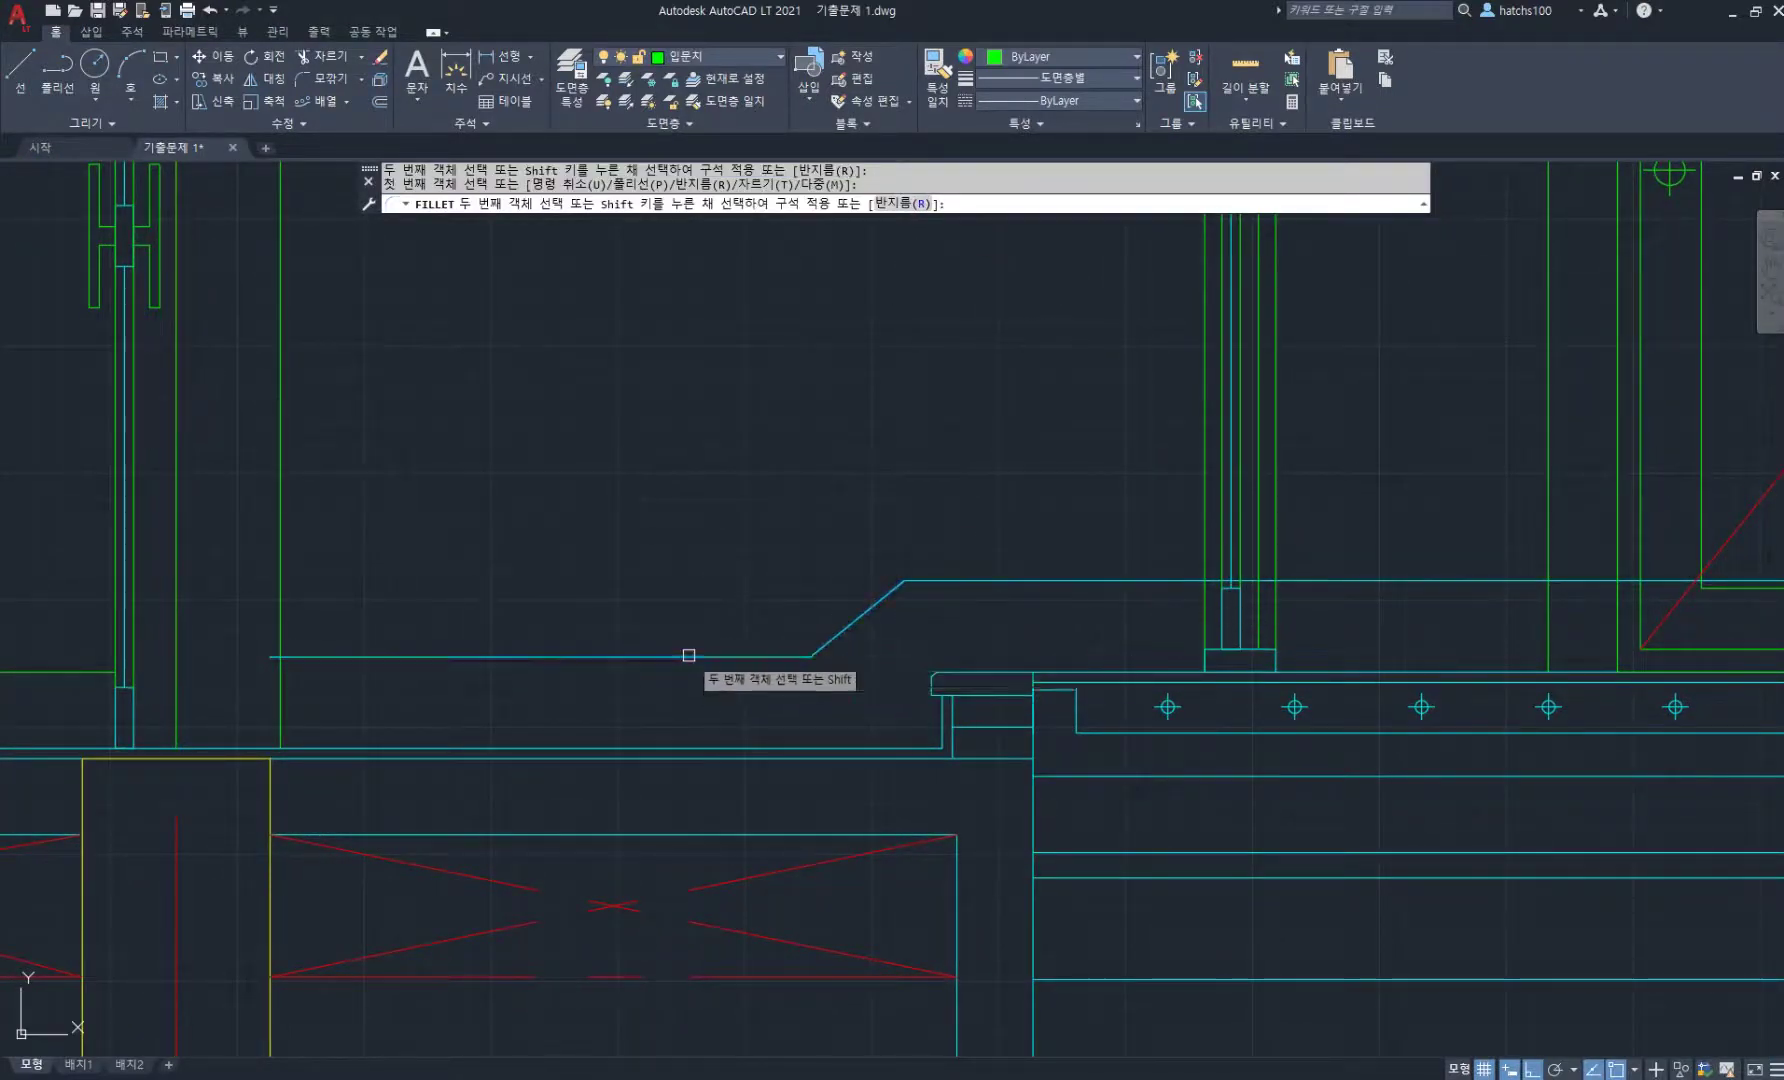
left_click(688, 656)
scroll(686, 656, "down", 2)
scroll(528, 655, "up", 3)
key("Escape")
key("Escape")
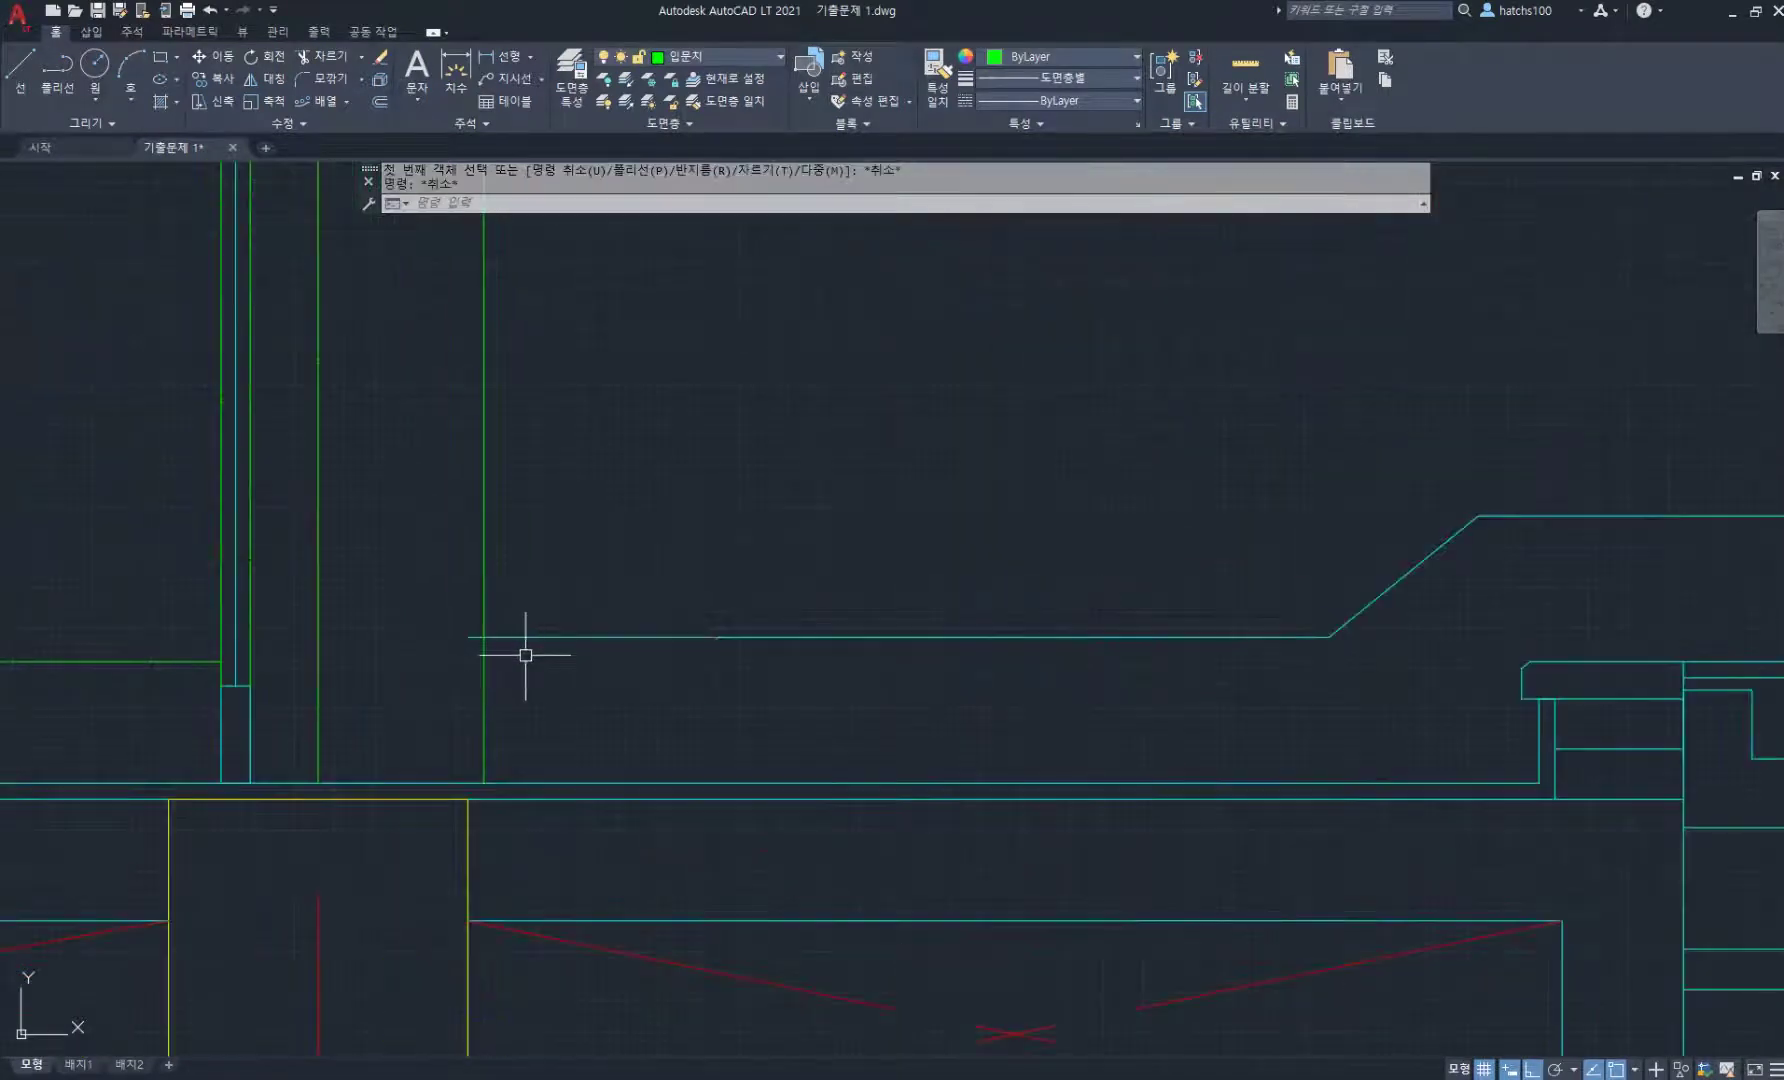
- Stretch the free left end of the lower skirting line to the green wall line nearest the entrance door
left_click(478, 636)
left_click(466, 636)
scroll(547, 612, "down", 2)
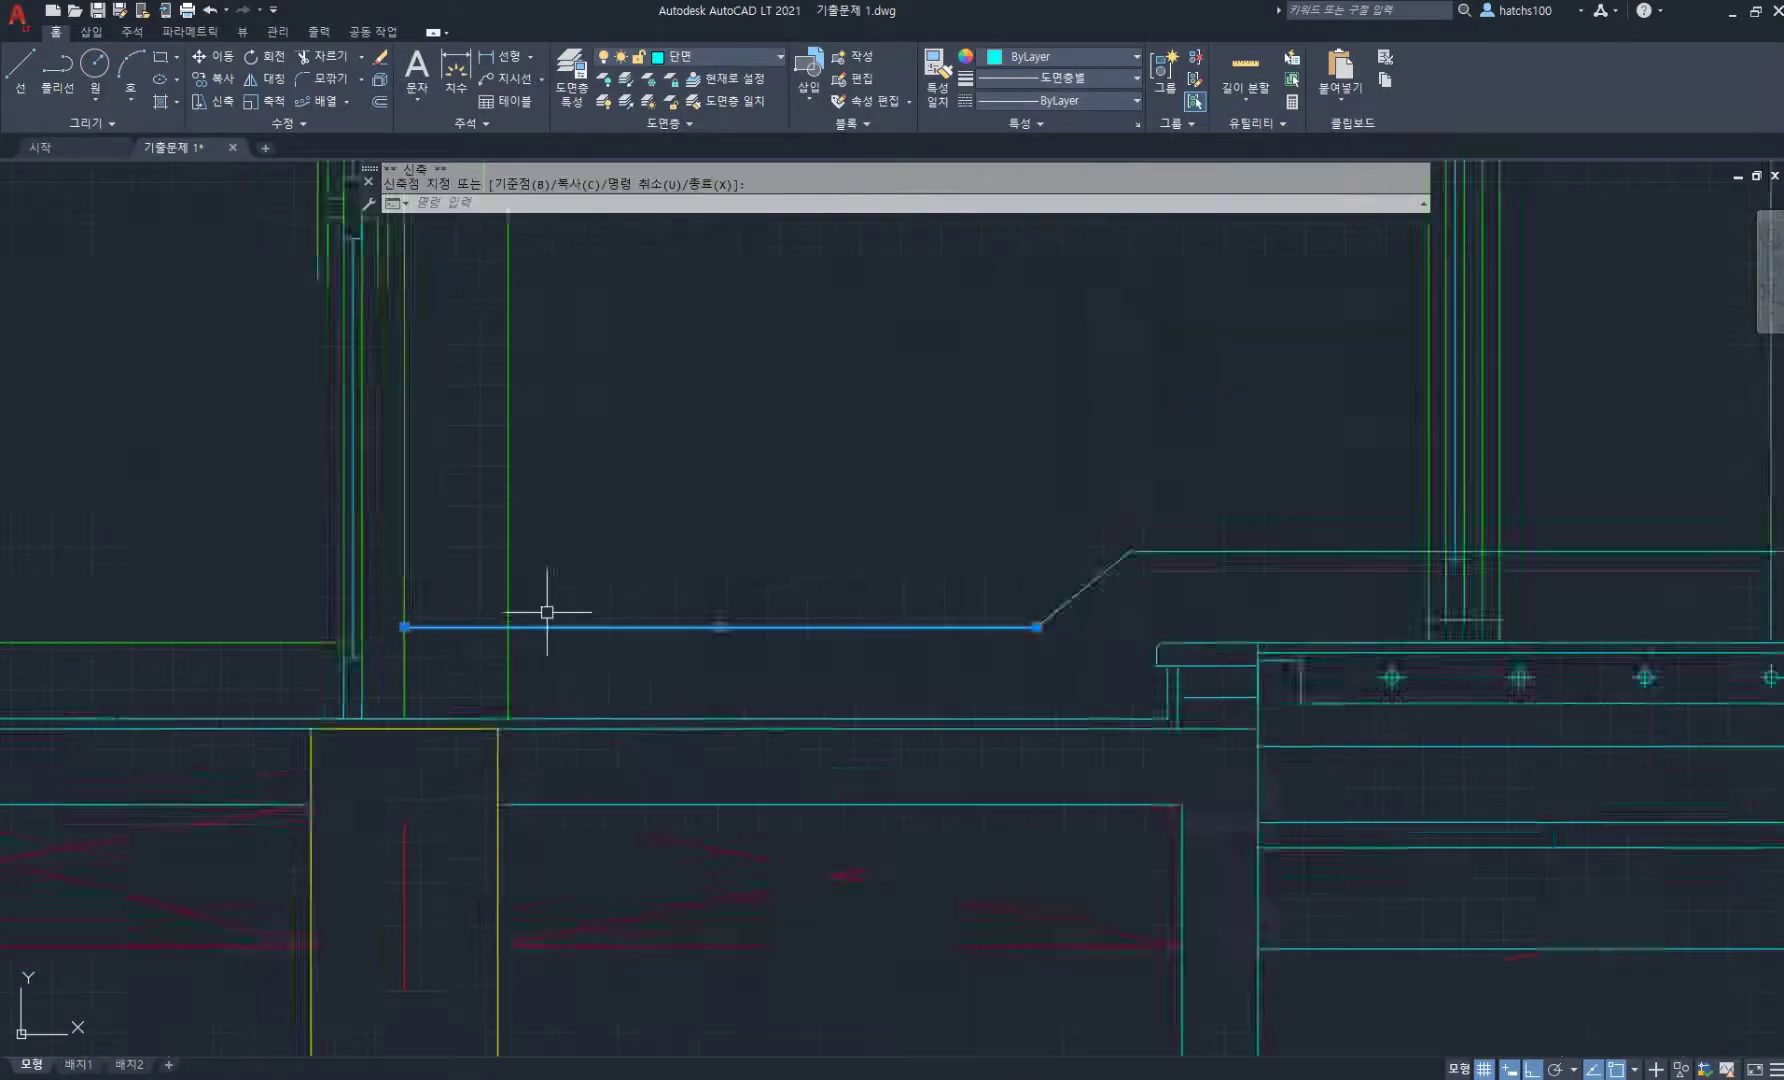
key("Escape")
key("Escape")
scroll(924, 562, "down", 2)
- Draw a green line along the upper skirting line from the slope's top corner to the near edge of the partition frame
scroll(855, 591, "up", 4)
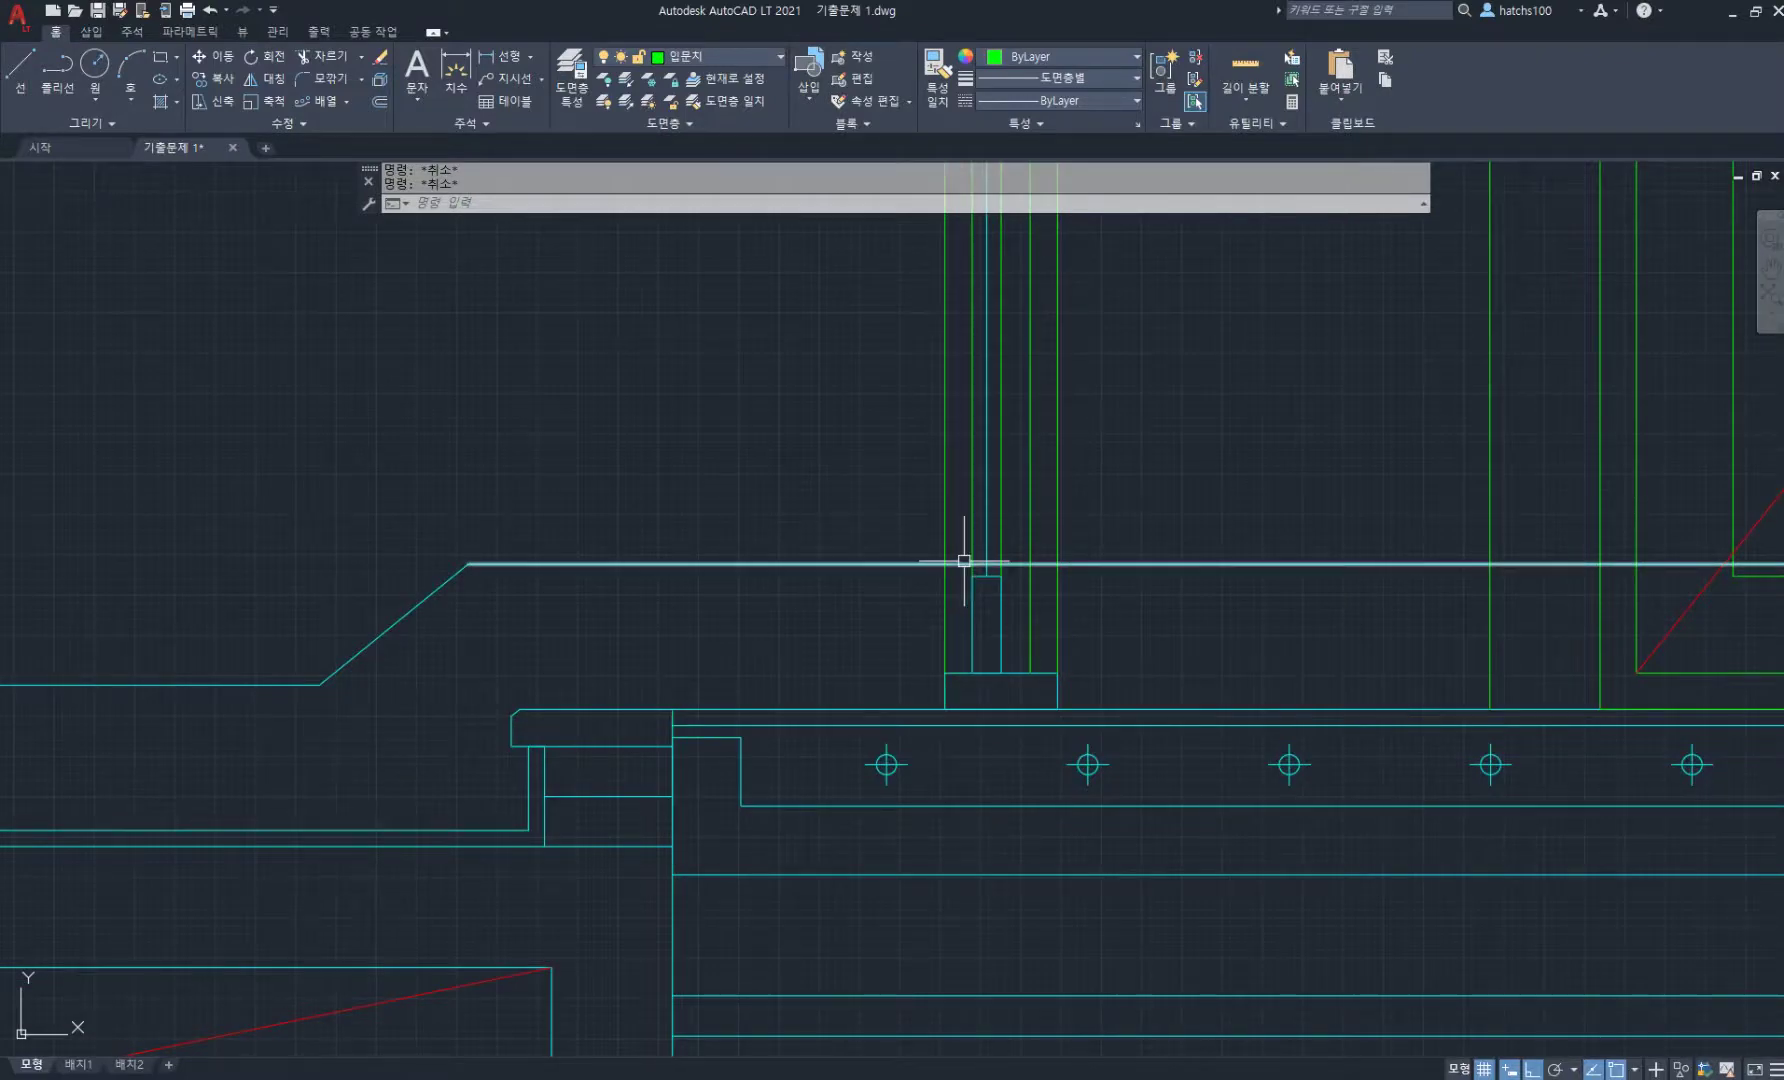
type("l")
key("Return")
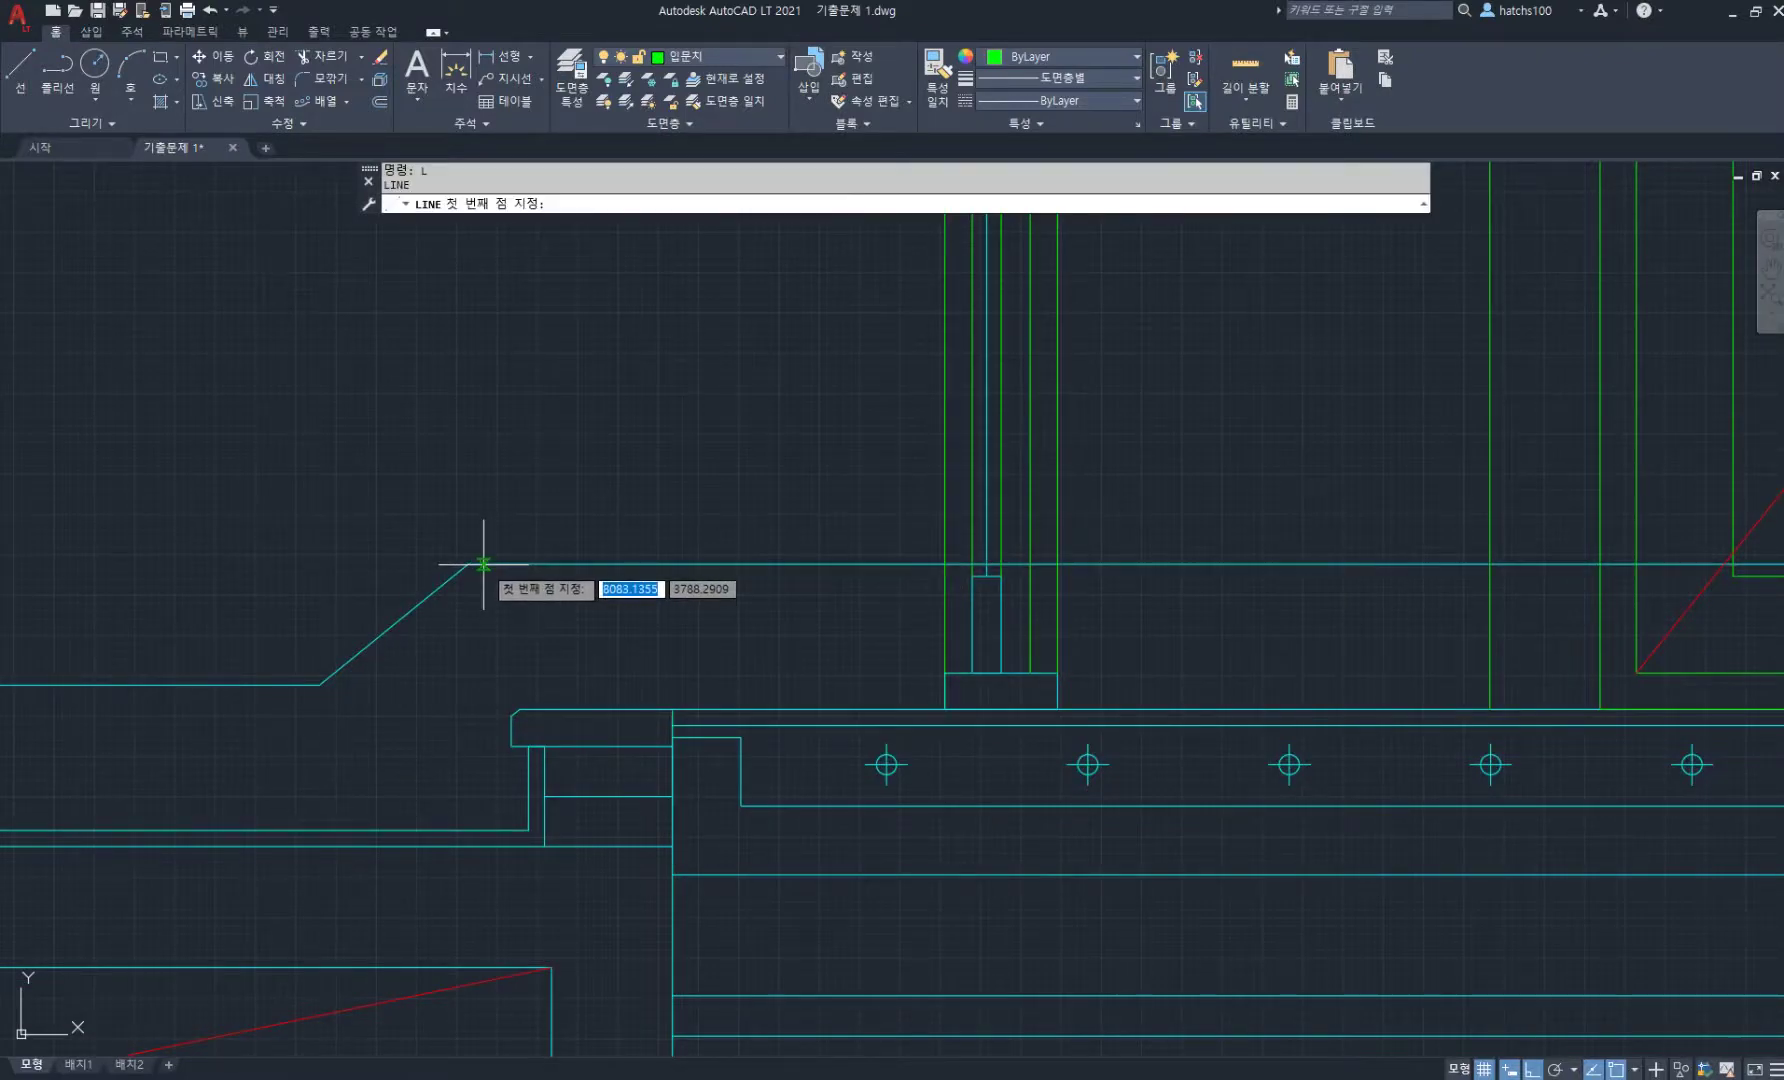
left_click(469, 564)
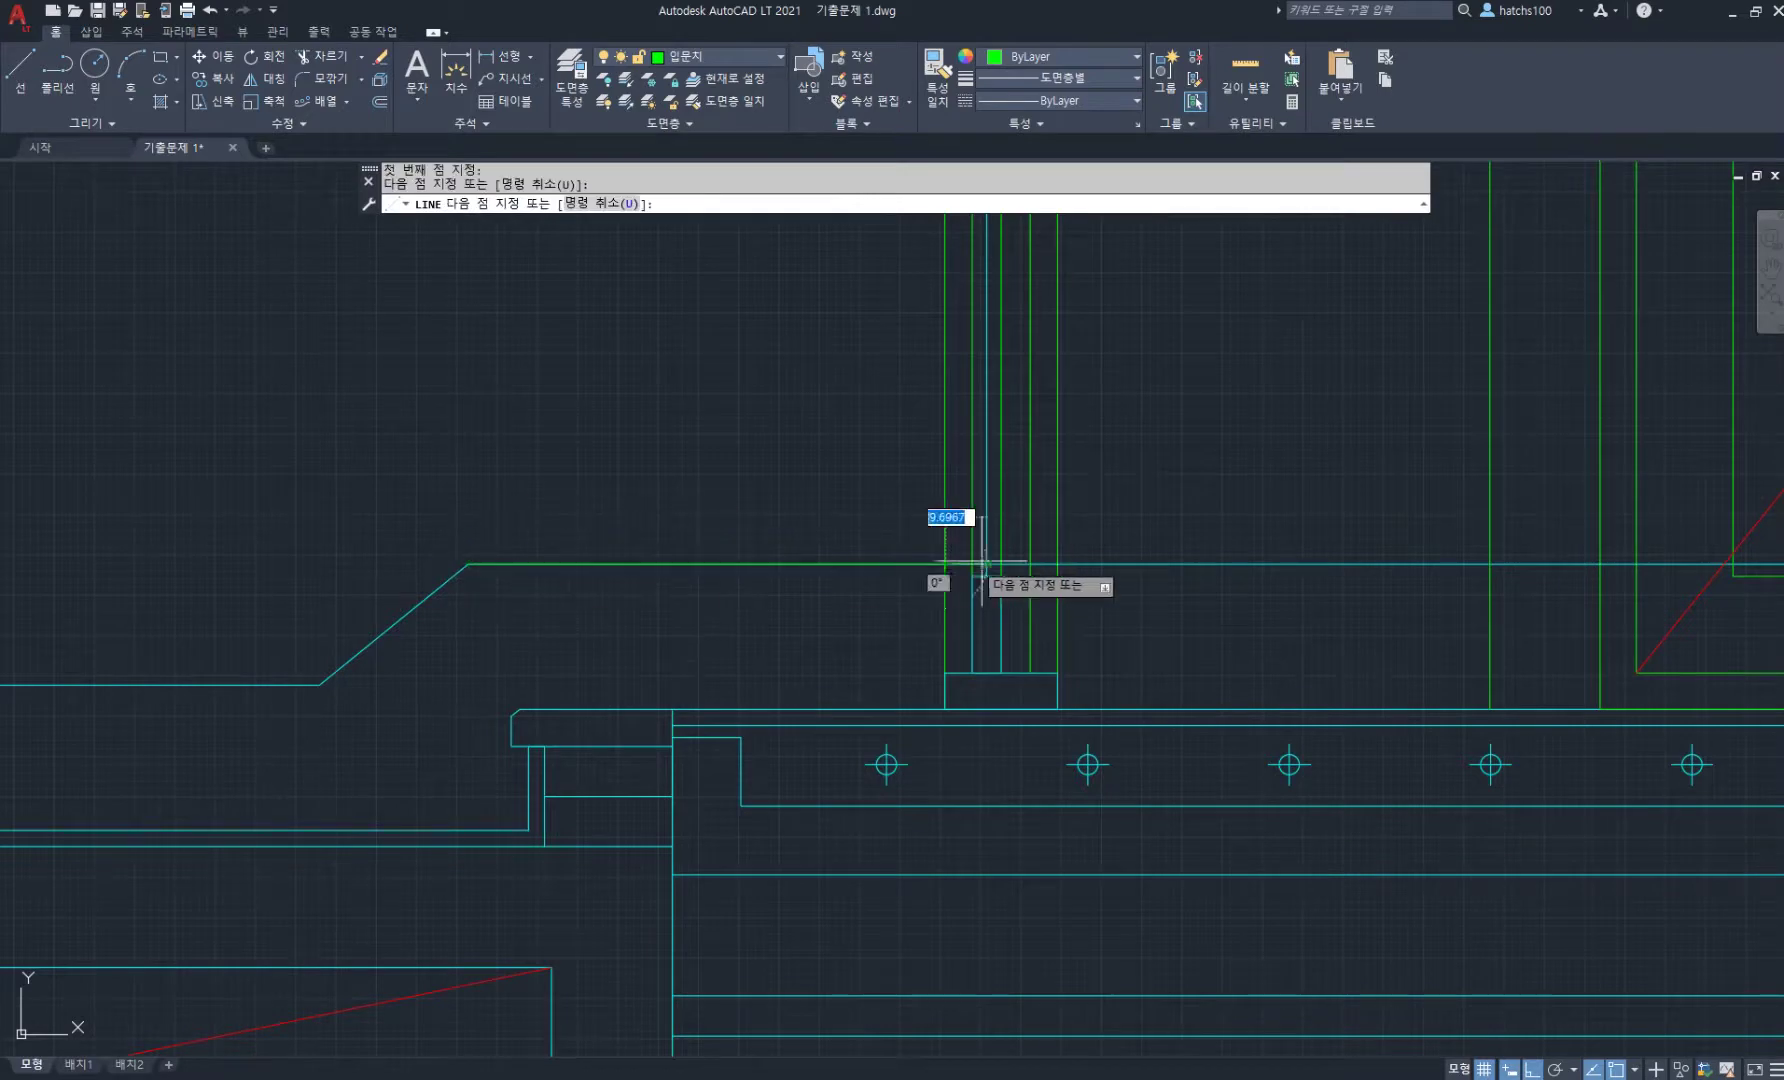
key("Return")
- Stretch the near end of the original cyan upper skirting line to the far edge of the partition frame
left_click(1148, 540)
left_click(510, 565)
left_click(469, 564)
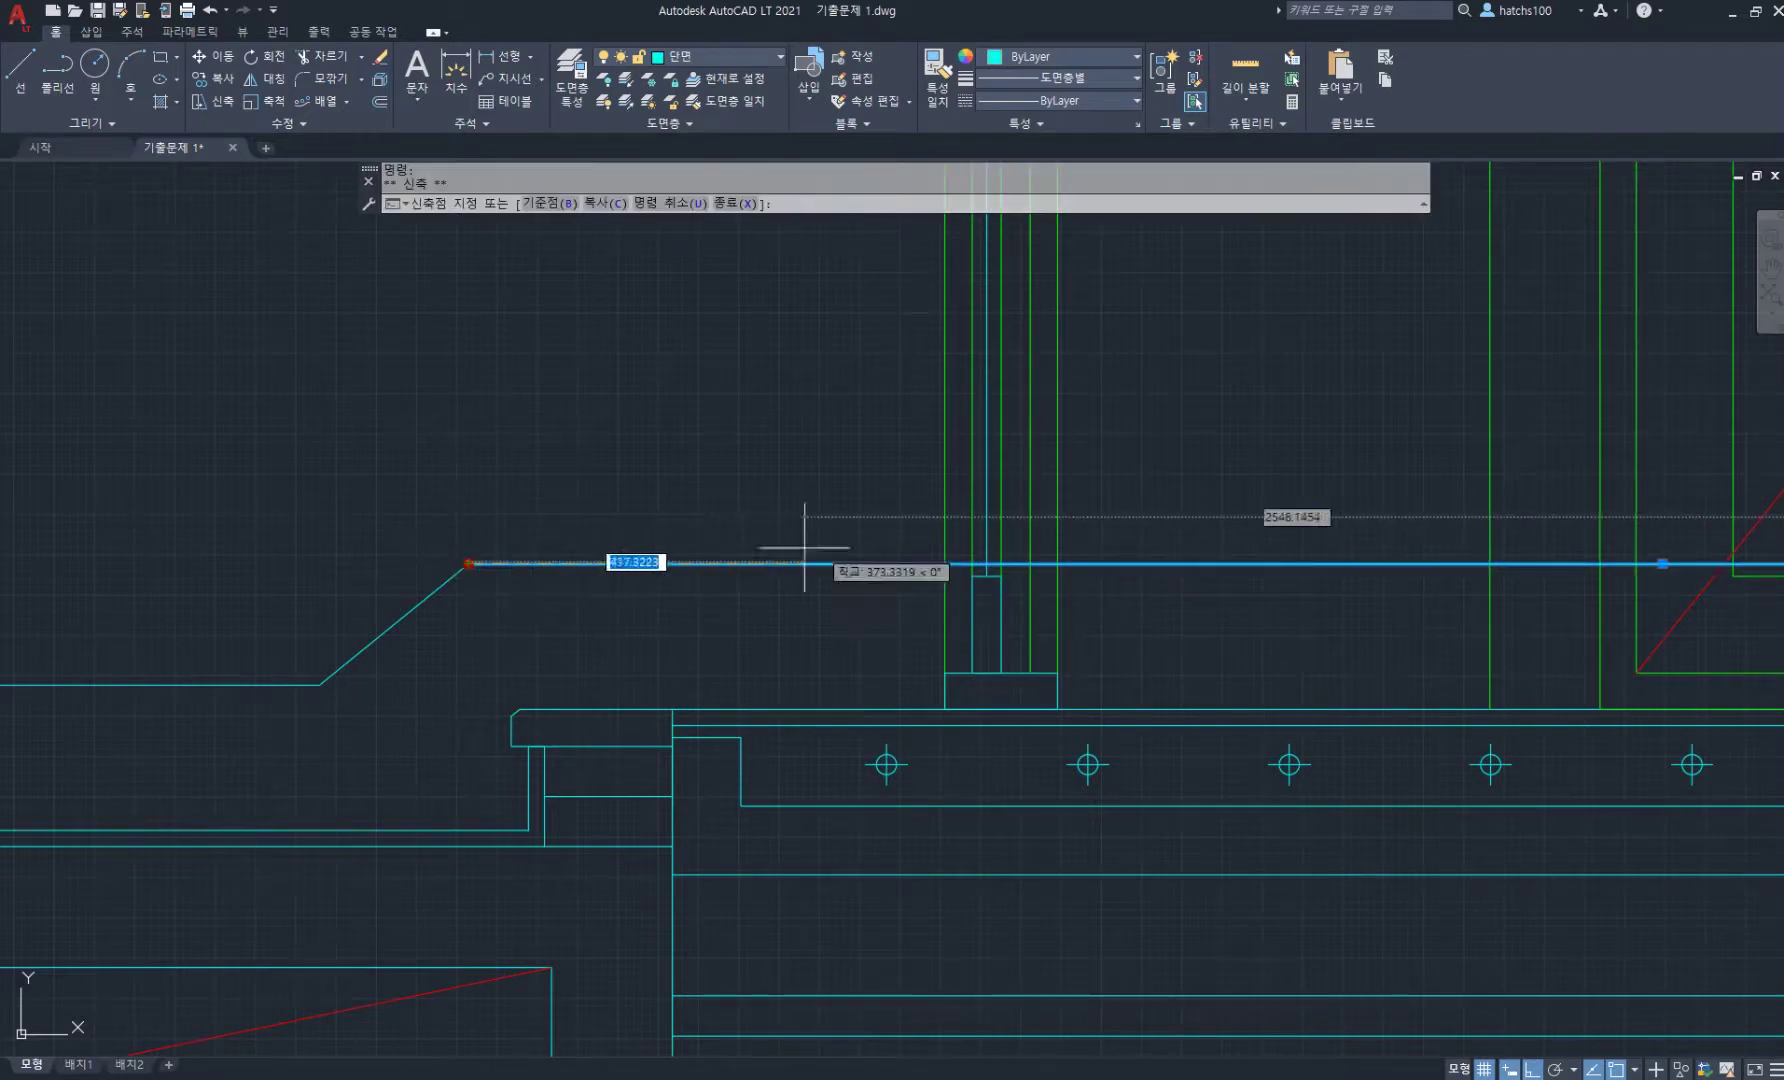
key("Escape")
key("Escape")
- Draw green lines along the upper skirting line from the partition frame to the door frame and on to the section boundary, and delete the cyan original
scroll(1171, 568, "down", 5)
scroll(1171, 568, "up", 5)
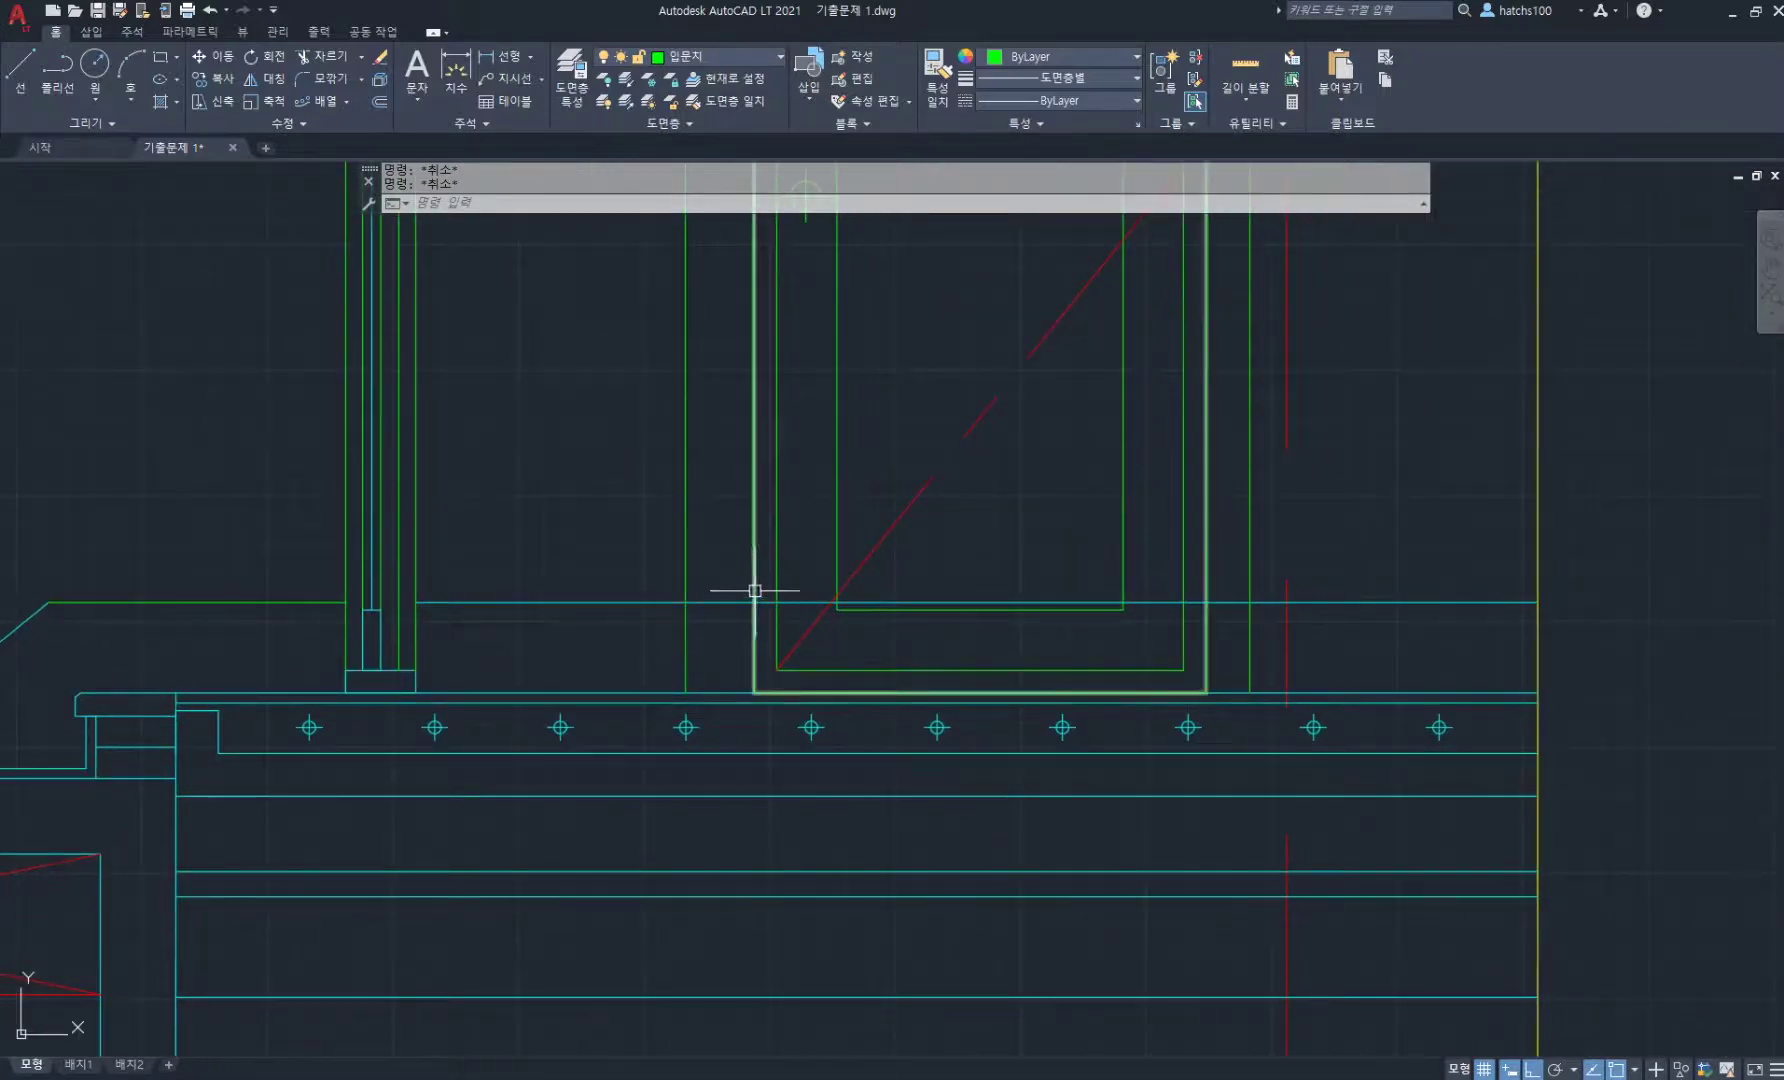
type("l")
key("space")
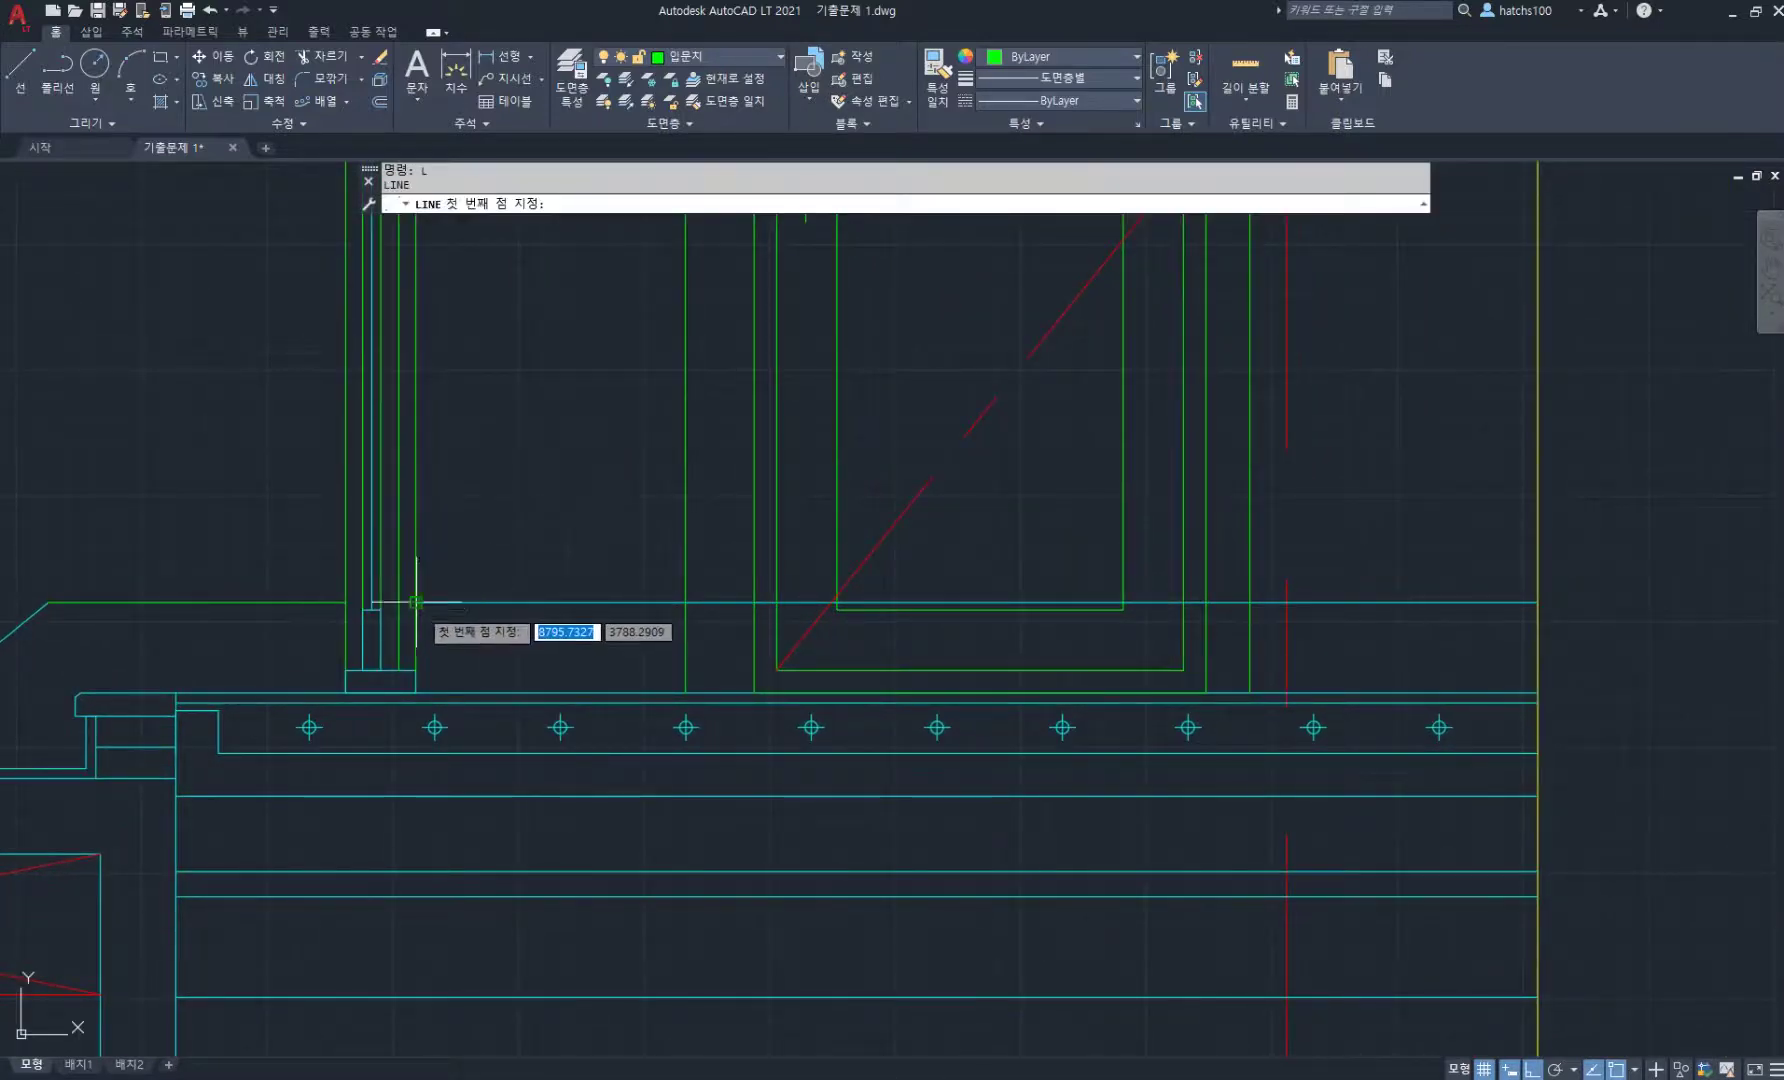
left_click(415, 602)
middle_click_drag(1297, 584, 1060, 603)
key("space")
key("space")
left_click(969, 621)
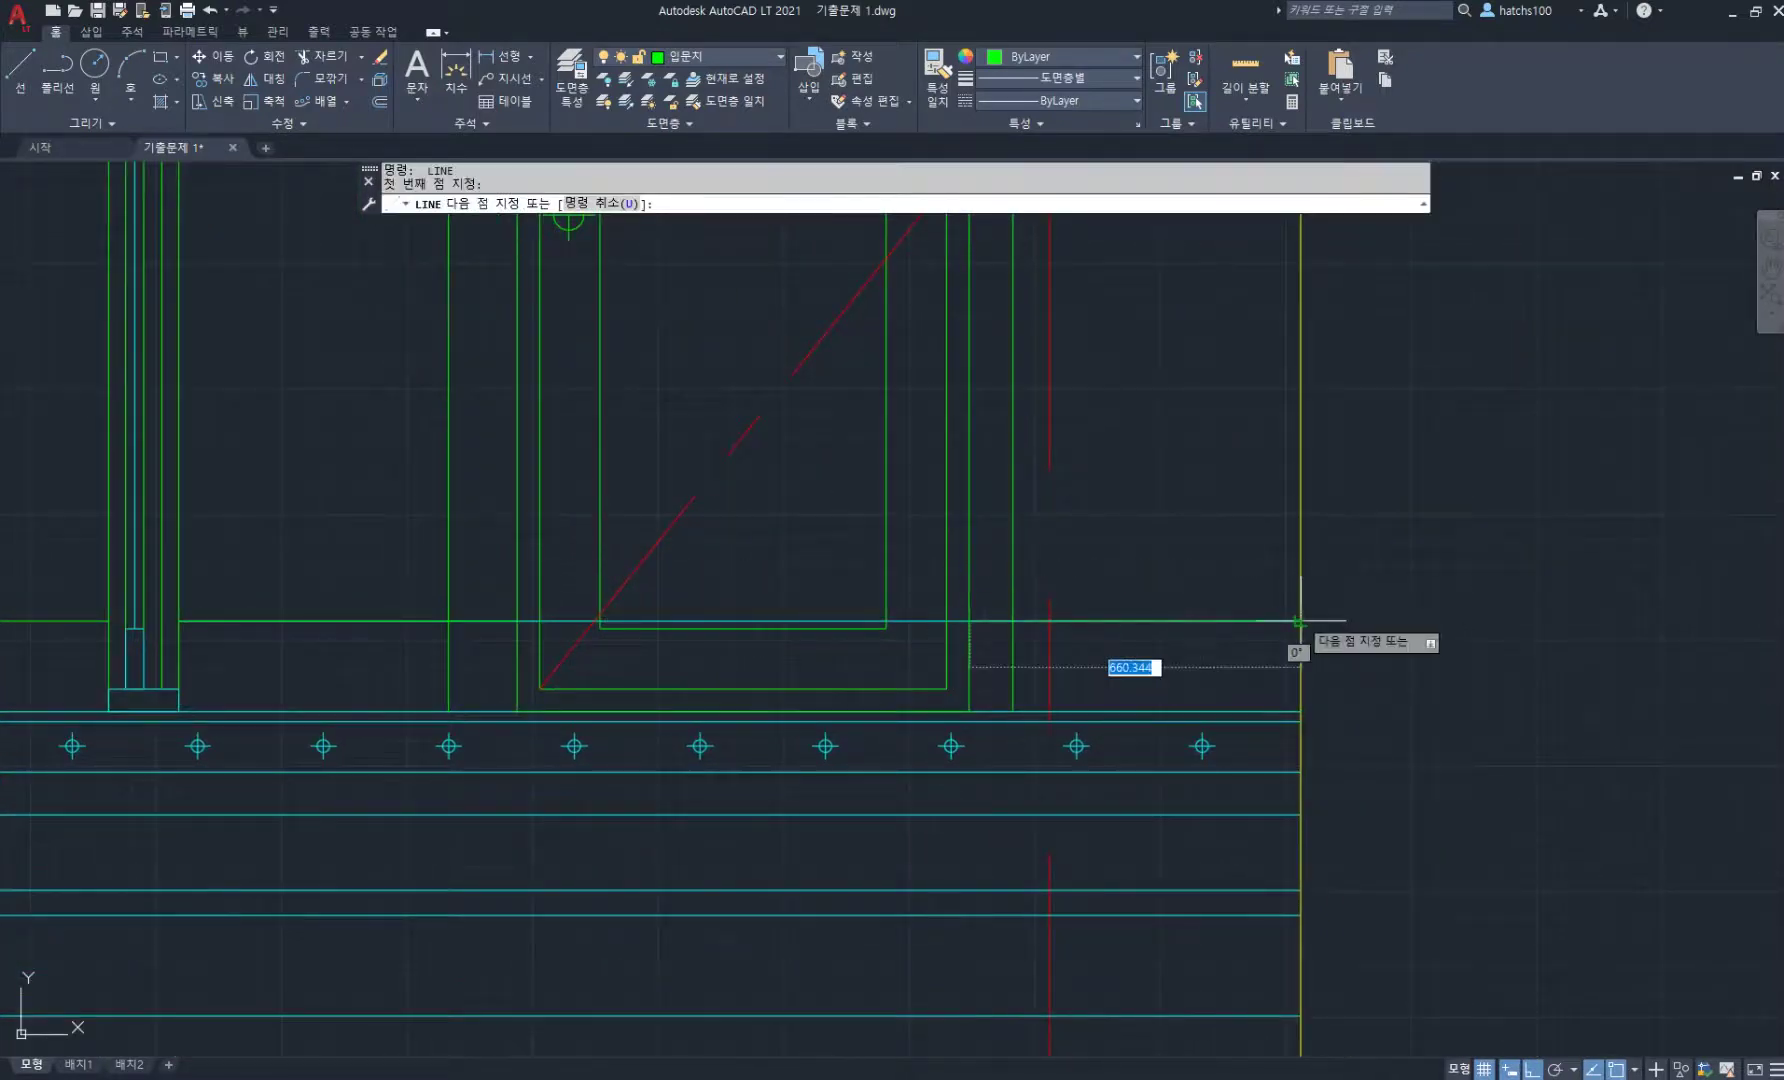
key("space")
left_click(930, 617)
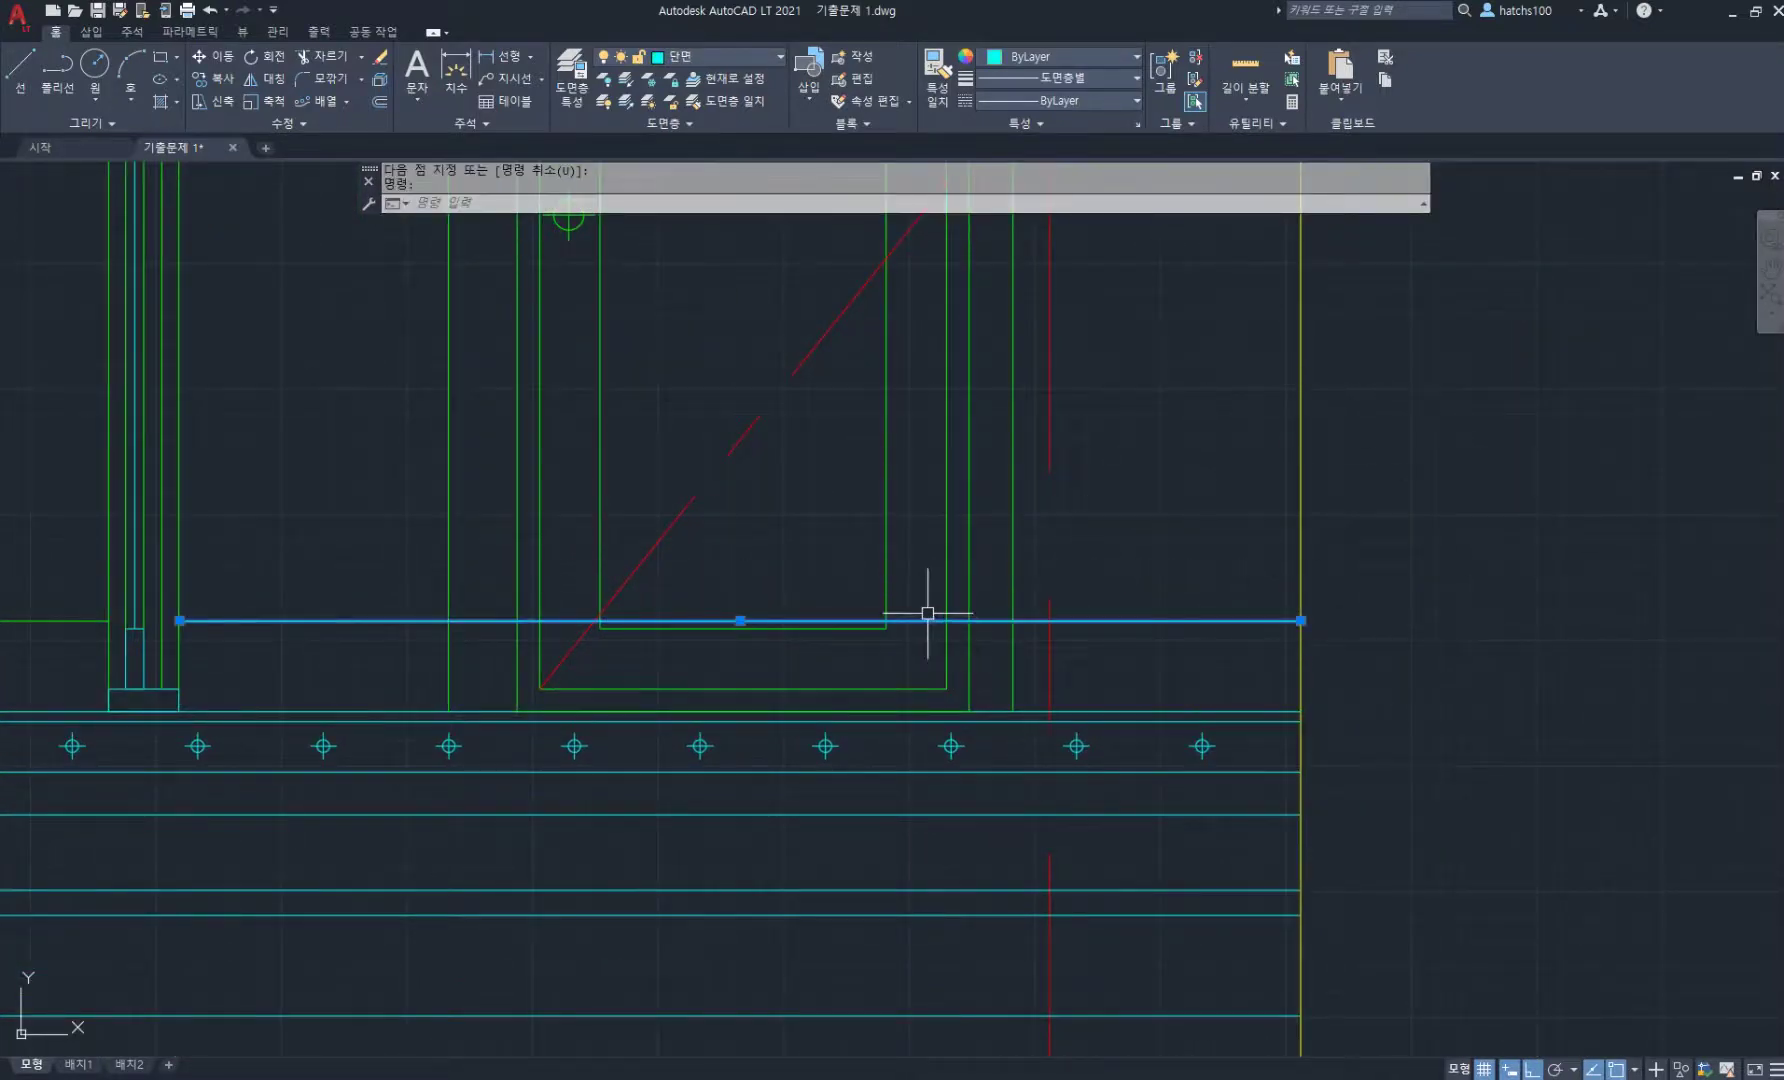
key("Delete")
- Match the properties of the sloped and lower skirting lines to the green upper skirting line
scroll(928, 613, "down", 5)
scroll(798, 603, "up", 4)
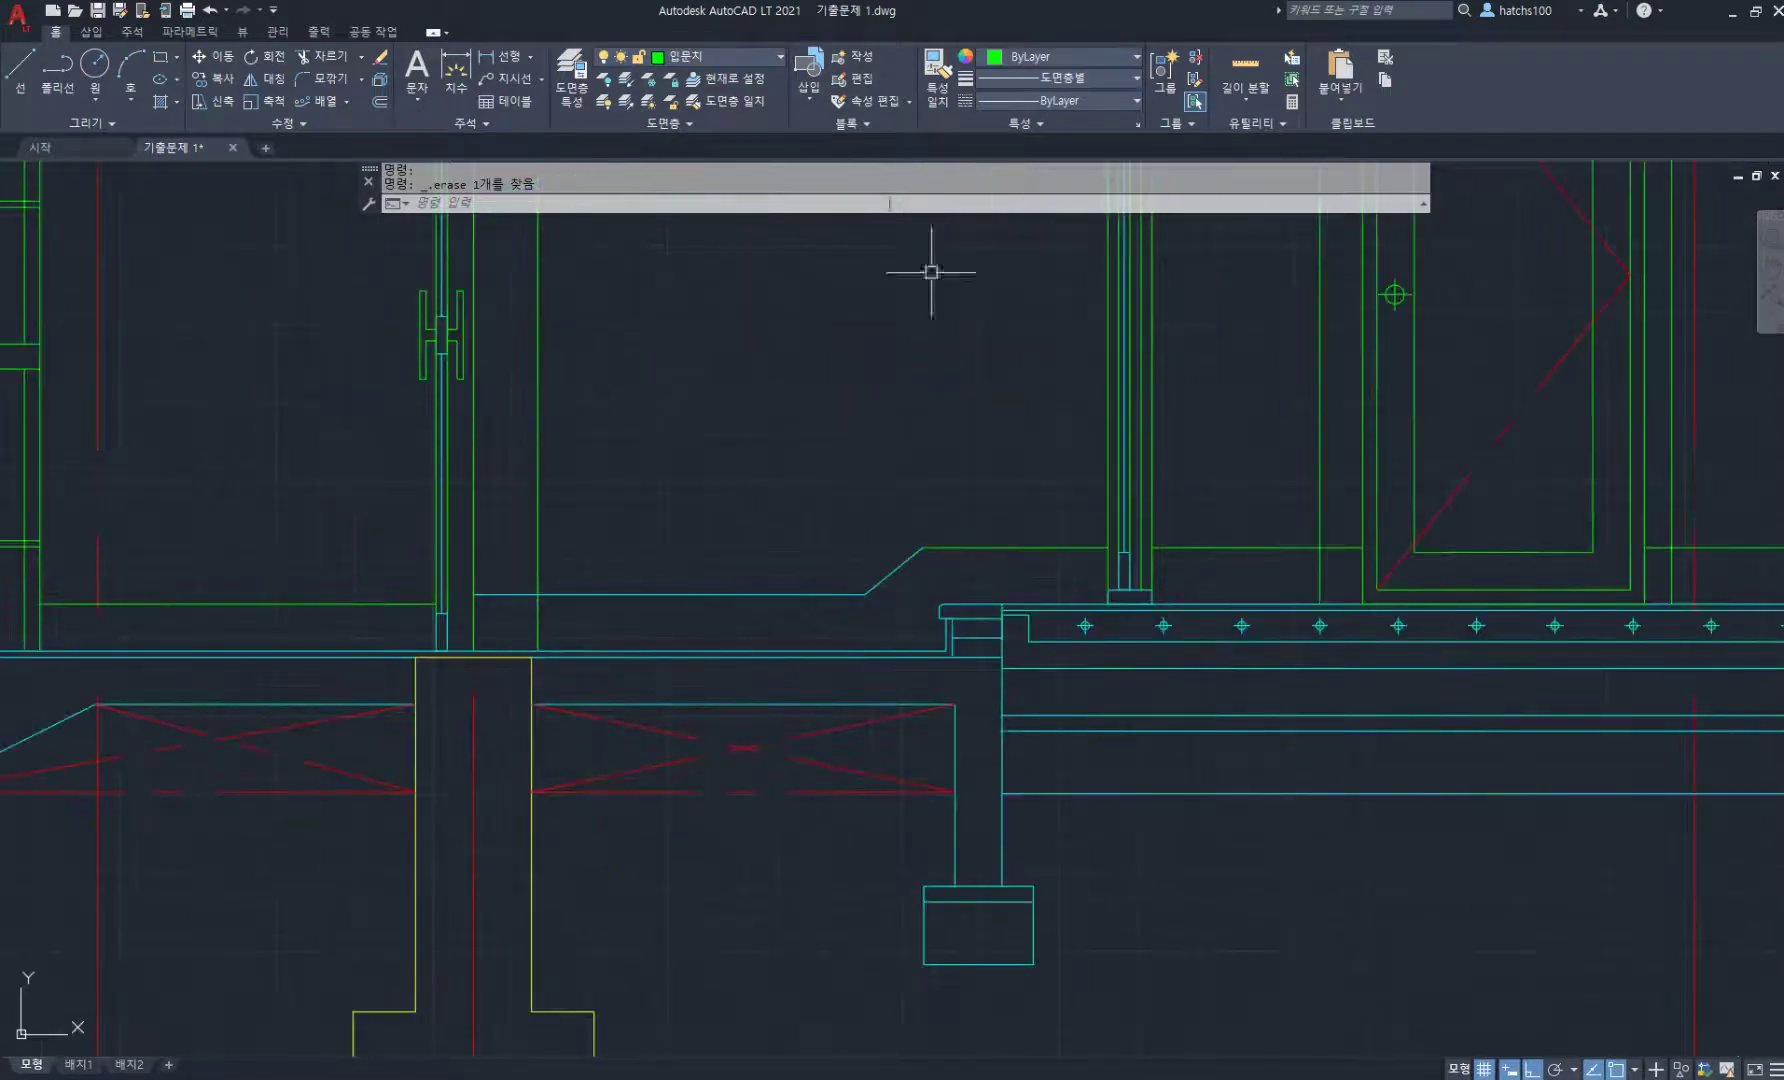
left_click(930, 90)
left_click(980, 548)
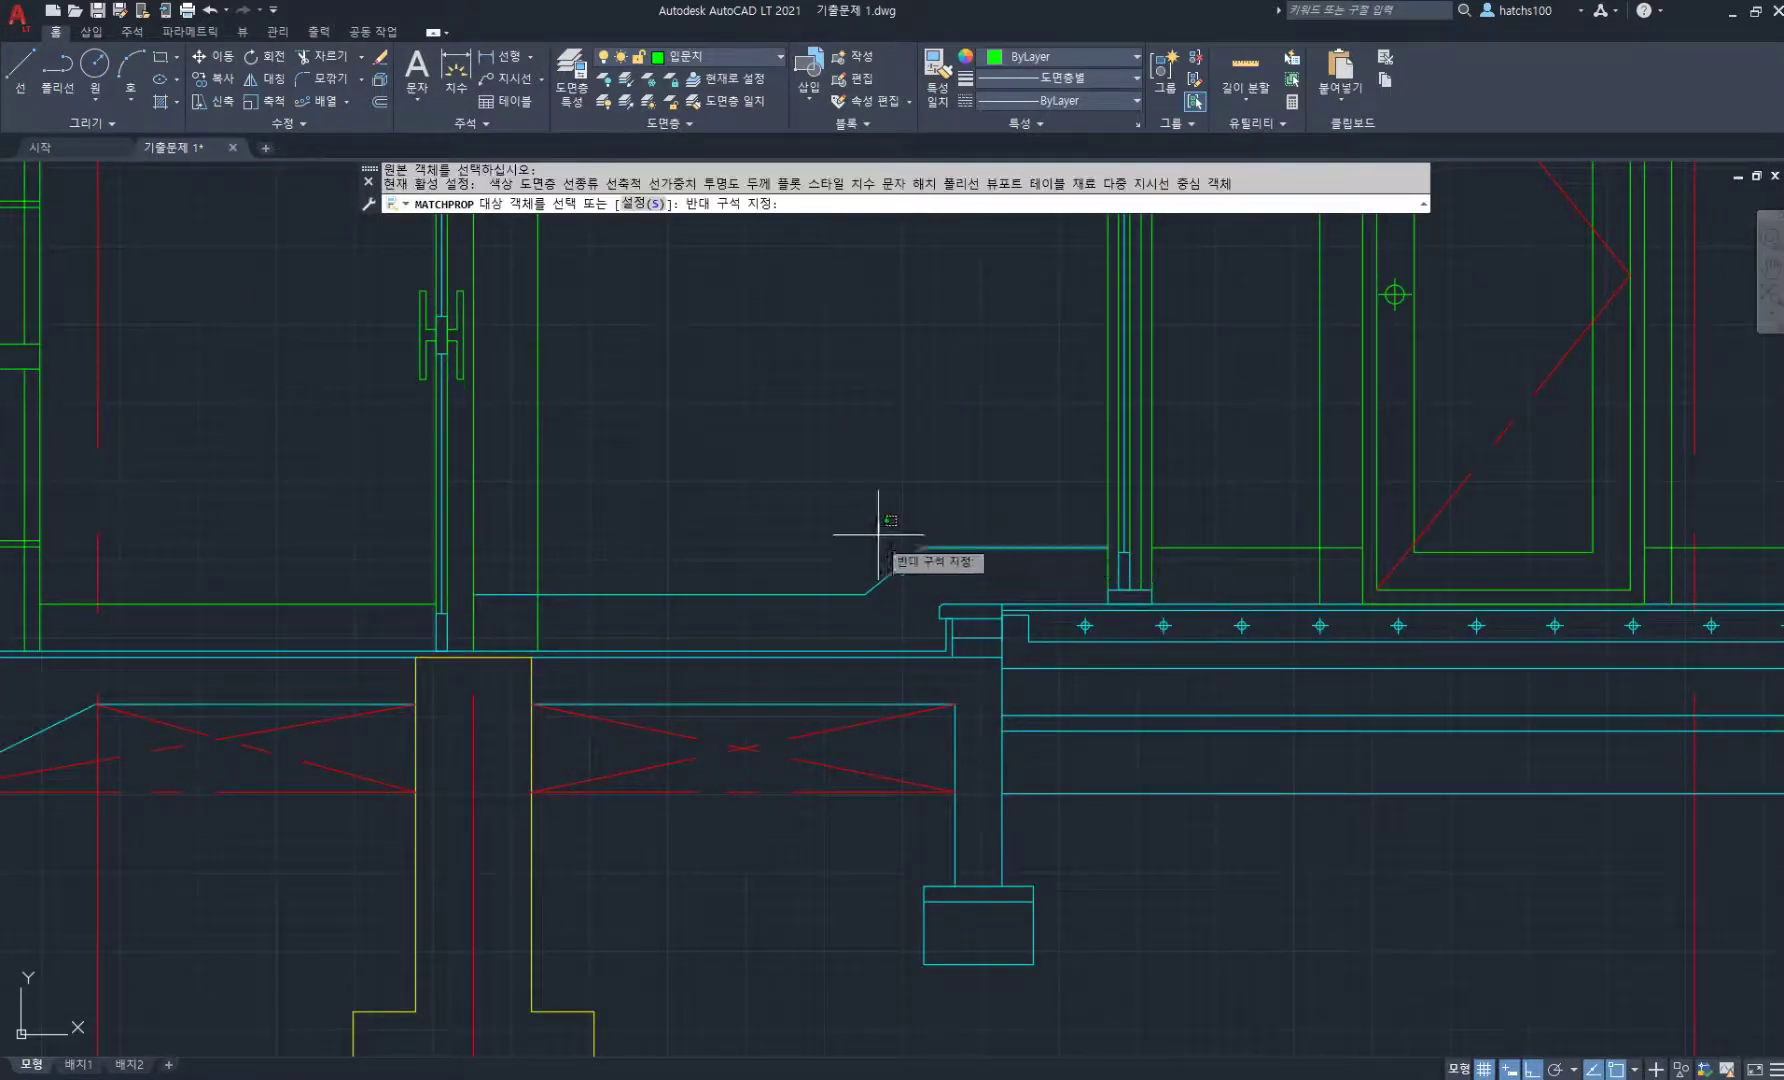
left_click(851, 590)
scroll(851, 585, "down", 4)
key("space")
- Examine the whole section and compare its entrance area with the floor plan in Acrobat Reader
scroll(924, 597, "up", 2)
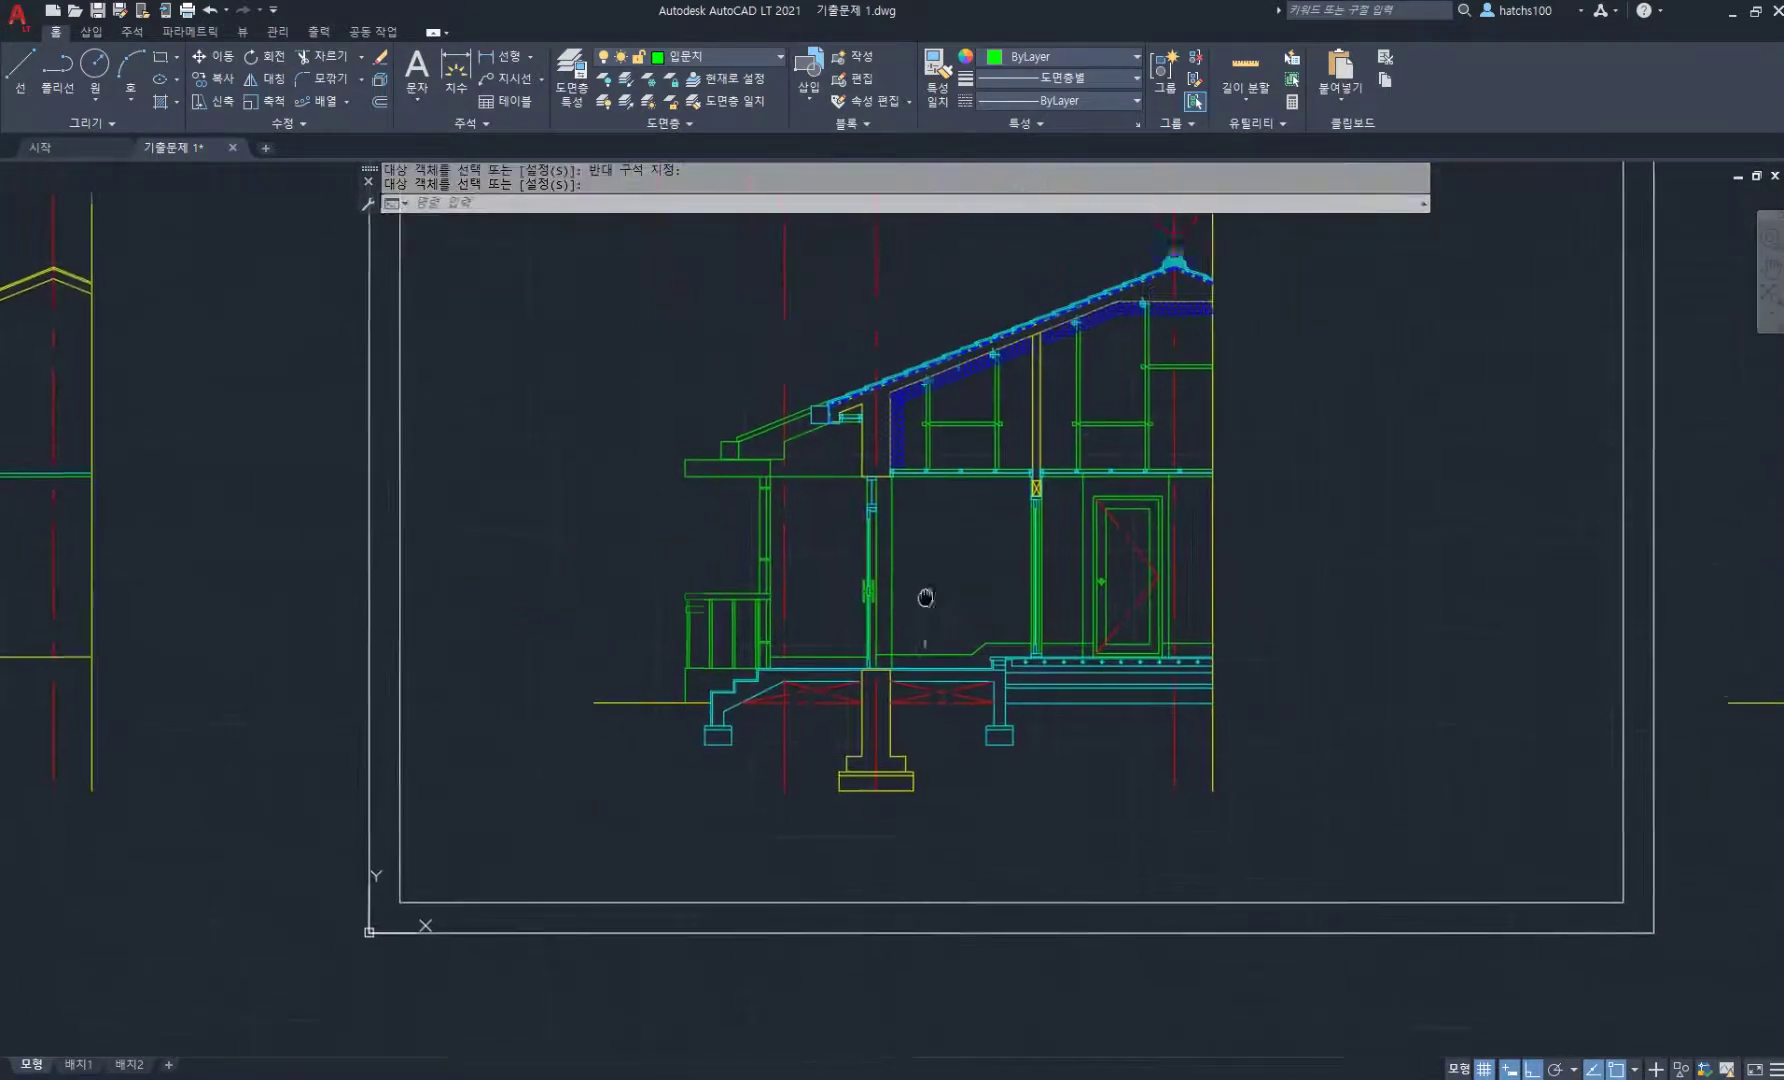
middle_click_drag(902, 531, 902, 627)
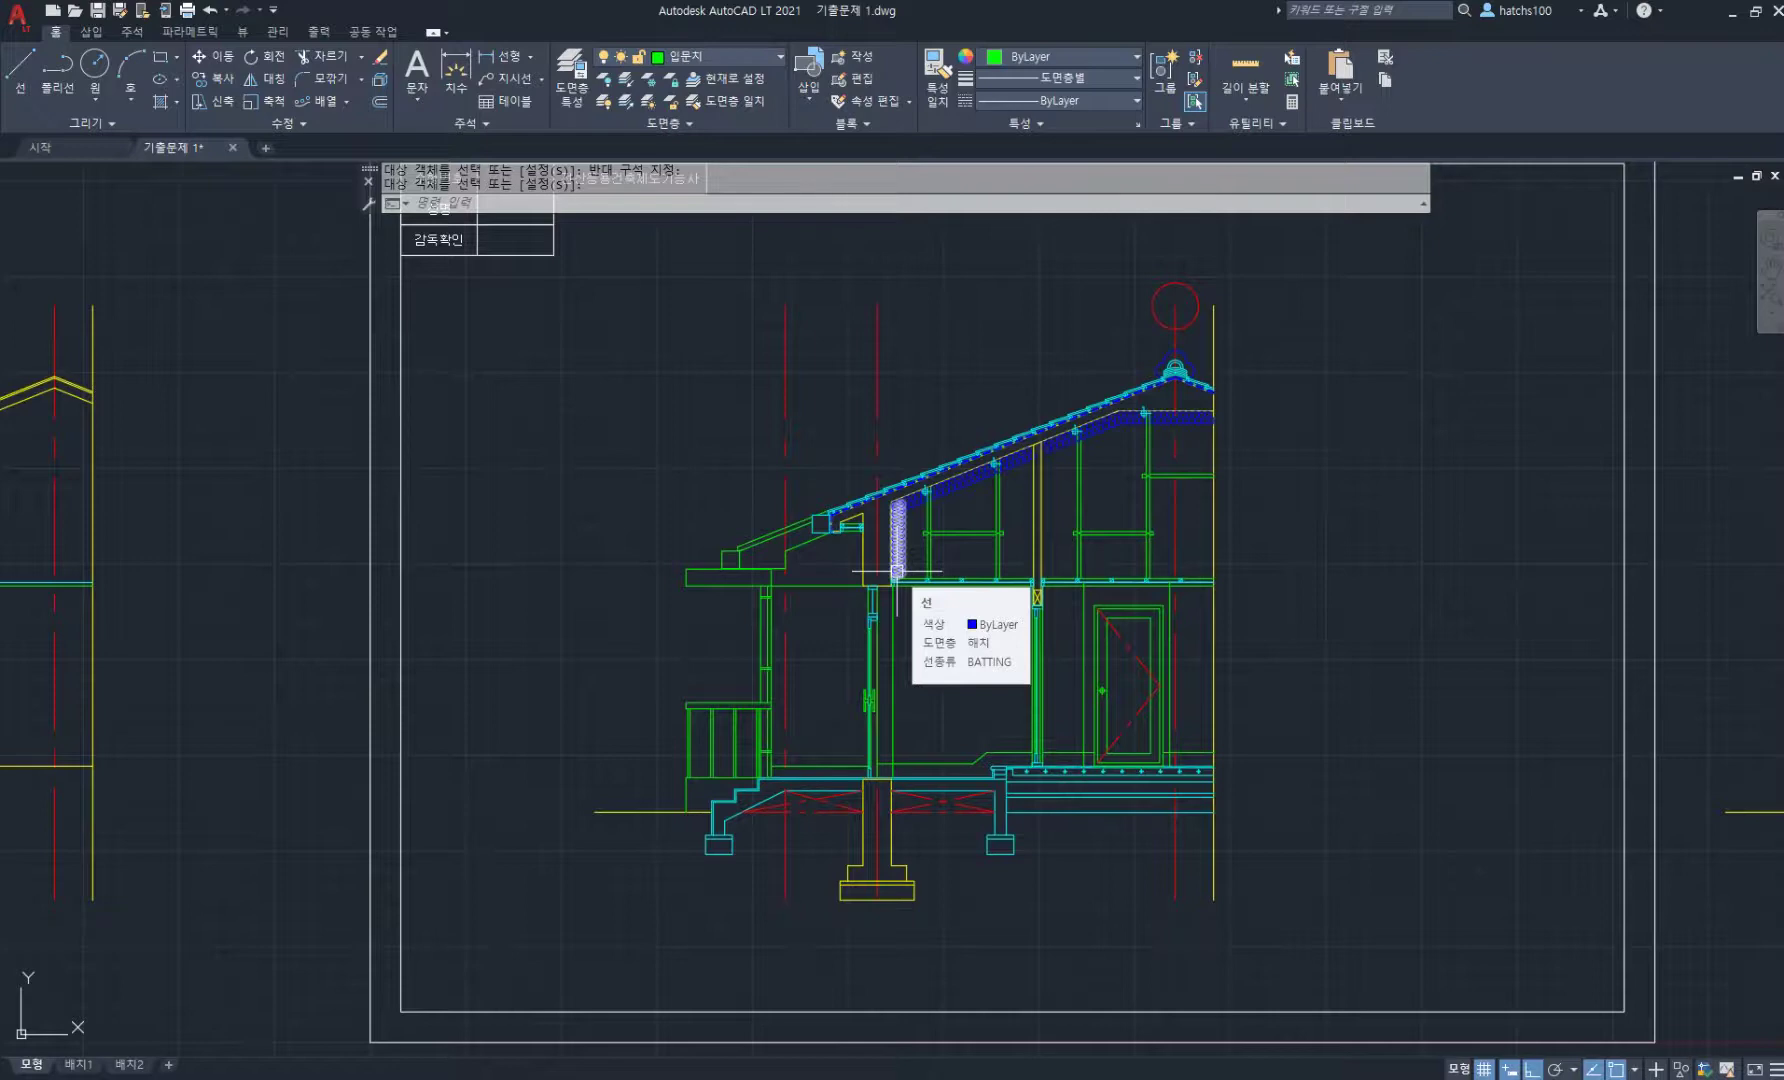
key("Escape")
key("Escape")
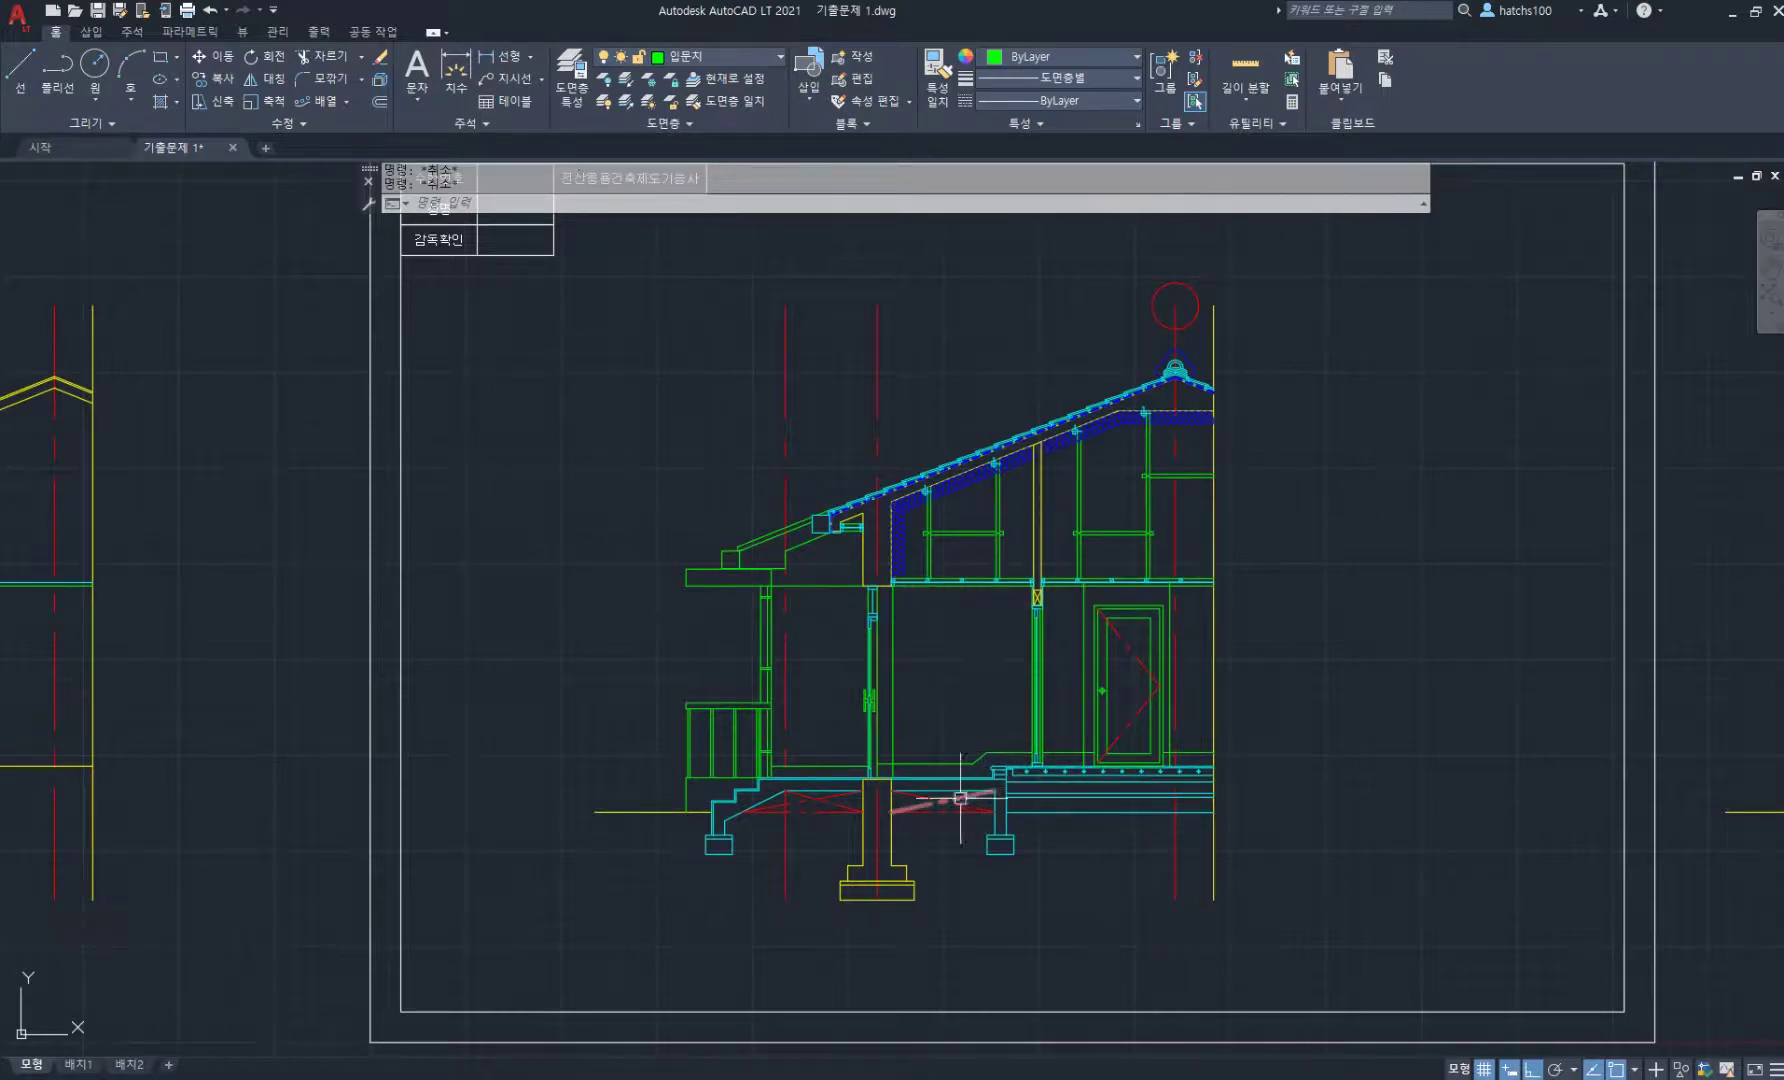
scroll(958, 793, "up", 4)
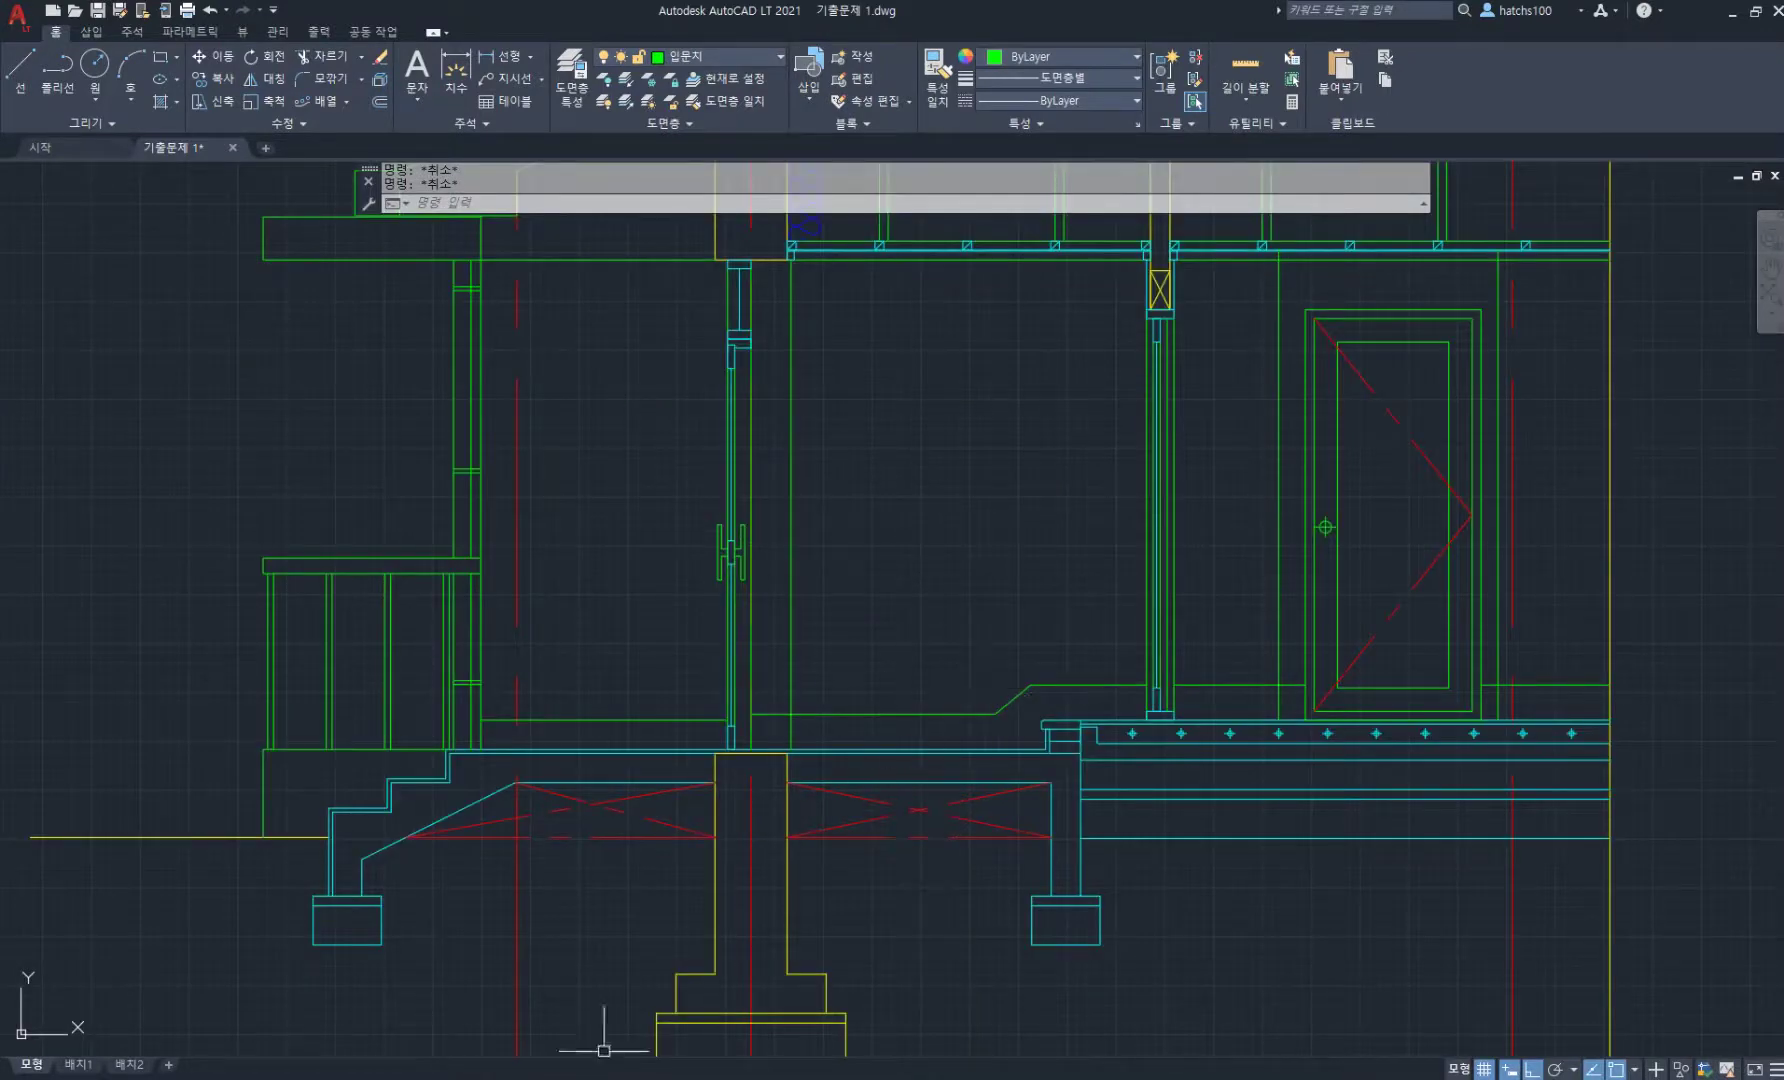
key("alt+Tab")
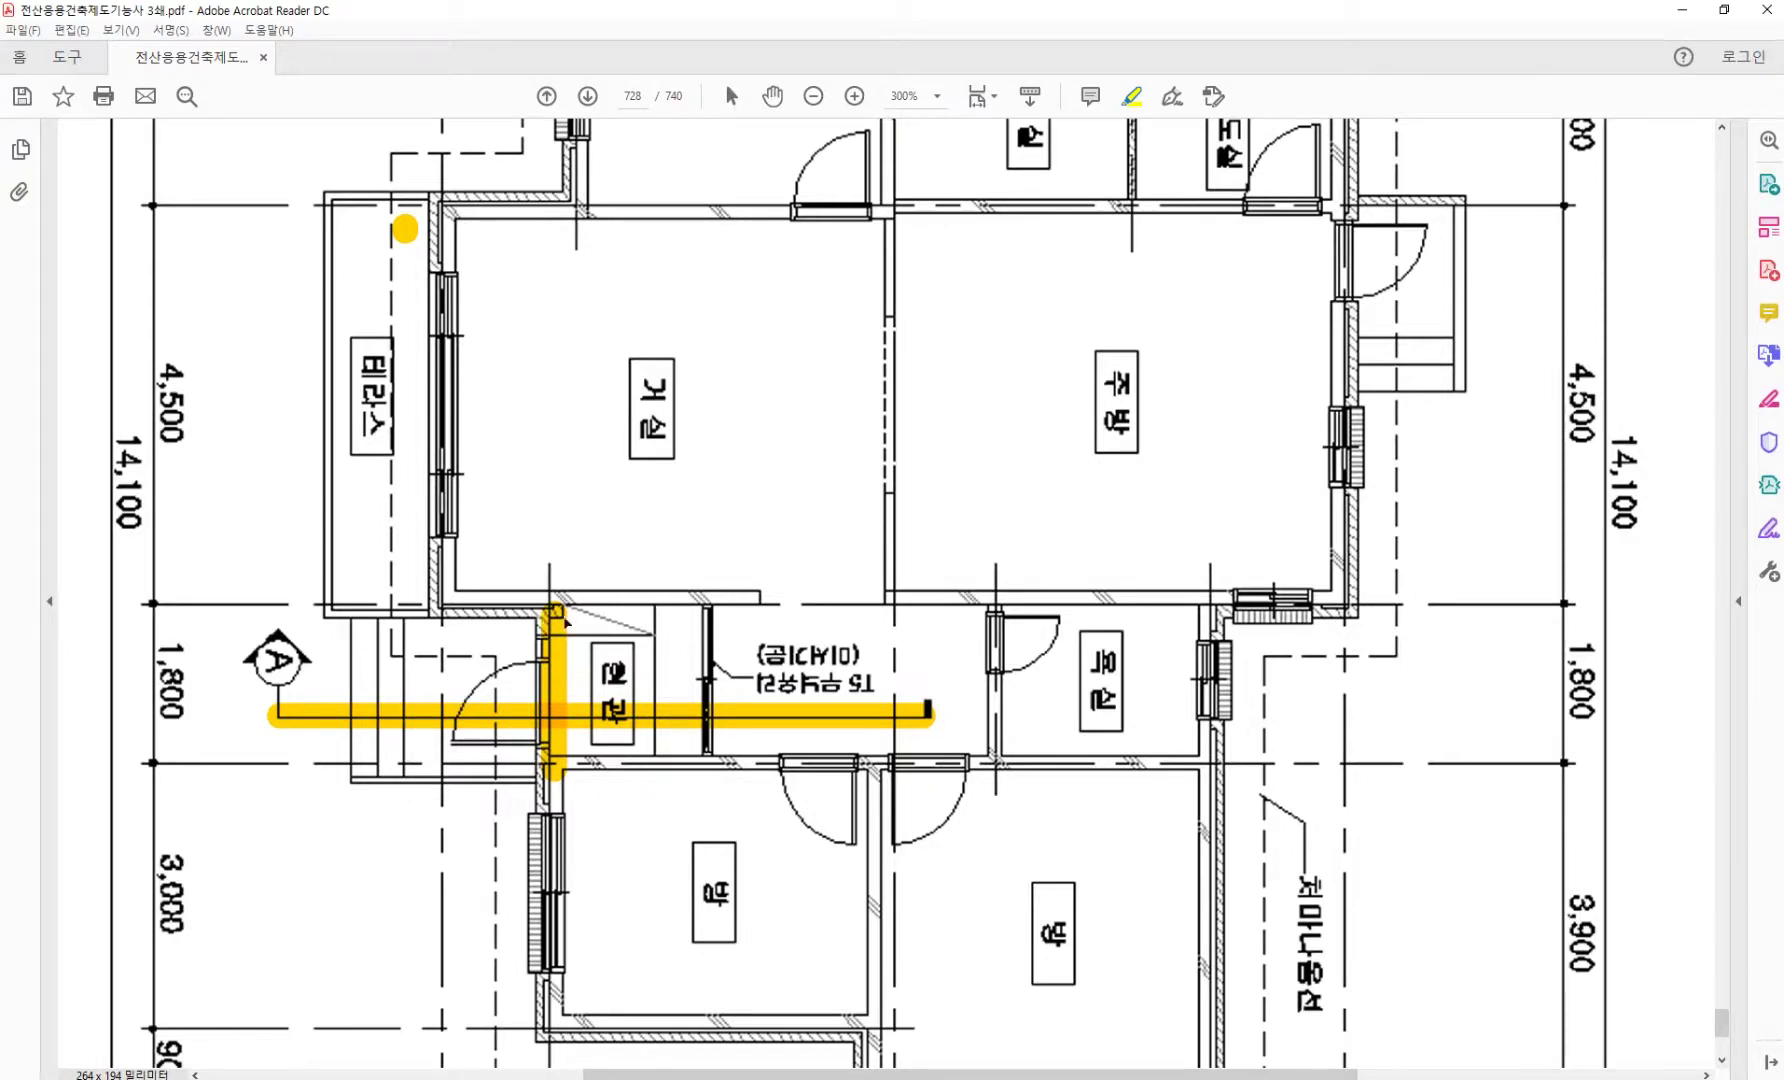
key("alt+Tab")
scroll(735, 662, "up", 2)
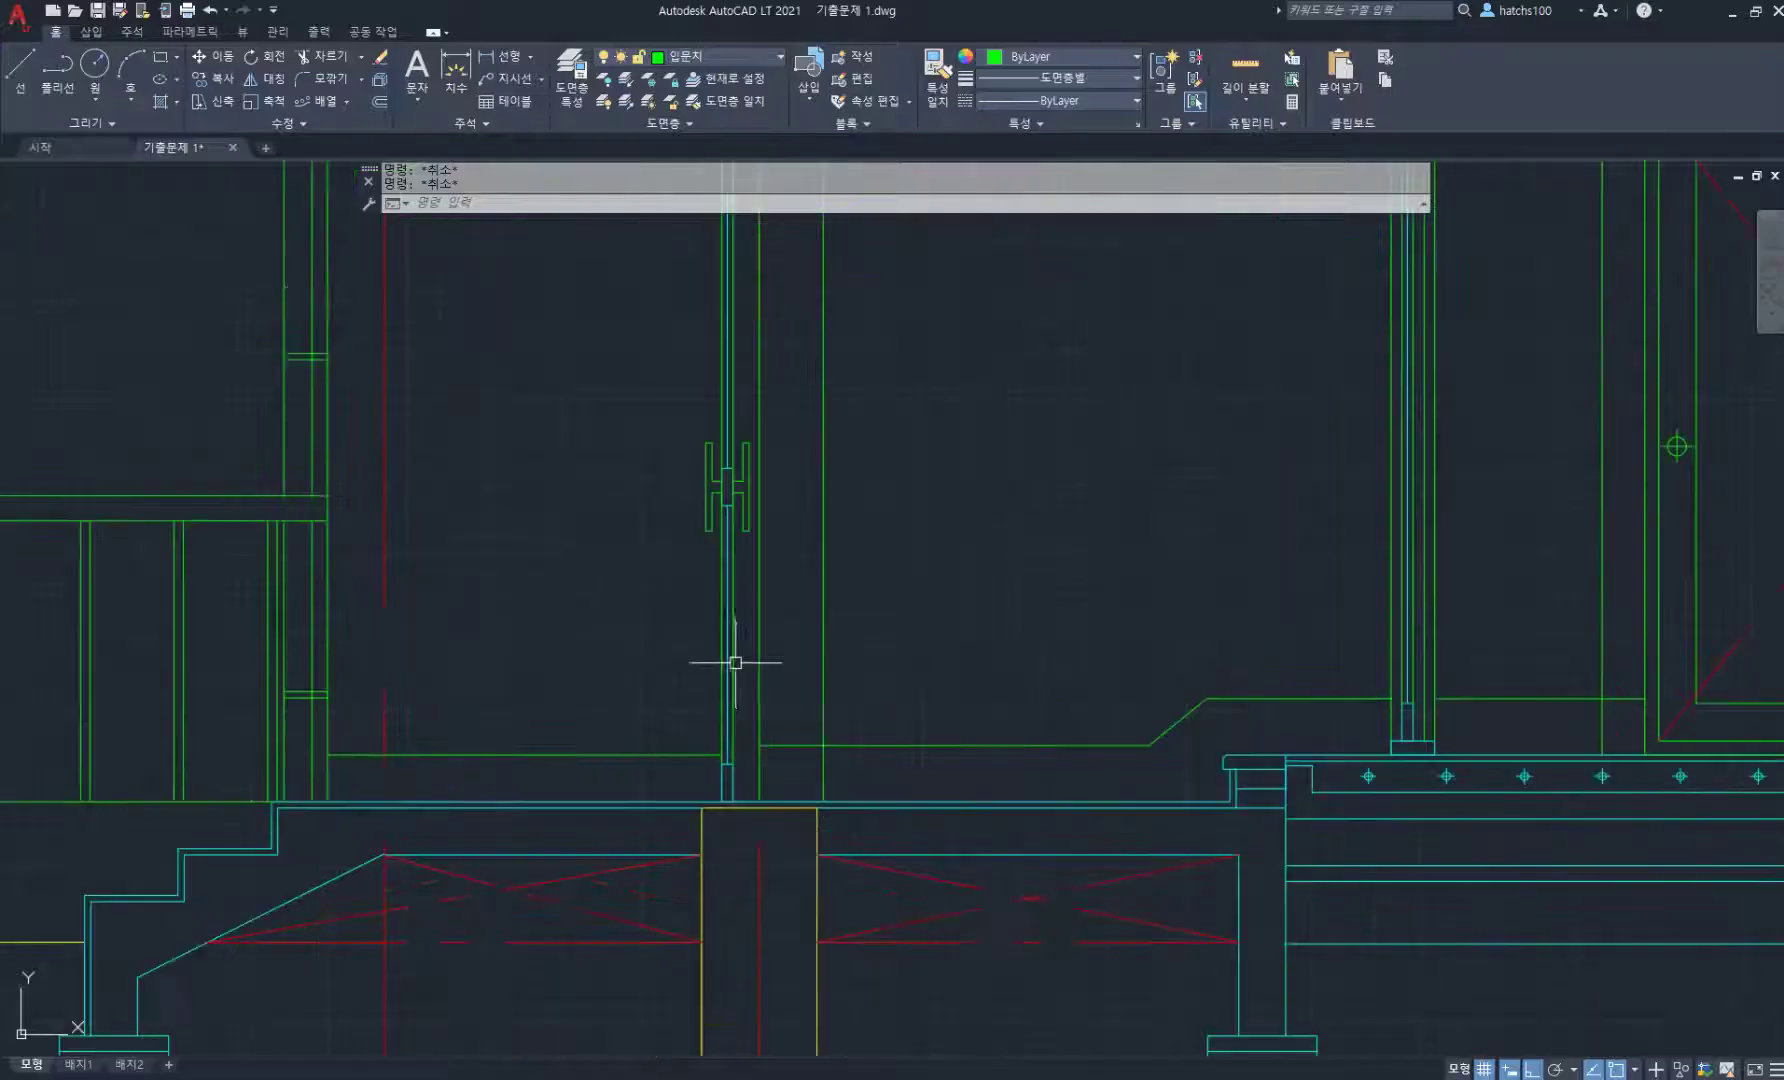
key("alt+Tab")
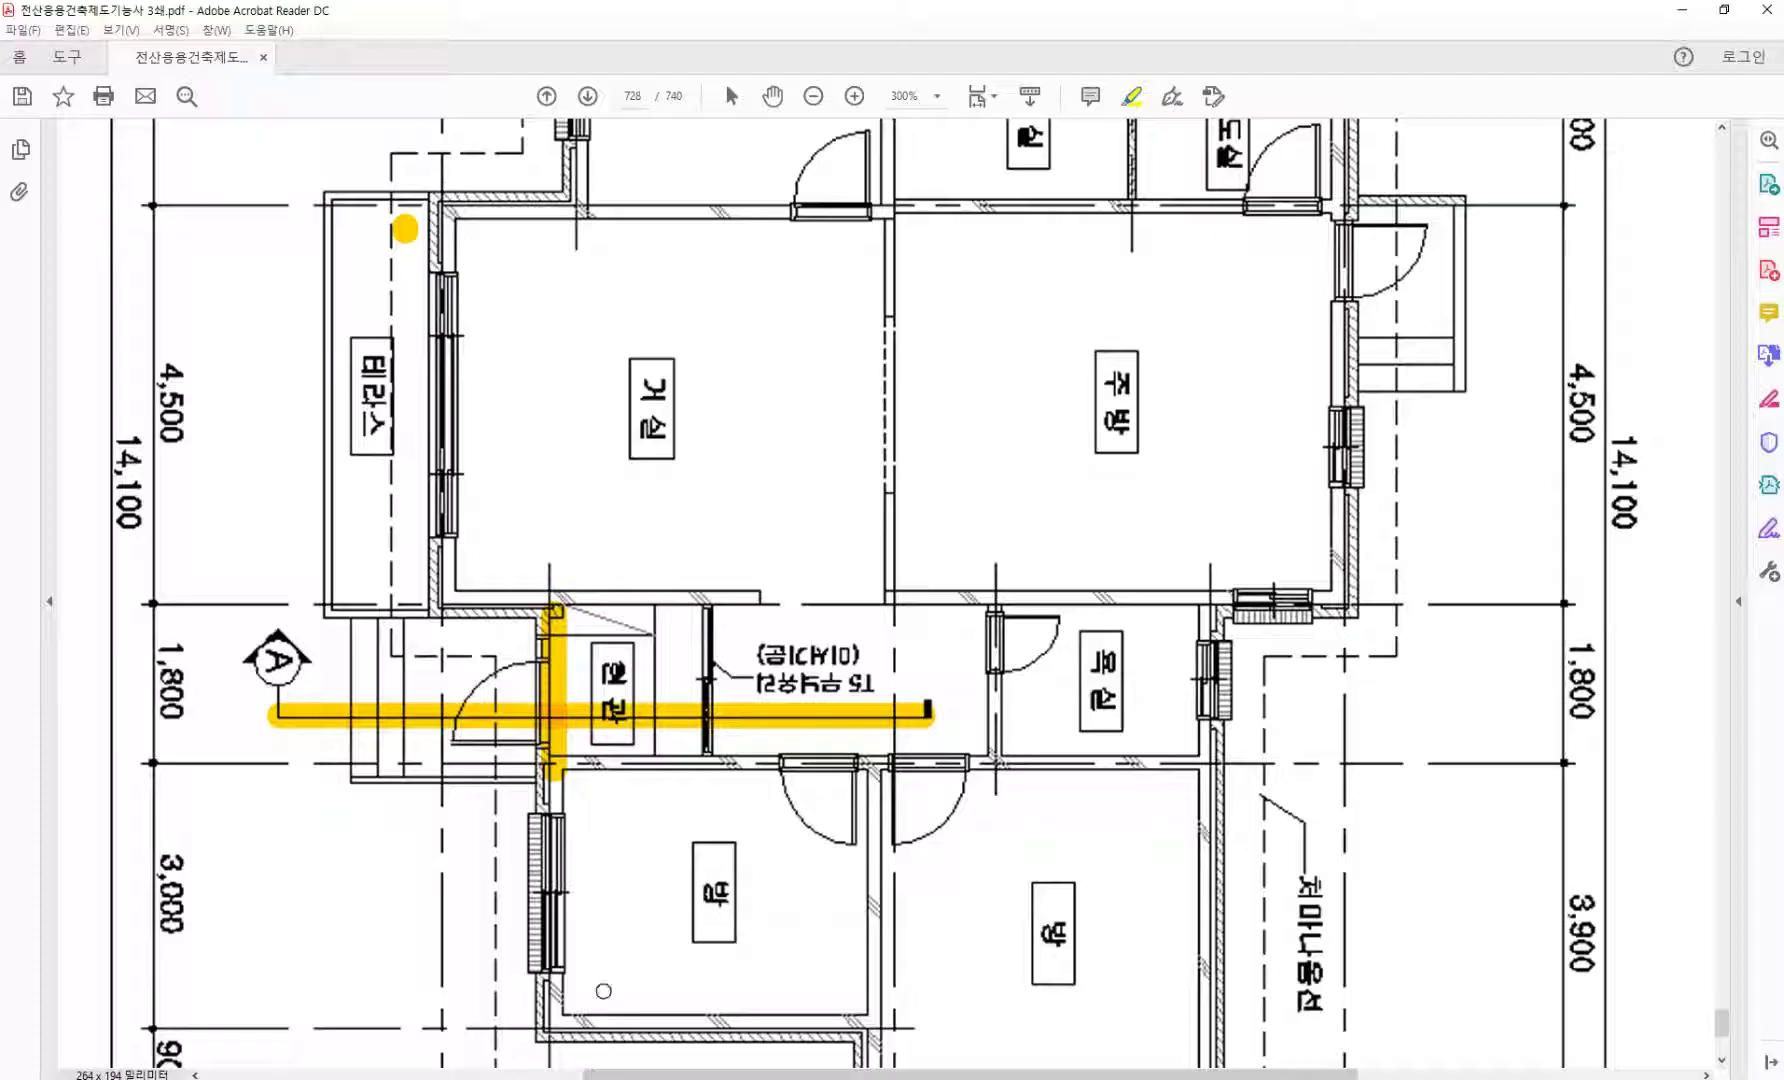
key("alt+Tab")
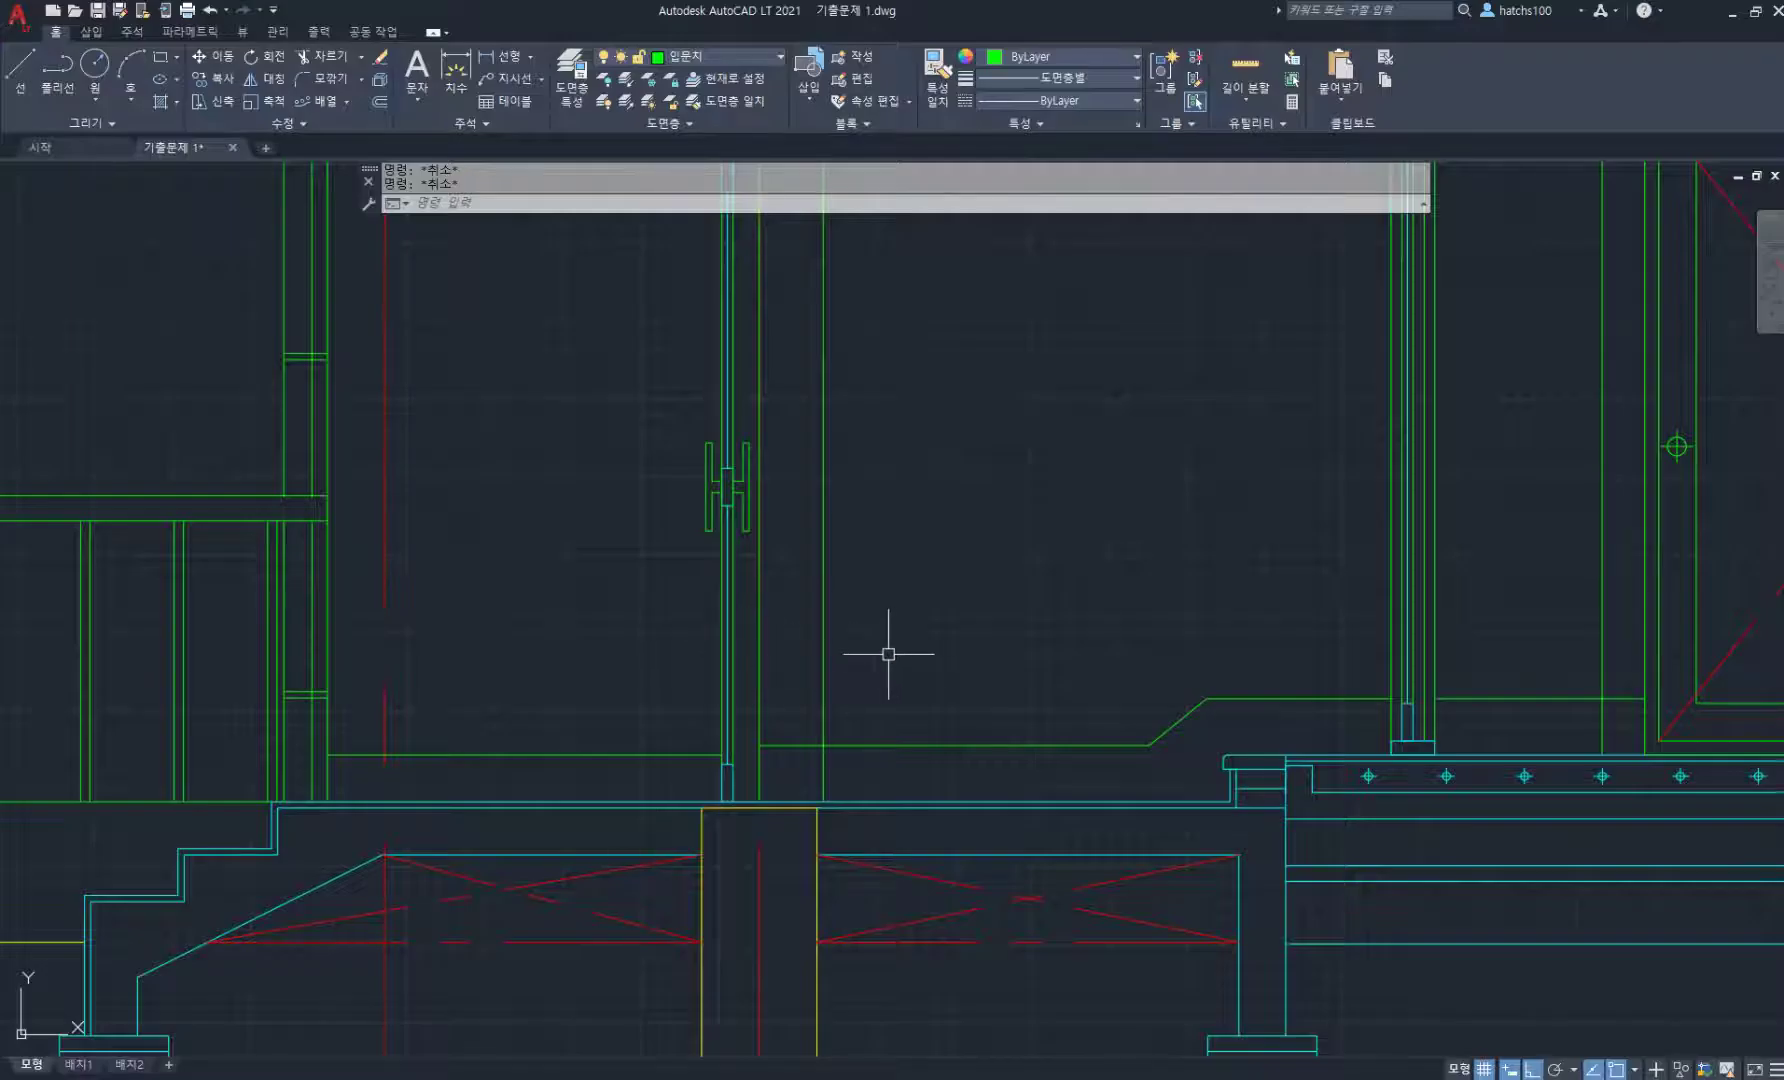
- Draw a rectangle about 1488 wide and 628 high from the foot of the wall line beside the entrance door to the floor step's edge
scroll(888, 654, "up", 2)
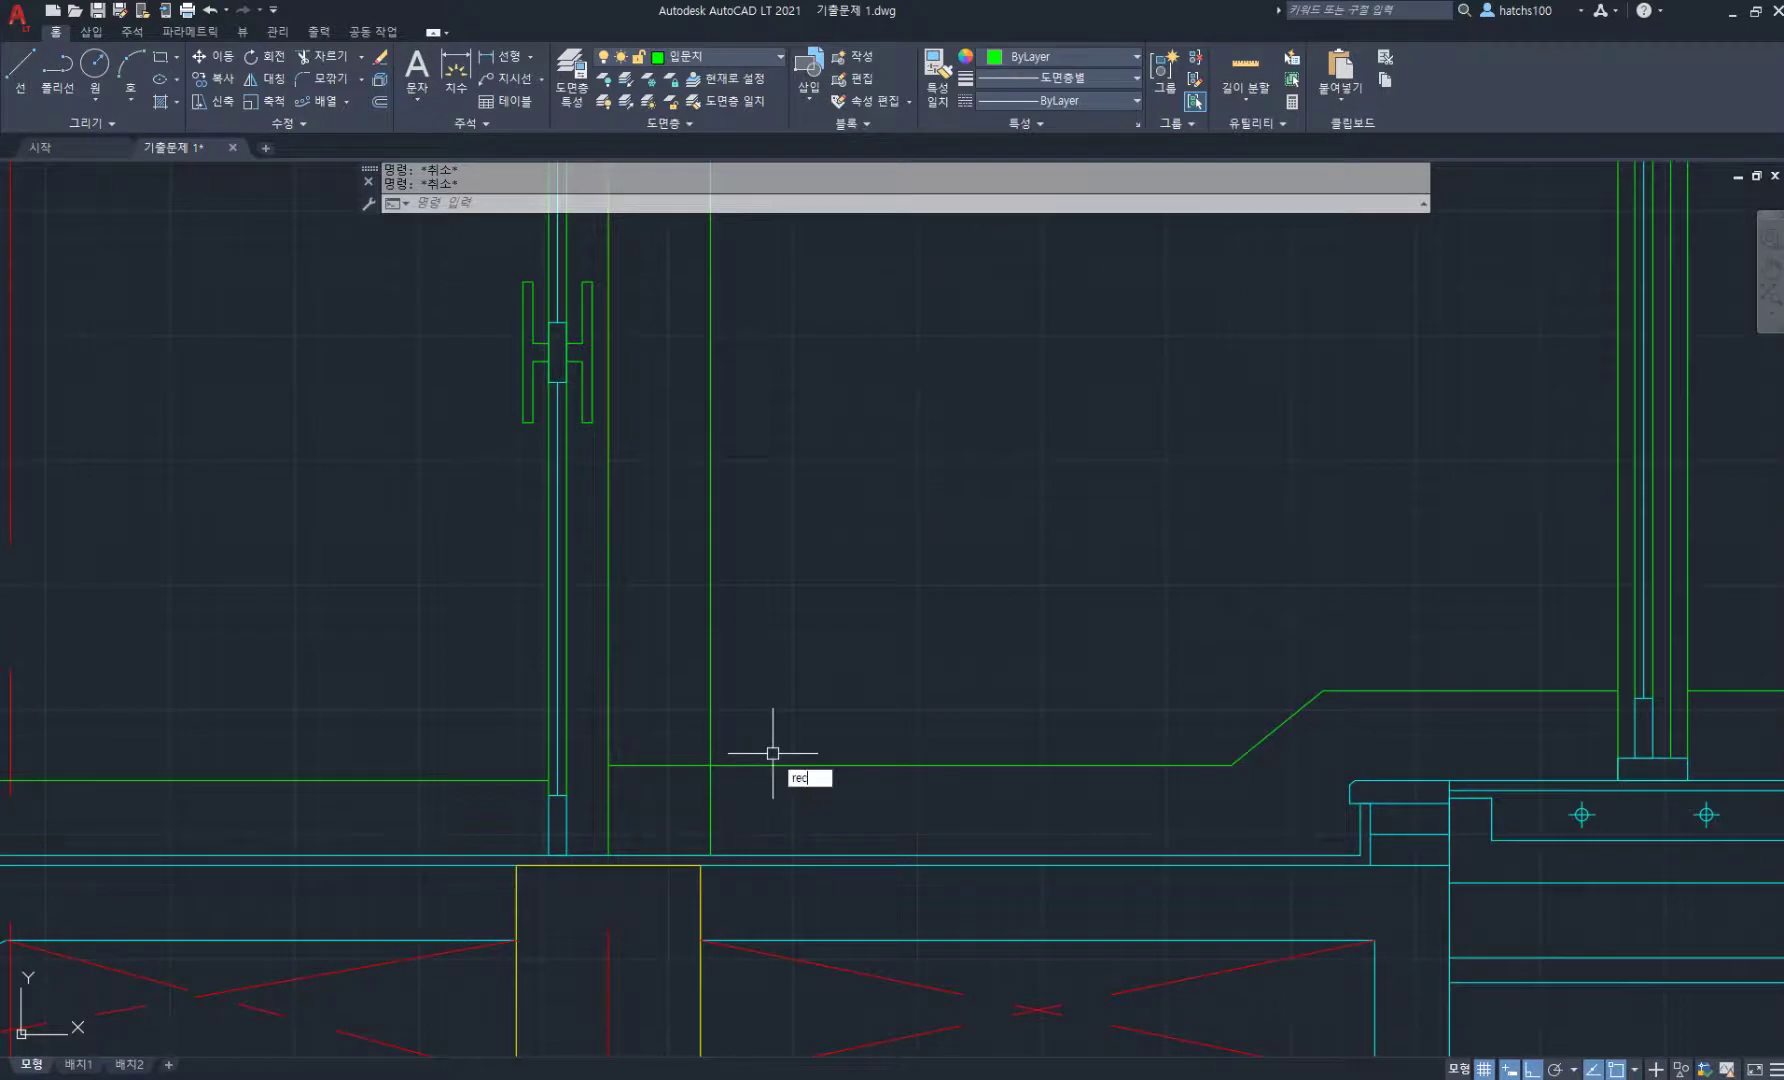
key("Return")
left_click(608, 855)
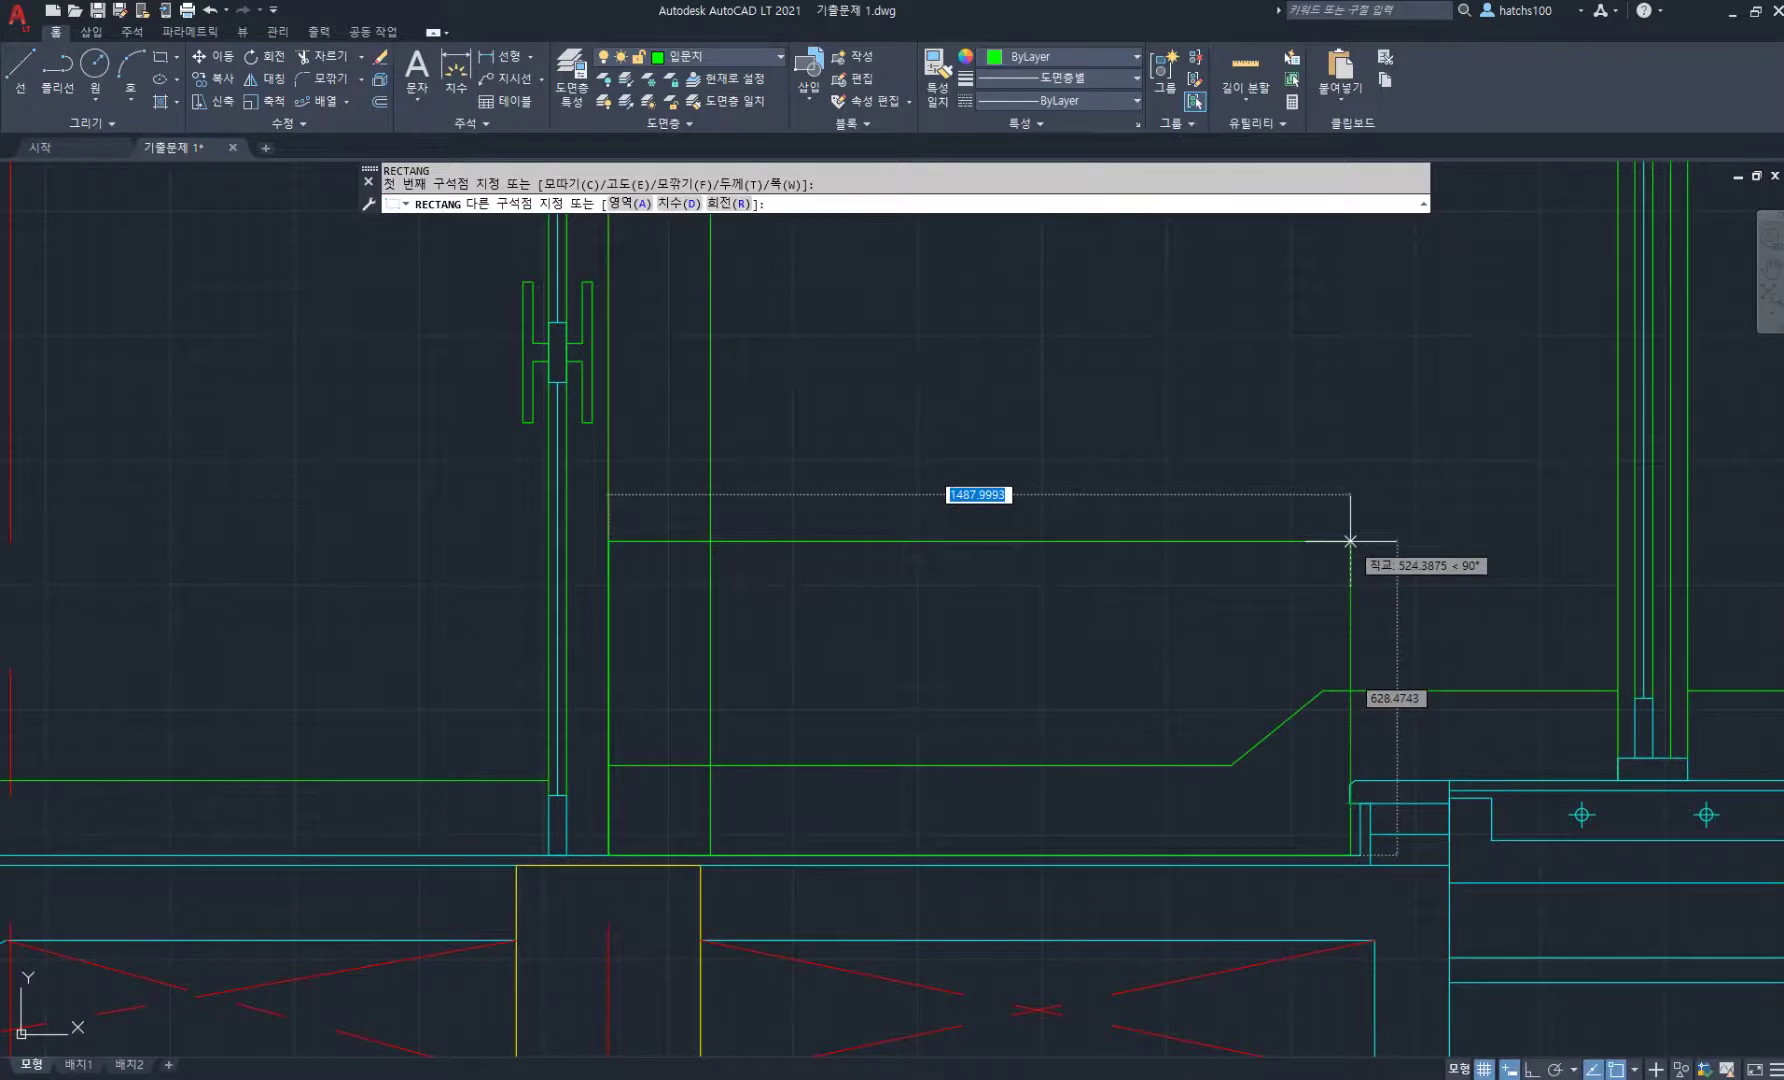
left_click(1350, 541)
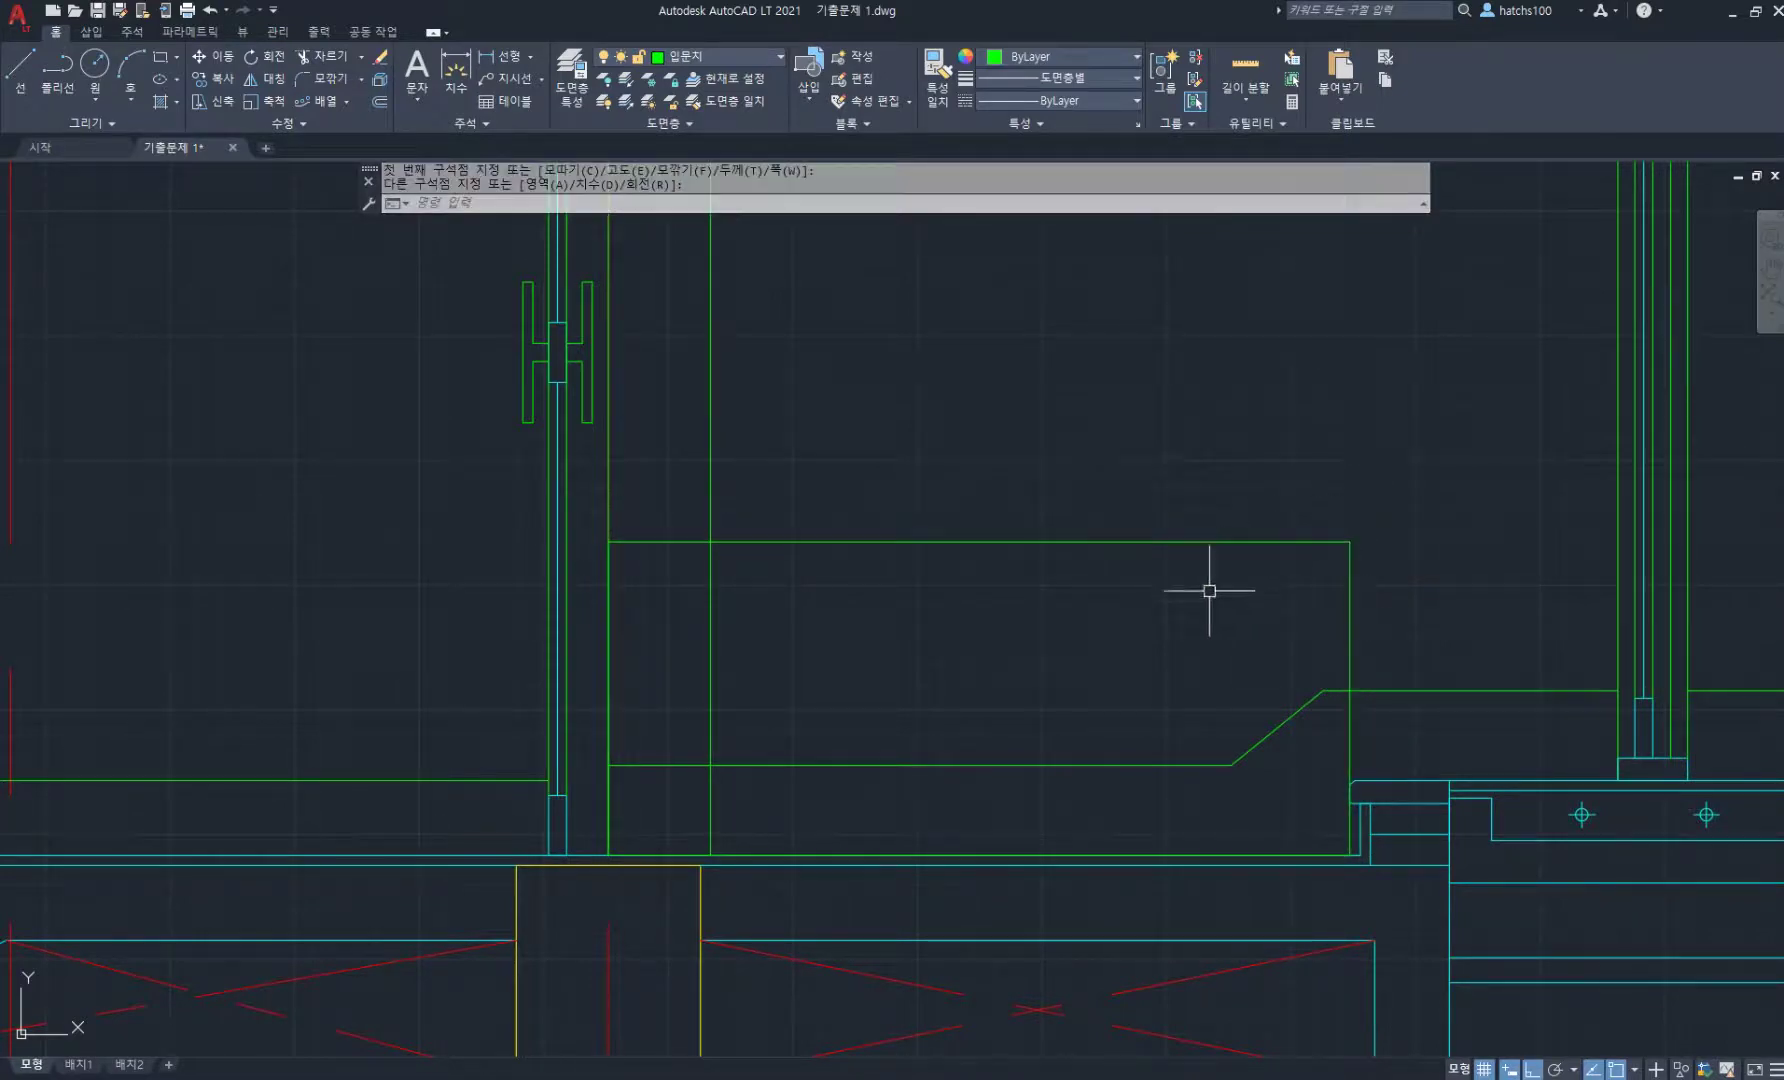
scroll(886, 497, "down", 3)
scroll(976, 645, "up", 1)
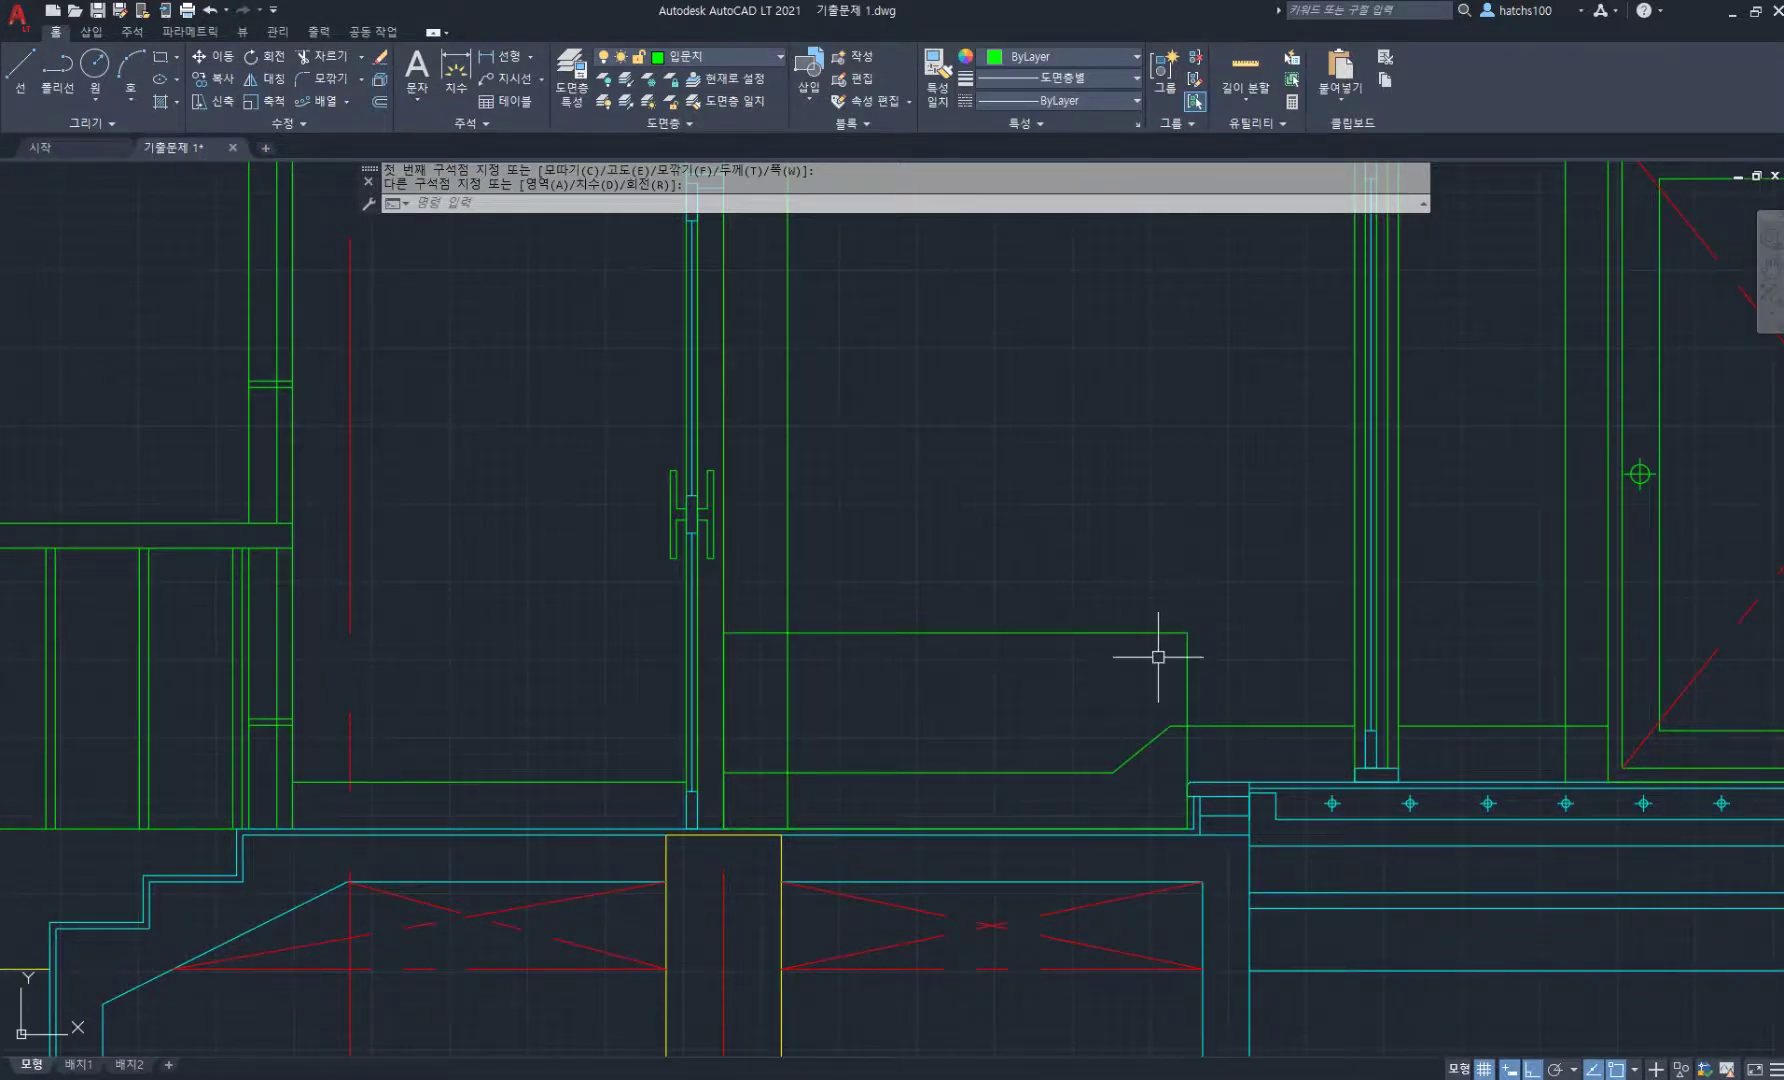
left_click(1048, 633)
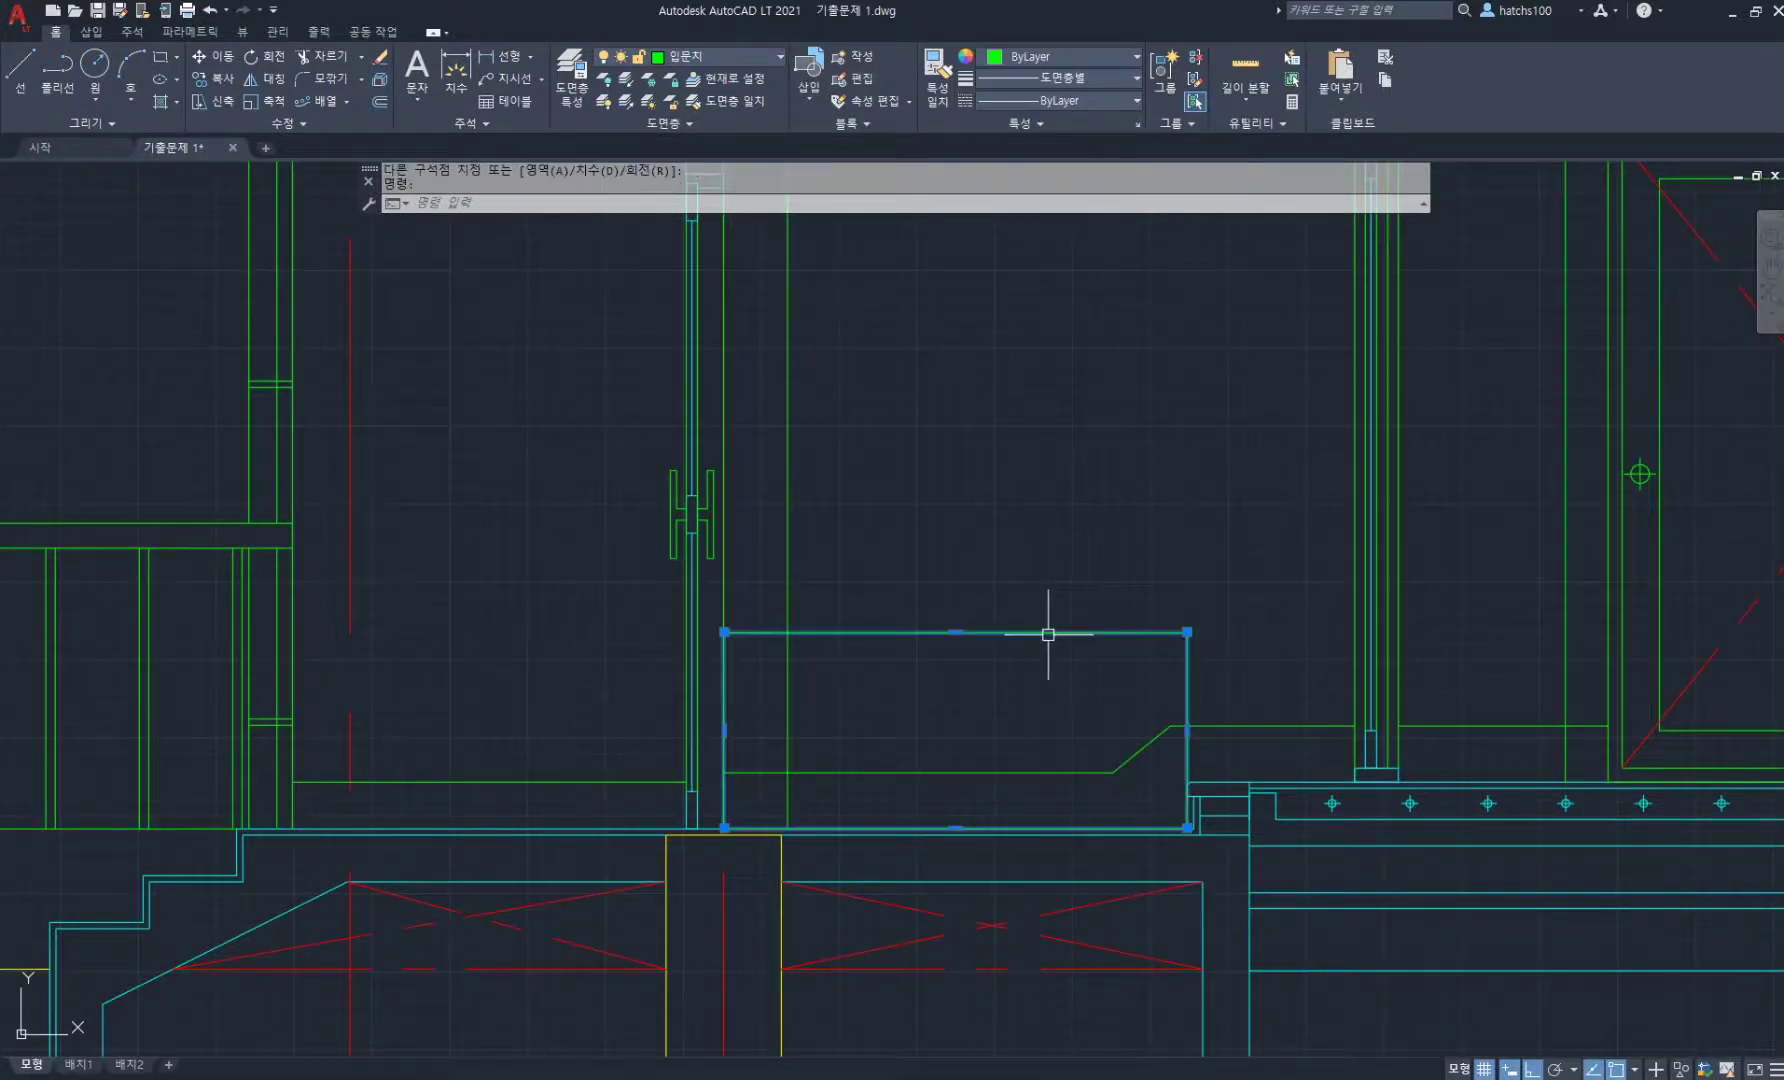
left_click(955, 632)
key("Escape")
key("Escape")
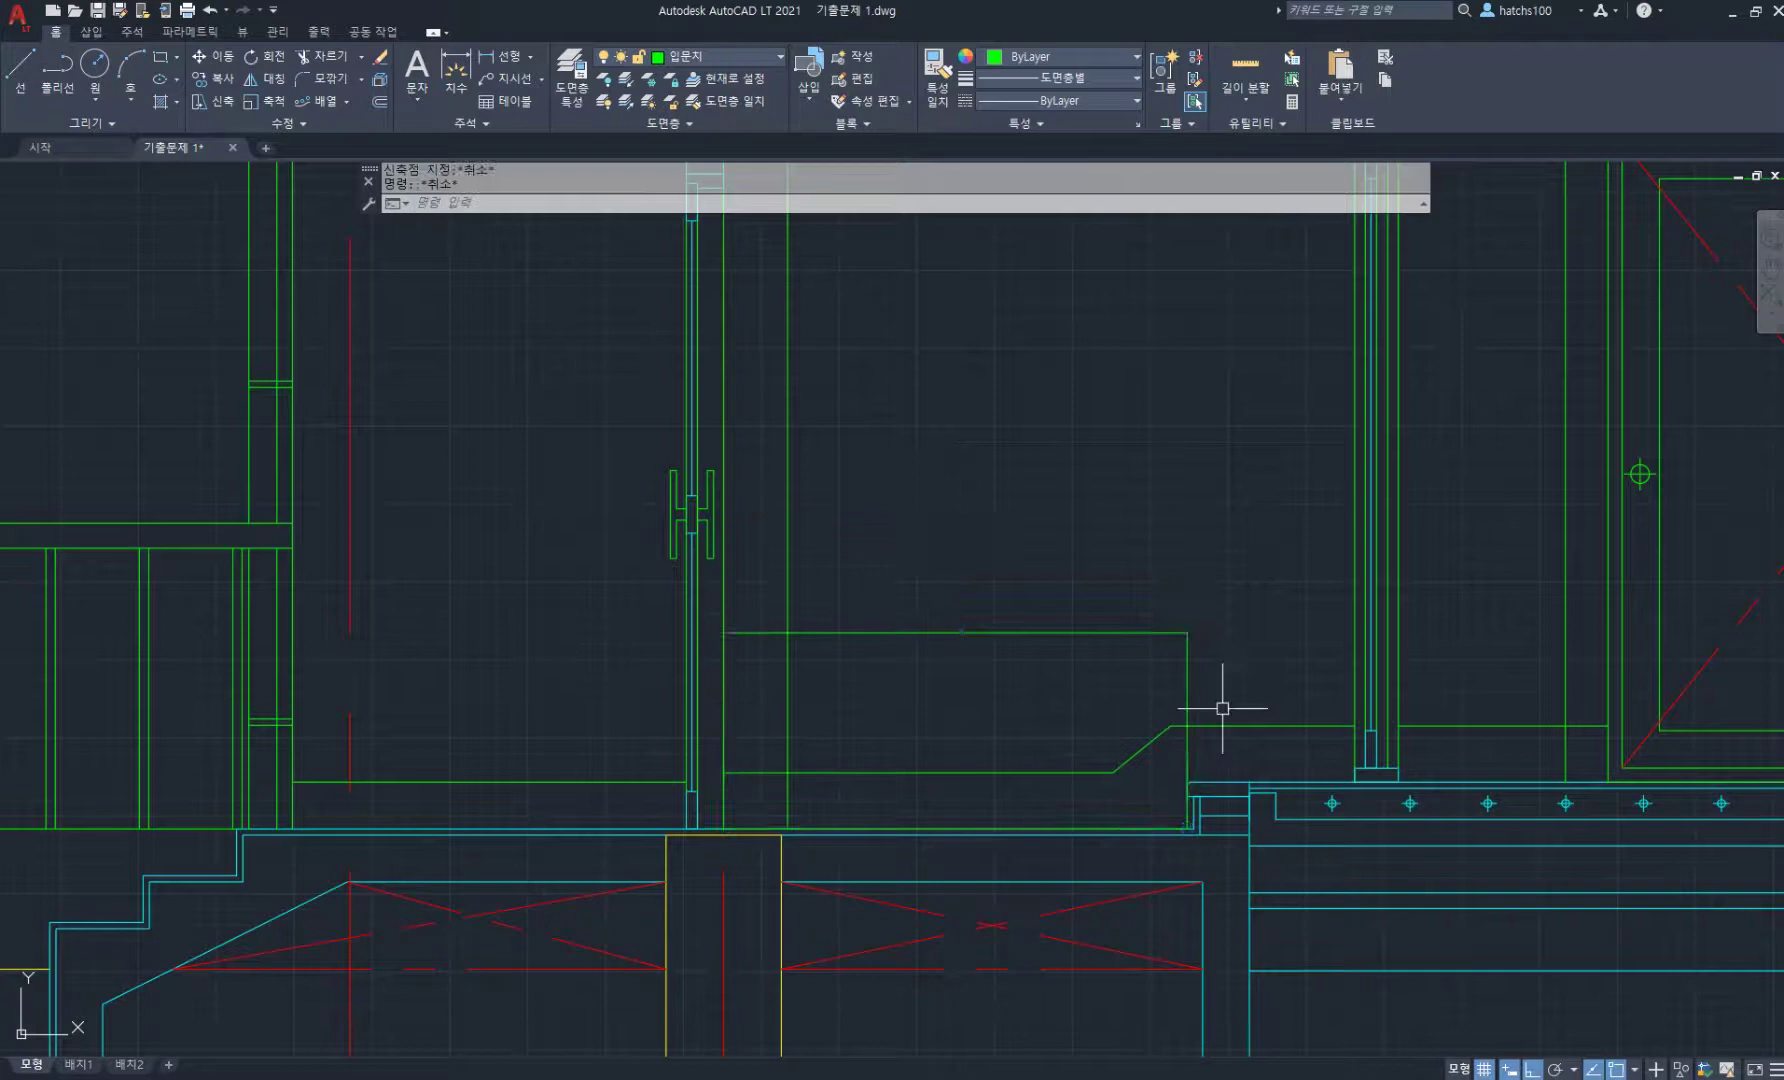
- Draw a vertical guide line 1200 long upward from the rectangle's bottom edge on the entrance floor
type("l")
key("Return")
left_click(1065, 828)
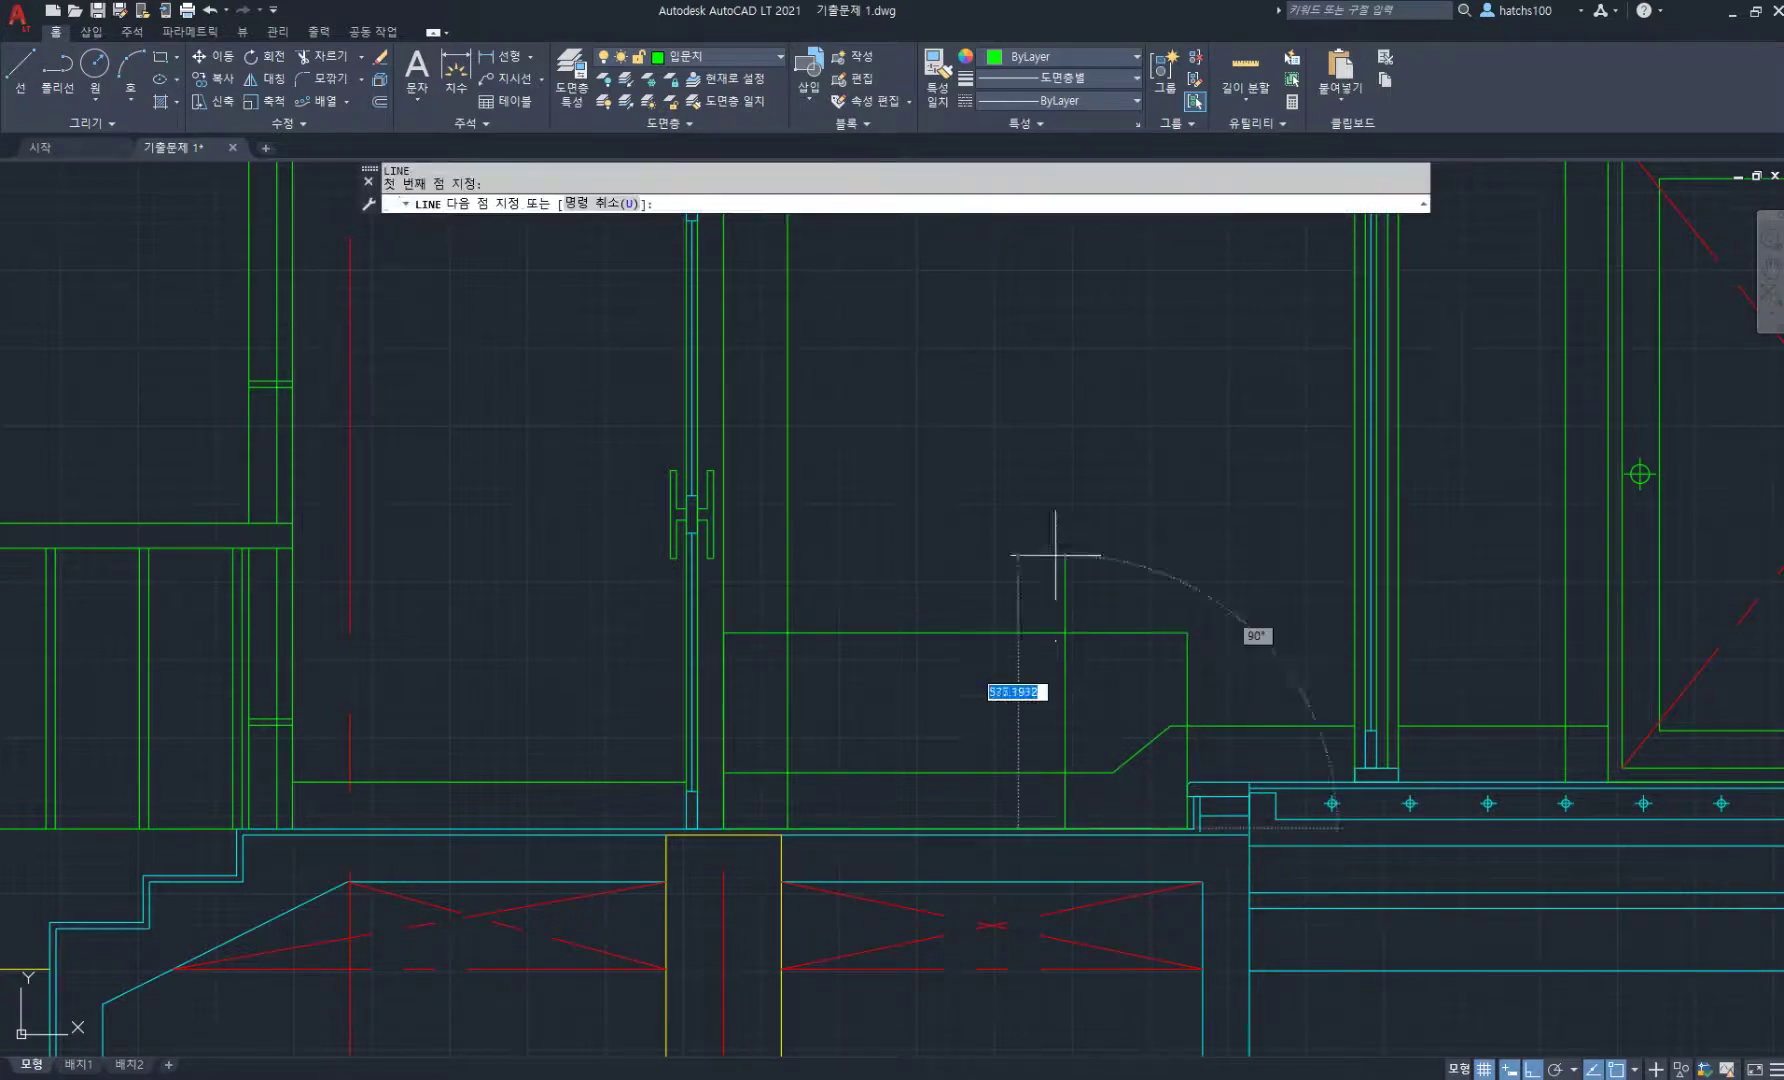
type("1200")
key("Return")
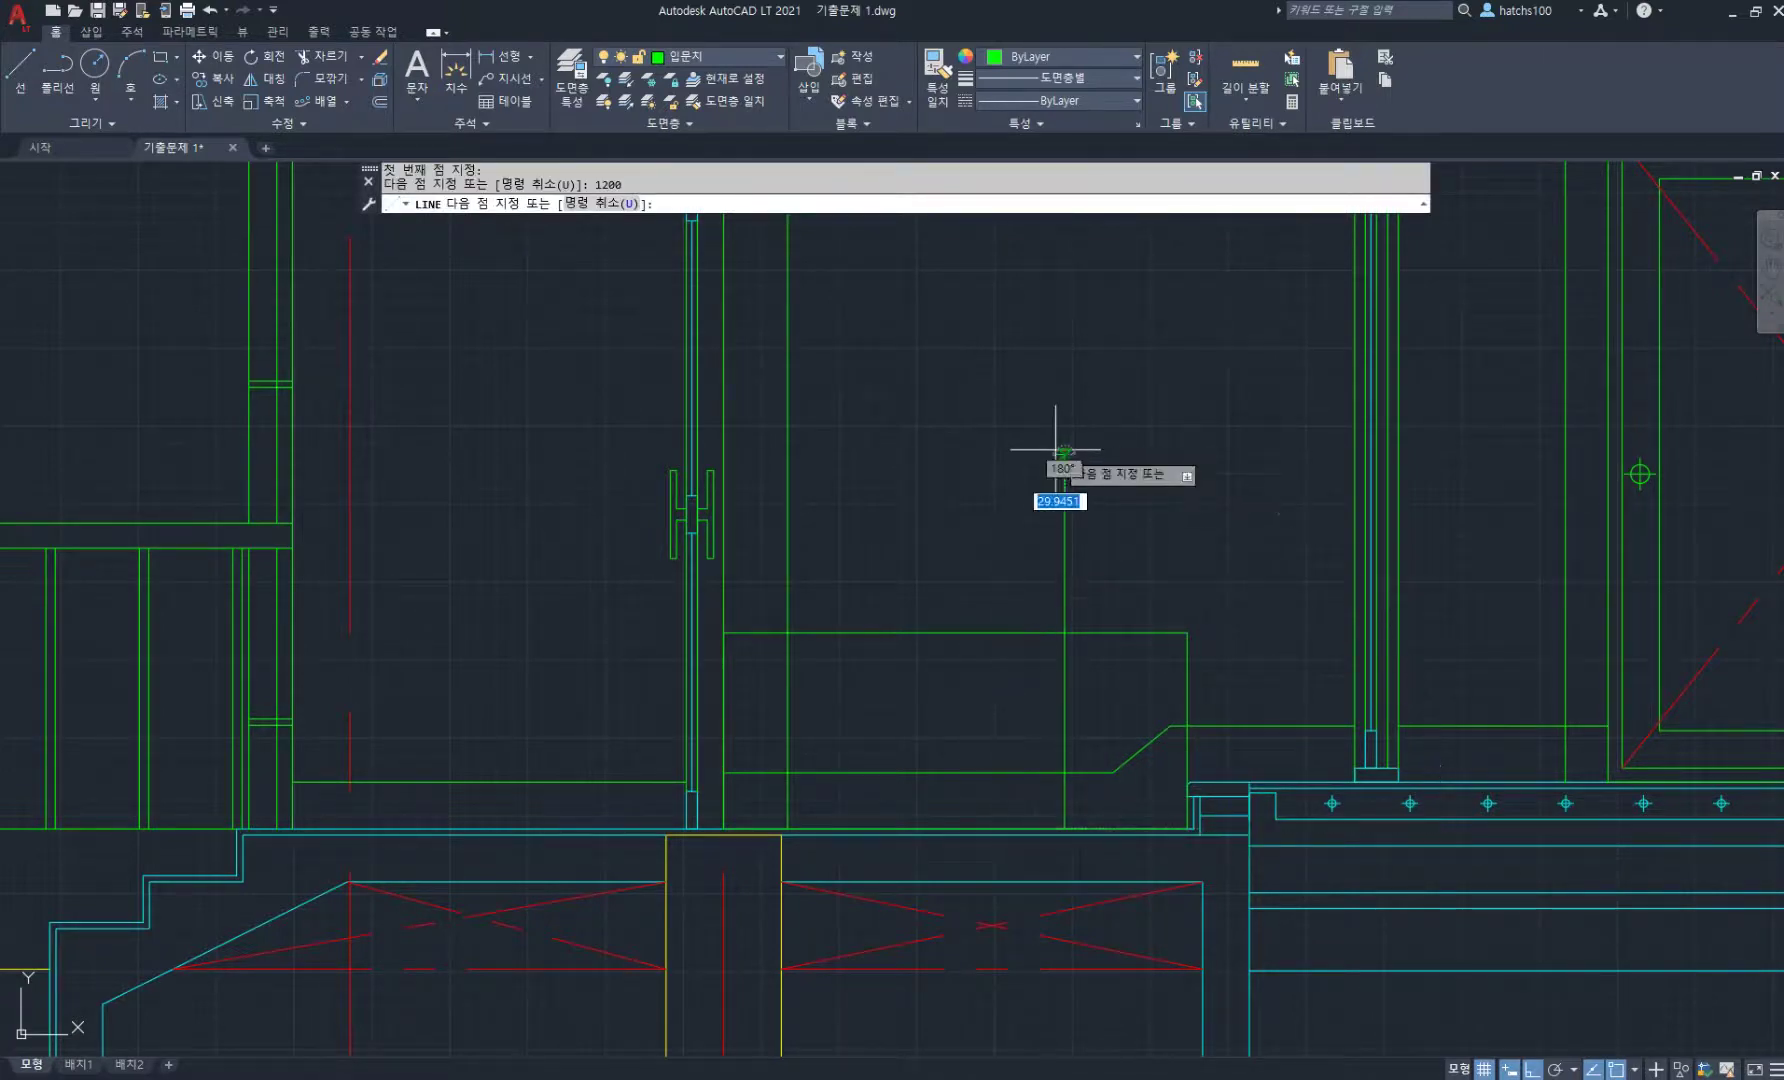
key("Return")
- Stretch the rectangle's top edge up to the guide line's upper end and delete the guide line
left_click(1146, 632)
left_click(1064, 638)
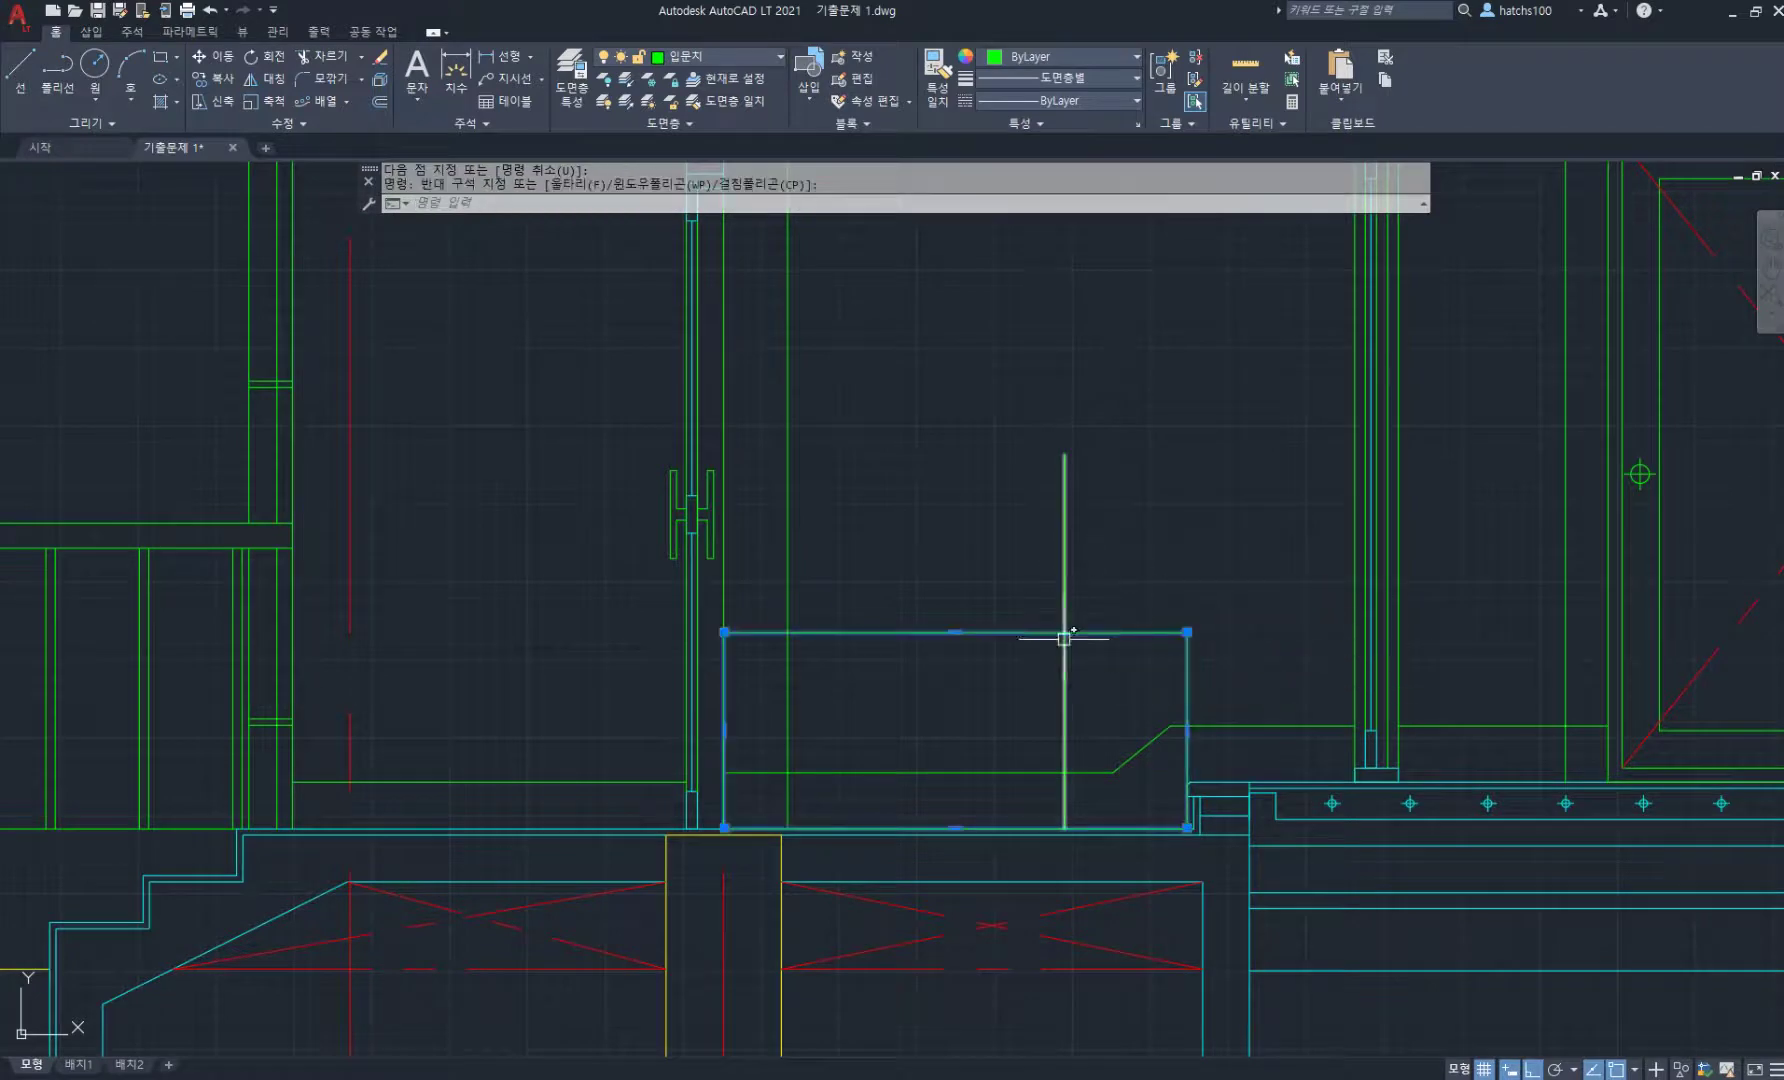
left_click(955, 632)
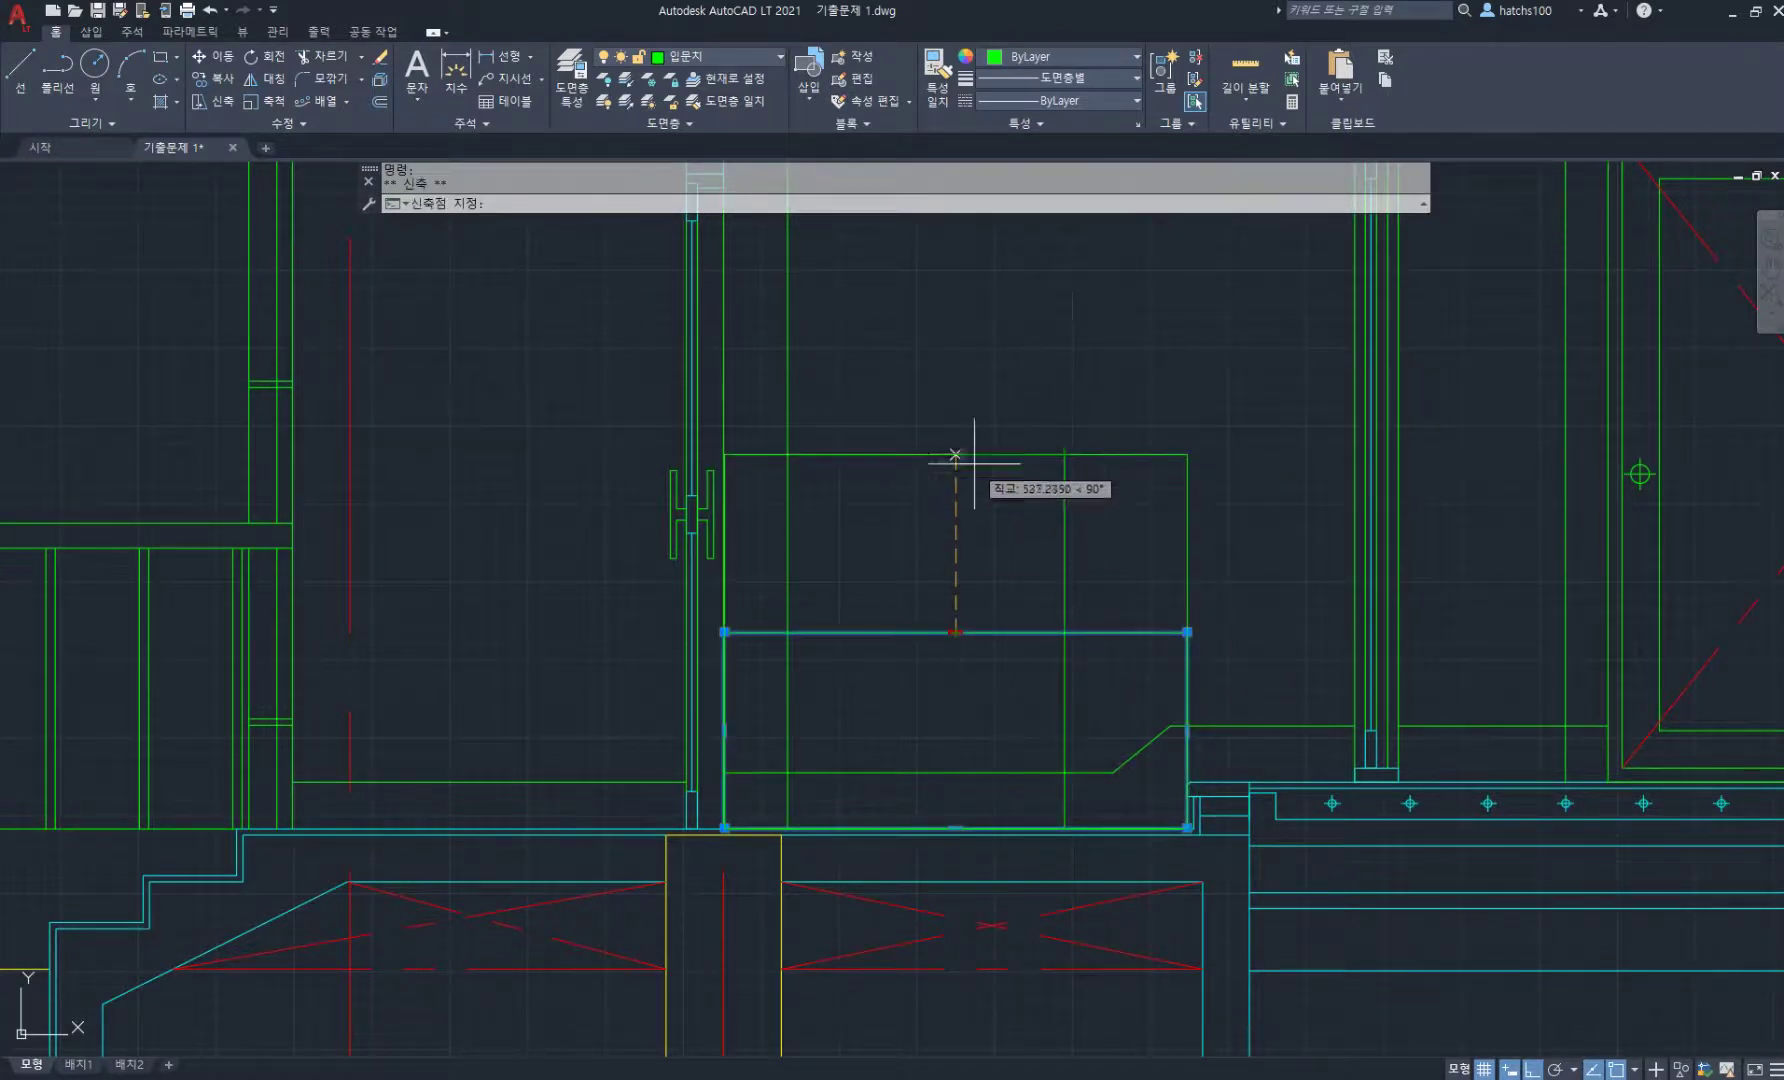
left_click(974, 458)
key("Escape")
left_click(1123, 548)
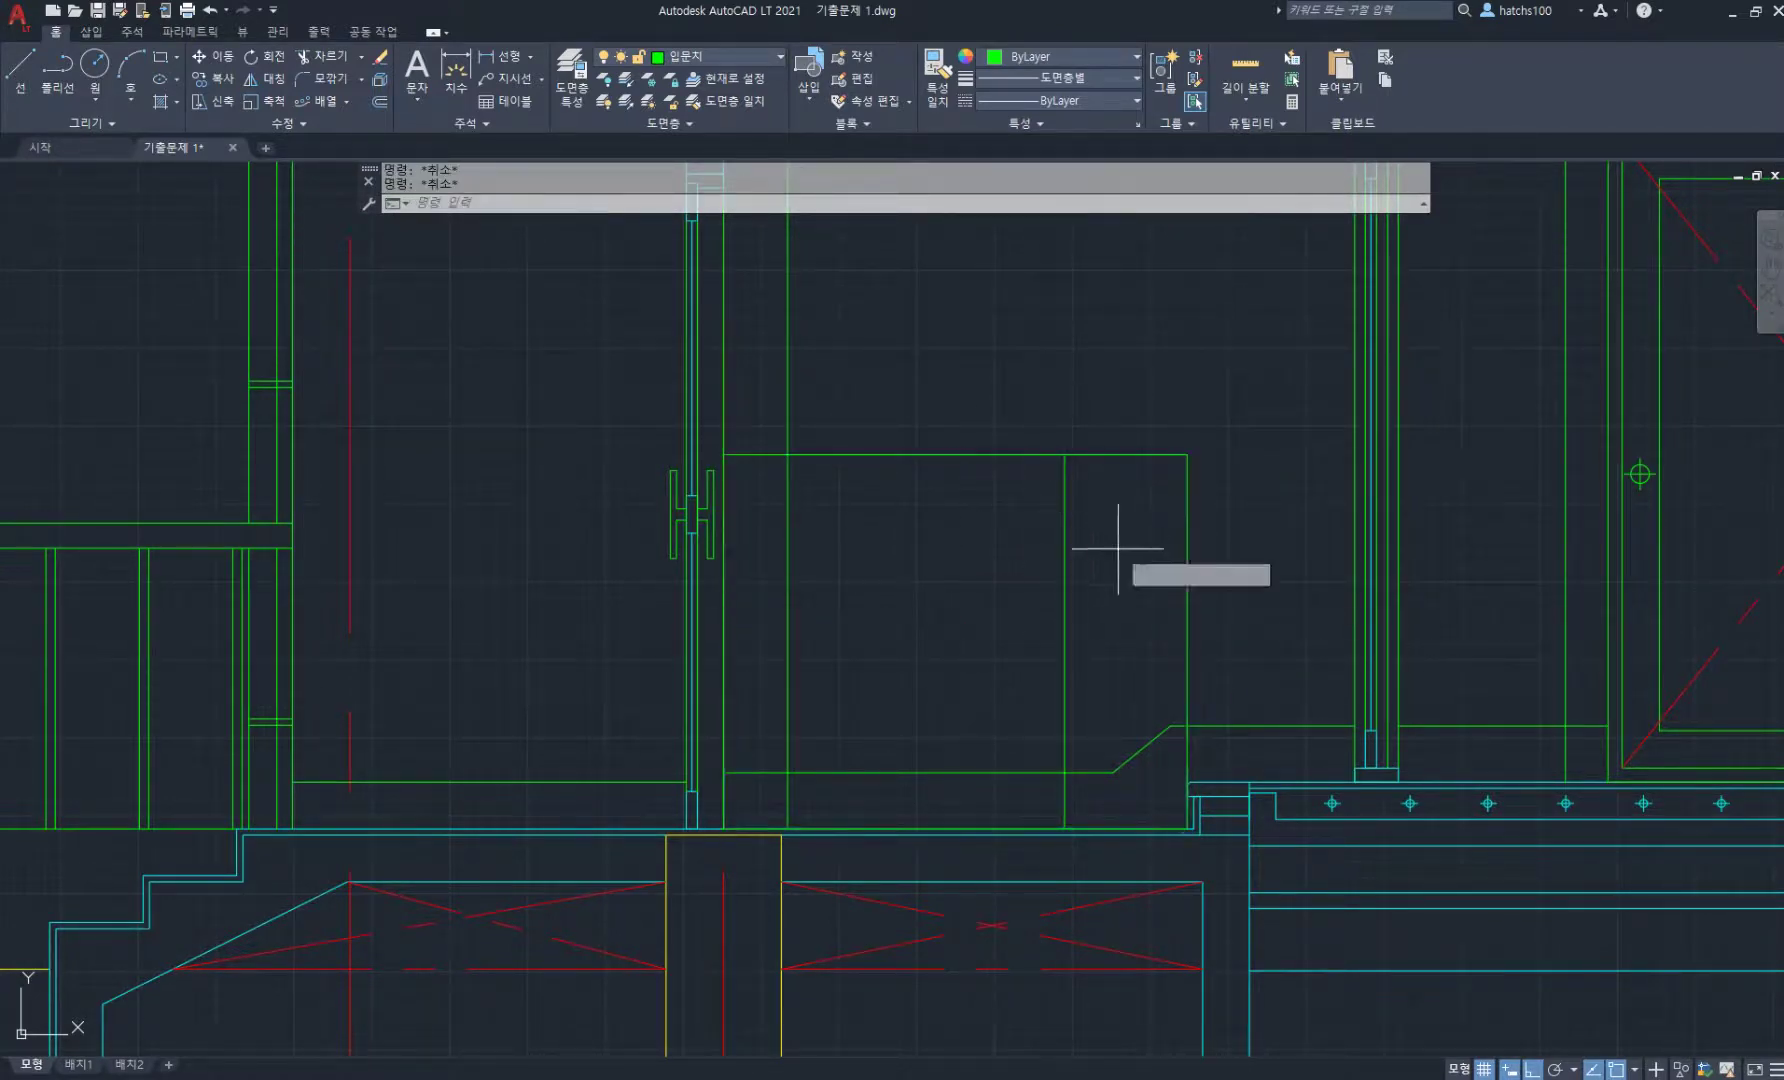
left_click(1025, 580)
key("Delete")
- Trim the green wall line above the lower skirting and the end of the upper skirting line inside the rectangle
middle_click_drag(1083, 601, 1094, 552)
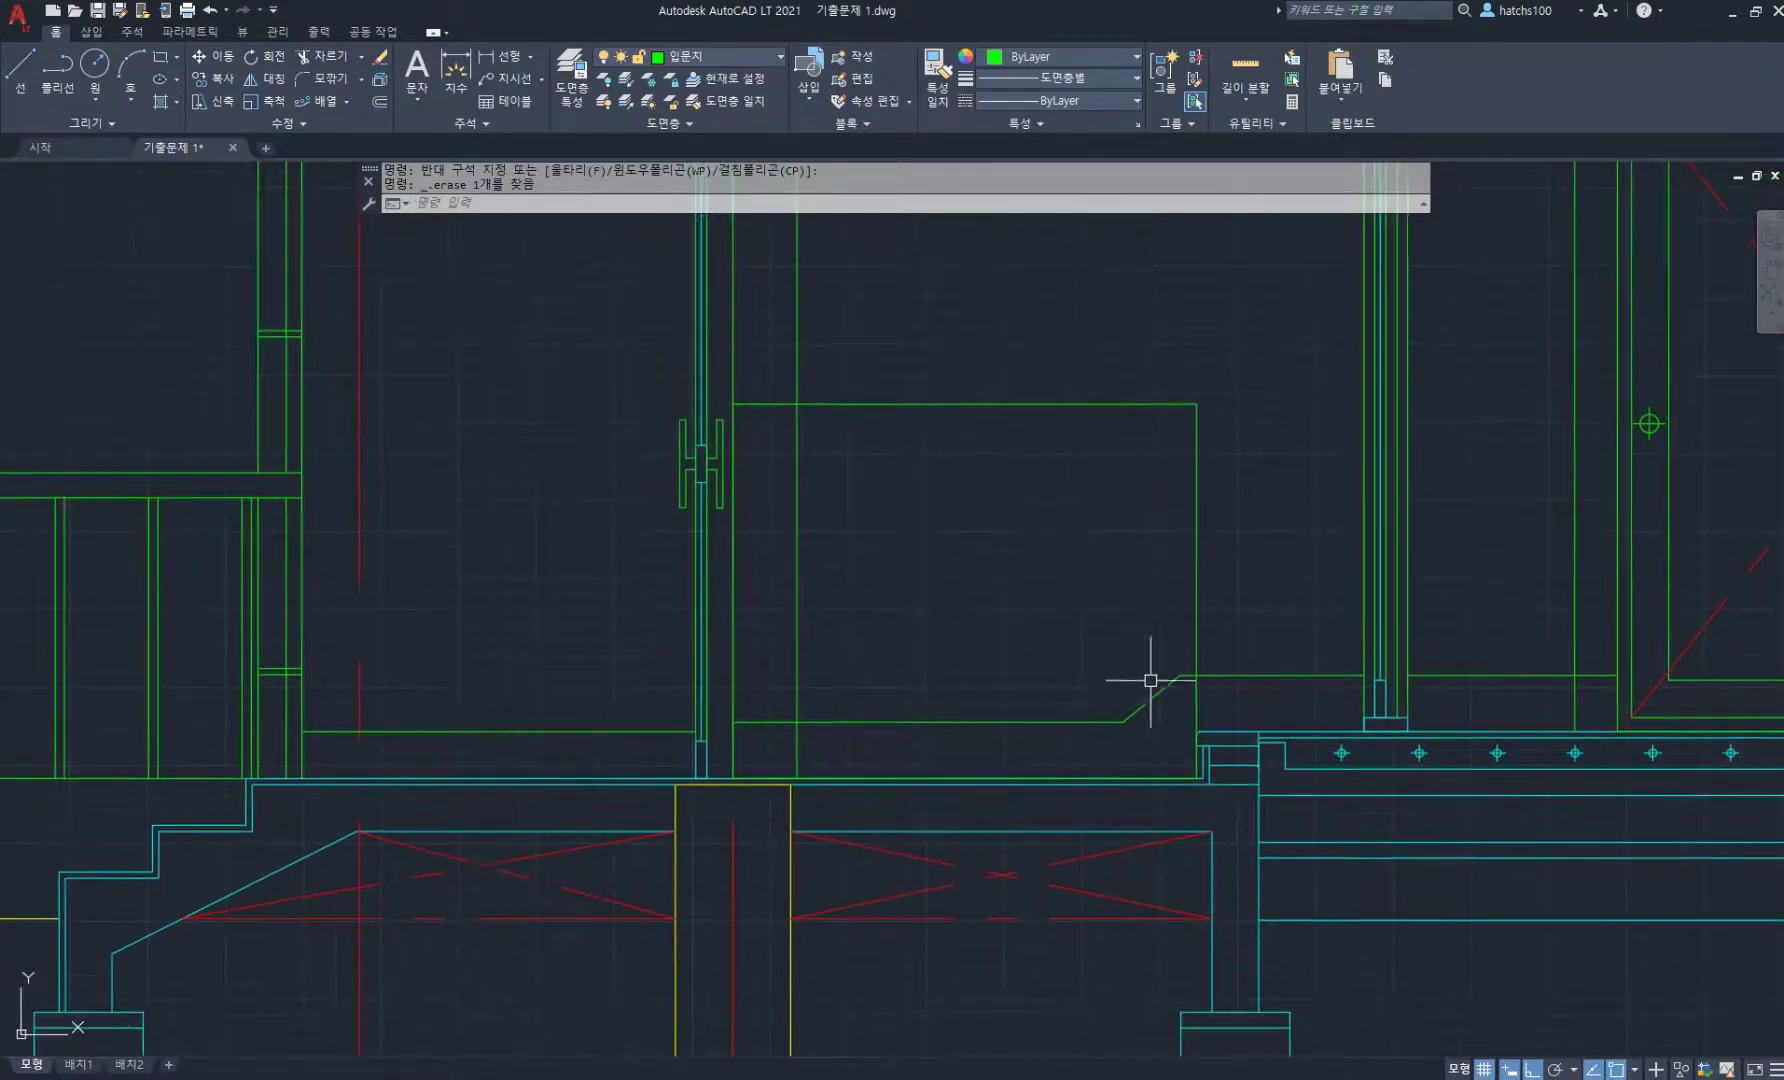
type("tr")
key("space")
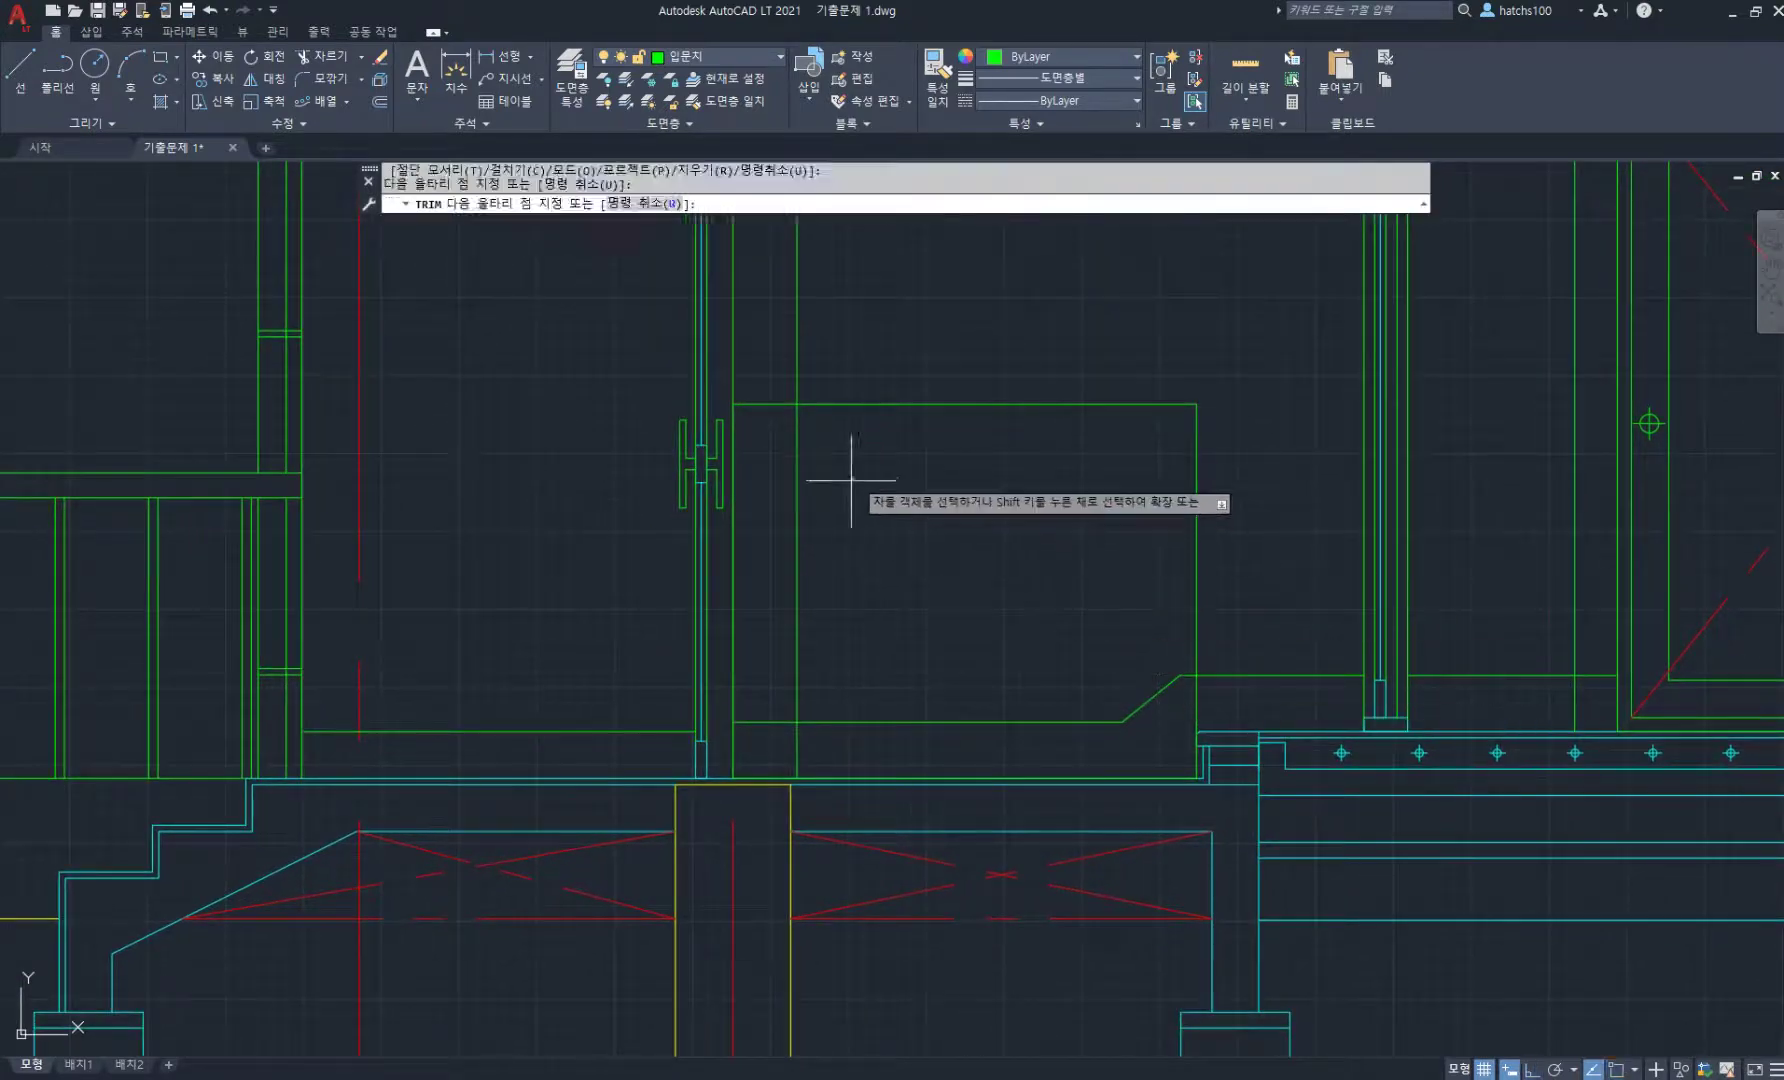
left_click_drag(805, 573, 795, 578)
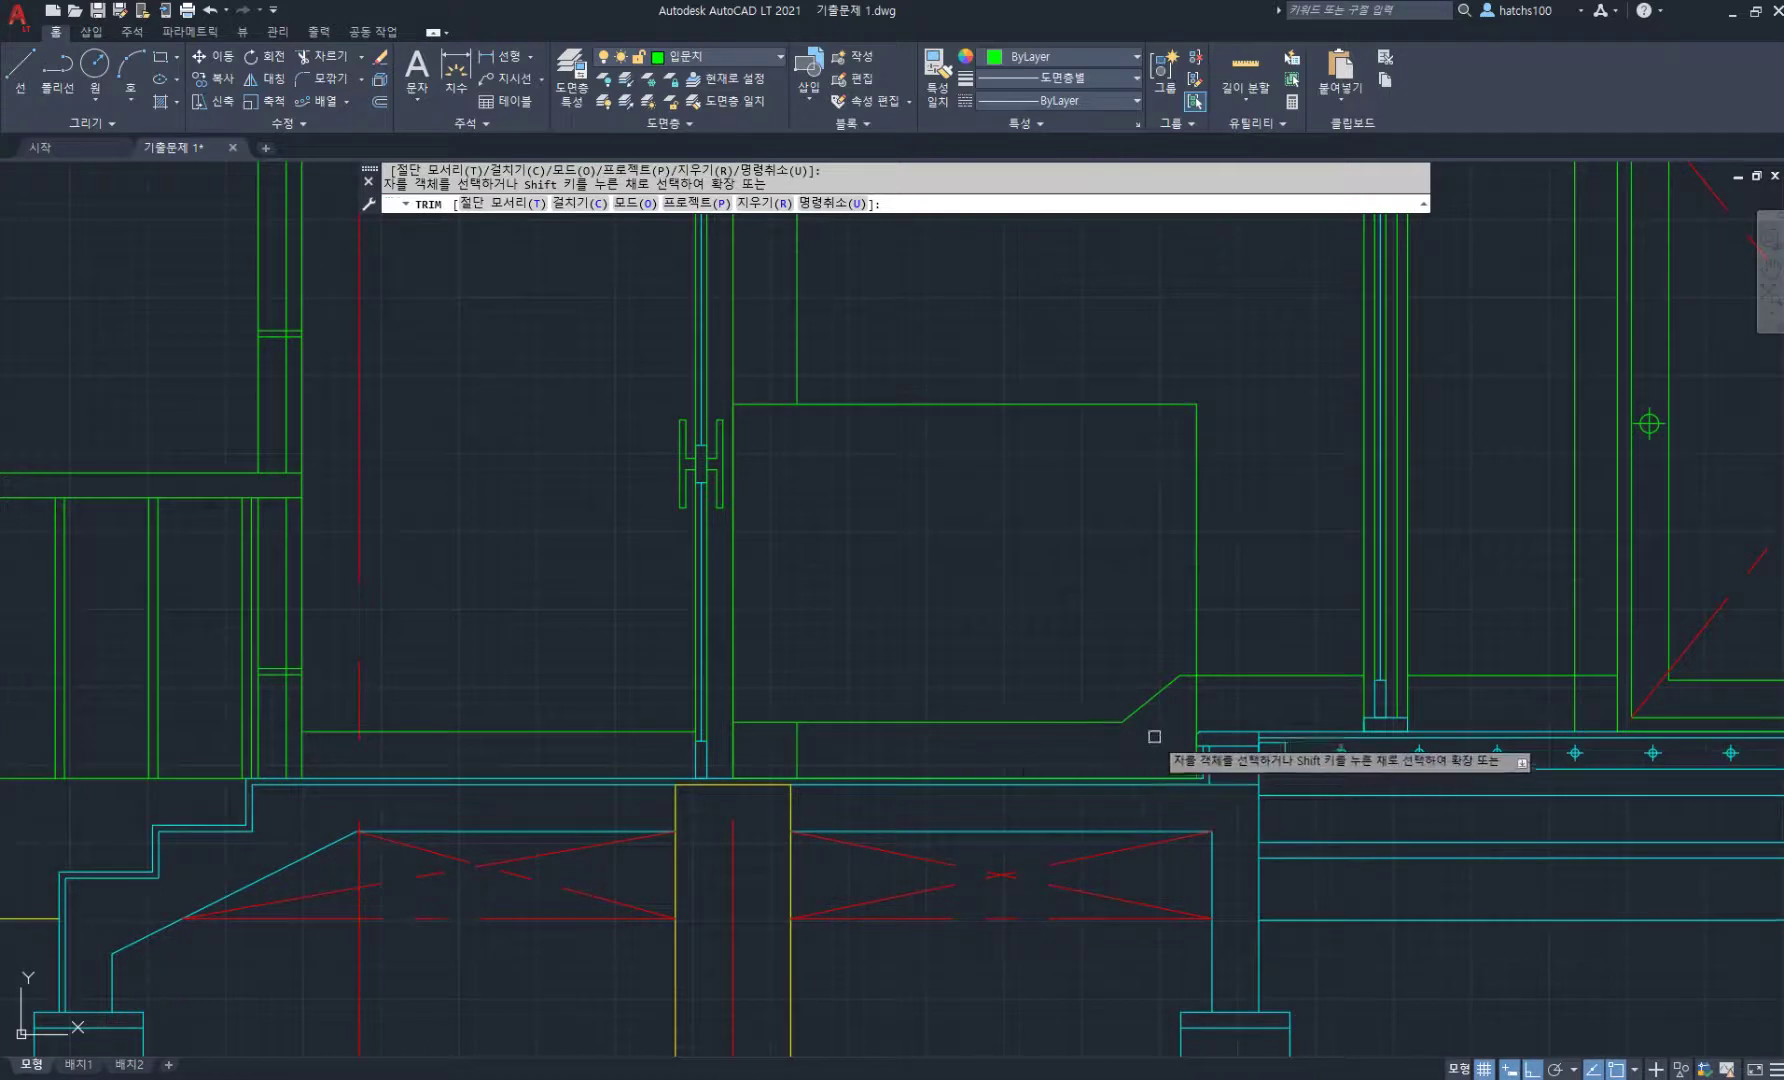
- Delete the lower skirting line, its slope and the leftover wall line piece inside the rectangle
scroll(884, 629, "down", 4)
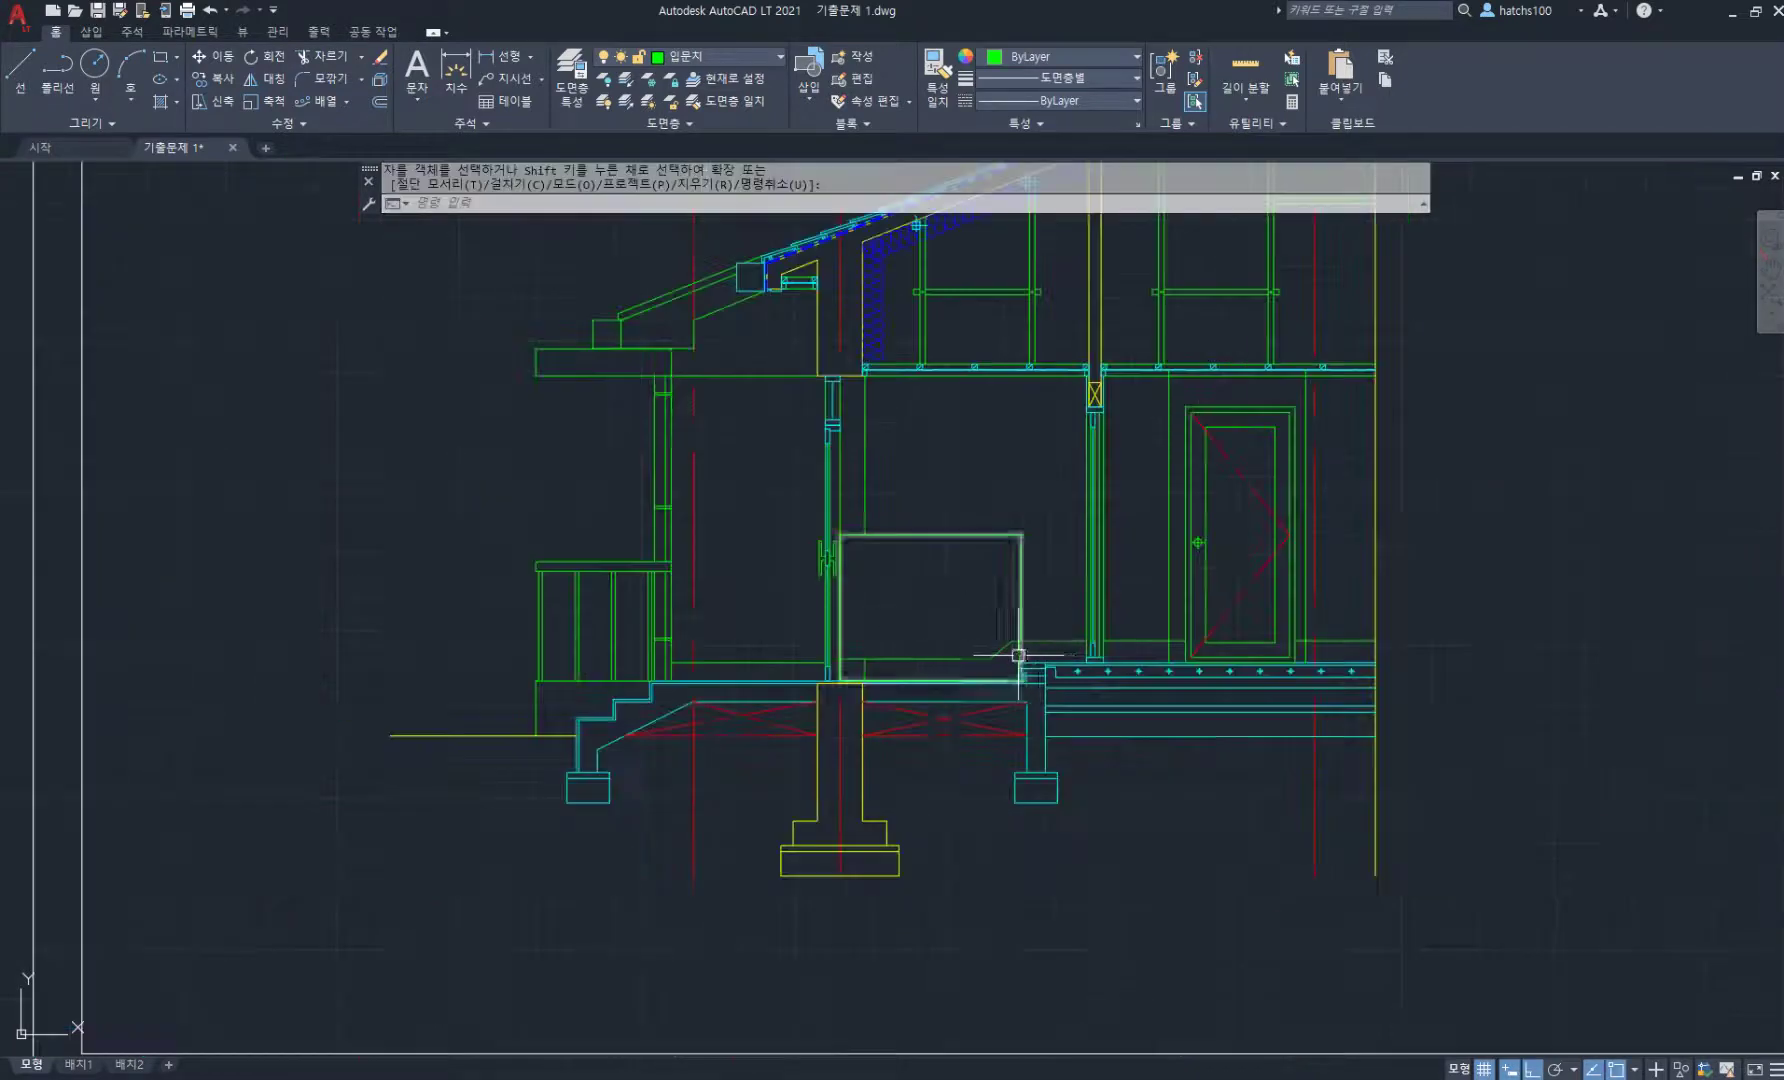
scroll(1015, 645, "up", 6)
left_click(1020, 596)
key("Escape")
left_click(1016, 641)
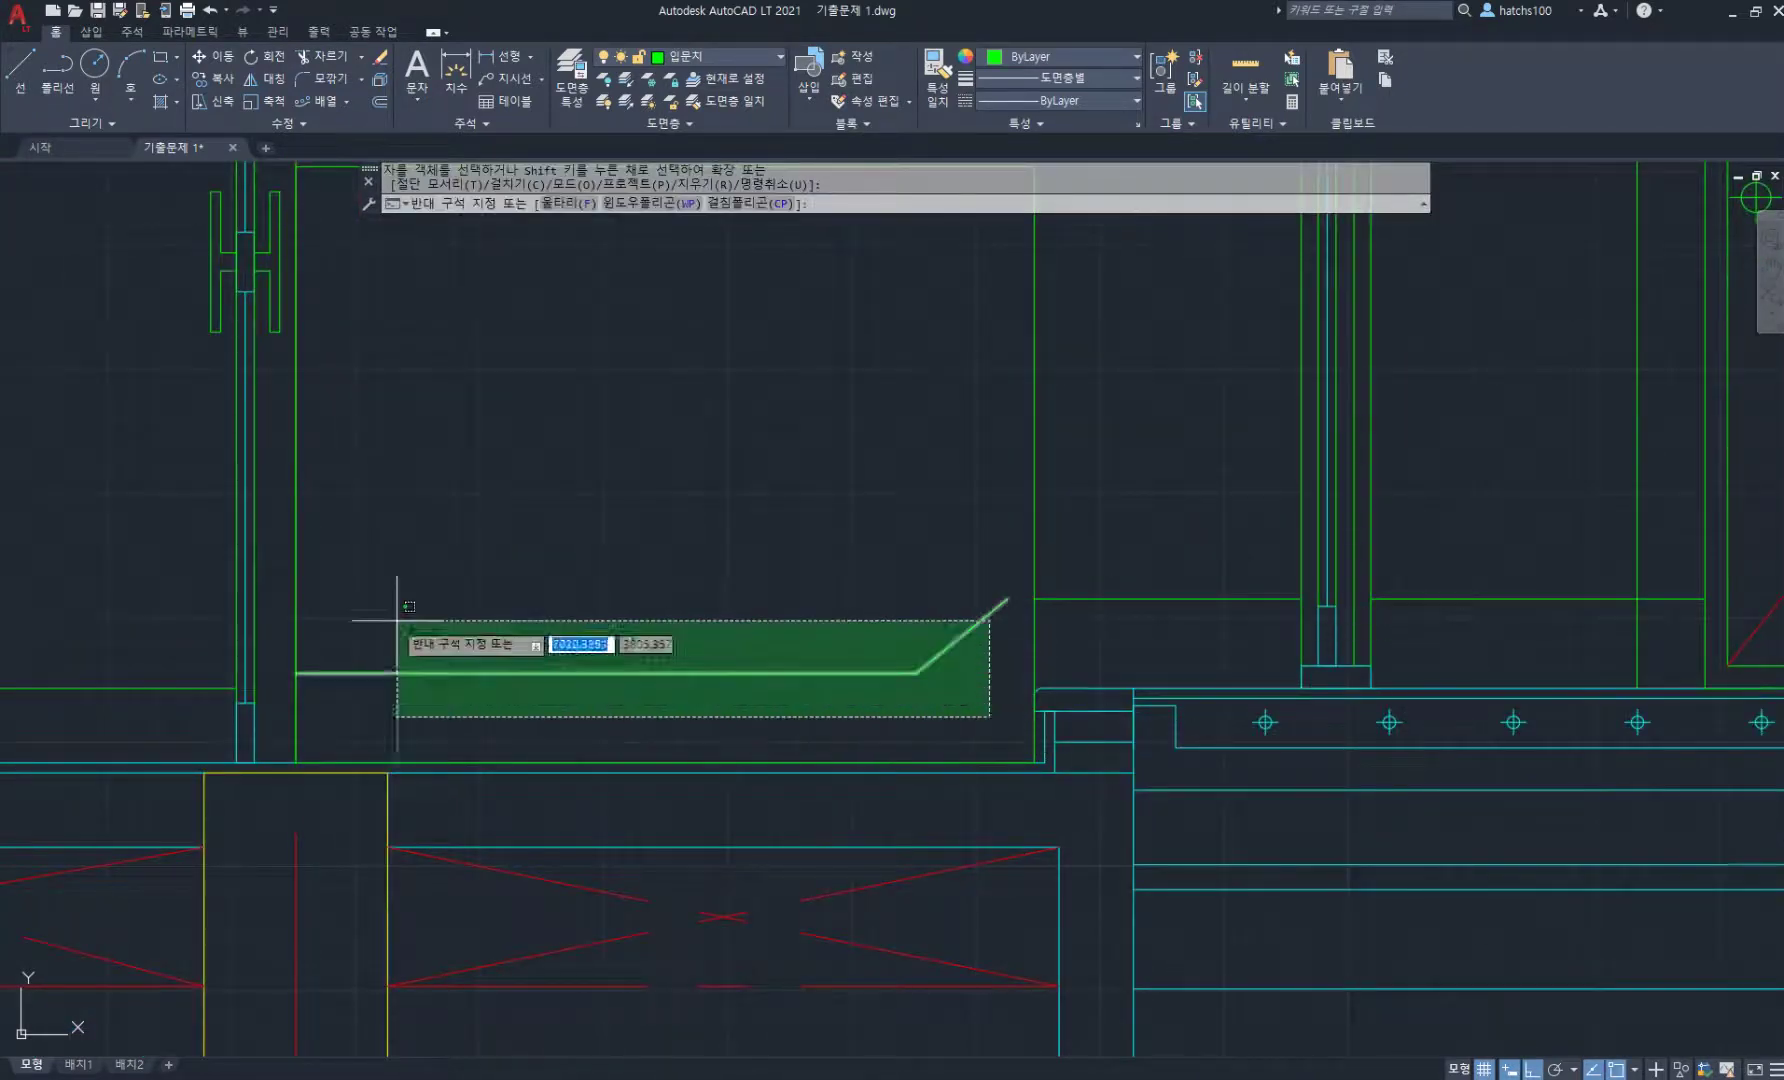
left_click(392, 716)
key("Delete")
- Offset the entrance rectangle 20 inward
scroll(660, 511, "down", 4)
scroll(860, 677, "up", 3)
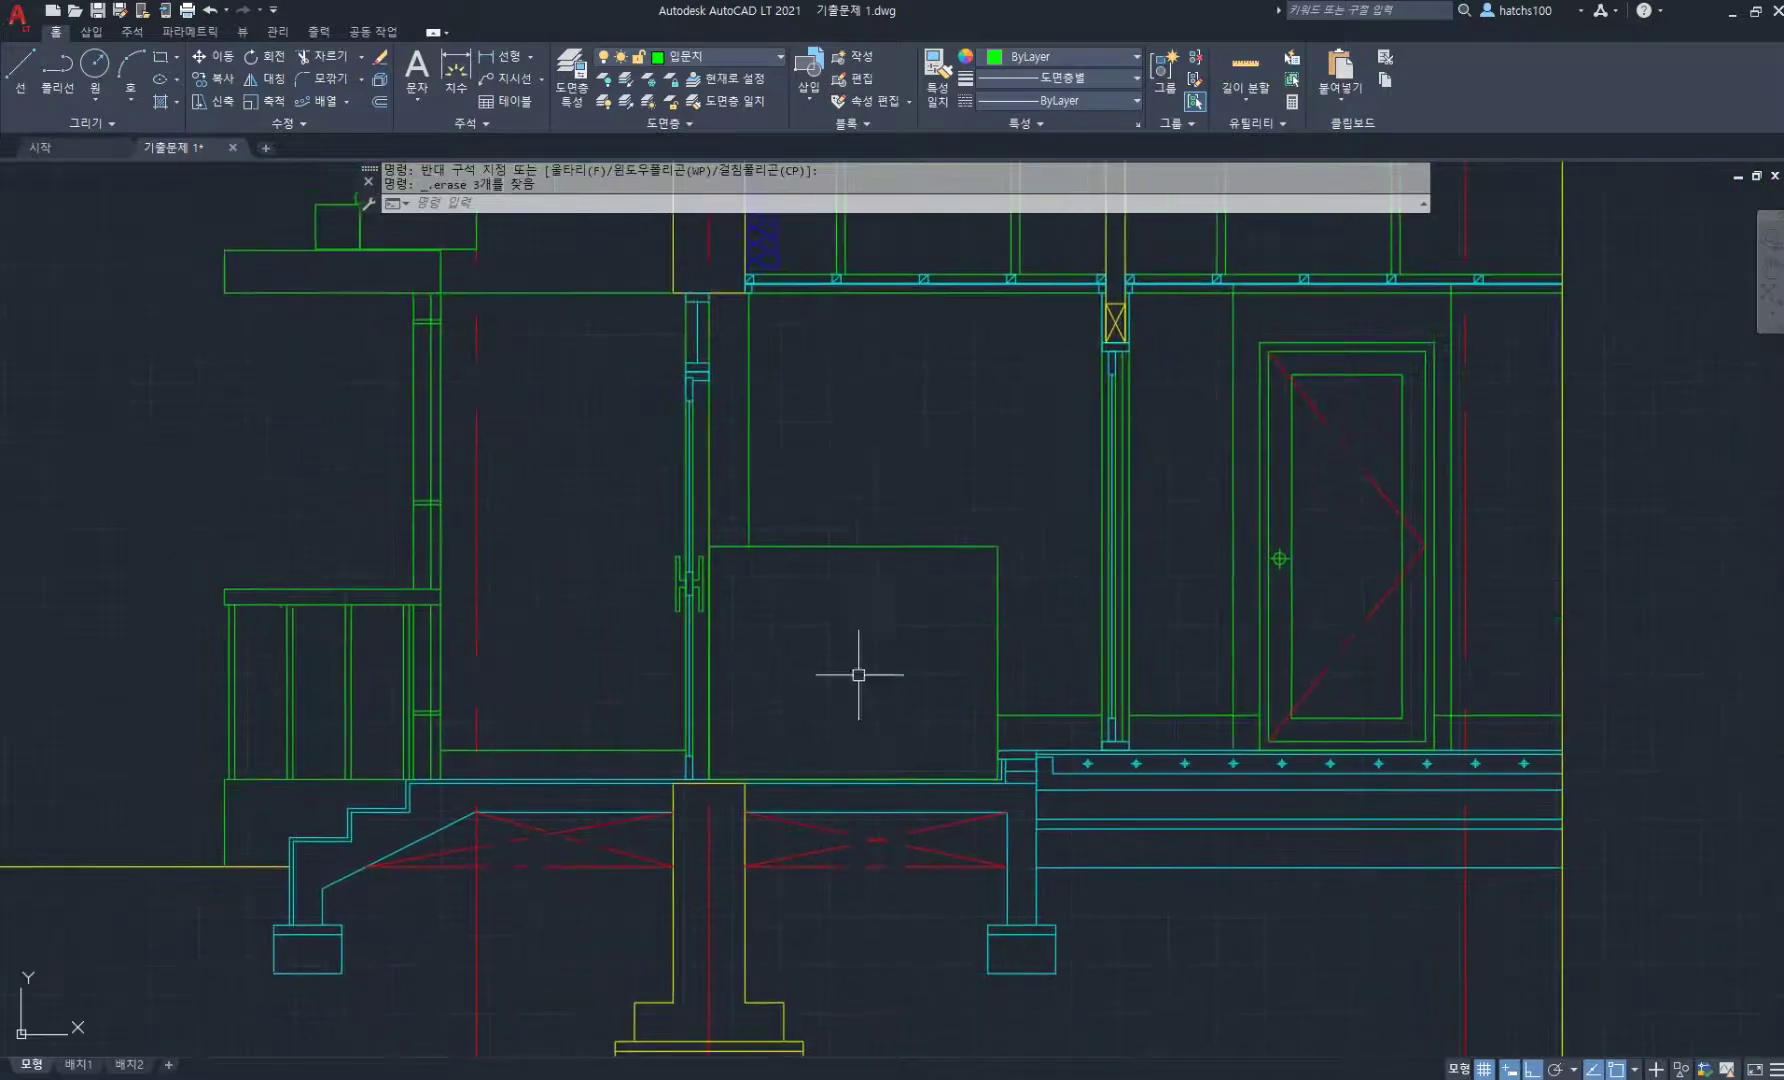
key("Return")
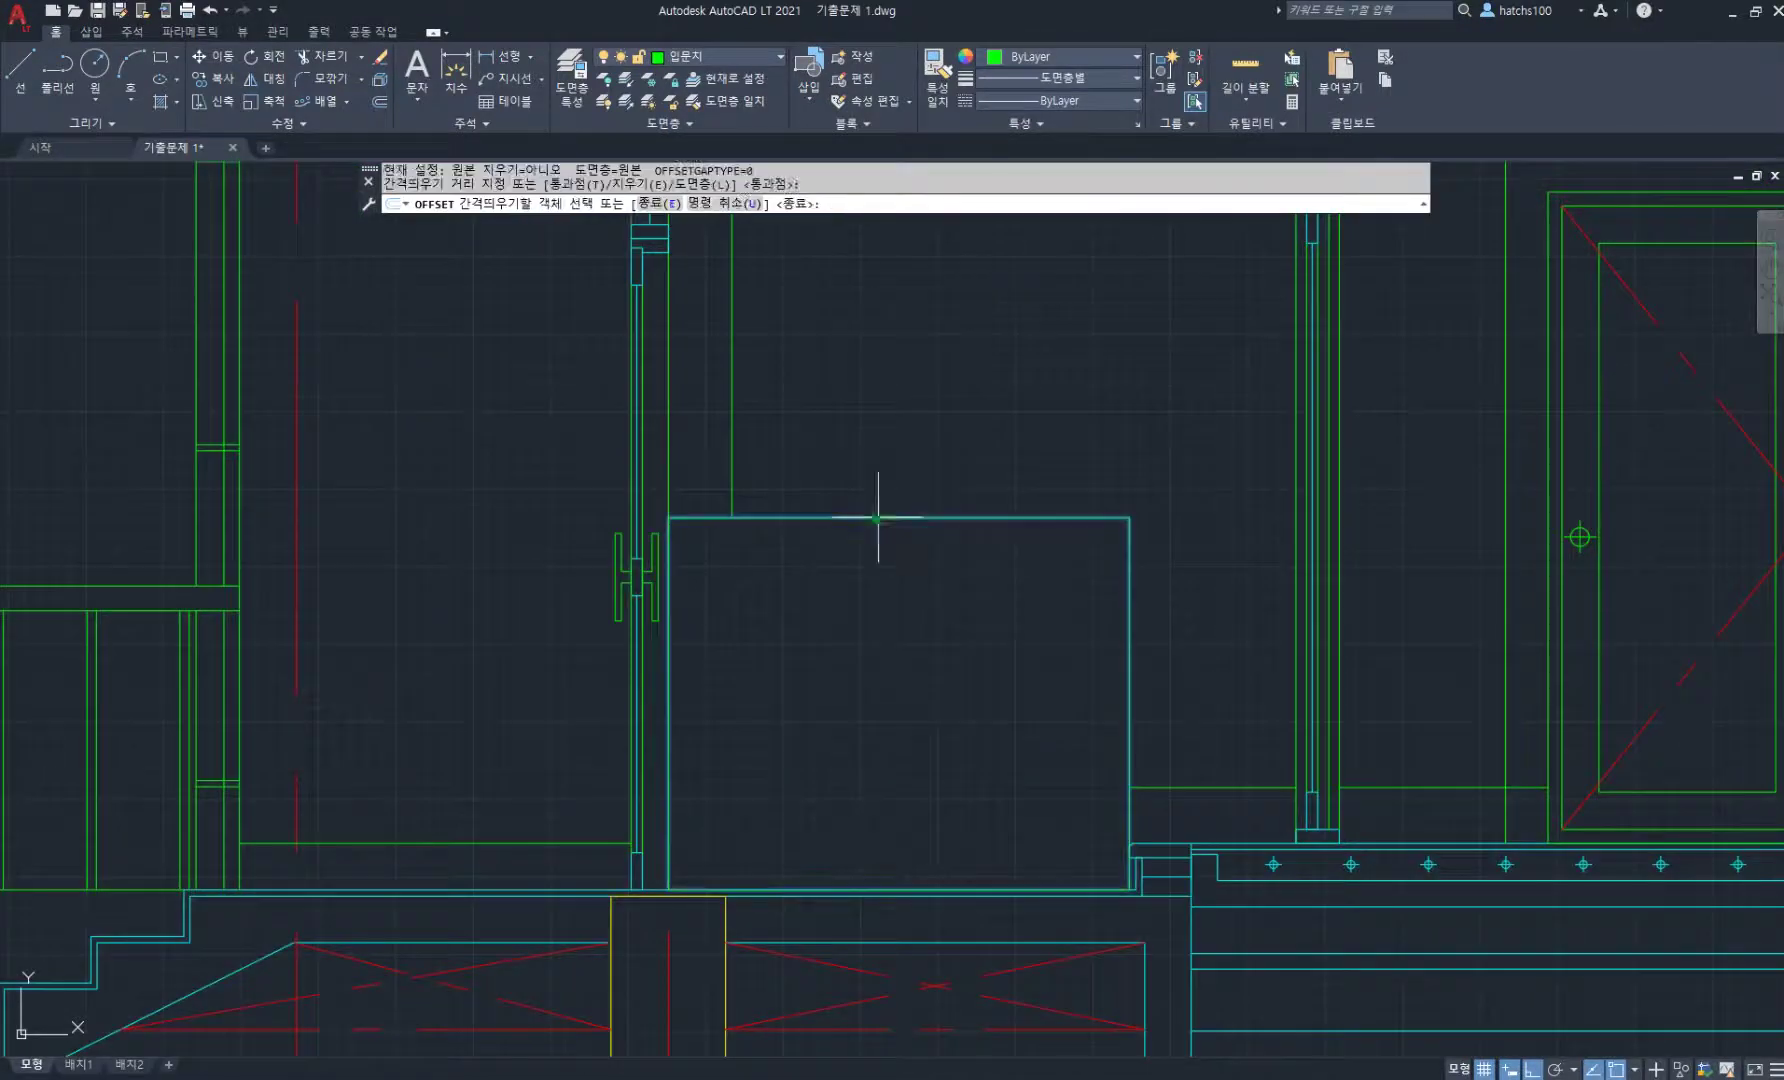
left_click(874, 517)
type("2")
key("Return")
key("Return")
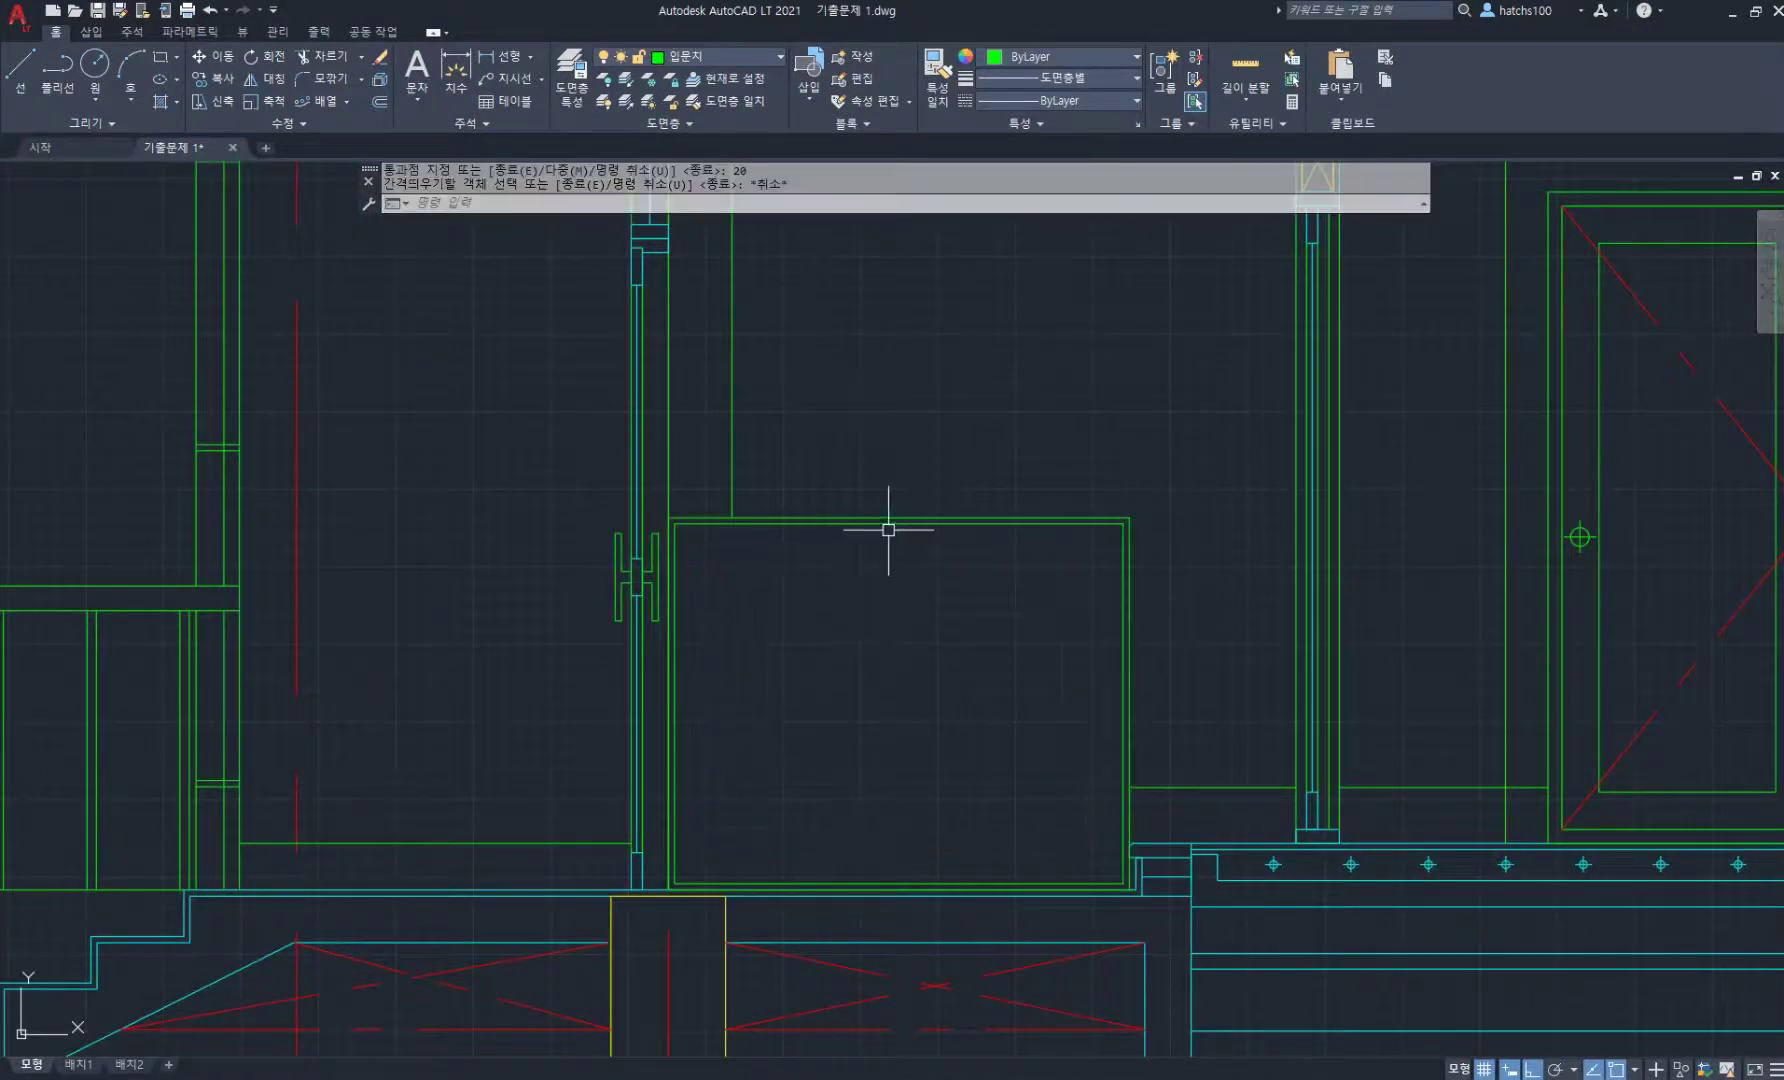
- Draw a vertical line through the middle of the inner entrance rectangle, from its top edge to its bottom edge
type("L")
key("Return")
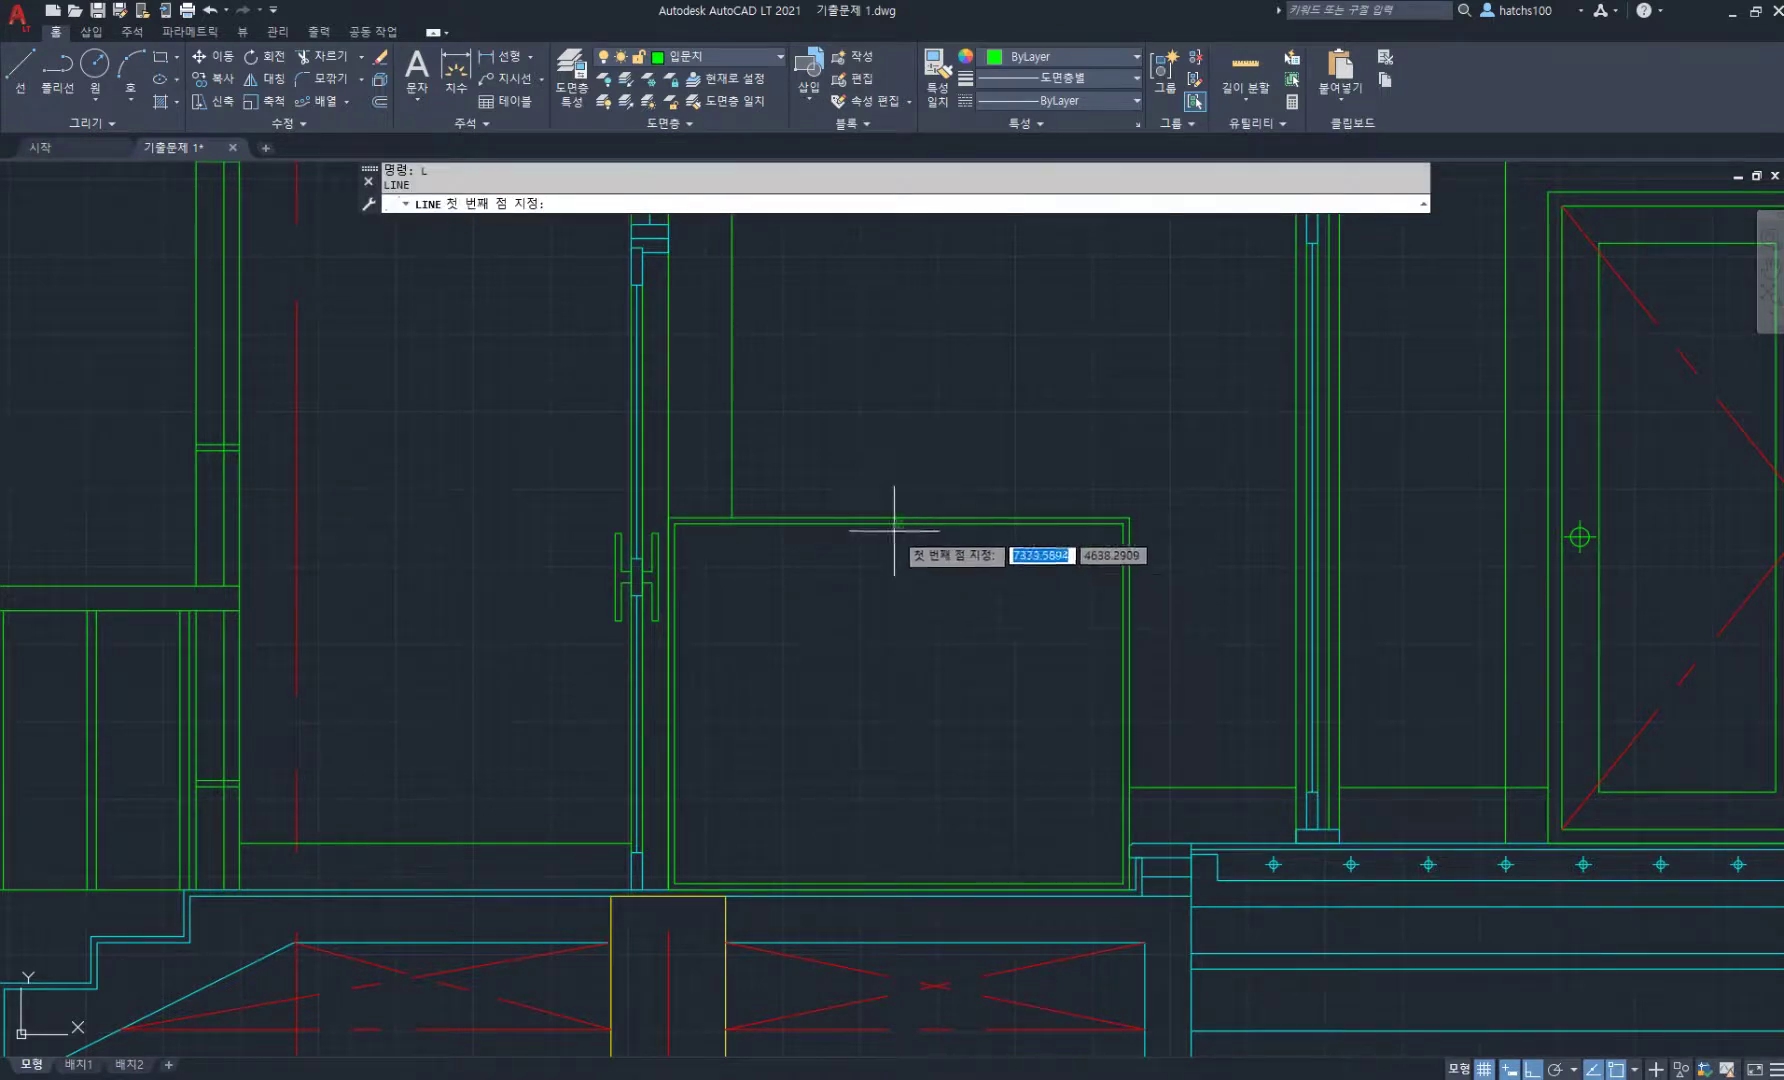
left_click(899, 523)
left_click(899, 882)
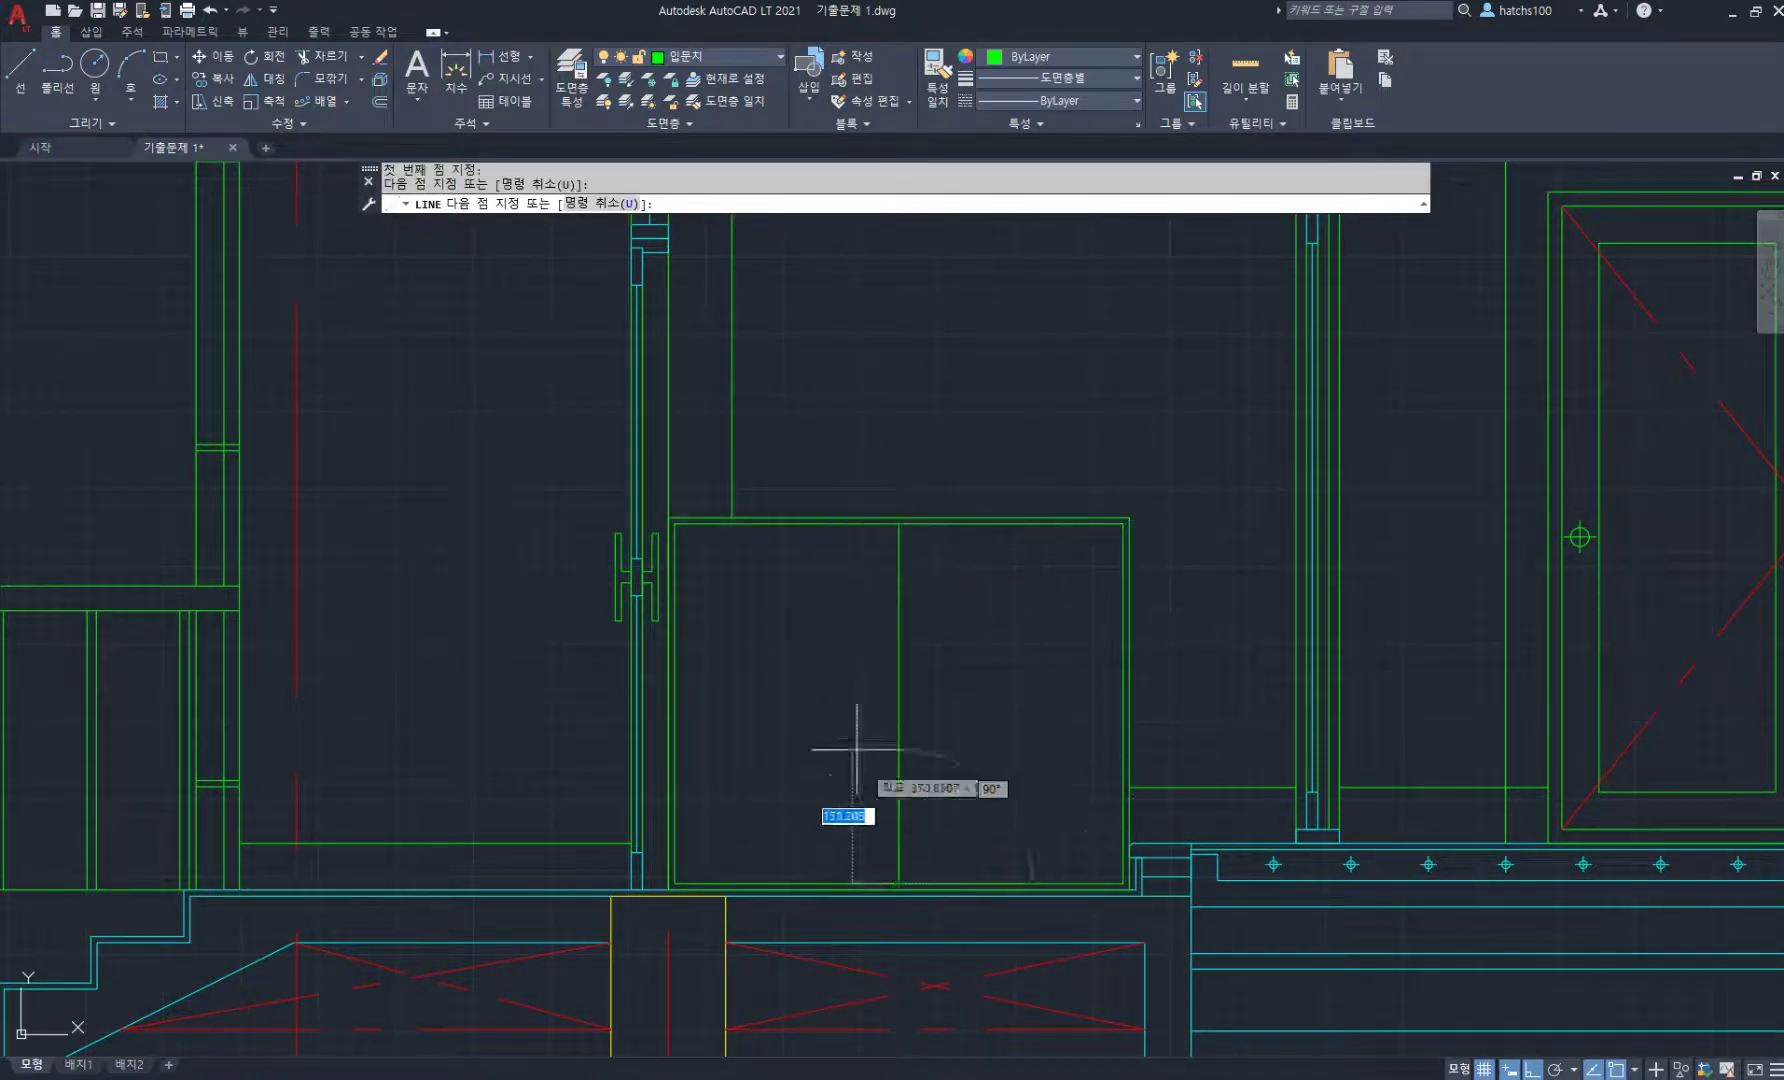
key("Return")
scroll(900, 697, "down", 3)
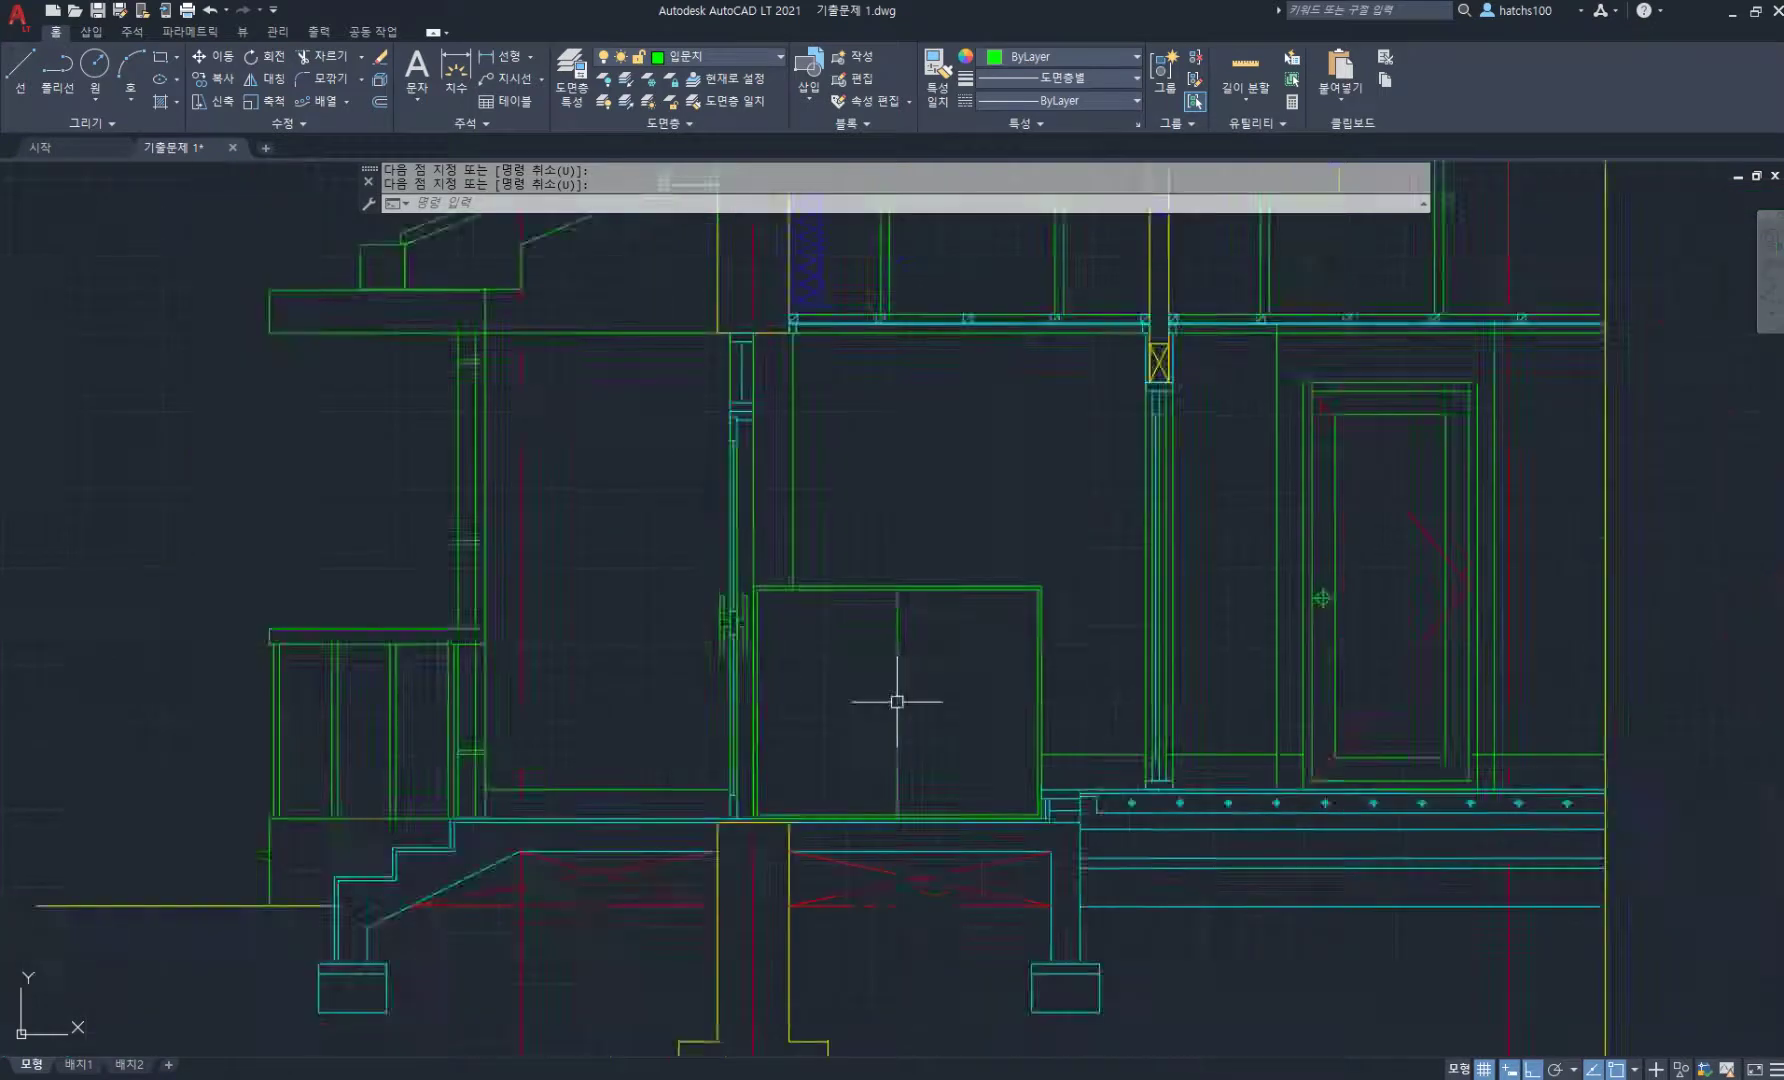
scroll(916, 685, "up", 1)
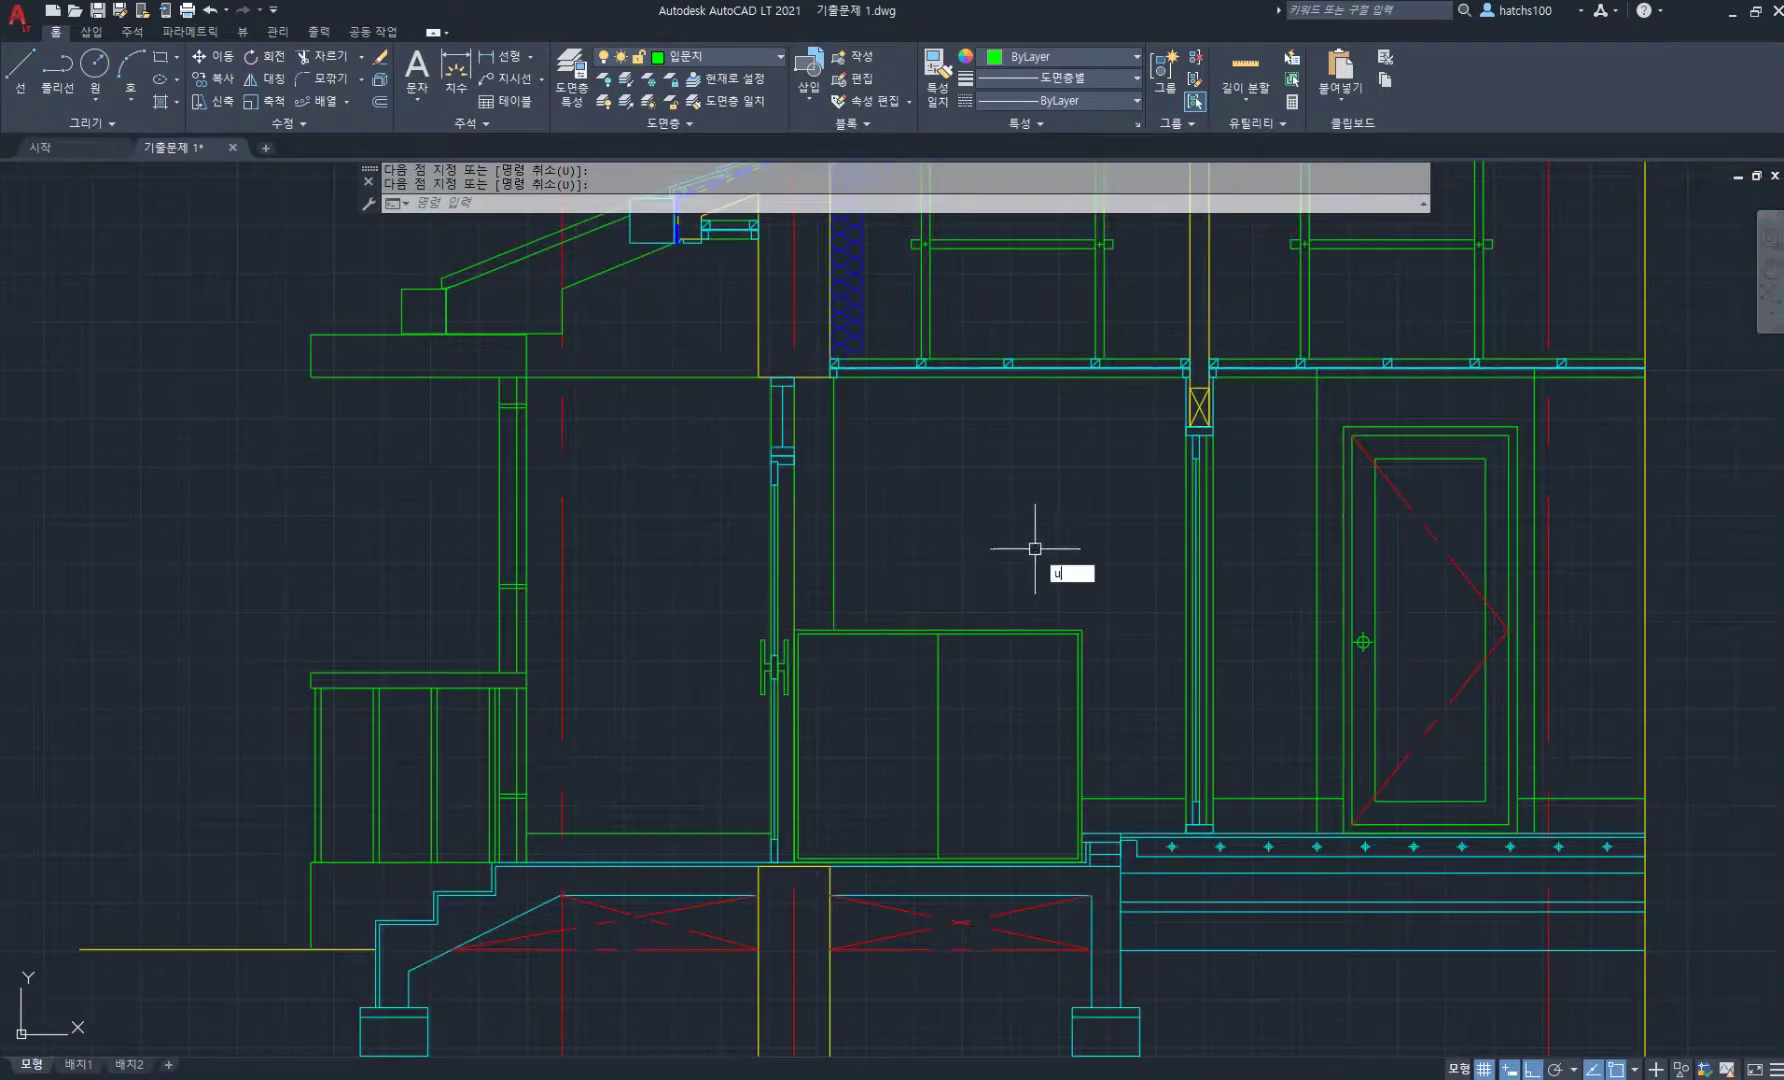
- Undo the entrance cabinet's centre line, offset, erasures, trims and stretch, back through the drawing of its rectangle
key("Return")
type("u")
key("Return")
type("u")
key("Return")
type("u")
key("Return")
type("u")
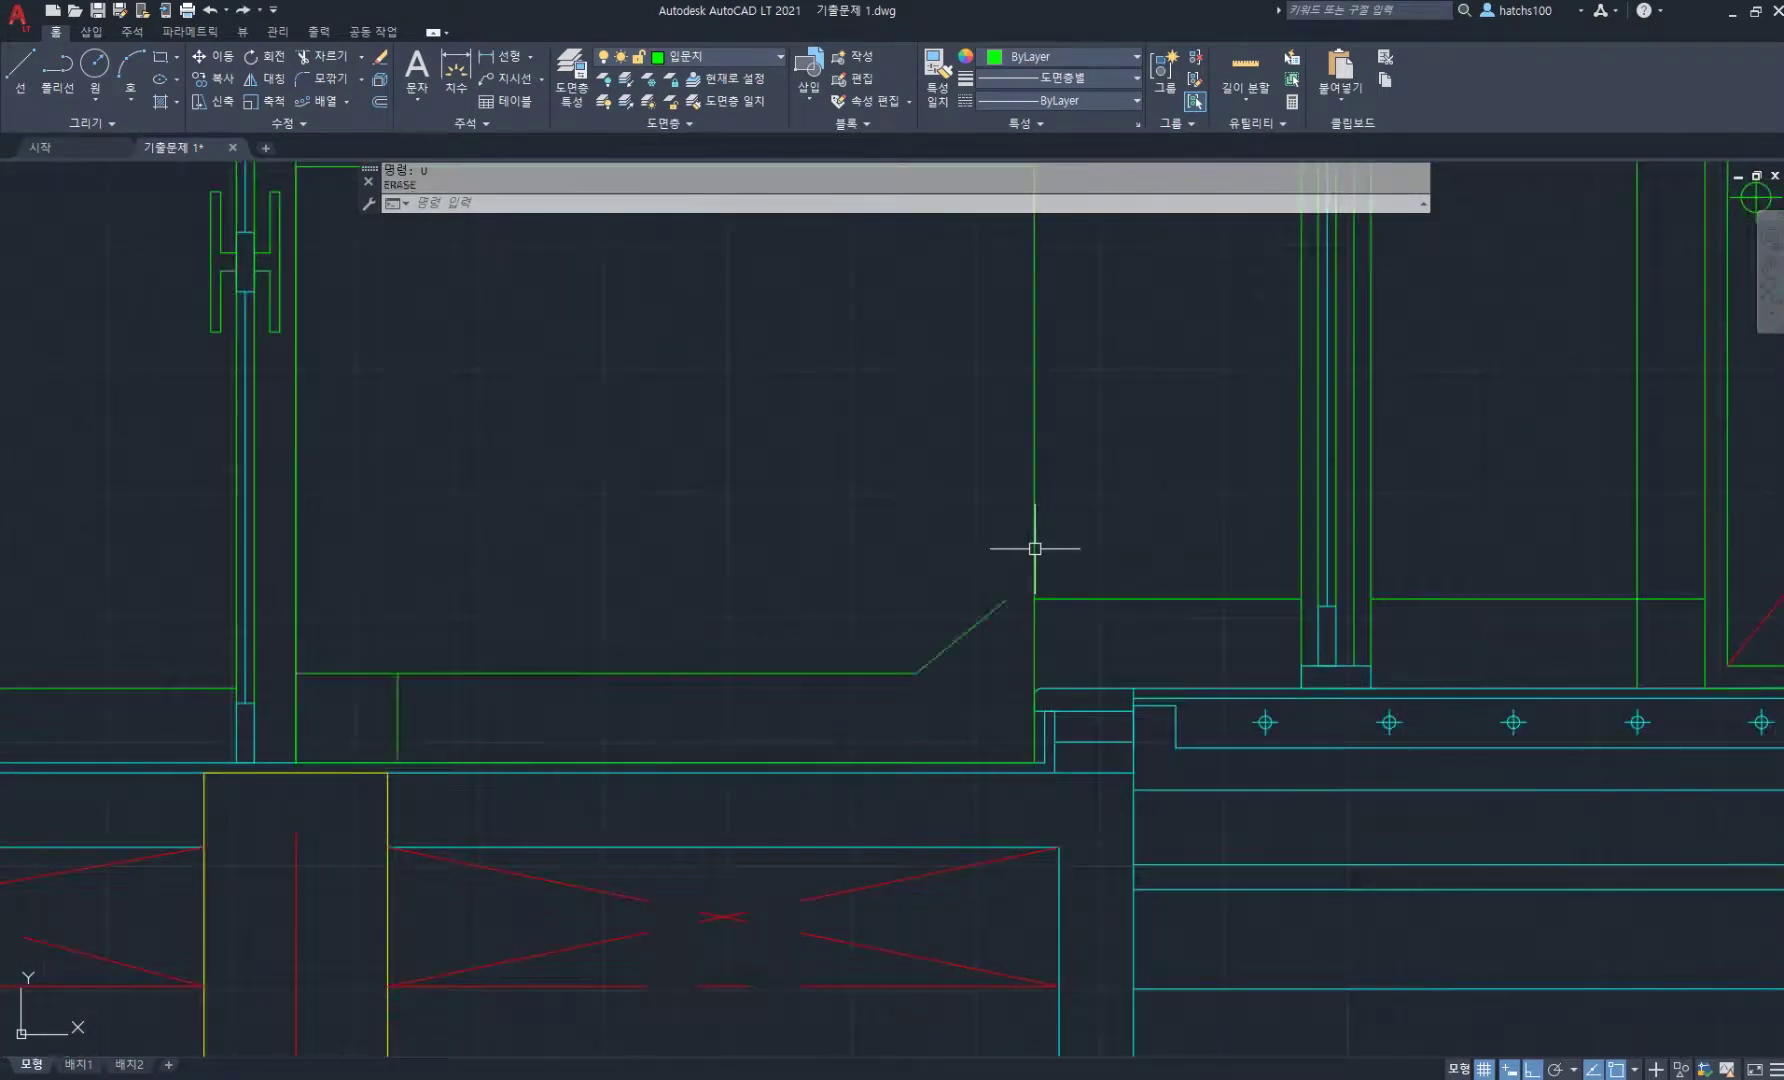
type("u")
key("Return")
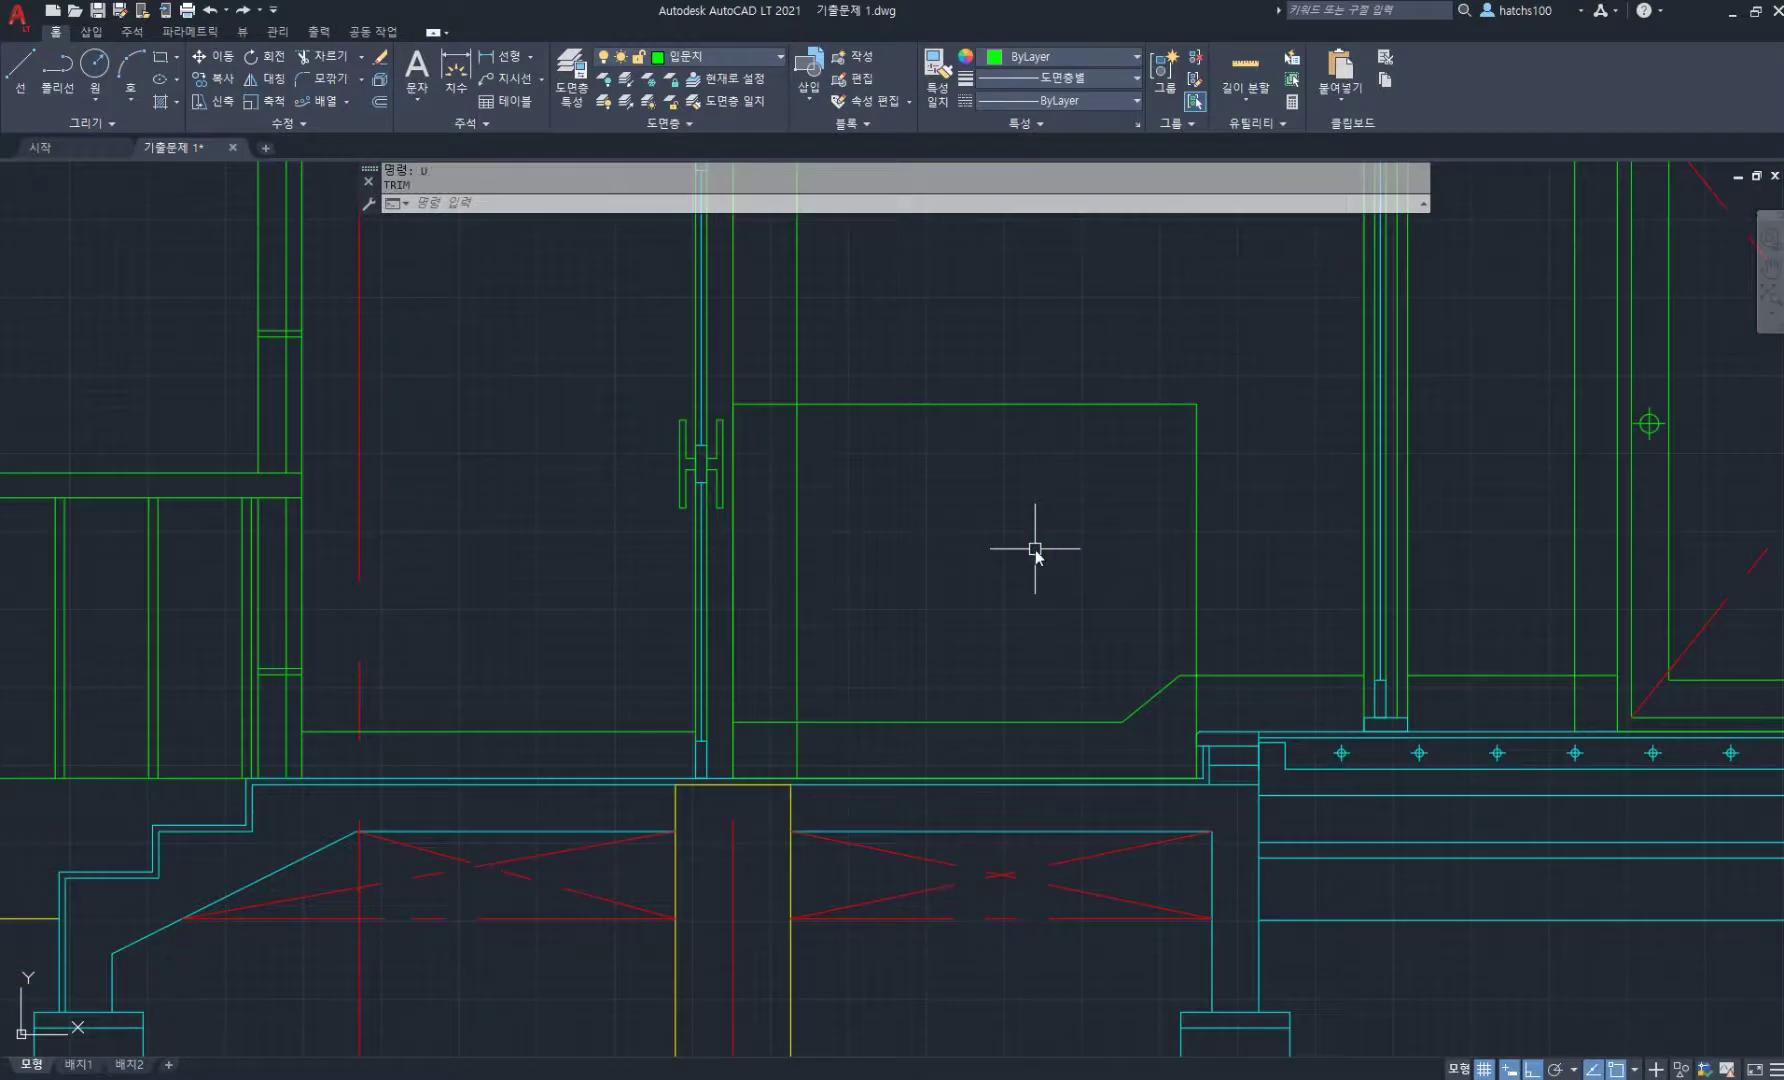
type("u")
key("Return")
type("u")
key("Return")
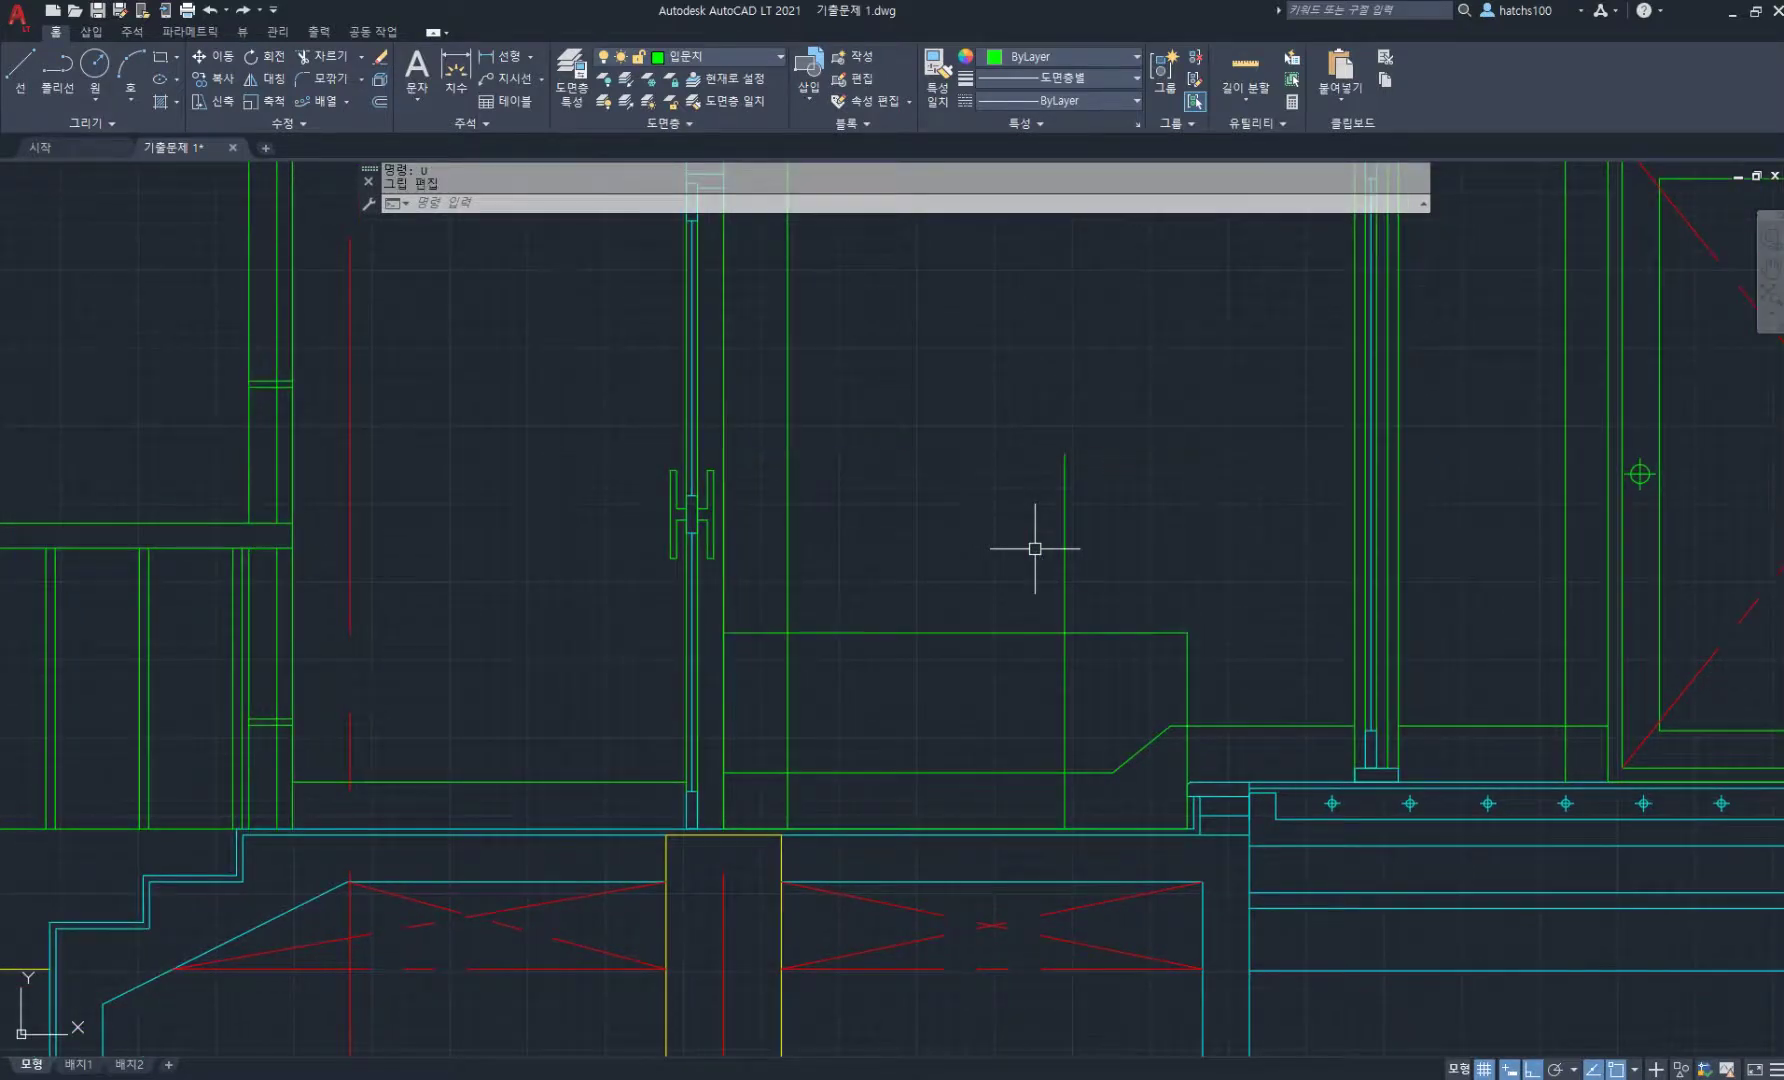
type("u")
key("Return")
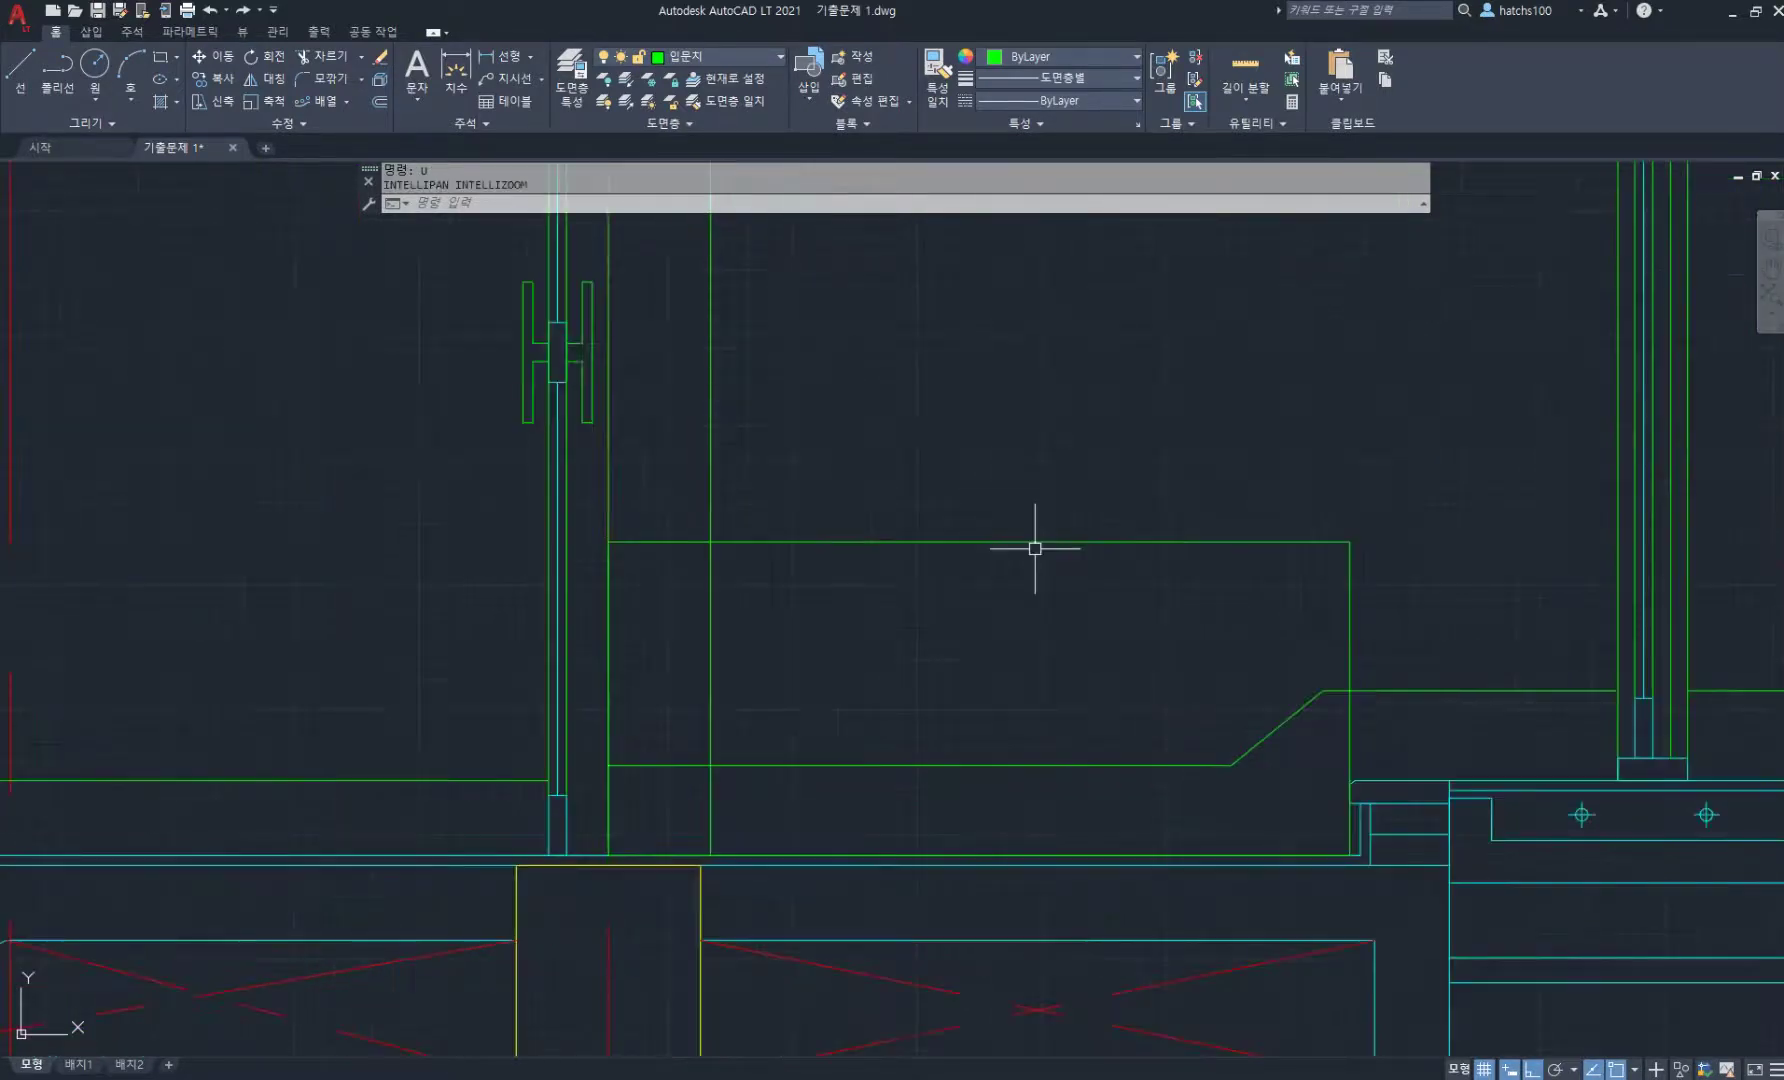
type("u")
key("Return")
scroll(1035, 549, "down", 6)
mouse_move(1009, 486)
middle_mouse_down()
mouse_move(1017, 652)
mouse_move(968, 632)
mouse_move(893, 664)
middle_mouse_up()
scroll(1013, 636, "down", 3)
middle_click_drag(1165, 708, 1102, 684)
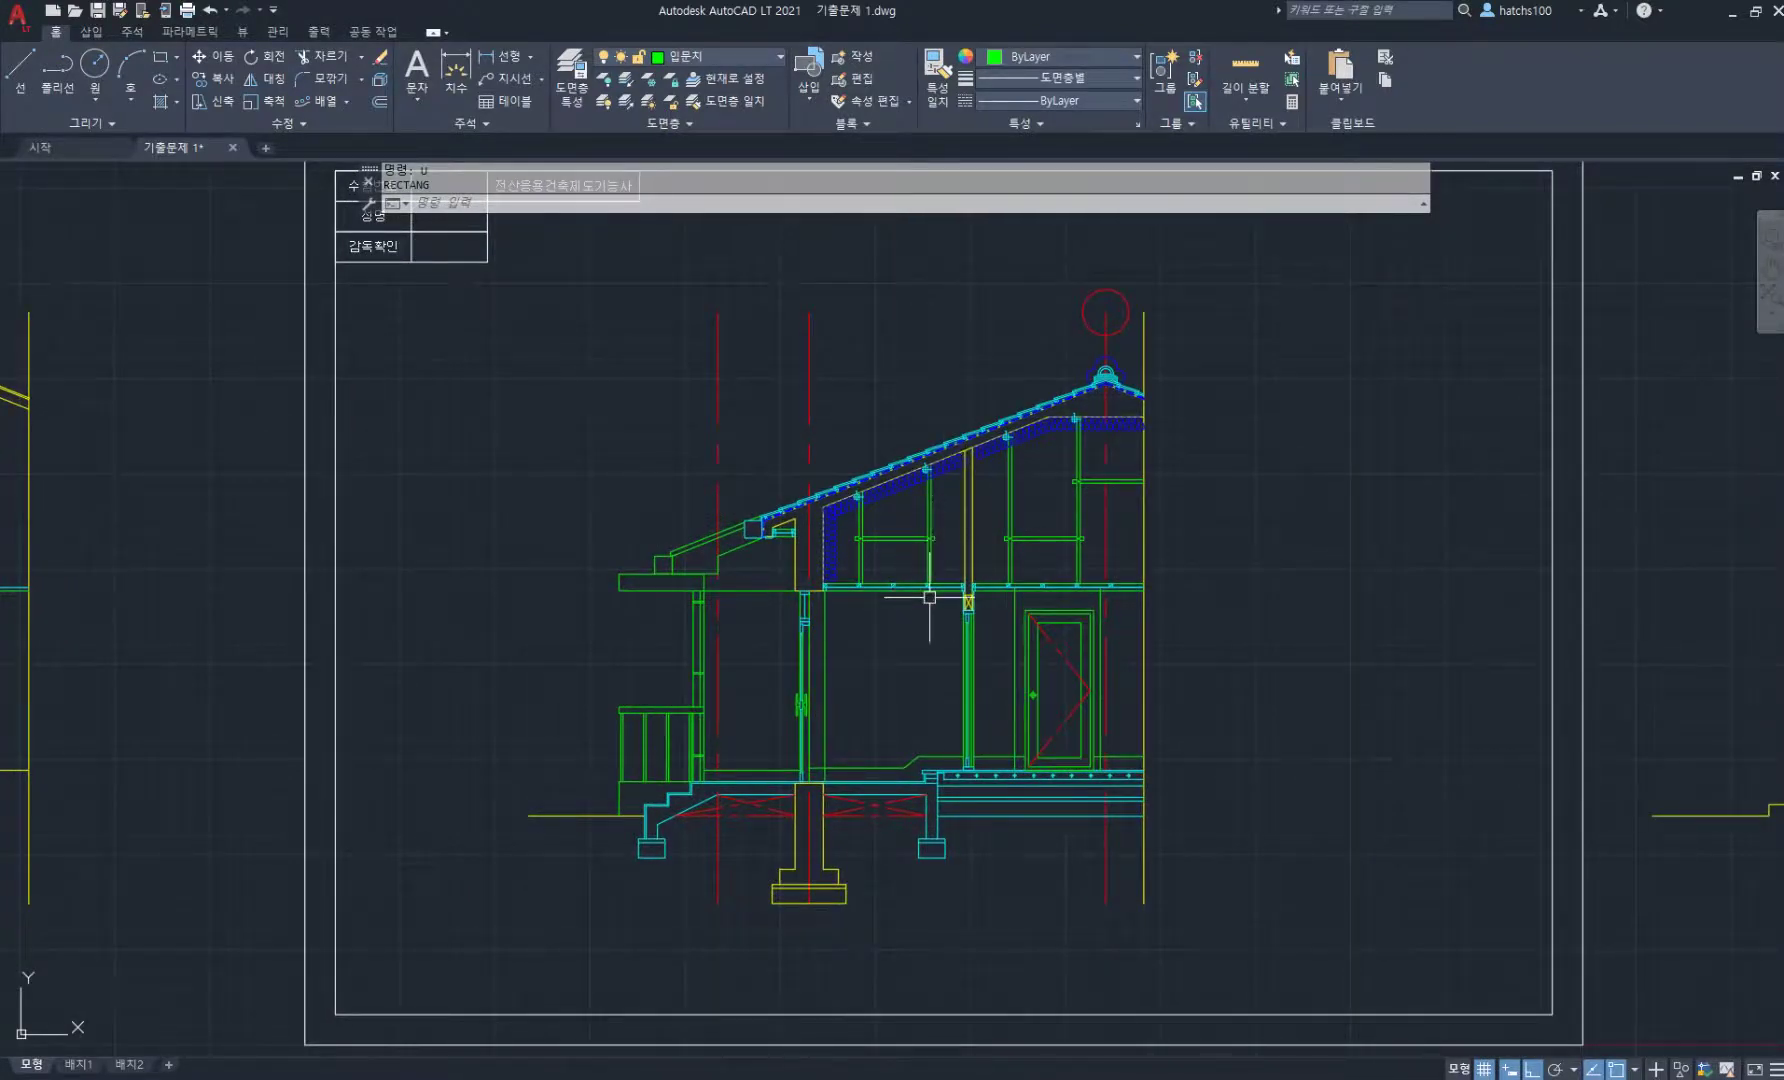
left_click(716, 87)
scroll(1125, 590, "up", 4)
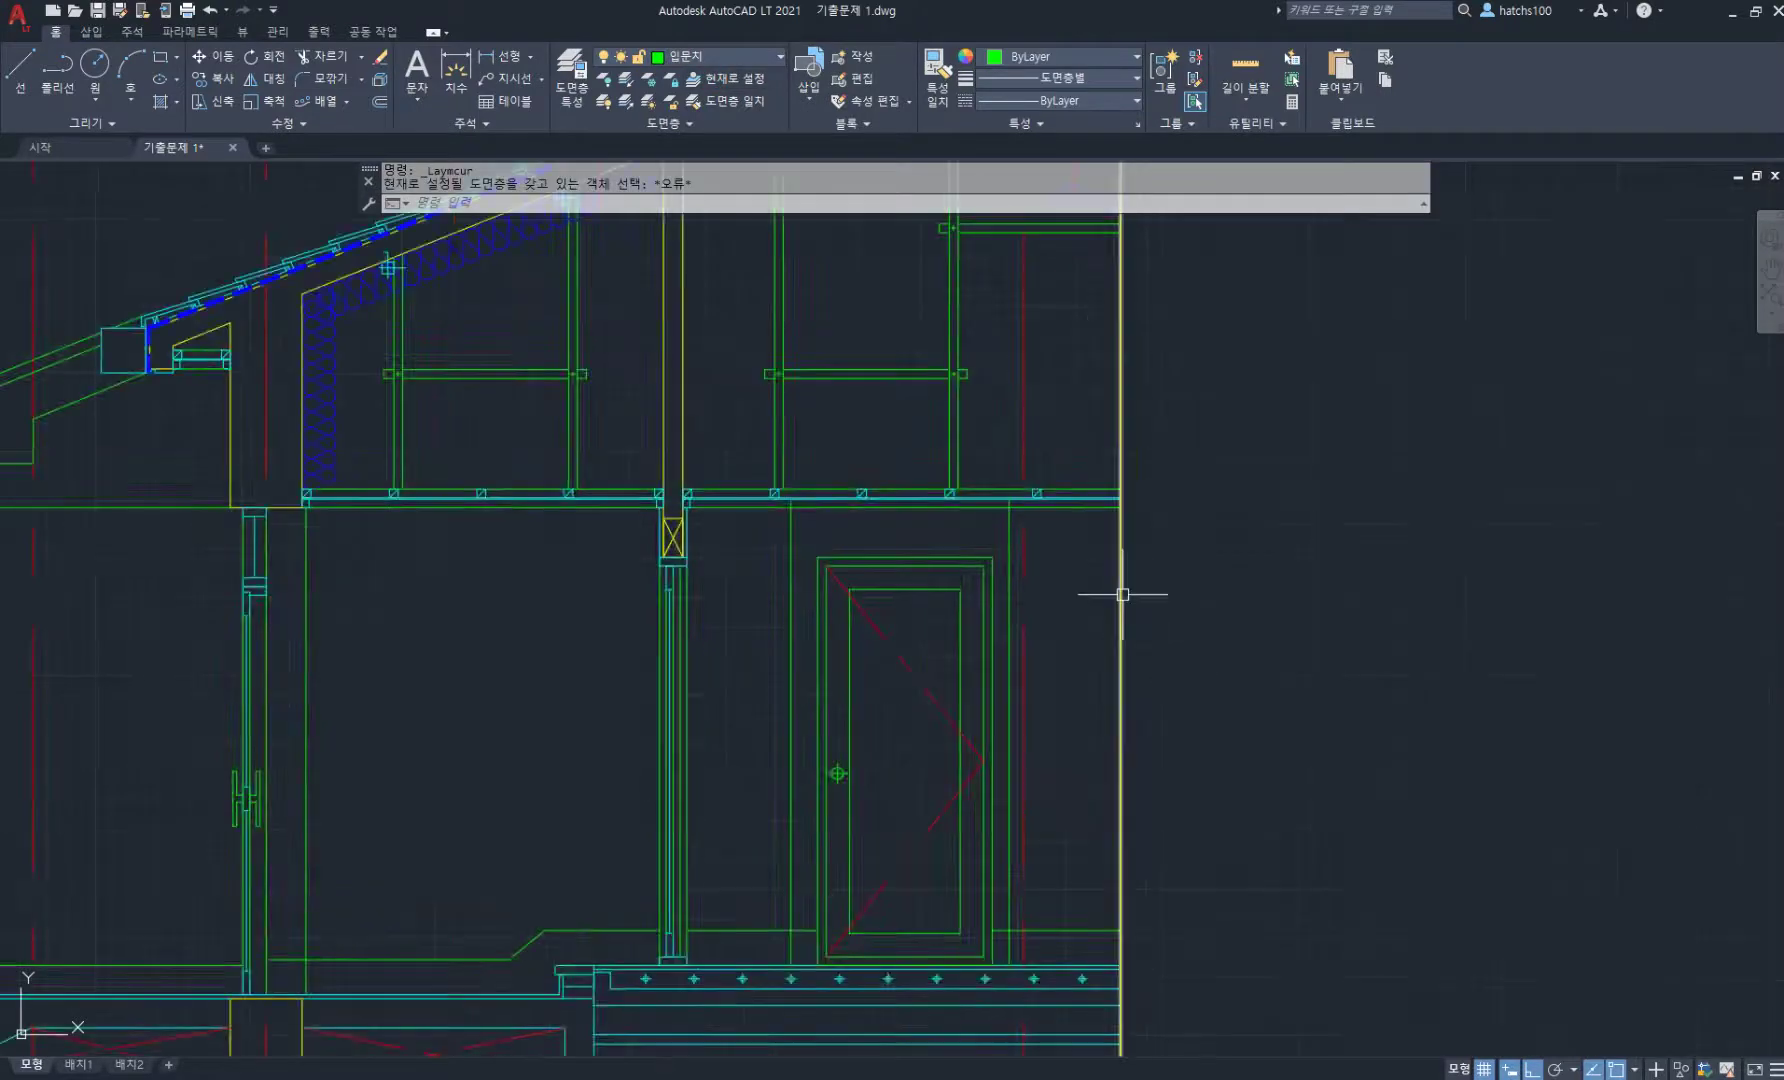
type("l")
key("Return")
left_click(1125, 700)
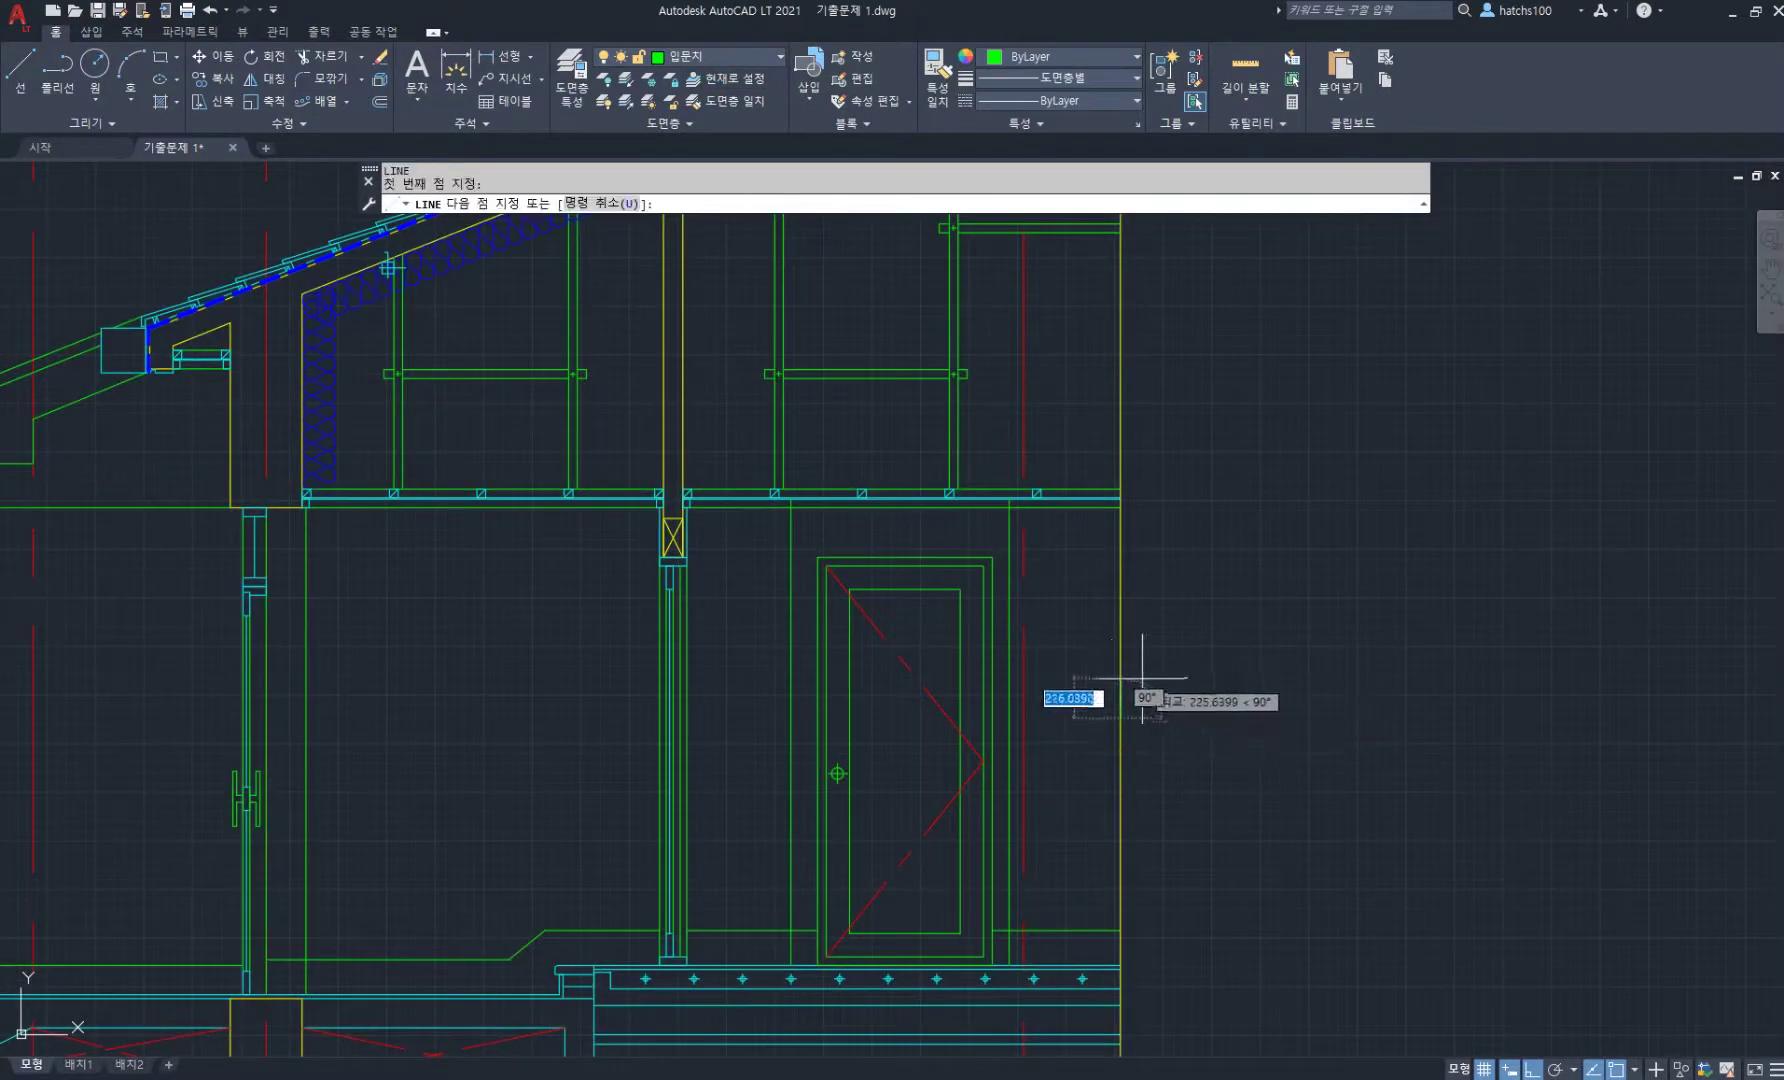
scroll(1130, 700, "up", 2)
key("Escape")
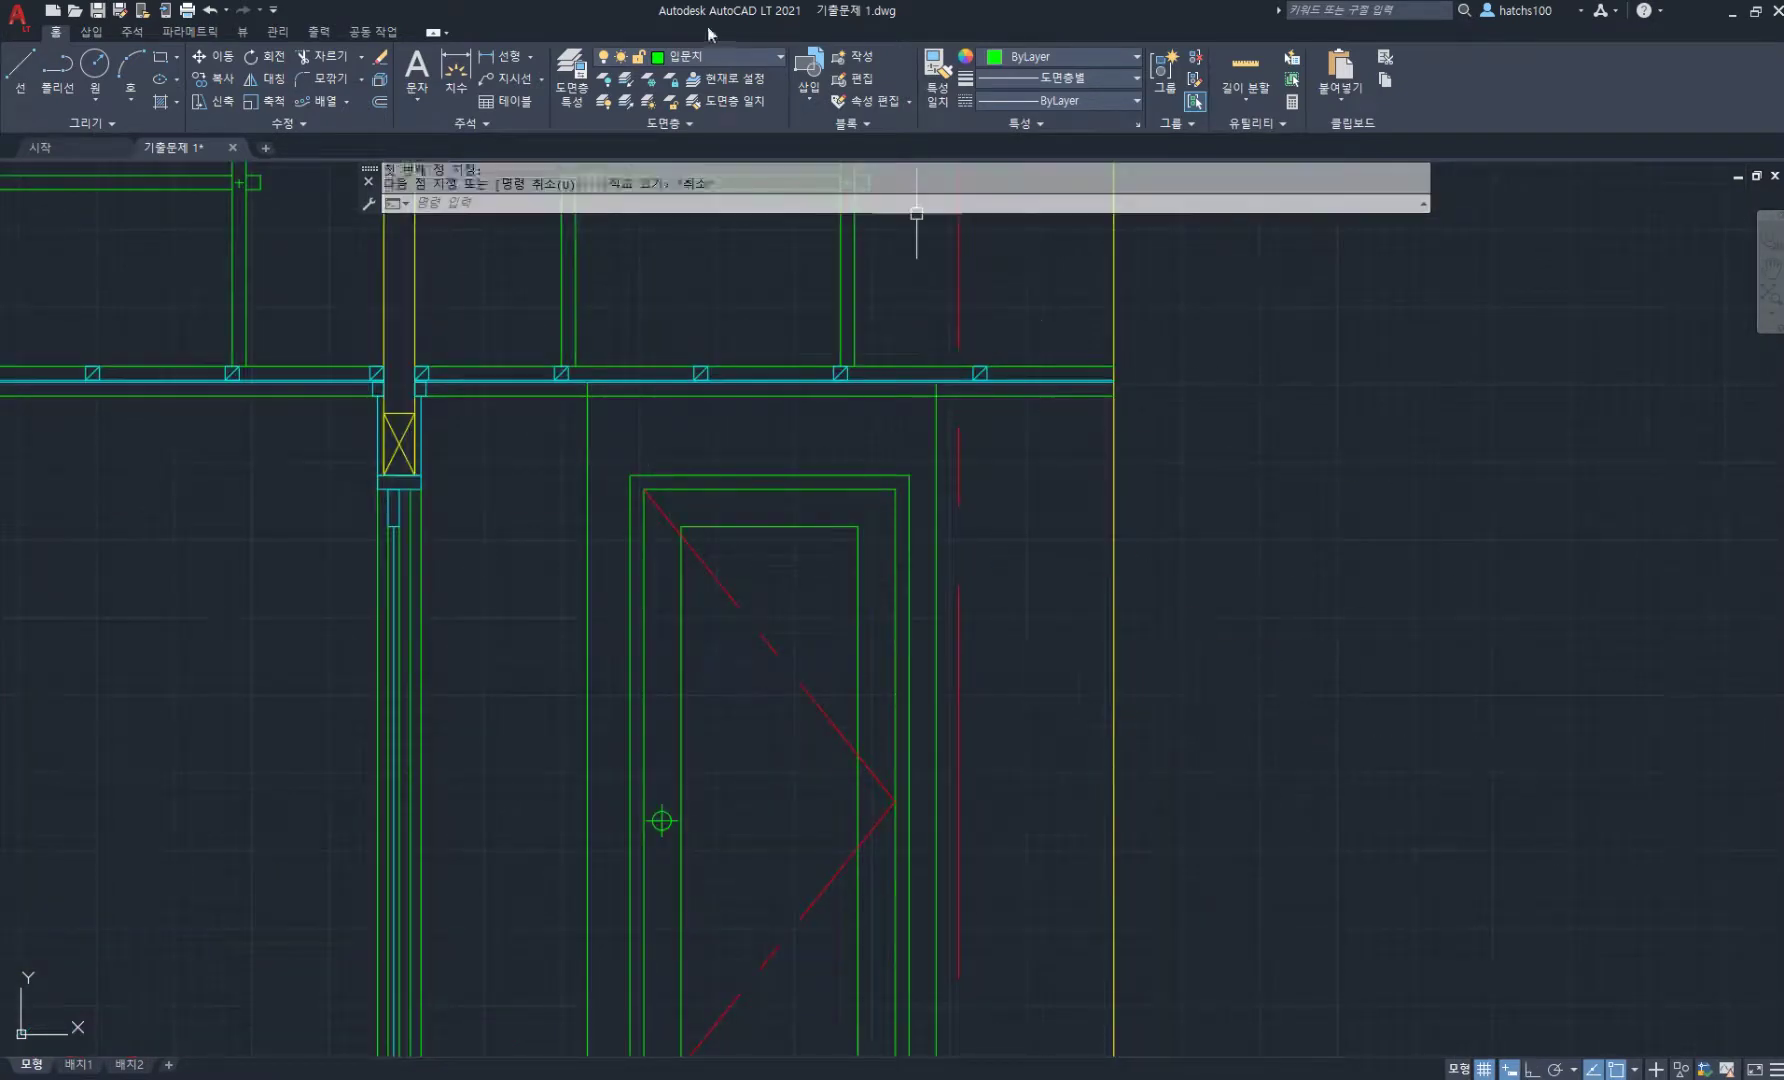
- Make the 주단면 layer current and draw a zigzag break symbol across the yellow vertical line at the section's right end
left_click(741, 88)
left_click(1112, 598)
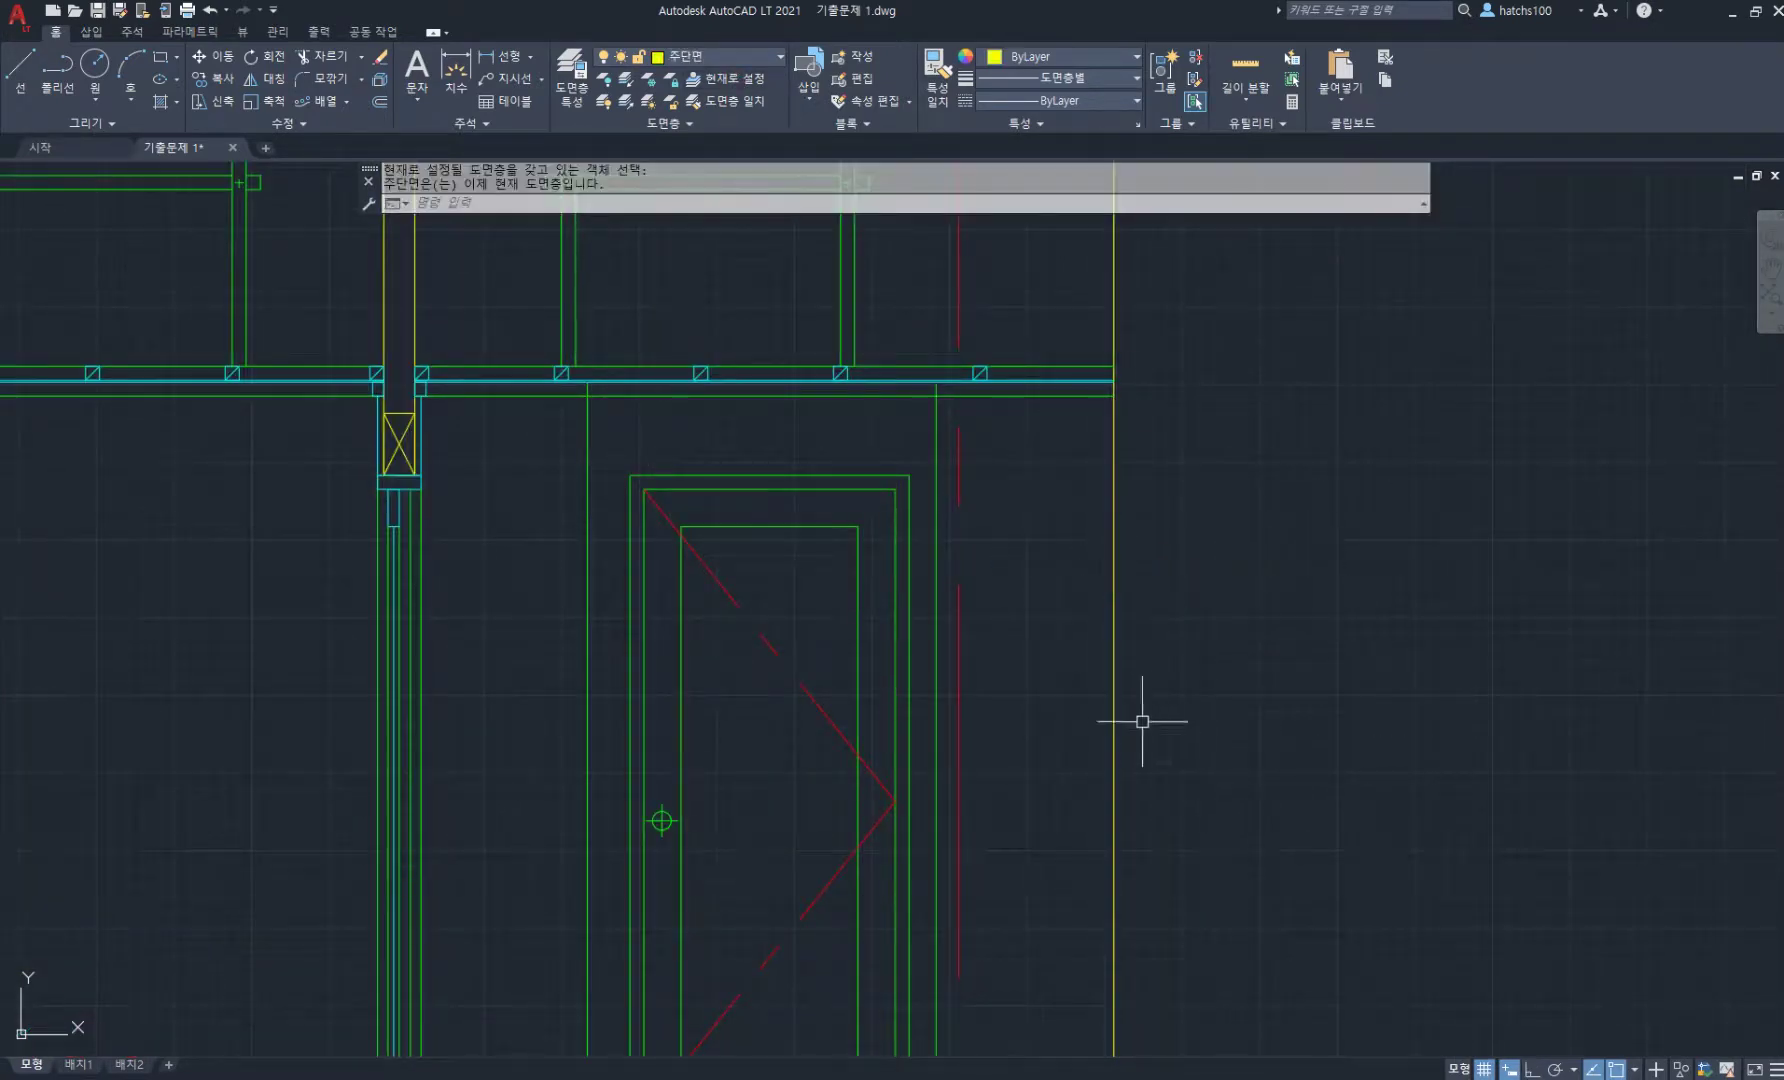
type("l")
key("Return")
left_click(1113, 728)
left_click(1166, 682)
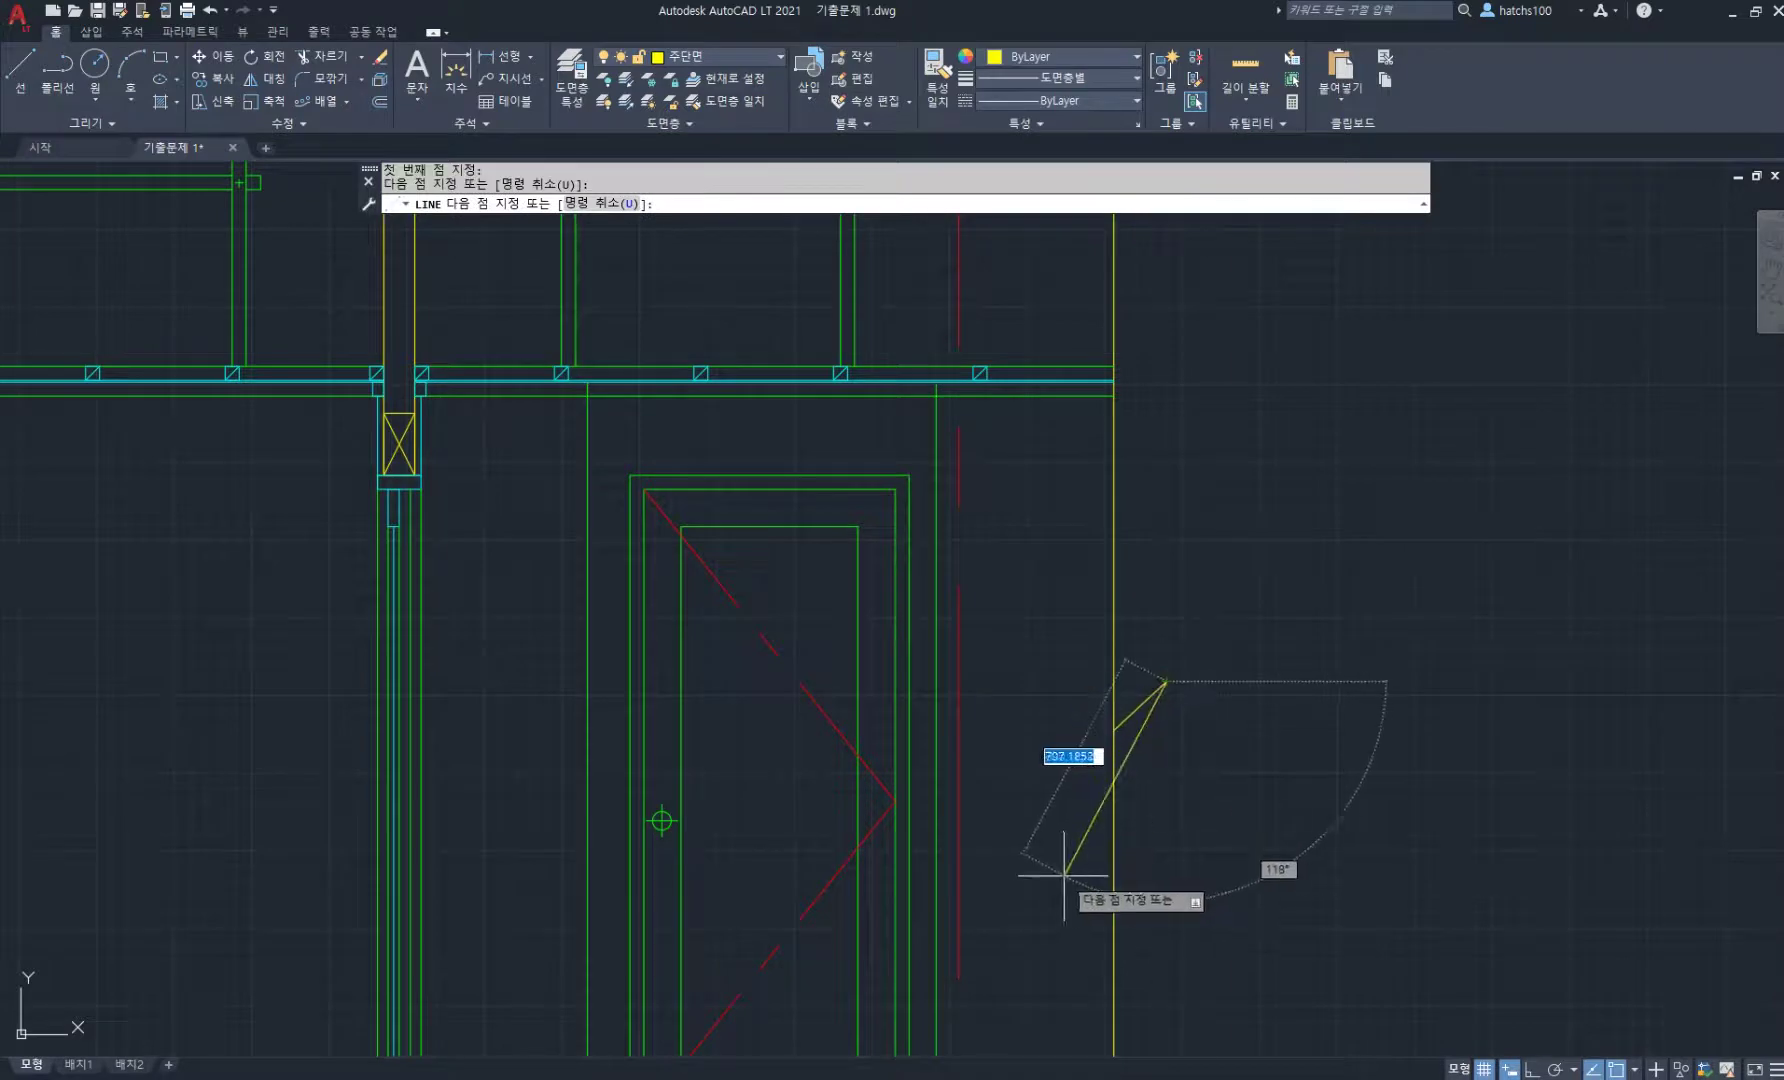
left_click(1064, 874)
left_click(1112, 841)
key("Return")
scroll(1107, 779, "up", 2)
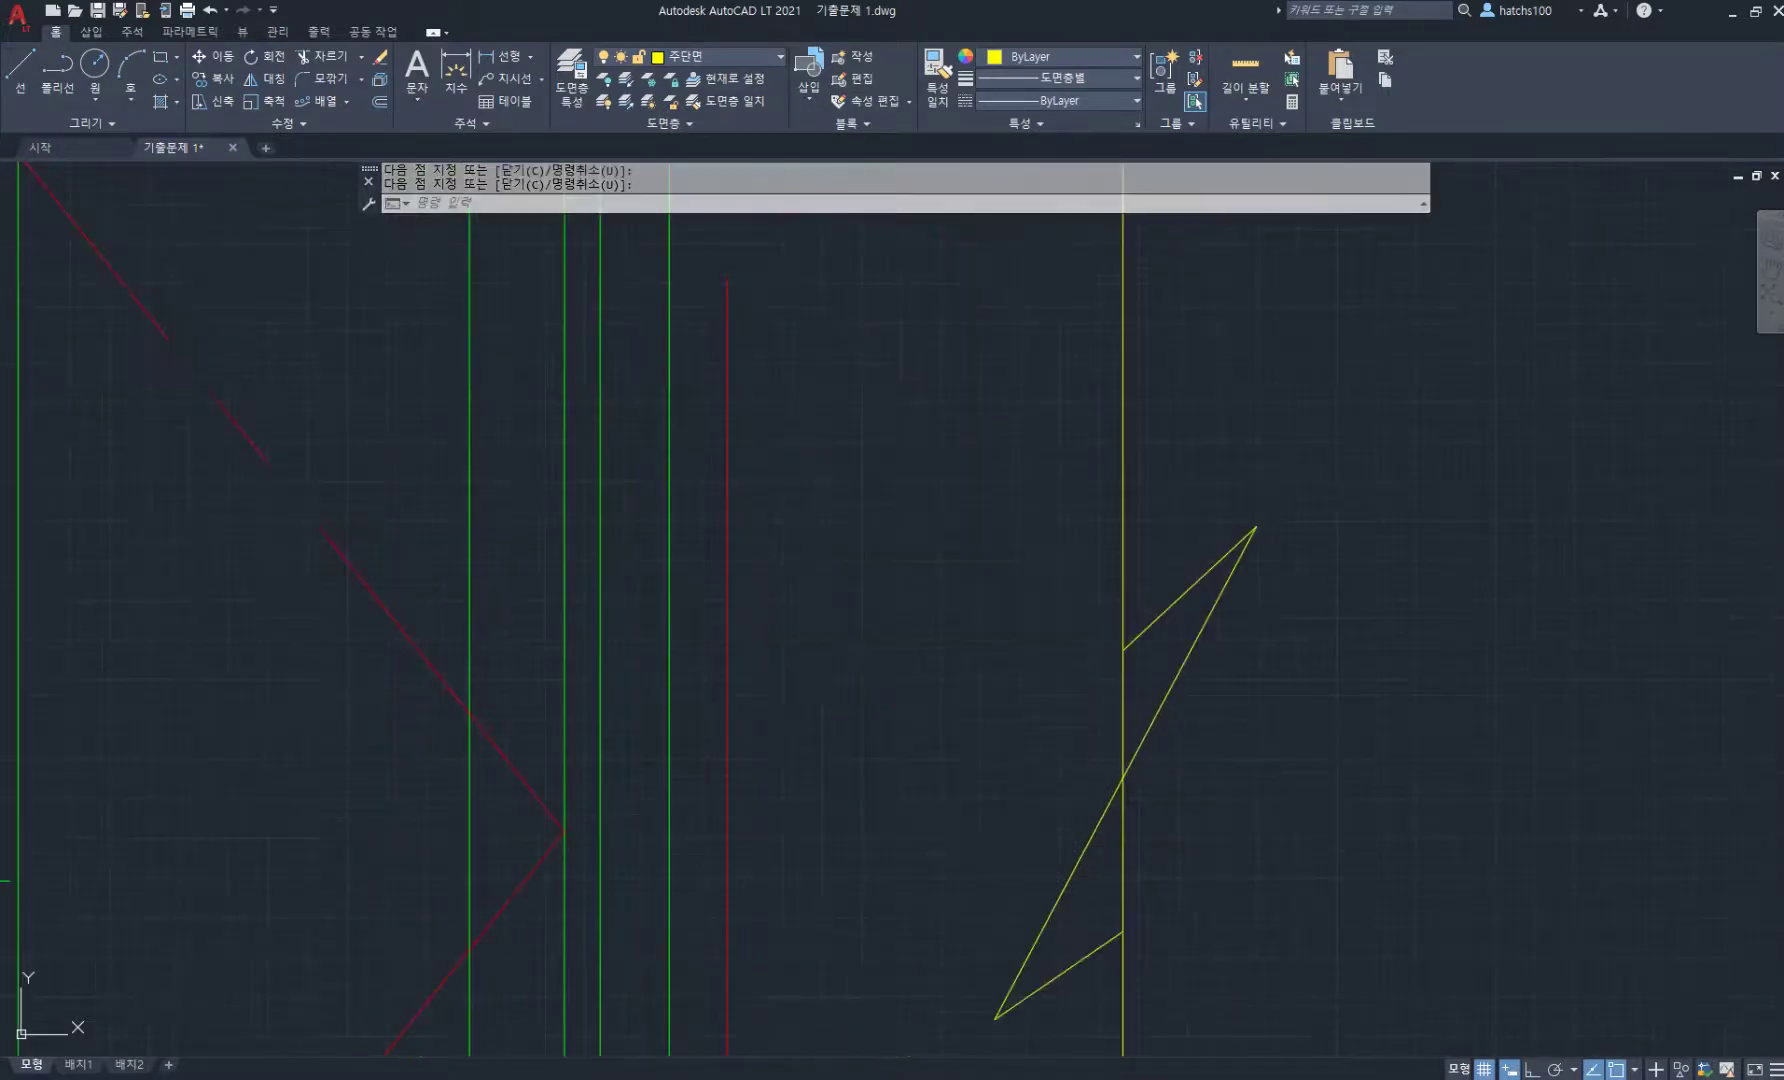
- Trim the yellow vertical line between the two ends of the zigzag break symbol
type("tr")
key("Return")
scroll(1160, 800, "down", 8)
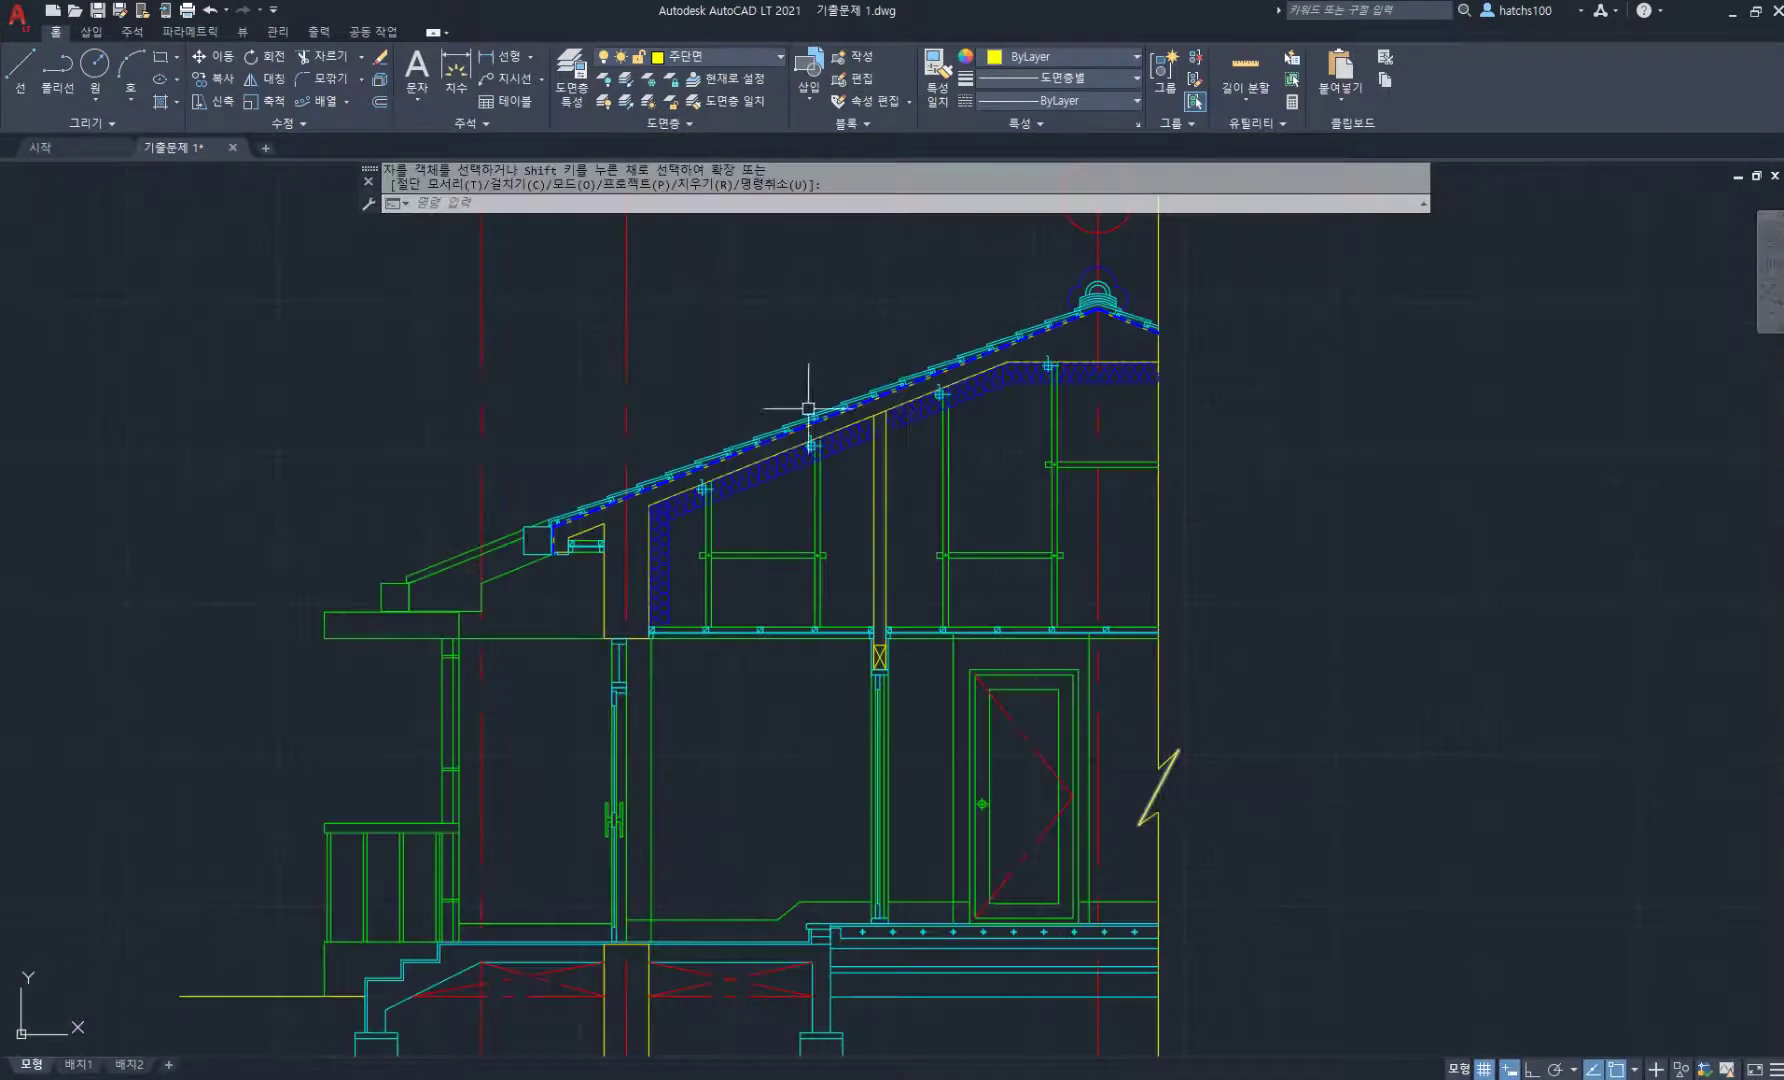
- Copy the title block text 감독확인 above the roof, into the room, below the foundation and beside the entrance steps
middle_click_drag(808, 408, 1008, 421)
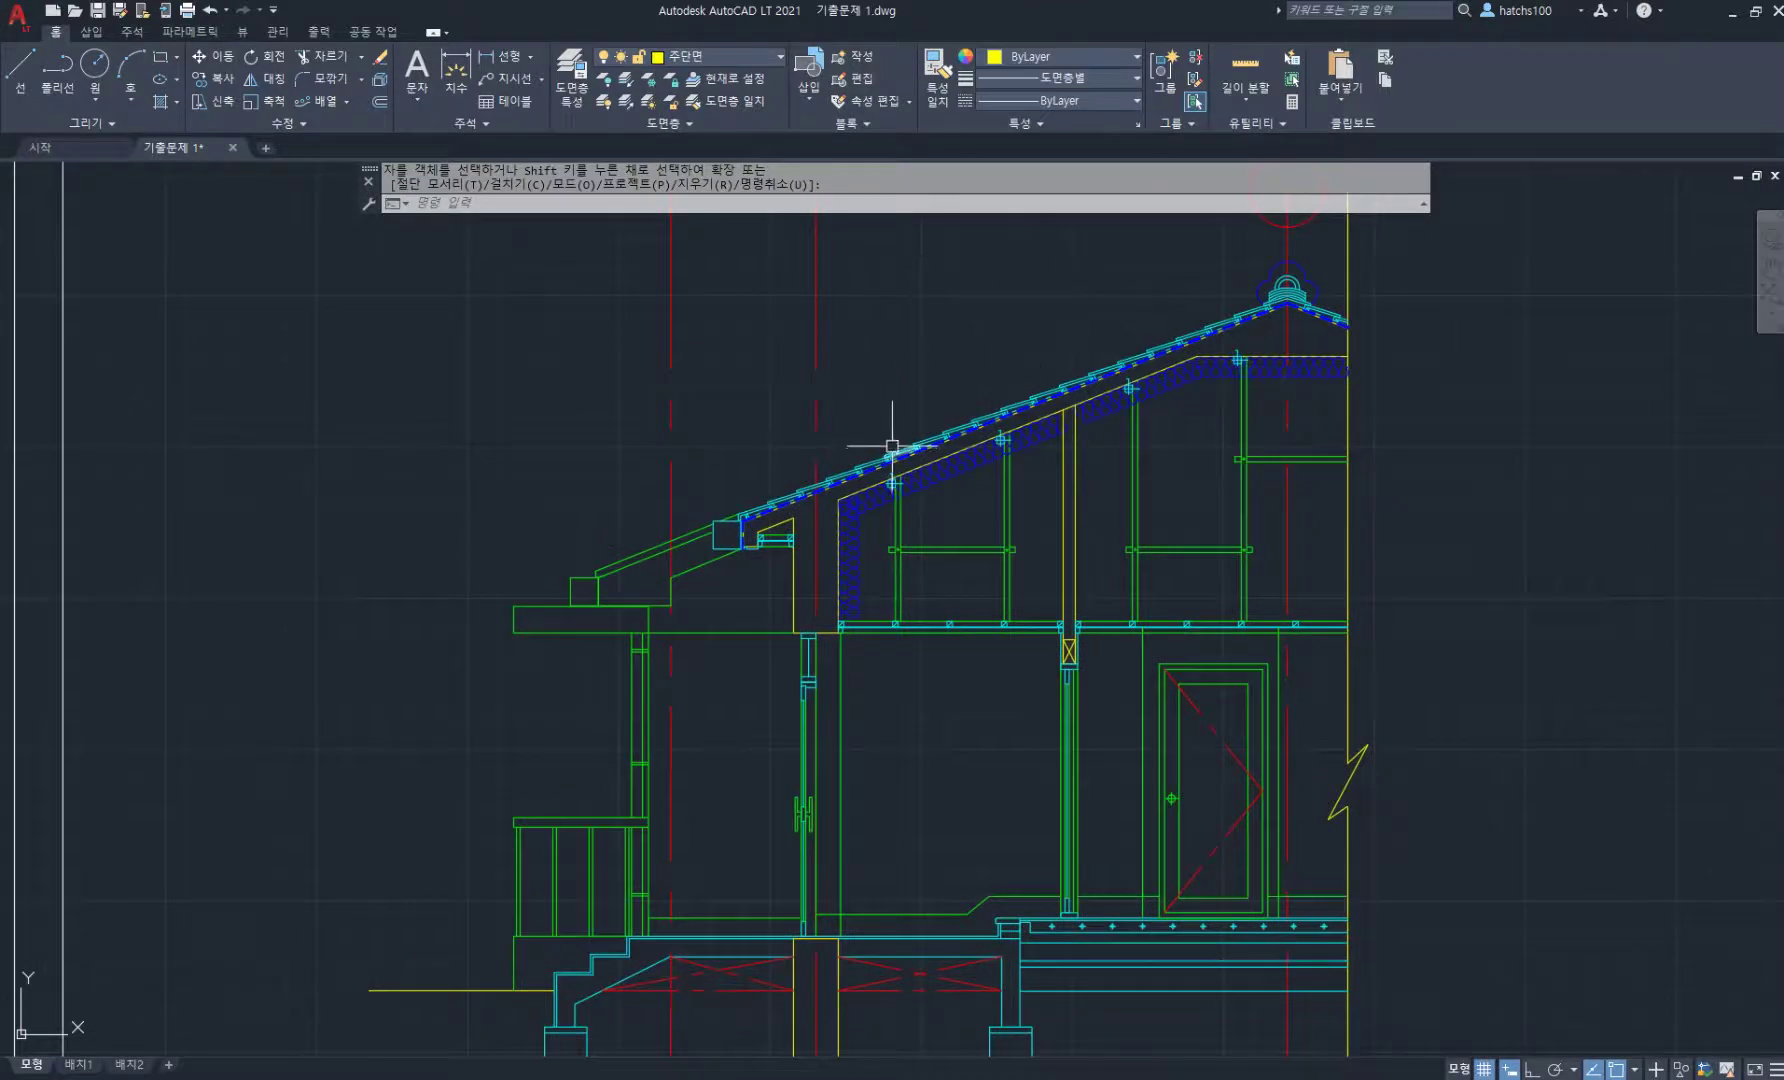
scroll(892, 446, "down", 2)
middle_click_drag(880, 466, 888, 497)
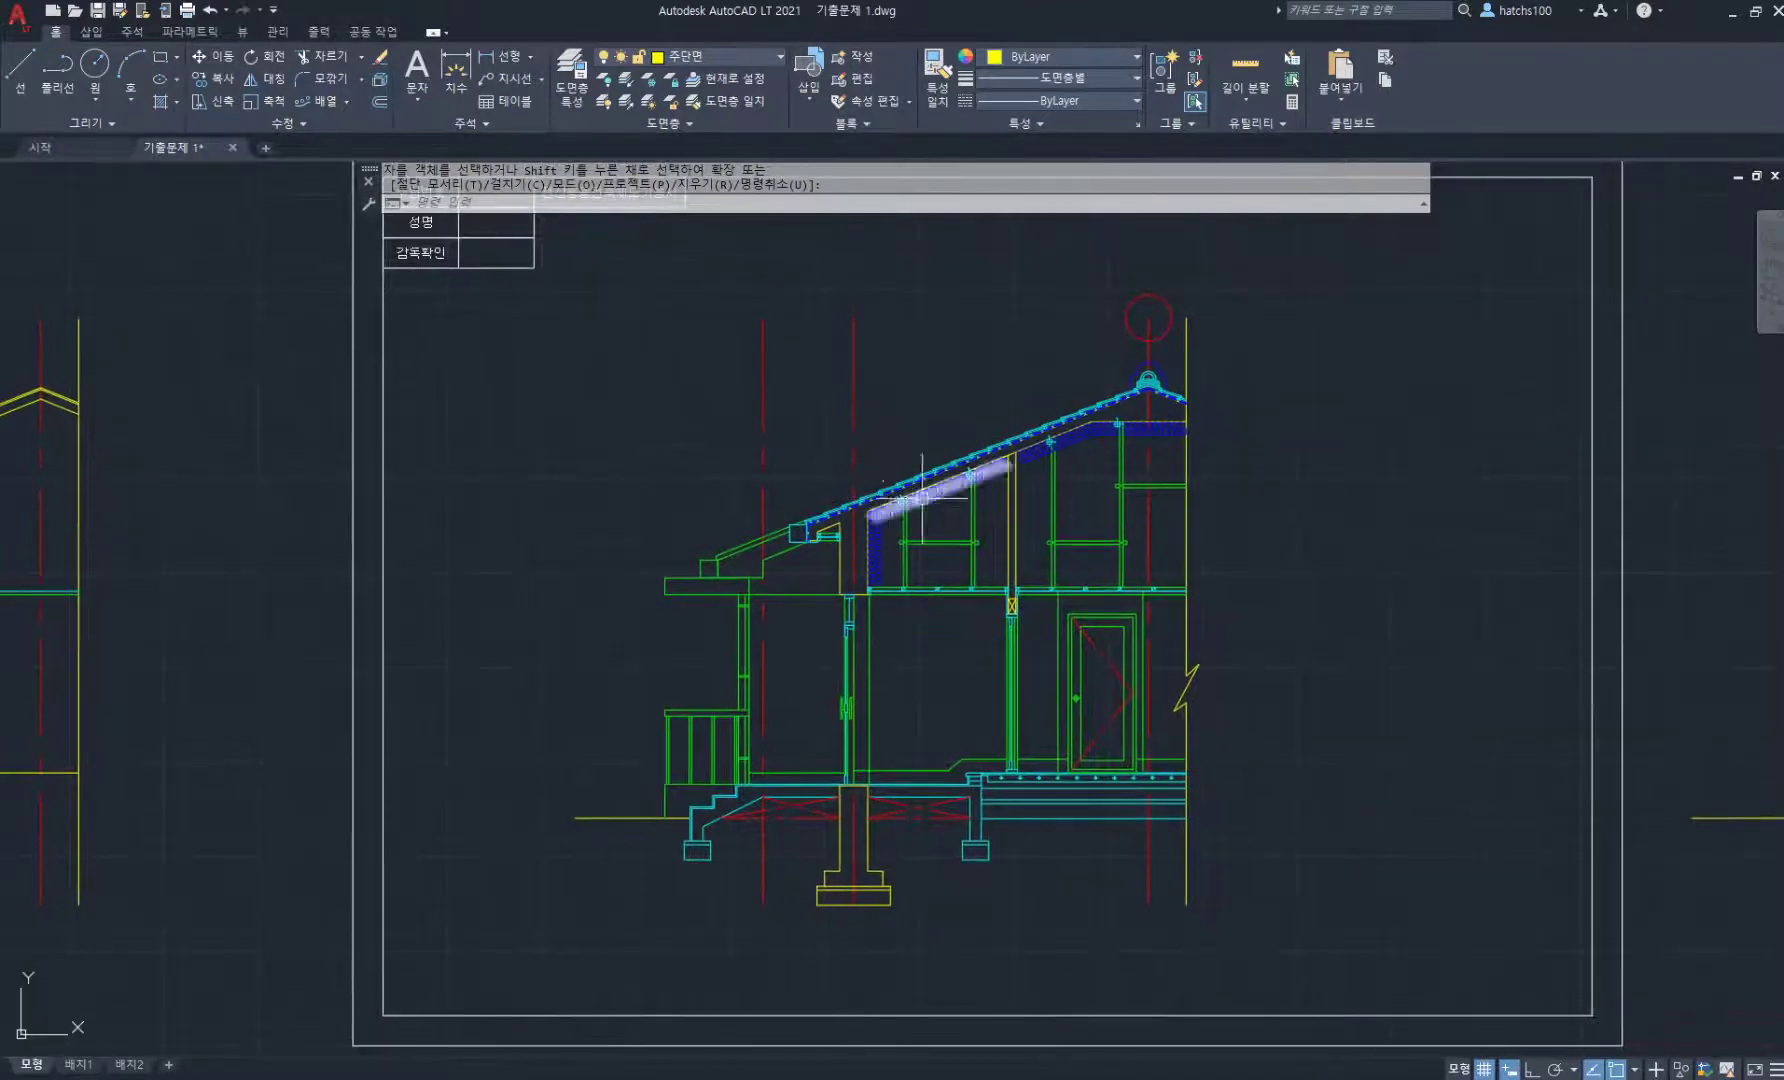
middle_click_drag(894, 574, 867, 473)
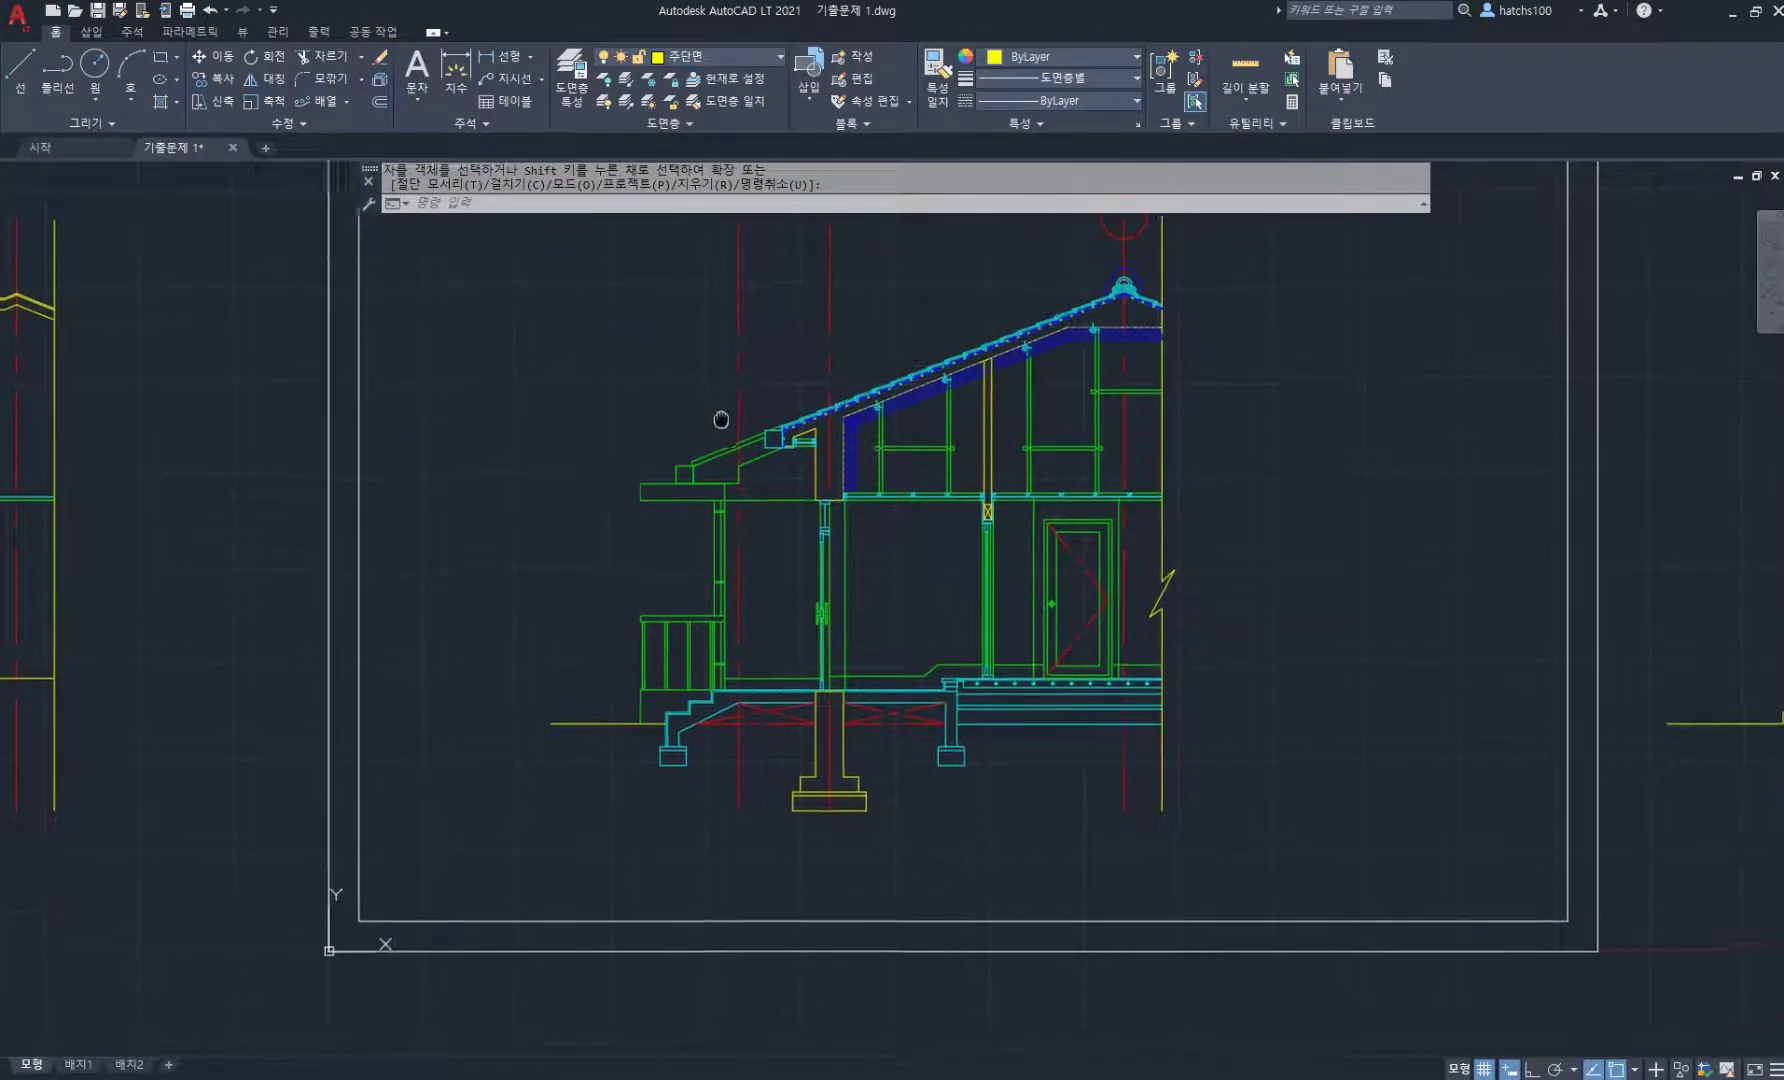
middle_click_drag(688, 325, 781, 492)
type("o")
key("Return")
left_click(485, 316)
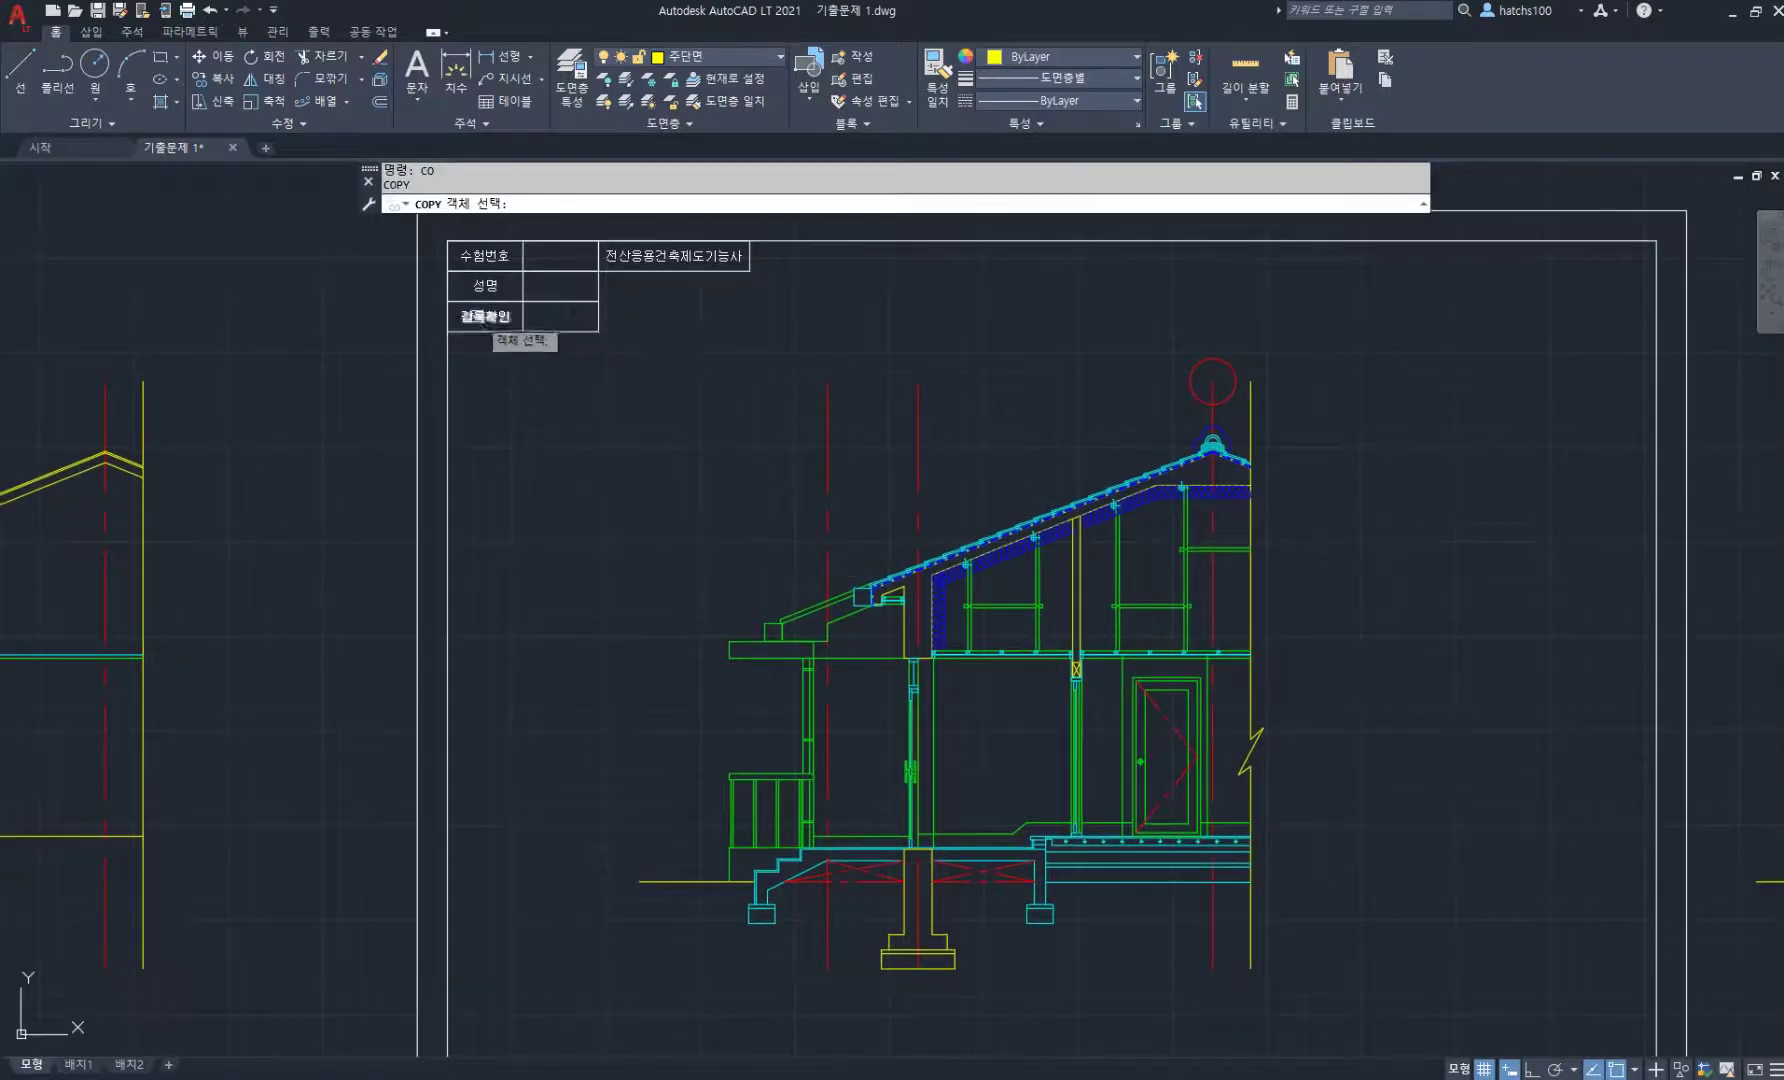
key("Return")
left_click(530, 323)
left_click(1003, 472)
middle_click_drag(1011, 458, 1057, 247)
left_click(944, 502)
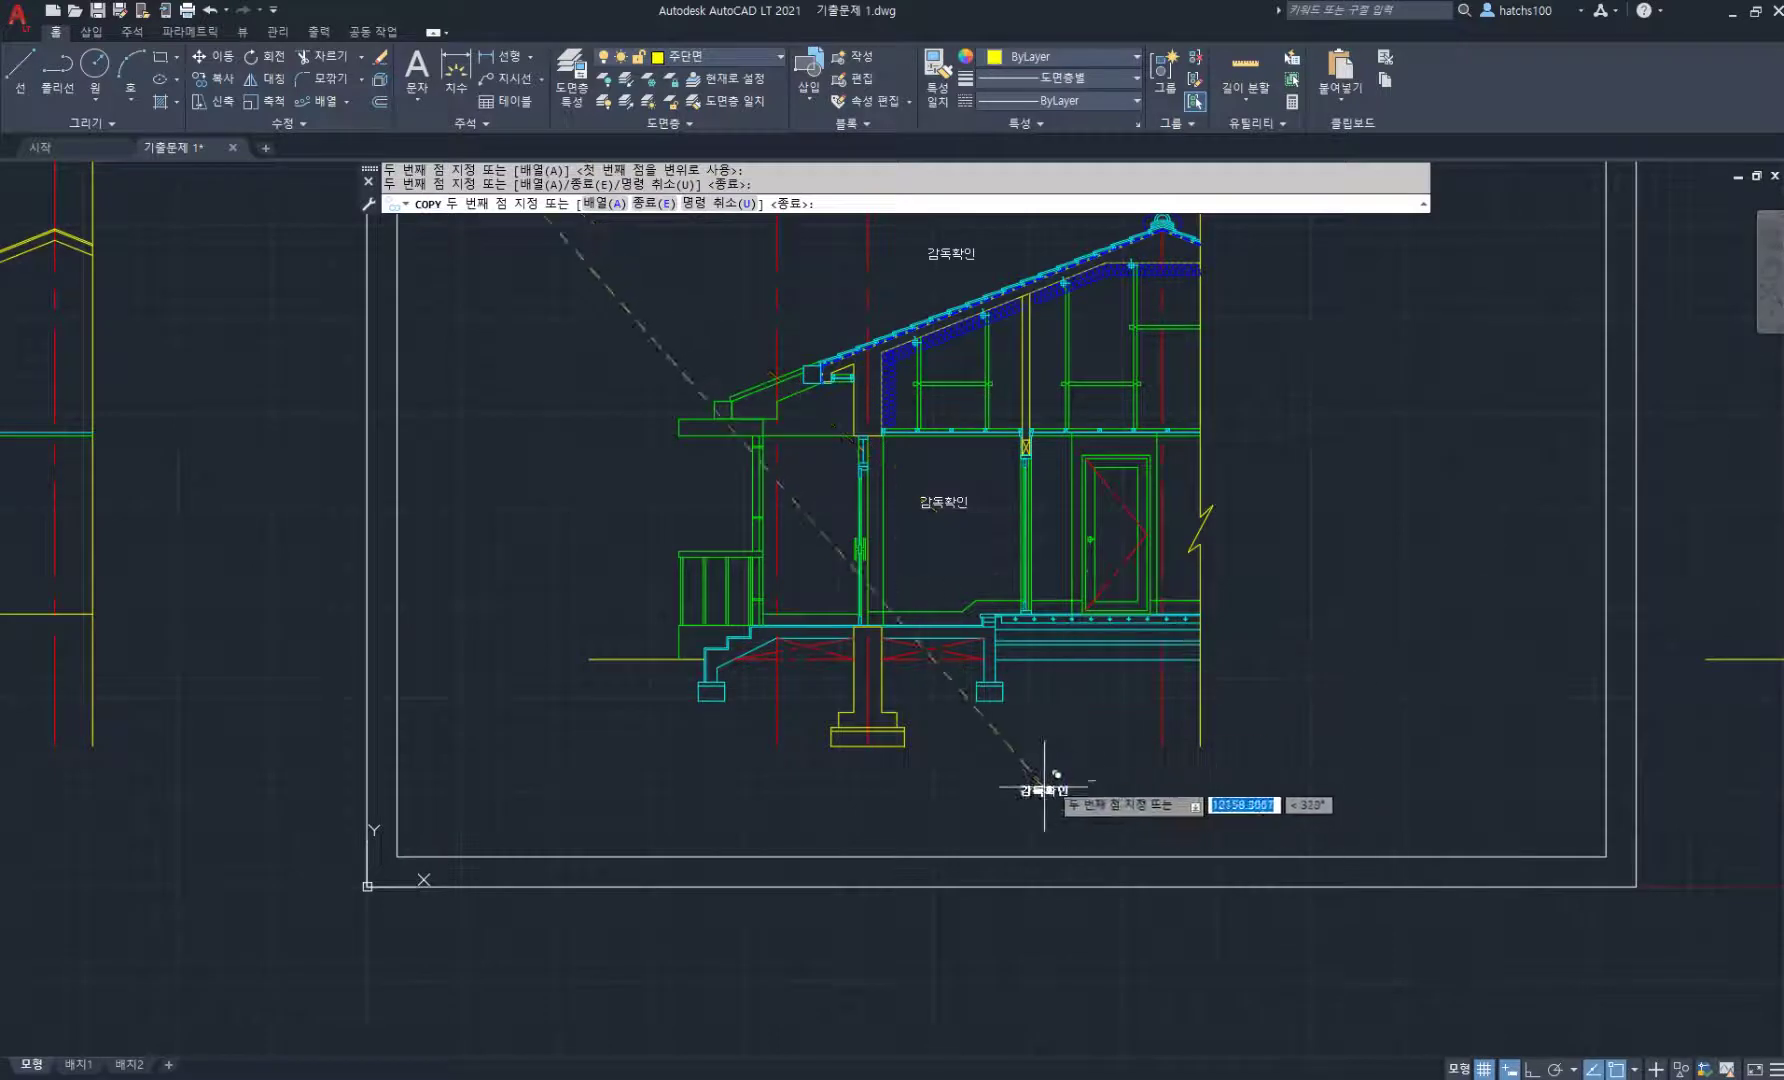
left_click(1056, 770)
left_click(629, 645)
key("Return")
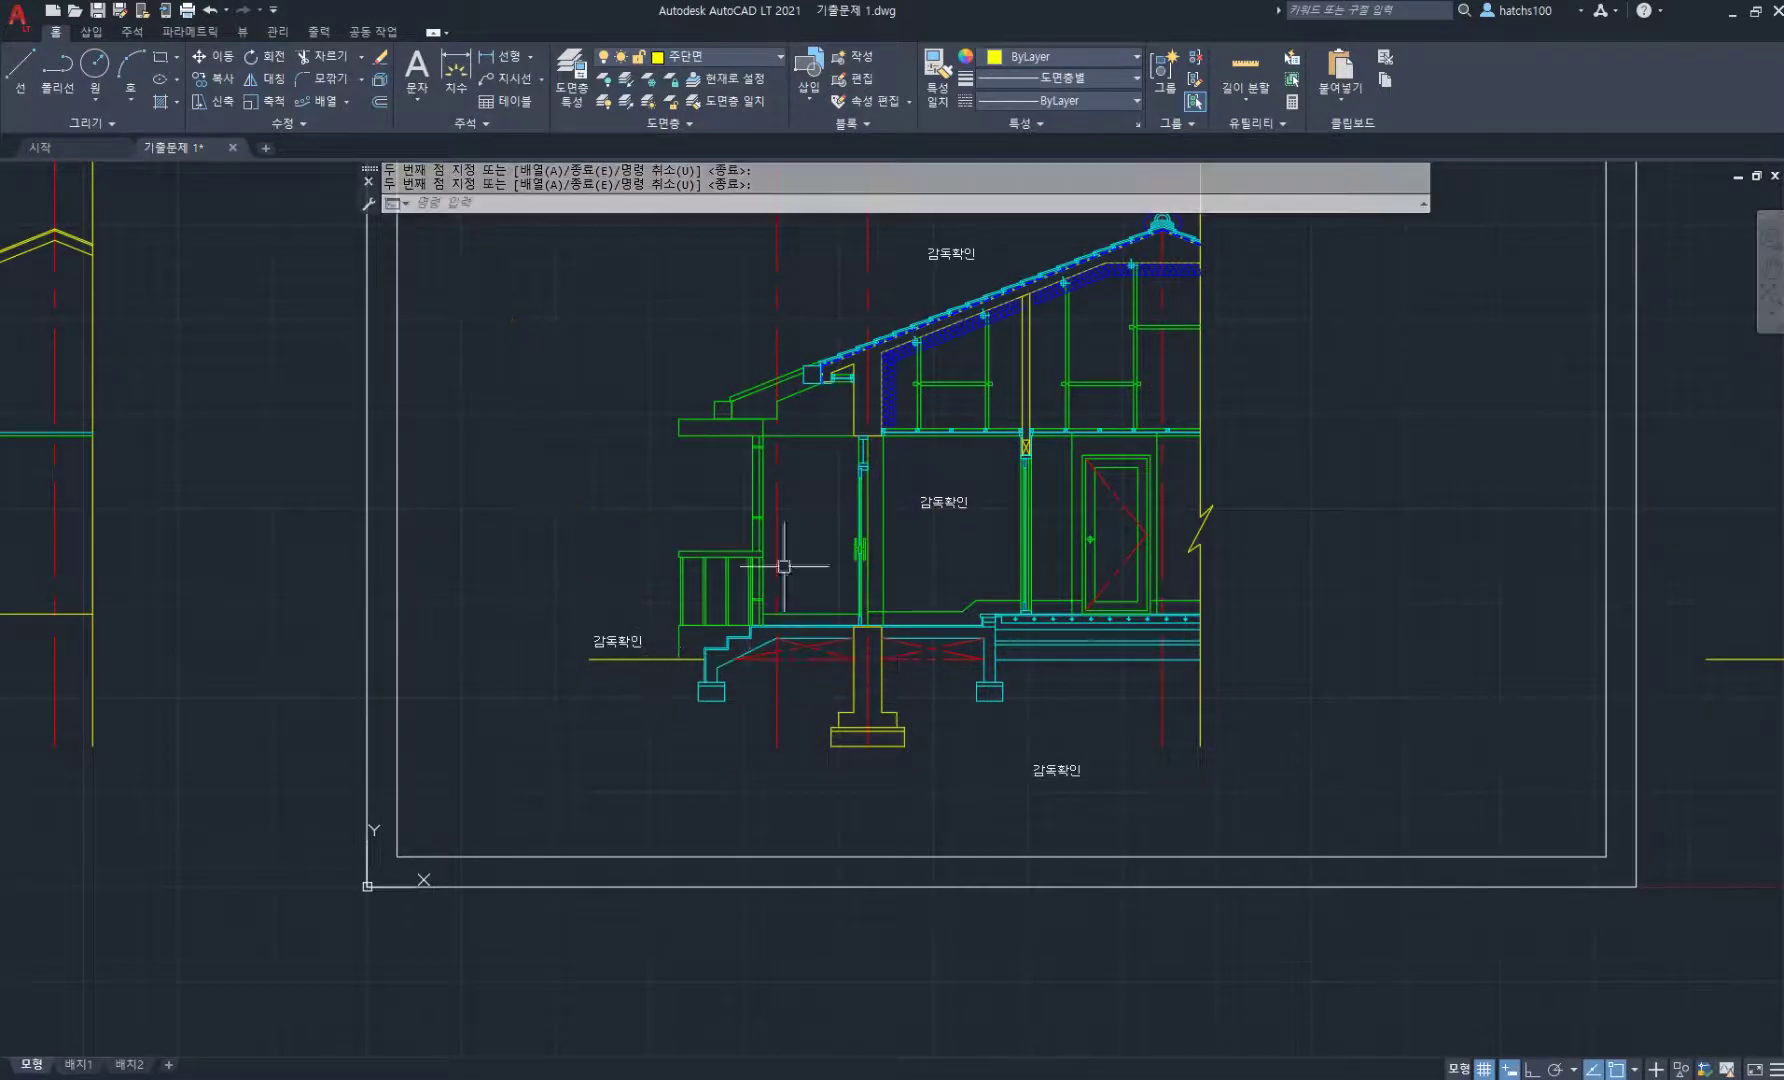
middle_click_drag(760, 445, 723, 578)
middle_click_drag(786, 485, 737, 535)
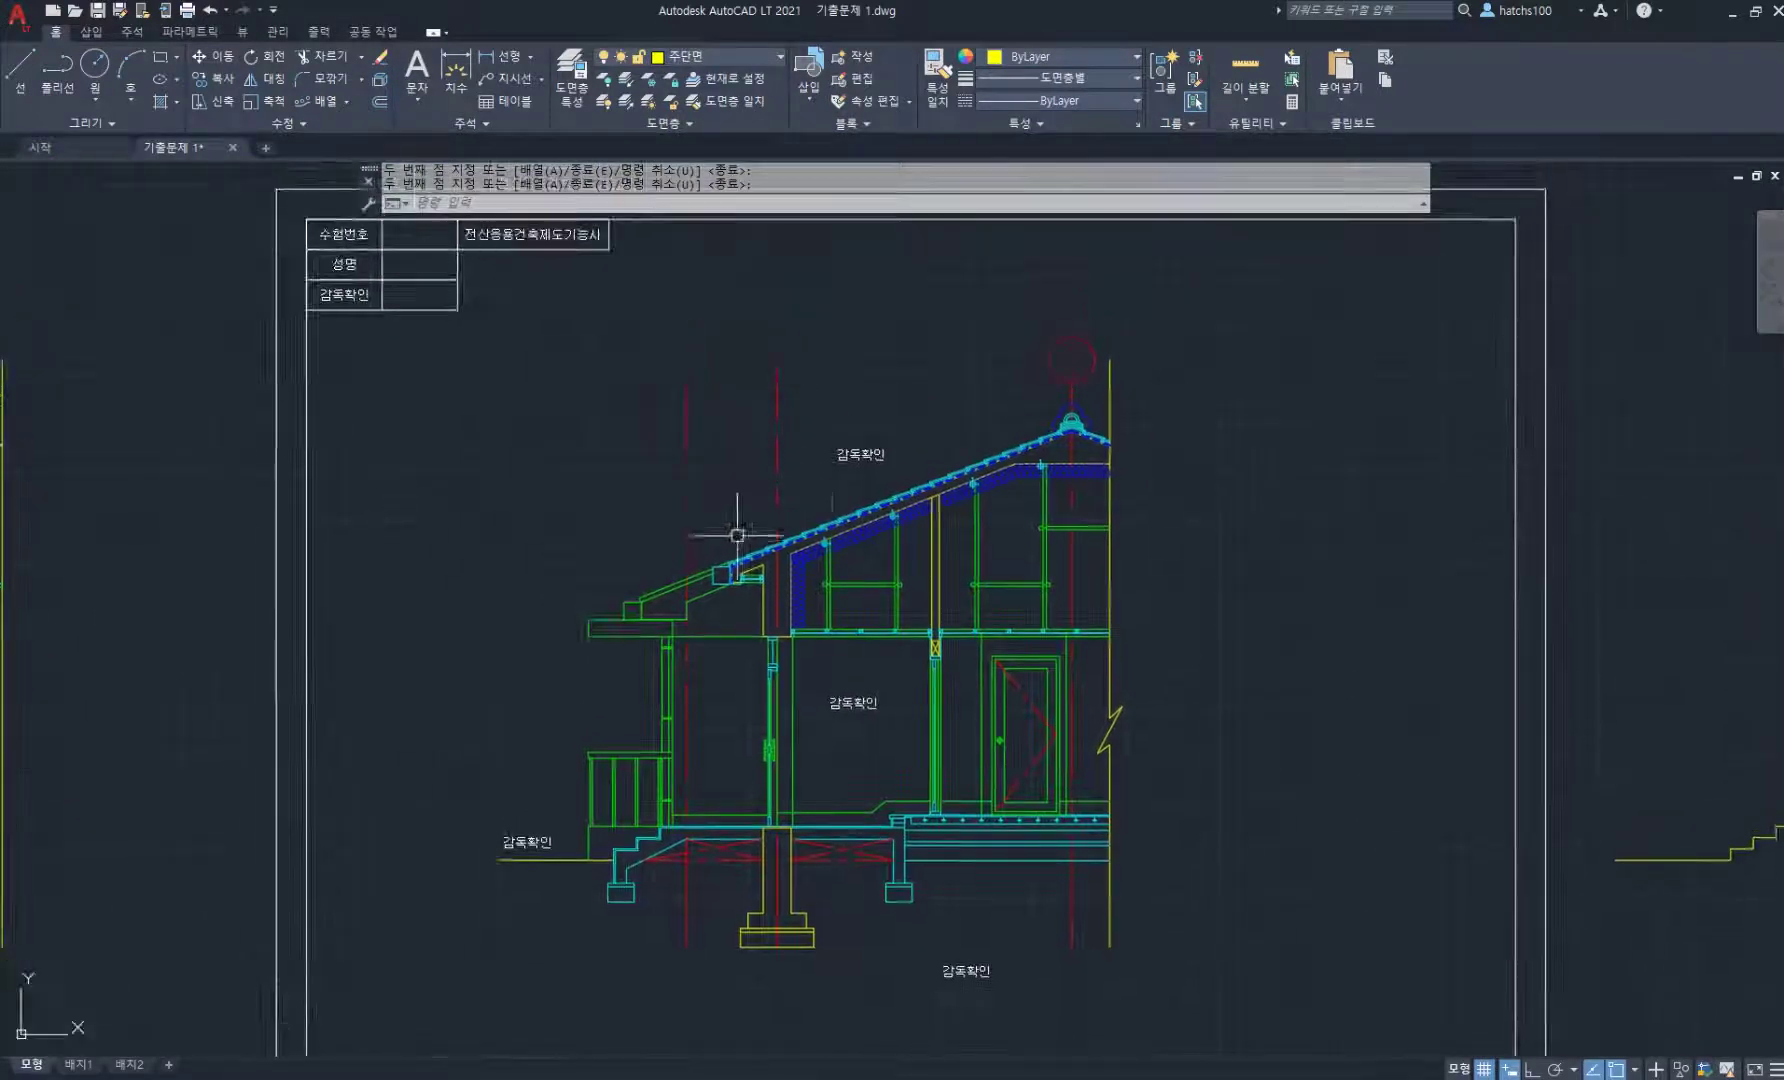